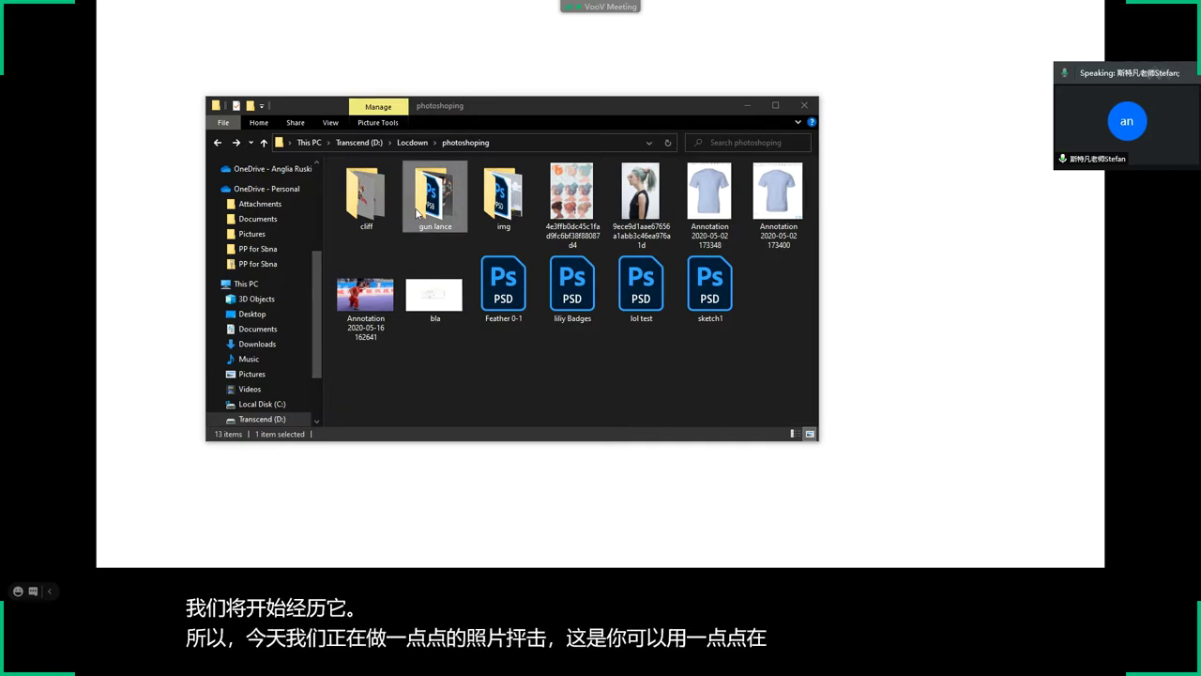
Go into gun lance > progress, glance at the Refs and Moods board, then open image 01.
{"action": "double_click", "coordinate": [438, 206]}
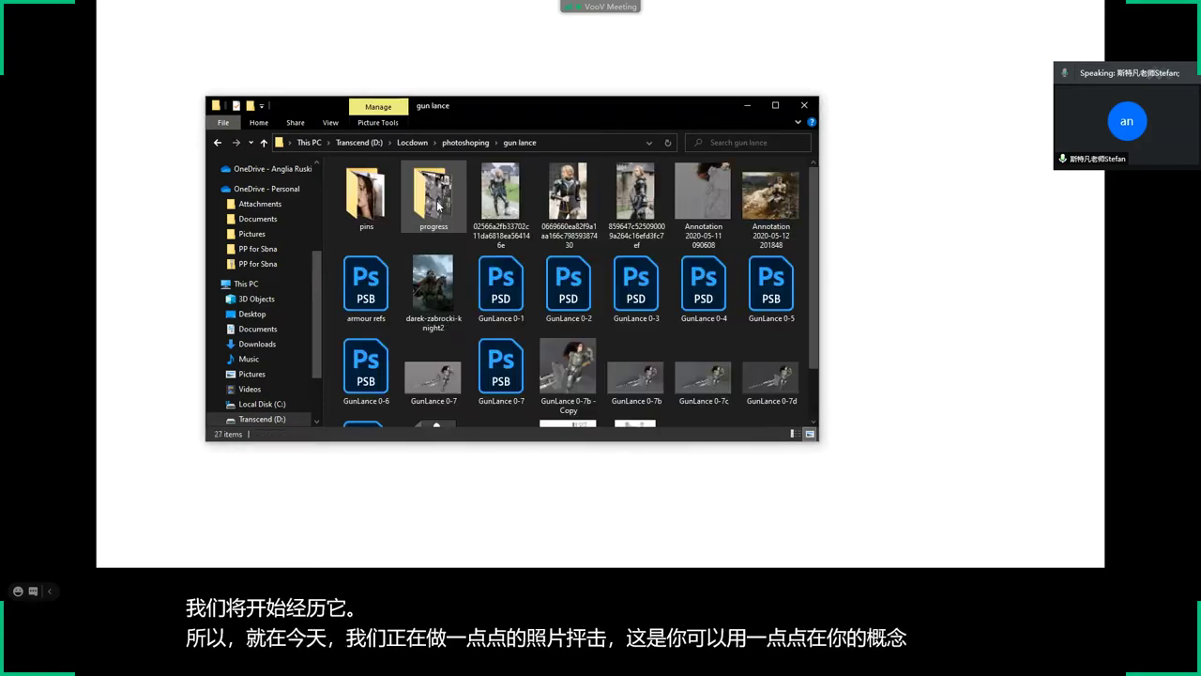
{"action": "double_click", "coordinate": [456, 212]}
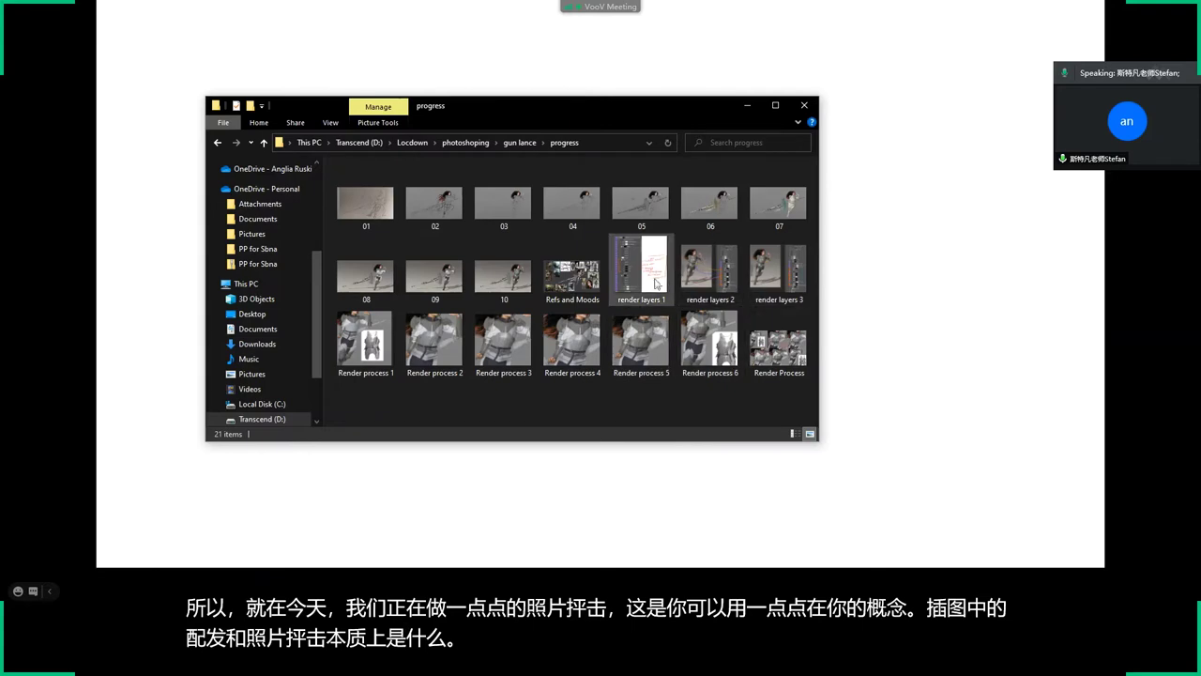
{"action": "double_click", "coordinate": [554, 283]}
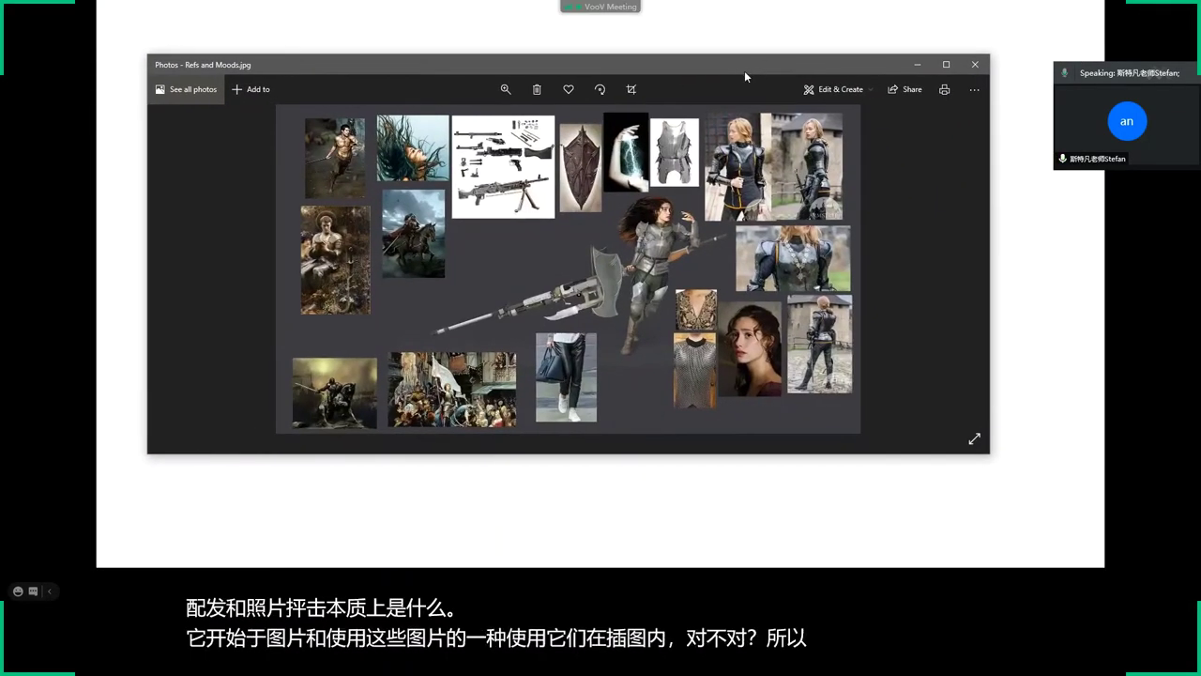
{"action": "left_click", "coordinate": [990, 65]}
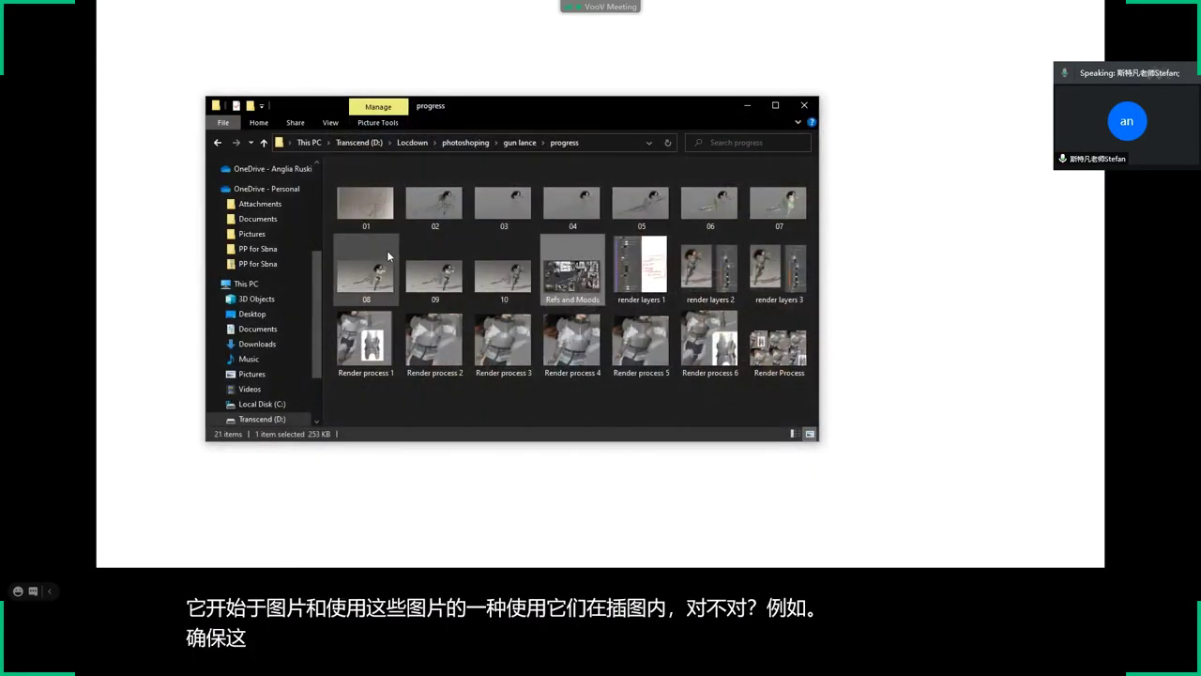
{"action": "double_click", "coordinate": [353, 197]}
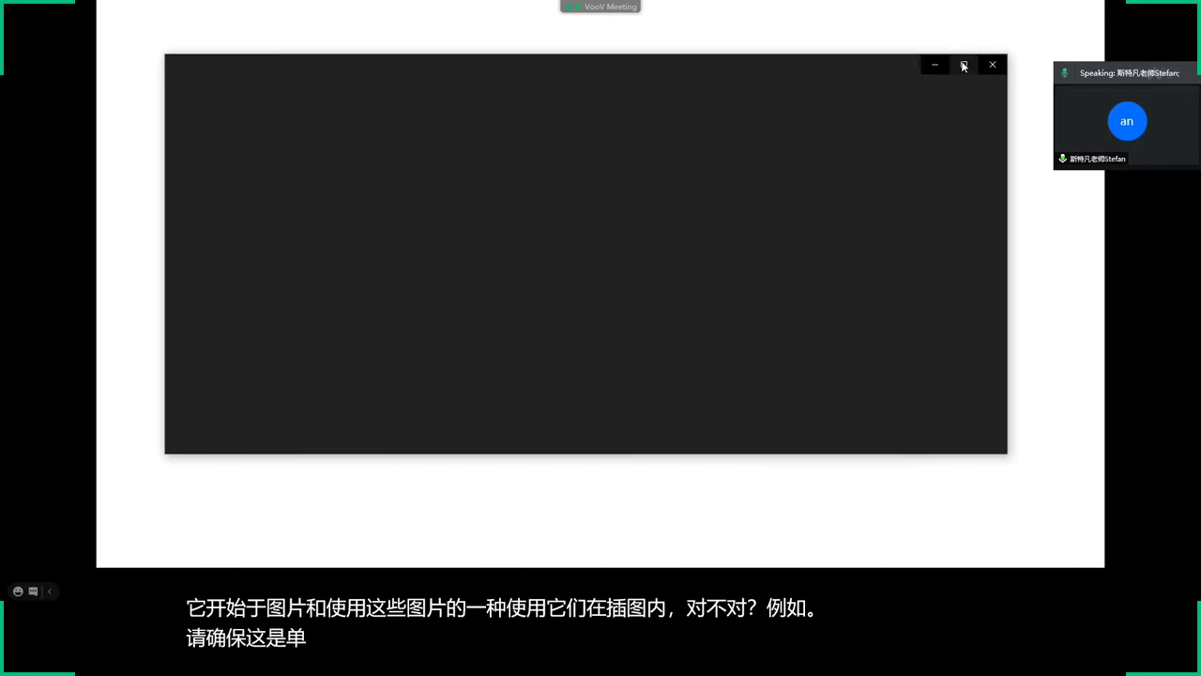
Maximize the viewer and page from the sketch stages 02 through 04.jpg.
{"action": "left_click", "coordinate": [962, 65]}
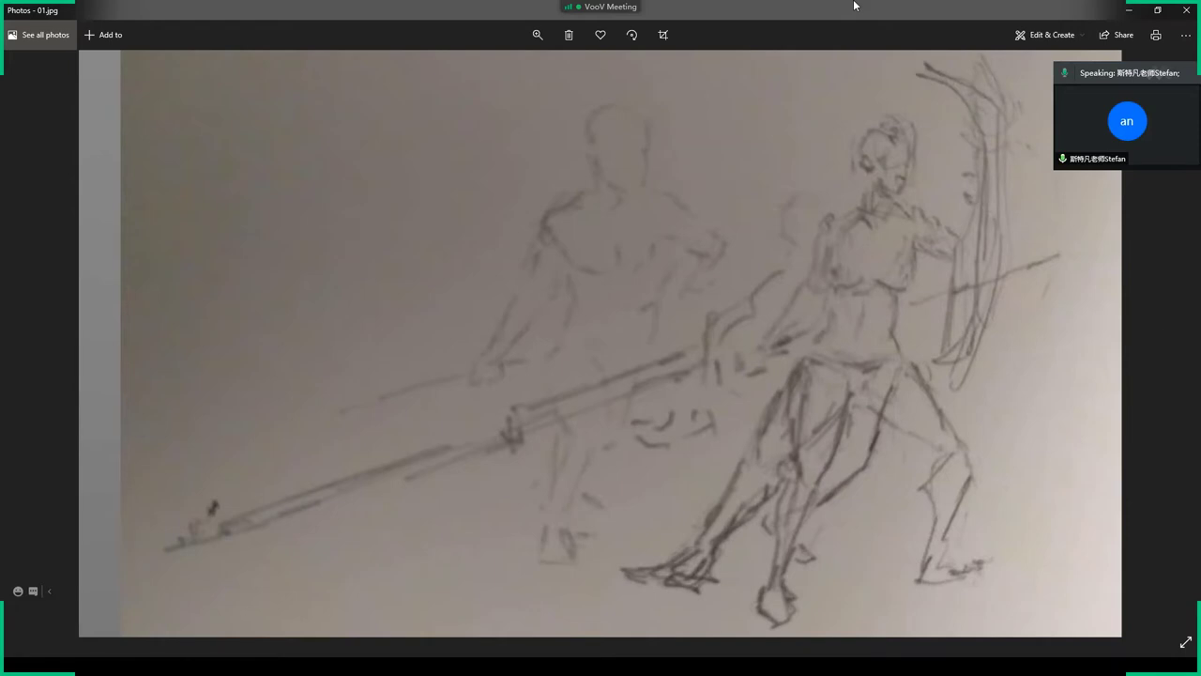
{"action": "key", "text": "Right"}
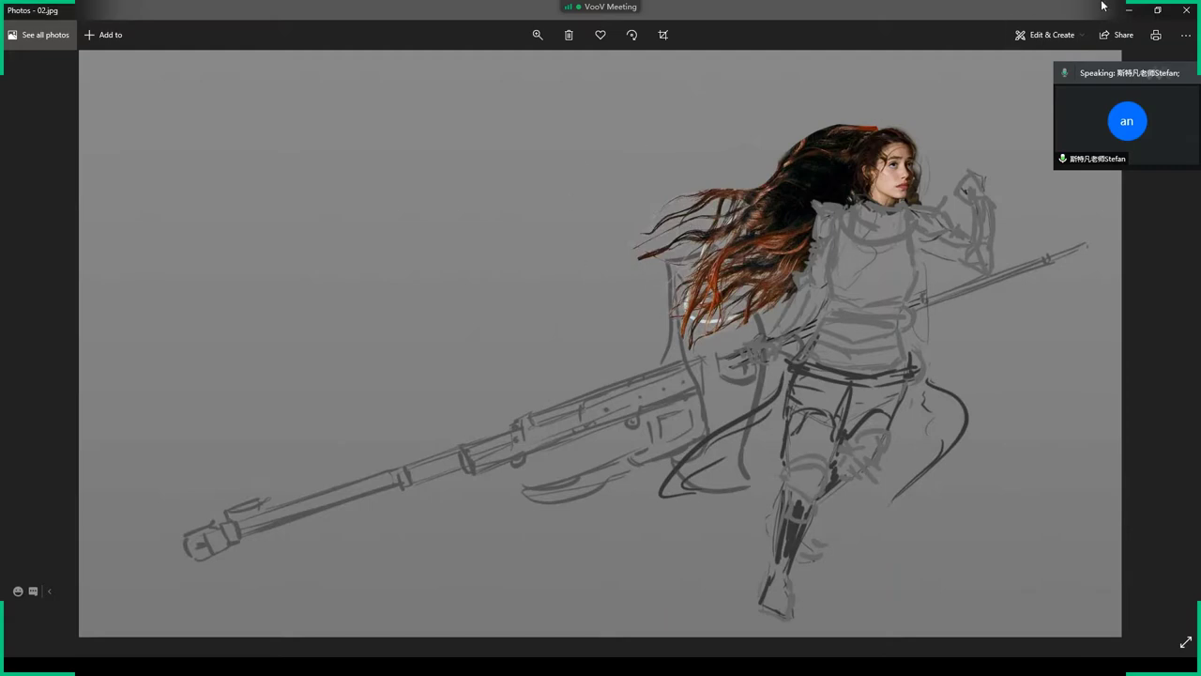
{"action": "key", "text": "Right"}
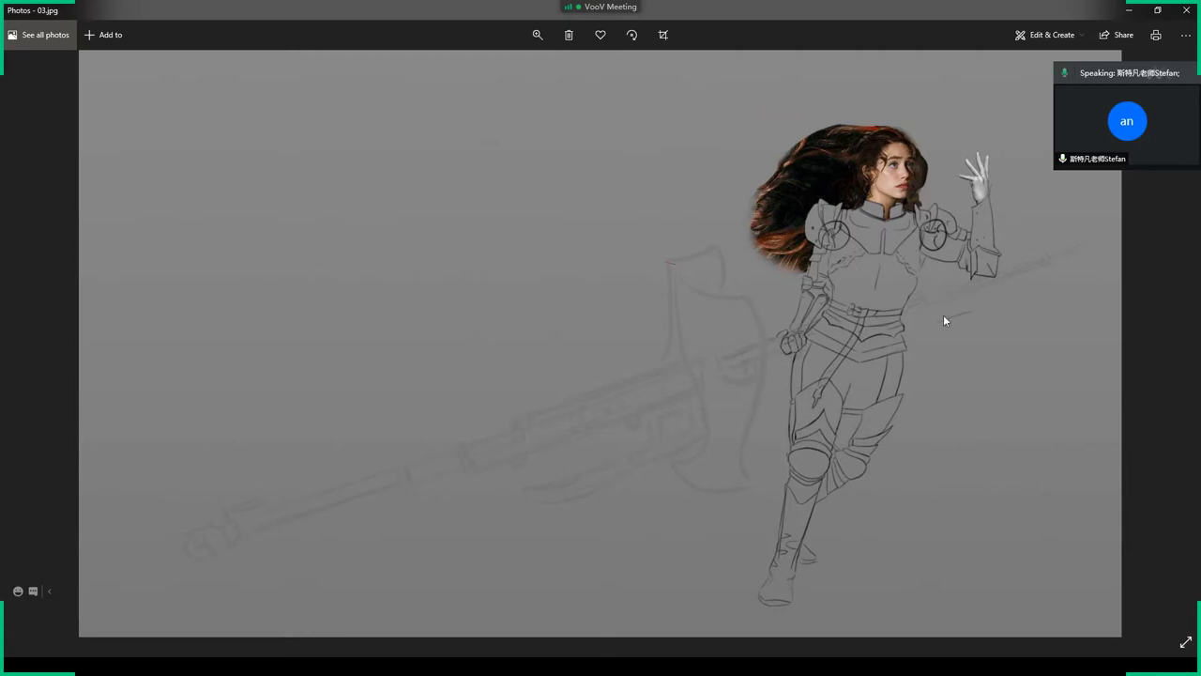
{"action": "key", "text": "Right"}
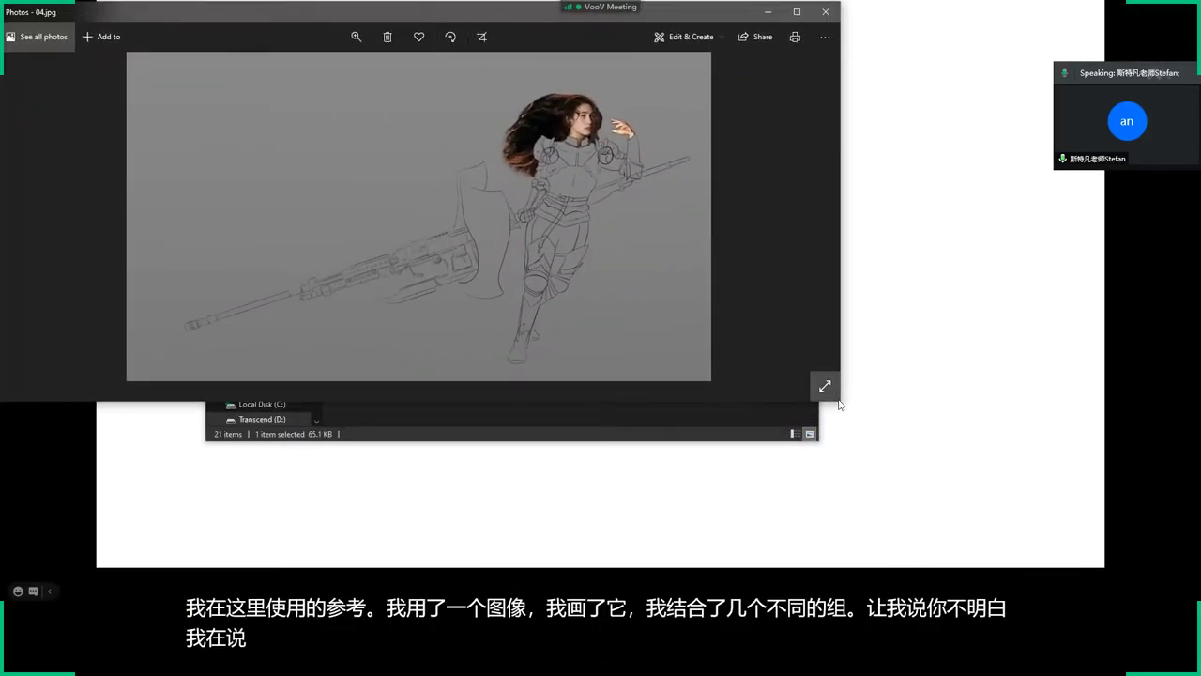
{"action": "left_click", "coordinate": [825, 386]}
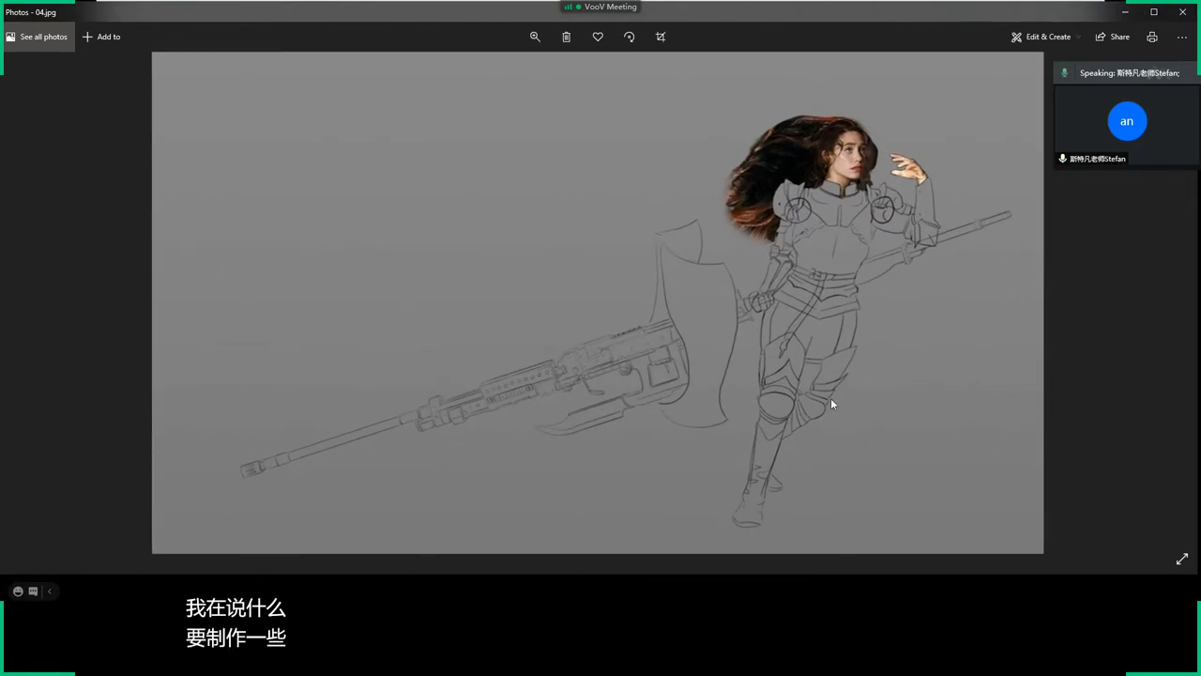
Continue through 05–10.jpg, from coloured gun to detailed armour, on to the moodboard.
{"action": "left_click", "coordinate": [1167, 302]}
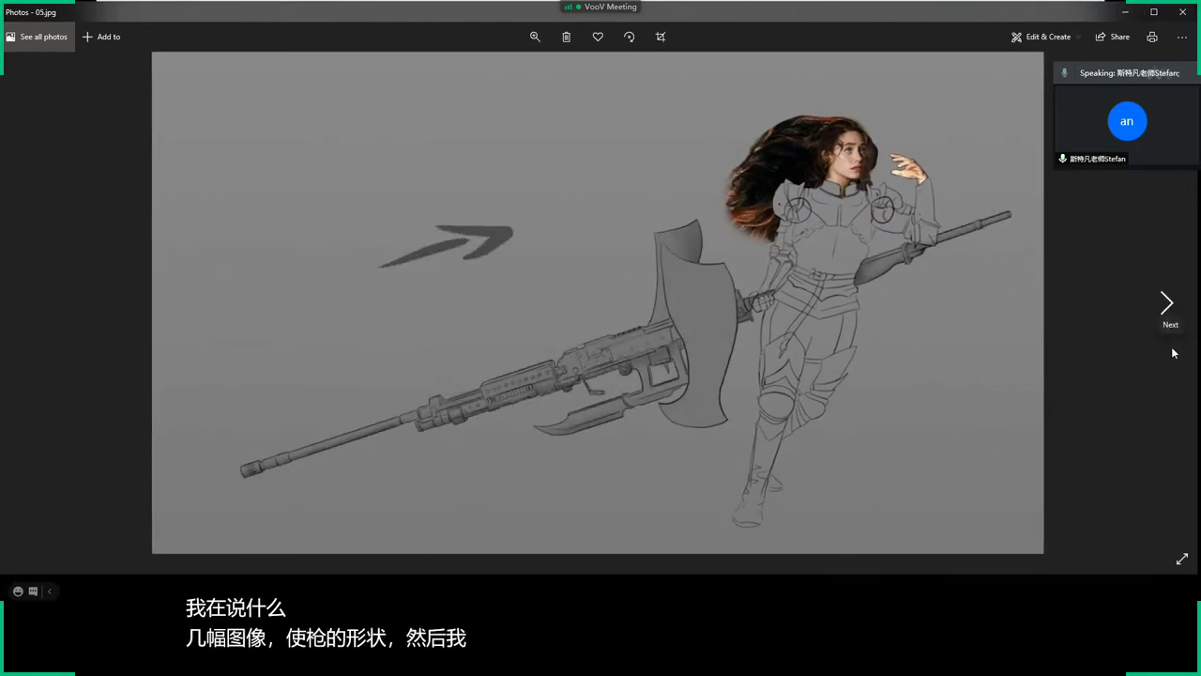
{"action": "left_click", "coordinate": [1171, 353]}
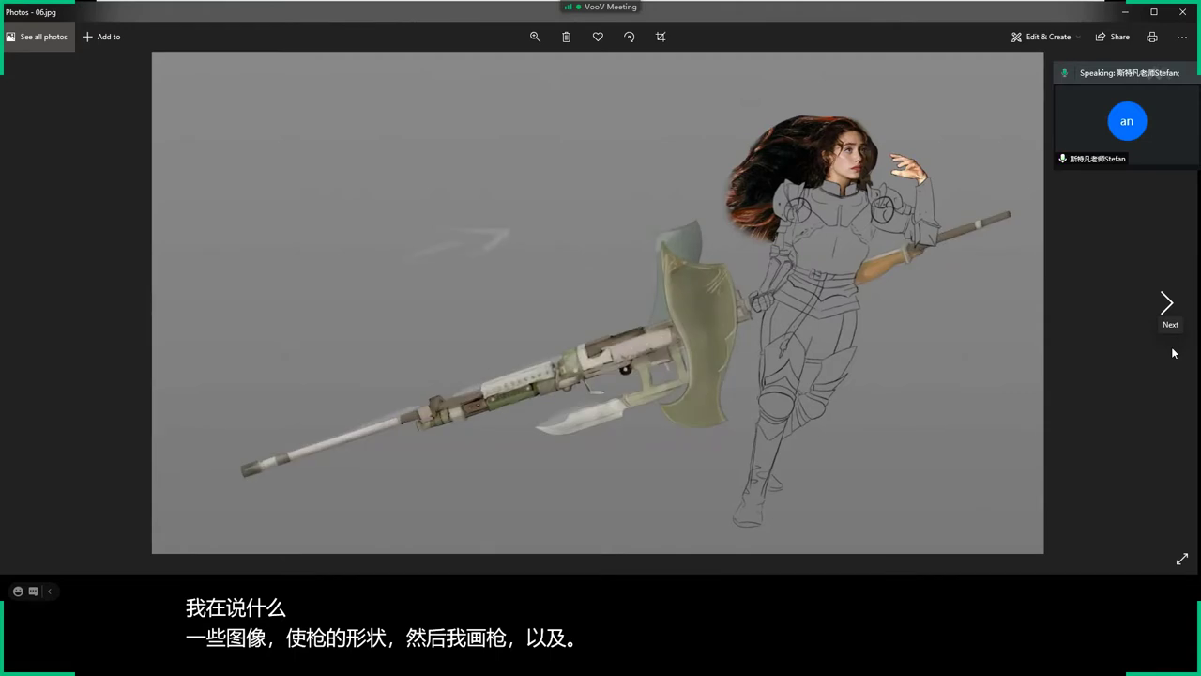
{"action": "left_click", "coordinate": [1172, 353]}
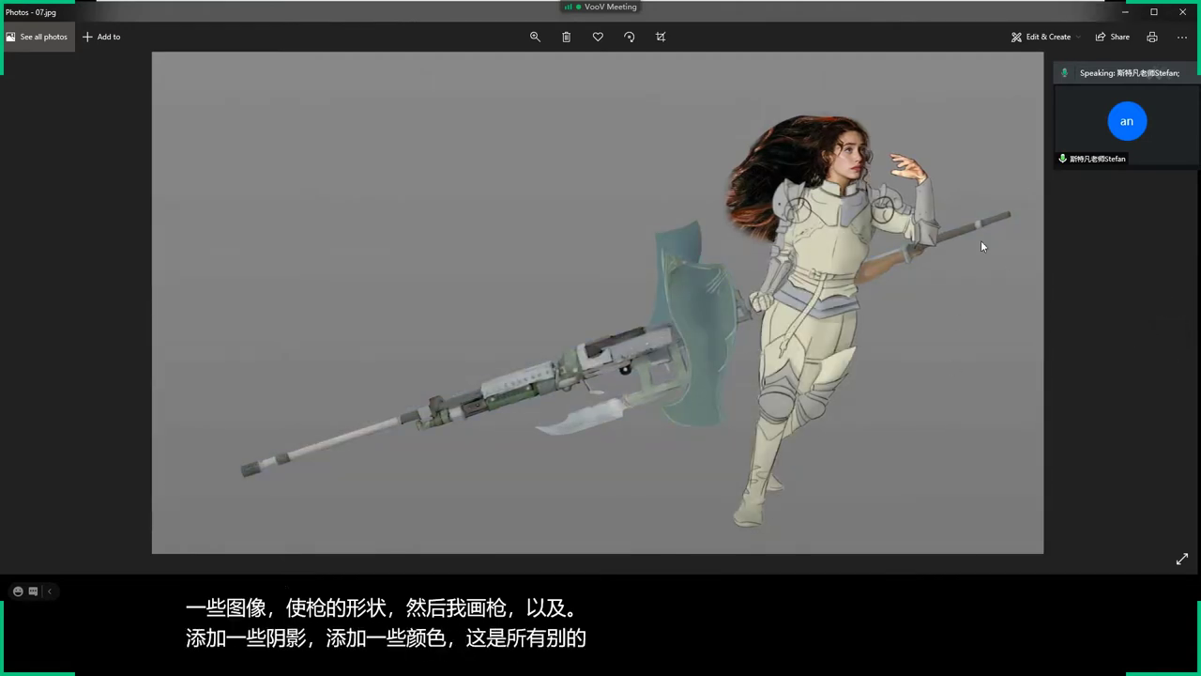
{"action": "key", "text": "Right"}
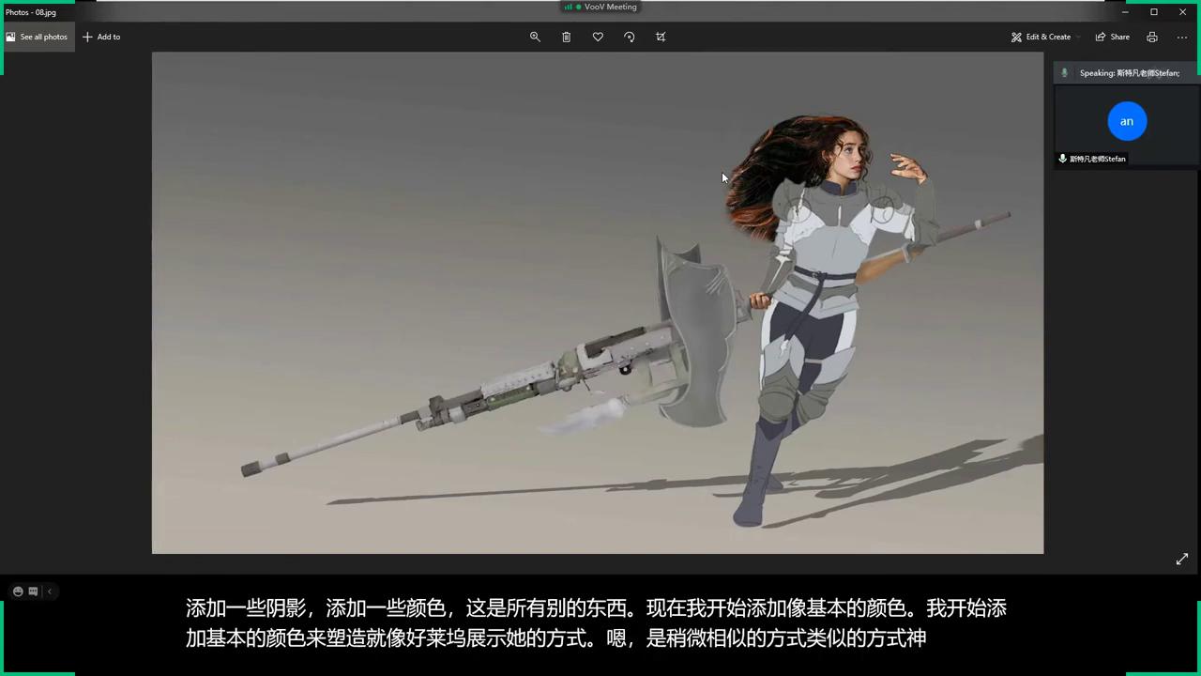
{"action": "key", "text": "Right"}
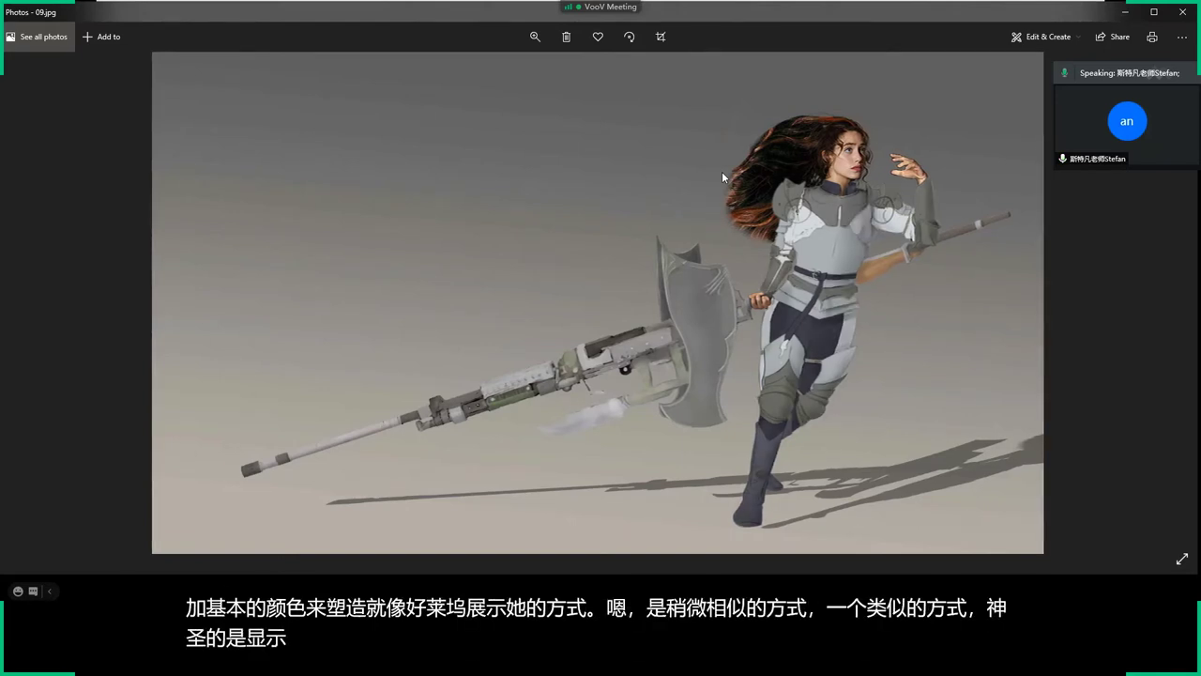
{"action": "key", "text": "Right"}
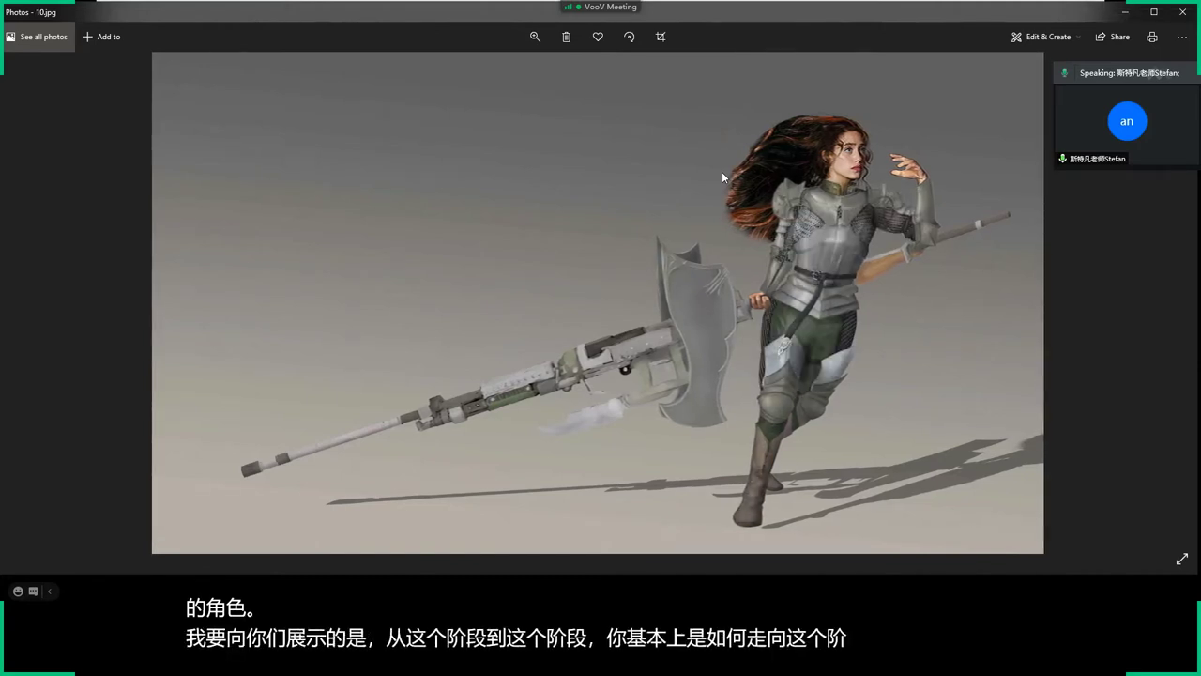
{"action": "key", "text": "Right"}
{"action": "key", "text": "Right"}
{"action": "key", "text": "Right"}
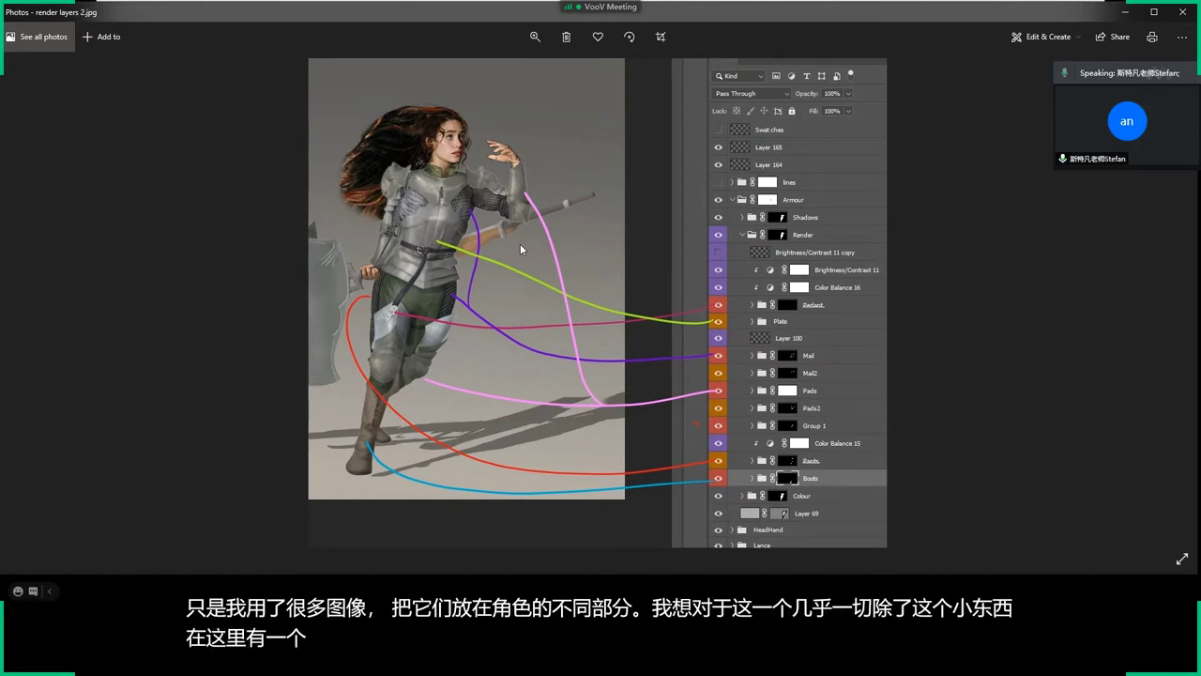
Step through Render process 1 and 2, comparing them, then advance to Render process 3.
{"action": "key", "text": "Right"}
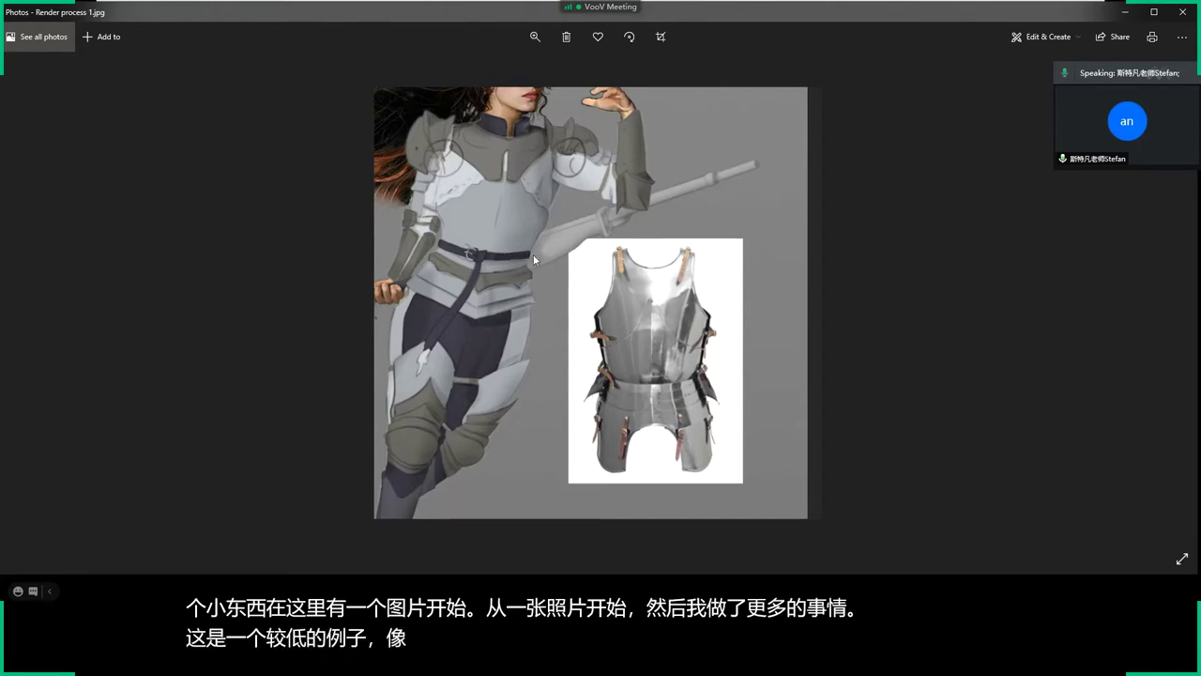
{"action": "key", "text": "Right"}
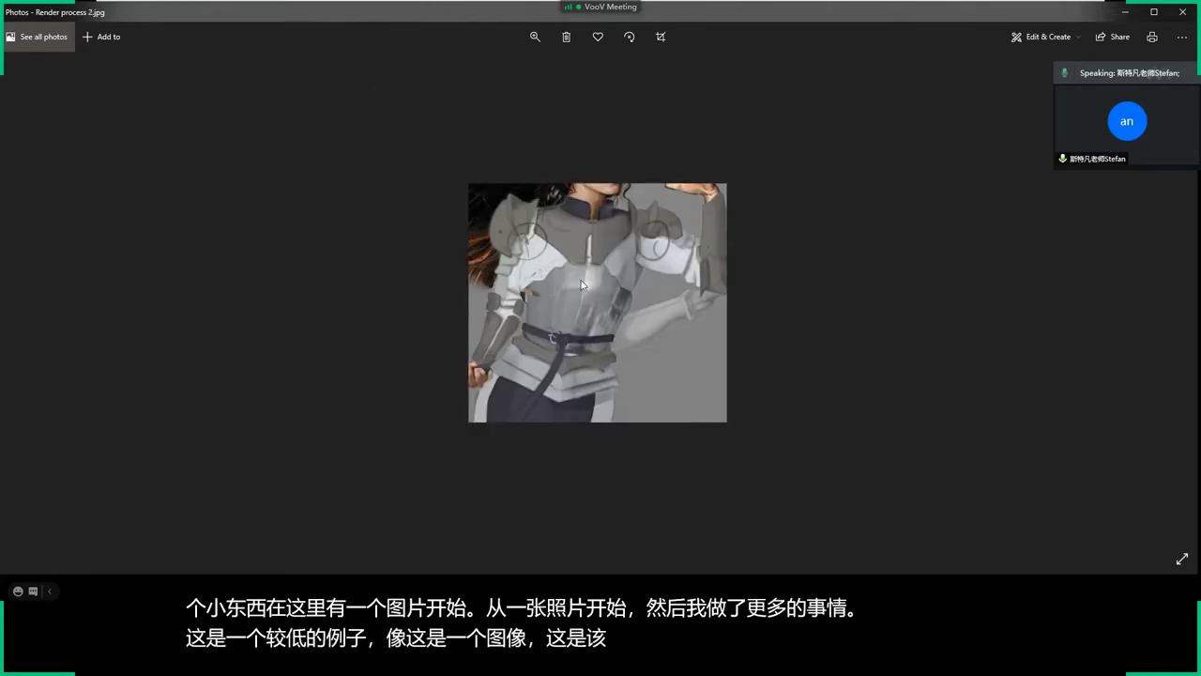
{"action": "key", "text": "Left"}
{"action": "key", "text": "Right"}
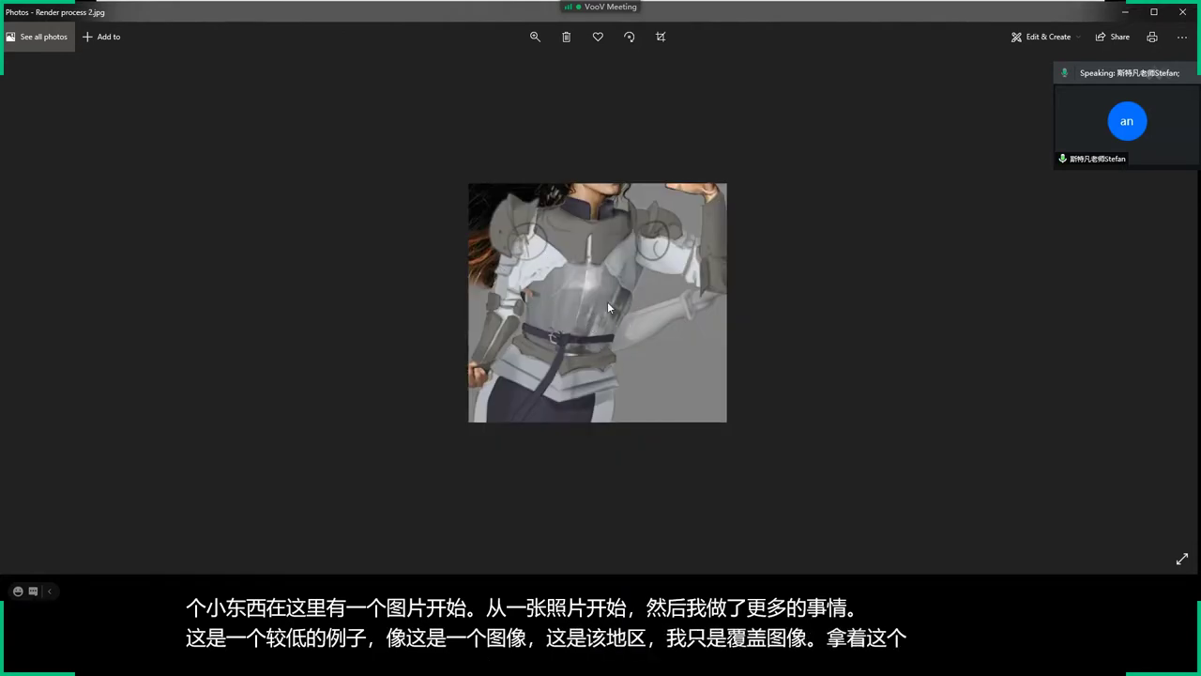
{"action": "key", "text": "Right"}
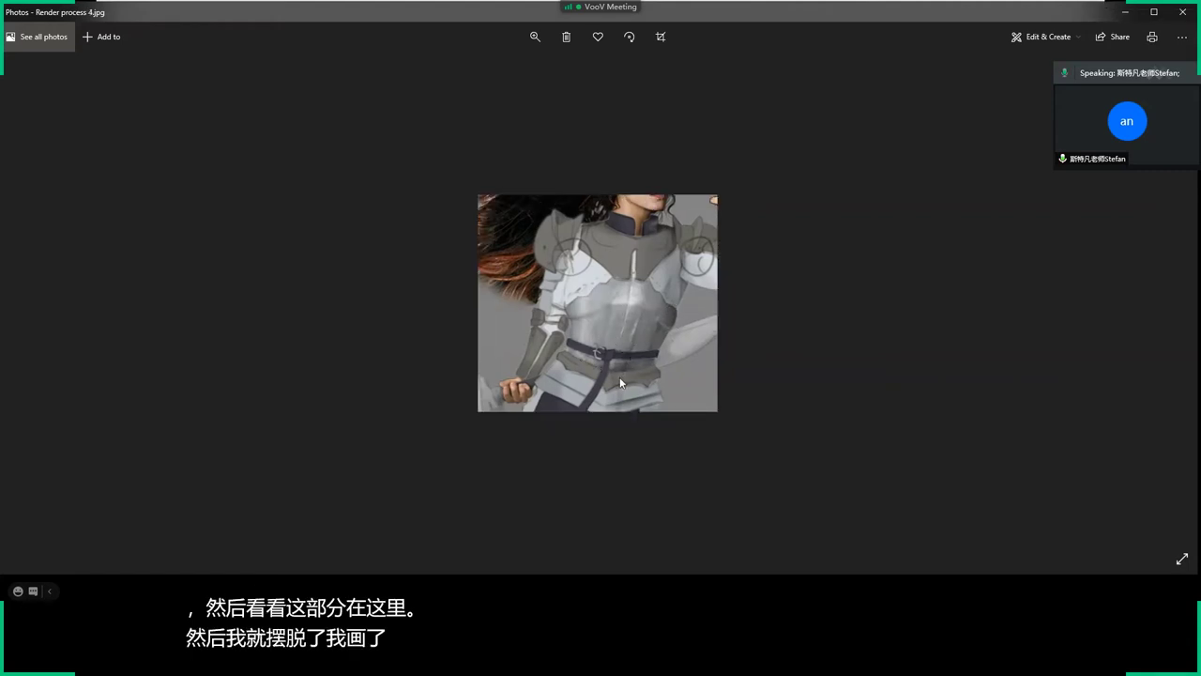
View Render process 4–6 and the six-panel Render Process collage, then close Photos.
{"action": "key", "text": "Right"}
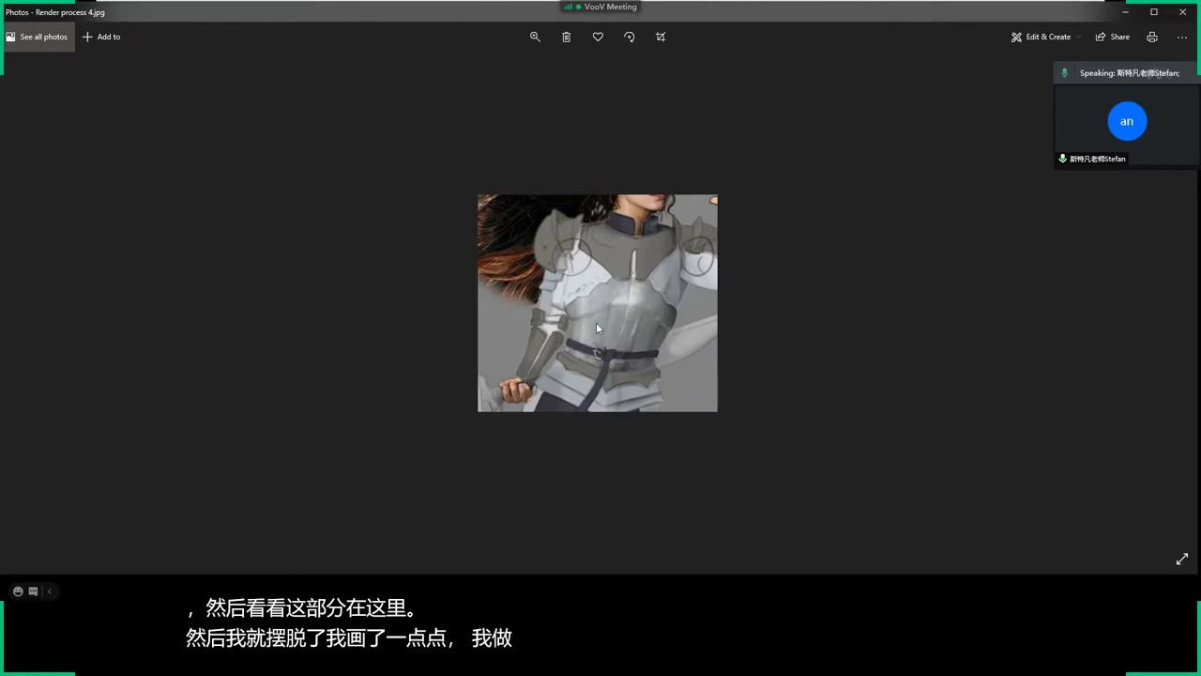
{"action": "key", "text": "Right"}
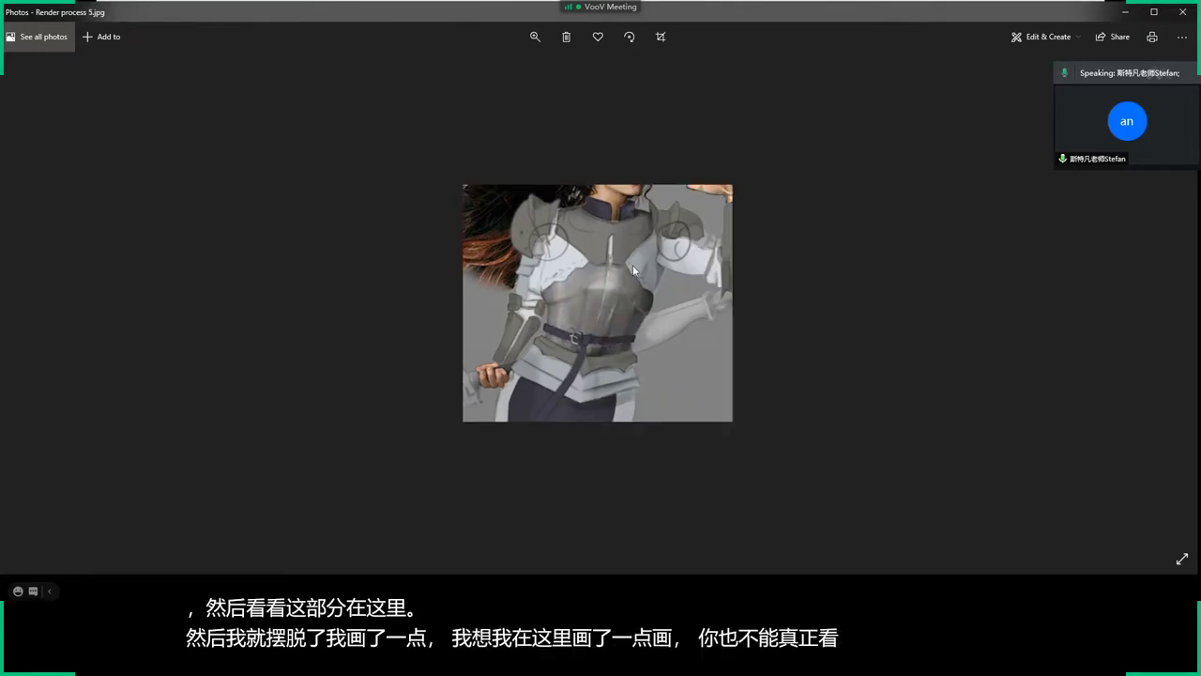
{"action": "key", "text": "Right"}
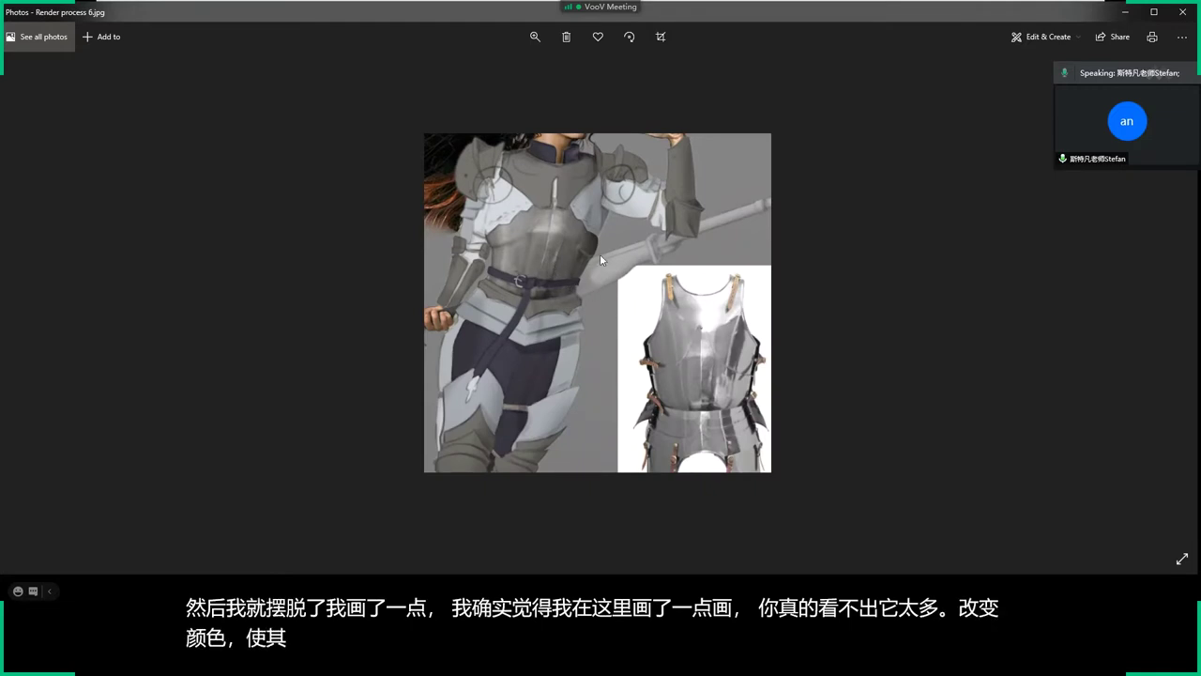
{"action": "key", "text": "Right"}
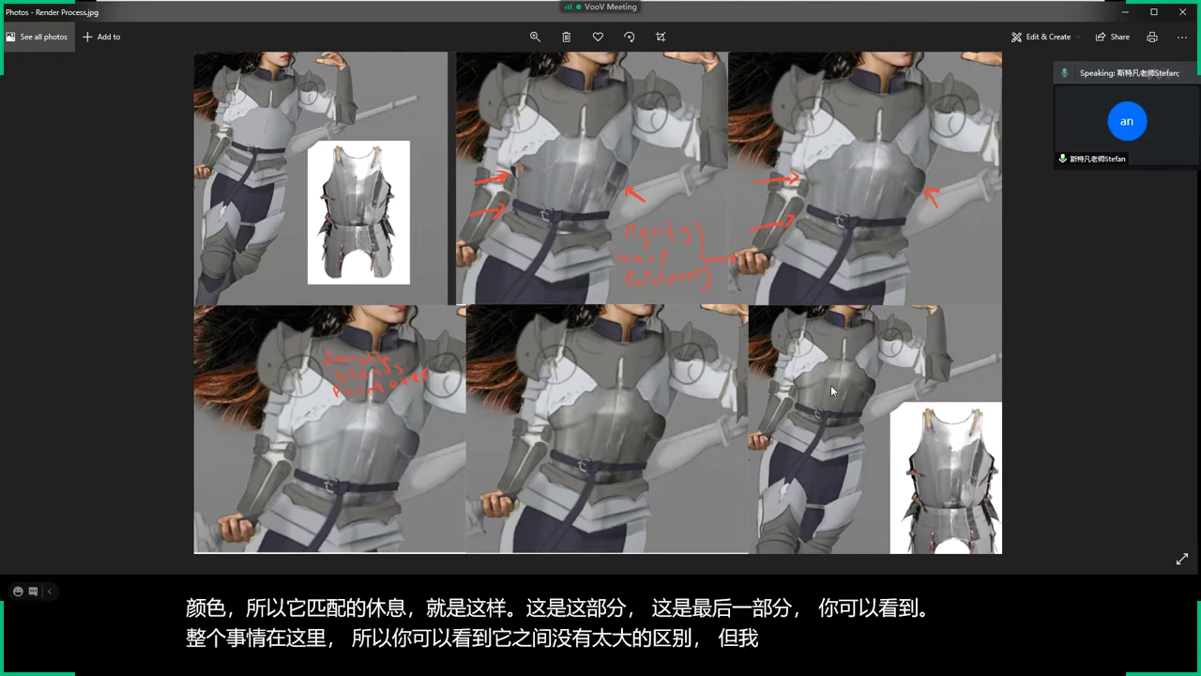
{"action": "left_click", "coordinate": [1182, 12]}
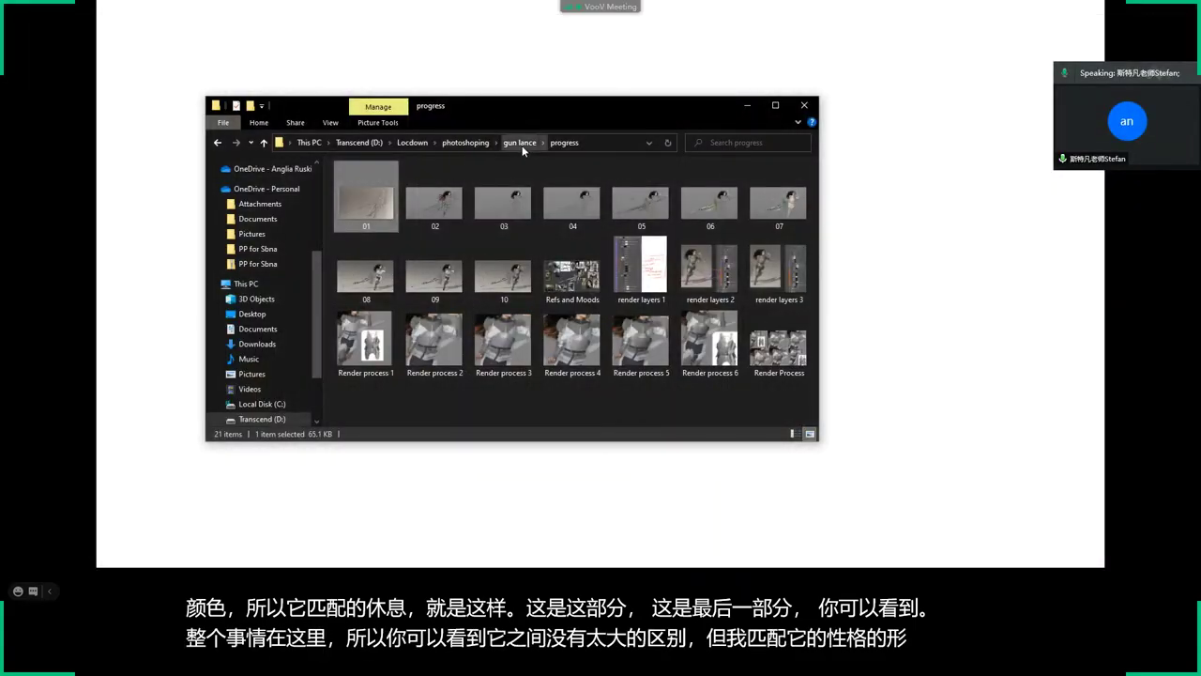
Move to the cliff folder, view the rock-climbing photo, then open sketch 01.jpg.
{"action": "left_click", "coordinate": [466, 141]}
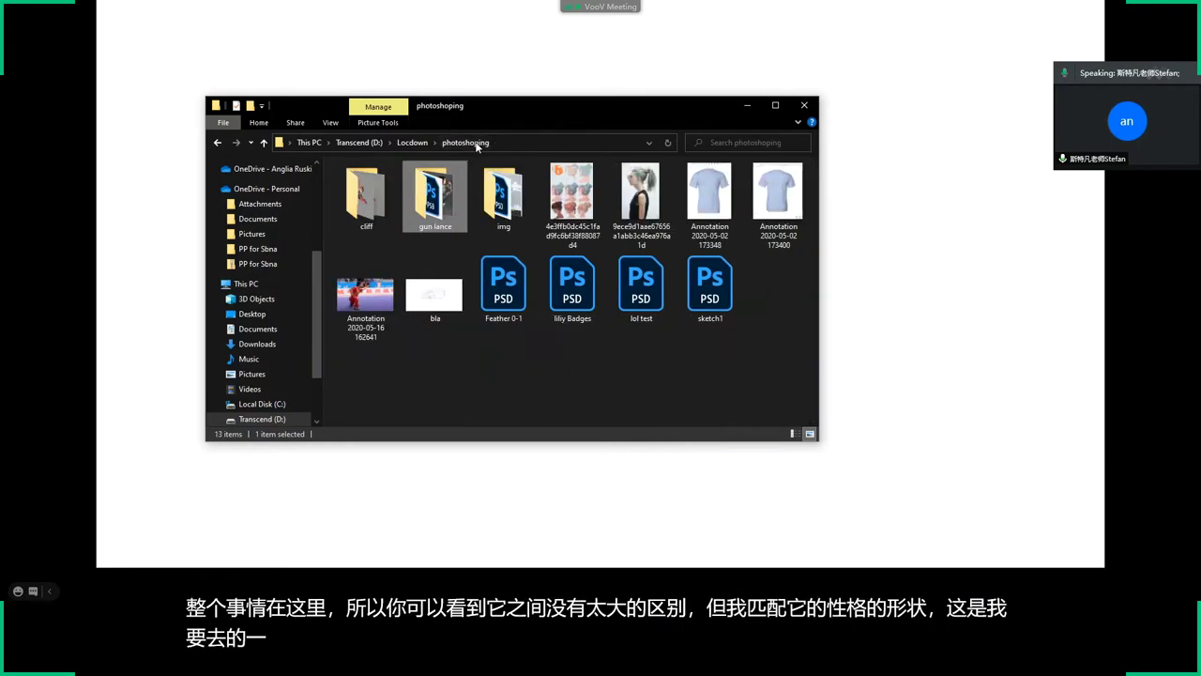
{"action": "double_click", "coordinate": [359, 195]}
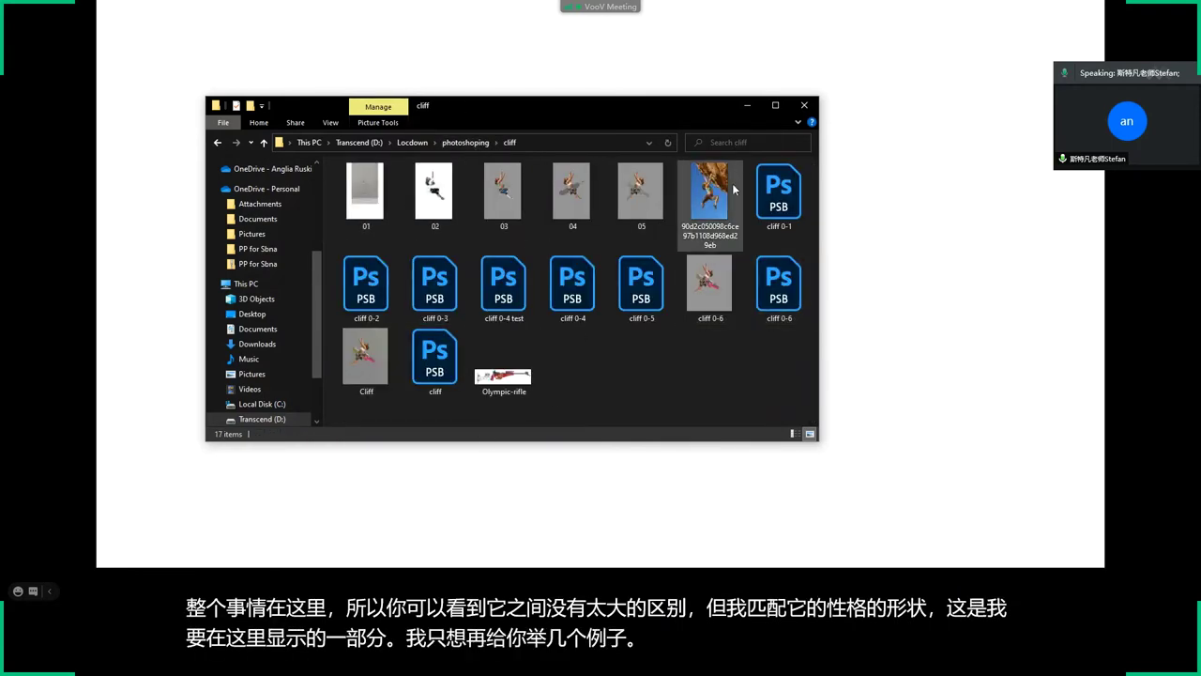
{"action": "left_click", "coordinate": [705, 205]}
{"action": "double_click", "coordinate": [704, 205]}
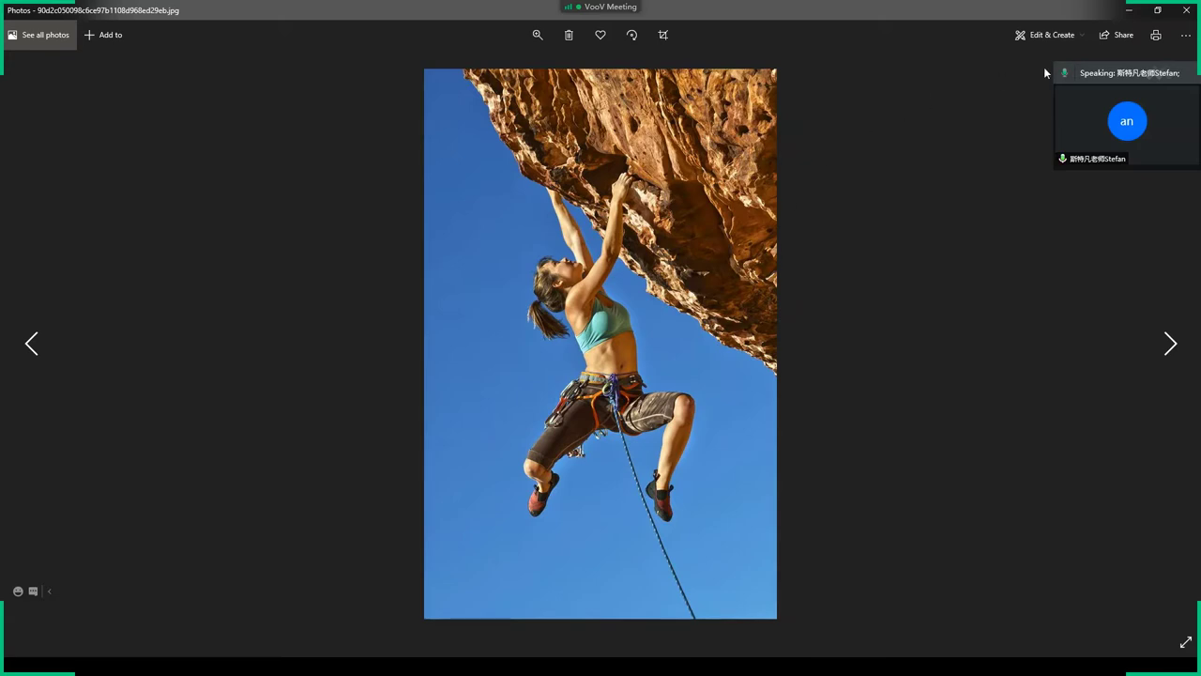
{"action": "left_click", "coordinate": [1186, 10]}
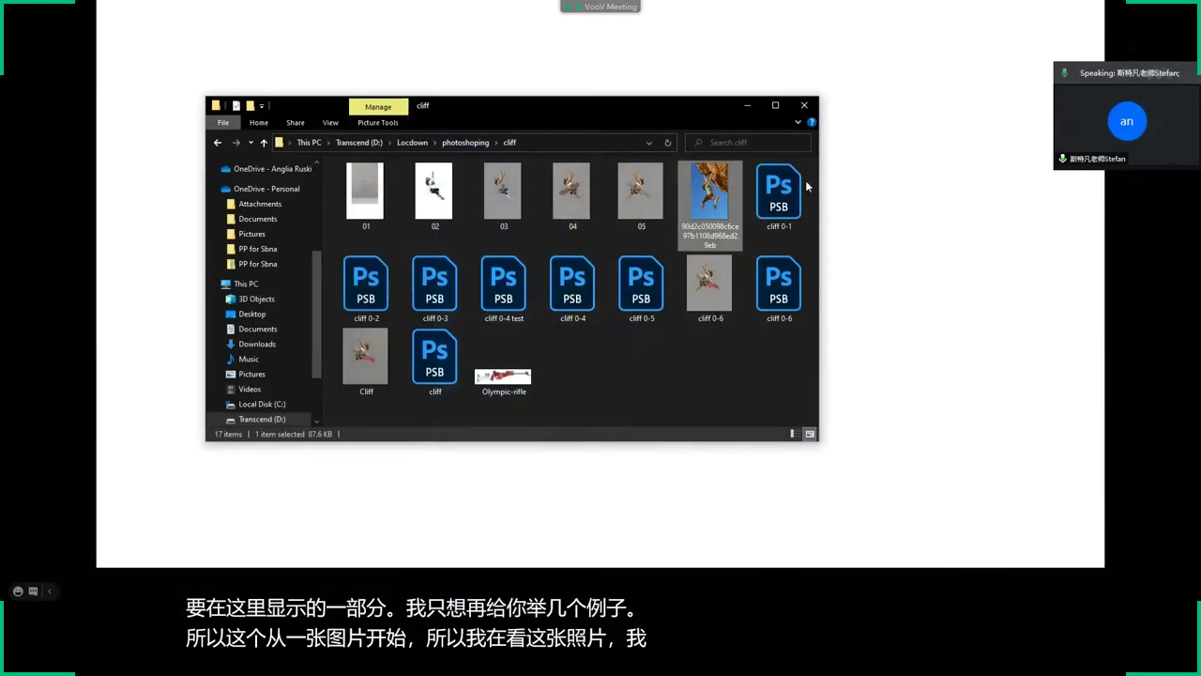
{"action": "double_click", "coordinate": [413, 201]}
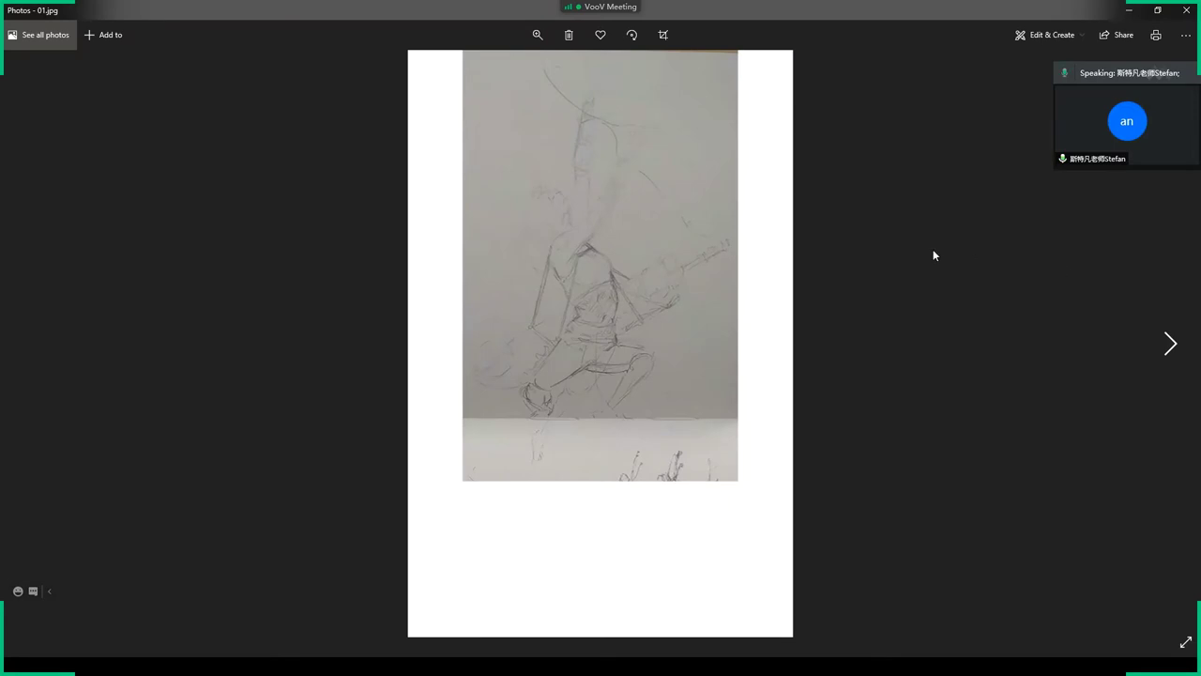
Advance to 02 and 03, flipping between the grey and white versions to compare.
{"action": "key", "text": "Right"}
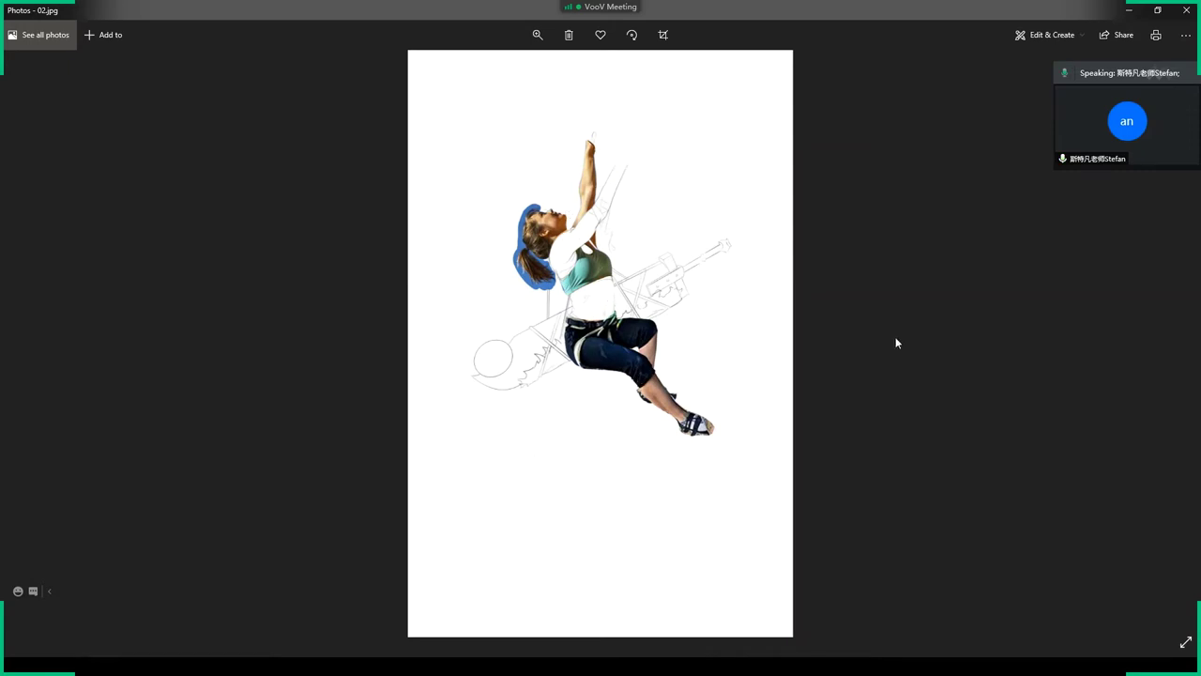
{"action": "key", "text": "Right"}
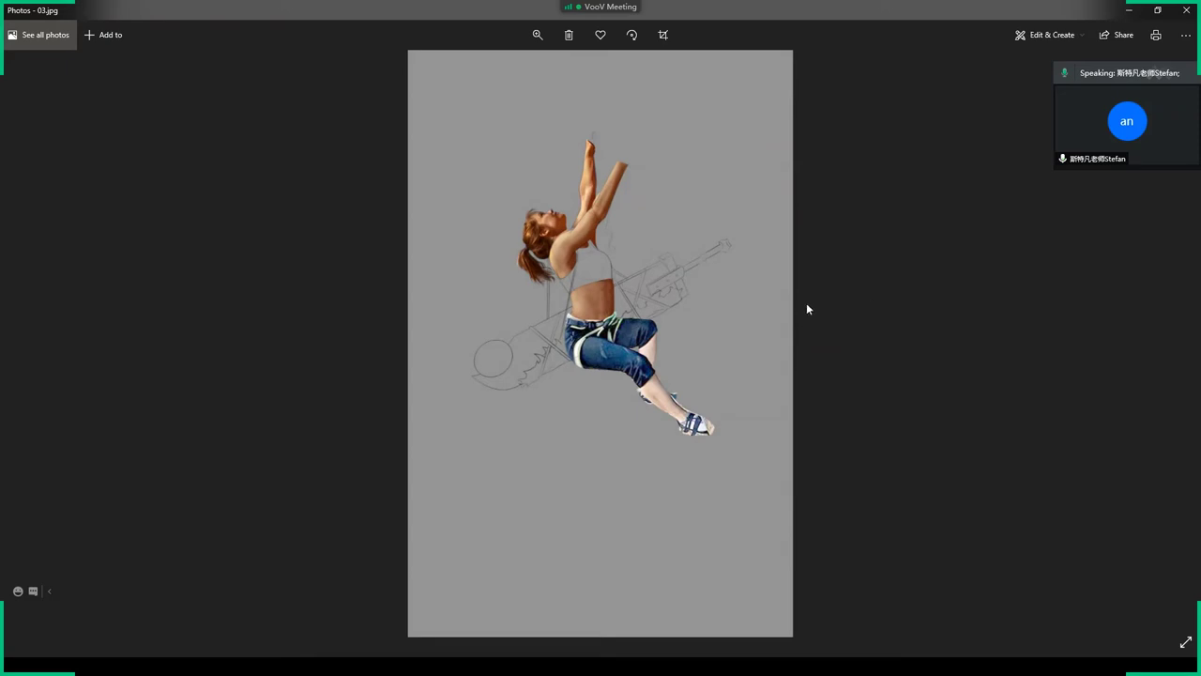
{"action": "key", "text": "Left"}
{"action": "key", "text": "Right"}
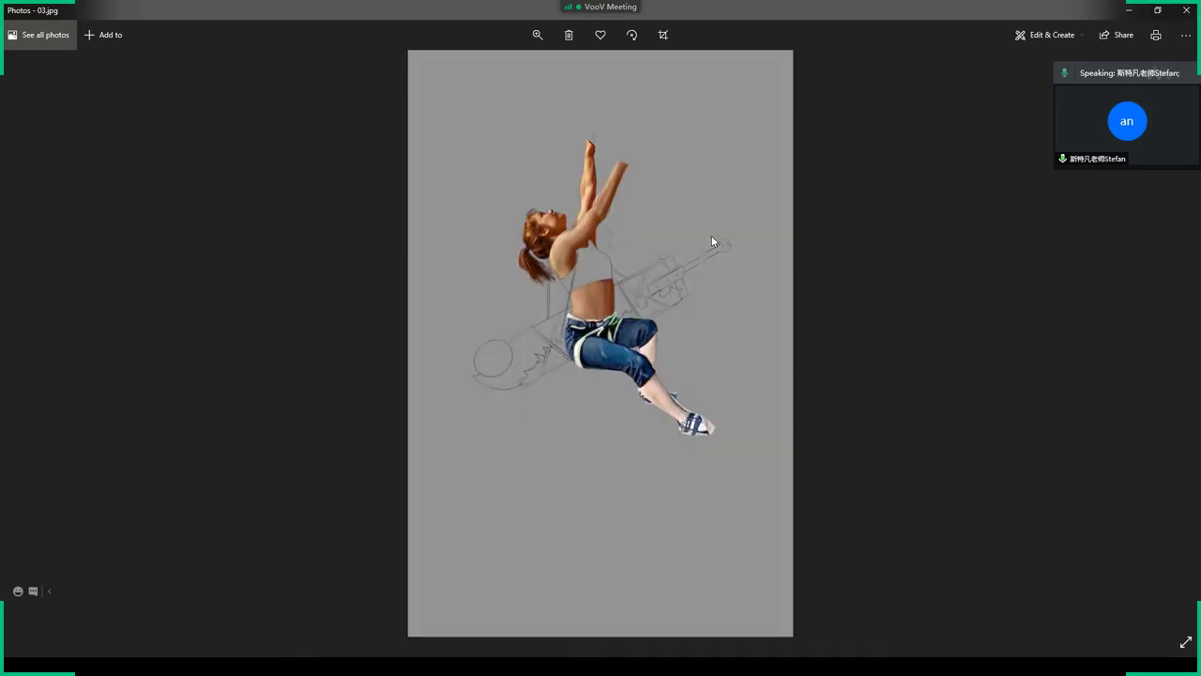
{"action": "key", "text": "Left"}
{"action": "key", "text": "Right"}
Zoom in close on the climber and his raised arms, then zoom back out to fit.
{"action": "left_click", "coordinate": [536, 35]}
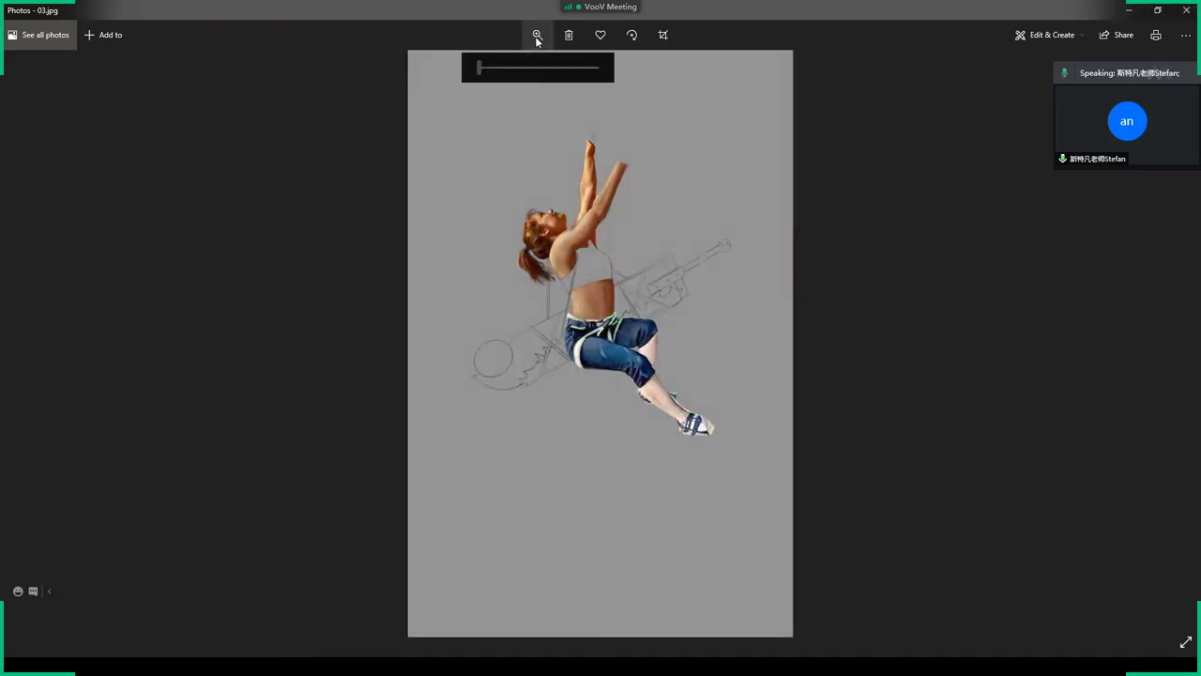
{"action": "mouse_move", "coordinate": [491, 66]}
{"action": "left_mouse_down"}
{"action": "mouse_move", "coordinate": [522, 66]}
{"action": "mouse_move", "coordinate": [538, 592]}
{"action": "left_mouse_up"}
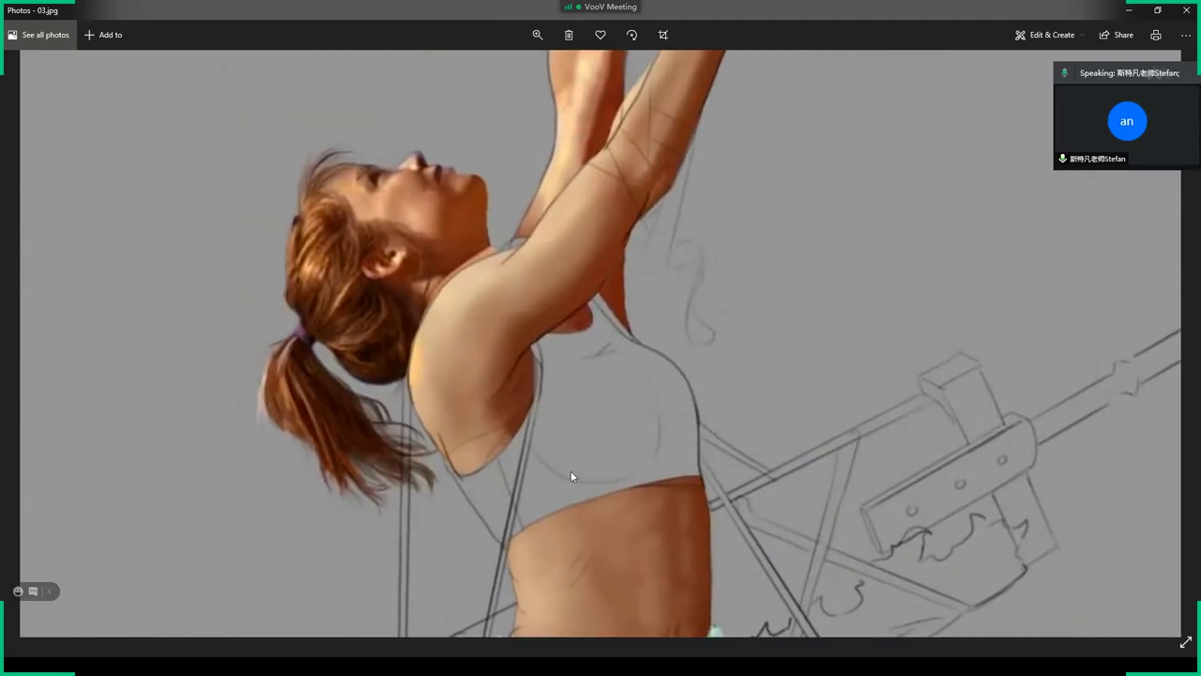
{"action": "left_click_drag", "start_coordinate": [578, 54], "coordinate": [725, 244]}
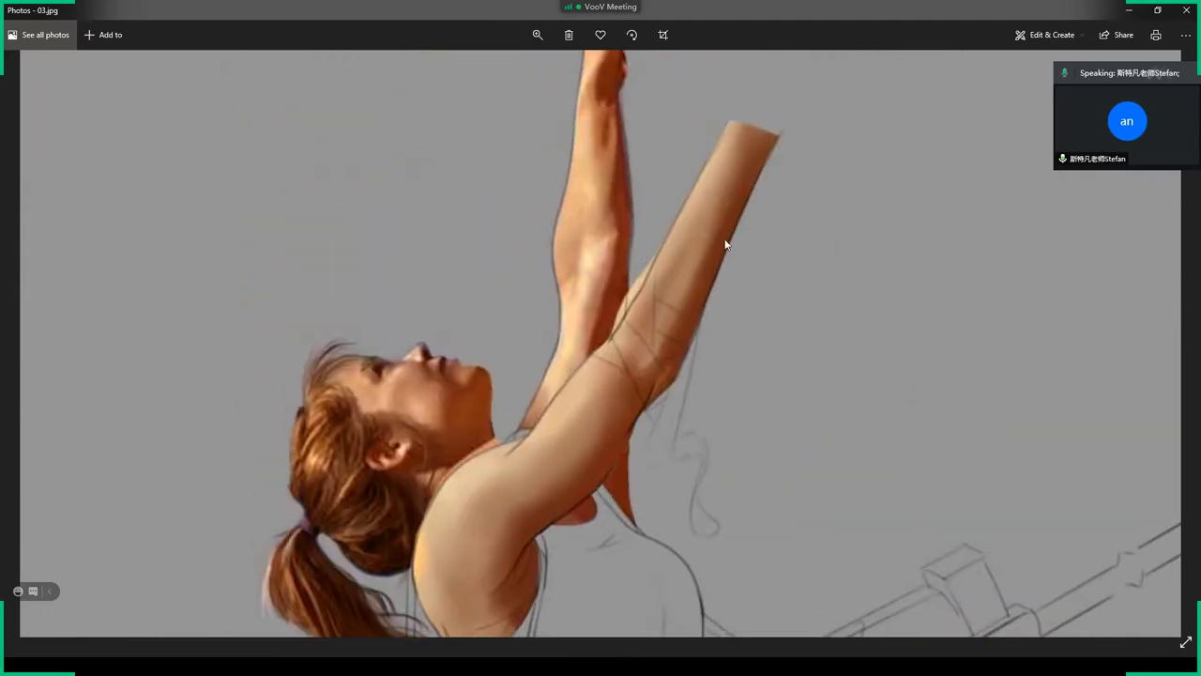
{"action": "scroll", "coordinate": [723, 225], "scroll_direction": "down", "scroll_amount": 3}
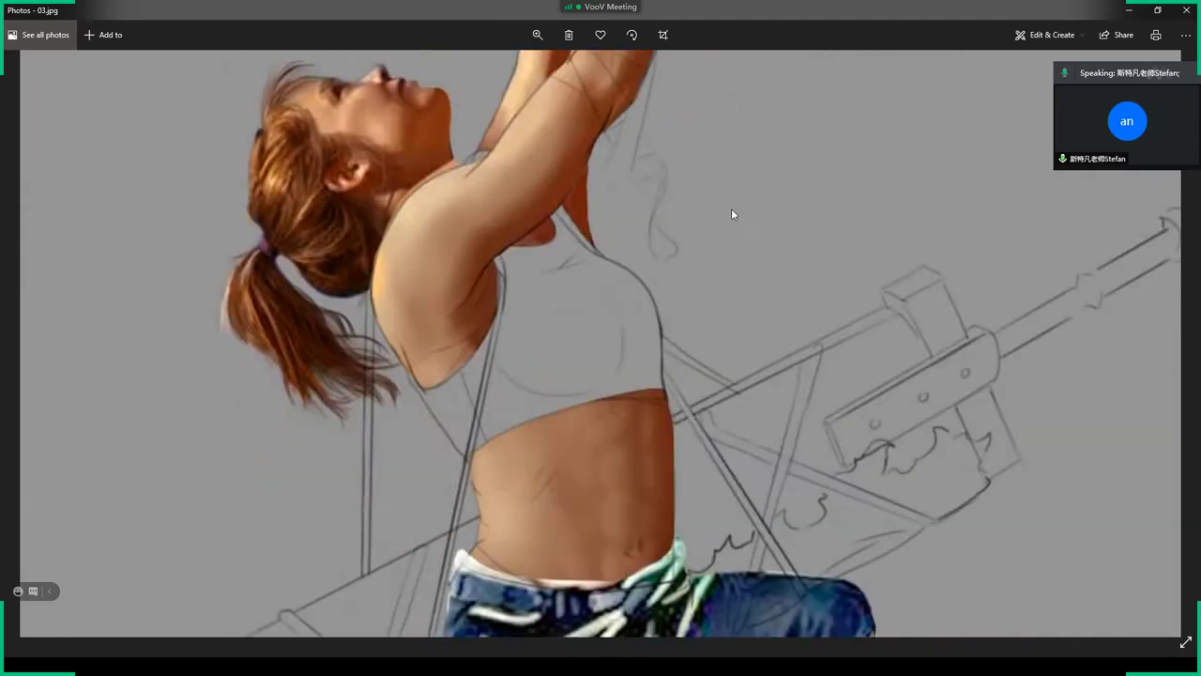
{"action": "scroll", "coordinate": [732, 187], "scroll_direction": "down", "scroll_amount": 5}
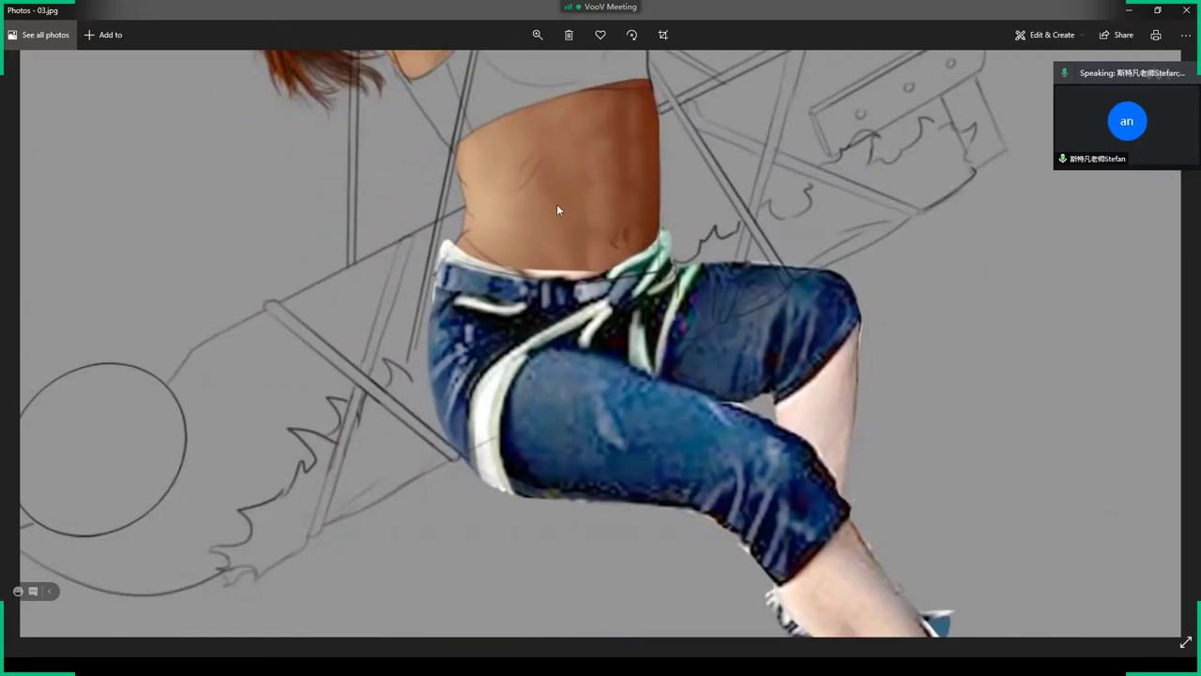
{"action": "scroll", "coordinate": [605, 222], "scroll_direction": "up", "scroll_amount": 2}
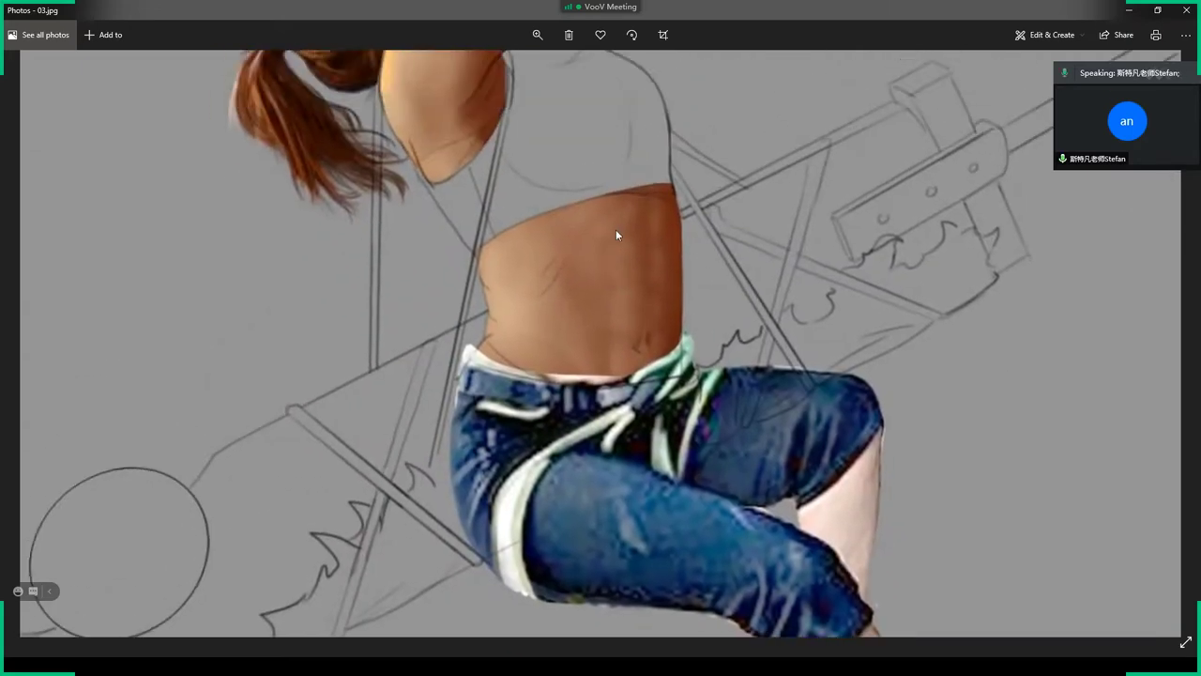
{"action": "scroll", "coordinate": [624, 272], "scroll_direction": "up", "scroll_amount": 3}
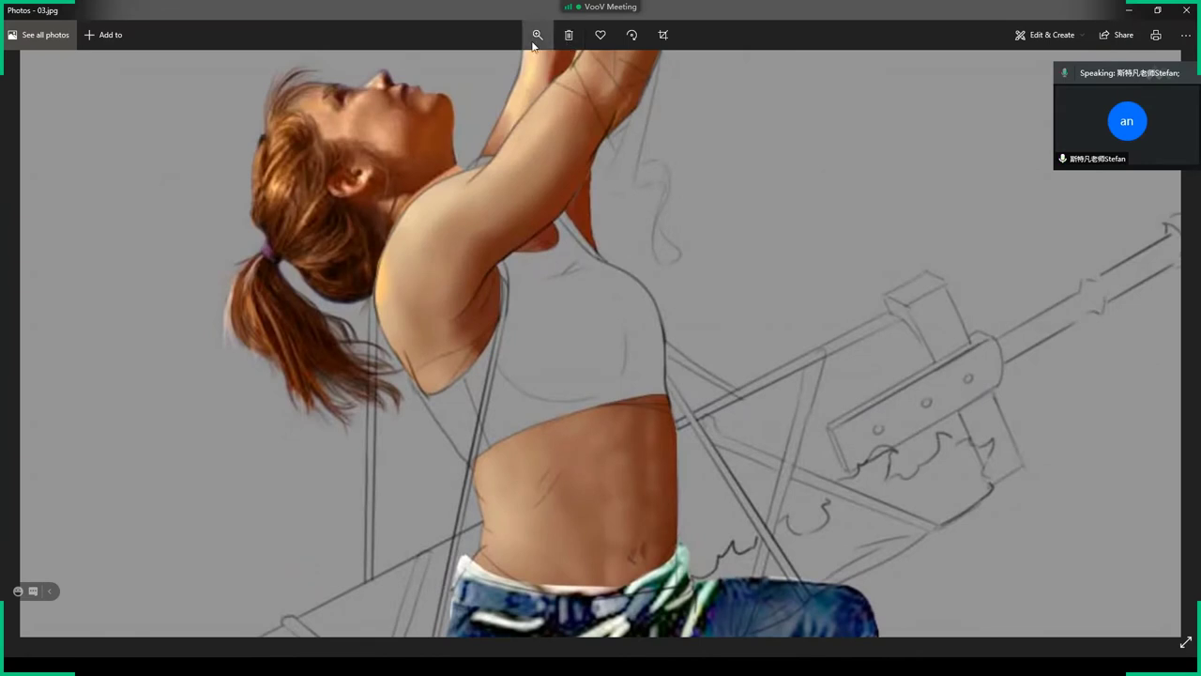
{"action": "left_click", "coordinate": [537, 35]}
{"action": "left_click_drag", "start_coordinate": [563, 68], "coordinate": [411, 81]}
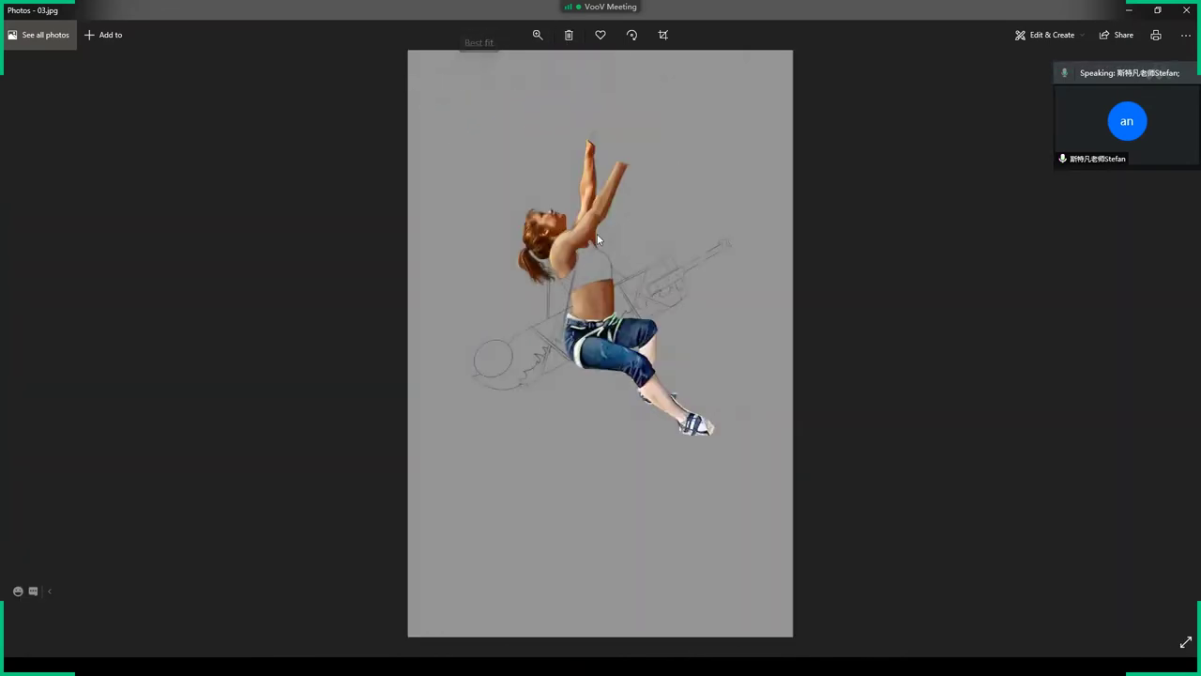
Zoom in on the climber again, then fit the whole image slightly smaller in the window.
{"action": "scroll", "coordinate": [596, 233], "scroll_direction": "up", "scroll_amount": 1}
{"action": "left_click", "coordinate": [529, 72]}
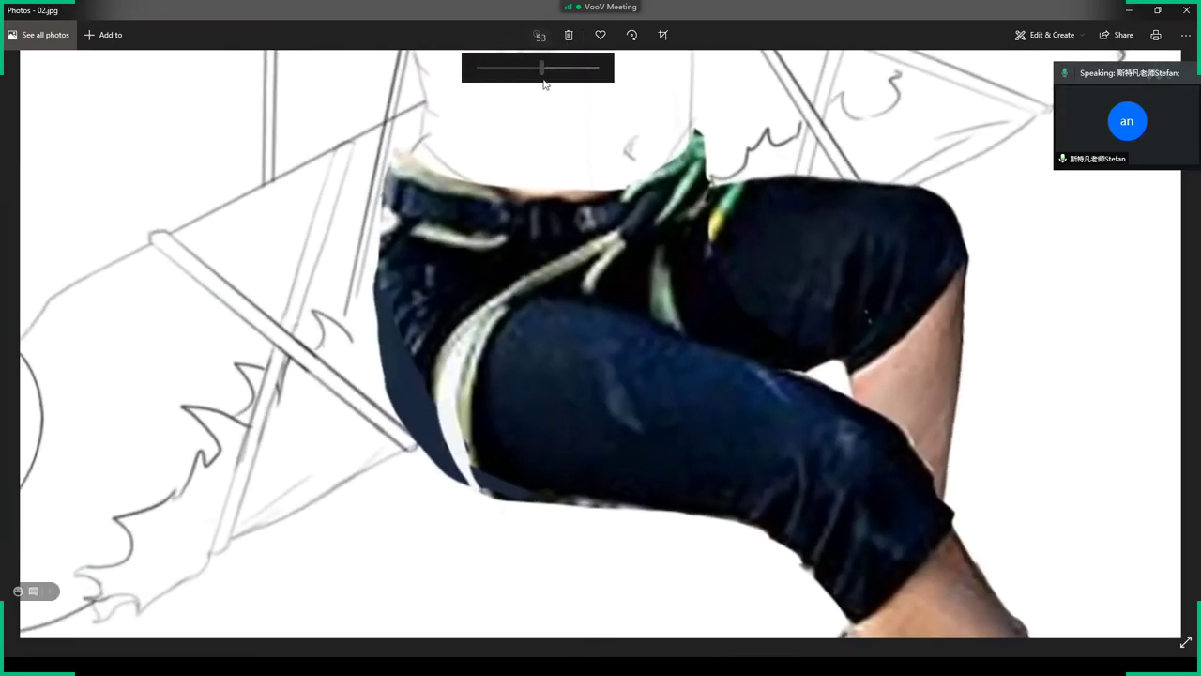
{"action": "scroll", "coordinate": [601, 313], "scroll_direction": "up", "scroll_amount": 2}
{"action": "scroll", "coordinate": [725, 245], "scroll_direction": "up", "scroll_amount": 2}
{"action": "scroll", "coordinate": [723, 216], "scroll_direction": "up", "scroll_amount": 2}
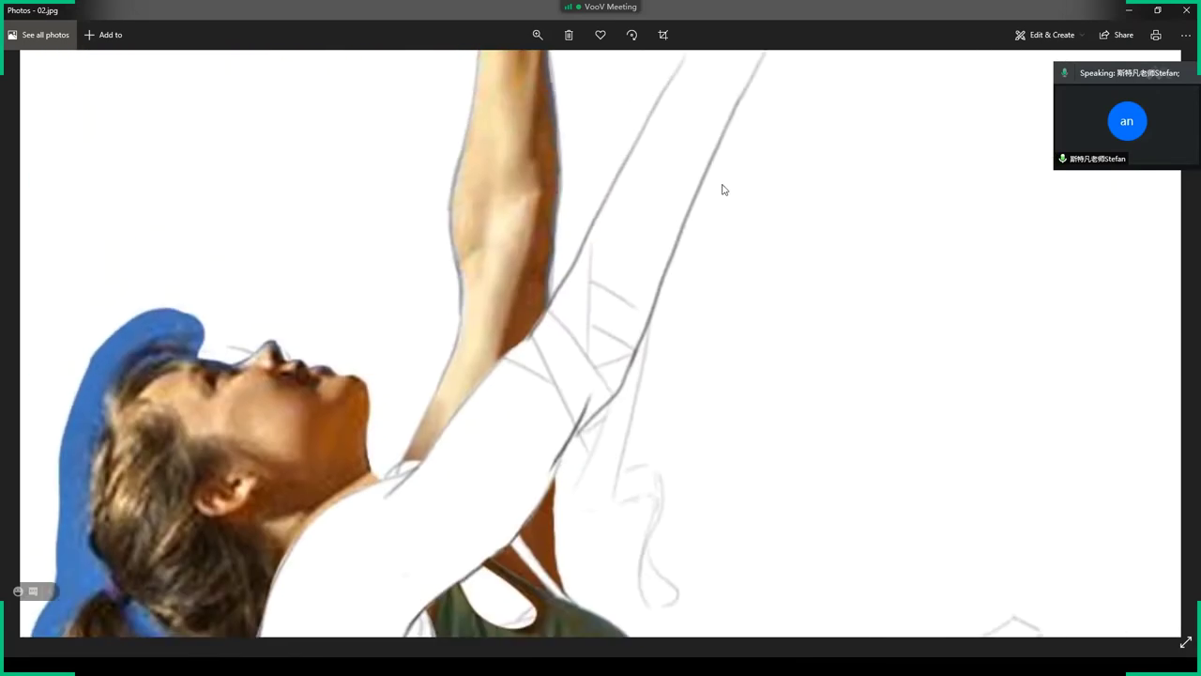
{"action": "scroll", "coordinate": [526, 357], "scroll_direction": "up", "scroll_amount": 1}
{"action": "scroll", "coordinate": [504, 389], "scroll_direction": "down", "scroll_amount": 2}
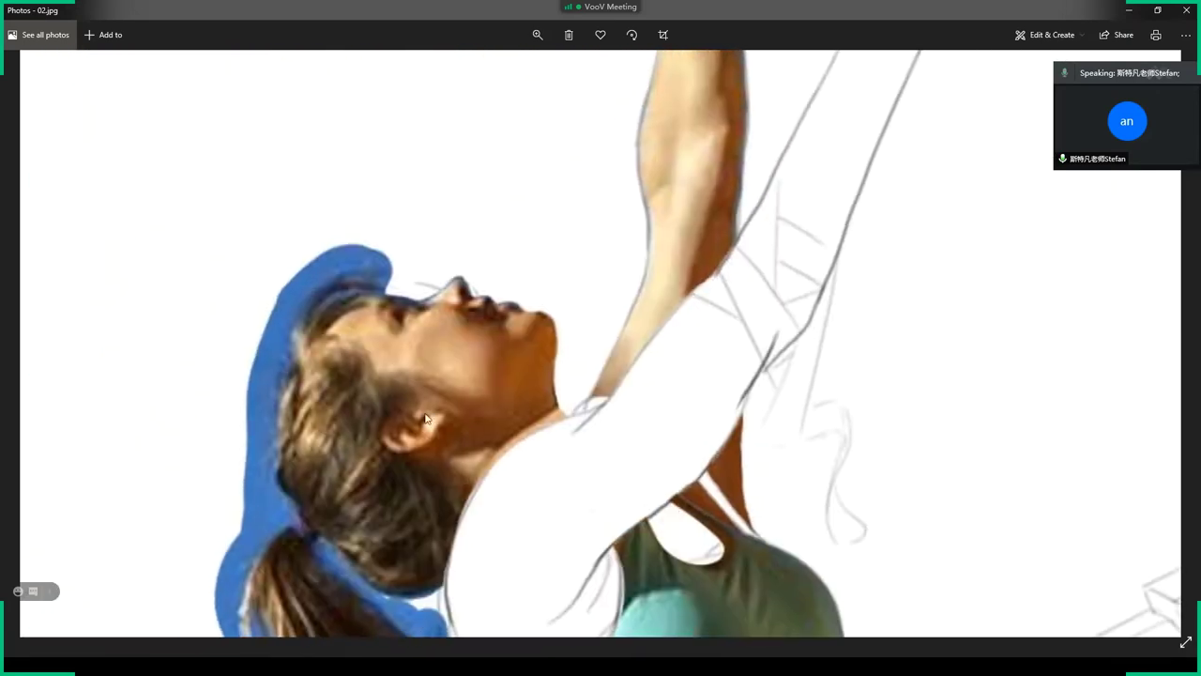
{"action": "left_click", "coordinate": [537, 35]}
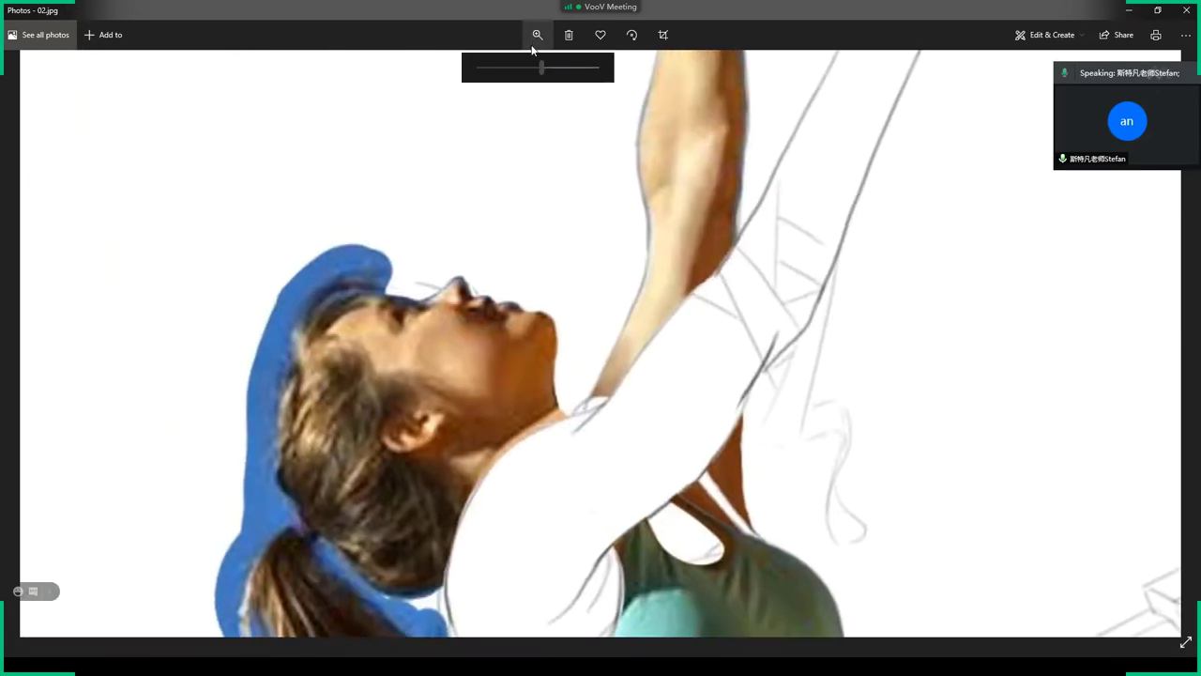
{"action": "left_click_drag", "start_coordinate": [541, 68], "coordinate": [477, 67]}
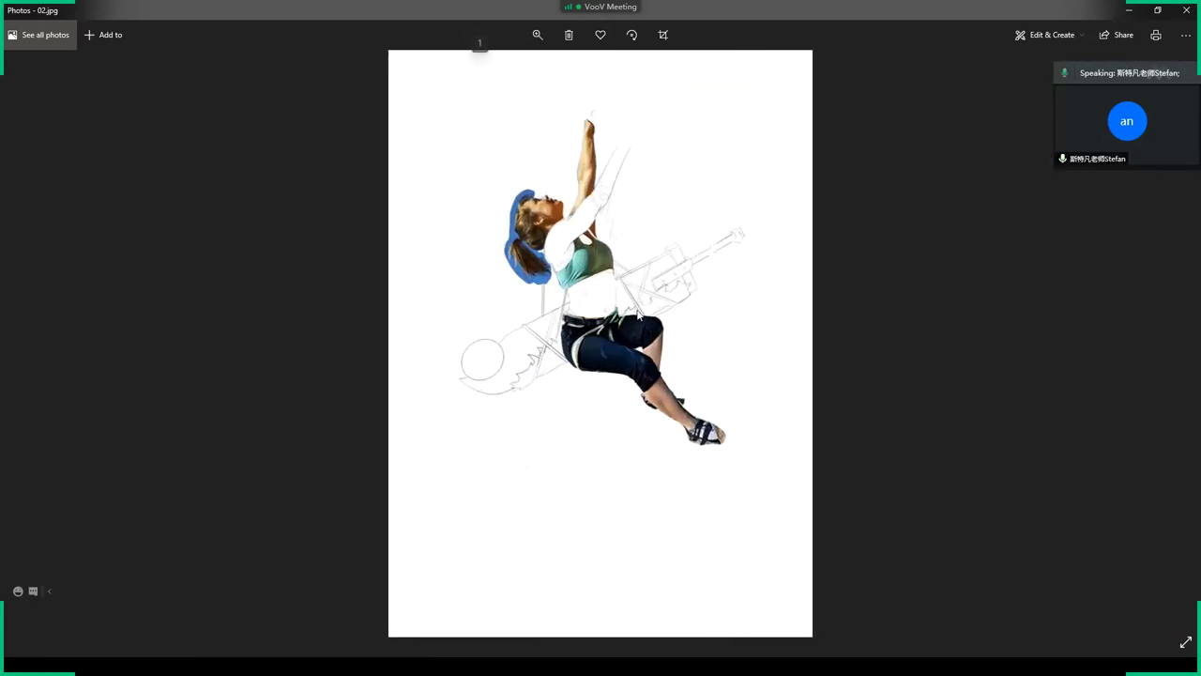
{"action": "left_click", "coordinate": [538, 35]}
{"action": "left_click_drag", "start_coordinate": [528, 73], "coordinate": [386, 87]}
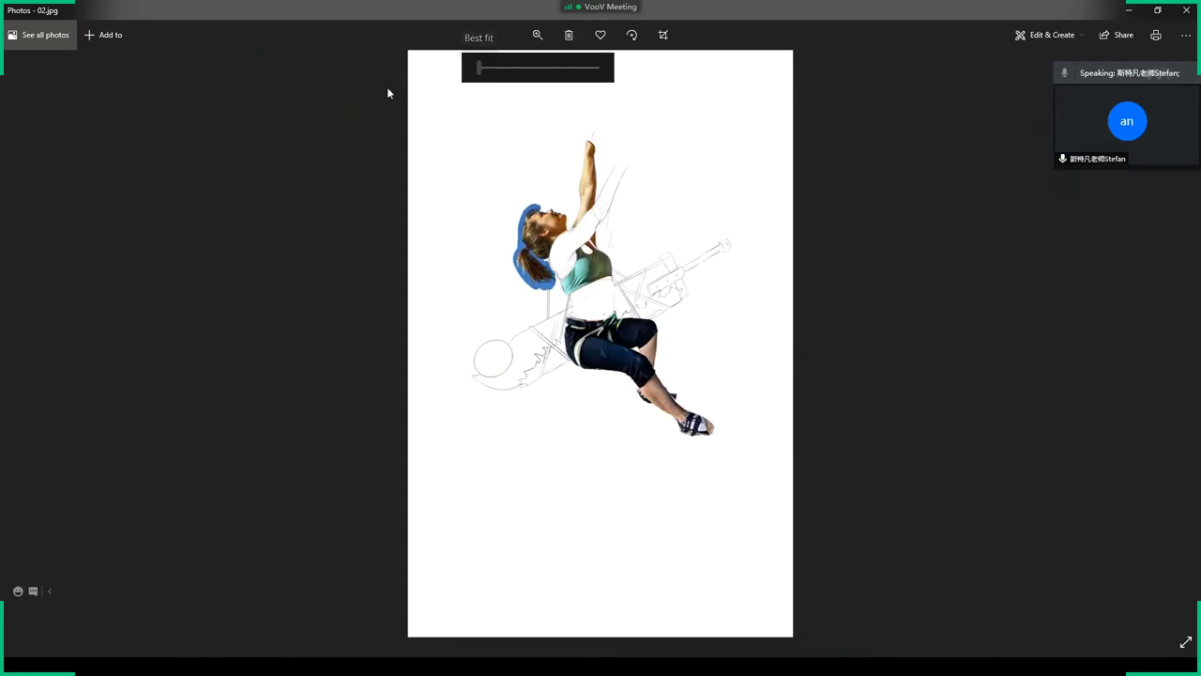
View images 04 and 05, resize the viewer window, then close it.
{"action": "key", "text": "Right"}
{"action": "key", "text": "Right"}
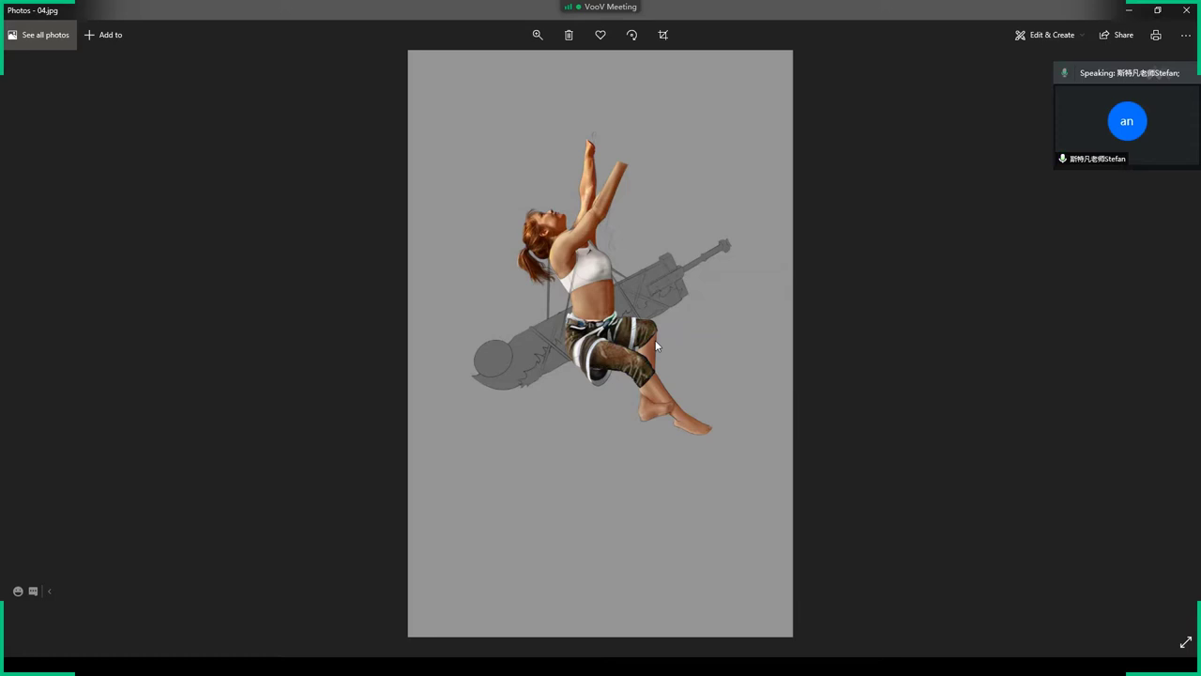
{"action": "key", "text": "Right"}
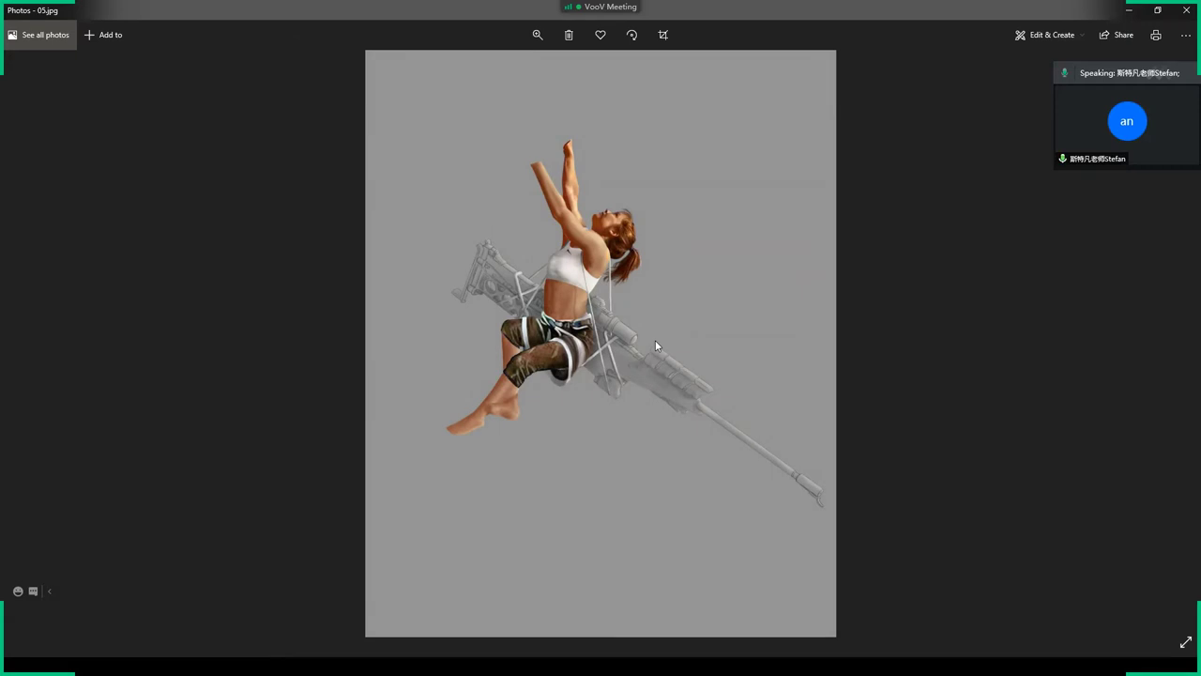
{"action": "mouse_move", "coordinate": [129, 11]}
{"action": "left_mouse_down"}
{"action": "mouse_move", "coordinate": [206, 92]}
{"action": "mouse_move", "coordinate": [169, 14]}
{"action": "left_mouse_up"}
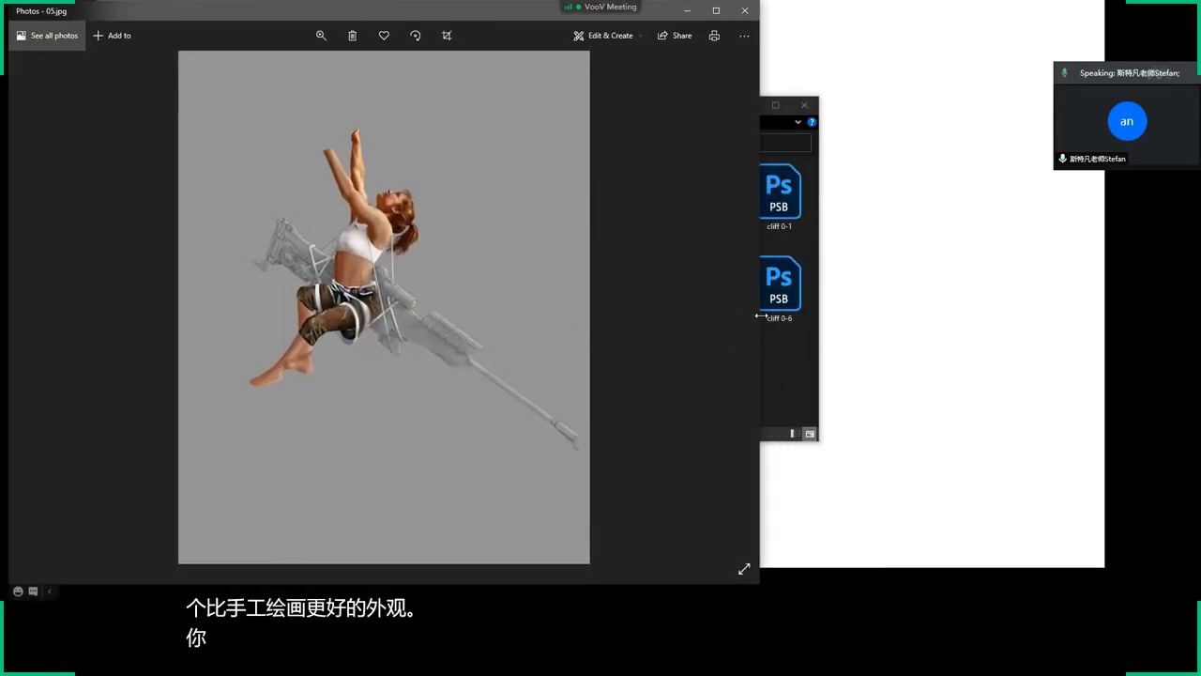
{"action": "left_click_drag", "start_coordinate": [758, 320], "coordinate": [1174, 347]}
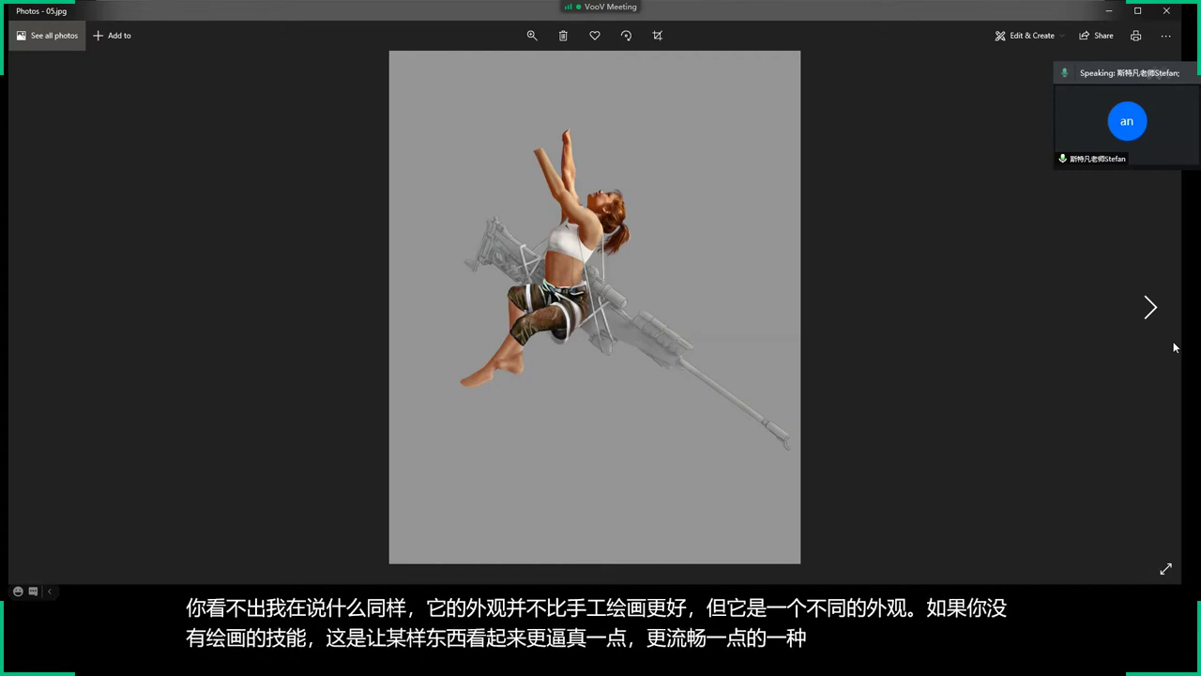
{"action": "left_click", "coordinate": [1166, 10]}
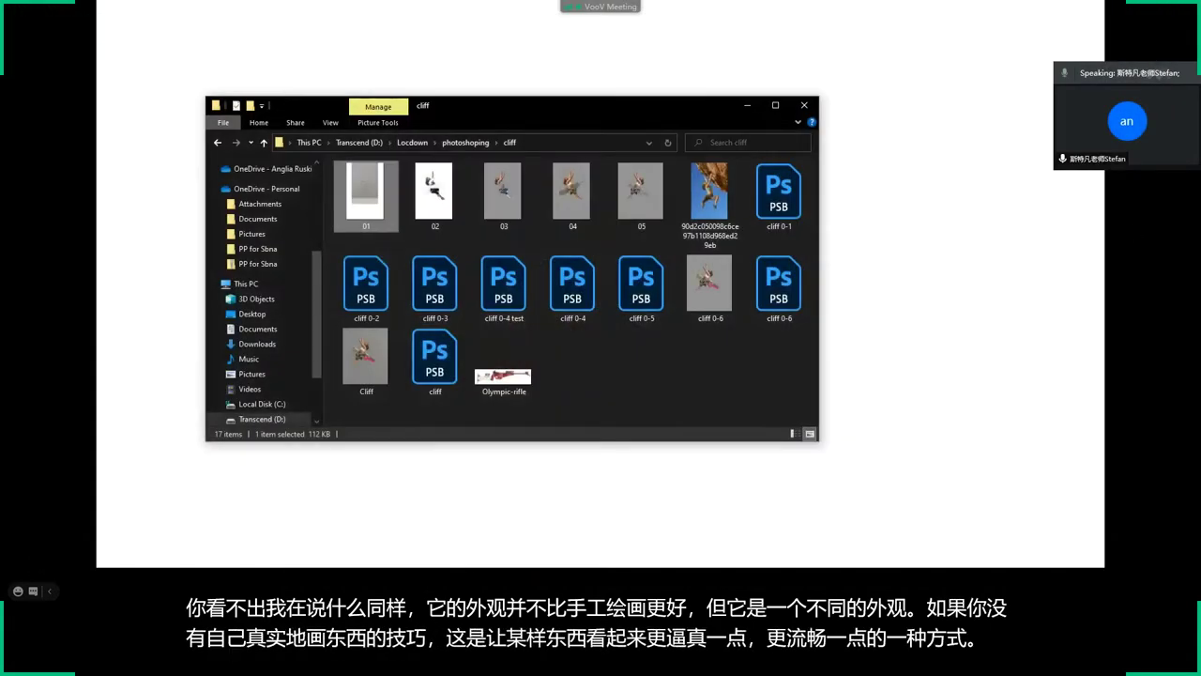
Navigate Locdown > Challenge > Character 4 Leader and open Leader 4.jpg.
{"action": "left_click", "coordinate": [411, 142]}
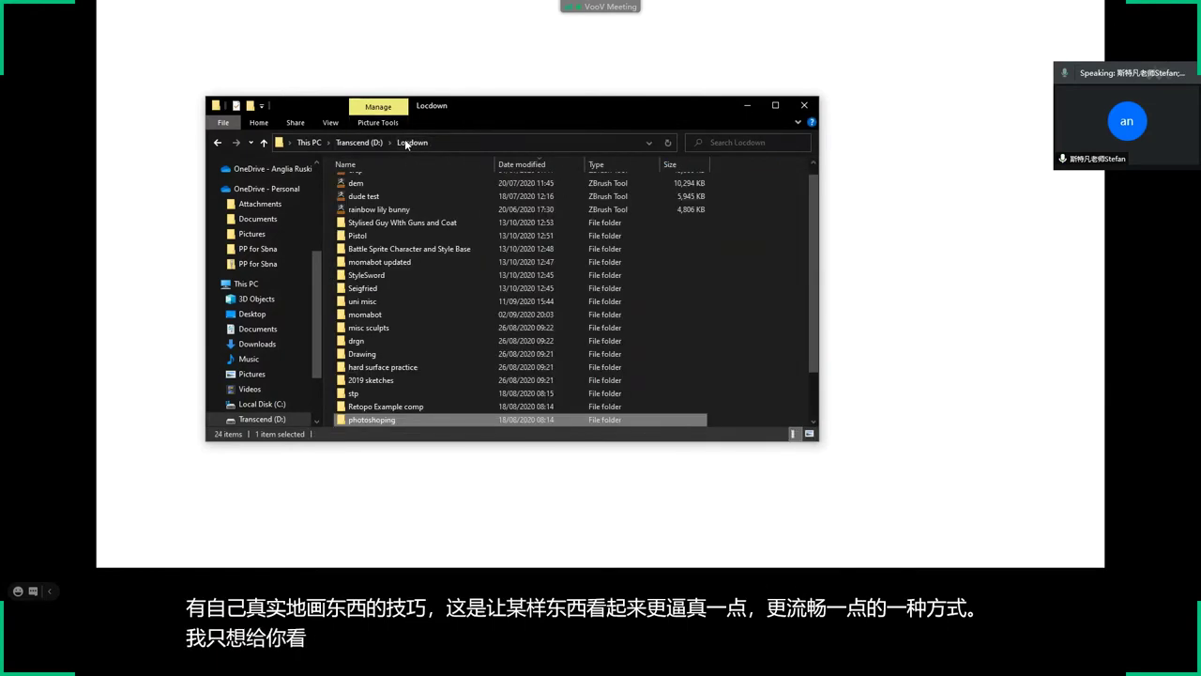
{"action": "scroll", "coordinate": [397, 382], "scroll_direction": "down", "scroll_amount": 2}
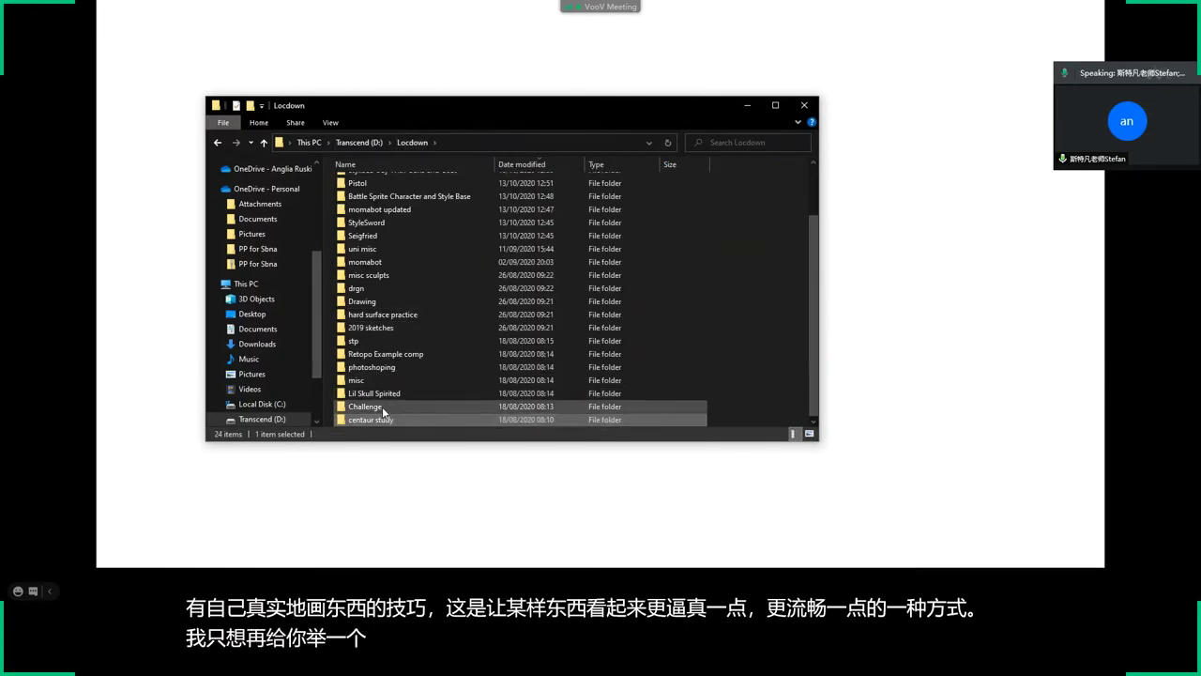
{"action": "double_click", "coordinate": [381, 400]}
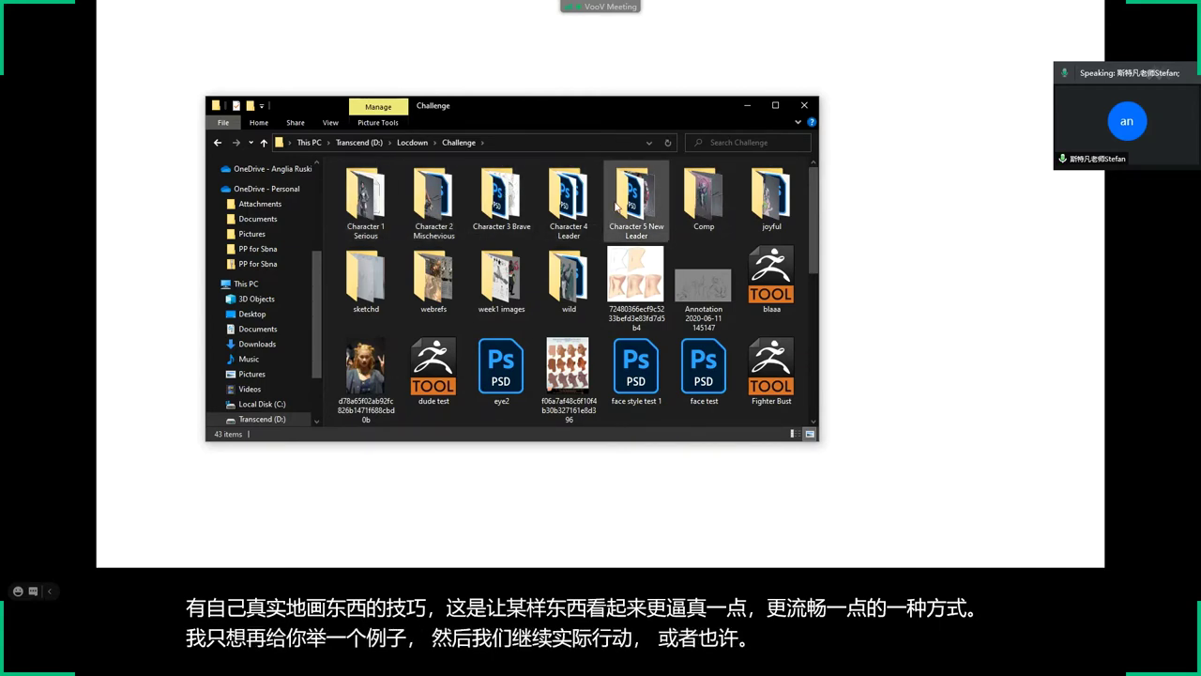
{"action": "left_click", "coordinate": [568, 195]}
{"action": "double_click", "coordinate": [567, 195]}
{"action": "scroll", "coordinate": [553, 272], "scroll_direction": "down", "scroll_amount": 3}
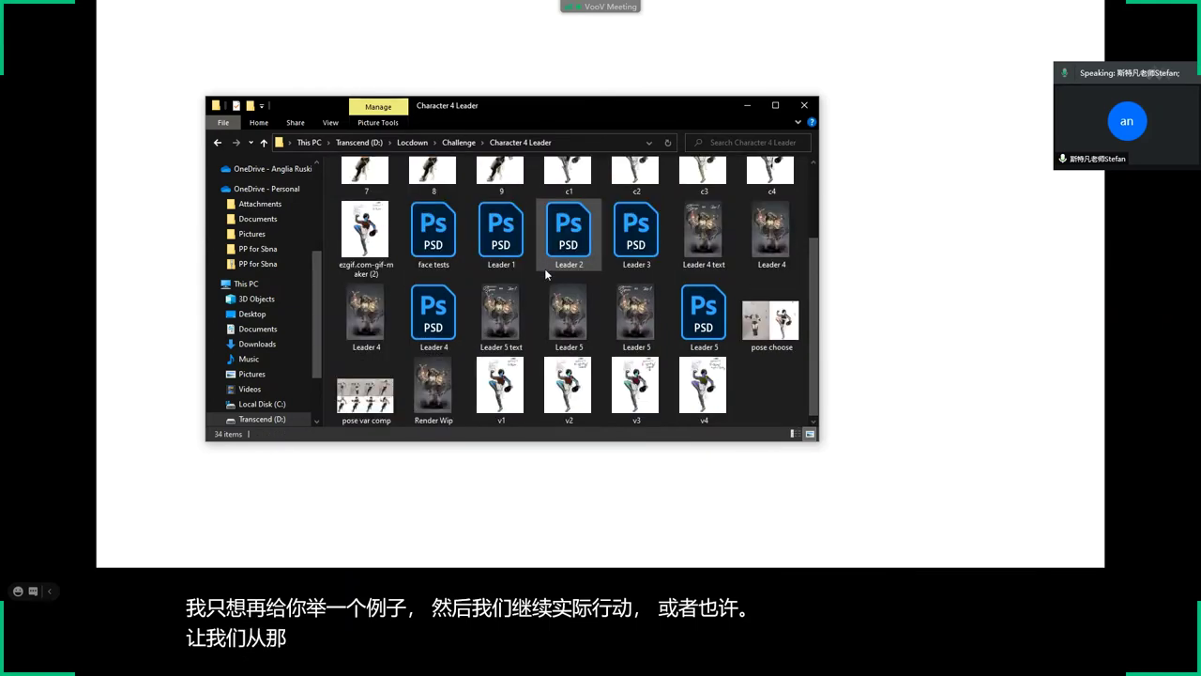
{"action": "scroll", "coordinate": [366, 394], "scroll_direction": "up", "scroll_amount": 2}
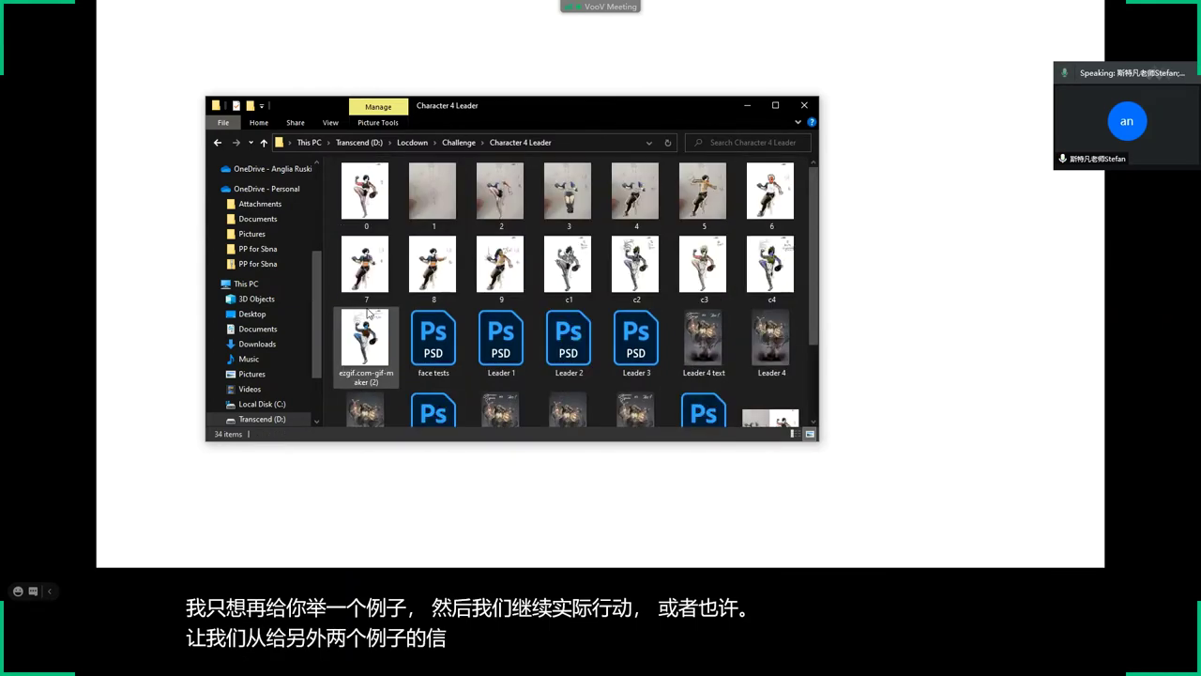
{"action": "double_click", "coordinate": [772, 330]}
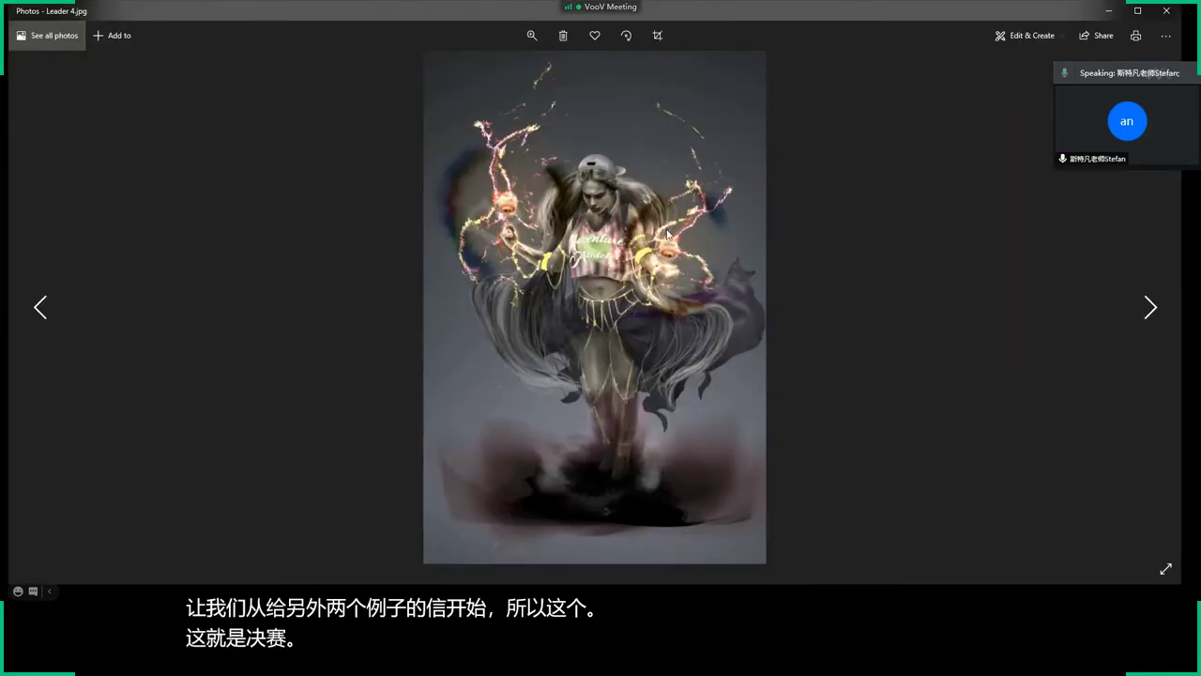
Close Leader 4.jpg and open the image named 1 instead.
{"action": "left_click", "coordinate": [1166, 10]}
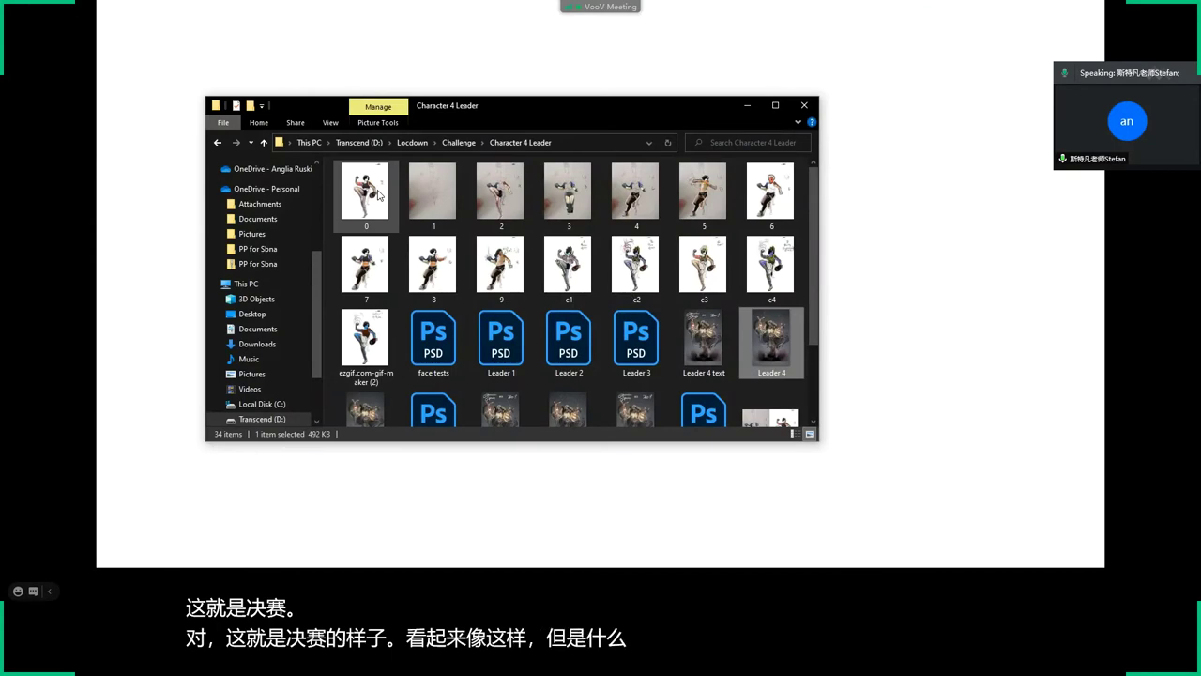
{"action": "left_click", "coordinate": [436, 184]}
{"action": "double_click", "coordinate": [436, 186]}
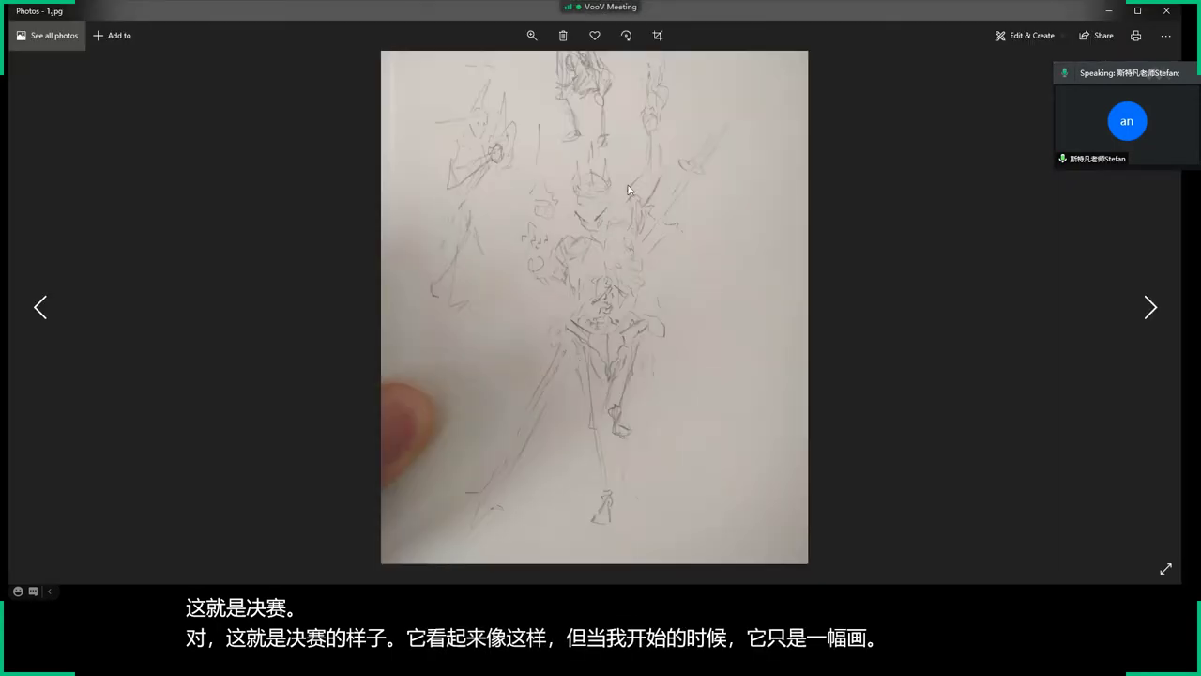
Flip through the coloured figure, sketches and composites C, Bang! and F.
{"action": "key", "text": "Left"}
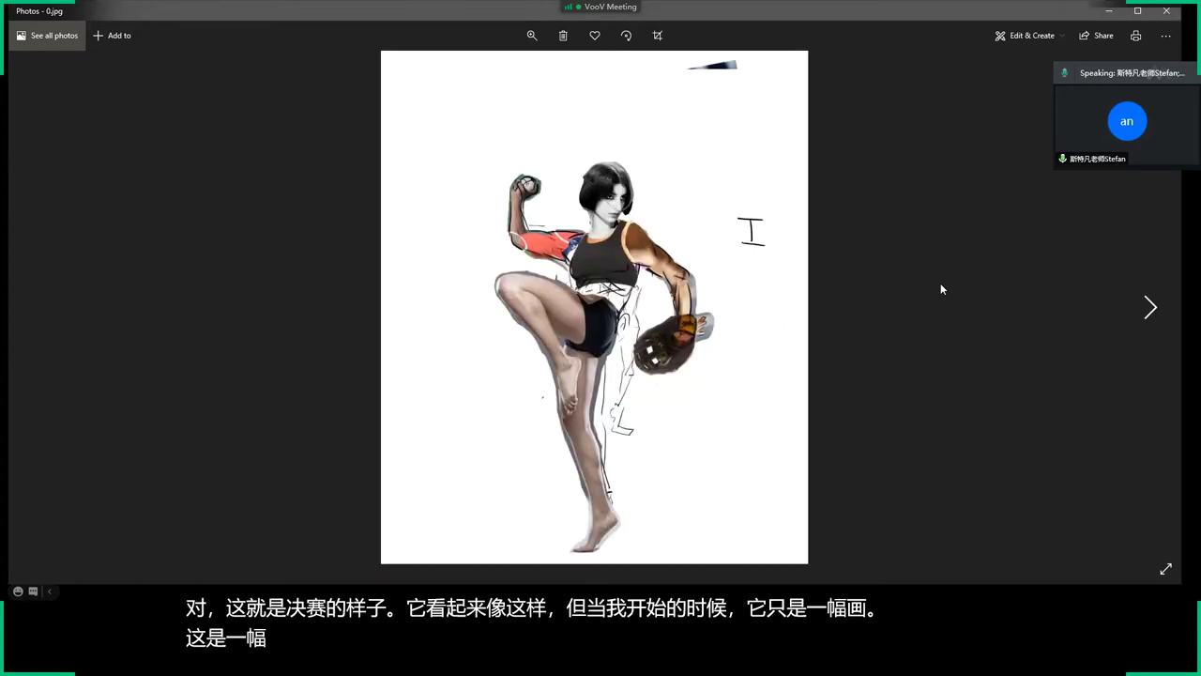
{"action": "key", "text": "Right"}
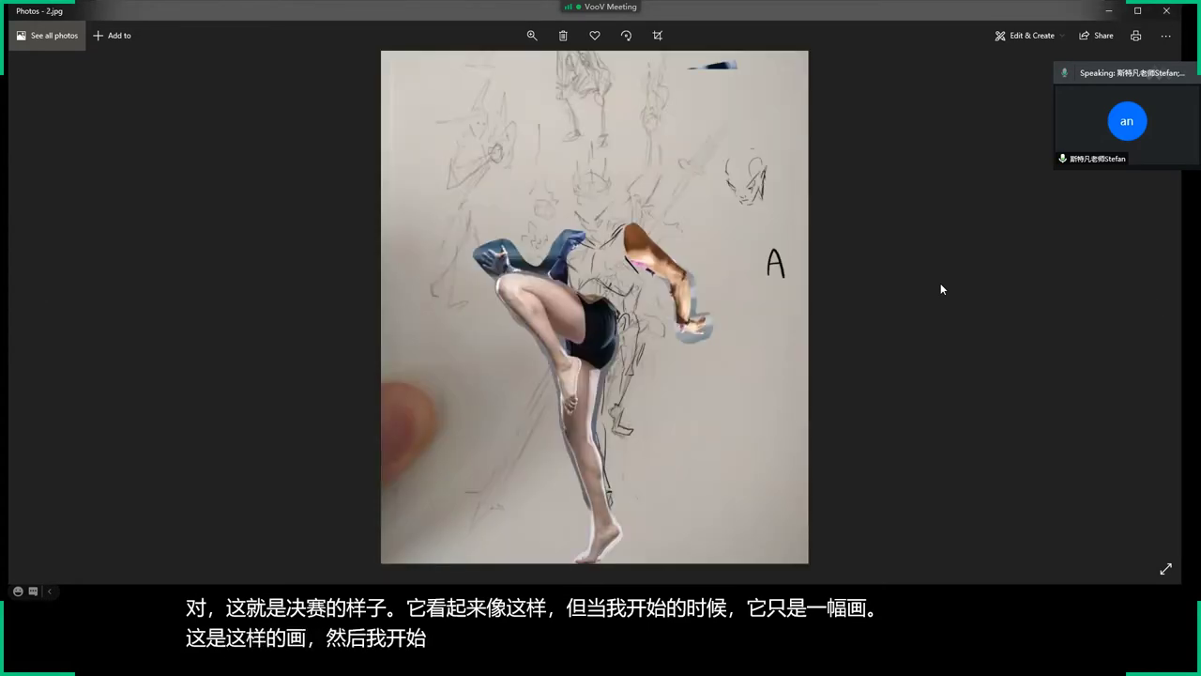
{"action": "key", "text": "Right"}
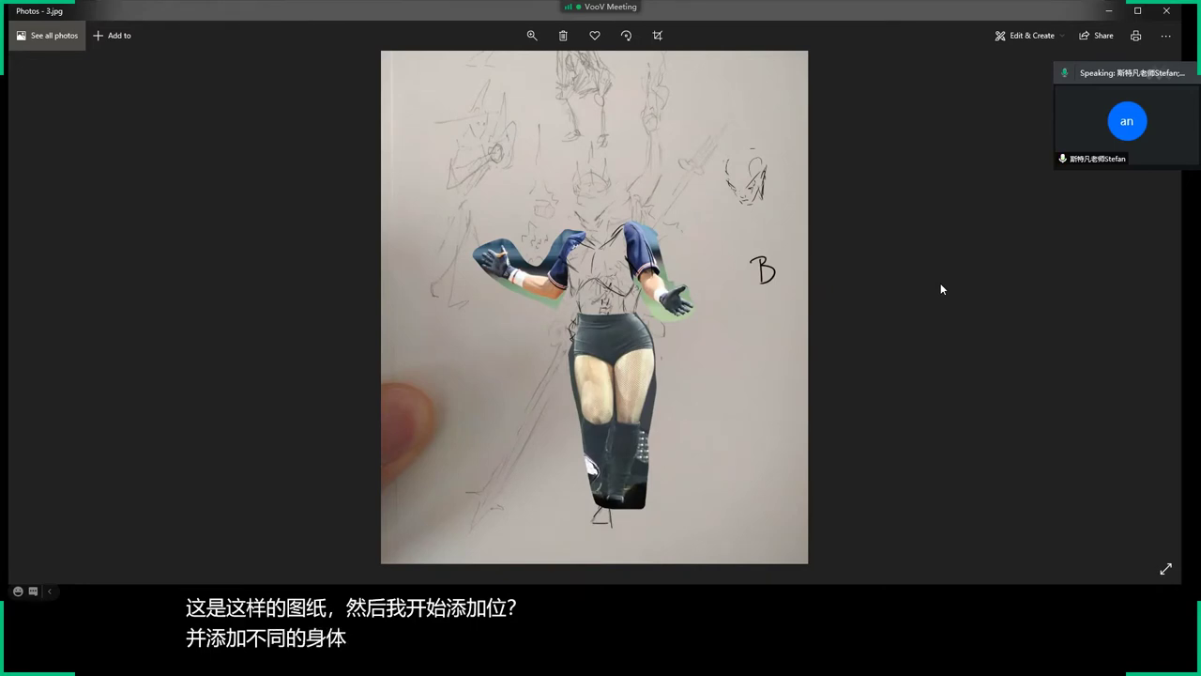
{"action": "key", "text": "Right"}
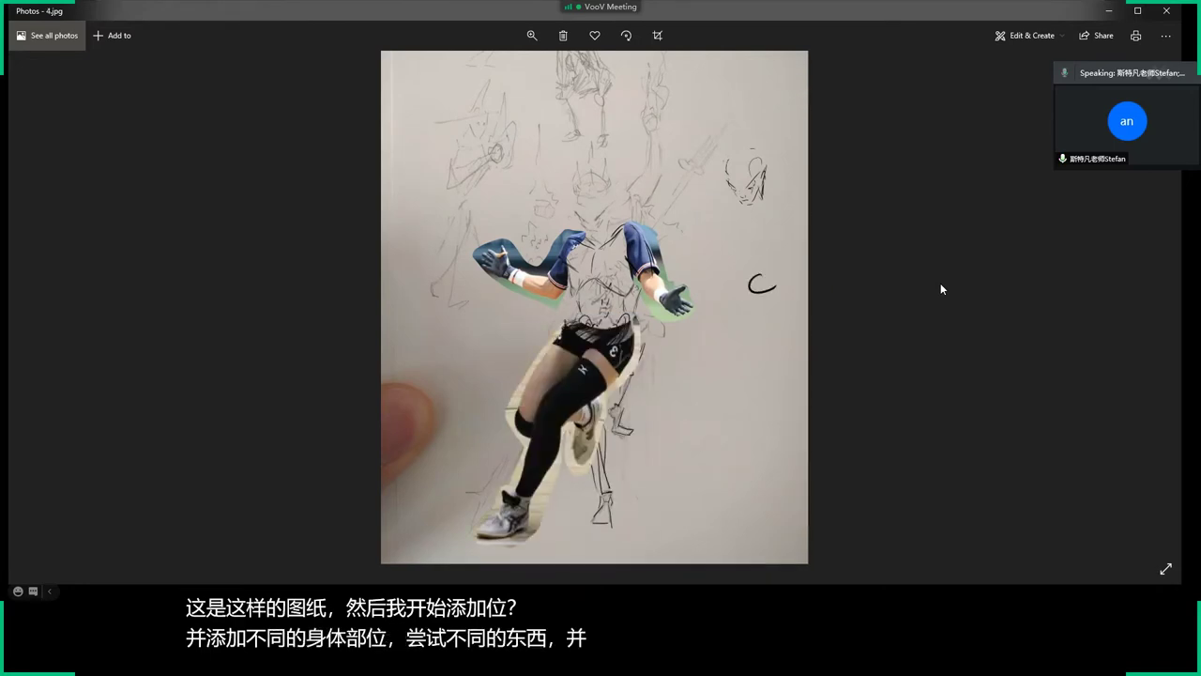
{"action": "key", "text": "Right"}
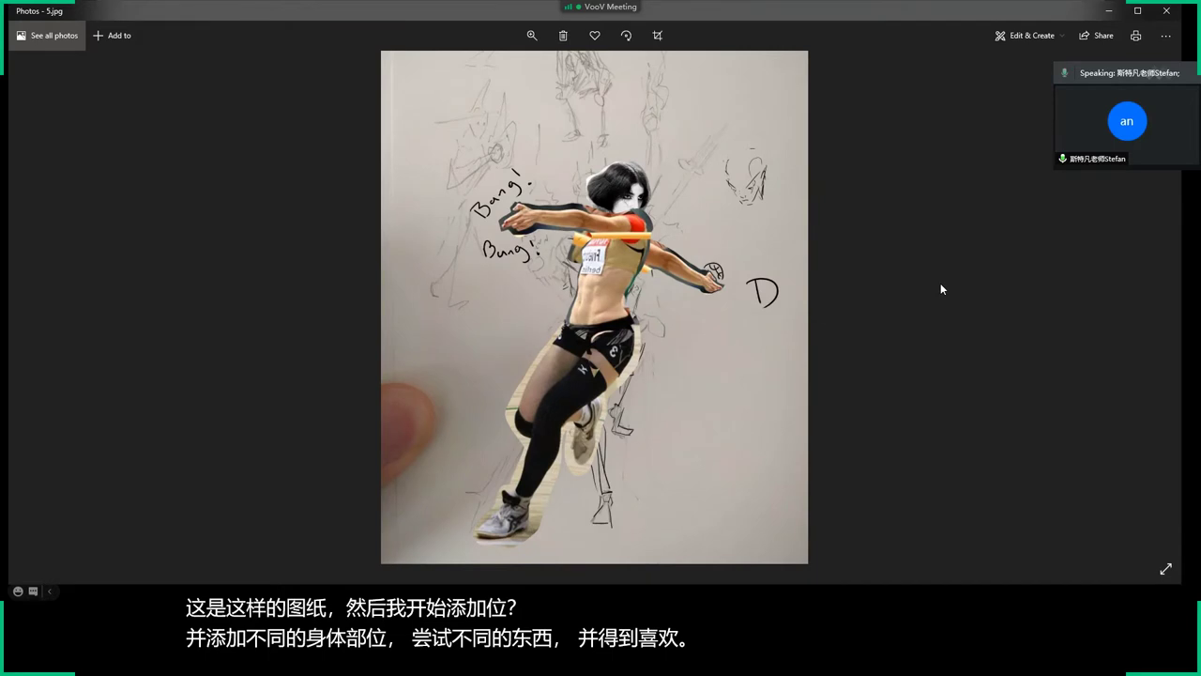
{"action": "key", "text": "Right"}
{"action": "key", "text": "Right"}
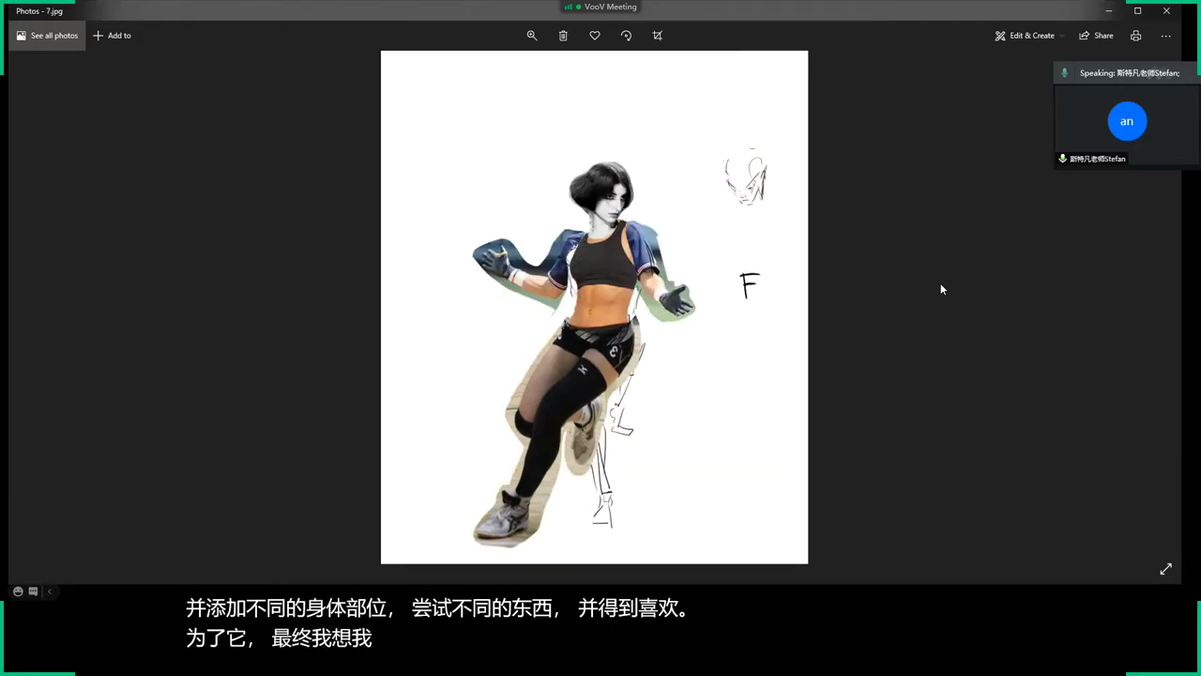
{"action": "key", "text": "Right"}
{"action": "key", "text": "Right"}
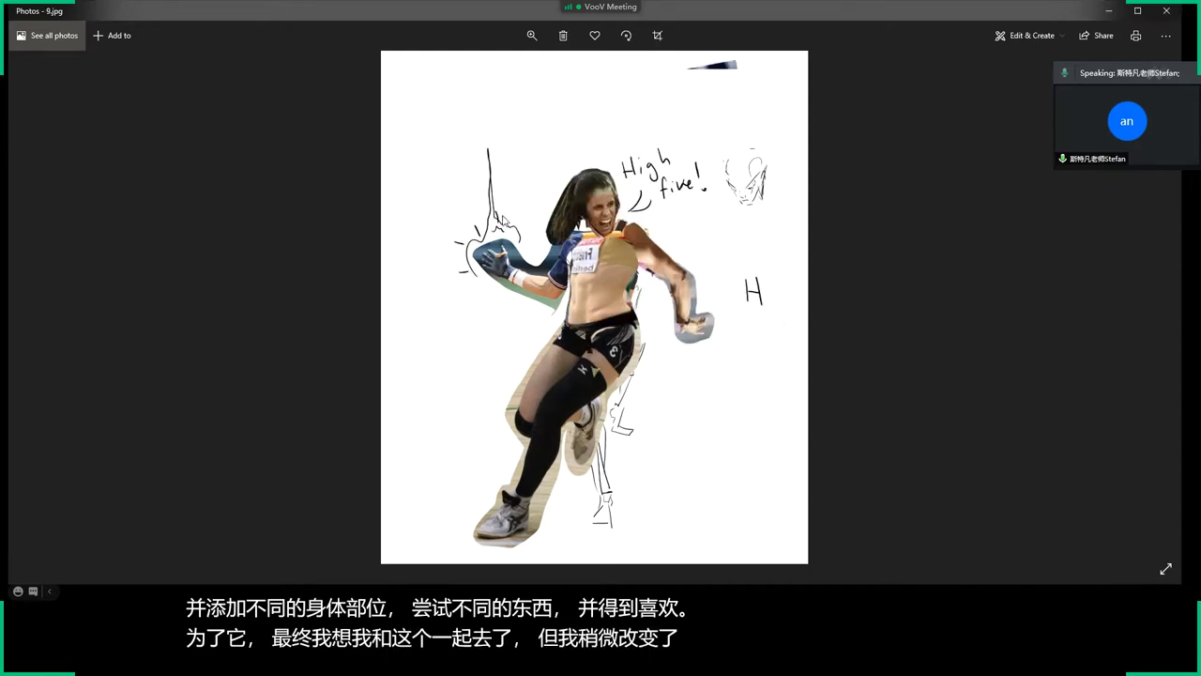
View the Necro queen drawing and its variations, then close the viewer.
{"action": "key", "text": "Right"}
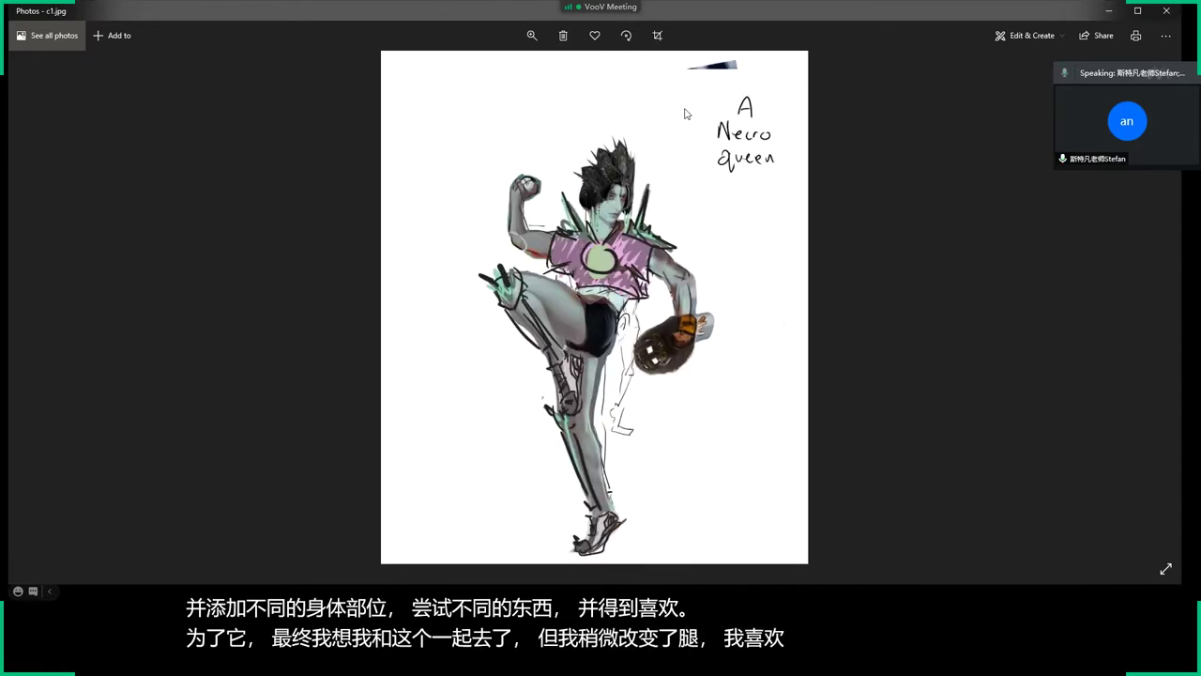
{"action": "key", "text": "Right"}
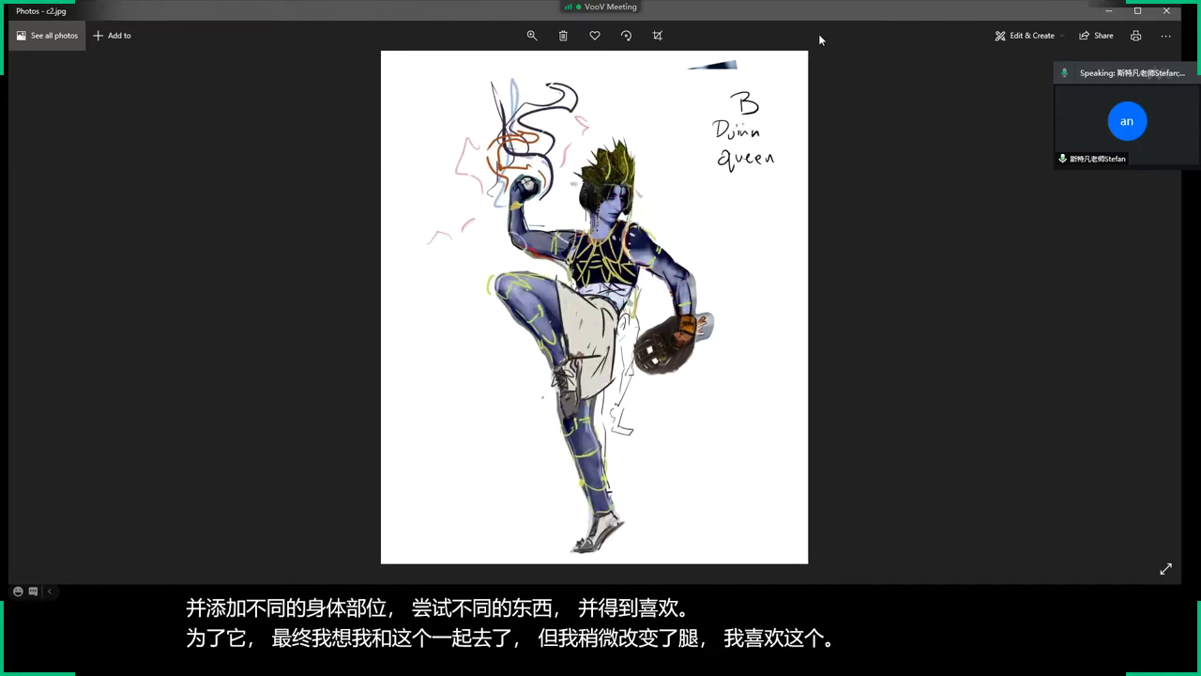
{"action": "key", "text": "Right"}
{"action": "key", "text": "Right"}
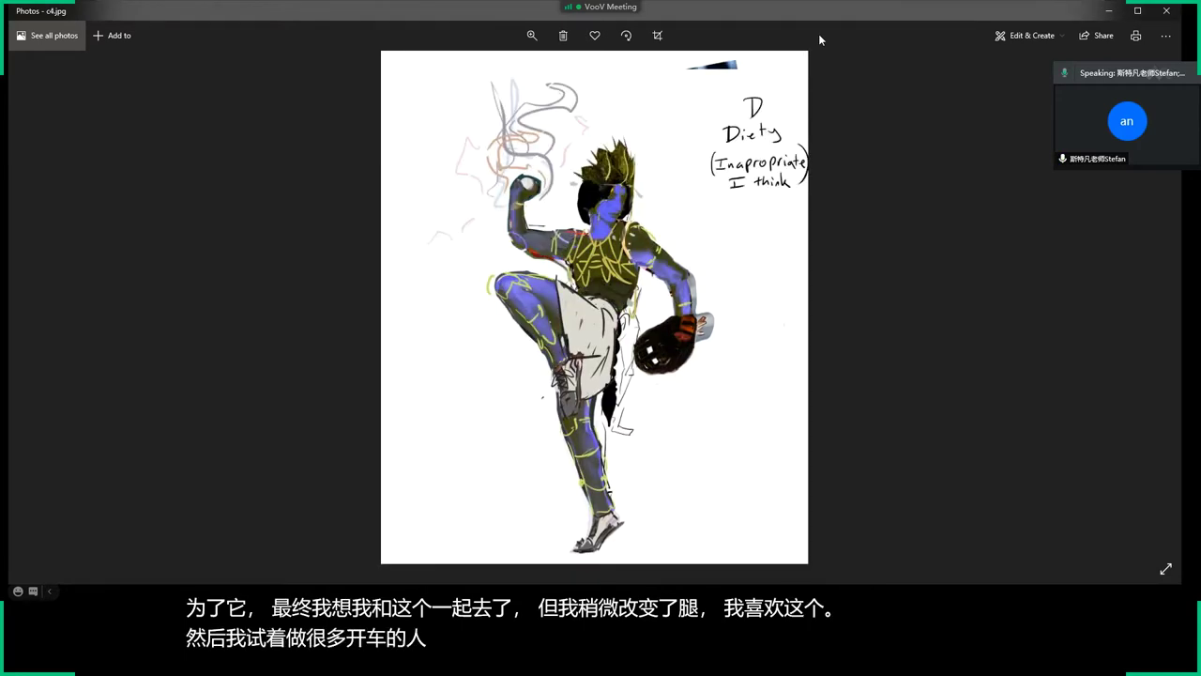
{"action": "left_click", "coordinate": [1166, 11]}
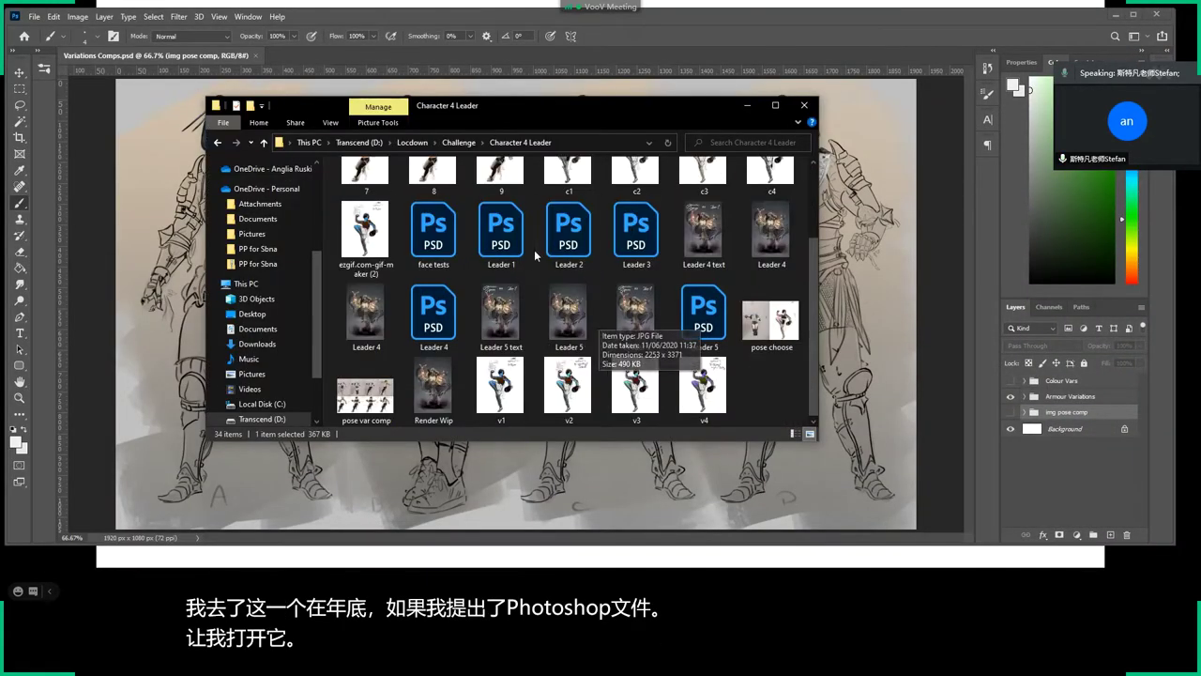
Drag Leader 2.psd into Photoshop and zoom around its canvas.
{"action": "left_click_drag", "start_coordinate": [569, 230], "coordinate": [502, 50]}
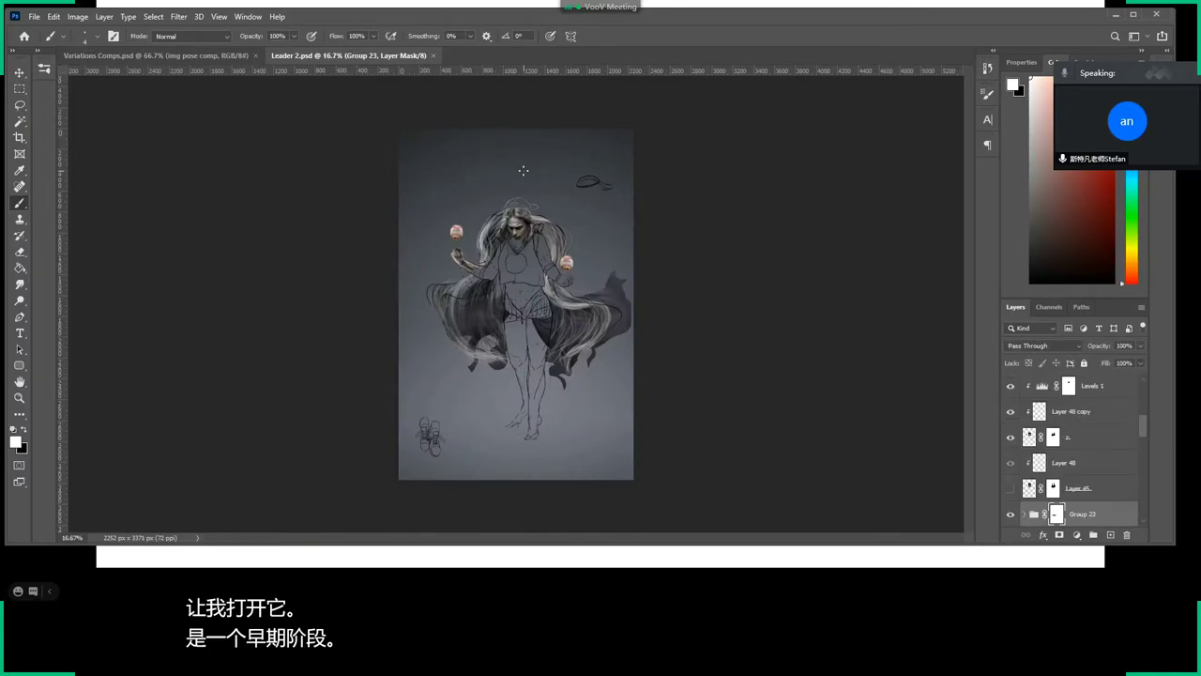
{"action": "scroll", "coordinate": [525, 281], "scroll_direction": "up", "scroll_amount": 2}
{"action": "scroll", "coordinate": [526, 289], "scroll_direction": "up", "scroll_amount": 3}
{"action": "scroll", "coordinate": [534, 282], "scroll_direction": "down", "scroll_amount": 1}
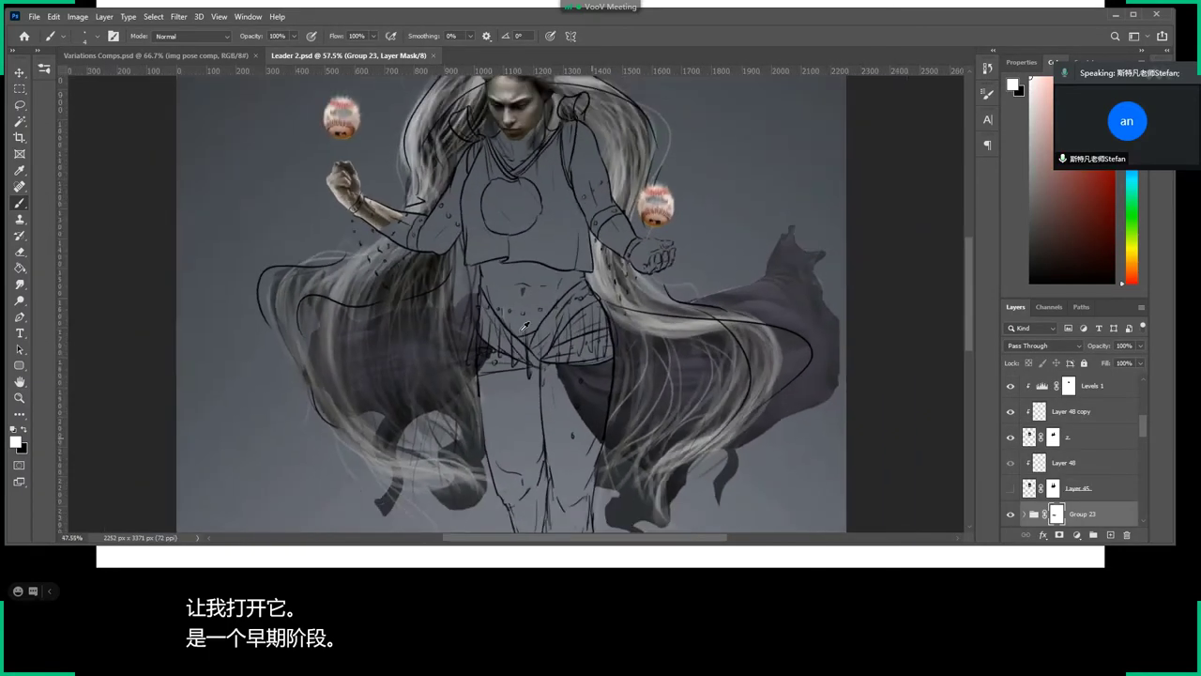
{"action": "scroll", "coordinate": [540, 286], "scroll_direction": "down", "scroll_amount": 1}
{"action": "scroll", "coordinate": [551, 293], "scroll_direction": "down", "scroll_amount": 1}
{"action": "scroll", "coordinate": [599, 253], "scroll_direction": "up", "scroll_amount": 1}
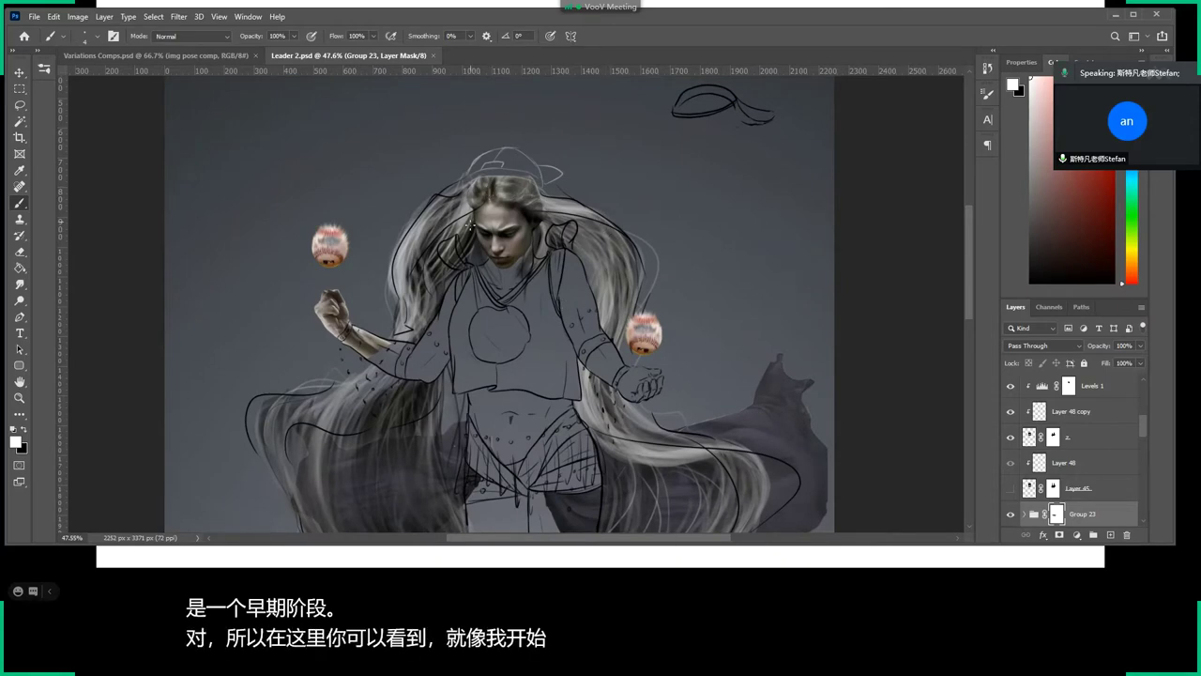
{"action": "scroll", "coordinate": [502, 209], "scroll_direction": "up", "scroll_amount": 2}
{"action": "scroll", "coordinate": [501, 214], "scroll_direction": "up", "scroll_amount": 2}
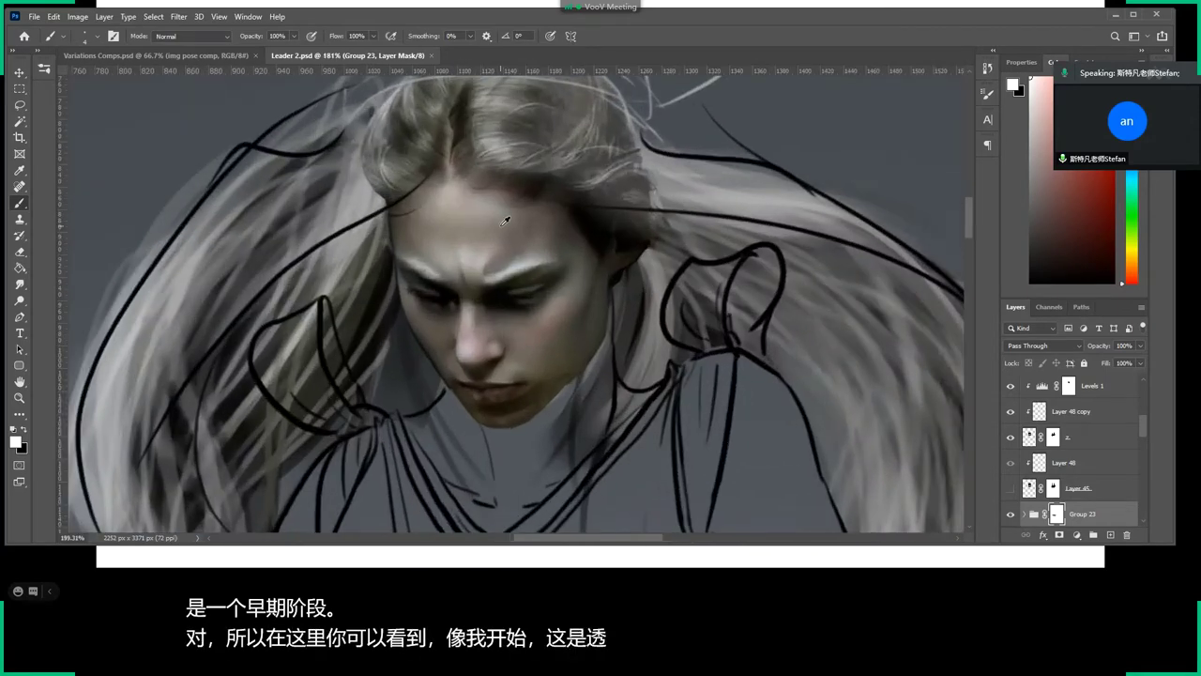
{"action": "scroll", "coordinate": [504, 219], "scroll_direction": "down", "scroll_amount": 5}
Pan down to the figure's legs and scroll through the Layers panel.
{"action": "left_click_drag", "start_coordinate": [536, 322], "coordinate": [535, 276]}
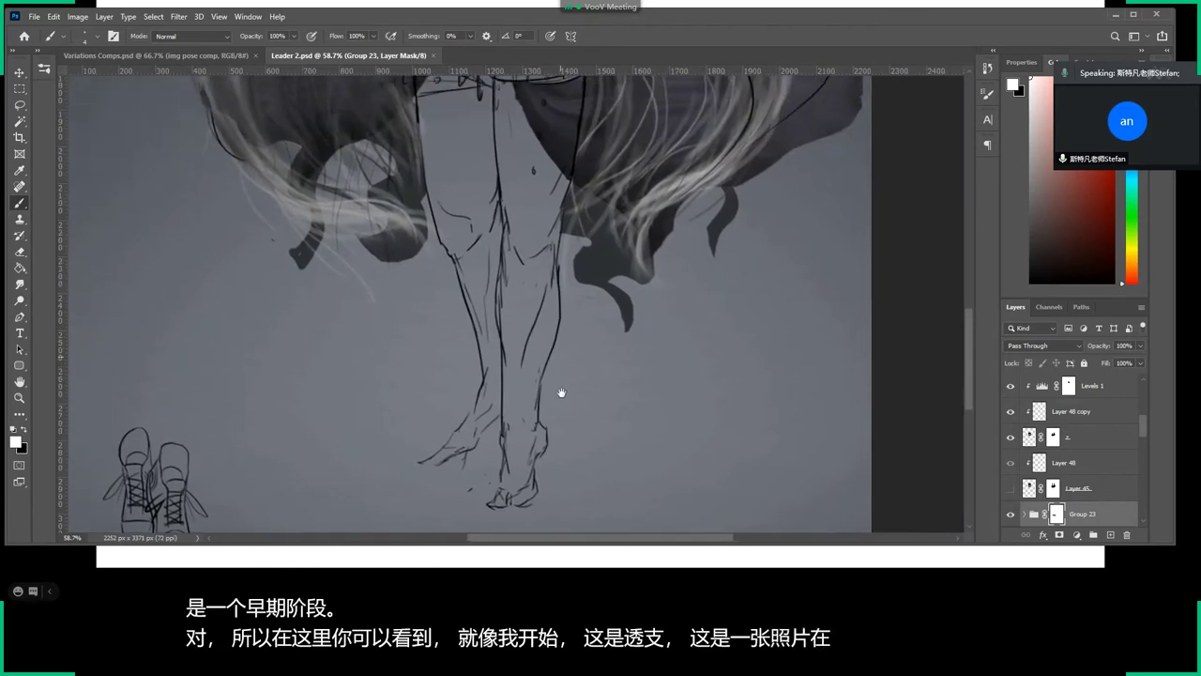
{"action": "left_click_drag", "start_coordinate": [561, 392], "coordinate": [601, 506]}
{"action": "scroll", "coordinate": [1052, 368], "scroll_direction": "down", "scroll_amount": 1}
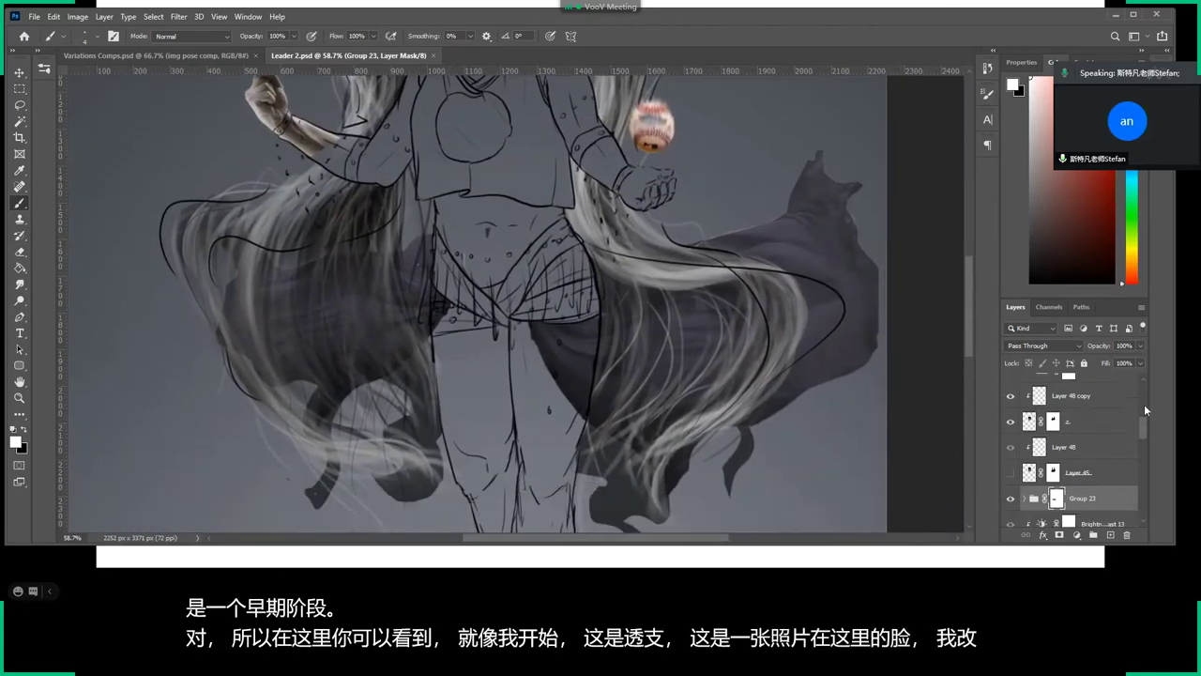
{"action": "left_click_drag", "start_coordinate": [1142, 426], "coordinate": [1145, 501]}
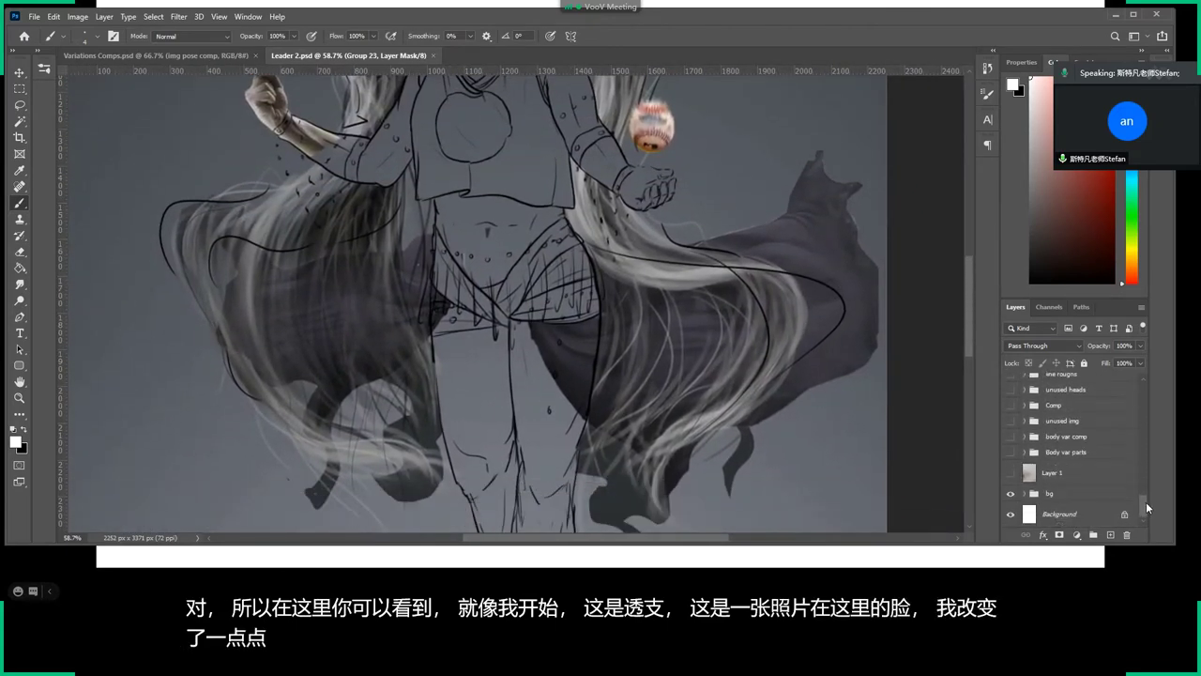
{"action": "scroll", "coordinate": [1089, 469], "scroll_direction": "up", "scroll_amount": 1}
Show the body var comp layer and raise its opacity to 100%.
{"action": "left_click", "coordinate": [1010, 459]}
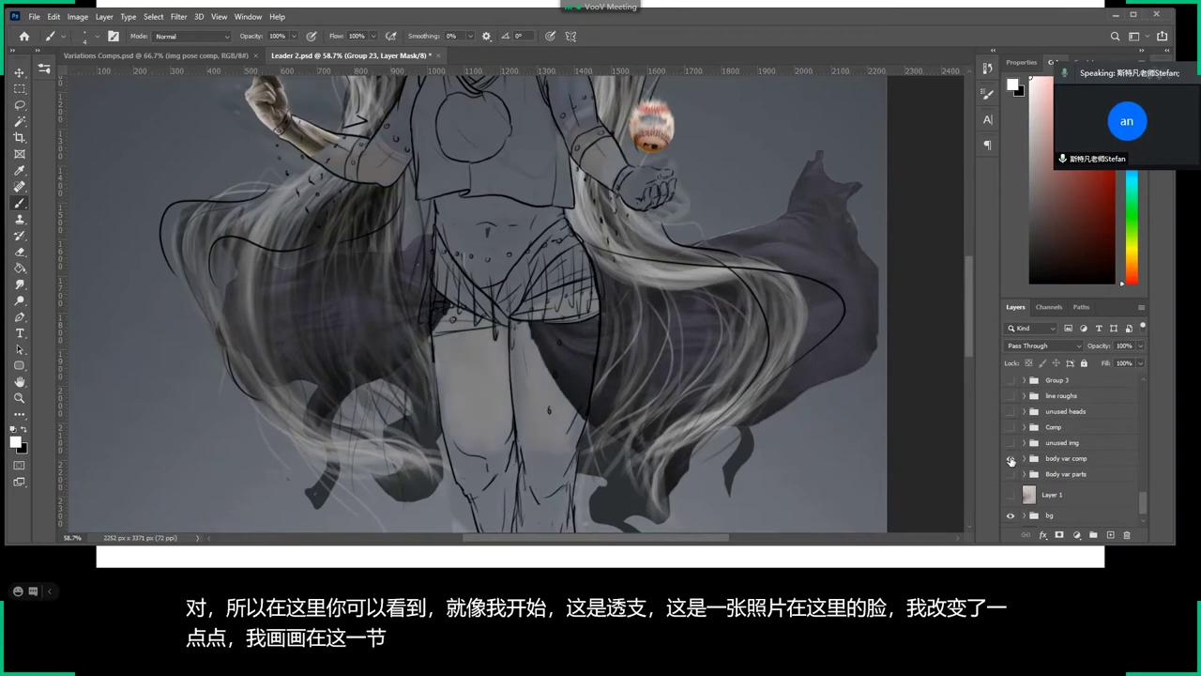
{"action": "left_click", "coordinate": [1070, 458]}
{"action": "left_click", "coordinate": [1137, 351]}
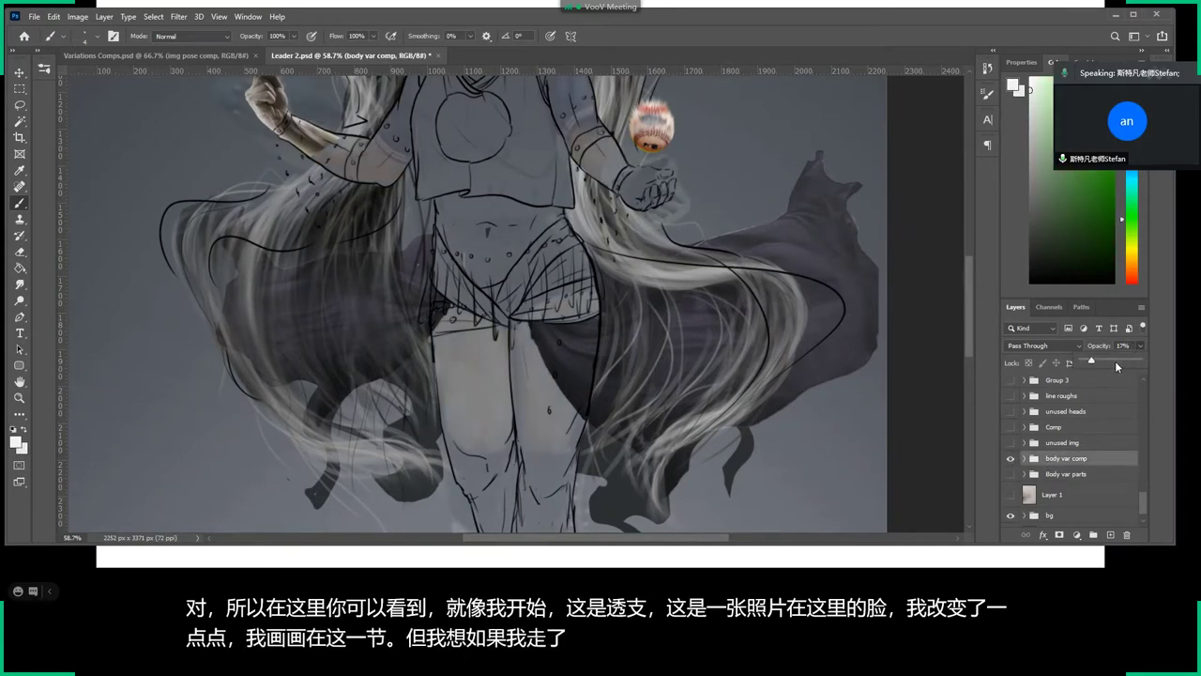
{"action": "left_click", "coordinate": [1144, 361]}
{"action": "scroll", "coordinate": [631, 332], "scroll_direction": "down", "scroll_amount": 1}
{"action": "scroll", "coordinate": [631, 332], "scroll_direction": "down", "scroll_amount": 2}
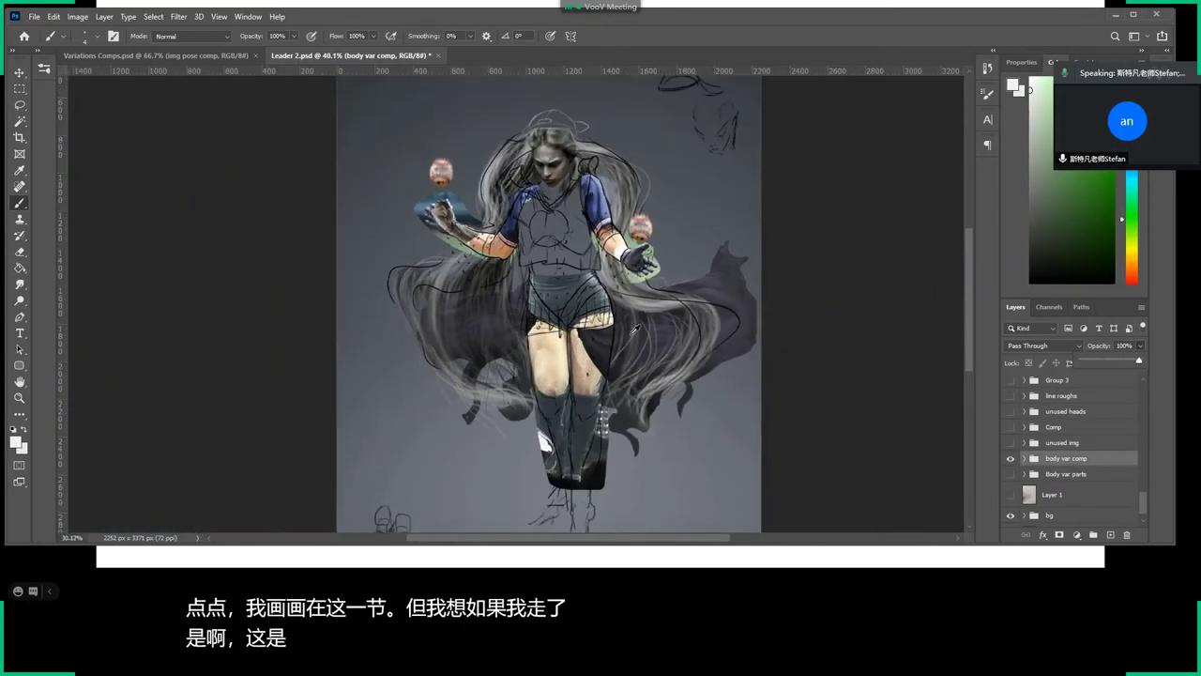
{"action": "scroll", "coordinate": [563, 385], "scroll_direction": "down", "scroll_amount": 1}
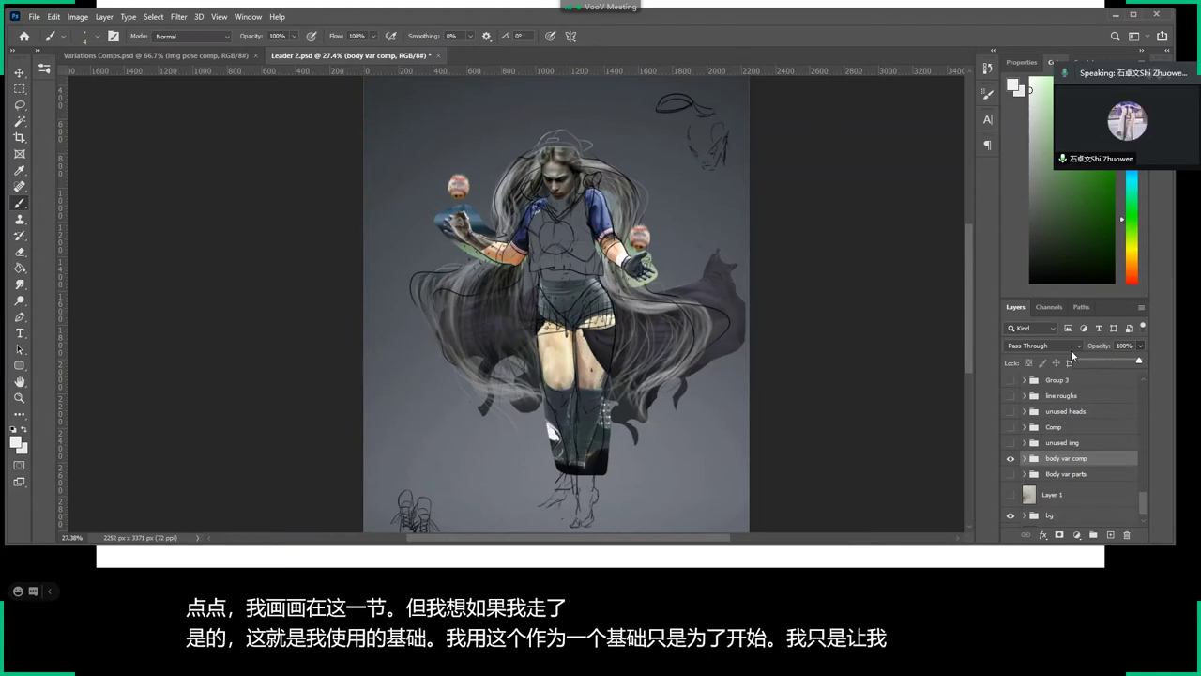
{"action": "left_click_drag", "start_coordinate": [1094, 361], "coordinate": [1075, 361]}
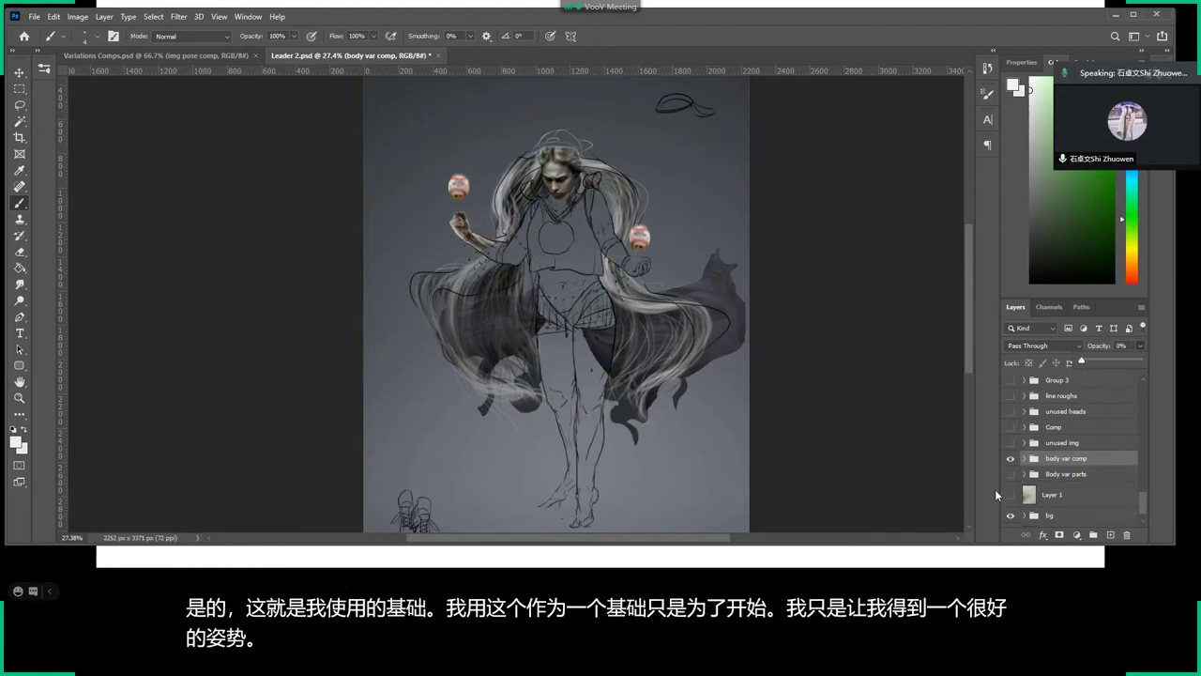
Scroll up the Layers panel and toggle Group 20 off and on to check it.
{"action": "scroll", "coordinate": [1060, 442], "scroll_direction": "up", "scroll_amount": 2}
{"action": "scroll", "coordinate": [1060, 442], "scroll_direction": "up", "scroll_amount": 2}
{"action": "scroll", "coordinate": [1056, 444], "scroll_direction": "up", "scroll_amount": 2}
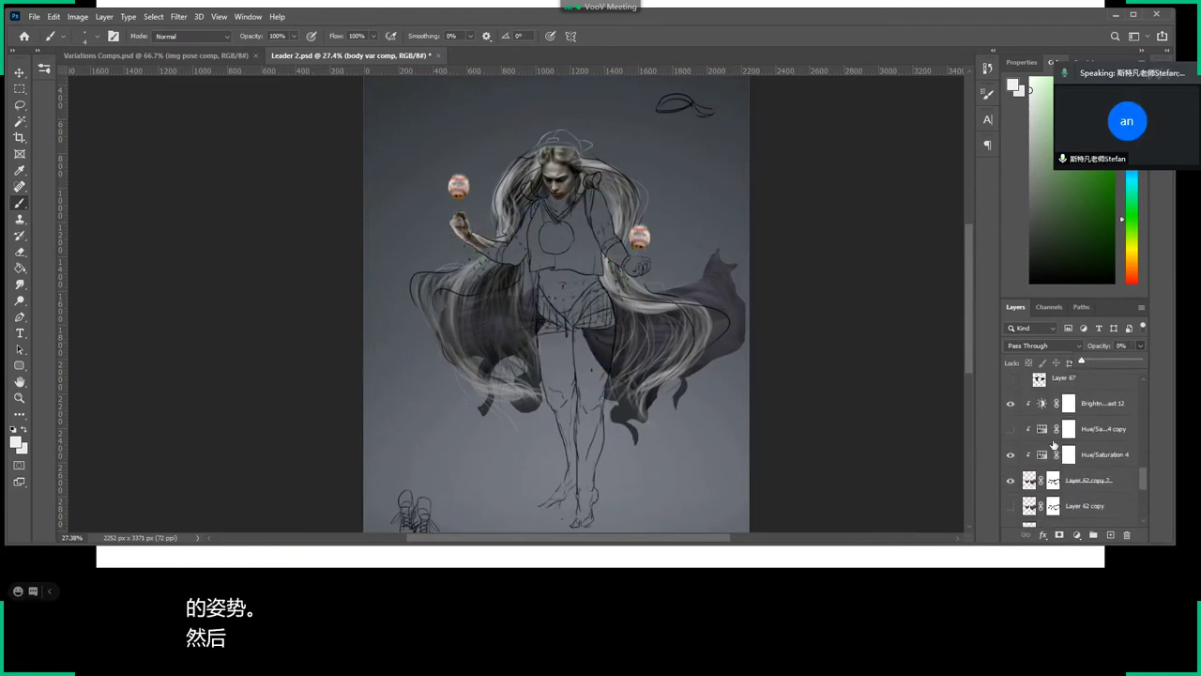
{"action": "scroll", "coordinate": [1050, 447], "scroll_direction": "up", "scroll_amount": 2}
{"action": "scroll", "coordinate": [1045, 451], "scroll_direction": "up", "scroll_amount": 2}
{"action": "scroll", "coordinate": [1041, 453], "scroll_direction": "up", "scroll_amount": 2}
{"action": "scroll", "coordinate": [1036, 456], "scroll_direction": "up", "scroll_amount": 3}
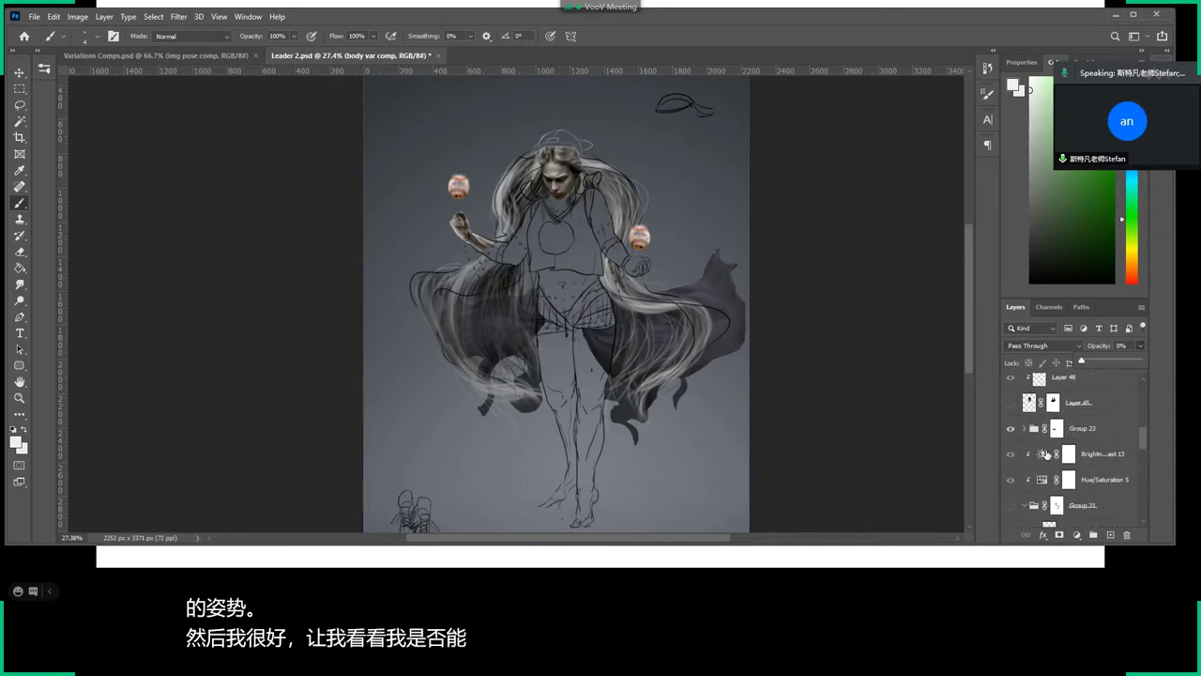
{"action": "scroll", "coordinate": [1032, 458], "scroll_direction": "up", "scroll_amount": 2}
{"action": "scroll", "coordinate": [1026, 464], "scroll_direction": "up", "scroll_amount": 2}
{"action": "scroll", "coordinate": [1023, 462], "scroll_direction": "up", "scroll_amount": 2}
{"action": "scroll", "coordinate": [1023, 458], "scroll_direction": "up", "scroll_amount": 2}
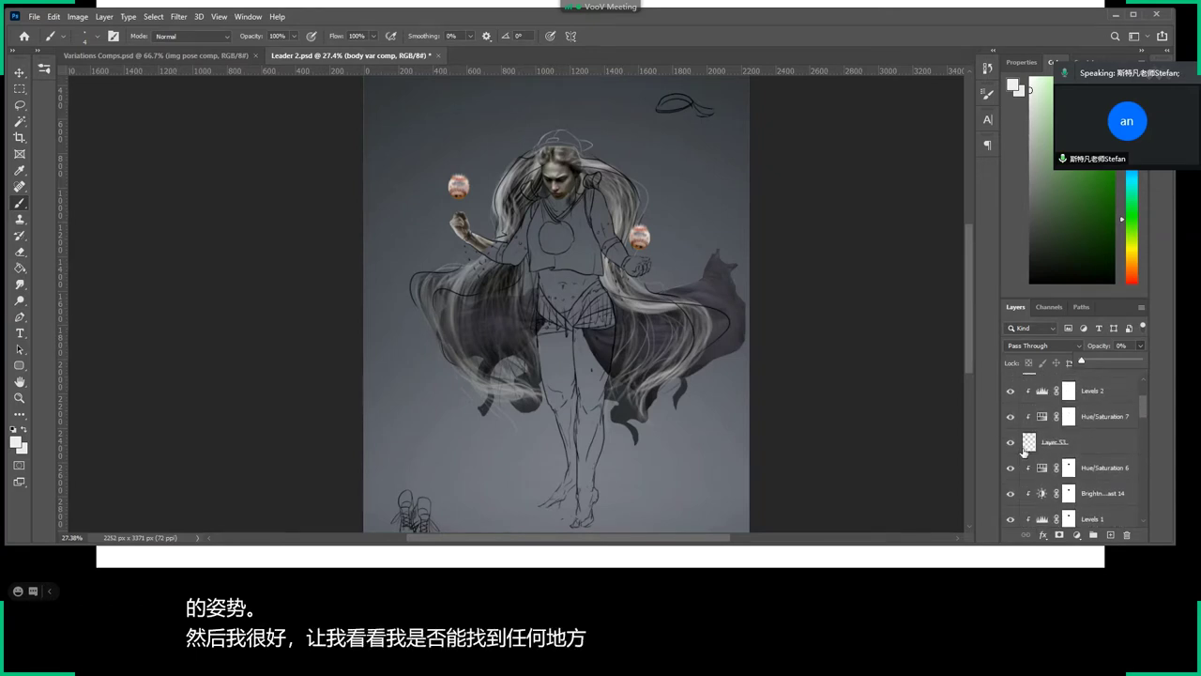
{"action": "scroll", "coordinate": [1022, 453], "scroll_direction": "up", "scroll_amount": 2}
{"action": "left_click", "coordinate": [1010, 380]}
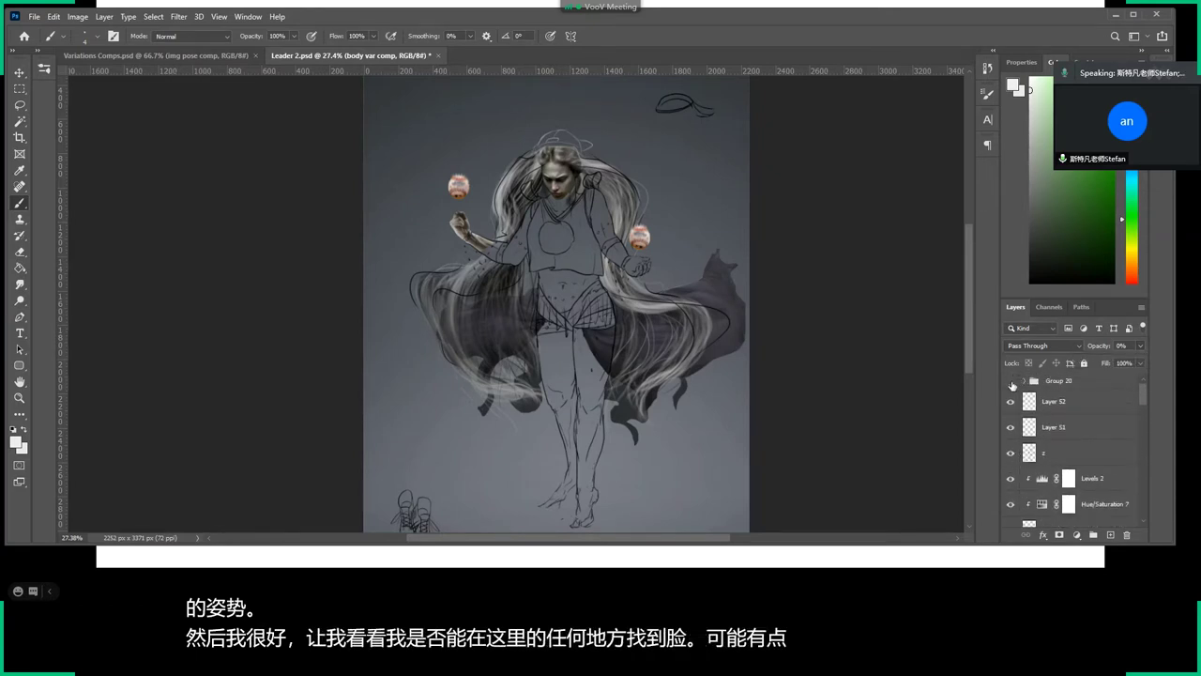
{"action": "left_click", "coordinate": [1011, 380]}
{"action": "left_click", "coordinate": [1011, 380]}
Toggle Group 23's hair to check it, then close Leader 2.psd without saving.
{"action": "left_click_drag", "start_coordinate": [1144, 392], "coordinate": [1143, 428]}
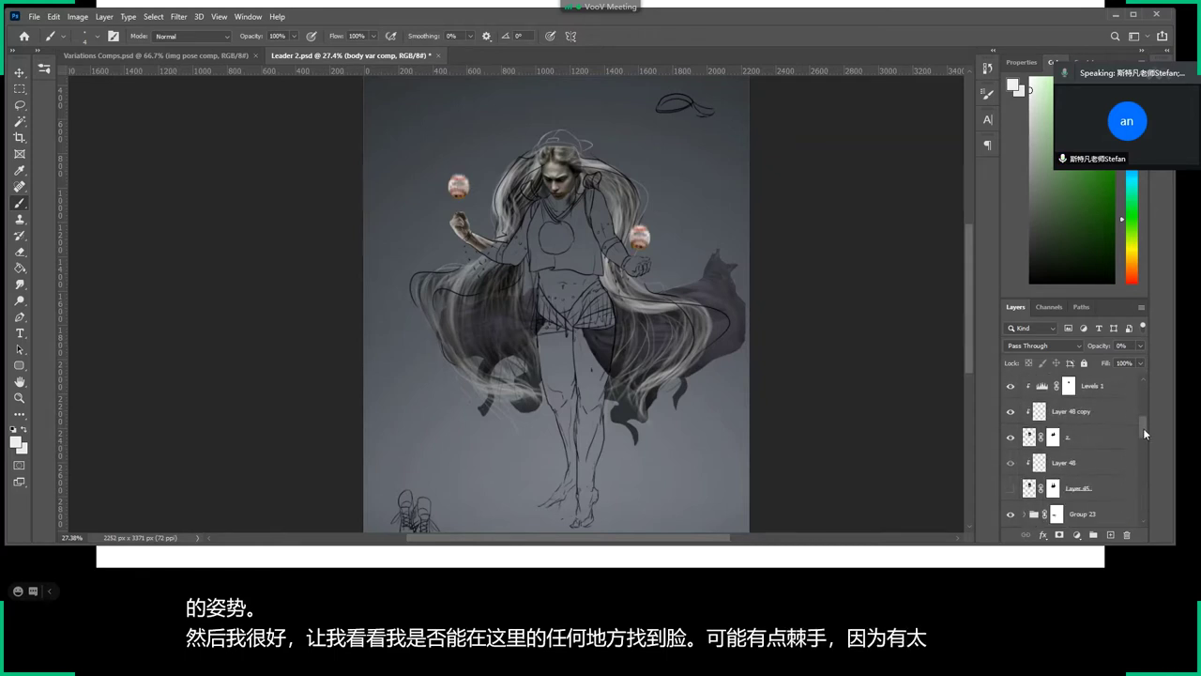
{"action": "left_click", "coordinate": [1012, 488]}
{"action": "left_click", "coordinate": [1012, 488]}
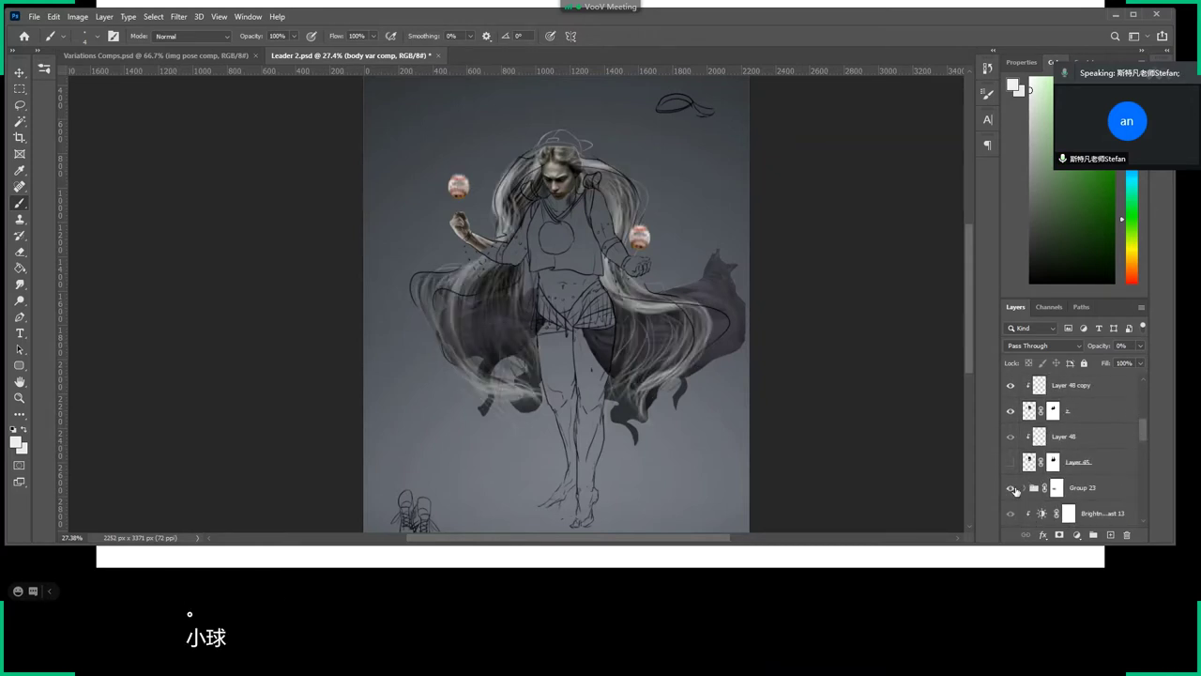
{"action": "mouse_move", "coordinate": [1145, 422]}
{"action": "left_mouse_down"}
{"action": "mouse_move", "coordinate": [1135, 392]}
{"action": "mouse_move", "coordinate": [1142, 493]}
{"action": "left_mouse_up"}
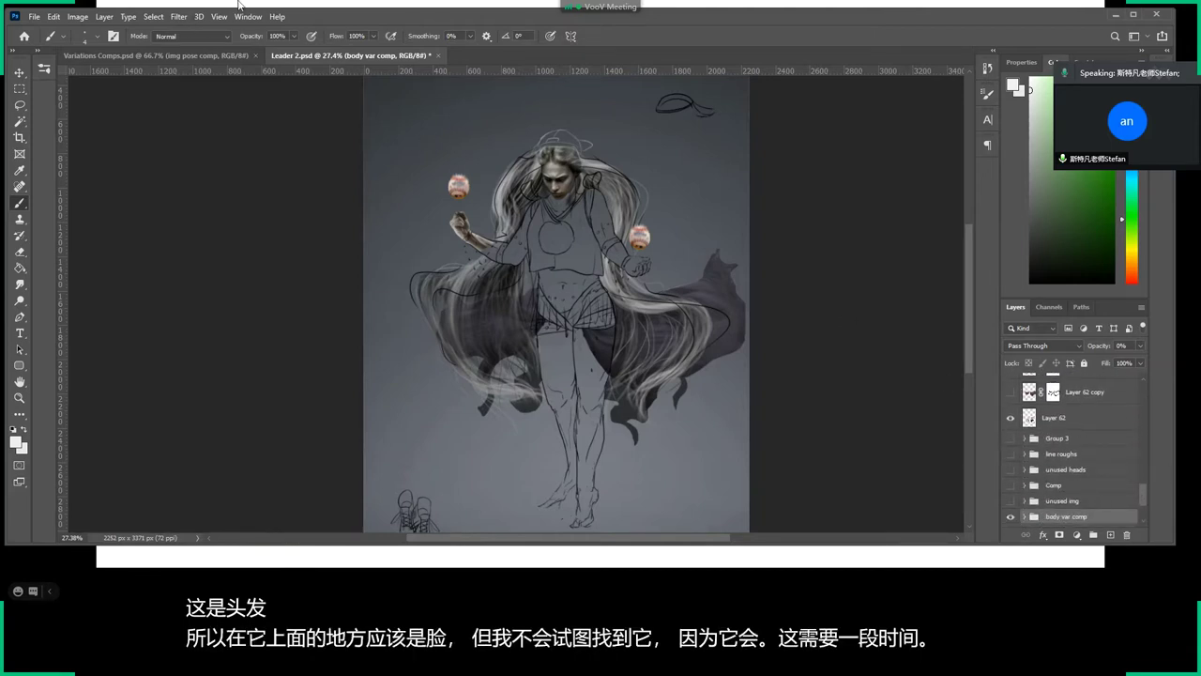
{"action": "left_click", "coordinate": [438, 55]}
{"action": "left_click", "coordinate": [586, 217]}
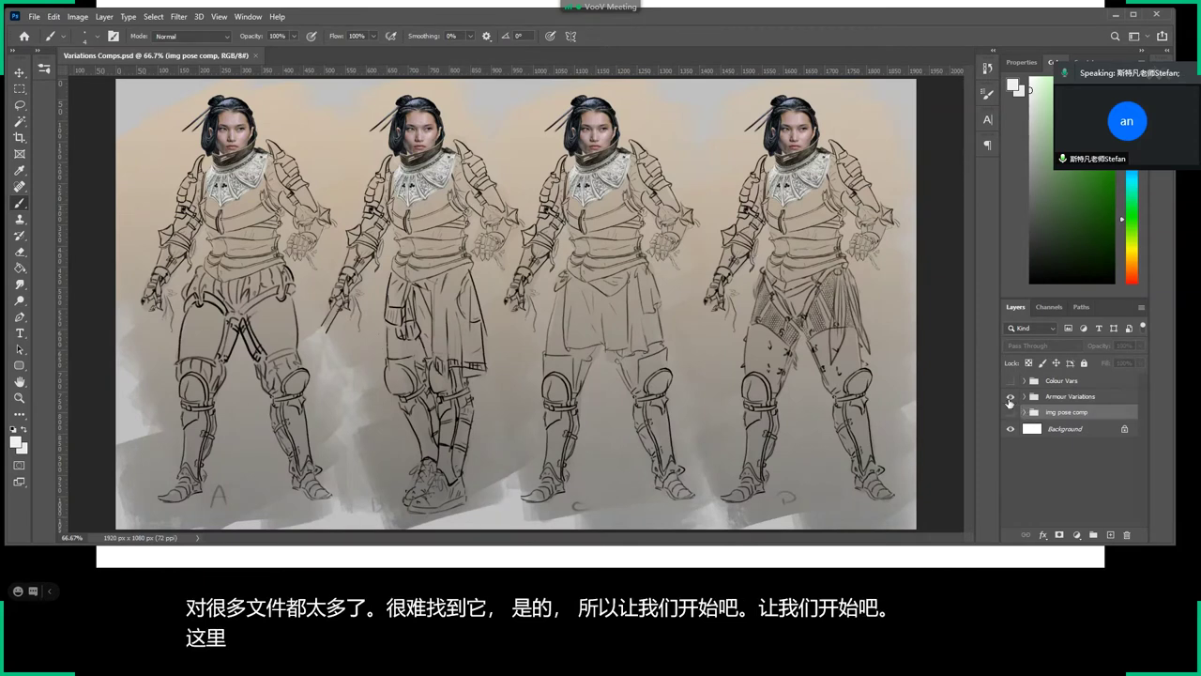
Expand Armour Variations, hide the tan Layer 1 background, and switch to File Explorer.
{"action": "left_click", "coordinate": [1025, 396]}
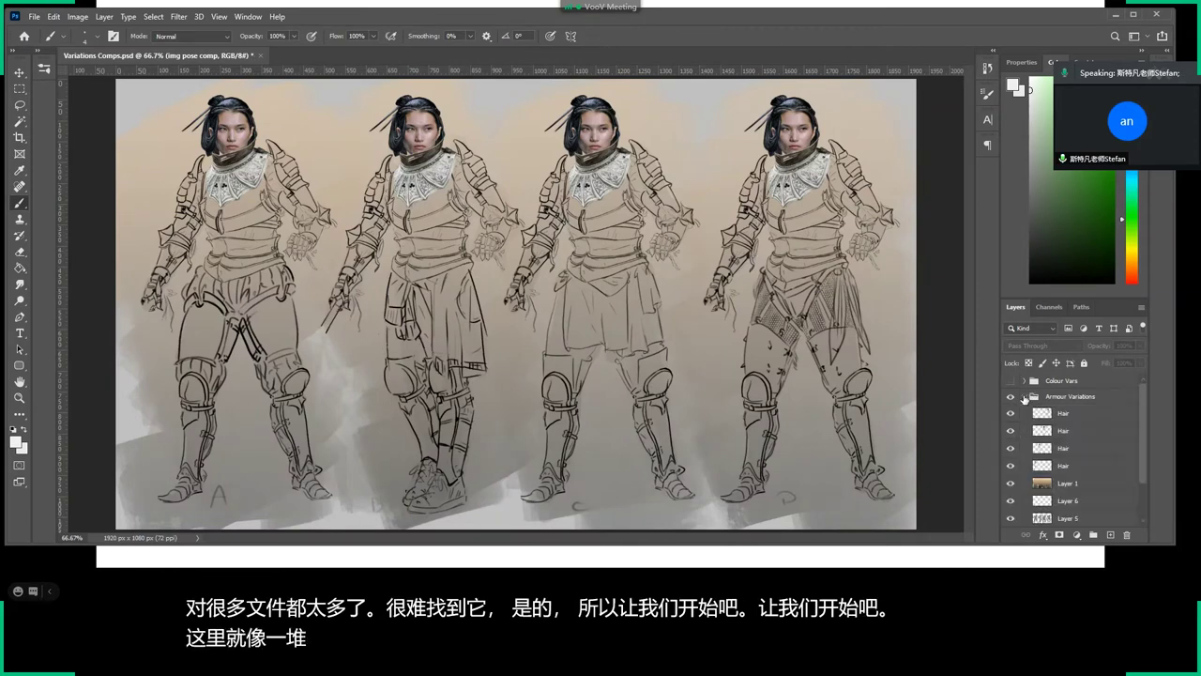
{"action": "left_click", "coordinate": [1011, 452]}
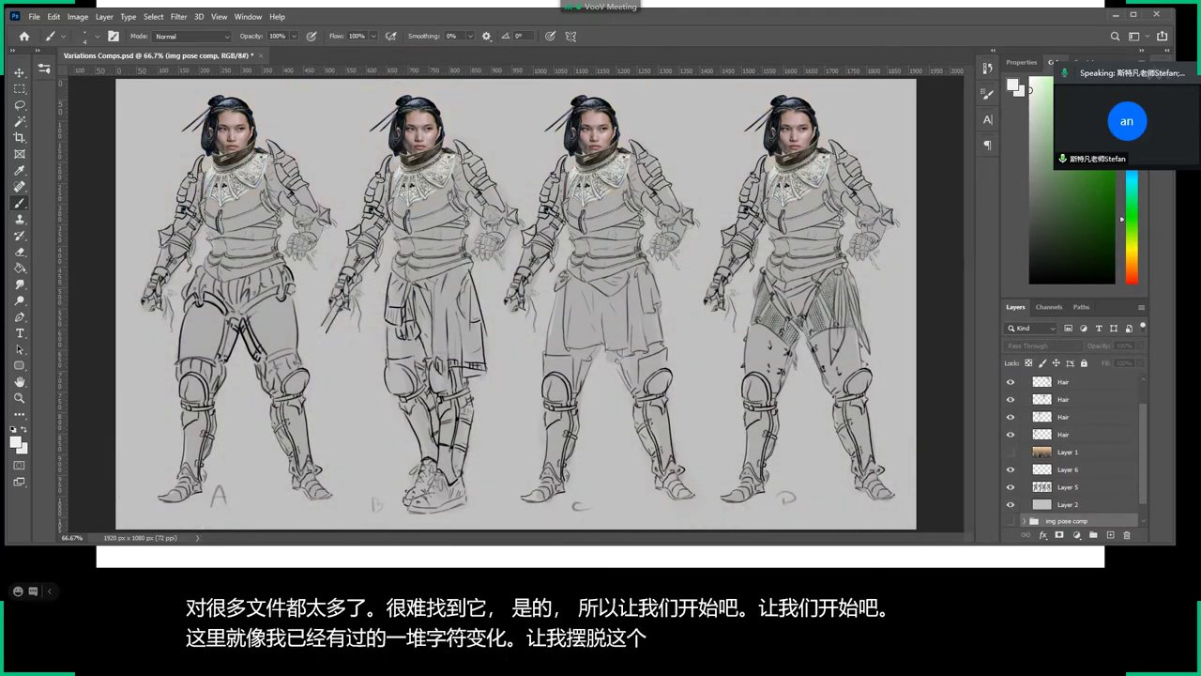
{"action": "key", "text": "alt+Tab"}
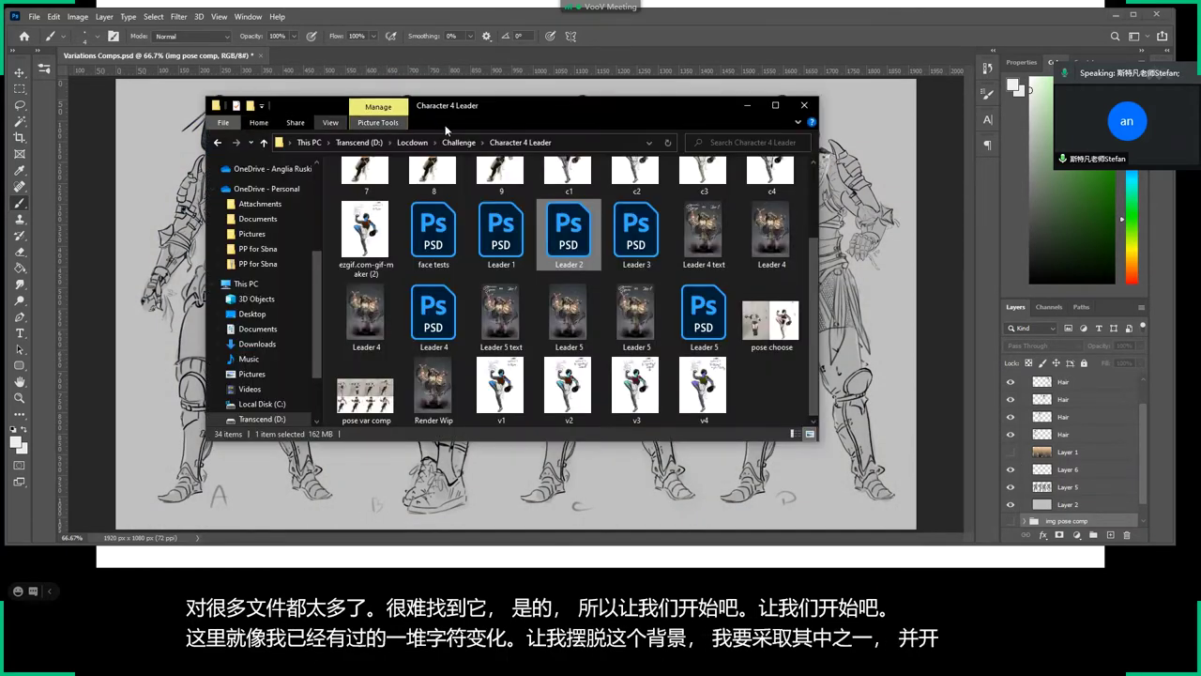
Open Image board.jpg from the Character 1 Serious folder in Photos.
{"action": "double_click", "coordinate": [364, 197]}
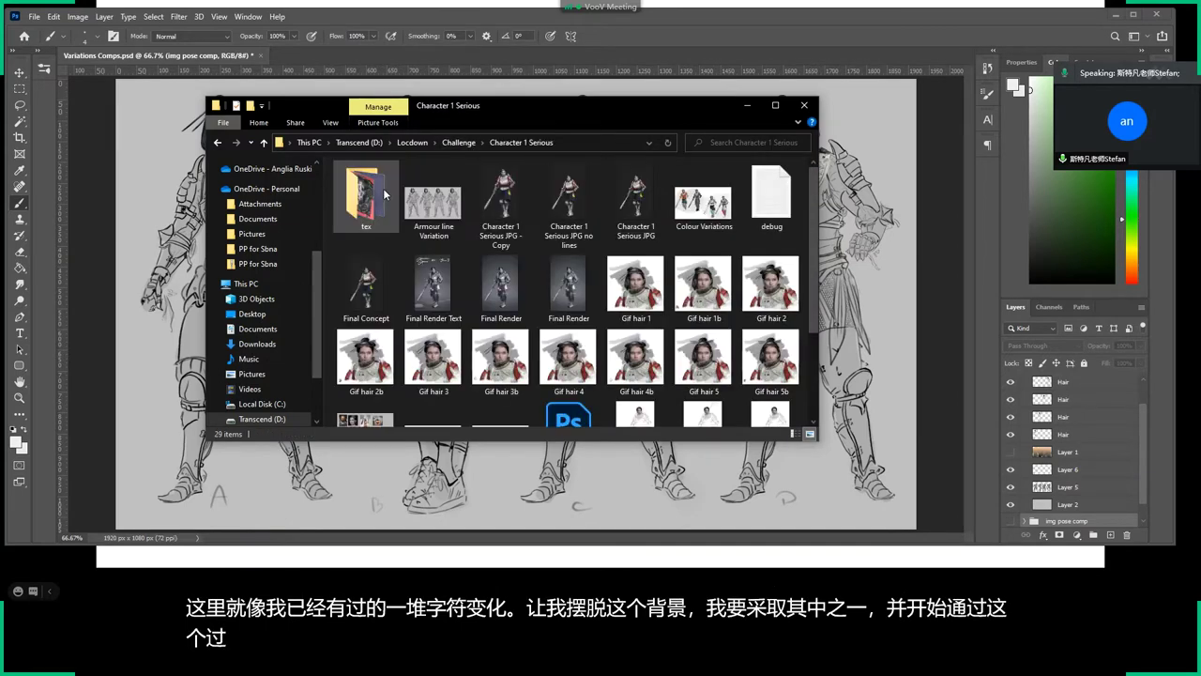
{"action": "scroll", "coordinate": [562, 244], "scroll_direction": "down", "scroll_amount": 3}
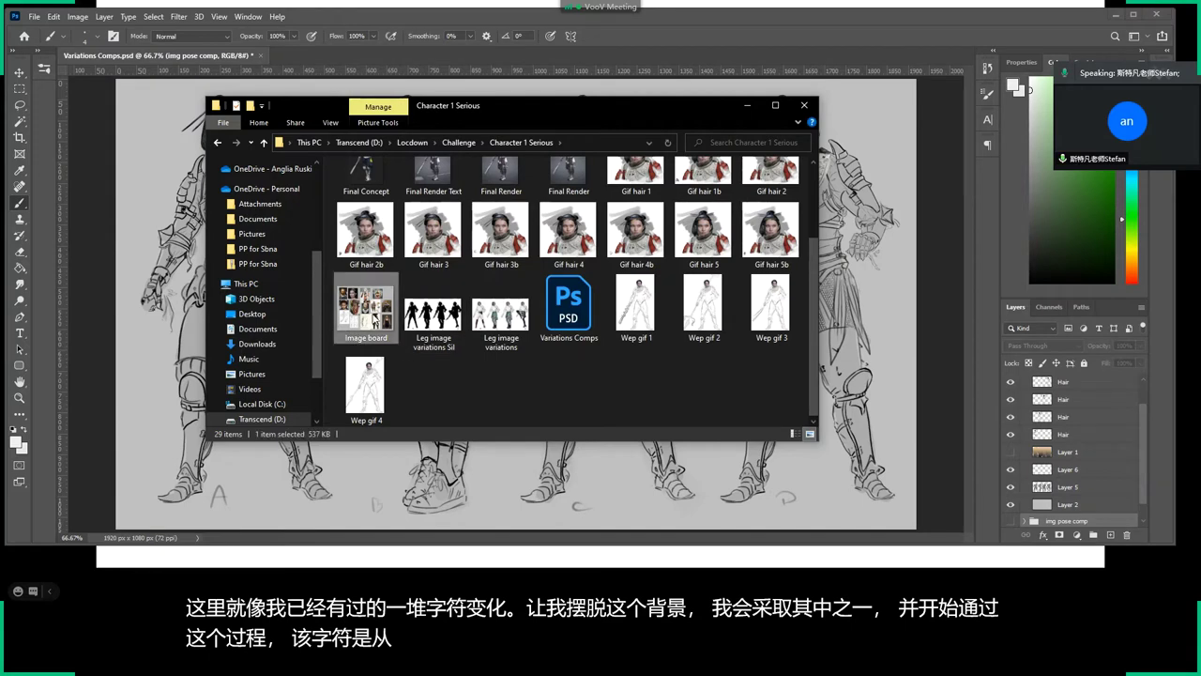
{"action": "double_click", "coordinate": [372, 319]}
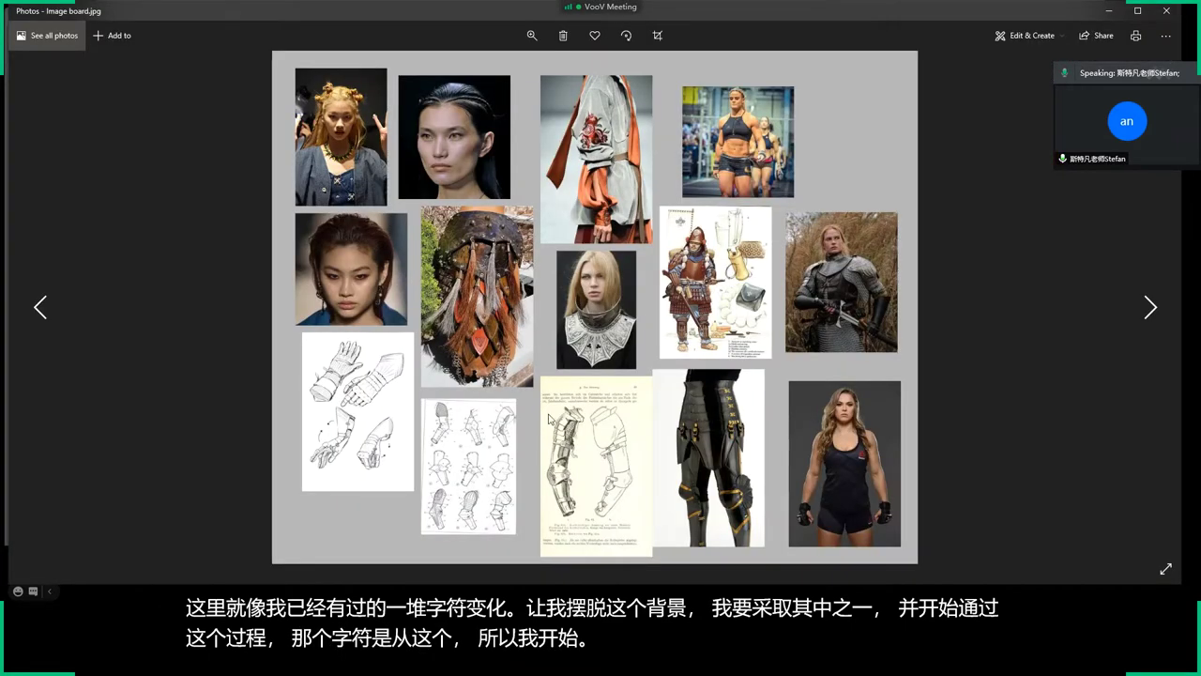
Close Image board, then browse from Leg image variations through the silhouettes to the Wep weapon sketches, then close Photos.
{"action": "left_click", "coordinate": [1166, 10]}
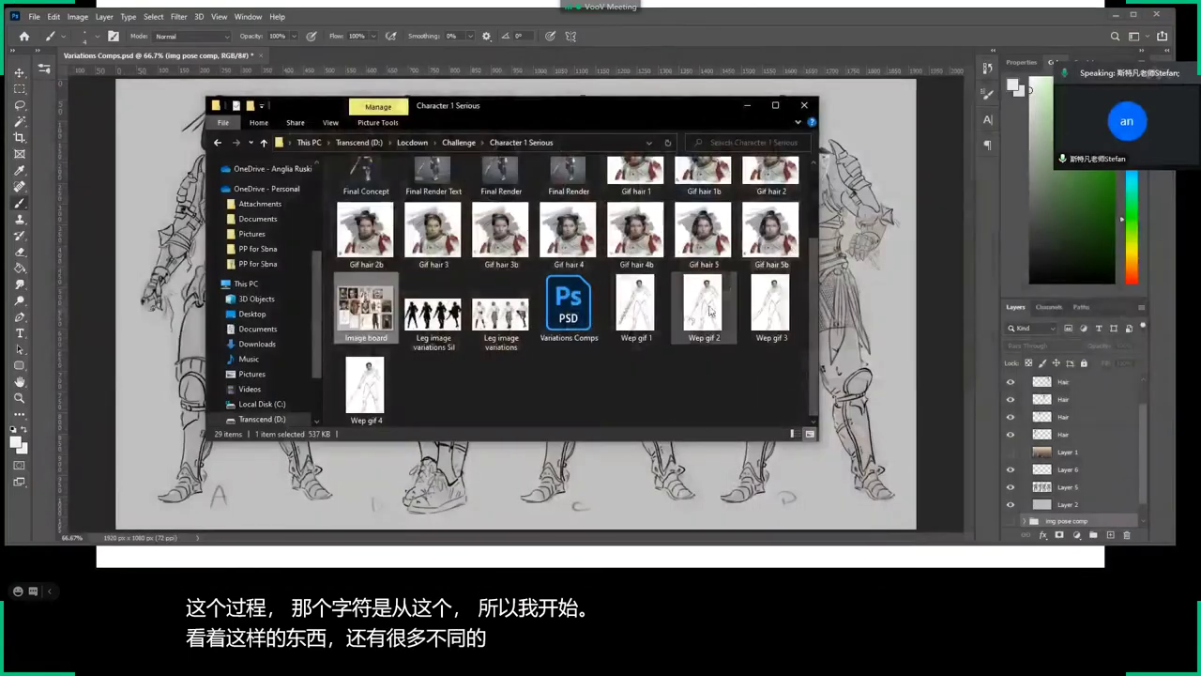
{"action": "double_click", "coordinate": [500, 314]}
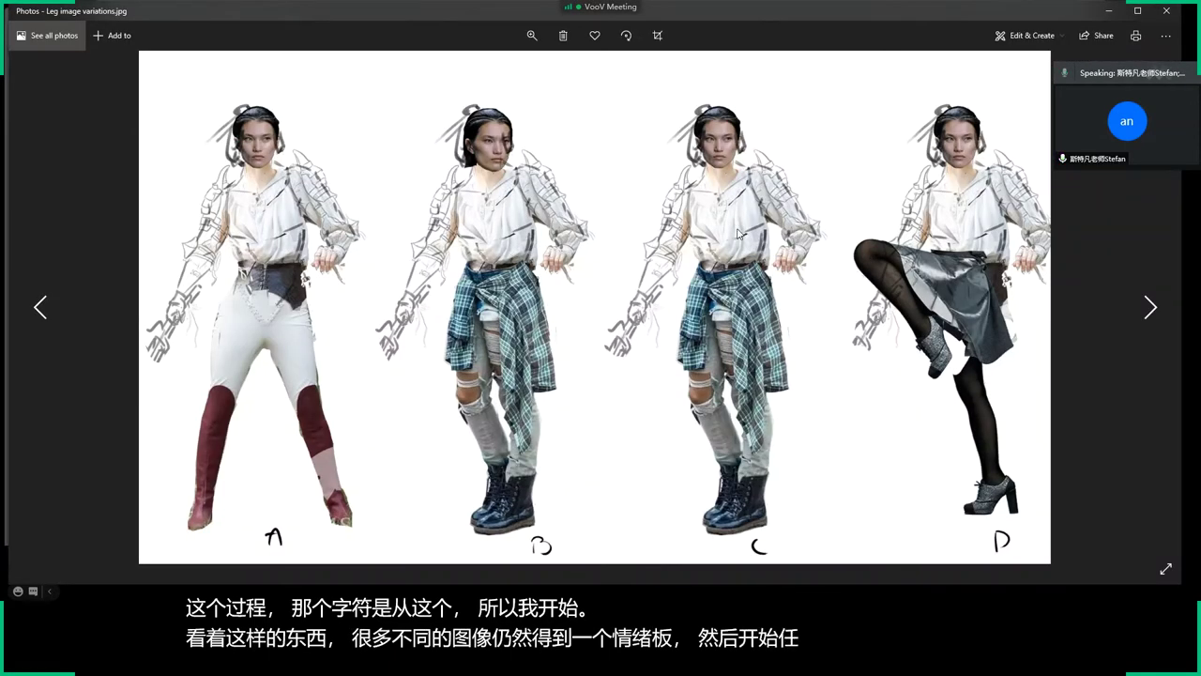
{"action": "key", "text": "Right"}
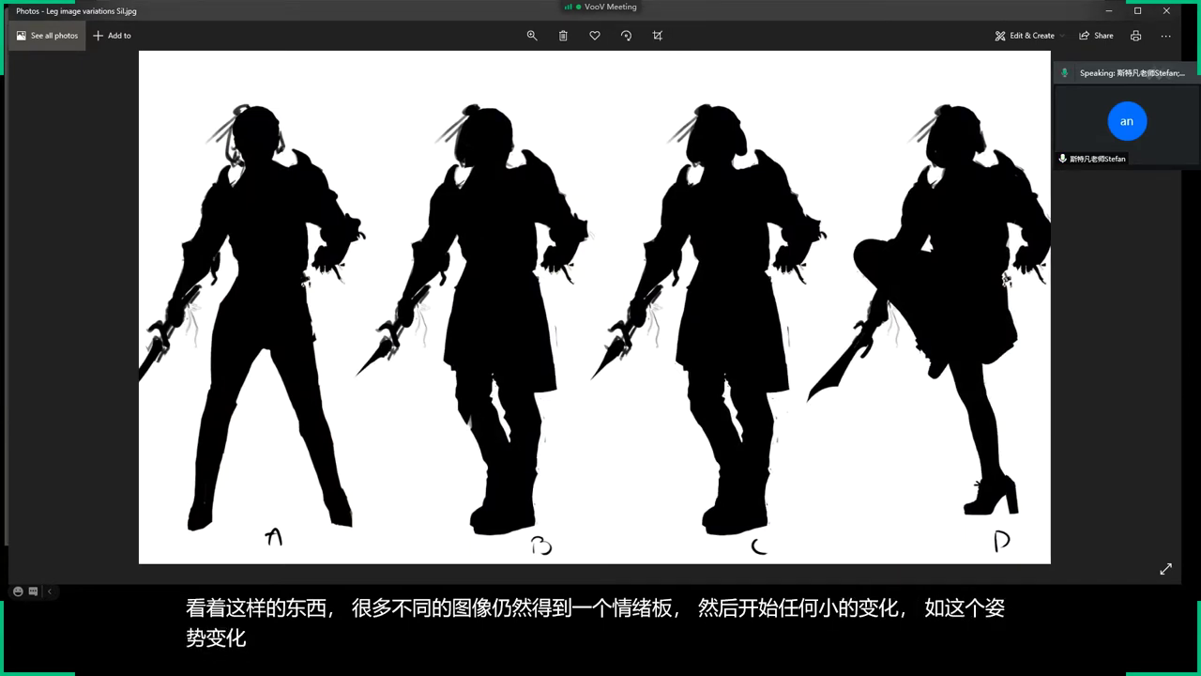
{"action": "key", "text": "Right"}
{"action": "key", "text": "Right"}
{"action": "key", "text": "Right"}
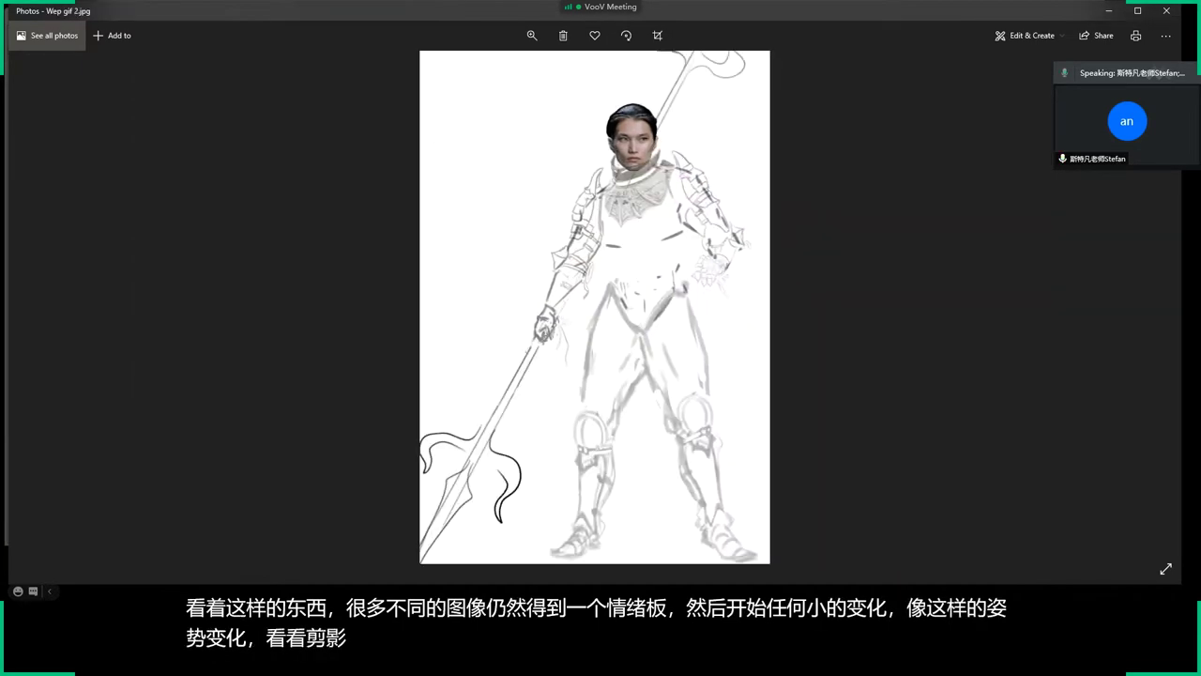
{"action": "key", "text": "Right"}
{"action": "key", "text": "Right"}
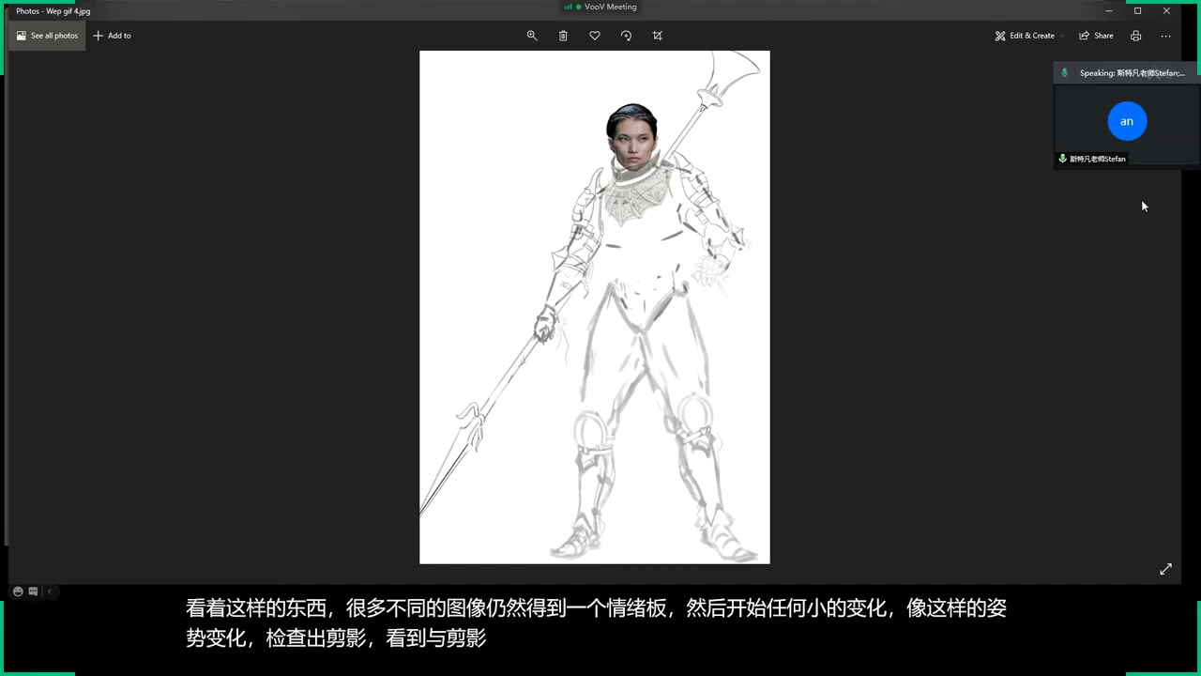
{"action": "left_click", "coordinate": [1167, 10]}
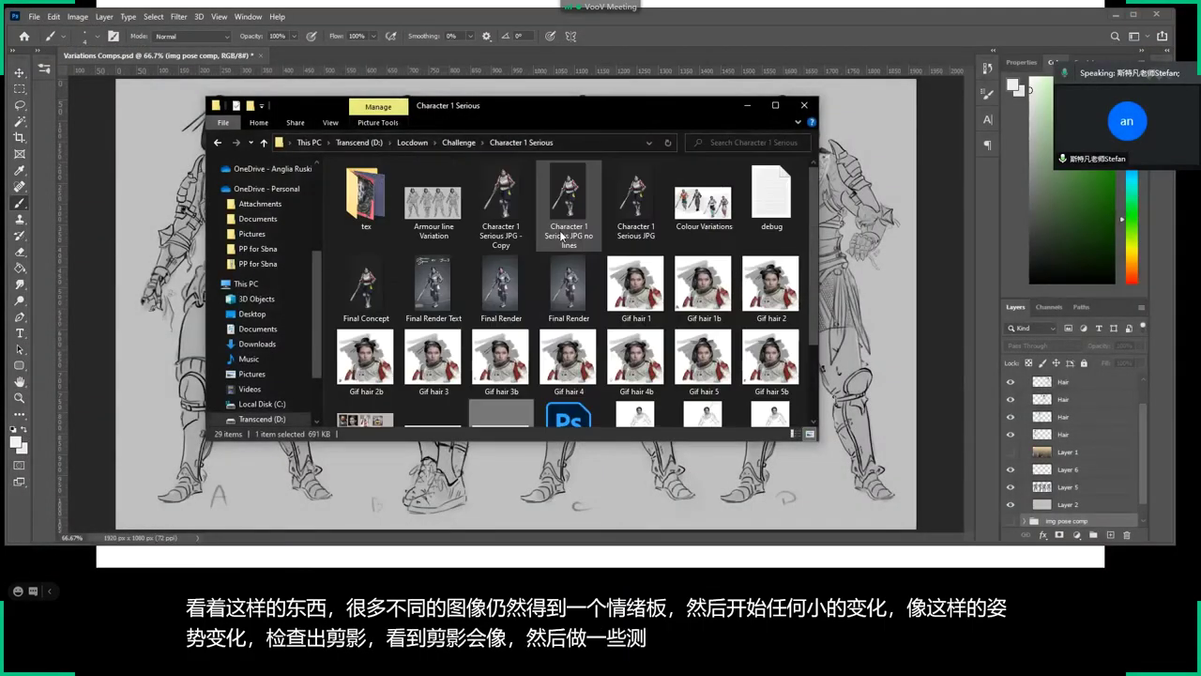
Open Character 1 Serious JPG - Copy and flip through the renders to Final Concept.png.
{"action": "double_click", "coordinate": [486, 195]}
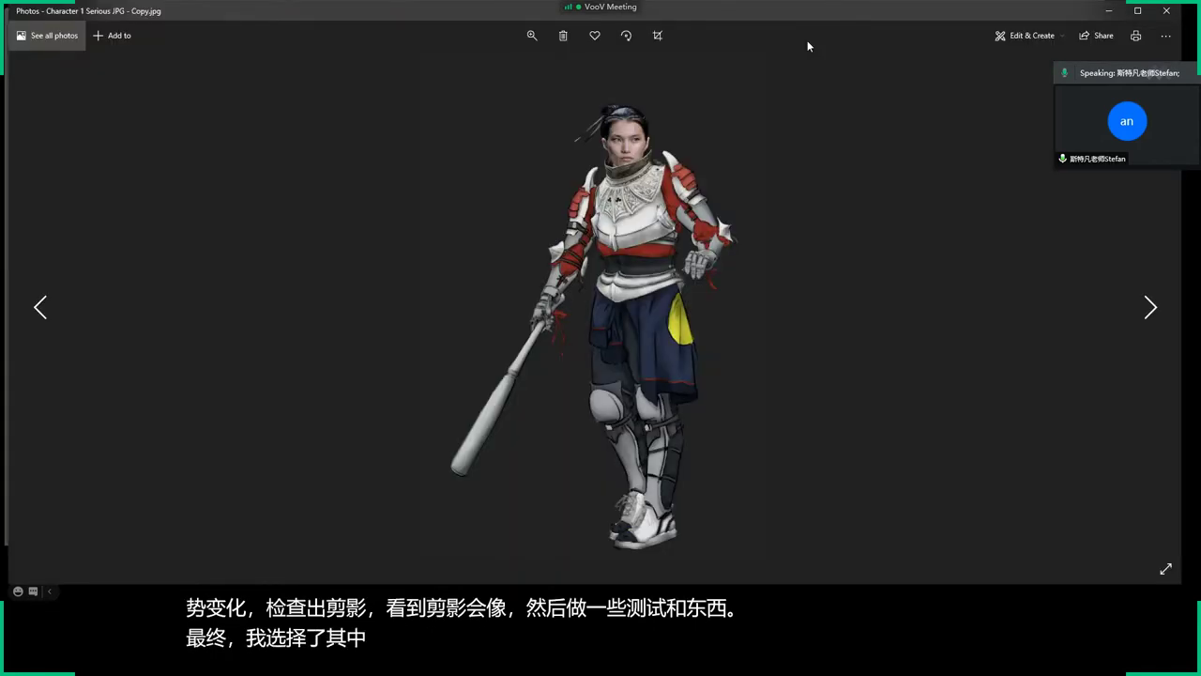
{"action": "key", "text": "Left"}
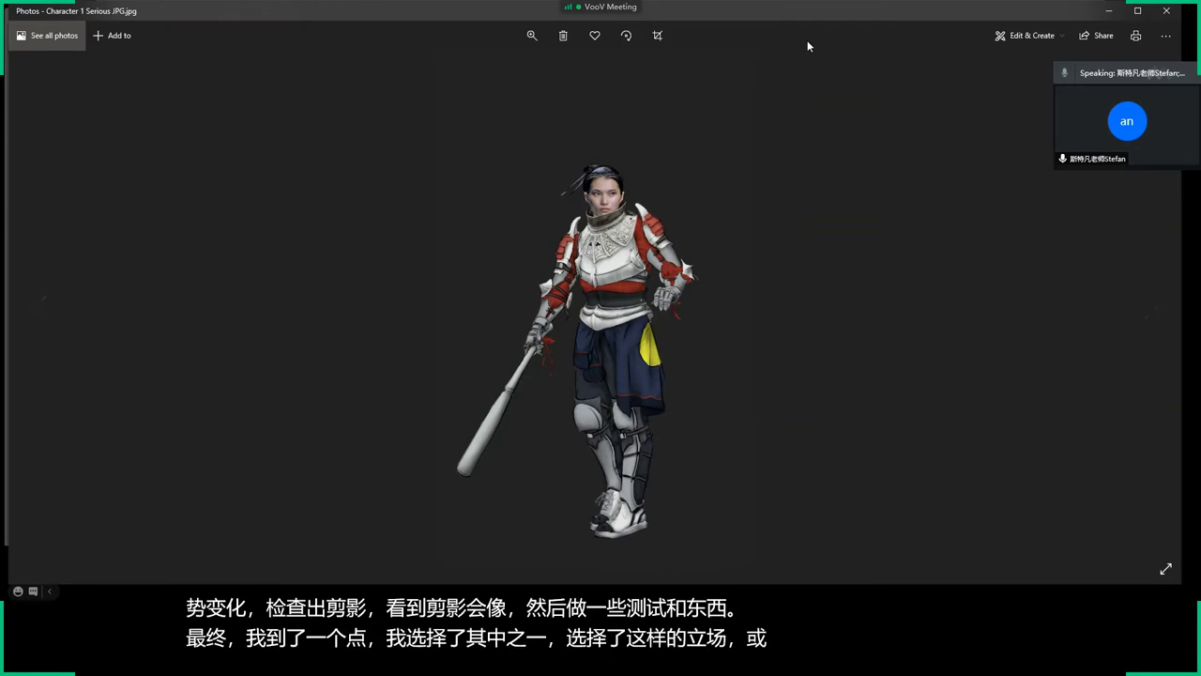
{"action": "key", "text": "Right"}
{"action": "key", "text": "Right"}
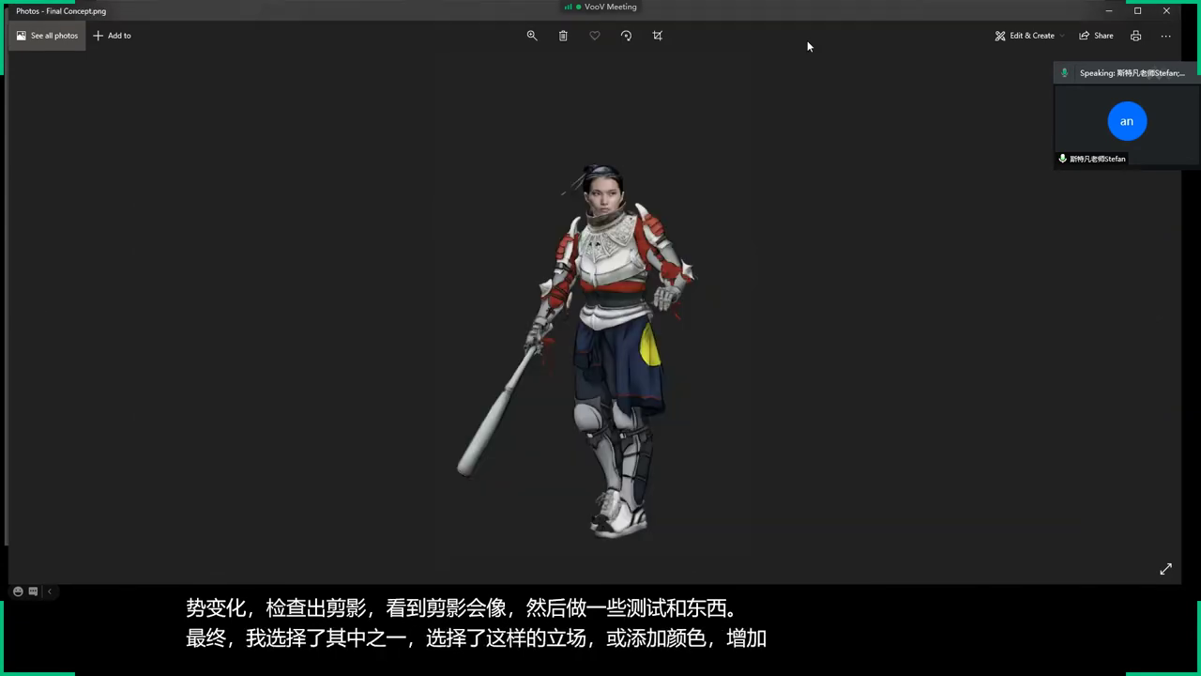
{"action": "key", "text": "Right"}
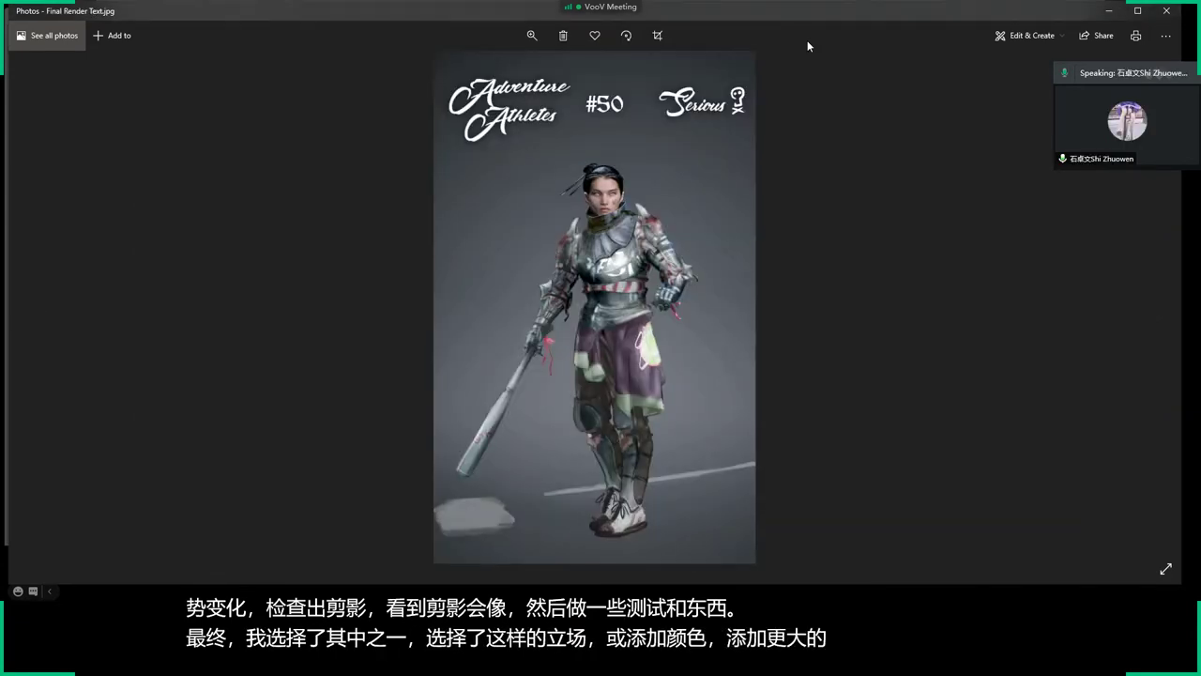
{"action": "key", "text": "Right"}
Compare Final Concept with the Final Render Text poster, then close Photos.
{"action": "key", "text": "Left"}
{"action": "key", "text": "Left"}
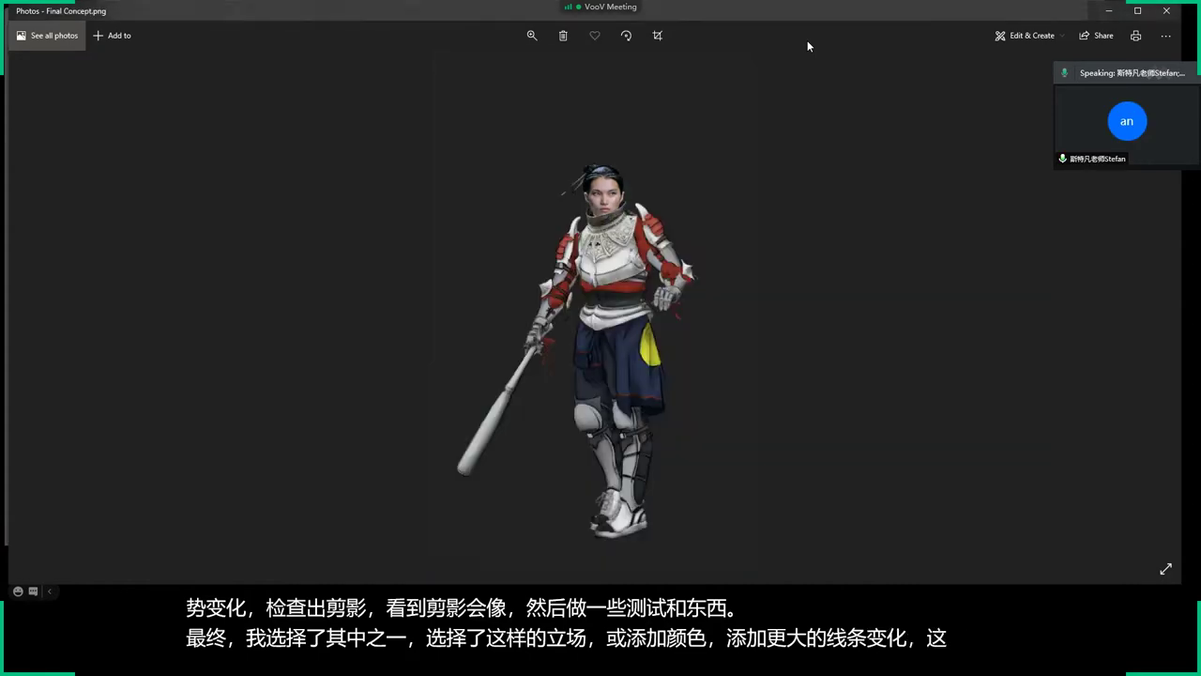
{"action": "key", "text": "Right"}
{"action": "key", "text": "Left"}
{"action": "key", "text": "Right"}
{"action": "key", "text": "Left"}
{"action": "key", "text": "Right"}
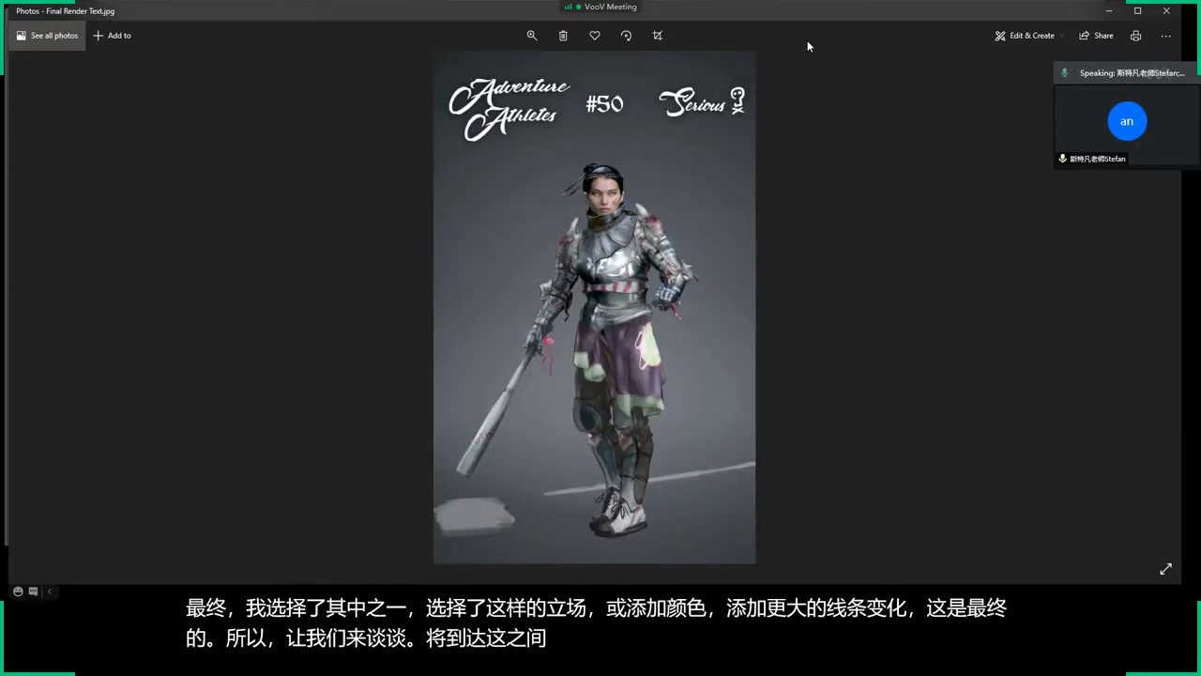
{"action": "key", "text": "Left"}
{"action": "key", "text": "Right"}
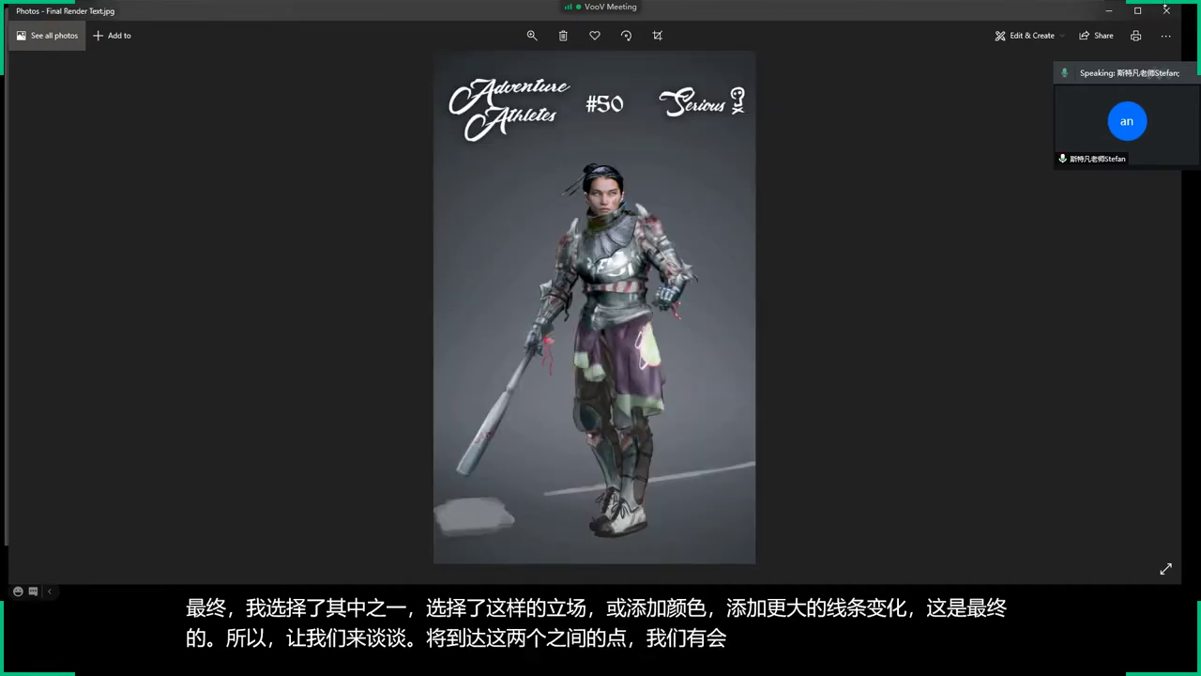
{"action": "left_click", "coordinate": [1166, 10]}
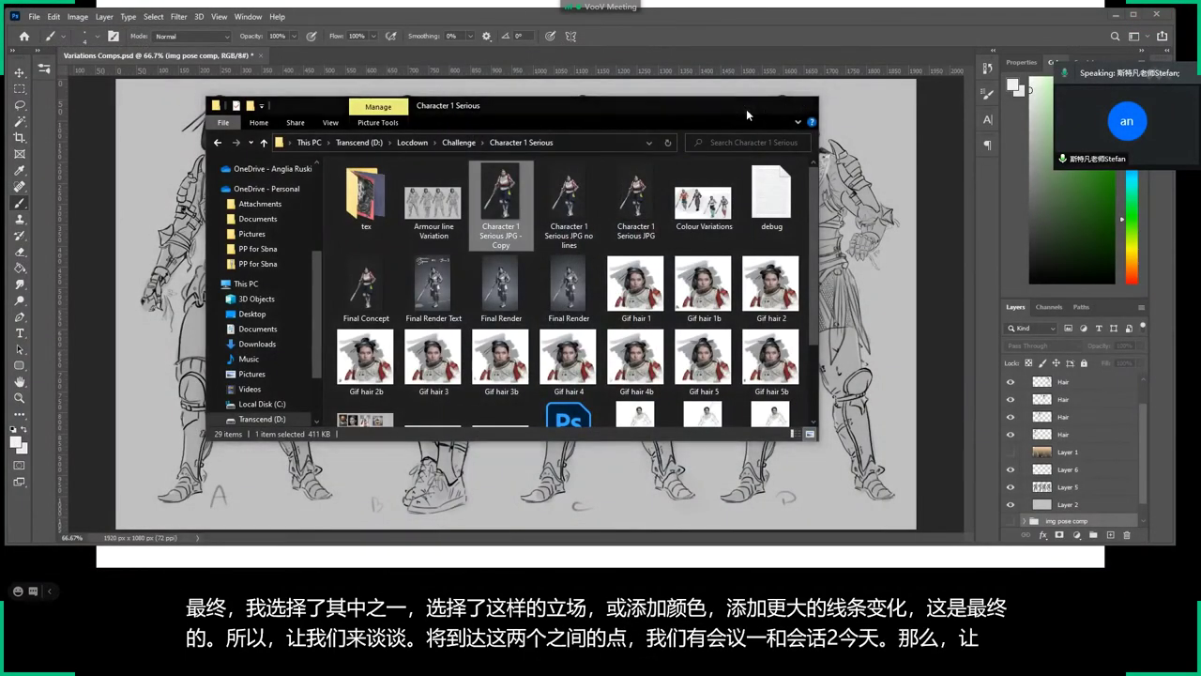
Back in Photoshop, expand the Armour Variations group and hide the line art of figures B, C and D.
{"action": "left_click", "coordinate": [748, 106]}
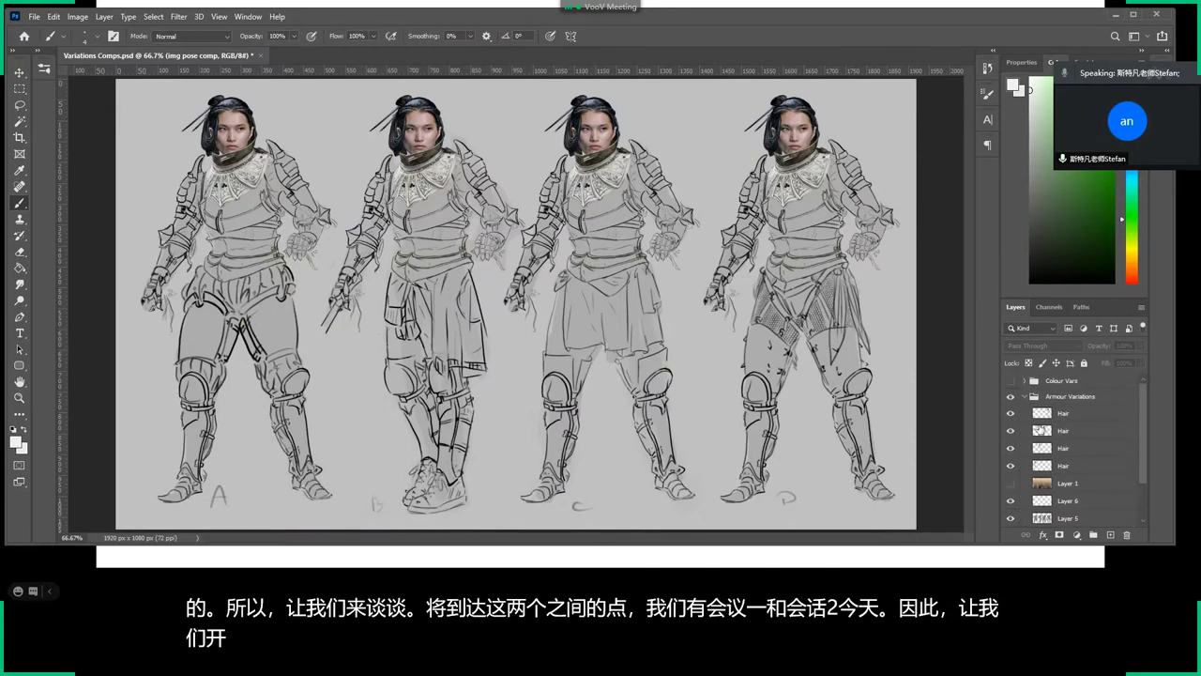
{"action": "left_click", "coordinate": [1022, 396]}
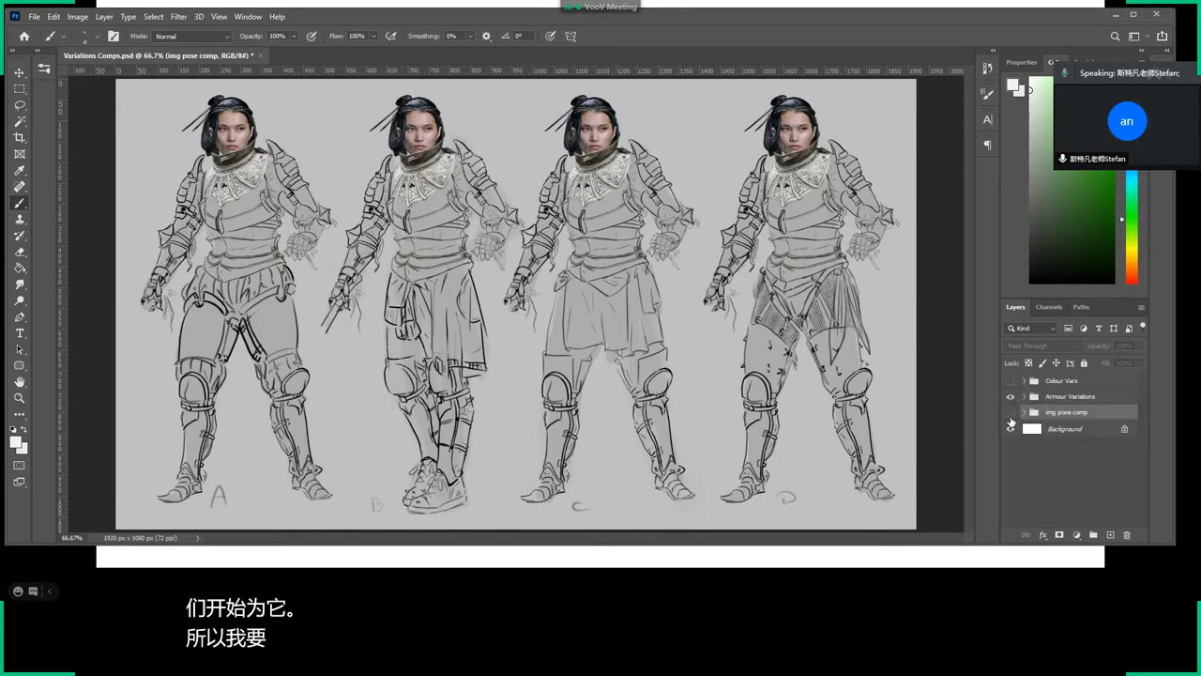
{"action": "left_click", "coordinate": [1024, 396]}
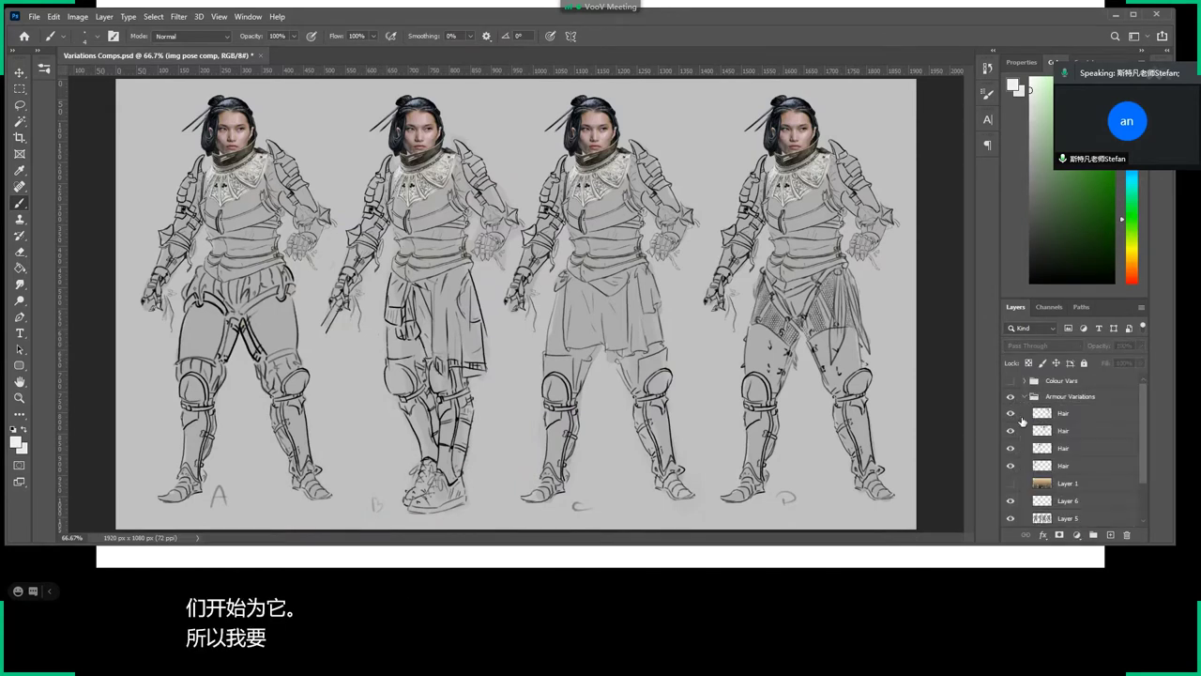
{"action": "left_click", "coordinate": [1010, 414]}
{"action": "left_click", "coordinate": [1010, 414]}
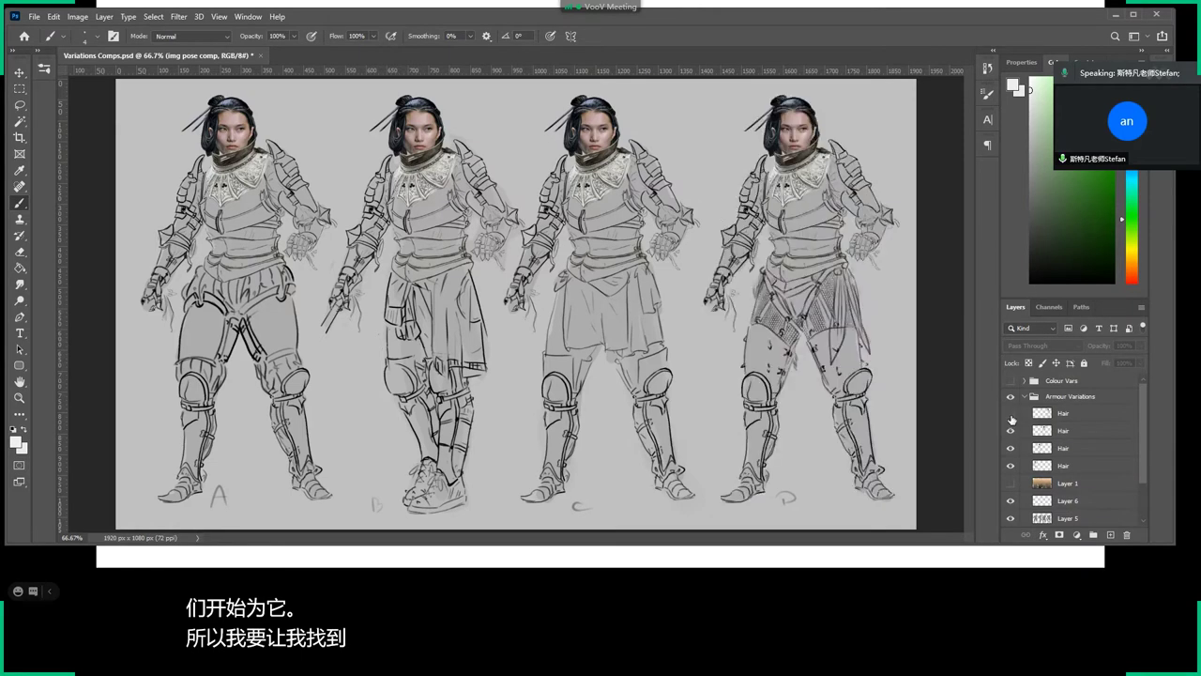
{"action": "left_click_drag", "start_coordinate": [1012, 419], "coordinate": [1011, 457]}
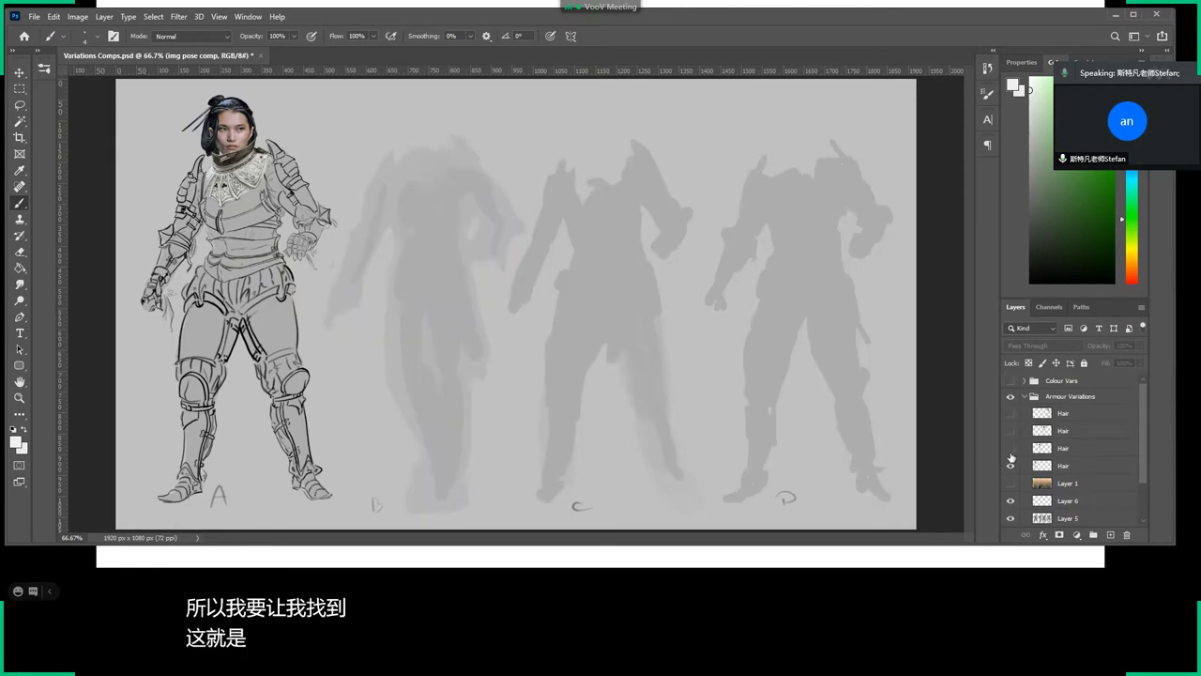
Keep the grey silhouettes visible and hide the Layer 2 grey backdrop.
{"action": "scroll", "coordinate": [999, 462], "scroll_direction": "down", "scroll_amount": 3}
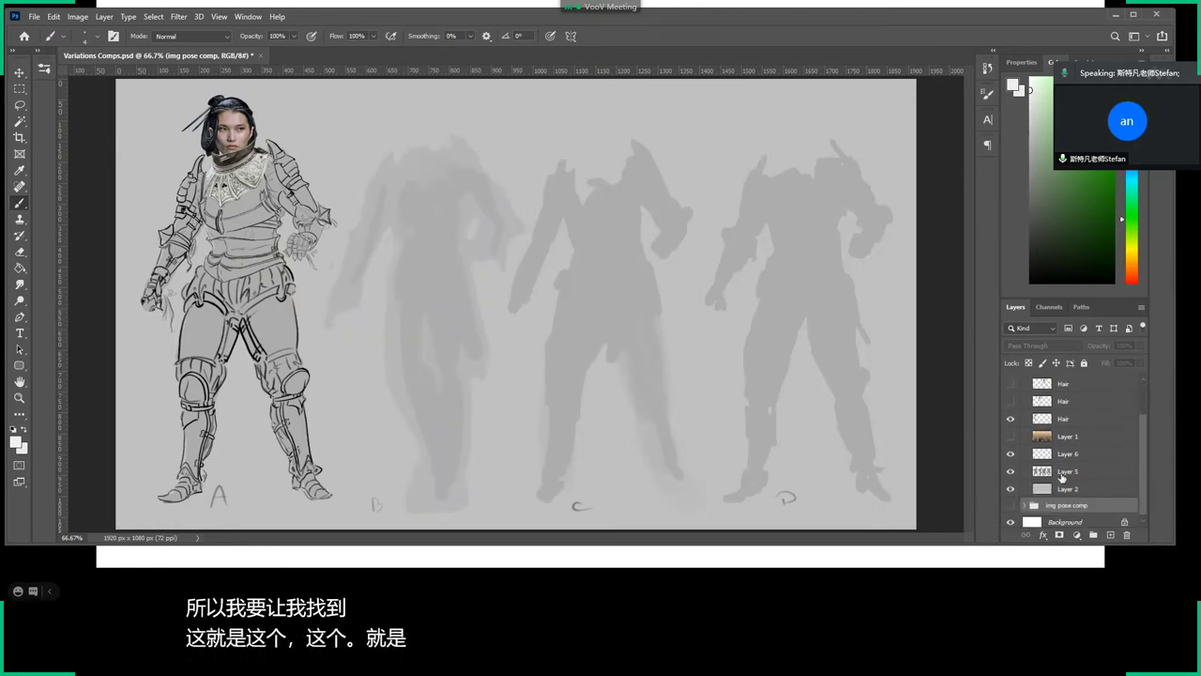
{"action": "left_click", "coordinate": [1011, 453]}
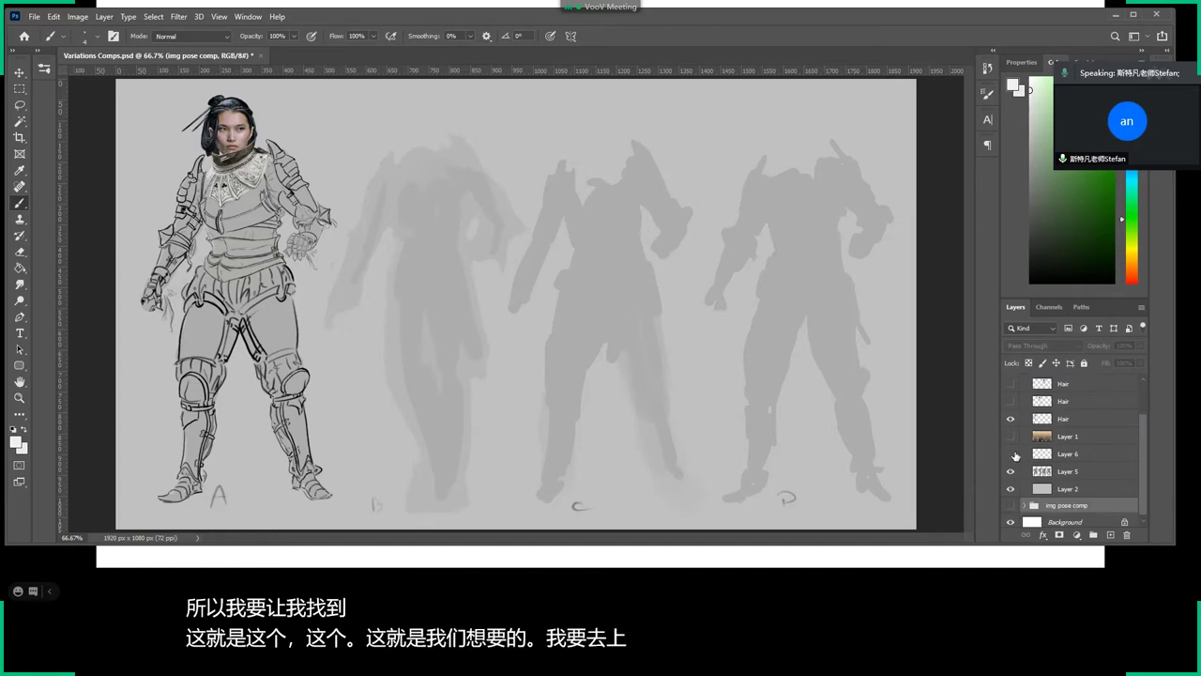
{"action": "left_click", "coordinate": [1010, 471]}
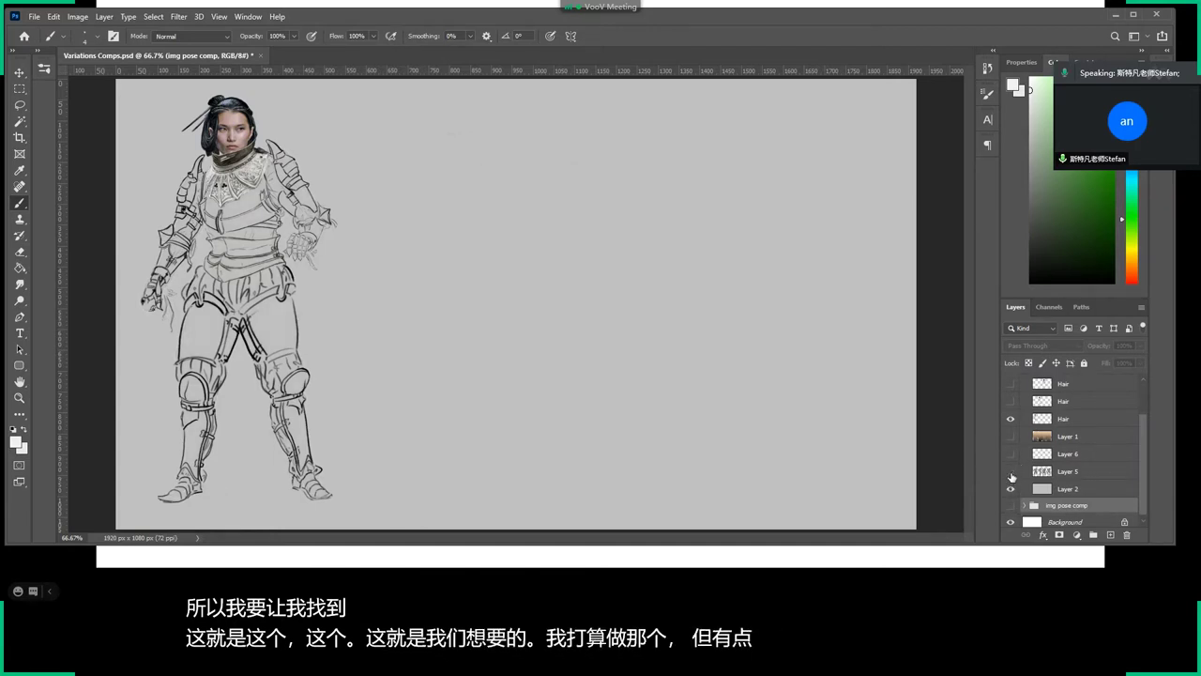
{"action": "scroll", "coordinate": [1015, 473], "scroll_direction": "down", "scroll_amount": 1}
{"action": "left_click", "coordinate": [1010, 467]}
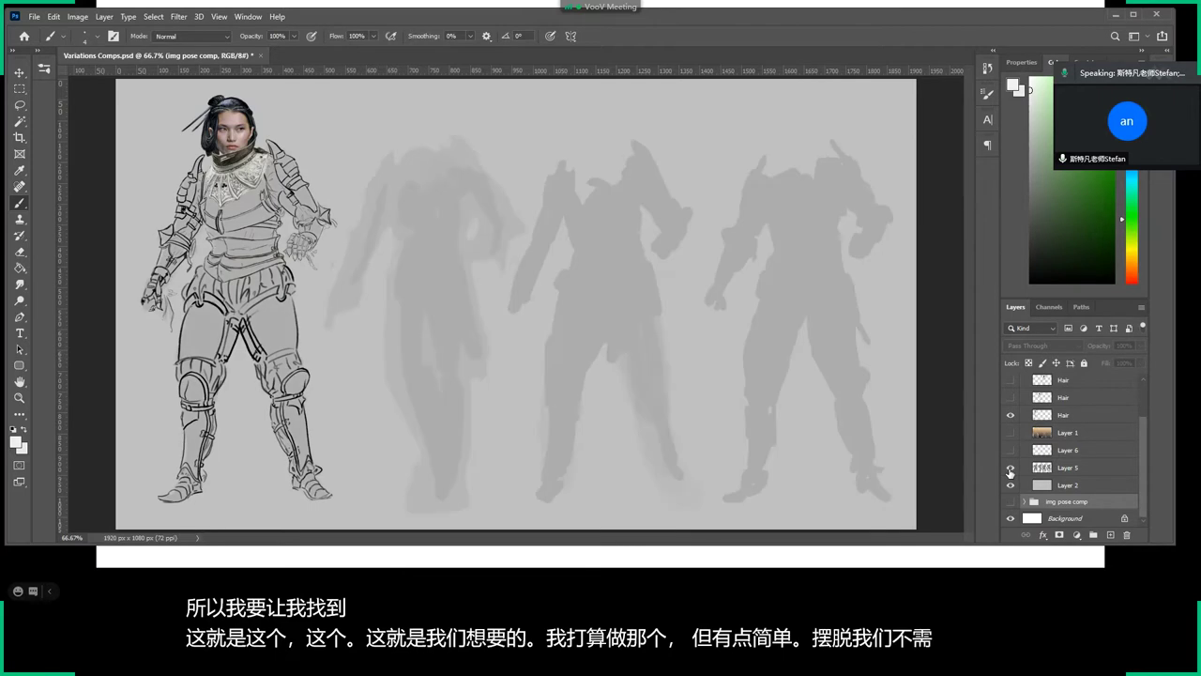
{"action": "left_click", "coordinate": [1010, 485]}
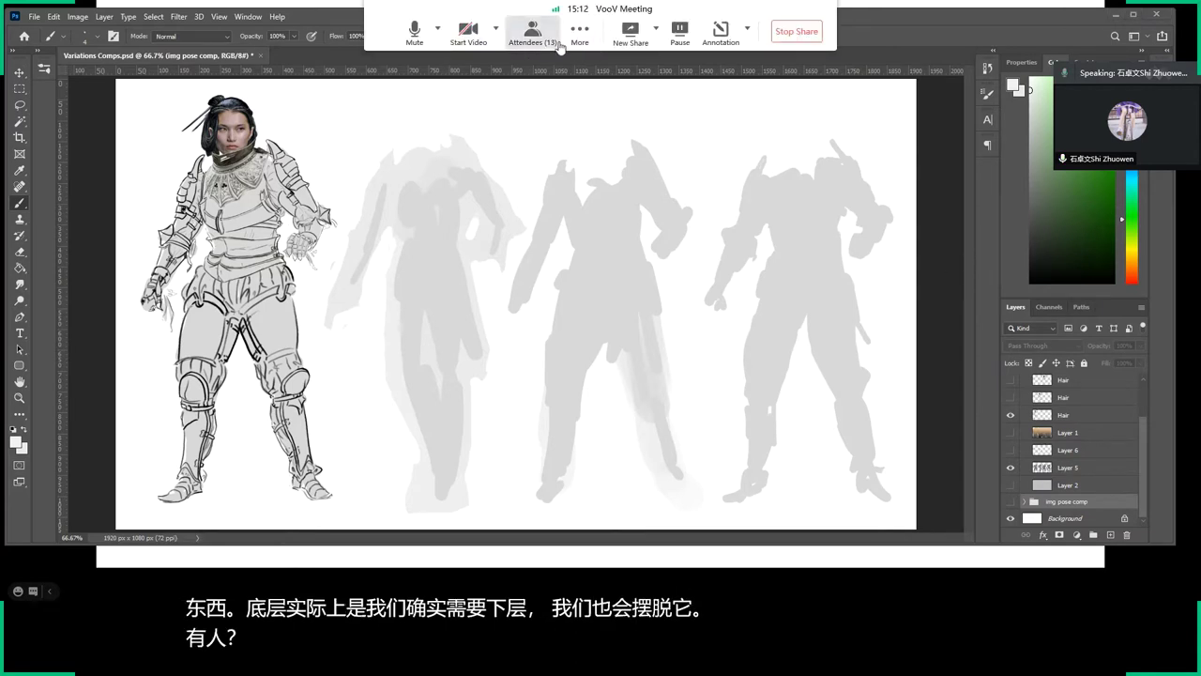
{"action": "left_click", "coordinate": [532, 33]}
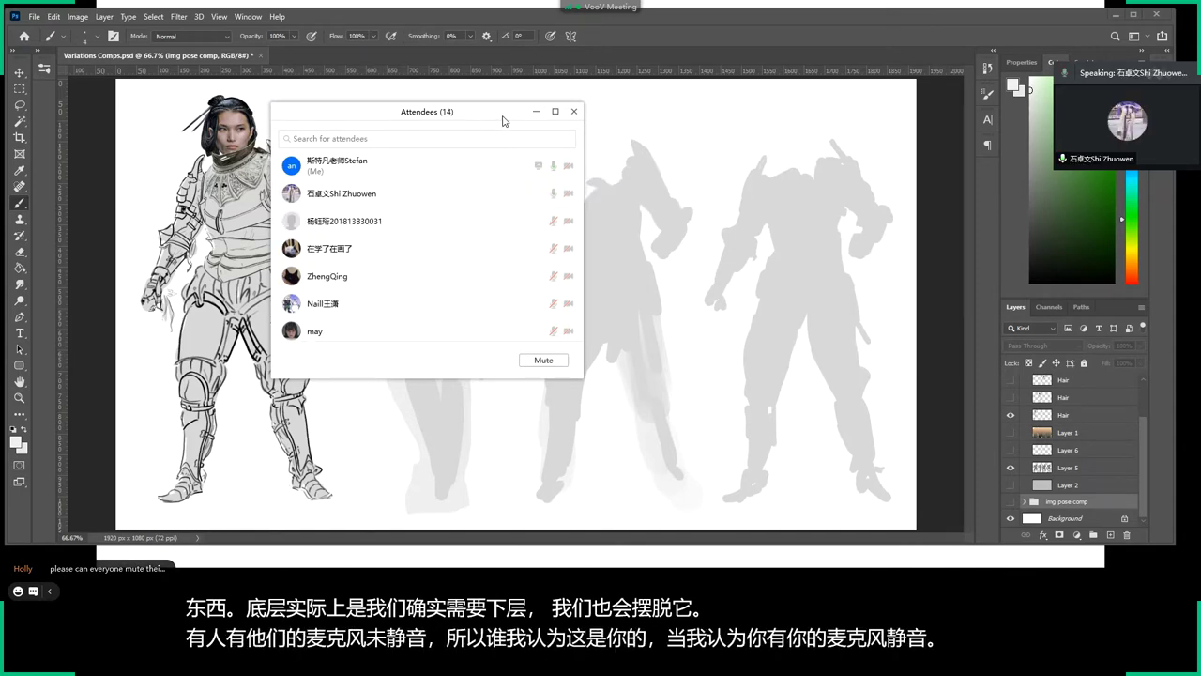
{"action": "left_click", "coordinate": [536, 112]}
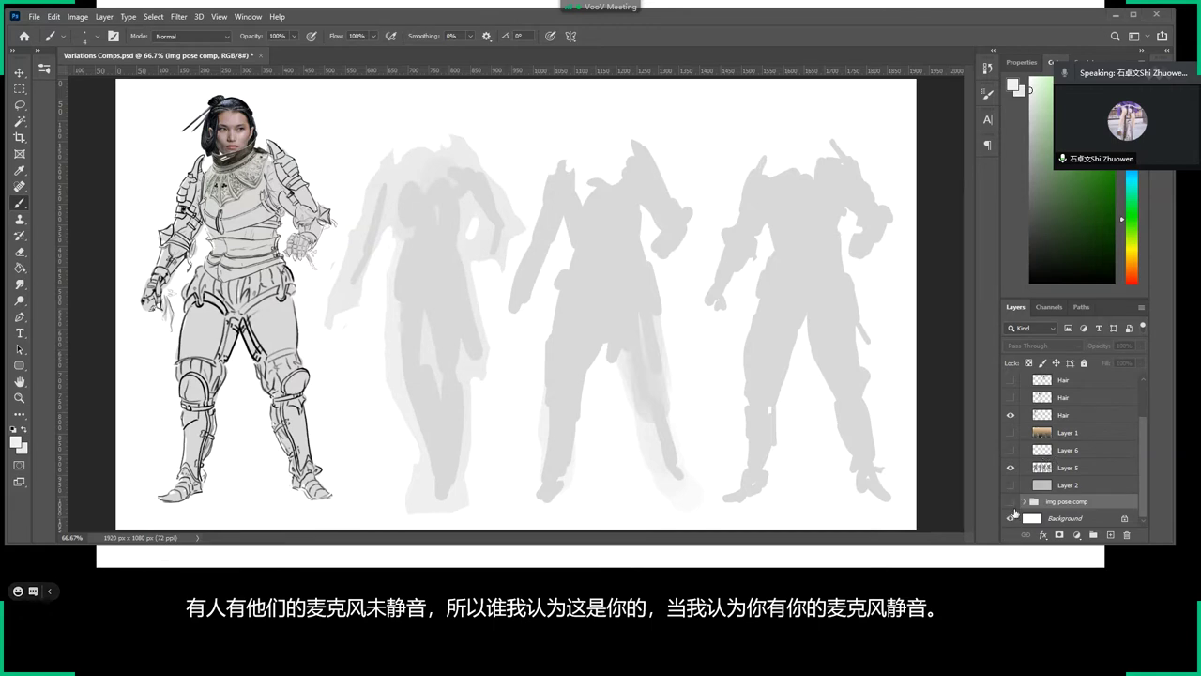
Lasso silhouettes B–D on Layer 5 and delete them, then select the Hair layer.
{"action": "left_click", "coordinate": [1031, 469]}
{"action": "key", "text": "l"}
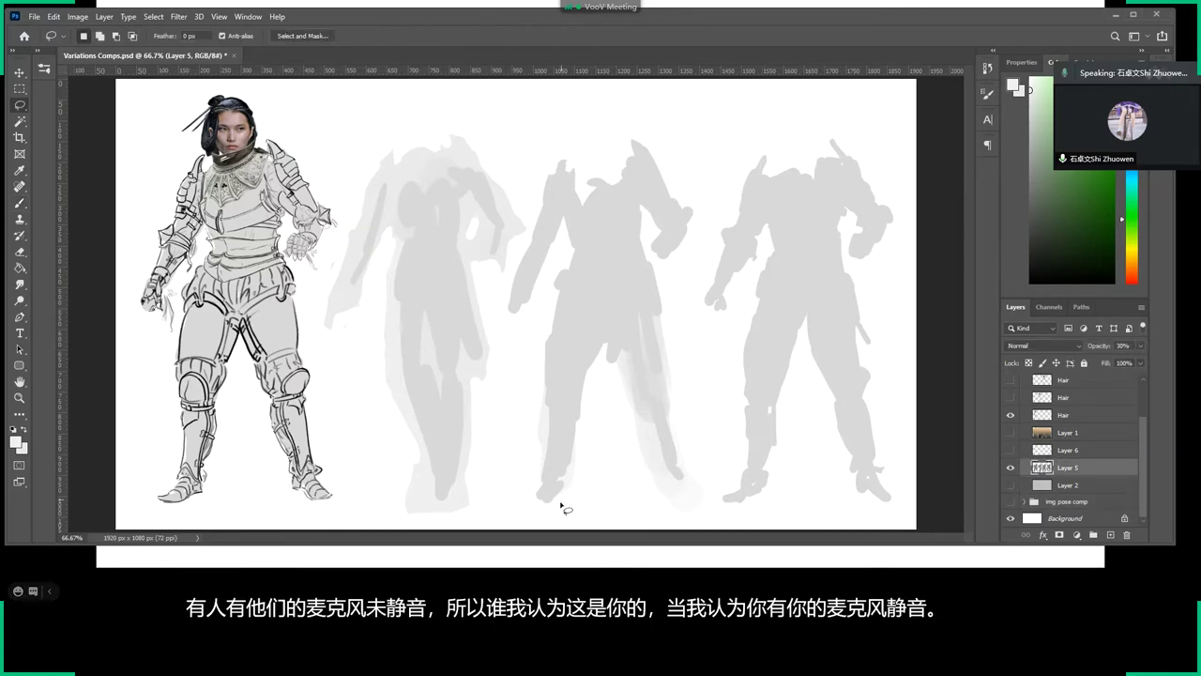
{"action": "left_click_drag", "start_coordinate": [319, 323], "coordinate": [672, 523]}
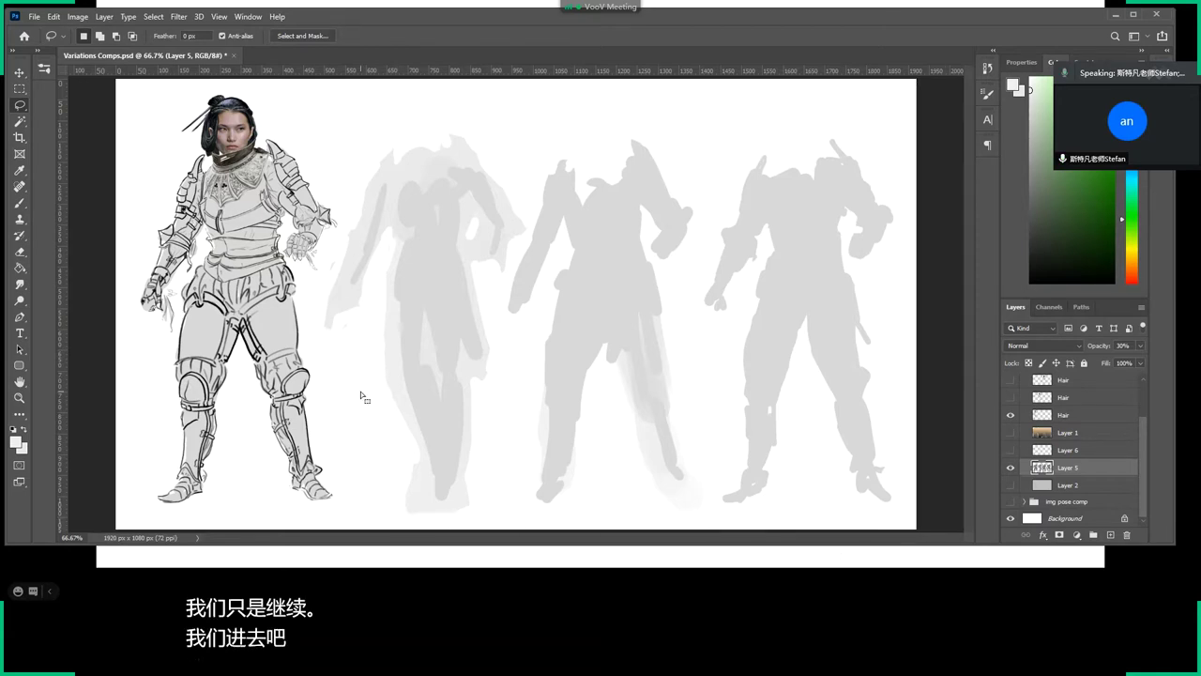
{"action": "left_click_drag", "start_coordinate": [672, 523], "coordinate": [374, 415]}
{"action": "key", "text": "Delete"}
{"action": "left_click_drag", "start_coordinate": [454, 339], "coordinate": [450, 354]}
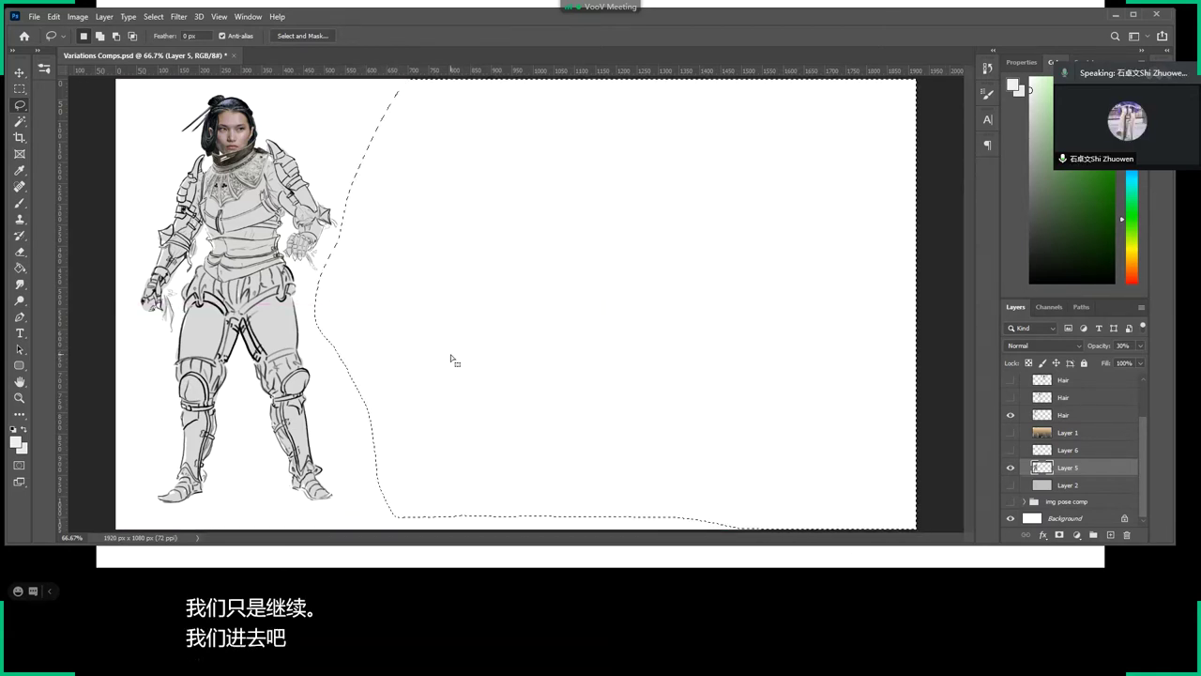
{"action": "left_click", "coordinate": [1065, 418]}
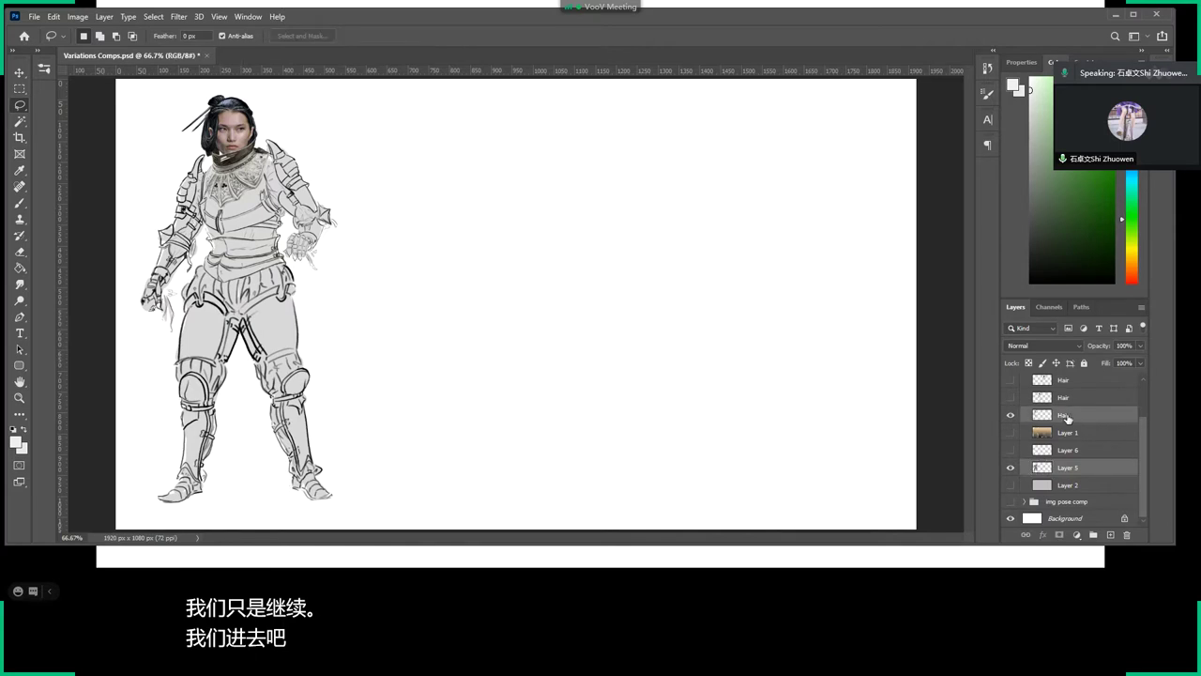
{"action": "scroll", "coordinate": [1070, 420], "scroll_direction": "up", "scroll_amount": 2}
Move Hair and Layer 5 above the img pose comp group and collapse that group.
{"action": "left_click", "coordinate": [1012, 466]}
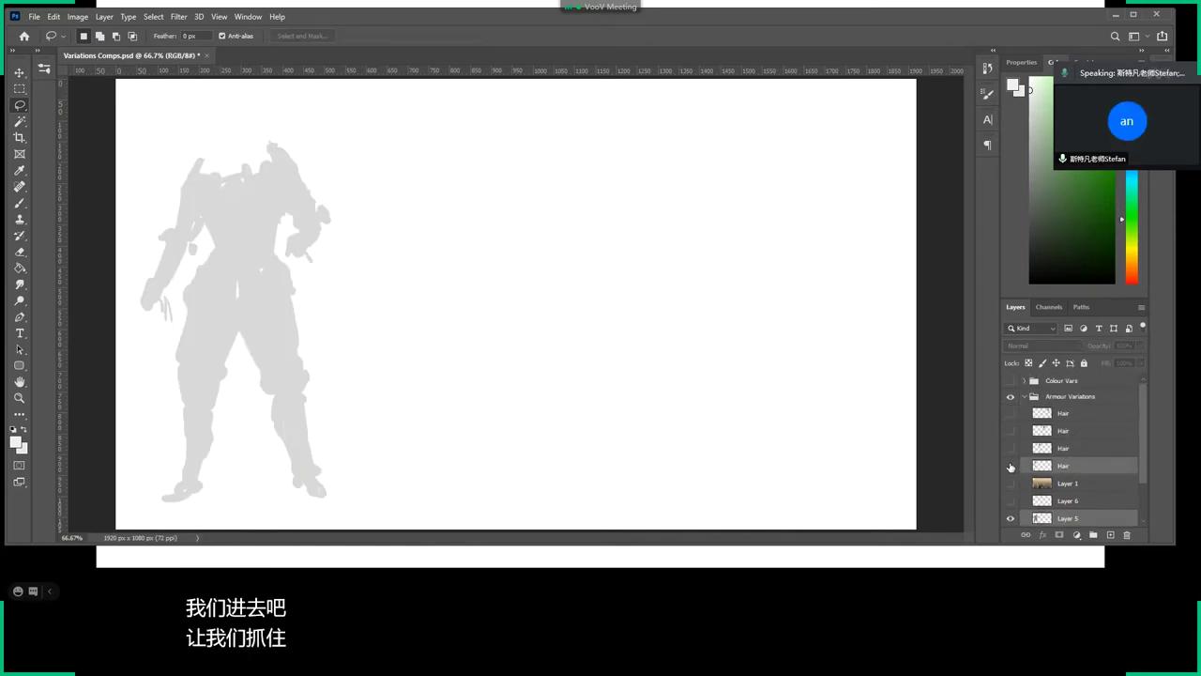
{"action": "left_click", "coordinate": [1014, 467]}
{"action": "left_click_drag", "start_coordinate": [1074, 464], "coordinate": [1075, 376]}
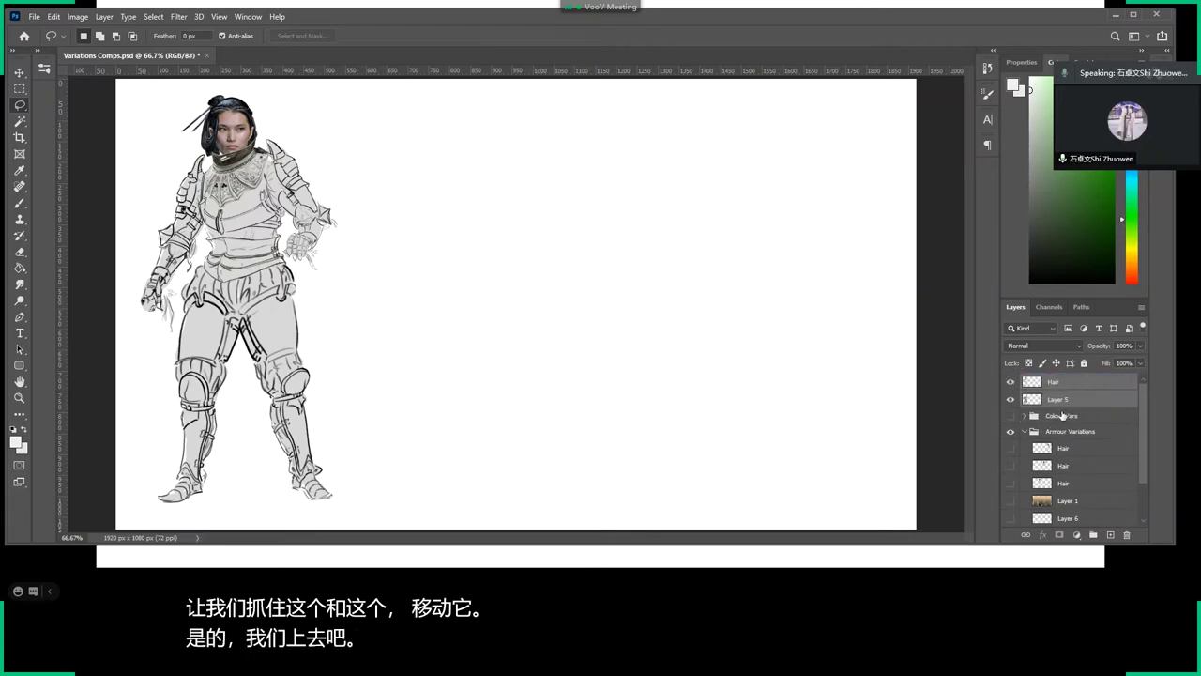
{"action": "left_click", "coordinate": [1060, 417]}
{"action": "left_click", "coordinate": [1064, 433], "text": "shift"}
{"action": "key", "text": "ctrl+g"}
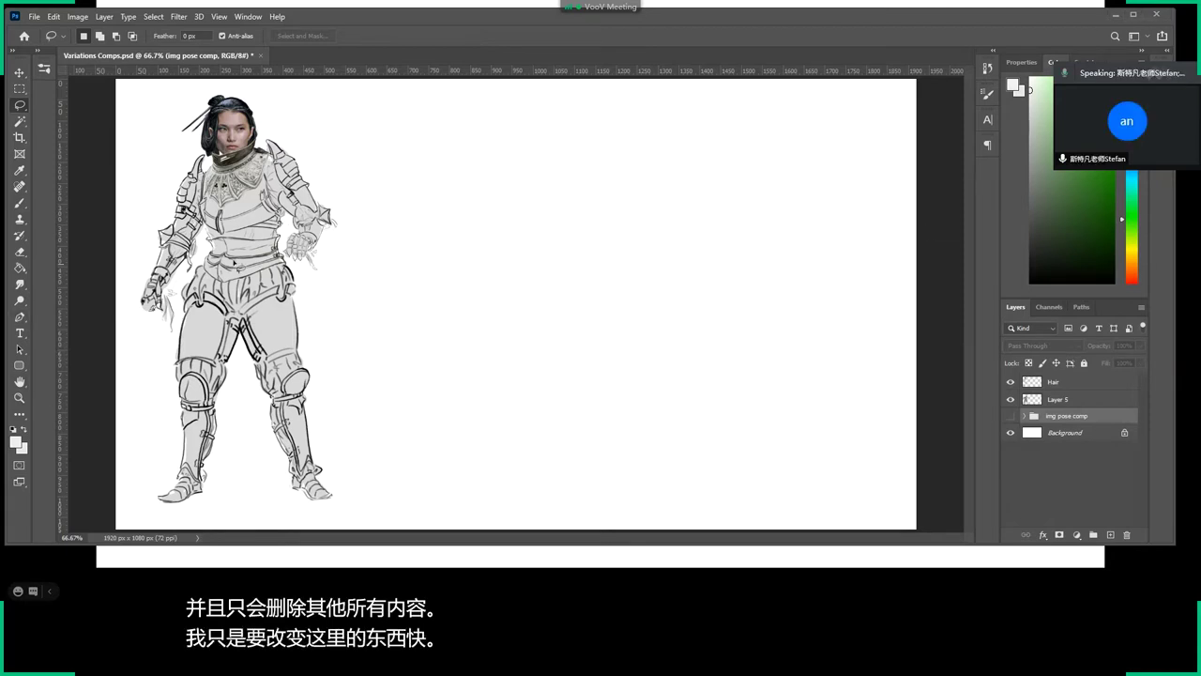
Hide img pose comp and move Hair and Layer 5 together to the canvas centre.
{"action": "left_click", "coordinate": [1011, 416]}
{"action": "left_click", "coordinate": [1070, 399]}
{"action": "left_click", "coordinate": [1070, 382], "text": "shift"}
{"action": "key", "text": "v"}
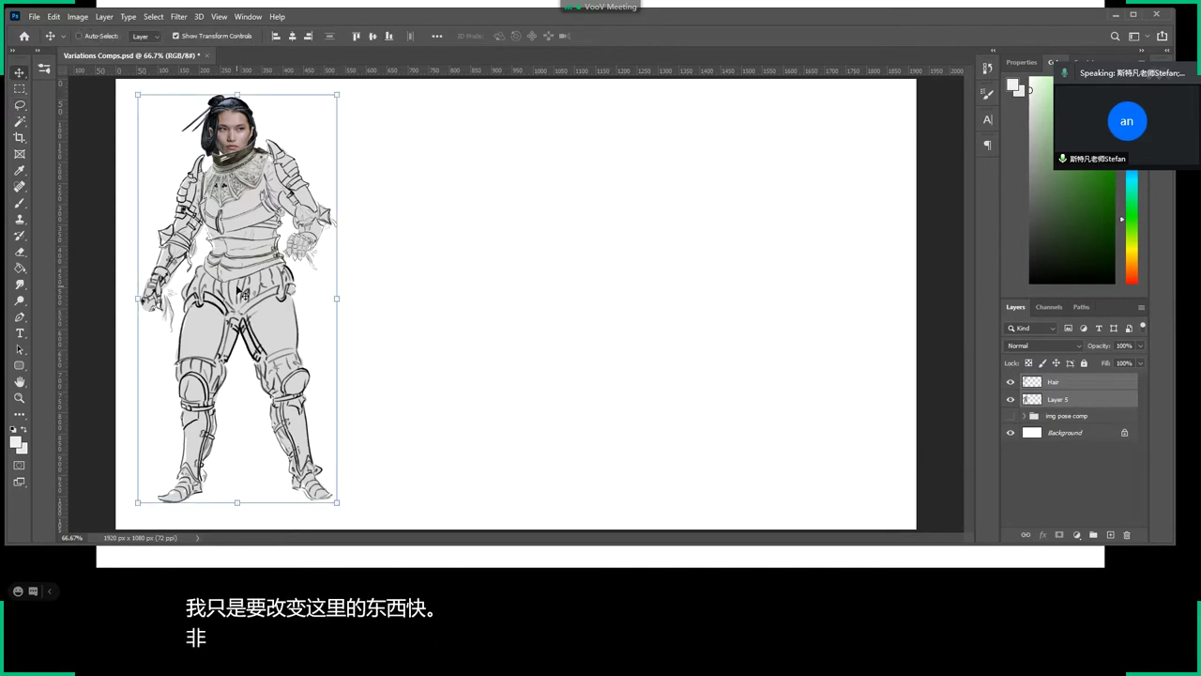
{"action": "left_click_drag", "start_coordinate": [255, 305], "coordinate": [551, 306]}
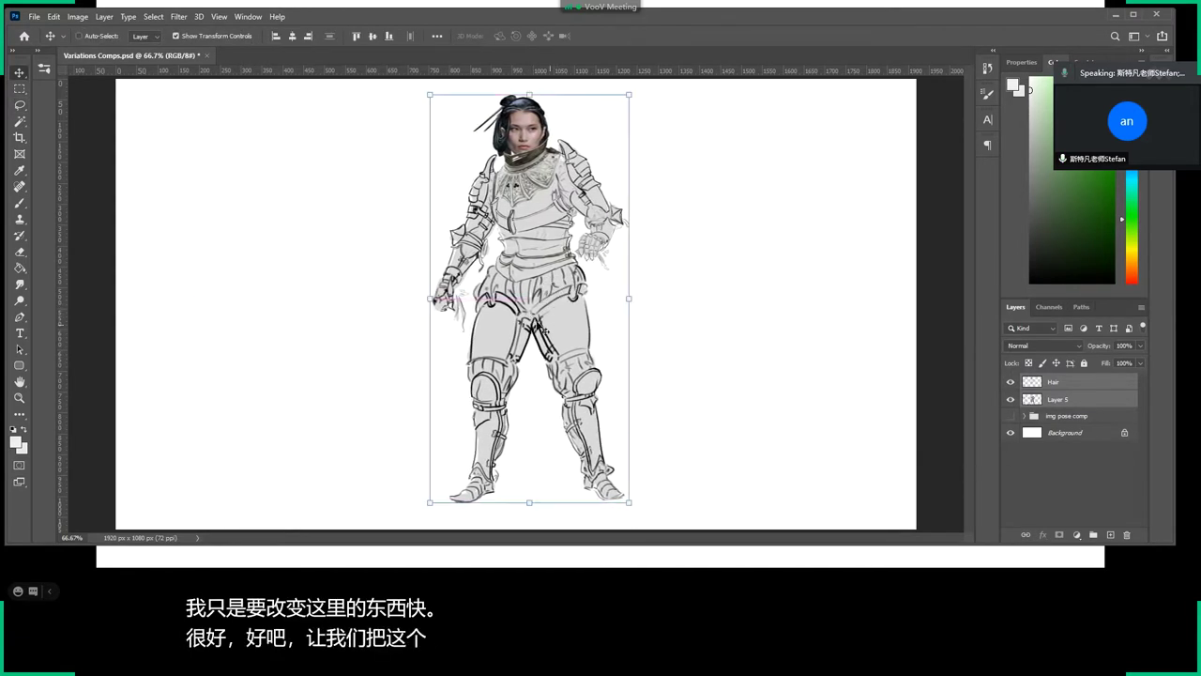
{"action": "key", "text": "ctrl+minus"}
{"action": "scroll", "coordinate": [715, 413], "scroll_direction": "up", "scroll_amount": 1}
Add an empty Layer 89 above Layer 5 and zoom onto the figure's torso.
{"action": "left_click", "coordinate": [1033, 401]}
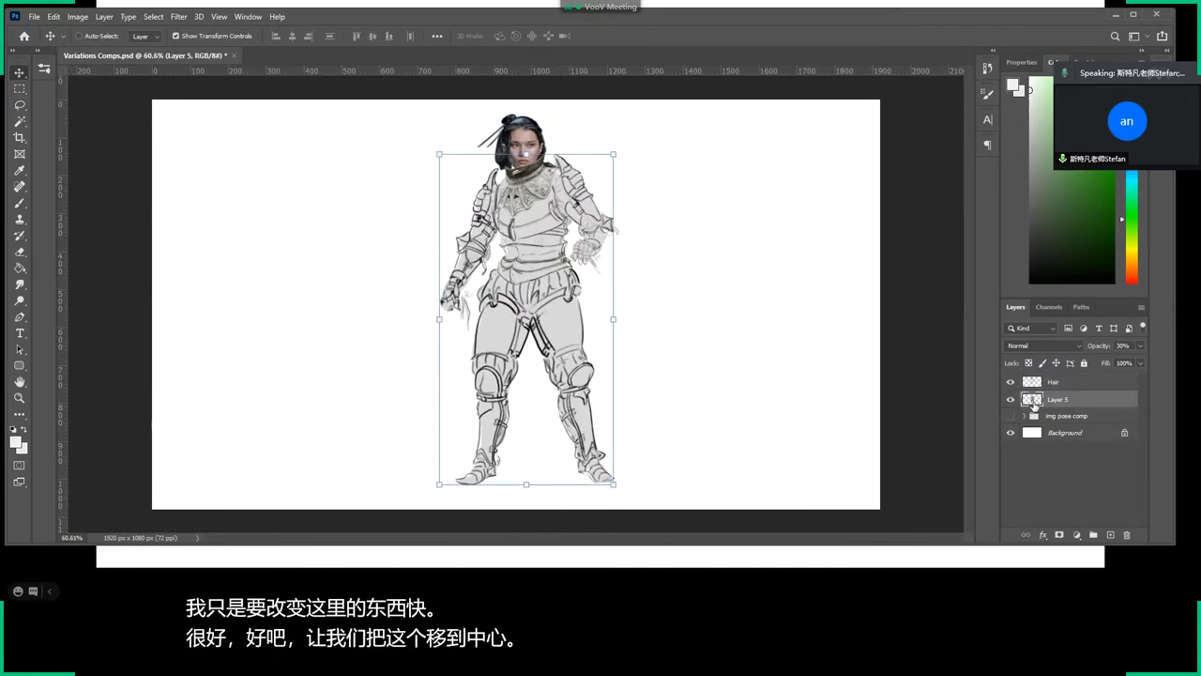
{"action": "left_click", "coordinate": [1110, 534]}
{"action": "left_click", "coordinate": [1010, 416]}
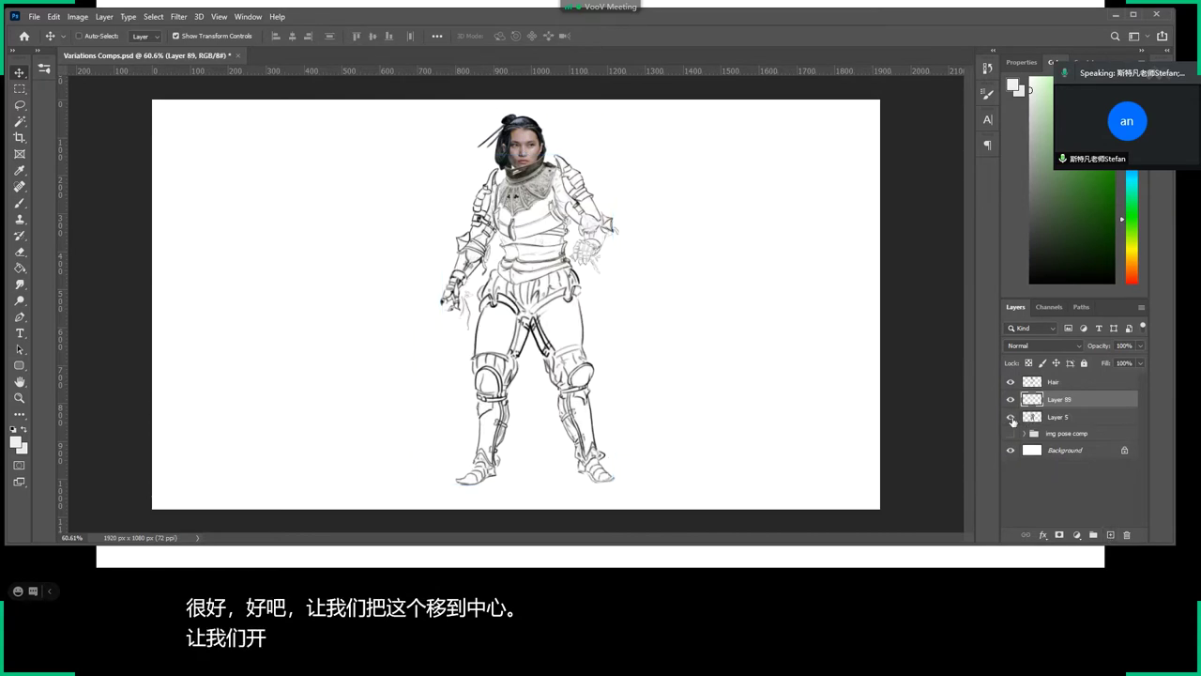
{"action": "left_click", "coordinate": [1011, 417]}
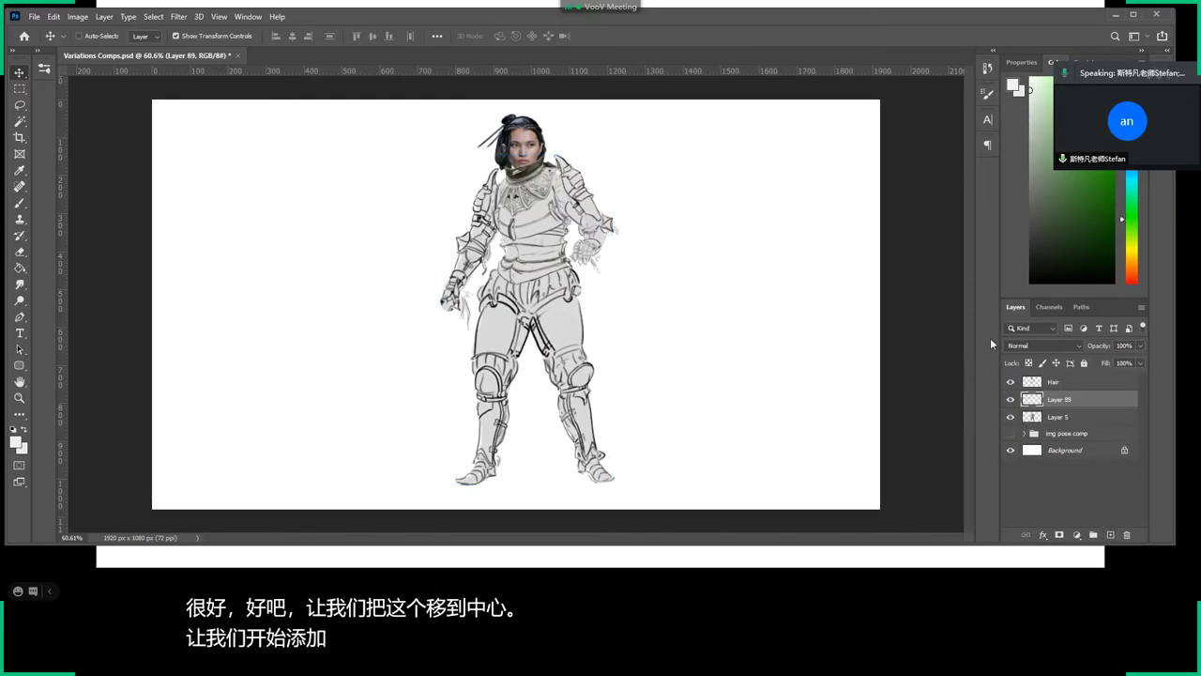
{"action": "key", "text": "z"}
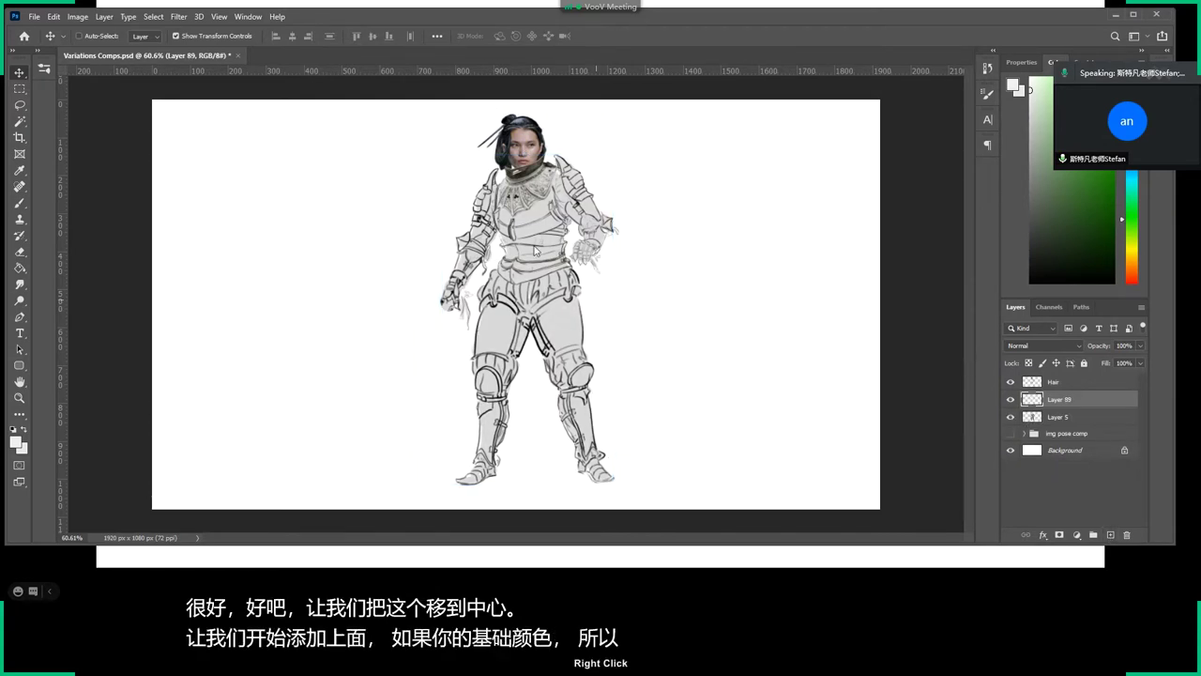
{"action": "left_click_drag", "start_coordinate": [520, 237], "coordinate": [586, 421]}
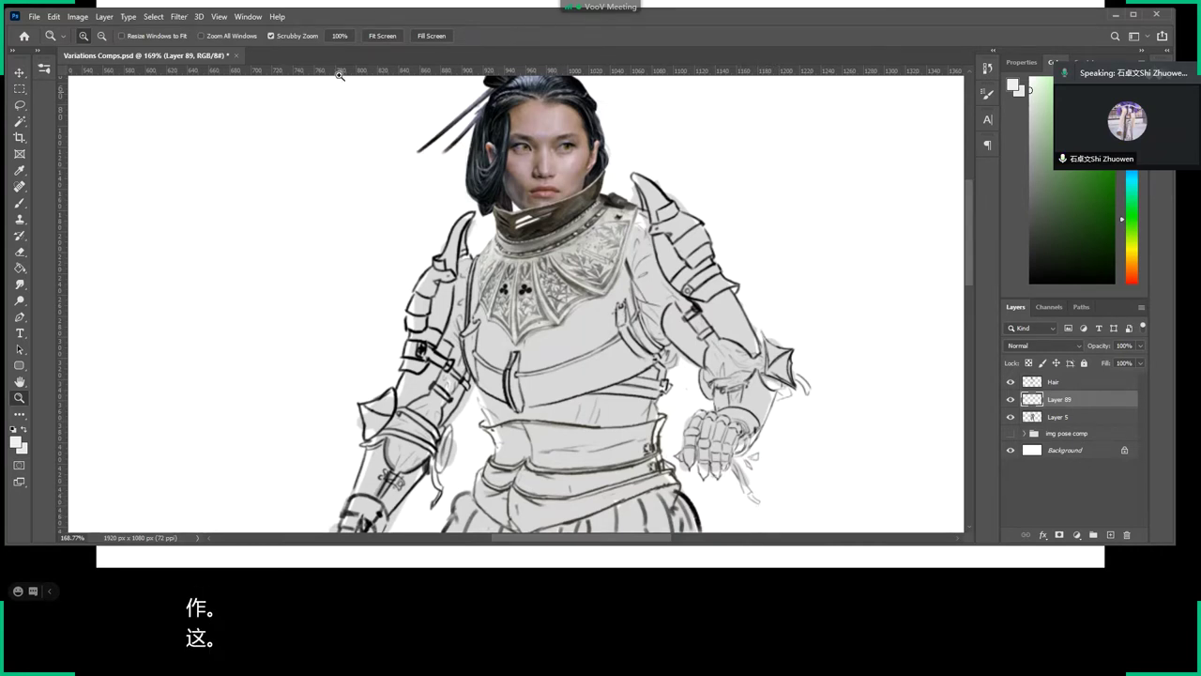
{"action": "left_click", "coordinate": [581, 33]}
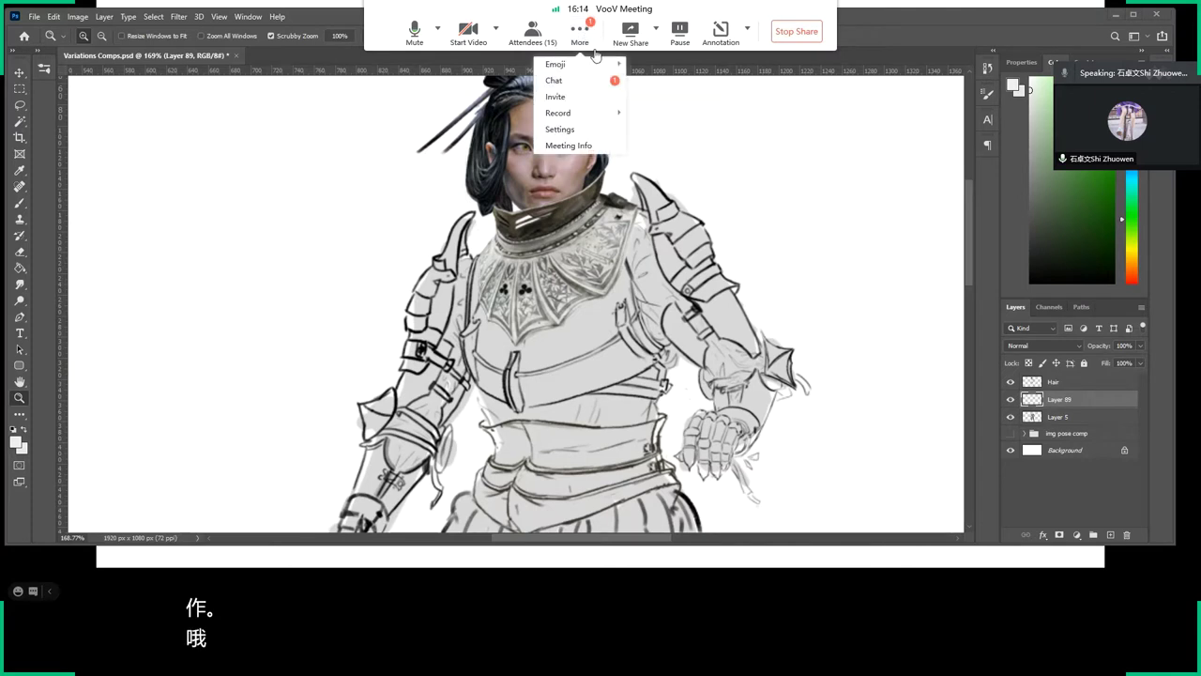
{"action": "left_click", "coordinate": [576, 80]}
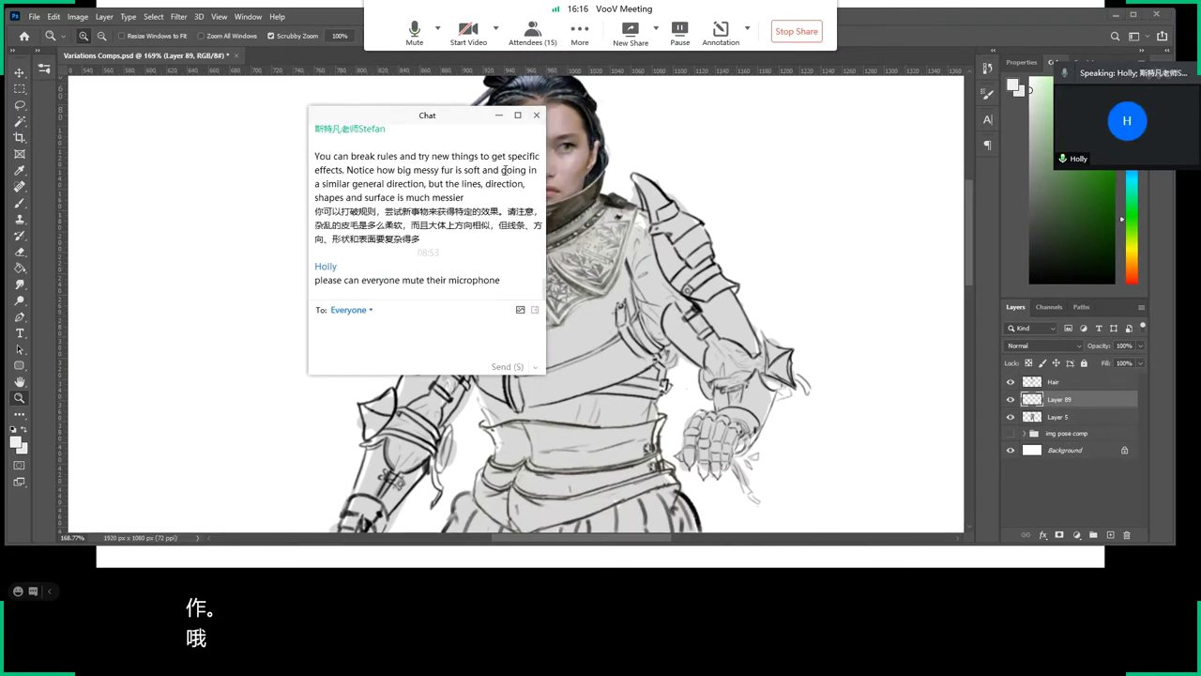
{"action": "left_click", "coordinate": [536, 114]}
{"action": "left_click", "coordinate": [532, 33]}
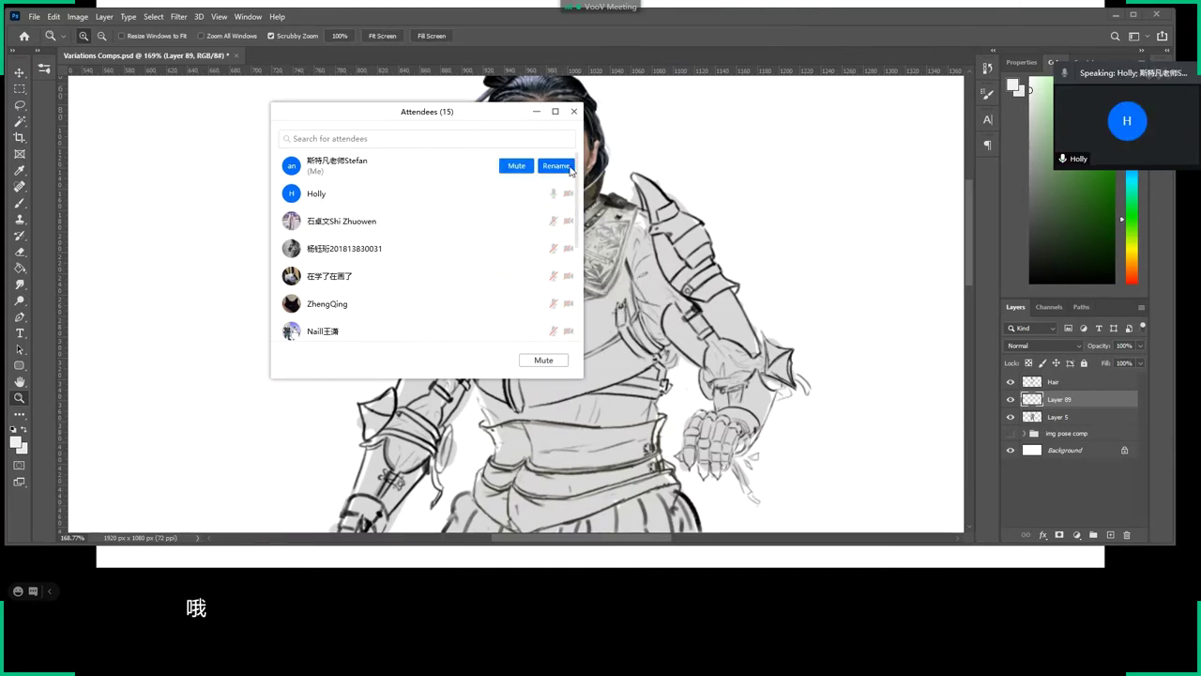
{"action": "left_click", "coordinate": [536, 110]}
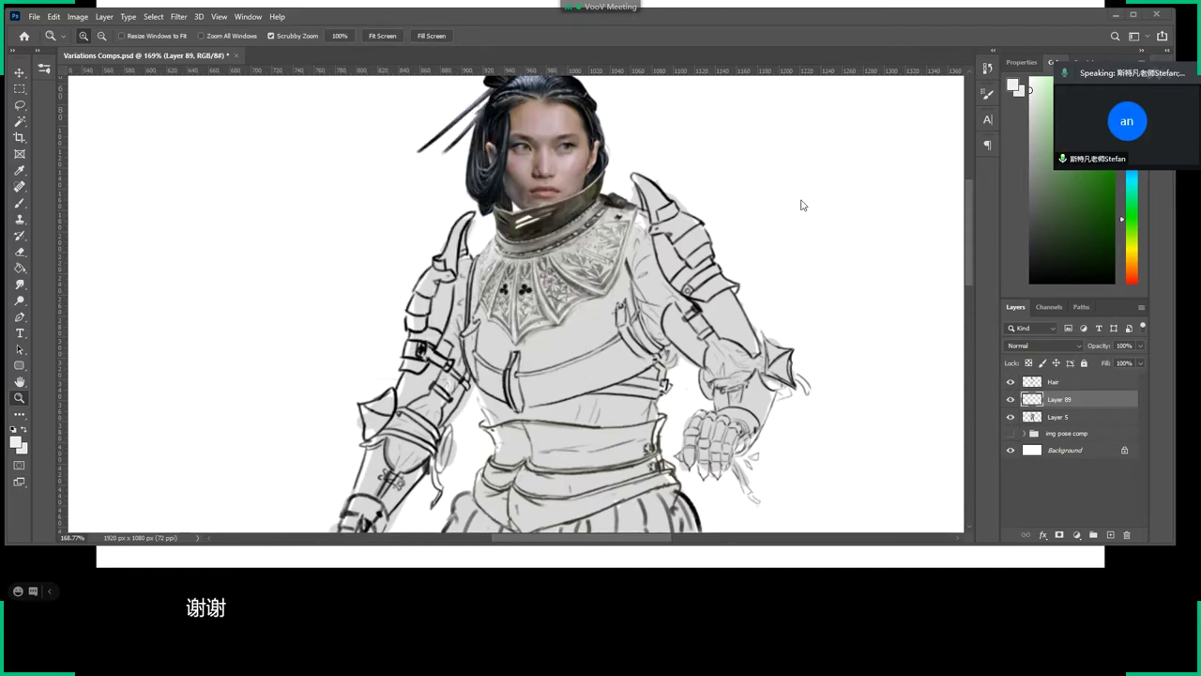
{"action": "left_click_drag", "start_coordinate": [733, 291], "coordinate": [617, 331]}
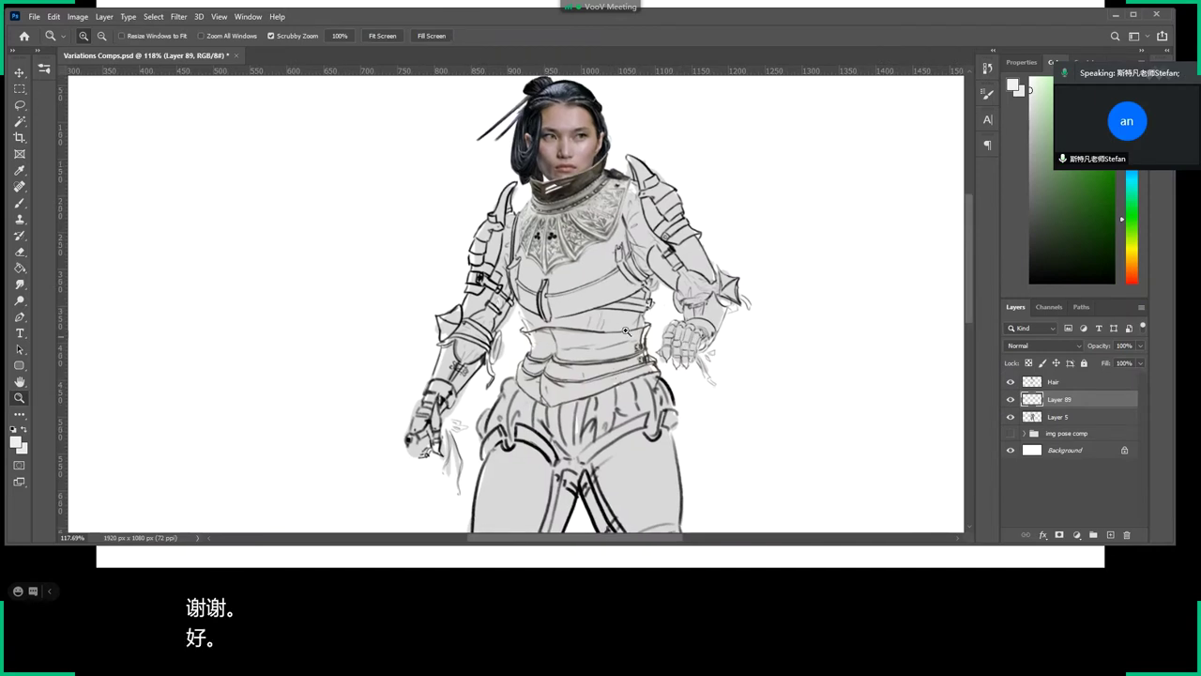
{"action": "mouse_move", "coordinate": [737, 419]}
{"action": "left_mouse_down"}
{"action": "mouse_move", "coordinate": [745, 187]}
{"action": "mouse_move", "coordinate": [643, 506]}
{"action": "left_mouse_up"}
Add Layer 90 above Layer 89 and check Layer 5's grey fill visibility.
{"action": "left_click_drag", "start_coordinate": [497, 290], "coordinate": [563, 291]}
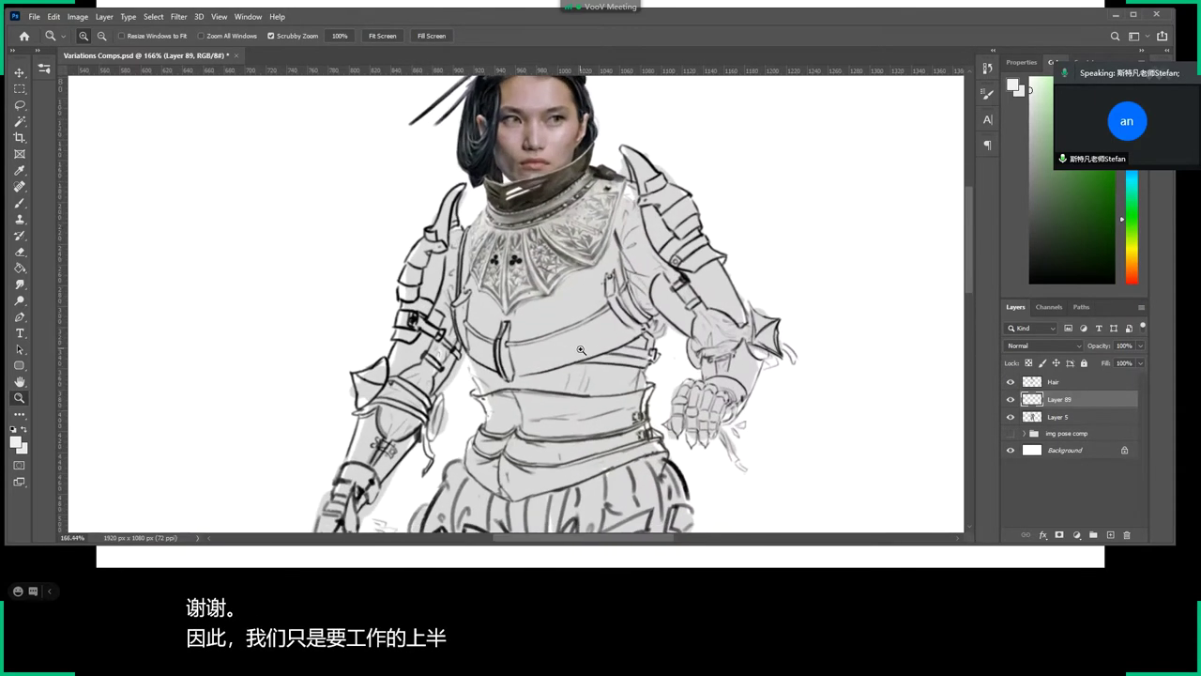
{"action": "key", "text": "b"}
{"action": "left_click", "coordinate": [1109, 535]}
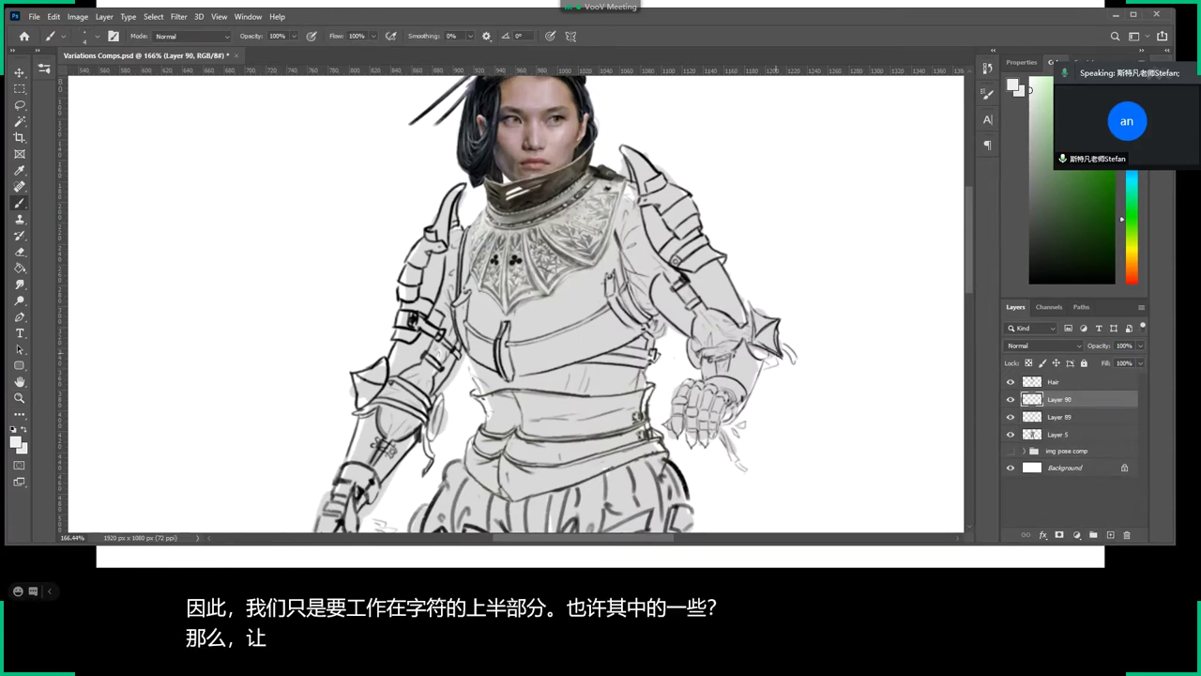
{"action": "left_click", "coordinate": [1010, 434]}
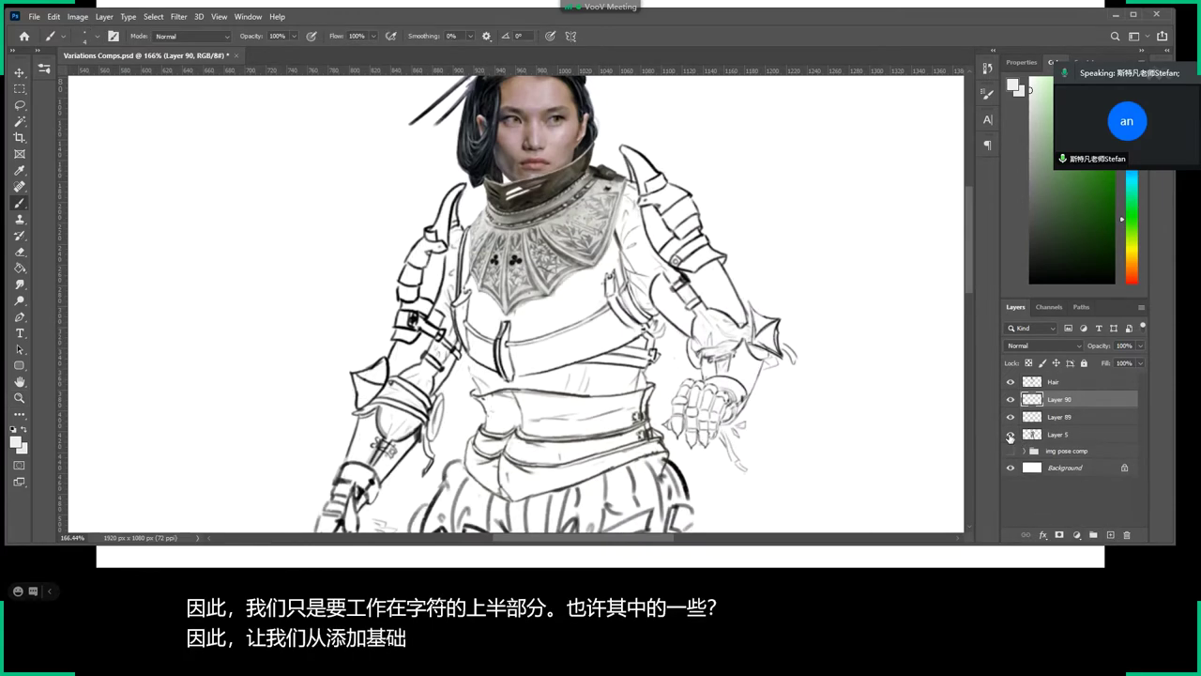
{"action": "left_click", "coordinate": [1010, 434]}
{"action": "left_click", "coordinate": [1010, 434]}
{"action": "left_click", "coordinate": [1010, 435]}
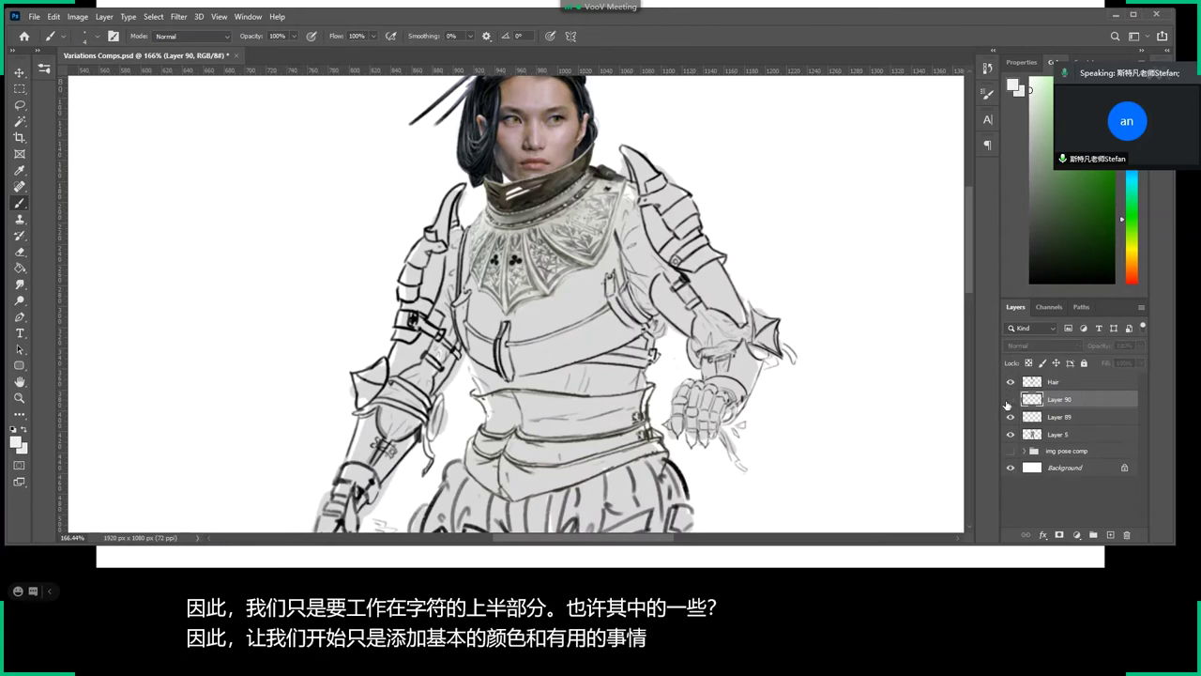
{"action": "left_click", "coordinate": [1010, 401]}
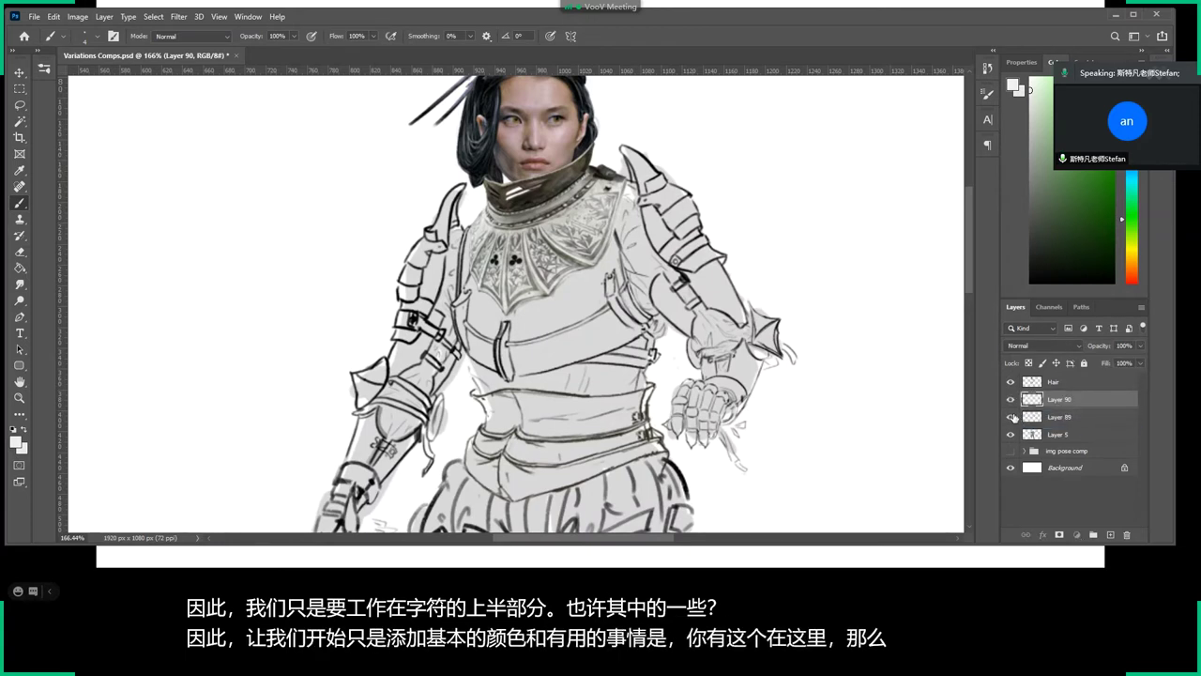
Delete Layer 90, create a fresh empty layer, reselect Layer 89 and zoom out.
{"action": "left_click", "coordinate": [1049, 420]}
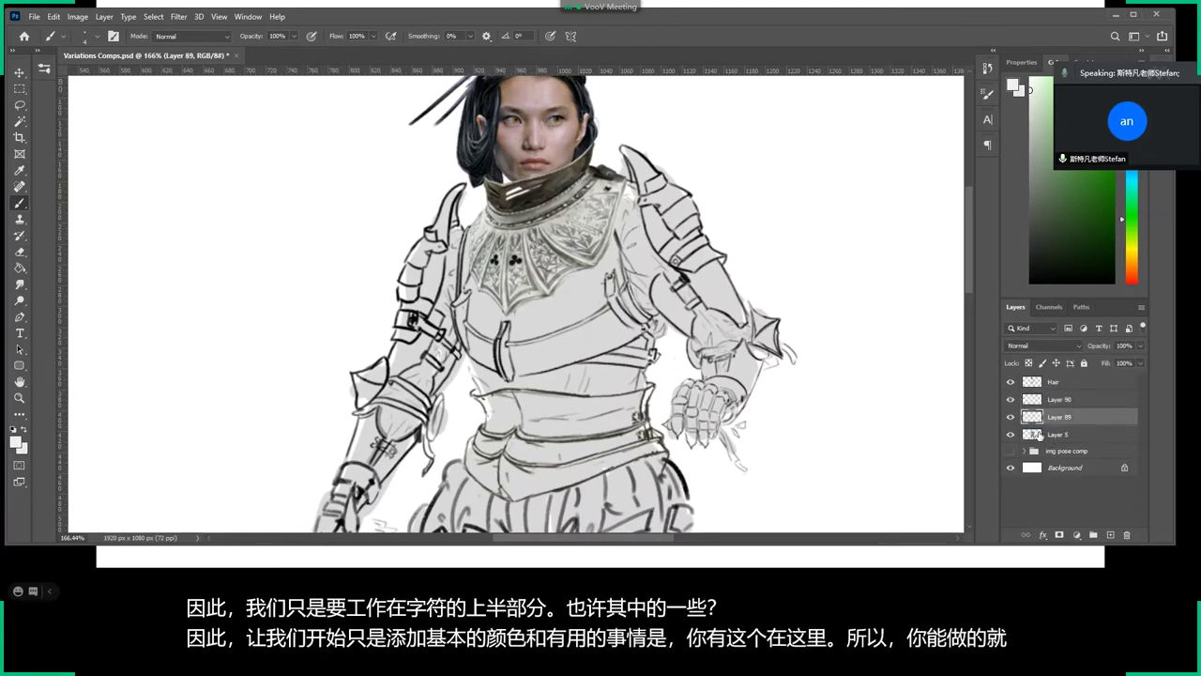
{"action": "left_click", "coordinate": [1029, 403]}
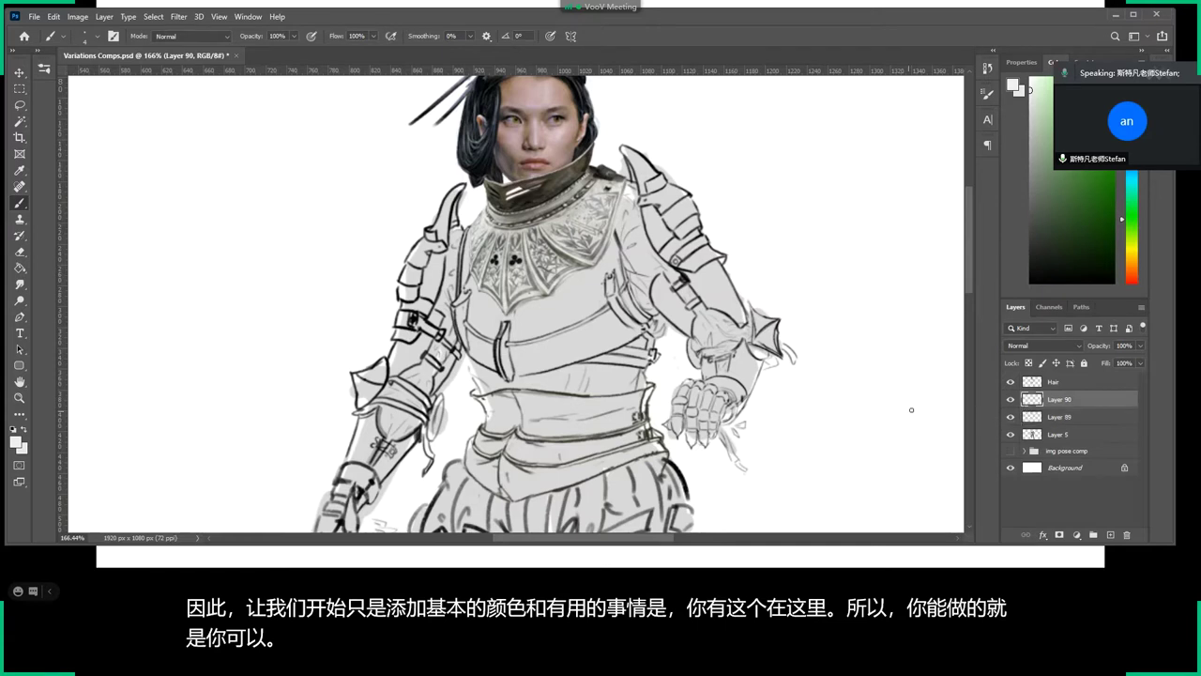
{"action": "key", "text": "Delete"}
{"action": "key", "text": "ctrl+shift+alt+n"}
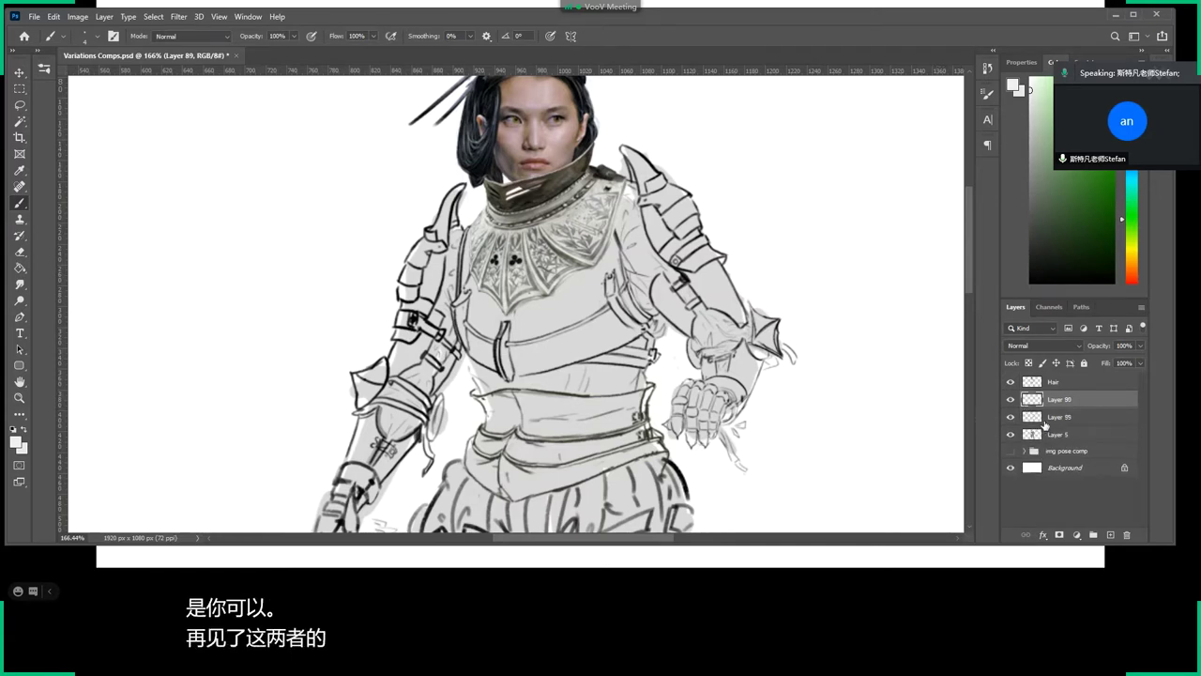
{"action": "left_click", "coordinate": [1046, 420]}
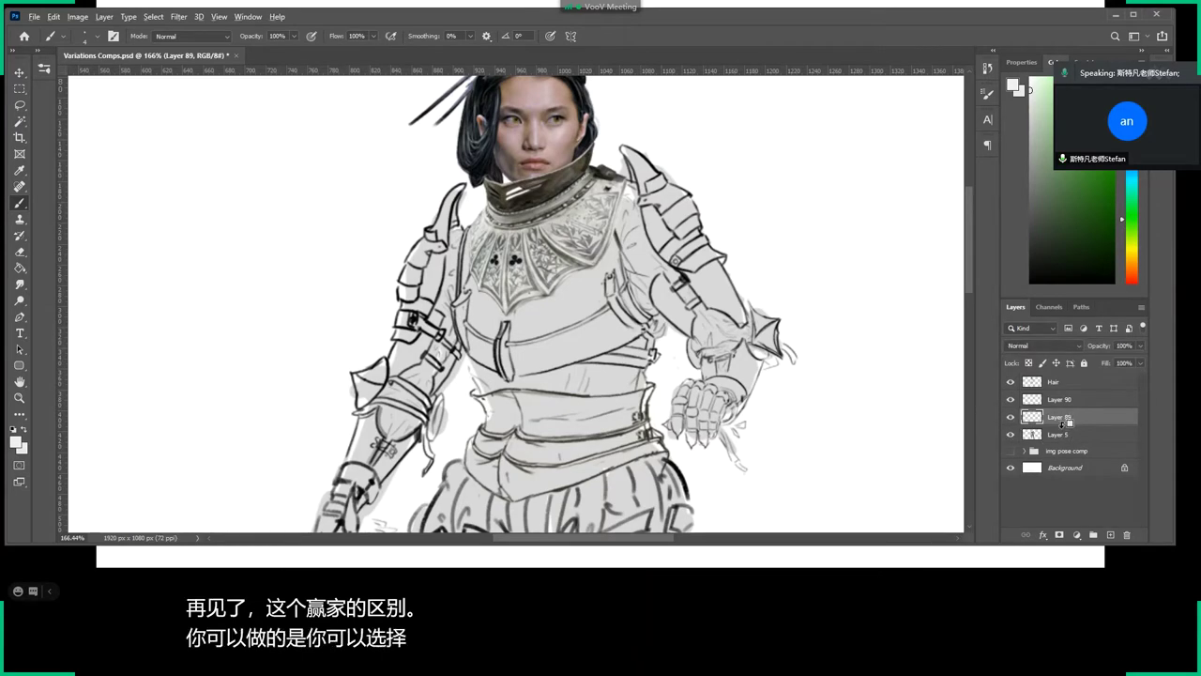
{"action": "key", "text": "z"}
{"action": "left_click_drag", "start_coordinate": [826, 403], "coordinate": [732, 404]}
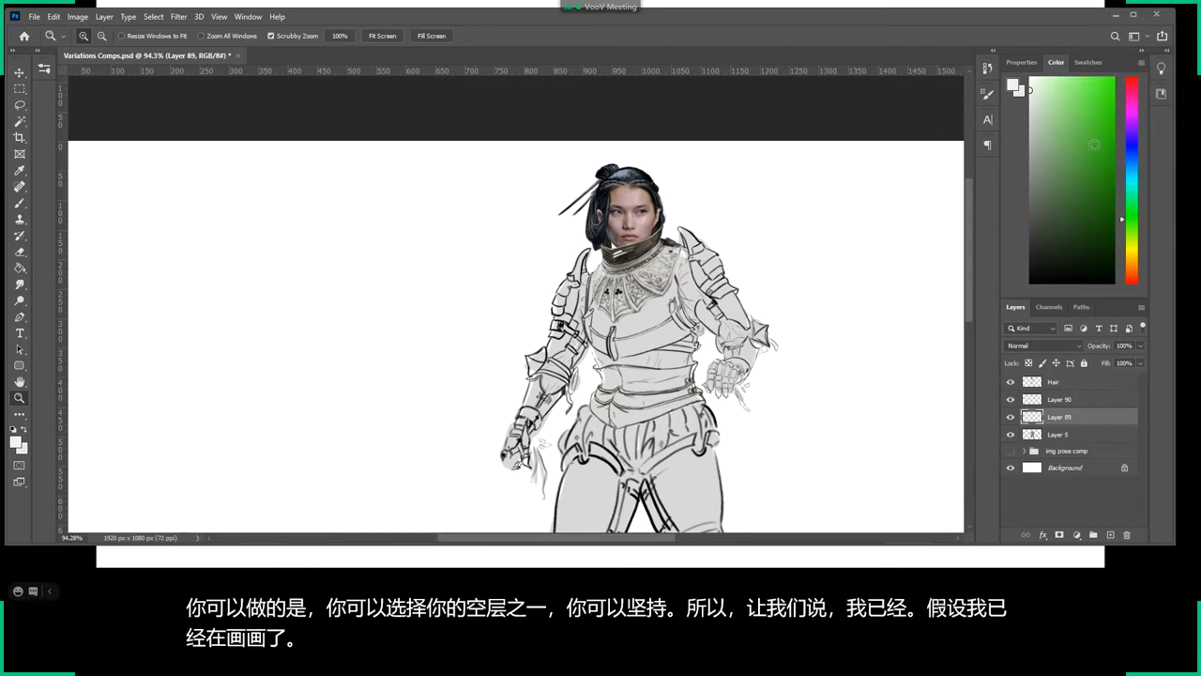
With a pale teal and a 56 px brush, paint the right shoulder and chest plate.
{"action": "left_click", "coordinate": [1130, 185]}
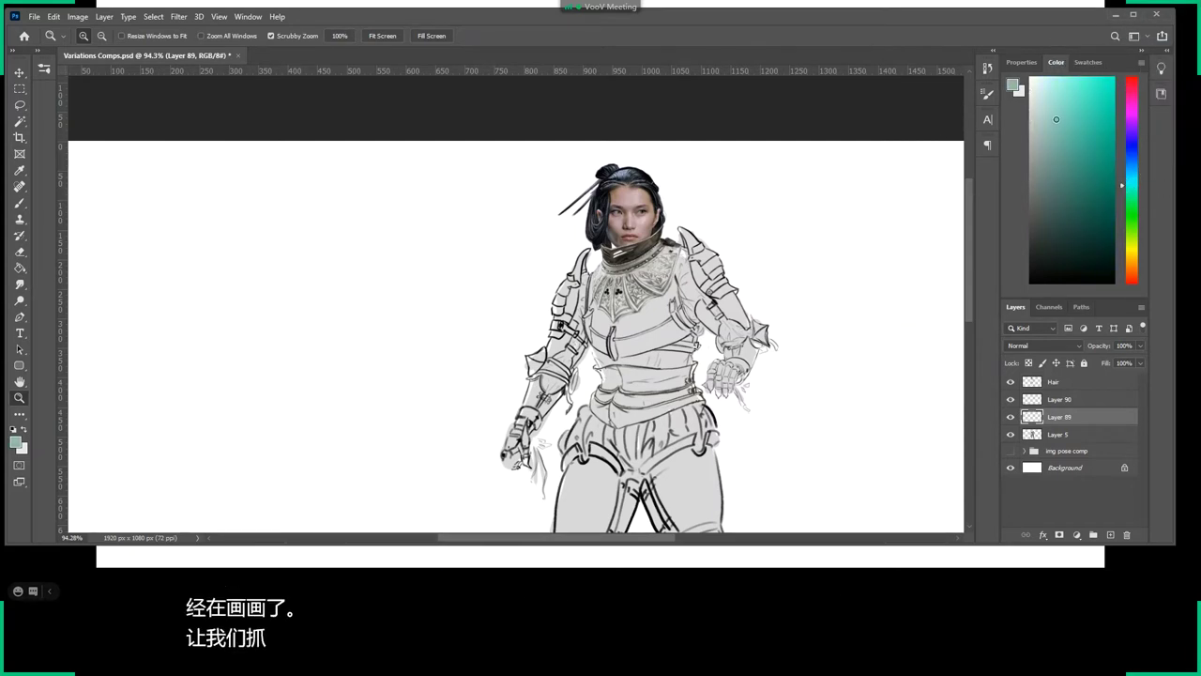
{"action": "left_click", "coordinate": [1038, 111]}
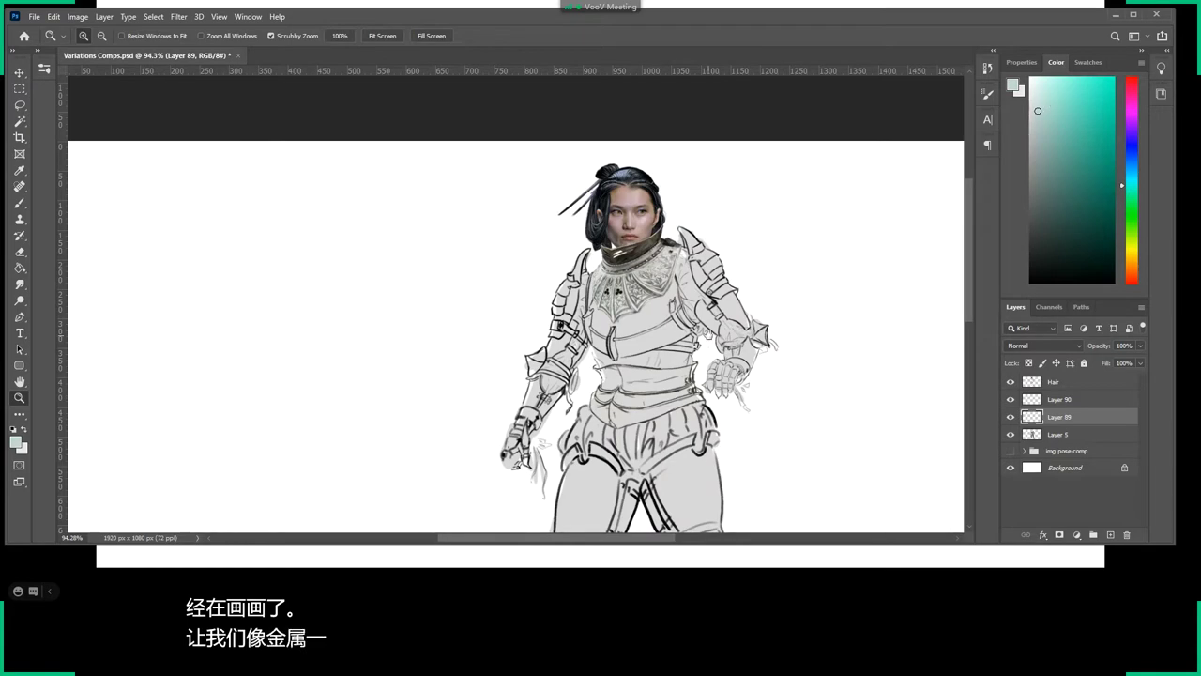
{"action": "left_click_drag", "start_coordinate": [684, 366], "coordinate": [741, 366]}
{"action": "key", "text": "b"}
{"action": "right_click", "coordinate": [620, 287]}
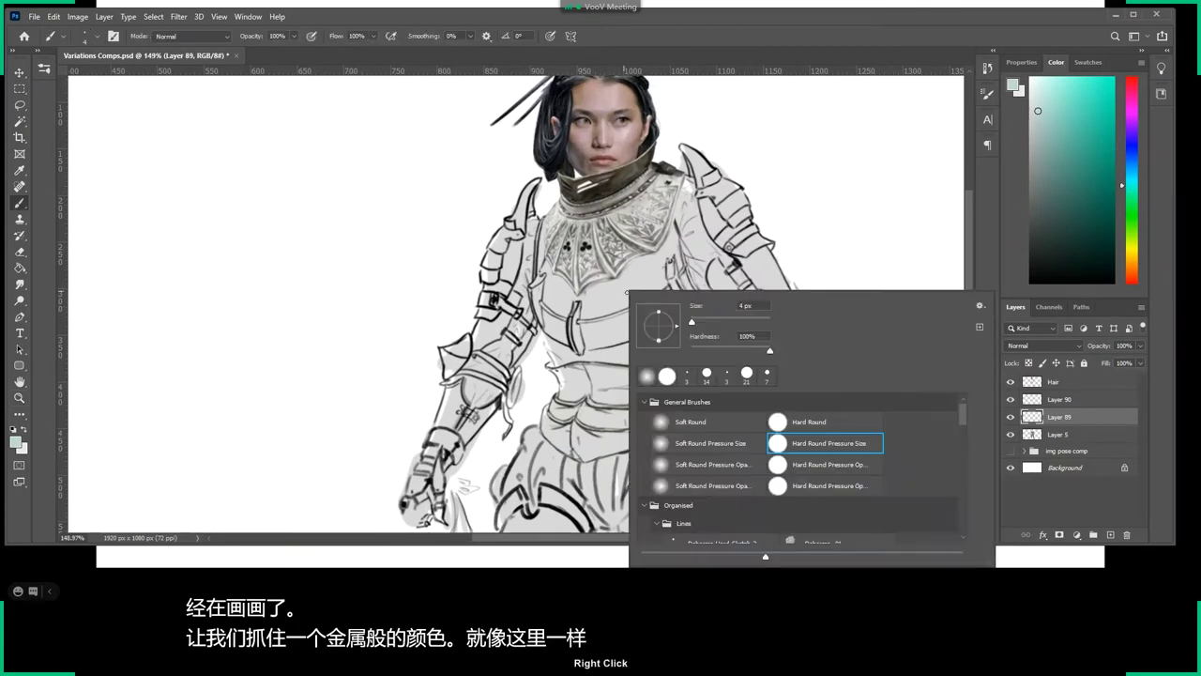
{"action": "right_click", "coordinate": [665, 239]}
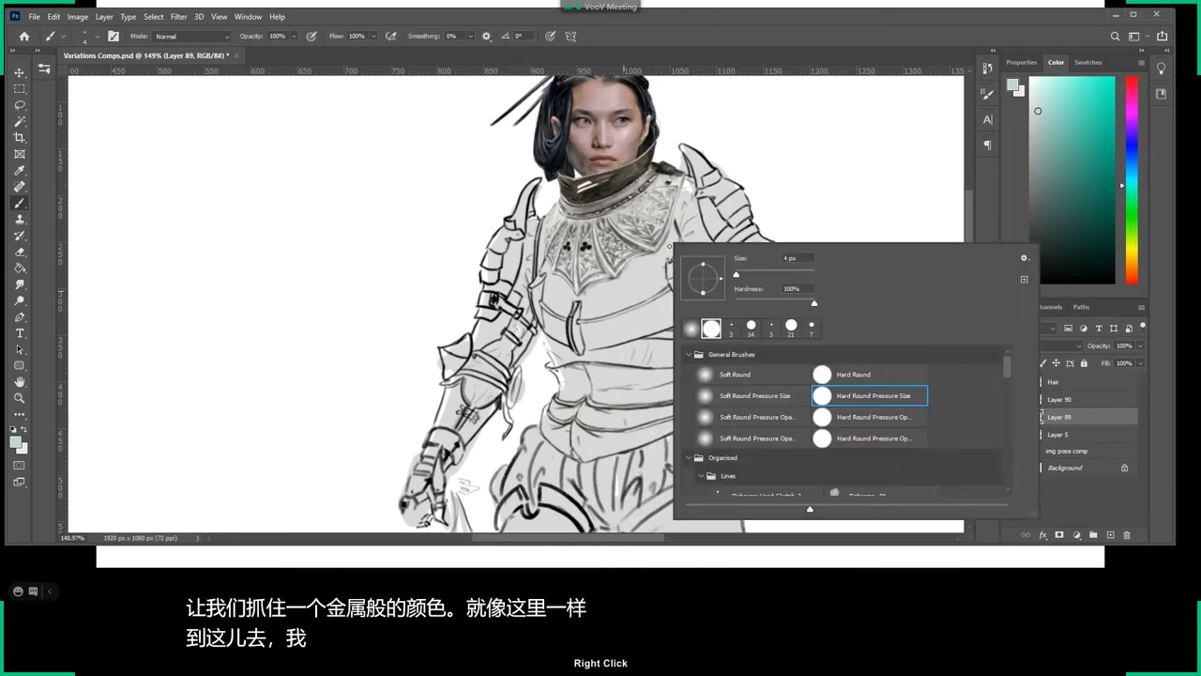
{"action": "left_click_drag", "start_coordinate": [737, 273], "coordinate": [762, 271]}
{"action": "left_click", "coordinate": [832, 172]}
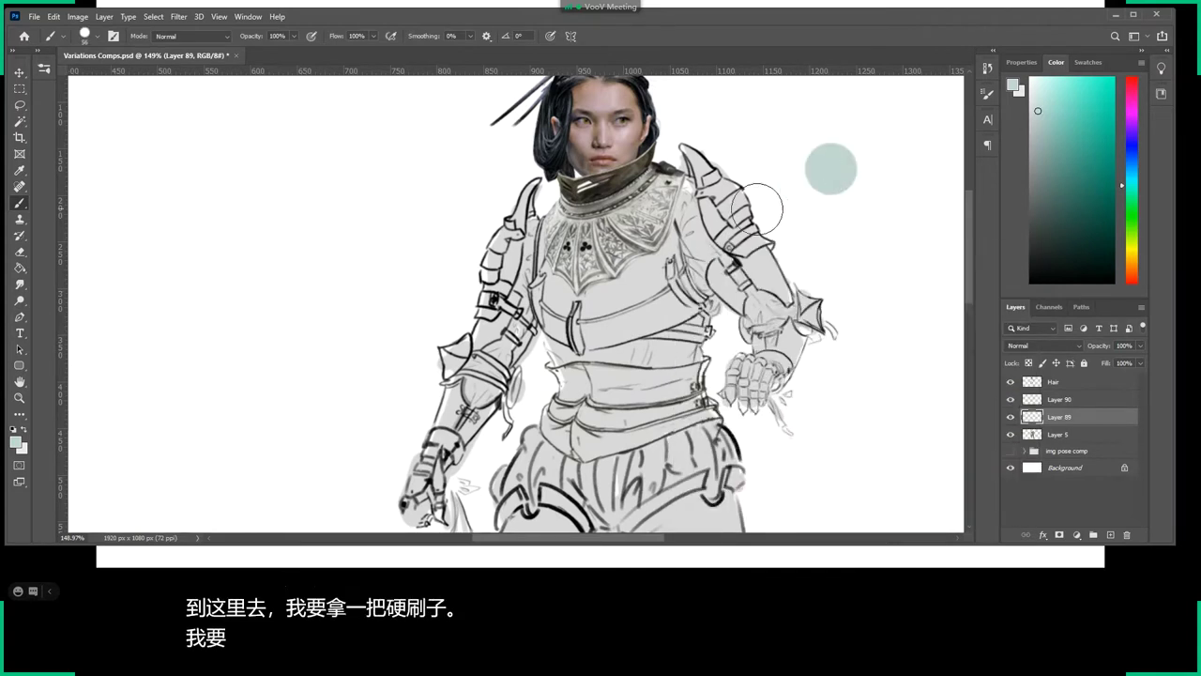
{"action": "left_click_drag", "start_coordinate": [735, 197], "coordinate": [737, 186]}
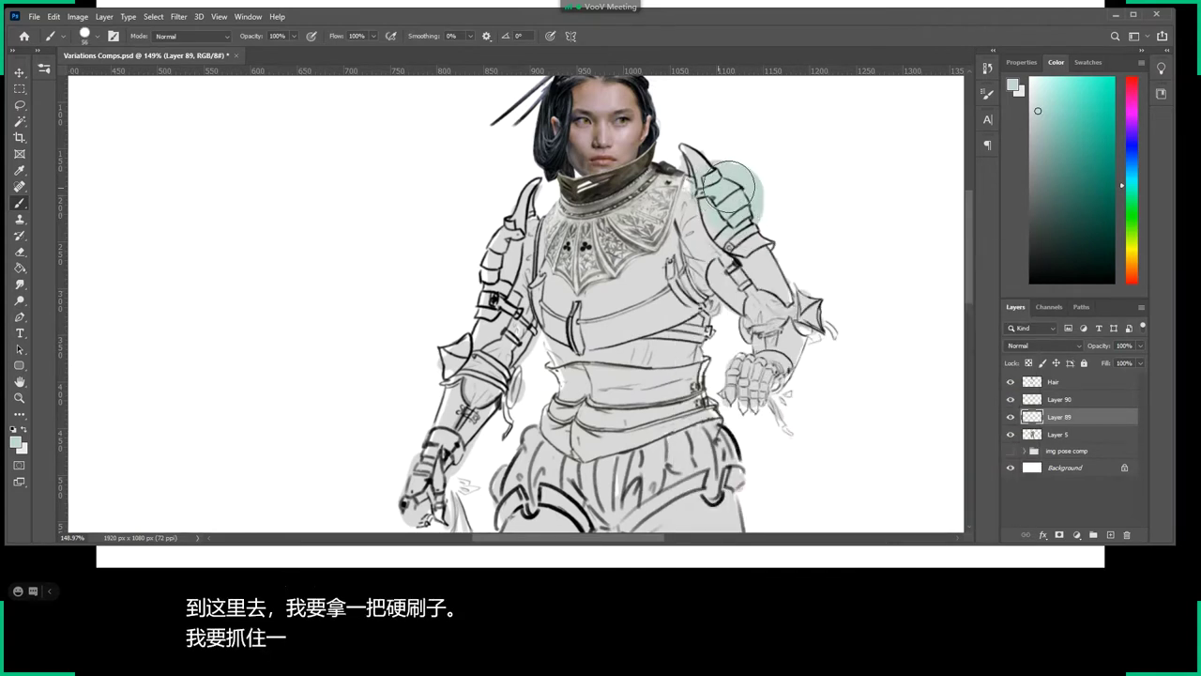
{"action": "mouse_move", "coordinate": [631, 323]}
{"action": "left_mouse_down"}
{"action": "mouse_move", "coordinate": [669, 309]}
{"action": "mouse_move", "coordinate": [597, 291]}
{"action": "mouse_move", "coordinate": [657, 273]}
{"action": "left_mouse_up"}
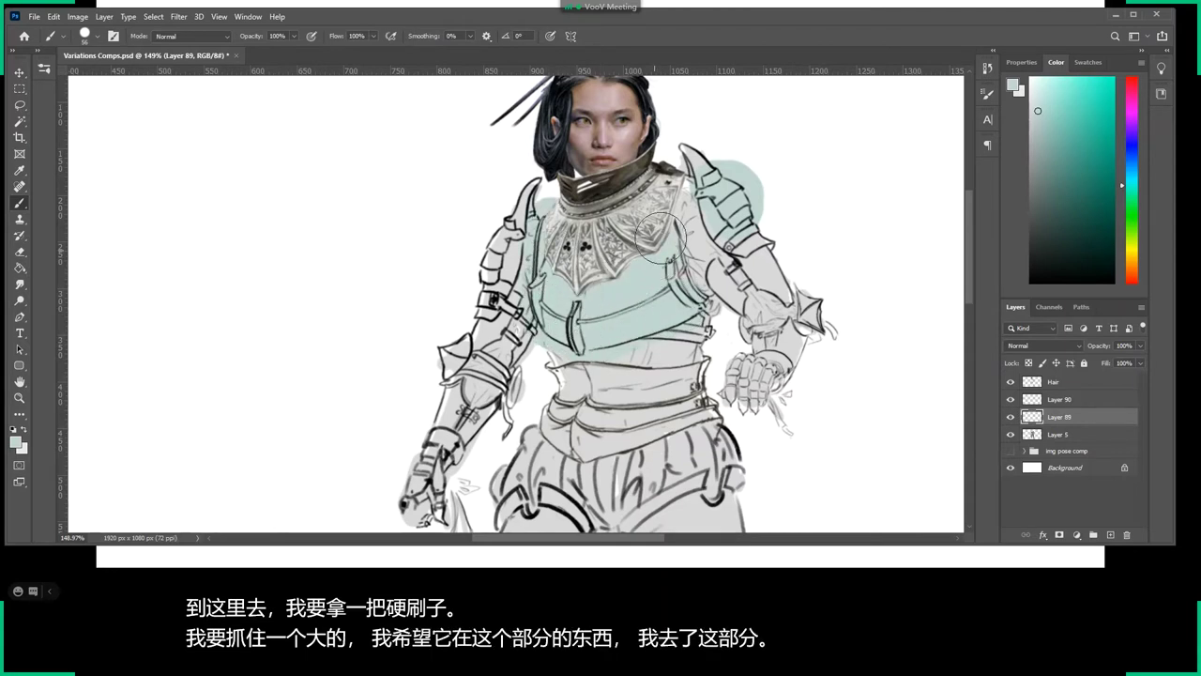
Swap to a darker teal, repaint the right shoulder, and clip Layer 89 to Layer 5.
{"action": "left_click", "coordinate": [1042, 129]}
{"action": "left_click", "coordinate": [1052, 152]}
{"action": "key", "text": "ctrl+z"}
{"action": "key", "text": "ctrl+z"}
{"action": "key", "text": "ctrl+z"}
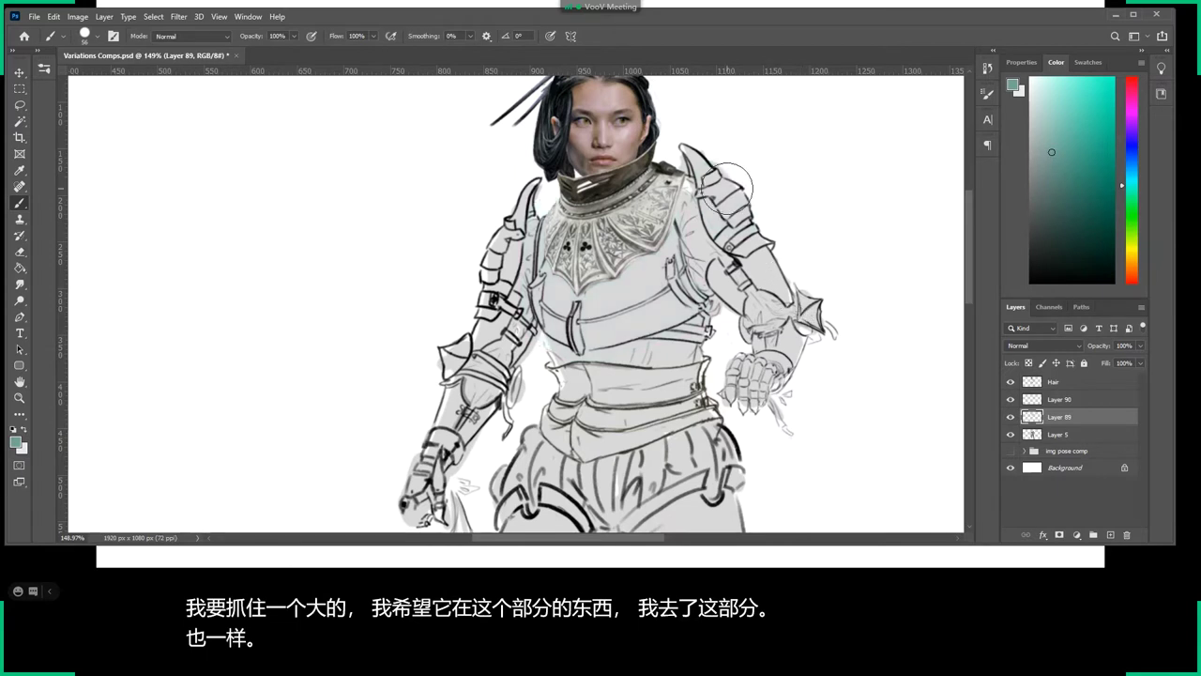
{"action": "mouse_move", "coordinate": [717, 178]}
{"action": "left_mouse_down"}
{"action": "mouse_move", "coordinate": [734, 199]}
{"action": "mouse_move", "coordinate": [561, 309]}
{"action": "mouse_move", "coordinate": [630, 265]}
{"action": "left_mouse_up"}
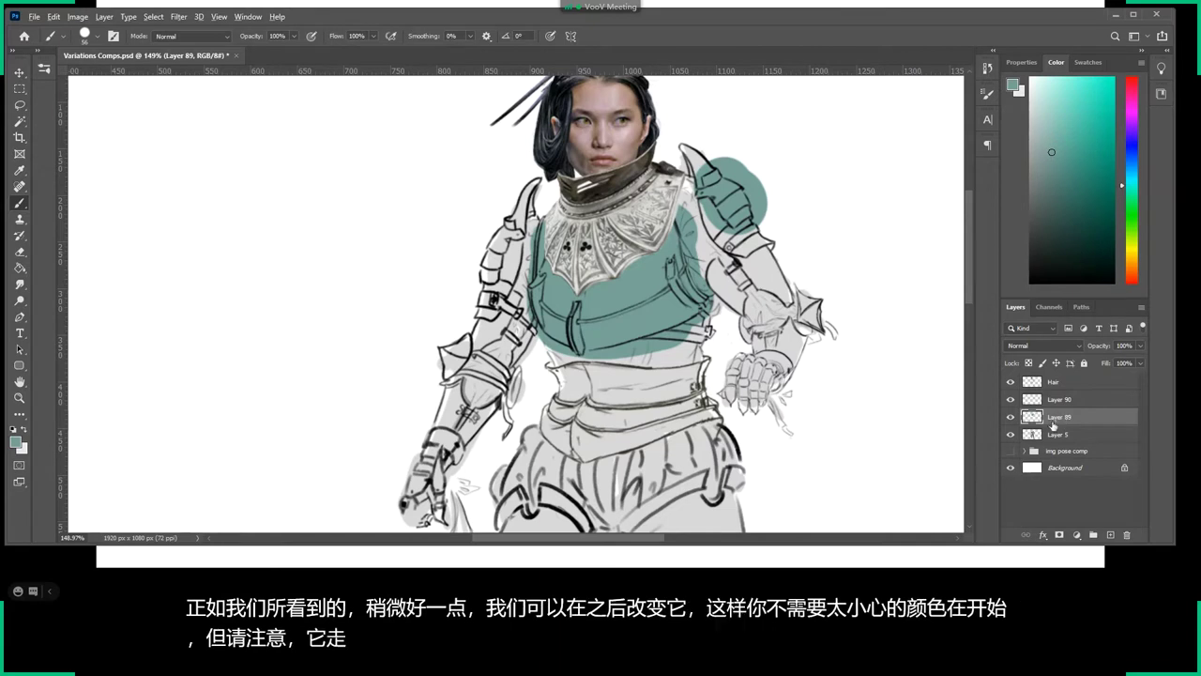
{"action": "left_click", "coordinate": [1053, 425], "text": "alt"}
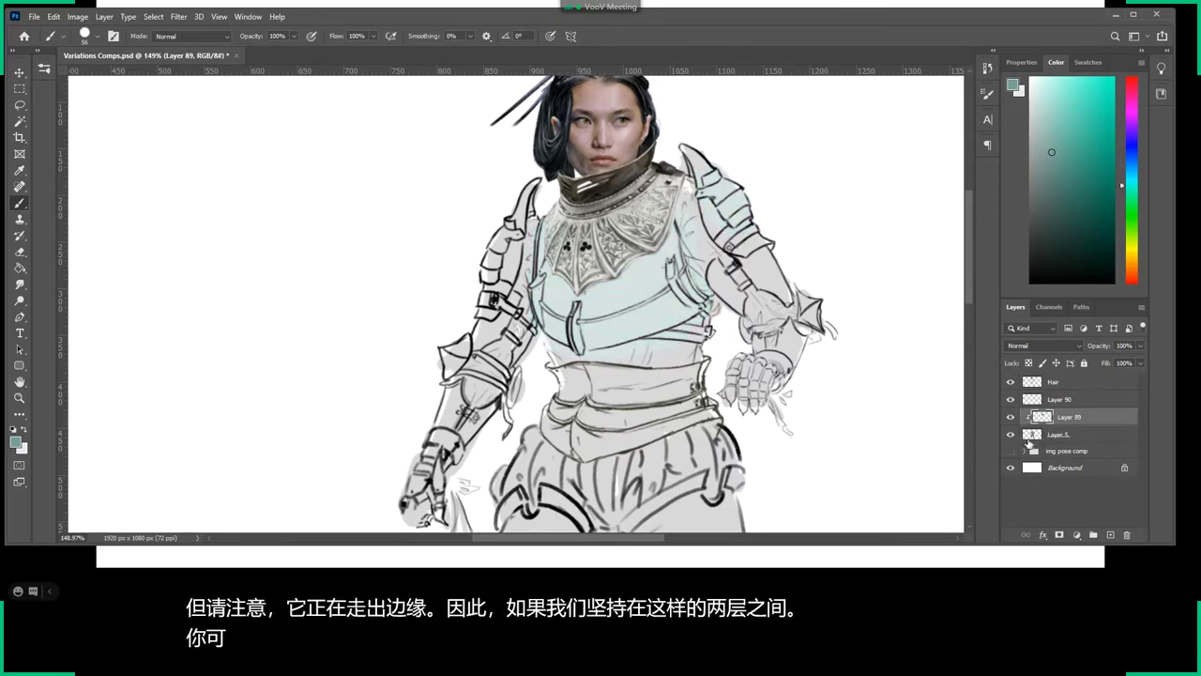
Set the grey base Layer 5 to 100% opacity.
{"action": "left_click", "coordinate": [1032, 435]}
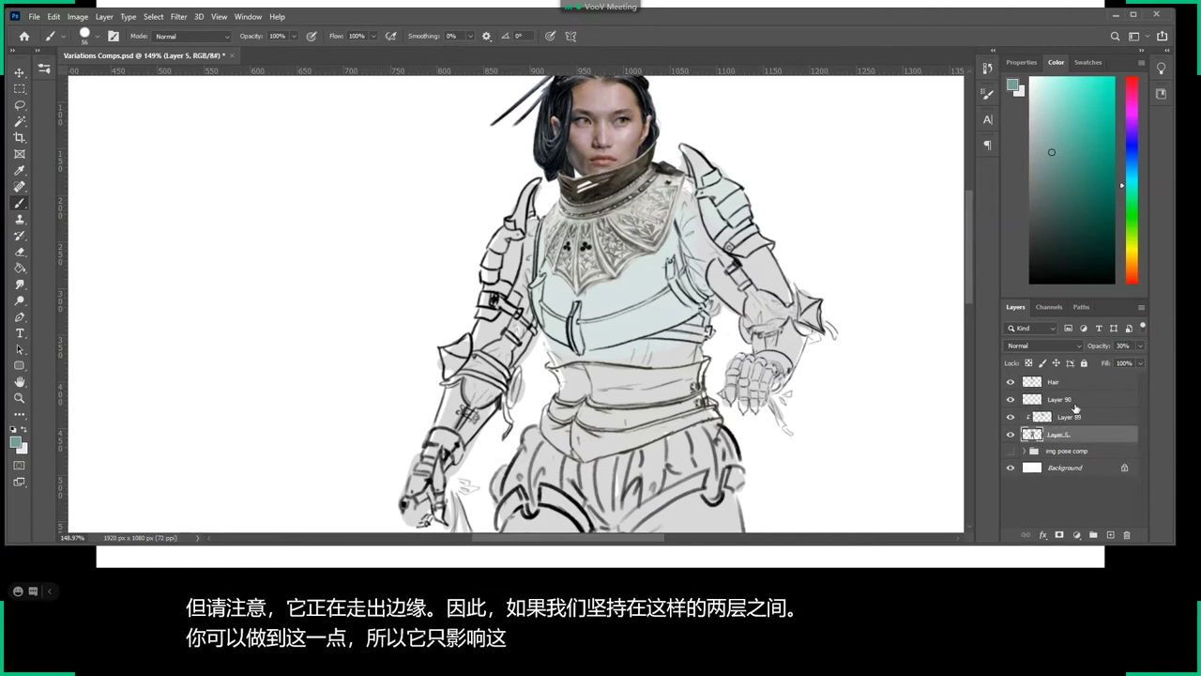
{"action": "mouse_move", "coordinate": [1140, 346]}
{"action": "left_mouse_down"}
{"action": "mouse_move", "coordinate": [1146, 333]}
{"action": "mouse_move", "coordinate": [1139, 361]}
{"action": "left_mouse_up"}
{"action": "left_click", "coordinate": [1141, 346]}
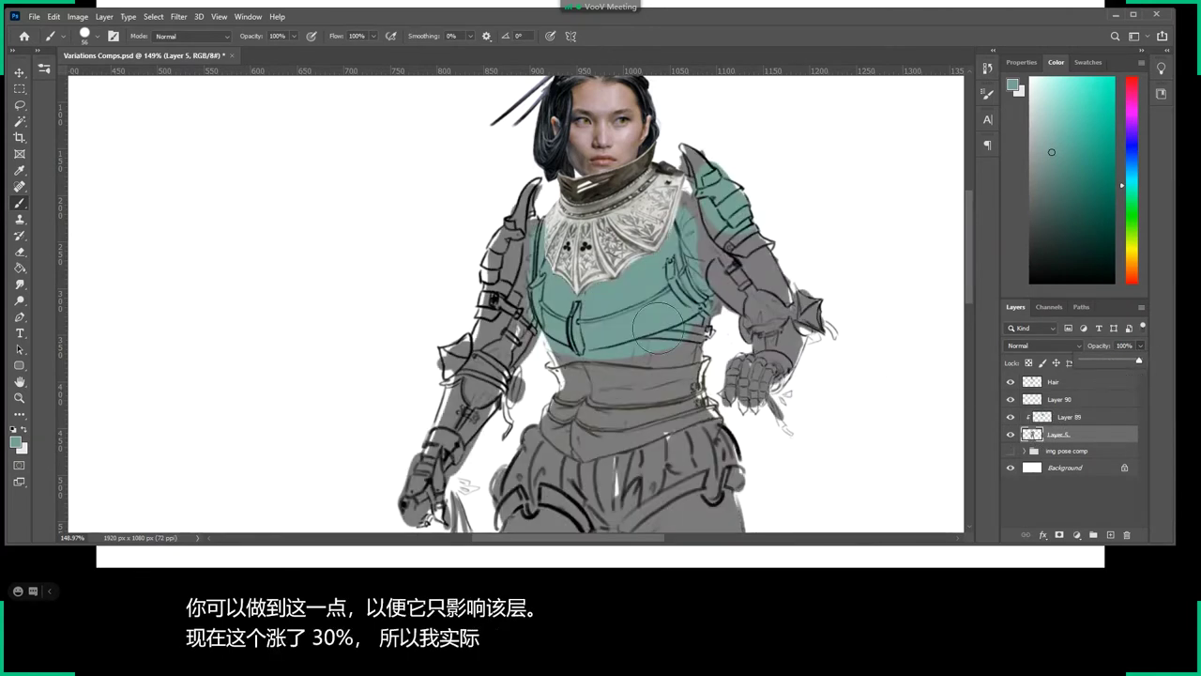
On Layer 89 paint teal on the left shoulder, left forearm and right gauntlet, erasing spill below the chest.
{"action": "left_click", "coordinate": [1079, 416]}
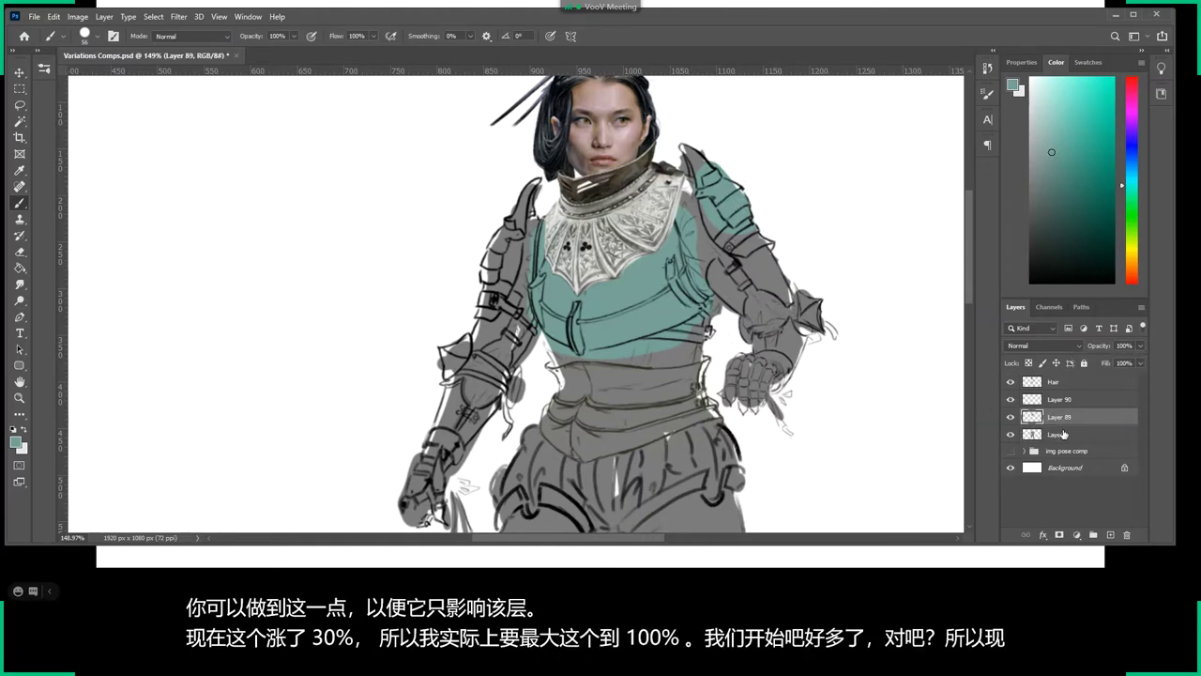
{"action": "left_click_drag", "start_coordinate": [511, 216], "coordinate": [500, 269]}
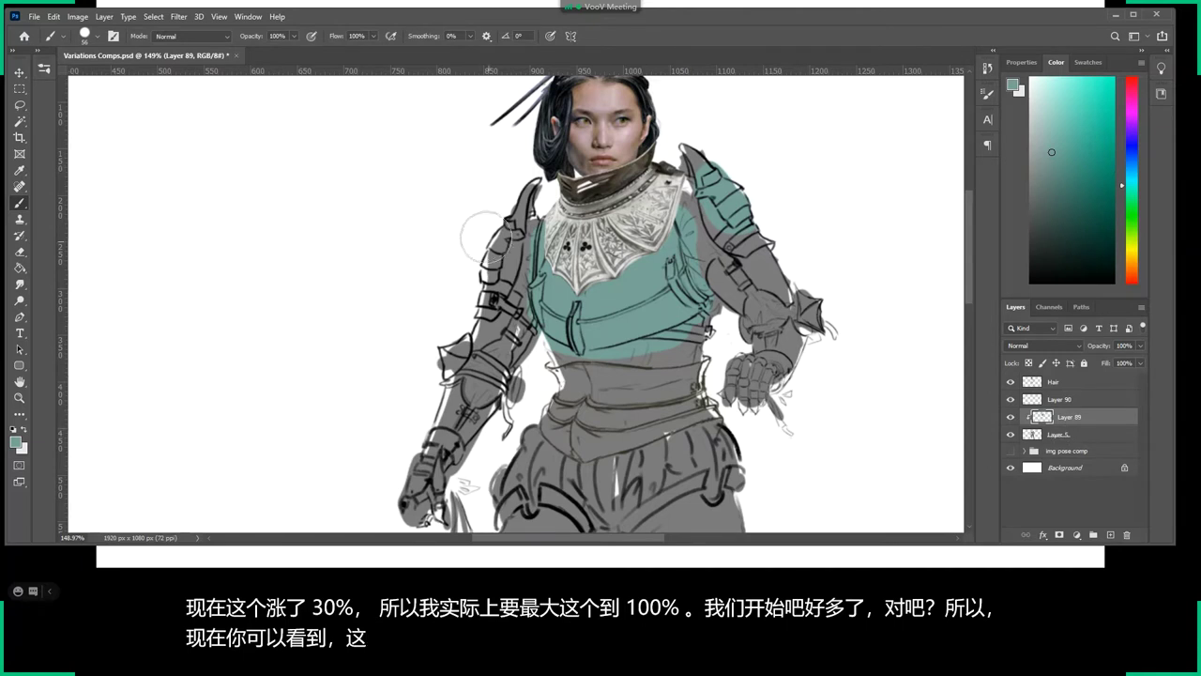
{"action": "scroll", "coordinate": [499, 270], "scroll_direction": "down", "scroll_amount": 3}
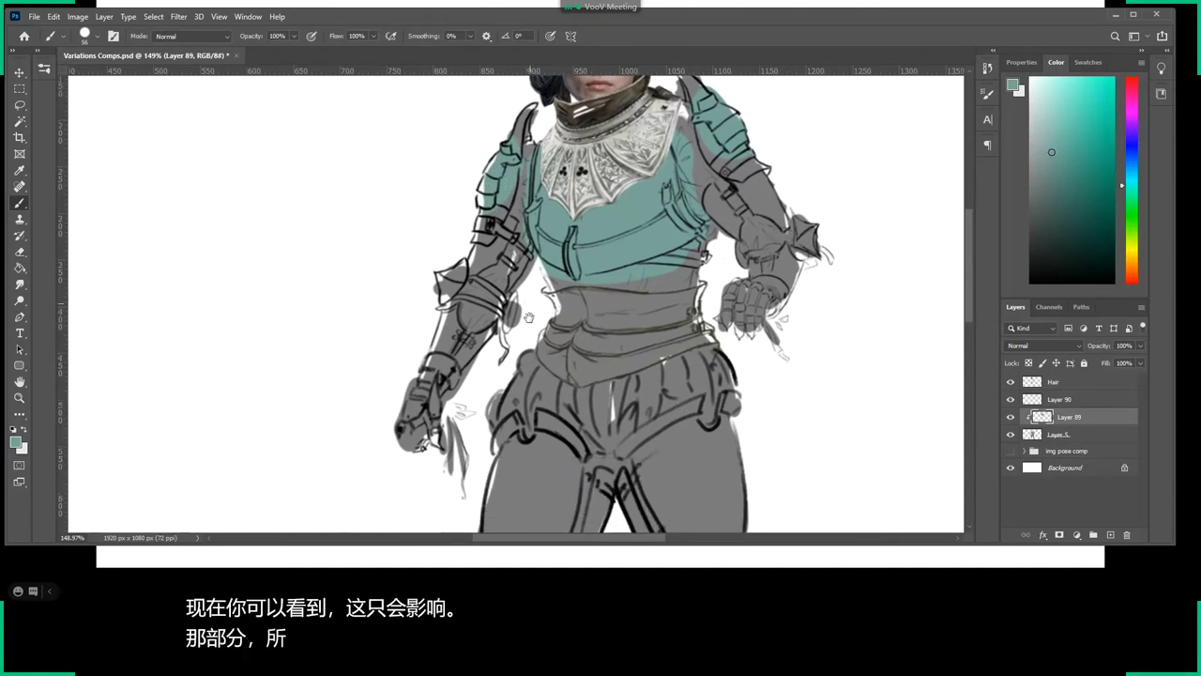
{"action": "mouse_move", "coordinate": [441, 310]}
{"action": "left_mouse_down"}
{"action": "mouse_move", "coordinate": [466, 356]}
{"action": "mouse_move", "coordinate": [443, 376]}
{"action": "left_mouse_up"}
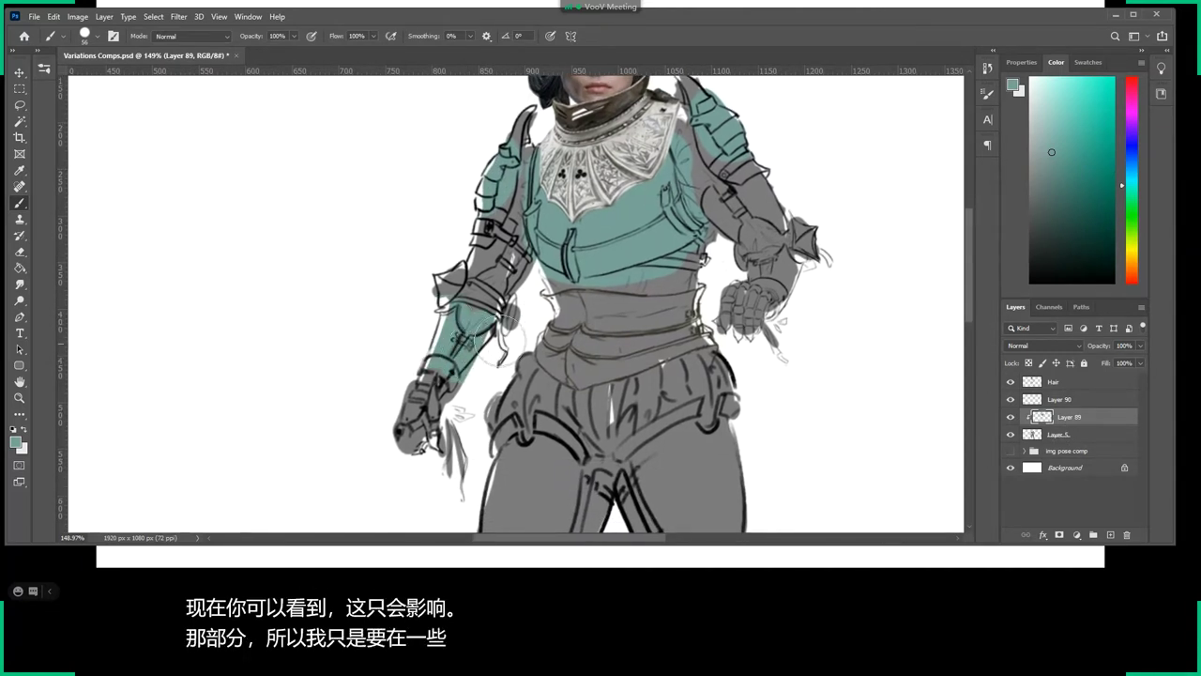
{"action": "left_click_drag", "start_coordinate": [737, 258], "coordinate": [779, 263]}
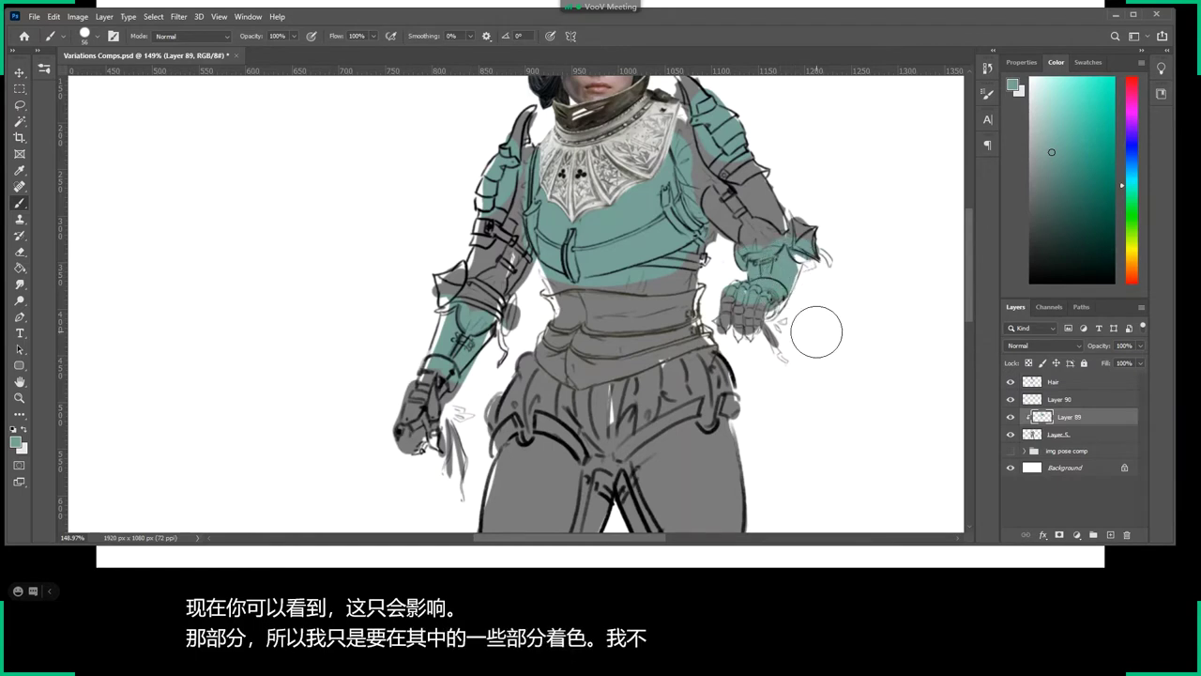
{"action": "scroll", "coordinate": [826, 348], "scroll_direction": "up", "scroll_amount": 2}
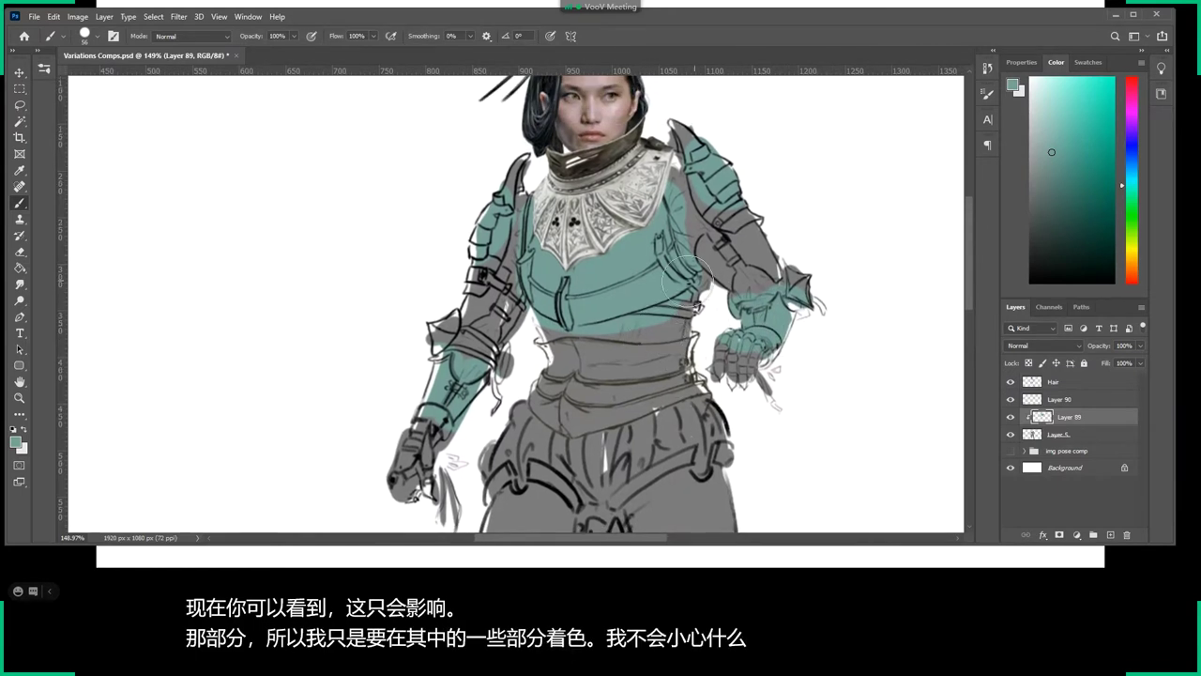
{"action": "key", "text": "e"}
{"action": "left_click_drag", "start_coordinate": [662, 318], "coordinate": [615, 328]}
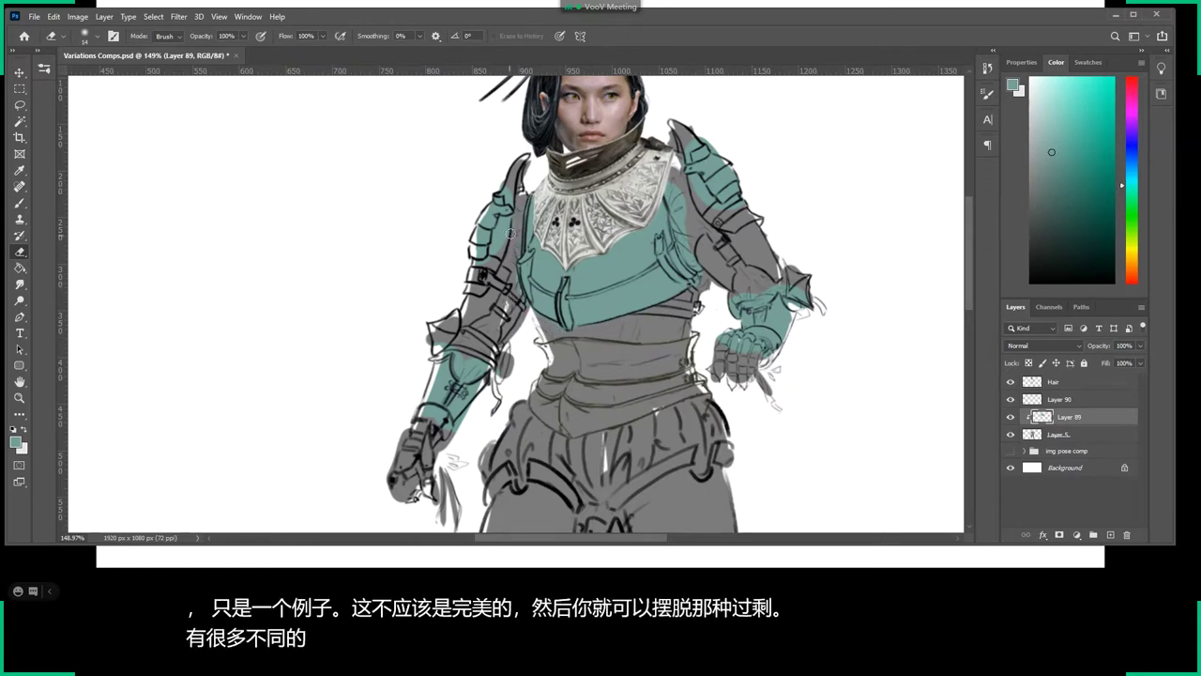
Erase stray teal from the left shoulder, left elbow and the shoulder below the collar on Layer 89.
{"action": "left_click_drag", "start_coordinate": [504, 223], "coordinate": [496, 255]}
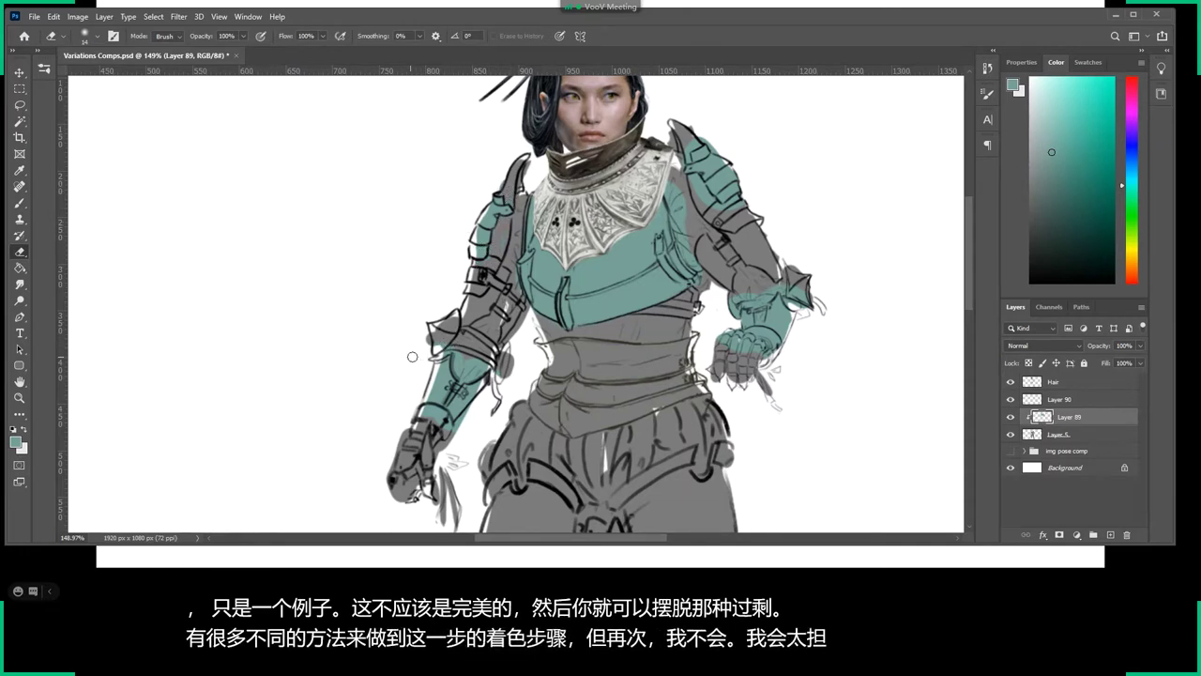
{"action": "left_click_drag", "start_coordinate": [454, 355], "coordinate": [481, 376]}
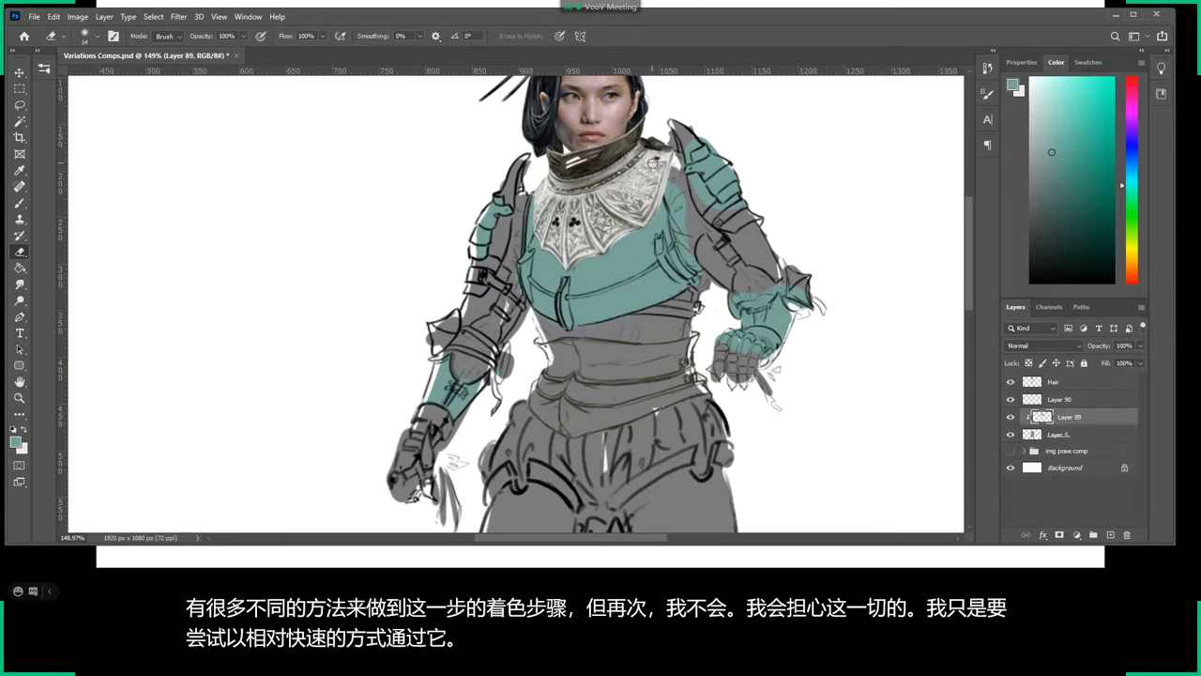
{"action": "mouse_move", "coordinate": [653, 164]}
{"action": "left_mouse_down"}
{"action": "mouse_move", "coordinate": [678, 242]}
{"action": "mouse_move", "coordinate": [703, 274]}
{"action": "left_mouse_up"}
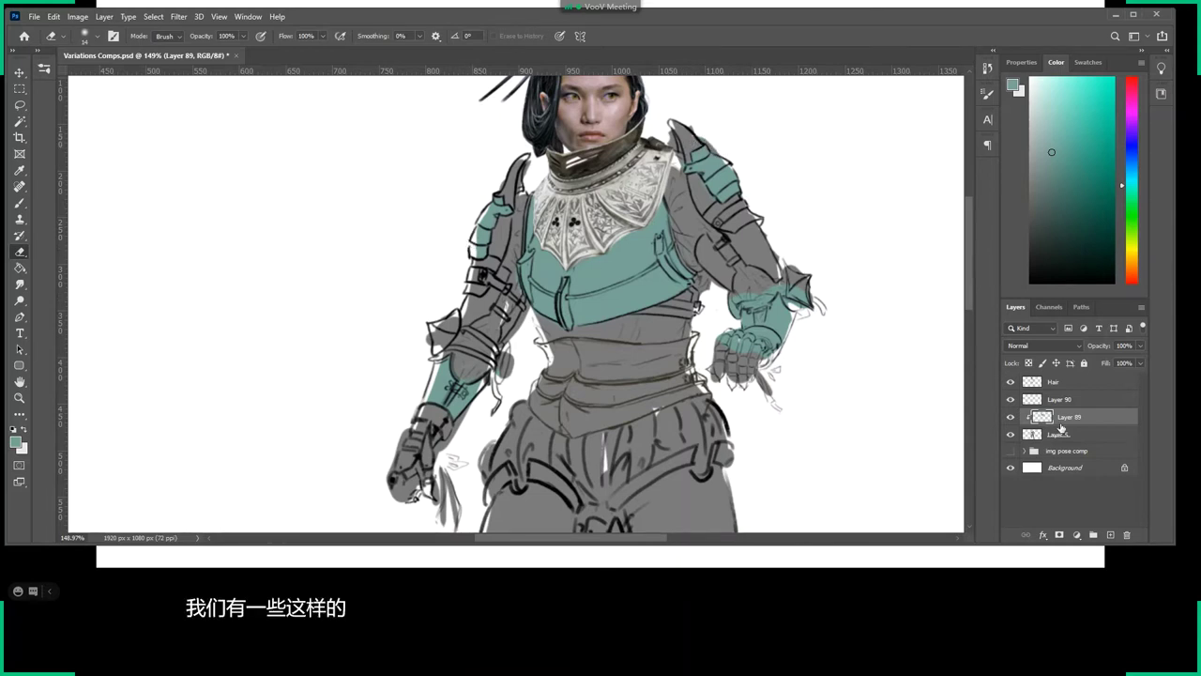
{"action": "left_click", "coordinate": [1058, 434]}
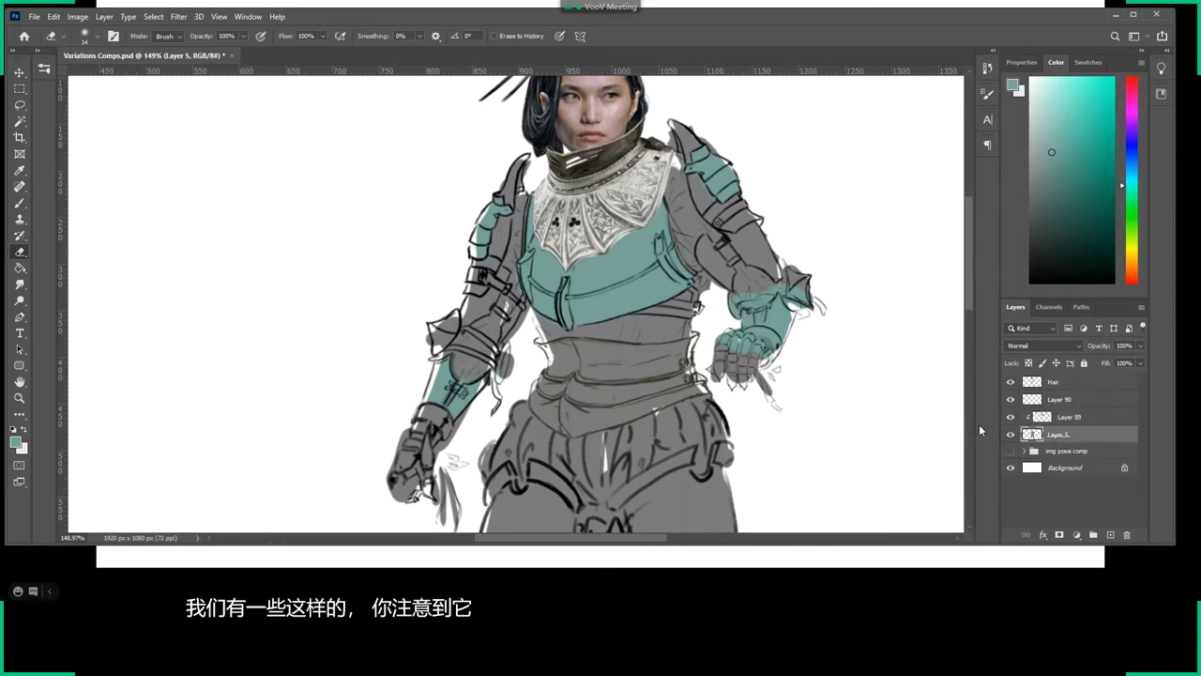
Sample the armour's grey and repaint part of the left shoulder on Layer 5.
{"action": "key", "text": "b"}
{"action": "left_click", "coordinate": [606, 326], "text": "alt"}
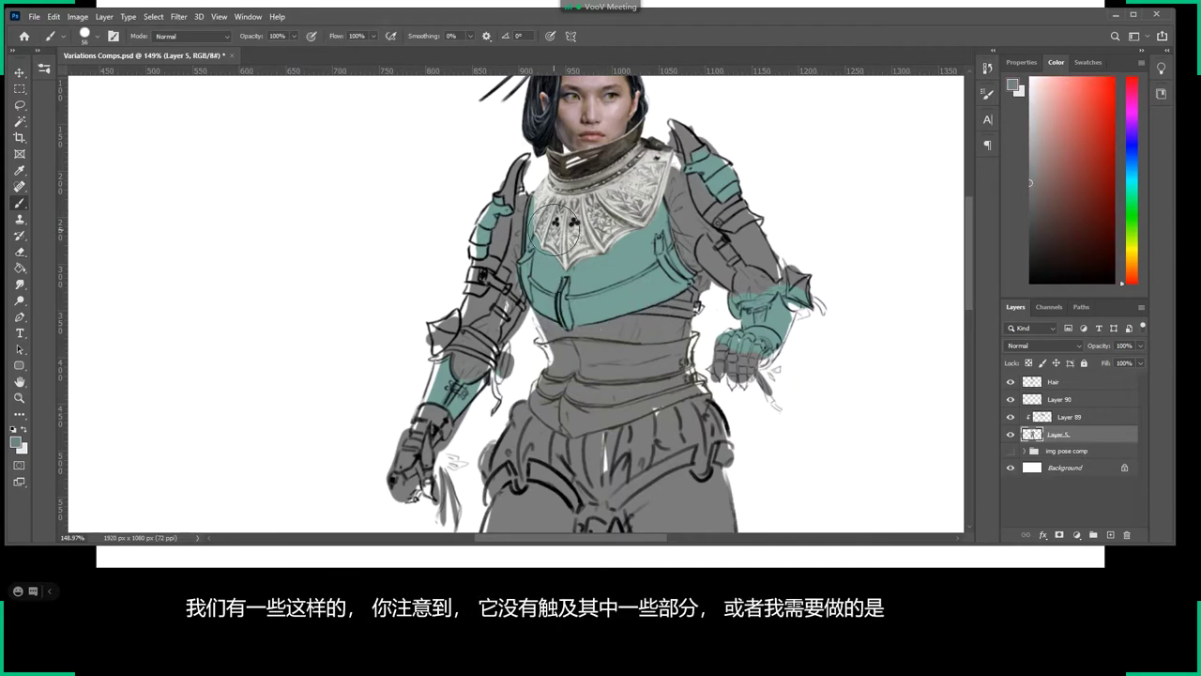
{"action": "right_click", "coordinate": [494, 257]}
{"action": "left_click", "coordinate": [479, 245]}
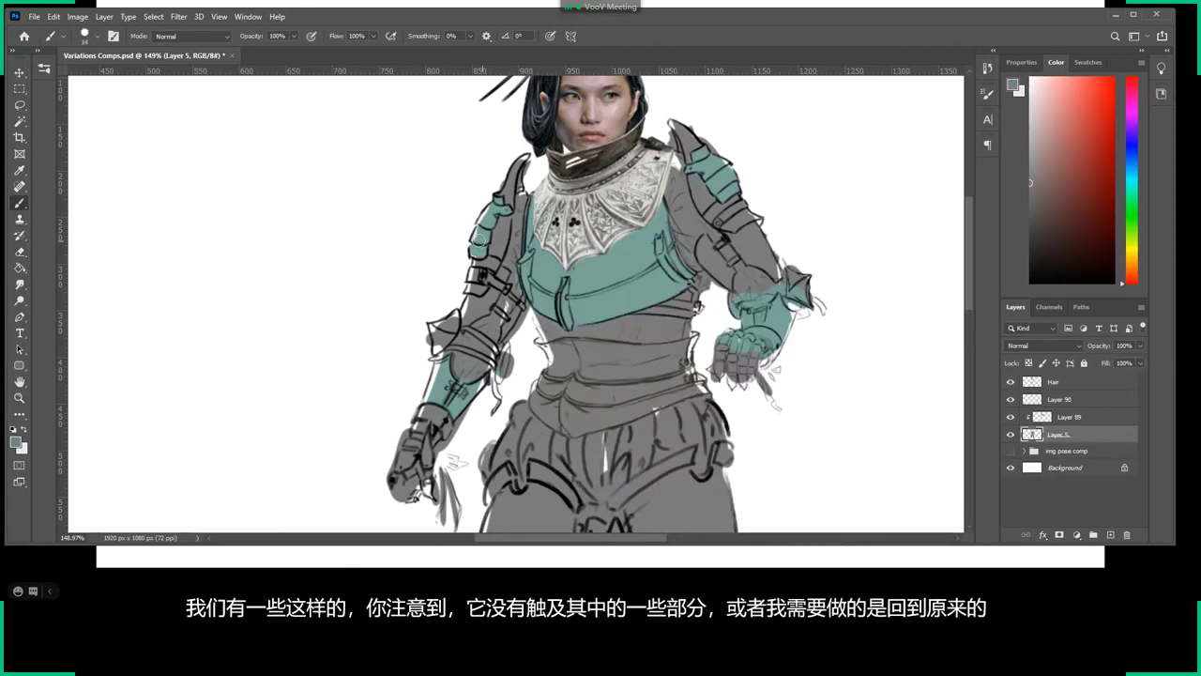
{"action": "left_click_drag", "start_coordinate": [480, 246], "coordinate": [488, 217]}
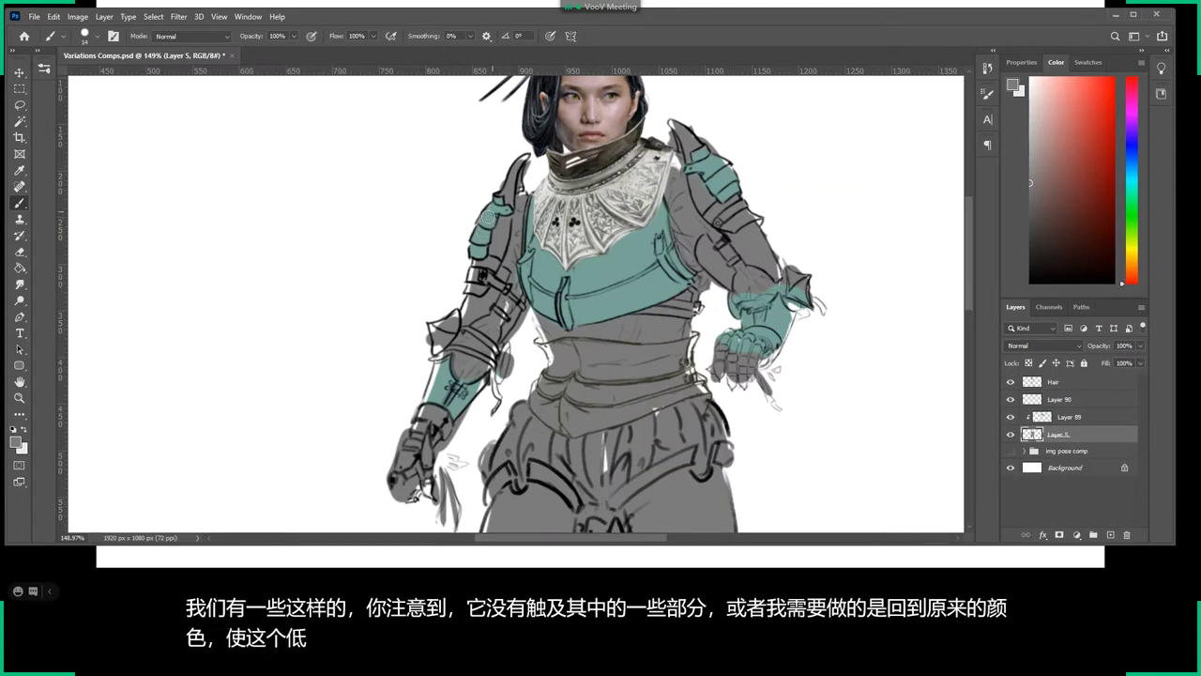
Touch up the grey base near the left elbow, alternating brush and eraser.
{"action": "key", "text": "e"}
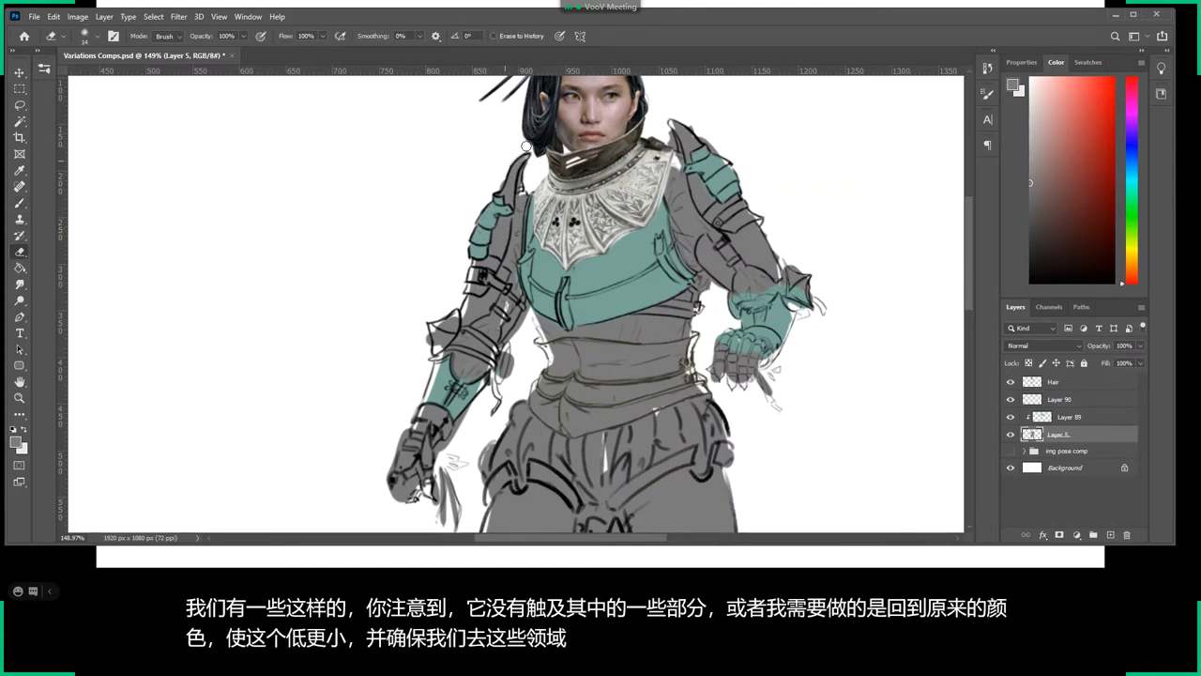
{"action": "key", "text": "b"}
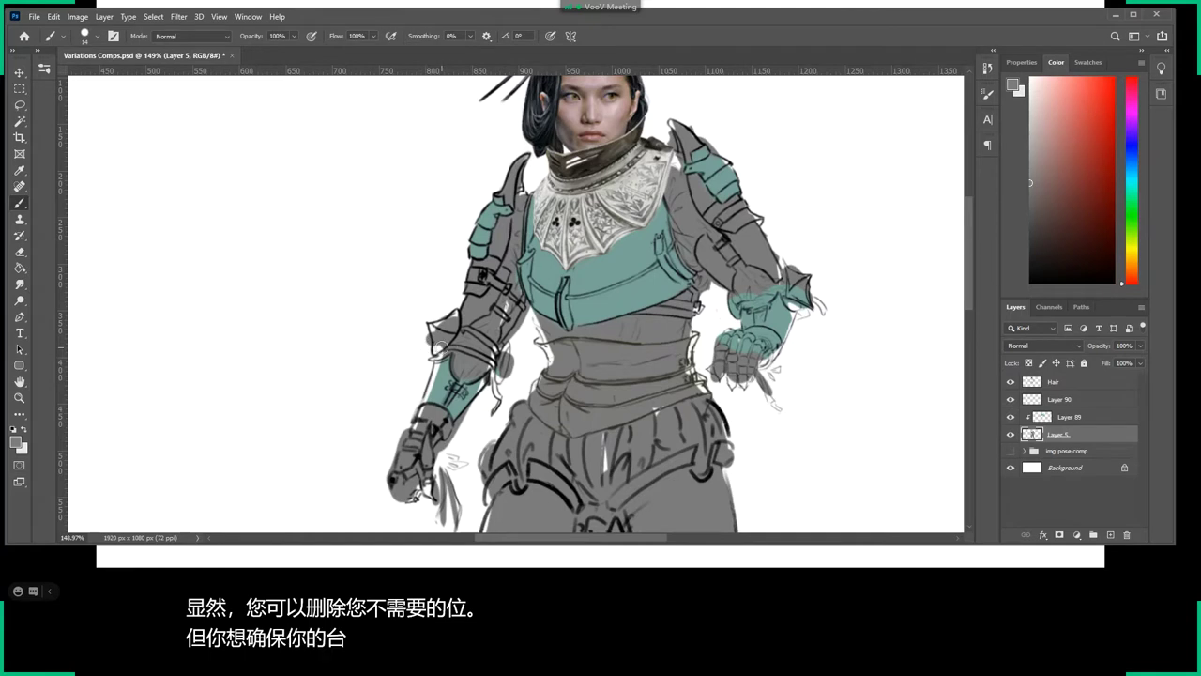
{"action": "mouse_move", "coordinate": [433, 340]}
{"action": "left_mouse_down"}
{"action": "mouse_move", "coordinate": [426, 409]}
{"action": "mouse_move", "coordinate": [469, 386]}
{"action": "left_mouse_up"}
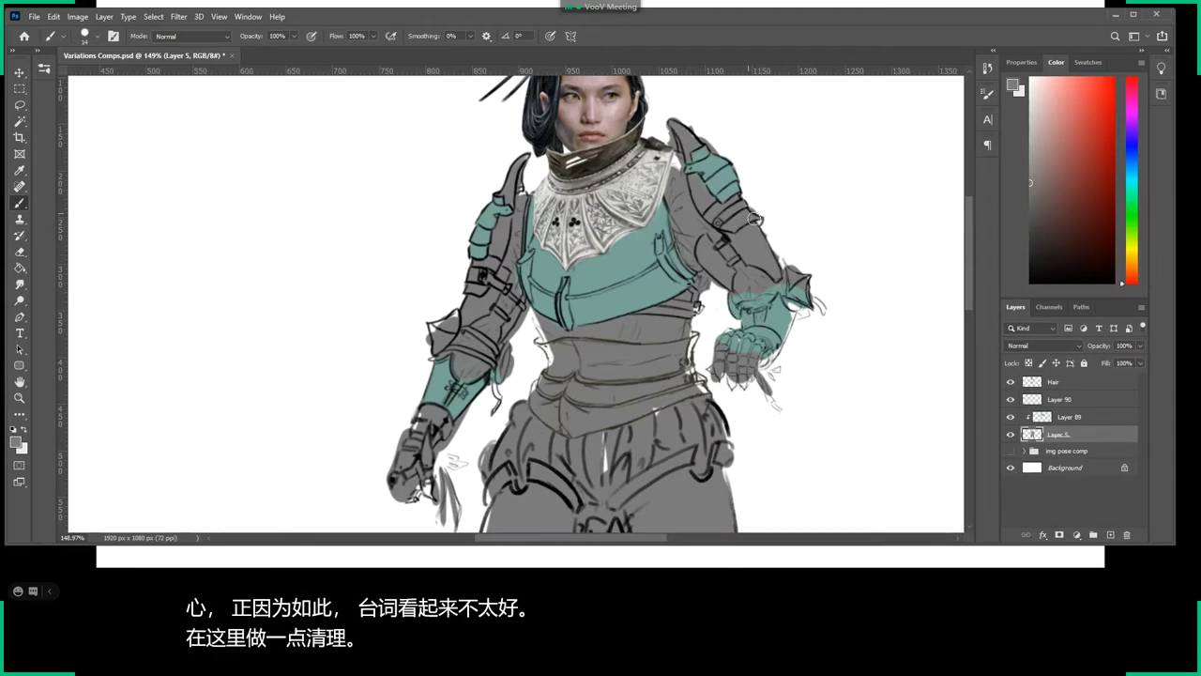
{"action": "key", "text": "e"}
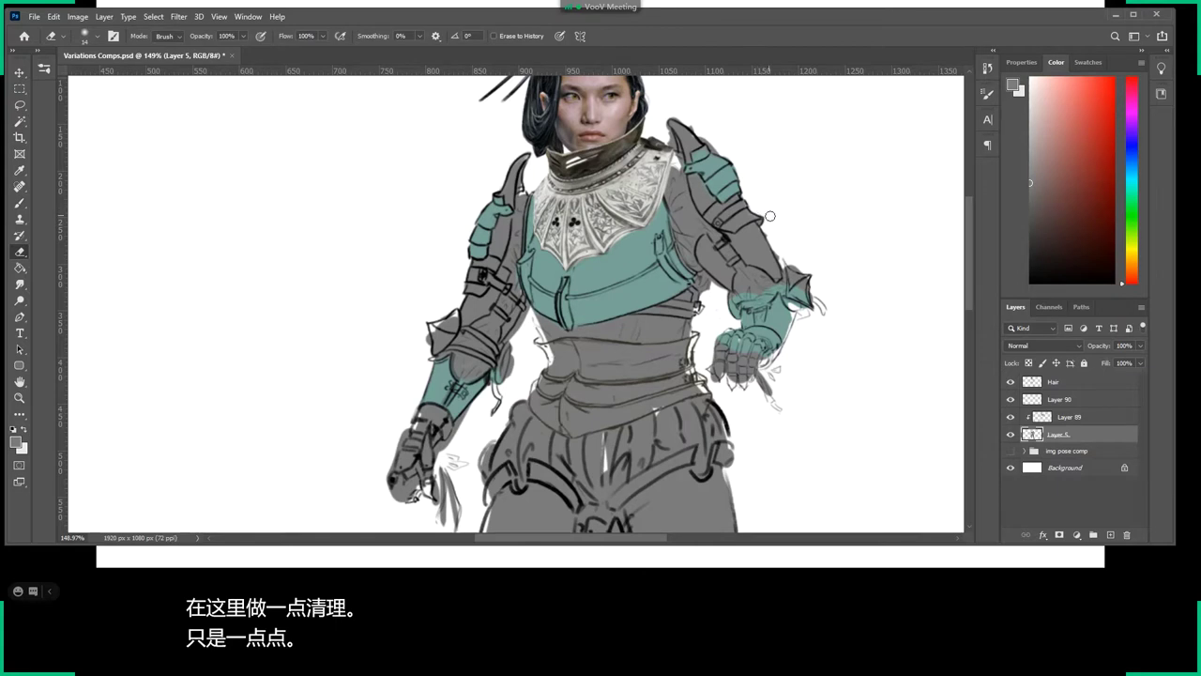
{"action": "key", "text": "b"}
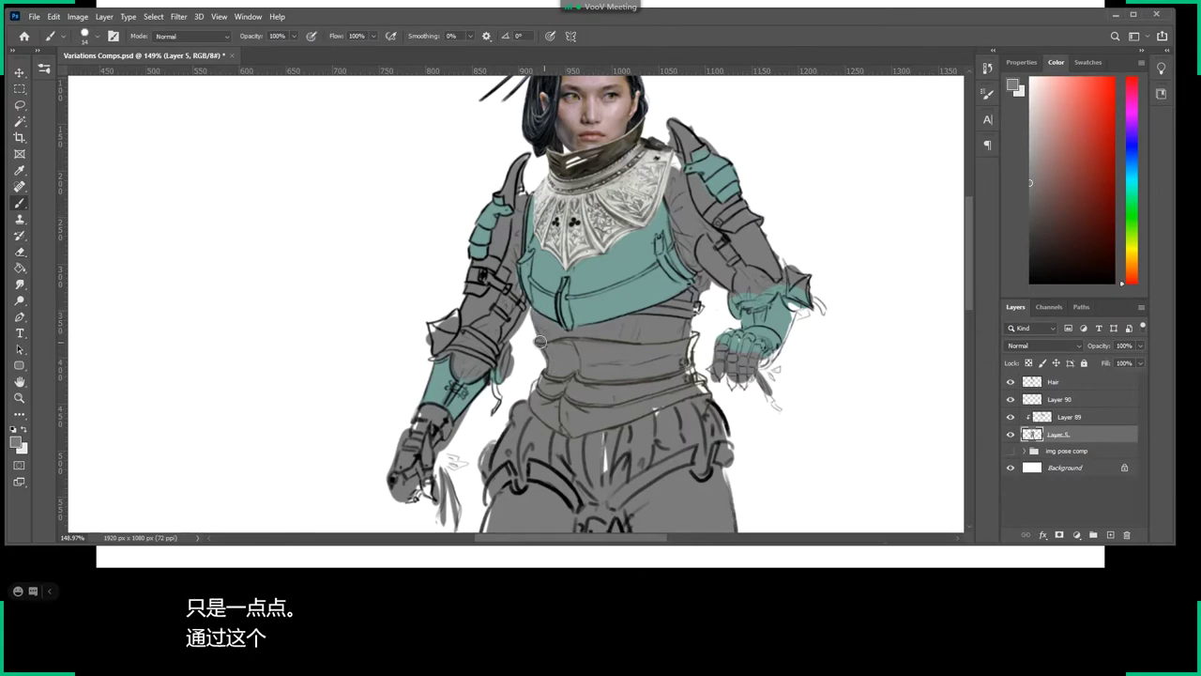
{"action": "key", "text": "e"}
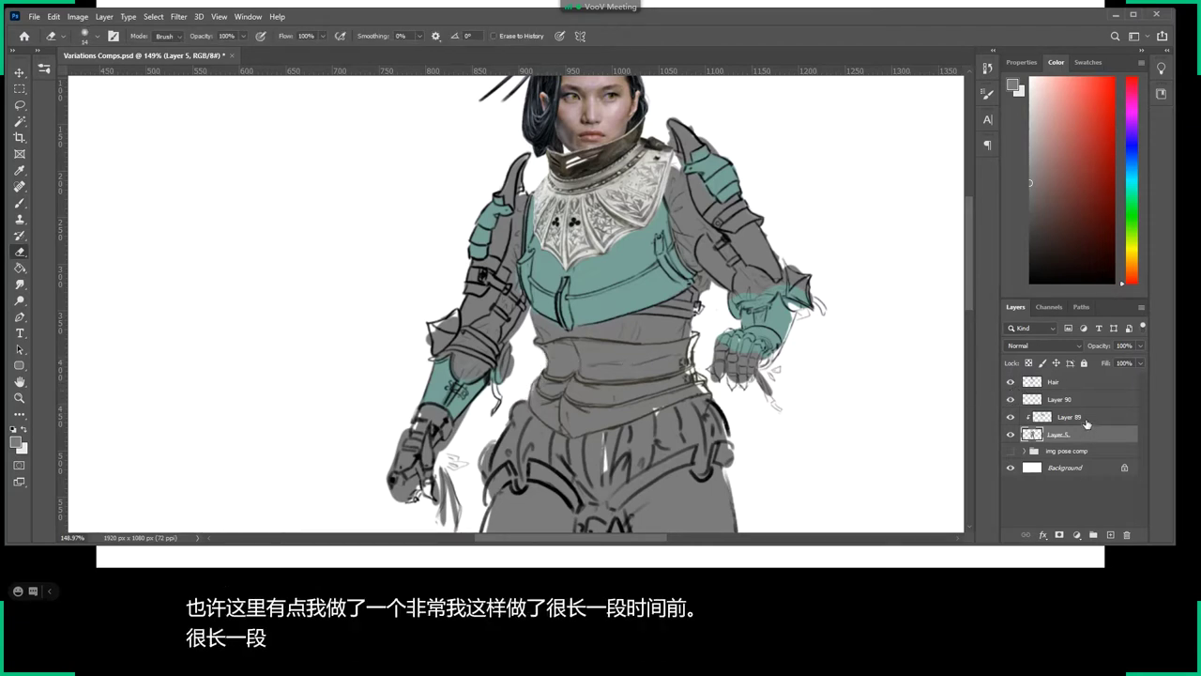
Make grey Layer 5 active again and shrink the brush to about size 9.
{"action": "left_click", "coordinate": [1055, 418]}
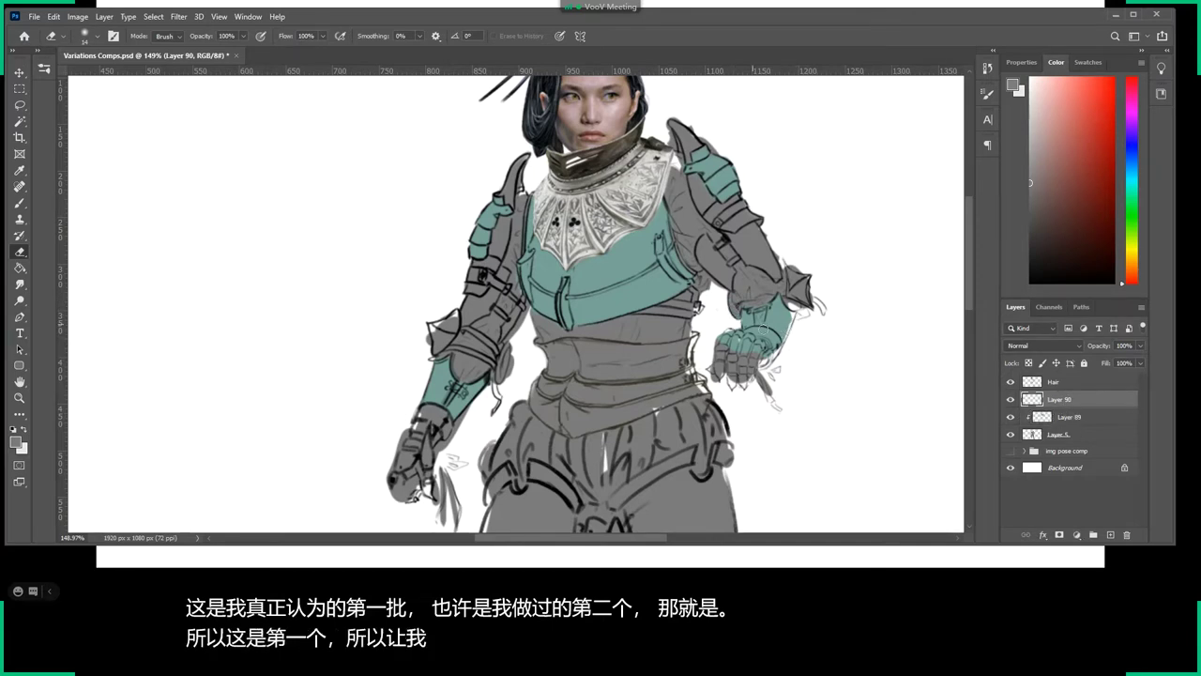
{"action": "left_click", "coordinate": [1058, 434]}
{"action": "key", "text": "b"}
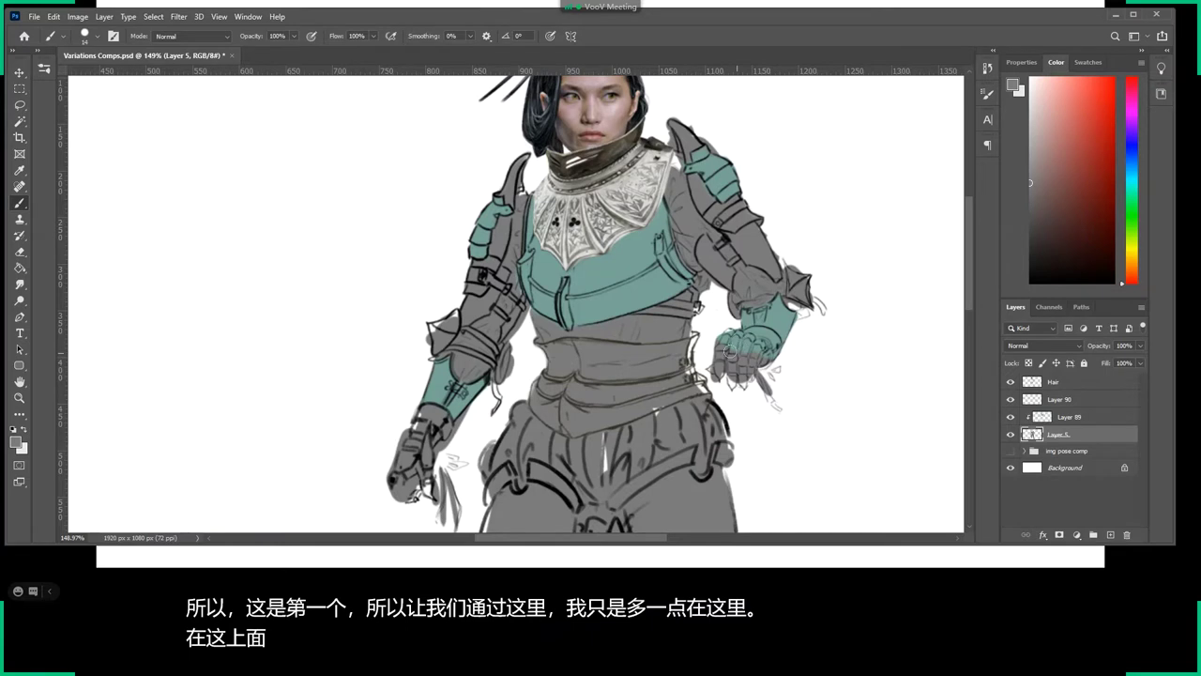
{"action": "key", "text": "e"}
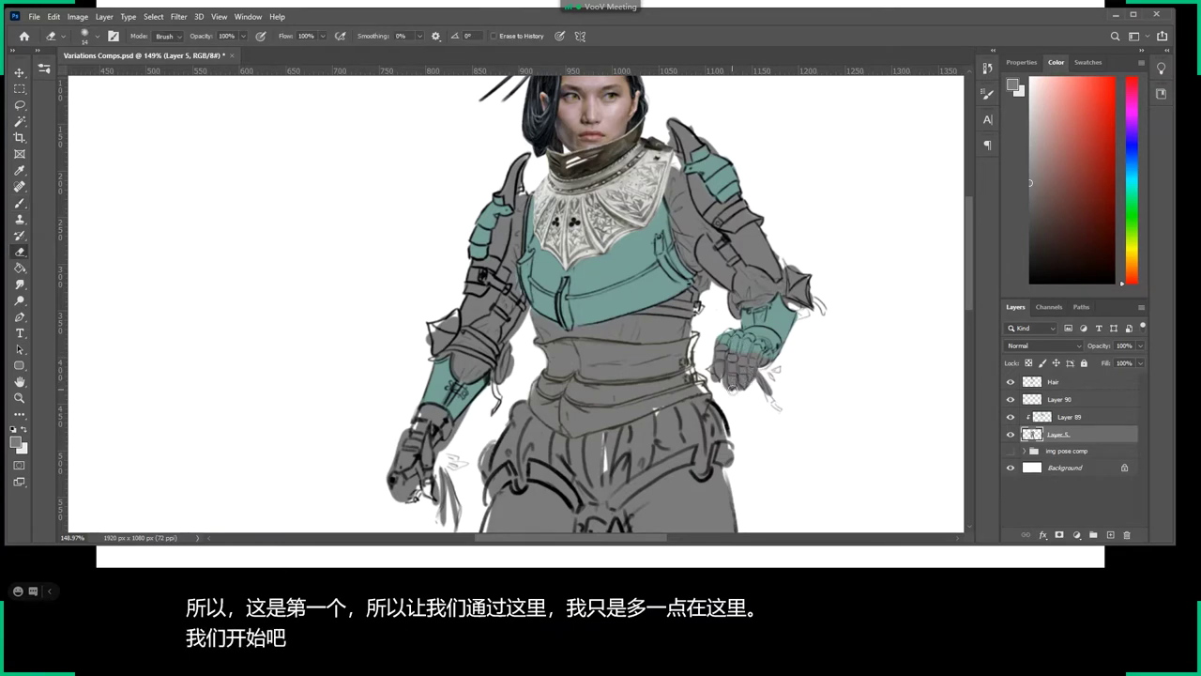
{"action": "right_click", "coordinate": [748, 398]}
{"action": "left_click_drag", "start_coordinate": [802, 411], "coordinate": [797, 411]}
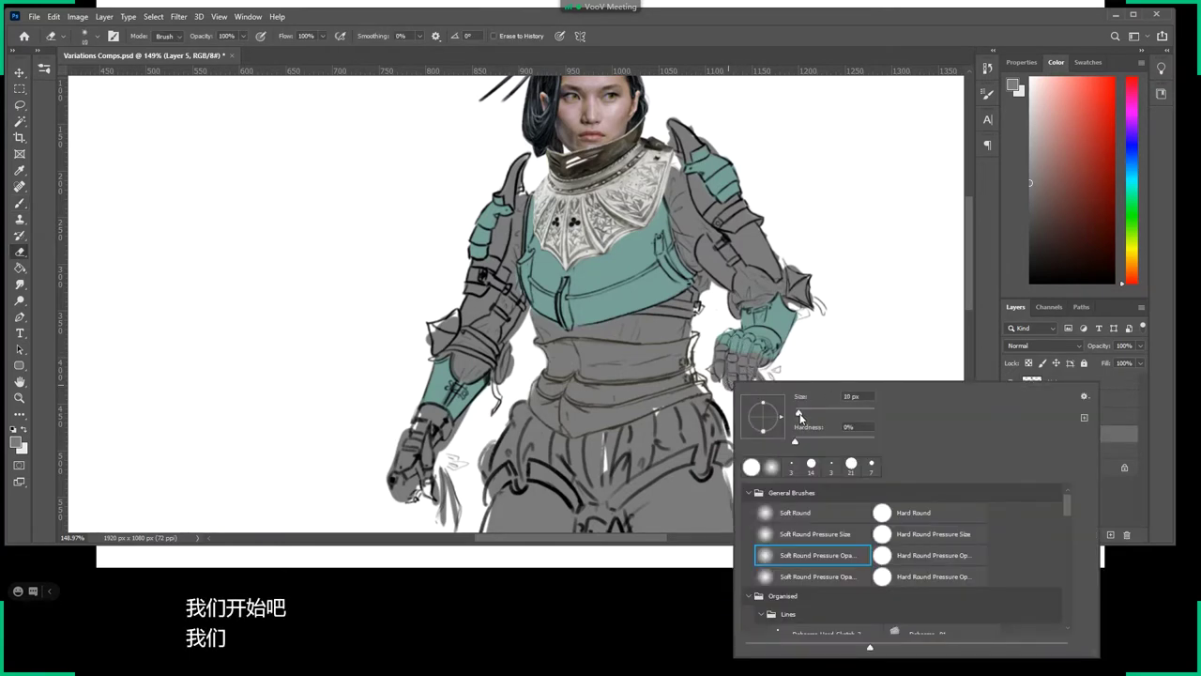
{"action": "left_click", "coordinate": [724, 385]}
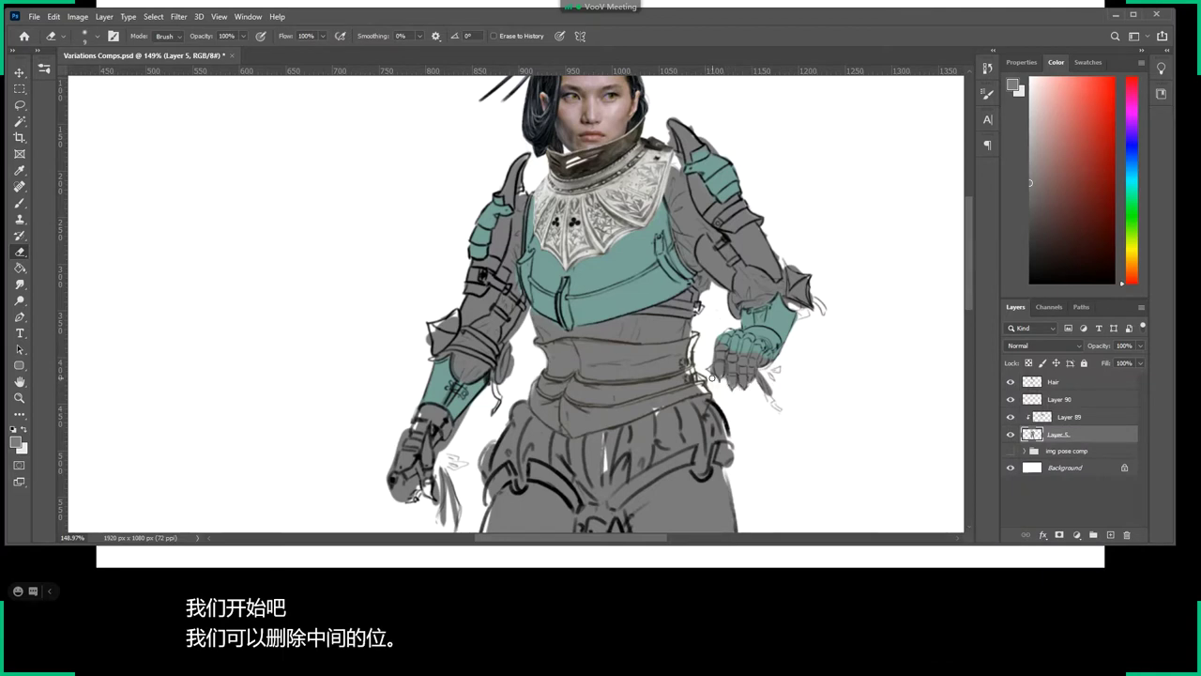
{"action": "key", "text": "b"}
{"action": "key", "text": "e"}
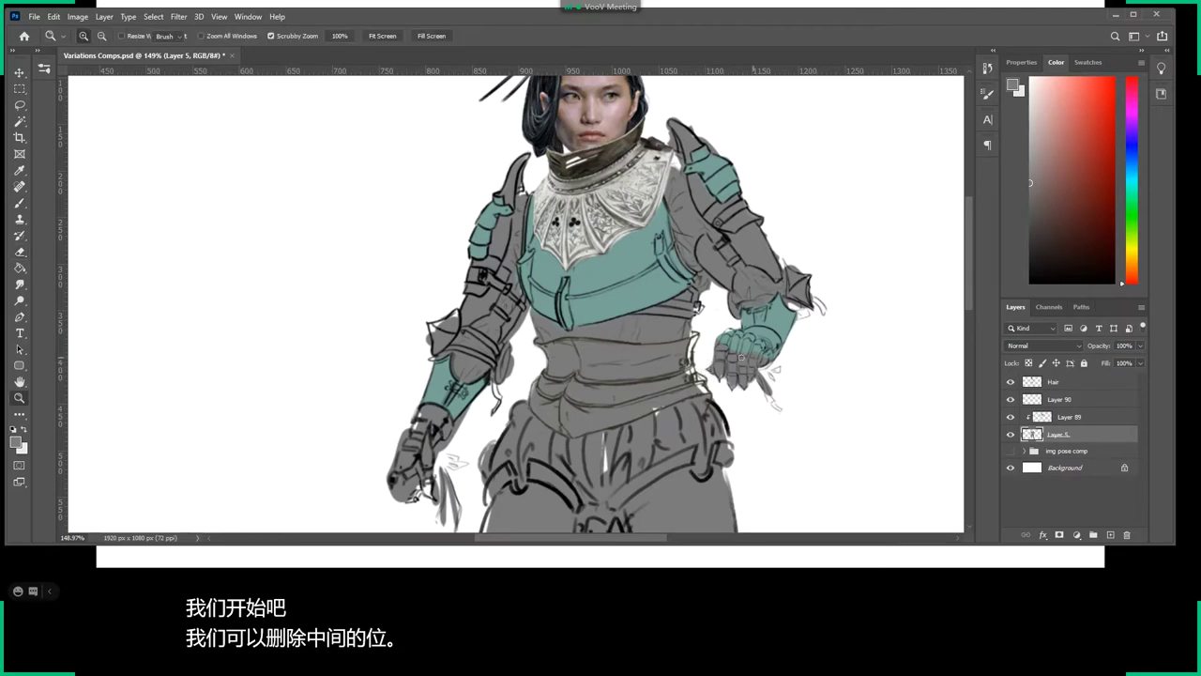
Undo an accidental layer swap and add new empty Layer 91 above Layer 89.
{"action": "left_click_drag", "start_coordinate": [1061, 417], "coordinate": [1090, 434]}
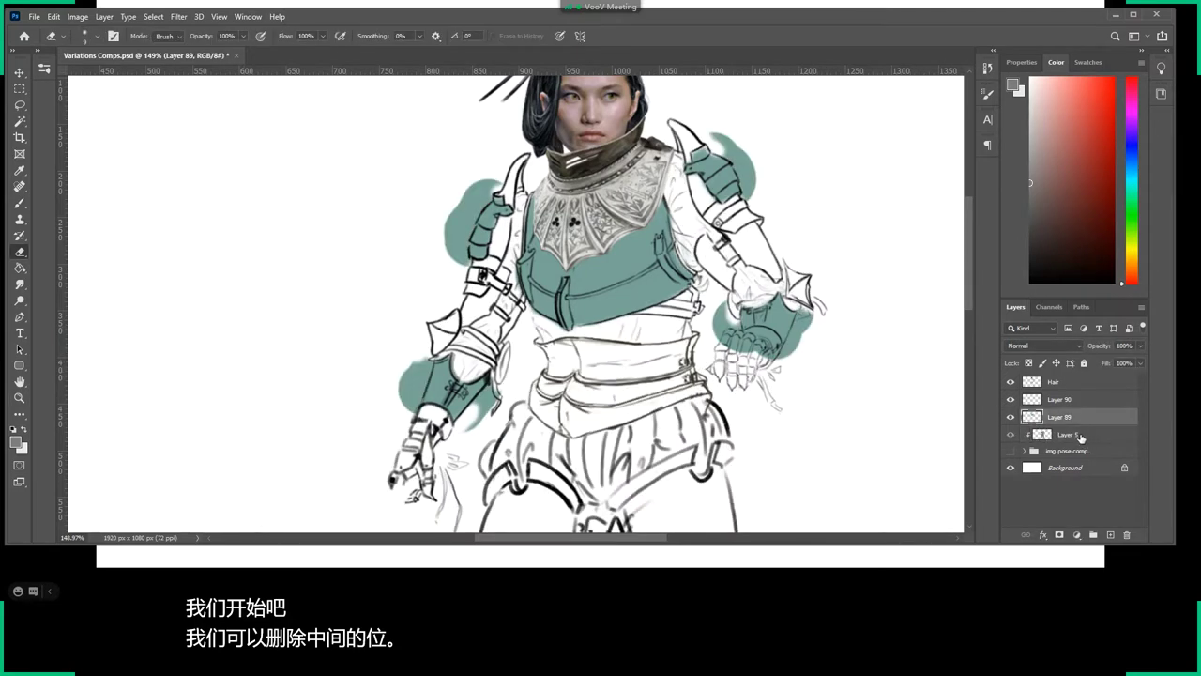
{"action": "key", "text": "ctrl+z"}
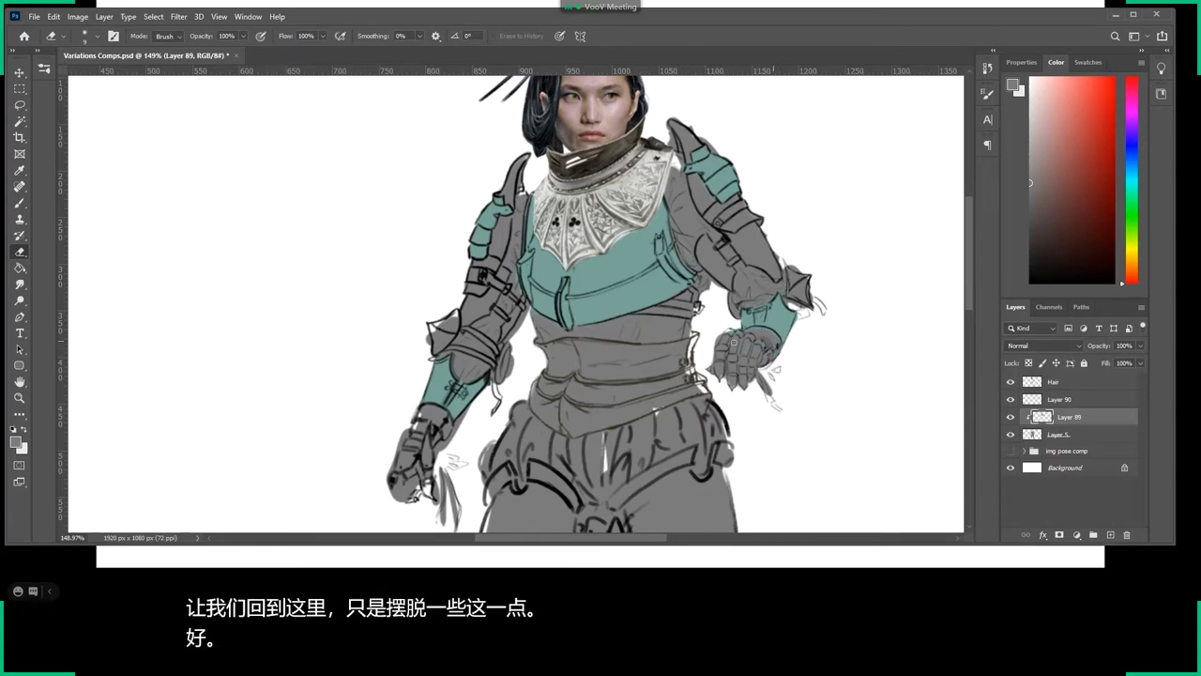
{"action": "left_click", "coordinate": [1110, 534]}
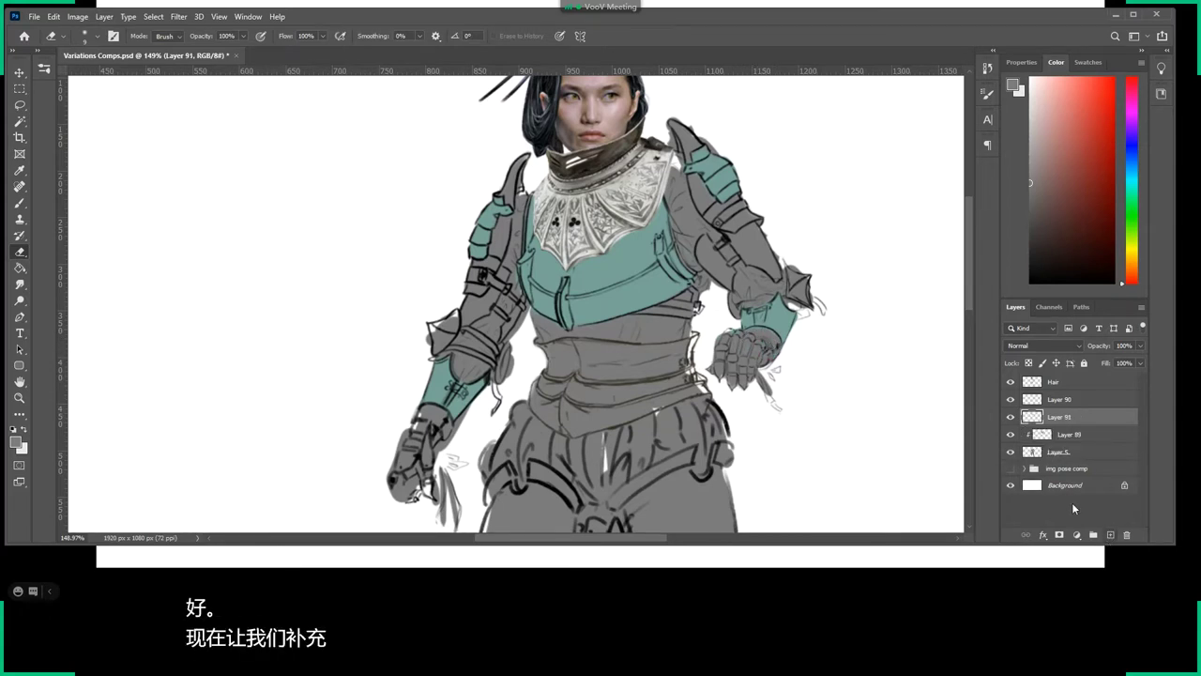
Clip Layer 91 and pick a light greyish lavender colour.
{"action": "left_click", "coordinate": [1072, 424], "text": "alt"}
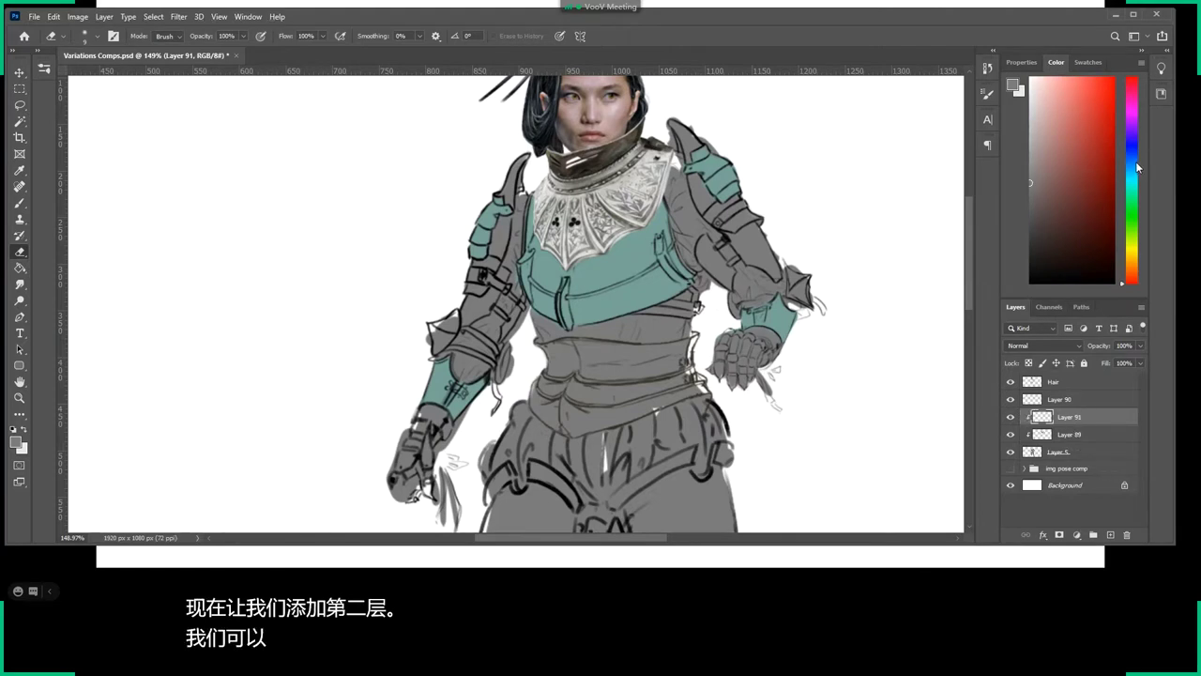
{"action": "left_click", "coordinate": [1132, 146]}
{"action": "left_click", "coordinate": [1044, 131]}
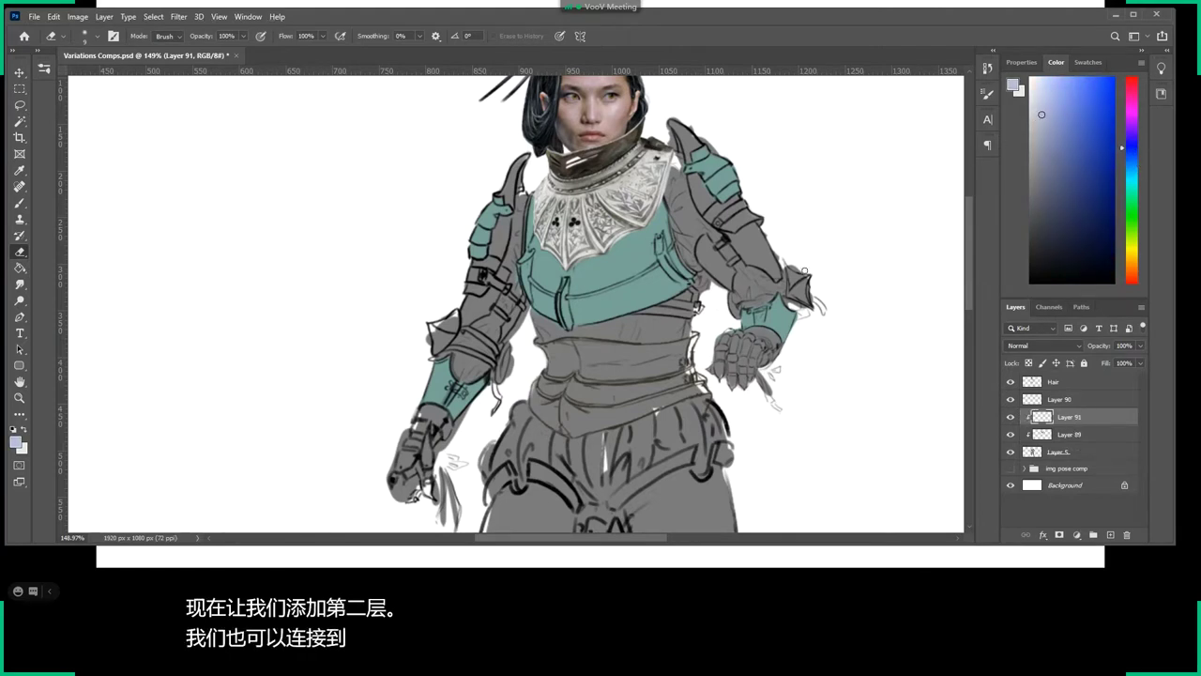
Choose the Hard Round Pressure Size brush.
{"action": "key", "text": "b"}
{"action": "right_click", "coordinate": [669, 306]}
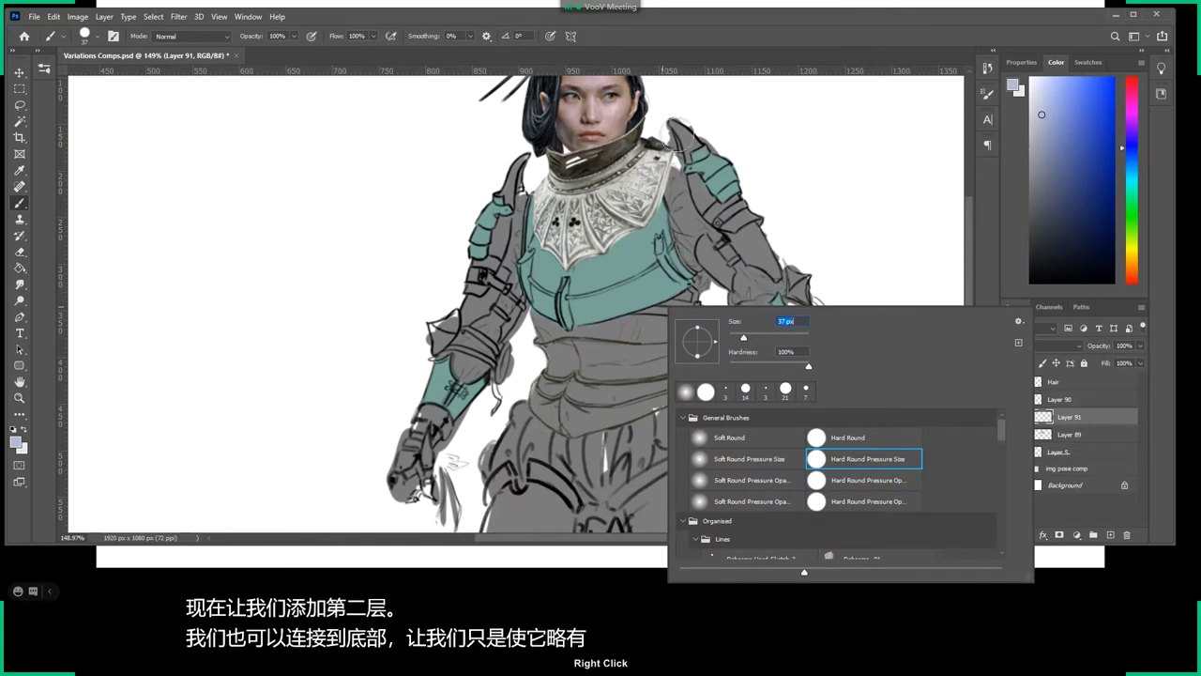
{"action": "left_click", "coordinate": [705, 184]}
{"action": "right_click", "coordinate": [764, 186]}
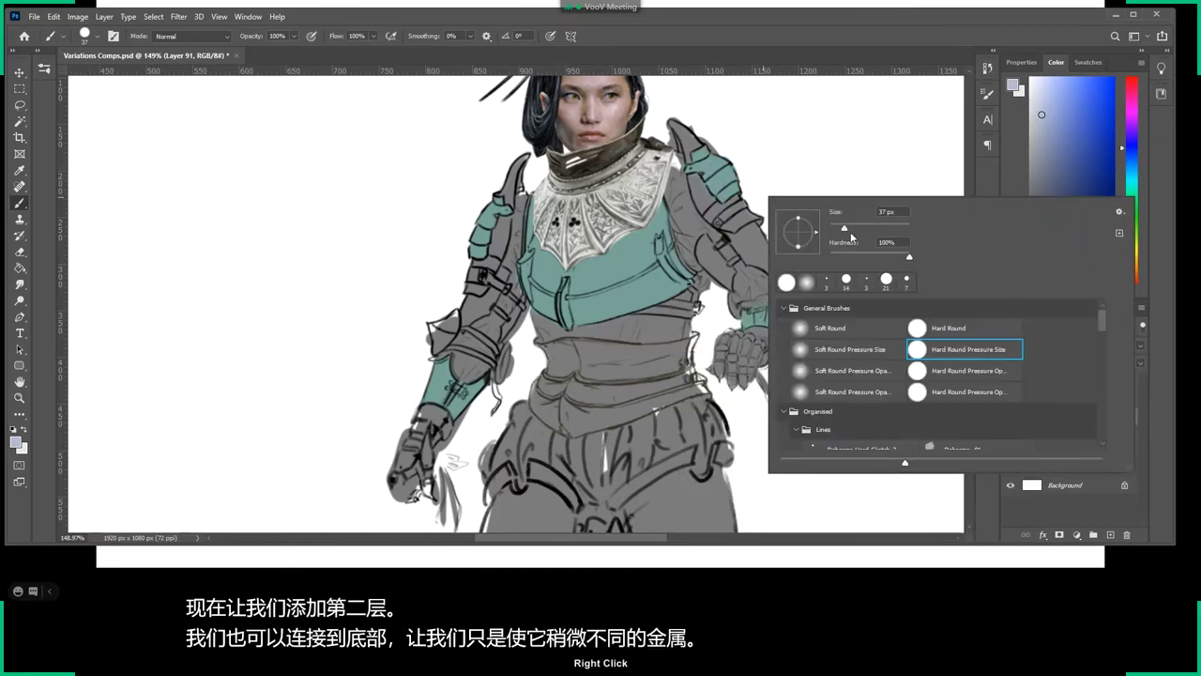
{"action": "key", "text": "Escape"}
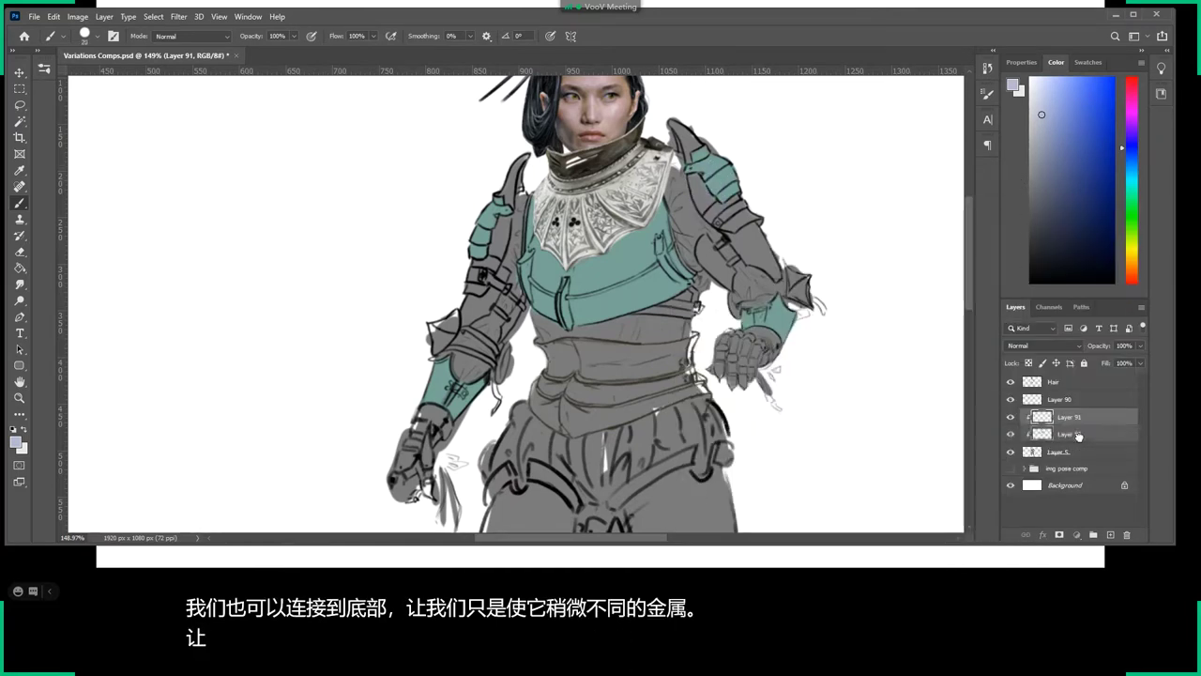
Move Layer 91 beneath Layer 89 and paint lavender on the right shoulder plate.
{"action": "left_click_drag", "start_coordinate": [1065, 434], "coordinate": [1066, 445]}
{"action": "left_click_drag", "start_coordinate": [704, 176], "coordinate": [715, 211]}
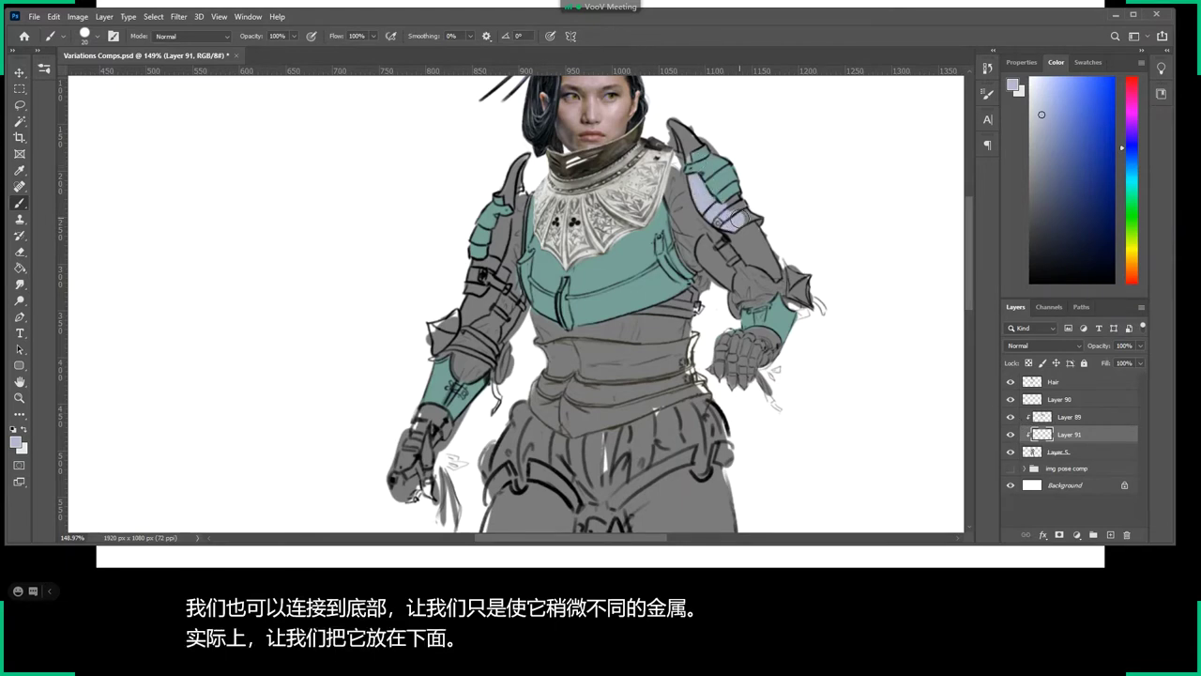
{"action": "right_click", "coordinate": [788, 121]}
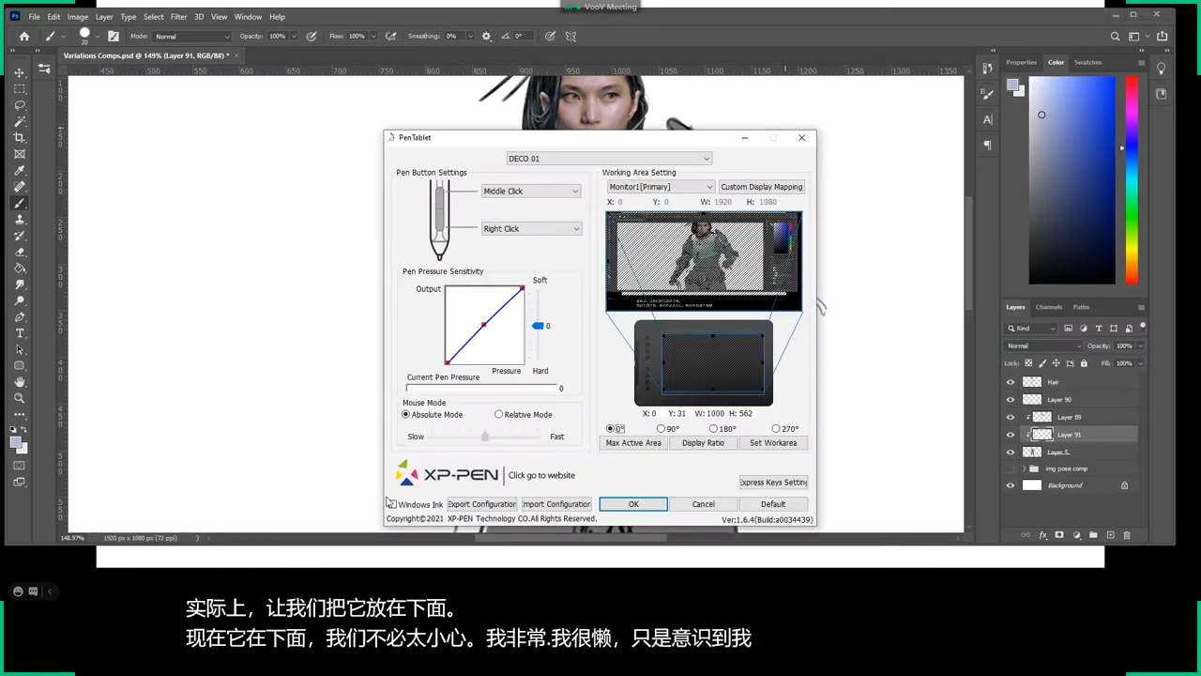
Toggle the pen's Windows Ink option in XP-Pen PenTablet and confirm with OK.
{"action": "left_click", "coordinate": [393, 505]}
{"action": "left_click", "coordinate": [652, 30]}
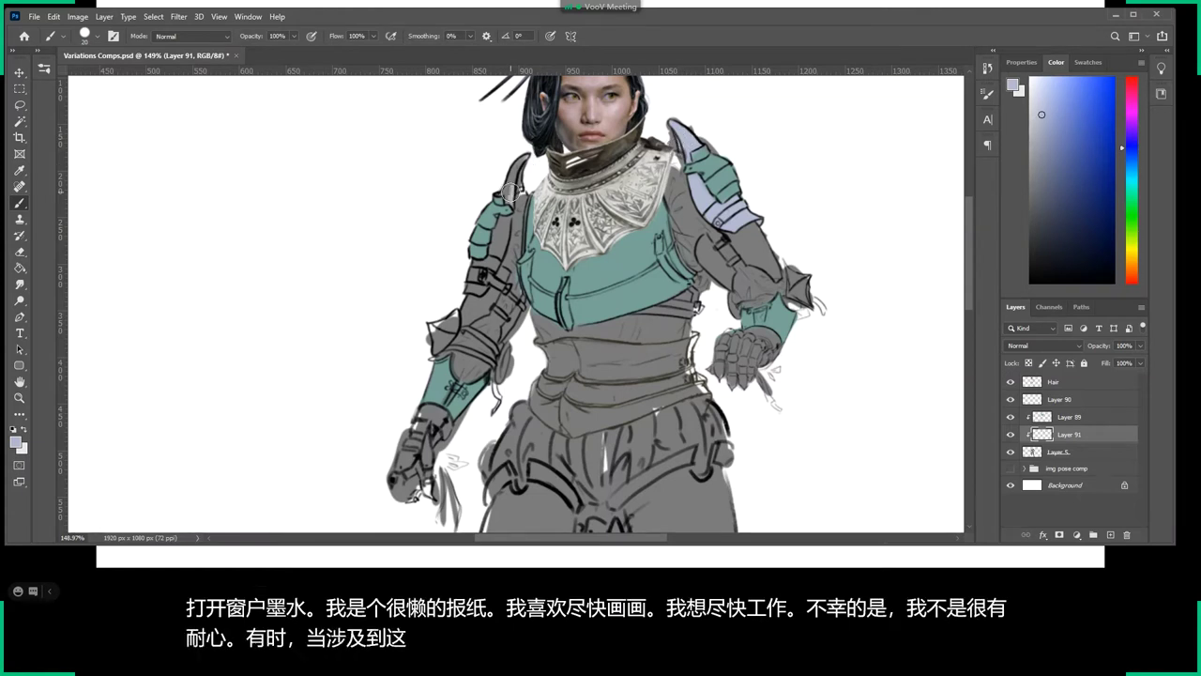
Paint lavender on the left shoulder plate, left forearm cuff, right wrist cuff and the waist belt.
{"action": "left_click_drag", "start_coordinate": [510, 192], "coordinate": [516, 169]}
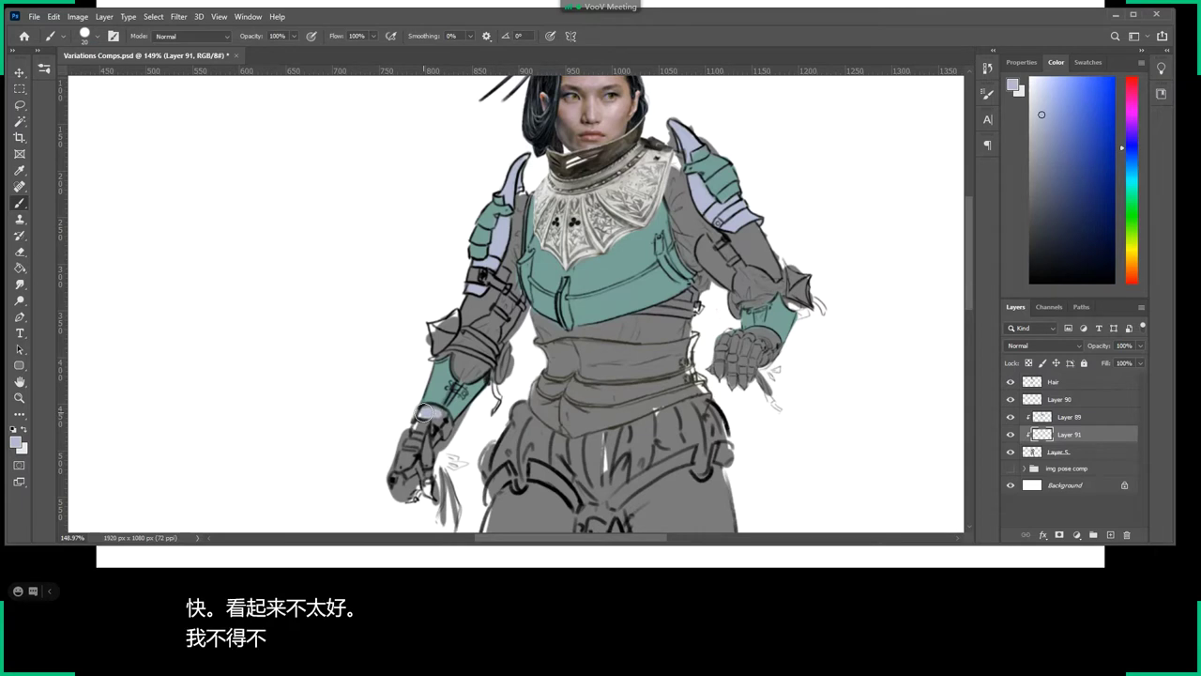
{"action": "left_click_drag", "start_coordinate": [427, 413], "coordinate": [446, 424]}
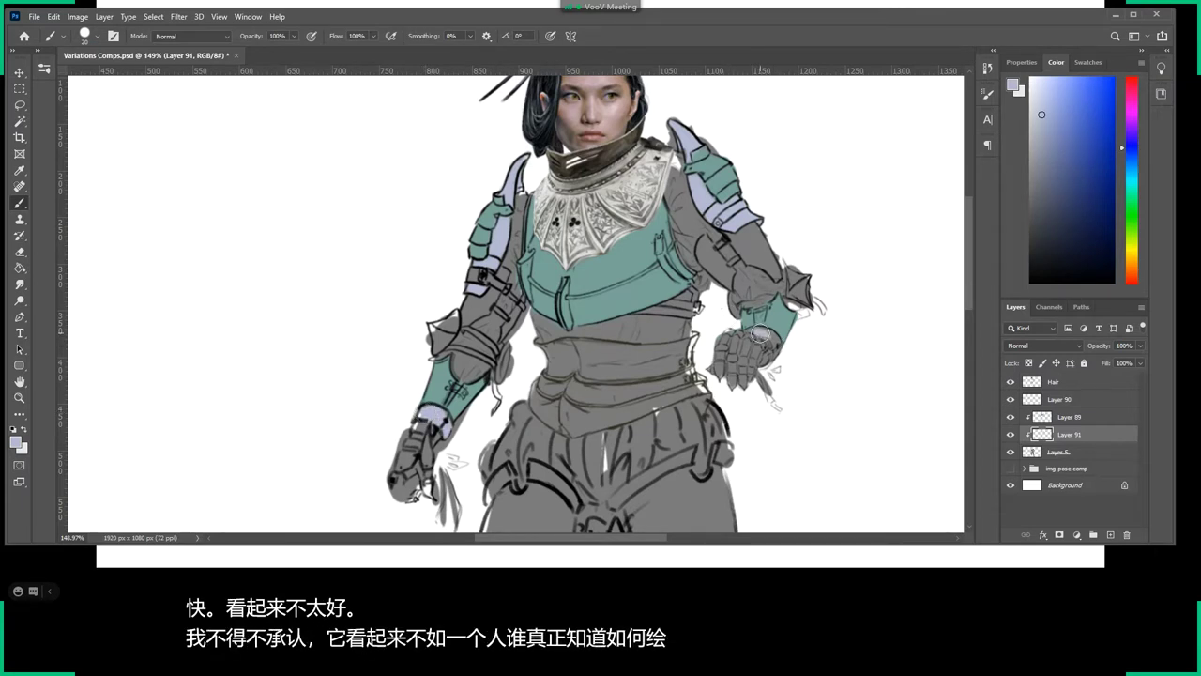
{"action": "left_click_drag", "start_coordinate": [758, 333], "coordinate": [769, 335]}
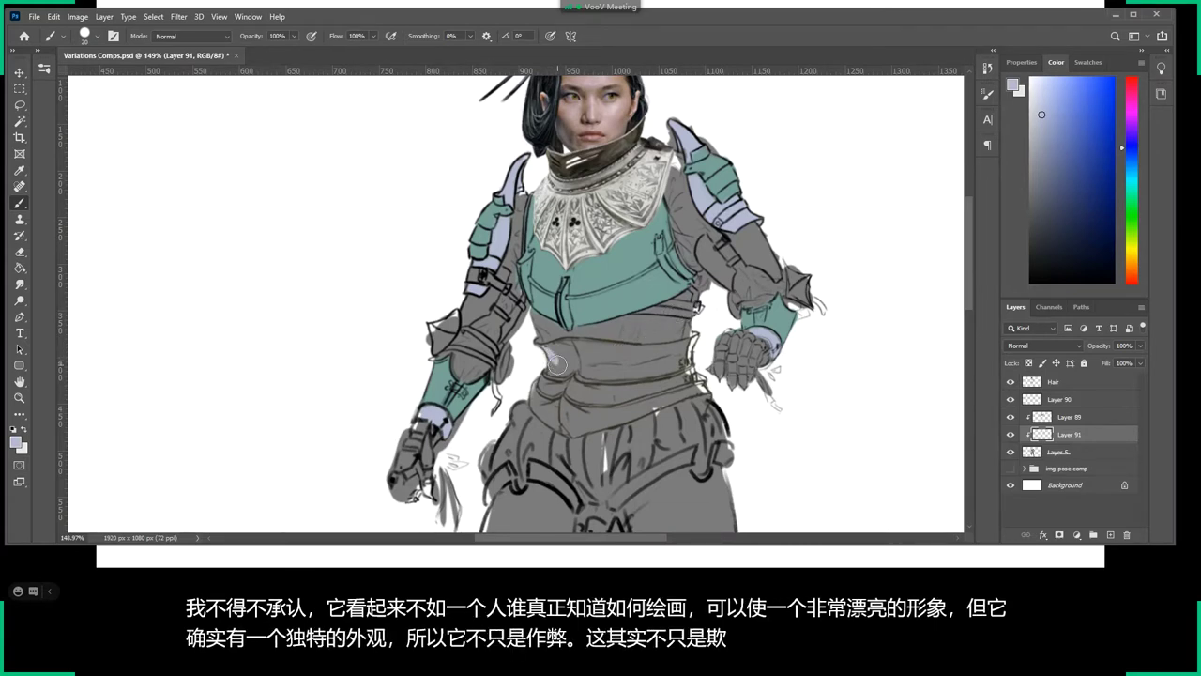
{"action": "left_click_drag", "start_coordinate": [547, 351], "coordinate": [686, 356]}
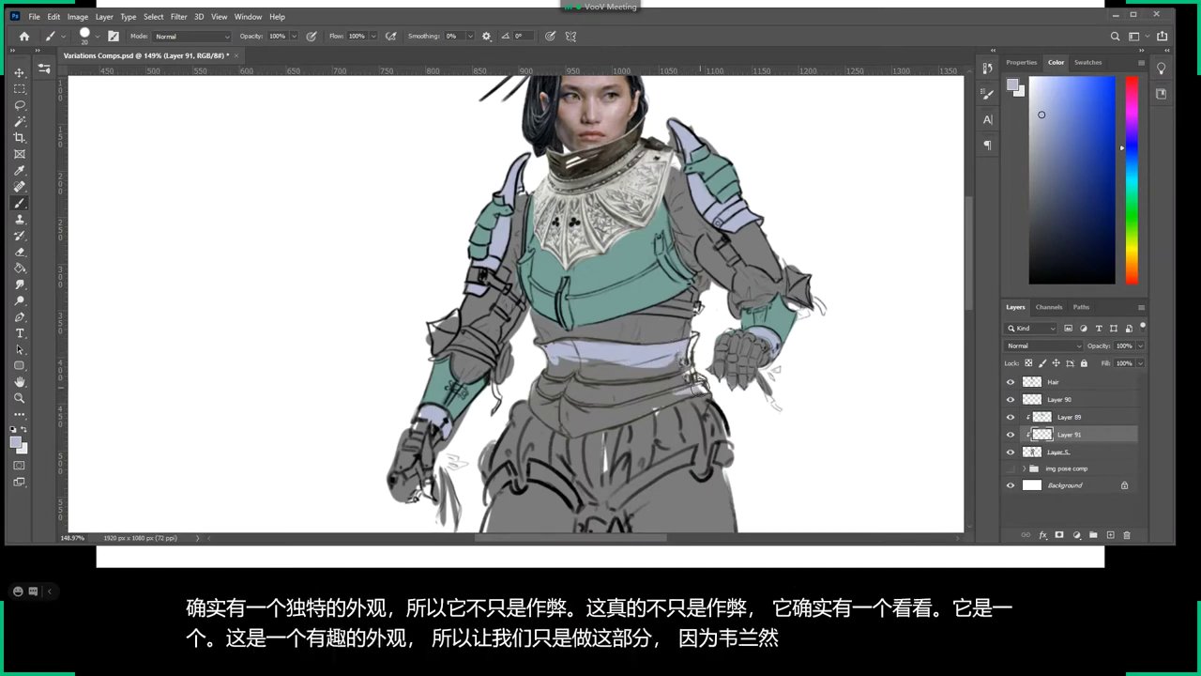
{"action": "mouse_move", "coordinate": [698, 386]}
{"action": "left_mouse_down"}
{"action": "mouse_move", "coordinate": [627, 407]}
{"action": "mouse_move", "coordinate": [630, 373]}
{"action": "mouse_move", "coordinate": [559, 377]}
{"action": "mouse_move", "coordinate": [556, 363]}
{"action": "left_mouse_up"}
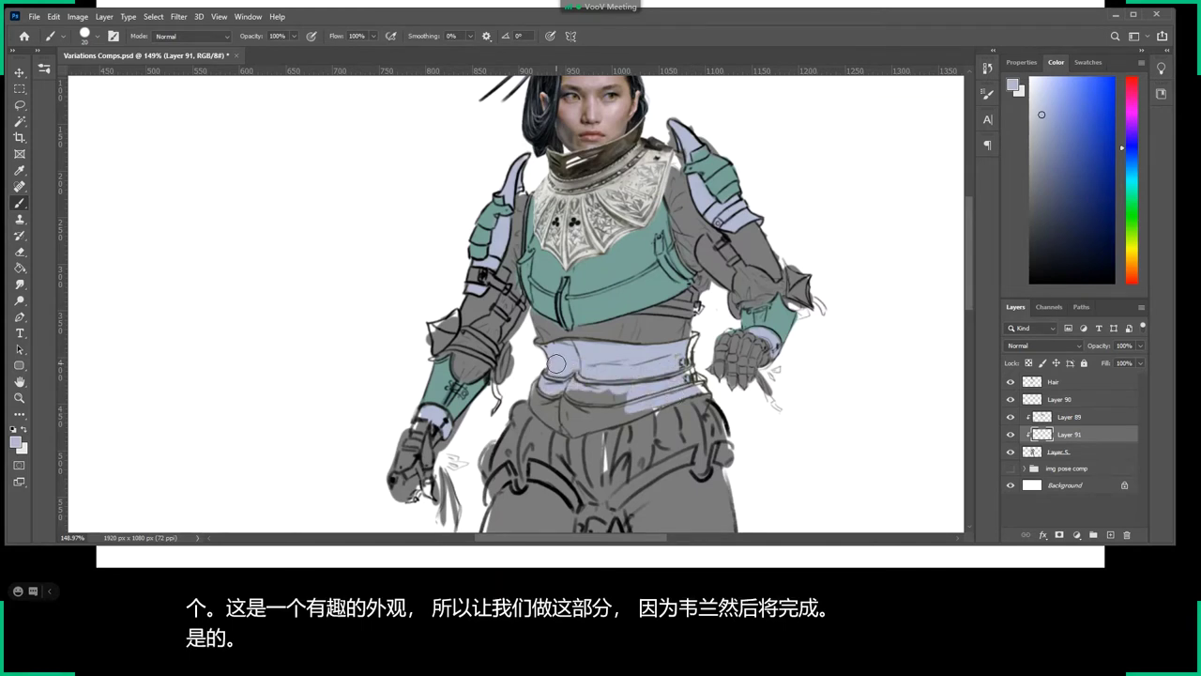
{"action": "mouse_move", "coordinate": [542, 410]}
{"action": "left_mouse_down"}
{"action": "mouse_move", "coordinate": [638, 413]}
{"action": "mouse_move", "coordinate": [652, 400]}
{"action": "mouse_move", "coordinate": [563, 418]}
{"action": "left_mouse_up"}
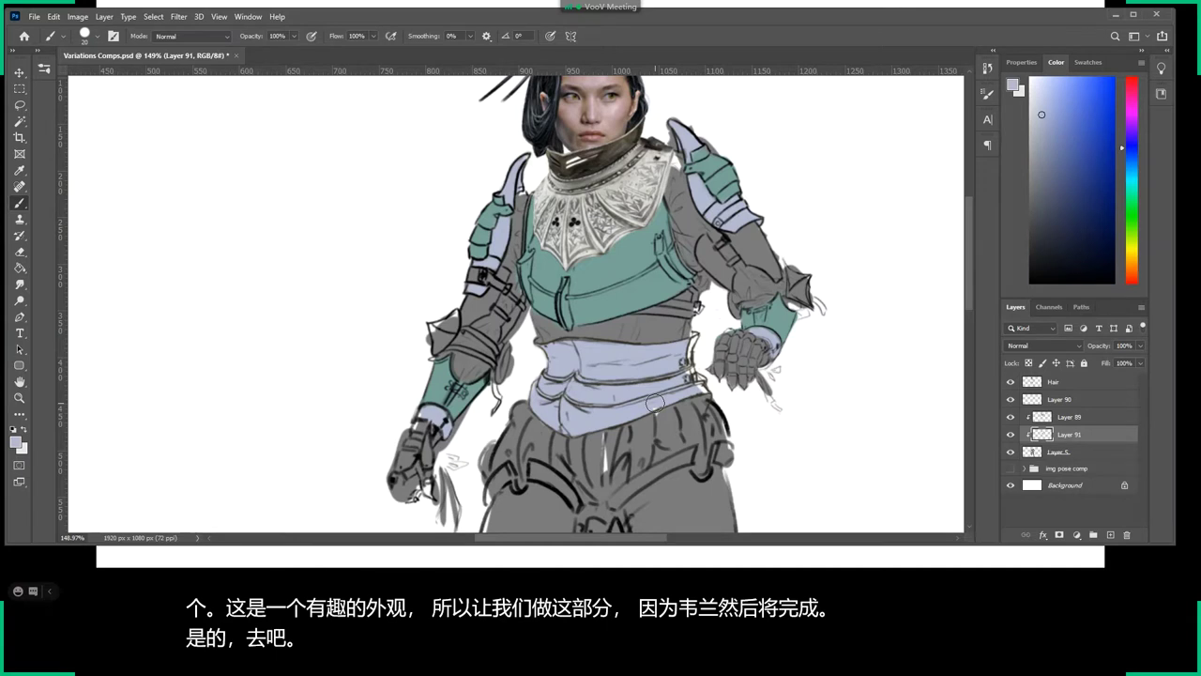
{"action": "key", "text": "alt+bracketright"}
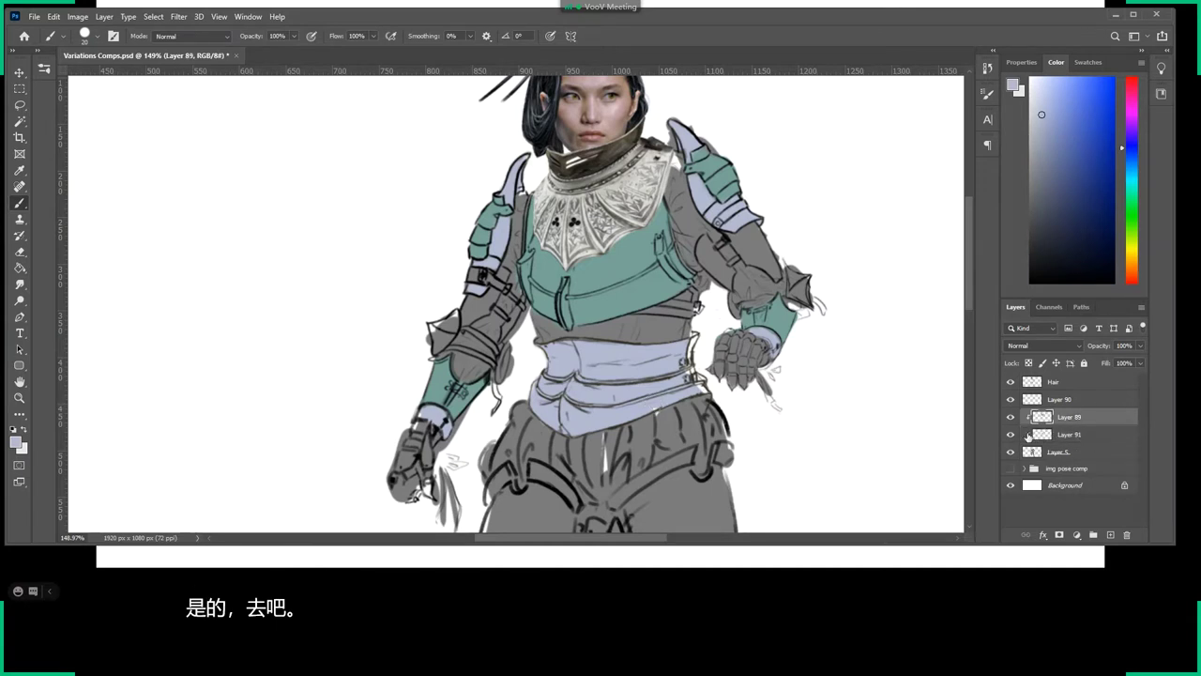
{"action": "key", "text": "alt"}
{"action": "left_click", "coordinate": [1045, 451]}
{"action": "left_click", "coordinate": [661, 325], "text": "alt"}
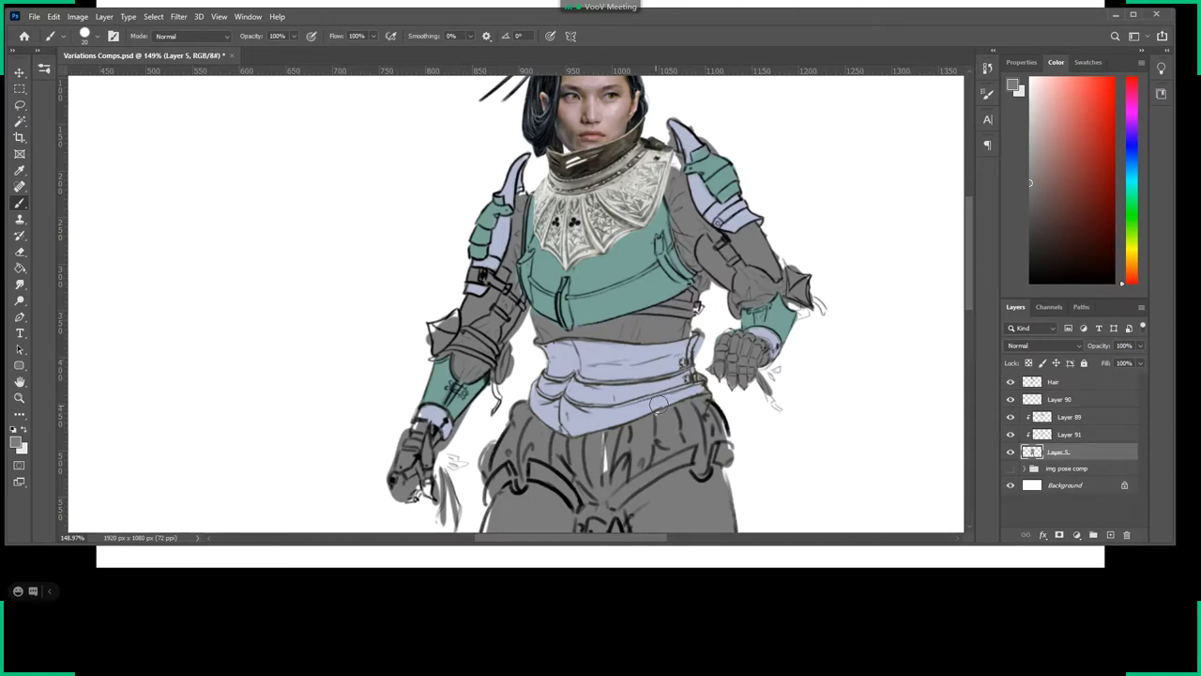
{"action": "left_click", "coordinate": [1046, 417]}
{"action": "left_click", "coordinate": [1054, 435]}
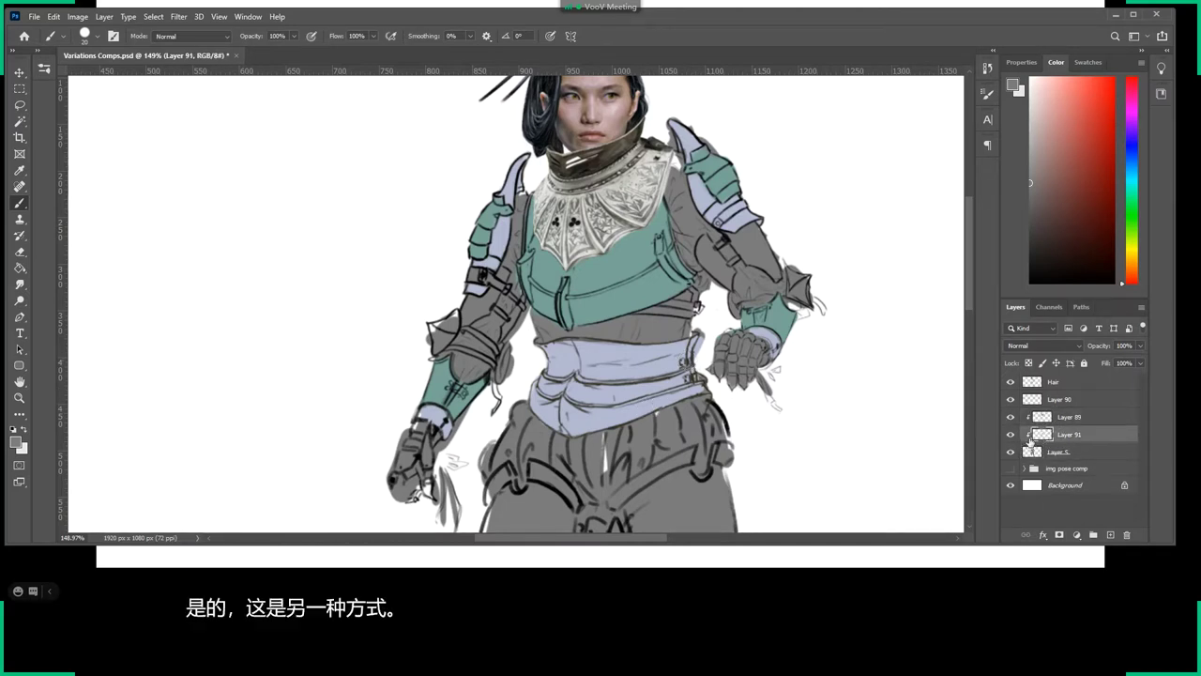
{"action": "left_click", "coordinate": [1010, 434]}
{"action": "left_click", "coordinate": [1011, 435]}
{"action": "key", "text": "e"}
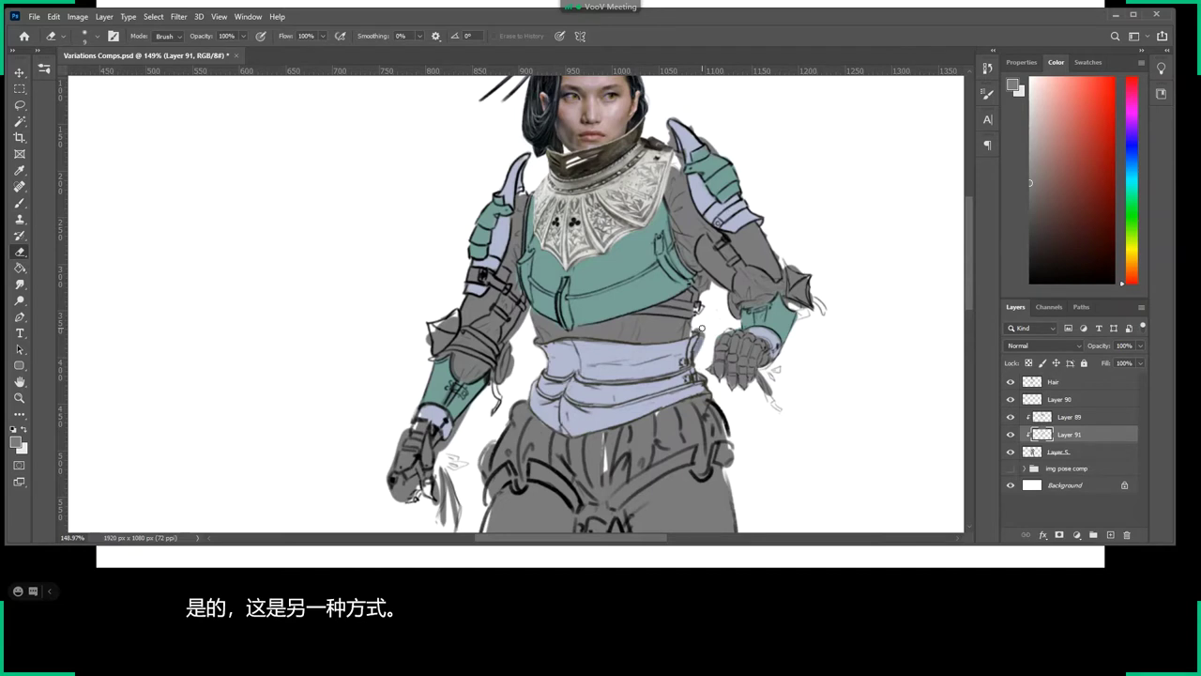
{"action": "key", "text": "z"}
{"action": "left_click_drag", "start_coordinate": [738, 404], "coordinate": [749, 400]}
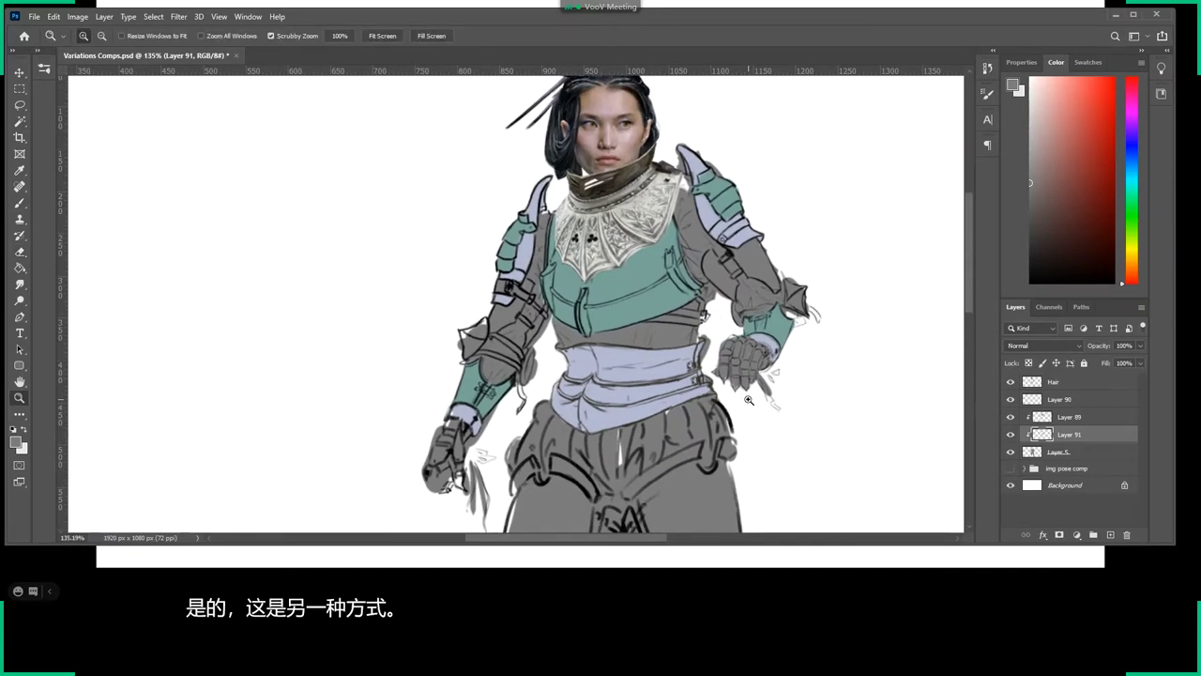
{"action": "left_click", "coordinate": [1068, 420], "text": "ctrl"}
{"action": "left_click", "coordinate": [1055, 454], "text": "ctrl"}
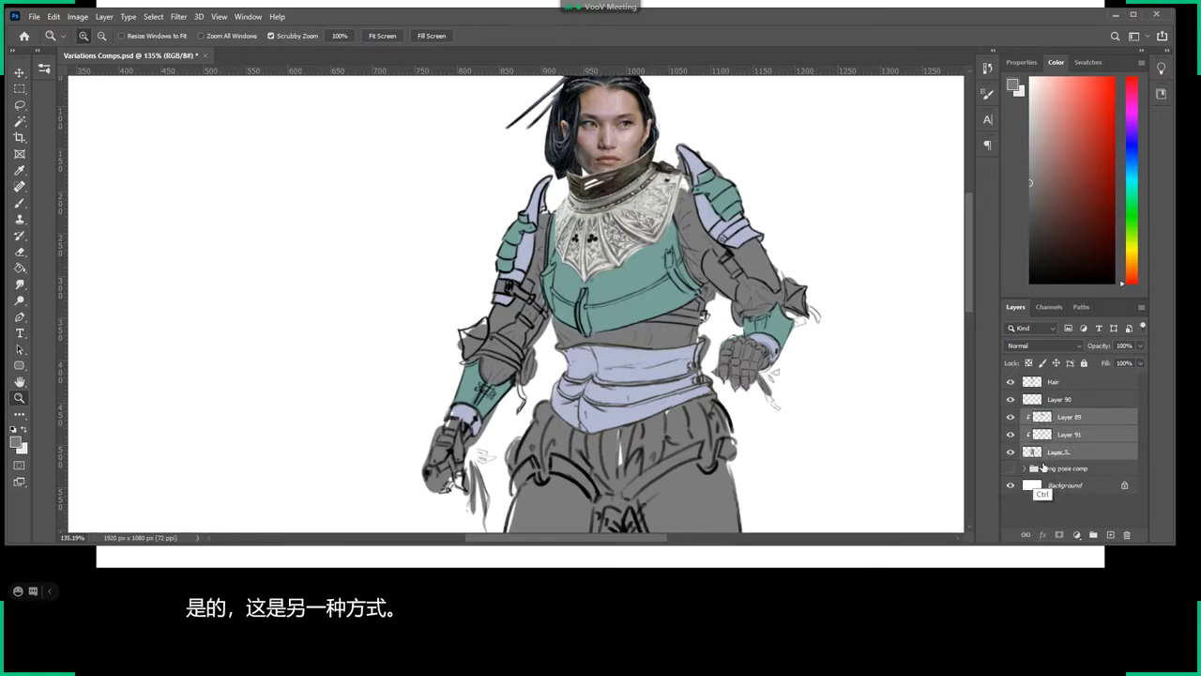
{"action": "key", "text": "ctrl+g"}
Regroup Layers 89, 91 and 5 into Group 1, expand it and release the colour layers' clipping.
{"action": "key", "text": "ctrl+z"}
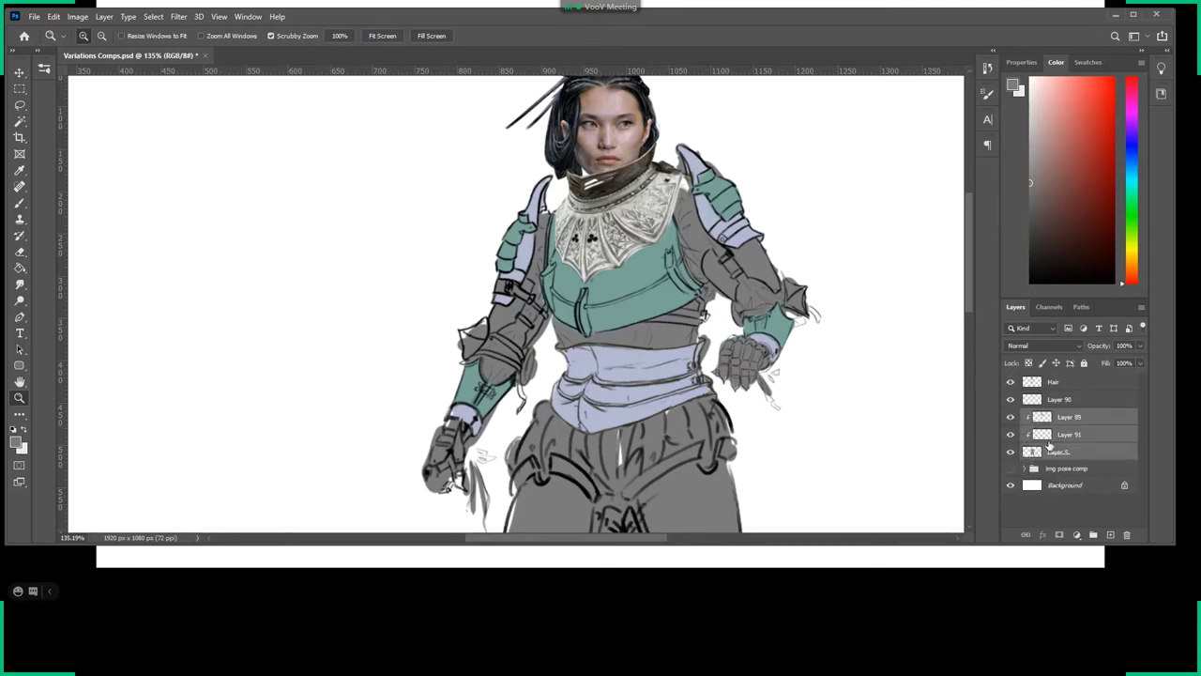
{"action": "key", "text": "ctrl+g"}
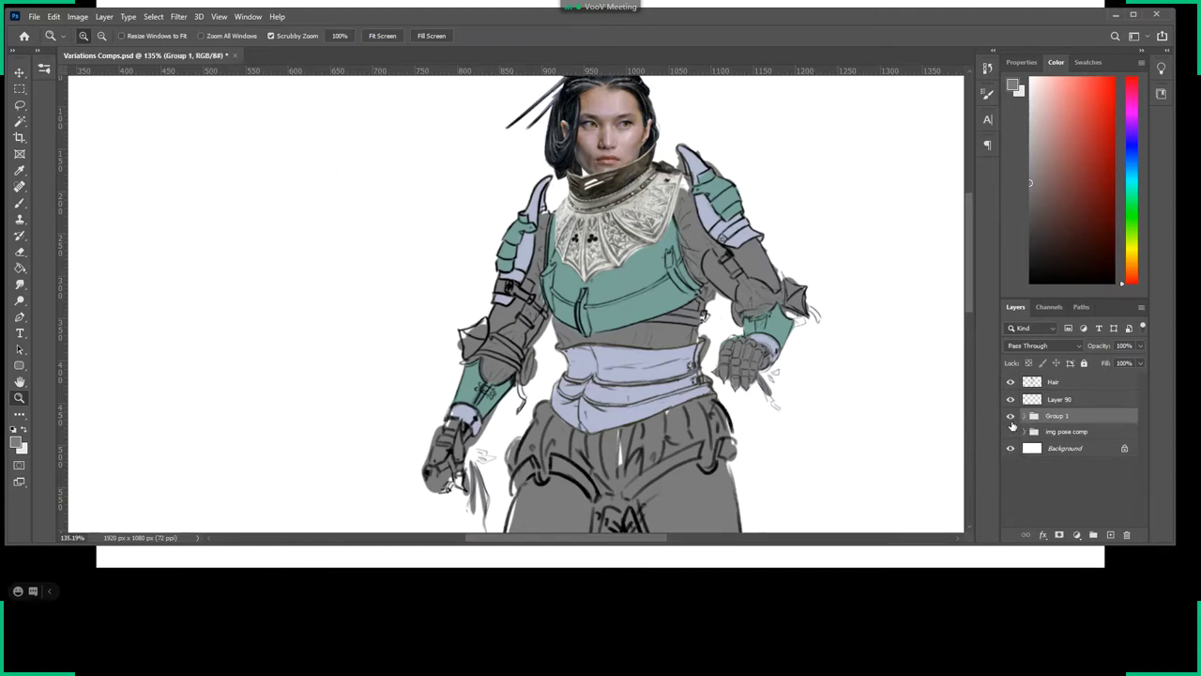
{"action": "left_click", "coordinate": [1011, 417]}
{"action": "left_click", "coordinate": [1011, 416]}
{"action": "left_click", "coordinate": [1024, 417]}
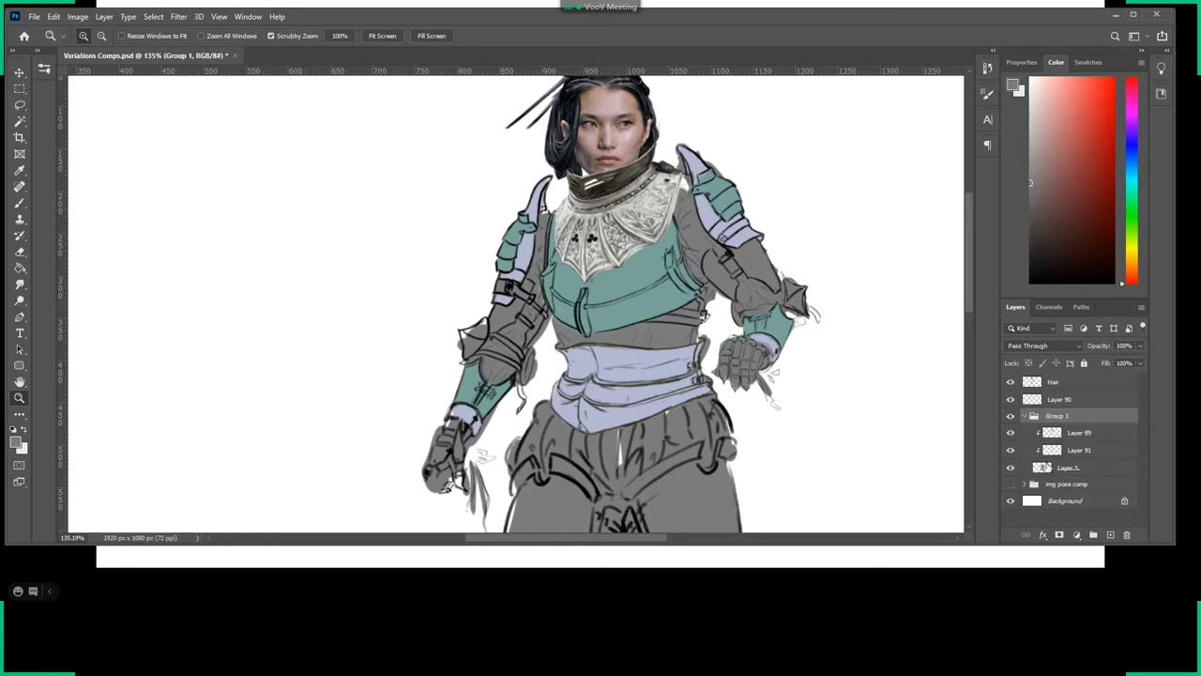
{"action": "key", "text": "alt"}
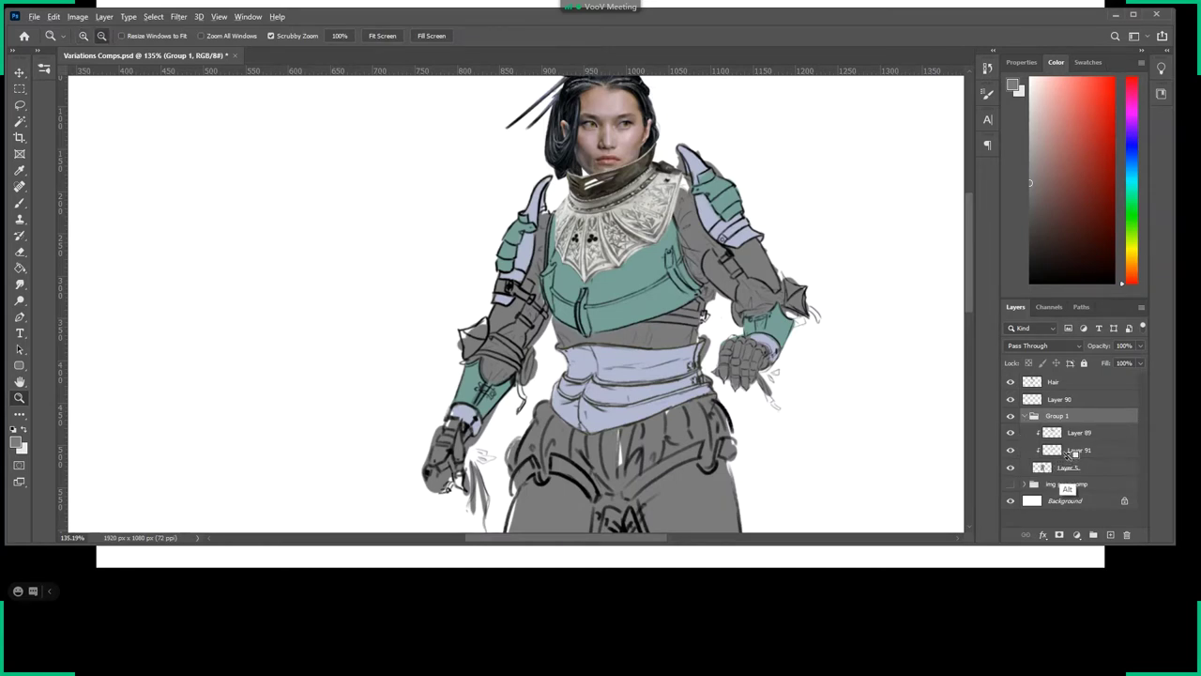
{"action": "left_click", "coordinate": [1071, 457], "text": "alt"}
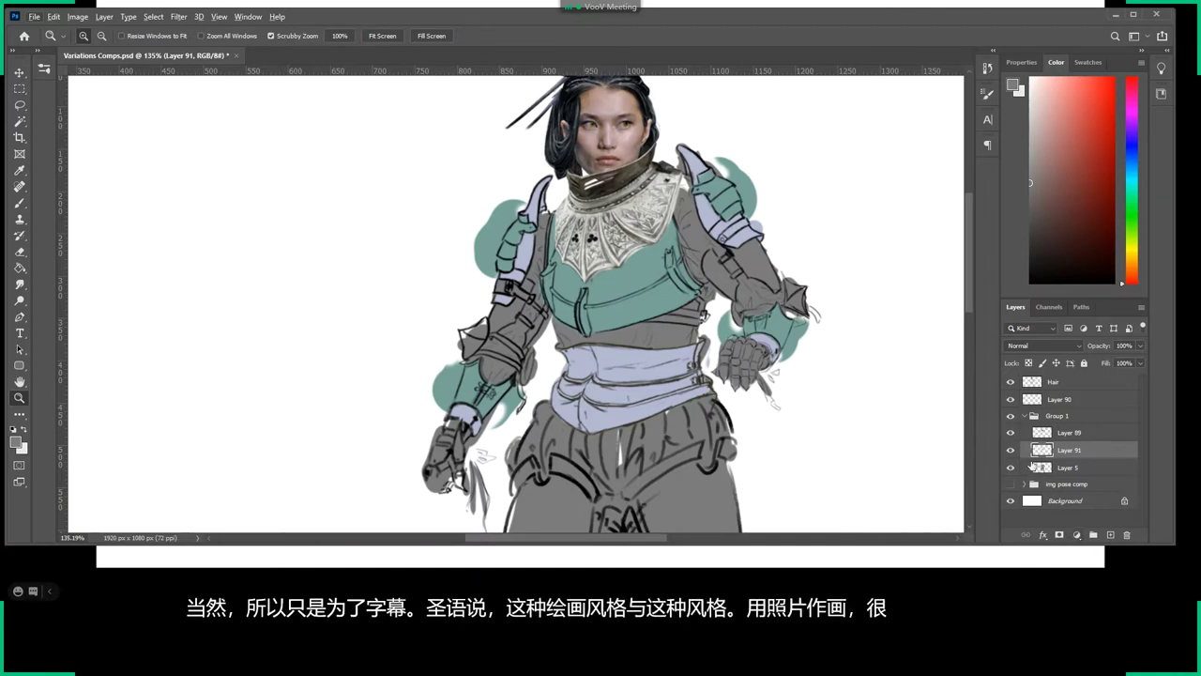
Hide the img pose comp group, test clipping on Layer 91, and load Layer 5's grey armour as a selection.
{"action": "left_click", "coordinate": [1010, 484]}
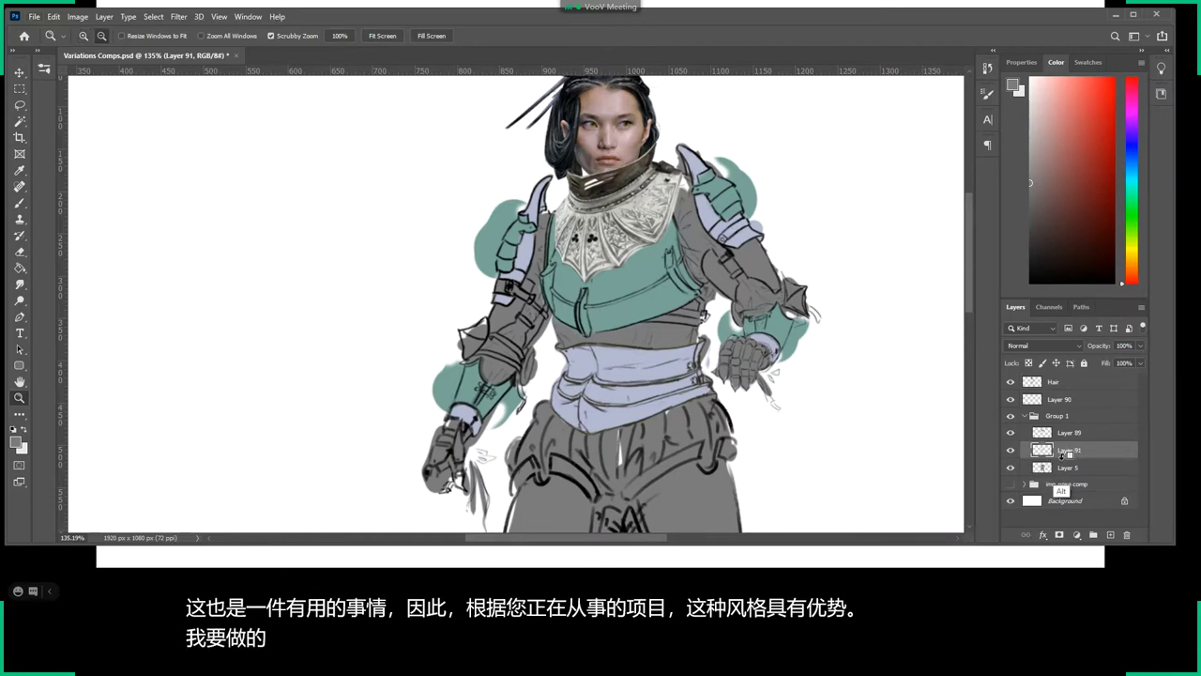
{"action": "left_click", "coordinate": [1060, 457], "text": "alt"}
{"action": "left_click", "coordinate": [1068, 459], "text": "alt"}
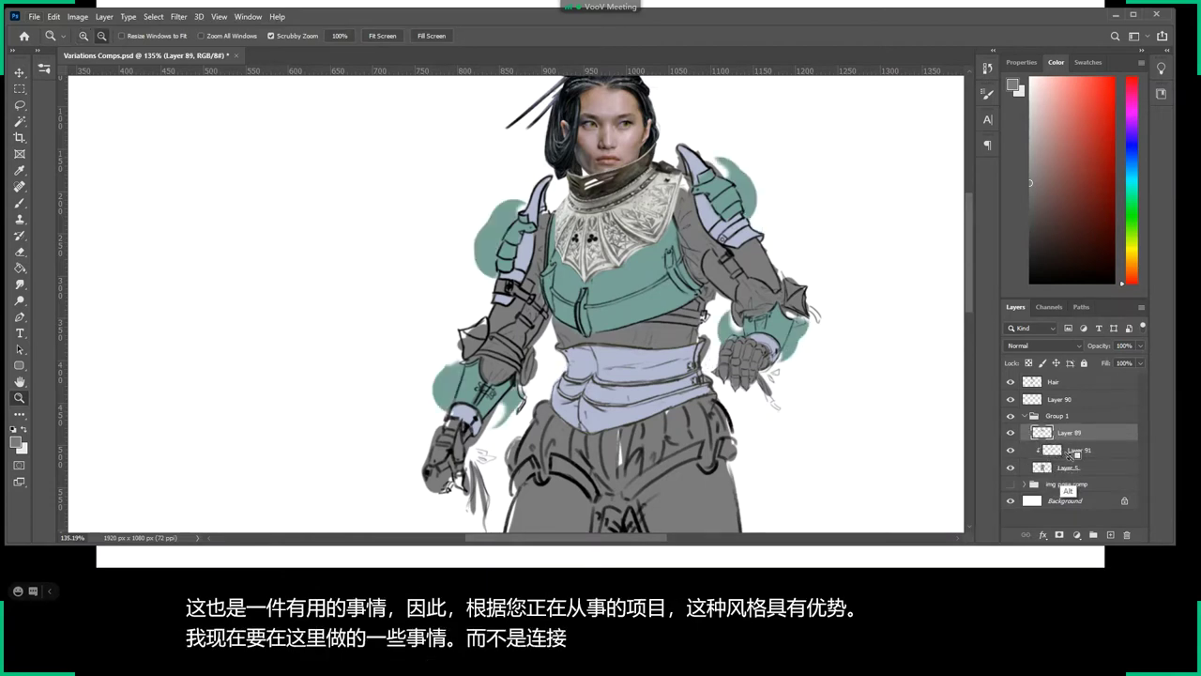
{"action": "left_click", "coordinate": [1044, 469]}
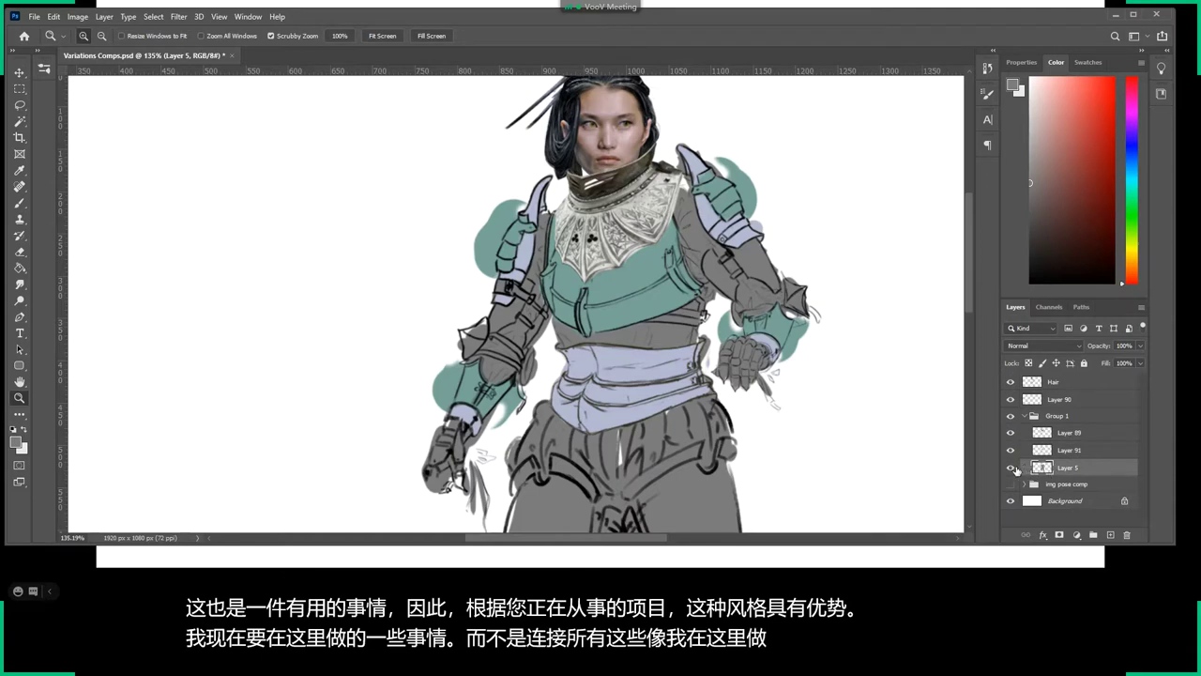
{"action": "left_click", "coordinate": [1010, 468]}
{"action": "left_click", "coordinate": [1010, 468]}
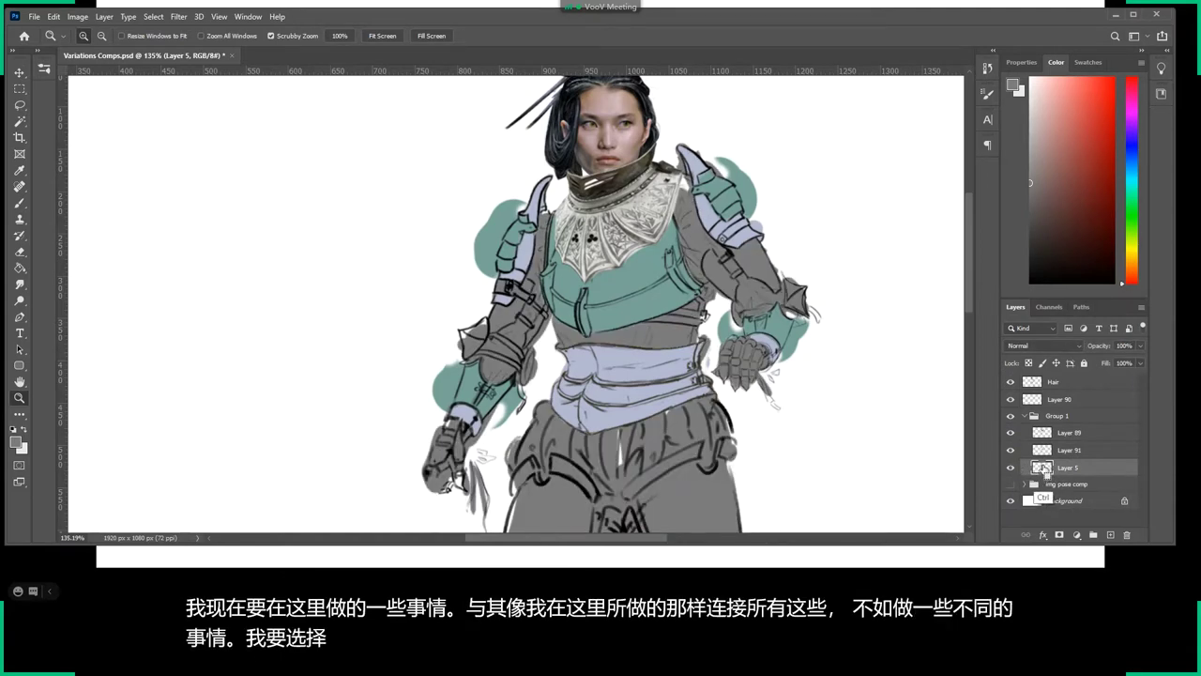
{"action": "left_click", "coordinate": [1041, 469], "text": "ctrl"}
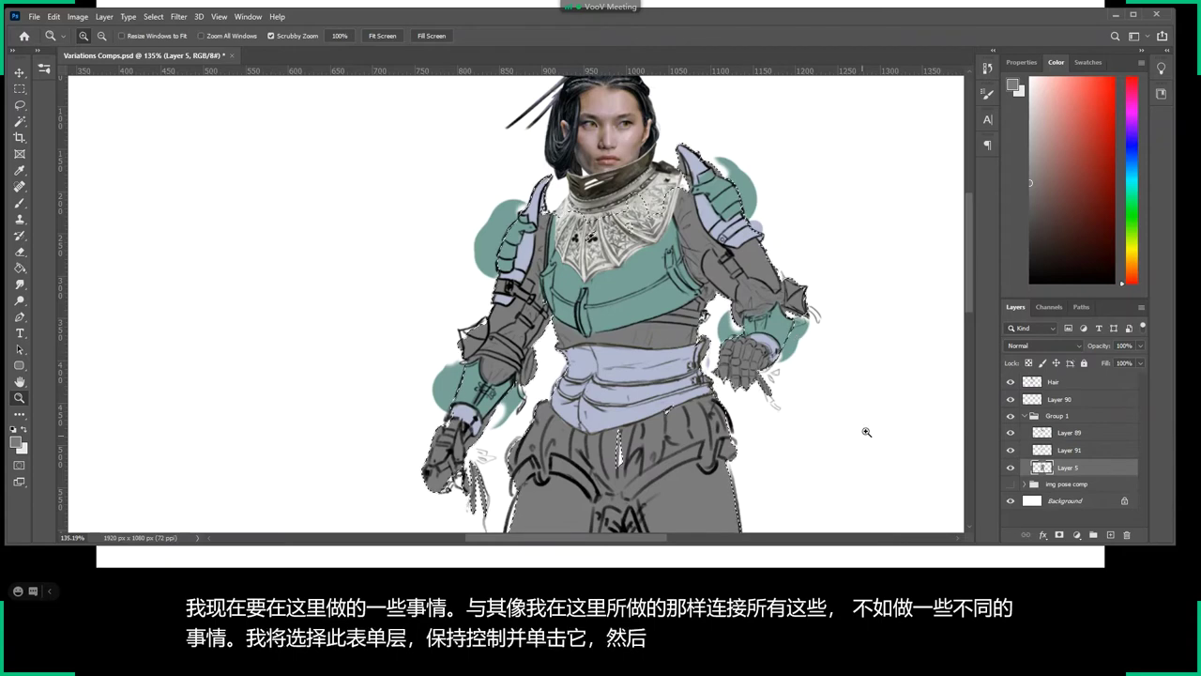
Load the grey armour selection from Layer 5 and mask Layer 91 to it.
{"action": "key", "text": "m"}
{"action": "left_click", "coordinate": [893, 479]}
{"action": "key", "text": "b"}
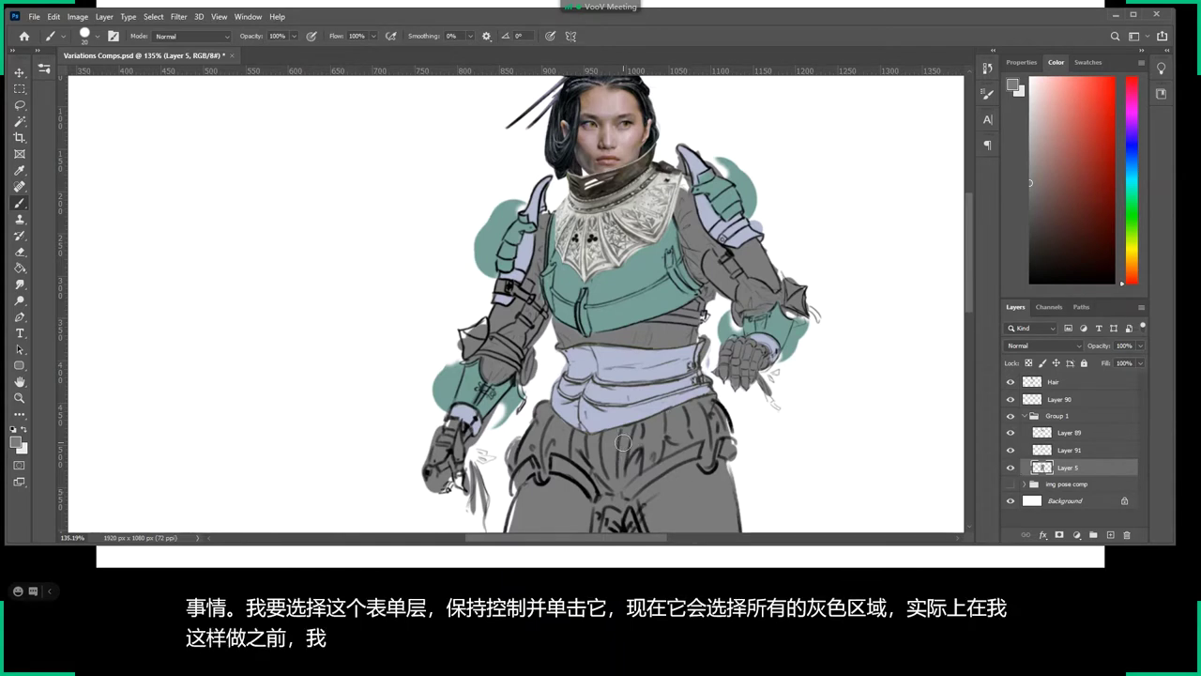
{"action": "left_click", "coordinate": [1040, 467], "text": "ctrl"}
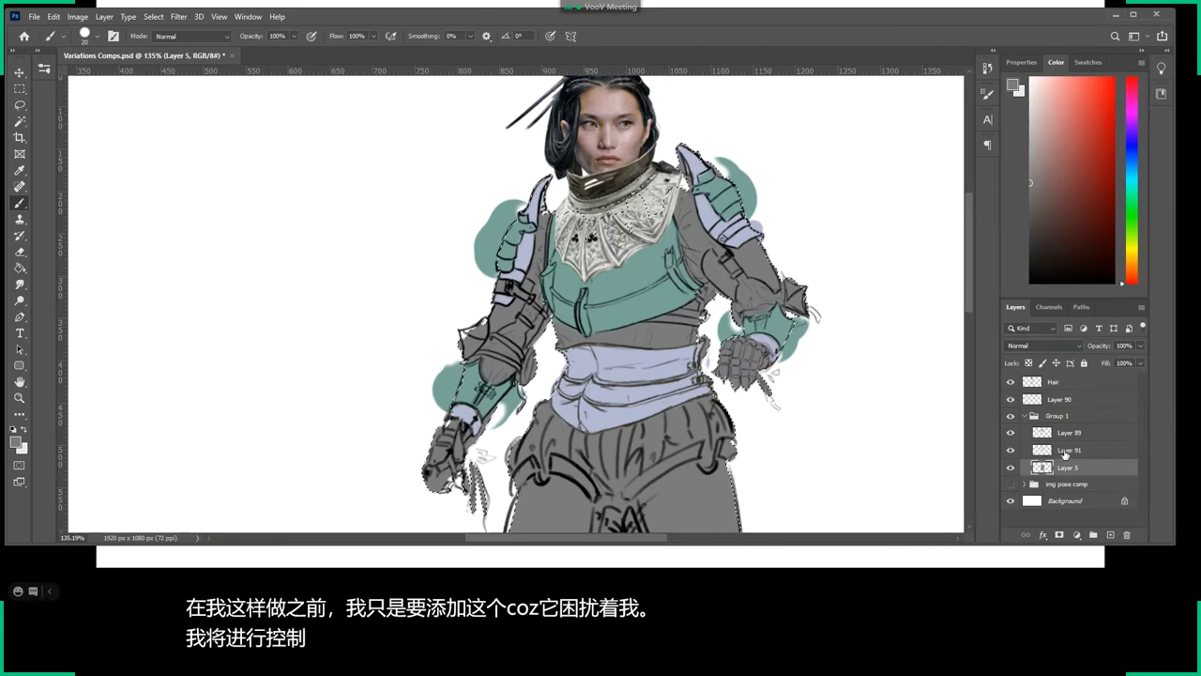
{"action": "left_click", "coordinate": [1067, 452]}
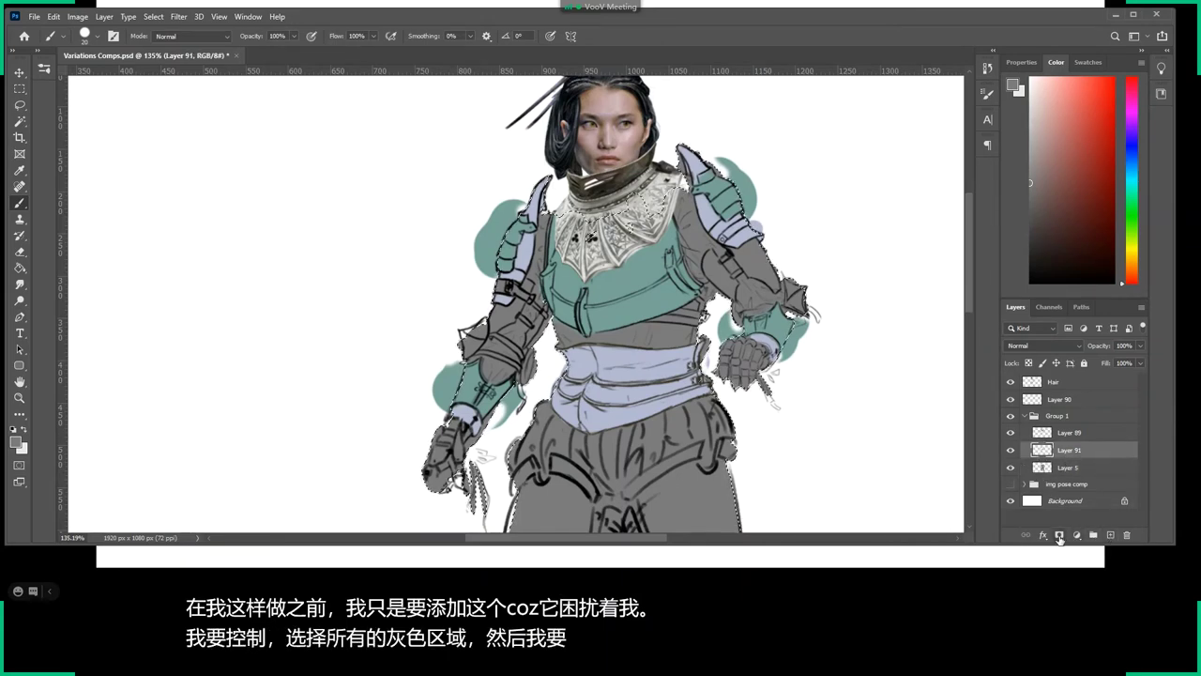
{"action": "left_click", "coordinate": [1060, 537]}
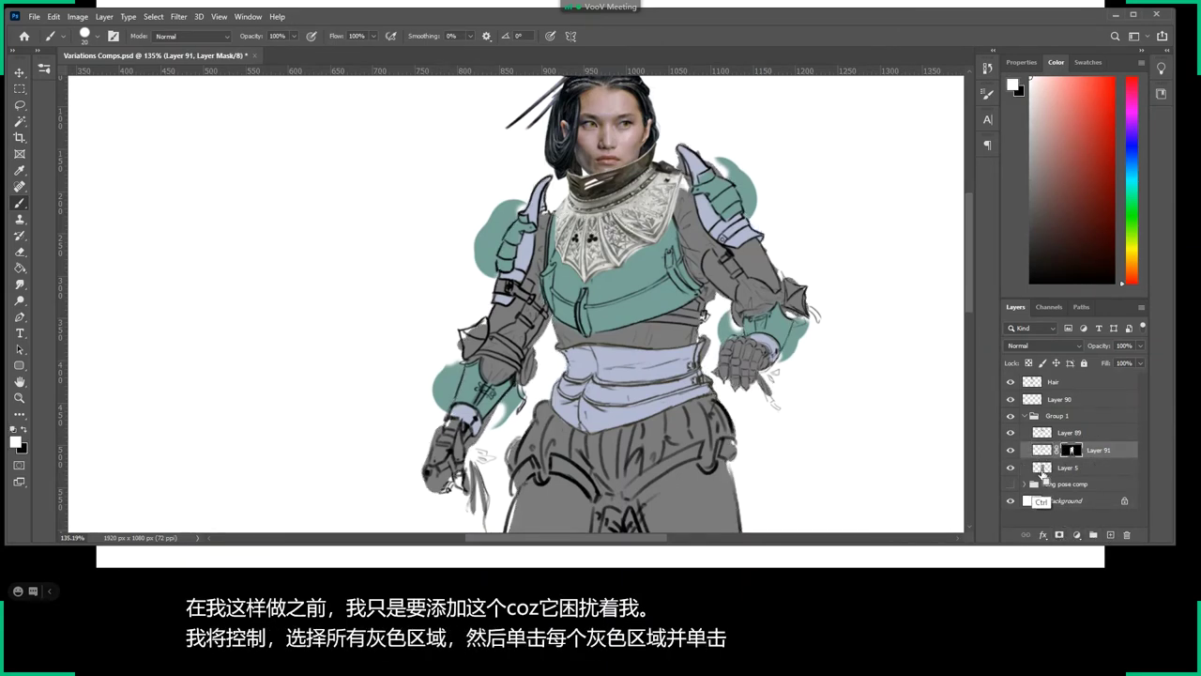
Mask Layer 89 to the same grey armour selection and toggle both layers to check the masks.
{"action": "left_click", "coordinate": [1041, 467], "text": "ctrl"}
{"action": "left_click", "coordinate": [1068, 433]}
{"action": "left_click", "coordinate": [1061, 536]}
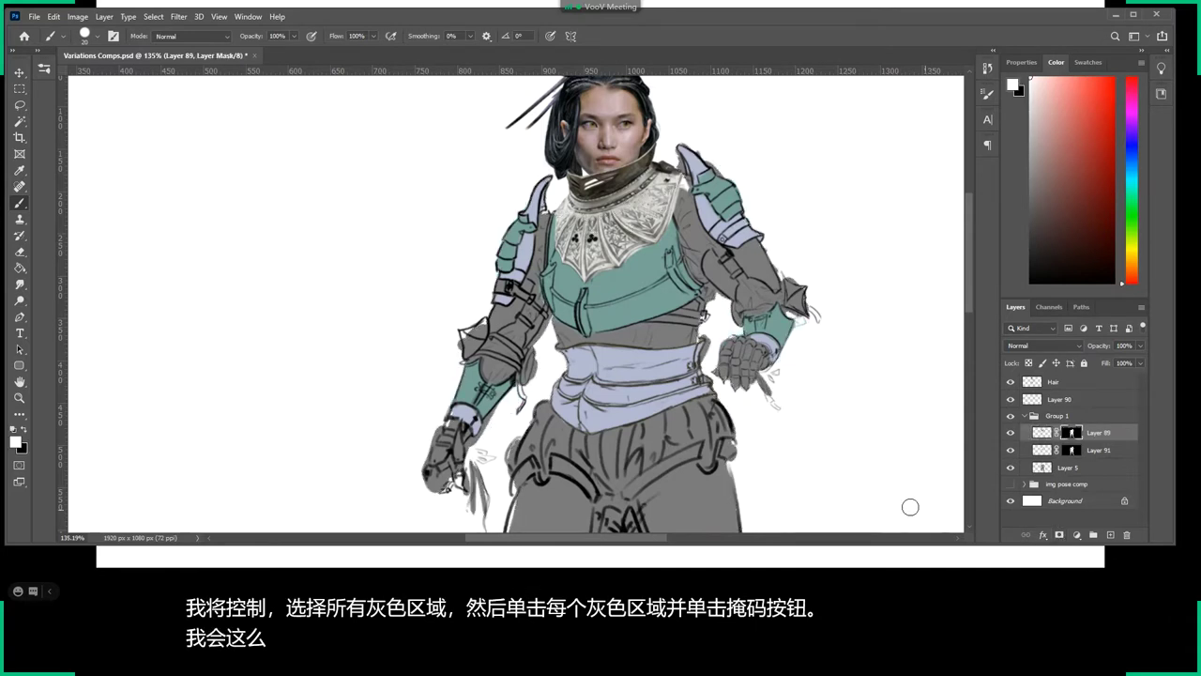
{"action": "left_click", "coordinate": [1011, 433]}
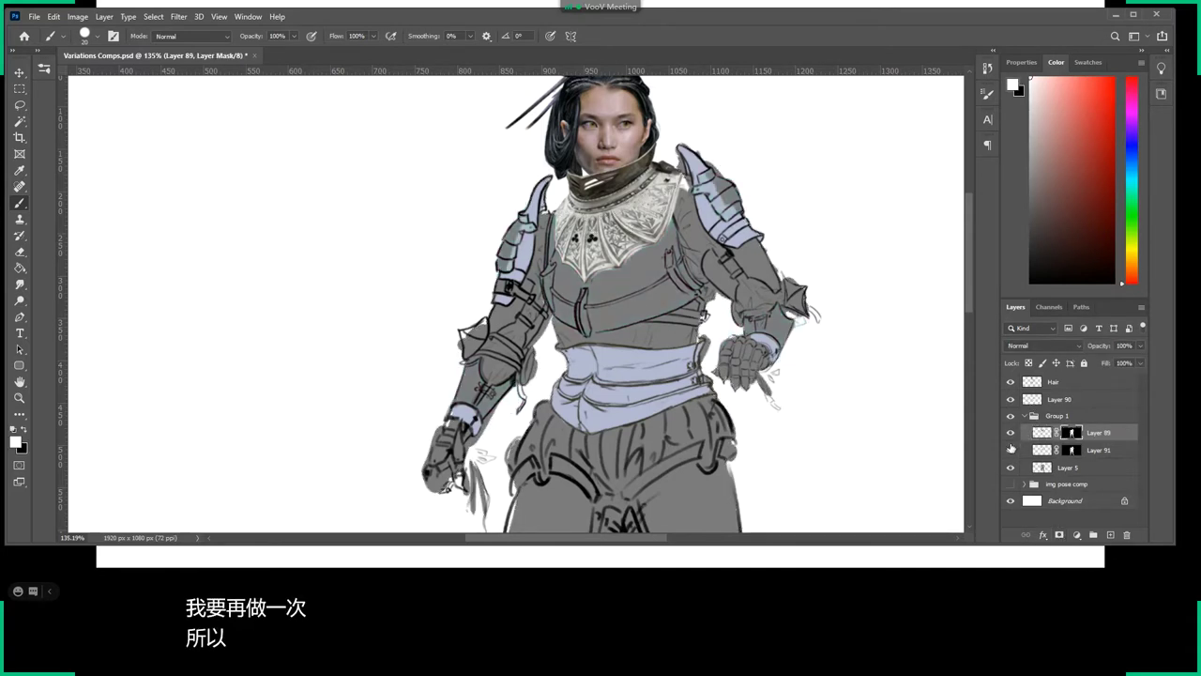
{"action": "left_click", "coordinate": [1010, 432]}
{"action": "left_click", "coordinate": [1011, 449]}
{"action": "left_click", "coordinate": [1010, 449]}
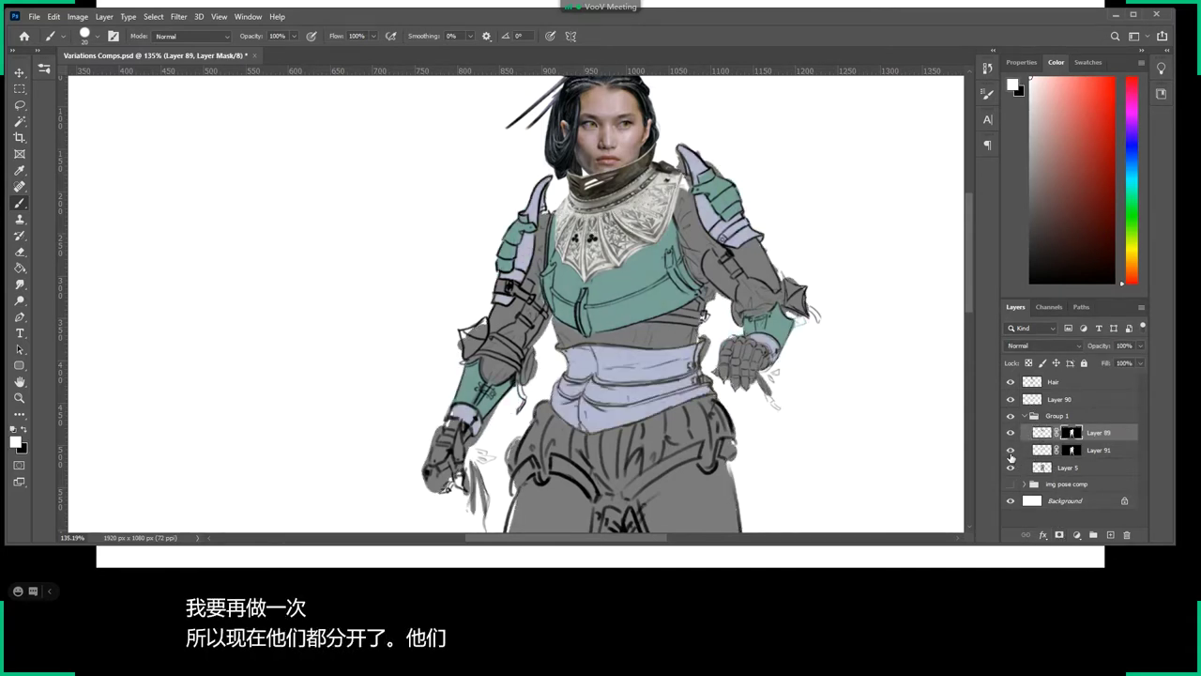
Select Layer 91, check its lavender fill, and add a new empty layer above it.
{"action": "left_click", "coordinate": [1055, 451]}
{"action": "left_click", "coordinate": [1011, 450]}
{"action": "left_click", "coordinate": [1011, 450]}
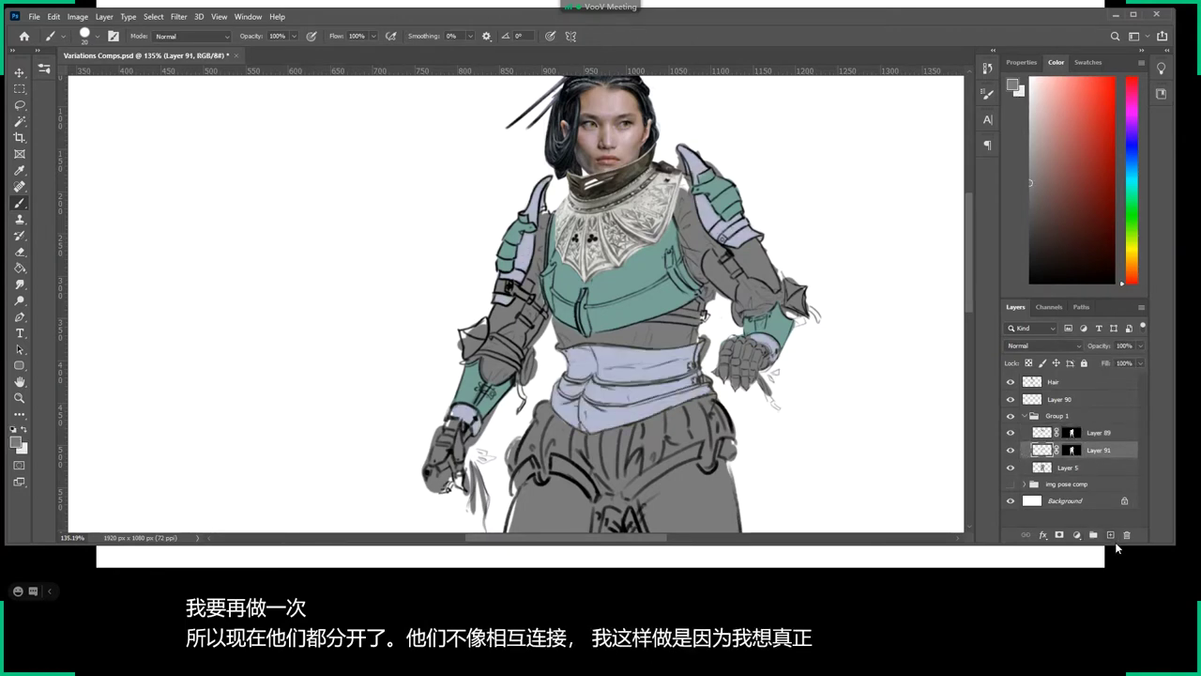
{"action": "left_click", "coordinate": [1110, 535]}
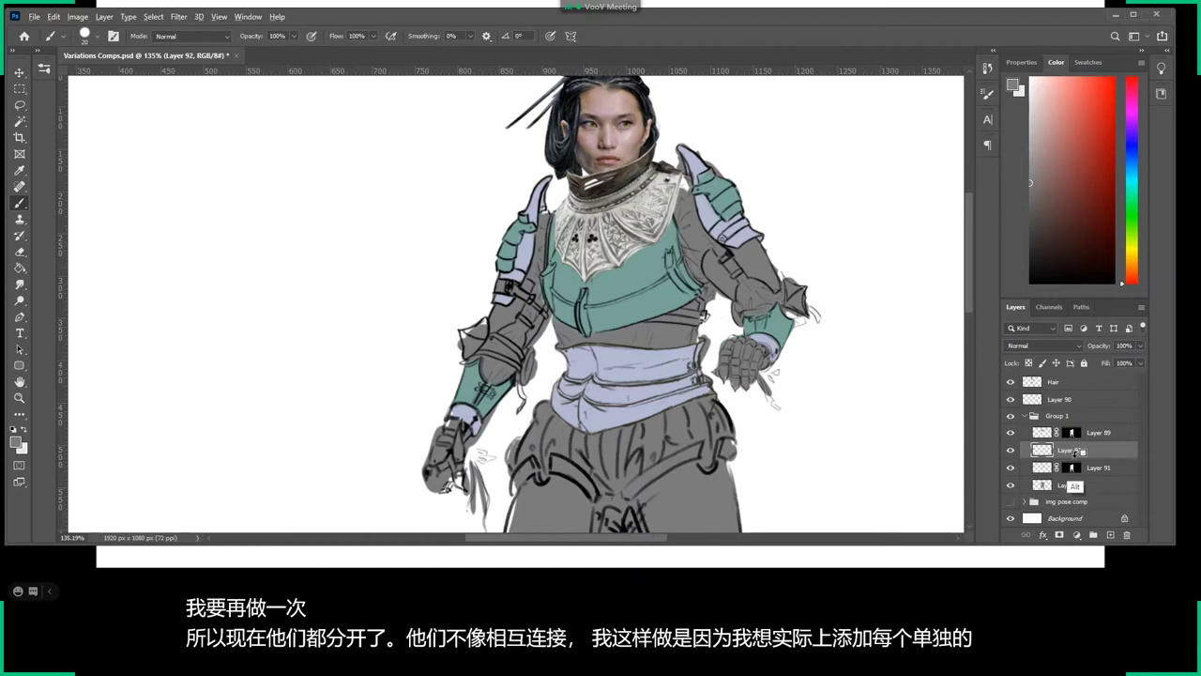
Clip the new Layer 92 to Layer 91 and rename it 'Plates Shadow 1'.
{"action": "left_click", "coordinate": [1067, 460], "text": "alt"}
{"action": "type", "text": "Plates Sha"}
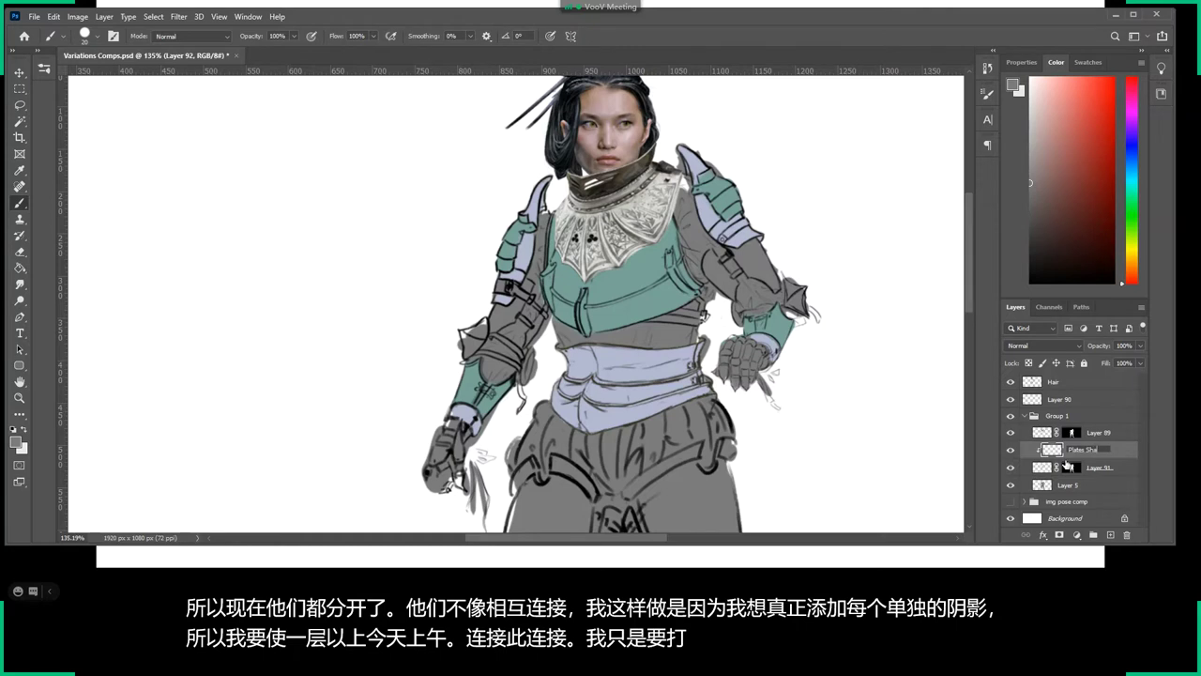
{"action": "type", "text": "dow"}
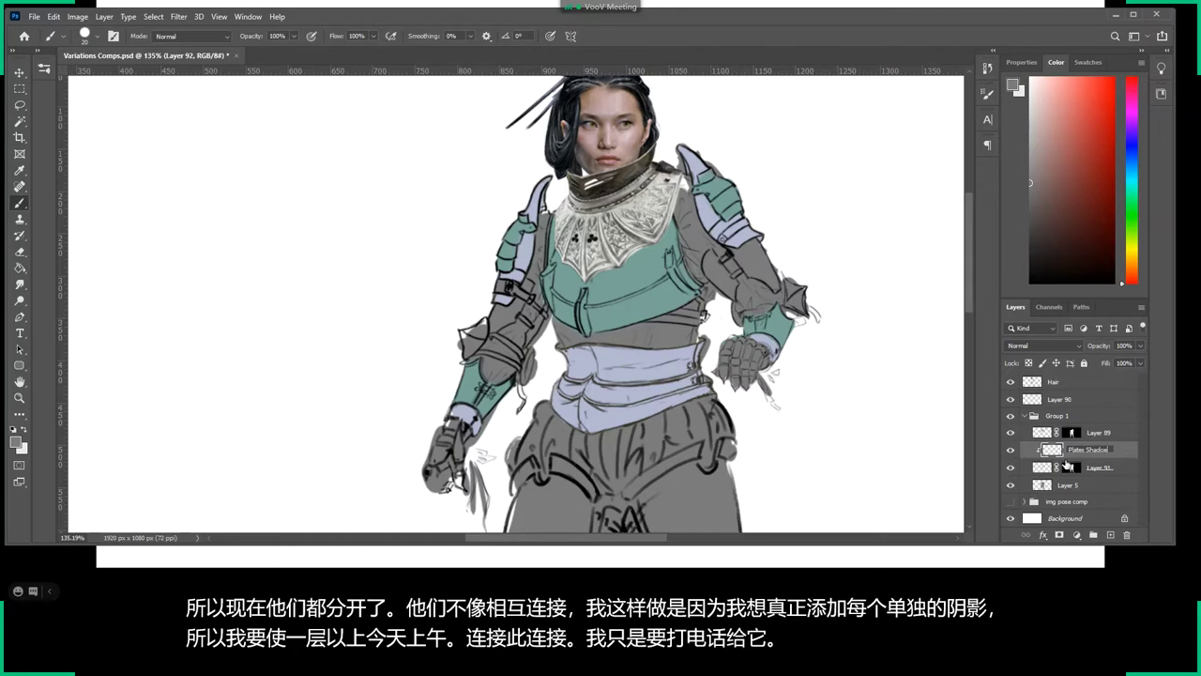
{"action": "type", "text": " 1"}
{"action": "key", "text": "Return"}
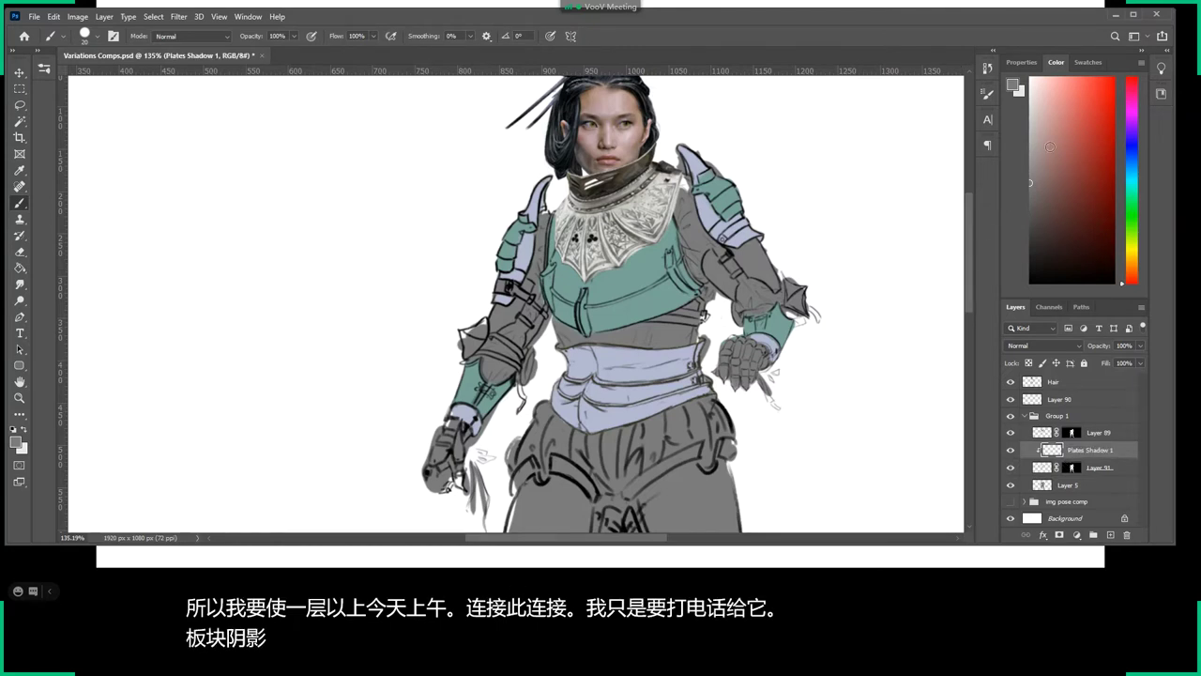
{"action": "right_click", "coordinate": [805, 184]}
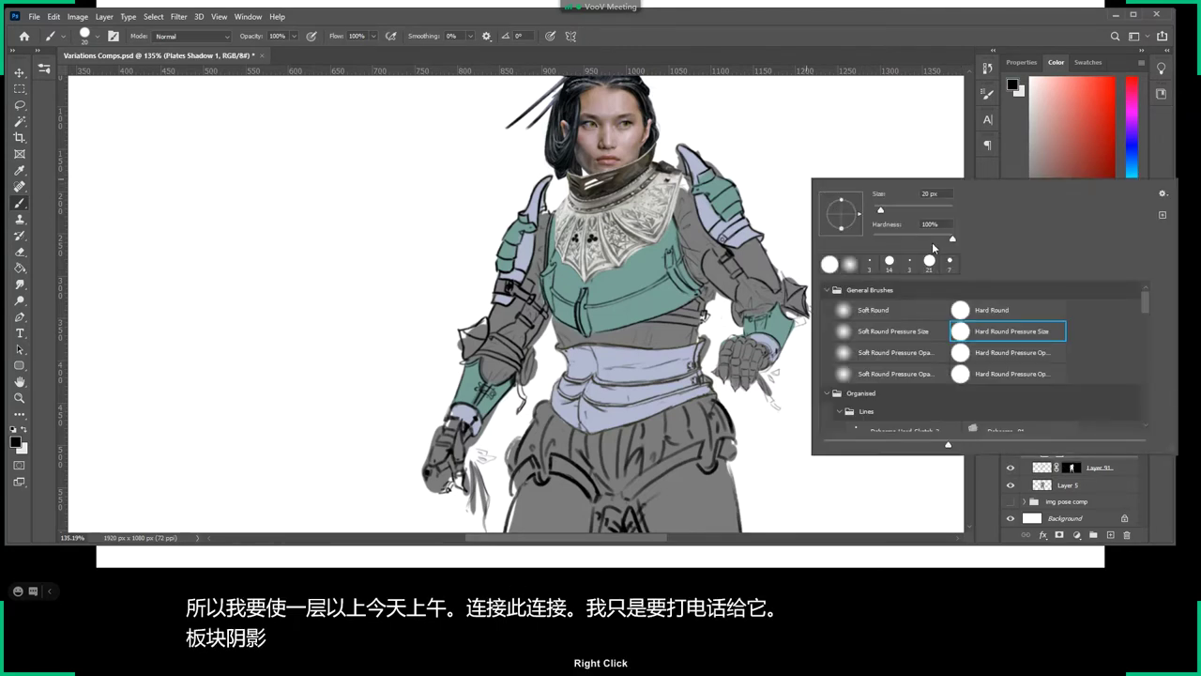
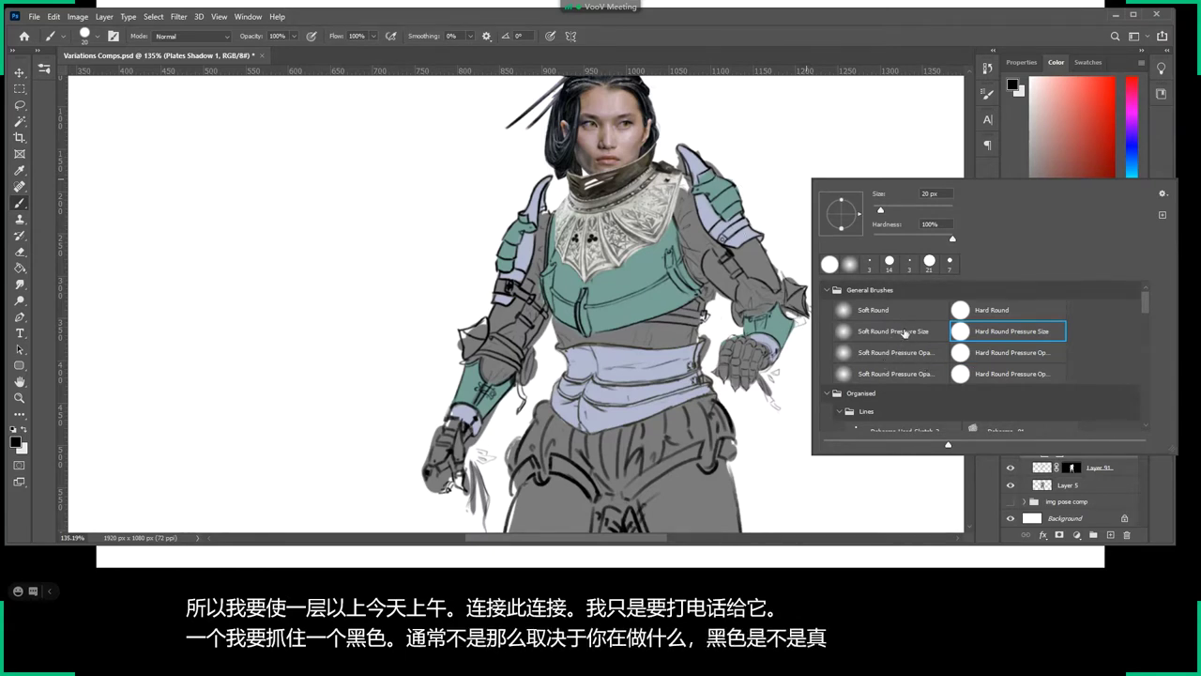
Choose a dark teal-blue foreground colour in the Color panel.
{"action": "left_click", "coordinate": [1050, 217]}
{"action": "left_click_drag", "start_coordinate": [1126, 222], "coordinate": [1131, 185]}
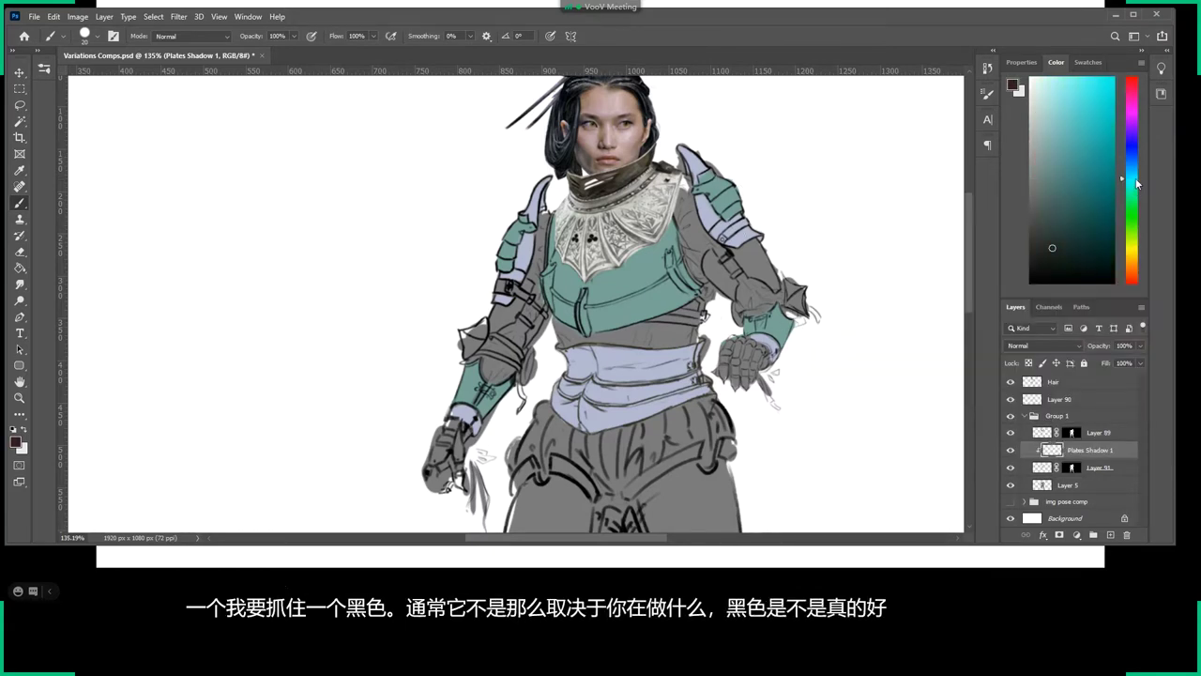
{"action": "left_click", "coordinate": [1080, 227]}
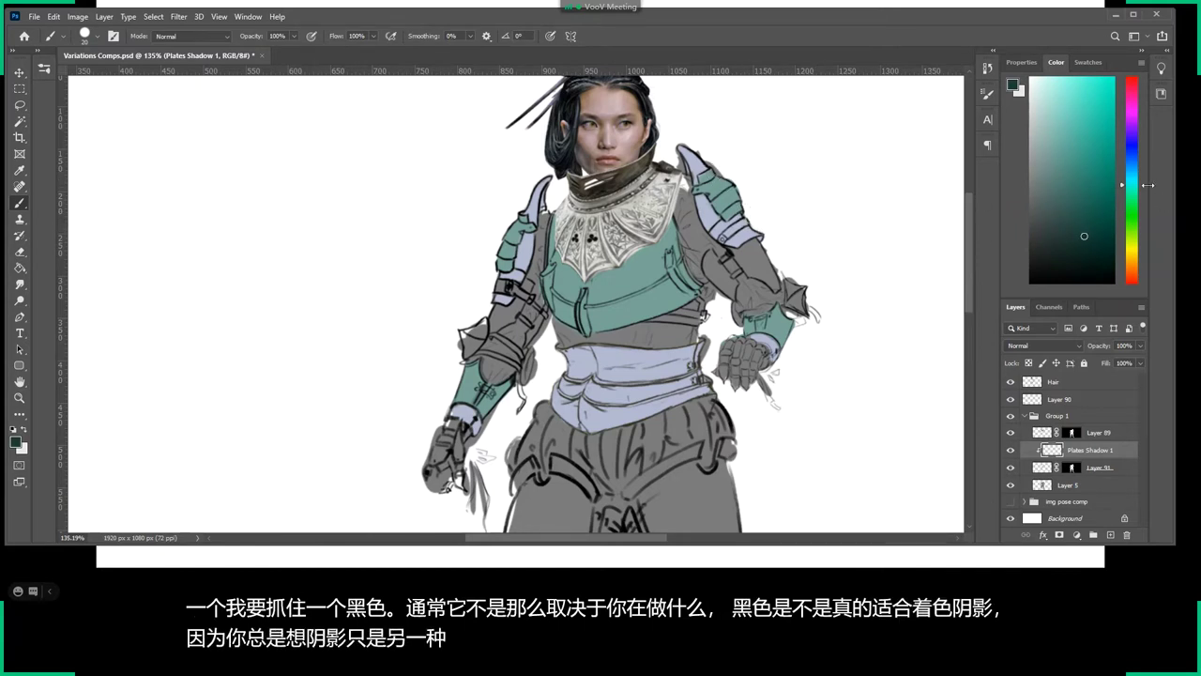
{"action": "left_click_drag", "start_coordinate": [1131, 184], "coordinate": [1132, 148]}
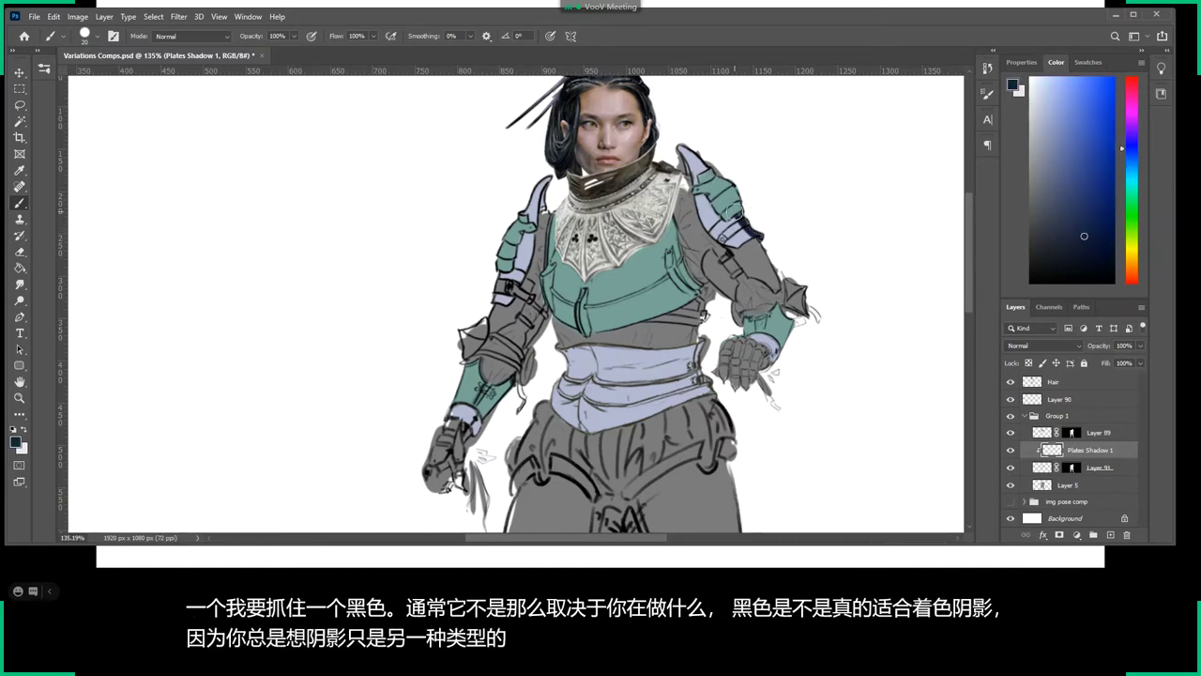
Switch to the Soft Round Pressure Opacity brush preset.
{"action": "right_click", "coordinate": [792, 209]}
{"action": "left_click", "coordinate": [842, 371]}
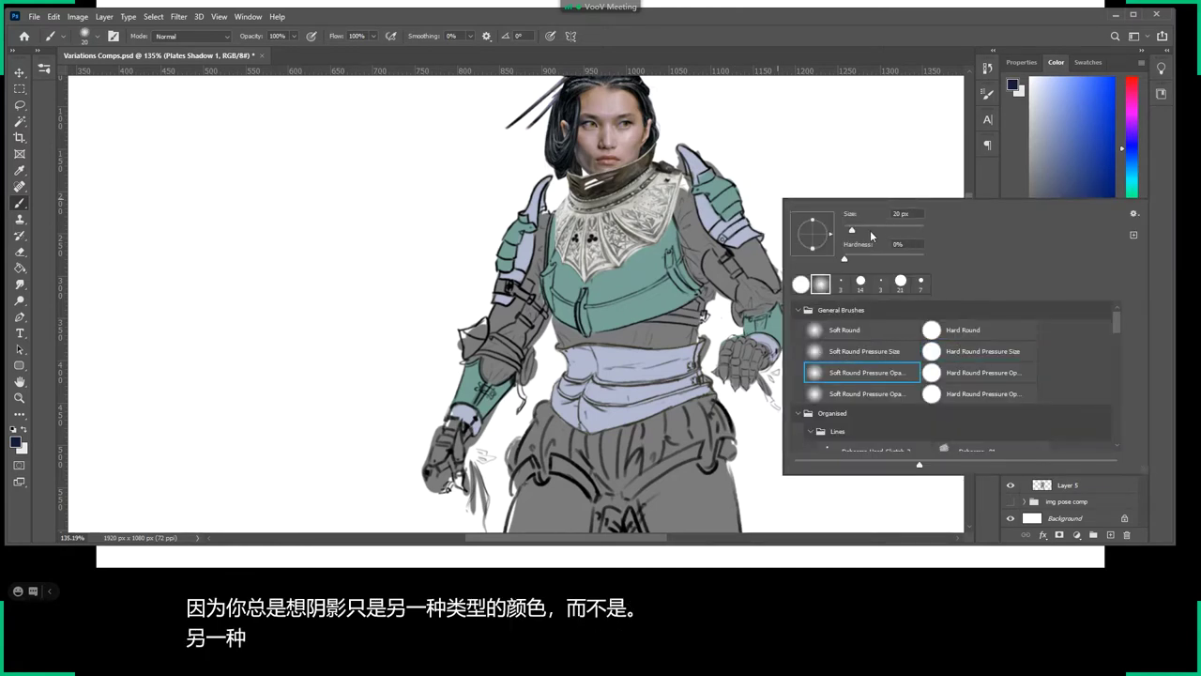
{"action": "key", "text": "Return"}
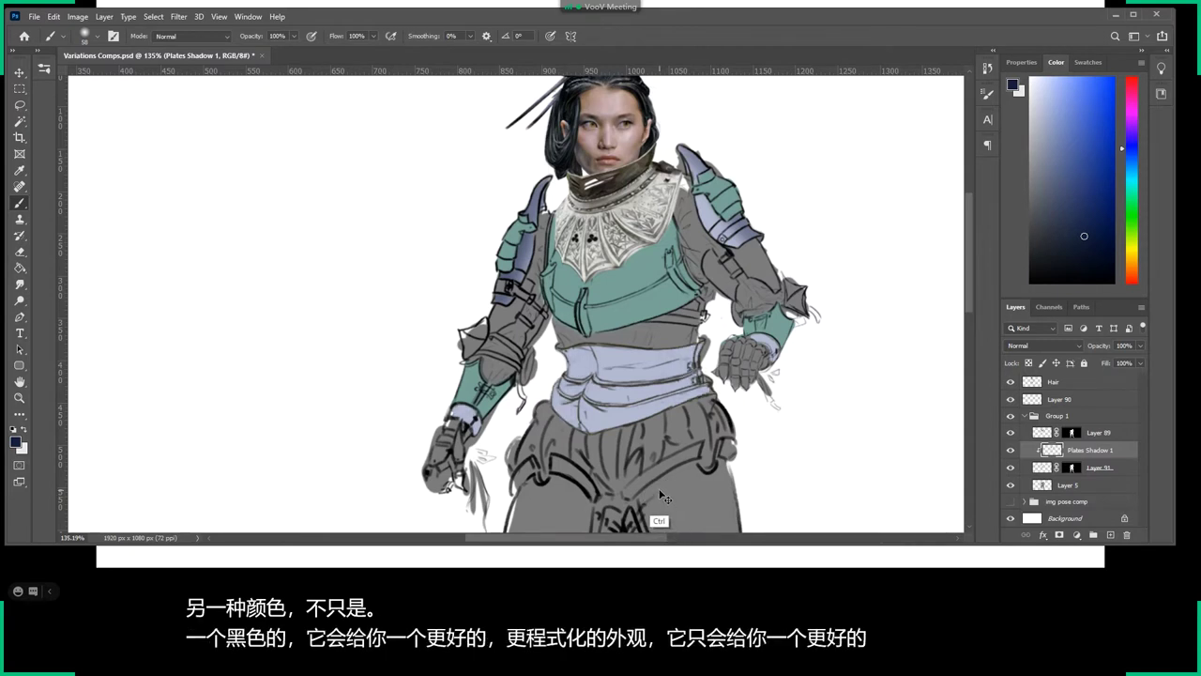
Darken the colour to navy and bring up the layer blend-mode list.
{"action": "key", "text": "ctrl"}
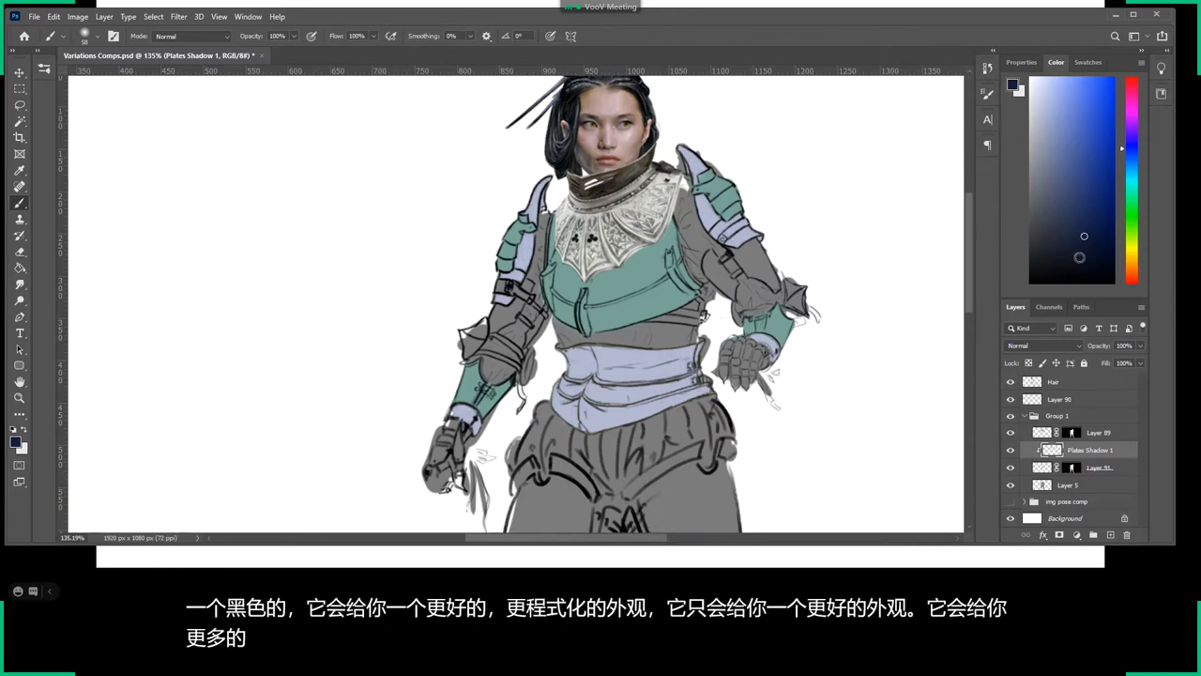
{"action": "left_click", "coordinate": [1048, 273]}
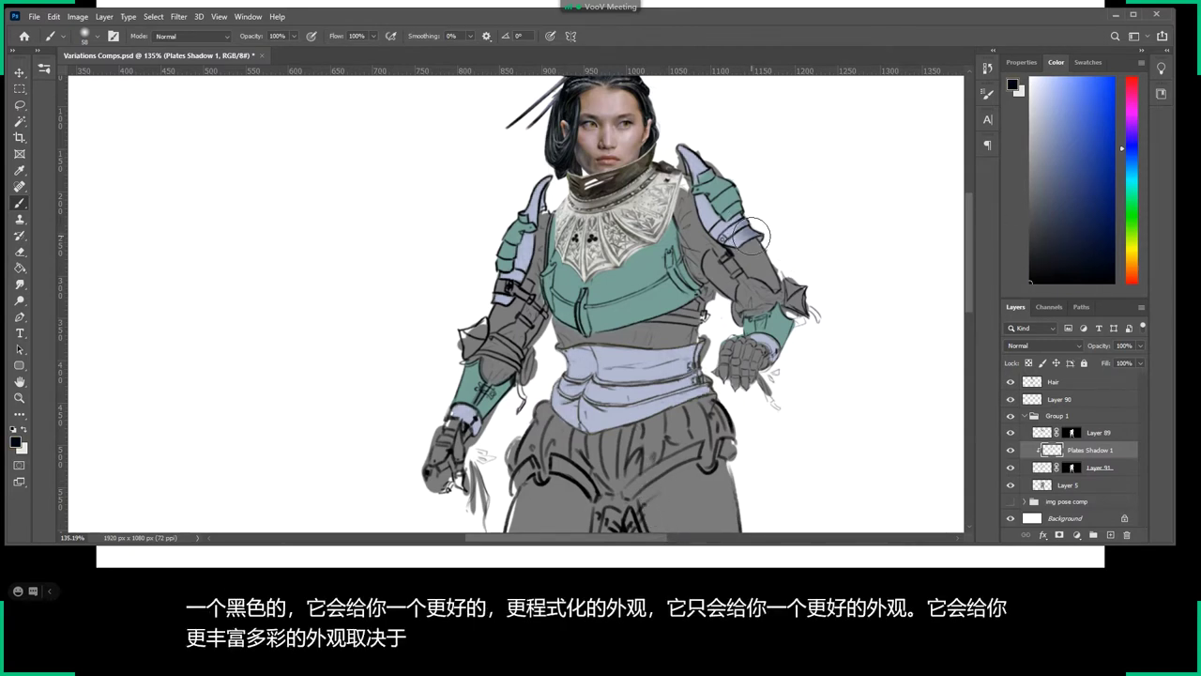
{"action": "left_click", "coordinate": [1028, 345]}
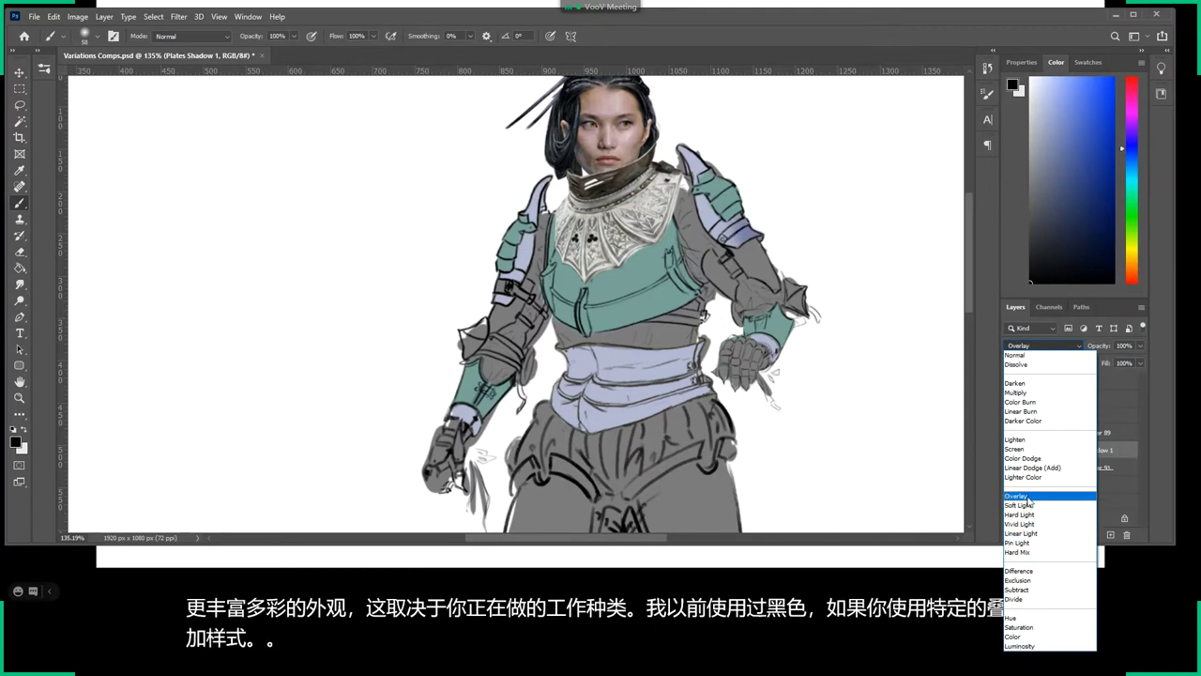
Try Overlay blending, revert to Normal, and pick a muted blue-violet shadow colour.
{"action": "left_click", "coordinate": [1027, 496]}
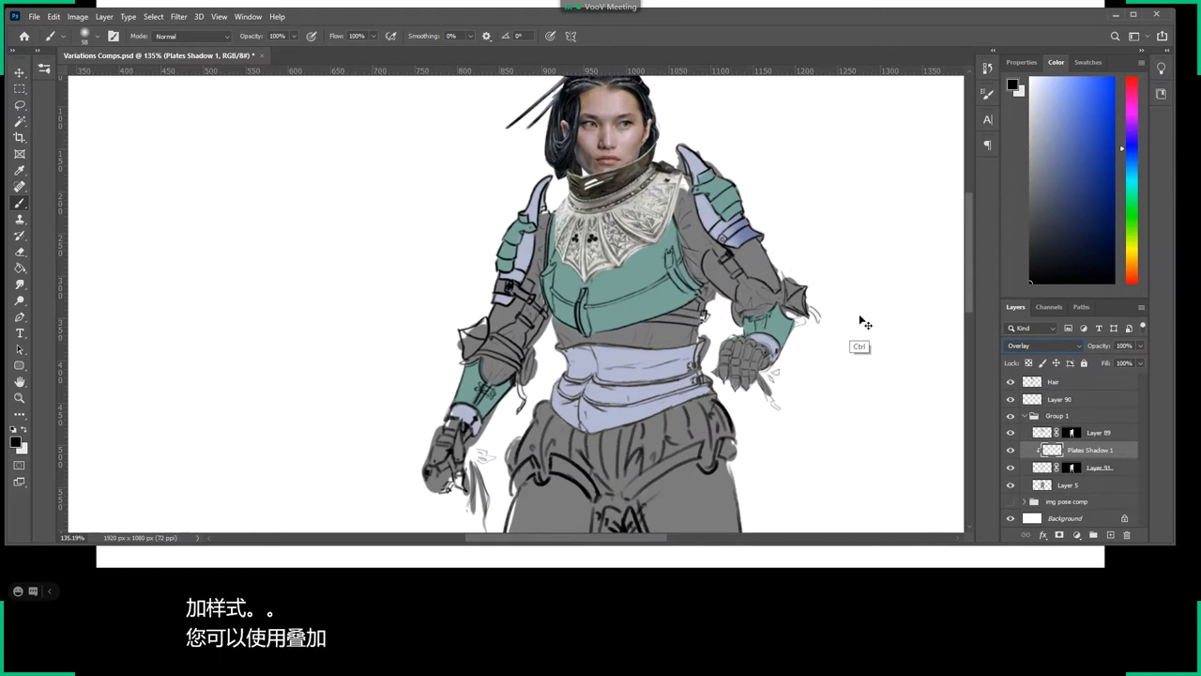
{"action": "key", "text": "ctrl+z"}
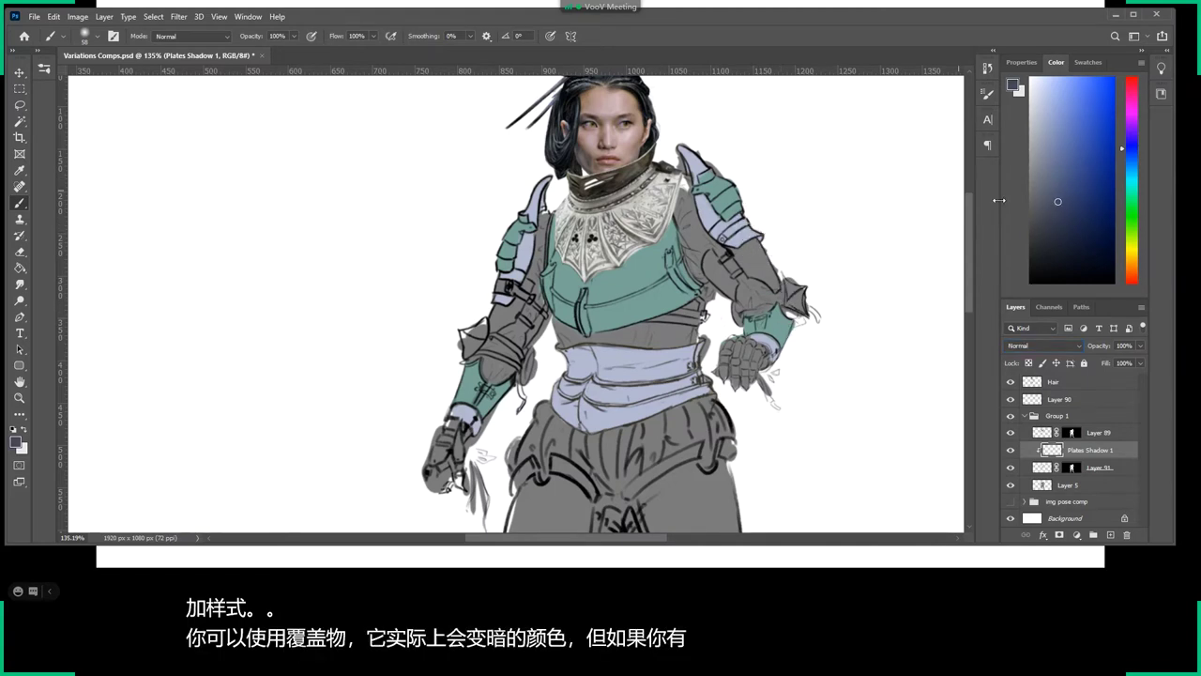
{"action": "left_click", "coordinate": [1053, 168]}
{"action": "left_click", "coordinate": [1040, 185]}
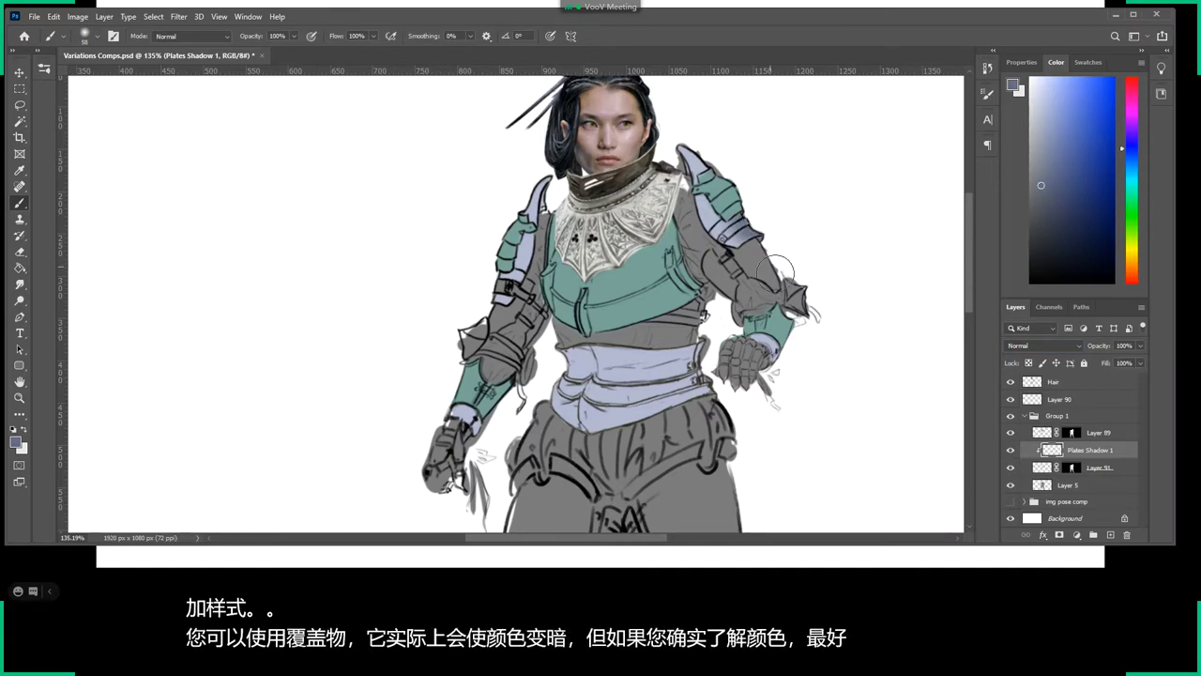
{"action": "left_click", "coordinate": [1050, 192]}
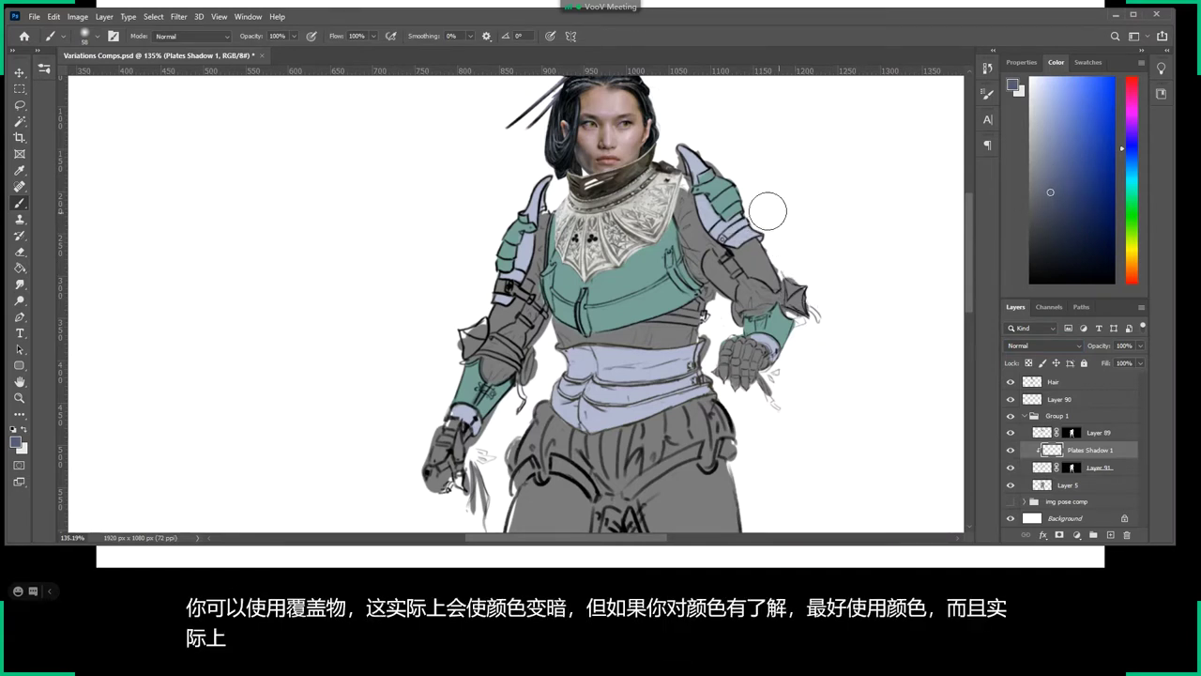
Test a shadow stroke on the right shoulder plate, undo it, and zoom in there.
{"action": "left_click_drag", "start_coordinate": [728, 207], "coordinate": [777, 266]}
{"action": "key", "text": "ctrl+z"}
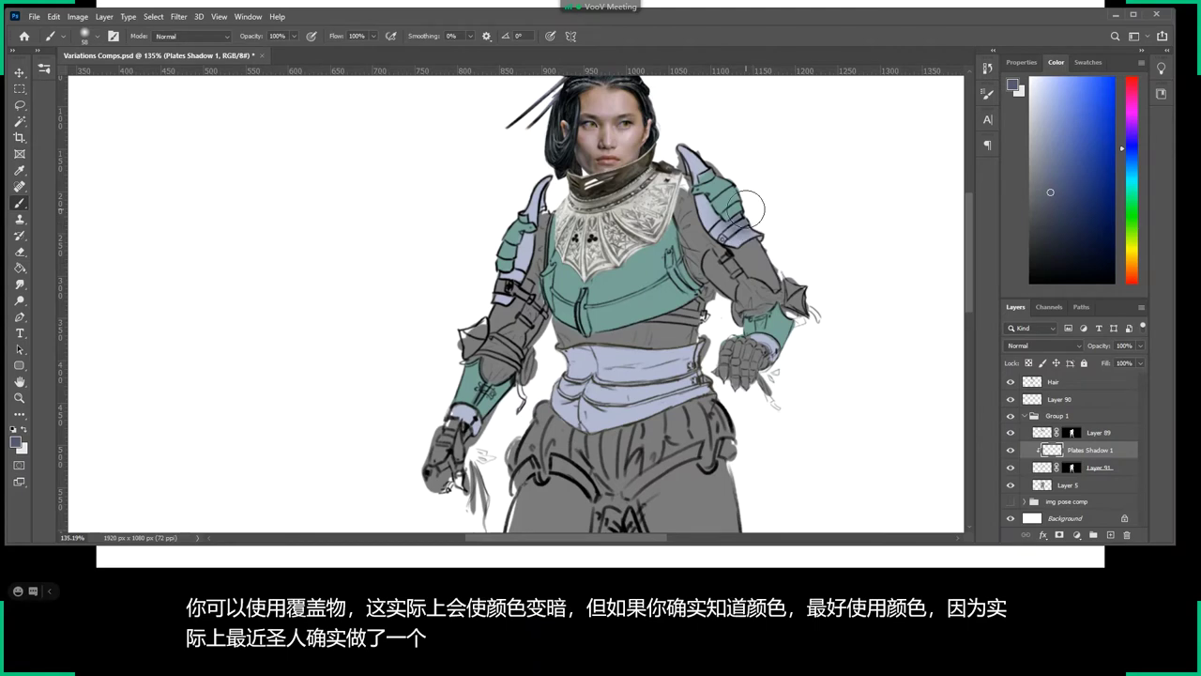
{"action": "key", "text": "ctrl+space"}
{"action": "mouse_move", "coordinate": [777, 272]}
{"action": "left_mouse_down"}
{"action": "mouse_move", "coordinate": [793, 276]}
{"action": "mouse_move", "coordinate": [779, 276]}
{"action": "left_mouse_up"}
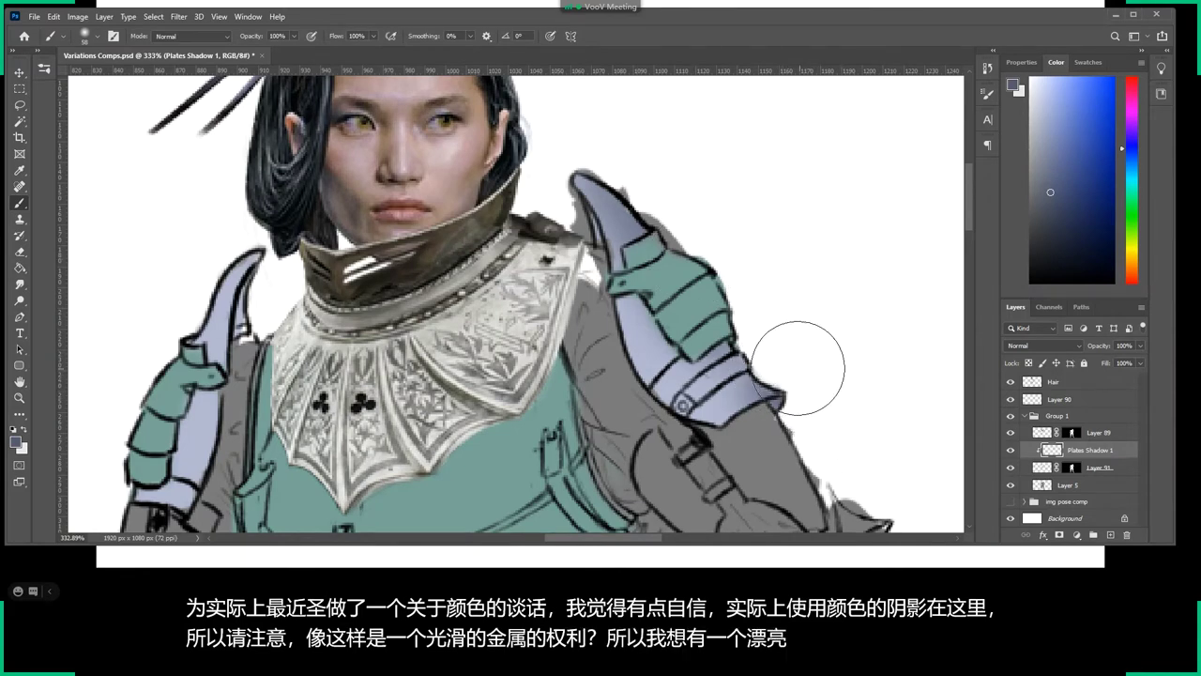
Test a light grey highlight on the right upper-arm plate, then undo it.
{"action": "right_click", "coordinate": [674, 274]}
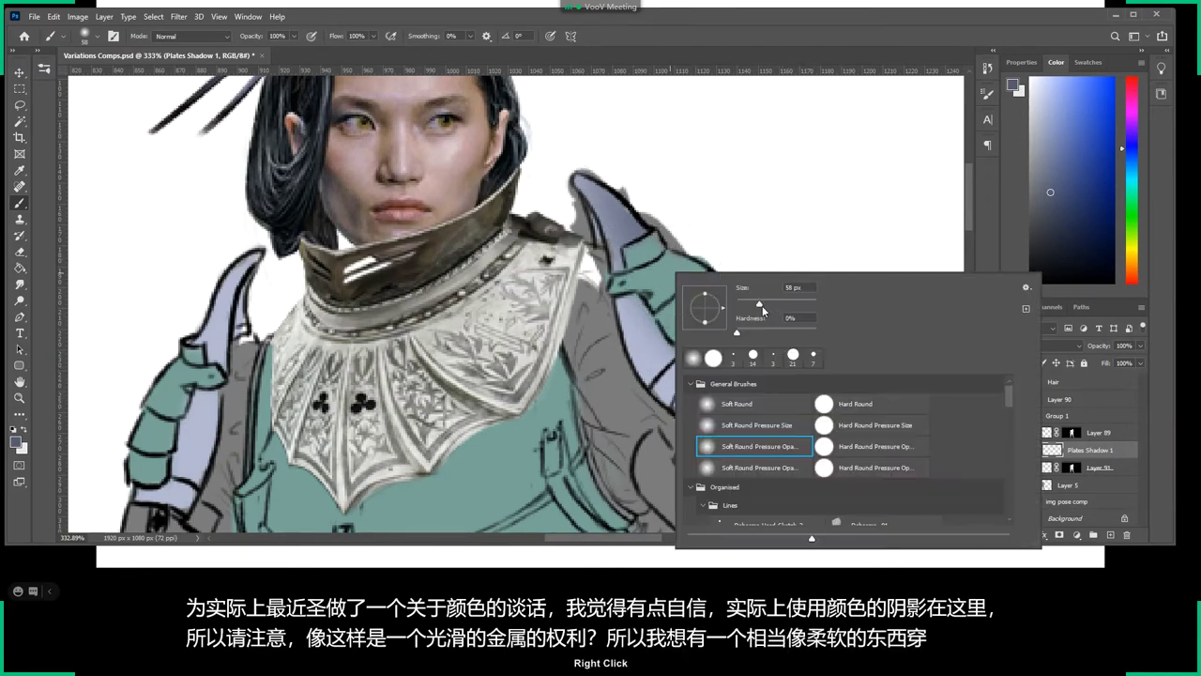
{"action": "left_click", "coordinate": [1035, 107]}
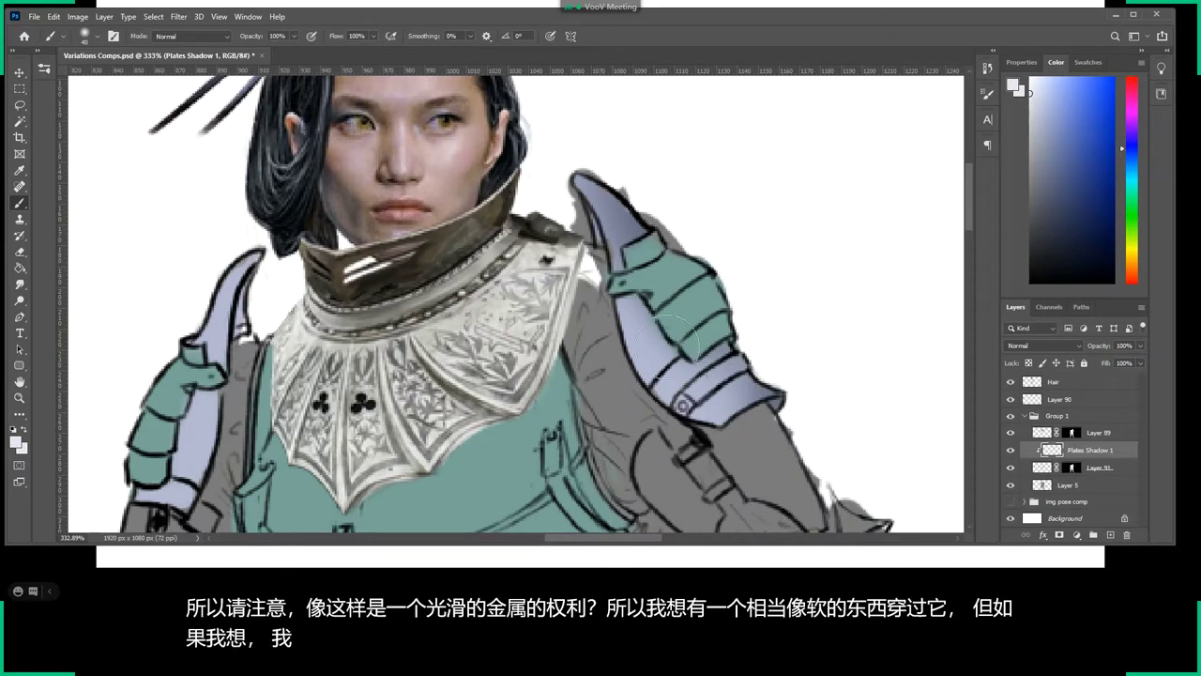
{"action": "left_click_drag", "start_coordinate": [624, 301], "coordinate": [742, 413]}
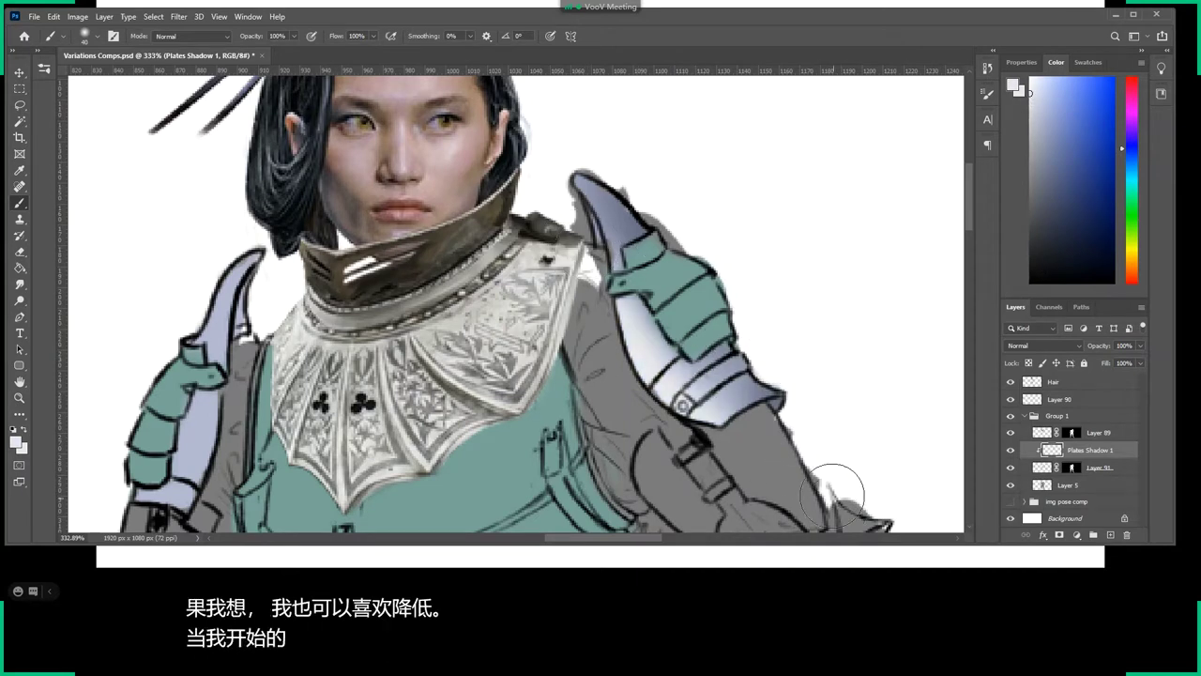
{"action": "key", "text": "ctrl+z"}
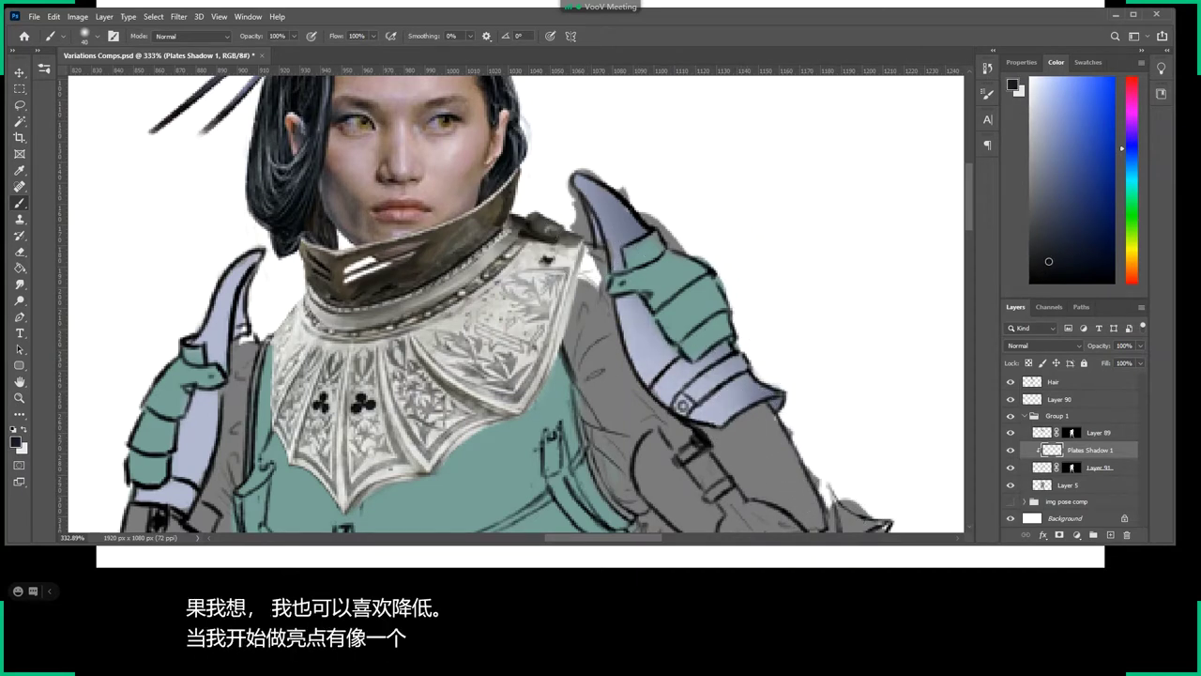
{"action": "left_click", "coordinate": [1087, 62]}
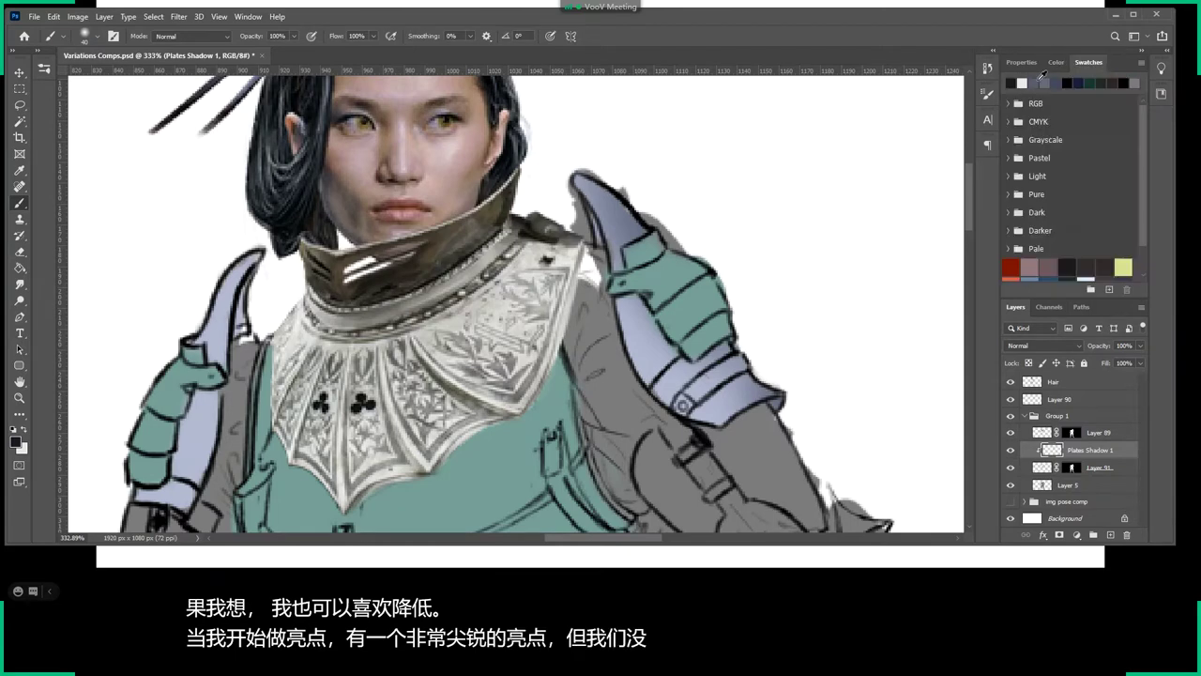
{"action": "left_click", "coordinate": [1057, 62]}
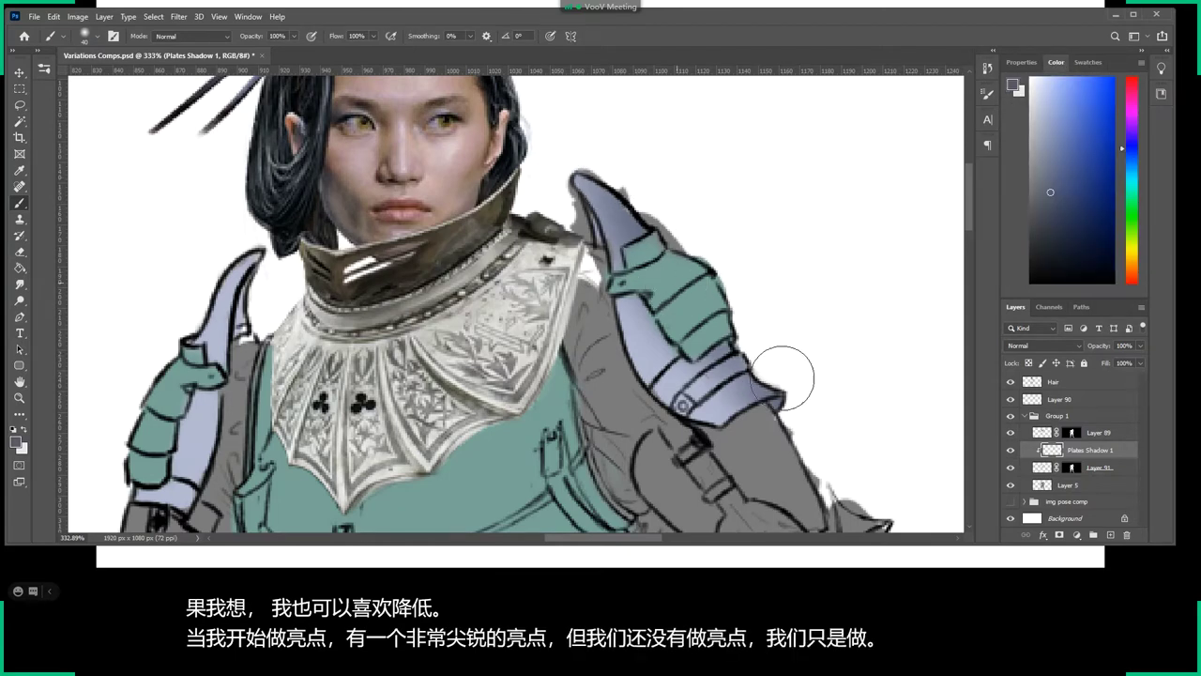
Shade the left lavender shoulder plate and the belt's left and upper bands darker.
{"action": "scroll", "coordinate": [705, 278], "scroll_direction": "down", "scroll_amount": 3}
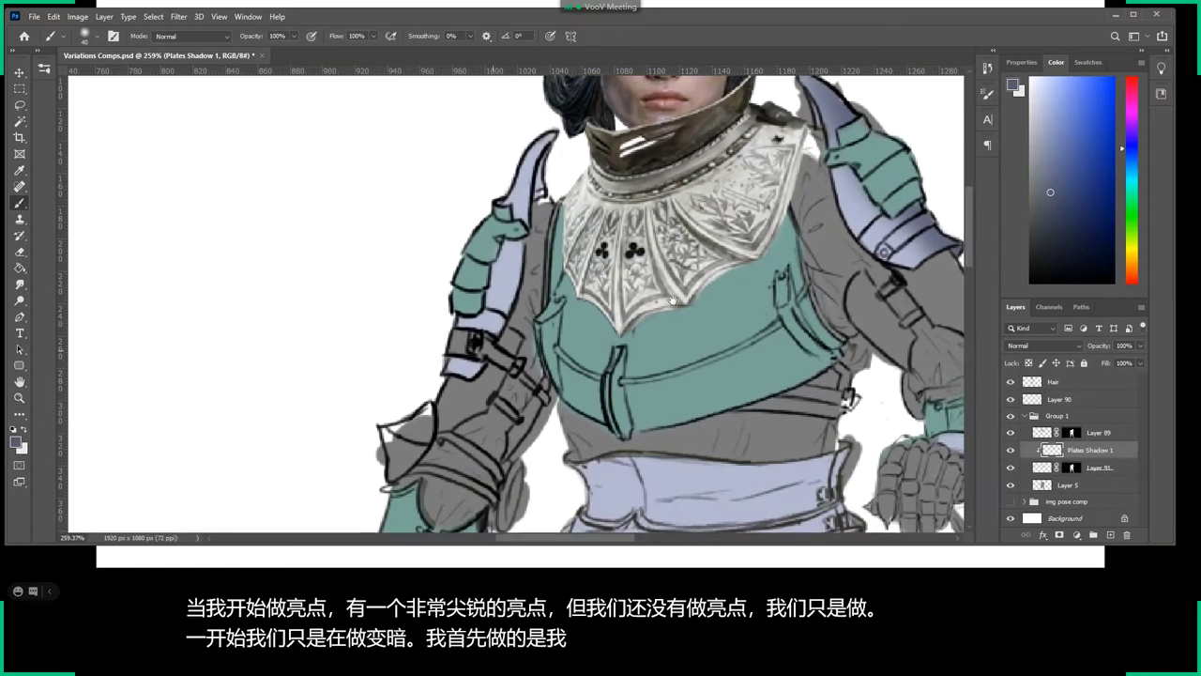
{"action": "left_click_drag", "start_coordinate": [336, 247], "coordinate": [544, 162]}
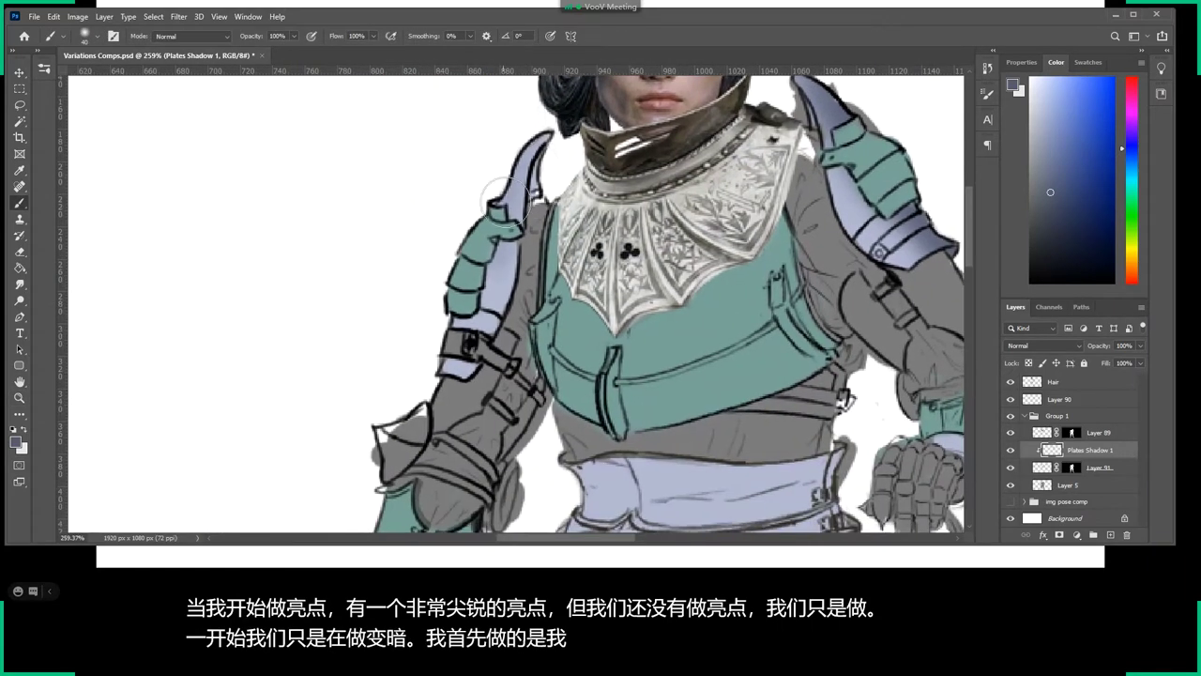
{"action": "left_click_drag", "start_coordinate": [474, 319], "coordinate": [476, 192]}
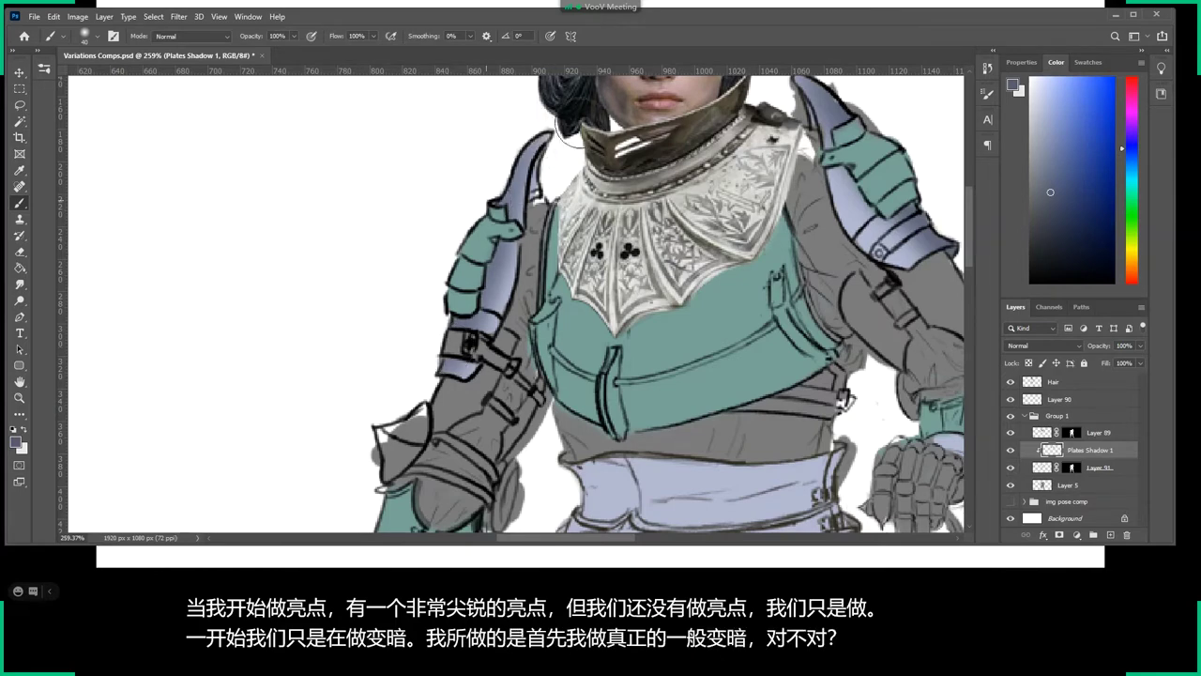
{"action": "left_click_drag", "start_coordinate": [449, 349], "coordinate": [529, 109]}
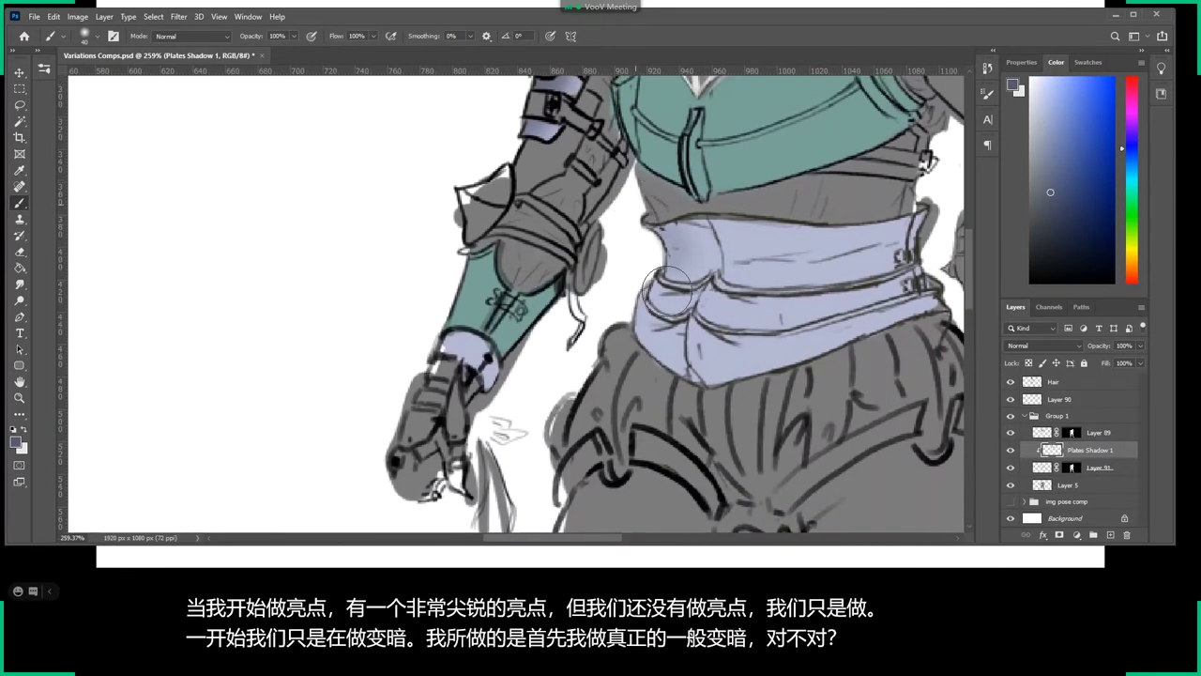
{"action": "left_click_drag", "start_coordinate": [682, 234], "coordinate": [692, 254]}
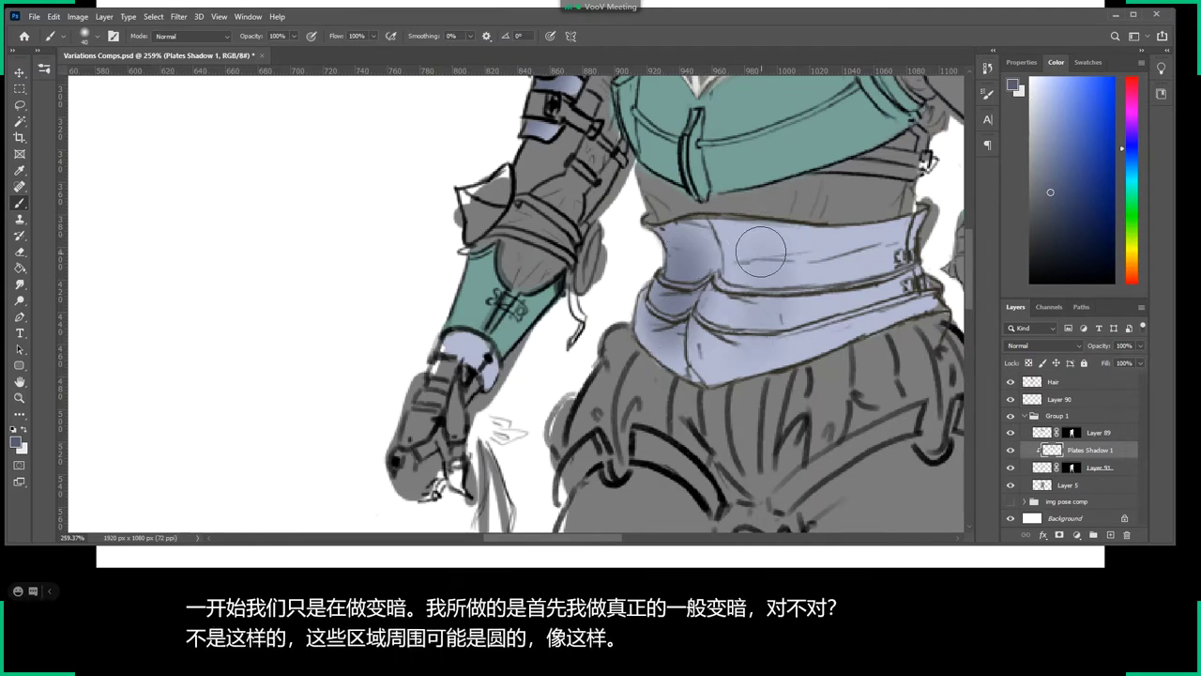
{"action": "mouse_move", "coordinate": [797, 246]}
{"action": "left_mouse_down"}
{"action": "mouse_move", "coordinate": [753, 305]}
{"action": "mouse_move", "coordinate": [888, 255]}
{"action": "left_mouse_up"}
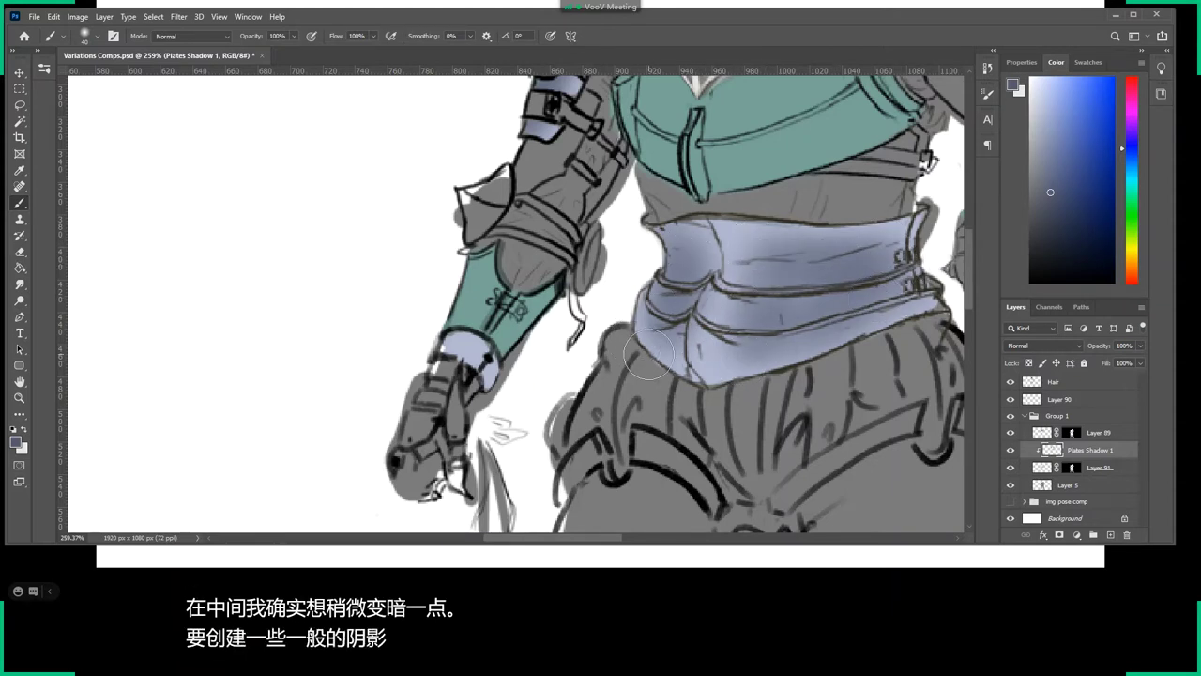
{"action": "left_click_drag", "start_coordinate": [601, 394], "coordinate": [310, 401]}
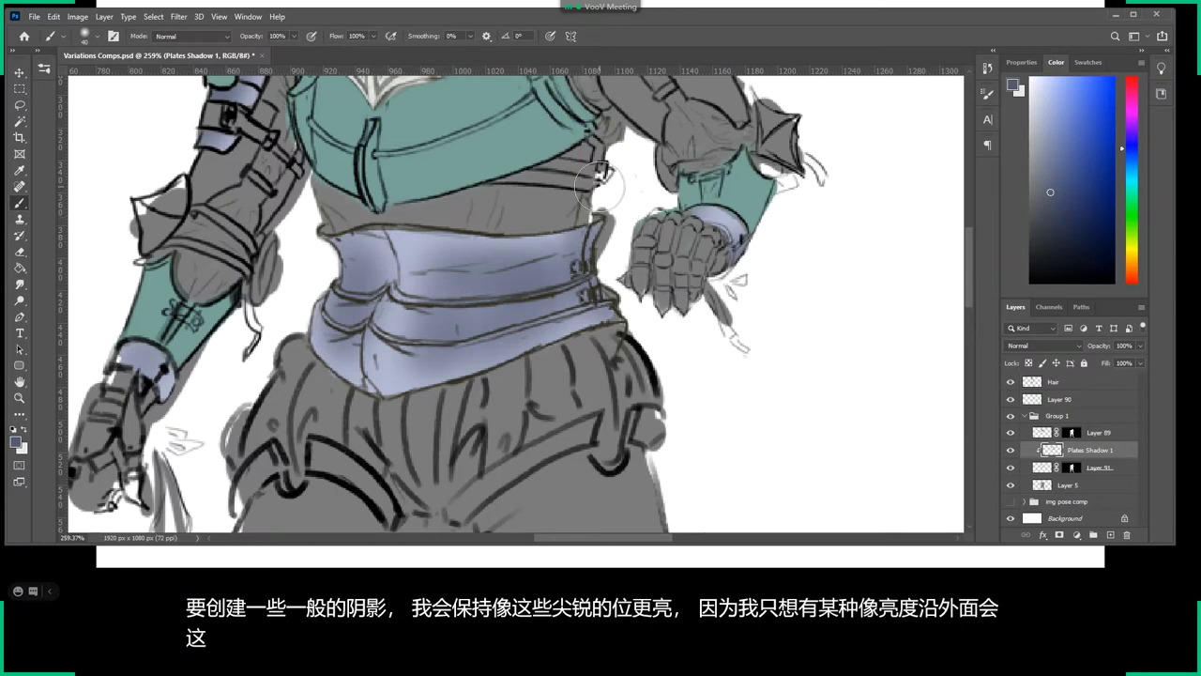
Reselect the soft brush and add Layer 92 clipped above Plates Shadow 1.
{"action": "left_click_drag", "start_coordinate": [517, 251], "coordinate": [635, 364]}
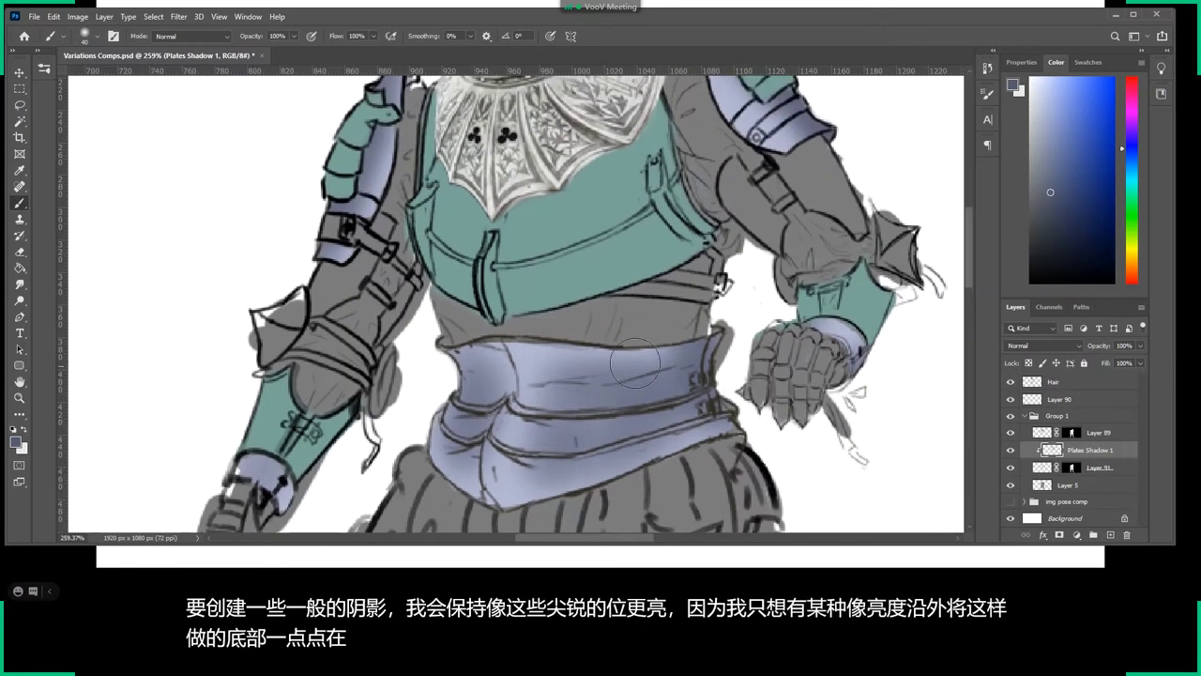
{"action": "key", "text": "z"}
{"action": "scroll", "coordinate": [690, 288], "scroll_direction": "down", "scroll_amount": 3}
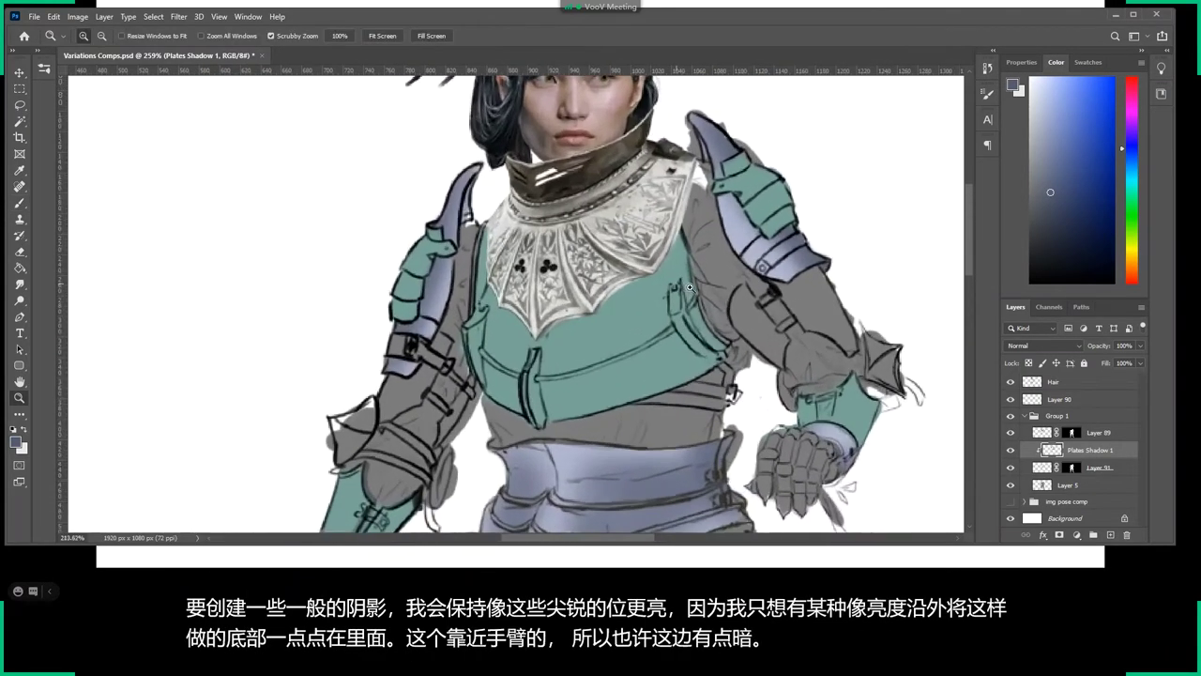
{"action": "scroll", "coordinate": [689, 288], "scroll_direction": "down", "scroll_amount": 2}
{"action": "scroll", "coordinate": [704, 319], "scroll_direction": "up", "scroll_amount": 3}
{"action": "scroll", "coordinate": [711, 331], "scroll_direction": "up", "scroll_amount": 2}
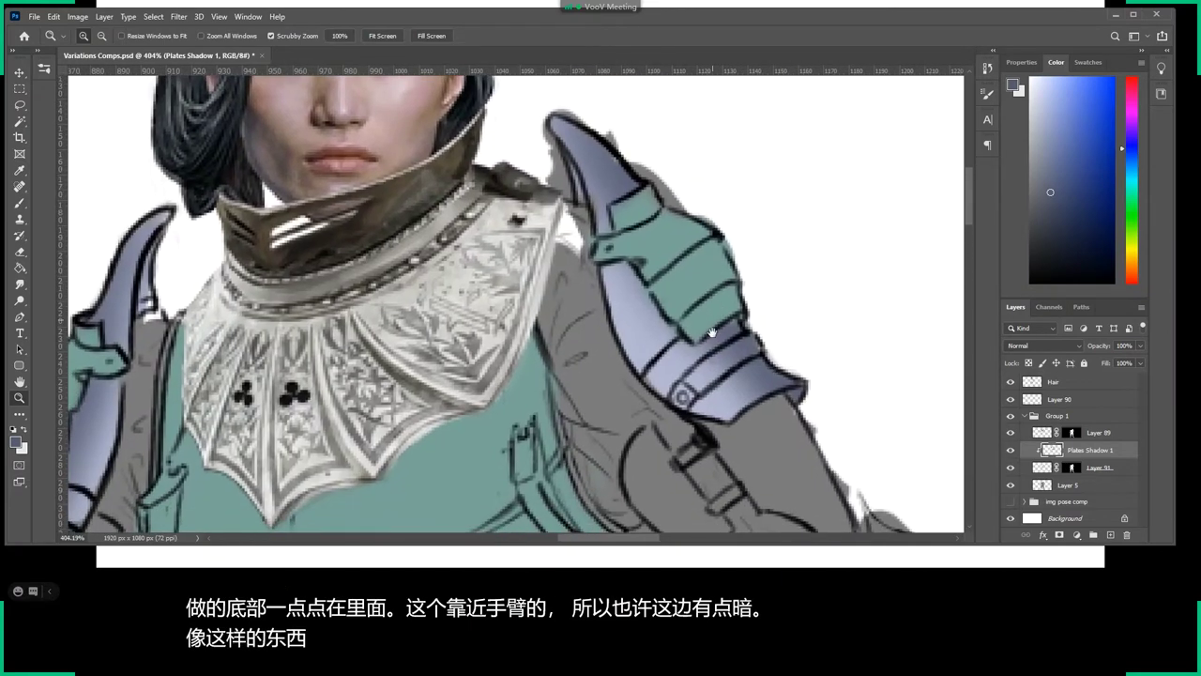
{"action": "key", "text": "b"}
{"action": "right_click", "coordinate": [575, 199]}
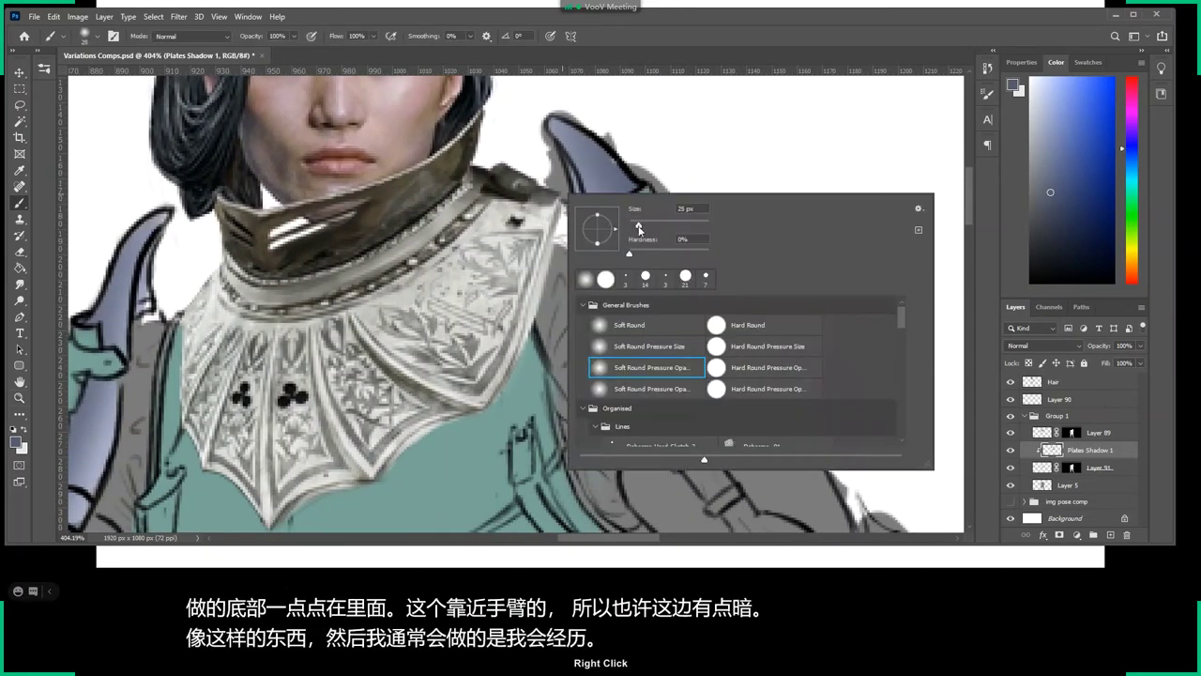
{"action": "left_click", "coordinate": [533, 173]}
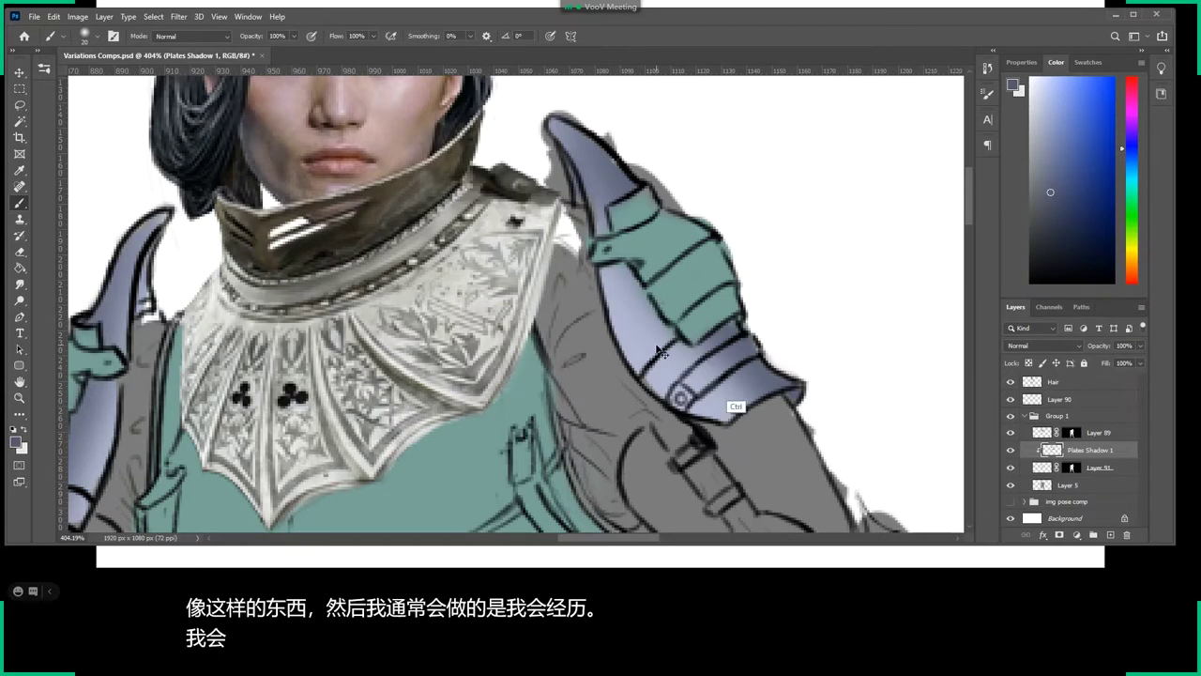
{"action": "left_click", "coordinate": [1110, 534]}
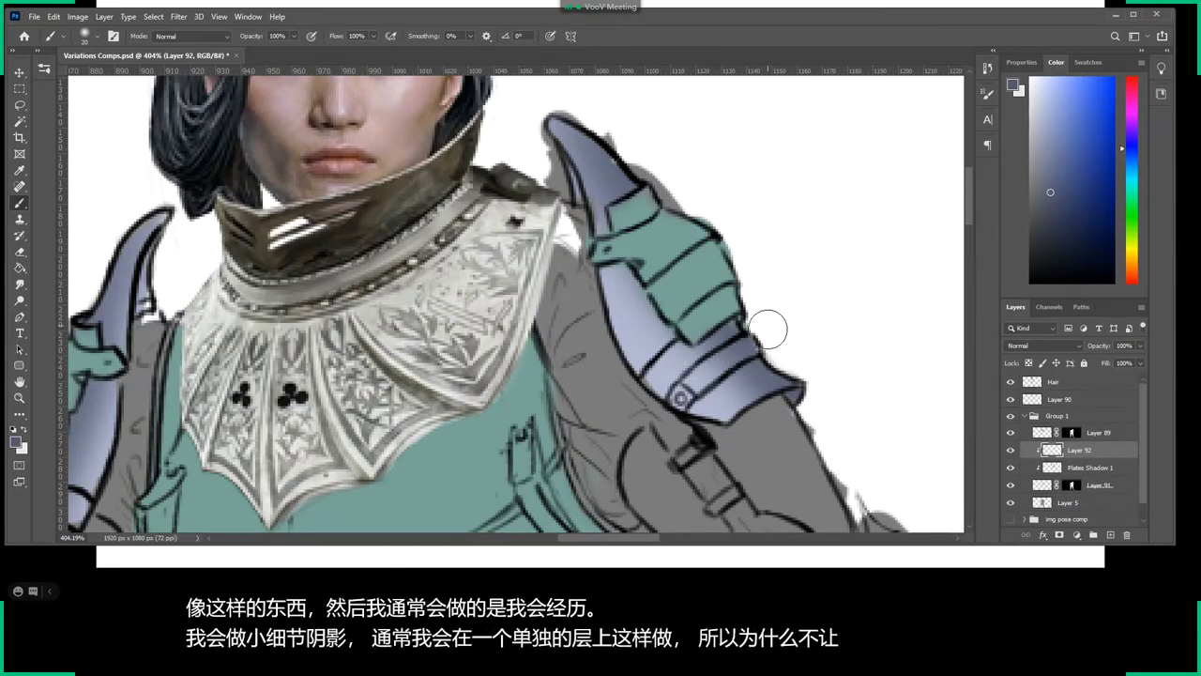
Lasso the right shoulder plate's underside and lower plate, and paint shadow inside.
{"action": "right_click", "coordinate": [767, 361]}
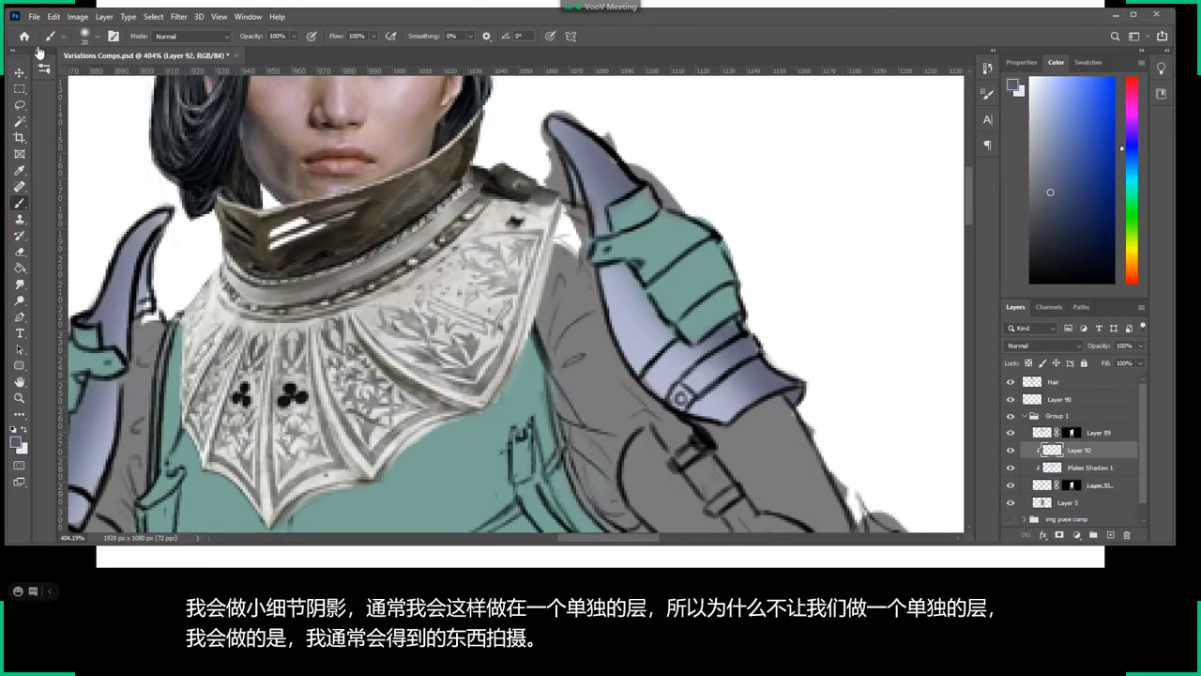
{"action": "left_click", "coordinate": [19, 107]}
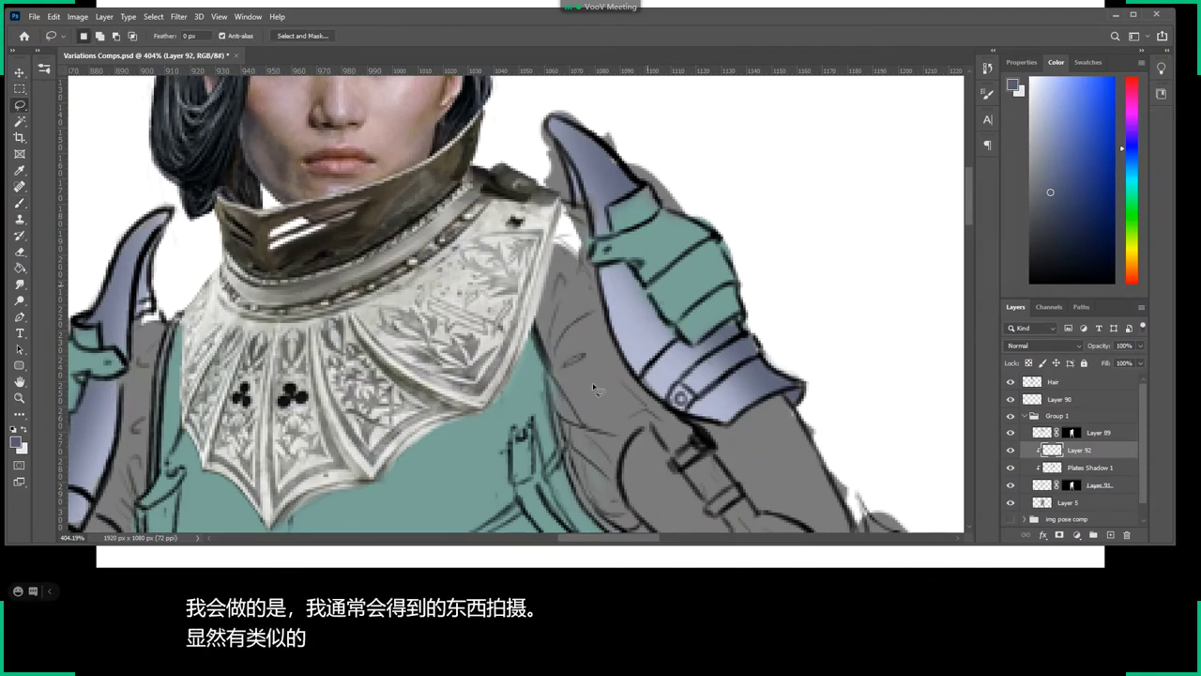
{"action": "mouse_move", "coordinate": [623, 275]}
{"action": "left_mouse_down"}
{"action": "mouse_move", "coordinate": [696, 357]}
{"action": "mouse_move", "coordinate": [732, 334]}
{"action": "mouse_move", "coordinate": [627, 242]}
{"action": "mouse_move", "coordinate": [619, 272]}
{"action": "left_mouse_up"}
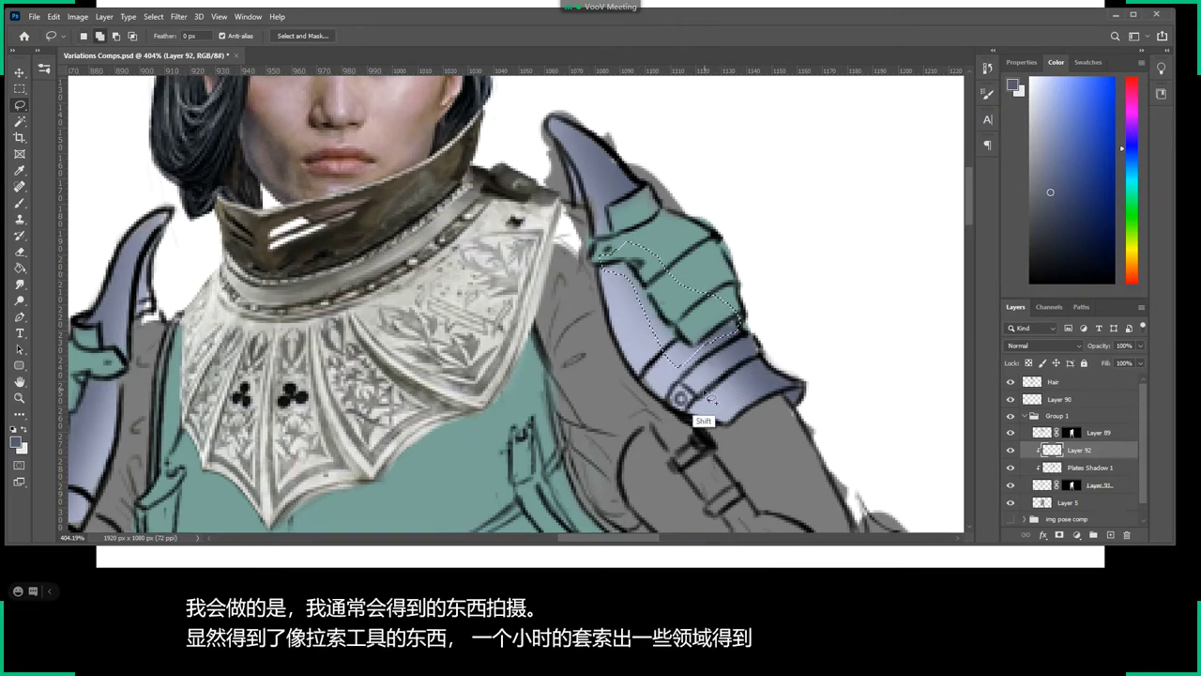
{"action": "left_click_drag", "start_coordinate": [694, 418], "coordinate": [696, 425]}
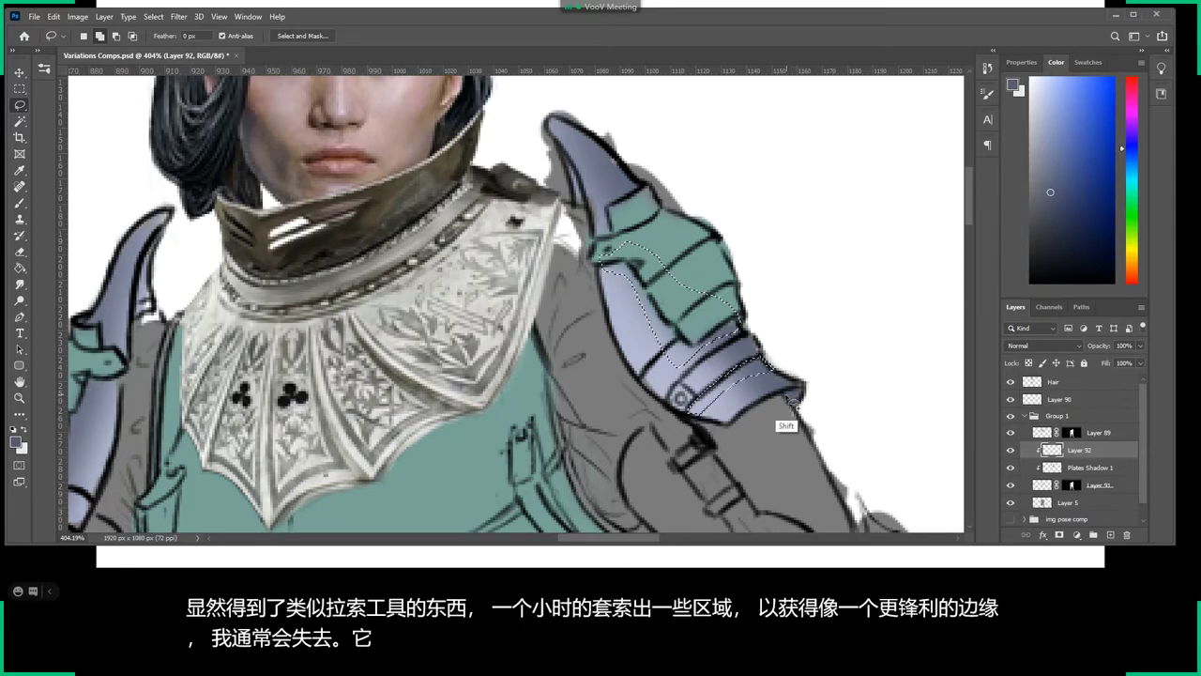
{"action": "left_click_drag", "start_coordinate": [694, 420], "coordinate": [793, 399]}
{"action": "key", "text": "b"}
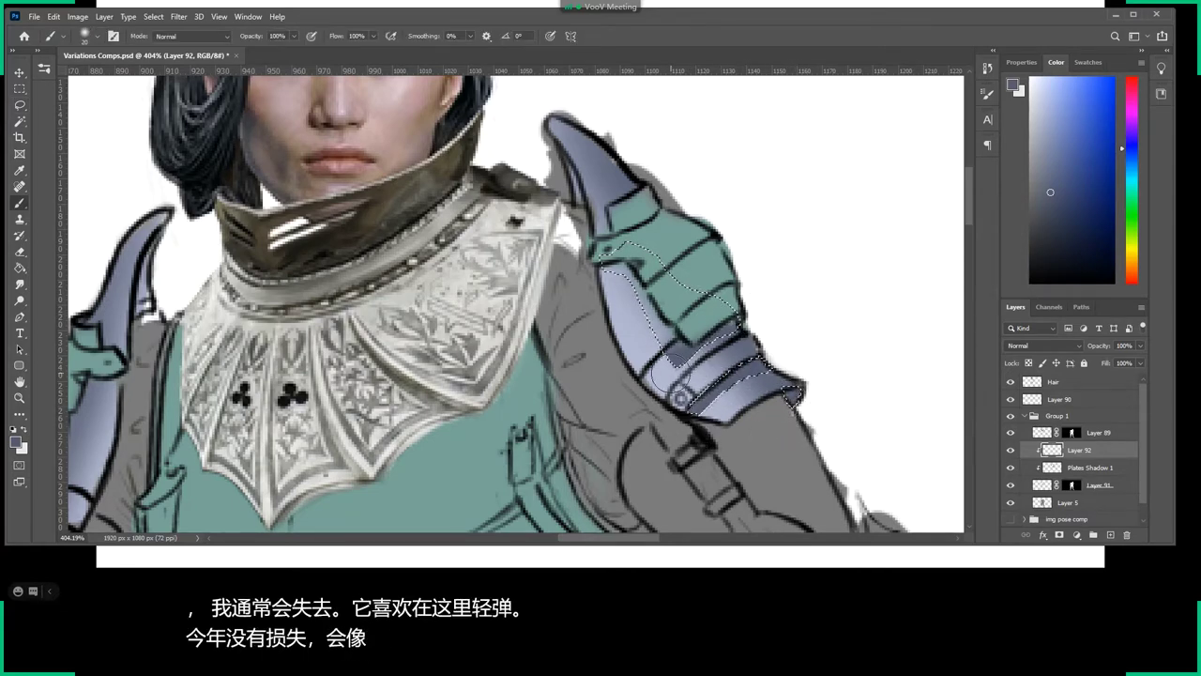
{"action": "left_click_drag", "start_coordinate": [775, 380], "coordinate": [744, 361]}
{"action": "key", "text": "ctrl+d"}
Set up a larger soft round eraser for softening shadow edges.
{"action": "key", "text": "z"}
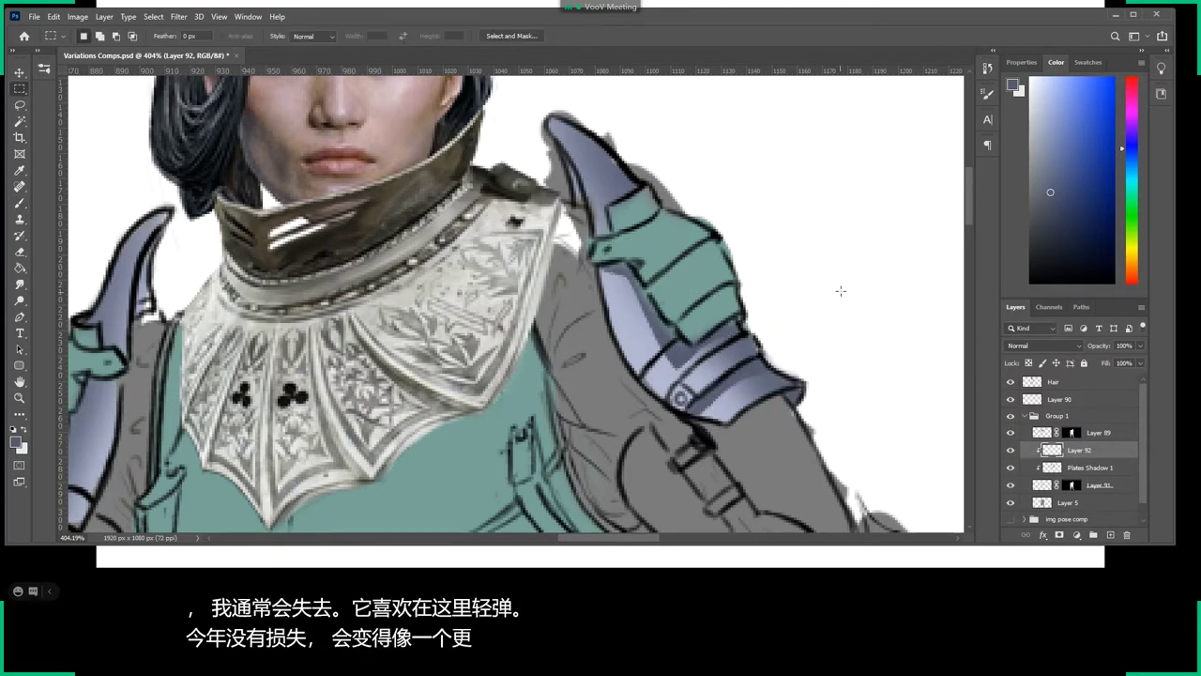
{"action": "mouse_move", "coordinate": [839, 287]}
{"action": "left_mouse_down"}
{"action": "mouse_move", "coordinate": [779, 278]}
{"action": "mouse_move", "coordinate": [844, 278]}
{"action": "left_mouse_up"}
{"action": "key", "text": "e"}
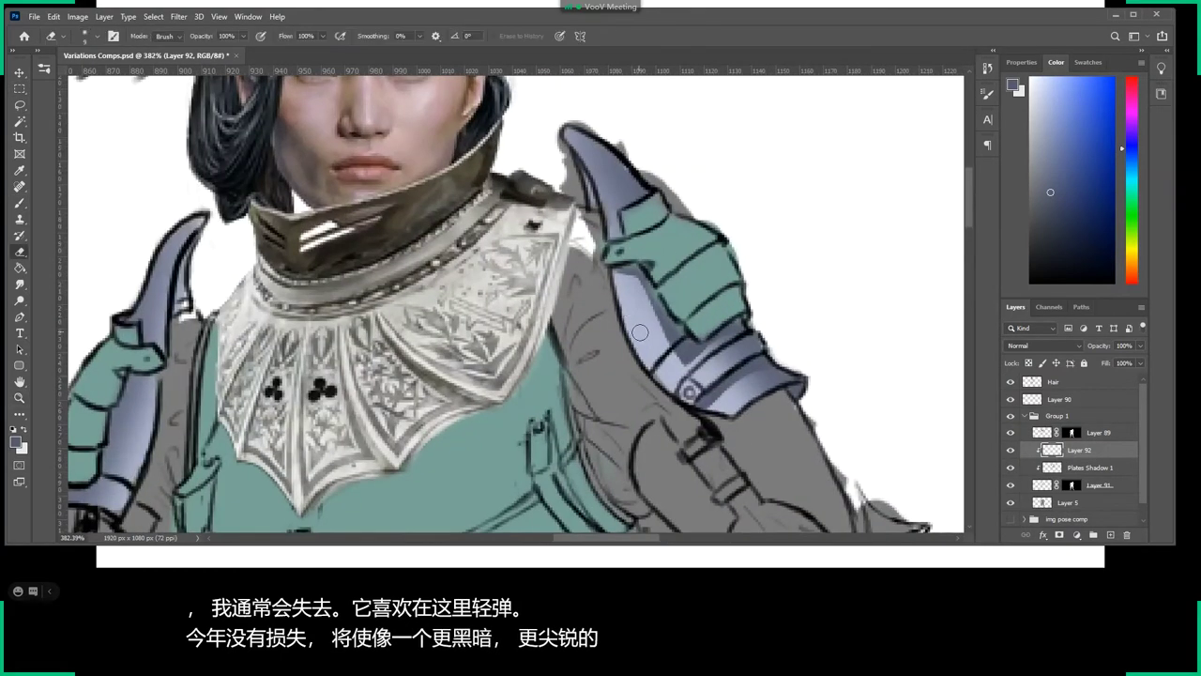
{"action": "right_click", "coordinate": [646, 331]}
{"action": "left_click", "coordinate": [665, 420]}
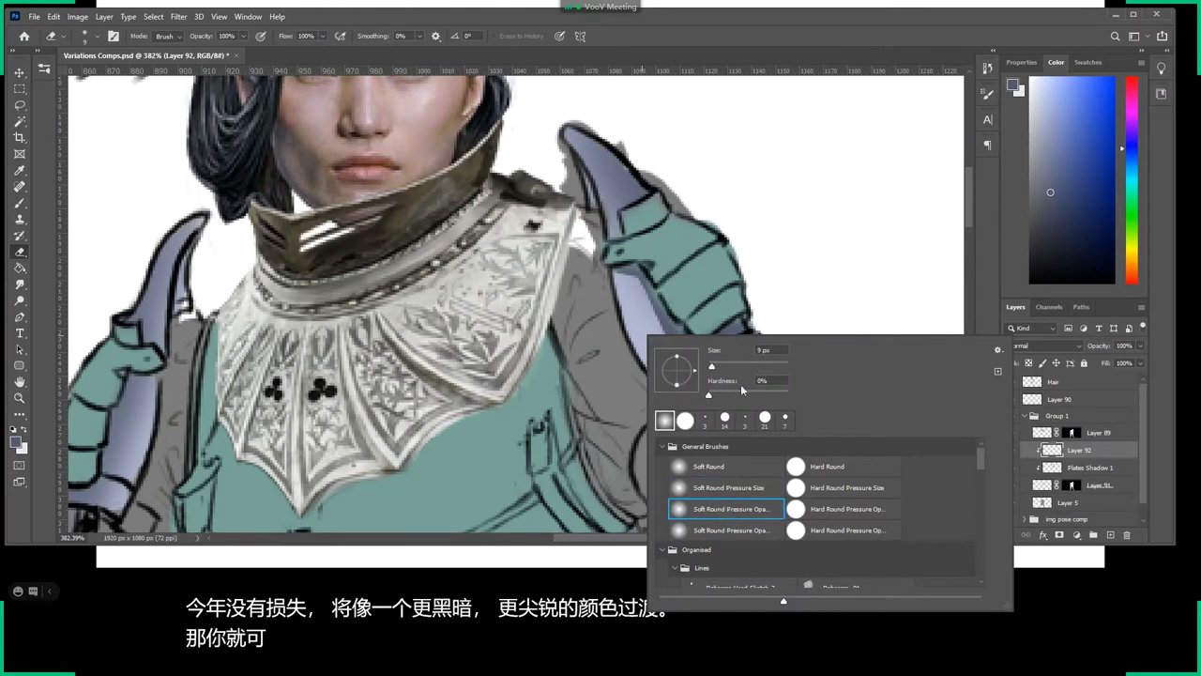
{"action": "key", "text": "Return"}
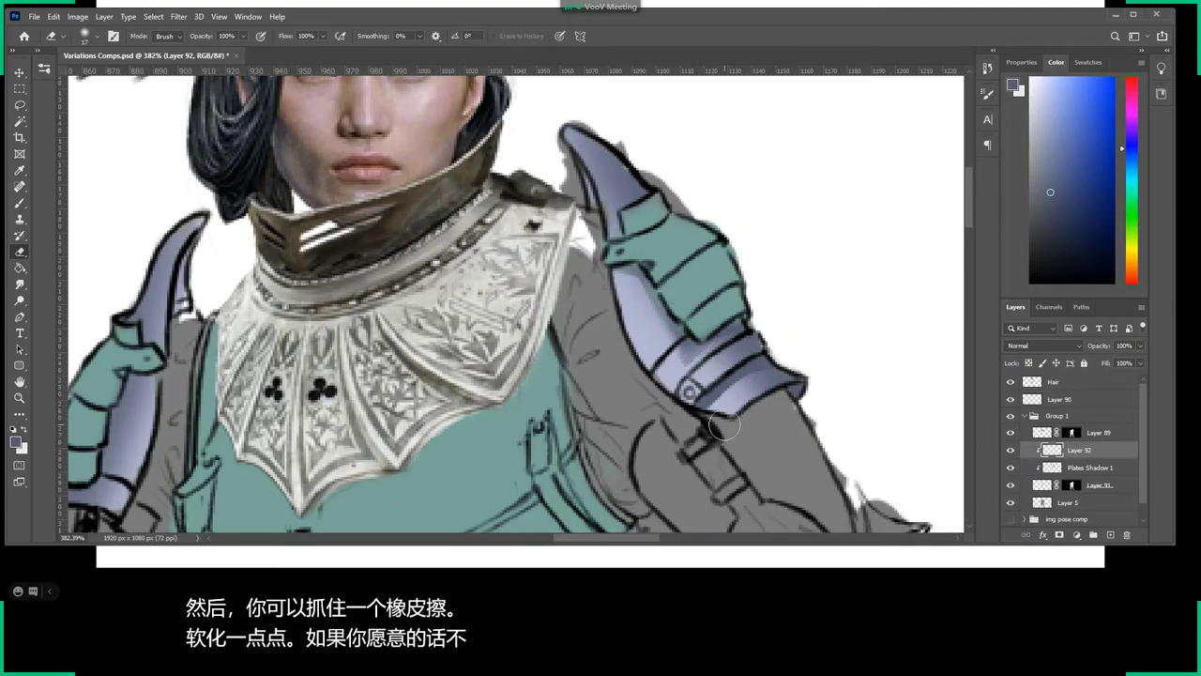
Lasso the left pauldron and paint blue shading inside it.
{"action": "key", "text": "z"}
{"action": "left_click_drag", "start_coordinate": [807, 433], "coordinate": [759, 432]}
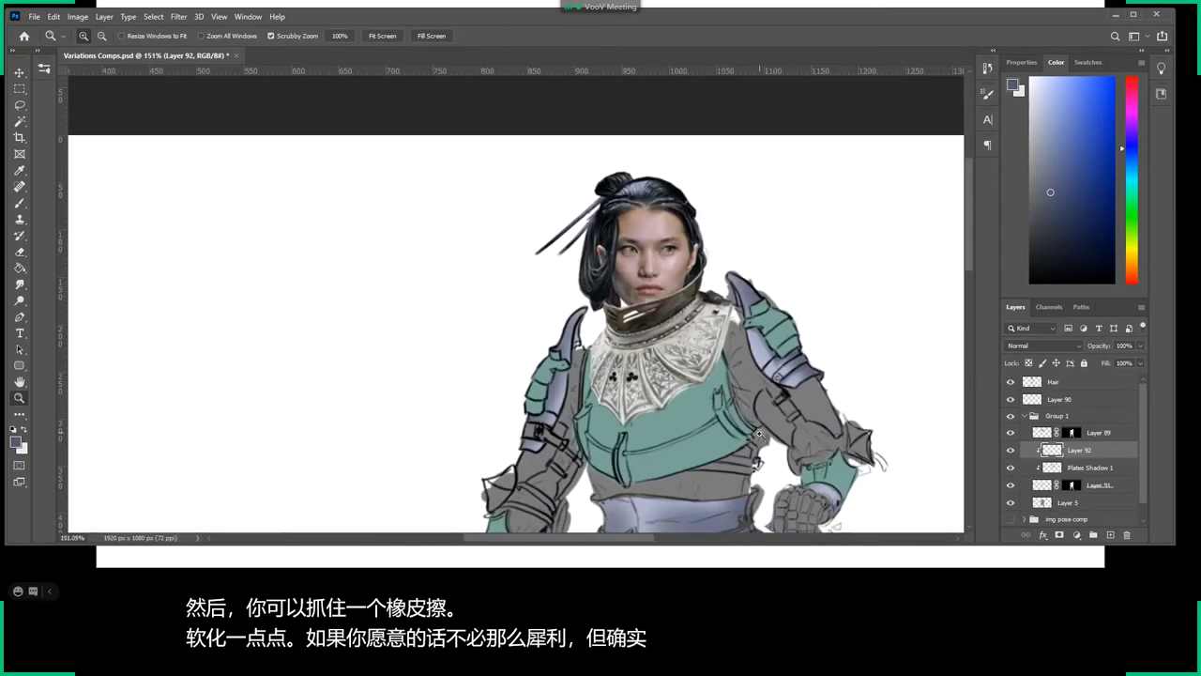
{"action": "left_click", "coordinate": [759, 433]}
{"action": "left_click_drag", "start_coordinate": [451, 323], "coordinate": [555, 322]}
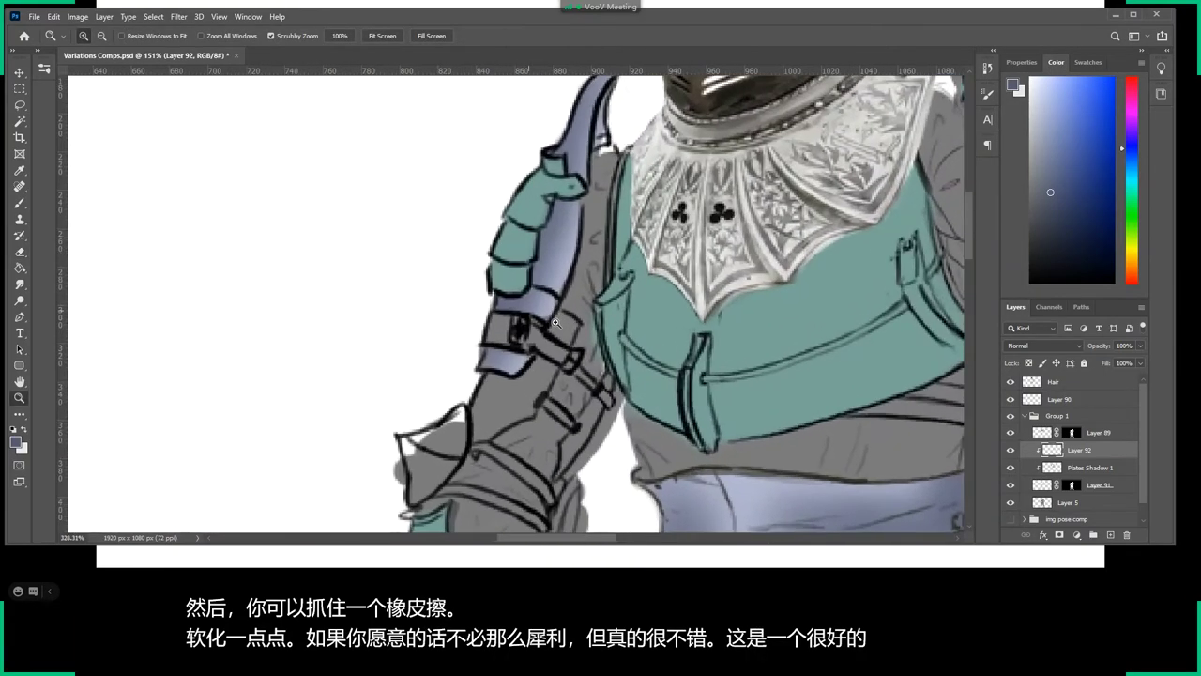
{"action": "key", "text": "l"}
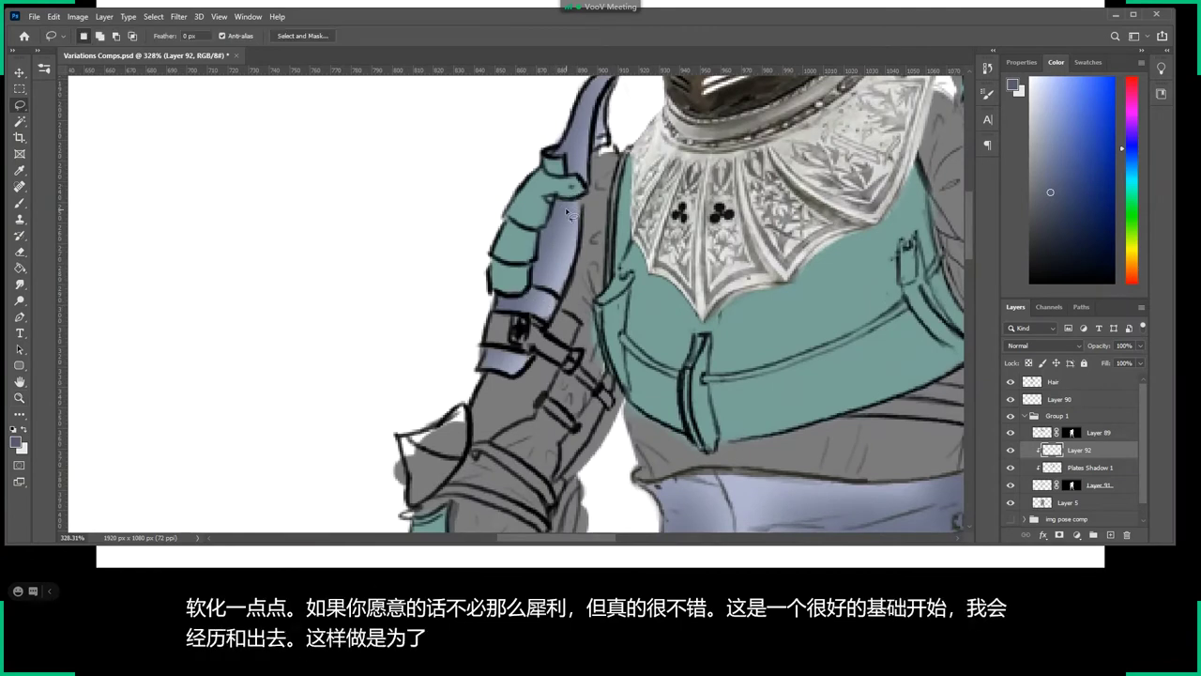
{"action": "left_click_drag", "start_coordinate": [568, 214], "coordinate": [584, 210]}
{"action": "mouse_move", "coordinate": [527, 300]}
{"action": "left_mouse_down"}
{"action": "mouse_move", "coordinate": [497, 302]}
{"action": "mouse_move", "coordinate": [550, 273]}
{"action": "left_mouse_up"}
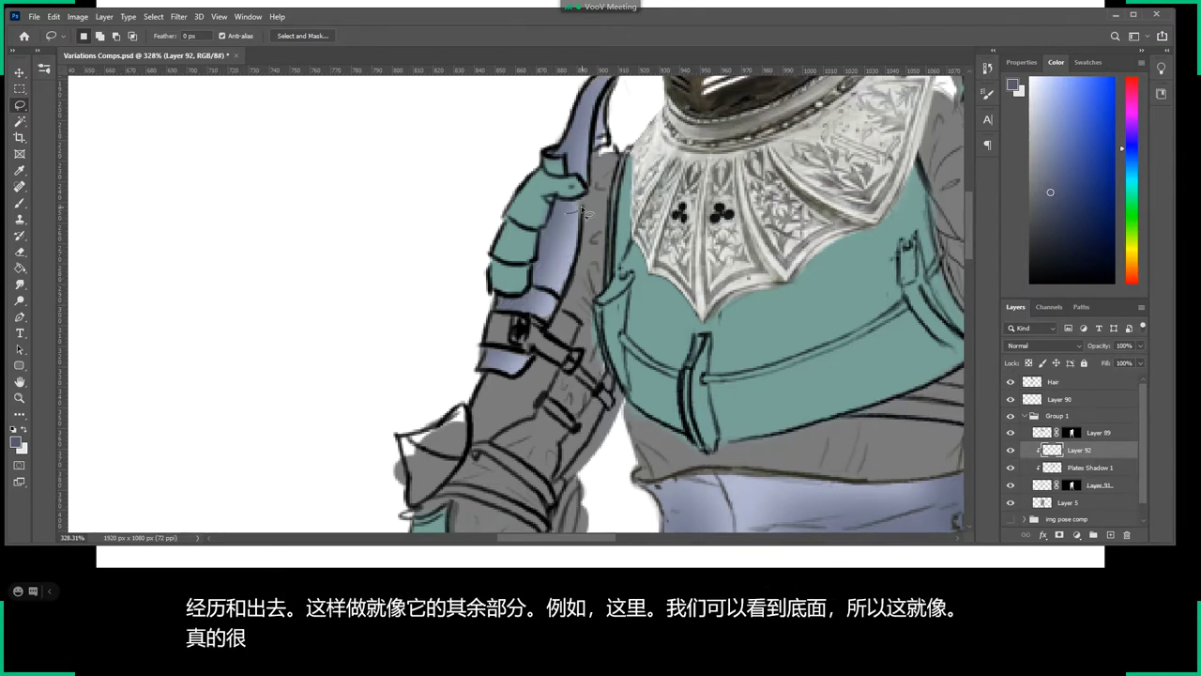
{"action": "left_click_drag", "start_coordinate": [572, 212], "coordinate": [546, 273]}
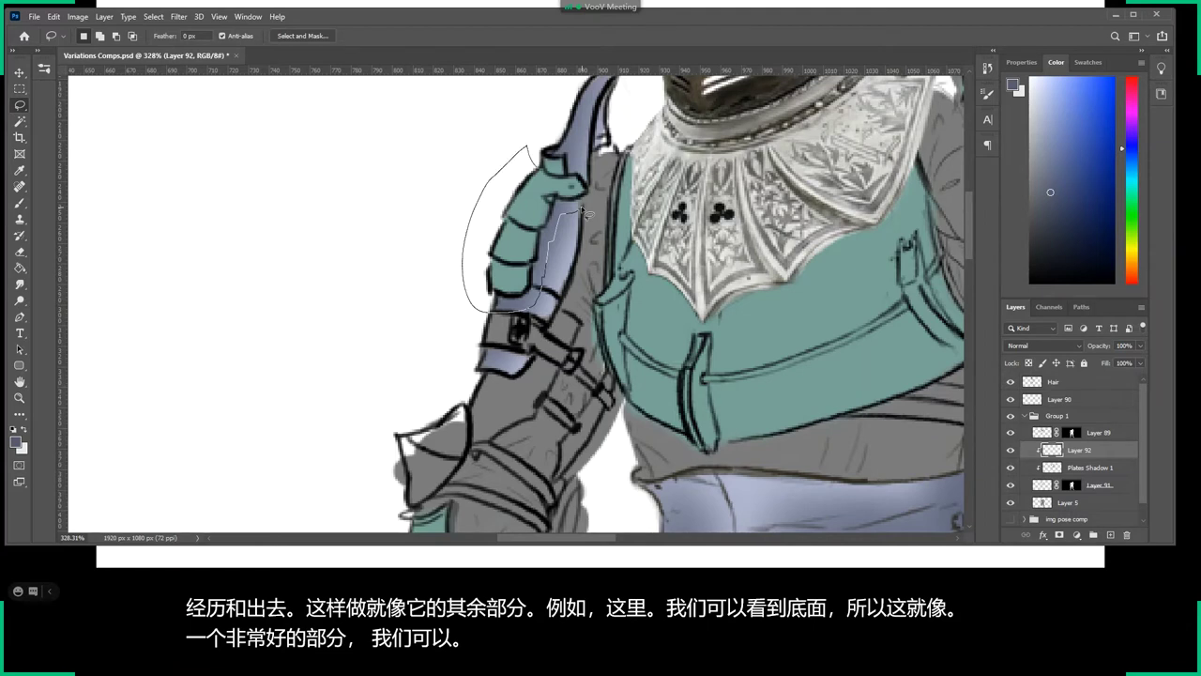
{"action": "left_click_drag", "start_coordinate": [581, 212], "coordinate": [583, 186]}
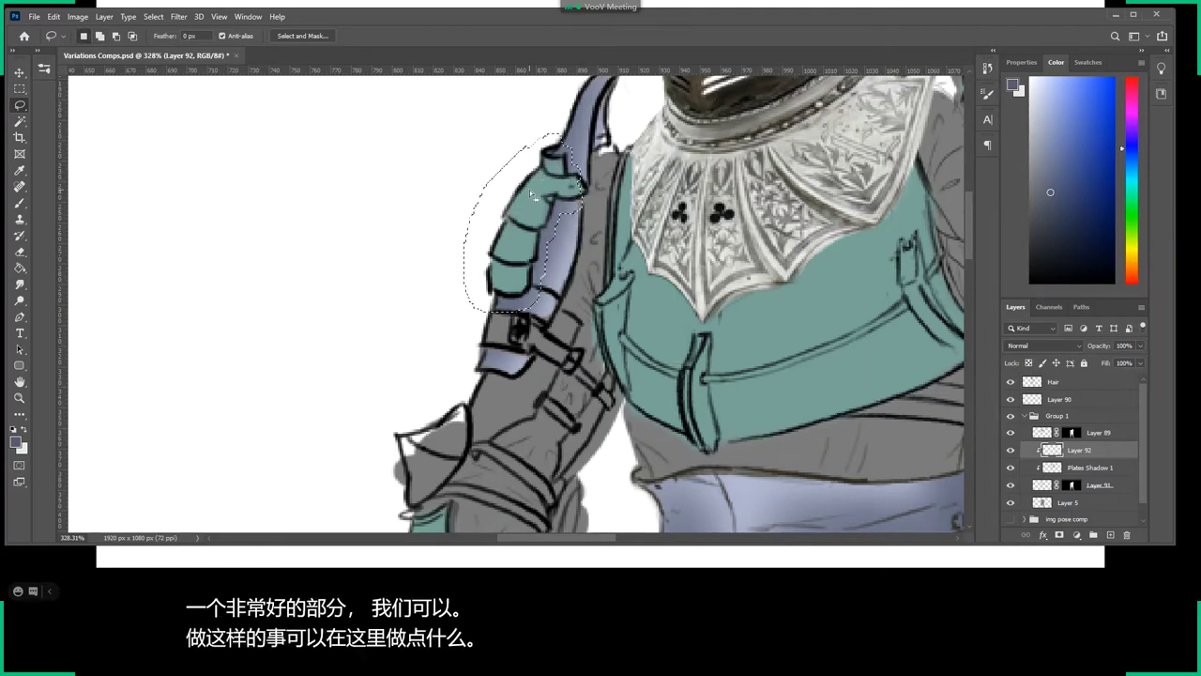
{"action": "key", "text": "b"}
{"action": "left_click_drag", "start_coordinate": [572, 265], "coordinate": [540, 272]}
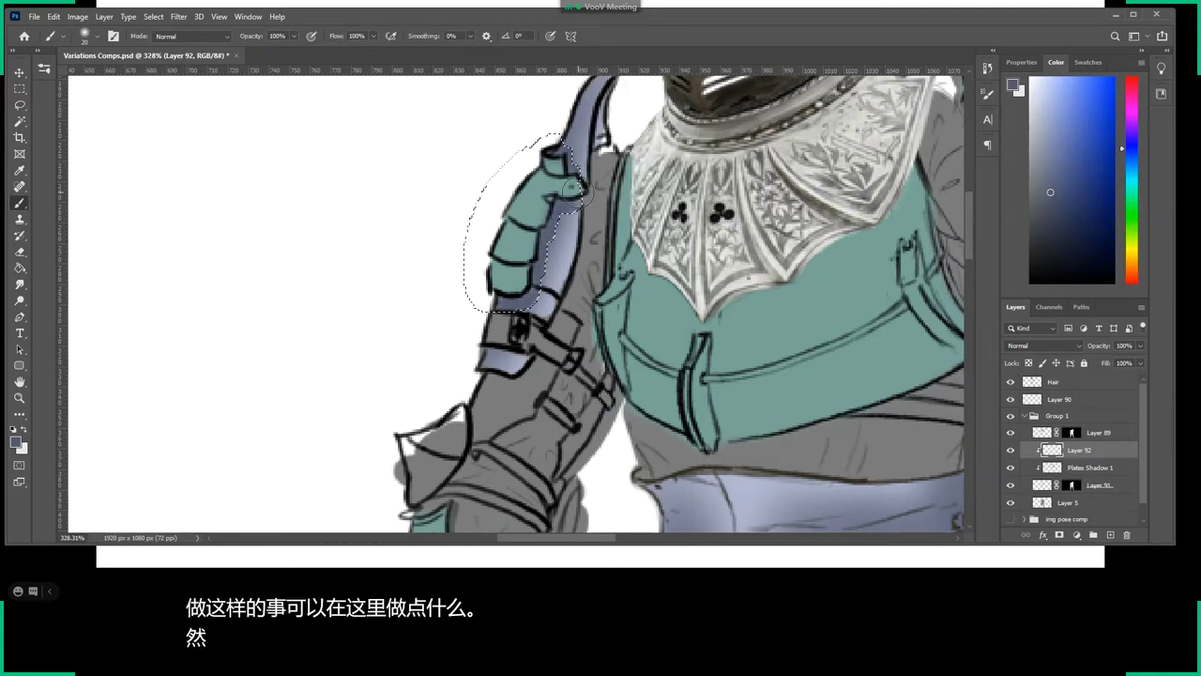
{"action": "key", "text": "ctrl+d"}
{"action": "key", "text": "m"}
Soften the pauldron shading with the eraser and work toward the left forearm band.
{"action": "key", "text": "e"}
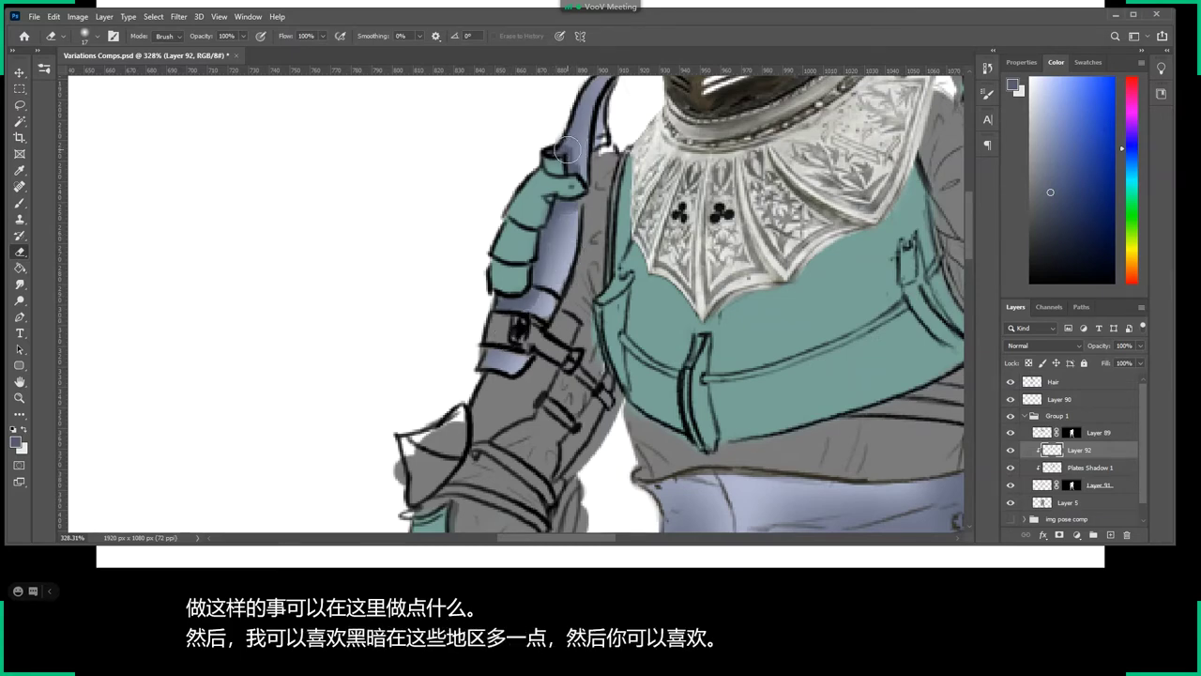
{"action": "left_click_drag", "start_coordinate": [607, 330], "coordinate": [567, 361]}
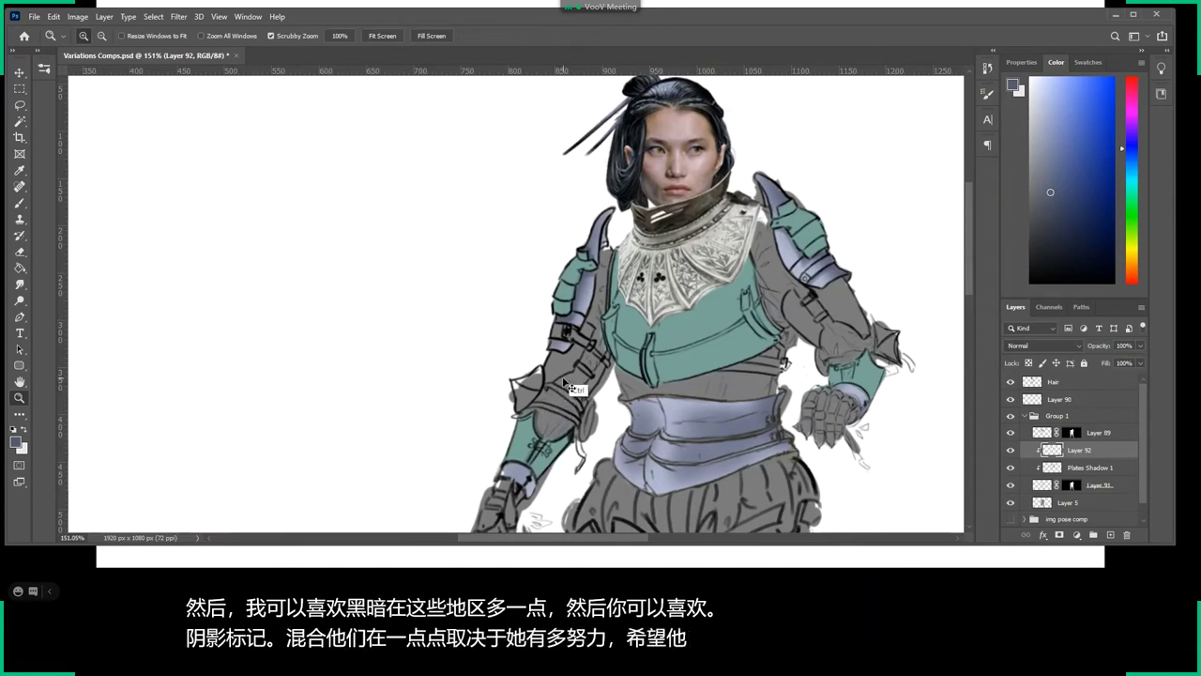
{"action": "left_click_drag", "start_coordinate": [597, 342], "coordinate": [608, 317]}
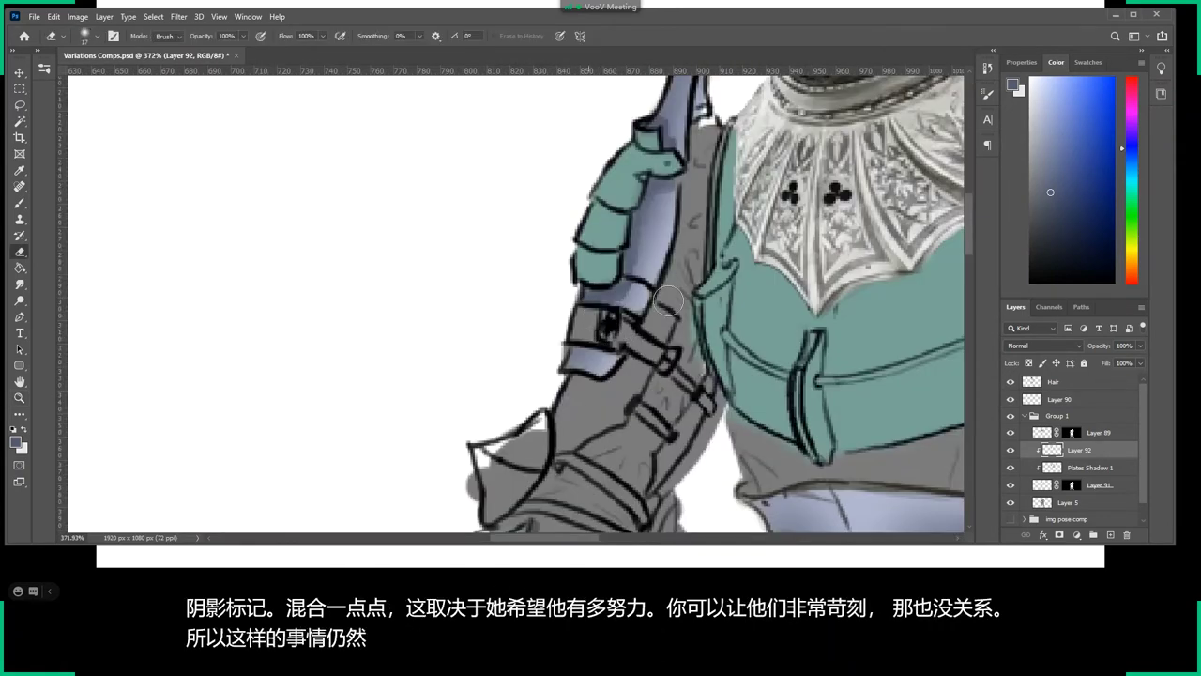
{"action": "left_click_drag", "start_coordinate": [650, 388], "coordinate": [594, 348]}
{"action": "key", "text": "l"}
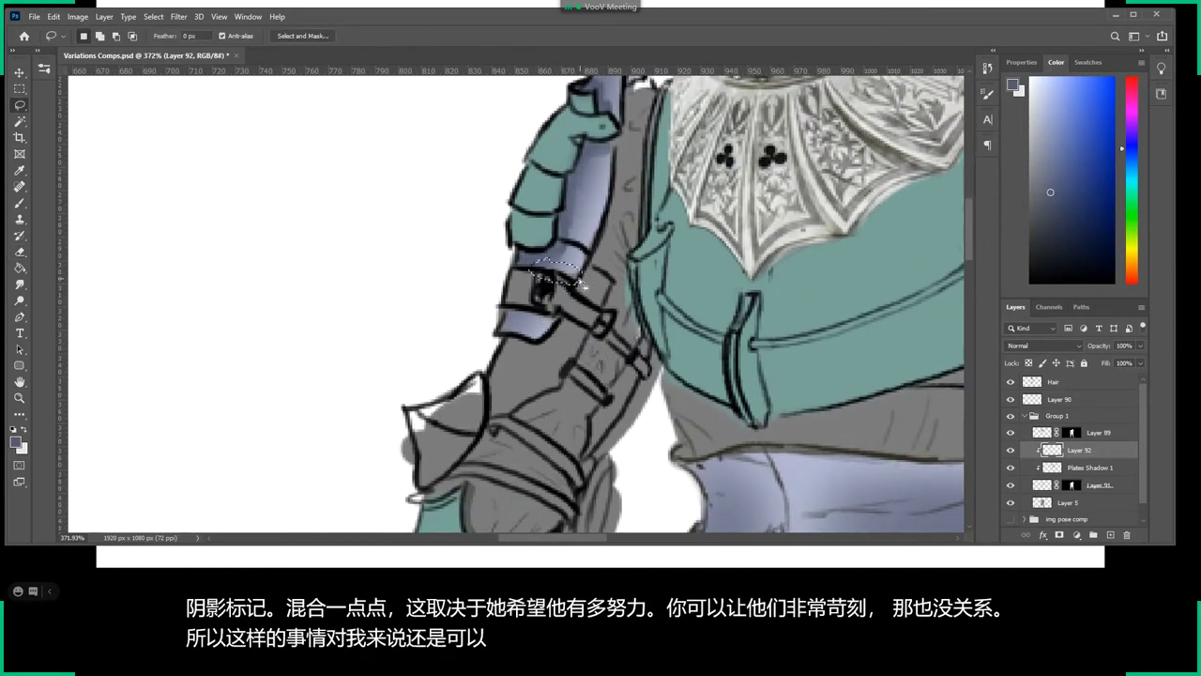
{"action": "key", "text": "b"}
{"action": "key", "text": "z"}
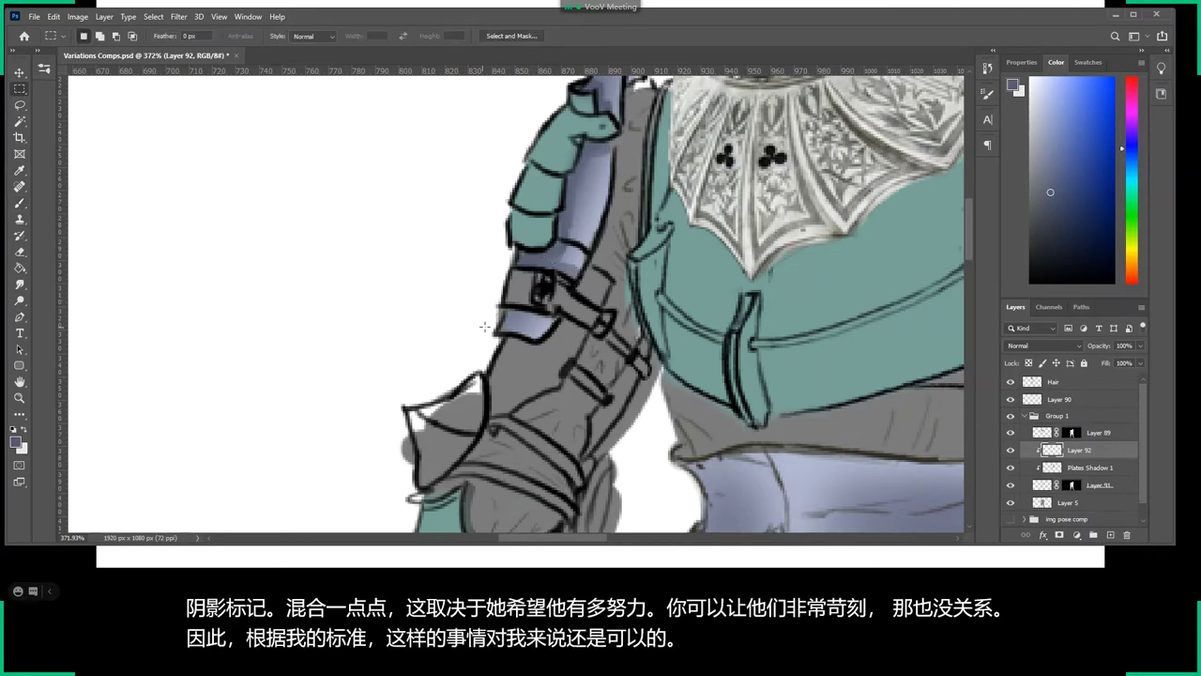
{"action": "left_click_drag", "start_coordinate": [627, 306], "coordinate": [597, 322]}
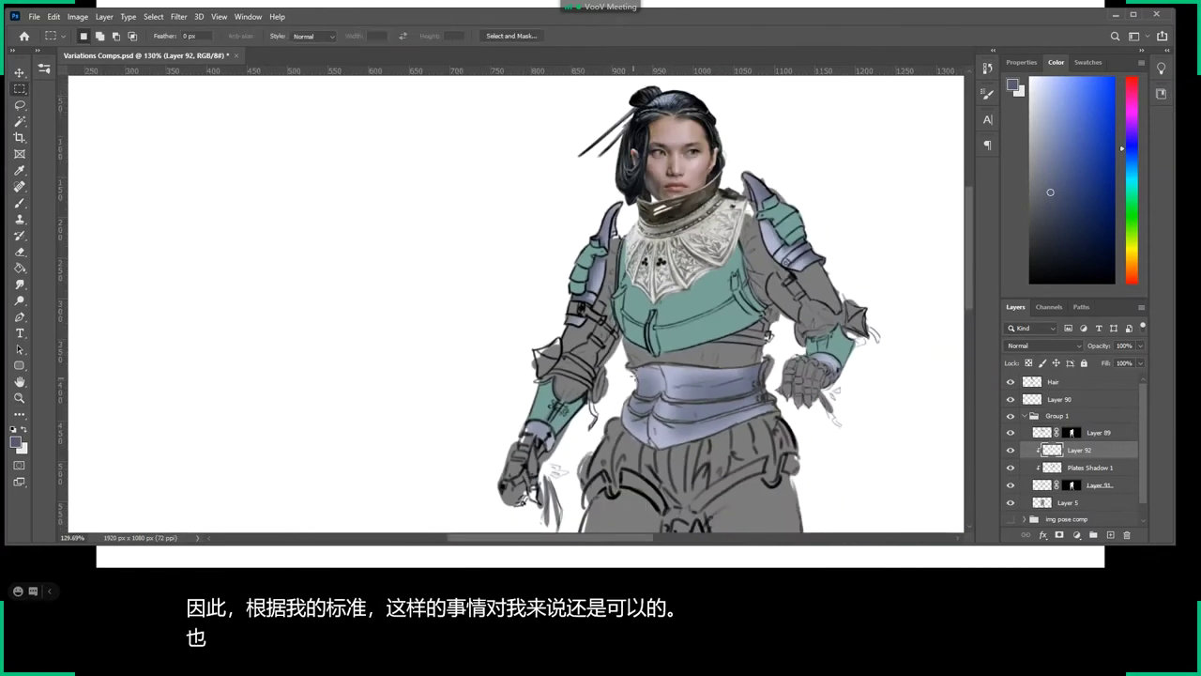
{"action": "mouse_move", "coordinate": [610, 371]}
{"action": "left_mouse_down"}
{"action": "mouse_move", "coordinate": [719, 366]}
{"action": "mouse_move", "coordinate": [687, 391]}
{"action": "left_mouse_up"}
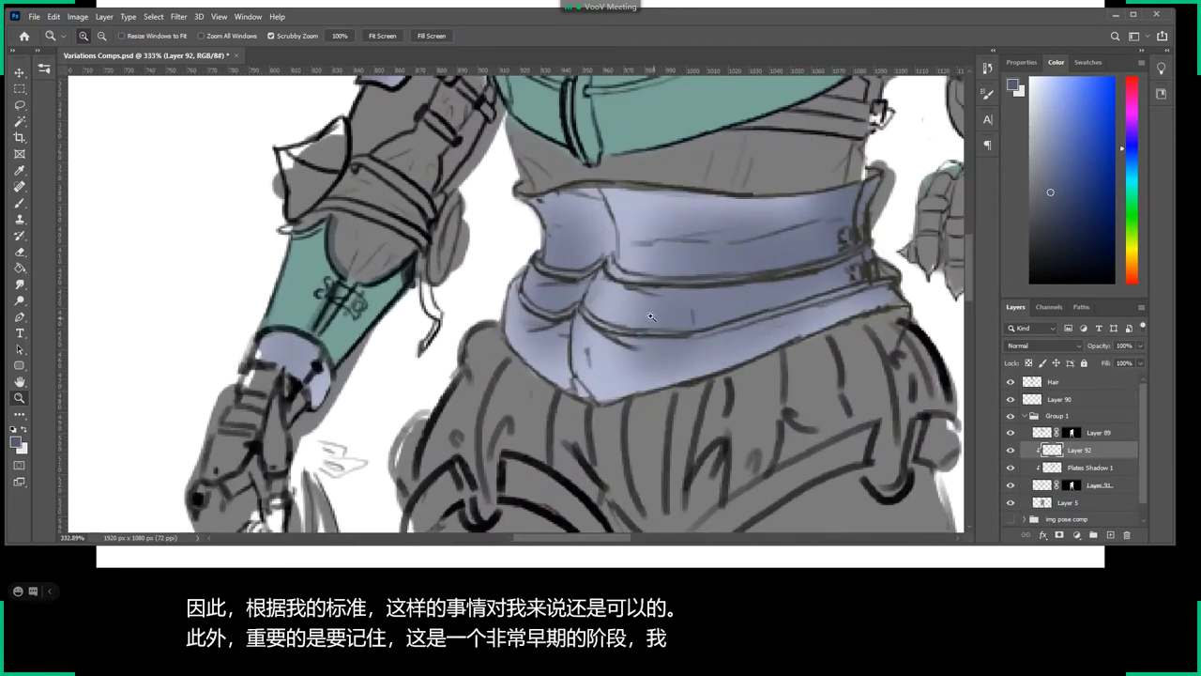
Lasso a selection along the belt's right and lower edges.
{"action": "key", "text": "l"}
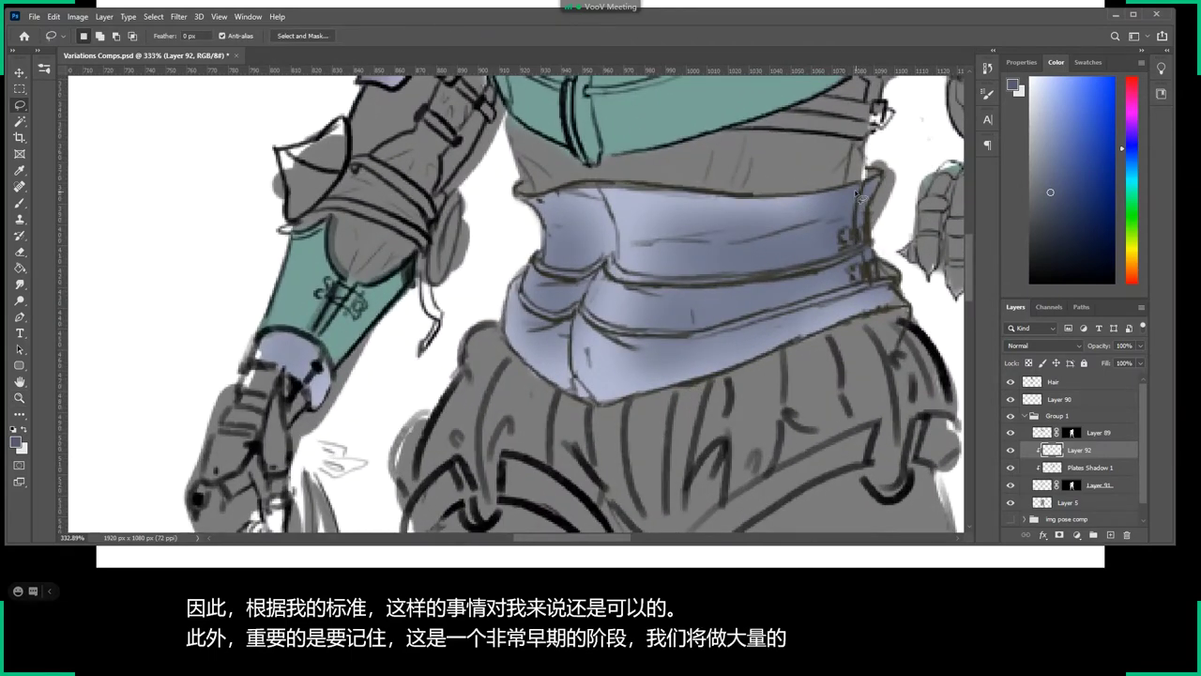
{"action": "left_click_drag", "start_coordinate": [856, 192], "coordinate": [856, 192]}
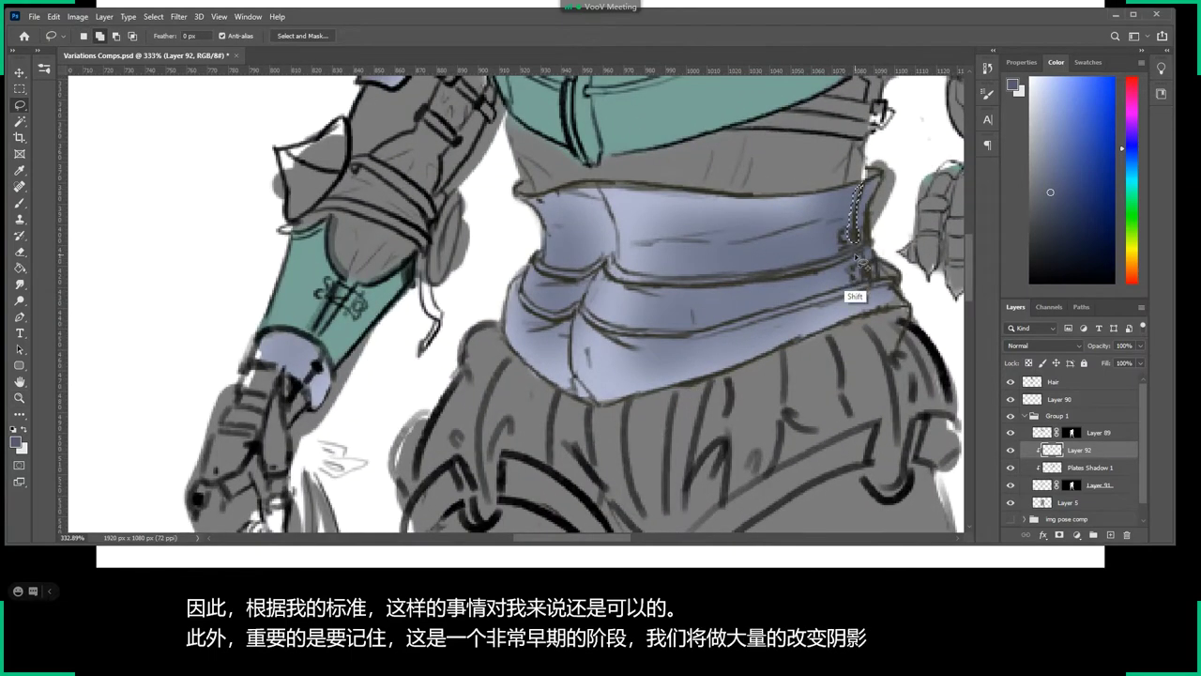
{"action": "left_click_drag", "start_coordinate": [856, 261], "coordinate": [891, 302]}
{"action": "mouse_move", "coordinate": [563, 305]}
{"action": "left_mouse_down"}
{"action": "mouse_move", "coordinate": [527, 279]}
{"action": "mouse_move", "coordinate": [567, 308]}
{"action": "mouse_move", "coordinate": [710, 314]}
{"action": "left_mouse_up"}
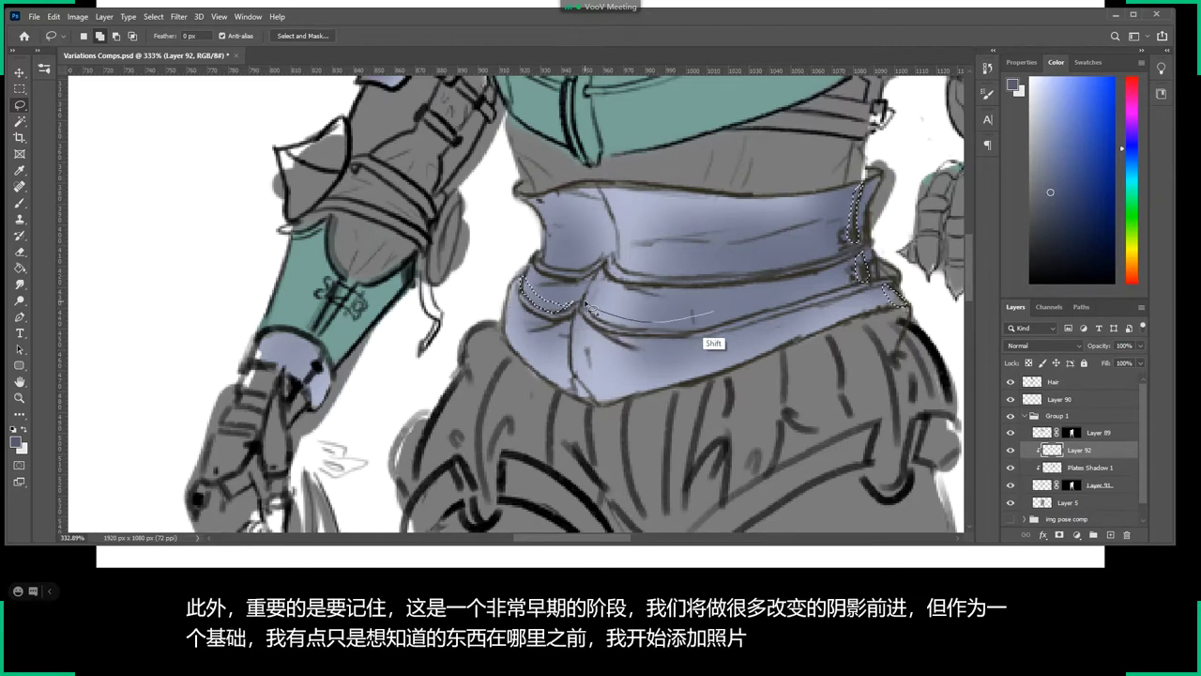
{"action": "left_click_drag", "start_coordinate": [585, 305], "coordinate": [581, 306]}
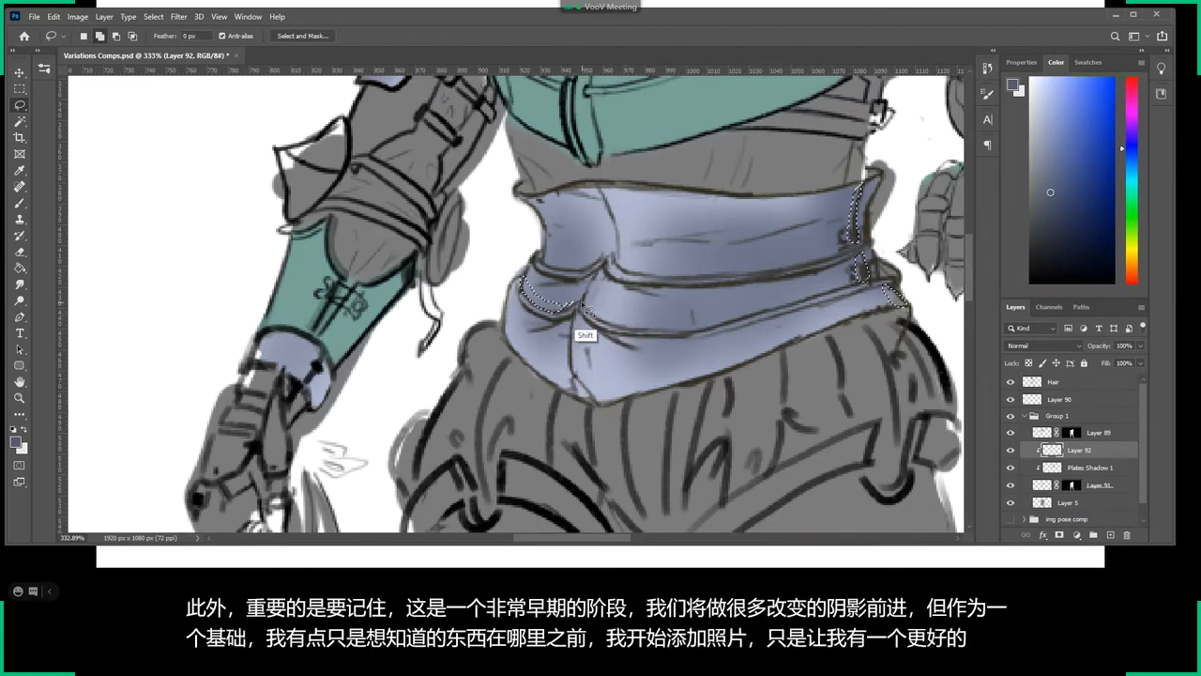
{"action": "left_click_drag", "start_coordinate": [730, 311], "coordinate": [734, 317]}
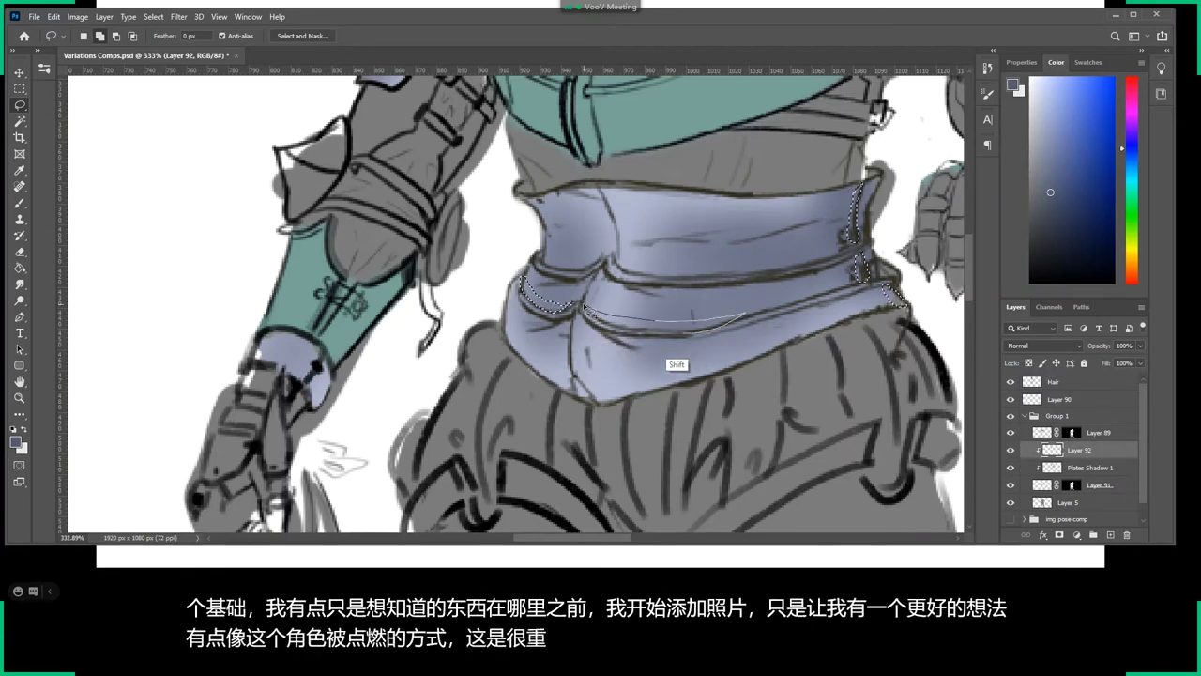
{"action": "left_click_drag", "start_coordinate": [731, 328], "coordinate": [588, 293]}
{"action": "key", "text": "b"}
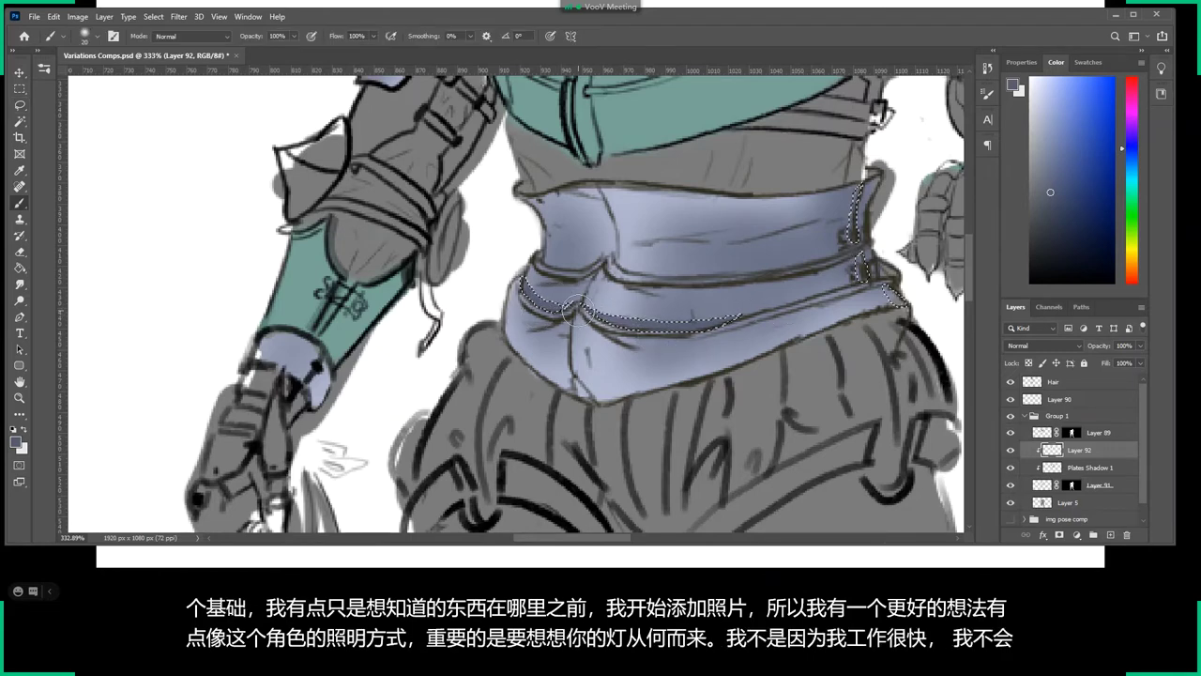
Scrubby-zoom out until the whole armored figure fits the window.
{"action": "key", "text": "z"}
{"action": "mouse_move", "coordinate": [707, 282]}
{"action": "left_mouse_down"}
{"action": "mouse_move", "coordinate": [606, 267]}
{"action": "mouse_move", "coordinate": [681, 343]}
{"action": "left_mouse_up"}
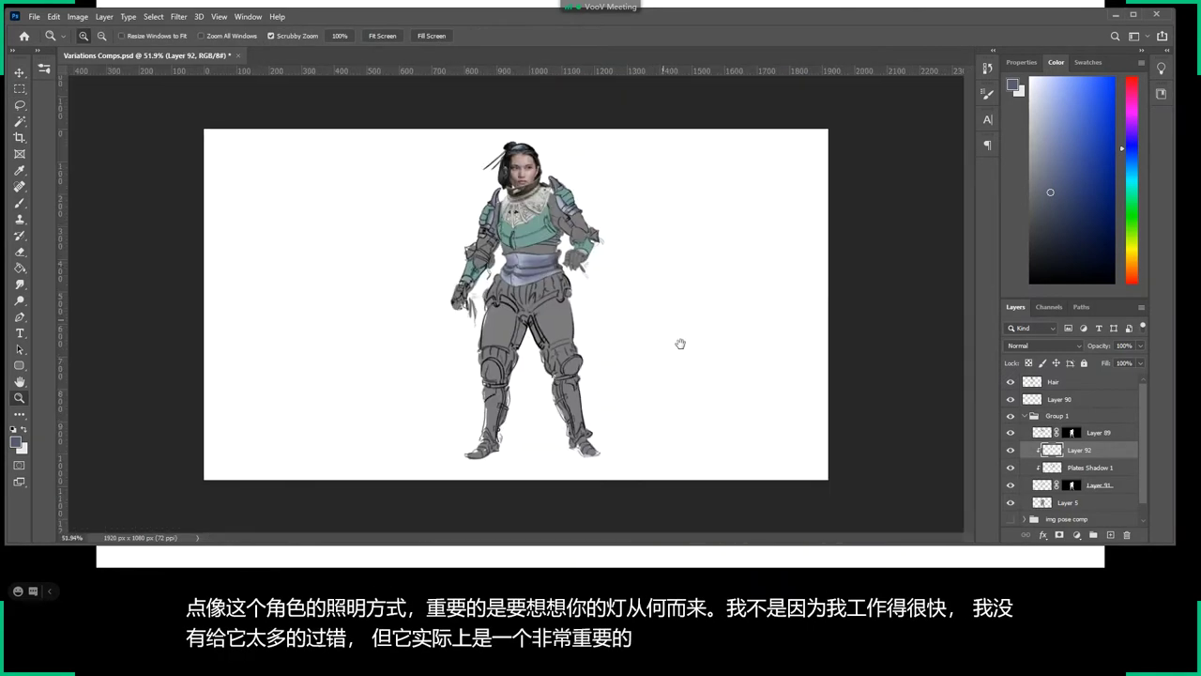
{"action": "left_click_drag", "start_coordinate": [498, 310], "coordinate": [563, 314]}
Create a new layer and move it to the top of the stack.
{"action": "key", "text": "b"}
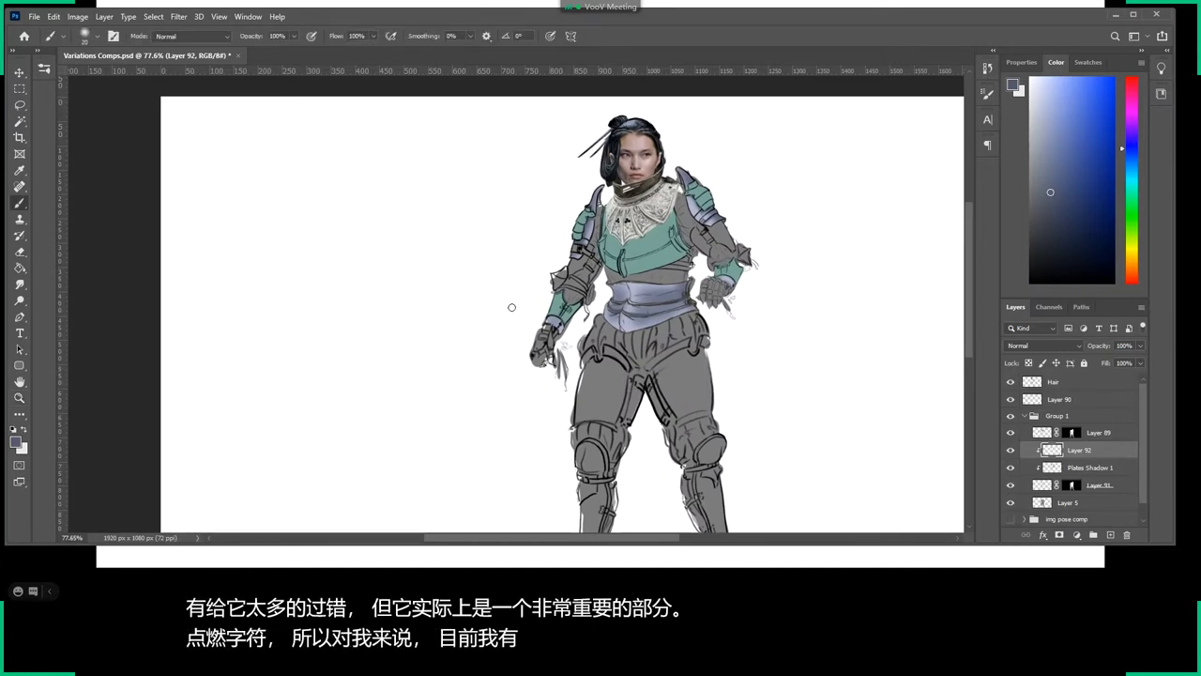
{"action": "left_click", "coordinate": [1110, 535]}
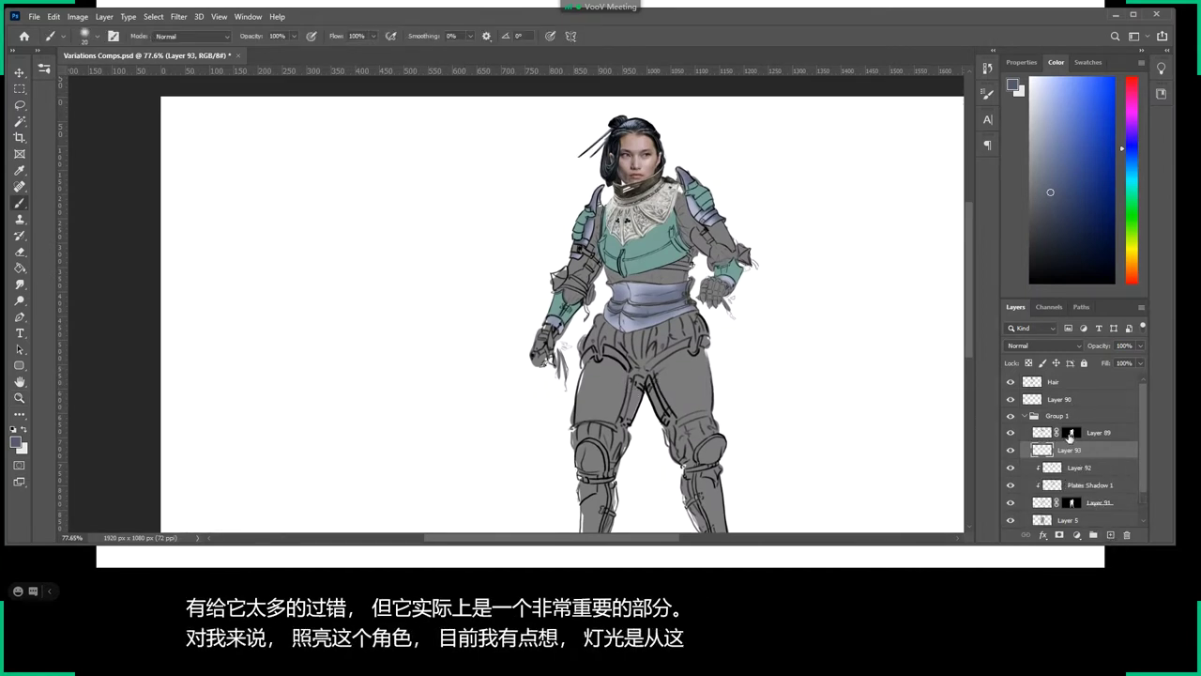
{"action": "left_click_drag", "start_coordinate": [1068, 449], "coordinate": [1070, 382]}
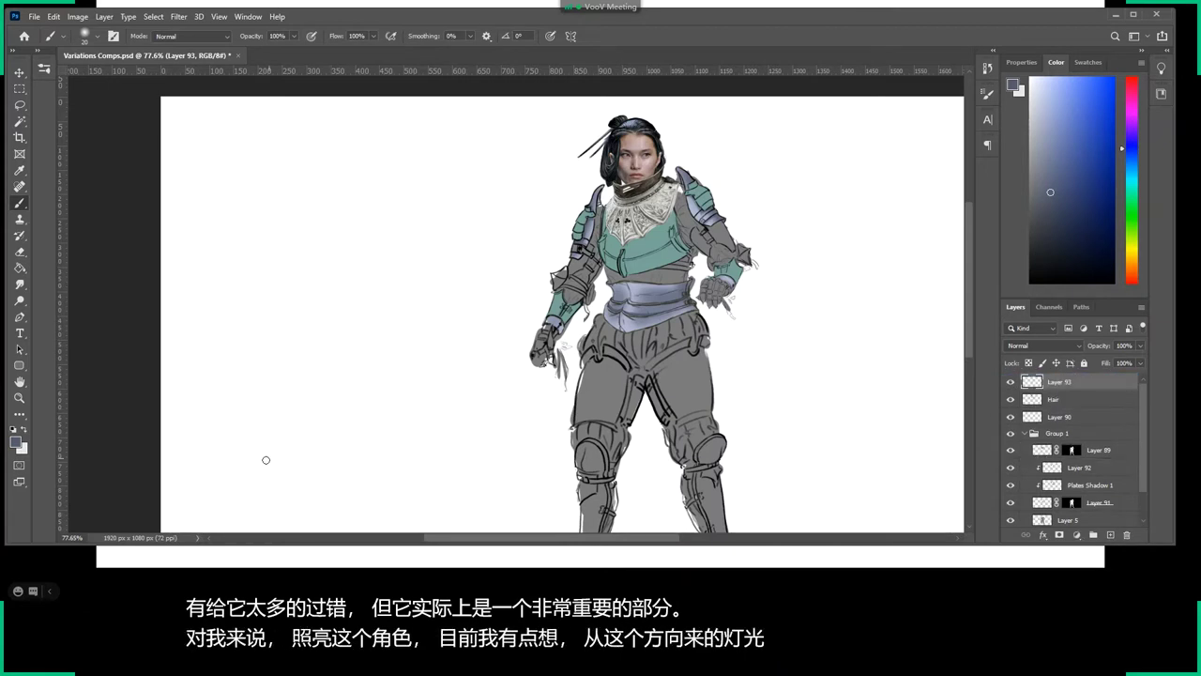
Sketch a grey light-direction arrow left of the figure, then zoom into the torso.
{"action": "left_click_drag", "start_coordinate": [261, 462], "coordinate": [420, 378]}
{"action": "left_click_drag", "start_coordinate": [339, 384], "coordinate": [457, 386]}
{"action": "key", "text": "ctrl+z"}
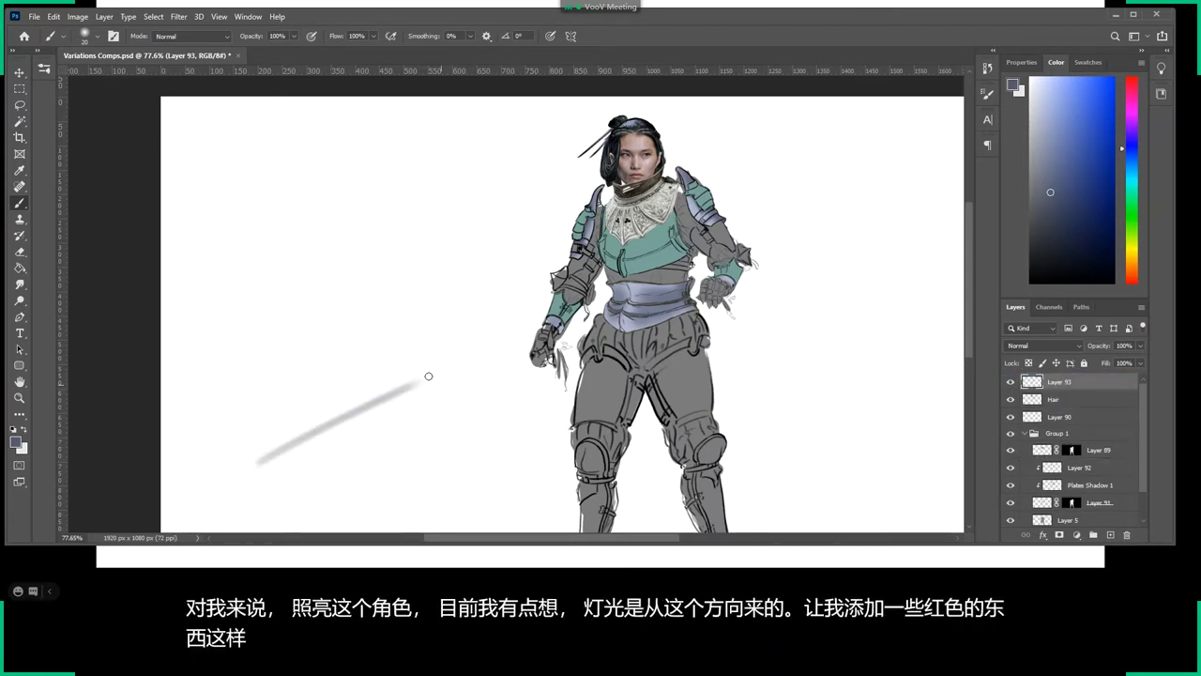
{"action": "left_click_drag", "start_coordinate": [347, 352], "coordinate": [414, 427]}
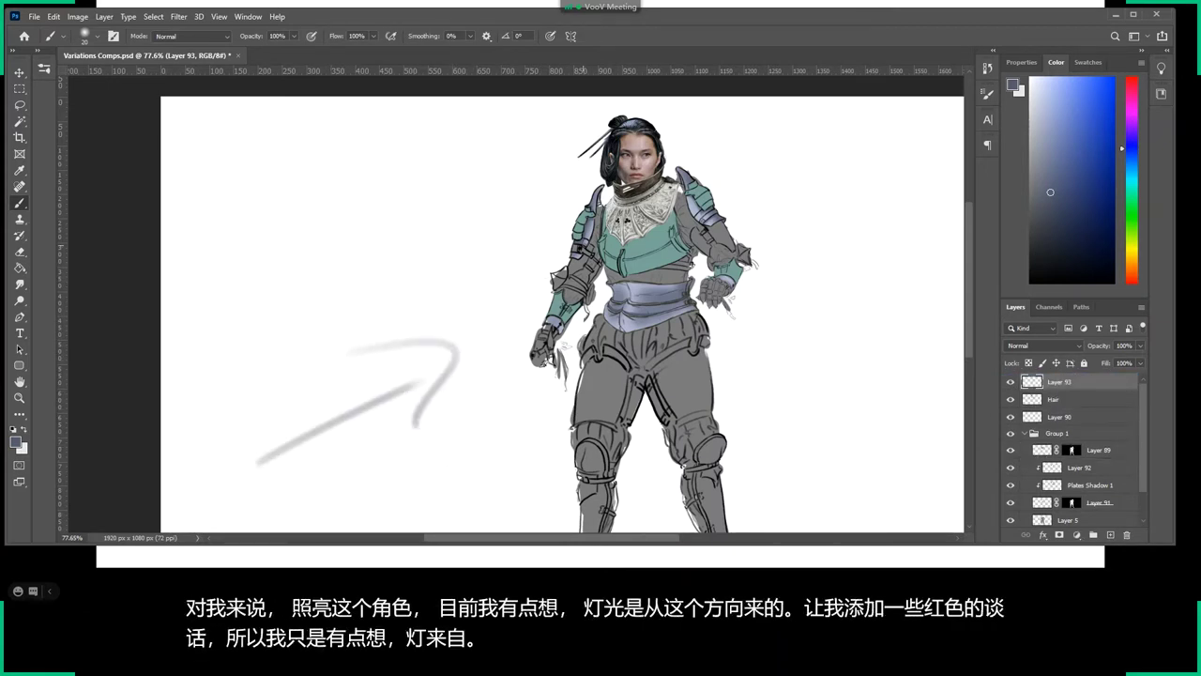
{"action": "key", "text": "z"}
{"action": "left_click_drag", "start_coordinate": [565, 244], "coordinate": [650, 242]}
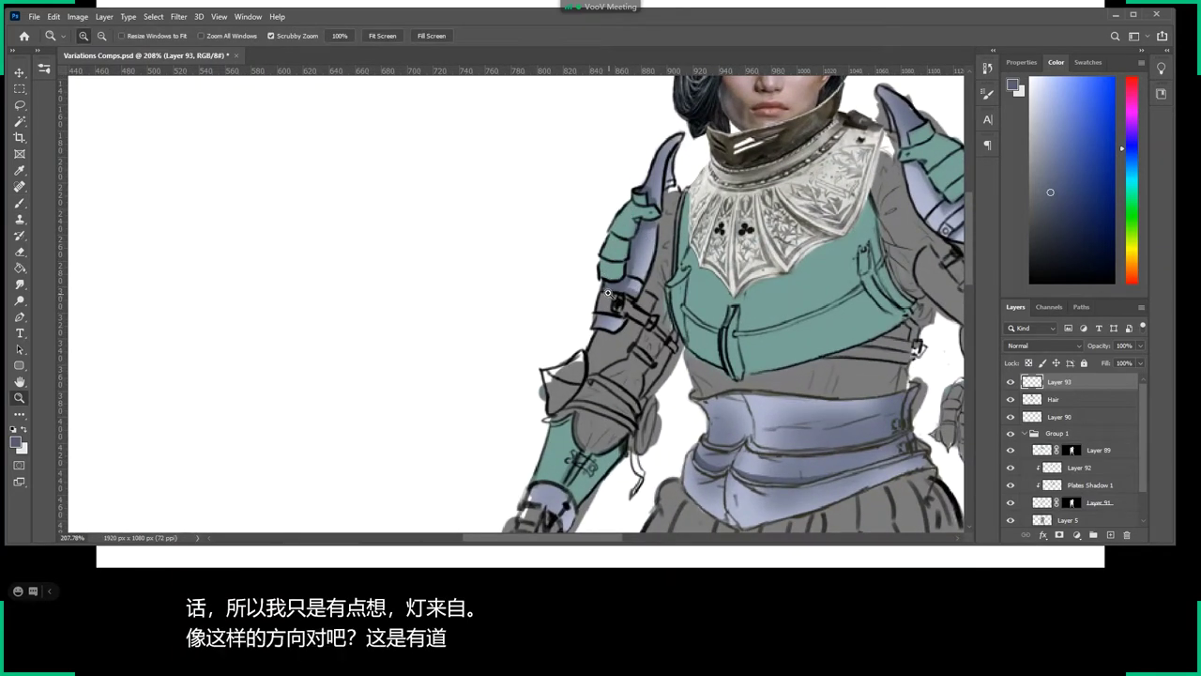
{"action": "scroll", "coordinate": [657, 329], "scroll_direction": "down", "scroll_amount": 3}
{"action": "scroll", "coordinate": [713, 366], "scroll_direction": "right", "scroll_amount": 3}
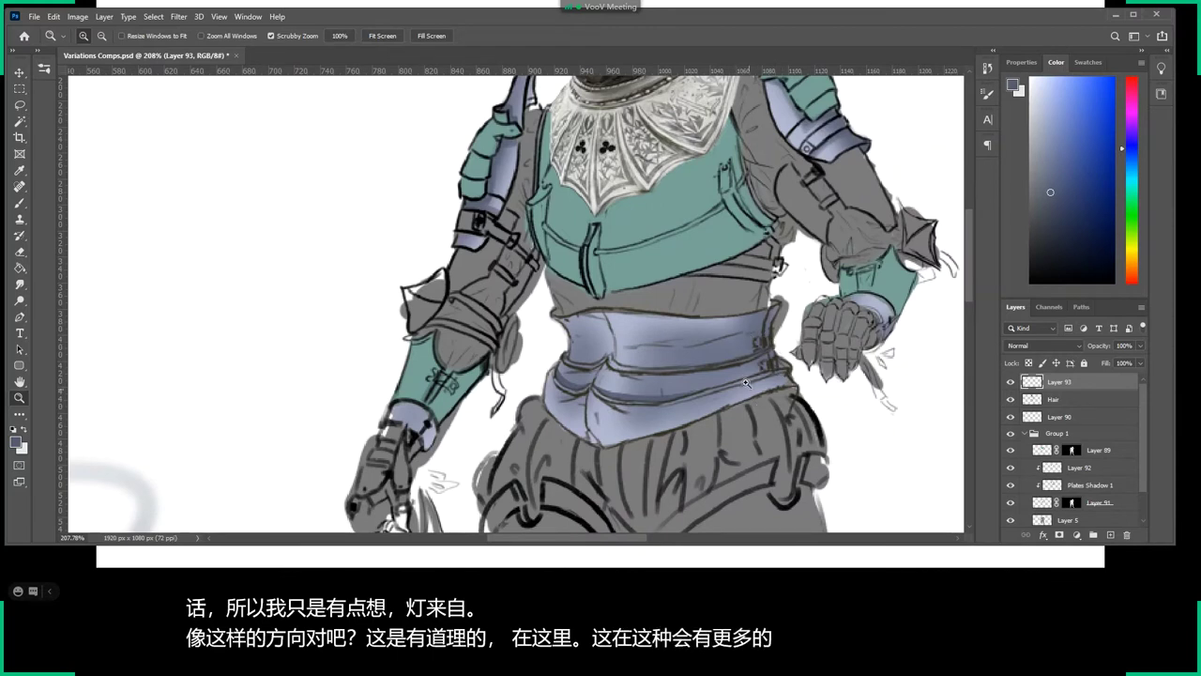
Activate Plates Shadow 1, toggle its visibility to compare, and enlarge the brush to 75 px.
{"action": "left_click", "coordinate": [1084, 485]}
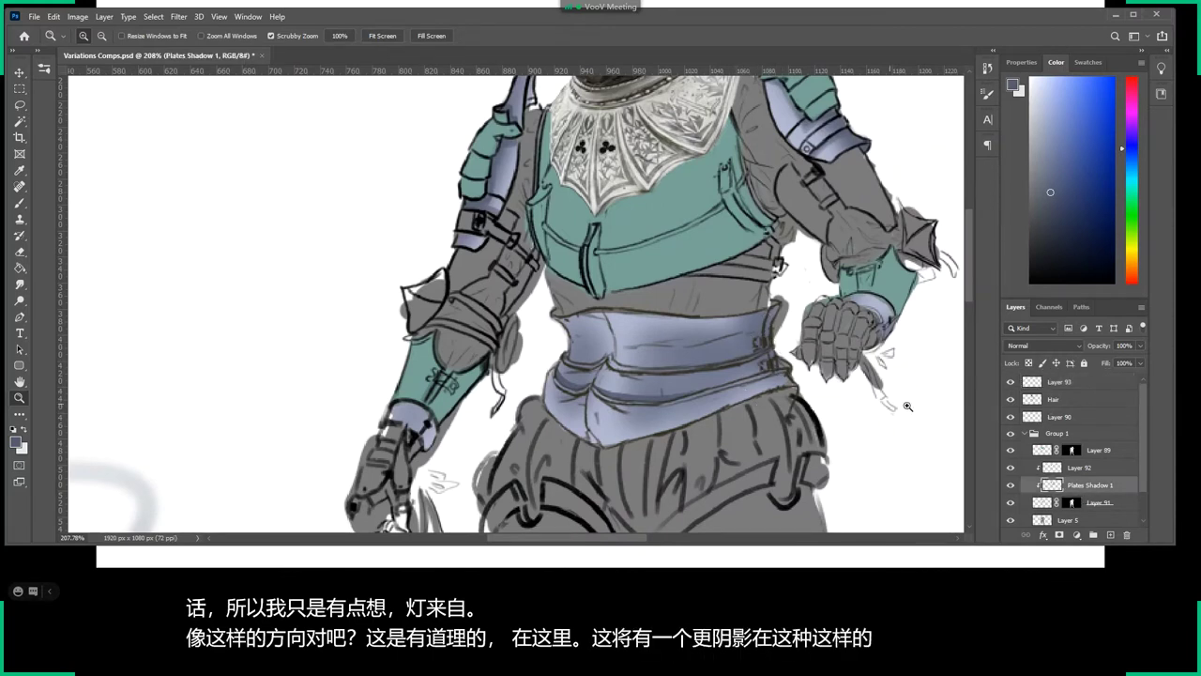
{"action": "left_click", "coordinate": [1011, 486]}
{"action": "left_click", "coordinate": [1010, 485]}
{"action": "key", "text": "b"}
{"action": "right_click", "coordinate": [743, 349]}
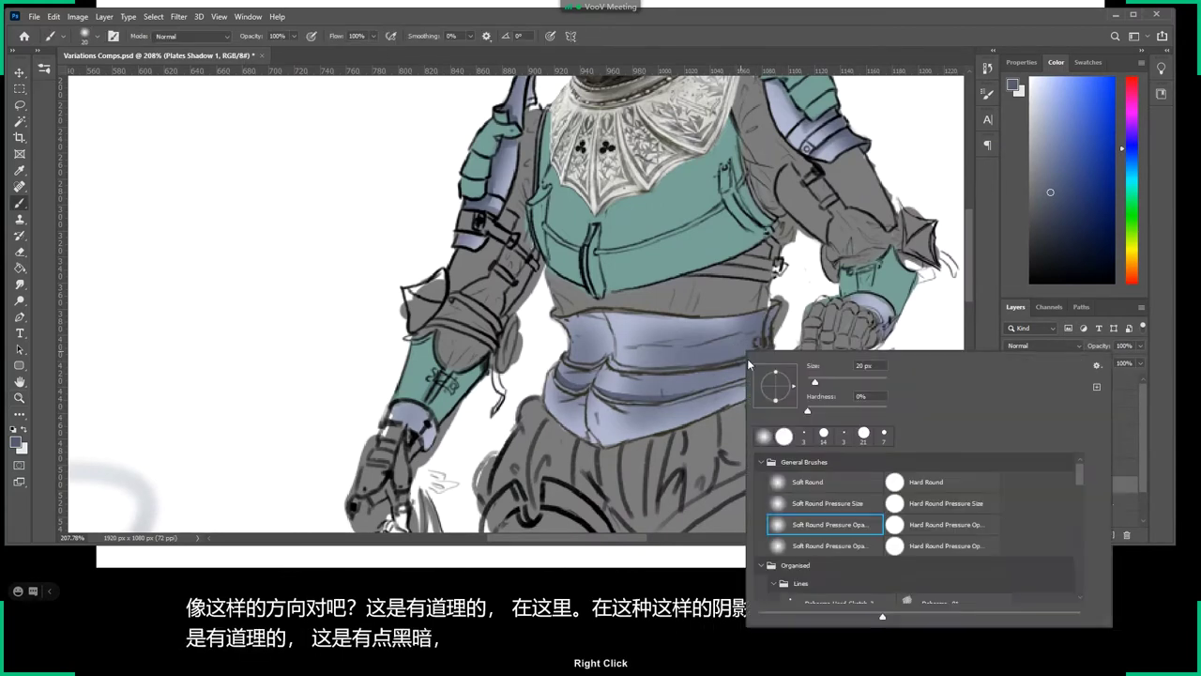
{"action": "left_click_drag", "start_coordinate": [819, 383], "coordinate": [836, 387]}
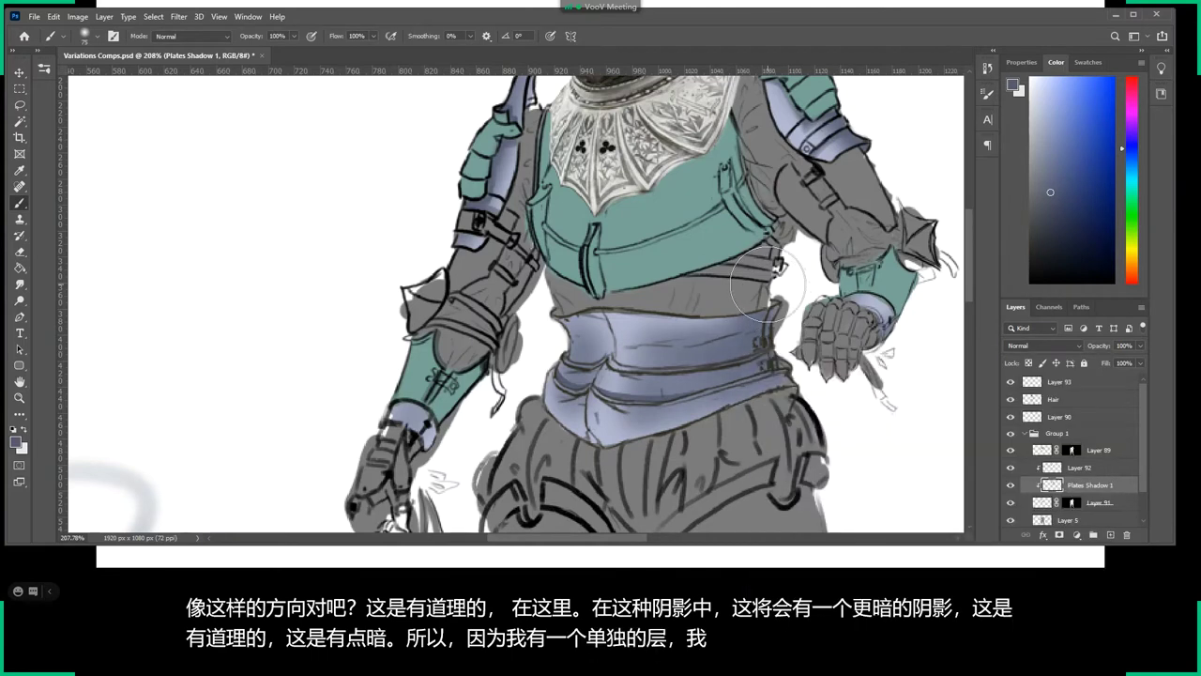
{"action": "left_click", "coordinate": [746, 283]}
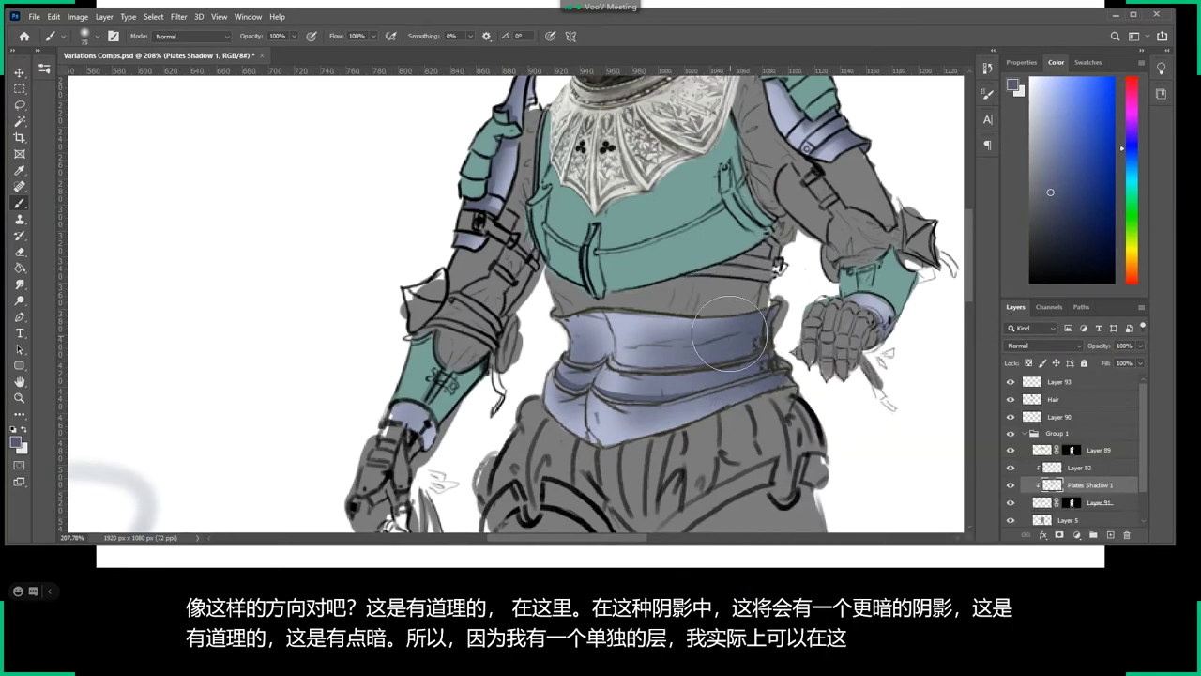
Erase some shadow from the belt front and shrink the brush to 45 px.
{"action": "key", "text": "e"}
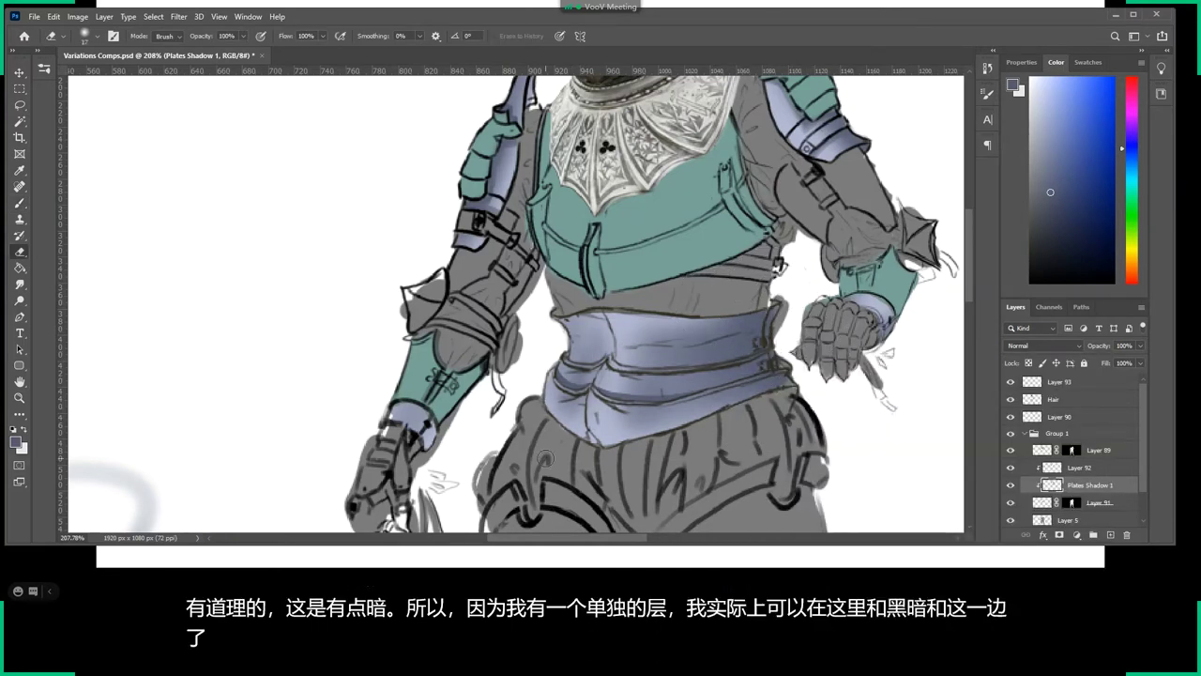
{"action": "right_click", "coordinate": [599, 360]}
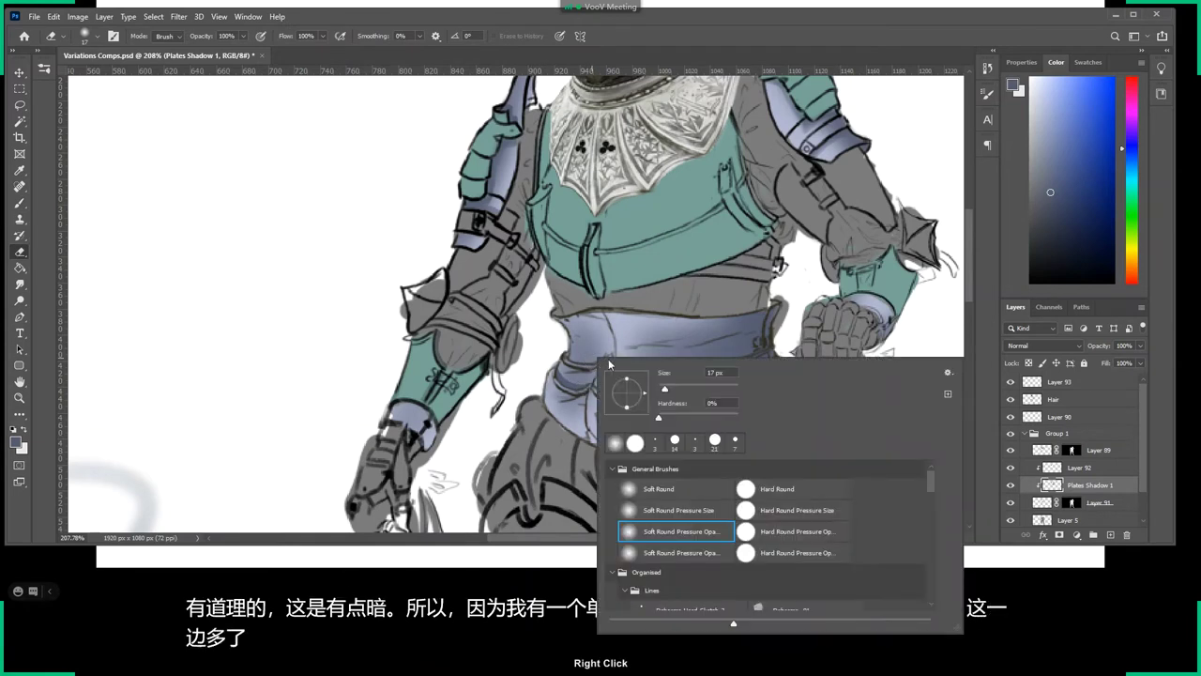
{"action": "left_click", "coordinate": [529, 357]}
{"action": "left_click_drag", "start_coordinate": [642, 421], "coordinate": [660, 349]}
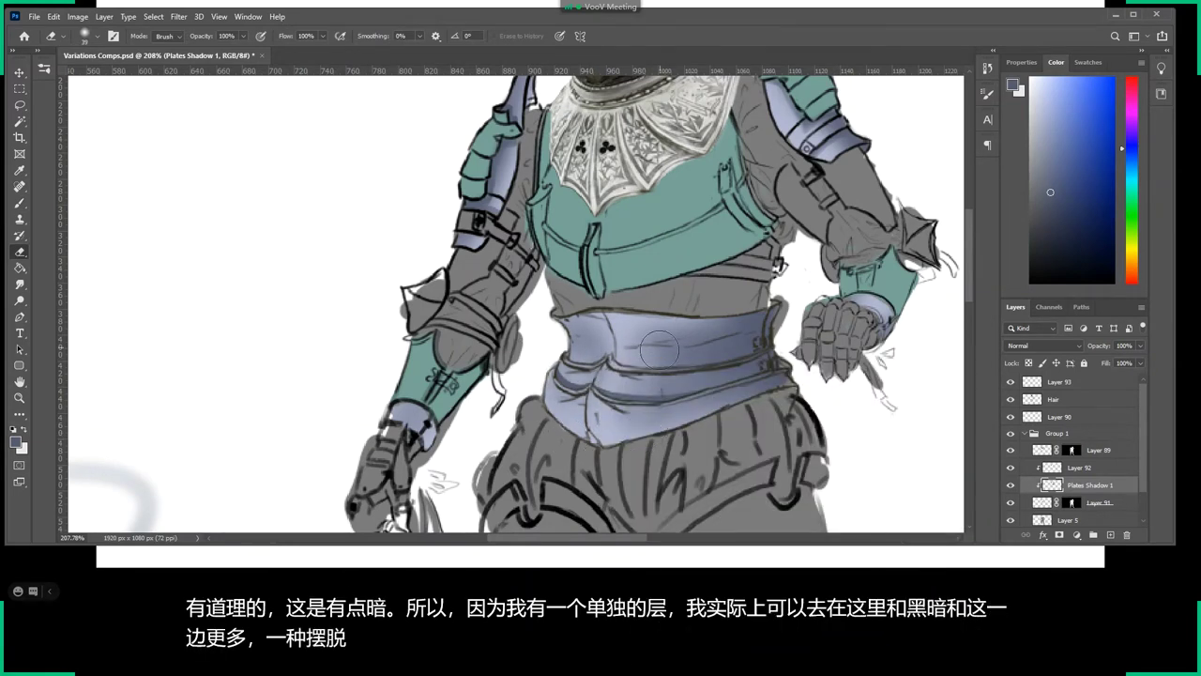
{"action": "key", "text": "b"}
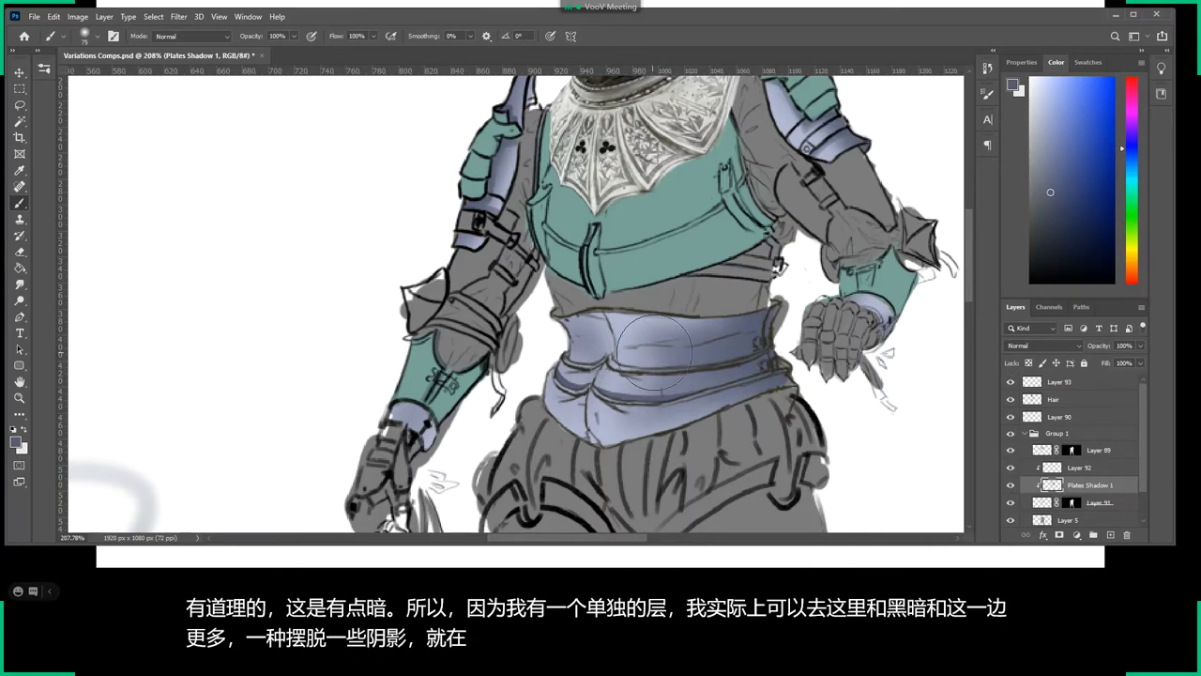
{"action": "right_click", "coordinate": [686, 369]}
{"action": "left_click_drag", "start_coordinate": [740, 381], "coordinate": [730, 382]}
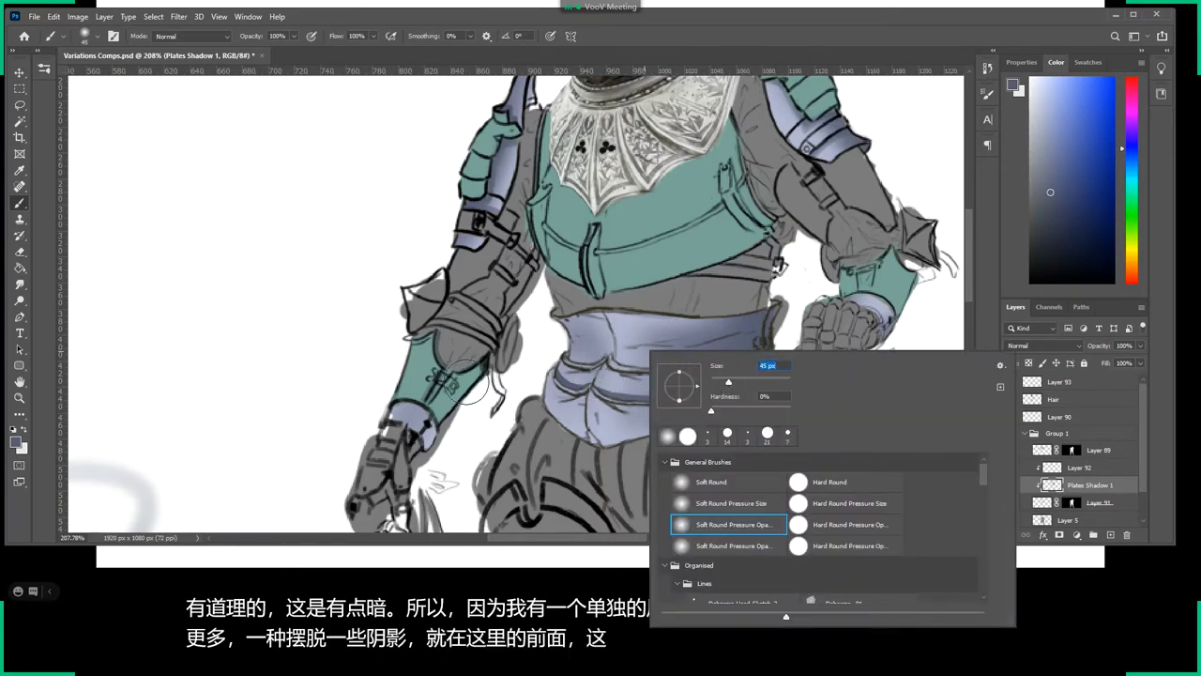
{"action": "left_click", "coordinate": [566, 349]}
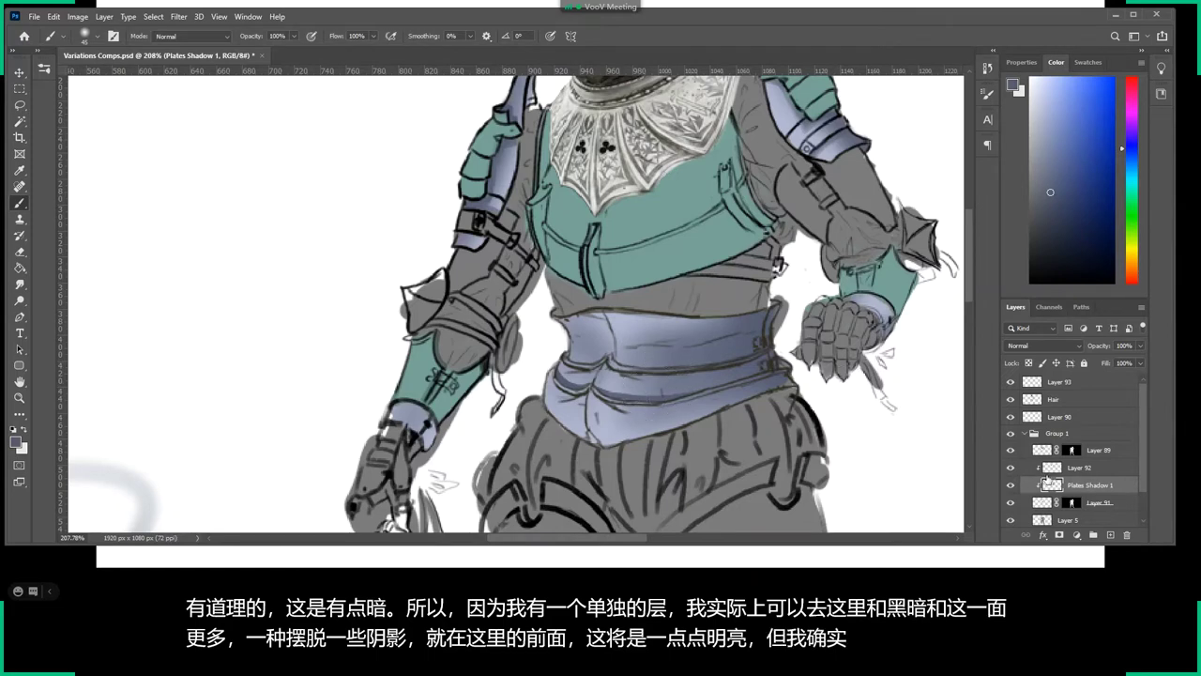
On Layer 92, lasso the belt's upper fold band and paint it darker.
{"action": "left_click", "coordinate": [670, 398], "text": "ctrl"}
{"action": "key", "text": "ctrl+space"}
{"action": "left_click_drag", "start_coordinate": [670, 399], "coordinate": [706, 411]}
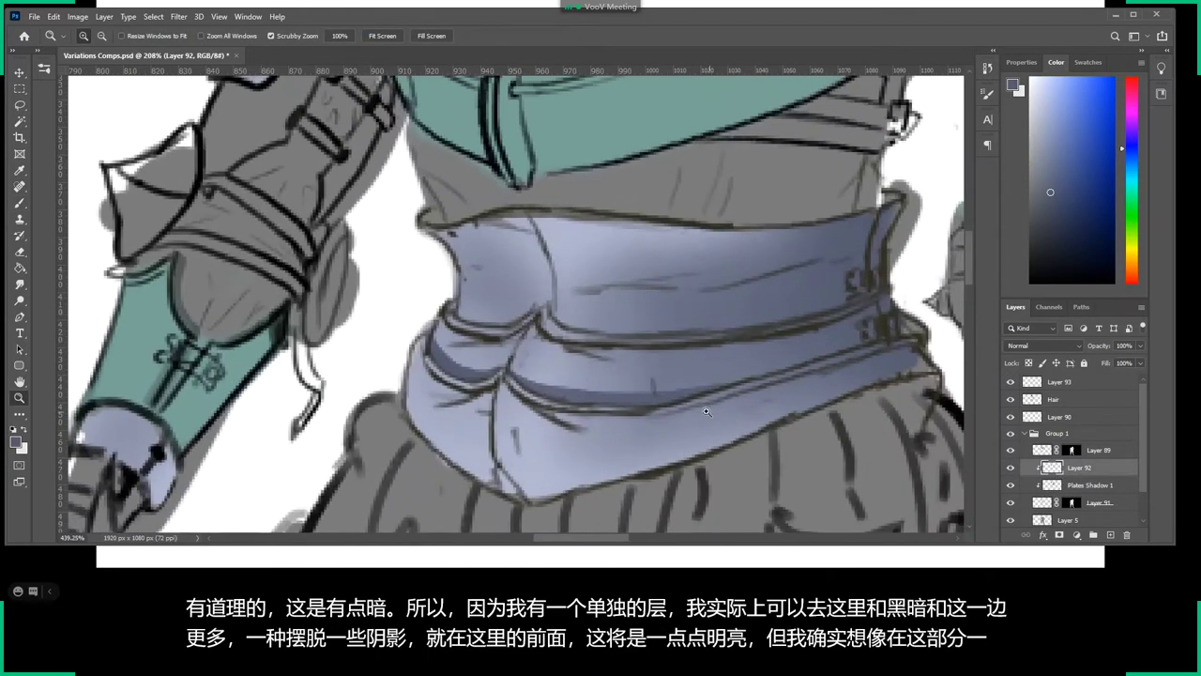
{"action": "key", "text": "l"}
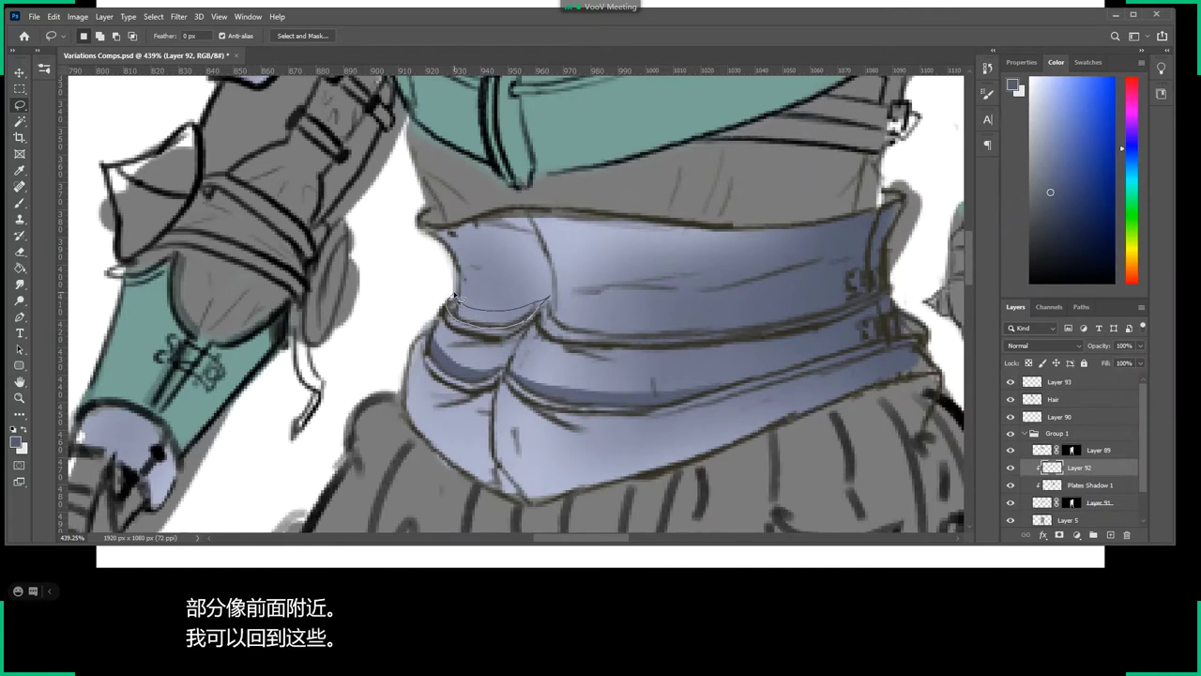
{"action": "left_click_drag", "start_coordinate": [453, 296], "coordinate": [450, 300]}
{"action": "left_click_drag", "start_coordinate": [556, 310], "coordinate": [554, 308]}
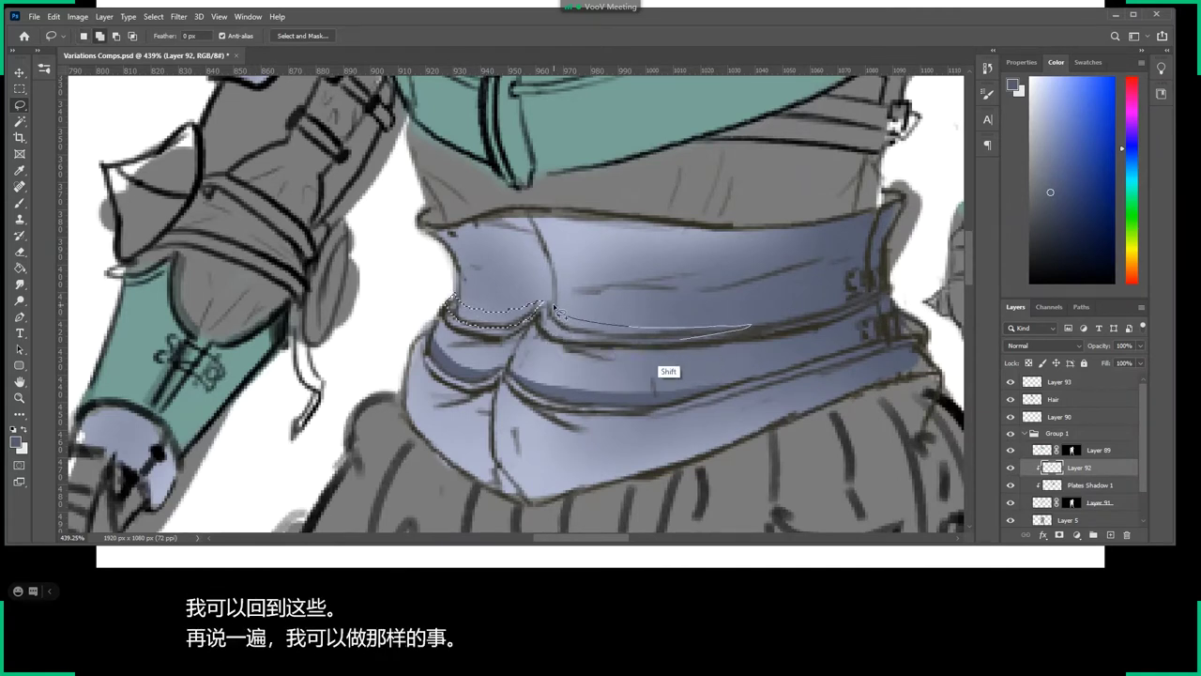
{"action": "key", "text": "b"}
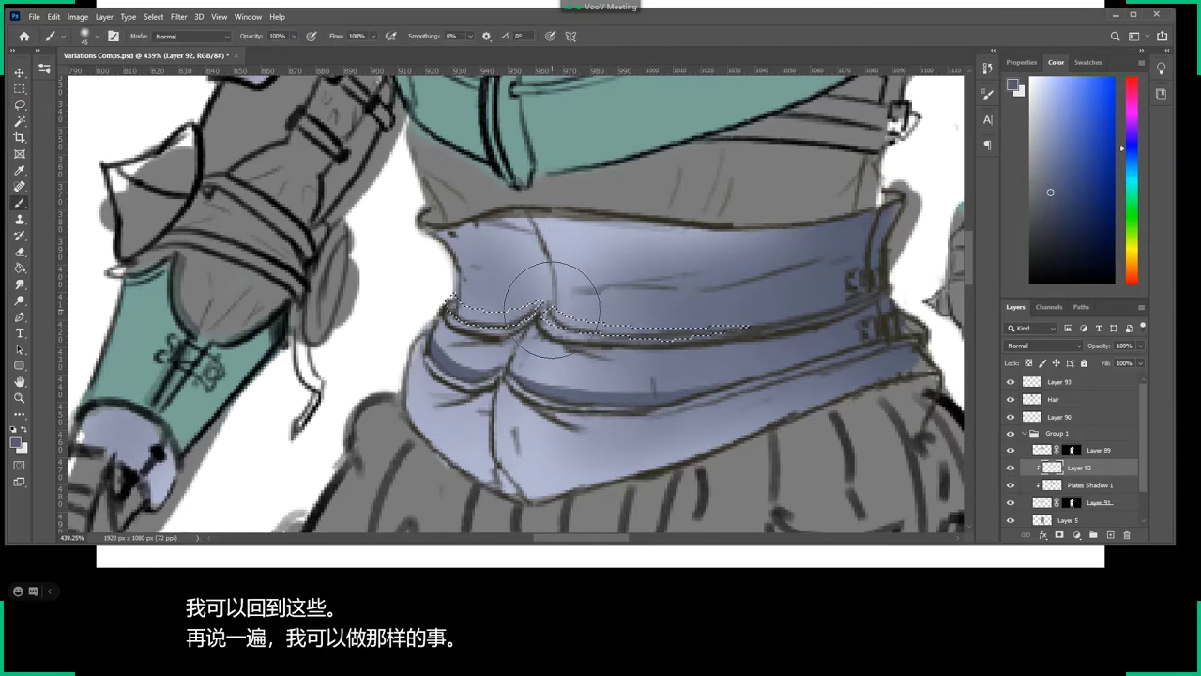
{"action": "left_click_drag", "start_coordinate": [703, 314], "coordinate": [481, 309]}
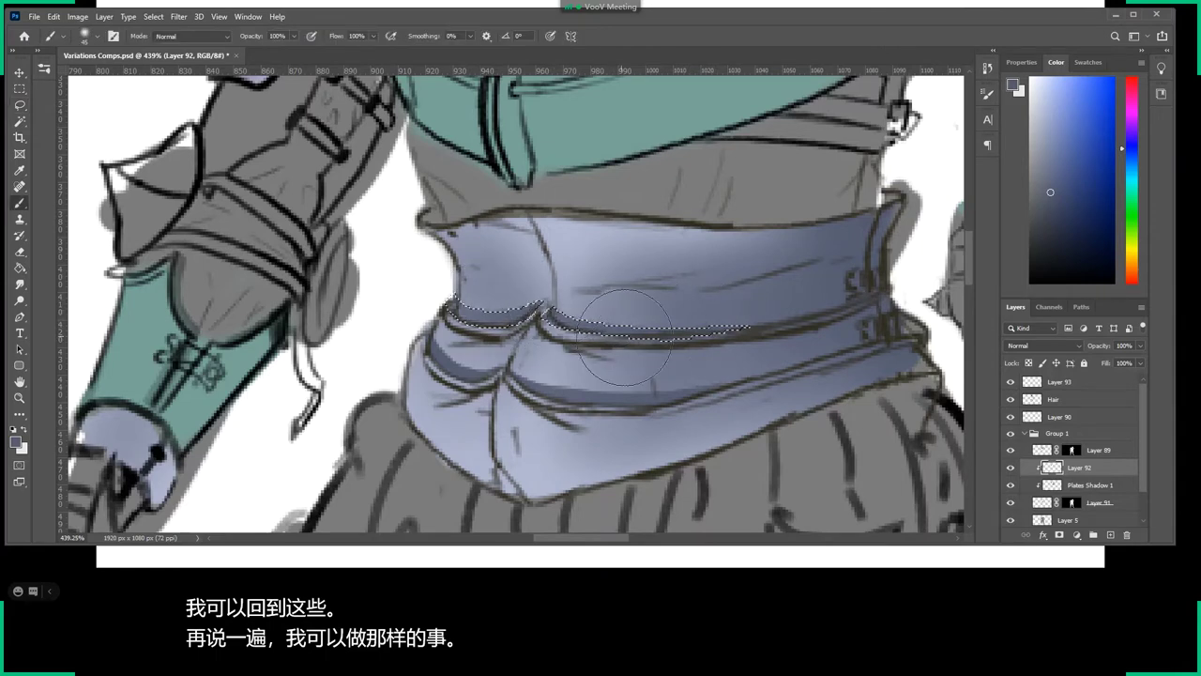
{"action": "key", "text": "ctrl+d"}
Switch to the eraser and zoom in to frame the torso.
{"action": "key", "text": "e"}
{"action": "scroll", "coordinate": [623, 335], "scroll_direction": "down", "scroll_amount": 5, "text": "alt"}
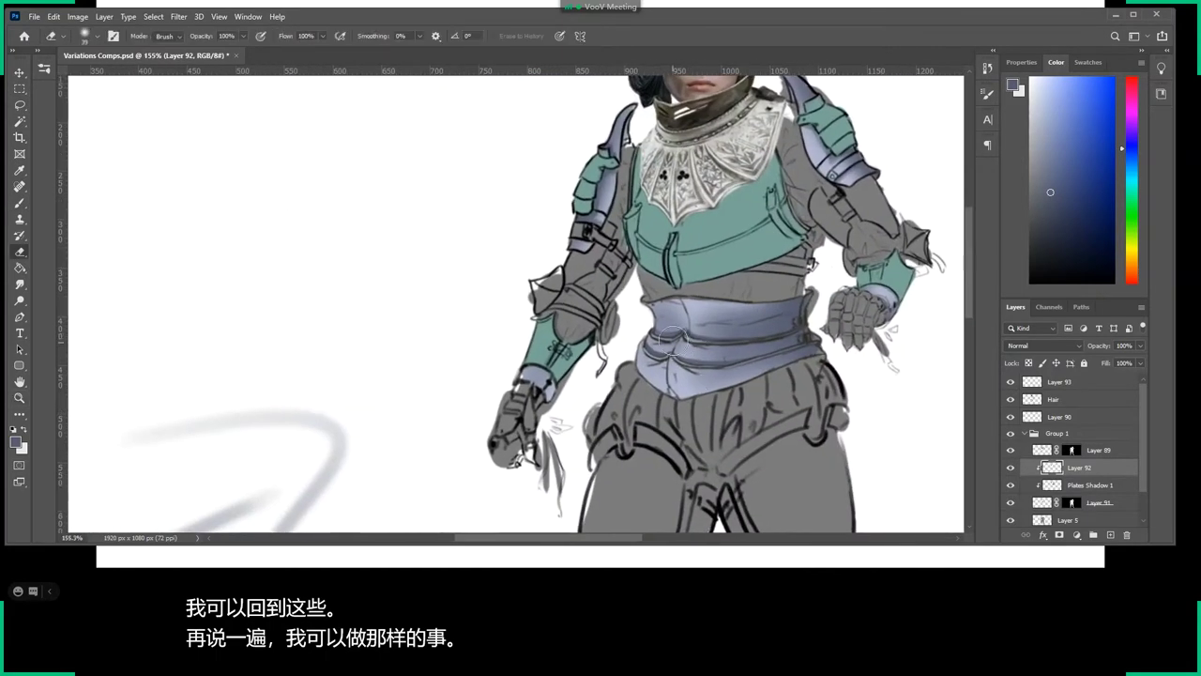
{"action": "key", "text": "z"}
{"action": "left_click_drag", "start_coordinate": [672, 338], "coordinate": [641, 252]}
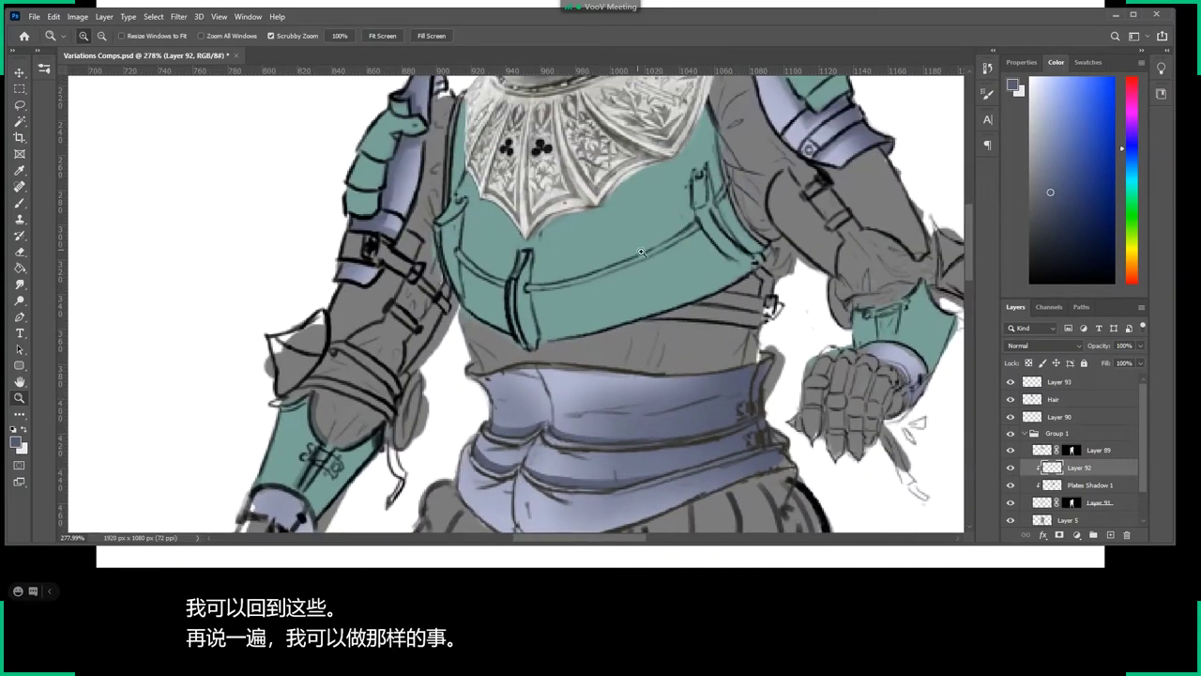
{"action": "left_click_drag", "start_coordinate": [689, 395], "coordinate": [690, 410]}
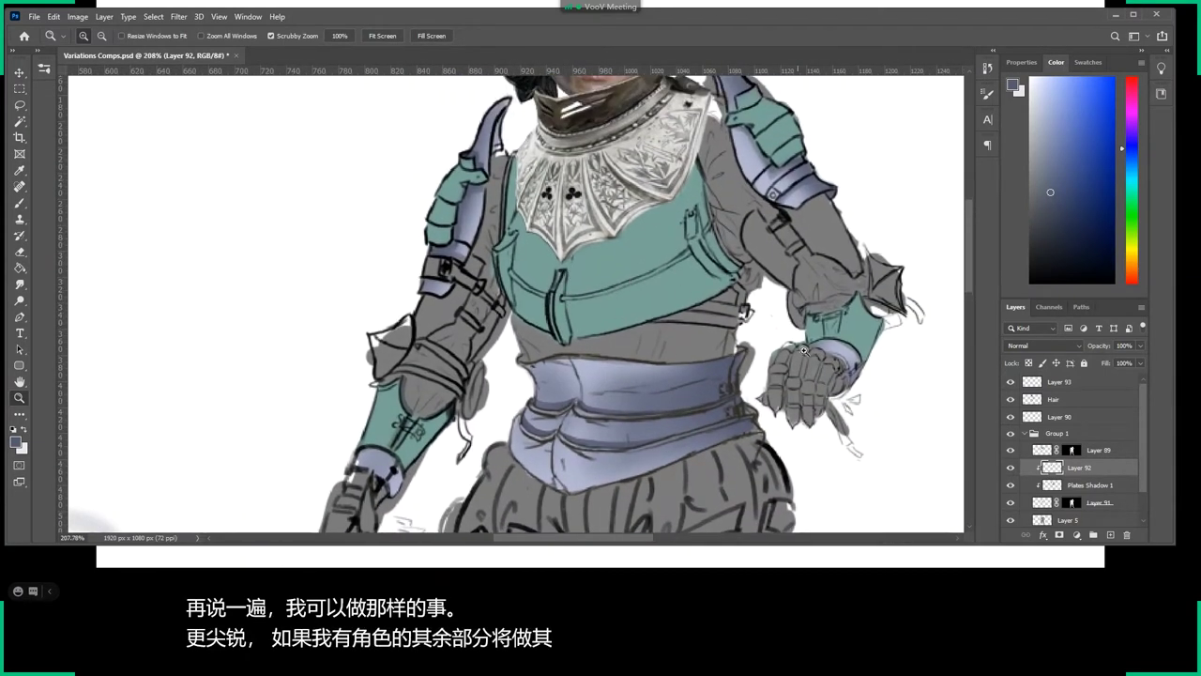
Create a new layer clipped to Layer 89, then paint a soft grey dab on Layer 93.
{"action": "left_click", "coordinate": [1098, 452]}
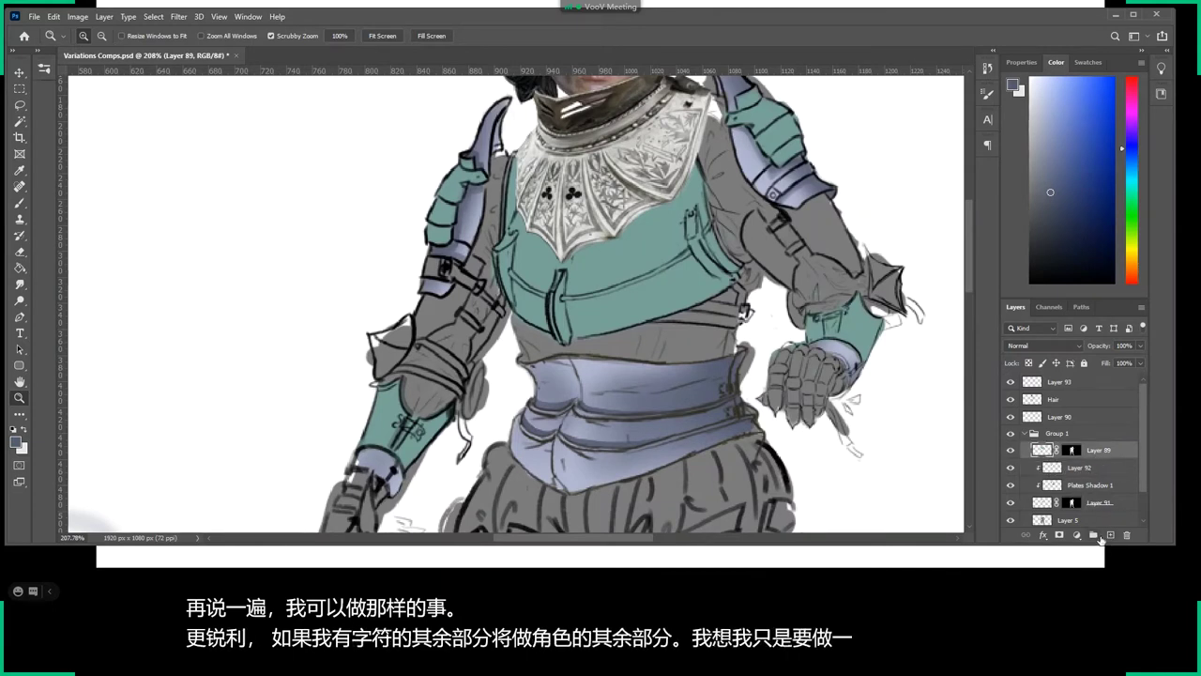
{"action": "left_click", "coordinate": [1110, 535]}
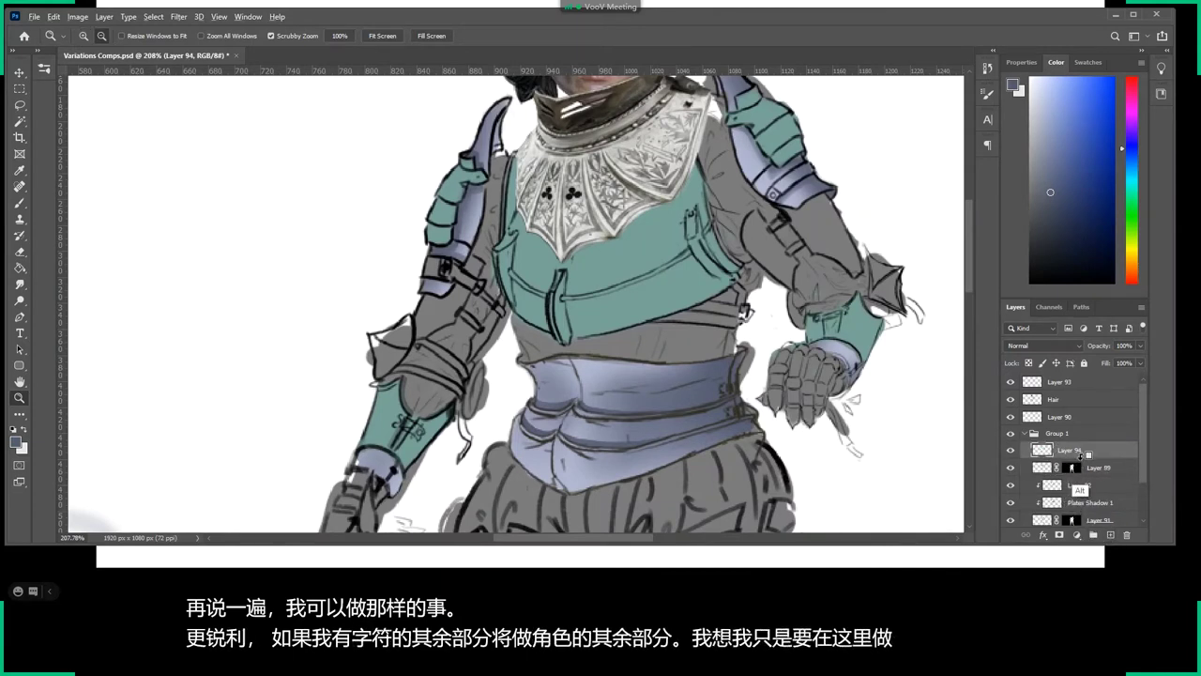
{"action": "left_click", "coordinate": [1081, 458], "text": "alt"}
{"action": "left_click", "coordinate": [1062, 485]}
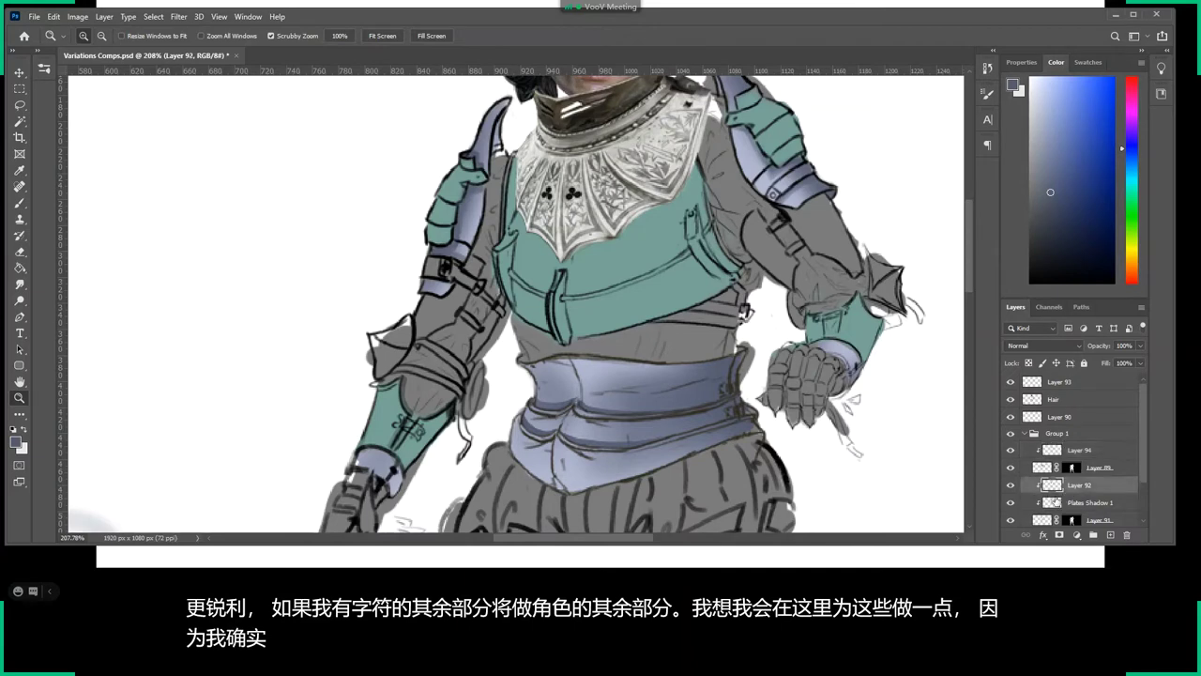
{"action": "left_click", "coordinate": [1058, 382]}
{"action": "scroll", "coordinate": [793, 399], "scroll_direction": "down", "scroll_amount": 3}
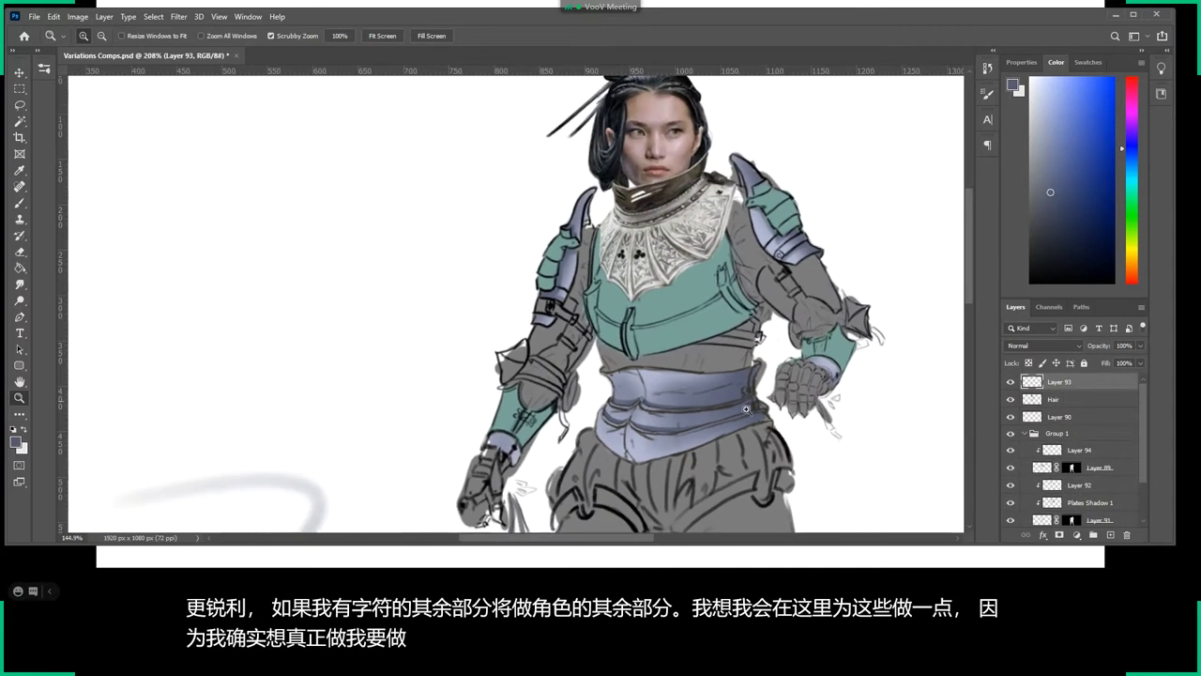
{"action": "key", "text": "b"}
{"action": "mouse_move", "coordinate": [334, 230]}
{"action": "left_mouse_down"}
{"action": "mouse_move", "coordinate": [331, 205]}
{"action": "mouse_move", "coordinate": [332, 230]}
{"action": "left_mouse_up"}
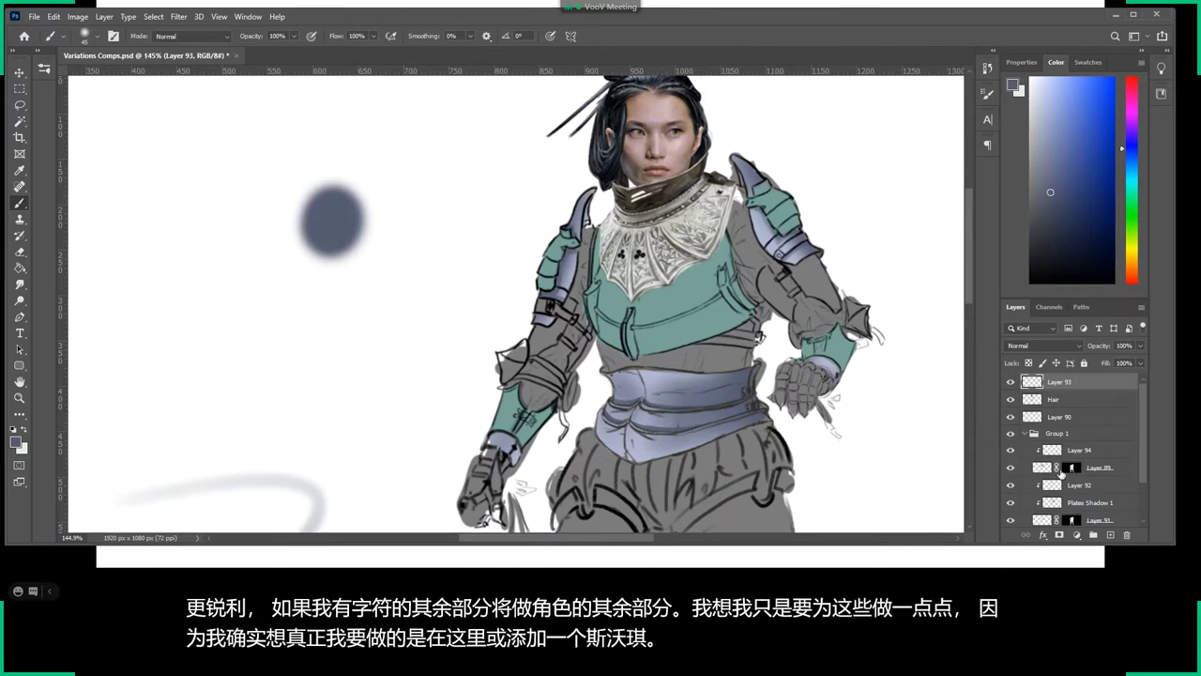
{"action": "scroll", "coordinate": [1060, 488], "scroll_direction": "down", "scroll_amount": 2}
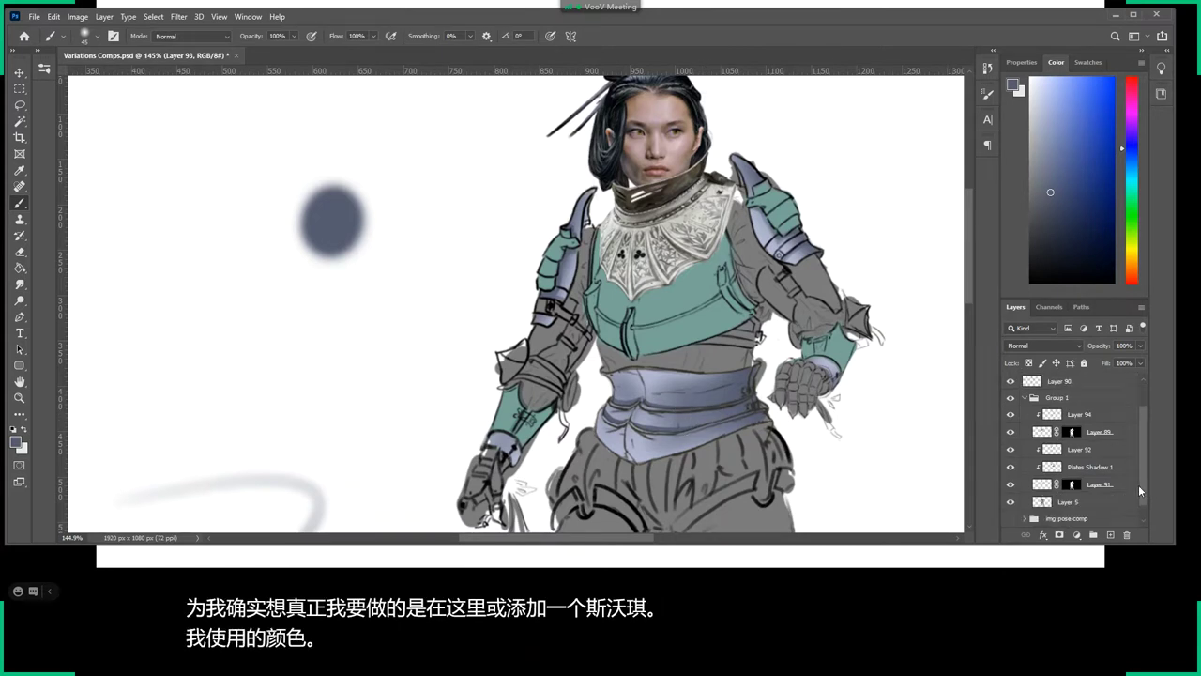
With plate shadows hidden, sample the belt's light lavender and dab it left of the figure.
{"action": "left_click", "coordinate": [1060, 504]}
{"action": "left_click", "coordinate": [1011, 484]}
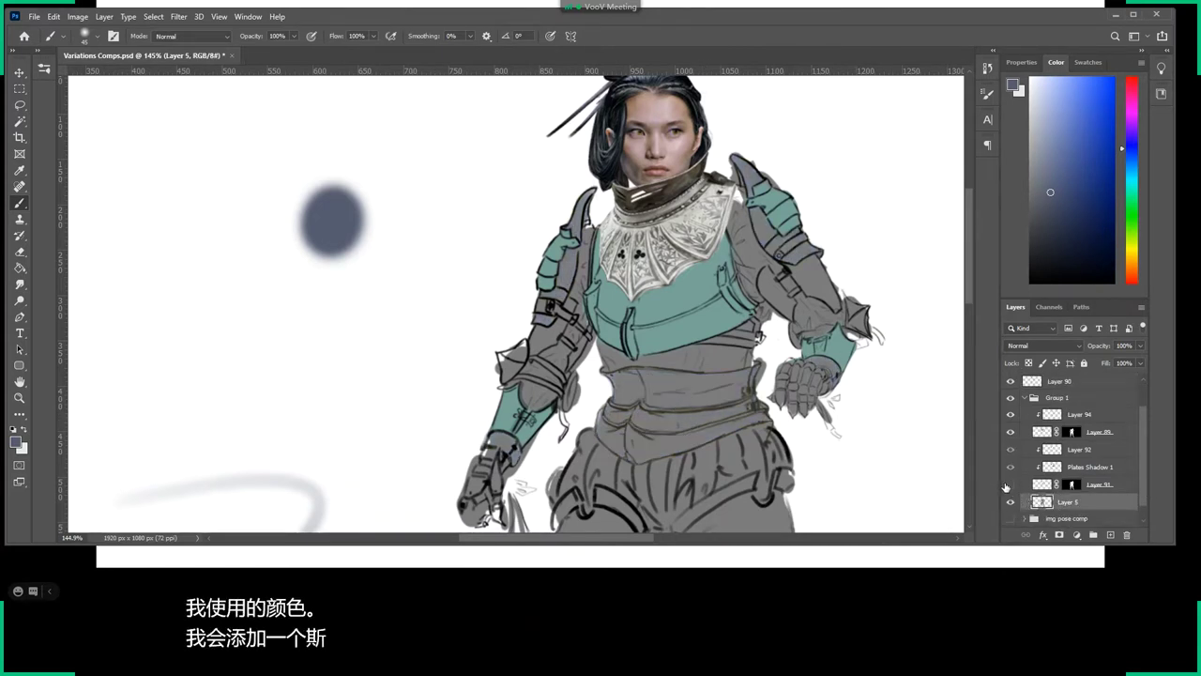
{"action": "left_click", "coordinate": [1010, 484]}
{"action": "left_click", "coordinate": [1010, 466]}
{"action": "left_click", "coordinate": [728, 406], "text": "alt"}
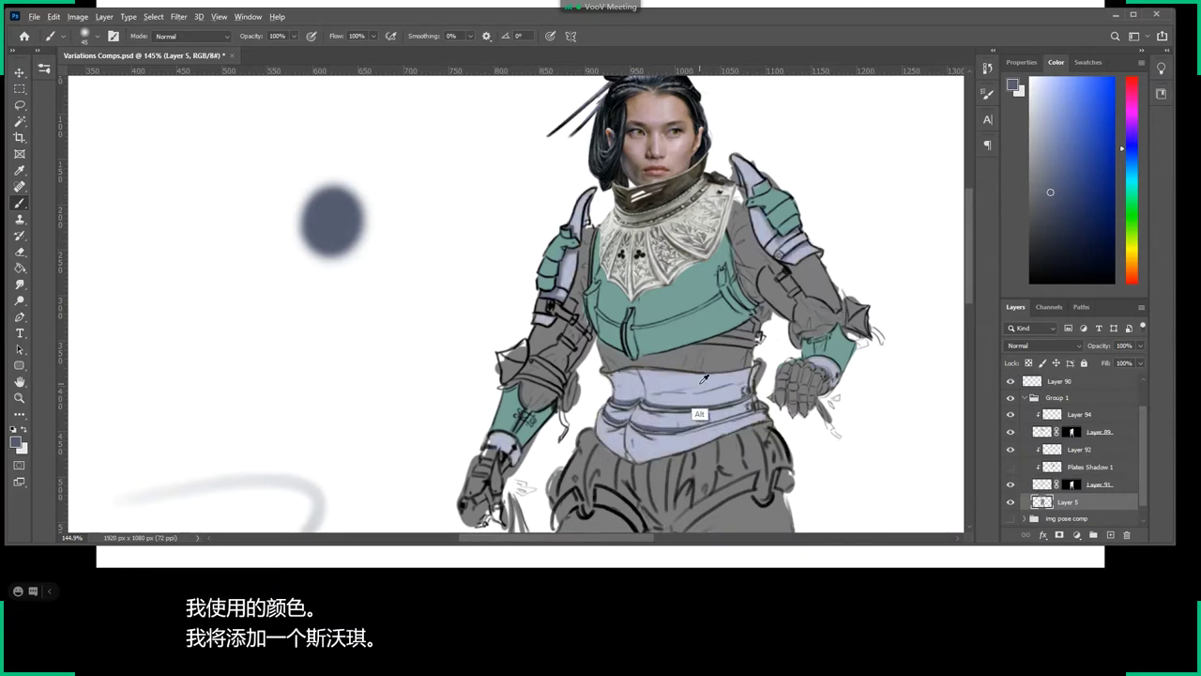
{"action": "left_click_drag", "start_coordinate": [225, 244], "coordinate": [229, 225]}
{"action": "left_click", "coordinate": [230, 225]}
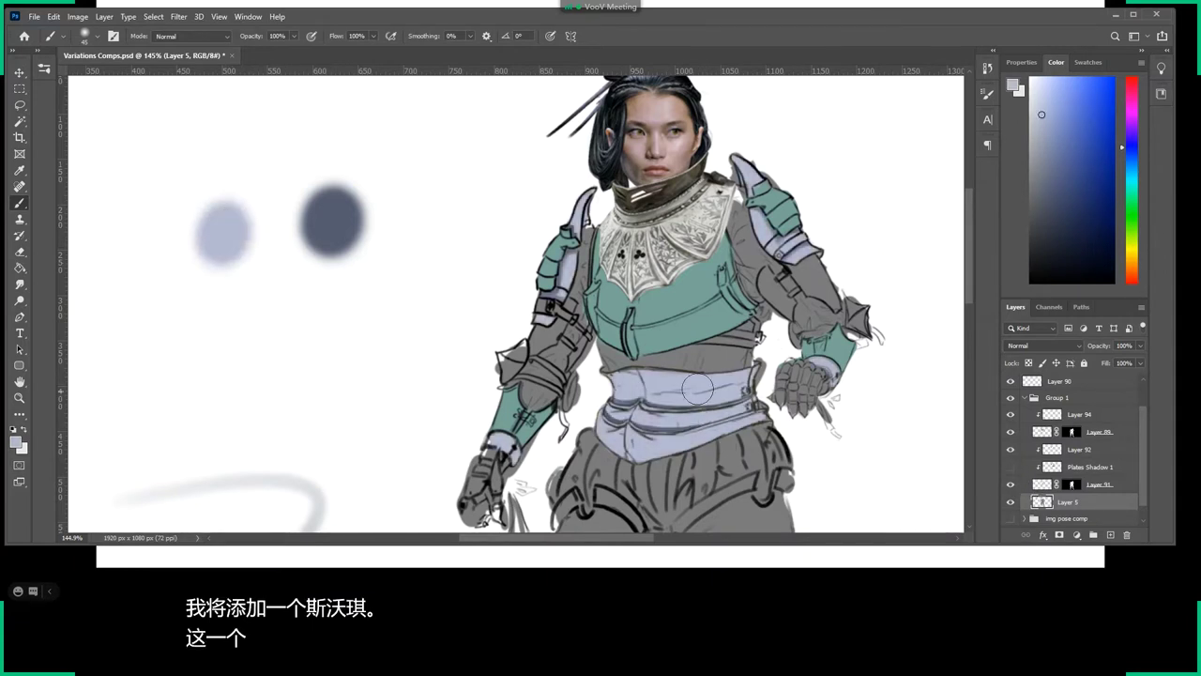
Restore the plate shadows and sample the armour's teal as the paint colour.
{"action": "left_click", "coordinate": [1010, 467]}
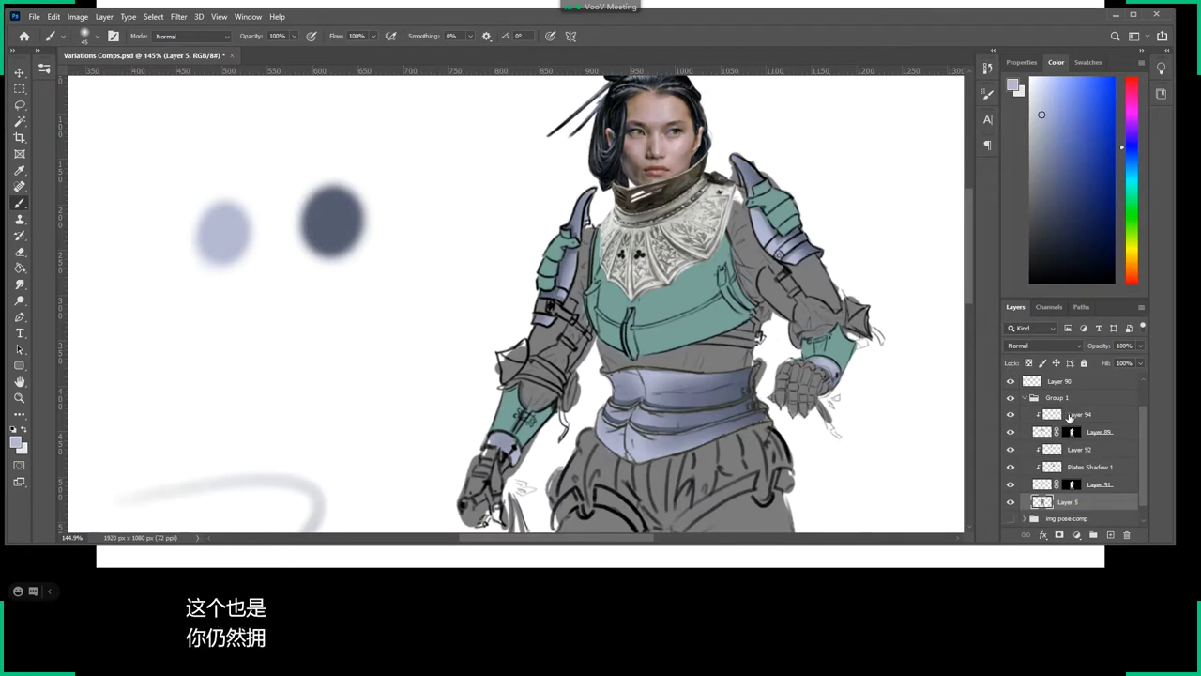
{"action": "left_click", "coordinate": [1070, 414]}
{"action": "left_click", "coordinate": [1012, 431]}
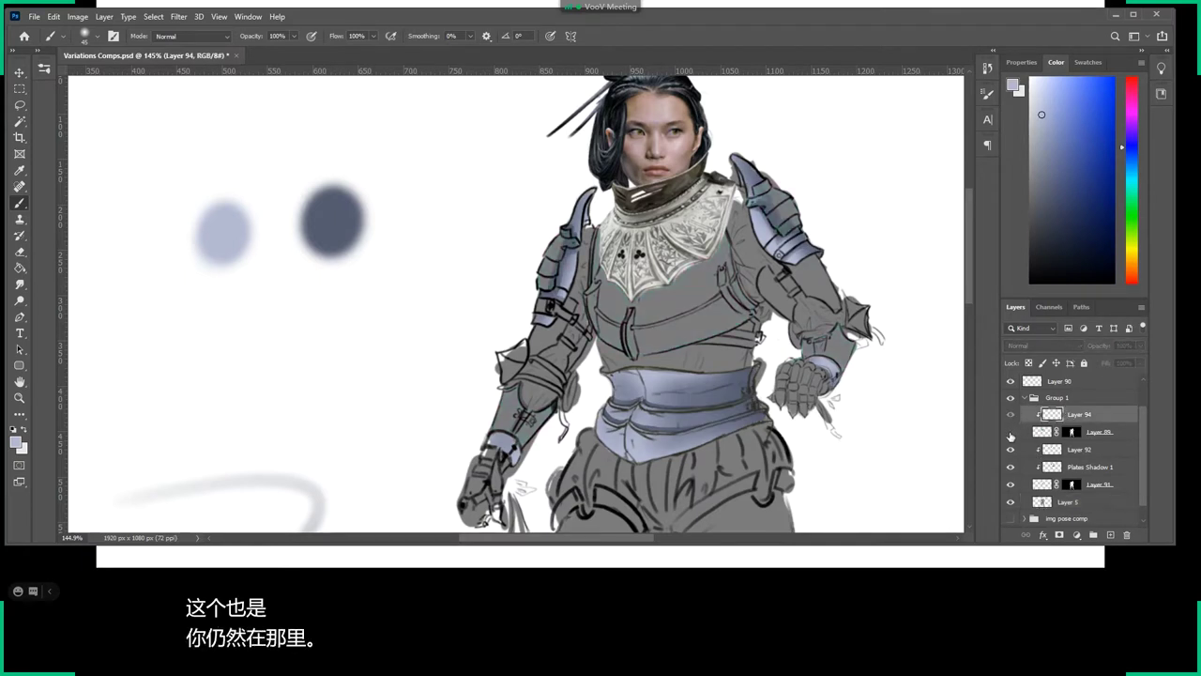
{"action": "left_click", "coordinate": [1012, 430]}
{"action": "left_click", "coordinate": [679, 328], "text": "alt"}
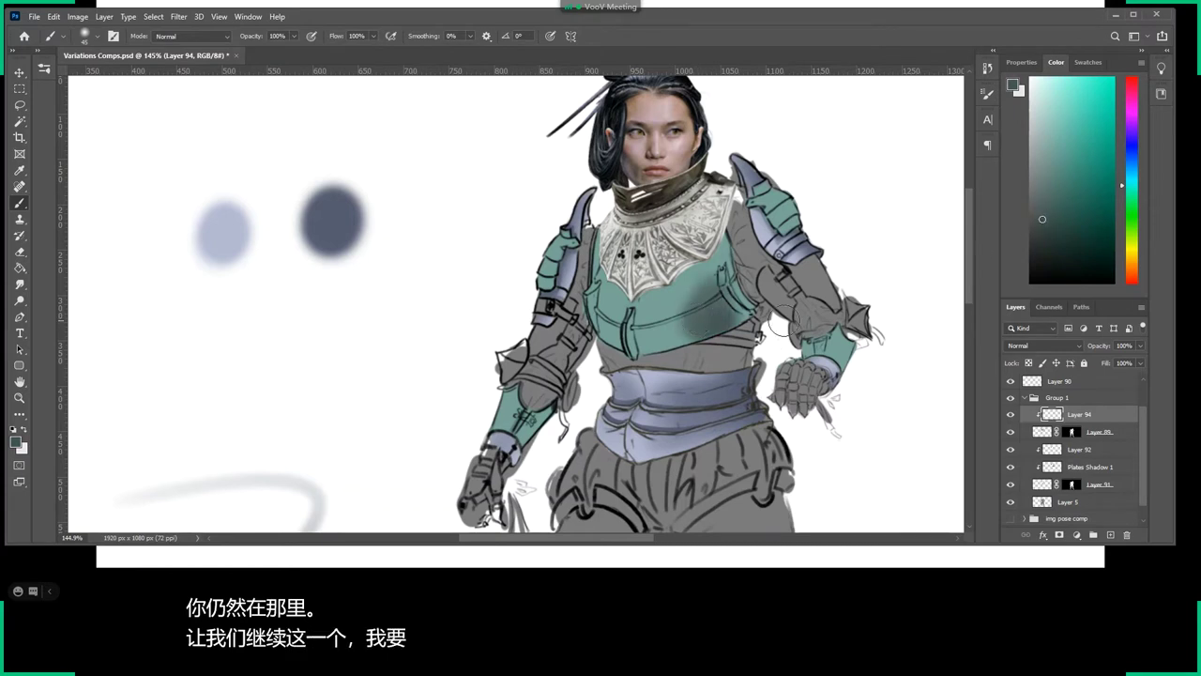
Fine-tune the teal paint colour's hue in the Color panel.
{"action": "left_click", "coordinate": [1123, 195]}
{"action": "mouse_move", "coordinate": [1125, 198]}
{"action": "left_mouse_down"}
{"action": "mouse_move", "coordinate": [1131, 170]}
{"action": "mouse_move", "coordinate": [1062, 167]}
{"action": "left_mouse_up"}
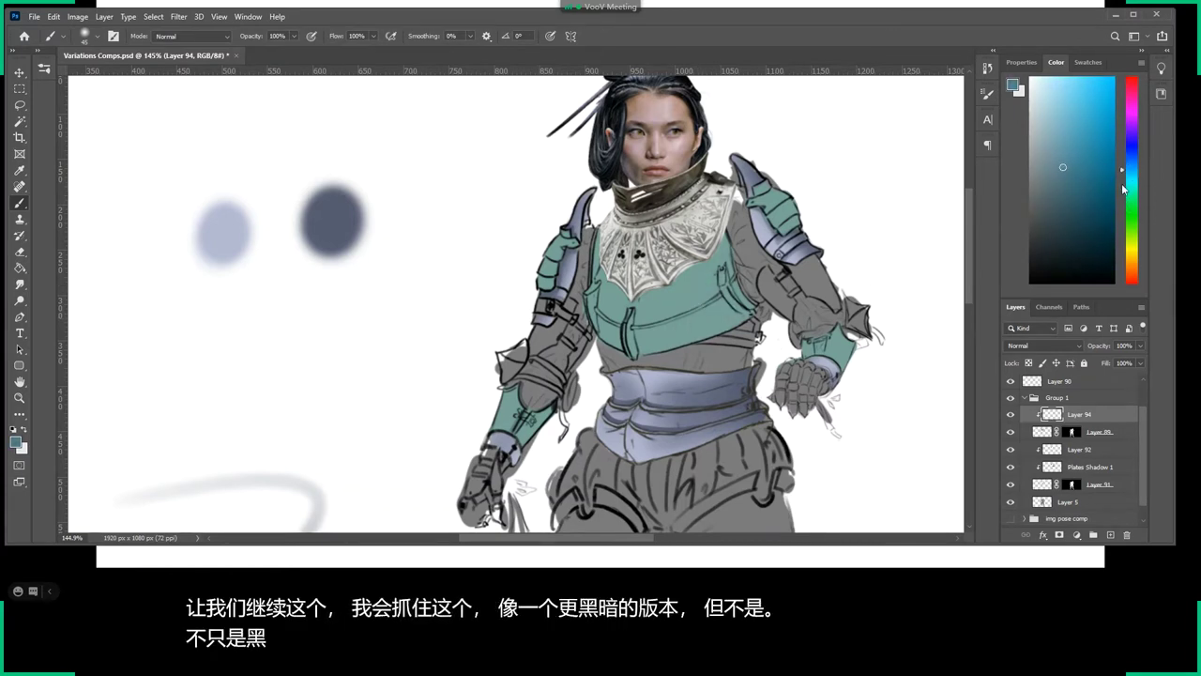
{"action": "left_click_drag", "start_coordinate": [1130, 207], "coordinate": [1124, 221]}
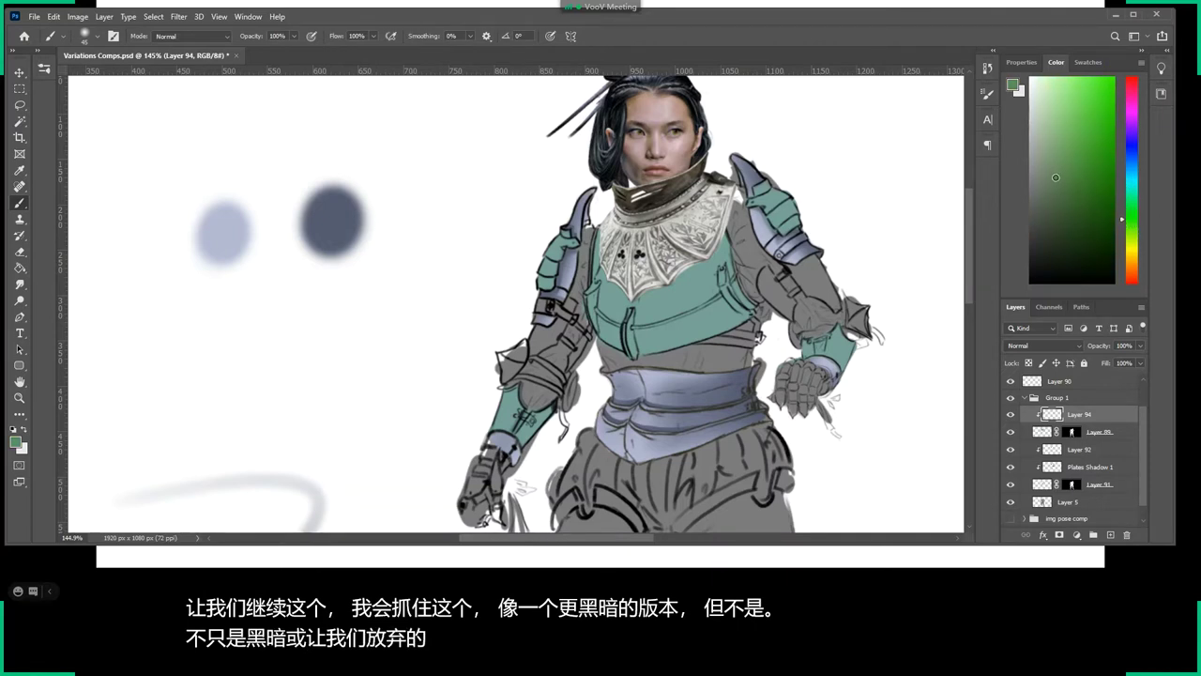
{"action": "left_click_drag", "start_coordinate": [1126, 224], "coordinate": [1125, 212]}
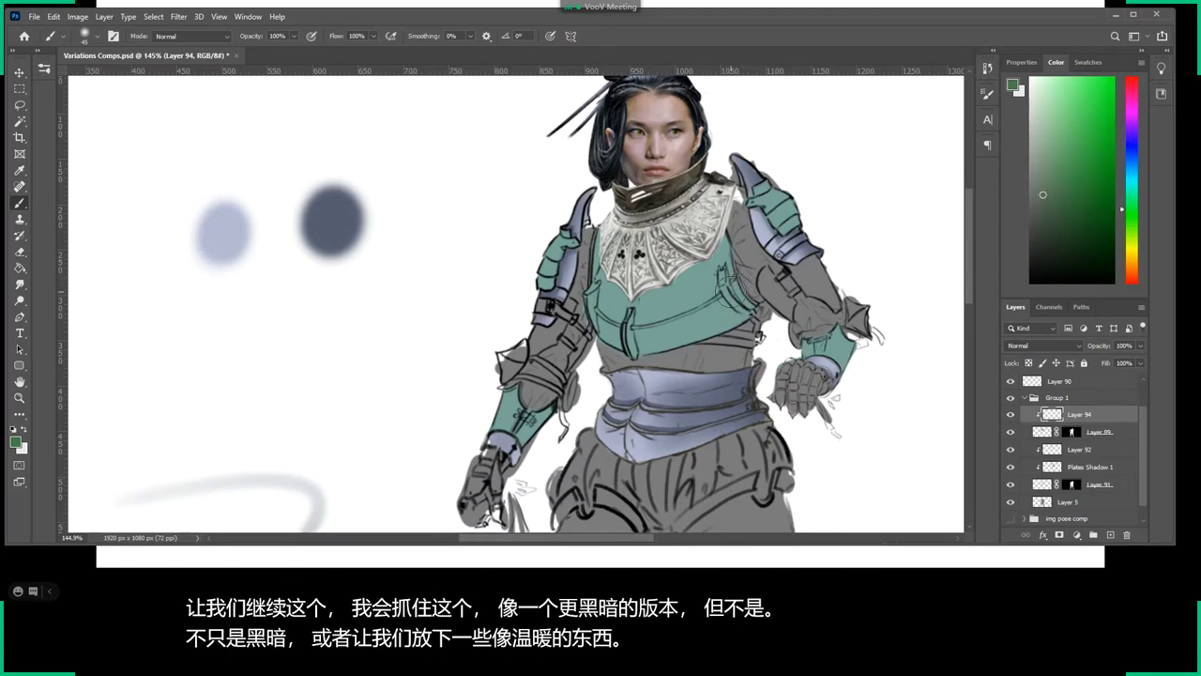
Zoom in on the torso and paint over sketch lines on the shoulder and torso side.
{"action": "key", "text": "z"}
{"action": "left_click", "coordinate": [790, 303]}
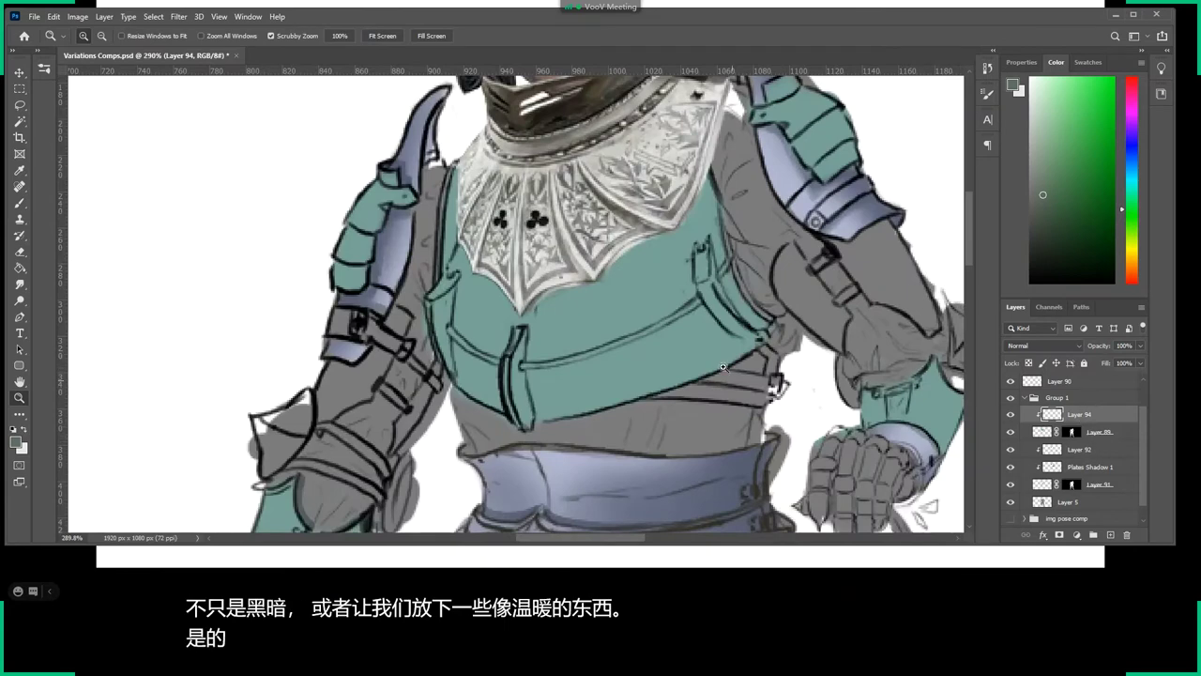
{"action": "key", "text": "b"}
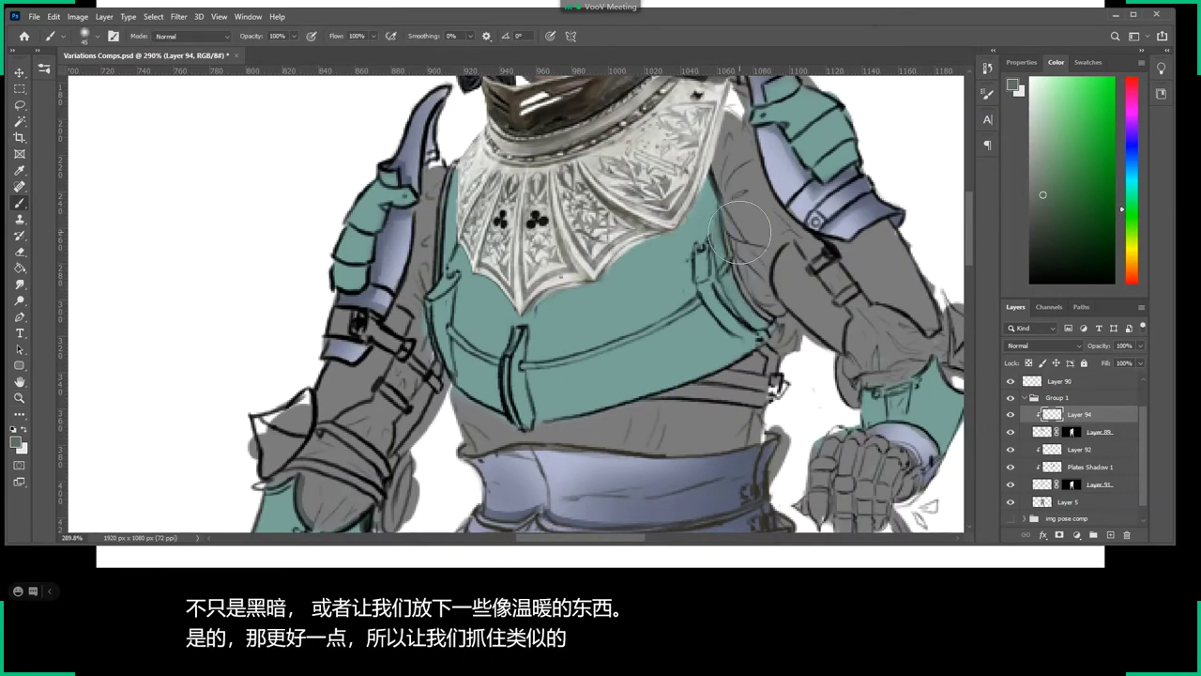
{"action": "left_click_drag", "start_coordinate": [790, 303], "coordinate": [754, 245]}
{"action": "mouse_move", "coordinate": [732, 150]}
{"action": "left_mouse_down"}
{"action": "mouse_move", "coordinate": [787, 297]}
{"action": "mouse_move", "coordinate": [809, 296]}
{"action": "left_mouse_up"}
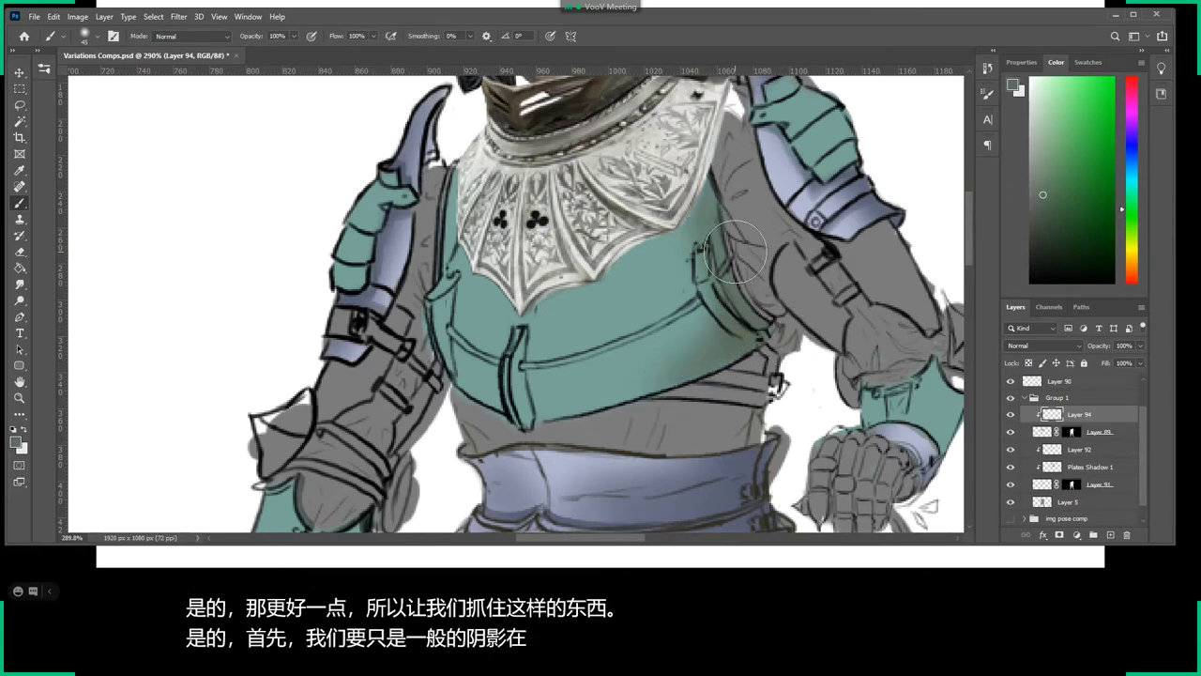
Soft-shade the breastplate just below the gorget and along its lower edge.
{"action": "mouse_move", "coordinate": [459, 178]}
{"action": "left_mouse_down"}
{"action": "mouse_move", "coordinate": [719, 169]}
{"action": "mouse_move", "coordinate": [543, 293]}
{"action": "left_mouse_up"}
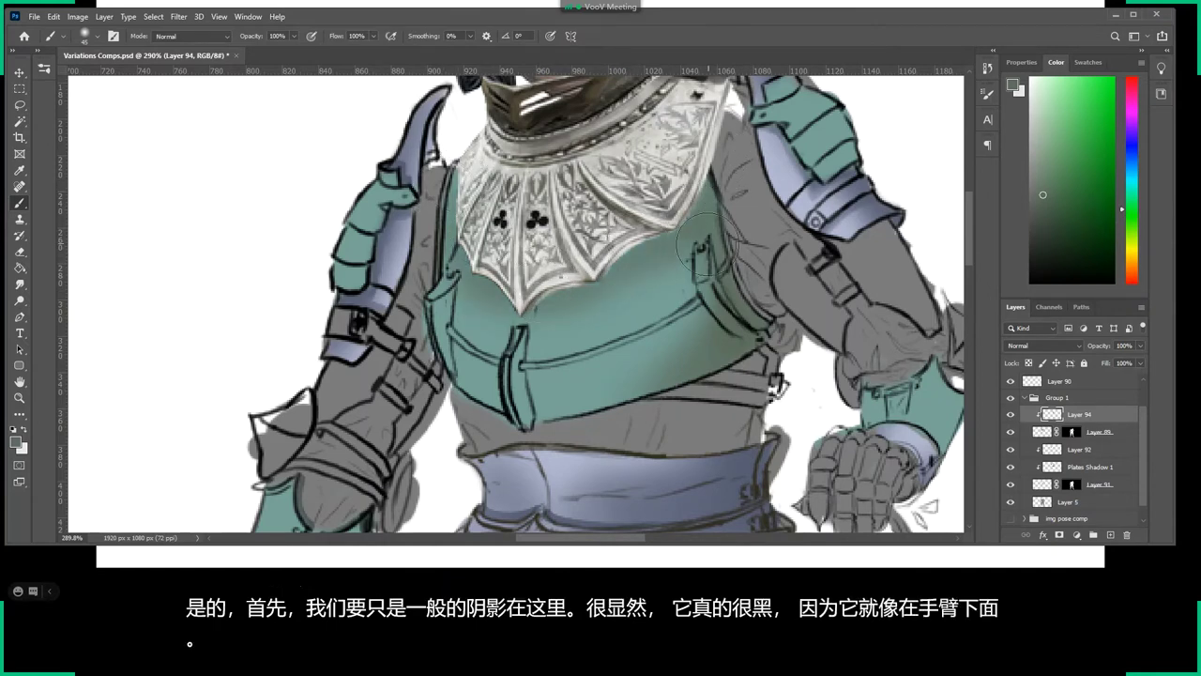
{"action": "left_click_drag", "start_coordinate": [507, 403], "coordinate": [702, 374]}
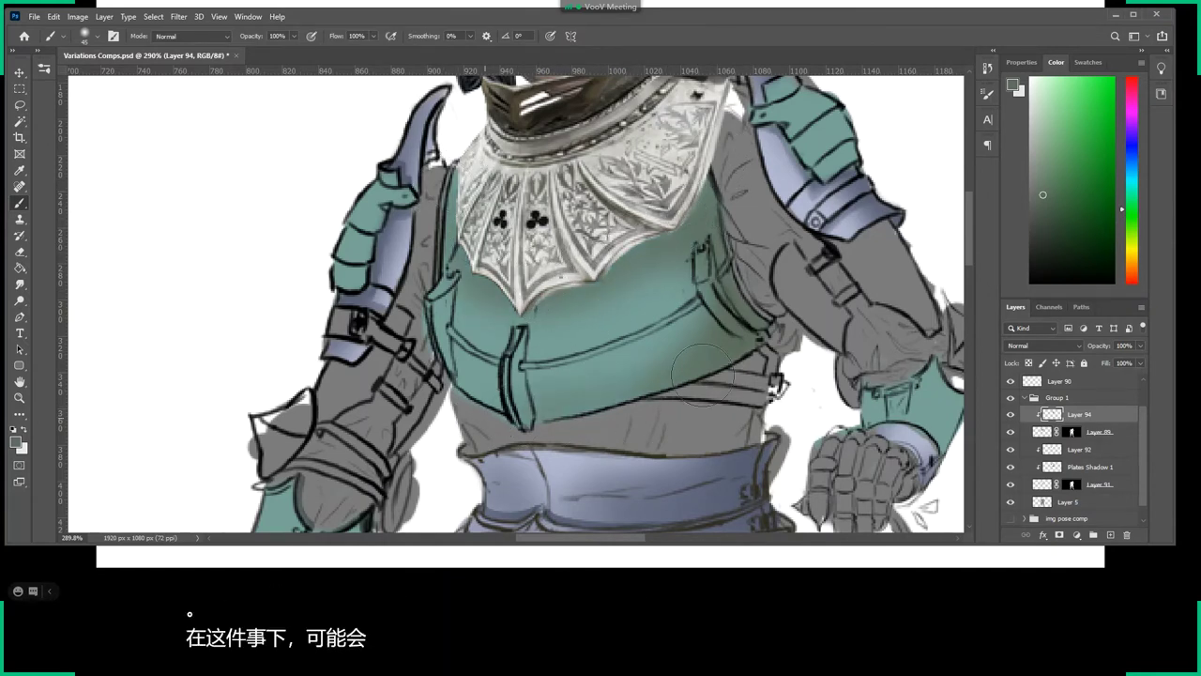
{"action": "left_click_drag", "start_coordinate": [803, 211], "coordinate": [727, 300]}
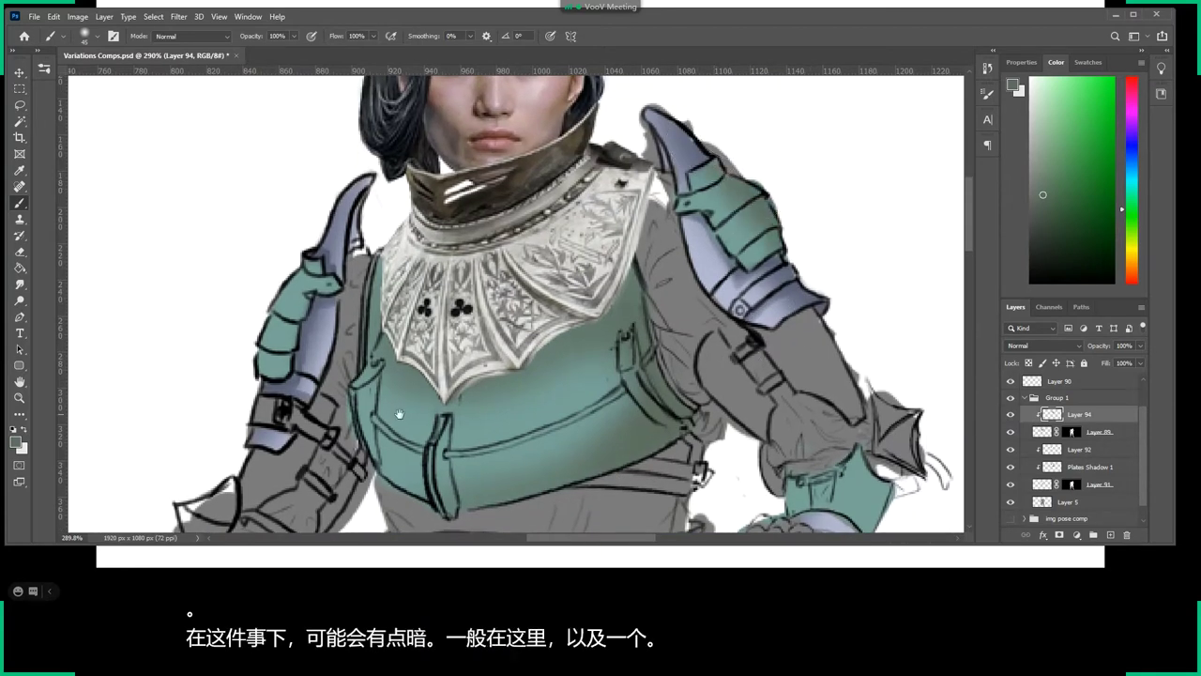
{"action": "left_click_drag", "start_coordinate": [802, 448], "coordinate": [689, 271]}
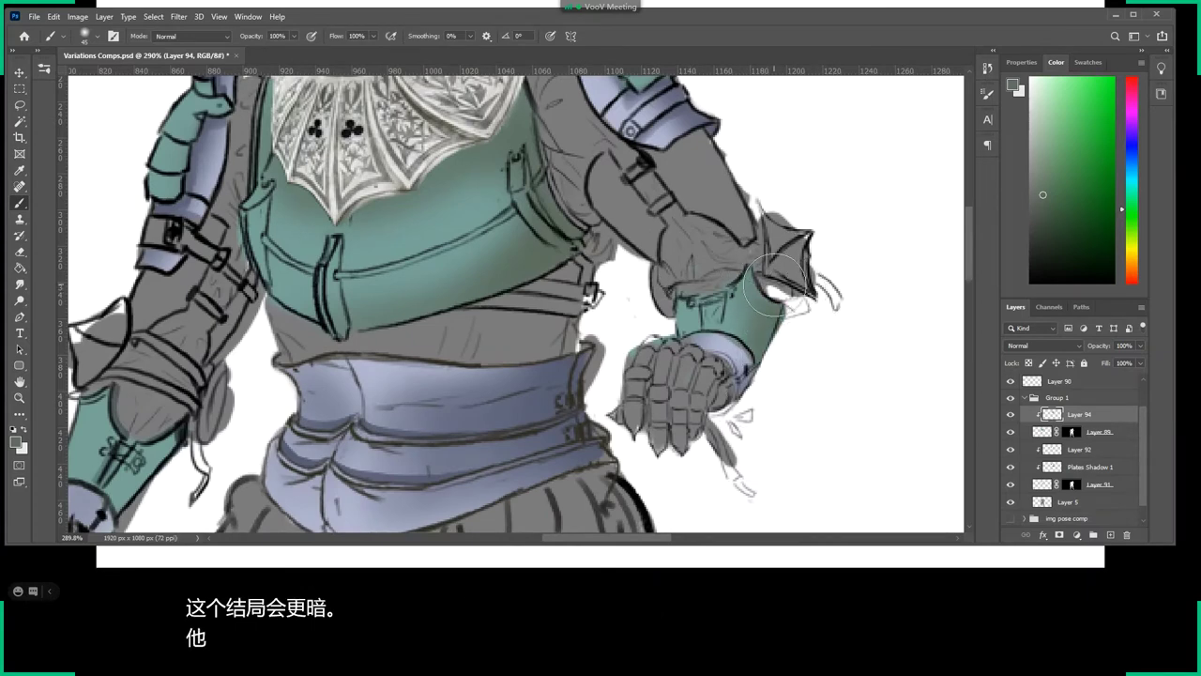
{"action": "left_click_drag", "start_coordinate": [568, 356], "coordinate": [785, 234]}
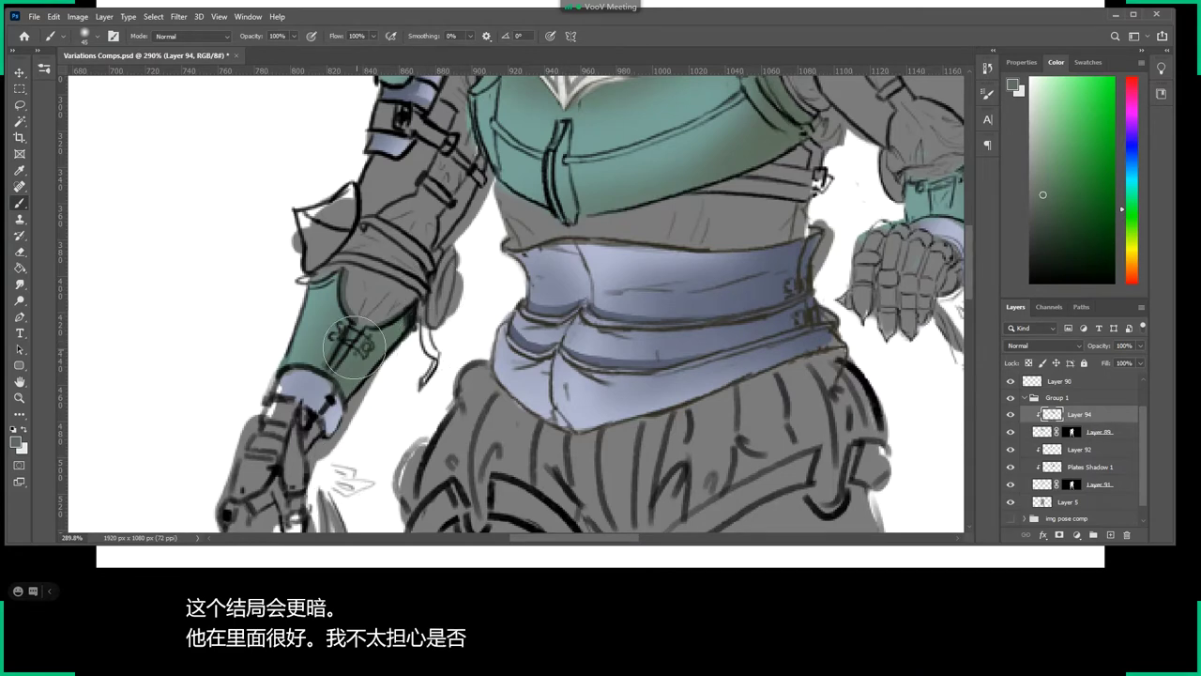
{"action": "key", "text": "e"}
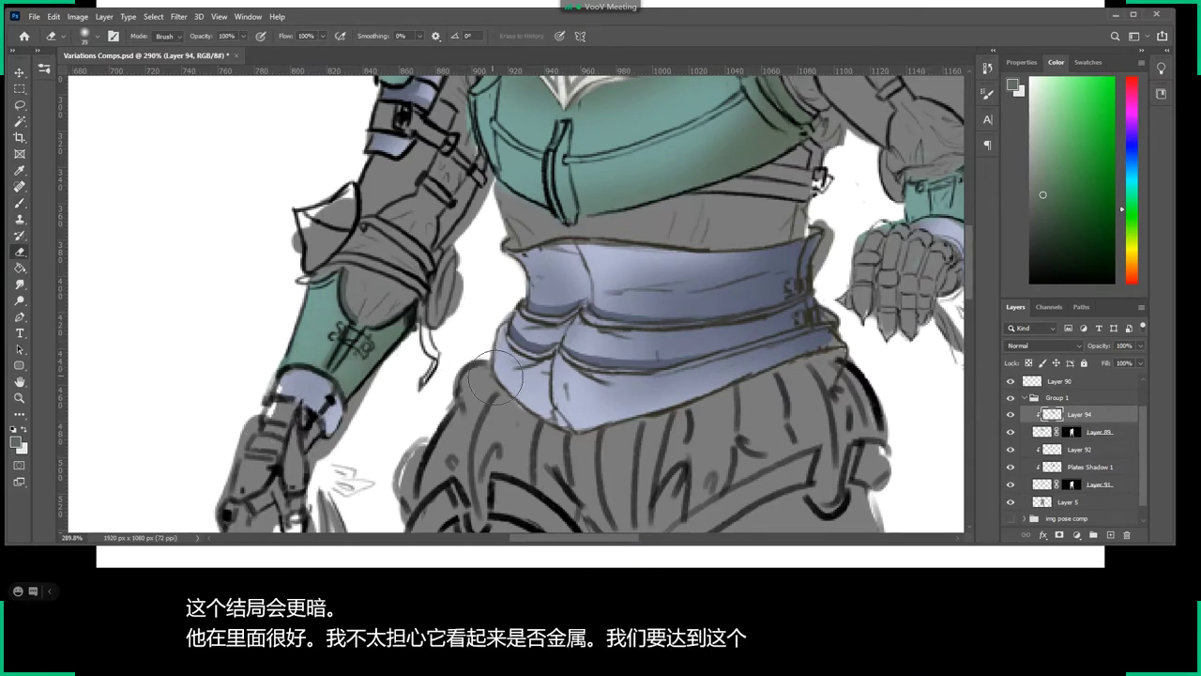
{"action": "key", "text": "z"}
{"action": "left_click_drag", "start_coordinate": [515, 375], "coordinate": [606, 397]}
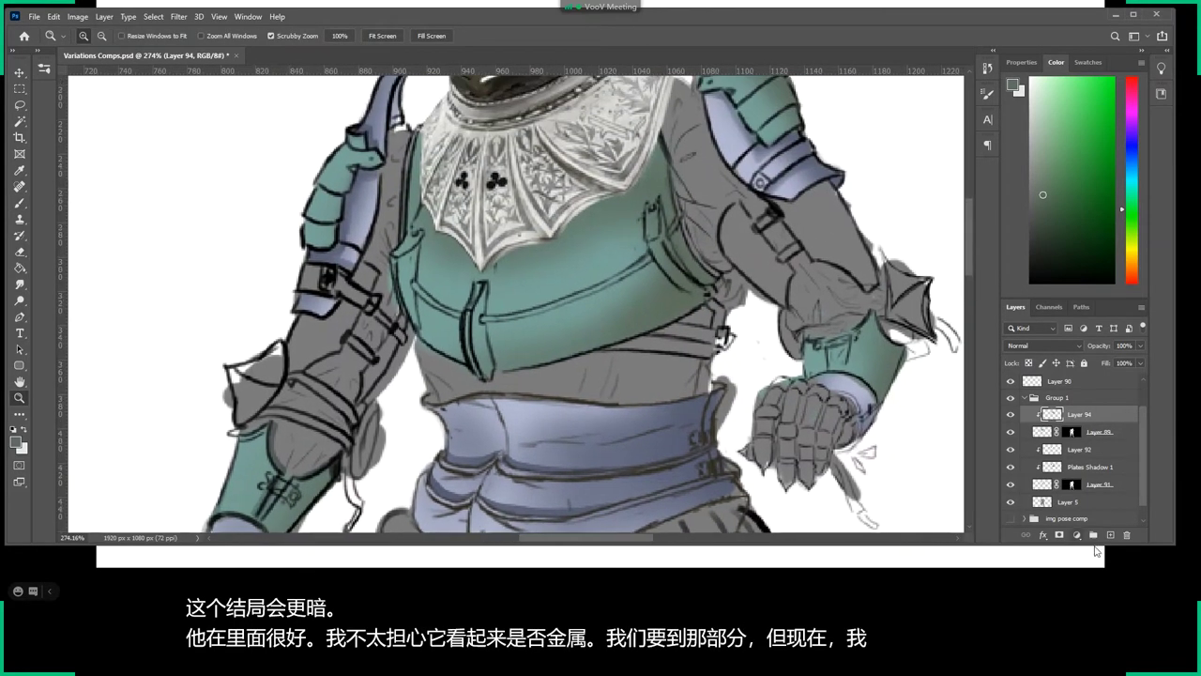
On a new clipped layer, lasso around the breastplate strap to try a shadow there.
{"action": "left_click", "coordinate": [1111, 536]}
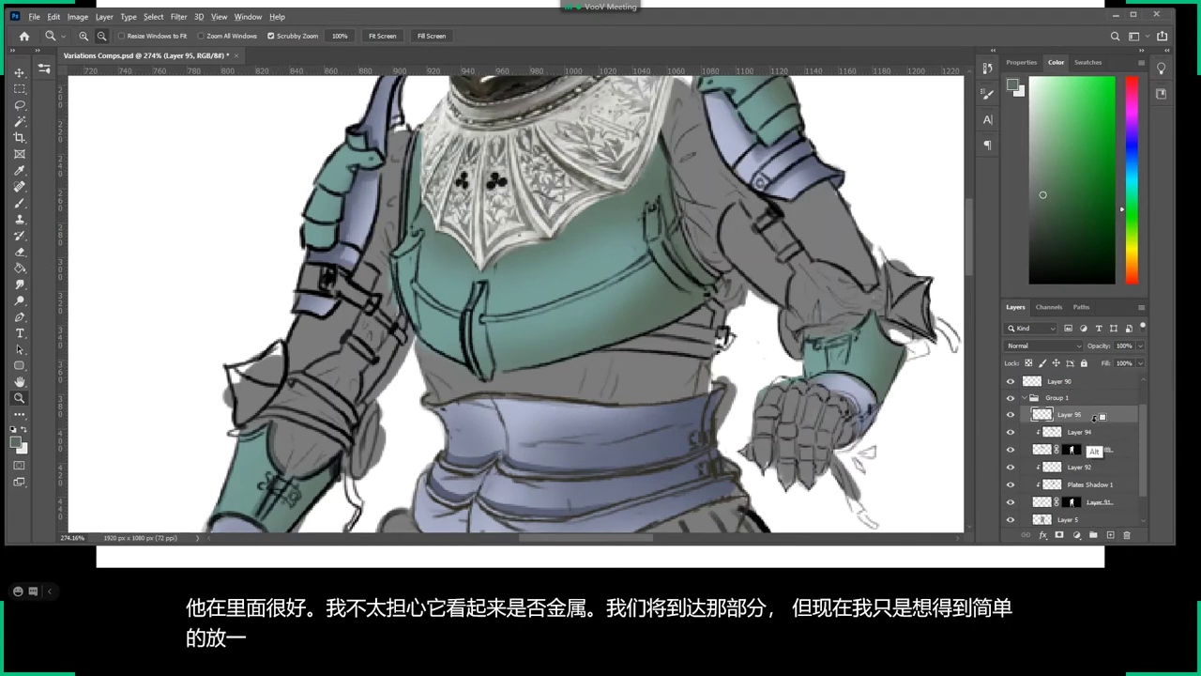
{"action": "left_click", "coordinate": [607, 319]}
{"action": "key", "text": "l"}
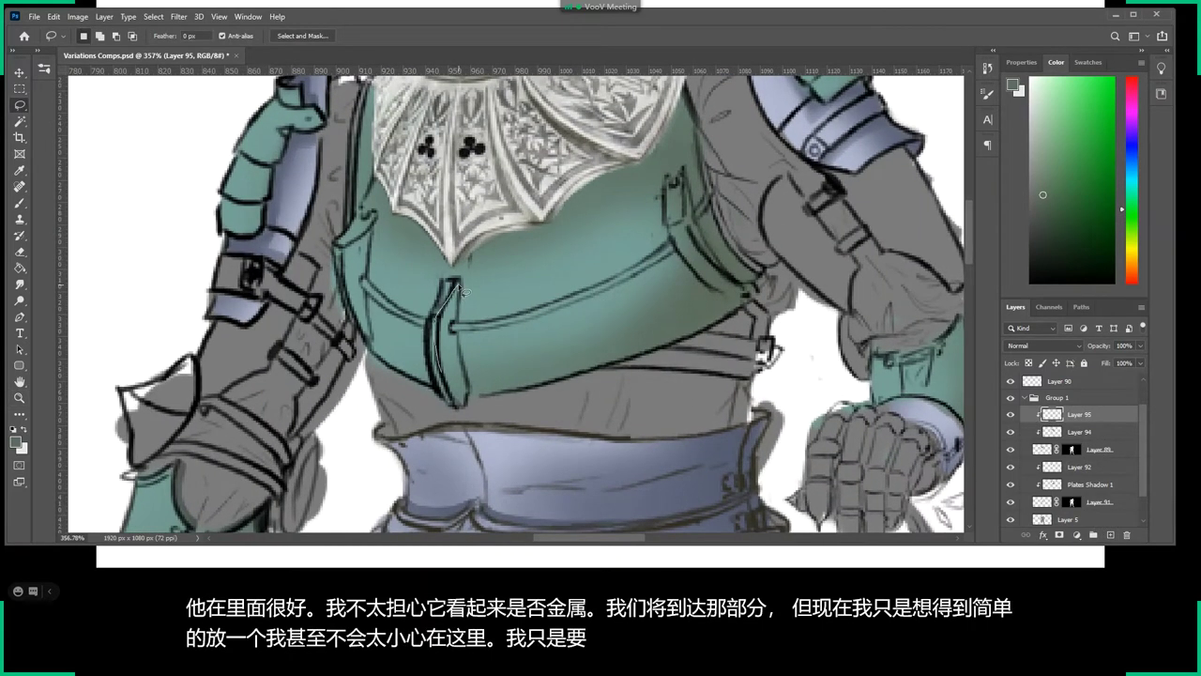
{"action": "mouse_move", "coordinate": [444, 375]}
{"action": "left_mouse_down"}
{"action": "mouse_move", "coordinate": [456, 402]}
{"action": "mouse_move", "coordinate": [469, 371]}
{"action": "left_mouse_up"}
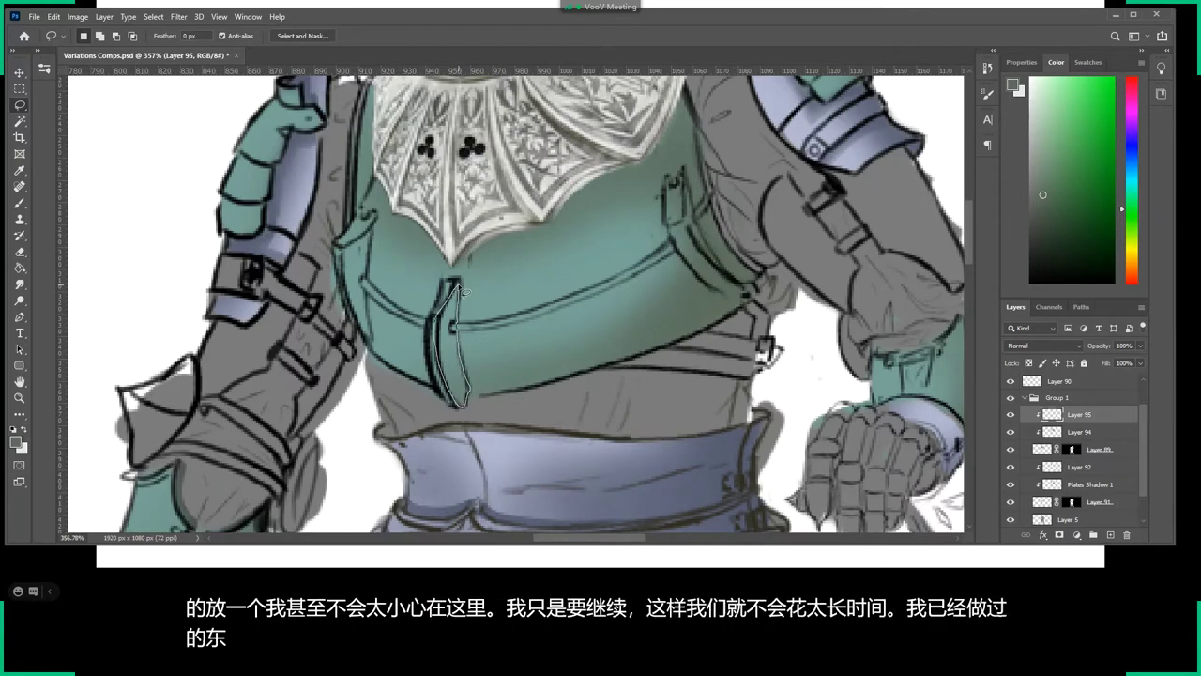
{"action": "left_click_drag", "start_coordinate": [463, 292], "coordinate": [457, 283]}
{"action": "key", "text": "b"}
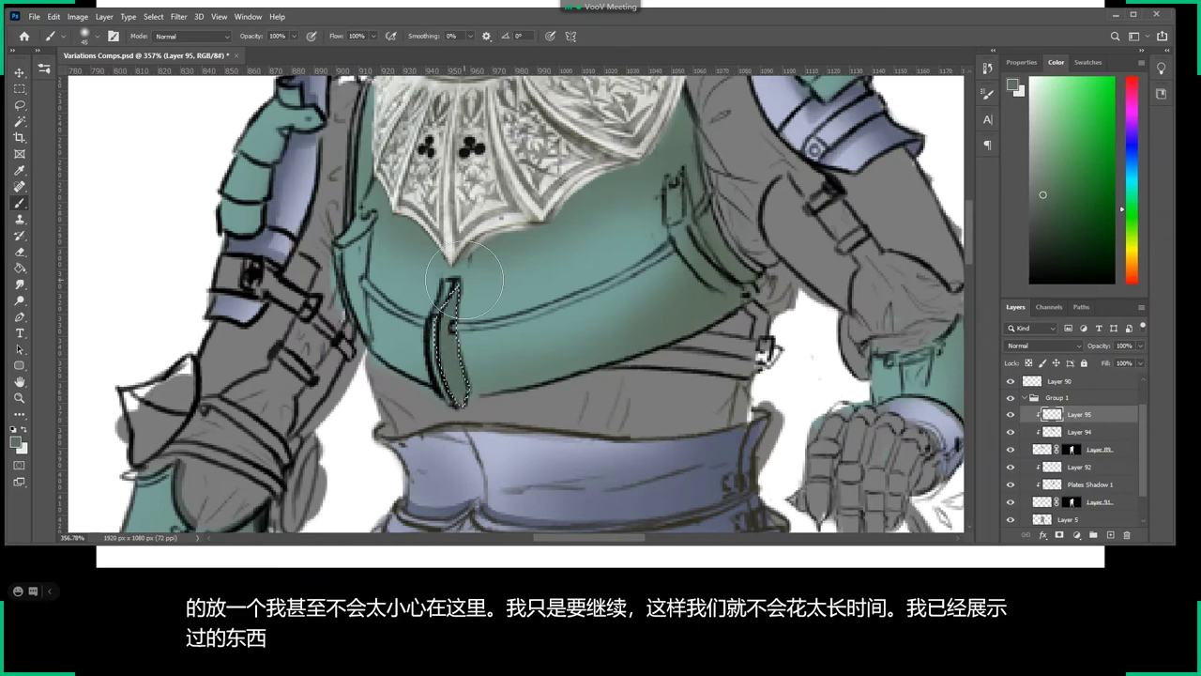
{"action": "key", "text": "l"}
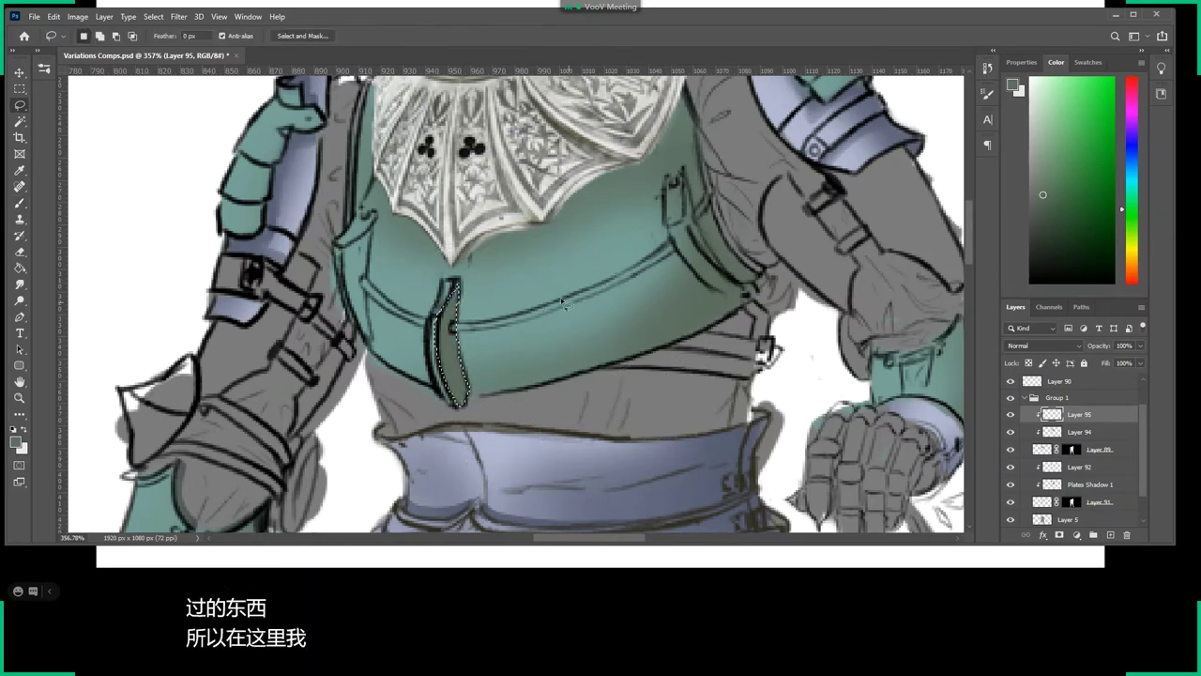
{"action": "left_click", "coordinate": [461, 329]}
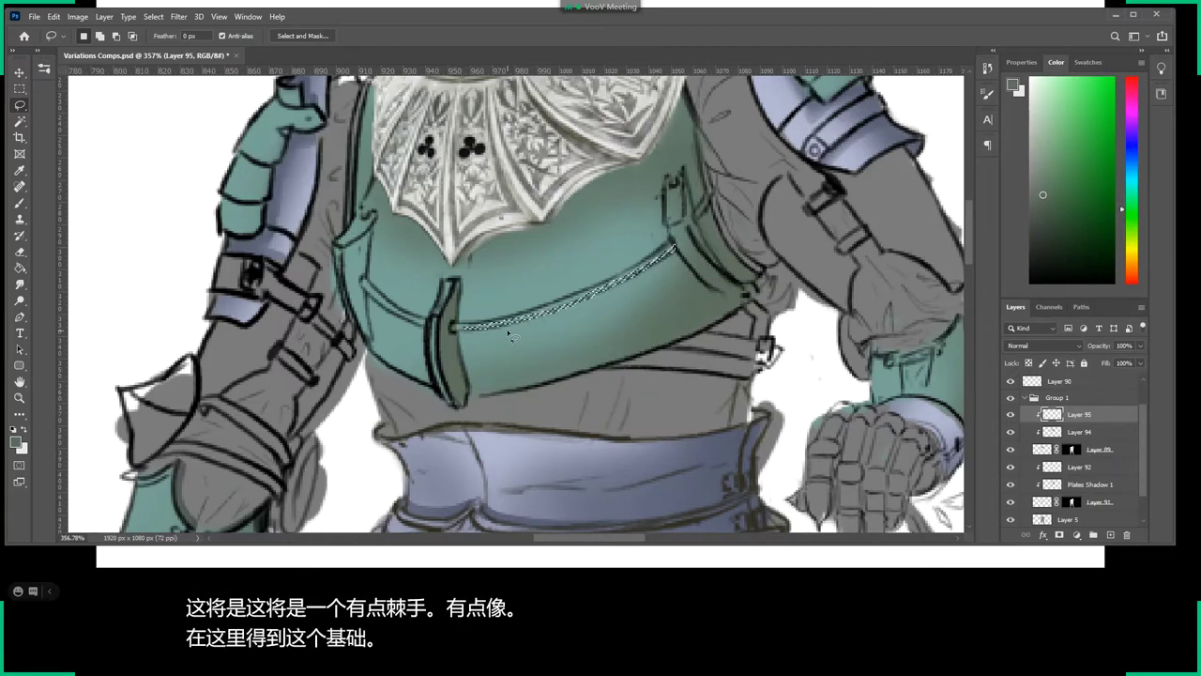
{"action": "key", "text": "b"}
{"action": "key", "text": "m"}
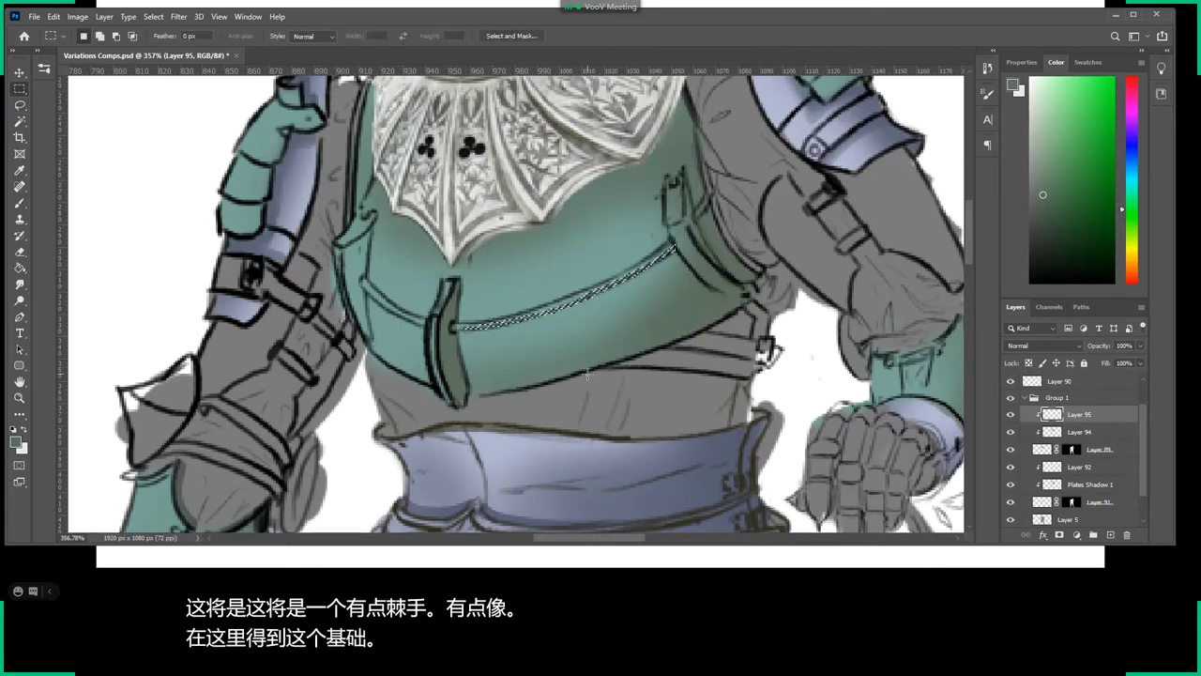
{"action": "key", "text": "ctrl+d"}
Bring the lower chest plate into view and make the brush smaller.
{"action": "left_click_drag", "start_coordinate": [592, 334], "coordinate": [508, 393]}
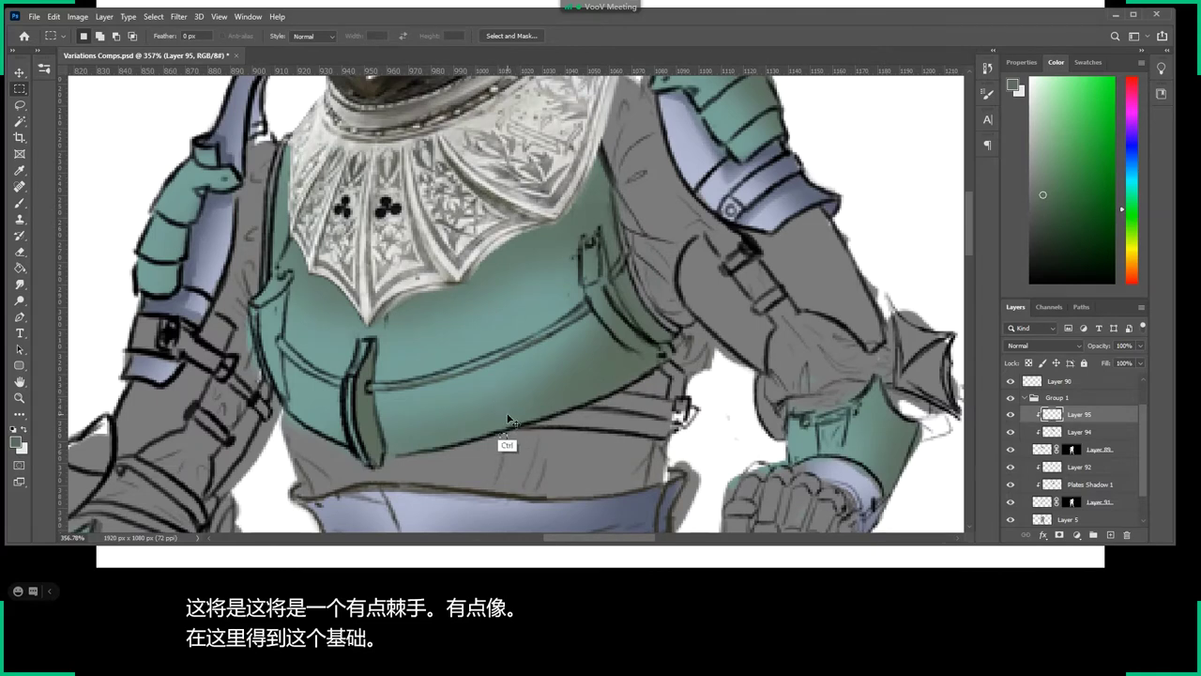
{"action": "key", "text": "b"}
{"action": "right_click", "coordinate": [459, 410]}
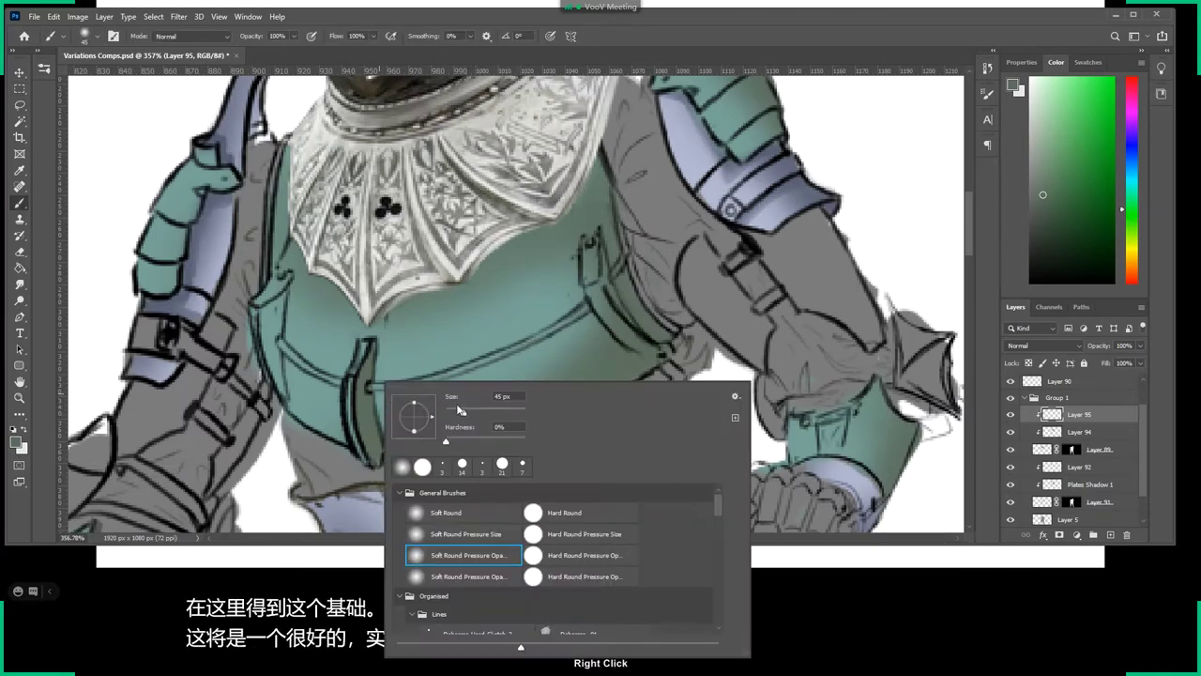
{"action": "left_click_drag", "start_coordinate": [456, 415], "coordinate": [451, 415]}
{"action": "left_click", "coordinate": [379, 394]}
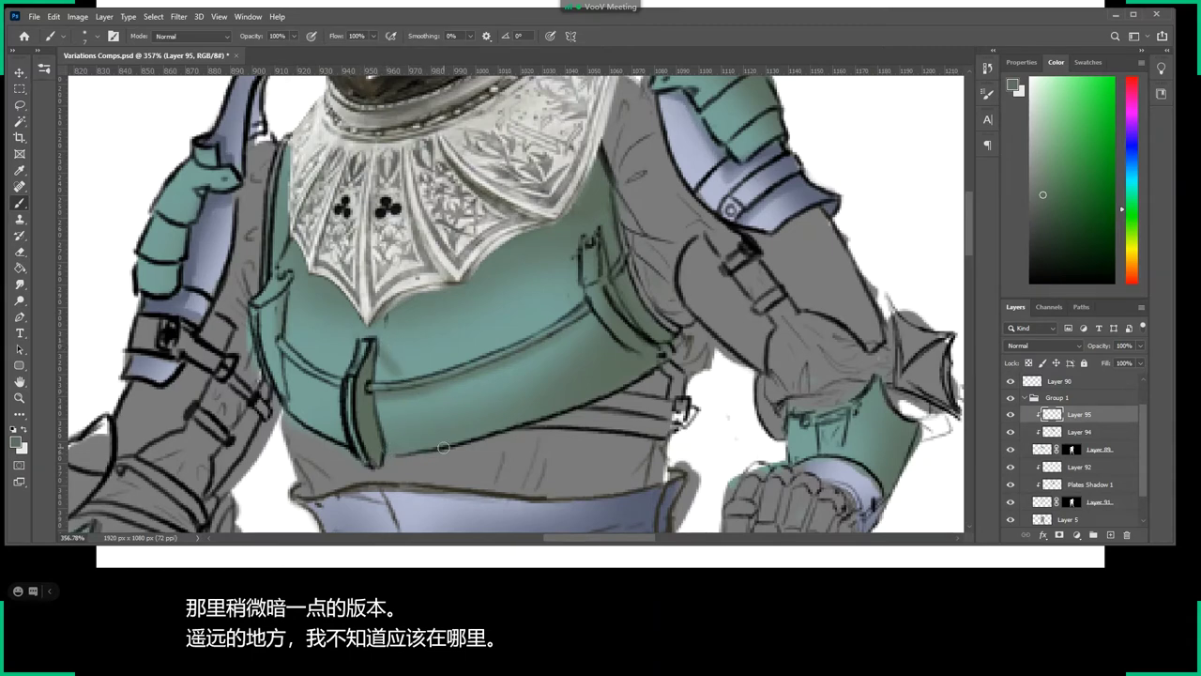
Lasso and paint a crisp darker cast shadow below the chest strap.
{"action": "key", "text": "l"}
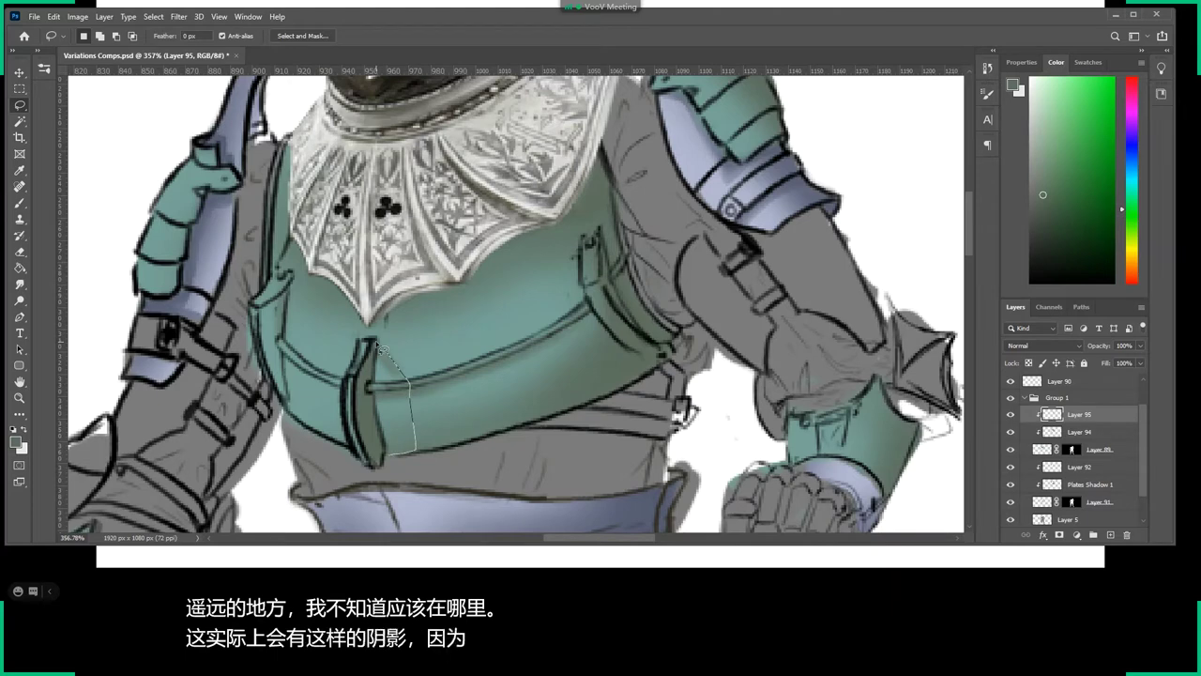
{"action": "left_click_drag", "start_coordinate": [378, 346], "coordinate": [377, 456]}
{"action": "key", "text": "b"}
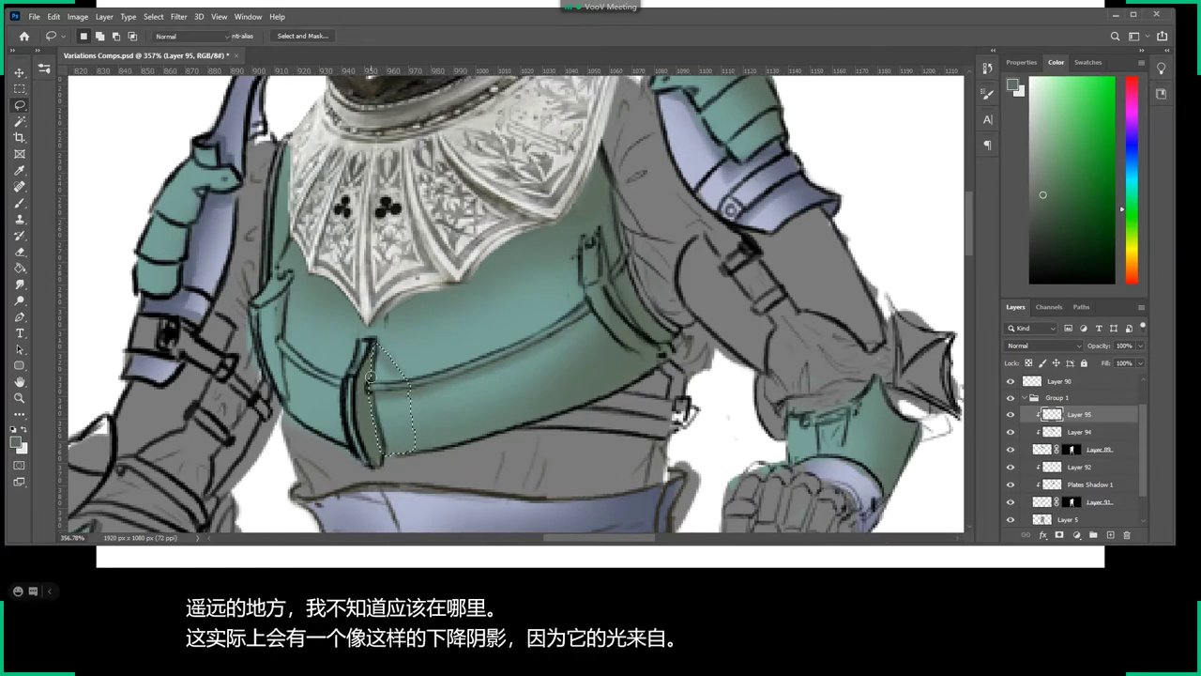
{"action": "left_click_drag", "start_coordinate": [373, 346], "coordinate": [399, 441]}
{"action": "key", "text": "ctrl+d"}
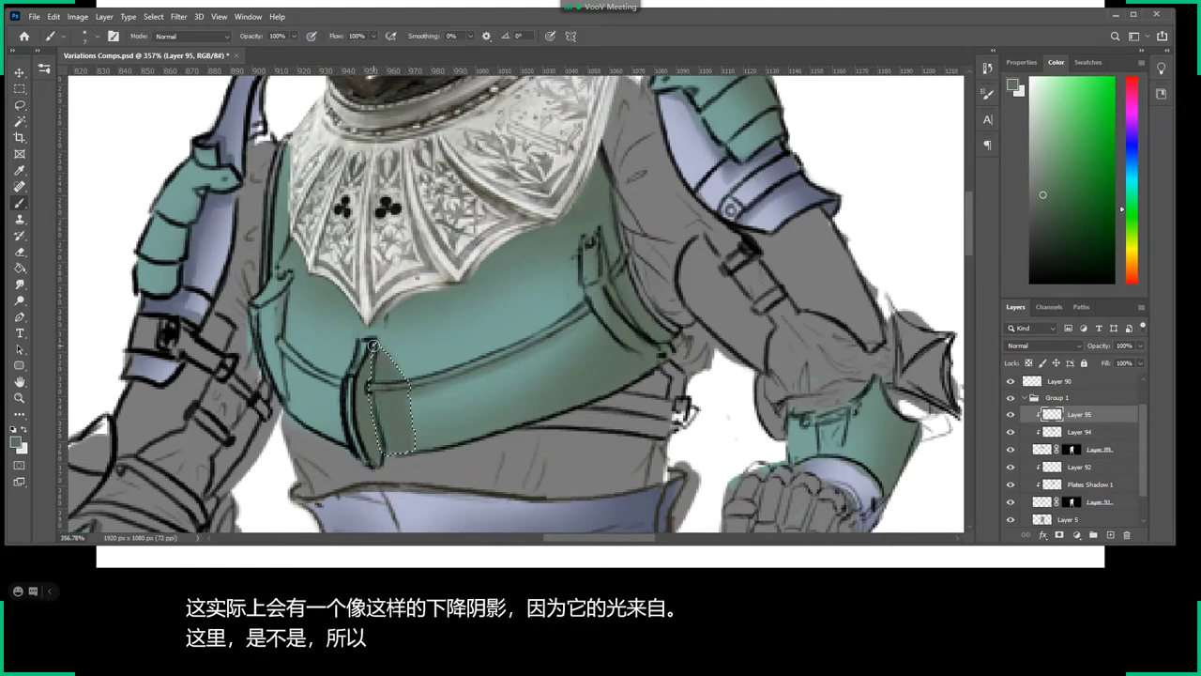
{"action": "key", "text": "m"}
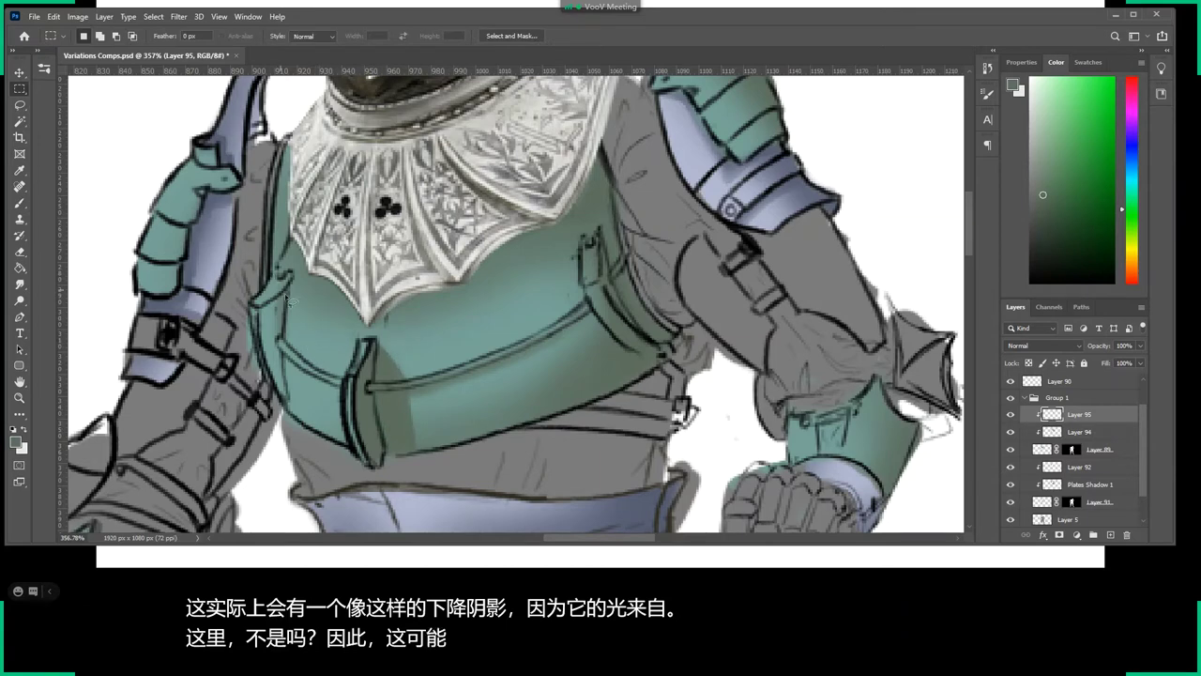
Lasso and paint a darker shadow along the breastplate's left edge.
{"action": "key", "text": "l"}
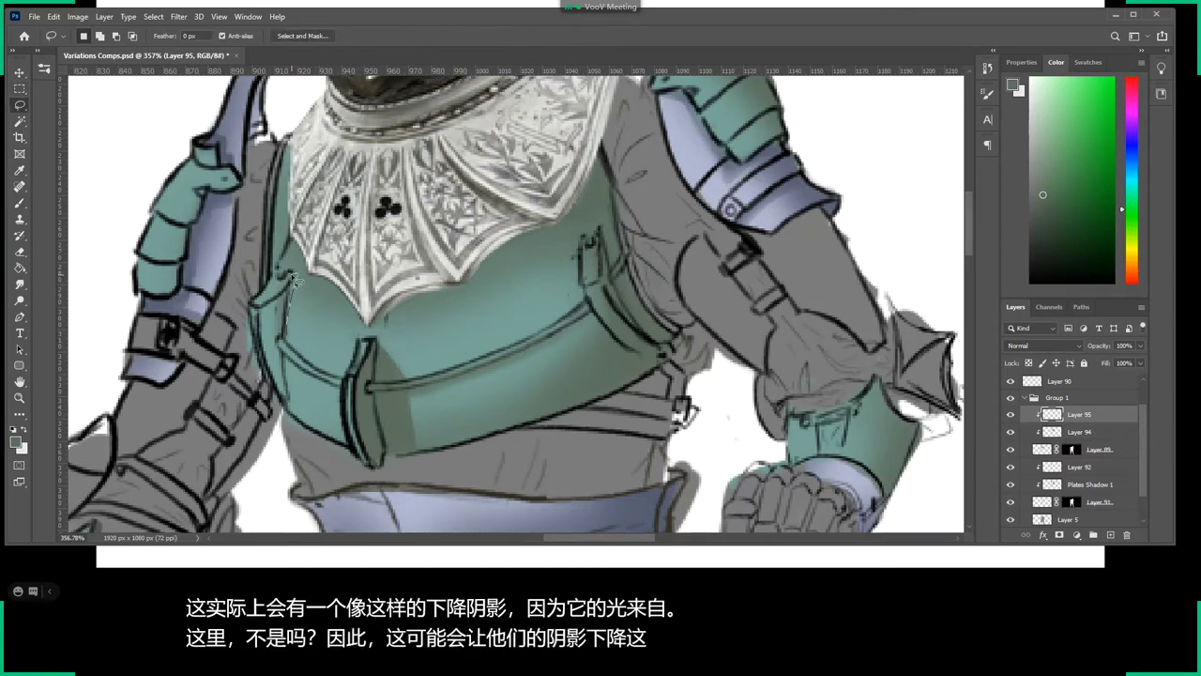
{"action": "left_click_drag", "start_coordinate": [293, 277], "coordinate": [286, 389]}
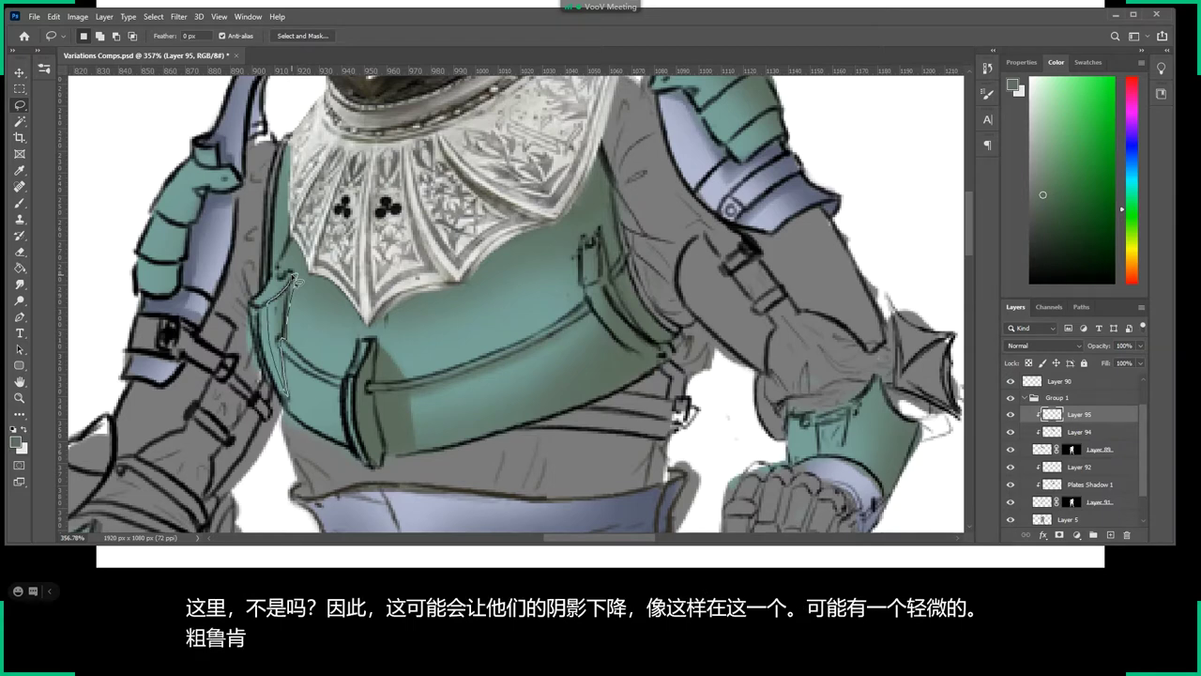
{"action": "key", "text": "b"}
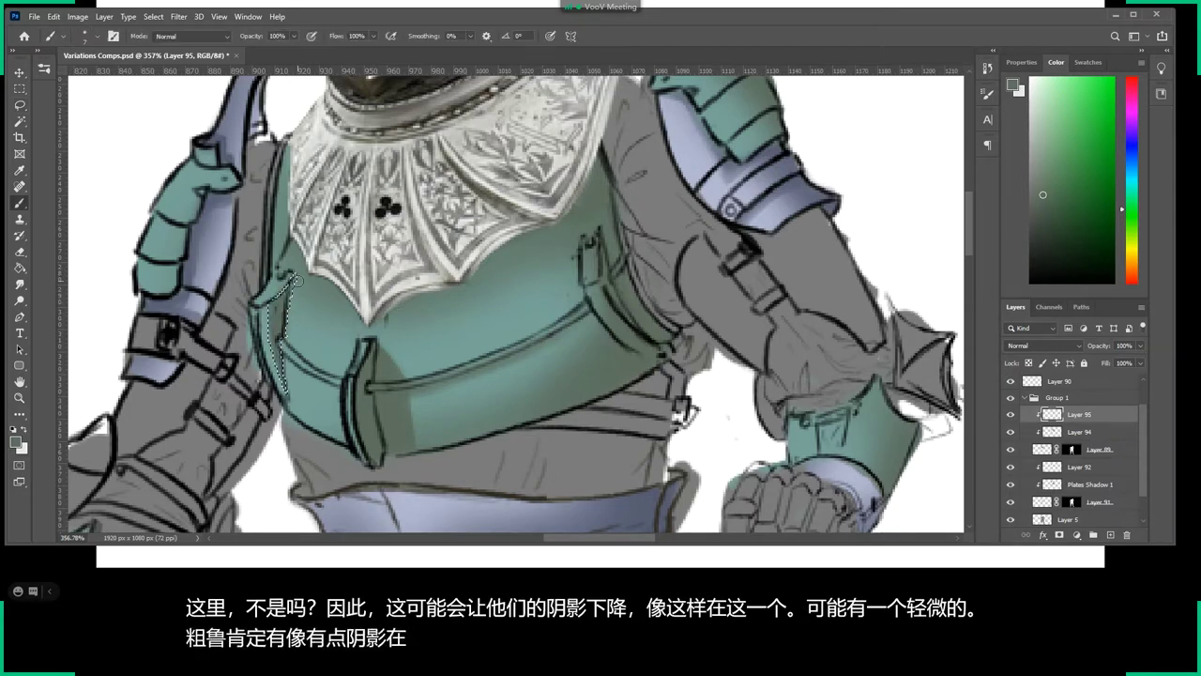
{"action": "key", "text": "ctrl+d"}
{"action": "key", "text": "m"}
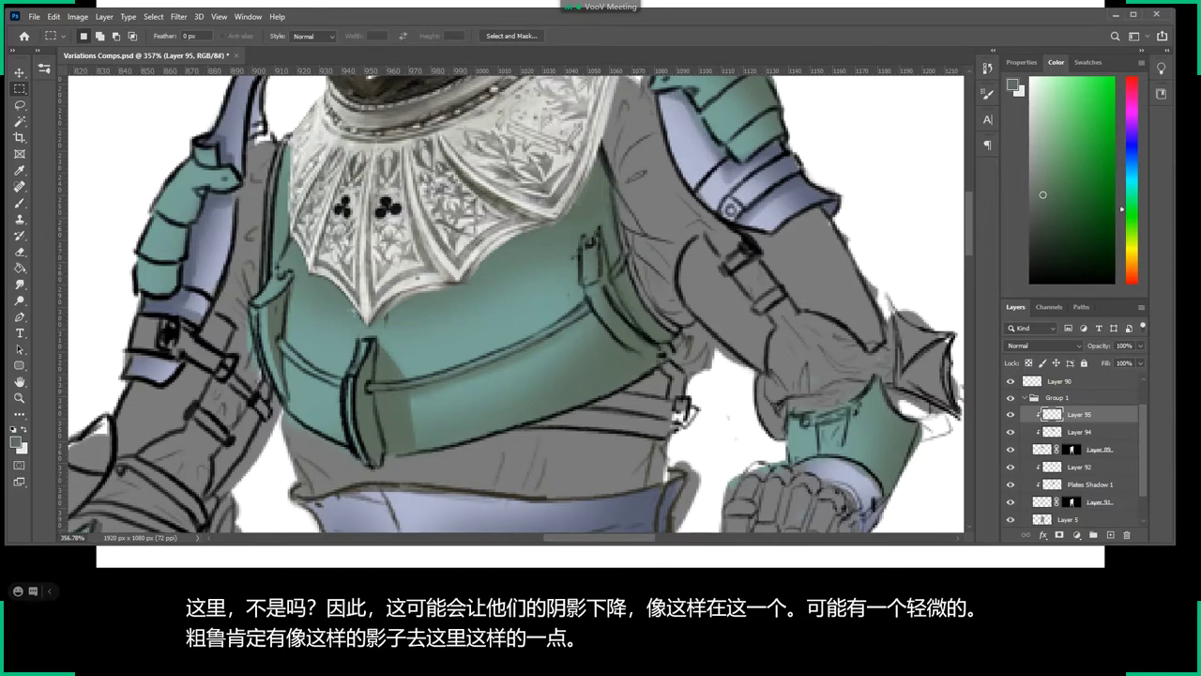
{"action": "key", "text": "z"}
{"action": "mouse_move", "coordinate": [378, 295]}
{"action": "left_mouse_down"}
{"action": "mouse_move", "coordinate": [713, 176]}
{"action": "mouse_move", "coordinate": [683, 247]}
{"action": "left_mouse_up"}
Lasso and paint two thin crisp shadows on the right shoulder plate.
{"action": "key", "text": "l"}
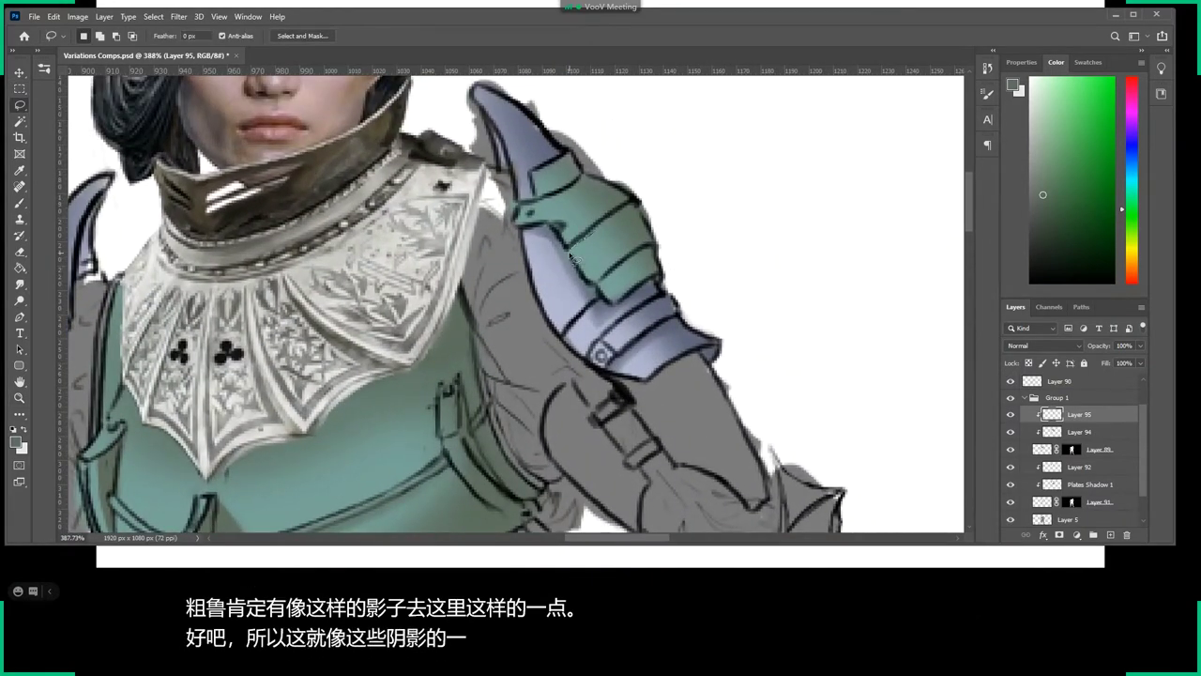
{"action": "left_click_drag", "start_coordinate": [640, 202], "coordinate": [577, 242]}
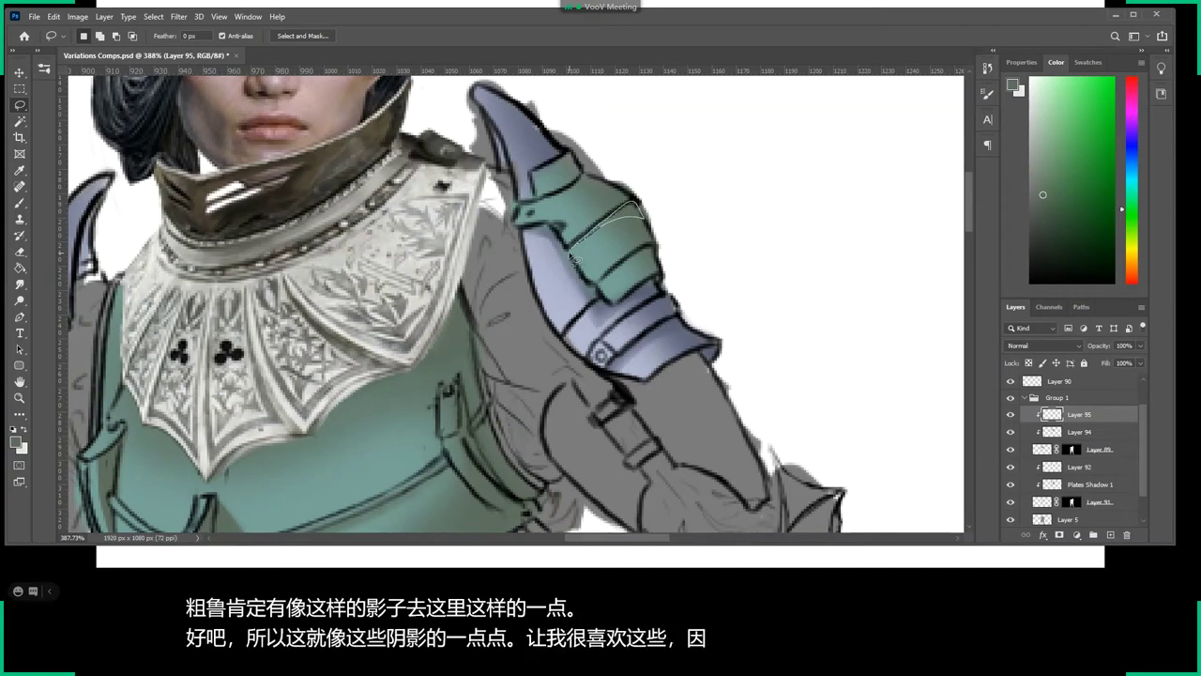
{"action": "key", "text": "b"}
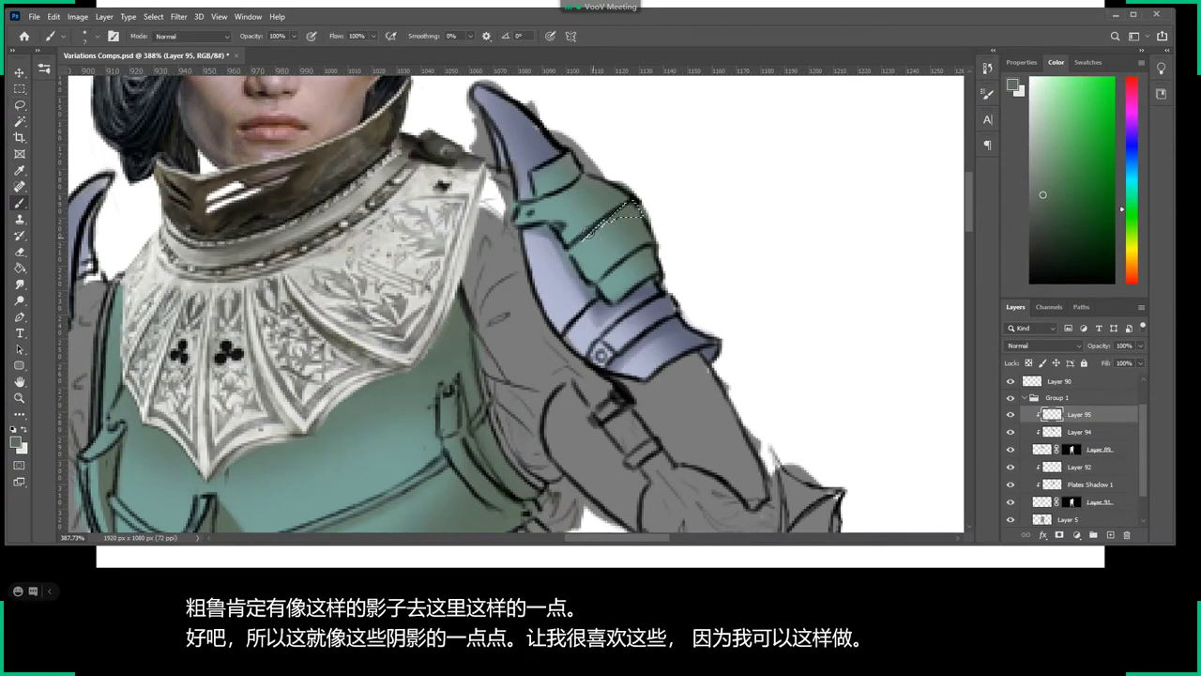
{"action": "key", "text": "ctrl+d"}
{"action": "key", "text": "l"}
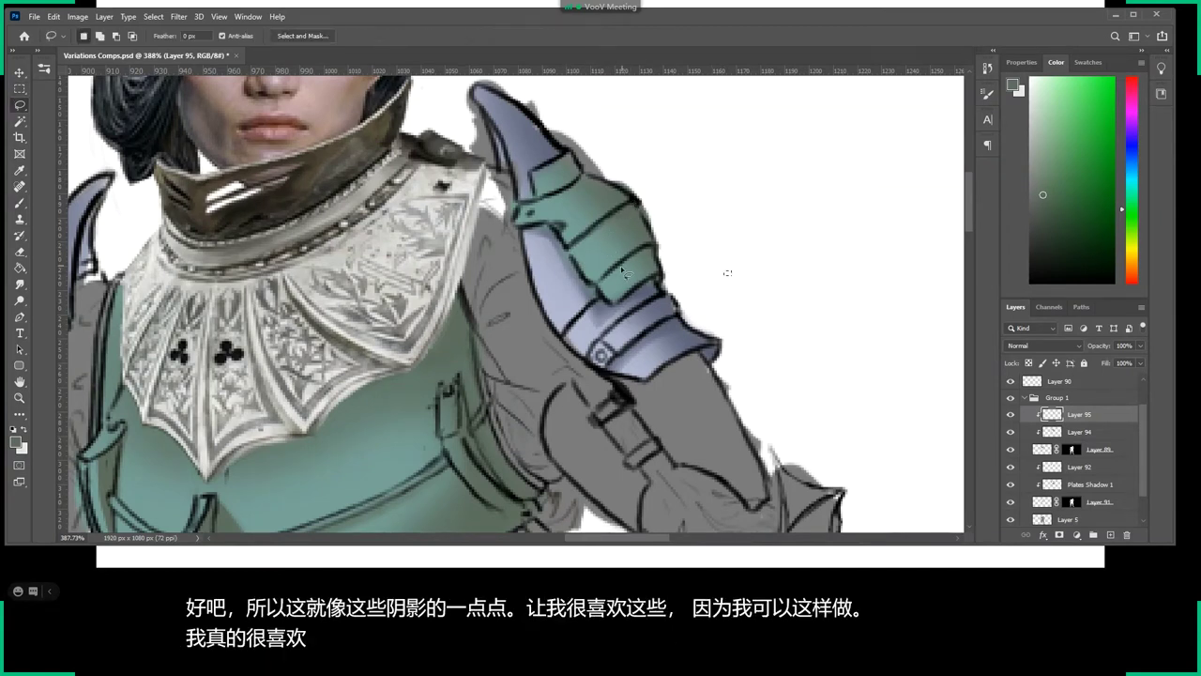
{"action": "left_click_drag", "start_coordinate": [597, 294], "coordinate": [602, 282]}
{"action": "key", "text": "b"}
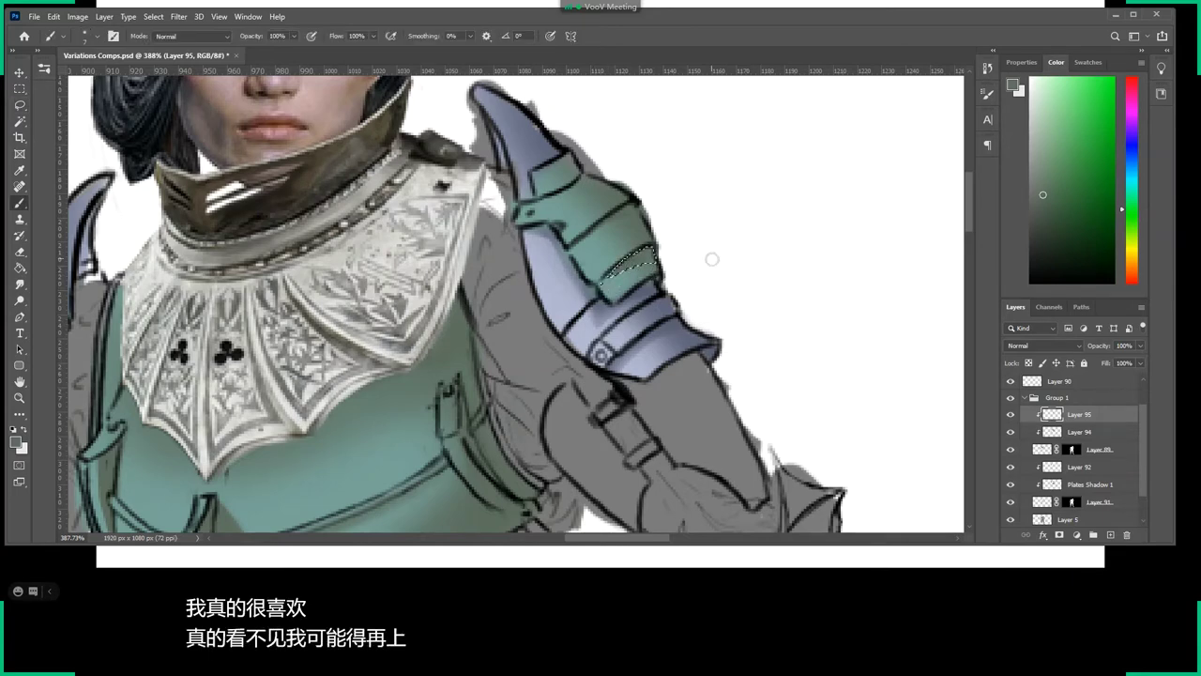
{"action": "key", "text": "ctrl+d"}
Paint a crisp shadow under the upper shoulder segment, then pick a soft eraser size.
{"action": "key", "text": "l"}
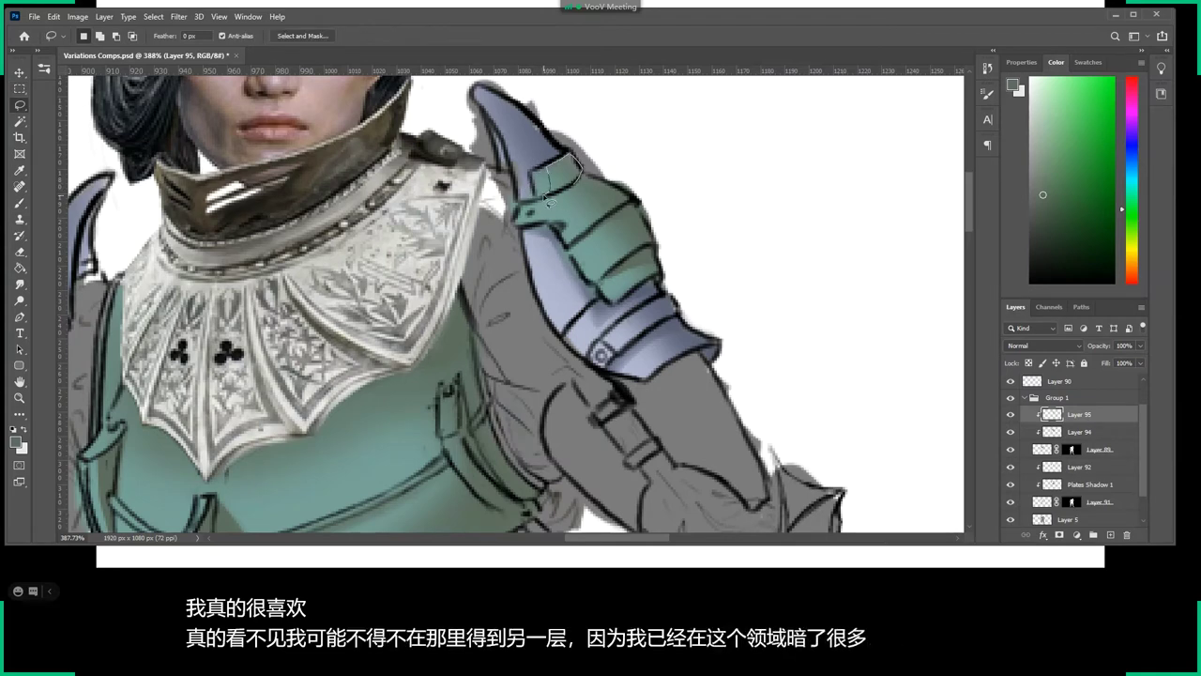
{"action": "mouse_move", "coordinate": [547, 199]}
{"action": "left_mouse_down"}
{"action": "mouse_move", "coordinate": [581, 194]}
{"action": "mouse_move", "coordinate": [605, 227]}
{"action": "mouse_move", "coordinate": [572, 164]}
{"action": "left_mouse_up"}
{"action": "key", "text": "b"}
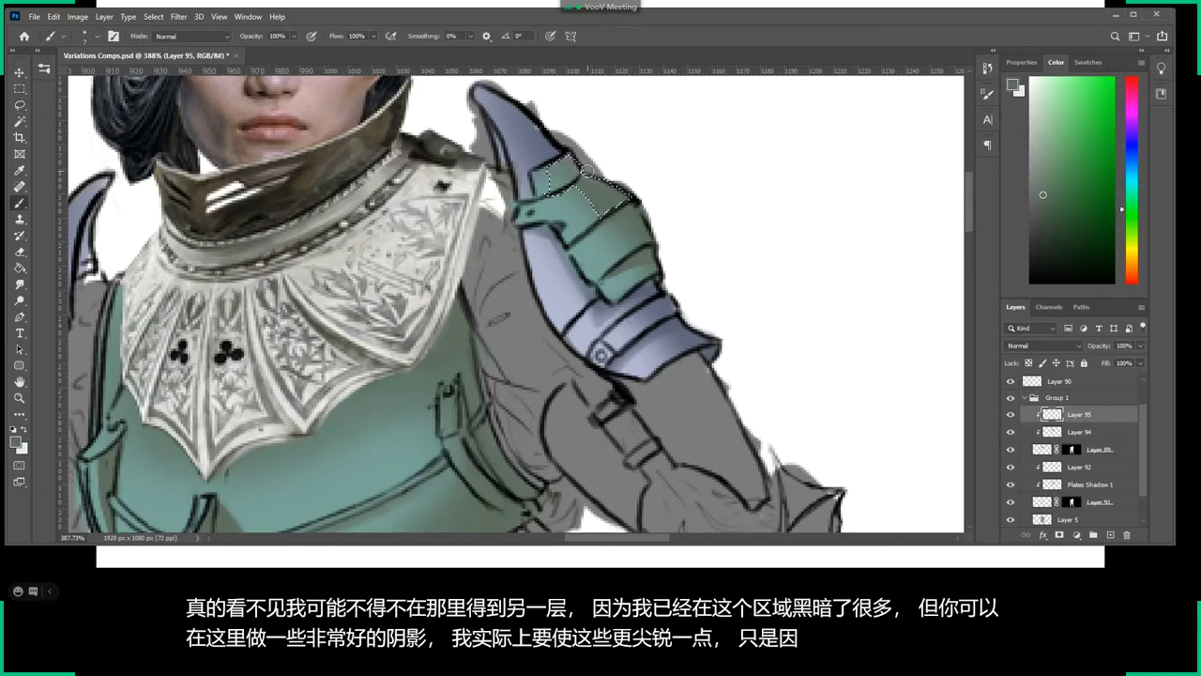
{"action": "key", "text": "m"}
{"action": "key", "text": "ctrl+d"}
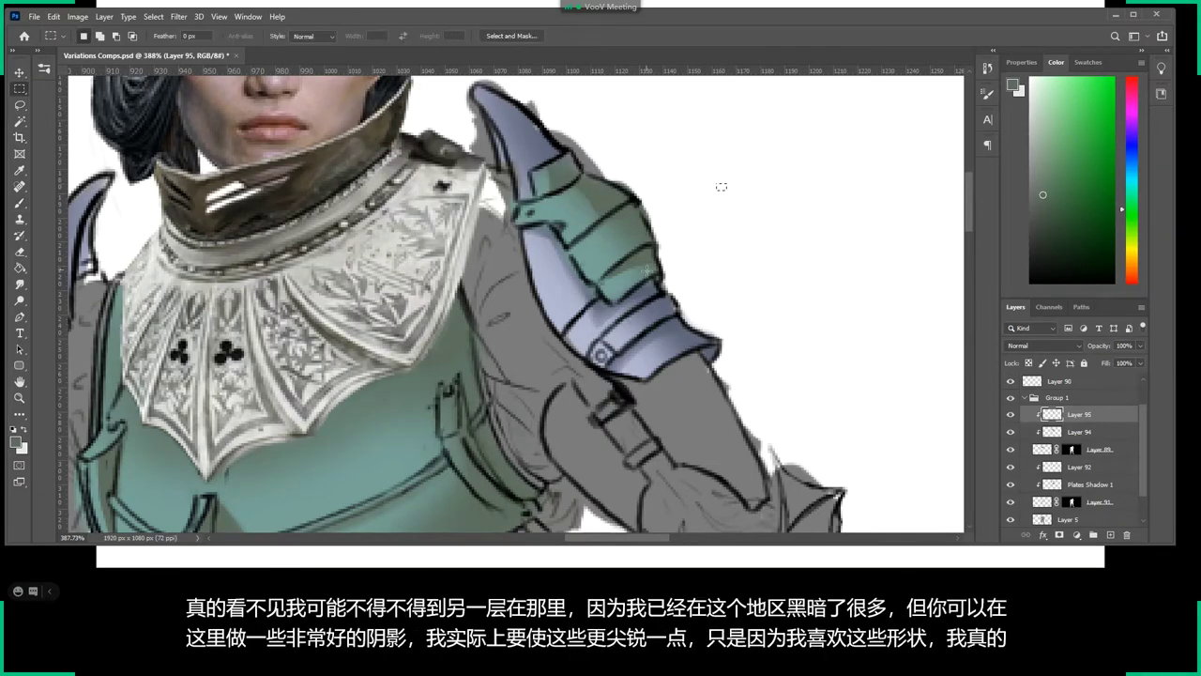
{"action": "key", "text": "e"}
{"action": "right_click", "coordinate": [572, 188]}
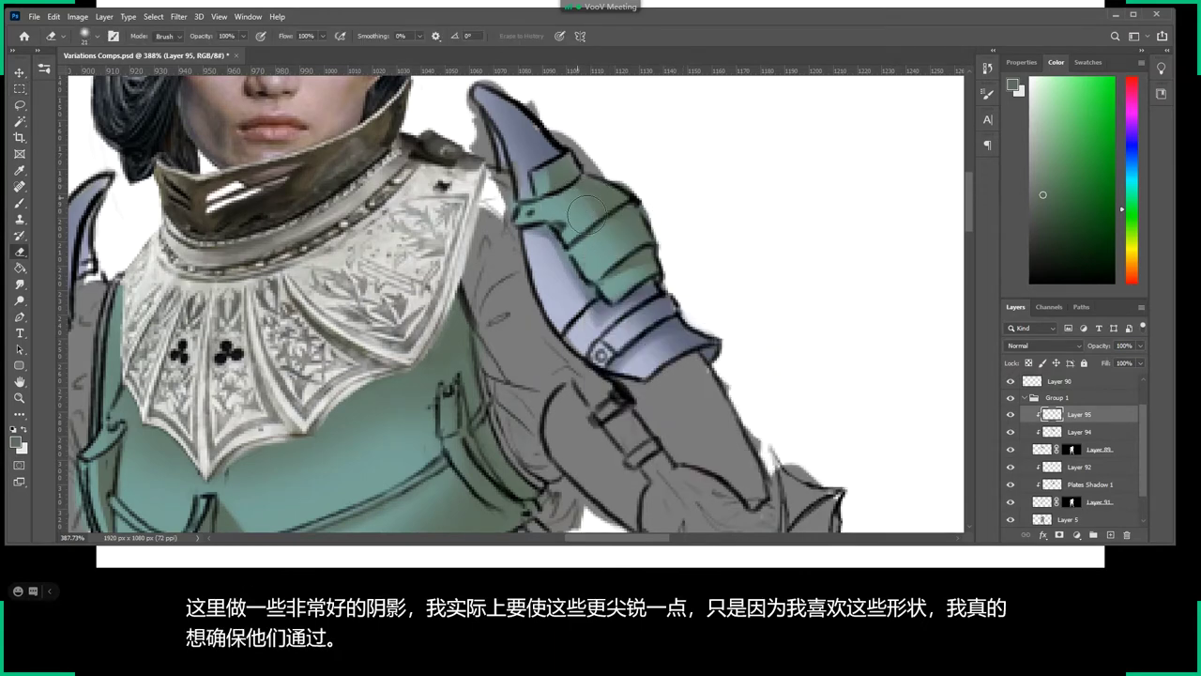
Pan the view over to the teal plates of the left upper arm.
{"action": "scroll", "coordinate": [730, 270], "scroll_direction": "down", "scroll_amount": 10}
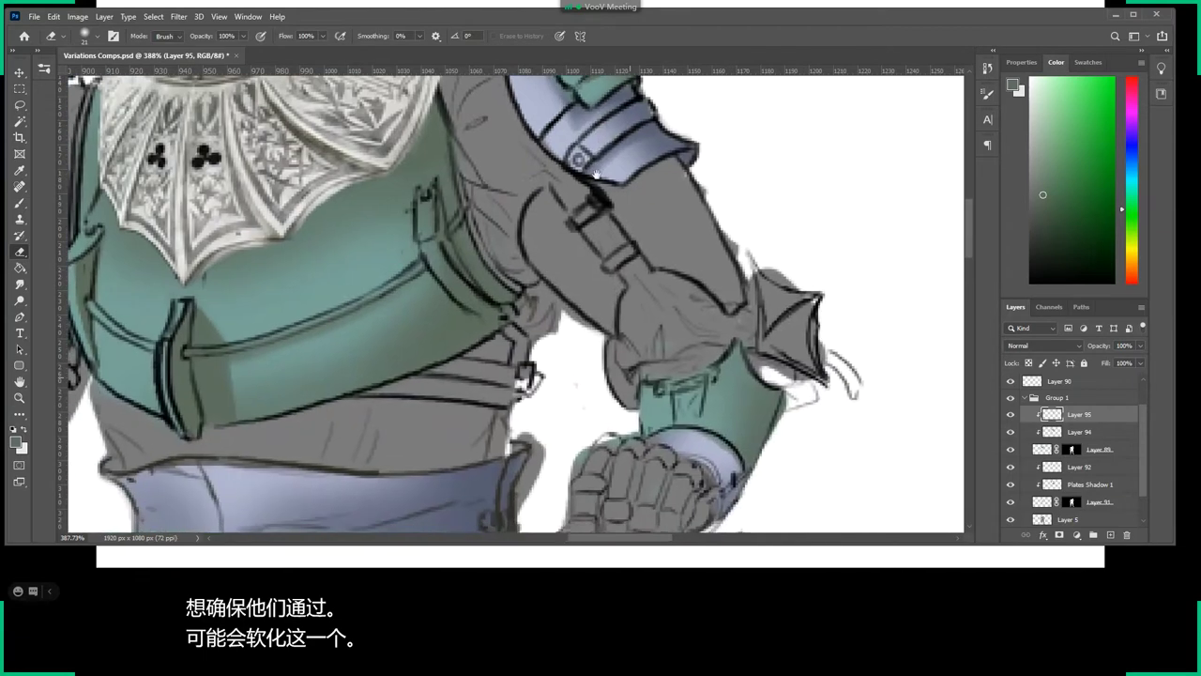
{"action": "key", "text": "l"}
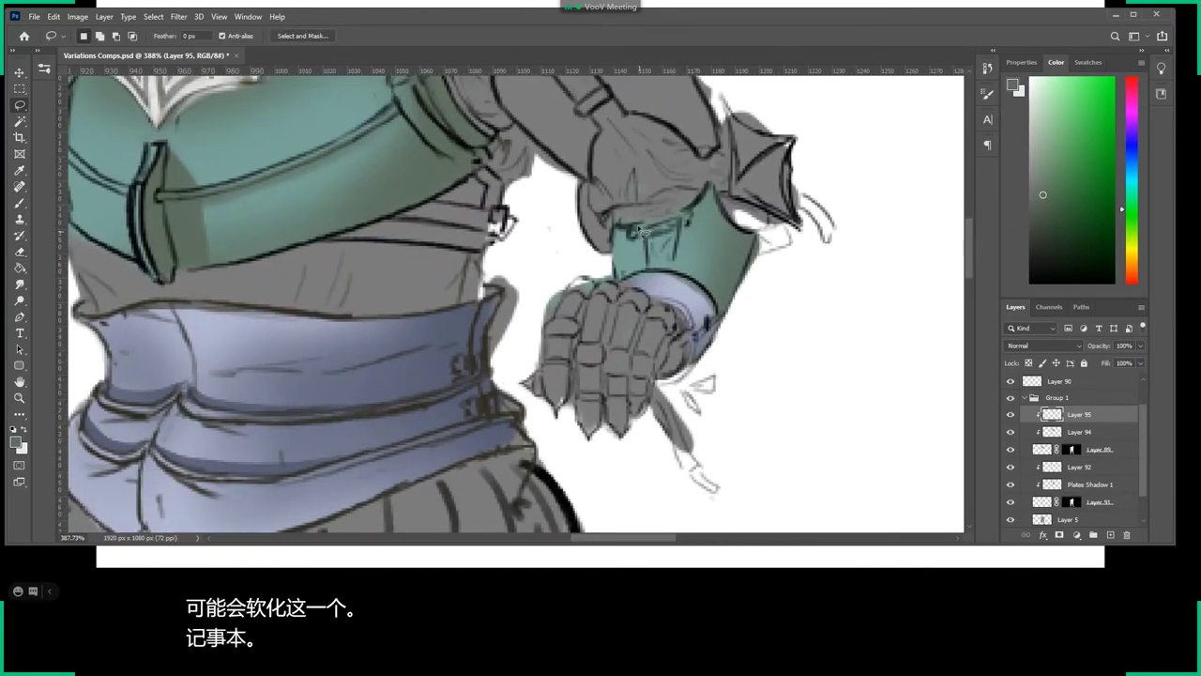
{"action": "key", "text": "m"}
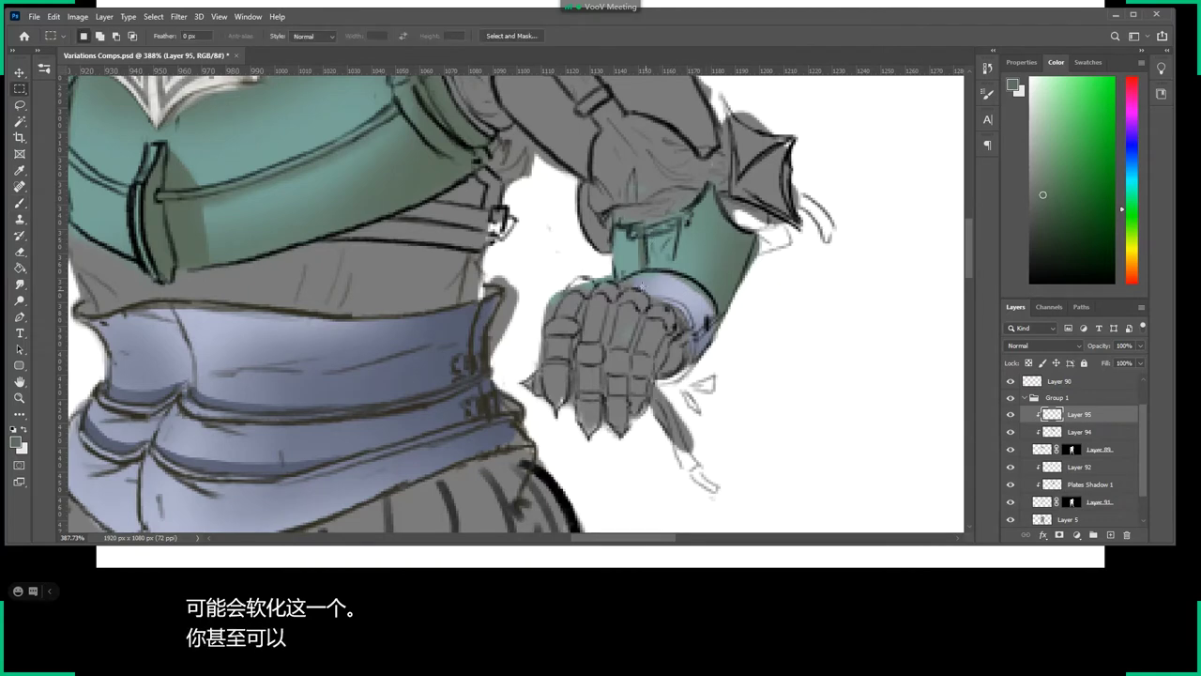
{"action": "scroll", "coordinate": [674, 282], "scroll_direction": "up", "scroll_amount": 4}
{"action": "scroll", "coordinate": [673, 282], "scroll_direction": "left", "scroll_amount": 10}
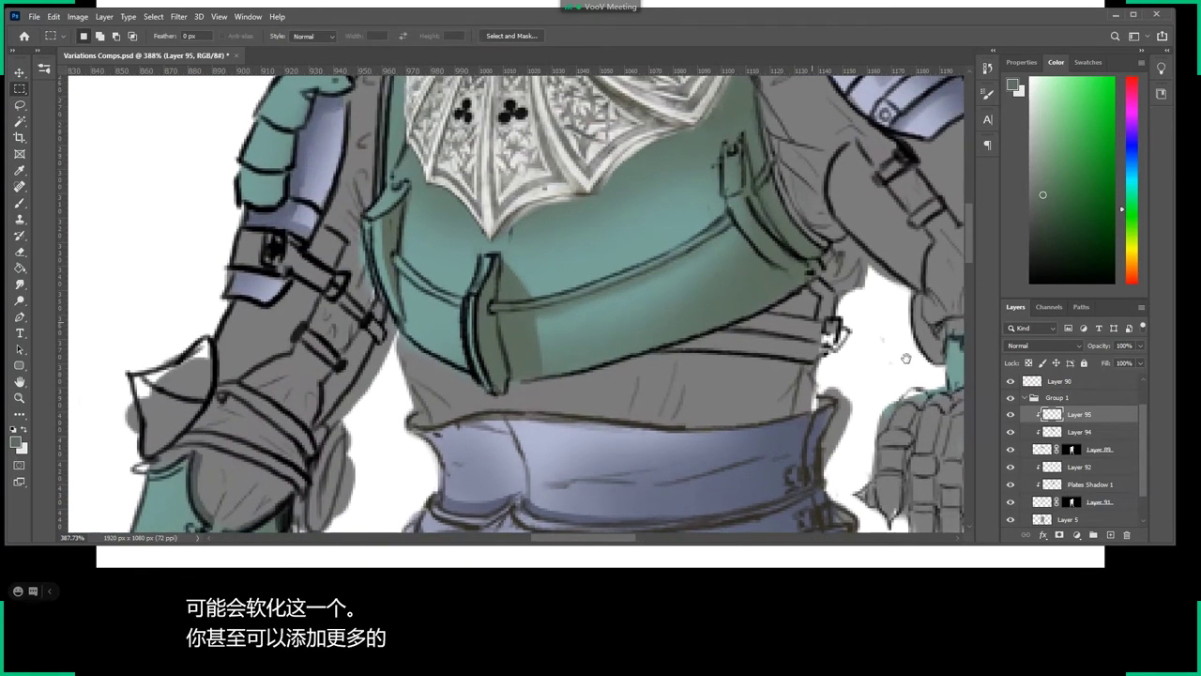
{"action": "left_click_drag", "start_coordinate": [684, 362], "coordinate": [758, 359]}
{"action": "key", "text": "l"}
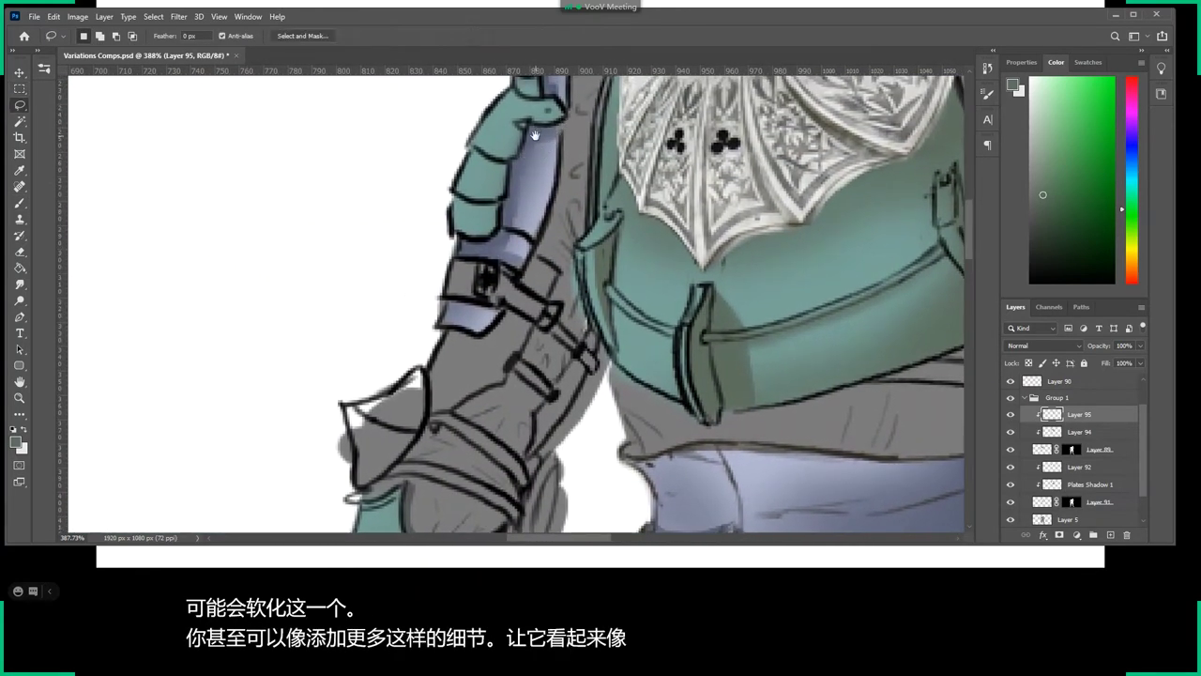
{"action": "scroll", "coordinate": [522, 178], "scroll_direction": "up", "scroll_amount": 2}
{"action": "scroll", "coordinate": [519, 197], "scroll_direction": "up", "scroll_amount": 1}
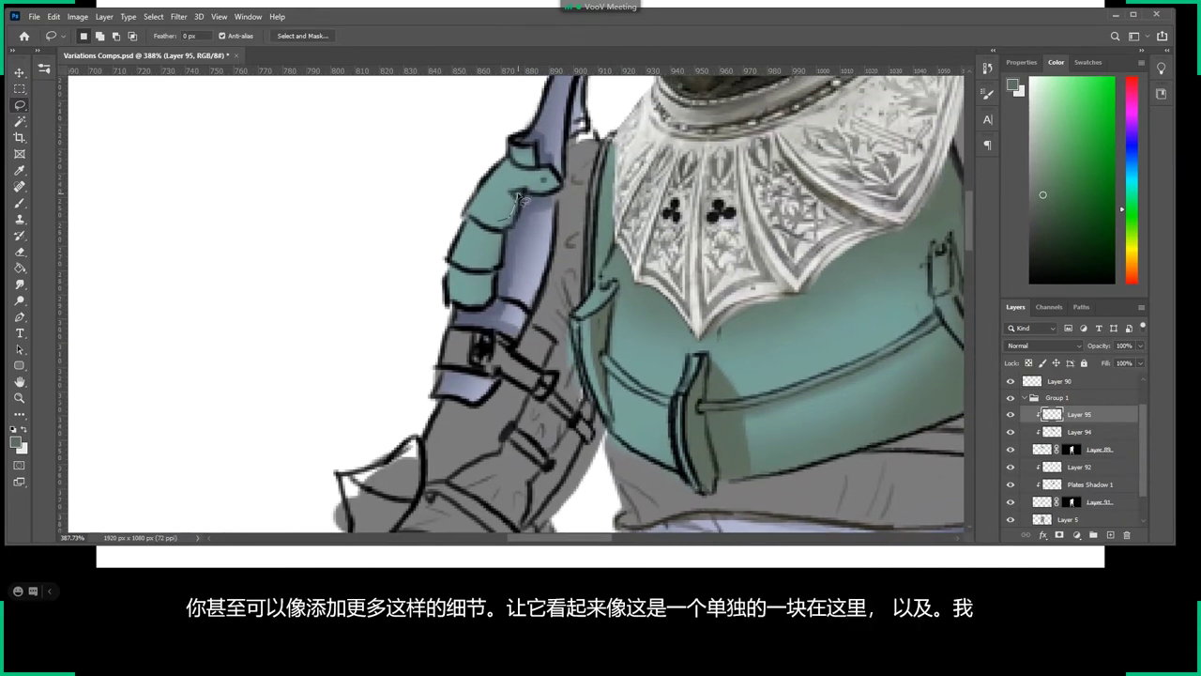
Shade the divisions between the arm plates and outline shadows along their left edges.
{"action": "left_click_drag", "start_coordinate": [519, 197], "coordinate": [518, 201]}
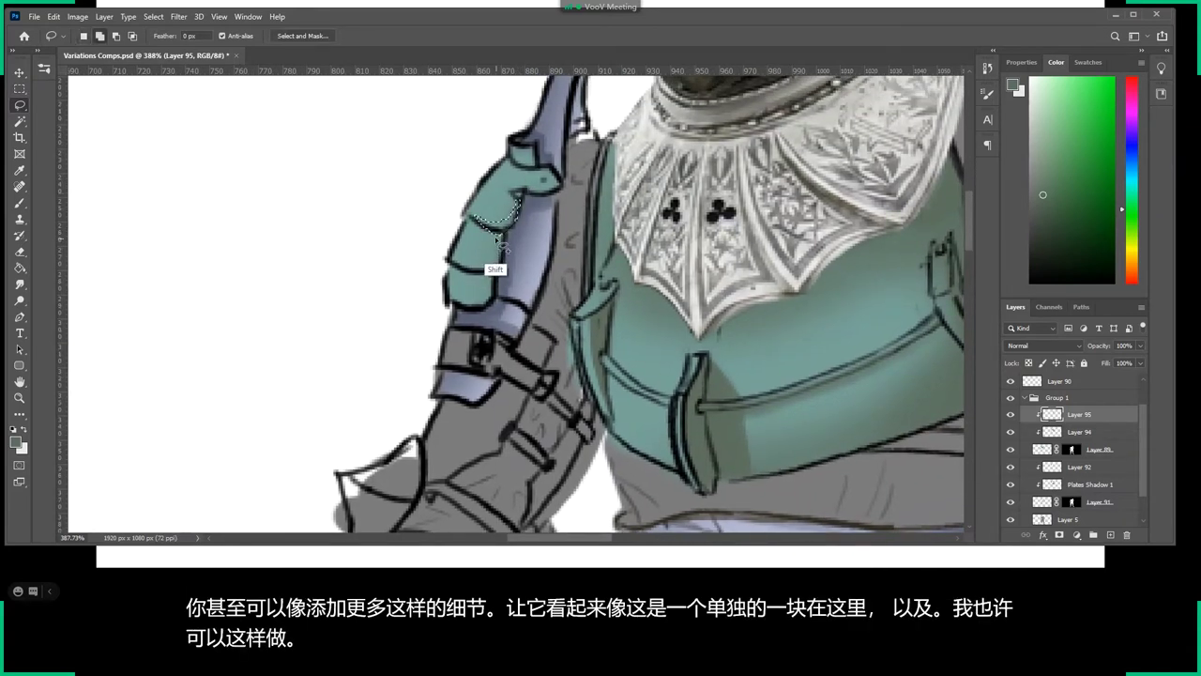
{"action": "left_click_drag", "start_coordinate": [494, 294], "coordinate": [497, 230]}
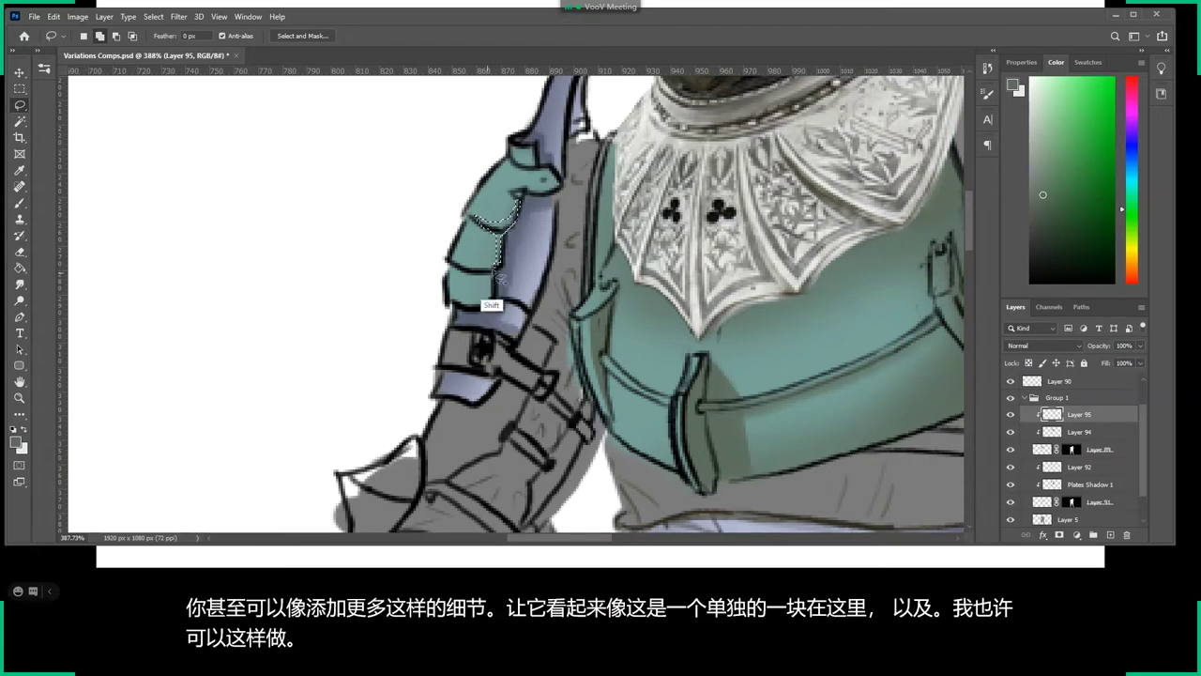
{"action": "key", "text": "b"}
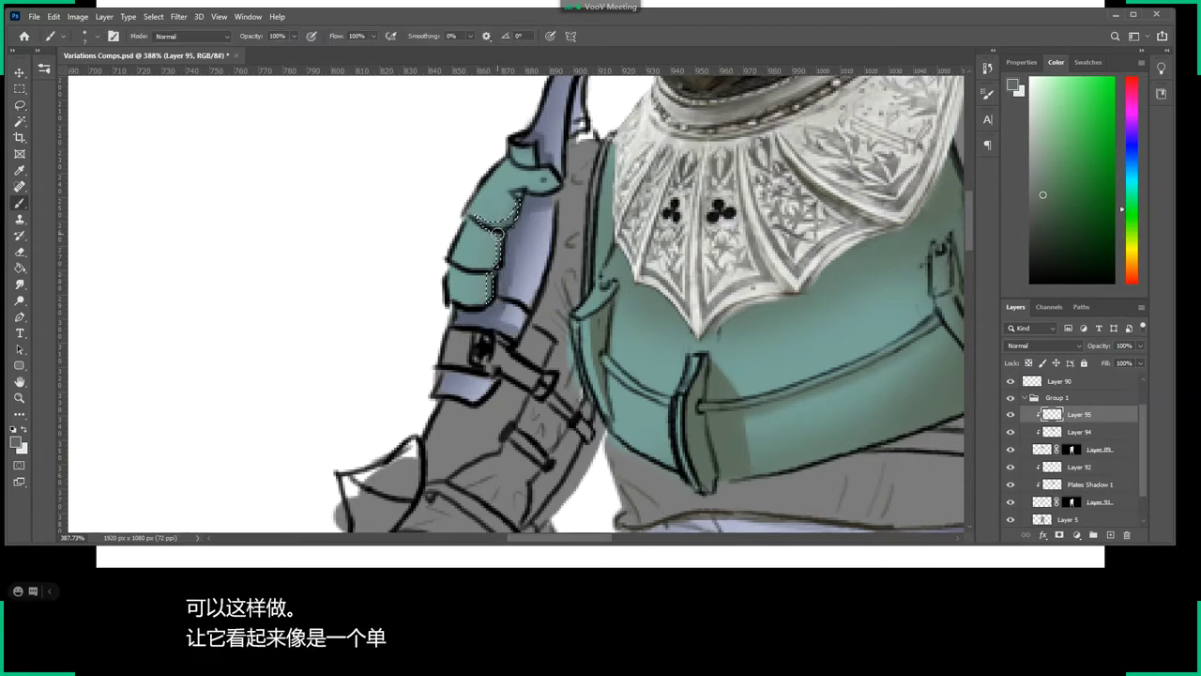
{"action": "key", "text": "ctrl+d"}
{"action": "key", "text": "m"}
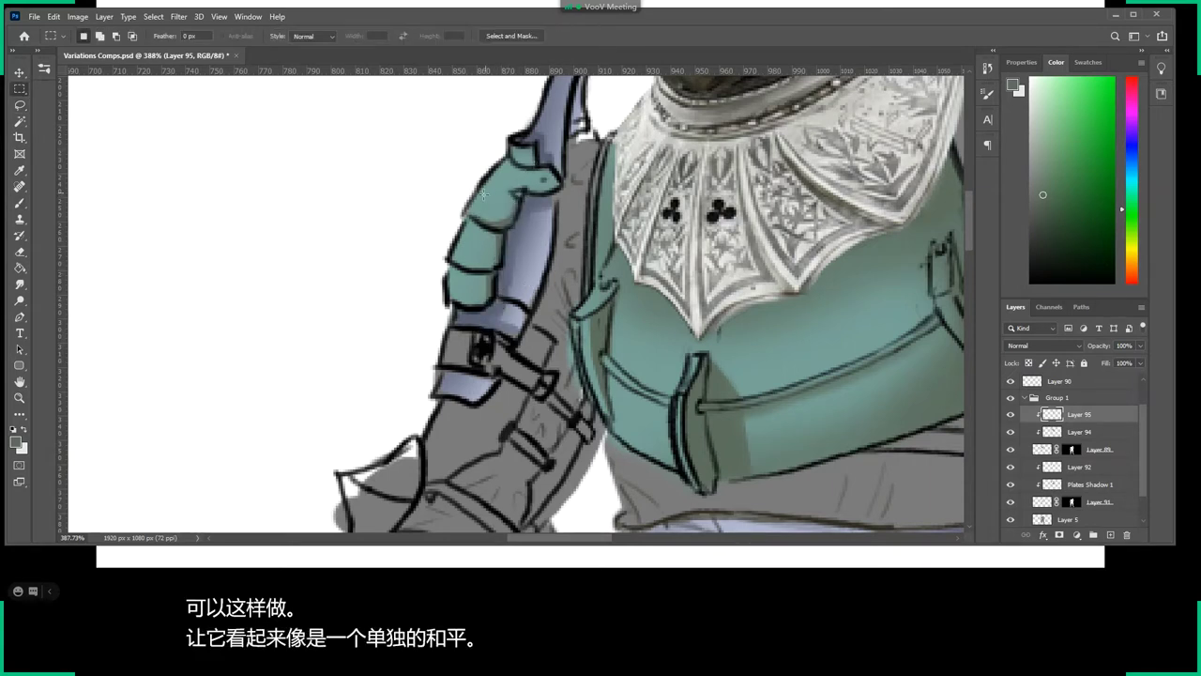
{"action": "key", "text": "l"}
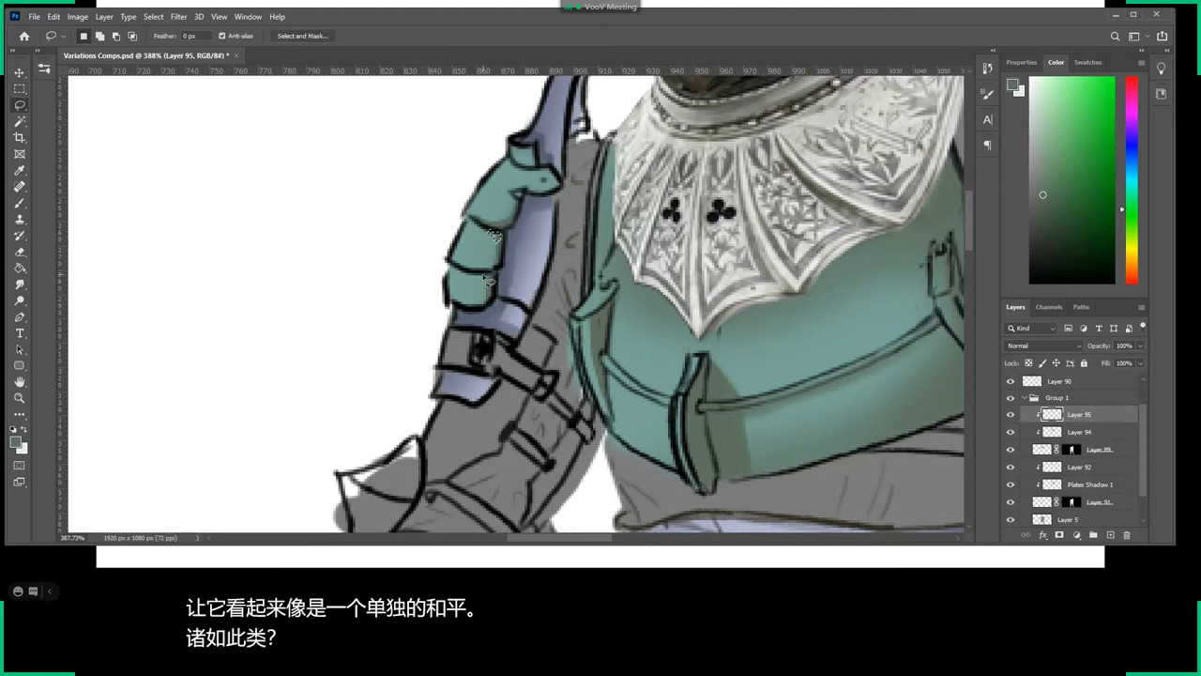
{"action": "mouse_move", "coordinate": [487, 279]}
{"action": "left_mouse_down"}
{"action": "mouse_move", "coordinate": [563, 187]}
{"action": "mouse_move", "coordinate": [534, 140]}
{"action": "left_mouse_up"}
Finish the arm plate shadows and zoom out to see the whole figure.
{"action": "key", "text": "b"}
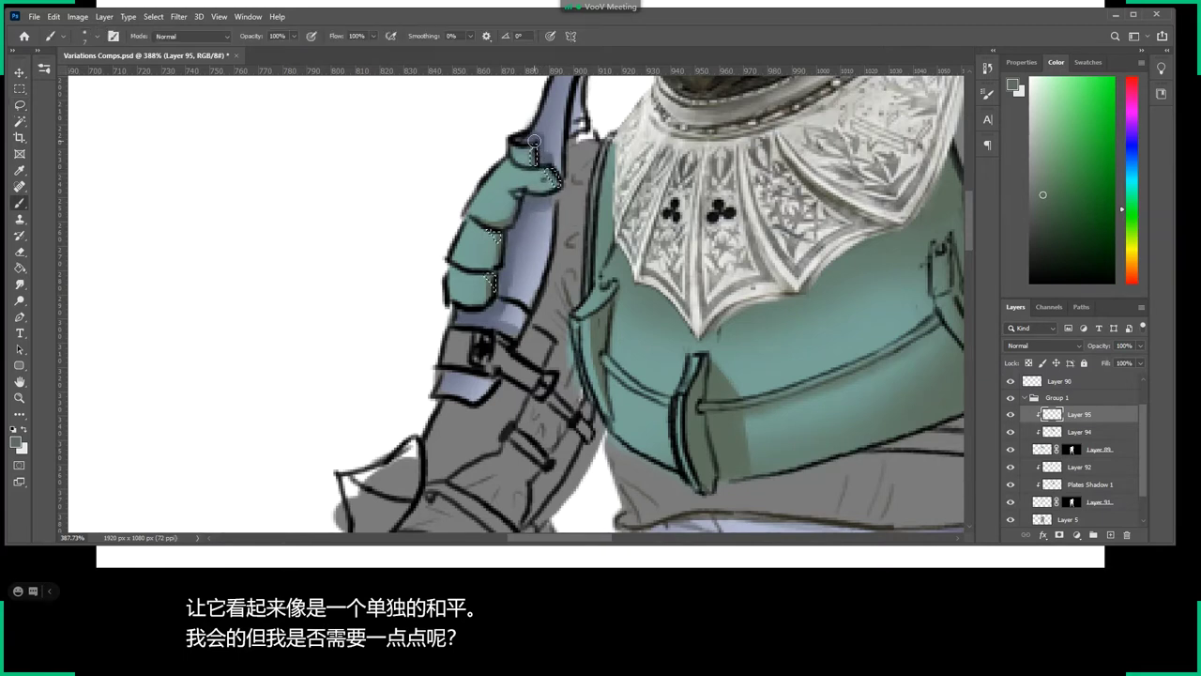
{"action": "scroll", "coordinate": [534, 141], "scroll_direction": "down", "scroll_amount": 2}
{"action": "key", "text": "z"}
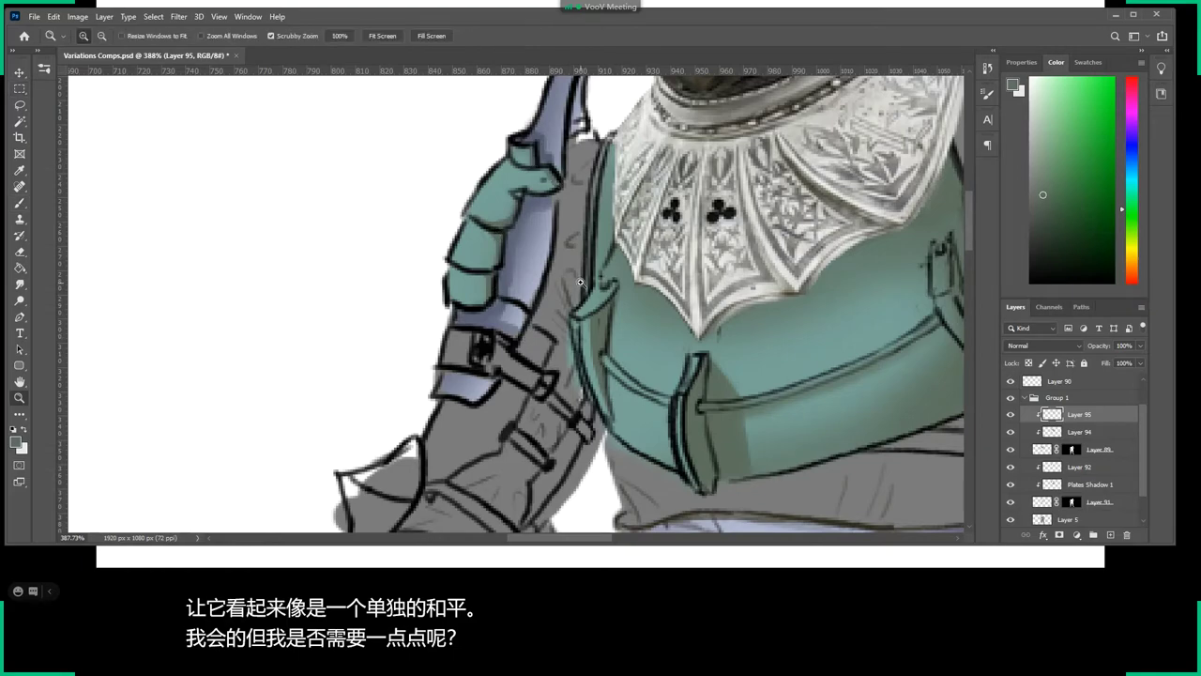
{"action": "scroll", "coordinate": [544, 285], "scroll_direction": "down", "scroll_amount": 3}
{"action": "scroll", "coordinate": [576, 367], "scroll_direction": "down", "scroll_amount": 2}
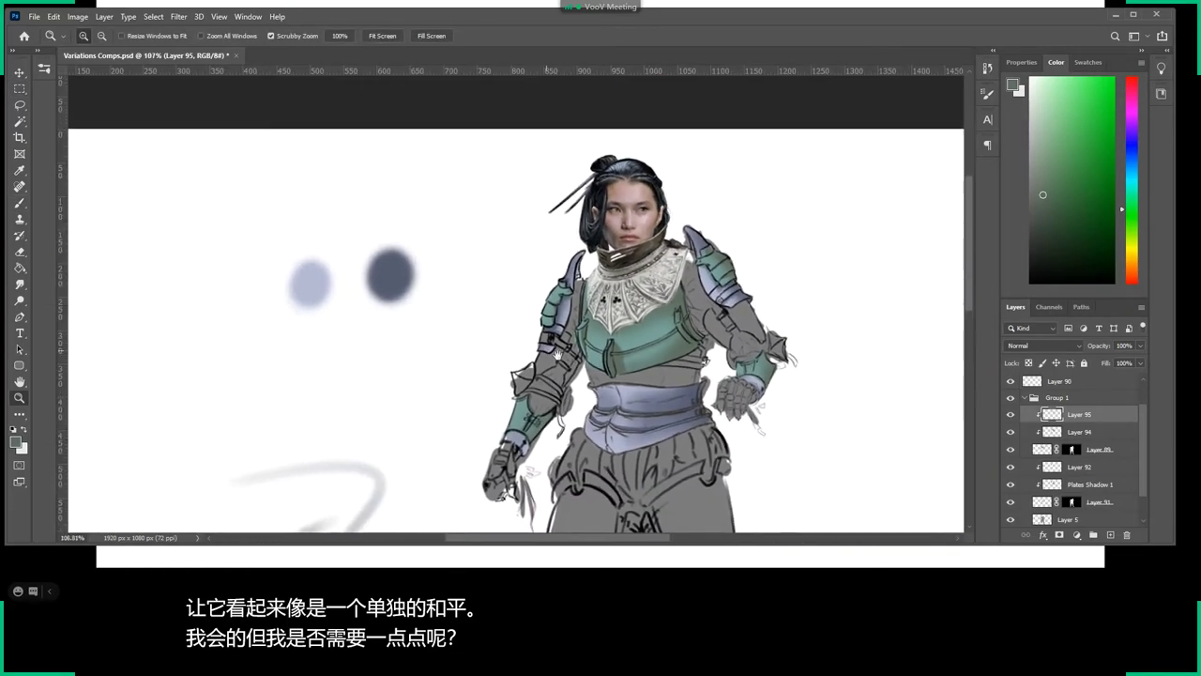
{"action": "scroll", "coordinate": [580, 319], "scroll_direction": "down", "scroll_amount": 2}
{"action": "scroll", "coordinate": [584, 284], "scroll_direction": "down", "scroll_amount": 1}
{"action": "scroll", "coordinate": [584, 285], "scroll_direction": "up", "scroll_amount": 4}
{"action": "scroll", "coordinate": [656, 301], "scroll_direction": "down", "scroll_amount": 1}
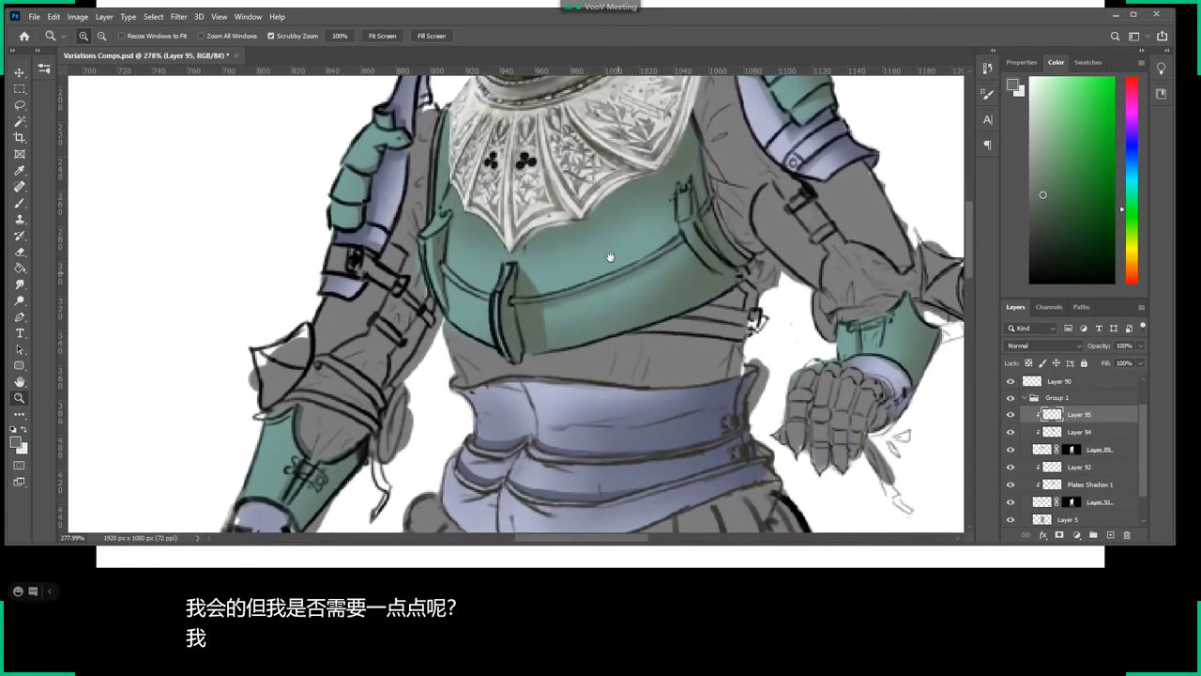
{"action": "scroll", "coordinate": [694, 310], "scroll_direction": "down", "scroll_amount": 1}
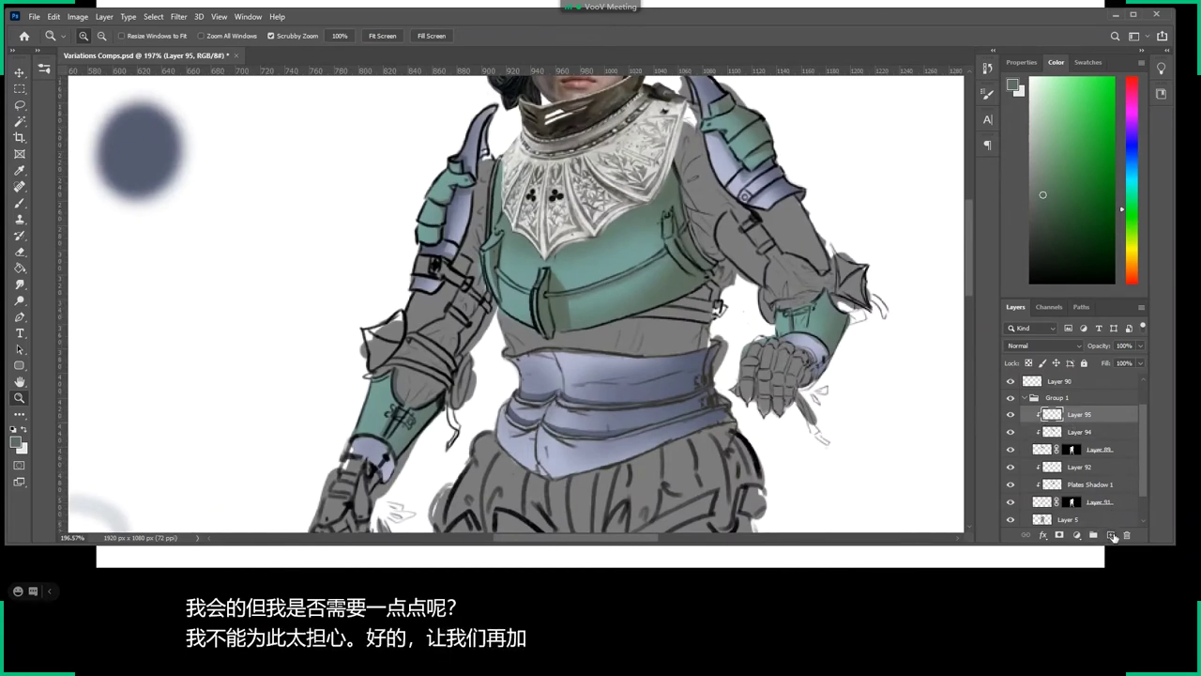
Add Layer 96 clipped to Layer 95 in Color Dodge, with light green and a 23 px brush.
{"action": "left_click", "coordinate": [1111, 534]}
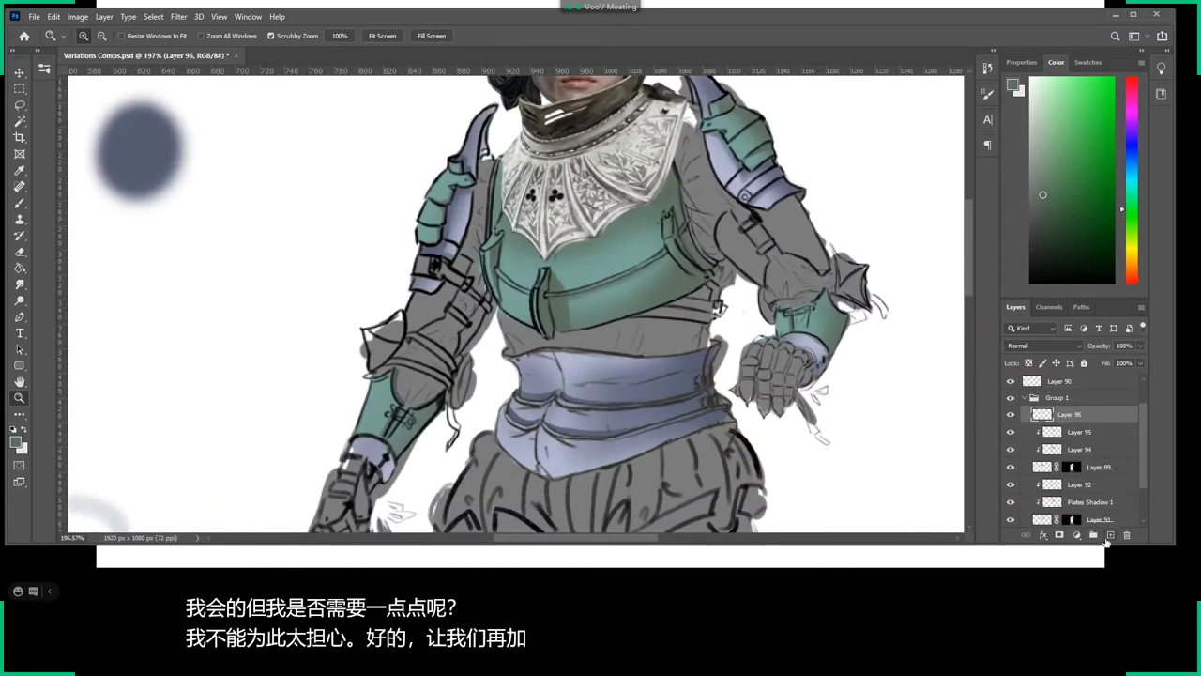
{"action": "left_click", "coordinate": [1070, 423], "text": "alt"}
{"action": "left_click", "coordinate": [1033, 103]}
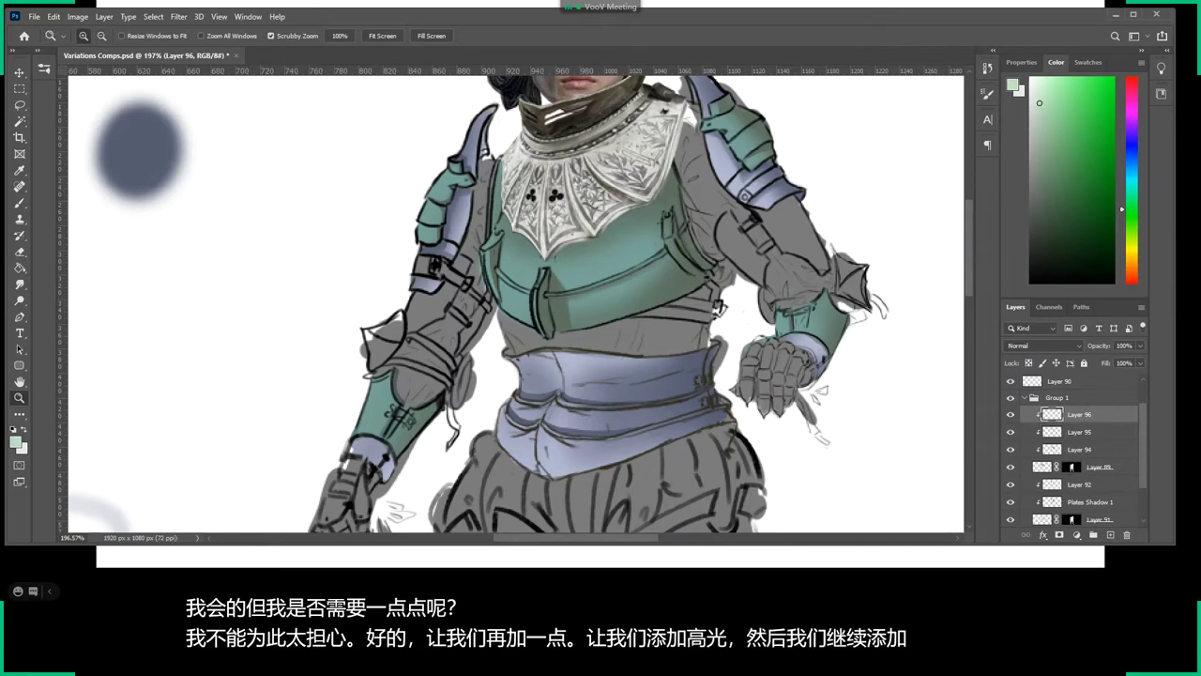
{"action": "key", "text": "b"}
{"action": "right_click", "coordinate": [840, 385]}
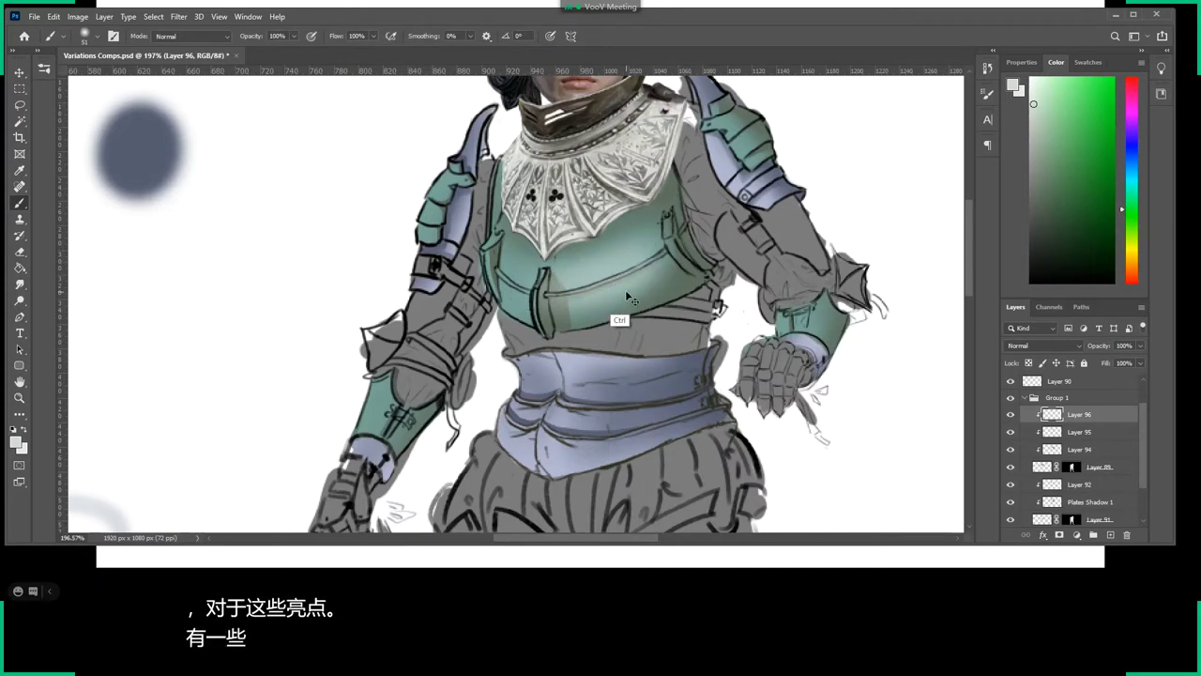
{"action": "right_click", "coordinate": [663, 324]}
{"action": "left_click_drag", "start_coordinate": [662, 325], "coordinate": [650, 325]}
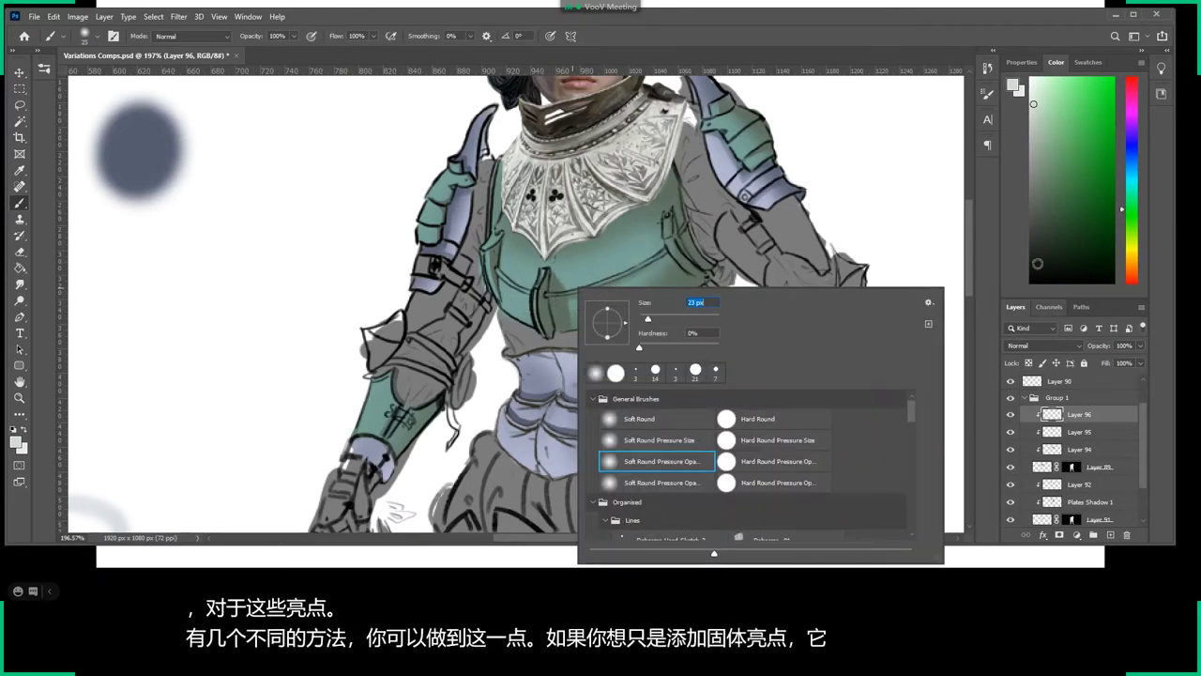
{"action": "left_click", "coordinate": [1045, 347]}
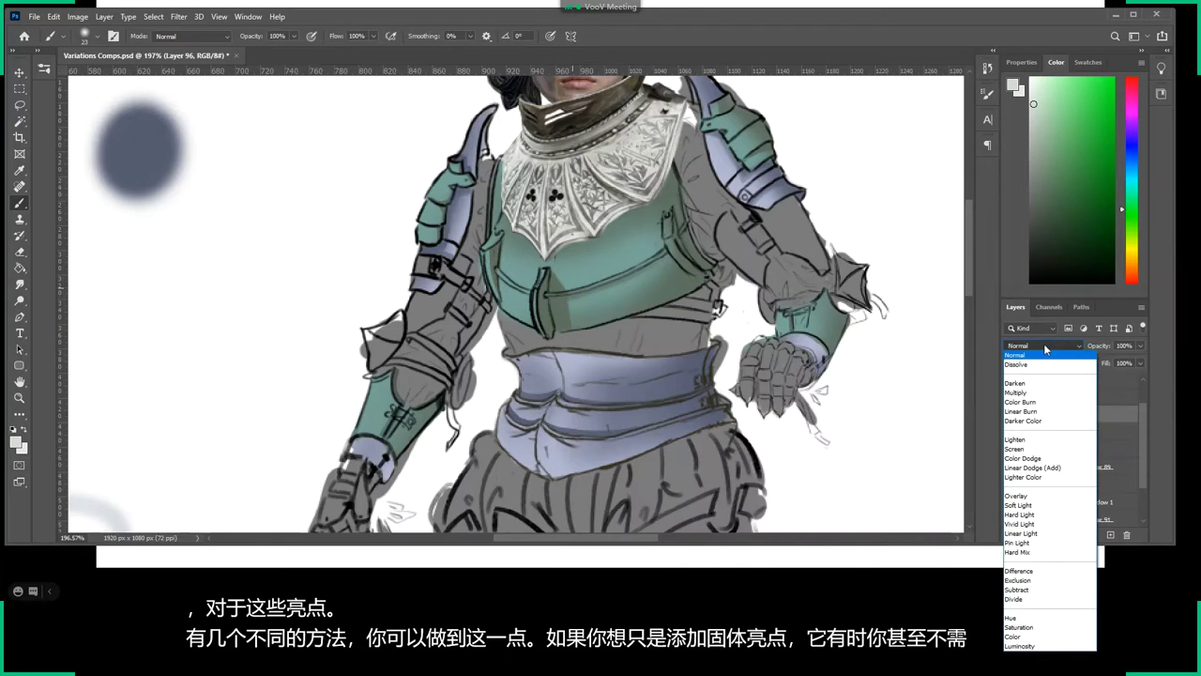
{"action": "left_click", "coordinate": [1031, 459]}
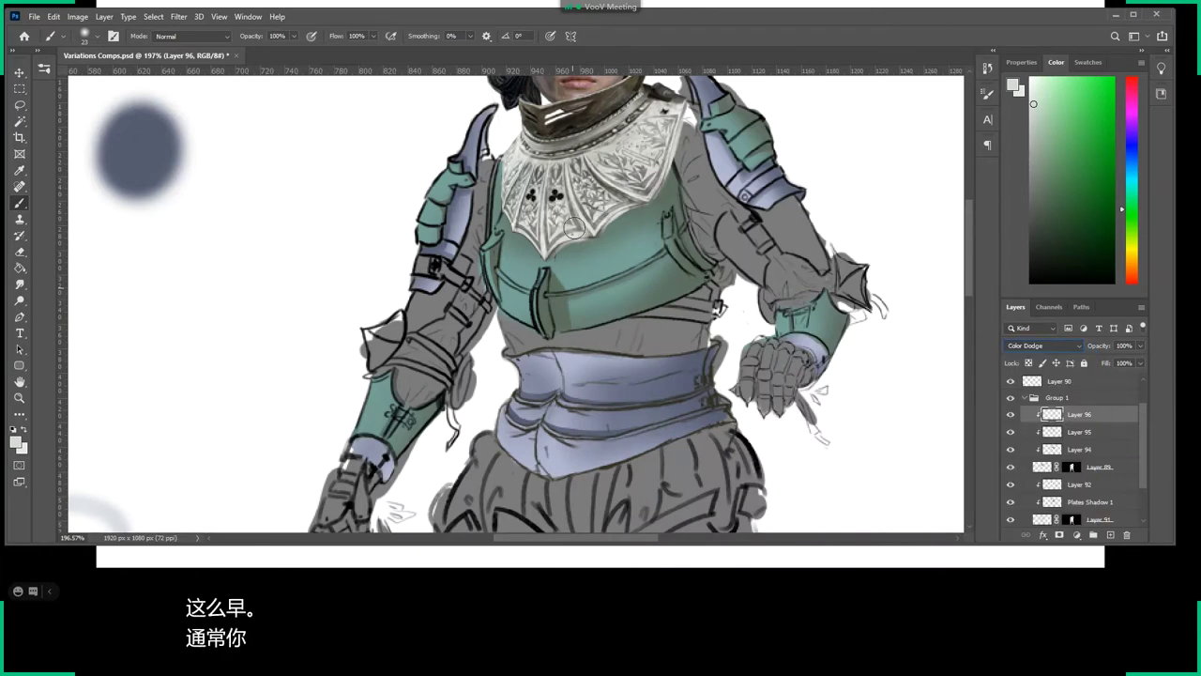
{"action": "left_click_drag", "start_coordinate": [594, 291], "coordinate": [614, 286]}
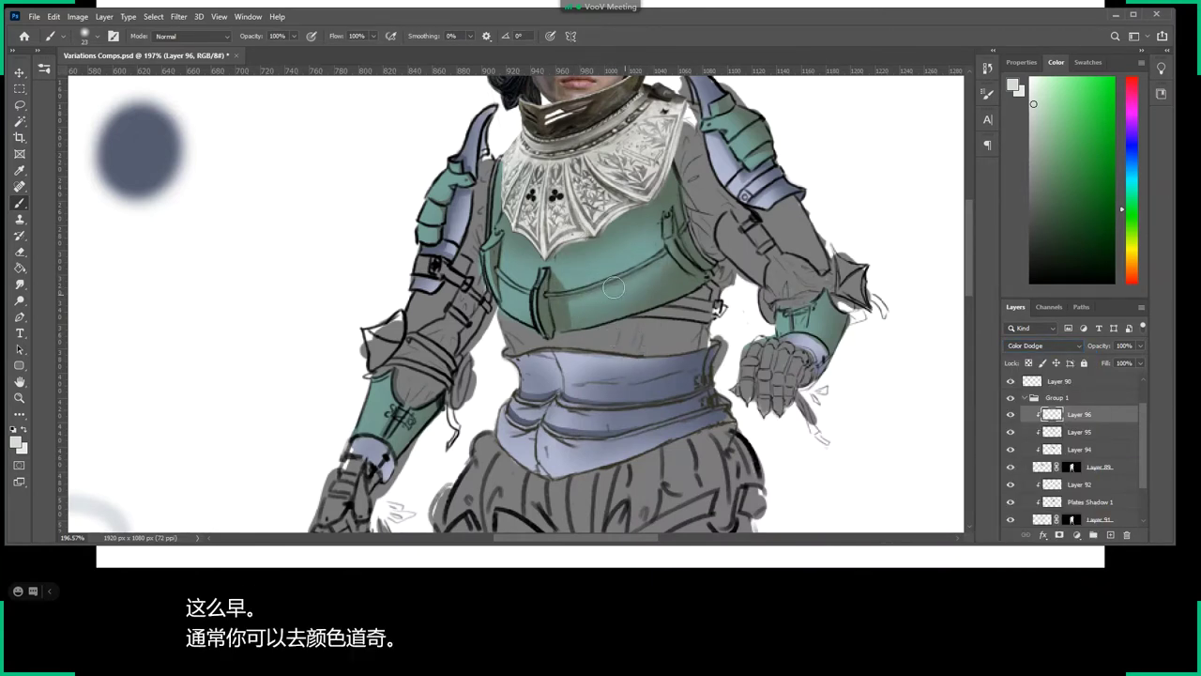
Switch to the web browser and focus its address bar.
{"action": "key", "text": "l"}
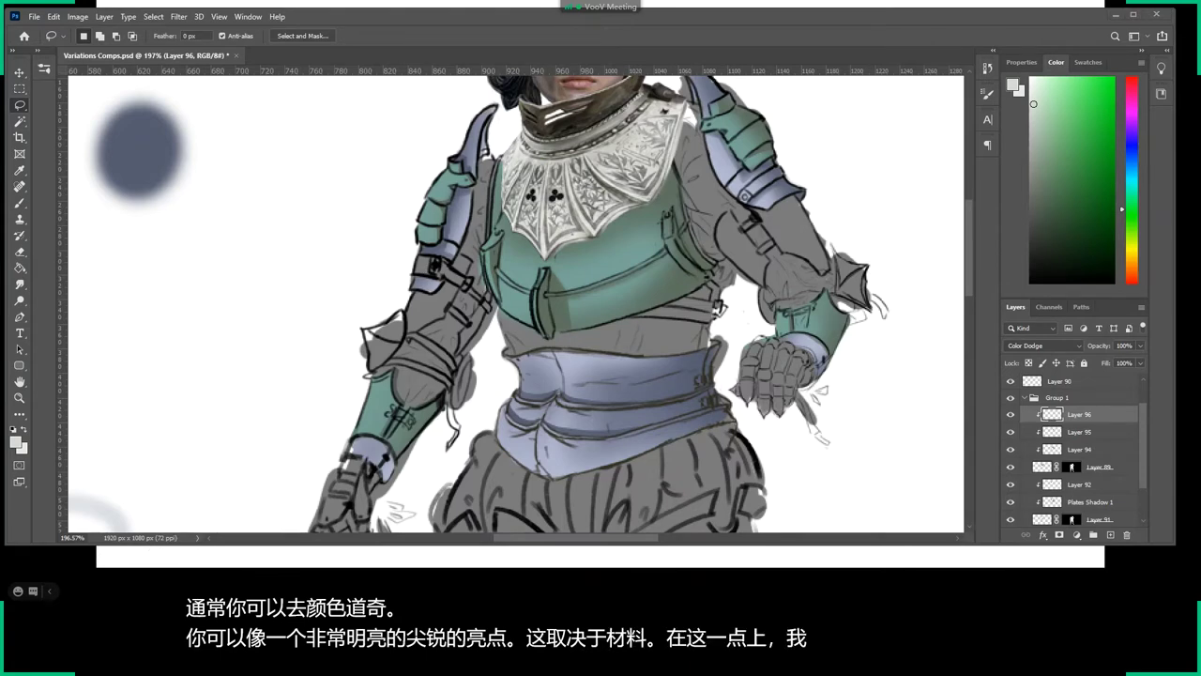
{"action": "key", "text": "alt+Tab"}
{"action": "left_click", "coordinate": [158, 83]}
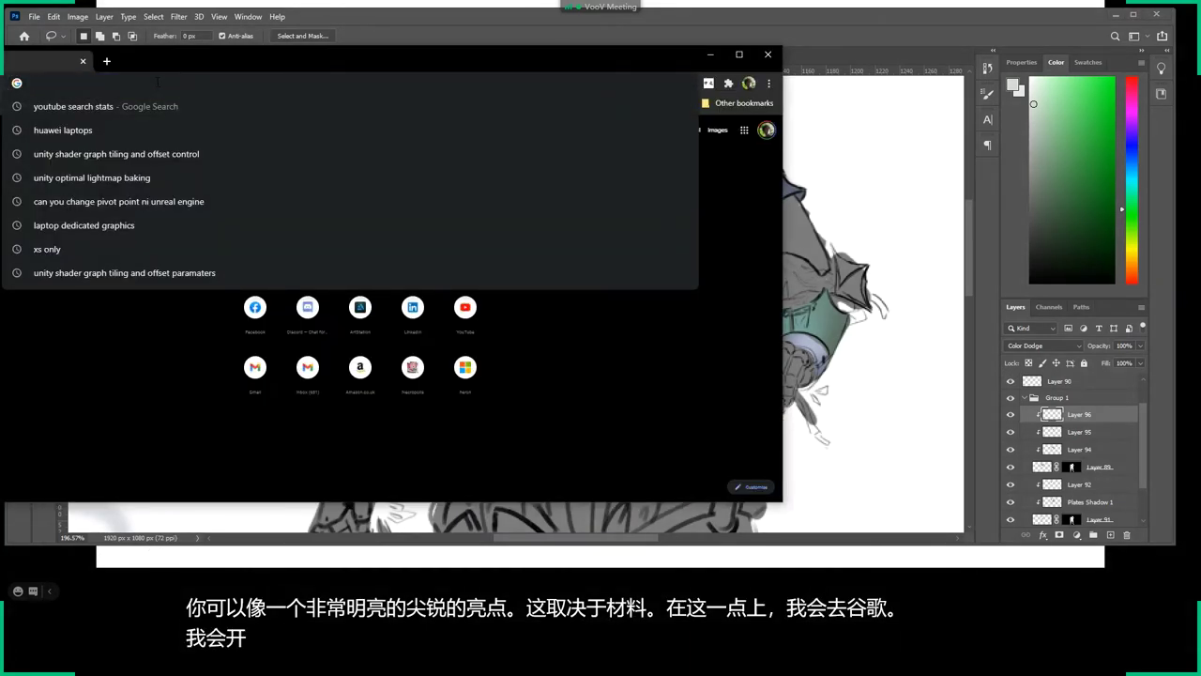
Load pinterest.co.uk, search 'chest armour' and open the dark polyurethane chest armour pin.
{"action": "type", "text": "pinterest.co.uk"}
{"action": "key", "text": "Return"}
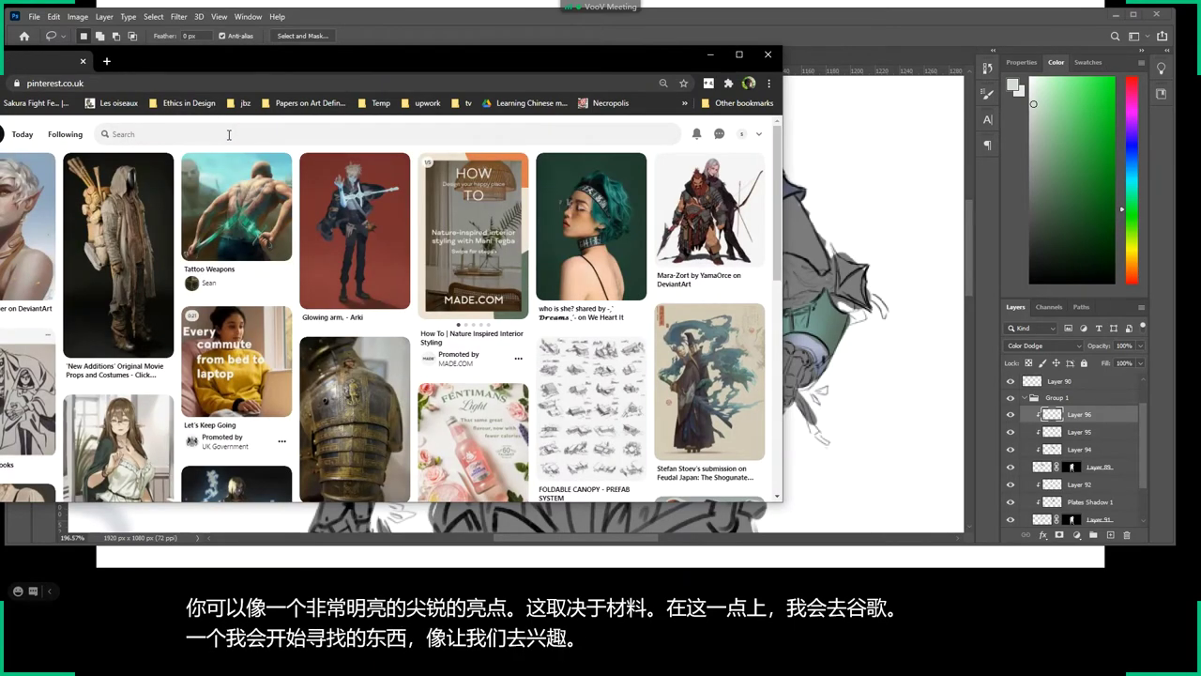
{"action": "left_click", "coordinate": [228, 134]}
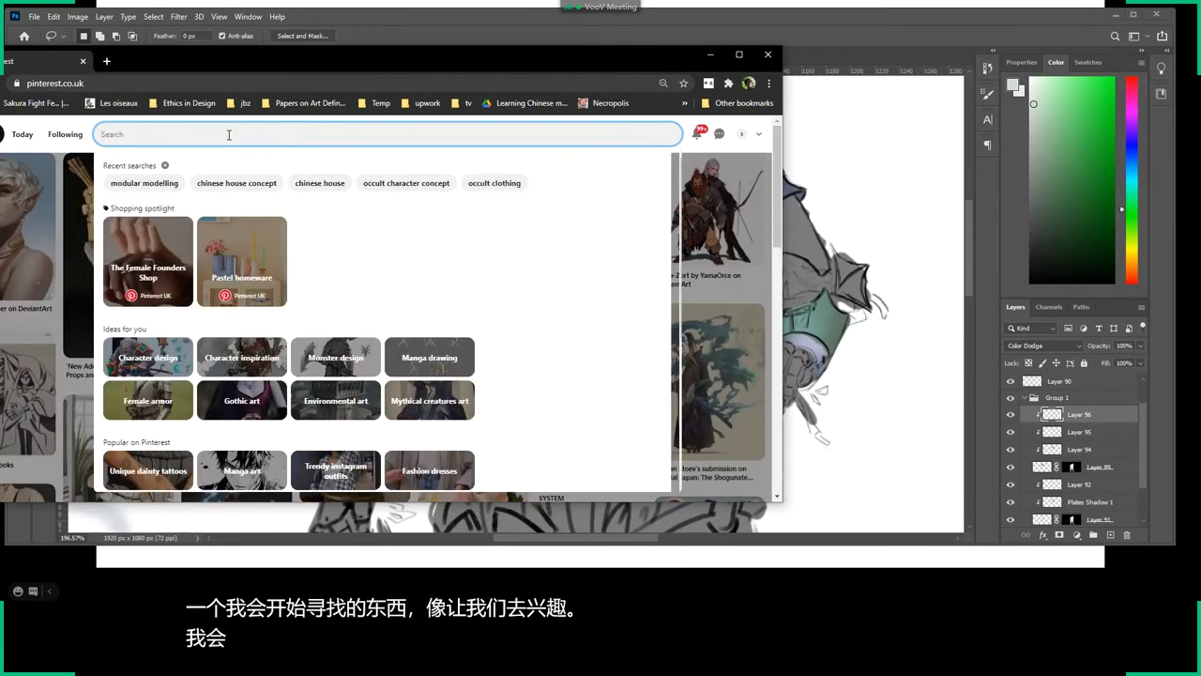
{"action": "type", "text": "chest armour"}
{"action": "key", "text": "Return"}
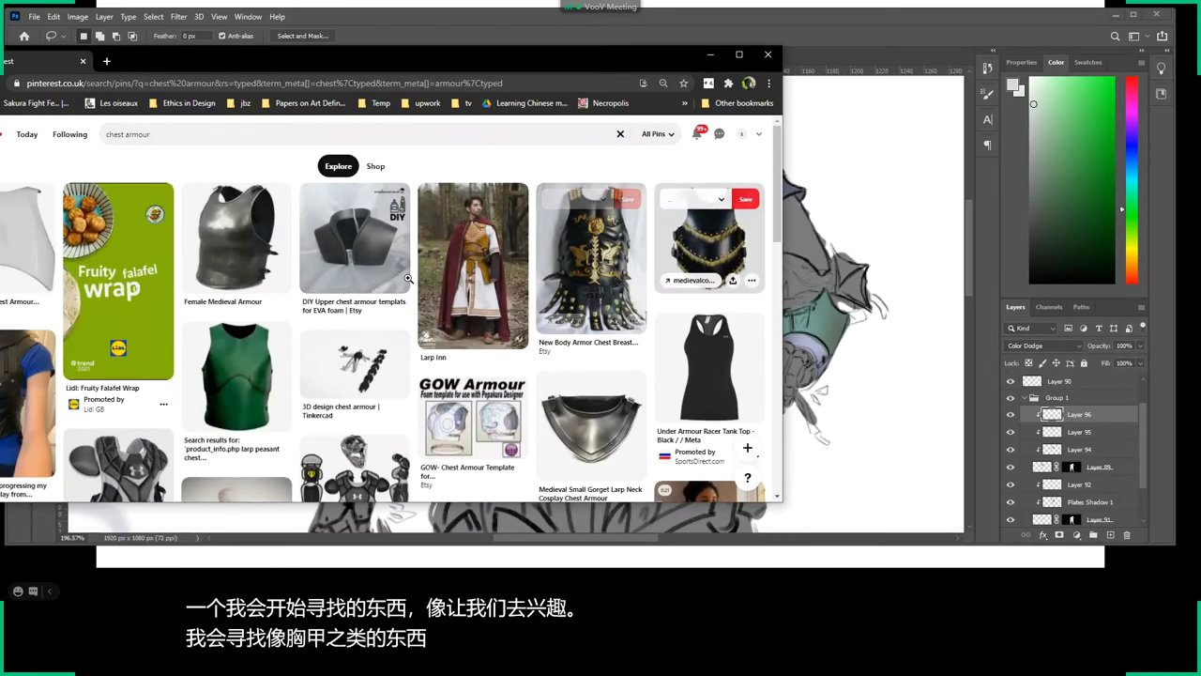
{"action": "scroll", "coordinate": [376, 328], "scroll_direction": "down", "scroll_amount": 2}
{"action": "scroll", "coordinate": [271, 377], "scroll_direction": "up", "scroll_amount": 2}
{"action": "scroll", "coordinate": [271, 377], "scroll_direction": "up", "scroll_amount": 2}
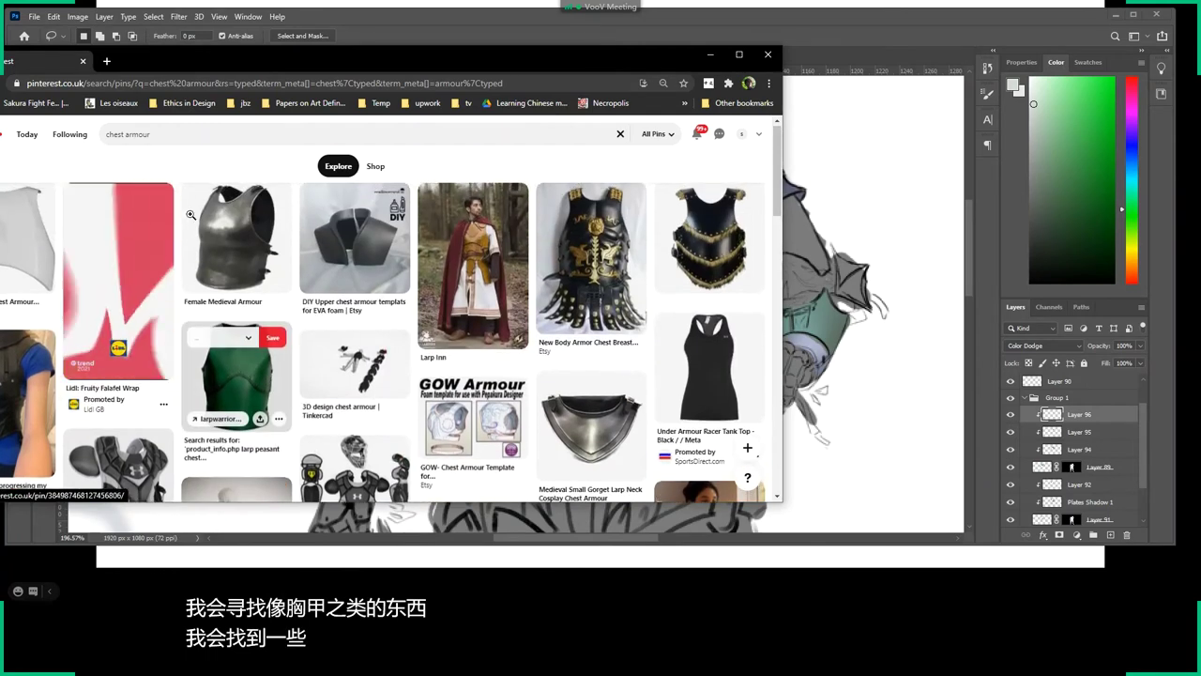
{"action": "left_click", "coordinate": [245, 217]}
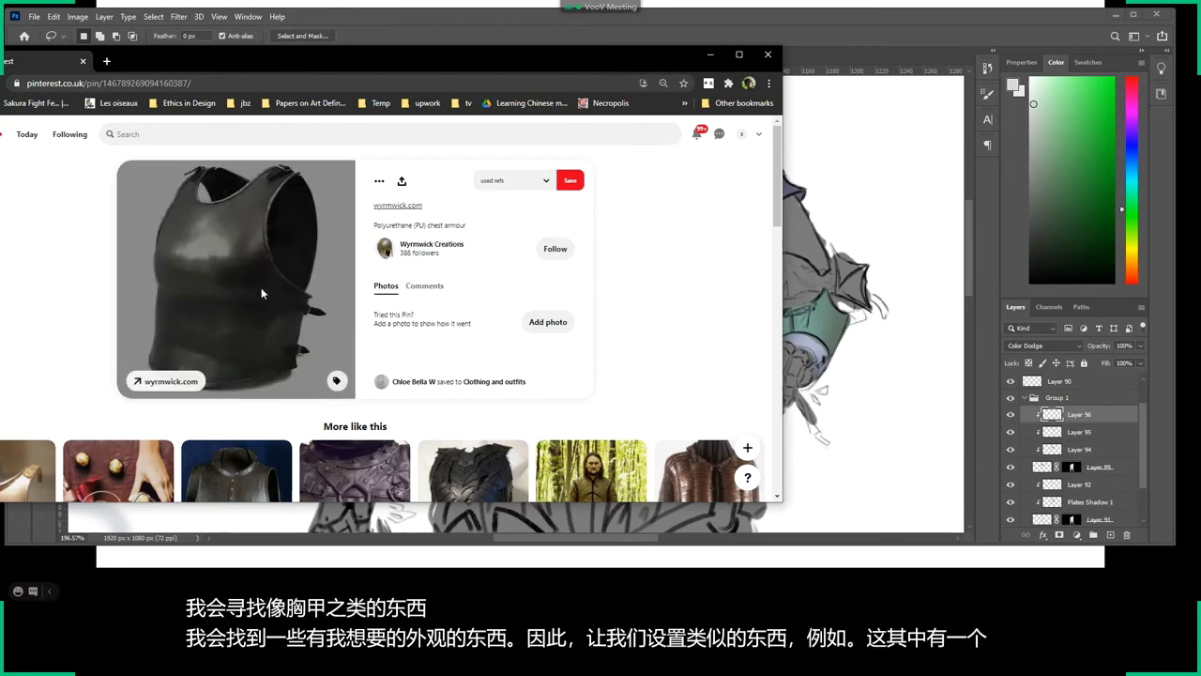
Back in Photoshop, paint light mint-green highlights across the breastplate centre on Layer 96.
{"action": "left_click", "coordinate": [710, 55]}
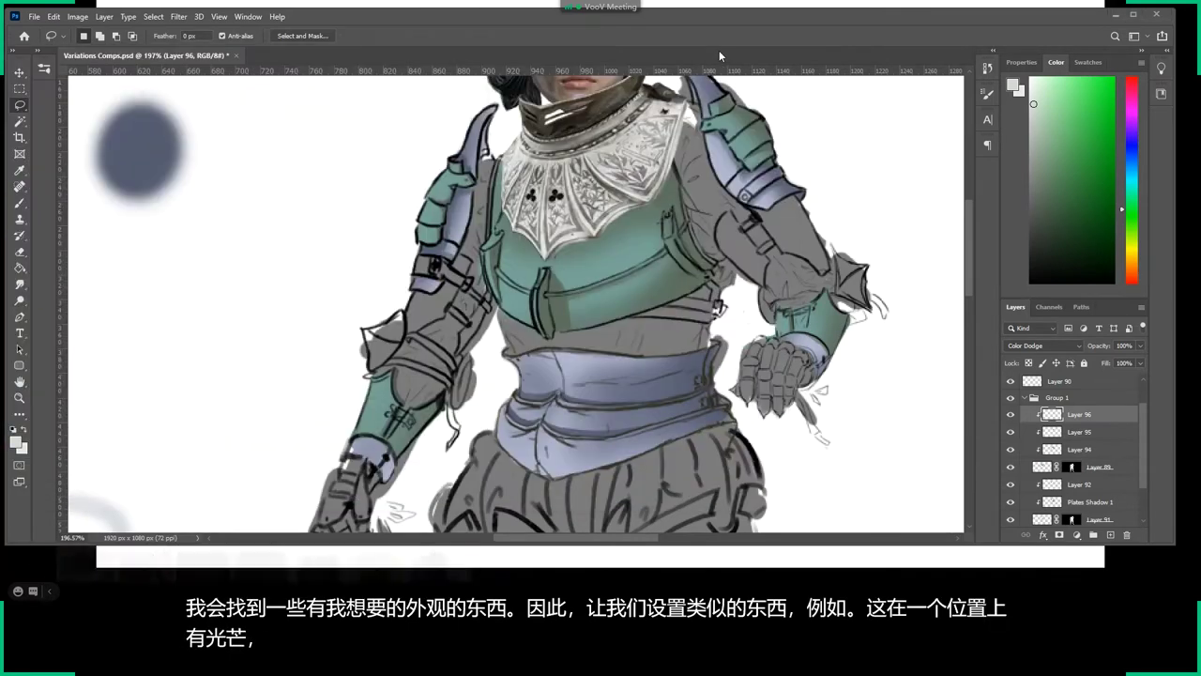
{"action": "key", "text": "b"}
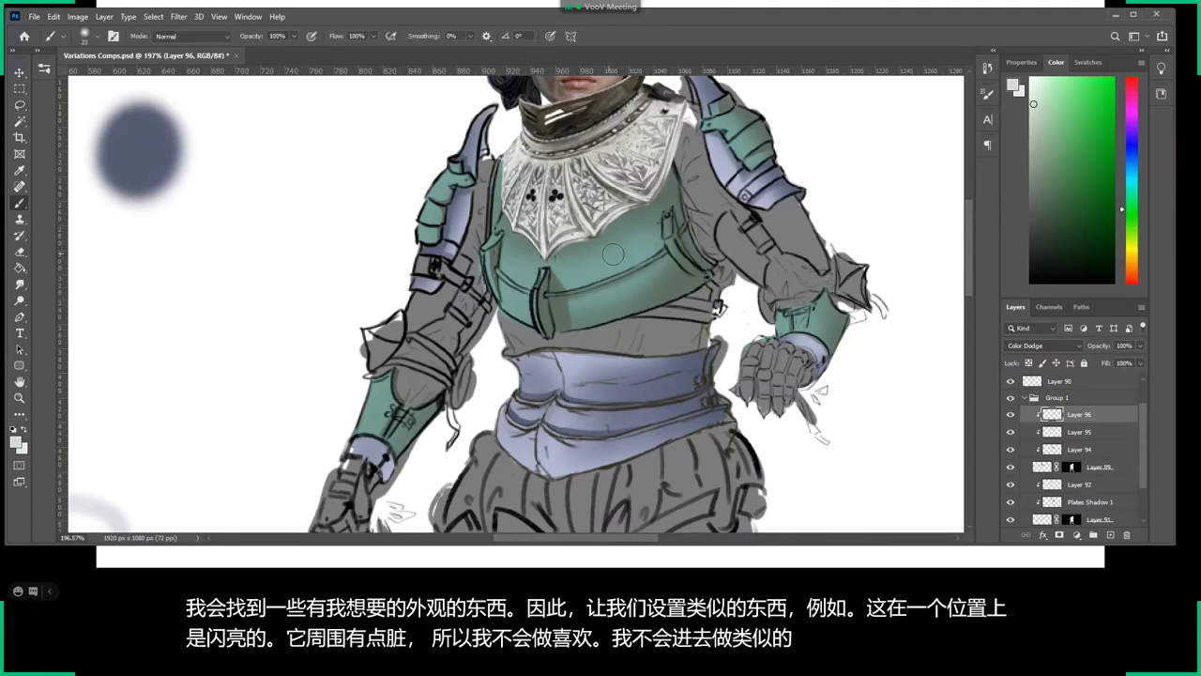
{"action": "left_click_drag", "start_coordinate": [610, 270], "coordinate": [587, 275]}
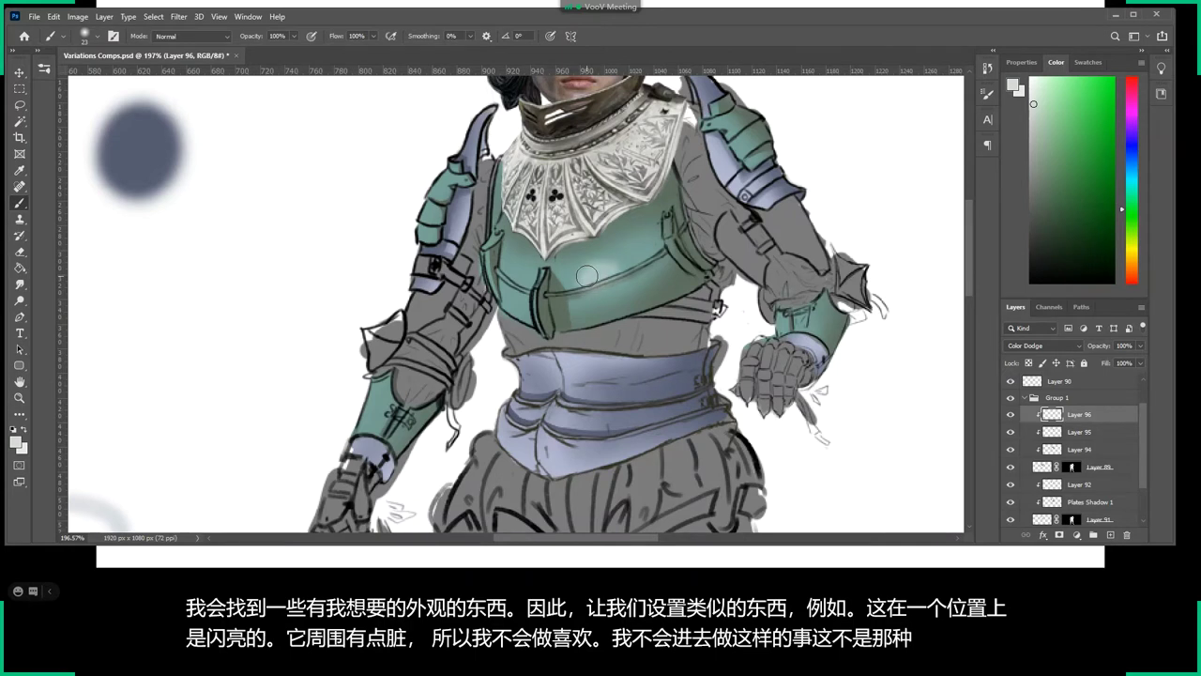
{"action": "left_click", "coordinate": [624, 255], "text": "alt"}
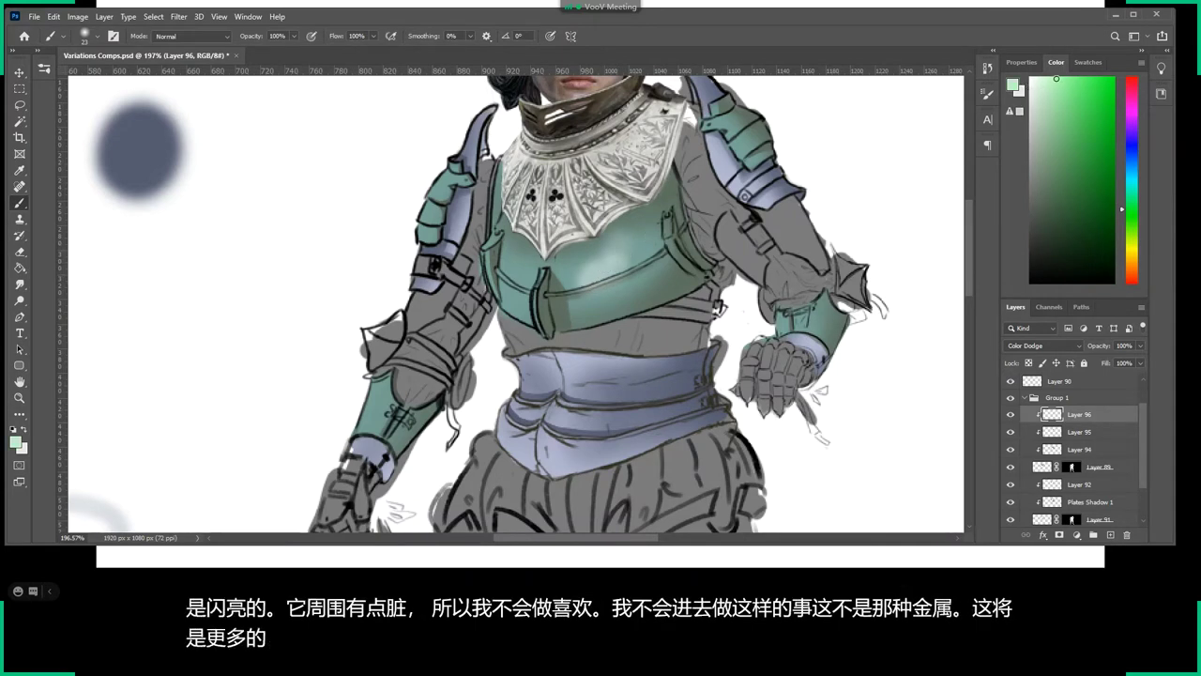
{"action": "mouse_move", "coordinate": [636, 255]}
{"action": "left_mouse_down"}
{"action": "mouse_move", "coordinate": [619, 252]}
{"action": "mouse_move", "coordinate": [591, 282]}
{"action": "left_mouse_up"}
{"action": "mouse_move", "coordinate": [638, 234]}
{"action": "left_mouse_down"}
{"action": "mouse_move", "coordinate": [600, 272]}
{"action": "mouse_move", "coordinate": [643, 277]}
{"action": "mouse_move", "coordinate": [521, 244]}
{"action": "mouse_move", "coordinate": [538, 255]}
{"action": "left_mouse_up"}
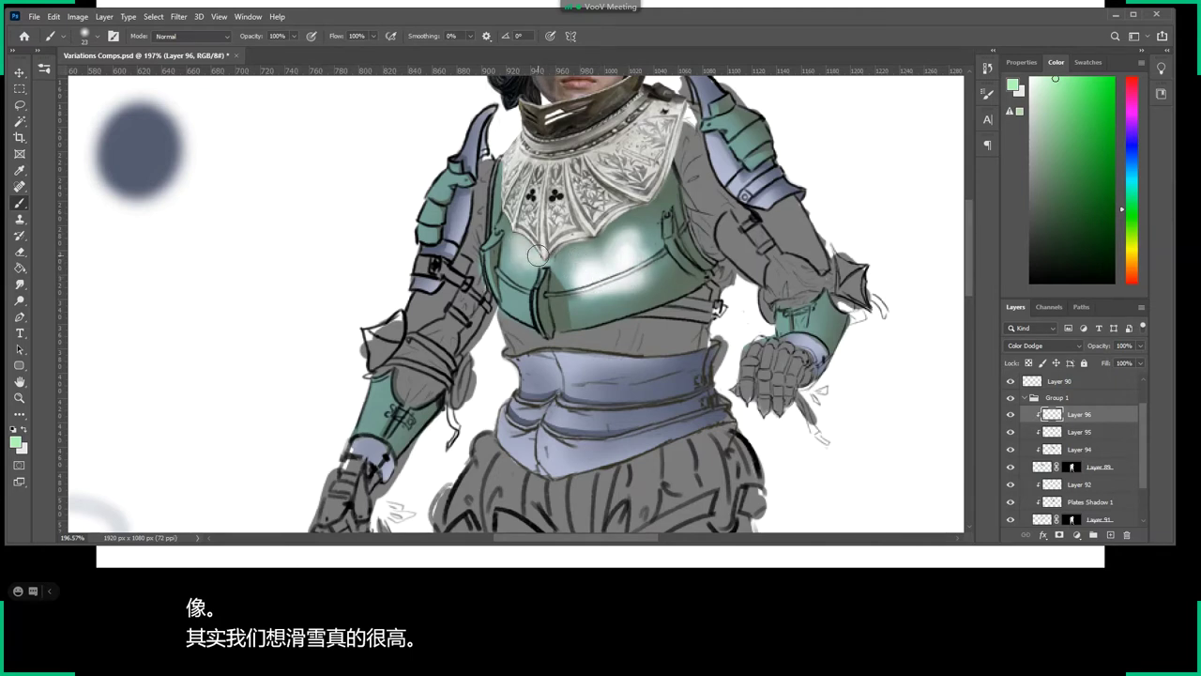
Switch to the Eraser using the textured Deharme-sketch-02 brush.
{"action": "key", "text": "e"}
{"action": "right_click", "coordinate": [633, 247]}
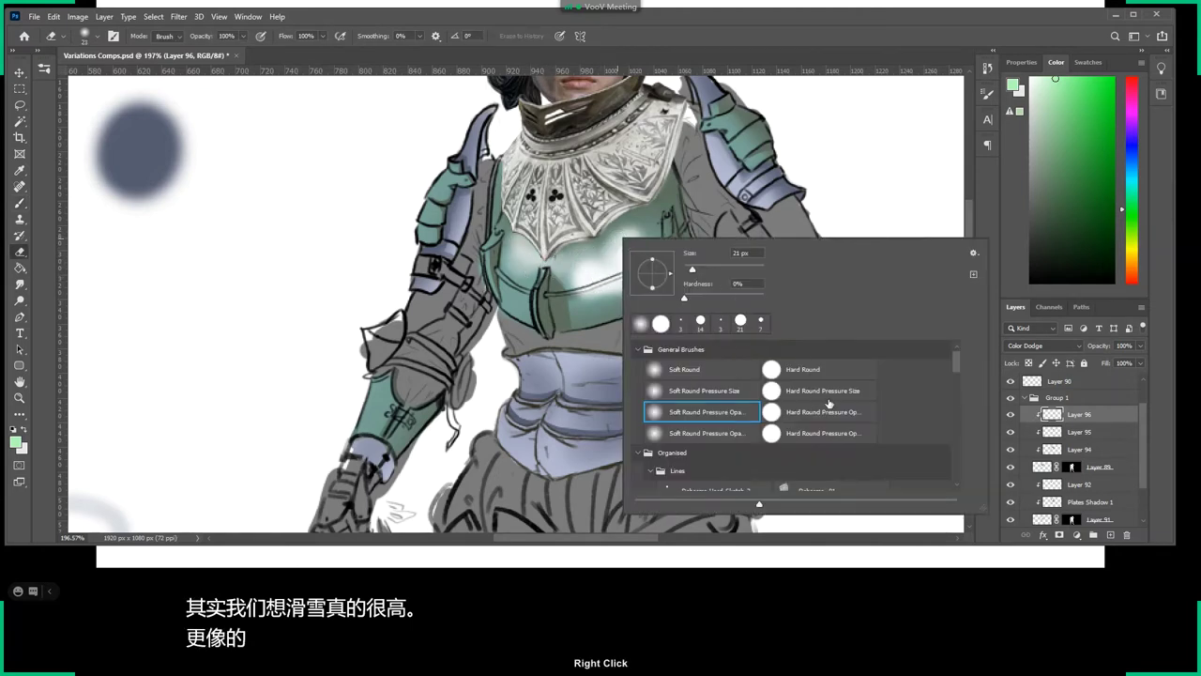
{"action": "scroll", "coordinate": [807, 408], "scroll_direction": "down", "scroll_amount": 3}
{"action": "scroll", "coordinate": [750, 413], "scroll_direction": "down", "scroll_amount": 5}
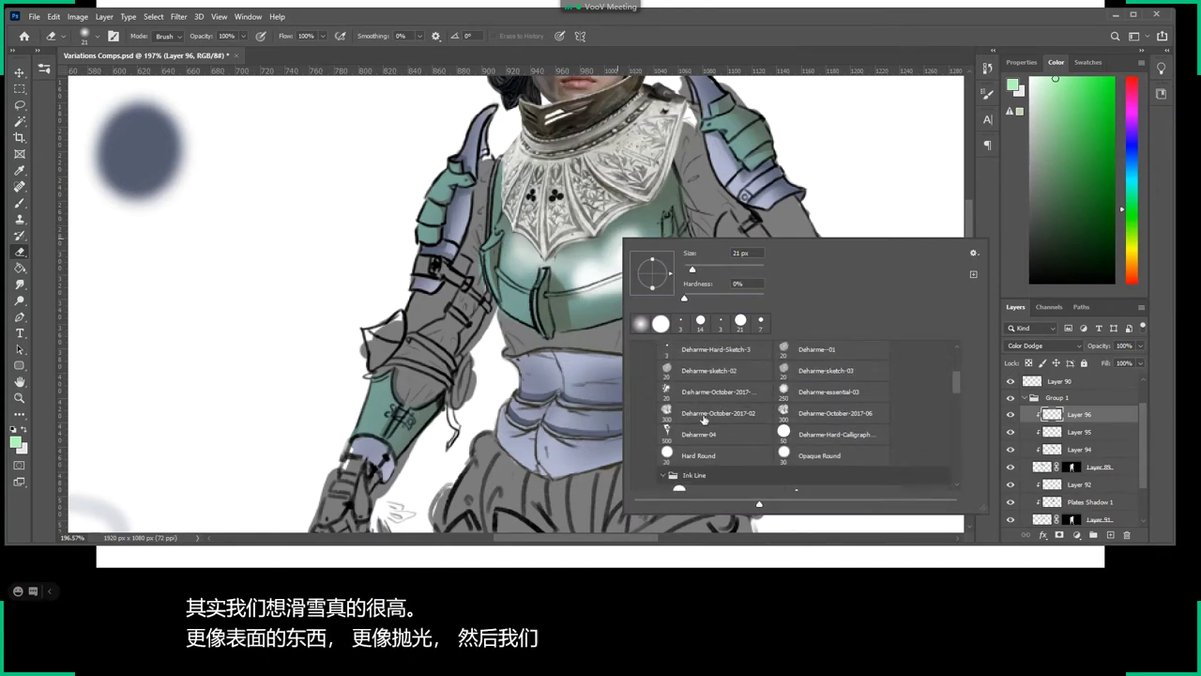
{"action": "left_click", "coordinate": [716, 373]}
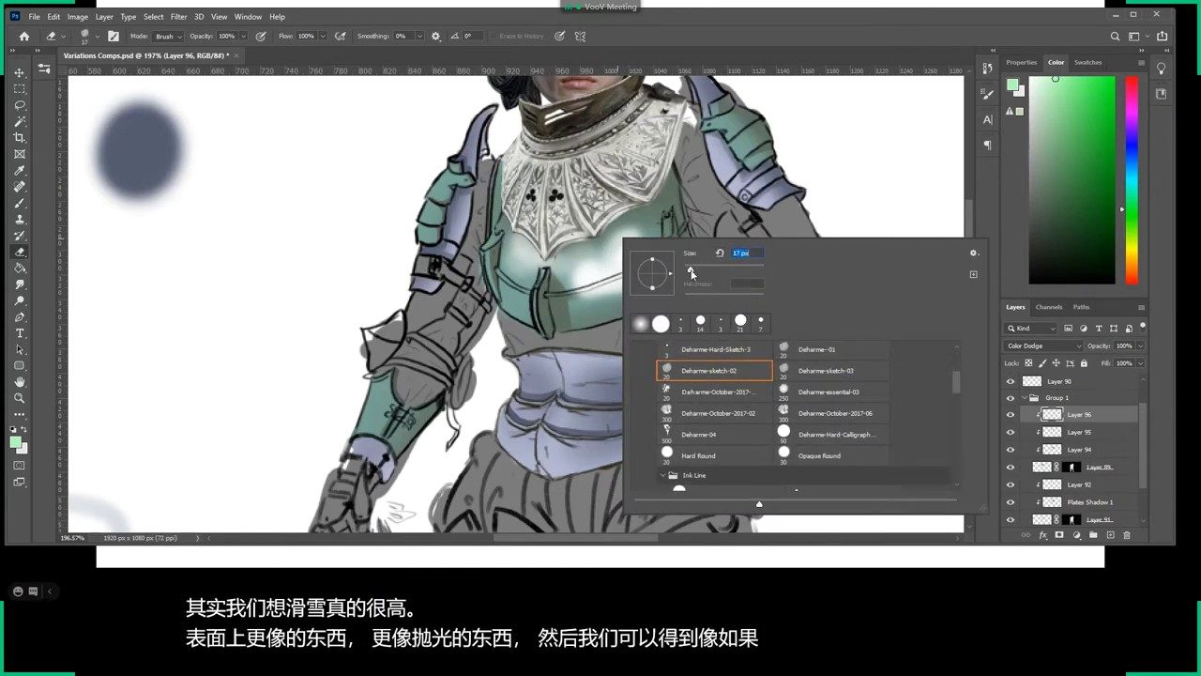
{"action": "left_click", "coordinate": [611, 208]}
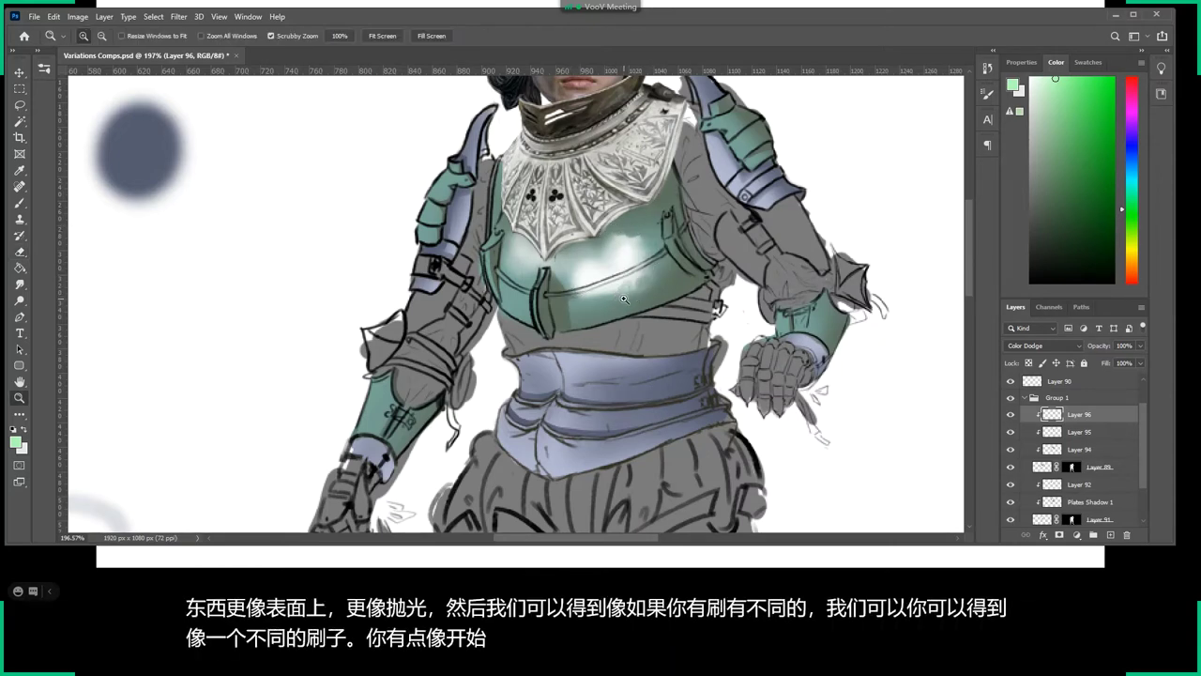
Trim the breastplate highlight along the lower strap line with a 10 px eraser.
{"action": "left_click_drag", "start_coordinate": [612, 265], "coordinate": [634, 297]}
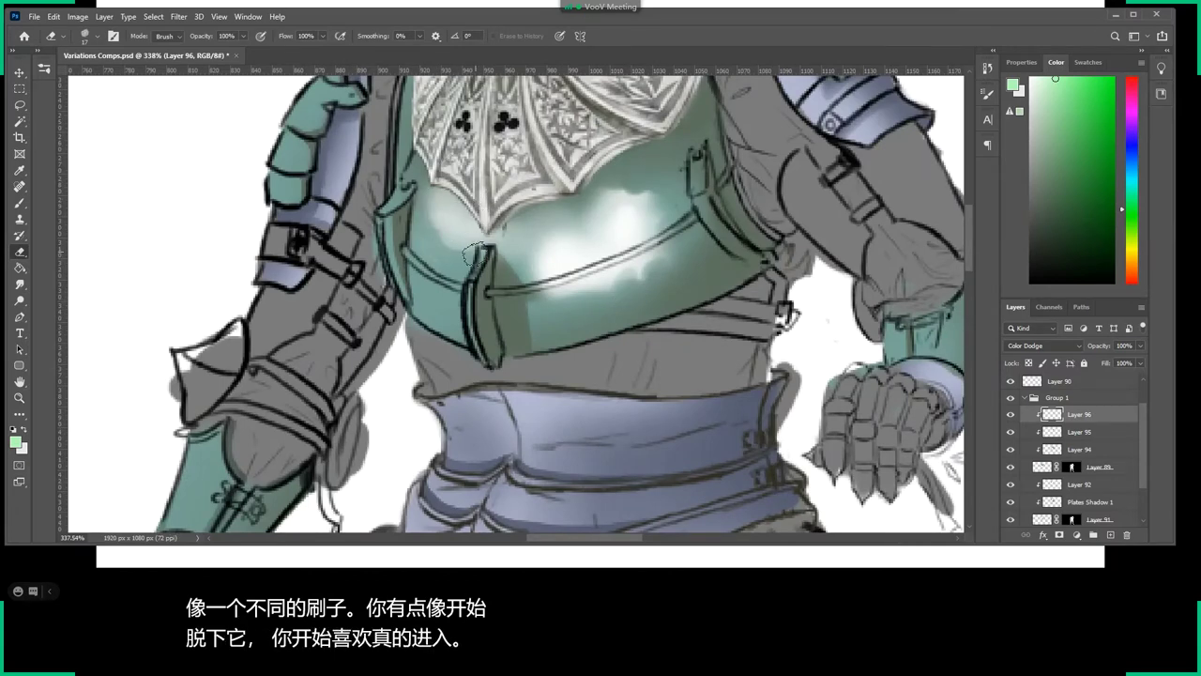
{"action": "right_click", "coordinate": [596, 237]}
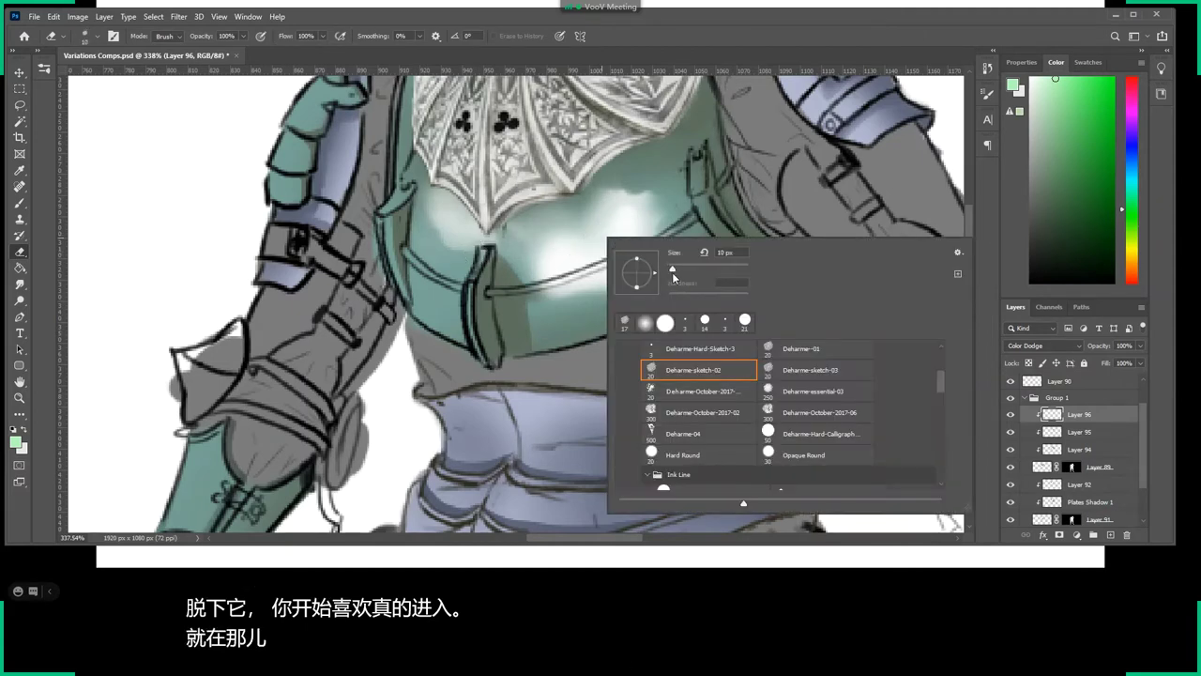
{"action": "left_click", "coordinate": [539, 300]}
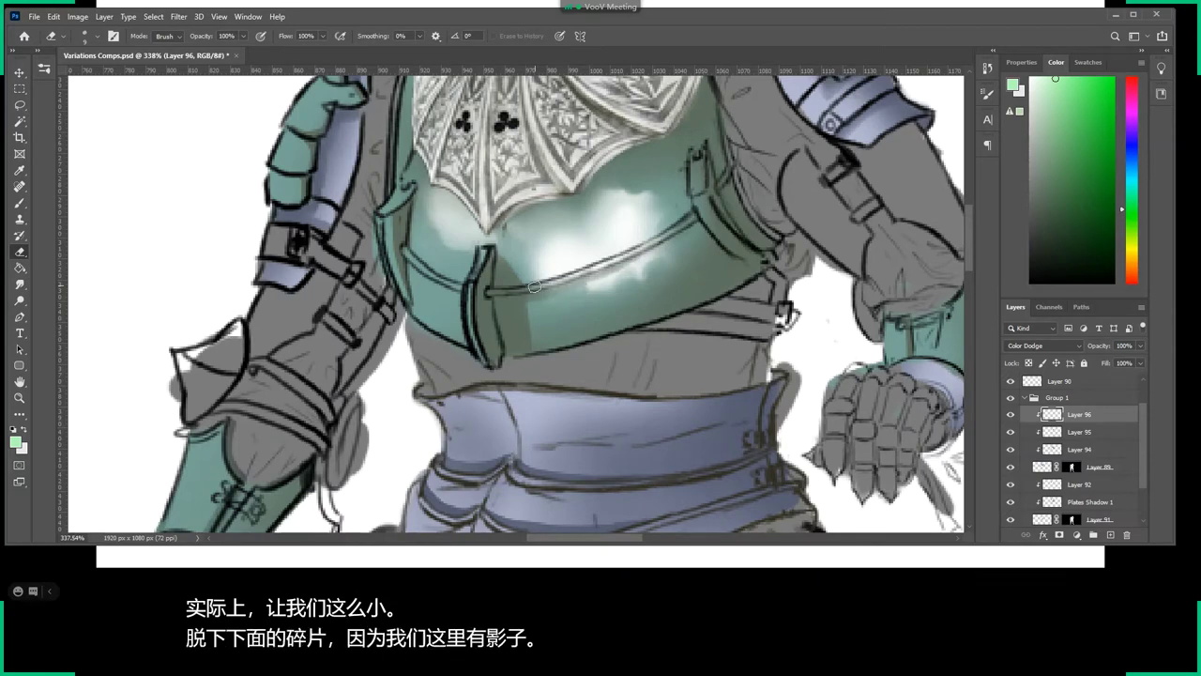
{"action": "key", "text": "z"}
{"action": "scroll", "coordinate": [576, 299], "scroll_direction": "down", "scroll_amount": 5}
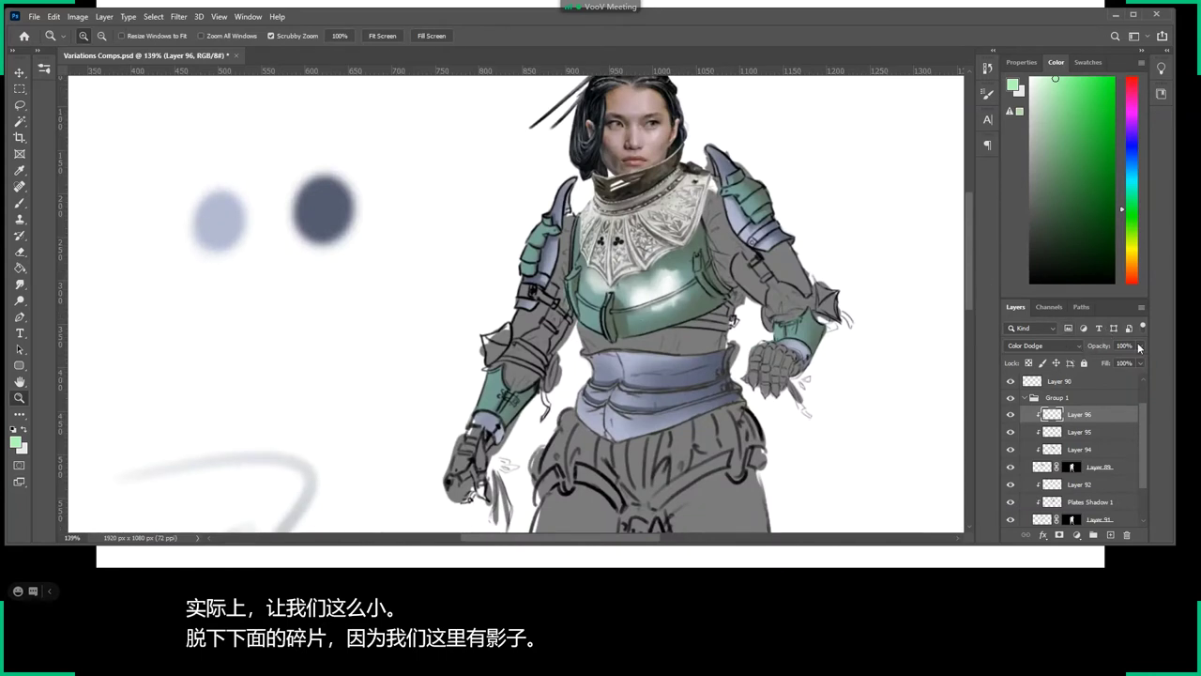
Lower Layer 96's opacity to 48% and release it from its clipping mask.
{"action": "left_click_drag", "start_coordinate": [1140, 347], "coordinate": [1119, 362]}
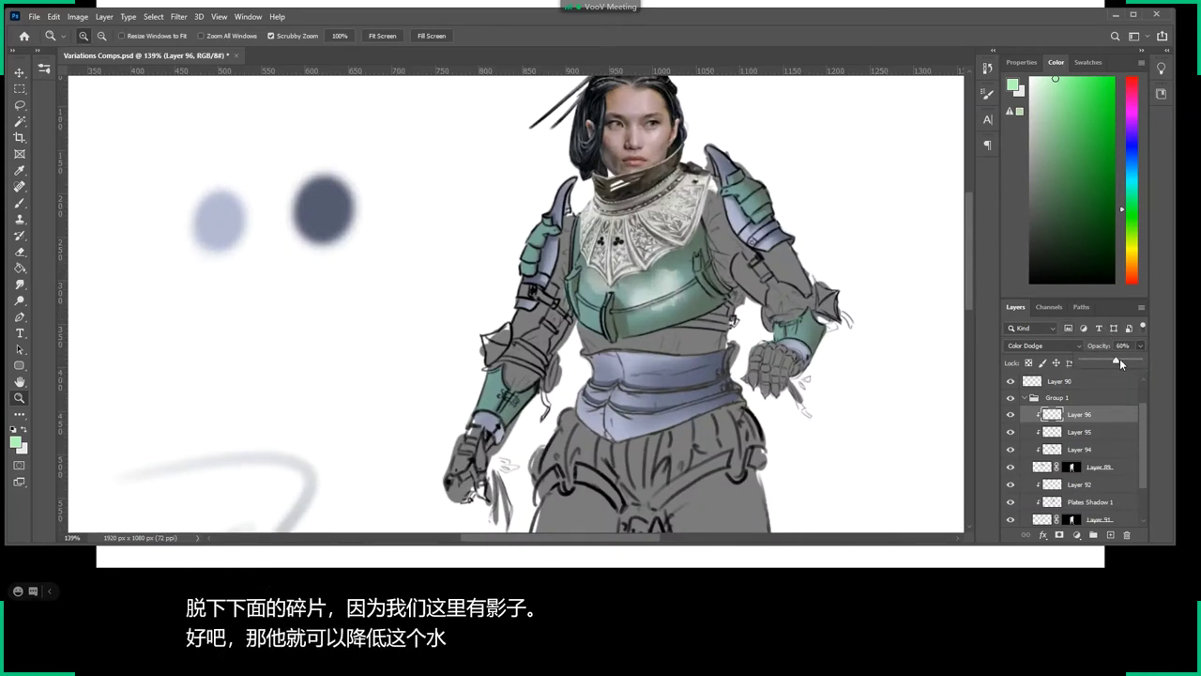
{"action": "left_click_drag", "start_coordinate": [1114, 362], "coordinate": [1109, 360]}
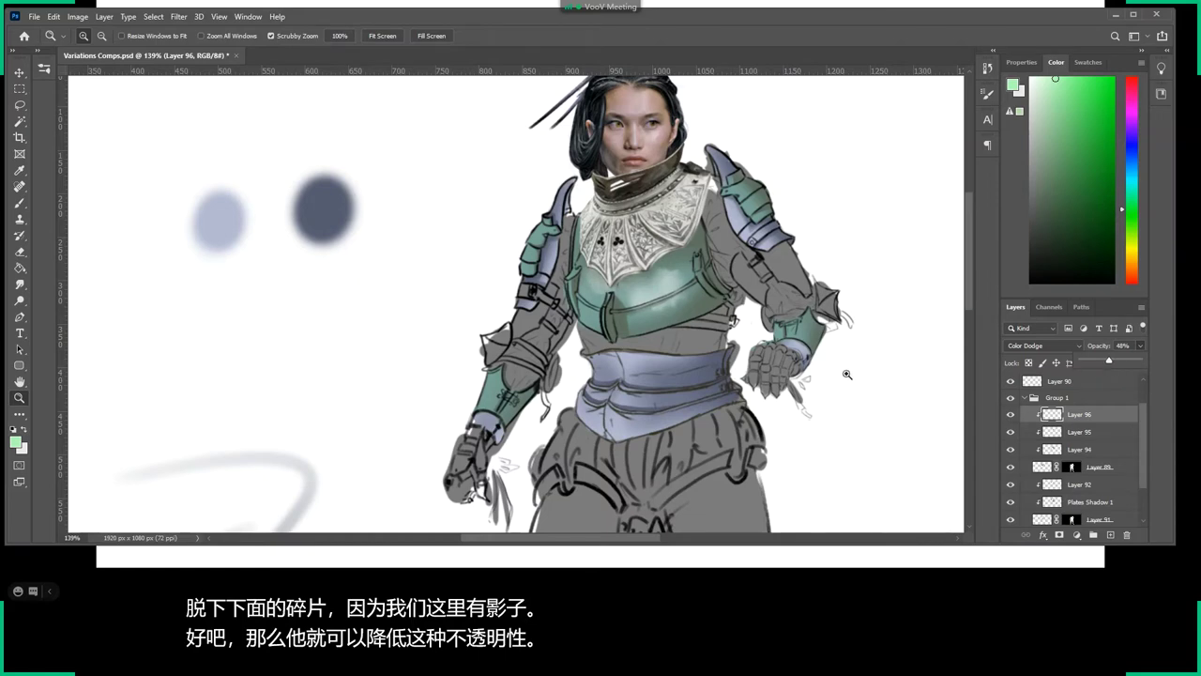
{"action": "left_click_drag", "start_coordinate": [846, 374], "coordinate": [719, 306]}
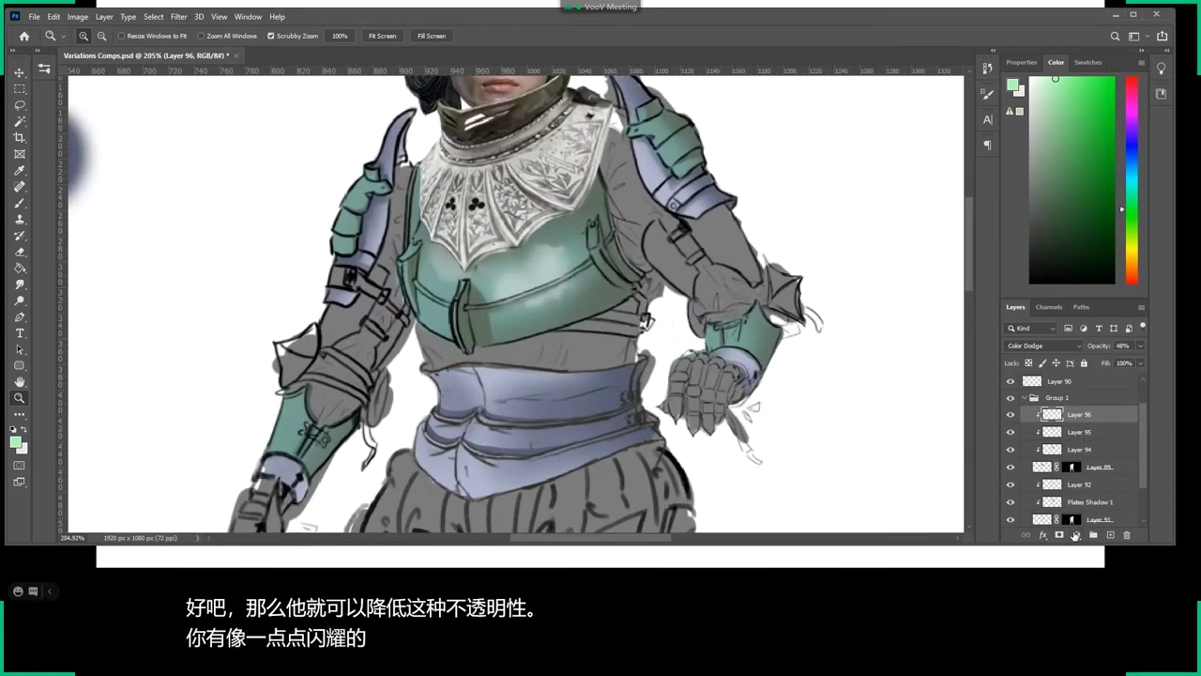
{"action": "left_click", "coordinate": [1072, 423], "text": "alt"}
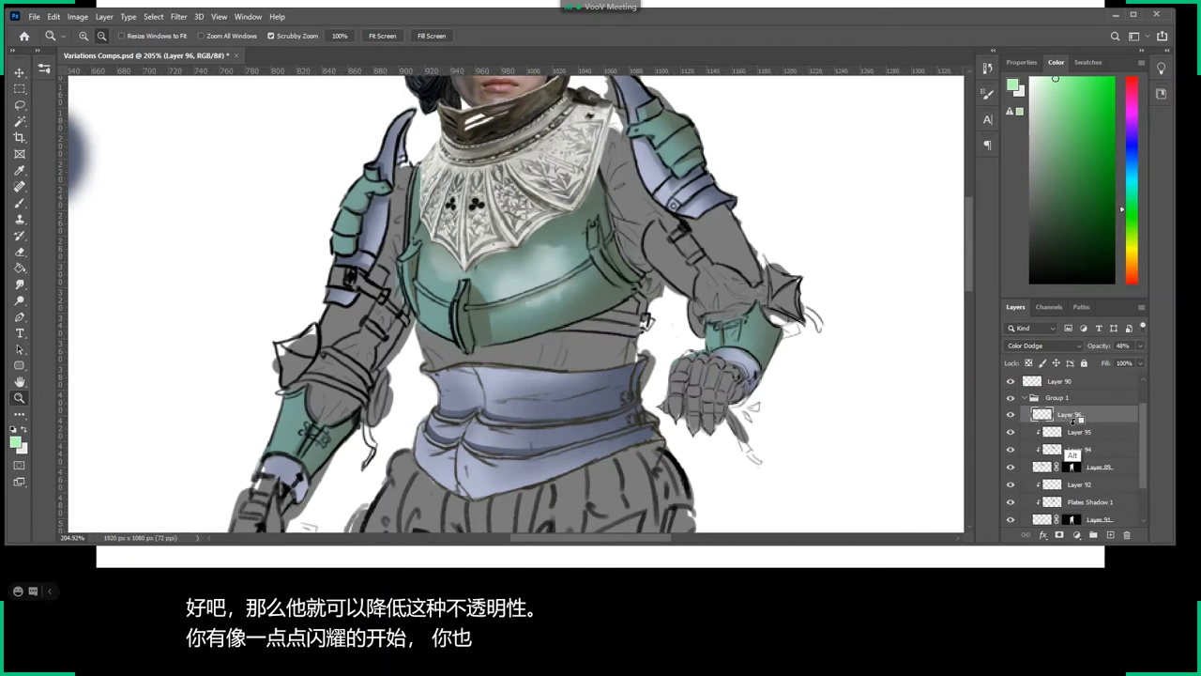
Try a Brightness/Contrast adjustment above Layer 96 with brightness 100 and legacy mode.
{"action": "left_click", "coordinate": [1077, 535]}
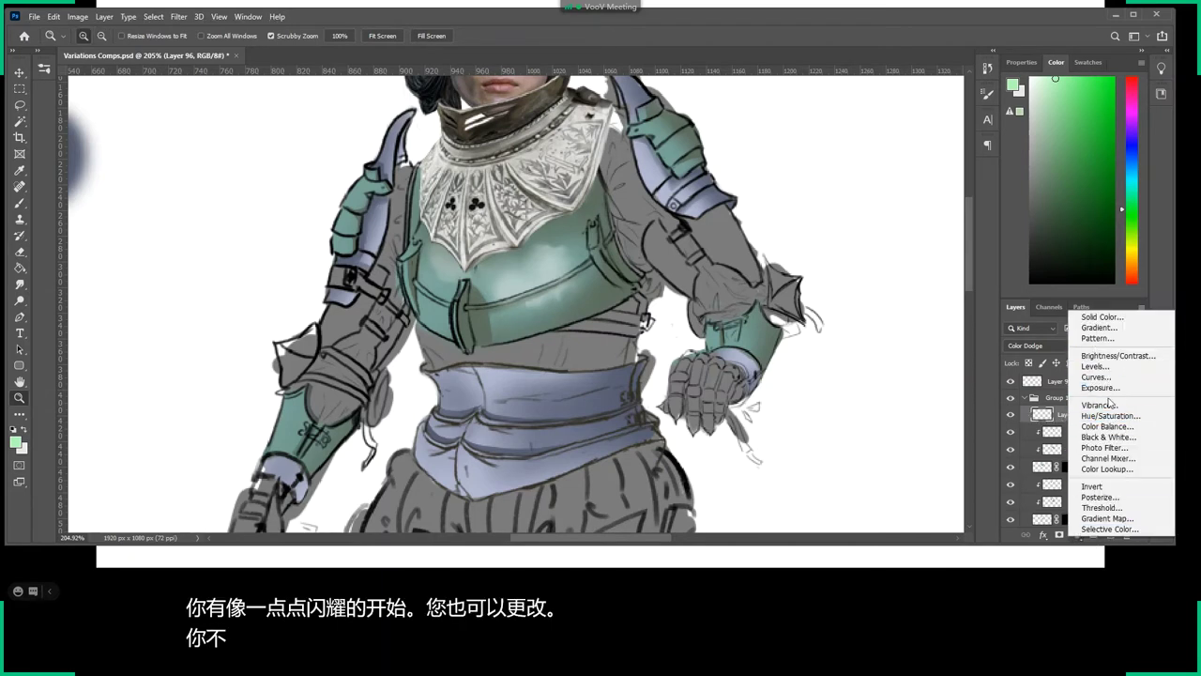
{"action": "left_click", "coordinate": [1106, 356]}
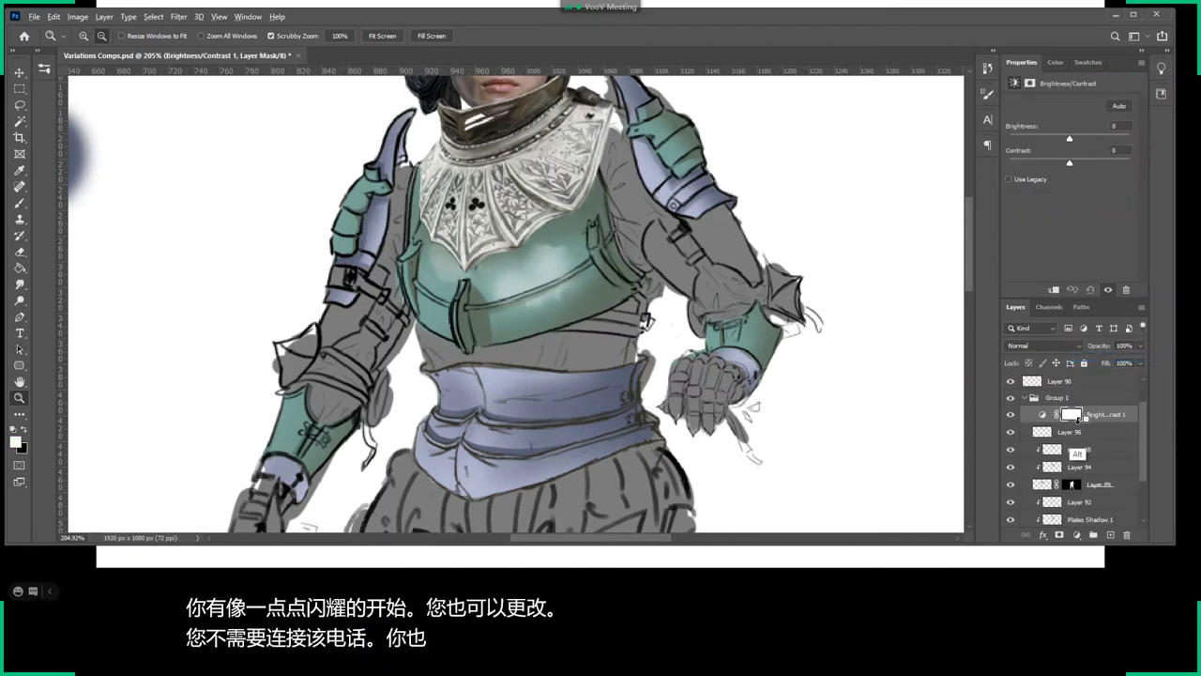
{"action": "left_click_drag", "start_coordinate": [1102, 145], "coordinate": [1112, 148]}
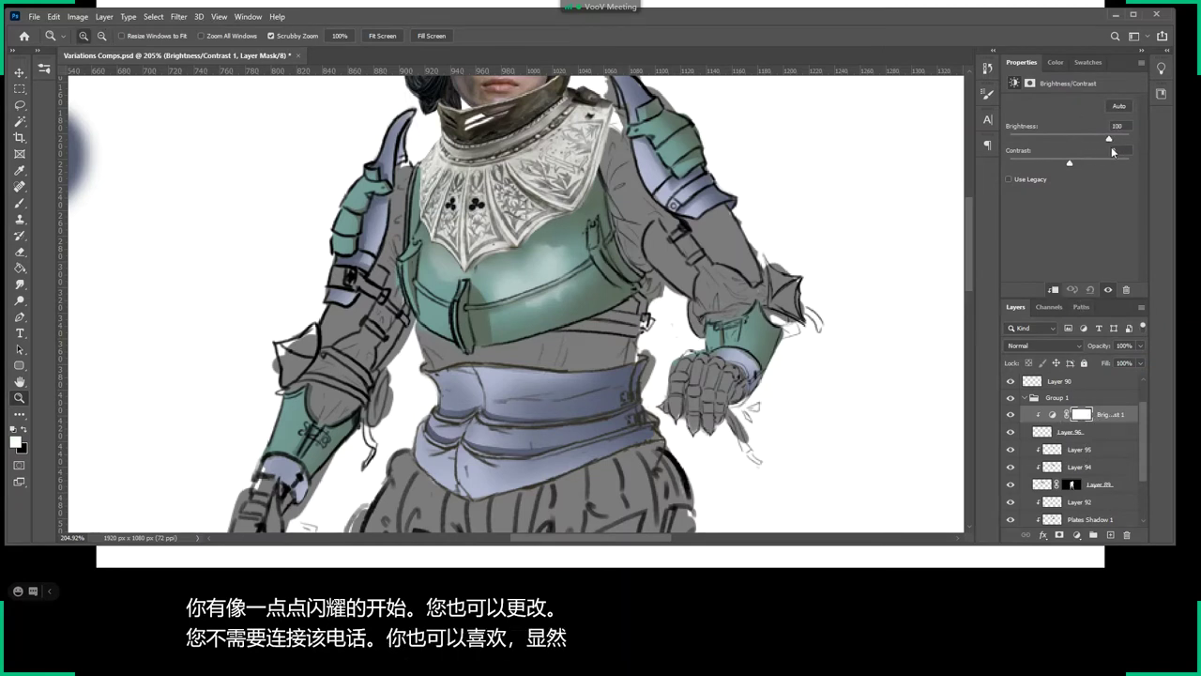
{"action": "left_click", "coordinate": [1010, 178]}
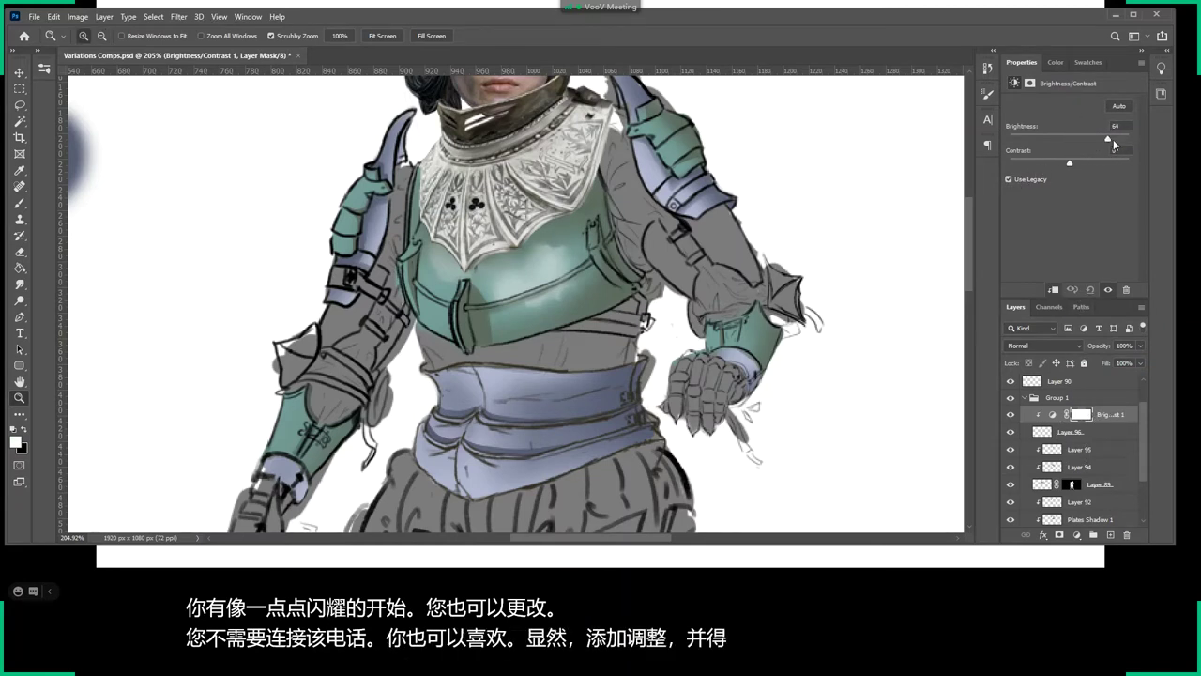
{"action": "left_click", "coordinate": [1055, 415]}
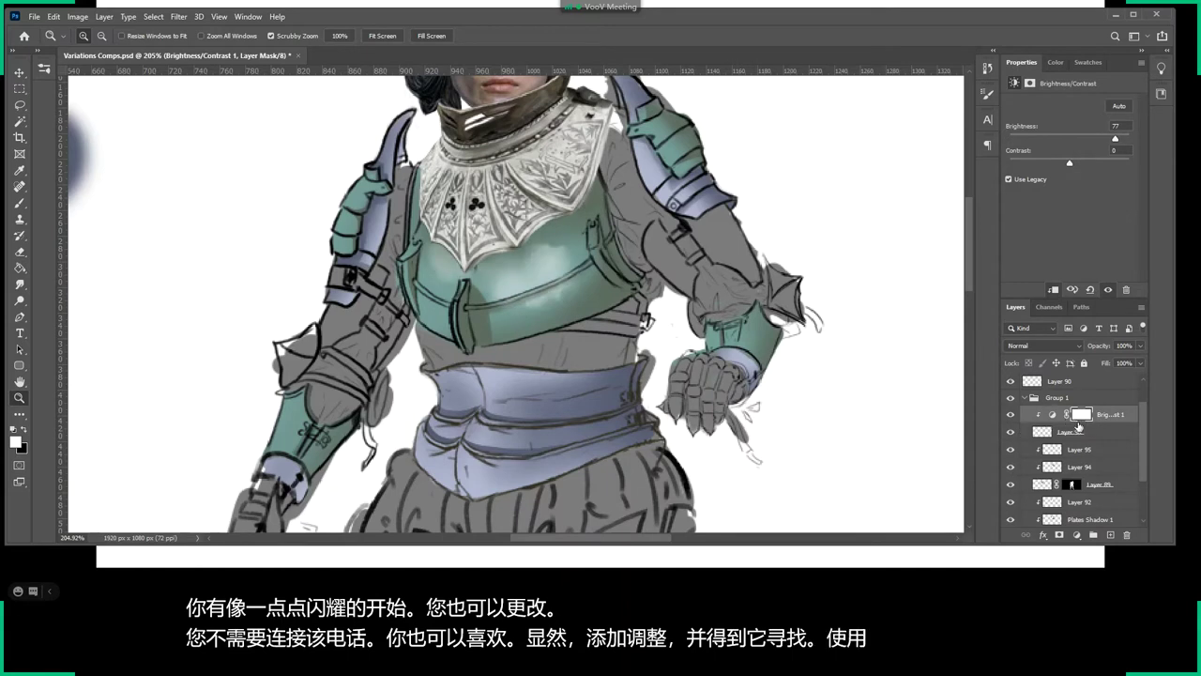
Add a Hue/Saturation adjustment clipped to Layer 96 with saturation lowered to -32.
{"action": "left_click", "coordinate": [1103, 440]}
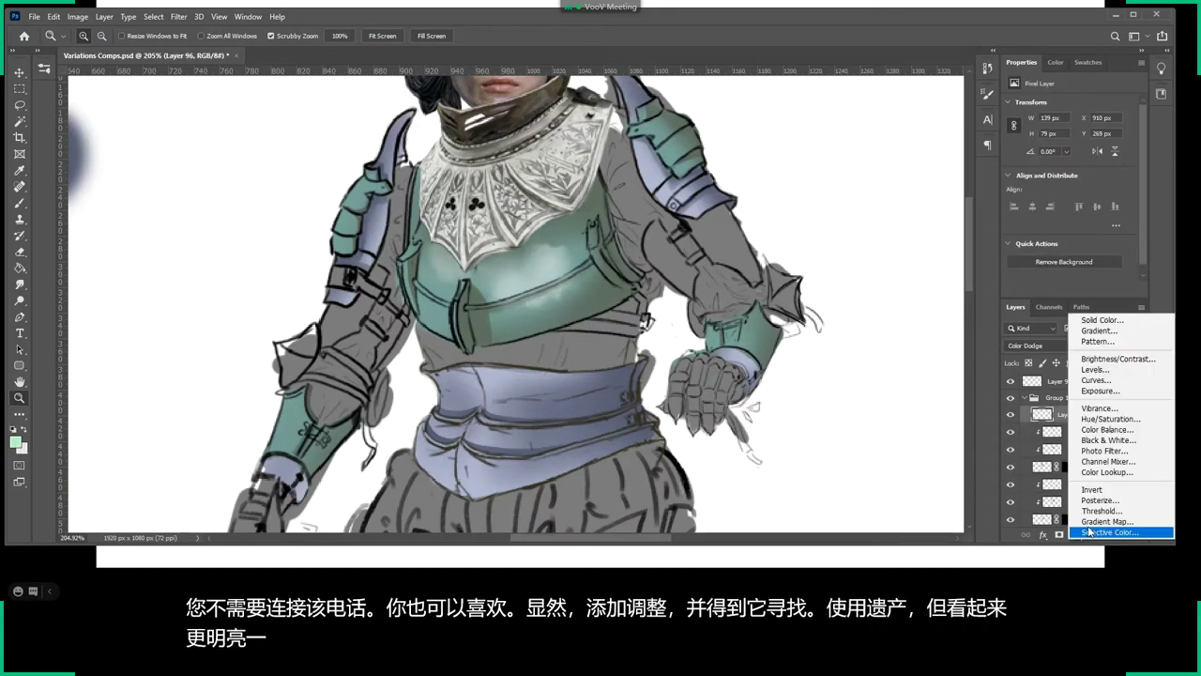
{"action": "left_click", "coordinate": [1076, 535]}
{"action": "left_click", "coordinate": [1104, 419]}
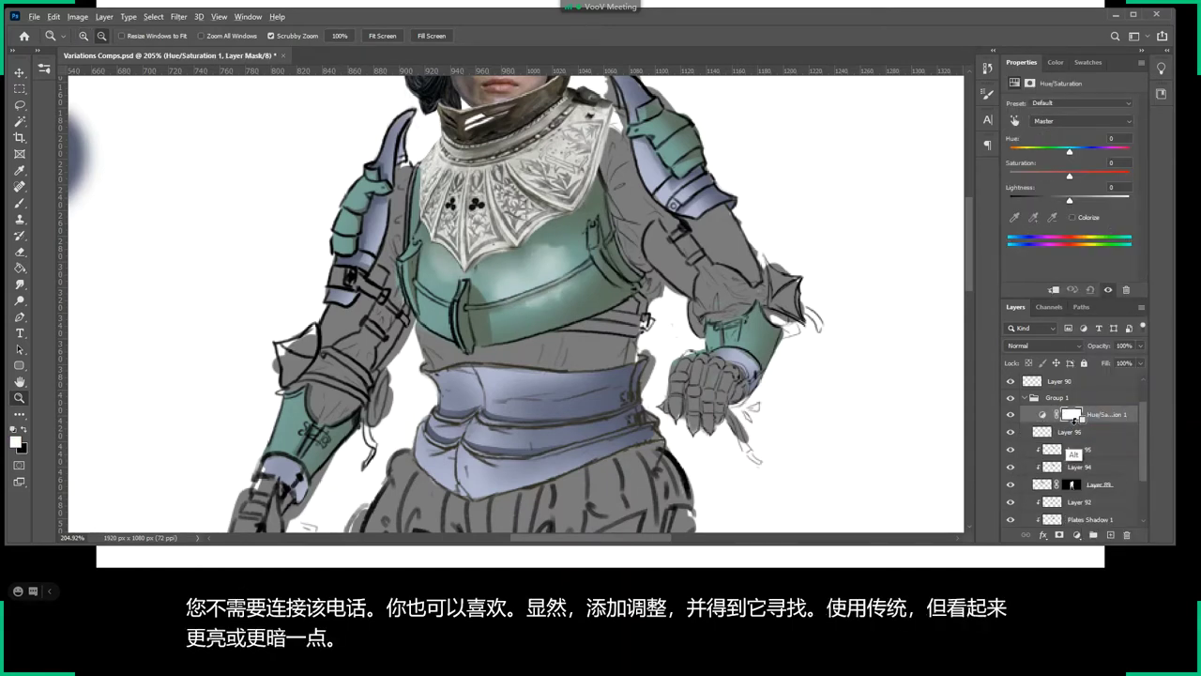
{"action": "left_click", "coordinate": [1079, 422], "text": "alt"}
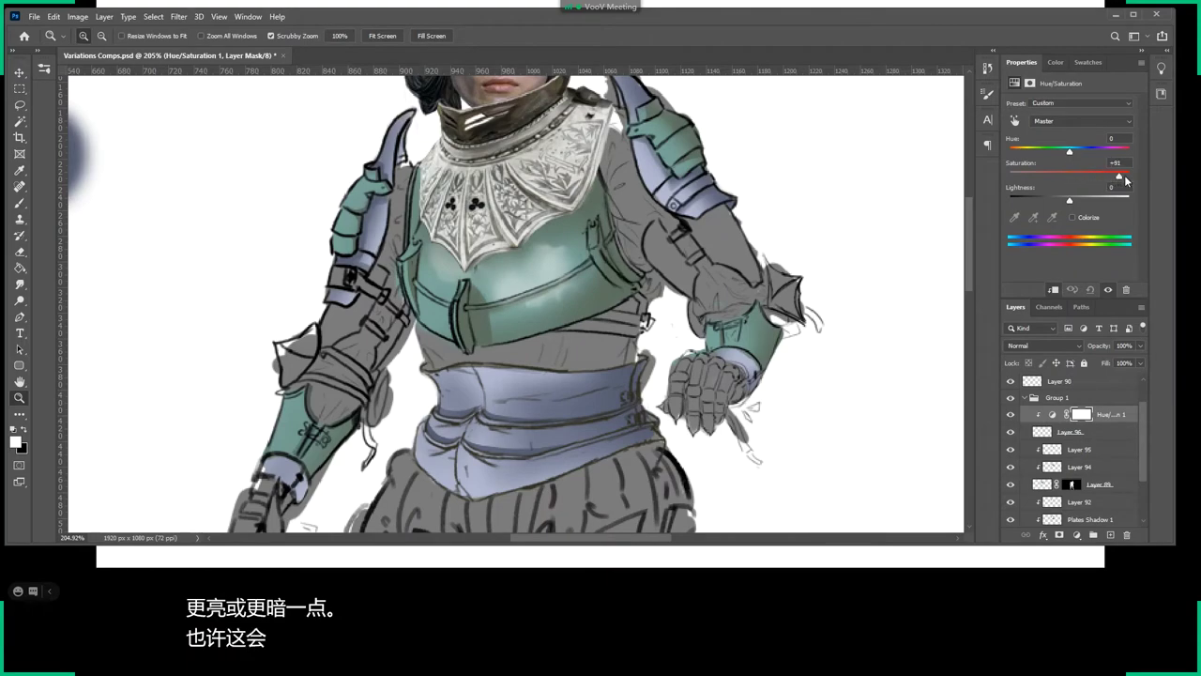
{"action": "left_click_drag", "start_coordinate": [1011, 177], "coordinate": [1091, 176]}
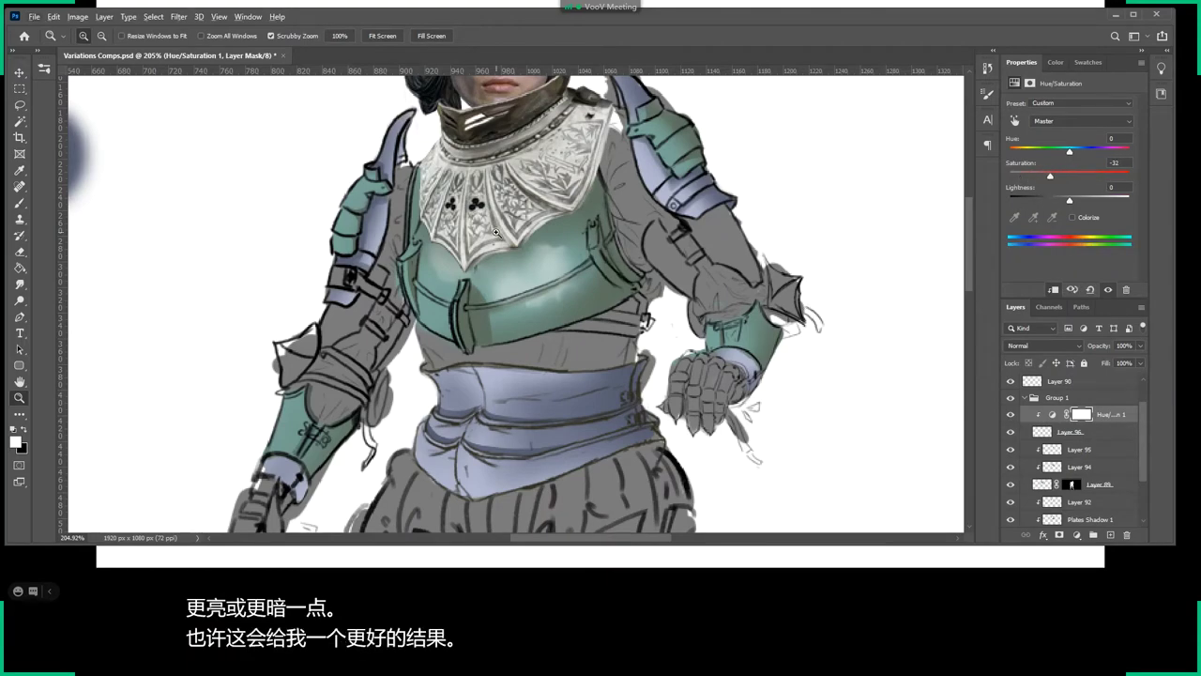
{"action": "left_click_drag", "start_coordinate": [497, 232], "coordinate": [690, 398]}
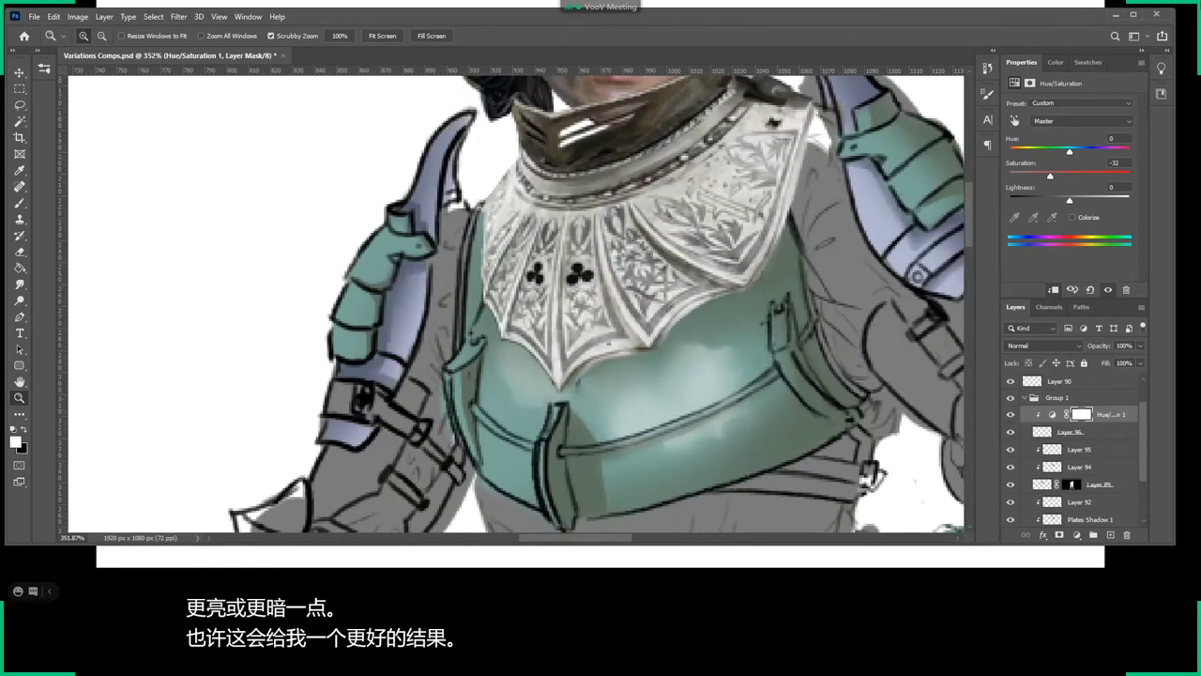
Delete the Hue/Saturation adjustment and set Layer 96's blend mode to Normal.
{"action": "left_click", "coordinate": [1081, 414]}
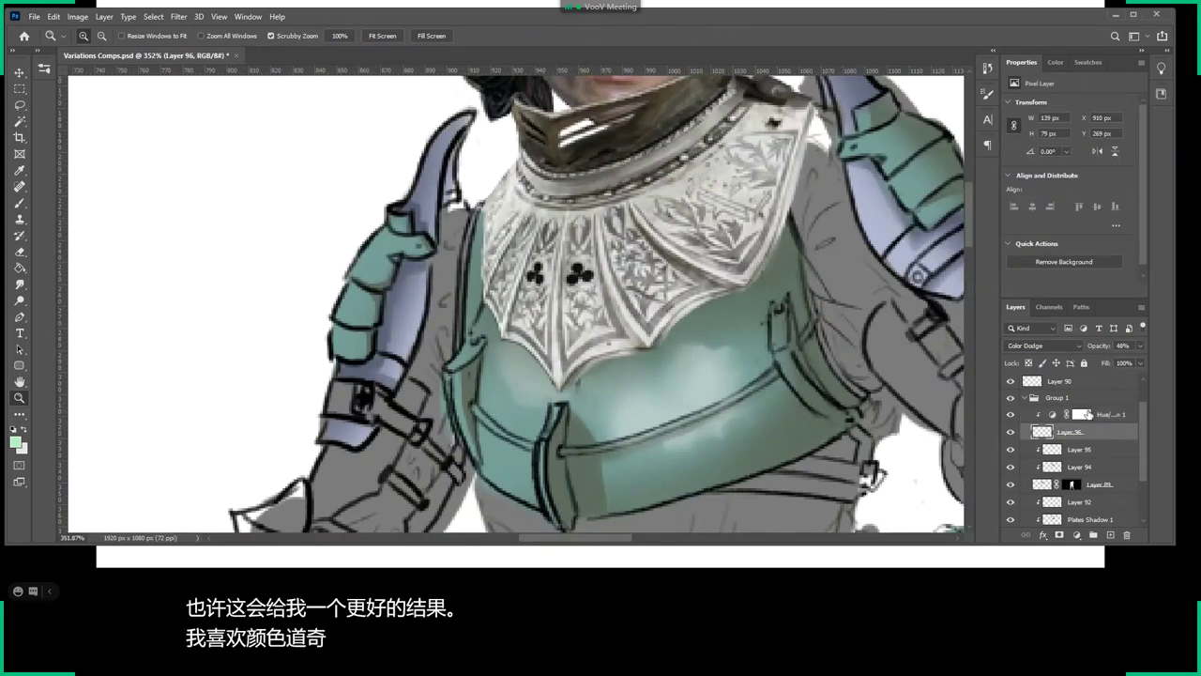
{"action": "left_click", "coordinate": [1109, 419]}
{"action": "left_click", "coordinate": [1116, 431]}
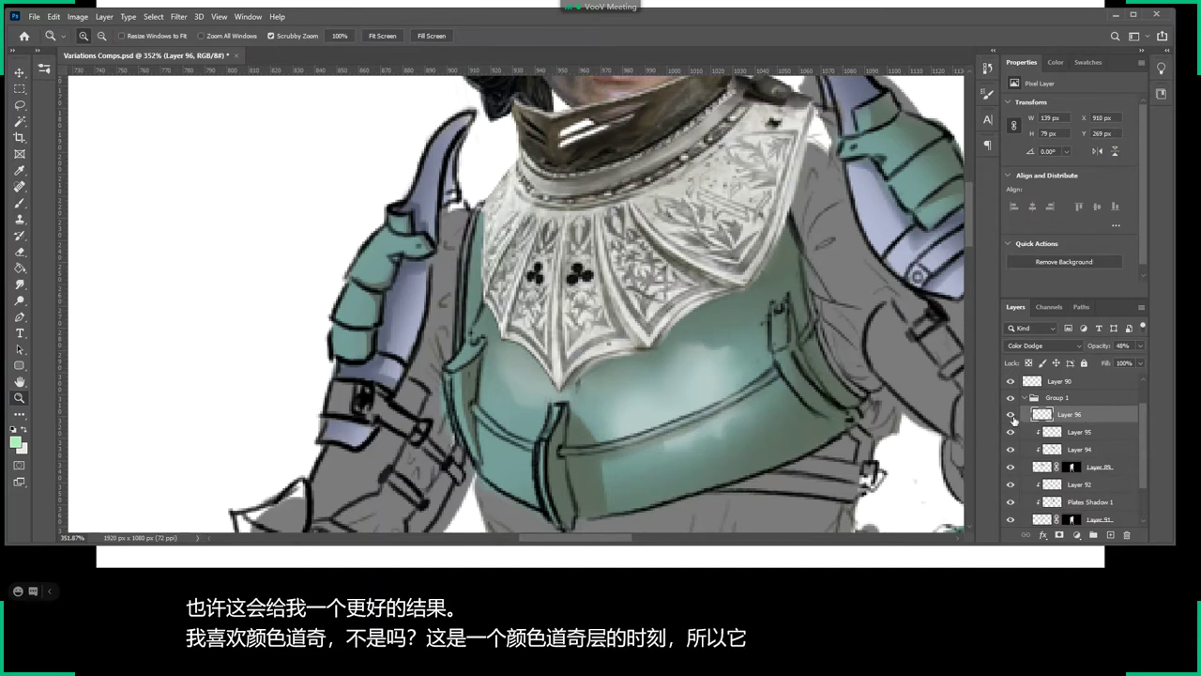
{"action": "left_click", "coordinate": [1037, 345]}
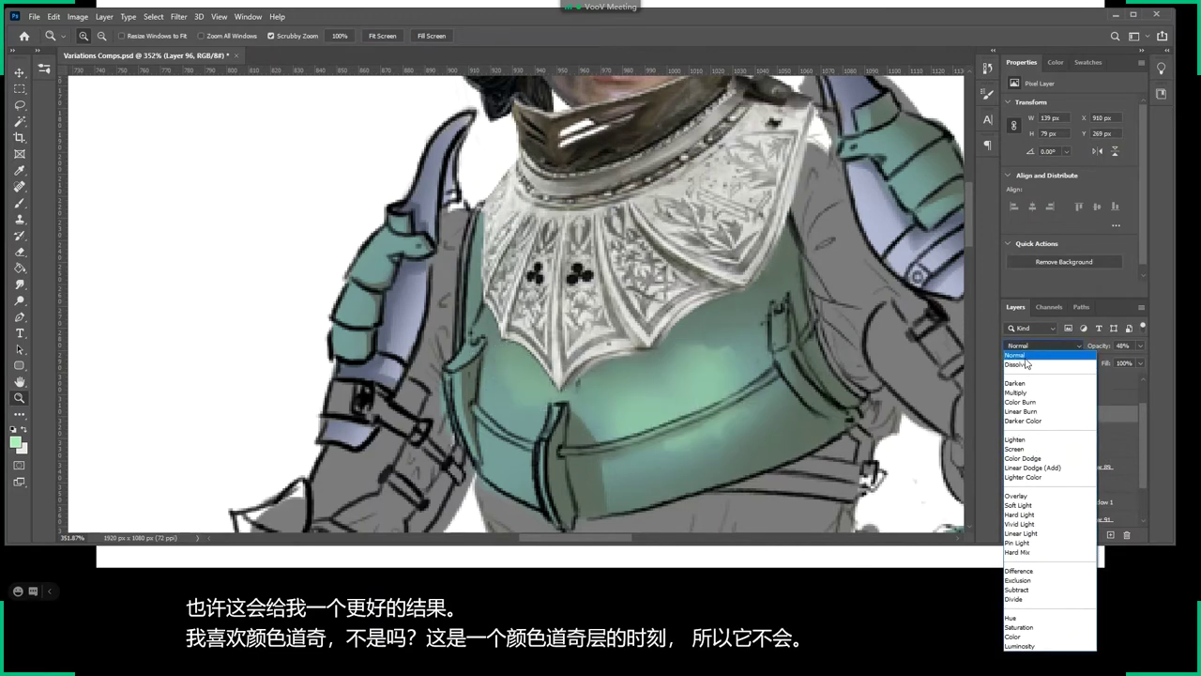
{"action": "left_click", "coordinate": [1024, 358]}
{"action": "left_click_drag", "start_coordinate": [825, 372], "coordinate": [770, 358]}
Test a clipped Brightness/Contrast adjustment on Layer 96 with brightness at 150.
{"action": "left_click", "coordinate": [1076, 535]}
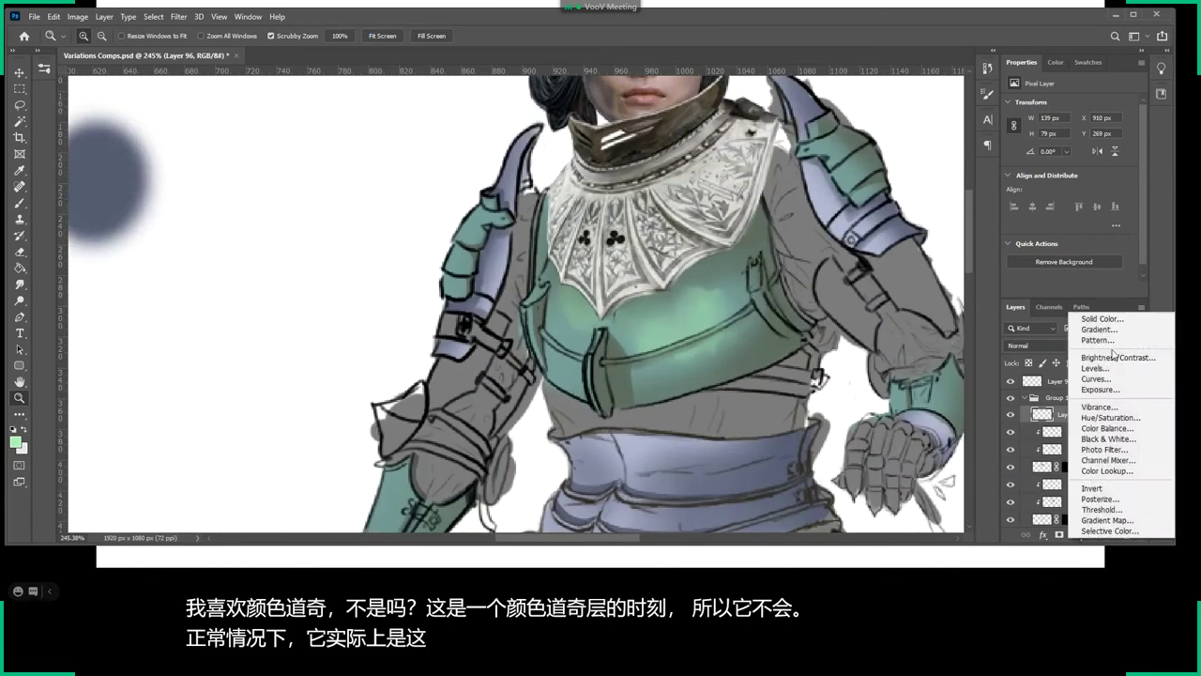
{"action": "left_click", "coordinate": [1093, 352]}
{"action": "left_click", "coordinate": [1073, 421], "text": "alt"}
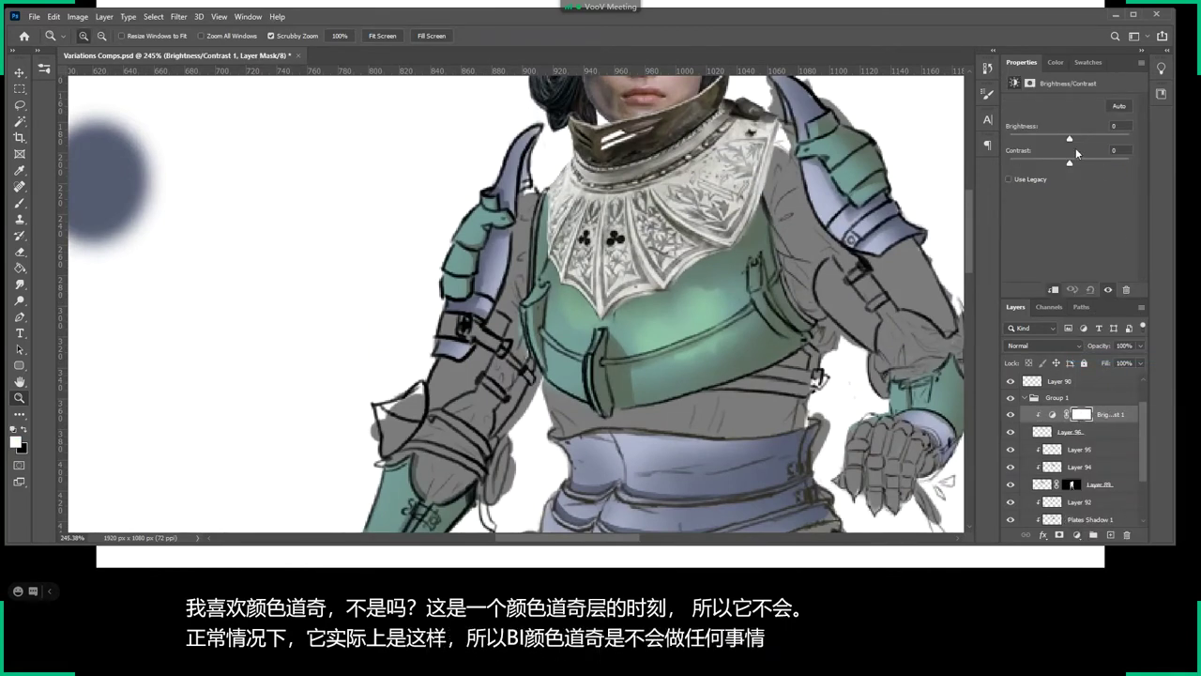
{"action": "left_click_drag", "start_coordinate": [1068, 138], "coordinate": [1146, 136]}
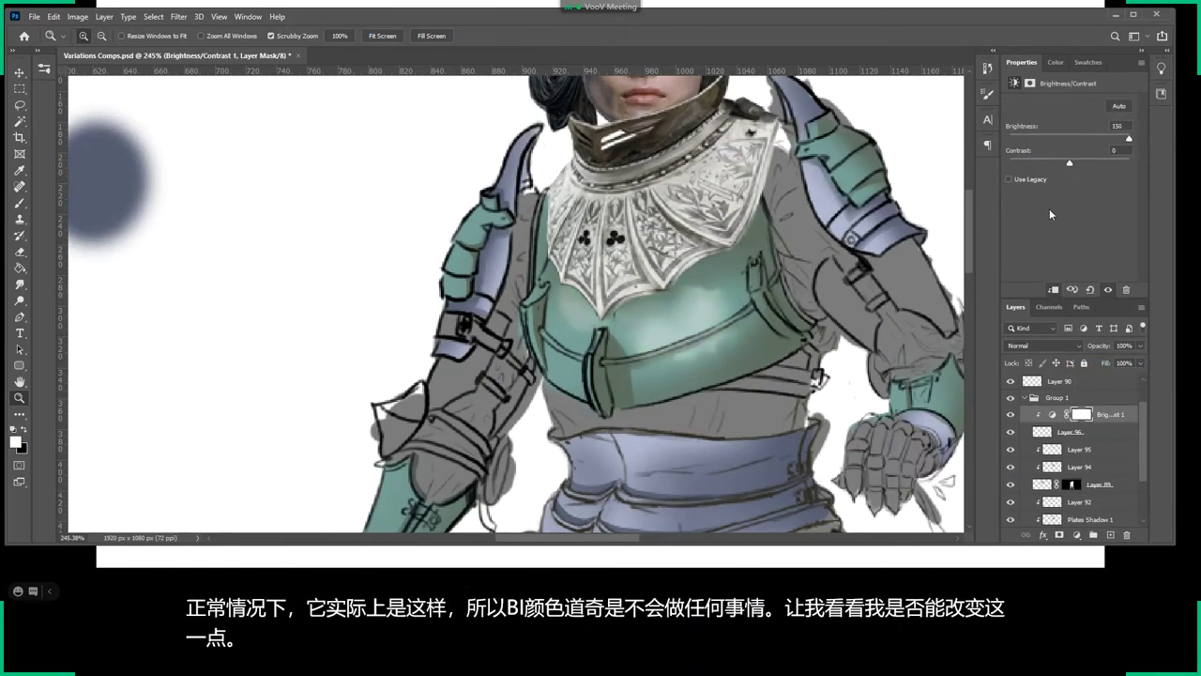
{"action": "left_click_drag", "start_coordinate": [1070, 165], "coordinate": [1044, 167]}
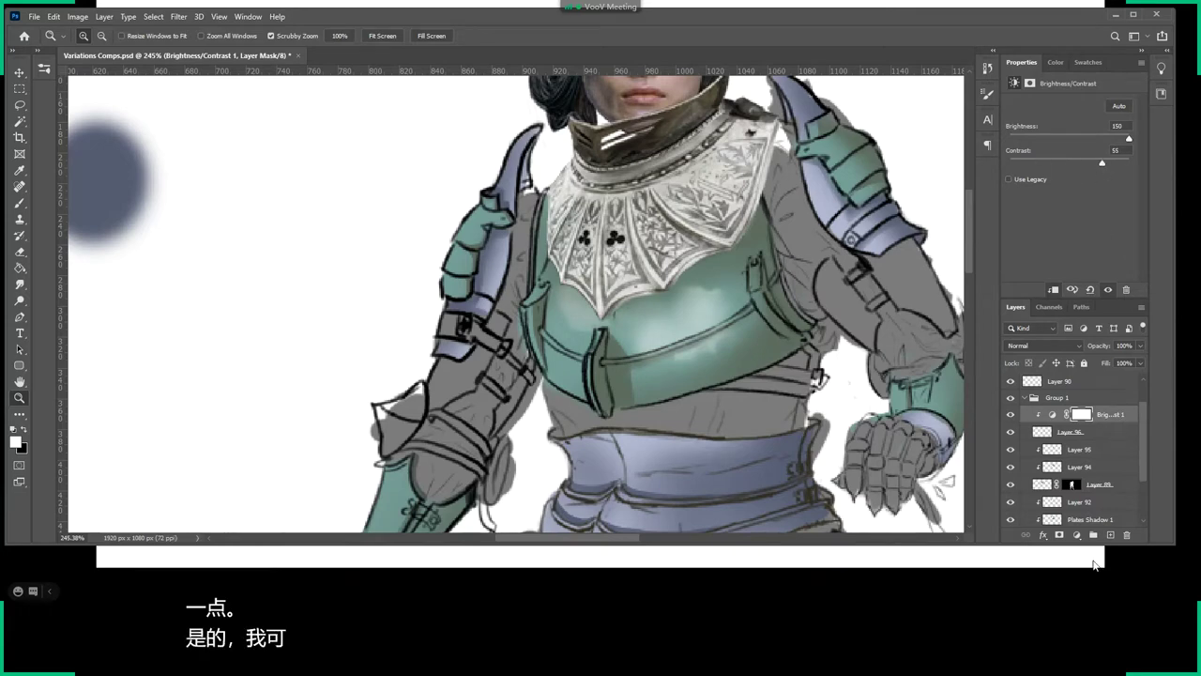
{"action": "left_click", "coordinate": [788, 402], "text": "alt"}
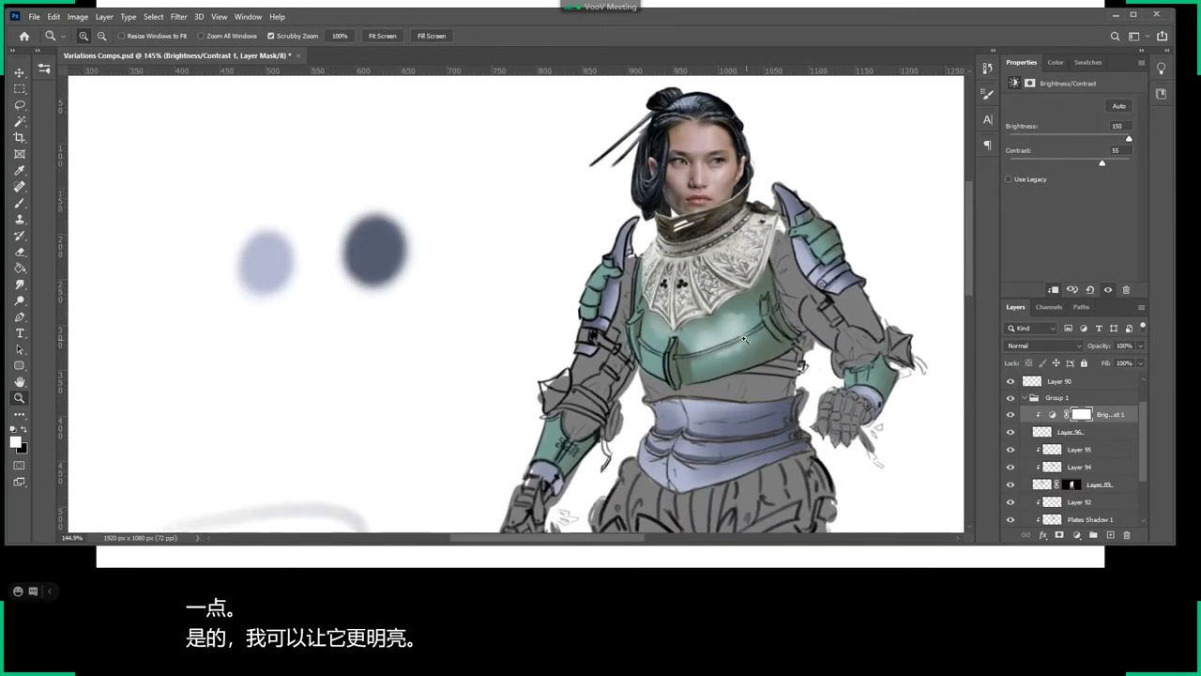
Delete the Brightness/Contrast layer, return Layer 96 to Color Dodge, and switch to Pinterest.
{"action": "left_click", "coordinate": [1051, 413]}
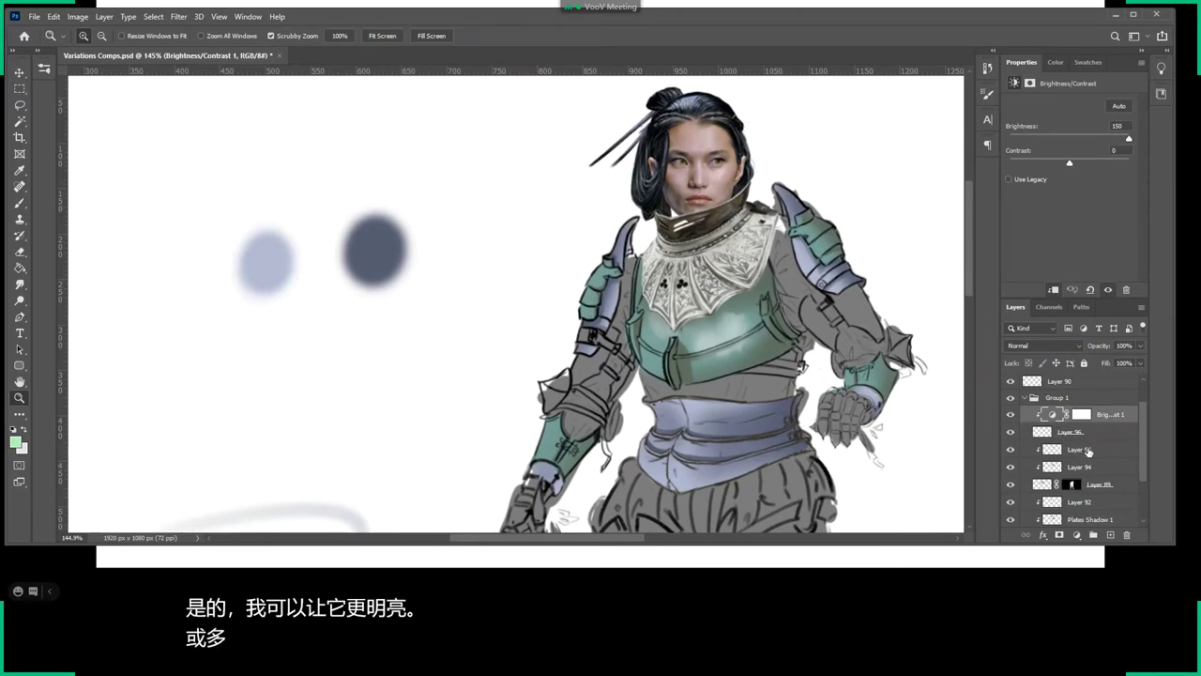
{"action": "key", "text": "Delete"}
{"action": "key", "text": "alt+shift+d"}
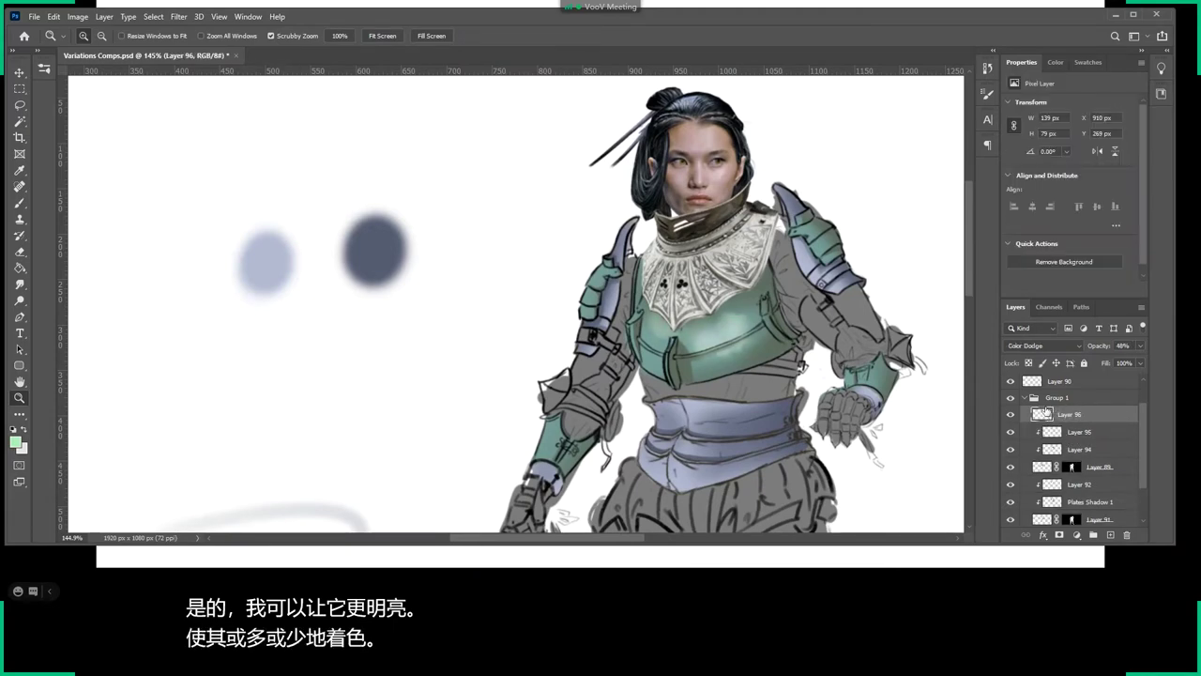
{"action": "left_click_drag", "start_coordinate": [866, 404], "coordinate": [680, 336]}
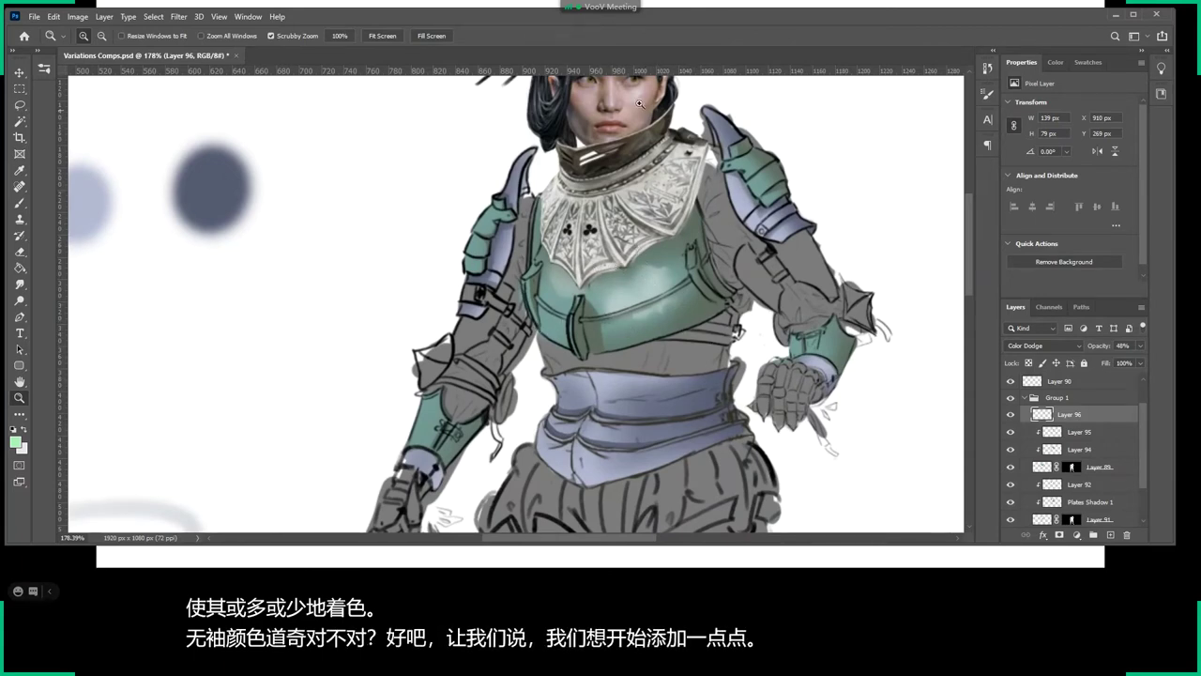
{"action": "key", "text": "alt+Tab"}
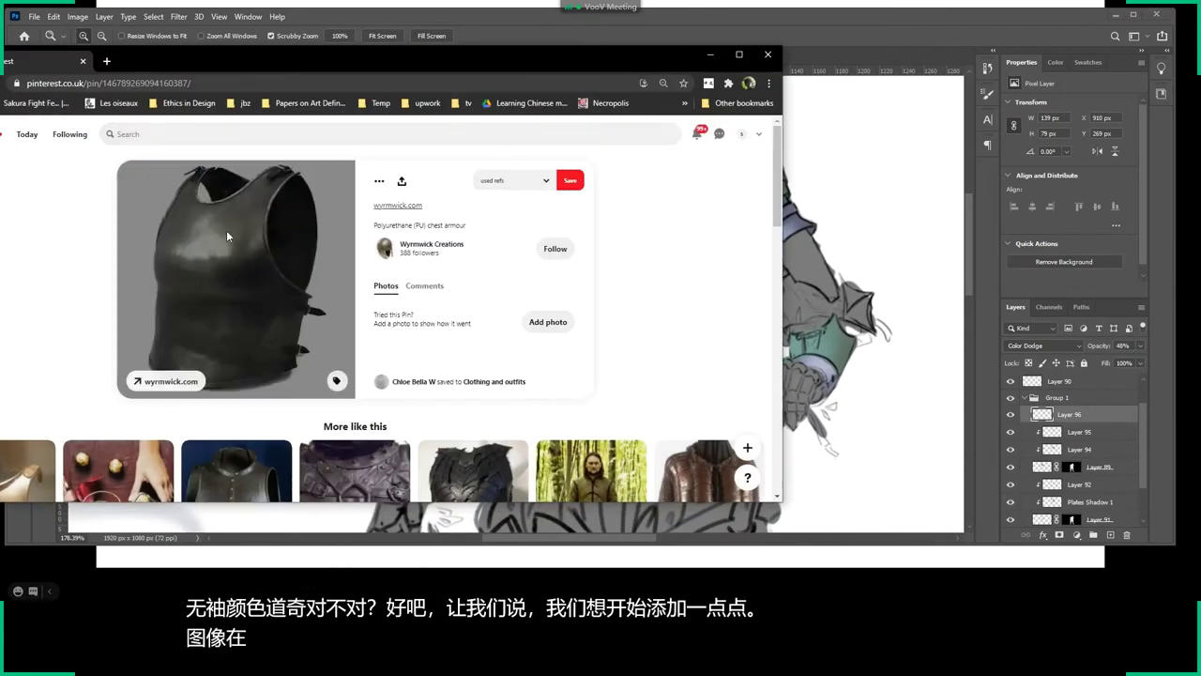
Search Pinterest for 'metal plate armour'.
{"action": "scroll", "coordinate": [186, 277], "scroll_direction": "down", "scroll_amount": 2}
{"action": "scroll", "coordinate": [244, 291], "scroll_direction": "down", "scroll_amount": 3}
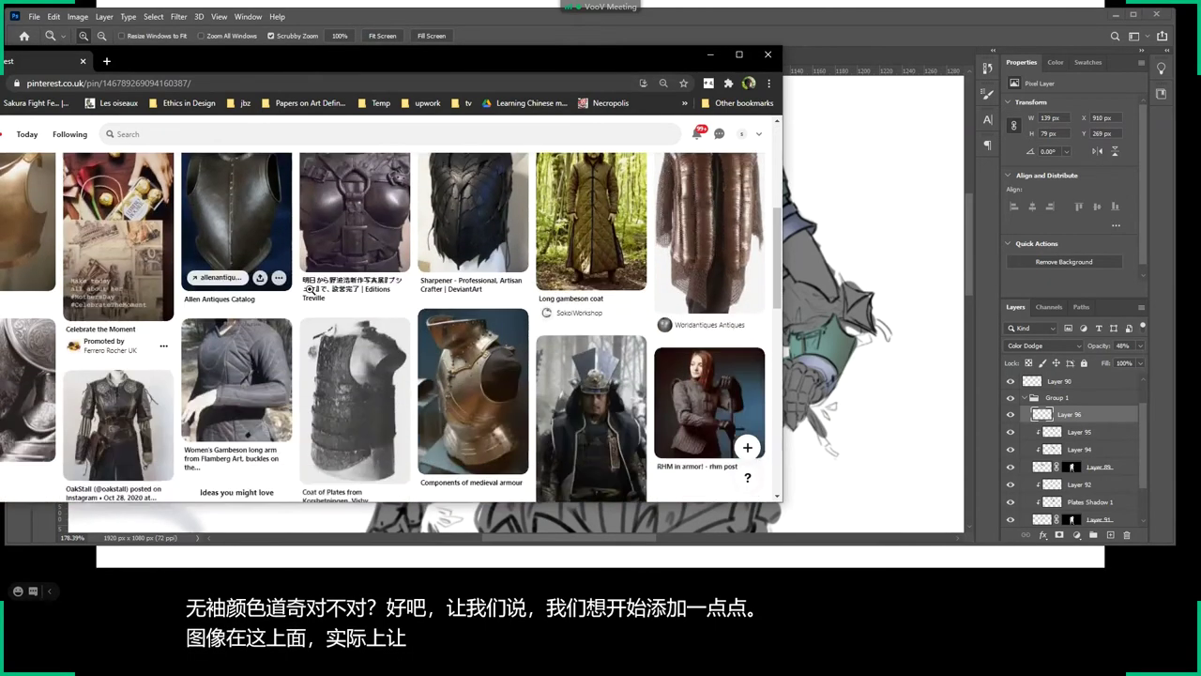
{"action": "scroll", "coordinate": [338, 291], "scroll_direction": "down", "scroll_amount": 2}
{"action": "scroll", "coordinate": [338, 319], "scroll_direction": "down", "scroll_amount": 3}
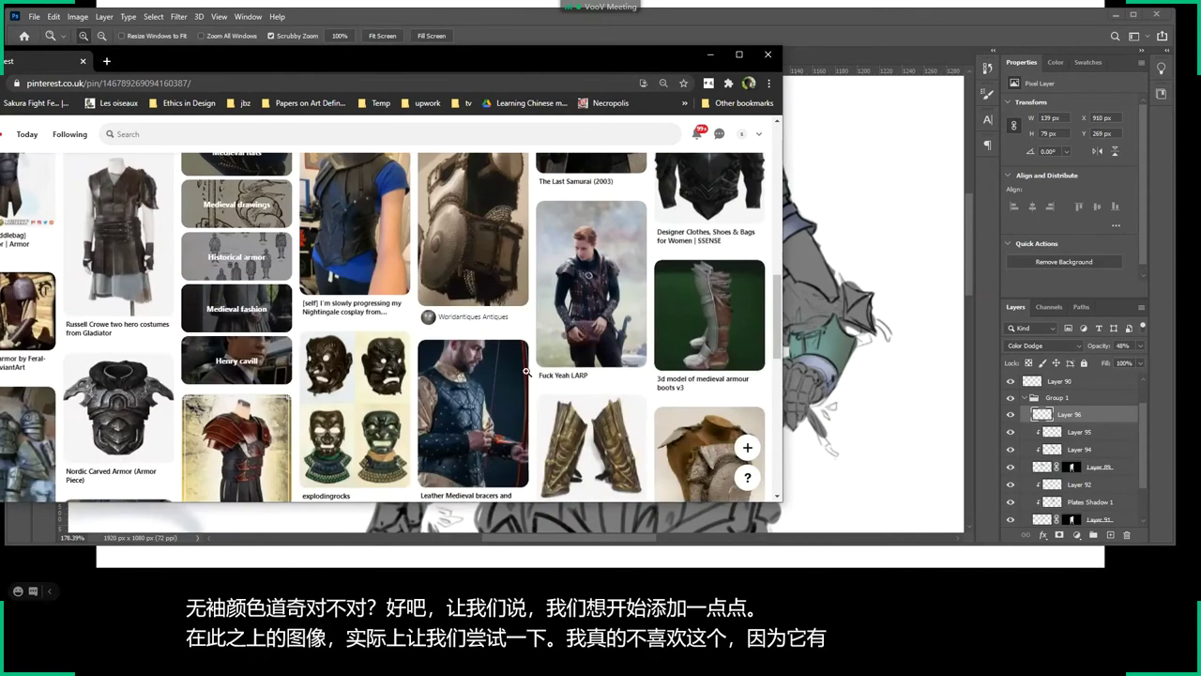
{"action": "scroll", "coordinate": [375, 328], "scroll_direction": "up", "scroll_amount": 5}
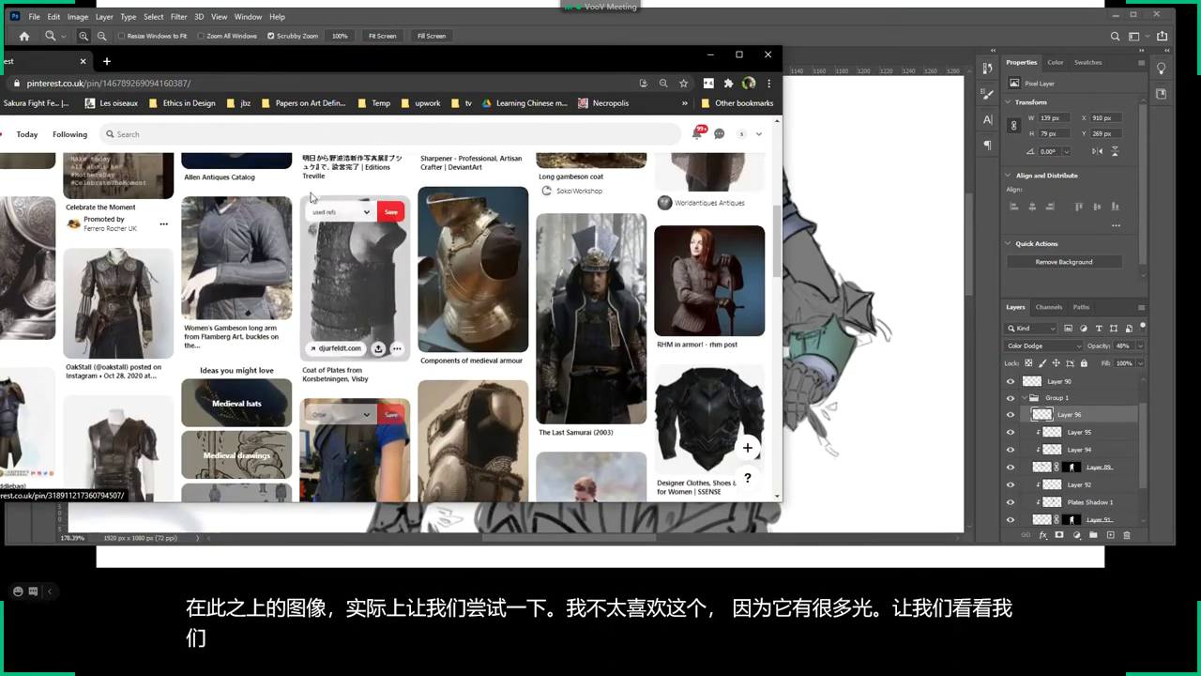
{"action": "scroll", "coordinate": [375, 329], "scroll_direction": "up", "scroll_amount": 5}
{"action": "left_click", "coordinate": [143, 133]}
{"action": "type", "text": "met"}
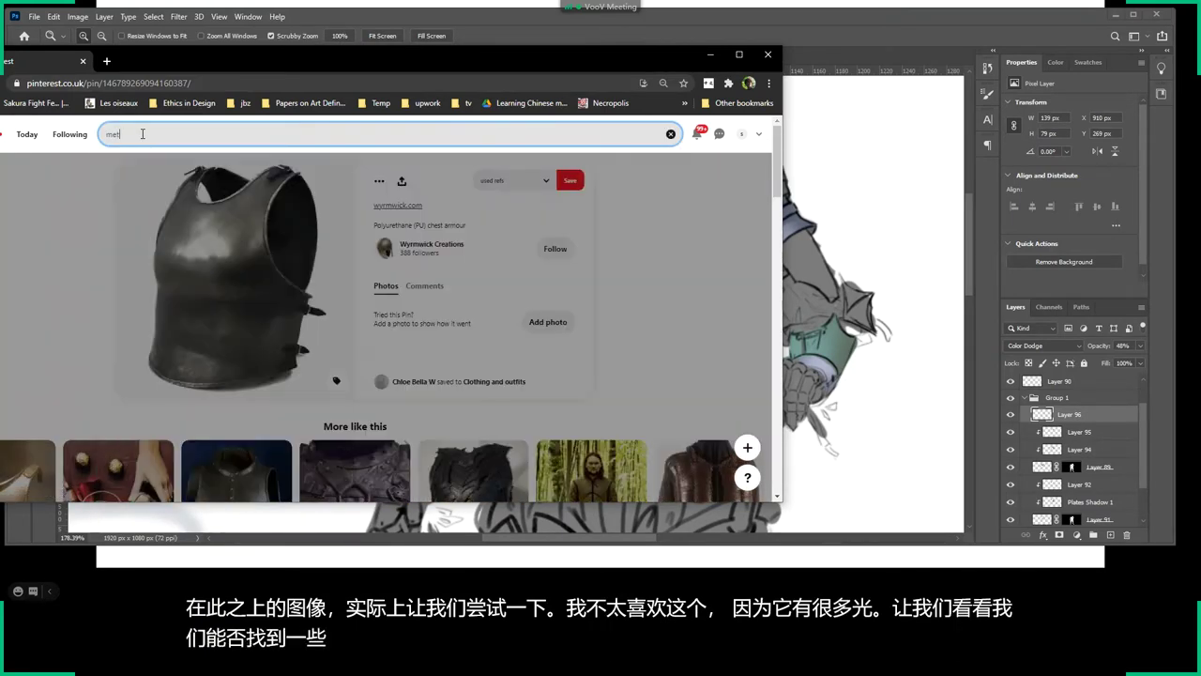
{"action": "type", "text": "al plate"}
{"action": "key", "text": "Return"}
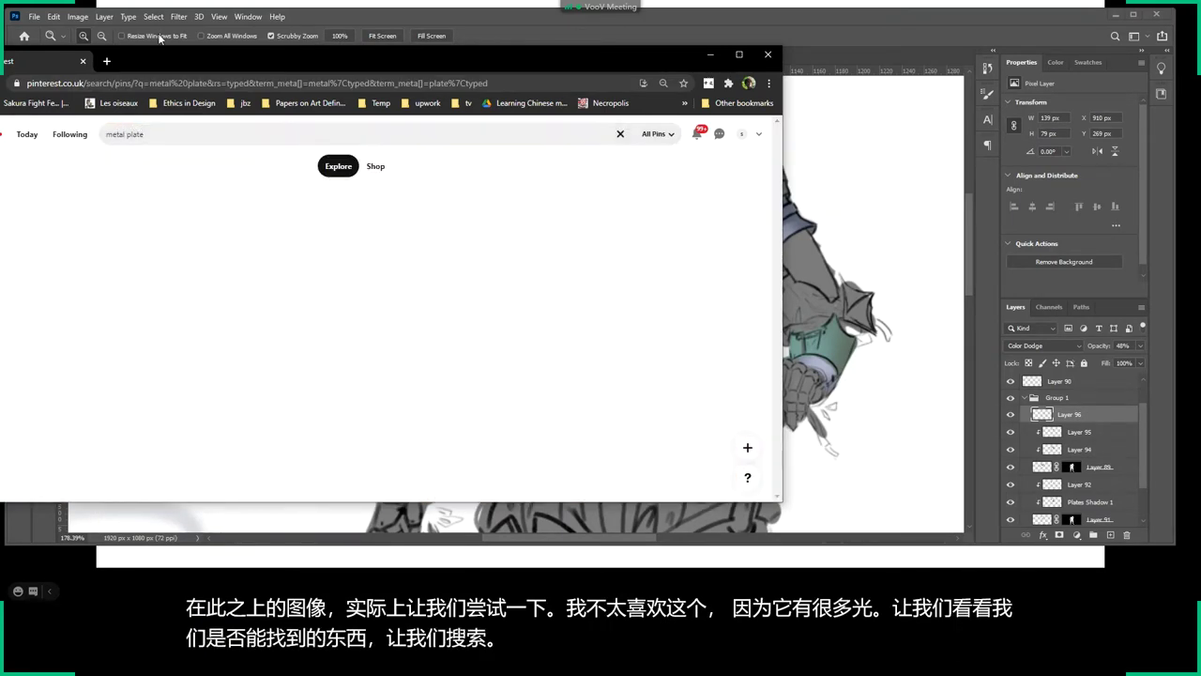
{"action": "left_click", "coordinate": [126, 134]}
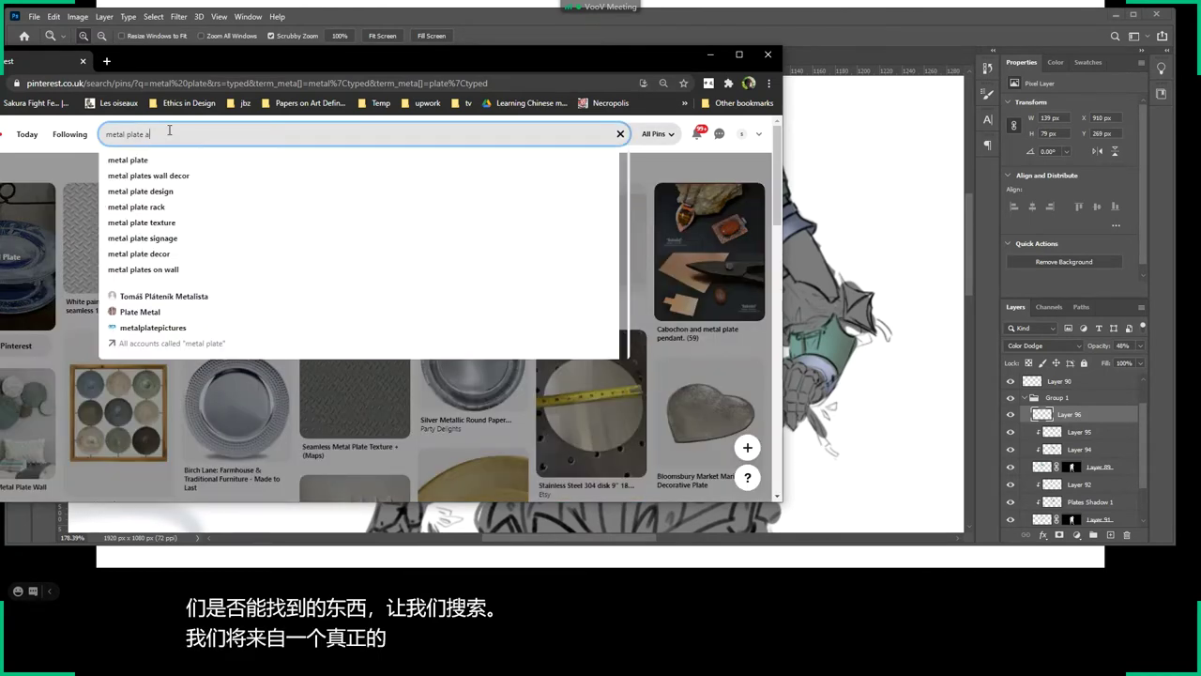
{"action": "type", "text": "armour"}
{"action": "key", "text": "Return"}
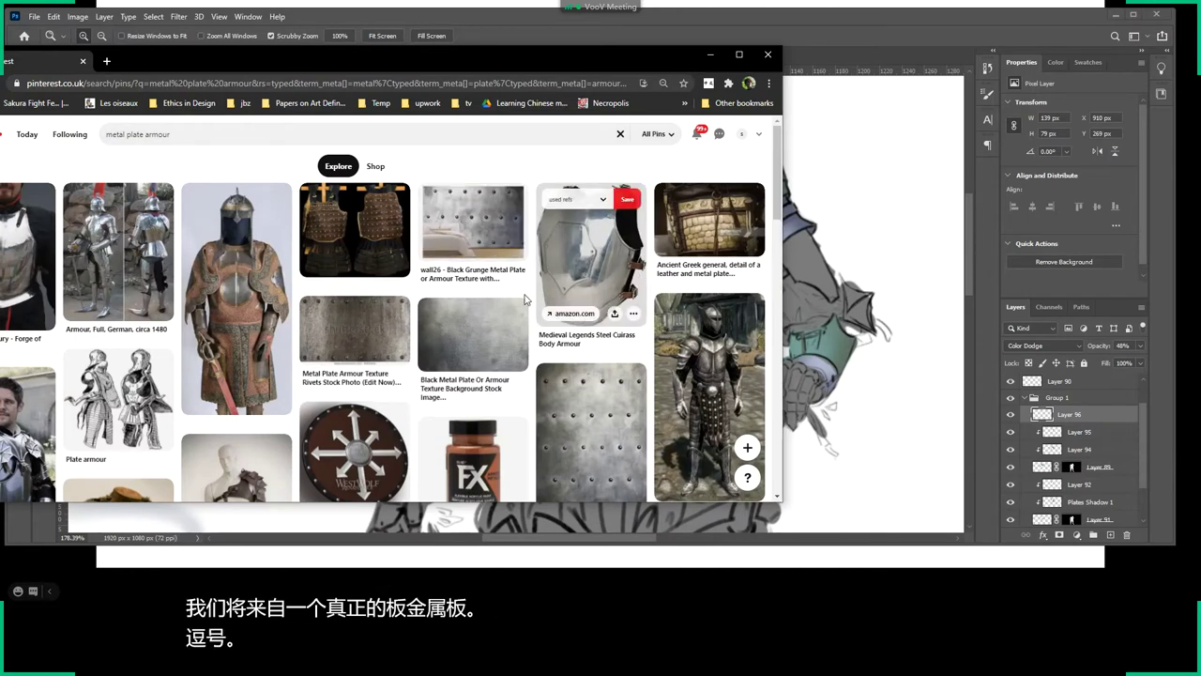
Open two armour pins and the black metal plate texture pin in new tabs, then start a new tab.
{"action": "scroll", "coordinate": [452, 346], "scroll_direction": "down", "scroll_amount": 3}
{"action": "scroll", "coordinate": [452, 346], "scroll_direction": "down", "scroll_amount": 3}
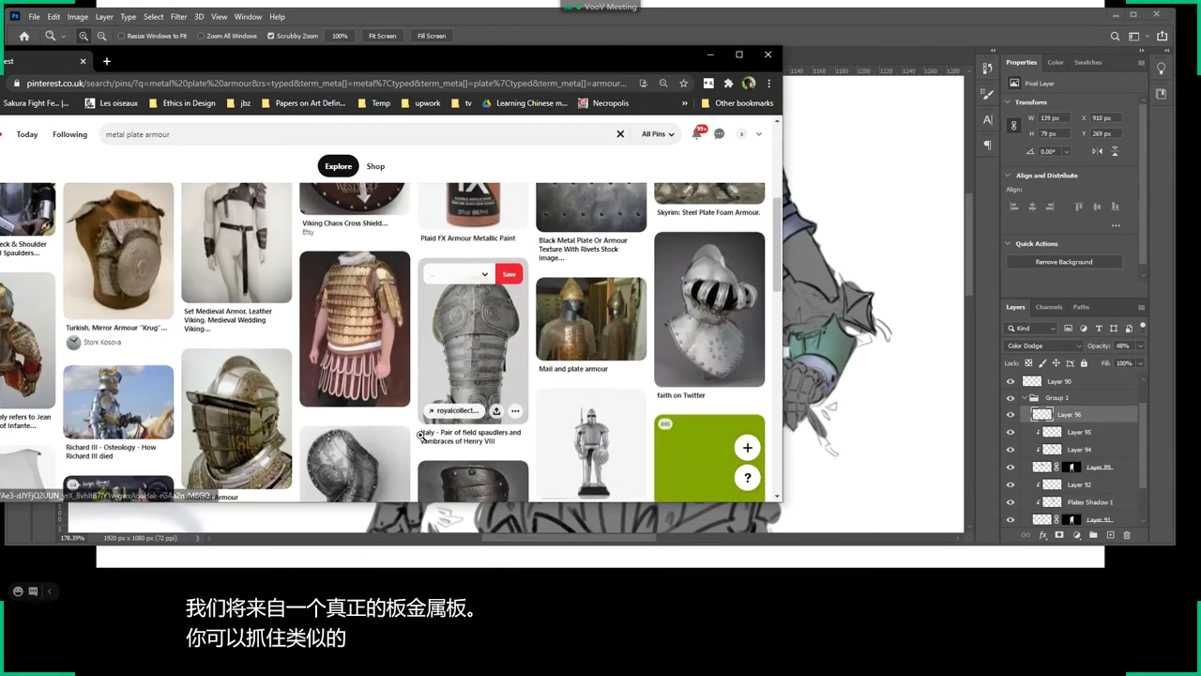
{"action": "scroll", "coordinate": [452, 346], "scroll_direction": "down", "scroll_amount": 3}
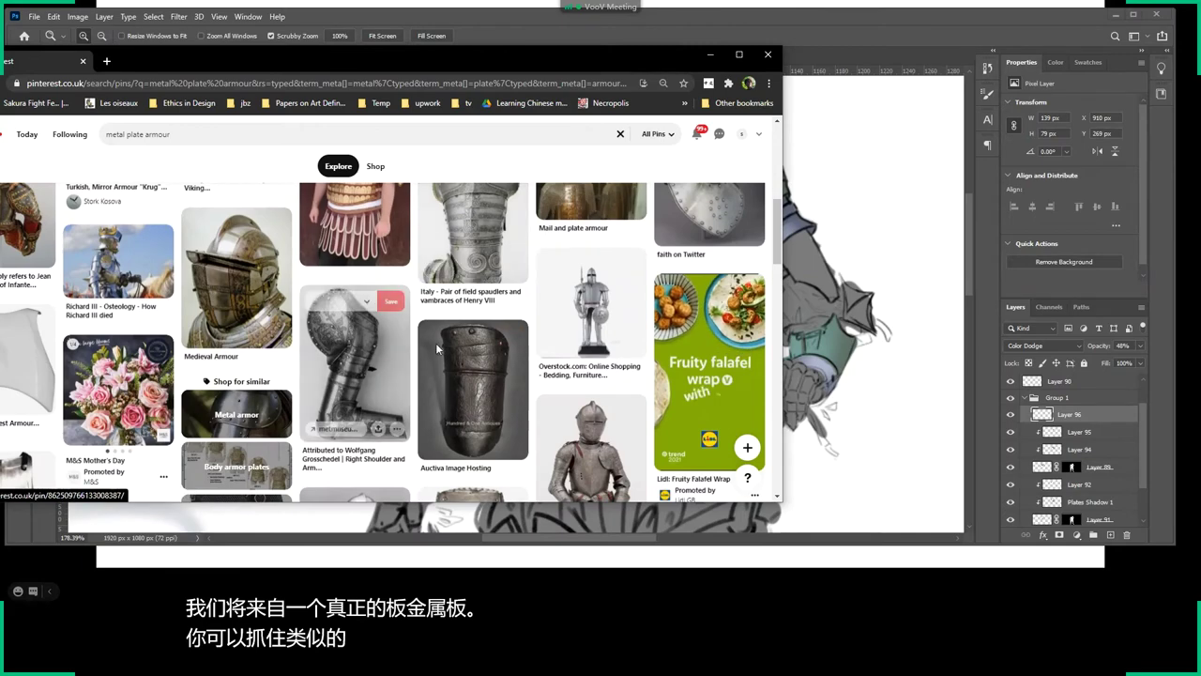
{"action": "scroll", "coordinate": [479, 328], "scroll_direction": "up", "scroll_amount": 2}
{"action": "scroll", "coordinate": [479, 328], "scroll_direction": "down", "scroll_amount": 3}
{"action": "scroll", "coordinate": [422, 338], "scroll_direction": "down", "scroll_amount": 3}
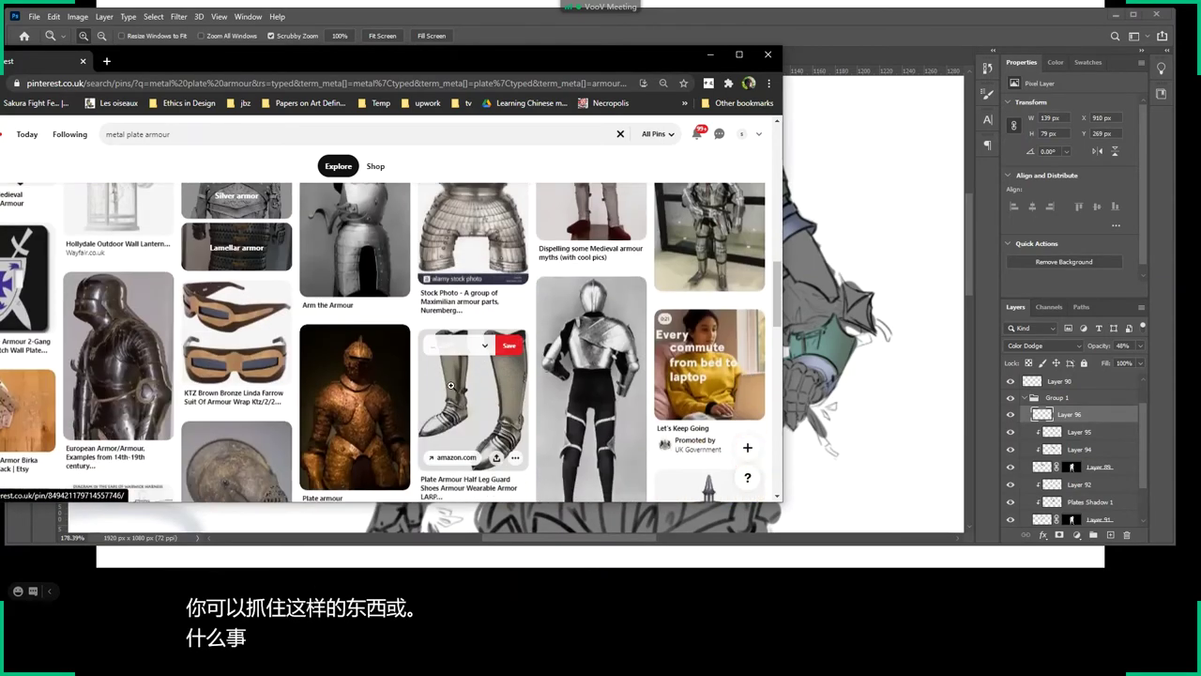
{"action": "scroll", "coordinate": [372, 351], "scroll_direction": "up", "scroll_amount": 3}
{"action": "scroll", "coordinate": [372, 350], "scroll_direction": "up", "scroll_amount": 3}
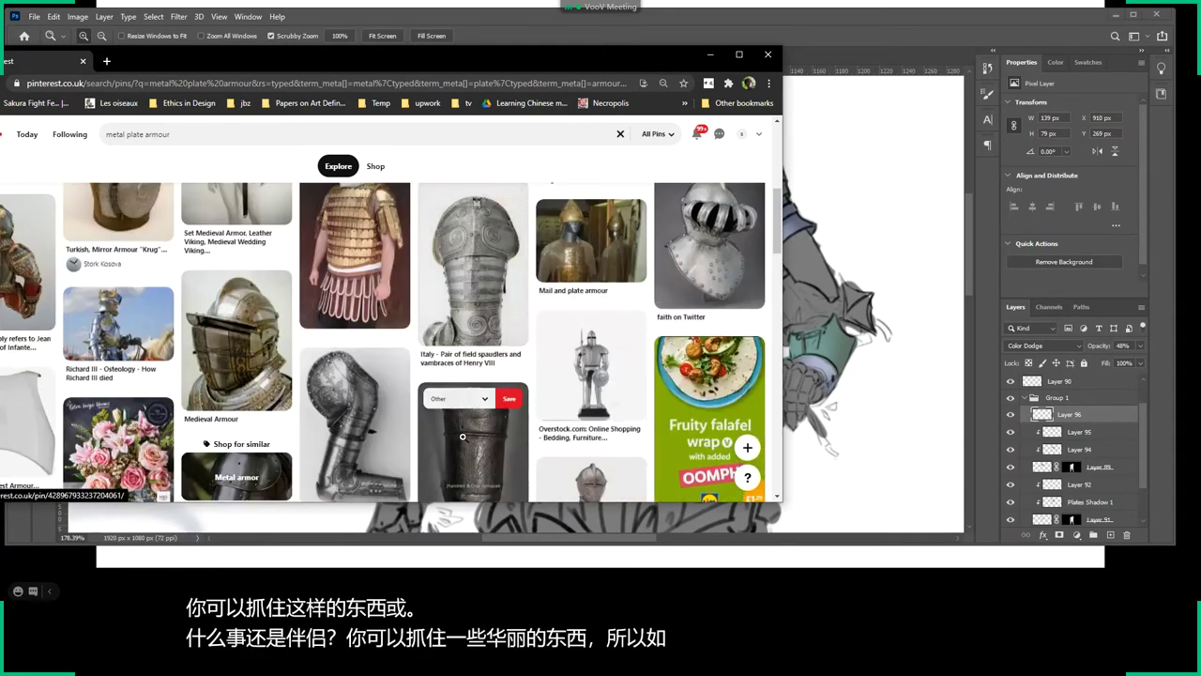
{"action": "middle_click", "coordinate": [560, 394]}
{"action": "scroll", "coordinate": [561, 394], "scroll_direction": "up", "scroll_amount": 3}
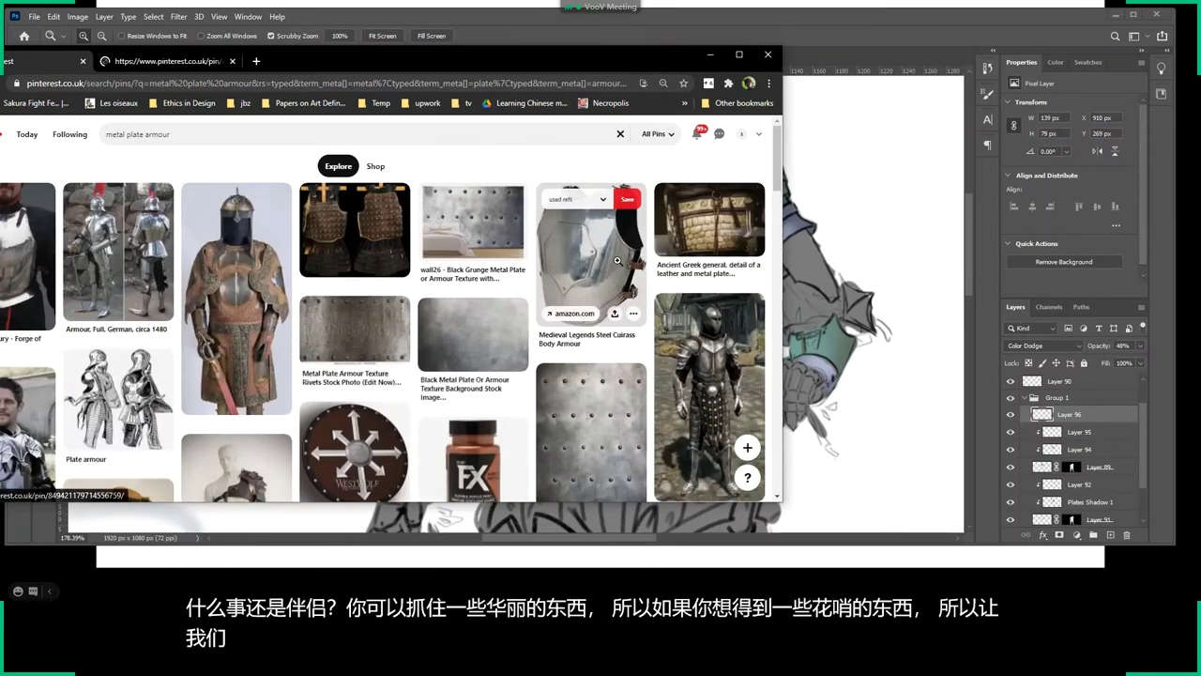
{"action": "middle_click", "coordinate": [591, 263]}
{"action": "middle_click", "coordinate": [467, 333]}
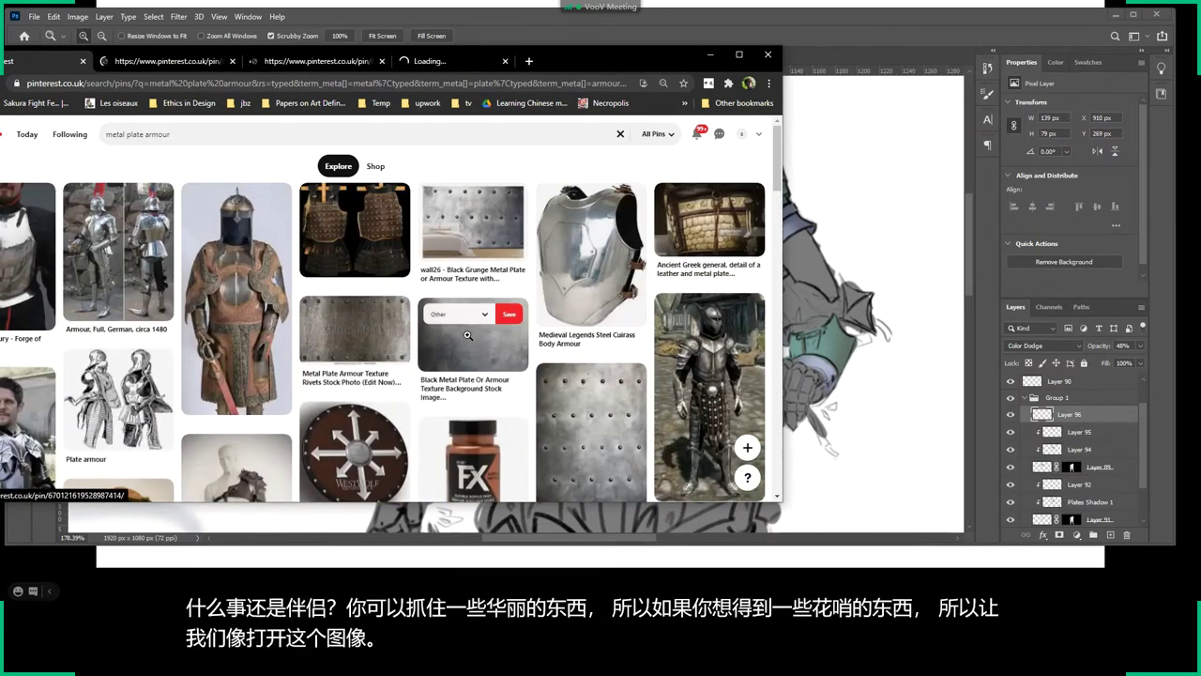
{"action": "left_click", "coordinate": [448, 62]}
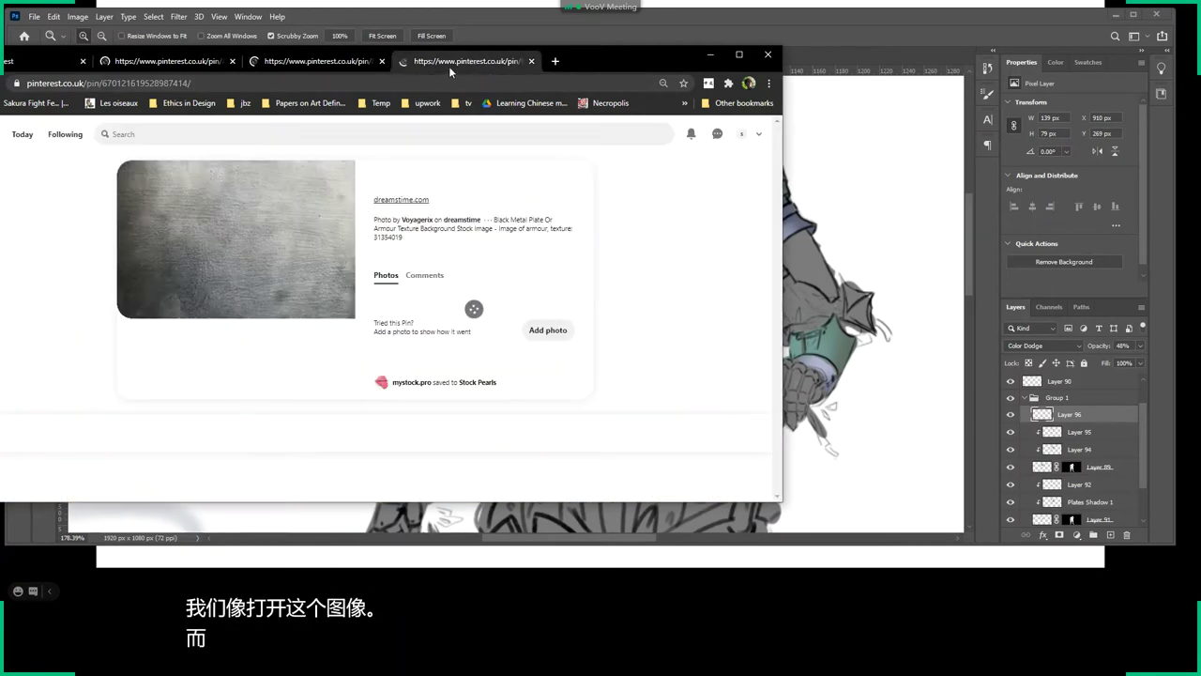
{"action": "left_click", "coordinate": [554, 61]}
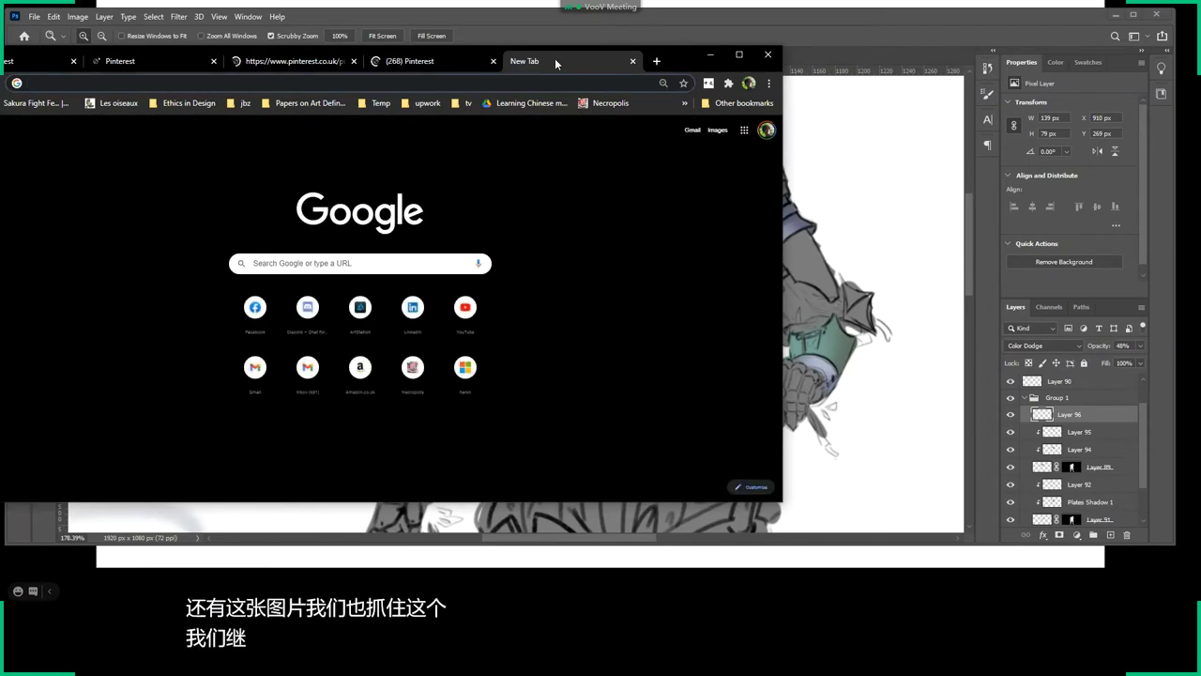
Search Google Images for 'metal material', then refine to 'metal texture'.
{"action": "type", "text": "metal"}
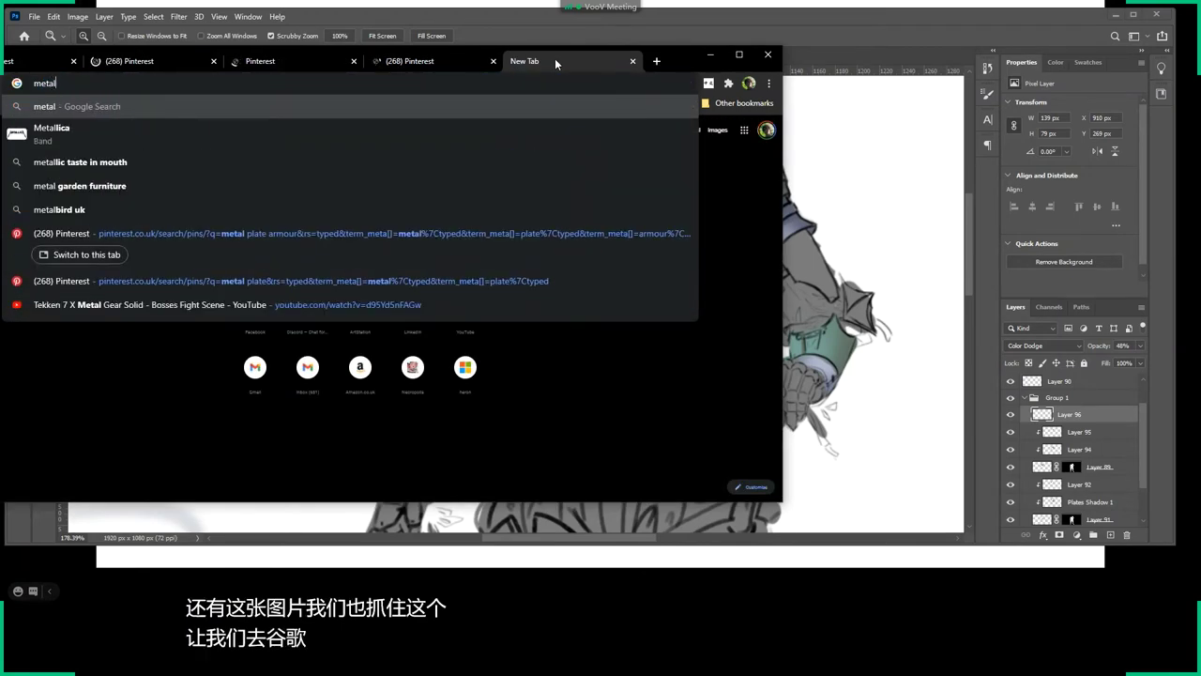
{"action": "type", "text": " material"}
{"action": "key", "text": "Return"}
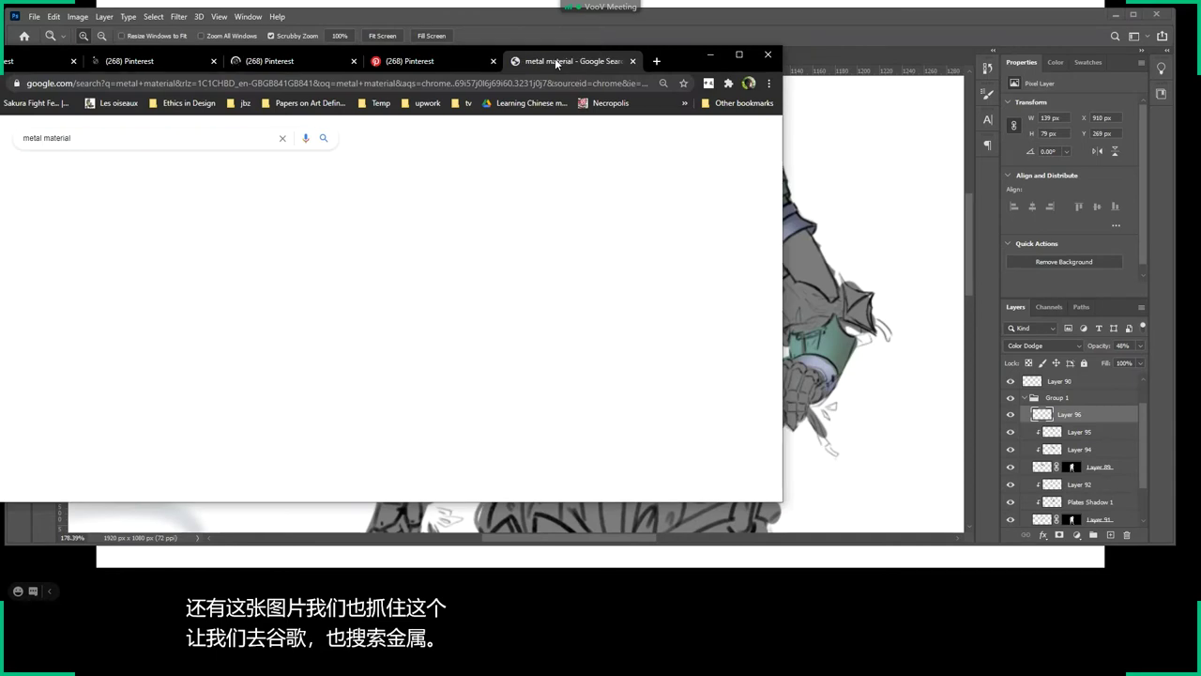
{"action": "left_click", "coordinate": [64, 167]}
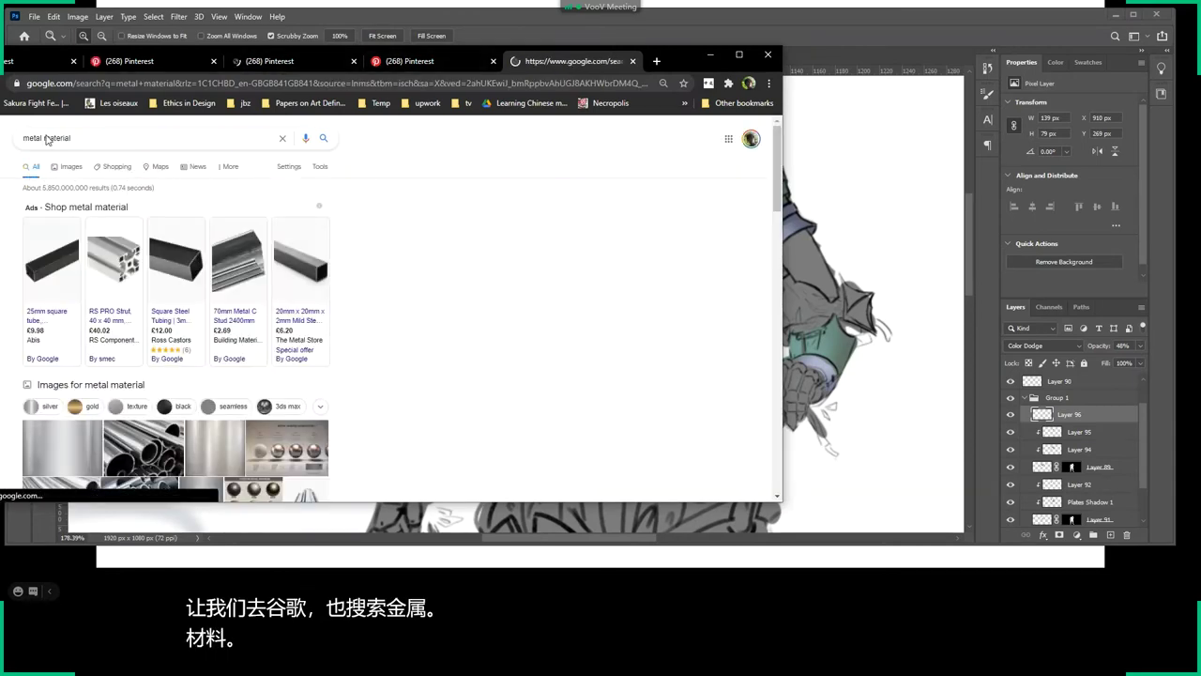
{"action": "type", "text": "texture"}
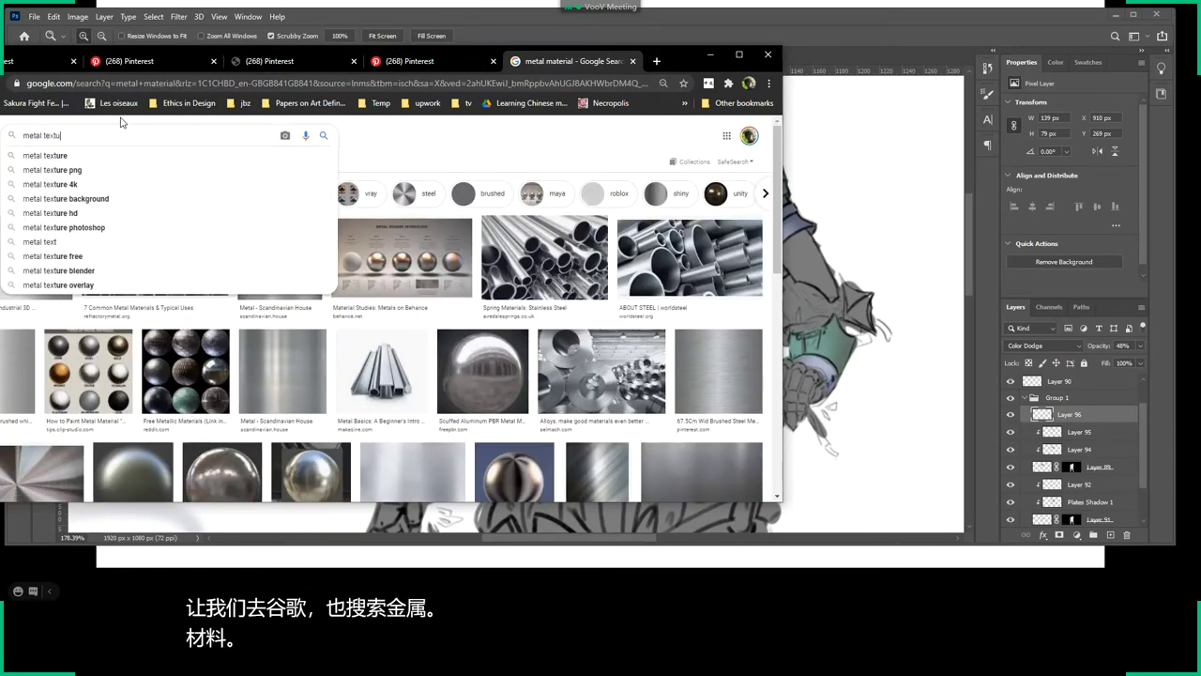
{"action": "key", "text": "Return"}
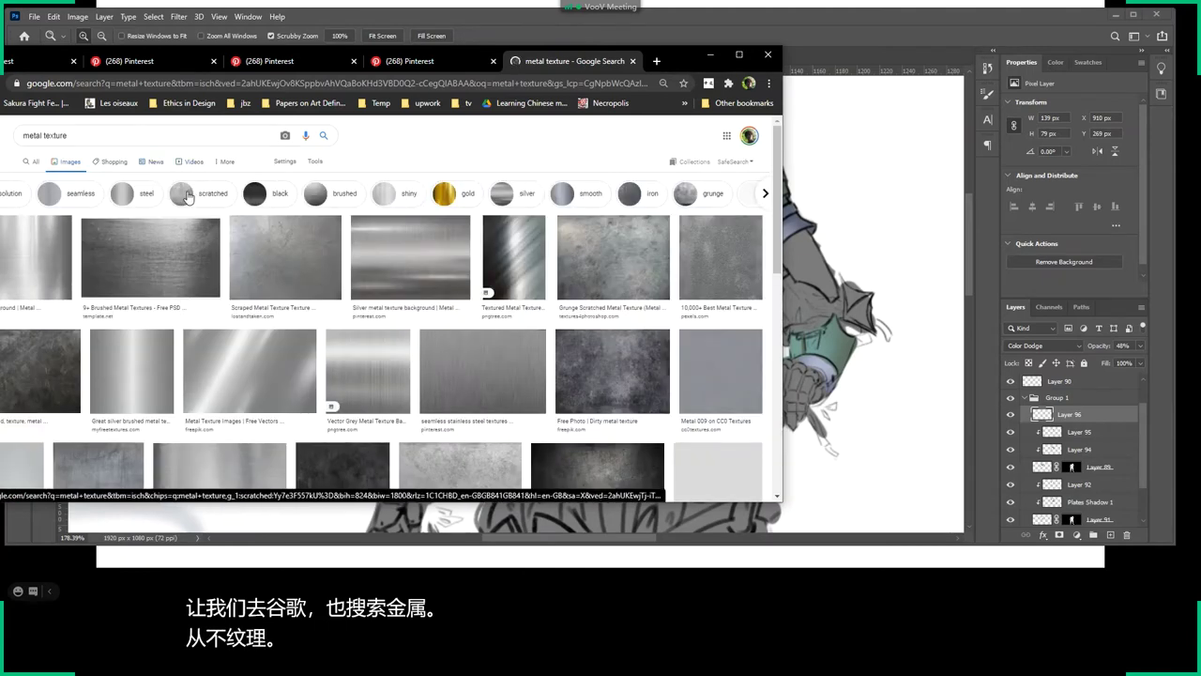
Copy the dirty metal texture photo and return to Photoshop.
{"action": "scroll", "coordinate": [627, 381], "scroll_direction": "down", "scroll_amount": 1}
{"action": "scroll", "coordinate": [627, 381], "scroll_direction": "down", "scroll_amount": 1}
{"action": "left_click", "coordinate": [616, 314]}
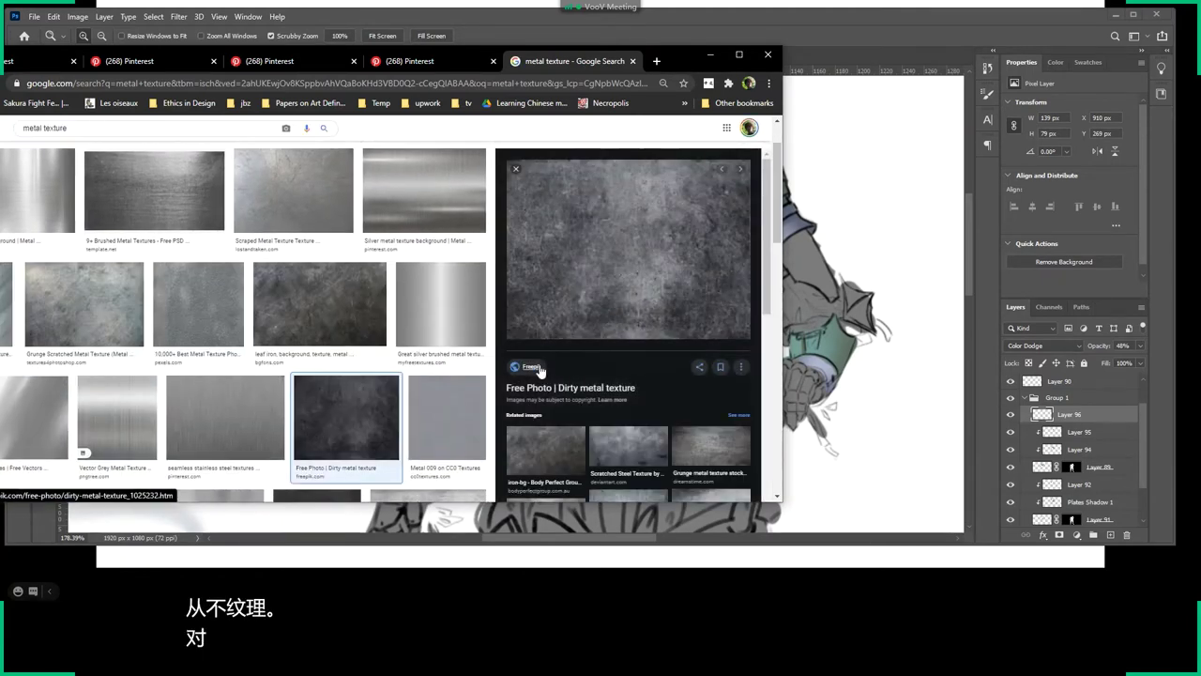
{"action": "right_click", "coordinate": [633, 203]}
{"action": "left_click", "coordinate": [676, 349]}
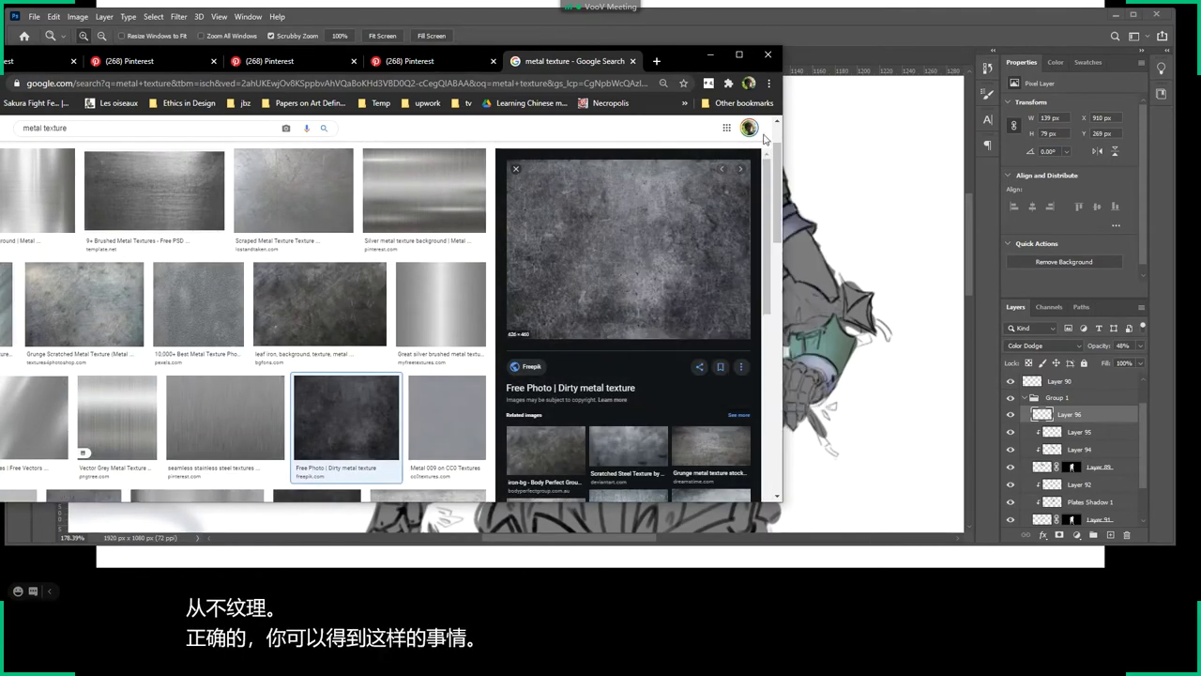
{"action": "left_click", "coordinate": [784, 23]}
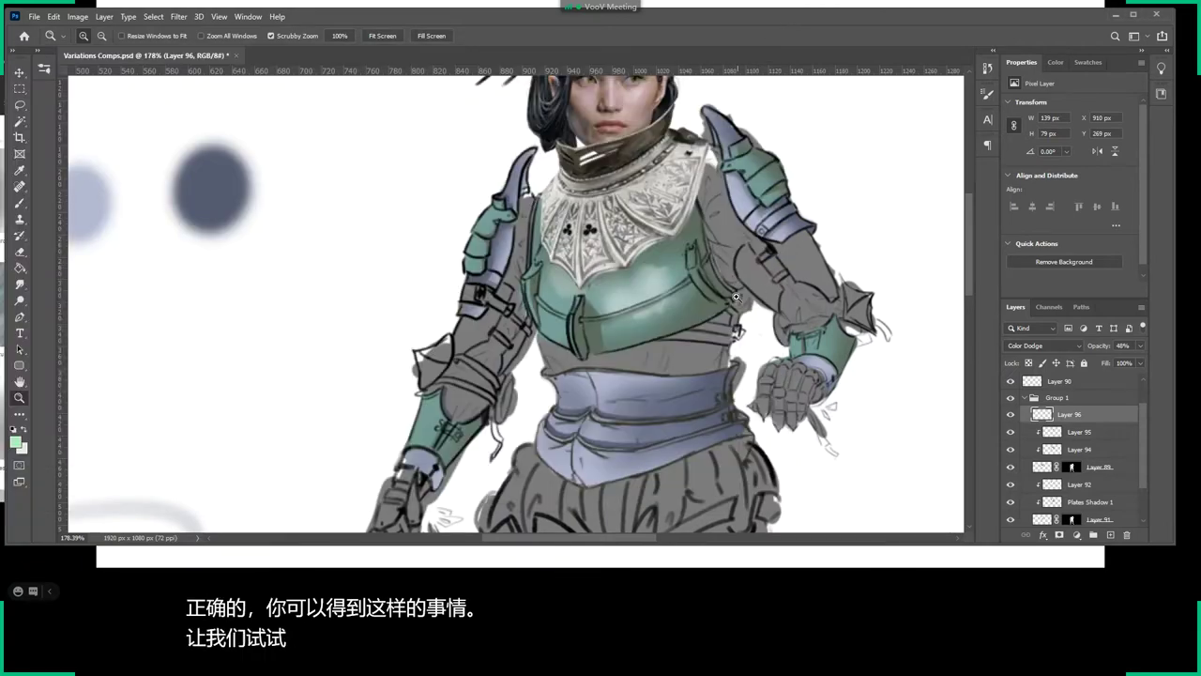
Paste the metal texture as a new layer clipped to Layer 96.
{"action": "scroll", "coordinate": [681, 343], "scroll_direction": "down", "scroll_amount": 5}
{"action": "scroll", "coordinate": [664, 336], "scroll_direction": "up", "scroll_amount": 5}
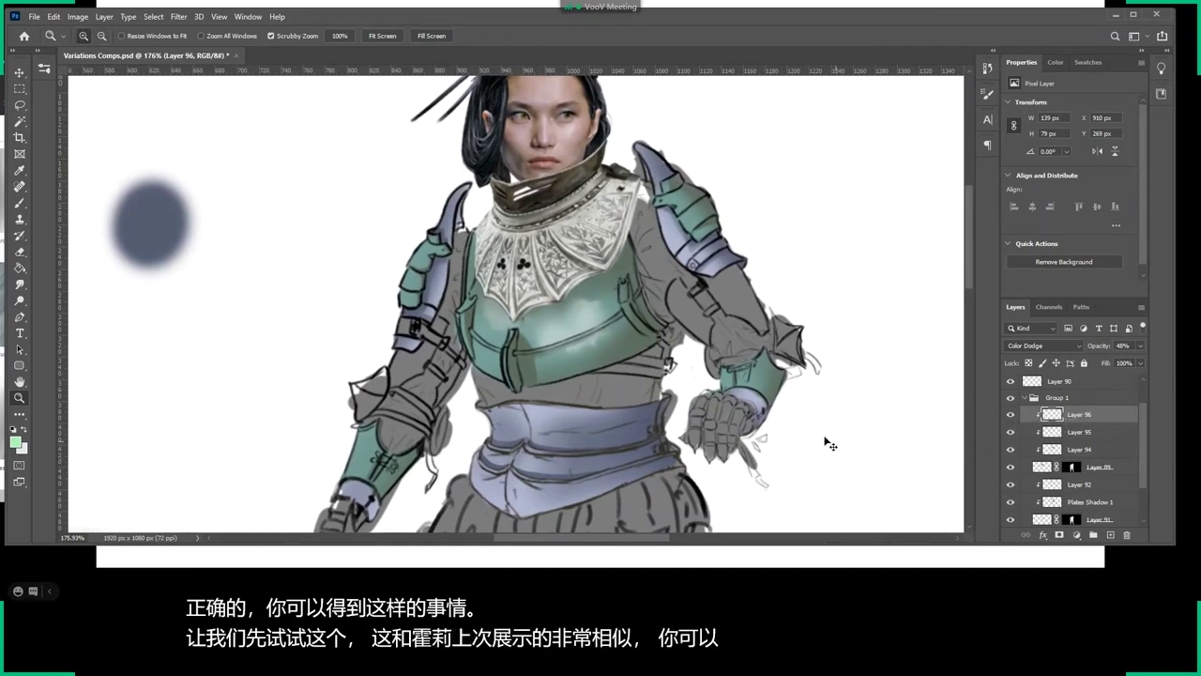
{"action": "key", "text": "ctrl+v"}
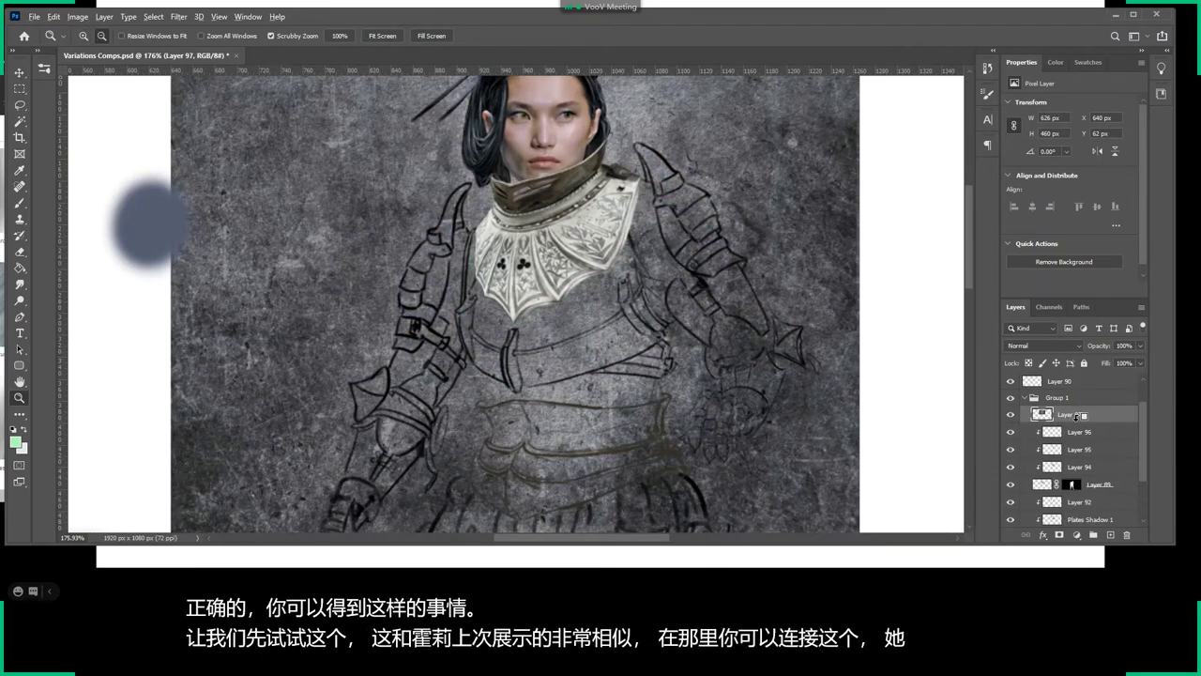
{"action": "left_click", "coordinate": [1075, 423], "text": "alt"}
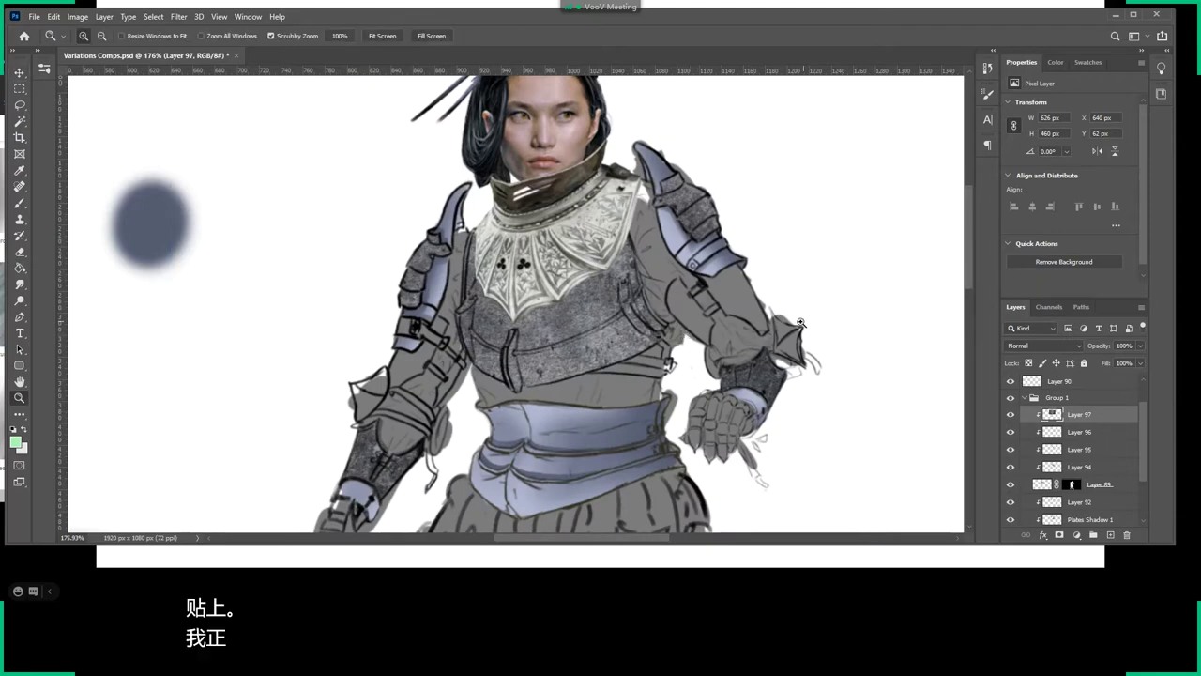
{"action": "scroll", "coordinate": [709, 375], "scroll_direction": "down", "scroll_amount": 5}
Scale the texture to about 54%, move it over the breastplate and tilt it slightly.
{"action": "key", "text": "v"}
{"action": "scroll", "coordinate": [835, 338], "scroll_direction": "down", "scroll_amount": 1}
{"action": "scroll", "coordinate": [835, 338], "scroll_direction": "right", "scroll_amount": 1}
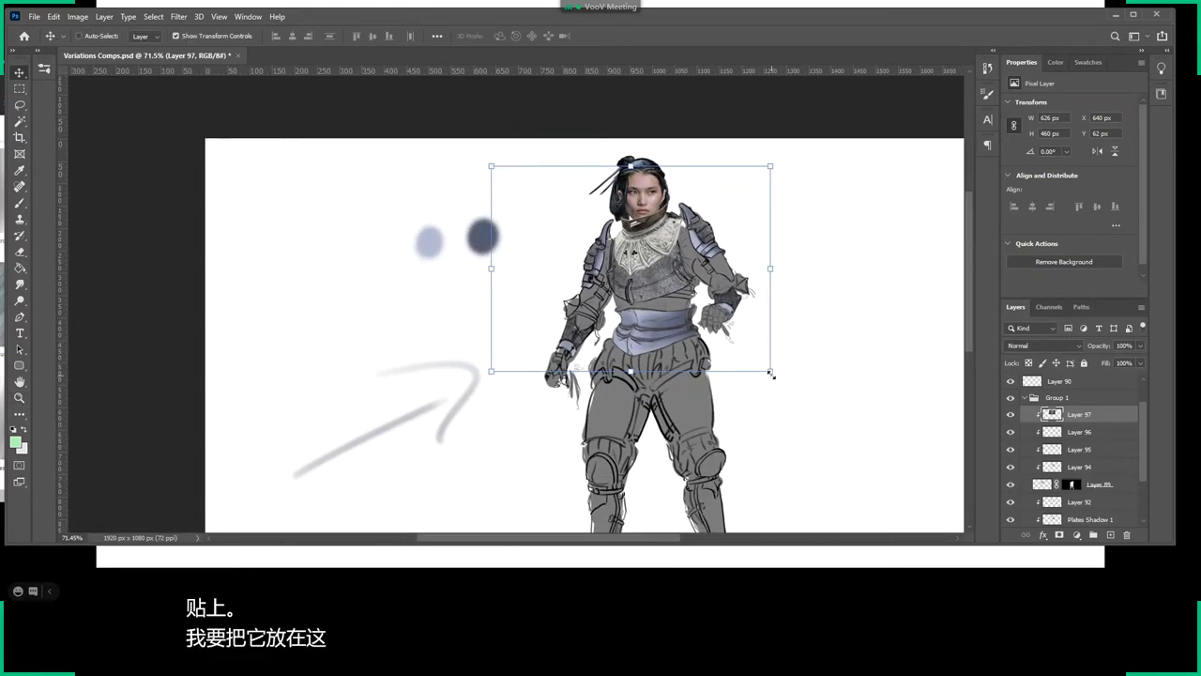
{"action": "left_click_drag", "start_coordinate": [769, 371], "coordinate": [638, 272]}
{"action": "left_click_drag", "start_coordinate": [569, 217], "coordinate": [686, 294]}
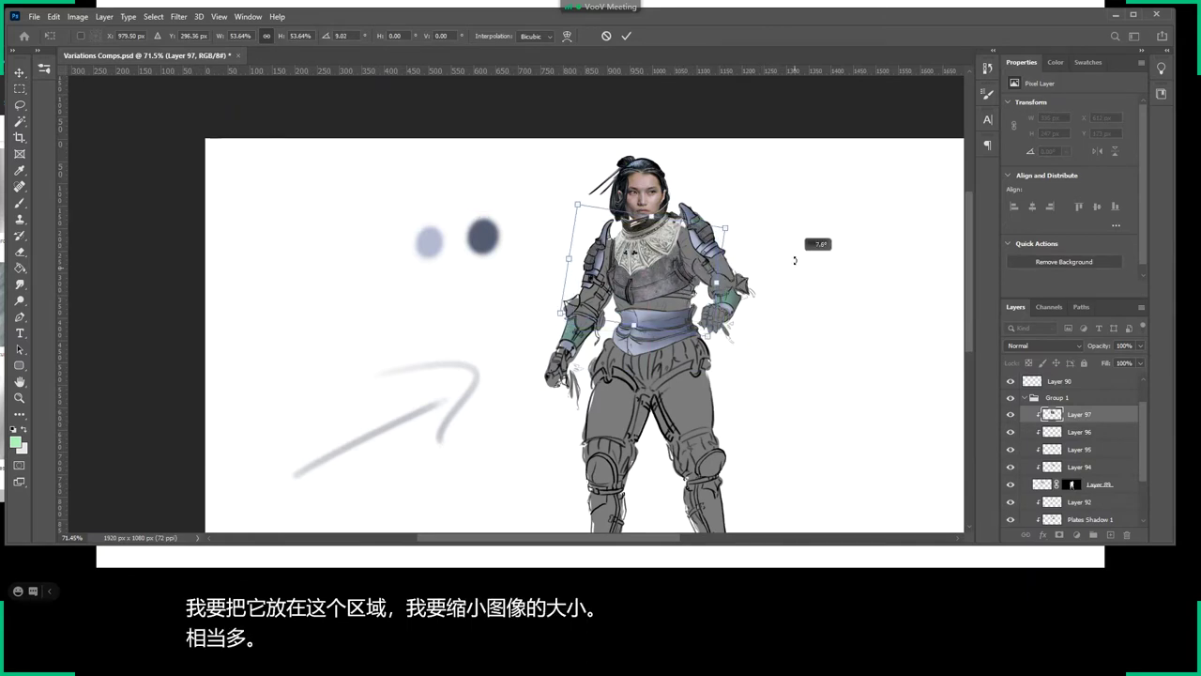
{"action": "left_click_drag", "start_coordinate": [762, 247], "coordinate": [699, 233]}
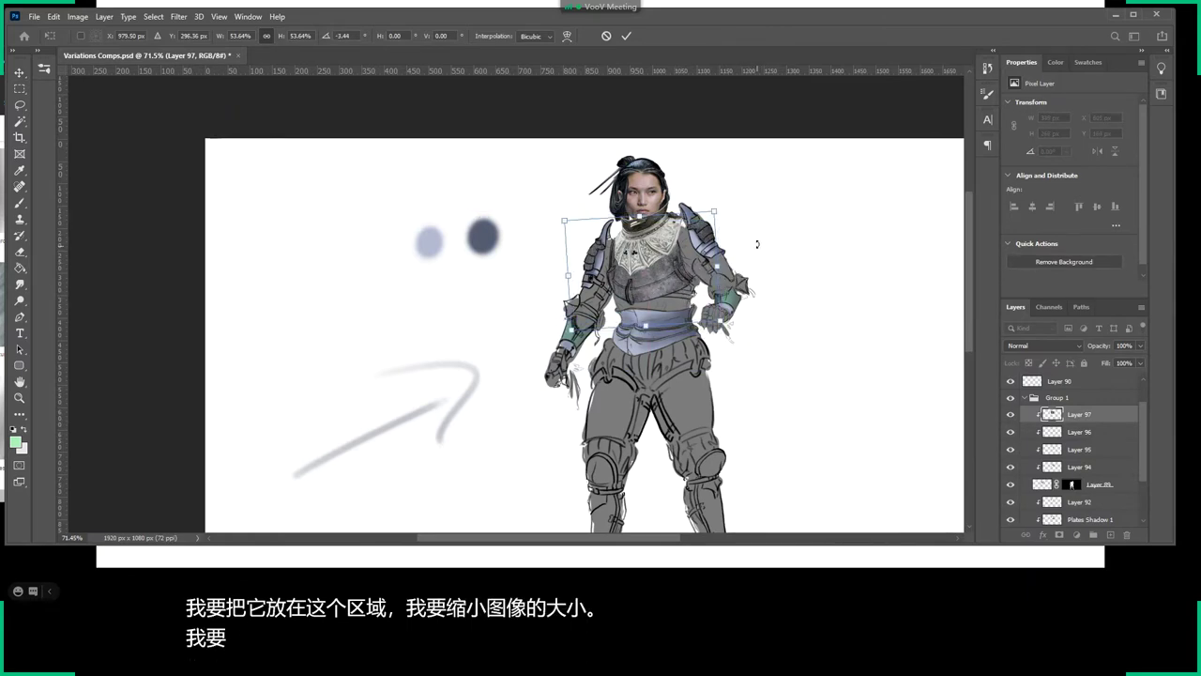
{"action": "key", "text": "Return"}
{"action": "key", "text": "z"}
{"action": "left_click_drag", "start_coordinate": [767, 280], "coordinate": [830, 332]}
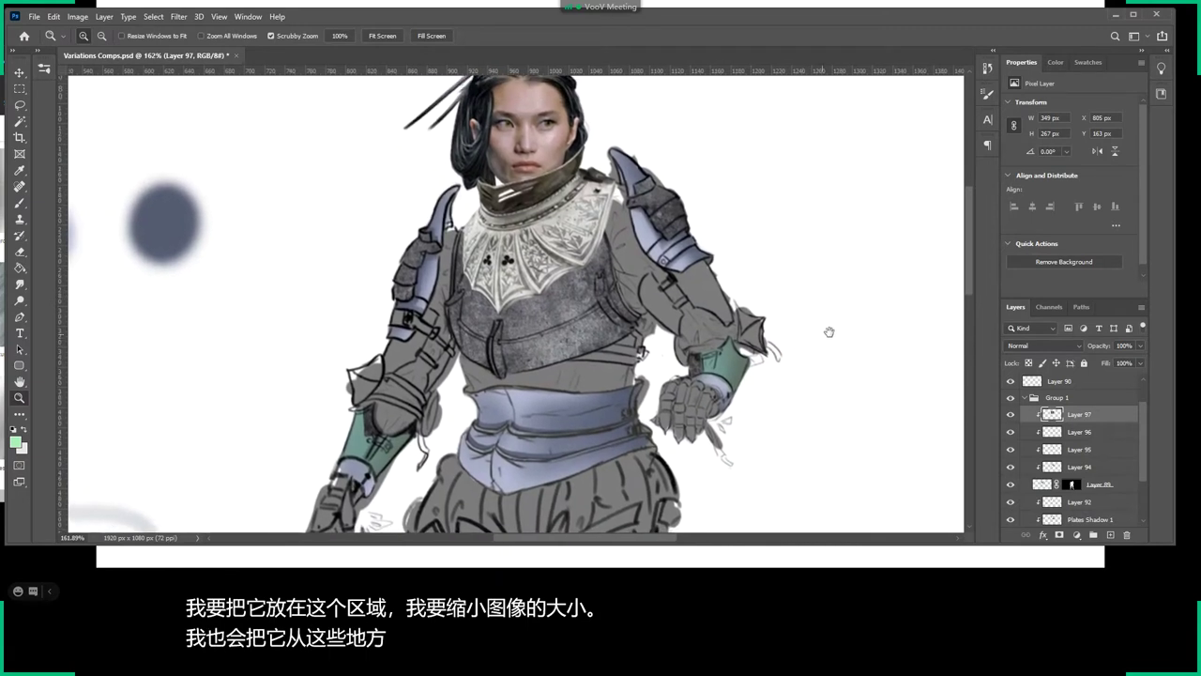
{"action": "left_click", "coordinate": [1028, 345]}
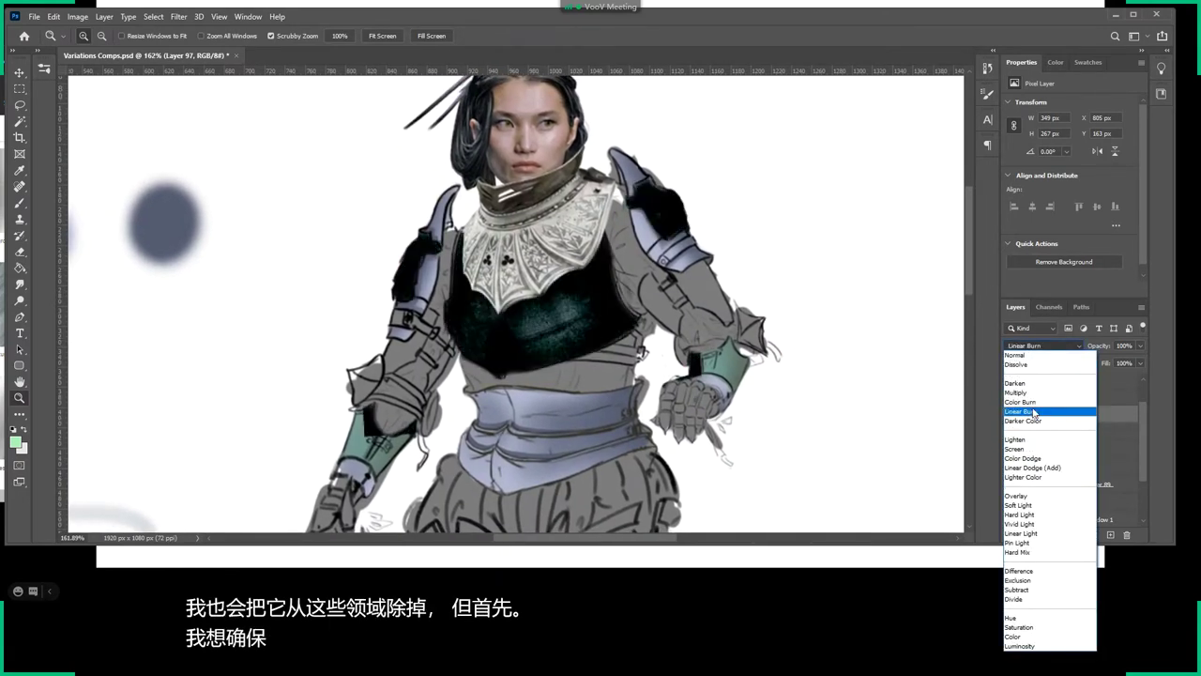
Set Layer 97's dirty metal texture to Overlay blending and view the whole figure.
{"action": "left_click", "coordinate": [1029, 498]}
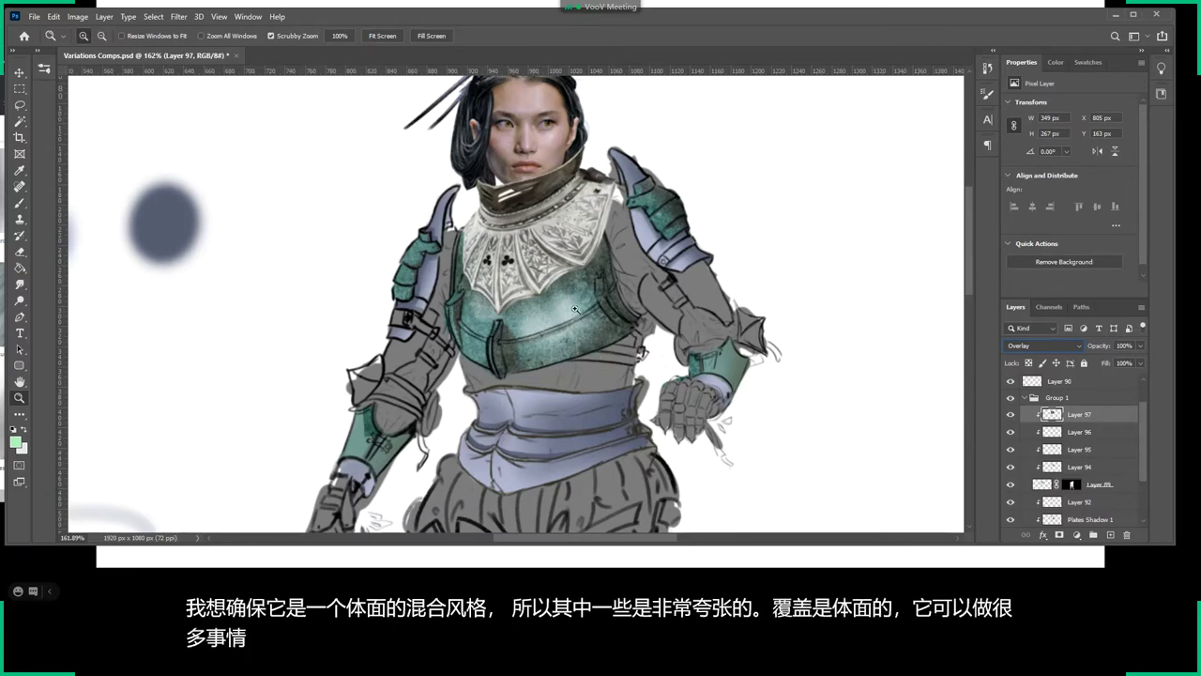
{"action": "left_click_drag", "start_coordinate": [600, 357], "coordinate": [566, 363]}
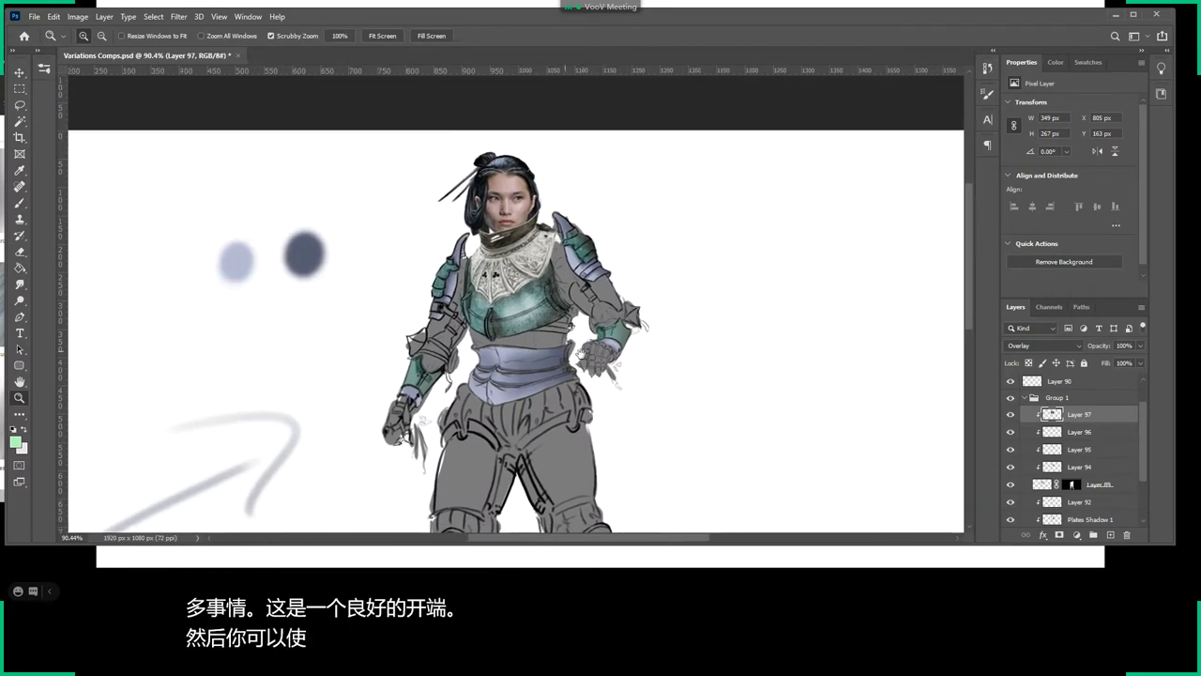
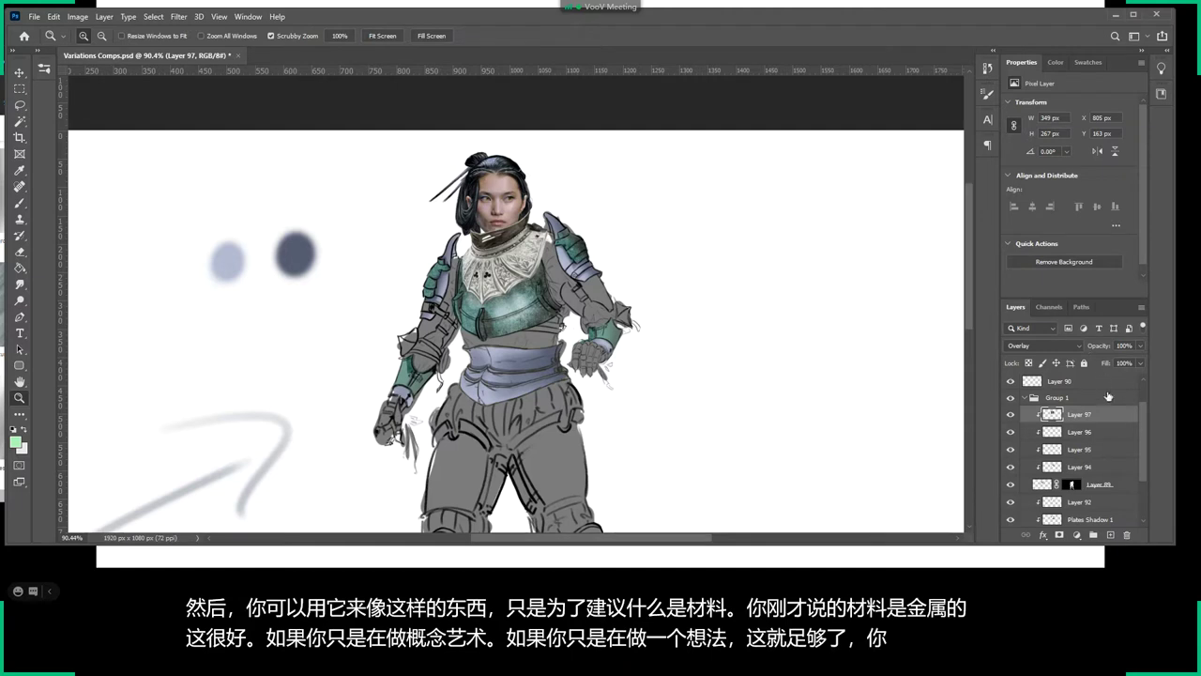
Add a Hue/Saturation adjustment above Layer 94: Hue +23, Saturation −47, Lightness +11.
{"action": "scroll", "coordinate": [1147, 424], "scroll_direction": "down", "scroll_amount": 2}
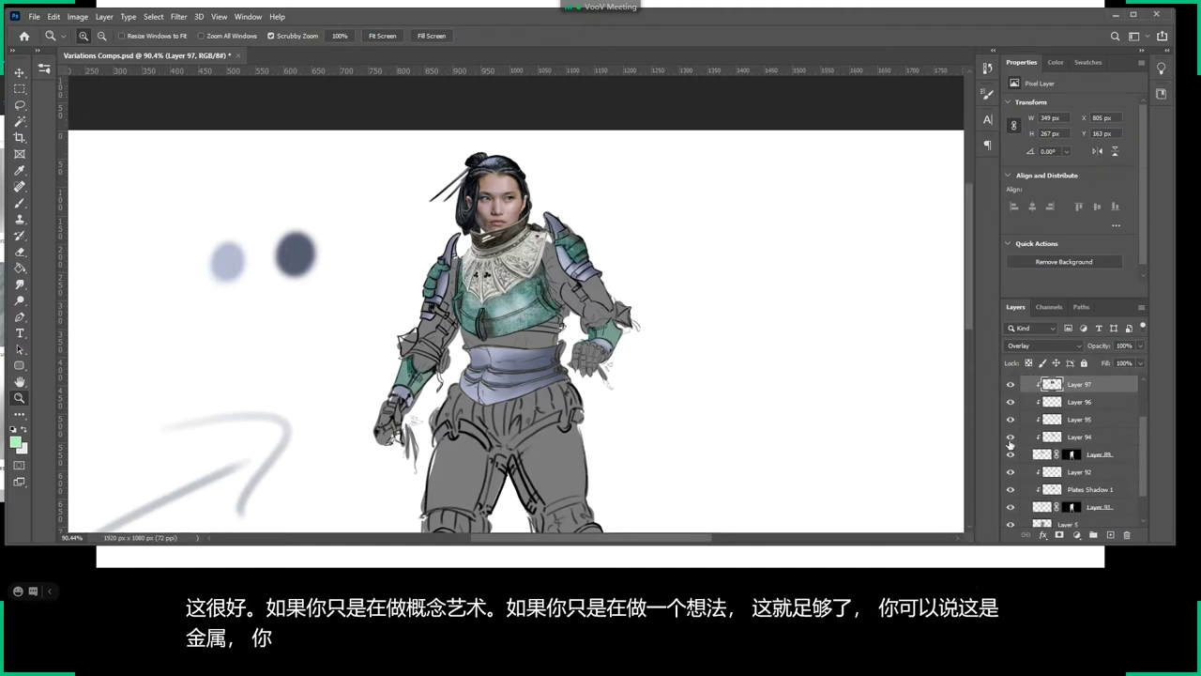
{"action": "left_click", "coordinate": [1035, 455]}
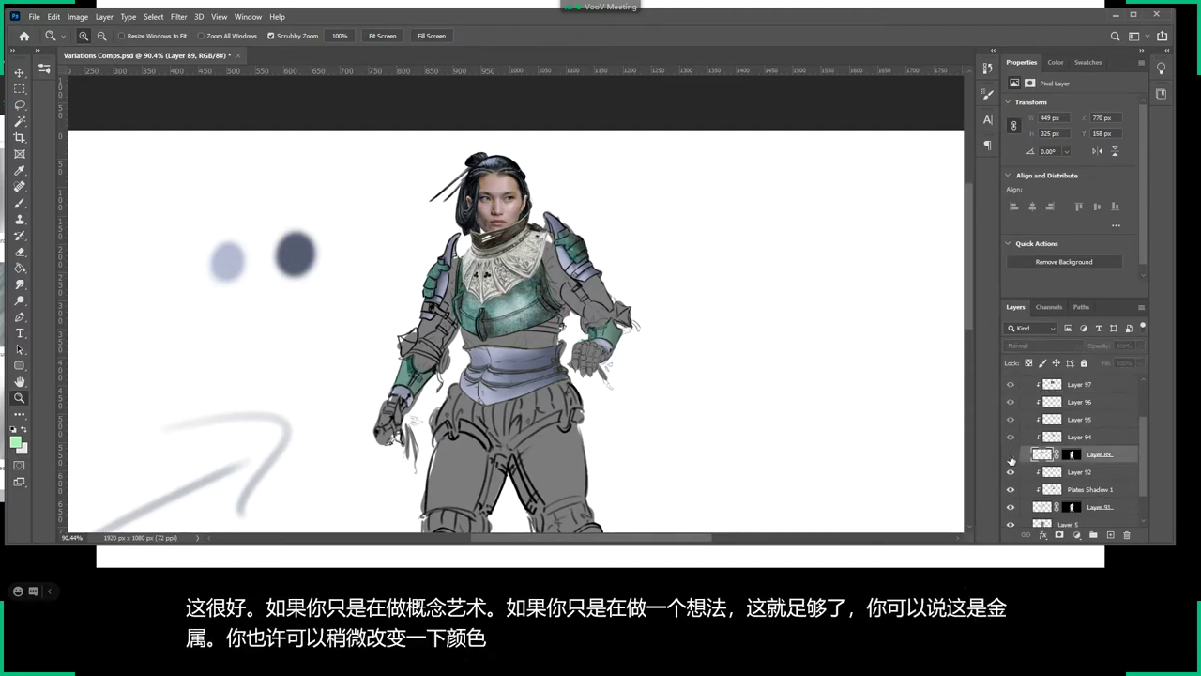
{"action": "left_click", "coordinate": [1009, 455]}
{"action": "left_click", "coordinate": [1009, 455]}
{"action": "left_click", "coordinate": [1067, 437]}
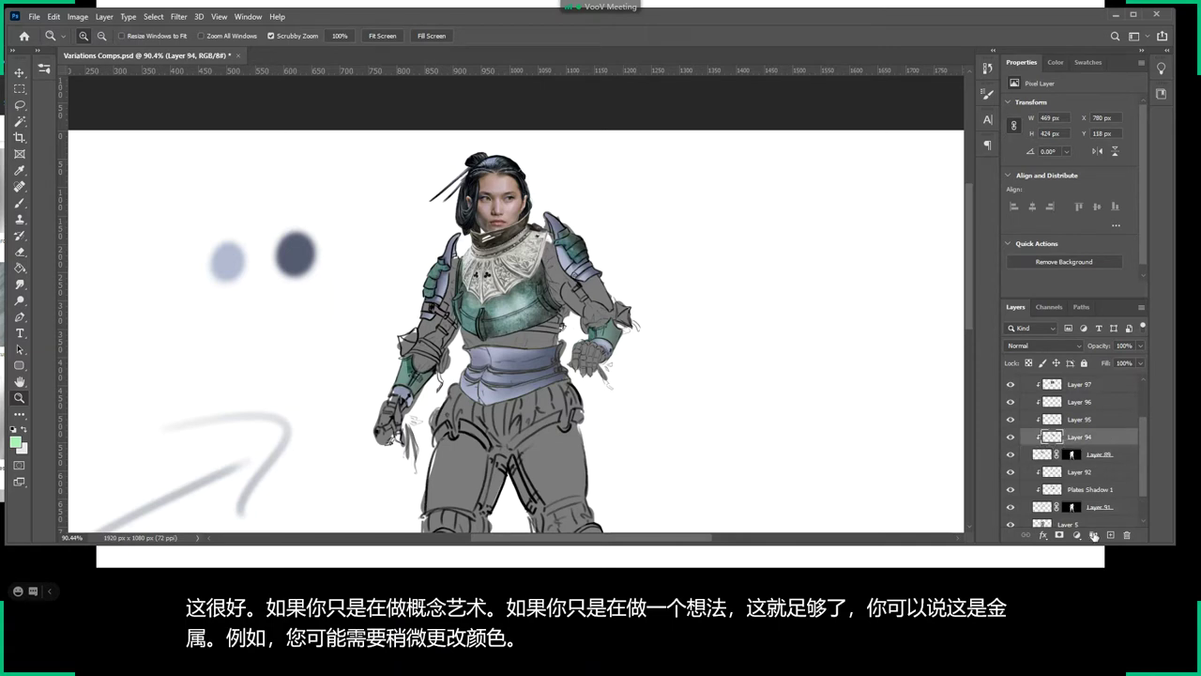
{"action": "left_click", "coordinate": [1076, 535]}
{"action": "left_click", "coordinate": [1074, 432]}
{"action": "left_click", "coordinate": [1077, 437]}
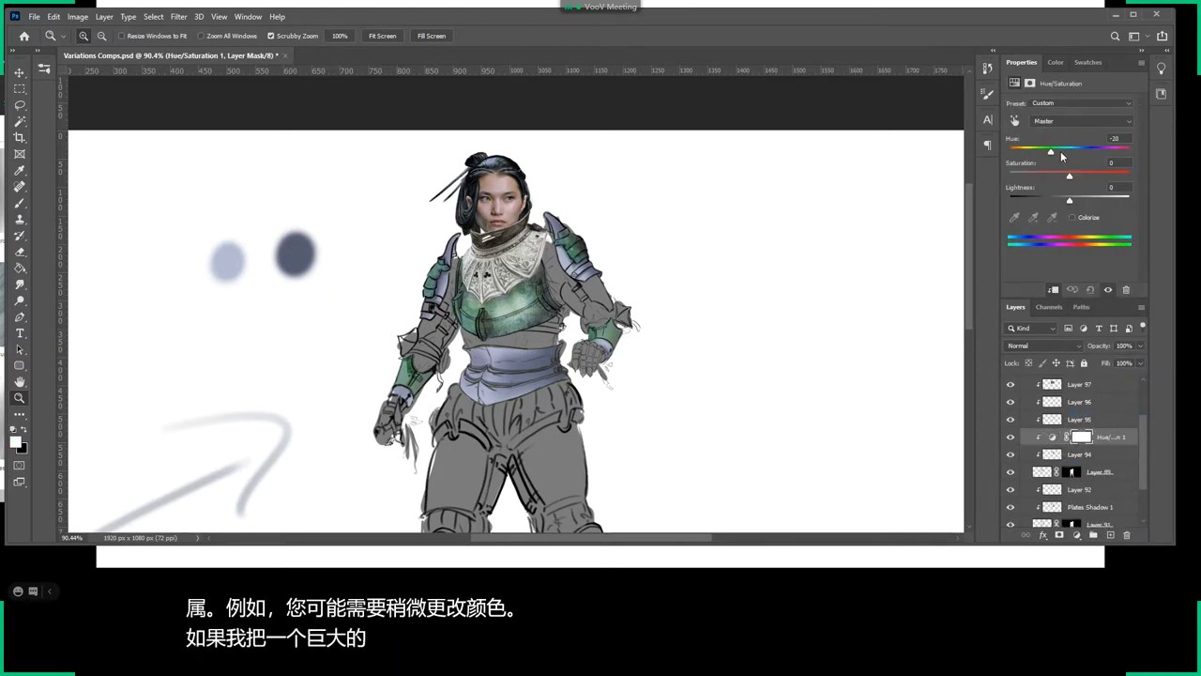
{"action": "mouse_move", "coordinate": [1058, 152]}
{"action": "left_mouse_down"}
{"action": "mouse_move", "coordinate": [1082, 151]}
{"action": "mouse_move", "coordinate": [1043, 178]}
{"action": "mouse_move", "coordinate": [1080, 203]}
{"action": "left_mouse_up"}
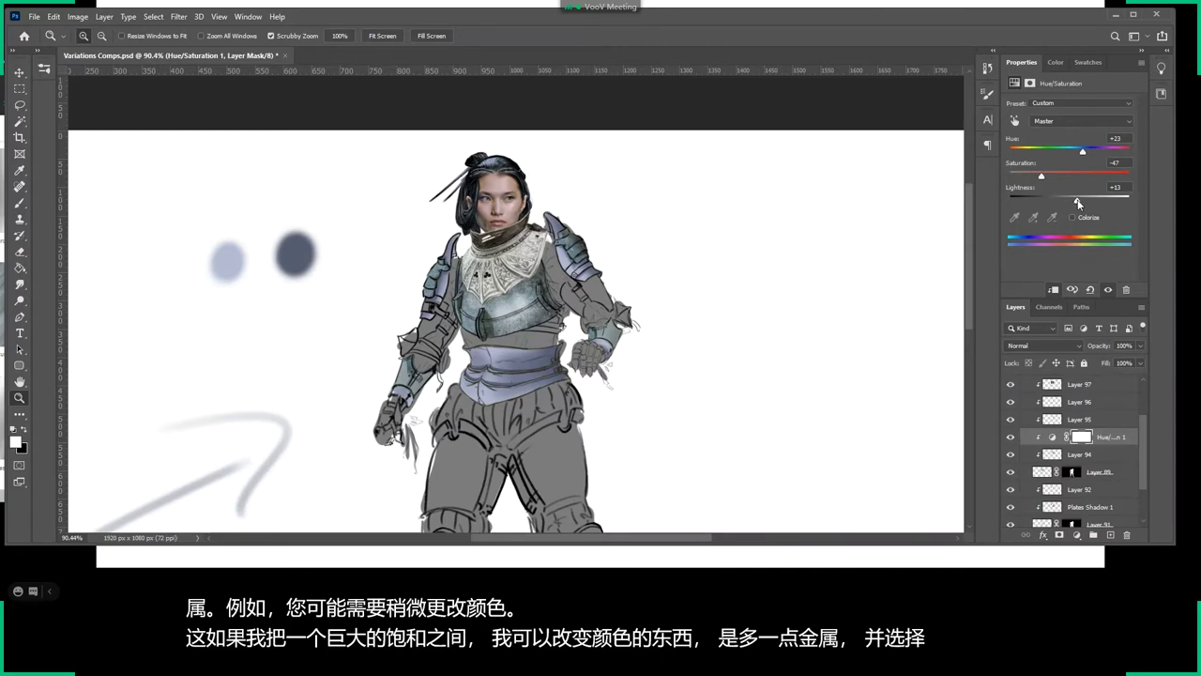
Zoom in on the chest and add a new layer clipped to the armour below.
{"action": "left_click_drag", "start_coordinate": [481, 282], "coordinate": [545, 282]}
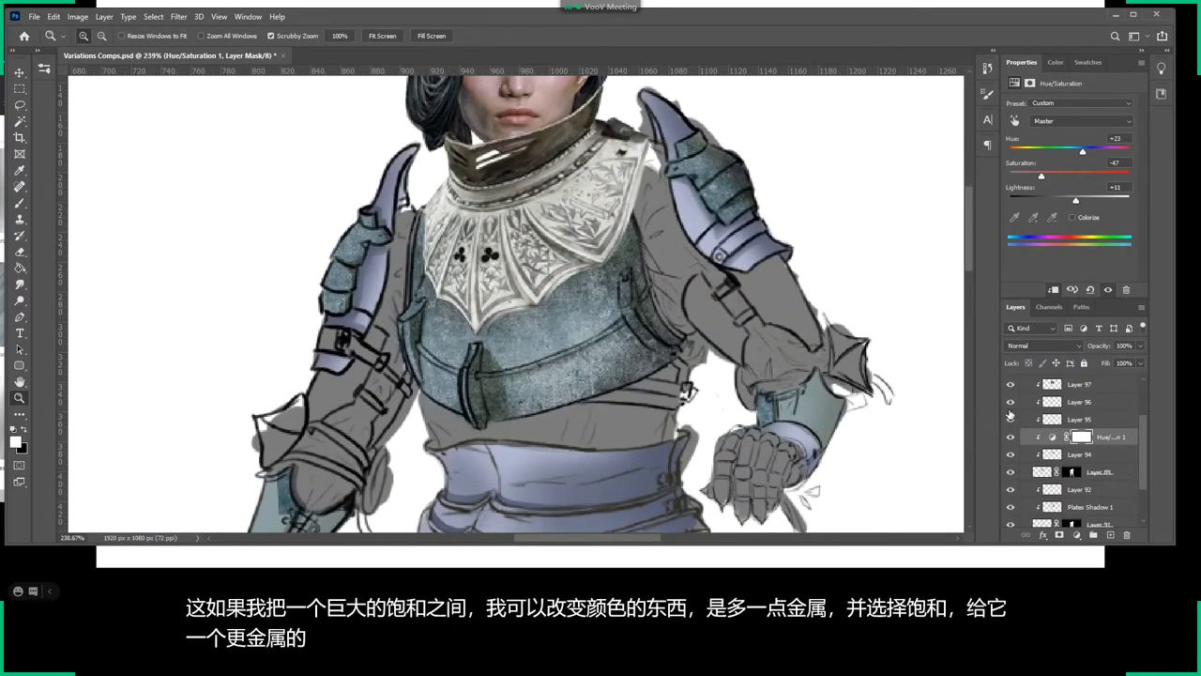
{"action": "left_click", "coordinate": [1065, 401]}
{"action": "left_click", "coordinate": [1110, 534]}
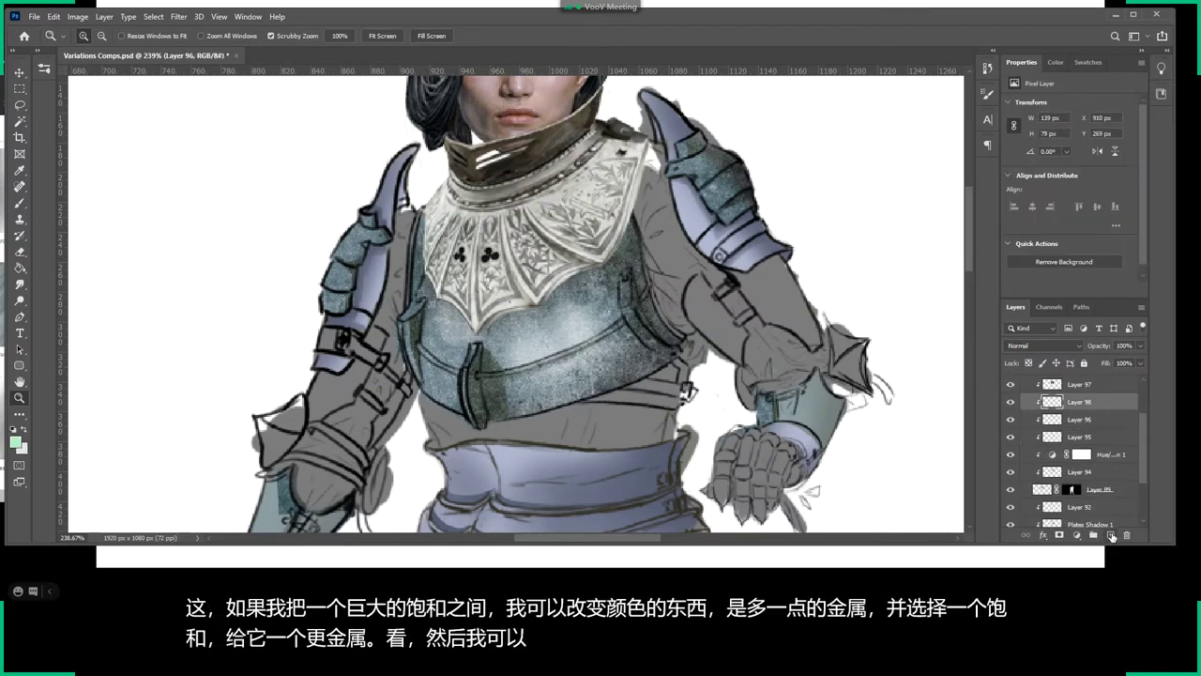
Paint a pale highlight along the chest plate's upper edge with a 36 px soft round brush.
{"action": "left_click", "coordinate": [1055, 63]}
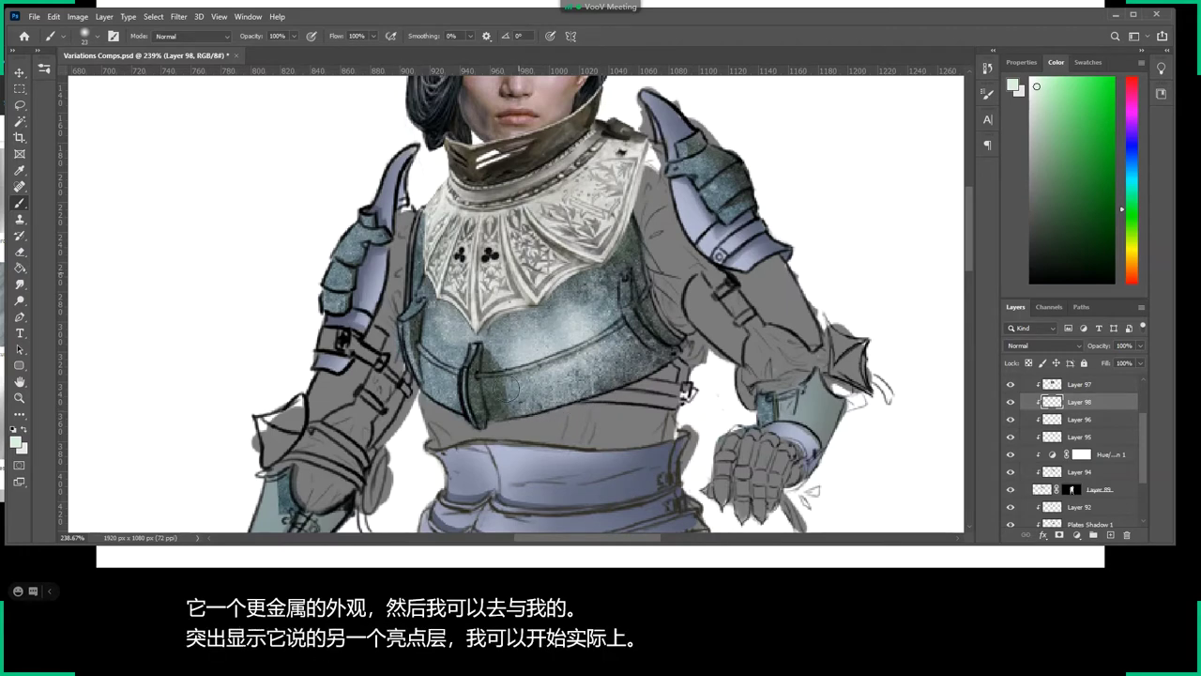
{"action": "right_click", "coordinate": [523, 293]}
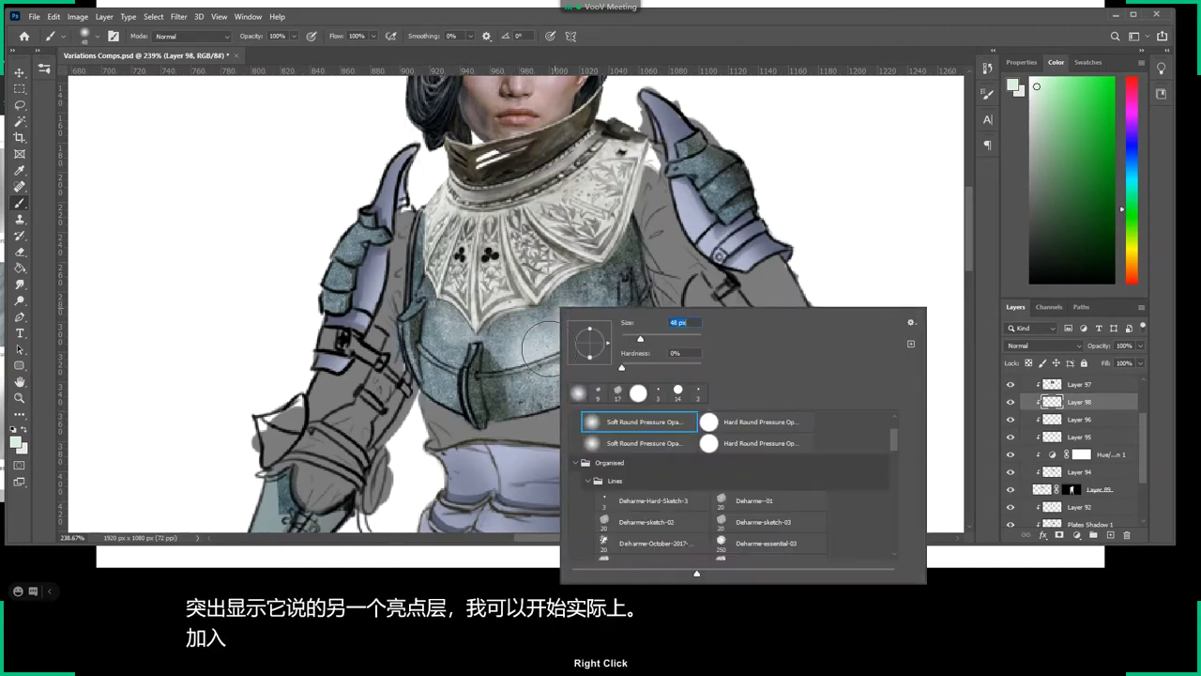
{"action": "left_click", "coordinate": [448, 258]}
{"action": "right_click", "coordinate": [437, 297]}
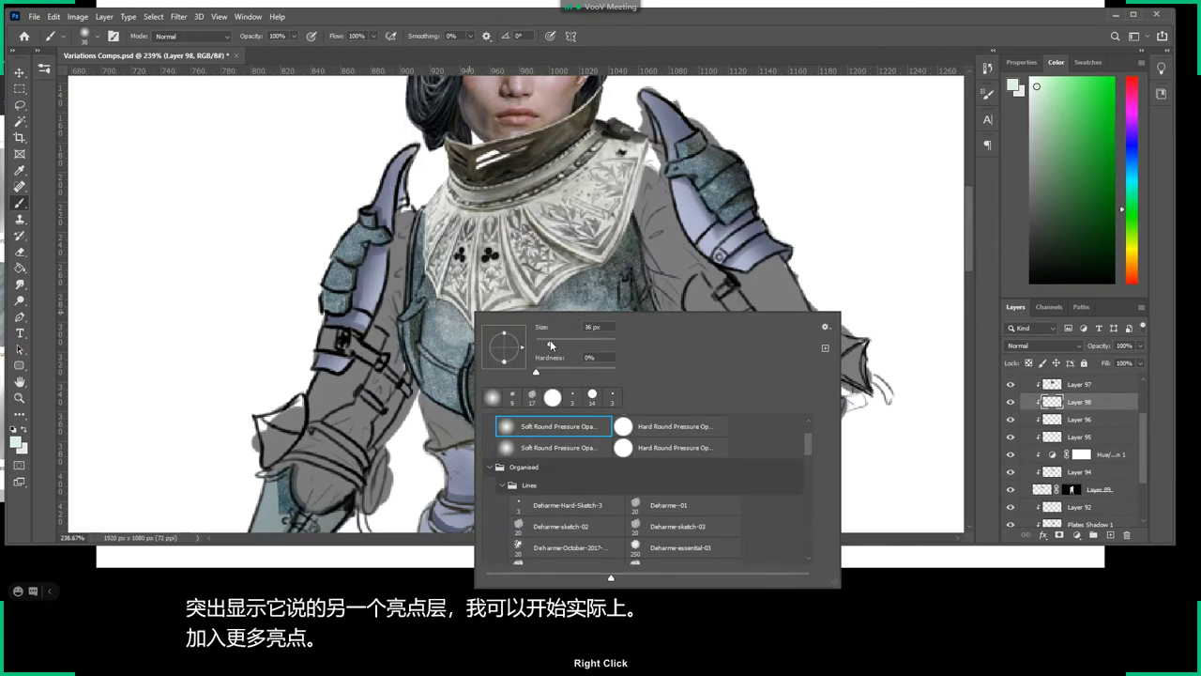
{"action": "left_click_drag", "start_coordinate": [540, 347], "coordinate": [536, 347]}
{"action": "left_click", "coordinate": [245, 341]}
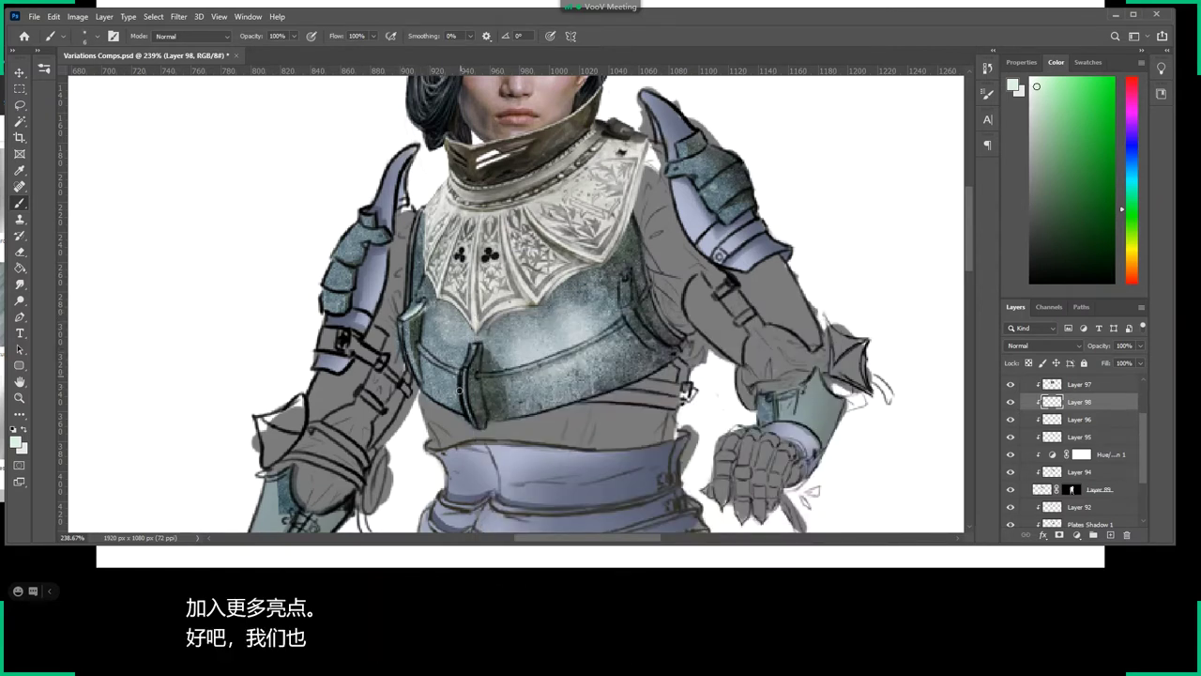
{"action": "left_click_drag", "start_coordinate": [474, 375], "coordinate": [580, 344]}
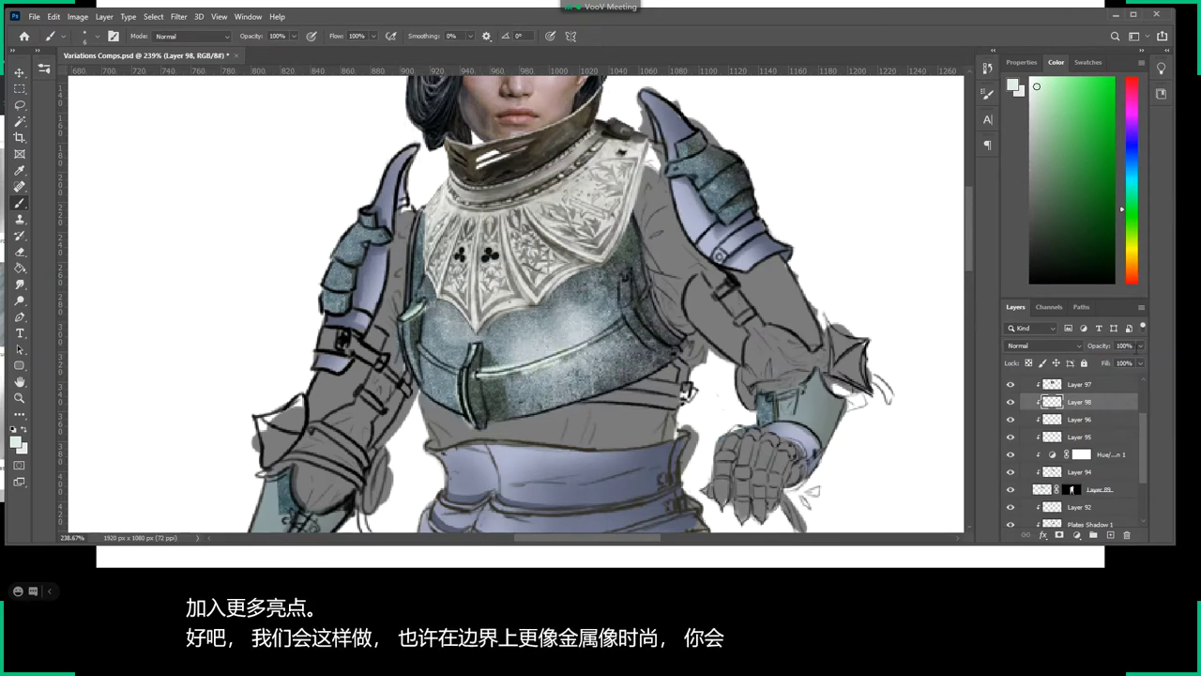
Lower the highlight layer to 55% opacity and switch to the Smudge tool.
{"action": "left_click_drag", "start_coordinate": [1137, 367], "coordinate": [1111, 354]}
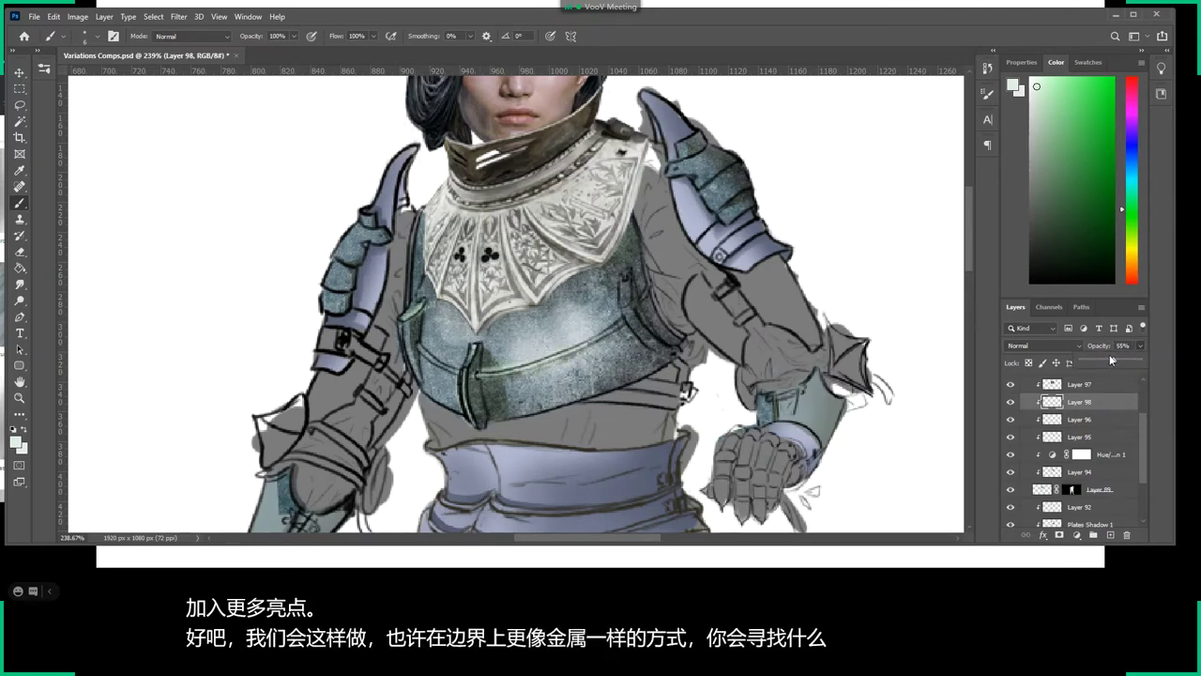
{"action": "left_click", "coordinate": [21, 285]}
{"action": "right_click", "coordinate": [524, 290]}
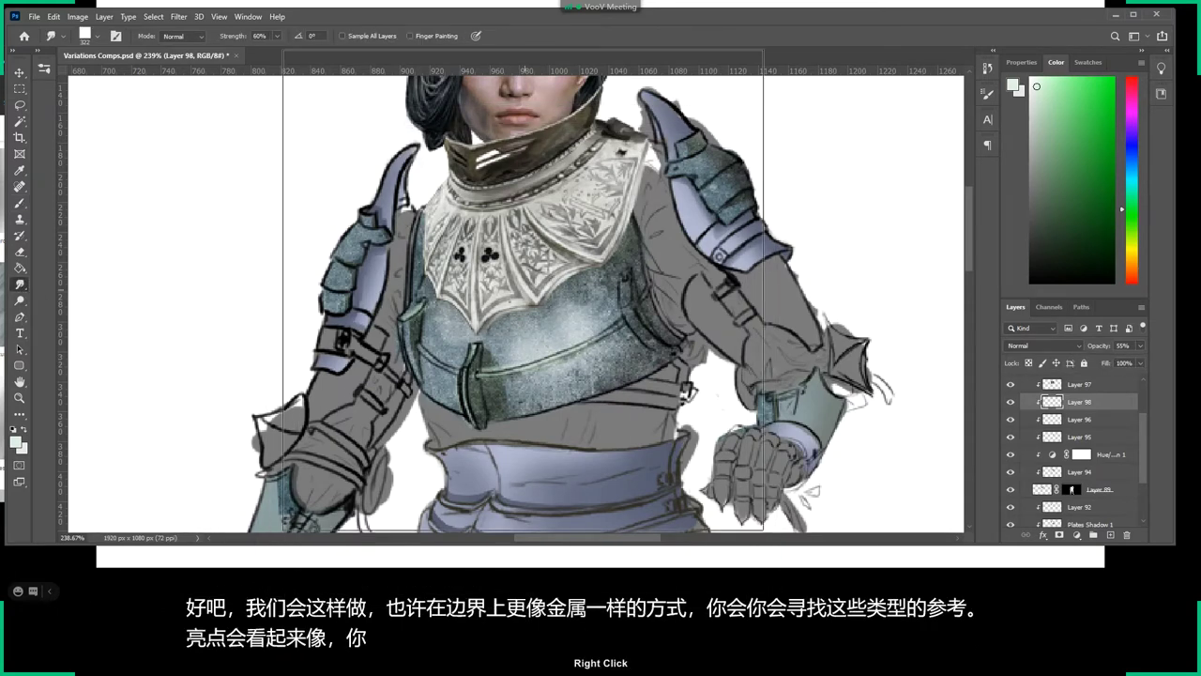
{"action": "key", "text": "Return"}
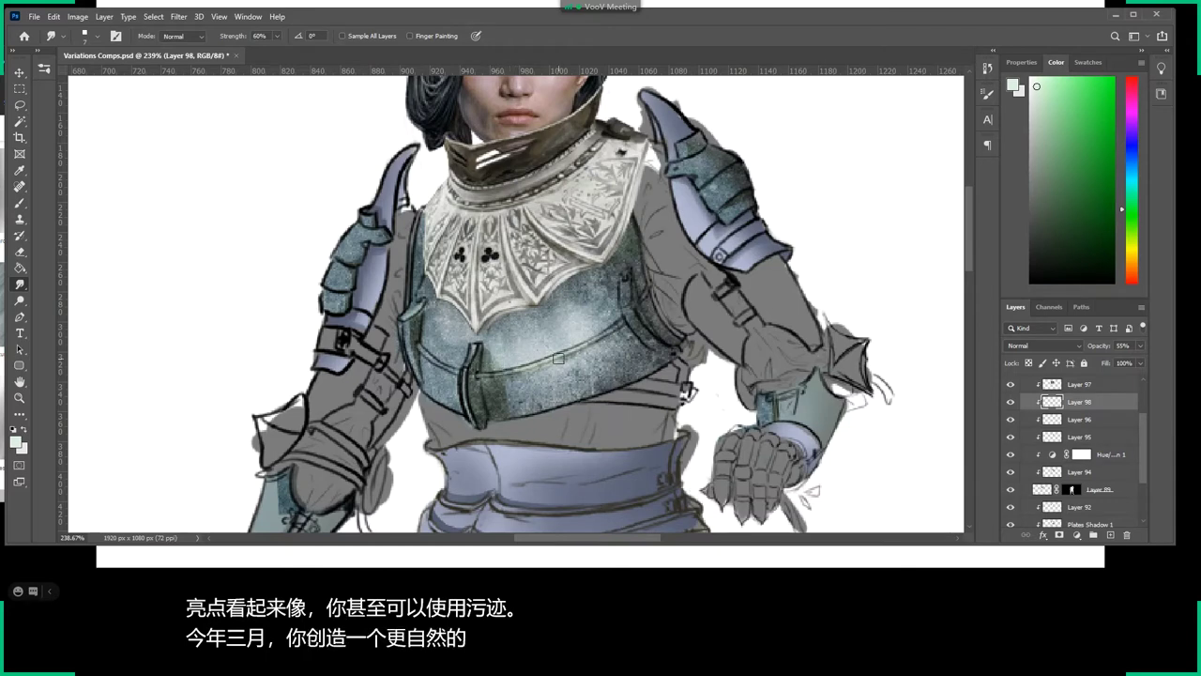
{"action": "key", "text": "z"}
{"action": "left_click_drag", "start_coordinate": [655, 324], "coordinate": [572, 325]}
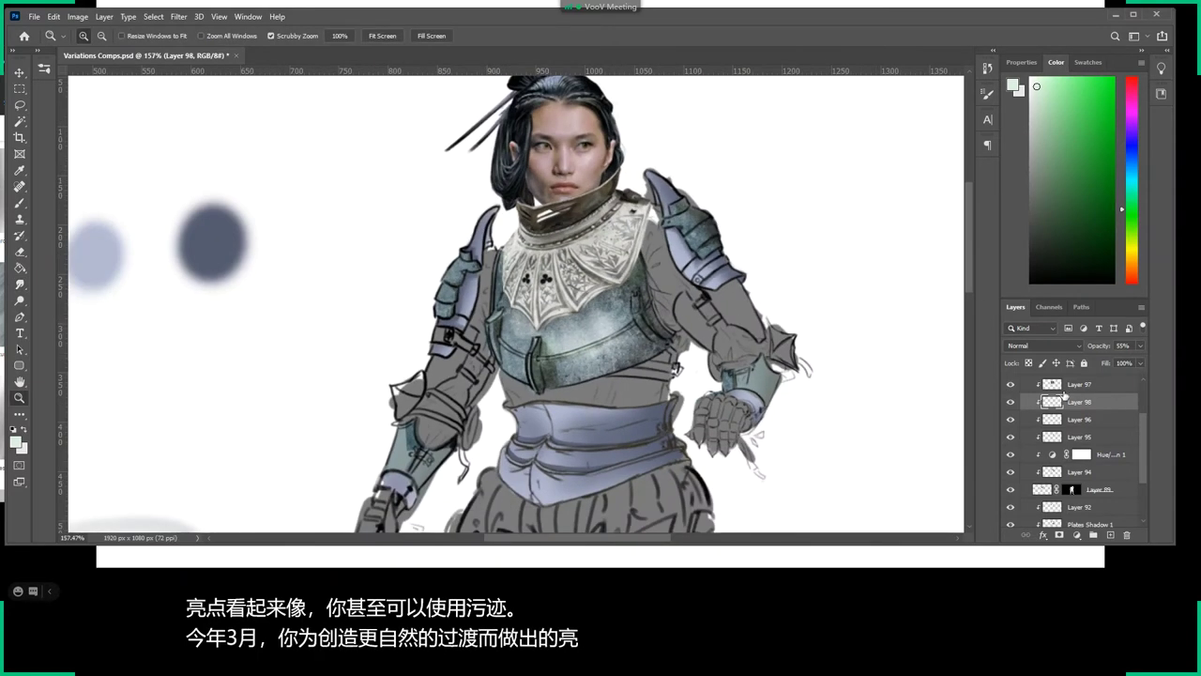
Create a new layer and choose the textured Deharme-essential-03 brush.
{"action": "left_click", "coordinate": [1111, 535]}
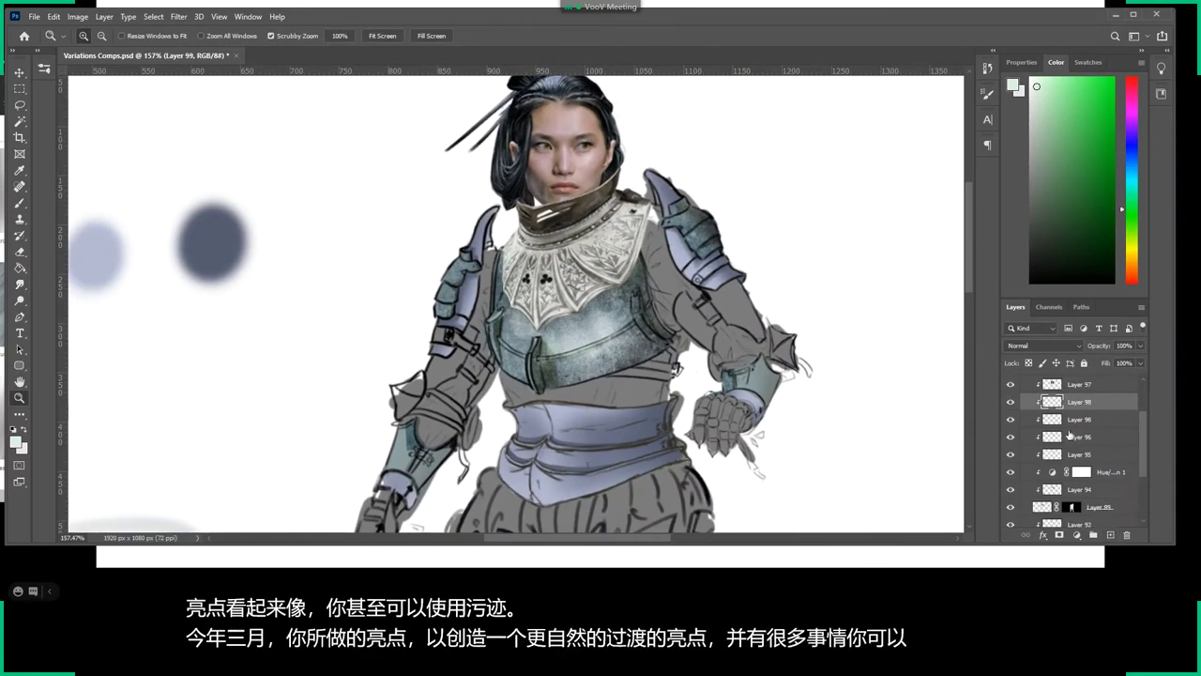
{"action": "key", "text": "b"}
{"action": "right_click", "coordinate": [566, 310]}
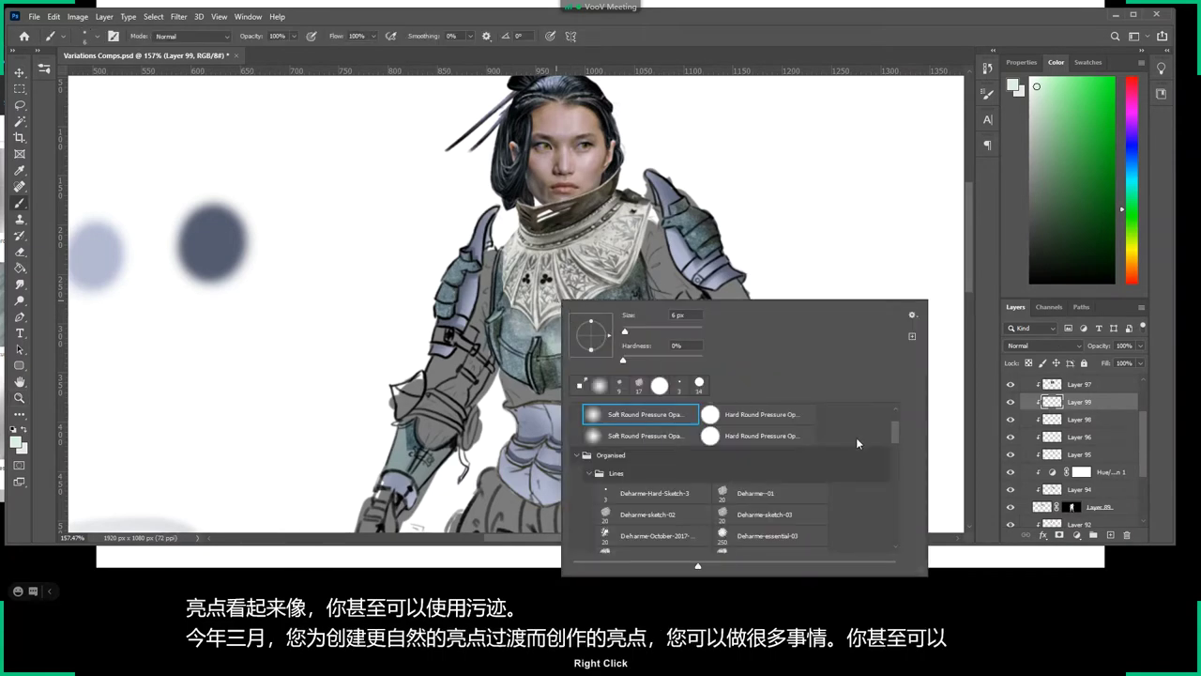
{"action": "scroll", "coordinate": [893, 446], "scroll_direction": "down", "scroll_amount": 5}
{"action": "left_click", "coordinate": [764, 430]}
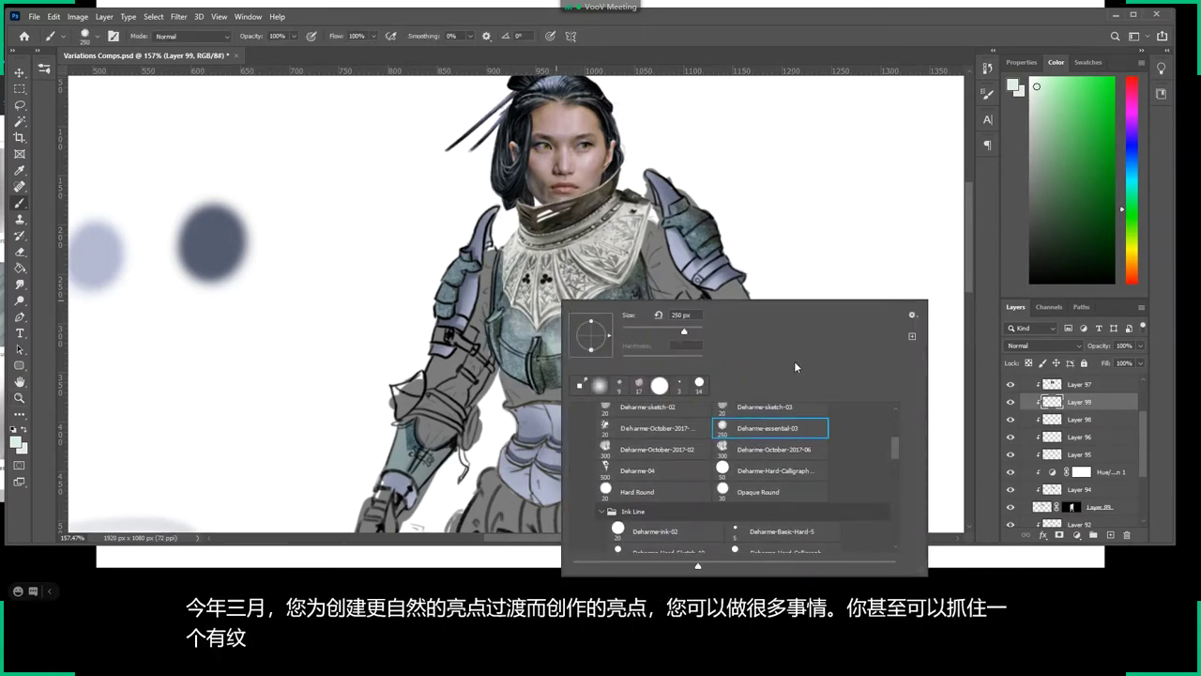
{"action": "key", "text": "Escape"}
{"action": "key", "text": "z"}
{"action": "left_click_drag", "start_coordinate": [629, 382], "coordinate": [675, 382]}
Paint soft mint across the breastplate at 25% flow.
{"action": "key", "text": "b"}
{"action": "right_click", "coordinate": [610, 248]}
{"action": "left_click", "coordinate": [610, 253]}
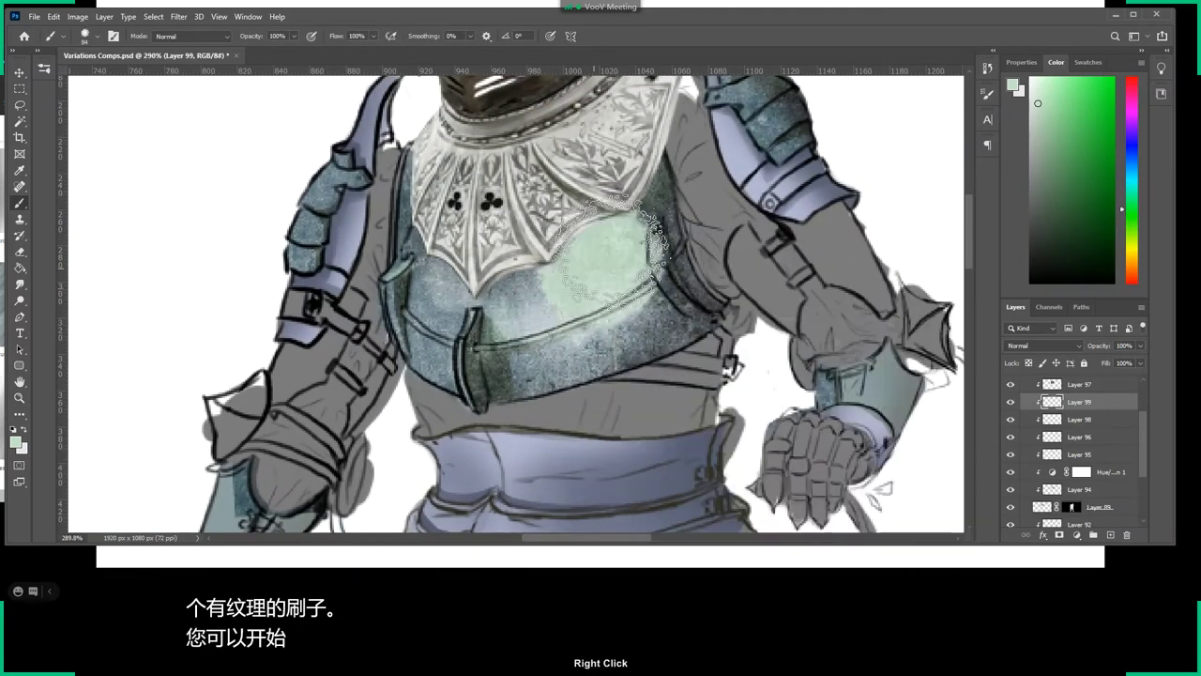
{"action": "key", "text": "ctrl+z"}
{"action": "right_click", "coordinate": [610, 300]}
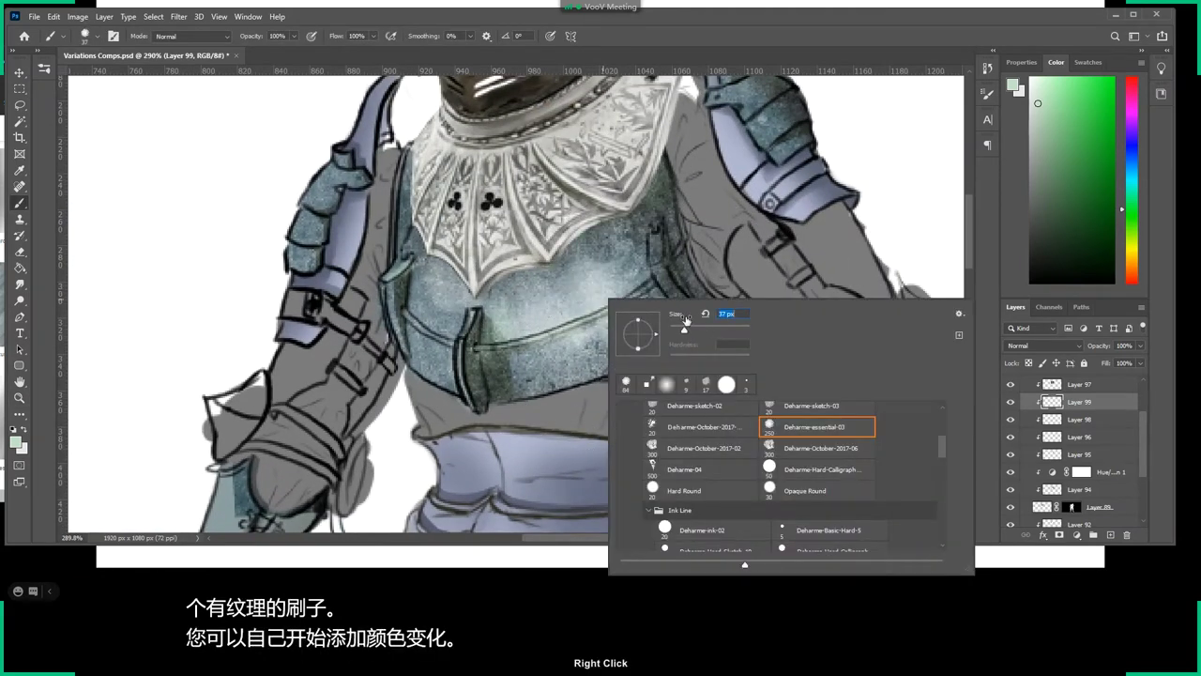
{"action": "key", "text": "Escape"}
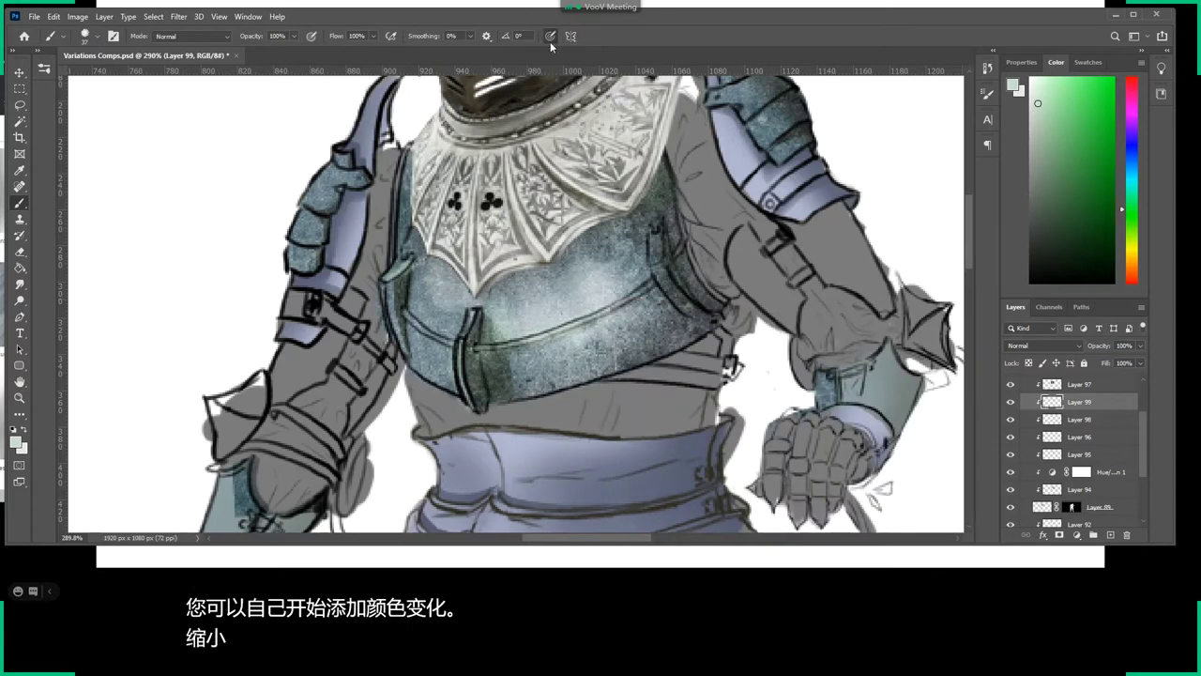
{"action": "left_click_drag", "start_coordinate": [558, 281], "coordinate": [591, 282]}
{"action": "key", "text": "ctrl+z"}
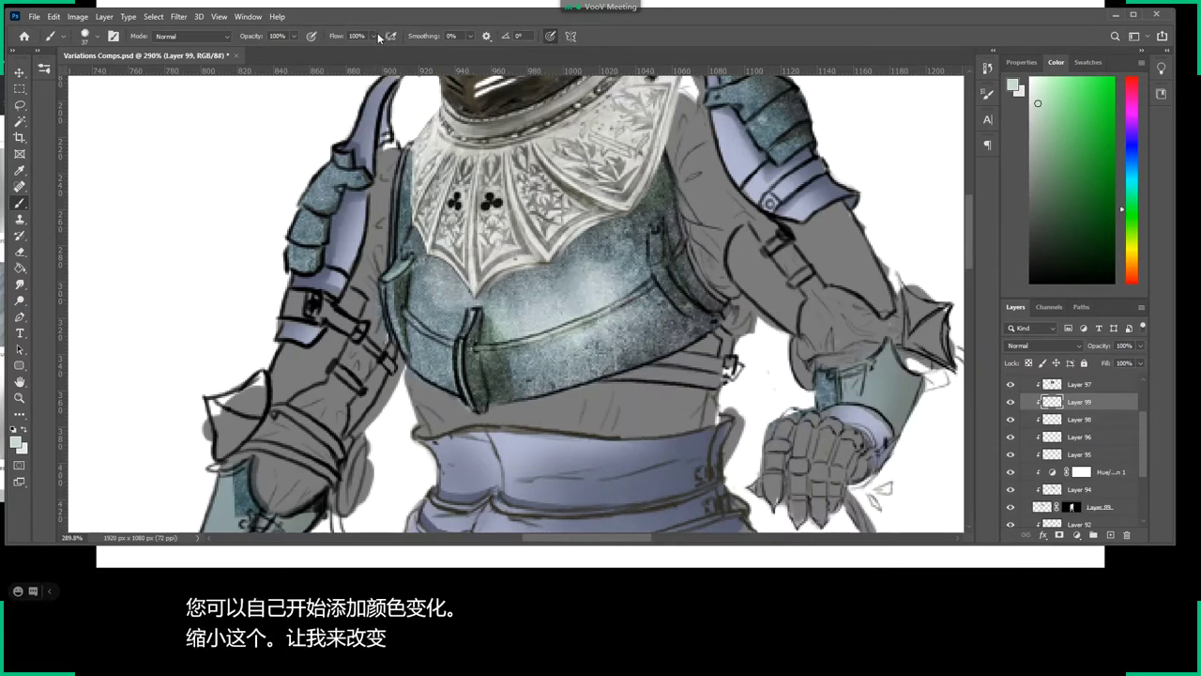
{"action": "left_click", "coordinate": [376, 36]}
{"action": "type", "text": "25"}
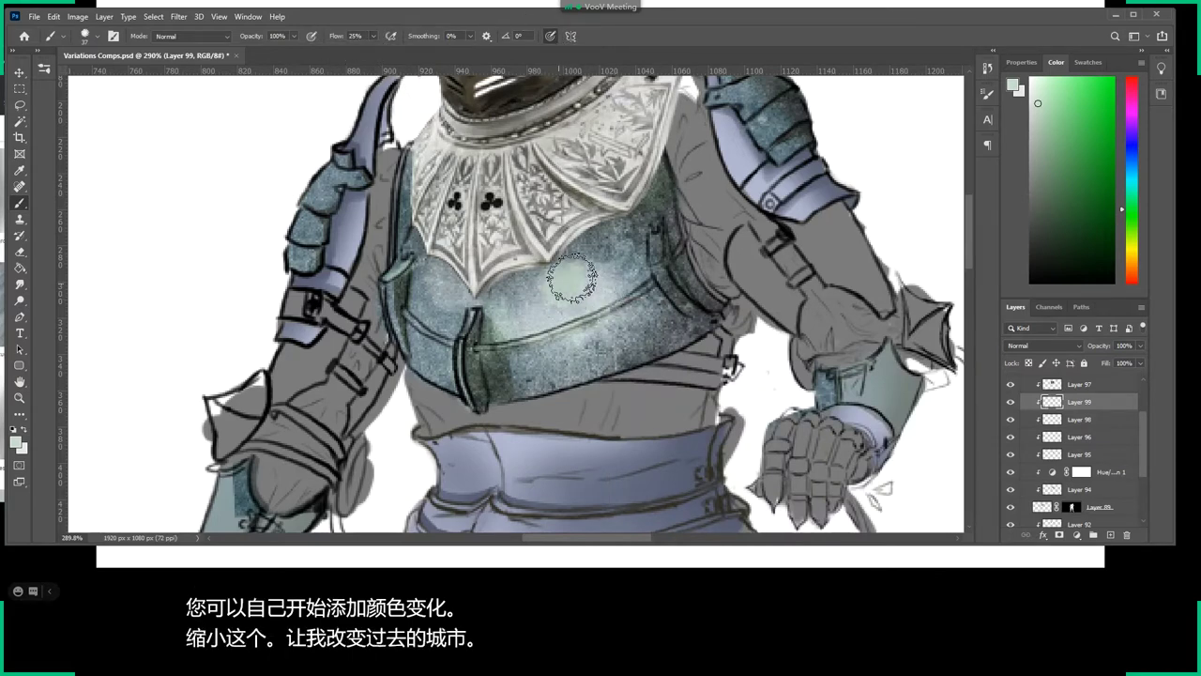
{"action": "left_click_drag", "start_coordinate": [563, 272], "coordinate": [617, 284]}
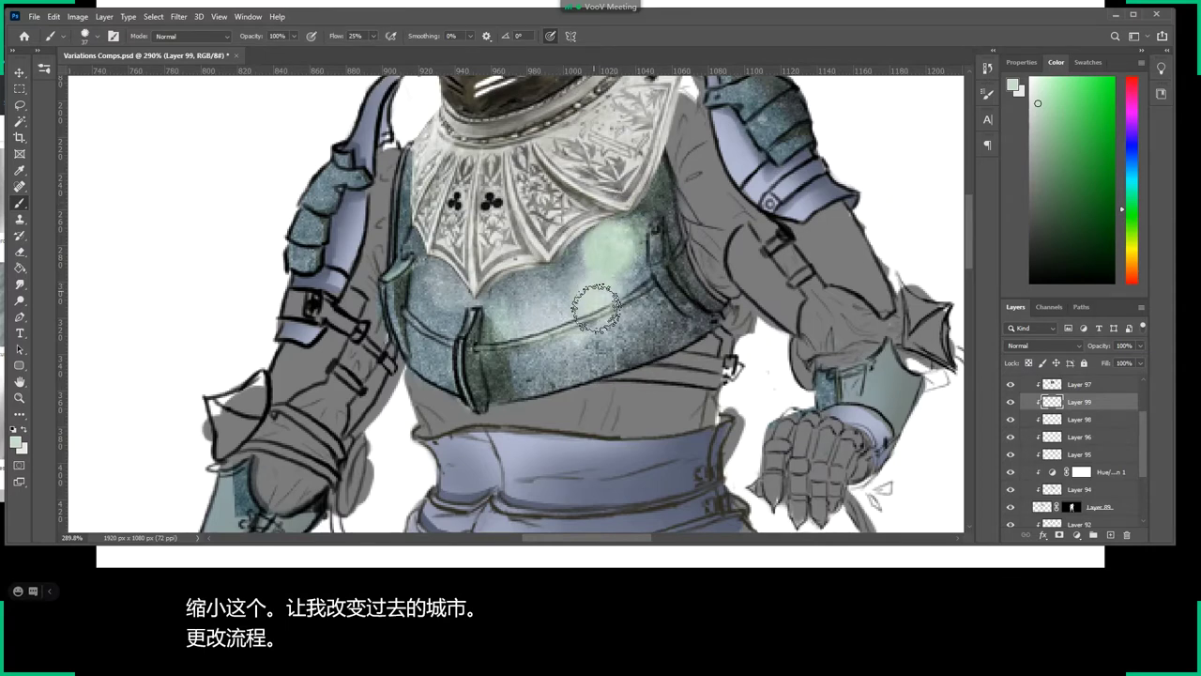
{"action": "left_click_drag", "start_coordinate": [616, 284], "coordinate": [638, 276]}
Smudge the mint paint upward toward the collar with an enlarged smudge brush.
{"action": "key", "text": "r"}
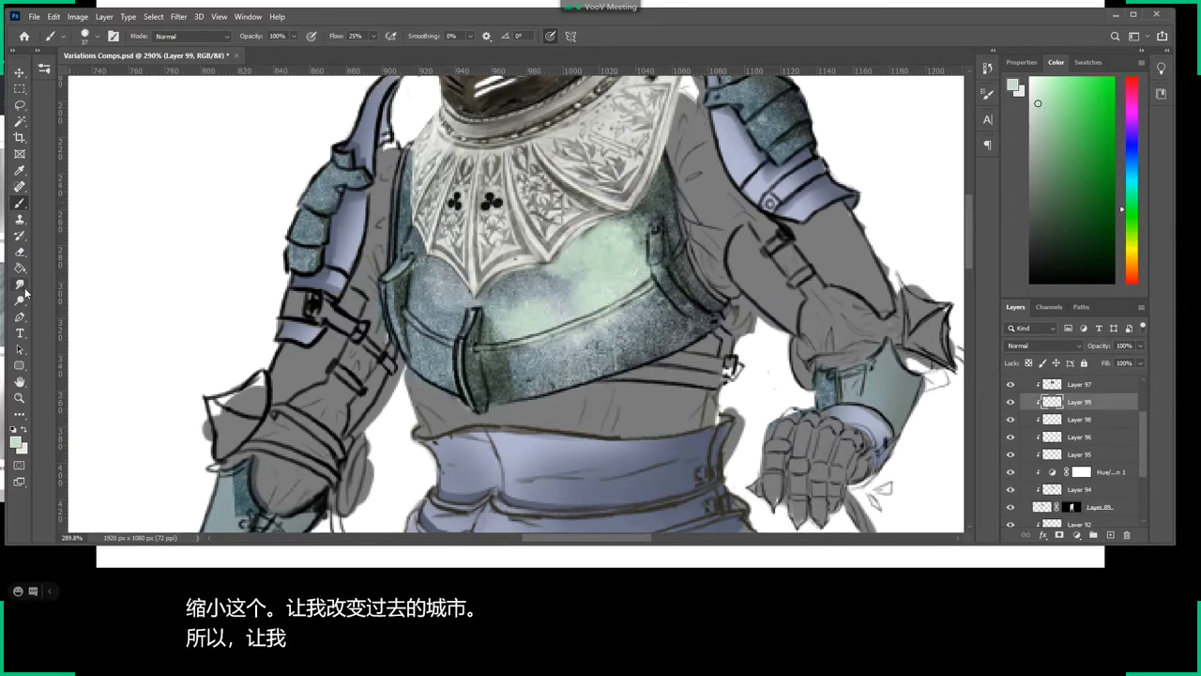
{"action": "right_click", "coordinate": [555, 275]}
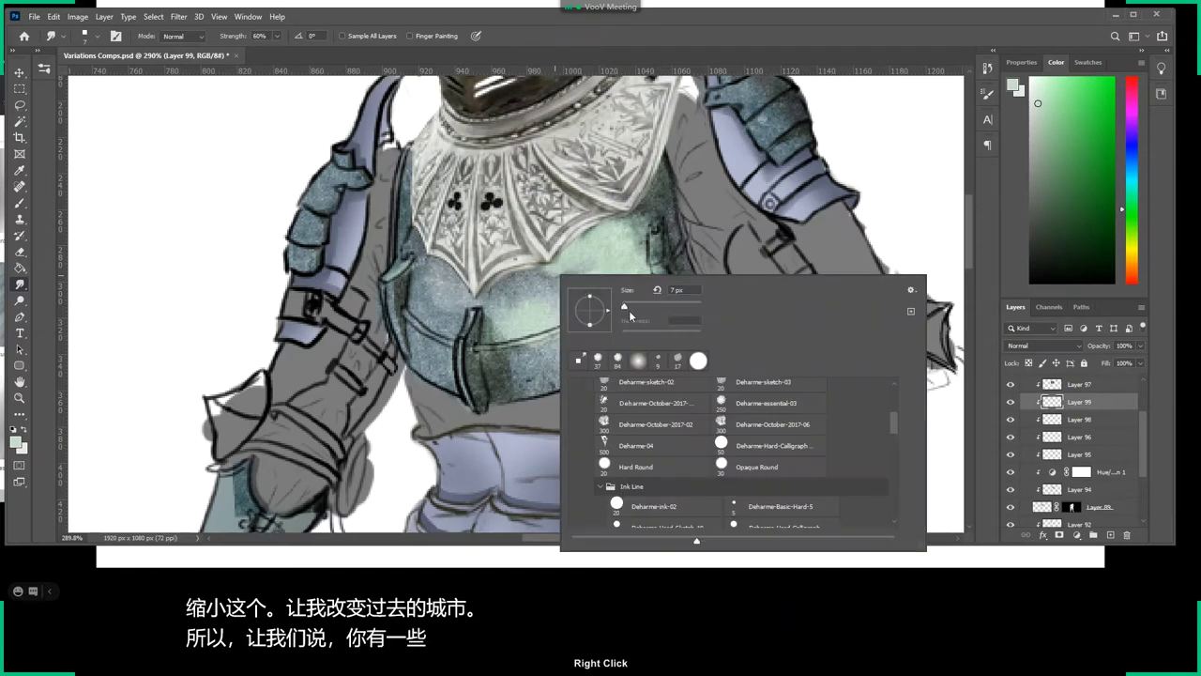
{"action": "left_click_drag", "start_coordinate": [627, 314], "coordinate": [638, 314]}
{"action": "key", "text": "Return"}
{"action": "mouse_move", "coordinate": [576, 273]}
{"action": "left_mouse_down"}
{"action": "mouse_move", "coordinate": [629, 205]}
{"action": "mouse_move", "coordinate": [610, 291]}
{"action": "mouse_move", "coordinate": [577, 323]}
{"action": "mouse_move", "coordinate": [582, 272]}
{"action": "mouse_move", "coordinate": [648, 179]}
{"action": "mouse_move", "coordinate": [584, 243]}
{"action": "left_mouse_up"}
{"action": "left_click_drag", "start_coordinate": [578, 328], "coordinate": [611, 308]}
Move the Hue/Saturation adjustment above Layer 99 and toggle Layers 98–99 to compare.
{"action": "key", "text": "z"}
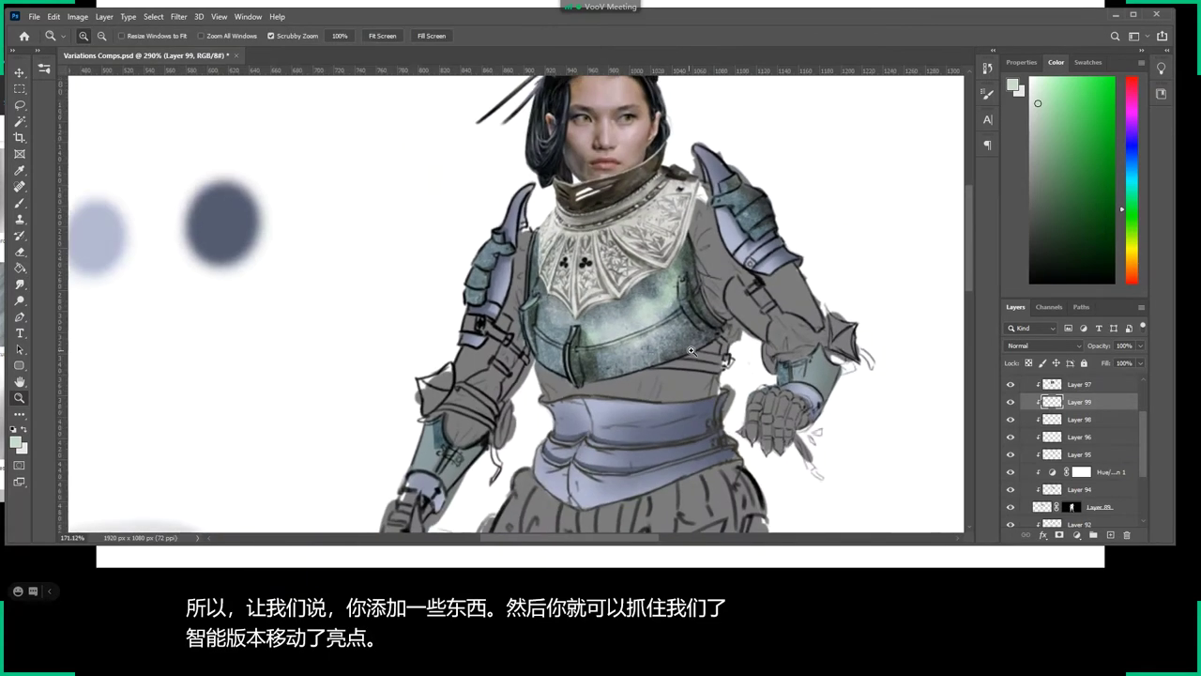
{"action": "left_click_drag", "start_coordinate": [713, 352], "coordinate": [648, 351]}
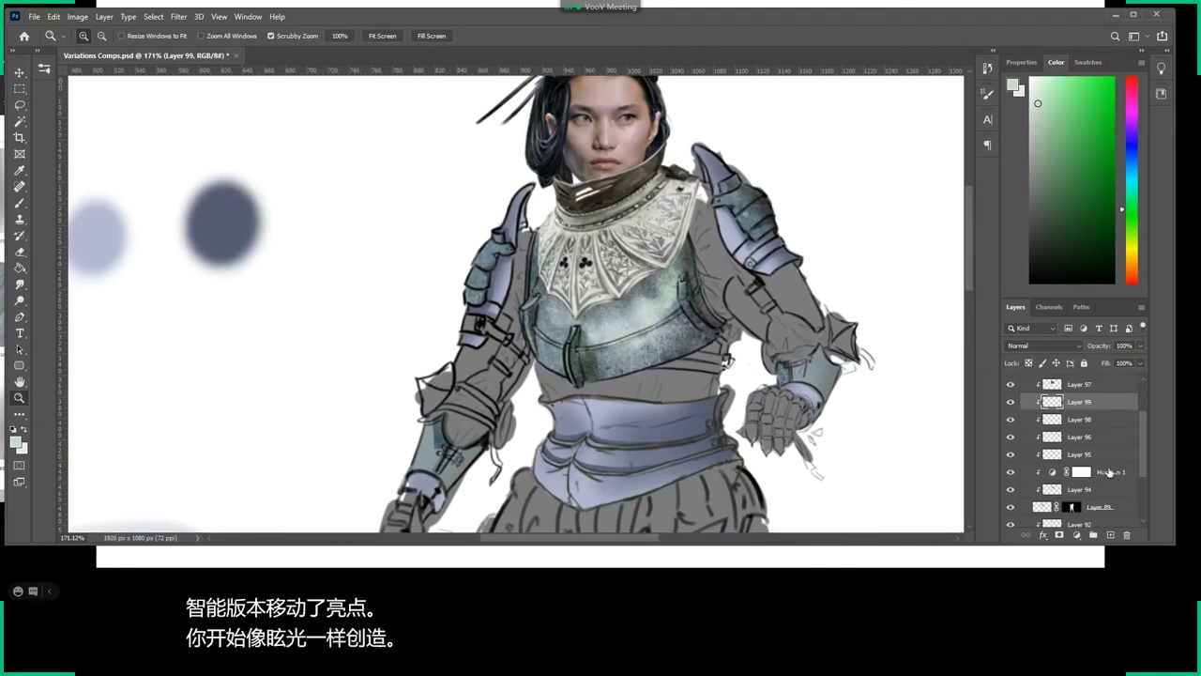
{"action": "left_click_drag", "start_coordinate": [1109, 472], "coordinate": [1104, 402]}
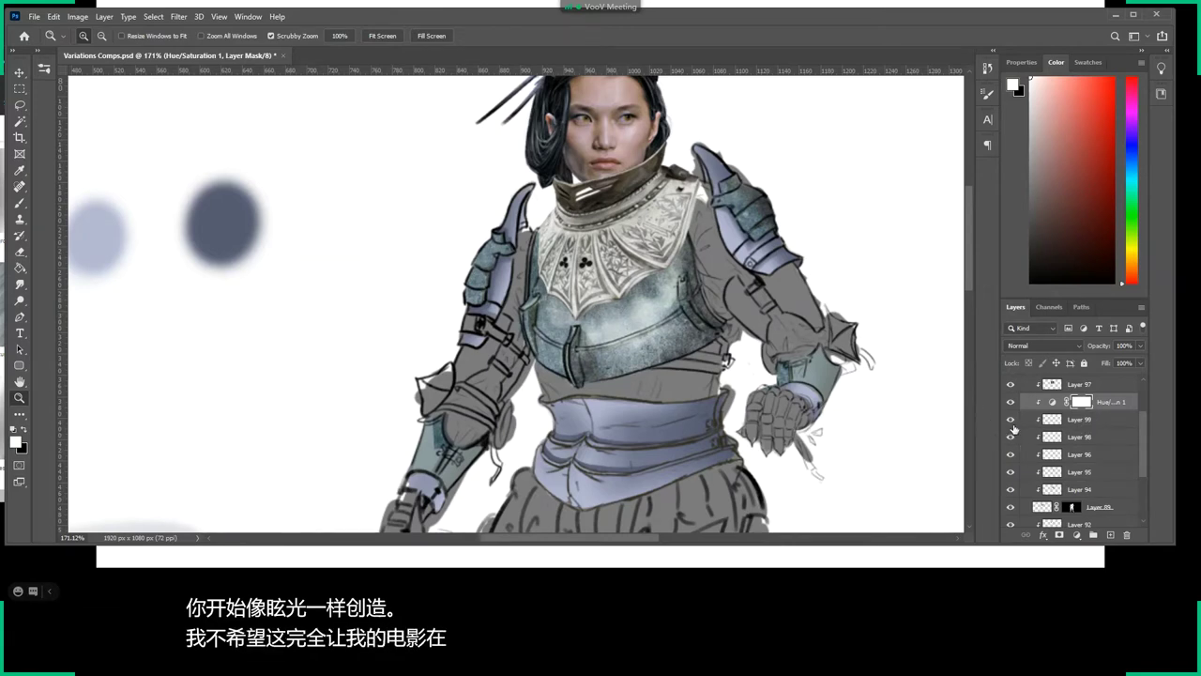
{"action": "left_click_drag", "start_coordinate": [1011, 419], "coordinate": [1014, 437]}
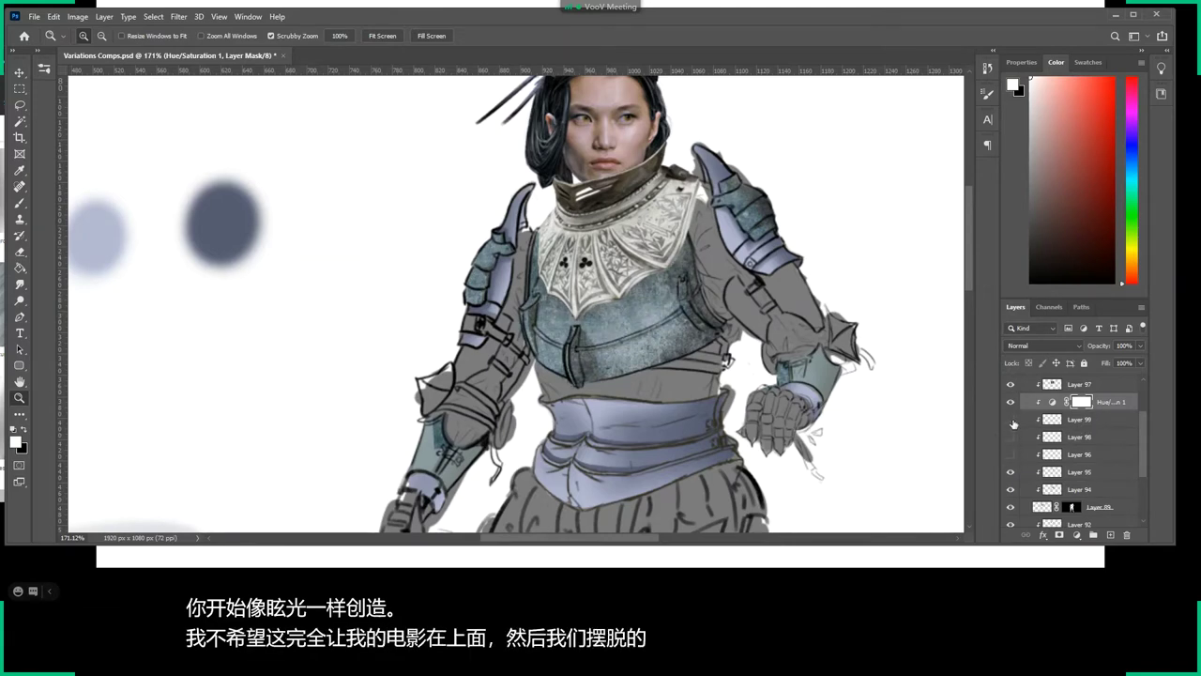
Select Layer 99 with the Smudge tool and set a 9 px brush.
{"action": "left_click_drag", "start_coordinate": [495, 207], "coordinate": [422, 209]}
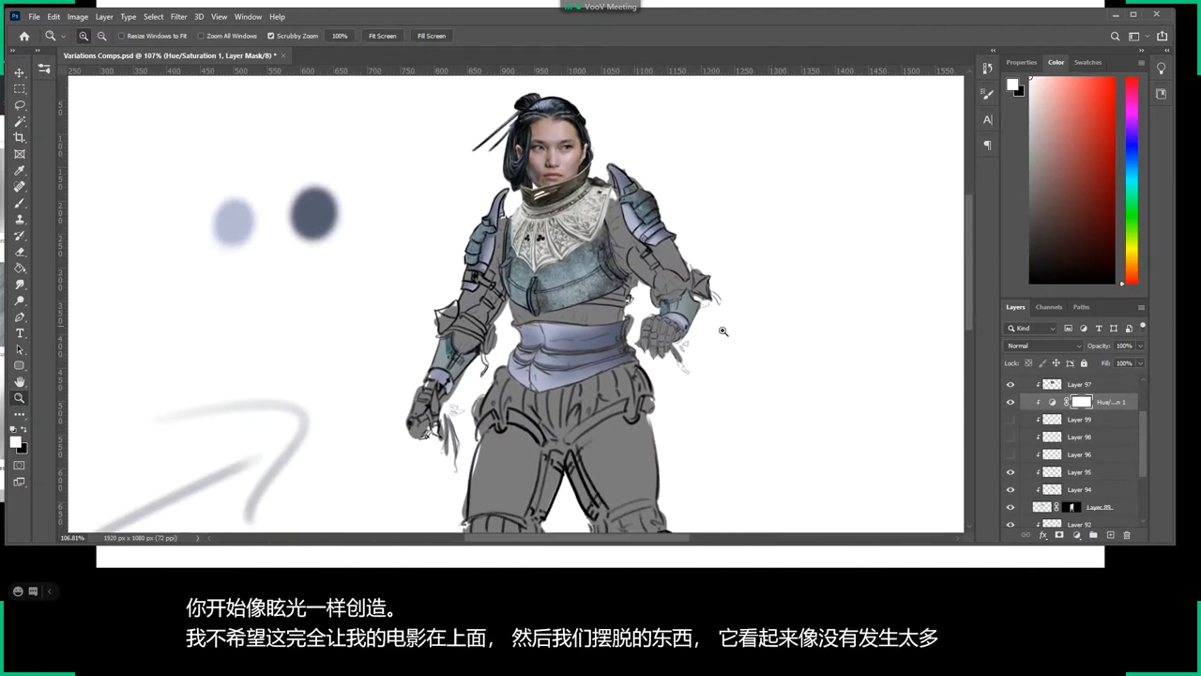
{"action": "mouse_move", "coordinate": [616, 327]}
{"action": "left_mouse_down"}
{"action": "mouse_move", "coordinate": [630, 293]}
{"action": "mouse_move", "coordinate": [649, 291]}
{"action": "left_mouse_up"}
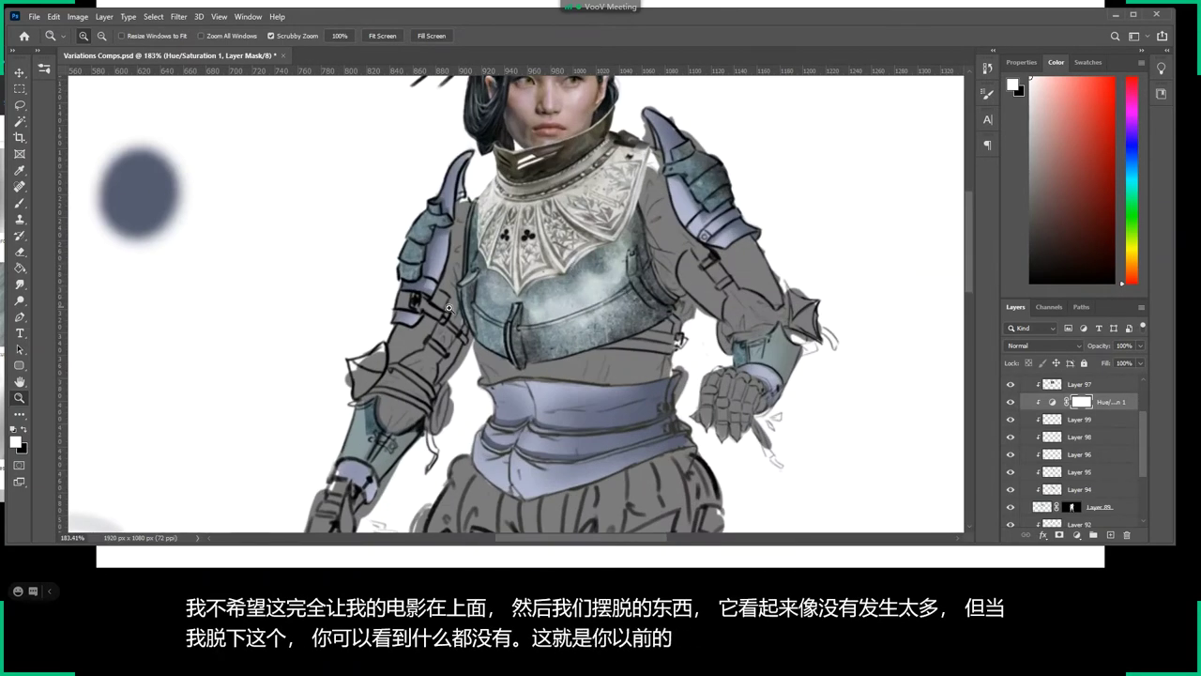
{"action": "left_click", "coordinate": [20, 284]}
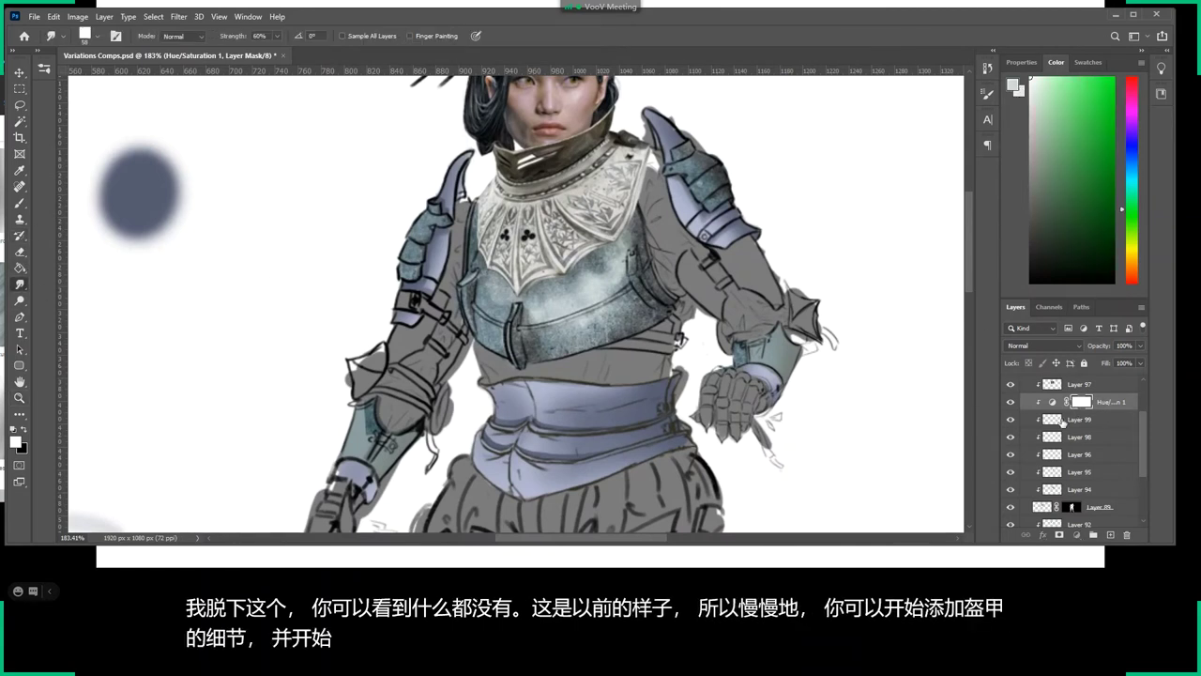
{"action": "left_click", "coordinate": [1079, 419]}
{"action": "right_click", "coordinate": [636, 287]}
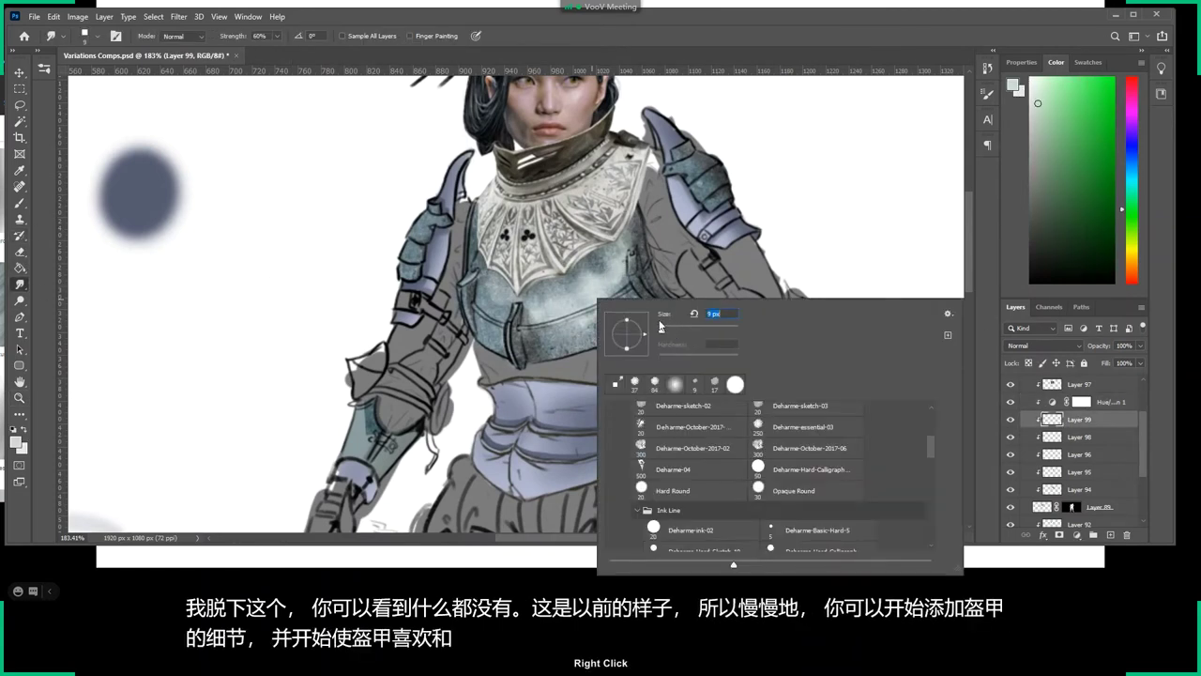
{"action": "key", "text": "Return"}
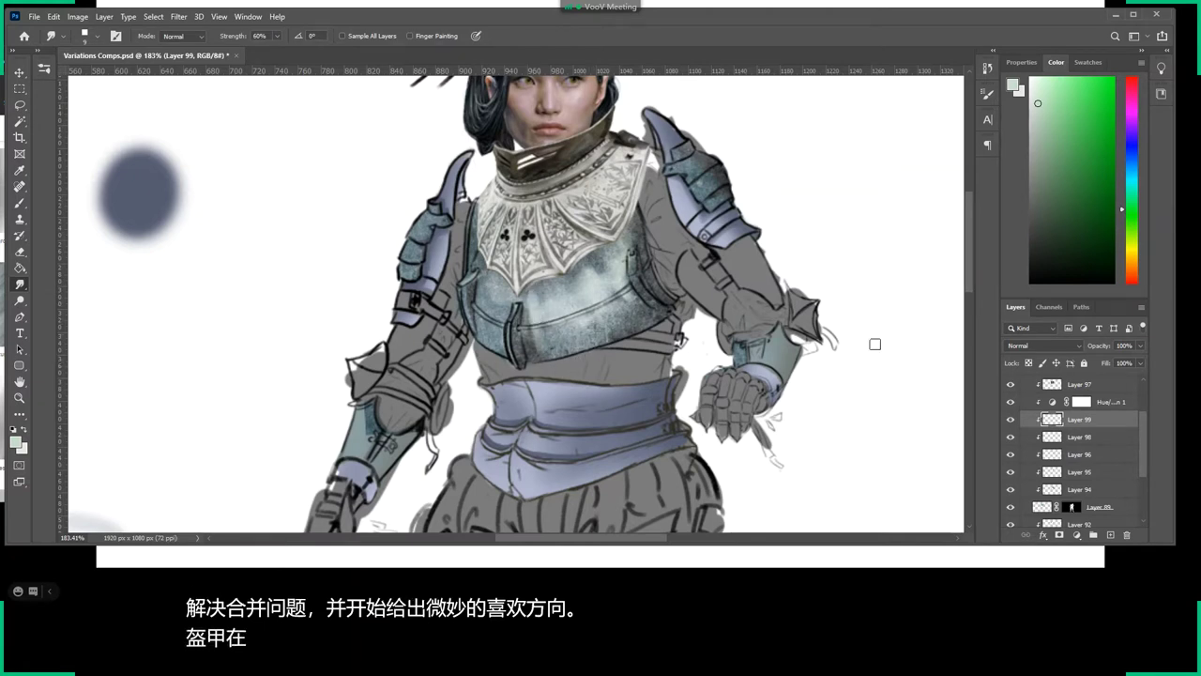
Delete Layer 97 to remove its misty overlay from the breastplate.
{"action": "scroll", "coordinate": [1138, 437], "scroll_direction": "up", "scroll_amount": 2}
{"action": "left_click", "coordinate": [1022, 433]}
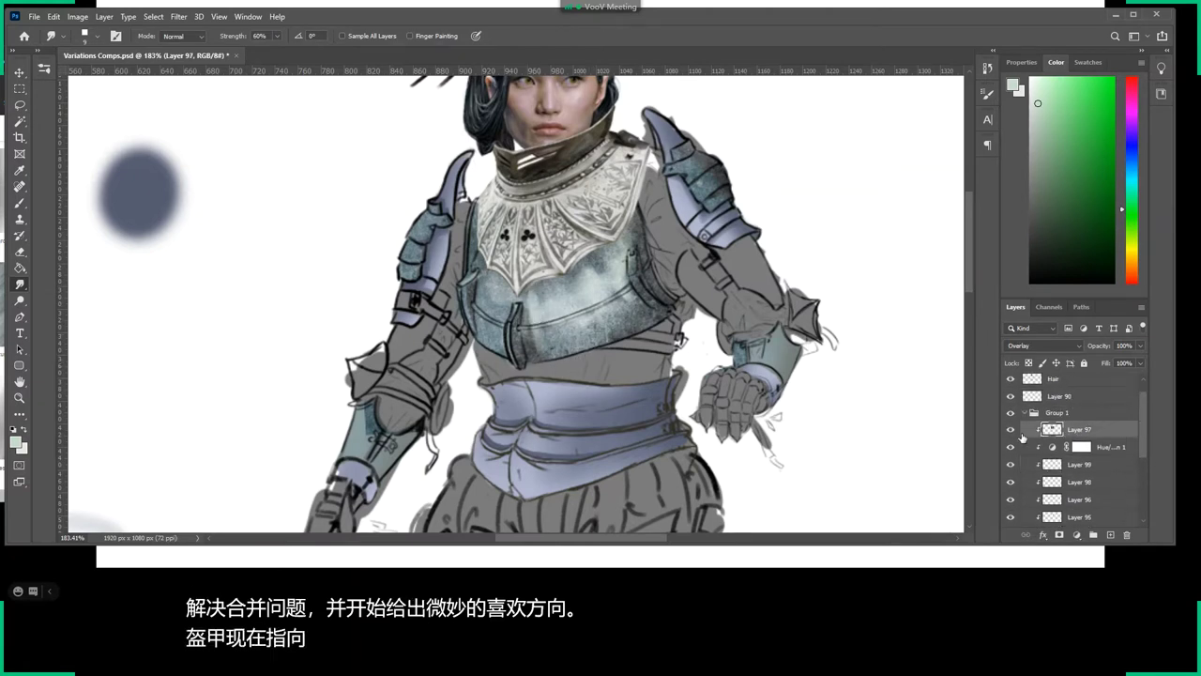
{"action": "left_click", "coordinate": [1010, 431]}
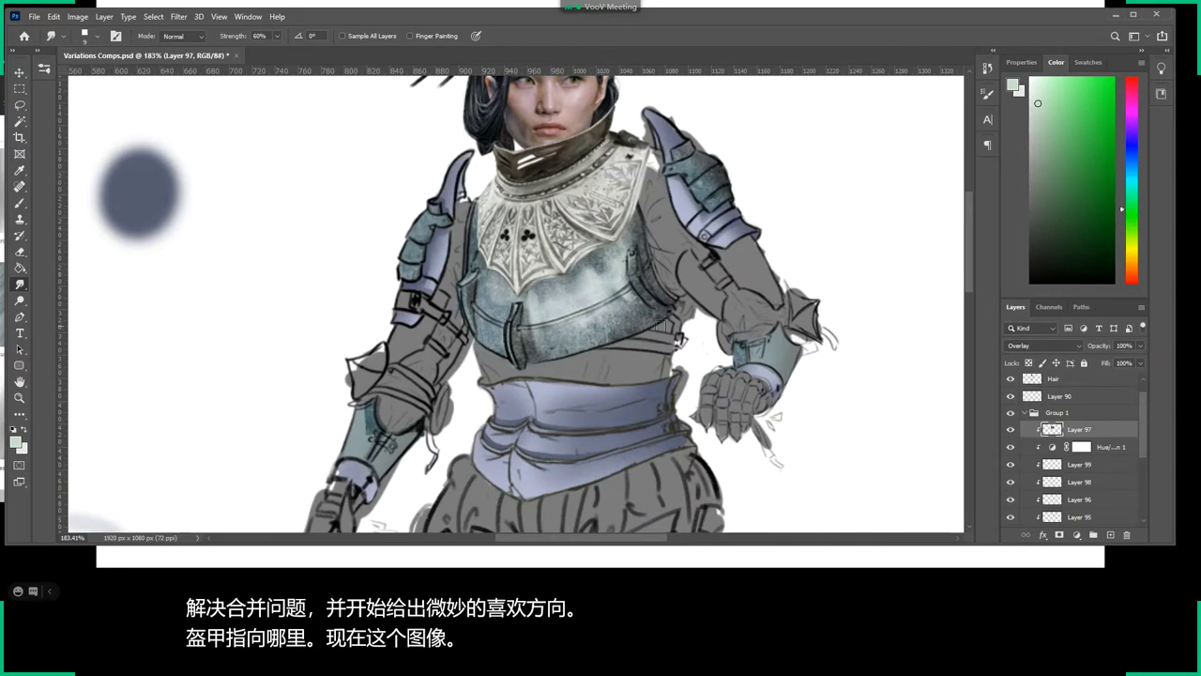
{"action": "key", "text": "z"}
{"action": "left_click_drag", "start_coordinate": [741, 325], "coordinate": [710, 326]}
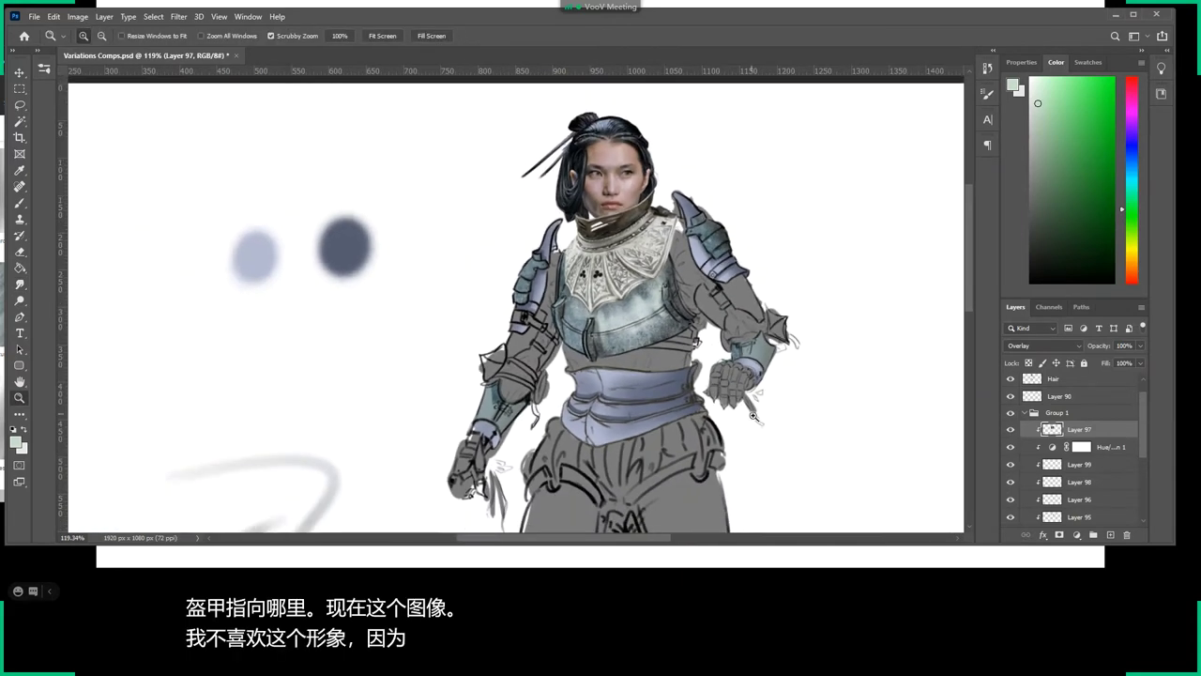
{"action": "key", "text": "Delete"}
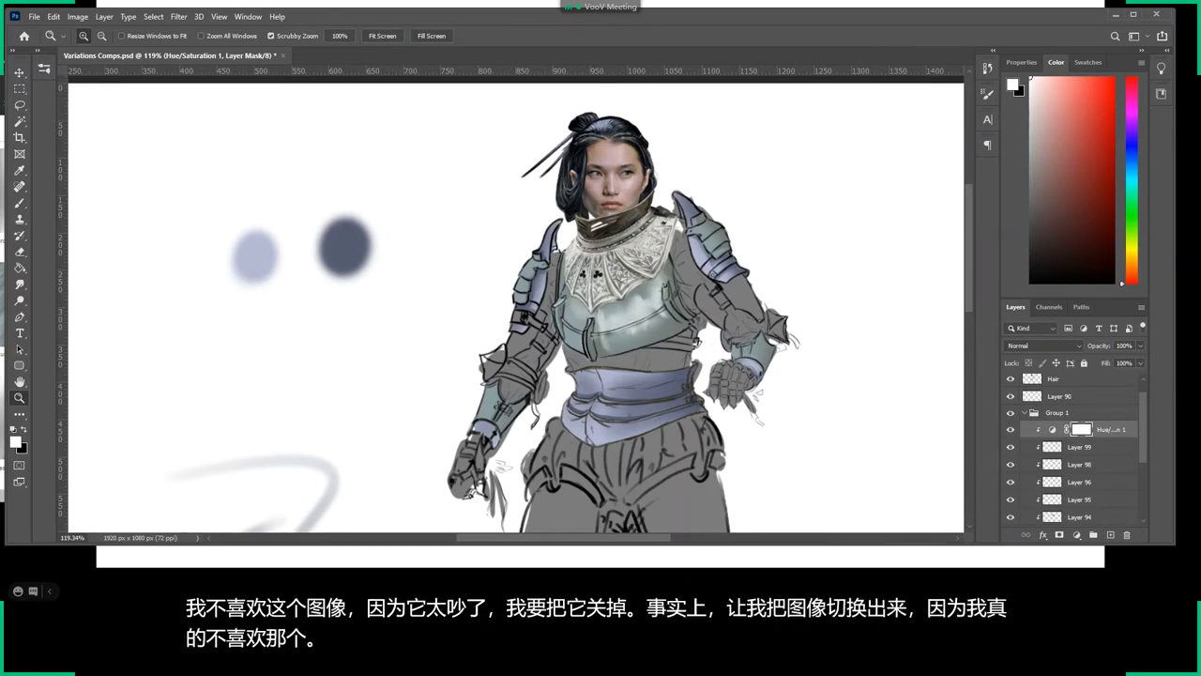
Copy the steel breastplate photo from the Pinterest pin and paste it into Photoshop as Layer 100.
{"action": "key", "text": "alt+Tab"}
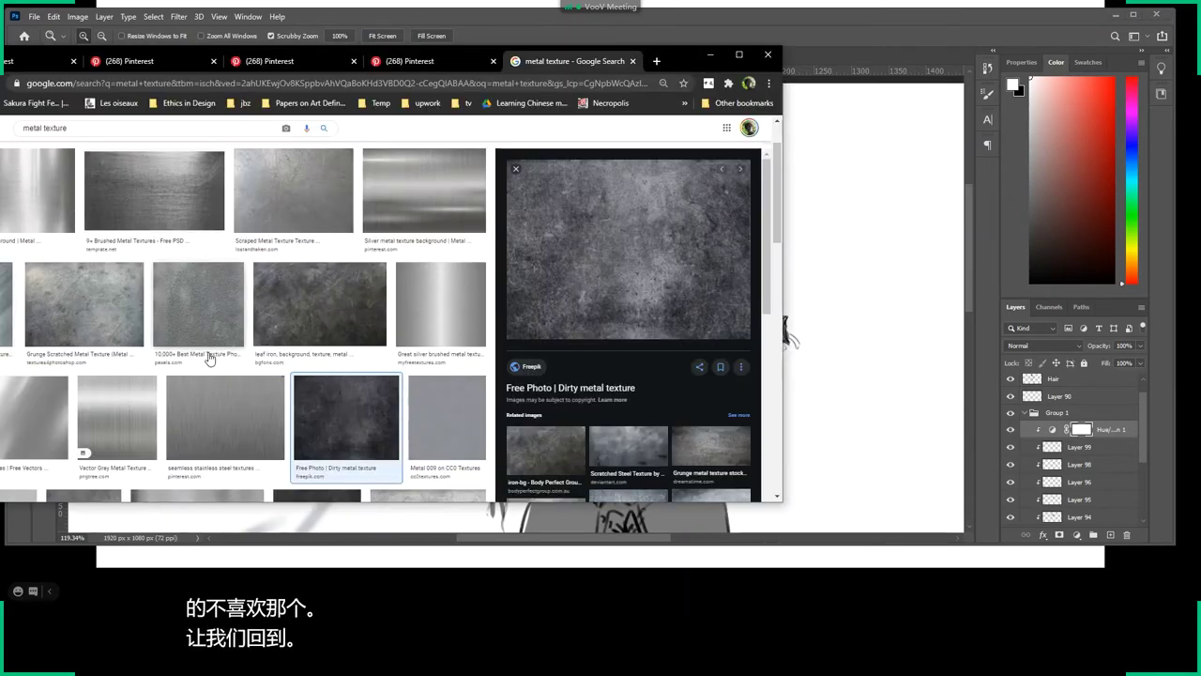
{"action": "scroll", "coordinate": [211, 359], "scroll_direction": "up", "scroll_amount": 2}
{"action": "left_click", "coordinate": [309, 71]}
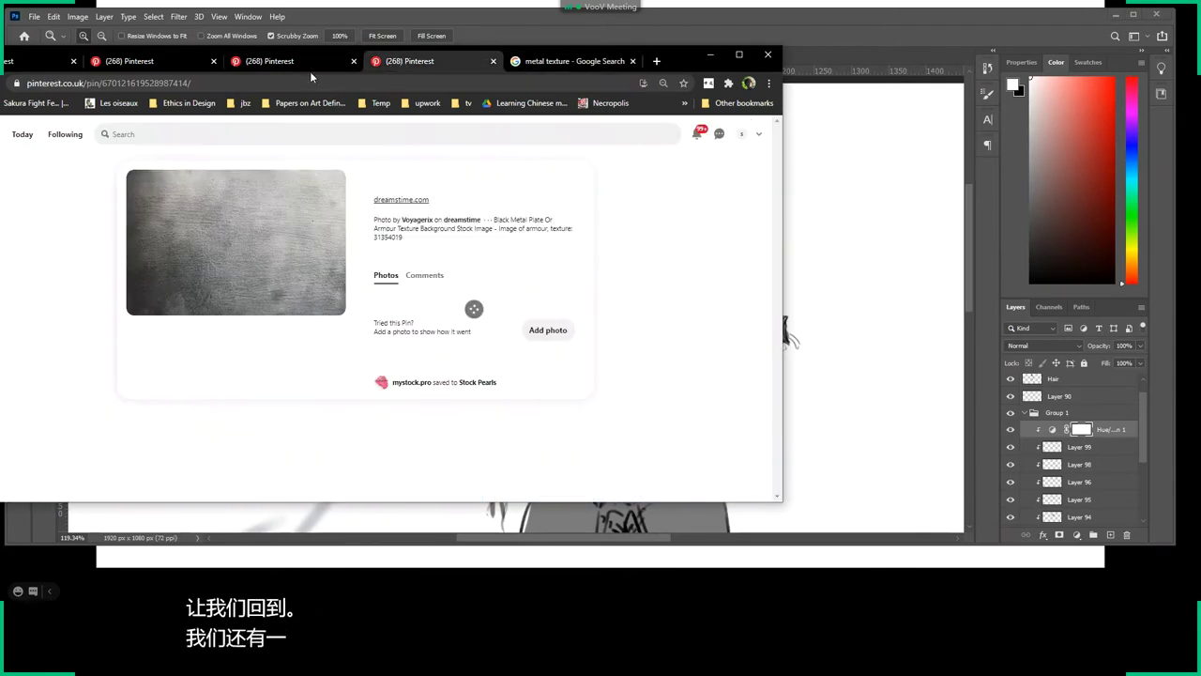
{"action": "left_click", "coordinate": [298, 68]}
{"action": "right_click", "coordinate": [239, 289]}
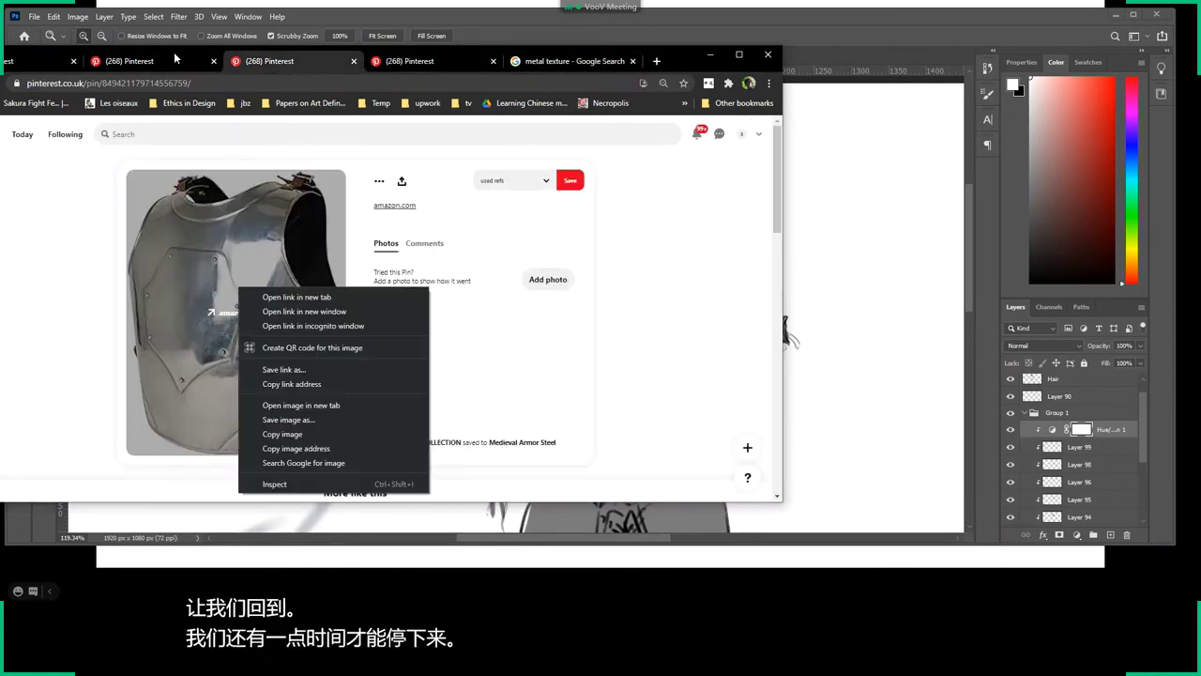
{"action": "left_click", "coordinate": [173, 56]}
{"action": "left_click", "coordinate": [277, 61]}
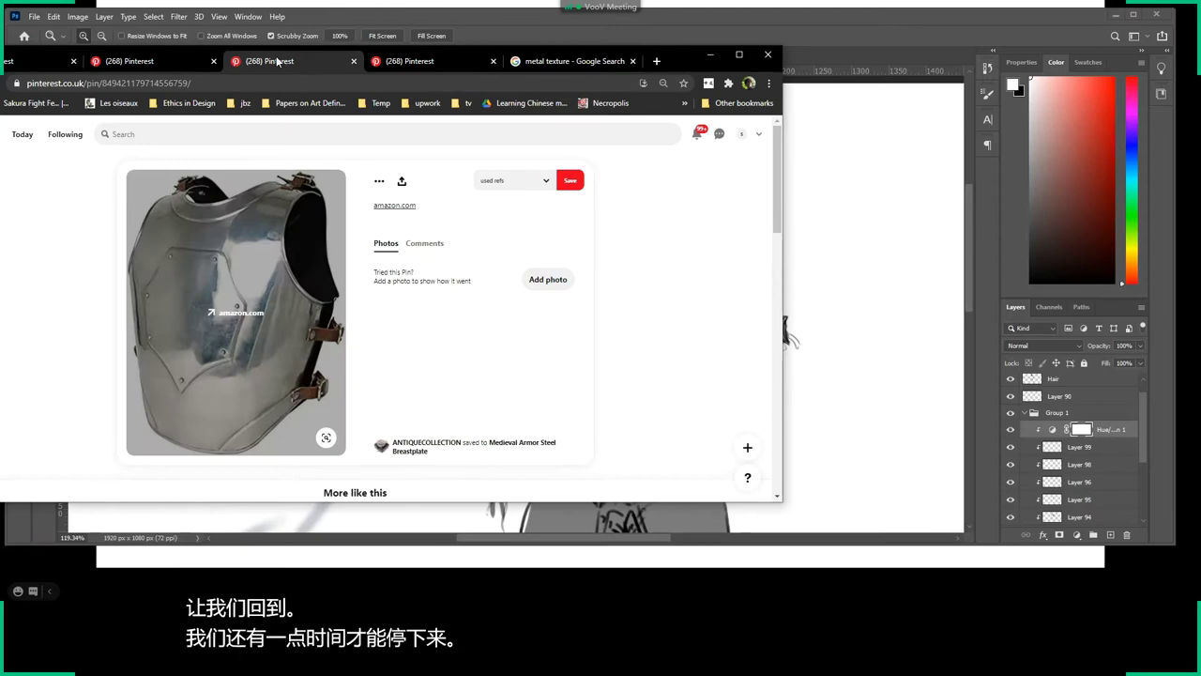
{"action": "right_click", "coordinate": [191, 252]}
{"action": "left_click", "coordinate": [263, 392]}
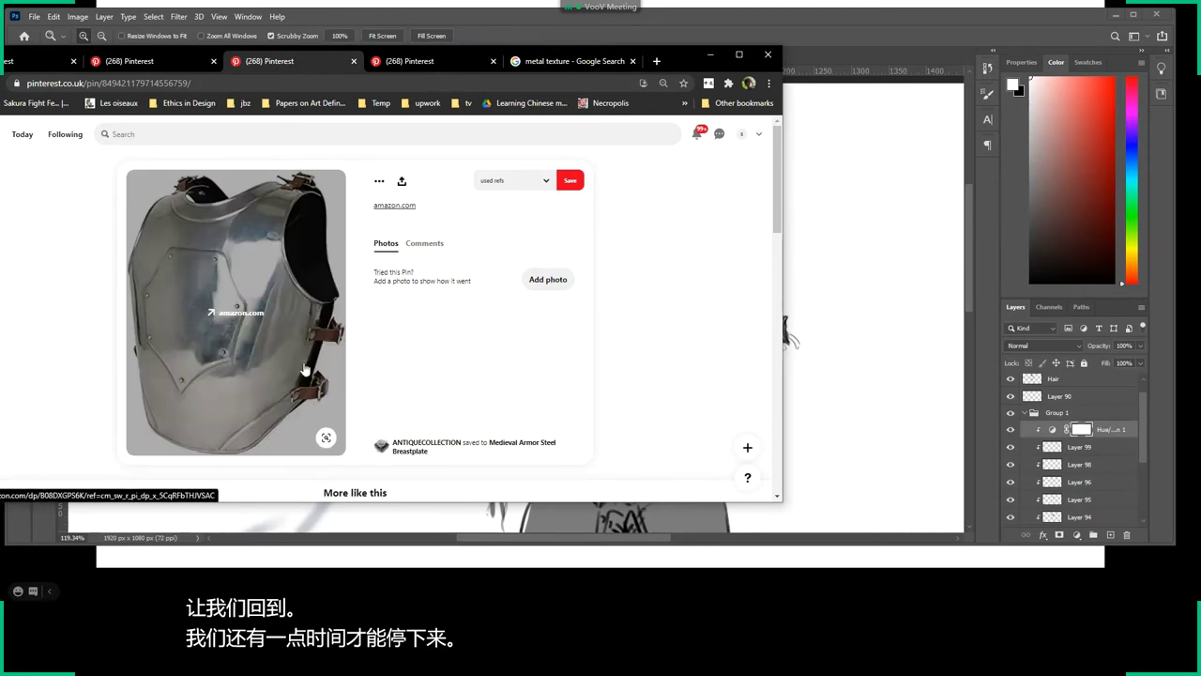
{"action": "left_click", "coordinate": [767, 54]}
{"action": "key", "text": "ctrl+v"}
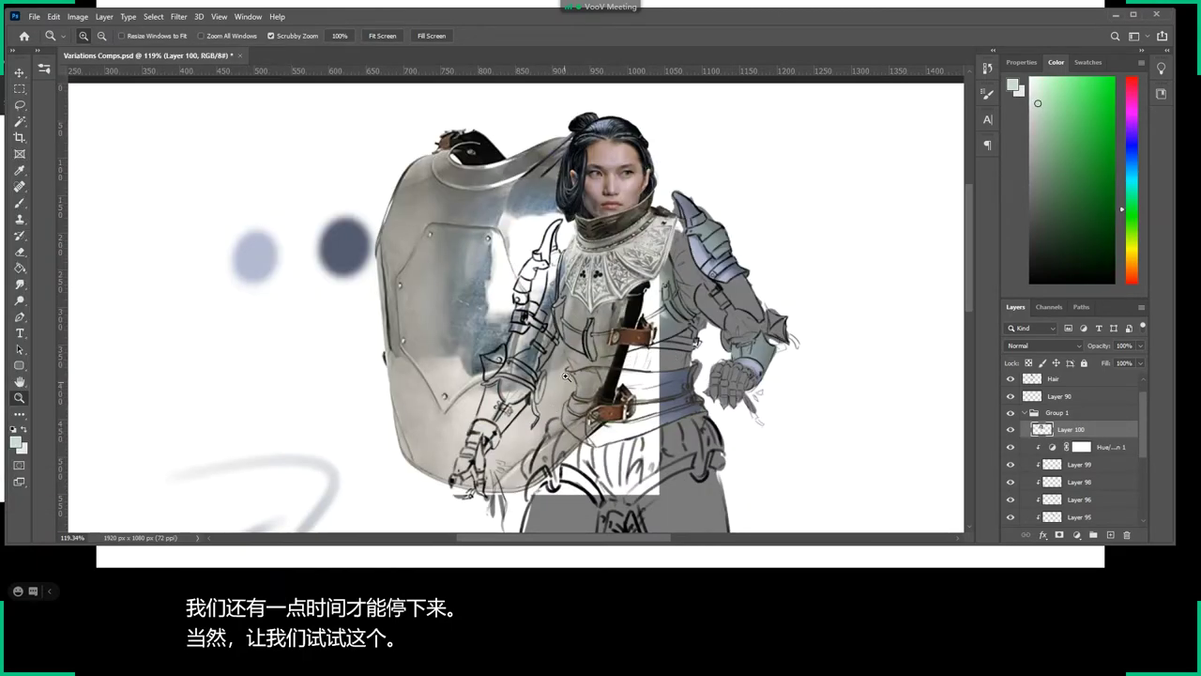
Scale the steel photo to about 62%, rotate it to the torso, and set Overlay blending.
{"action": "key", "text": "v"}
{"action": "mouse_move", "coordinate": [485, 312]}
{"action": "left_mouse_down"}
{"action": "mouse_move", "coordinate": [798, 141]}
{"action": "mouse_move", "coordinate": [689, 282]}
{"action": "left_mouse_up"}
{"action": "left_click_drag", "start_coordinate": [640, 442], "coordinate": [663, 376]}
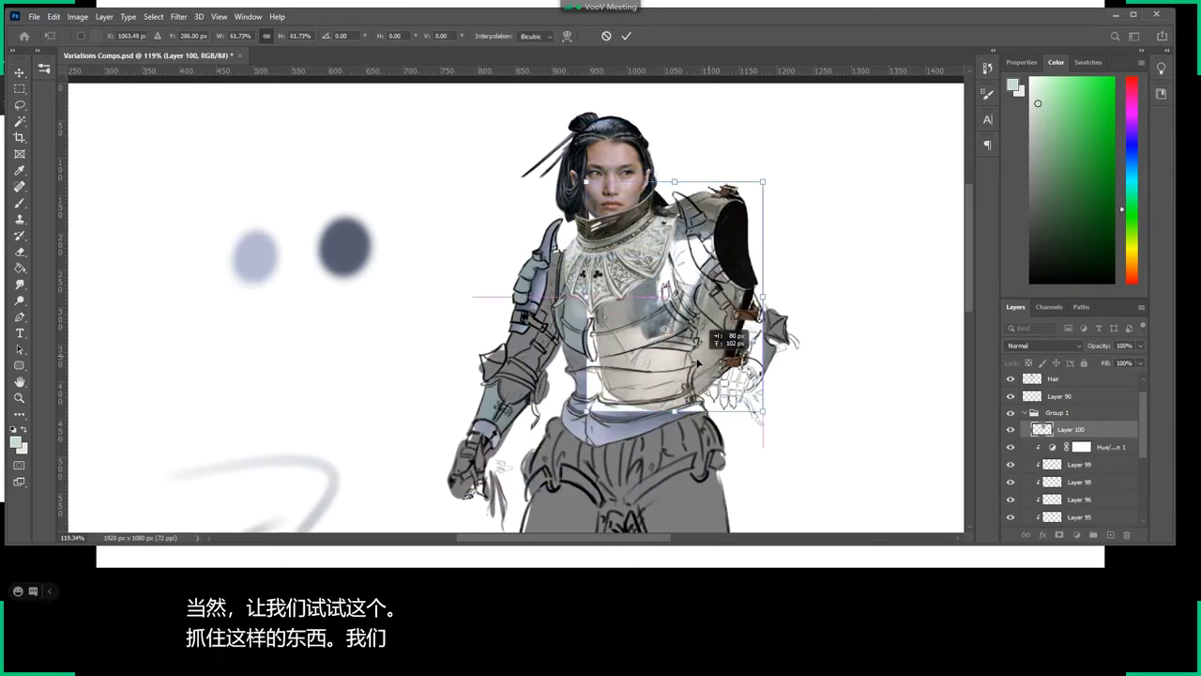
{"action": "mouse_move", "coordinate": [717, 424]}
{"action": "left_mouse_down"}
{"action": "mouse_move", "coordinate": [751, 421]}
{"action": "mouse_move", "coordinate": [765, 380]}
{"action": "left_mouse_up"}
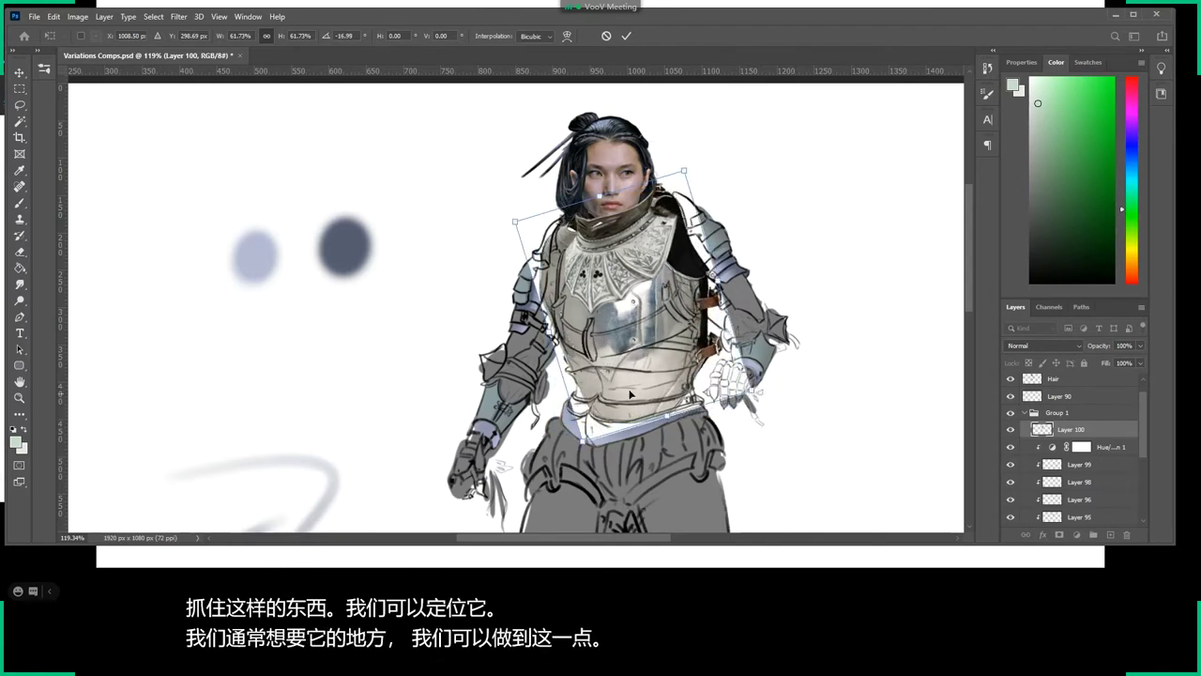
{"action": "left_click_drag", "start_coordinate": [578, 448], "coordinate": [567, 449]}
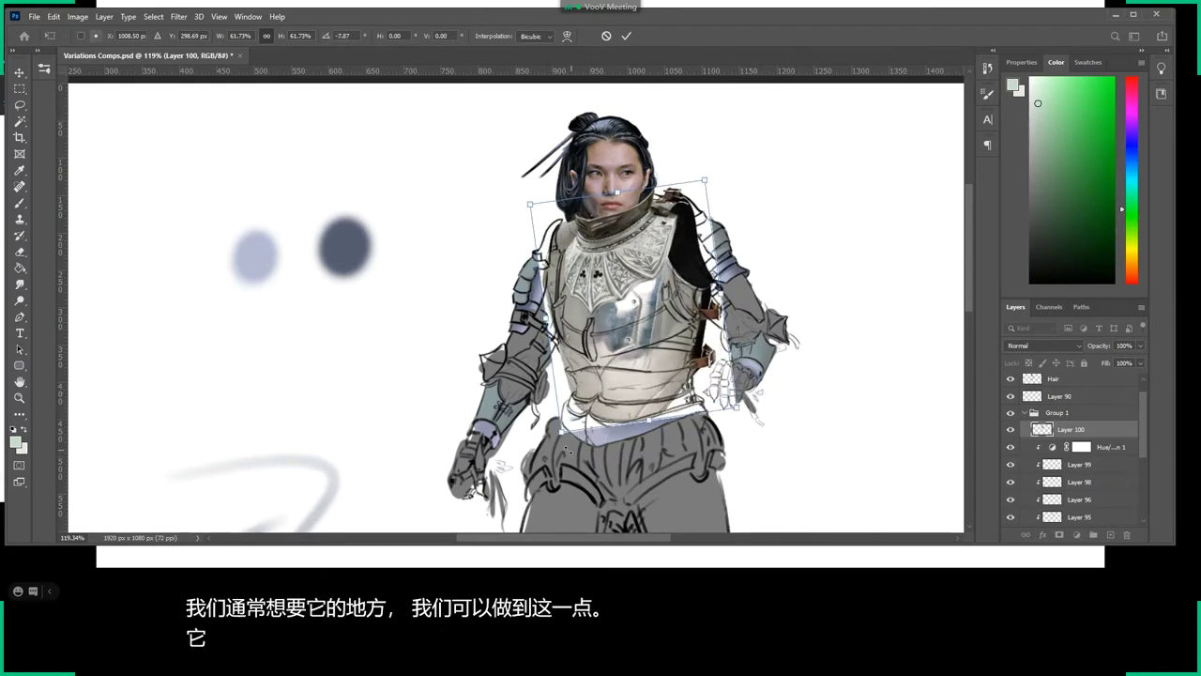
{"action": "left_click", "coordinate": [1027, 346]}
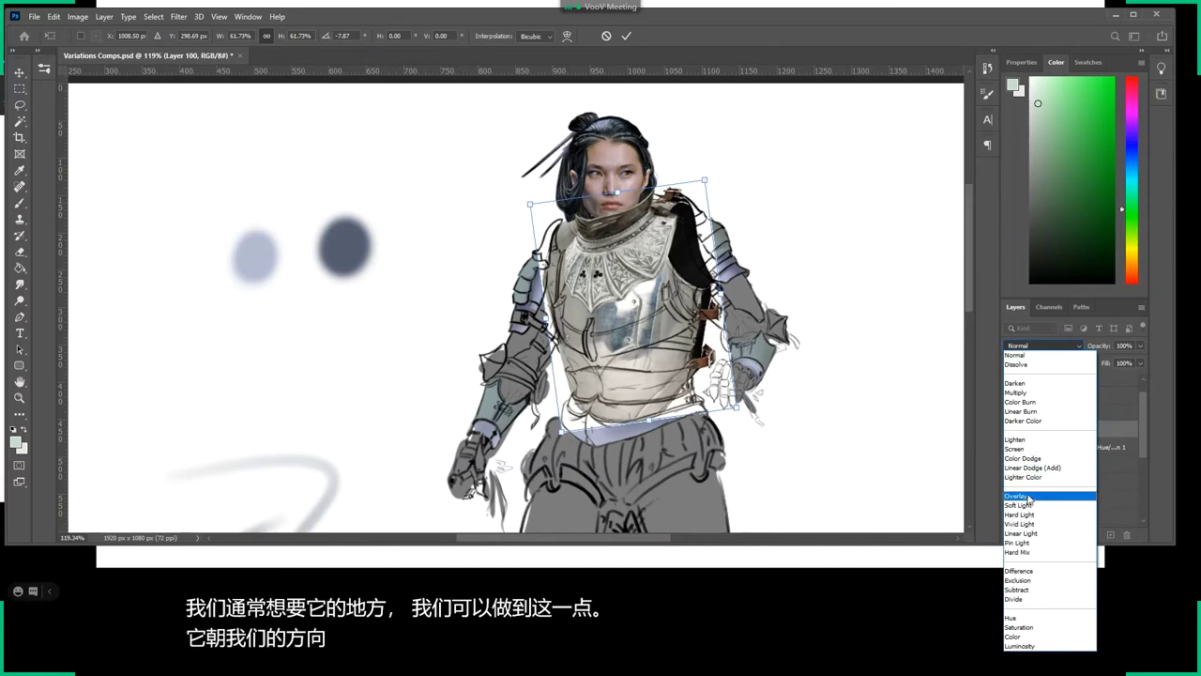
{"action": "left_click", "coordinate": [1029, 499]}
Flip the steel photo horizontally, realign it on the chest, and commit the transform.
{"action": "left_click_drag", "start_coordinate": [620, 318], "coordinate": [620, 329]}
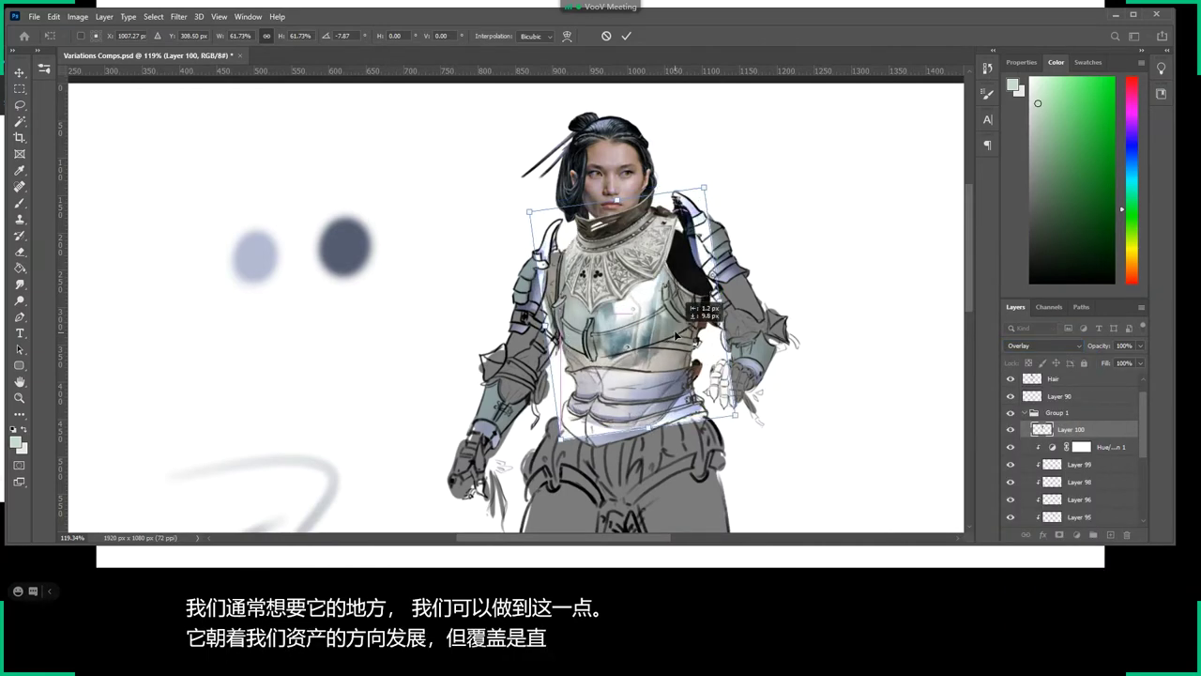
{"action": "scroll", "coordinate": [621, 324], "scroll_direction": "up", "scroll_amount": 3}
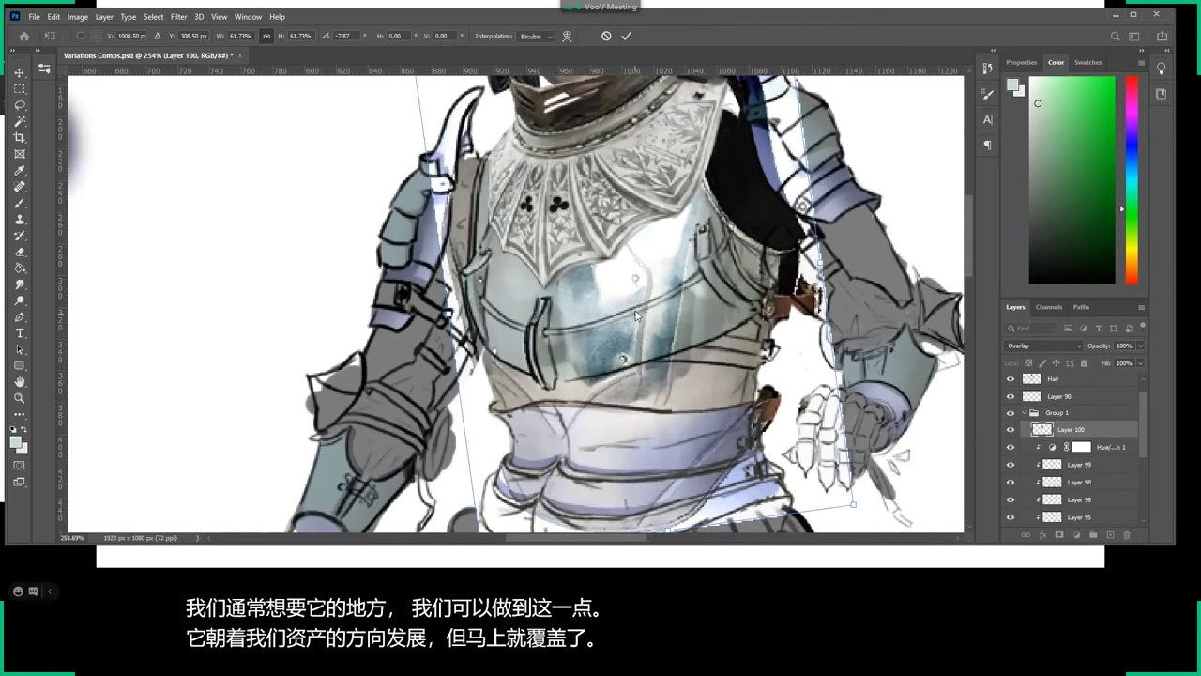
{"action": "left_click_drag", "start_coordinate": [633, 282], "coordinate": [630, 316]}
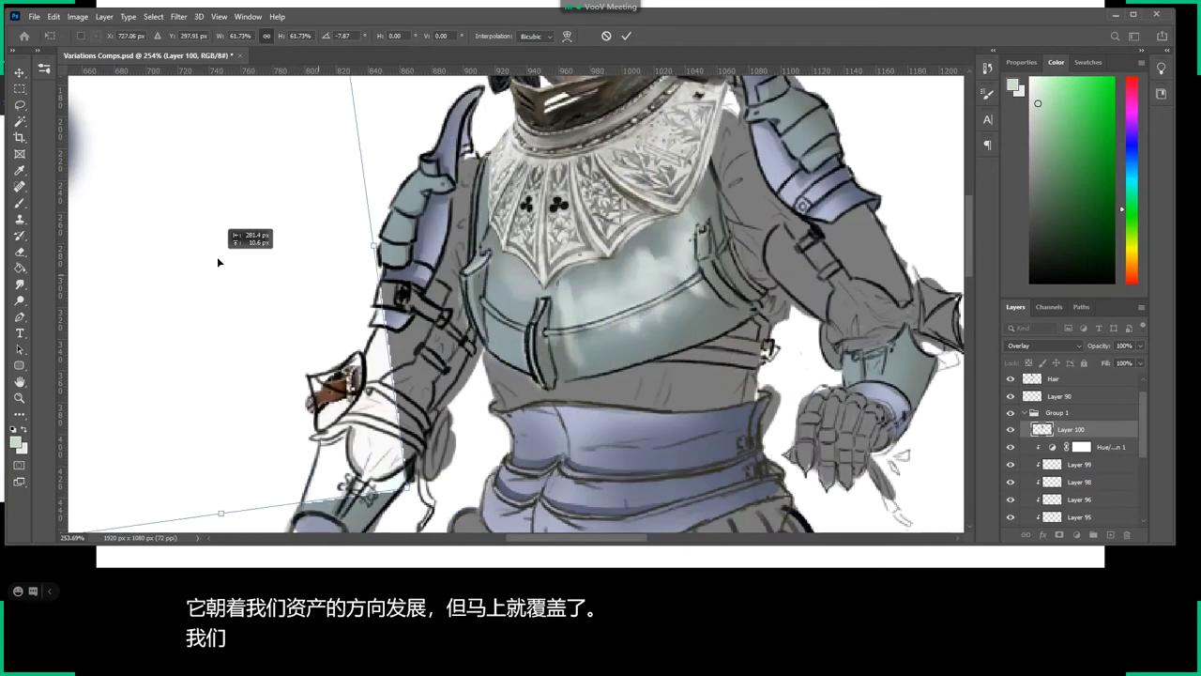
{"action": "right_click", "coordinate": [629, 316]}
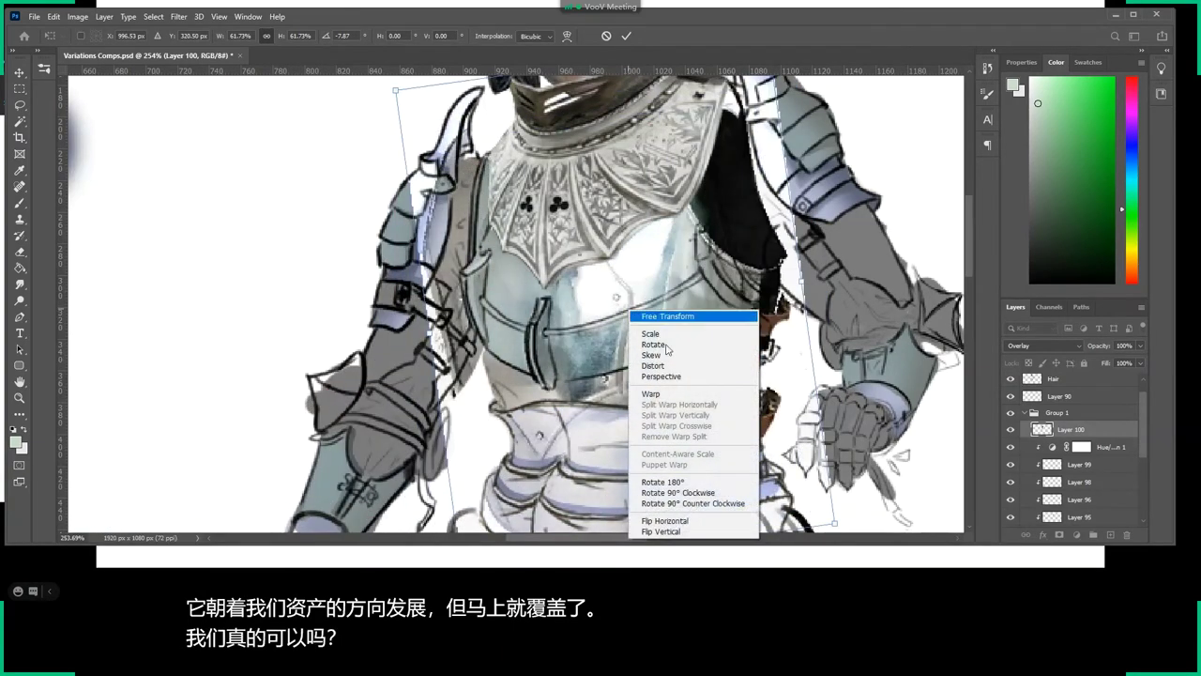
{"action": "left_click", "coordinate": [691, 521]}
{"action": "mouse_move", "coordinate": [633, 312]}
{"action": "left_mouse_down"}
{"action": "mouse_move", "coordinate": [655, 296]}
{"action": "mouse_move", "coordinate": [641, 295]}
{"action": "left_mouse_up"}
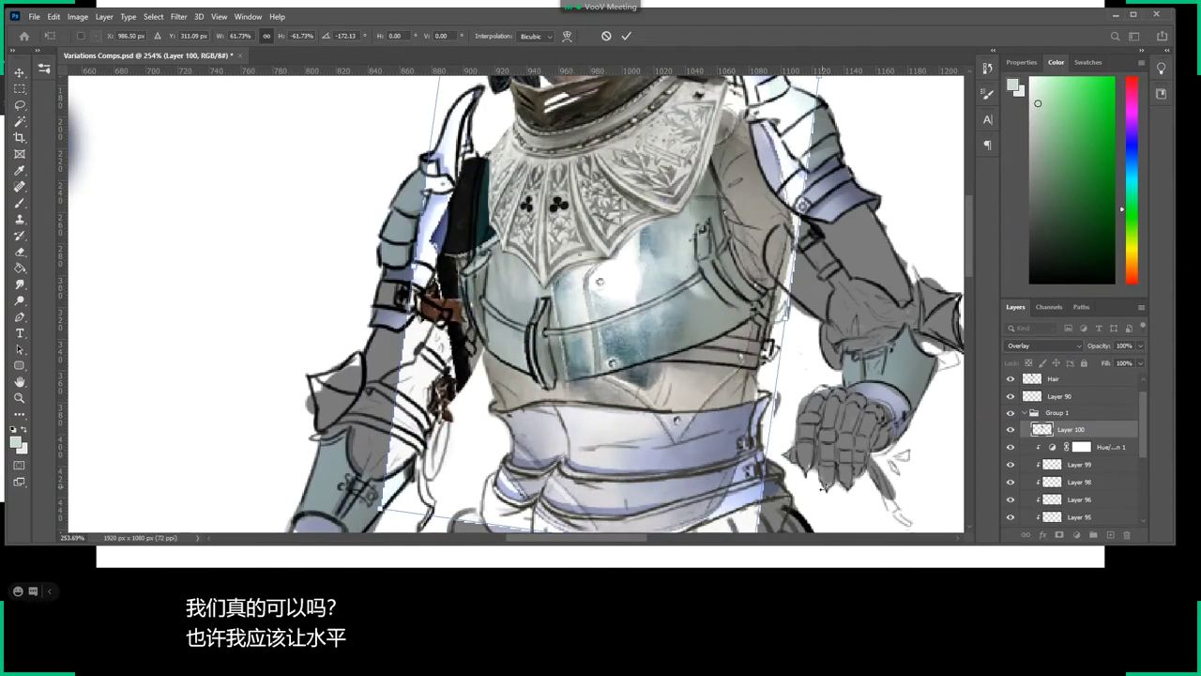
{"action": "left_click_drag", "start_coordinate": [792, 485], "coordinate": [761, 512]}
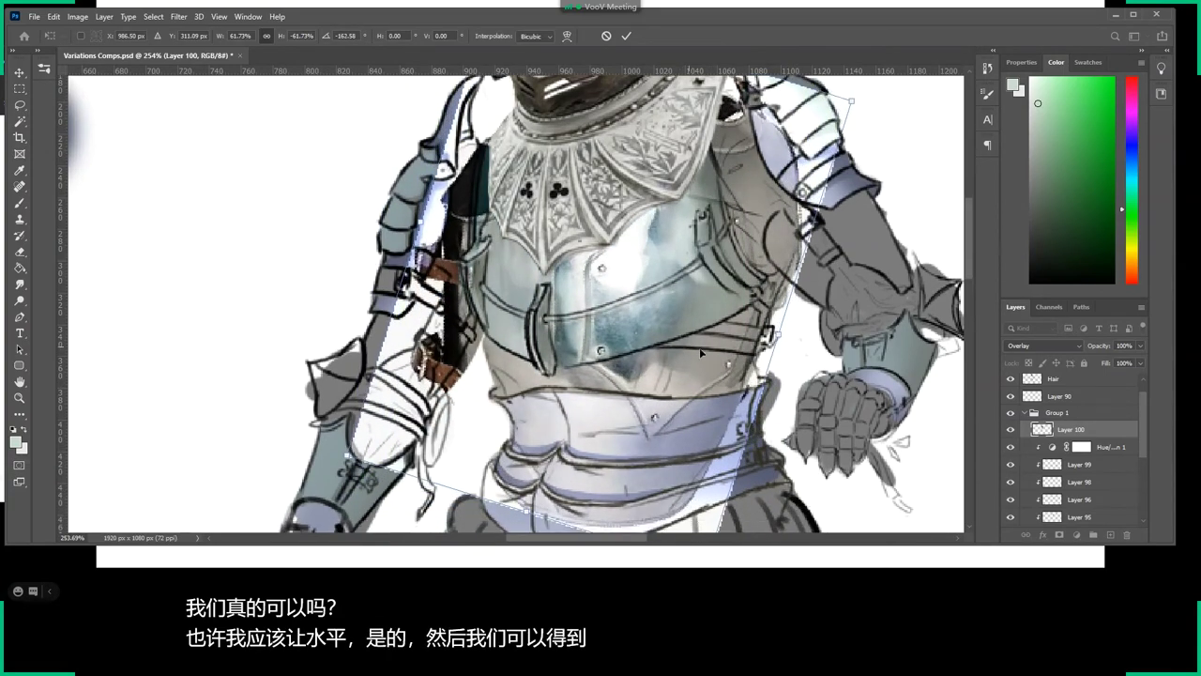
{"action": "left_click_drag", "start_coordinate": [622, 339], "coordinate": [622, 349]}
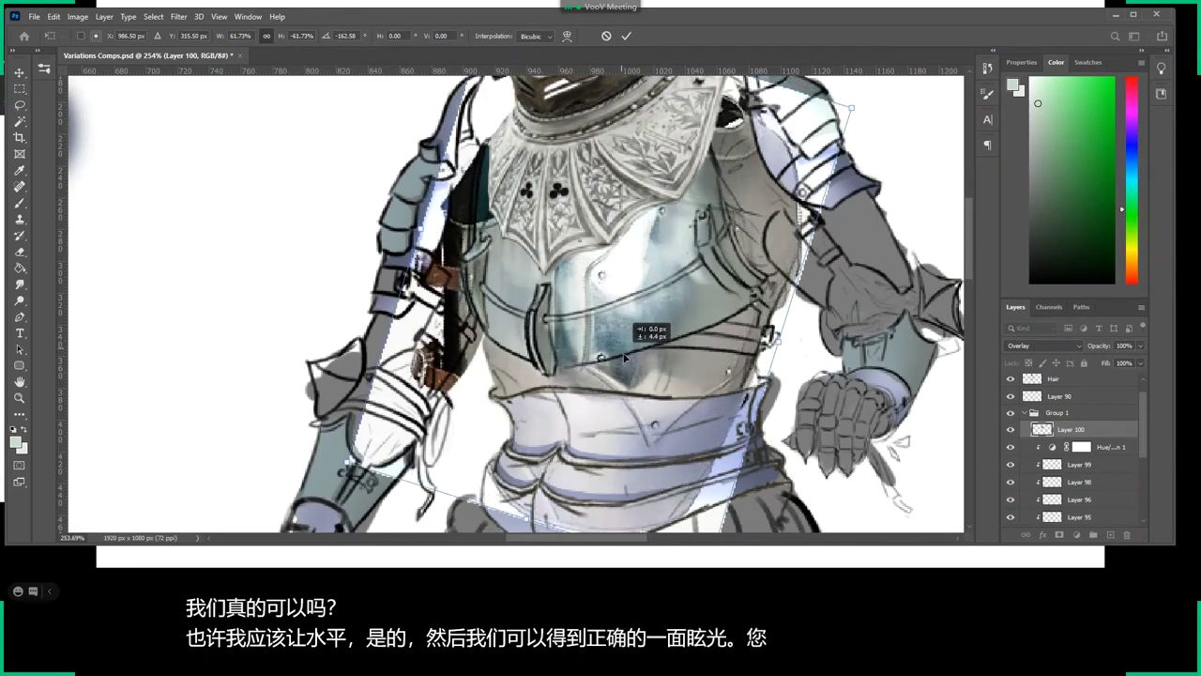
{"action": "key", "text": "Return"}
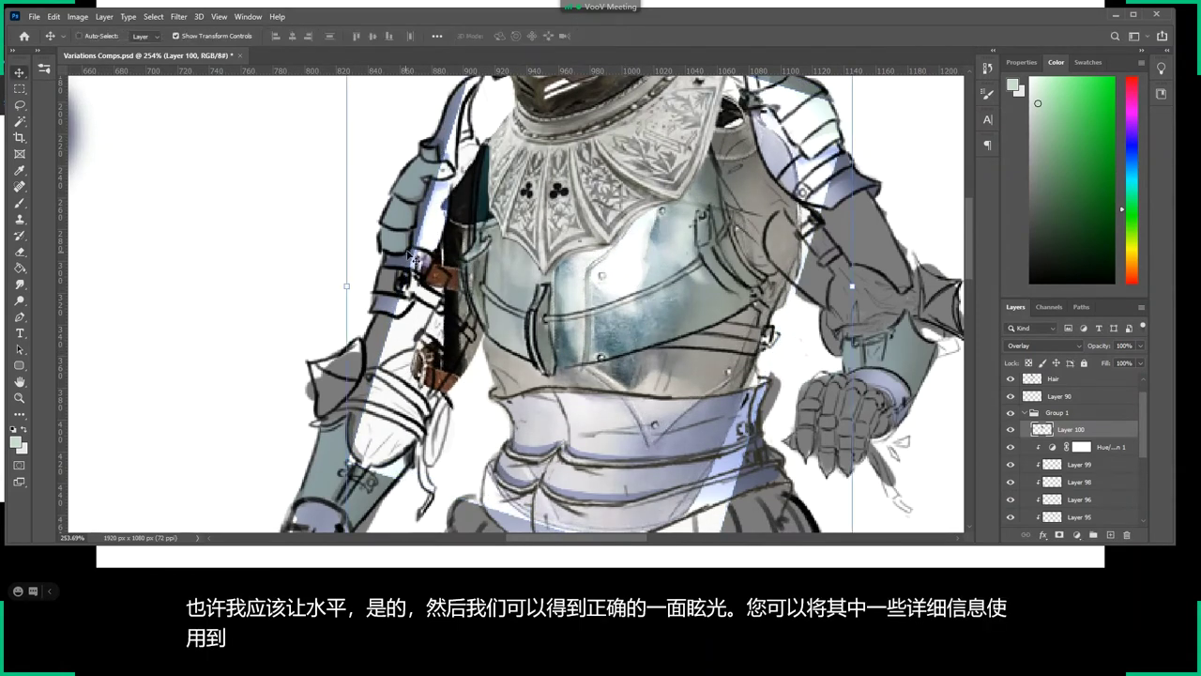
Clip the steel texture to the armour and solo Layer 100, zoomed on the breastplate.
{"action": "left_click", "coordinate": [1067, 437], "text": "alt"}
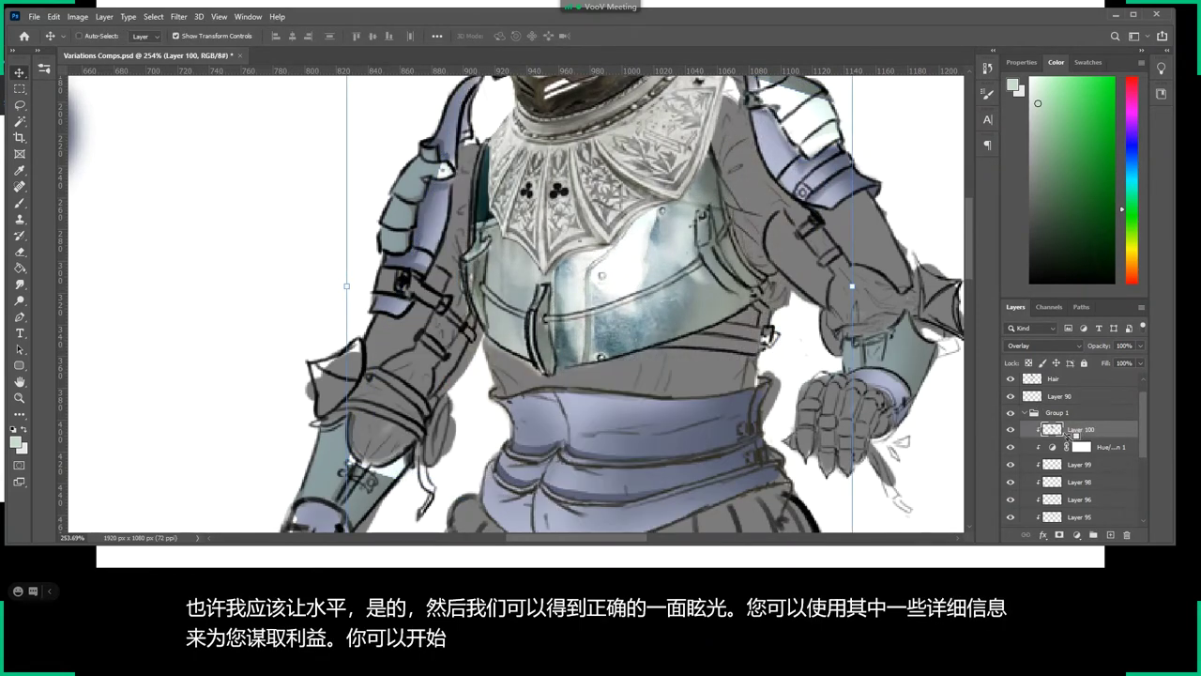
{"action": "key", "text": "z"}
{"action": "left_click_drag", "start_coordinate": [712, 411], "coordinate": [687, 390]}
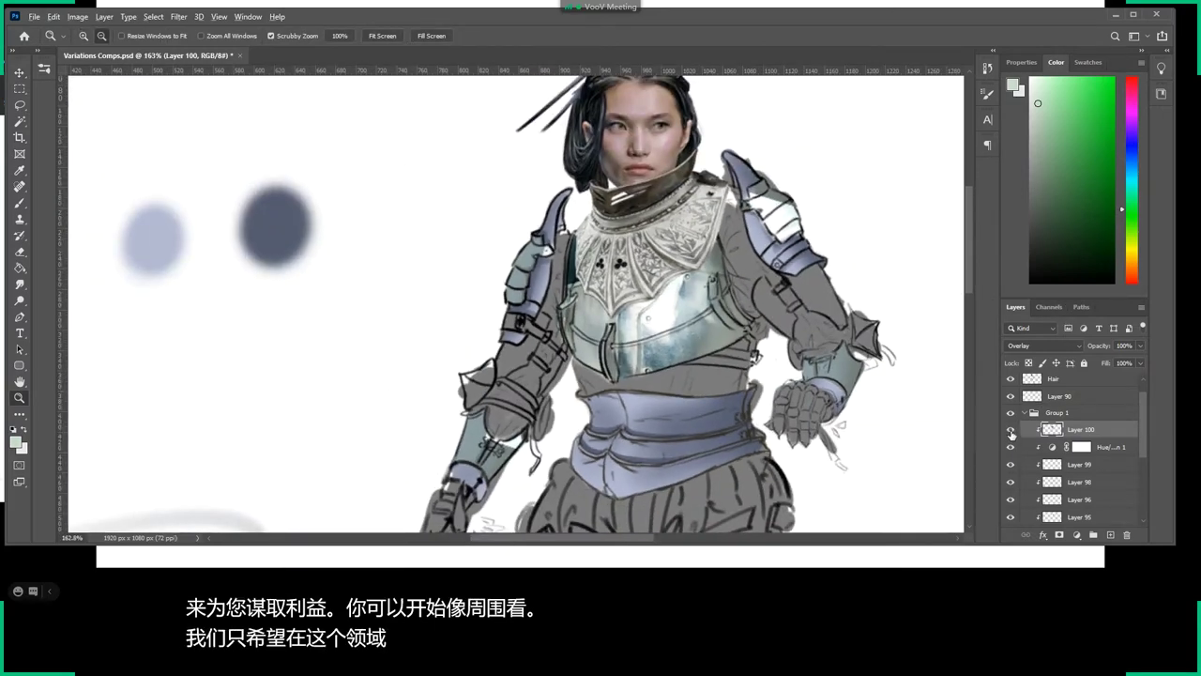
{"action": "left_click", "coordinate": [1011, 428], "text": "alt"}
{"action": "left_click_drag", "start_coordinate": [665, 343], "coordinate": [635, 369]}
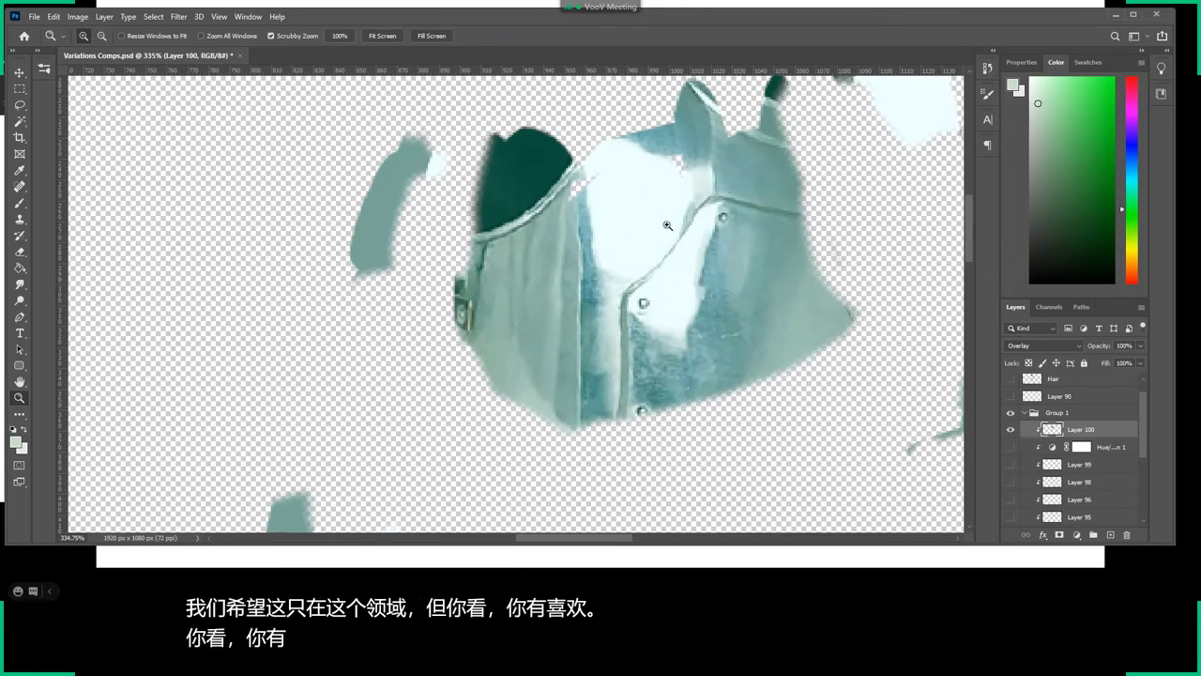
{"action": "left_click", "coordinate": [1010, 429], "text": "alt"}
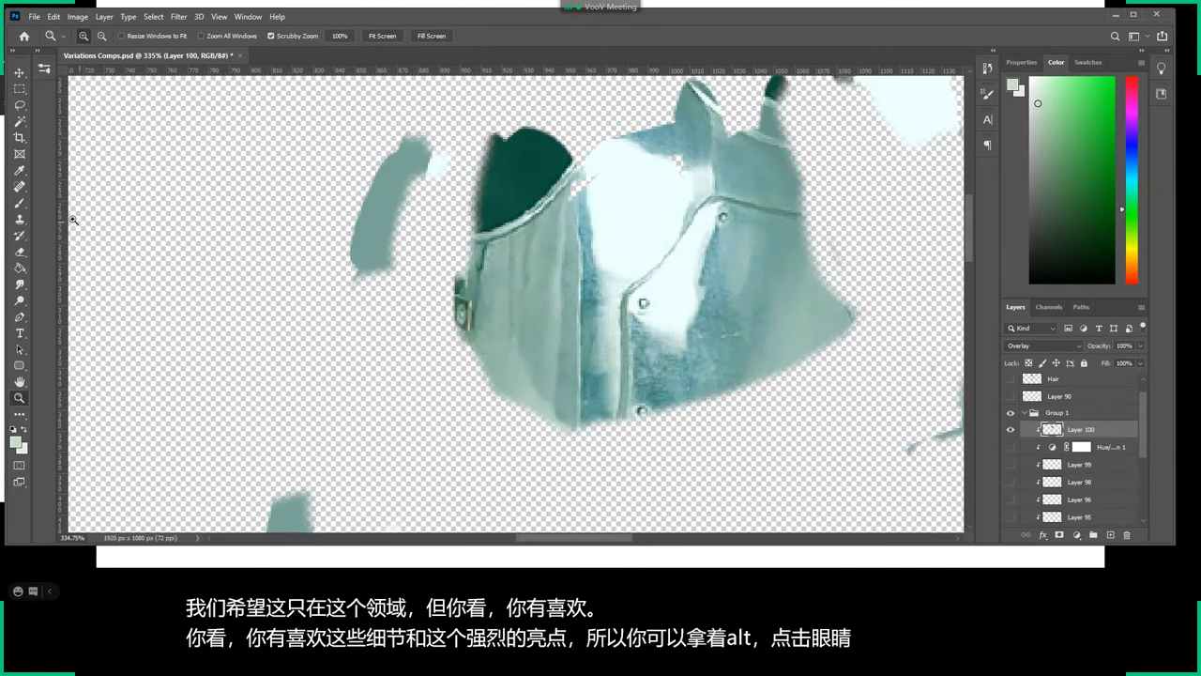
Switch to the source-sampling Healing Brush and shrink it below 94 px.
{"action": "left_click", "coordinate": [20, 187]}
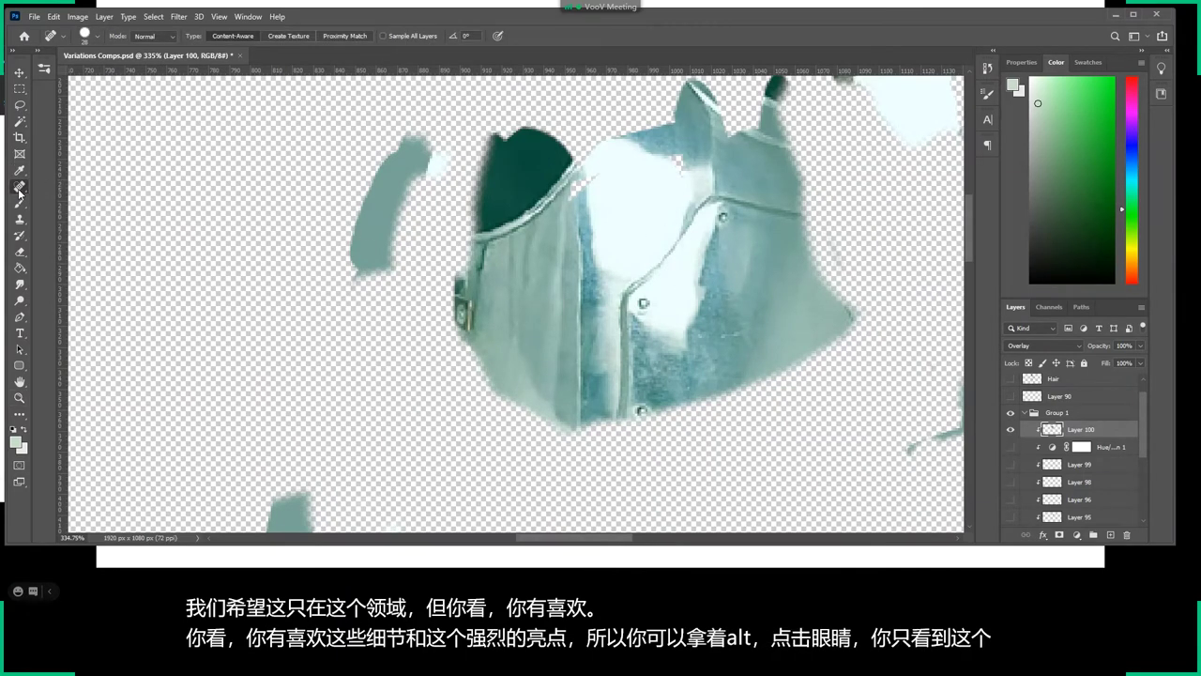
{"action": "right_click", "coordinate": [20, 192]}
{"action": "left_click", "coordinate": [62, 192]}
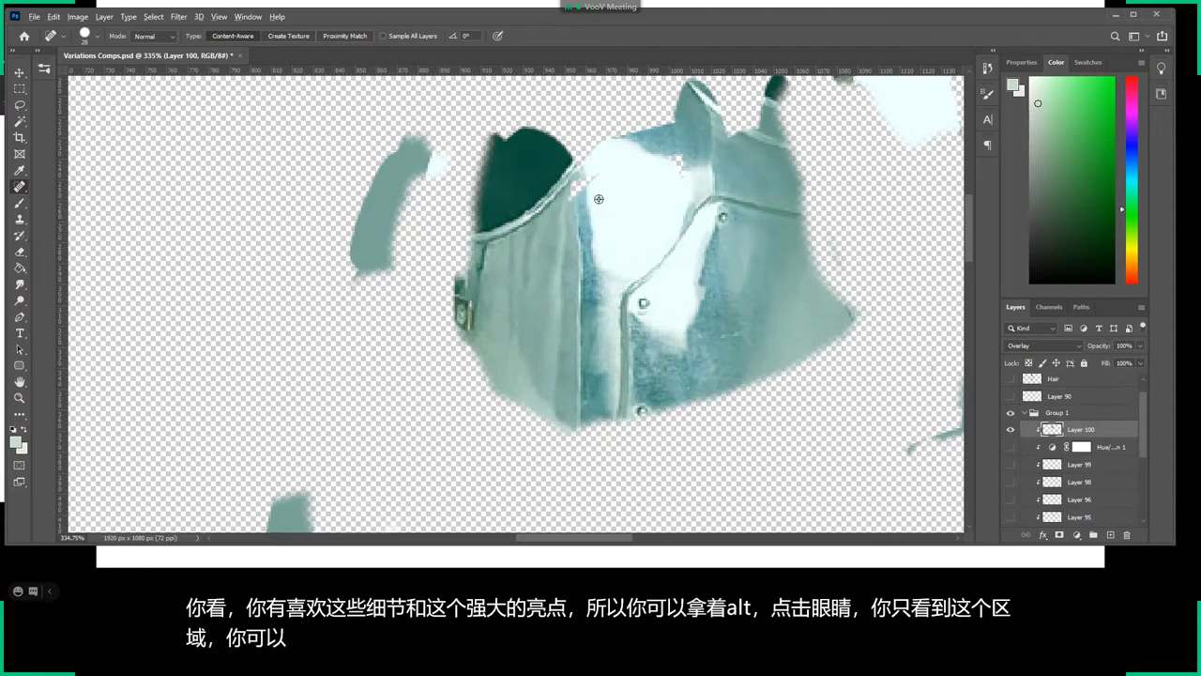
{"action": "left_click", "coordinate": [741, 262]}
{"action": "left_click", "coordinate": [633, 228]}
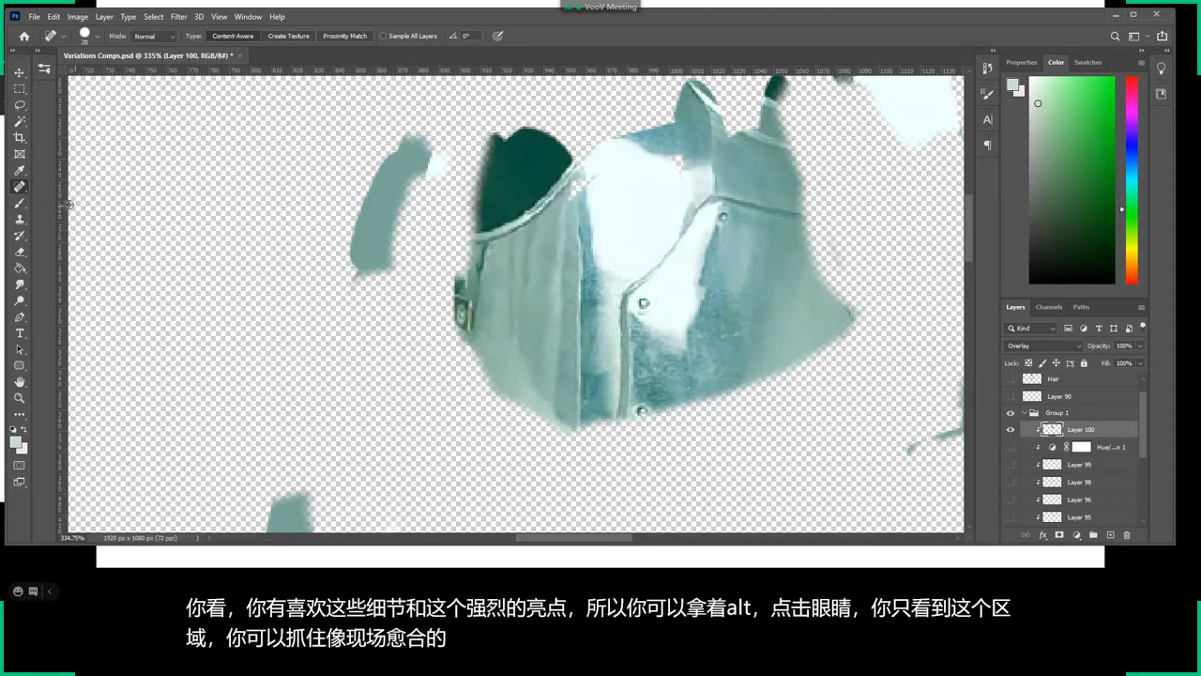
{"action": "right_click", "coordinate": [19, 188]}
{"action": "left_click", "coordinate": [71, 201]}
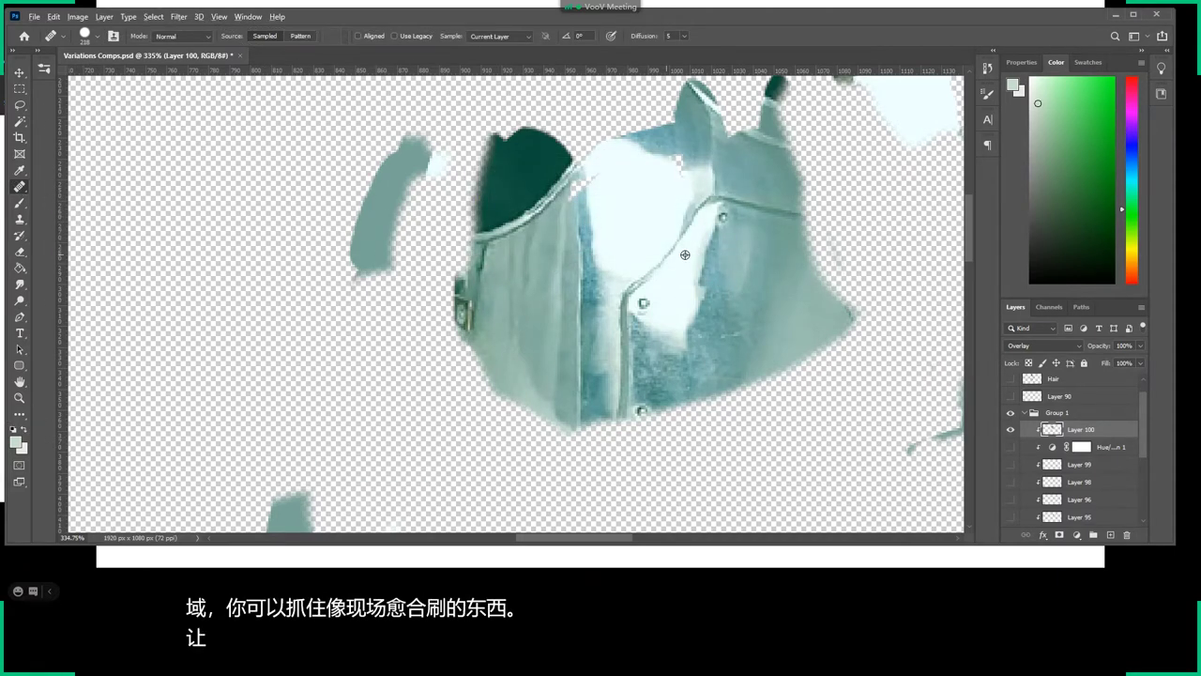
{"action": "right_click", "coordinate": [766, 282]}
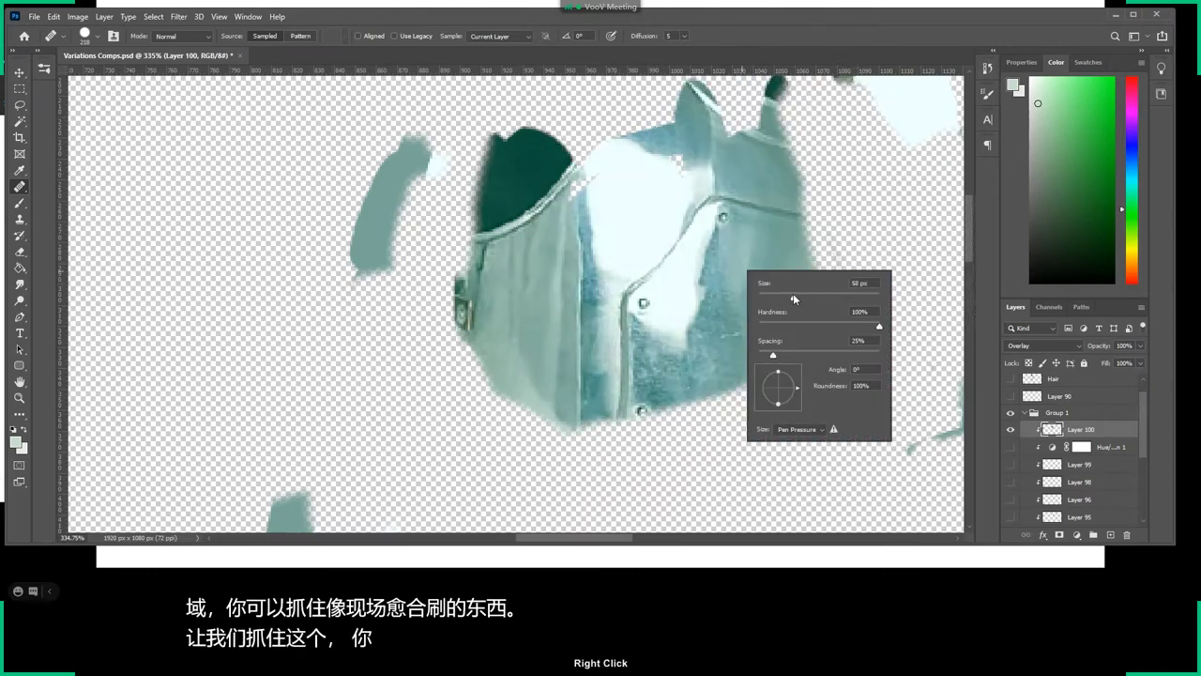
{"action": "left_click_drag", "start_coordinate": [793, 299], "coordinate": [809, 299]}
{"action": "left_click", "coordinate": [699, 277]}
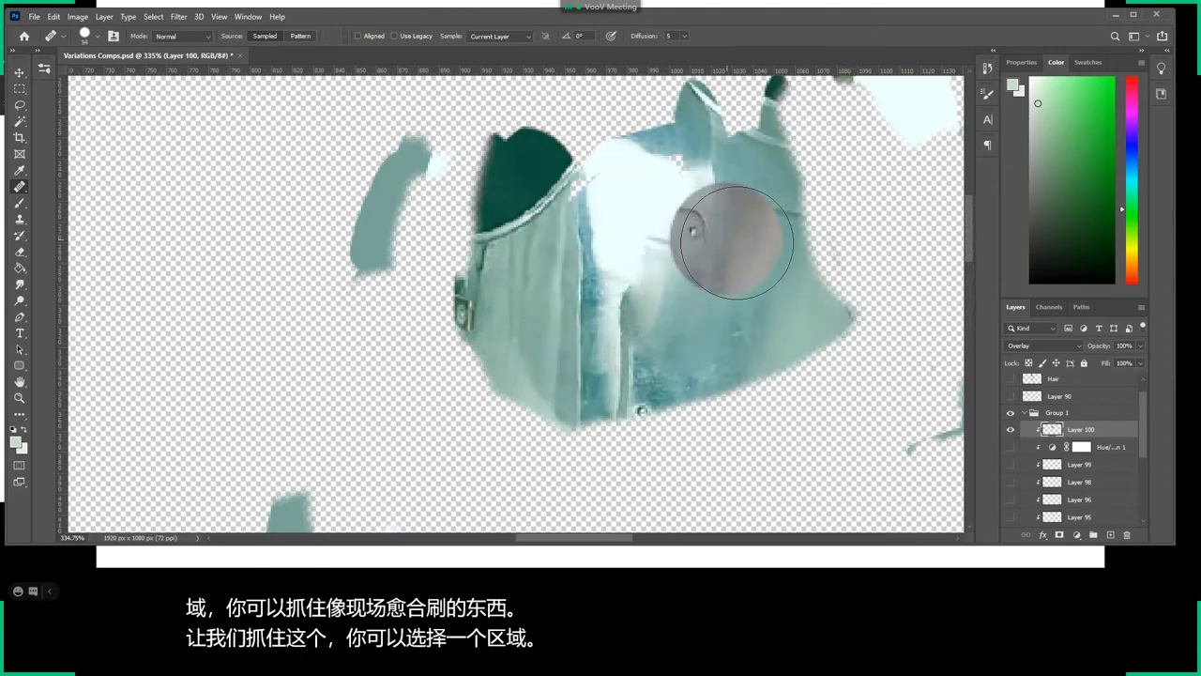
{"action": "right_click", "coordinate": [758, 283]}
{"action": "left_click_drag", "start_coordinate": [816, 336], "coordinate": [795, 338]}
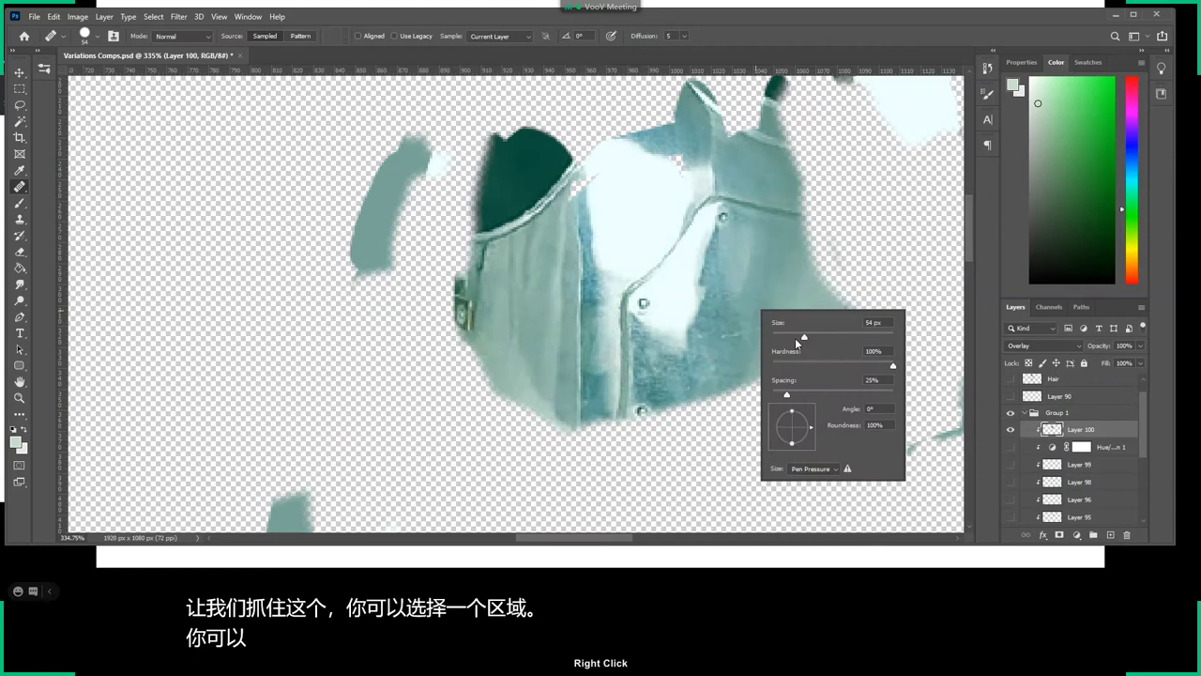
{"action": "left_click", "coordinate": [743, 352]}
Heal away the seam lines and bright dashes across the breastplate texture.
{"action": "left_click", "coordinate": [666, 329]}
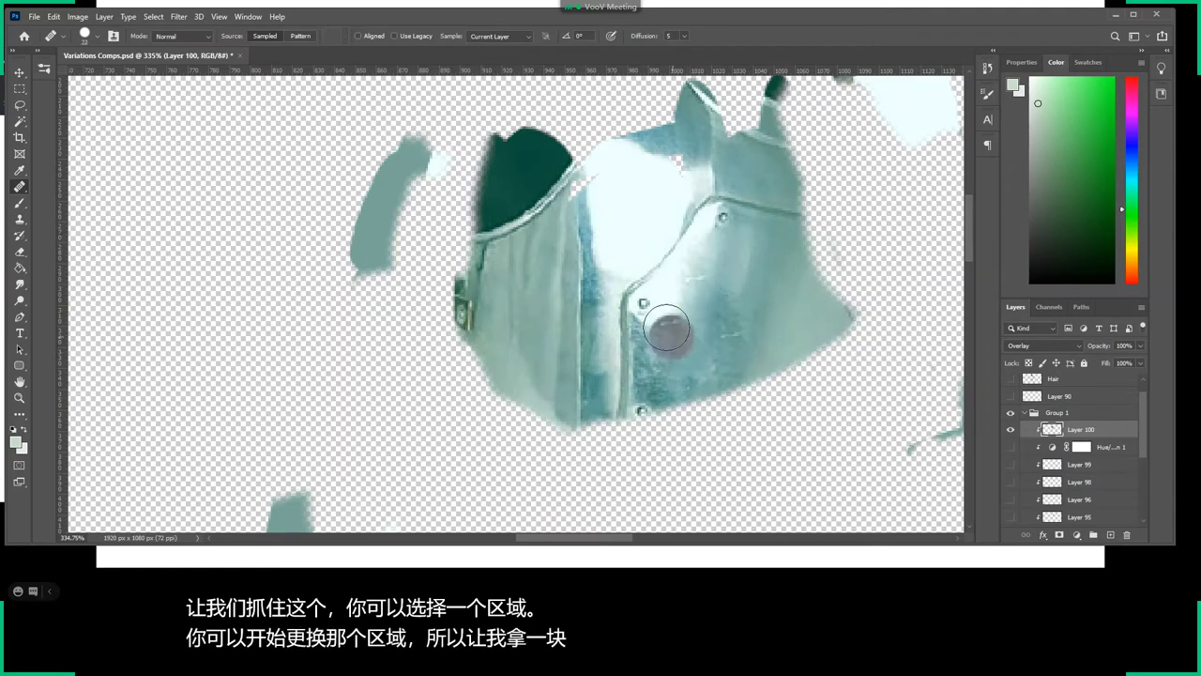
{"action": "mouse_move", "coordinate": [666, 328]}
{"action": "left_mouse_down"}
{"action": "mouse_move", "coordinate": [643, 295]}
{"action": "mouse_move", "coordinate": [633, 338]}
{"action": "left_mouse_up"}
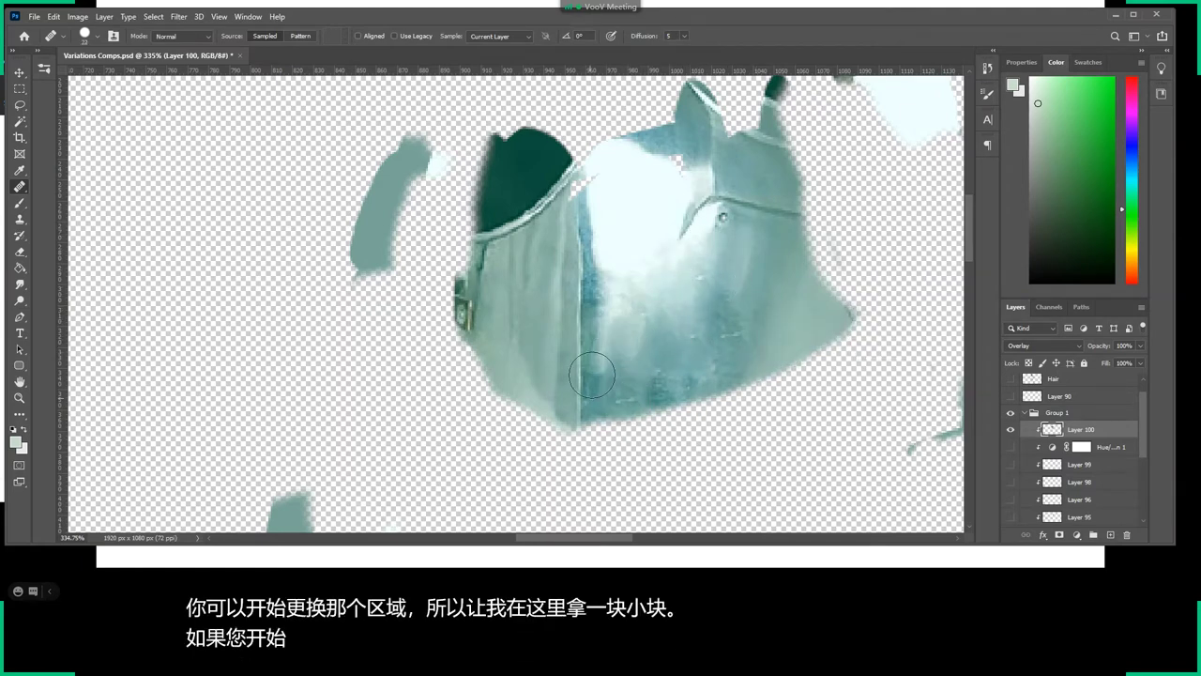
{"action": "mouse_move", "coordinate": [591, 375]}
{"action": "left_mouse_down"}
{"action": "mouse_move", "coordinate": [610, 272]}
{"action": "mouse_move", "coordinate": [705, 172]}
{"action": "mouse_move", "coordinate": [584, 193]}
{"action": "mouse_move", "coordinate": [625, 174]}
{"action": "mouse_move", "coordinate": [719, 166]}
{"action": "mouse_move", "coordinate": [625, 241]}
{"action": "mouse_move", "coordinate": [623, 274]}
{"action": "left_mouse_up"}
{"action": "left_click", "coordinate": [757, 247], "text": "alt"}
{"action": "mouse_move", "coordinate": [648, 342]}
{"action": "left_mouse_down"}
{"action": "mouse_move", "coordinate": [622, 322]}
{"action": "mouse_move", "coordinate": [635, 353]}
{"action": "mouse_move", "coordinate": [710, 250]}
{"action": "mouse_move", "coordinate": [485, 307]}
{"action": "left_mouse_up"}
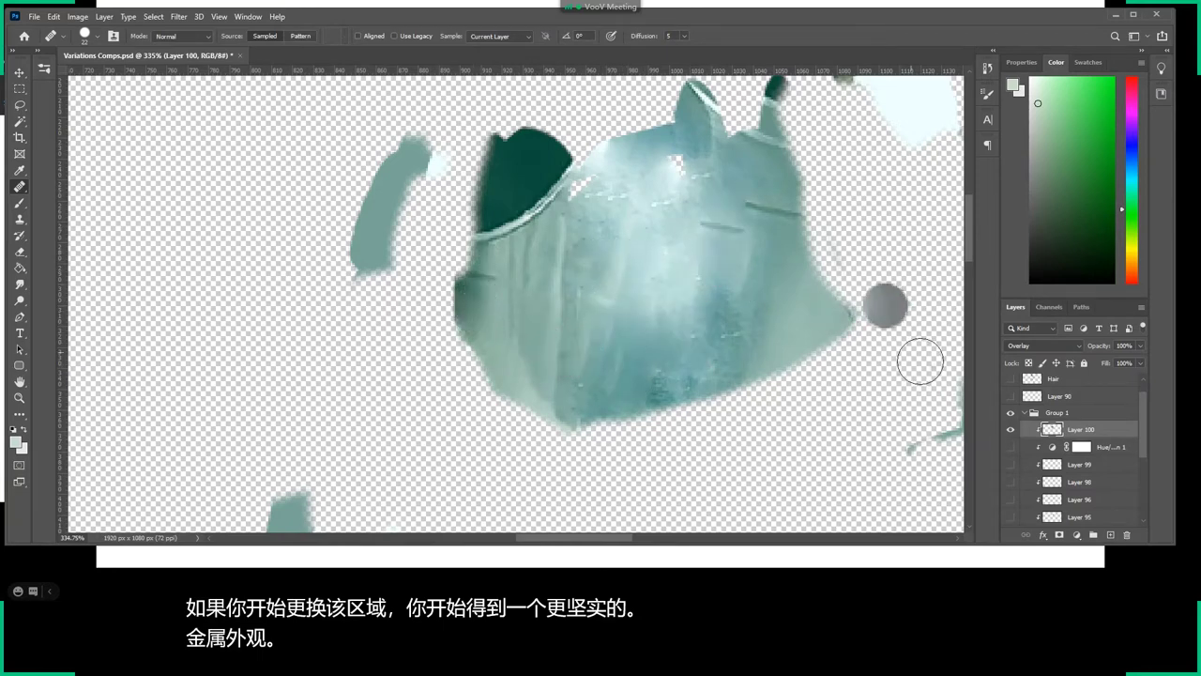
Toggle the metal texture and lower armour layers to compare the breastplate.
{"action": "key", "text": "z"}
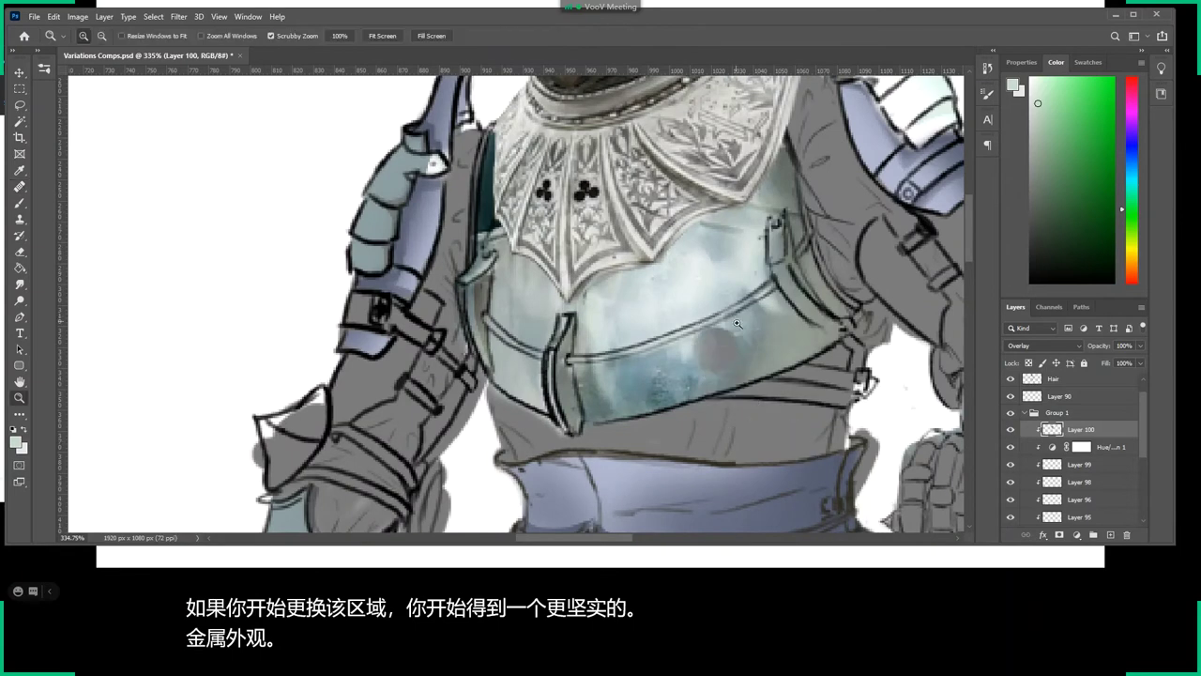
{"action": "scroll", "coordinate": [676, 325], "scroll_direction": "down", "scroll_amount": 5}
{"action": "left_click_drag", "start_coordinate": [675, 325], "coordinate": [775, 334]}
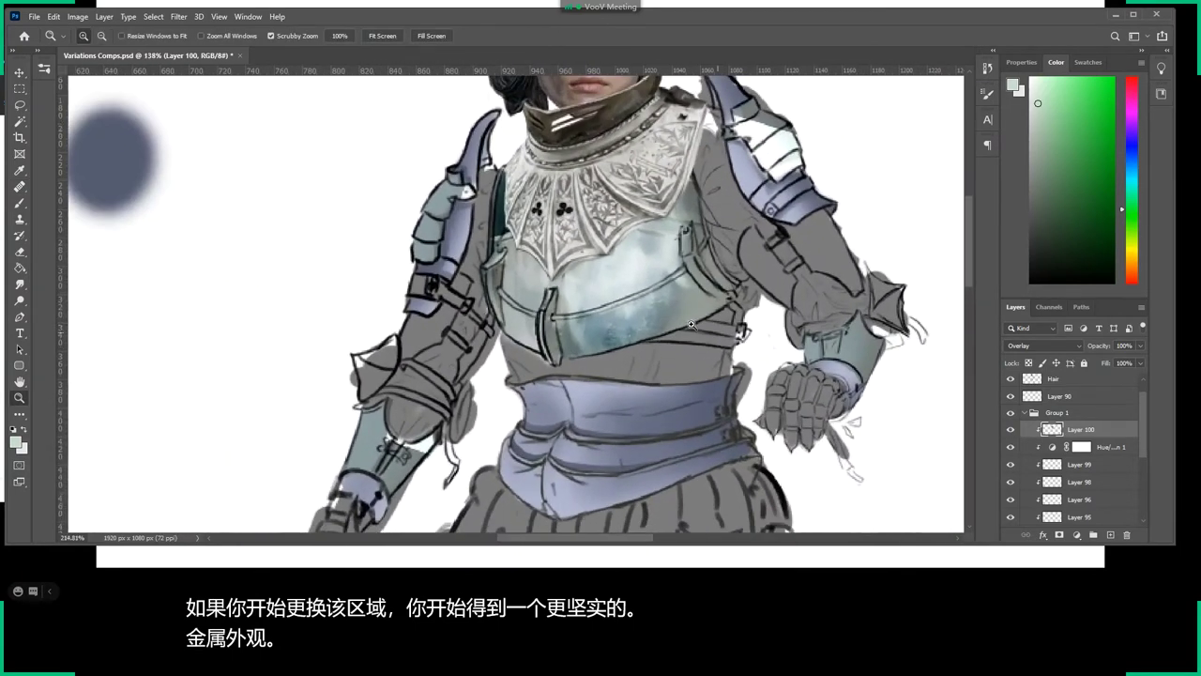
{"action": "left_click", "coordinate": [1011, 430]}
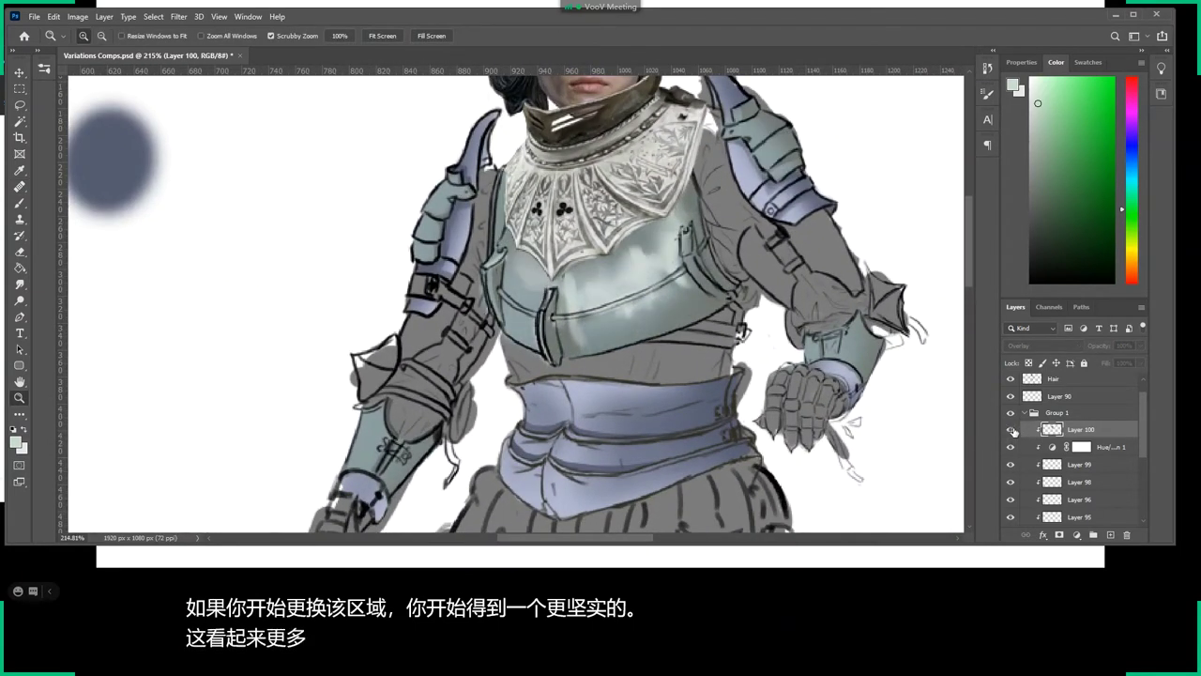
{"action": "left_click", "coordinate": [1011, 430]}
{"action": "left_click_drag", "start_coordinate": [1012, 465], "coordinate": [1012, 513]}
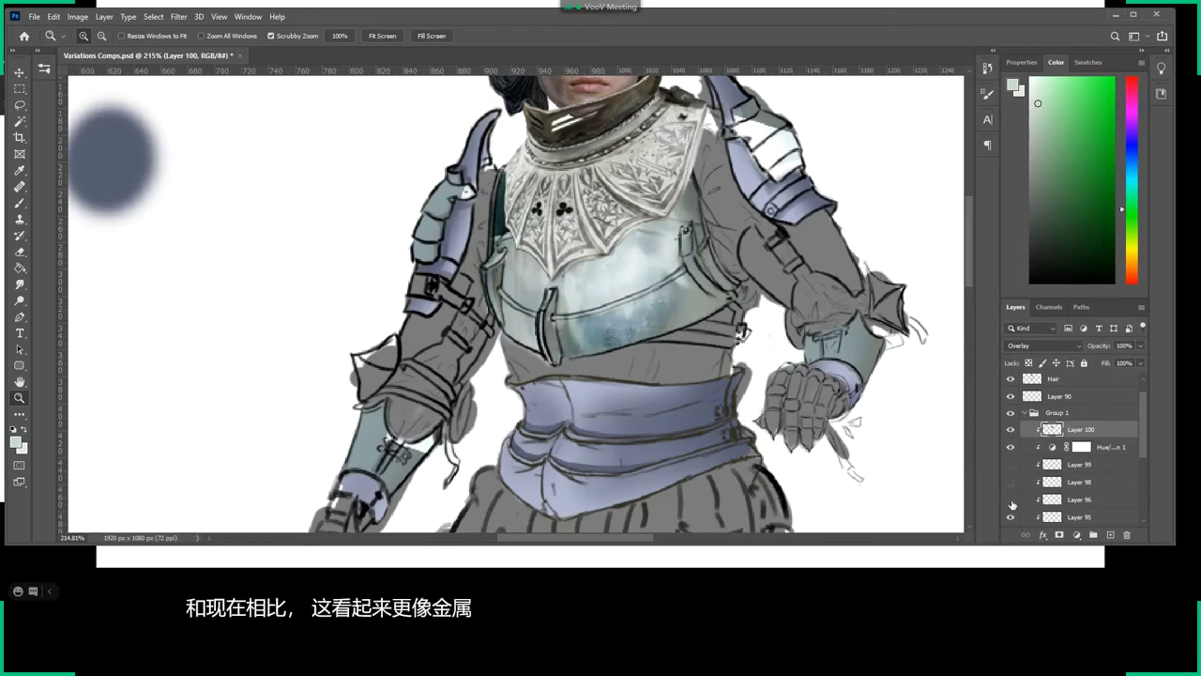
Zoom out to the whole figure and add new empty Layer 101 above the texture.
{"action": "left_click_drag", "start_coordinate": [601, 245], "coordinate": [567, 245]}
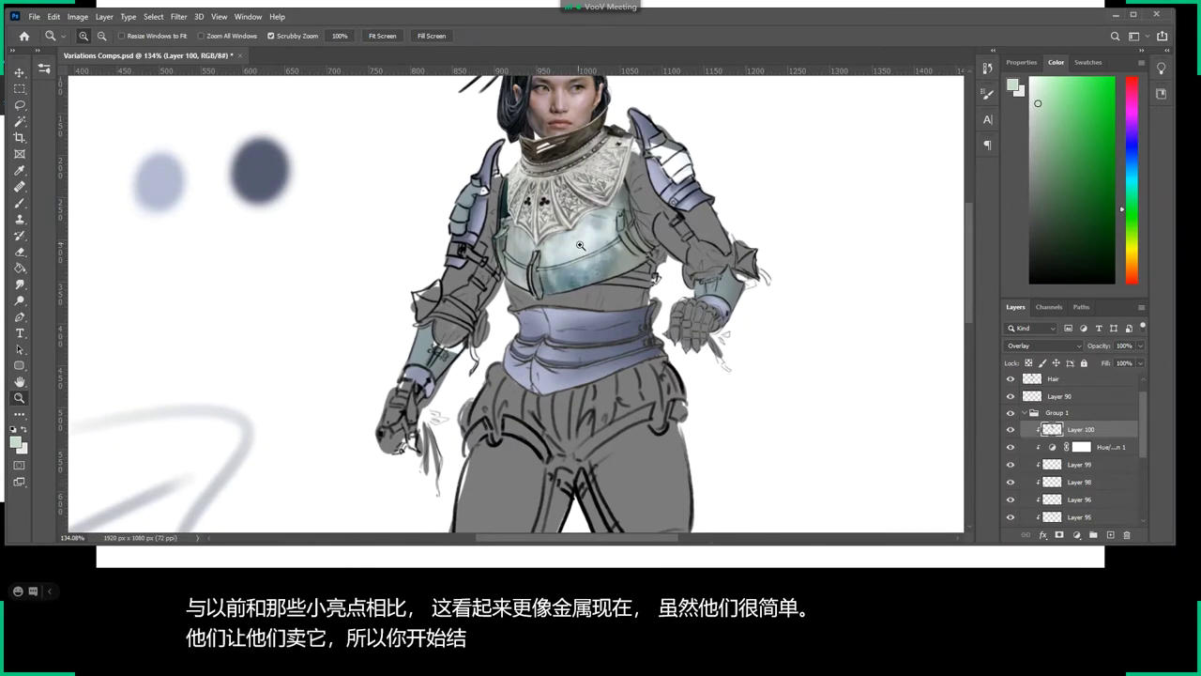
{"action": "left_click_drag", "start_coordinate": [622, 290], "coordinate": [601, 332]}
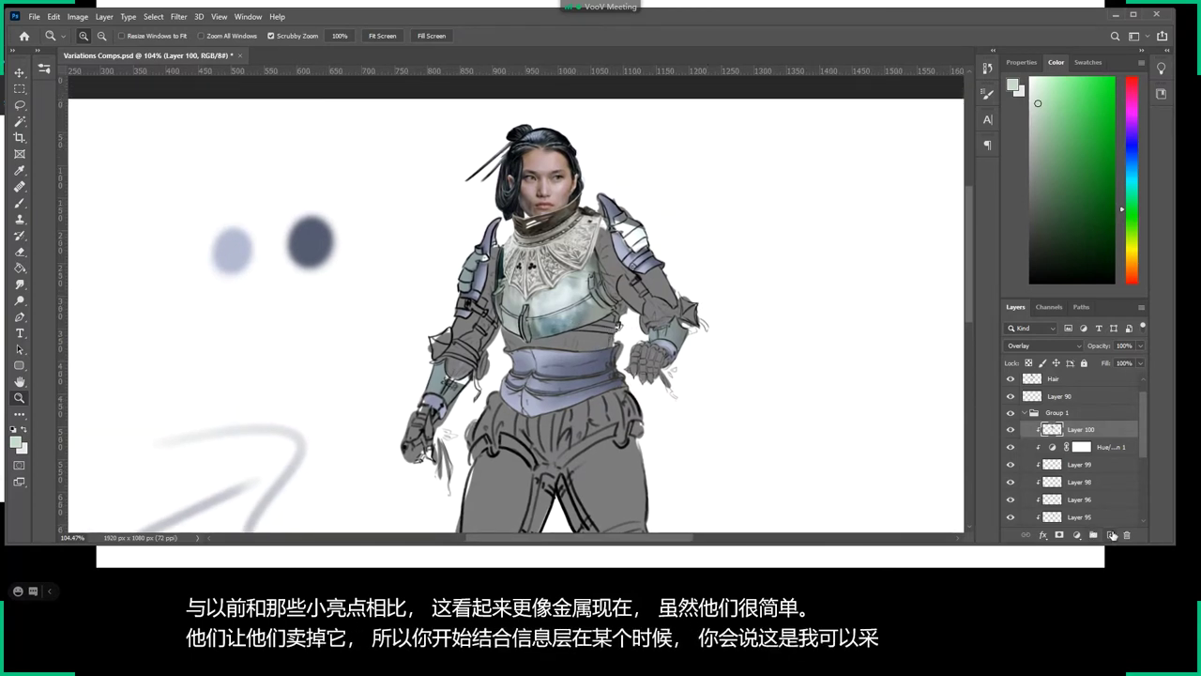
{"action": "left_click", "coordinate": [1110, 534]}
Pick a soft round pressure-opacity brush and set Layer 101 to Overlay blending.
{"action": "key", "text": "x"}
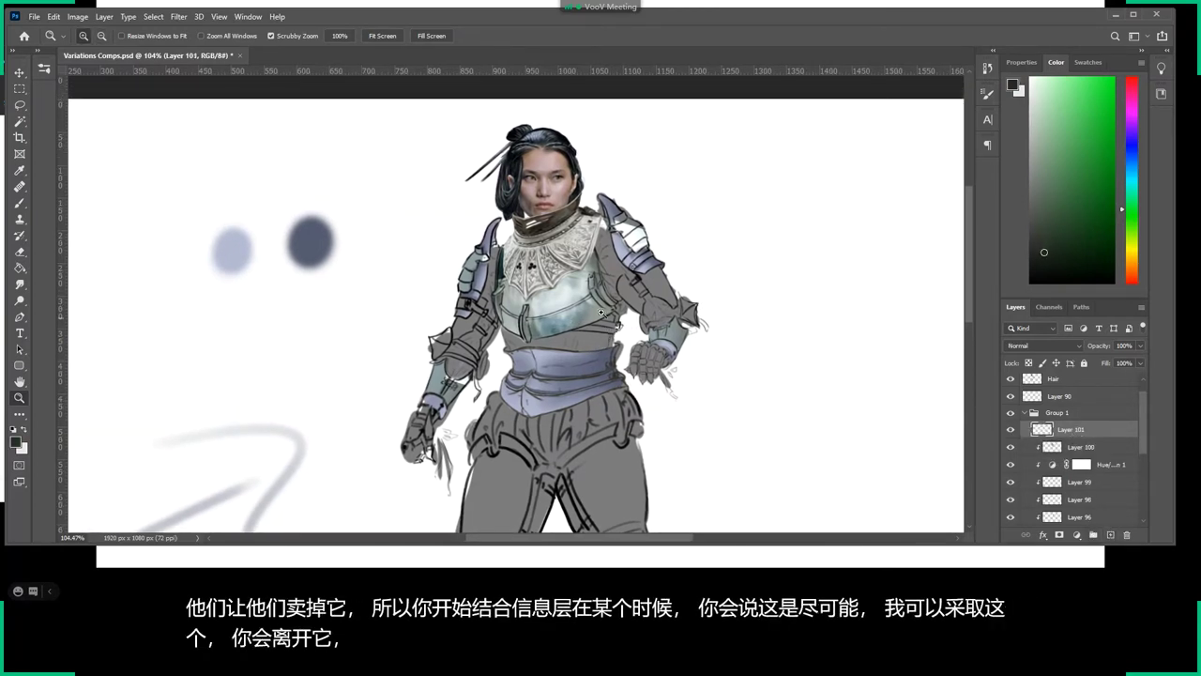
{"action": "key", "text": "b"}
{"action": "right_click", "coordinate": [614, 321]}
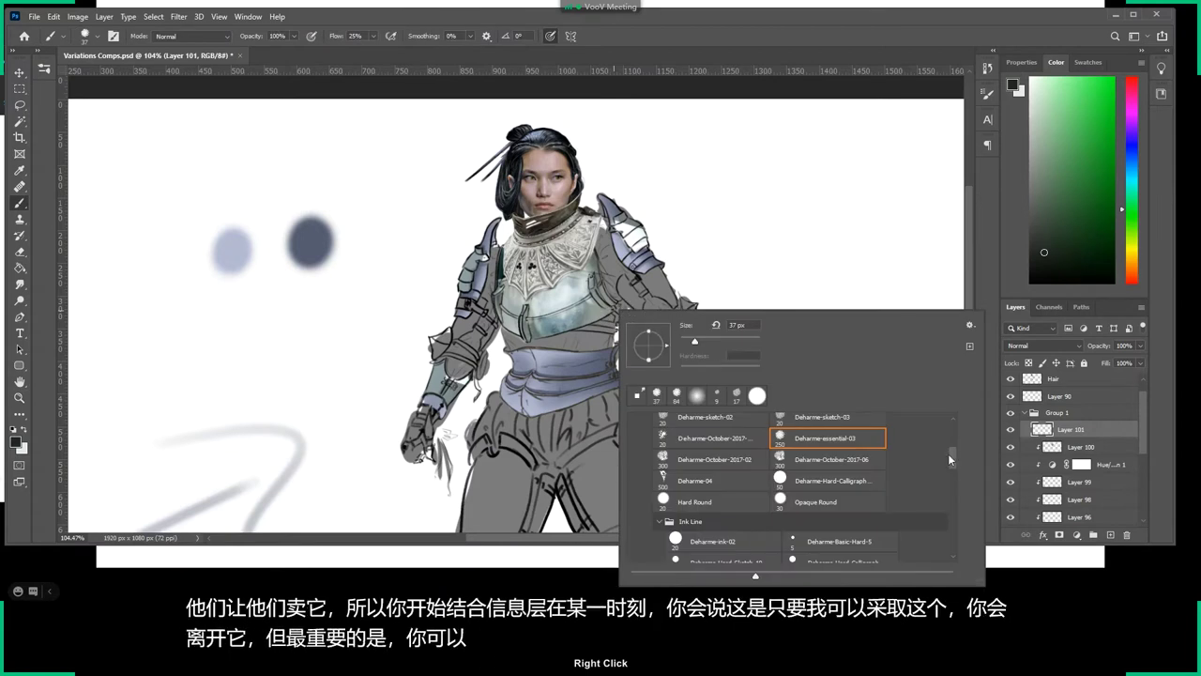
{"action": "left_click_drag", "start_coordinate": [948, 453], "coordinate": [942, 409]}
{"action": "left_click", "coordinate": [699, 452]}
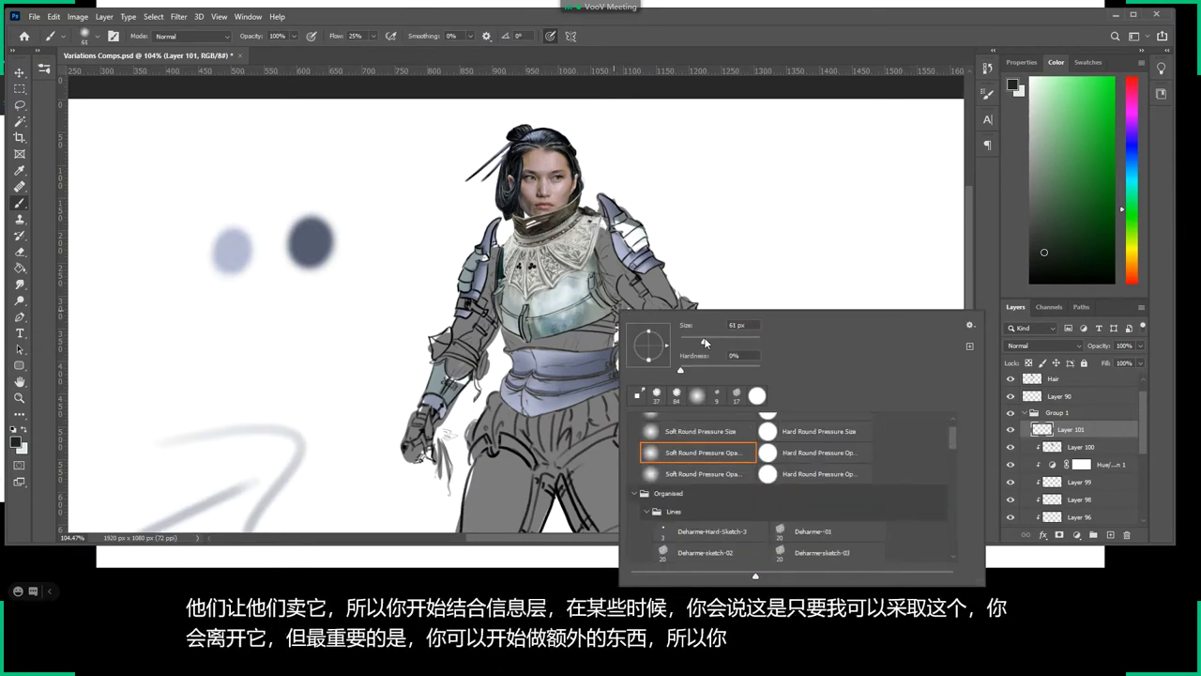
{"action": "left_click", "coordinate": [1002, 287]}
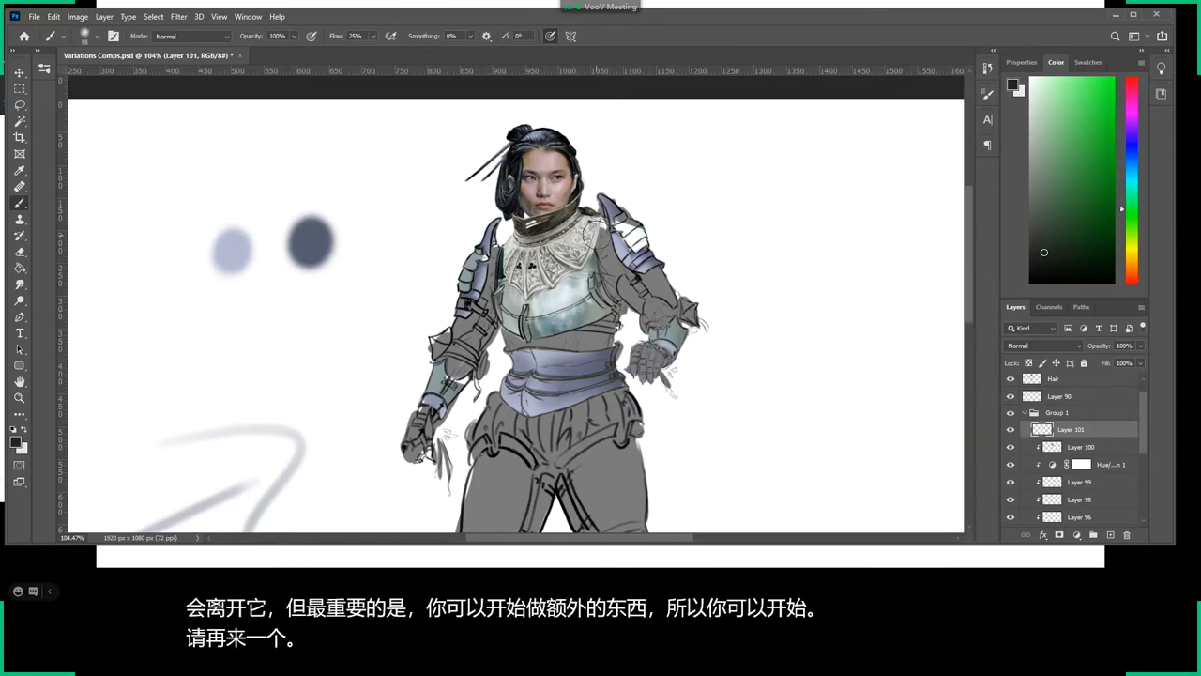
{"action": "left_click", "coordinate": [1086, 344]}
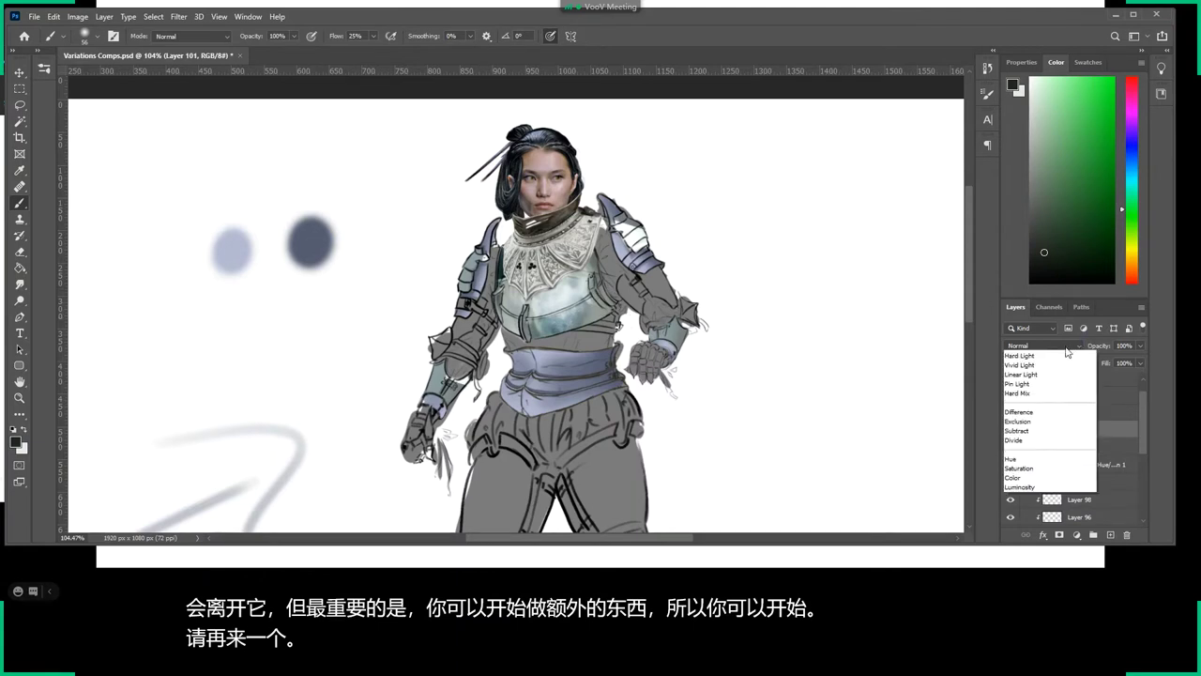
{"action": "left_click", "coordinate": [1036, 517]}
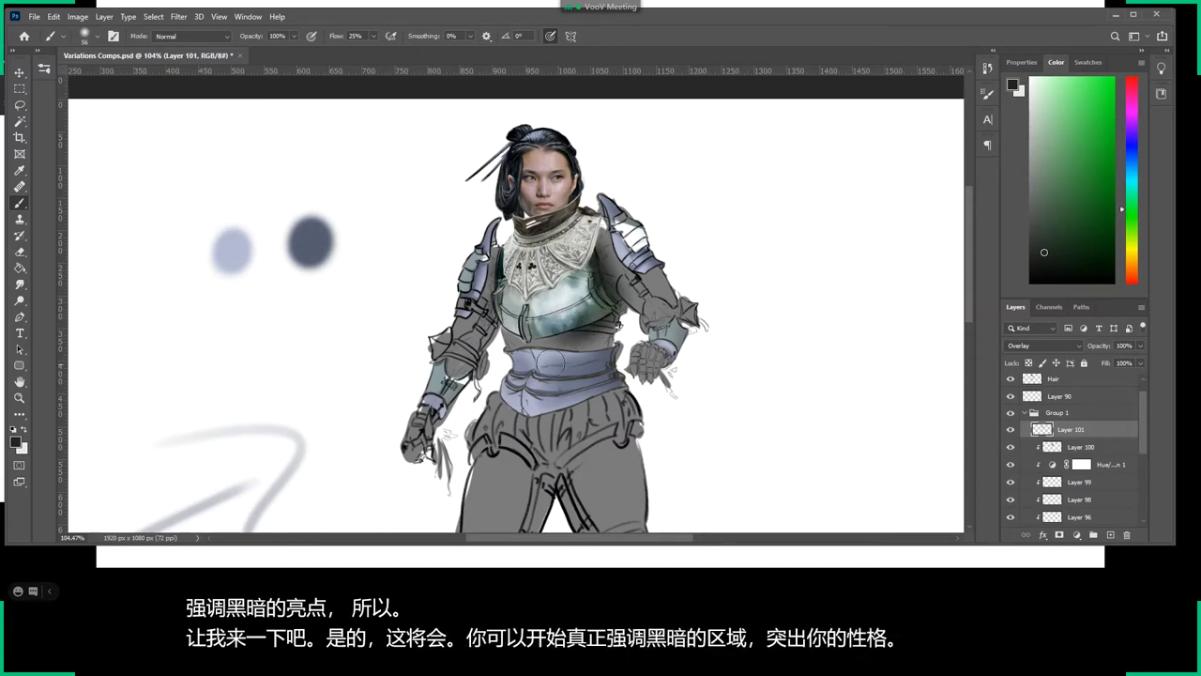
Lighten the upper-arm shading with an enlarged soft round pressure-size eraser.
{"action": "key", "text": "e"}
{"action": "right_click", "coordinate": [655, 472]}
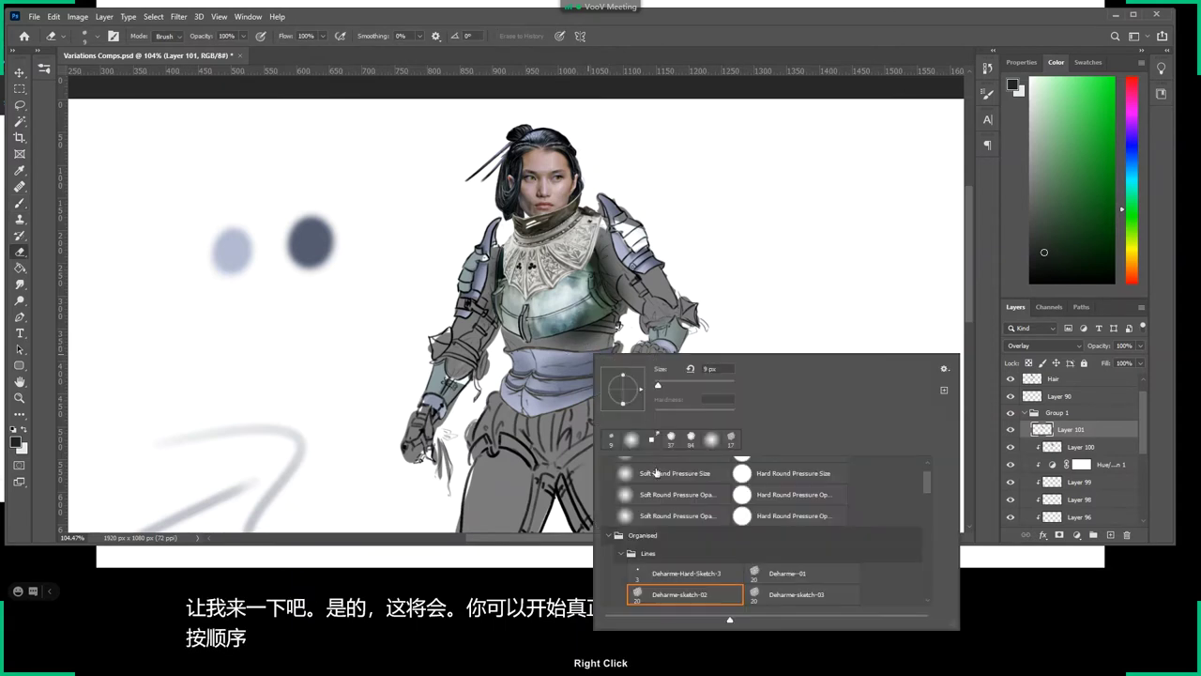
{"action": "left_click", "coordinate": [668, 474]}
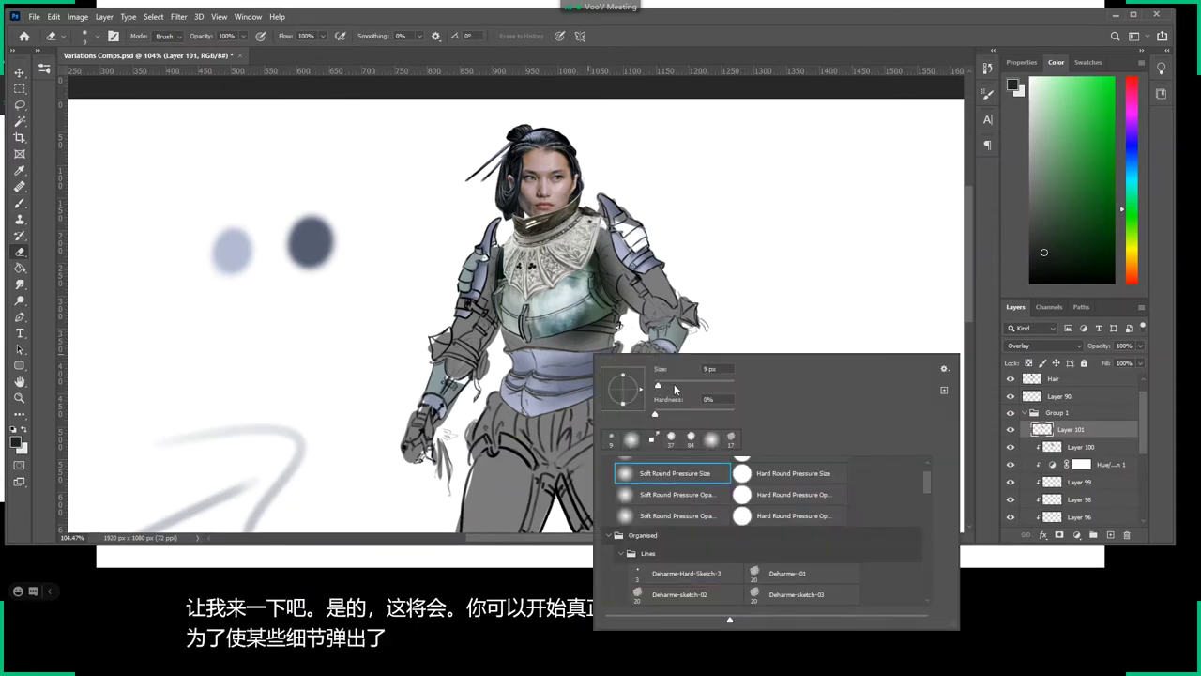
{"action": "left_click_drag", "start_coordinate": [673, 389], "coordinate": [687, 386]}
{"action": "key", "text": "Return"}
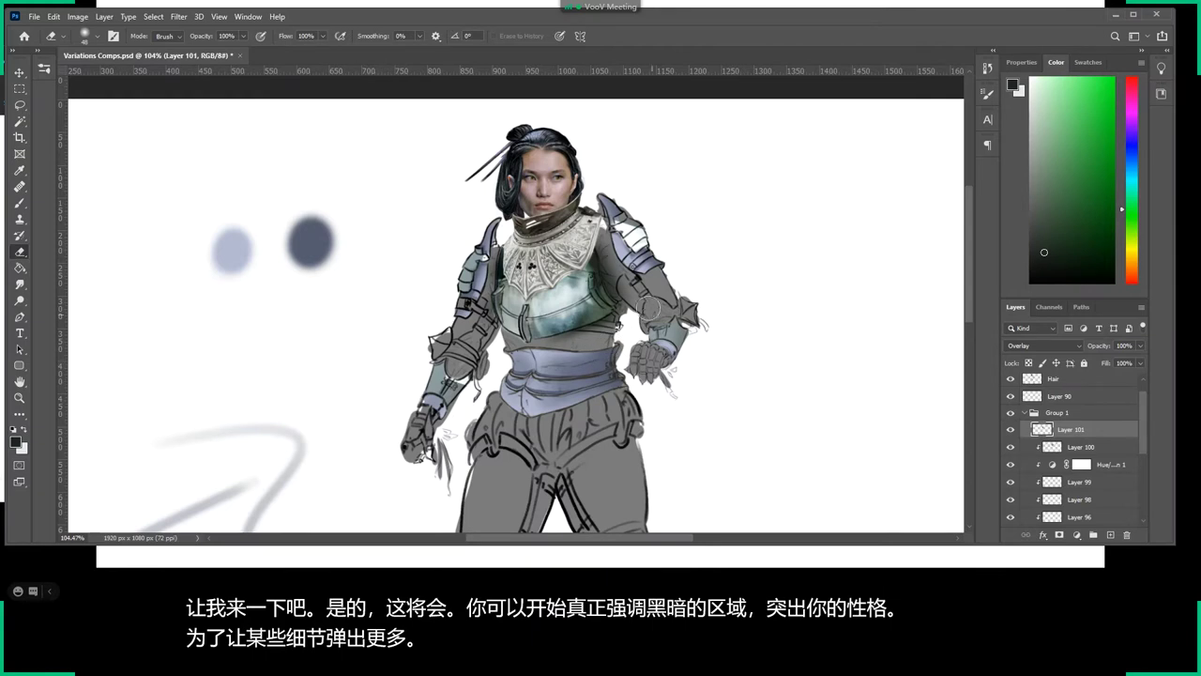
{"action": "left_click_drag", "start_coordinate": [650, 306], "coordinate": [627, 263]}
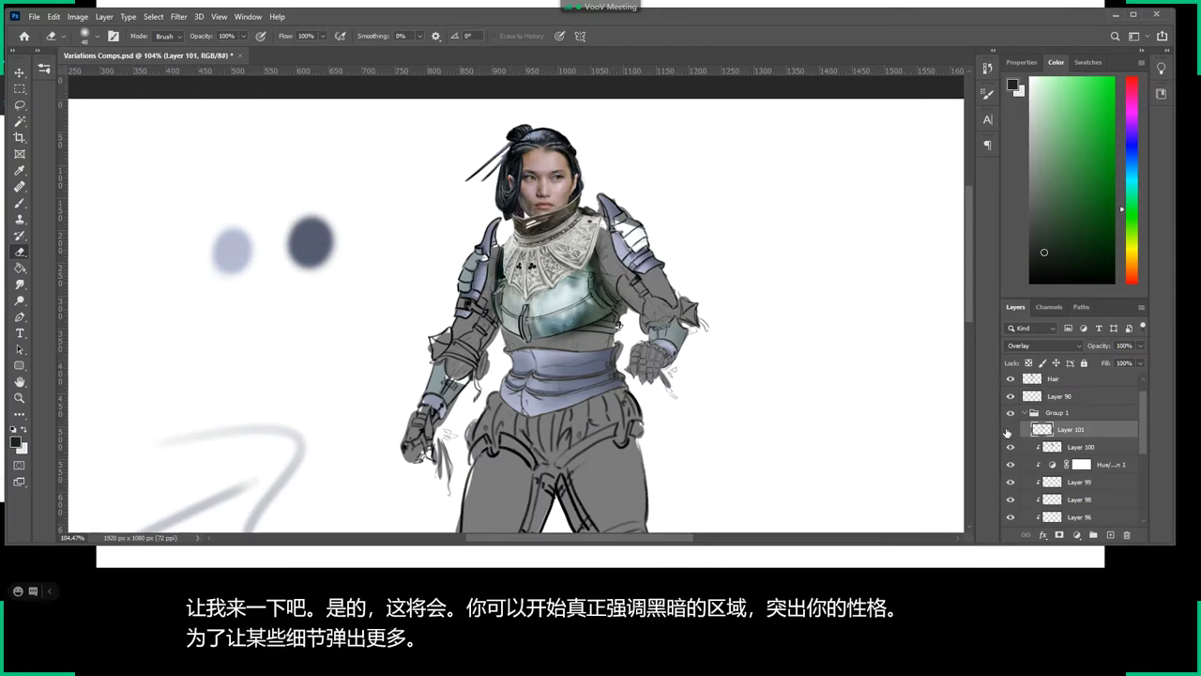
Compare Layer 101 hidden and shown, lower its opacity to about 83%, and zoom into the breastplate.
{"action": "left_click", "coordinate": [1009, 429]}
{"action": "left_click", "coordinate": [1009, 430]}
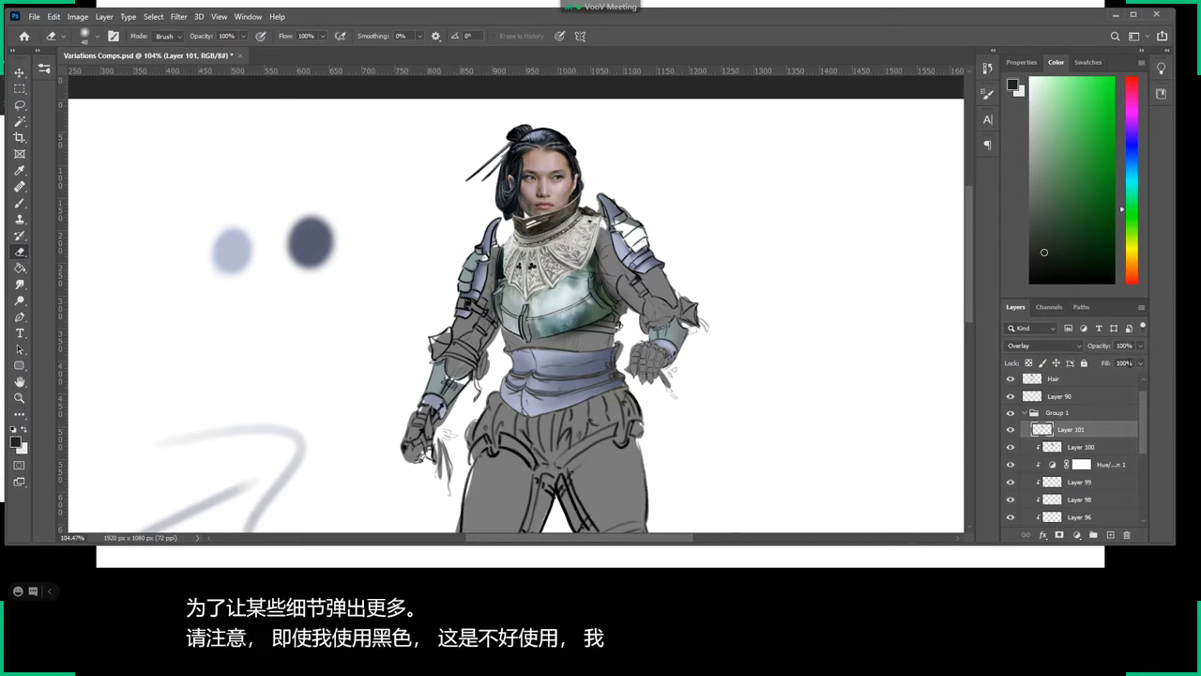
{"action": "left_click", "coordinate": [1140, 345]}
{"action": "left_click_drag", "start_coordinate": [1139, 361], "coordinate": [1130, 362]}
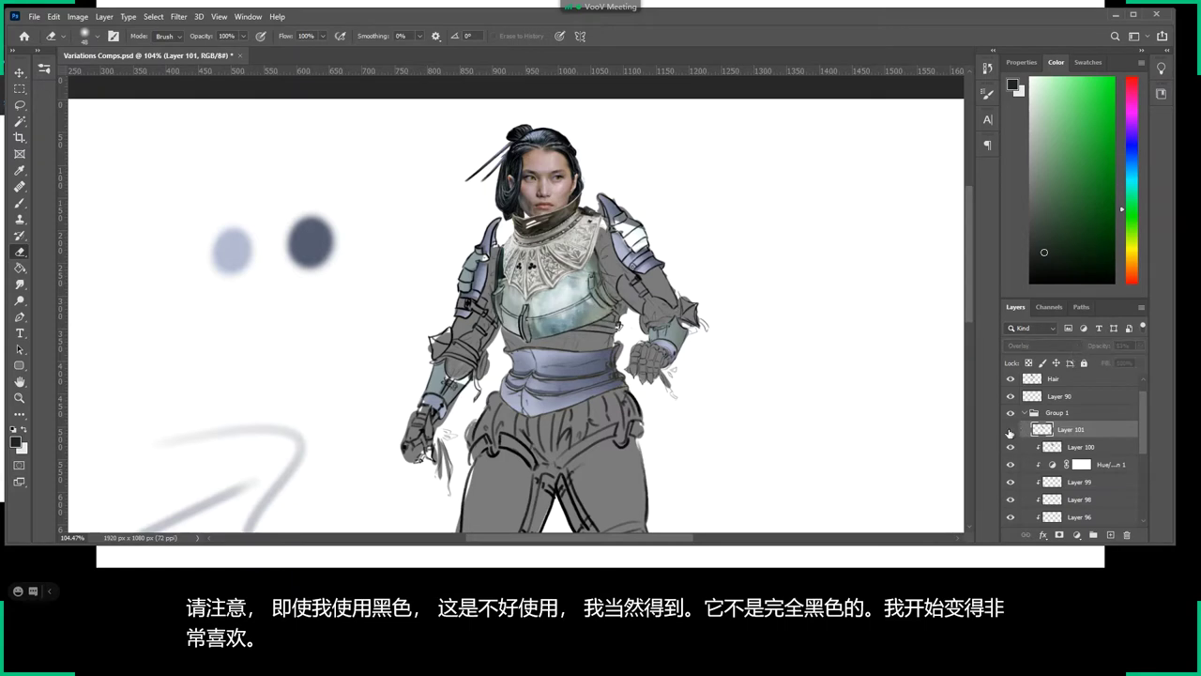
{"action": "key", "text": "z"}
{"action": "left_click_drag", "start_coordinate": [532, 305], "coordinate": [558, 319]}
Add a new layer above Layer 101 and pick a pale yellow-green paint colour.
{"action": "scroll", "coordinate": [558, 319], "scroll_direction": "down", "scroll_amount": 2}
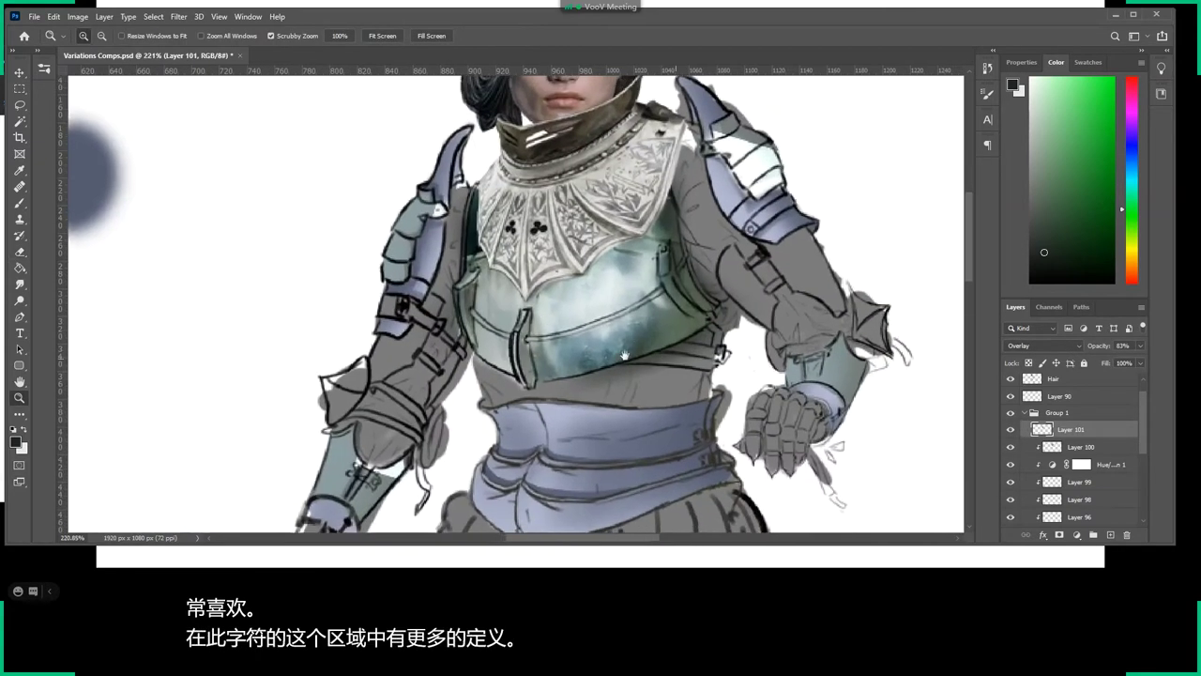
{"action": "scroll", "coordinate": [966, 324], "scroll_direction": "up", "scroll_amount": 1}
{"action": "left_click", "coordinate": [1110, 533]}
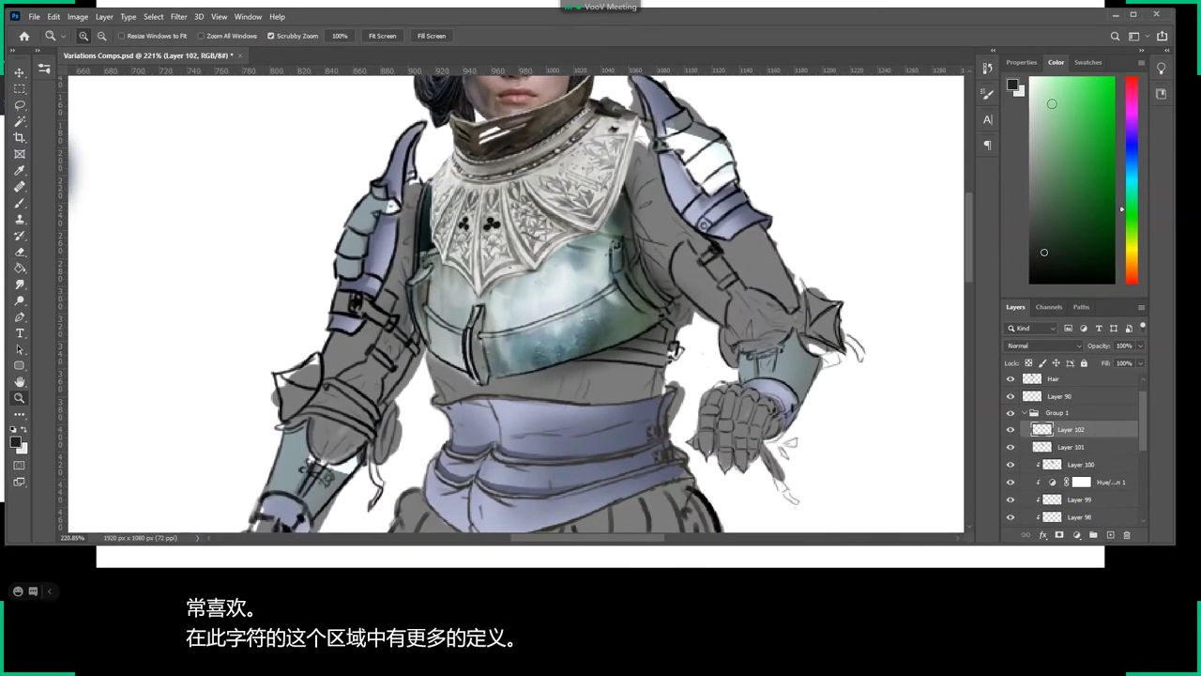
{"action": "left_click", "coordinate": [1040, 109]}
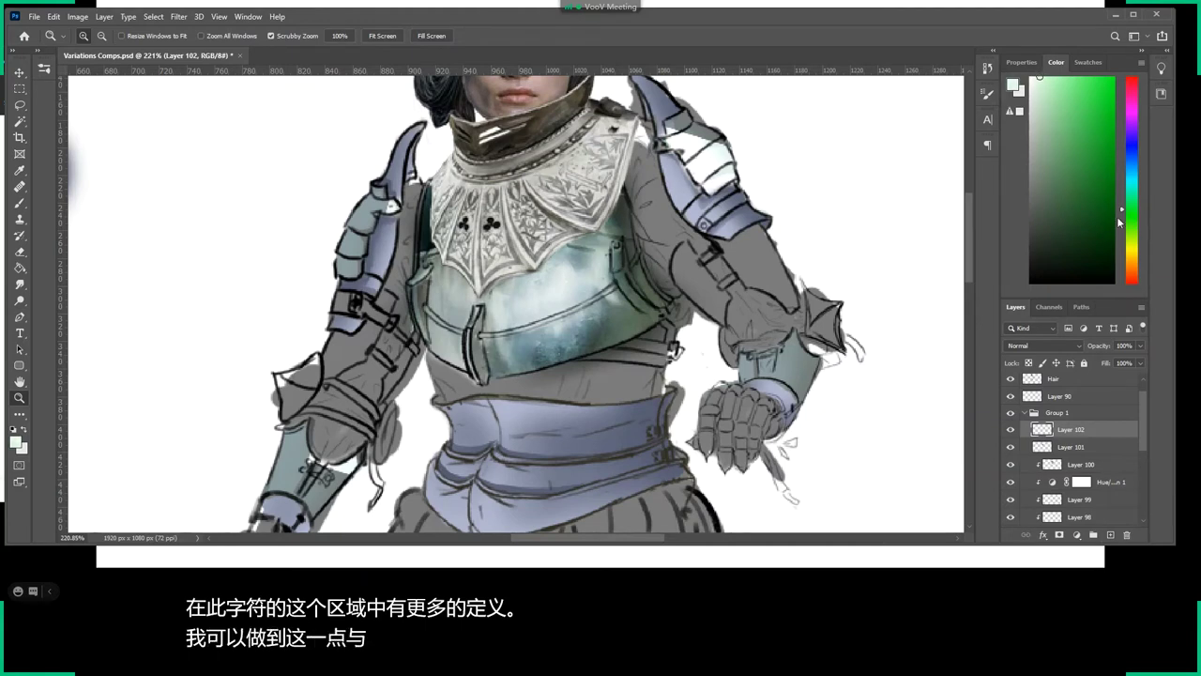
{"action": "left_click_drag", "start_coordinate": [1131, 210], "coordinate": [1130, 227]}
Set the brush to about 15 px and switch the new layer to Color Dodge.
{"action": "key", "text": "b"}
{"action": "right_click", "coordinate": [575, 275]}
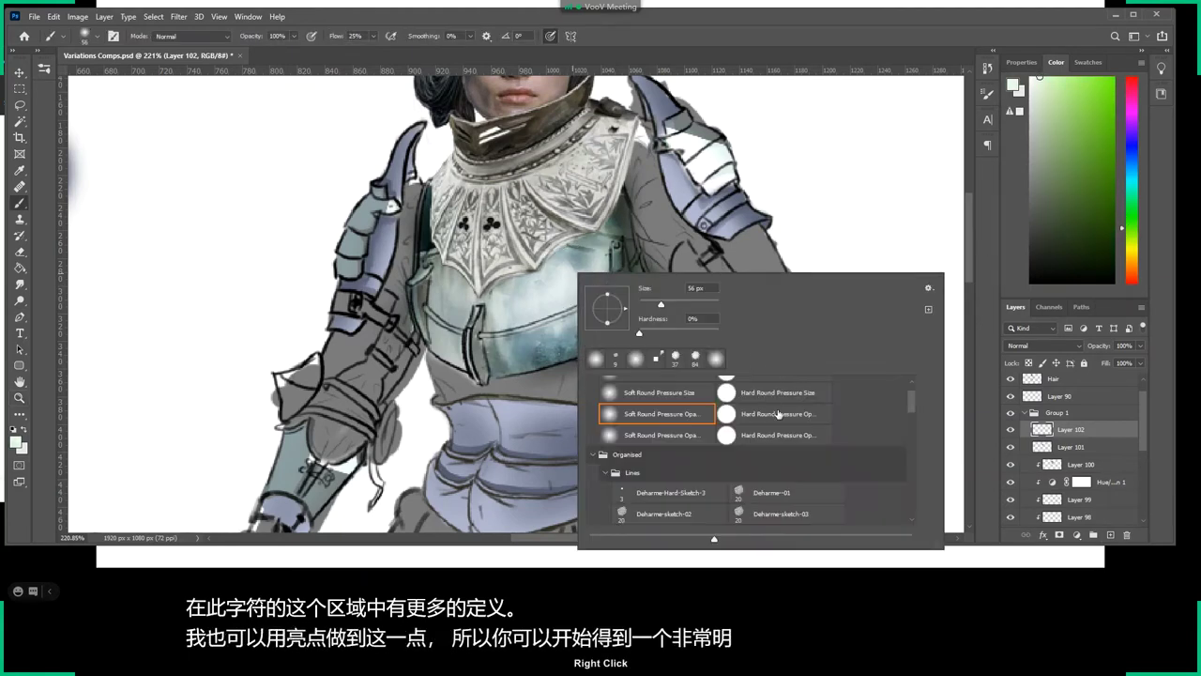
{"action": "key", "text": "Escape"}
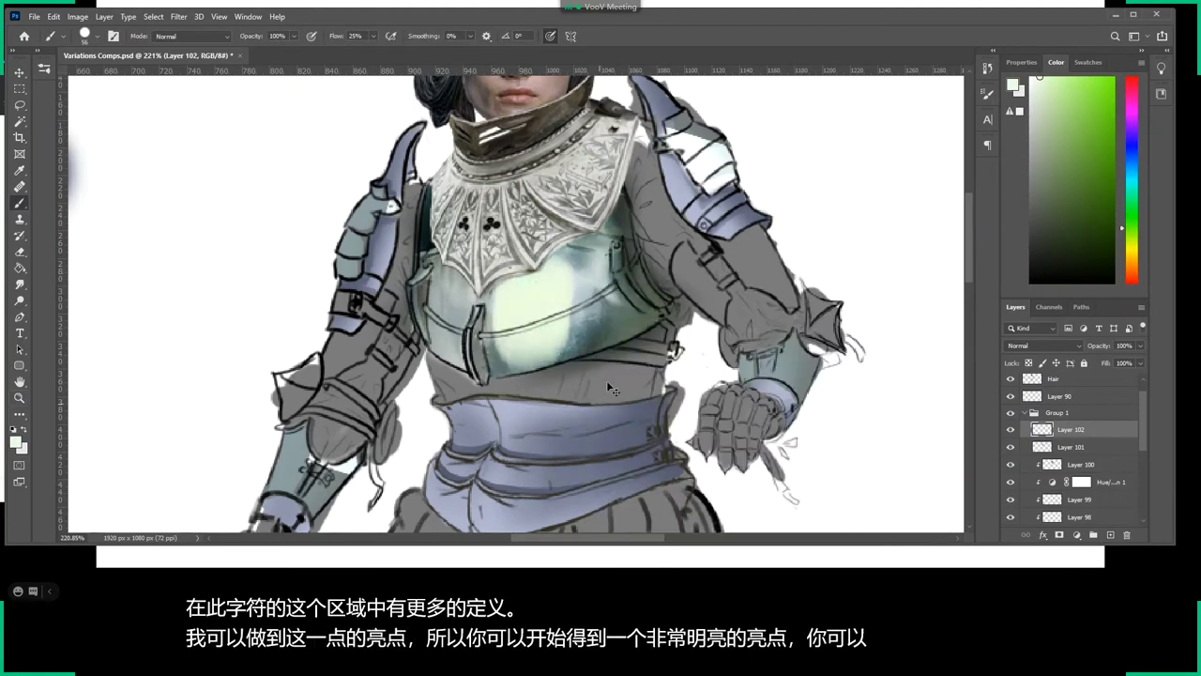
{"action": "right_click", "coordinate": [607, 311]}
{"action": "left_click_drag", "start_coordinate": [692, 342], "coordinate": [674, 345]}
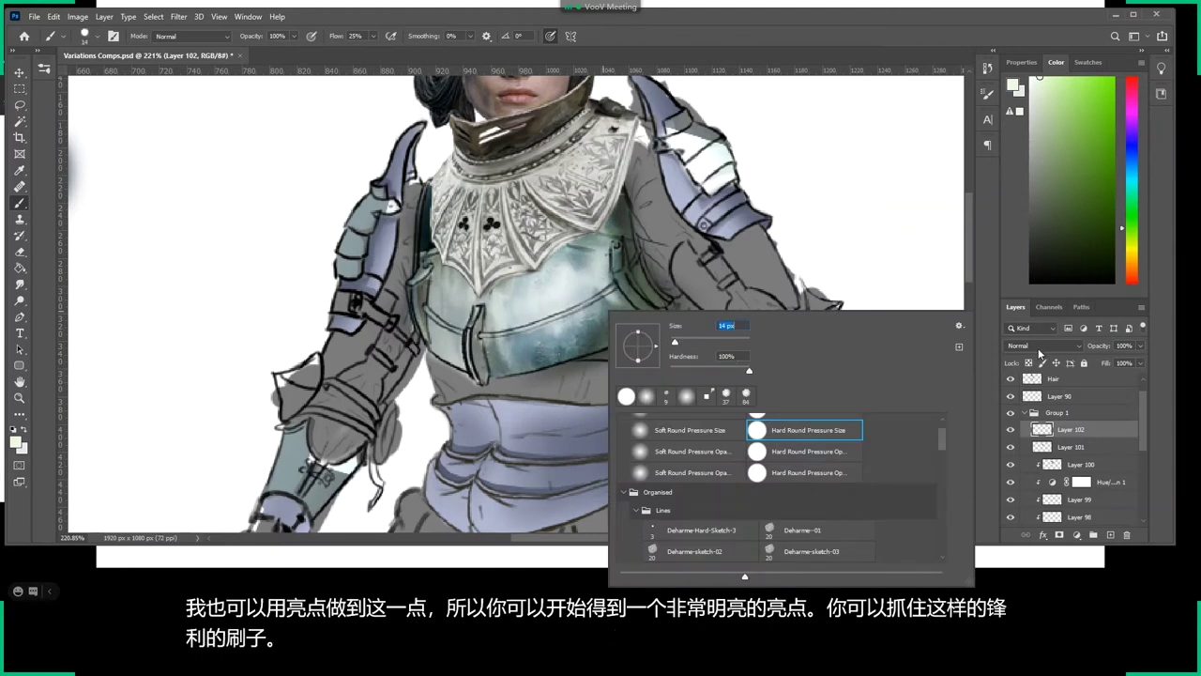
{"action": "left_click", "coordinate": [1039, 347]}
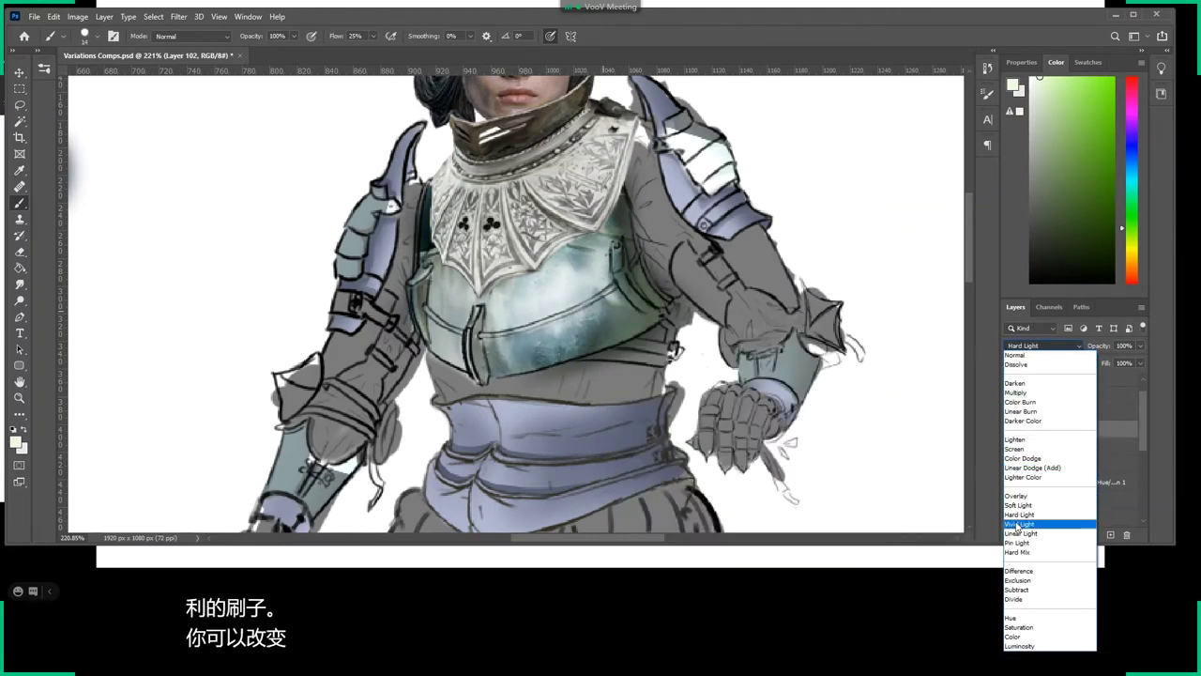
{"action": "left_click", "coordinate": [1023, 457]}
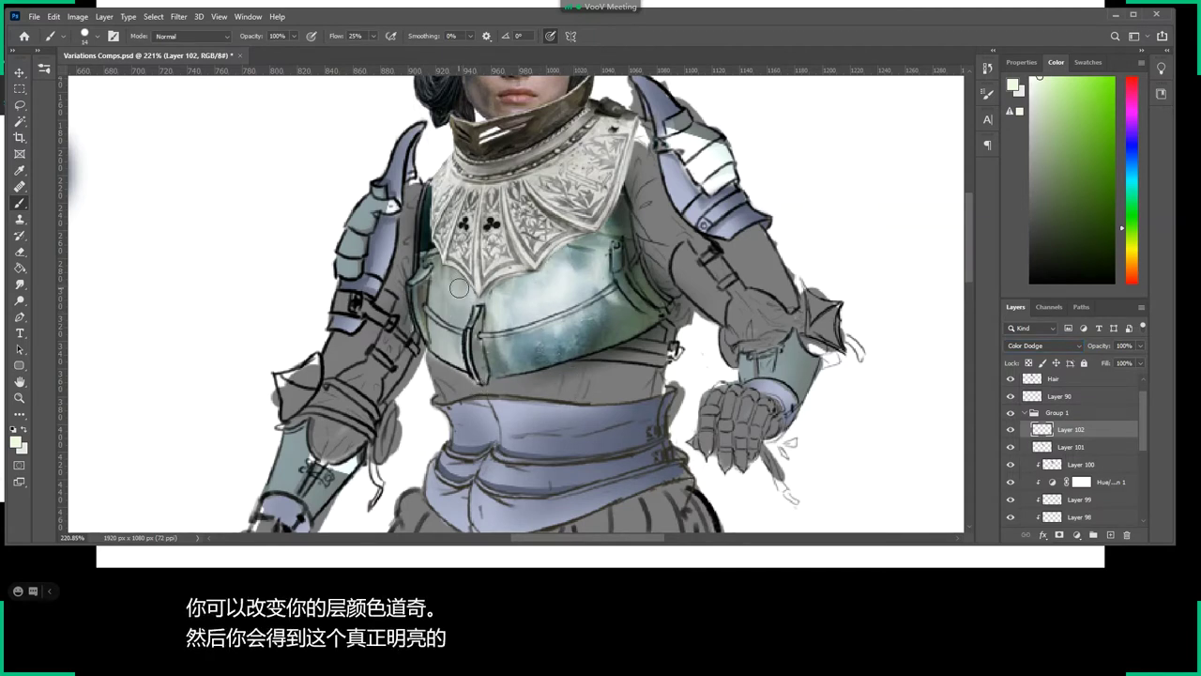
Paint a bright glow on the chest plate, then reduce the brush to 12 px.
{"action": "left_click_drag", "start_coordinate": [459, 288], "coordinate": [453, 314]}
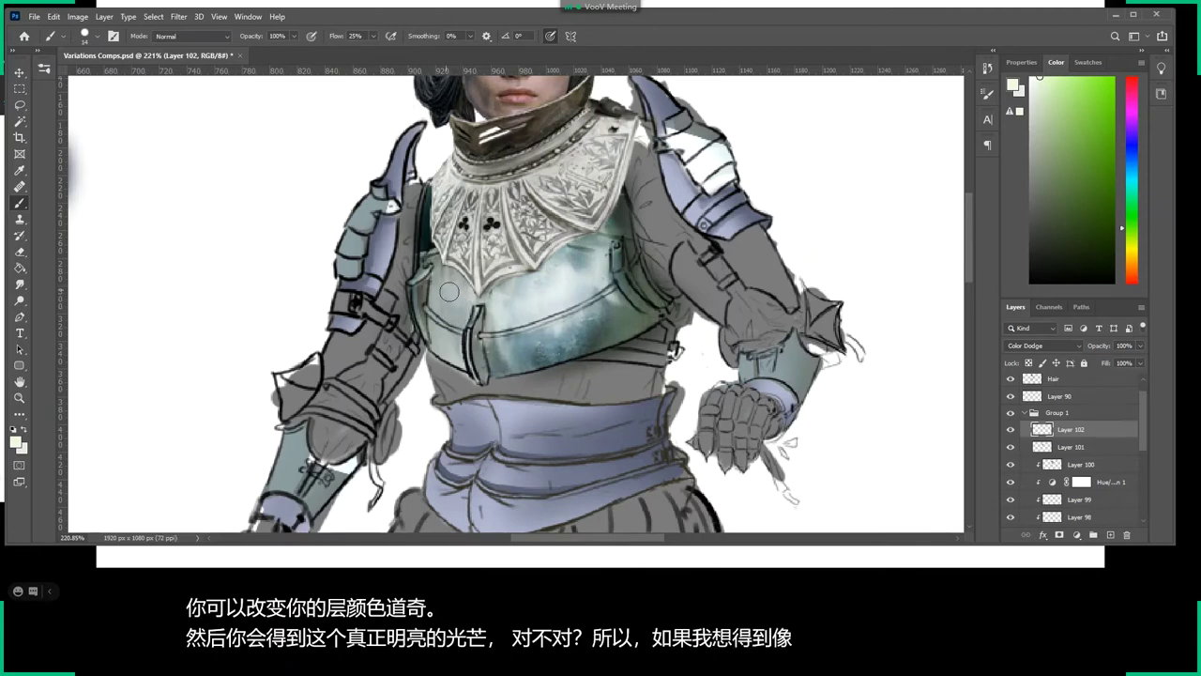
{"action": "right_click", "coordinate": [466, 289]}
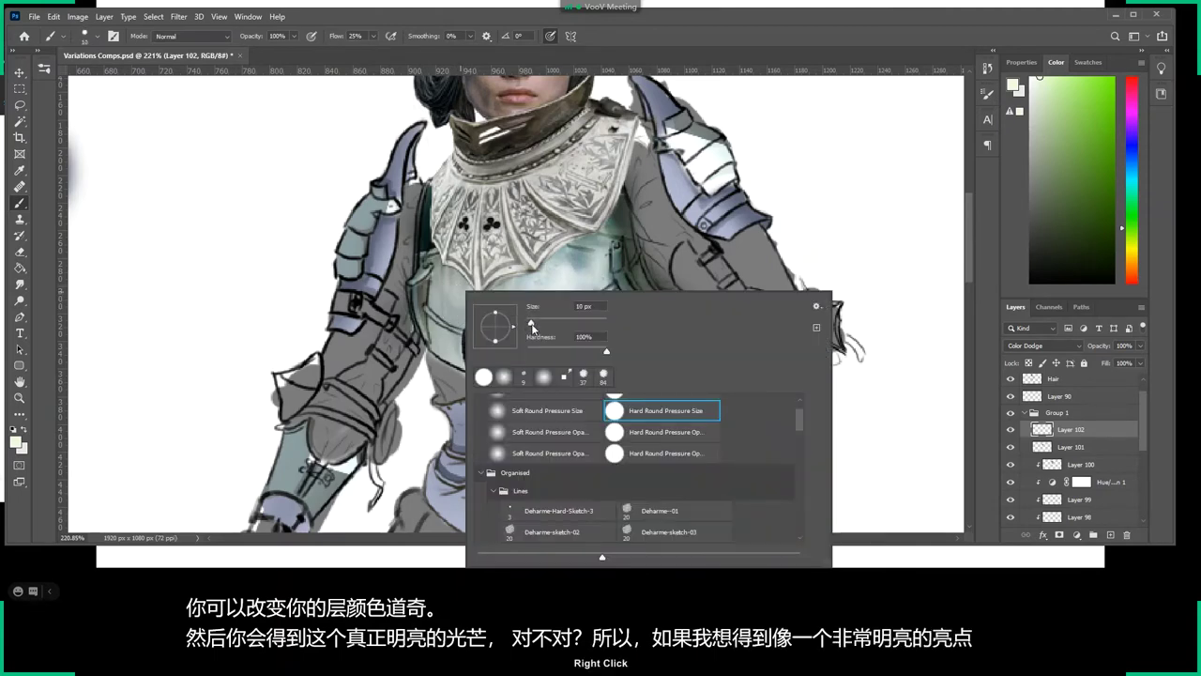
{"action": "left_click_drag", "start_coordinate": [532, 327], "coordinate": [535, 326]}
{"action": "key", "text": "Return"}
Check the brush's Shape Dynamics, then try and undo a highlight stroke across the breastplate.
{"action": "left_click", "coordinate": [989, 97]}
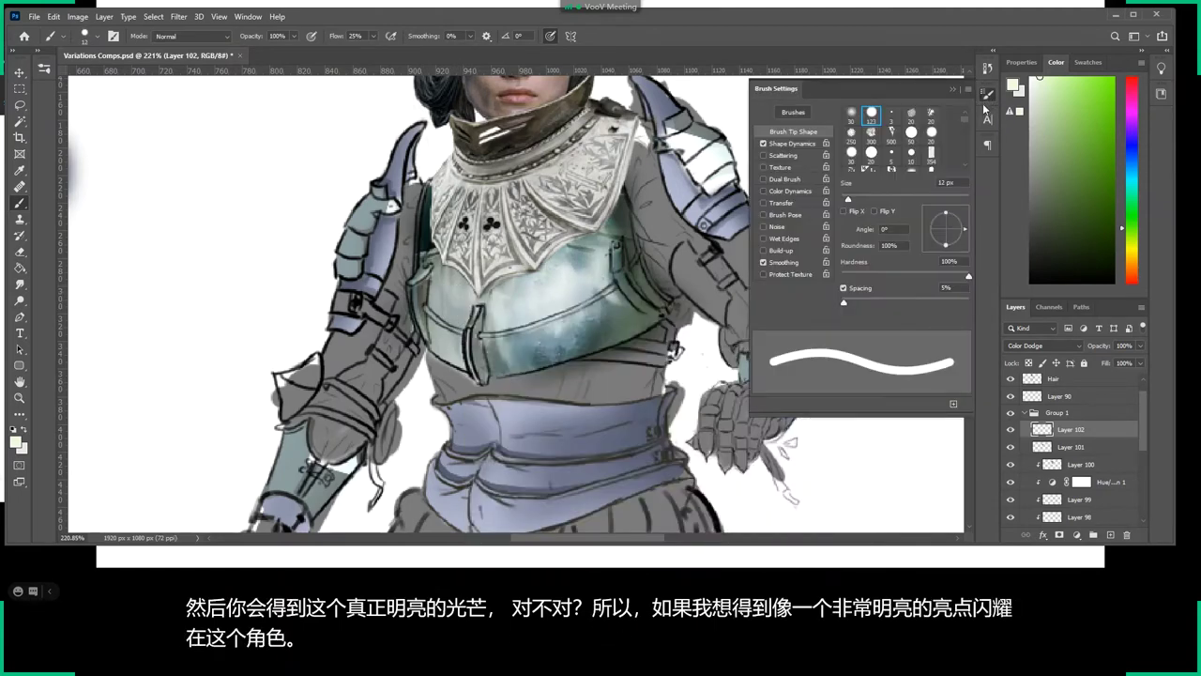
{"action": "left_click", "coordinate": [803, 143]}
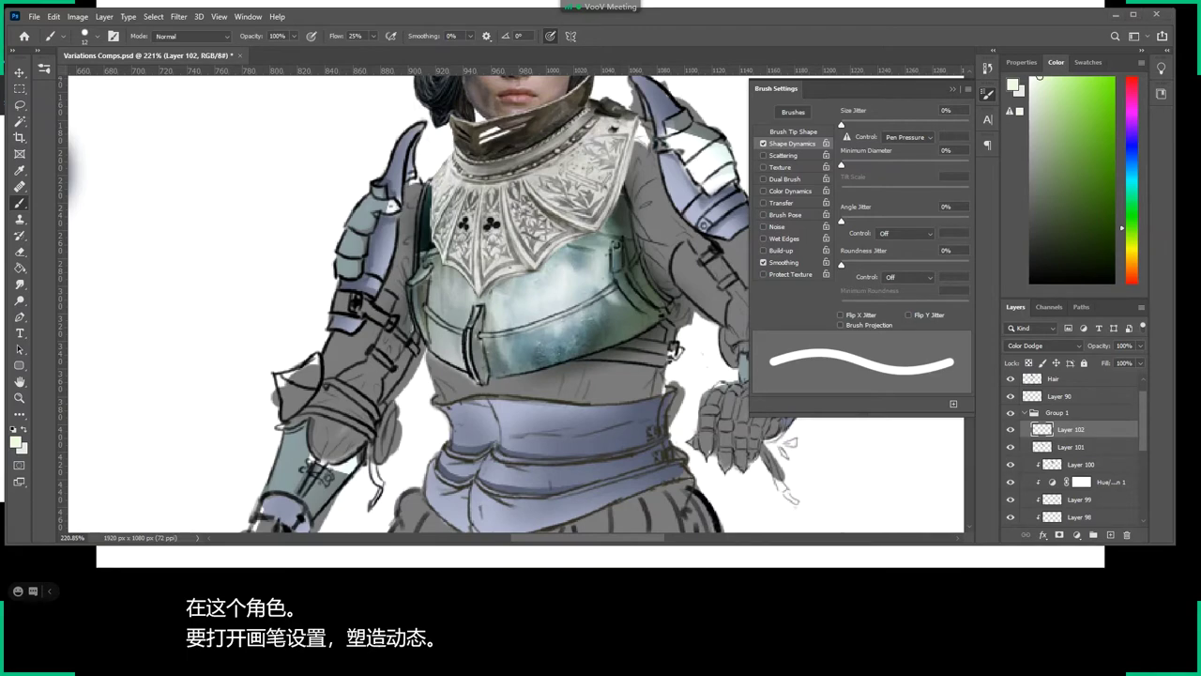
{"action": "left_click", "coordinate": [281, 207]}
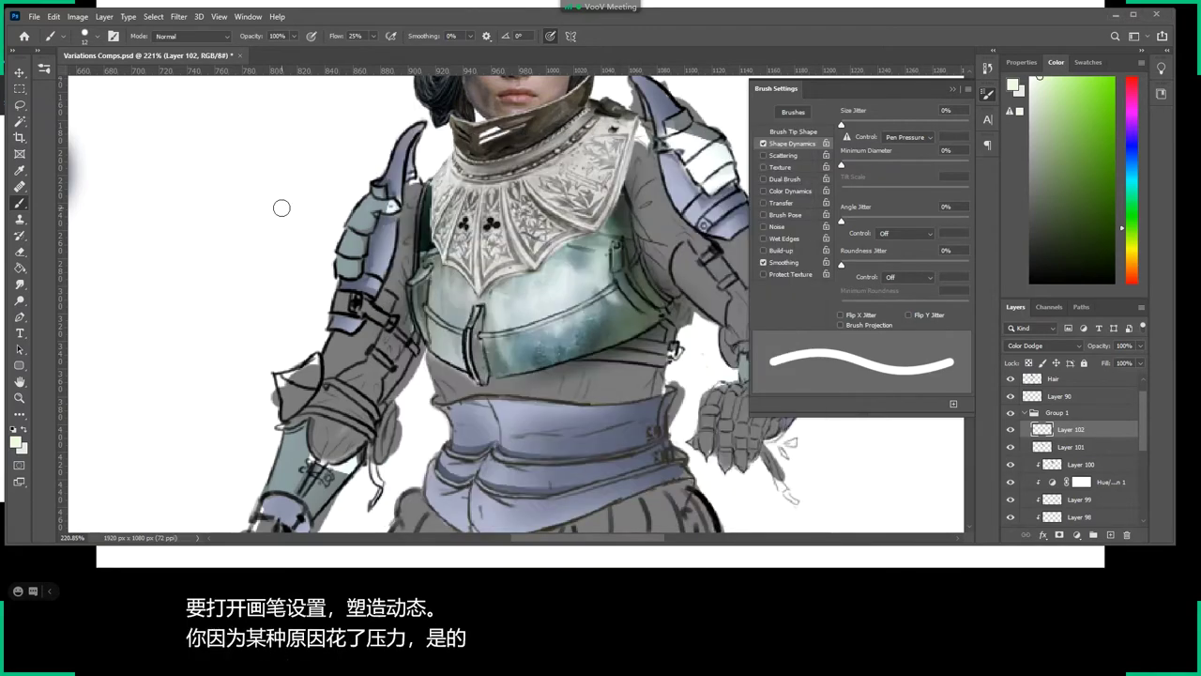
{"action": "left_click_drag", "start_coordinate": [548, 330], "coordinate": [597, 320]}
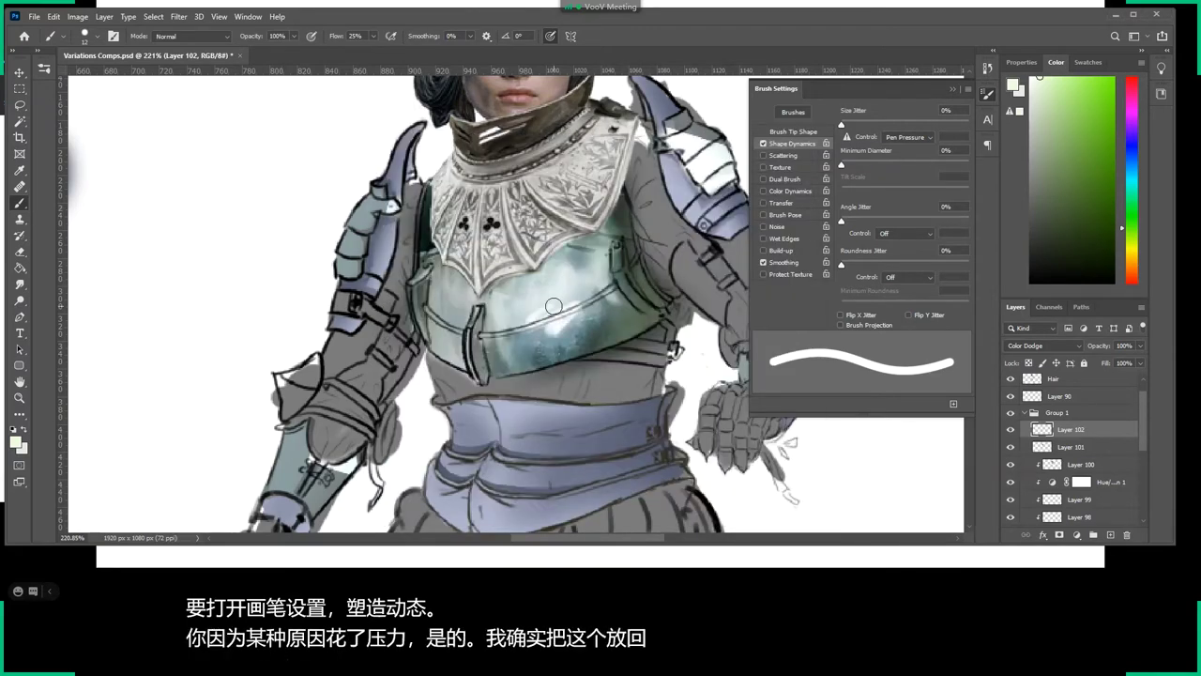
{"action": "key", "text": "ctrl+z"}
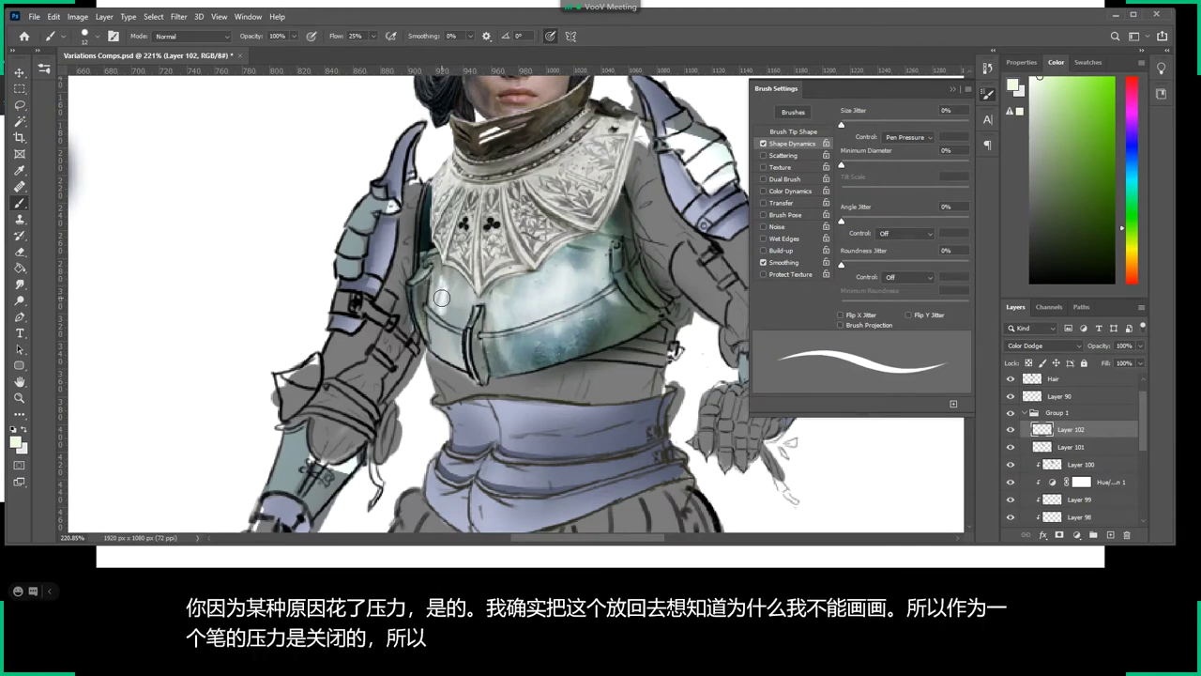
Dab white highlights on the upper-left breastplate and across its top edge.
{"action": "mouse_move", "coordinate": [460, 317]}
{"action": "left_mouse_down"}
{"action": "mouse_move", "coordinate": [464, 296]}
{"action": "mouse_move", "coordinate": [436, 275]}
{"action": "left_mouse_up"}
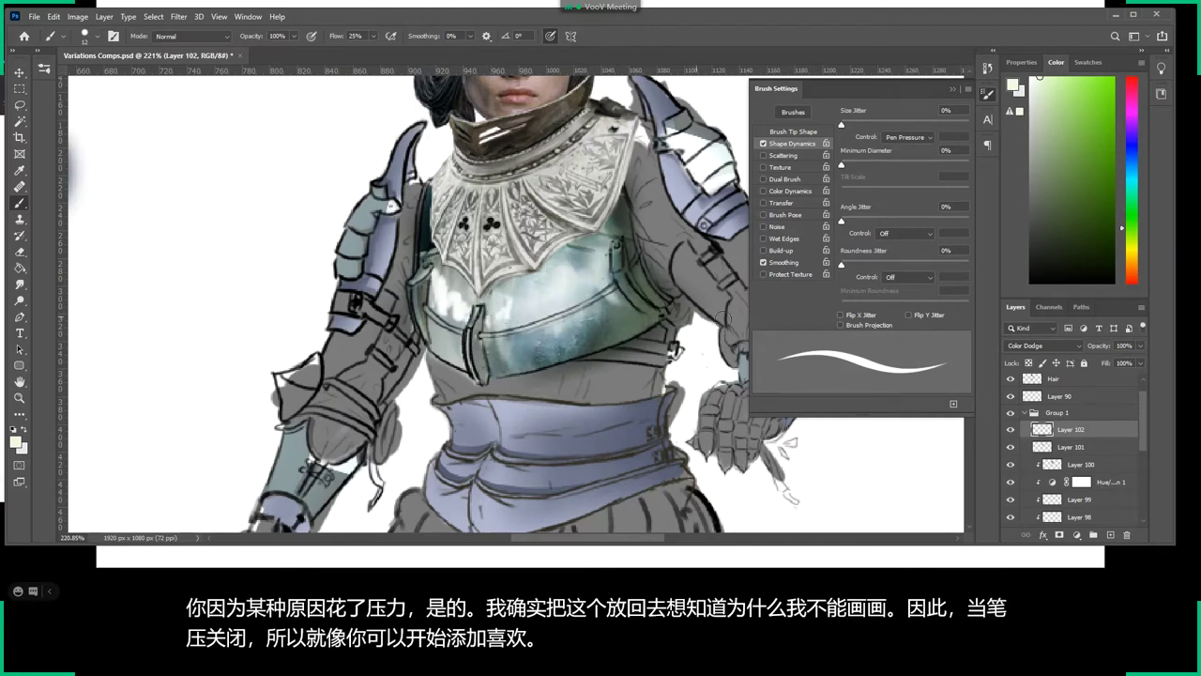
{"action": "left_click", "coordinate": [988, 93]}
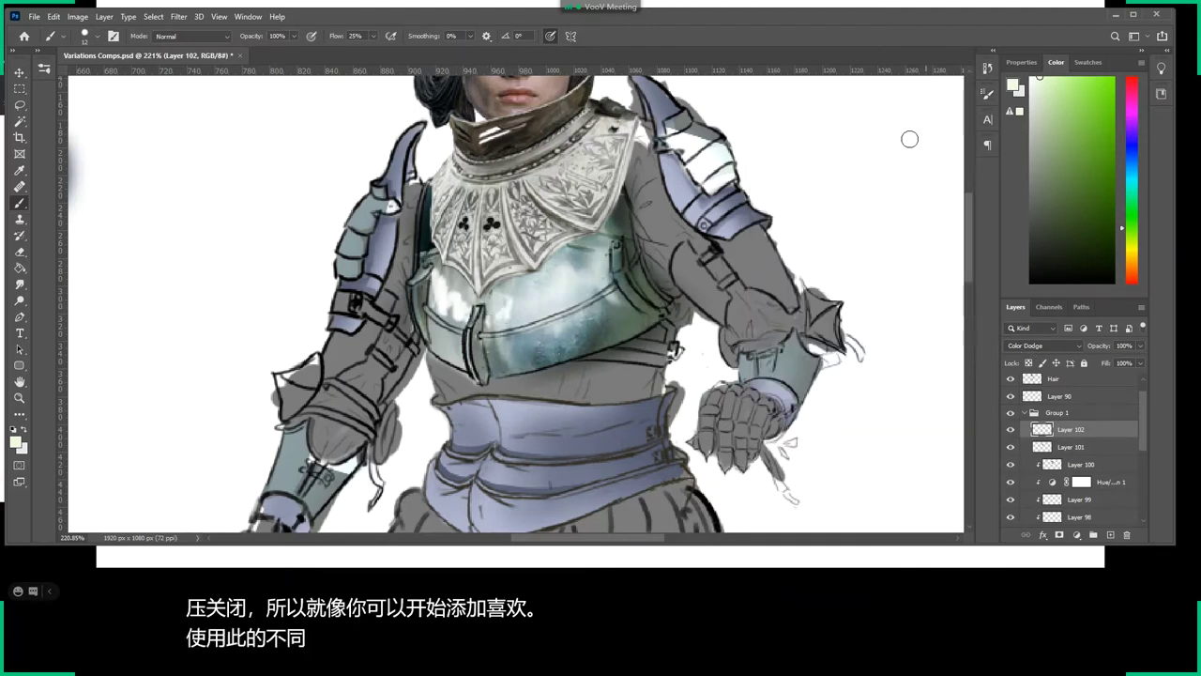
{"action": "left_click_drag", "start_coordinate": [430, 323], "coordinate": [446, 321]}
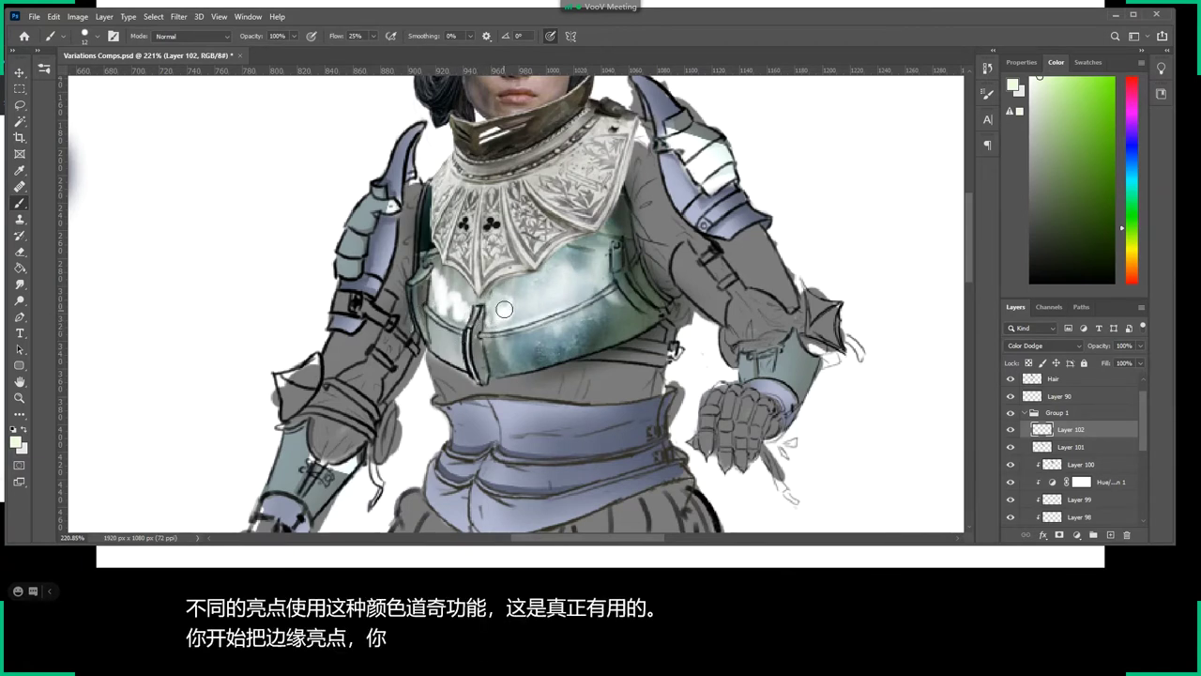
{"action": "right_click", "coordinate": [518, 312]}
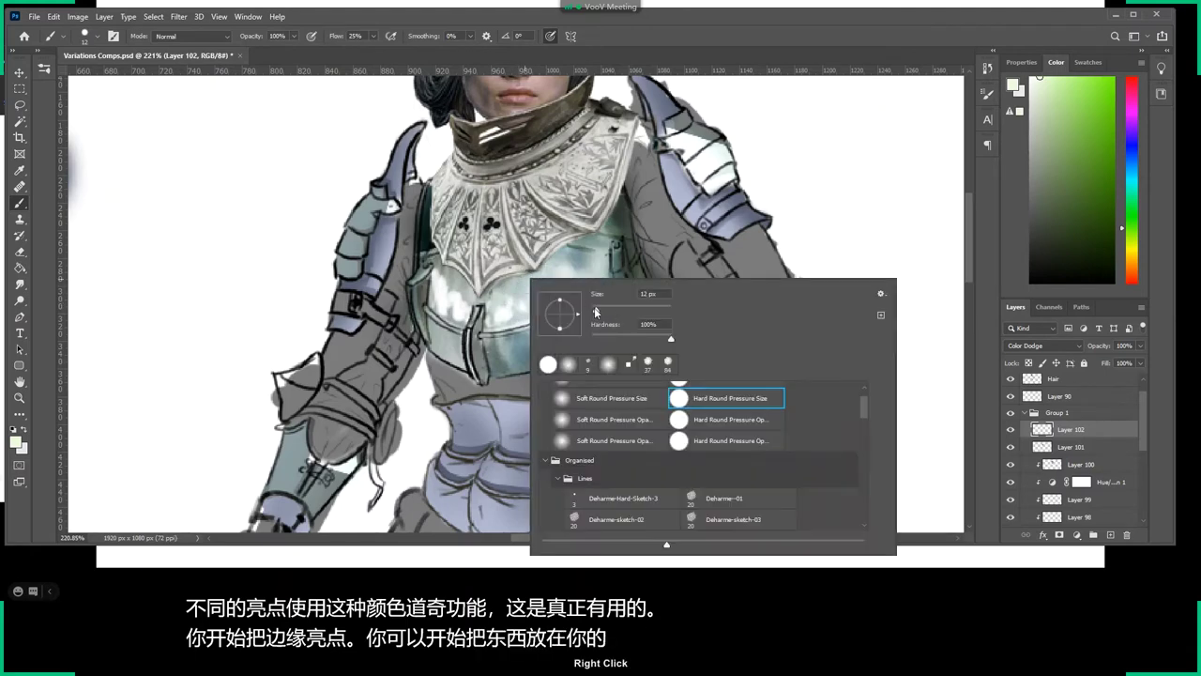
{"action": "left_click", "coordinate": [499, 316]}
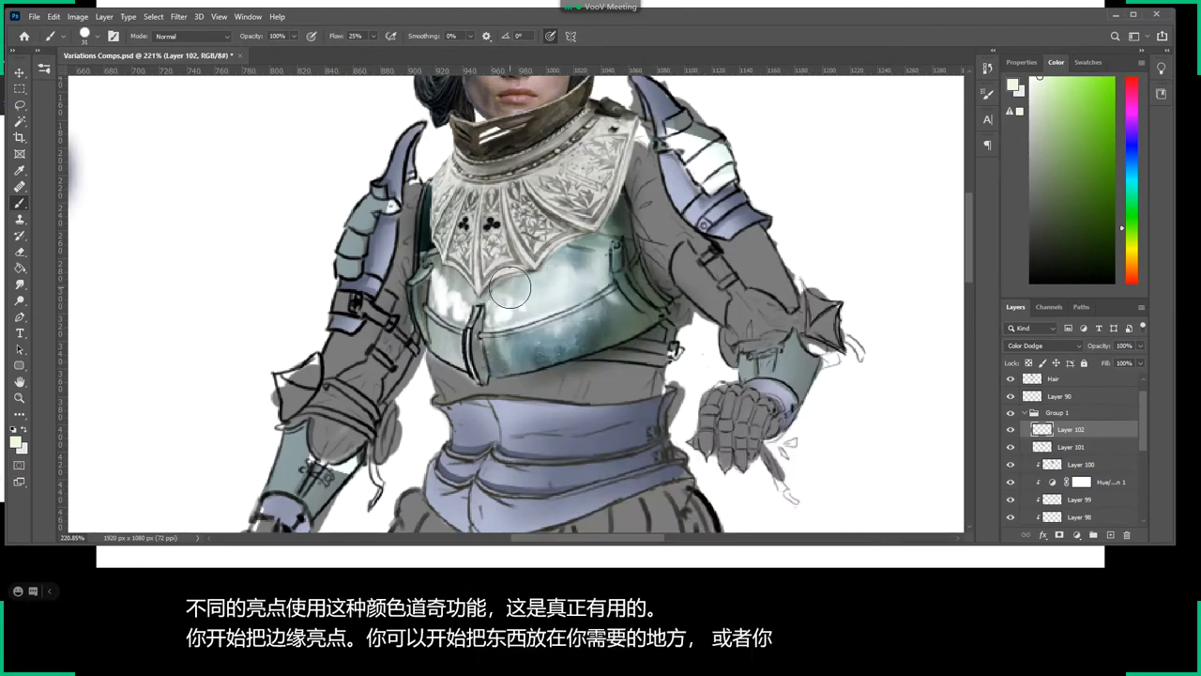
{"action": "left_click_drag", "start_coordinate": [531, 300], "coordinate": [574, 275]}
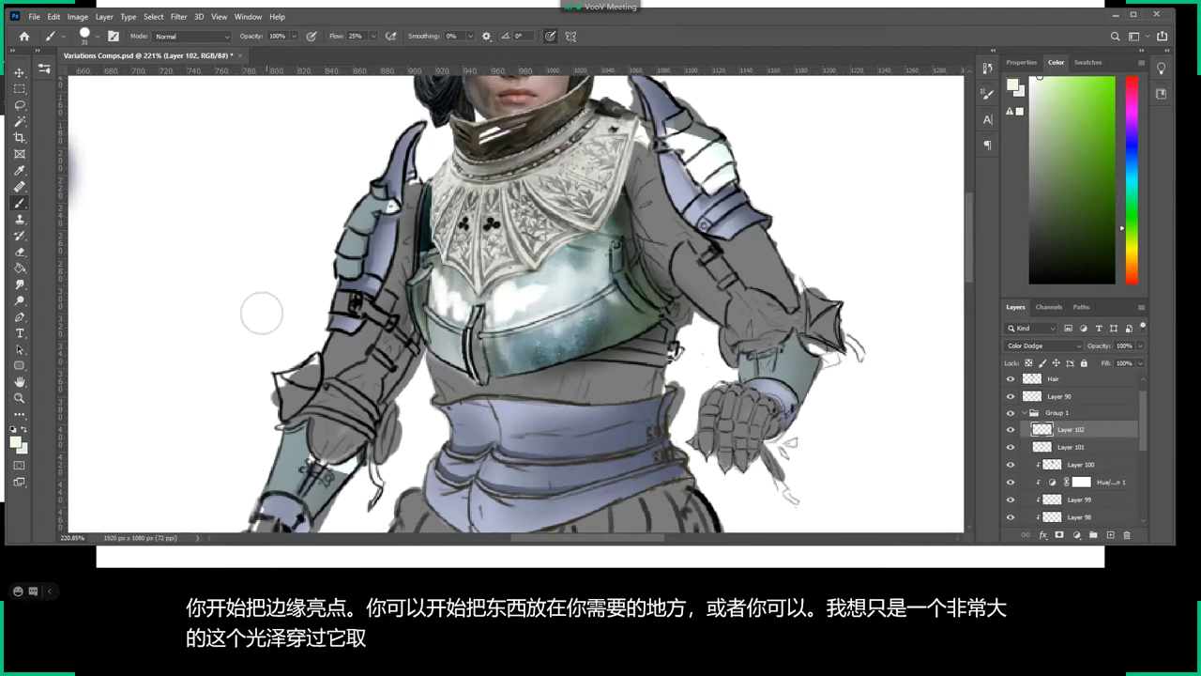
Switch to the Smudge tool and give it a 7 px Hard Round brush.
{"action": "left_click", "coordinate": [21, 284]}
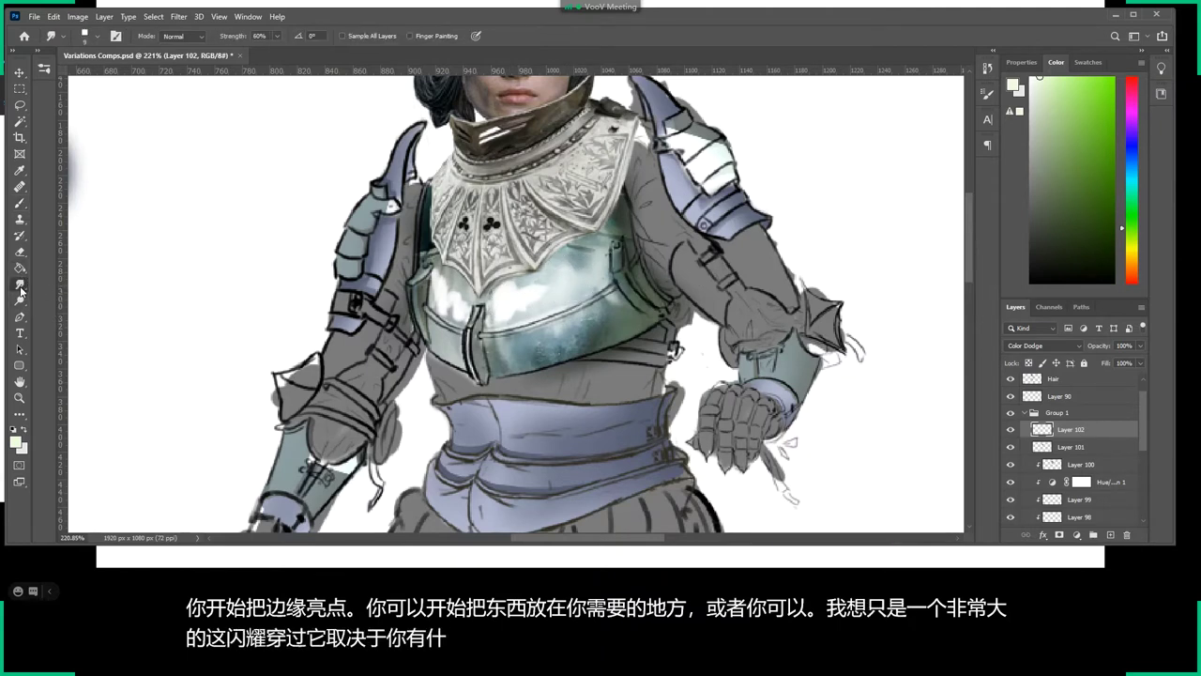
{"action": "right_click", "coordinate": [20, 286]}
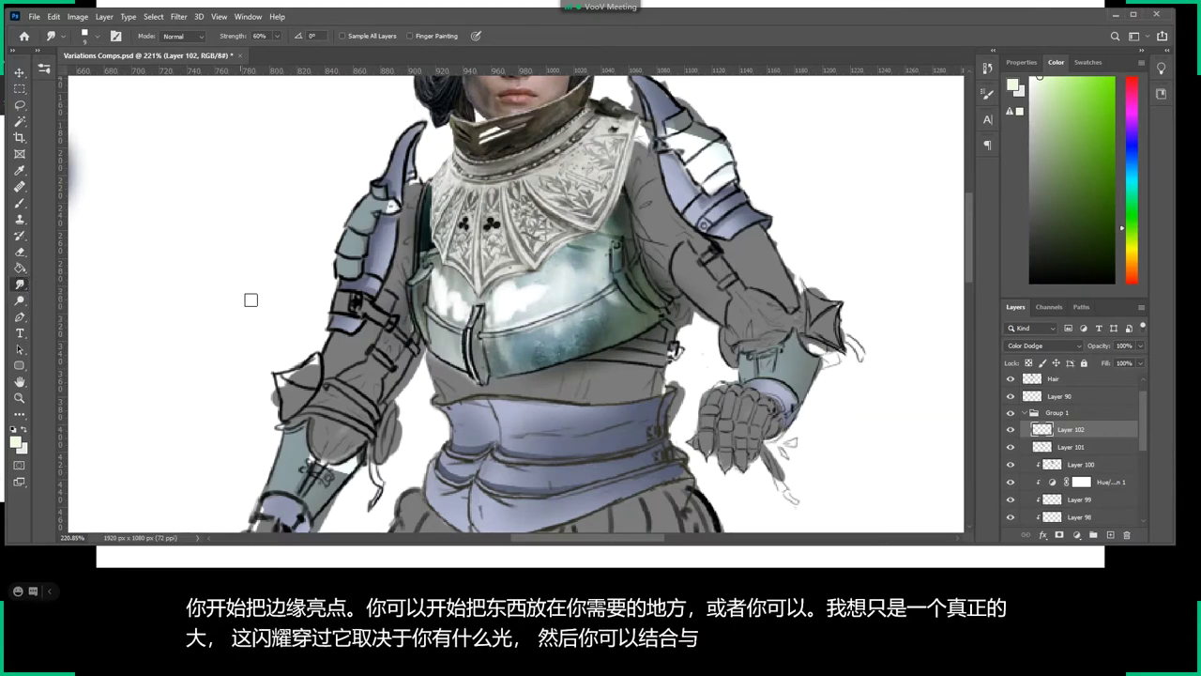
{"action": "right_click", "coordinate": [575, 284]}
{"action": "scroll", "coordinate": [911, 384], "scroll_direction": "up", "scroll_amount": 1}
{"action": "scroll", "coordinate": [906, 390], "scroll_direction": "up", "scroll_amount": 2}
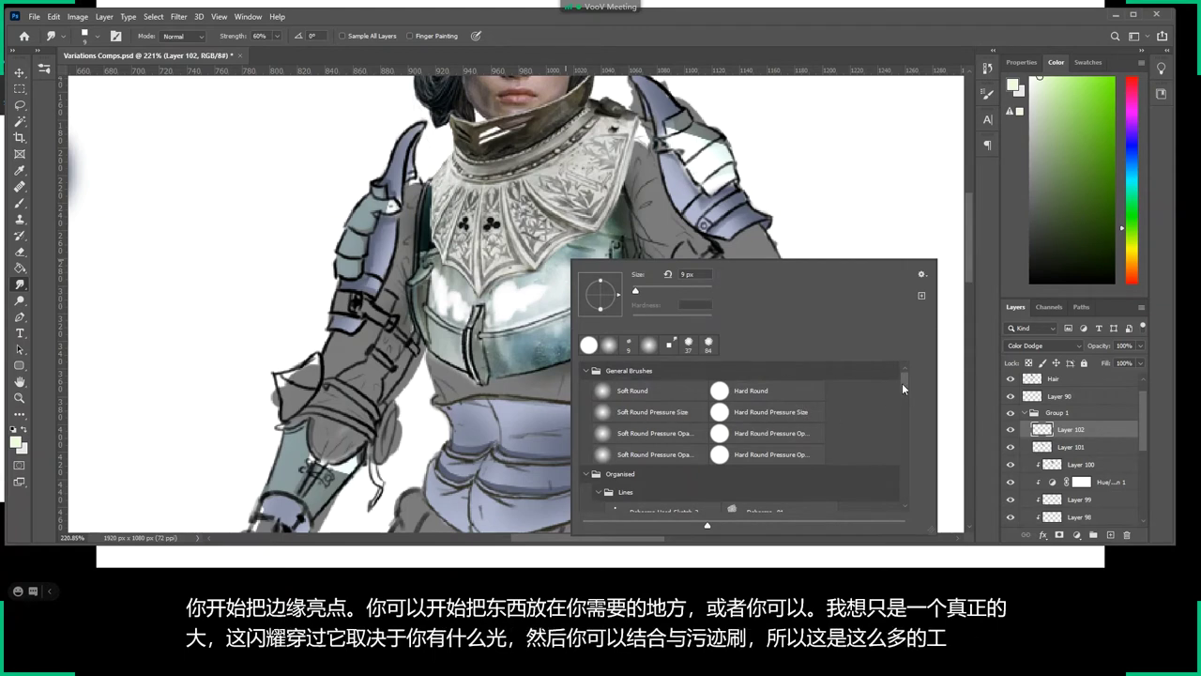
{"action": "scroll", "coordinate": [905, 405], "scroll_direction": "down", "scroll_amount": 2}
{"action": "scroll", "coordinate": [902, 435], "scroll_direction": "down", "scroll_amount": 2}
{"action": "scroll", "coordinate": [905, 430], "scroll_direction": "down", "scroll_amount": 2}
{"action": "scroll", "coordinate": [903, 433], "scroll_direction": "down", "scroll_amount": 2}
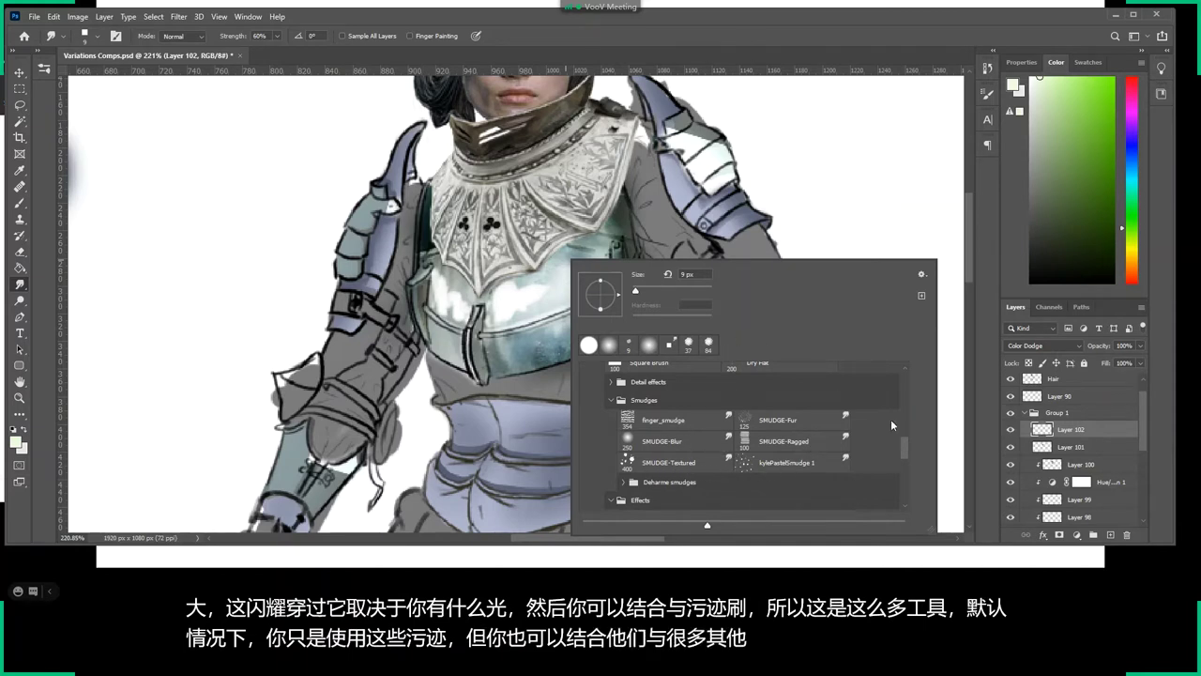
{"action": "left_click_drag", "start_coordinate": [904, 433], "coordinate": [906, 378]}
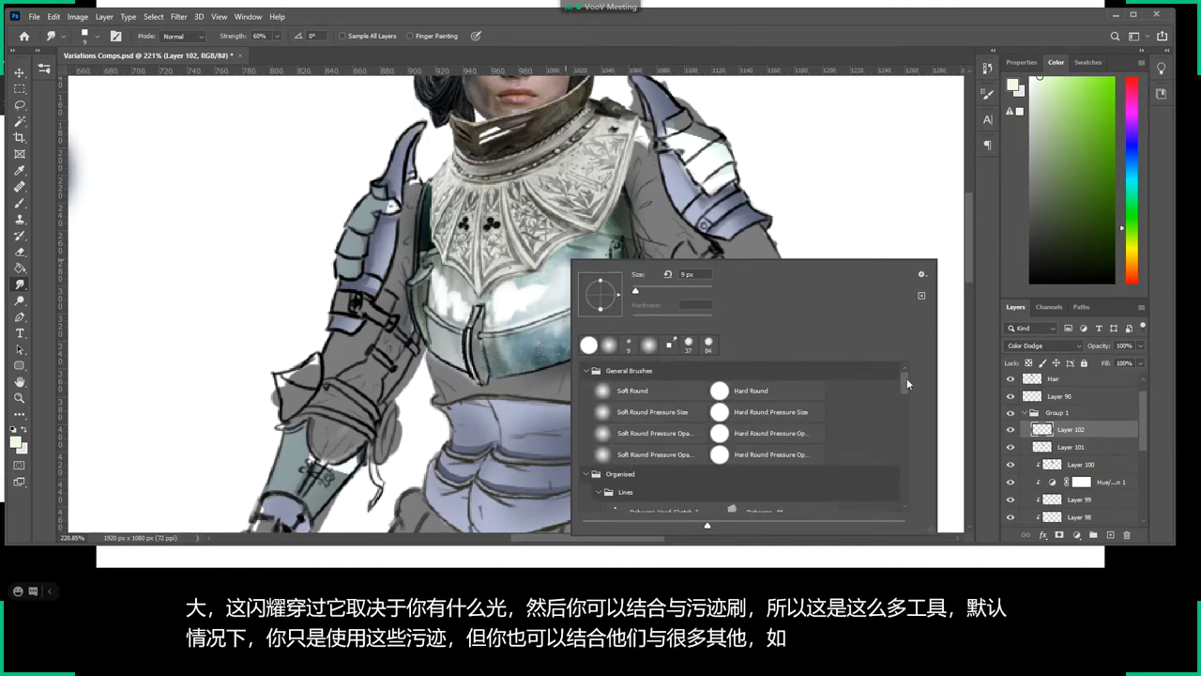
{"action": "left_click", "coordinate": [768, 388]}
{"action": "left_click_drag", "start_coordinate": [635, 293], "coordinate": [636, 293]}
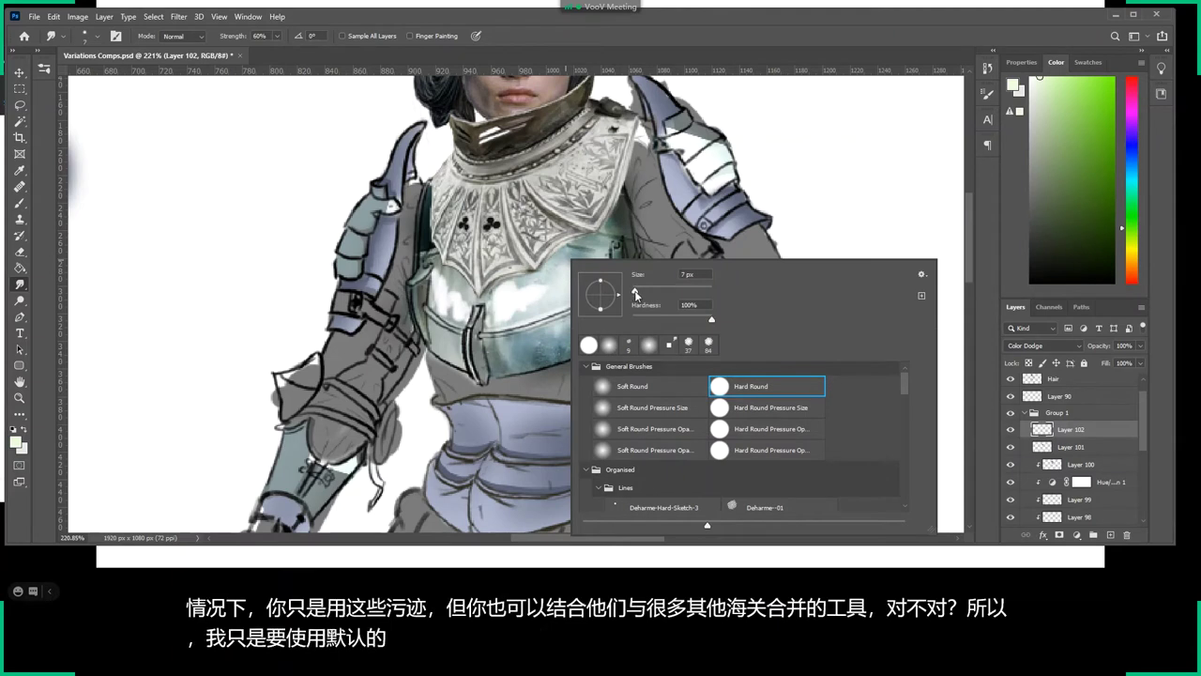
{"action": "left_click", "coordinate": [463, 383]}
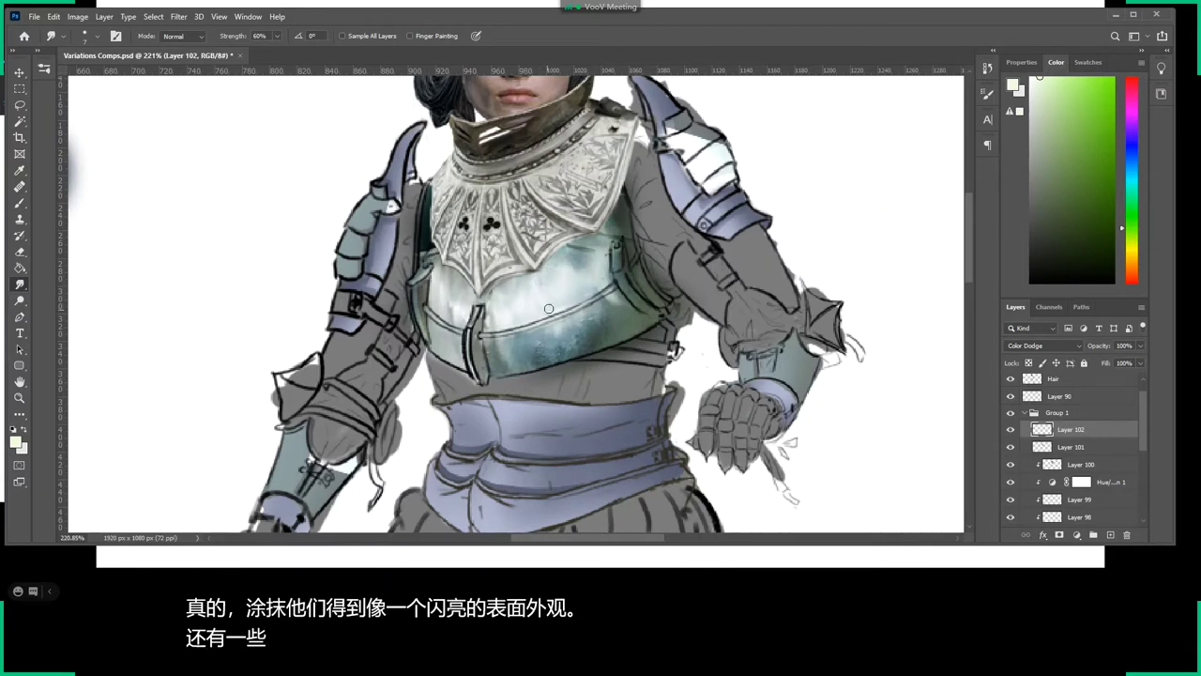
Enlarge the brush to about 90 px and zoom in on the breastplate.
{"action": "right_click", "coordinate": [514, 330]}
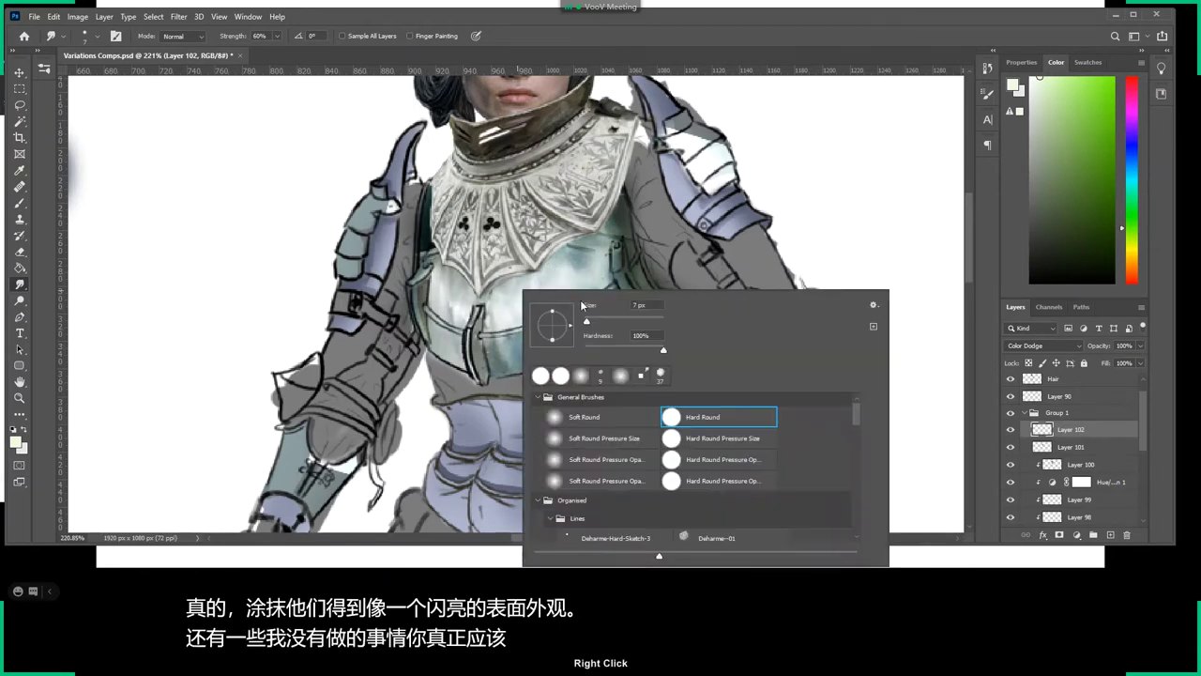
{"action": "key", "text": "Return"}
{"action": "mouse_move", "coordinate": [581, 304]}
{"action": "left_mouse_down"}
{"action": "mouse_move", "coordinate": [610, 305]}
{"action": "mouse_move", "coordinate": [502, 272]}
{"action": "mouse_move", "coordinate": [460, 249]}
{"action": "mouse_move", "coordinate": [465, 240]}
{"action": "mouse_move", "coordinate": [492, 305]}
{"action": "left_mouse_up"}
{"action": "key", "text": "z"}
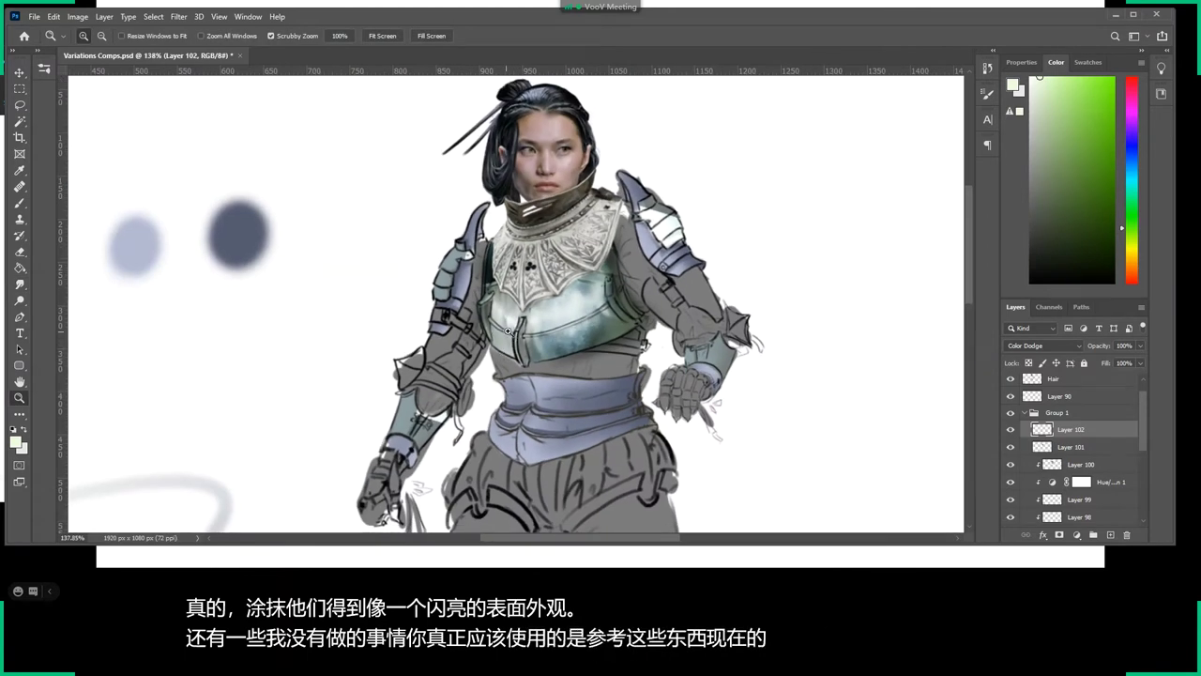
{"action": "left_click_drag", "start_coordinate": [502, 356], "coordinate": [539, 356]}
Lower Layer 102's opacity to 86% and zoom out to see the whole figure.
{"action": "key", "text": "e"}
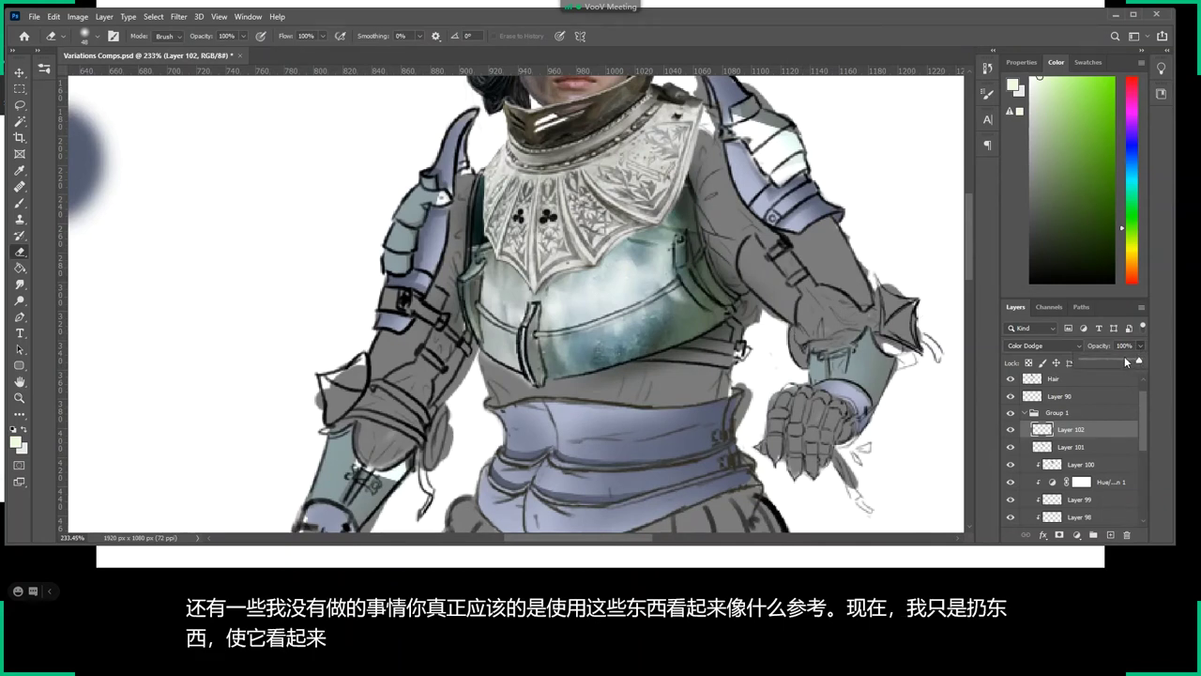
{"action": "left_click_drag", "start_coordinate": [1113, 355], "coordinate": [1105, 360]}
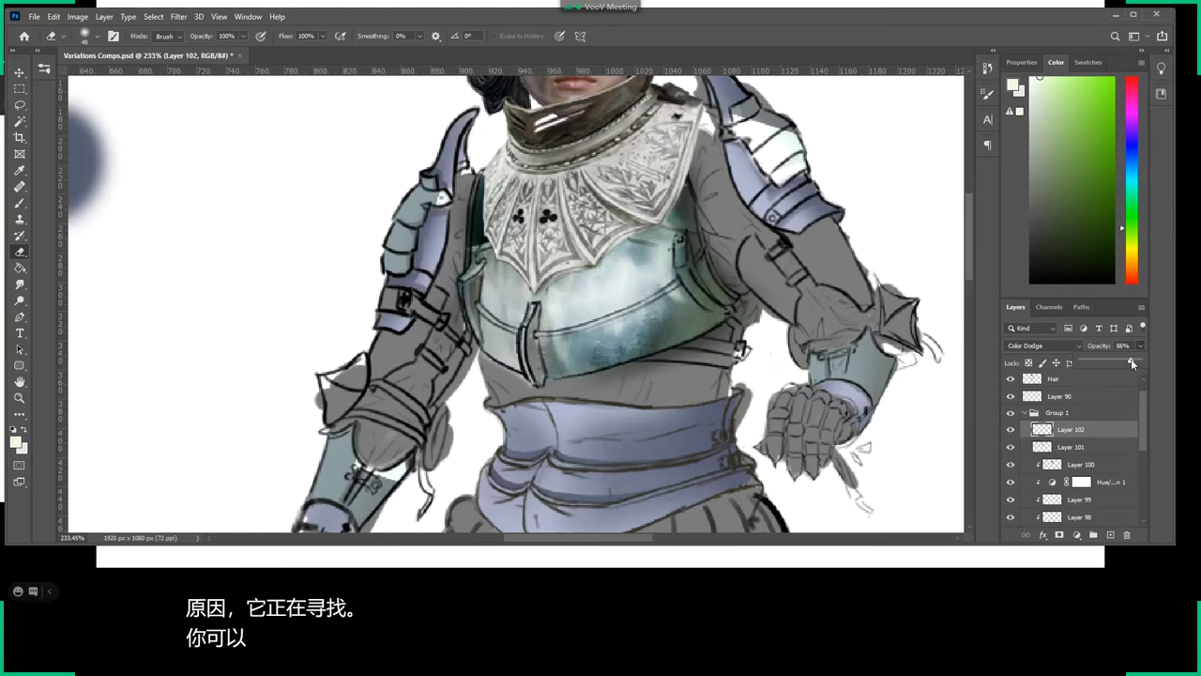
{"action": "key", "text": "z"}
{"action": "left_click_drag", "start_coordinate": [825, 406], "coordinate": [737, 406]}
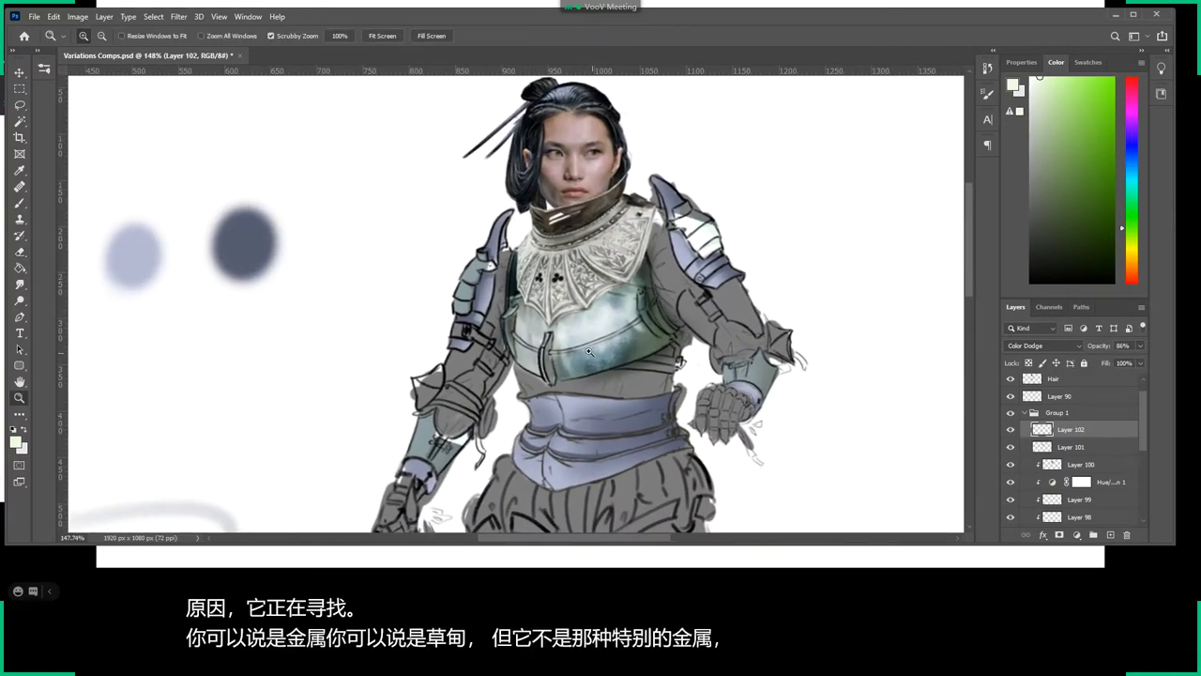
Look at the steel breastplate reference in the browser, then return to the painting.
{"action": "key", "text": "alt+Tab"}
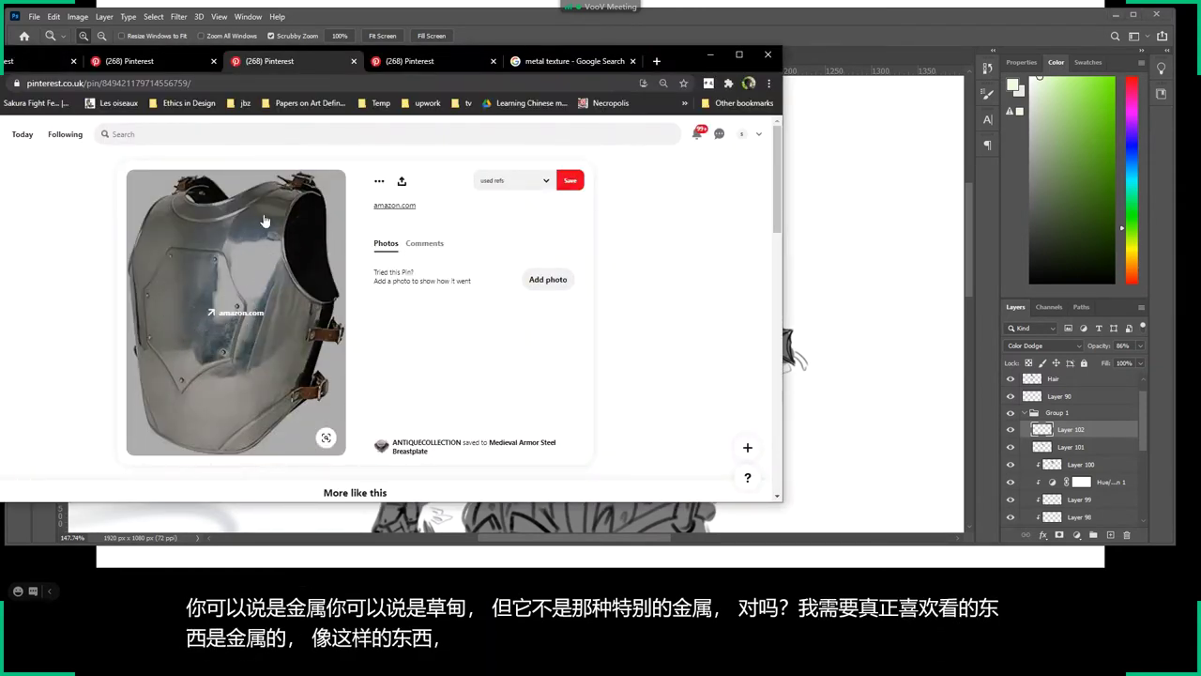
{"action": "left_click", "coordinate": [710, 55]}
{"action": "scroll", "coordinate": [639, 273], "scroll_direction": "down", "scroll_amount": 2}
{"action": "scroll", "coordinate": [639, 273], "scroll_direction": "down", "scroll_amount": 2}
{"action": "scroll", "coordinate": [526, 266], "scroll_direction": "up", "scroll_amount": 1}
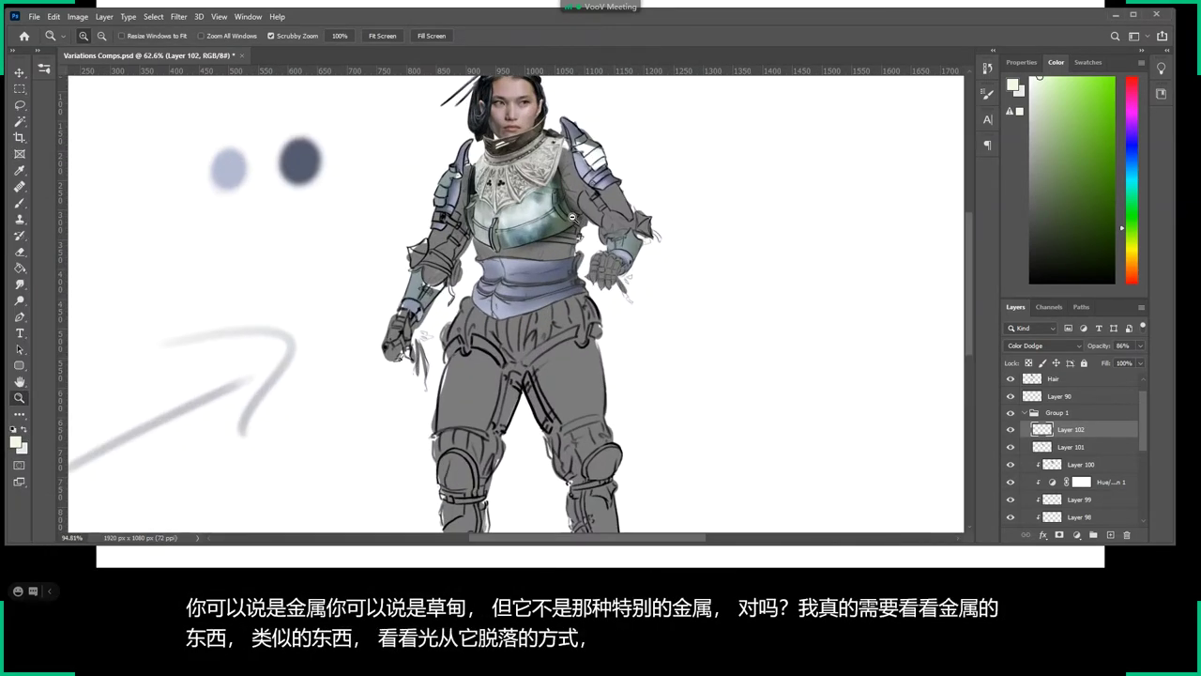
{"action": "scroll", "coordinate": [526, 266], "scroll_direction": "up", "scroll_amount": 3}
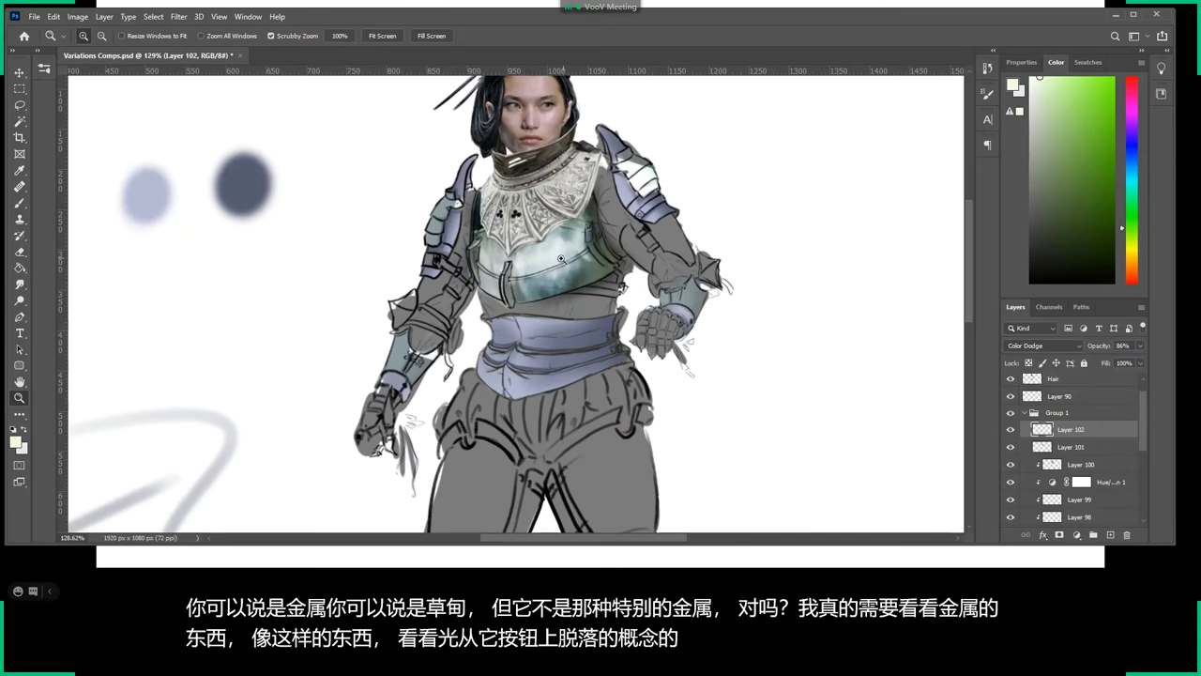
Scroll through the Layers panel to locate the armour layers.
{"action": "scroll", "coordinate": [563, 290], "scroll_direction": "up", "scroll_amount": 1}
{"action": "scroll", "coordinate": [597, 315], "scroll_direction": "up", "scroll_amount": 1}
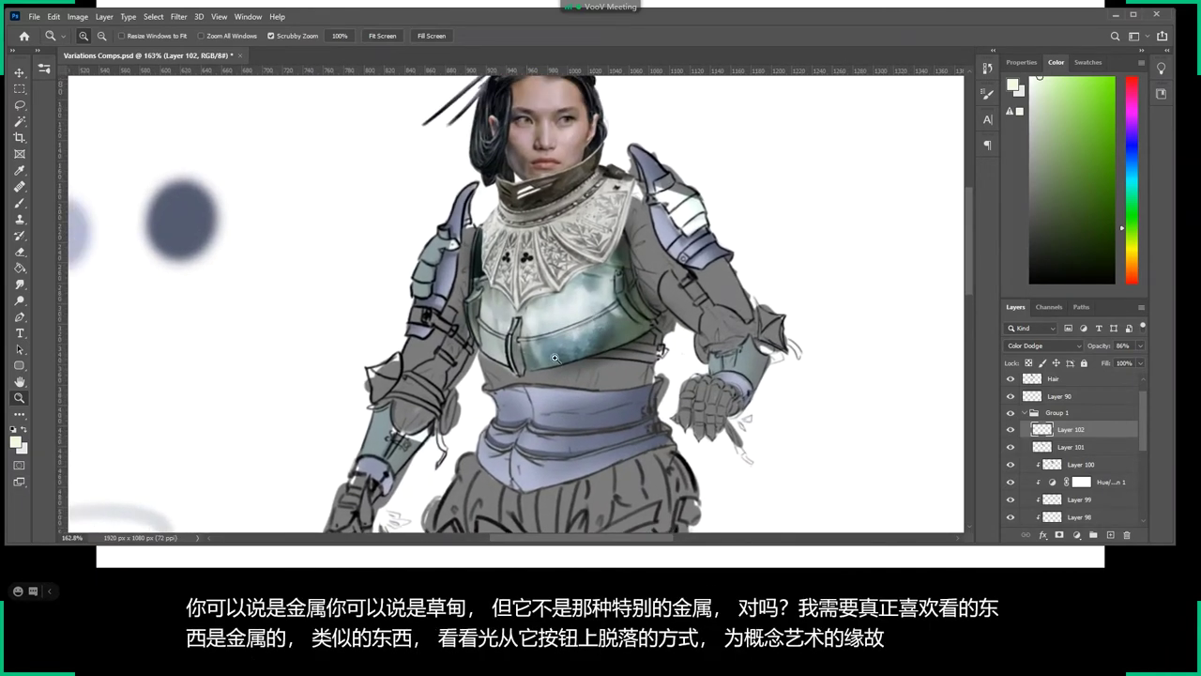
{"action": "scroll", "coordinate": [610, 347], "scroll_direction": "down", "scroll_amount": 2}
{"action": "scroll", "coordinate": [601, 363], "scroll_direction": "down", "scroll_amount": 2}
{"action": "scroll", "coordinate": [601, 362], "scroll_direction": "up", "scroll_amount": 1}
{"action": "scroll", "coordinate": [591, 357], "scroll_direction": "up", "scroll_amount": 1}
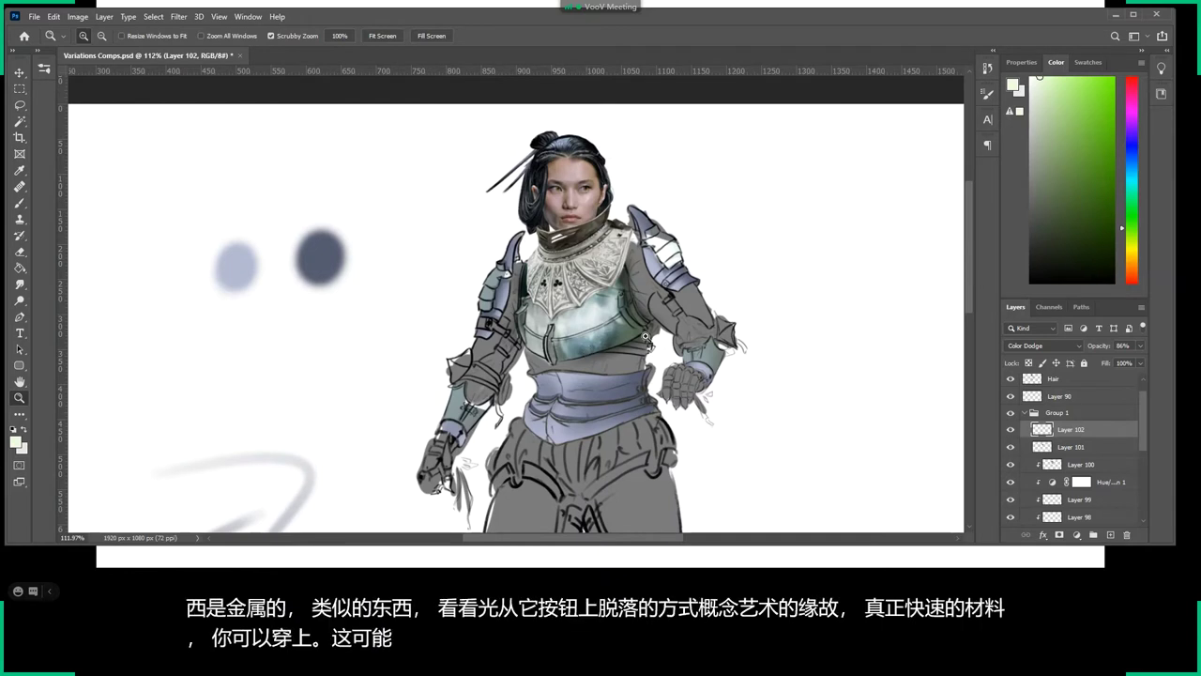
{"action": "scroll", "coordinate": [1051, 460], "scroll_direction": "down", "scroll_amount": 1}
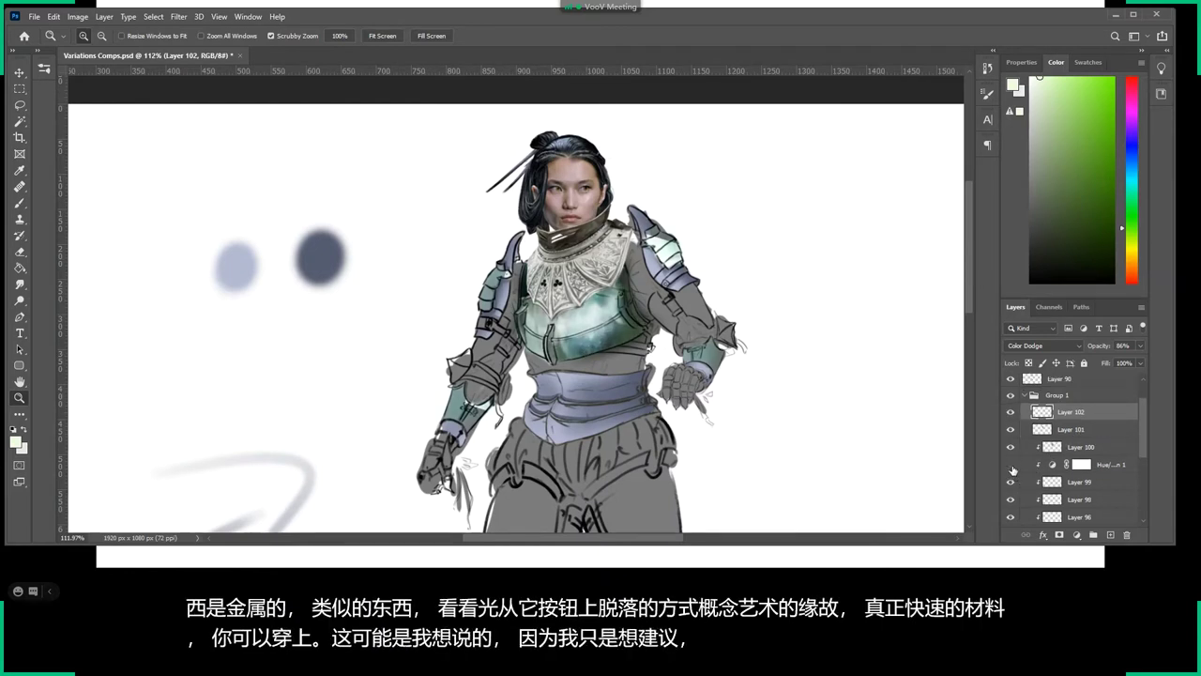
{"action": "key", "text": "shift+alt+n"}
Check Layer 99's Layer Style without changes, then show the Hue/Saturation 1 settings.
{"action": "left_click", "coordinate": [1028, 482]}
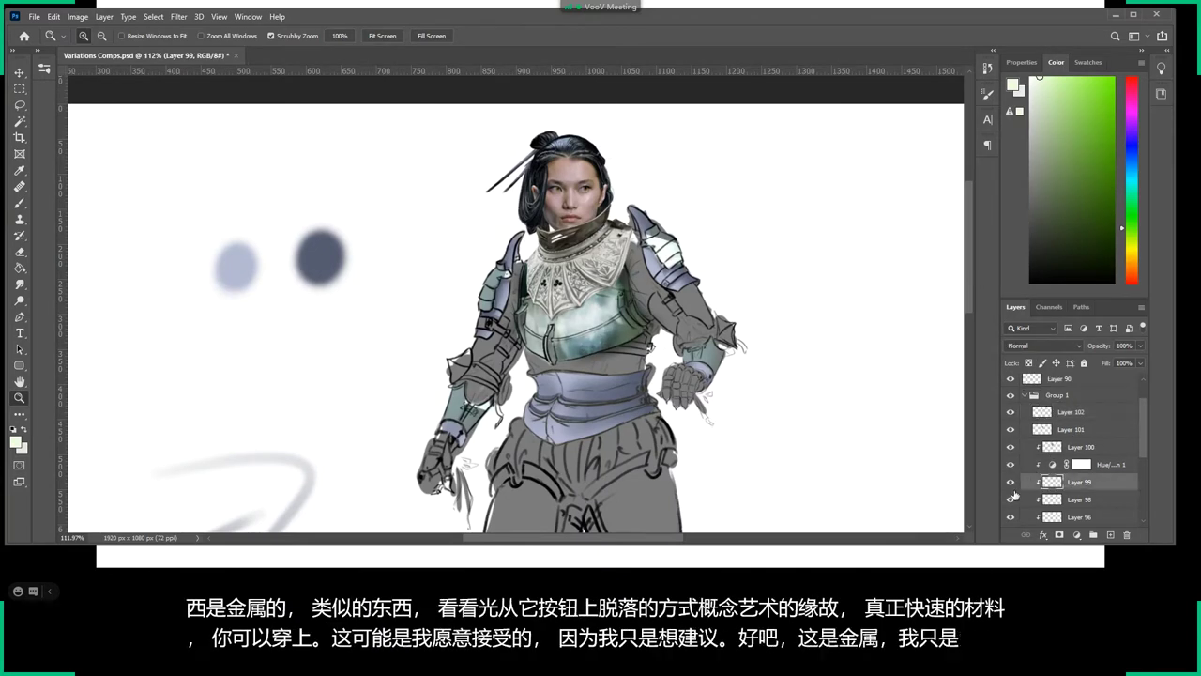
{"action": "double_click", "coordinate": [1049, 479]}
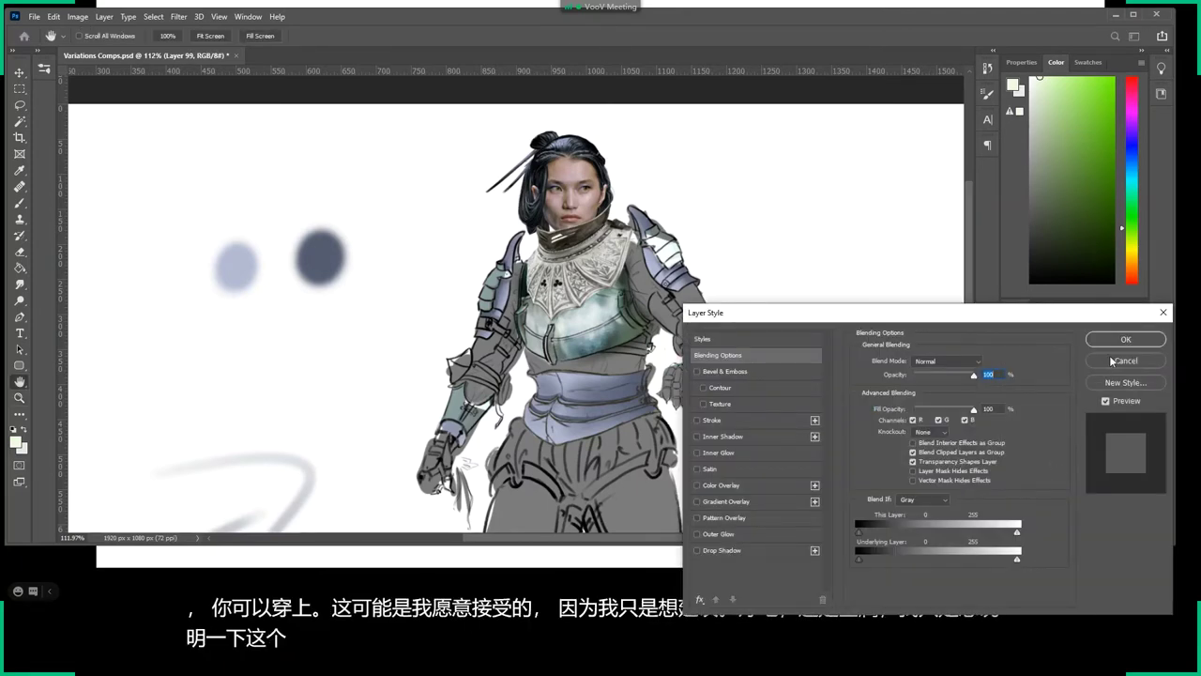
{"action": "left_click", "coordinate": [1116, 361]}
{"action": "left_click", "coordinate": [1079, 464]}
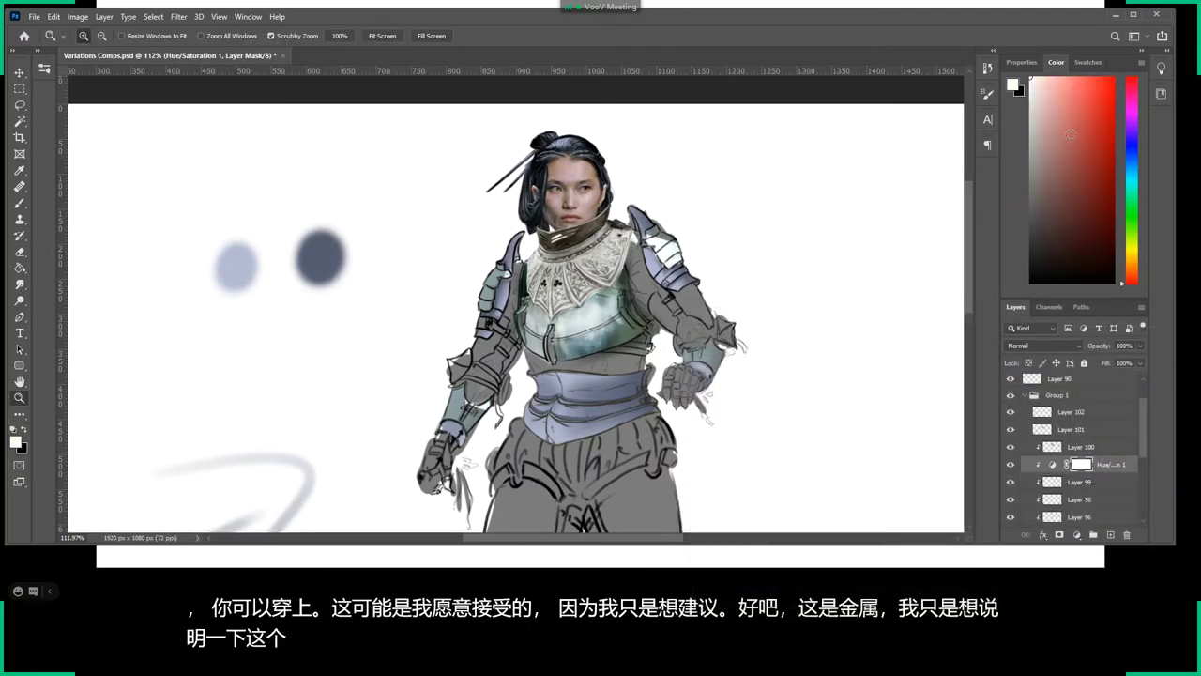
{"action": "left_click", "coordinate": [1022, 62]}
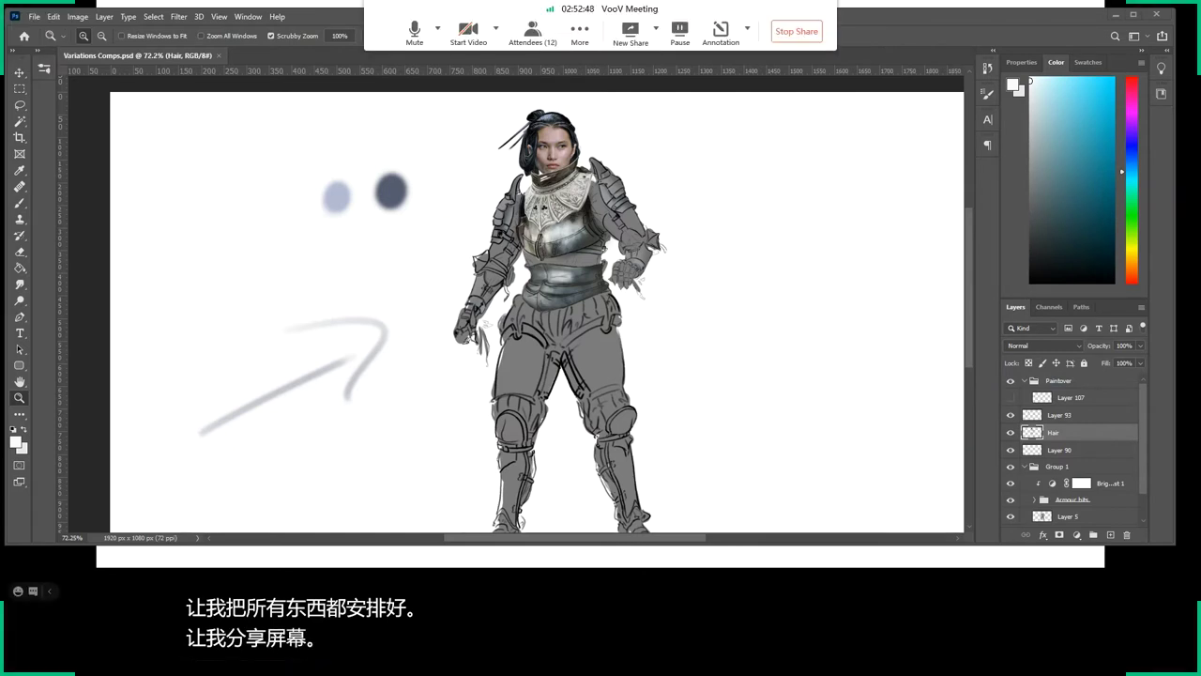
Open and close the meeting chat, then toggle the microphone mute.
{"action": "left_click", "coordinate": [579, 31]}
{"action": "left_click", "coordinate": [575, 93]}
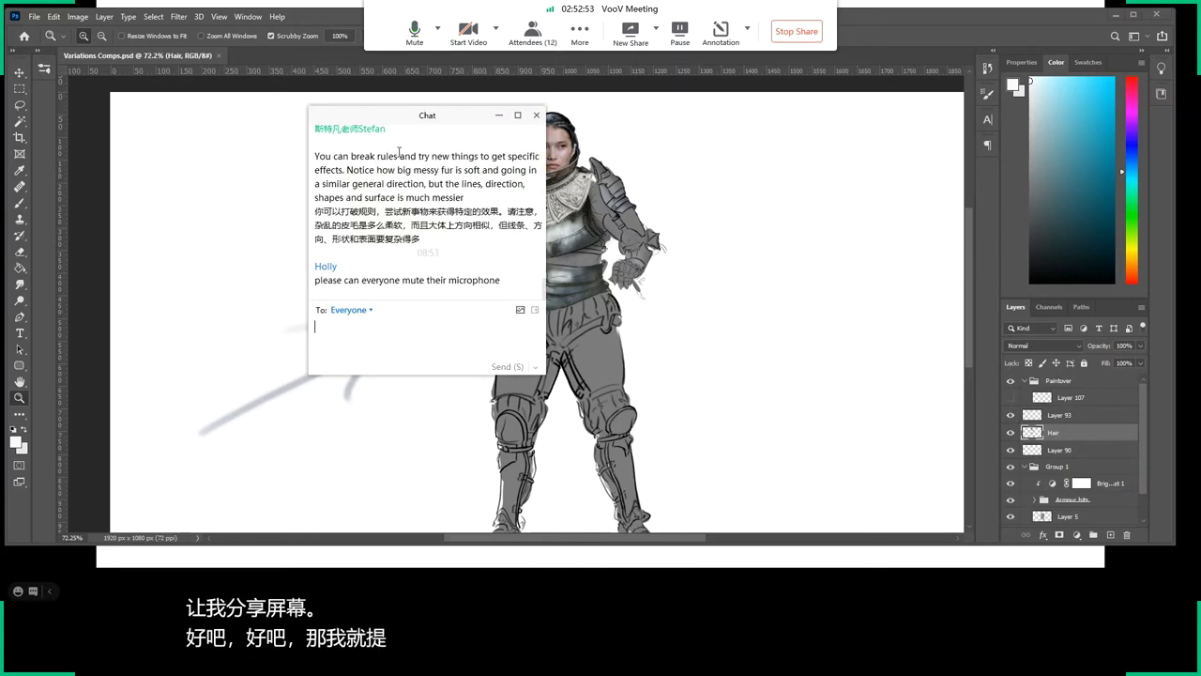
{"action": "left_click", "coordinate": [536, 114]}
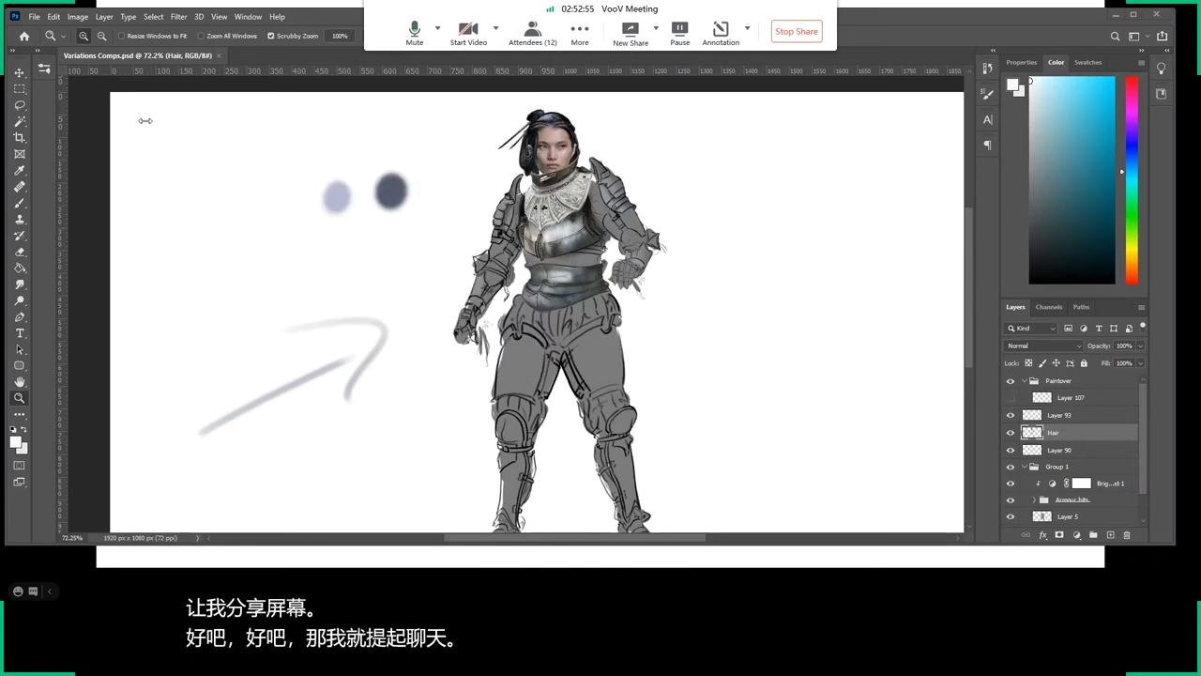
{"action": "left_click", "coordinate": [414, 33]}
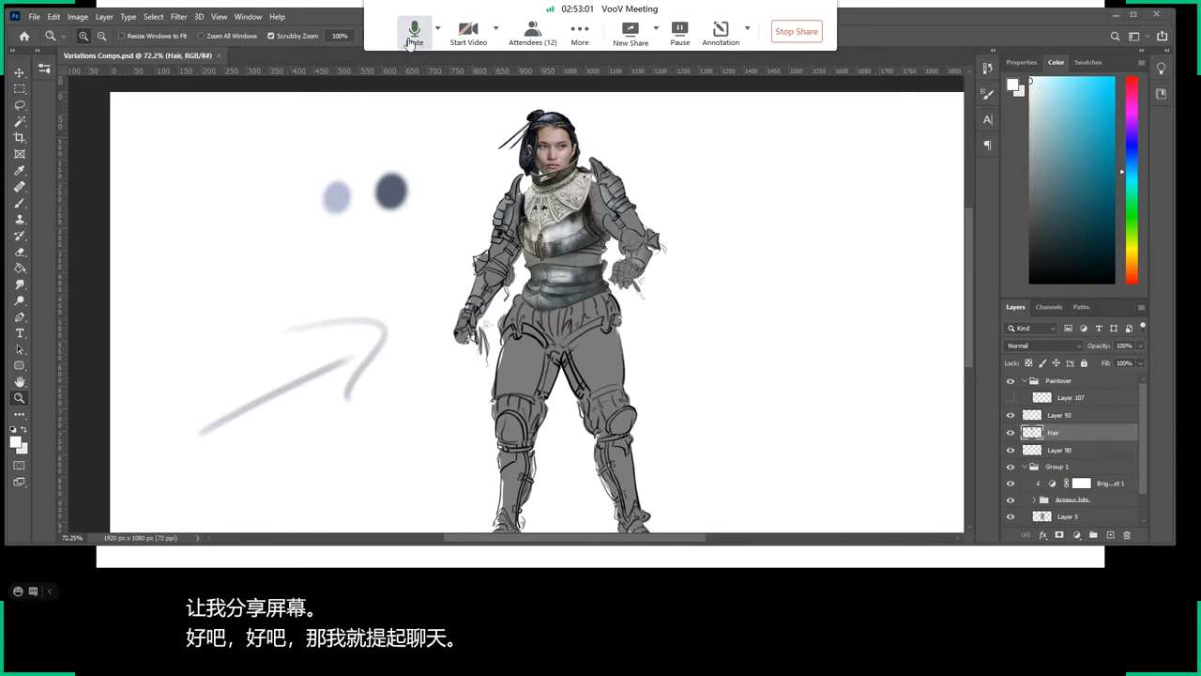
Zoom to about 211% and centre the view on the breastplate and belt.
{"action": "left_click", "coordinate": [731, 385]}
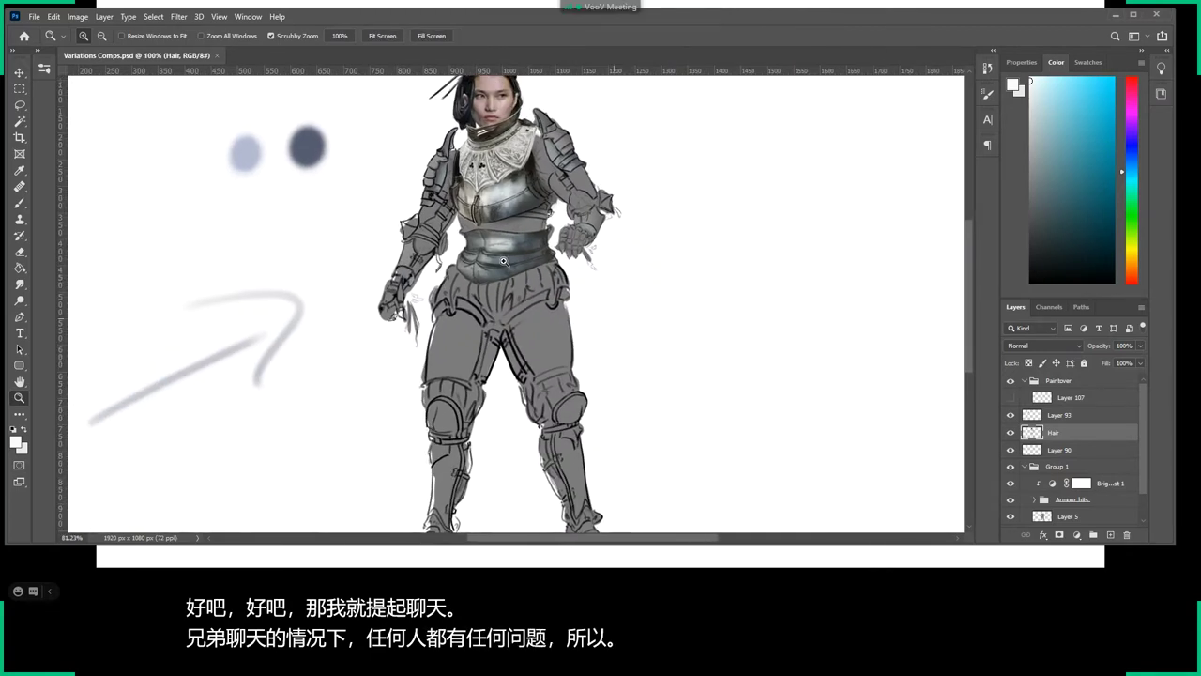
{"action": "mouse_move", "coordinate": [480, 219]}
{"action": "left_mouse_down"}
{"action": "mouse_move", "coordinate": [517, 247]}
{"action": "mouse_move", "coordinate": [524, 343]}
{"action": "left_mouse_up"}
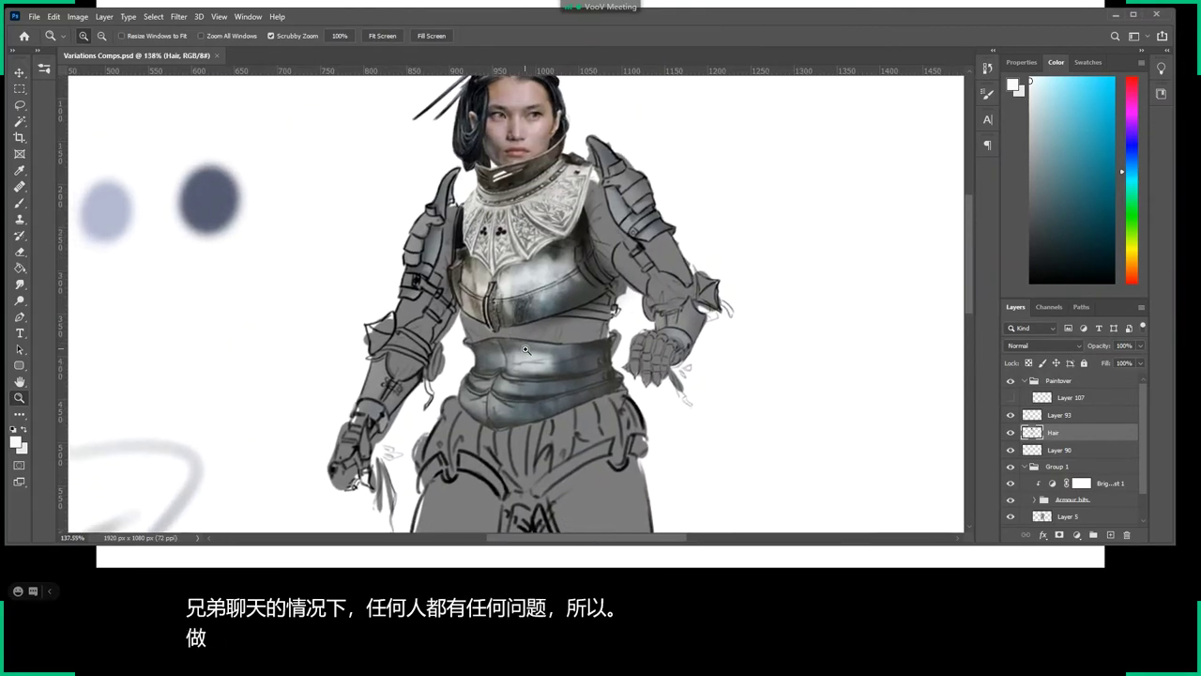
{"action": "mouse_move", "coordinate": [570, 374]}
{"action": "left_mouse_down"}
{"action": "mouse_move", "coordinate": [522, 341]}
{"action": "mouse_move", "coordinate": [562, 377]}
{"action": "left_mouse_up"}
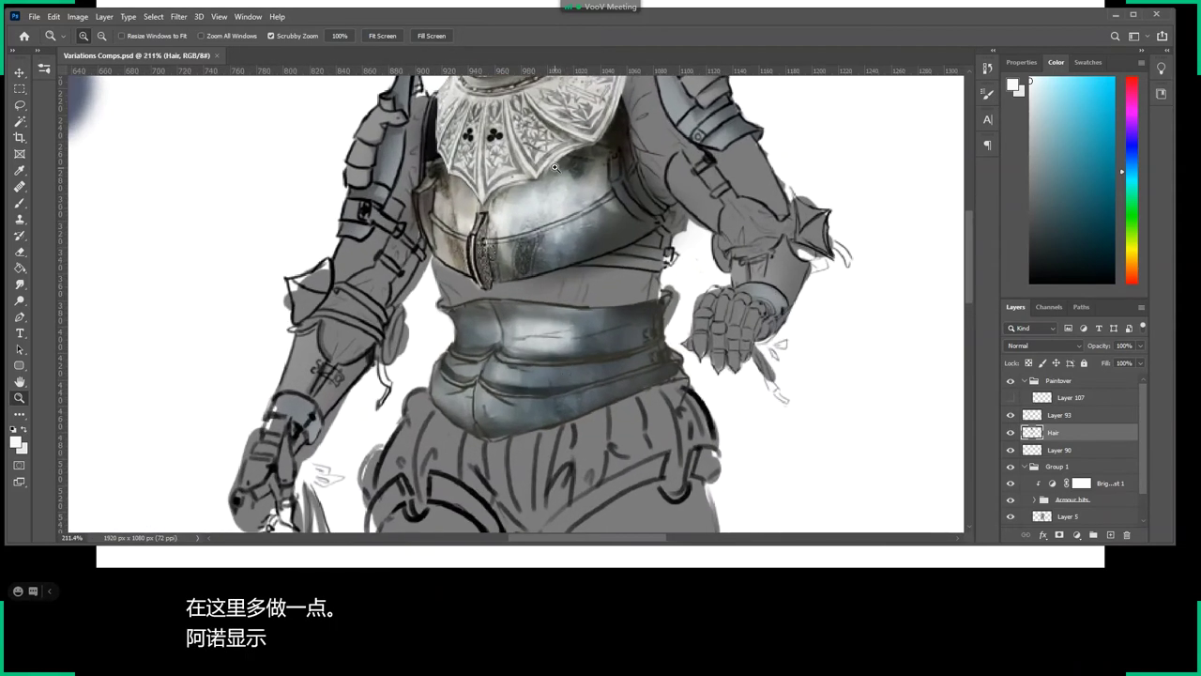
{"action": "scroll", "coordinate": [610, 338], "scroll_direction": "down", "scroll_amount": 1}
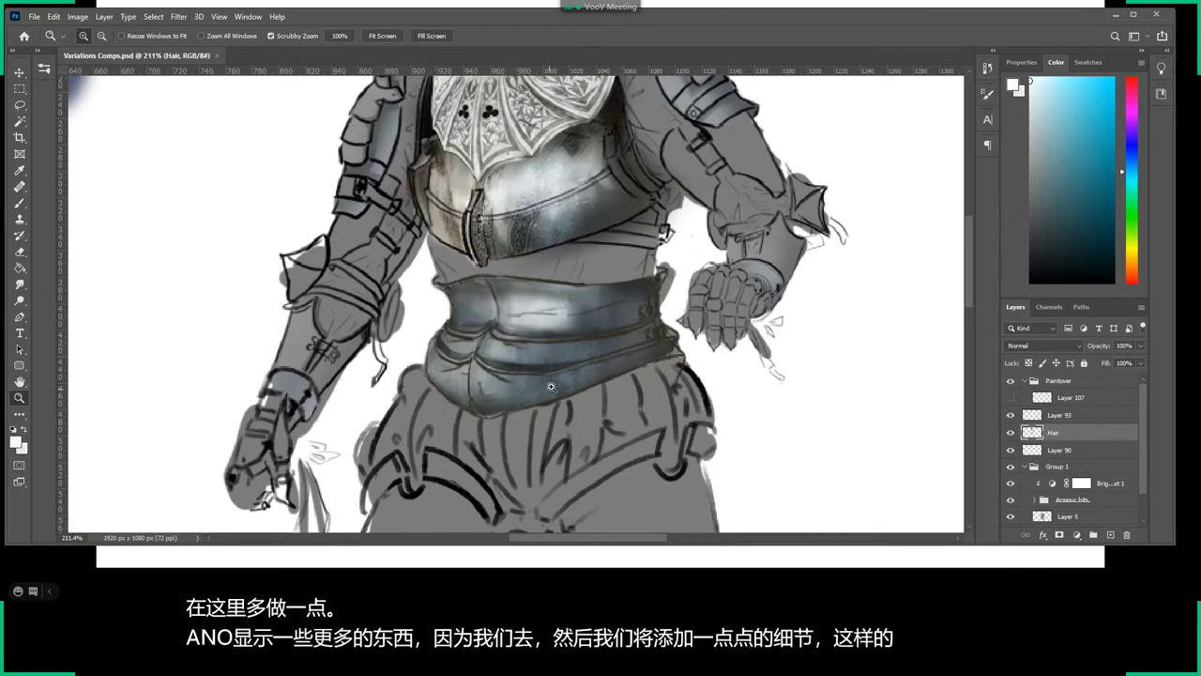
{"action": "scroll", "coordinate": [553, 375], "scroll_direction": "up", "scroll_amount": 1}
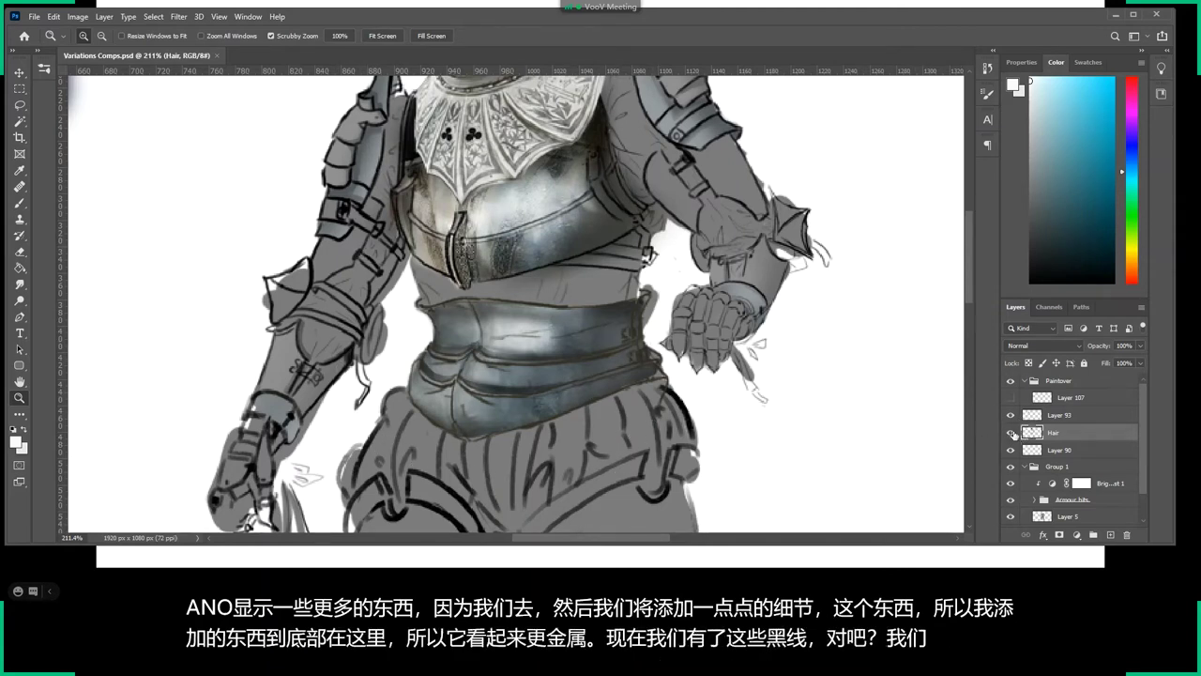
Toggle the Hair line art off and on to compare, then zoom in on the belt.
{"action": "left_click", "coordinate": [1010, 433]}
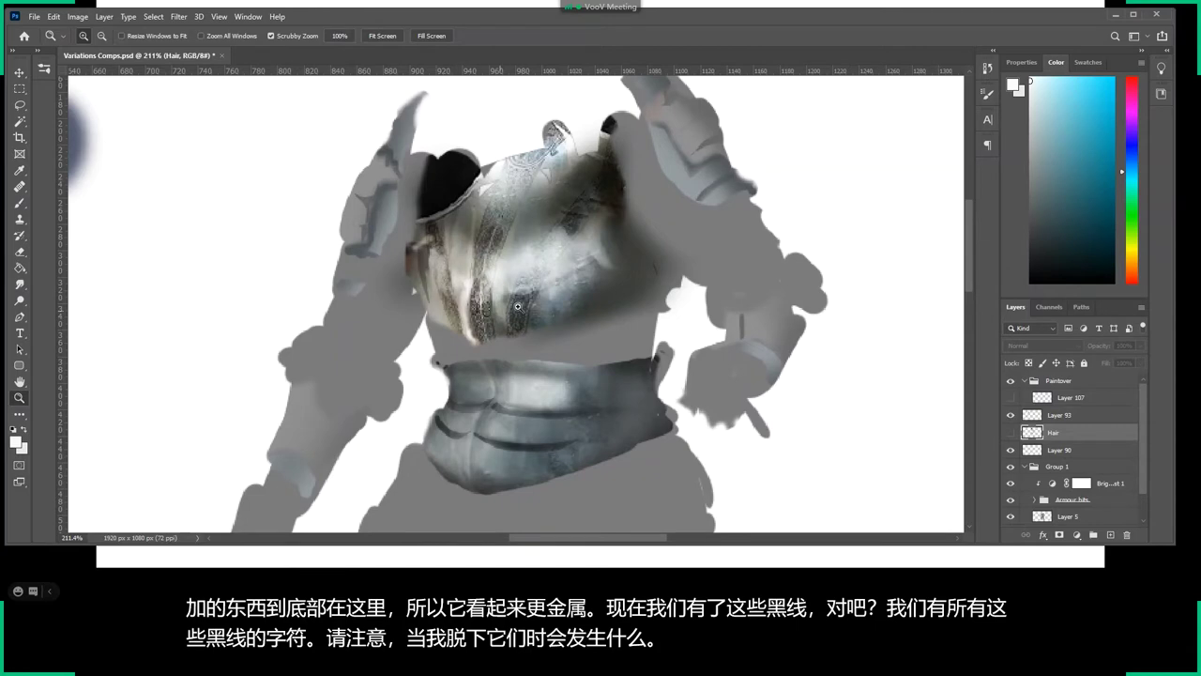
{"action": "left_click", "coordinate": [1011, 432]}
{"action": "left_click", "coordinate": [1010, 433]}
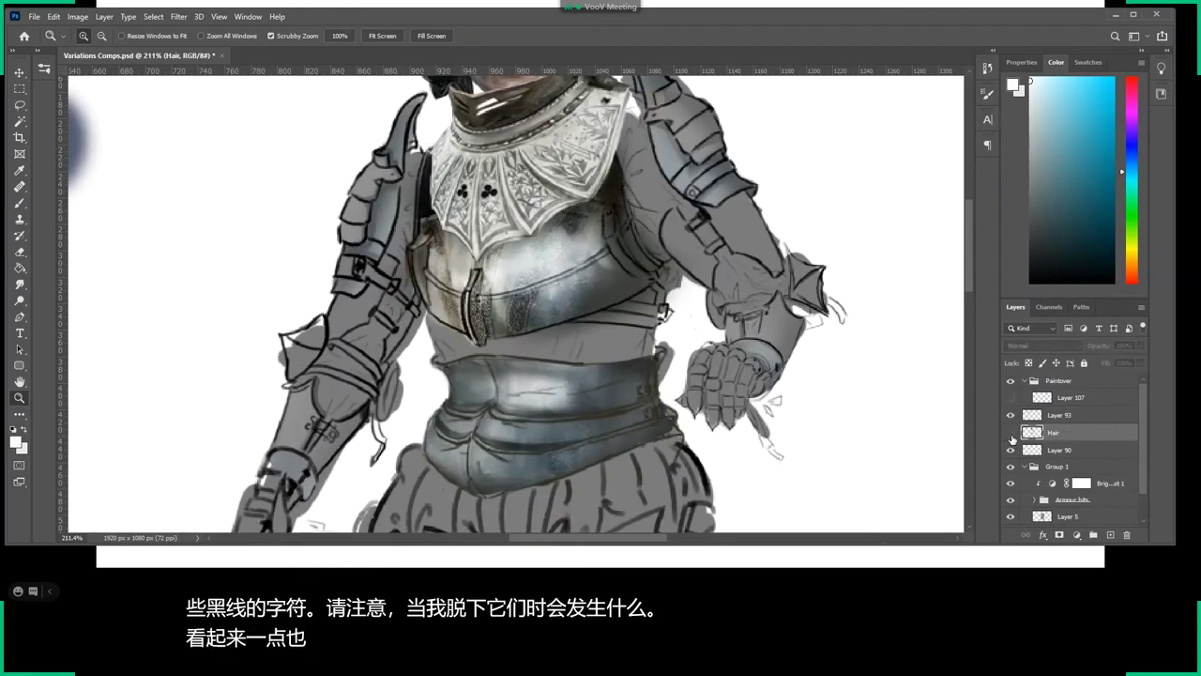
{"action": "scroll", "coordinate": [591, 314], "scroll_direction": "down", "scroll_amount": 5}
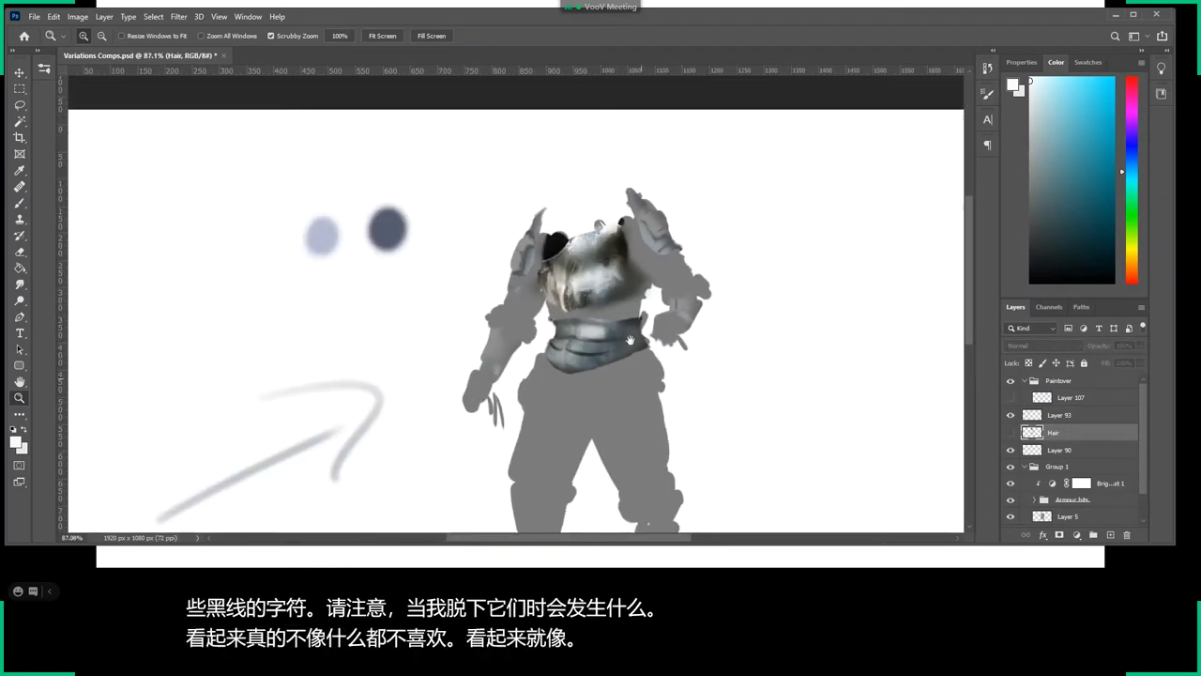
{"action": "scroll", "coordinate": [615, 267], "scroll_direction": "up", "scroll_amount": 5}
{"action": "left_click_drag", "start_coordinate": [625, 281], "coordinate": [624, 346]}
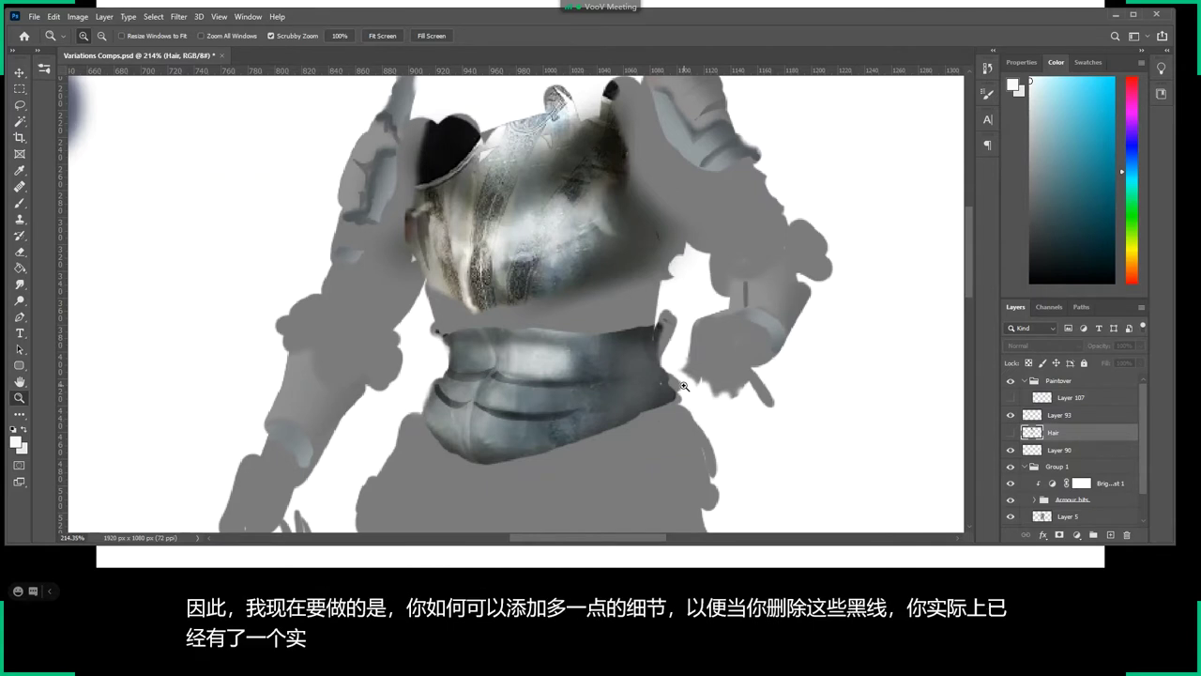
Compare the belt with Layer 107 hidden and shown, ending with it visible.
{"action": "left_click", "coordinate": [1011, 432]}
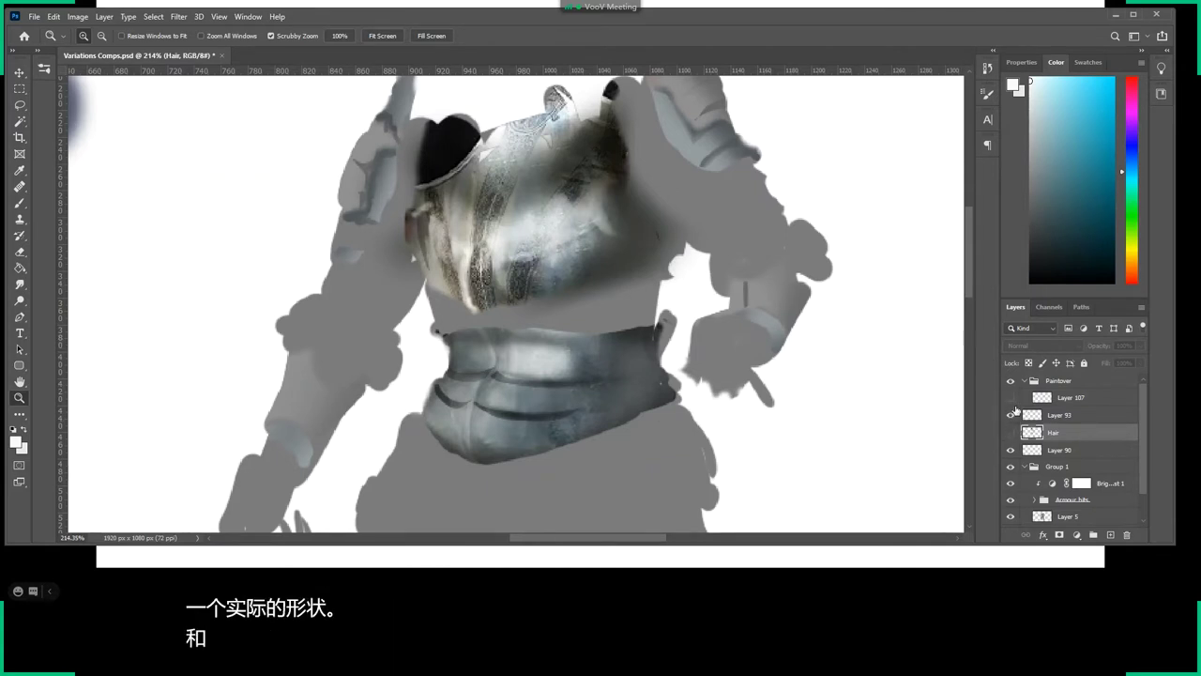
{"action": "left_click", "coordinate": [1011, 398]}
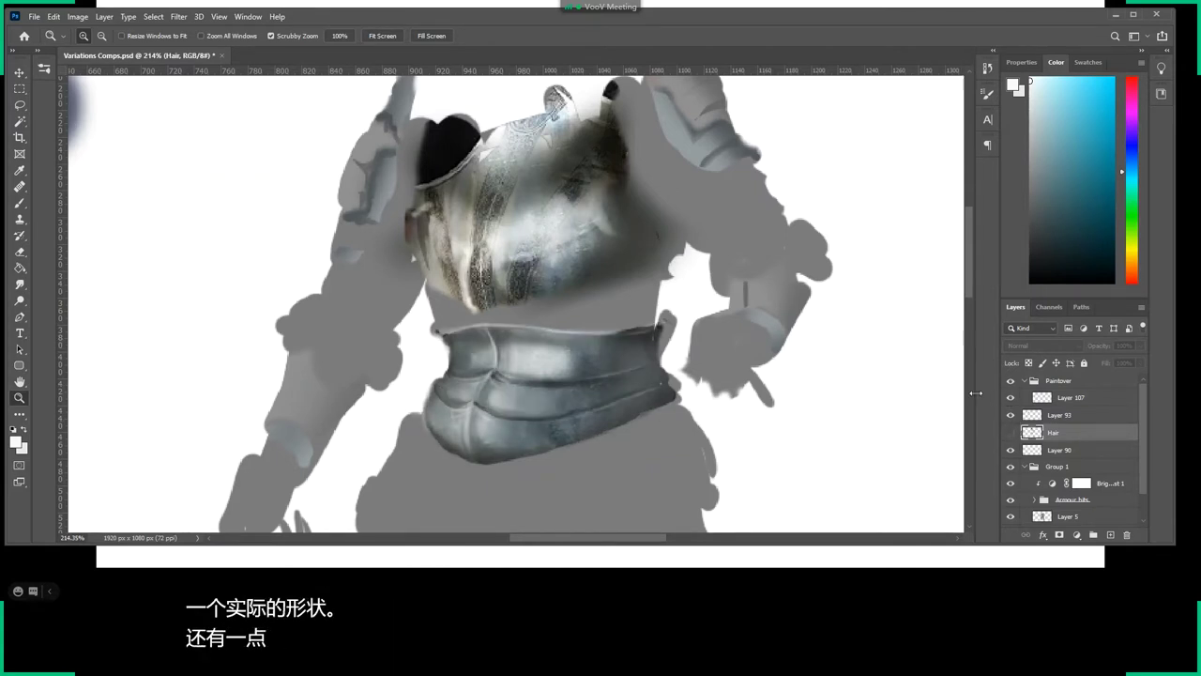
{"action": "scroll", "coordinate": [503, 420], "scroll_direction": "down", "scroll_amount": 5}
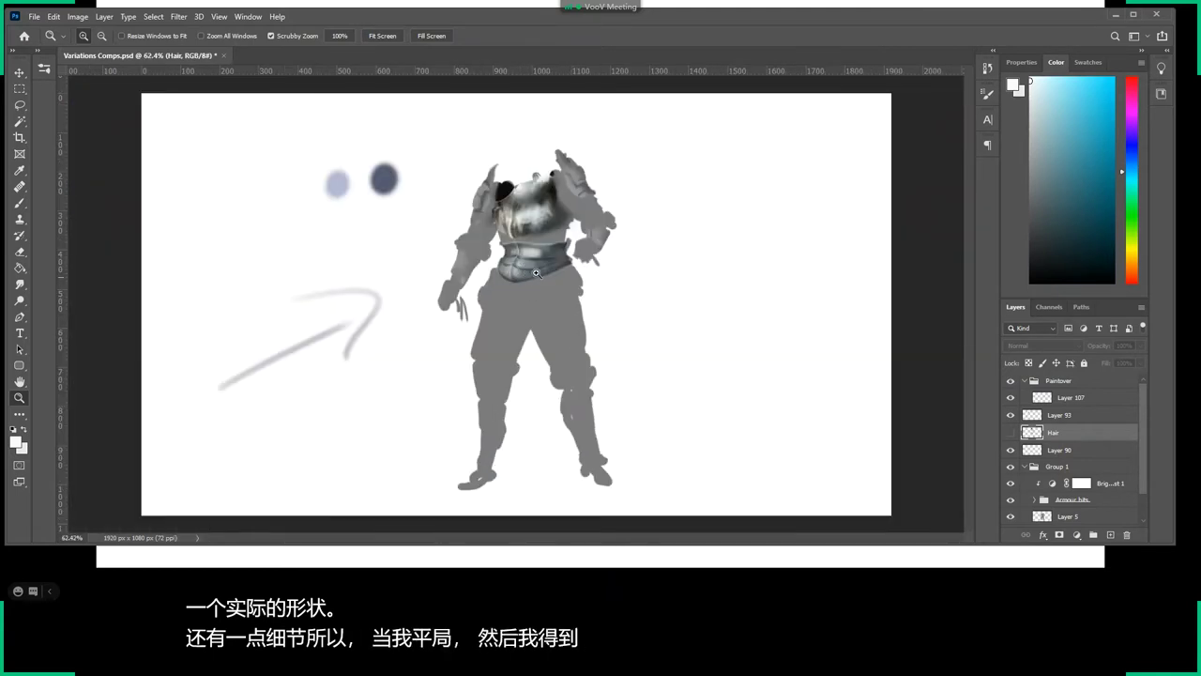
{"action": "left_click", "coordinate": [1011, 398]}
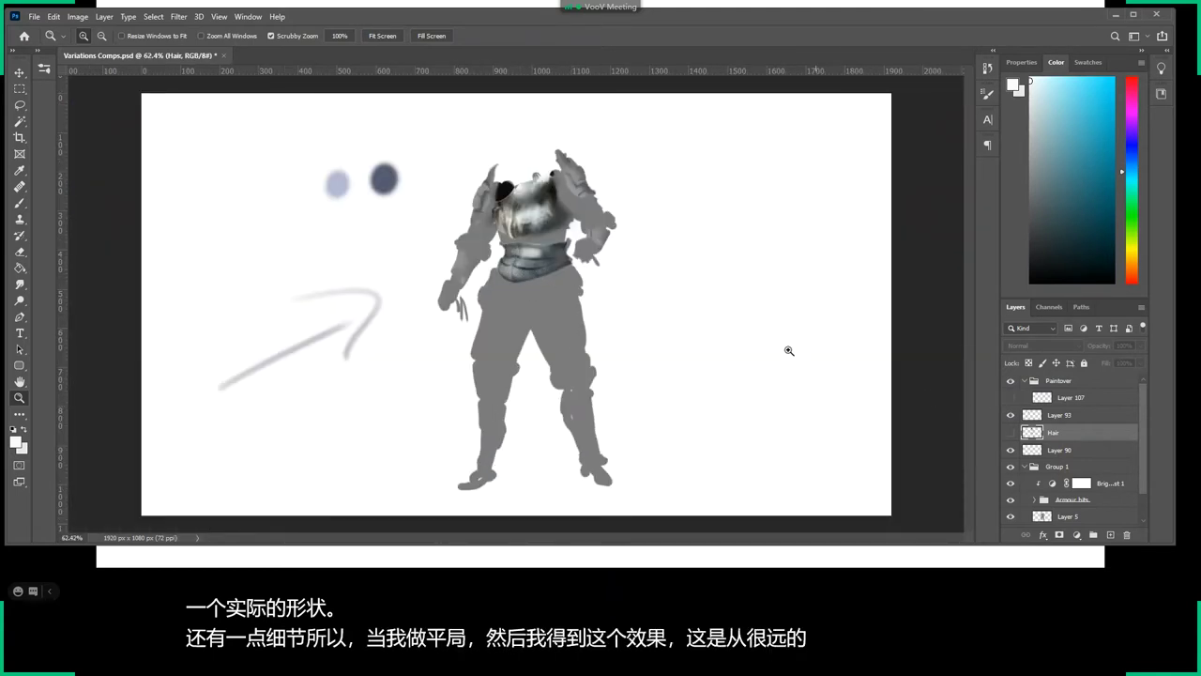
{"action": "left_click", "coordinate": [1010, 398]}
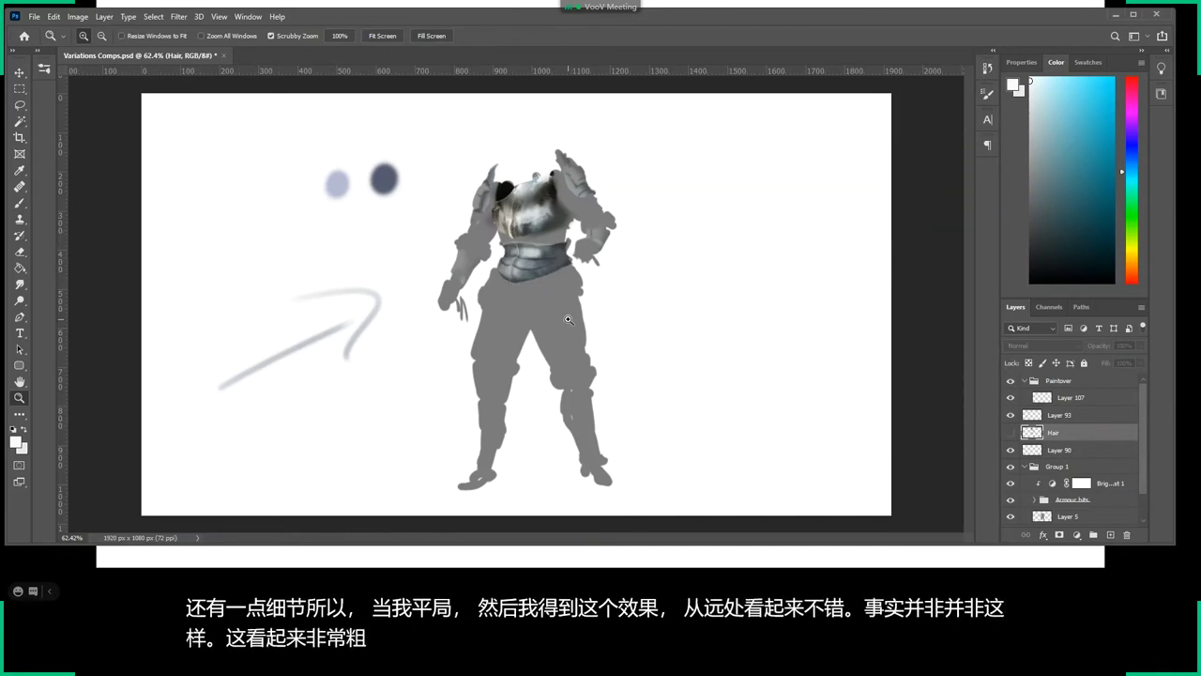
{"action": "mouse_move", "coordinate": [543, 272]}
{"action": "left_mouse_down"}
{"action": "mouse_move", "coordinate": [600, 274]}
{"action": "mouse_move", "coordinate": [555, 384]}
{"action": "left_mouse_up"}
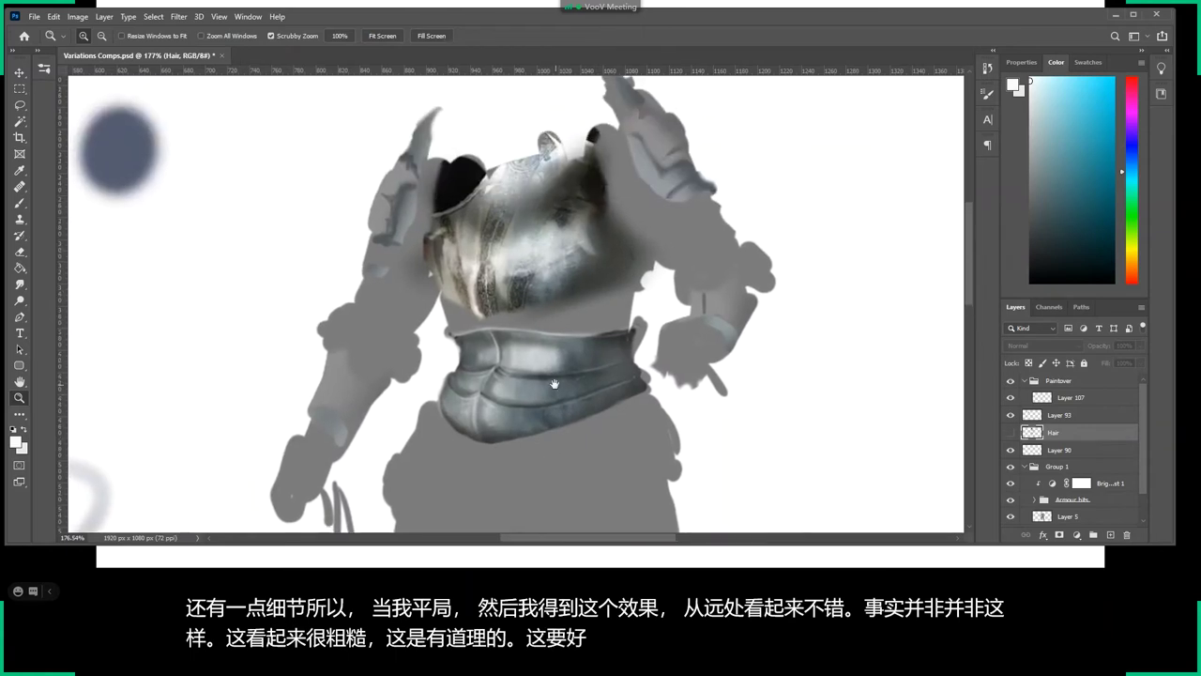
Show the Hair line art again and fade it to 40% opacity.
{"action": "left_click", "coordinate": [1011, 433]}
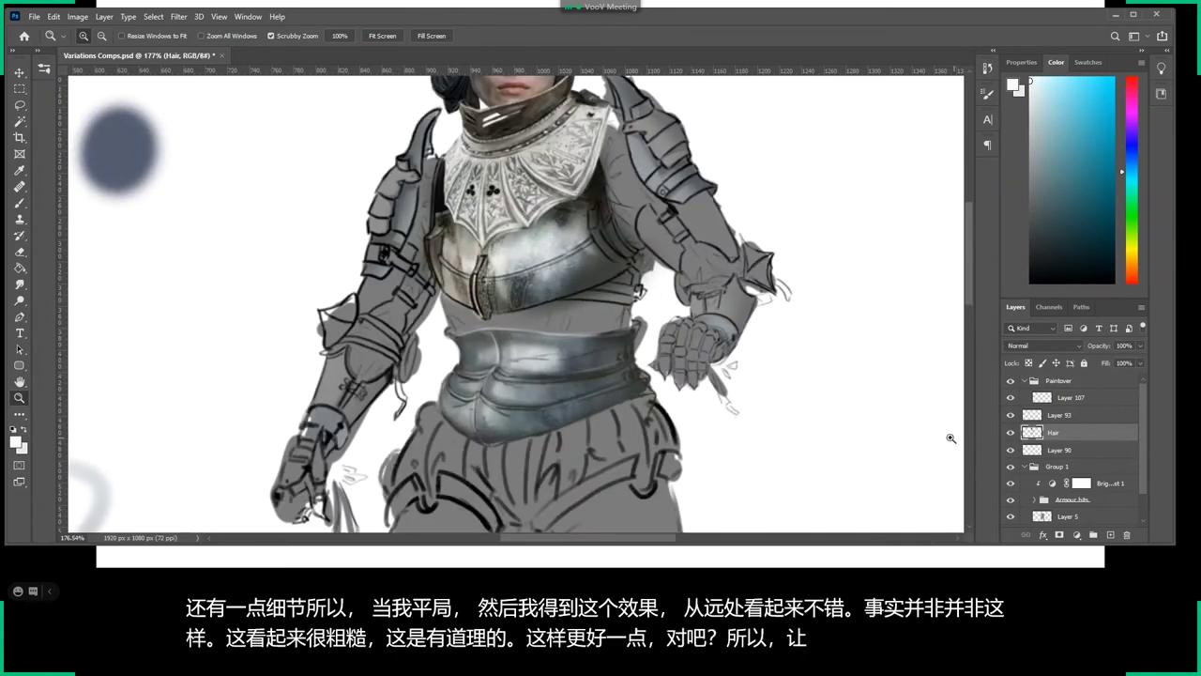
{"action": "left_click_drag", "start_coordinate": [489, 368], "coordinate": [574, 447]}
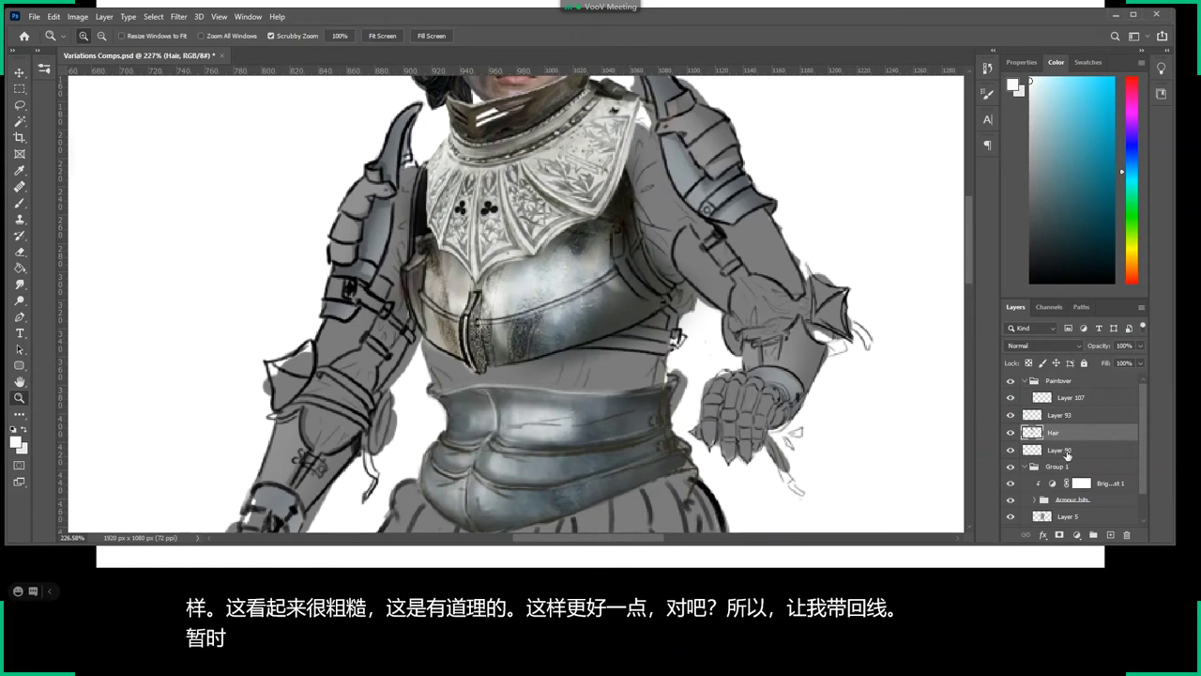
{"action": "left_click", "coordinate": [1140, 346]}
{"action": "left_click_drag", "start_coordinate": [1117, 357], "coordinate": [1104, 359]}
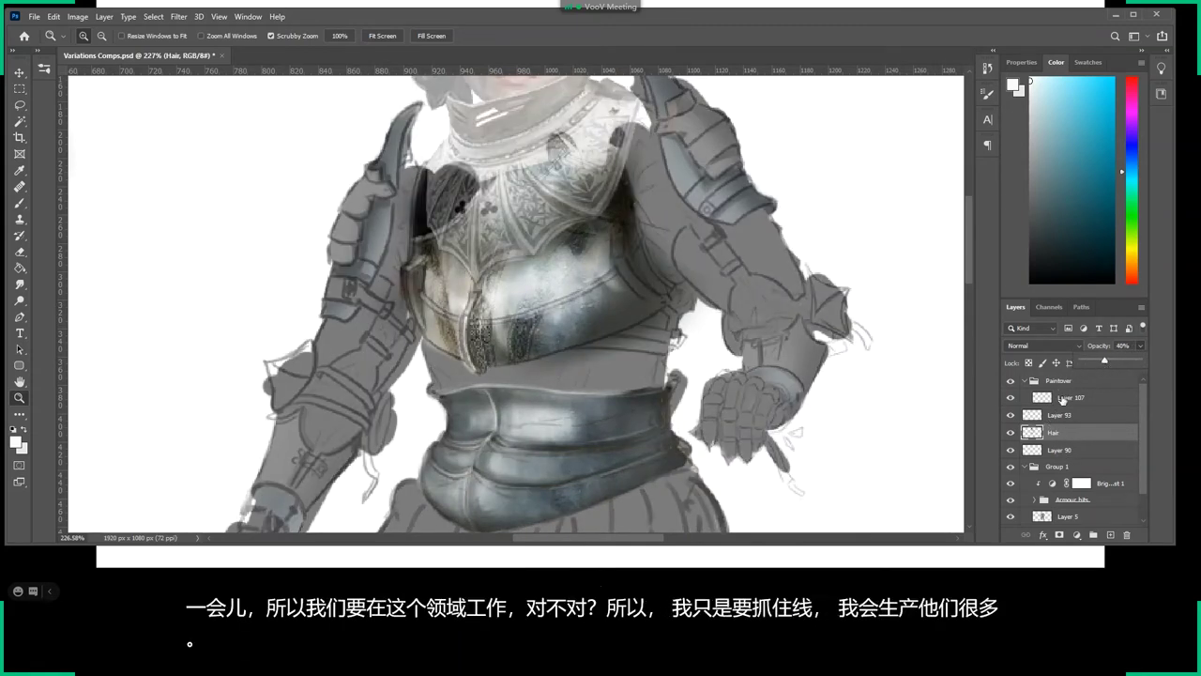
Add a new empty Layer 108 above Layer 107 in the Paintover group.
{"action": "left_click", "coordinate": [1063, 402]}
{"action": "left_click", "coordinate": [1011, 402]}
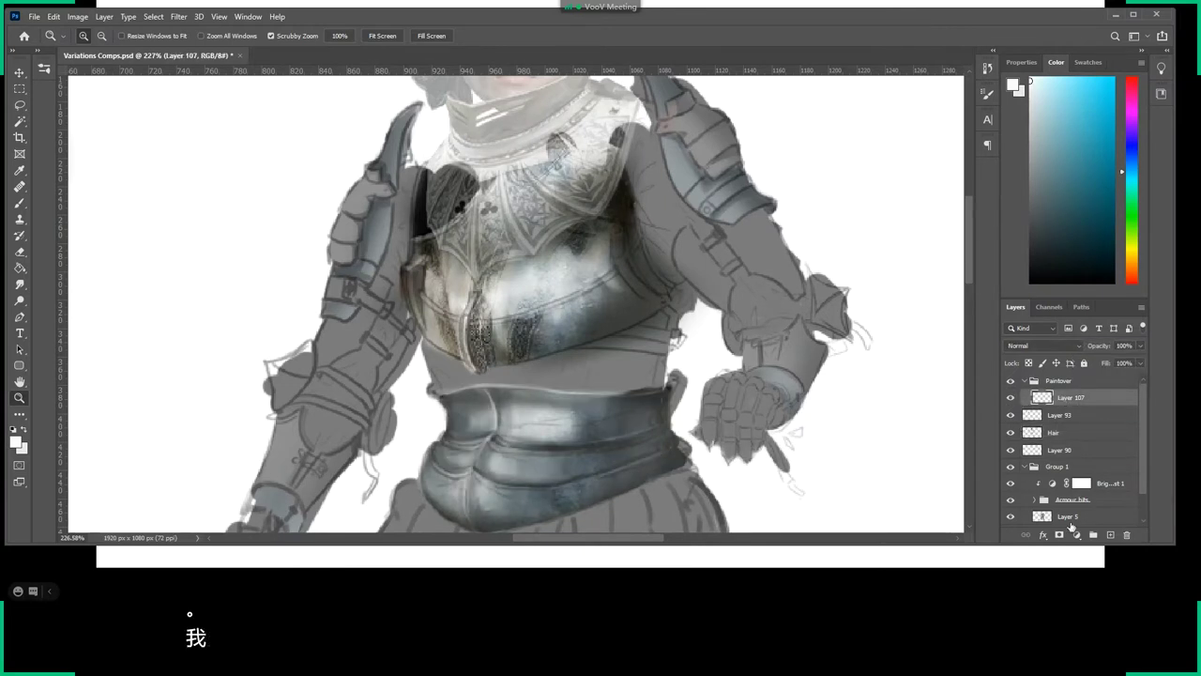
{"action": "left_click", "coordinate": [1110, 533]}
Test the Deharme-Hard-Sketch-3 and soft round pressure brushes on the arm, undoing each stroke.
{"action": "key", "text": "b"}
{"action": "right_click", "coordinate": [668, 306]}
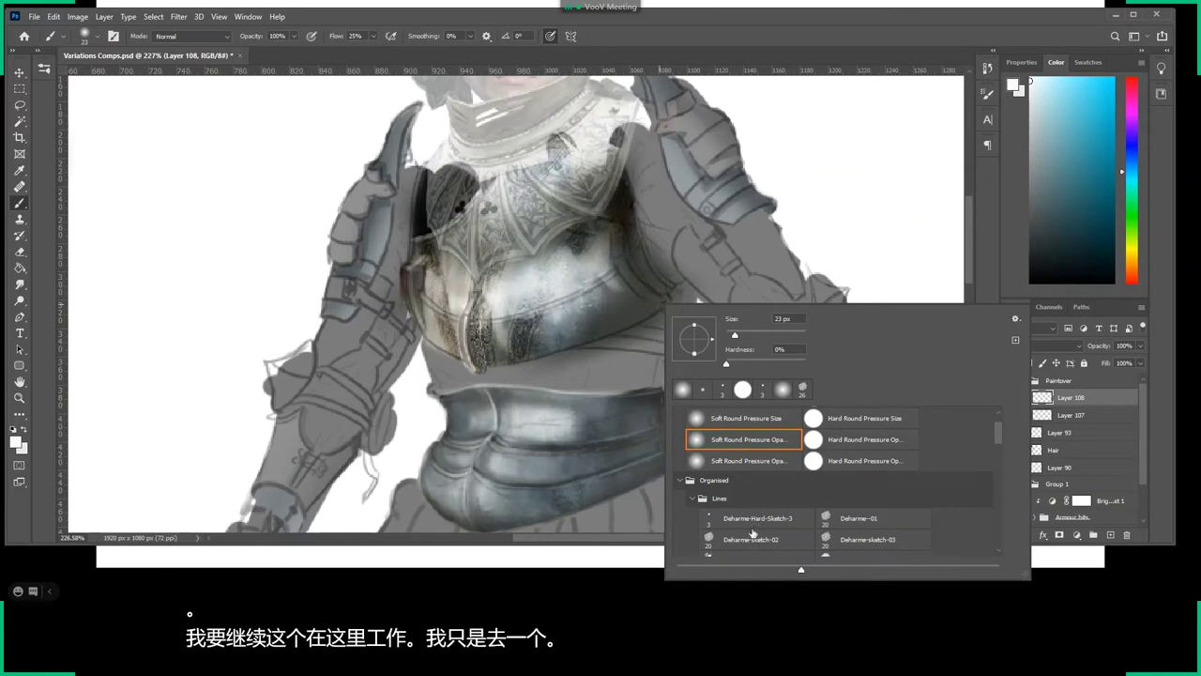
{"action": "left_click", "coordinate": [713, 519]}
{"action": "left_click", "coordinate": [844, 209]}
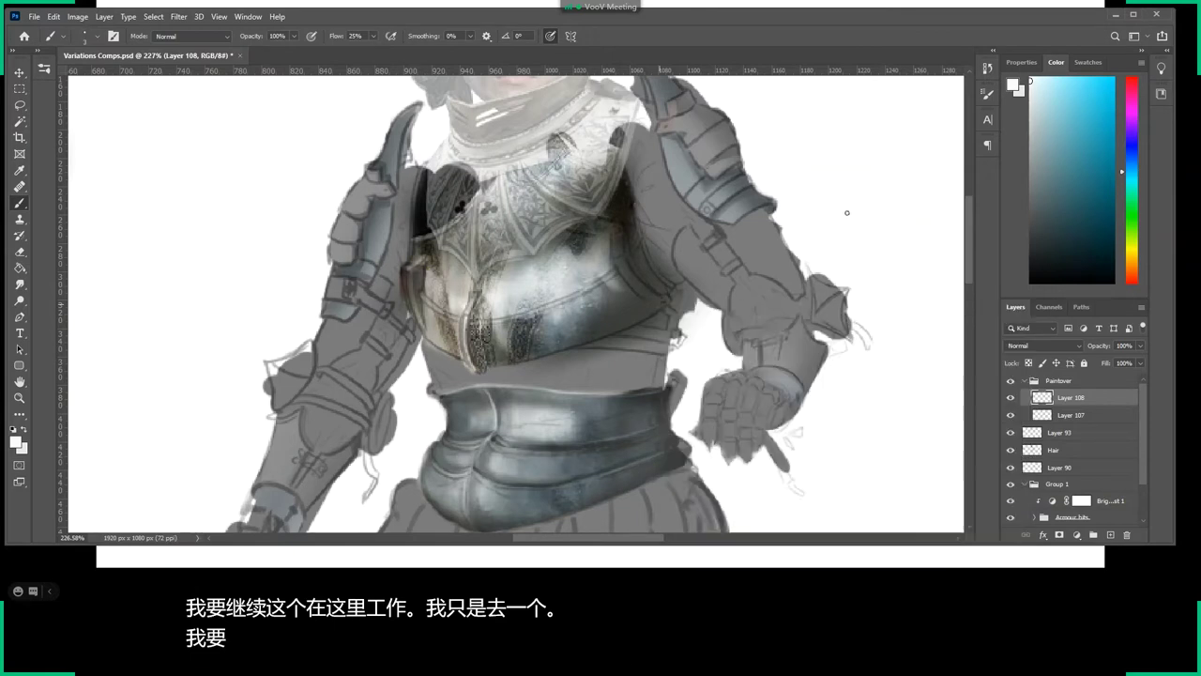
{"action": "left_click_drag", "start_coordinate": [826, 281], "coordinate": [706, 281]}
{"action": "key", "text": "ctrl+z"}
{"action": "right_click", "coordinate": [756, 274]}
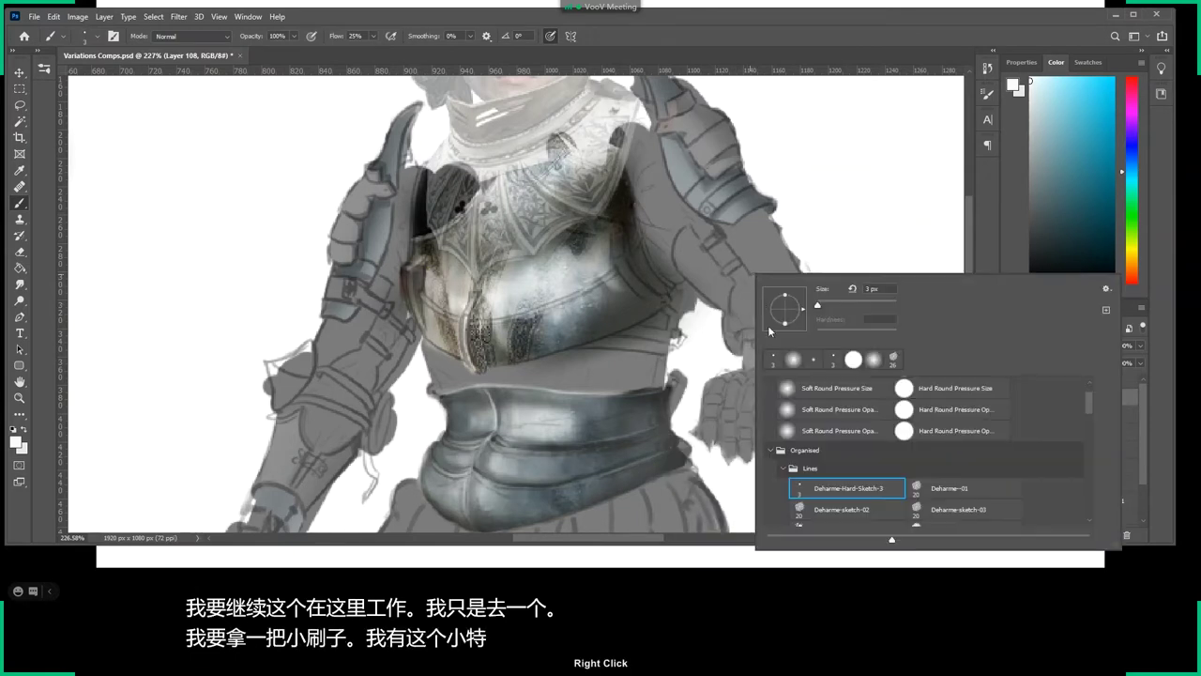
{"action": "left_click", "coordinate": [856, 398]}
{"action": "key", "text": "Return"}
{"action": "mouse_move", "coordinate": [749, 250]}
{"action": "left_mouse_down"}
{"action": "mouse_move", "coordinate": [779, 308]}
{"action": "mouse_move", "coordinate": [777, 386]}
{"action": "left_mouse_up"}
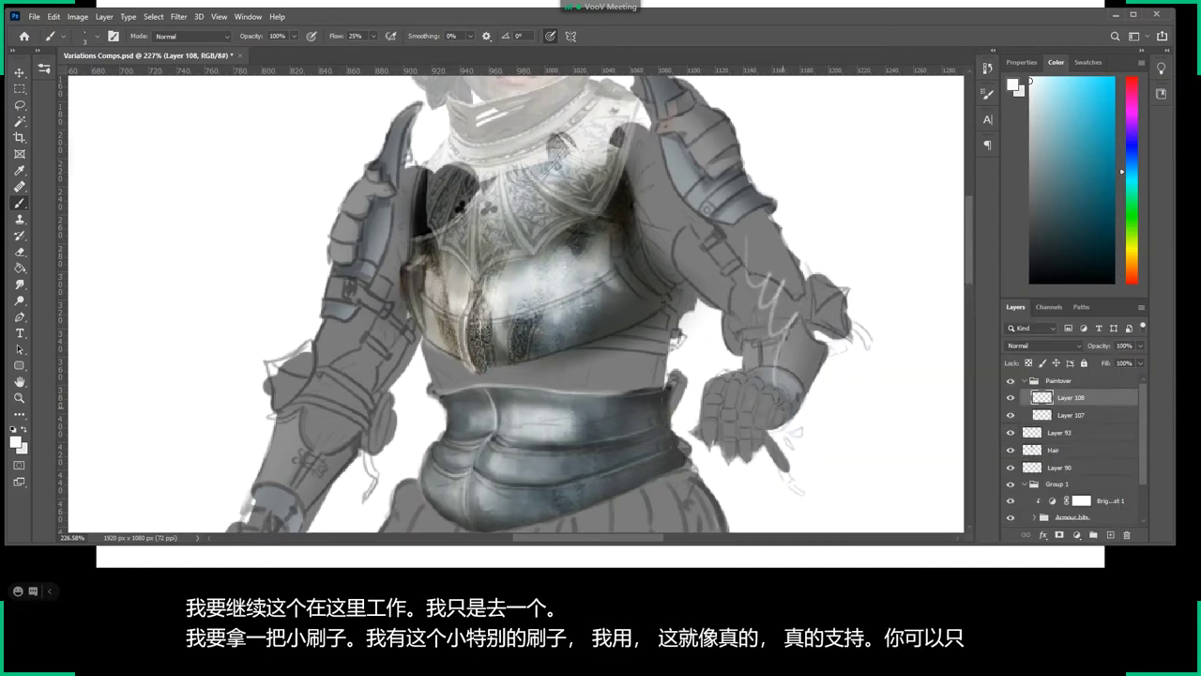
{"action": "key", "text": "ctrl+z"}
Settle on the Deharme-Hard-Sketch-3 brush at 3 px with white as the colour.
{"action": "right_click", "coordinate": [832, 324]}
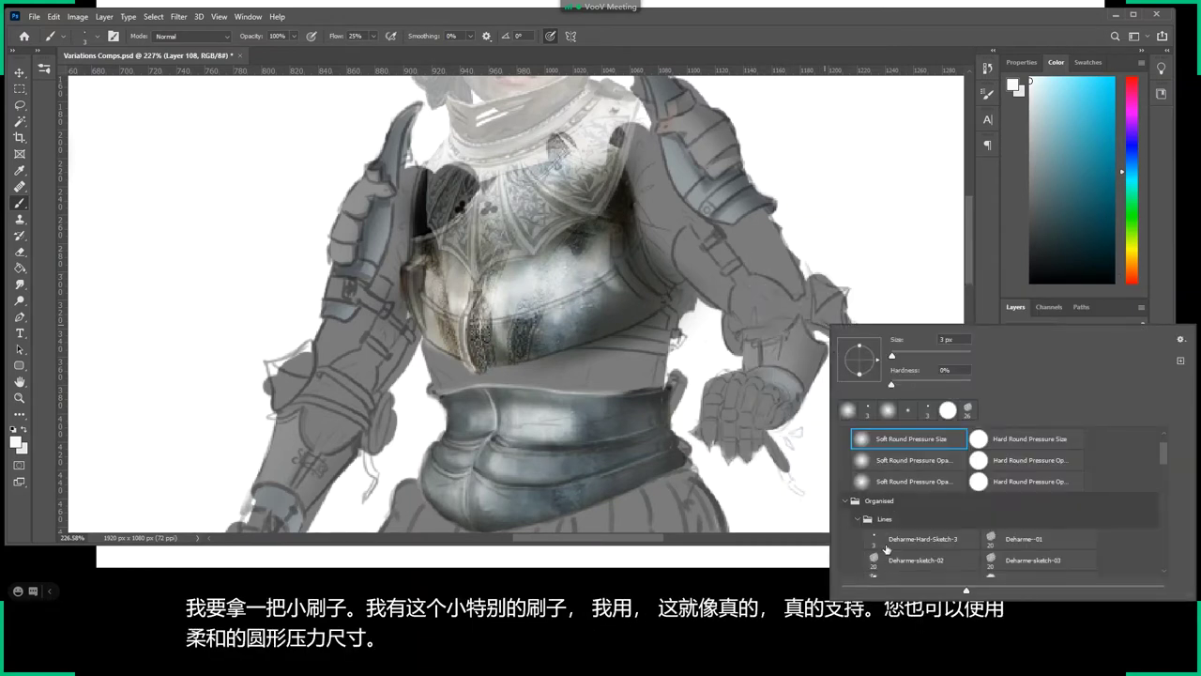
{"action": "left_click", "coordinate": [886, 549]}
{"action": "key", "text": "Return"}
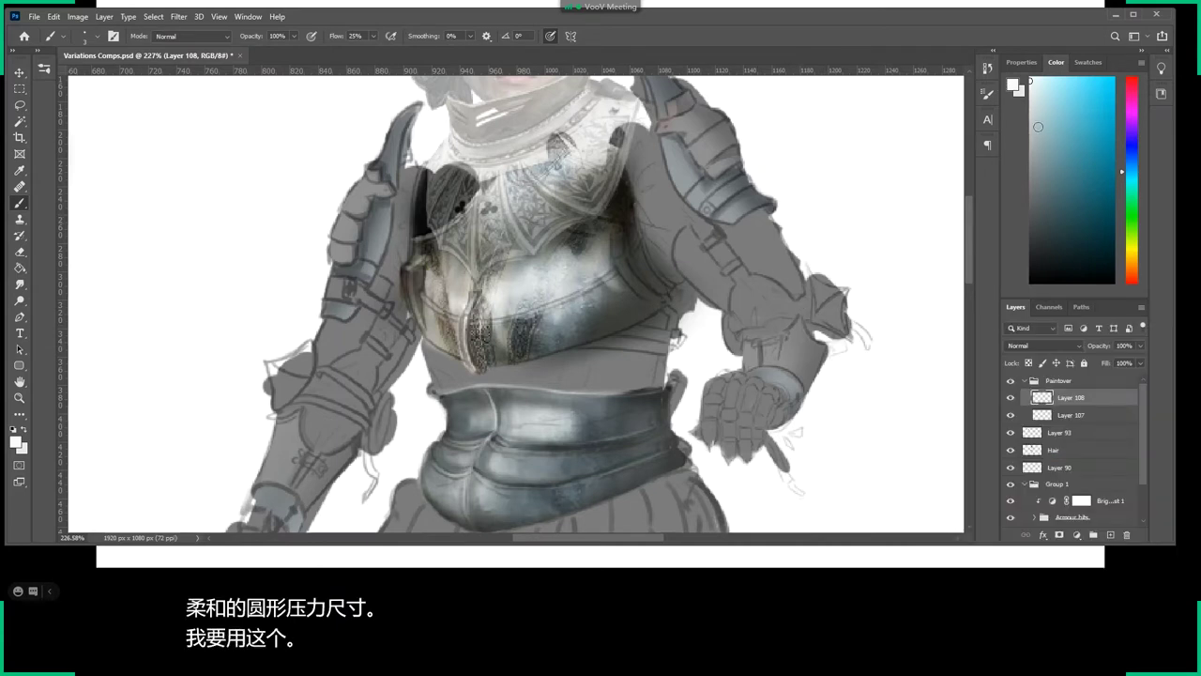
{"action": "left_click", "coordinate": [1029, 82]}
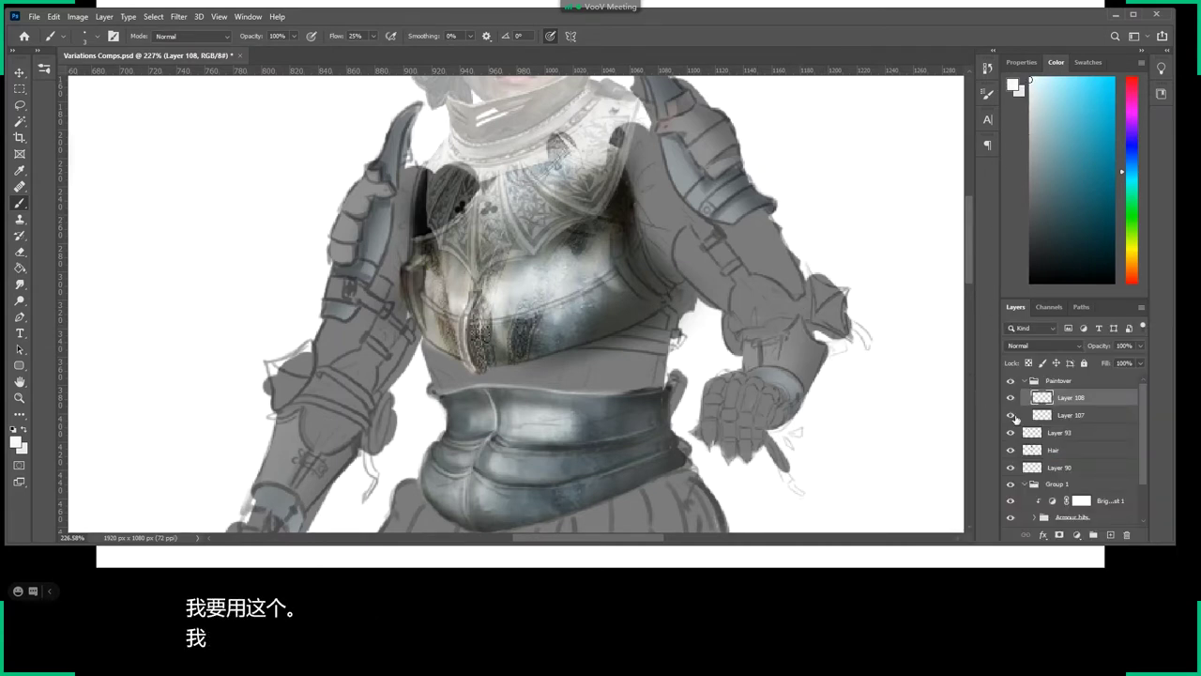
Zoom in on the breastplate, raise Hair to 100% opacity, and return to Layer 108.
{"action": "key", "text": "z"}
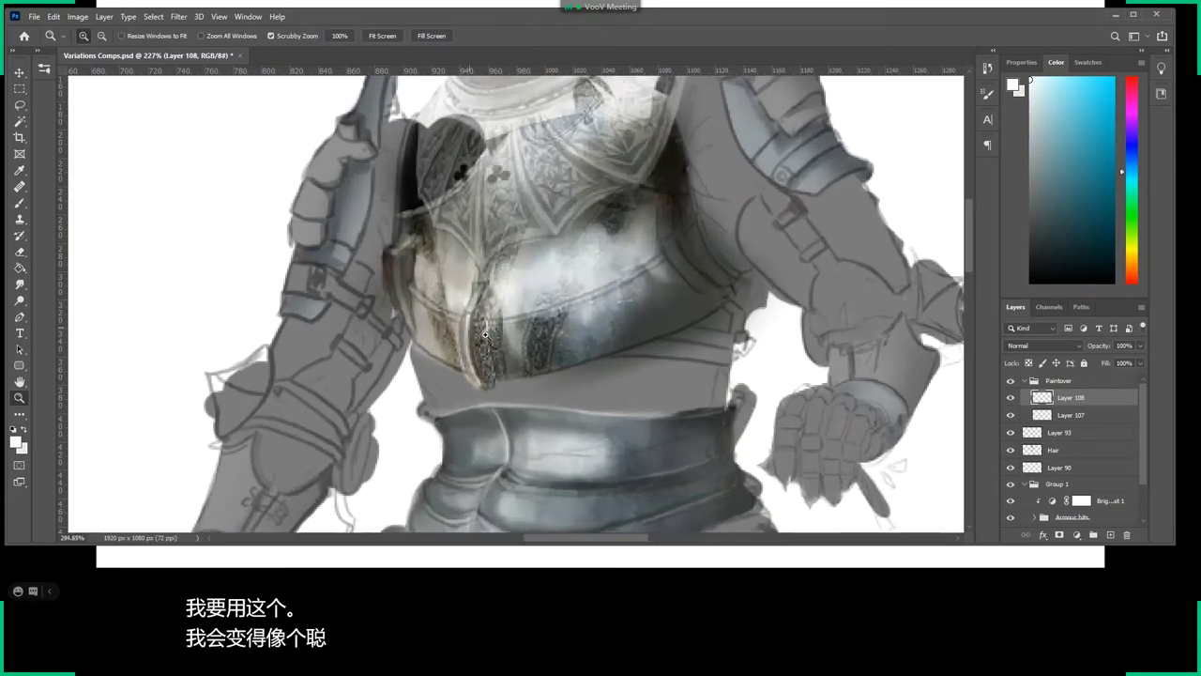
{"action": "left_click_drag", "start_coordinate": [464, 309], "coordinate": [666, 361]}
{"action": "left_click", "coordinate": [1068, 444]}
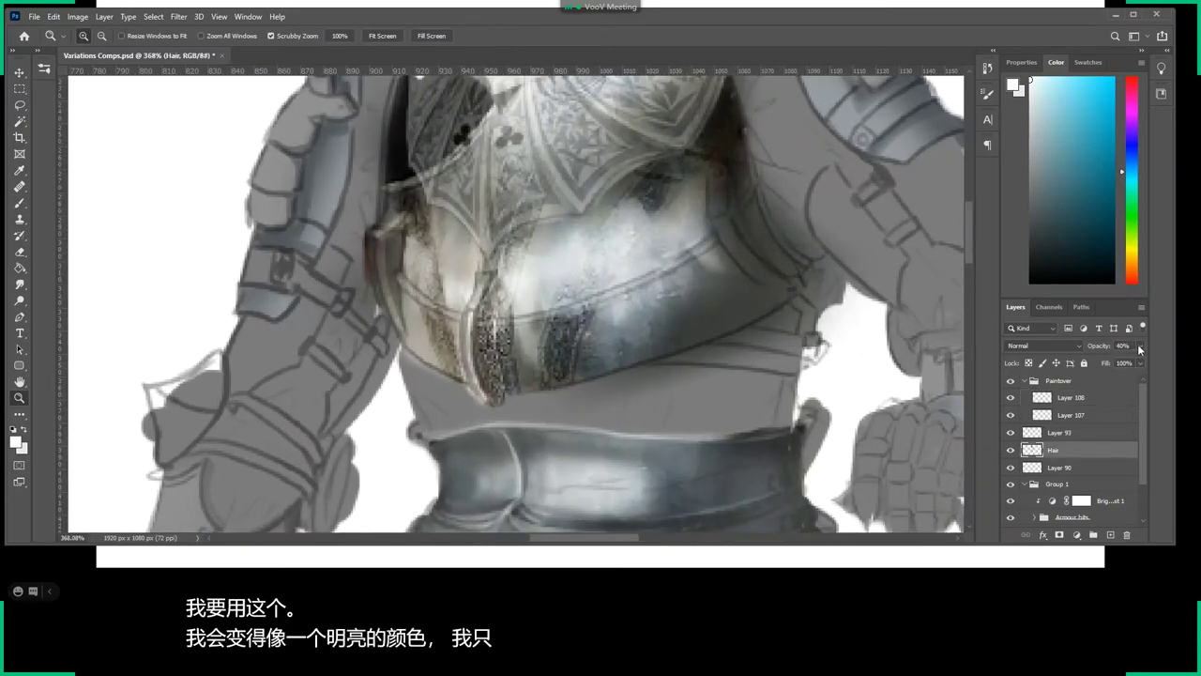
{"action": "left_click", "coordinate": [1142, 346]}
{"action": "left_click_drag", "start_coordinate": [1134, 364], "coordinate": [1146, 362]}
{"action": "left_click", "coordinate": [1027, 401]}
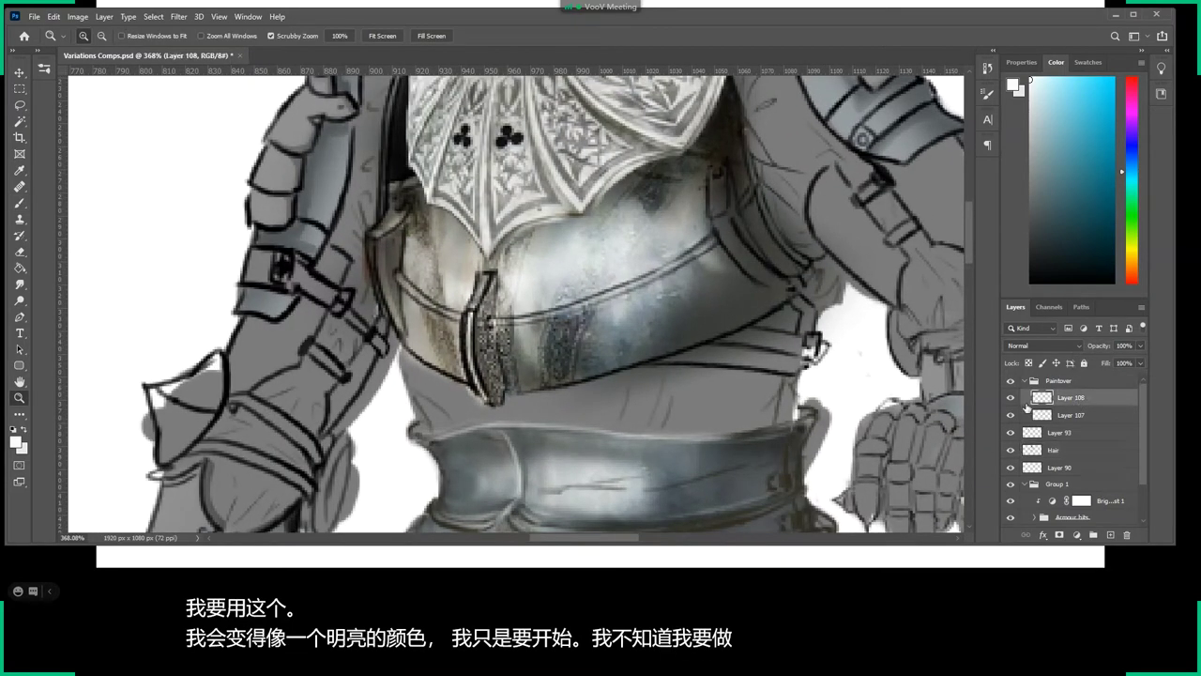
{"action": "left_click", "coordinate": [1011, 415]}
{"action": "left_click", "coordinate": [1011, 415]}
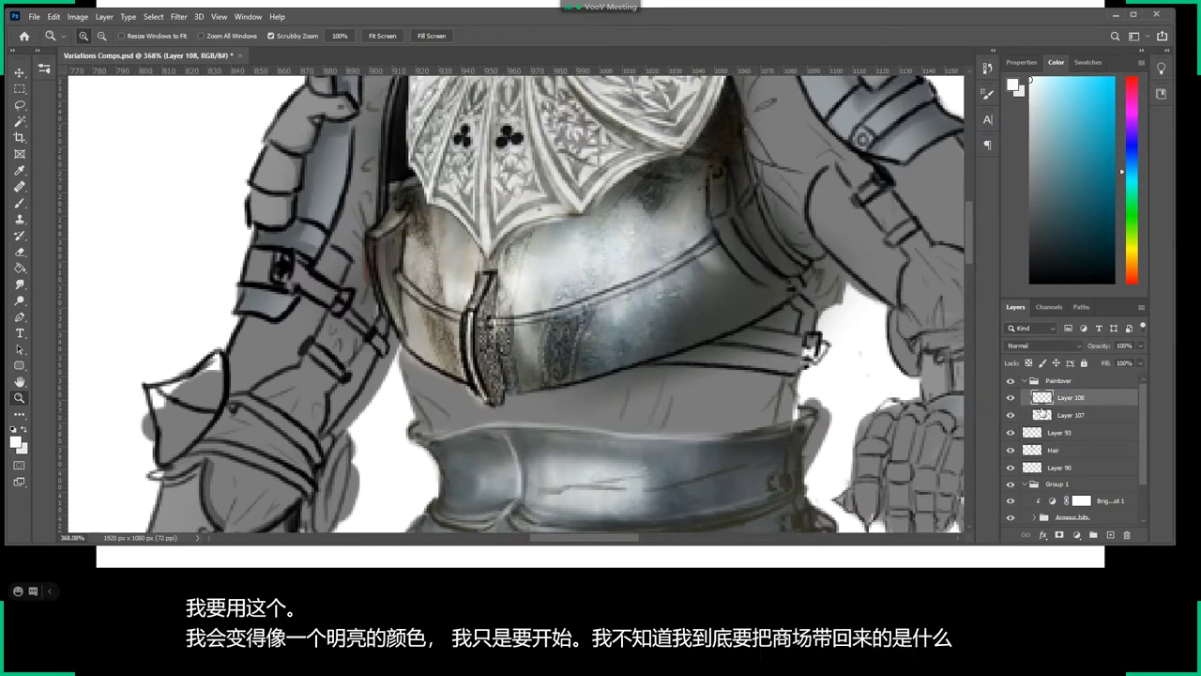
{"action": "key", "text": "b"}
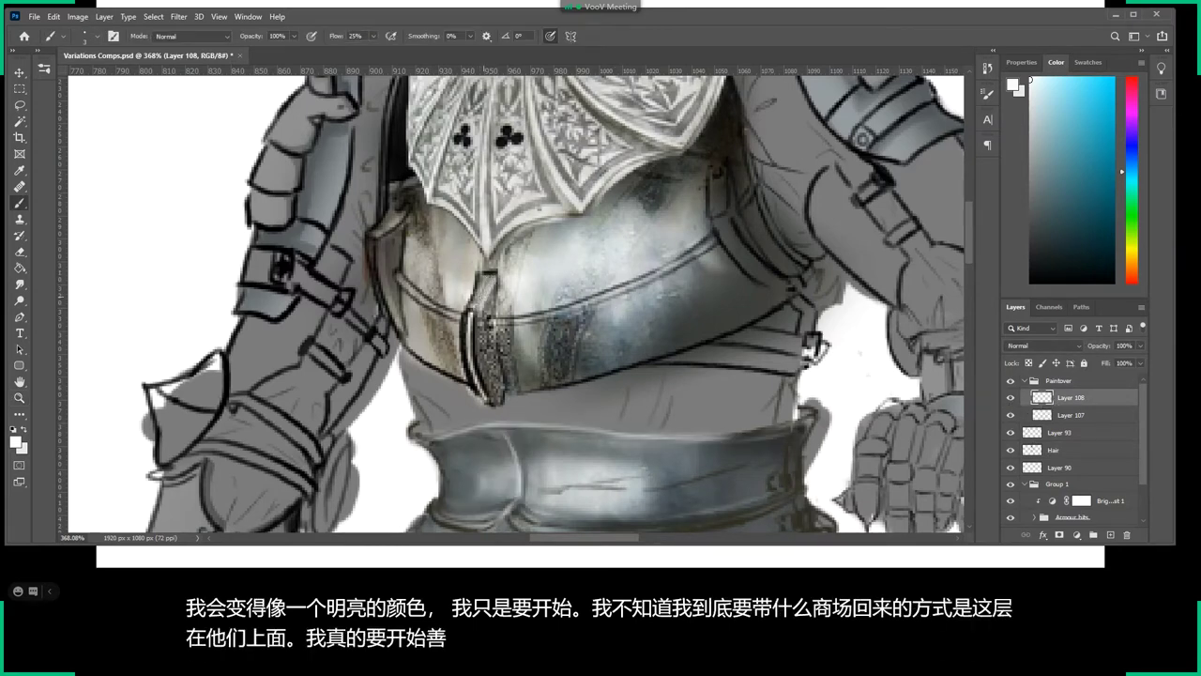
Paint thin white highlights along the buckle edges and the chest plate's left edge.
{"action": "mouse_move", "coordinate": [475, 313]}
{"action": "left_mouse_down"}
{"action": "mouse_move", "coordinate": [469, 347]}
{"action": "mouse_move", "coordinate": [491, 383]}
{"action": "mouse_move", "coordinate": [475, 340]}
{"action": "left_mouse_up"}
{"action": "mouse_move", "coordinate": [483, 380]}
{"action": "left_mouse_down"}
{"action": "mouse_move", "coordinate": [474, 315]}
{"action": "mouse_move", "coordinate": [488, 398]}
{"action": "left_mouse_up"}
{"action": "left_click_drag", "start_coordinate": [511, 323], "coordinate": [480, 361]}
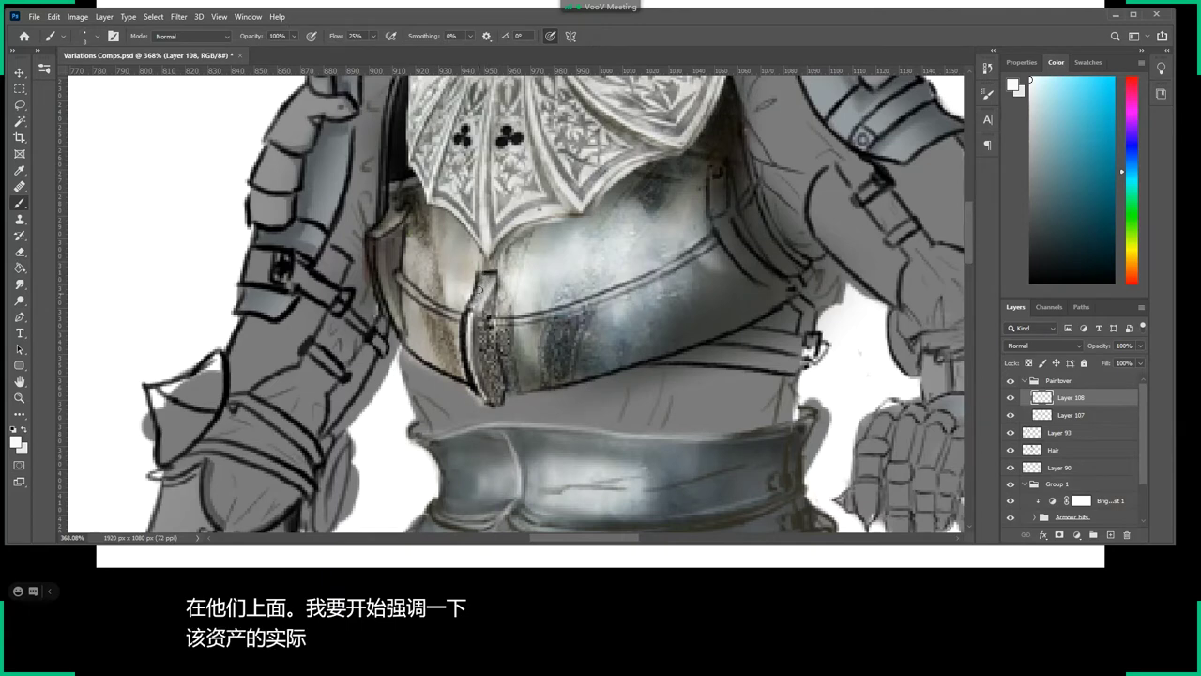
{"action": "left_click_drag", "start_coordinate": [475, 303], "coordinate": [469, 345]}
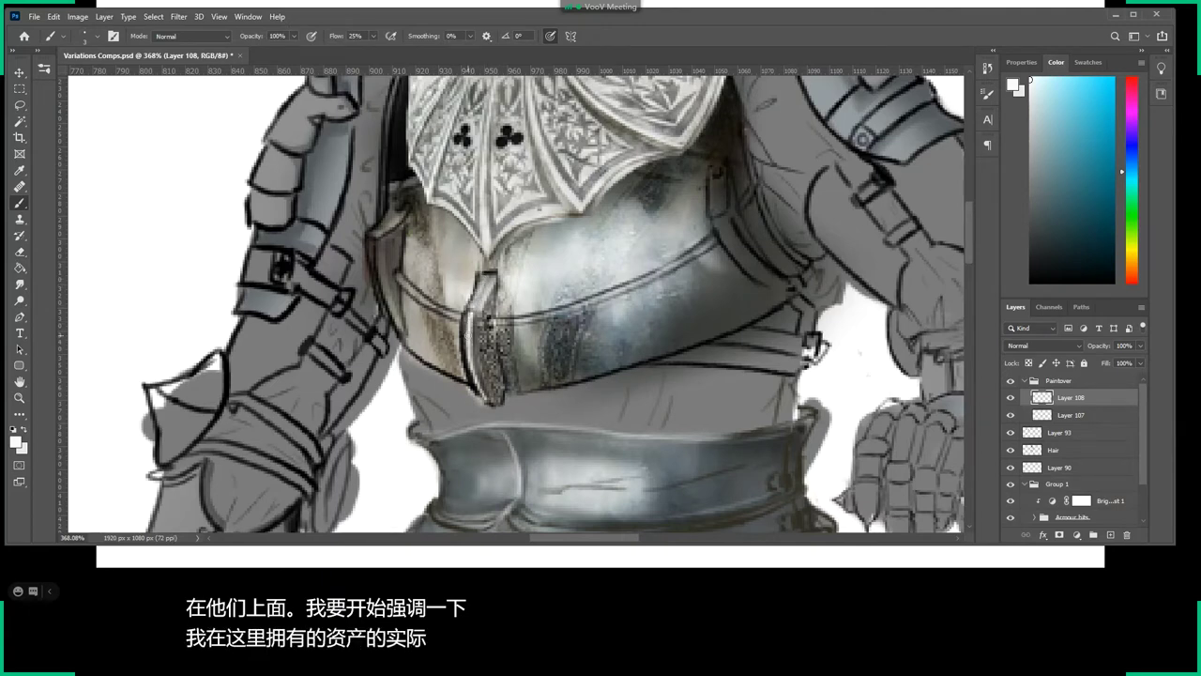
{"action": "left_click_drag", "start_coordinate": [476, 389], "coordinate": [470, 336]}
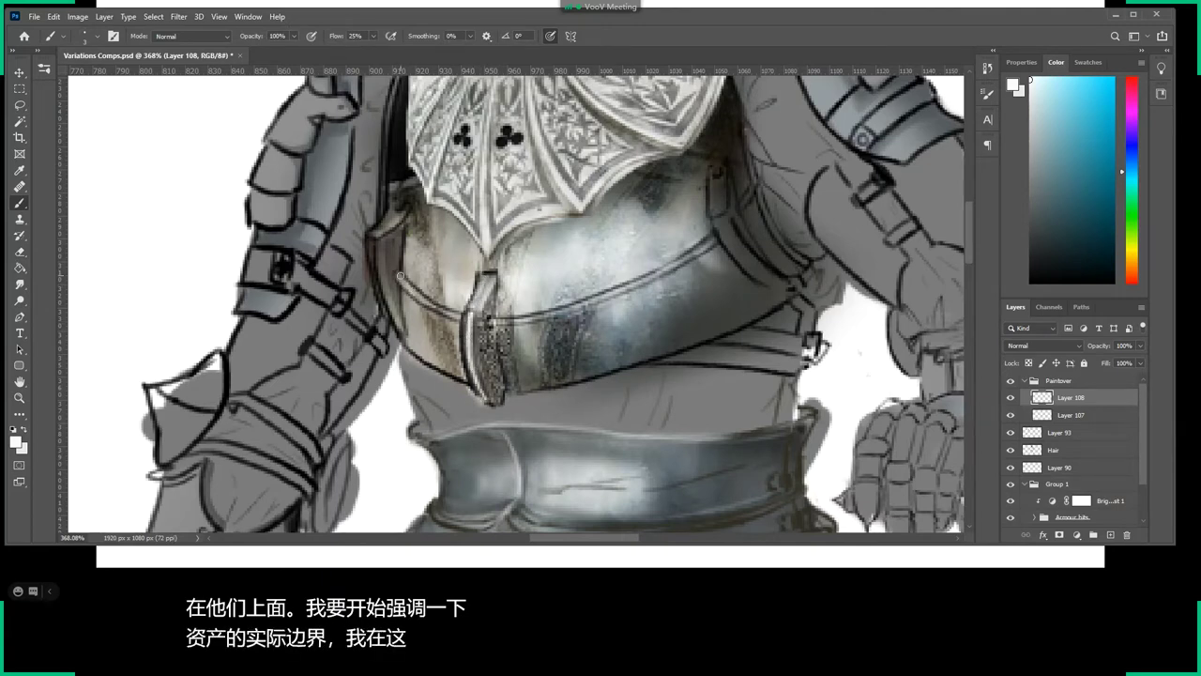
{"action": "left_click_drag", "start_coordinate": [400, 276], "coordinate": [441, 310]}
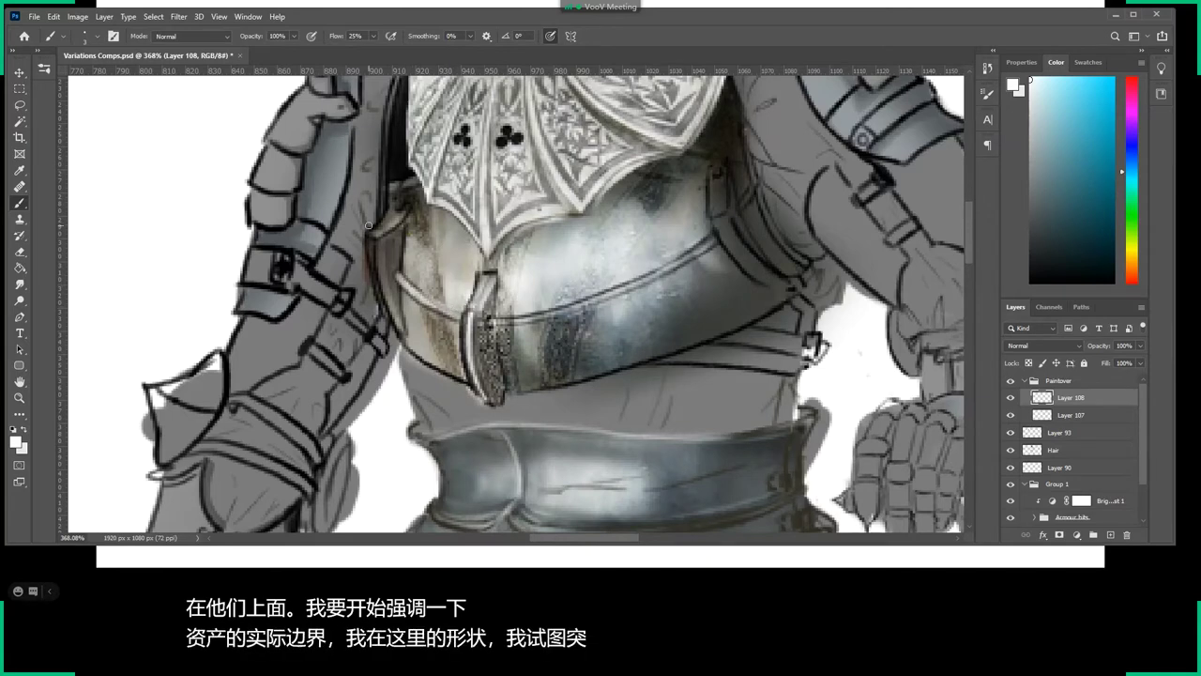
{"action": "mouse_move", "coordinate": [376, 242]}
{"action": "left_mouse_down"}
{"action": "mouse_move", "coordinate": [405, 214]}
{"action": "mouse_move", "coordinate": [379, 284]}
{"action": "left_mouse_up"}
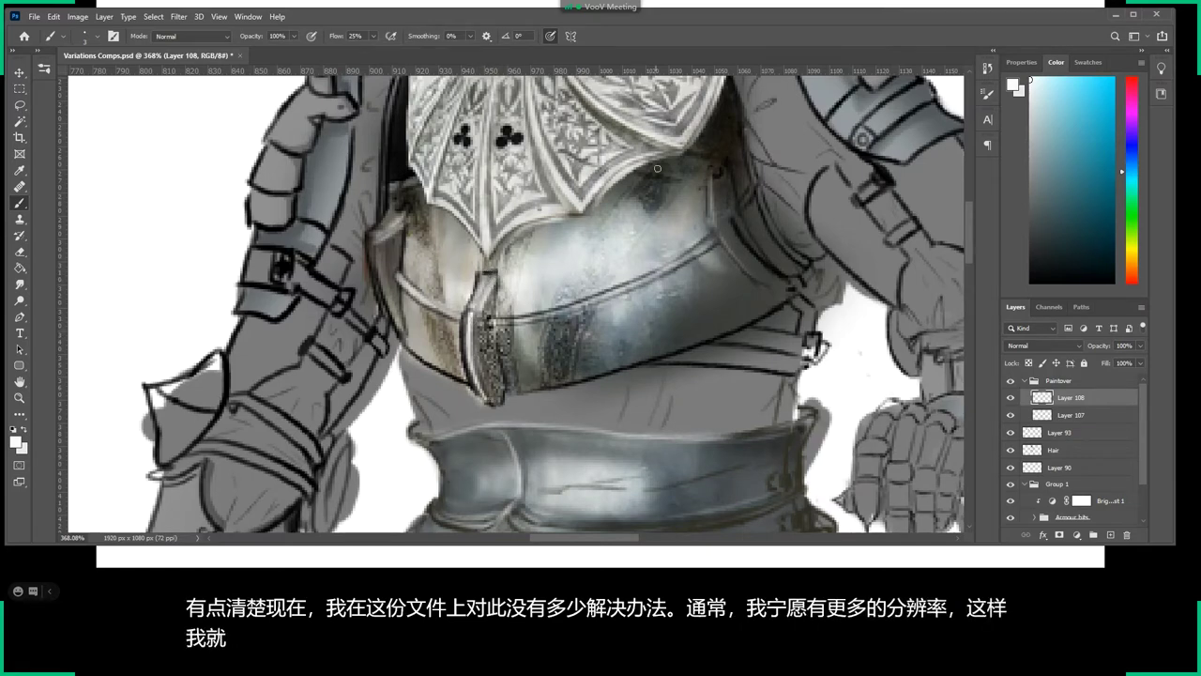
{"action": "left_click_drag", "start_coordinate": [597, 281], "coordinate": [633, 277]}
{"action": "key", "text": "ctrl+z"}
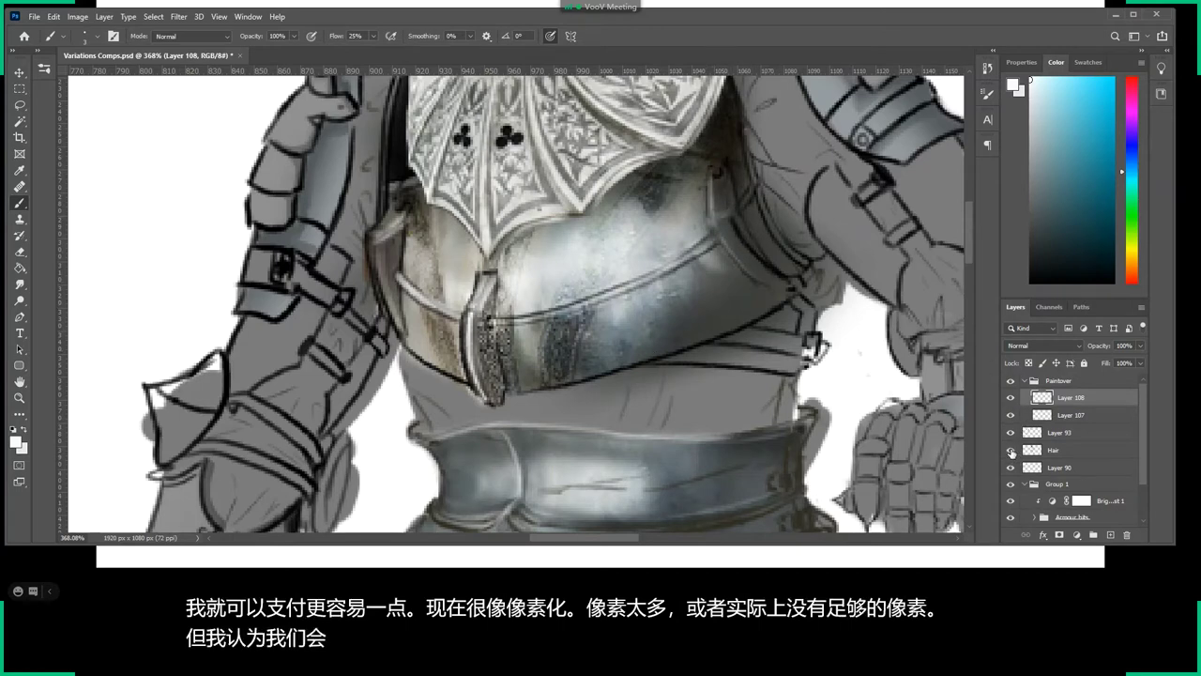
{"action": "left_click", "coordinate": [1011, 451]}
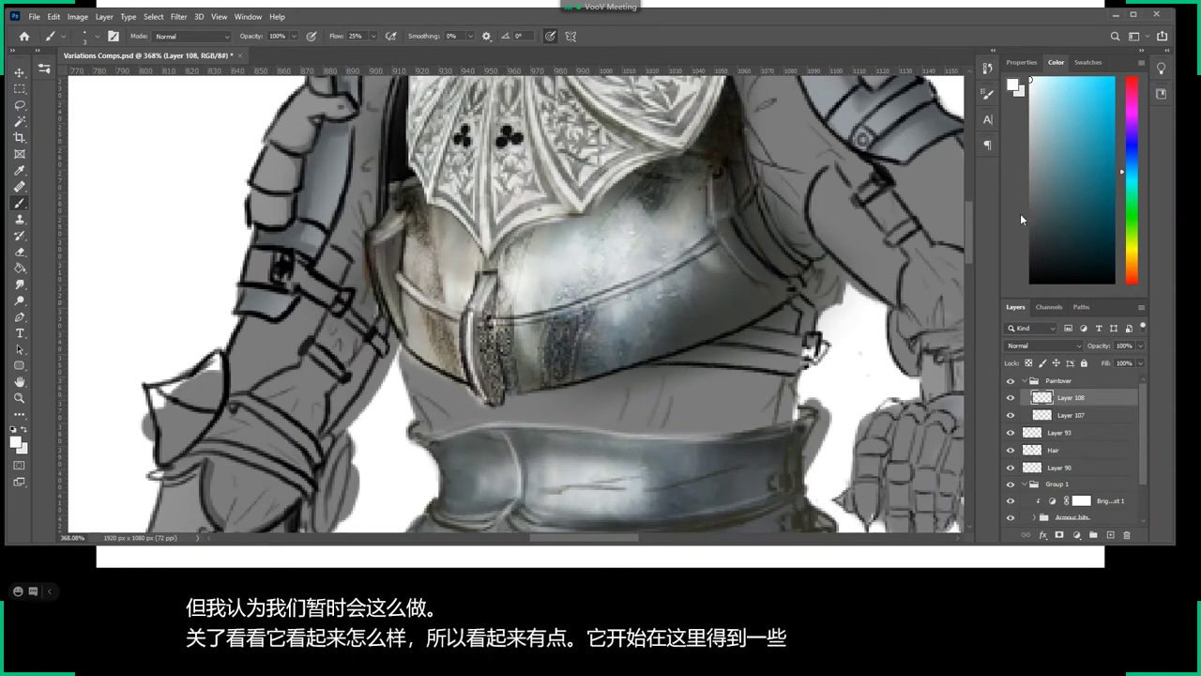
Sample armour tones and darken the lower buckle strip with a dark grey-green.
{"action": "left_click", "coordinate": [1038, 253]}
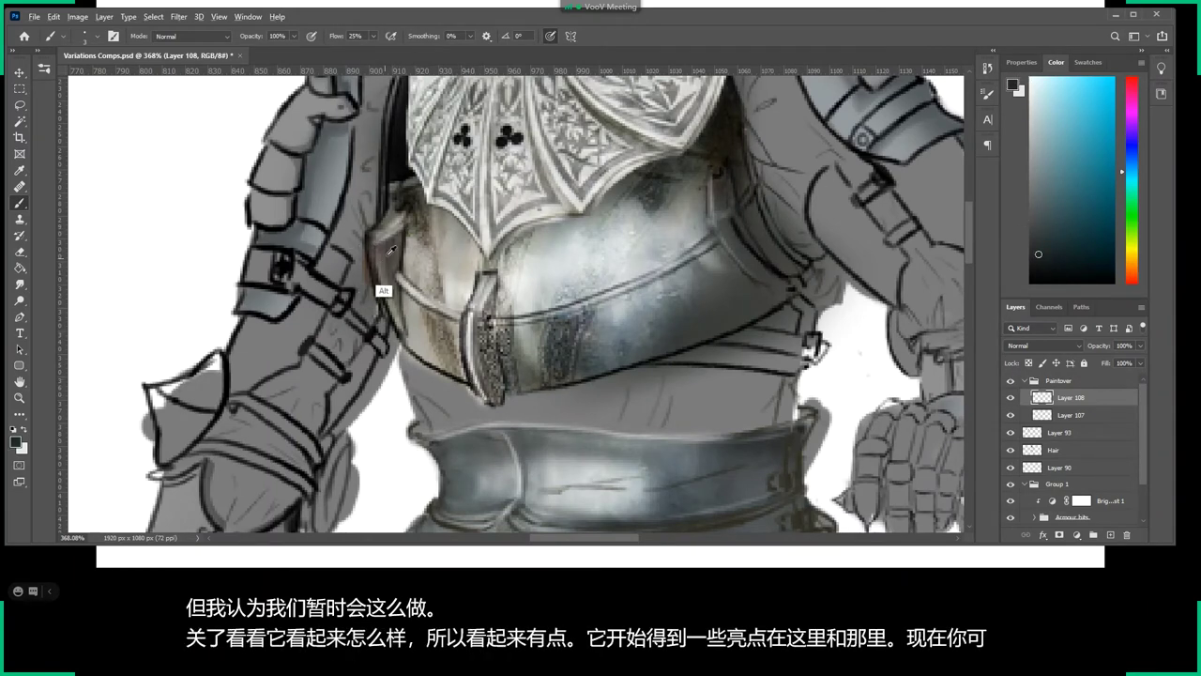
{"action": "left_click", "coordinate": [416, 268], "text": "alt"}
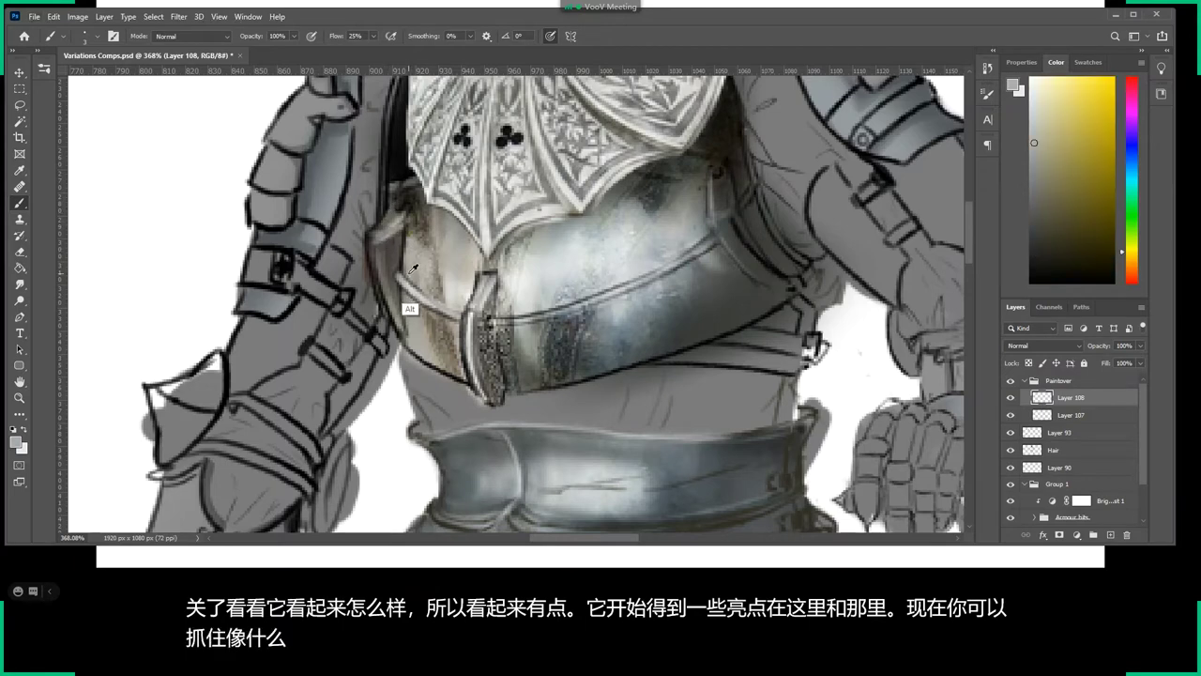
{"action": "left_click", "coordinate": [415, 270], "text": "alt"}
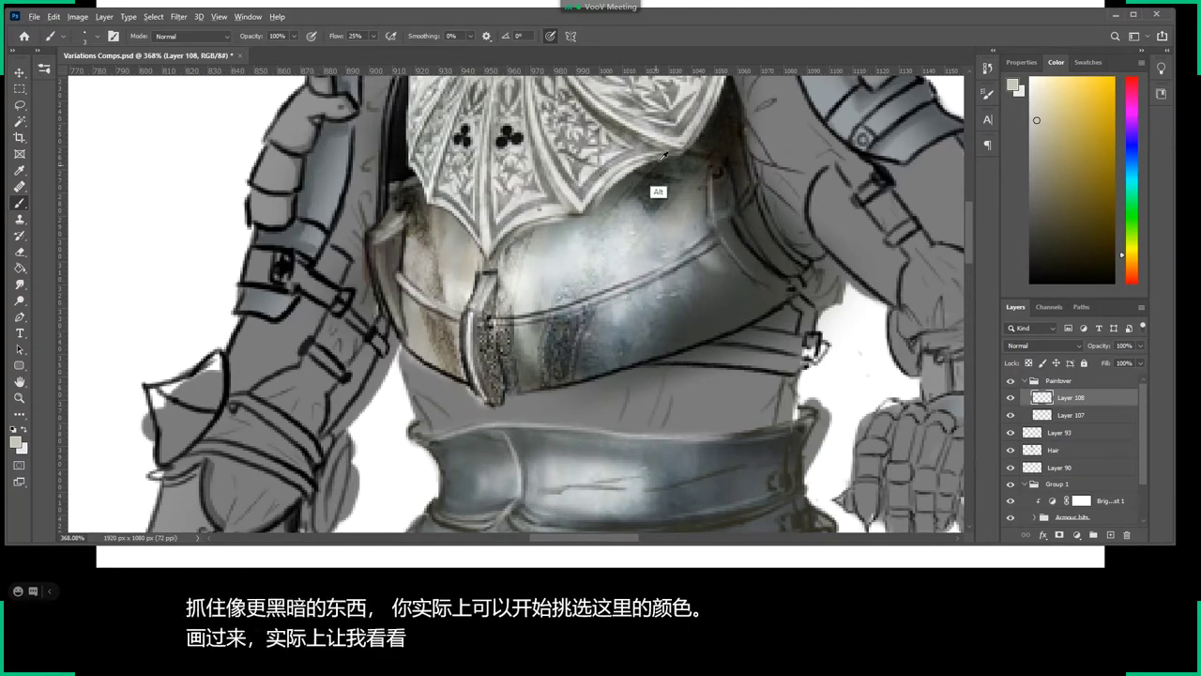
{"action": "left_click", "coordinate": [666, 189], "text": "alt"}
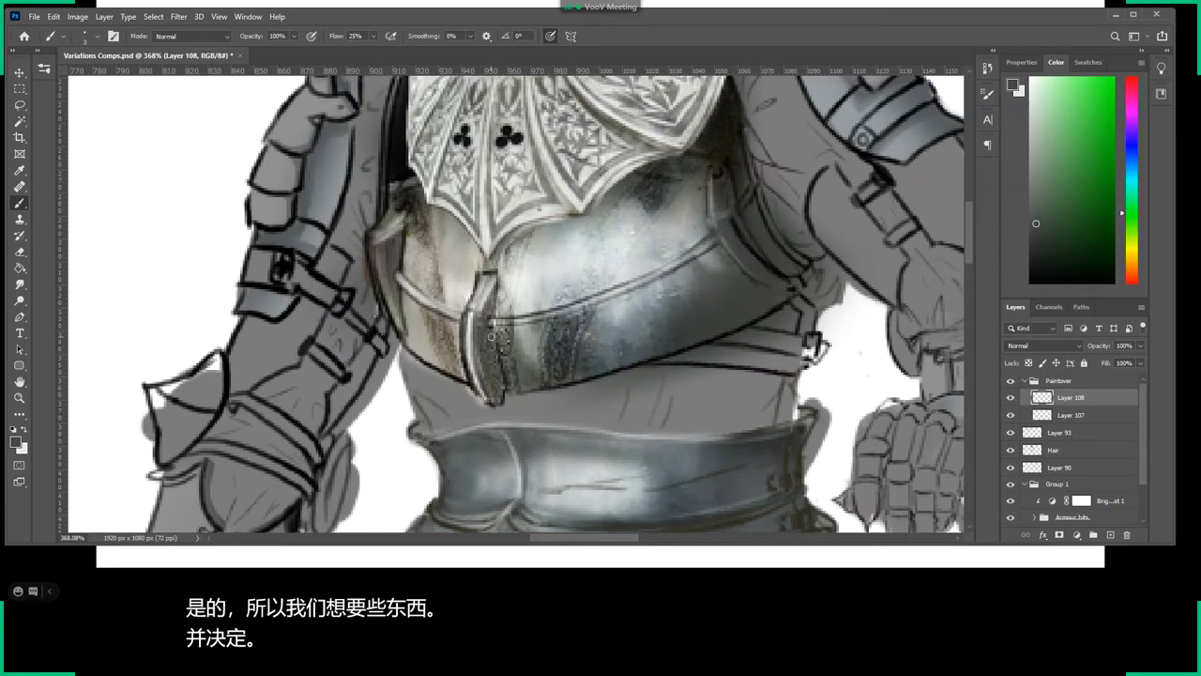
{"action": "left_click", "coordinate": [503, 350], "text": "alt"}
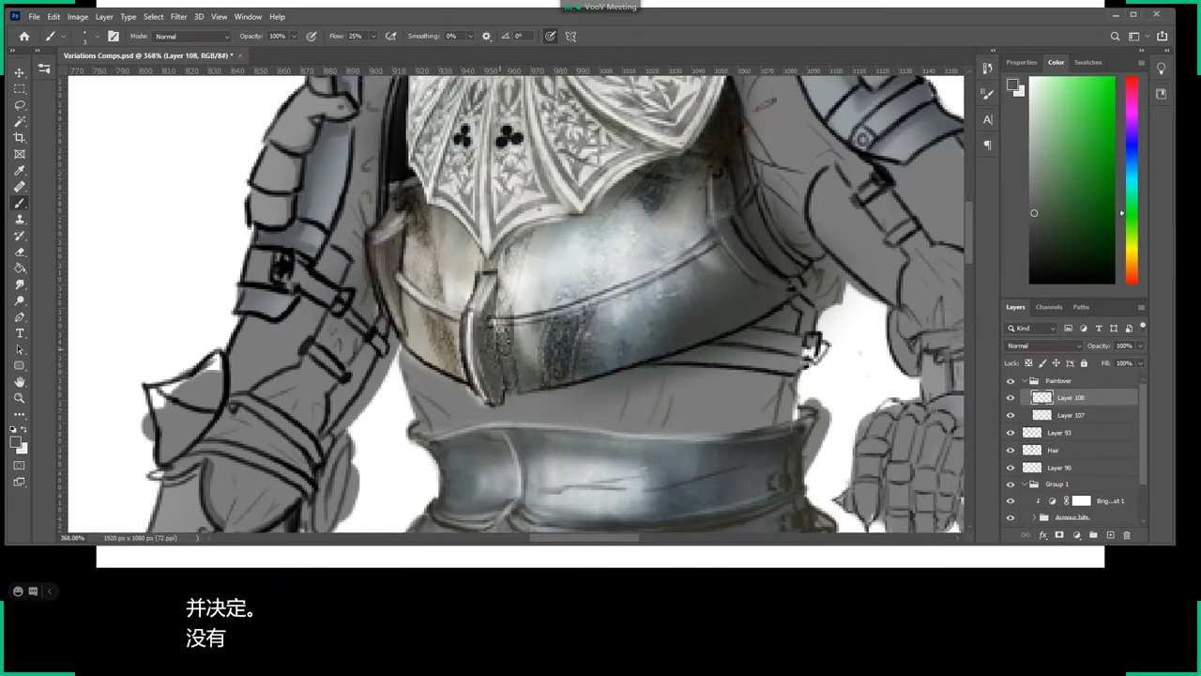
{"action": "left_click", "coordinate": [513, 319], "text": "alt"}
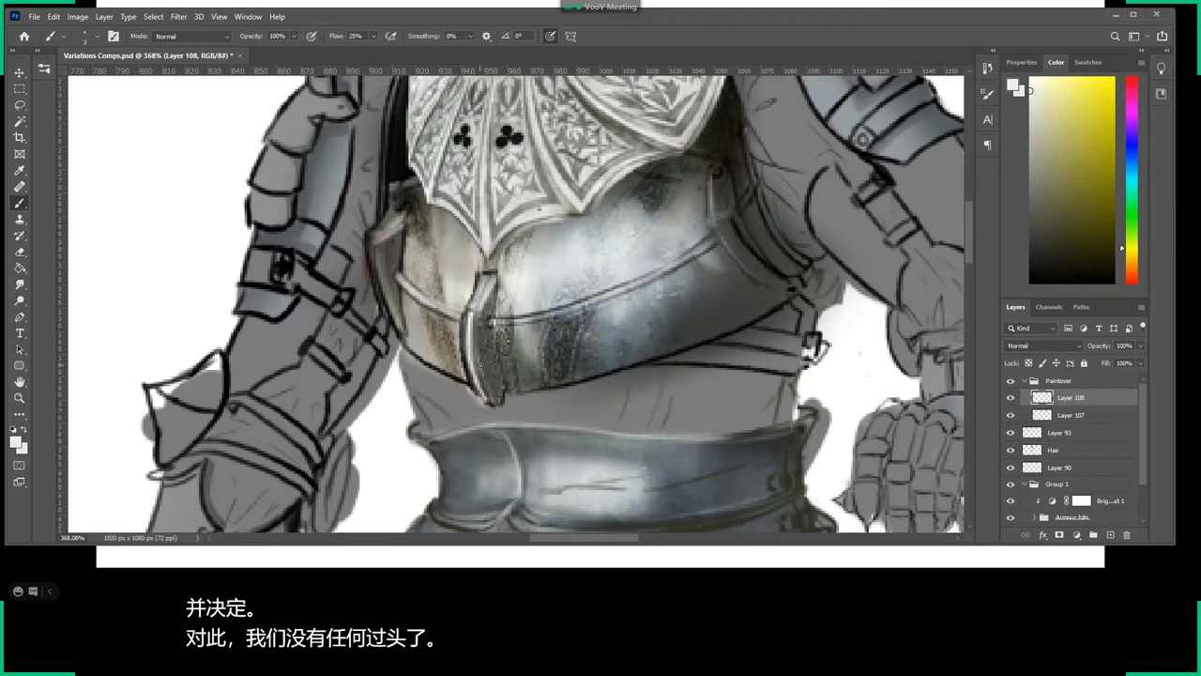
{"action": "left_click", "coordinate": [482, 362], "text": "alt"}
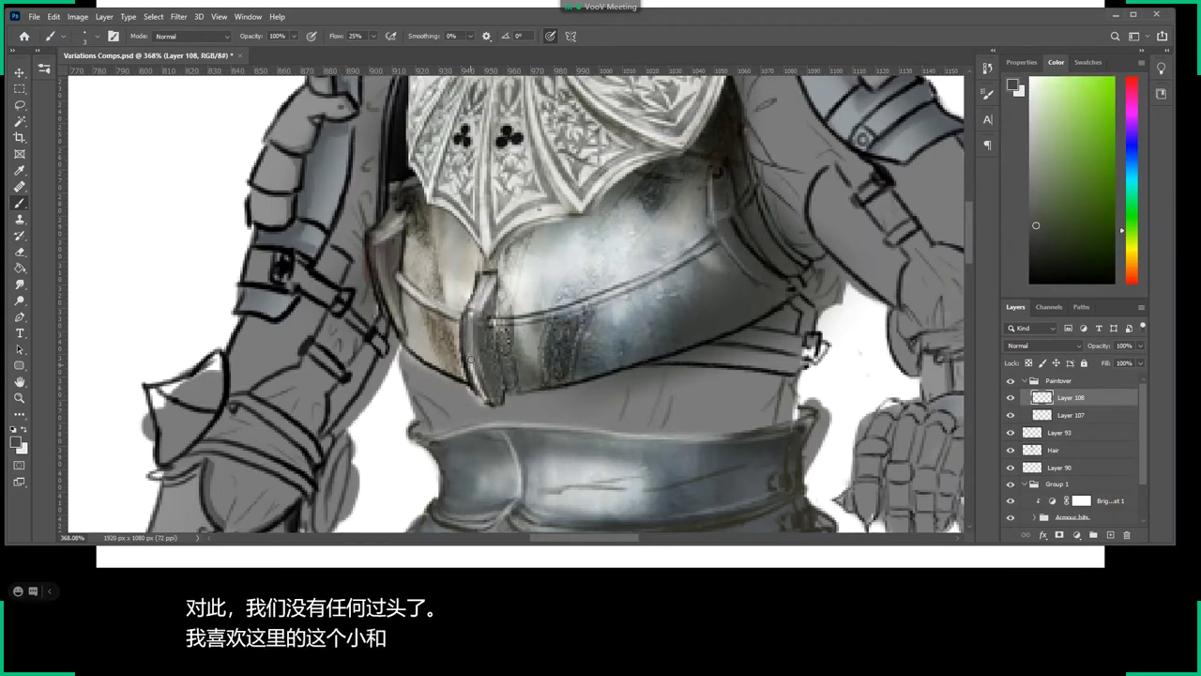
{"action": "left_click_drag", "start_coordinate": [474, 366], "coordinate": [482, 394]}
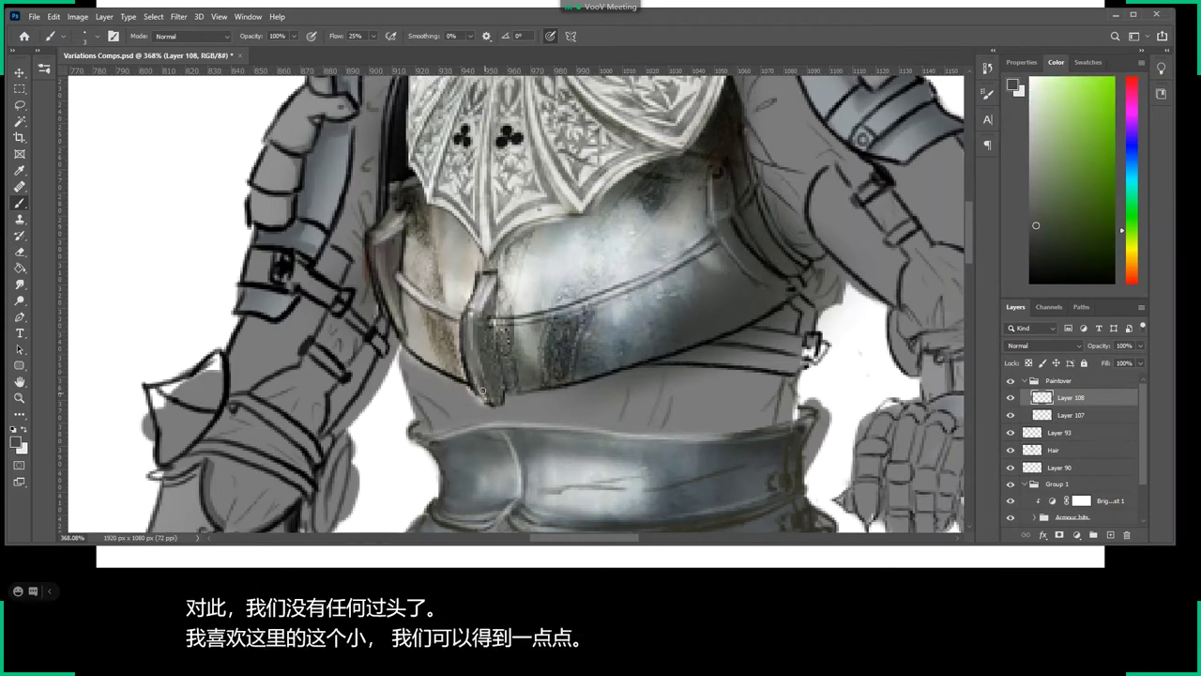
Sample further light and dark armour greys, toggling the sketch lines to check the shading.
{"action": "left_click", "coordinate": [490, 321], "text": "alt"}
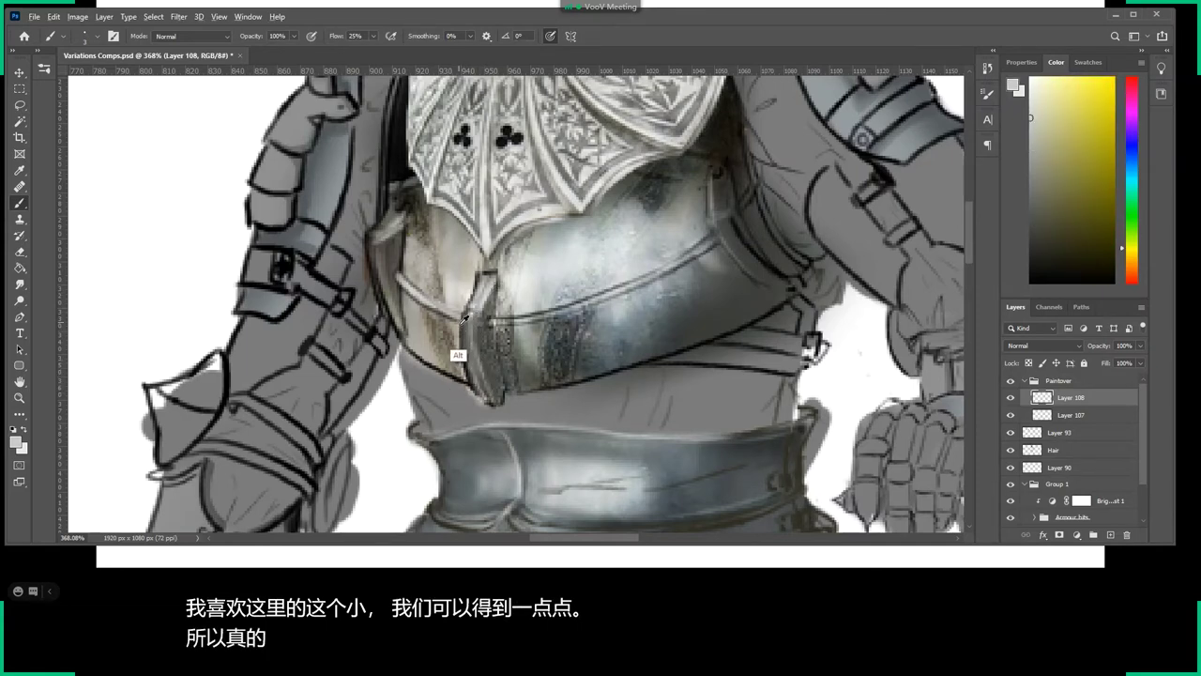
{"action": "left_click", "coordinate": [460, 346], "text": "alt"}
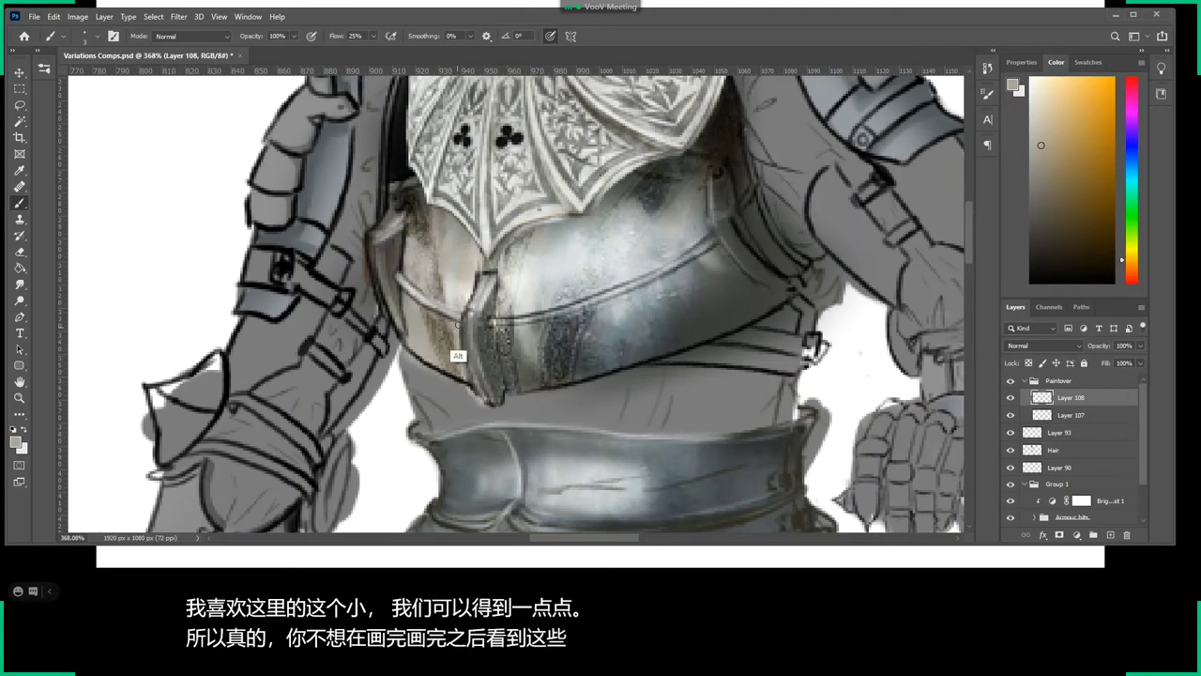
{"action": "left_click", "coordinate": [467, 293], "text": "alt"}
{"action": "left_click", "coordinate": [467, 293], "text": "alt"}
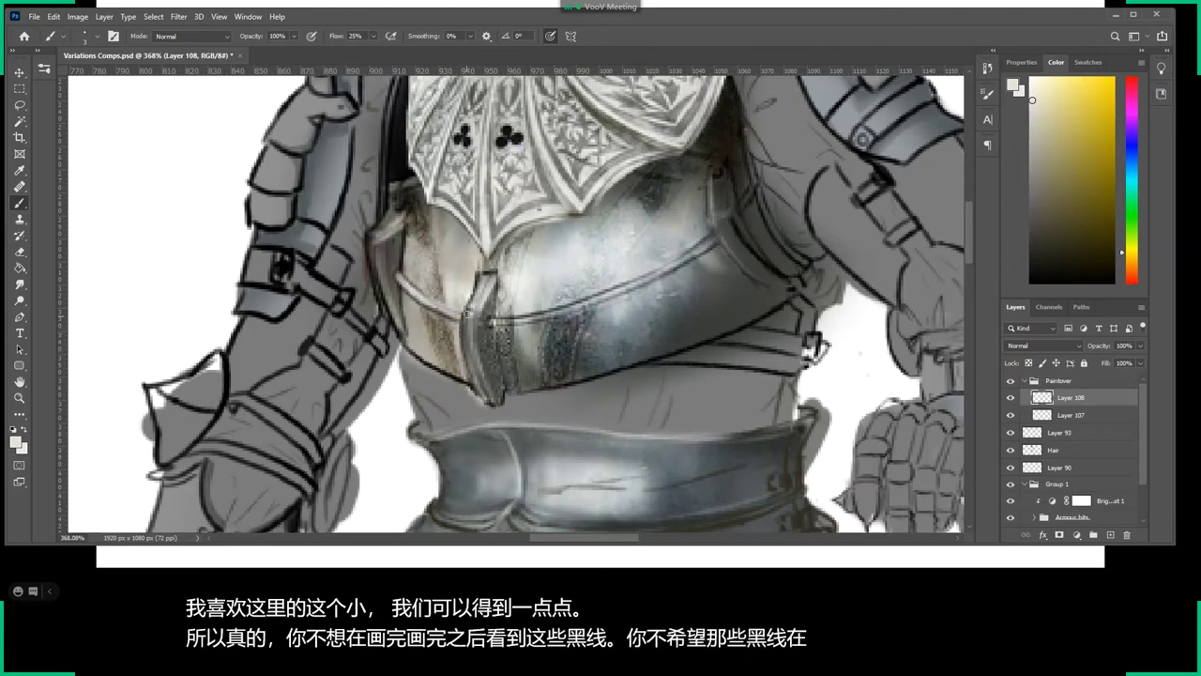
{"action": "left_click", "coordinate": [483, 278], "text": "alt"}
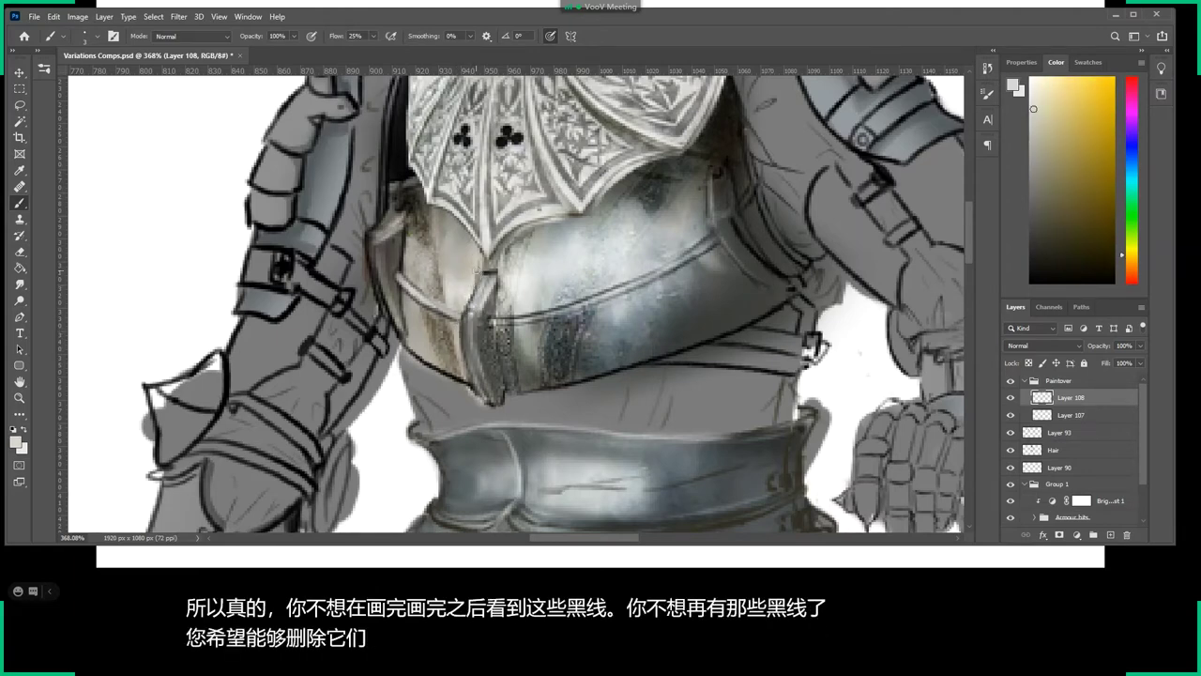
{"action": "left_click", "coordinate": [1011, 454]}
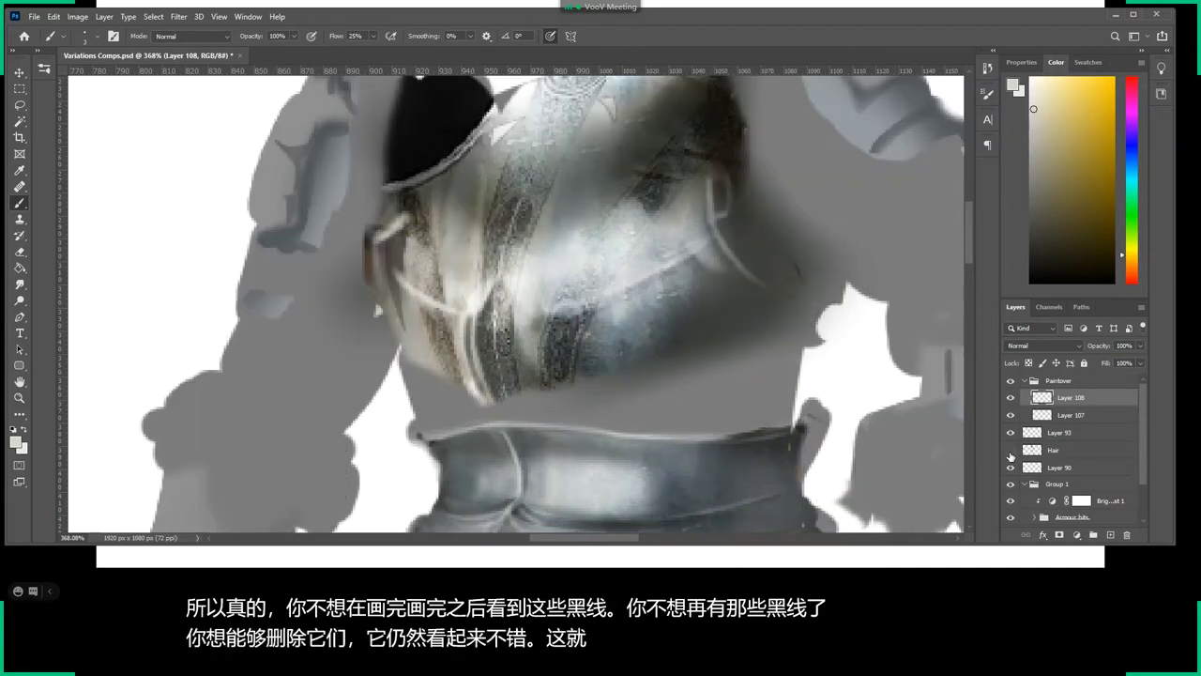
{"action": "left_click", "coordinate": [1011, 456]}
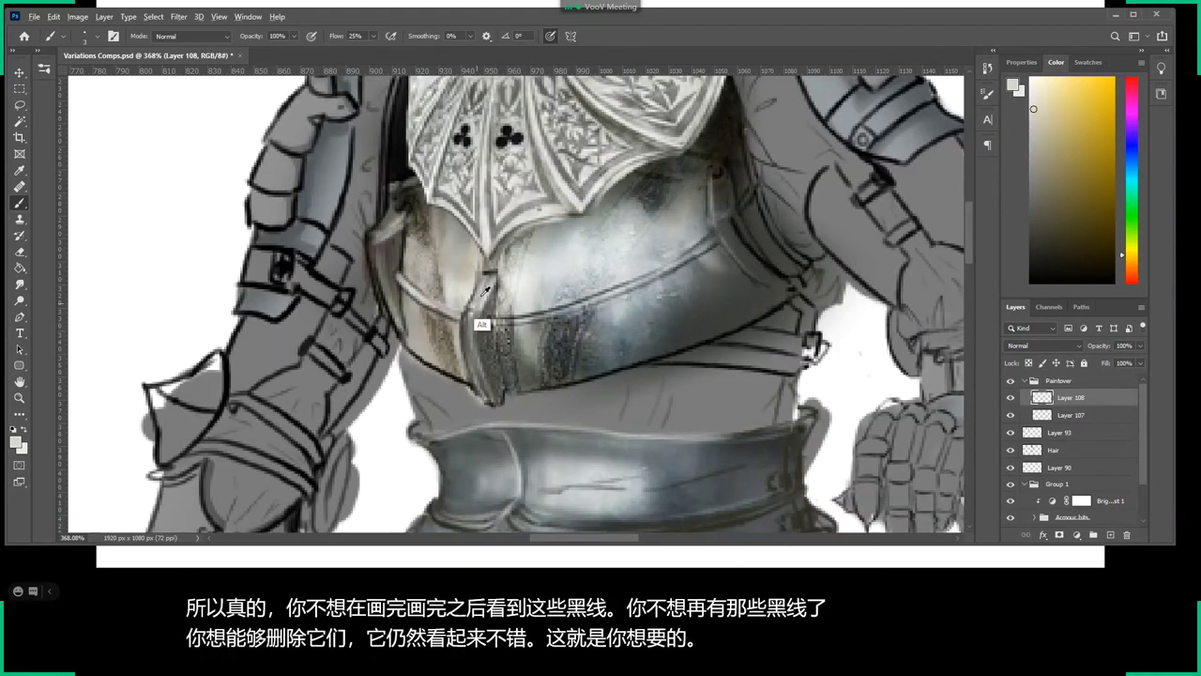
{"action": "left_click", "coordinate": [680, 183], "text": "alt"}
{"action": "left_click_drag", "start_coordinate": [679, 183], "coordinate": [670, 201]}
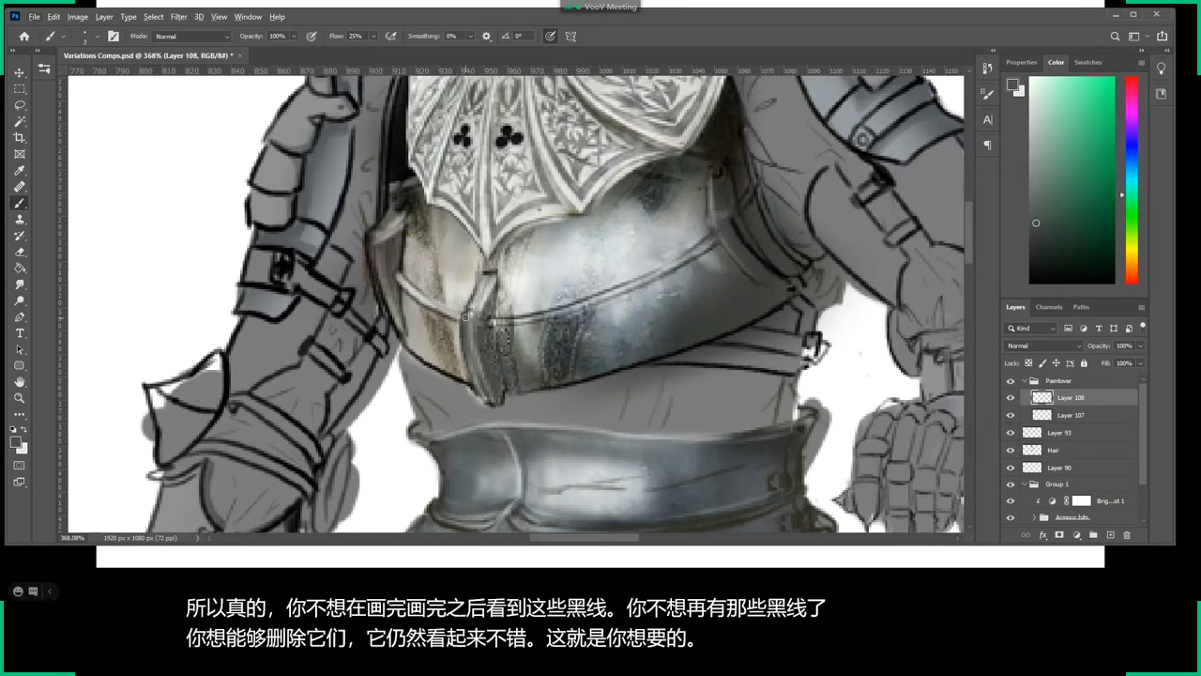
{"action": "left_click", "coordinate": [424, 357], "text": "alt"}
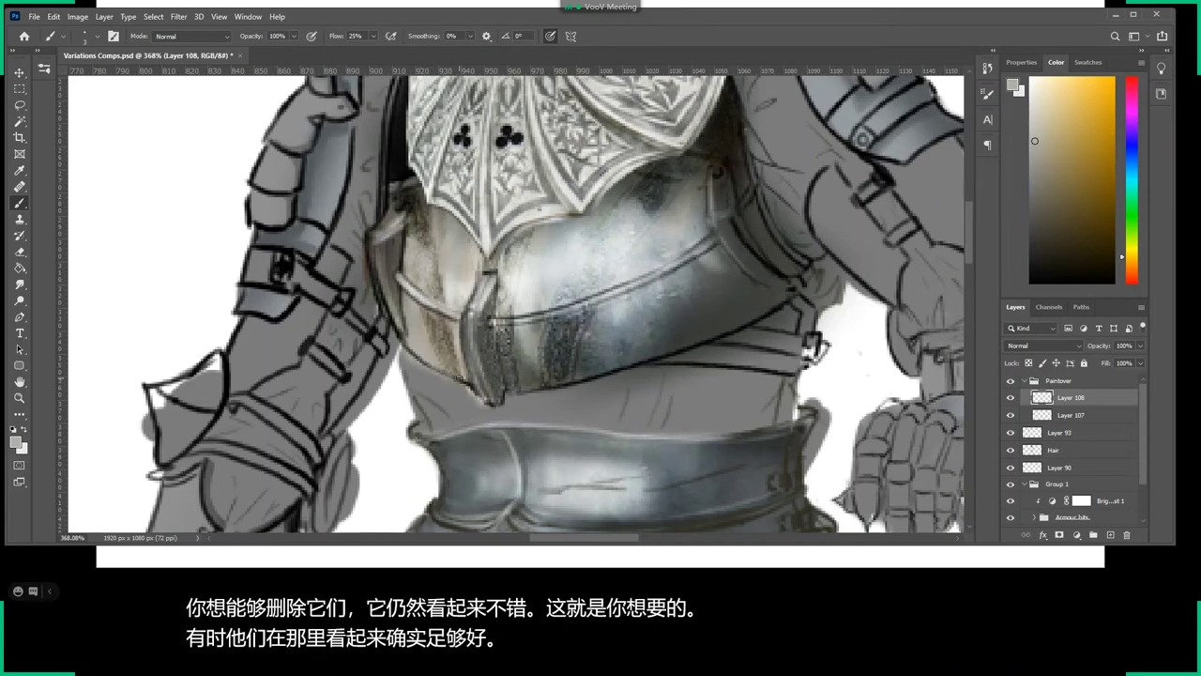
{"action": "left_click", "coordinate": [451, 371], "text": "alt"}
{"action": "left_click", "coordinate": [437, 416], "text": "alt"}
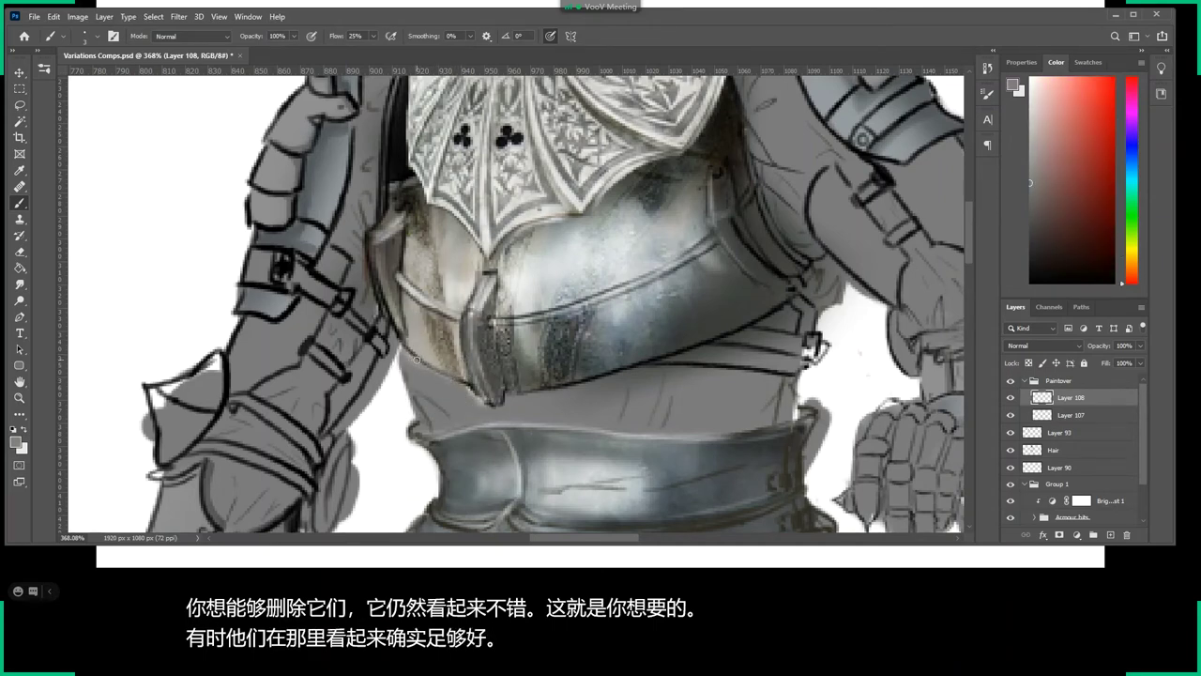
Dismiss the 'Could not use the brush tool' error, reselect Layer 108, and sample a dark warm brown.
{"action": "left_click", "coordinate": [1024, 380]}
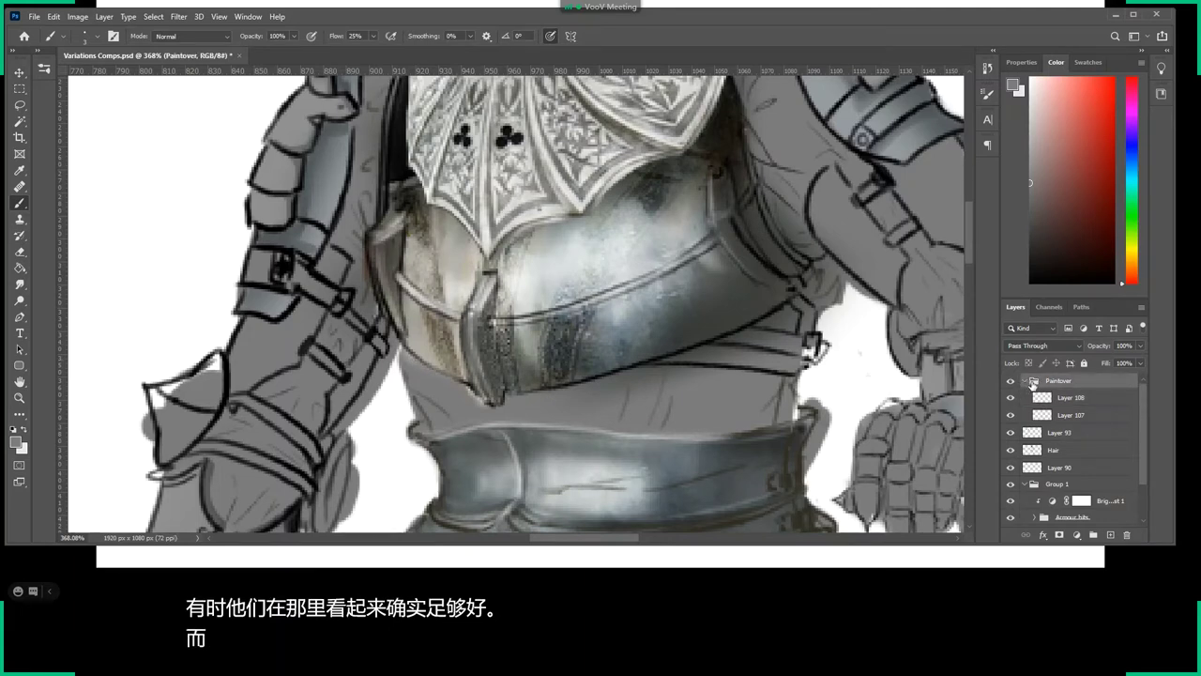
{"action": "left_click", "coordinate": [1024, 380]}
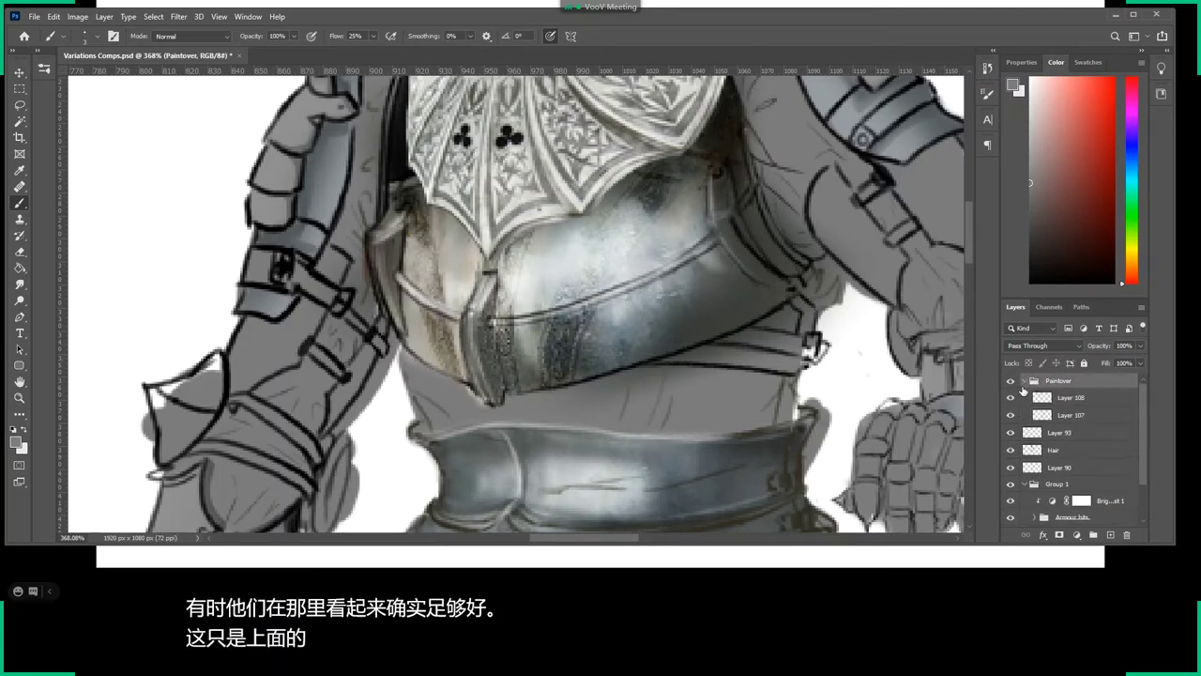
{"action": "left_click", "coordinate": [643, 350], "text": "alt"}
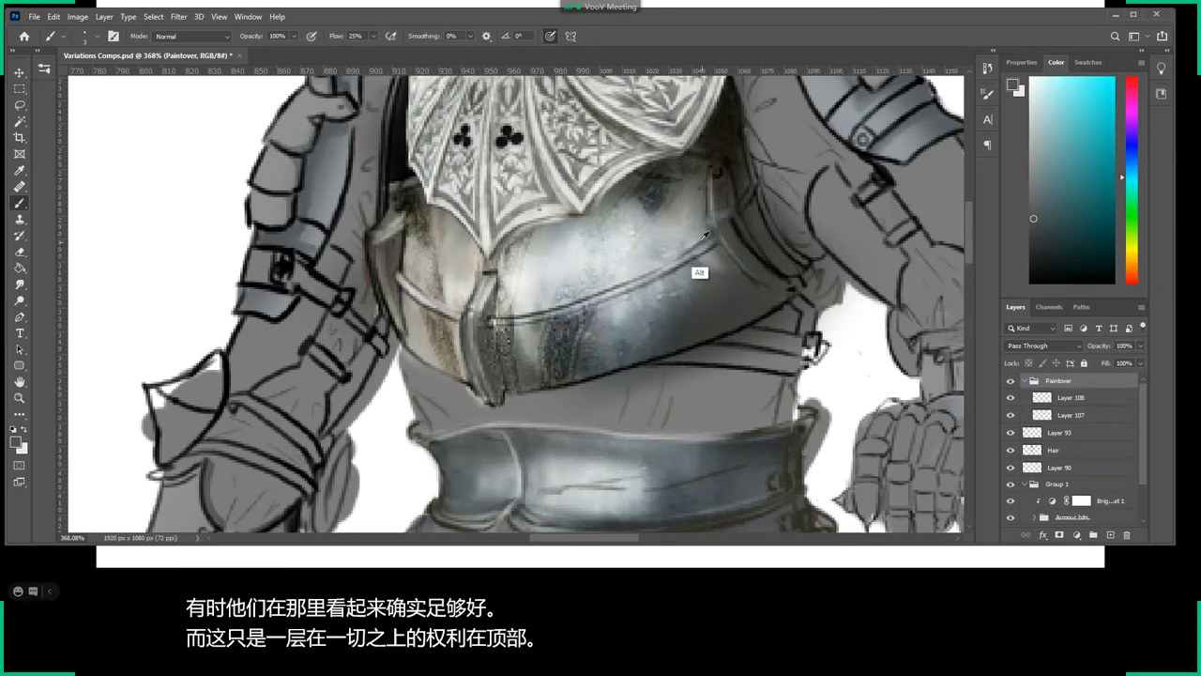
{"action": "left_click", "coordinate": [694, 268]}
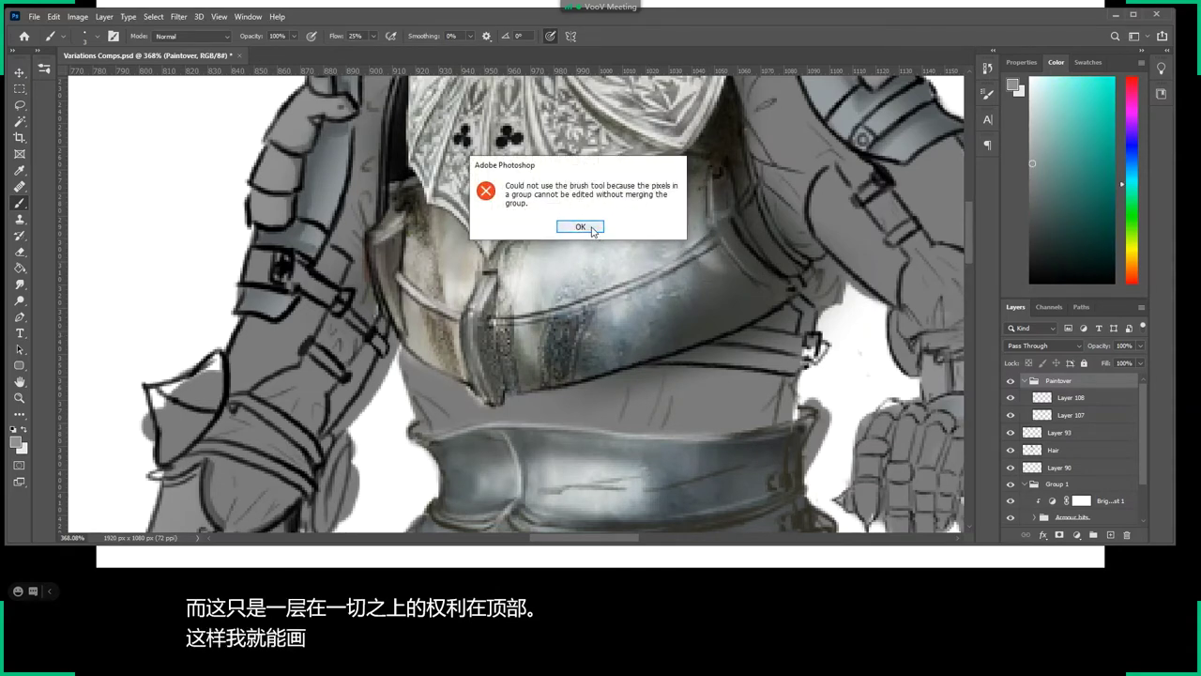
{"action": "left_click", "coordinate": [591, 229]}
{"action": "left_click", "coordinate": [694, 239], "text": "alt"}
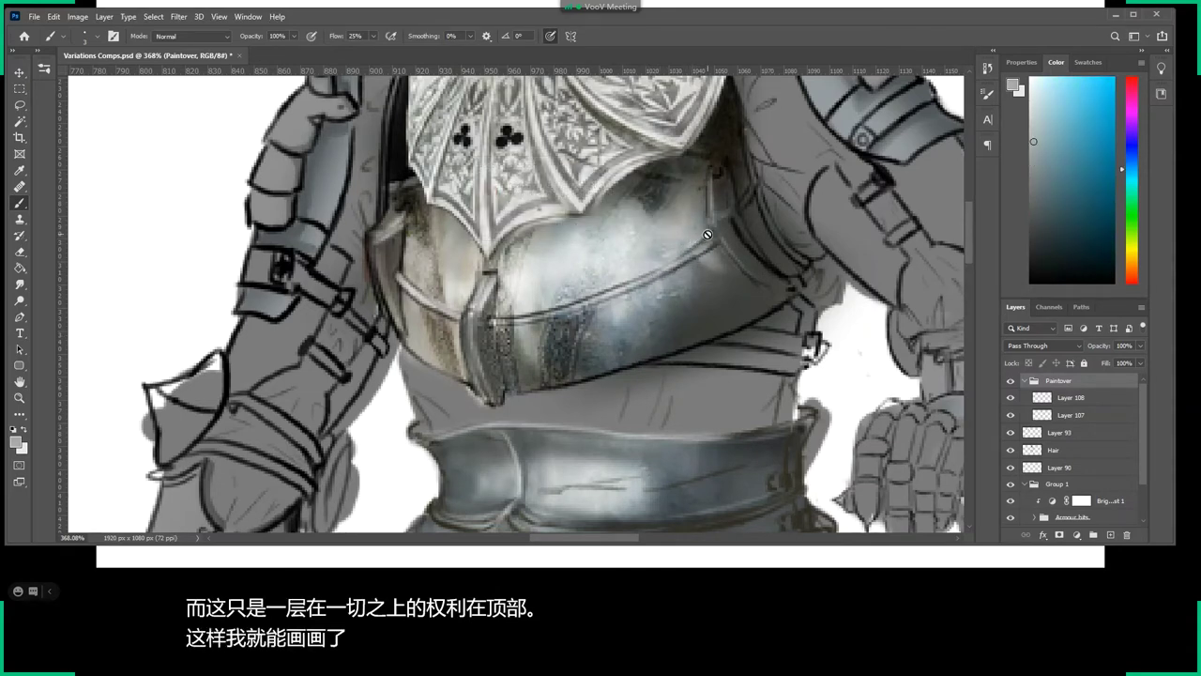
{"action": "left_click", "coordinate": [708, 234]}
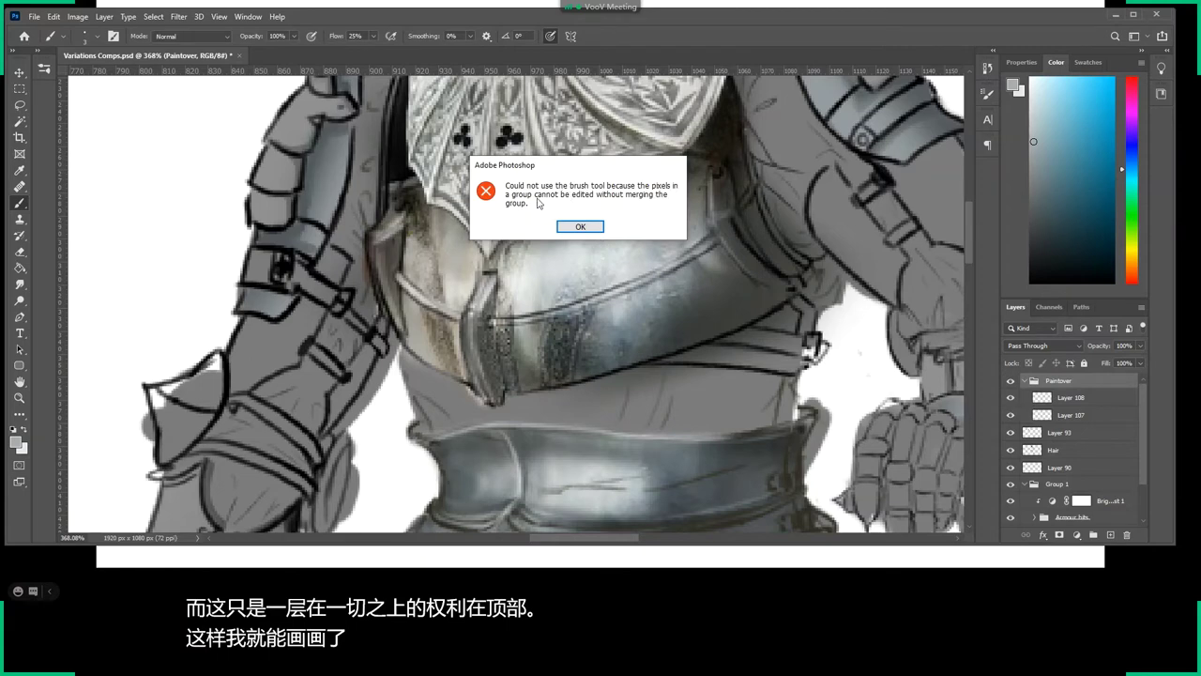
{"action": "left_click", "coordinate": [575, 227]}
{"action": "left_click", "coordinate": [1049, 401]}
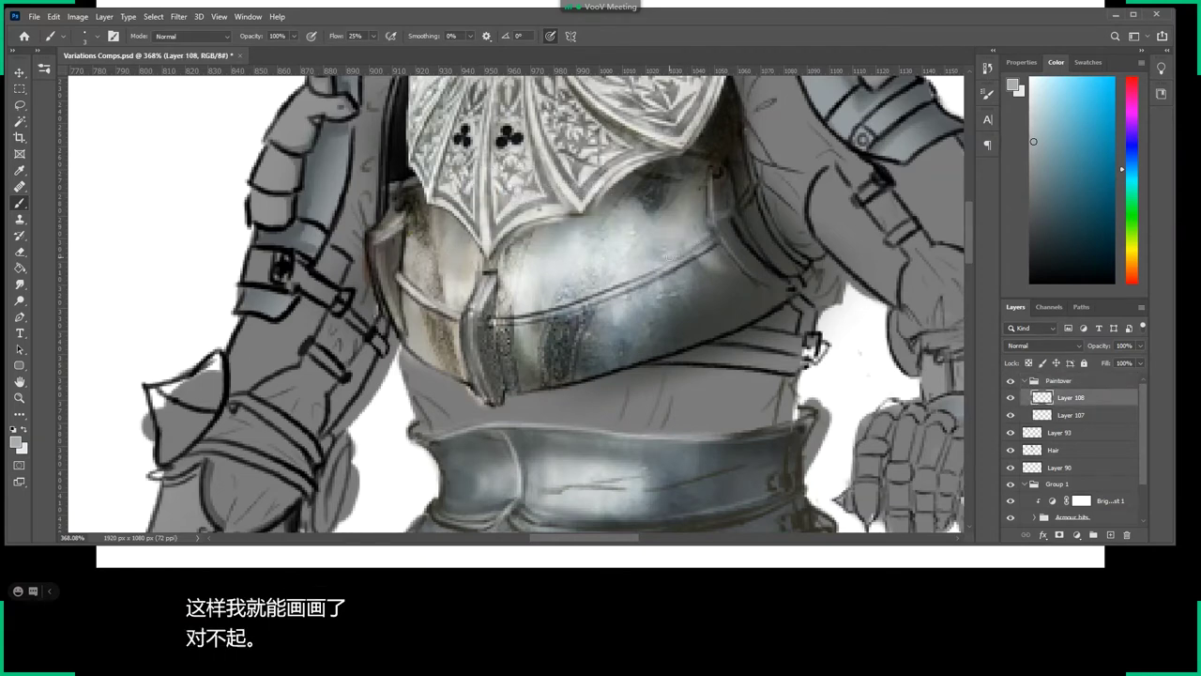
{"action": "left_click", "coordinate": [570, 288], "text": "alt"}
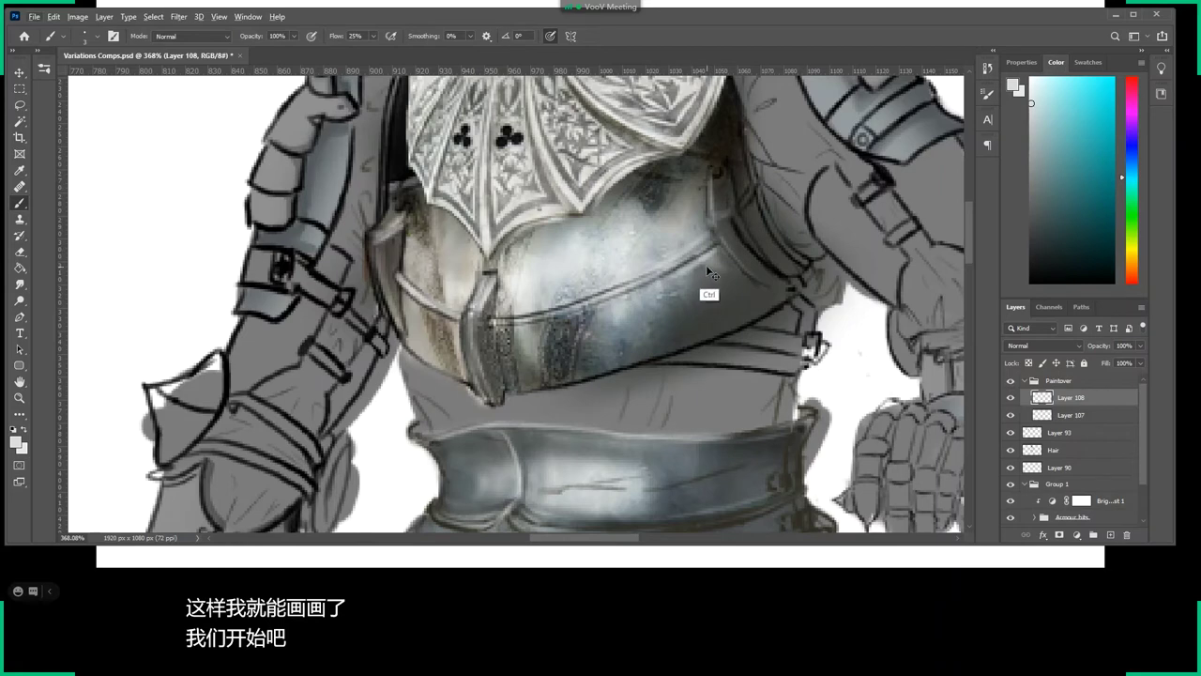
{"action": "left_click", "coordinate": [717, 213], "text": "alt"}
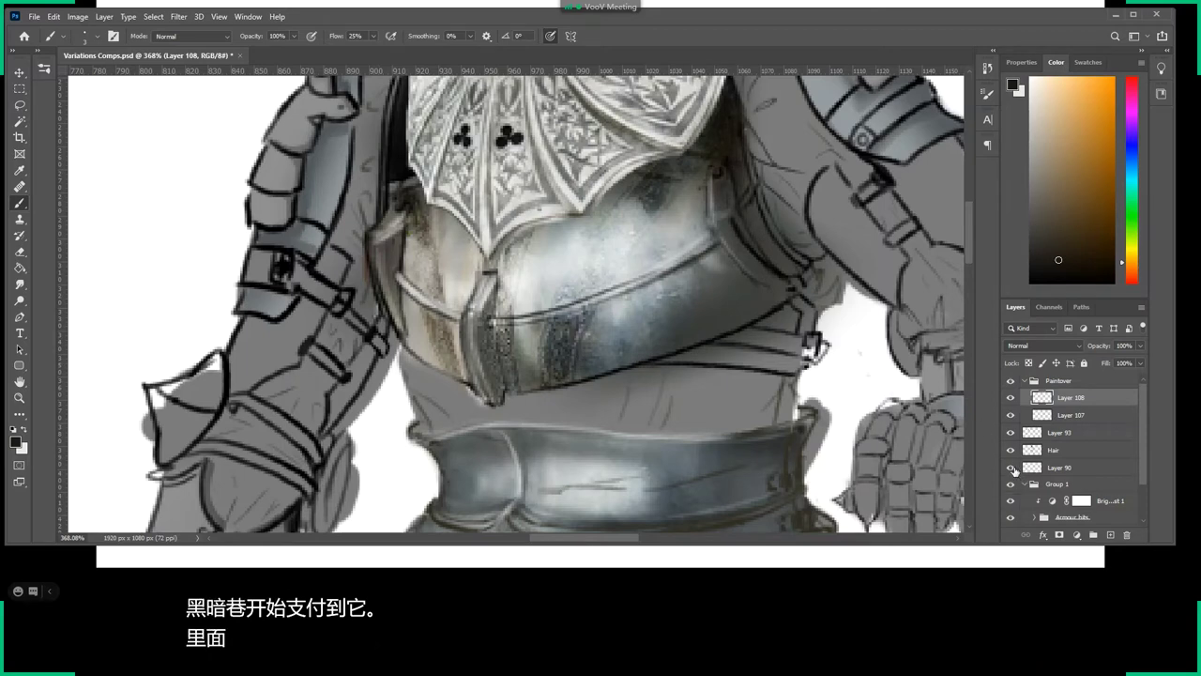
Hide the Hair sketch lines, enlarge the brush to 10 px, and drop Minimum Diameter to 0%.
{"action": "left_click", "coordinate": [1010, 452]}
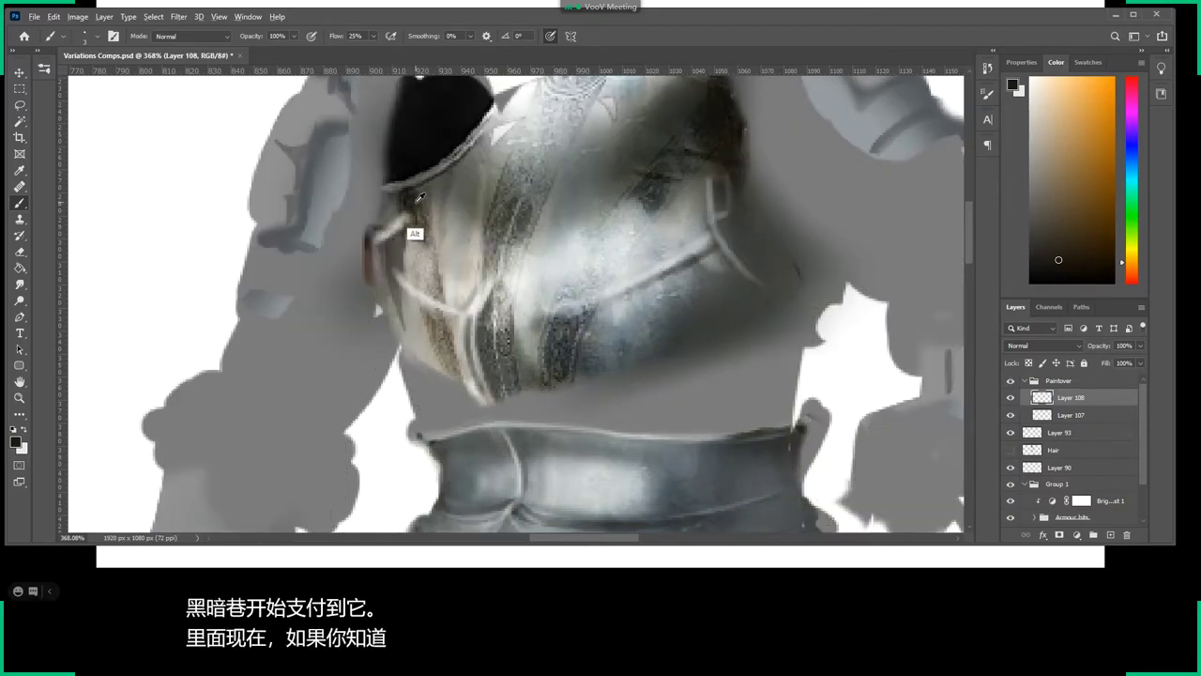
{"action": "left_click", "coordinate": [399, 235], "text": "alt"}
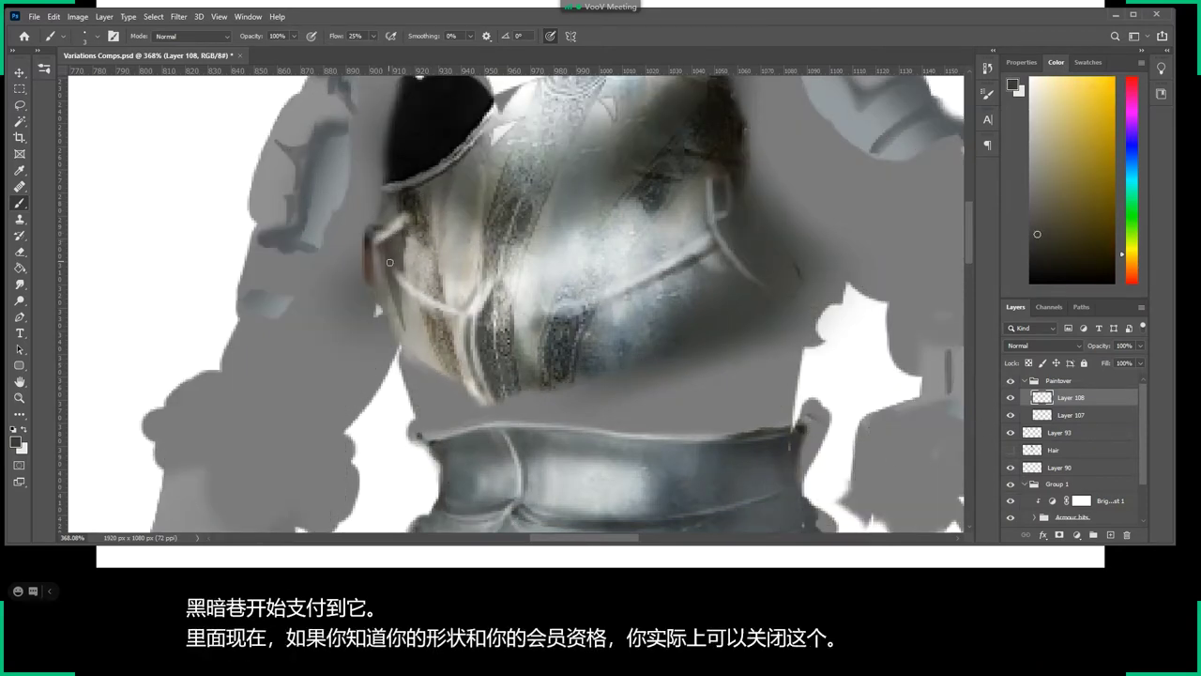
{"action": "right_click", "coordinate": [413, 236]}
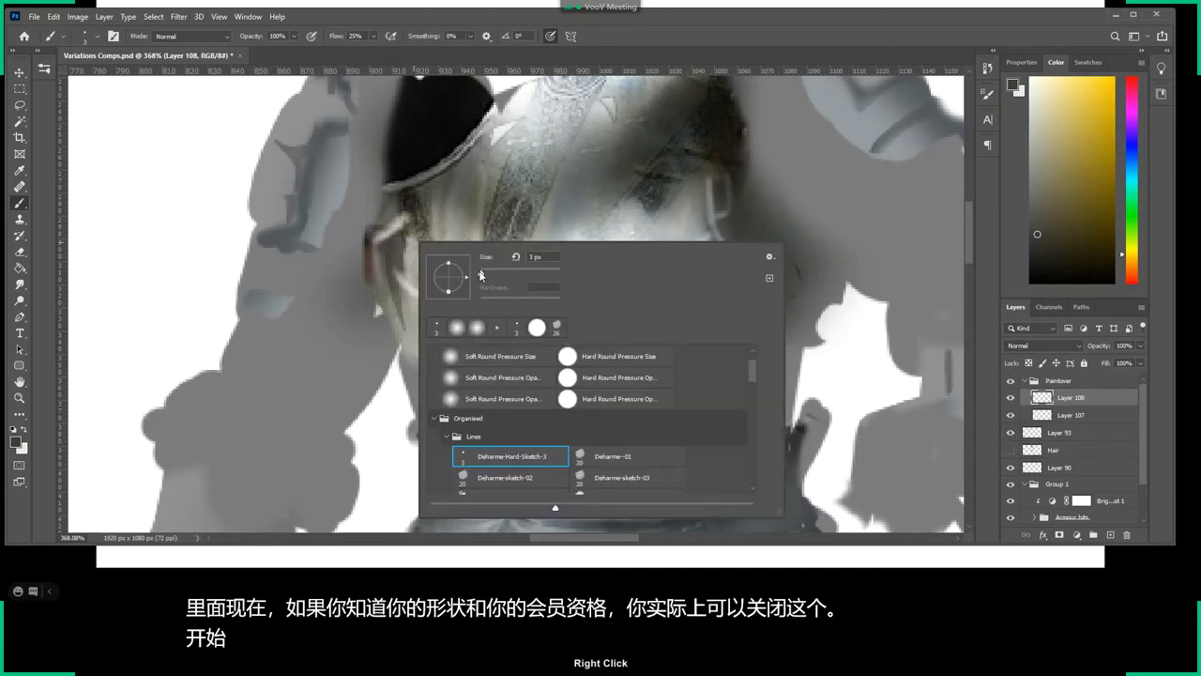
{"action": "left_click_drag", "start_coordinate": [480, 274], "coordinate": [489, 274]}
{"action": "key", "text": "F5"}
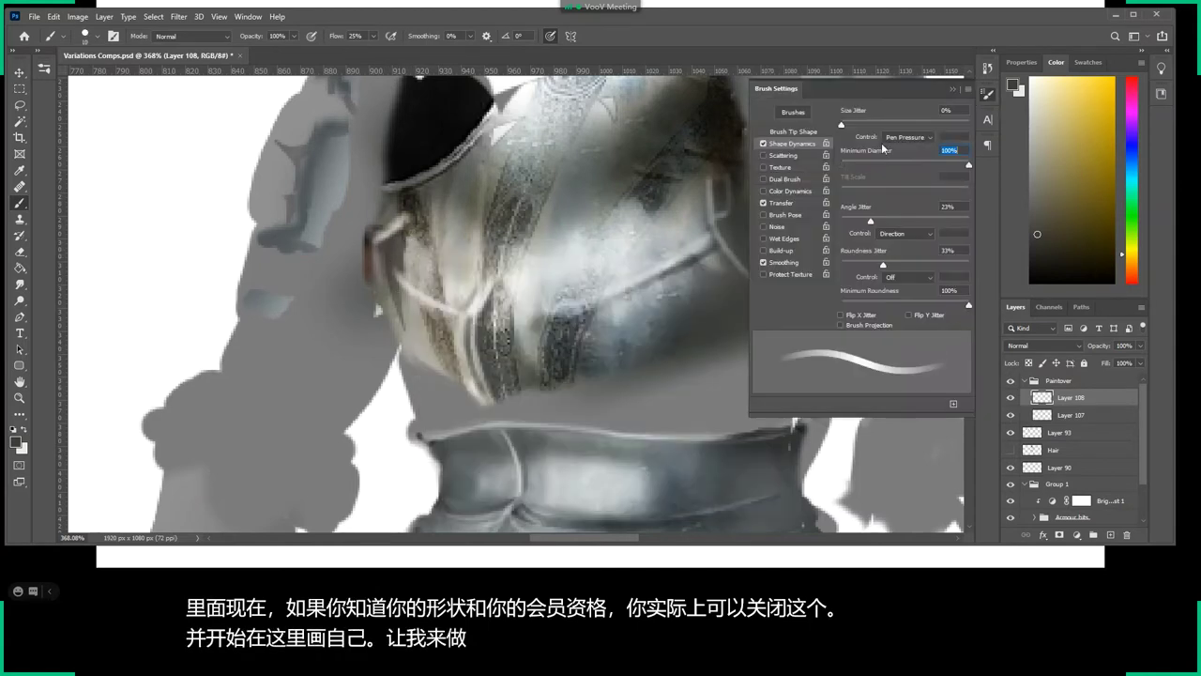
{"action": "left_click_drag", "start_coordinate": [967, 167], "coordinate": [840, 165]}
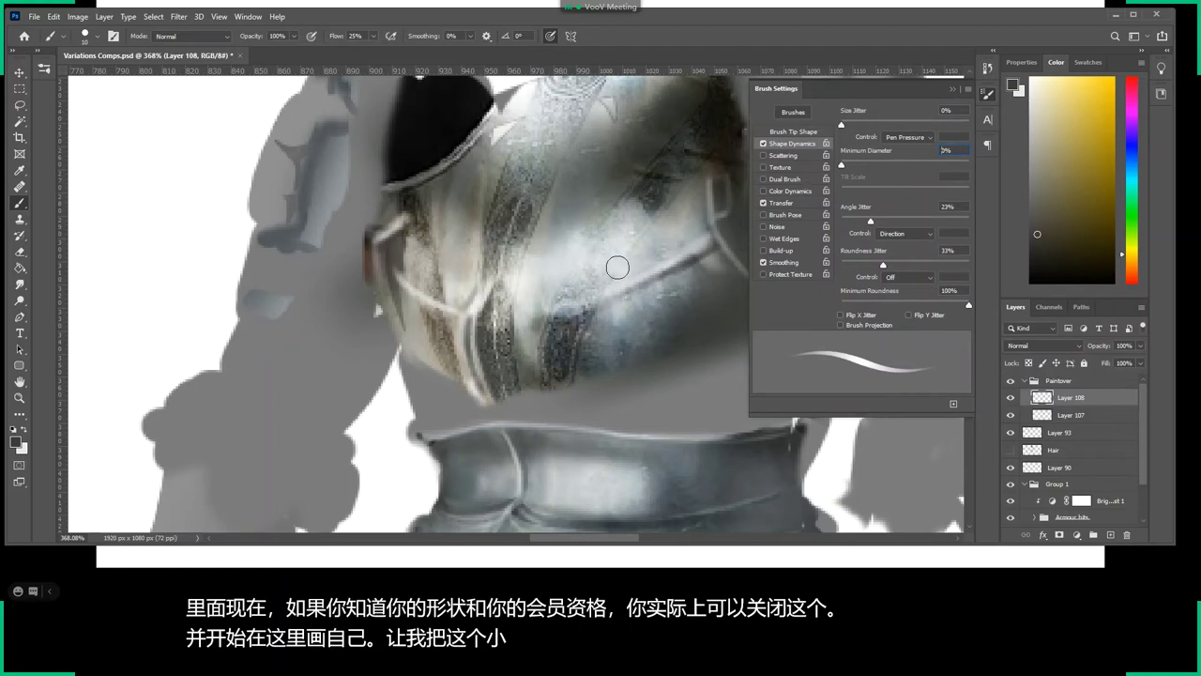
{"action": "left_click_drag", "start_coordinate": [573, 283], "coordinate": [589, 296]}
{"action": "key", "text": "ctrl+z"}
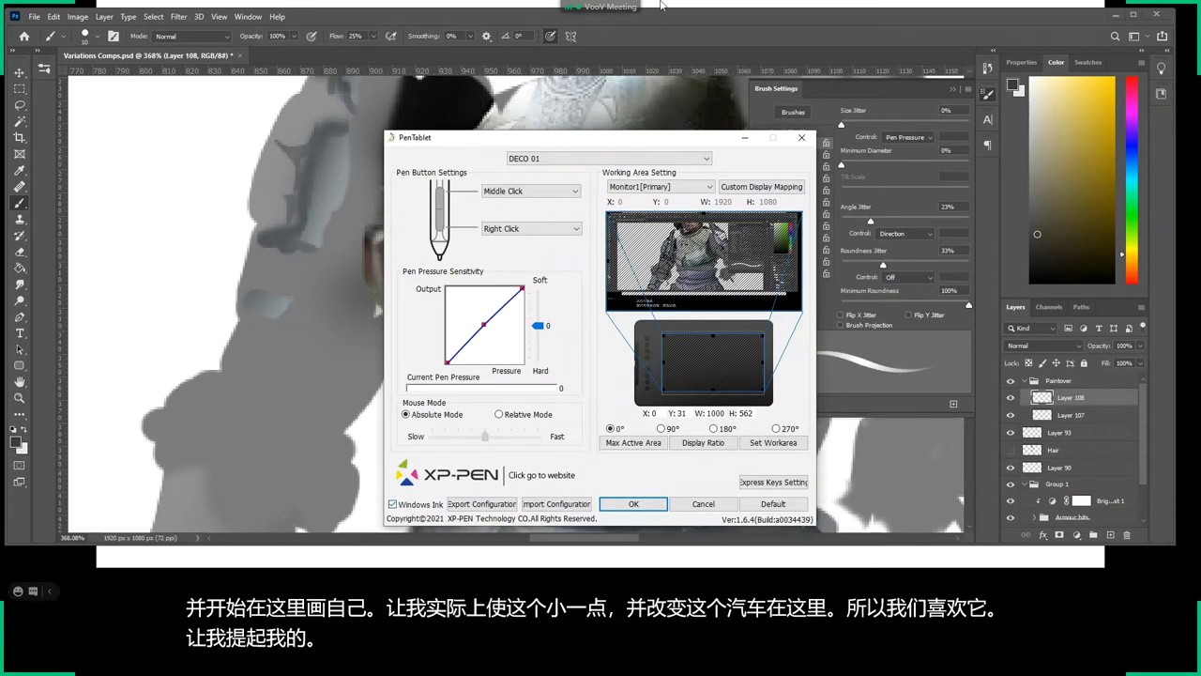
{"action": "left_click", "coordinate": [639, 42]}
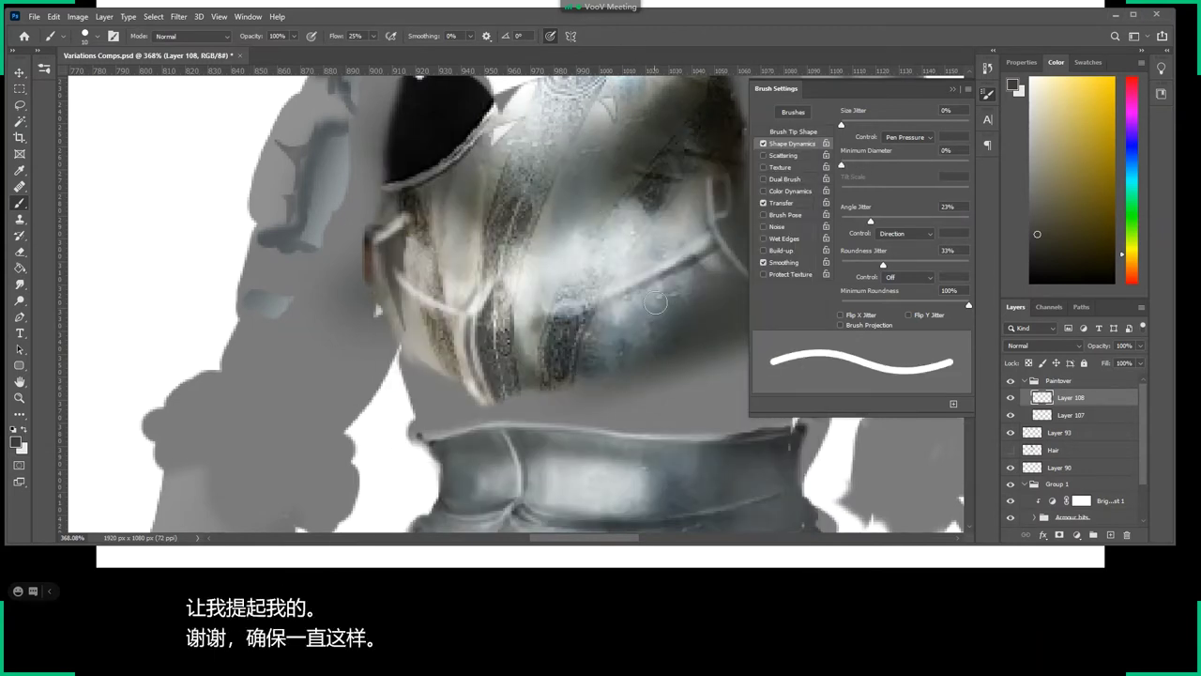
{"action": "mouse_move", "coordinate": [575, 390]}
{"action": "left_mouse_down"}
{"action": "mouse_move", "coordinate": [614, 245]}
{"action": "mouse_move", "coordinate": [570, 268]}
{"action": "left_mouse_up"}
{"action": "key", "text": "ctrl+z"}
Nudge the minimum diameter up slightly, shrink the brush to about 6 px, and pick a light grey.
{"action": "right_click", "coordinate": [591, 259]}
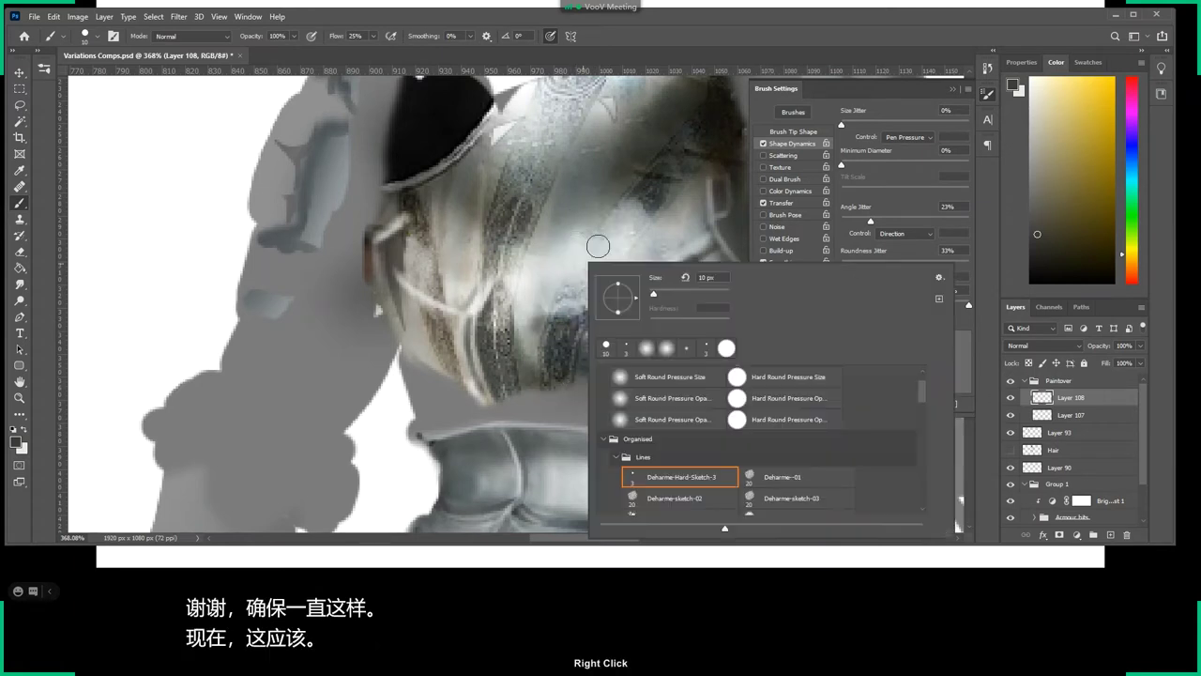
{"action": "left_click", "coordinate": [593, 202]}
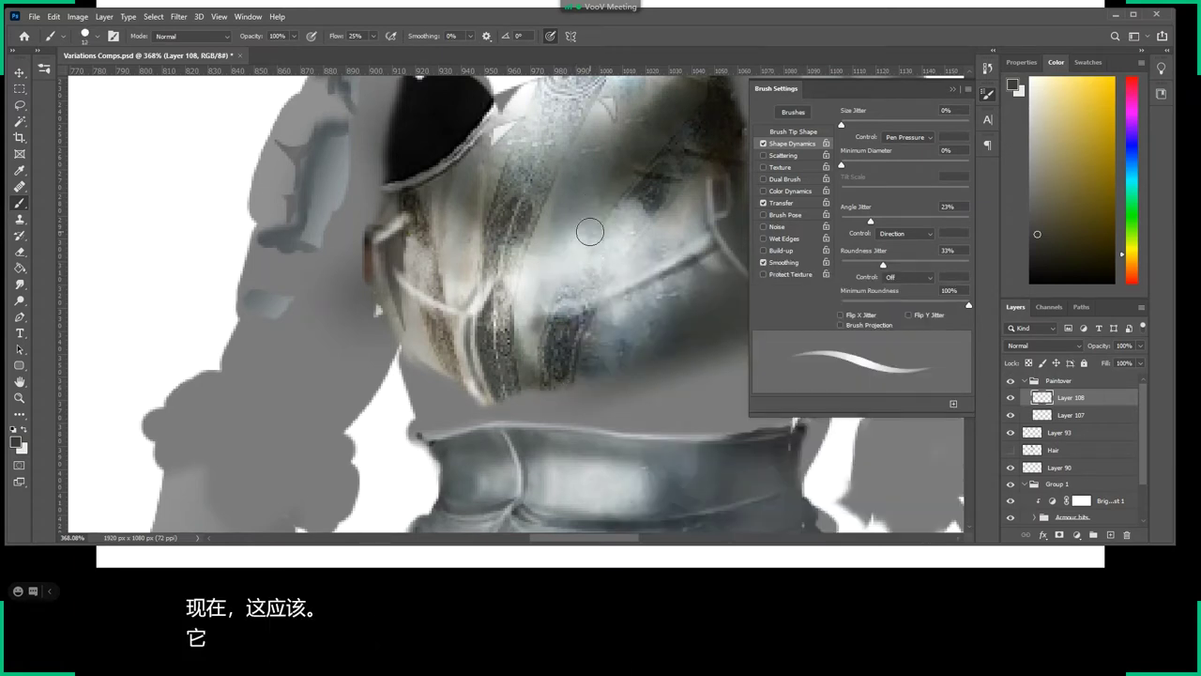
{"action": "right_click", "coordinate": [593, 221]}
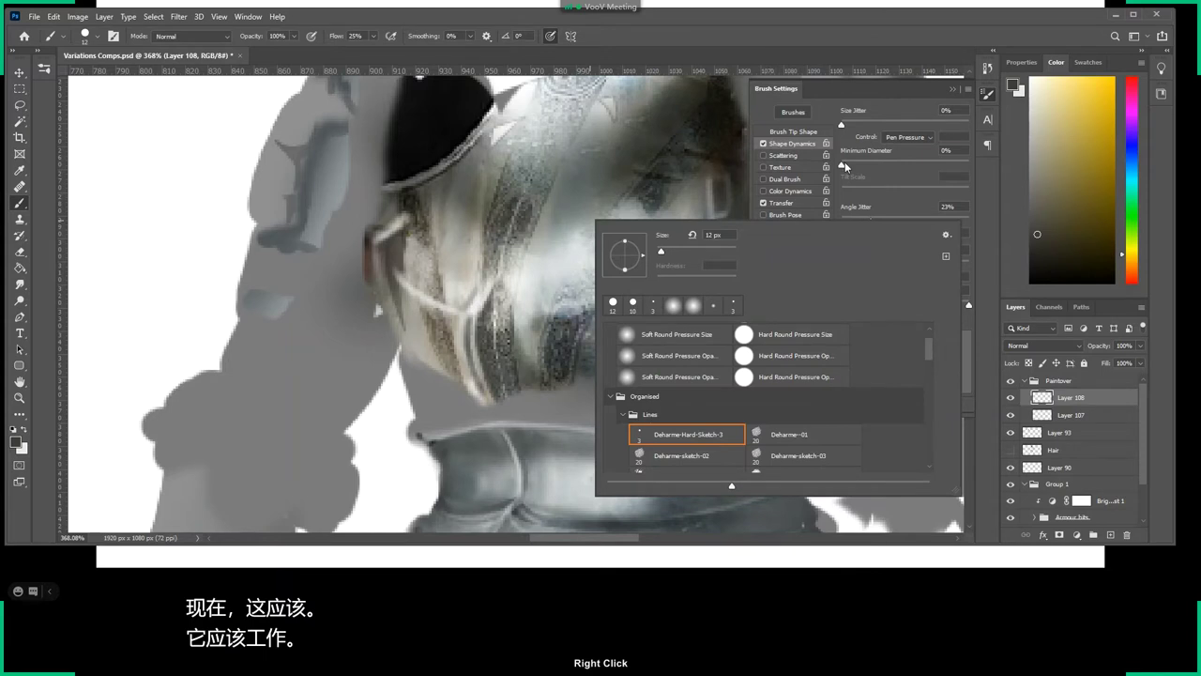
{"action": "left_click_drag", "start_coordinate": [844, 162], "coordinate": [845, 167]}
{"action": "right_click", "coordinate": [587, 219]}
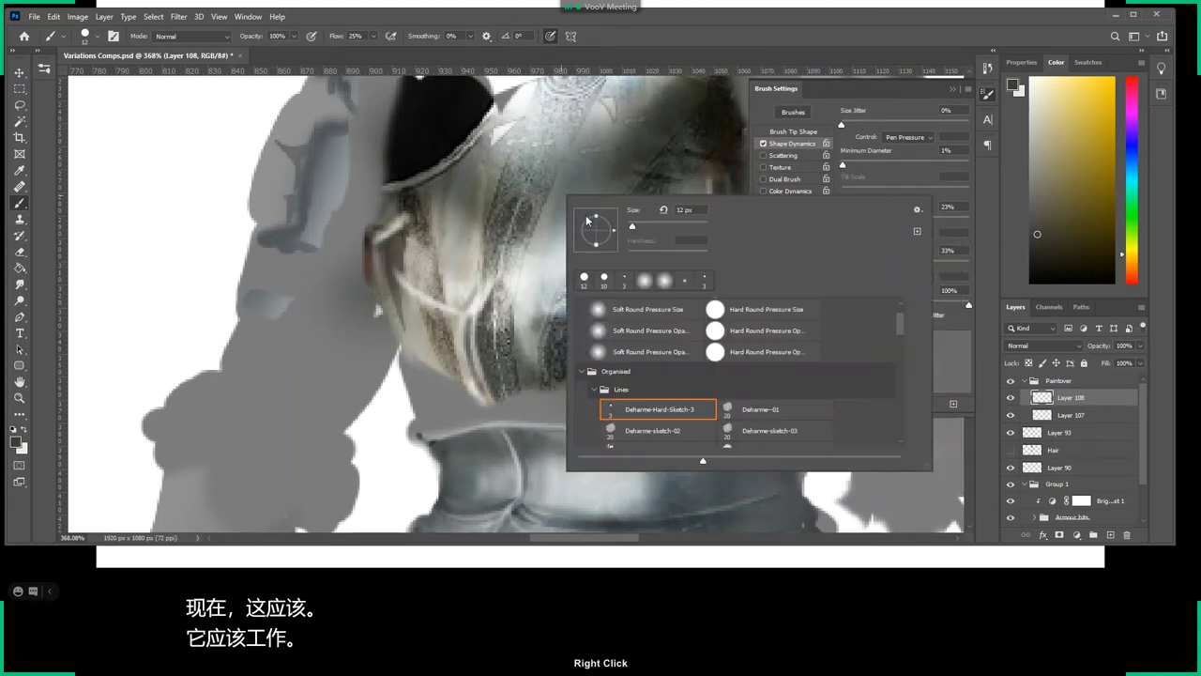
{"action": "left_click_drag", "start_coordinate": [630, 231], "coordinate": [626, 231]}
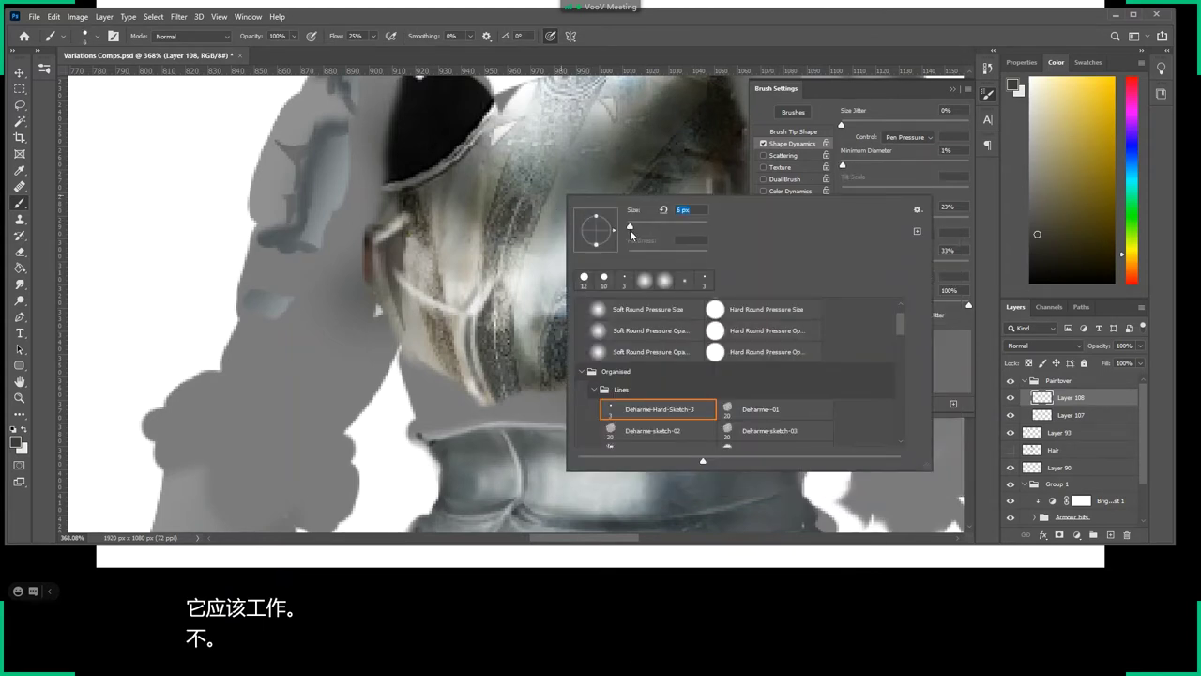
{"action": "left_click", "coordinate": [548, 259]}
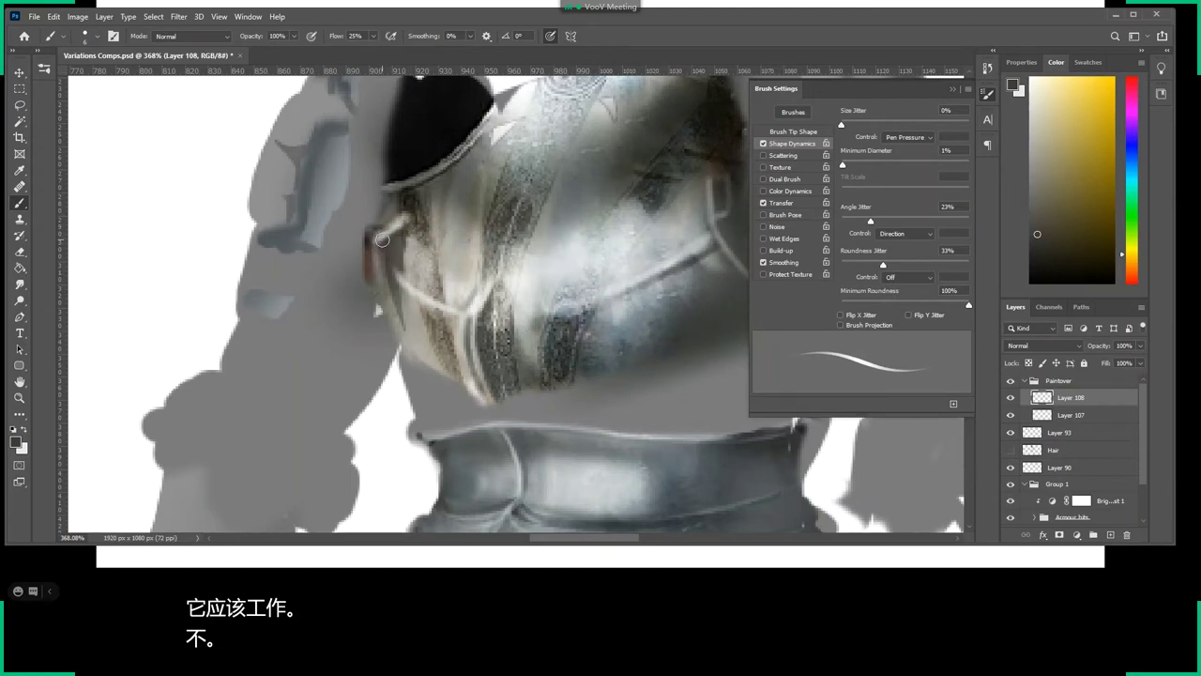
{"action": "right_click", "coordinate": [594, 277]}
{"action": "key", "text": "Return"}
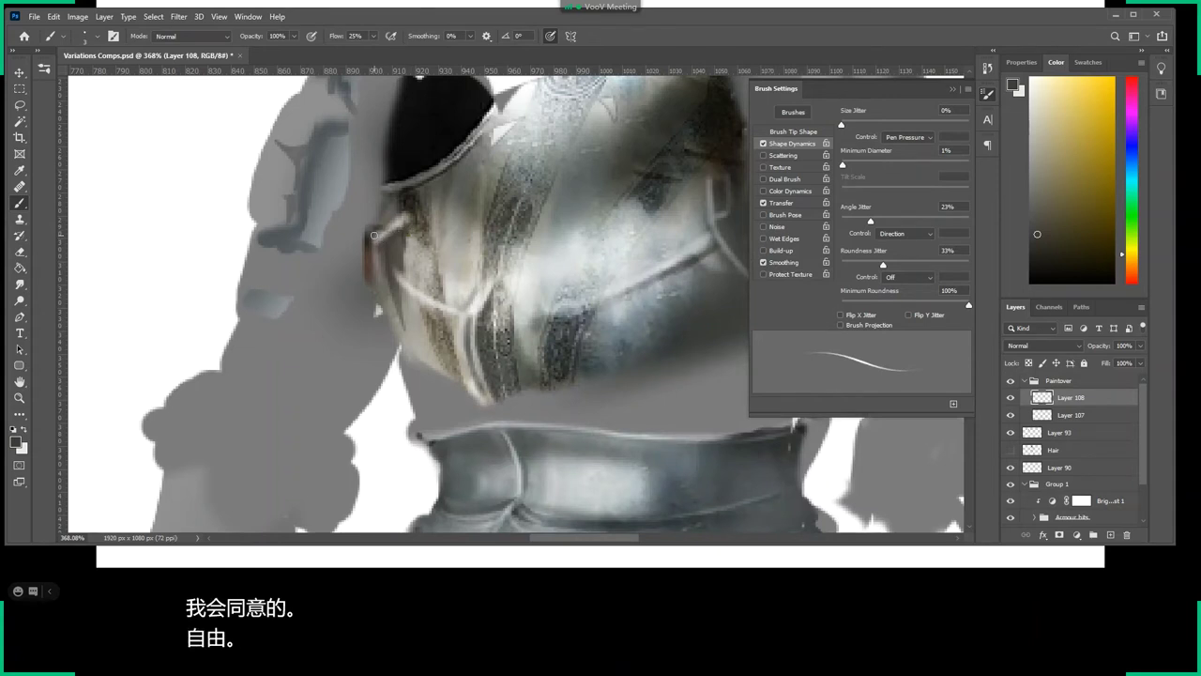
{"action": "left_click", "coordinate": [413, 318], "text": "alt"}
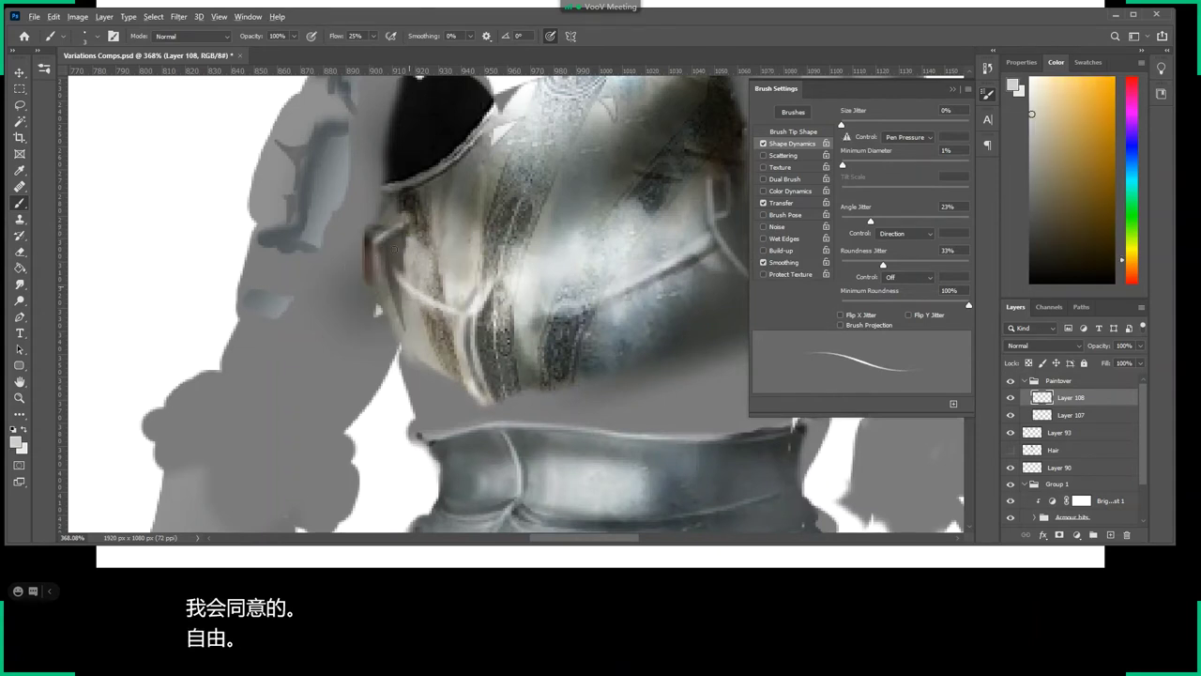
{"action": "right_click", "coordinate": [521, 125]}
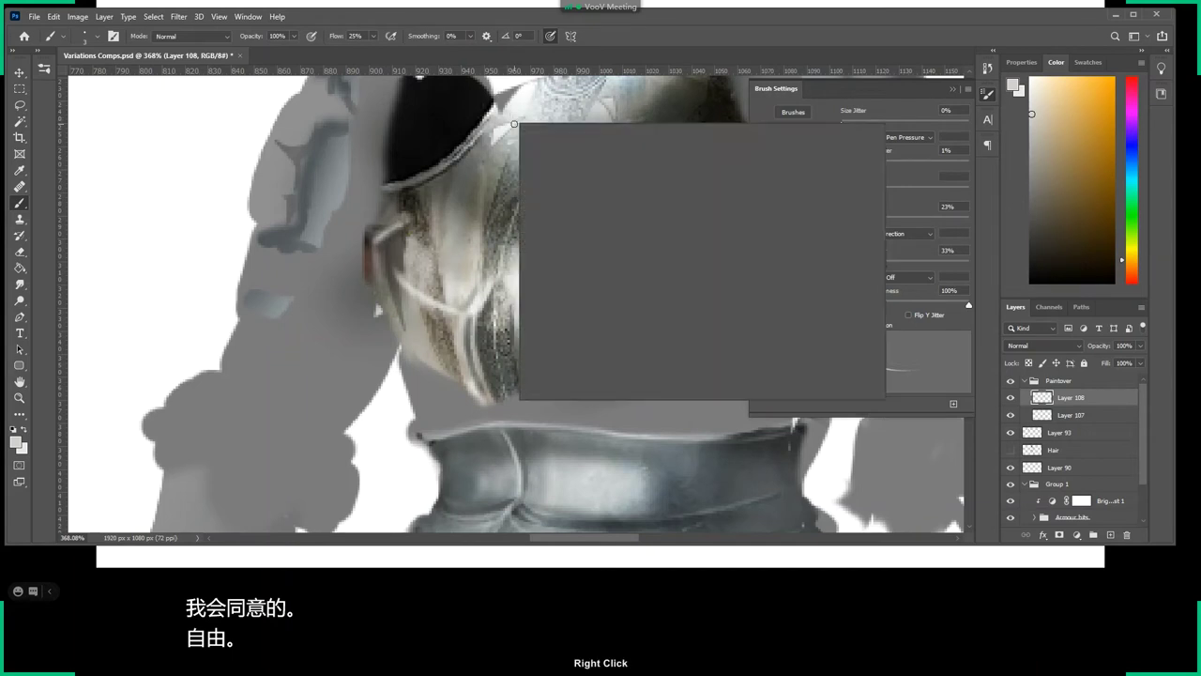
{"action": "left_click", "coordinate": [692, 256]}
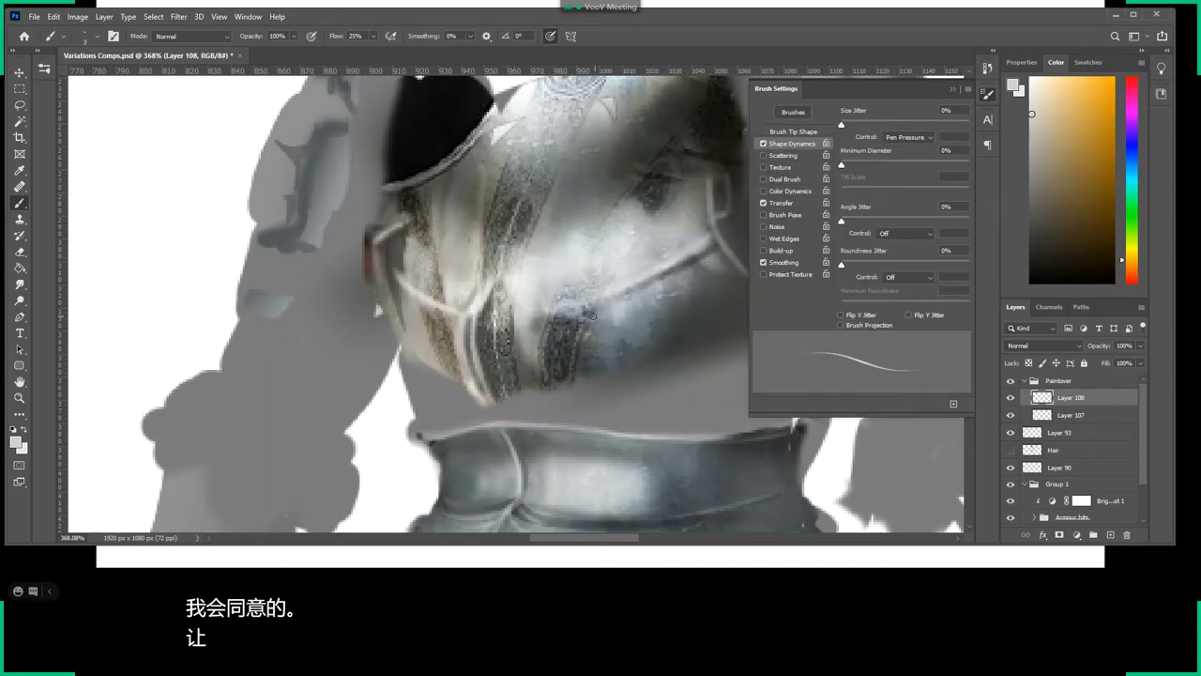
Paint over the breastplate strap line in muted green, then zoom out to about 120%.
{"action": "left_click", "coordinate": [371, 238], "text": "alt"}
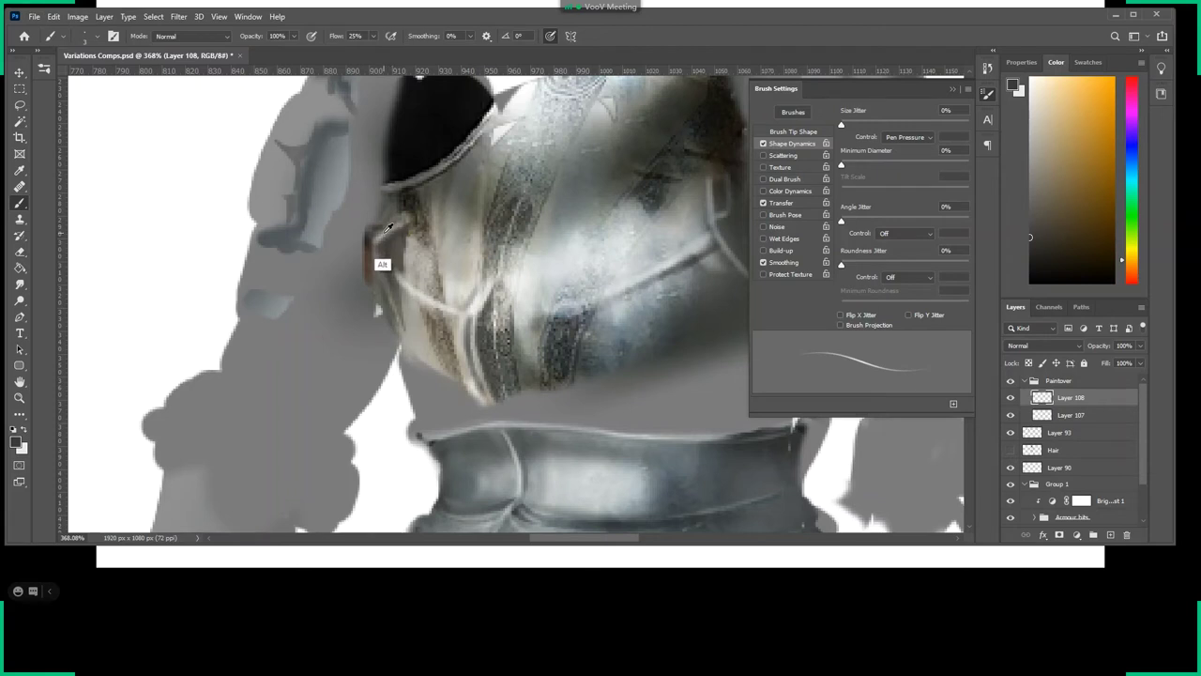
{"action": "left_click", "coordinate": [383, 265], "text": "alt"}
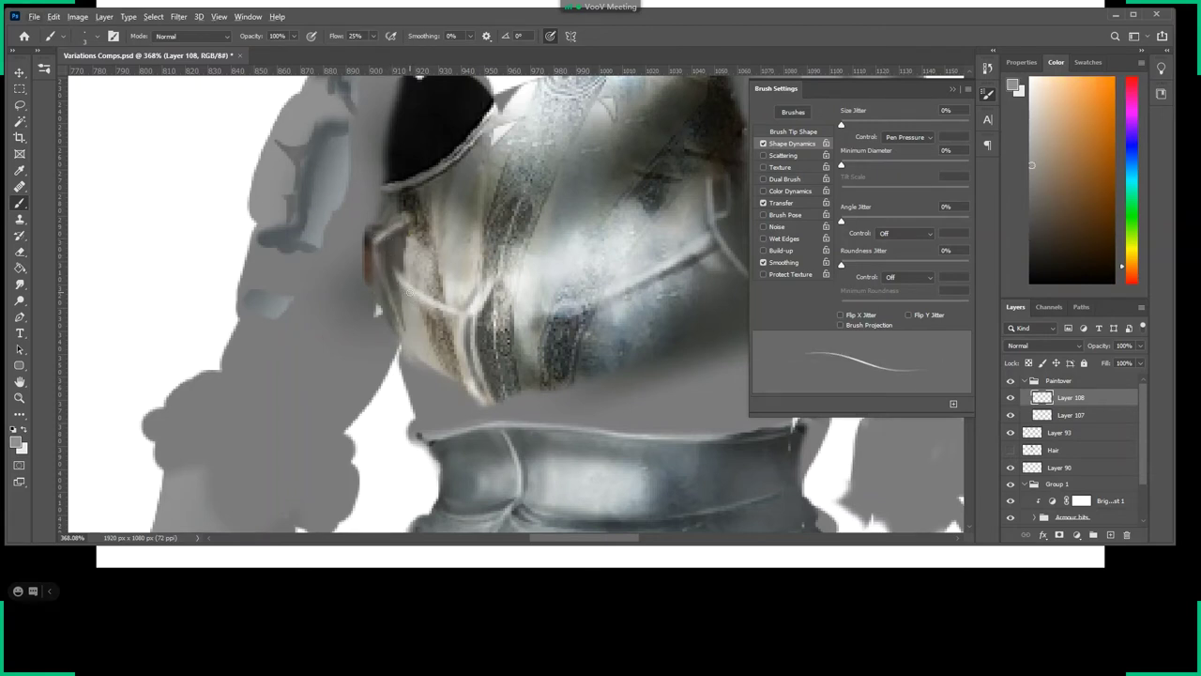
{"action": "left_click", "coordinate": [488, 333], "text": "alt"}
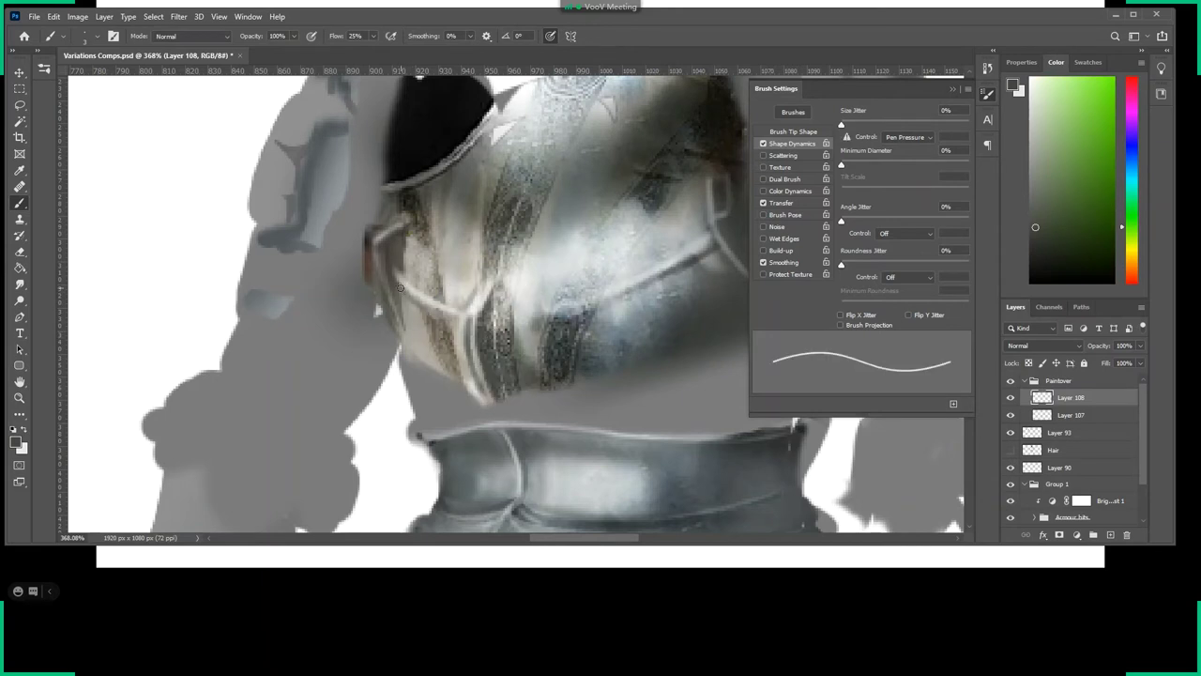
{"action": "mouse_move", "coordinate": [400, 287]}
{"action": "left_mouse_down"}
{"action": "mouse_move", "coordinate": [450, 318]}
{"action": "mouse_move", "coordinate": [394, 319]}
{"action": "left_mouse_up"}
{"action": "key", "text": "z"}
{"action": "left_click_drag", "start_coordinate": [560, 332], "coordinate": [527, 327]}
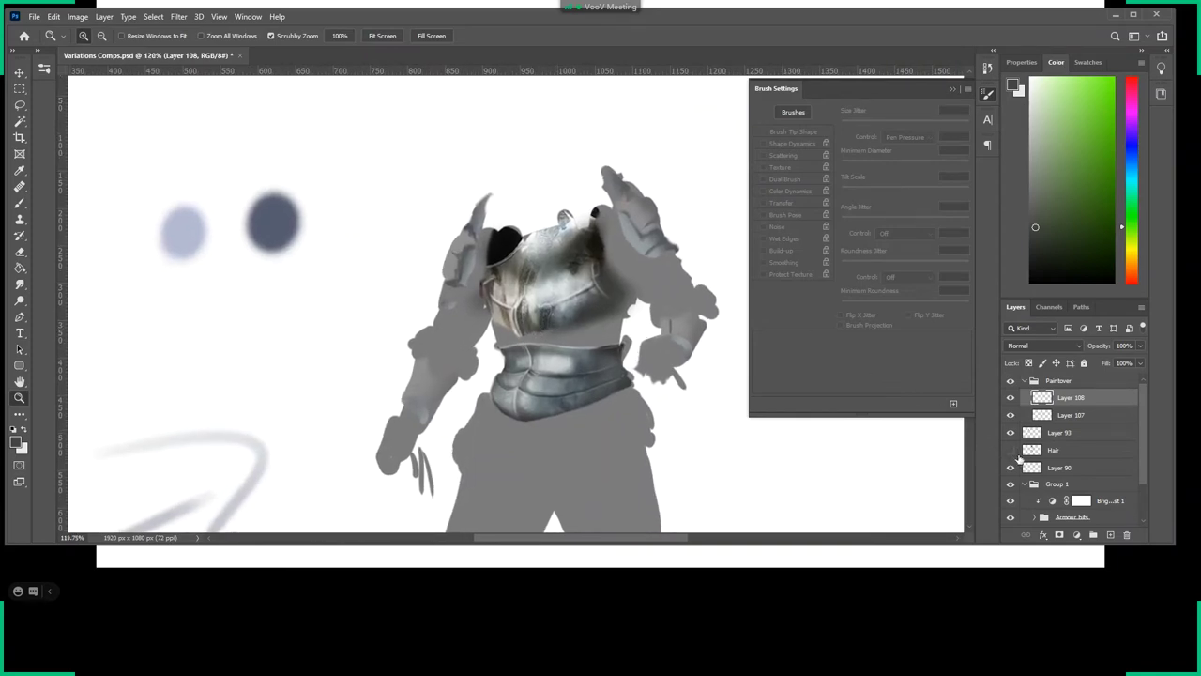
Show the Hair layer again, zoom in on the breastplate, and add a layer mask to Hair.
{"action": "left_click", "coordinate": [1010, 450], "text": "alt"}
{"action": "left_click_drag", "start_coordinate": [551, 317], "coordinate": [601, 324]}
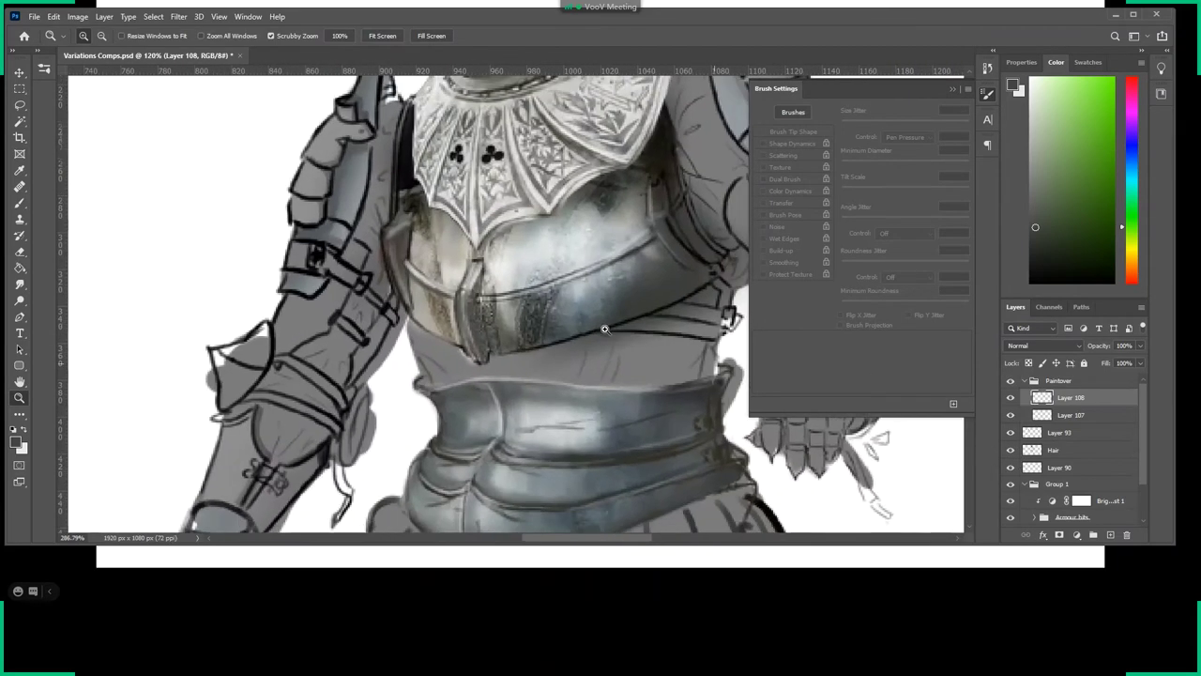
{"action": "left_click", "coordinate": [1010, 453], "text": "alt"}
{"action": "left_click", "coordinate": [1010, 452], "text": "alt"}
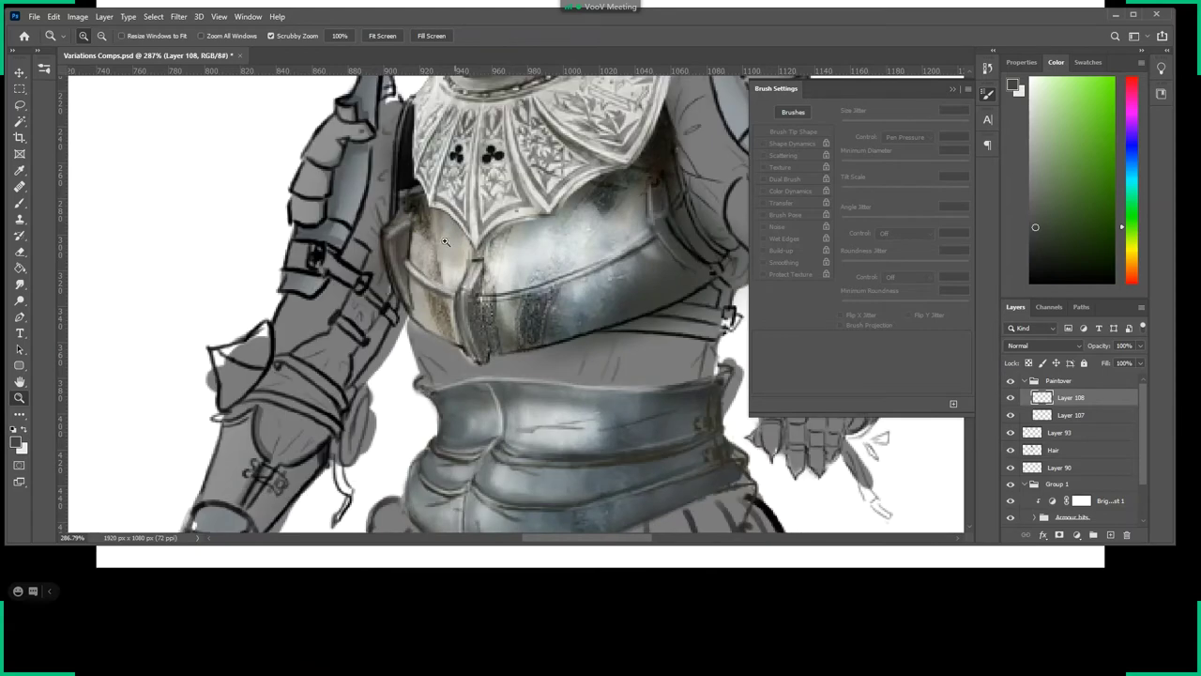
{"action": "left_click_drag", "start_coordinate": [441, 361], "coordinate": [474, 355]}
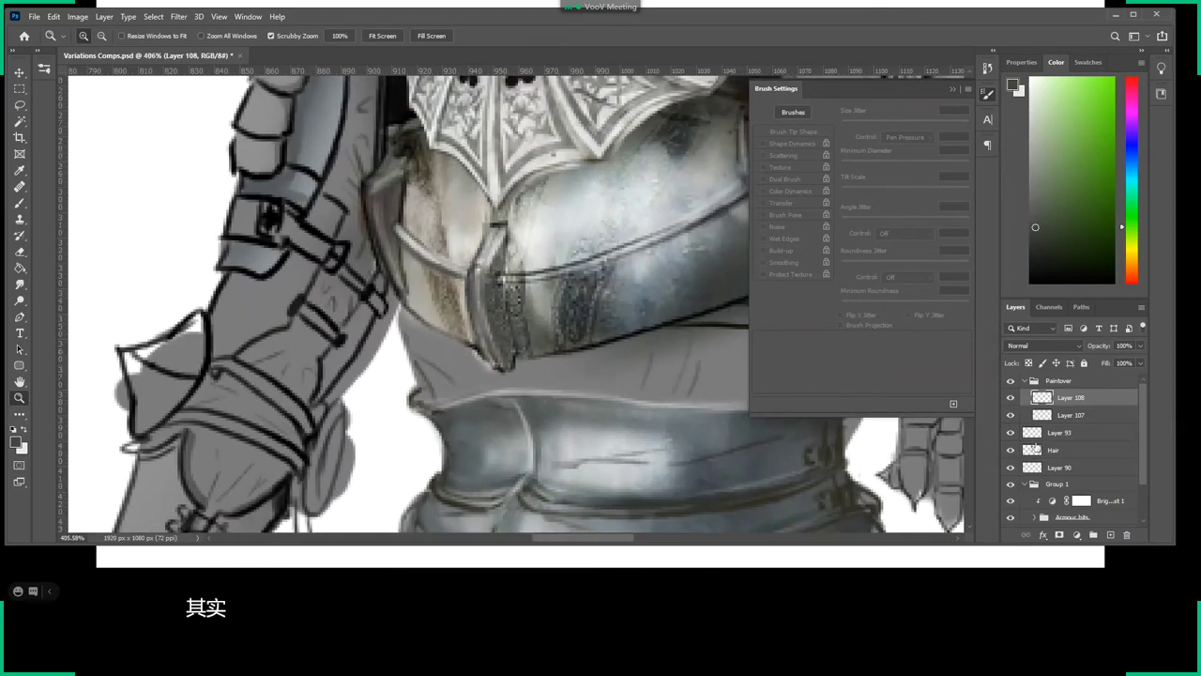
{"action": "left_click", "coordinate": [1047, 452]}
{"action": "scroll", "coordinate": [576, 422], "scroll_direction": "up", "scroll_amount": 3}
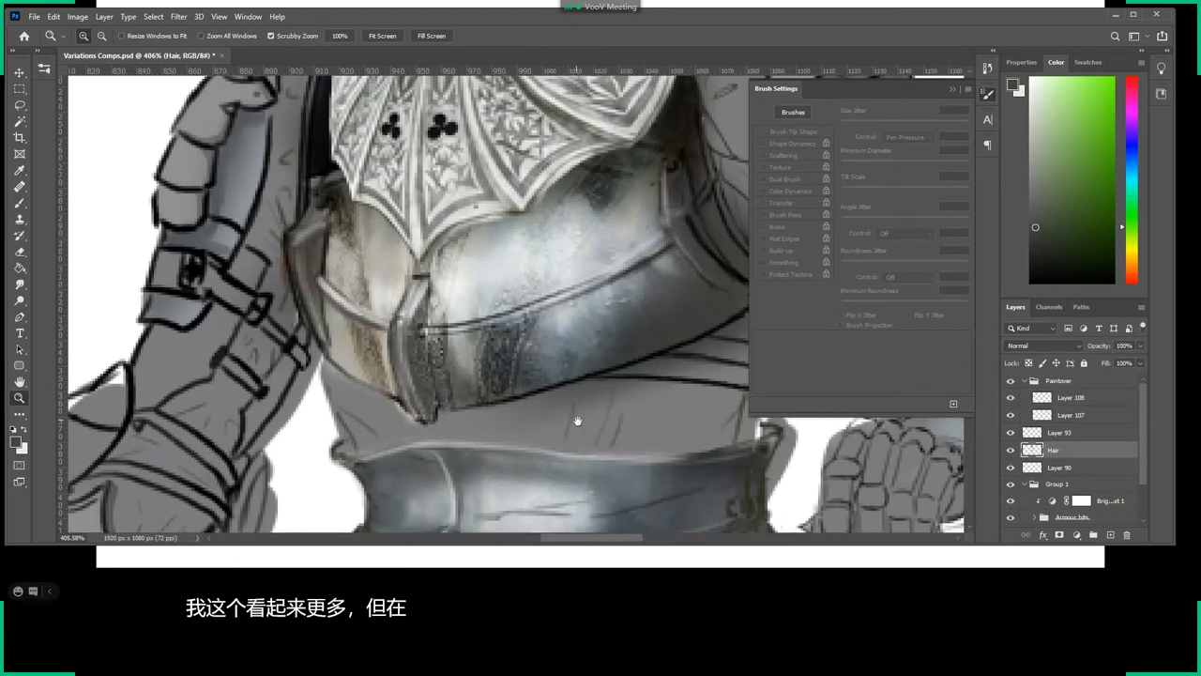
{"action": "scroll", "coordinate": [576, 421], "scroll_direction": "right", "scroll_amount": 3}
{"action": "left_click", "coordinate": [1059, 534]}
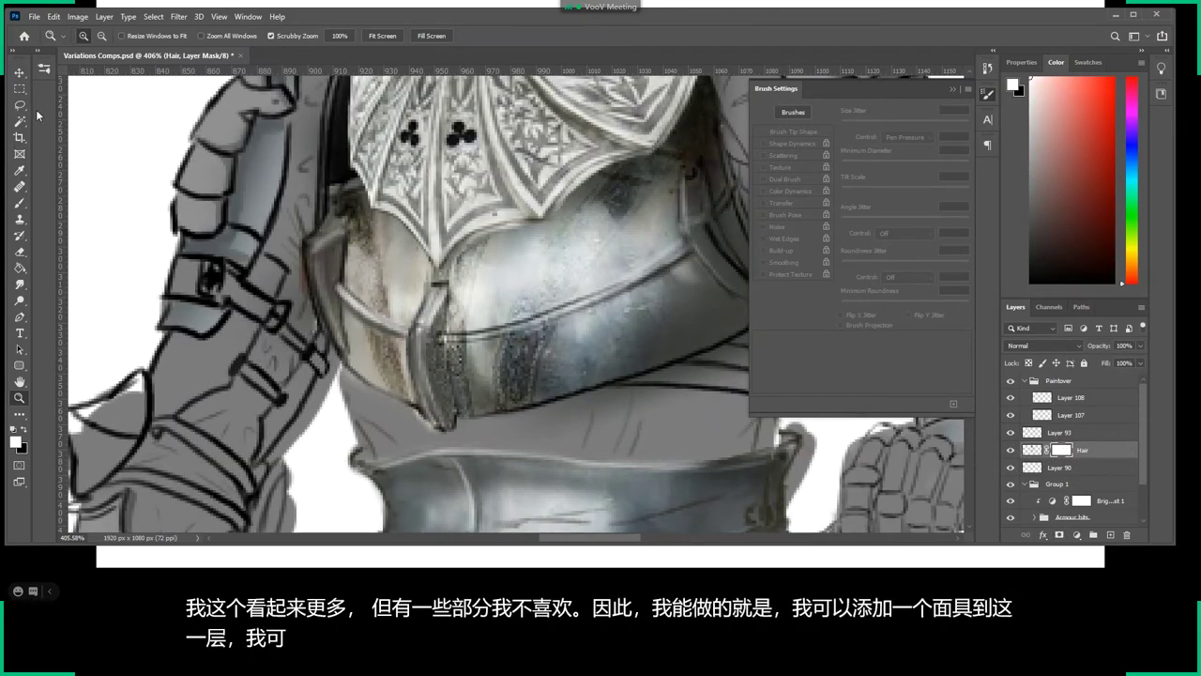
Set black with a 66 px brush and try a masking stroke on the breastplate, undoing it.
{"action": "left_click", "coordinate": [20, 204]}
{"action": "key", "text": "x"}
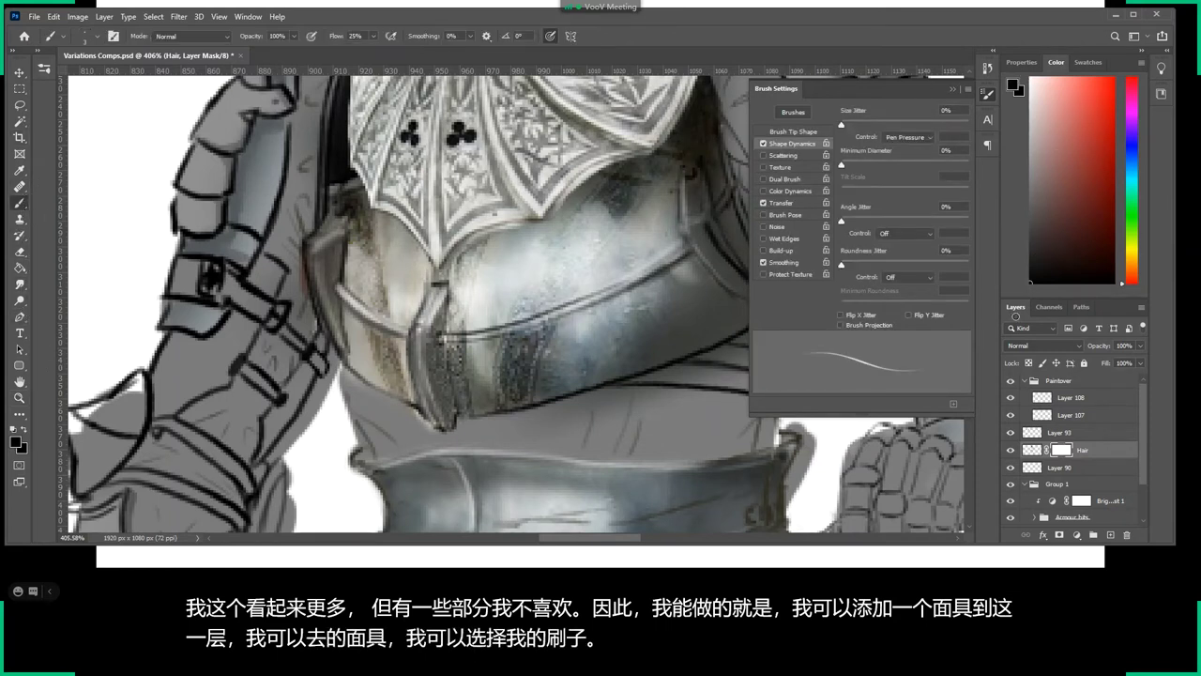
{"action": "right_click", "coordinate": [589, 274]}
{"action": "left_click_drag", "start_coordinate": [675, 306], "coordinate": [683, 310]}
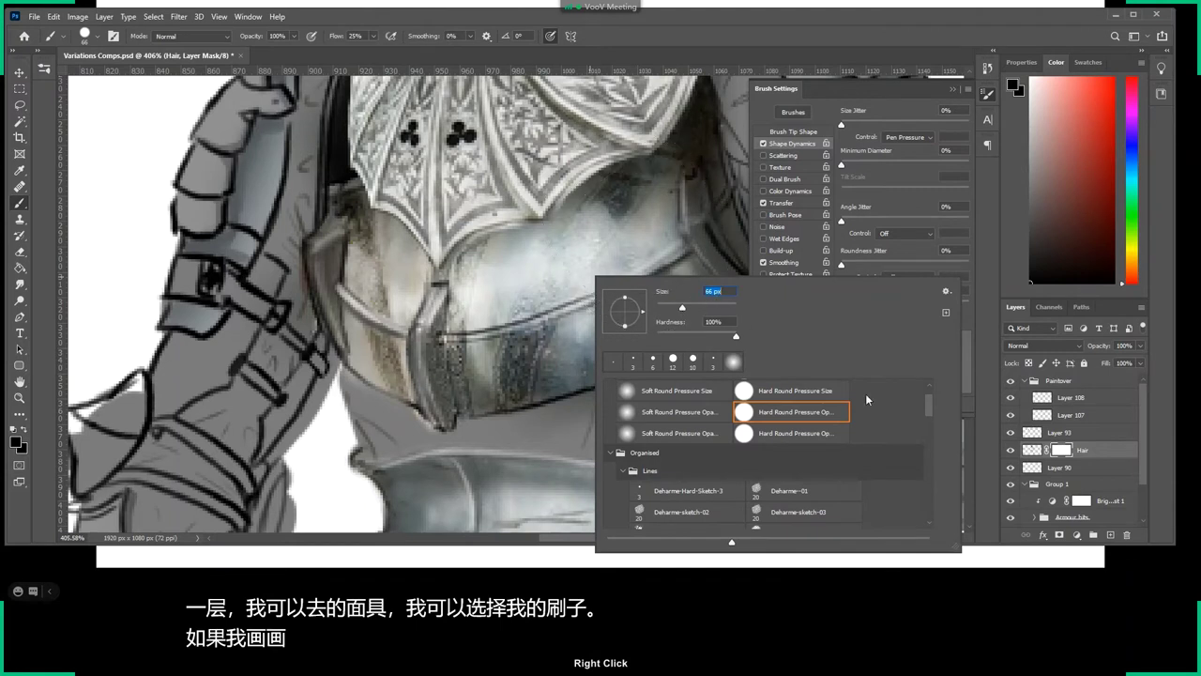
{"action": "key", "text": "Return"}
{"action": "mouse_move", "coordinate": [644, 362]}
{"action": "left_mouse_down"}
{"action": "mouse_move", "coordinate": [526, 244]}
{"action": "mouse_move", "coordinate": [682, 345]}
{"action": "left_mouse_up"}
{"action": "key", "text": "ctrl+z"}
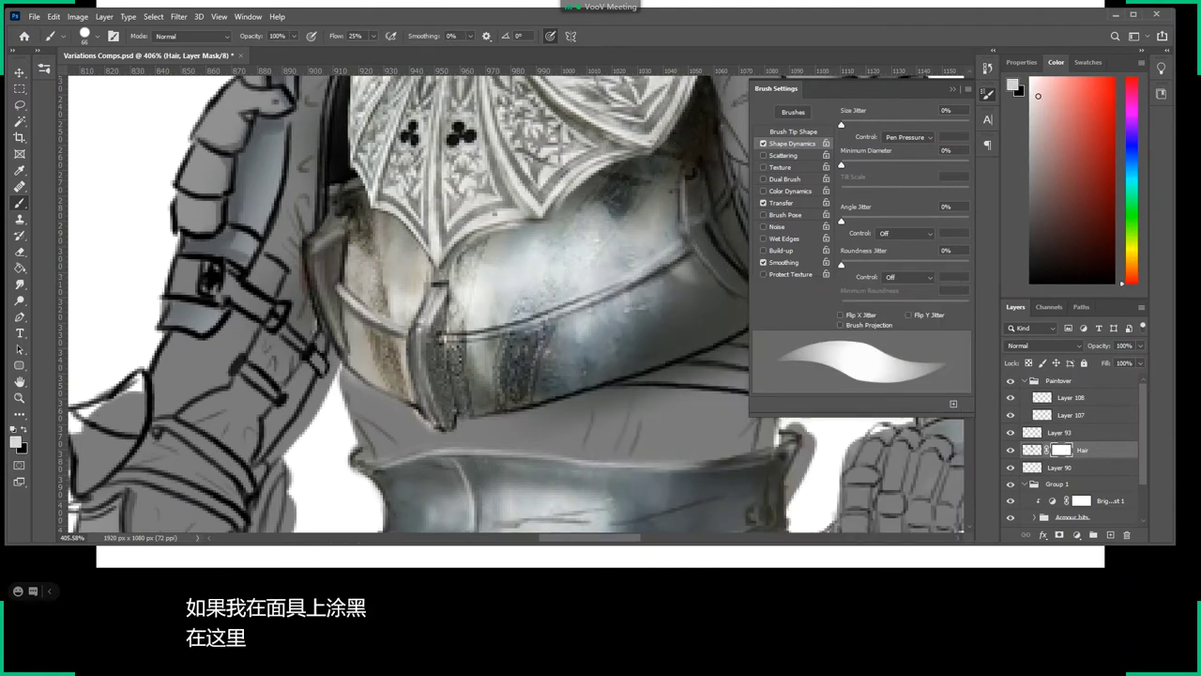
Mask out unwanted breastplate shading in black, restoring some with white, then shrink the brush to 7 px.
{"action": "key", "text": "x"}
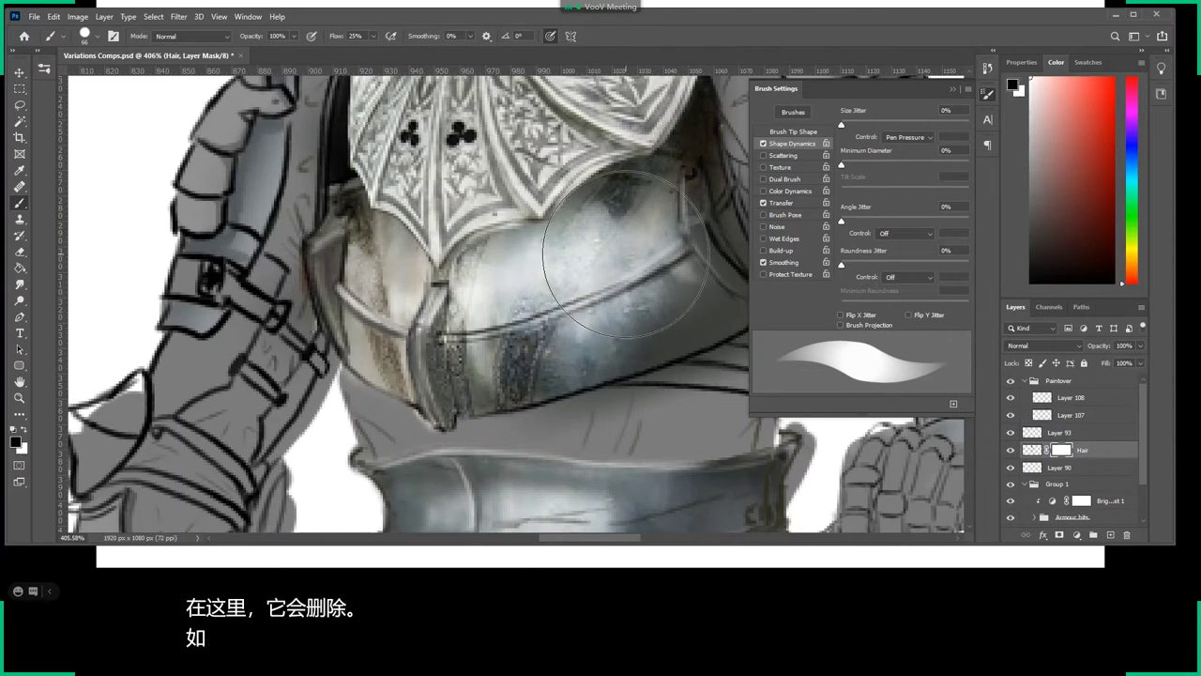
{"action": "left_click_drag", "start_coordinate": [657, 319], "coordinate": [470, 375]}
{"action": "key", "text": "x"}
{"action": "left_click_drag", "start_coordinate": [584, 345], "coordinate": [563, 310]}
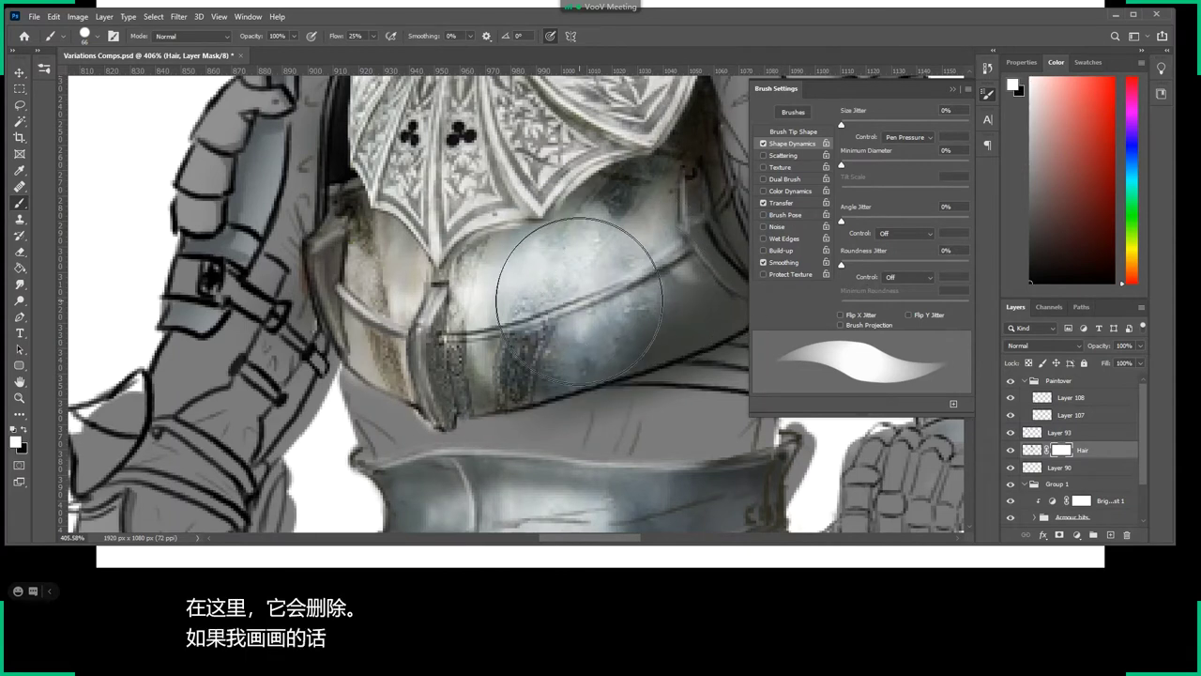
{"action": "key", "text": "x"}
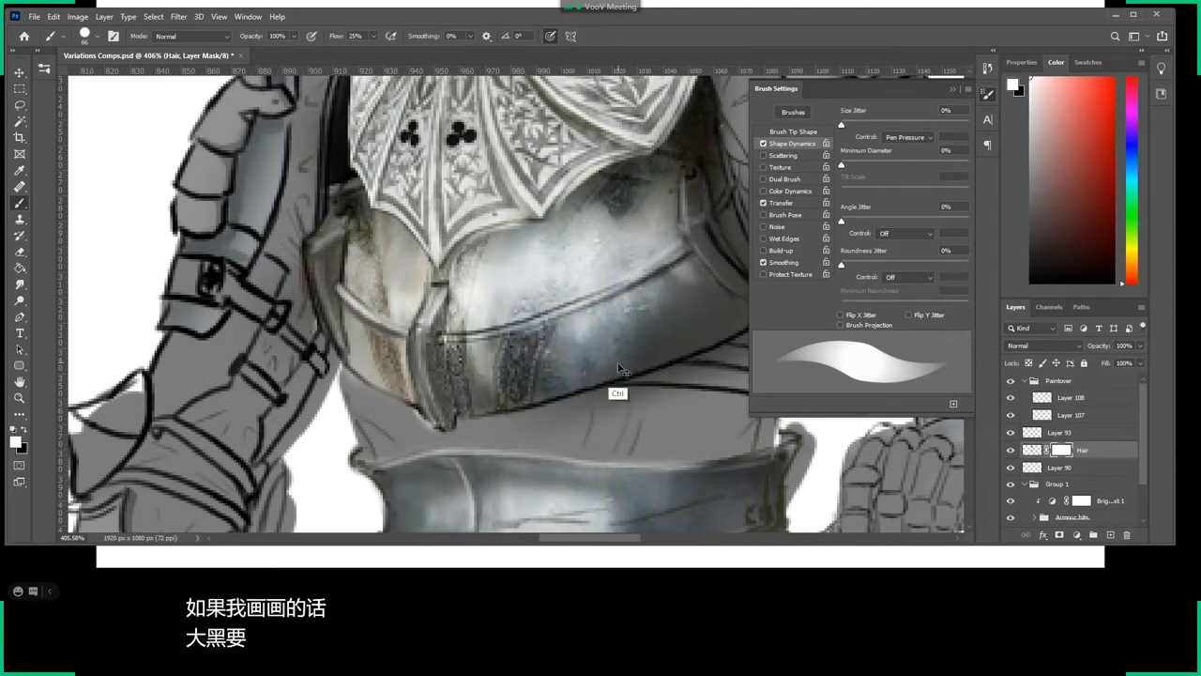
{"action": "mouse_move", "coordinate": [657, 319]}
{"action": "left_mouse_down"}
{"action": "mouse_move", "coordinate": [593, 372]}
{"action": "mouse_move", "coordinate": [438, 334]}
{"action": "left_mouse_up"}
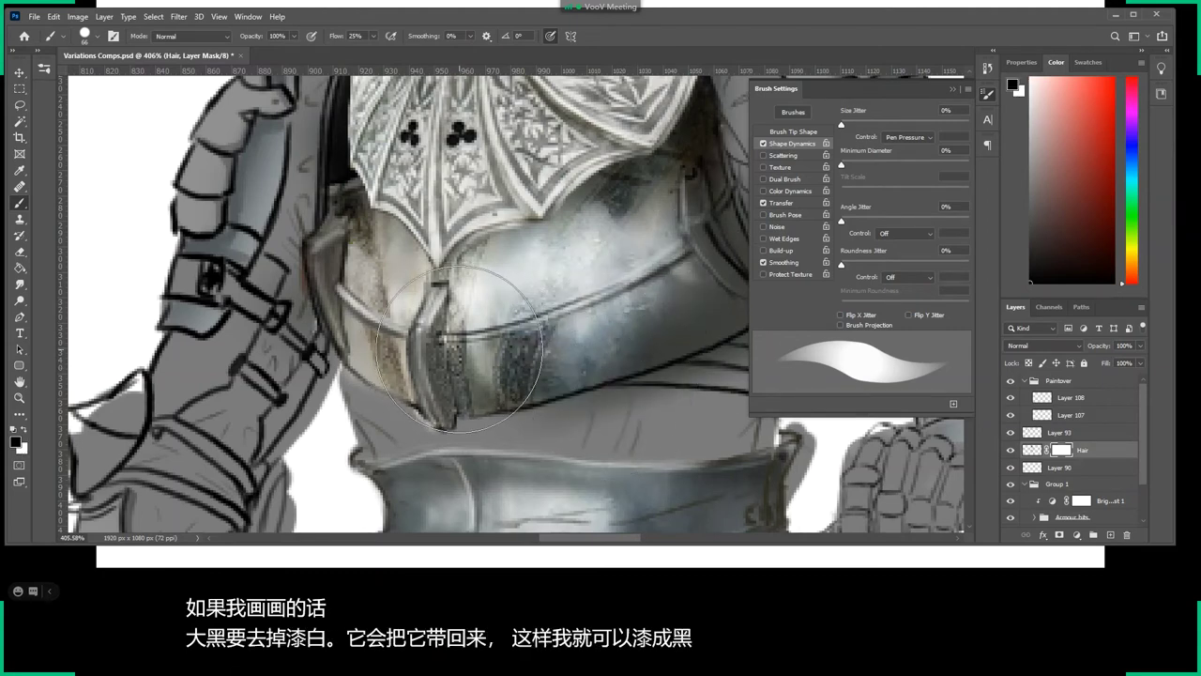
{"action": "right_click", "coordinate": [474, 355]}
{"action": "left_click_drag", "start_coordinate": [543, 380], "coordinate": [532, 382]}
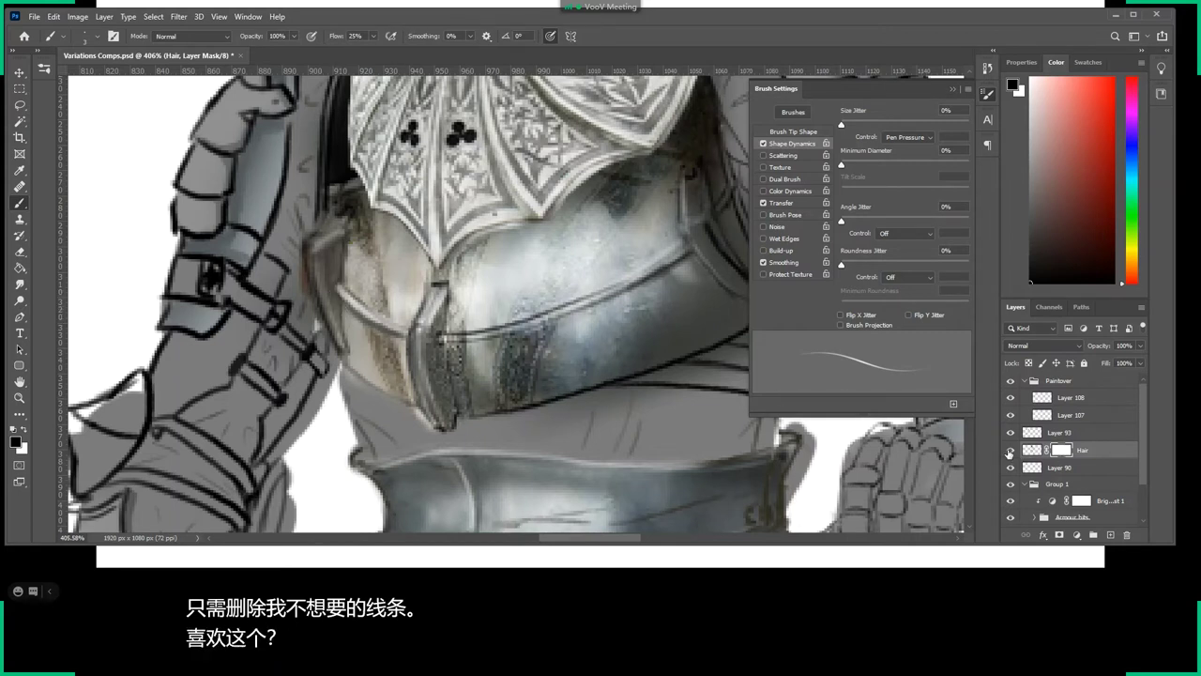
{"action": "left_click", "coordinate": [1010, 452]}
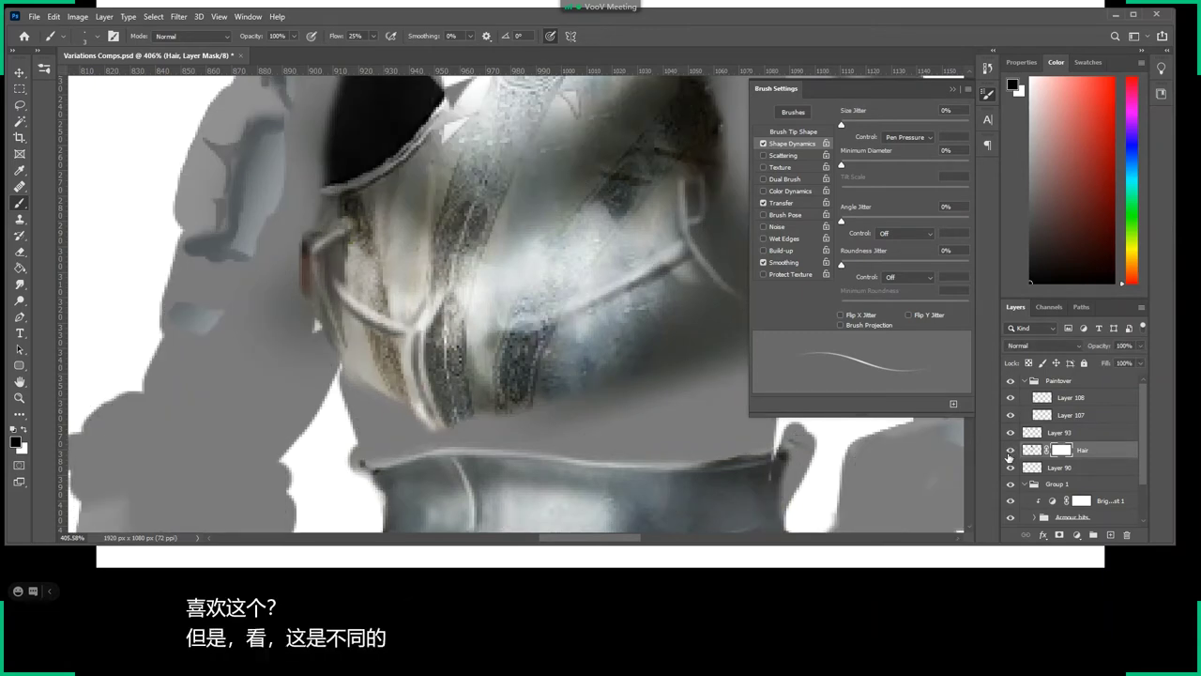
{"action": "left_click", "coordinate": [1010, 451]}
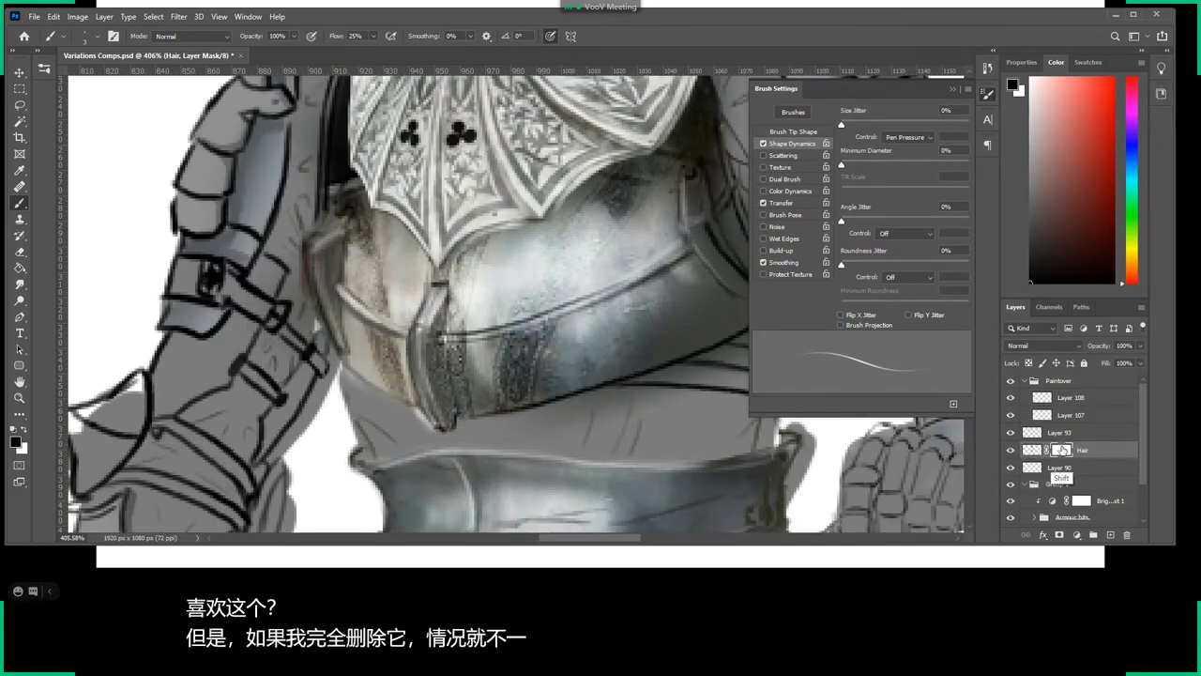
{"action": "left_click", "coordinate": [1058, 452], "text": "shift"}
{"action": "left_click", "coordinate": [1058, 454], "text": "shift"}
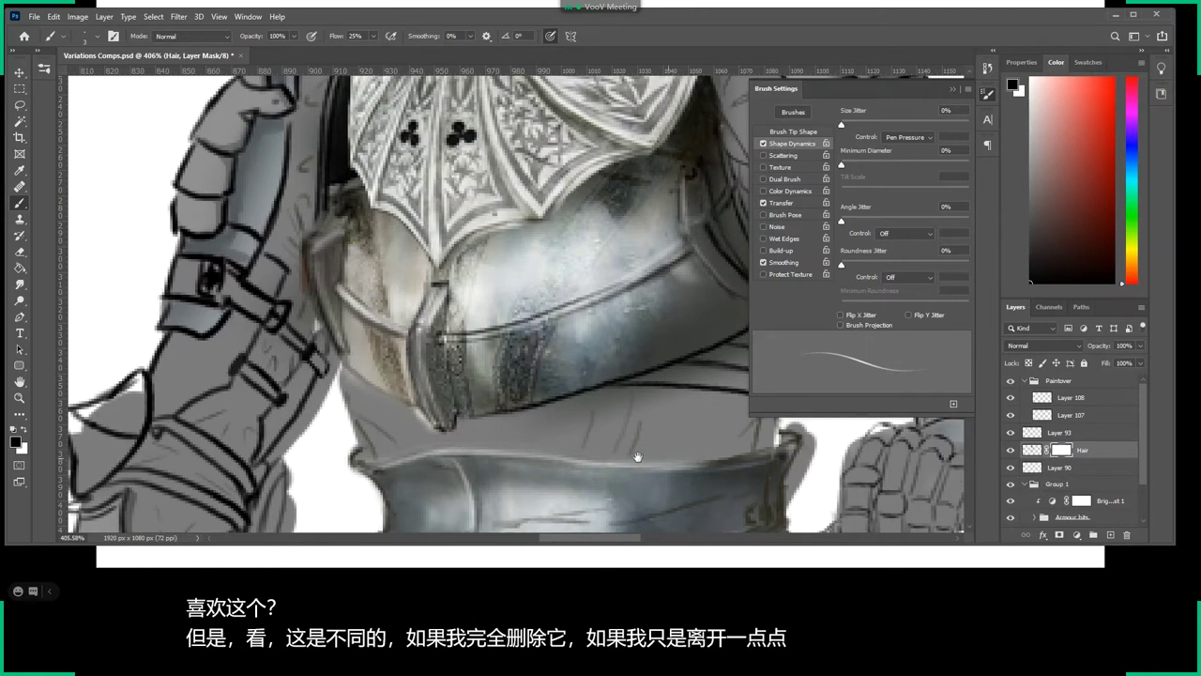
{"action": "scroll", "coordinate": [638, 457], "scroll_direction": "right", "scroll_amount": 2}
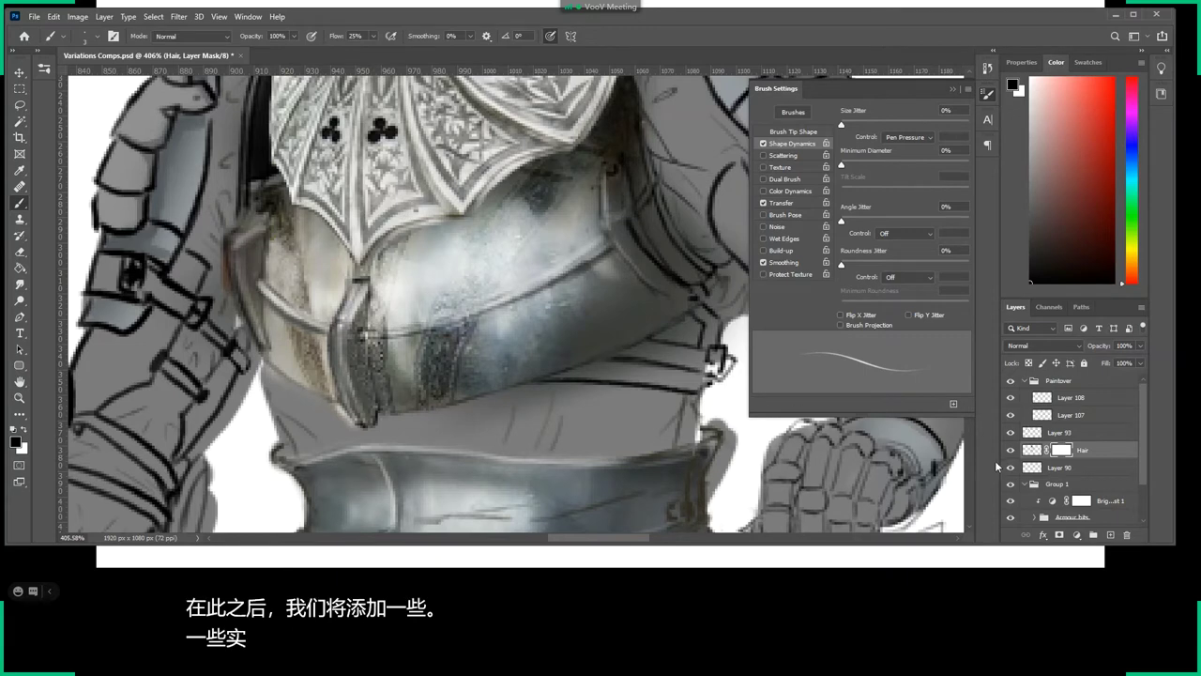
Reselect Layer 108 and sample light greys, greens and blue-greys from the armour.
{"action": "left_click", "coordinate": [1038, 398]}
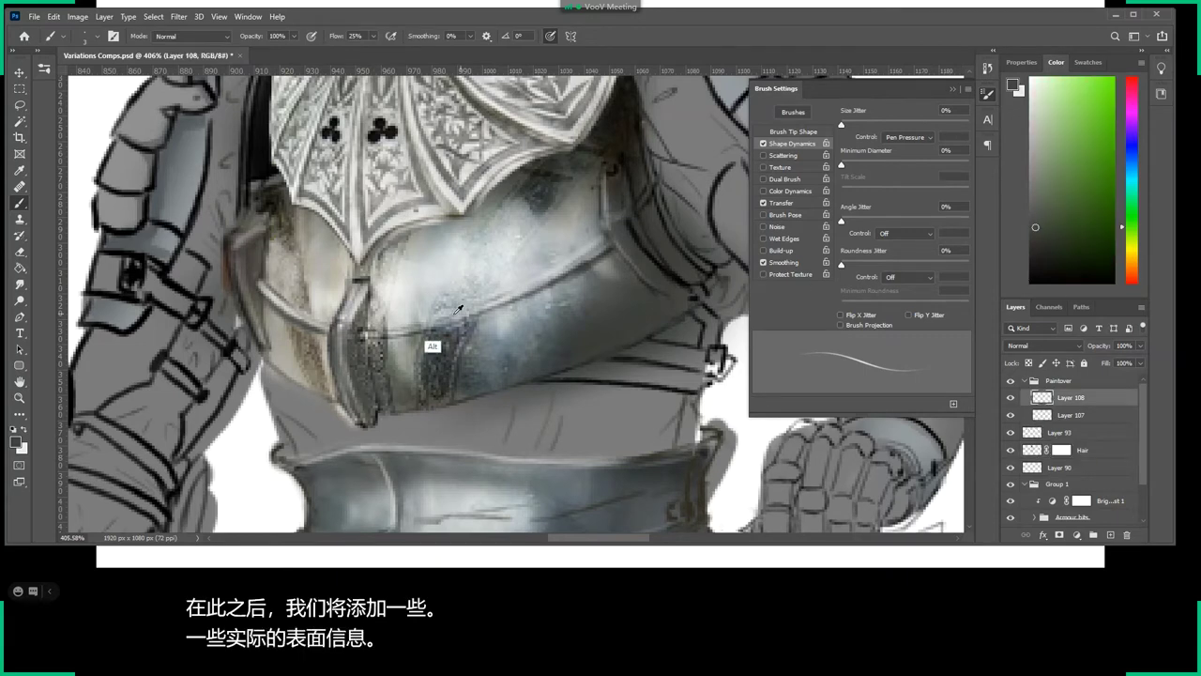
{"action": "left_click", "coordinate": [573, 226], "text": "alt"}
{"action": "left_click", "coordinate": [394, 292], "text": "alt"}
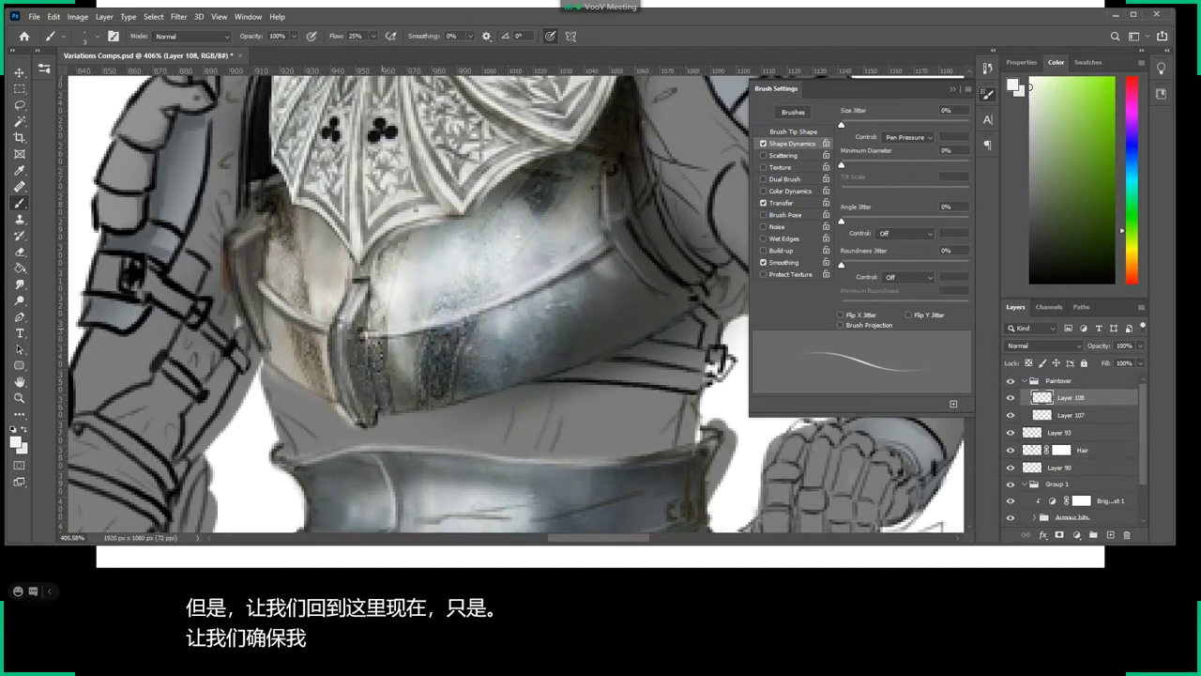
{"action": "left_click", "coordinate": [405, 315], "text": "alt"}
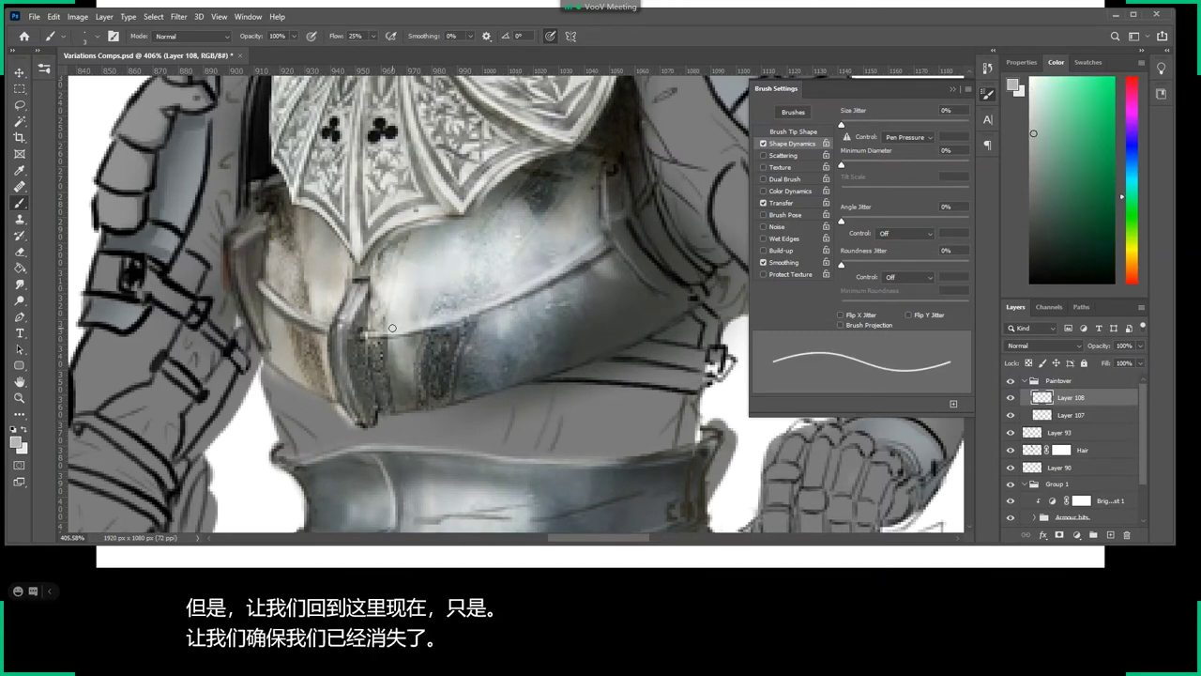
{"action": "left_click", "coordinate": [444, 318], "text": "alt"}
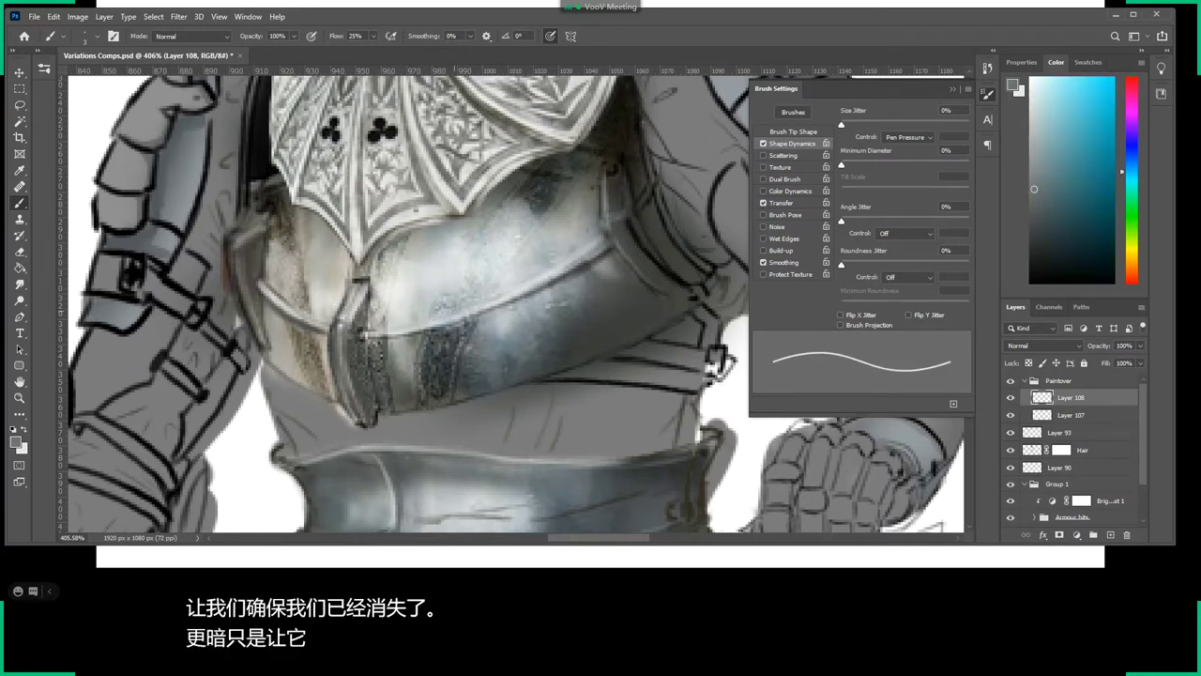
{"action": "left_click", "coordinate": [571, 307], "text": "alt"}
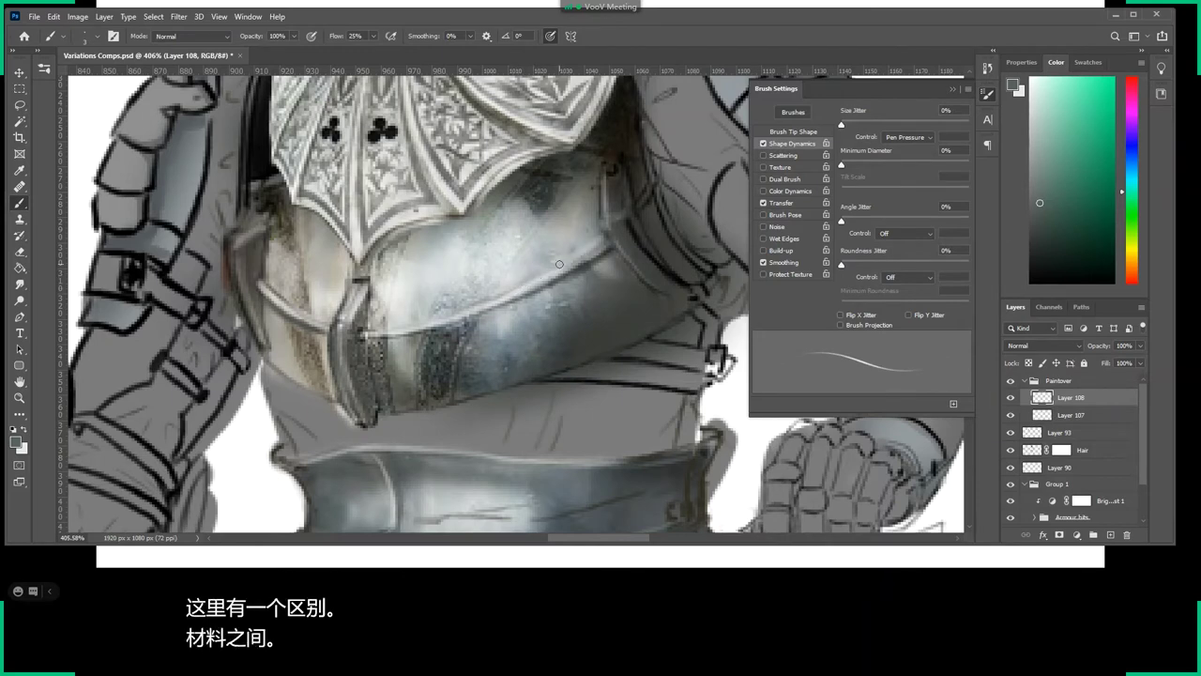
{"action": "left_click", "coordinate": [442, 338], "text": "alt"}
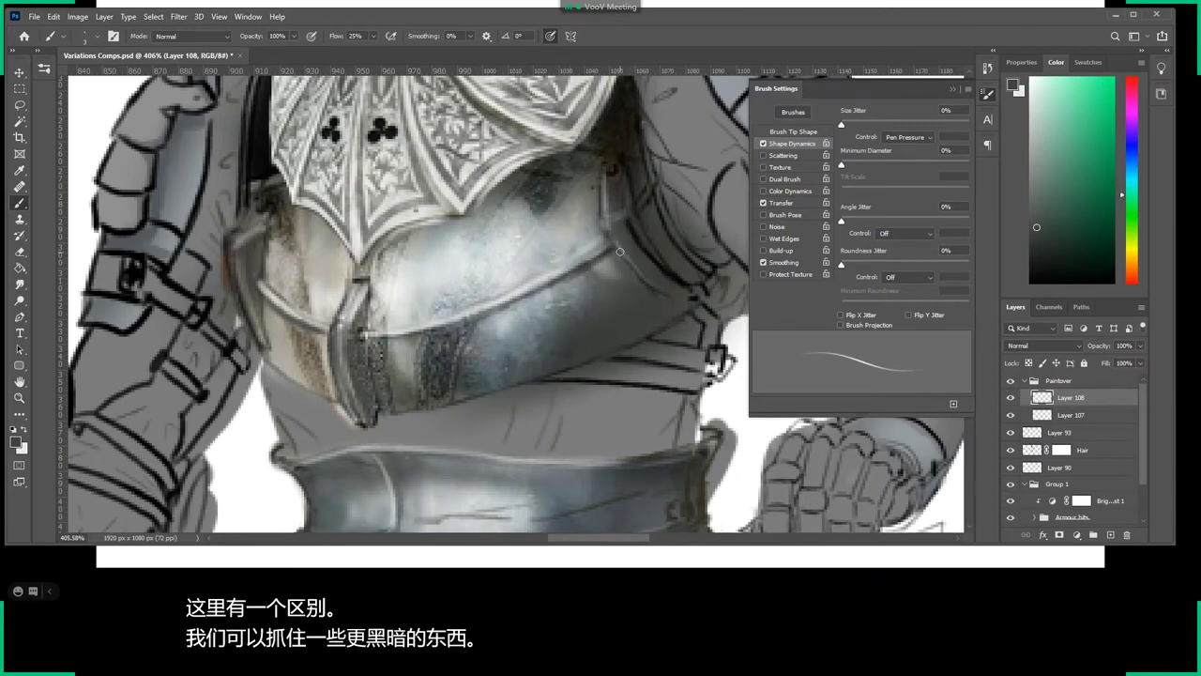
Sample cyan-grey and dark brown armour tones, then zoom out to see more of the figure.
{"action": "left_click", "coordinate": [588, 251], "text": "alt"}
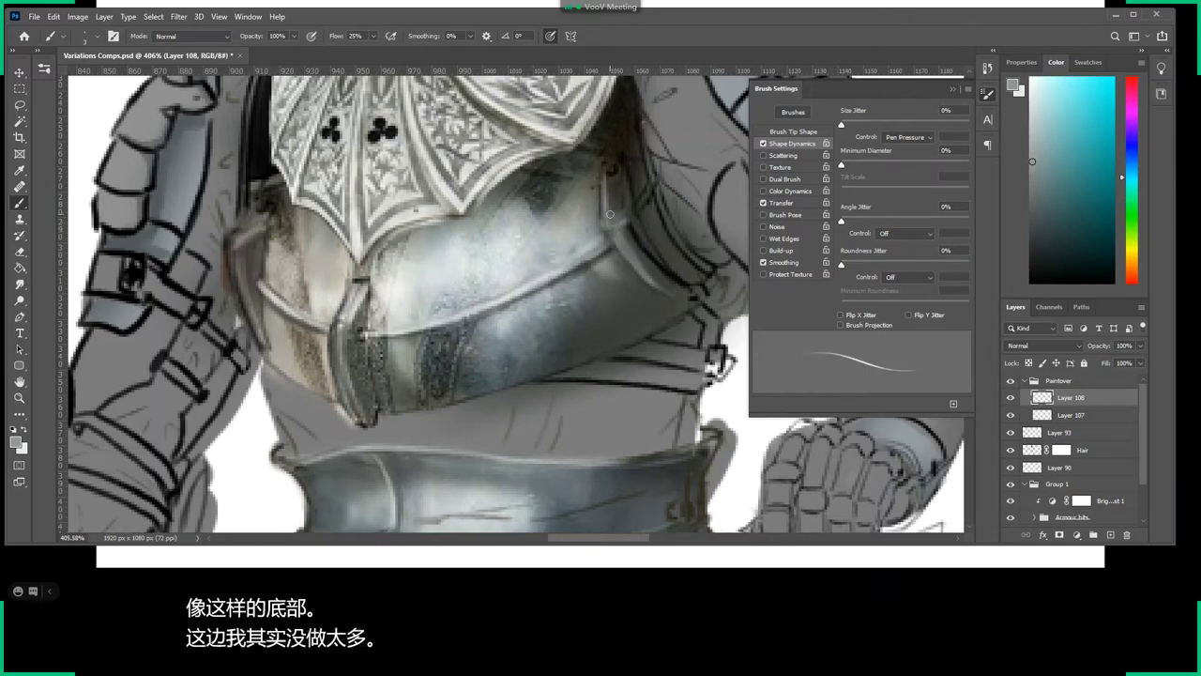
{"action": "left_click", "coordinate": [614, 169], "text": "alt"}
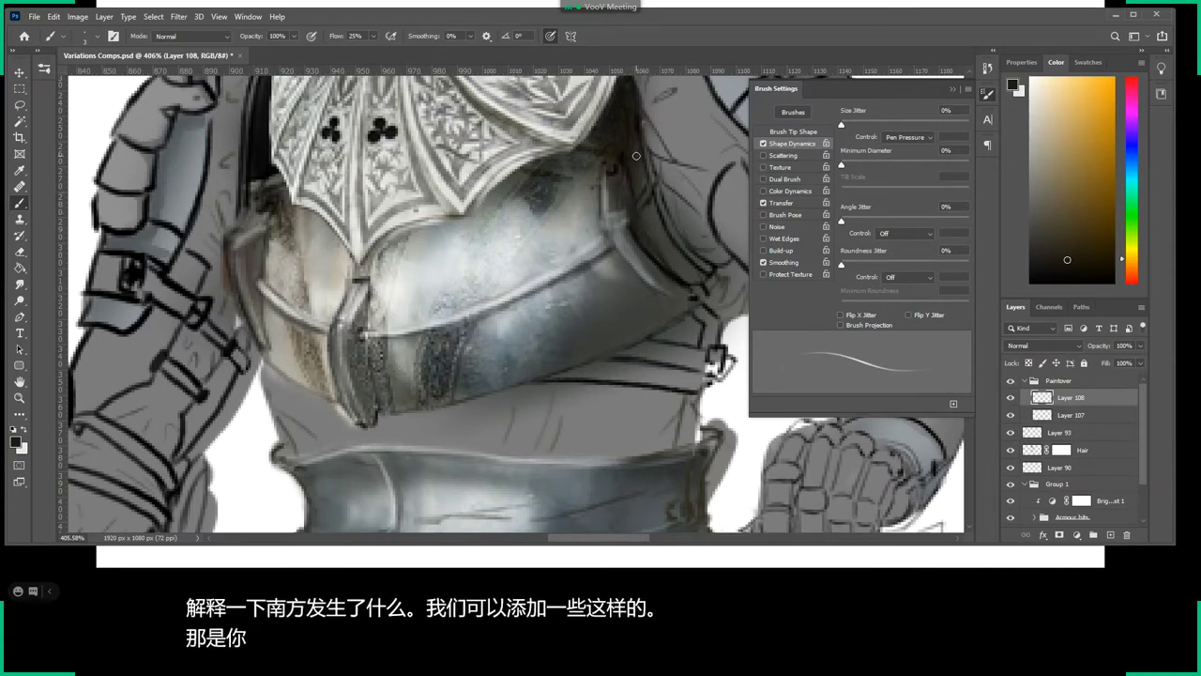
{"action": "left_click", "coordinate": [583, 245], "text": "alt"}
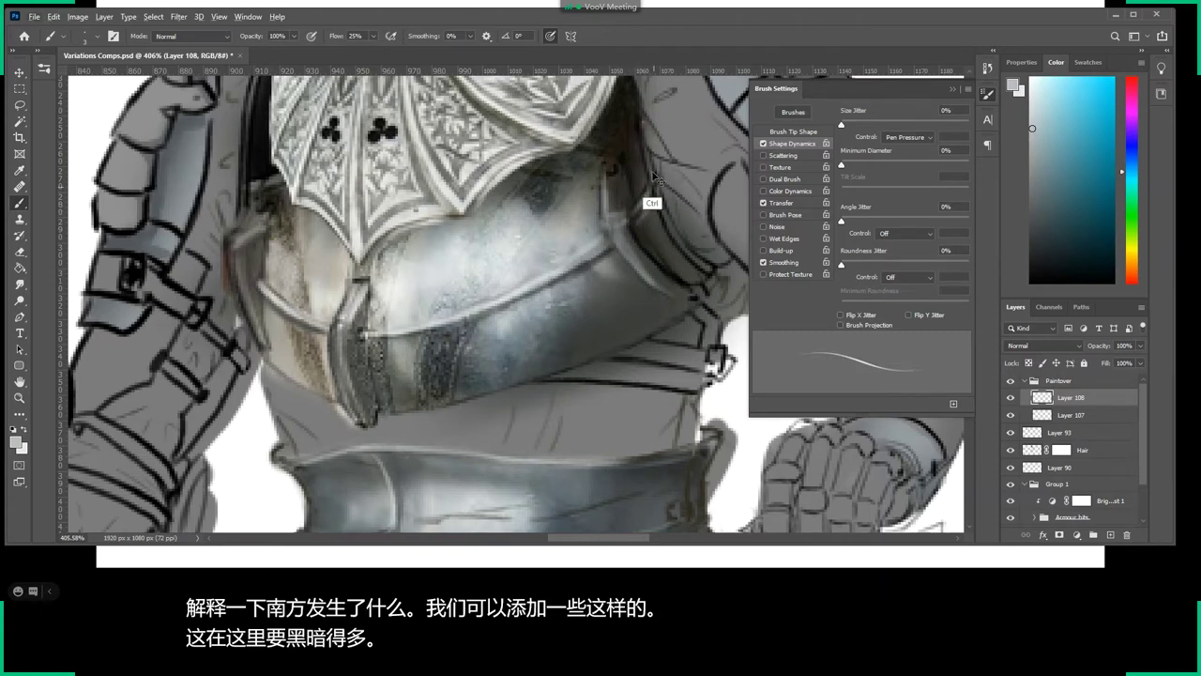
{"action": "left_click", "coordinate": [638, 211], "text": "alt"}
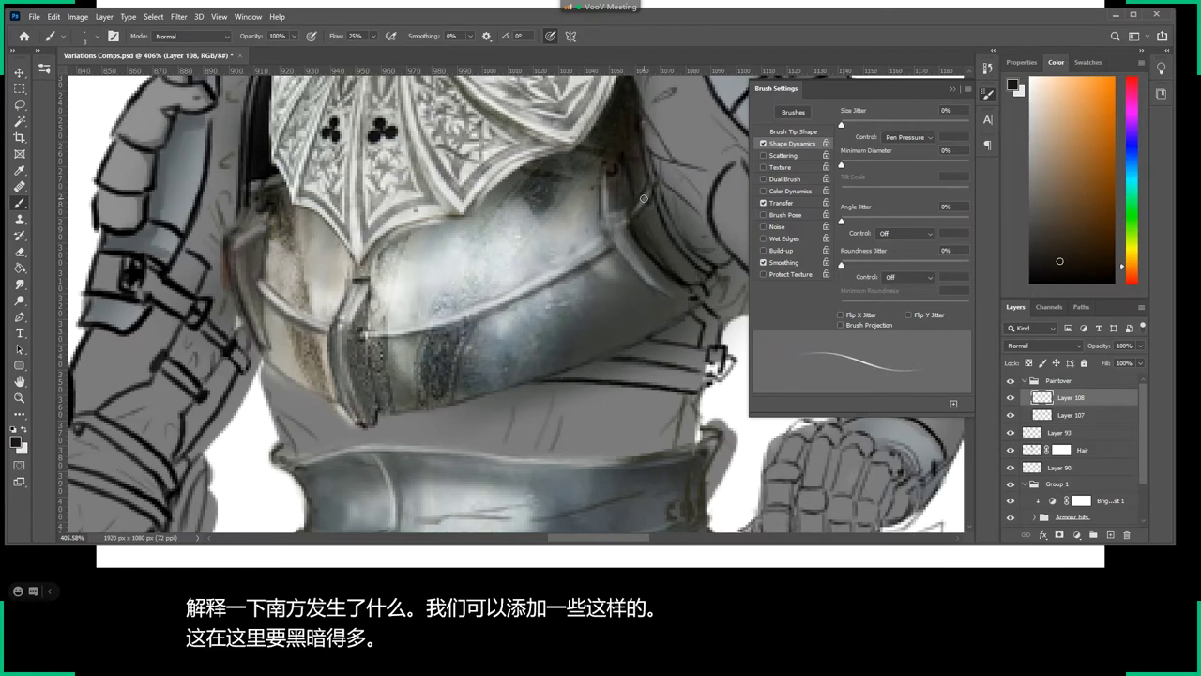
{"action": "key", "text": "z"}
{"action": "mouse_move", "coordinate": [644, 198]}
{"action": "left_mouse_down"}
{"action": "mouse_move", "coordinate": [596, 304]}
{"action": "mouse_move", "coordinate": [720, 315]}
{"action": "left_mouse_up"}
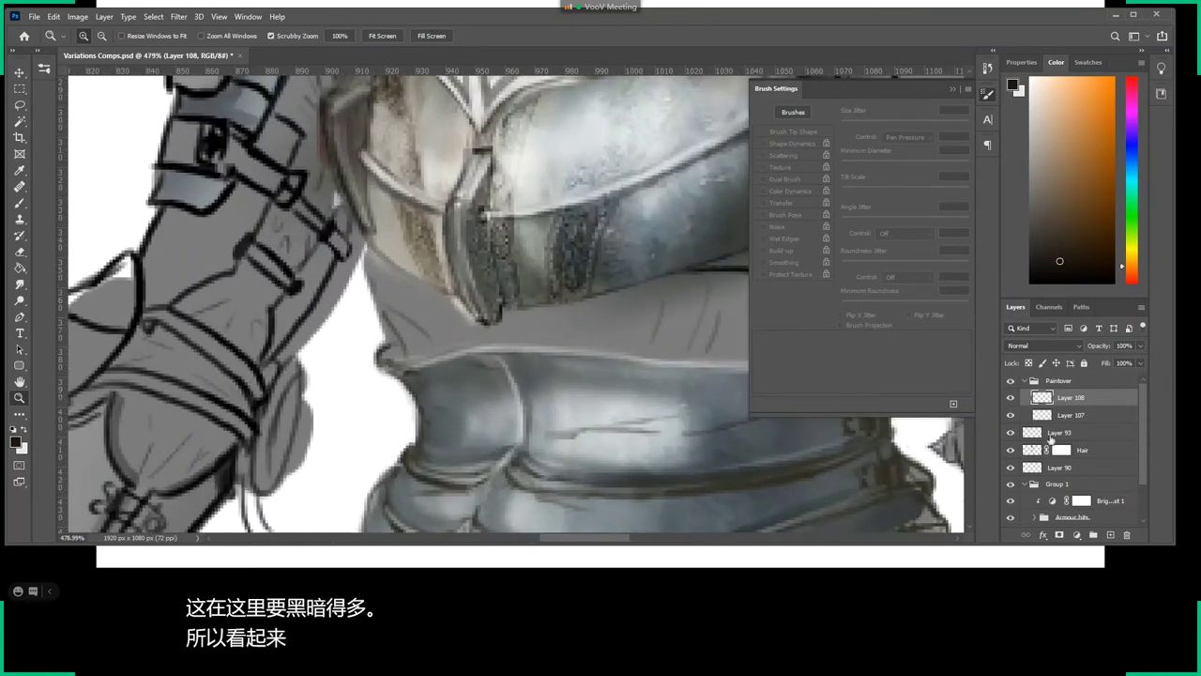
Make Layer 108 active and sample a light grey from the armour while viewing the torso.
{"action": "left_click", "coordinate": [1024, 454]}
{"action": "key", "text": "b"}
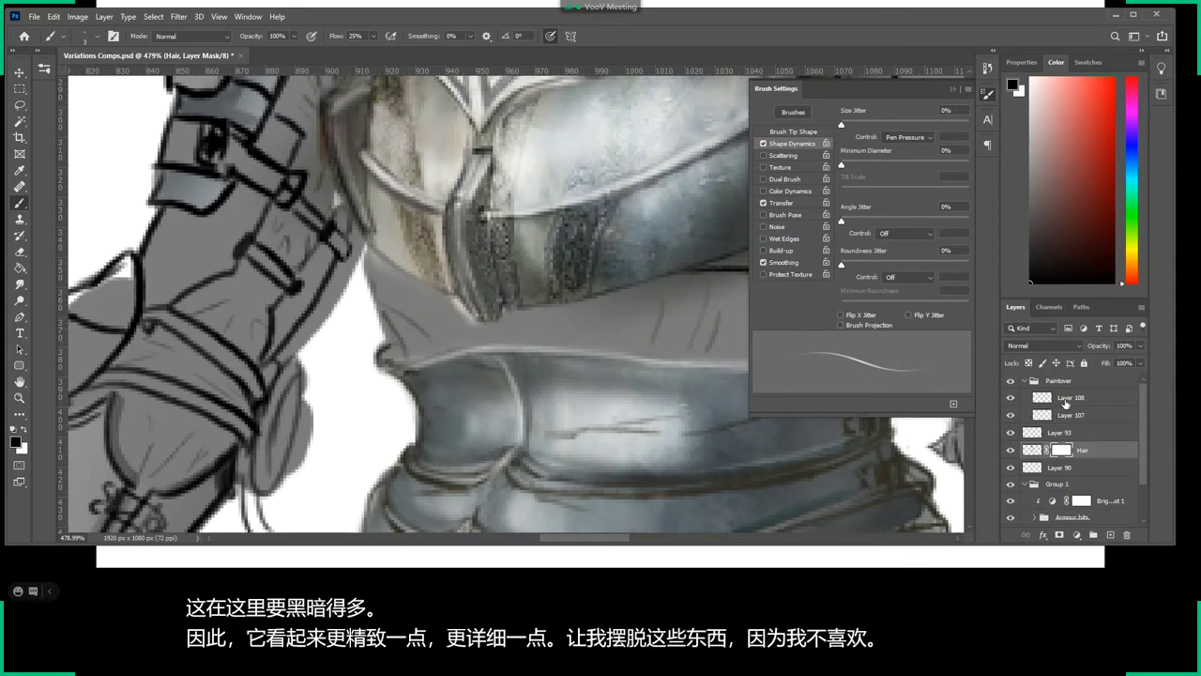
{"action": "left_click", "coordinate": [1065, 399]}
{"action": "left_click", "coordinate": [410, 321], "text": "alt"}
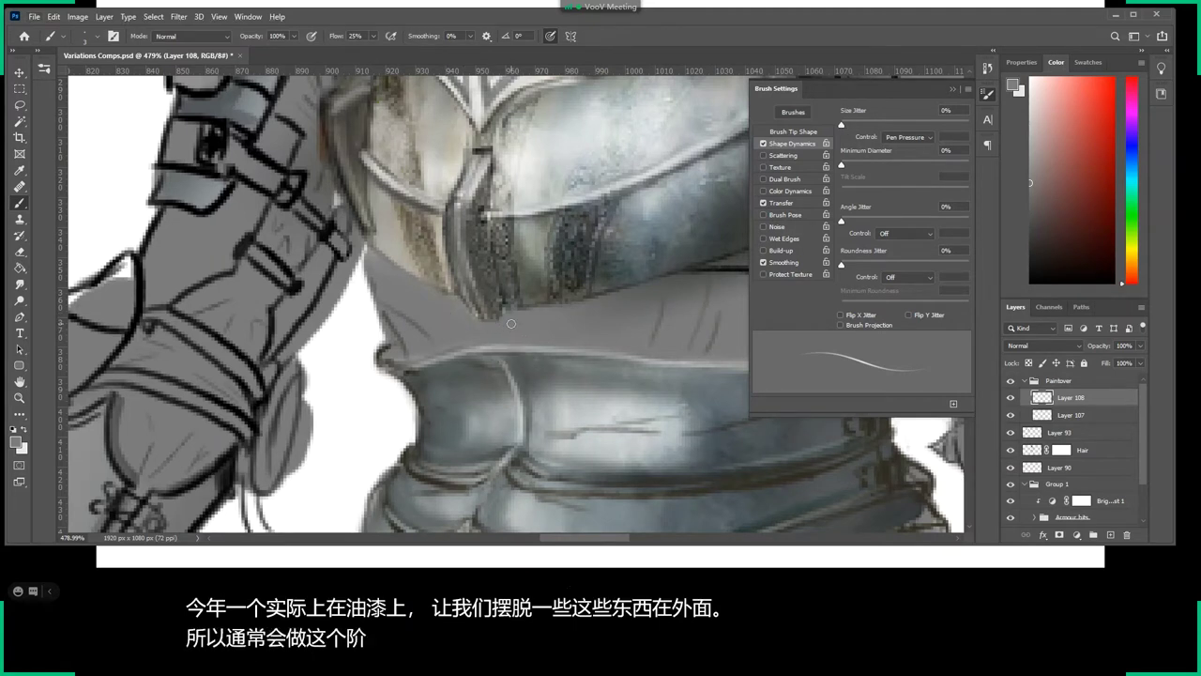
{"action": "key", "text": "z"}
{"action": "scroll", "coordinate": [574, 341], "scroll_direction": "down", "scroll_amount": 3}
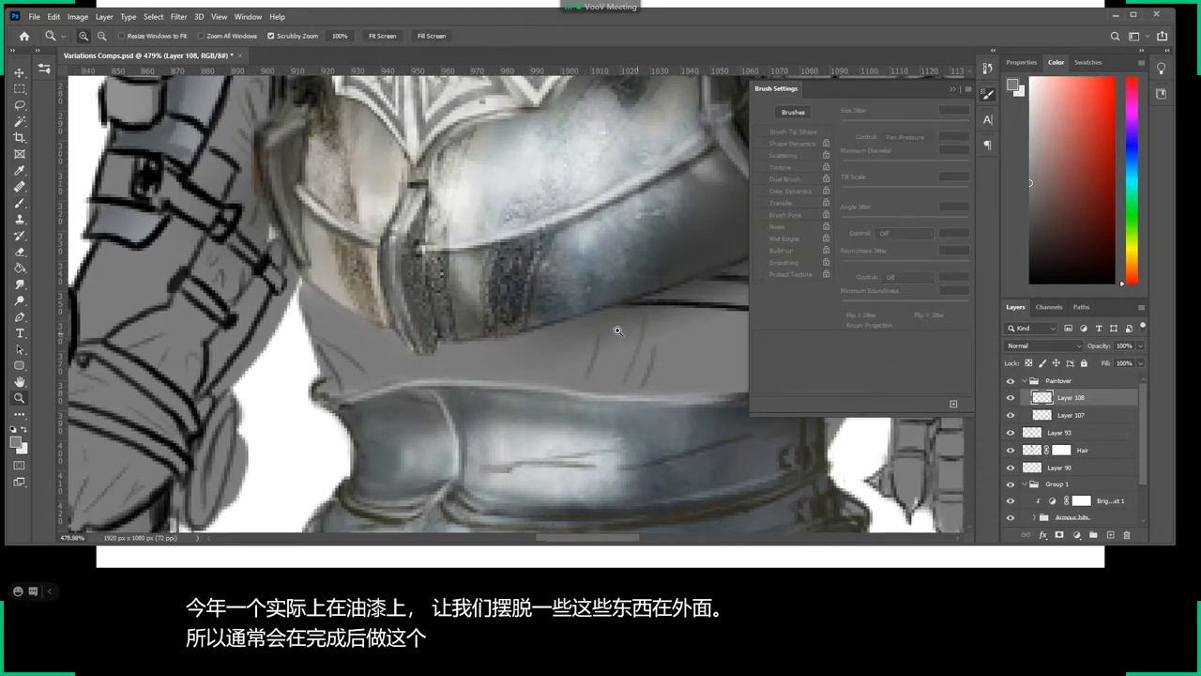
{"action": "scroll", "coordinate": [563, 324], "scroll_direction": "up", "scroll_amount": 3}
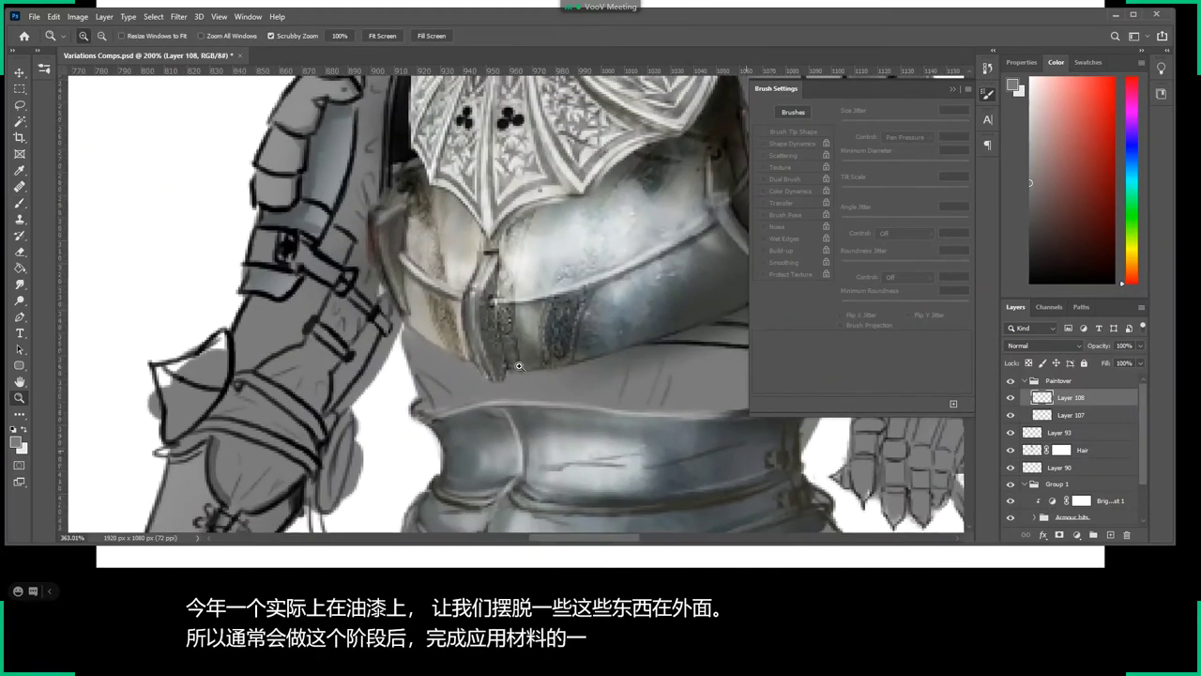
With a soft pressure-opacity round brush, darken the breastplate's upper edge and add a lighter stroke.
{"action": "key", "text": "b"}
{"action": "key", "text": "b"}
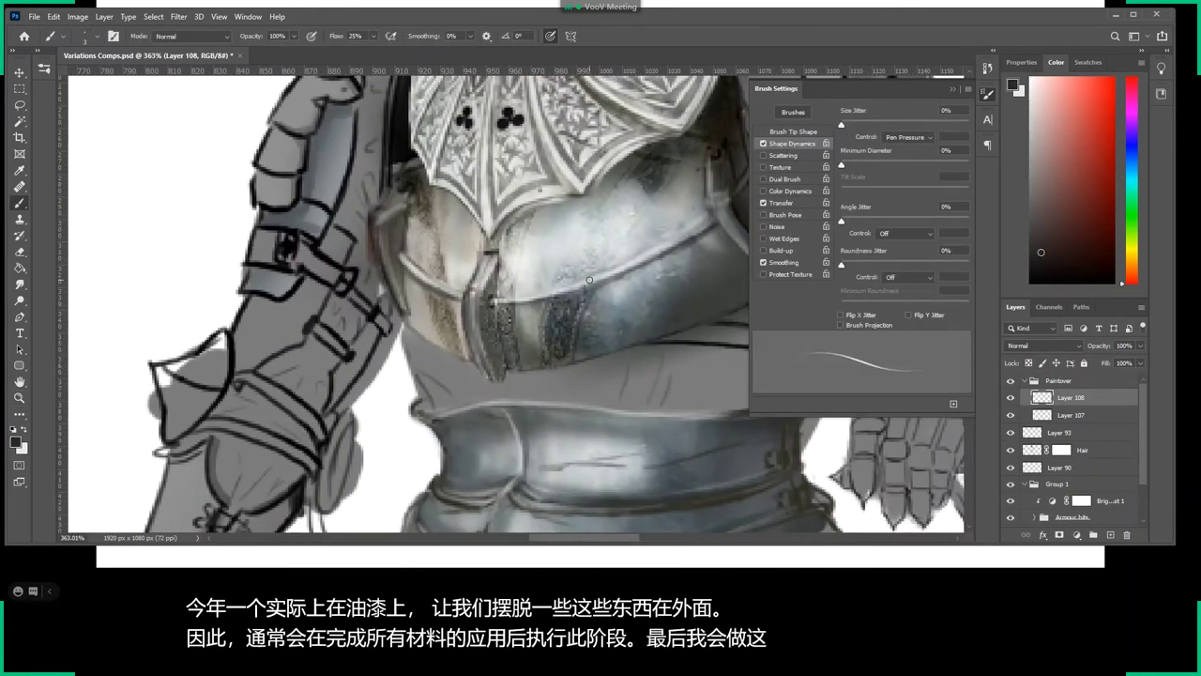
{"action": "right_click", "coordinate": [597, 280]}
{"action": "left_click", "coordinate": [675, 414]}
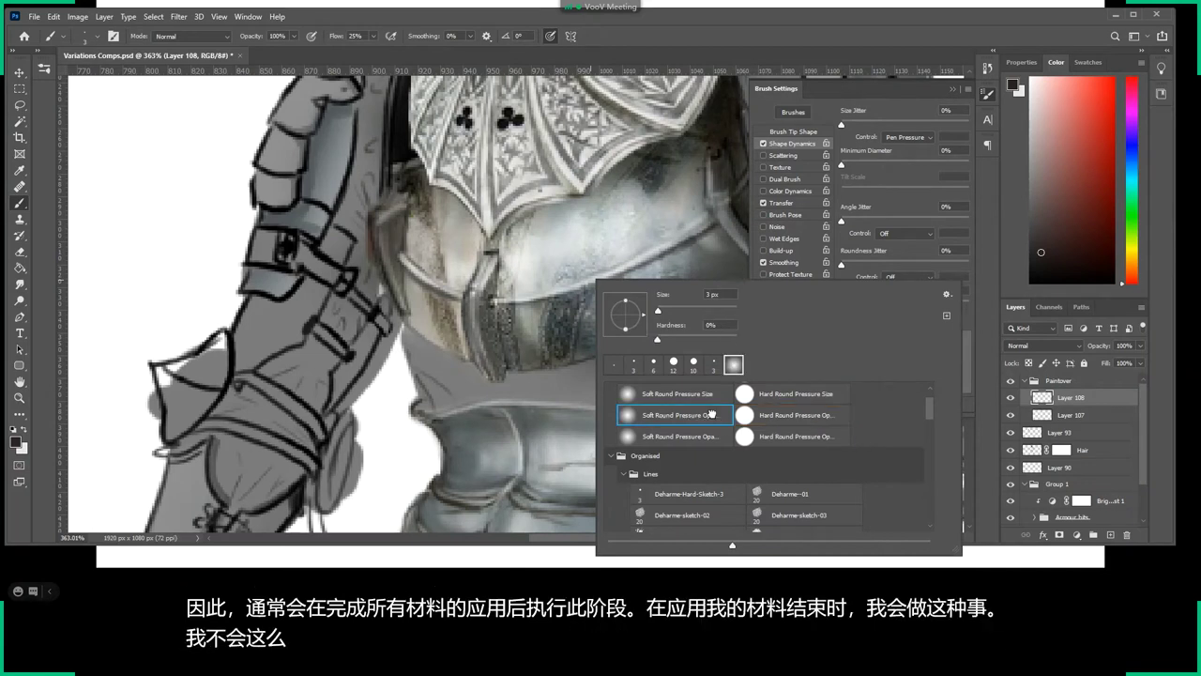
{"action": "right_click", "coordinate": [514, 319]}
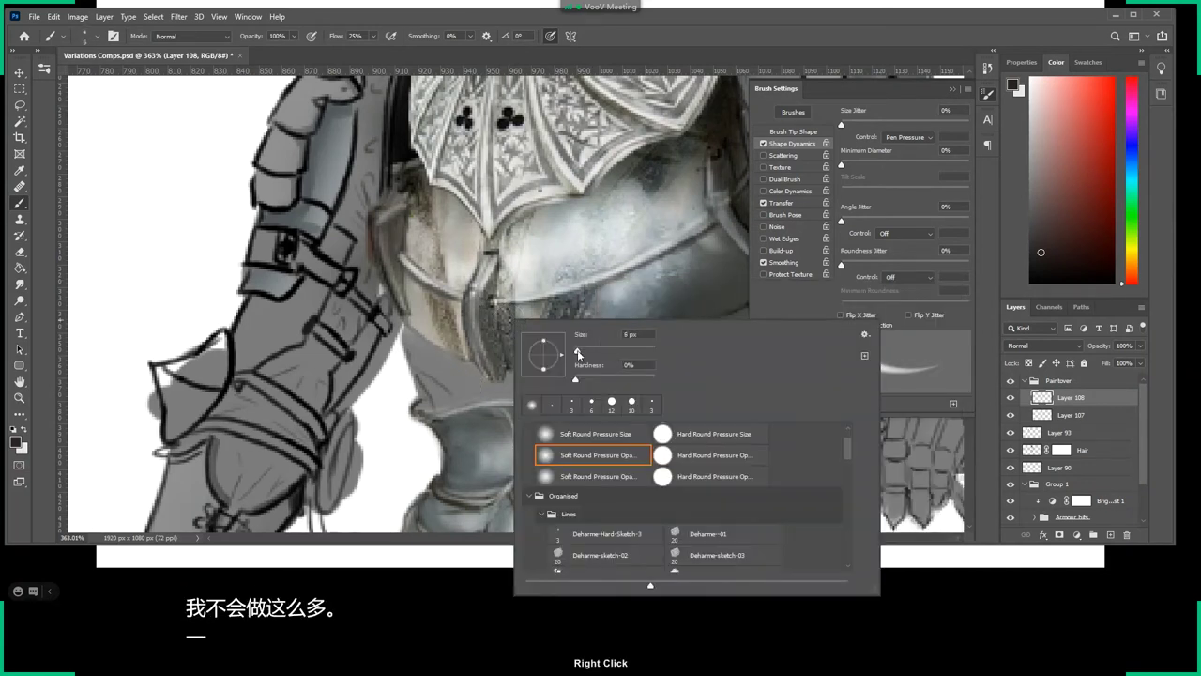
{"action": "left_click", "coordinate": [380, 395]}
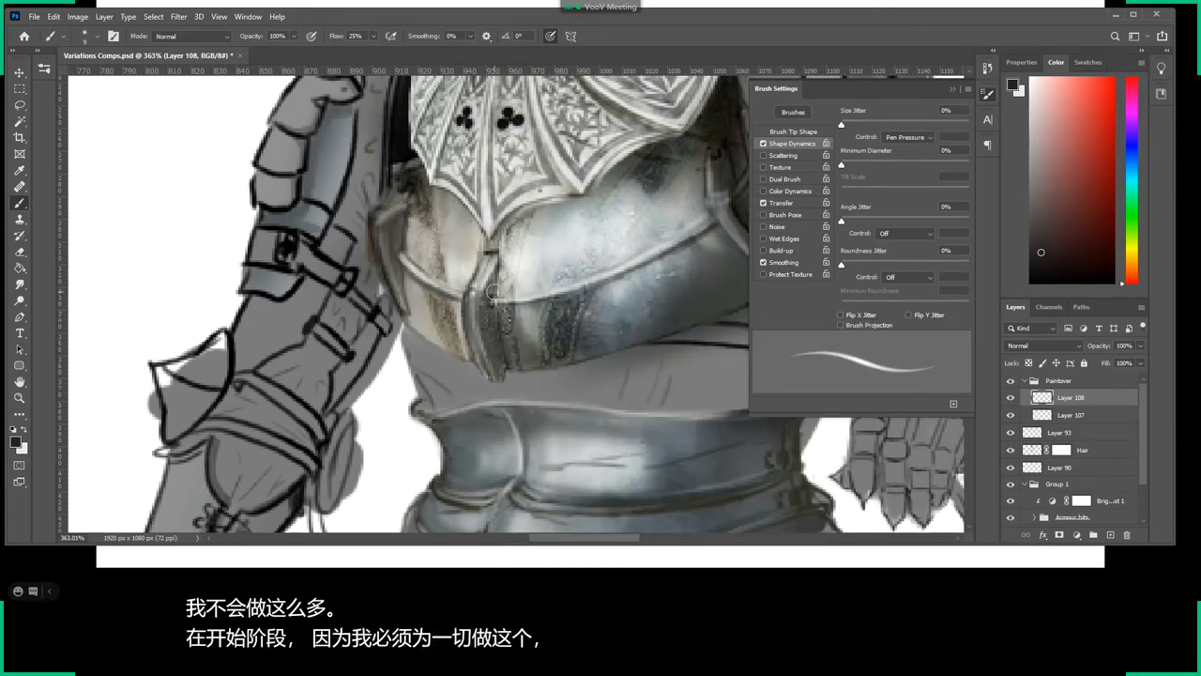
{"action": "mouse_move", "coordinate": [511, 310]}
{"action": "left_mouse_down"}
{"action": "mouse_move", "coordinate": [619, 281]}
{"action": "mouse_move", "coordinate": [546, 301]}
{"action": "mouse_move", "coordinate": [717, 232]}
{"action": "left_mouse_up"}
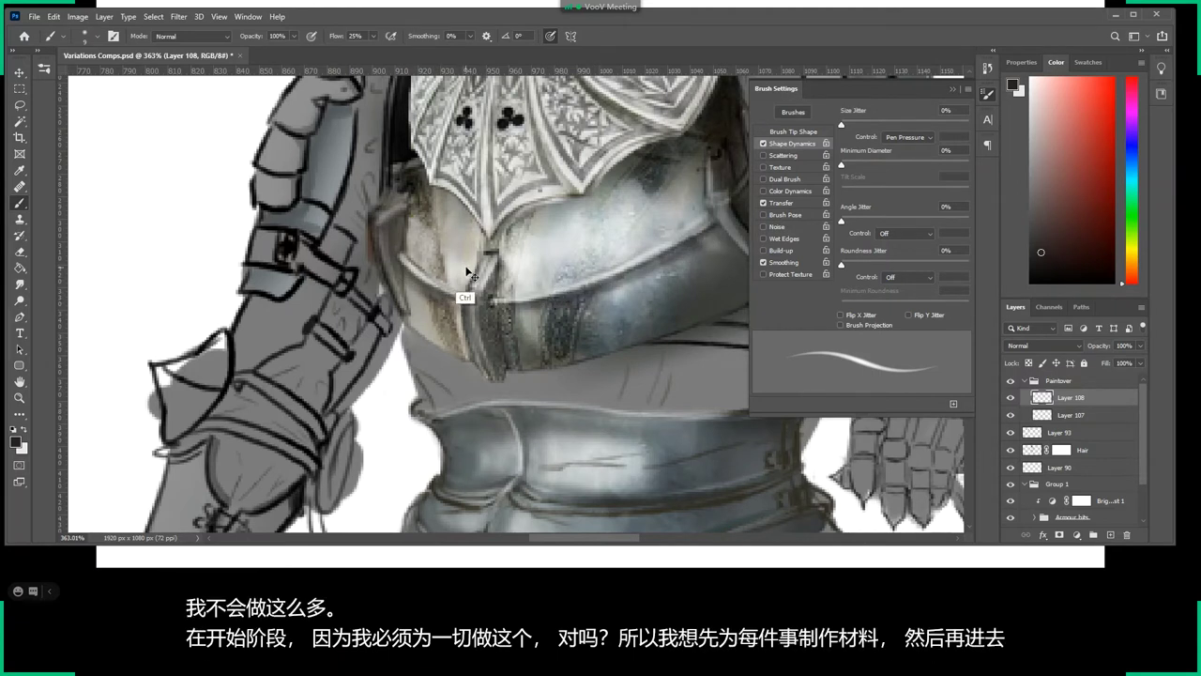
{"action": "left_click_drag", "start_coordinate": [464, 305], "coordinate": [434, 287]}
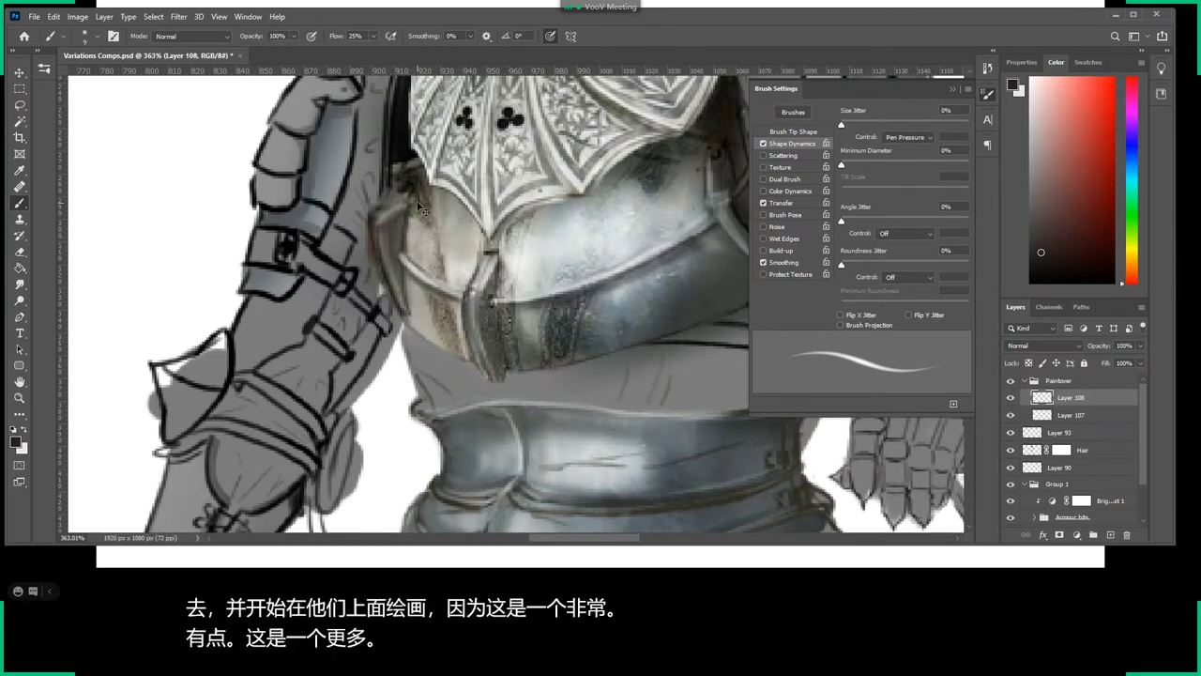
Try a light blue-grey stroke on the breastplate's right edge, undo it, and zoom out to the figure.
{"action": "key", "text": "z"}
{"action": "left_click", "coordinate": [474, 235], "text": "alt"}
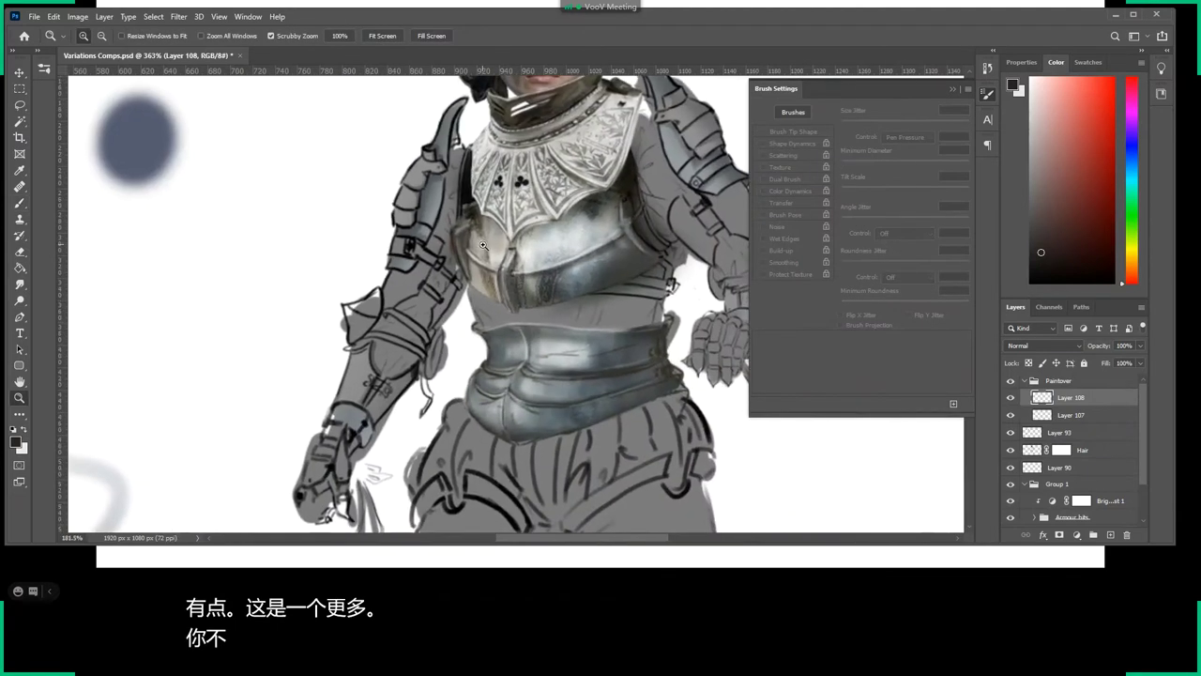
{"action": "left_click", "coordinate": [635, 246]}
{"action": "key", "text": "b"}
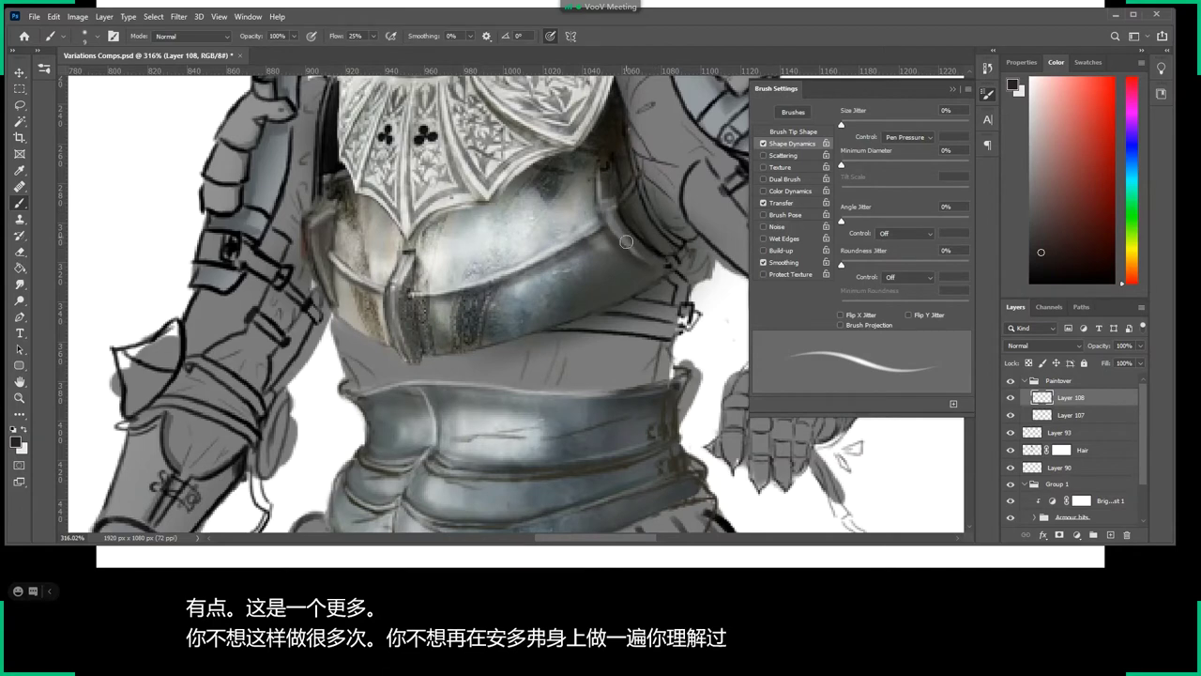
{"action": "left_click", "coordinate": [543, 254], "text": "alt"}
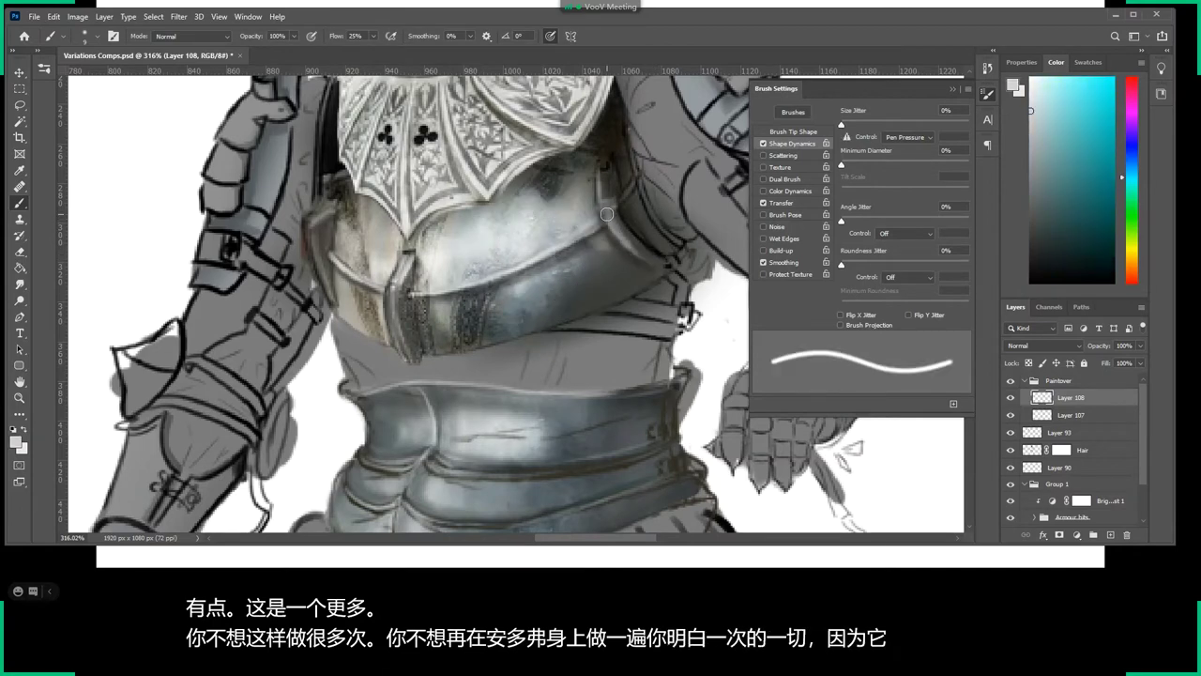
{"action": "left_click_drag", "start_coordinate": [600, 165], "coordinate": [602, 201]}
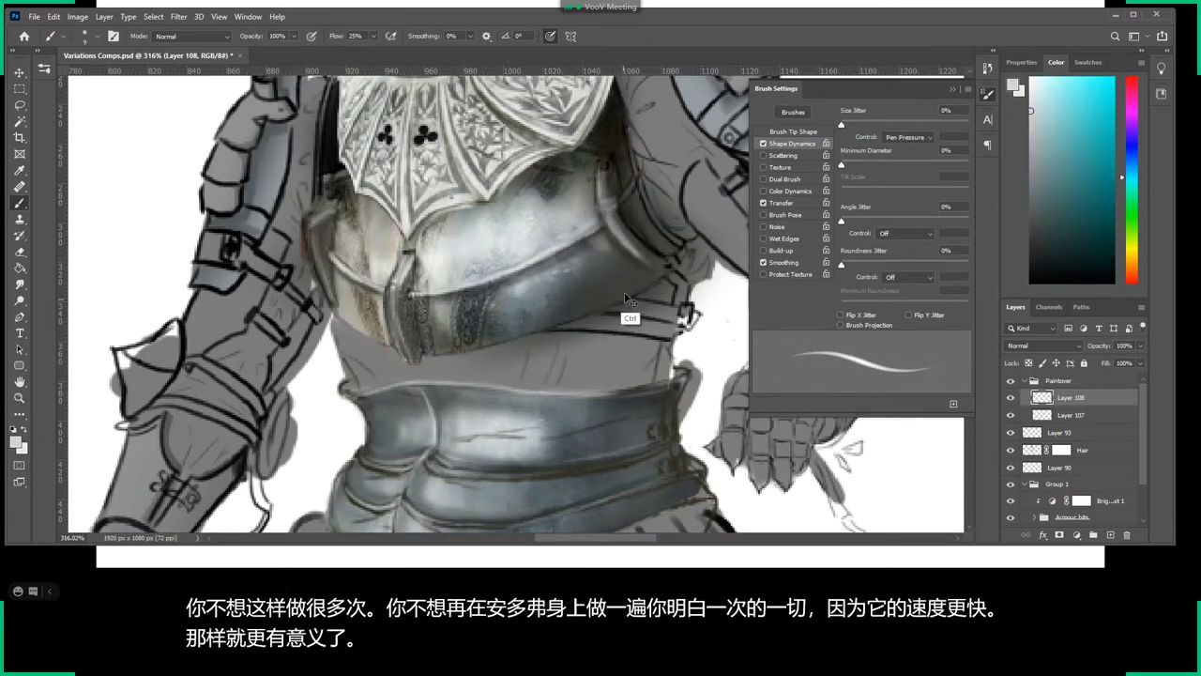
{"action": "key", "text": "ctrl+z"}
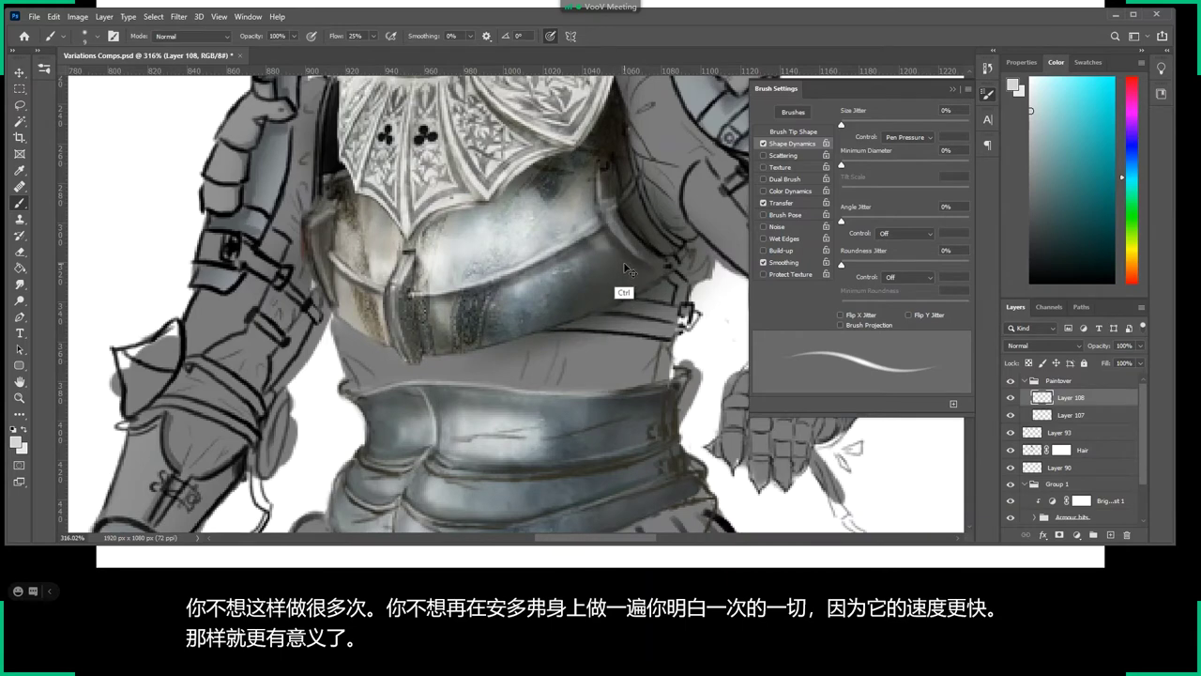
{"action": "left_click_drag", "start_coordinate": [614, 319], "coordinate": [541, 332]}
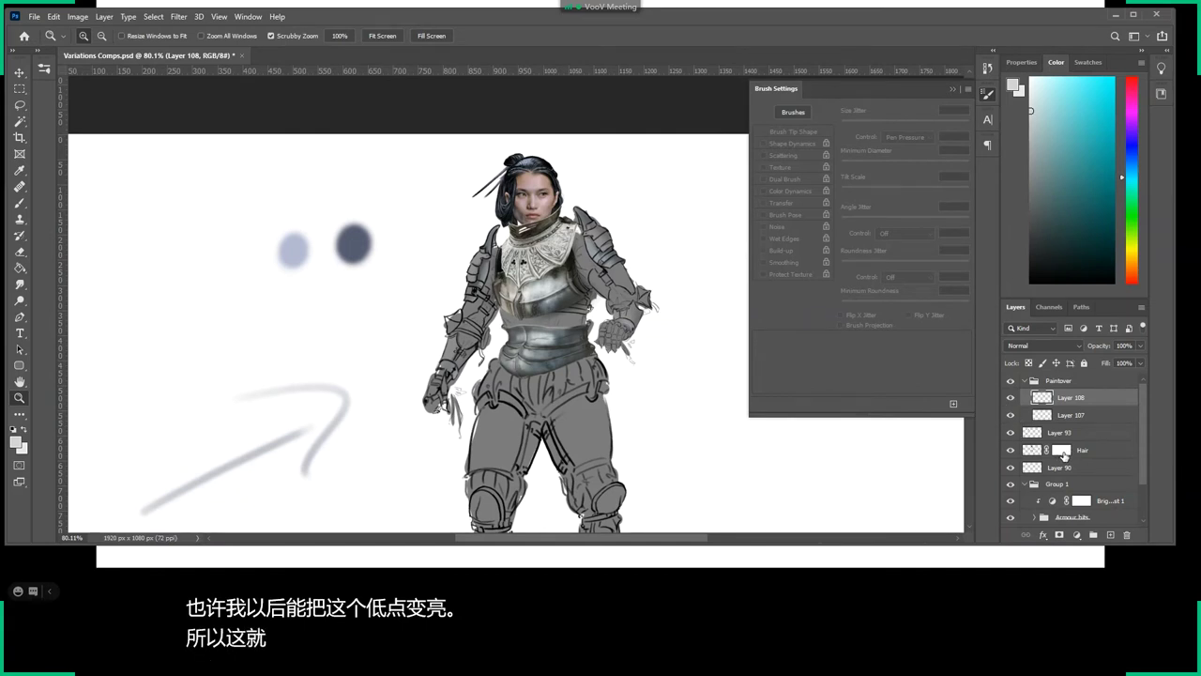
Toggle the Hair mask and the Layer 108 and Hair visibility to compare, restore both, then zoom into the breastplate.
{"action": "left_click", "coordinate": [1061, 450], "text": "shift"}
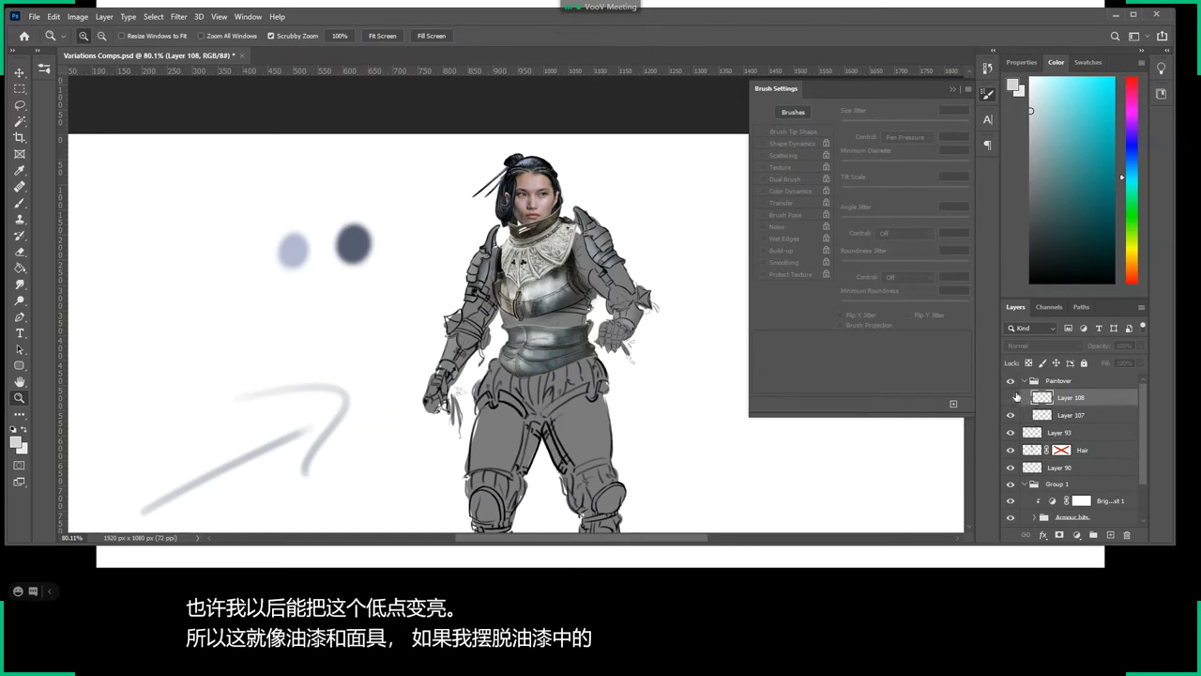
{"action": "left_click", "coordinate": [1011, 397]}
{"action": "left_click", "coordinate": [1061, 450], "text": "shift"}
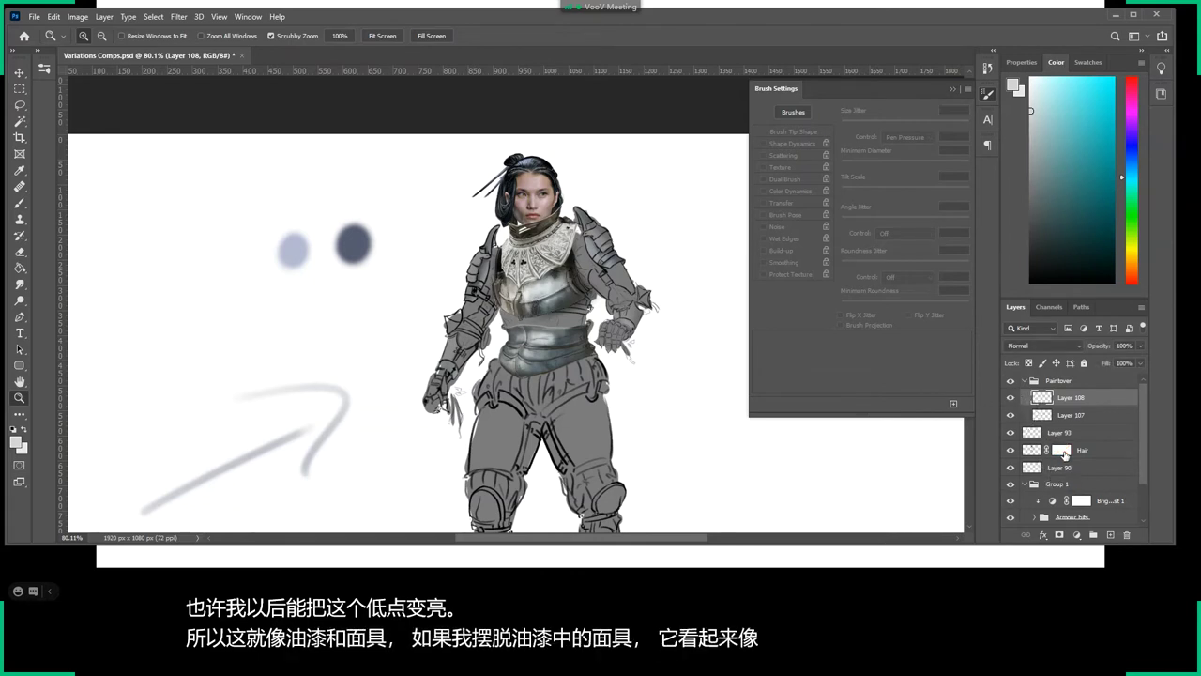
{"action": "left_click", "coordinate": [1061, 450], "text": "shift"}
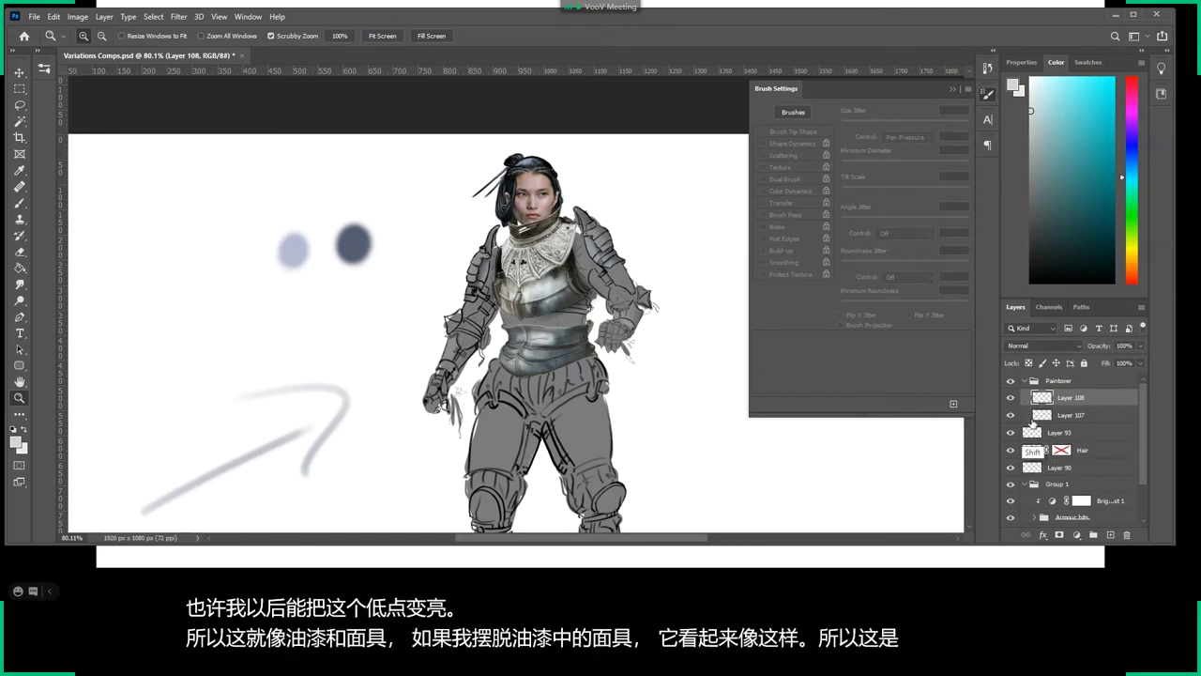
{"action": "left_click", "coordinate": [1010, 397]}
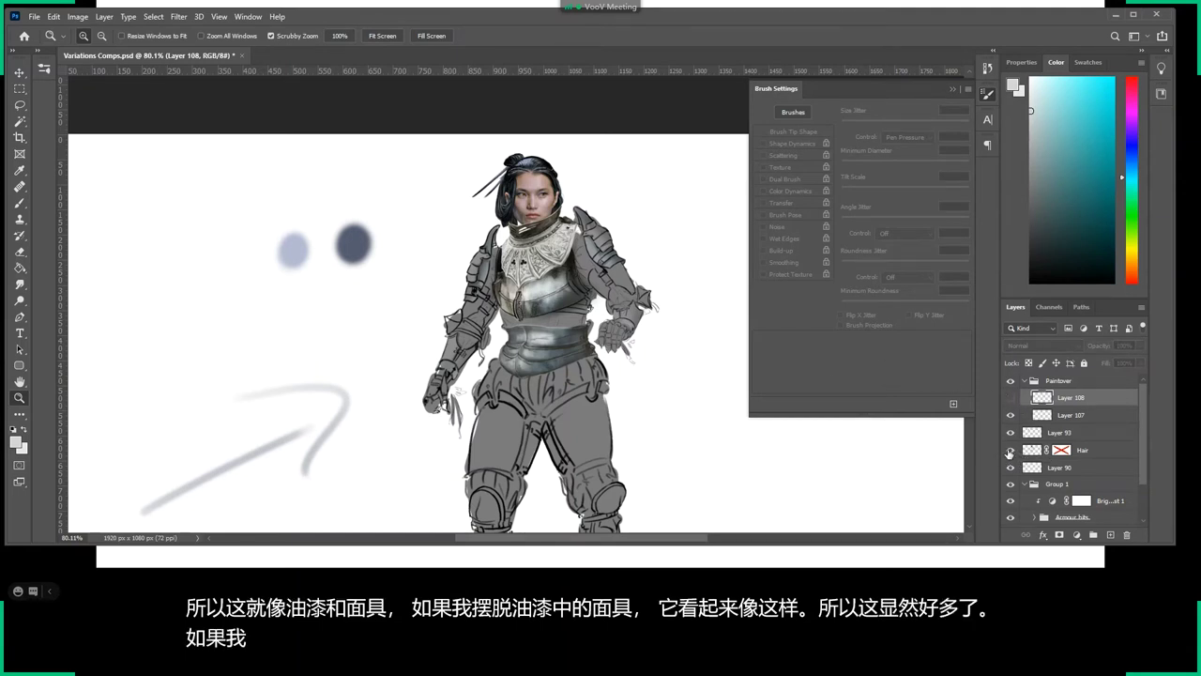
{"action": "left_click", "coordinate": [1009, 451]}
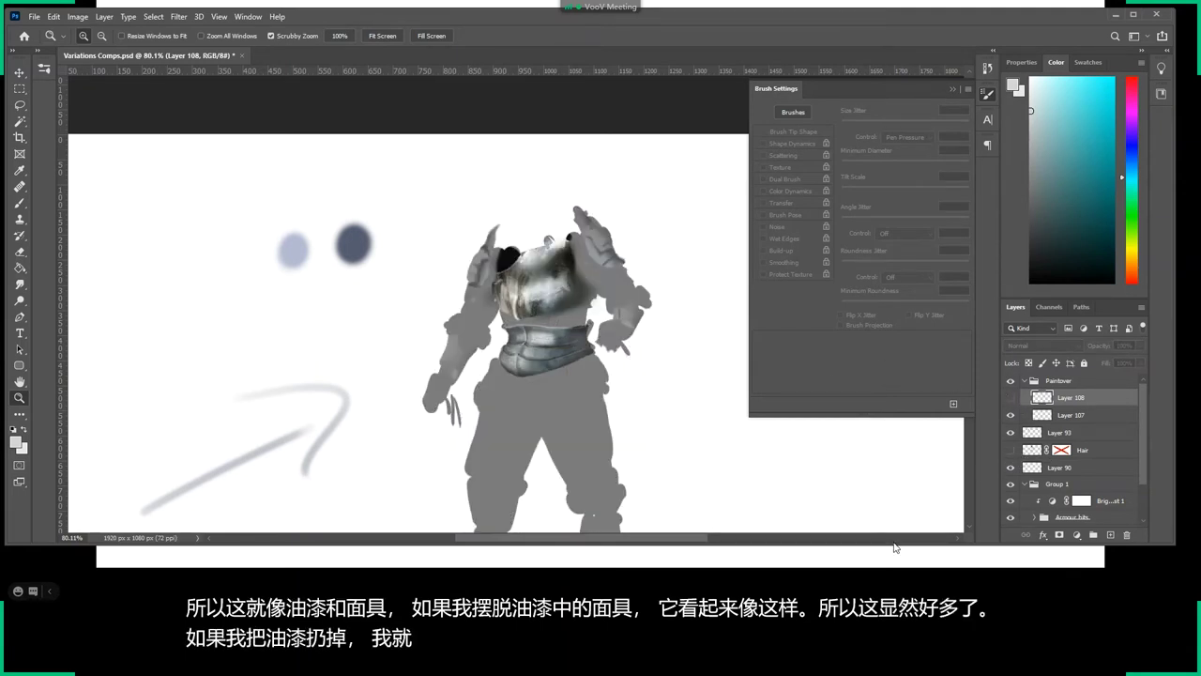
{"action": "left_click", "coordinate": [1009, 396]}
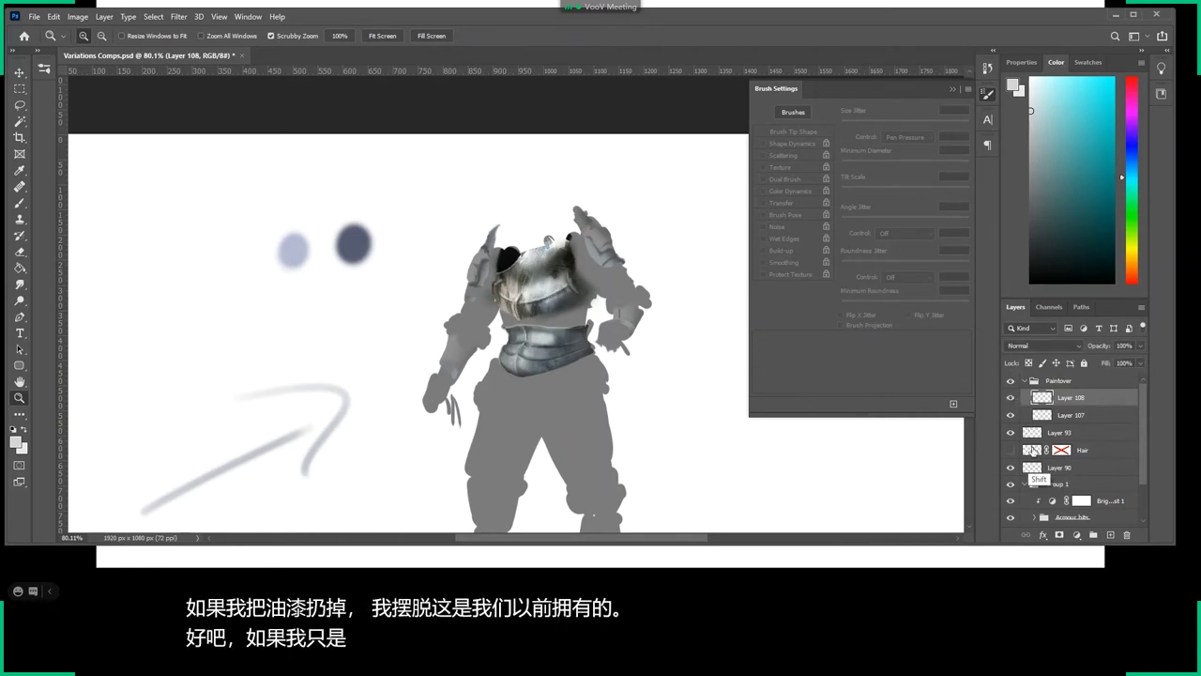
{"action": "left_click", "coordinate": [1061, 454], "text": "shift"}
{"action": "left_click", "coordinate": [1010, 451]}
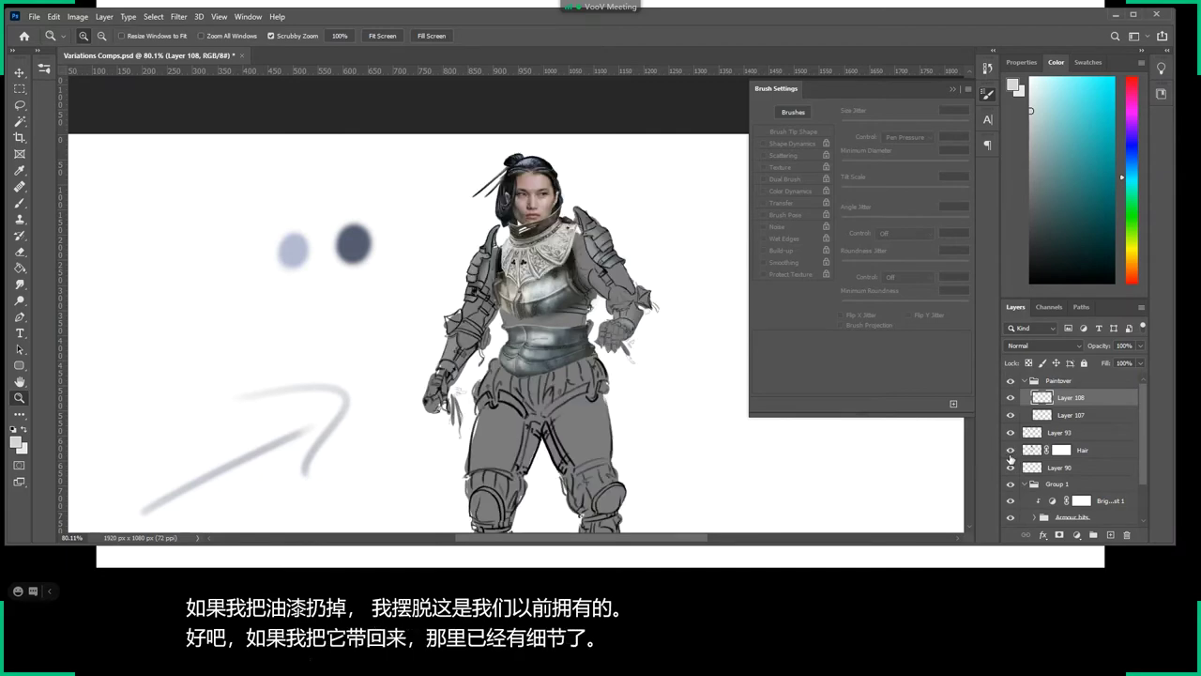
{"action": "left_click_drag", "start_coordinate": [549, 276], "coordinate": [553, 278]}
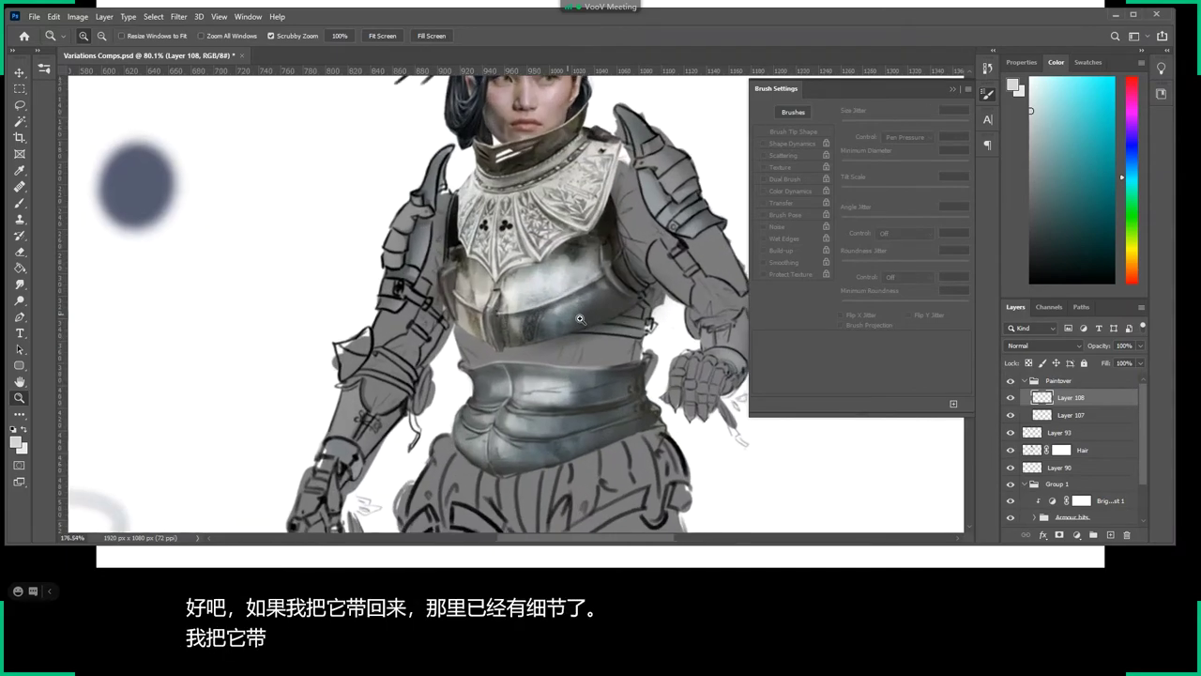
{"action": "left_click_drag", "start_coordinate": [560, 320], "coordinate": [533, 346]}
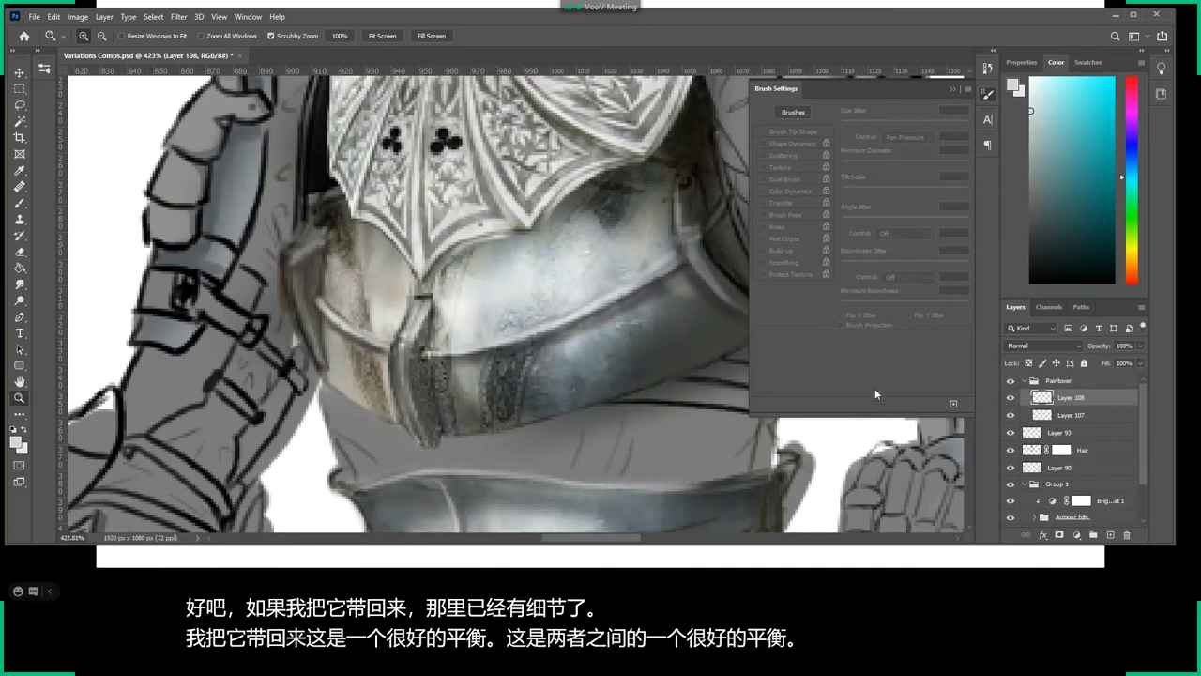
Add Layer 109 and set up a Hard Round Pressure Size brush in a sampled grey-yellow armour colour.
{"action": "left_click", "coordinate": [1111, 534]}
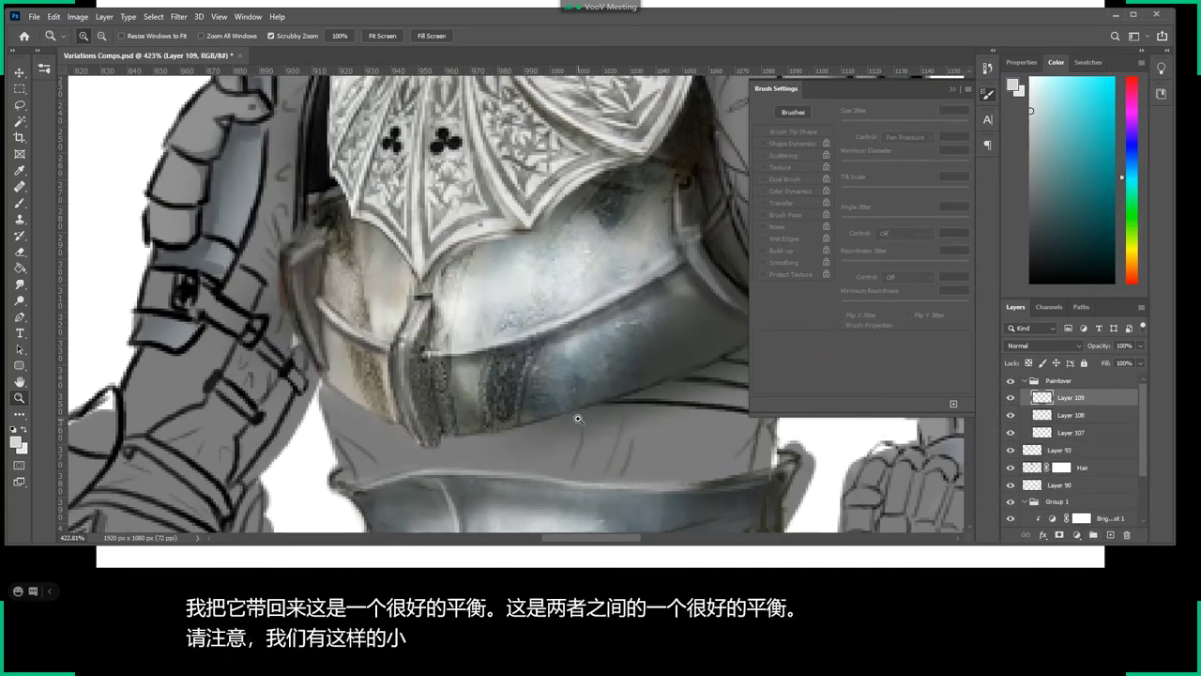
{"action": "key", "text": "b"}
{"action": "left_click", "coordinate": [521, 402], "text": "alt"}
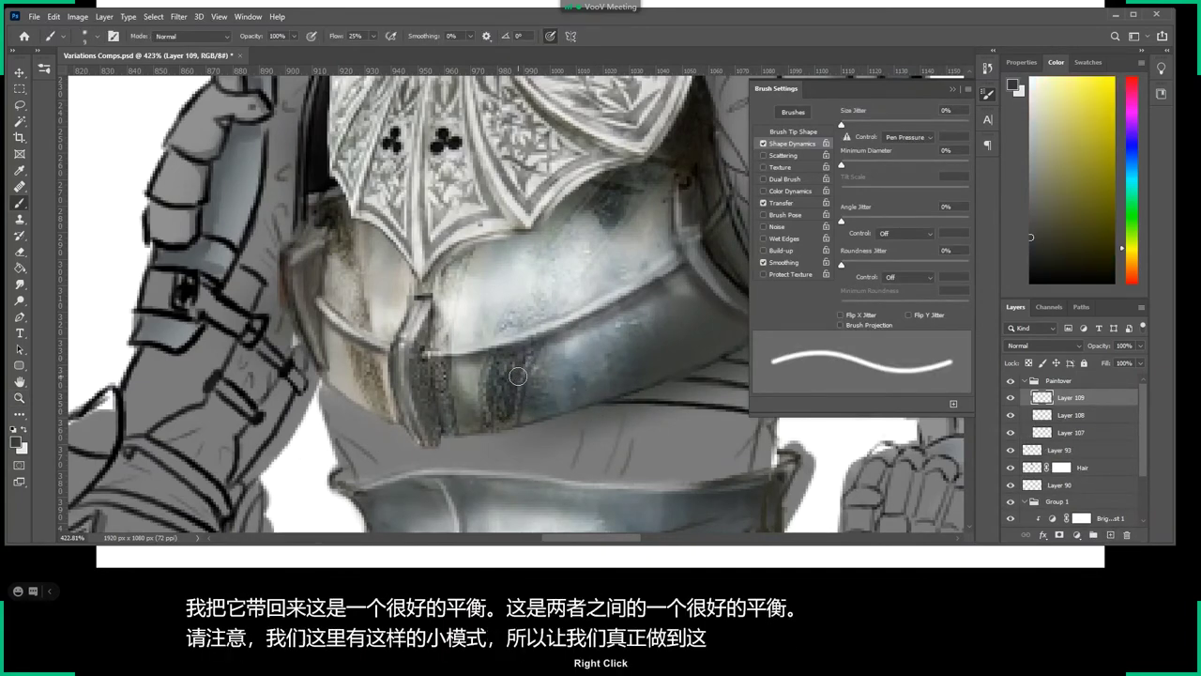
{"action": "right_click", "coordinate": [523, 375]}
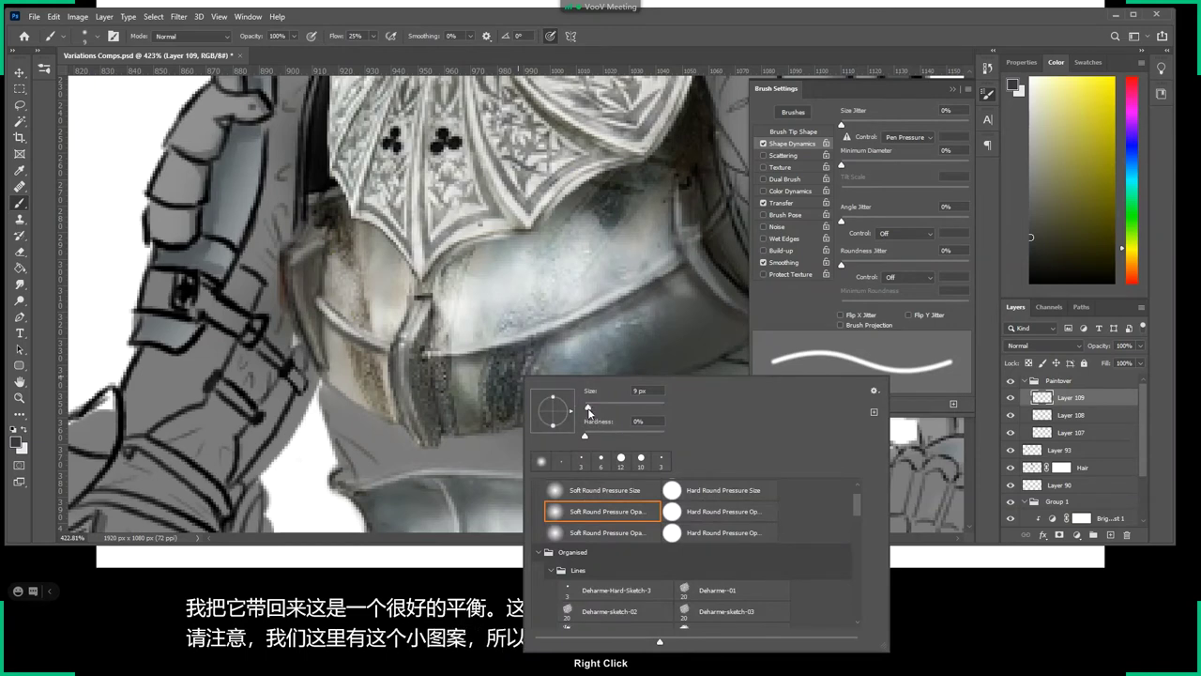
{"action": "left_click", "coordinate": [694, 492]}
{"action": "left_click", "coordinate": [513, 418]}
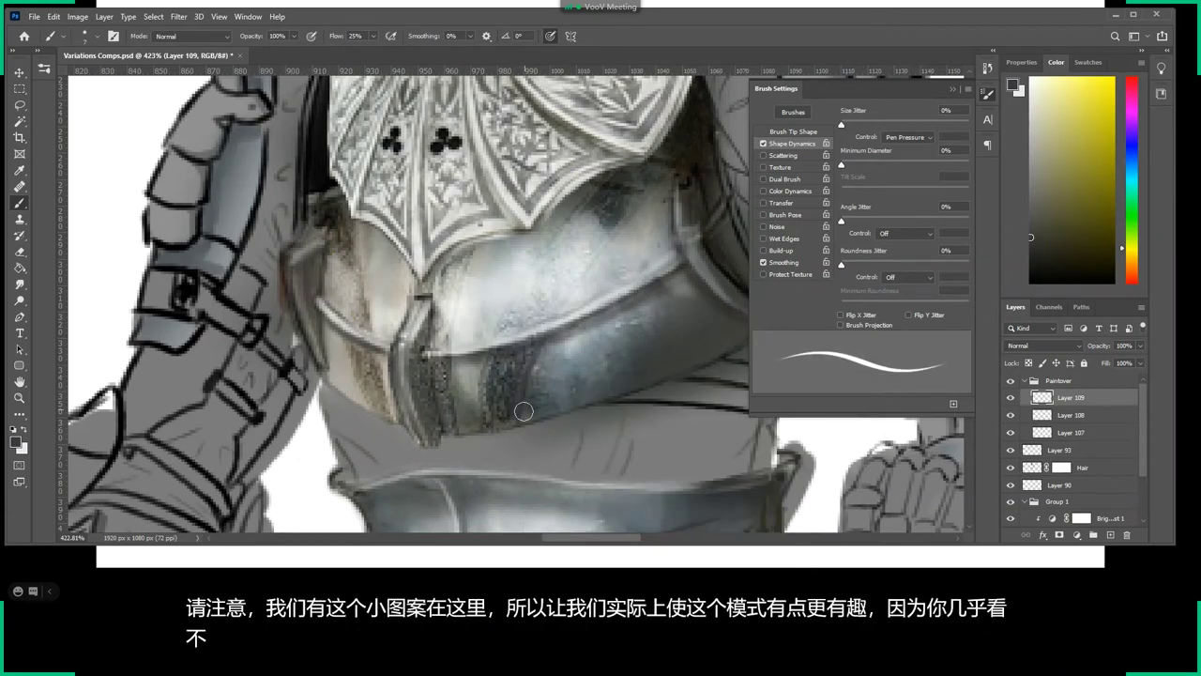
Zoom out to fit the whole armoured figure and close the brush settings.
{"action": "key", "text": "z"}
{"action": "left_click_drag", "start_coordinate": [582, 363], "coordinate": [537, 346]}
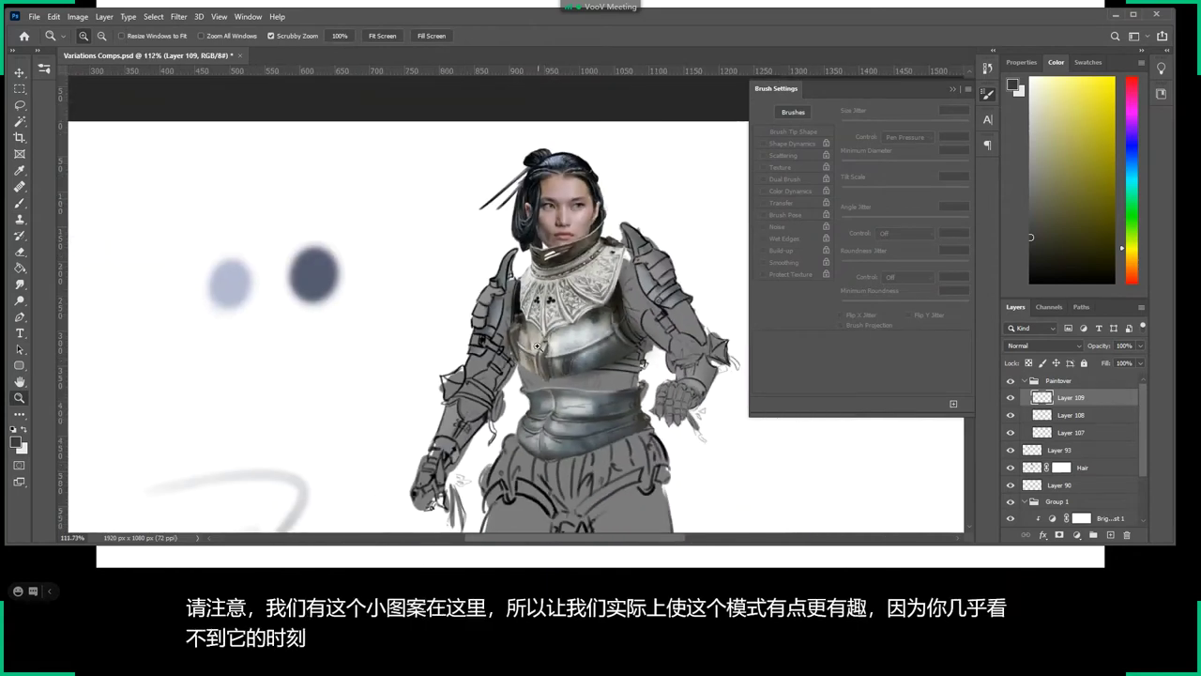
{"action": "left_click_drag", "start_coordinate": [624, 405], "coordinate": [497, 333]}
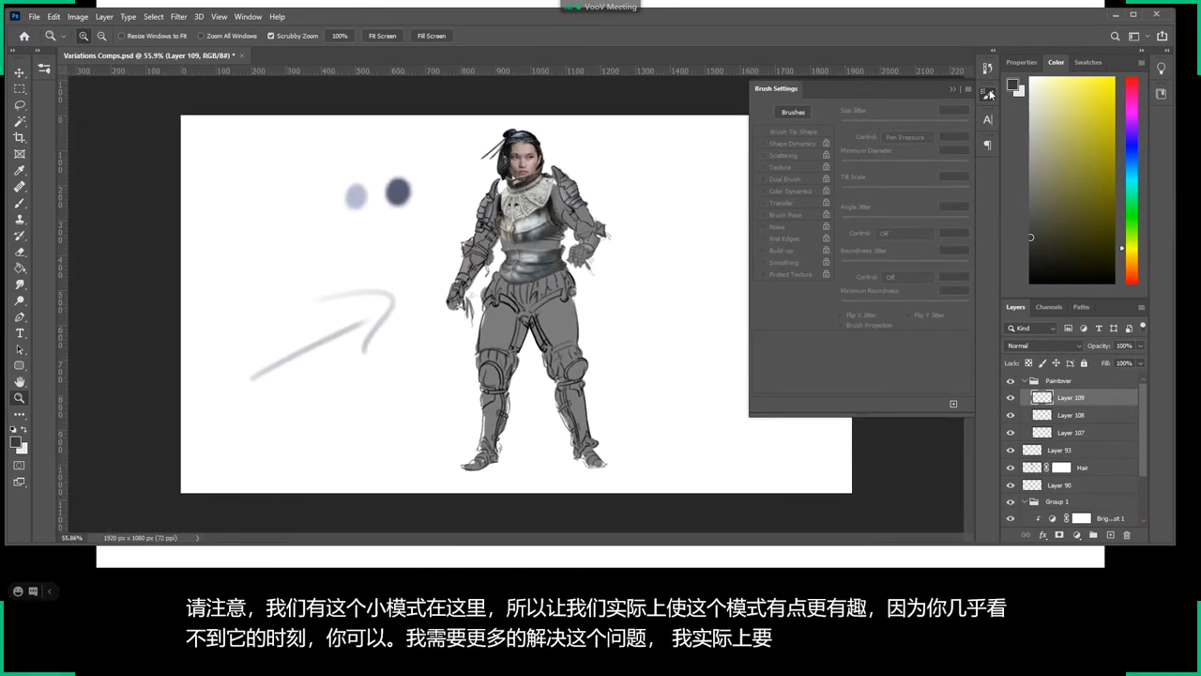
{"action": "left_click", "coordinate": [987, 94]}
Crop the canvas to a narrow portrait frame around the figure.
{"action": "key", "text": "c"}
{"action": "left_click_drag", "start_coordinate": [853, 302], "coordinate": [742, 302]}
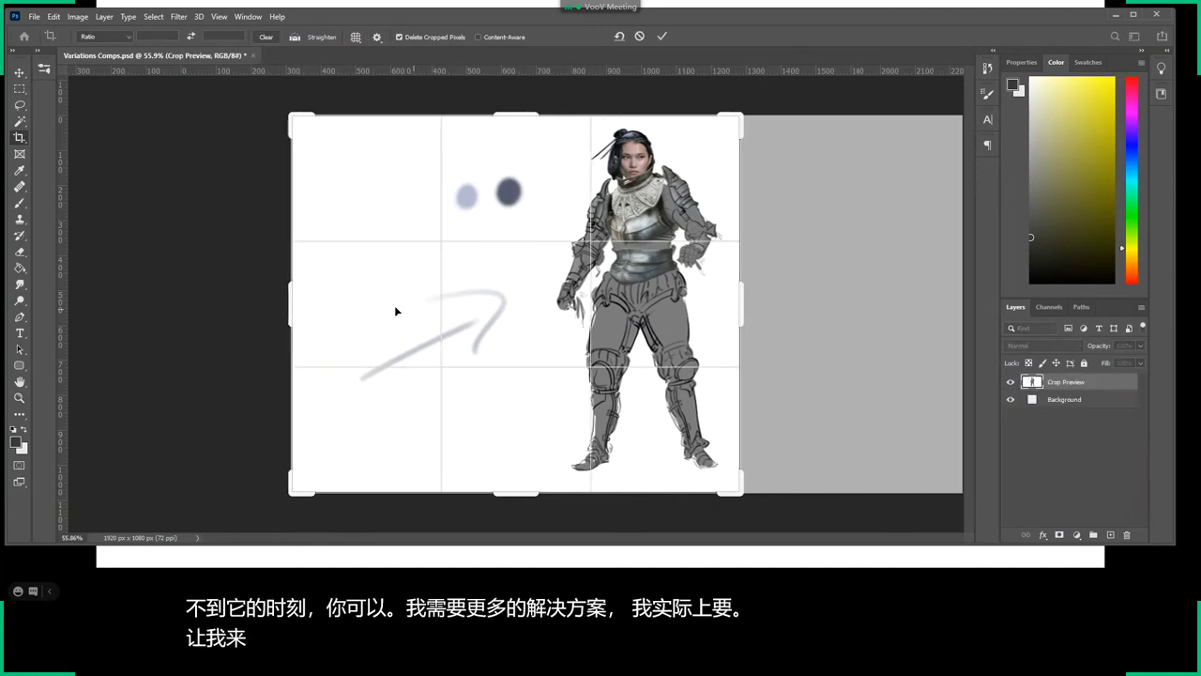
{"action": "left_click_drag", "start_coordinate": [291, 308], "coordinate": [287, 309]}
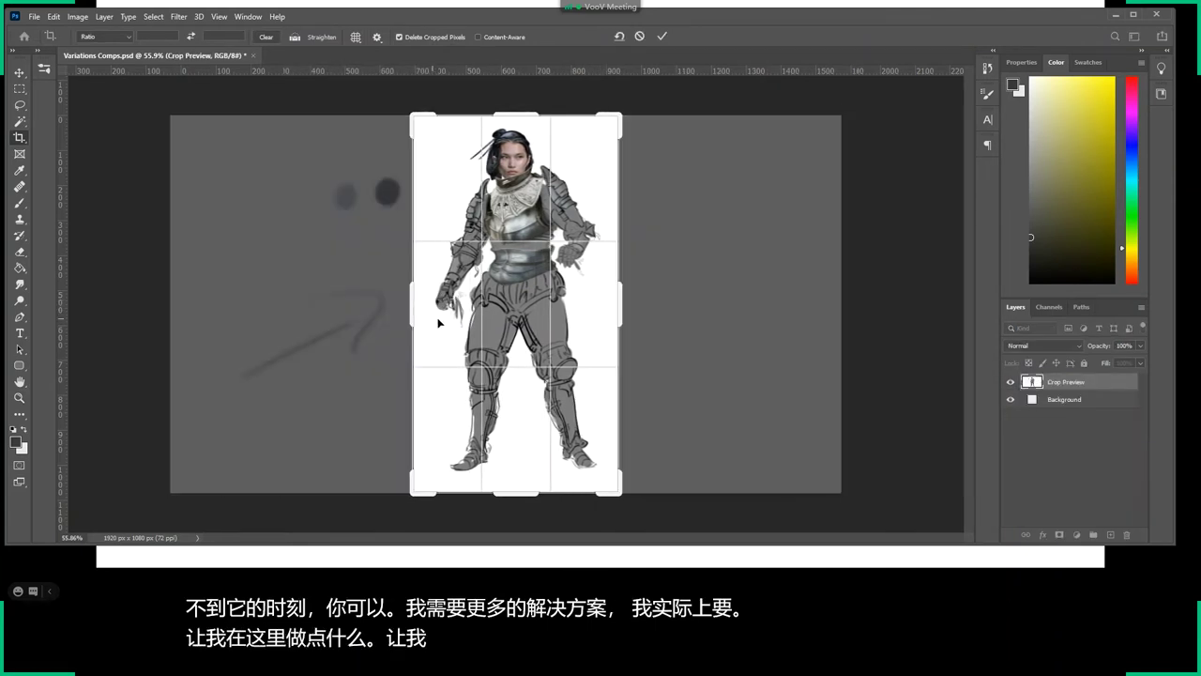
{"action": "key", "text": "Return"}
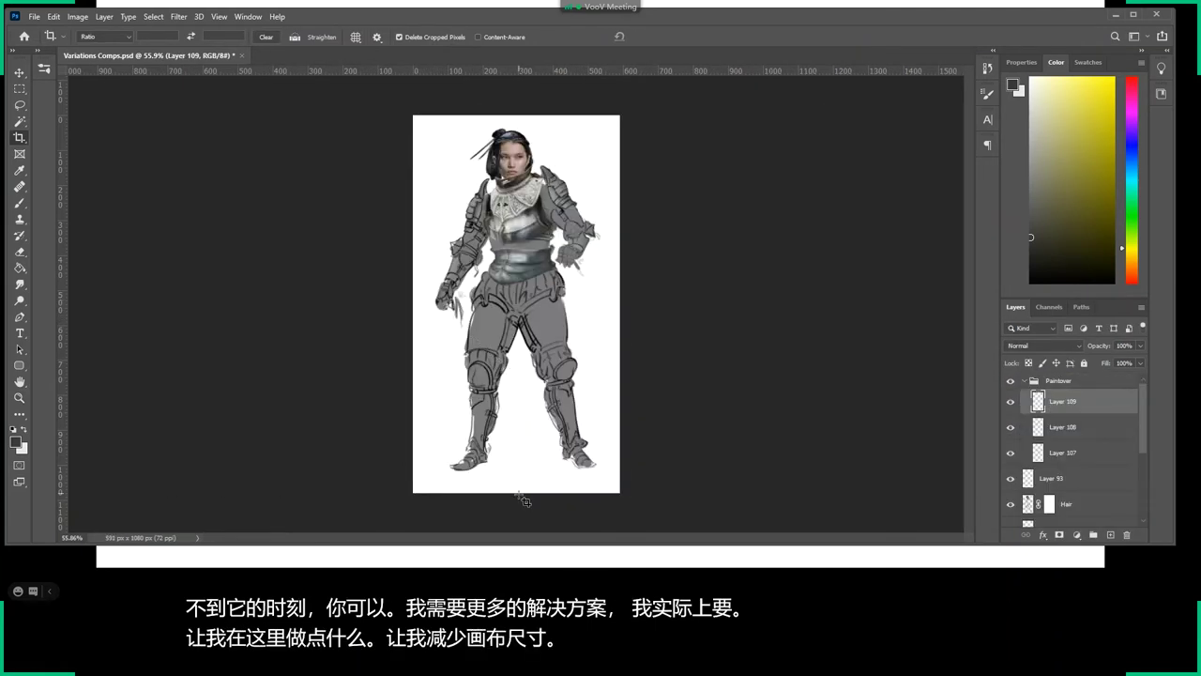
Crop off the legs, leaving a 591 × 543 px upper-body canvas.
{"action": "left_click_drag", "start_coordinate": [524, 501], "coordinate": [535, 399]}
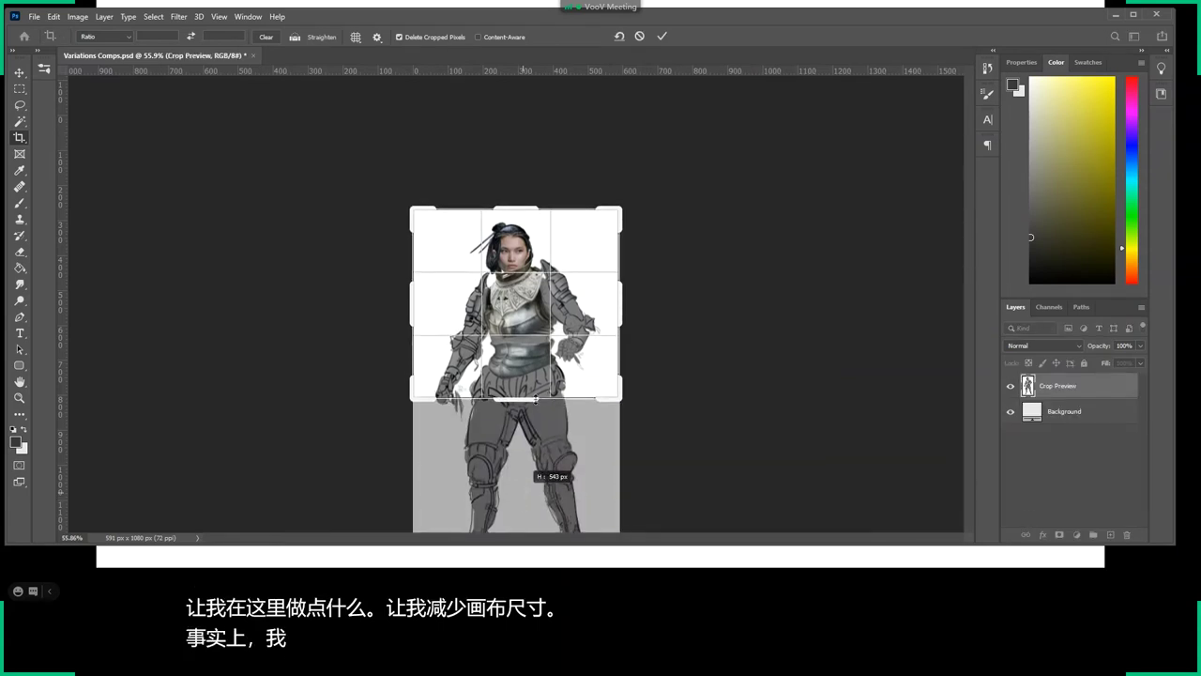
{"action": "key", "text": "Return"}
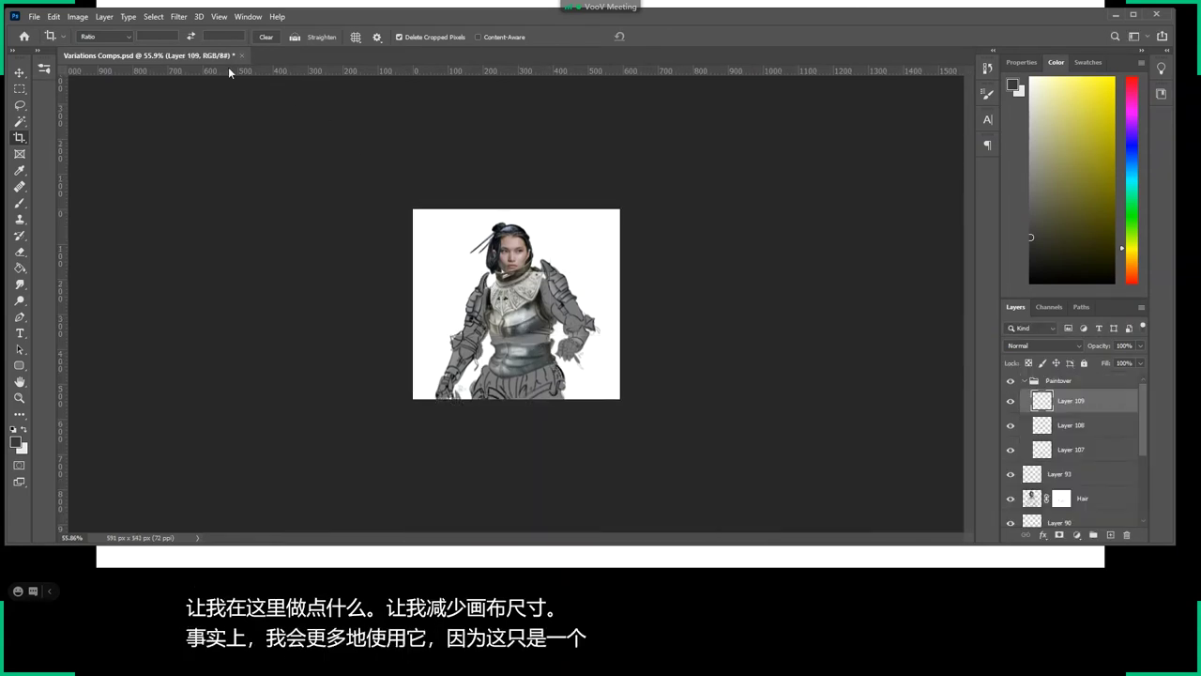
{"action": "left_click", "coordinate": [76, 16]}
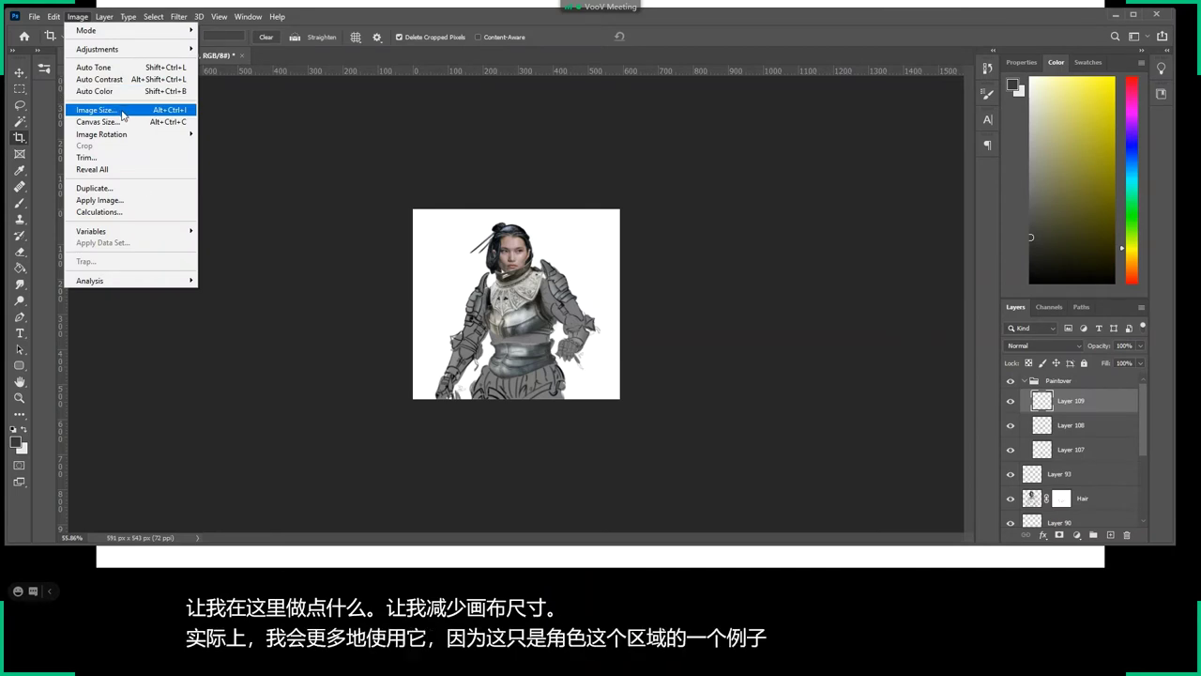
Resize the image to 200 percent width with linked height, giving 1182 × 1086 px.
{"action": "left_click", "coordinate": [123, 112]}
{"action": "left_click", "coordinate": [732, 209]}
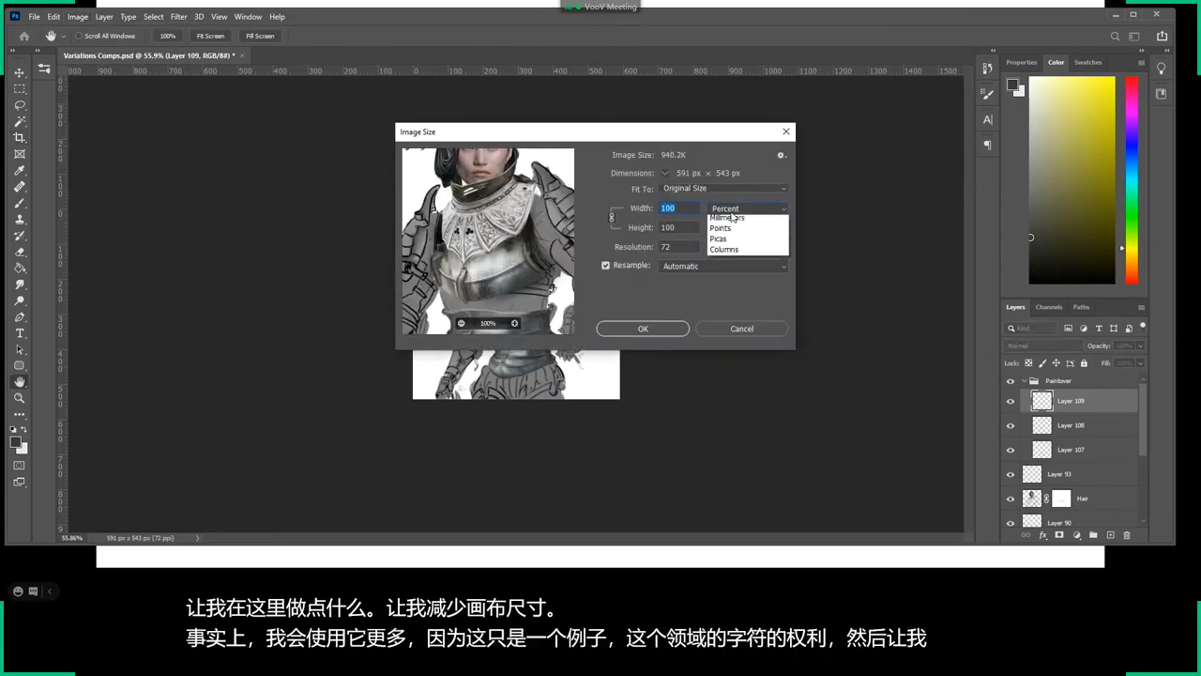
{"action": "left_click", "coordinate": [722, 220]}
{"action": "double_click", "coordinate": [668, 207]}
{"action": "type", "text": "200"}
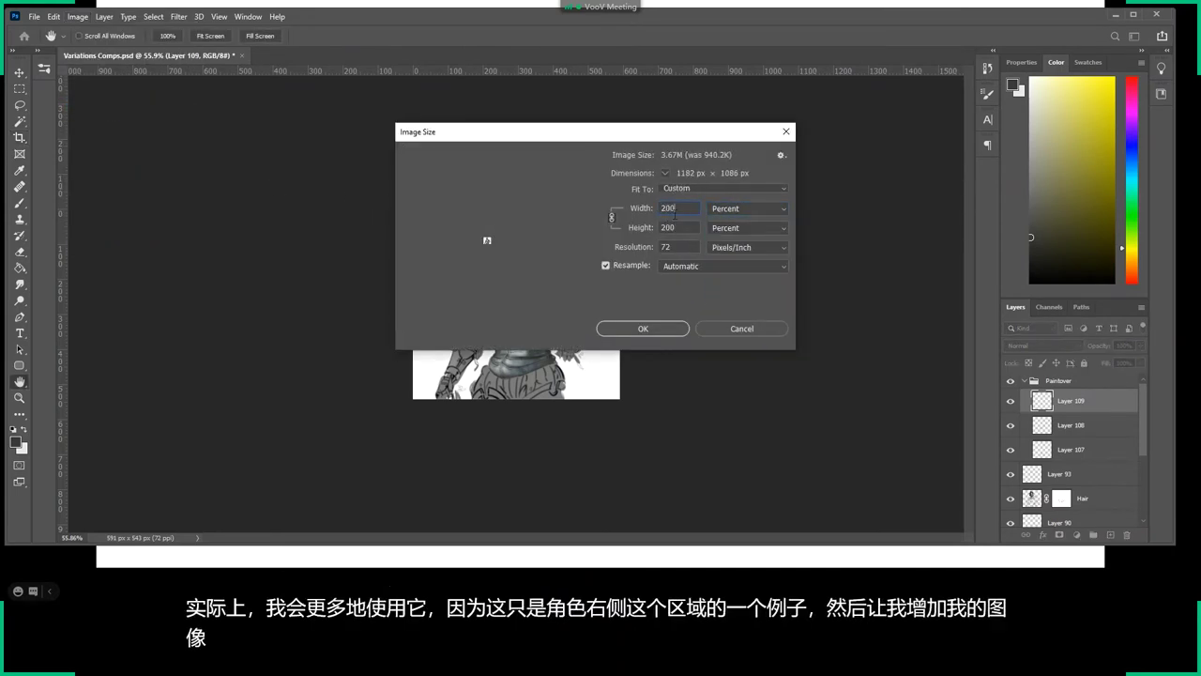
{"action": "left_click", "coordinate": [643, 329]}
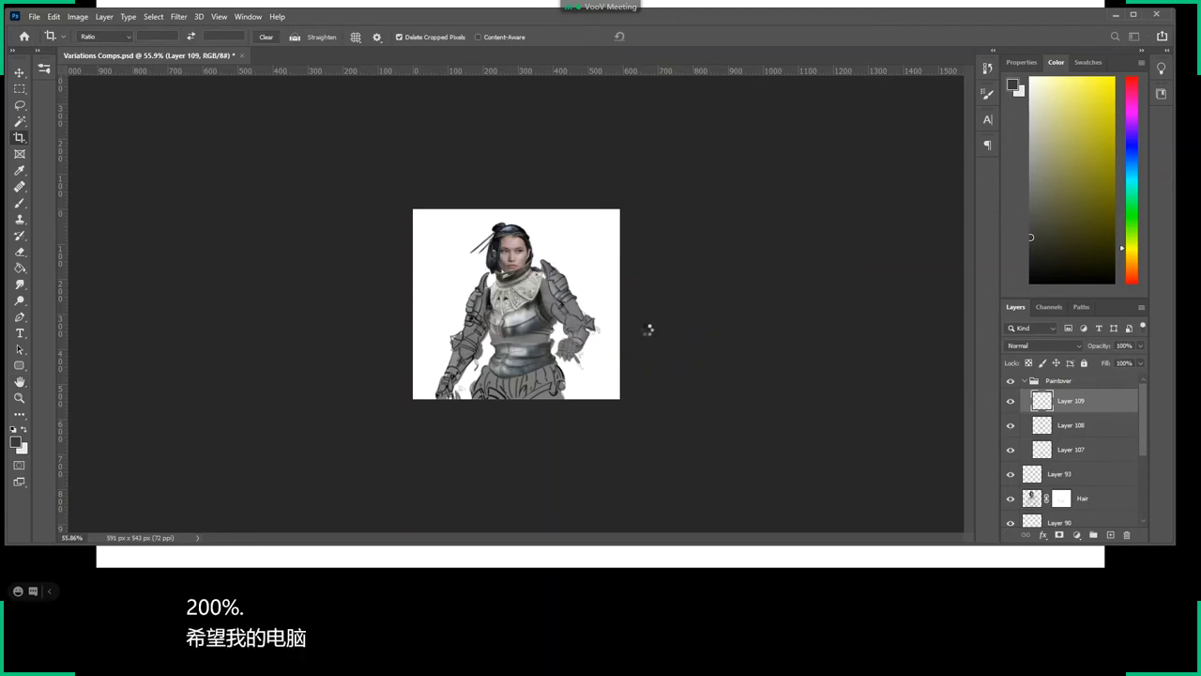
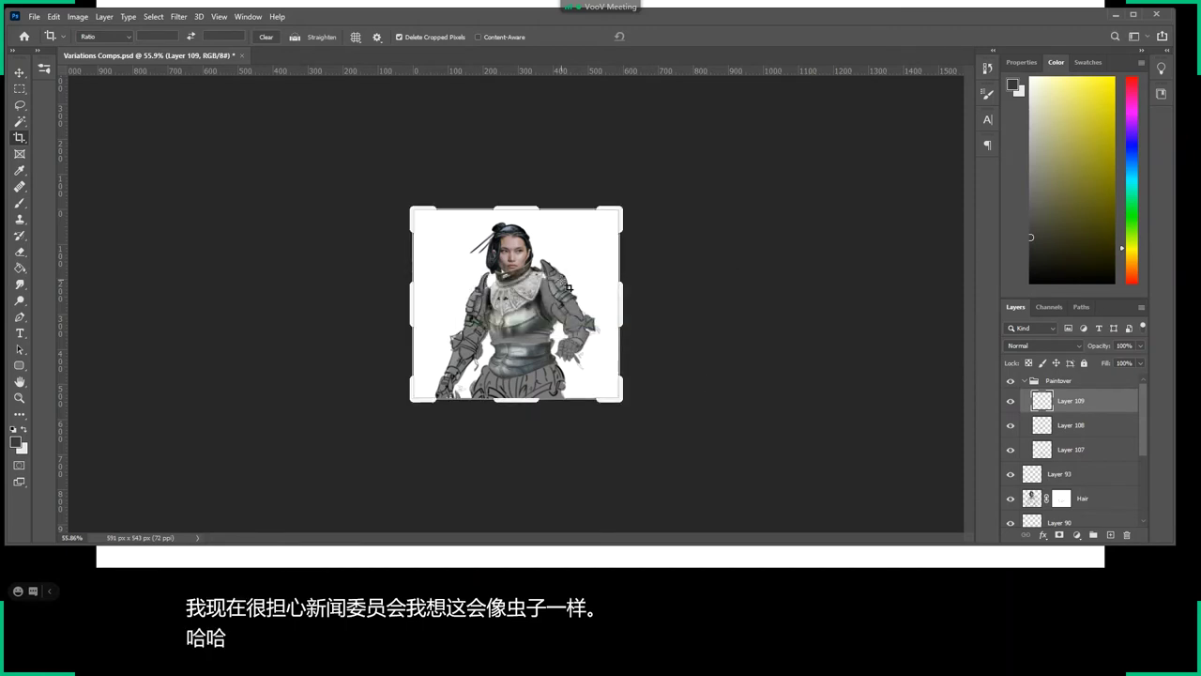
Delete the img pose comp layer so Background sits at the bottom of the stack.
{"action": "scroll", "coordinate": [1074, 486], "scroll_direction": "down", "scroll_amount": 3}
{"action": "scroll", "coordinate": [1077, 489], "scroll_direction": "down", "scroll_amount": 2}
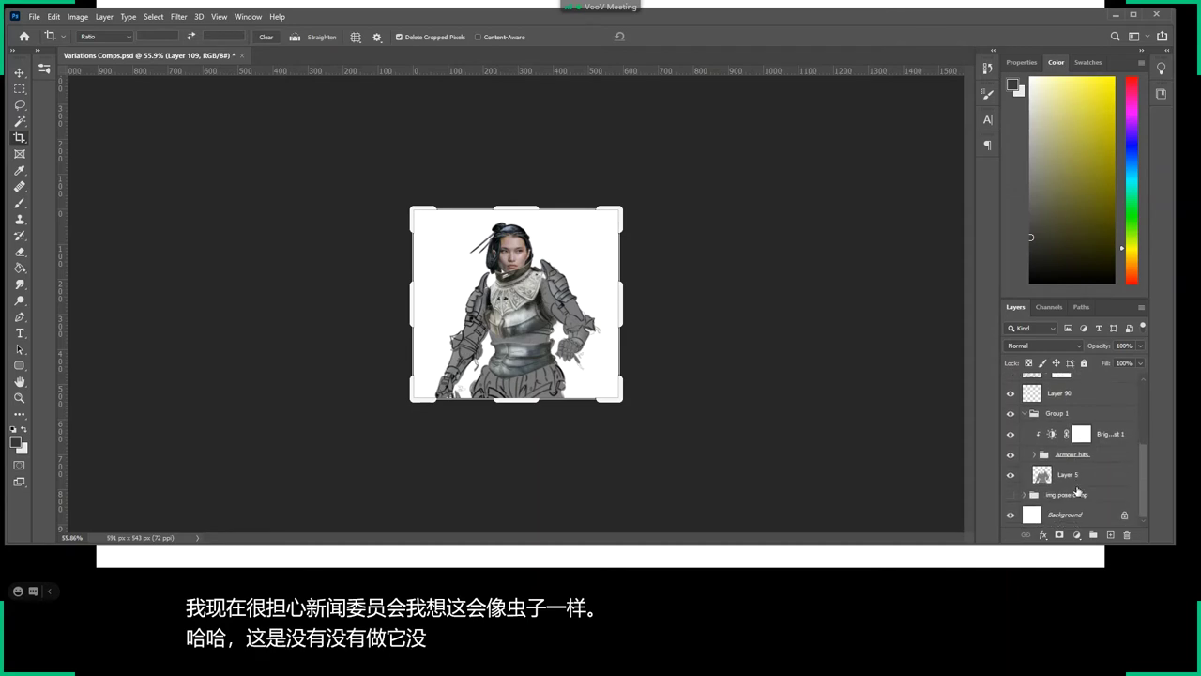
{"action": "left_click", "coordinate": [1073, 494]}
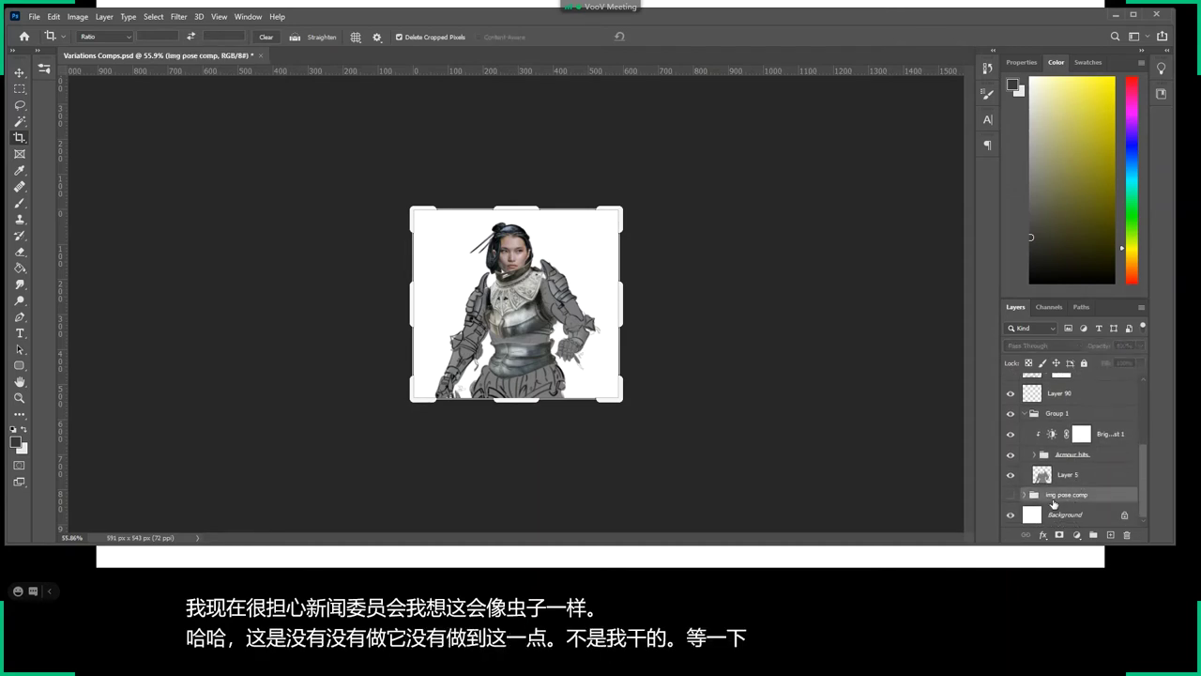
{"action": "key", "text": "Delete"}
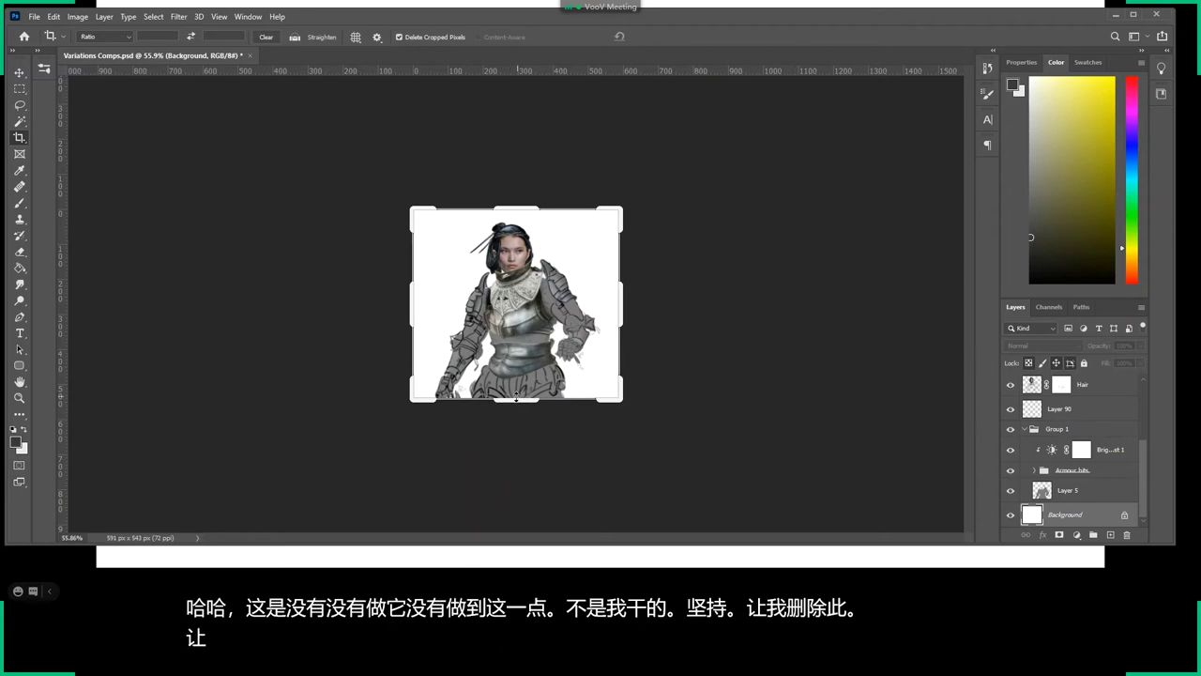
Start a crop and cancel it, then select the Paintover group.
{"action": "left_click_drag", "start_coordinate": [516, 398], "coordinate": [516, 401]}
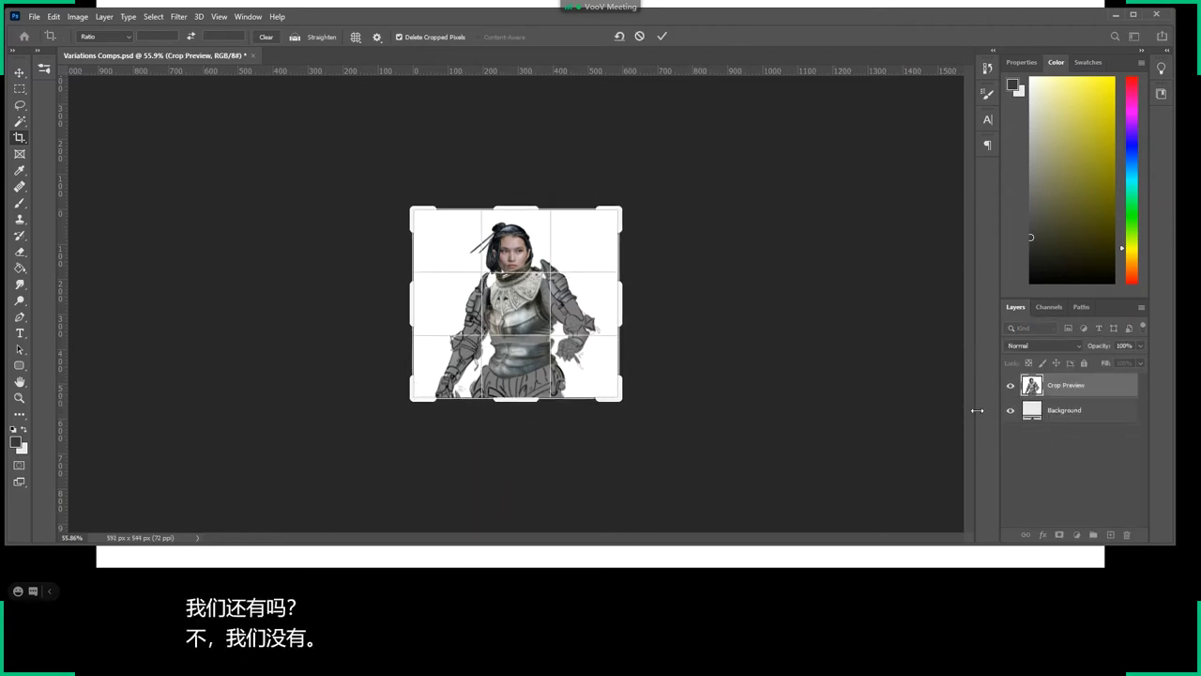
{"action": "key", "text": "Return"}
{"action": "left_click", "coordinate": [1073, 400]}
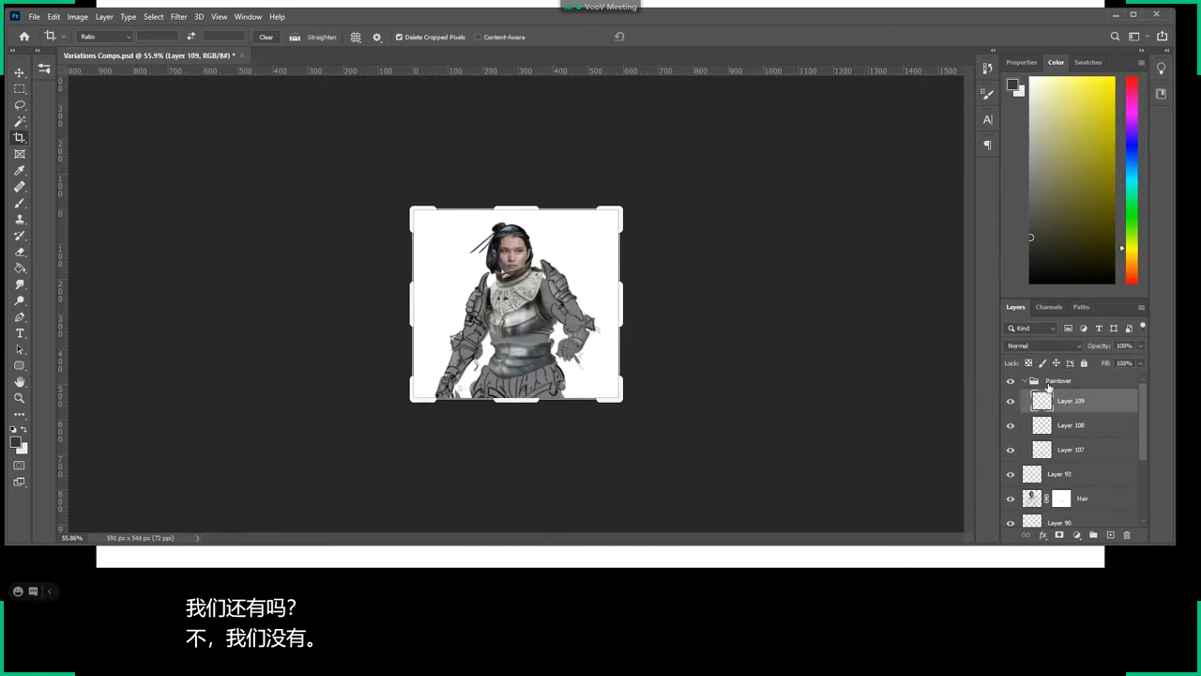
{"action": "left_click", "coordinate": [1053, 381]}
{"action": "left_click", "coordinate": [34, 16]}
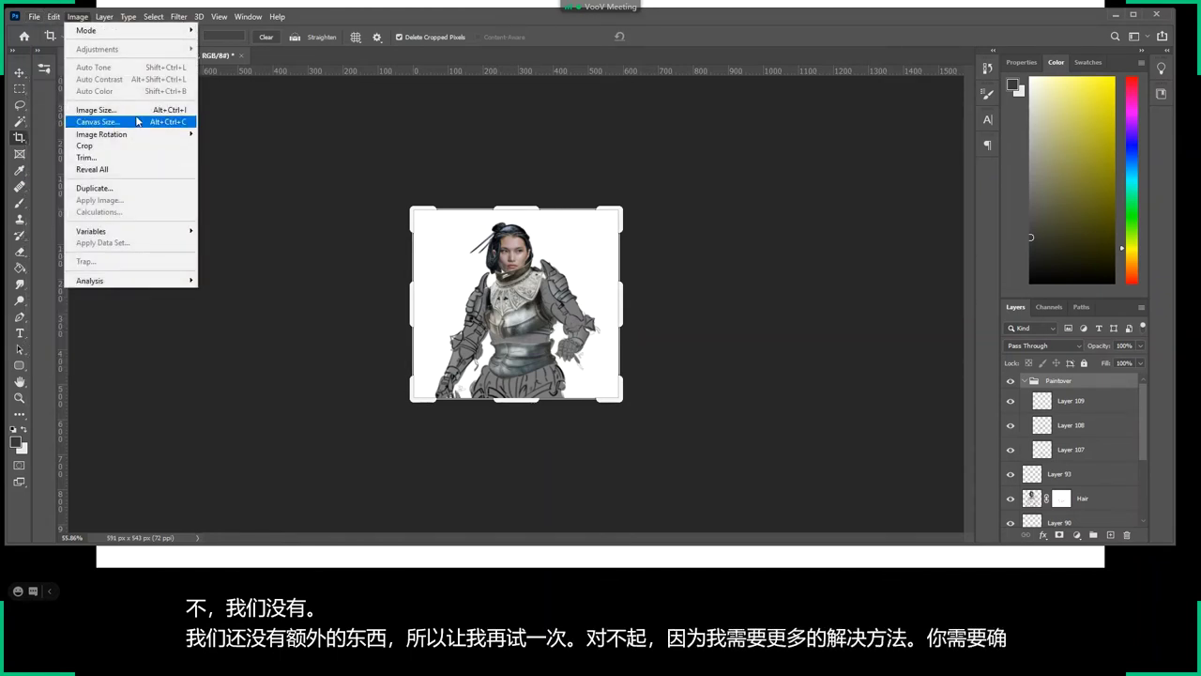
Cancel a premature 200% resize and save the document first.
{"action": "left_click", "coordinate": [139, 123]}
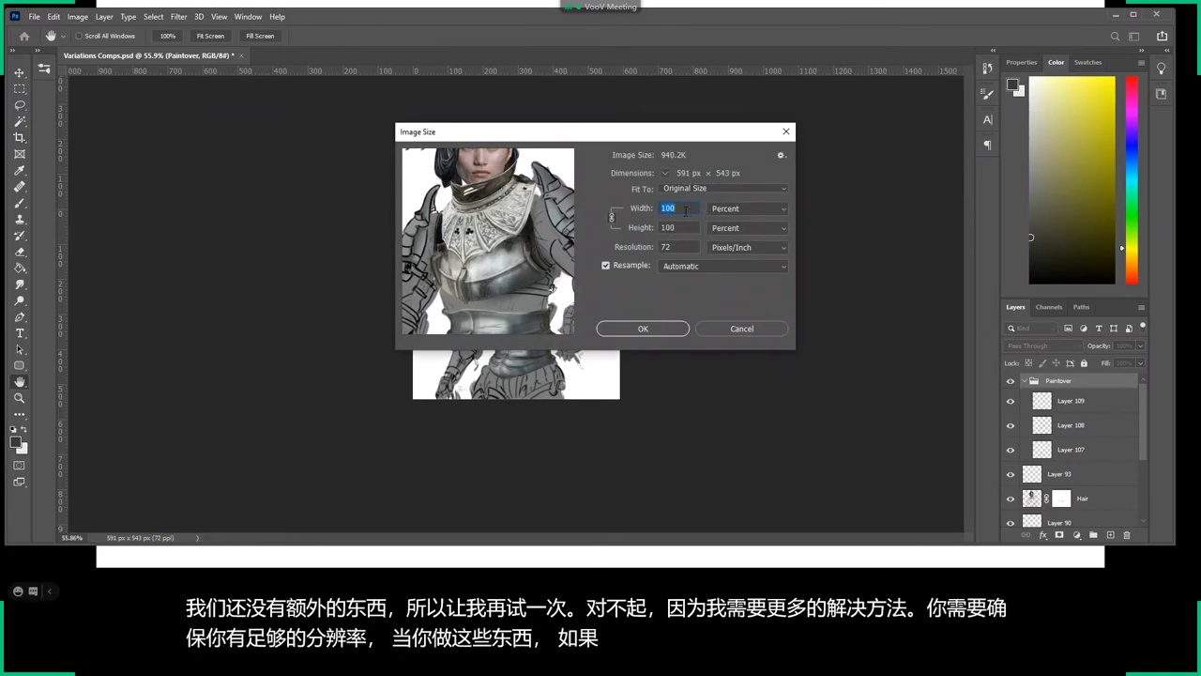
{"action": "type", "text": "200"}
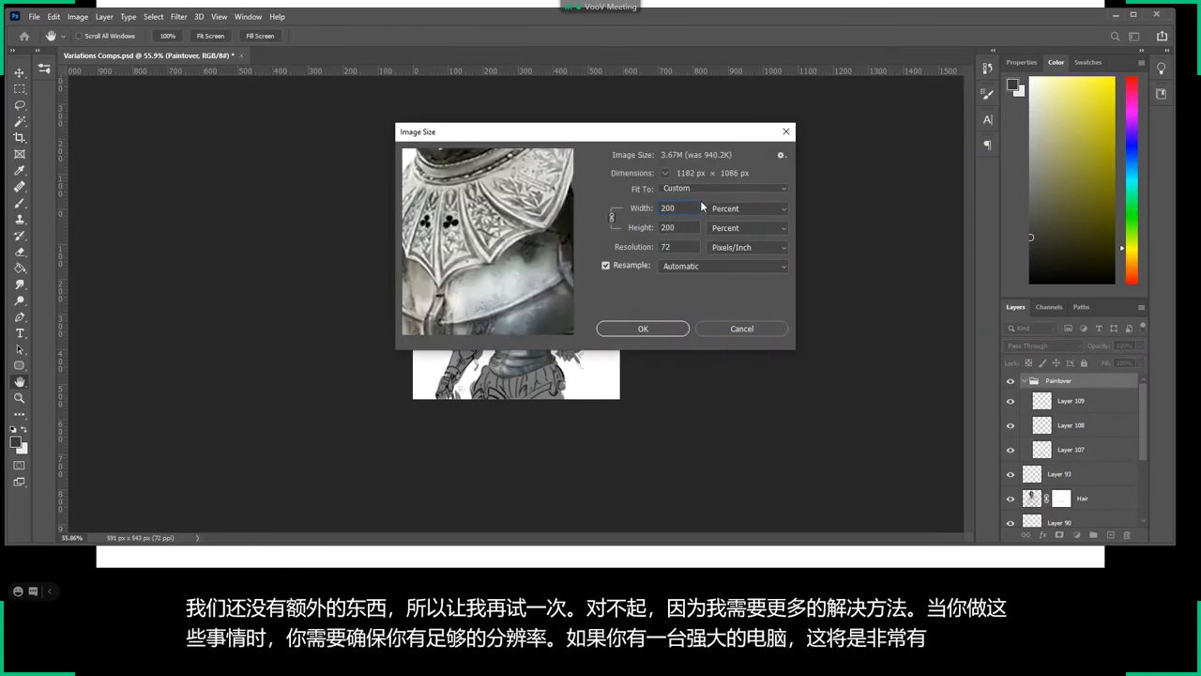
{"action": "left_click", "coordinate": [739, 325]}
{"action": "key", "text": "c"}
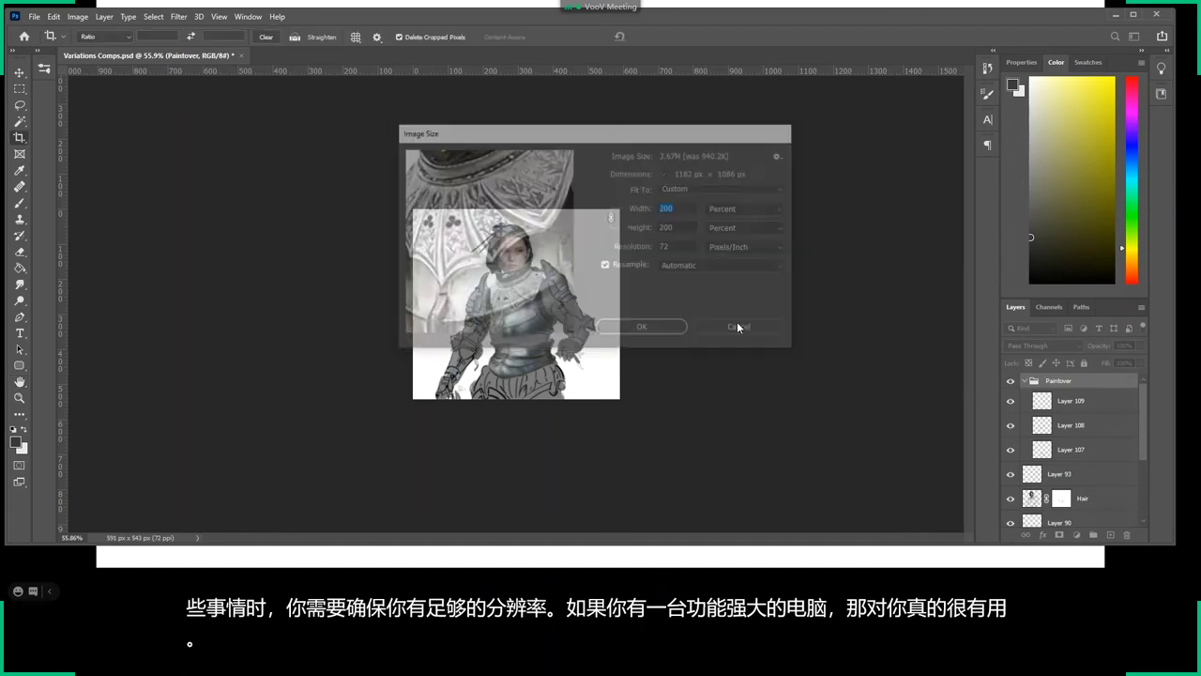
{"action": "left_click", "coordinate": [35, 16]}
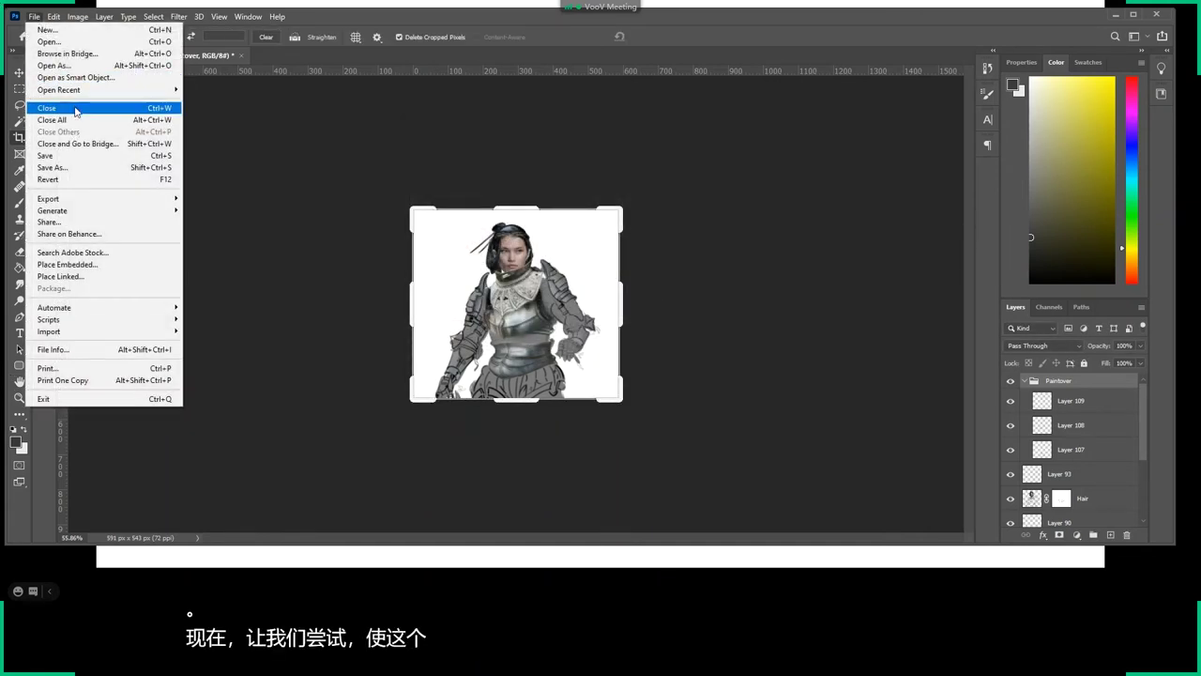
{"action": "left_click", "coordinate": [71, 155]}
Resize the image to 200 percent width, making it 1182 × 1086 px.
{"action": "left_click", "coordinate": [34, 16]}
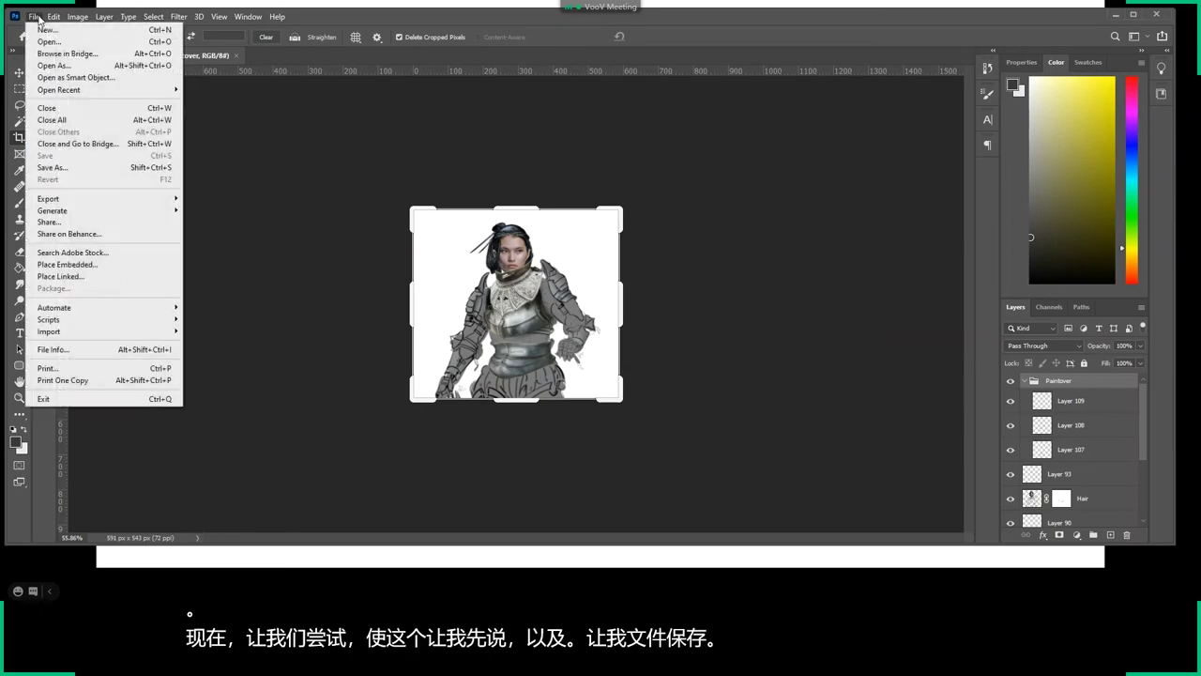
{"action": "mouse_move", "coordinate": [77, 17]}
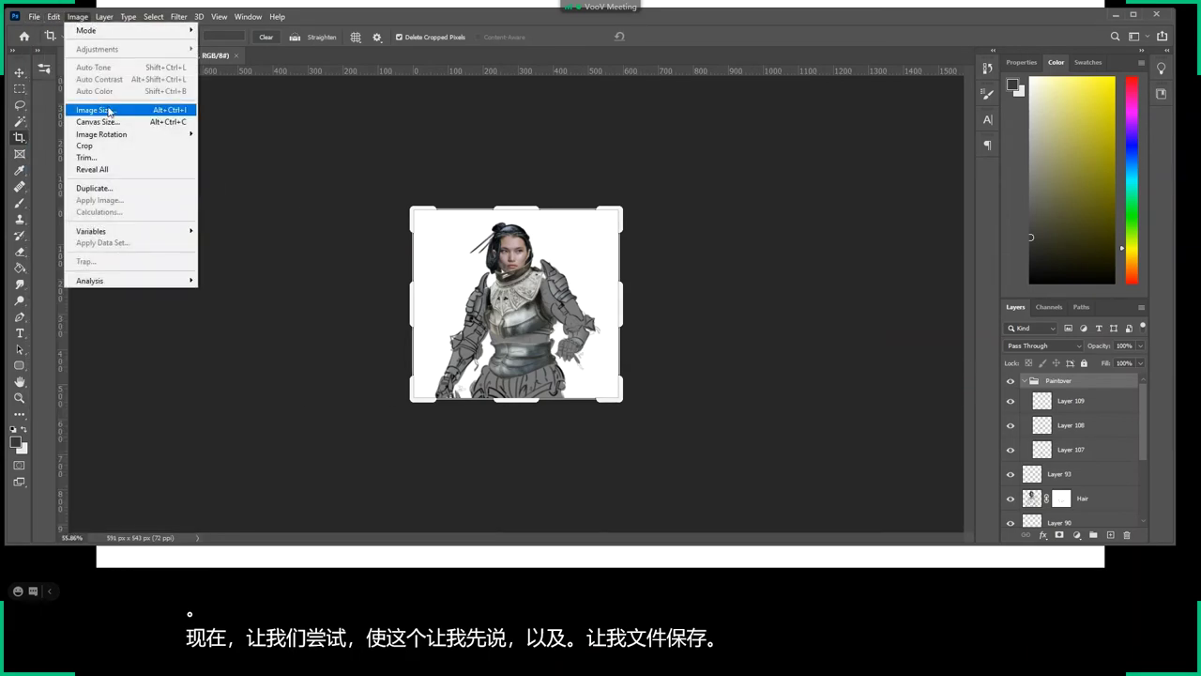
{"action": "left_click", "coordinate": [93, 117]}
{"action": "type", "text": "200"}
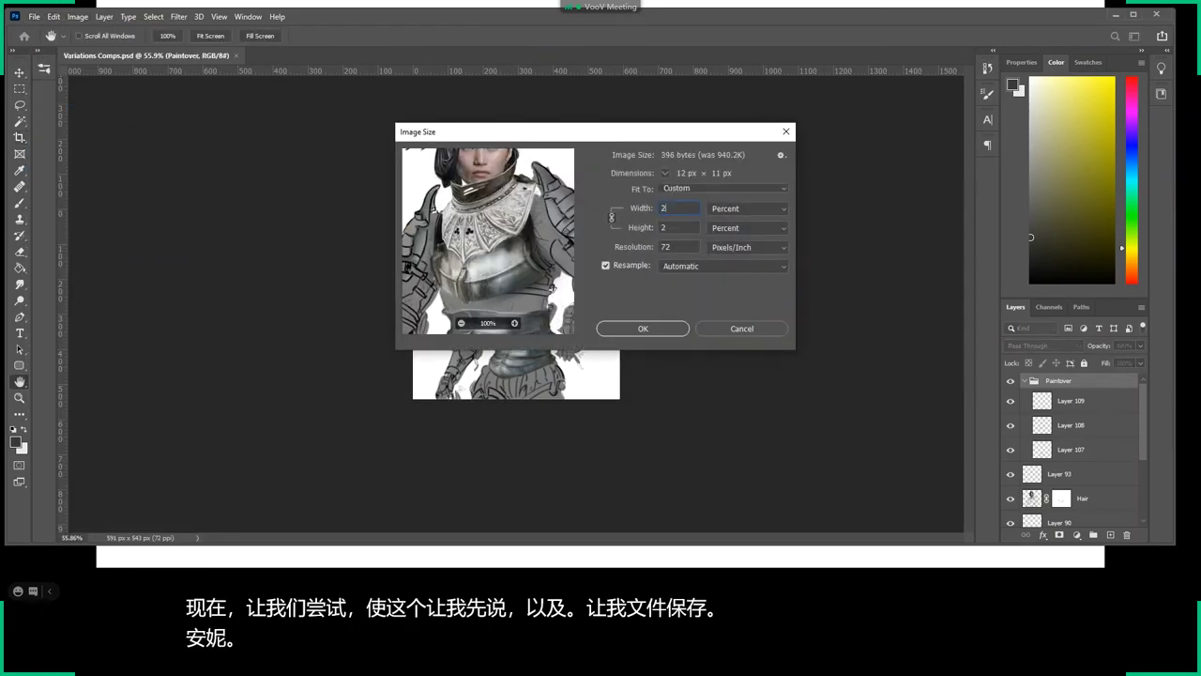
{"action": "left_click", "coordinate": [664, 329]}
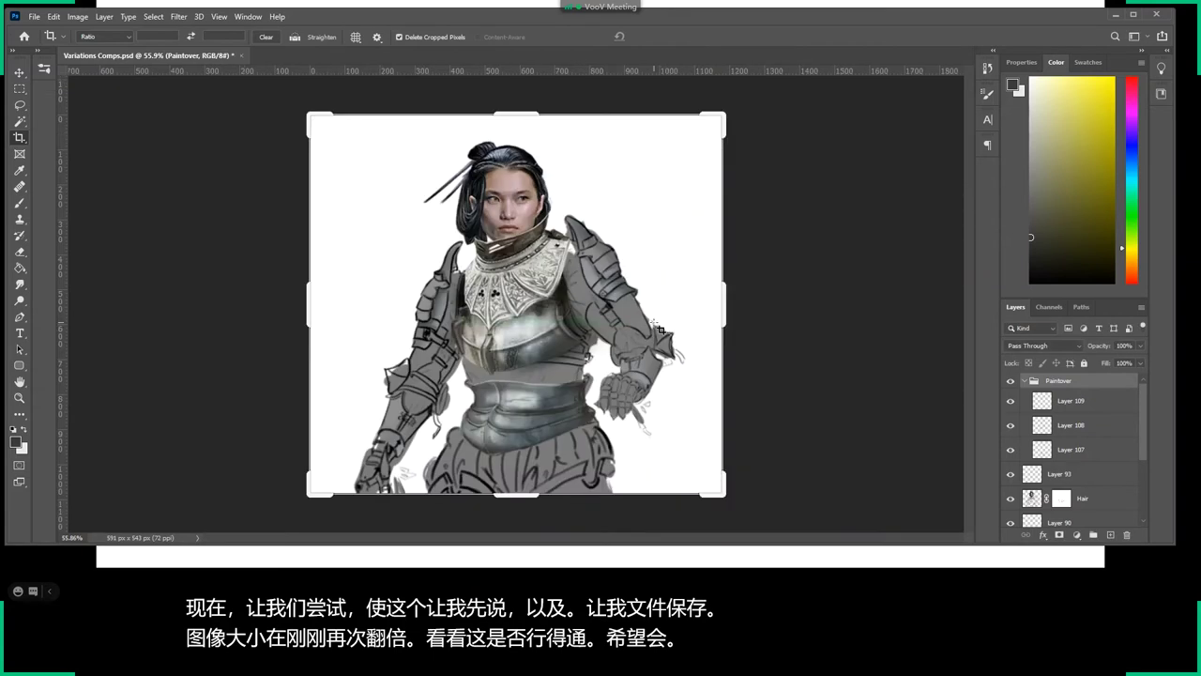
Zoom in on the breastplate after dismissing a stray no-pixels-selected warning.
{"action": "key", "text": "m"}
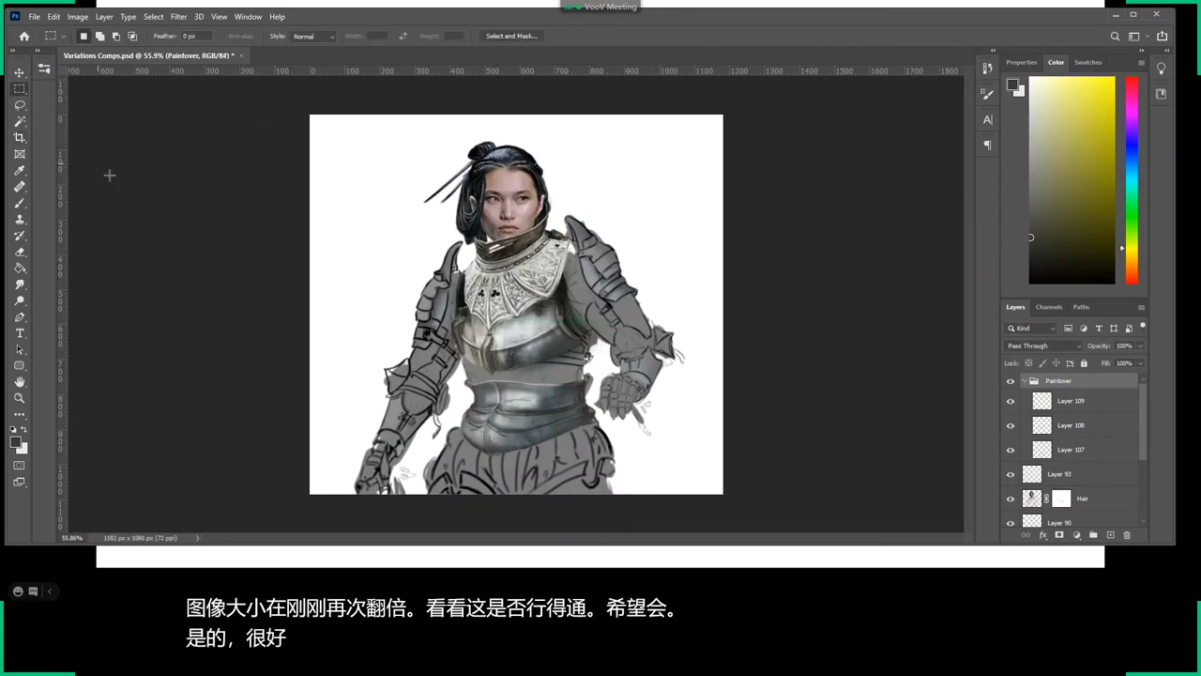
{"action": "left_click_drag", "start_coordinate": [167, 192], "coordinate": [167, 202]}
{"action": "left_click", "coordinate": [554, 218]}
{"action": "key", "text": "z"}
{"action": "mouse_move", "coordinate": [563, 300]}
{"action": "left_mouse_down"}
{"action": "mouse_move", "coordinate": [638, 301]}
{"action": "mouse_move", "coordinate": [636, 327]}
{"action": "mouse_move", "coordinate": [586, 323]}
{"action": "mouse_move", "coordinate": [608, 373]}
{"action": "mouse_move", "coordinate": [563, 370]}
{"action": "left_mouse_up"}
{"action": "left_click", "coordinate": [593, 369]}
{"action": "left_click", "coordinate": [594, 369]}
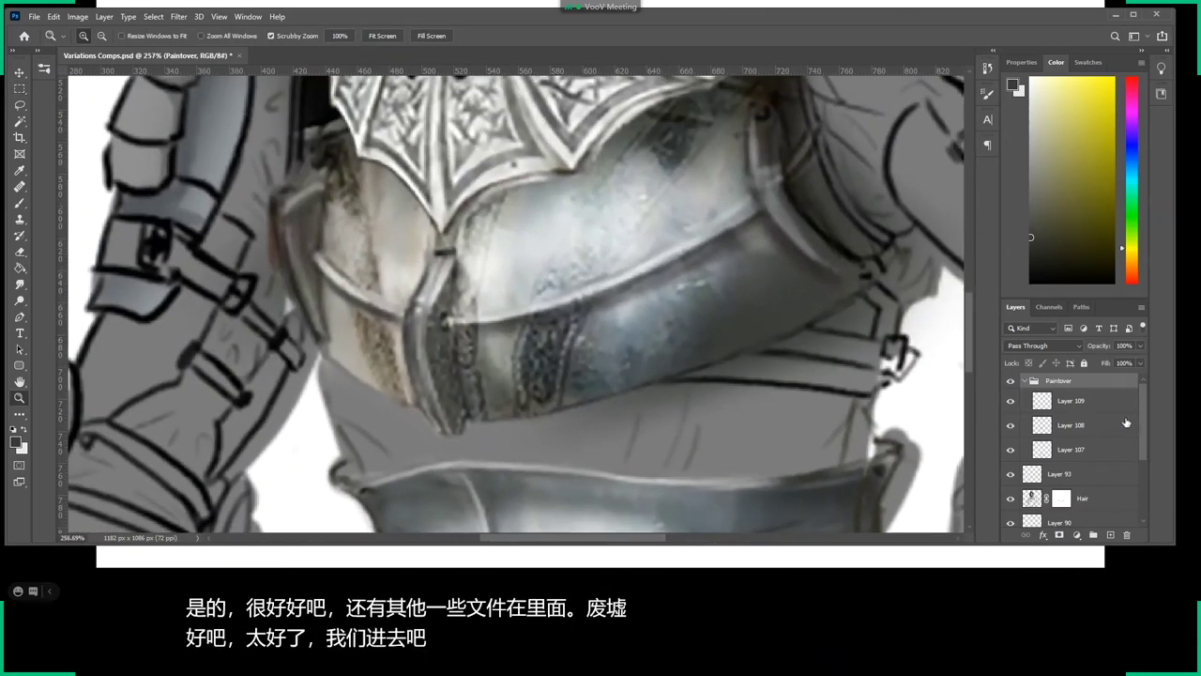
{"action": "scroll", "coordinate": [1138, 441], "scroll_direction": "down", "scroll_amount": 2}
{"action": "scroll", "coordinate": [1138, 453], "scroll_direction": "down", "scroll_amount": 2}
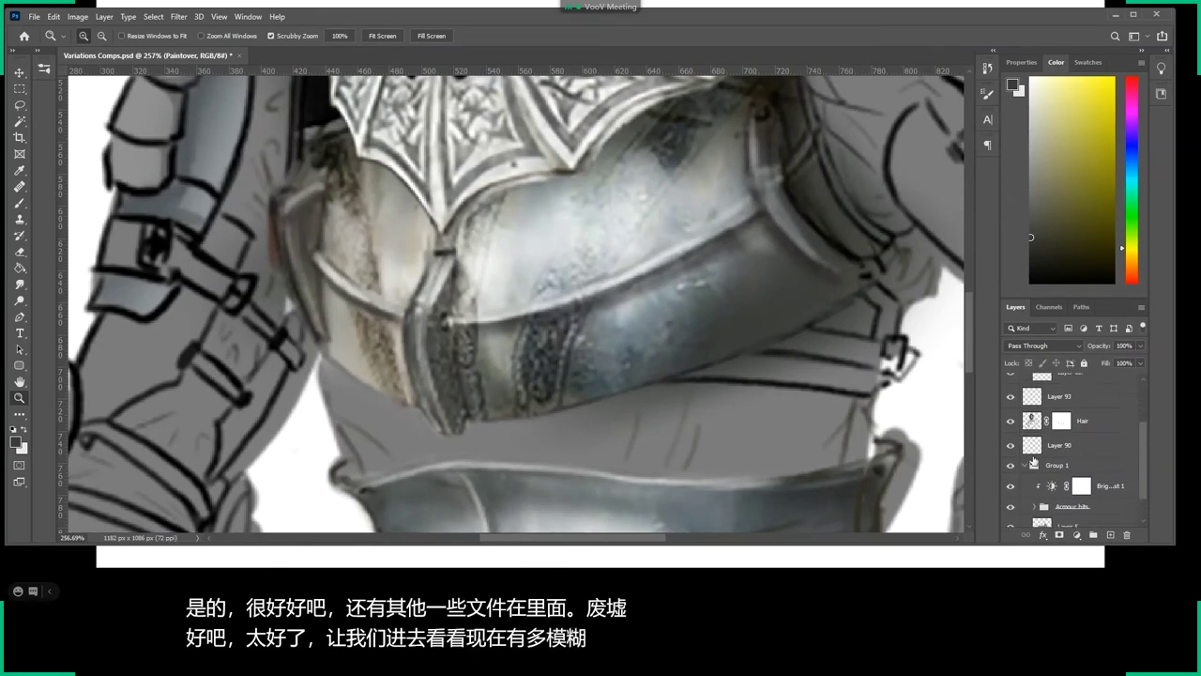
Compare the Hair layer on and off, then add Layer 110 above Layer 108.
{"action": "left_click", "coordinate": [1010, 420]}
{"action": "left_click", "coordinate": [1010, 422]}
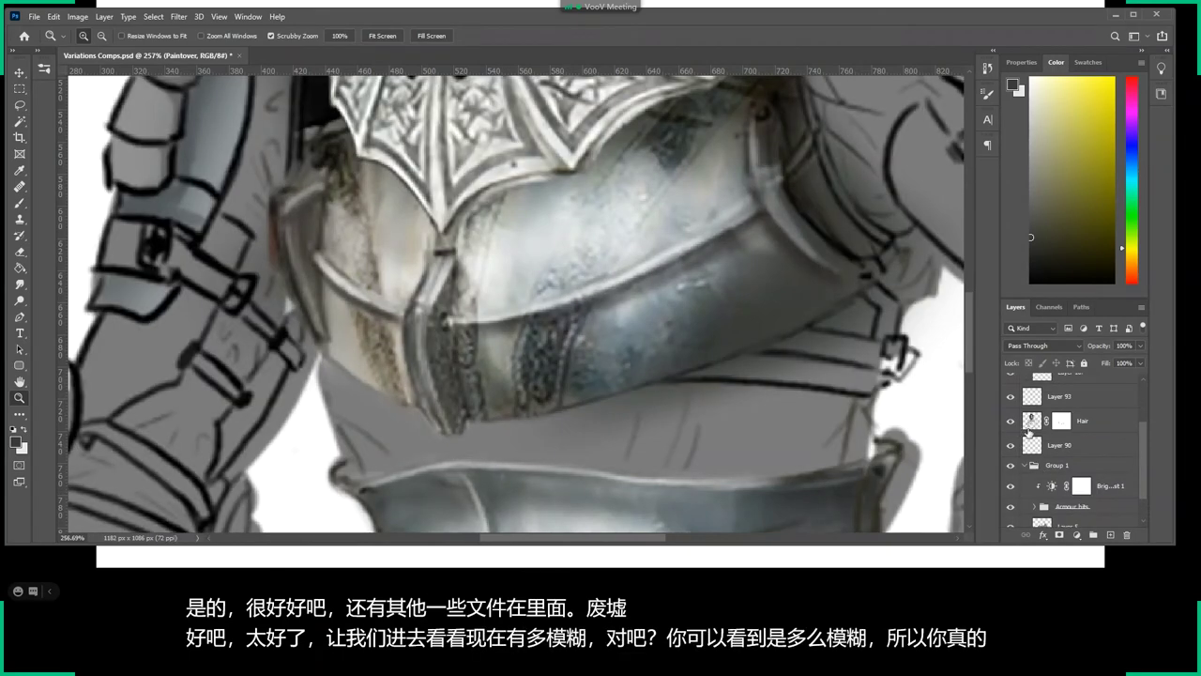
{"action": "scroll", "coordinate": [1105, 435], "scroll_direction": "up", "scroll_amount": 2}
{"action": "left_click", "coordinate": [1064, 400]}
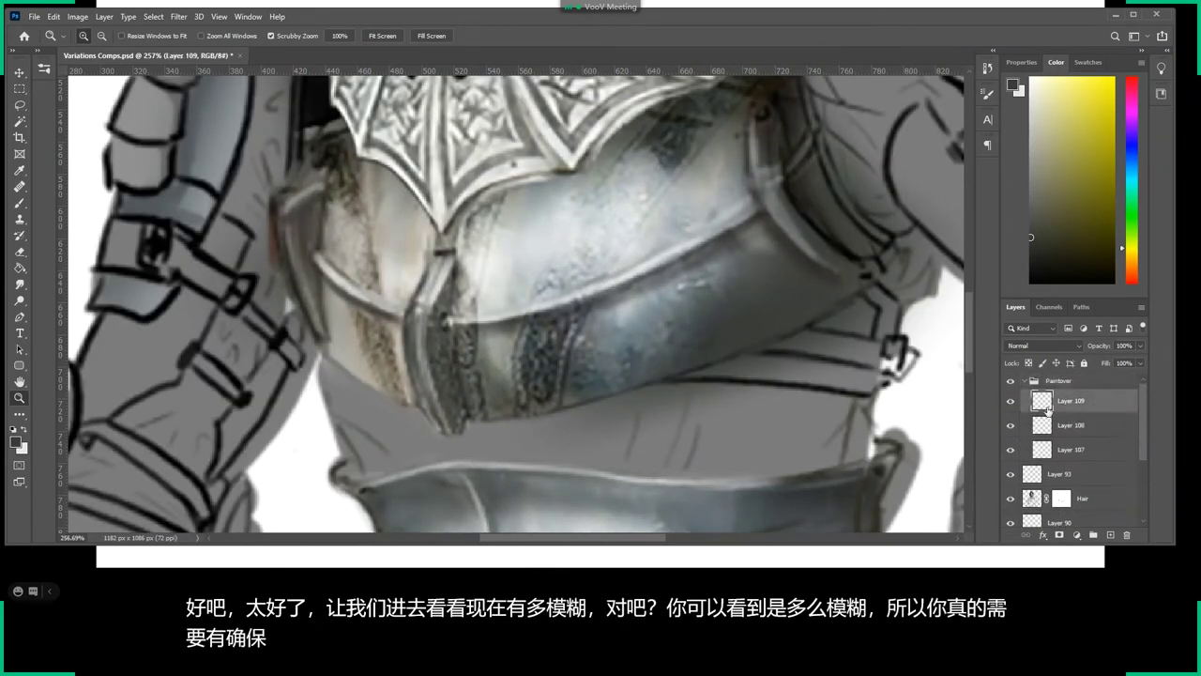
{"action": "left_click", "coordinate": [1076, 430]}
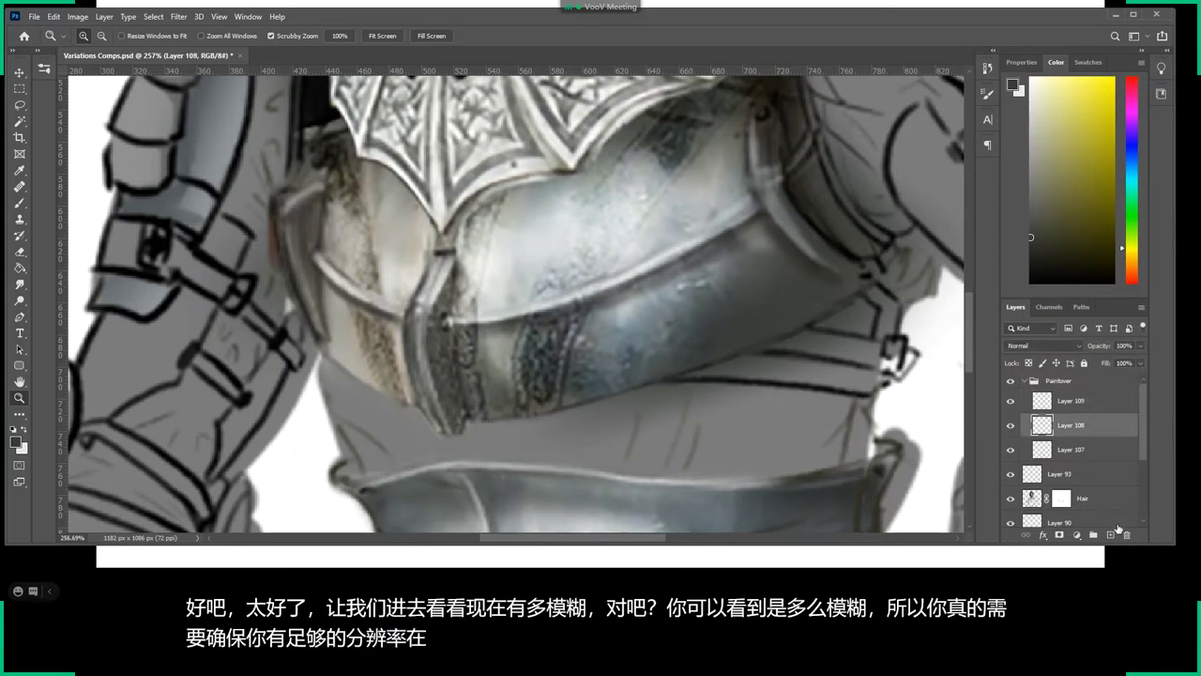
{"action": "left_click", "coordinate": [1110, 535]}
Sample light grey and several blue-grey tones from the breastplate with the Brush tool.
{"action": "key", "text": "b"}
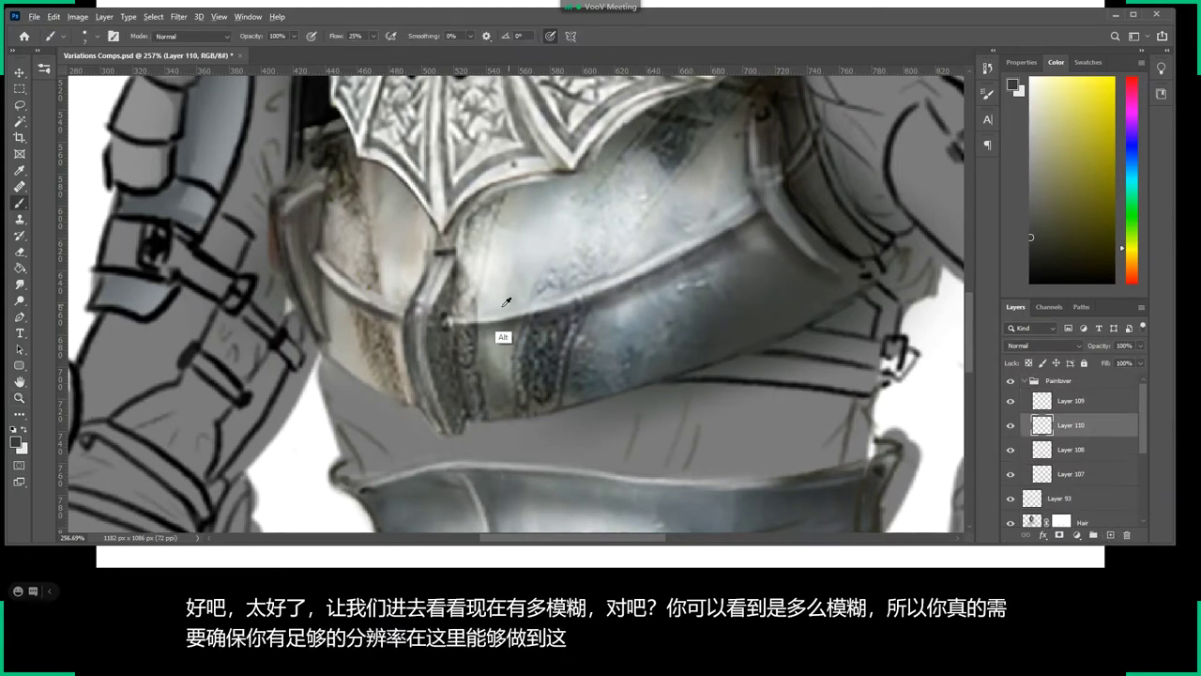
{"action": "left_click", "coordinate": [497, 305], "text": "alt"}
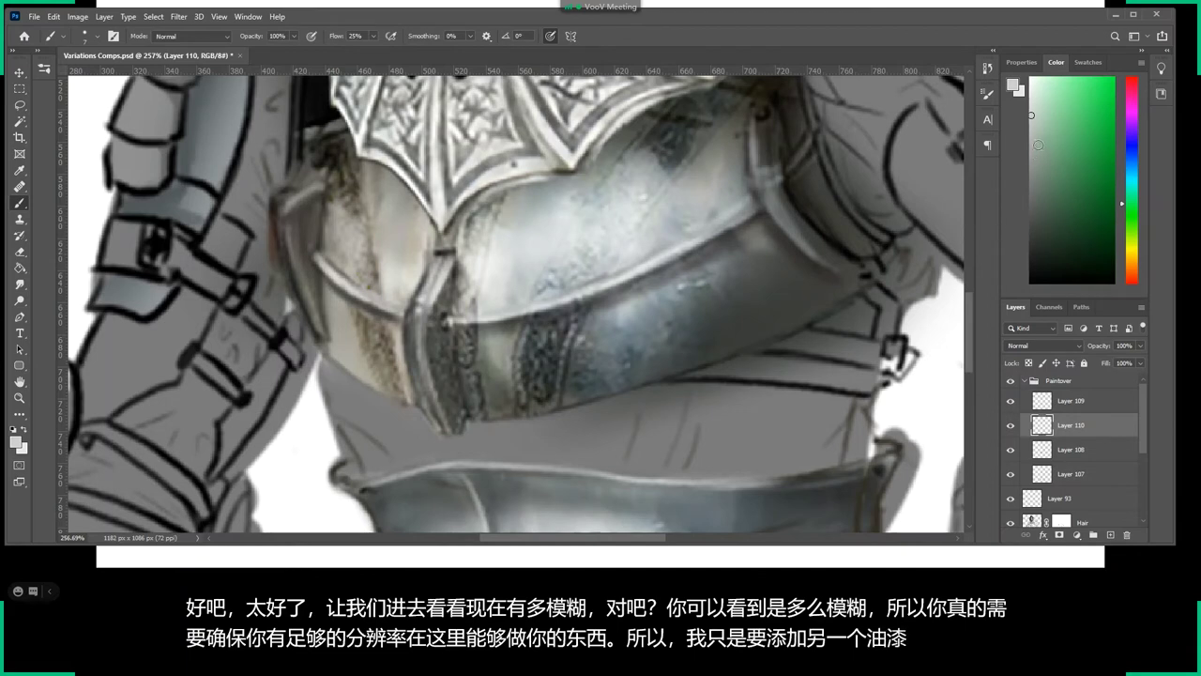
{"action": "right_click", "coordinate": [511, 291]}
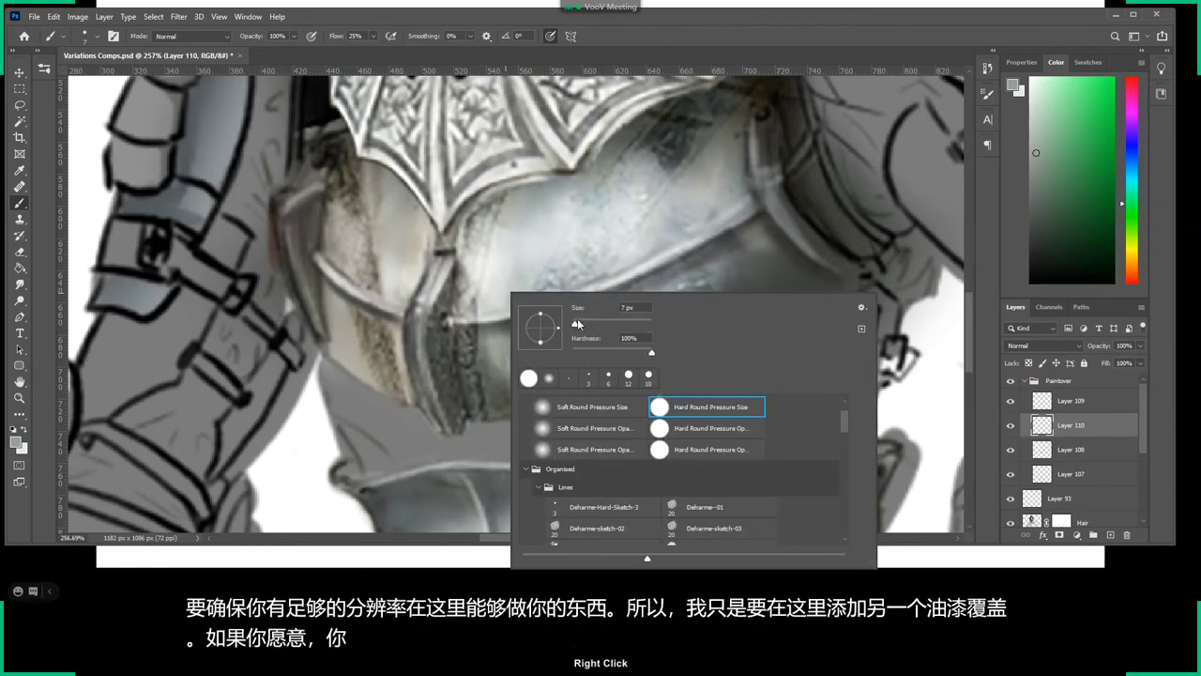
{"action": "key", "text": "Return"}
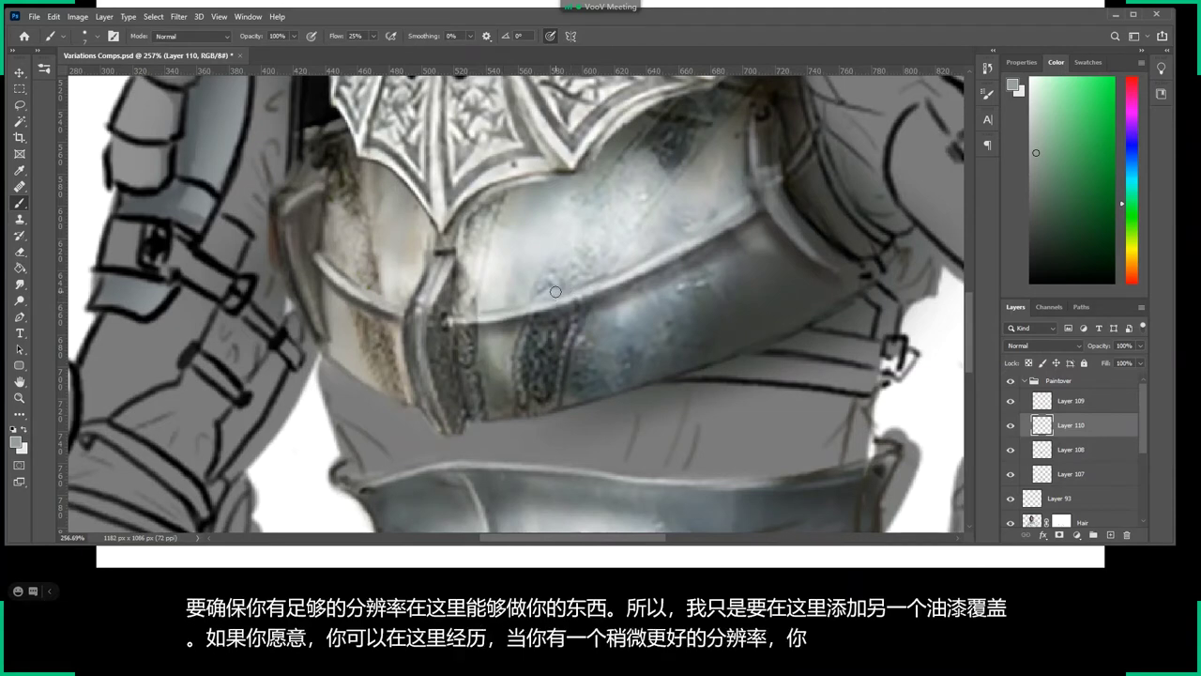
{"action": "left_click", "coordinate": [669, 243], "text": "alt"}
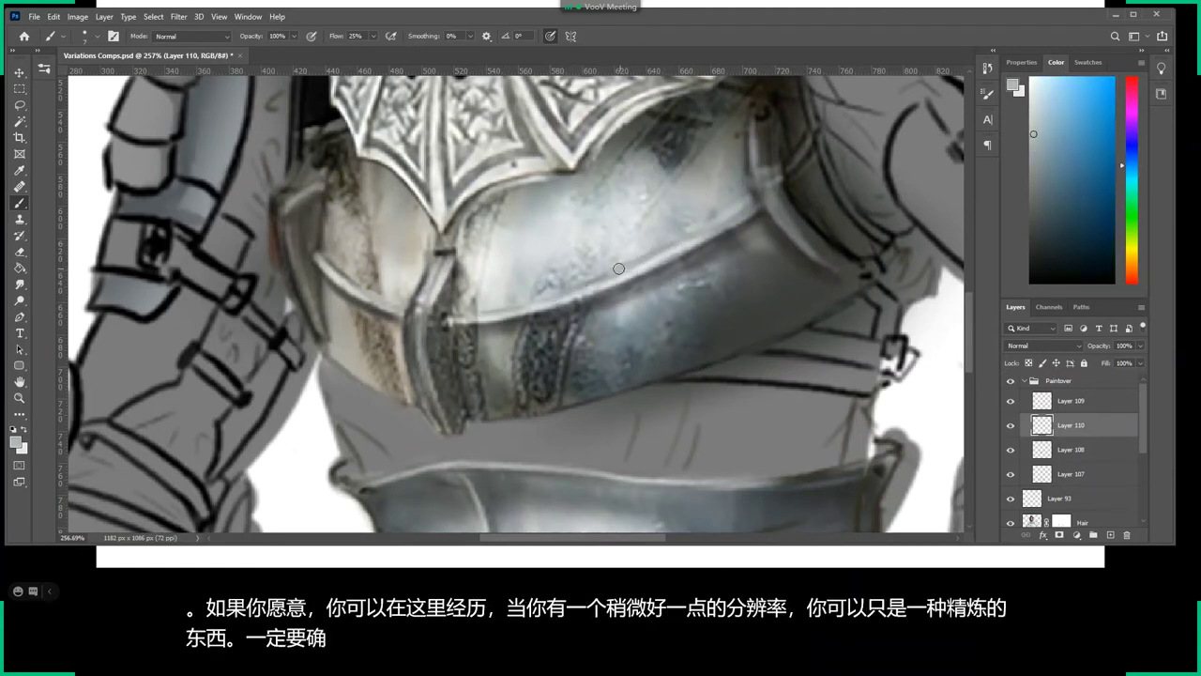
{"action": "left_click", "coordinate": [650, 236], "text": "alt"}
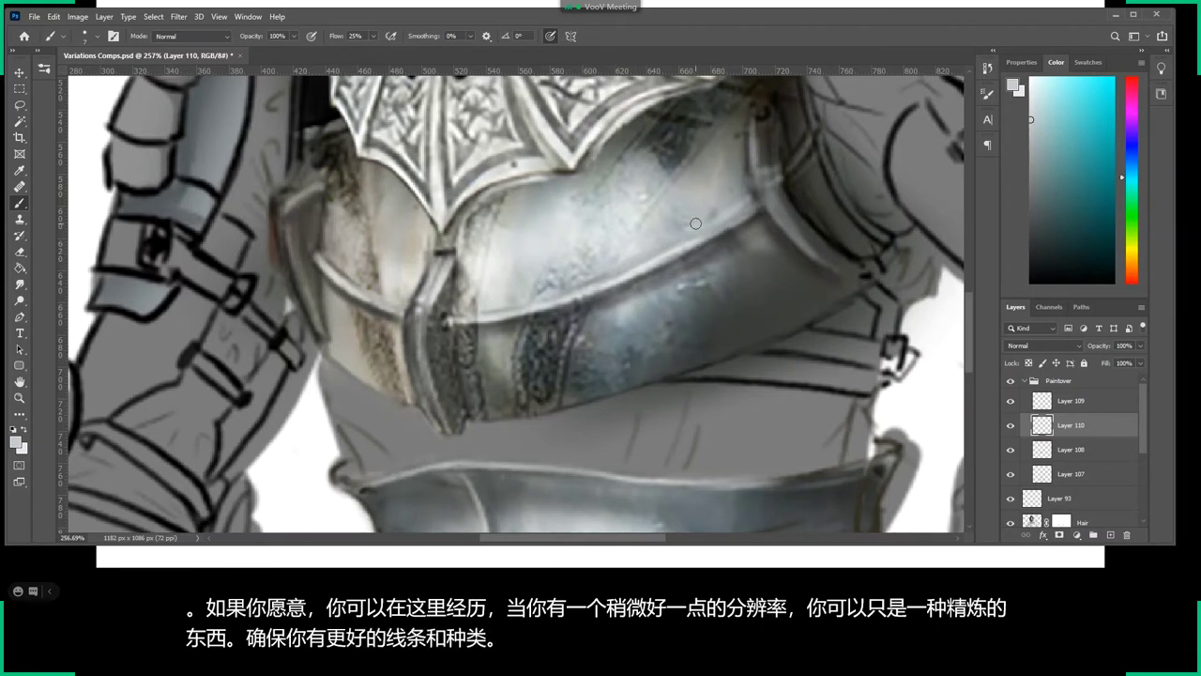
{"action": "left_click", "coordinate": [624, 298], "text": "alt"}
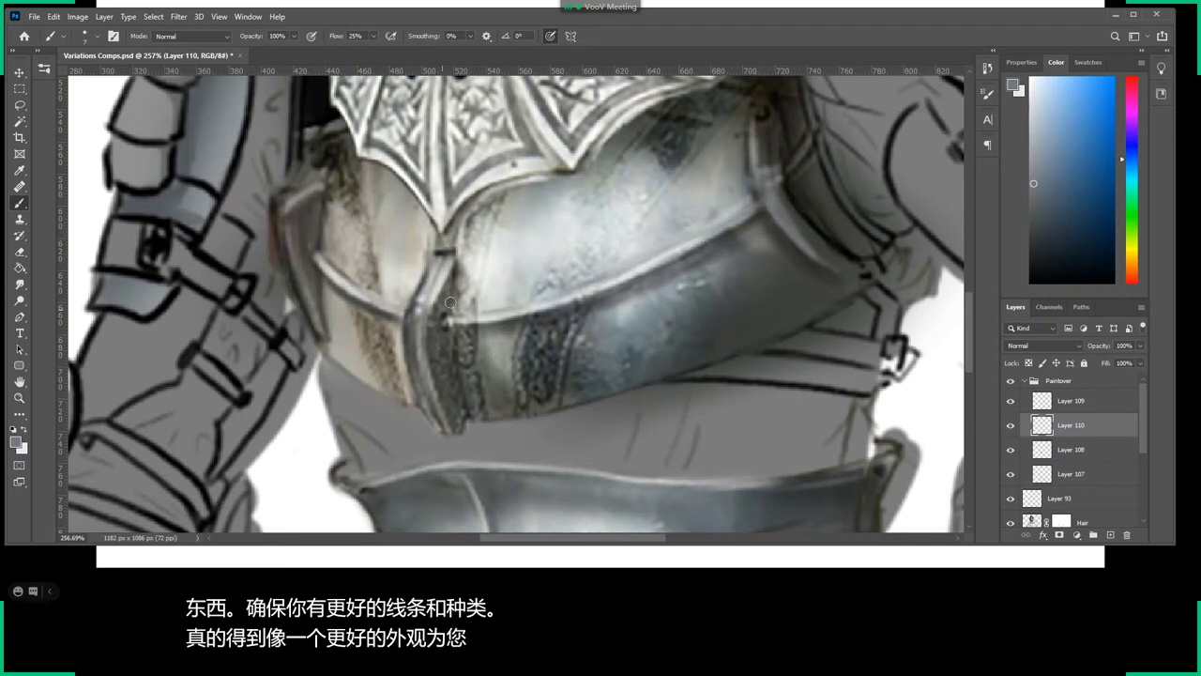
{"action": "right_click", "coordinate": [705, 312]}
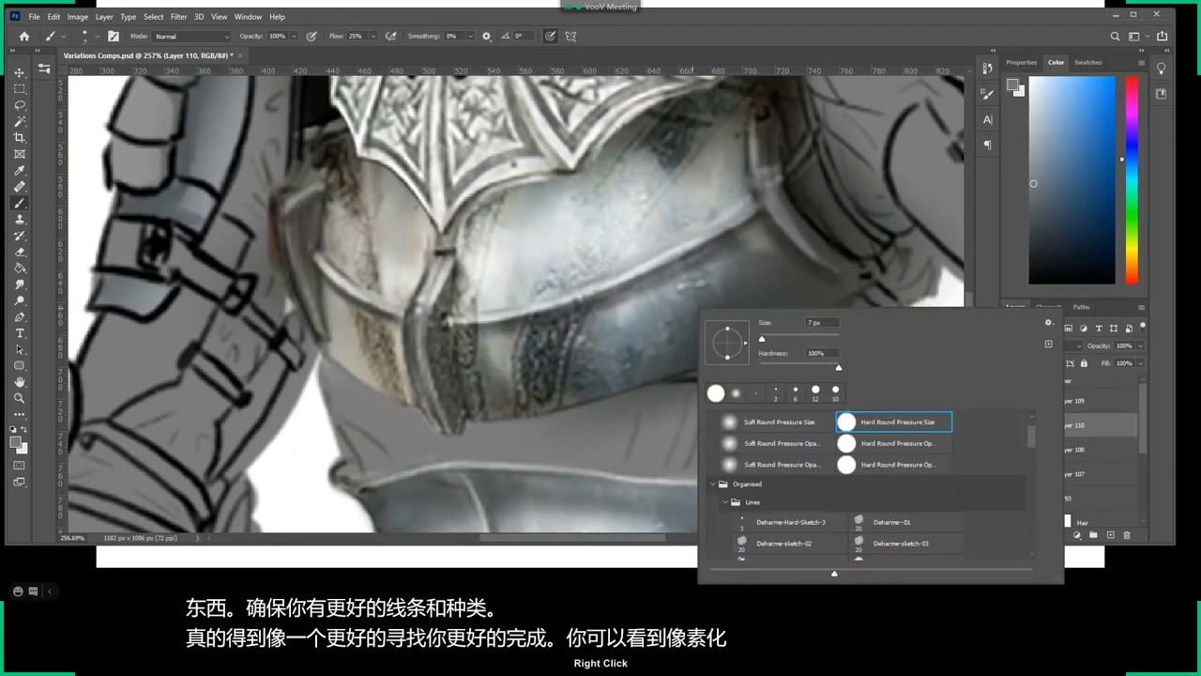
{"action": "left_click", "coordinate": [549, 303], "text": "alt"}
Sample lighter, dark brownish and orange-brown tones from the armour.
{"action": "left_click", "coordinate": [469, 317], "text": "alt"}
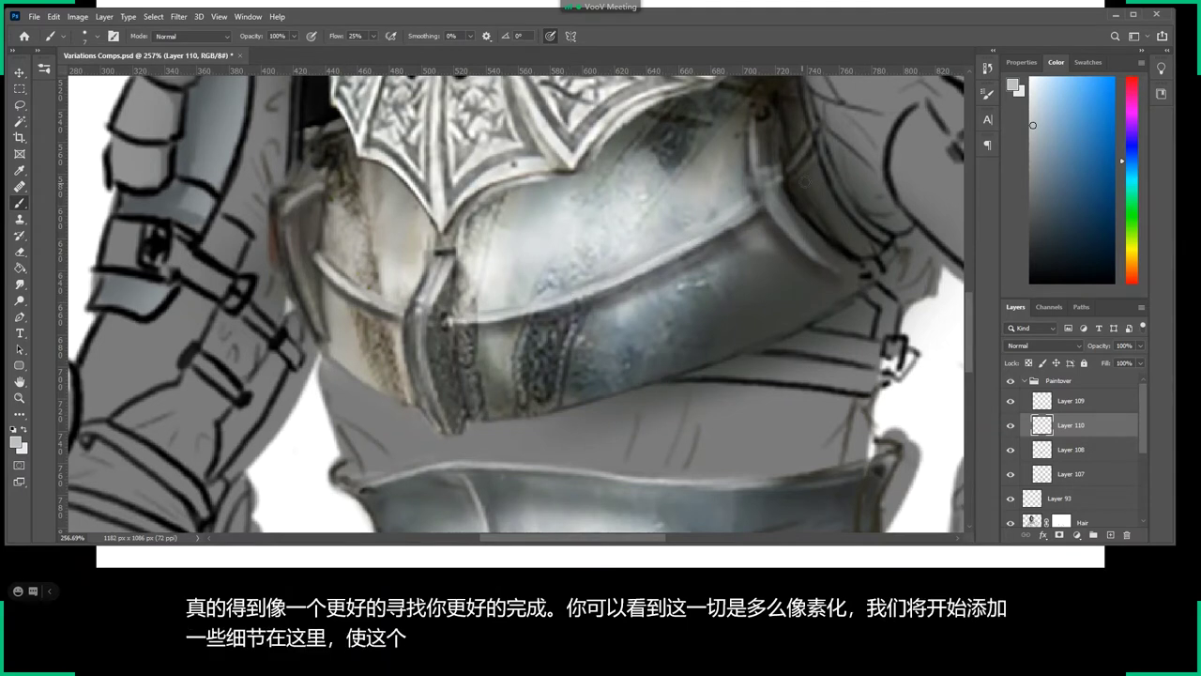
{"action": "left_click", "coordinate": [558, 265], "text": "alt"}
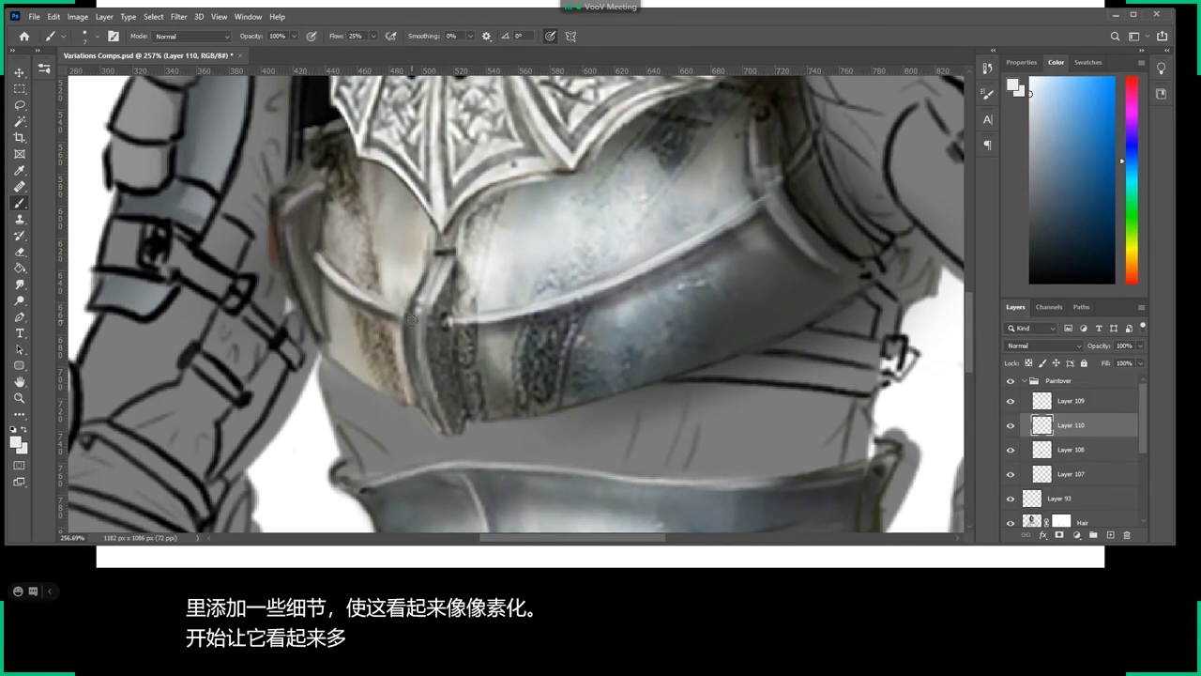
{"action": "left_click", "coordinate": [347, 290], "text": "alt"}
{"action": "left_click", "coordinate": [349, 291], "text": "alt"}
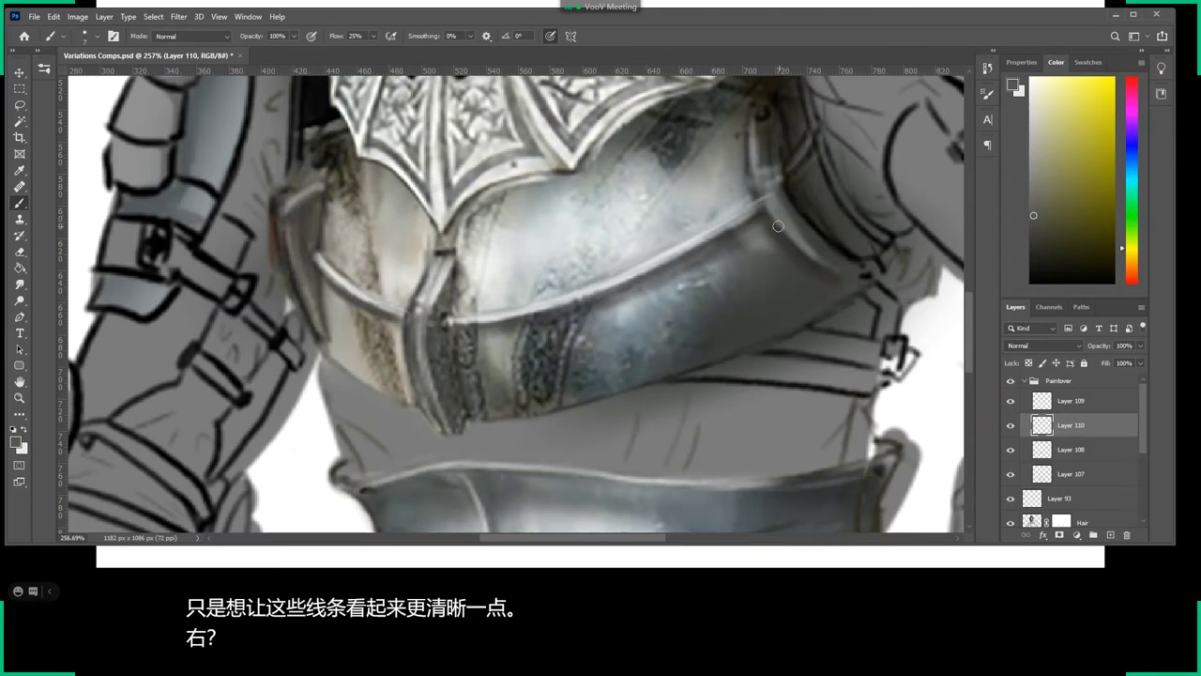
{"action": "key", "text": "alt"}
{"action": "left_click", "coordinate": [786, 235], "text": "alt"}
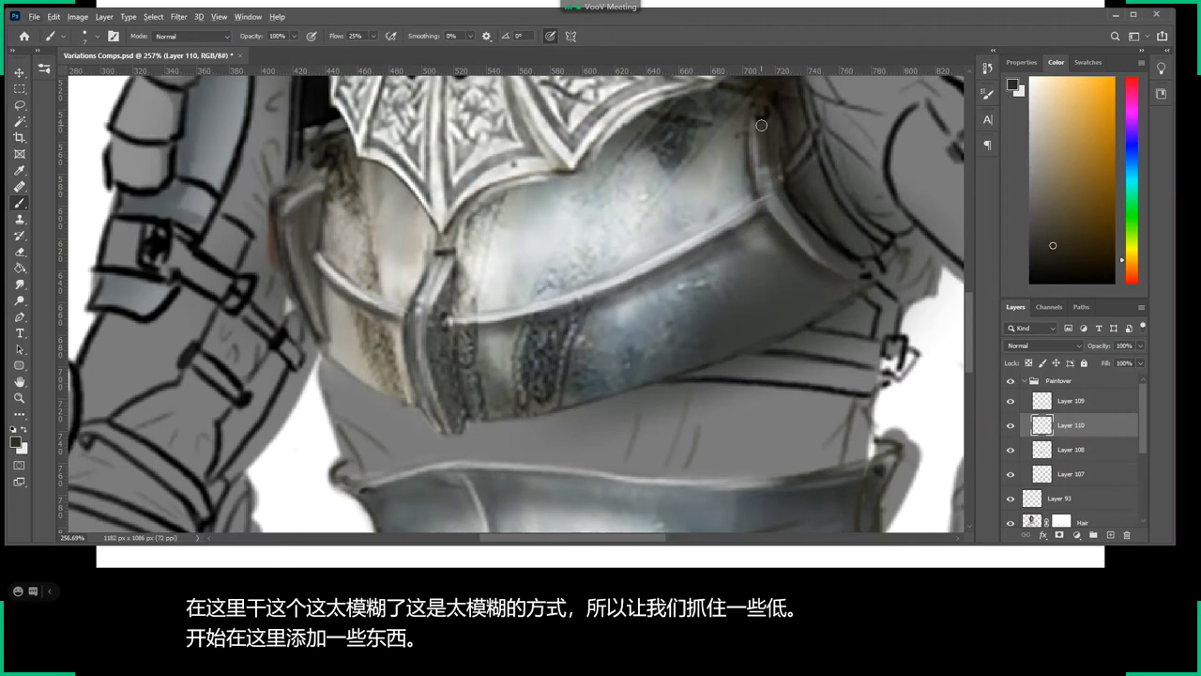
Paint a faint pale bluish-white highlight along the armour rim, then zoom out.
{"action": "left_click", "coordinate": [708, 258], "text": "alt"}
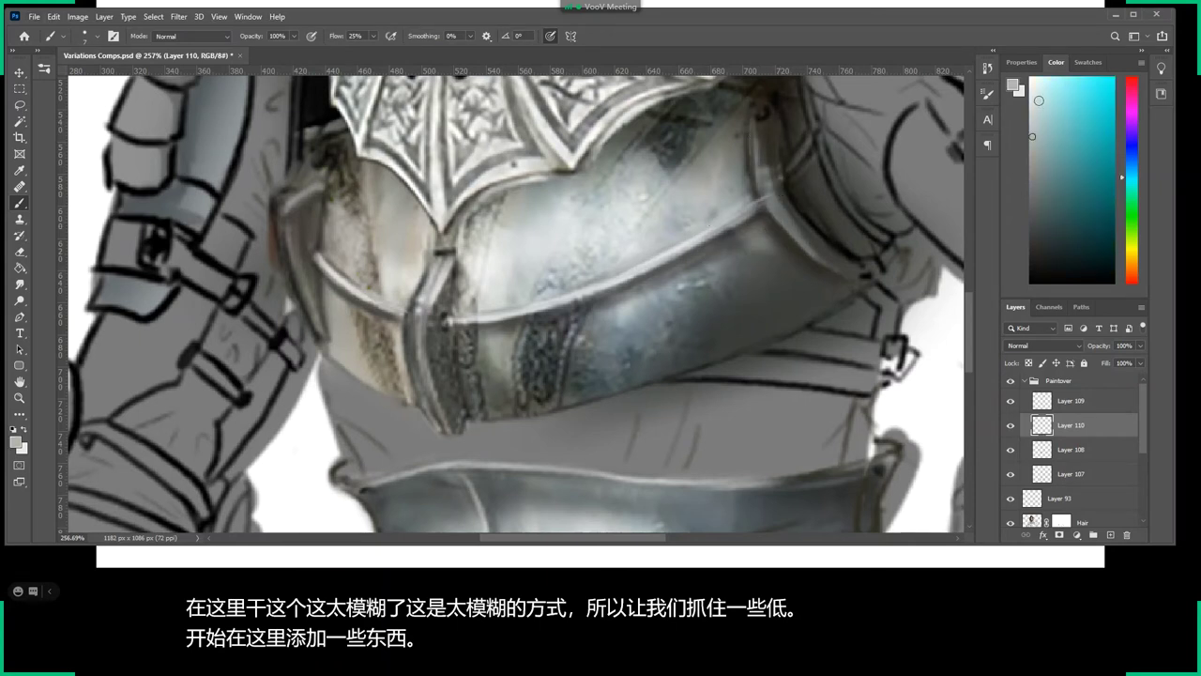
{"action": "left_click_drag", "start_coordinate": [751, 132], "coordinate": [754, 127]}
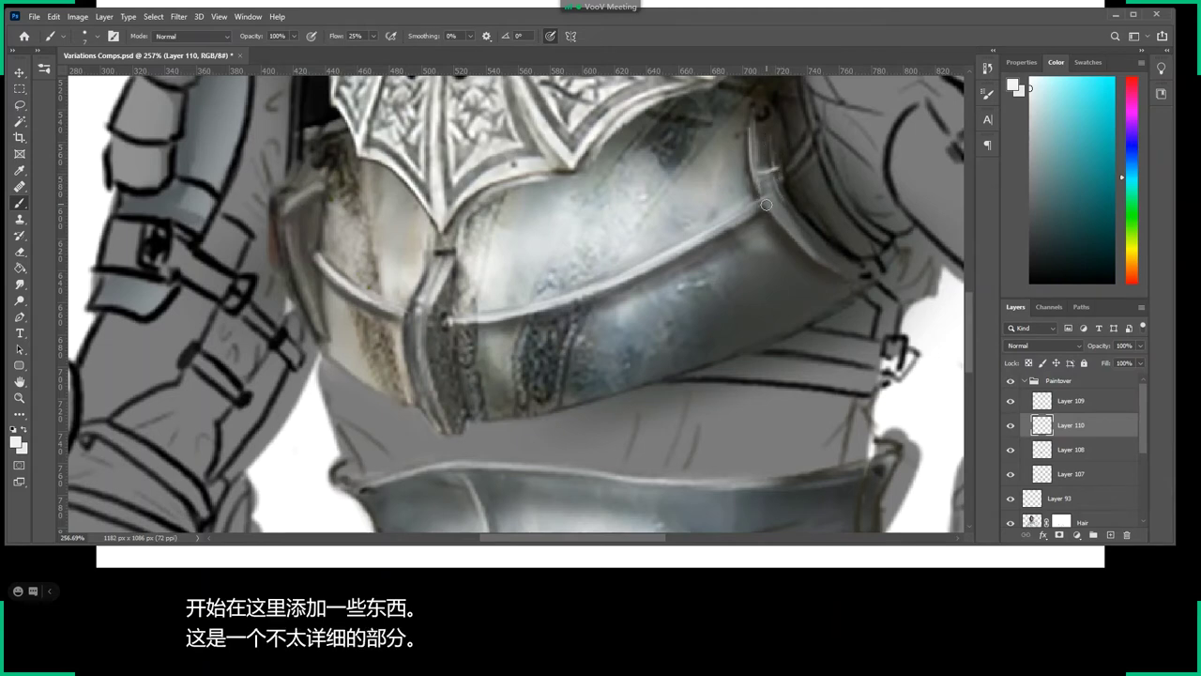
{"action": "key", "text": "z"}
{"action": "mouse_move", "coordinate": [767, 204]}
{"action": "left_mouse_down"}
{"action": "mouse_move", "coordinate": [711, 287]}
{"action": "mouse_move", "coordinate": [730, 263]}
{"action": "mouse_move", "coordinate": [748, 274]}
{"action": "mouse_move", "coordinate": [619, 249]}
{"action": "left_mouse_up"}
{"action": "key", "text": "b"}
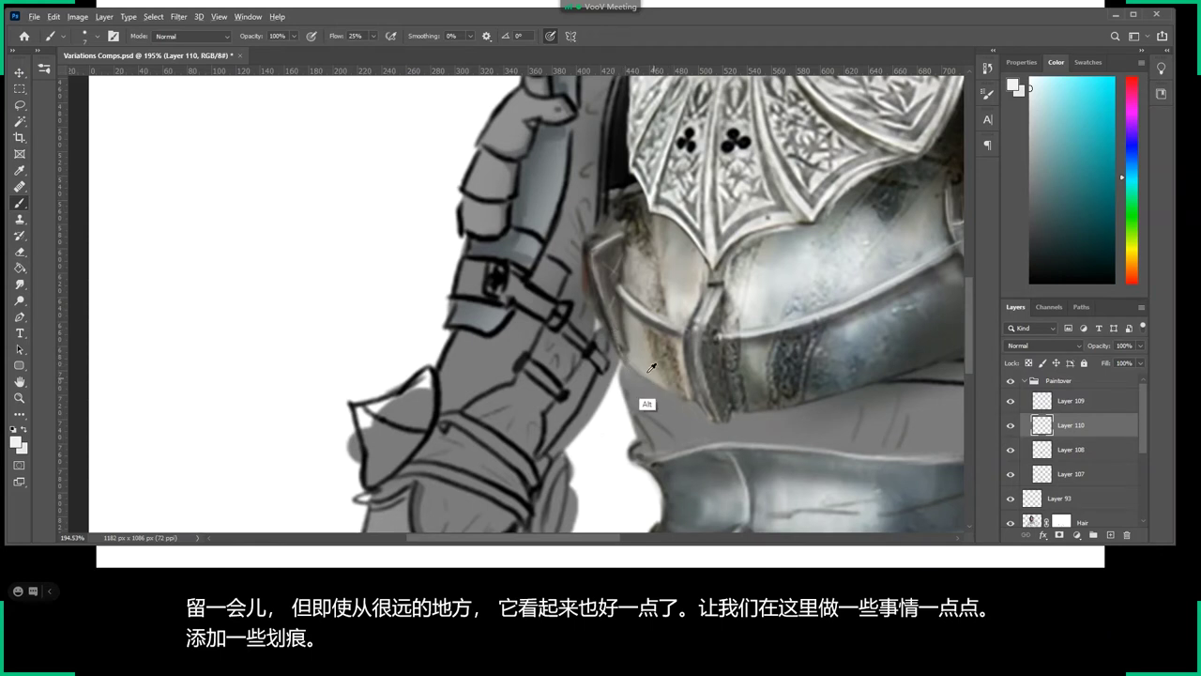
Sample grey and dark teal-grey from the armour and reframe the view on the chest.
{"action": "left_click", "coordinate": [639, 365], "text": "alt"}
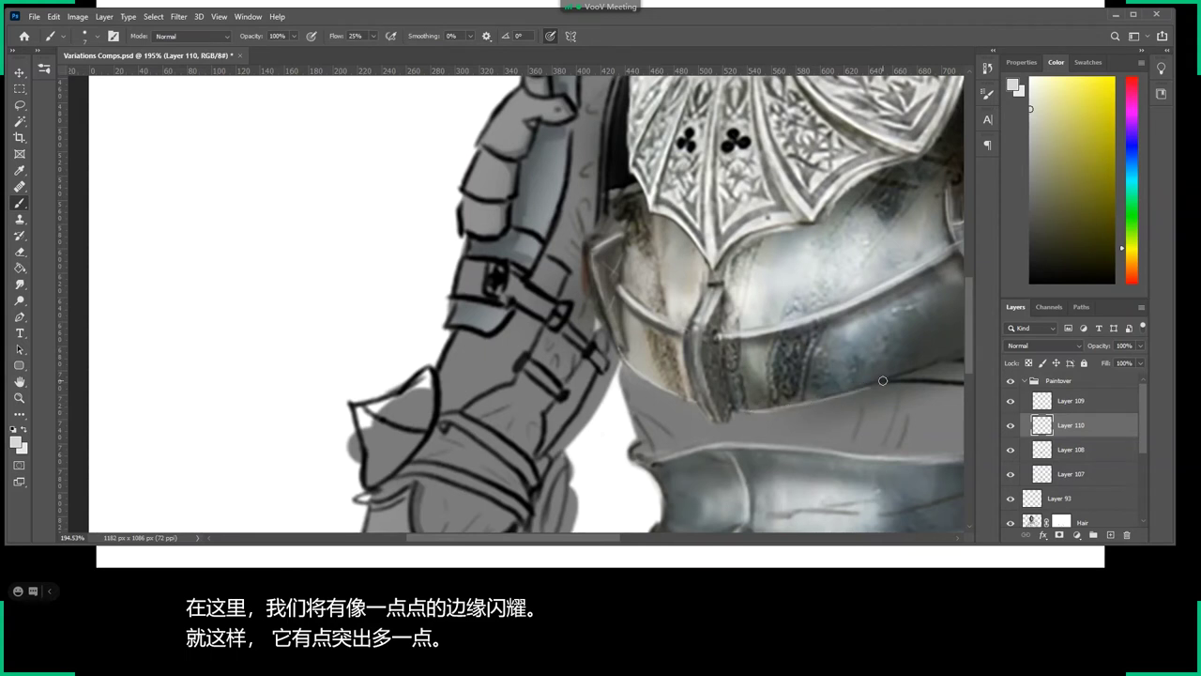
{"action": "left_click", "coordinate": [799, 408], "text": "alt"}
{"action": "key", "text": "z"}
{"action": "left_click_drag", "start_coordinate": [802, 399], "coordinate": [710, 385]}
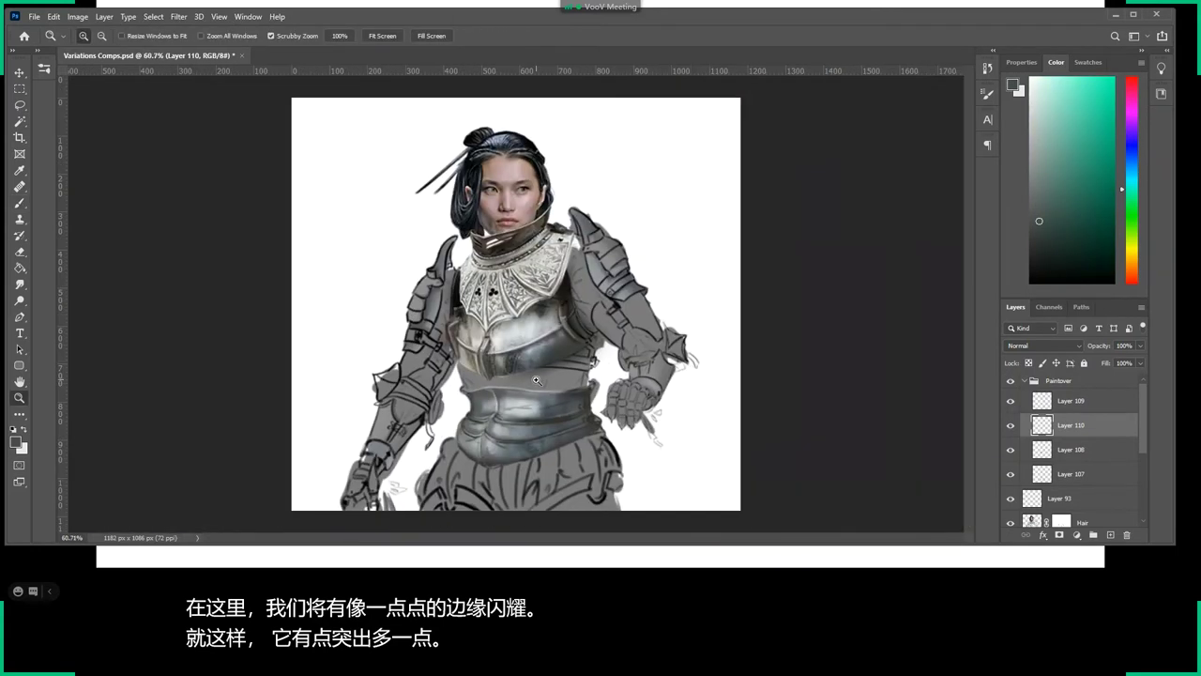
{"action": "left_click_drag", "start_coordinate": [477, 374], "coordinate": [581, 375]}
{"action": "key", "text": "b"}
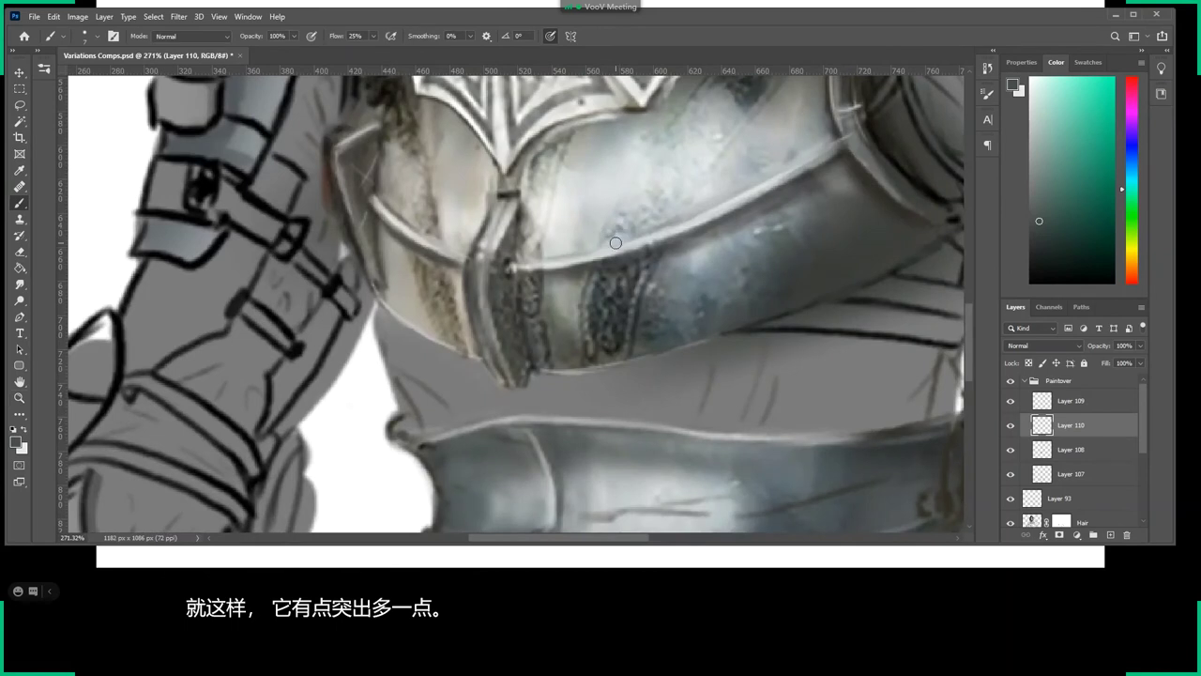
Switch to white and brush thin highlights along the vertical strap's edge.
{"action": "key", "text": "x"}
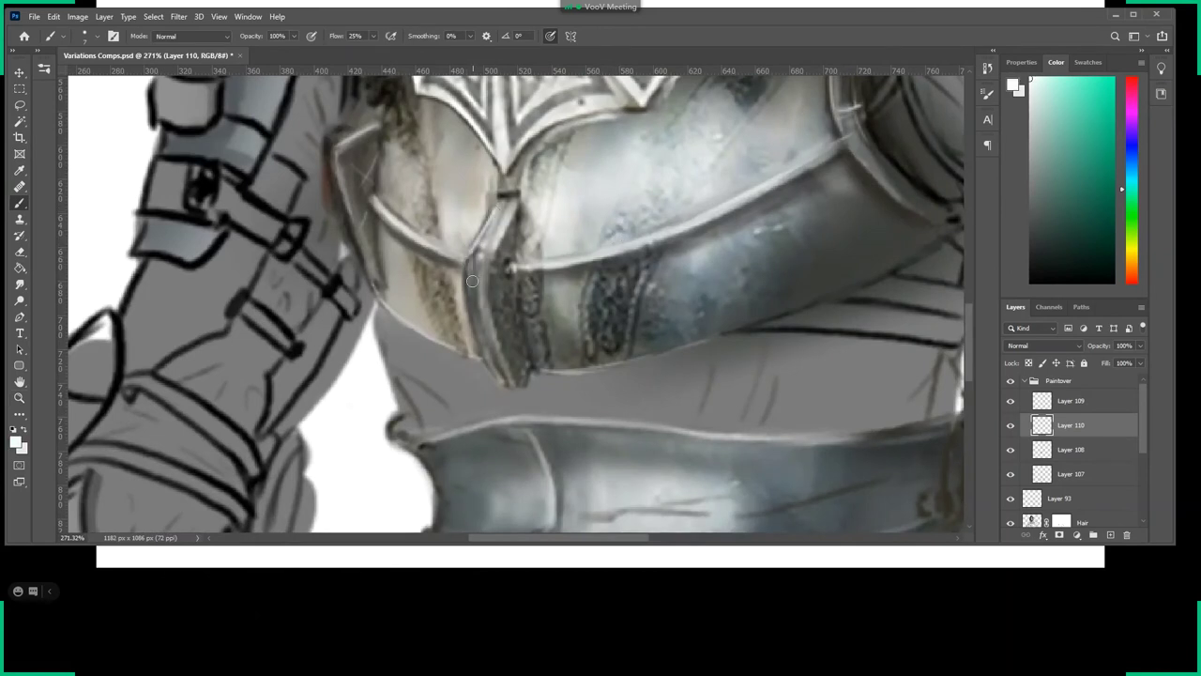
{"action": "left_click_drag", "start_coordinate": [472, 280], "coordinate": [474, 322]}
{"action": "scroll", "coordinate": [474, 266], "scroll_direction": "up", "scroll_amount": 1}
{"action": "scroll", "coordinate": [478, 258], "scroll_direction": "up", "scroll_amount": 1}
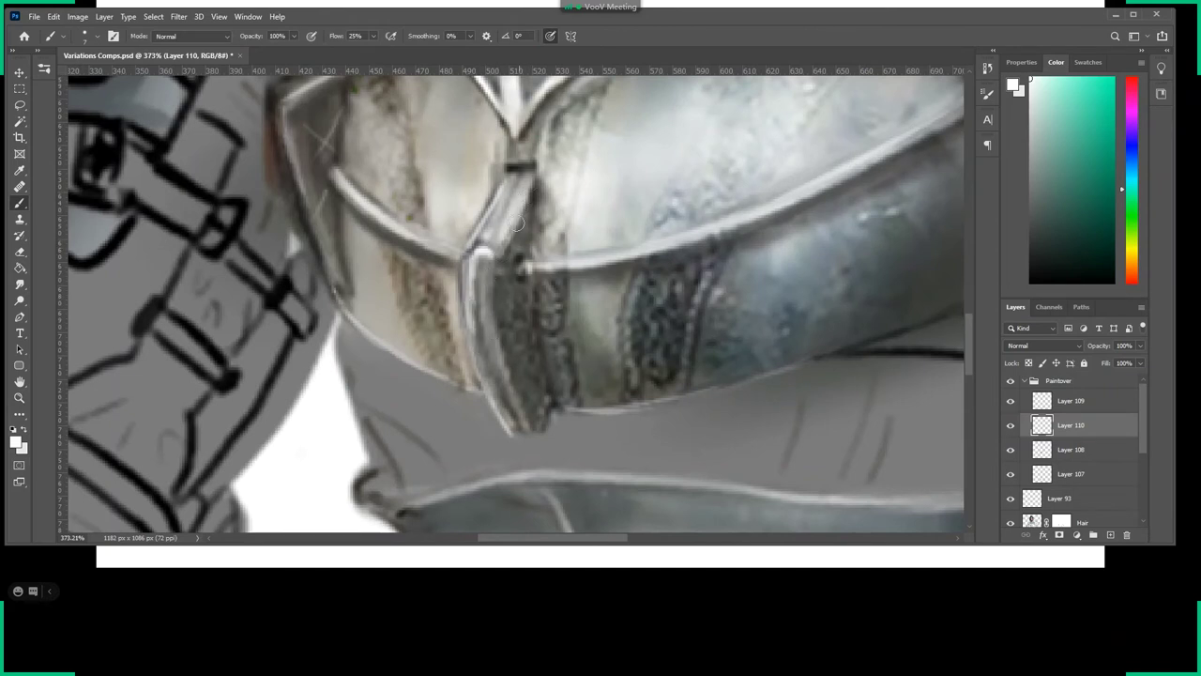
{"action": "mouse_move", "coordinate": [517, 201]}
{"action": "left_mouse_down"}
{"action": "mouse_move", "coordinate": [498, 252]}
{"action": "mouse_move", "coordinate": [527, 183]}
{"action": "left_mouse_up"}
{"action": "left_click_drag", "start_coordinate": [489, 240], "coordinate": [506, 204]}
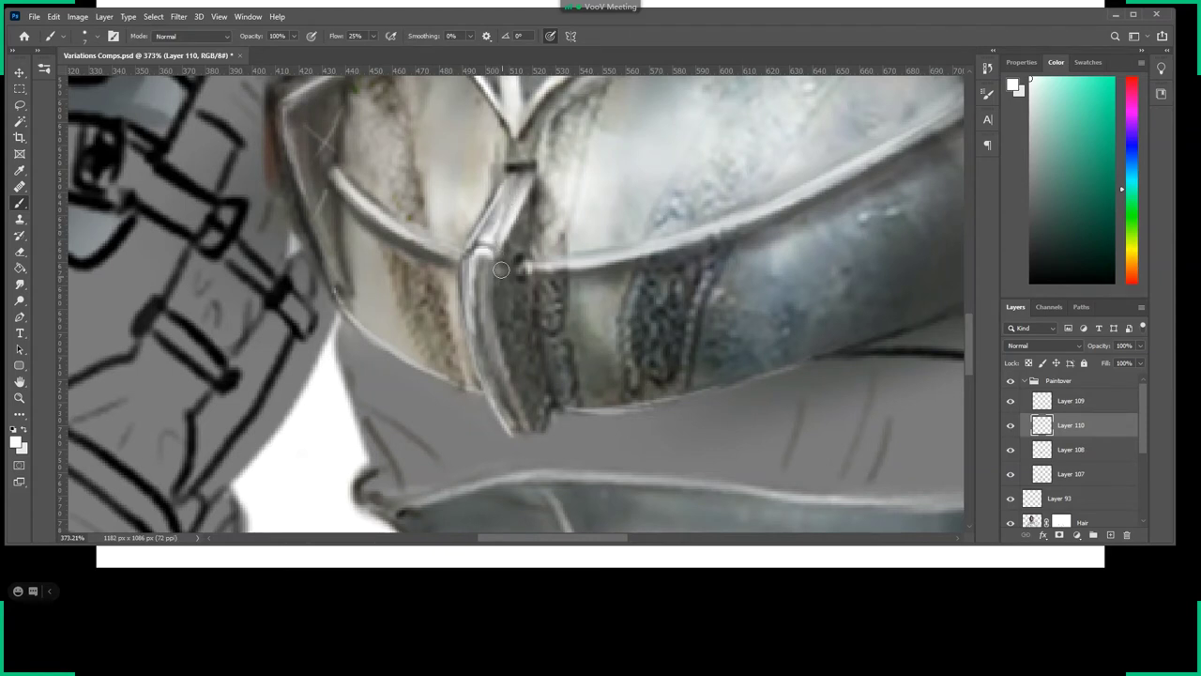
{"action": "left_click_drag", "start_coordinate": [501, 271], "coordinate": [512, 372]}
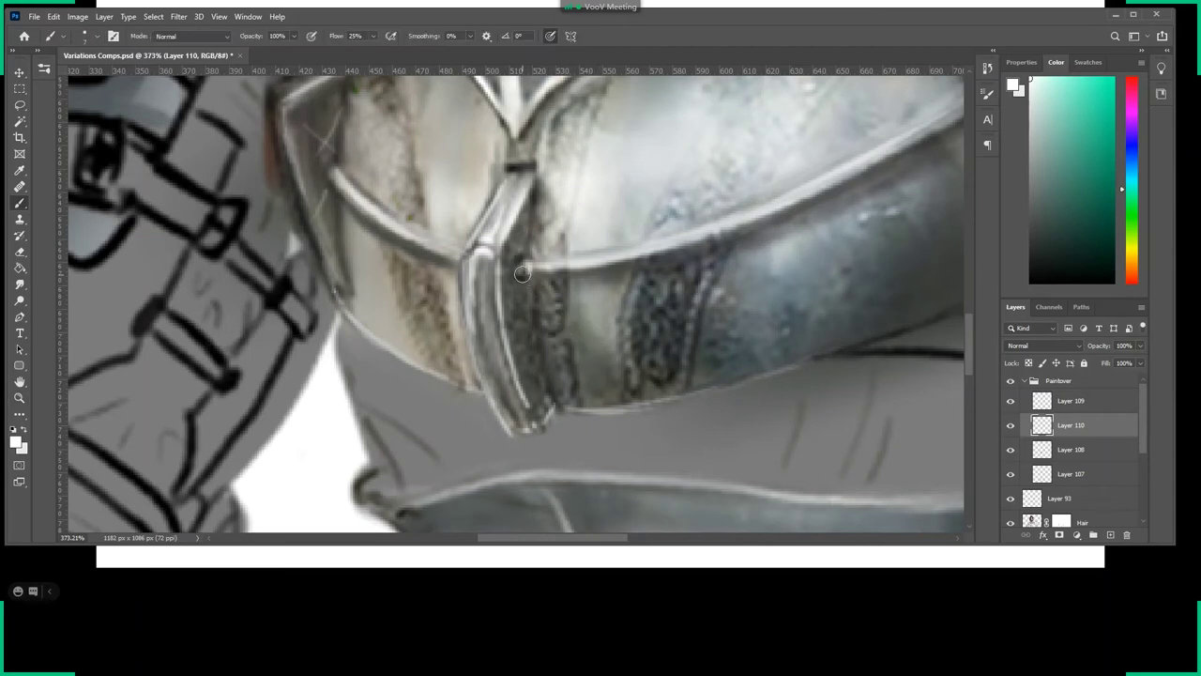
Recentre the view on the torso and sample a light blue-grey from the chest armour.
{"action": "key", "text": "z"}
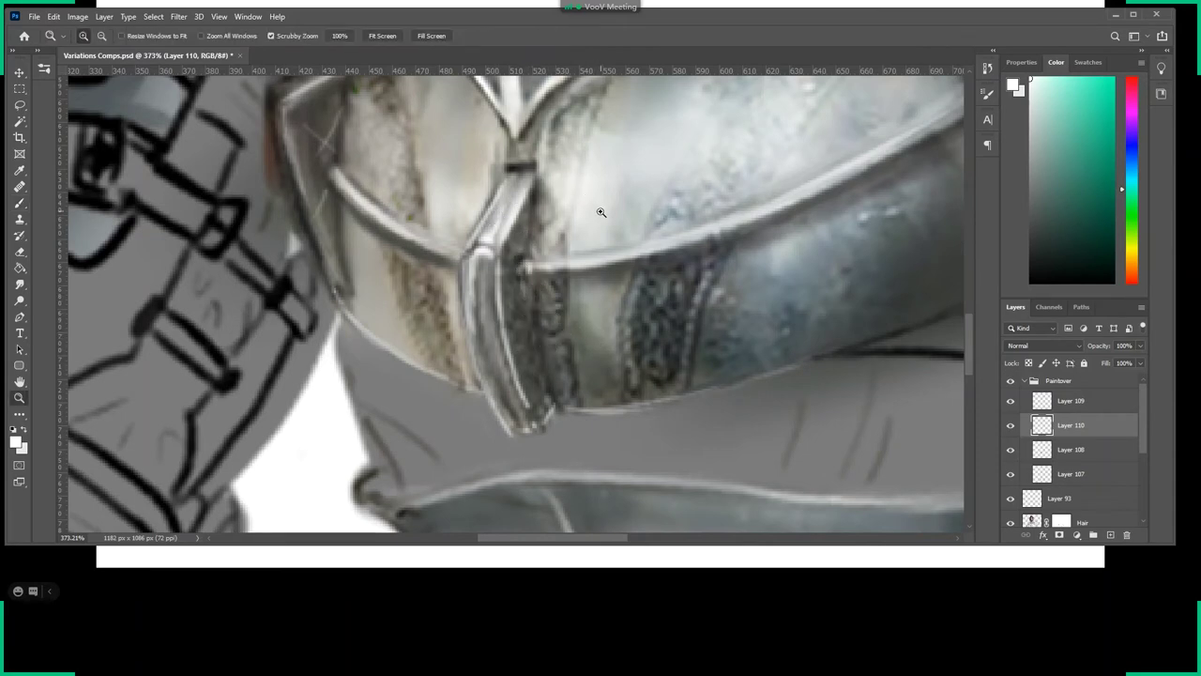
{"action": "scroll", "coordinate": [479, 212], "scroll_direction": "down", "scroll_amount": 5}
{"action": "scroll", "coordinate": [575, 295], "scroll_direction": "down", "scroll_amount": 5}
{"action": "scroll", "coordinate": [537, 373], "scroll_direction": "up", "scroll_amount": 3}
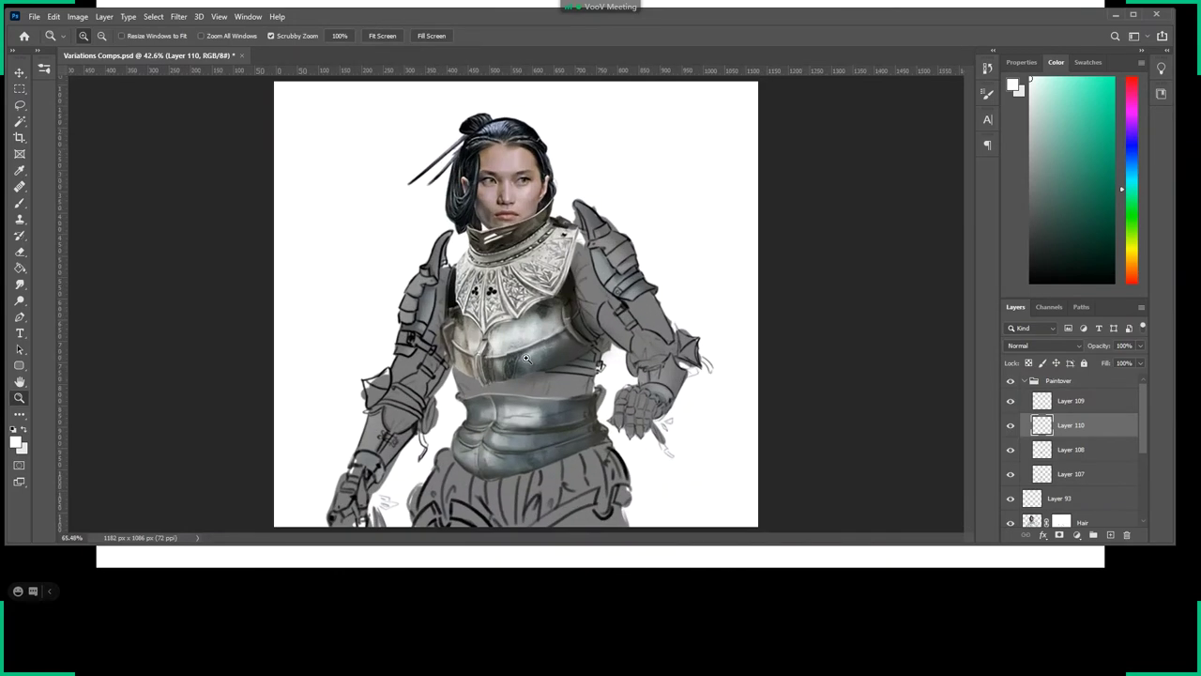
{"action": "scroll", "coordinate": [515, 388], "scroll_direction": "up", "scroll_amount": 4}
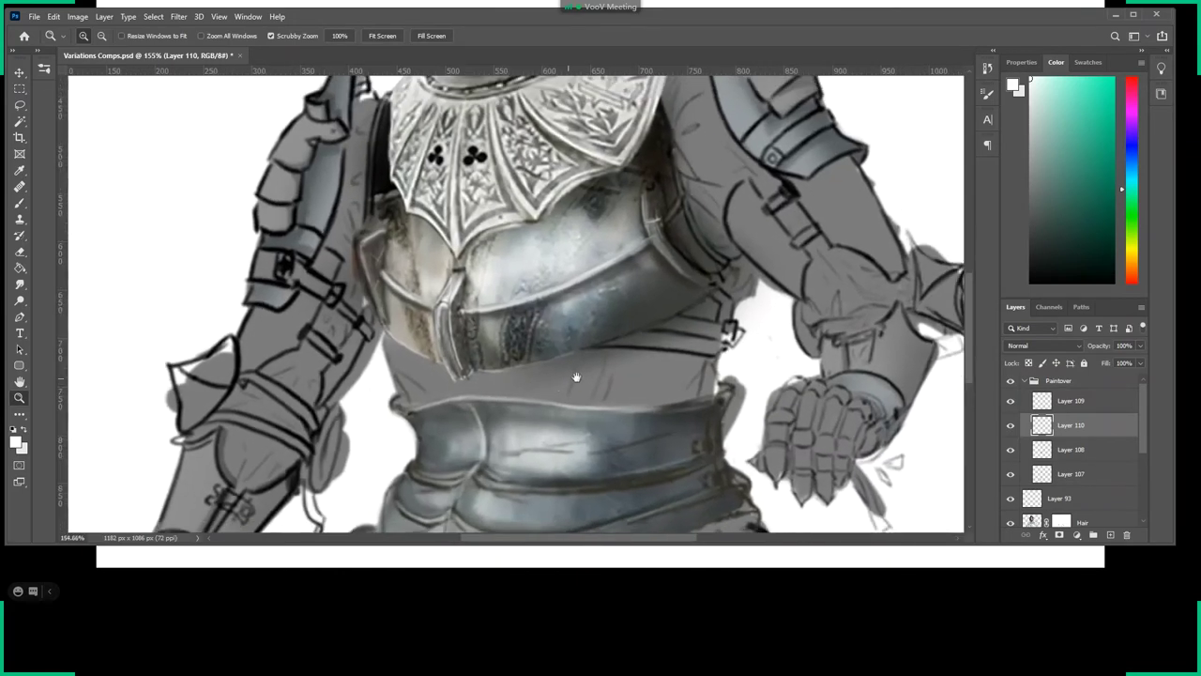
{"action": "mouse_move", "coordinate": [571, 376]}
{"action": "left_mouse_down"}
{"action": "mouse_move", "coordinate": [591, 335]}
{"action": "mouse_move", "coordinate": [613, 325]}
{"action": "left_mouse_up"}
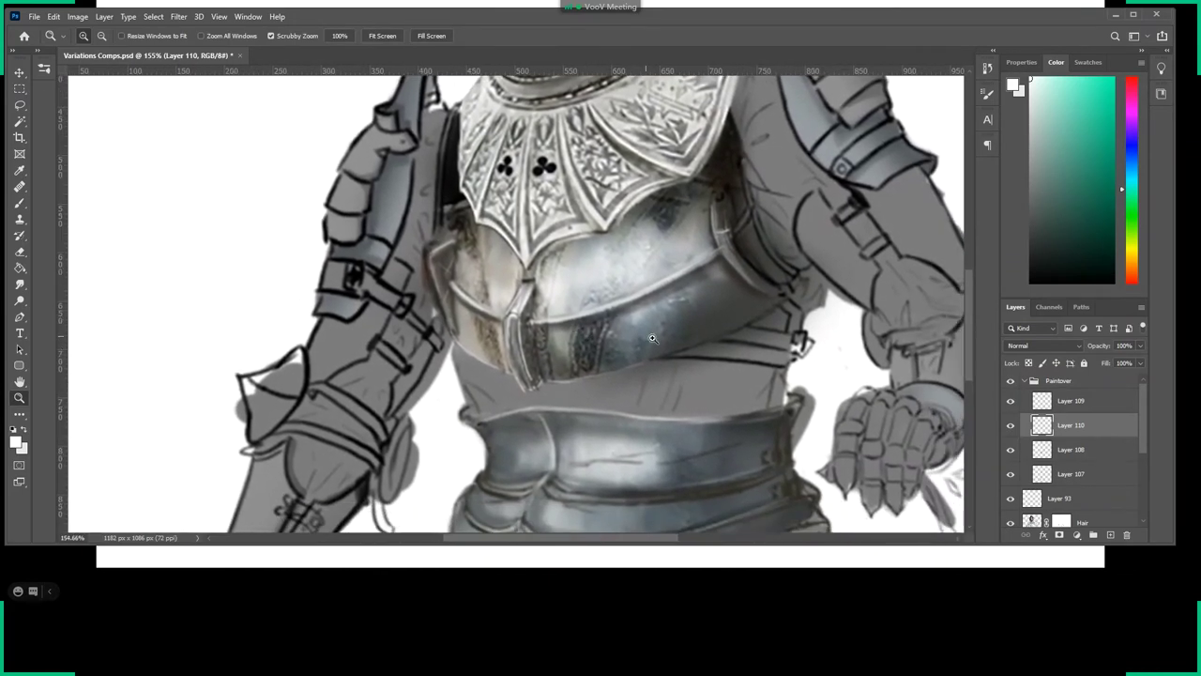
{"action": "scroll", "coordinate": [612, 325], "scroll_direction": "up", "scroll_amount": 1}
{"action": "key", "text": "b"}
{"action": "left_click", "coordinate": [735, 311], "text": "alt"}
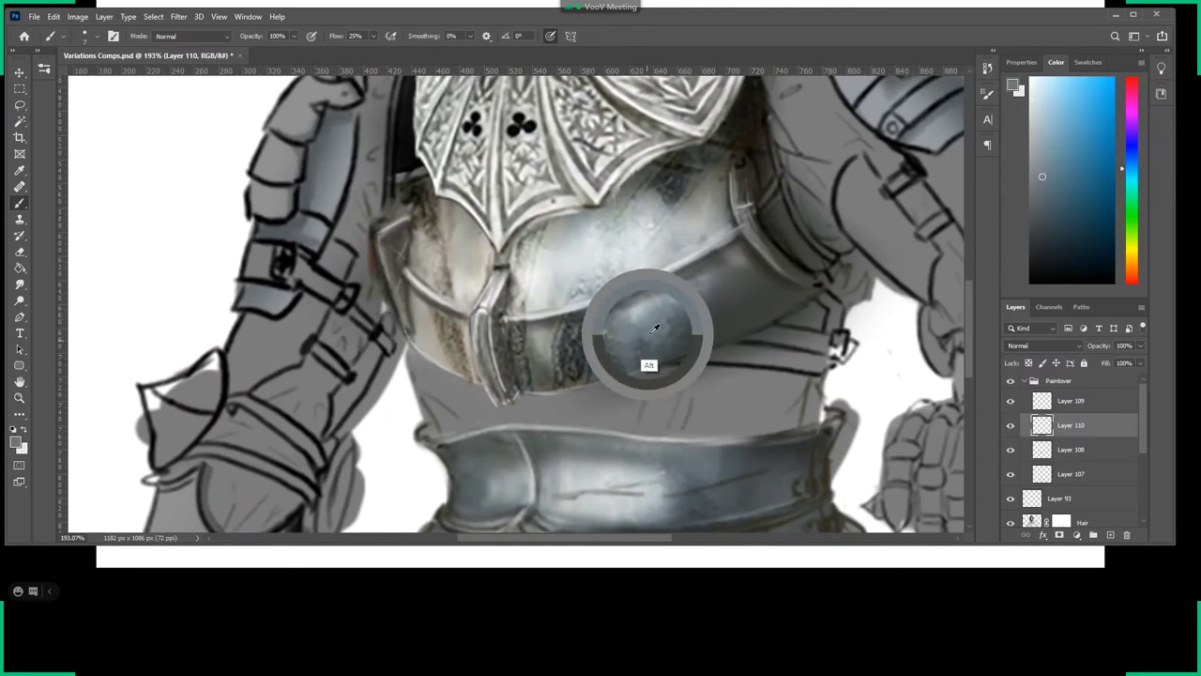
{"action": "left_click_drag", "start_coordinate": [683, 306], "coordinate": [647, 362]}
Browse the brush preset picker for a textured brush.
{"action": "right_click", "coordinate": [623, 255]}
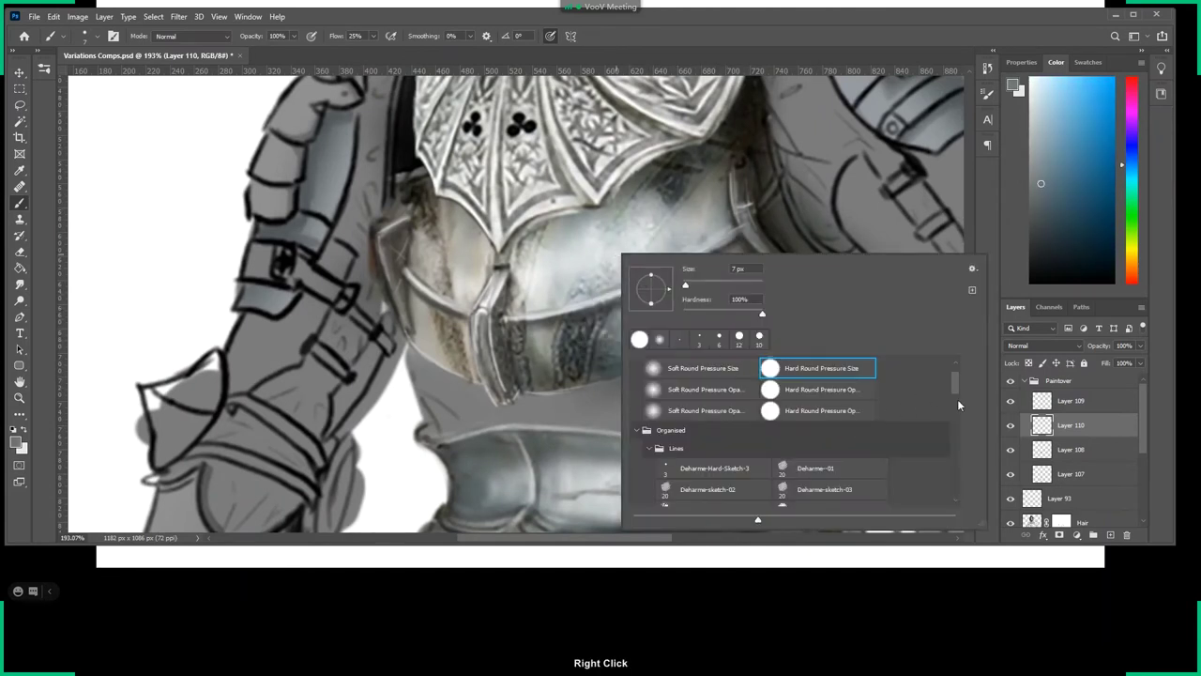
{"action": "scroll", "coordinate": [957, 399], "scroll_direction": "down", "scroll_amount": 2}
{"action": "scroll", "coordinate": [954, 403], "scroll_direction": "down", "scroll_amount": 4}
{"action": "scroll", "coordinate": [952, 411], "scroll_direction": "down", "scroll_amount": 4}
{"action": "scroll", "coordinate": [952, 423], "scroll_direction": "down", "scroll_amount": 2}
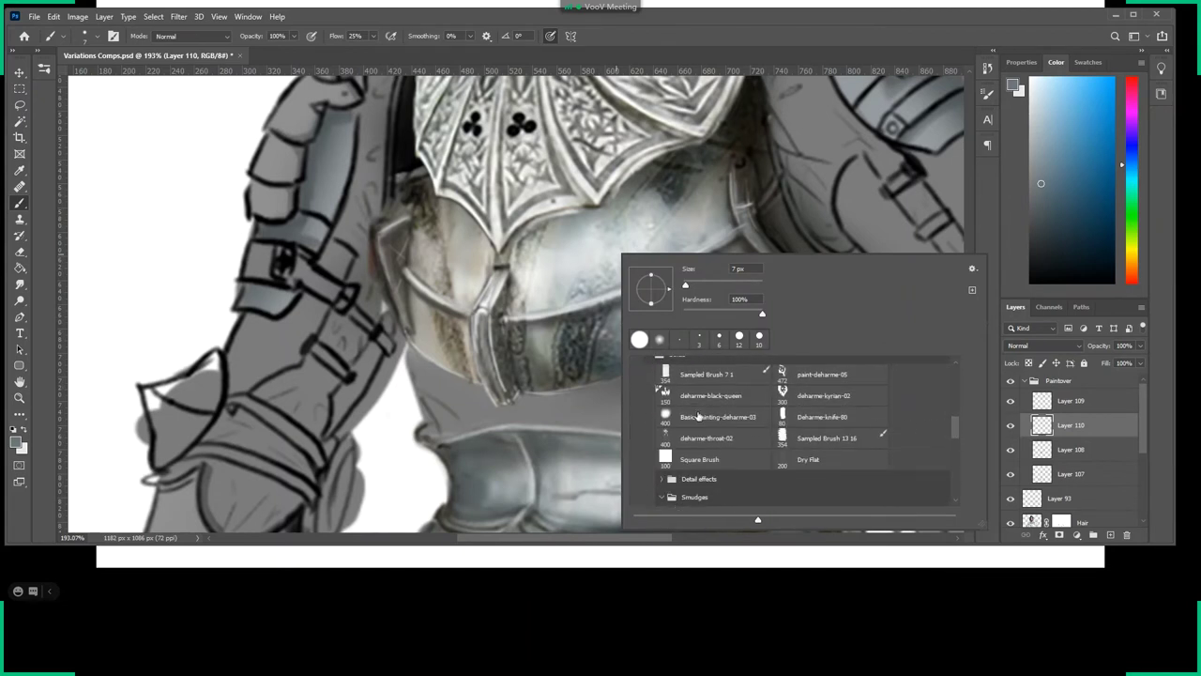
{"action": "scroll", "coordinate": [951, 406], "scroll_direction": "up", "scroll_amount": 3}
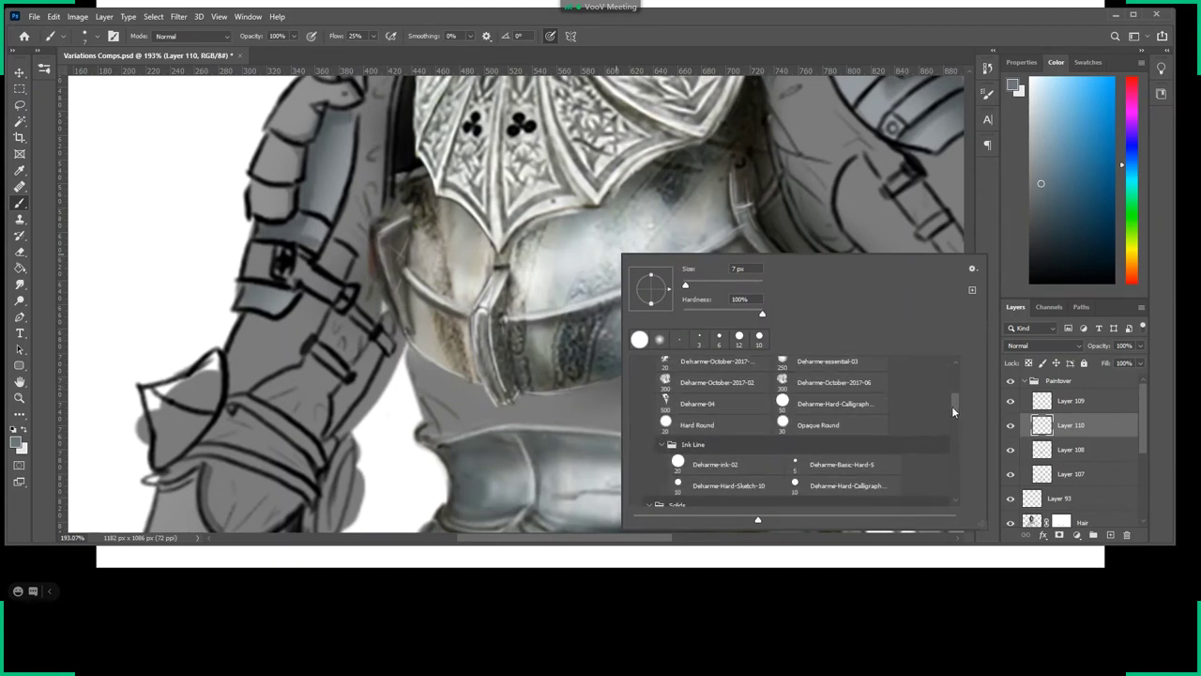
{"action": "scroll", "coordinate": [925, 419], "scroll_direction": "up", "scroll_amount": 2}
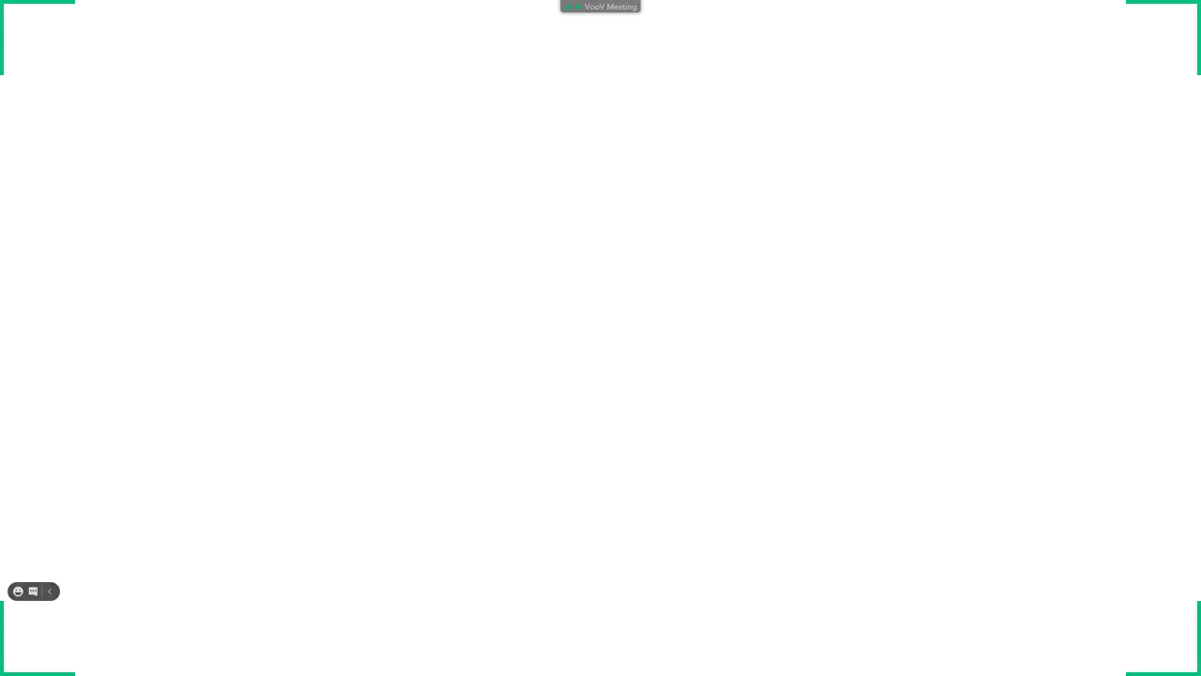
{"action": "left_click", "coordinate": [131, 663]}
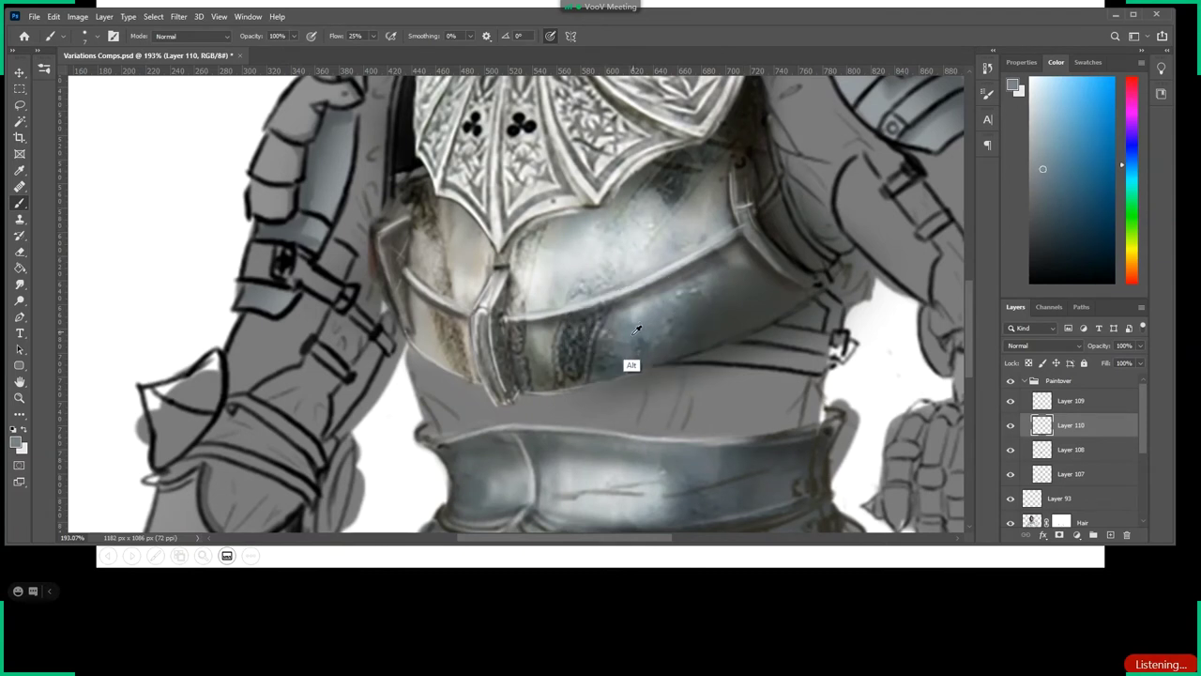
Choose the Deharme-October-2017-02 brush preset and resize it to 42 px.
{"action": "right_click", "coordinate": [642, 323]}
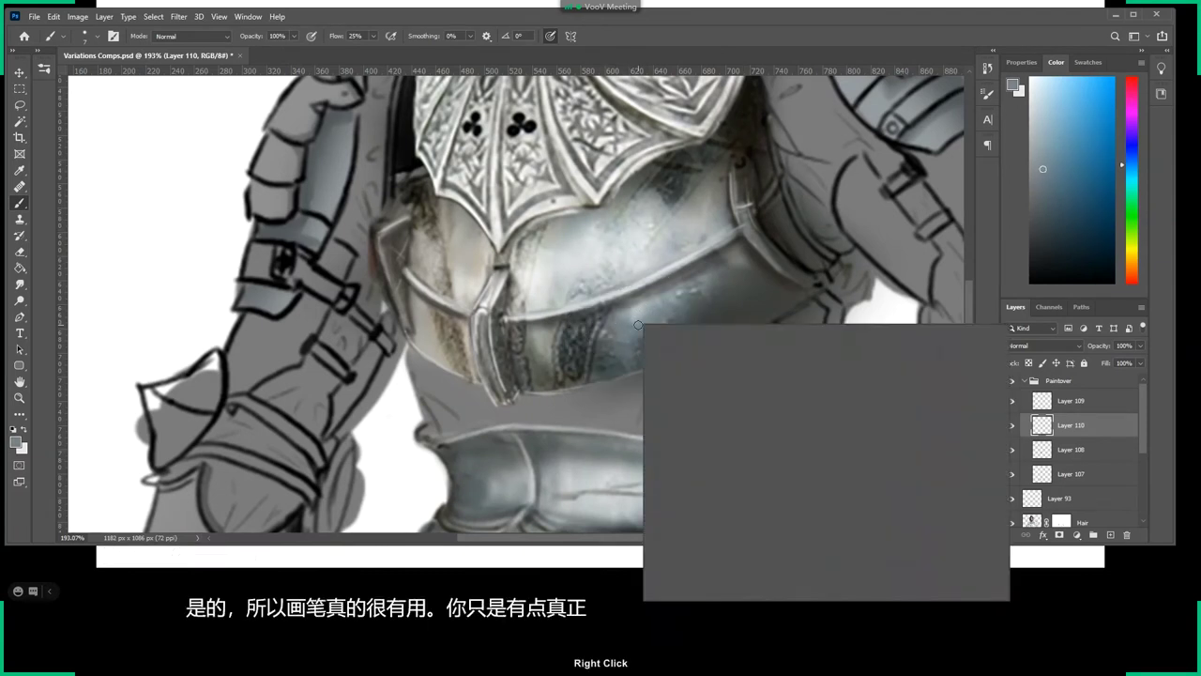
{"action": "left_click_drag", "start_coordinate": [974, 454], "coordinate": [974, 463]}
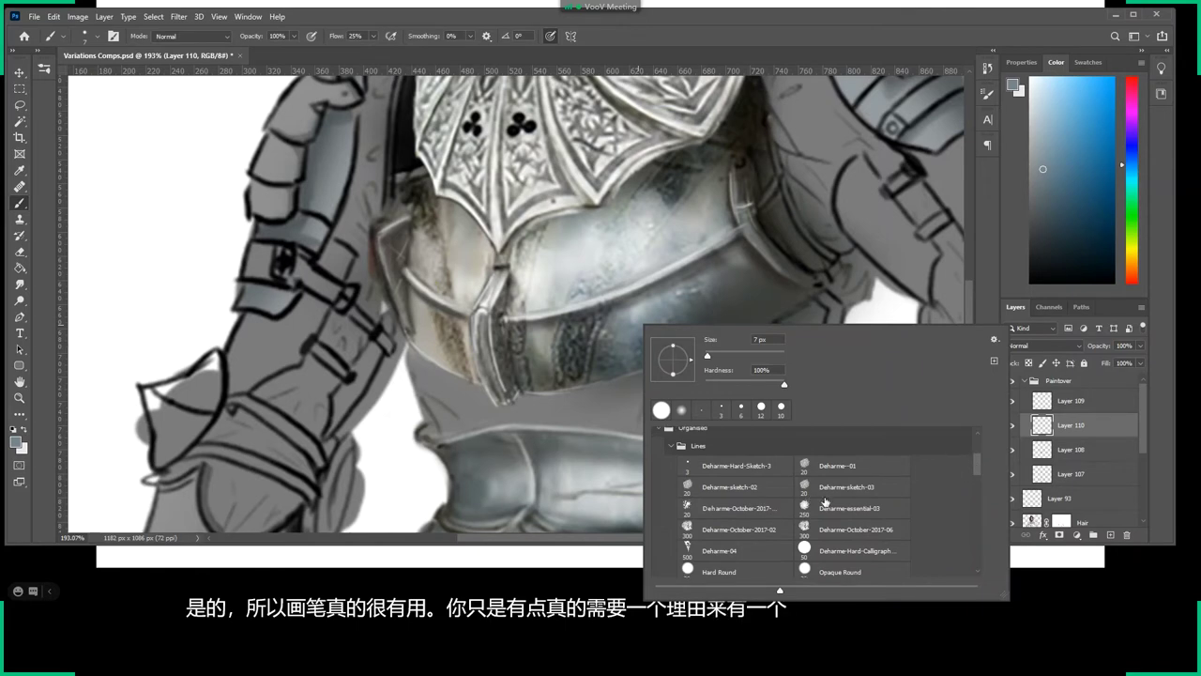
{"action": "left_click", "coordinate": [852, 507]}
{"action": "left_click", "coordinate": [735, 529]}
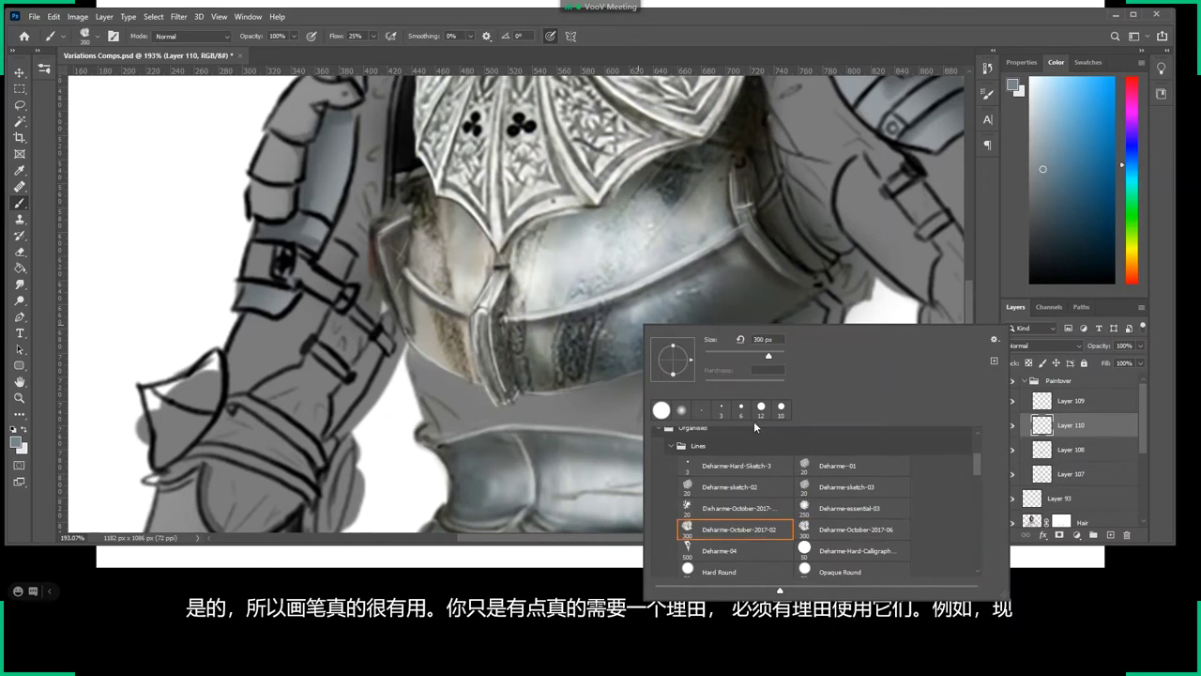
{"action": "left_click_drag", "start_coordinate": [765, 355], "coordinate": [755, 354]}
{"action": "key", "text": "Return"}
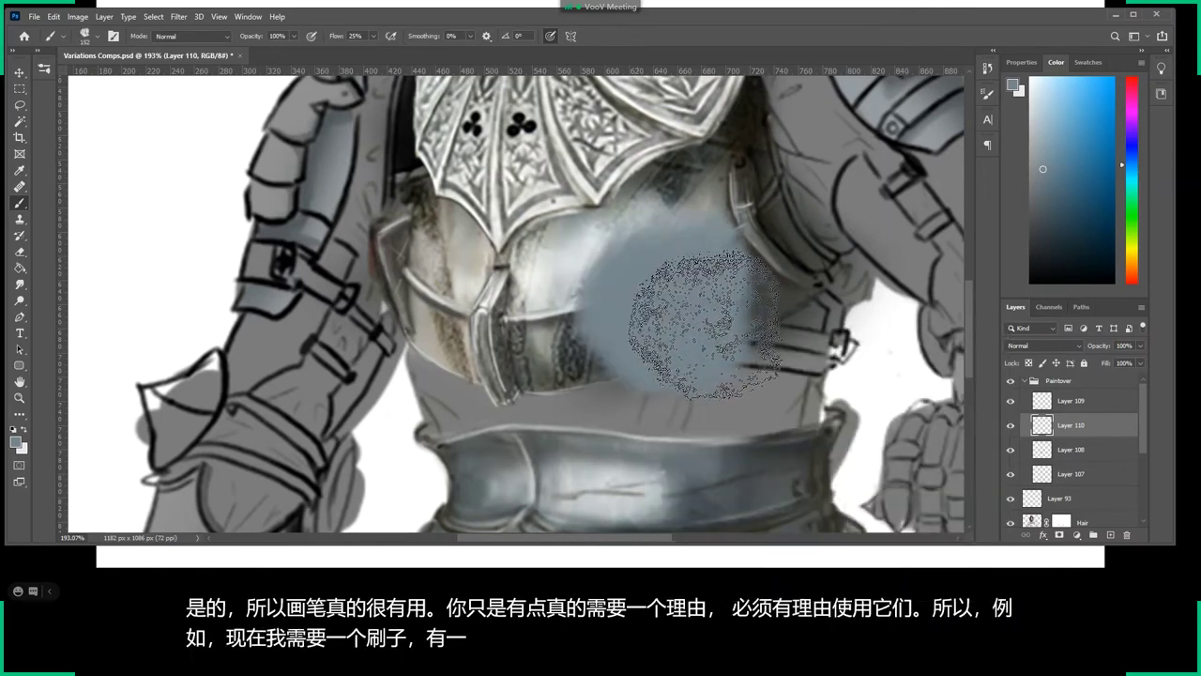
{"action": "right_click", "coordinate": [702, 331]}
{"action": "right_click", "coordinate": [677, 315]}
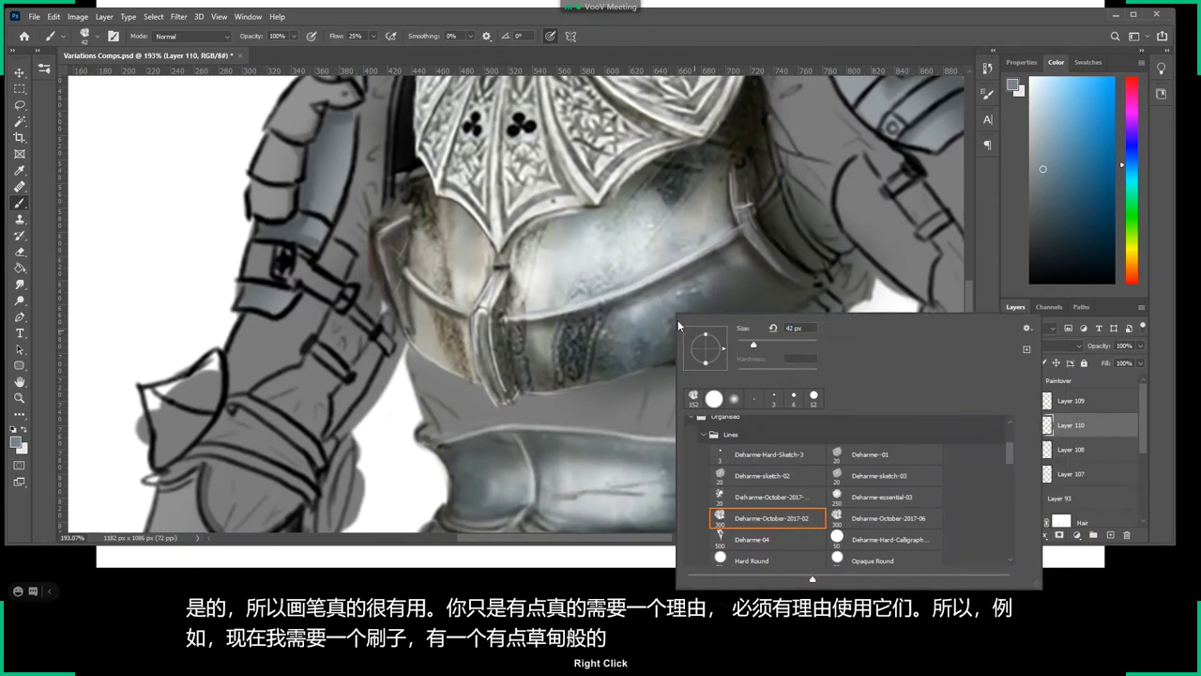
{"action": "key", "text": "Return"}
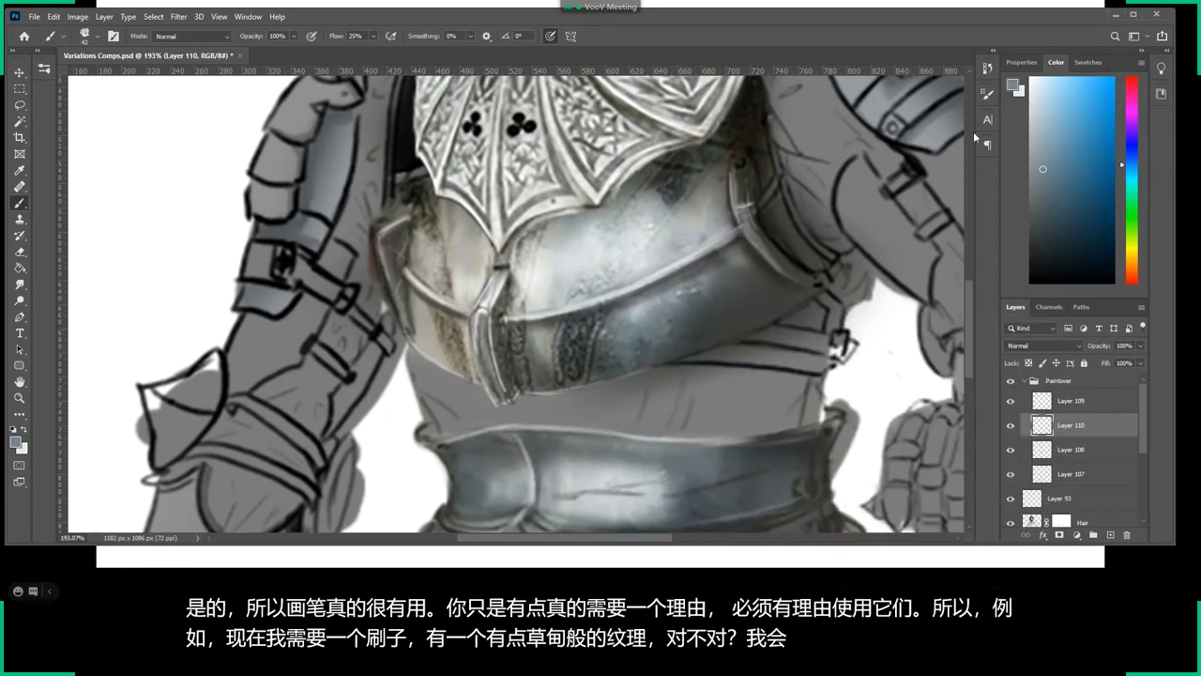
Set the brush minimum diameter to 14% and enable airbrush build-up, undoing a test stroke.
{"action": "left_click", "coordinate": [987, 94]}
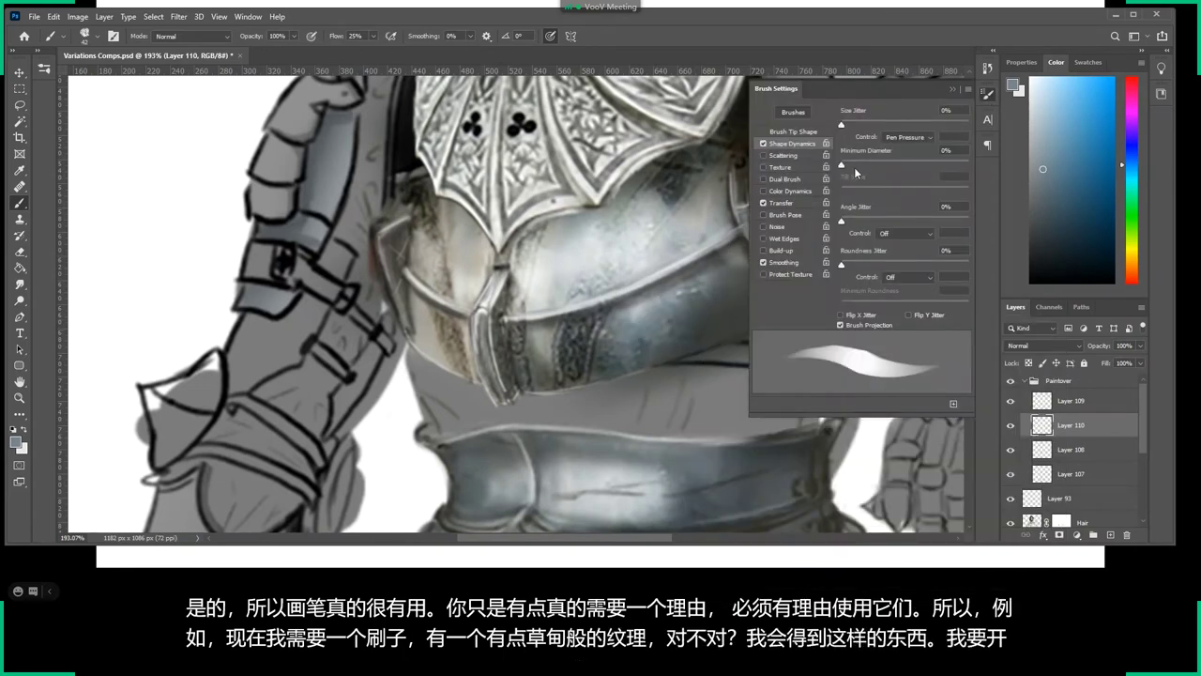
{"action": "left_click_drag", "start_coordinate": [854, 167], "coordinate": [859, 167]}
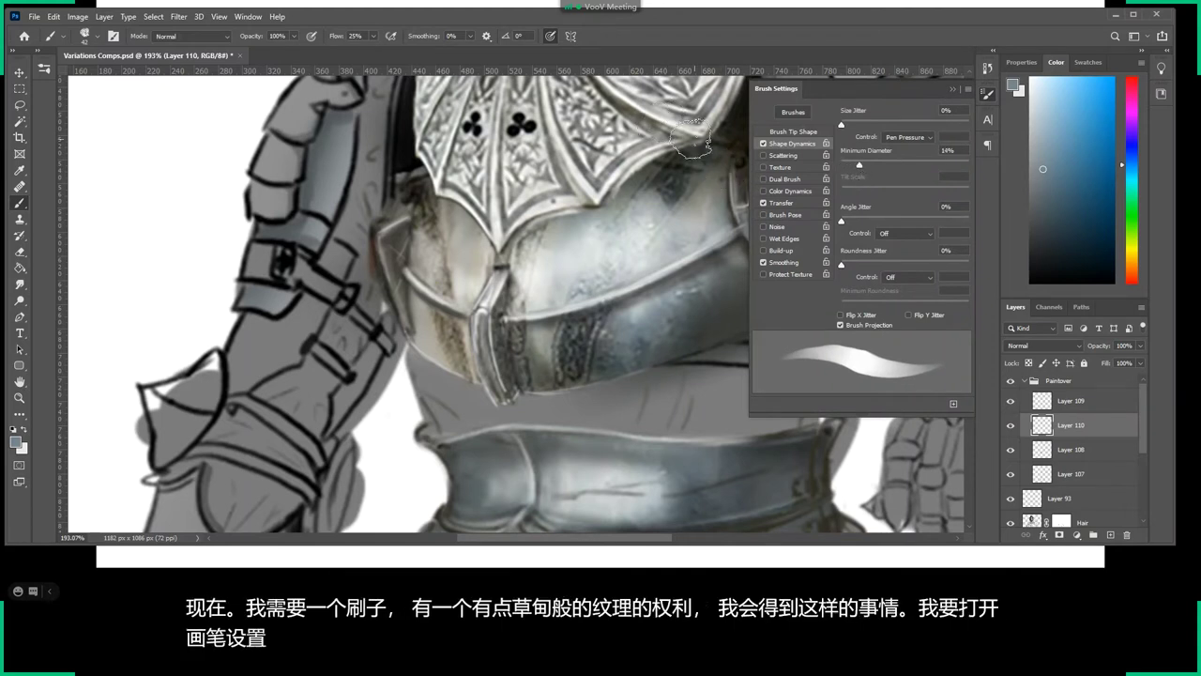
{"action": "left_click", "coordinate": [390, 36]}
{"action": "left_click_drag", "start_coordinate": [535, 287], "coordinate": [683, 347]}
{"action": "key", "text": "ctrl+z"}
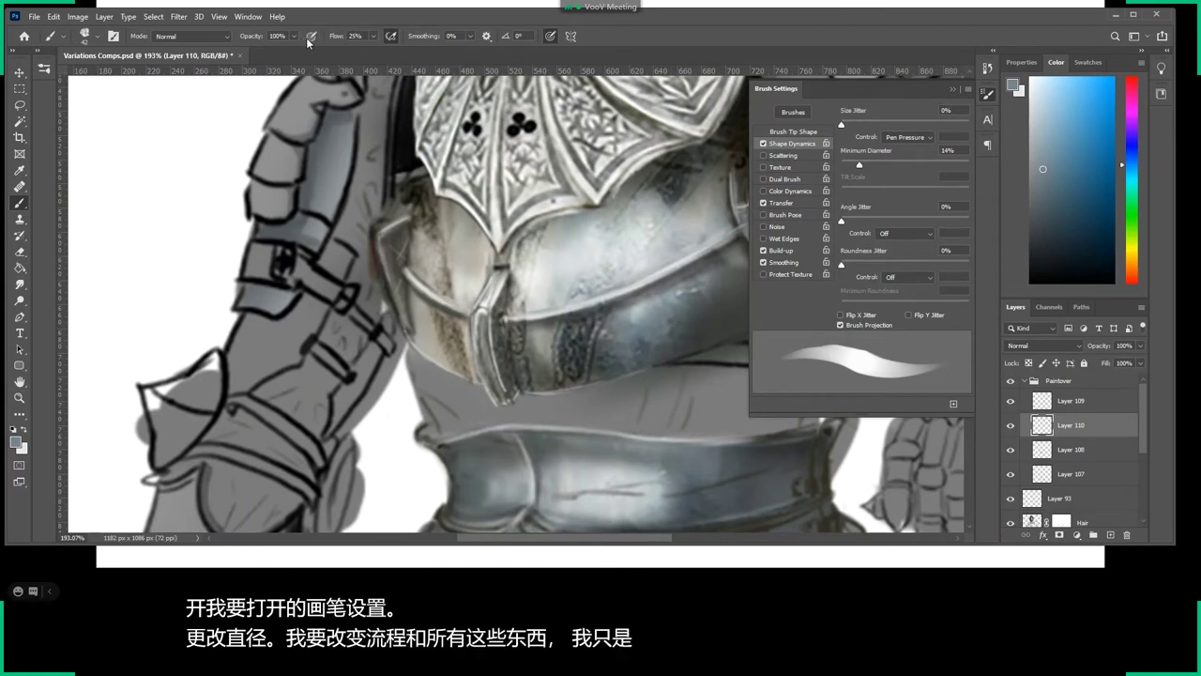
Lower the brush flow to 4% and add Layer 111 above Layer 110.
{"action": "left_click", "coordinate": [374, 38]}
{"action": "left_click_drag", "start_coordinate": [362, 55], "coordinate": [359, 54]}
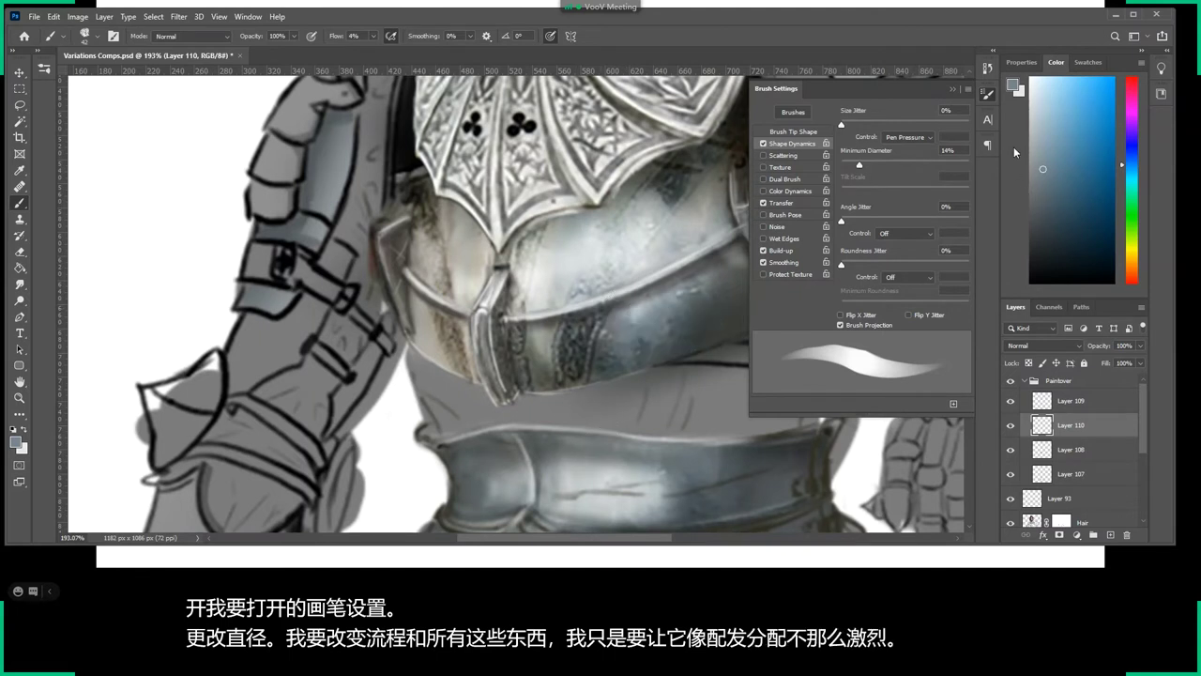
{"action": "left_click", "coordinate": [982, 97]}
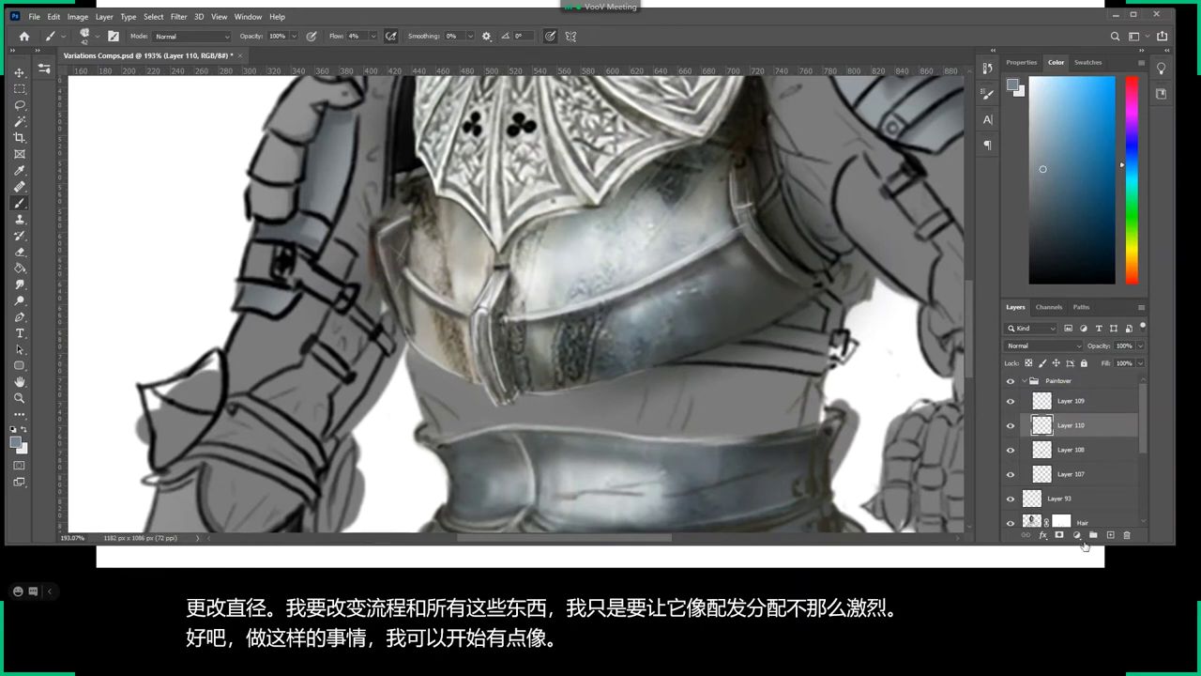
{"action": "left_click", "coordinate": [1112, 535]}
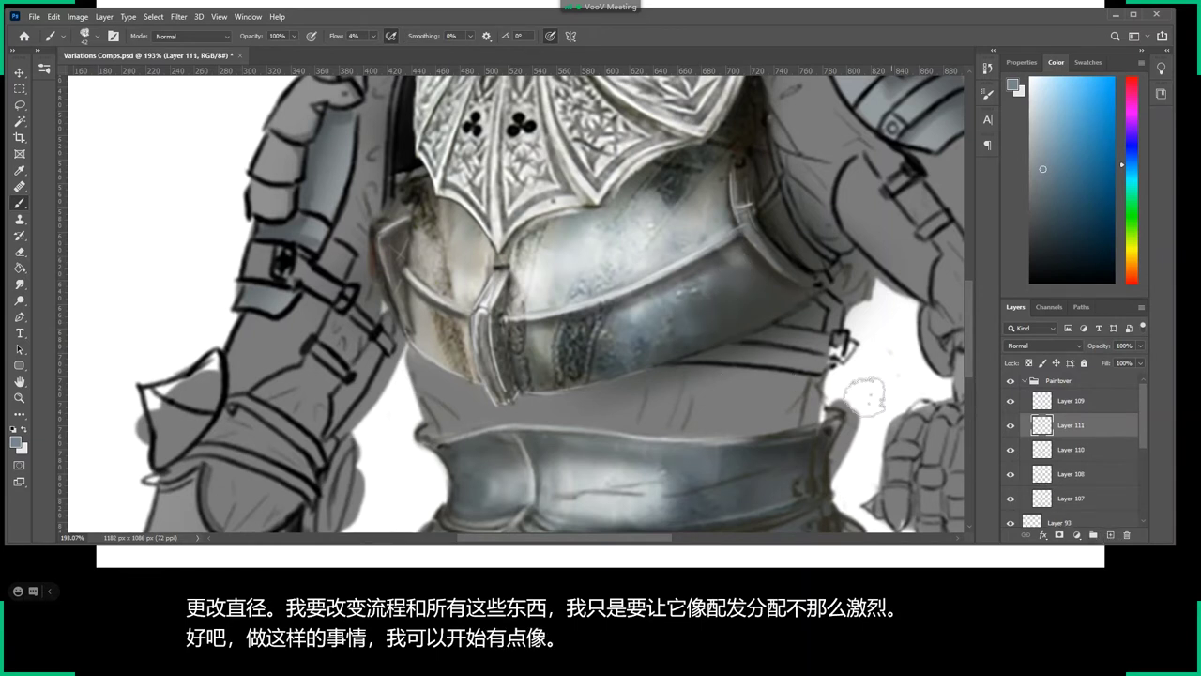
Compare the armour shading by toggling layers, then lay a faint stroke on the upper right plate.
{"action": "left_click", "coordinate": [1011, 453]}
{"action": "left_click", "coordinate": [1011, 452]}
{"action": "left_click", "coordinate": [1011, 474]}
{"action": "left_click", "coordinate": [1010, 473]}
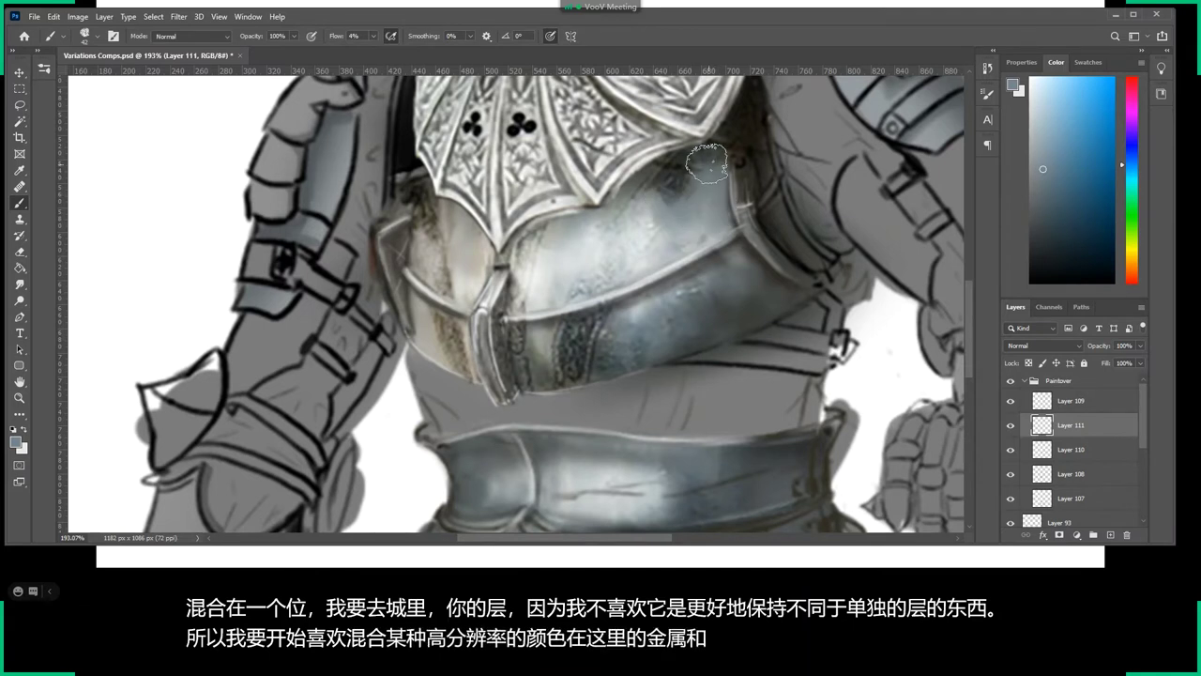
{"action": "left_click_drag", "start_coordinate": [707, 164], "coordinate": [649, 225]}
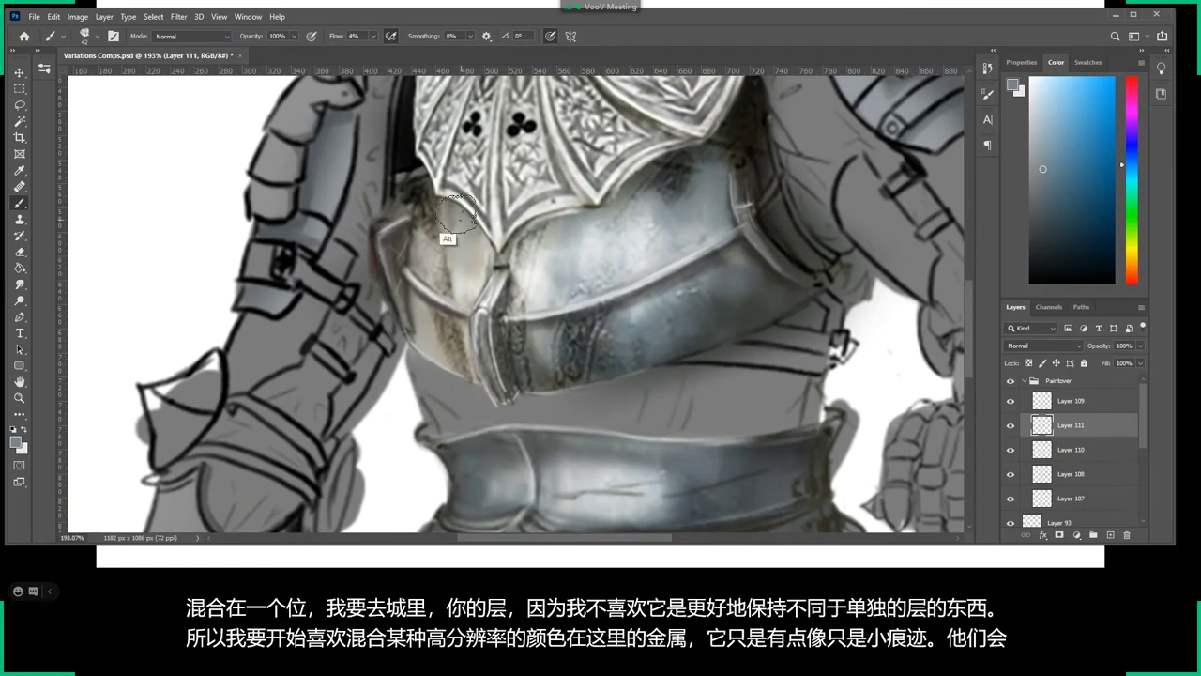
Sample a light cream from the armour and paint soft cream strokes across the left chest and plates.
{"action": "left_click", "coordinate": [455, 267], "text": "alt"}
{"action": "mouse_move", "coordinate": [394, 262]}
{"action": "left_mouse_down"}
{"action": "mouse_move", "coordinate": [422, 235]}
{"action": "mouse_move", "coordinate": [436, 193]}
{"action": "left_mouse_up"}
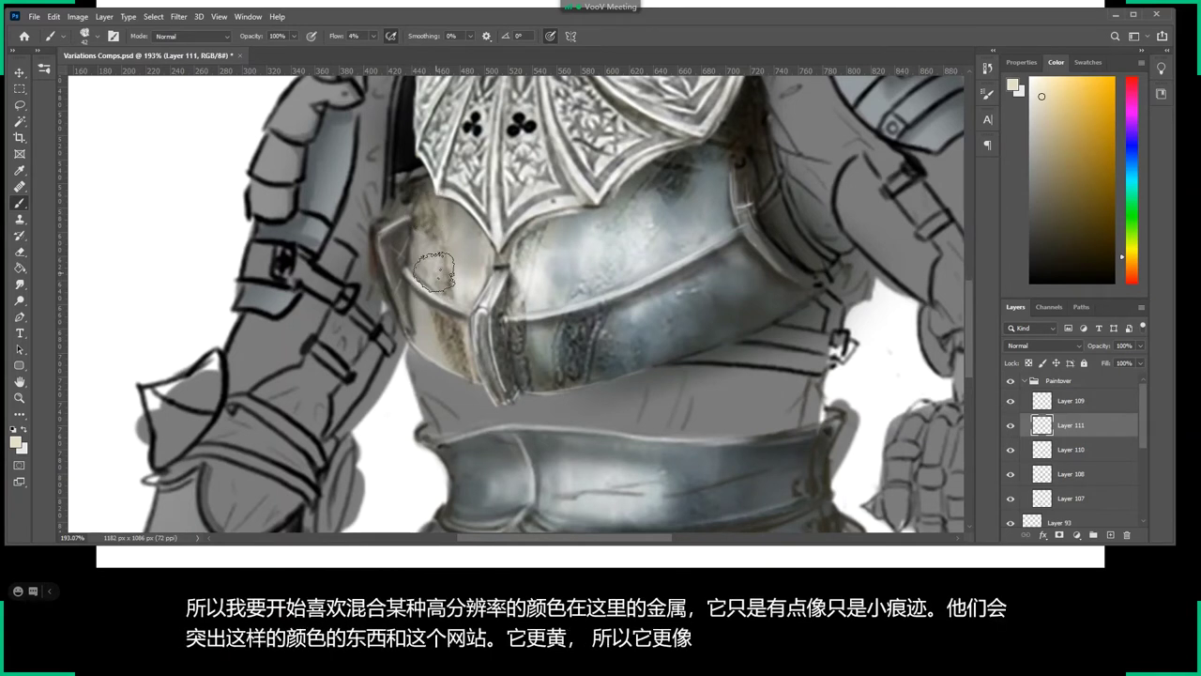
{"action": "left_click_drag", "start_coordinate": [433, 255], "coordinate": [469, 206]}
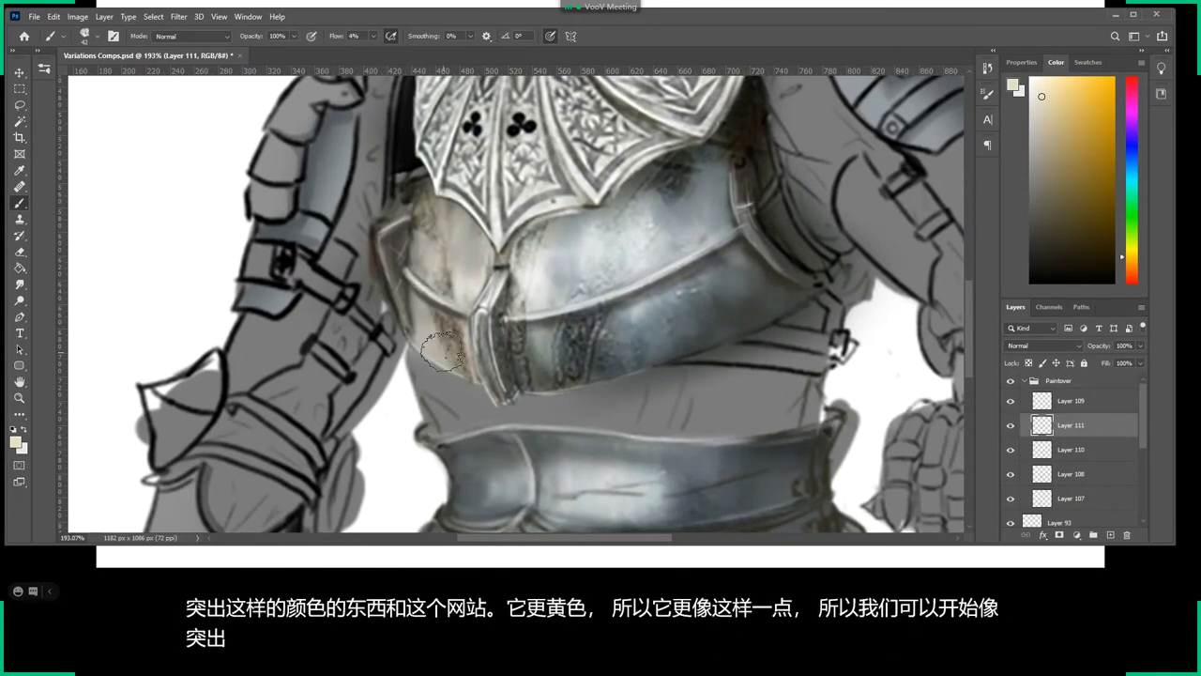
{"action": "mouse_move", "coordinate": [433, 314]}
{"action": "left_mouse_down"}
{"action": "mouse_move", "coordinate": [443, 349]}
{"action": "mouse_move", "coordinate": [480, 289]}
{"action": "left_mouse_up"}
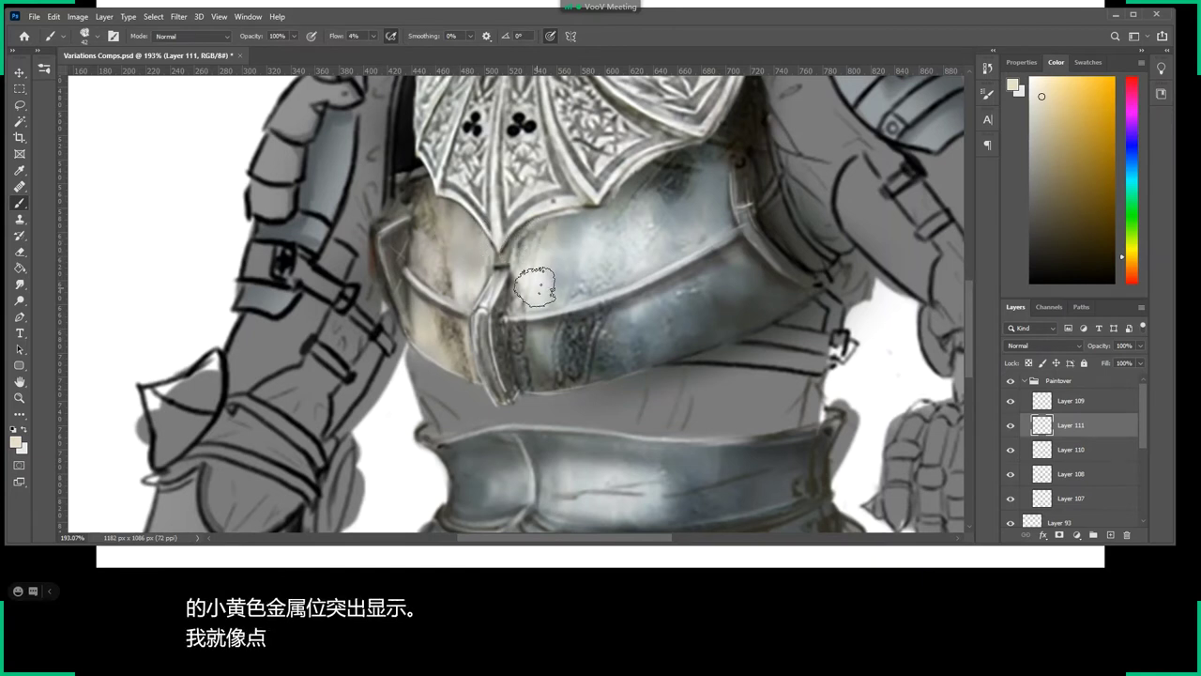
{"action": "left_click_drag", "start_coordinate": [548, 352], "coordinate": [573, 347]}
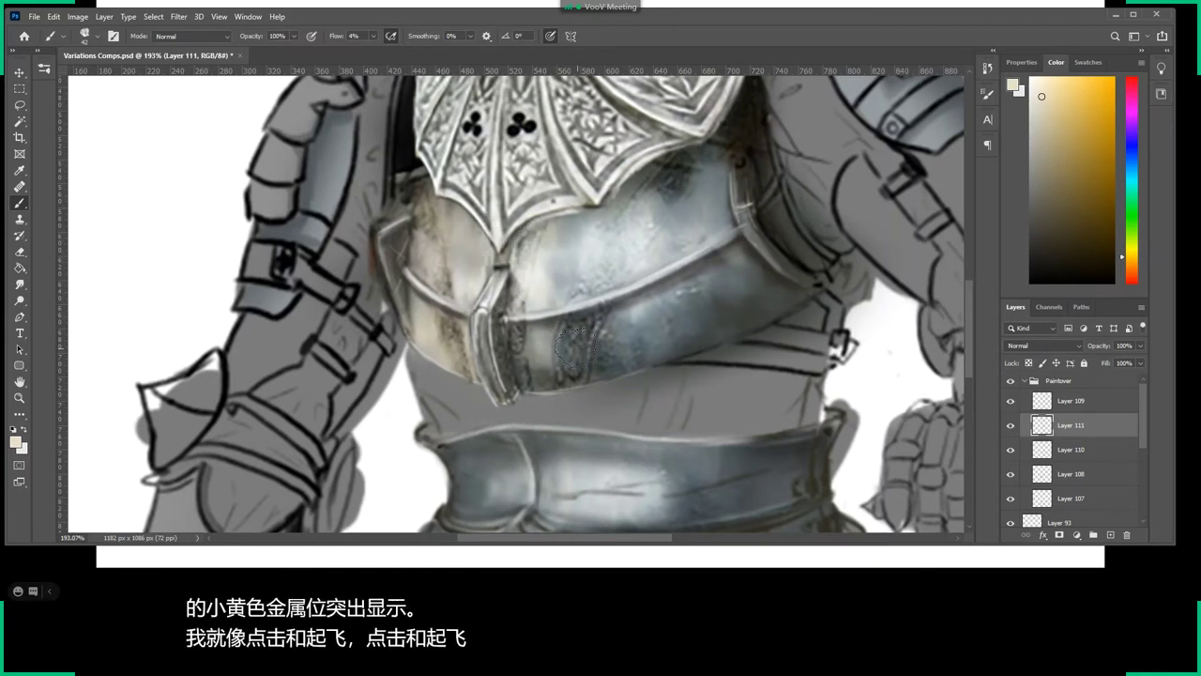
{"action": "left_click_drag", "start_coordinate": [564, 251], "coordinate": [584, 212]}
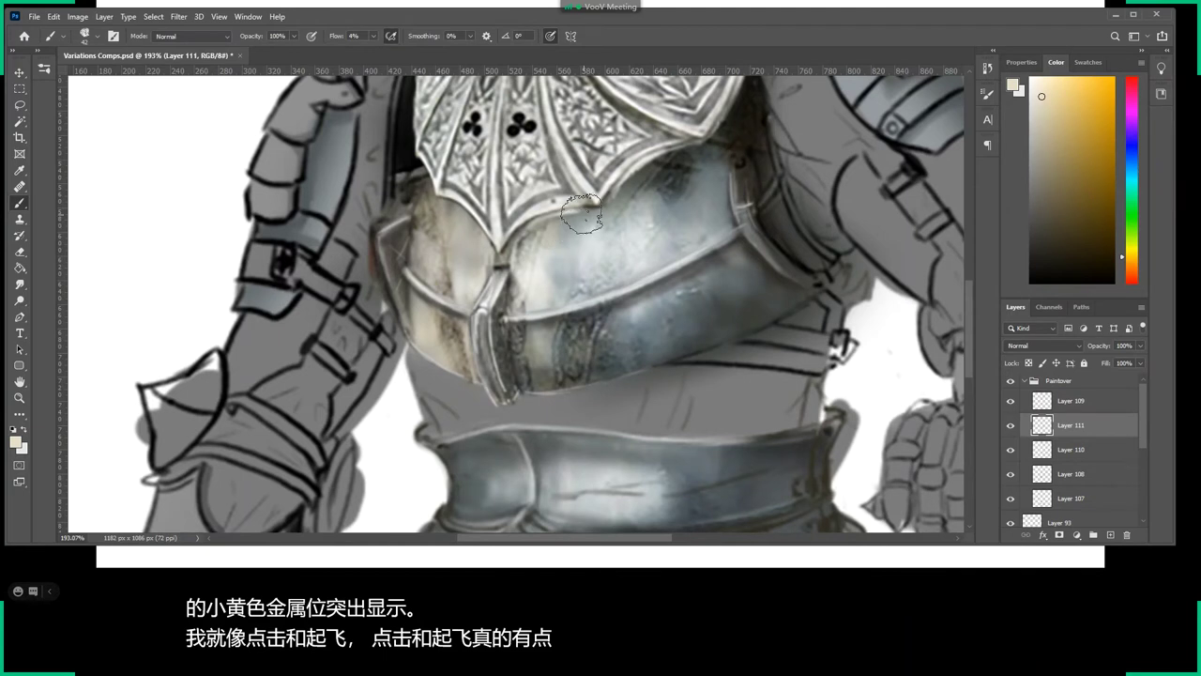
Paint faint light cyan strokes on the chest plate and shrink the brush to 25 px.
{"action": "left_click", "coordinate": [1129, 187]}
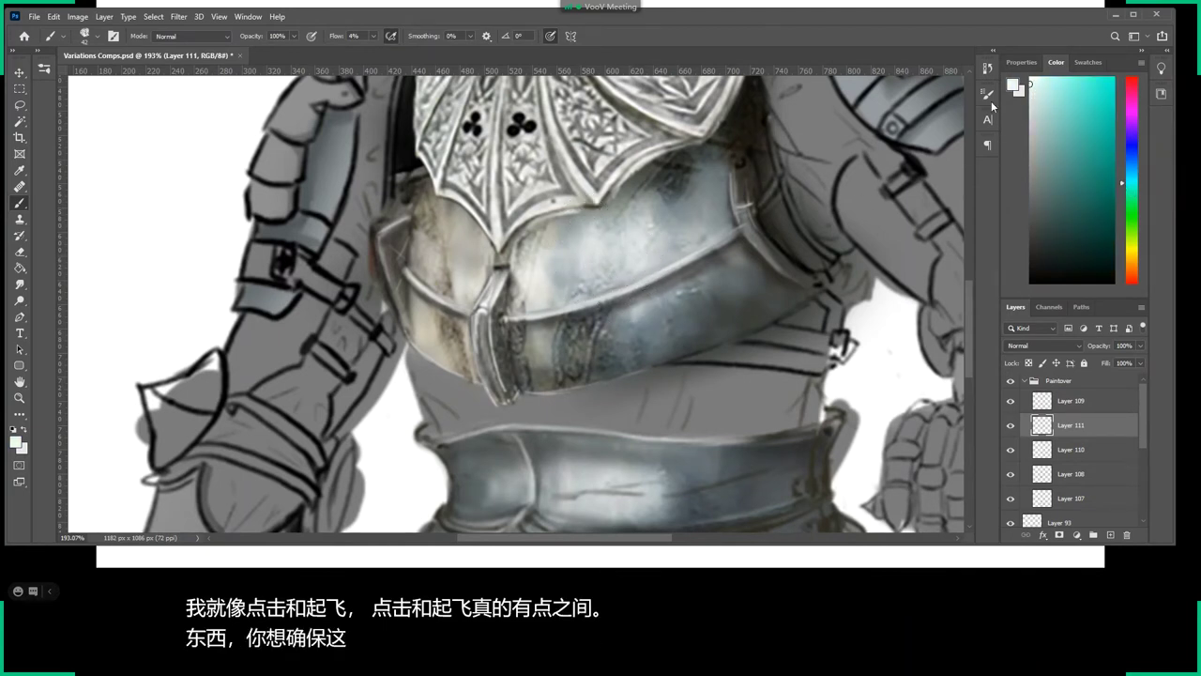
{"action": "left_click_drag", "start_coordinate": [616, 254], "coordinate": [646, 259]}
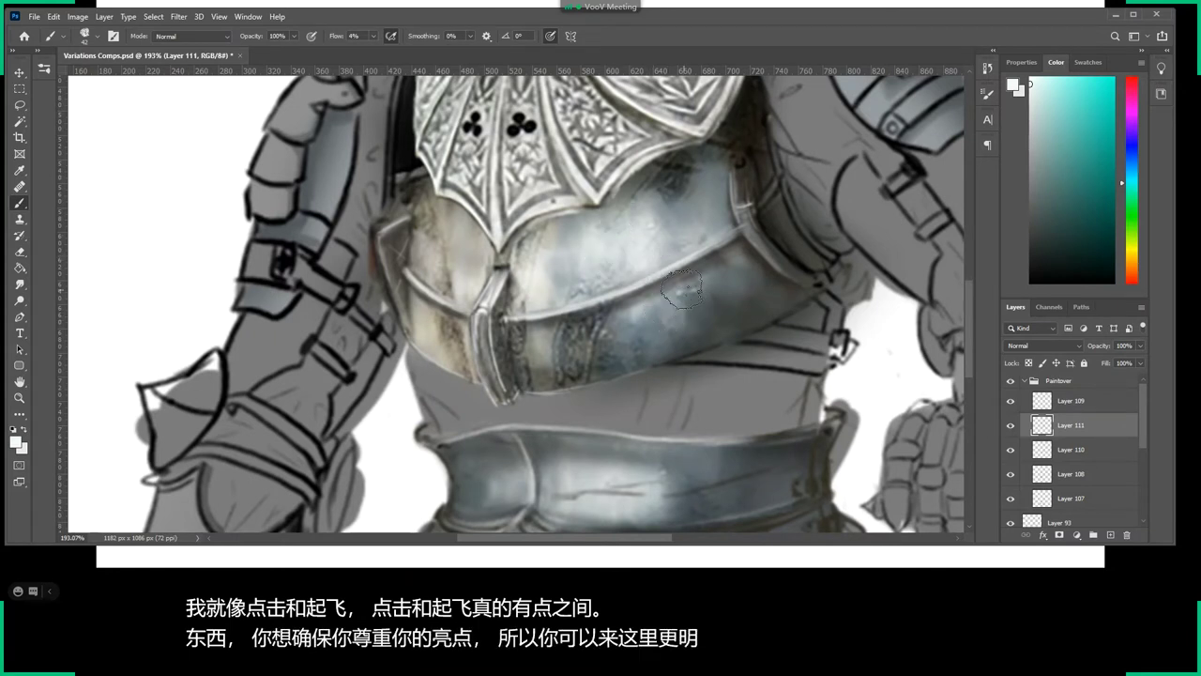
{"action": "key", "text": "ctrl"}
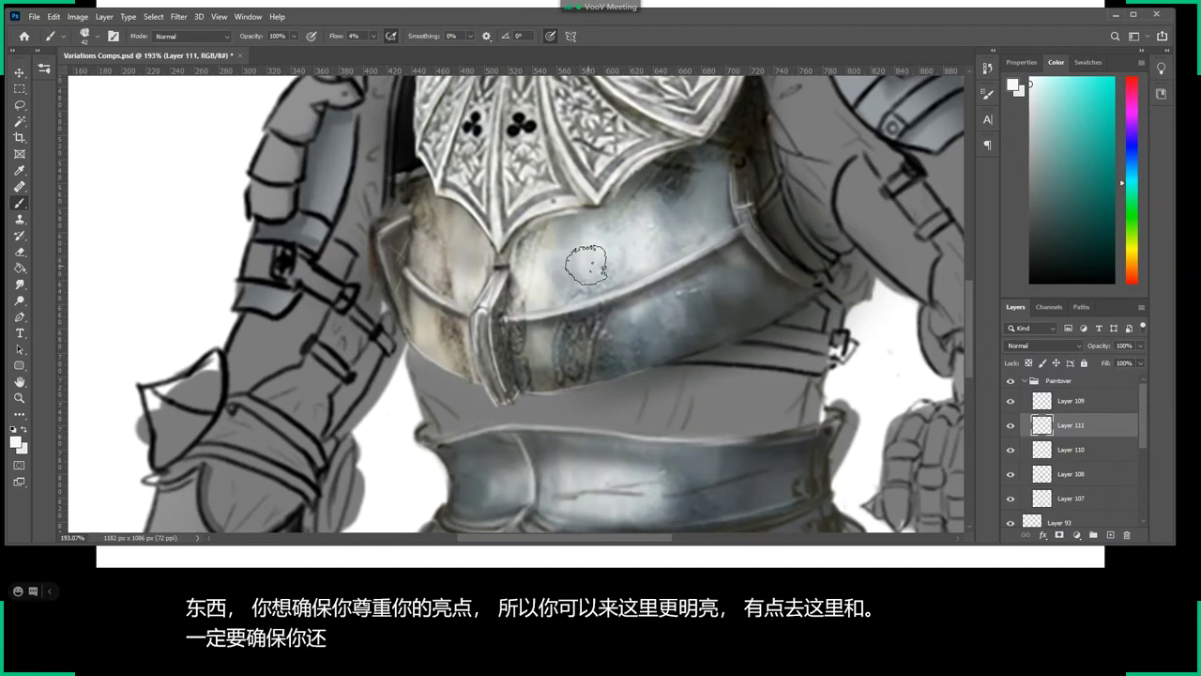
{"action": "right_click", "coordinate": [633, 325]}
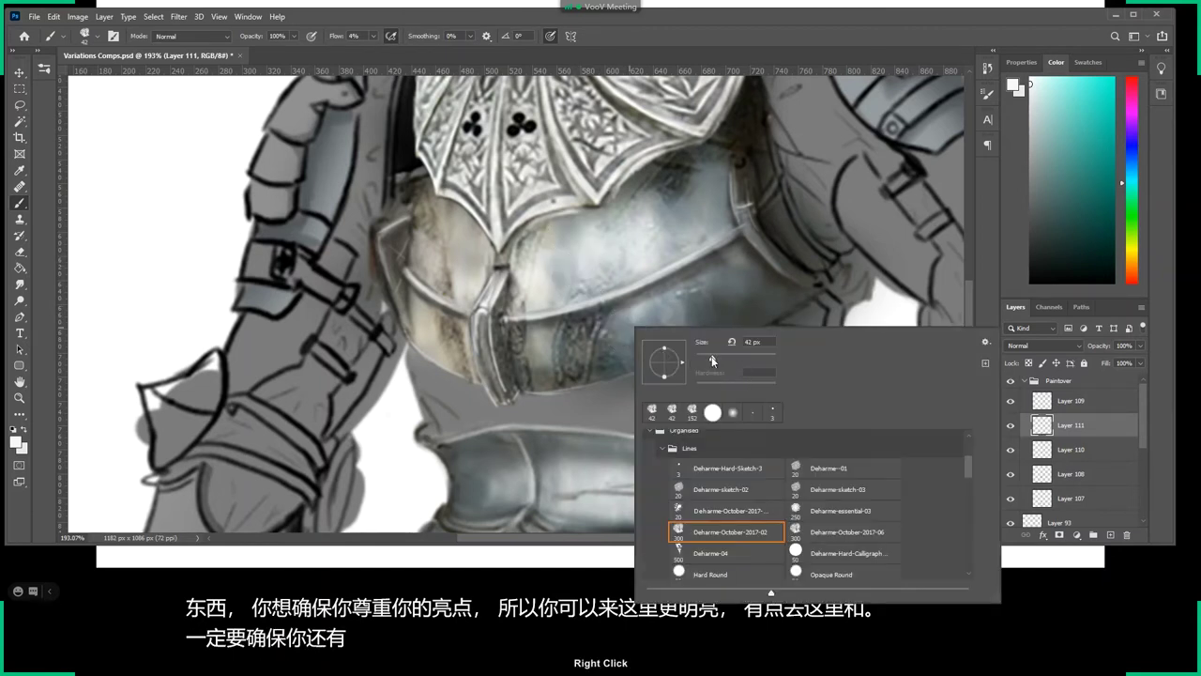
{"action": "left_click_drag", "start_coordinate": [711, 359], "coordinate": [705, 357]}
{"action": "key", "text": "Return"}
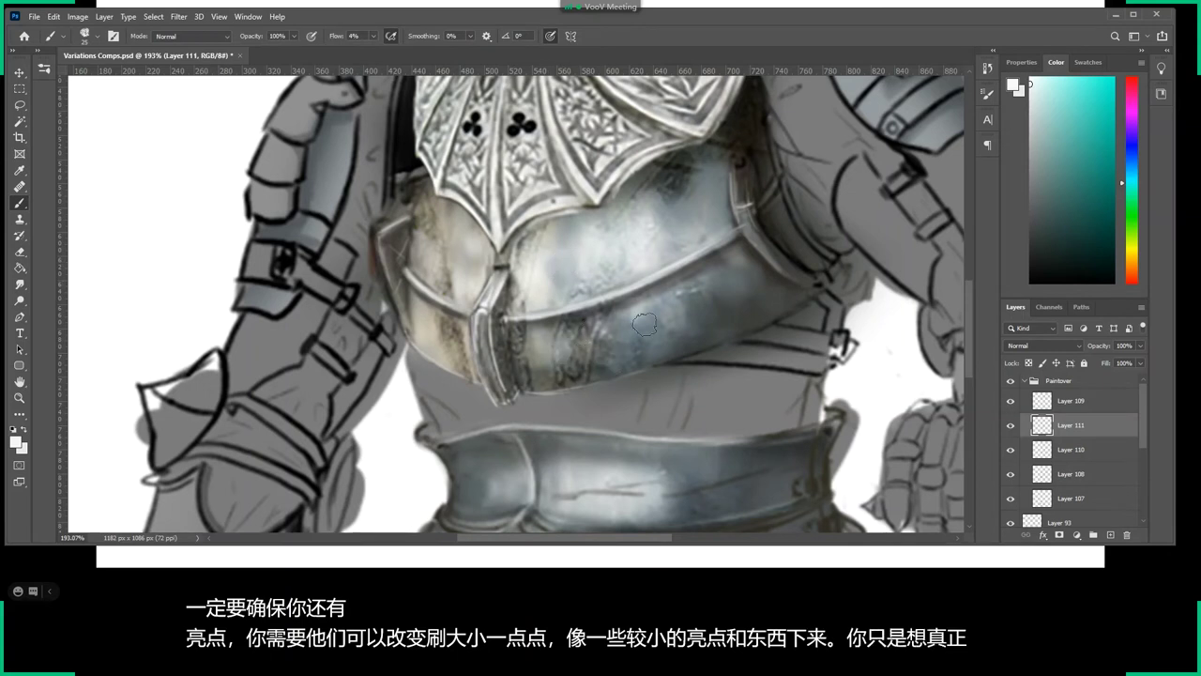
Pick a lighter, warmer yellow-green paint colour and zoom out to see the whole figure.
{"action": "mouse_move", "coordinate": [1119, 195]}
{"action": "left_mouse_down"}
{"action": "mouse_move", "coordinate": [1116, 238]}
{"action": "mouse_move", "coordinate": [1133, 223]}
{"action": "mouse_move", "coordinate": [1117, 257]}
{"action": "left_mouse_up"}
{"action": "left_click", "coordinate": [1038, 98]}
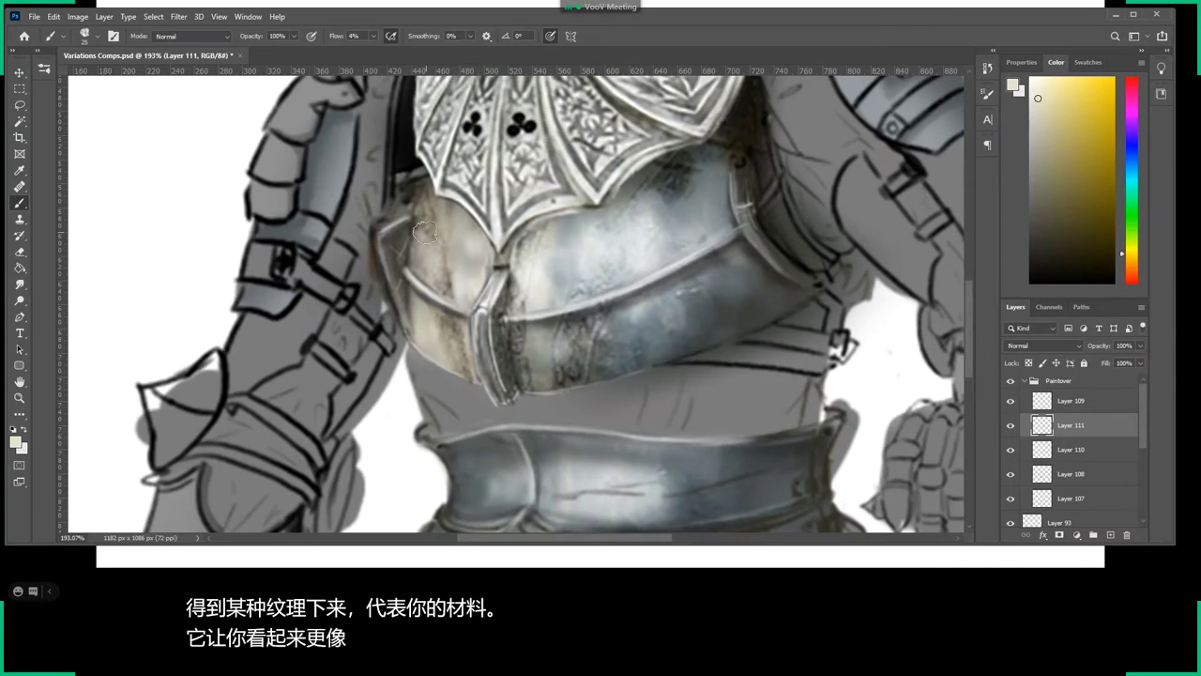
{"action": "key", "text": "z"}
{"action": "left_click_drag", "start_coordinate": [600, 322], "coordinate": [532, 322]}
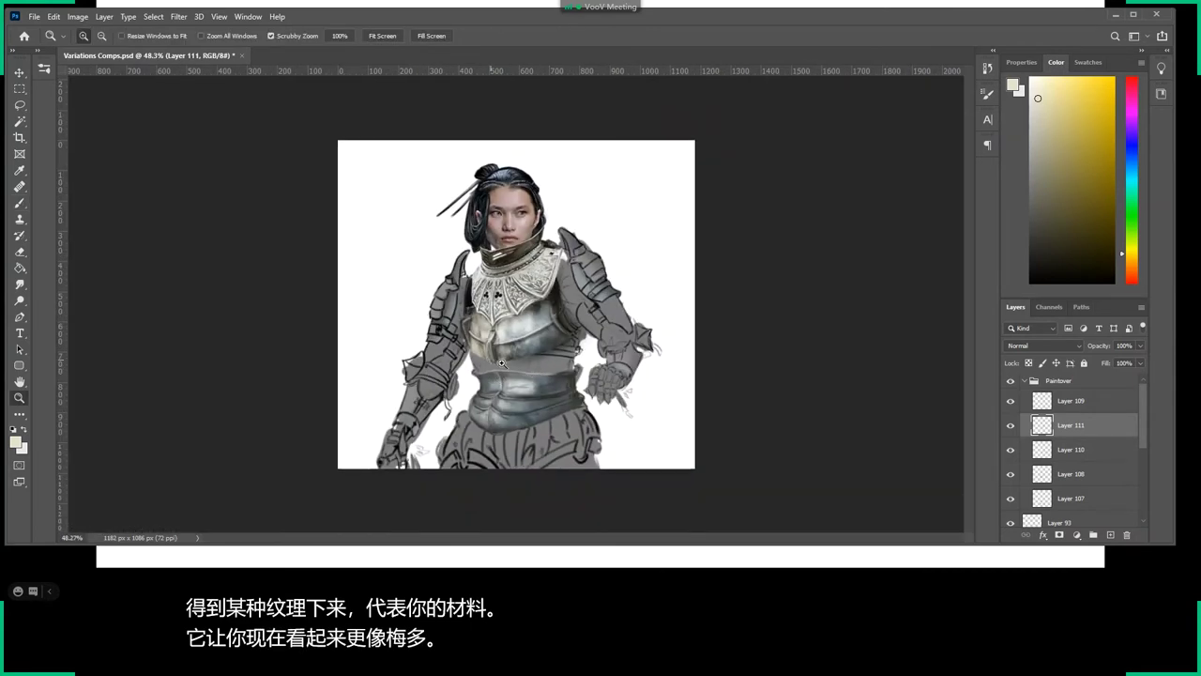
Toggle Layer 111 to compare the torso highlights, set its Opacity to 65%, and recheck.
{"action": "left_click_drag", "start_coordinate": [502, 362], "coordinate": [526, 363]}
{"action": "left_click", "coordinate": [1011, 425]}
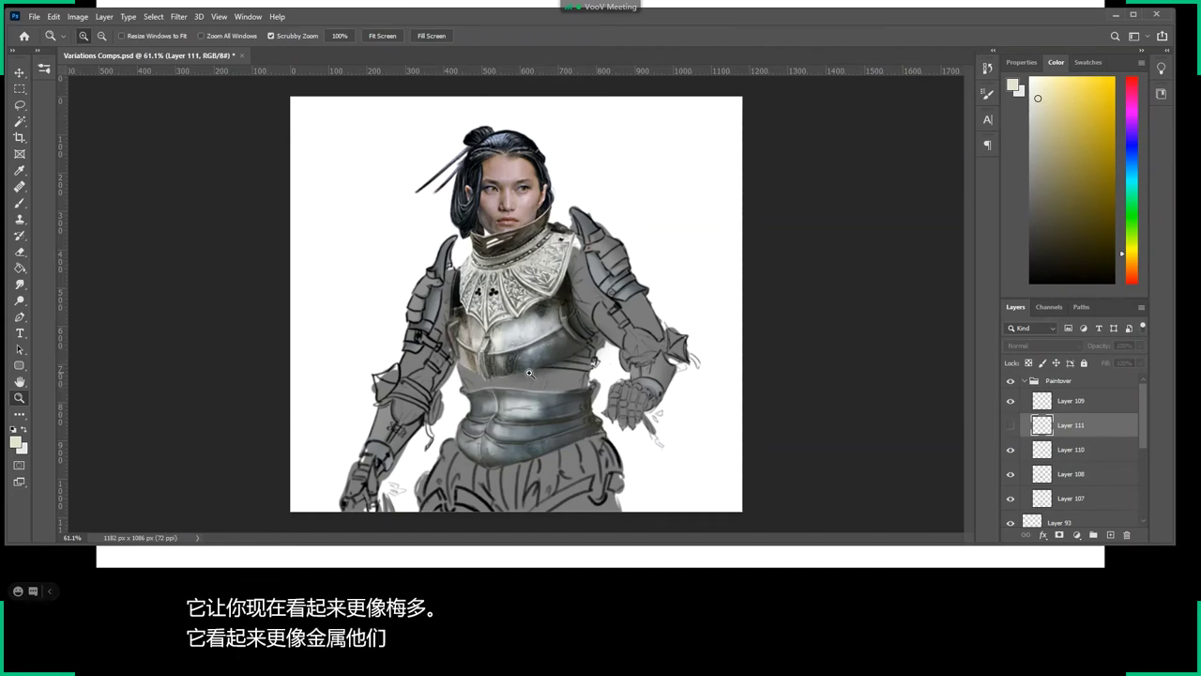
{"action": "left_click_drag", "start_coordinate": [489, 380], "coordinate": [583, 386]}
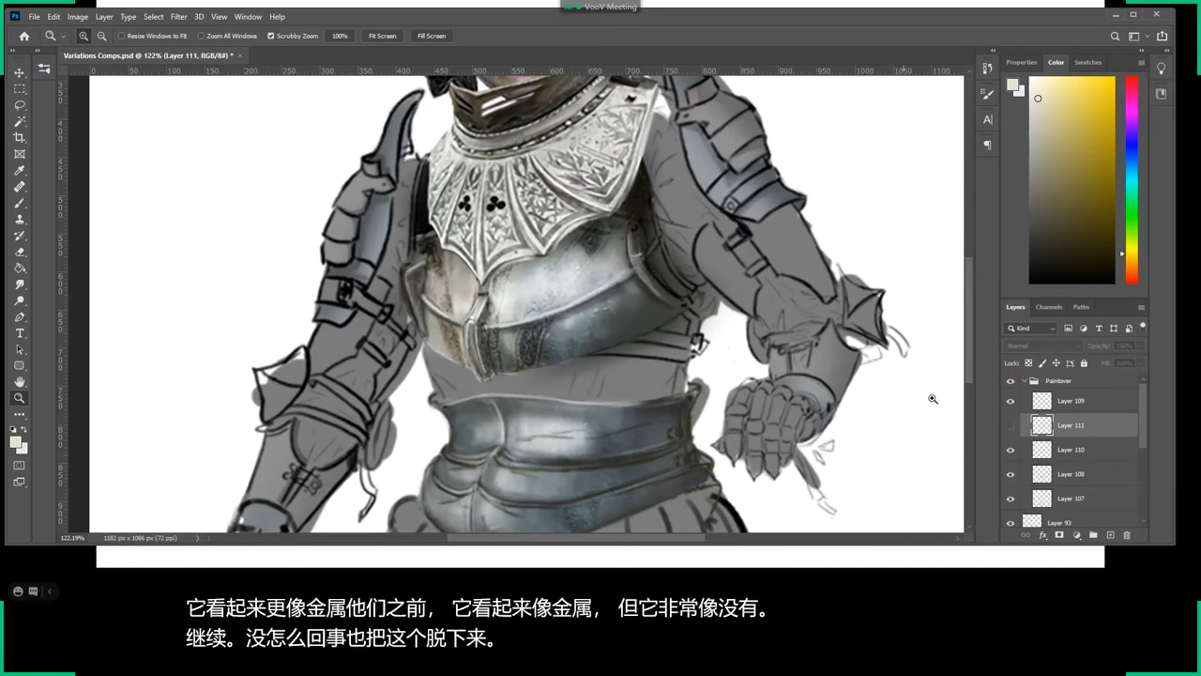
{"action": "left_click", "coordinate": [1011, 426]}
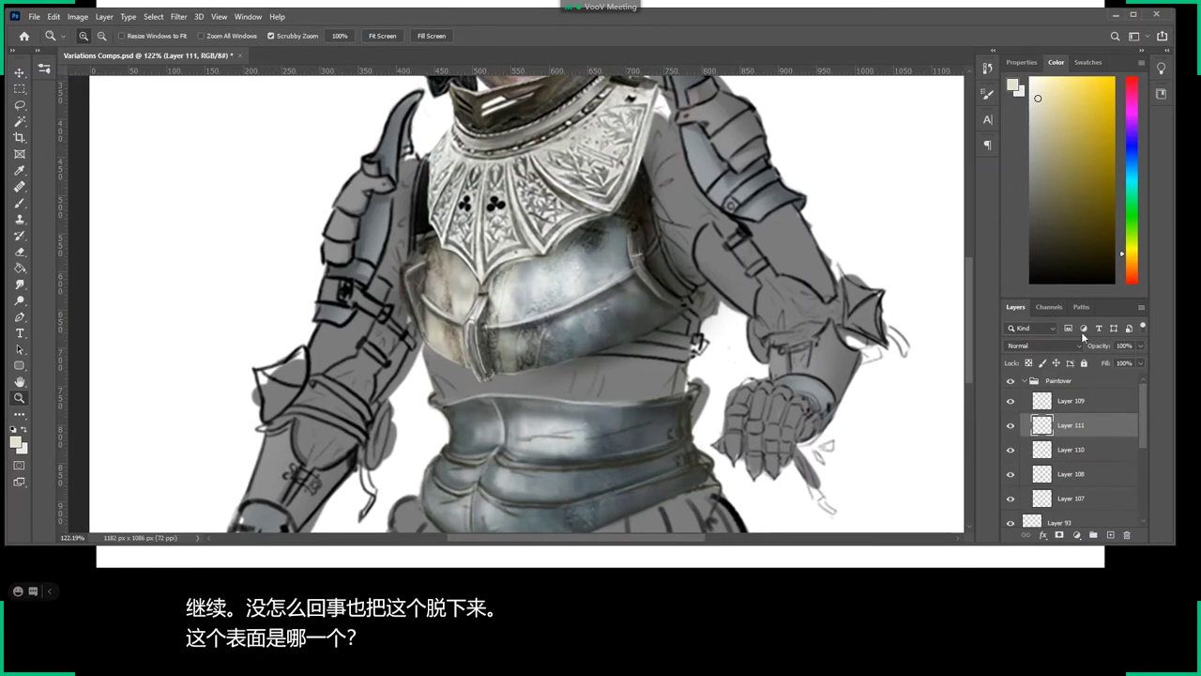
{"action": "left_click", "coordinate": [1140, 345]}
{"action": "left_click_drag", "start_coordinate": [1139, 360], "coordinate": [1122, 359]}
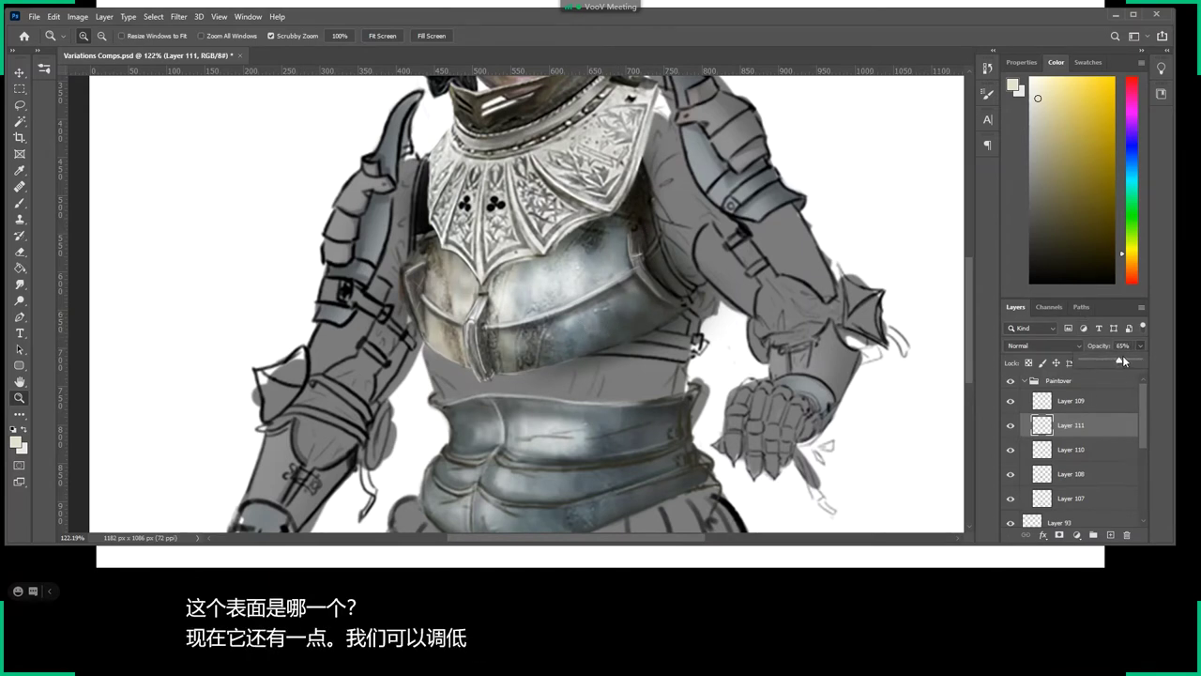
{"action": "left_click", "coordinate": [1011, 427]}
{"action": "left_click", "coordinate": [1011, 427]}
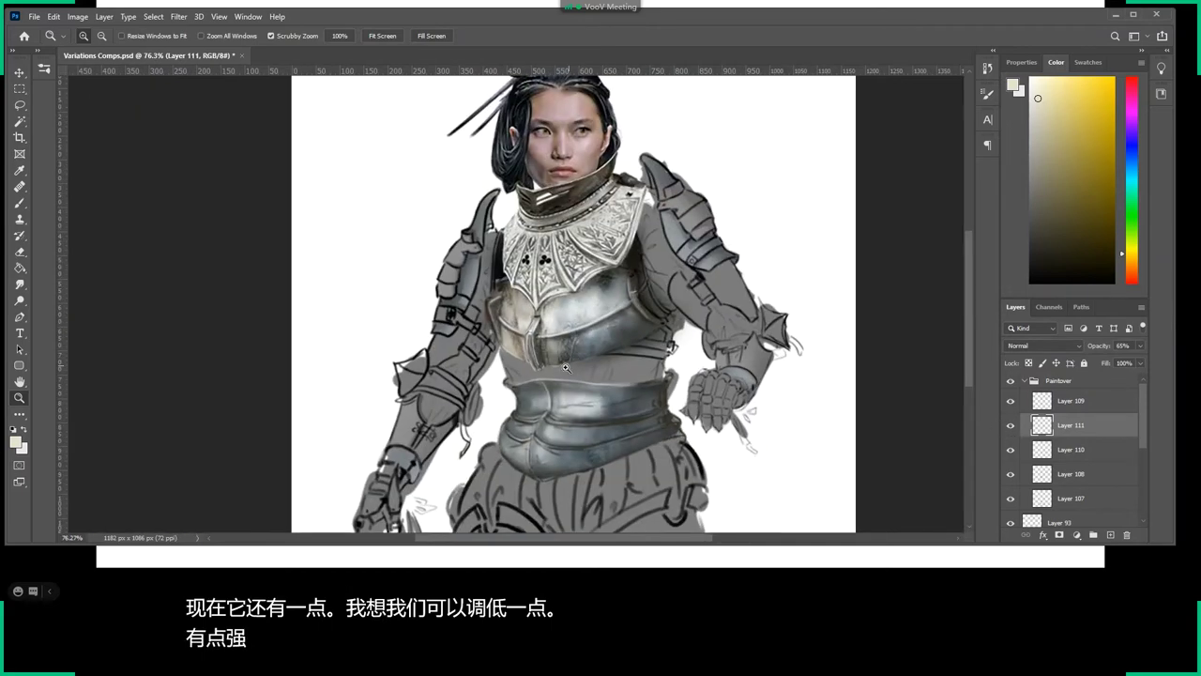
Zoom in on the upper breastplate and select Layer 109, undoing an extra new layer.
{"action": "left_click_drag", "start_coordinate": [647, 356], "coordinate": [621, 345]}
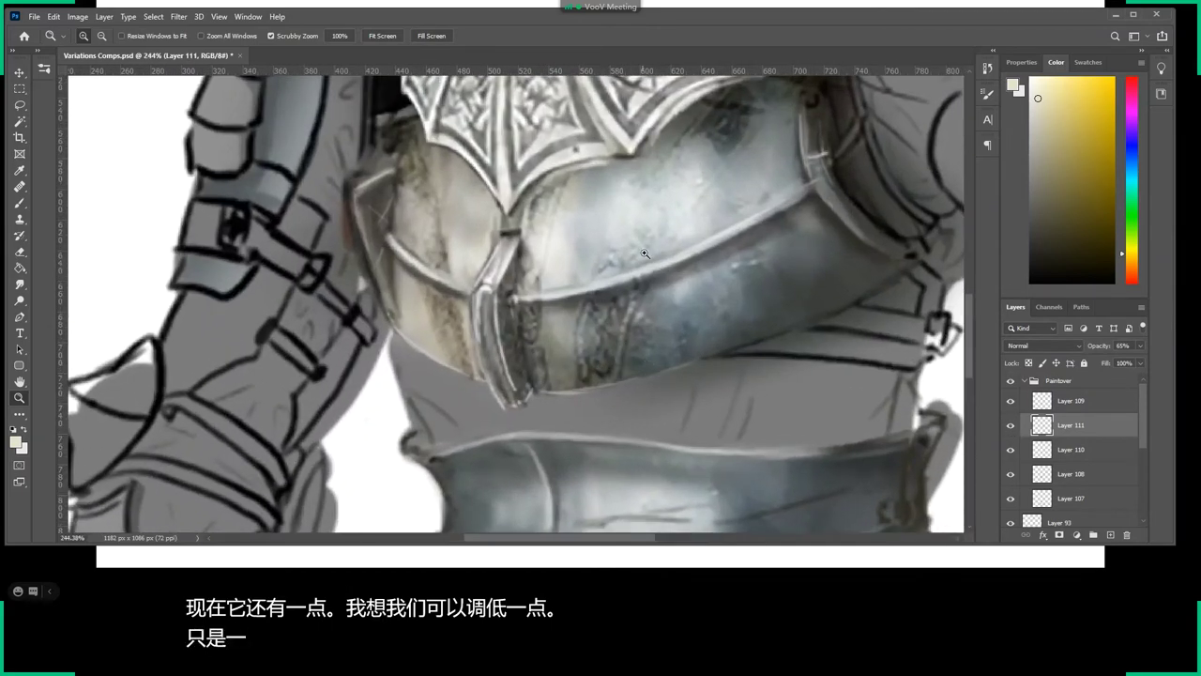
{"action": "left_click_drag", "start_coordinate": [608, 338], "coordinate": [602, 282]}
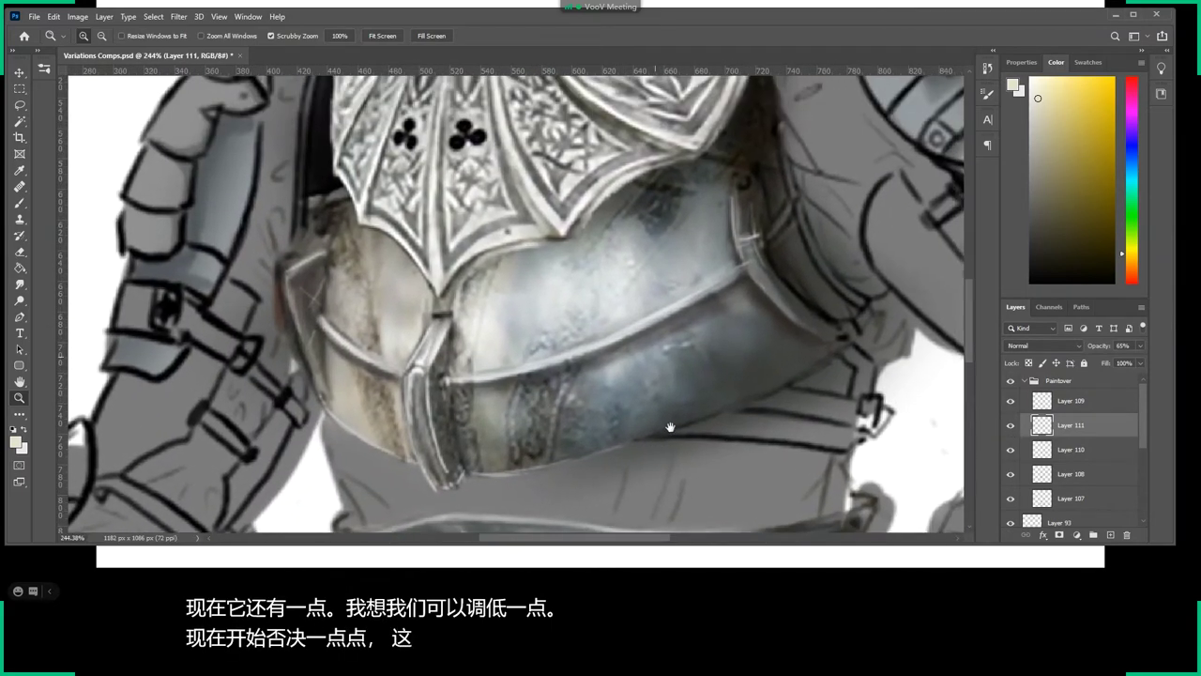
{"action": "left_click", "coordinate": [1070, 401]}
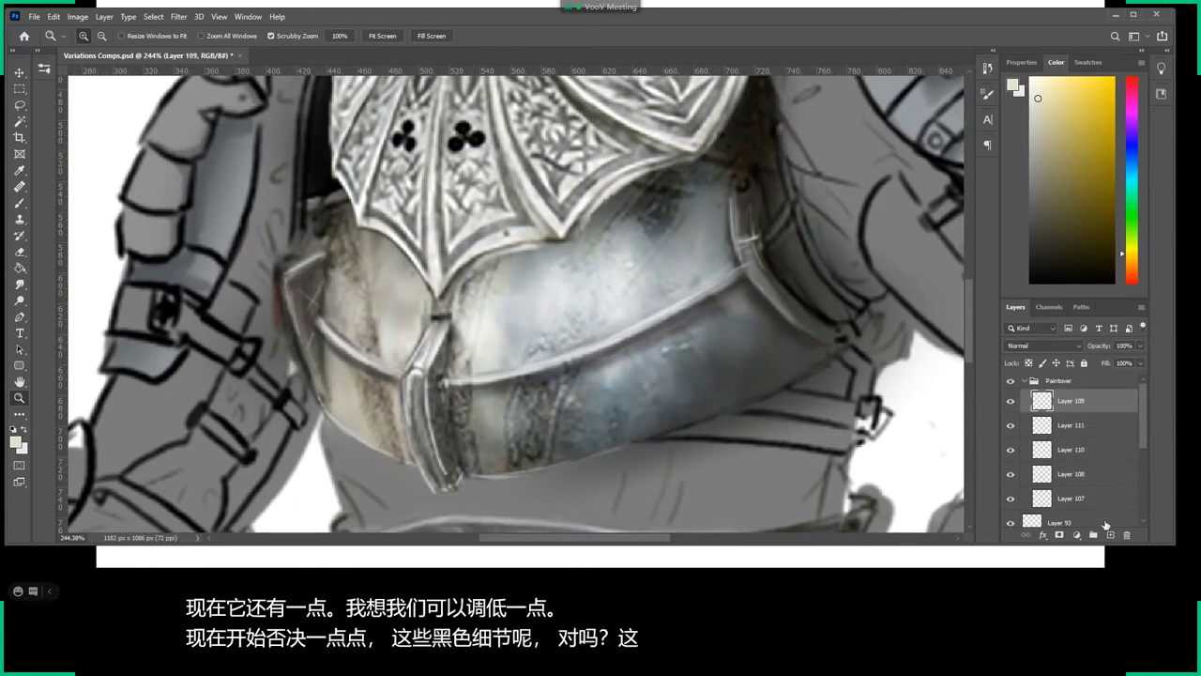
{"action": "left_click", "coordinate": [1110, 534]}
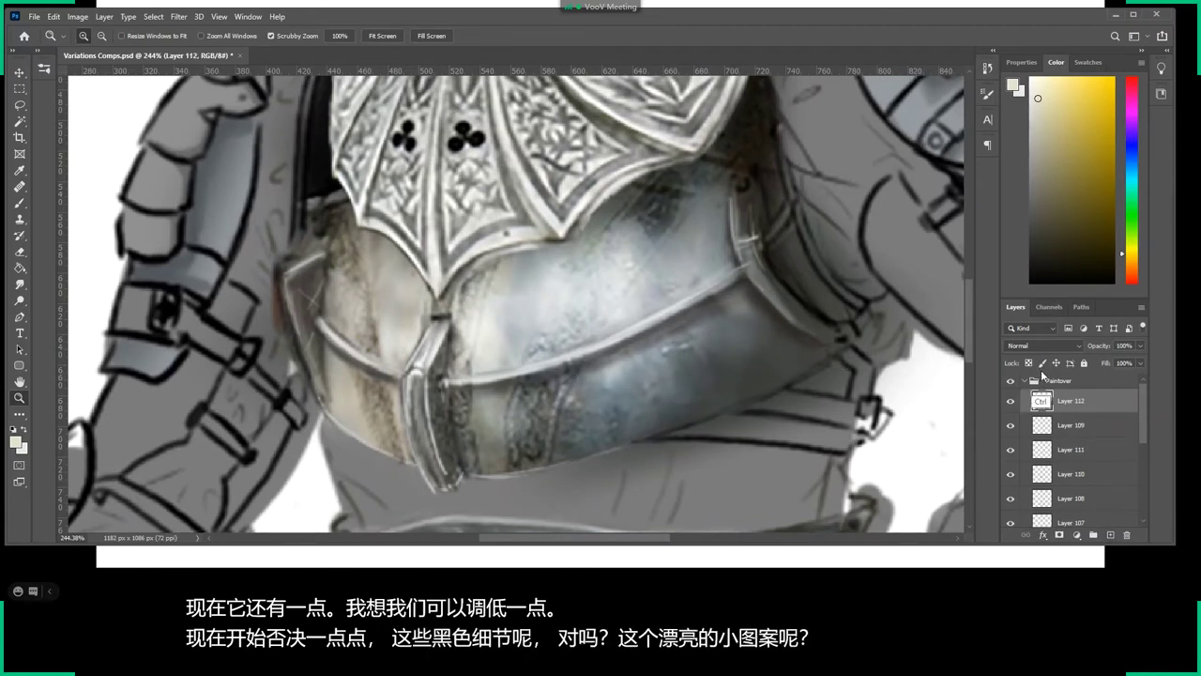
{"action": "key", "text": "ctrl+z"}
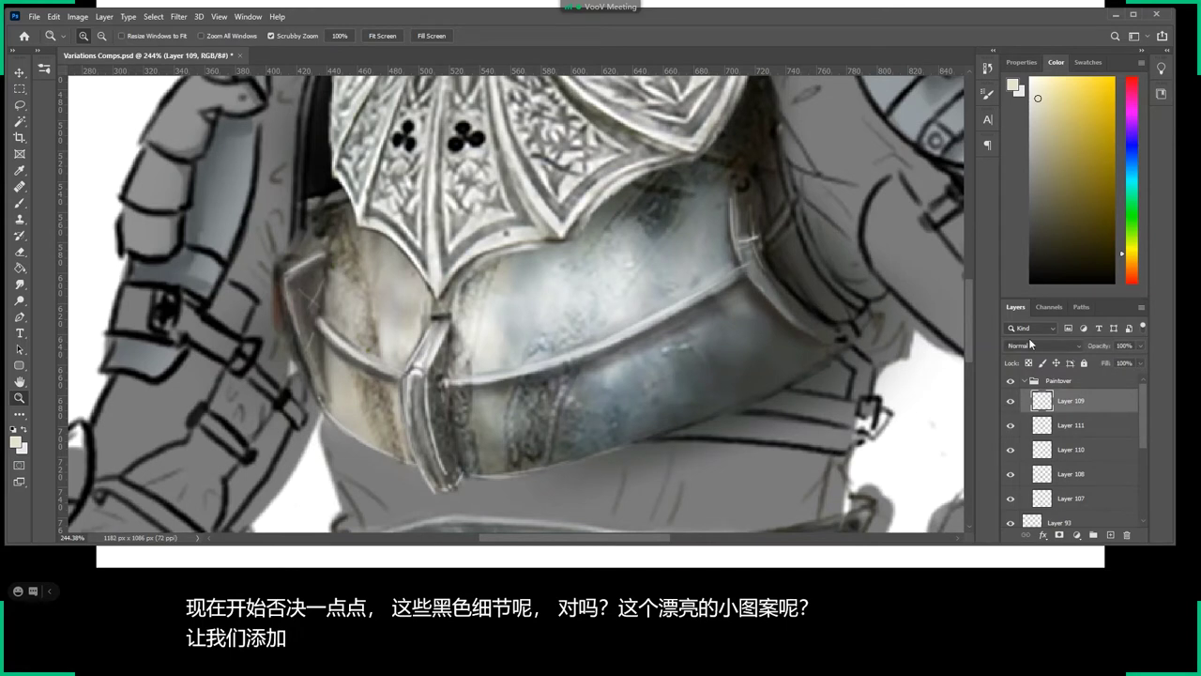
Pick a dark blue paint colour and choose the Hard Round Pressure Size brush.
{"action": "left_click", "coordinate": [1043, 248]}
{"action": "left_click", "coordinate": [1131, 163]}
{"action": "key", "text": "b"}
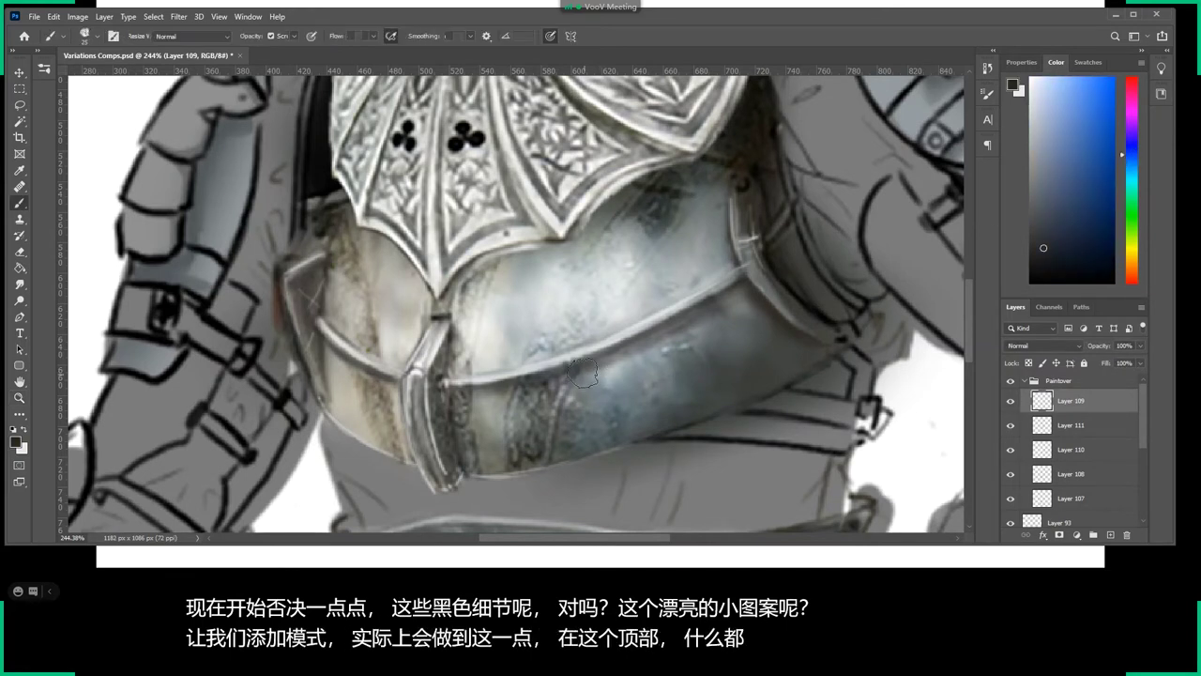
{"action": "right_click", "coordinate": [597, 368]}
{"action": "left_click_drag", "start_coordinate": [669, 398], "coordinate": [667, 394]}
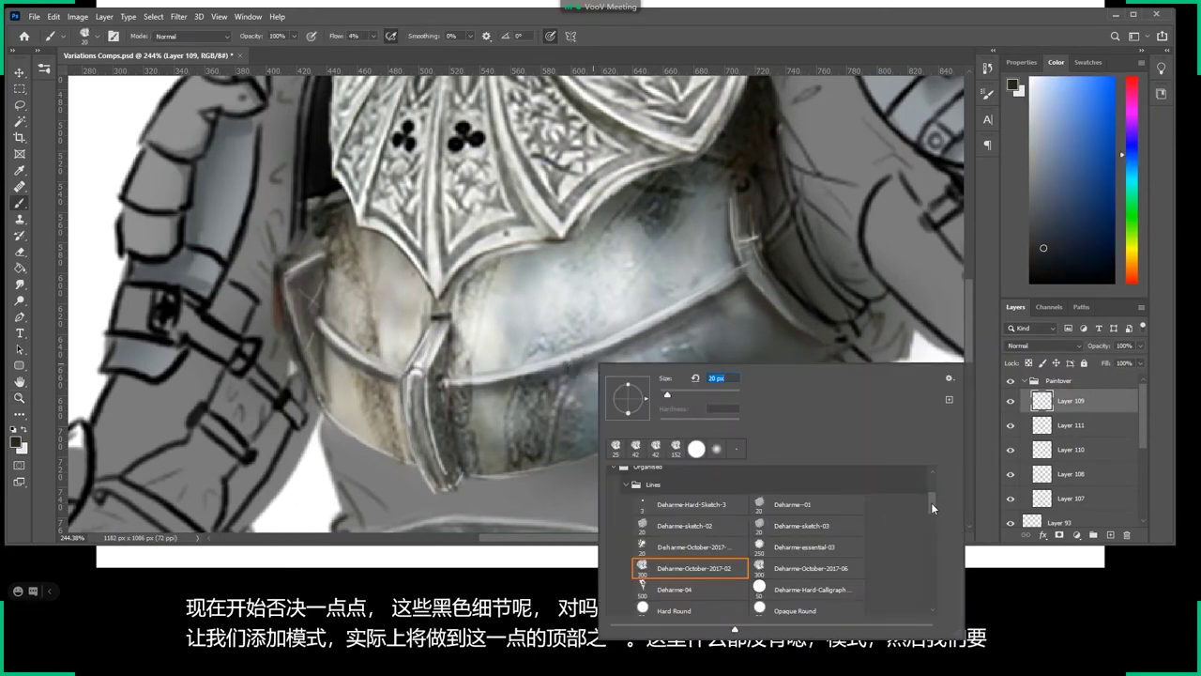
{"action": "scroll", "coordinate": [931, 502], "scroll_direction": "up", "scroll_amount": 5}
{"action": "left_click", "coordinate": [768, 517]}
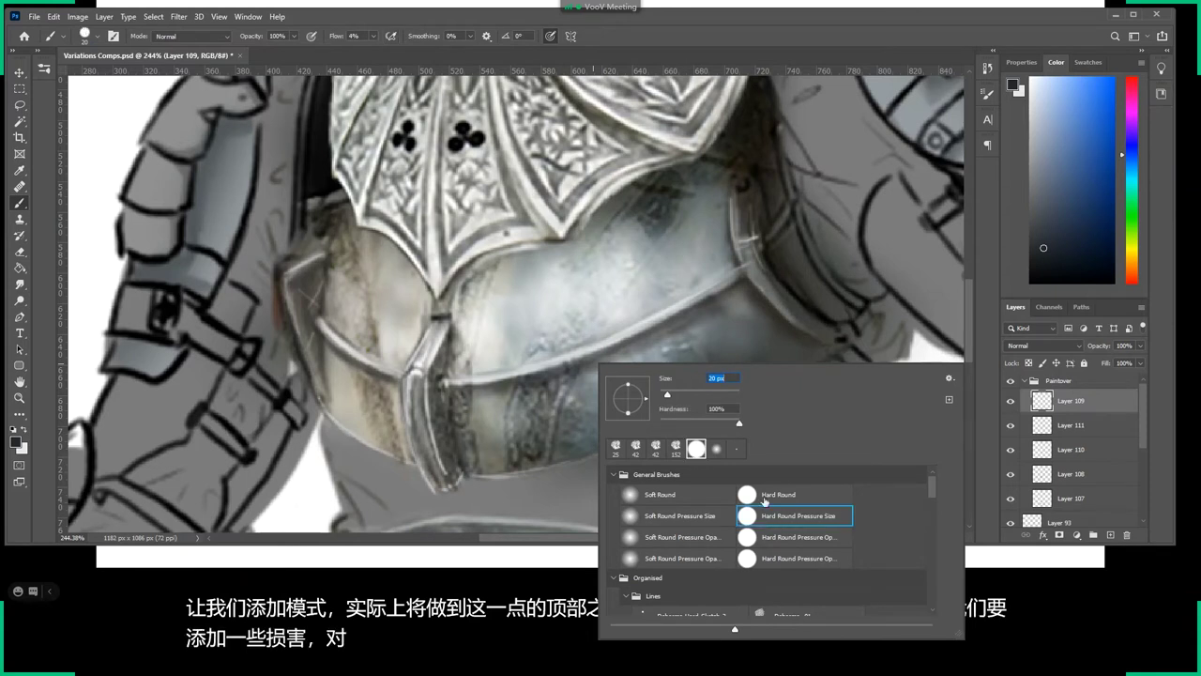
Shrink the brush to 7 px and raise Flow to 100%.
{"action": "right_click", "coordinate": [580, 385]}
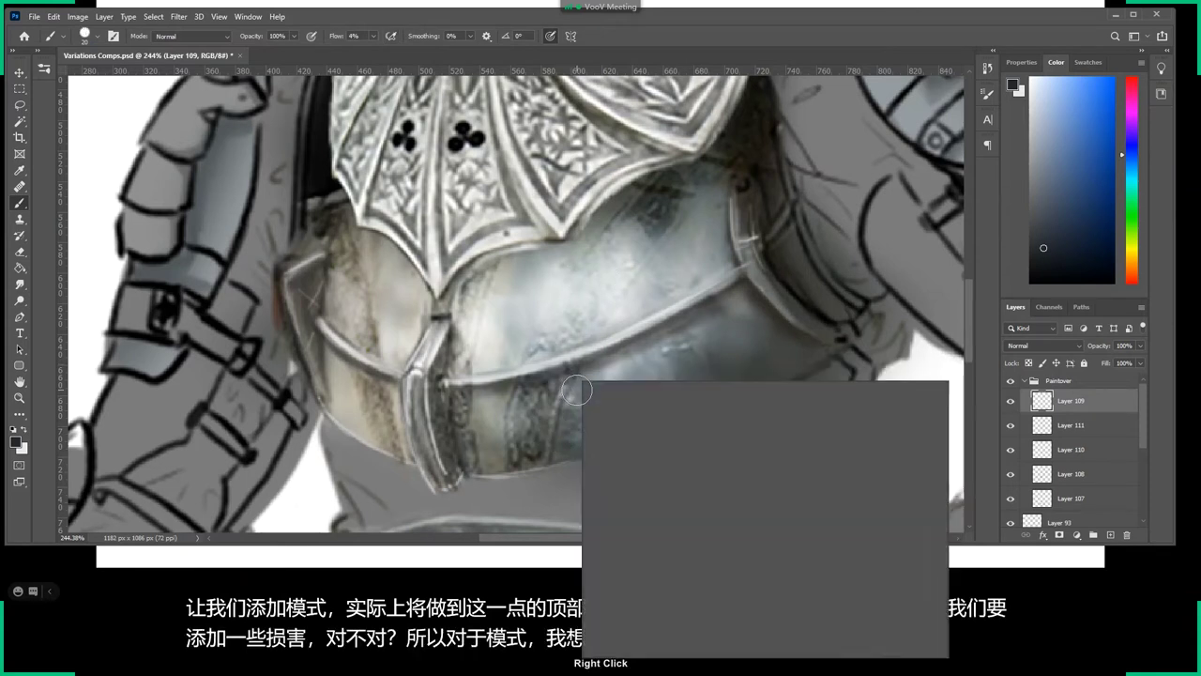
{"action": "left_click_drag", "start_coordinate": [647, 414], "coordinate": [643, 415]}
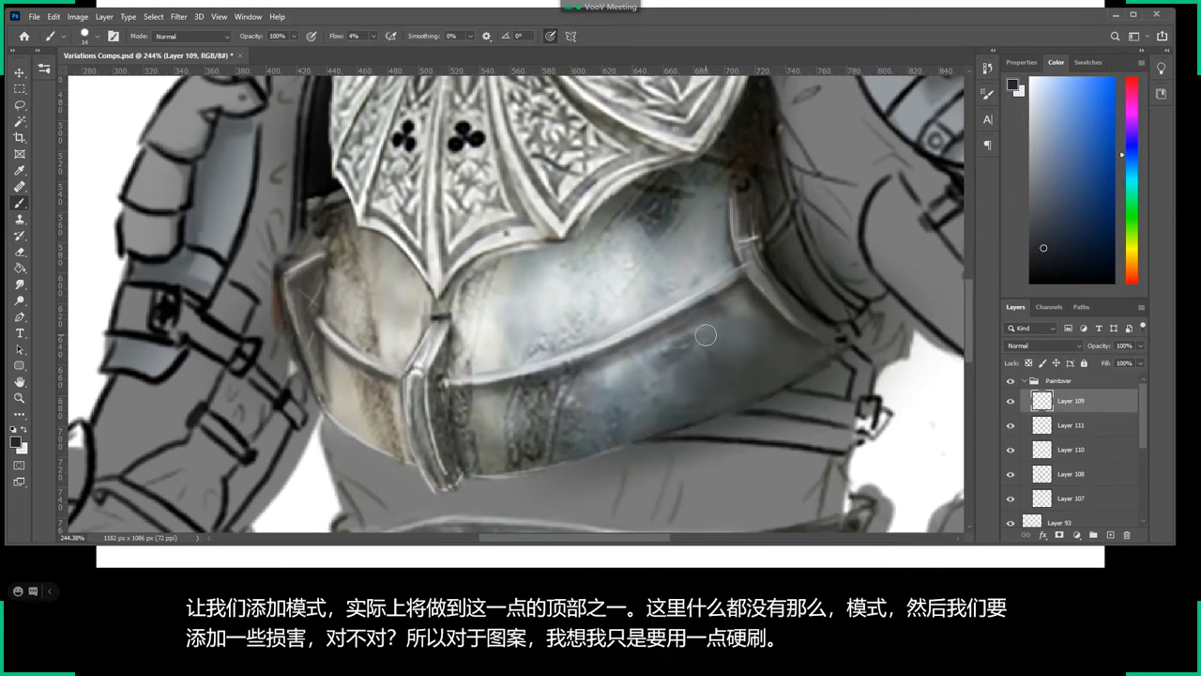
{"action": "right_click", "coordinate": [665, 343]}
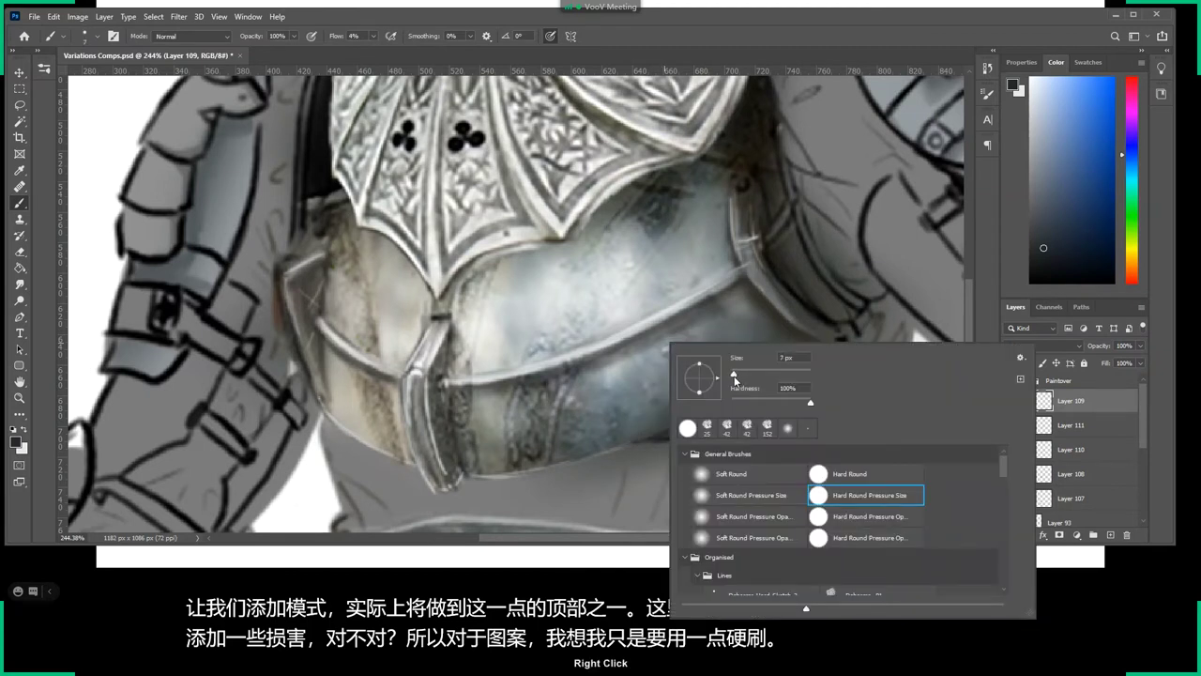
{"action": "left_click_drag", "start_coordinate": [734, 379], "coordinate": [731, 379]}
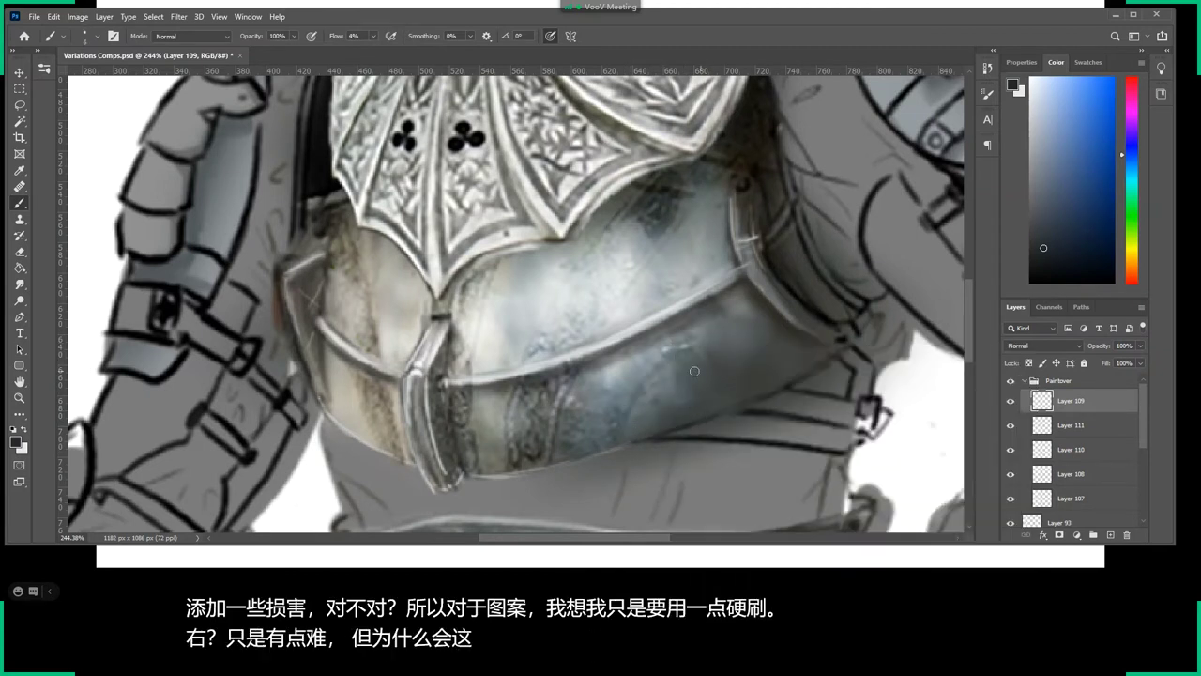
{"action": "left_click", "coordinate": [376, 38]}
{"action": "left_click", "coordinate": [485, 111]}
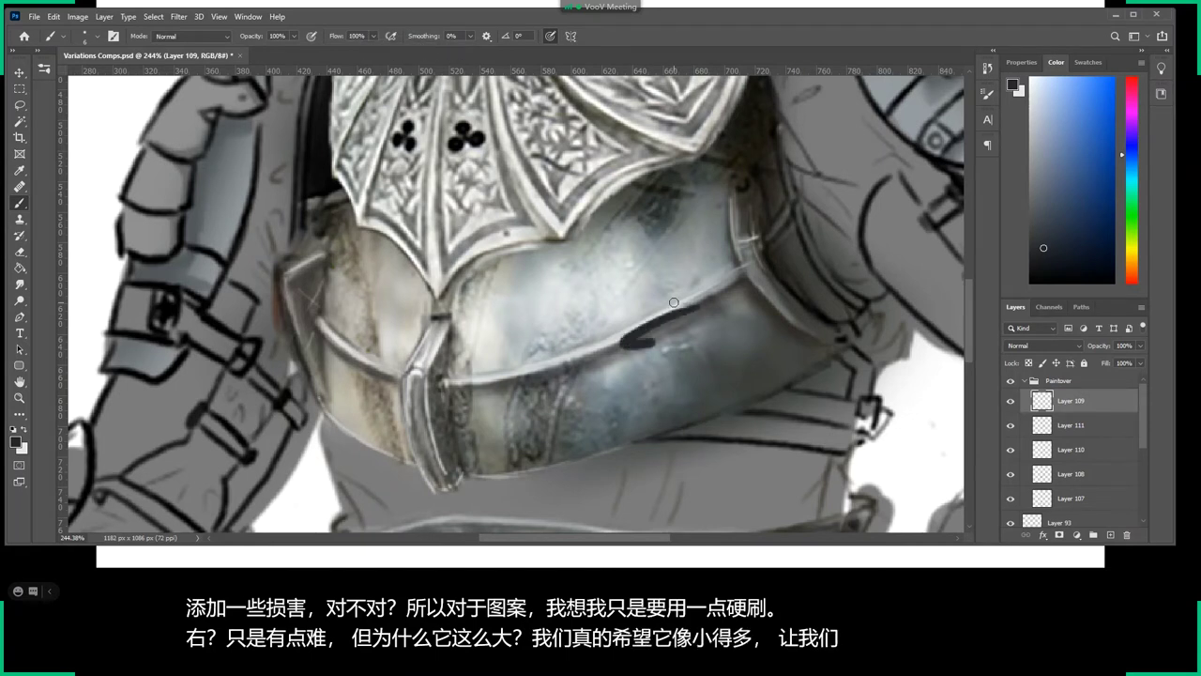
Try thin dark scratch strokes across the lower plate, undo them, then zoom out.
{"action": "left_click_drag", "start_coordinate": [683, 324], "coordinate": [657, 392]}
{"action": "key", "text": "ctrl+z"}
{"action": "right_click", "coordinate": [698, 362]}
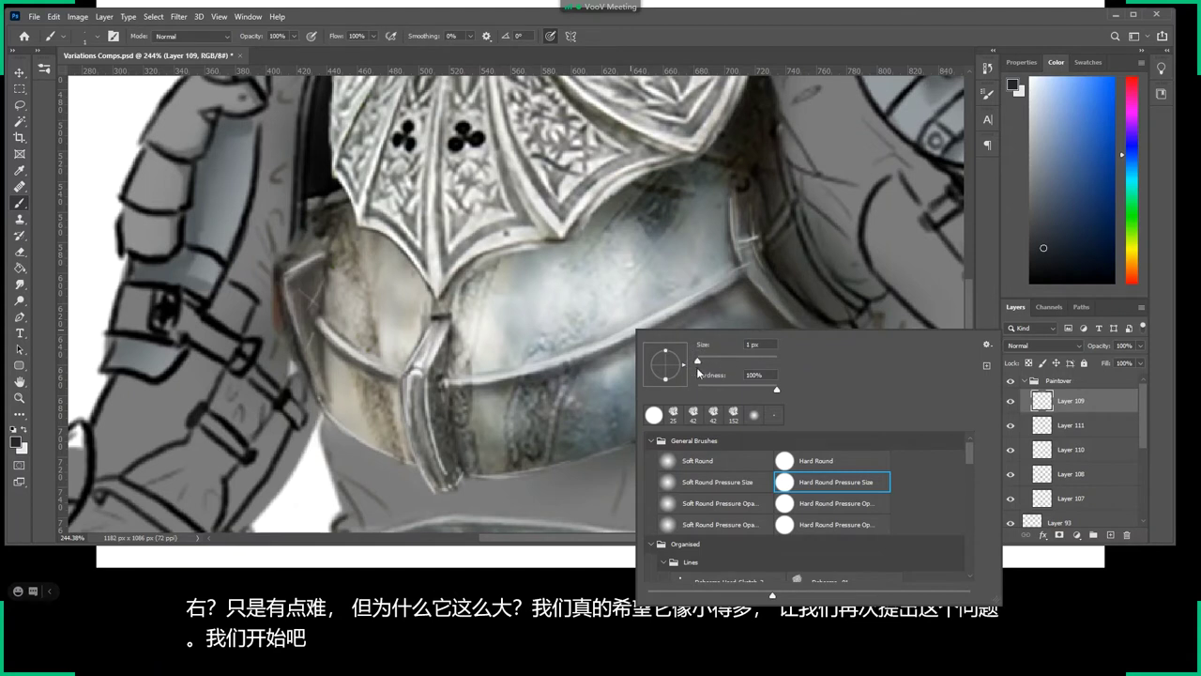
{"action": "left_click_drag", "start_coordinate": [638, 377], "coordinate": [611, 415]}
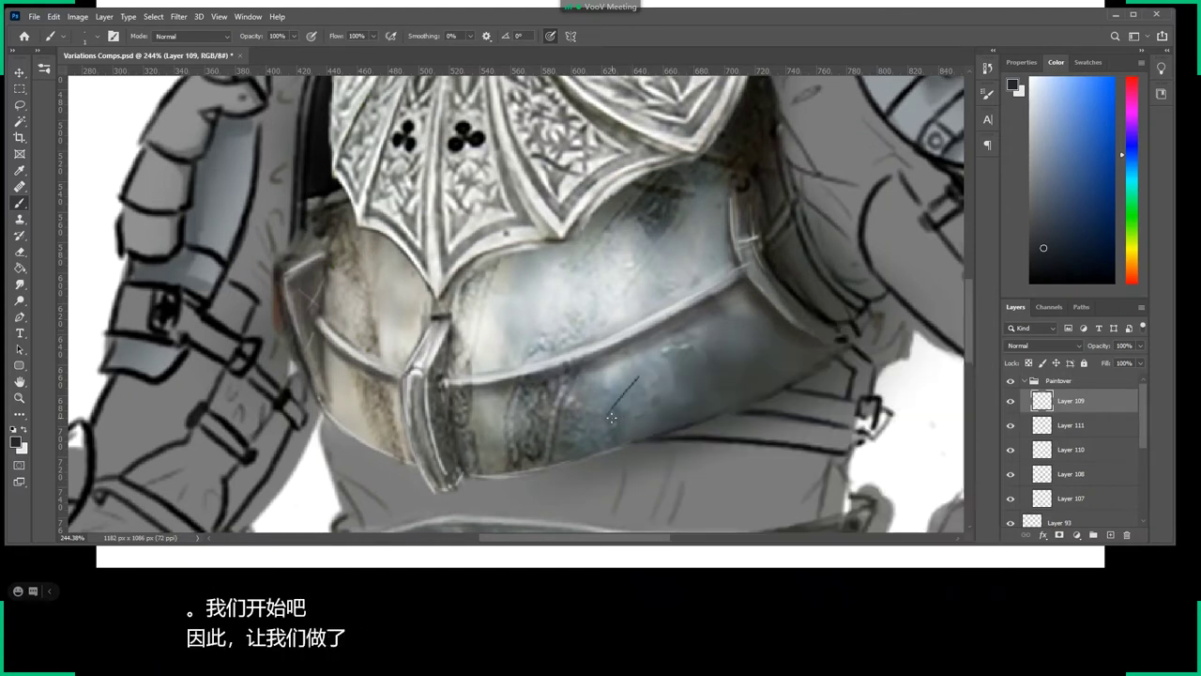
{"action": "key", "text": "ctrl+z"}
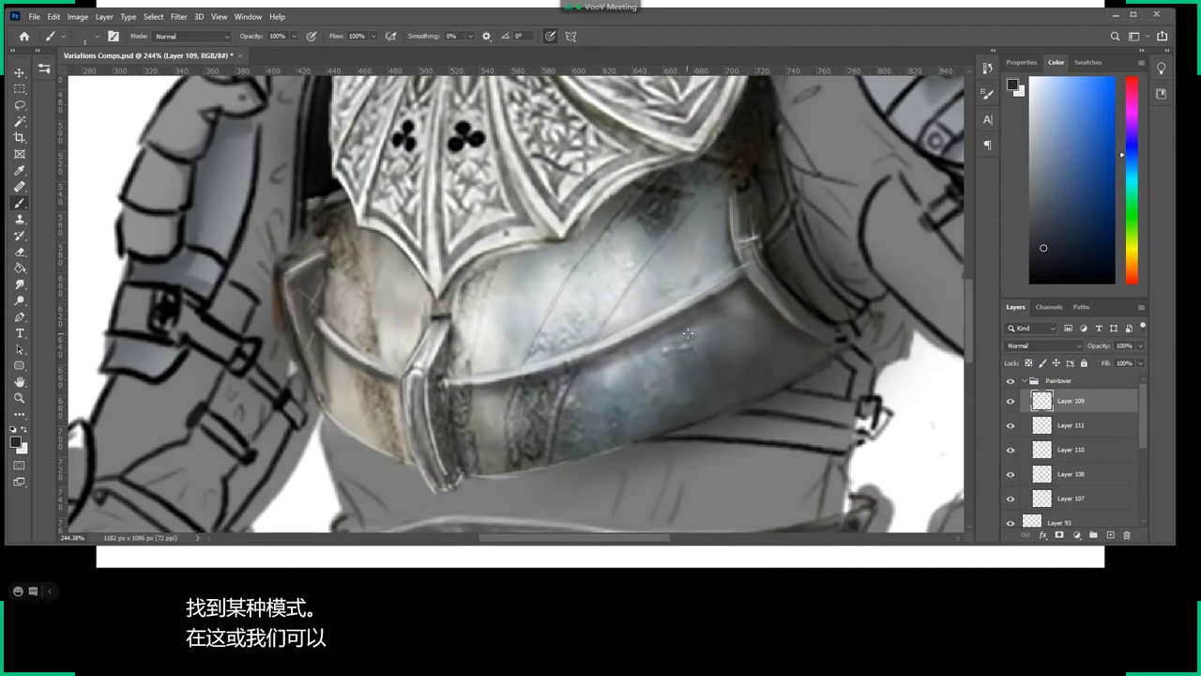
{"action": "key", "text": "z"}
{"action": "mouse_move", "coordinate": [741, 385]}
{"action": "left_mouse_down"}
{"action": "mouse_move", "coordinate": [684, 382]}
{"action": "mouse_move", "coordinate": [719, 407]}
{"action": "left_mouse_up"}
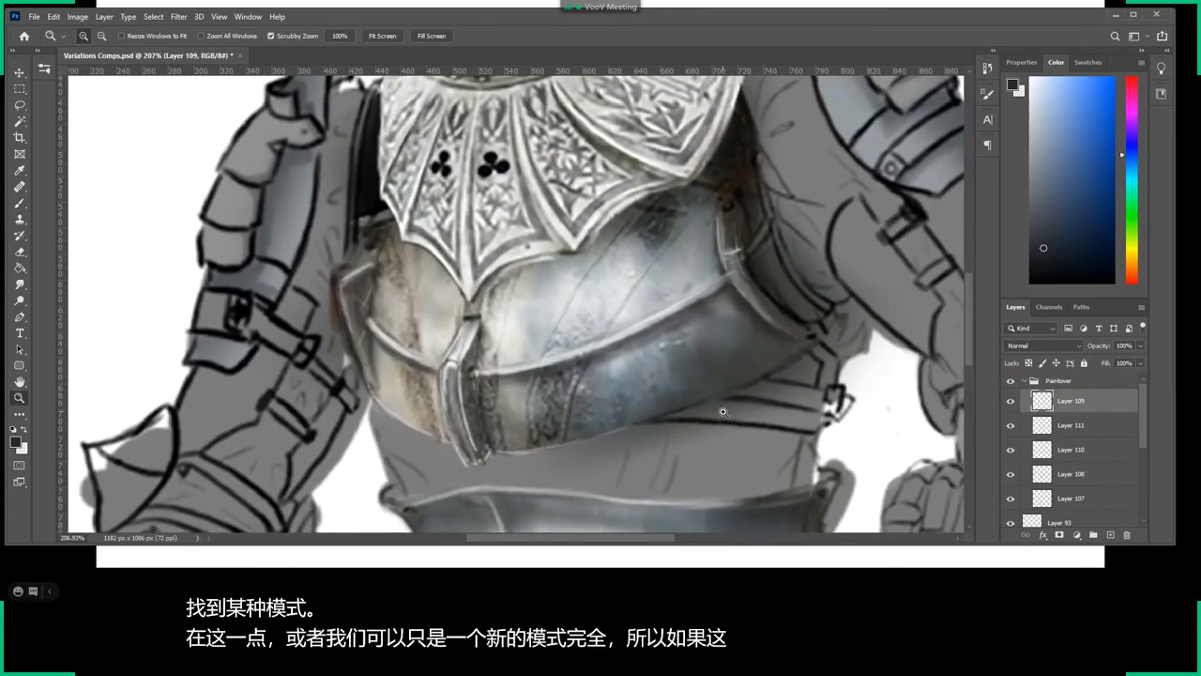
Sample a light armour grey and choose the Soft Round Pressure Opacity brush.
{"action": "key", "text": "b"}
{"action": "left_click", "coordinate": [624, 292], "text": "alt"}
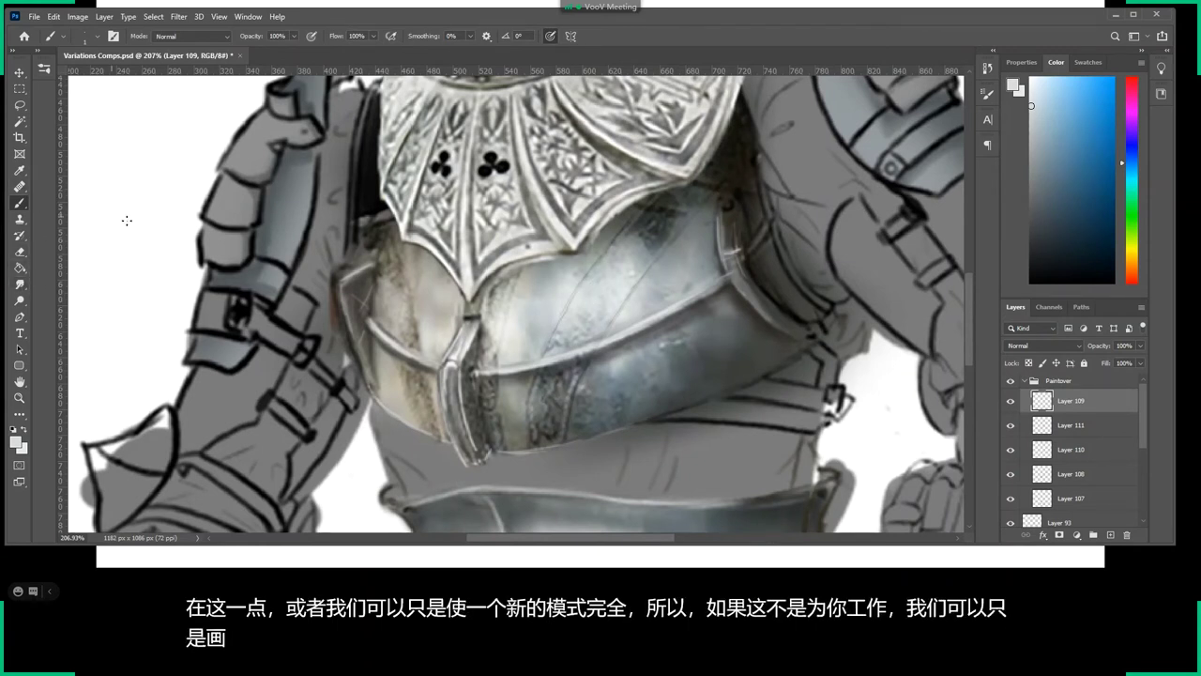
{"action": "right_click", "coordinate": [692, 486]}
{"action": "scroll", "coordinate": [864, 425], "scroll_direction": "down", "scroll_amount": 1}
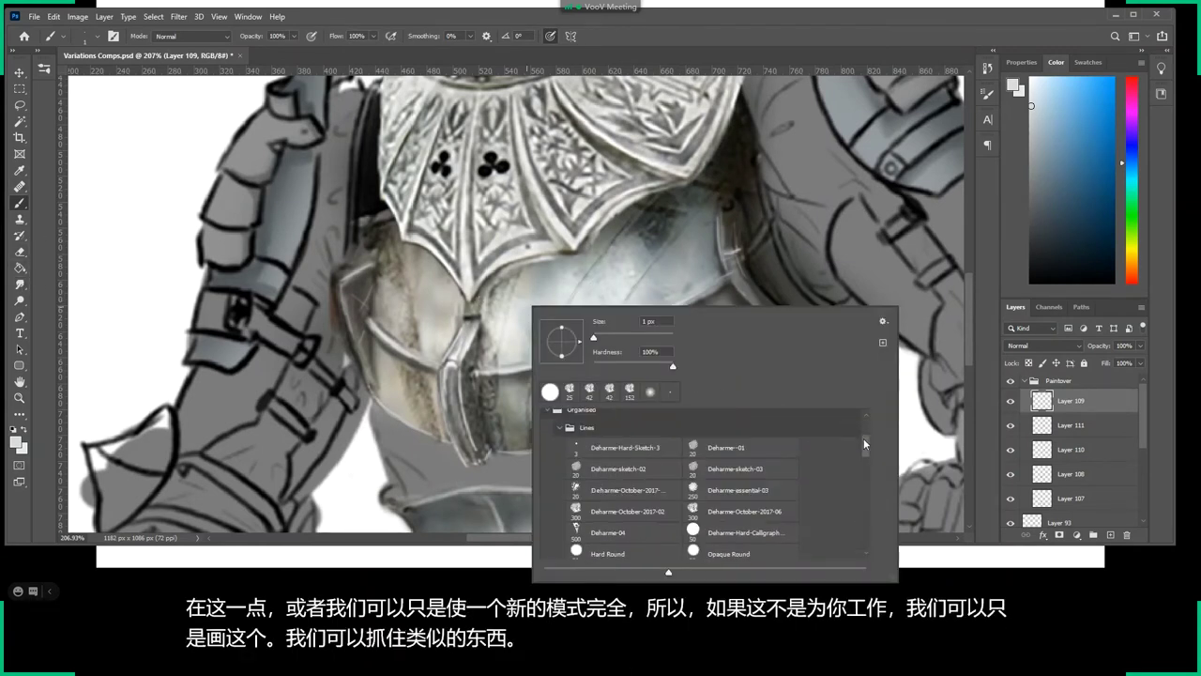
{"action": "scroll", "coordinate": [859, 421], "scroll_direction": "up", "scroll_amount": 1}
{"action": "left_click", "coordinate": [636, 458]}
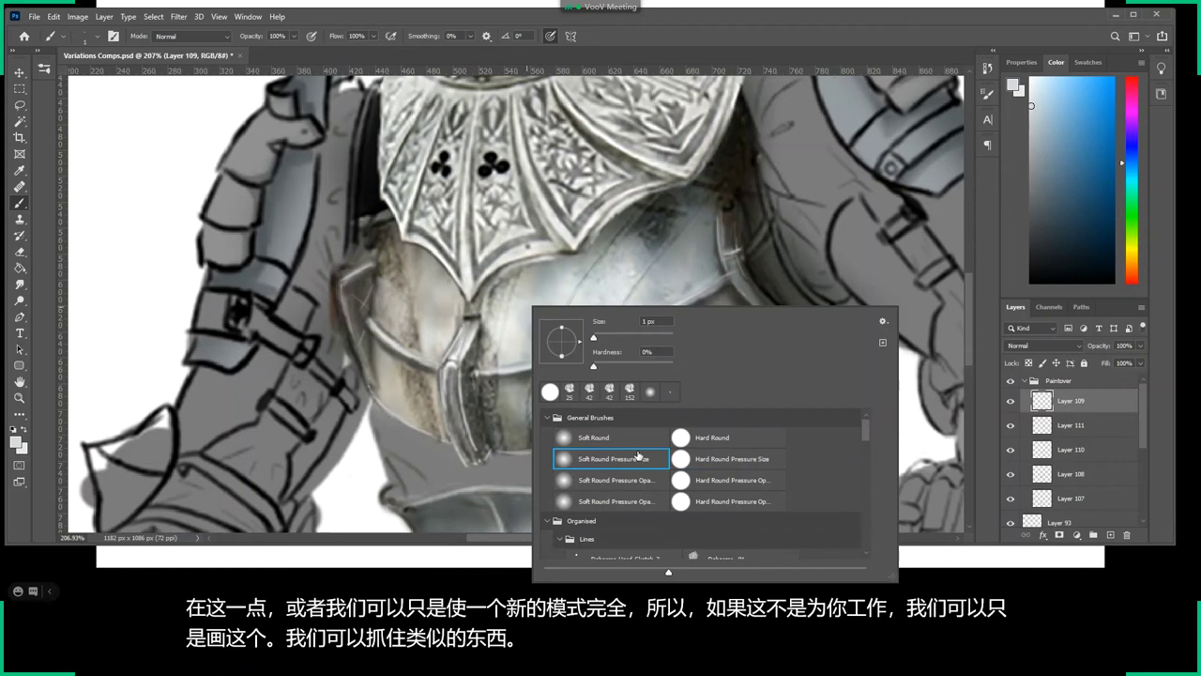
{"action": "left_click", "coordinate": [604, 479]}
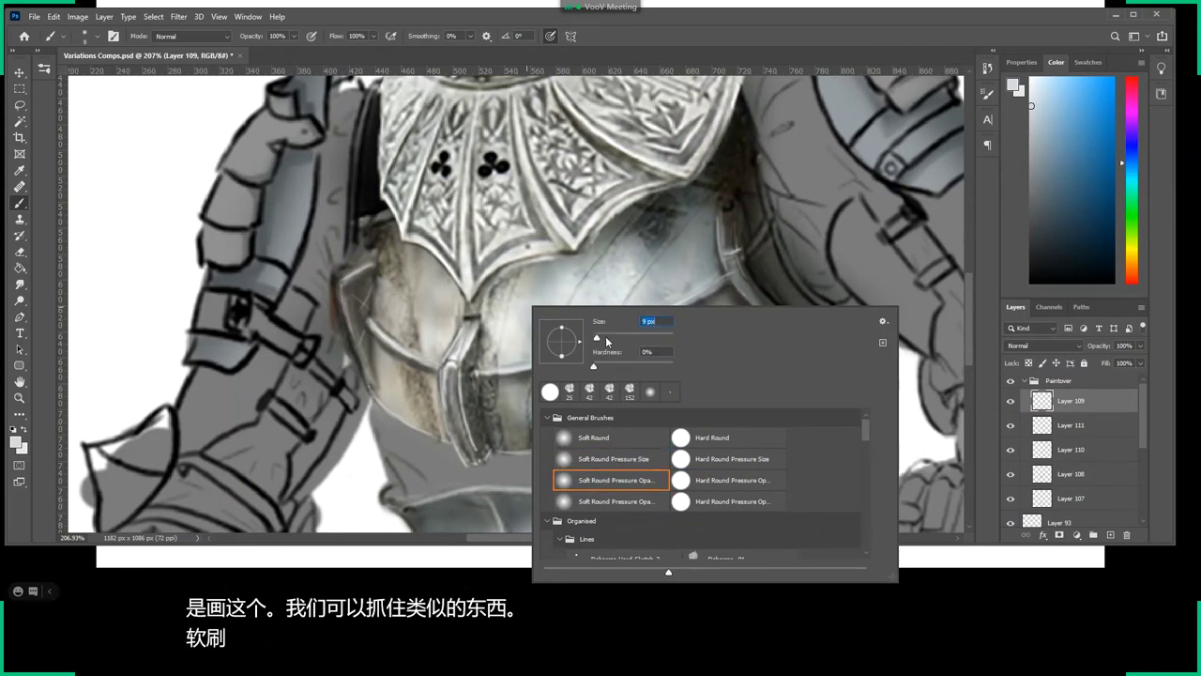
{"action": "left_click", "coordinate": [610, 286]}
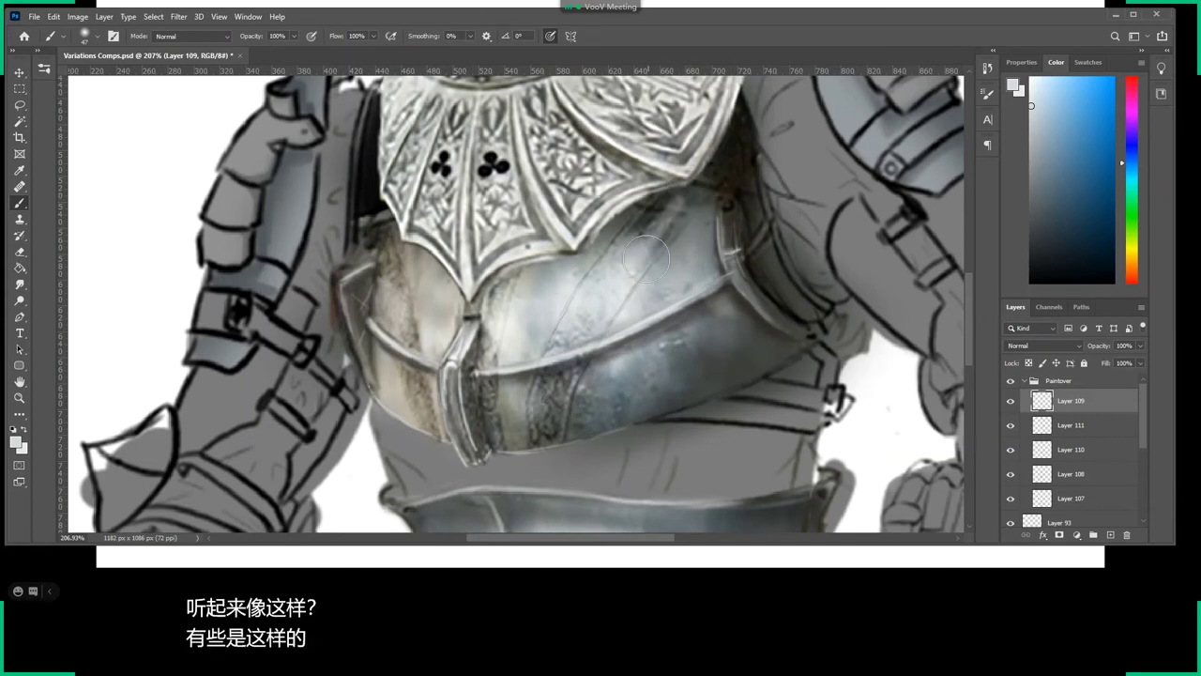
Set the brush's Shape Dynamics Minimum Diameter to 97%.
{"action": "left_click", "coordinate": [987, 92]}
{"action": "left_click_drag", "start_coordinate": [895, 158], "coordinate": [963, 164]}
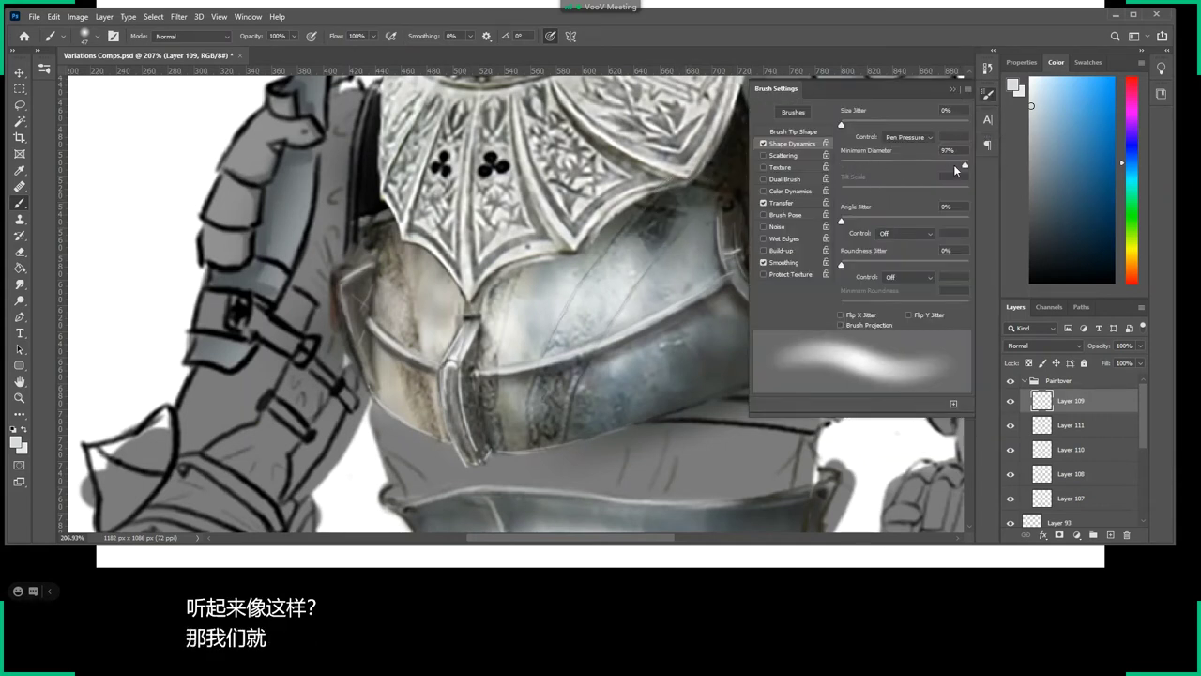
{"action": "left_click", "coordinate": [987, 93]}
{"action": "right_click", "coordinate": [679, 231]}
{"action": "right_click", "coordinate": [674, 219]}
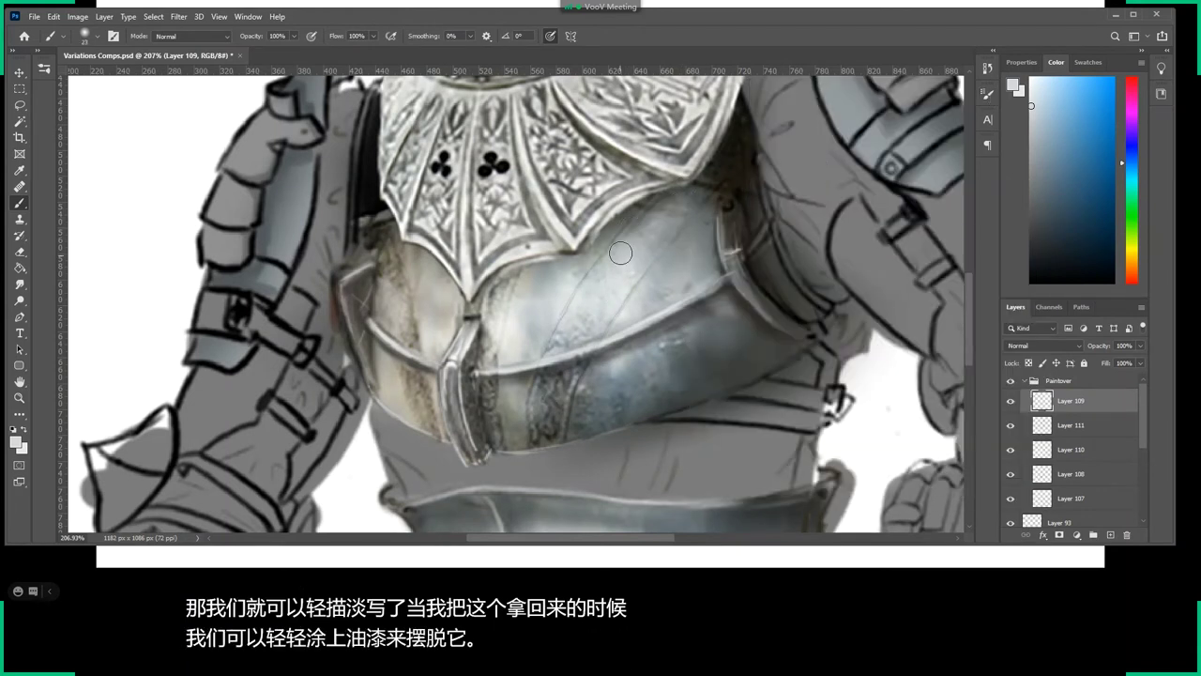
Sample blue-grey and near-white armour tones, toggling Layer 109 to compare the paint.
{"action": "left_click", "coordinate": [586, 398], "text": "alt"}
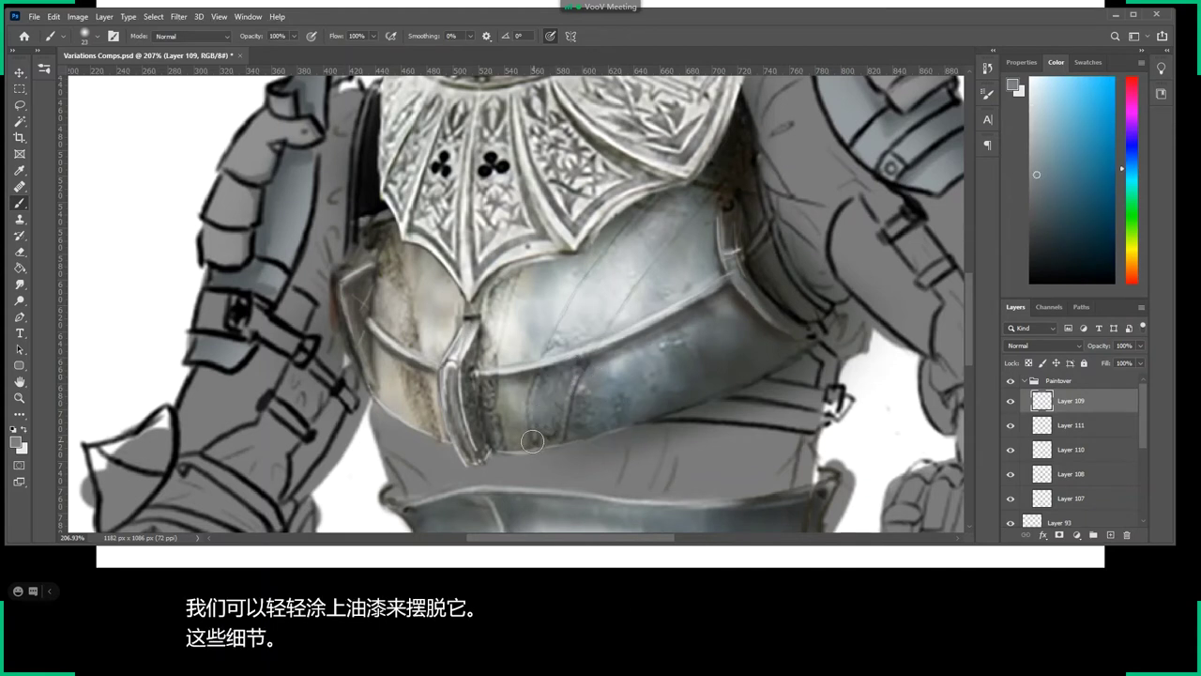
{"action": "left_click", "coordinate": [556, 400], "text": "alt"}
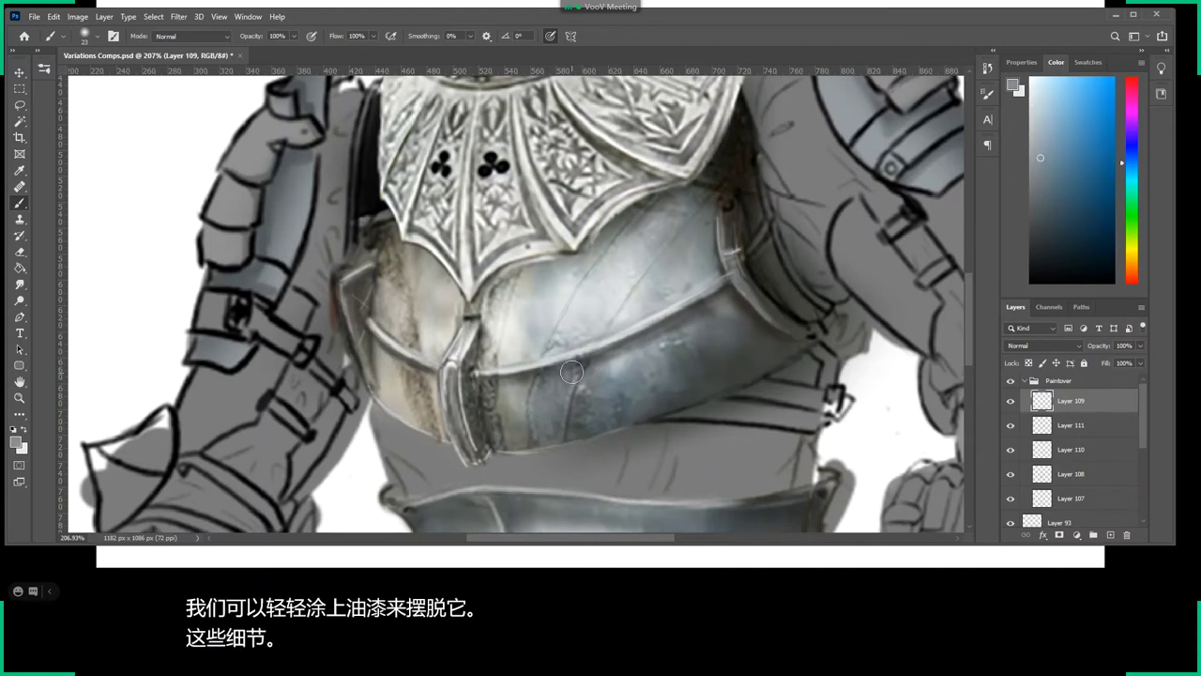
{"action": "left_click", "coordinate": [576, 306], "text": "alt"}
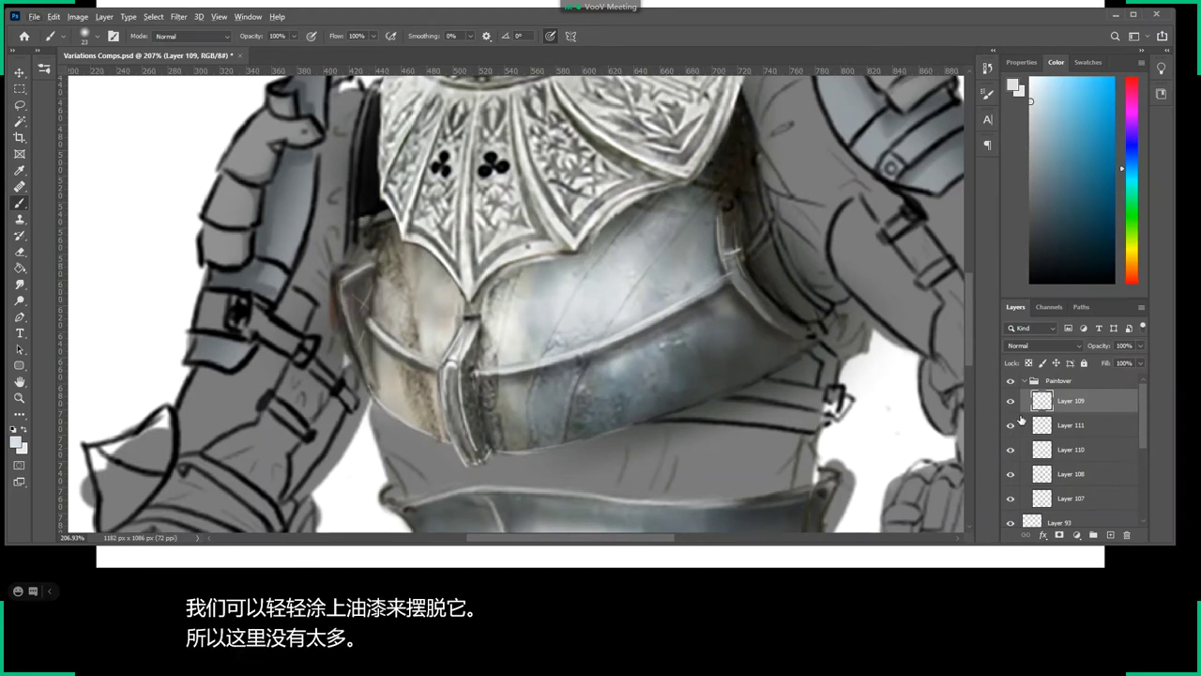
{"action": "left_click", "coordinate": [1010, 404]}
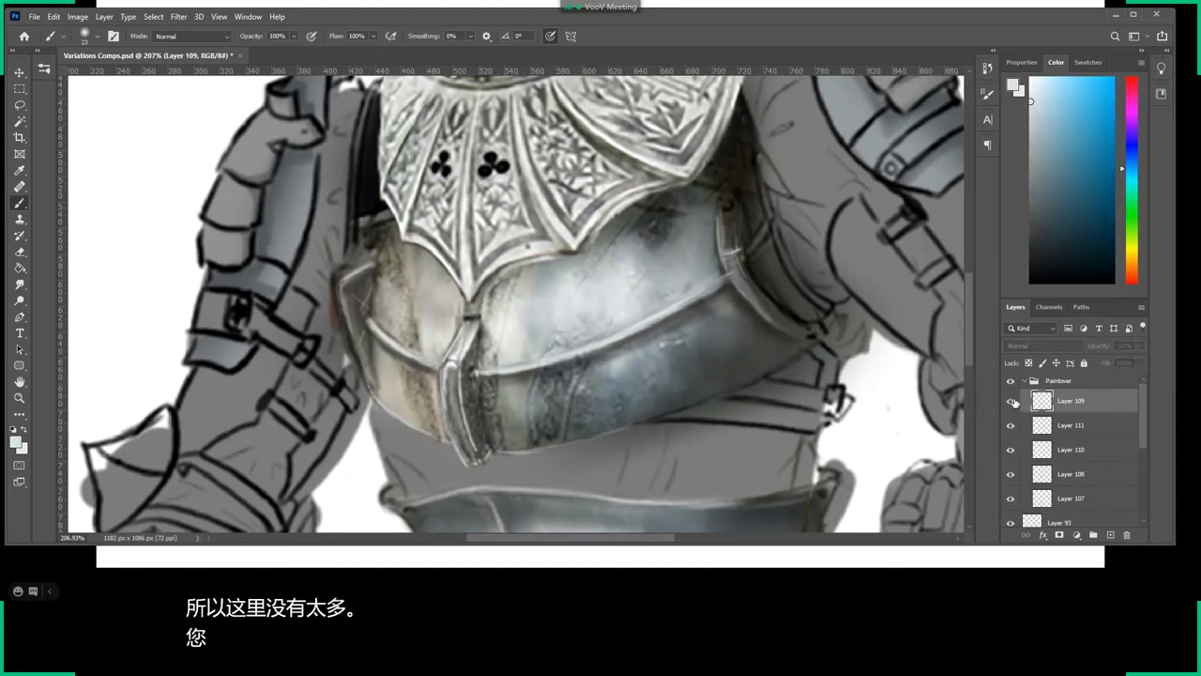
{"action": "left_click", "coordinate": [1011, 404]}
Paint sampled warm greys to lighten the left dark stripe and smooth the breastplate centre.
{"action": "left_click", "coordinate": [419, 317], "text": "alt"}
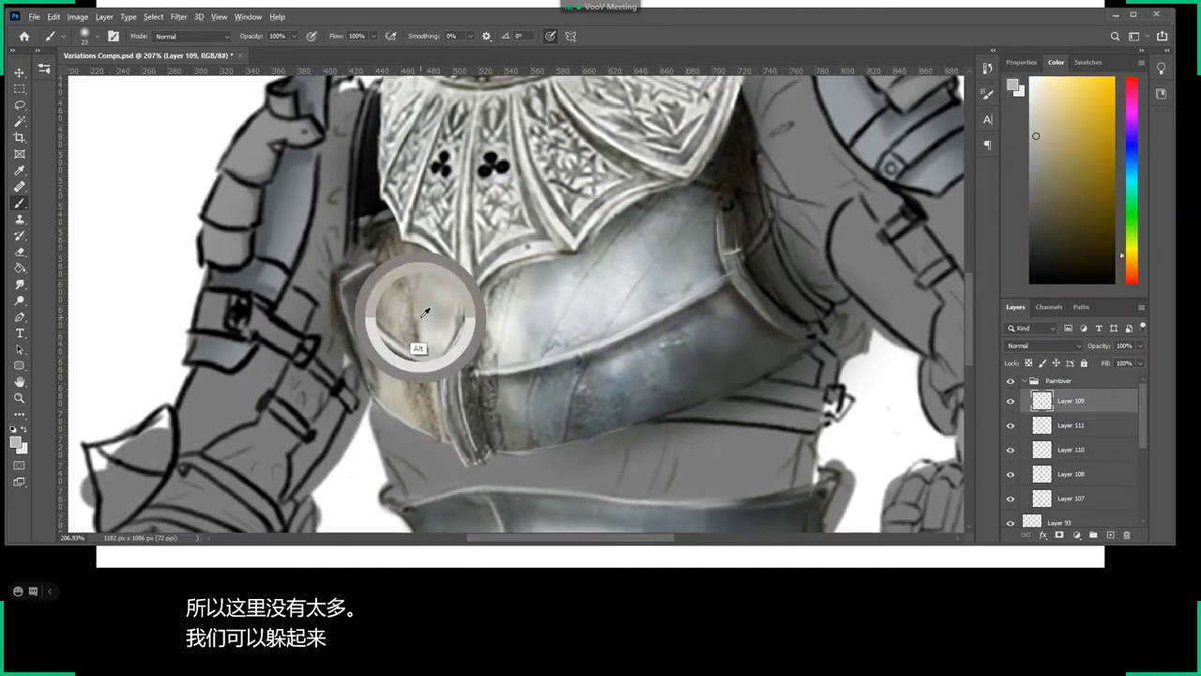
{"action": "left_click", "coordinate": [419, 249], "text": "alt"}
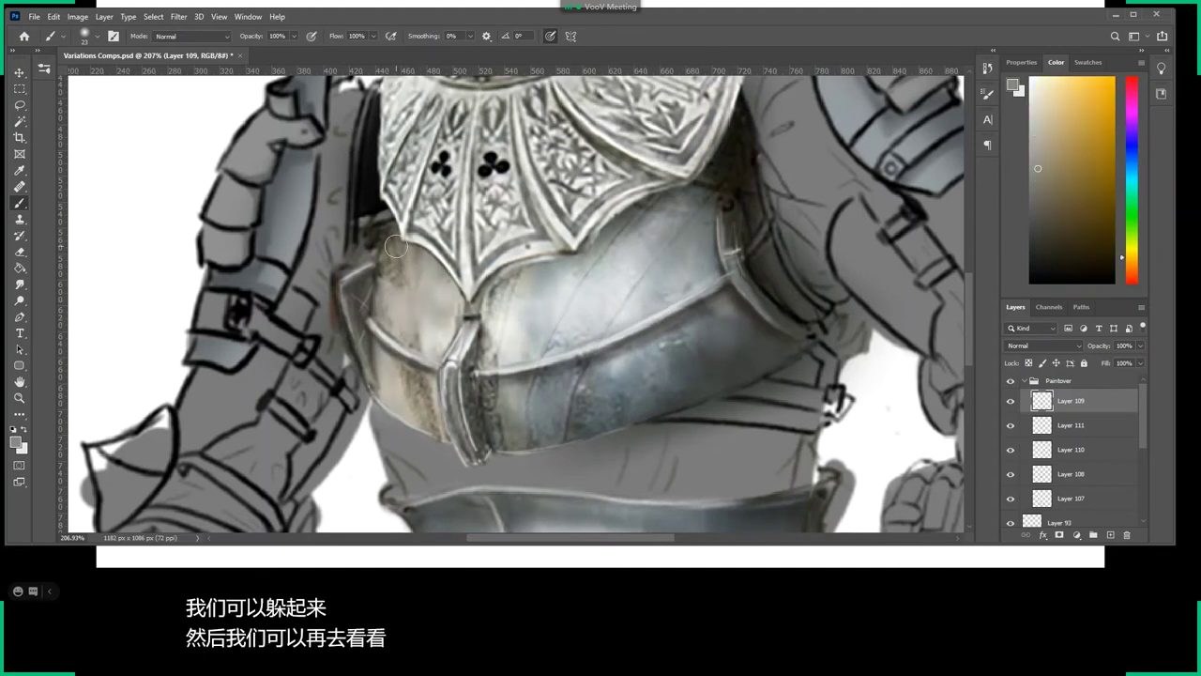
{"action": "left_click", "coordinate": [401, 392], "text": "alt"}
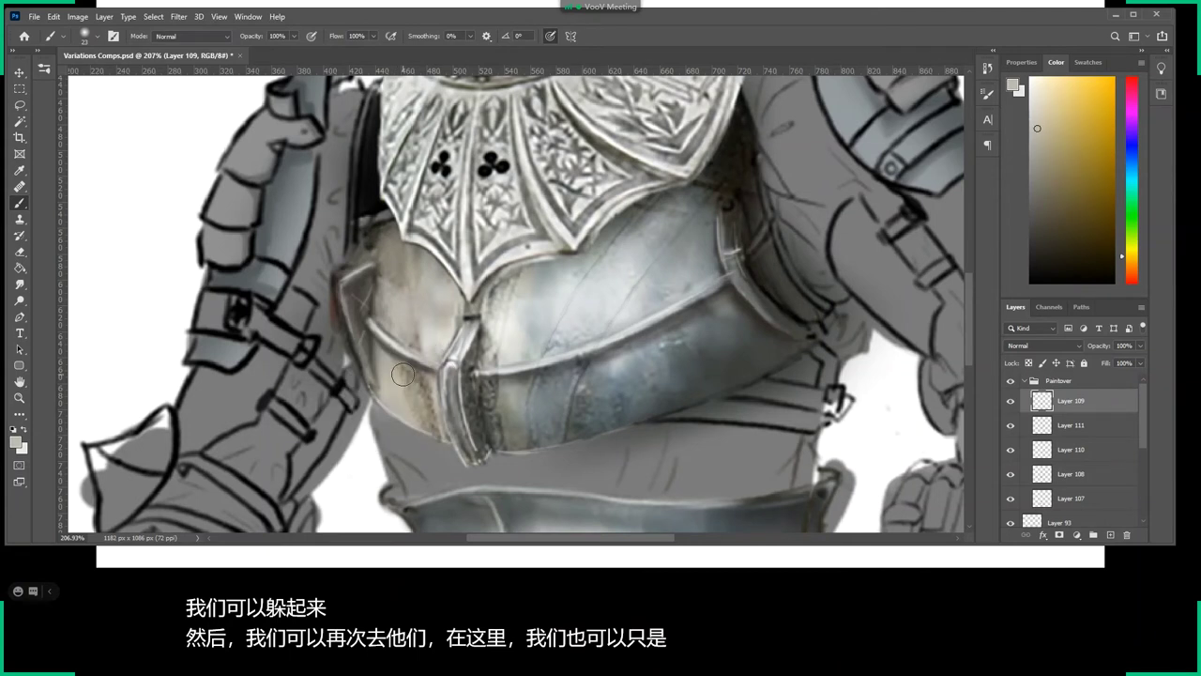
{"action": "left_click_drag", "start_coordinate": [408, 375], "coordinate": [428, 429]}
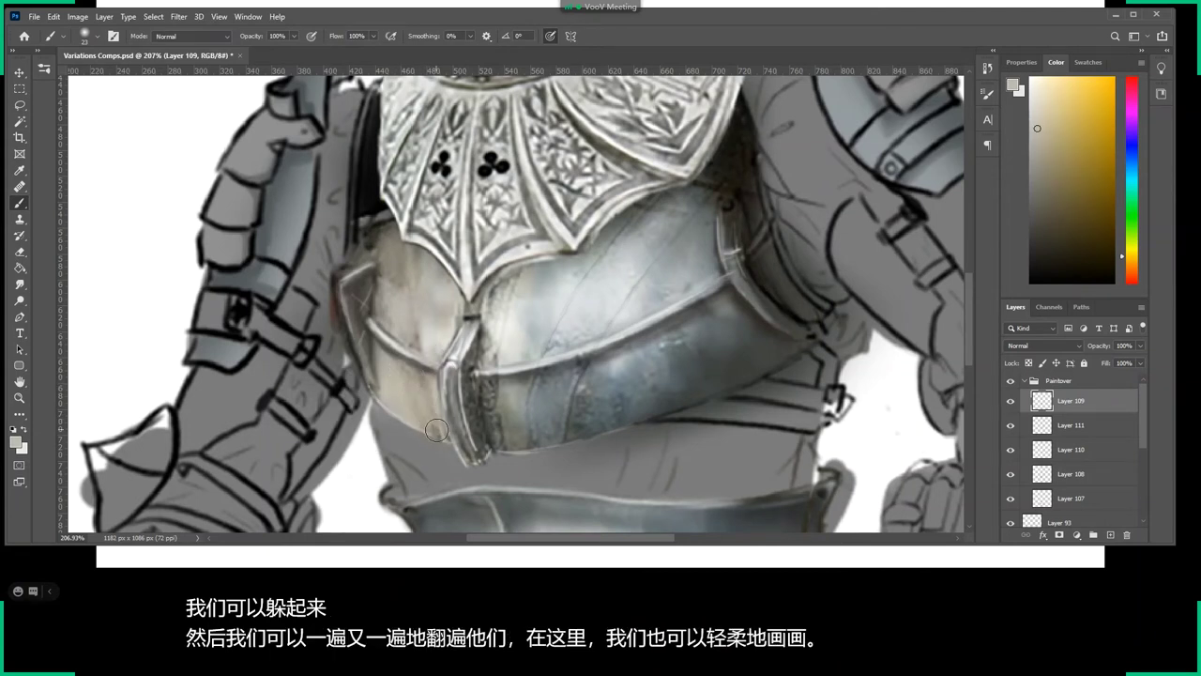
{"action": "left_click", "coordinate": [405, 380], "text": "alt"}
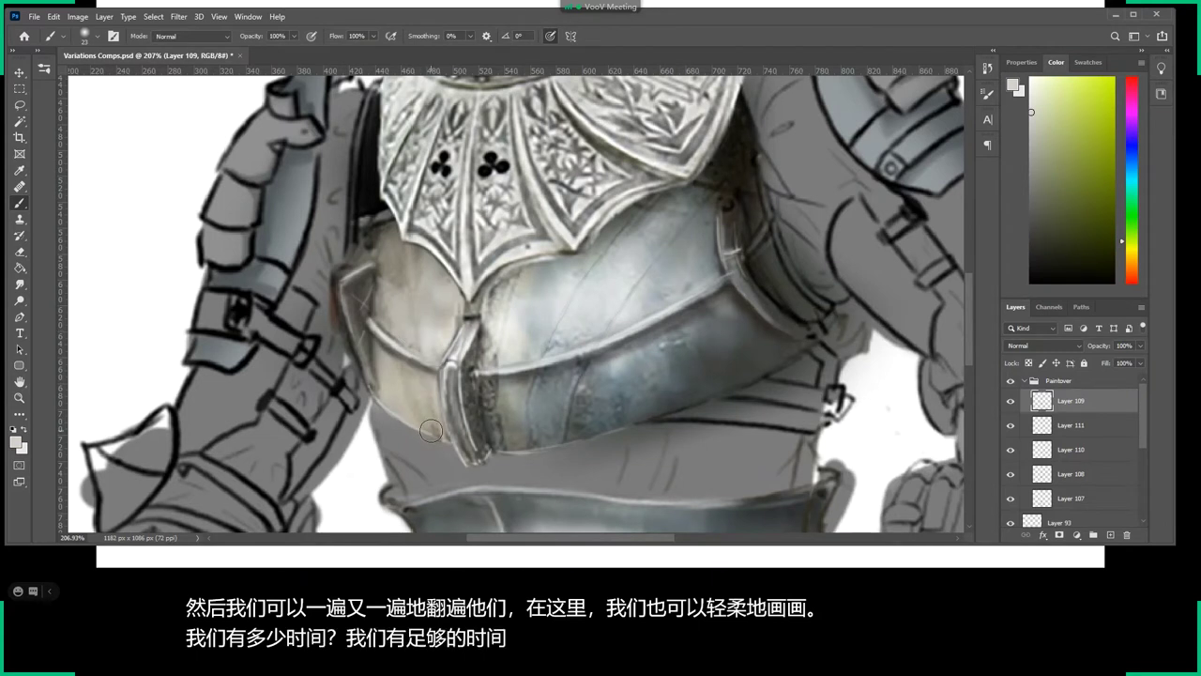
{"action": "left_click", "coordinate": [511, 330], "text": "alt"}
{"action": "mouse_move", "coordinate": [512, 295]}
{"action": "left_mouse_down"}
{"action": "mouse_move", "coordinate": [499, 281]}
{"action": "mouse_move", "coordinate": [492, 299]}
{"action": "left_mouse_up"}
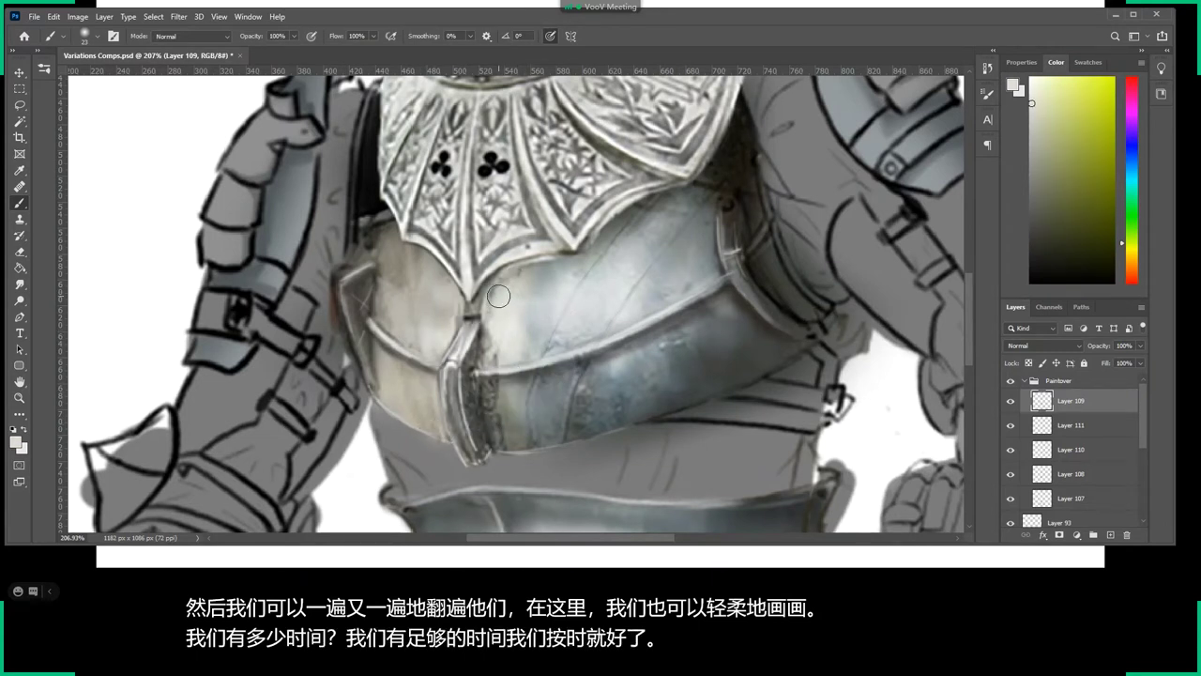
{"action": "left_click", "coordinate": [497, 345], "text": "alt"}
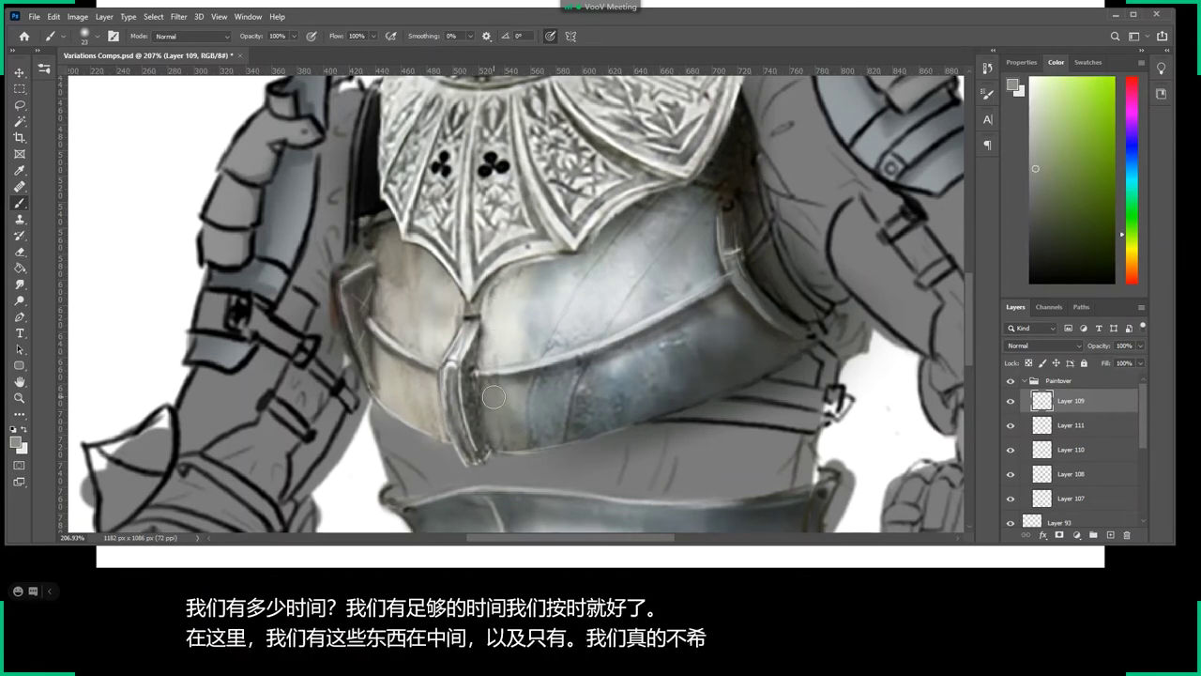
{"action": "key", "text": "z"}
{"action": "mouse_move", "coordinate": [514, 441]}
{"action": "left_mouse_down"}
{"action": "mouse_move", "coordinate": [593, 442]}
{"action": "mouse_move", "coordinate": [525, 440]}
{"action": "left_mouse_up"}
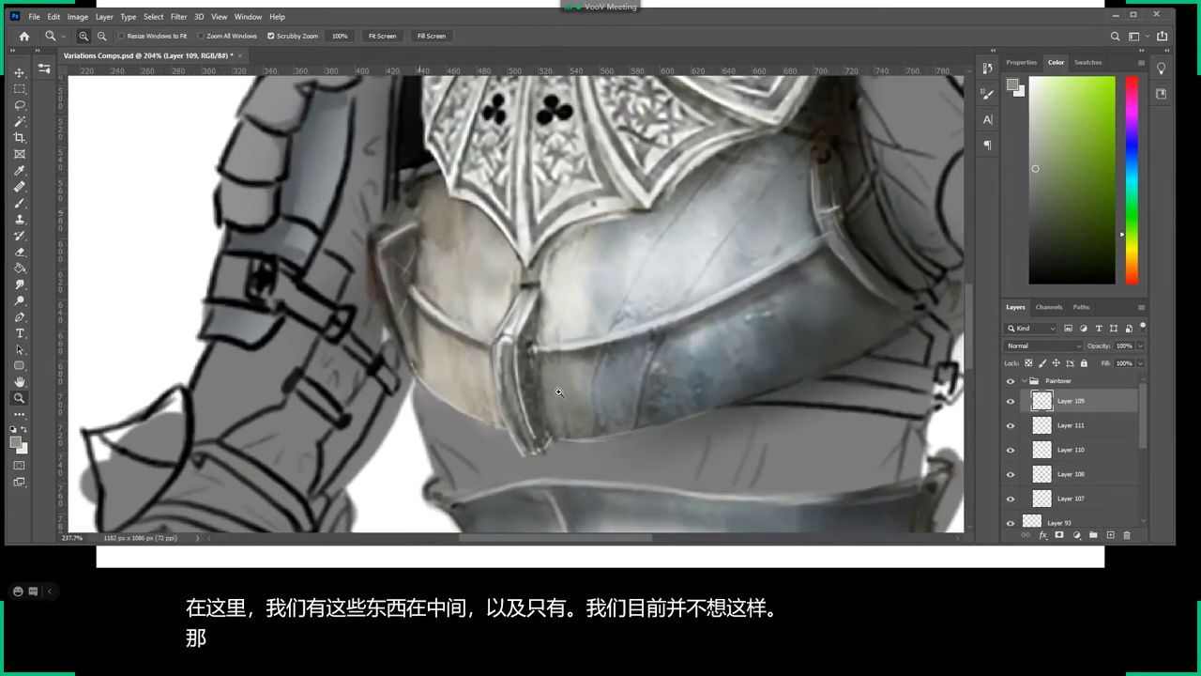
Shrink the brush to 9 px, darken the plate edge, and sample more armour greys.
{"action": "left_click_drag", "start_coordinate": [528, 393], "coordinate": [528, 375]}
{"action": "right_click", "coordinate": [528, 374]}
{"action": "left_click_drag", "start_coordinate": [610, 401], "coordinate": [603, 409]}
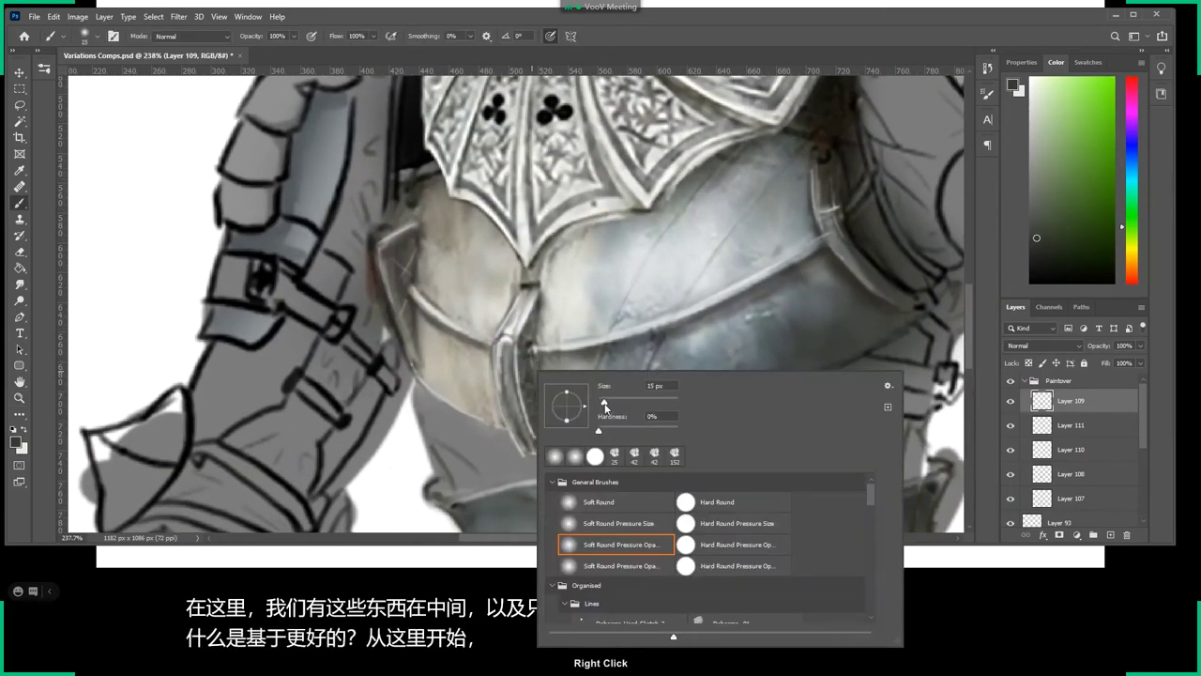
{"action": "key", "text": "Return"}
{"action": "mouse_move", "coordinate": [522, 338]}
{"action": "left_mouse_down"}
{"action": "mouse_move", "coordinate": [519, 375]}
{"action": "mouse_move", "coordinate": [517, 355]}
{"action": "left_mouse_up"}
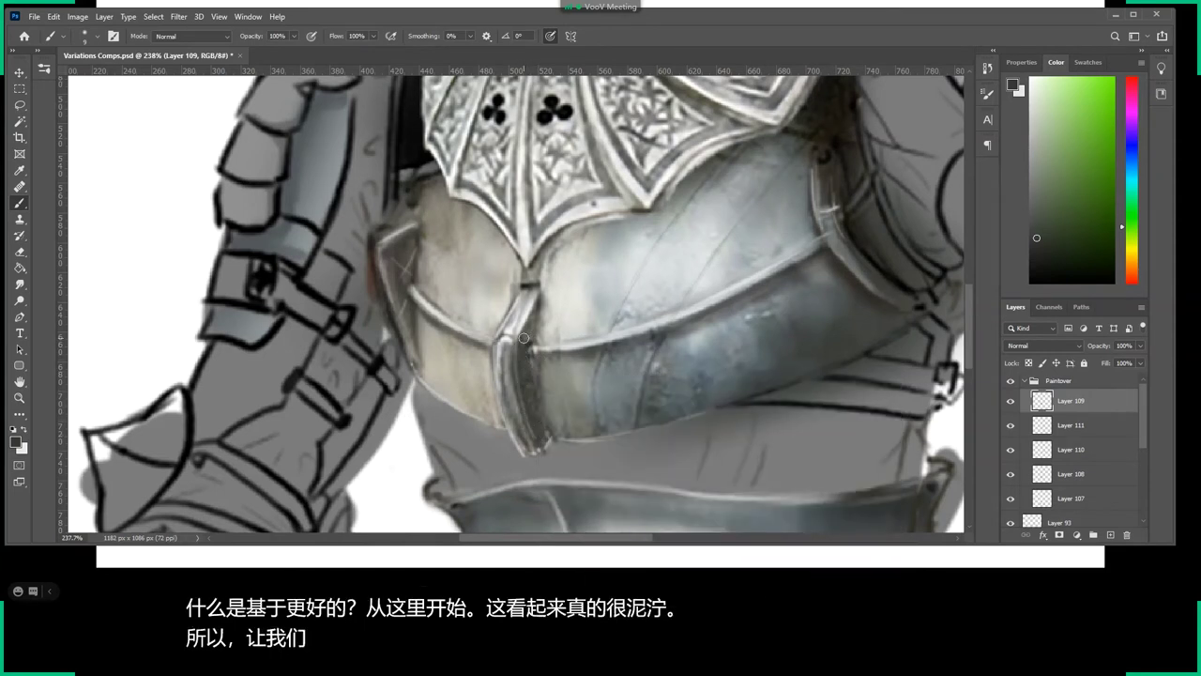
{"action": "key", "text": "alt"}
{"action": "left_click", "coordinate": [555, 379], "text": "alt"}
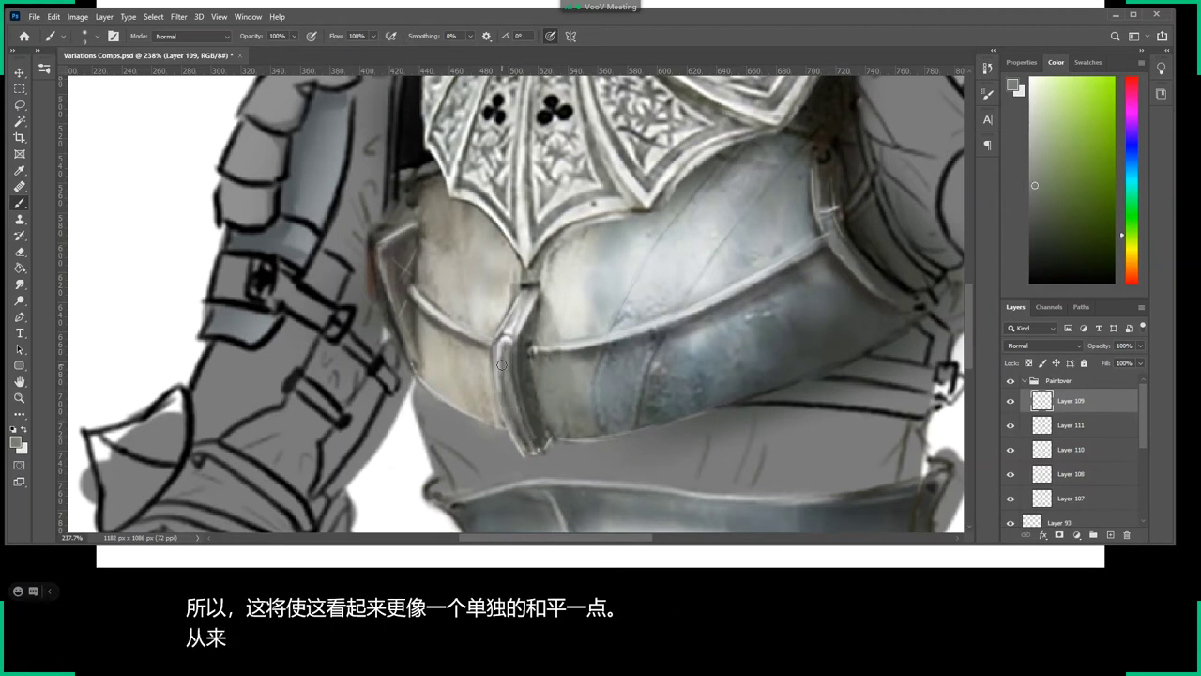
{"action": "left_click", "coordinate": [512, 410], "text": "alt"}
{"action": "left_click", "coordinate": [522, 324], "text": "alt"}
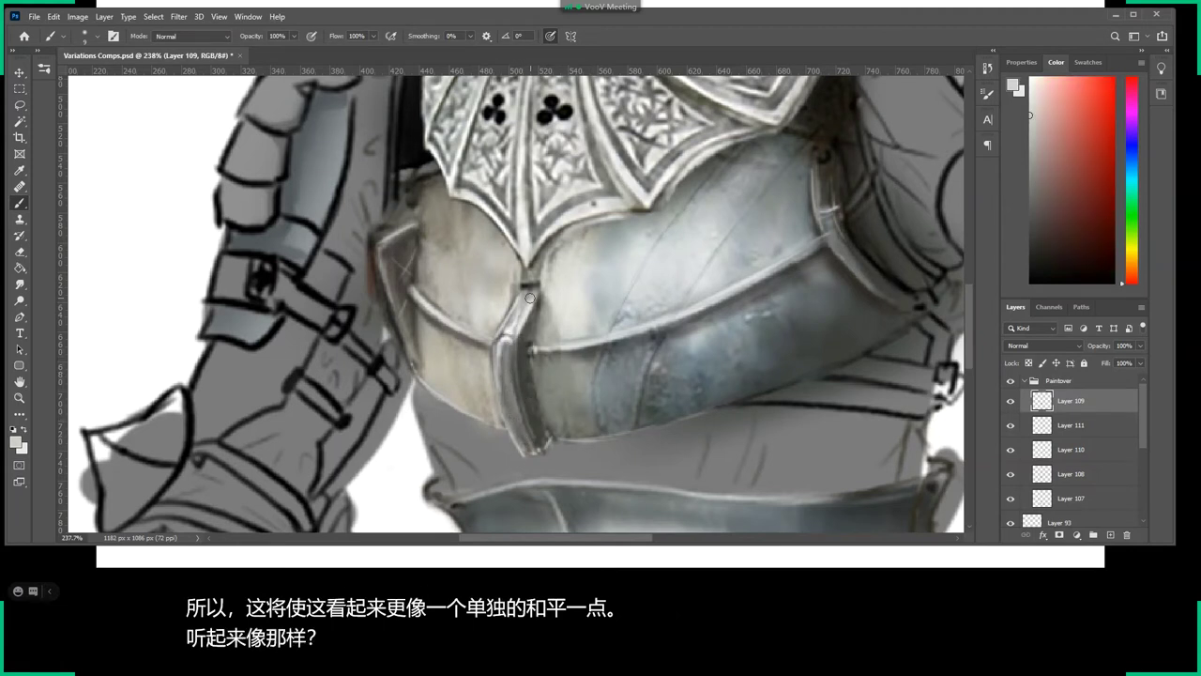
Frame the chest plate and add new empty Layer 112 above Layer 109.
{"action": "key", "text": "z"}
{"action": "left_click", "coordinate": [519, 327], "text": "alt"}
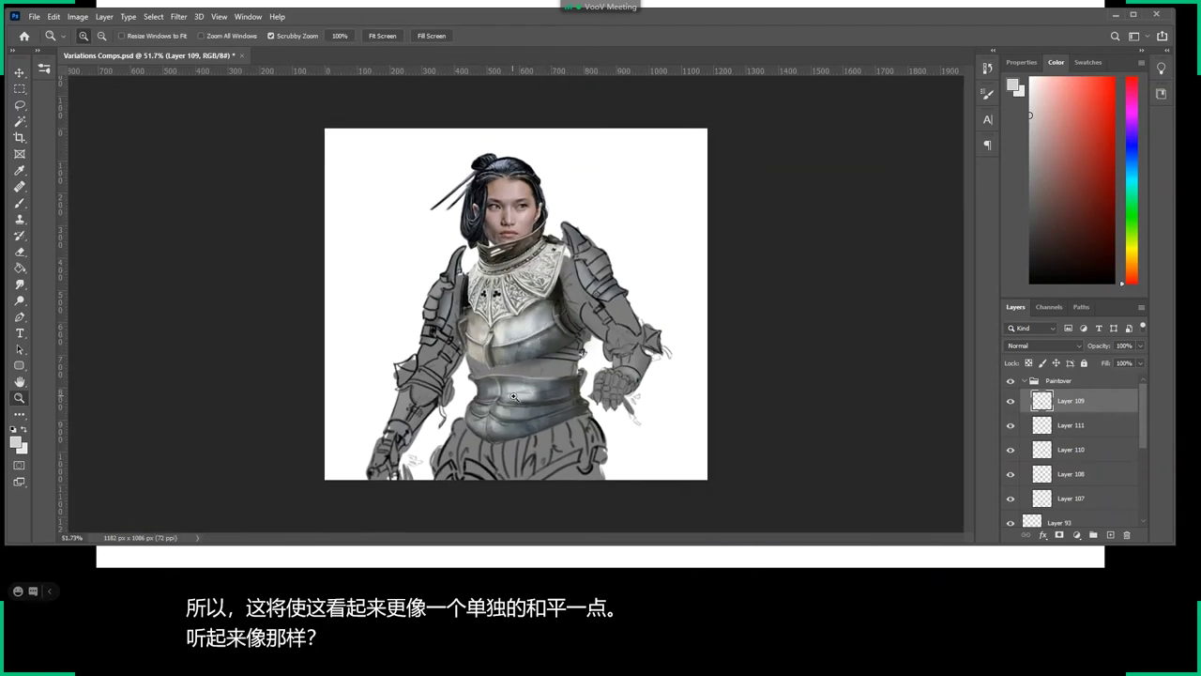
{"action": "left_click_drag", "start_coordinate": [519, 386], "coordinate": [554, 375]}
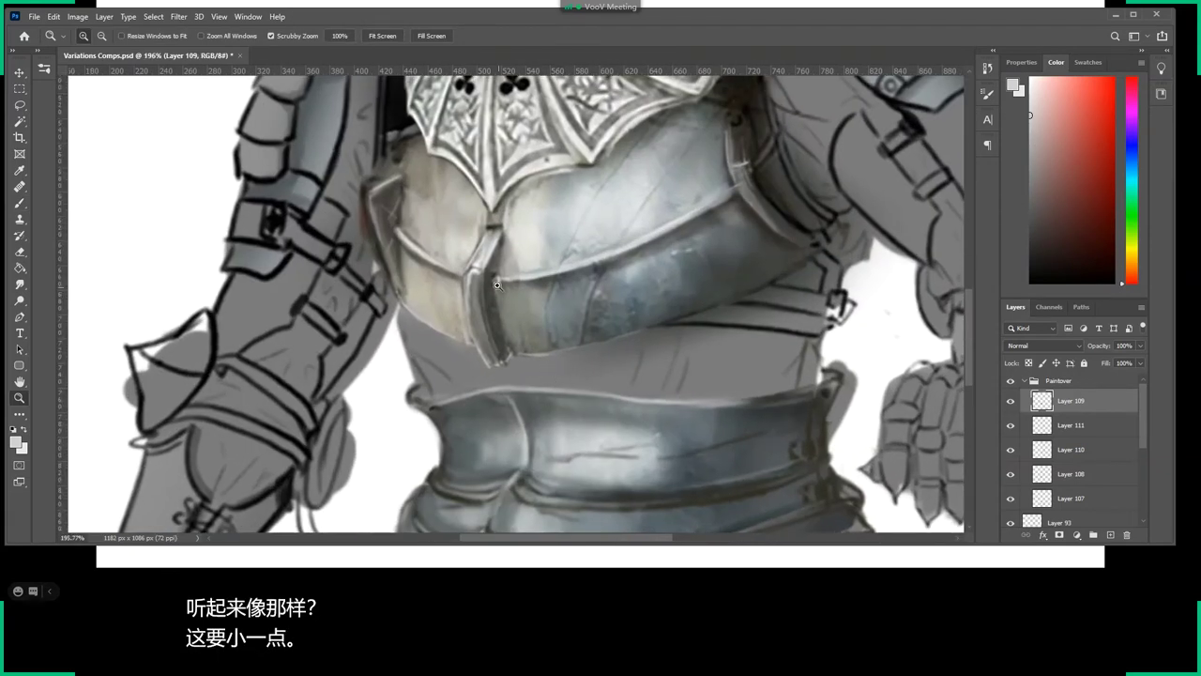
{"action": "left_click_drag", "start_coordinate": [587, 283], "coordinate": [628, 393]}
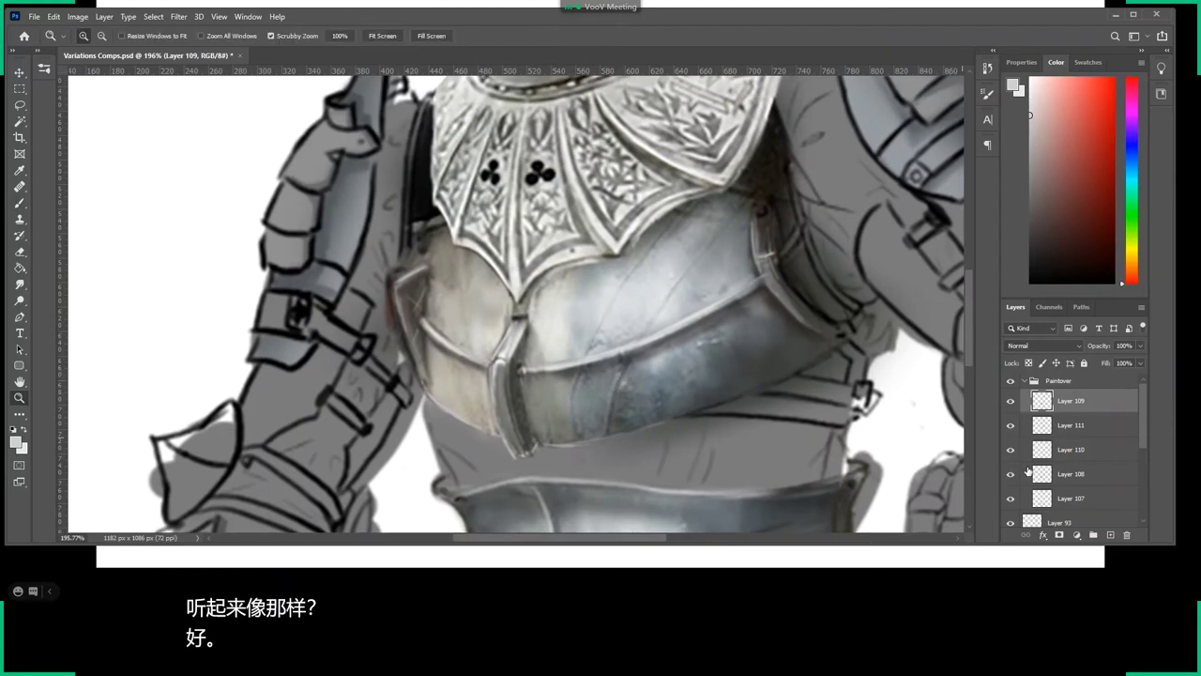
{"action": "left_click", "coordinate": [1110, 535]}
Zoom in on the breastplate, ready a soft round brush, and switch to the Chrome armour references.
{"action": "left_click_drag", "start_coordinate": [697, 425], "coordinate": [741, 423]}
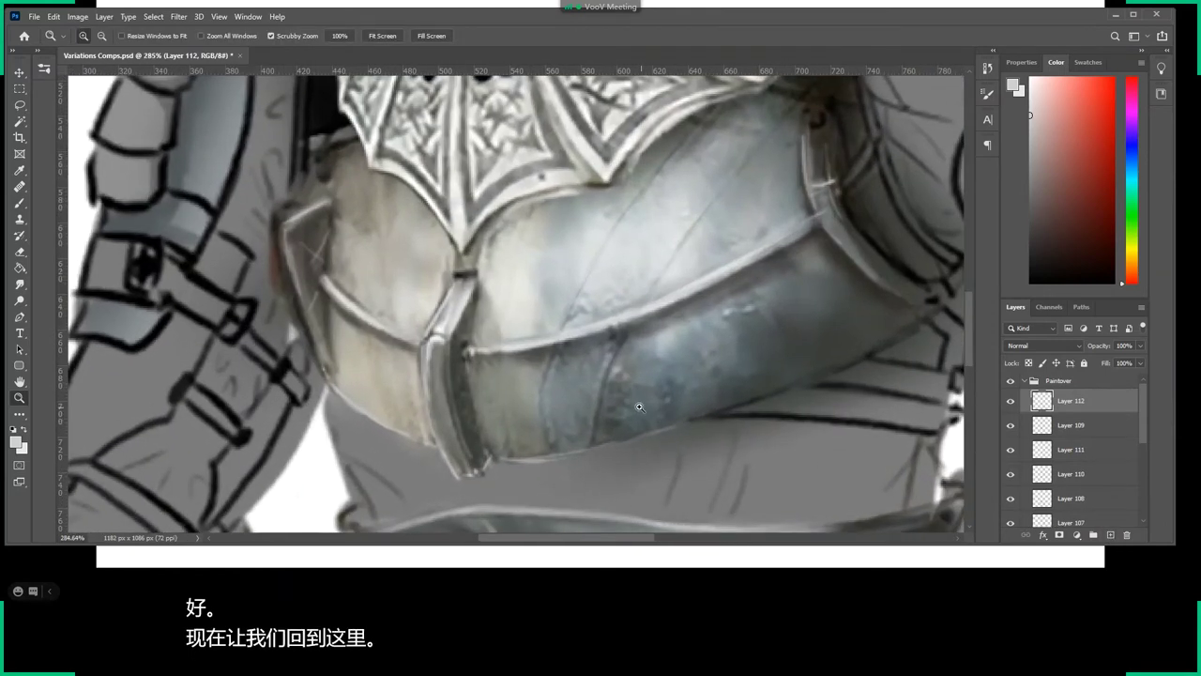
{"action": "key", "text": "l"}
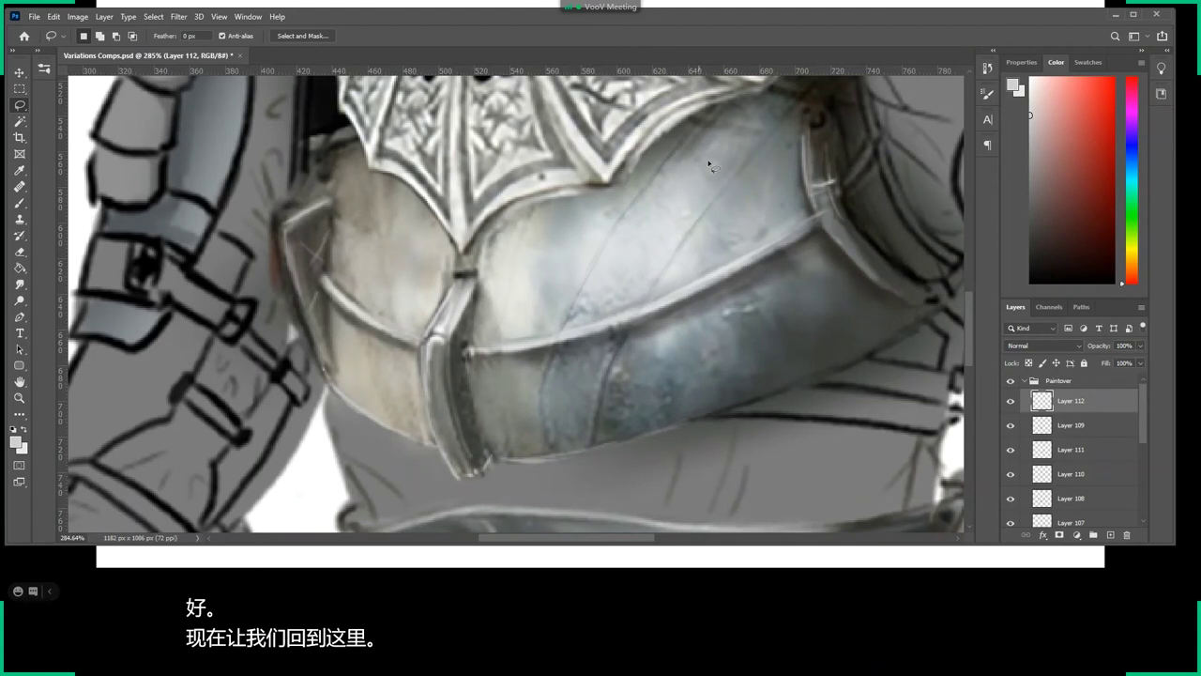
{"action": "key", "text": "b"}
{"action": "right_click", "coordinate": [619, 386]}
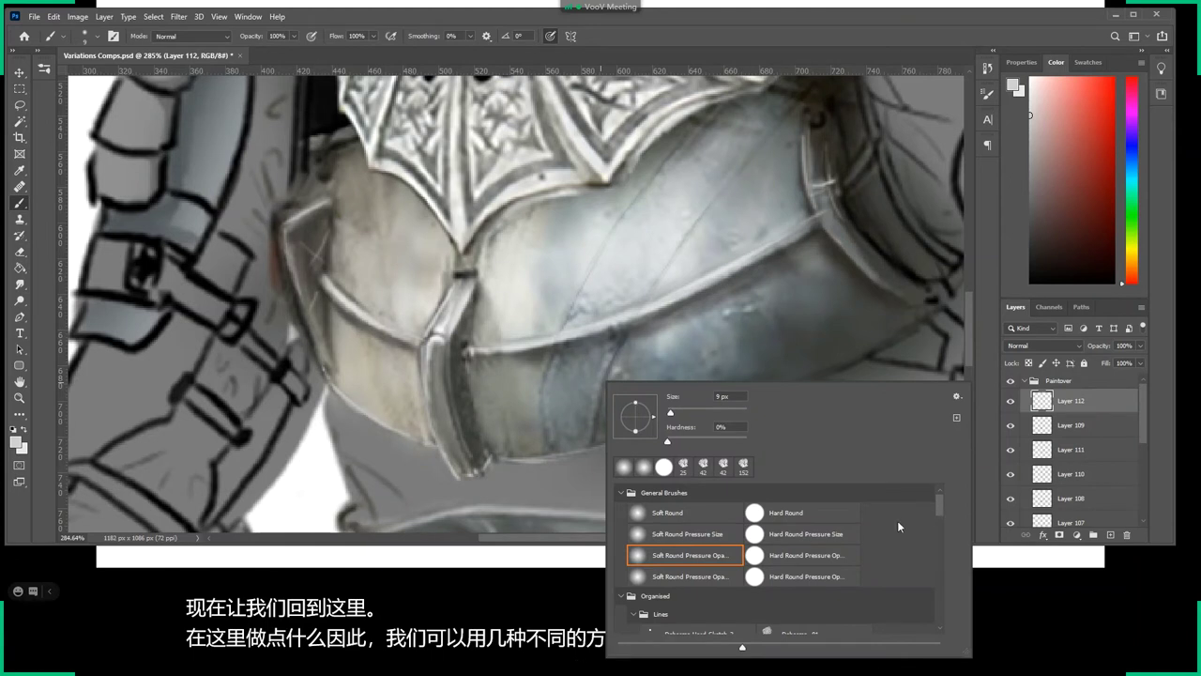
{"action": "left_click", "coordinate": [642, 221]}
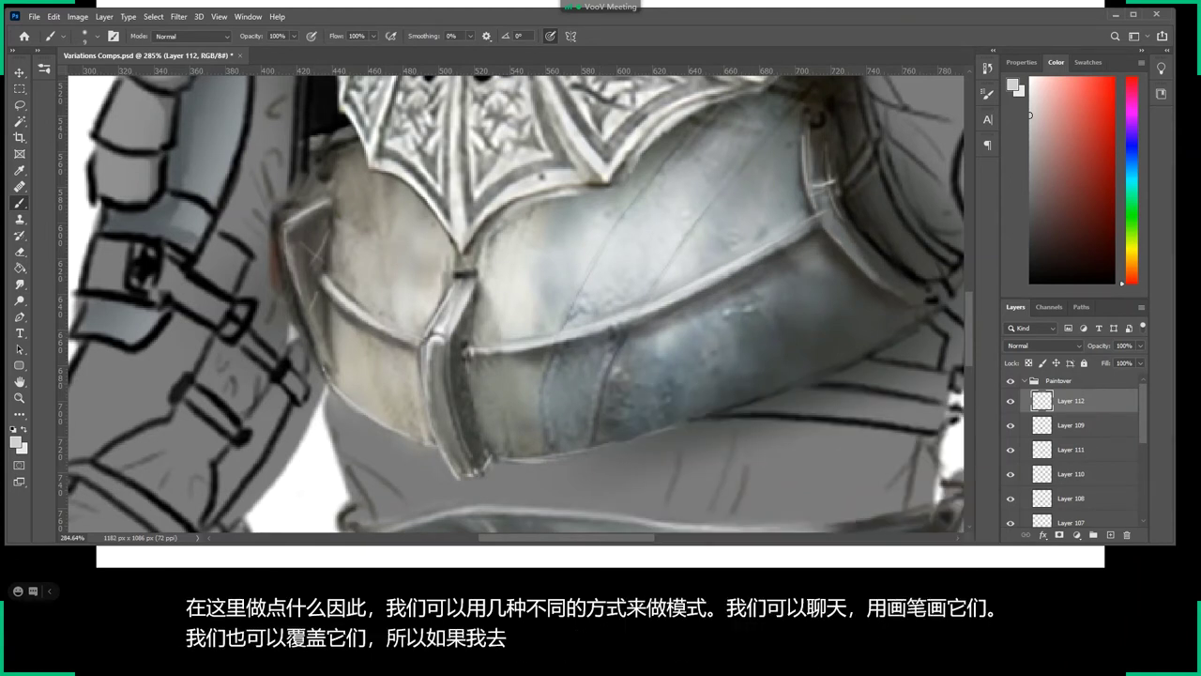
{"action": "key", "text": "alt+Tab"}
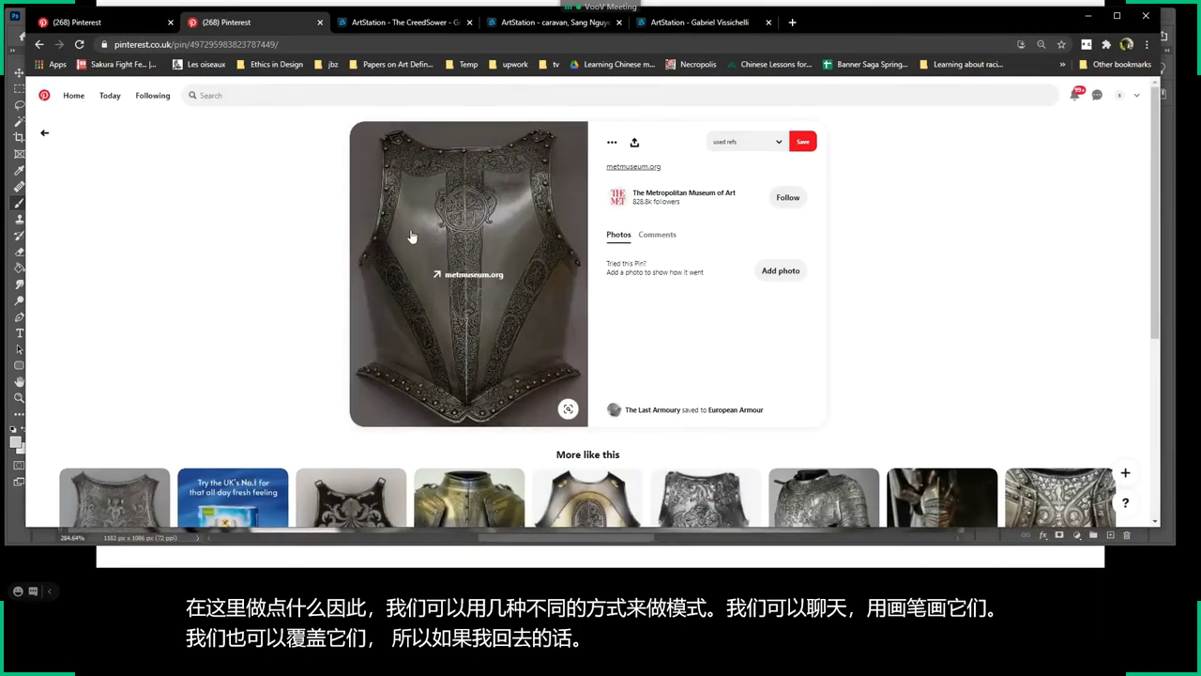
Open the gold fleur-de-lis breastplate pin from More like this and copy its image.
{"action": "scroll", "coordinate": [639, 398], "scroll_direction": "down", "scroll_amount": 3}
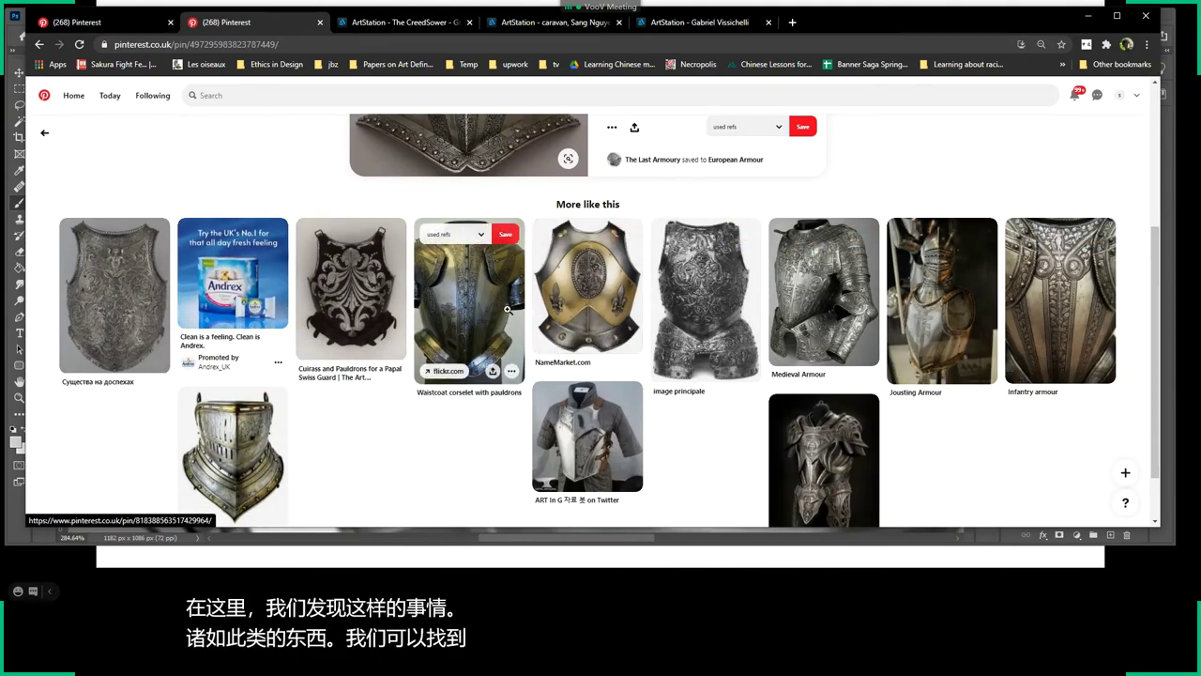
{"action": "left_click", "coordinate": [584, 298]}
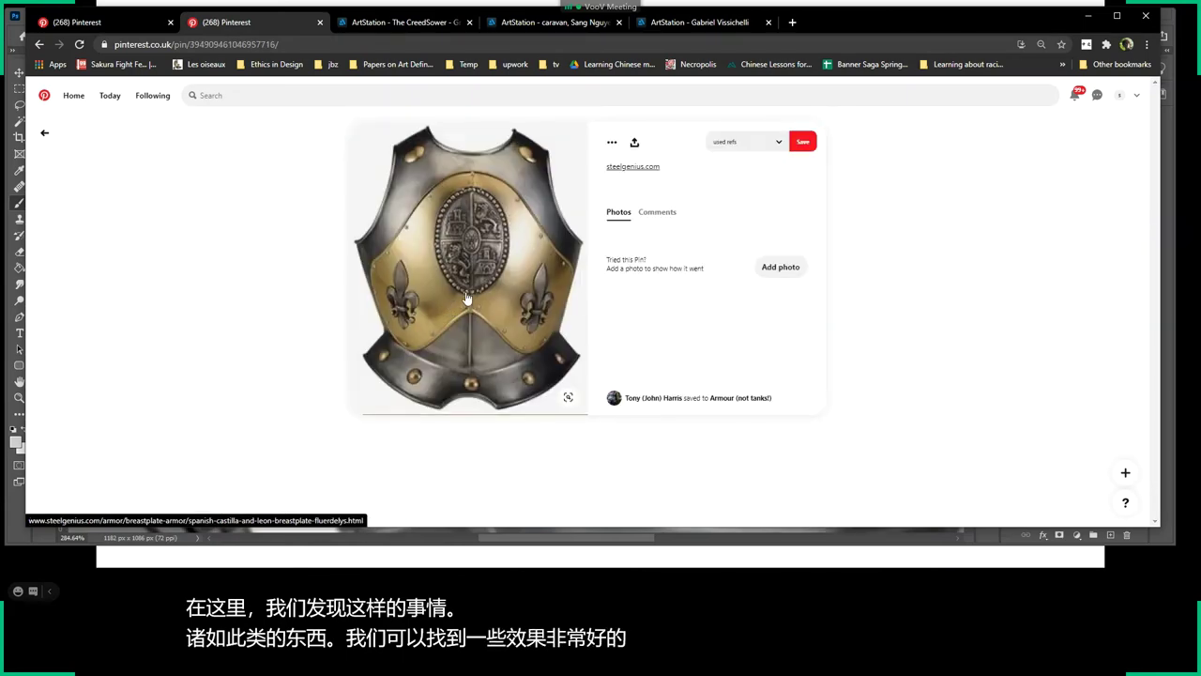
{"action": "scroll", "coordinate": [479, 285], "scroll_direction": "down", "scroll_amount": 2}
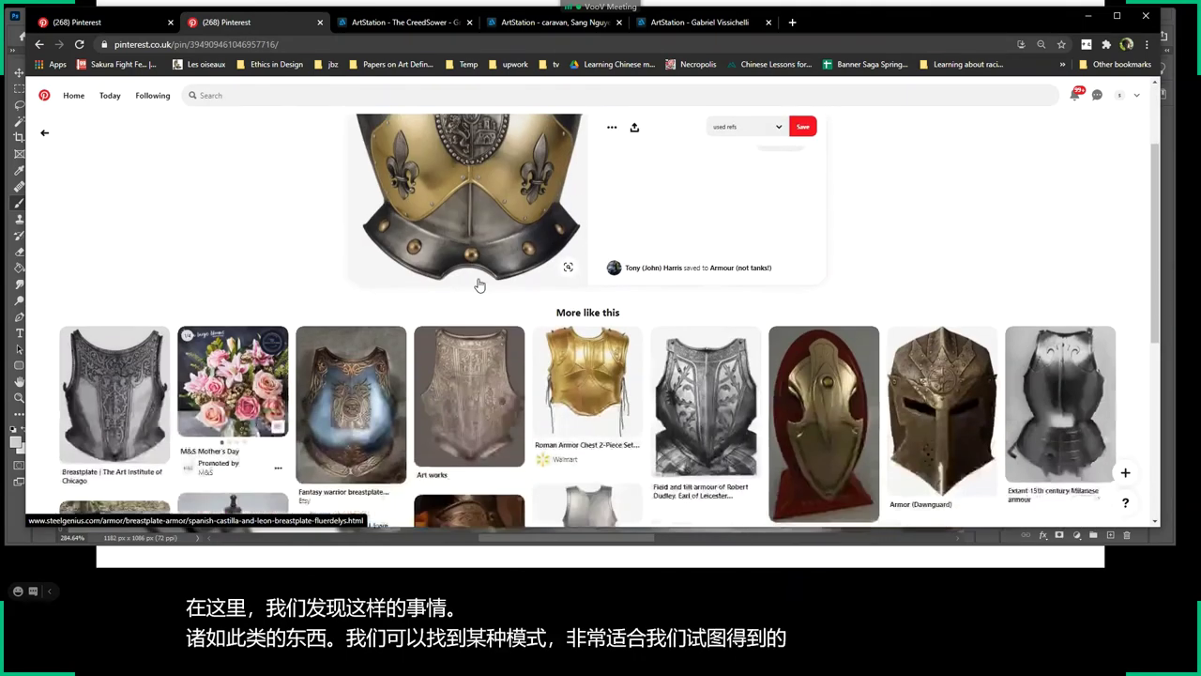
{"action": "scroll", "coordinate": [478, 284], "scroll_direction": "down", "scroll_amount": 3}
{"action": "scroll", "coordinate": [478, 284], "scroll_direction": "up", "scroll_amount": 3}
{"action": "scroll", "coordinate": [474, 277], "scroll_direction": "up", "scroll_amount": 2}
{"action": "right_click", "coordinate": [471, 270]}
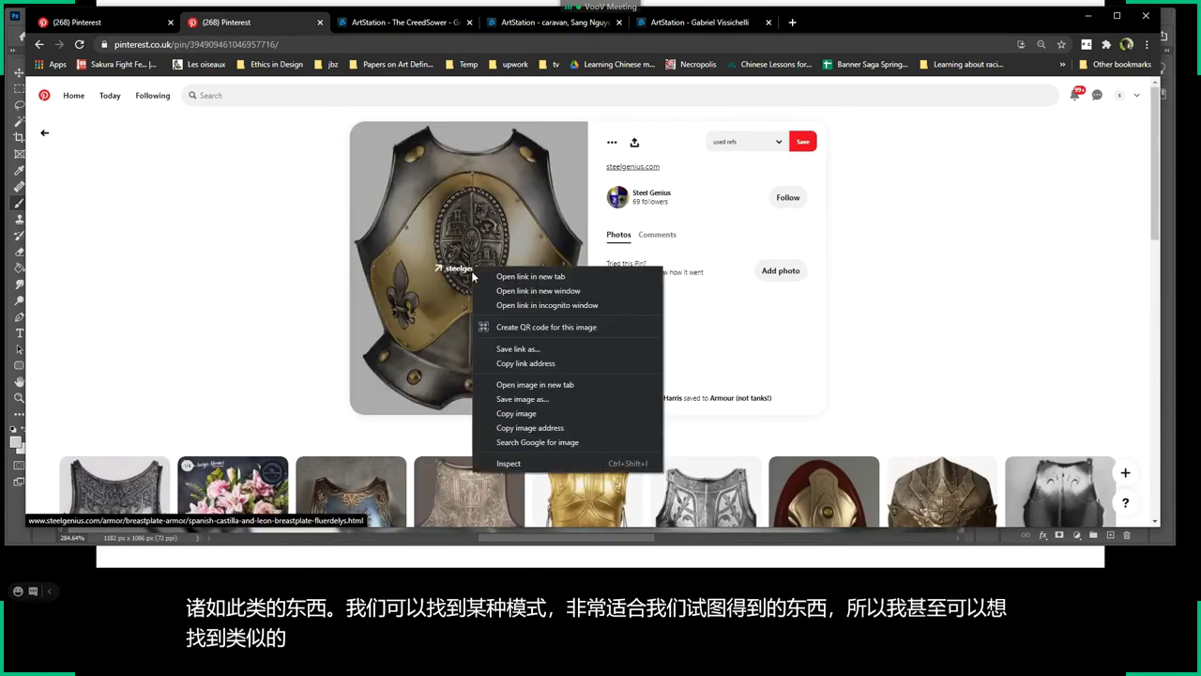
{"action": "left_click", "coordinate": [516, 413]}
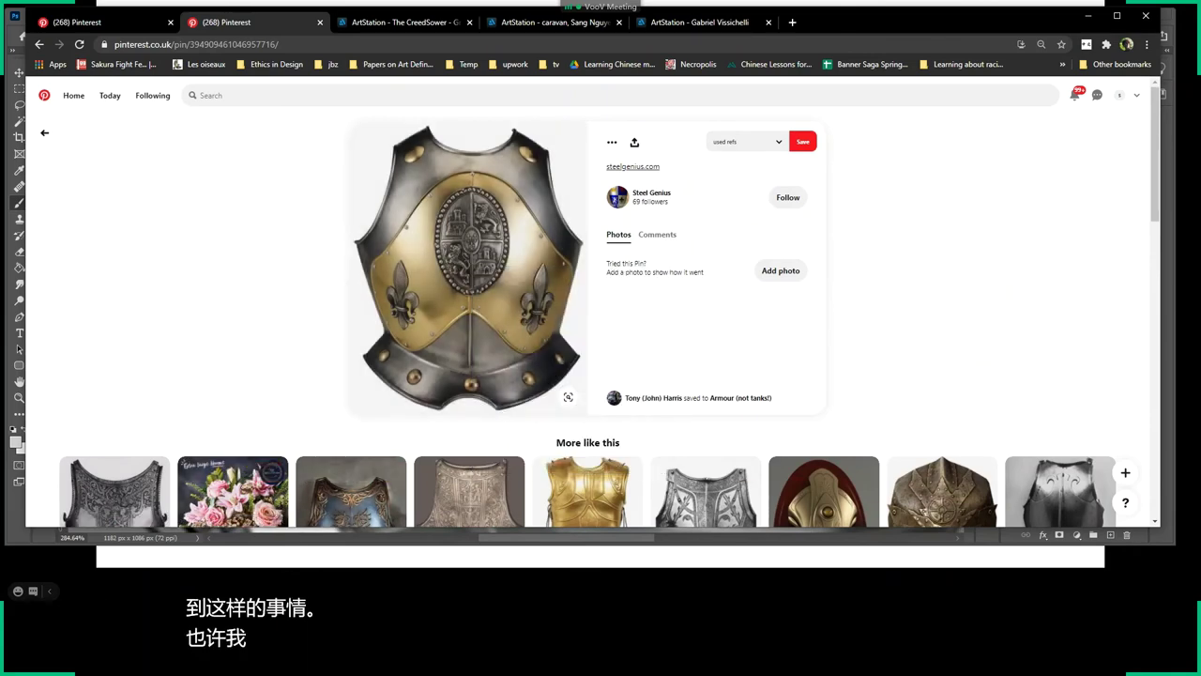
Paste the breastplate photo and cut it down to the left fleur-de-lis.
{"action": "key", "text": "alt+Tab"}
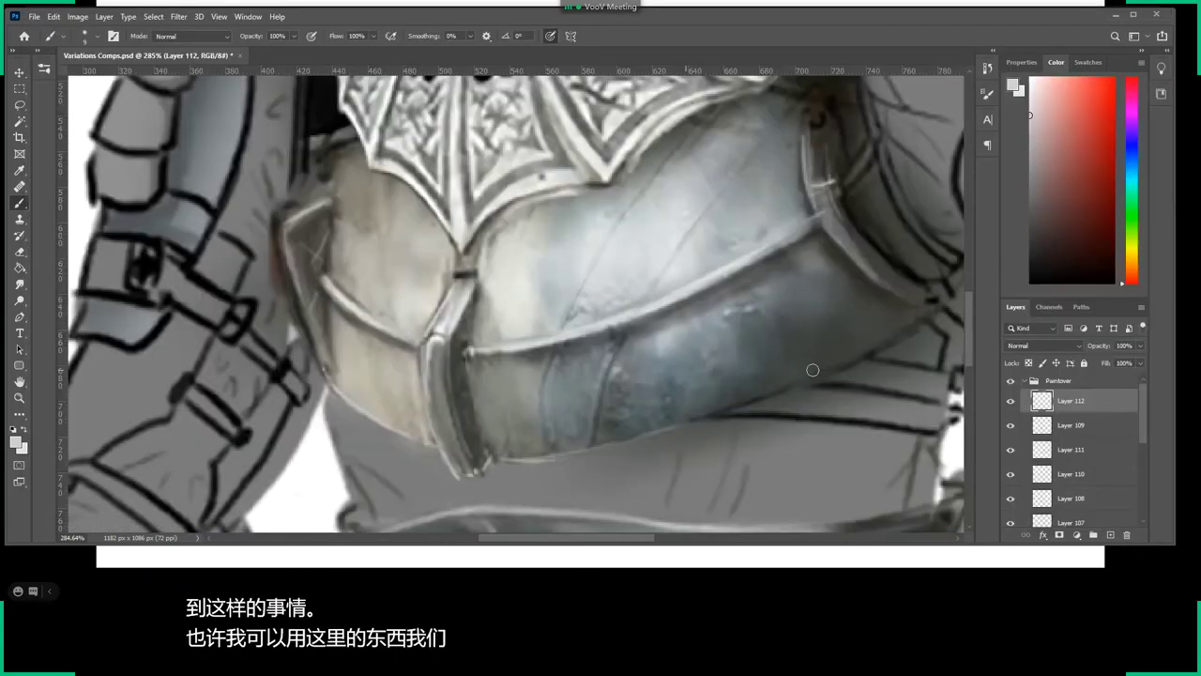
{"action": "scroll", "coordinate": [807, 369], "scroll_direction": "down", "scroll_amount": 3}
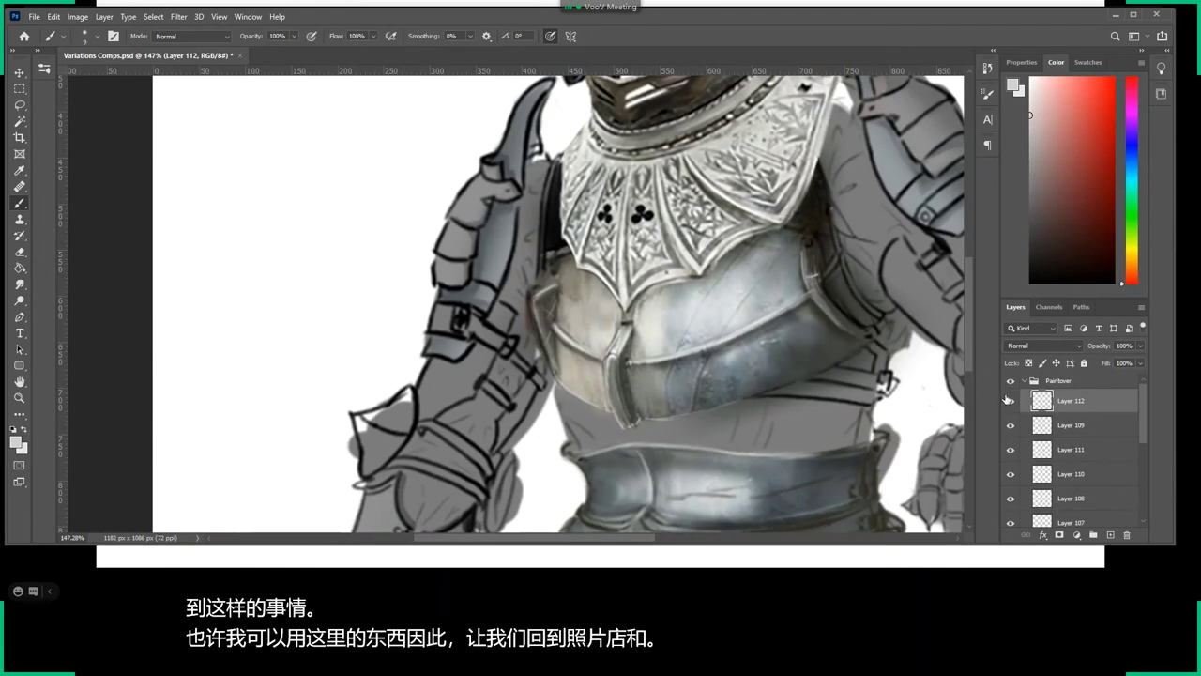
{"action": "key", "text": "ctrl+v"}
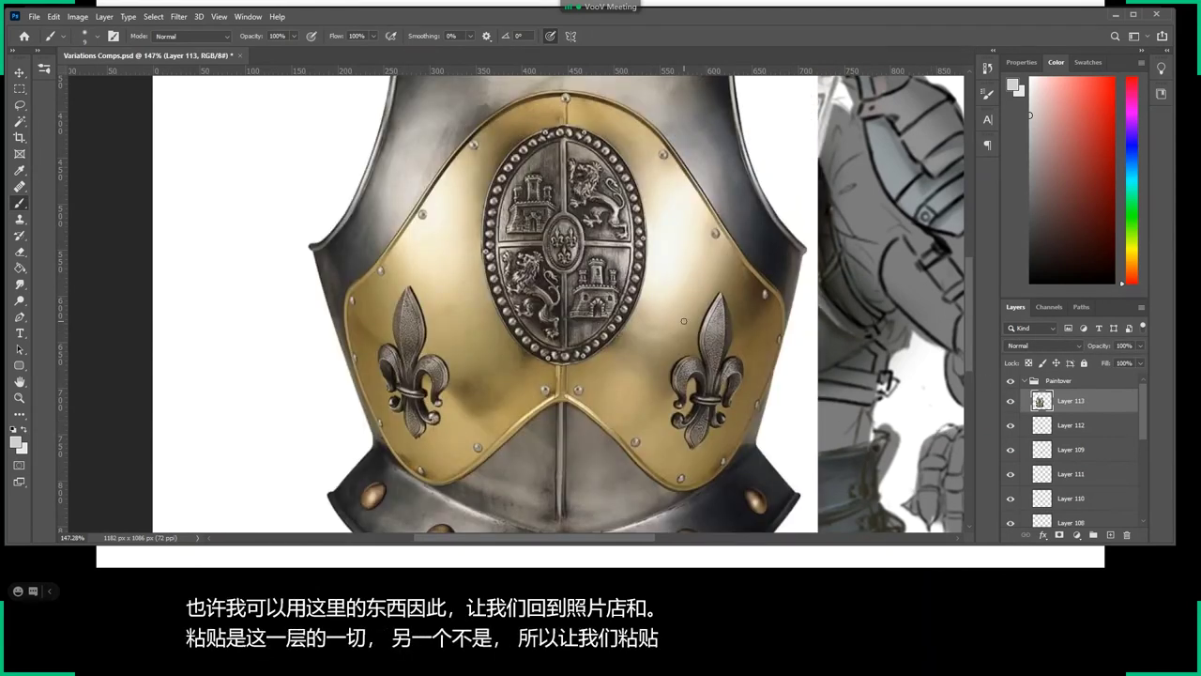
{"action": "key", "text": "l"}
{"action": "left_click_drag", "start_coordinate": [389, 313], "coordinate": [388, 295]}
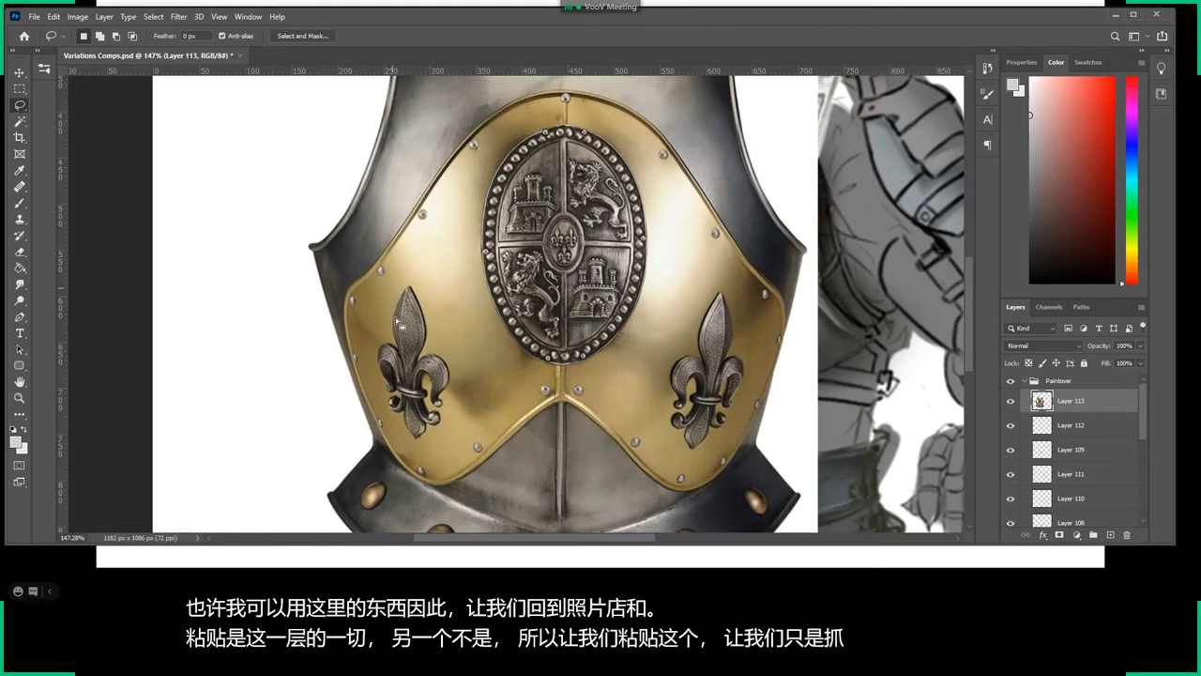
{"action": "right_click", "coordinate": [446, 322]}
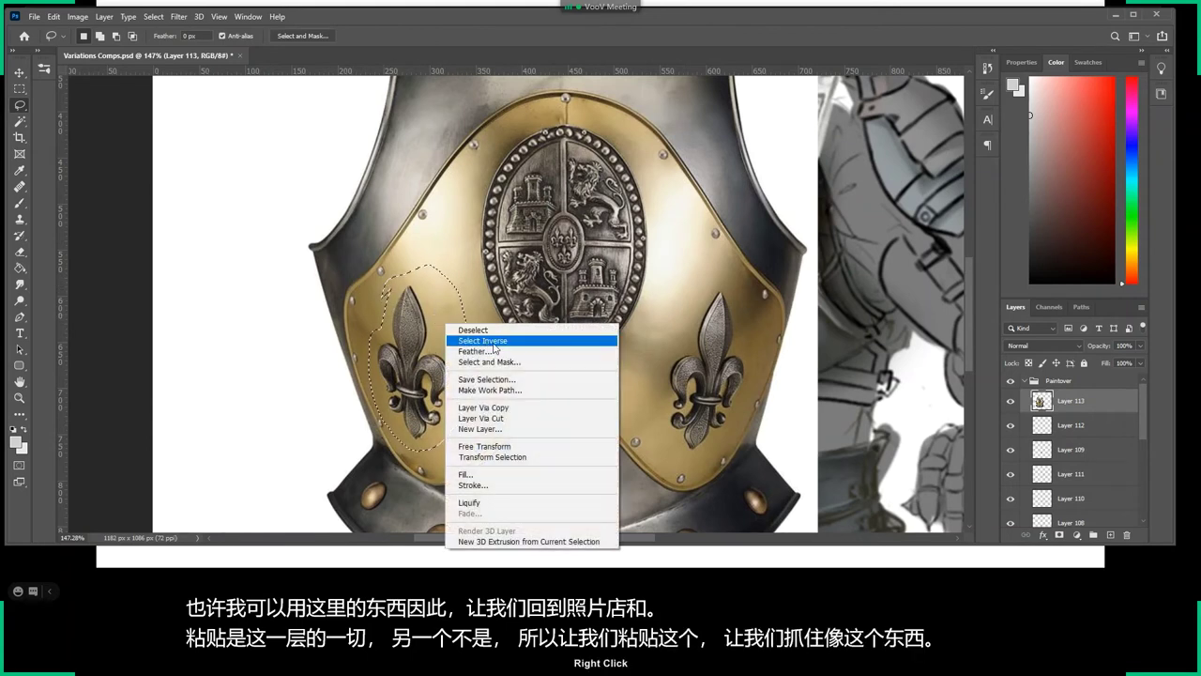
{"action": "left_click", "coordinate": [488, 341]}
{"action": "key", "text": "Delete"}
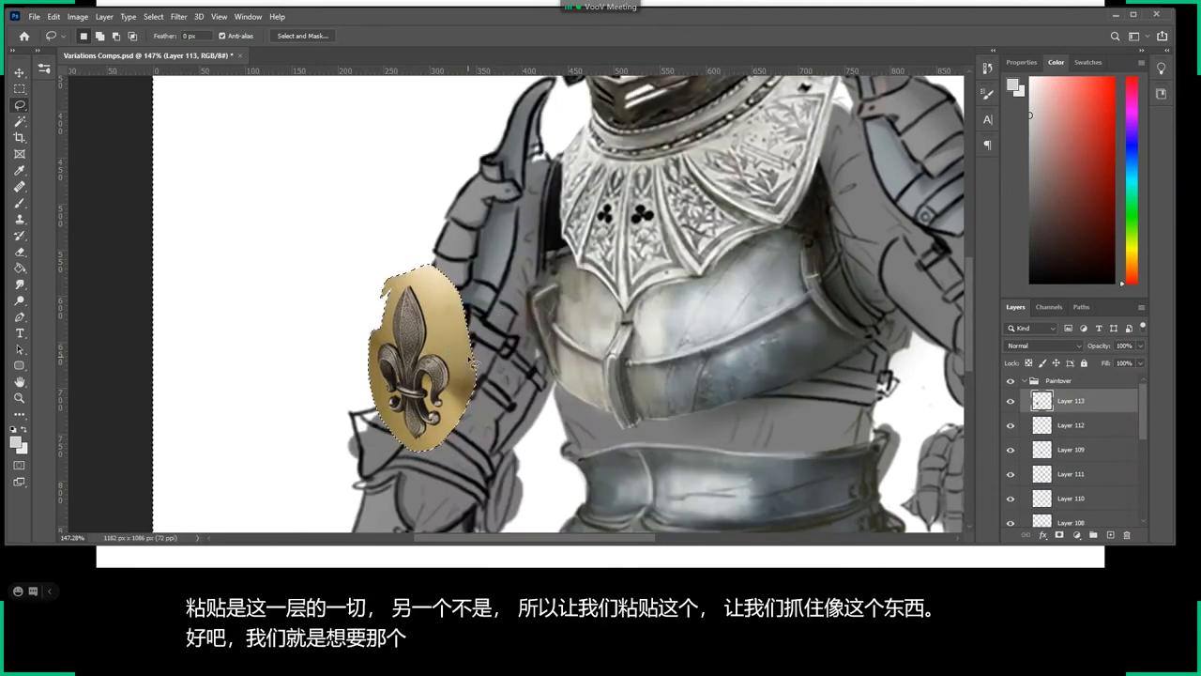
Move the fleur-de-lis beside the breastplate and erase its rough gold edges.
{"action": "key", "text": "v"}
{"action": "left_click_drag", "start_coordinate": [472, 361], "coordinate": [610, 317]}
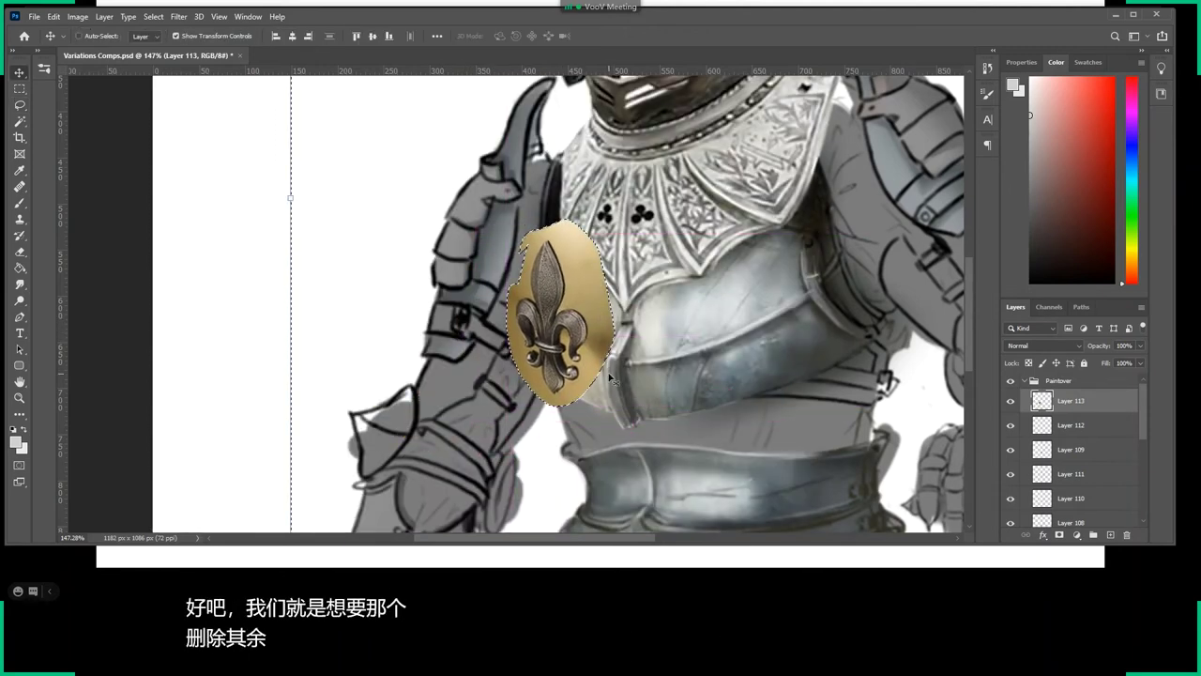
{"action": "key", "text": "ctrl+d"}
{"action": "key", "text": "w"}
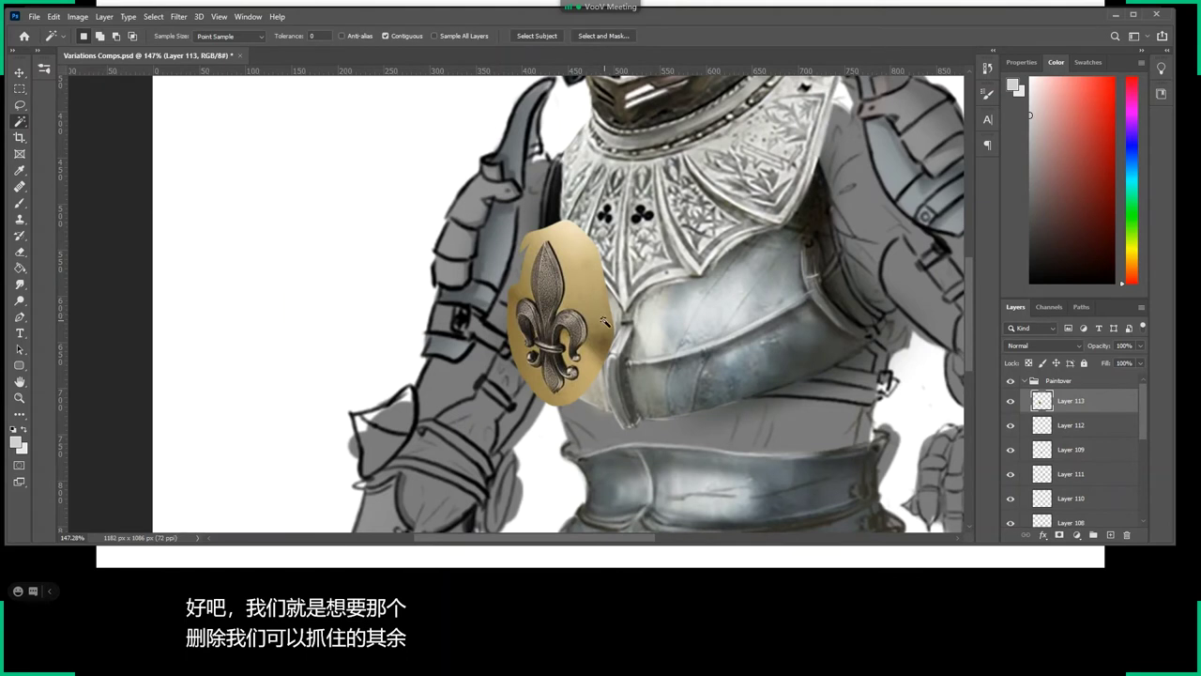
{"action": "key", "text": "e"}
{"action": "left_click_drag", "start_coordinate": [584, 230], "coordinate": [605, 347]}
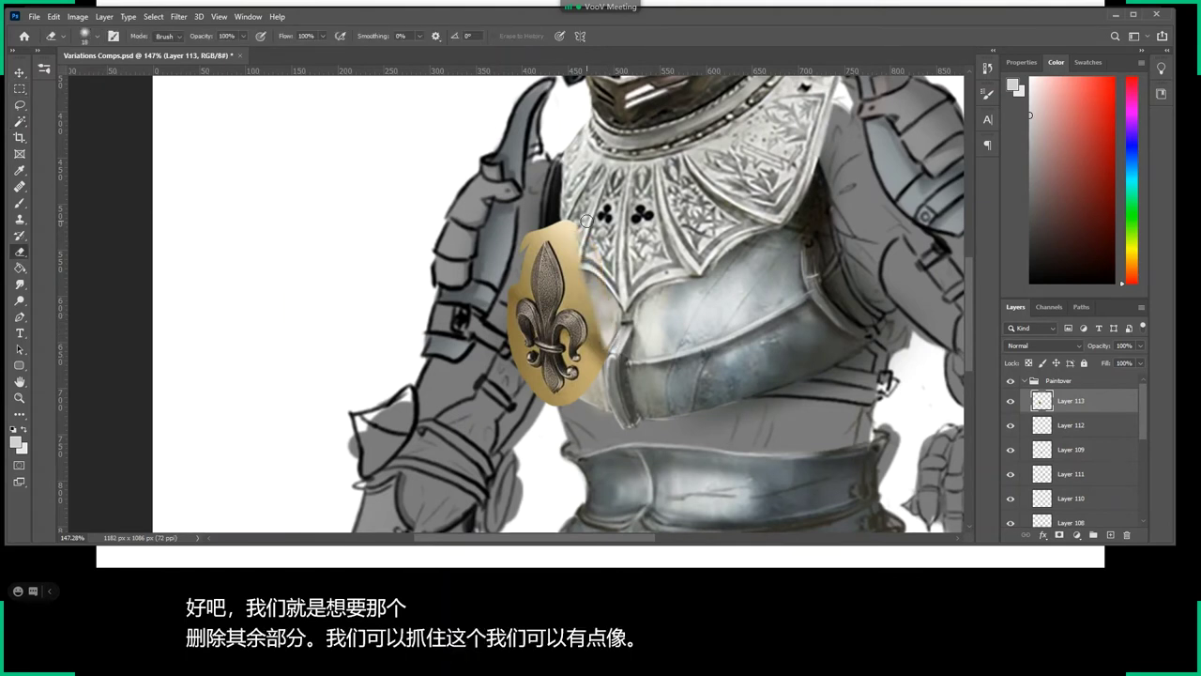
{"action": "left_click_drag", "start_coordinate": [576, 286], "coordinate": [585, 220]}
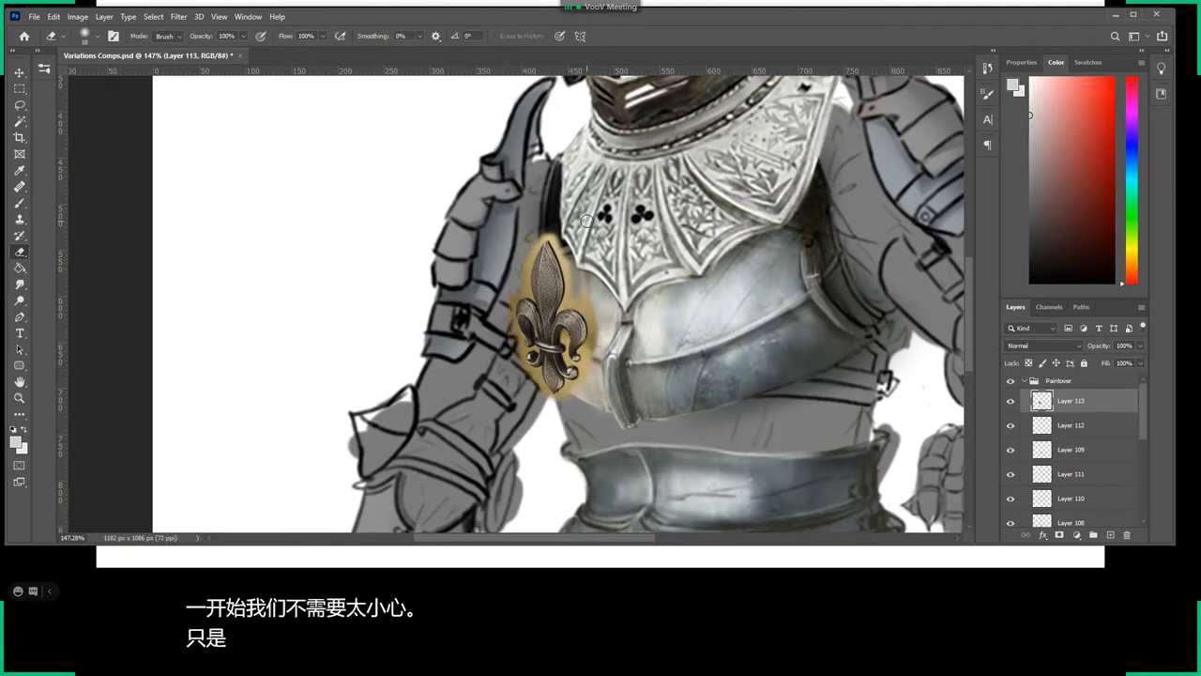
Move the fleur-de-lis onto the chest plate and distort it to the plate's perspective.
{"action": "key", "text": "v"}
{"action": "left_click_drag", "start_coordinate": [583, 334], "coordinate": [727, 311]}
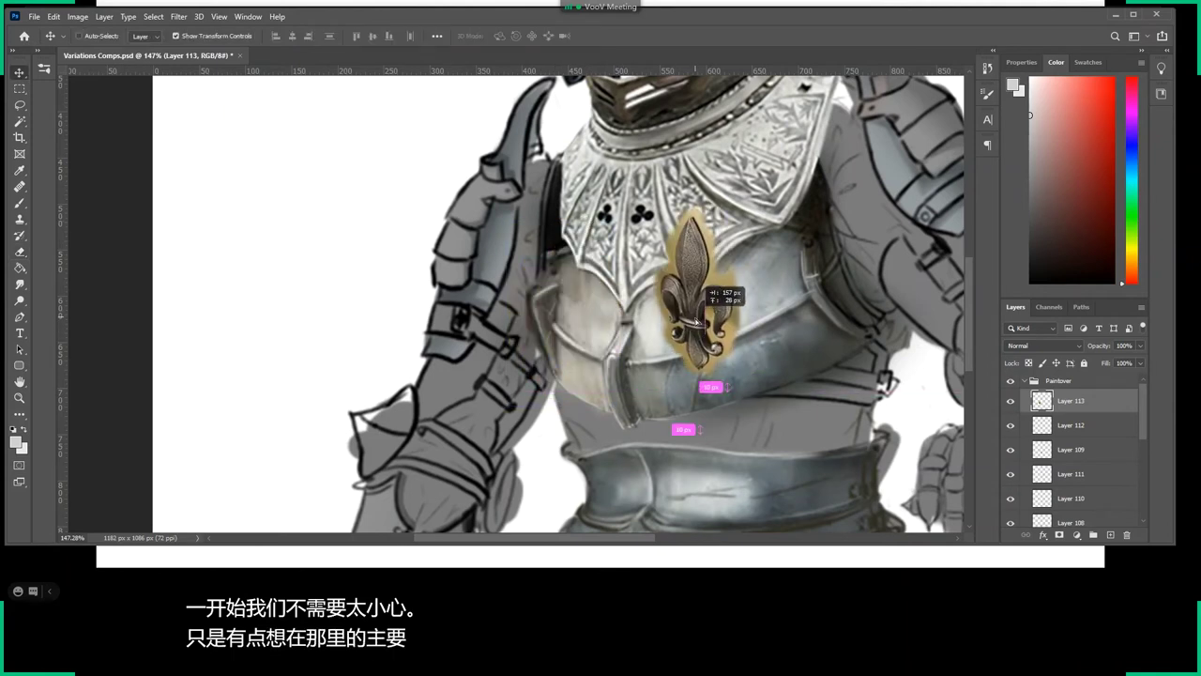
{"action": "mouse_move", "coordinate": [755, 202]}
{"action": "left_mouse_down"}
{"action": "mouse_move", "coordinate": [746, 245]}
{"action": "mouse_move", "coordinate": [731, 244]}
{"action": "left_mouse_up"}
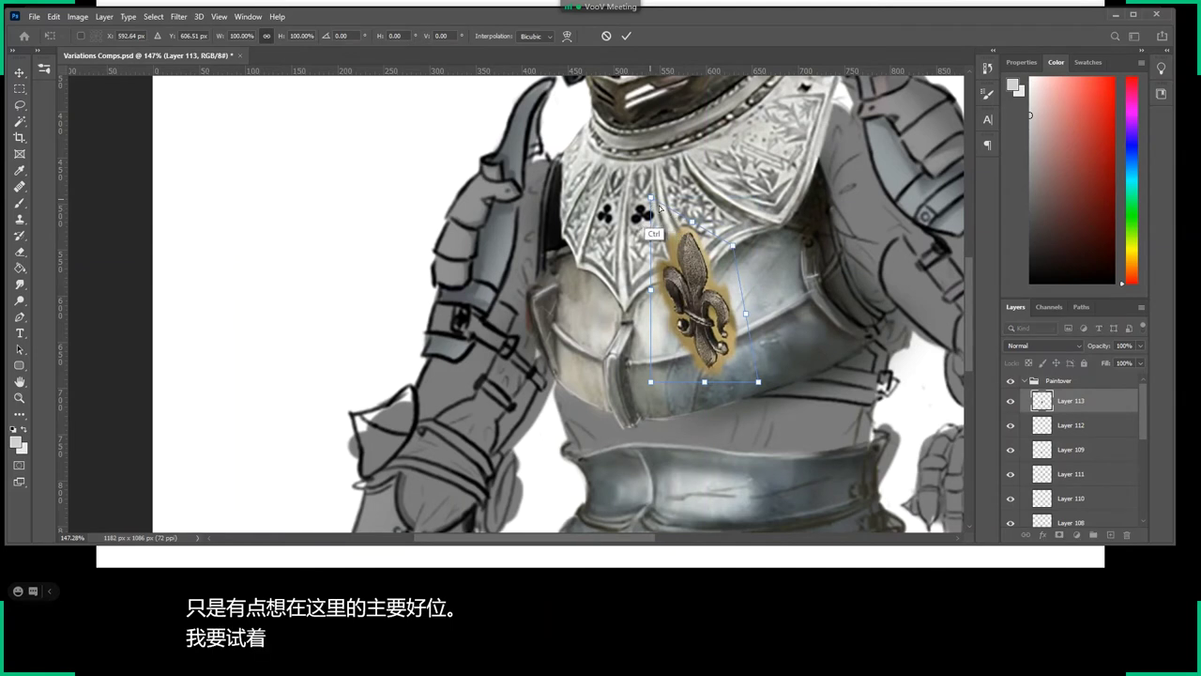
{"action": "left_click_drag", "start_coordinate": [650, 197], "coordinate": [659, 242]}
{"action": "left_click_drag", "start_coordinate": [650, 381], "coordinate": [629, 352]}
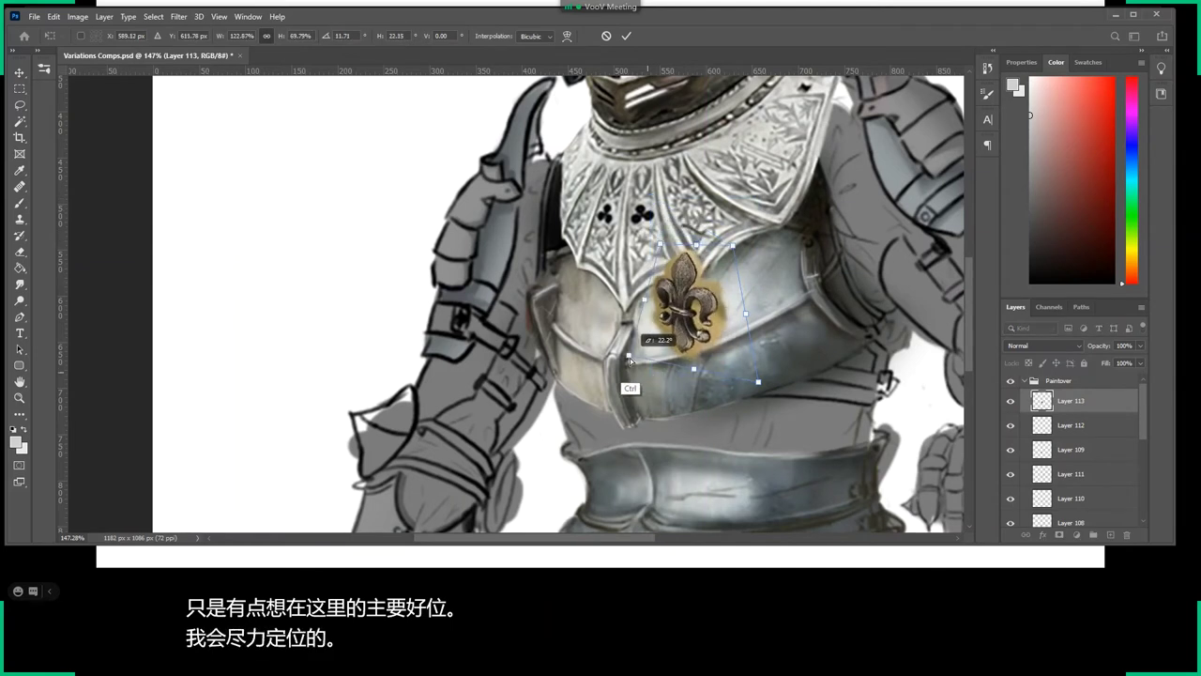
{"action": "left_click_drag", "start_coordinate": [758, 381], "coordinate": [732, 335]}
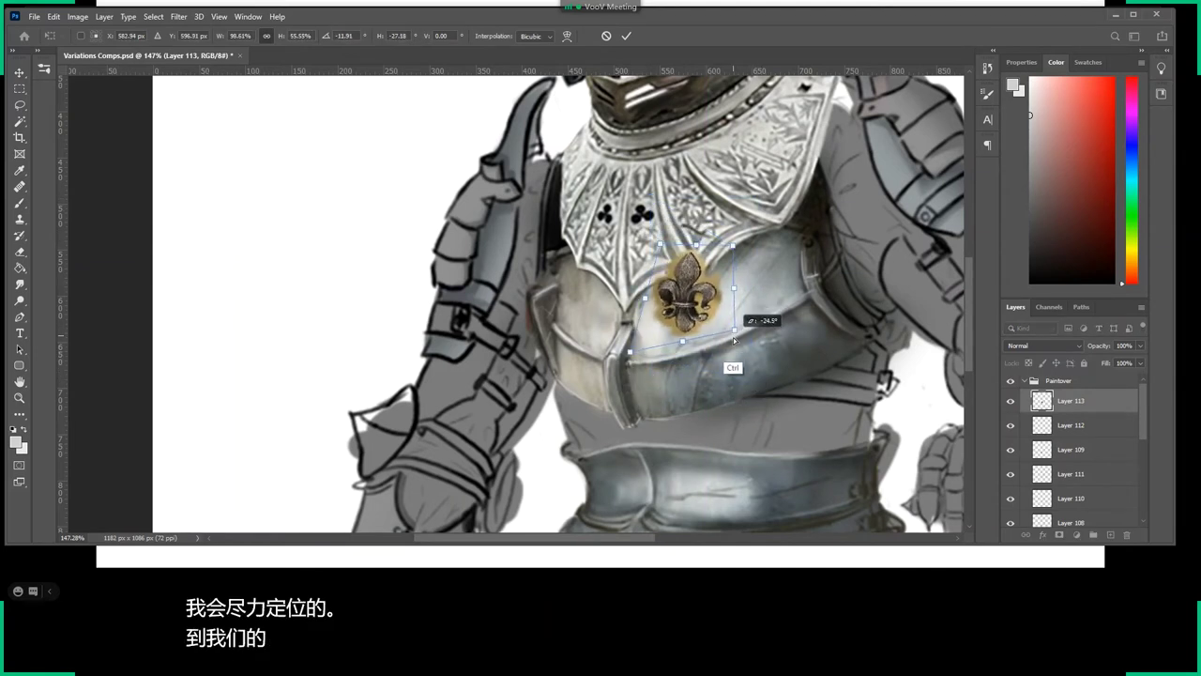
{"action": "left_click_drag", "start_coordinate": [699, 251], "coordinate": [710, 254]}
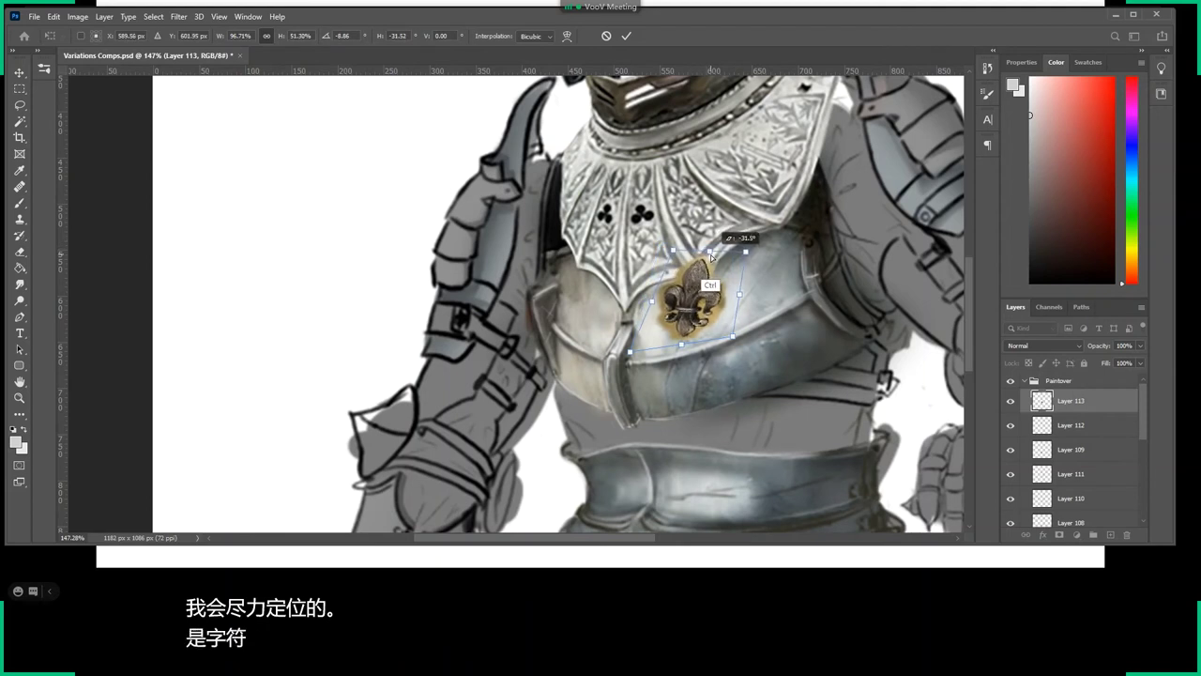
Warp the fleur-de-lis around the plate's curve, commit, and nudge it up and right.
{"action": "right_click", "coordinate": [694, 297]}
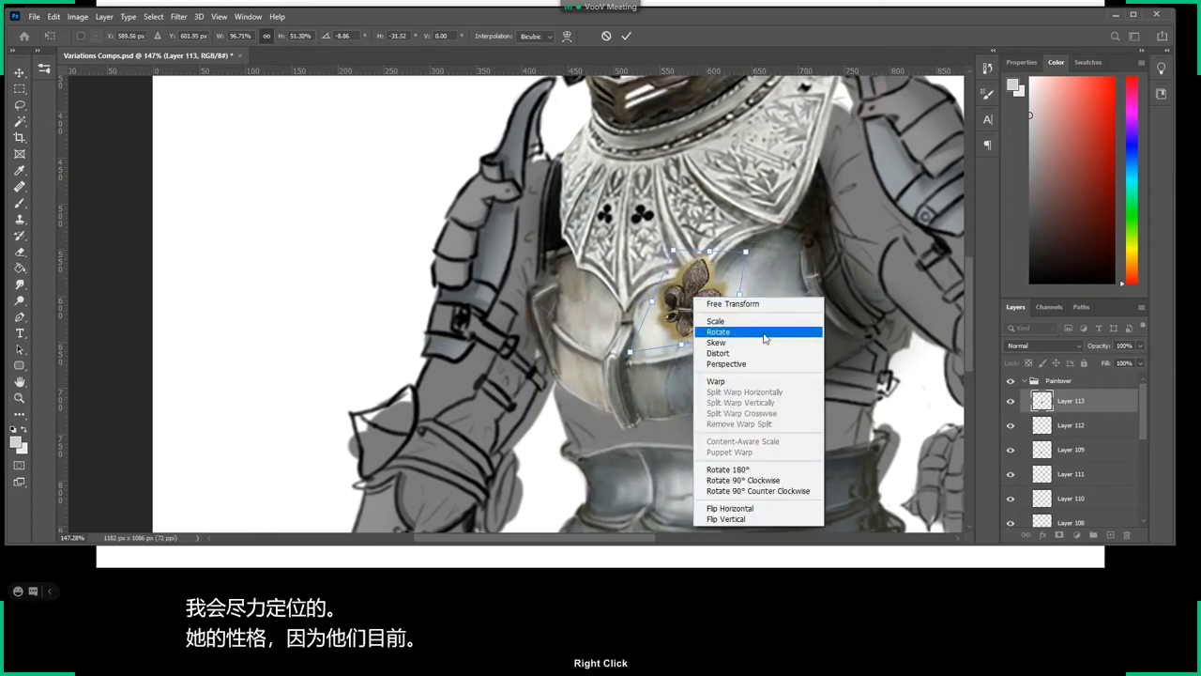
{"action": "left_click", "coordinate": [716, 381]}
{"action": "left_click_drag", "start_coordinate": [698, 316], "coordinate": [701, 310]}
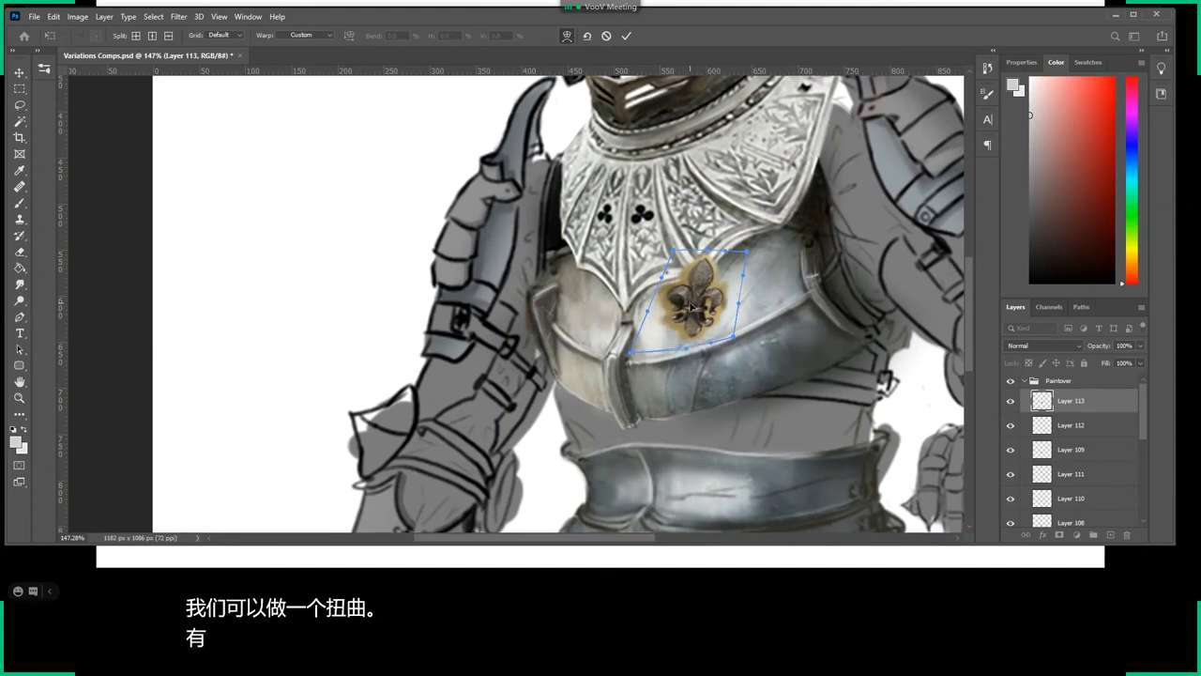
{"action": "left_click_drag", "start_coordinate": [693, 345], "coordinate": [689, 308]}
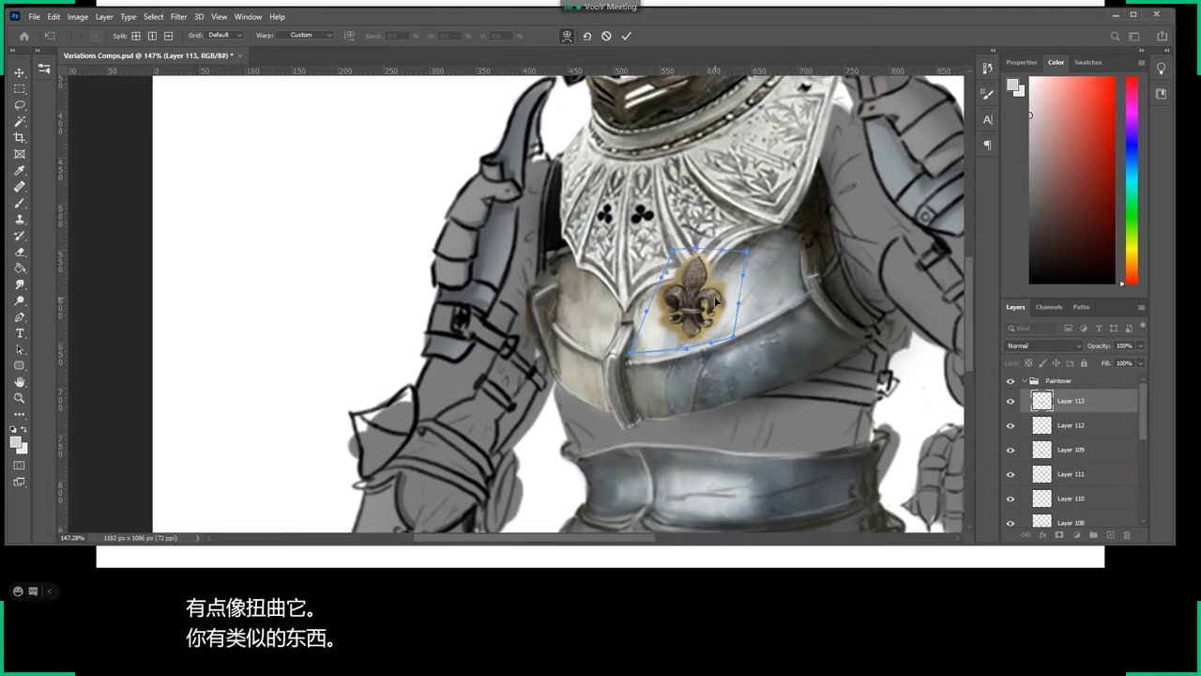
{"action": "left_click_drag", "start_coordinate": [716, 300], "coordinate": [717, 310]}
{"action": "key", "text": "Return"}
{"action": "mouse_move", "coordinate": [694, 302]}
{"action": "left_mouse_down"}
{"action": "mouse_move", "coordinate": [728, 282]}
{"action": "mouse_move", "coordinate": [718, 291]}
{"action": "left_mouse_up"}
Re-transform the emblem, skewing and warping it further to follow the armour, then zoom in.
{"action": "key", "text": "ctrl"}
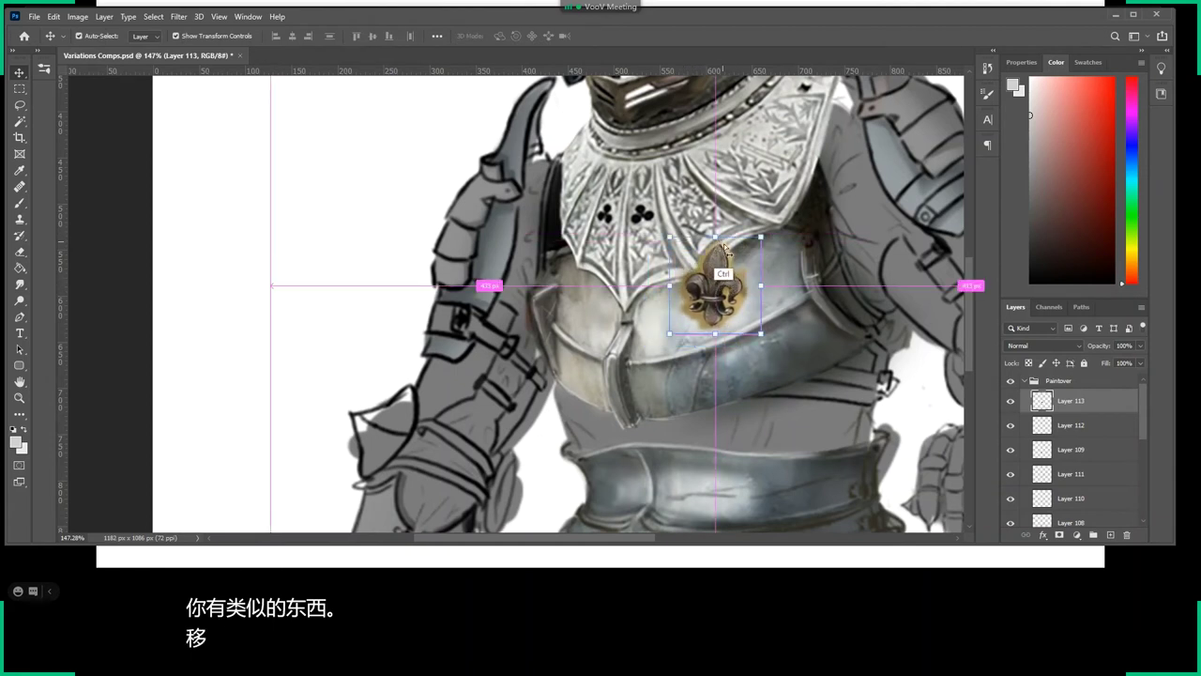
{"action": "key", "text": "ctrl+t"}
{"action": "left_click_drag", "start_coordinate": [760, 237], "coordinate": [771, 241]}
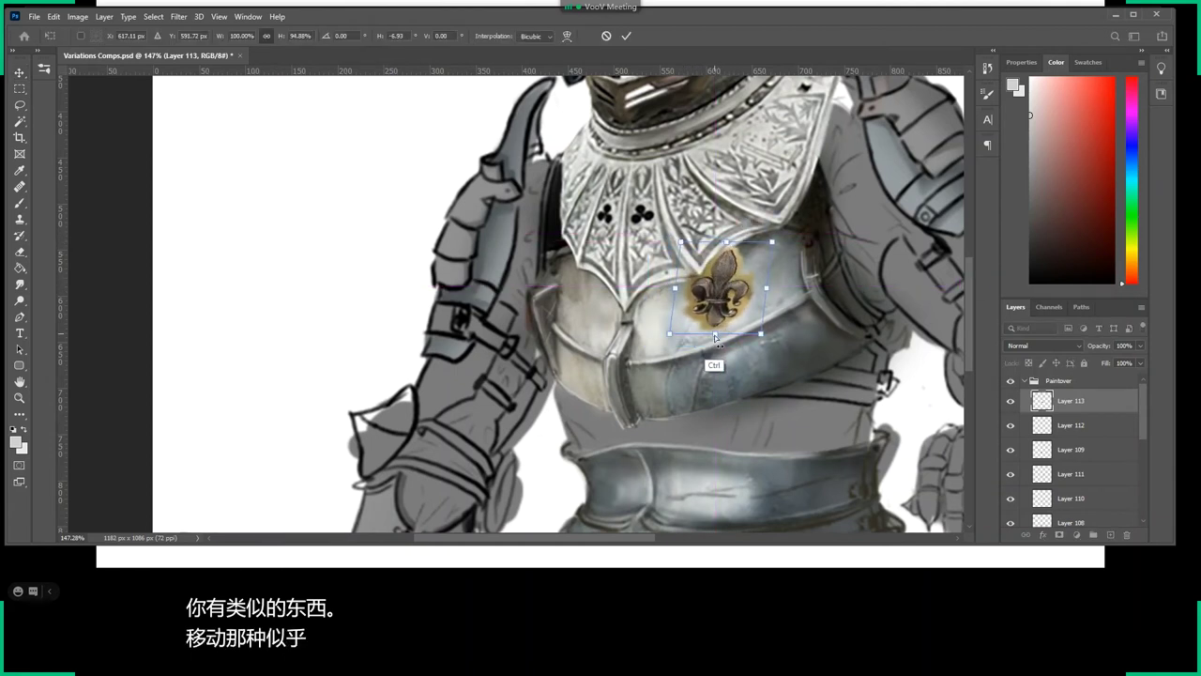
{"action": "left_click_drag", "start_coordinate": [715, 336], "coordinate": [712, 333]}
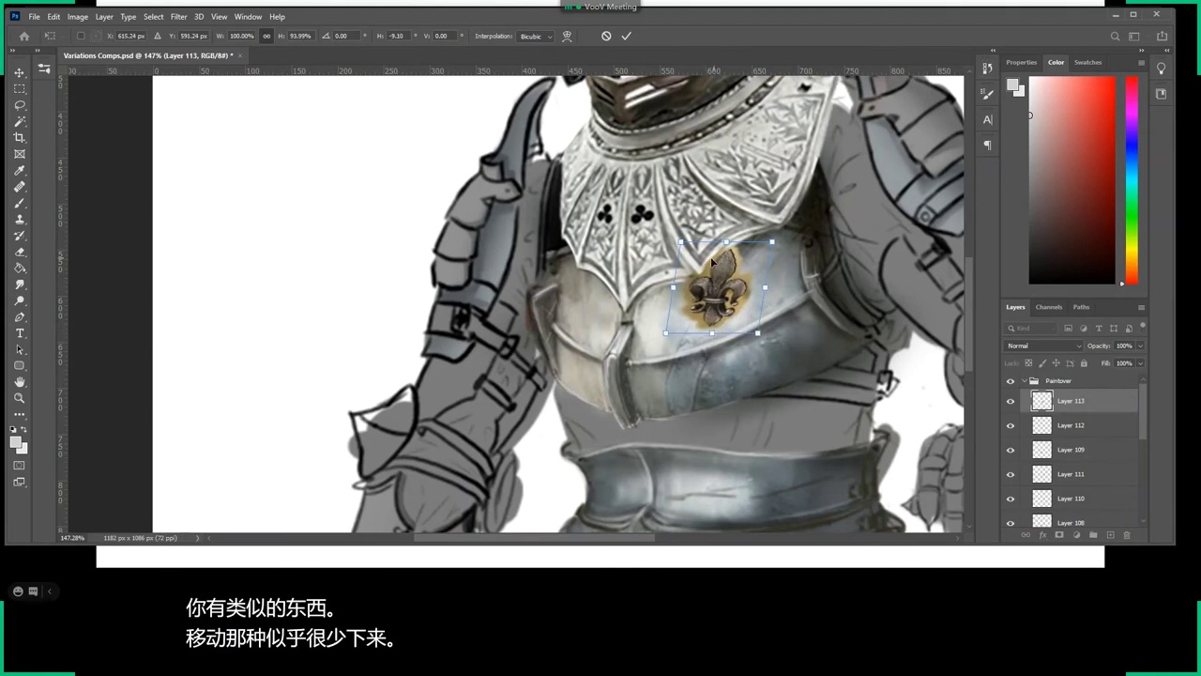
{"action": "right_click", "coordinate": [712, 263]}
{"action": "left_click", "coordinate": [741, 310]}
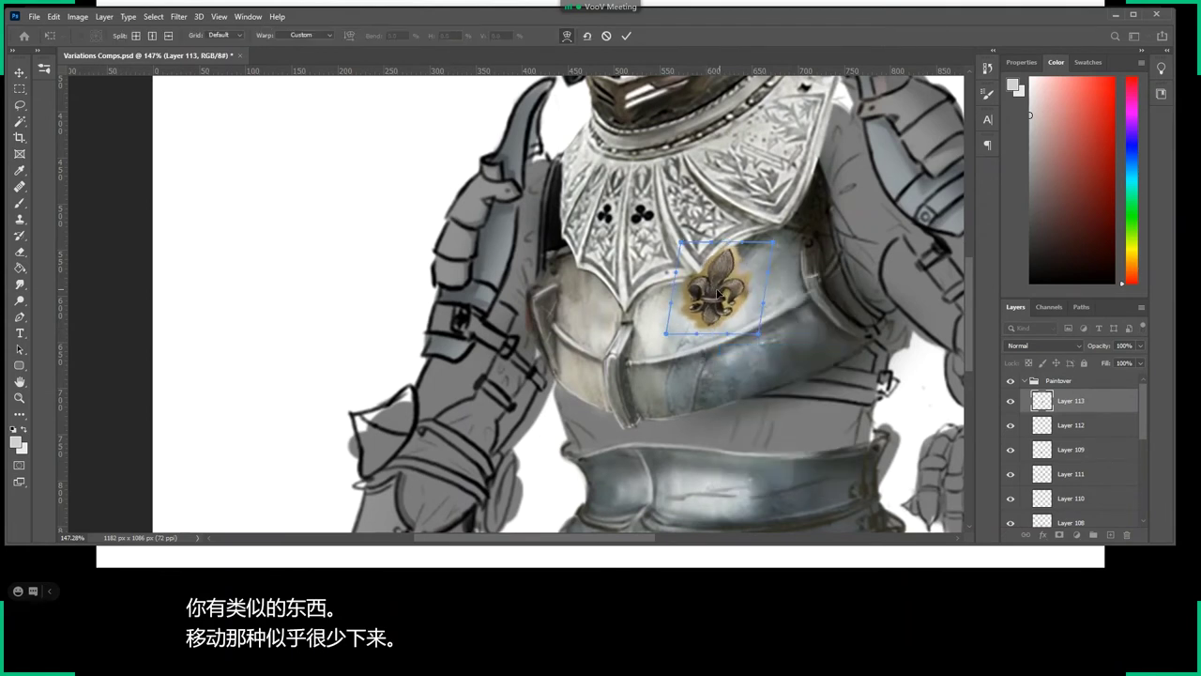
{"action": "left_click_drag", "start_coordinate": [718, 294], "coordinate": [737, 309]}
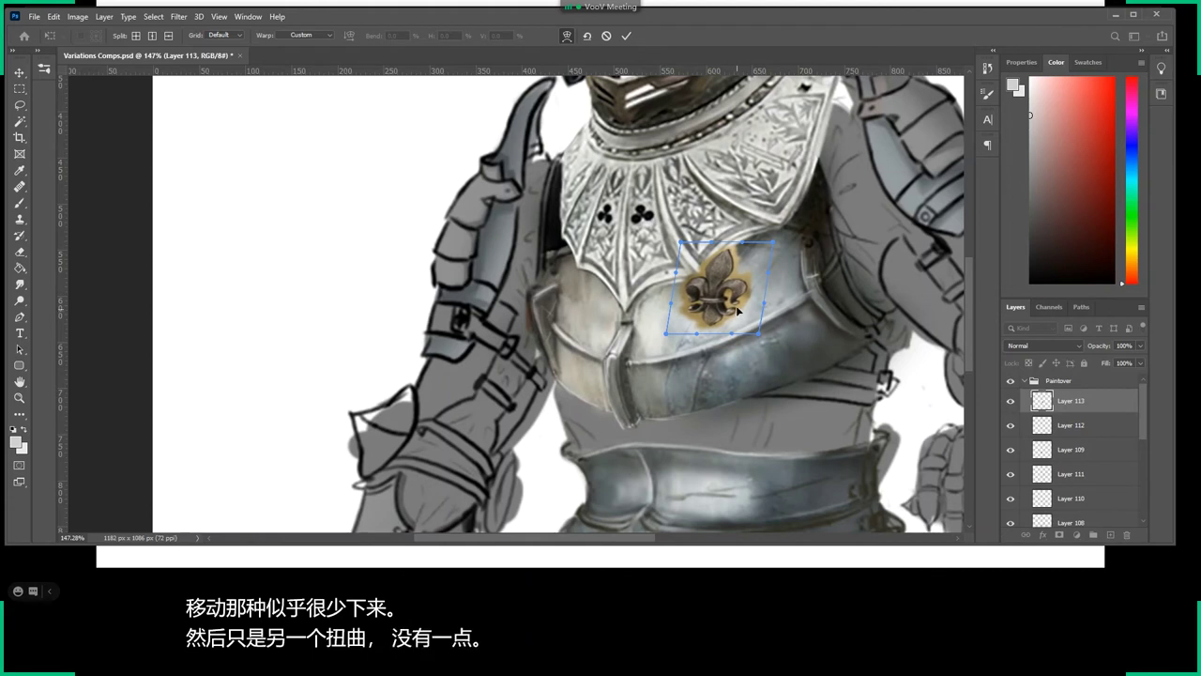
{"action": "left_click_drag", "start_coordinate": [729, 251], "coordinate": [735, 281]}
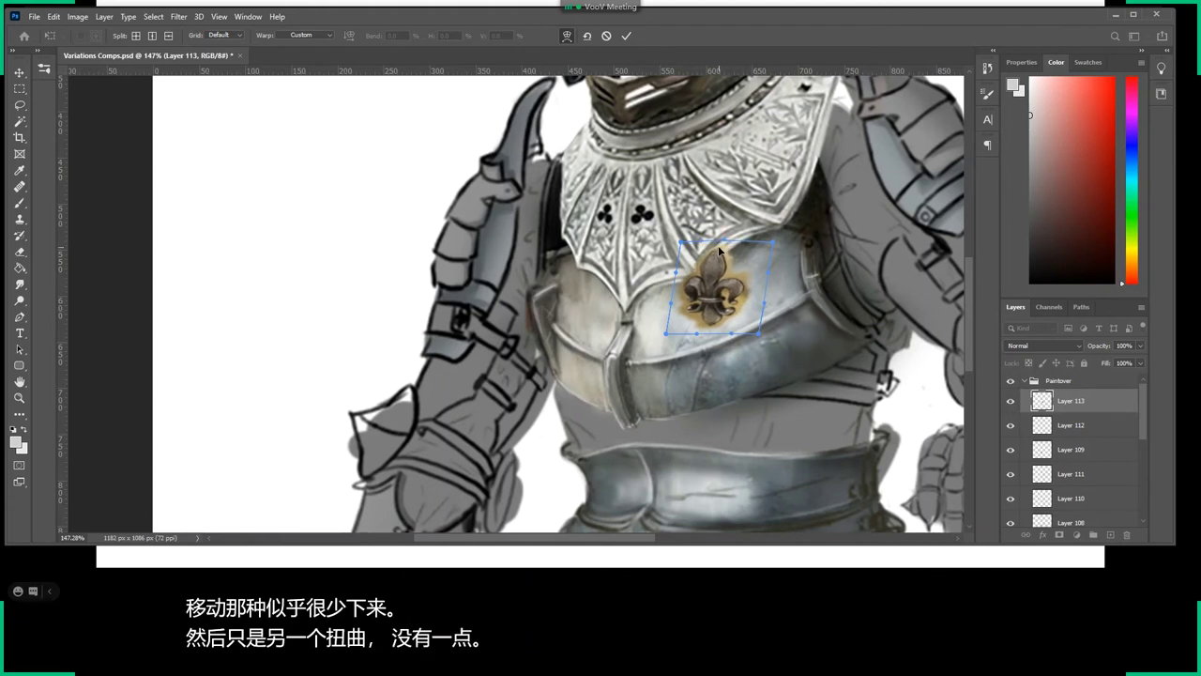
{"action": "key", "text": "Return"}
{"action": "key", "text": "z"}
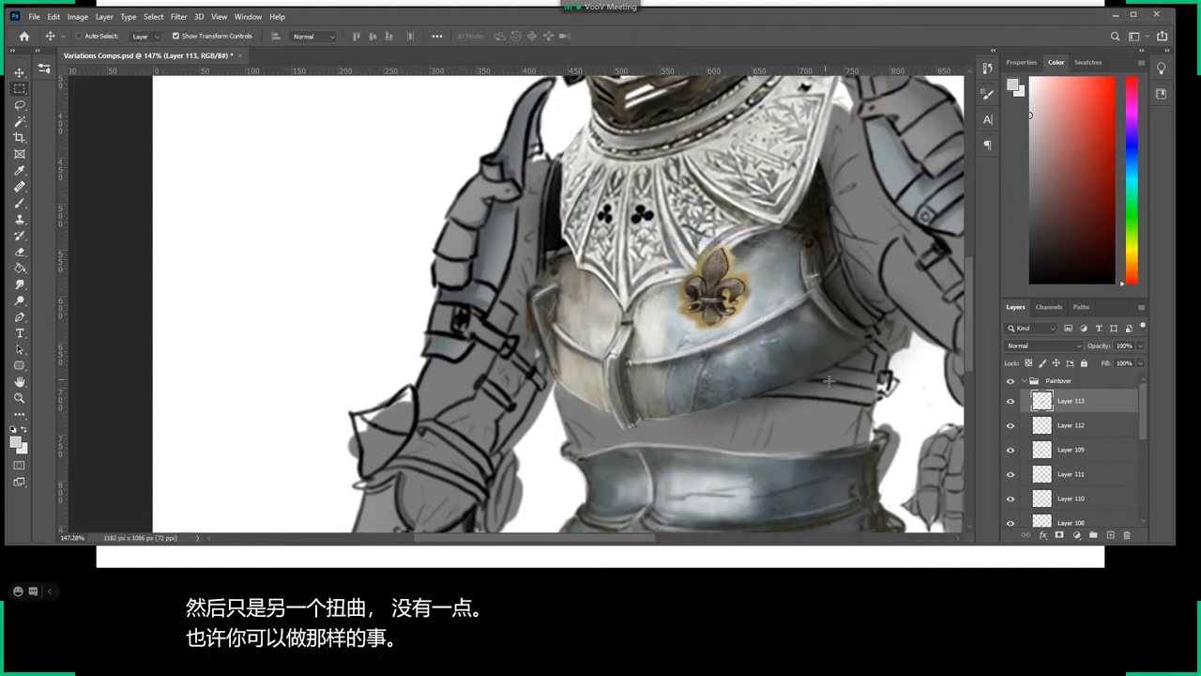
{"action": "mouse_move", "coordinate": [718, 274]}
{"action": "left_mouse_down"}
{"action": "mouse_move", "coordinate": [776, 282]}
{"action": "mouse_move", "coordinate": [690, 245]}
{"action": "left_mouse_up"}
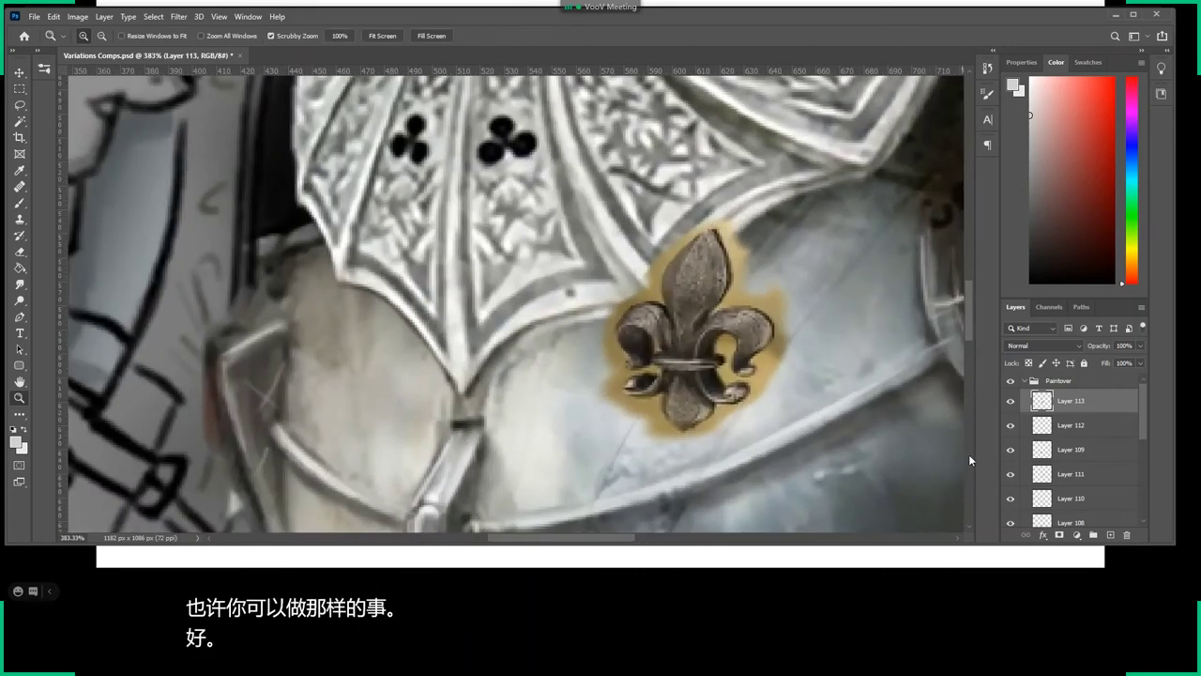
Add a layer mask to Layer 113 and paint black to hide the emblem's top edge glow.
{"action": "left_click", "coordinate": [1058, 534]}
{"action": "key", "text": "b"}
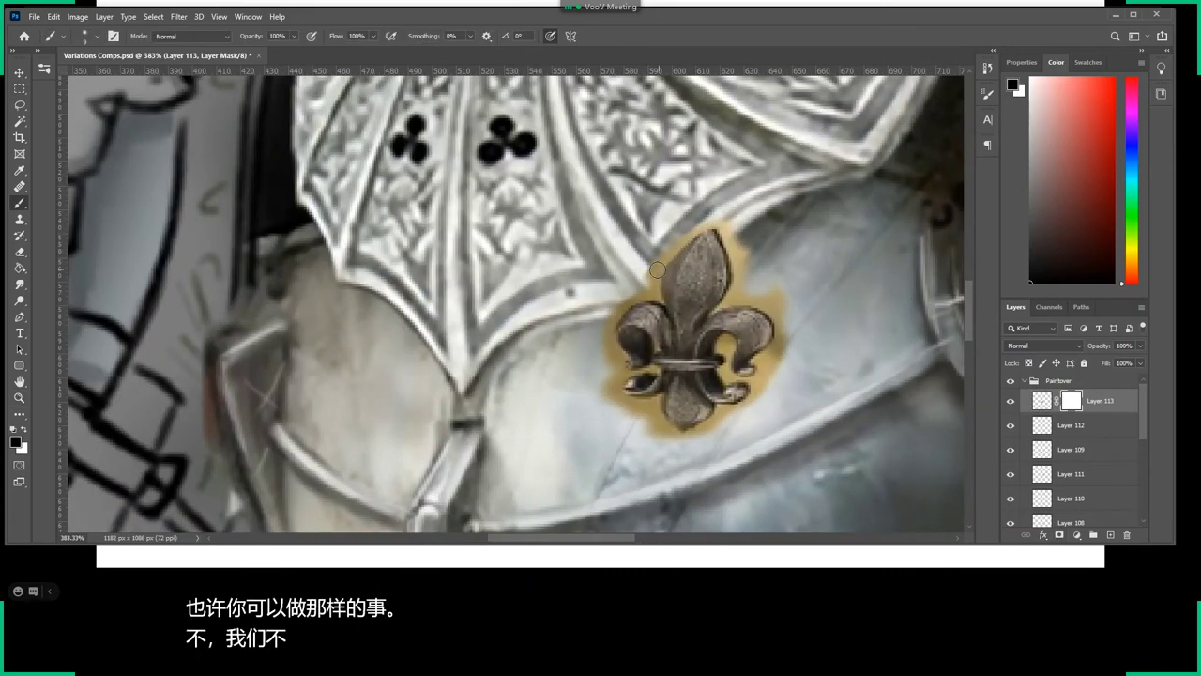
{"action": "left_click_drag", "start_coordinate": [718, 242], "coordinate": [657, 269]}
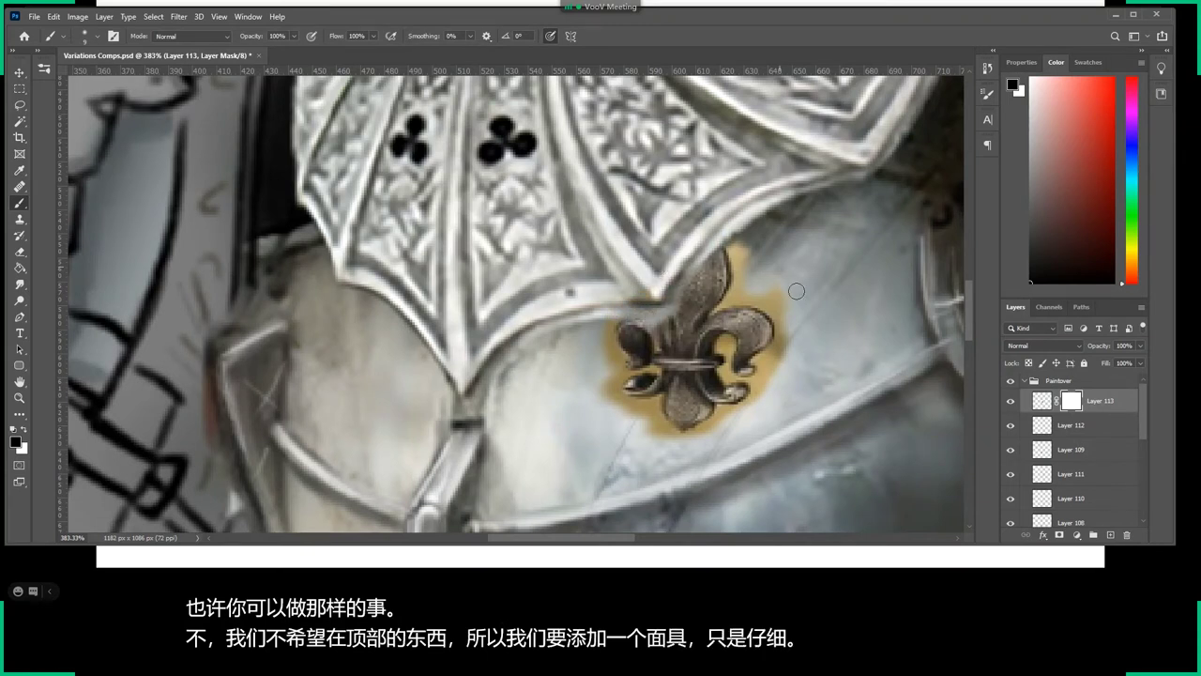
{"action": "key", "text": "x"}
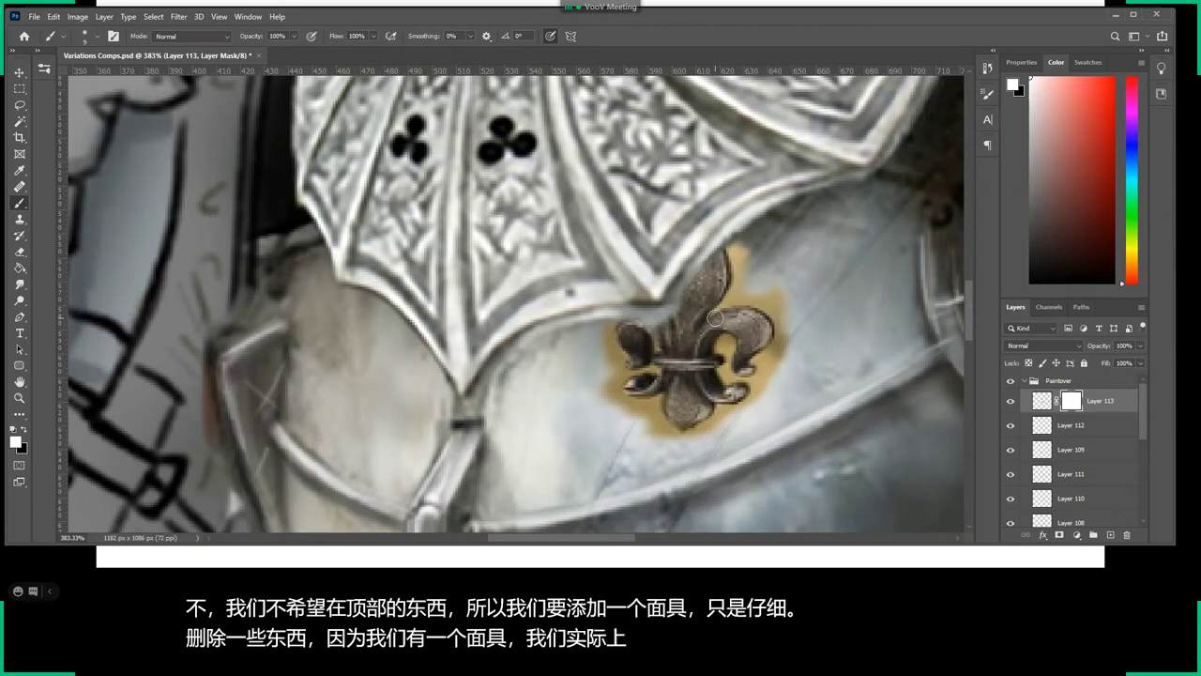
{"action": "left_click_drag", "start_coordinate": [694, 245], "coordinate": [715, 319]}
{"action": "key", "text": "ctrl+z"}
{"action": "key", "text": "x"}
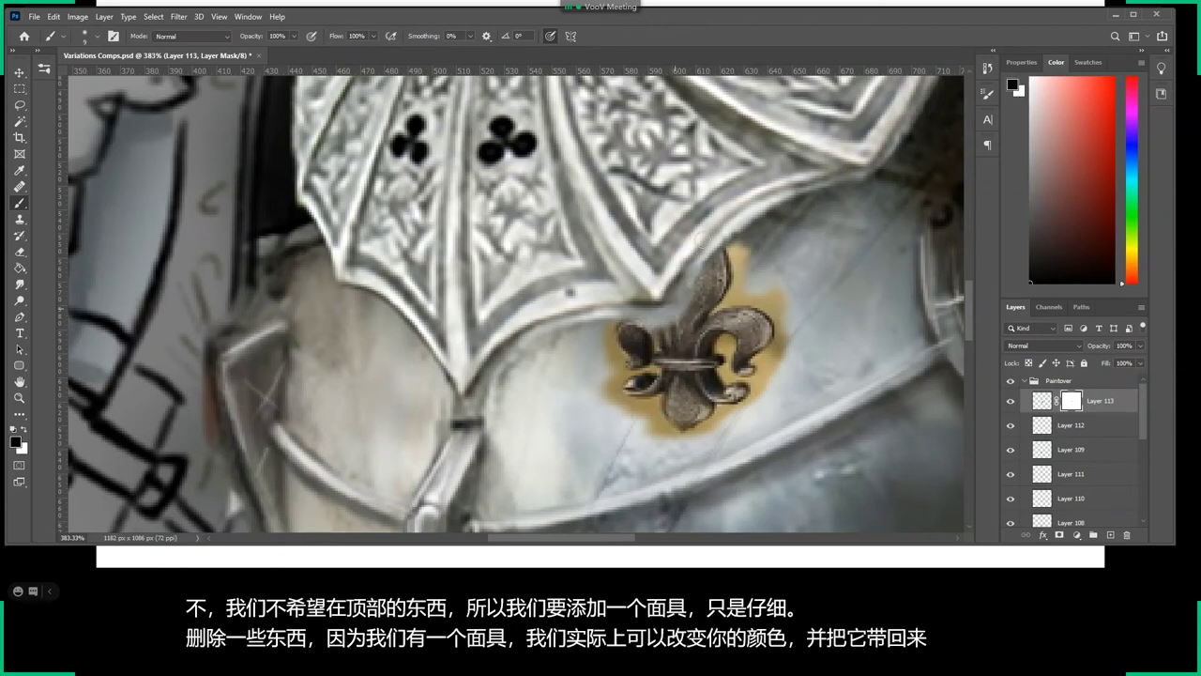
{"action": "key", "text": "x"}
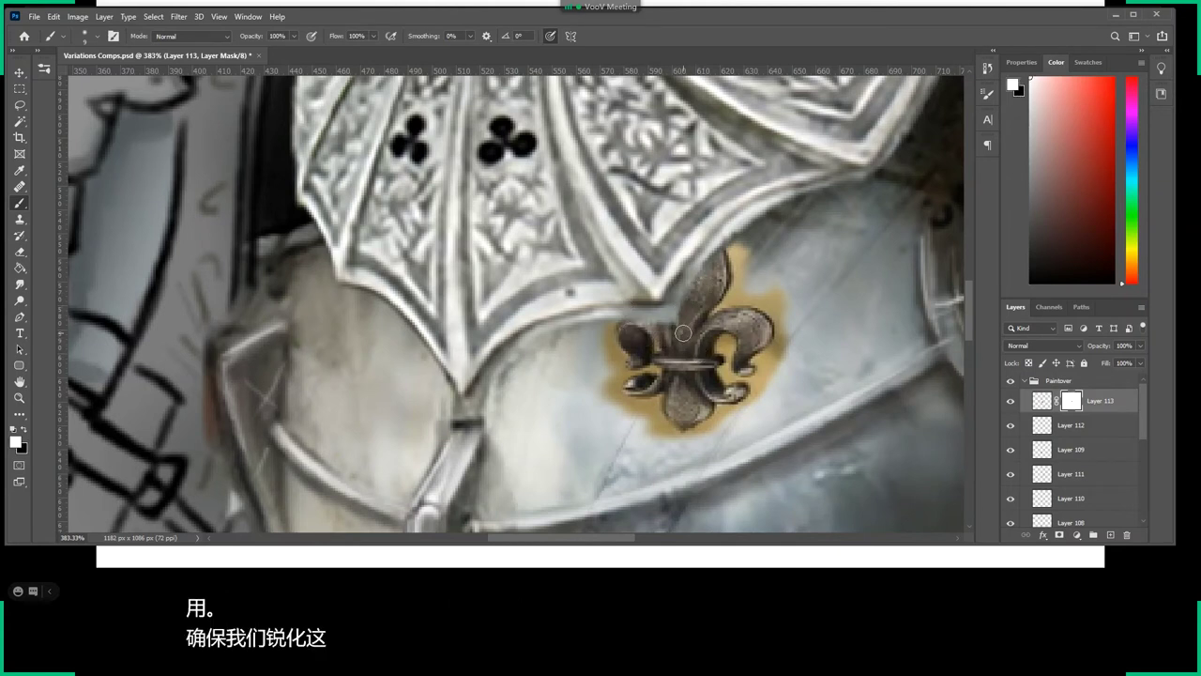
{"action": "key", "text": "x"}
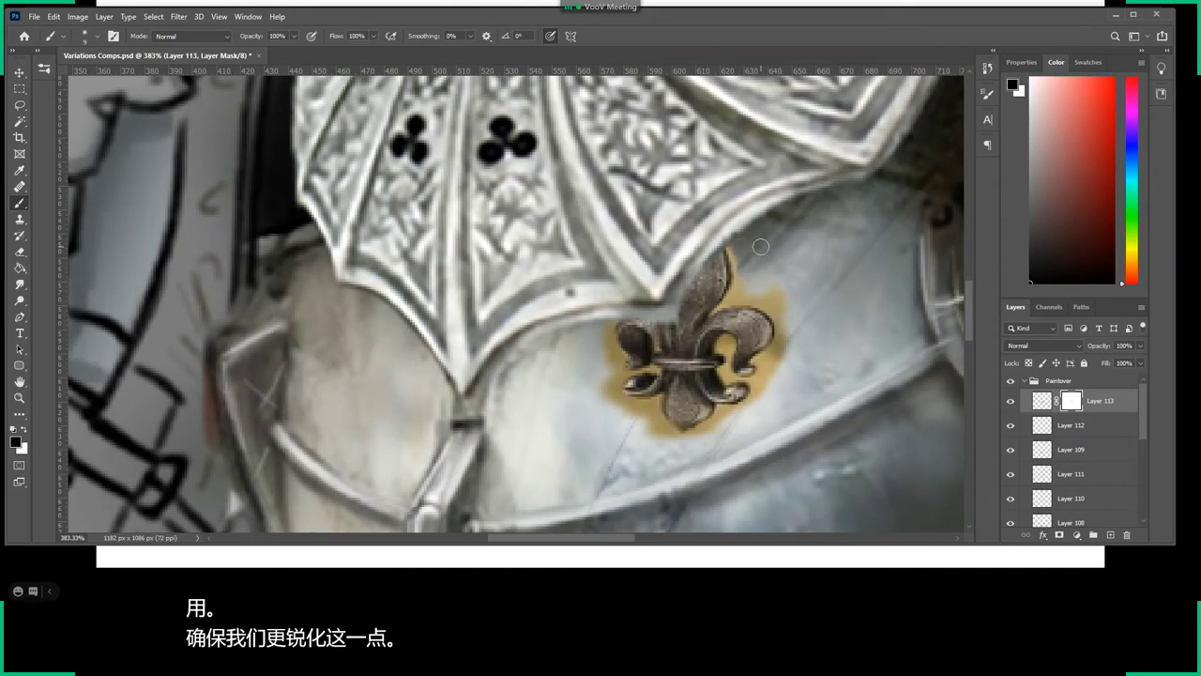
With a different brush preset, mask out the glow right, lower-right and left of the emblem.
{"action": "left_click_drag", "start_coordinate": [732, 292], "coordinate": [756, 298]}
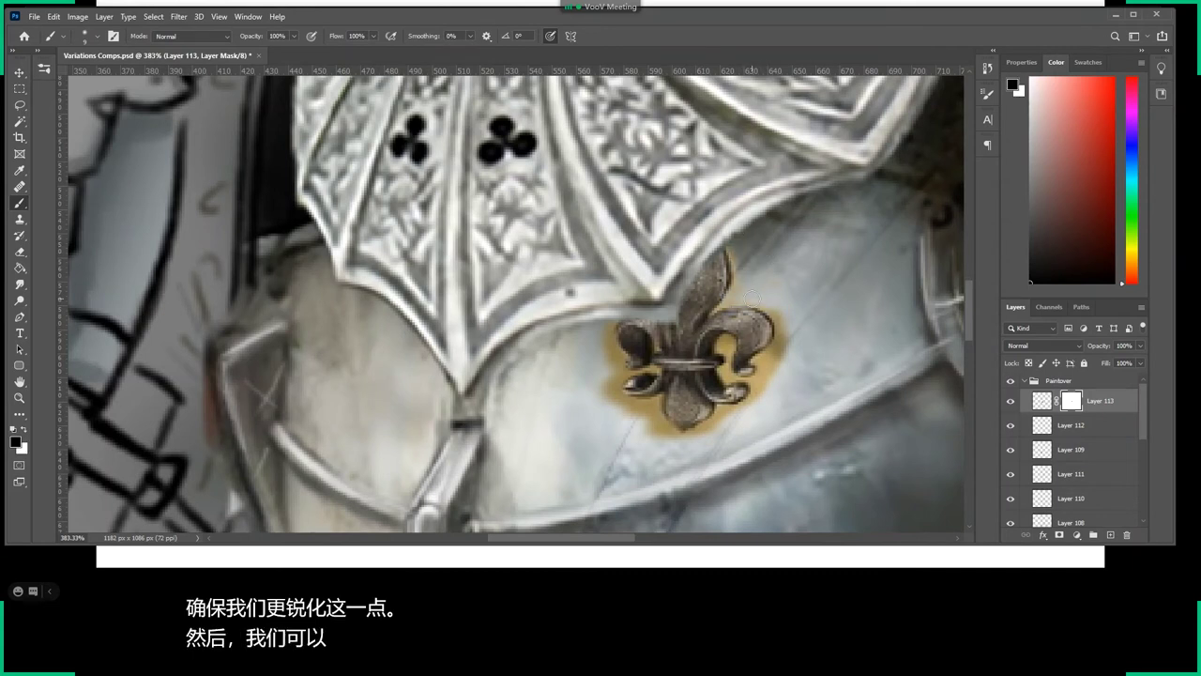
{"action": "right_click", "coordinate": [816, 321]}
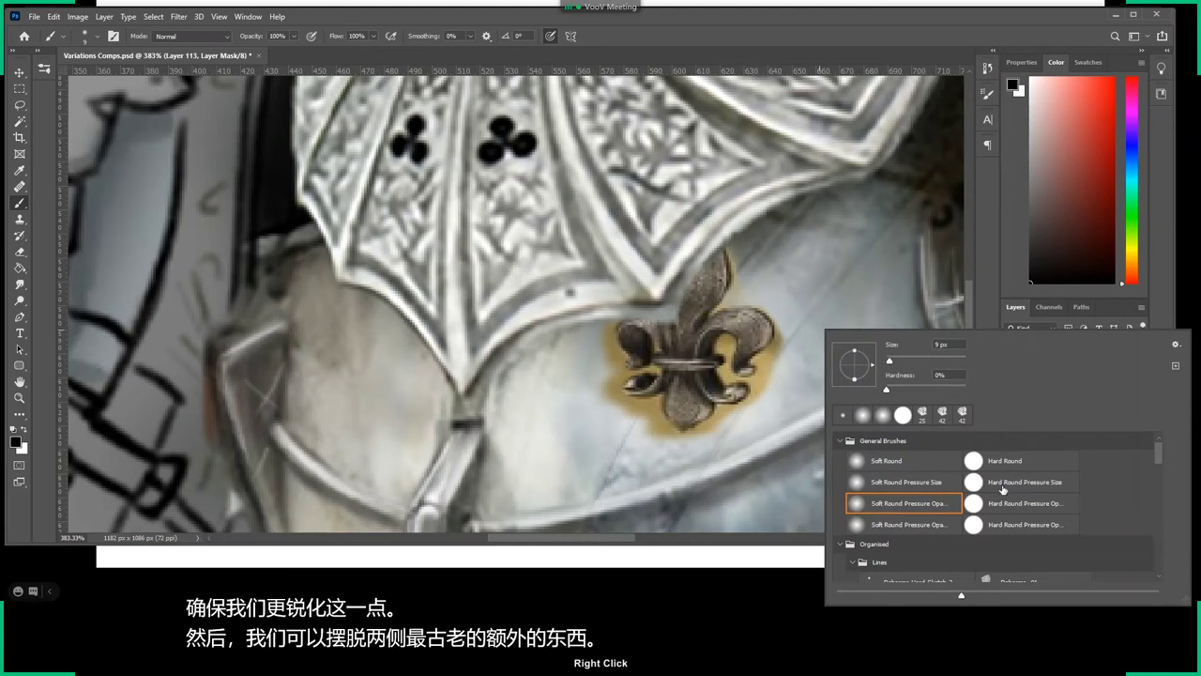
{"action": "left_click", "coordinate": [1002, 482]}
{"action": "left_click", "coordinate": [809, 317]}
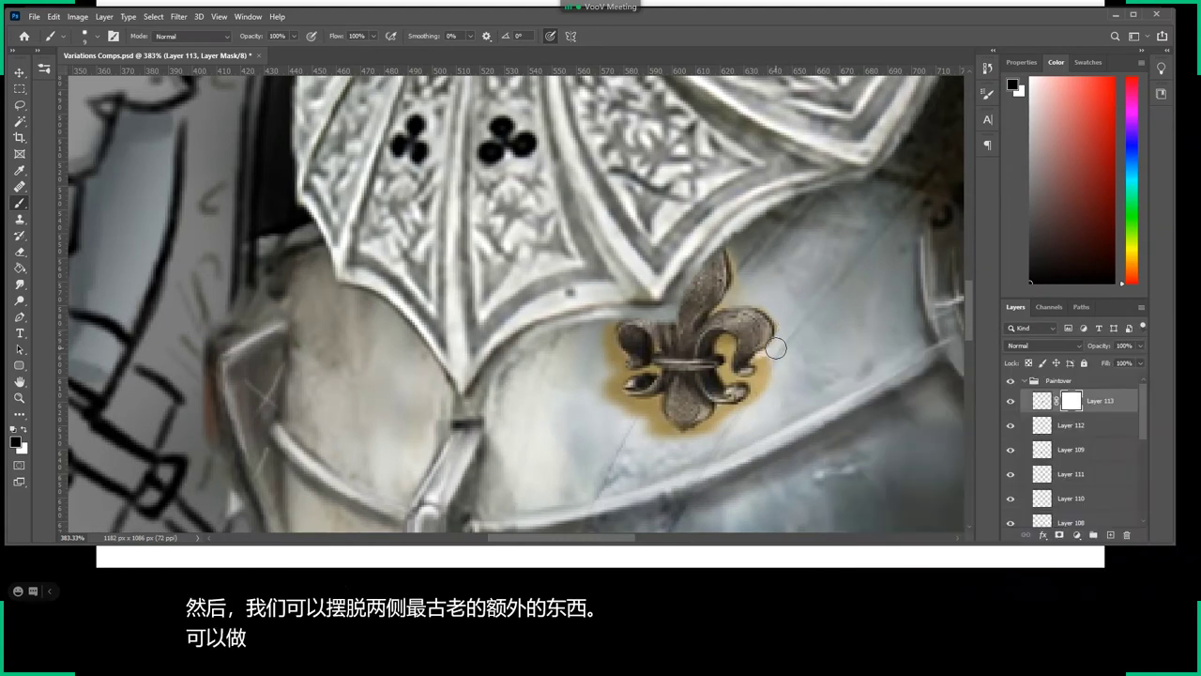
{"action": "key", "text": "x"}
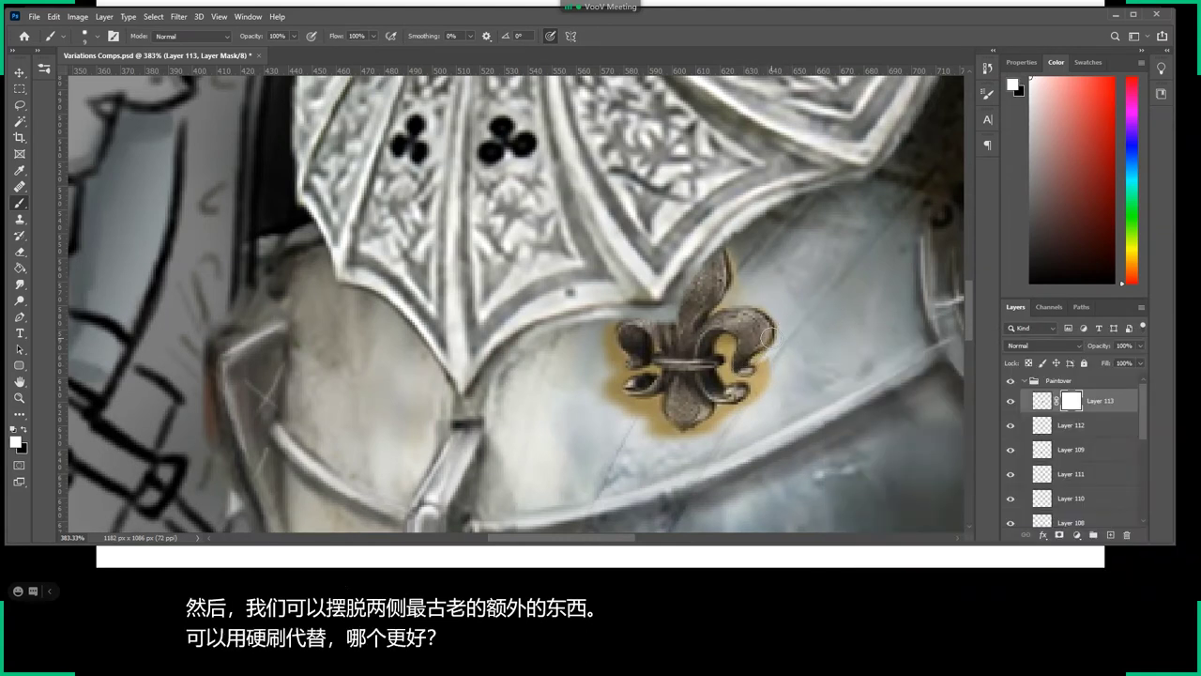
{"action": "key", "text": "x"}
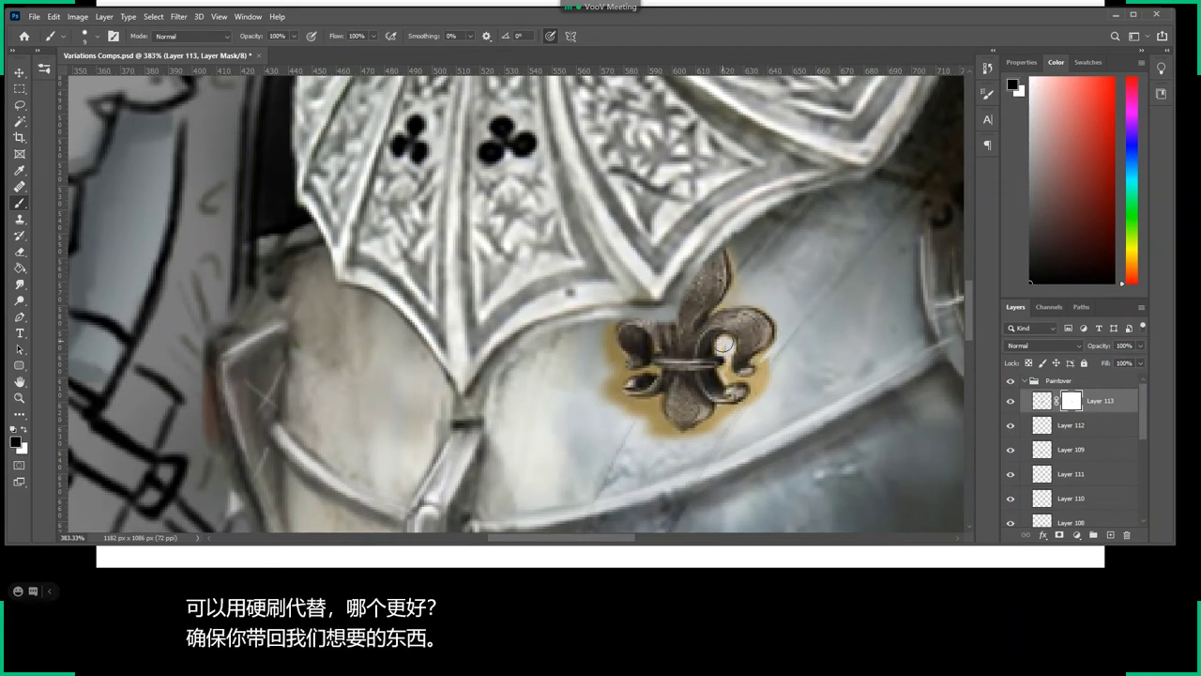
{"action": "key", "text": "x"}
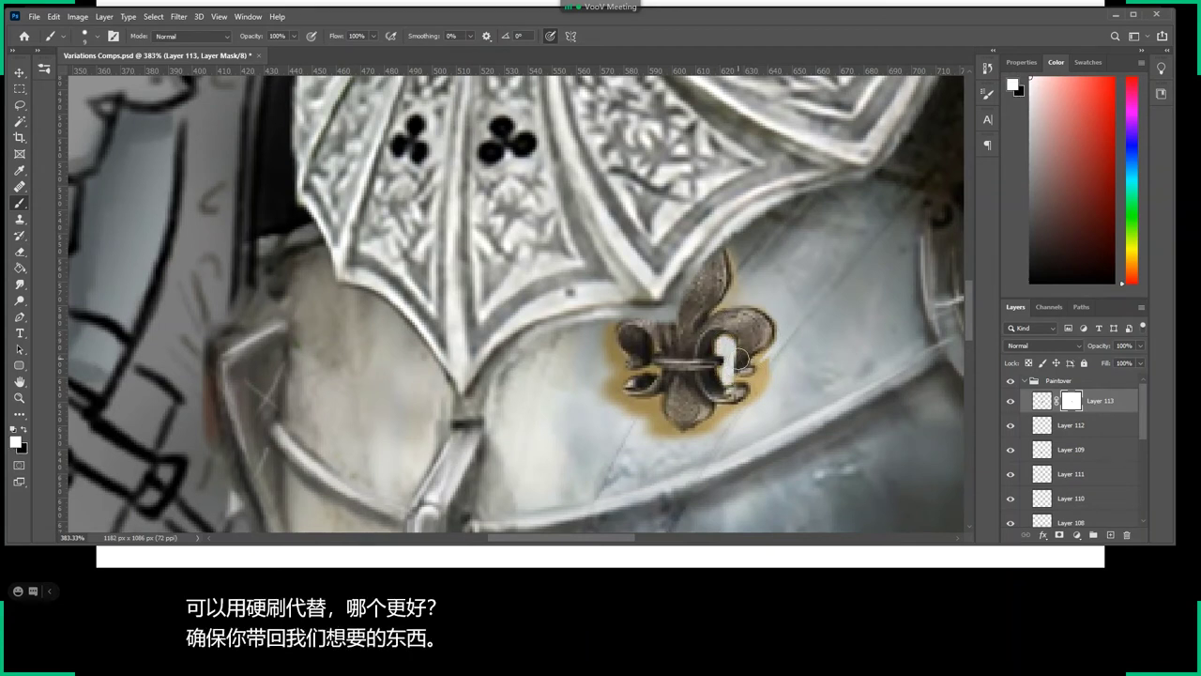
{"action": "key", "text": "x"}
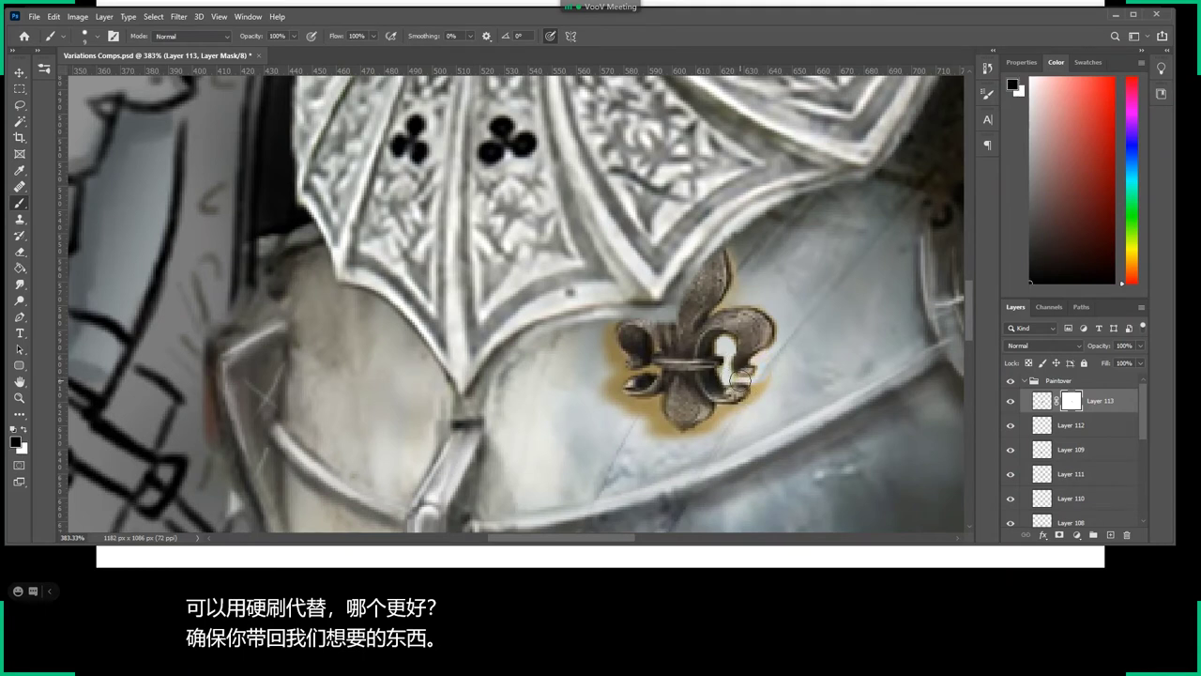
{"action": "left_click_drag", "start_coordinate": [740, 380], "coordinate": [770, 364]}
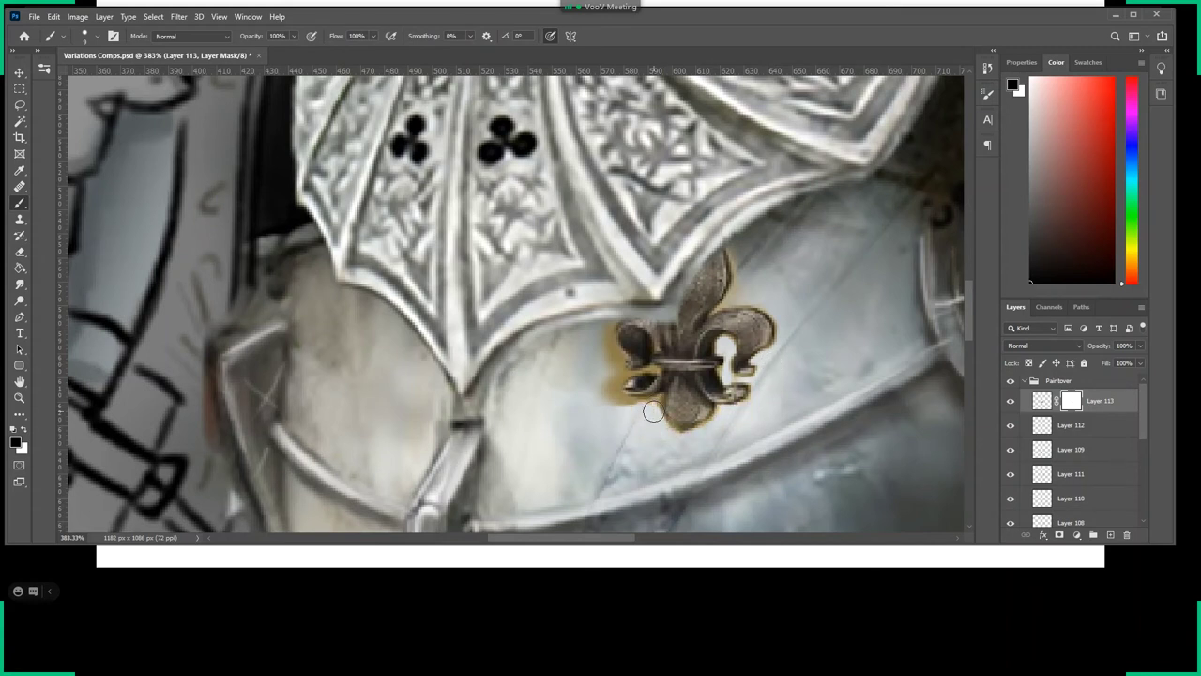
{"action": "left_click_drag", "start_coordinate": [602, 389], "coordinate": [625, 377]}
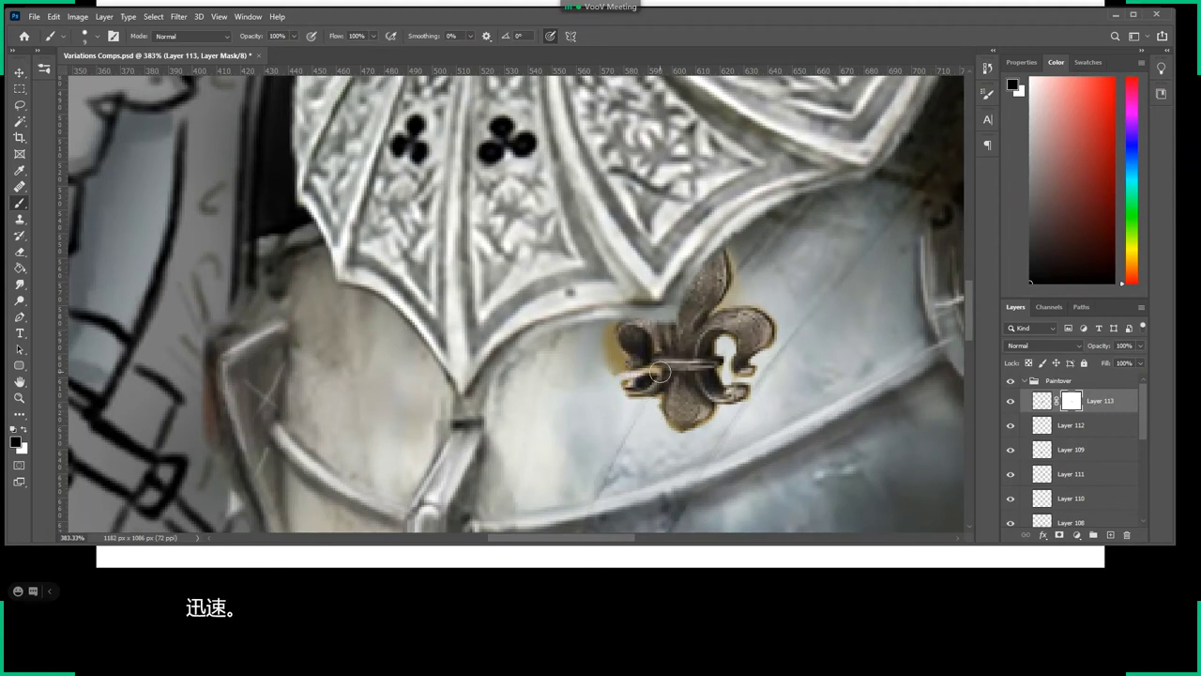
{"action": "key", "text": "x"}
{"action": "key", "text": "x"}
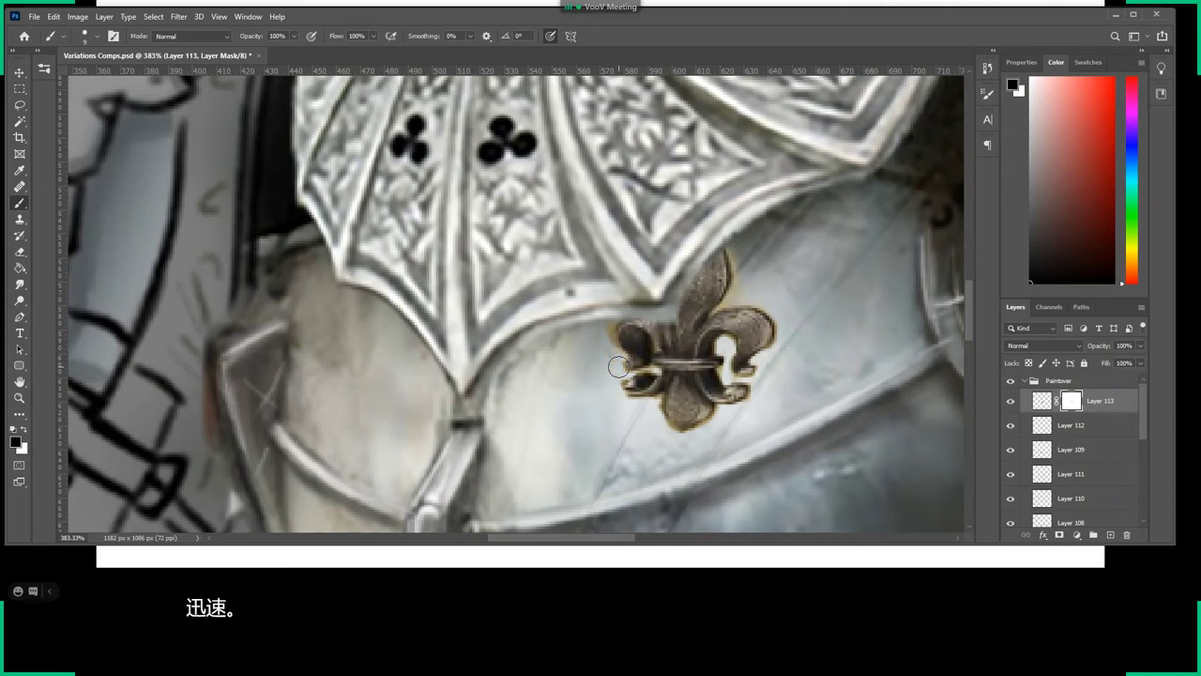
Zoom out on the emblem and preview blend modes, keeping the layer on Normal.
{"action": "key", "text": "x"}
{"action": "key", "text": "z"}
{"action": "left_click_drag", "start_coordinate": [622, 334], "coordinate": [562, 335]}
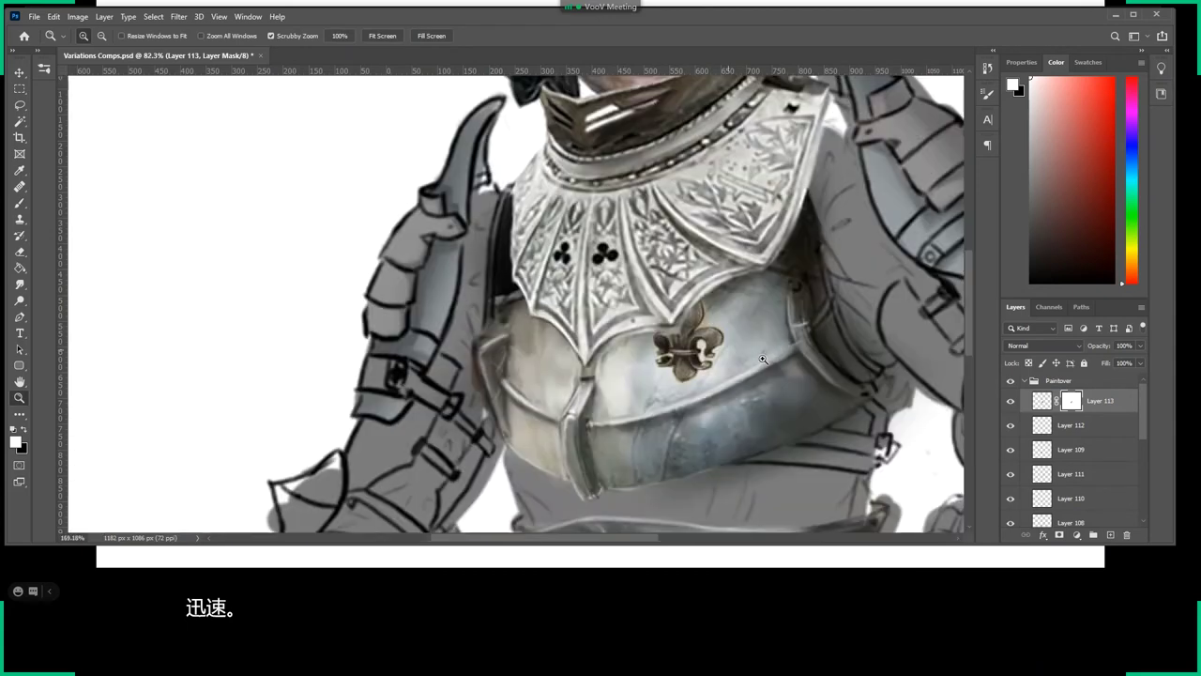
{"action": "left_click", "coordinate": [1031, 345]}
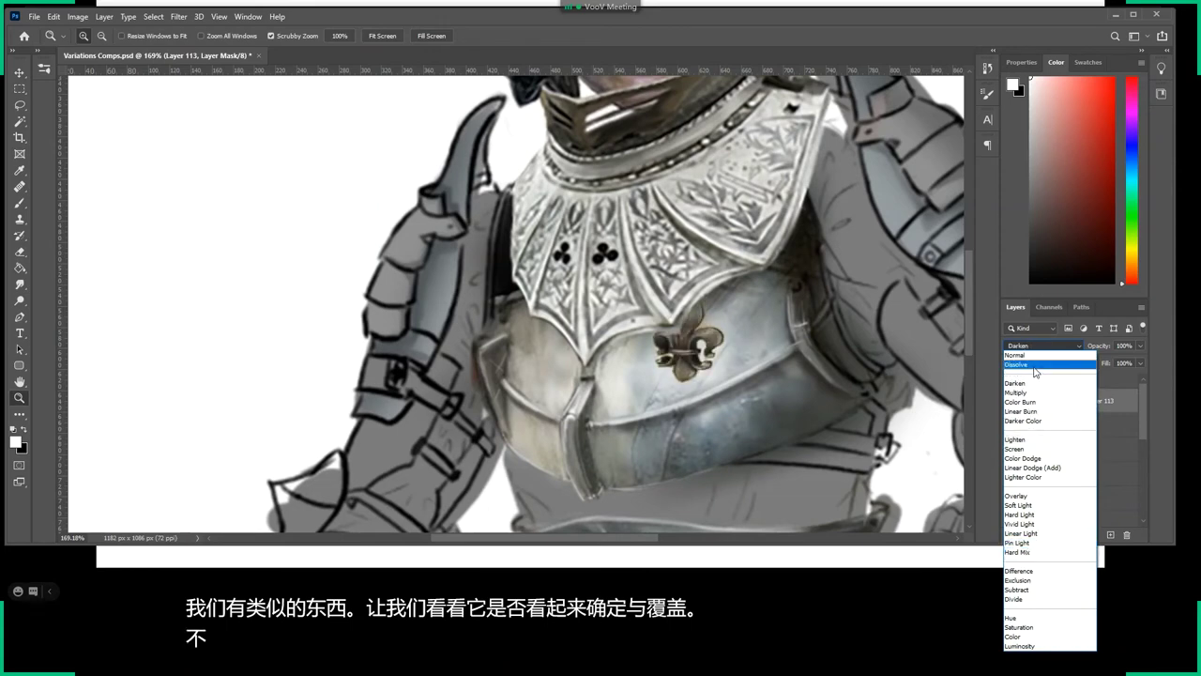
{"action": "key", "text": "Escape"}
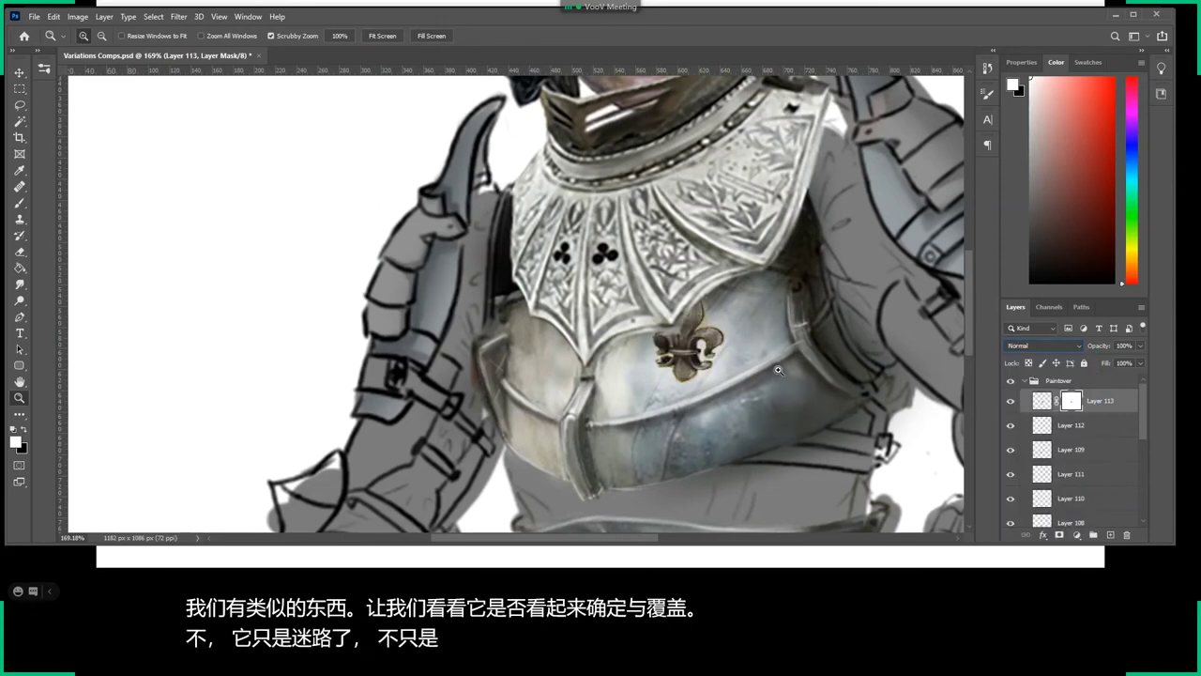
{"action": "scroll", "coordinate": [803, 388], "scroll_direction": "down", "scroll_amount": 3}
{"action": "scroll", "coordinate": [802, 388], "scroll_direction": "up", "scroll_amount": 5}
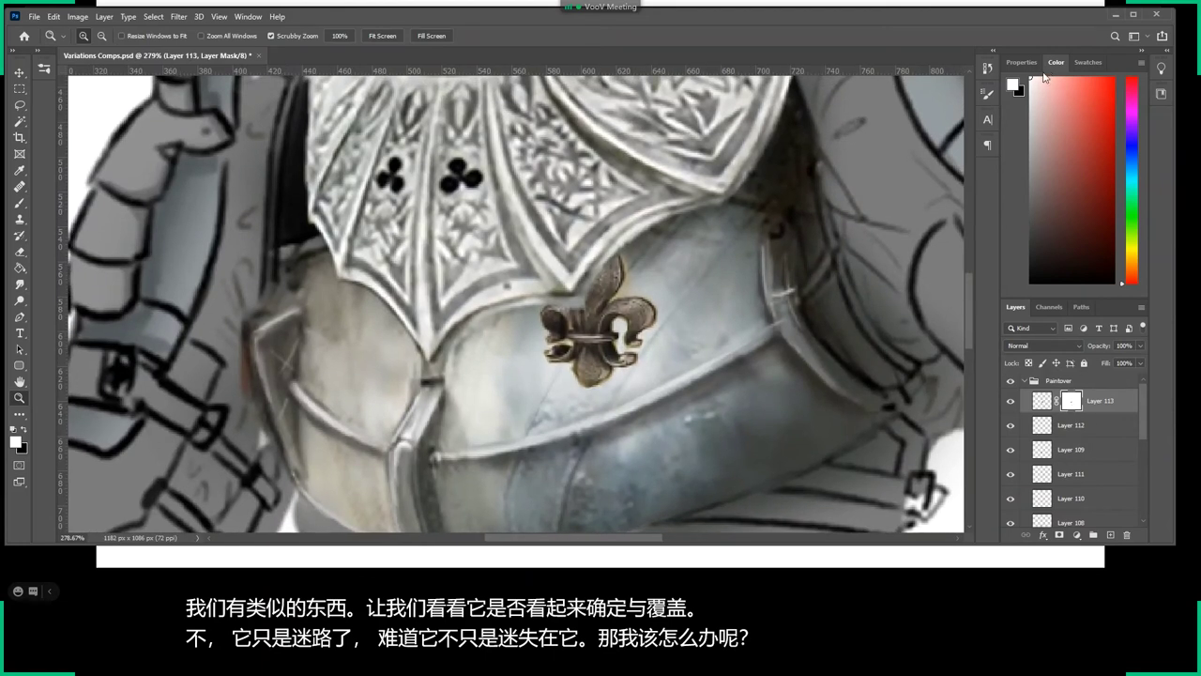
Feather the emblem layer's mask to 1.5 px and zoom out to view the figure.
{"action": "left_click", "coordinate": [1022, 62]}
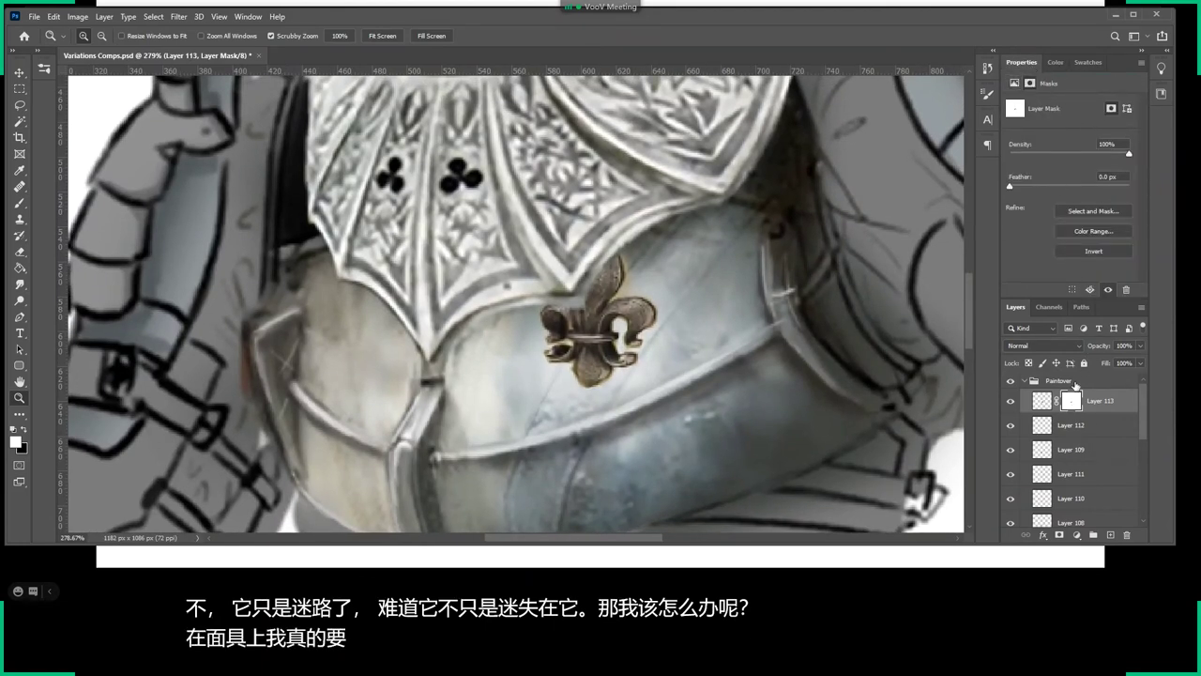
{"action": "mouse_move", "coordinate": [1009, 187]}
{"action": "left_mouse_down"}
{"action": "mouse_move", "coordinate": [1104, 188]}
{"action": "mouse_move", "coordinate": [1015, 188]}
{"action": "left_mouse_up"}
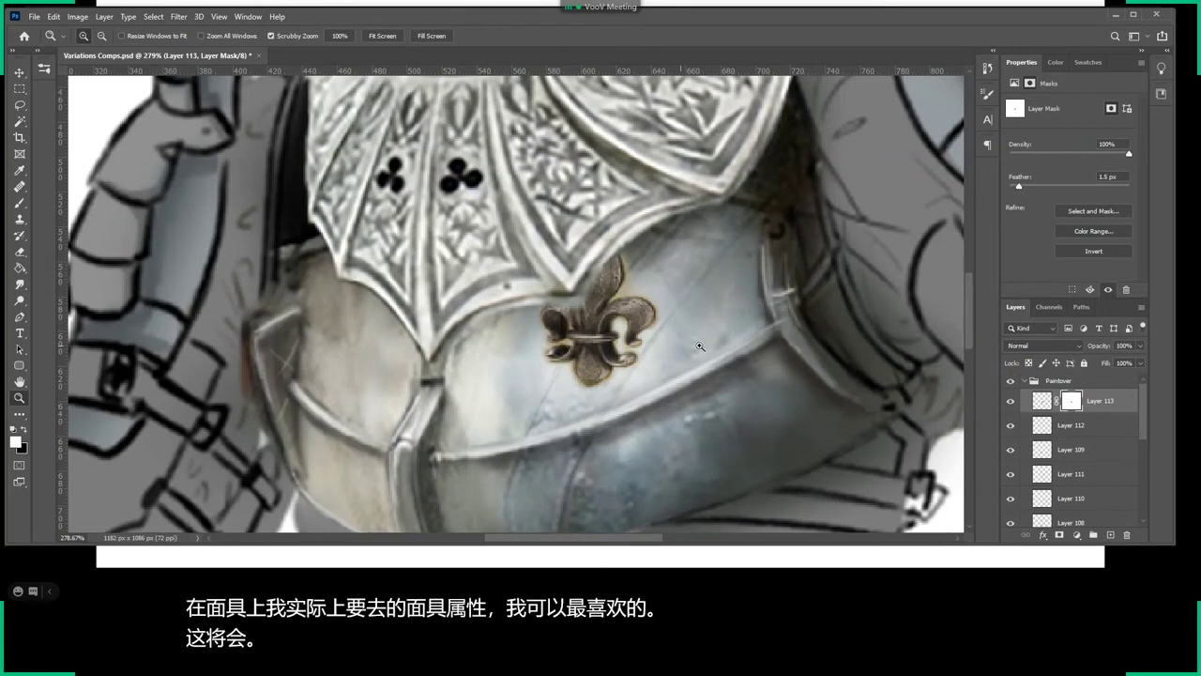
{"action": "left_click_drag", "start_coordinate": [700, 347], "coordinate": [601, 349]}
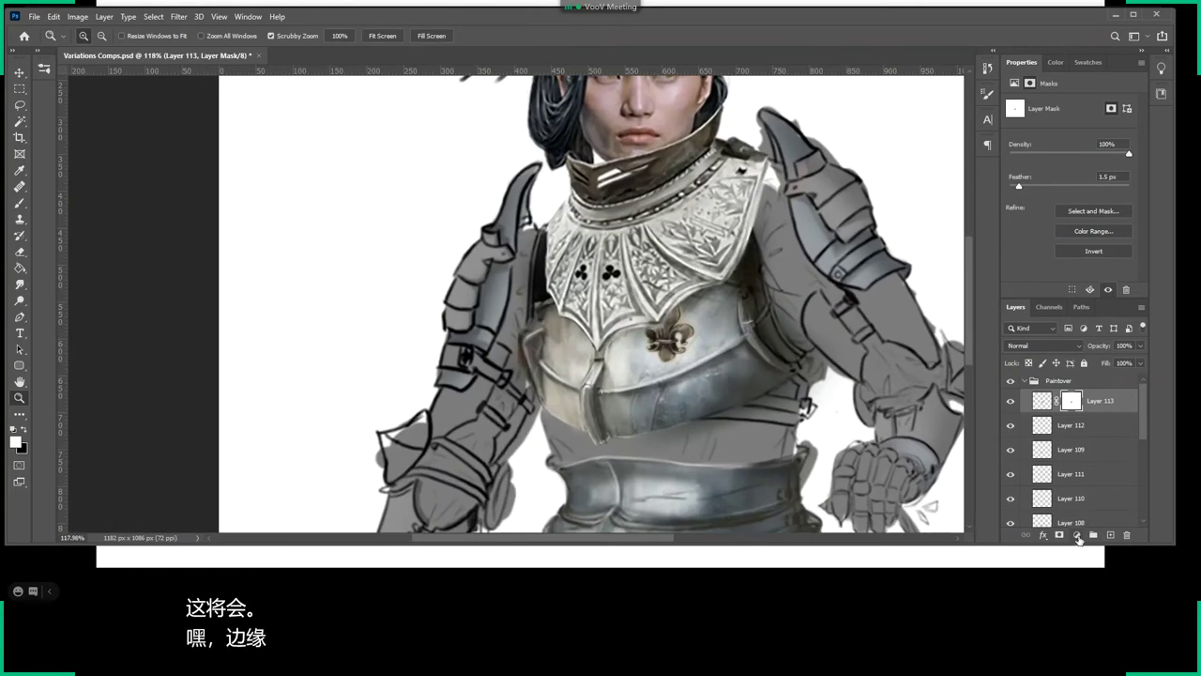
Add a Hue/Saturation adjustment clipped to the emblem: Hue +3, Saturation -36, Lightness +10.
{"action": "left_click", "coordinate": [1077, 534]}
{"action": "left_click", "coordinate": [1093, 416]}
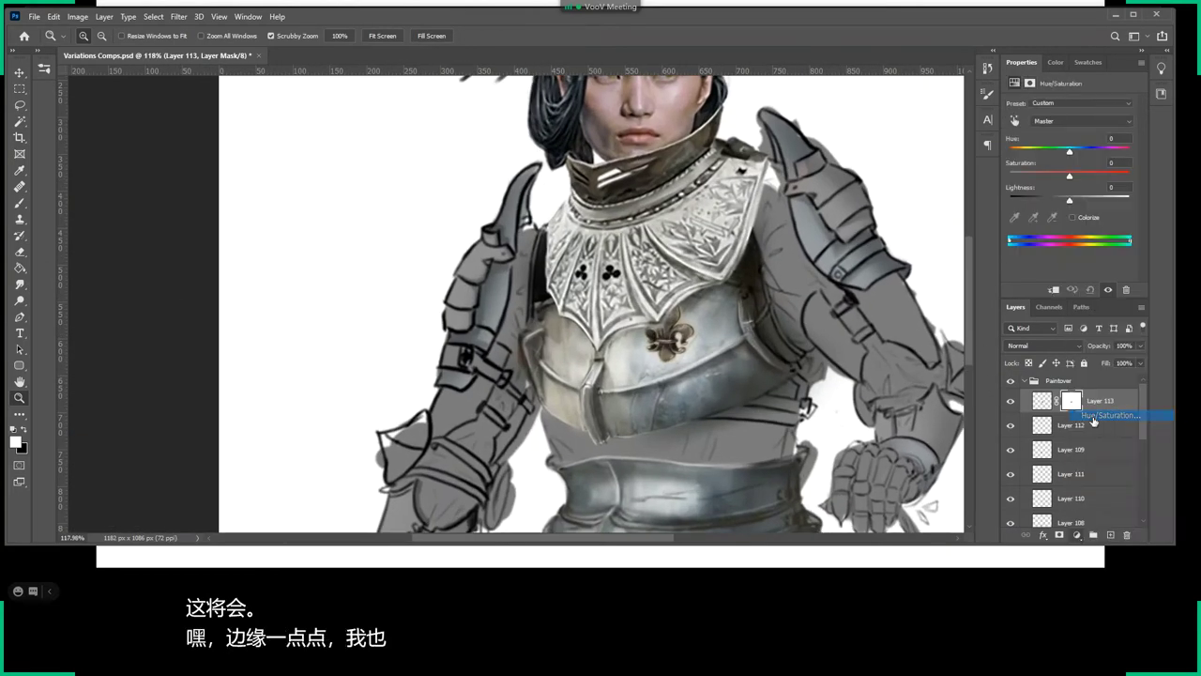
{"action": "left_click", "coordinate": [1055, 412], "text": "alt"}
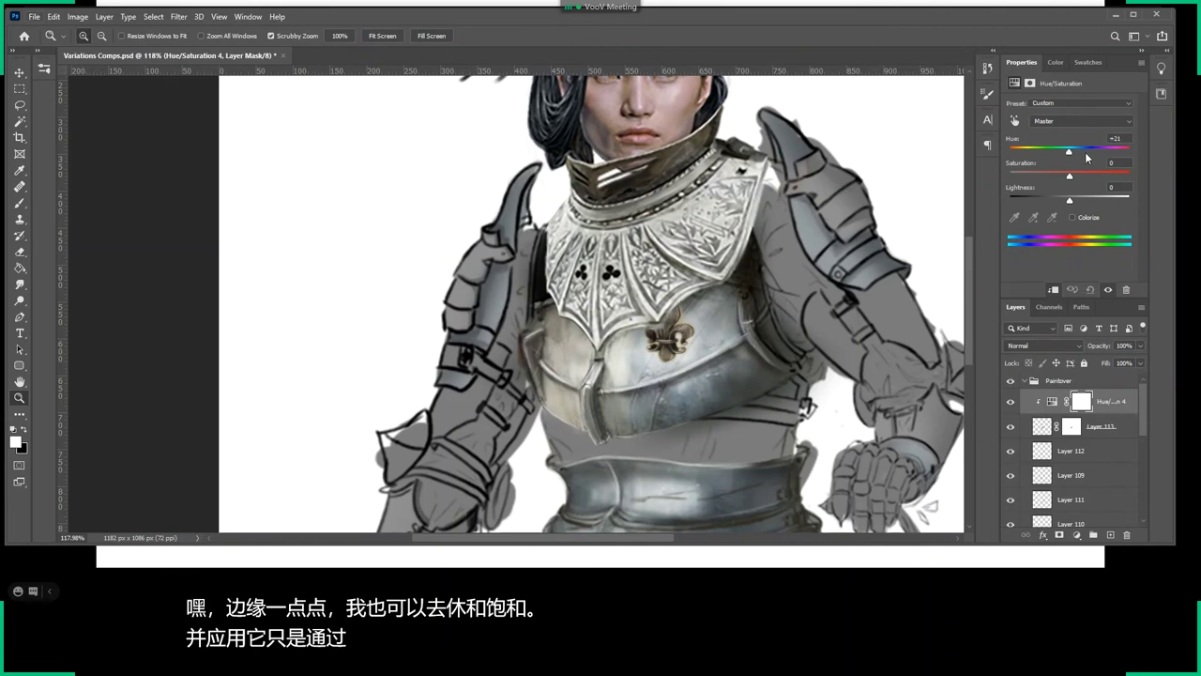
{"action": "mouse_move", "coordinate": [1086, 158]}
{"action": "left_mouse_down"}
{"action": "mouse_move", "coordinate": [1032, 154]}
{"action": "mouse_move", "coordinate": [1091, 176]}
{"action": "mouse_move", "coordinate": [1048, 185]}
{"action": "mouse_move", "coordinate": [1074, 199]}
{"action": "left_mouse_up"}
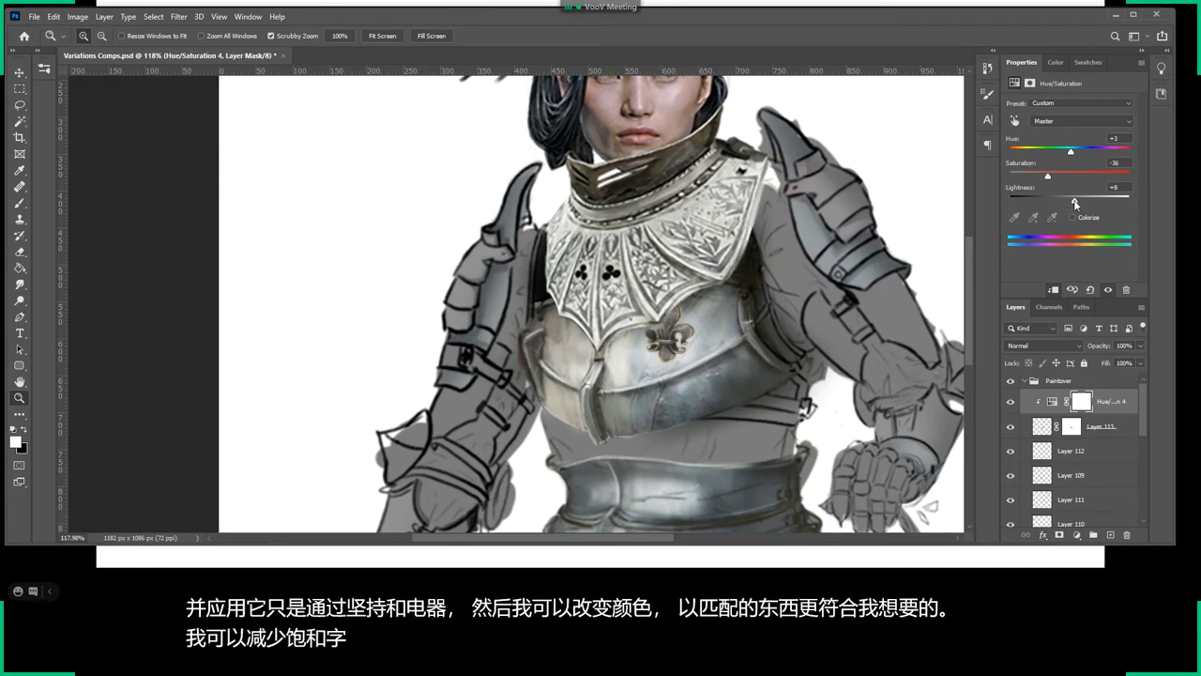
{"action": "key", "text": "ctrl+0"}
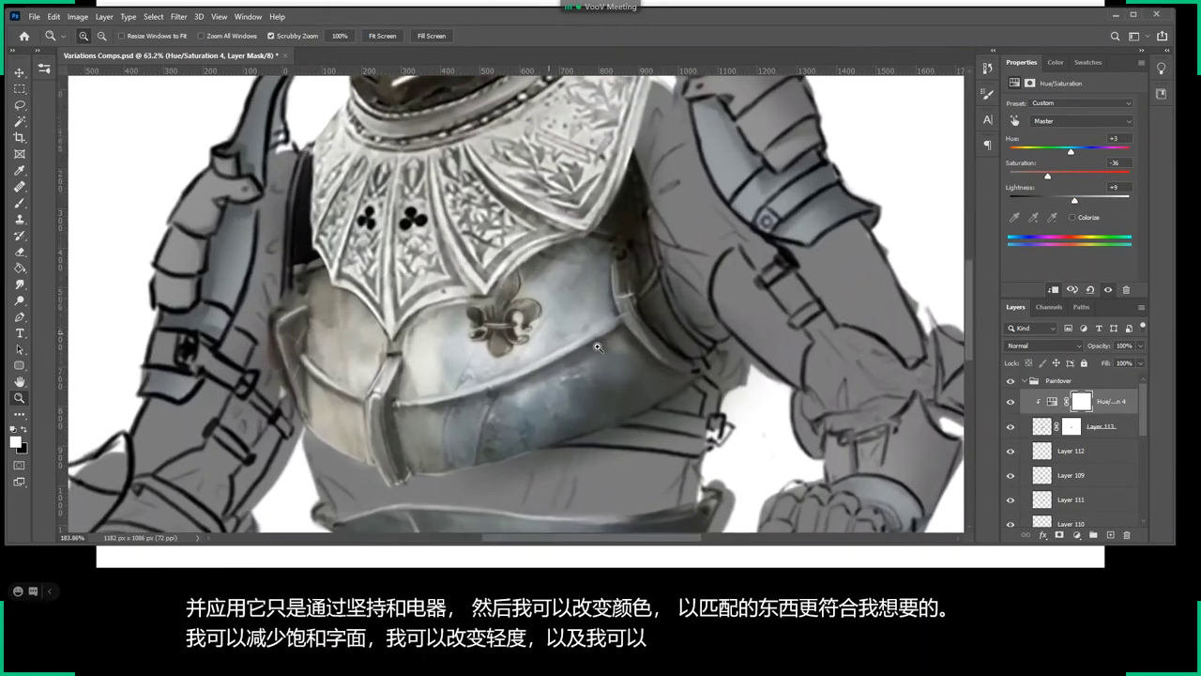
{"action": "scroll", "coordinate": [531, 333], "scroll_direction": "up", "scroll_amount": 5}
{"action": "left_click_drag", "start_coordinate": [1074, 201], "coordinate": [1076, 203]}
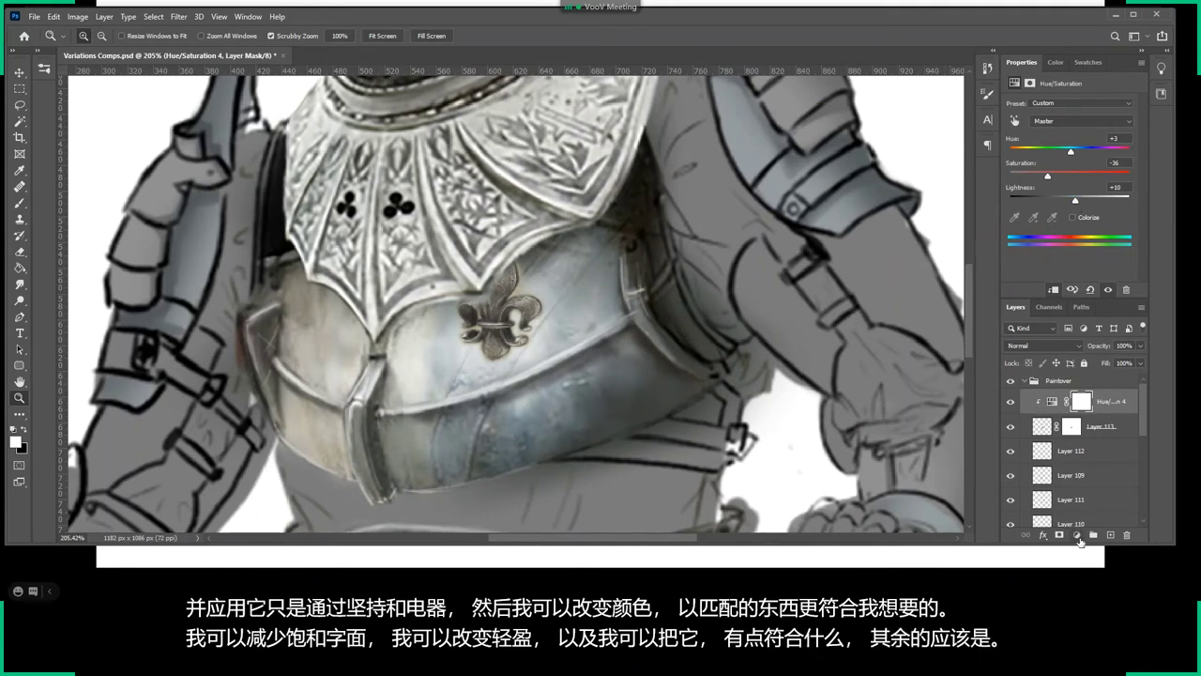
Add a Brightness/Contrast adjustment clipped to the emblem with Brightness 31 and Contrast 15.
{"action": "left_click", "coordinate": [1079, 541]}
{"action": "left_click", "coordinate": [1051, 354]}
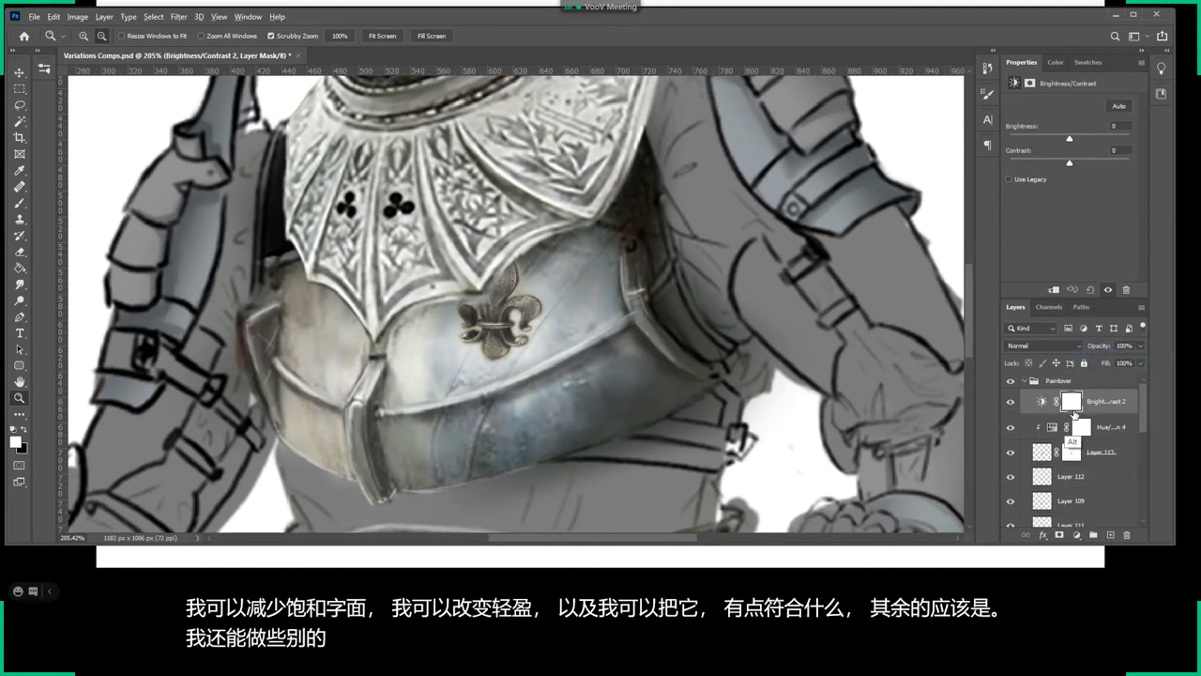
{"action": "left_click", "coordinate": [1074, 413], "text": "alt"}
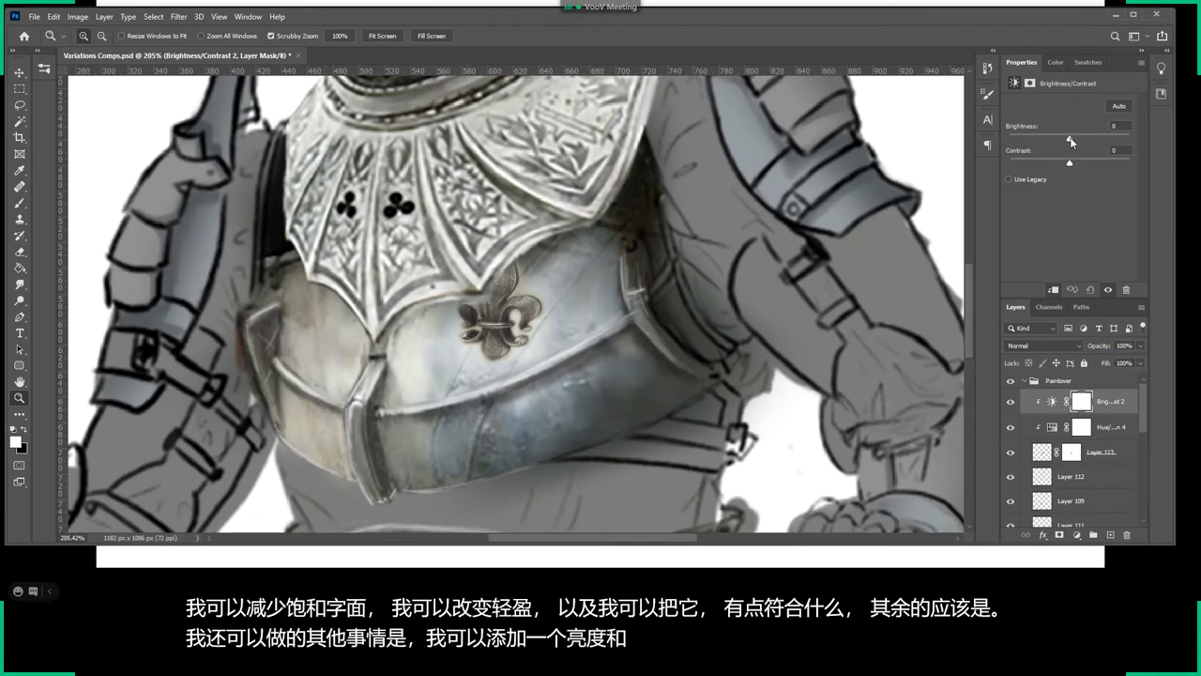
{"action": "mouse_move", "coordinate": [1071, 138]}
{"action": "left_mouse_down"}
{"action": "mouse_move", "coordinate": [1081, 138]}
{"action": "mouse_move", "coordinate": [1064, 164]}
{"action": "mouse_move", "coordinate": [1077, 167]}
{"action": "left_mouse_up"}
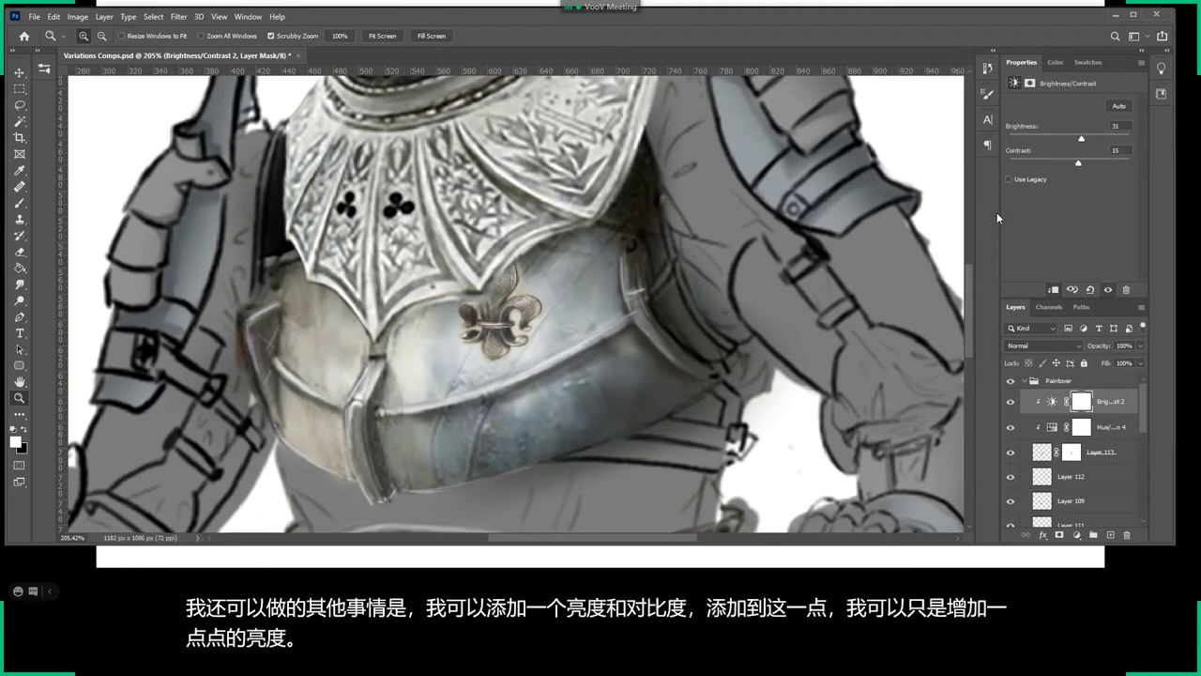
Fill the Brightness/Contrast mask with black to hide it, then zoom in on the emblem.
{"action": "left_click", "coordinate": [1082, 403]}
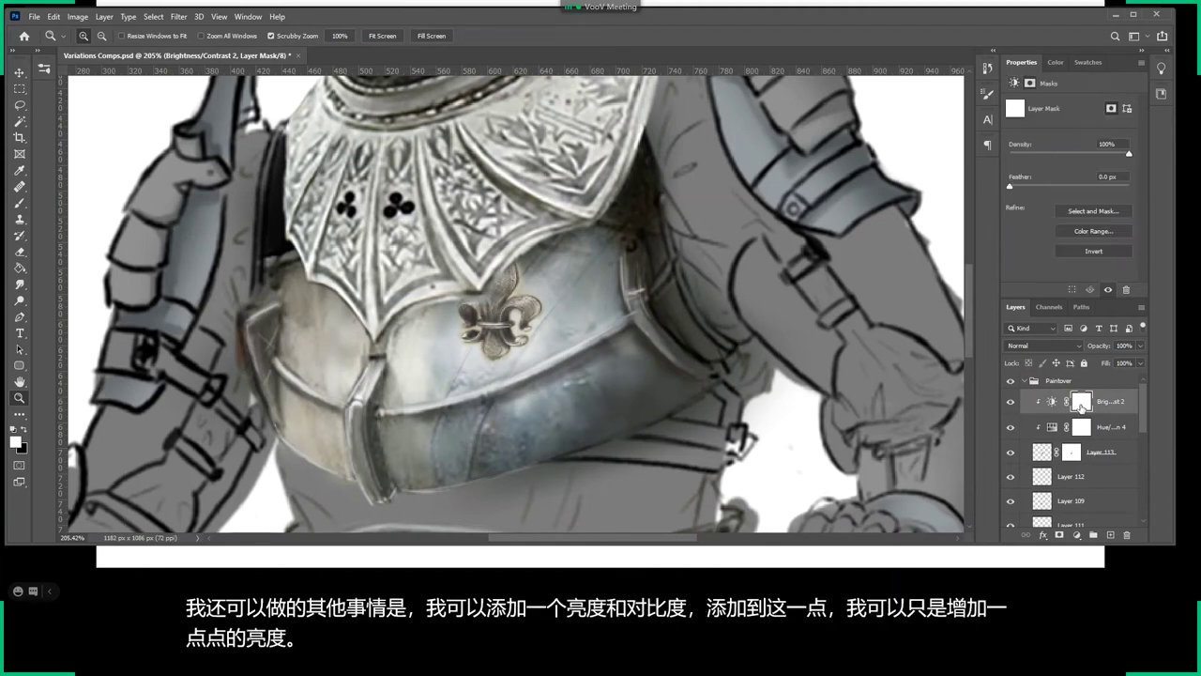
{"action": "left_click", "coordinate": [19, 267]}
{"action": "left_click", "coordinate": [1055, 62]}
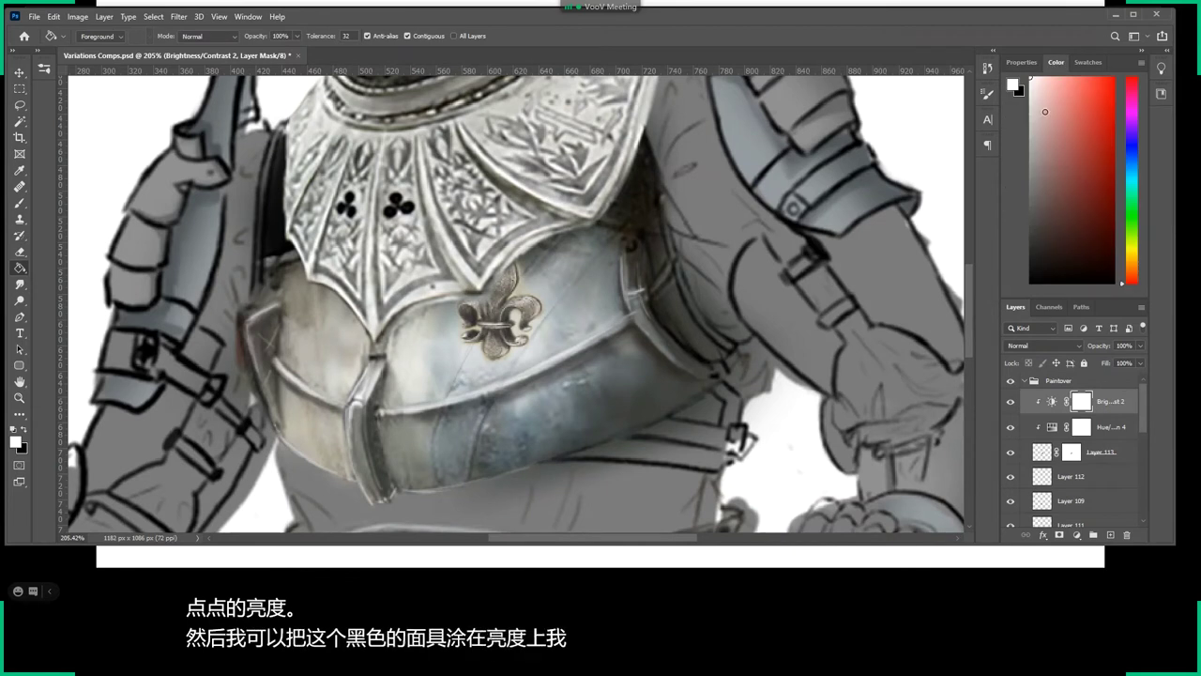
{"action": "key", "text": "x"}
{"action": "key", "text": "alt+BackSpace"}
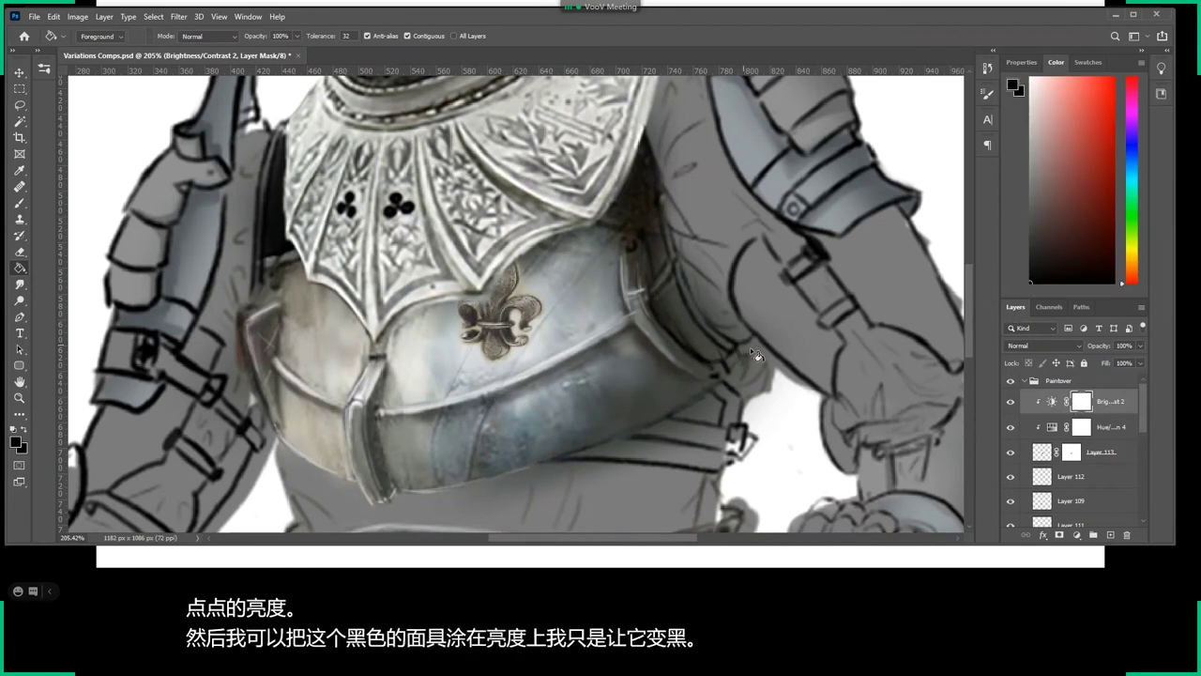
{"action": "key", "text": "b"}
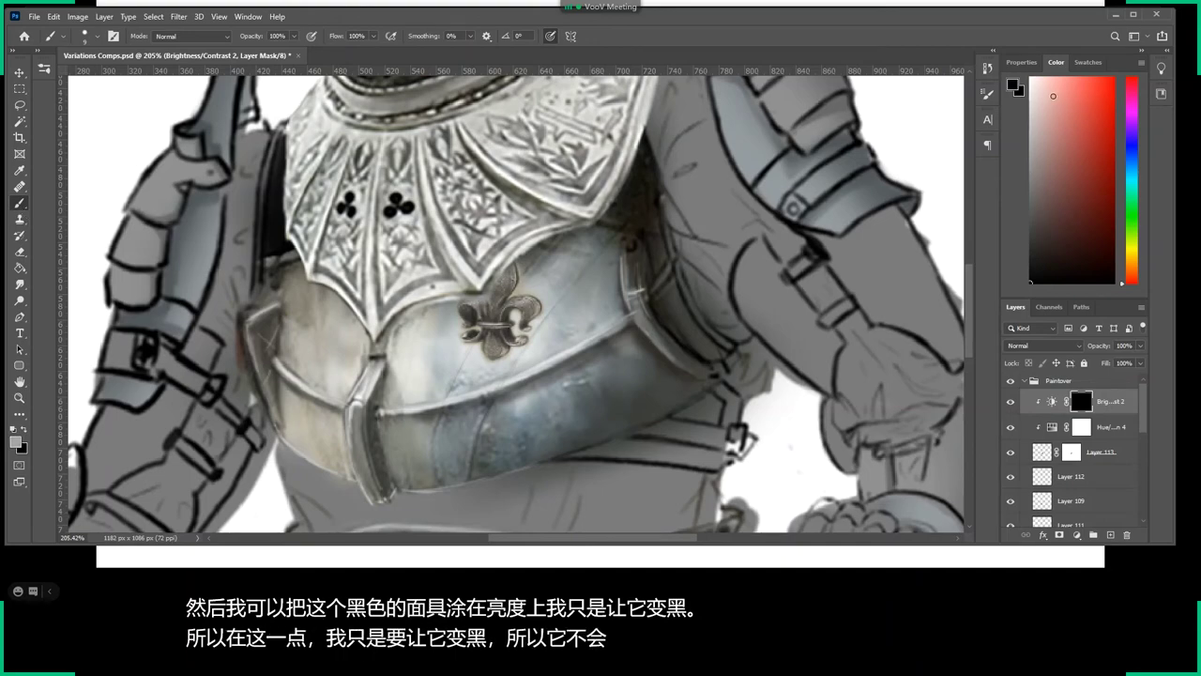
{"action": "key", "text": "z"}
{"action": "left_click_drag", "start_coordinate": [466, 303], "coordinate": [656, 328]}
Frame the breastplate and choose the Soft Round Pressure Size brush.
{"action": "right_click", "coordinate": [685, 340]}
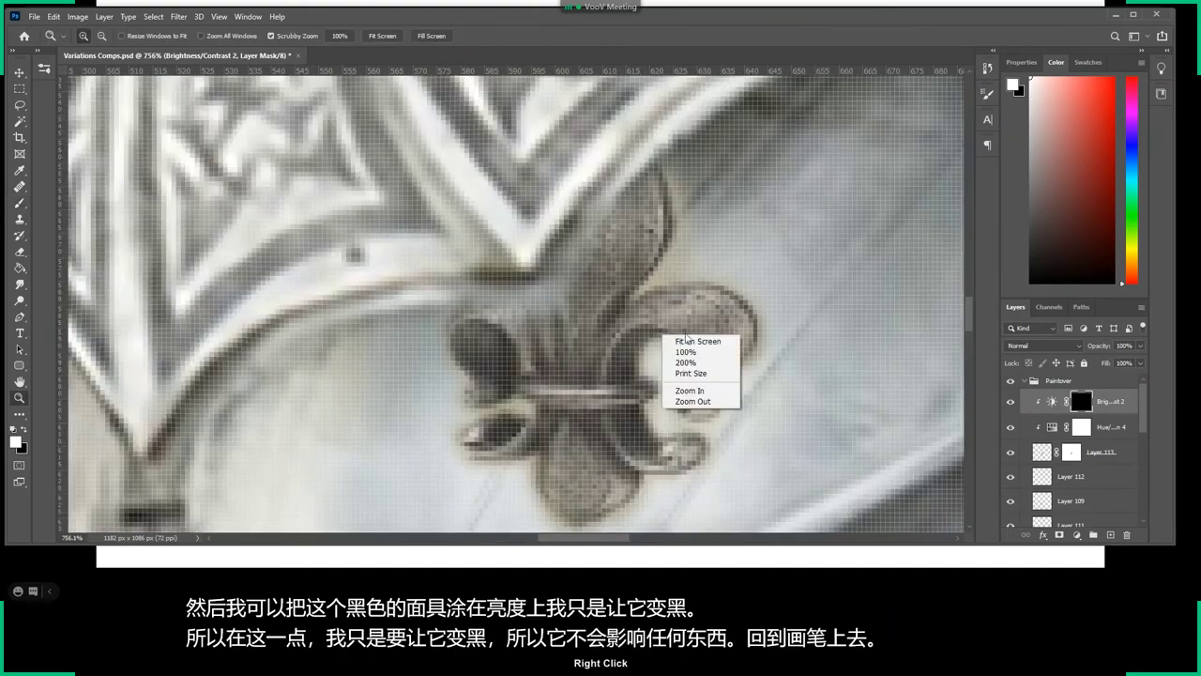
{"action": "key", "text": "Escape"}
{"action": "left_click_drag", "start_coordinate": [775, 287], "coordinate": [737, 309]}
{"action": "key", "text": "b"}
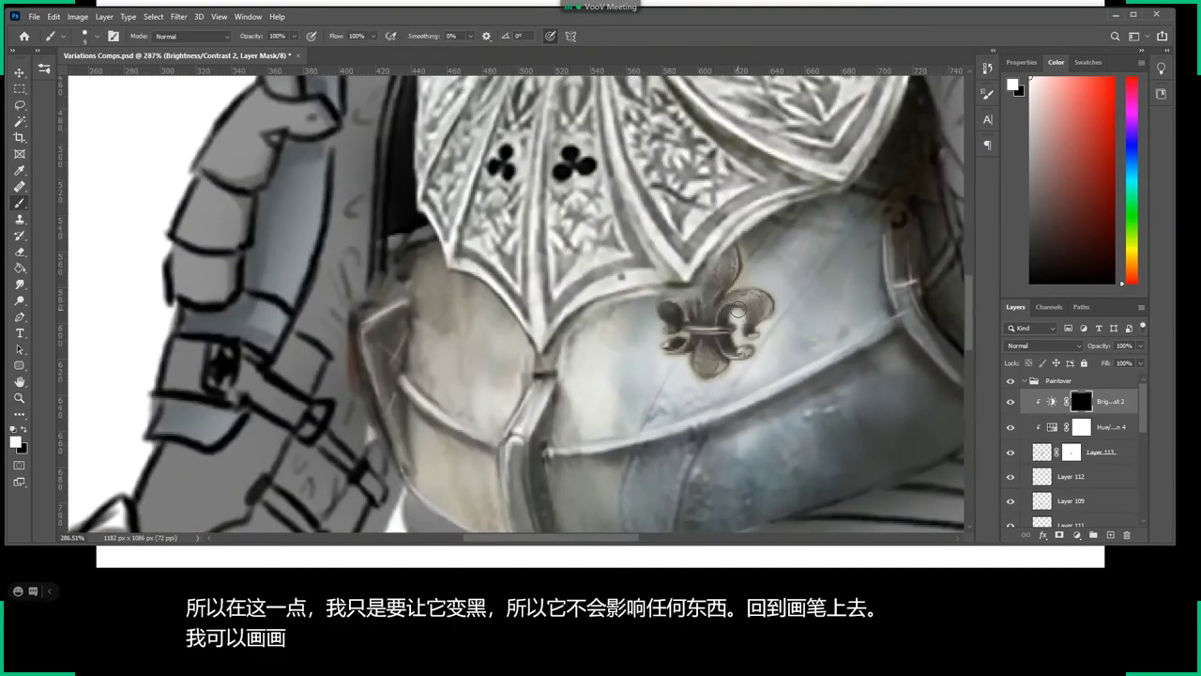
{"action": "right_click", "coordinate": [738, 309]}
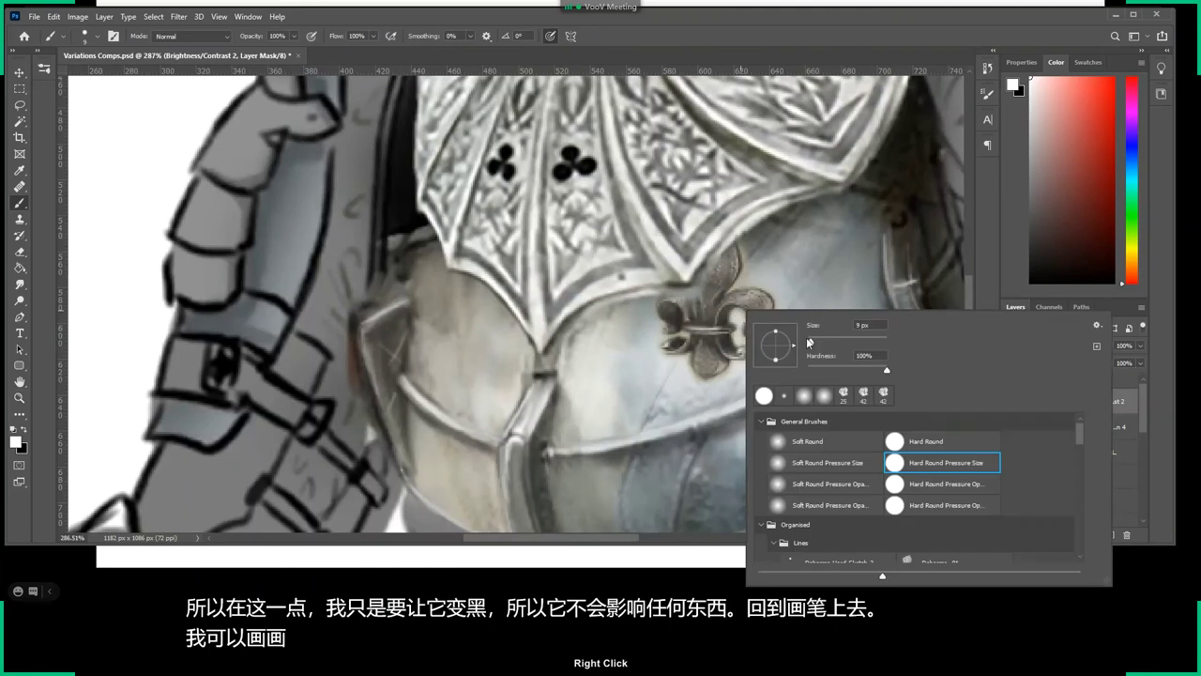
{"action": "left_click", "coordinate": [816, 463]}
{"action": "left_click", "coordinate": [724, 306]}
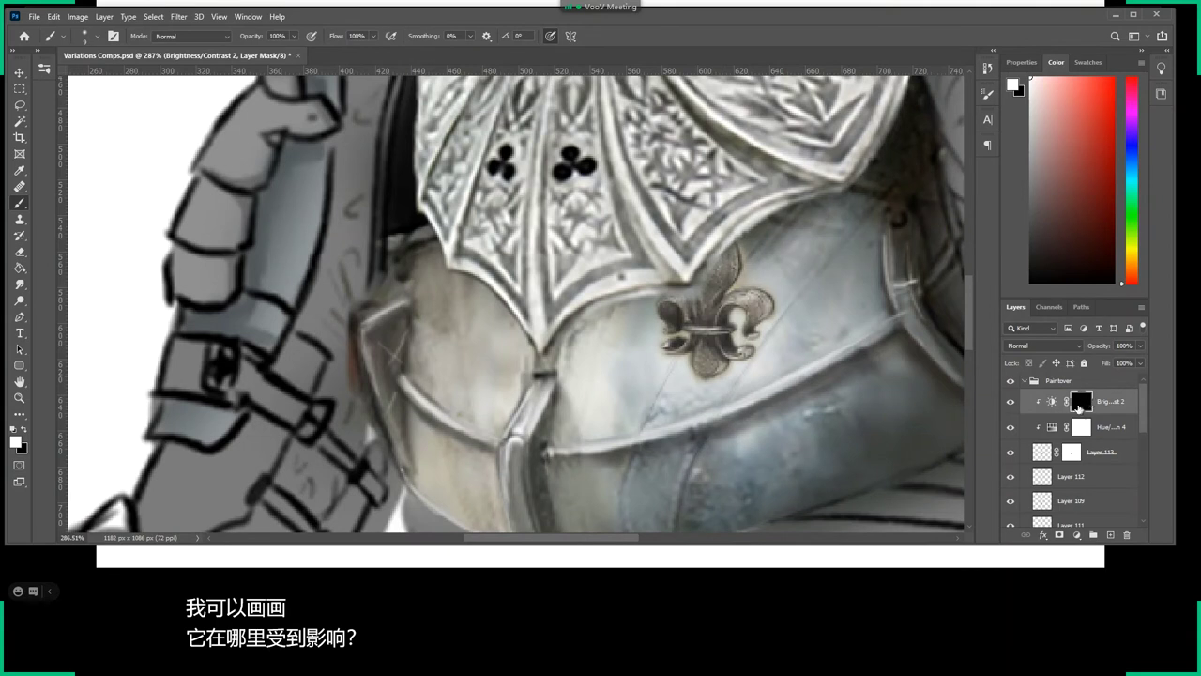
Resize the soft round brush to about 14 px.
{"action": "right_click", "coordinate": [735, 310]}
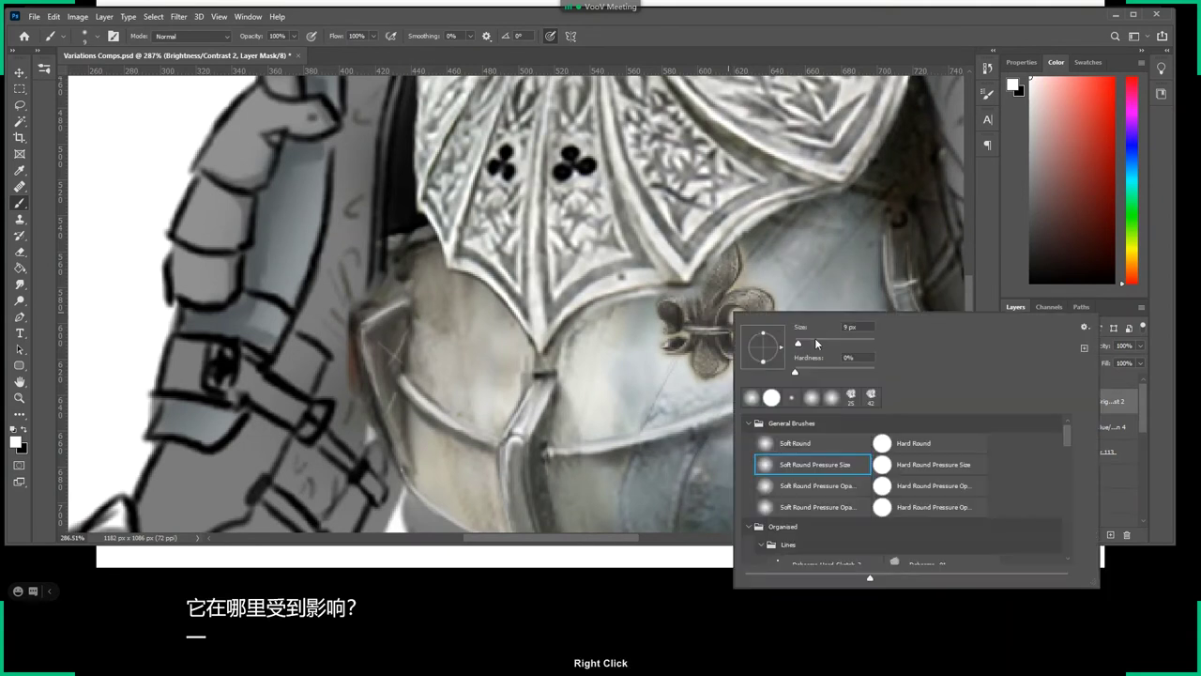
{"action": "left_click", "coordinate": [663, 321]}
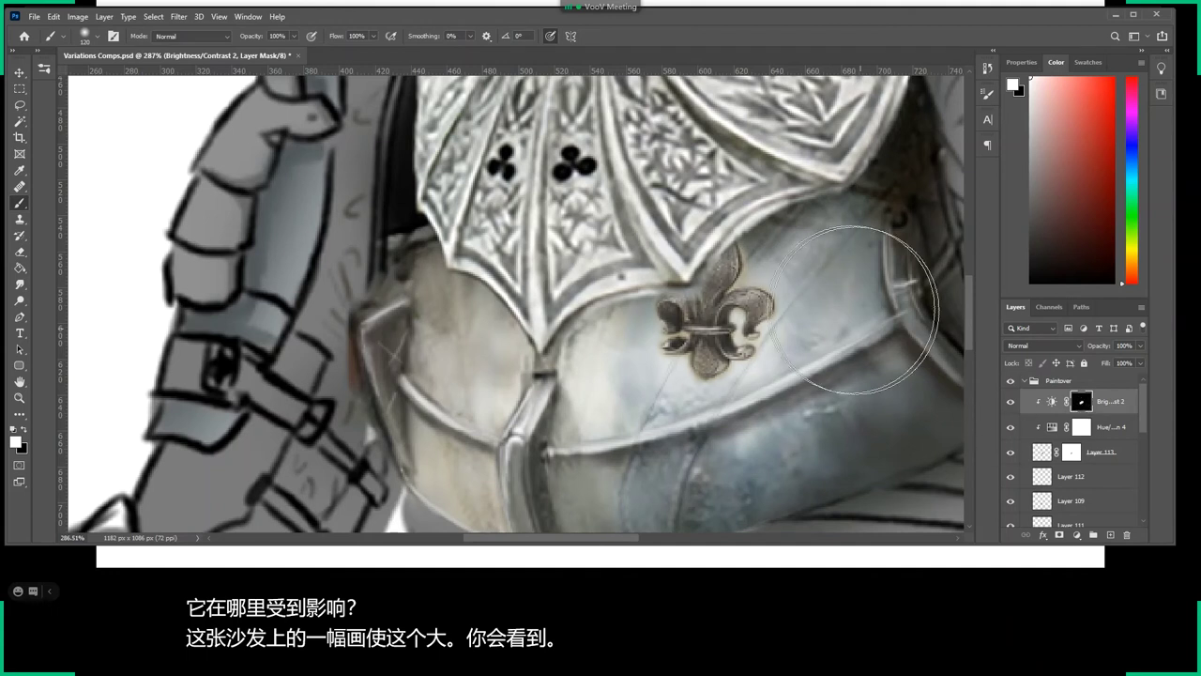
{"action": "right_click", "coordinate": [756, 298]}
{"action": "left_click", "coordinate": [822, 328]}
{"action": "left_click_drag", "start_coordinate": [822, 334], "coordinate": [825, 334]}
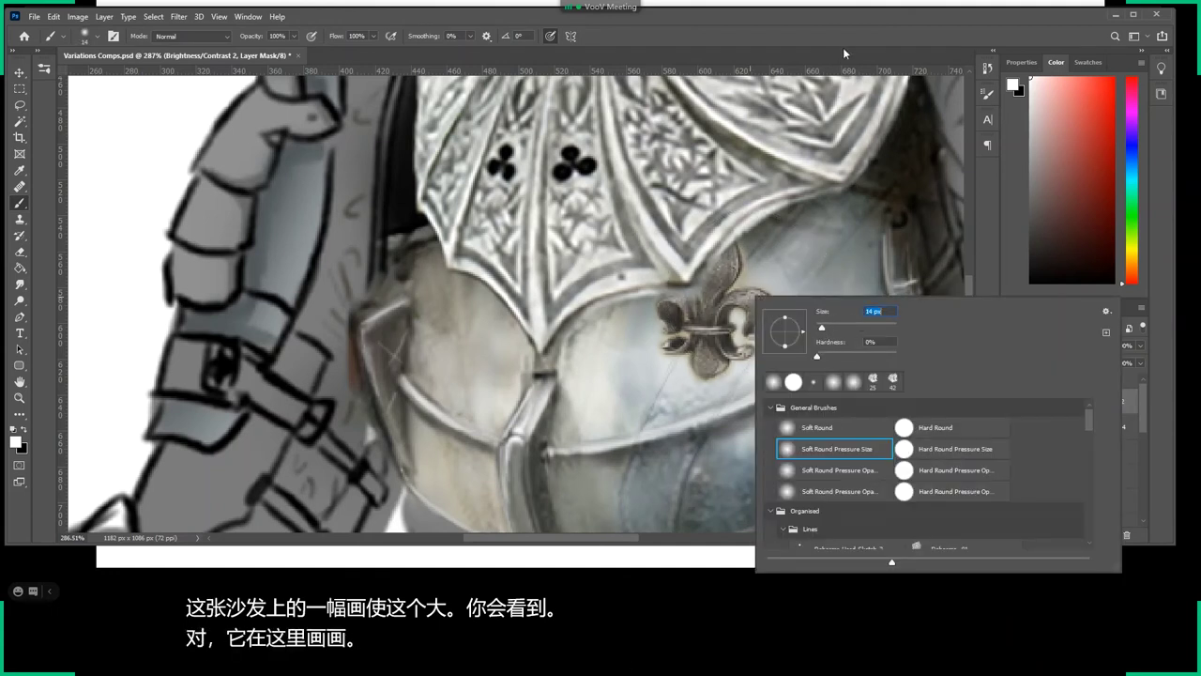
{"action": "left_click", "coordinate": [788, 162]}
{"action": "right_click", "coordinate": [760, 300]}
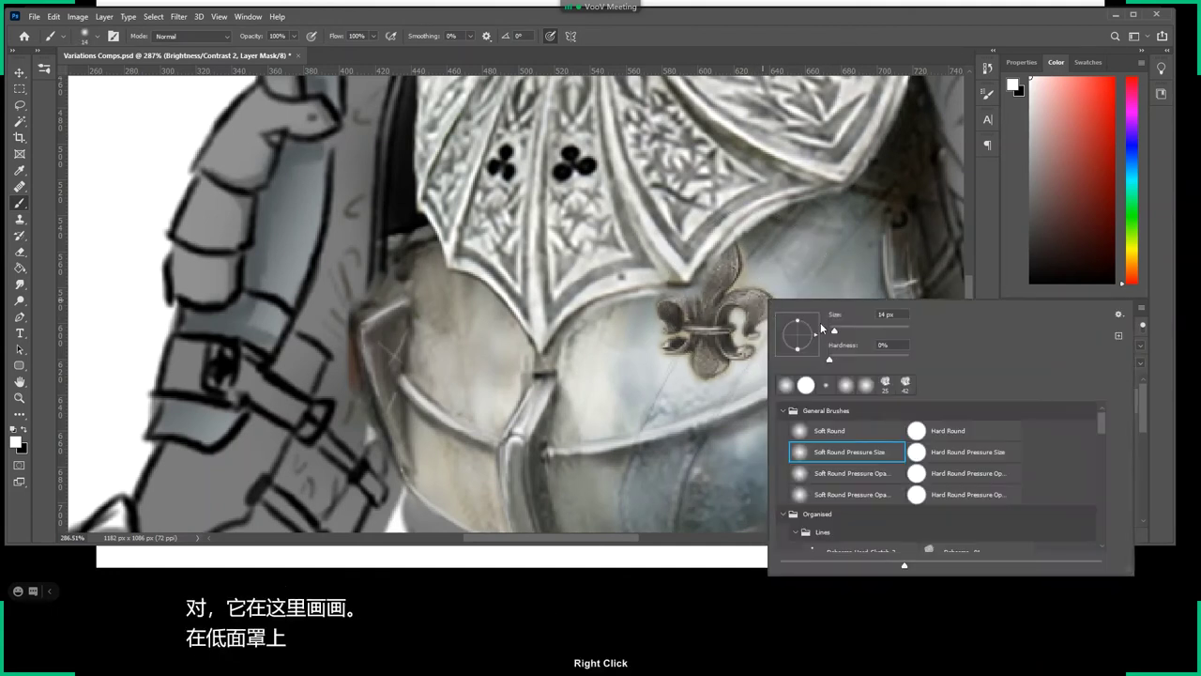
{"action": "key", "text": "Return"}
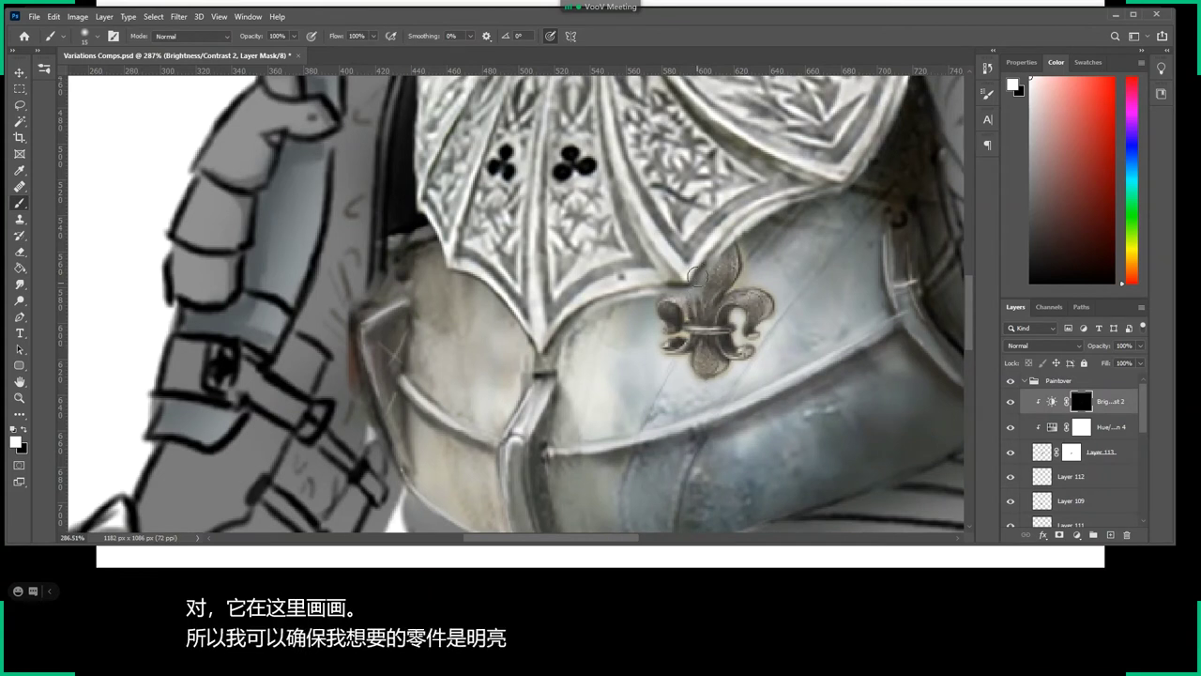
Alternate black and white paint to reveal brightening on the mask around the emblem.
{"action": "key", "text": "x"}
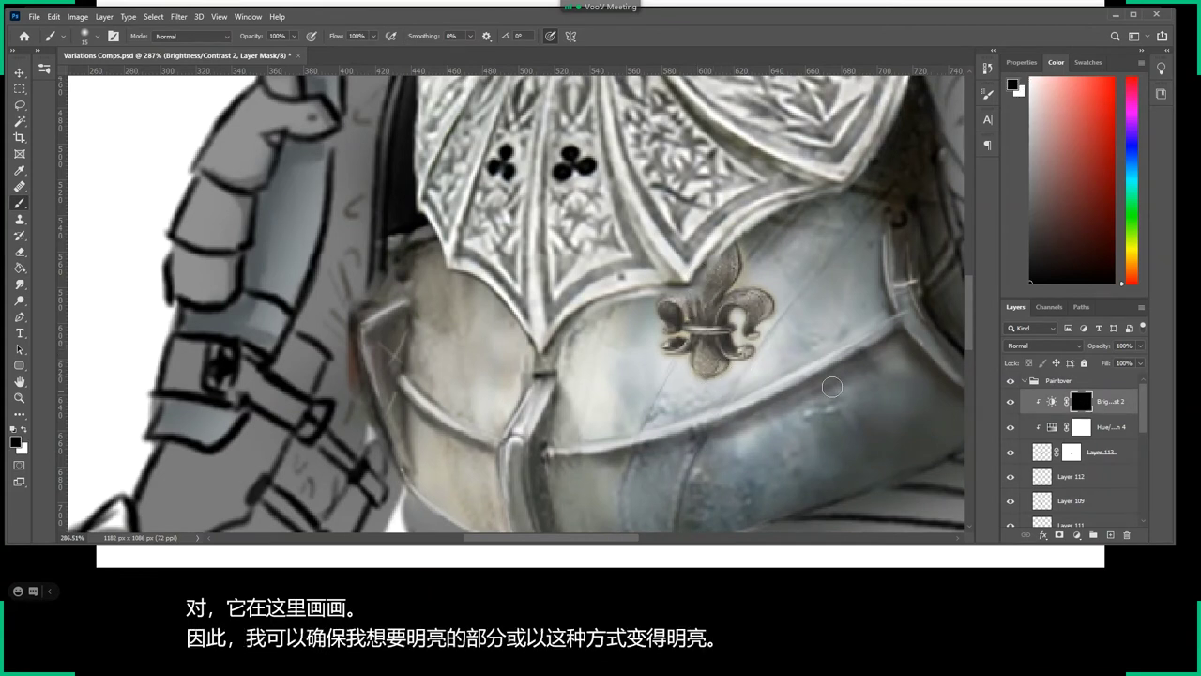
{"action": "key", "text": "x"}
{"action": "key", "text": "x"}
{"action": "key", "text": "x"}
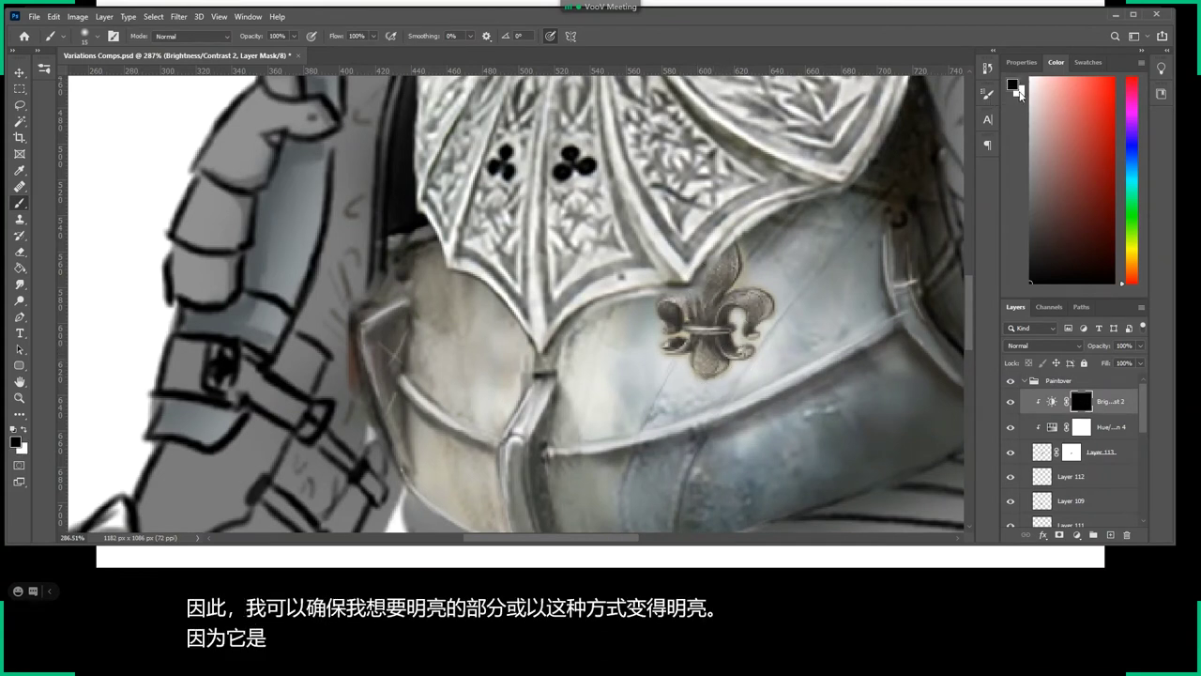
{"action": "key", "text": "x"}
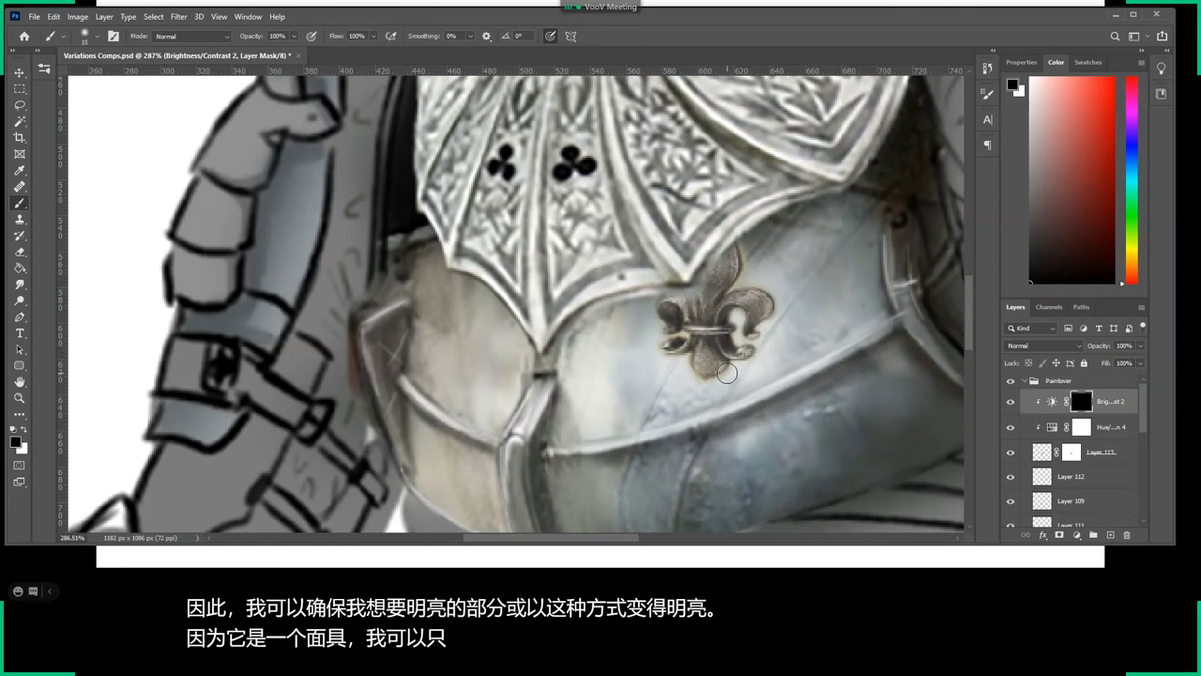
{"action": "key", "text": "x"}
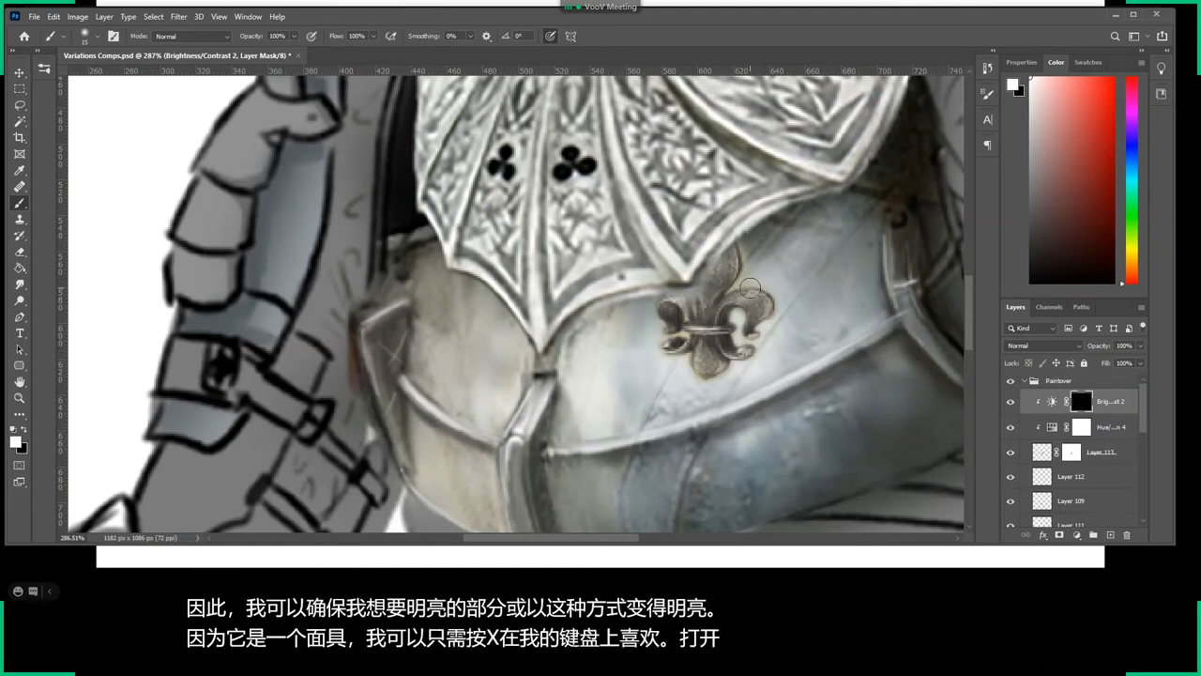
{"action": "key", "text": "x"}
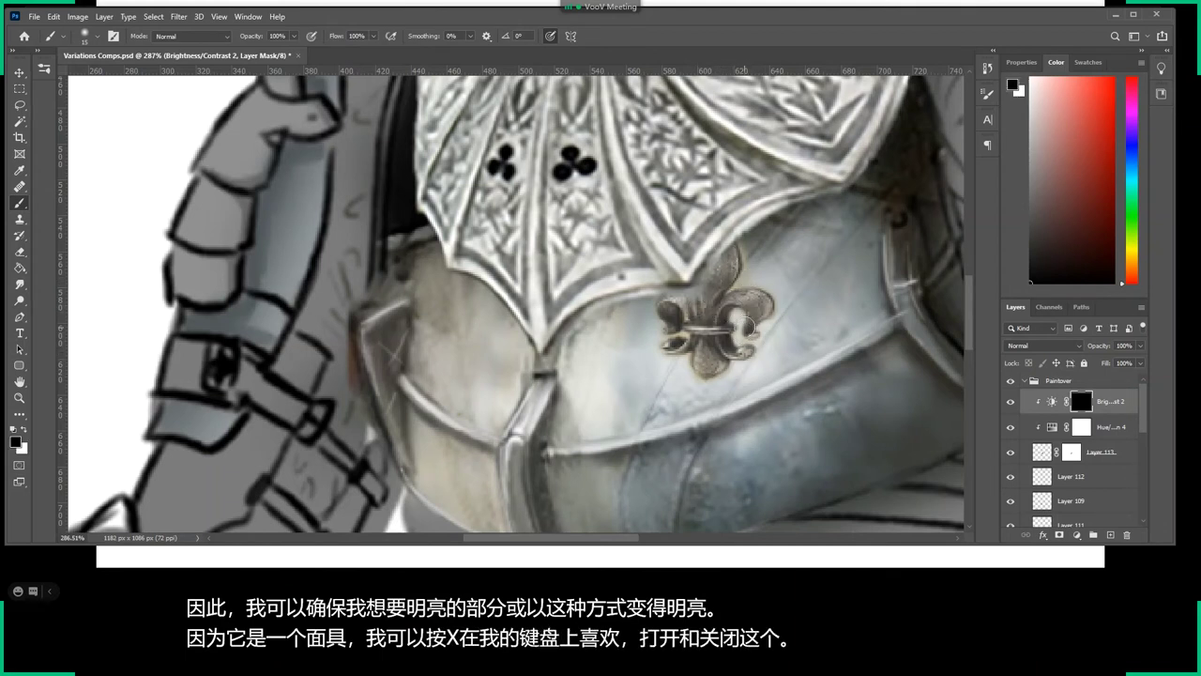
{"action": "key", "text": "x"}
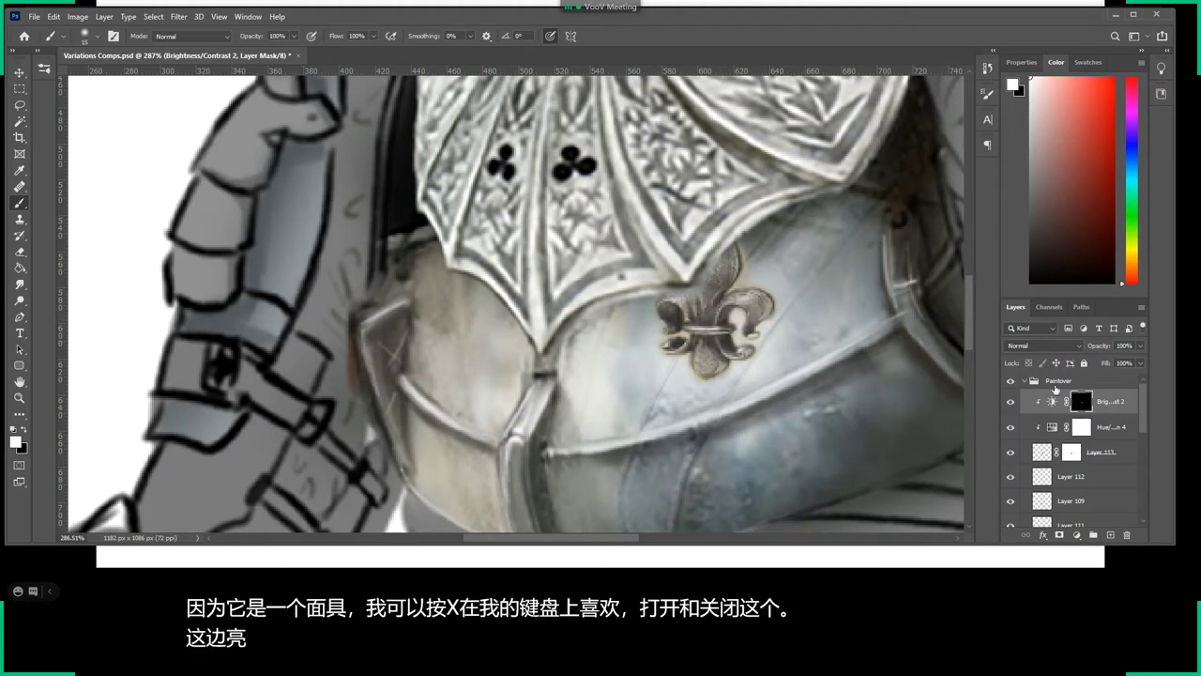
Raise Brightness/Contrast 2 to Brightness 67, Contrast 17, then add empty Layer 114.
{"action": "left_click", "coordinate": [1052, 403]}
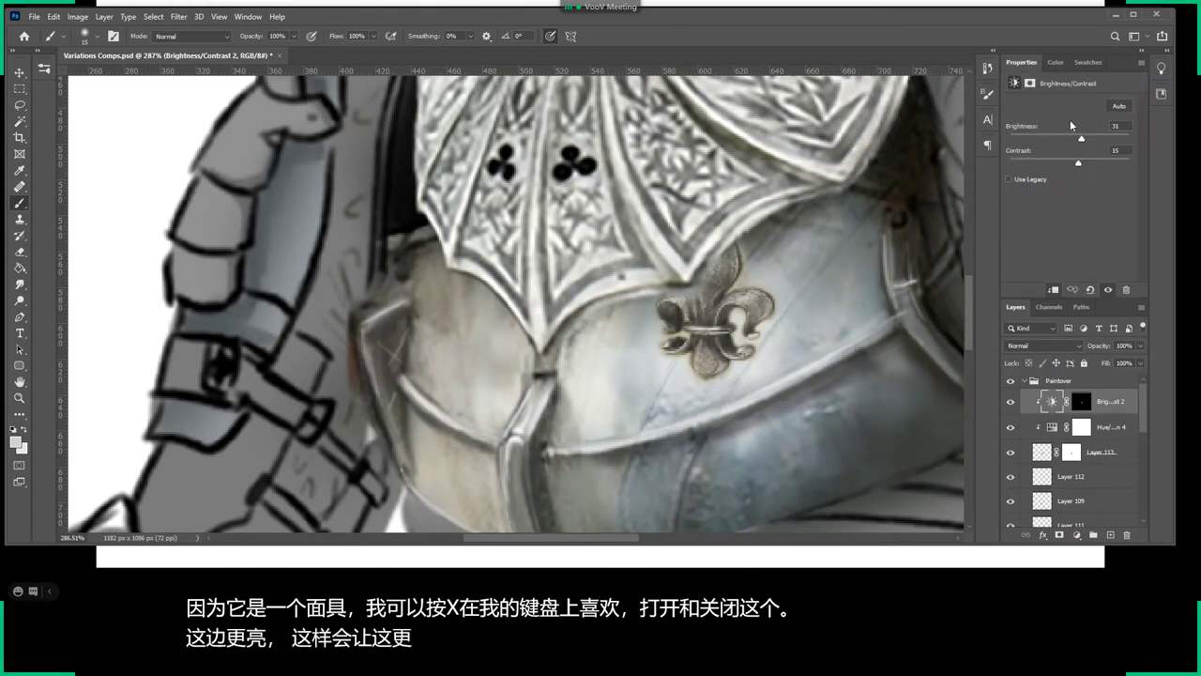
{"action": "mouse_move", "coordinate": [1087, 141]}
{"action": "left_mouse_down"}
{"action": "mouse_move", "coordinate": [1100, 143]}
{"action": "mouse_move", "coordinate": [1090, 165]}
{"action": "left_mouse_up"}
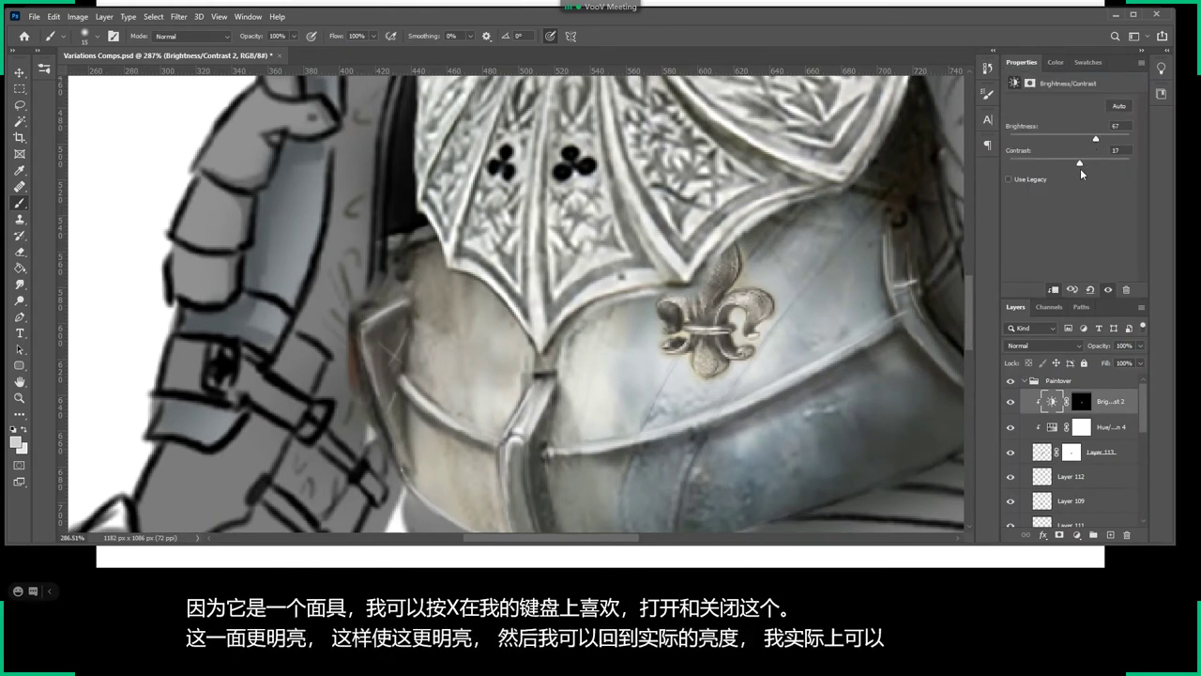
{"action": "left_click", "coordinate": [1083, 402]}
{"action": "key", "text": "x"}
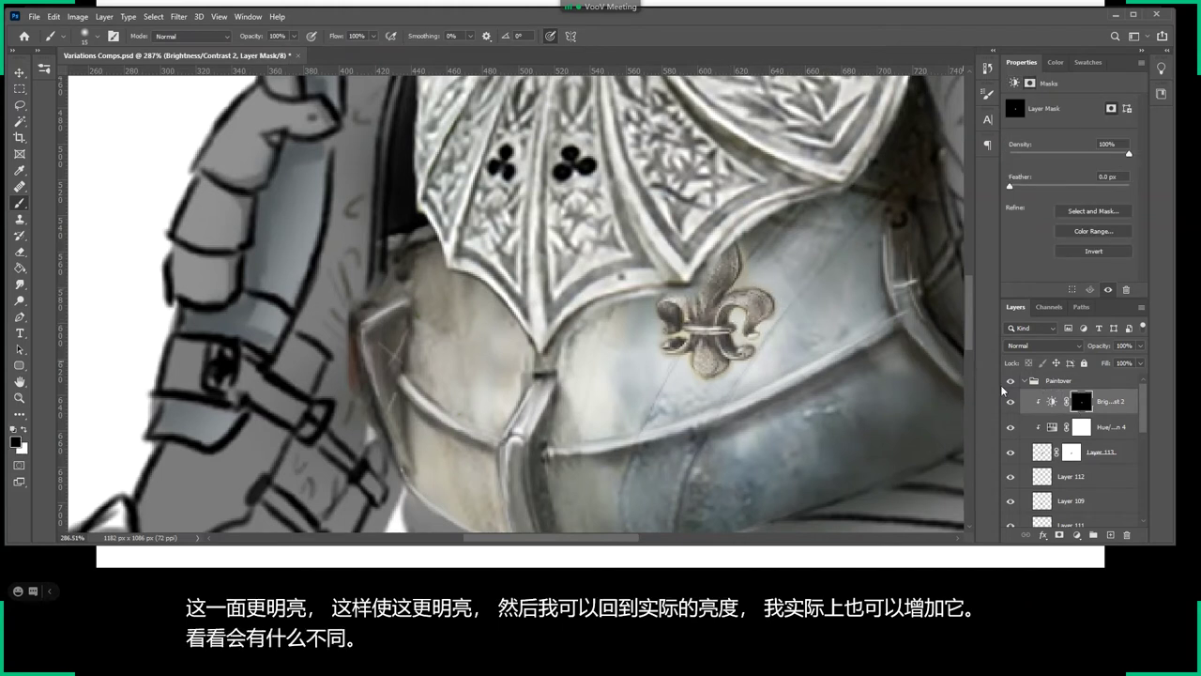
{"action": "left_click", "coordinate": [1109, 537]}
With a dark red-brown soft pressure-opacity brush, shade the fleur-de-lis's upper petal on Layer 114.
{"action": "left_click", "coordinate": [1055, 62]}
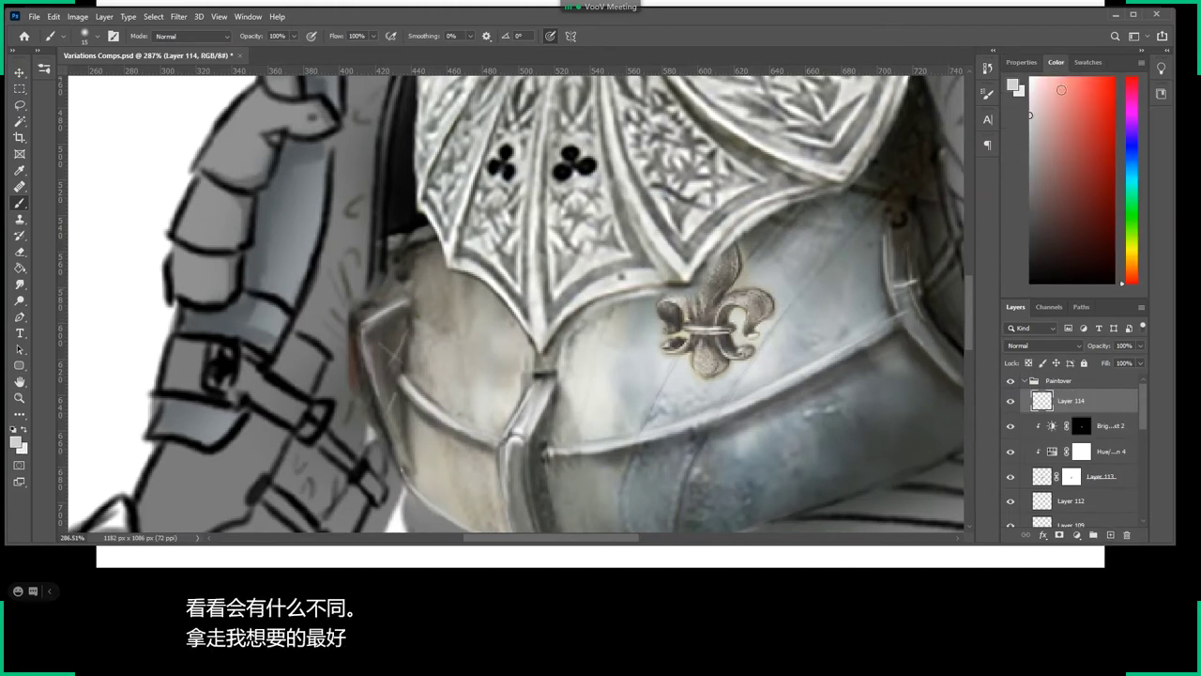
{"action": "left_click", "coordinate": [1077, 221]}
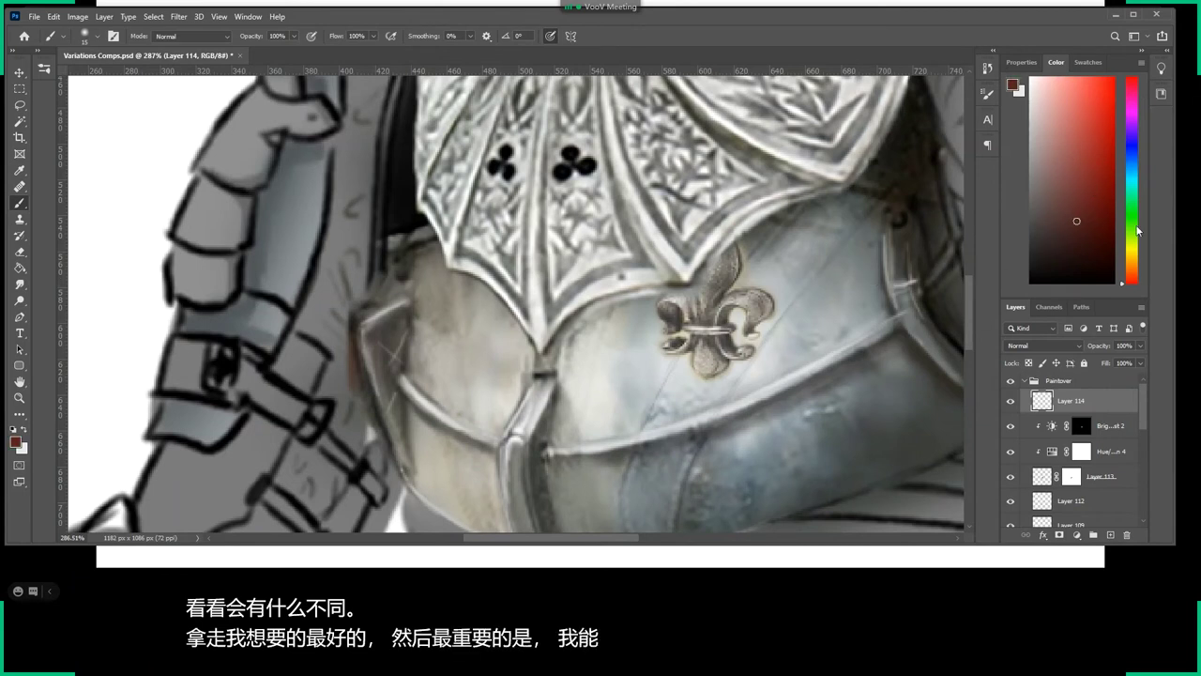
{"action": "left_click", "coordinate": [1132, 261]}
{"action": "left_click_drag", "start_coordinate": [1131, 266], "coordinate": [1131, 274]}
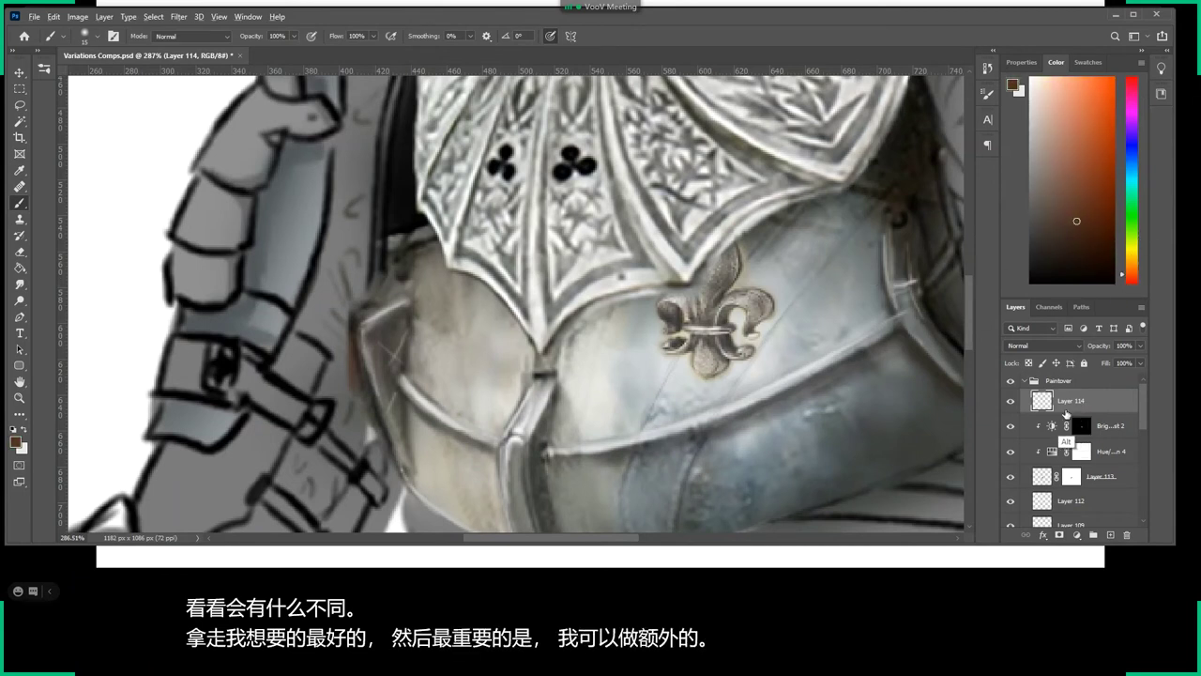
{"action": "right_click", "coordinate": [681, 340]}
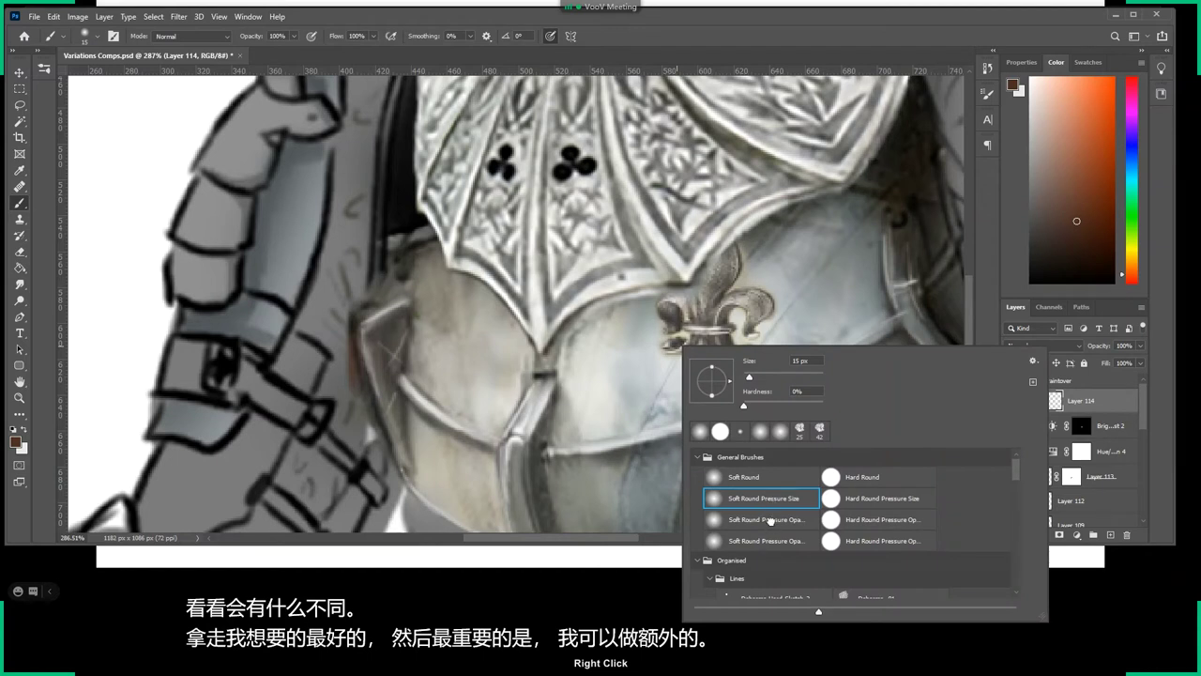
{"action": "left_click", "coordinate": [769, 519]}
{"action": "key", "text": "Return"}
{"action": "left_click_drag", "start_coordinate": [662, 305], "coordinate": [732, 268]}
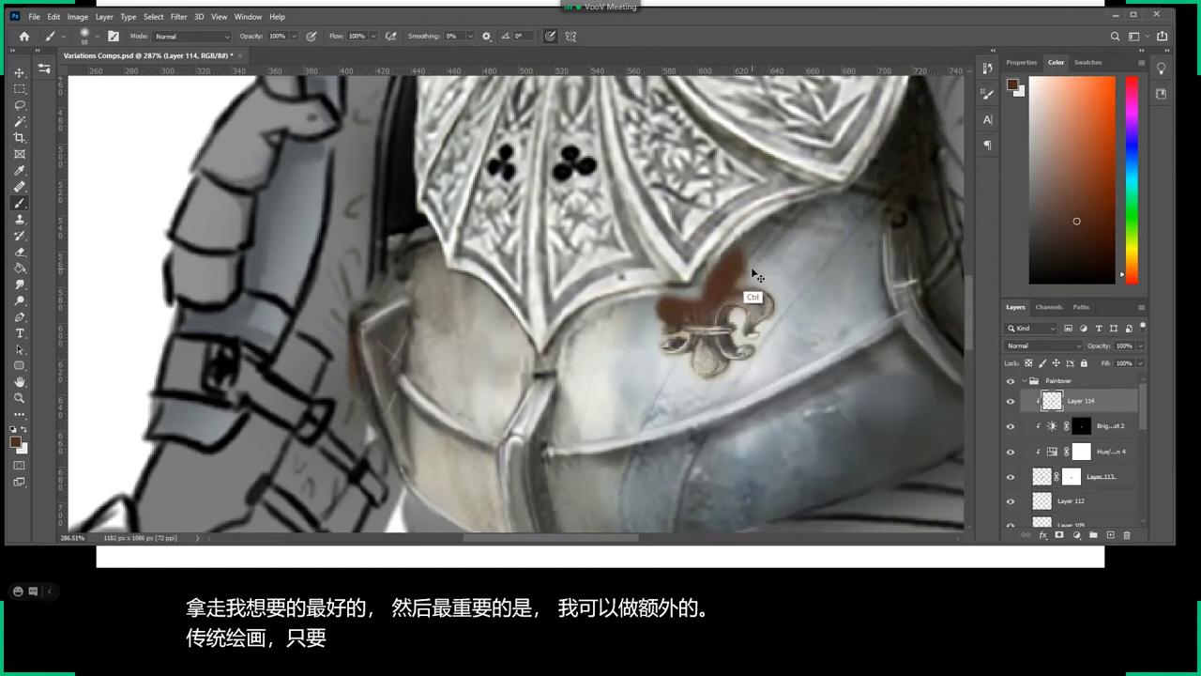
{"action": "key", "text": "ctrl+z"}
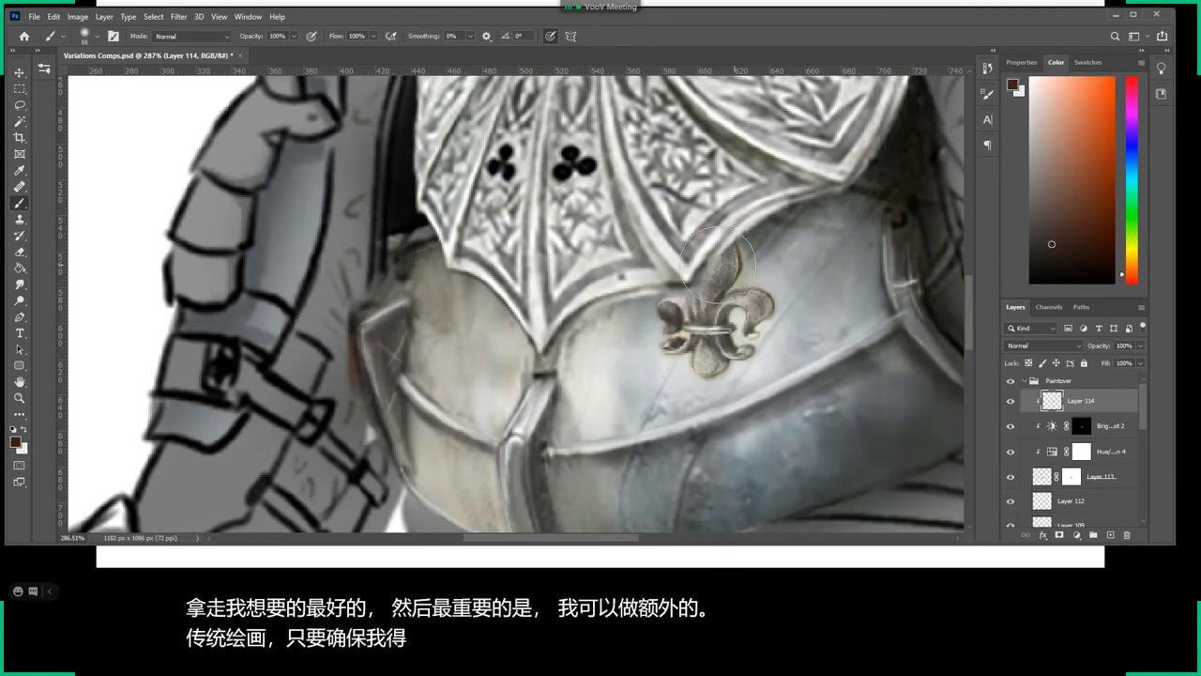
{"action": "left_click_drag", "start_coordinate": [718, 265], "coordinate": [737, 277]}
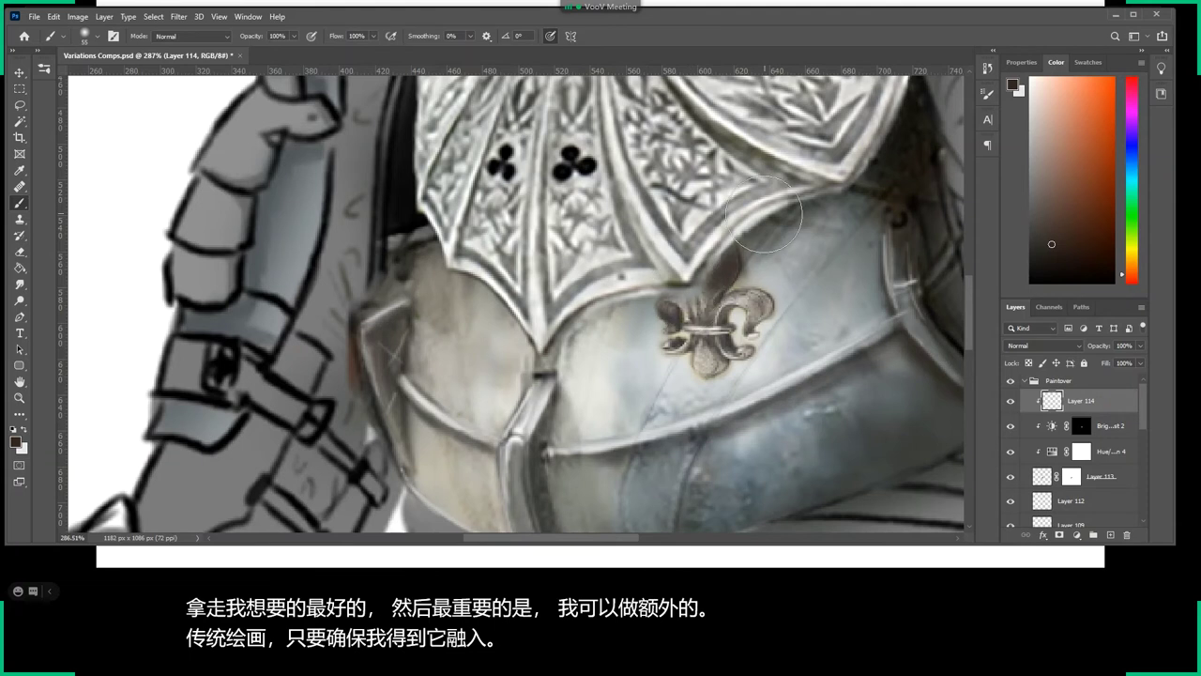
Set Layer 114 to Multiply at 61% opacity and add new Layer 115.
{"action": "right_click", "coordinate": [720, 308]}
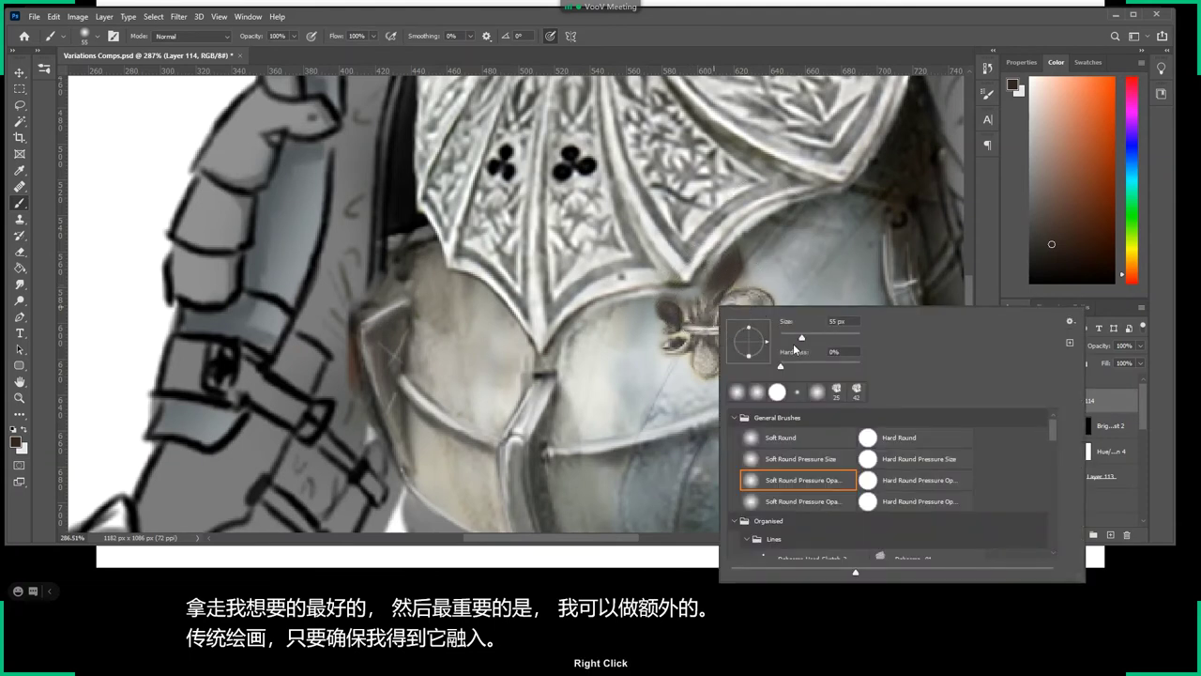
{"action": "key", "text": "Return"}
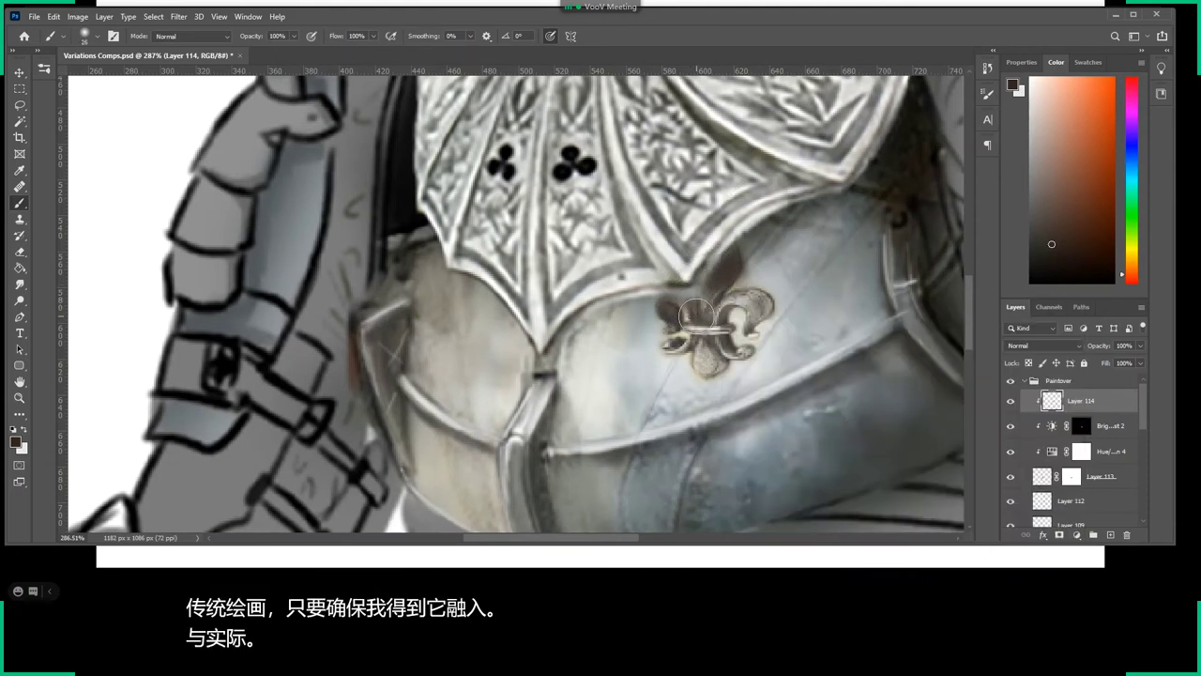
{"action": "left_click", "coordinate": [1041, 347]}
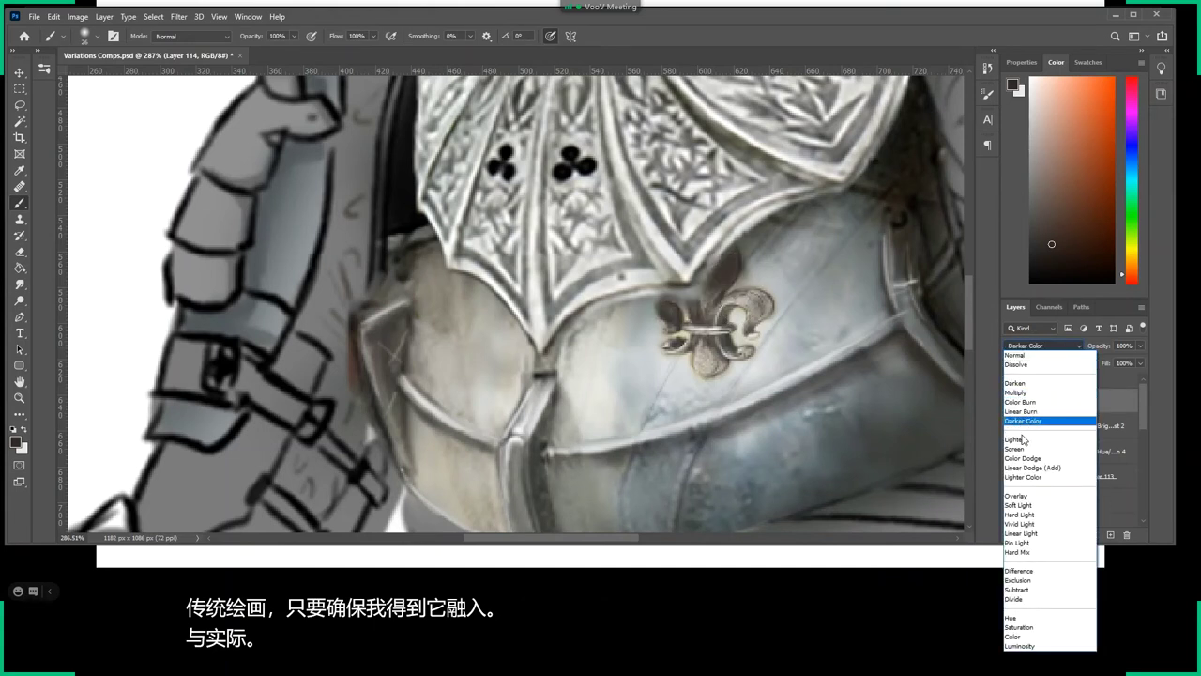
{"action": "left_click", "coordinate": [1029, 393]}
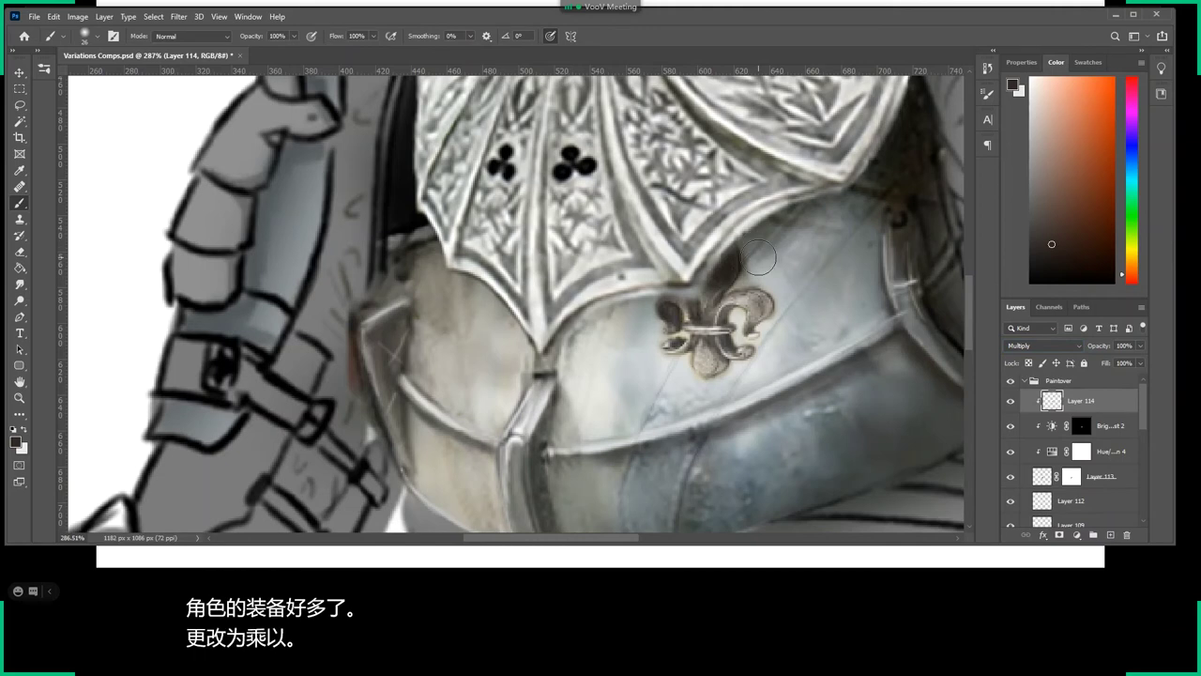
{"action": "left_click_drag", "start_coordinate": [1138, 351], "coordinate": [1126, 364]}
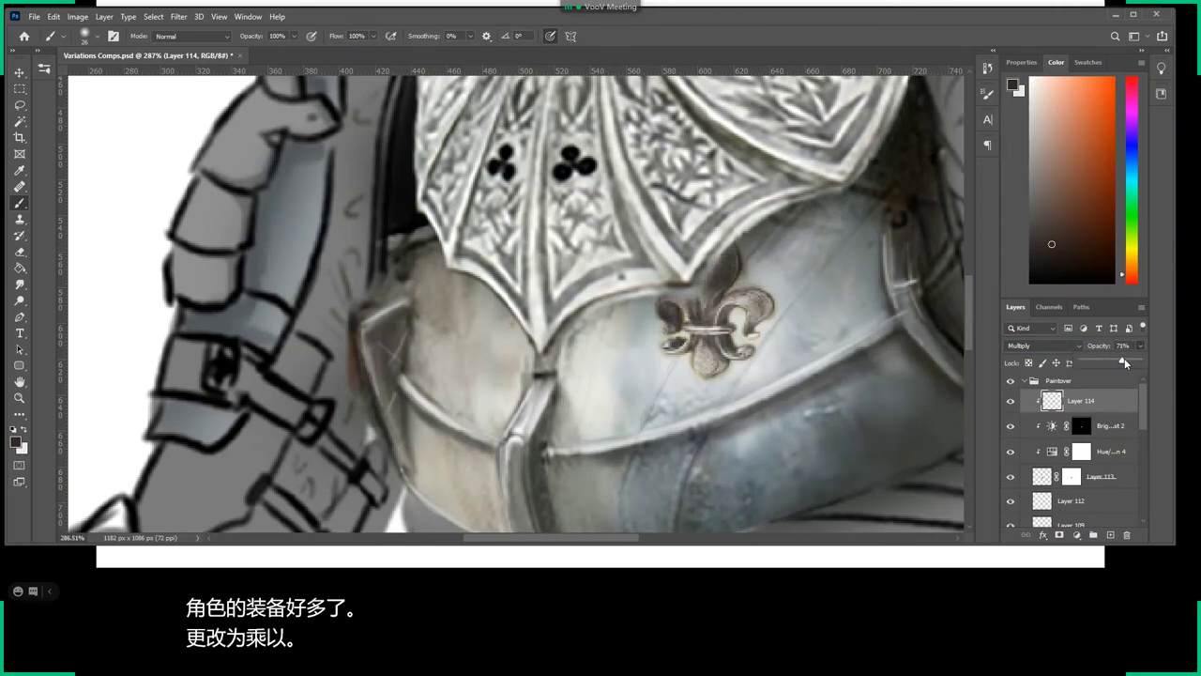
{"action": "key", "text": "z"}
{"action": "left_click_drag", "start_coordinate": [852, 395], "coordinate": [762, 402]}
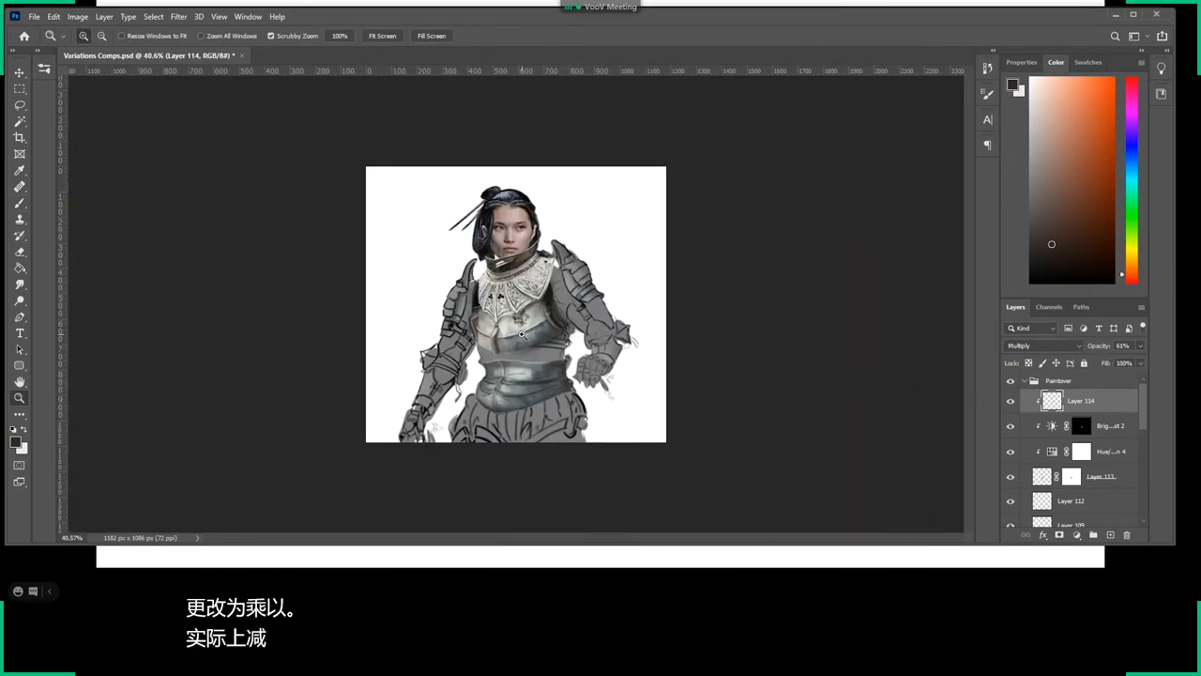
{"action": "left_click_drag", "start_coordinate": [521, 333], "coordinate": [662, 363]}
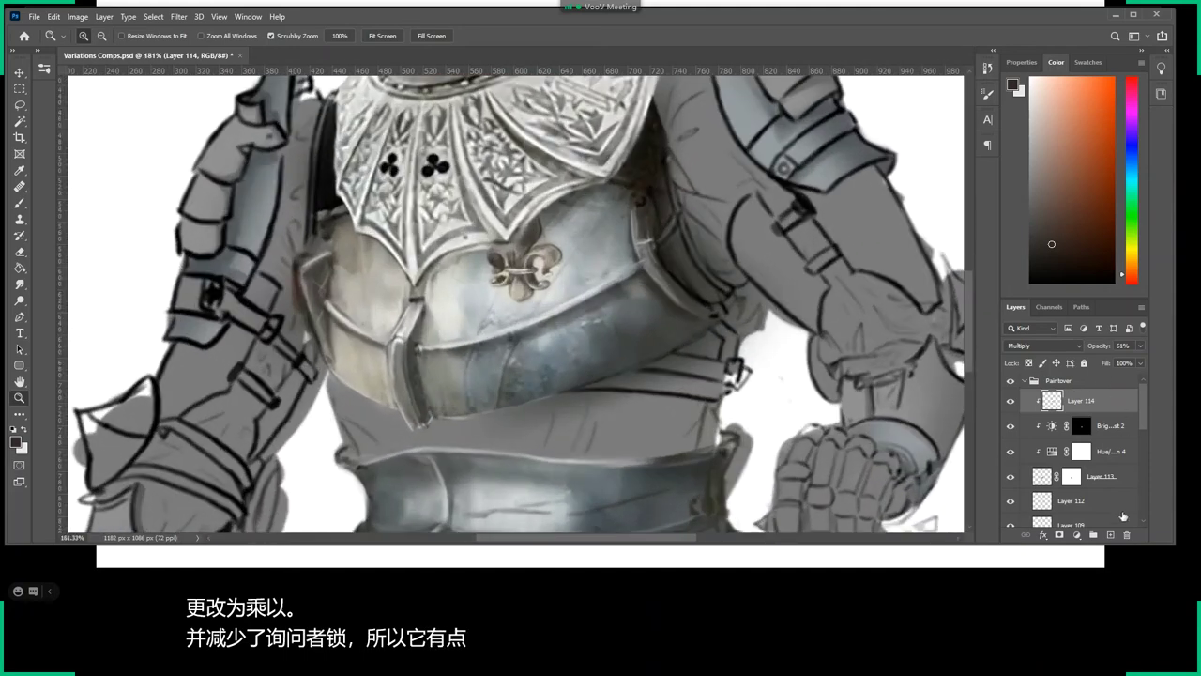
{"action": "left_click", "coordinate": [1110, 535]}
Zoom in on the fleur-de-lis and set a soft pressure-size brush to 12 px.
{"action": "left_click_drag", "start_coordinate": [519, 270], "coordinate": [569, 292]}
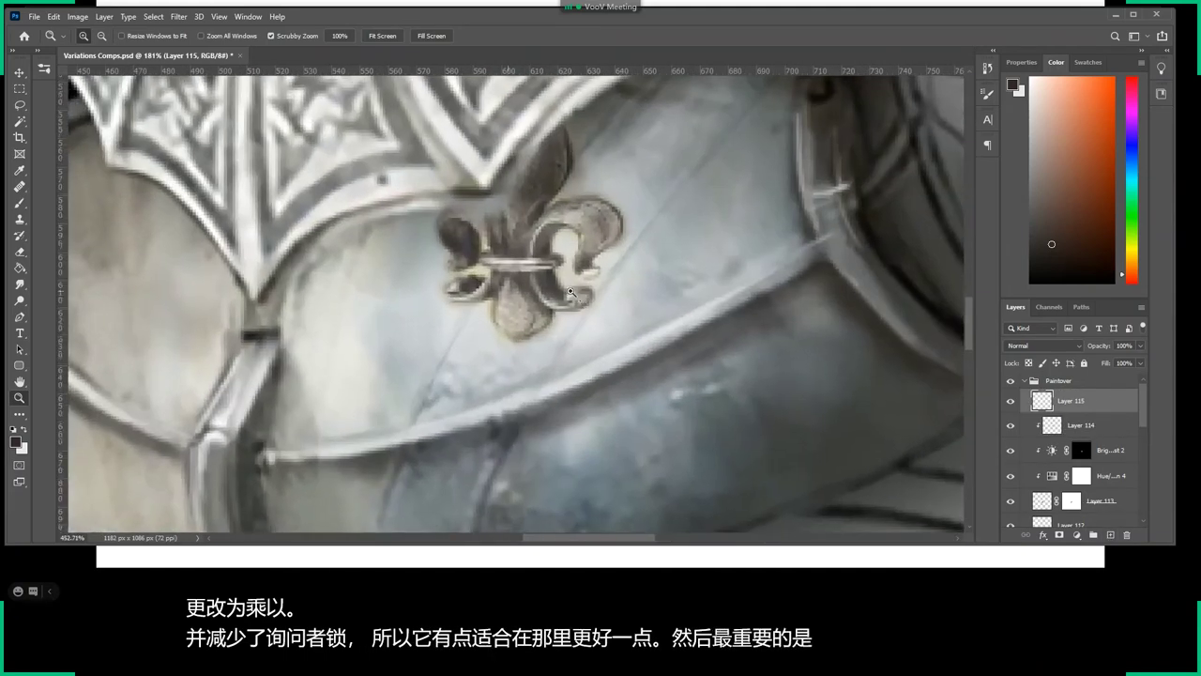
{"action": "key", "text": "b"}
{"action": "right_click", "coordinate": [614, 242]}
{"action": "left_click_drag", "start_coordinate": [682, 280], "coordinate": [678, 280]}
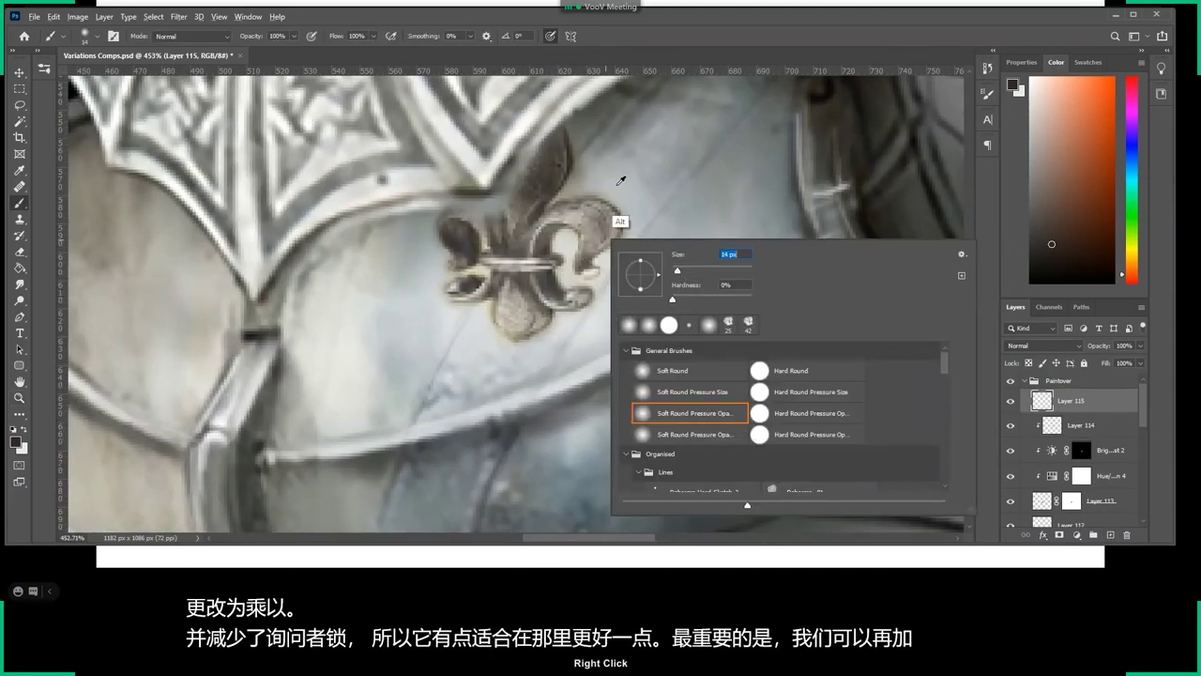
{"action": "left_click", "coordinate": [619, 182], "text": "alt"}
{"action": "right_click", "coordinate": [651, 201]}
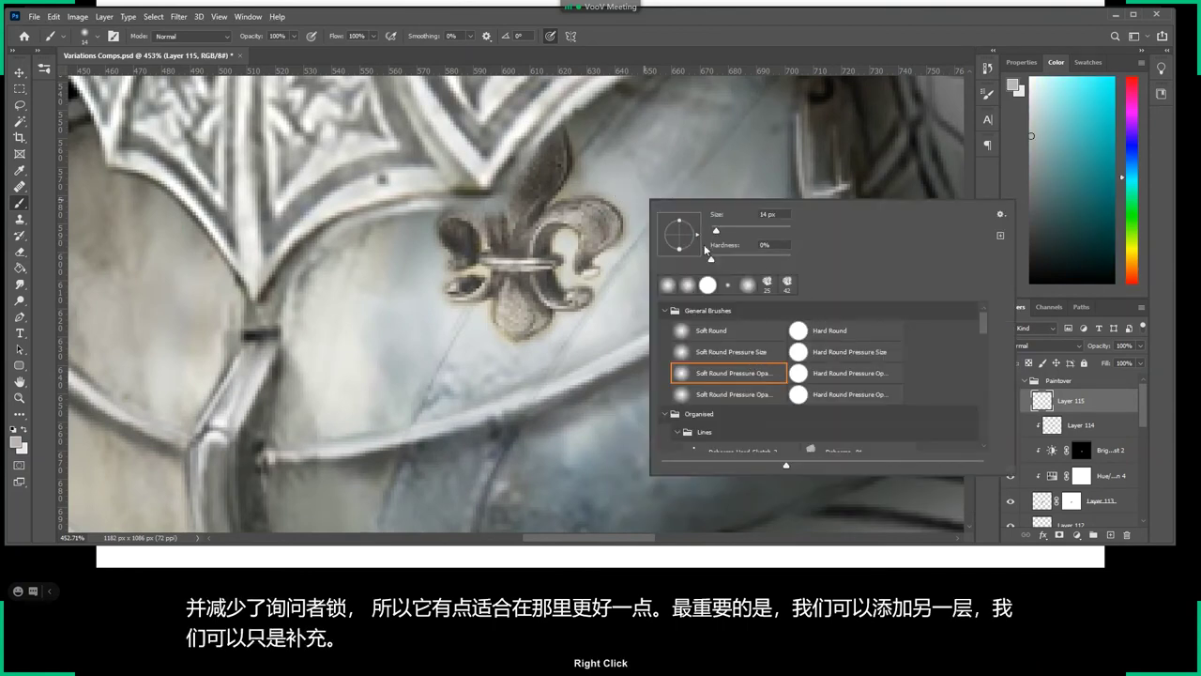
{"action": "left_click", "coordinate": [736, 349]}
{"action": "left_click_drag", "start_coordinate": [716, 239], "coordinate": [718, 240]}
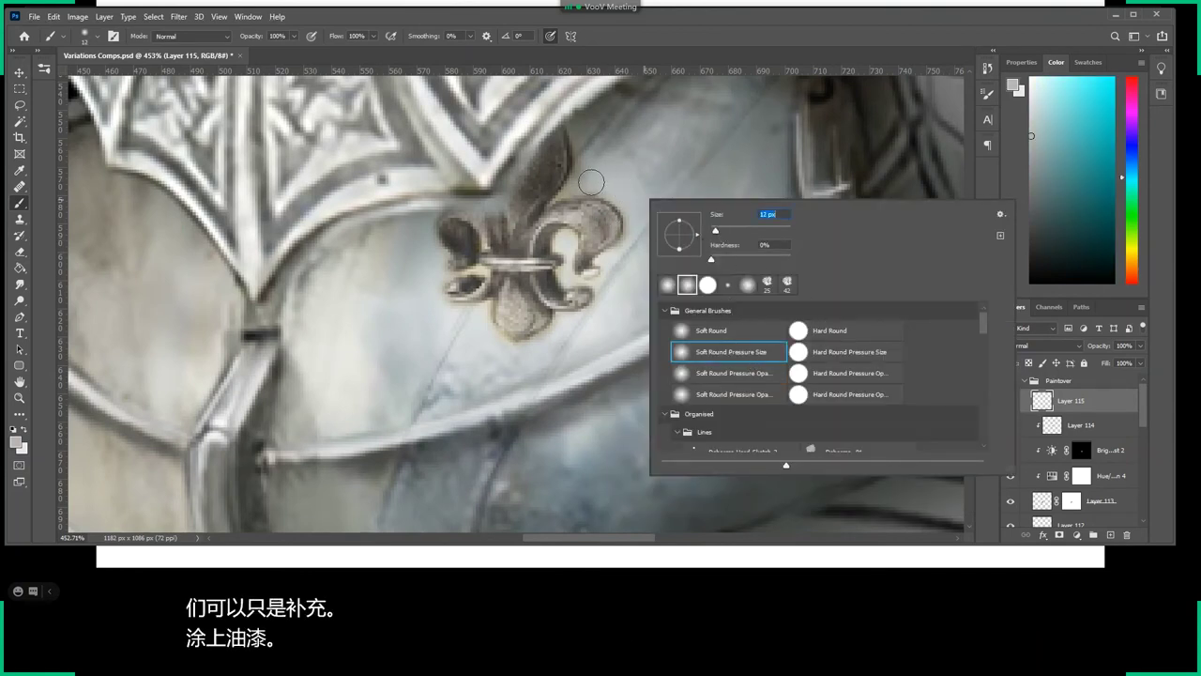
{"action": "left_click", "coordinate": [596, 190]}
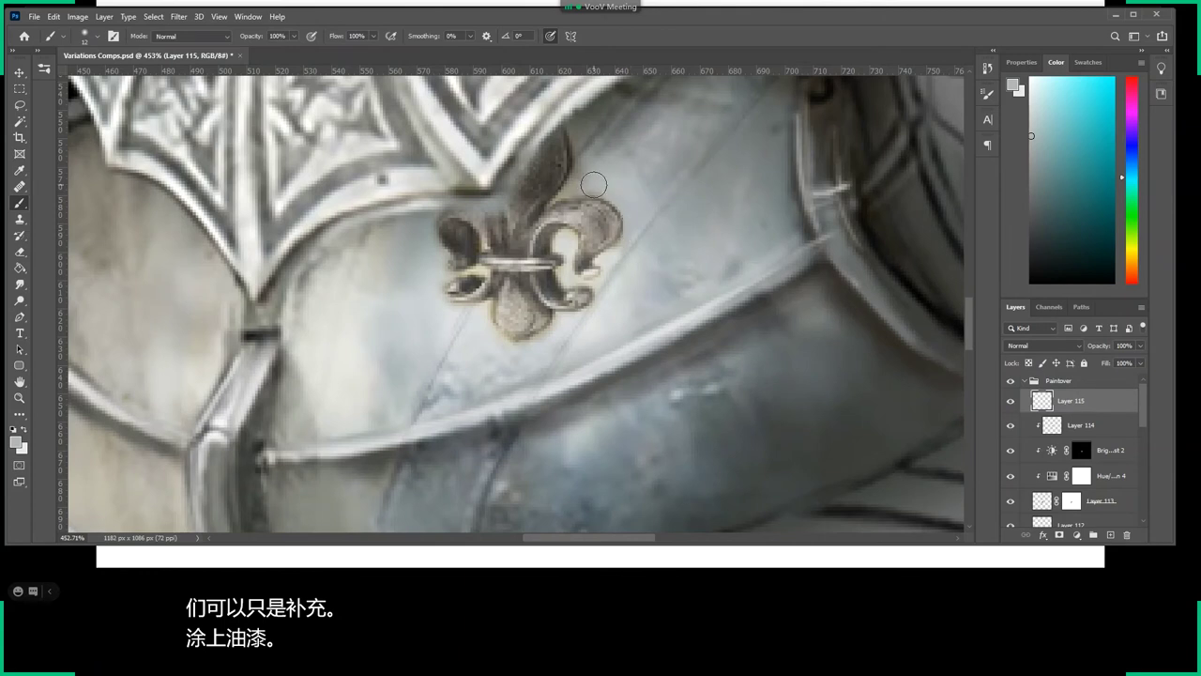
With a hard pressure-size brush in near-white, paint a highlight inside the emblem's curl.
{"action": "left_click", "coordinate": [574, 242], "text": "alt"}
{"action": "left_click", "coordinate": [559, 230], "text": "alt"}
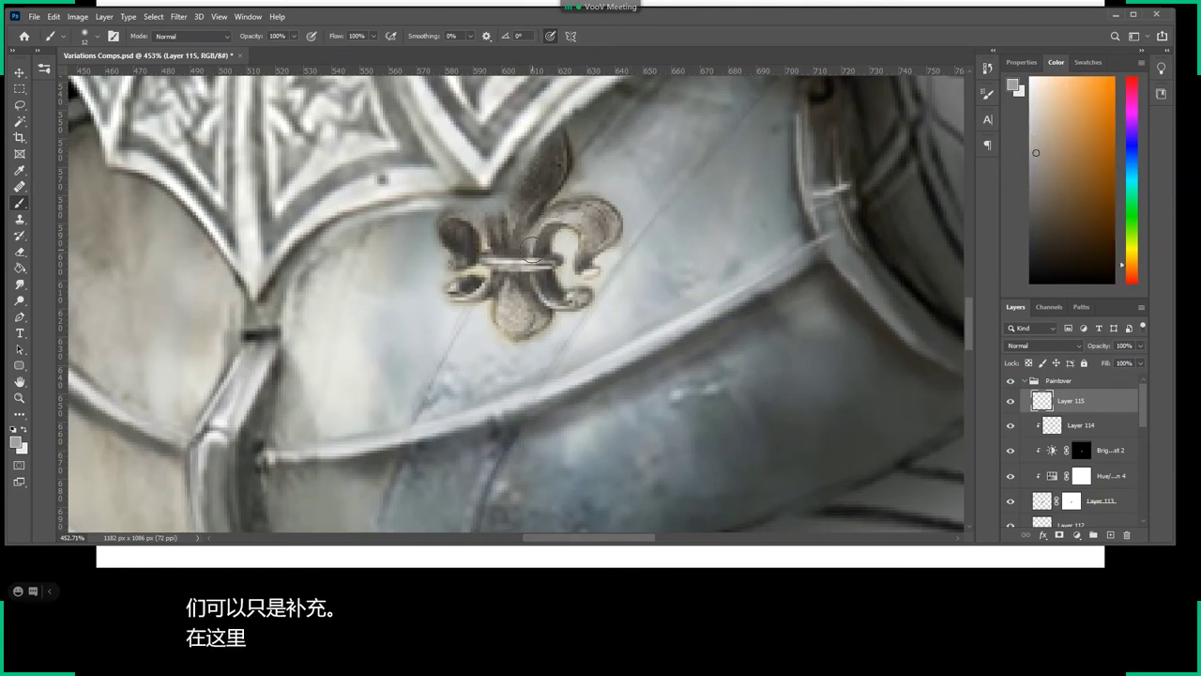
{"action": "right_click", "coordinate": [593, 228]}
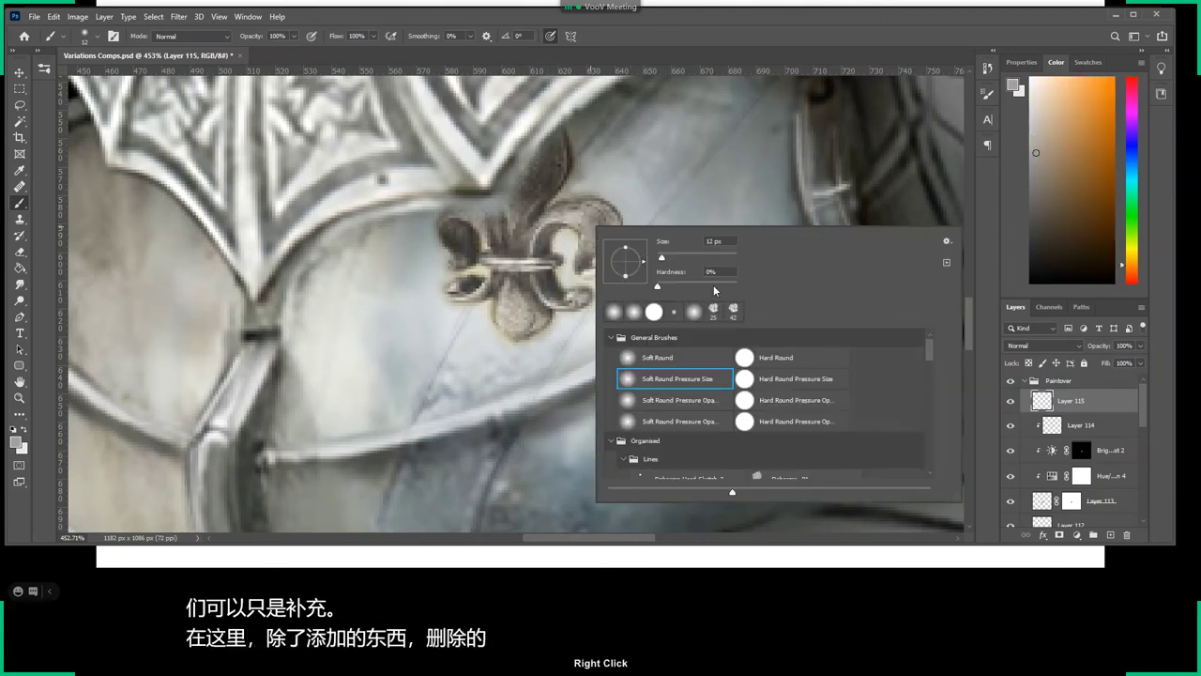
{"action": "left_click", "coordinate": [821, 379]}
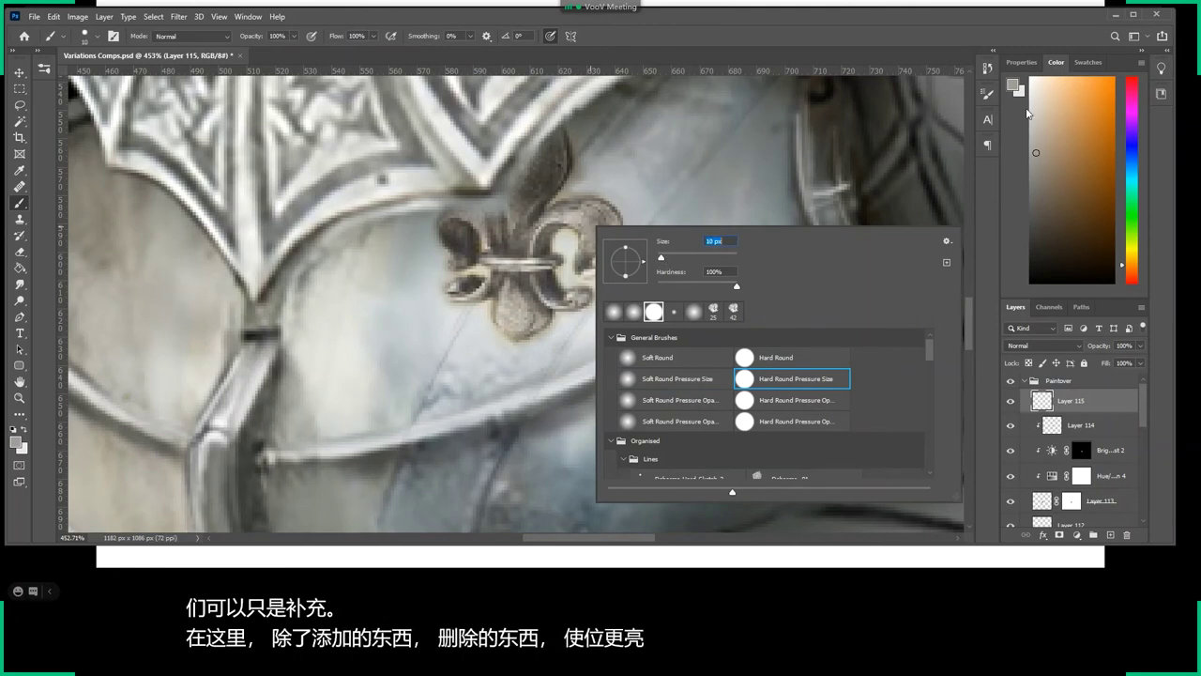
{"action": "left_click", "coordinate": [1030, 94]}
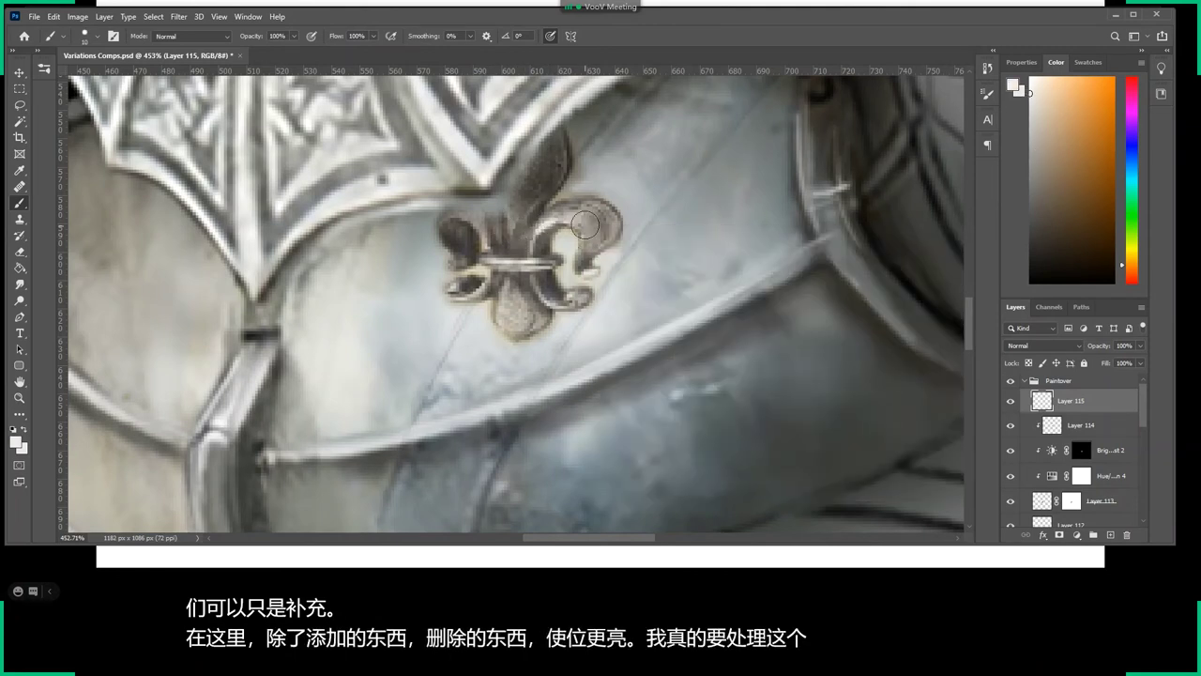
{"action": "left_click_drag", "start_coordinate": [585, 231], "coordinate": [583, 246]}
Blend Layer 115 as Overlay, lower brush flow to 34%, and undo the stray bright patch.
{"action": "left_click", "coordinate": [1019, 349]}
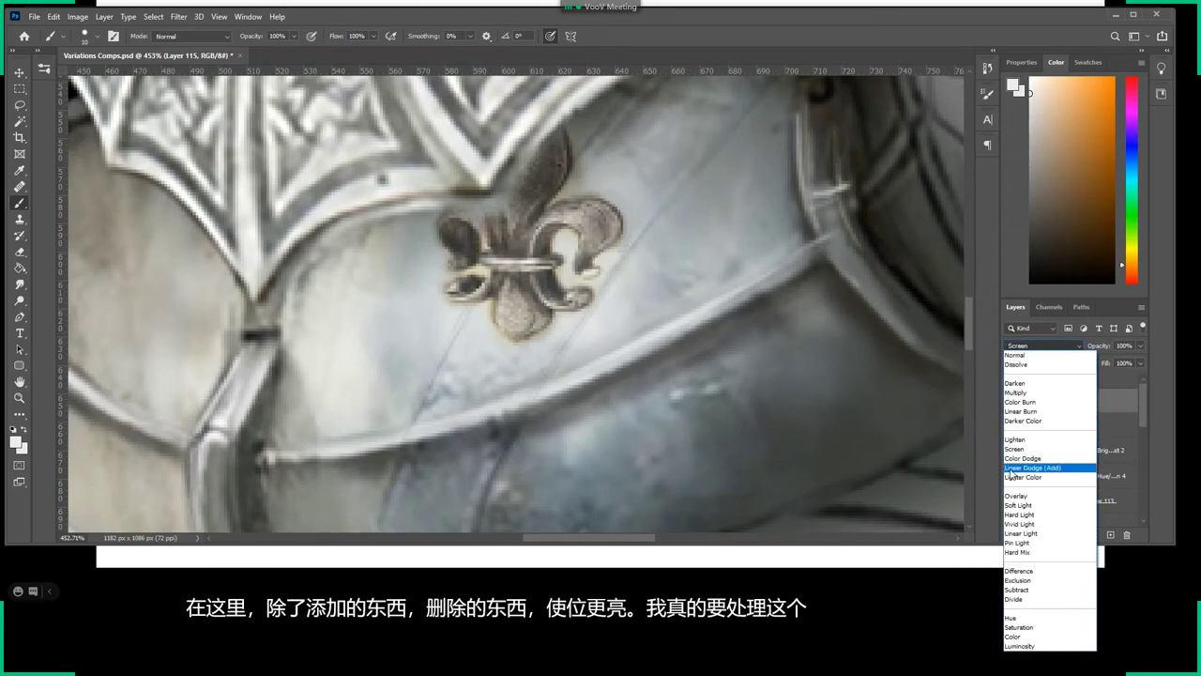
{"action": "left_click", "coordinate": [1020, 496]}
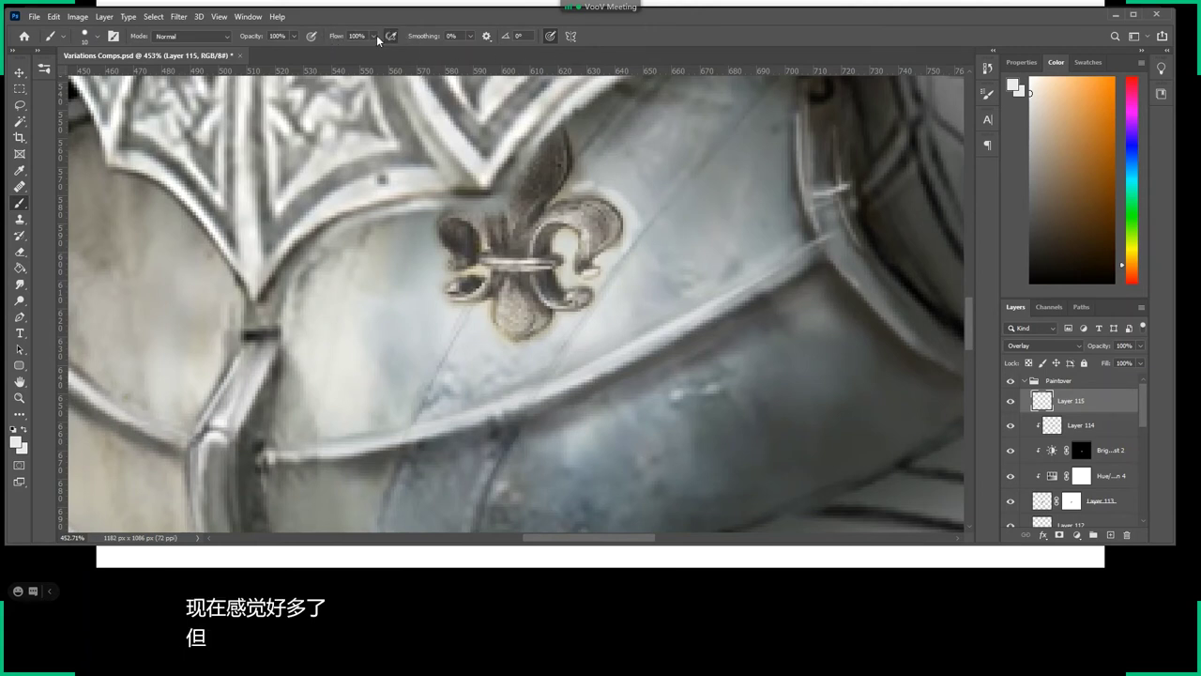
{"action": "left_click_drag", "start_coordinate": [373, 36], "coordinate": [336, 58]}
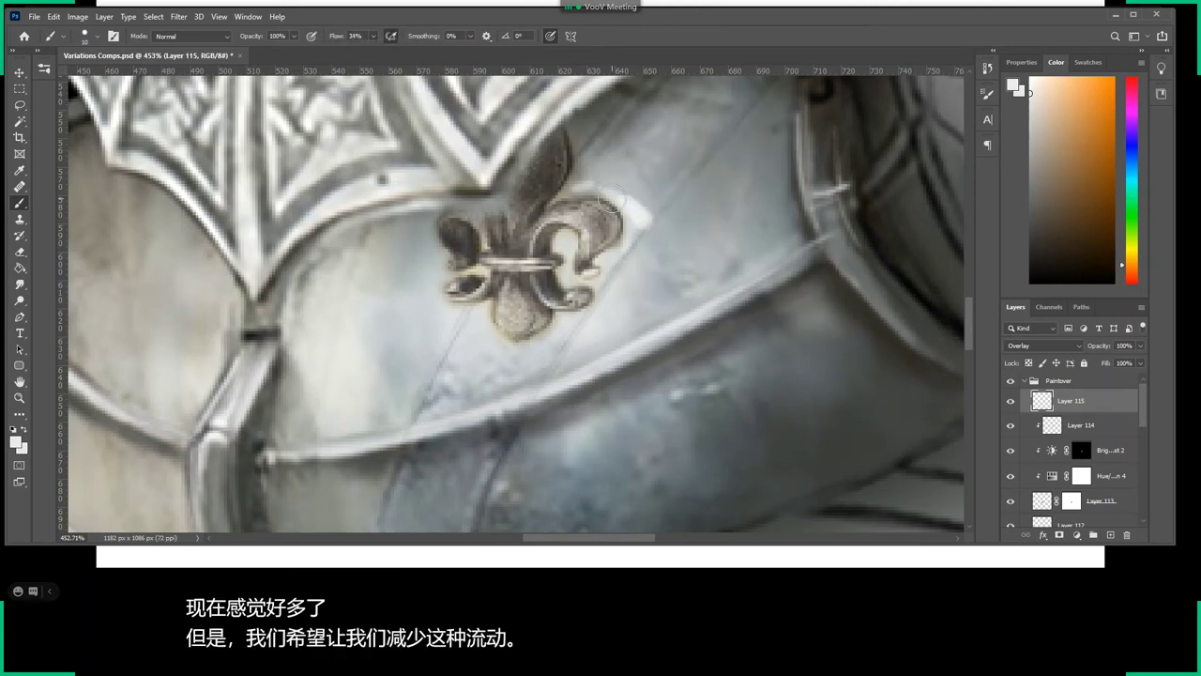
{"action": "key", "text": "ctrl+z"}
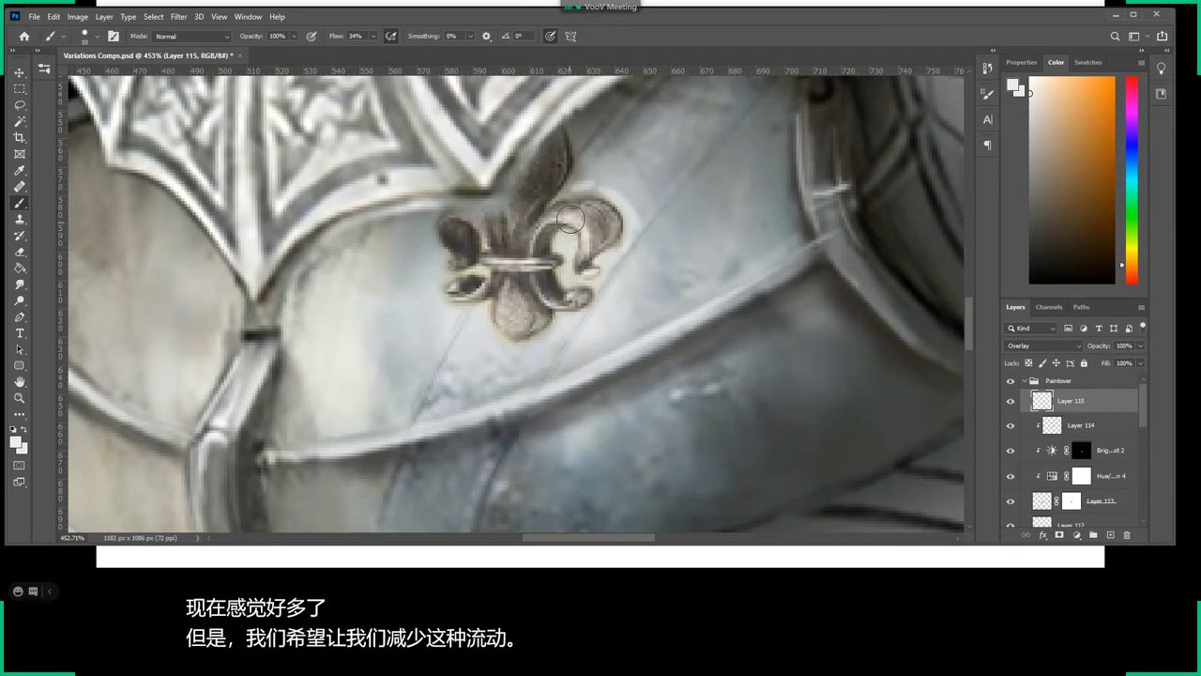
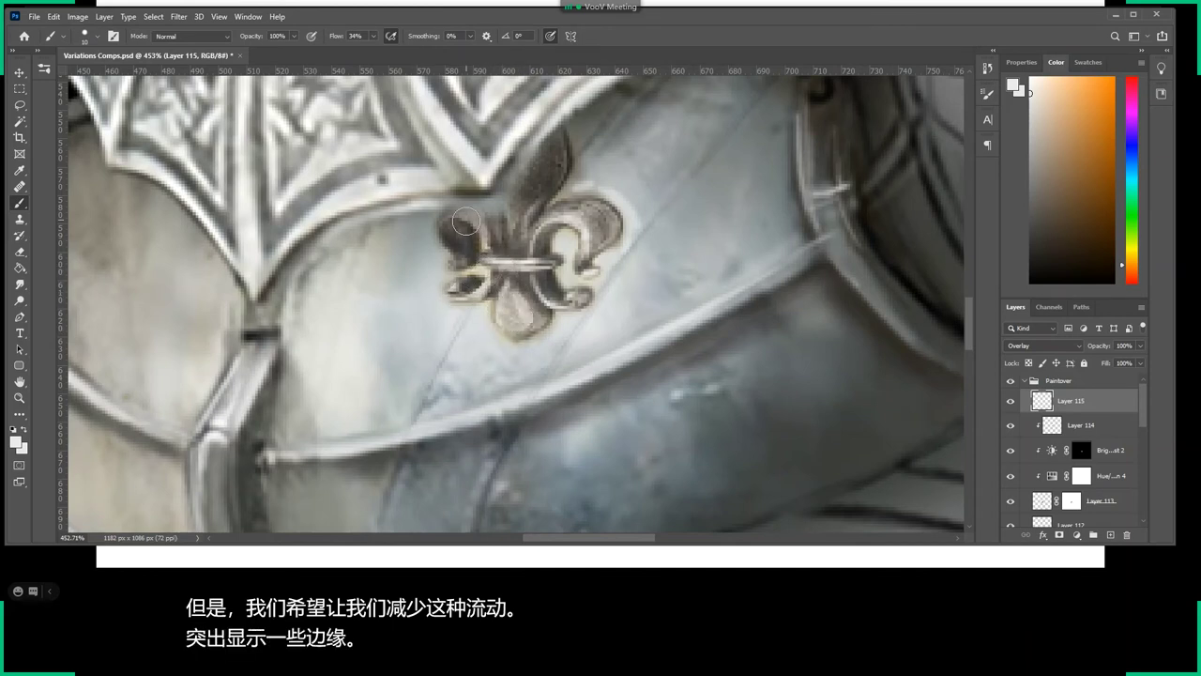
Lighten the emblem's upper-left edge, then switch to a Soft Round pressure-opacity brush.
{"action": "left_click_drag", "start_coordinate": [466, 221], "coordinate": [461, 223]}
{"action": "left_click", "coordinate": [571, 238], "text": "alt"}
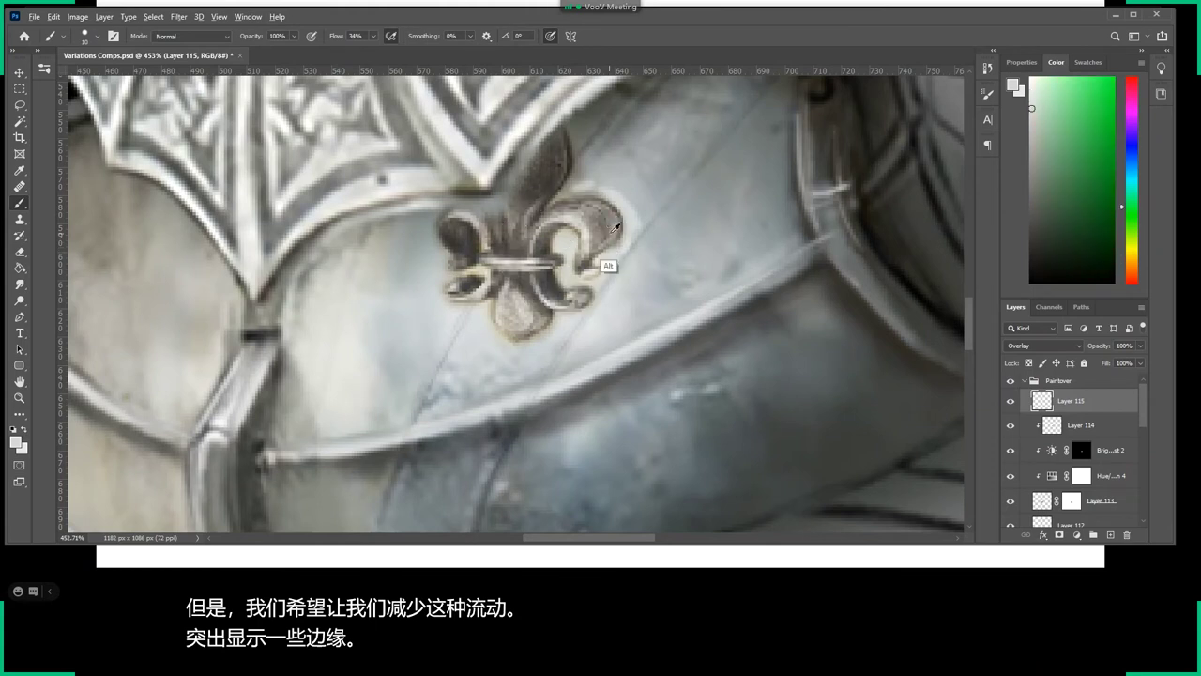
{"action": "right_click", "coordinate": [636, 211]}
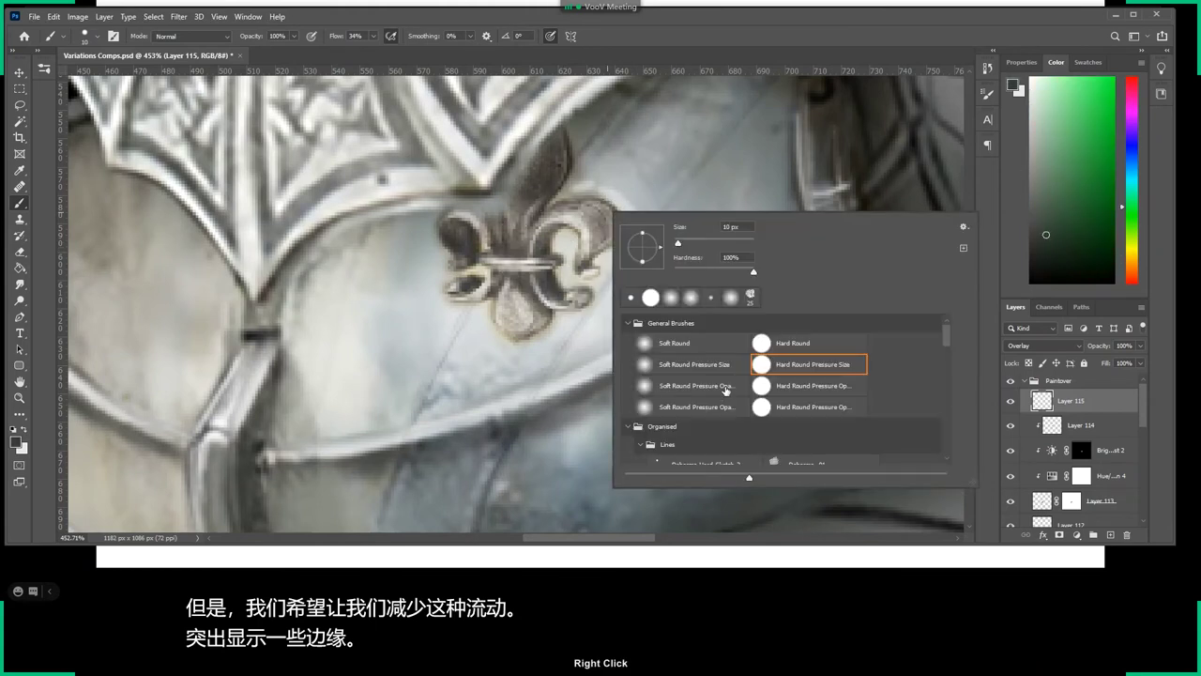
{"action": "left_click", "coordinate": [724, 388]}
{"action": "key", "text": "Return"}
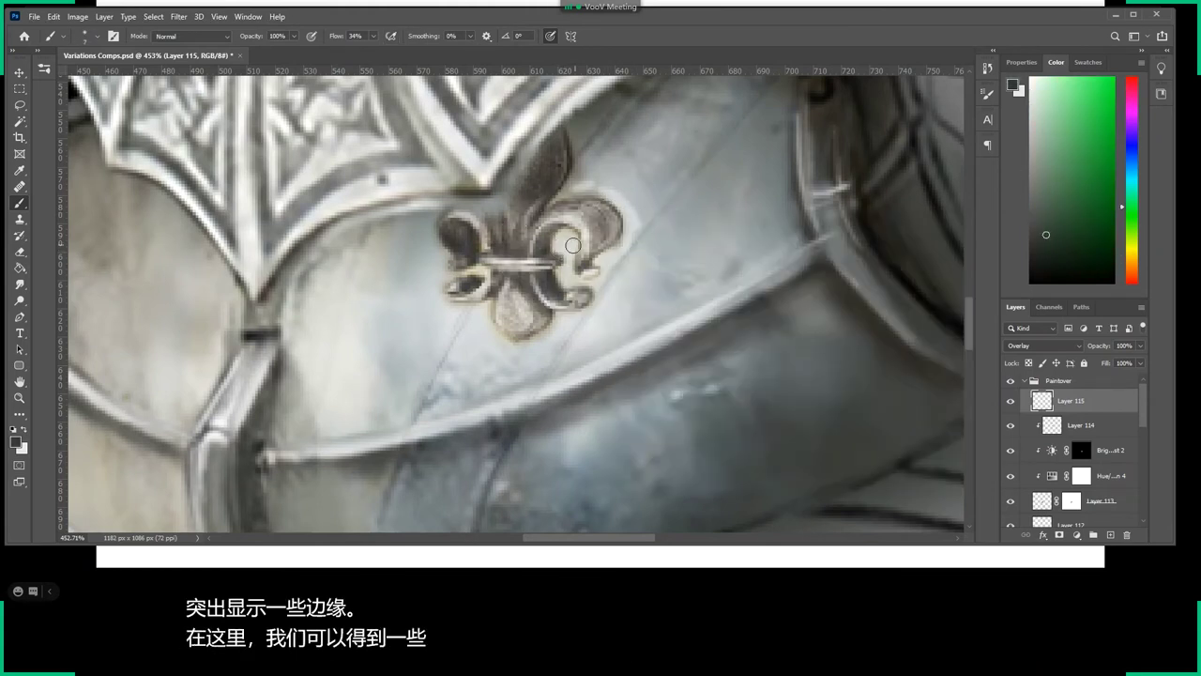
Brighten the fleur-de-lis inner curls at 100% flow, then add Layer 116 above.
{"action": "left_click_drag", "start_coordinate": [572, 245], "coordinate": [563, 245]}
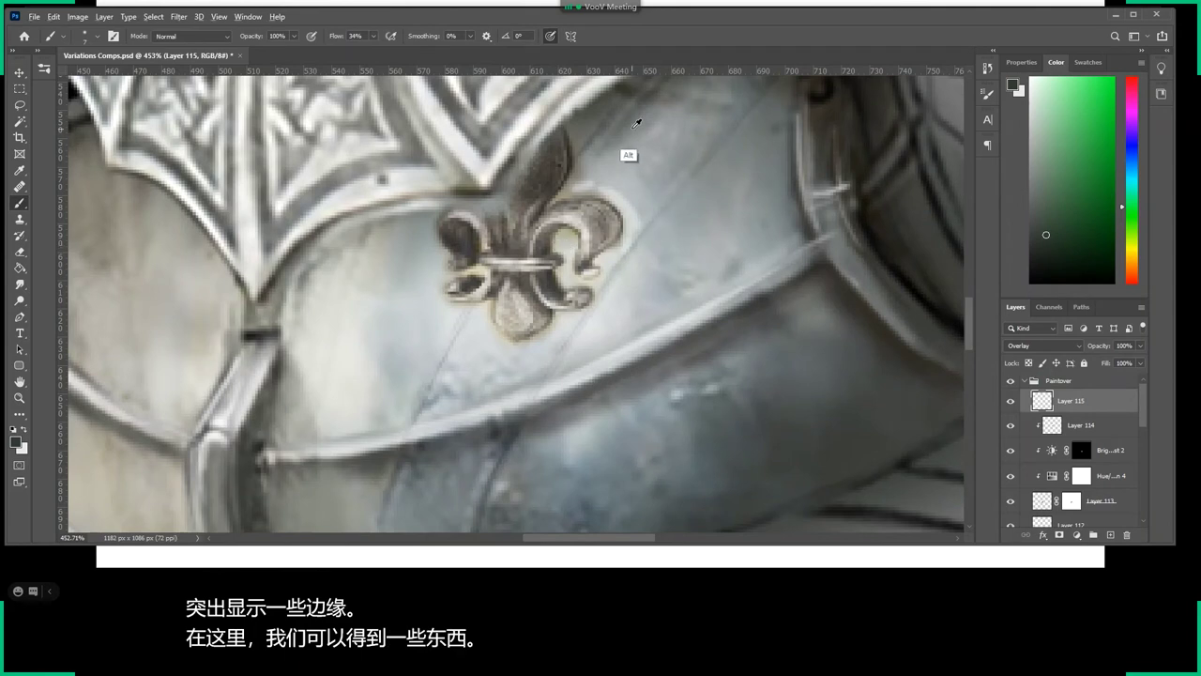
{"action": "left_click", "coordinate": [612, 120], "text": "alt"}
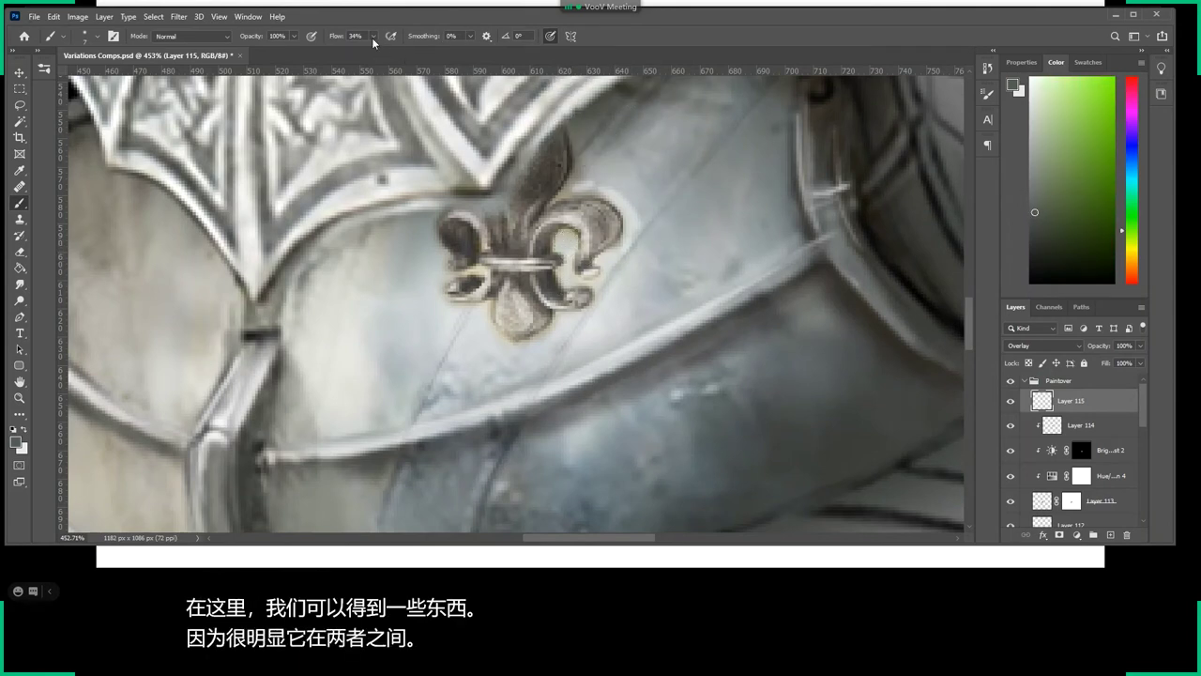
{"action": "left_click_drag", "start_coordinate": [372, 43], "coordinate": [413, 55]}
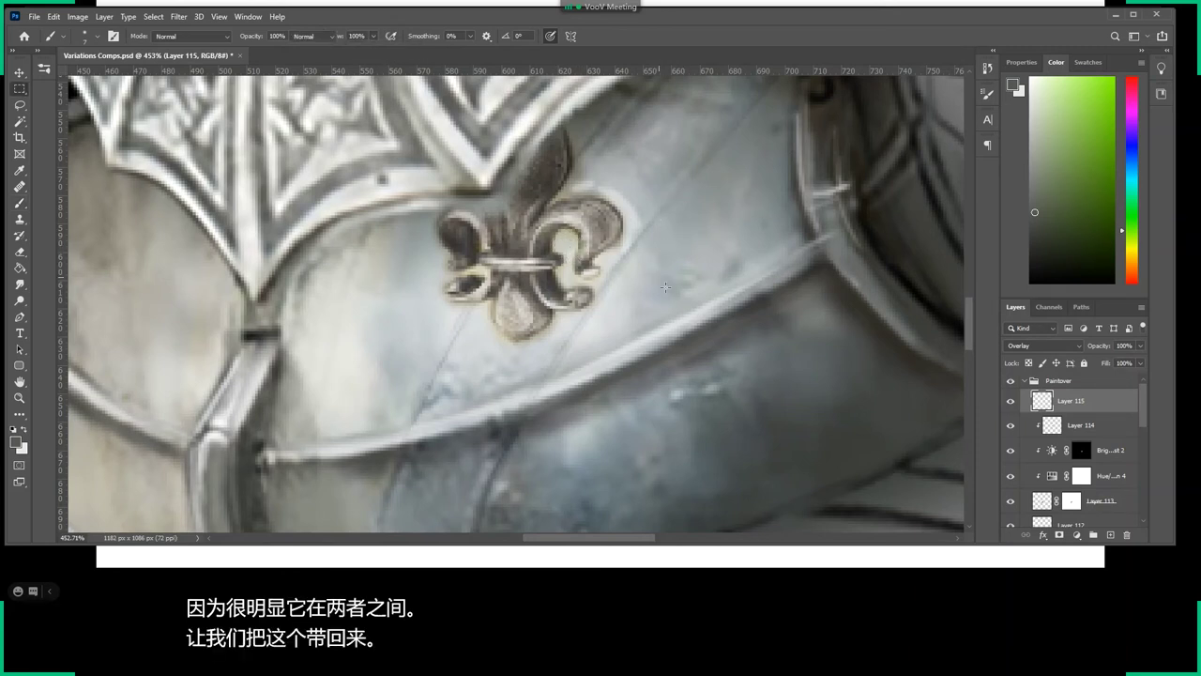
{"action": "left_click_drag", "start_coordinate": [567, 243], "coordinate": [600, 272]}
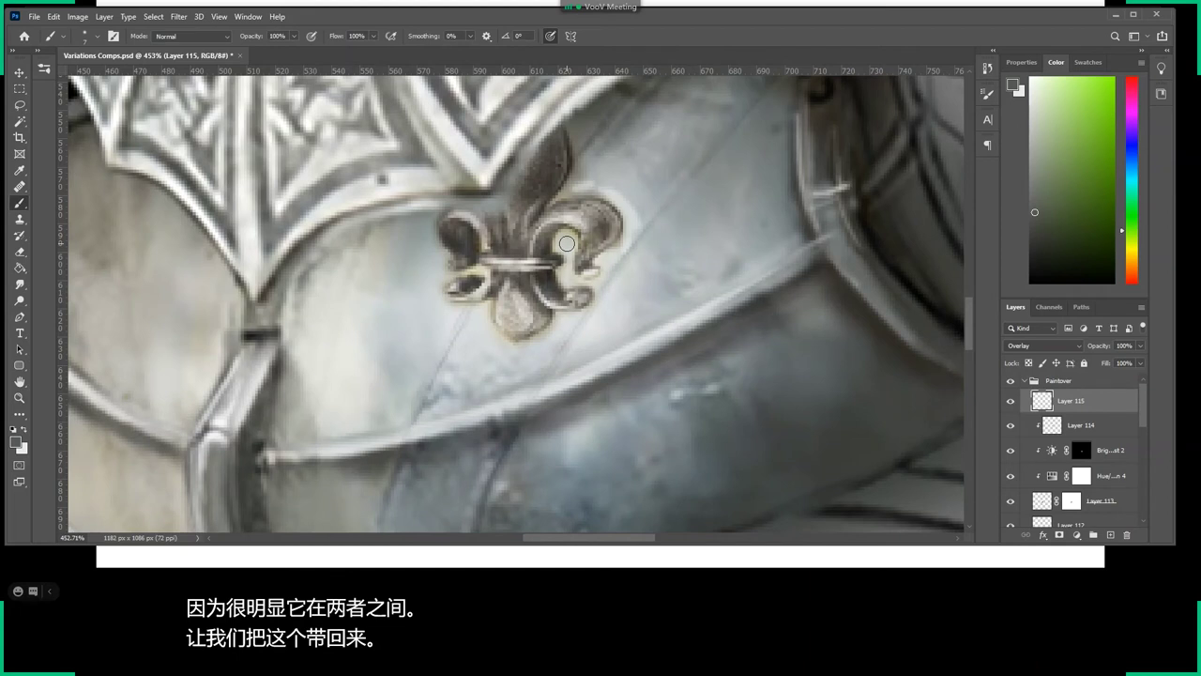
{"action": "left_click", "coordinate": [1110, 534]}
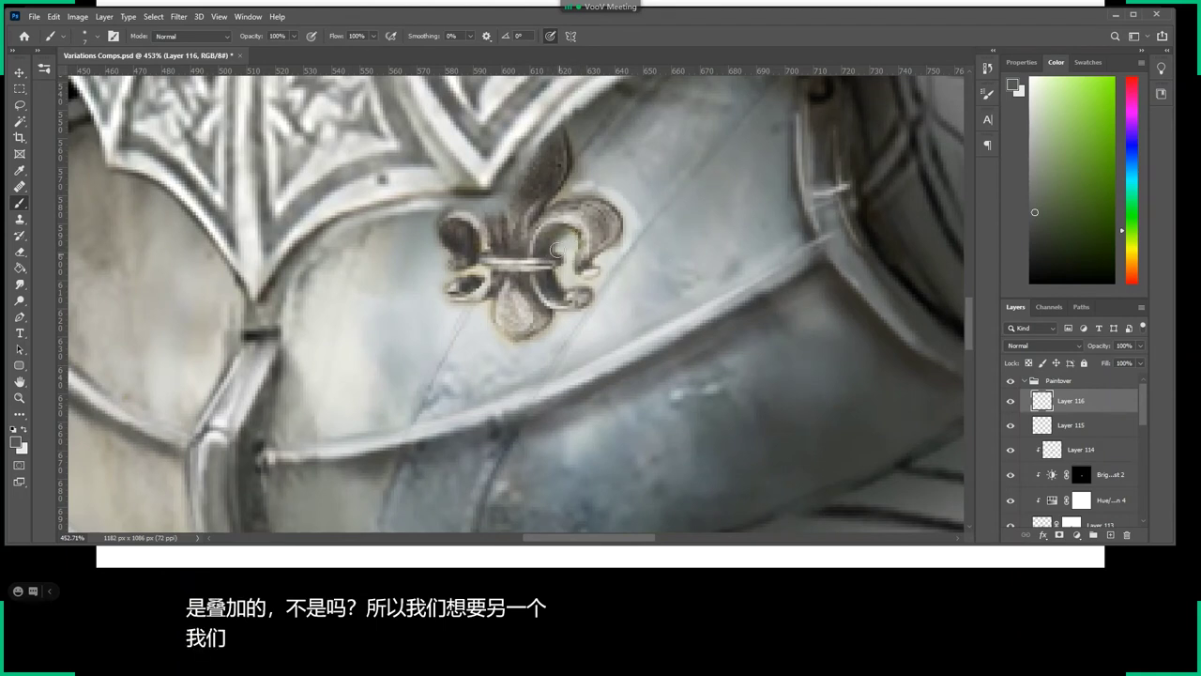
Set Layer 116 to Multiply and darken the emblem's right lobe and lower edge.
{"action": "left_click", "coordinate": [1028, 344]}
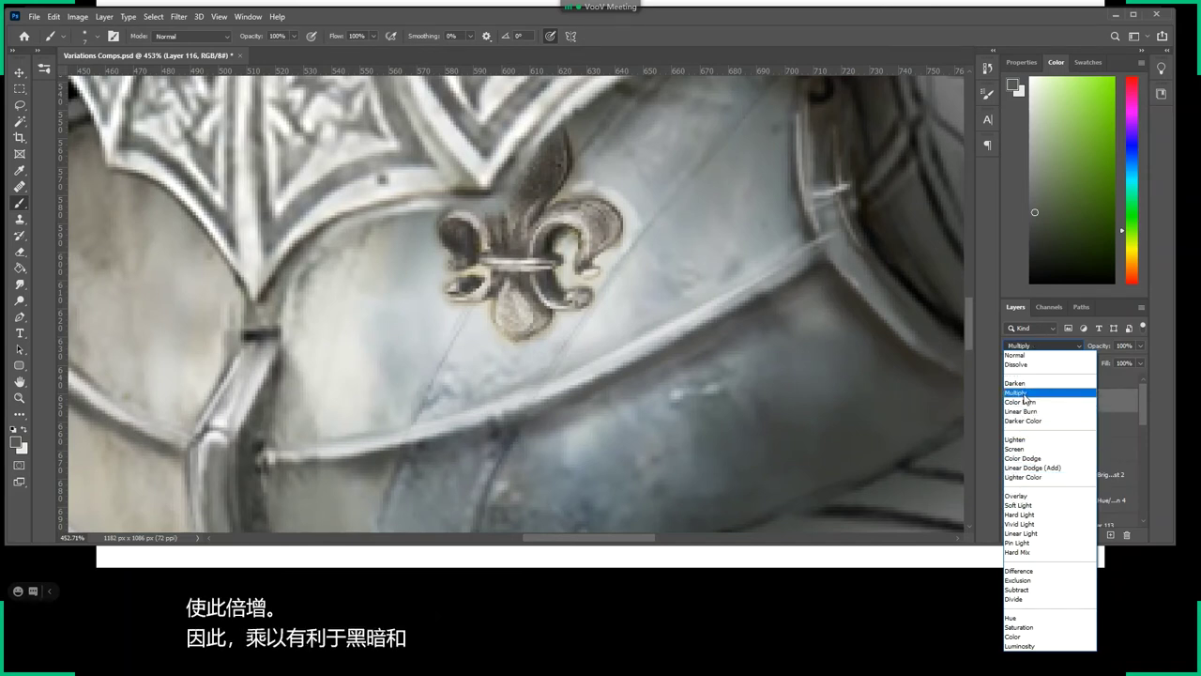
{"action": "left_click", "coordinate": [1016, 392]}
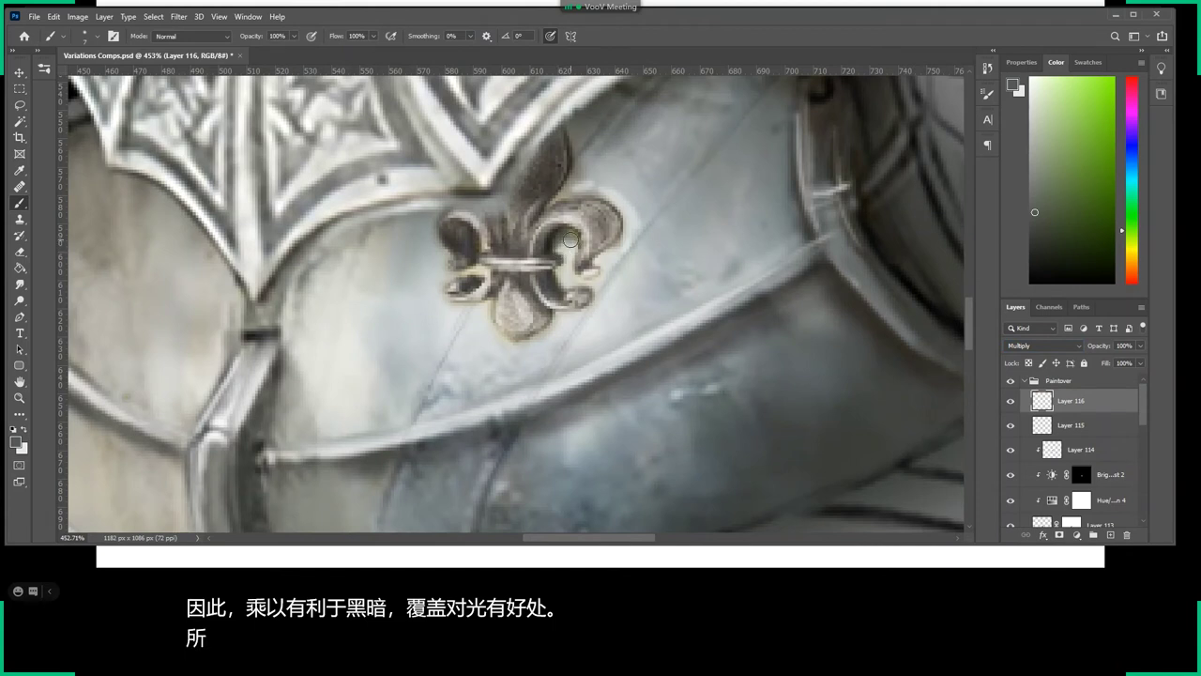
{"action": "mouse_move", "coordinate": [606, 261]}
{"action": "left_mouse_down"}
{"action": "mouse_move", "coordinate": [614, 242]}
{"action": "mouse_move", "coordinate": [567, 307]}
{"action": "left_mouse_up"}
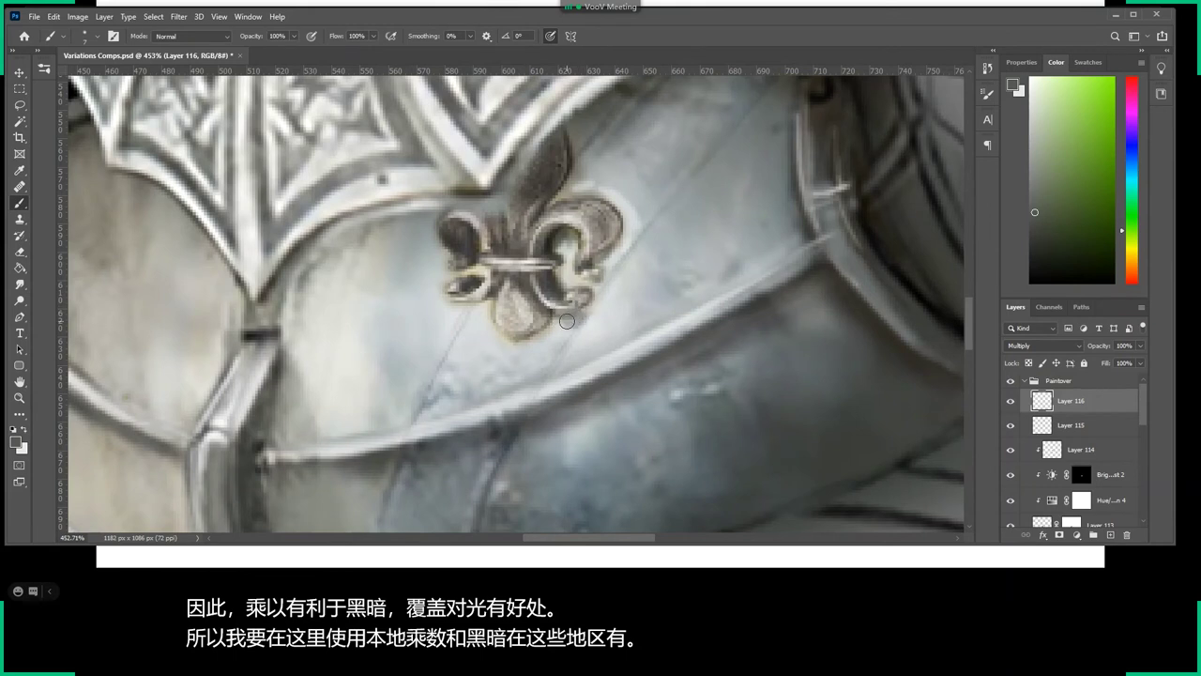
{"action": "left_click_drag", "start_coordinate": [535, 335], "coordinate": [525, 336]}
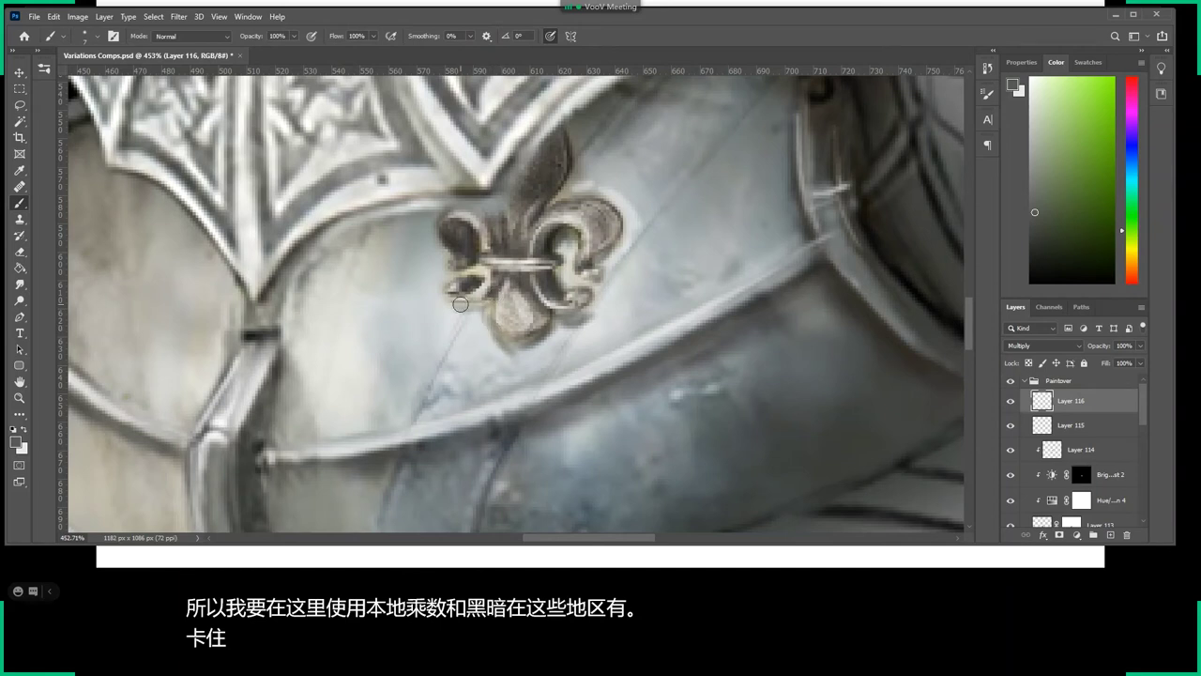
{"action": "left_click_drag", "start_coordinate": [486, 329], "coordinate": [507, 345]}
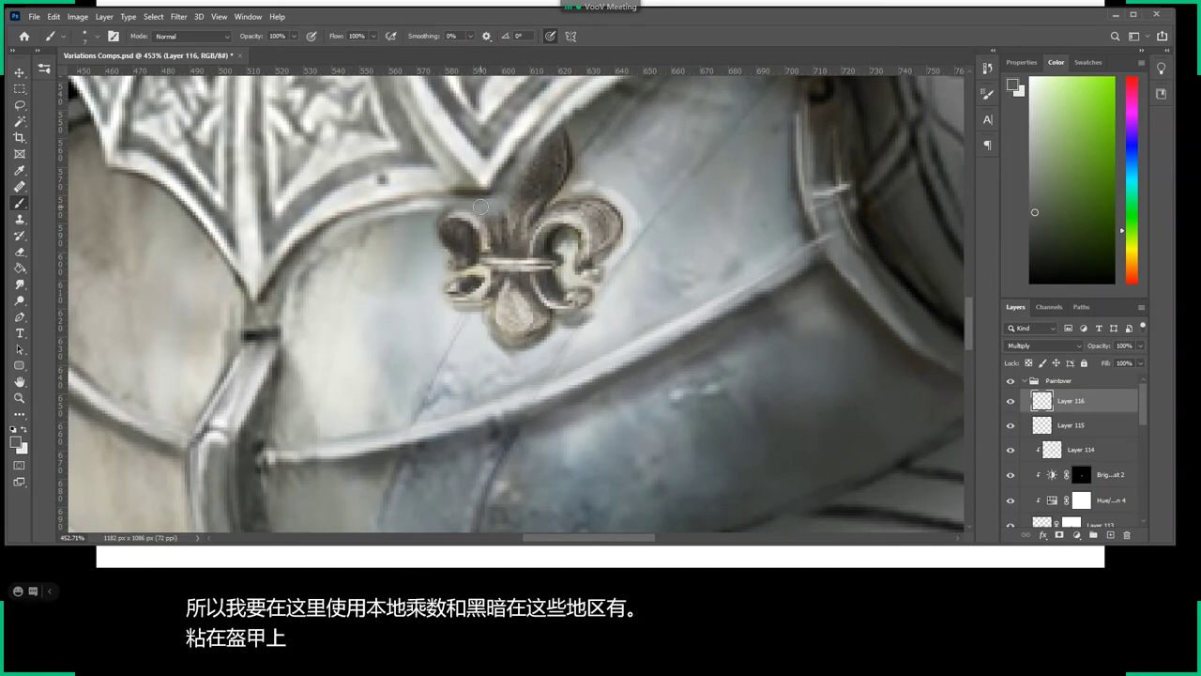
Shrink the brush from 40 px to 29 px and deepen the right lobe shadow.
{"action": "right_click", "coordinate": [479, 206]}
{"action": "key", "text": "Return"}
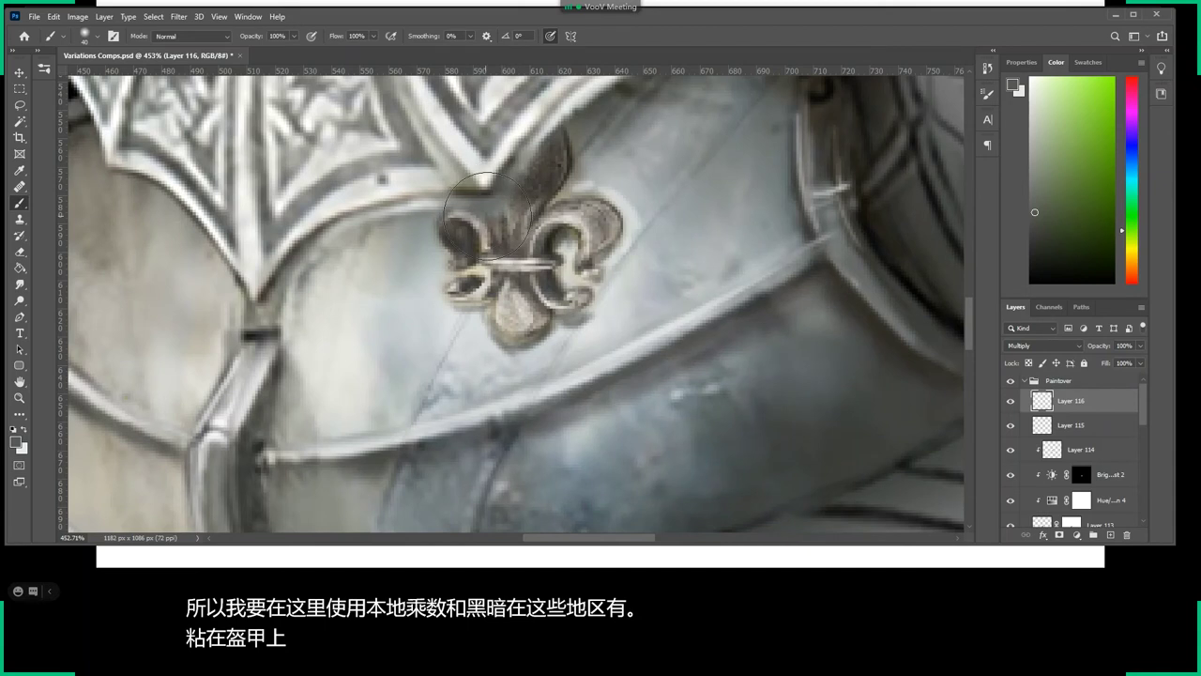
{"action": "right_click", "coordinate": [519, 267]}
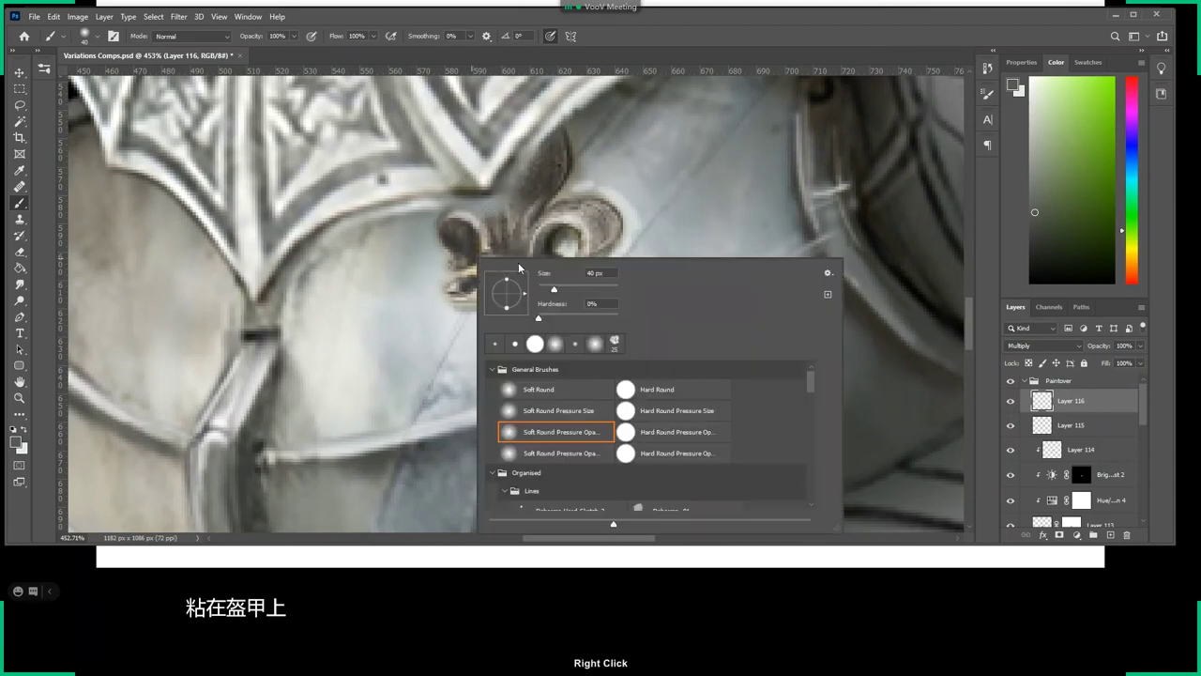
{"action": "key", "text": "Return"}
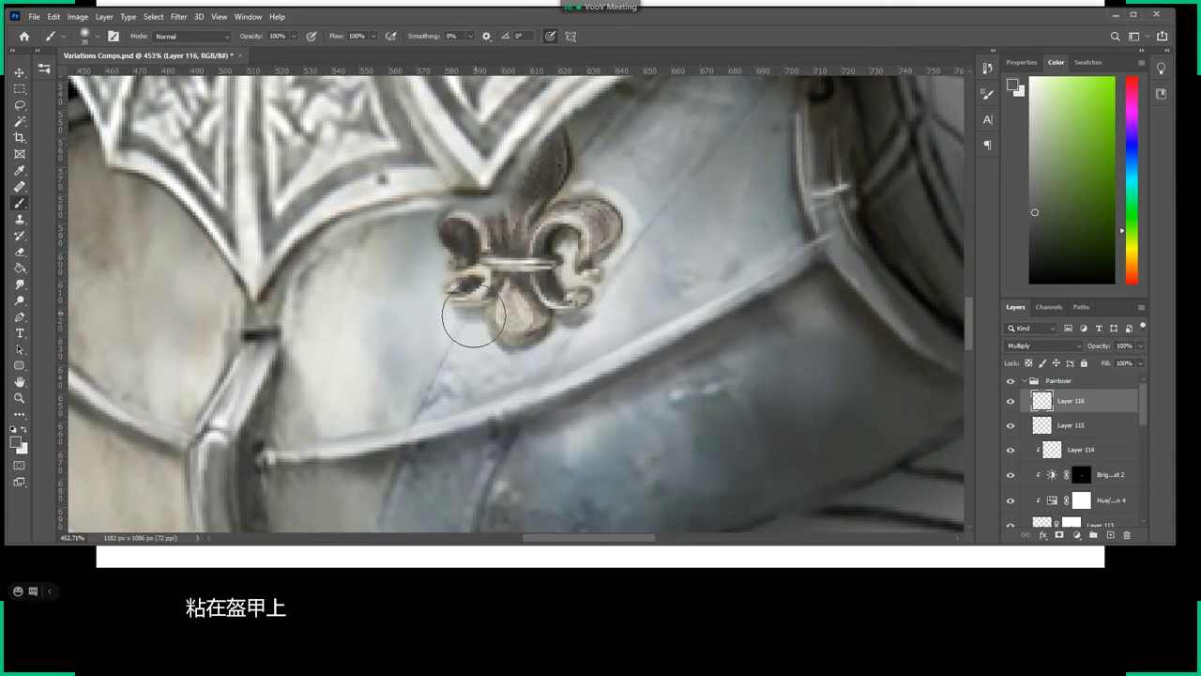
{"action": "left_click_drag", "start_coordinate": [563, 277], "coordinate": [576, 231]}
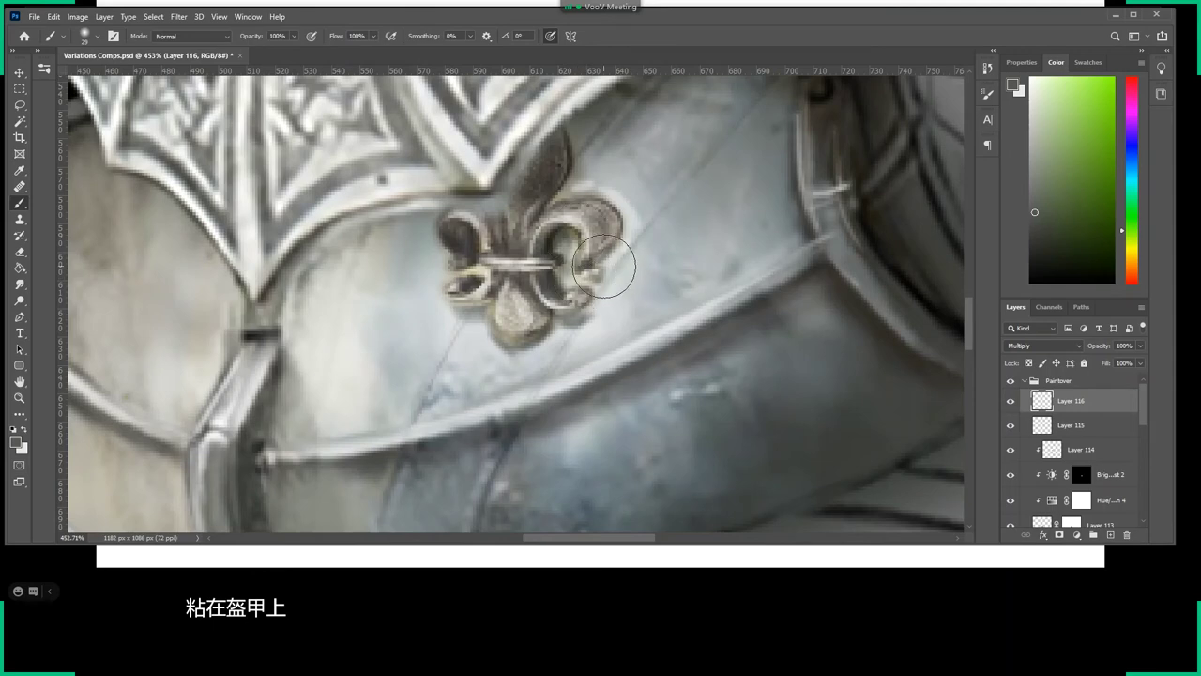
{"action": "key", "text": "z"}
{"action": "mouse_move", "coordinate": [732, 315]}
{"action": "left_mouse_down"}
{"action": "mouse_move", "coordinate": [628, 308]}
{"action": "mouse_move", "coordinate": [660, 330]}
{"action": "left_mouse_up"}
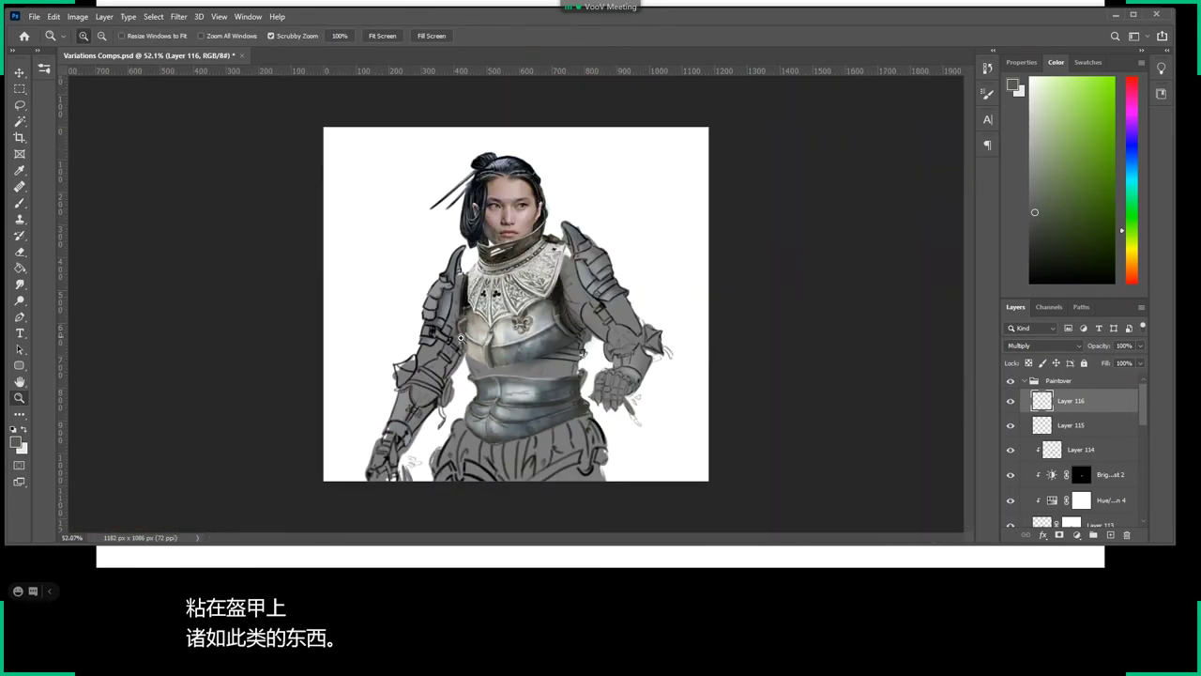
Create a 'Damage' group inside Paintover and add a new layer in it.
{"action": "mouse_move", "coordinate": [461, 337]}
{"action": "left_mouse_down"}
{"action": "mouse_move", "coordinate": [630, 360]}
{"action": "mouse_move", "coordinate": [593, 350]}
{"action": "left_mouse_up"}
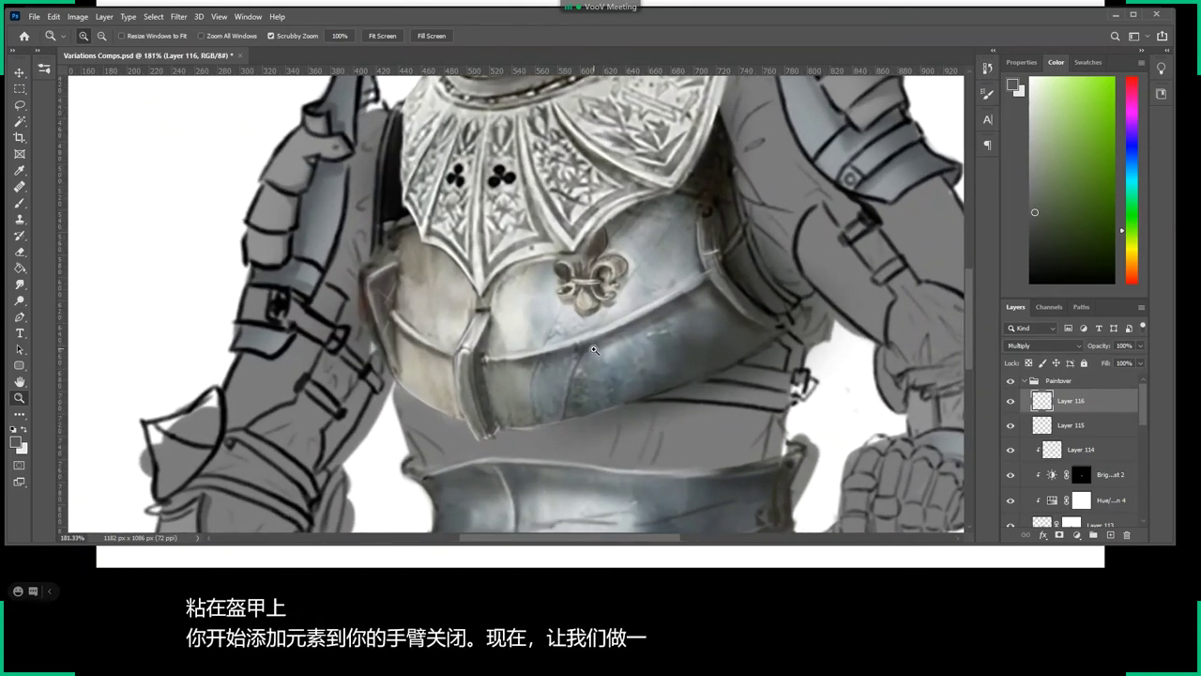
{"action": "left_click", "coordinate": [1092, 535]}
{"action": "double_click", "coordinate": [1066, 396]}
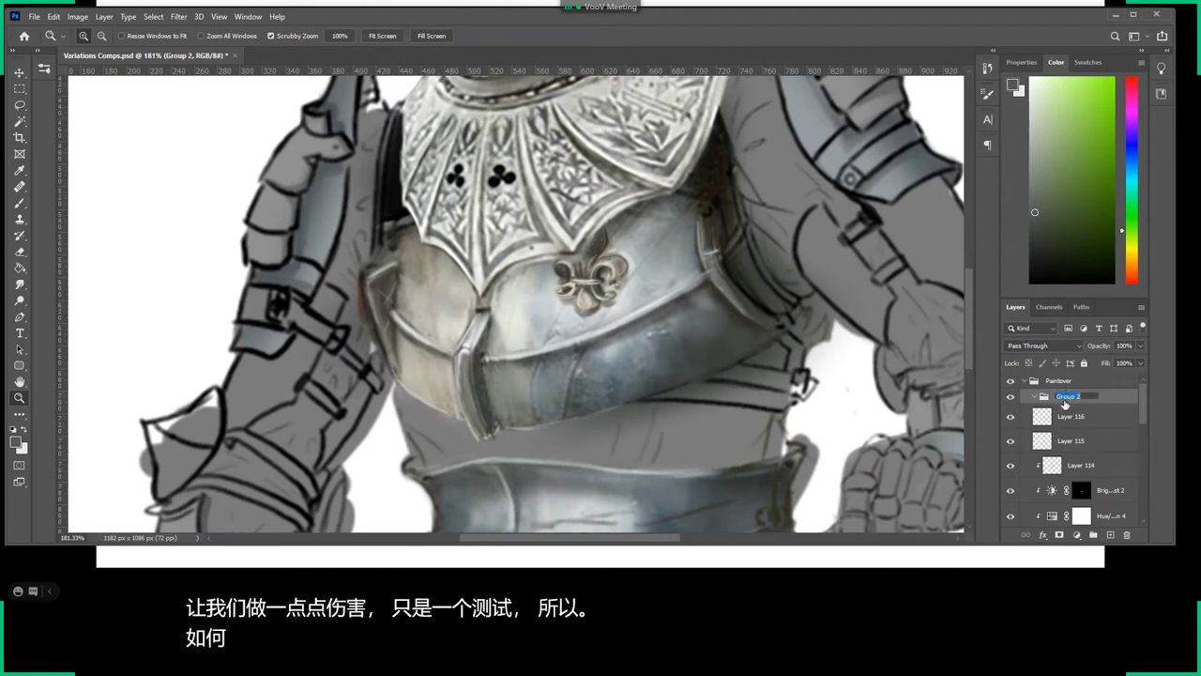
{"action": "type", "text": "Damage"}
{"action": "key", "text": "Return"}
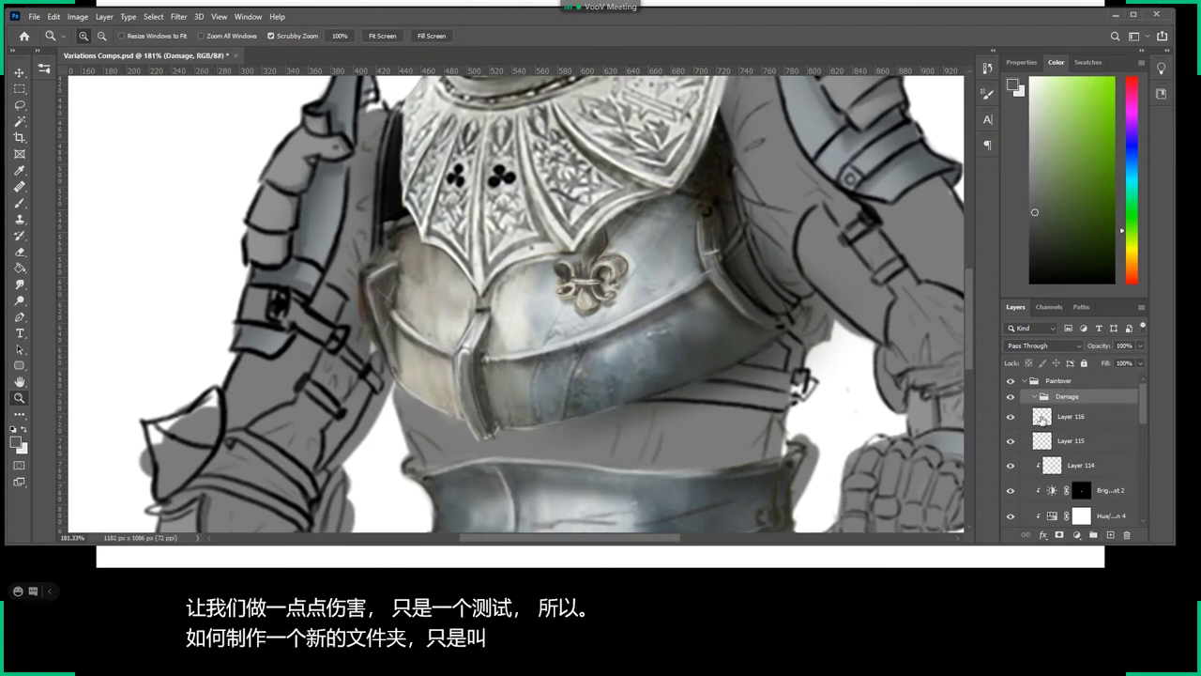
{"action": "left_click", "coordinate": [1111, 535]}
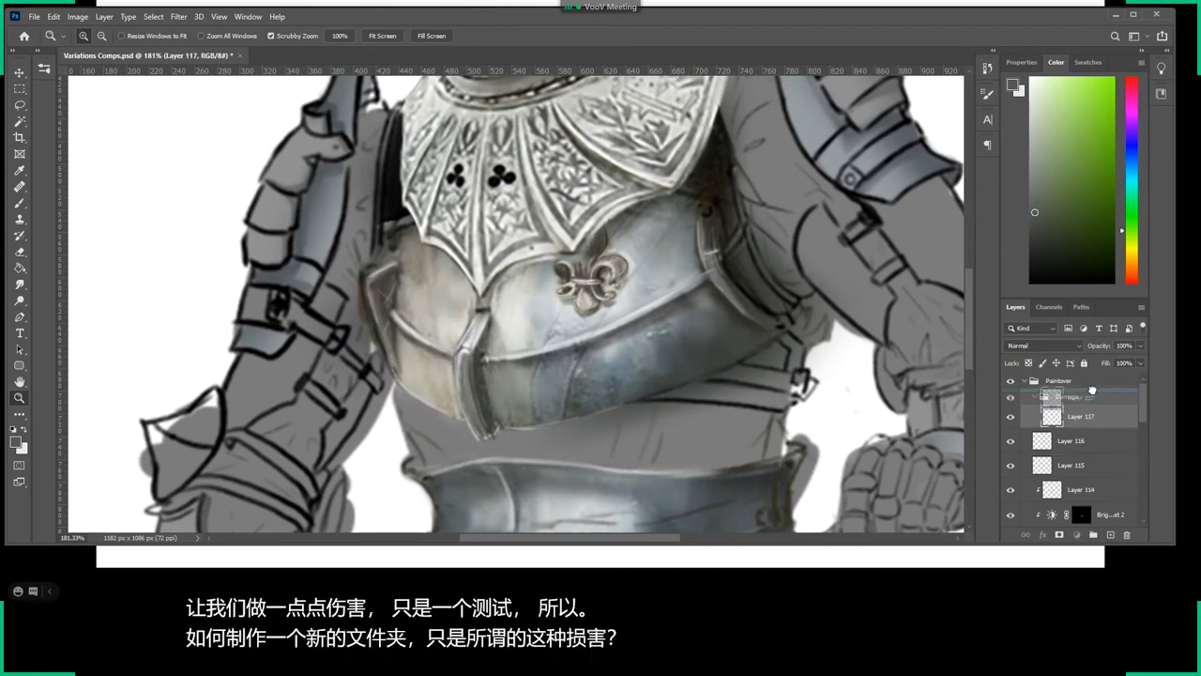
Choose a small Deharme sketch texture brush for painting rust.
{"action": "left_click_drag", "start_coordinate": [636, 355], "coordinate": [627, 327]}
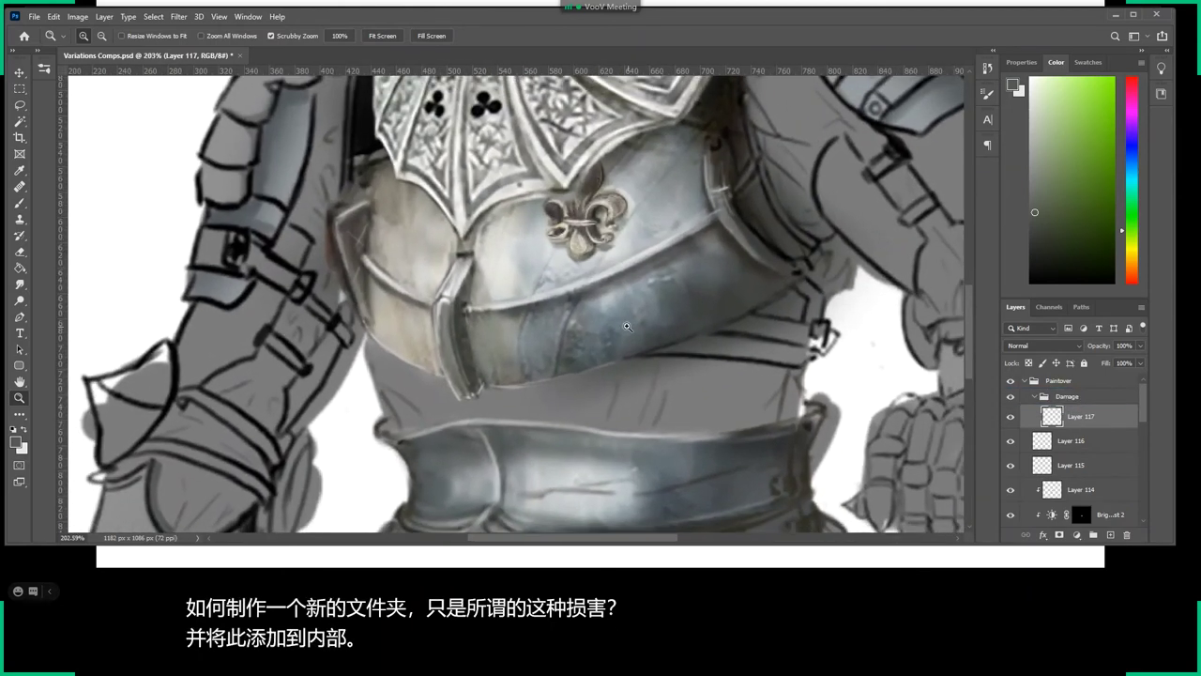
{"action": "key", "text": "b"}
{"action": "right_click", "coordinate": [631, 324]}
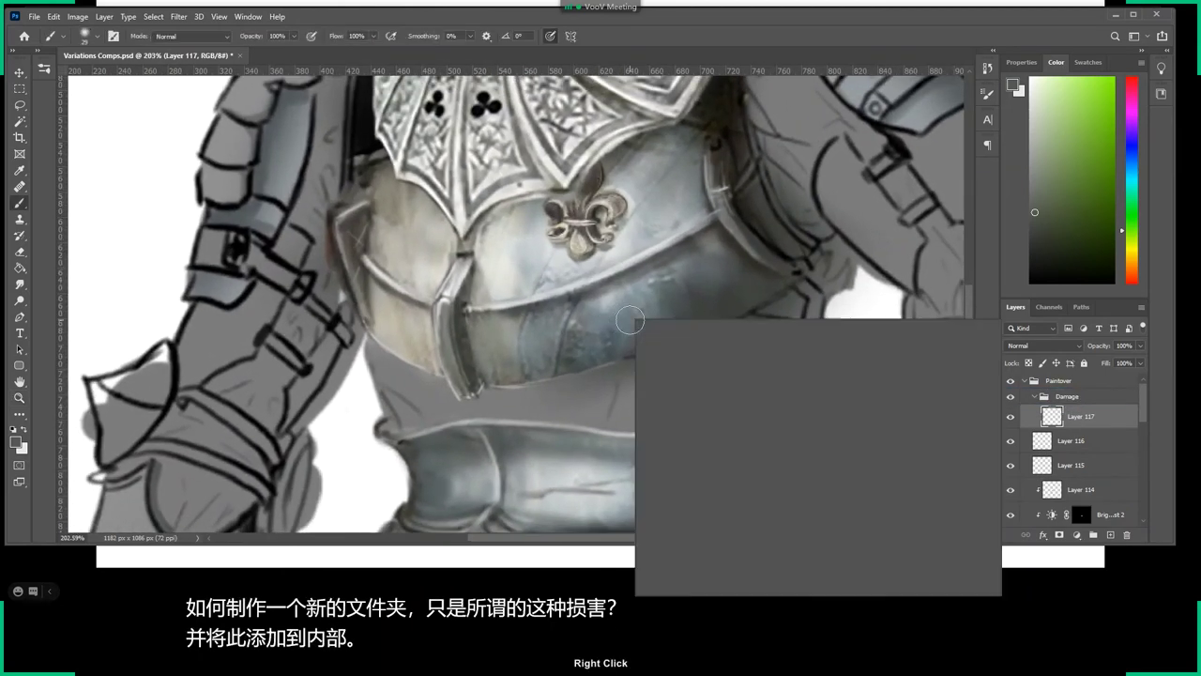
{"action": "left_click_drag", "start_coordinate": [708, 350], "coordinate": [705, 351]}
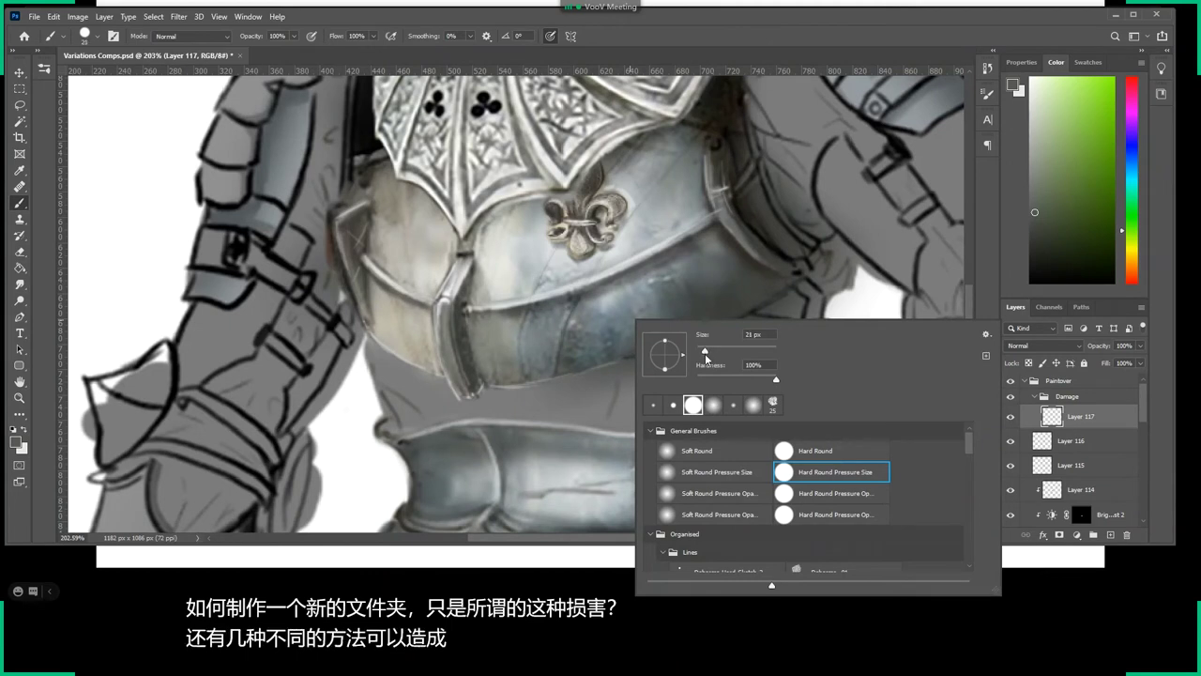
{"action": "left_click_drag", "start_coordinate": [970, 441], "coordinate": [971, 467]}
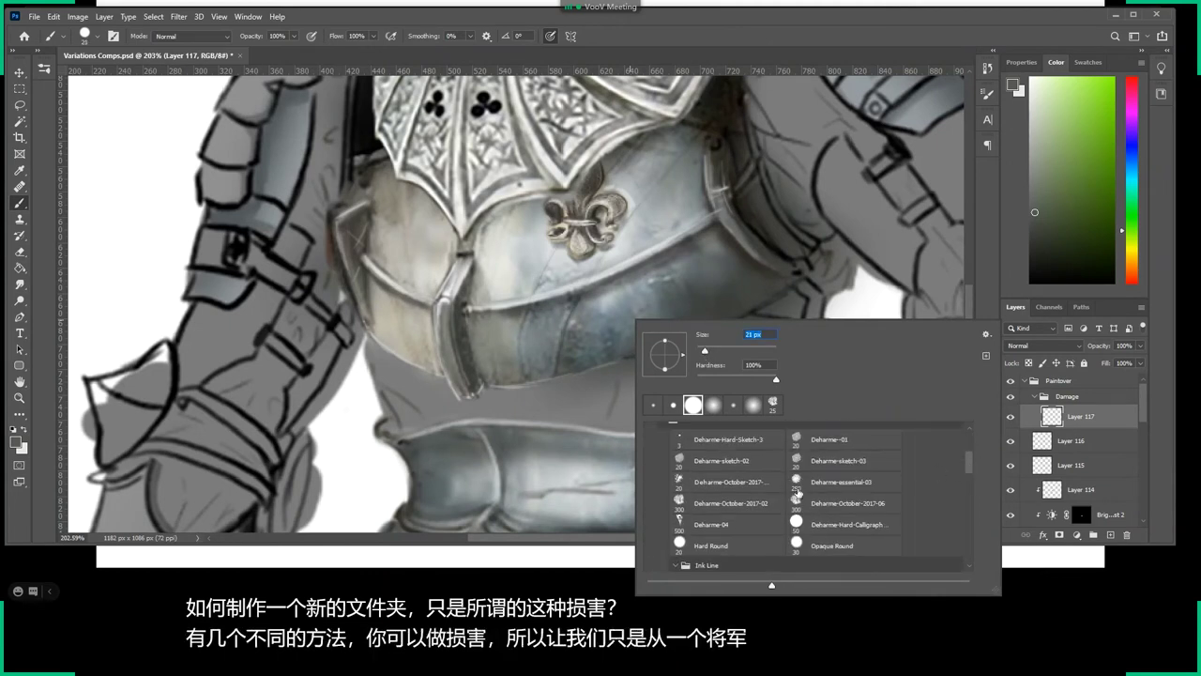
{"action": "left_click", "coordinate": [727, 460]}
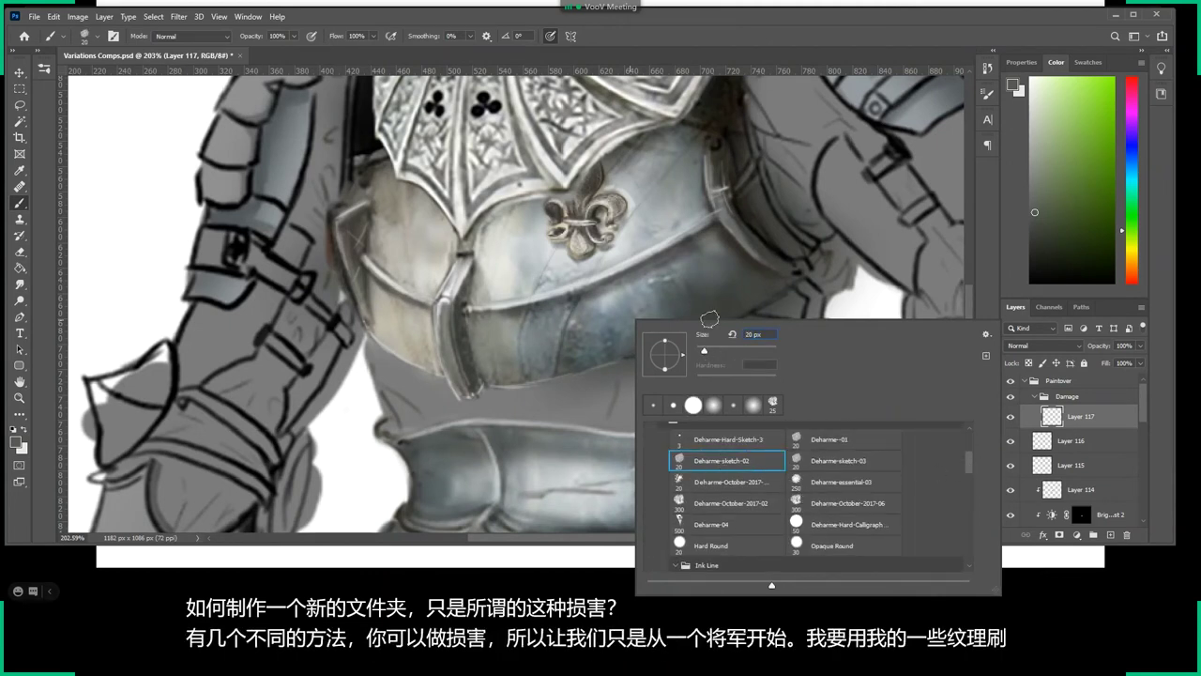
{"action": "right_click", "coordinate": [710, 319]}
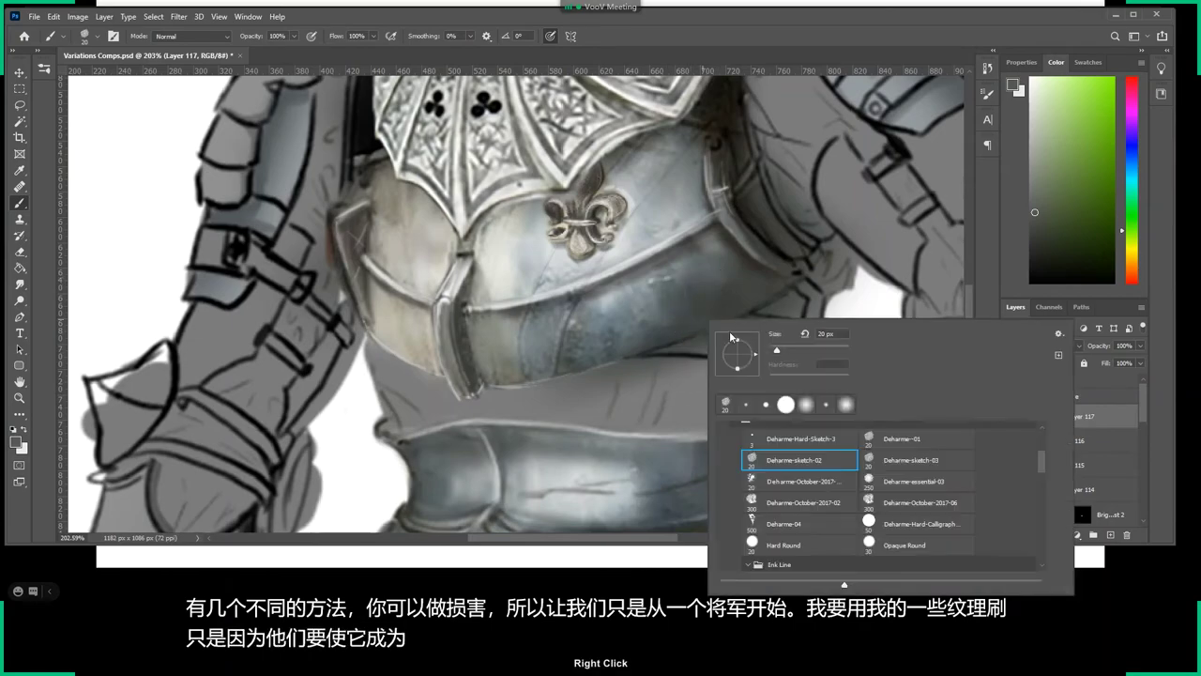
{"action": "double_click", "coordinate": [777, 502]}
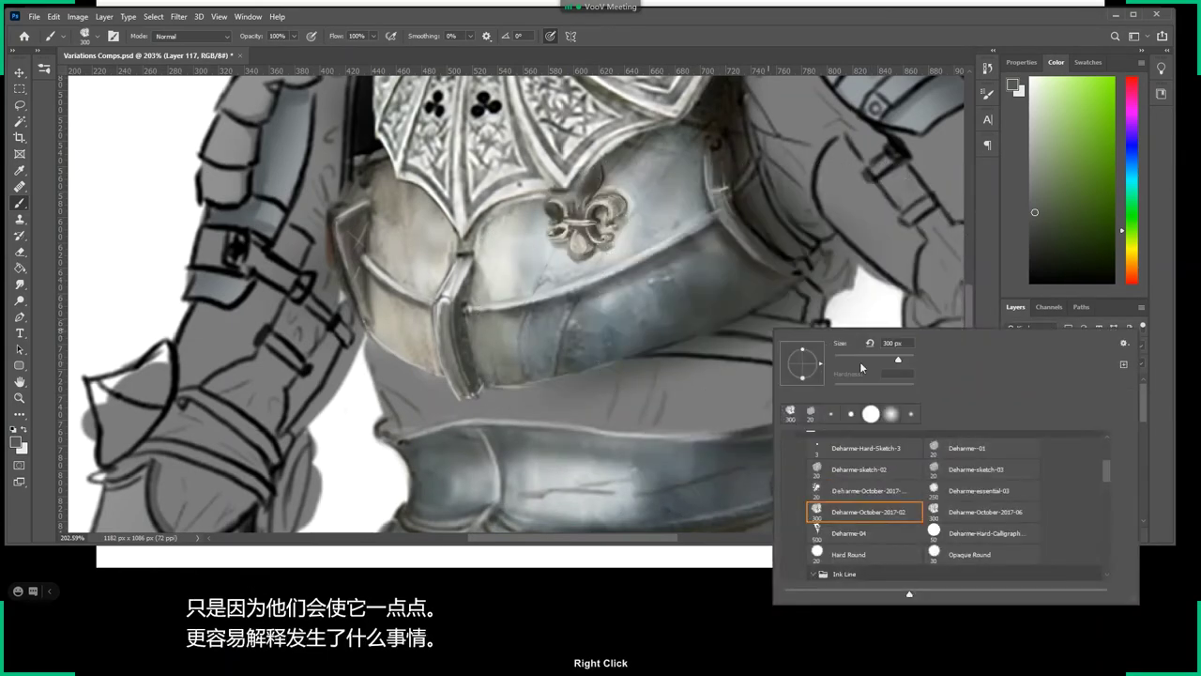
{"action": "left_click", "coordinate": [967, 474]}
{"action": "left_click", "coordinate": [703, 302]}
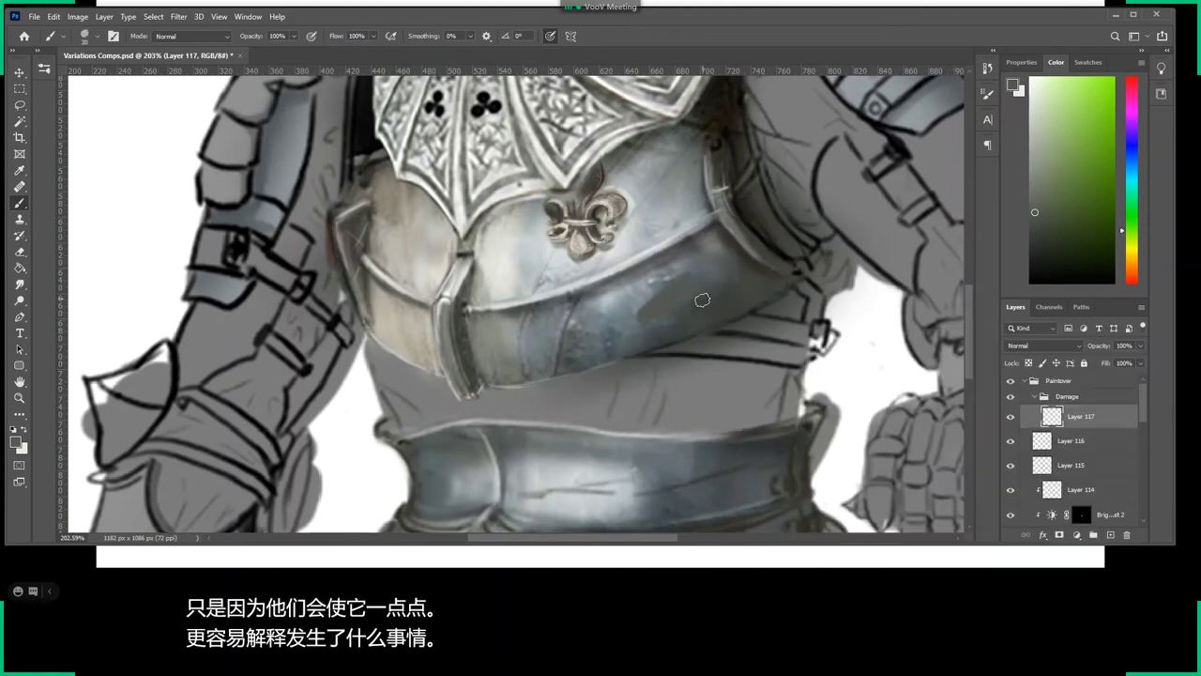
Pick a brownish orange and dab rust spots onto the breastplate band.
{"action": "left_click_drag", "start_coordinate": [1127, 240], "coordinate": [1127, 266]}
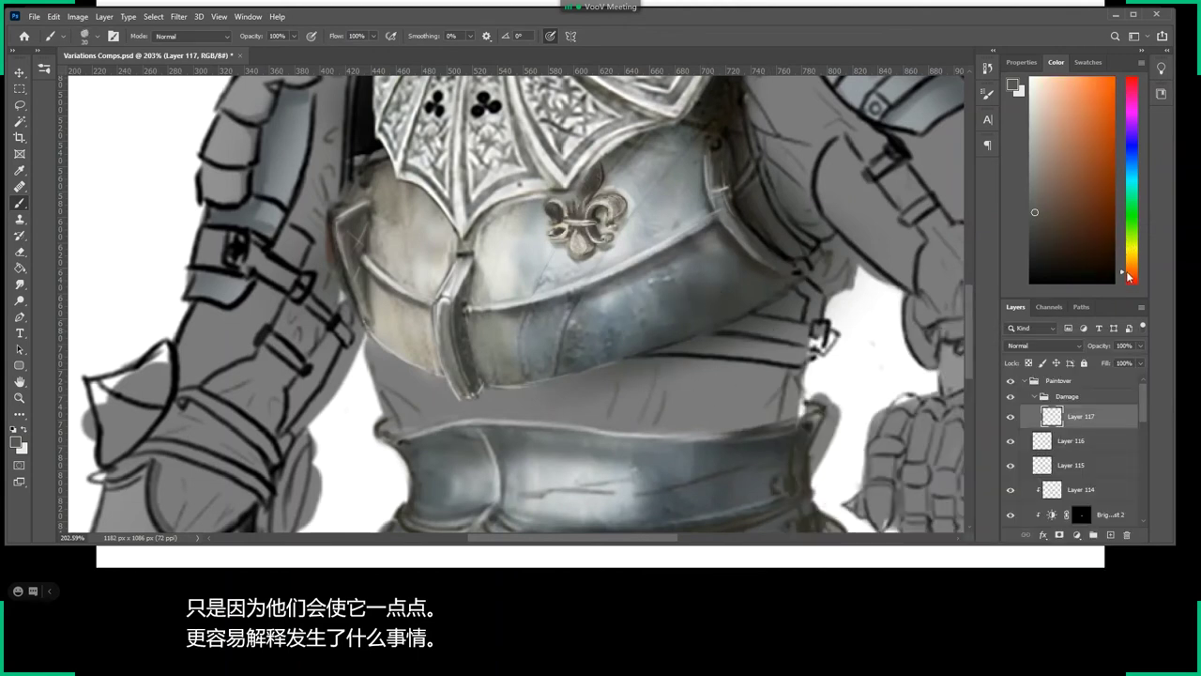
{"action": "left_click", "coordinate": [1075, 150]}
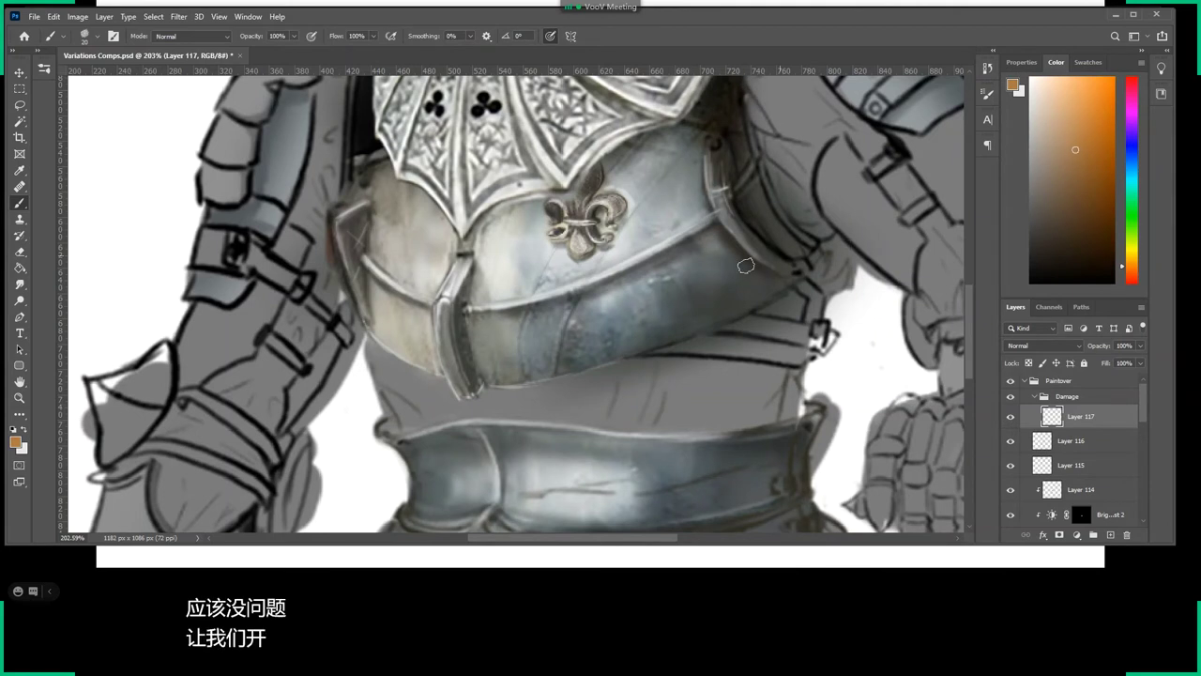
{"action": "left_click_drag", "start_coordinate": [721, 310], "coordinate": [706, 327]}
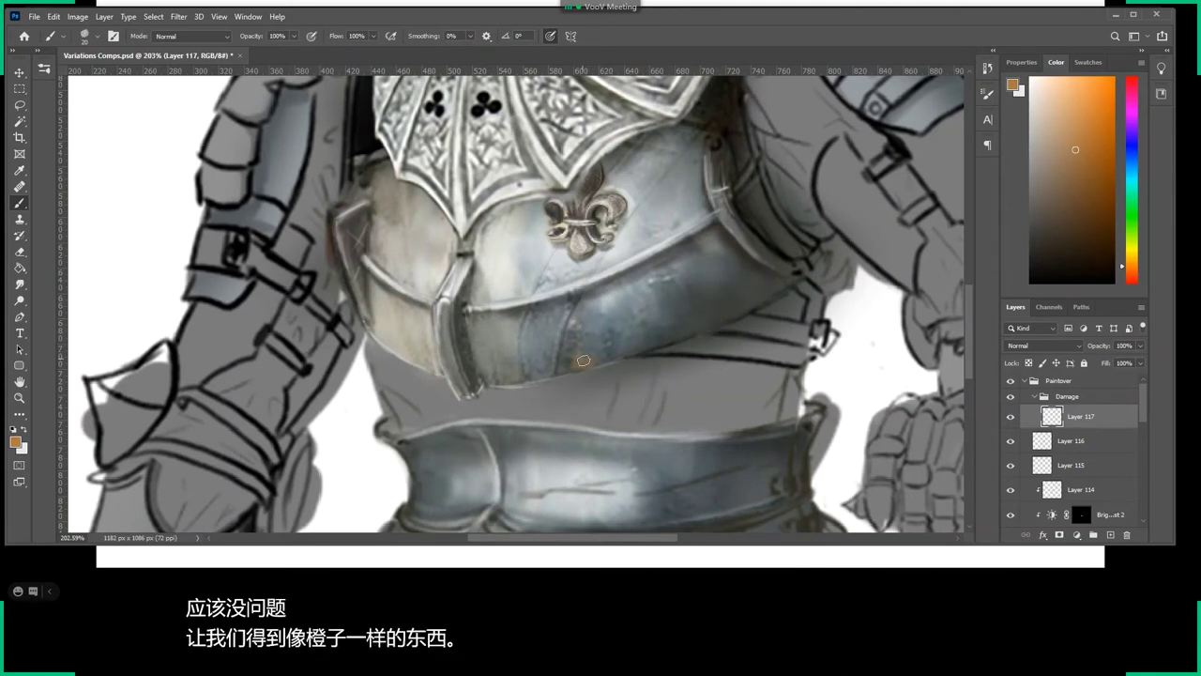
{"action": "left_click_drag", "start_coordinate": [583, 360], "coordinate": [597, 353]}
Shrink the brush to 14 px and paint a rust streak along the band's lower edge.
{"action": "right_click", "coordinate": [649, 366]}
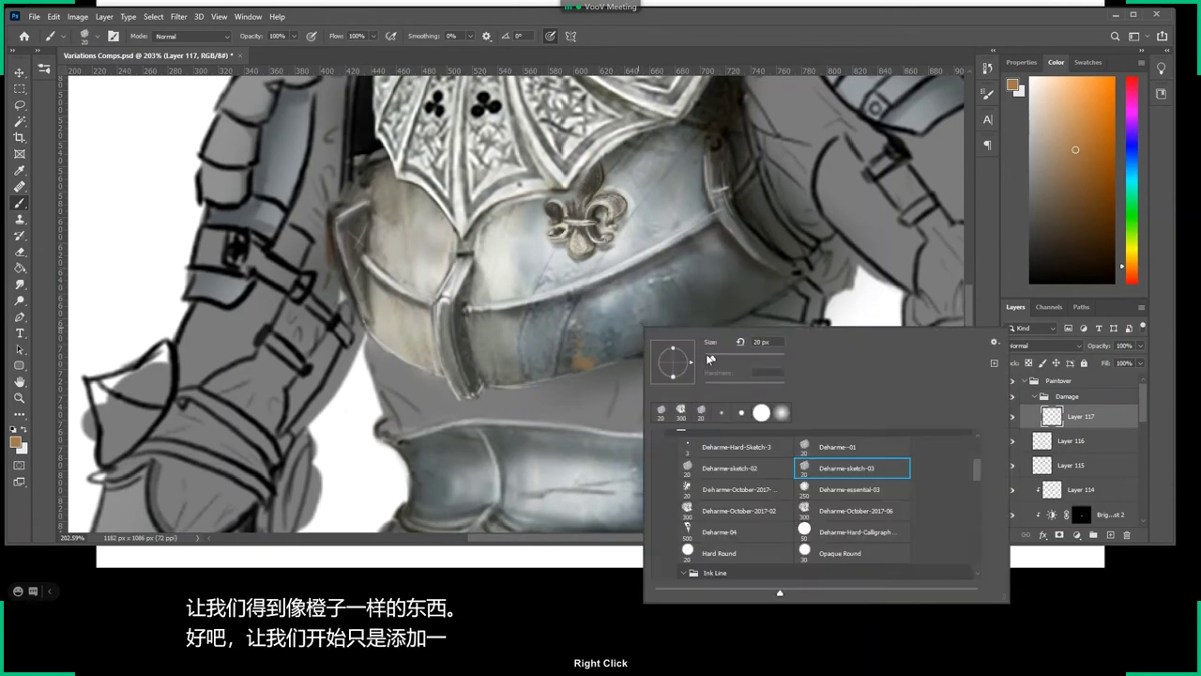
{"action": "left_click_drag", "start_coordinate": [710, 358], "coordinate": [712, 365]}
{"action": "key", "text": "Return"}
{"action": "scroll", "coordinate": [655, 333], "scroll_direction": "up", "scroll_amount": 3}
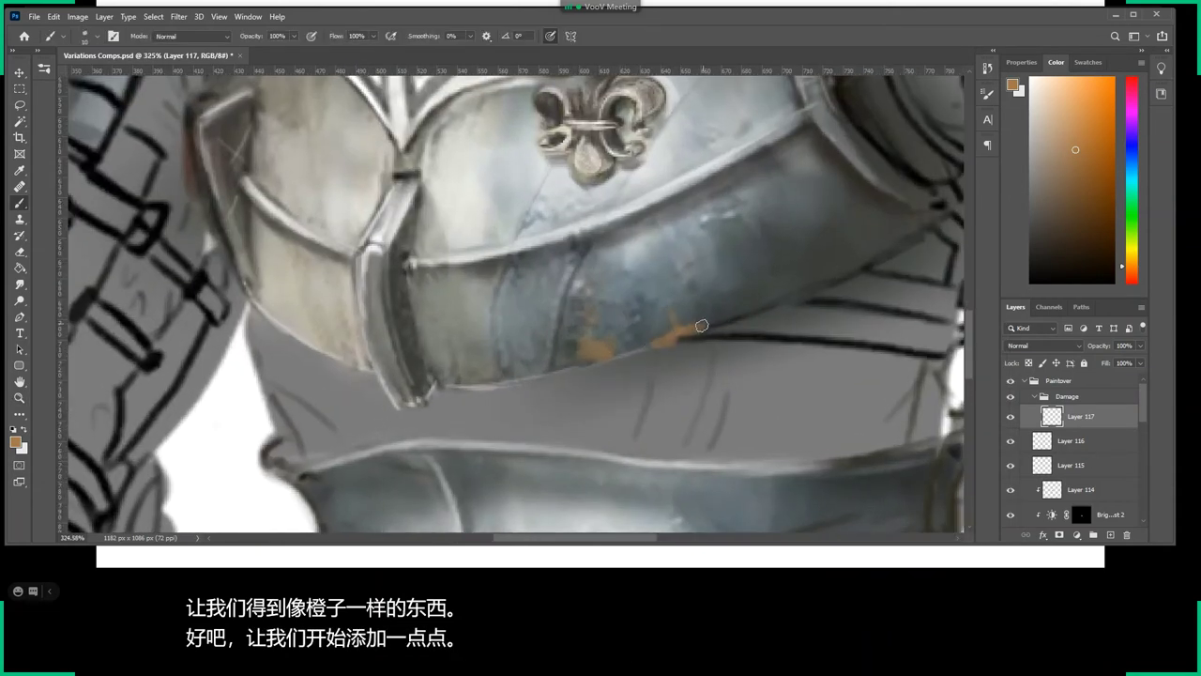
{"action": "left_click_drag", "start_coordinate": [664, 295], "coordinate": [678, 325]}
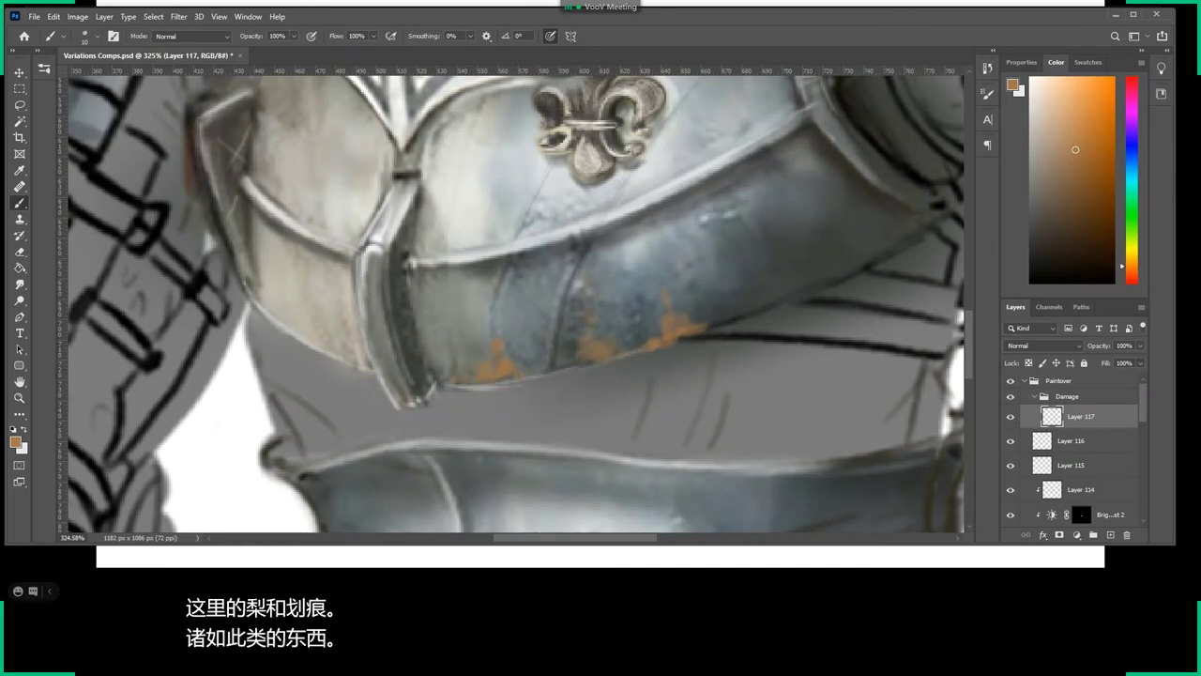
{"action": "key", "text": "alt+Tab"}
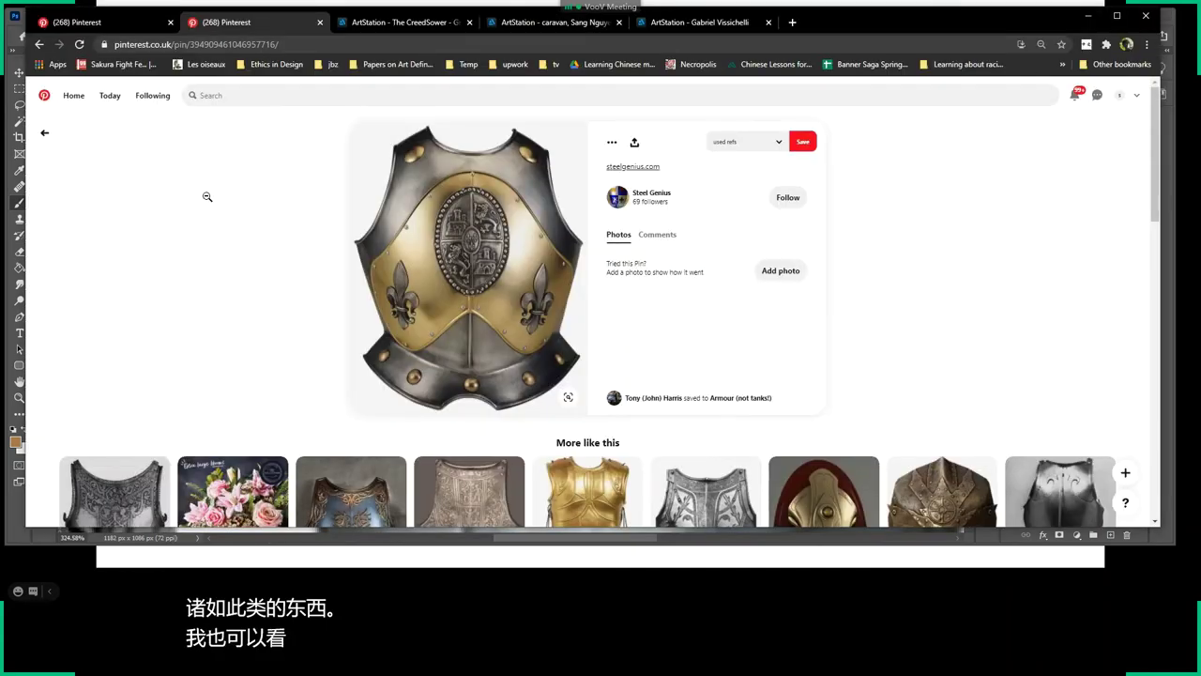
Search images for 'rusted metal', then 'rusted armour', and preview the knight and gauntlet photos.
{"action": "left_click", "coordinate": [266, 41]}
{"action": "type", "text": "ru"}
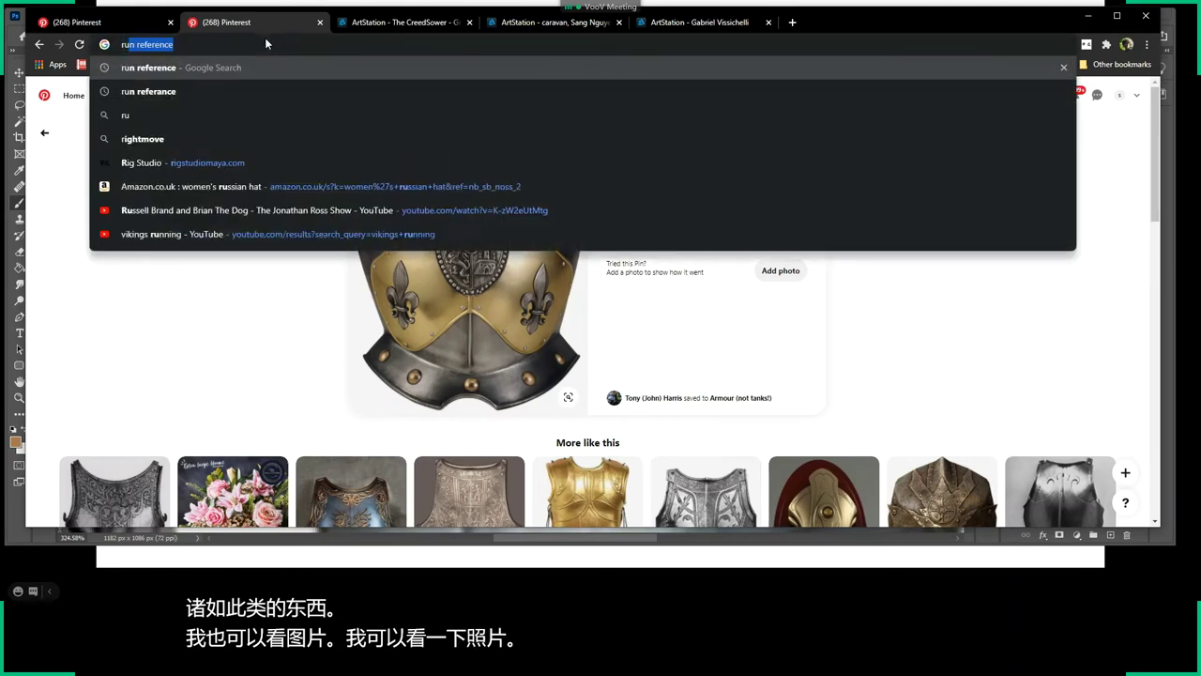
{"action": "type", "text": "sted metal"}
{"action": "key", "text": "Return"}
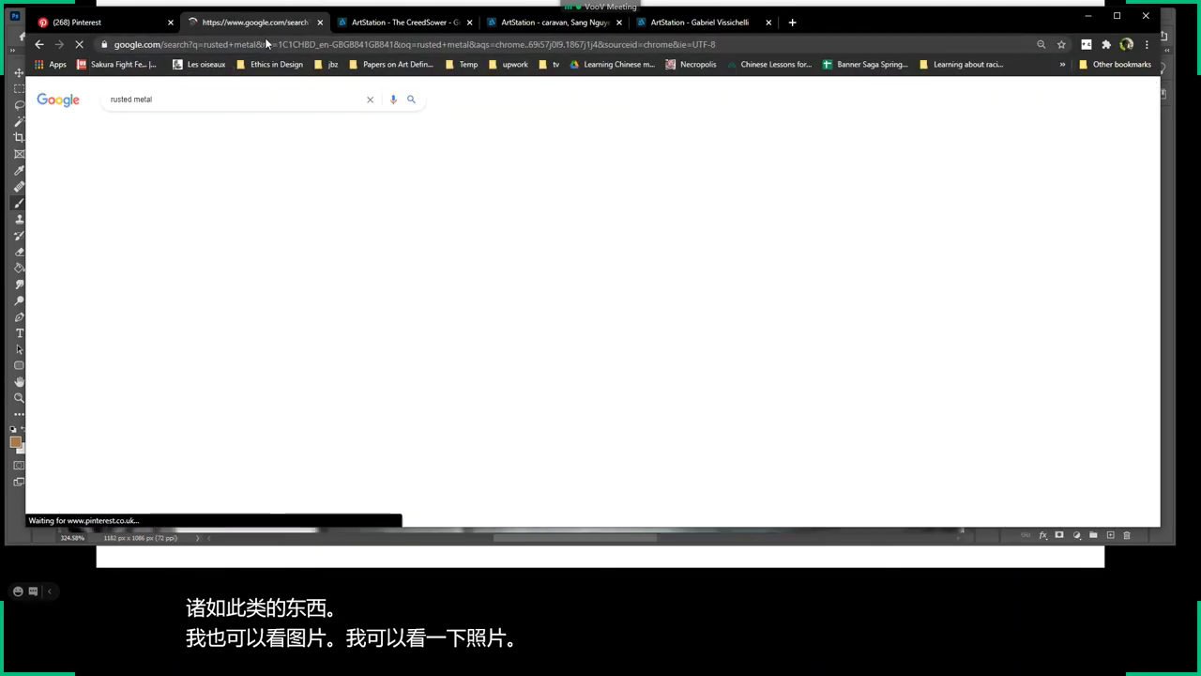
{"action": "left_click", "coordinate": [186, 99]}
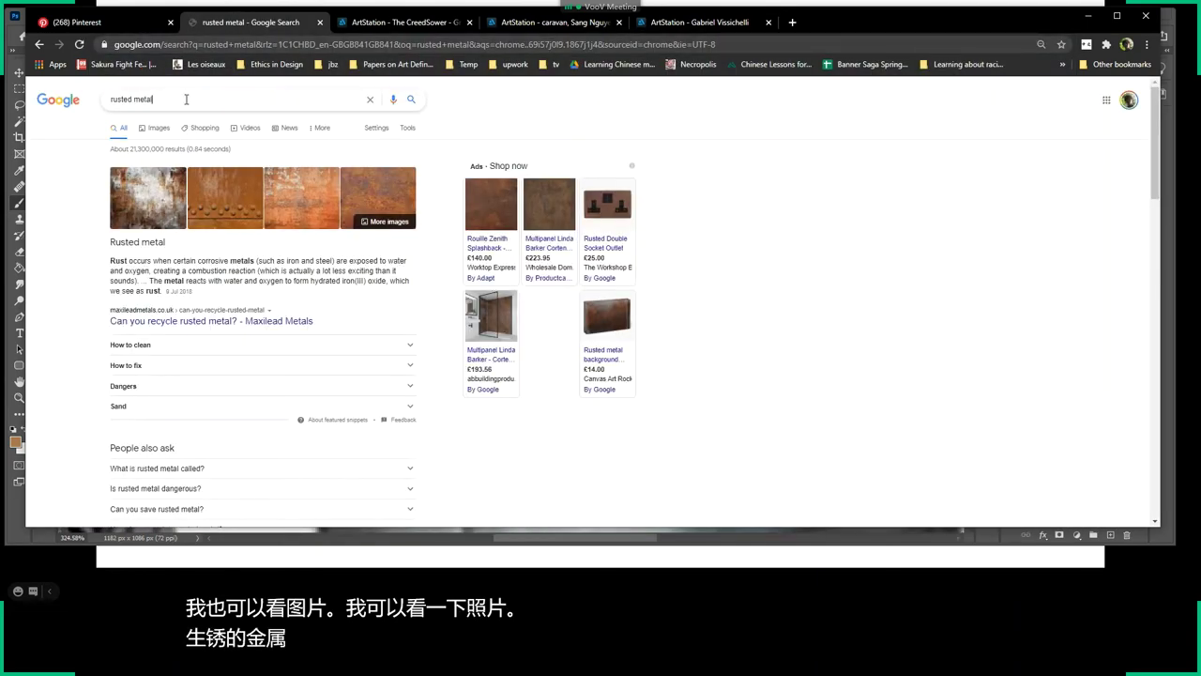
{"action": "type", "text": "rusted ar"}
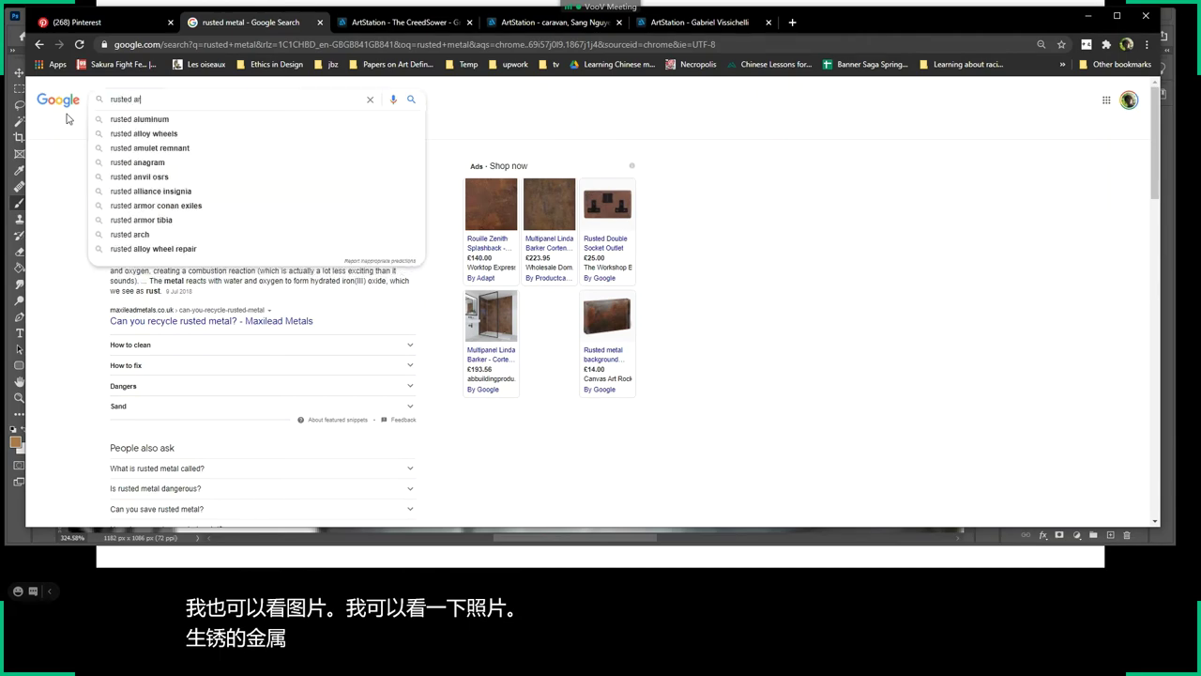
{"action": "type", "text": "mour"}
{"action": "key", "text": "Return"}
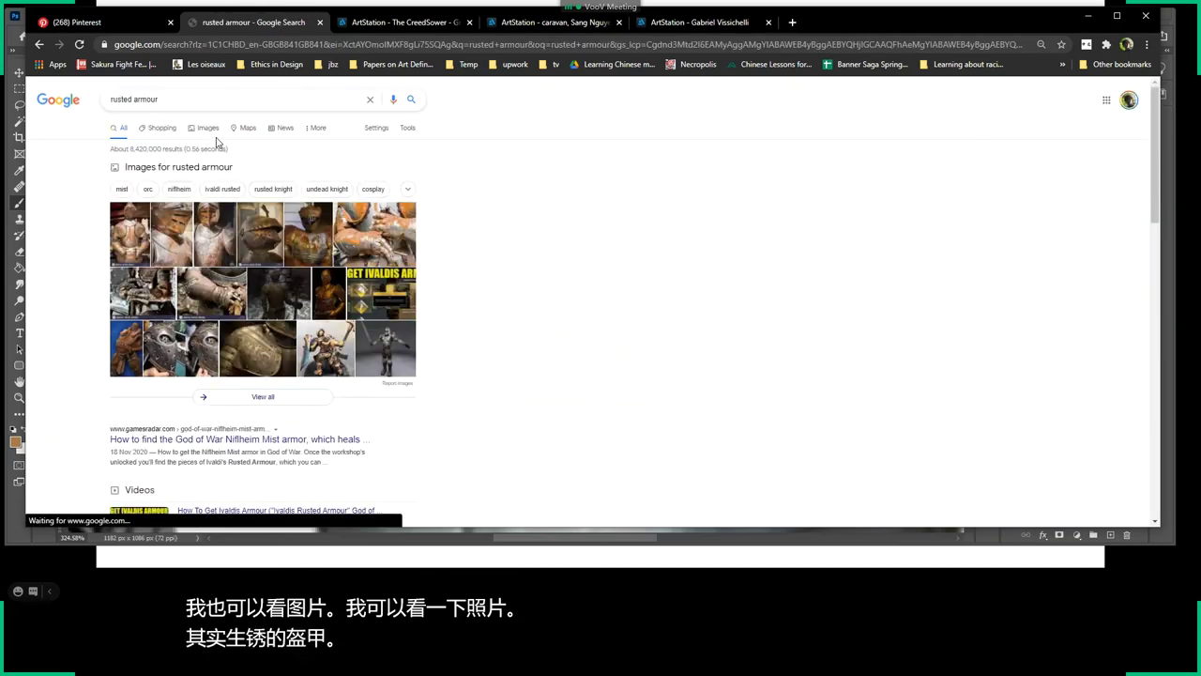
{"action": "left_click", "coordinate": [208, 128]}
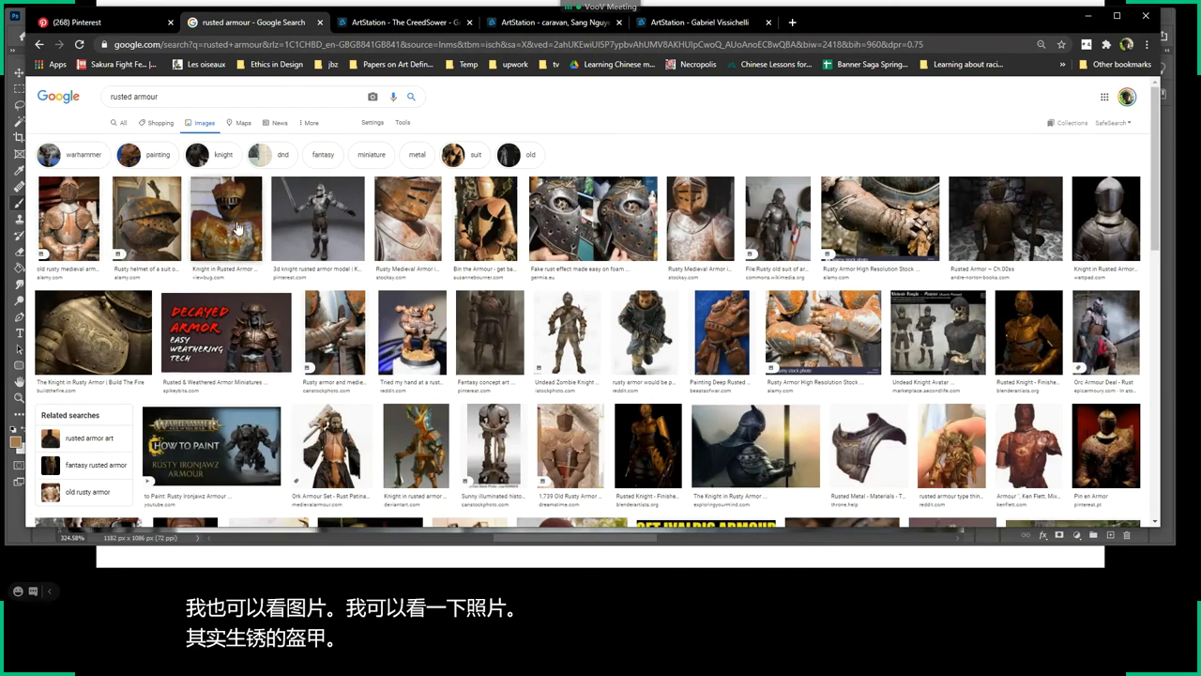
{"action": "left_click", "coordinate": [236, 226]}
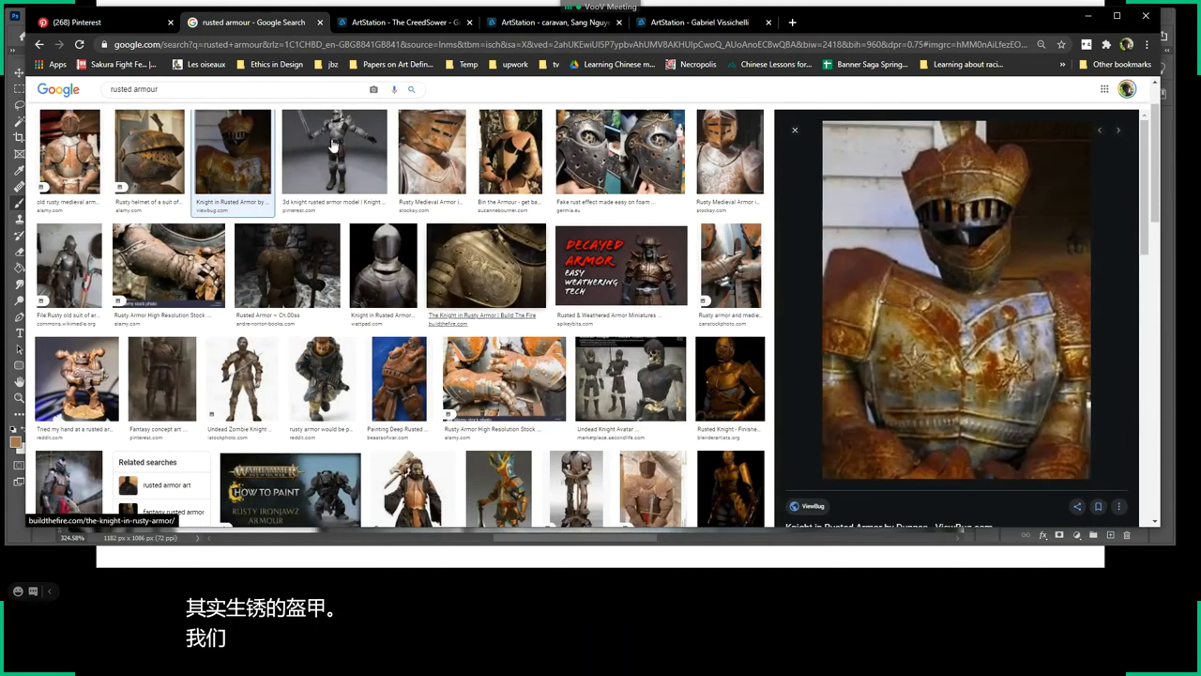
{"action": "left_click", "coordinate": [504, 377]}
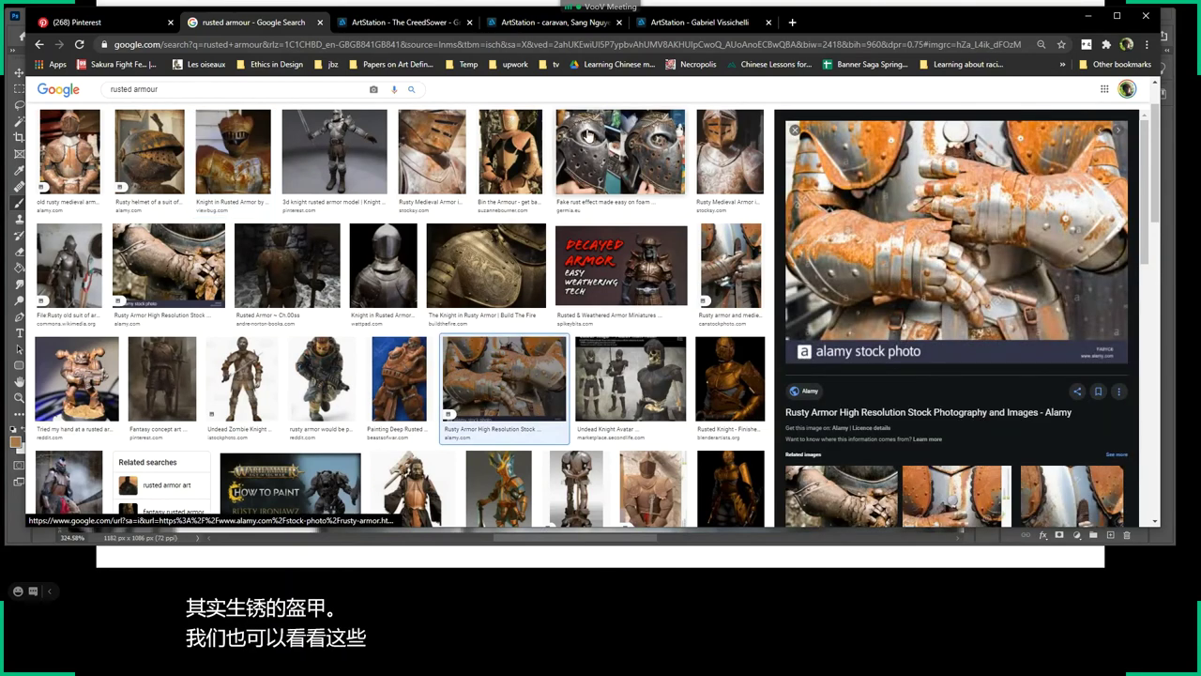
Browse image results for 'old broken armour', then for 'broken armour'.
{"action": "triple_click", "coordinate": [206, 85]}
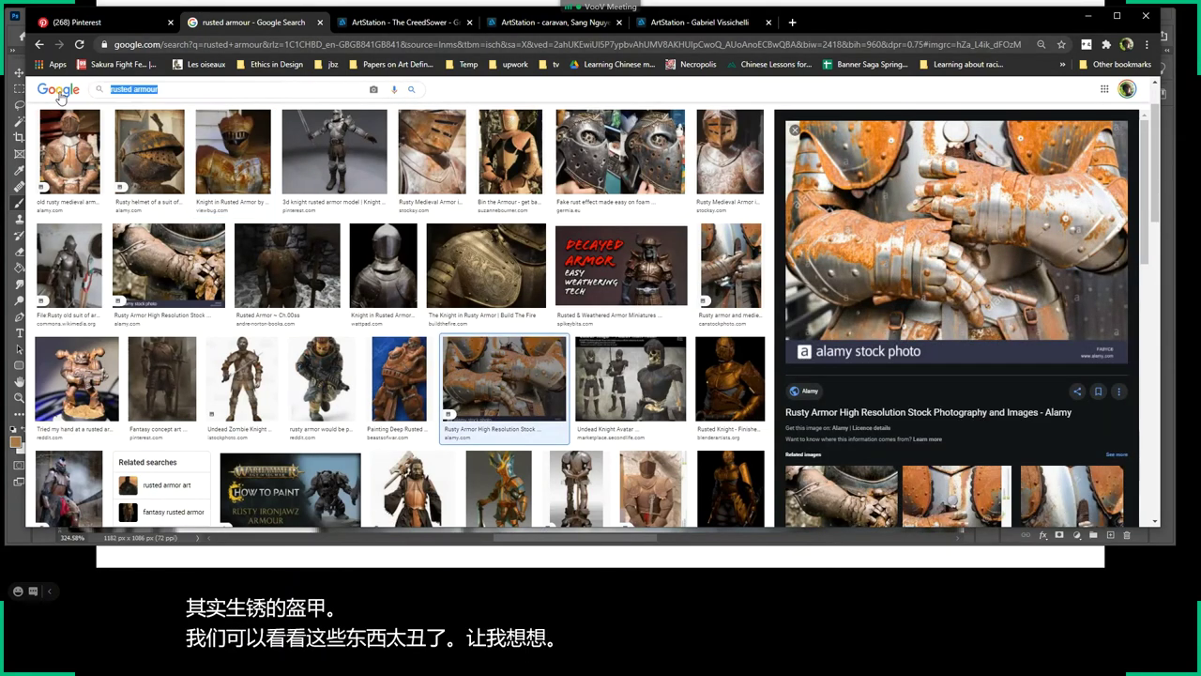
{"action": "type", "text": "old broke"}
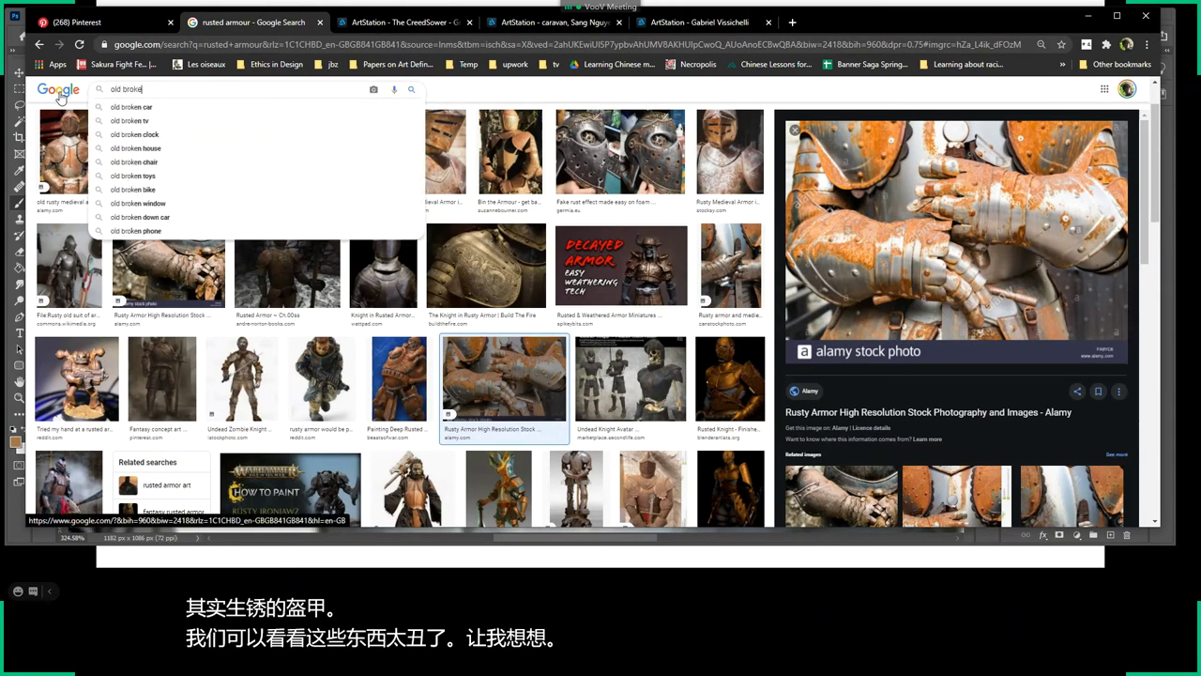
{"action": "type", "text": "n armour"}
{"action": "key", "text": "Return"}
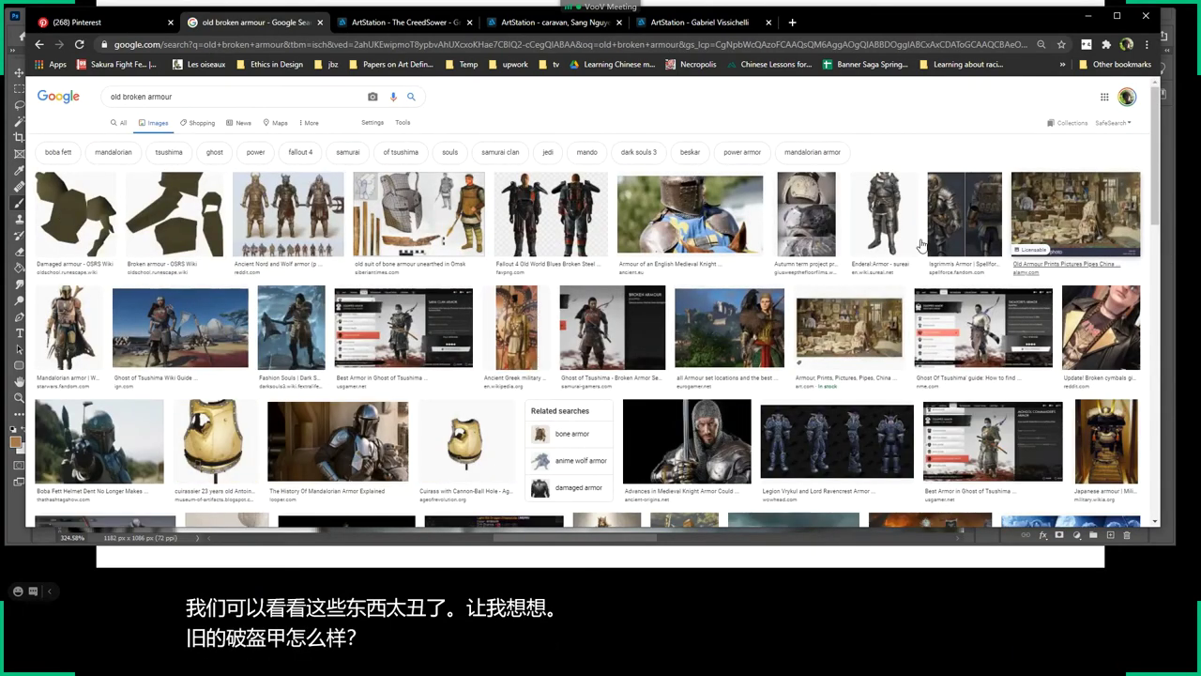
{"action": "scroll", "coordinate": [306, 165], "scroll_direction": "down", "scroll_amount": 2}
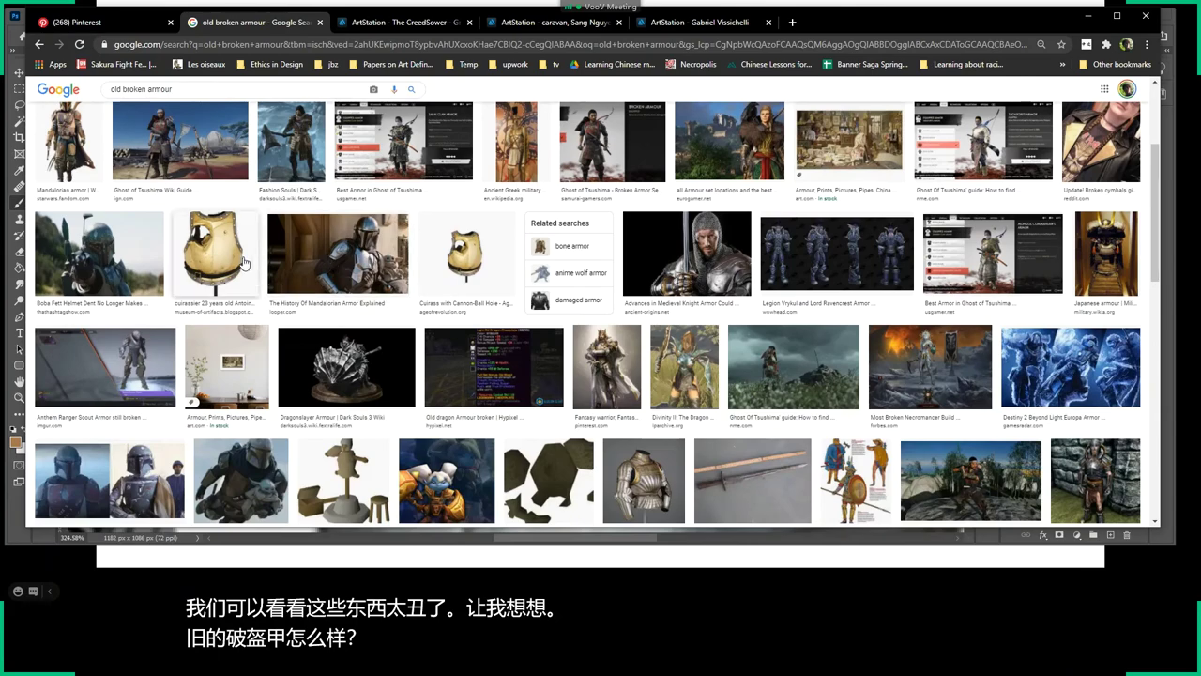
{"action": "scroll", "coordinate": [319, 262], "scroll_direction": "down", "scroll_amount": 2}
{"action": "scroll", "coordinate": [319, 262], "scroll_direction": "down", "scroll_amount": 3}
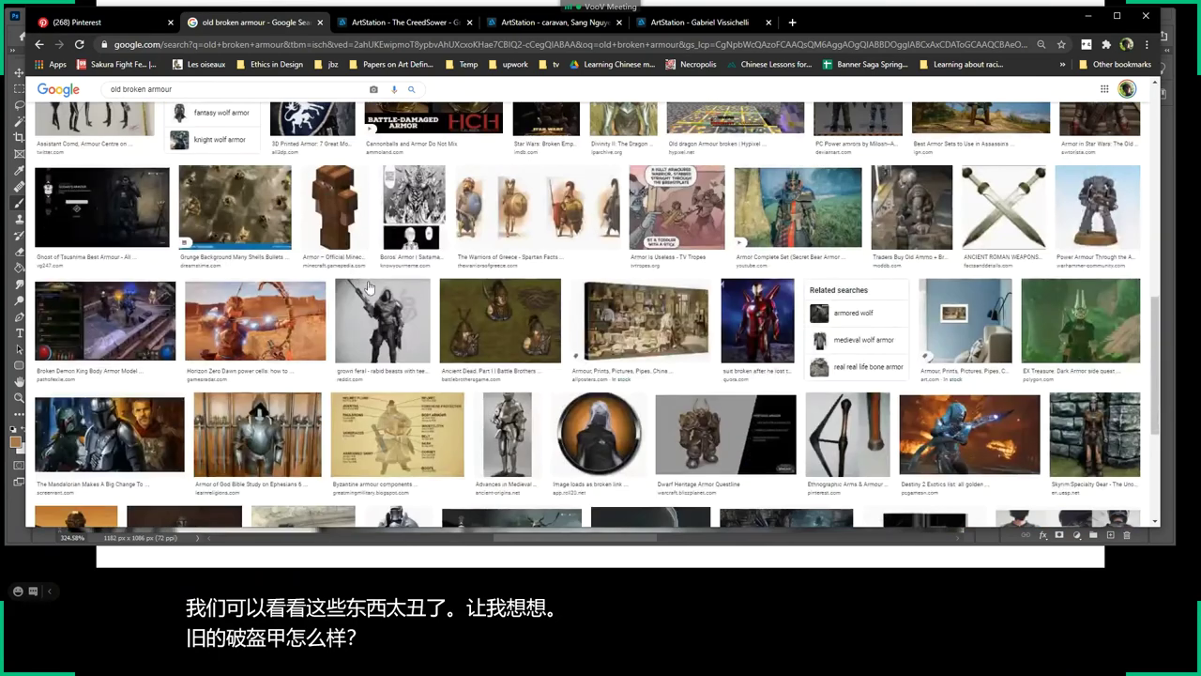
{"action": "scroll", "coordinate": [366, 286], "scroll_direction": "up", "scroll_amount": 5}
{"action": "scroll", "coordinate": [838, 328], "scroll_direction": "up", "scroll_amount": 2}
{"action": "scroll", "coordinate": [838, 328], "scroll_direction": "up", "scroll_amount": 1}
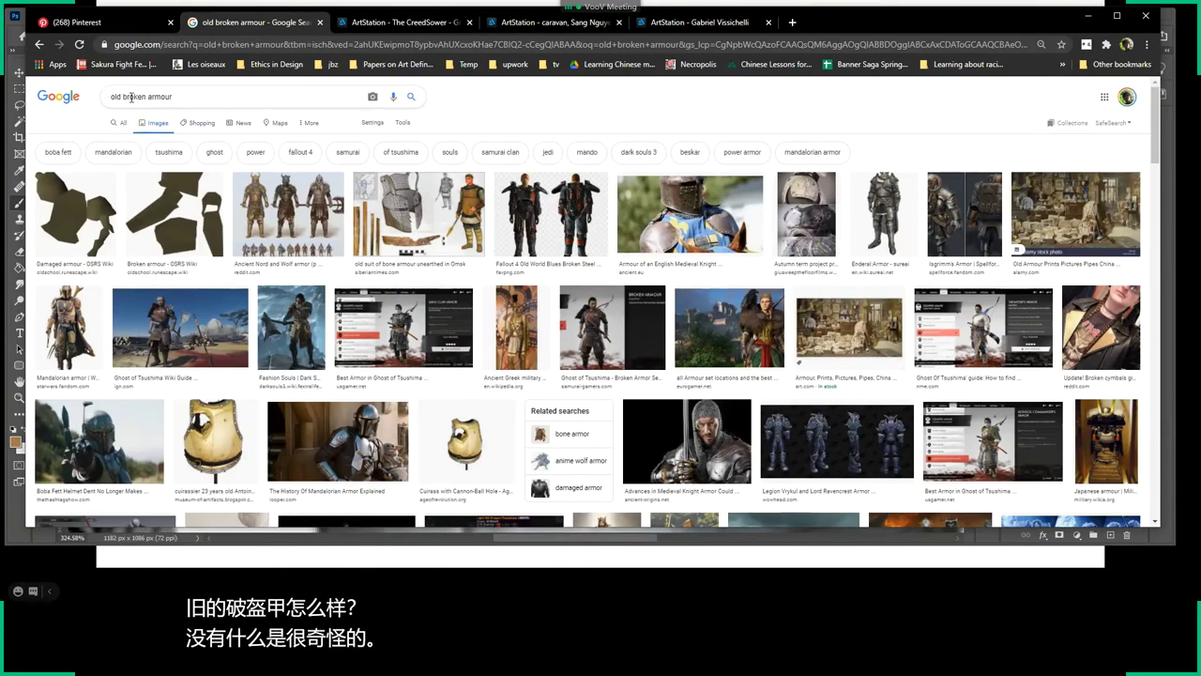
{"action": "key", "text": "BackSpace"}
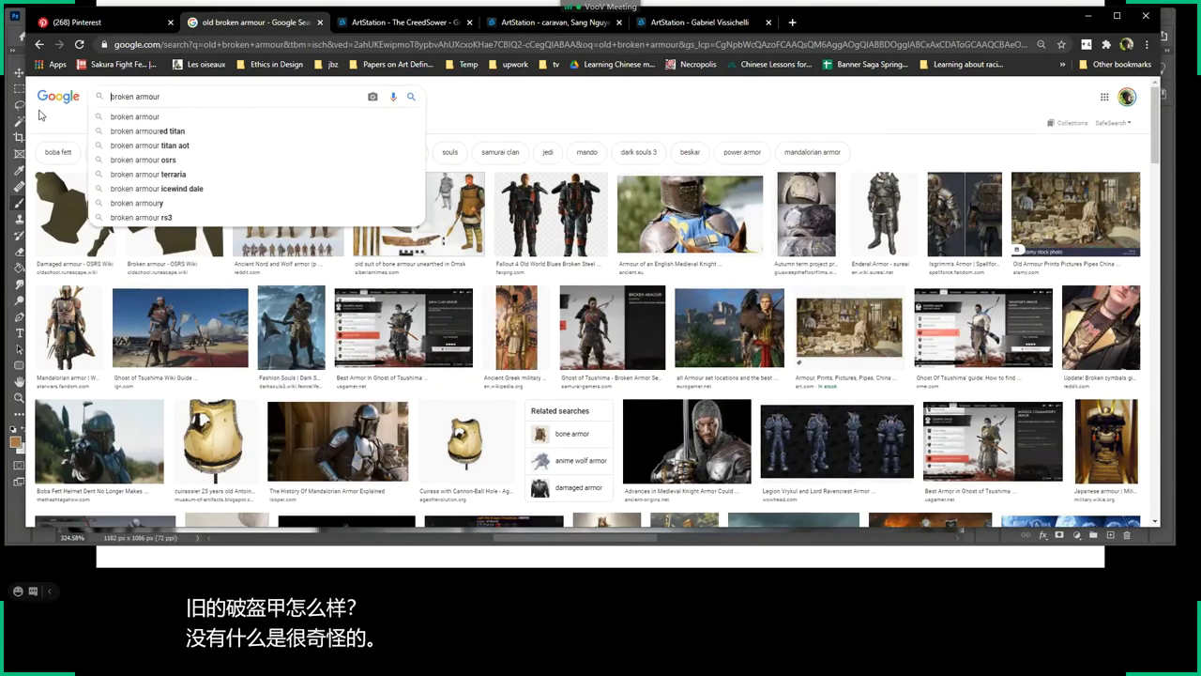
{"action": "key", "text": "Return"}
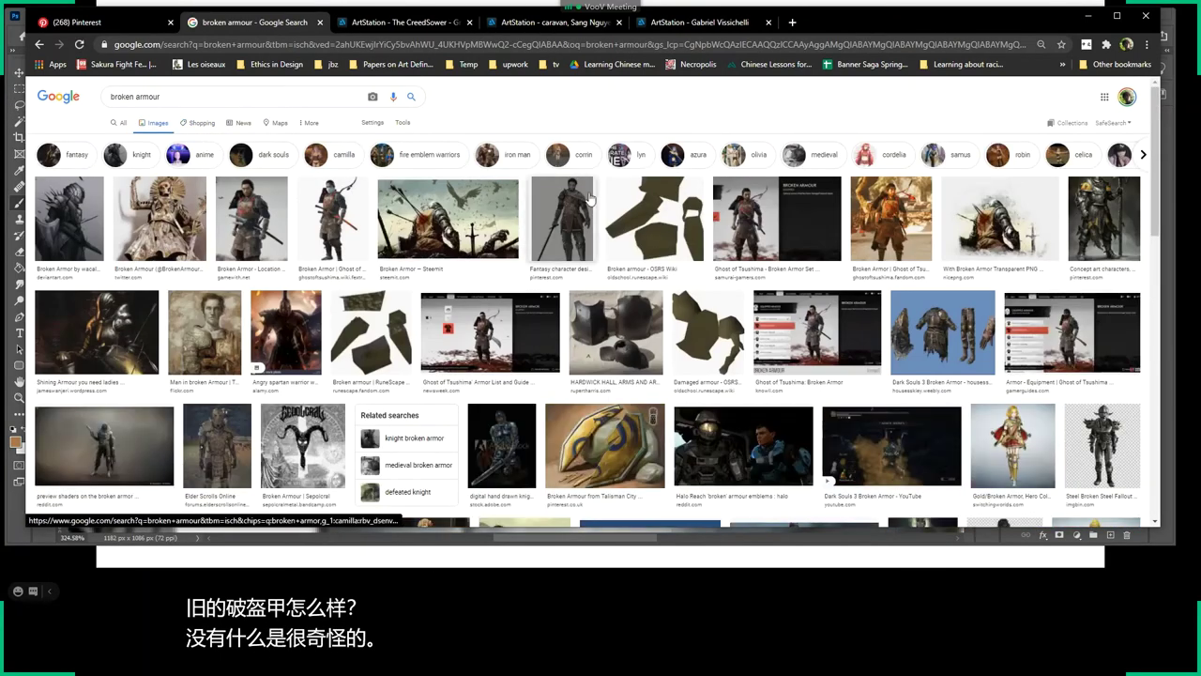
{"action": "scroll", "coordinate": [702, 328], "scroll_direction": "down", "scroll_amount": 2}
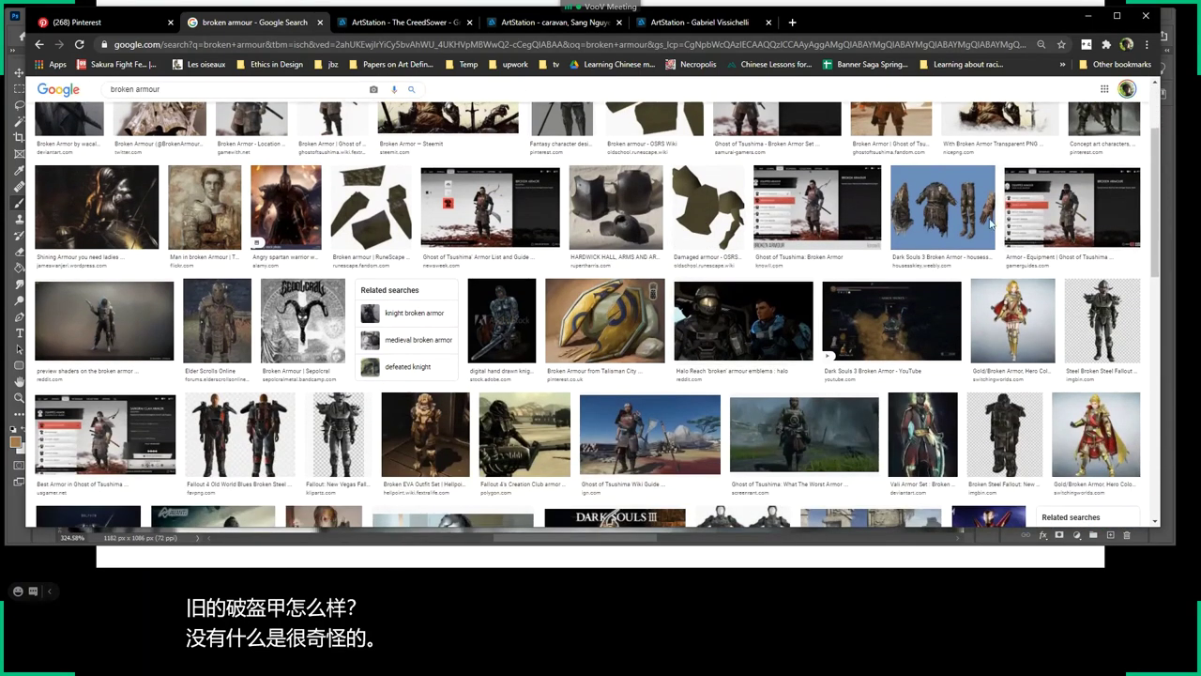
{"action": "scroll", "coordinate": [252, 303], "scroll_direction": "up", "scroll_amount": 1}
{"action": "scroll", "coordinate": [251, 303], "scroll_direction": "up", "scroll_amount": 1}
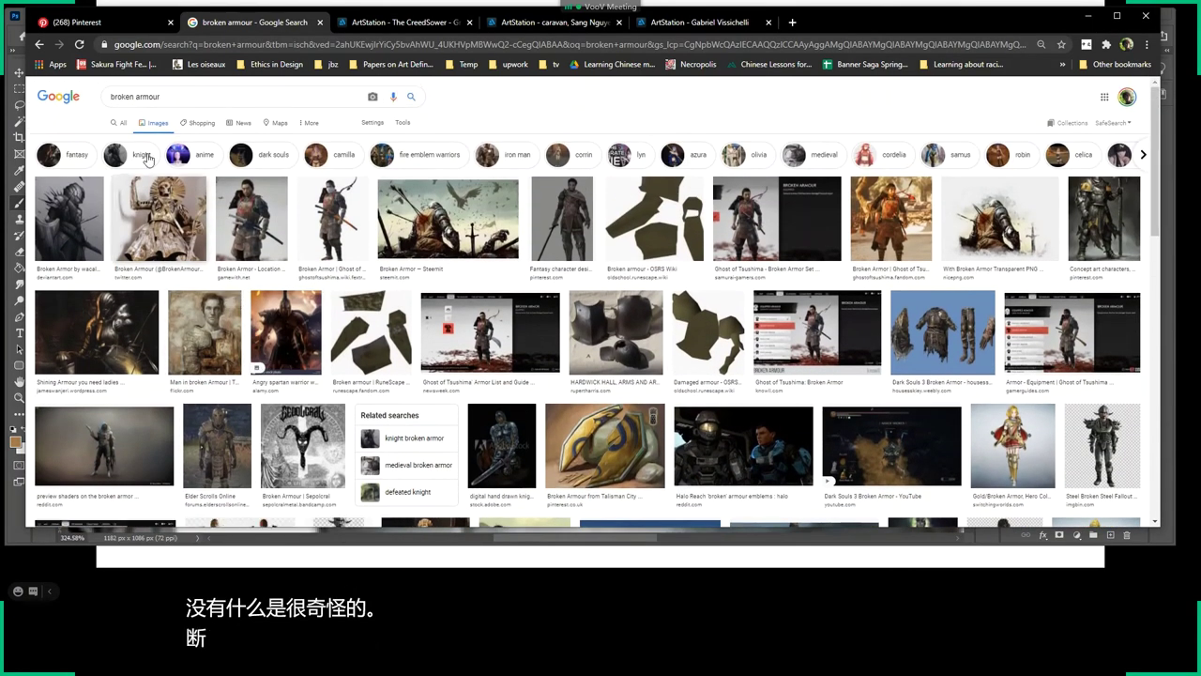
Search 'old plate armour' and preview the green cuirass with its related images.
{"action": "left_click_drag", "start_coordinate": [166, 102], "coordinate": [15, 113]}
{"action": "type", "text": "ld a"}
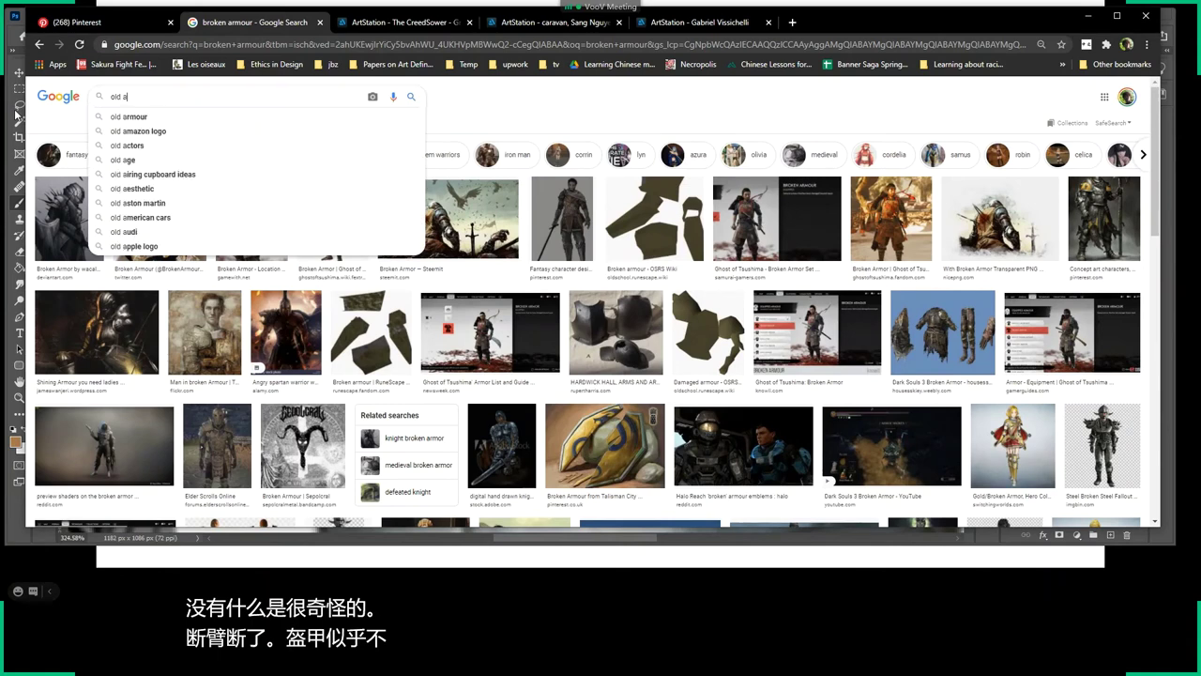
{"action": "type", "text": "rmour"}
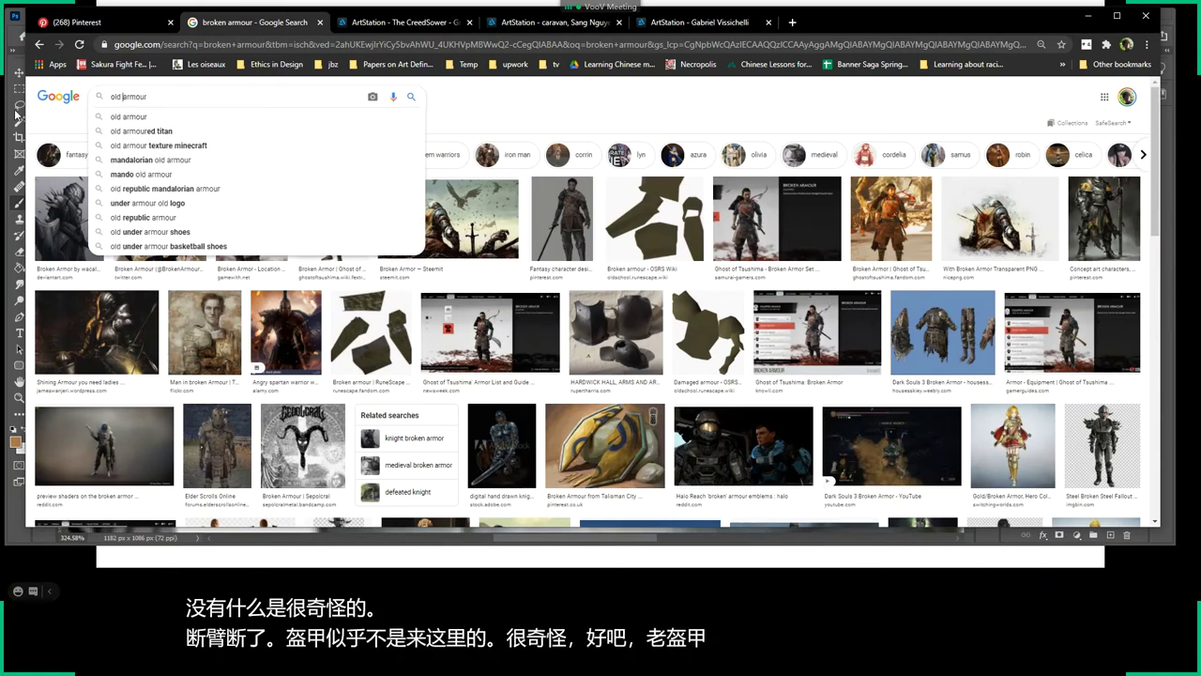
{"action": "type", "text": "plate"}
{"action": "key", "text": "Return"}
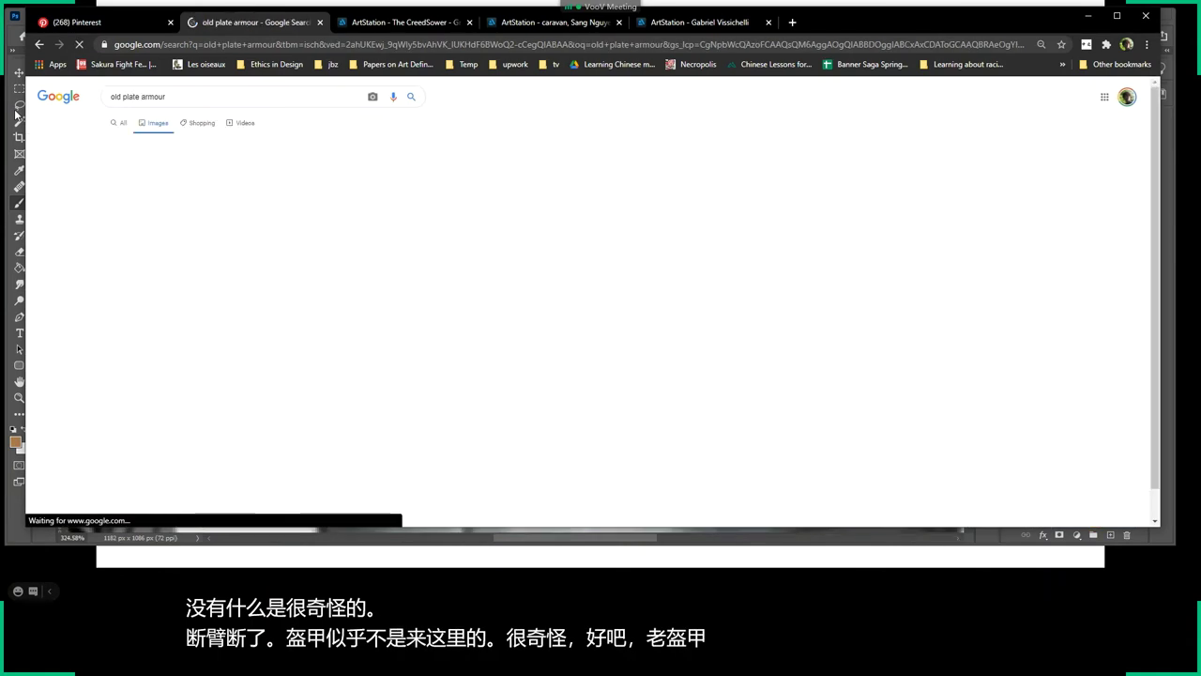
{"action": "scroll", "coordinate": [435, 310], "scroll_direction": "down", "scroll_amount": 3}
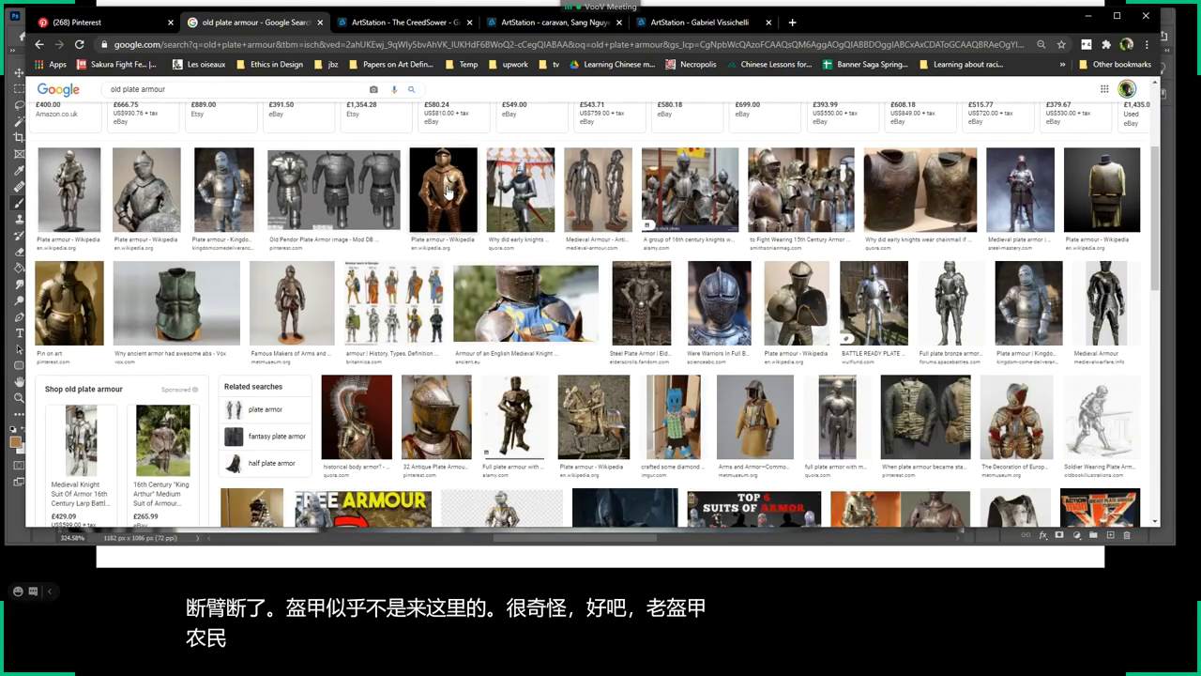
{"action": "left_click", "coordinate": [176, 302]}
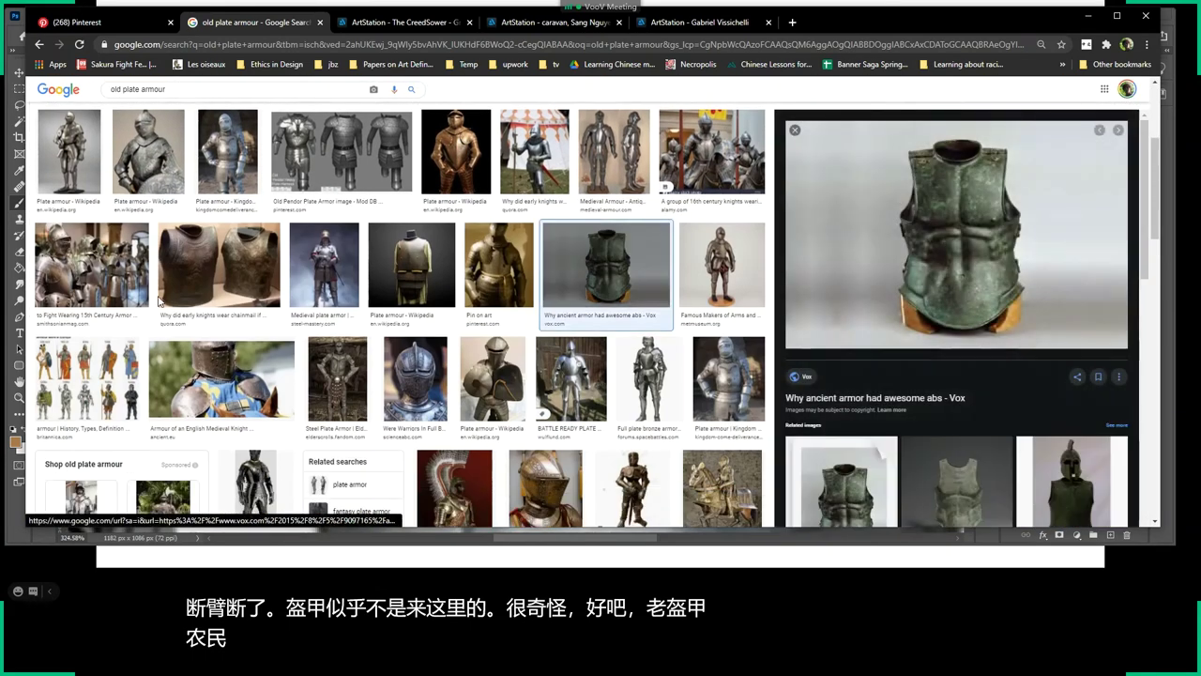
{"action": "scroll", "coordinate": [1004, 300], "scroll_direction": "down", "scroll_amount": 1}
{"action": "scroll", "coordinate": [984, 323], "scroll_direction": "down", "scroll_amount": 1}
{"action": "scroll", "coordinate": [962, 347], "scroll_direction": "down", "scroll_amount": 1}
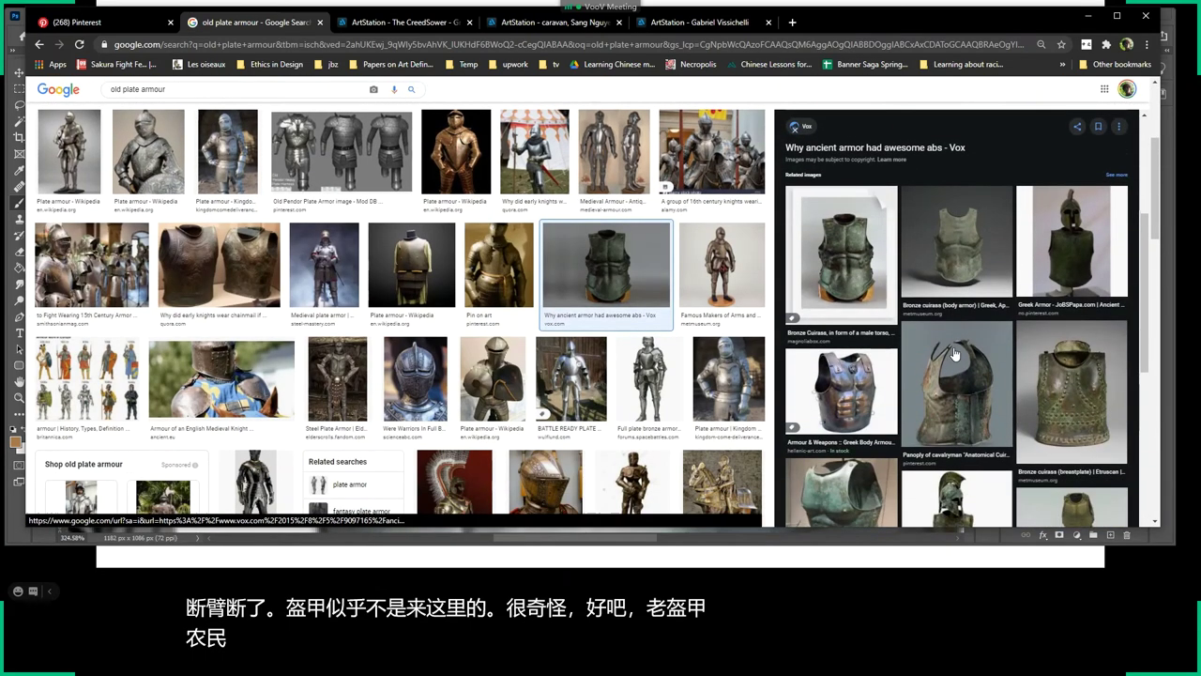
{"action": "scroll", "coordinate": [950, 359], "scroll_direction": "down", "scroll_amount": 1}
{"action": "scroll", "coordinate": [950, 359], "scroll_direction": "down", "scroll_amount": 1}
{"action": "left_click", "coordinate": [533, 44]}
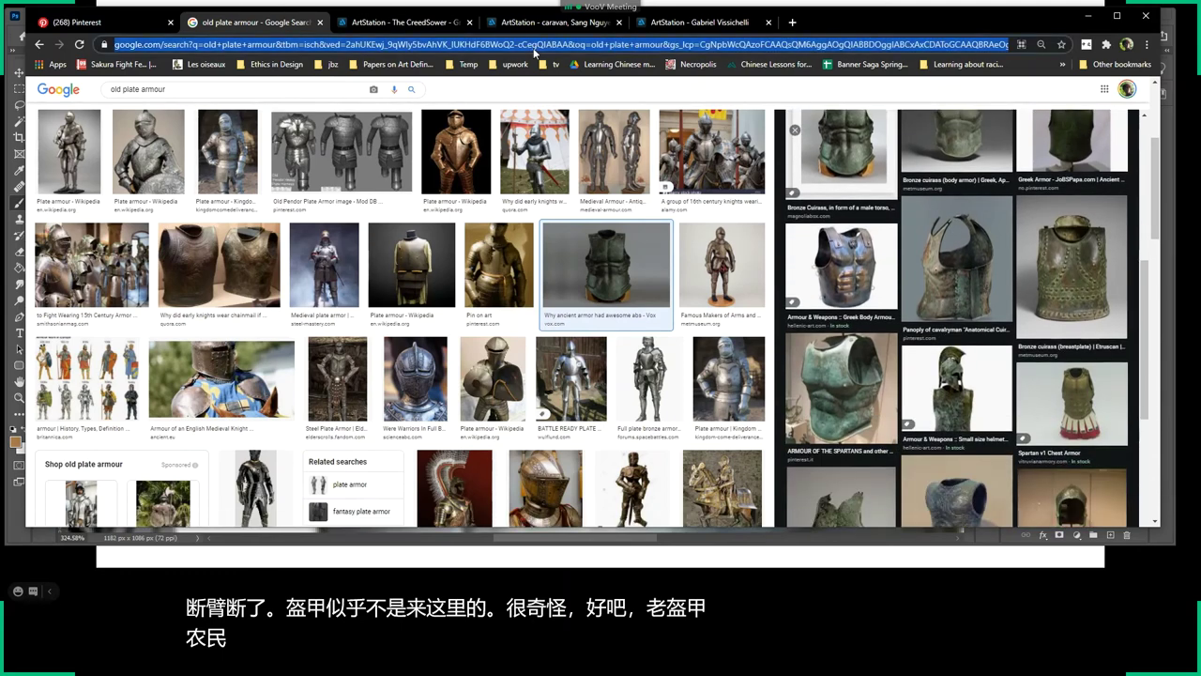
Load Pinterest and browse results for 'old broken armour'.
{"action": "type", "text": "p"}
{"action": "key", "text": "Return"}
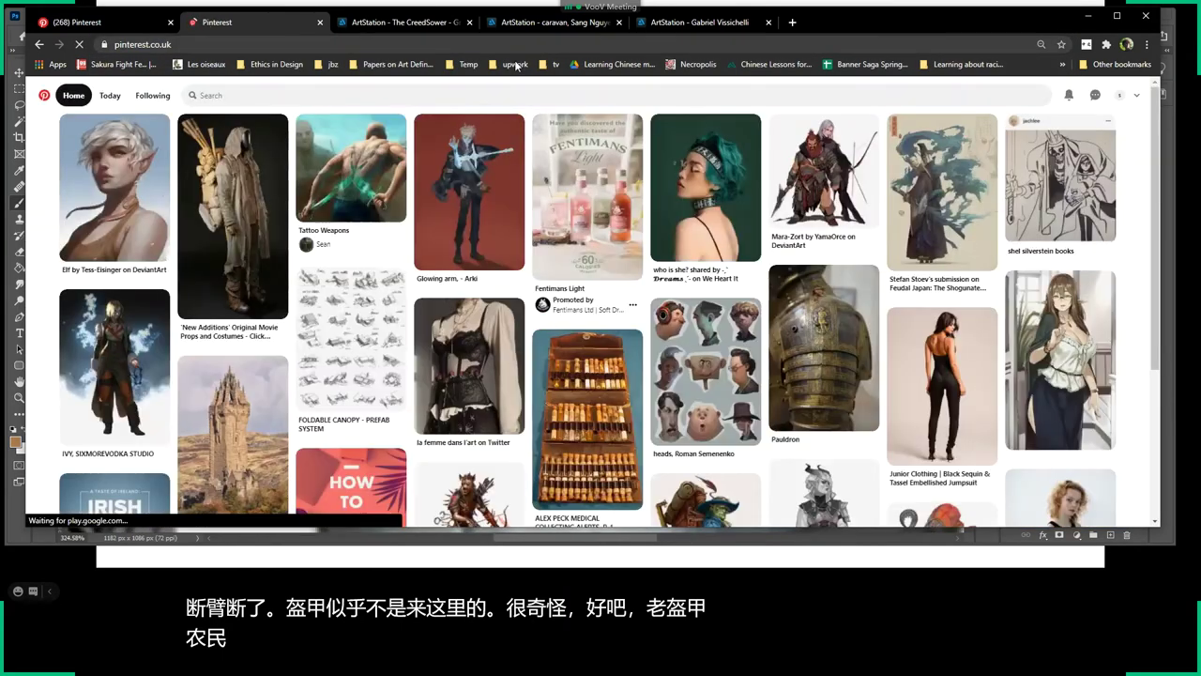
{"action": "left_click", "coordinate": [490, 95]}
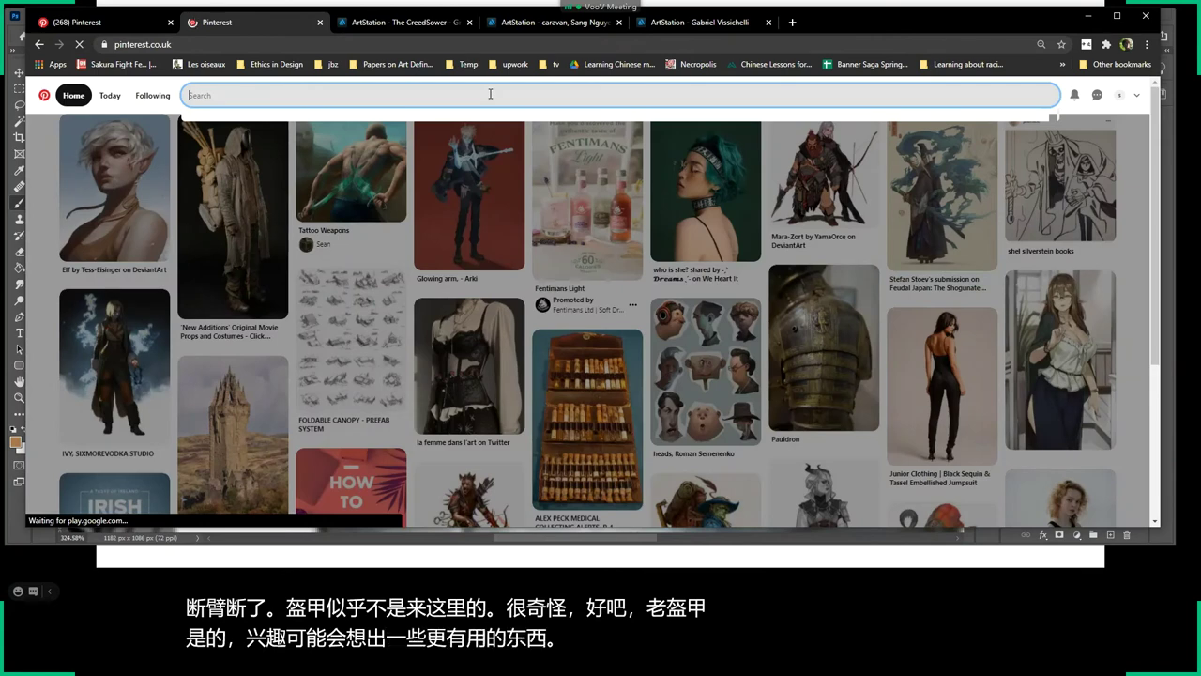
{"action": "type", "text": "old"}
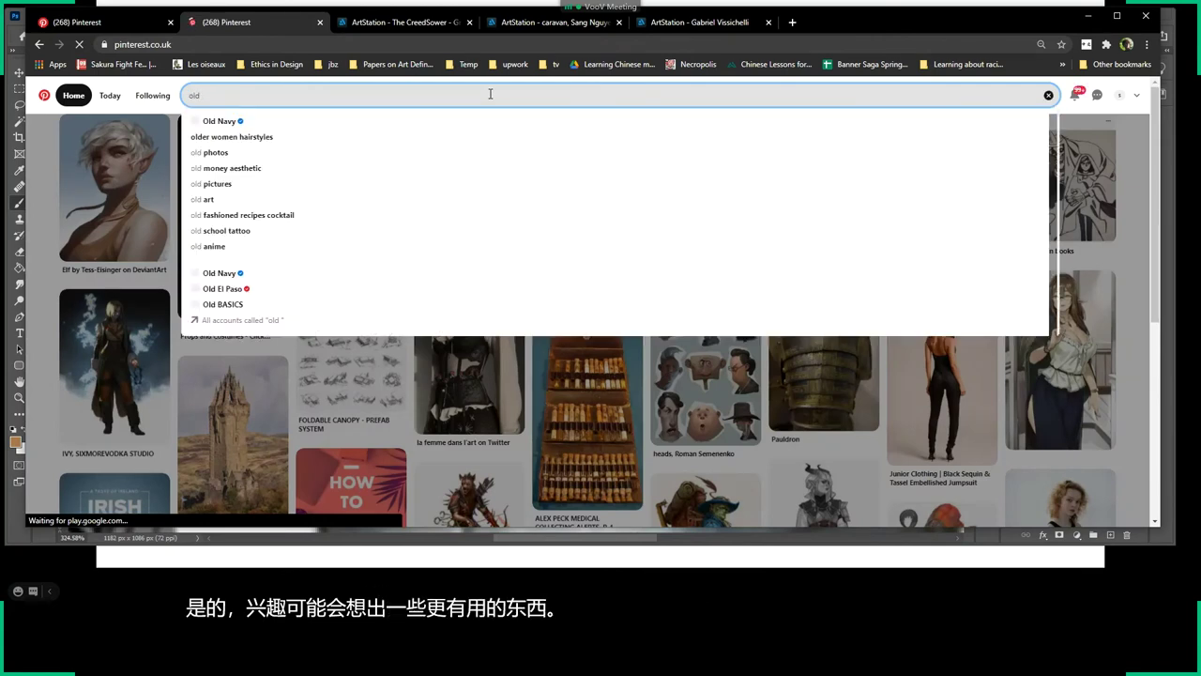
{"action": "type", "text": " broken armour"}
{"action": "key", "text": "Return"}
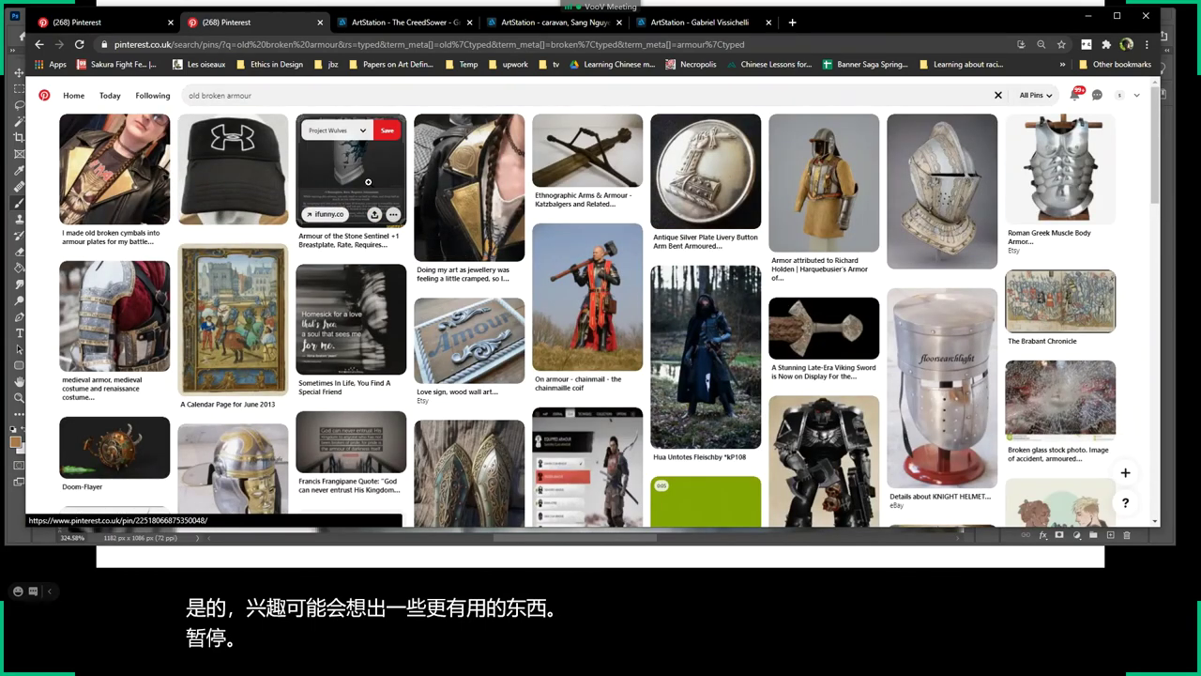
{"action": "scroll", "coordinate": [372, 180], "scroll_direction": "down", "scroll_amount": 5}
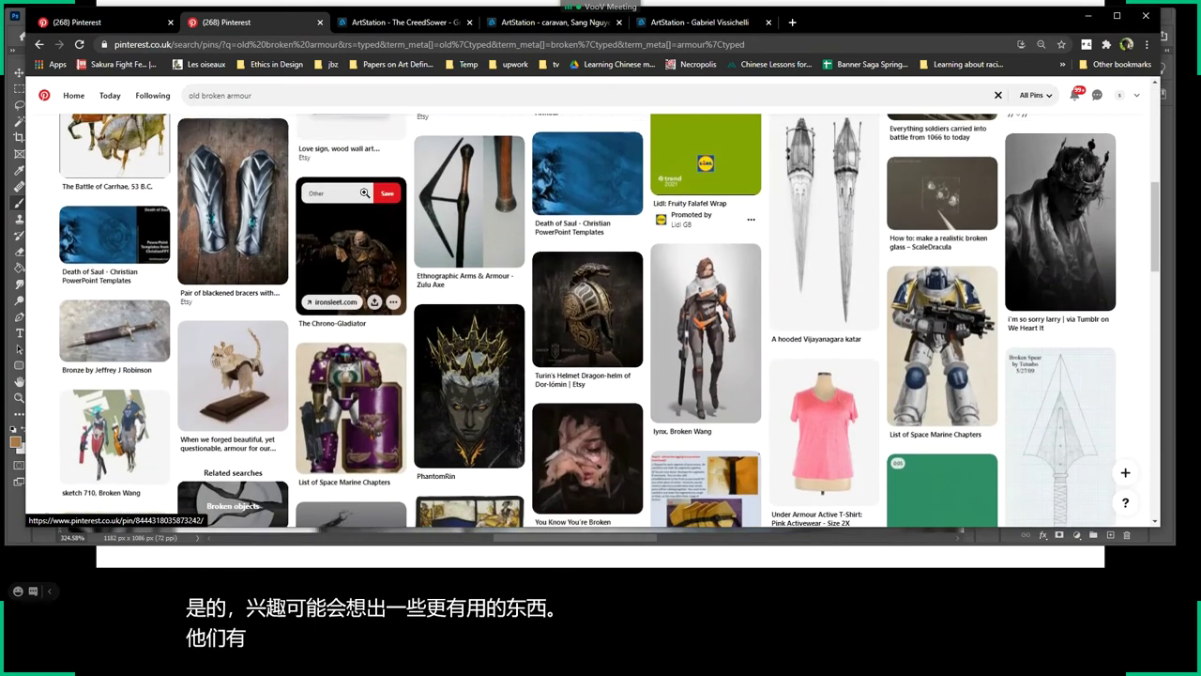
{"action": "scroll", "coordinate": [372, 179], "scroll_direction": "up", "scroll_amount": 4}
{"action": "scroll", "coordinate": [366, 188], "scroll_direction": "up", "scroll_amount": 6}
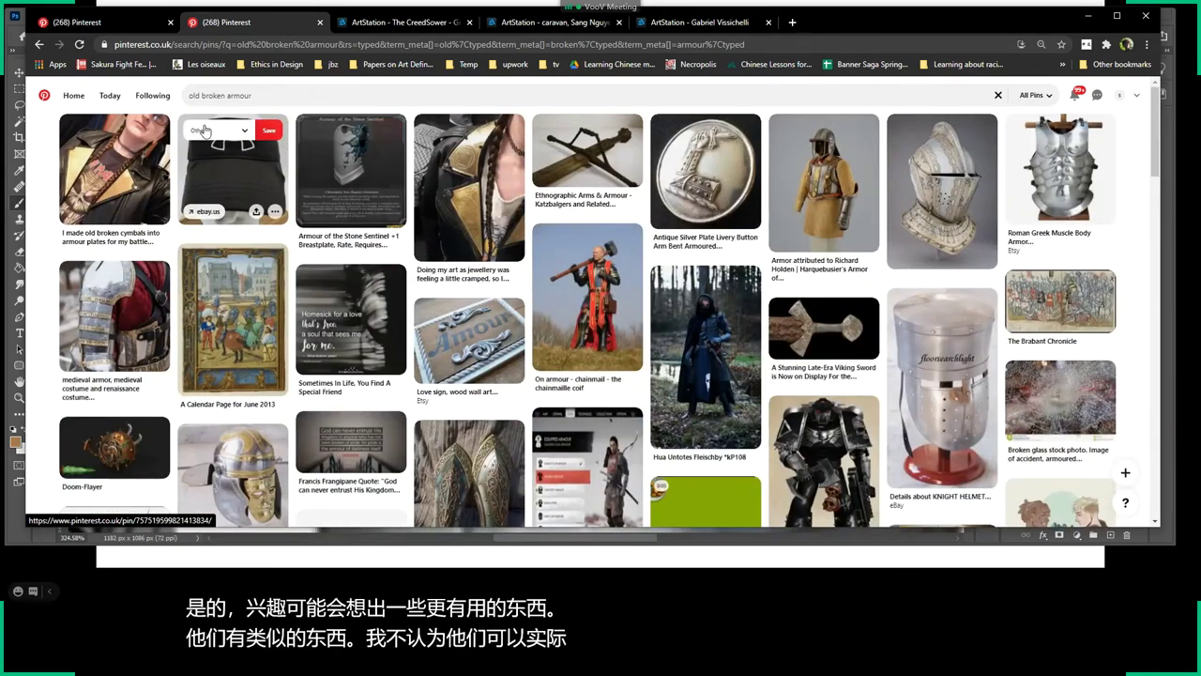
Change the Pinterest search to 'damaged armour'.
{"action": "left_click", "coordinate": [203, 98]}
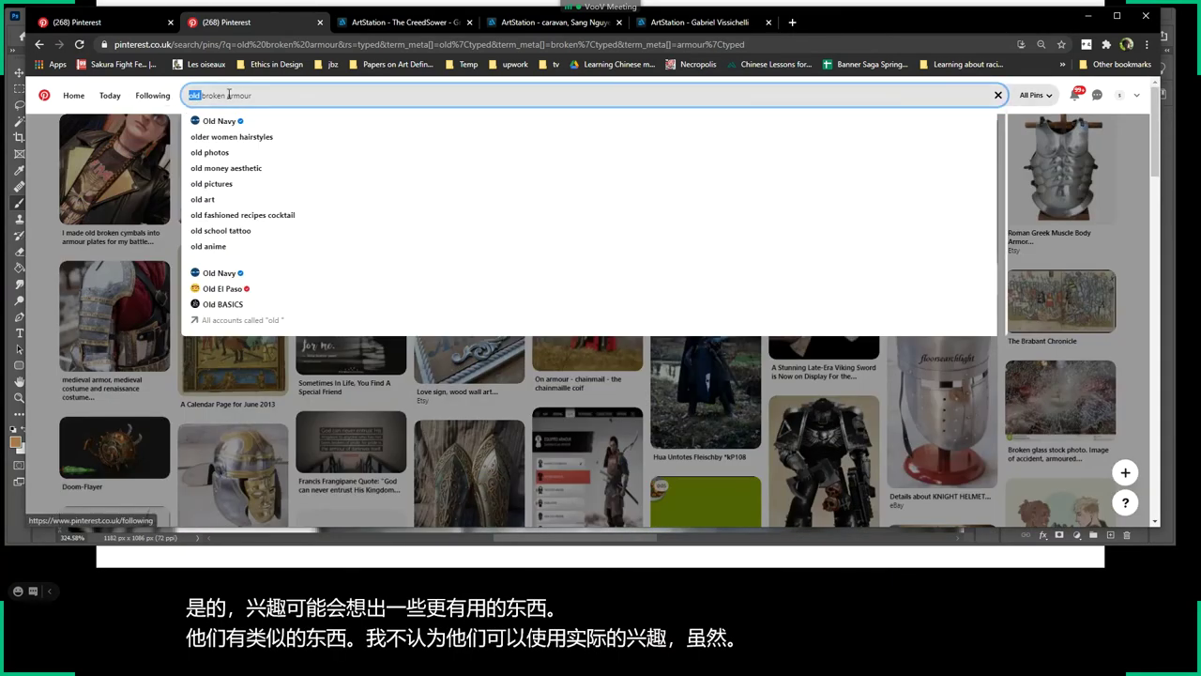
{"action": "left_click_drag", "start_coordinate": [222, 95], "coordinate": [187, 95]}
{"action": "type", "text": "dam"}
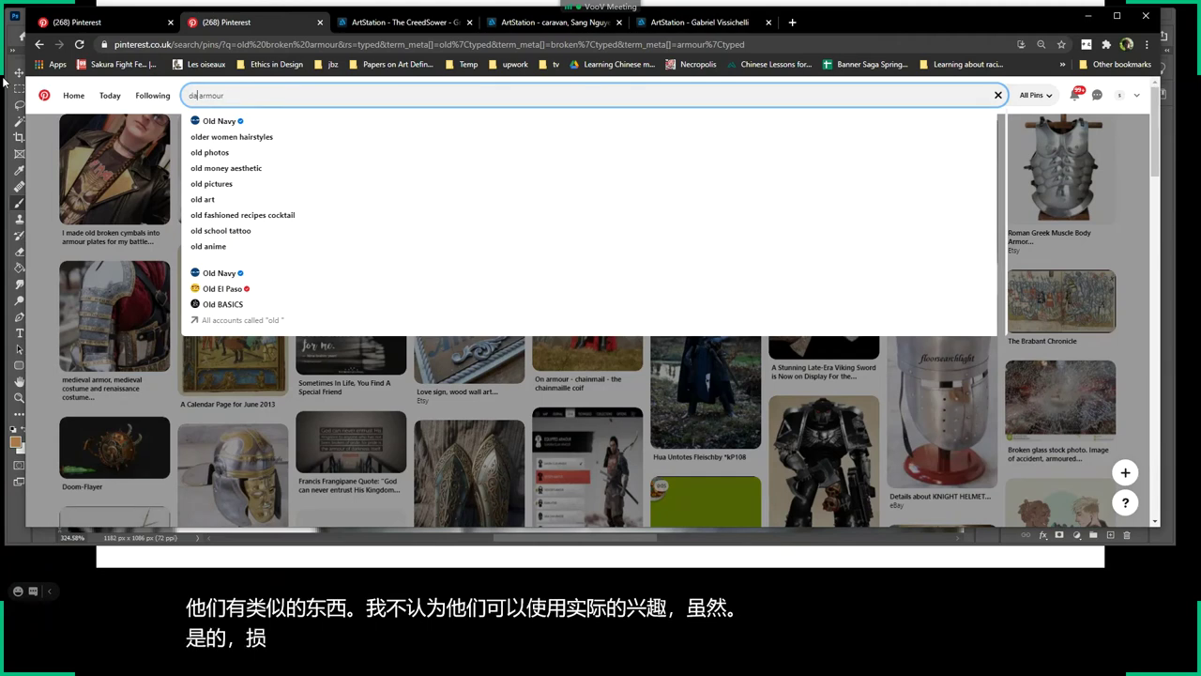
{"action": "type", "text": "aged"}
{"action": "key", "text": "Return"}
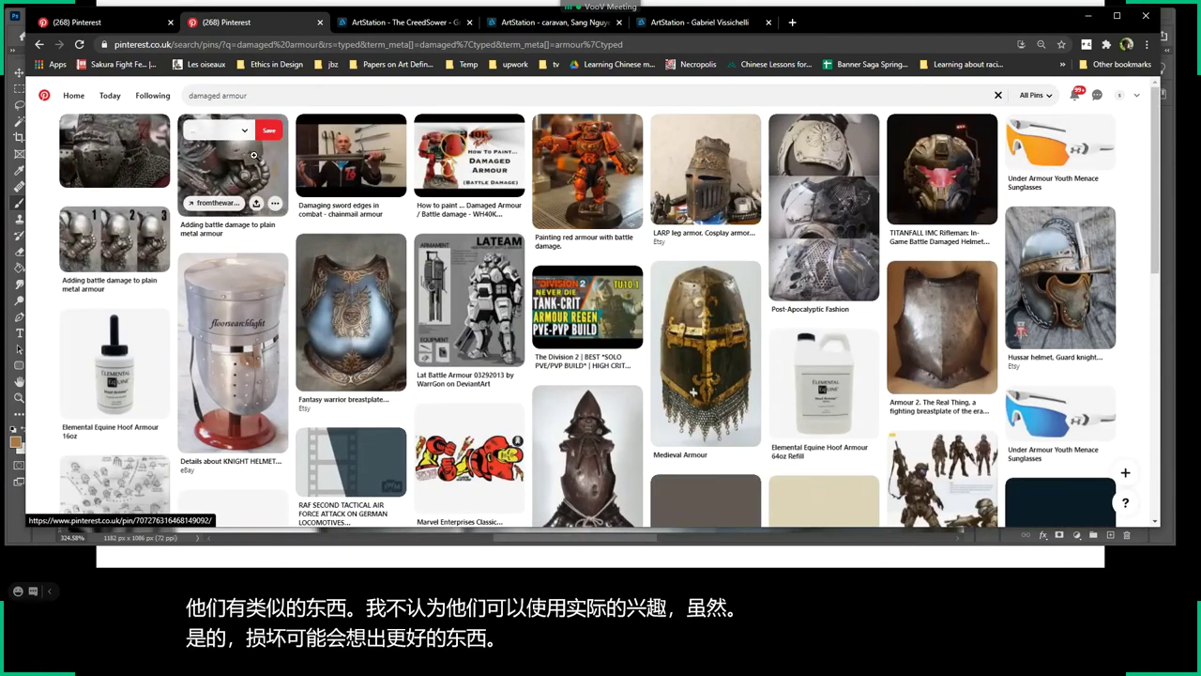
Open the battered helmet pin's image full-size in a new tab.
{"action": "left_click", "coordinate": [113, 150]}
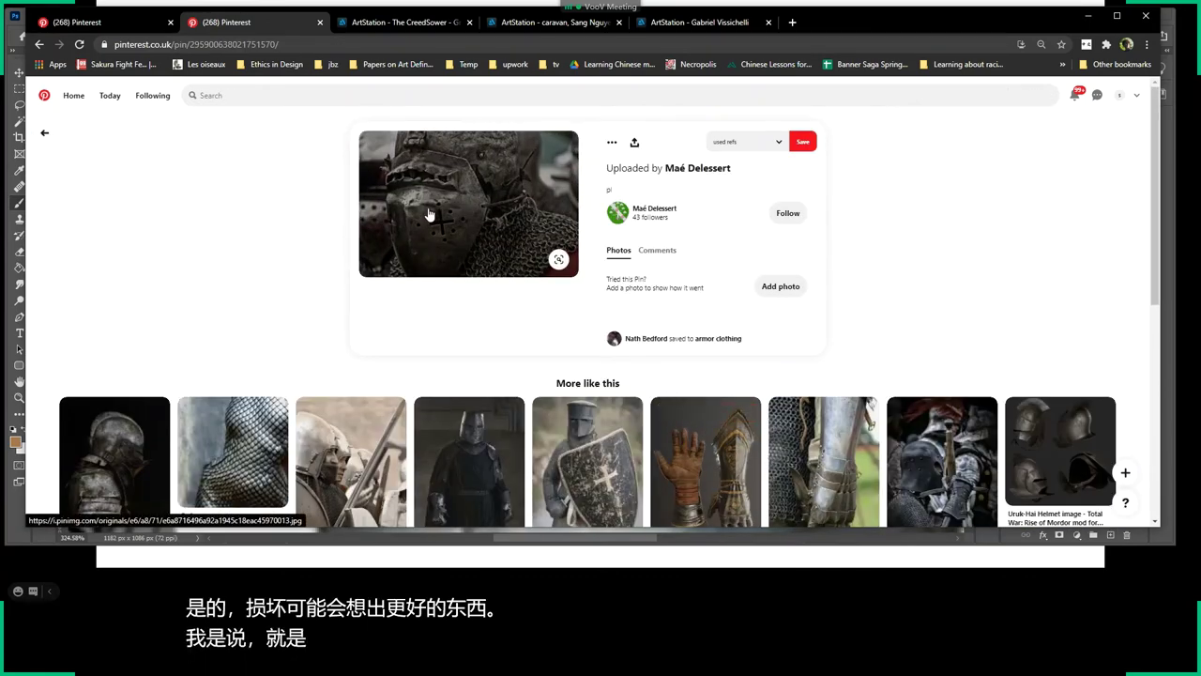
{"action": "right_click", "coordinate": [467, 210]}
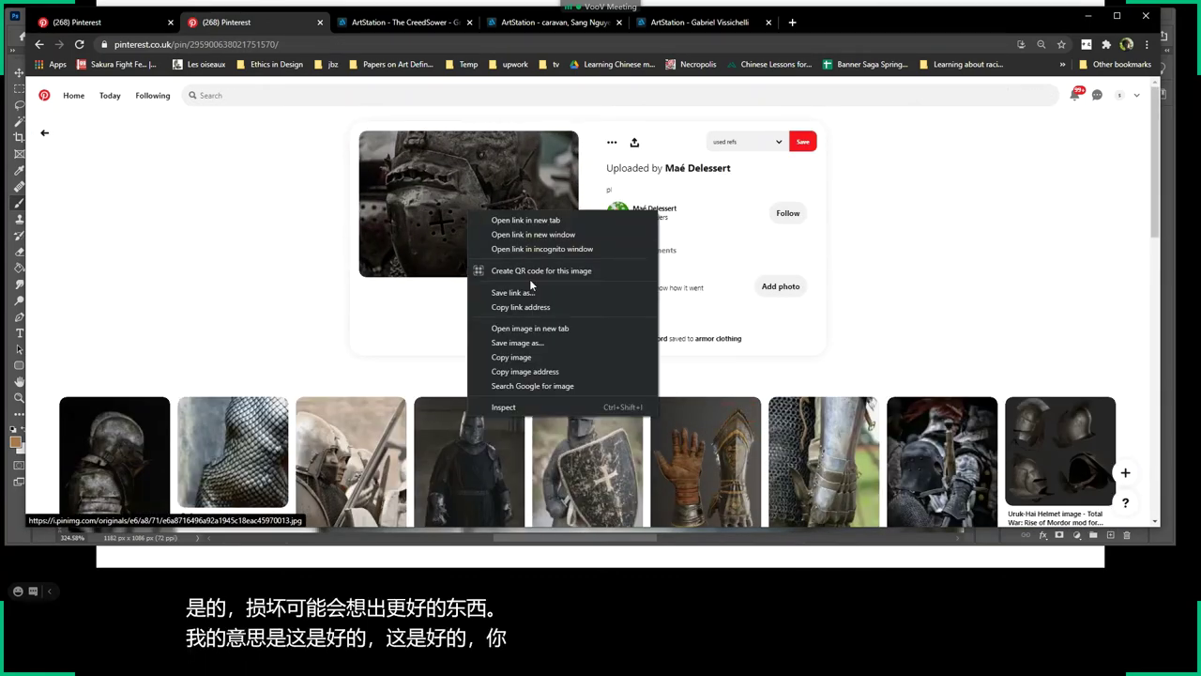
{"action": "left_click", "coordinate": [555, 214]}
{"action": "left_click", "coordinate": [404, 22]}
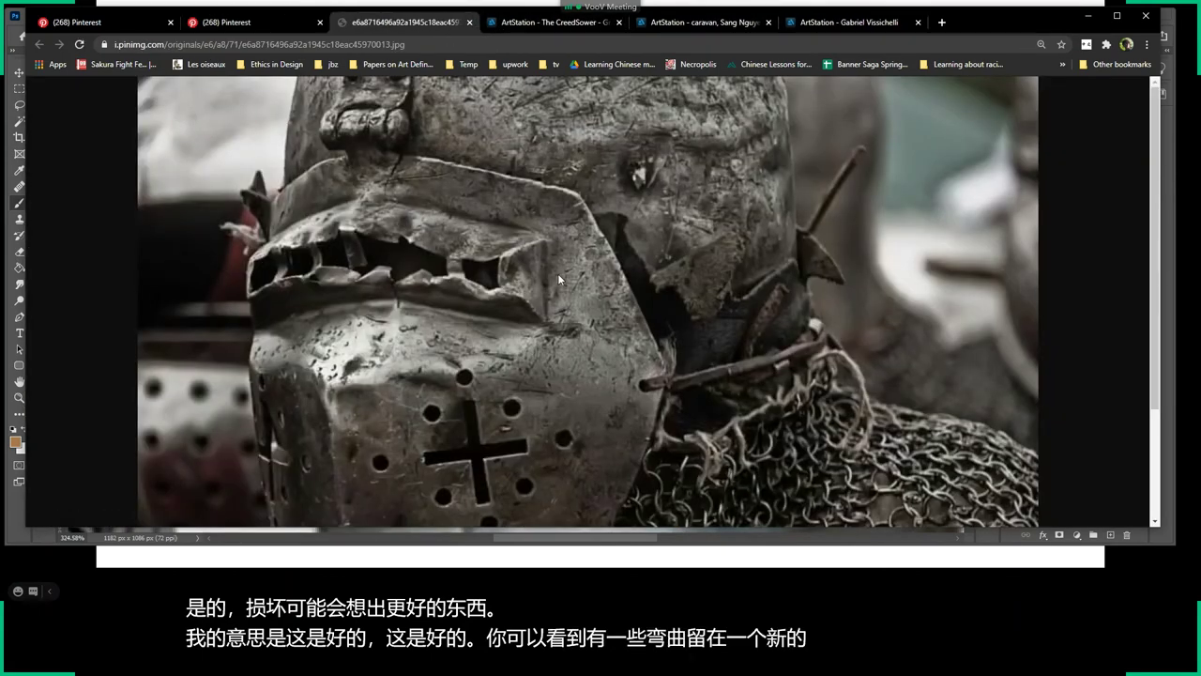
{"action": "scroll", "coordinate": [563, 272], "scroll_direction": "down", "scroll_amount": 2}
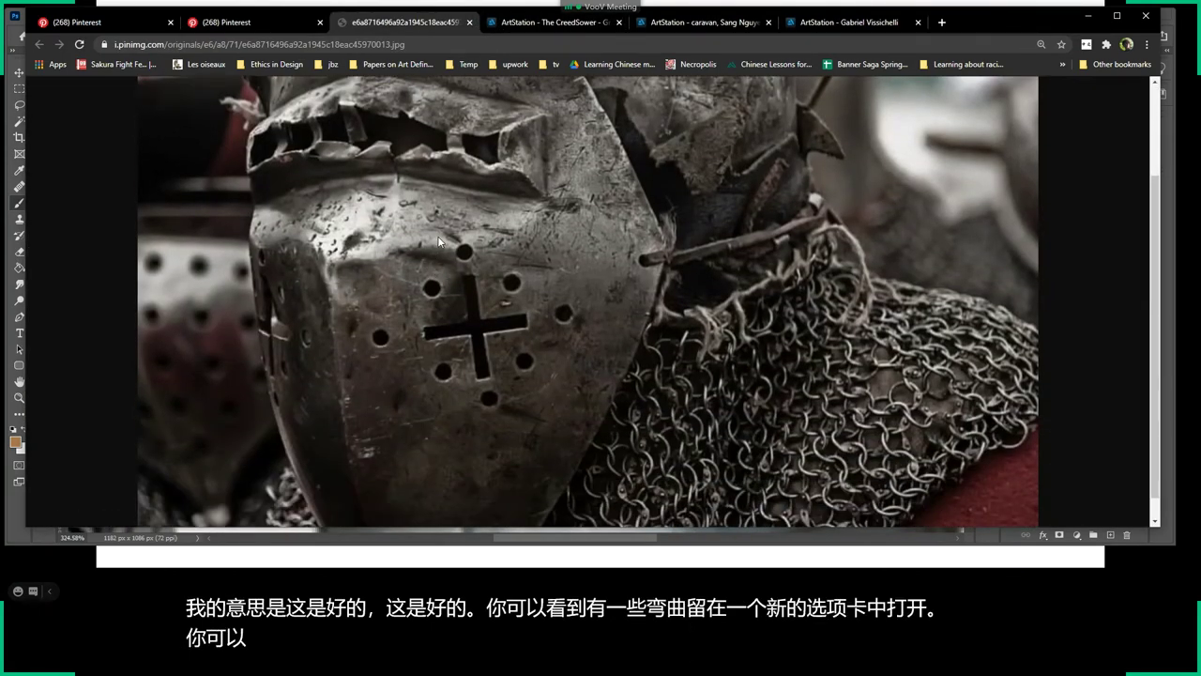
{"action": "scroll", "coordinate": [491, 240], "scroll_direction": "up", "scroll_amount": 2}
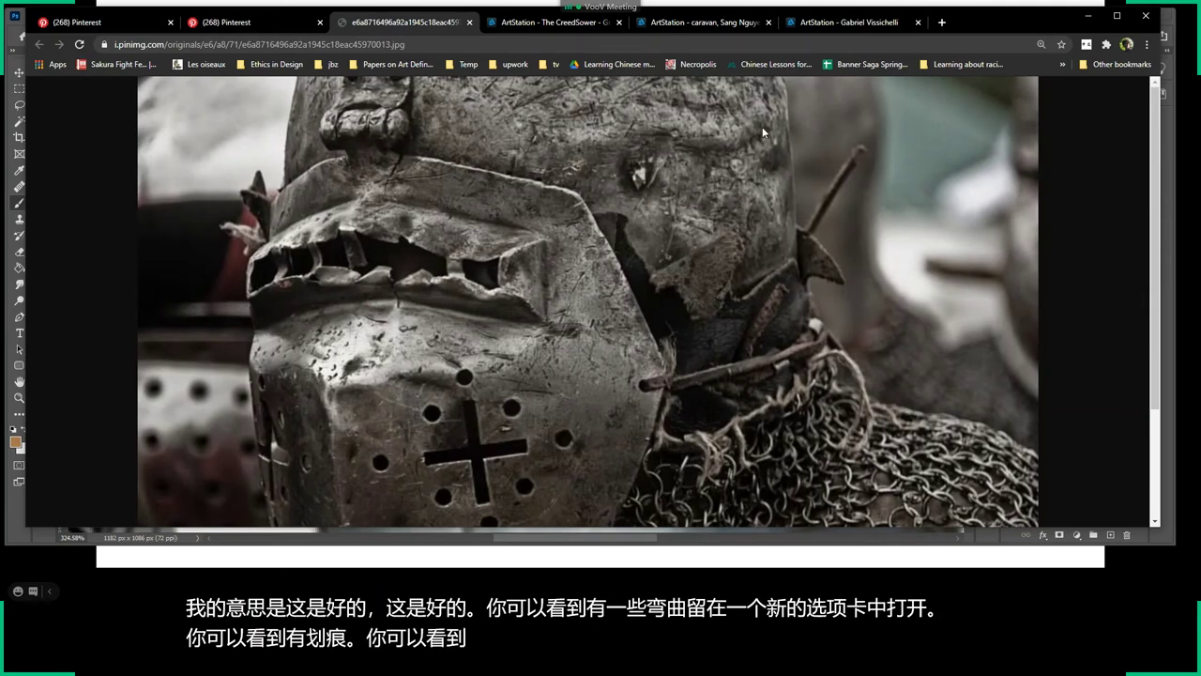
{"action": "scroll", "coordinate": [693, 283], "scroll_direction": "down", "scroll_amount": 1}
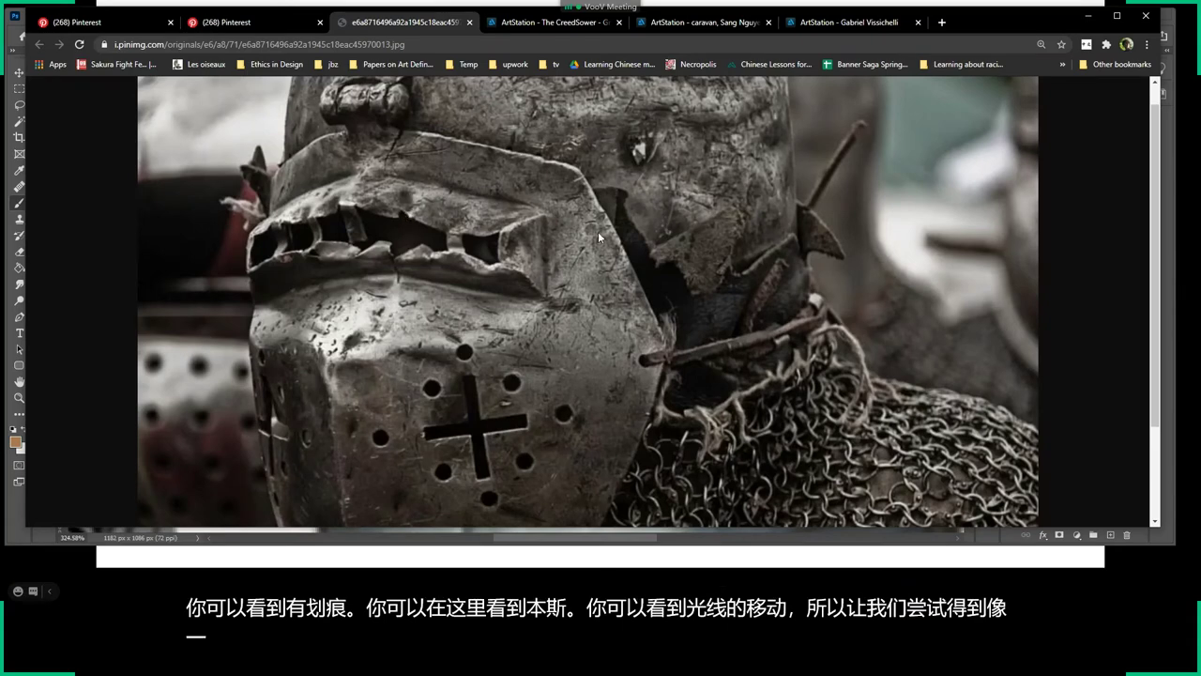
Clip a Hue/Saturation adjustment to Layer 117 with Hue +172, Saturation -55, Lightness -87.
{"action": "key", "text": "alt+Tab"}
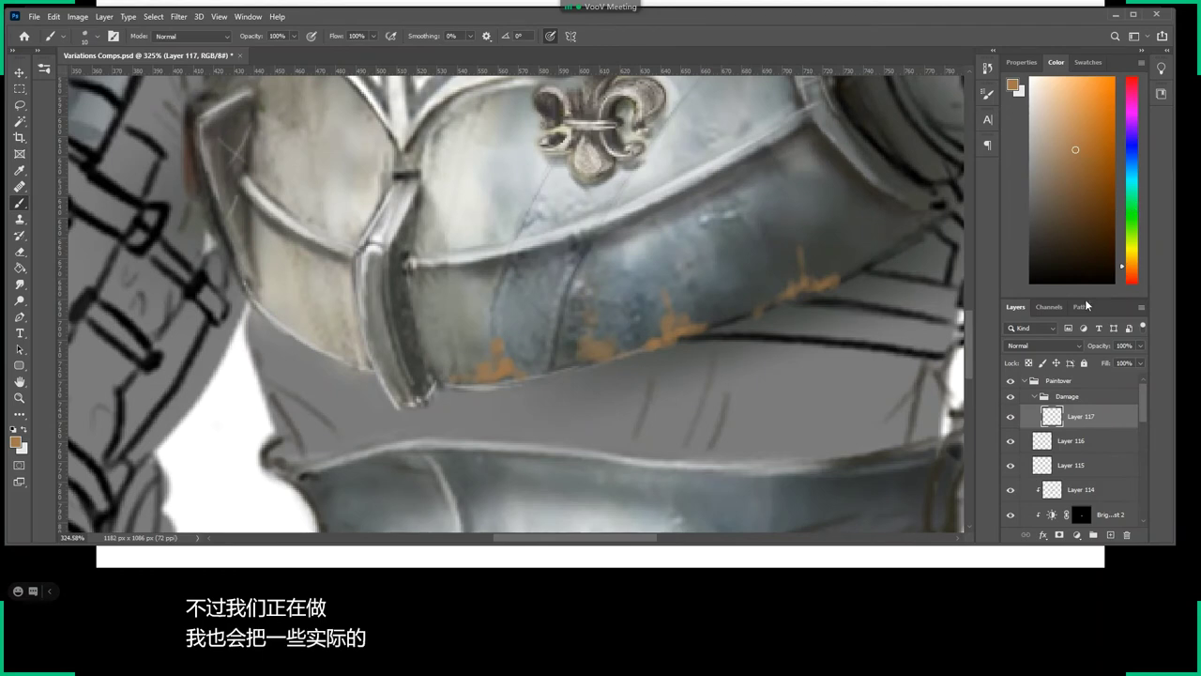
{"action": "left_click", "coordinate": [1075, 537]}
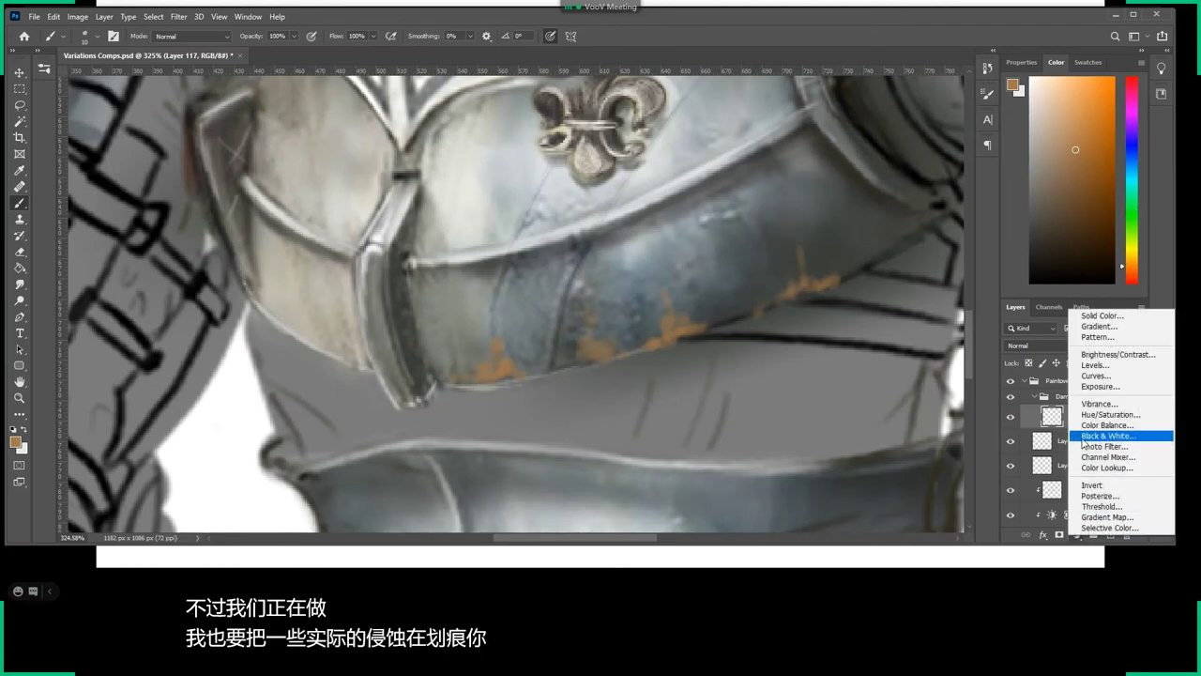
{"action": "left_click", "coordinate": [1098, 416]}
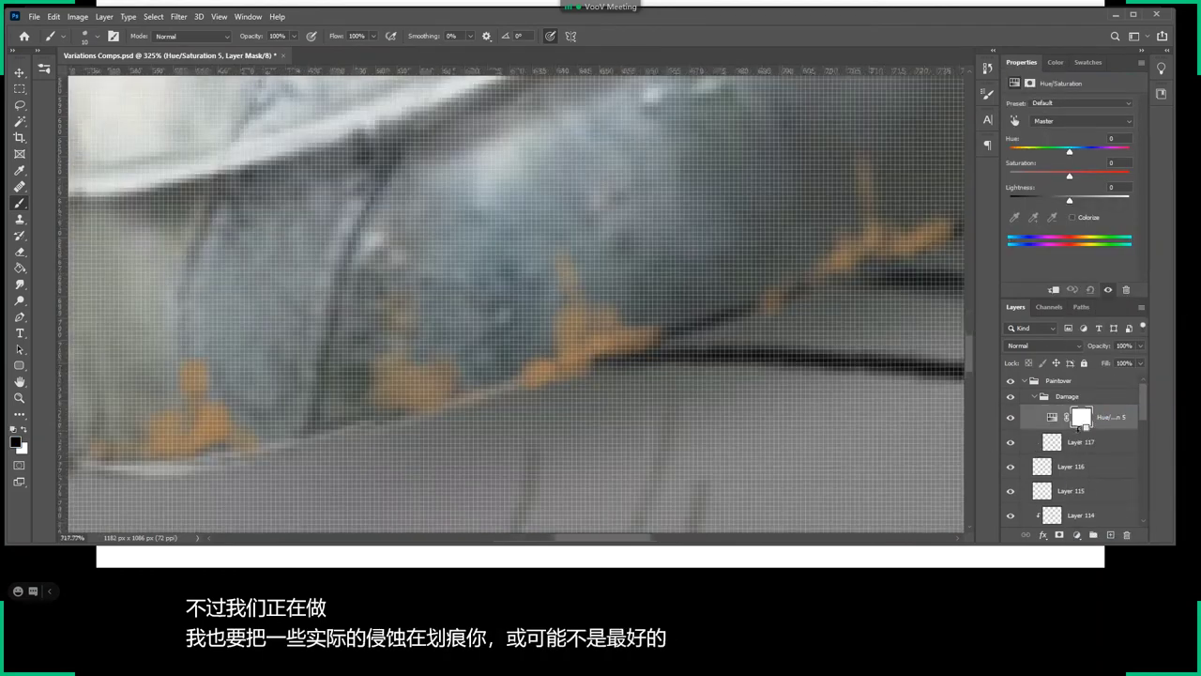
{"action": "left_click", "coordinate": [1079, 439]}
{"action": "key", "text": "z"}
{"action": "left_click_drag", "start_coordinate": [826, 455], "coordinate": [795, 452]}
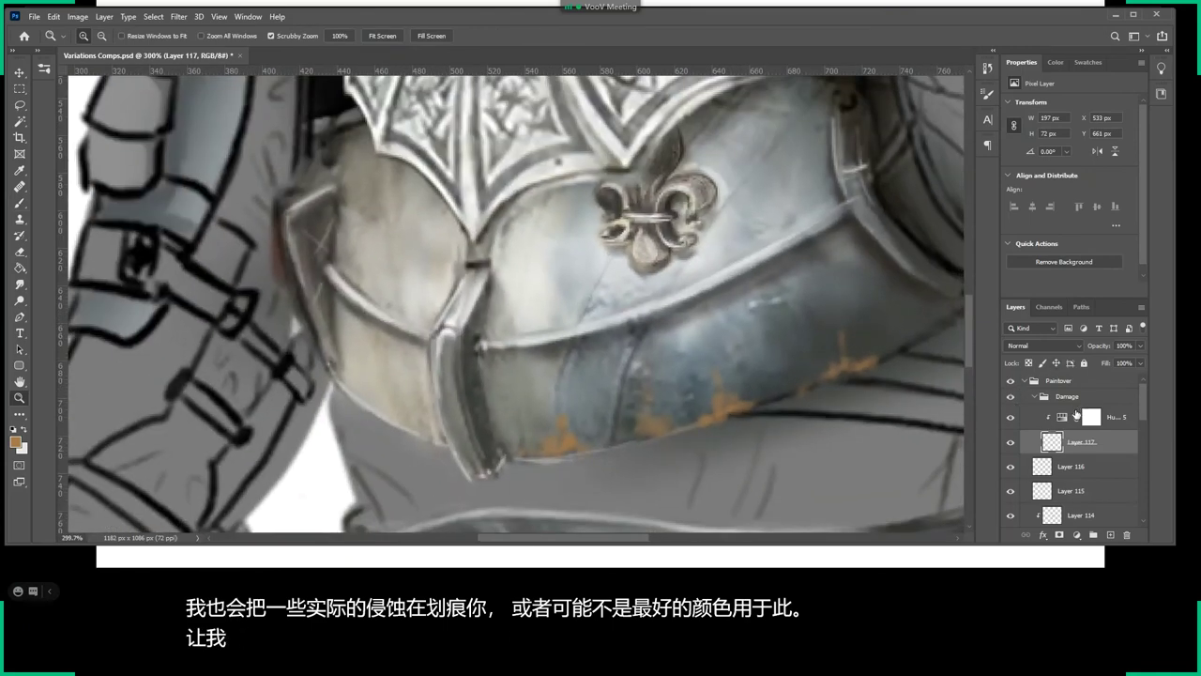
{"action": "left_click", "coordinate": [1076, 416]}
{"action": "left_click_drag", "start_coordinate": [1068, 148], "coordinate": [1132, 158]}
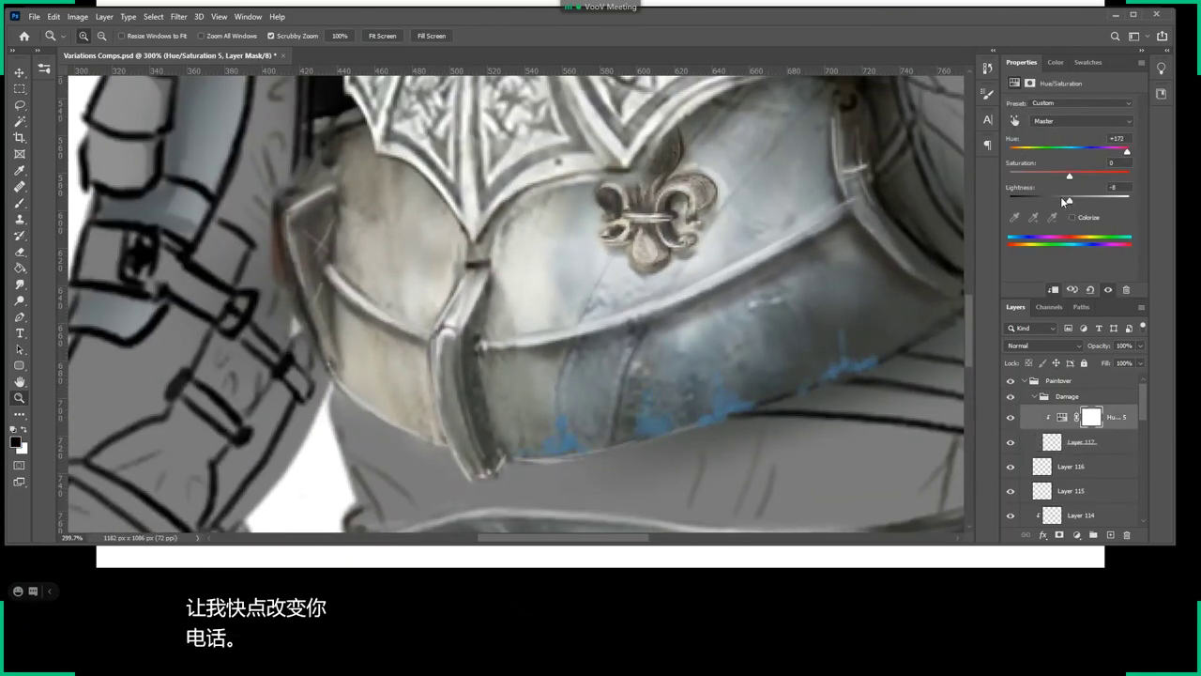
{"action": "mouse_move", "coordinate": [1064, 198]}
{"action": "left_mouse_down"}
{"action": "mouse_move", "coordinate": [1082, 197]}
{"action": "mouse_move", "coordinate": [1044, 176]}
{"action": "mouse_move", "coordinate": [1030, 210]}
{"action": "mouse_move", "coordinate": [1109, 210]}
{"action": "mouse_move", "coordinate": [1018, 218]}
{"action": "left_mouse_up"}
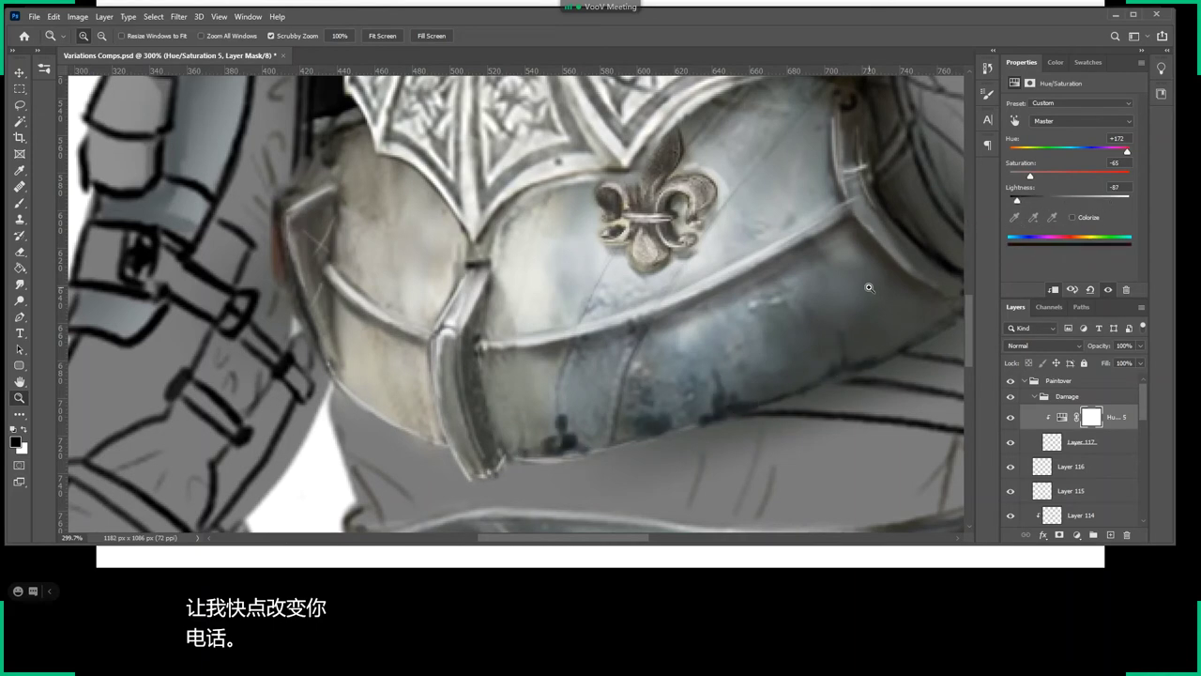
{"action": "mouse_move", "coordinate": [704, 415]}
{"action": "left_mouse_down"}
{"action": "mouse_move", "coordinate": [666, 422]}
{"action": "mouse_move", "coordinate": [751, 423]}
{"action": "left_mouse_up"}
Merge the Hue/Saturation adjustment down into the rust layer.
{"action": "left_click", "coordinate": [1077, 451]}
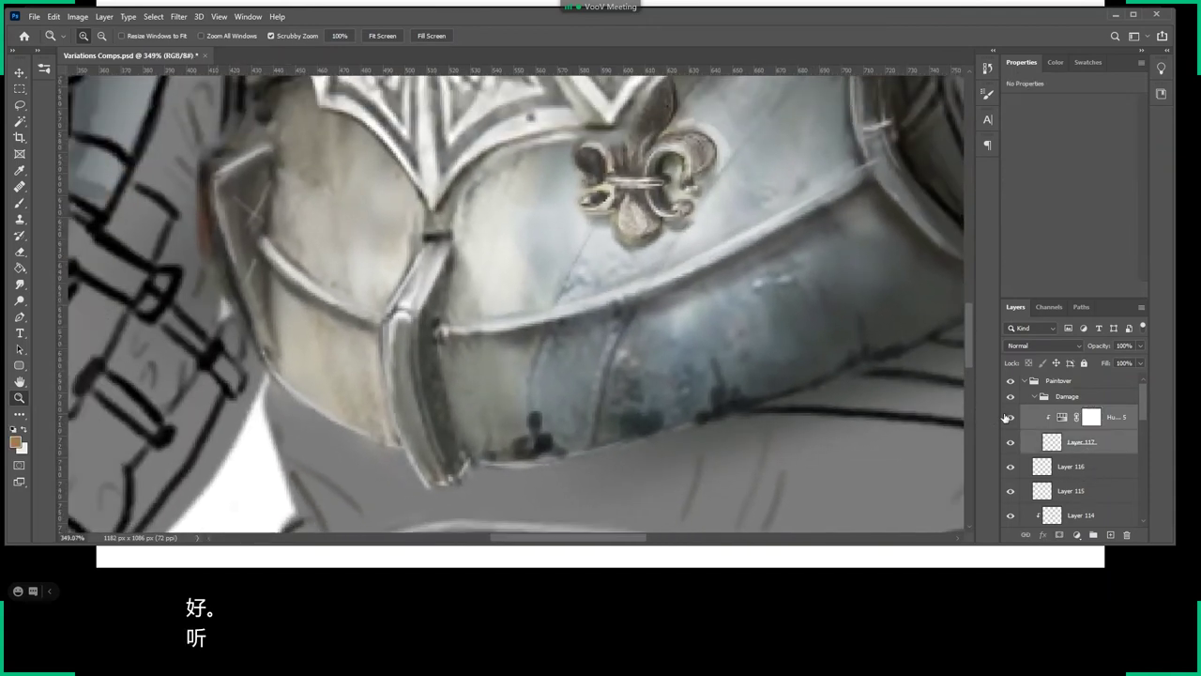
{"action": "right_click", "coordinate": [1066, 431]}
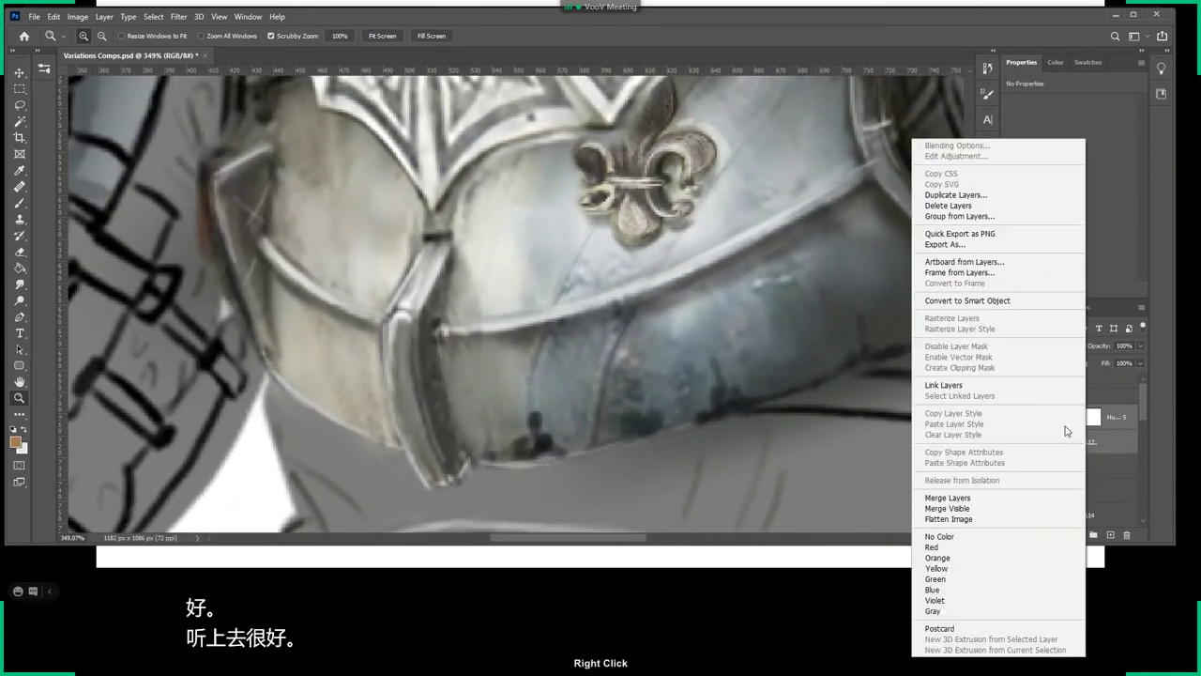
{"action": "left_click", "coordinate": [950, 498]}
Switch to the Hard Round Pressure Size brush at about 6 px.
{"action": "key", "text": "b"}
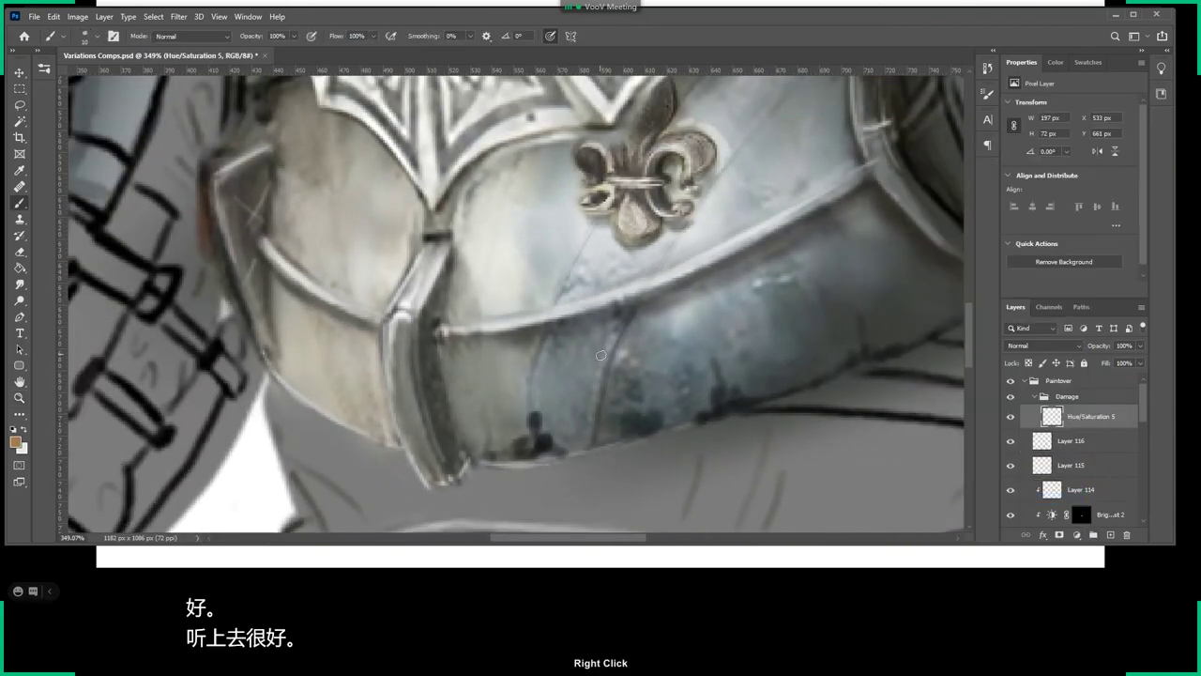
{"action": "right_click", "coordinate": [608, 353]}
{"action": "scroll", "coordinate": [936, 504], "scroll_direction": "up", "scroll_amount": 5}
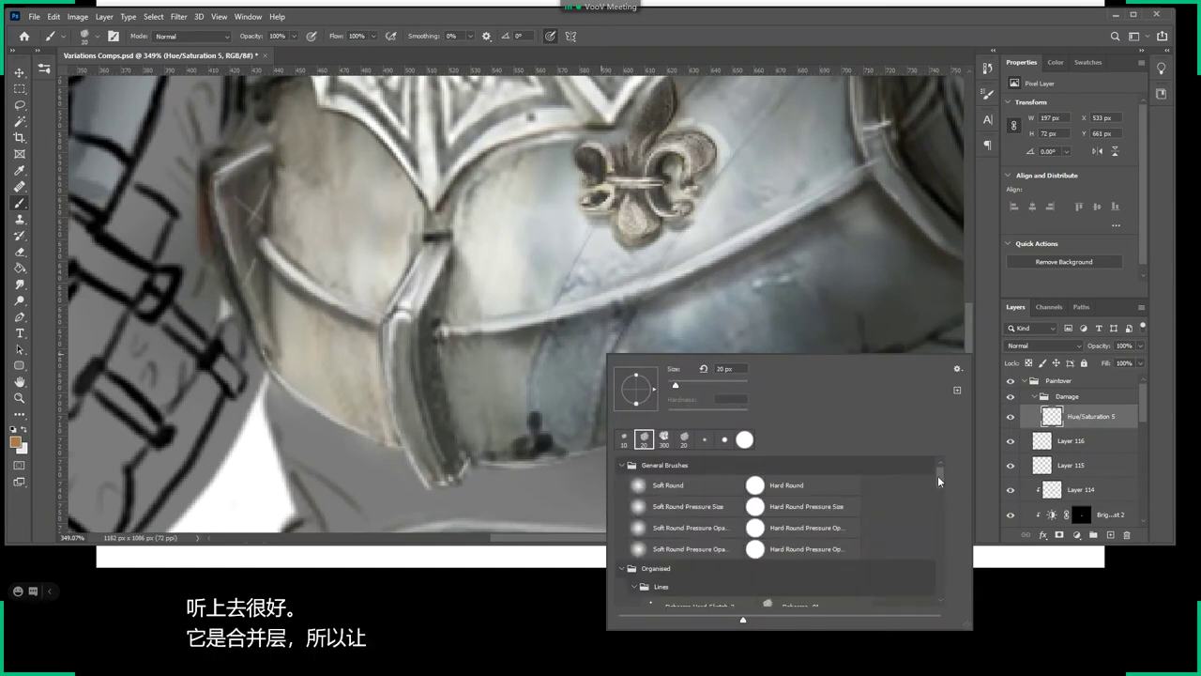
{"action": "left_click", "coordinate": [802, 505]}
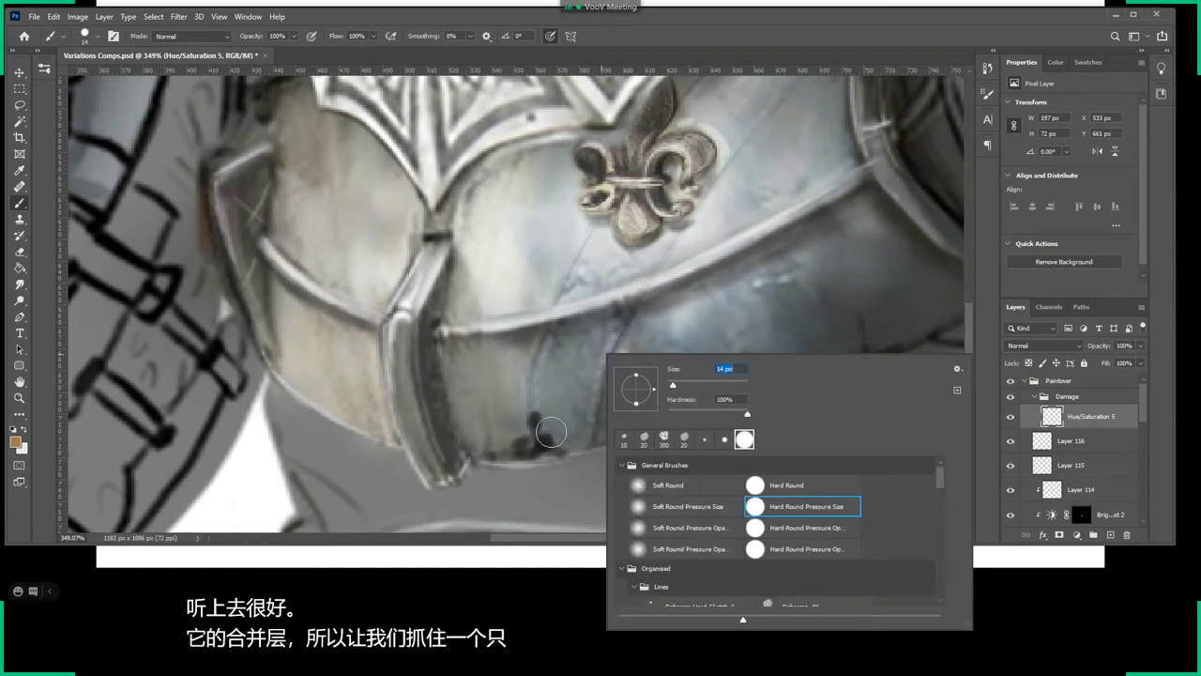
{"action": "left_click", "coordinate": [584, 456]}
{"action": "right_click", "coordinate": [593, 380]}
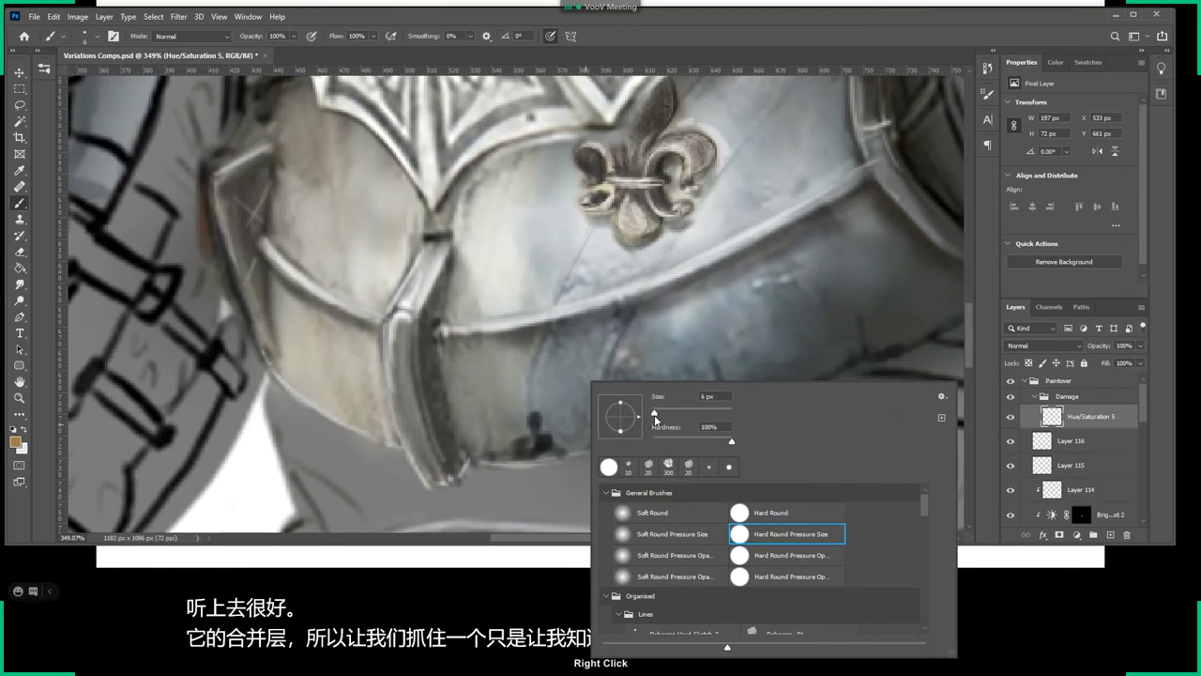
{"action": "left_click_drag", "start_coordinate": [656, 416], "coordinate": [654, 416]}
{"action": "left_click", "coordinate": [536, 469]}
Paint dark rust patches along the bottom plate's lower rim.
{"action": "left_click_drag", "start_coordinate": [548, 431], "coordinate": [561, 446]}
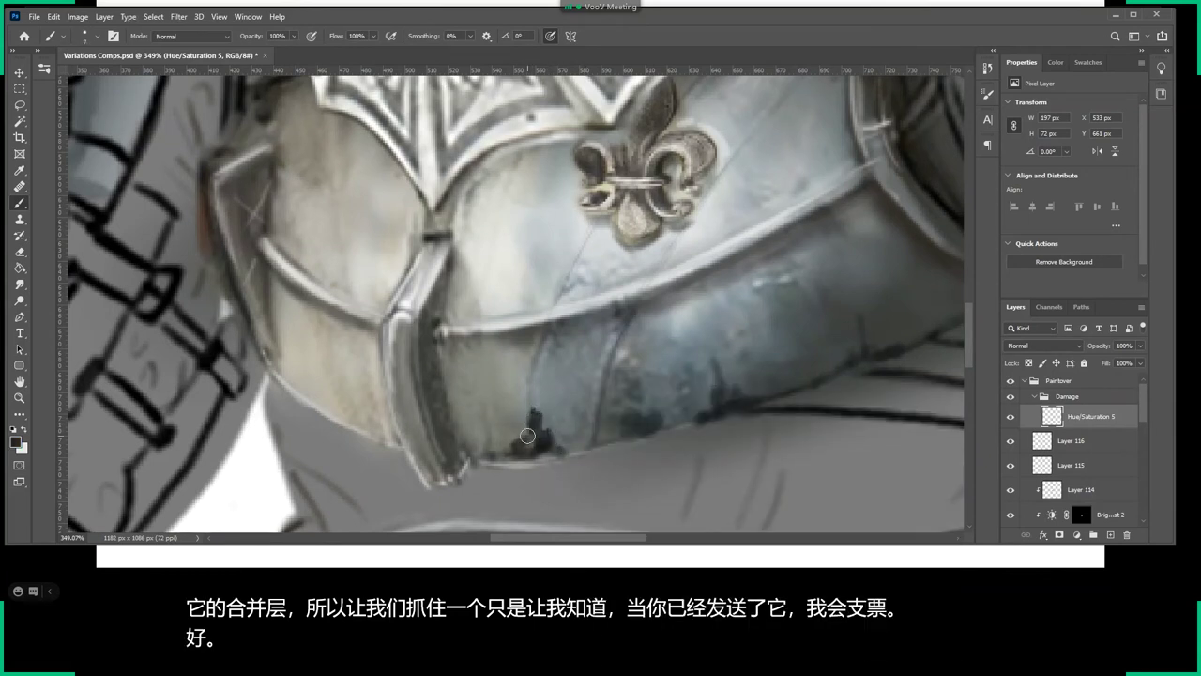
{"action": "mouse_move", "coordinate": [626, 418]}
{"action": "left_mouse_down"}
{"action": "mouse_move", "coordinate": [670, 427]}
{"action": "mouse_move", "coordinate": [711, 399]}
{"action": "mouse_move", "coordinate": [724, 370]}
{"action": "left_mouse_up"}
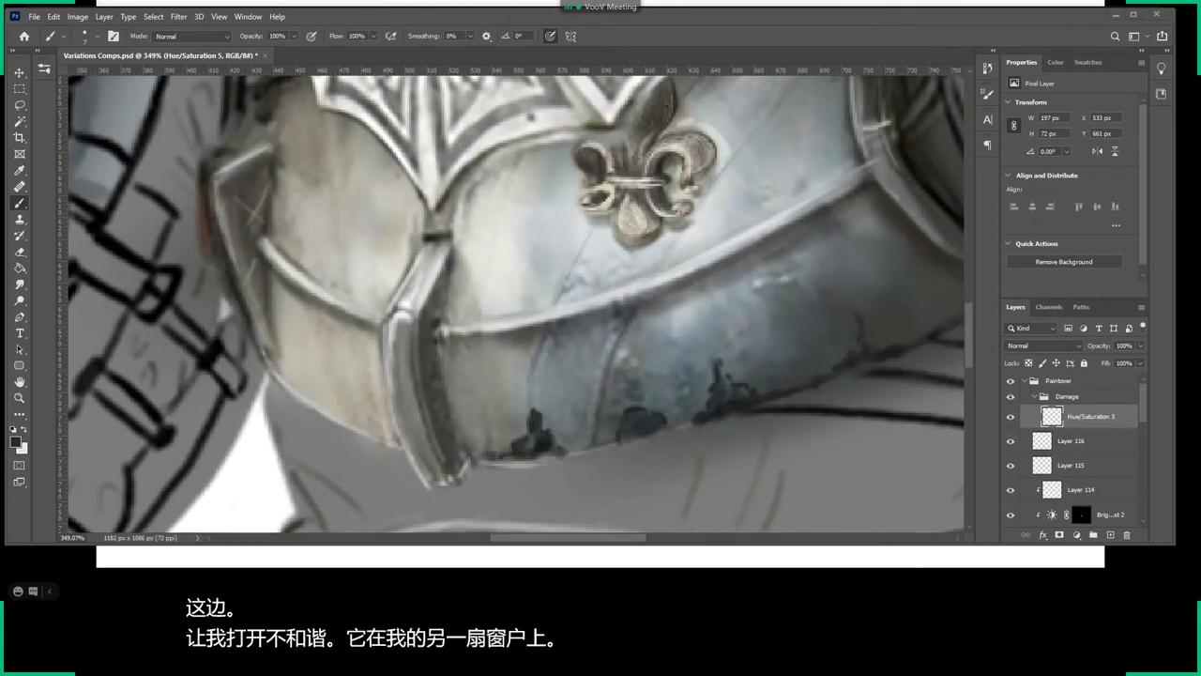
{"action": "key", "text": "super+shift+Left"}
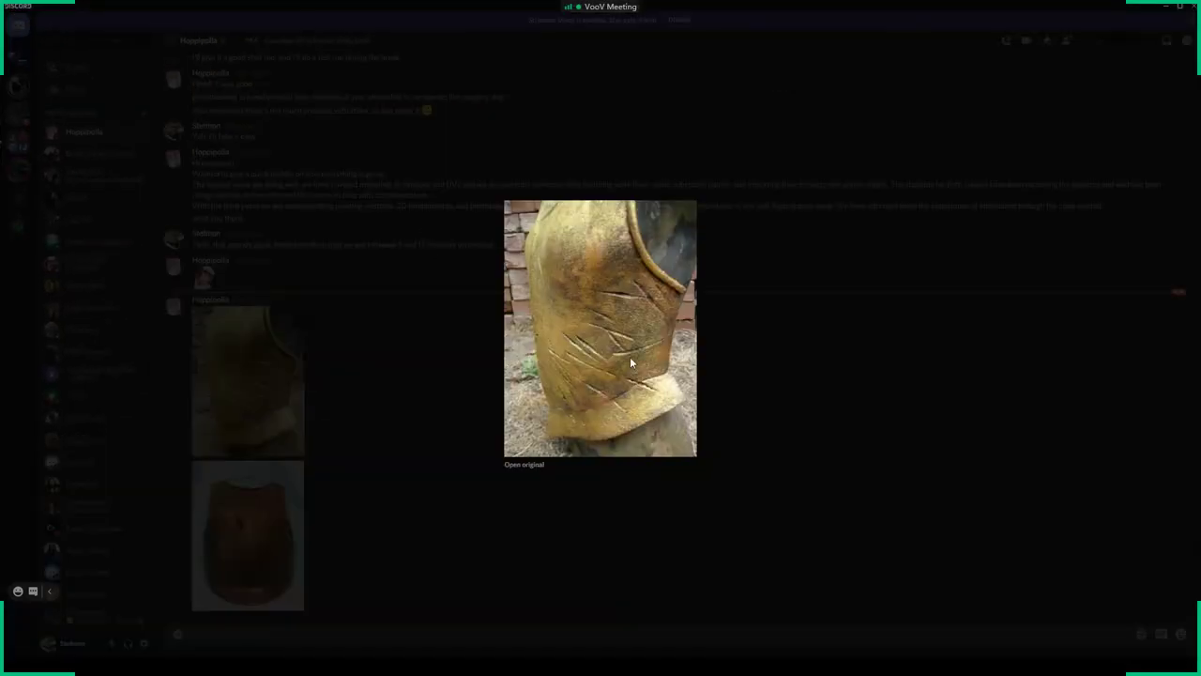
View the scratched breastplate reference at original size, then close it.
{"action": "left_click", "coordinate": [541, 466]}
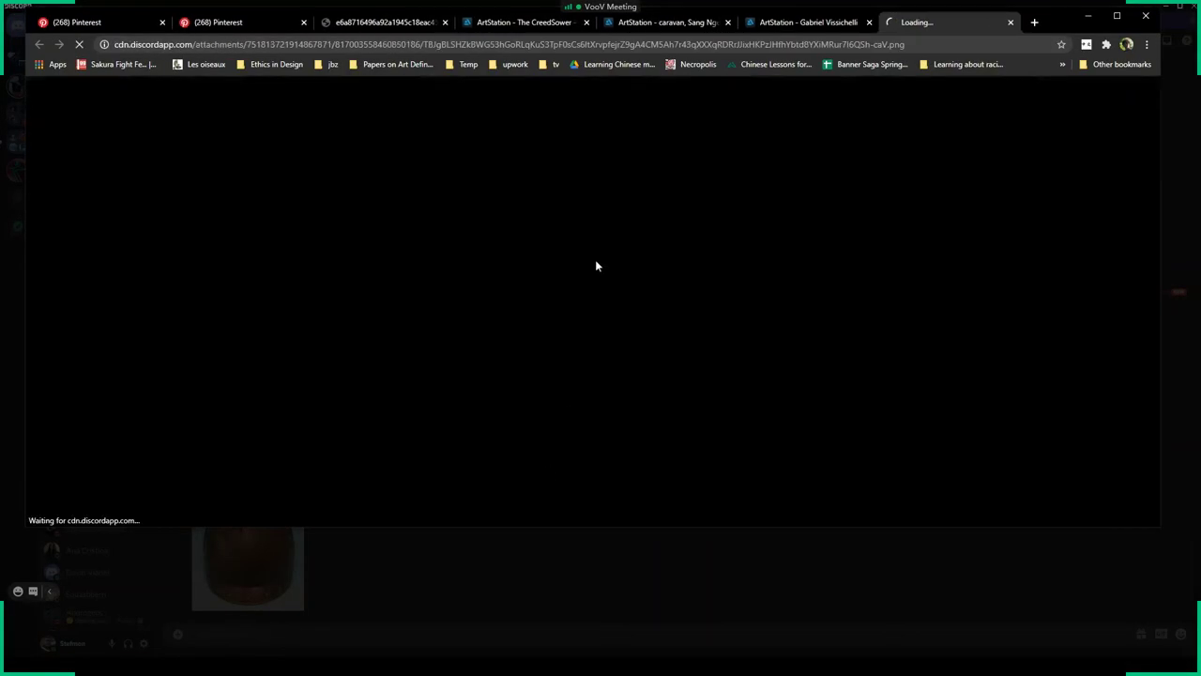
{"action": "scroll", "coordinate": [585, 418], "scroll_direction": "down", "scroll_amount": 2}
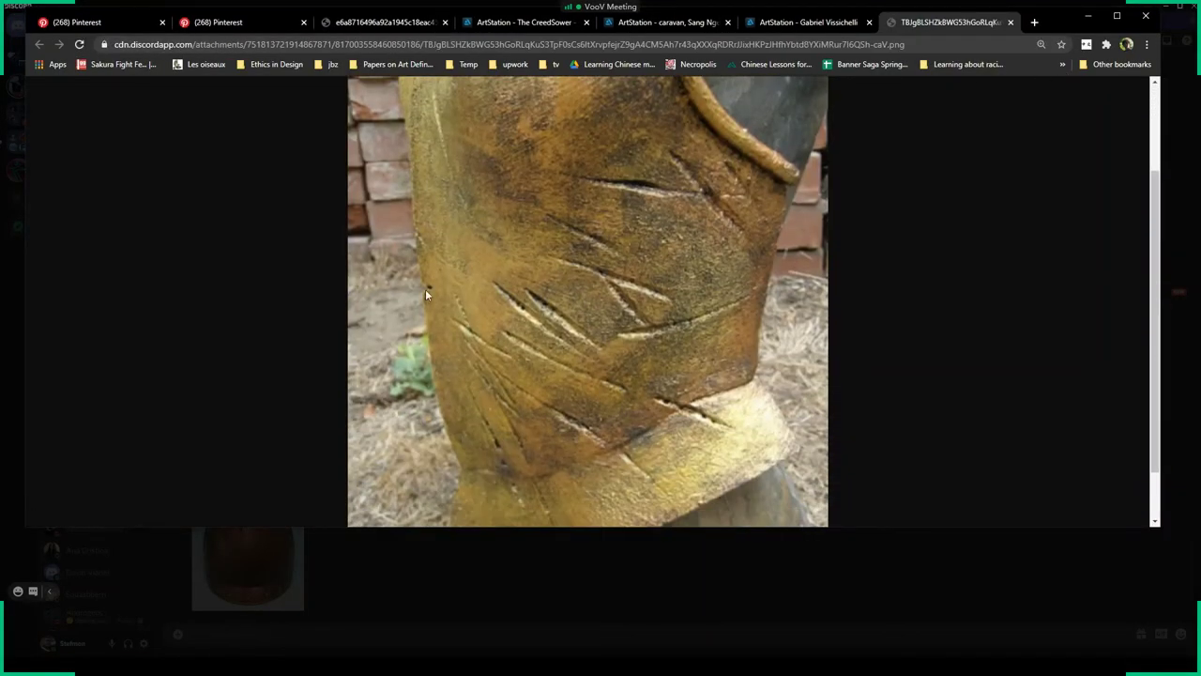
{"action": "scroll", "coordinate": [628, 195], "scroll_direction": "up", "scroll_amount": 3}
{"action": "left_click", "coordinate": [1088, 16]}
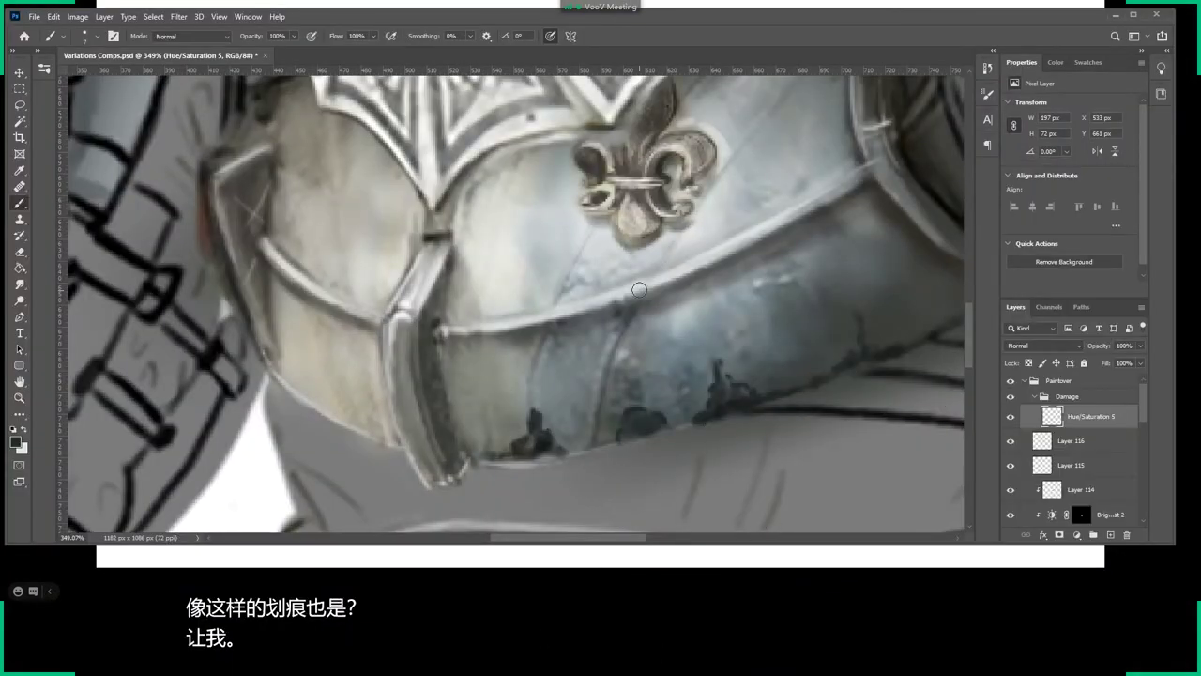
Paint thin dark diagonal scratches beside and below the fleur-de-lis with the small hard brush.
{"action": "key", "text": "z"}
{"action": "mouse_move", "coordinate": [713, 379]}
{"action": "left_mouse_down"}
{"action": "mouse_move", "coordinate": [708, 368]}
{"action": "mouse_move", "coordinate": [586, 366]}
{"action": "mouse_move", "coordinate": [619, 357]}
{"action": "left_mouse_up"}
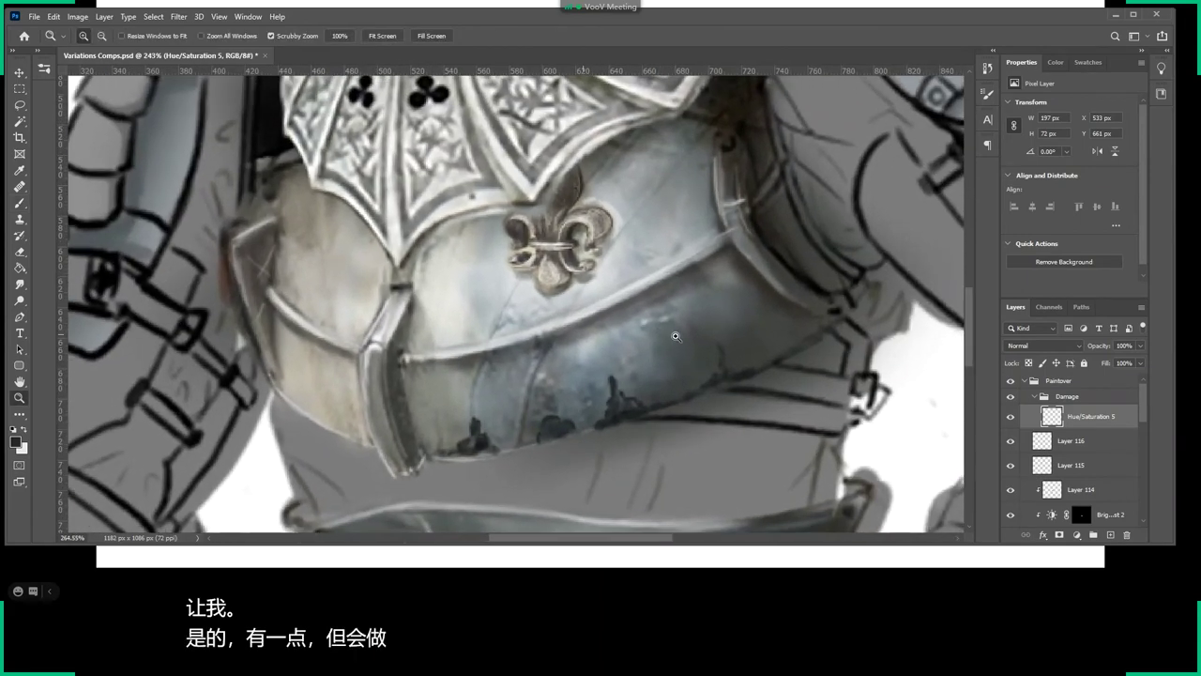
{"action": "key", "text": "b"}
{"action": "mouse_move", "coordinate": [627, 211]}
{"action": "left_mouse_down"}
{"action": "mouse_move", "coordinate": [659, 233]}
{"action": "mouse_move", "coordinate": [704, 238]}
{"action": "mouse_move", "coordinate": [655, 225]}
{"action": "left_mouse_up"}
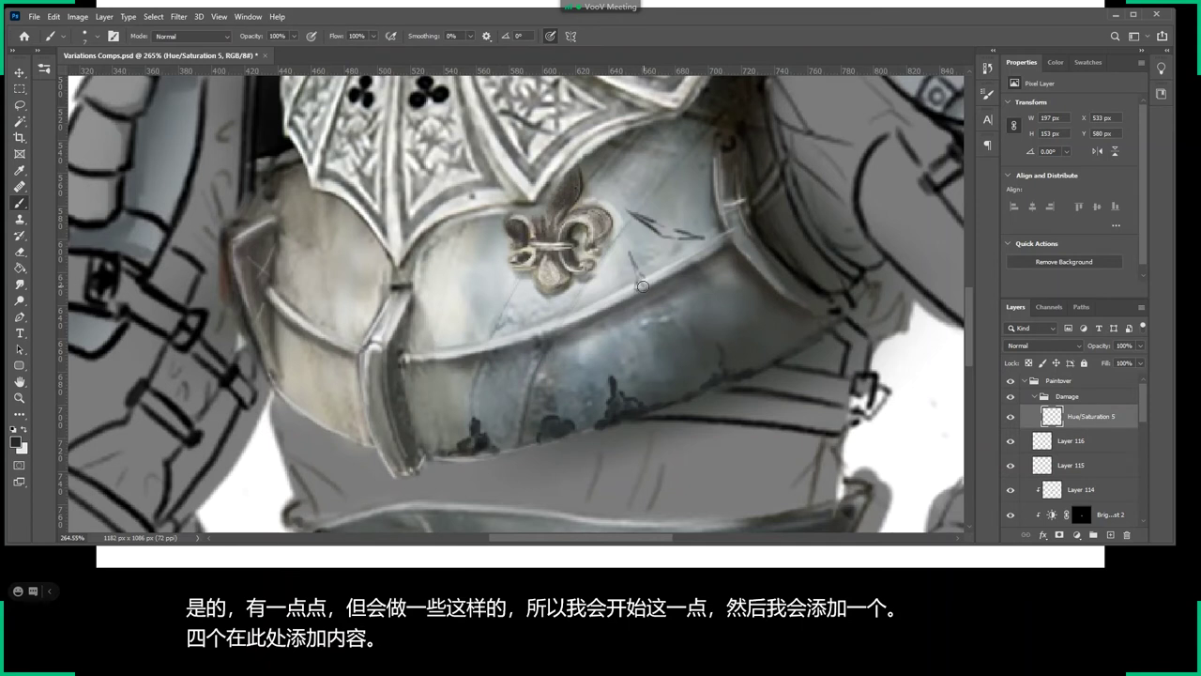
{"action": "left_click_drag", "start_coordinate": [654, 286], "coordinate": [705, 320]}
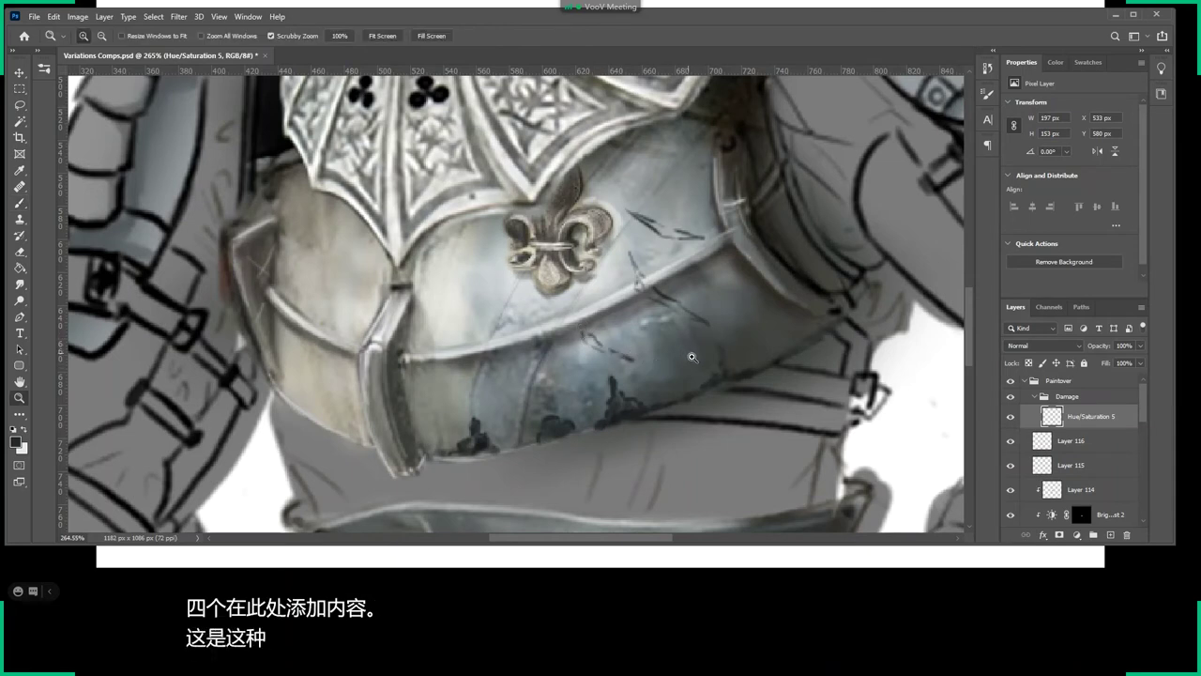
{"action": "scroll", "coordinate": [718, 352], "scroll_direction": "up", "scroll_amount": 2}
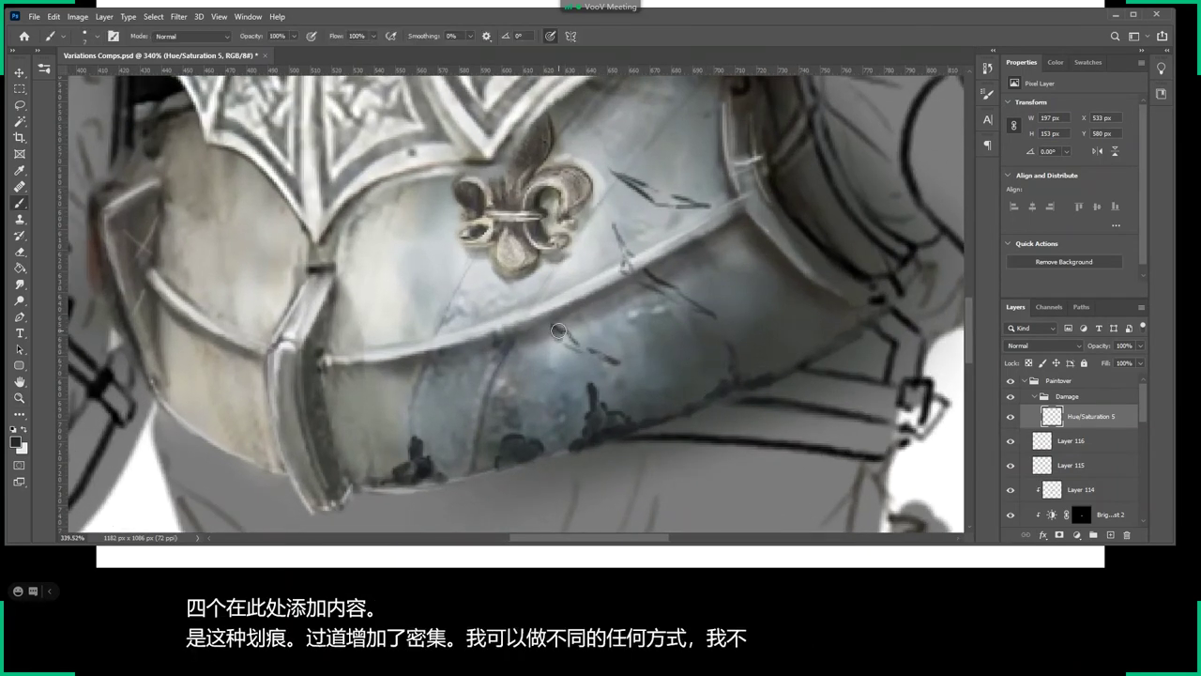
{"action": "left_click_drag", "start_coordinate": [564, 335], "coordinate": [591, 355]}
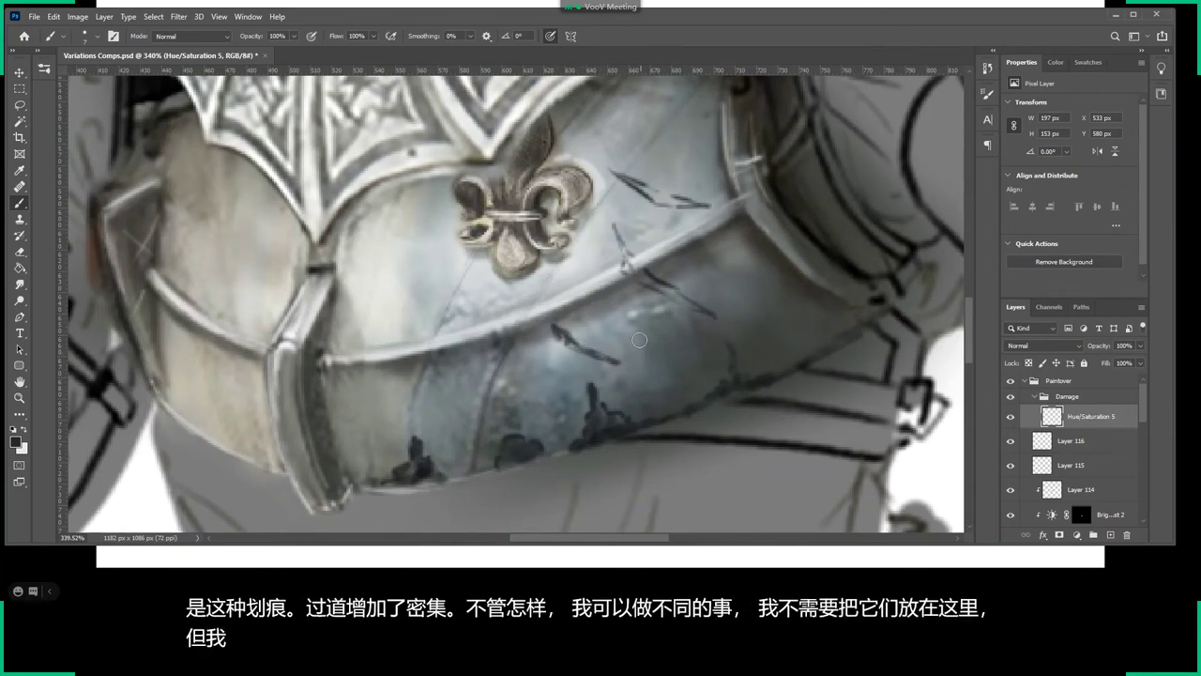
{"action": "left_click_drag", "start_coordinate": [618, 247], "coordinate": [645, 277]}
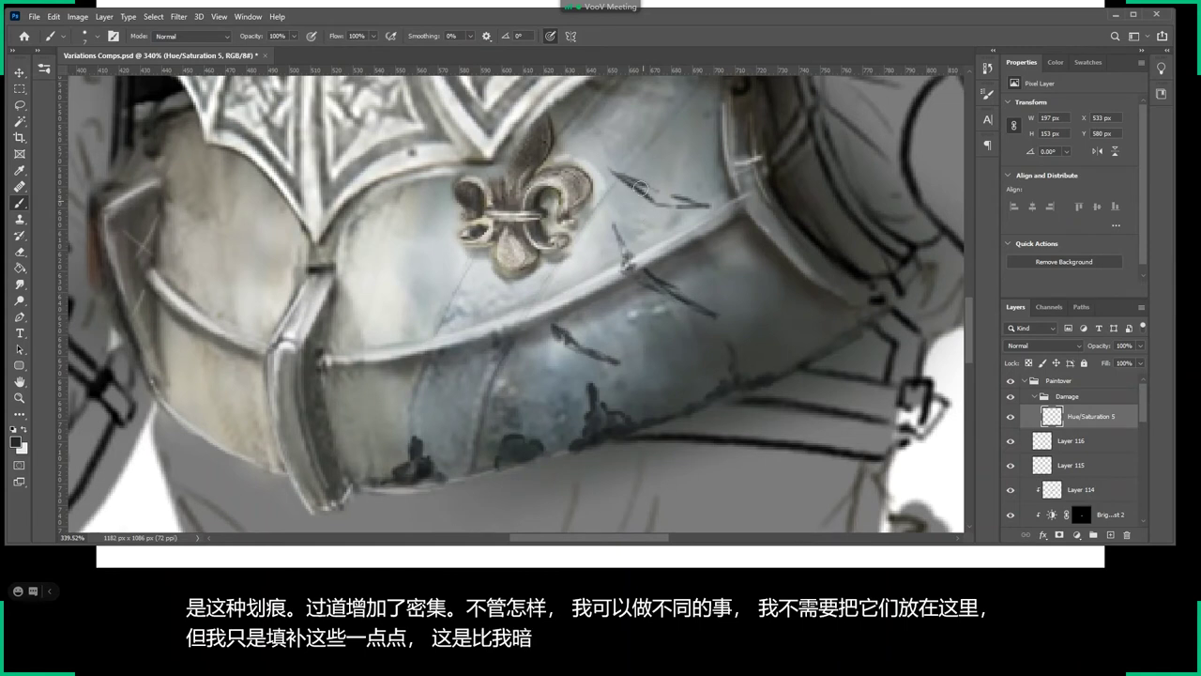
{"action": "left_click_drag", "start_coordinate": [635, 185], "coordinate": [692, 203]}
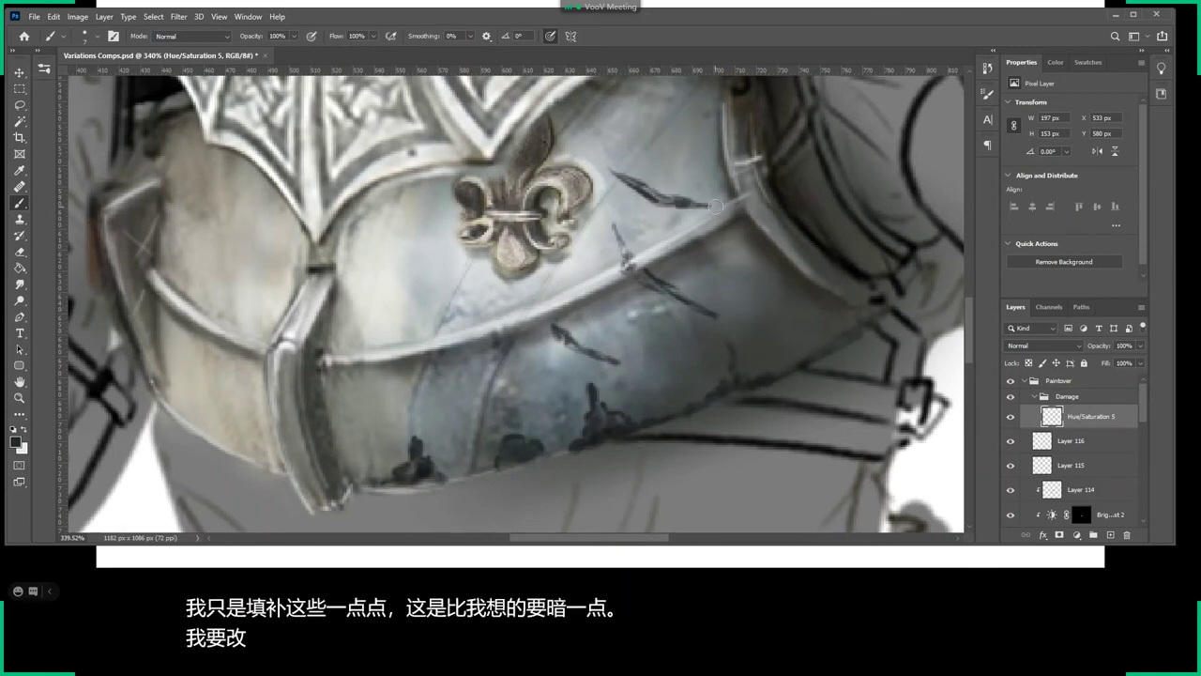
{"action": "left_click", "coordinate": [1057, 347]}
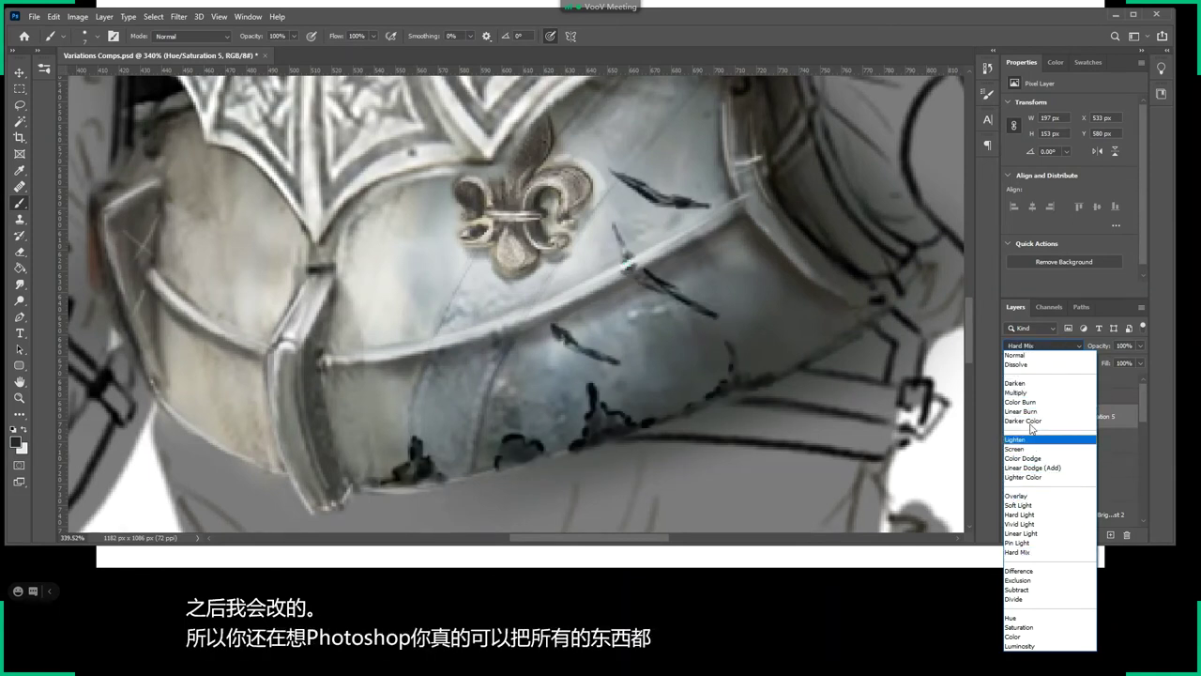
Keep Layer 117 at Normal blending and fade it to about 59% opacity.
{"action": "left_click", "coordinate": [1045, 355]}
{"action": "left_click", "coordinate": [1141, 345]}
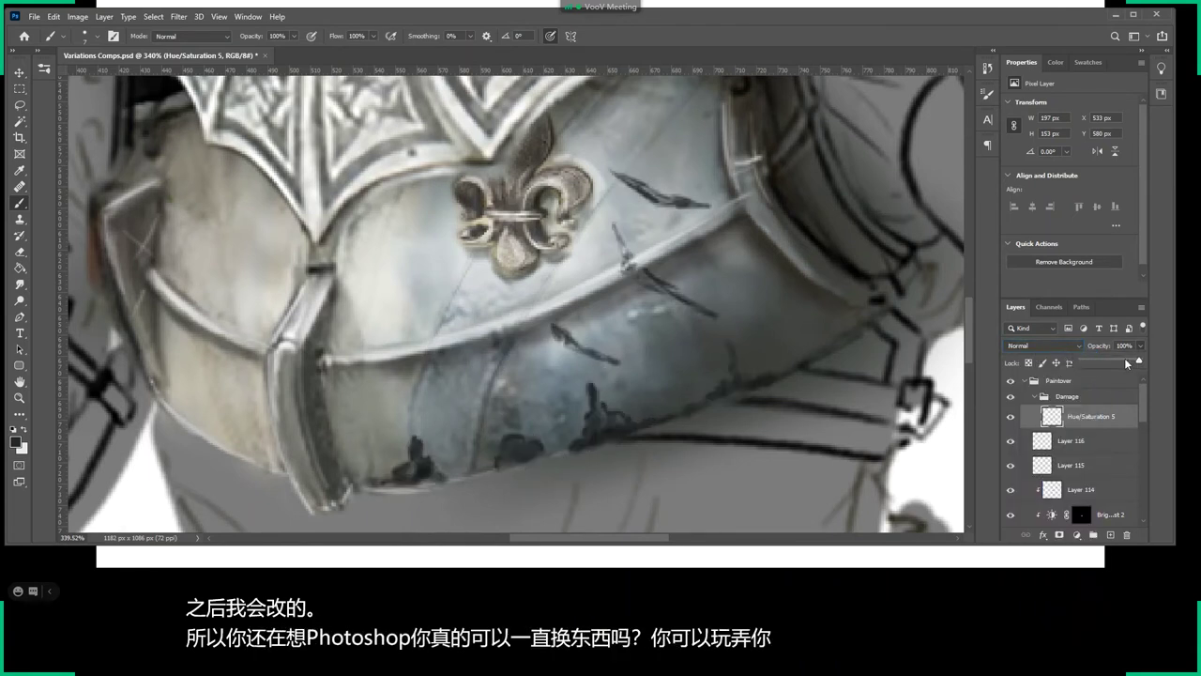
{"action": "mouse_move", "coordinate": [1140, 361]}
{"action": "left_mouse_down"}
{"action": "mouse_move", "coordinate": [1113, 361]}
{"action": "mouse_move", "coordinate": [1123, 368]}
{"action": "left_mouse_up"}
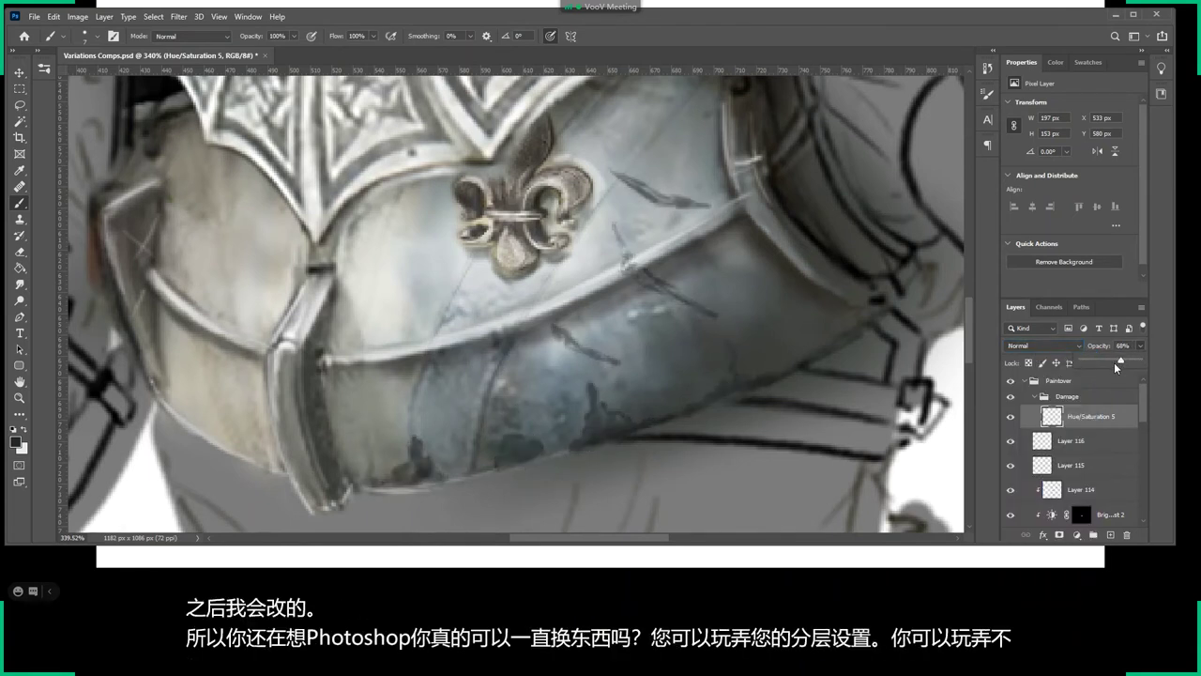
Add a new empty layer and zoom in on the scratched area.
{"action": "left_click", "coordinate": [1110, 534]}
{"action": "key", "text": "z"}
{"action": "left_click", "coordinate": [606, 336]}
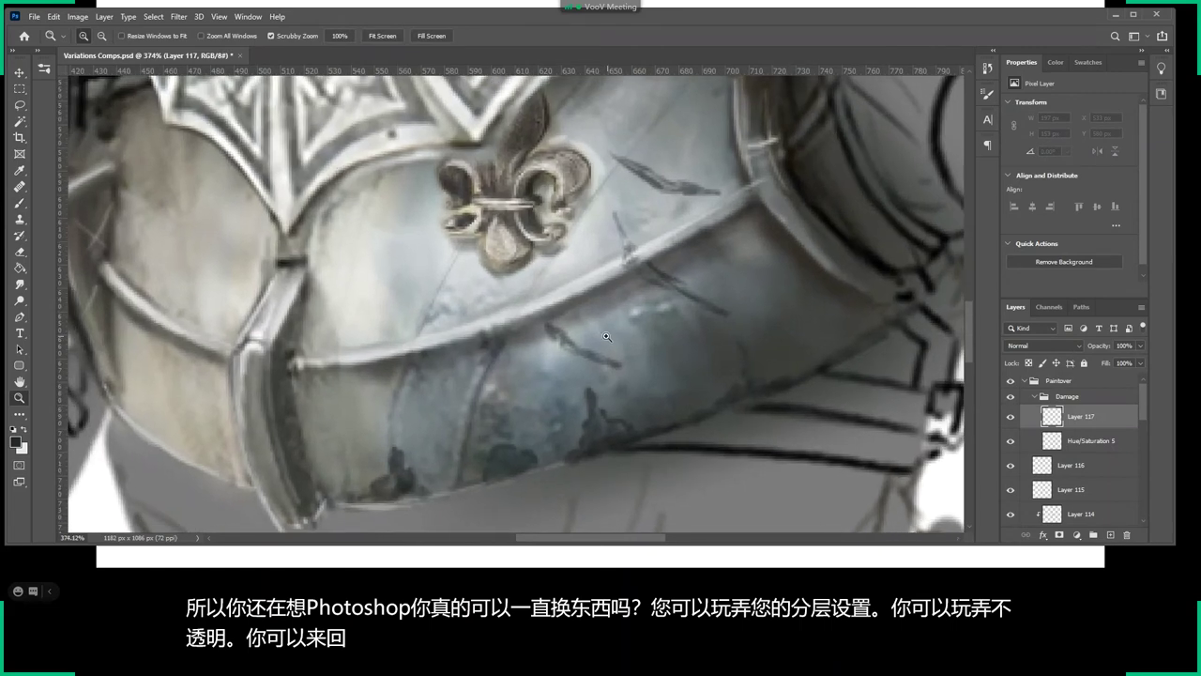
{"action": "key", "text": "b"}
{"action": "right_click", "coordinate": [571, 380]}
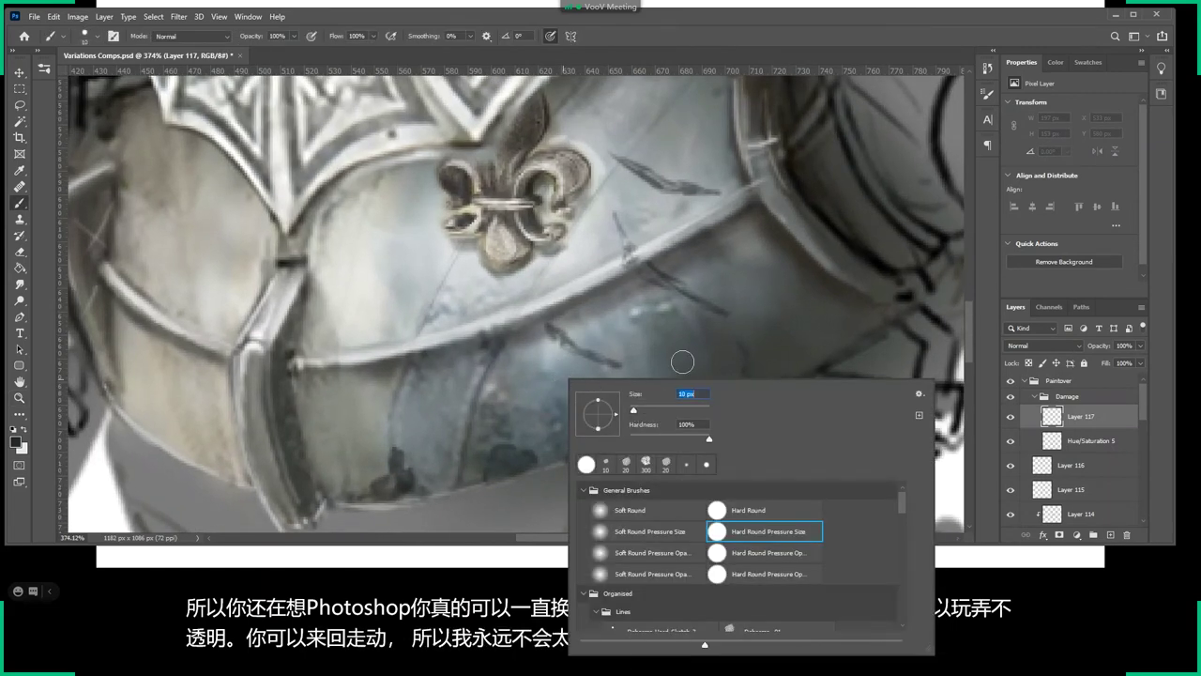
Pick a lighter painting colour and set the brush size to 6 px.
{"action": "left_click", "coordinate": [1055, 62]}
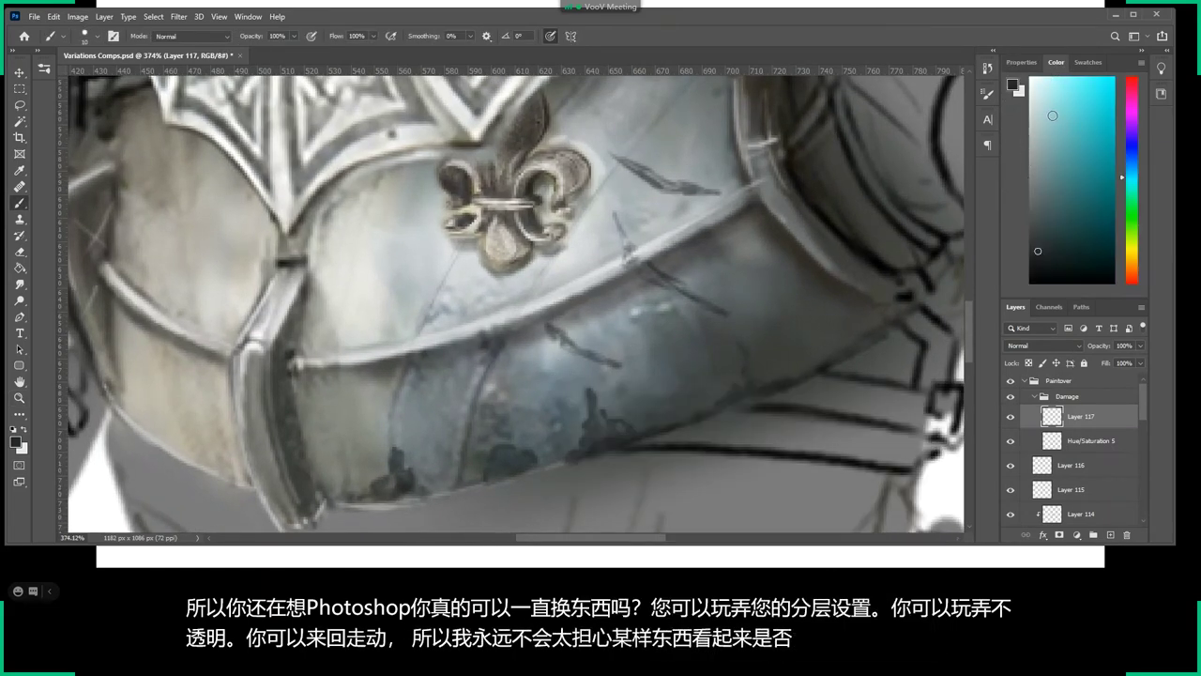
{"action": "left_click_drag", "start_coordinate": [1040, 245], "coordinate": [1035, 147]}
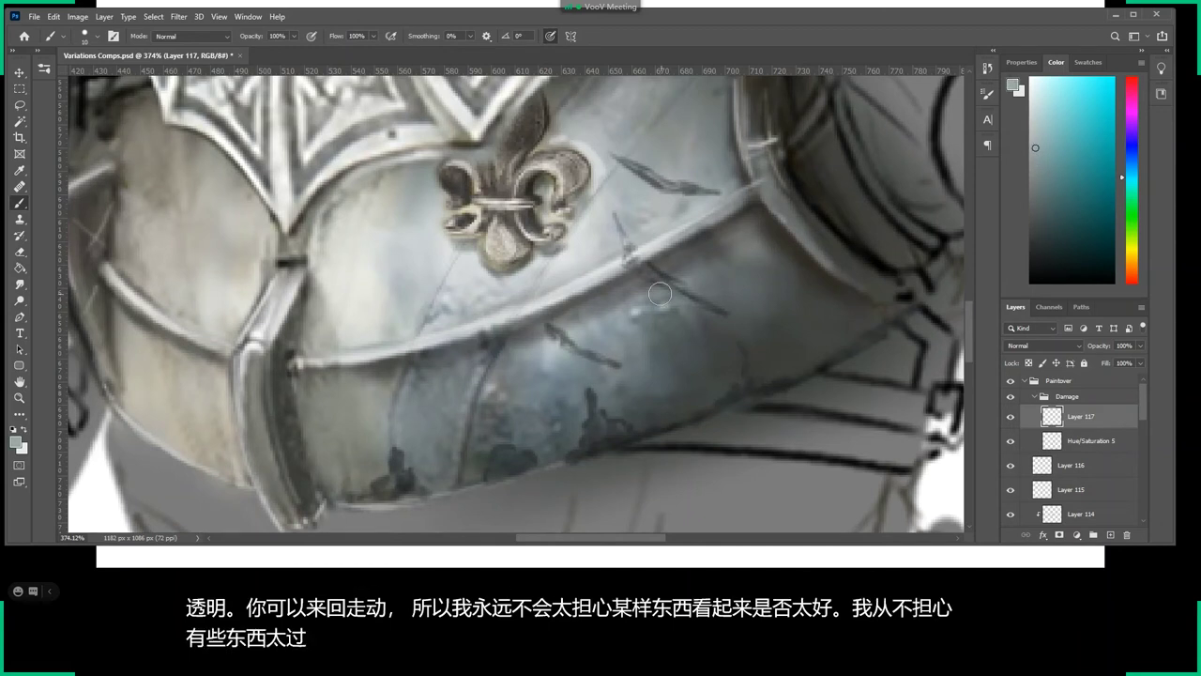
{"action": "key", "text": "z"}
{"action": "left_click_drag", "start_coordinate": [640, 272], "coordinate": [645, 270]}
{"action": "key", "text": "b"}
{"action": "right_click", "coordinate": [637, 246]}
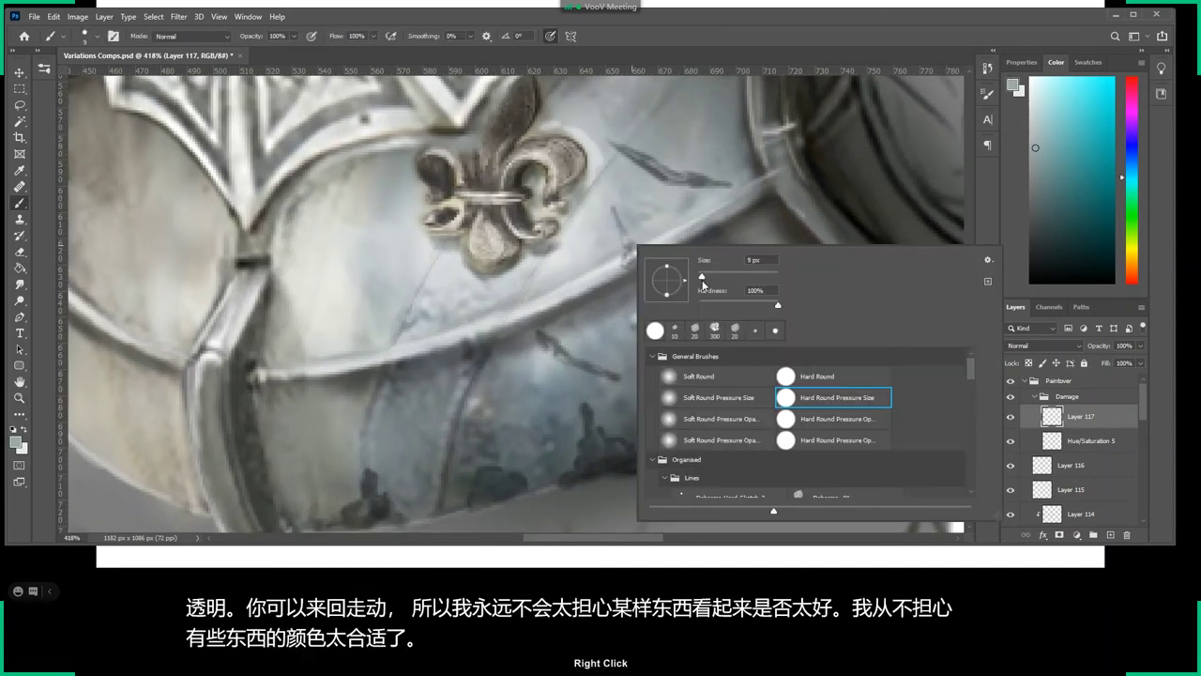
{"action": "left_click", "coordinate": [700, 275]}
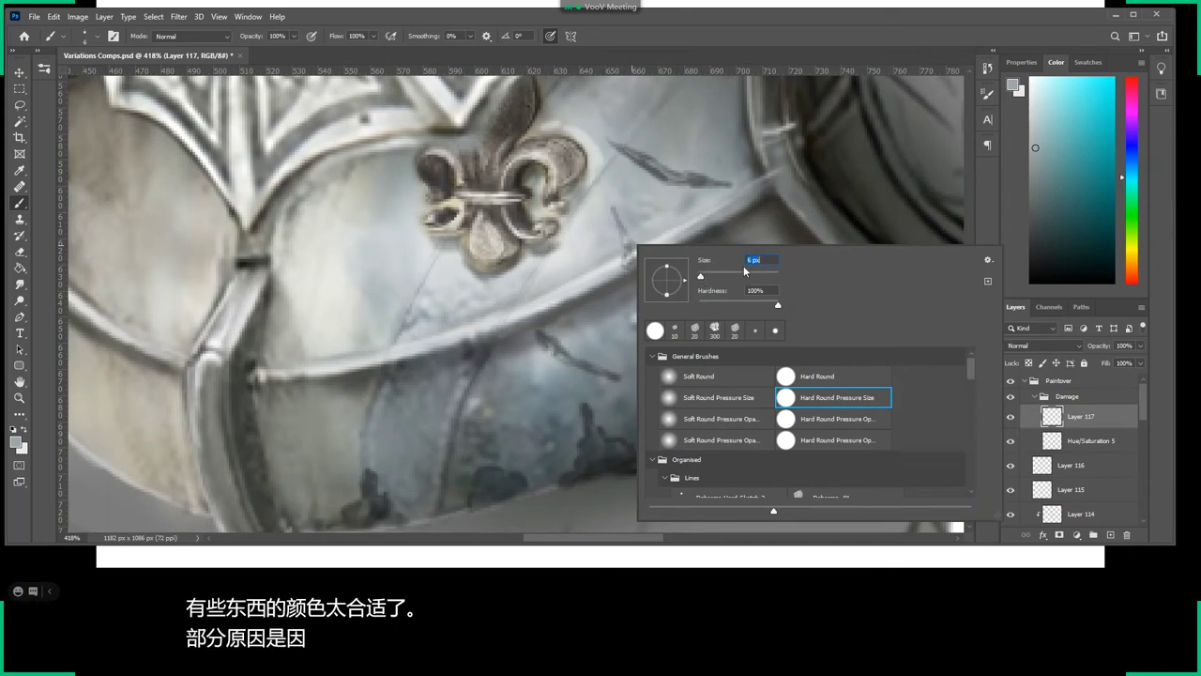
{"action": "left_click", "coordinate": [645, 153]}
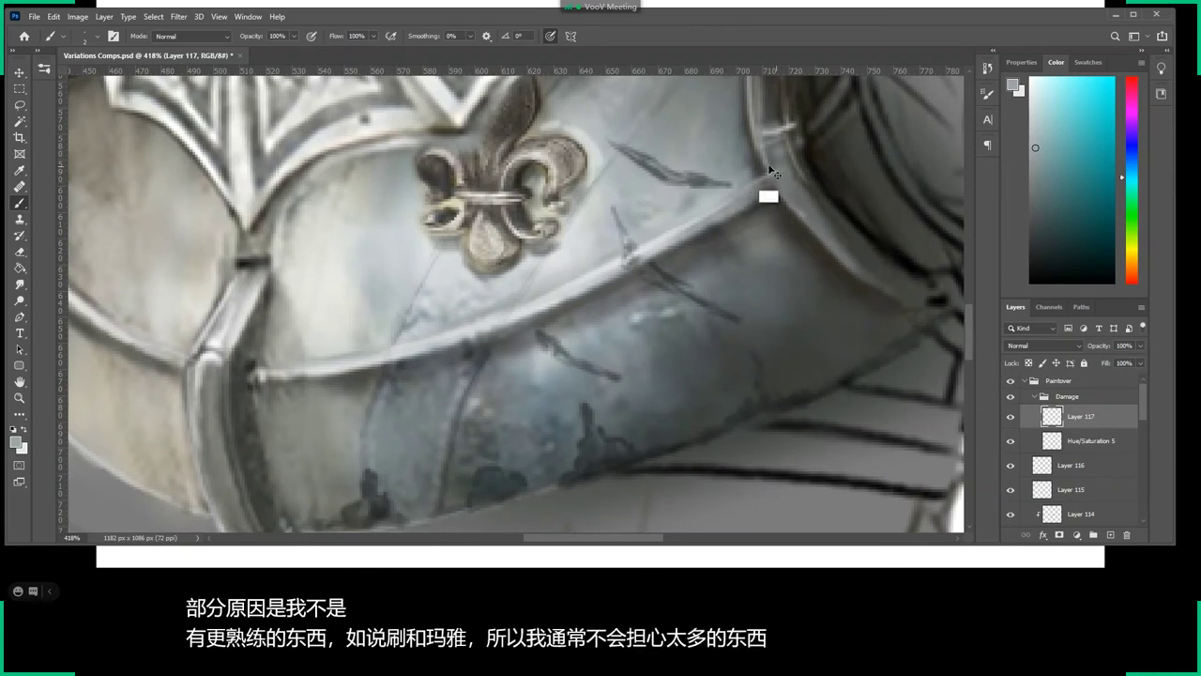
Paint near-white highlights along the scratch beside the fleur-de-lis.
{"action": "left_click", "coordinate": [1045, 260]}
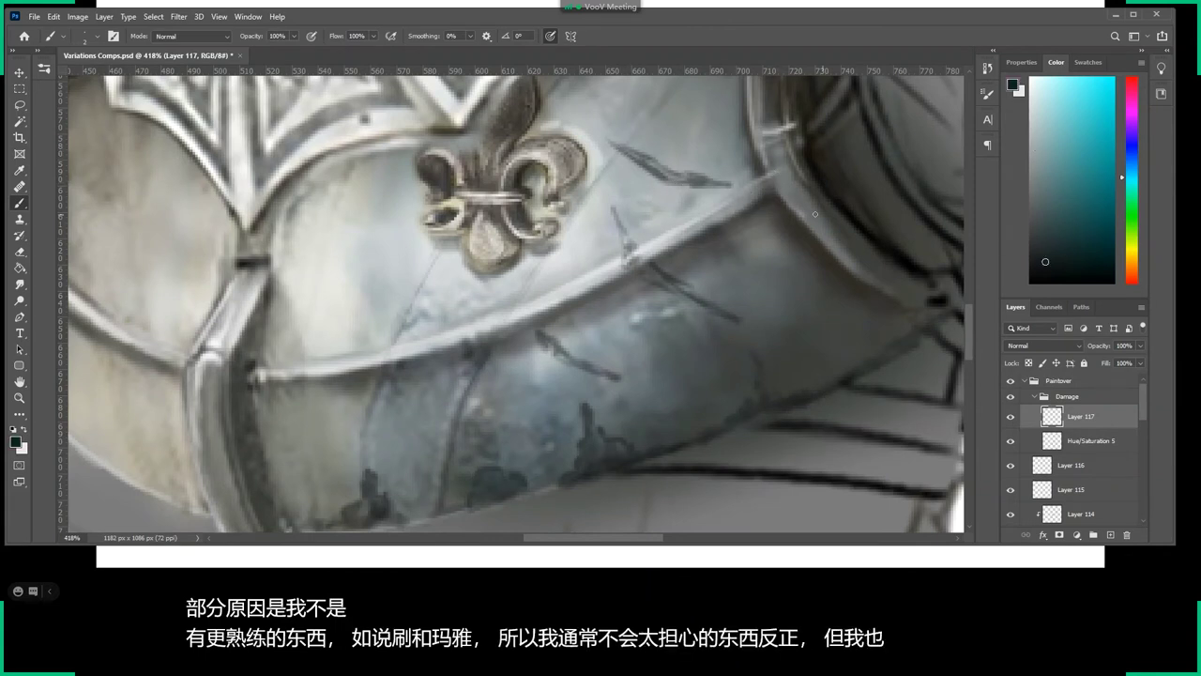
{"action": "left_click", "coordinate": [632, 194], "text": "alt"}
{"action": "left_click", "coordinate": [1044, 179]}
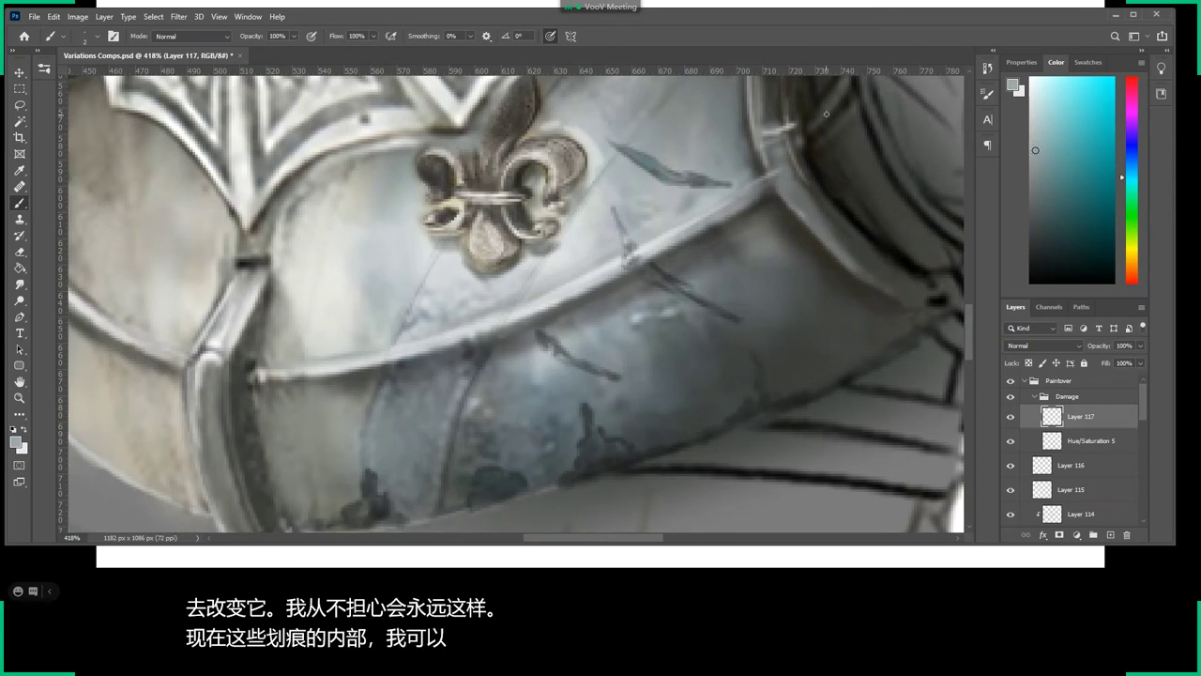
{"action": "left_click", "coordinate": [1036, 90]}
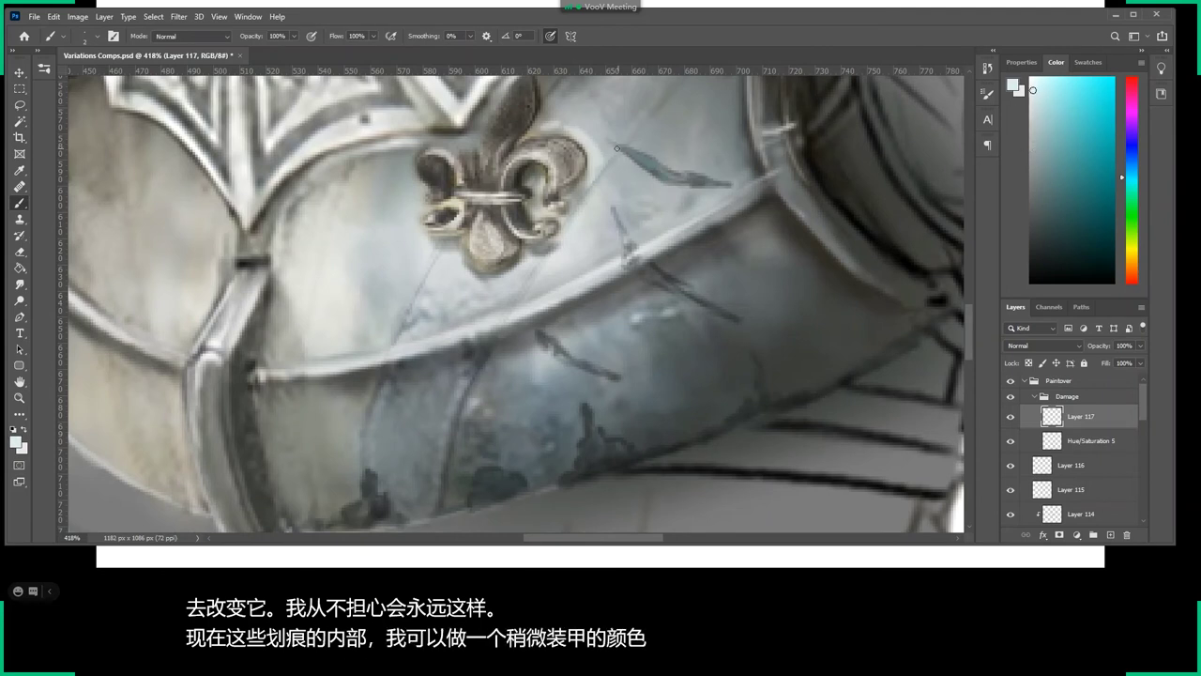
{"action": "mouse_move", "coordinate": [617, 140]}
{"action": "left_mouse_down"}
{"action": "mouse_move", "coordinate": [715, 188]}
{"action": "mouse_move", "coordinate": [707, 178]}
{"action": "left_mouse_up"}
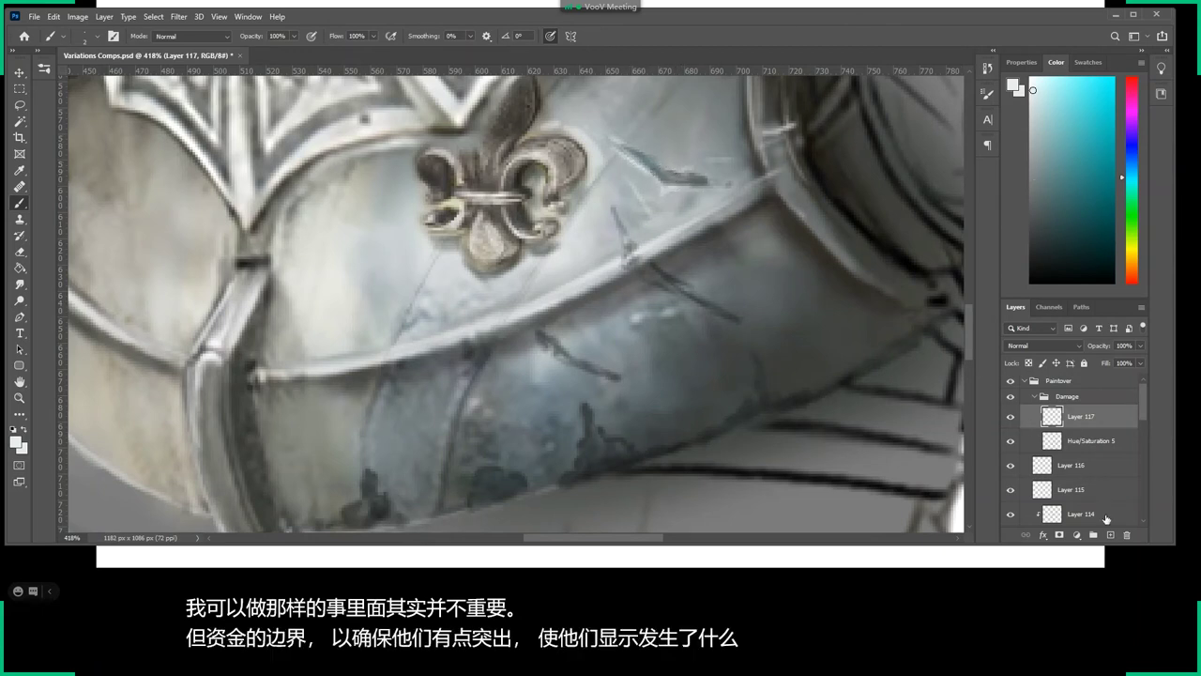
Add Layer 118, set a 5 px brush, and nudge the dark scratch mark slightly left.
{"action": "left_click", "coordinate": [1111, 534]}
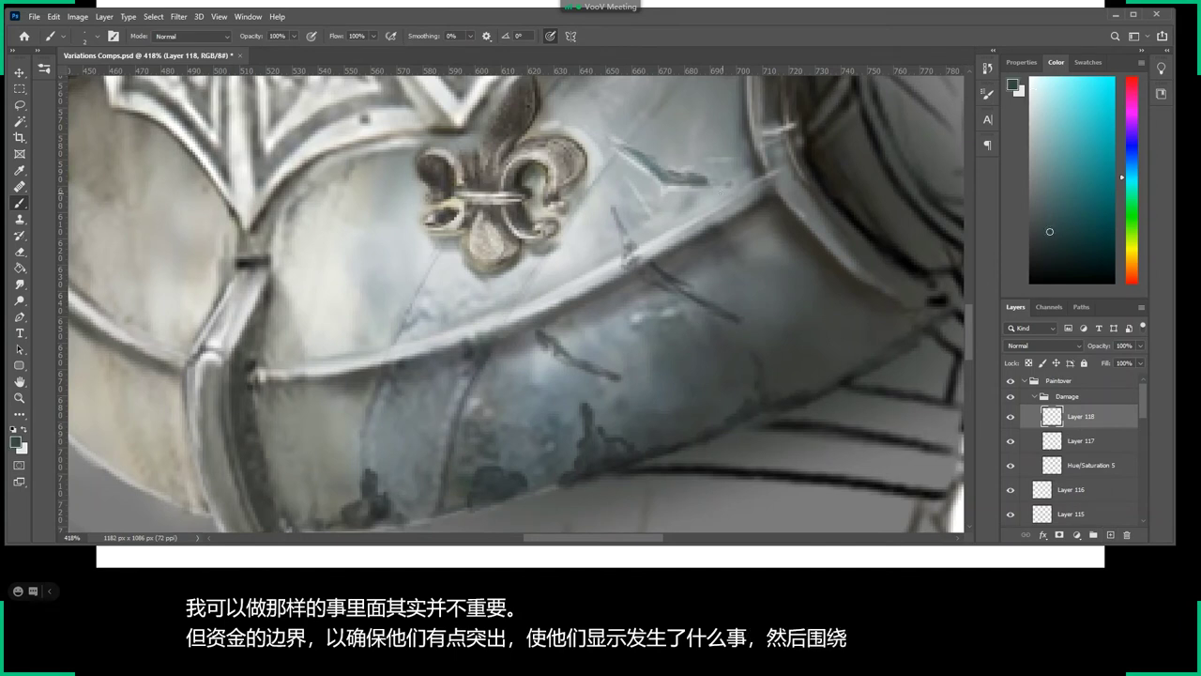
{"action": "right_click", "coordinate": [706, 185]}
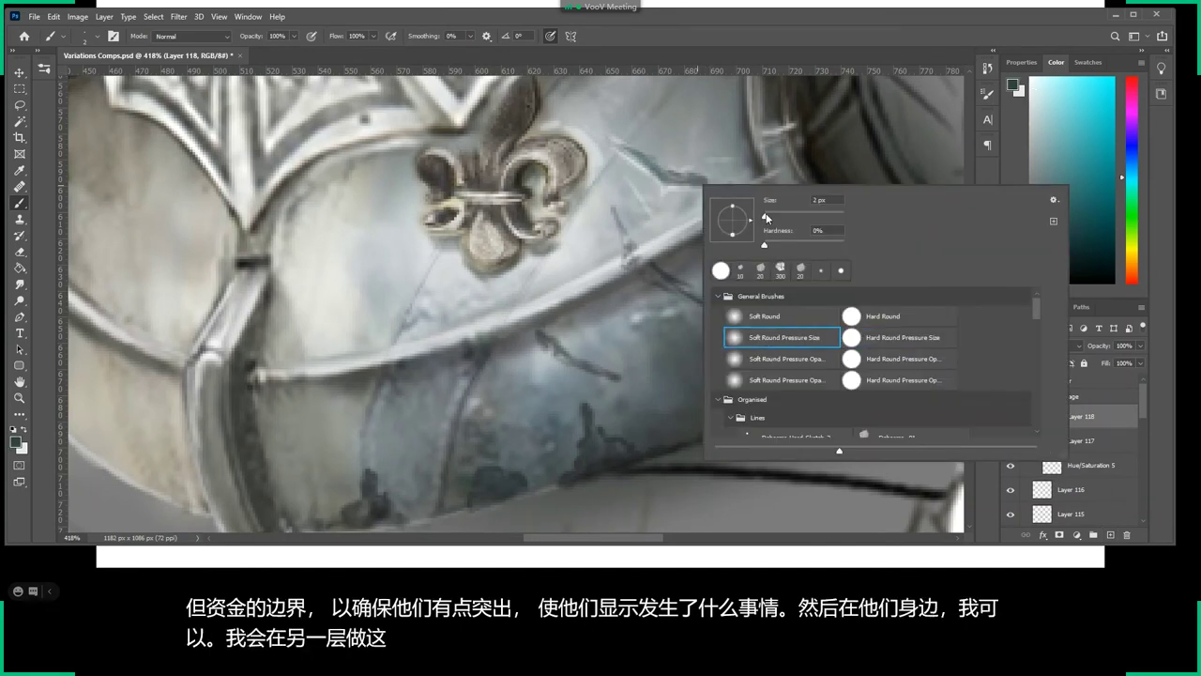
{"action": "left_click_drag", "start_coordinate": [765, 216], "coordinate": [770, 216]}
{"action": "type", "text": "2"}
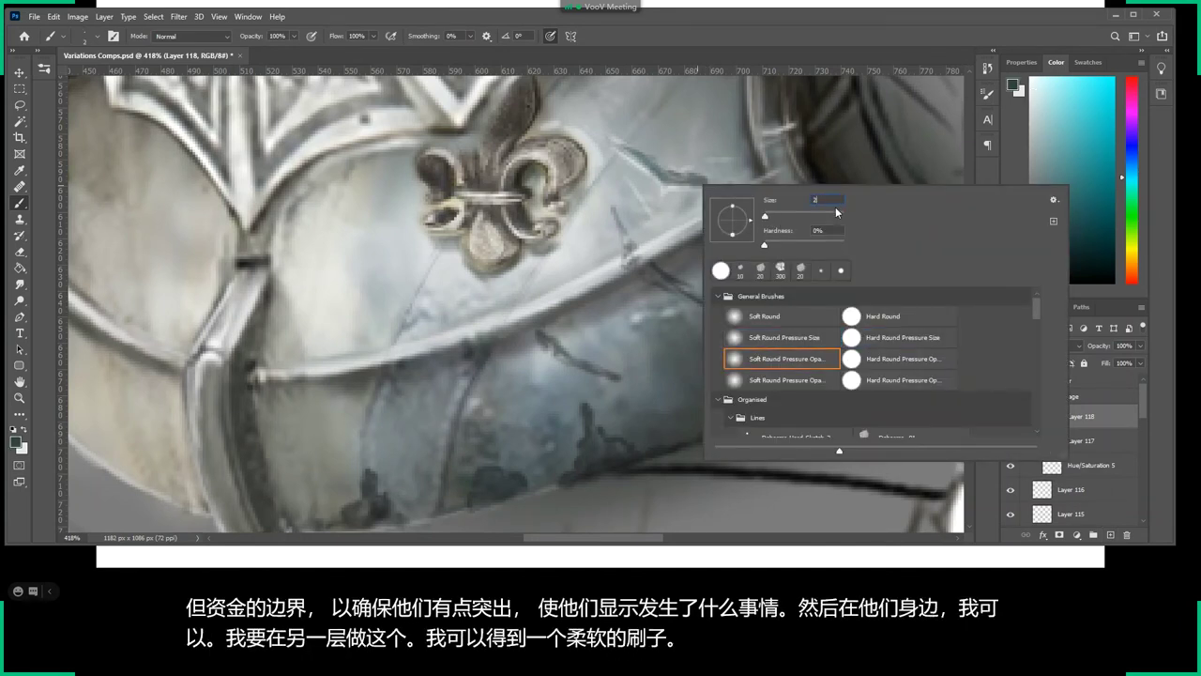
{"action": "key", "text": "Return"}
{"action": "right_click", "coordinate": [688, 147]}
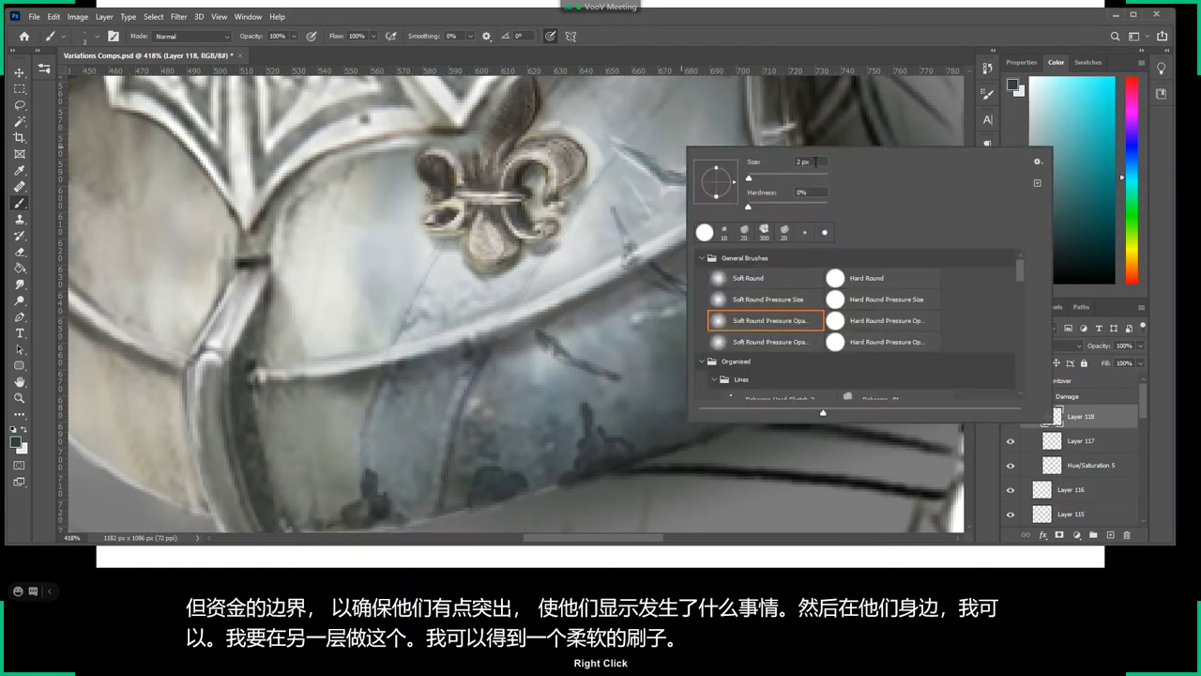
{"action": "left_click", "coordinate": [807, 162]}
{"action": "key", "text": "Return"}
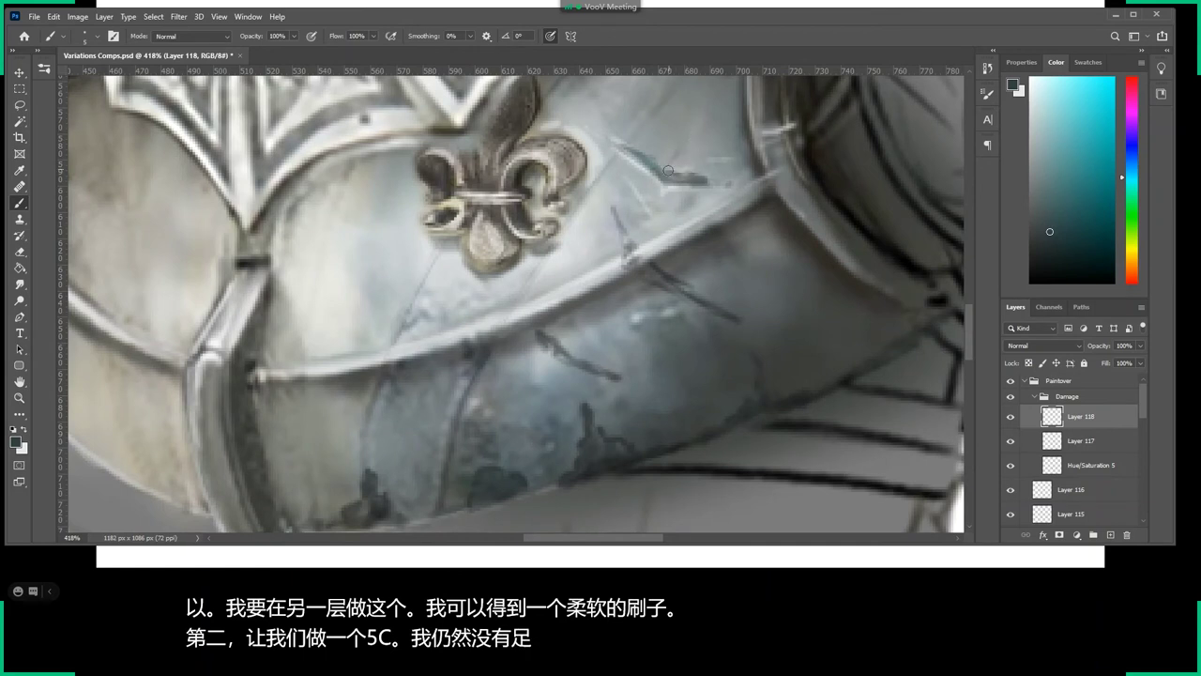
{"action": "left_click_drag", "start_coordinate": [668, 164], "coordinate": [660, 166]}
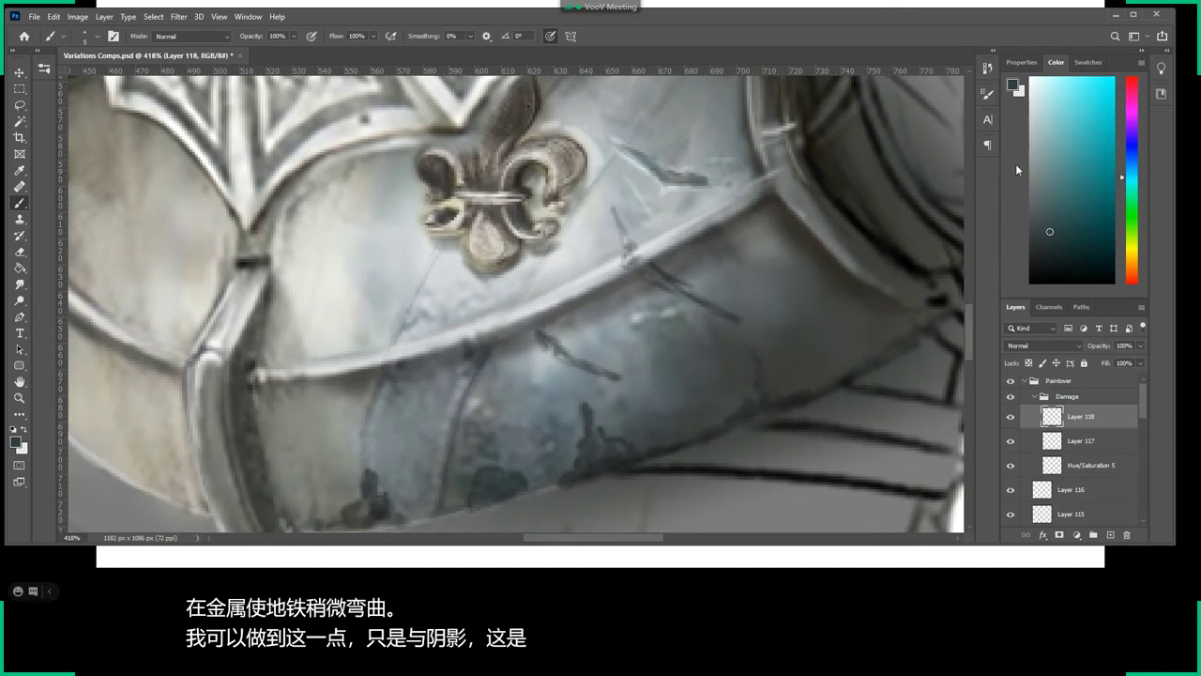
Paint a near-white highlight along the scratch edge with a hard round brush.
{"action": "left_click", "coordinate": [1032, 100]}
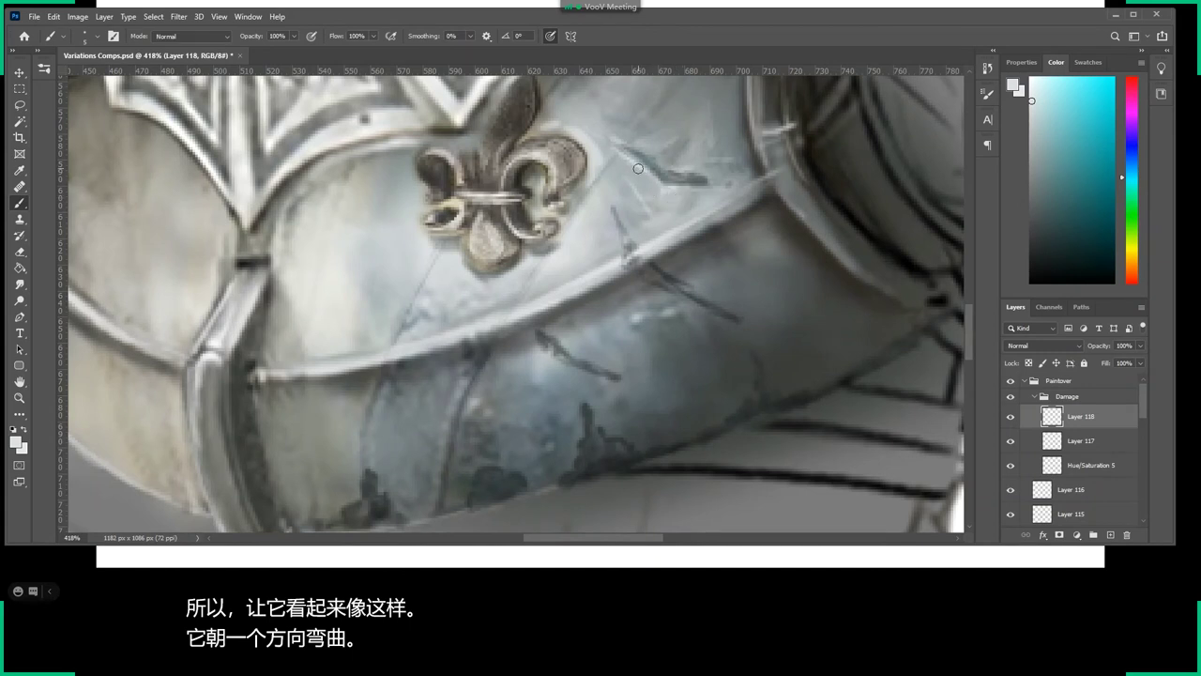
{"action": "right_click", "coordinate": [626, 221]}
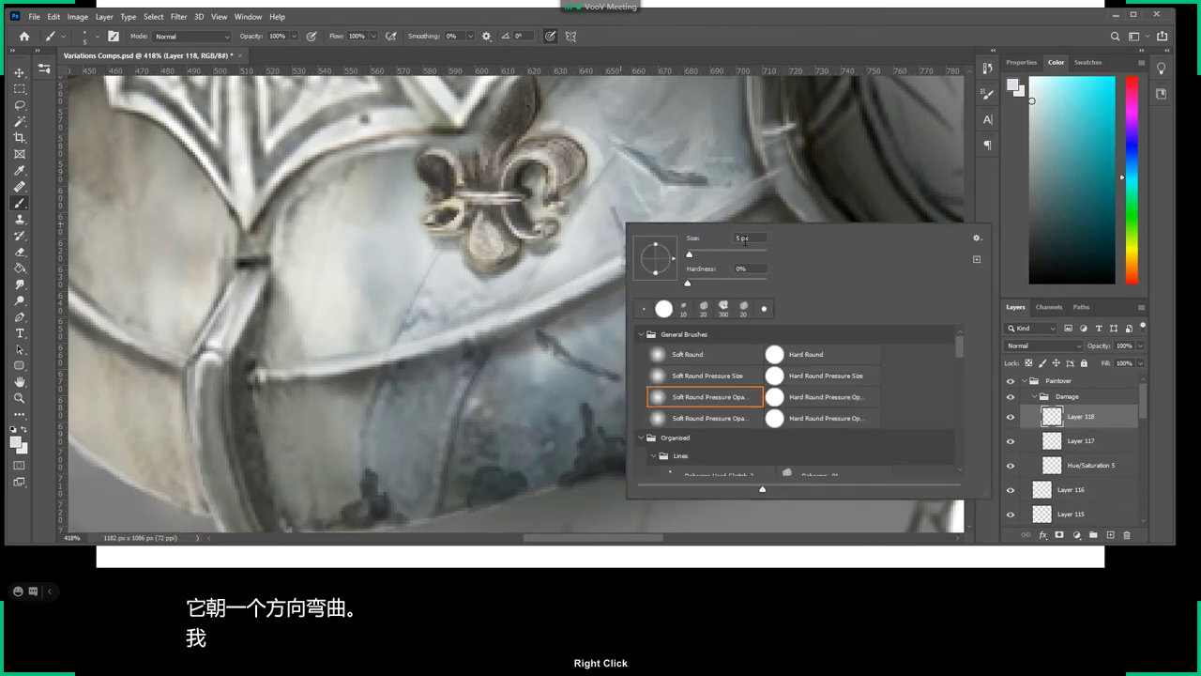
{"action": "left_click", "coordinate": [807, 397]}
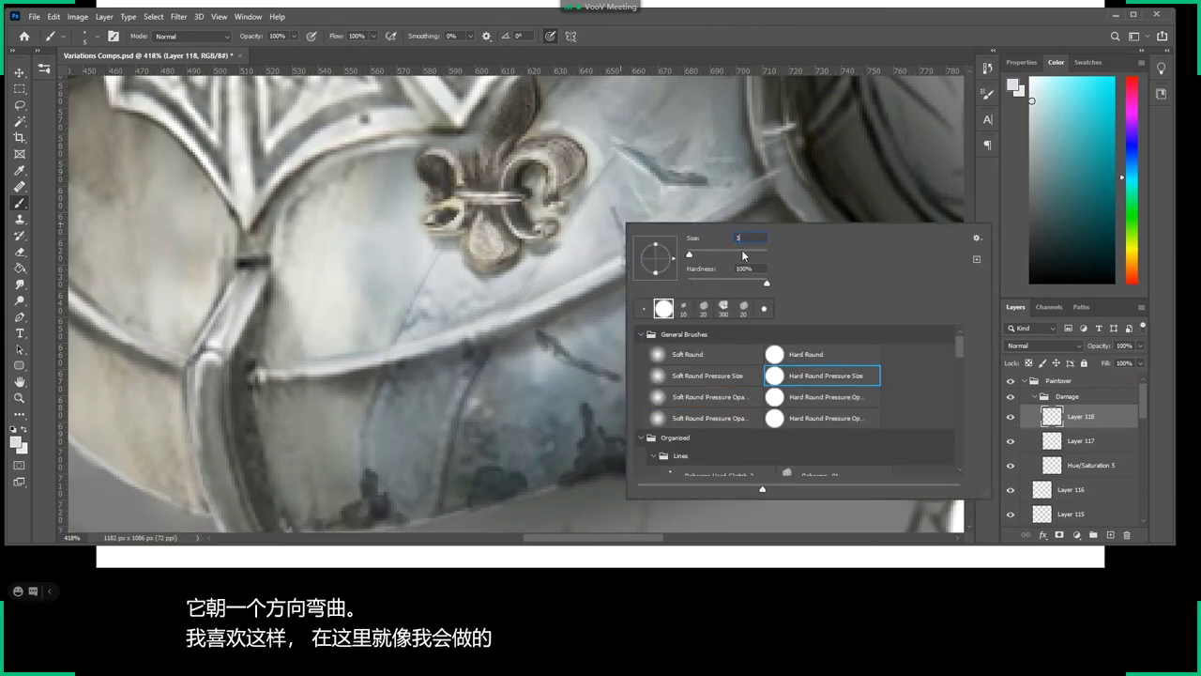
{"action": "key", "text": "Return"}
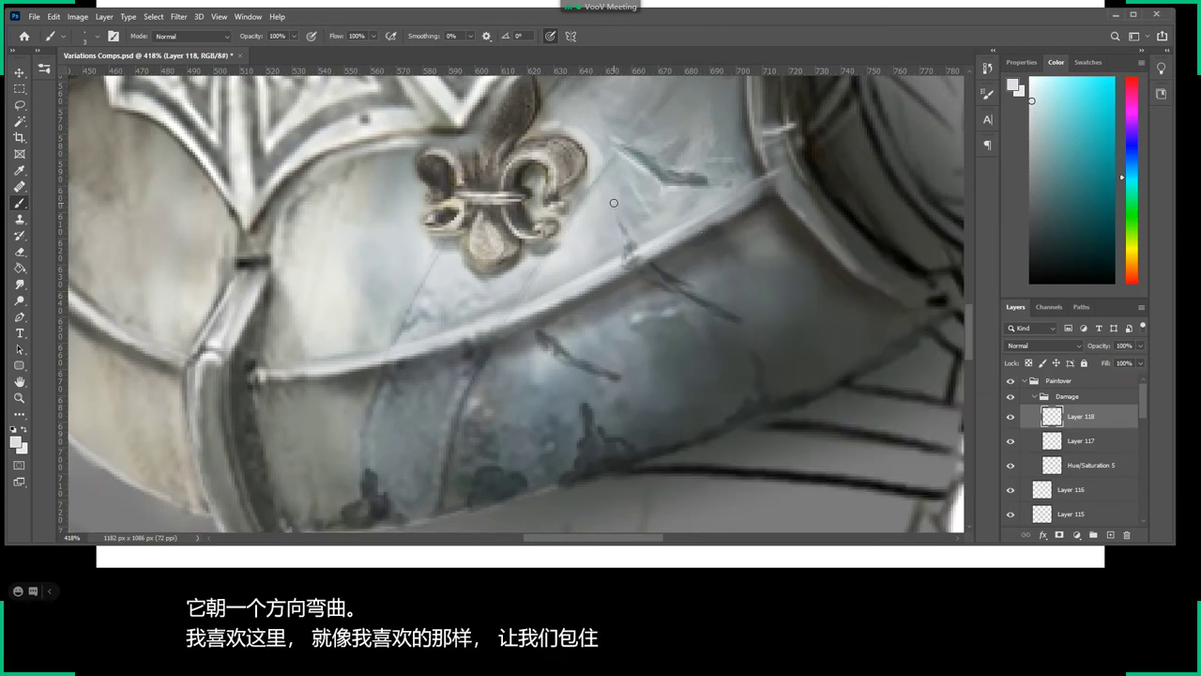
{"action": "left_click", "coordinate": [255, 371], "text": "alt"}
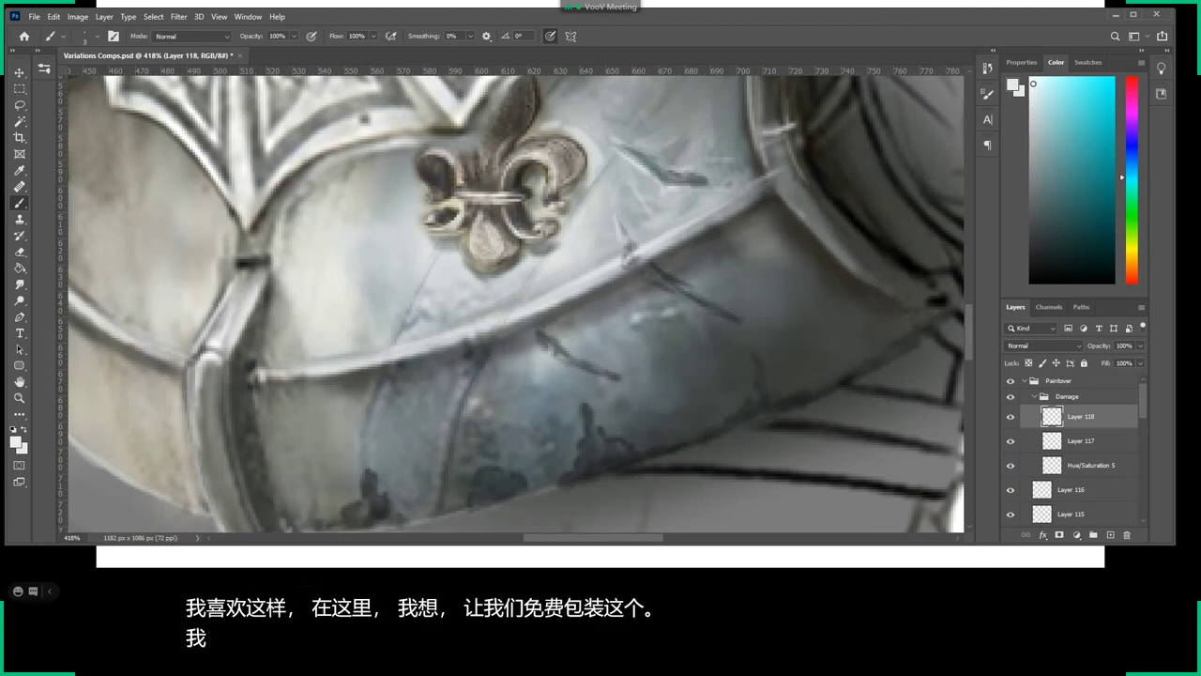
{"action": "right_click", "coordinate": [613, 235]}
{"action": "key", "text": "Escape"}
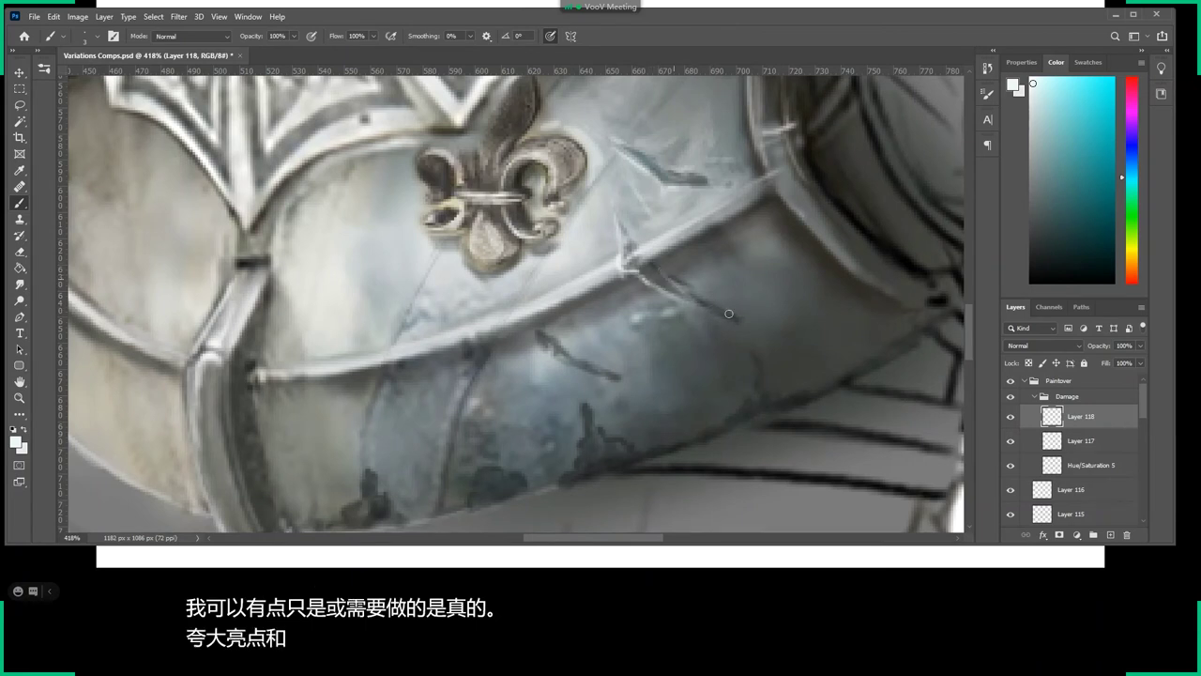
{"action": "left_click_drag", "start_coordinate": [685, 286], "coordinate": [746, 316]}
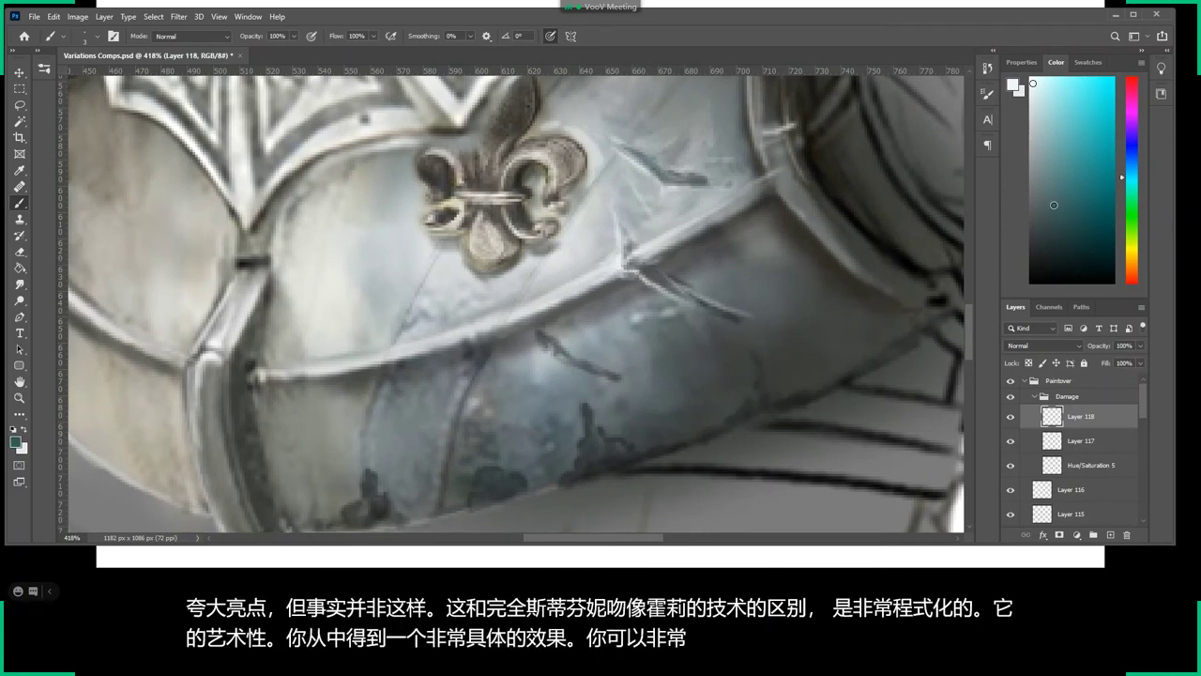
Pick a new colour and zoom out to see the whole breastplate.
{"action": "left_click", "coordinate": [725, 222], "text": "alt"}
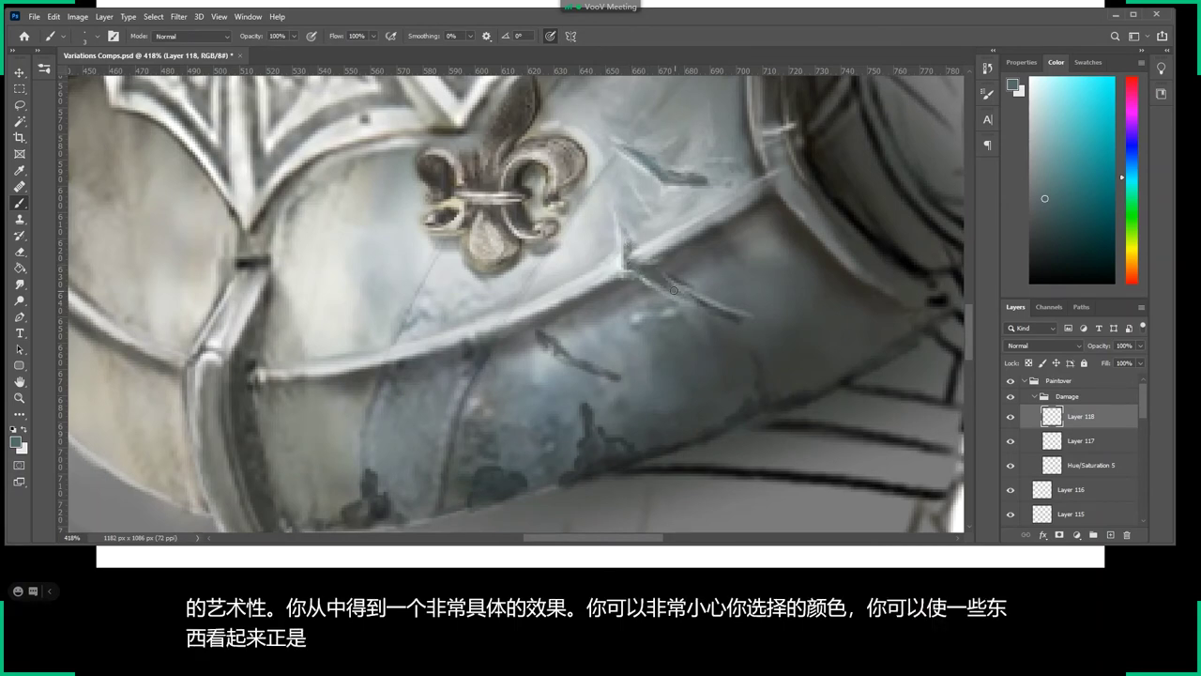
{"action": "key", "text": "z"}
{"action": "scroll", "coordinate": [704, 309], "scroll_direction": "down", "scroll_amount": 5}
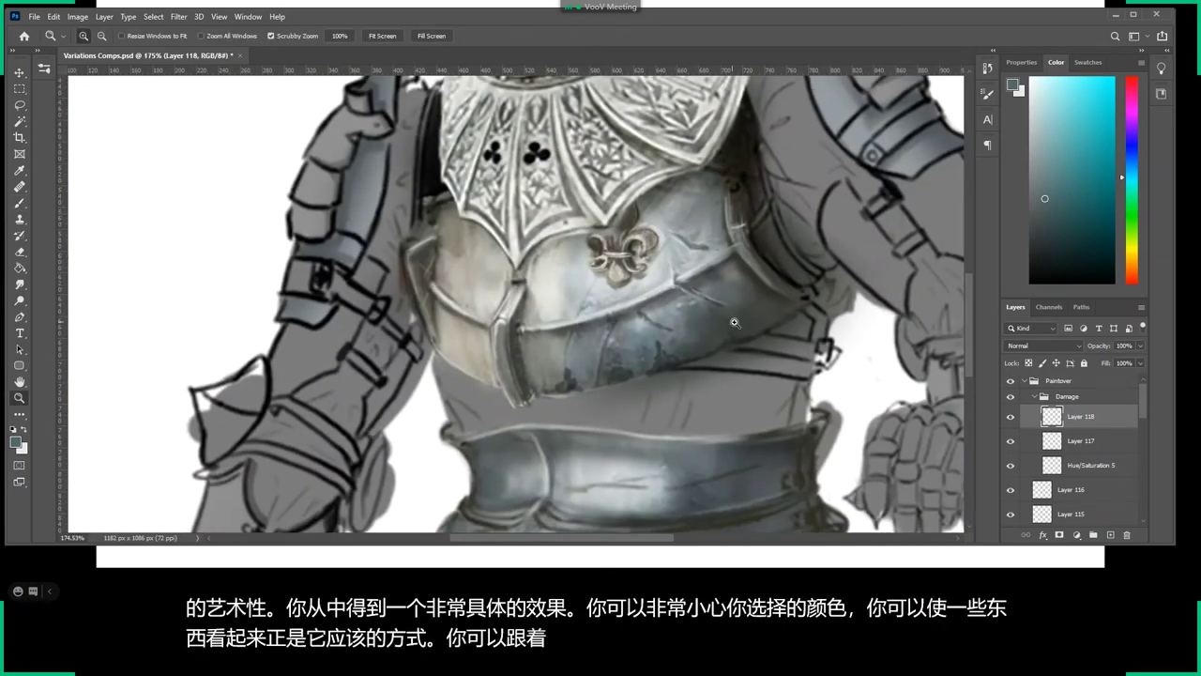
Zoom in on the breastplate.
{"action": "scroll", "coordinate": [735, 323], "scroll_direction": "down", "scroll_amount": 1}
{"action": "scroll", "coordinate": [734, 323], "scroll_direction": "up", "scroll_amount": 2}
{"action": "scroll", "coordinate": [751, 315], "scroll_direction": "up", "scroll_amount": 2}
{"action": "left_click_drag", "start_coordinate": [759, 311], "coordinate": [709, 321]}
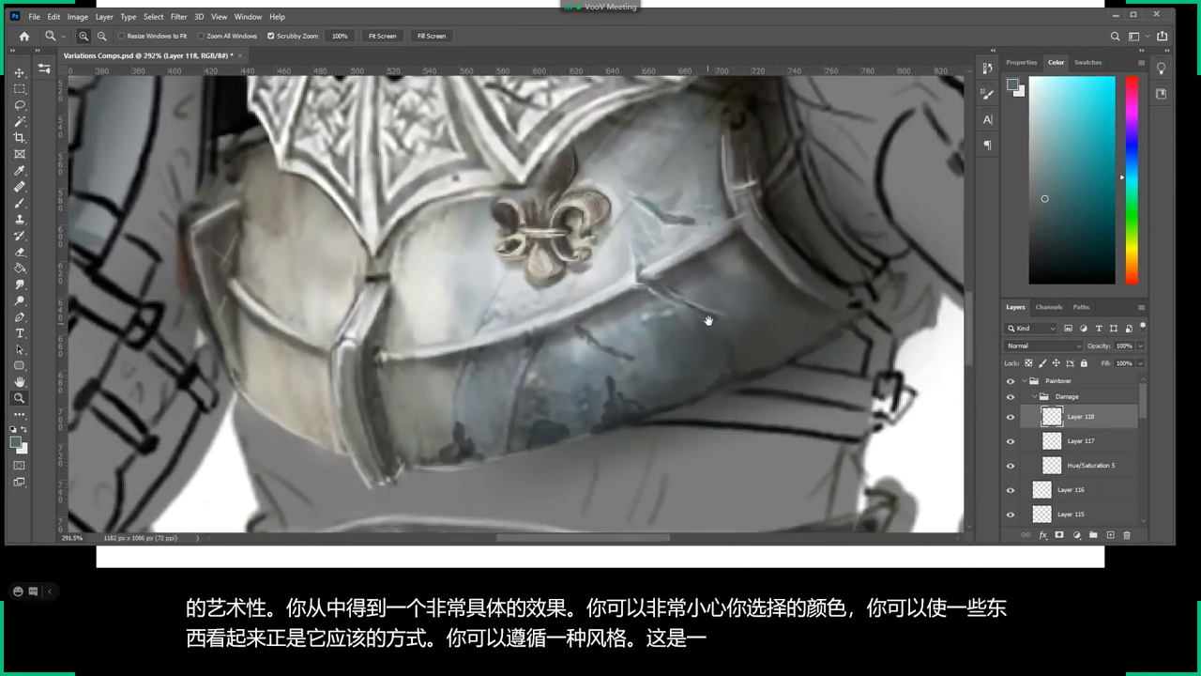
{"action": "scroll", "coordinate": [708, 321], "scroll_direction": "up", "scroll_amount": 1}
{"action": "scroll", "coordinate": [709, 310], "scroll_direction": "up", "scroll_amount": 1}
{"action": "key", "text": "b"}
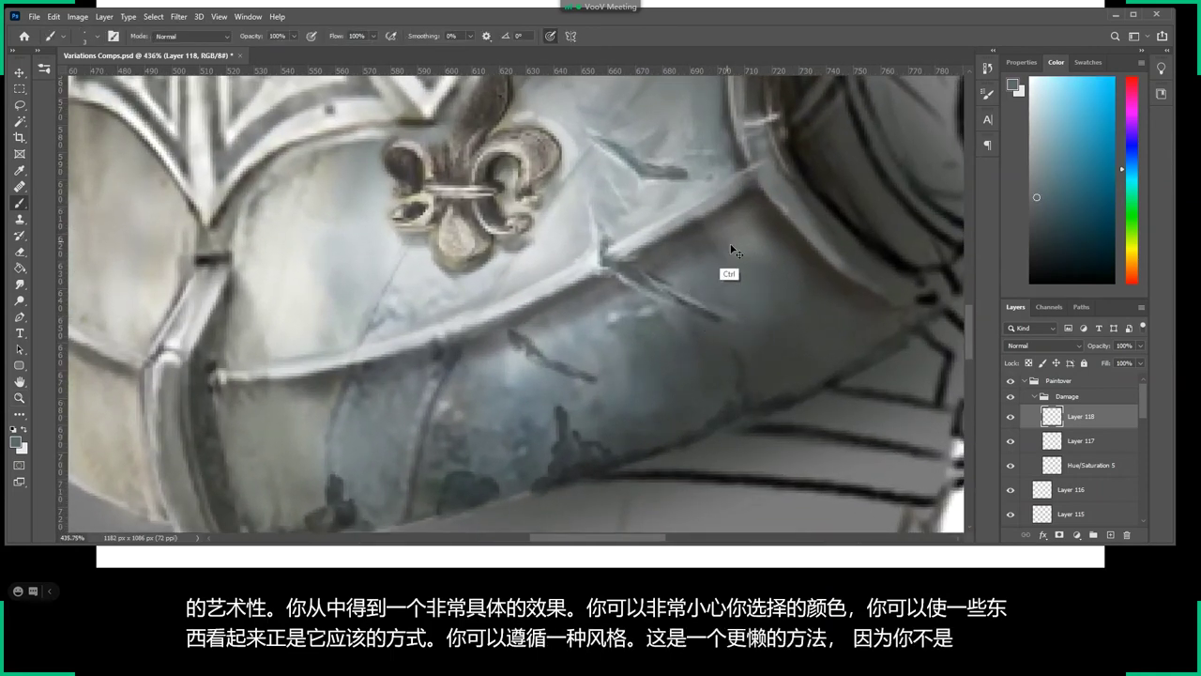
Resize the brush and sample the blue-grey armour colour.
{"action": "right_click", "coordinate": [748, 298]}
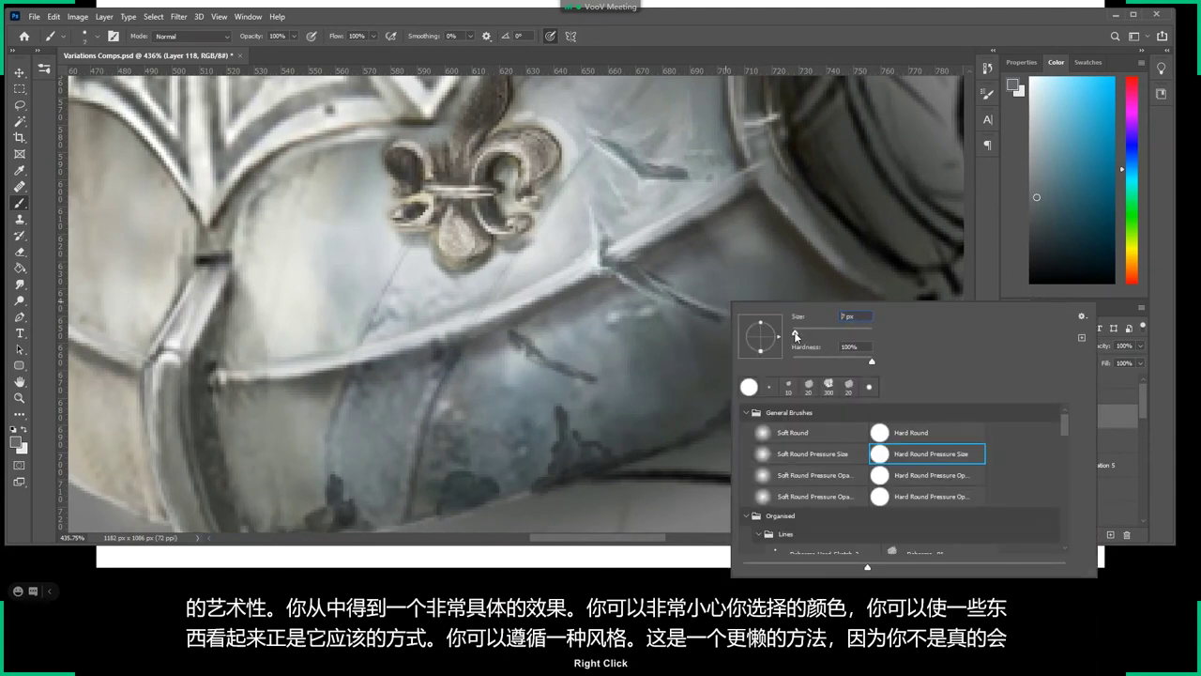
{"action": "left_click_drag", "start_coordinate": [795, 336], "coordinate": [796, 336]}
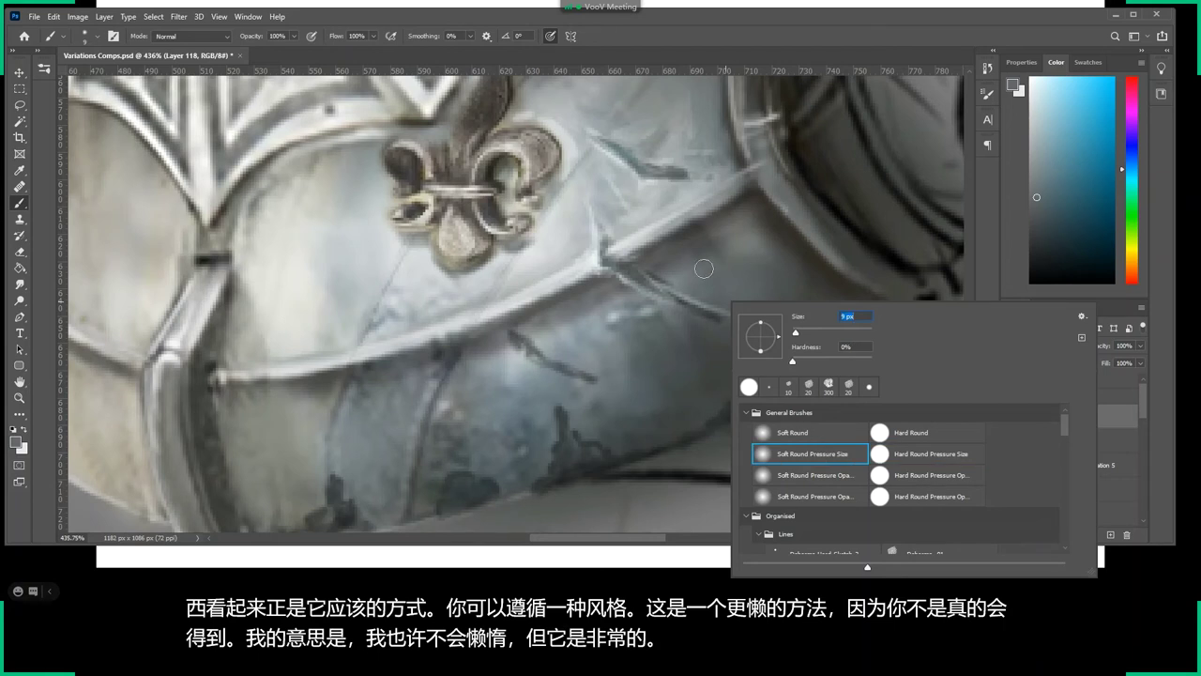
{"action": "left_click", "coordinate": [706, 292]}
{"action": "left_click", "coordinate": [741, 333], "text": "alt"}
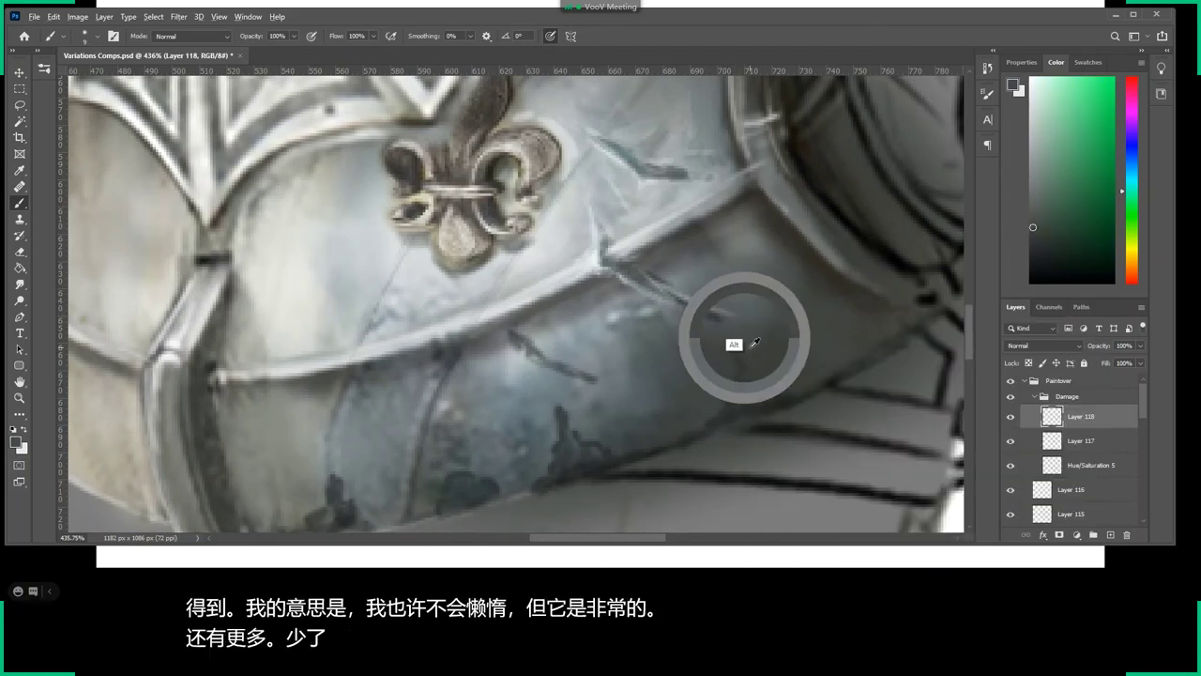
{"action": "right_click", "coordinate": [729, 289]}
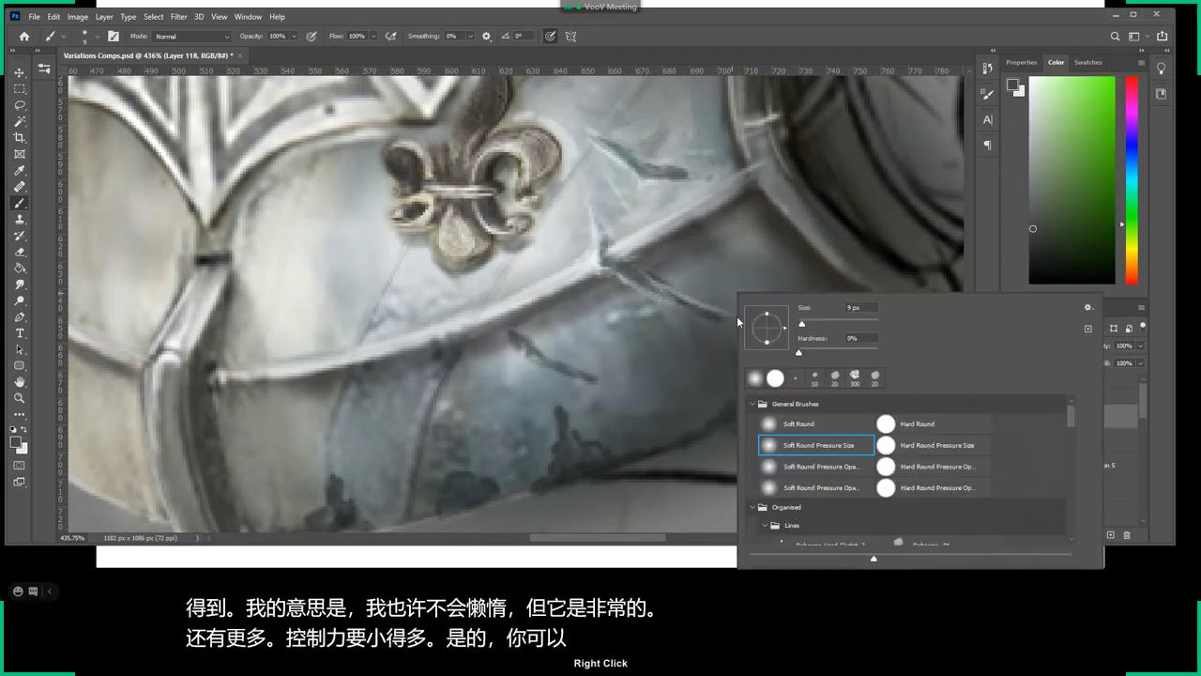
{"action": "left_click", "coordinate": [725, 299], "text": "alt"}
Try a new brush size, dismiss the invalid-size error, and zoom out to the torso.
{"action": "key", "text": "e"}
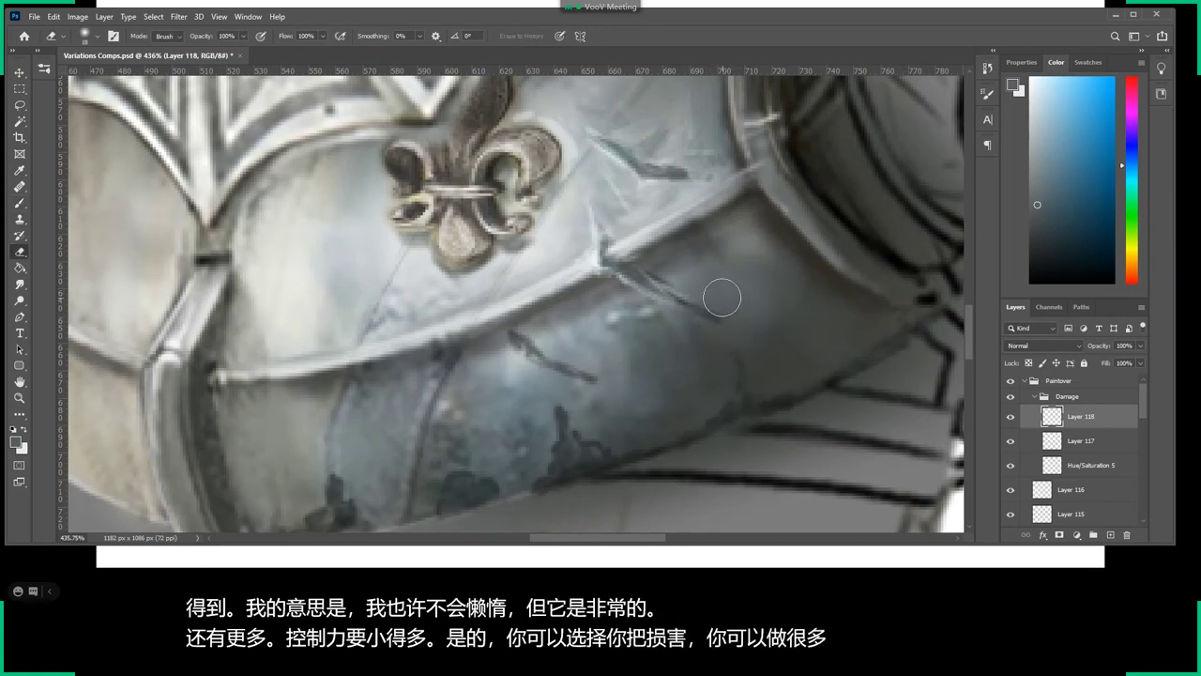
{"action": "key", "text": "b"}
{"action": "right_click", "coordinate": [617, 286]}
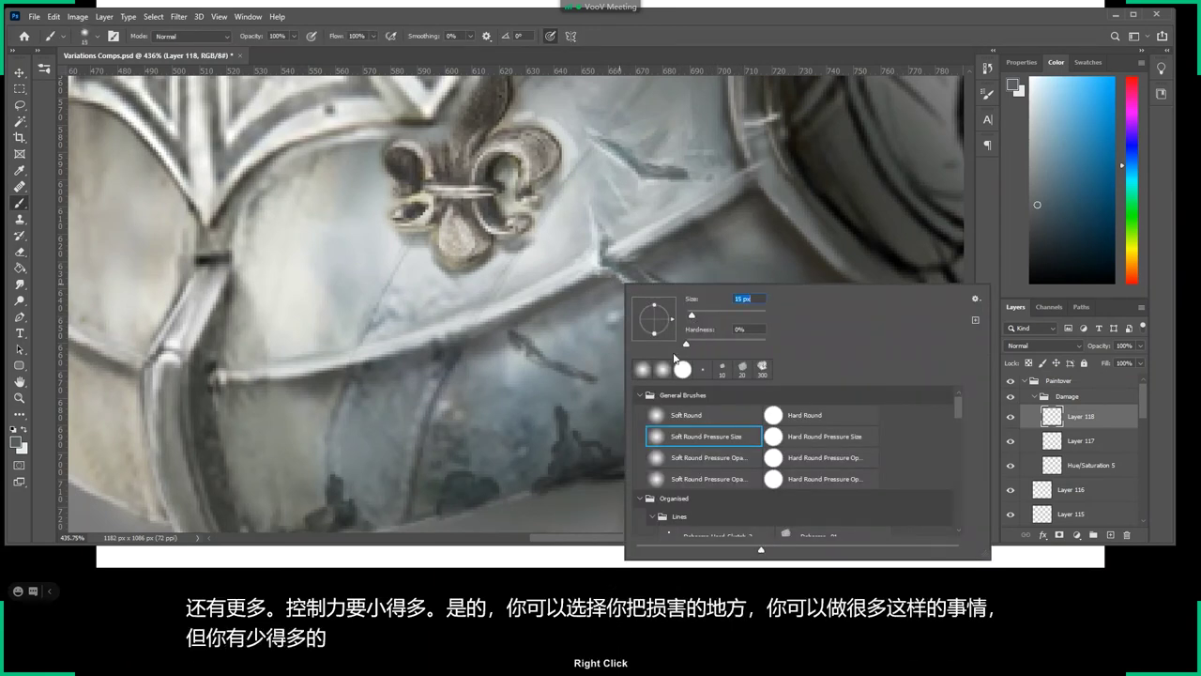
{"action": "left_click", "coordinate": [704, 235]}
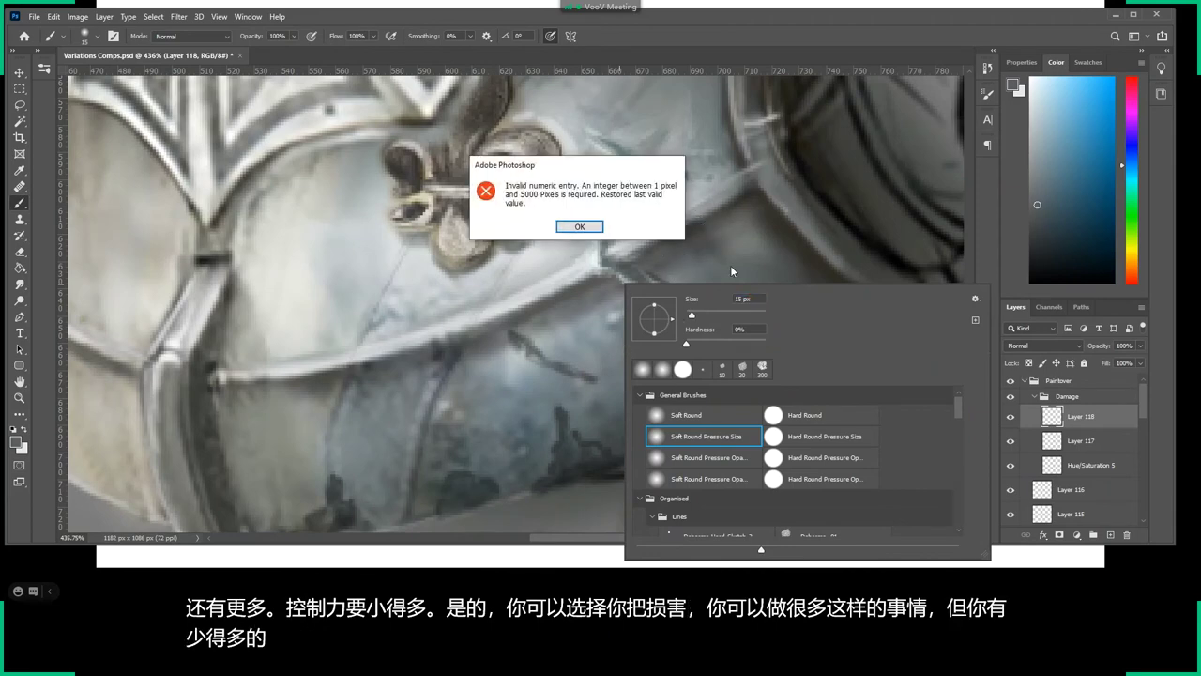
{"action": "left_click", "coordinate": [579, 226]}
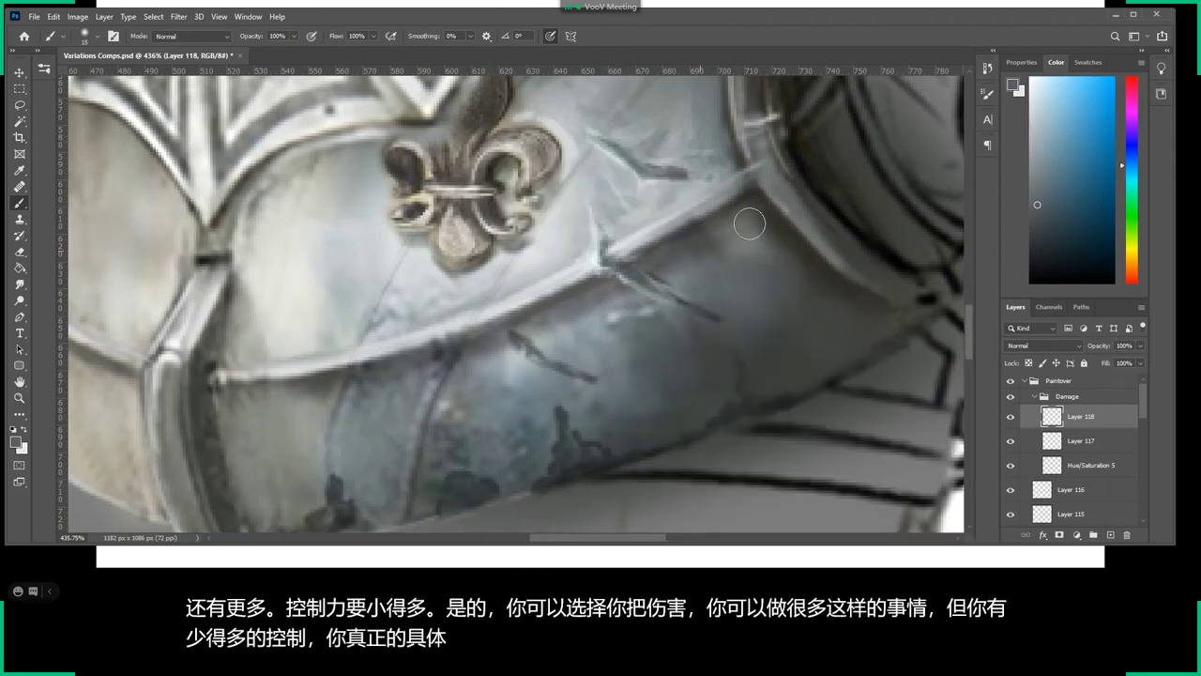
{"action": "key", "text": "z"}
{"action": "left_click_drag", "start_coordinate": [741, 265], "coordinate": [653, 270]}
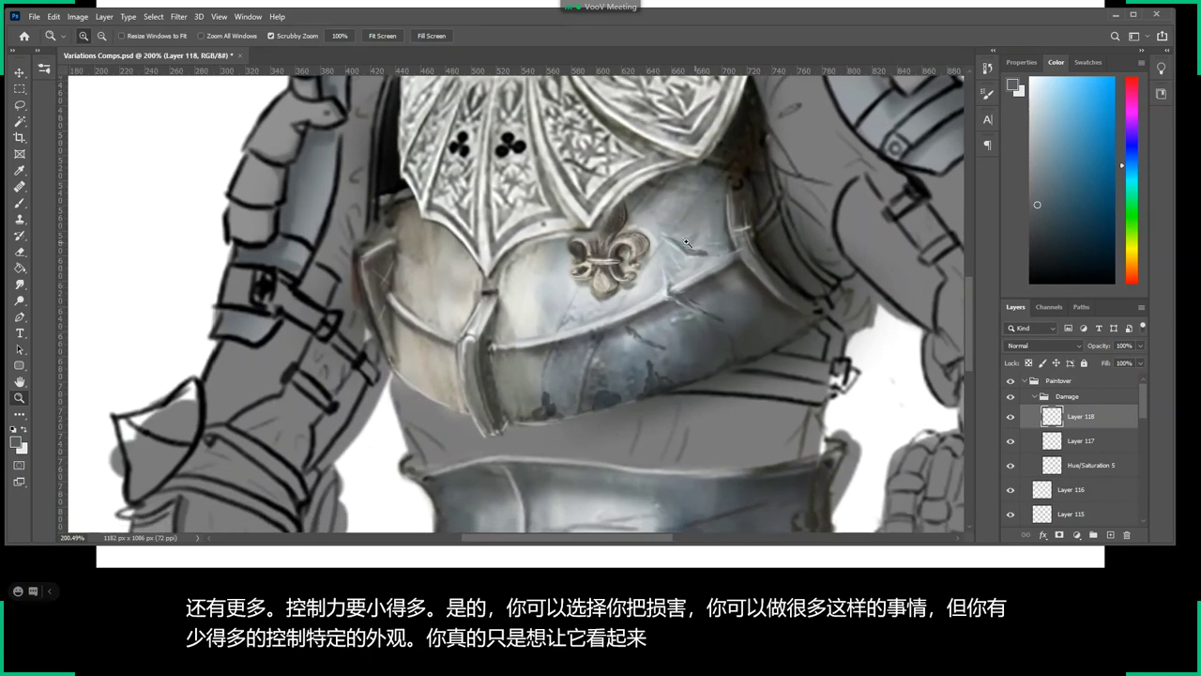
{"action": "scroll", "coordinate": [681, 380], "scroll_direction": "down", "scroll_amount": 2}
{"action": "scroll", "coordinate": [681, 380], "scroll_direction": "down", "scroll_amount": 2}
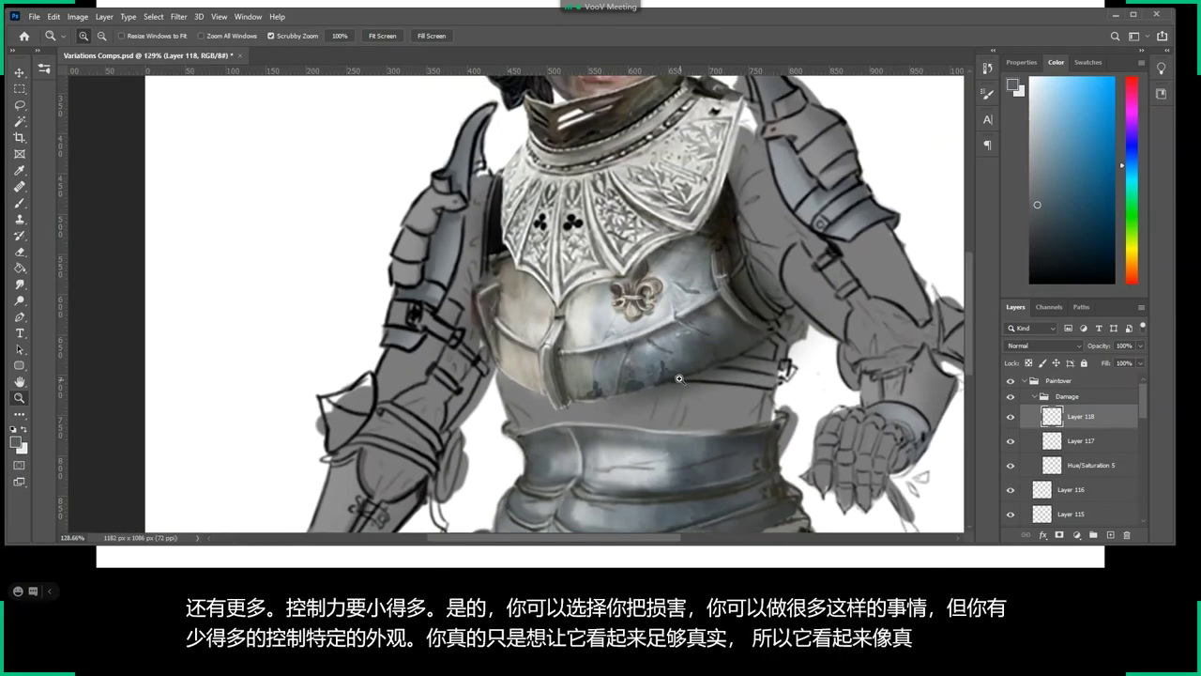
{"action": "scroll", "coordinate": [706, 365], "scroll_direction": "up", "scroll_amount": 4}
{"action": "scroll", "coordinate": [707, 365], "scroll_direction": "up", "scroll_amount": 1}
{"action": "scroll", "coordinate": [682, 370], "scroll_direction": "up", "scroll_amount": 1}
{"action": "scroll", "coordinate": [692, 365], "scroll_direction": "up", "scroll_amount": 1}
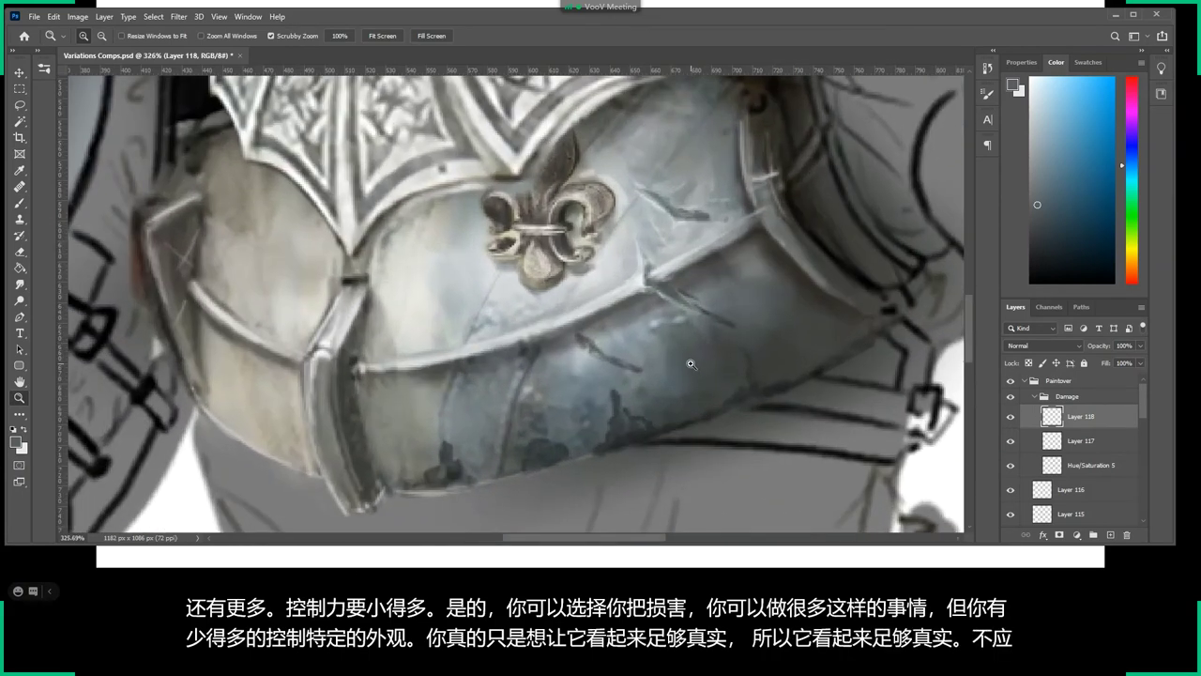
Pick white with a 6 px Hard Round Pressure Size brush and zoom in on the crack.
{"action": "key", "text": "b"}
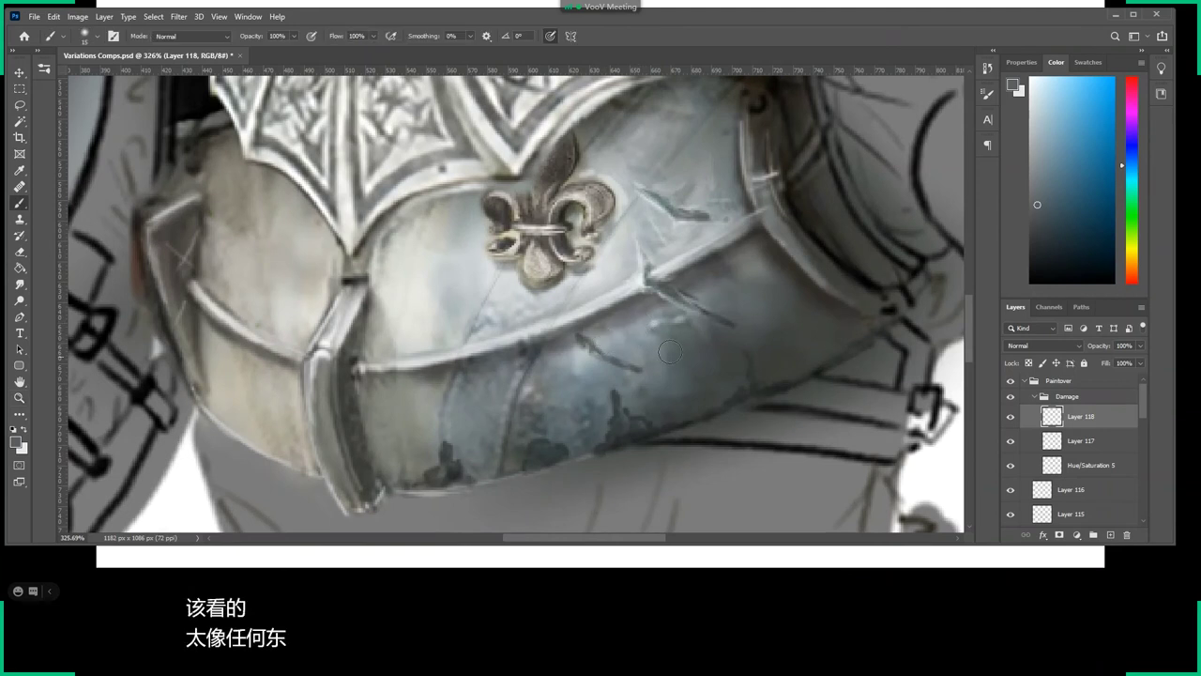
{"action": "left_click_drag", "start_coordinate": [1095, 119], "coordinate": [1019, 85]}
{"action": "right_click", "coordinate": [737, 219]}
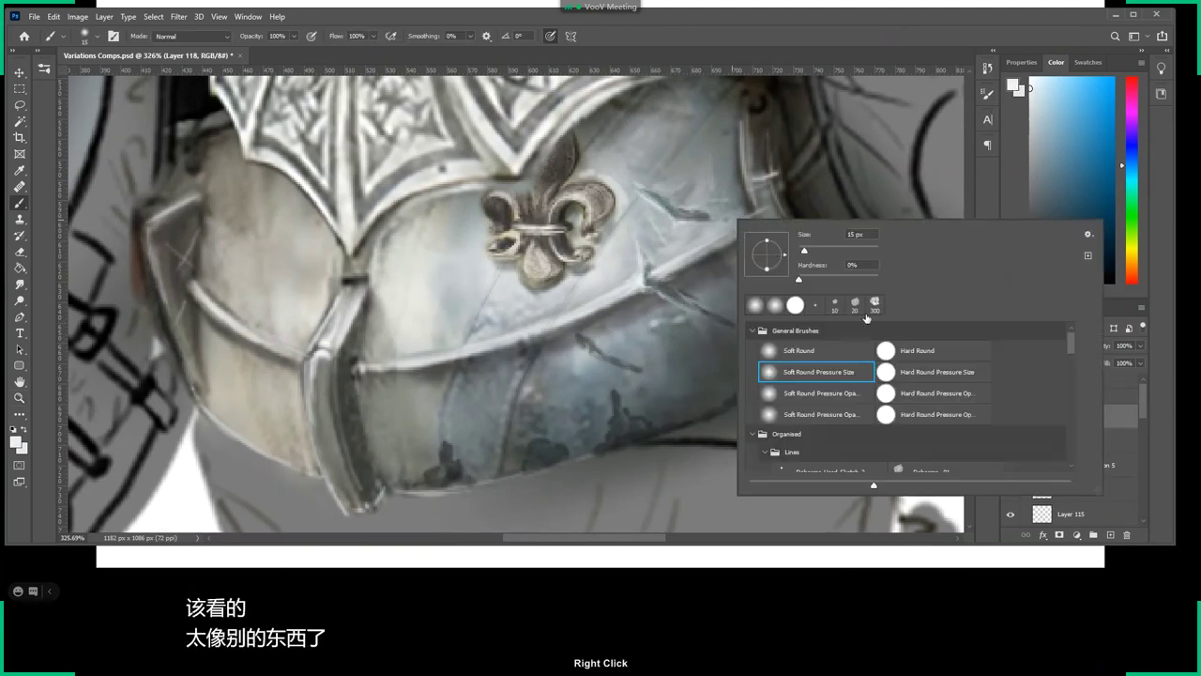
{"action": "left_click_drag", "start_coordinate": [804, 251], "coordinate": [801, 251]}
{"action": "left_click", "coordinate": [854, 234]}
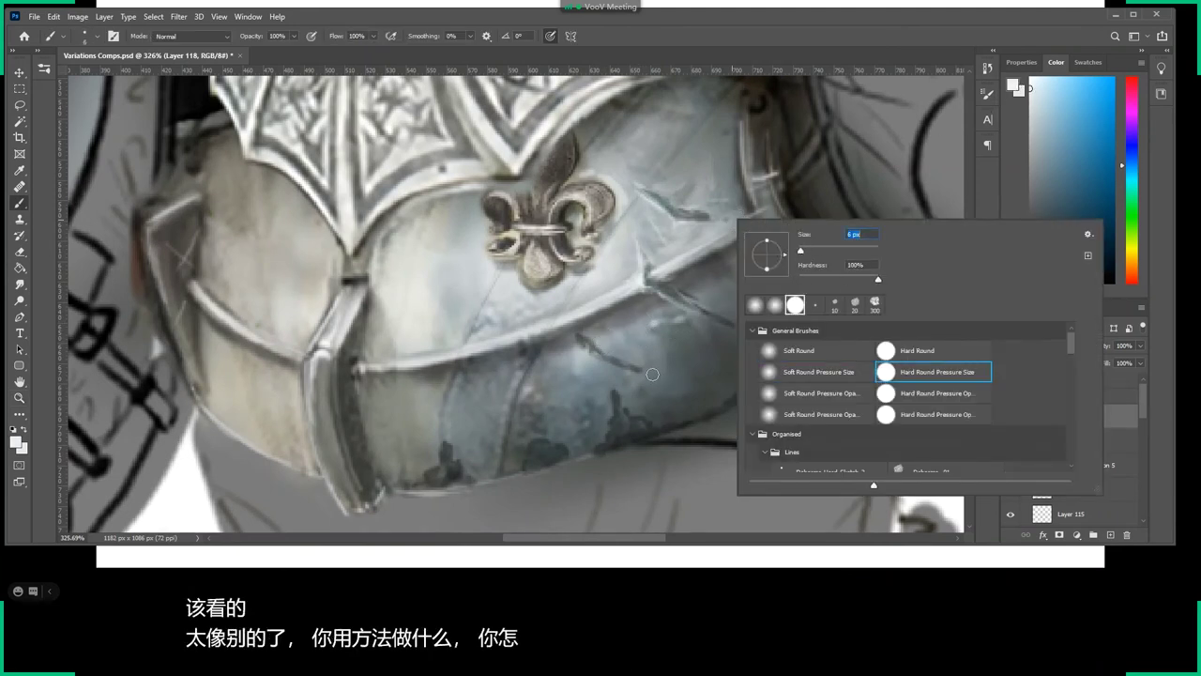
{"action": "key", "text": "Return"}
{"action": "key", "text": "z"}
{"action": "mouse_move", "coordinate": [604, 358]}
{"action": "left_mouse_down"}
{"action": "mouse_move", "coordinate": [618, 357]}
{"action": "mouse_move", "coordinate": [582, 338]}
{"action": "left_mouse_up"}
{"action": "key", "text": "b"}
{"action": "left_click_drag", "start_coordinate": [533, 292], "coordinate": [552, 310]}
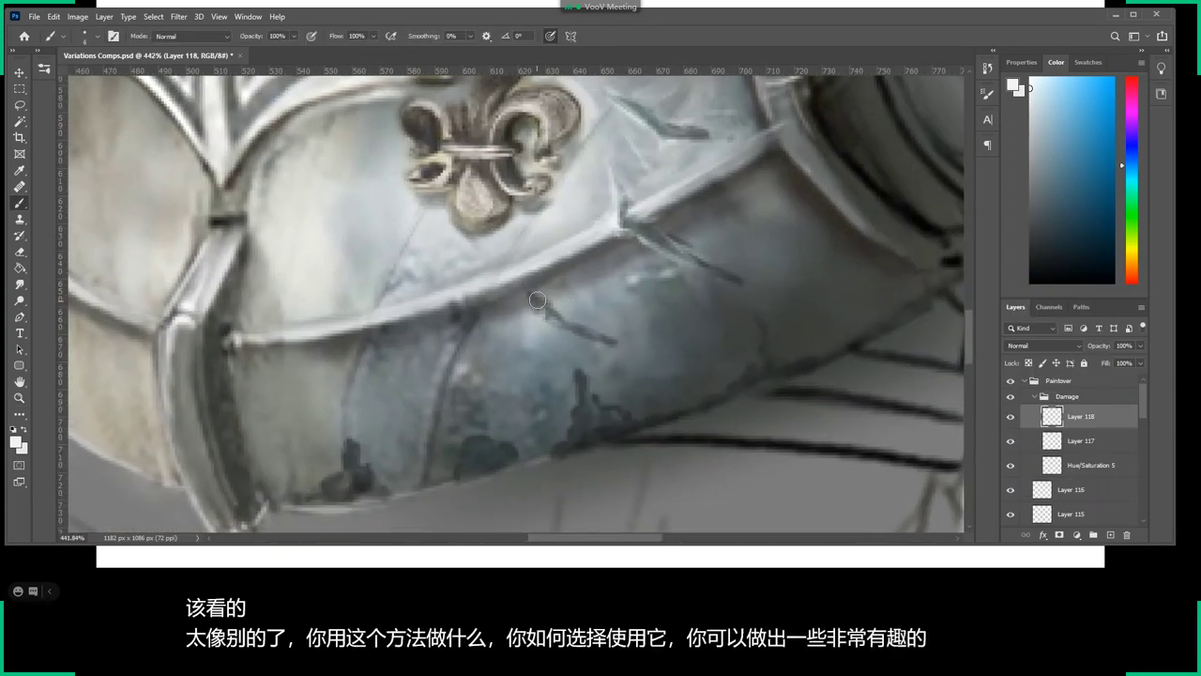
{"action": "key", "text": "ctrl+z"}
Paint a thin white highlight along the crack edge with a 7 px brush.
{"action": "right_click", "coordinate": [568, 299]}
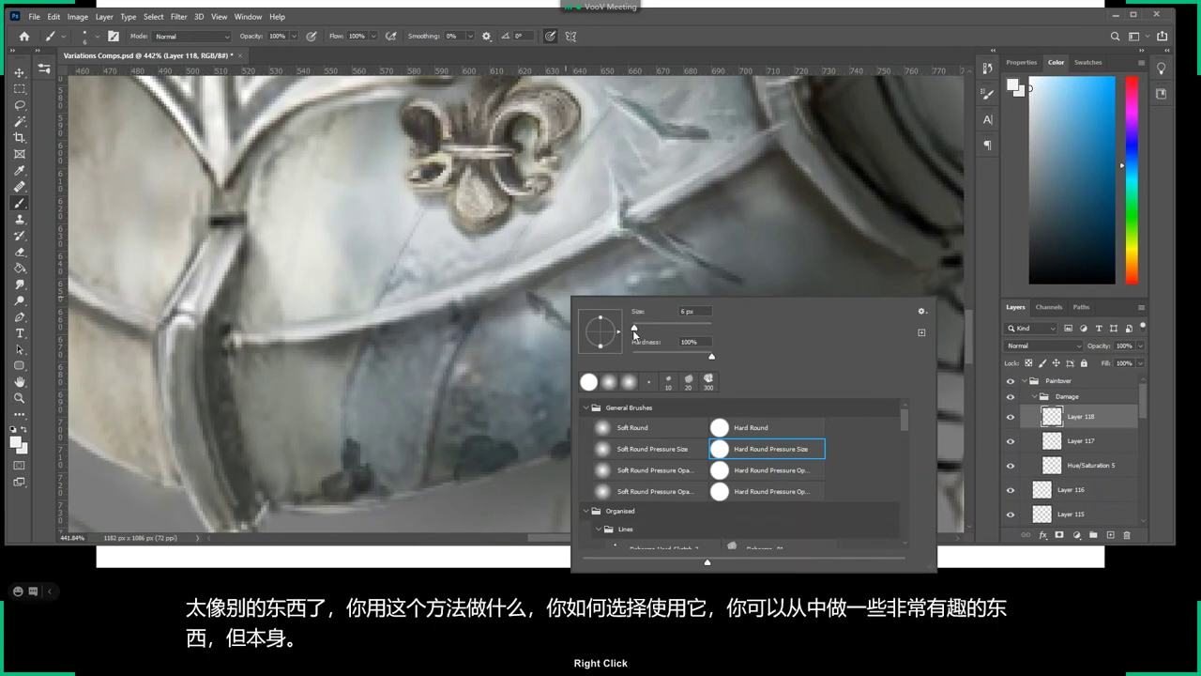
{"action": "left_click_drag", "start_coordinate": [636, 330], "coordinate": [634, 330]}
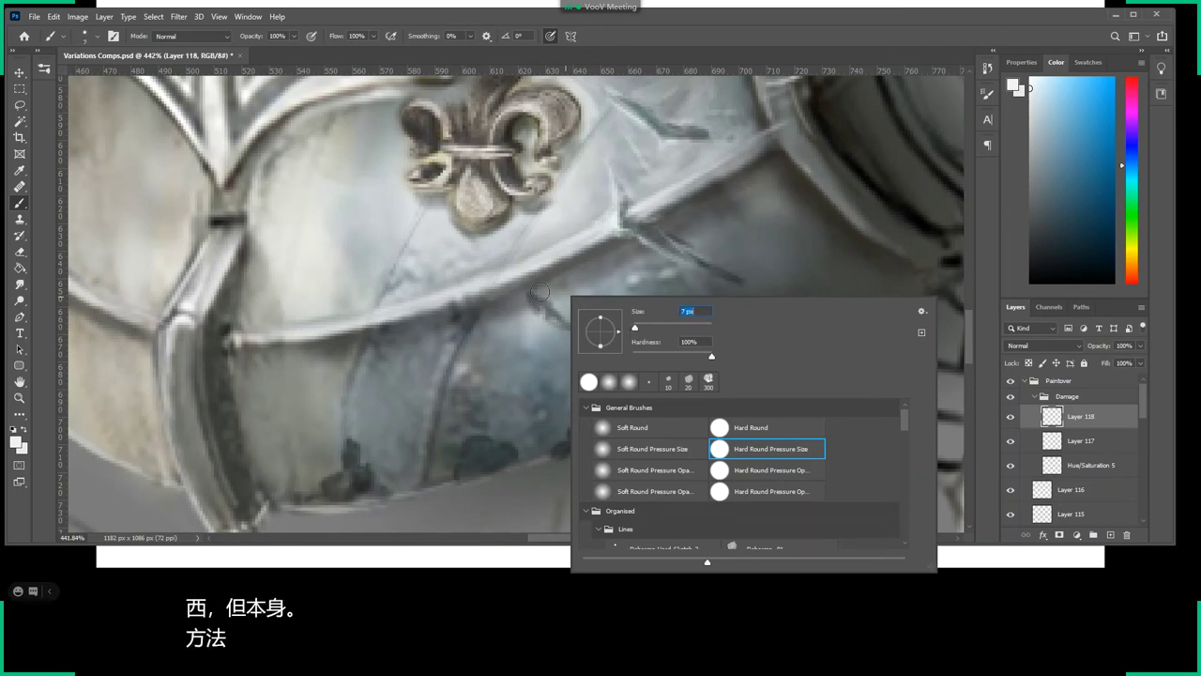
{"action": "key", "text": "Return"}
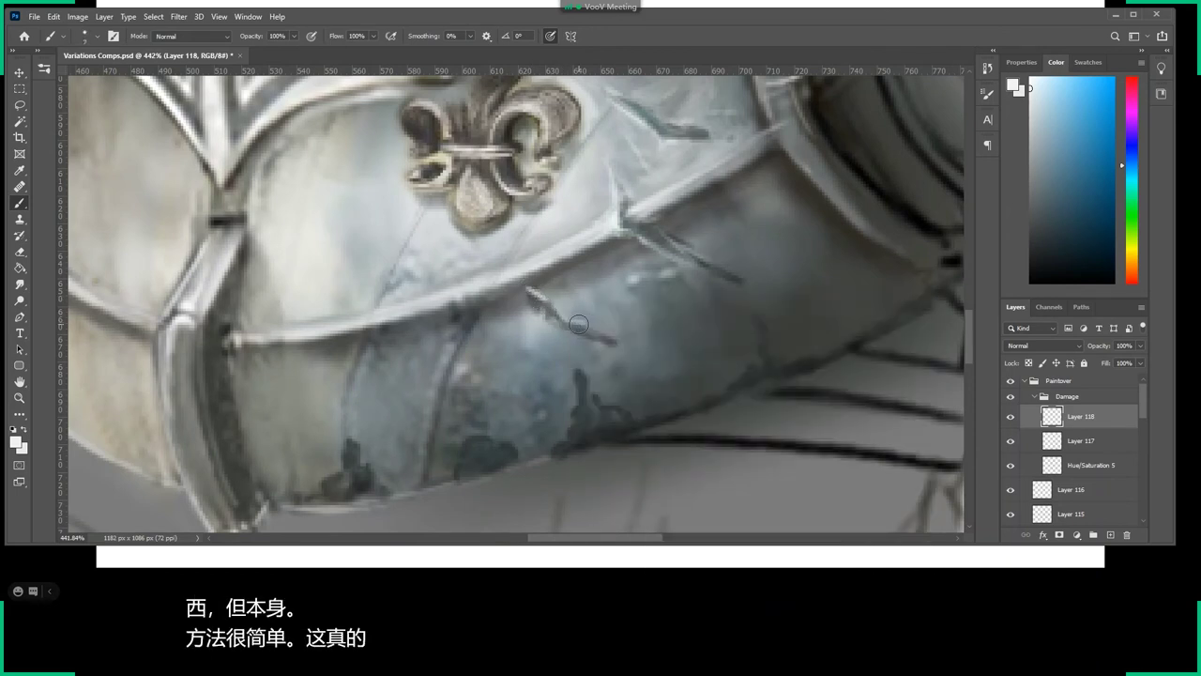
{"action": "left_click_drag", "start_coordinate": [529, 295], "coordinate": [602, 344]}
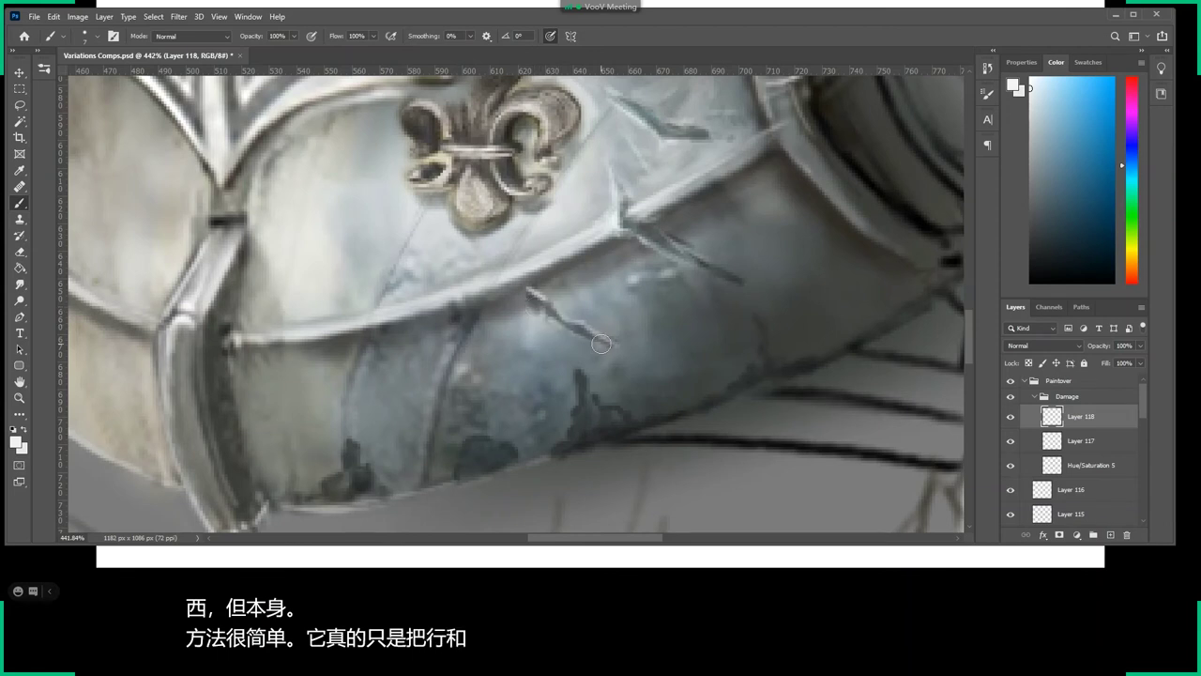
{"action": "left_click_drag", "start_coordinate": [528, 293], "coordinate": [614, 345]}
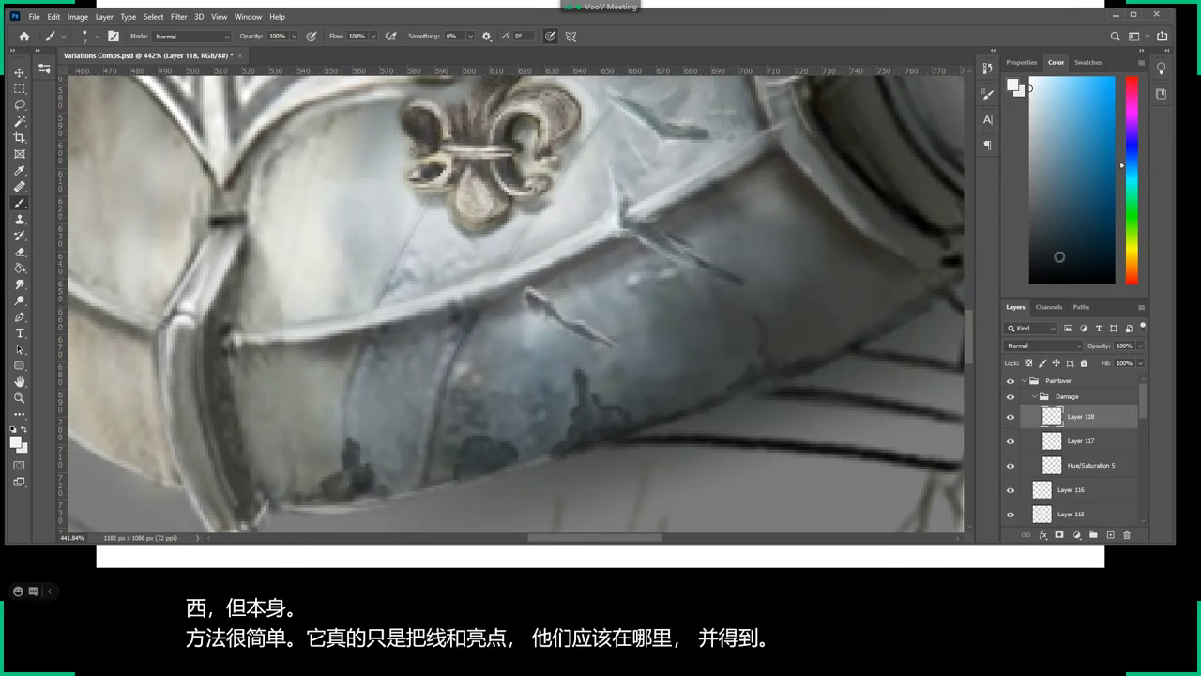
Pick a darker colour with an enlarged soft pressure-opacity brush and zoom out to the figure.
{"action": "left_click", "coordinate": [1040, 232]}
{"action": "right_click", "coordinate": [729, 347]}
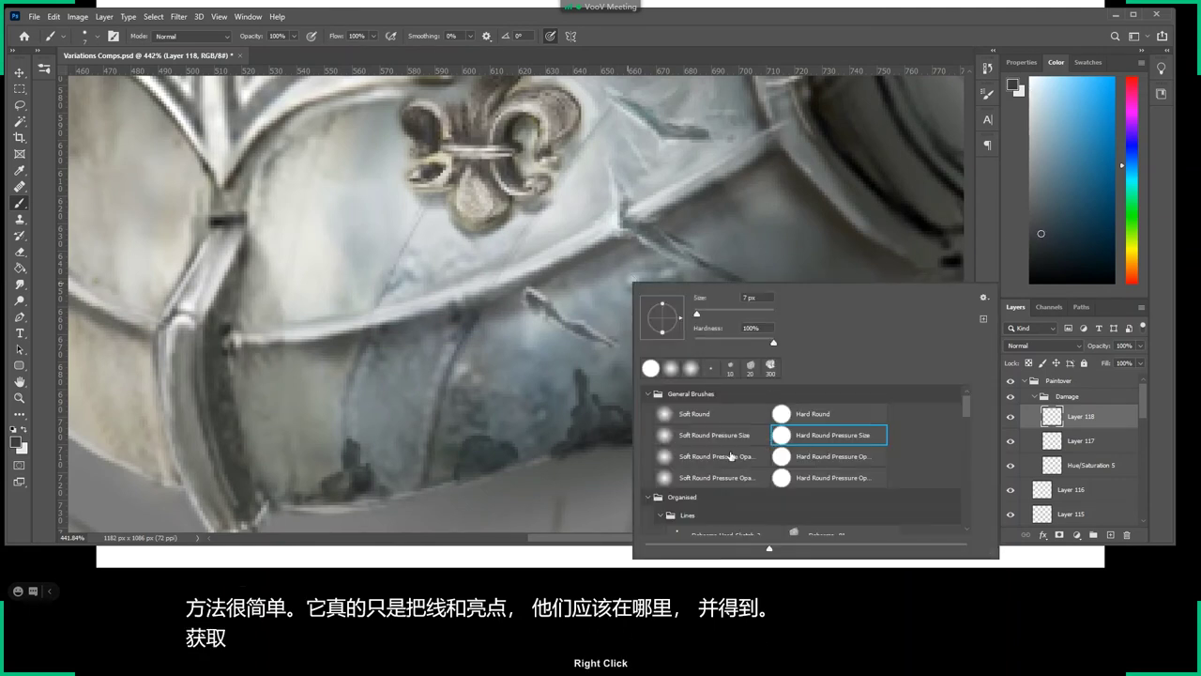
{"action": "left_click", "coordinate": [731, 456]}
{"action": "left_click_drag", "start_coordinate": [695, 315], "coordinate": [701, 316]}
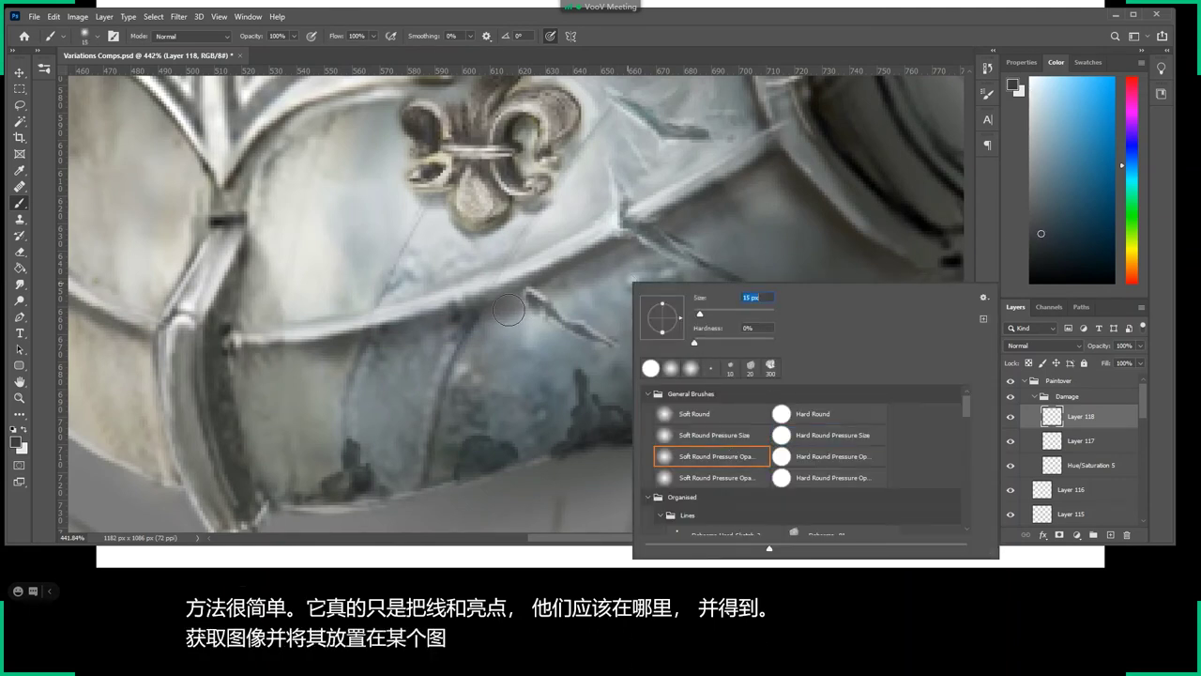
{"action": "key", "text": "Return"}
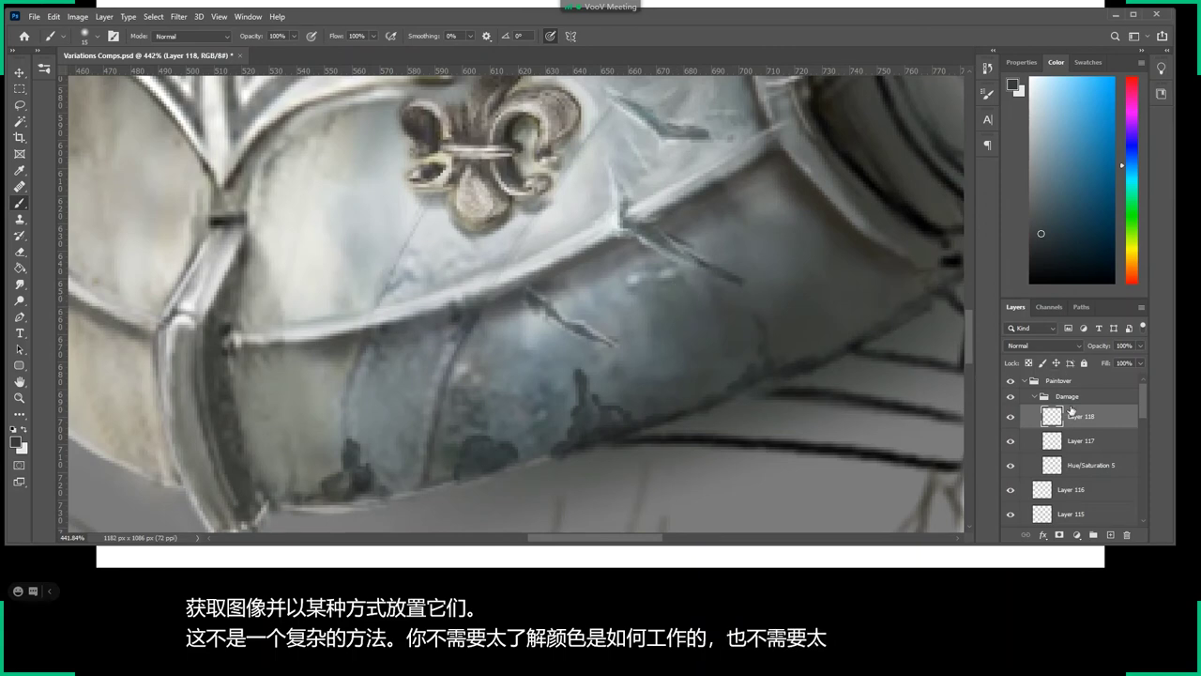
{"action": "key", "text": "z"}
{"action": "mouse_move", "coordinate": [788, 375]}
{"action": "left_mouse_down"}
{"action": "mouse_move", "coordinate": [657, 421]}
{"action": "mouse_move", "coordinate": [609, 368]}
{"action": "left_mouse_up"}
{"action": "key", "text": "b"}
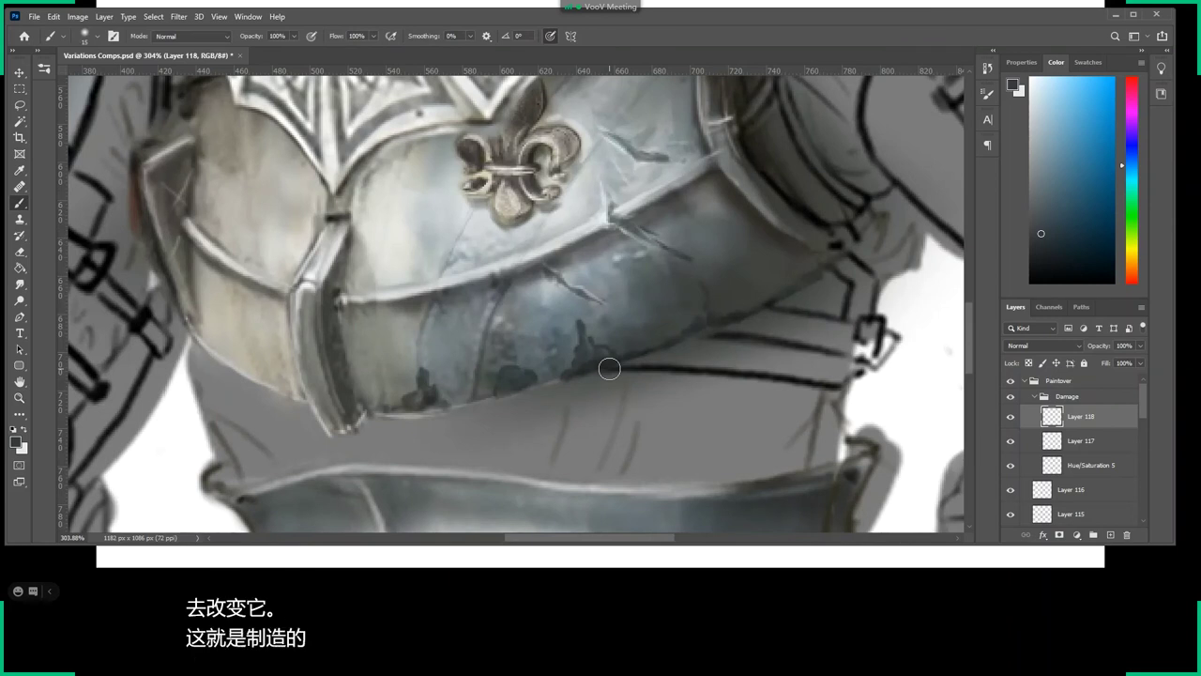
{"action": "left_click", "coordinate": [1026, 83]}
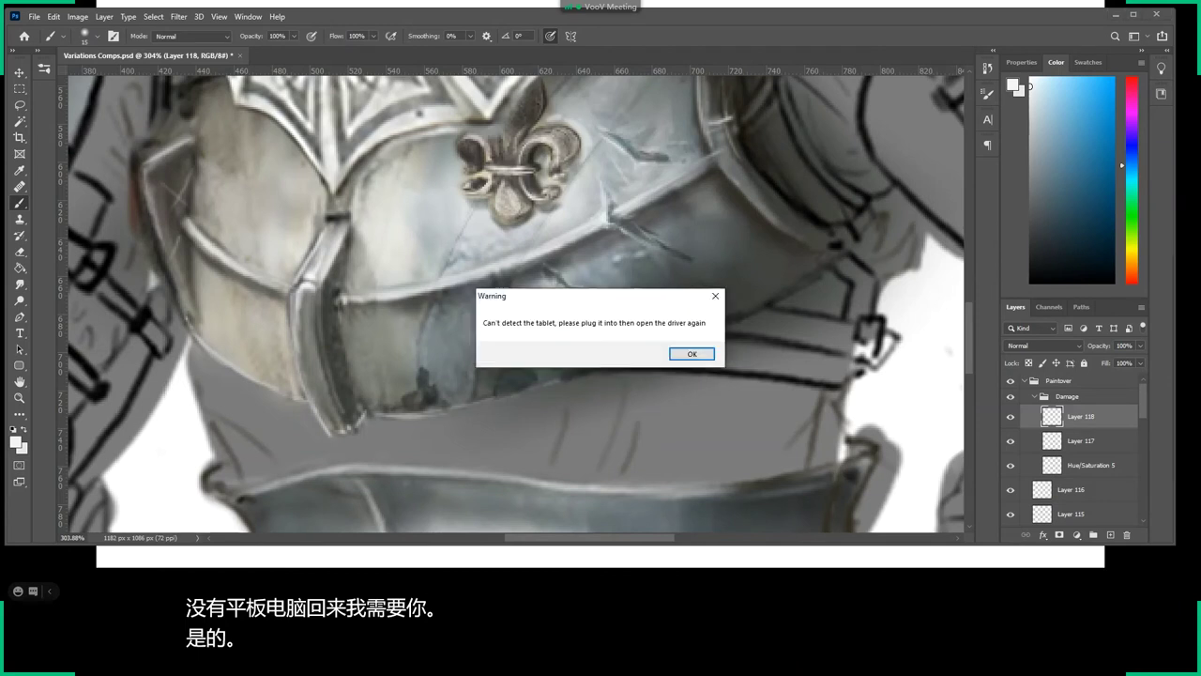
{"action": "left_click", "coordinate": [678, 353]}
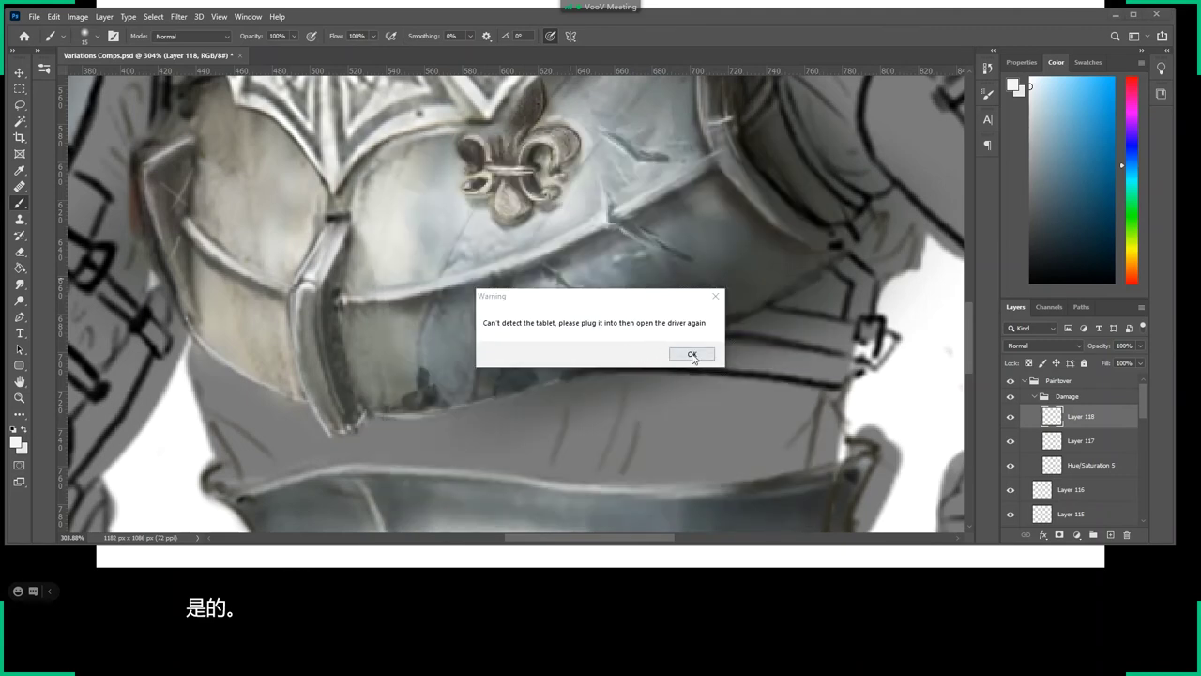
{"action": "left_click", "coordinate": [692, 356]}
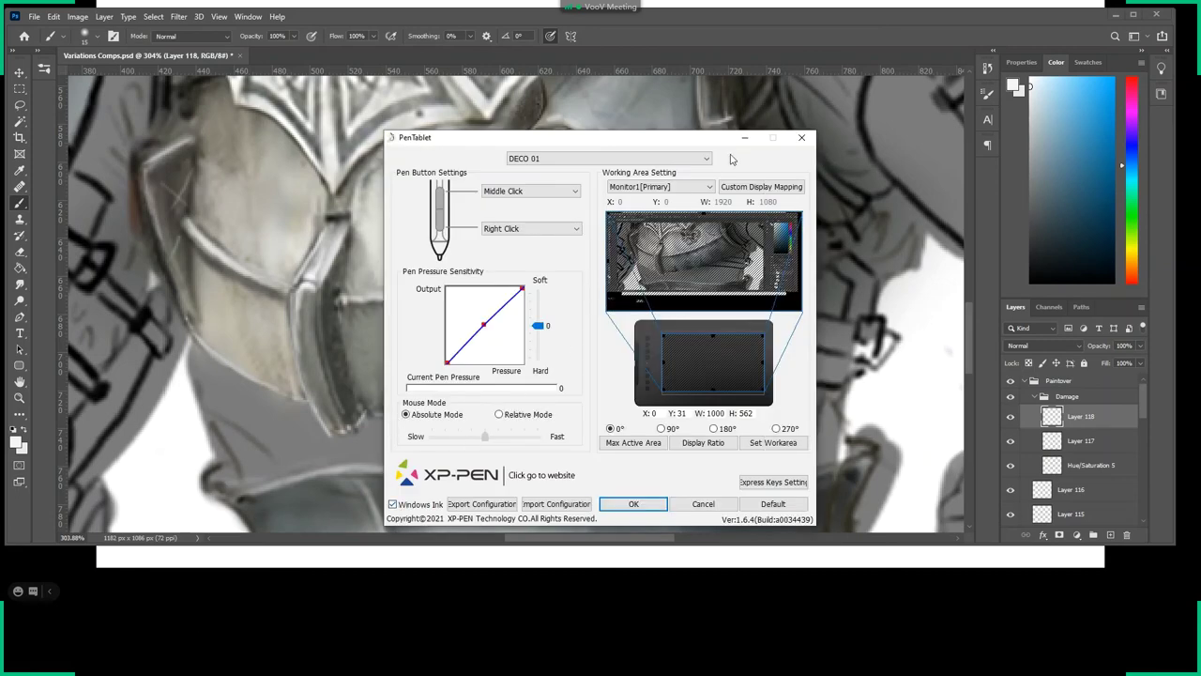
{"action": "left_click", "coordinate": [744, 138]}
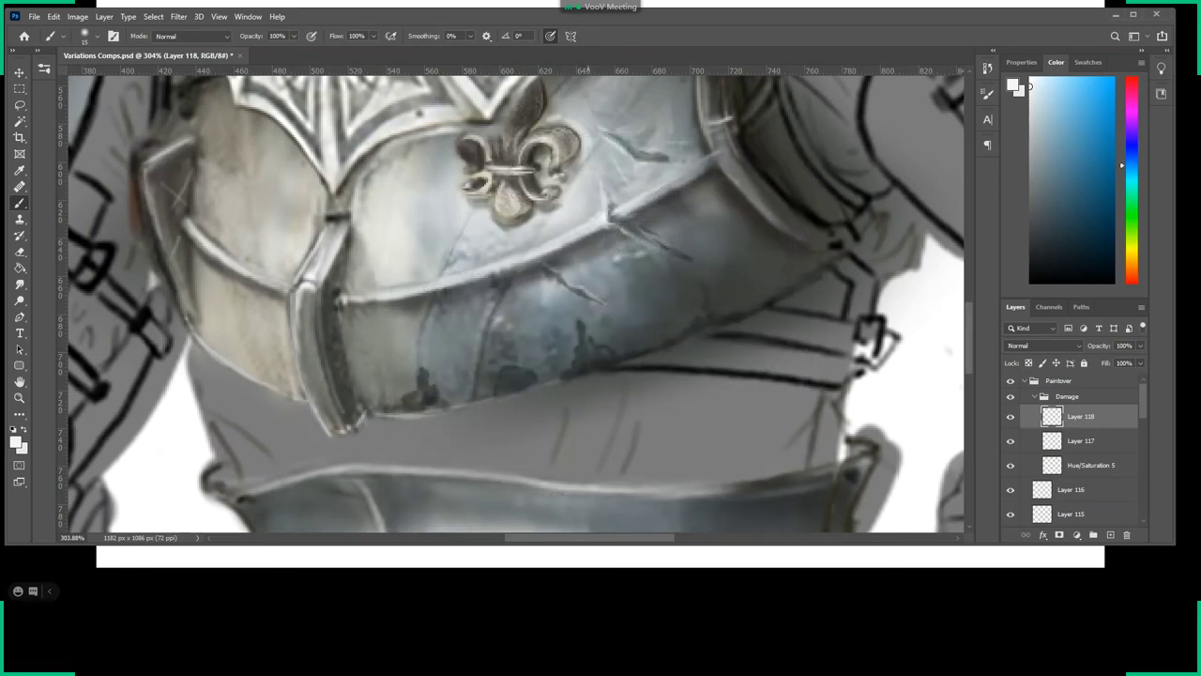
Paint a dark mark on the lower plate and switch to a small Hard Round Pressure Size brush.
{"action": "left_click_drag", "start_coordinate": [582, 324], "coordinate": [581, 339]}
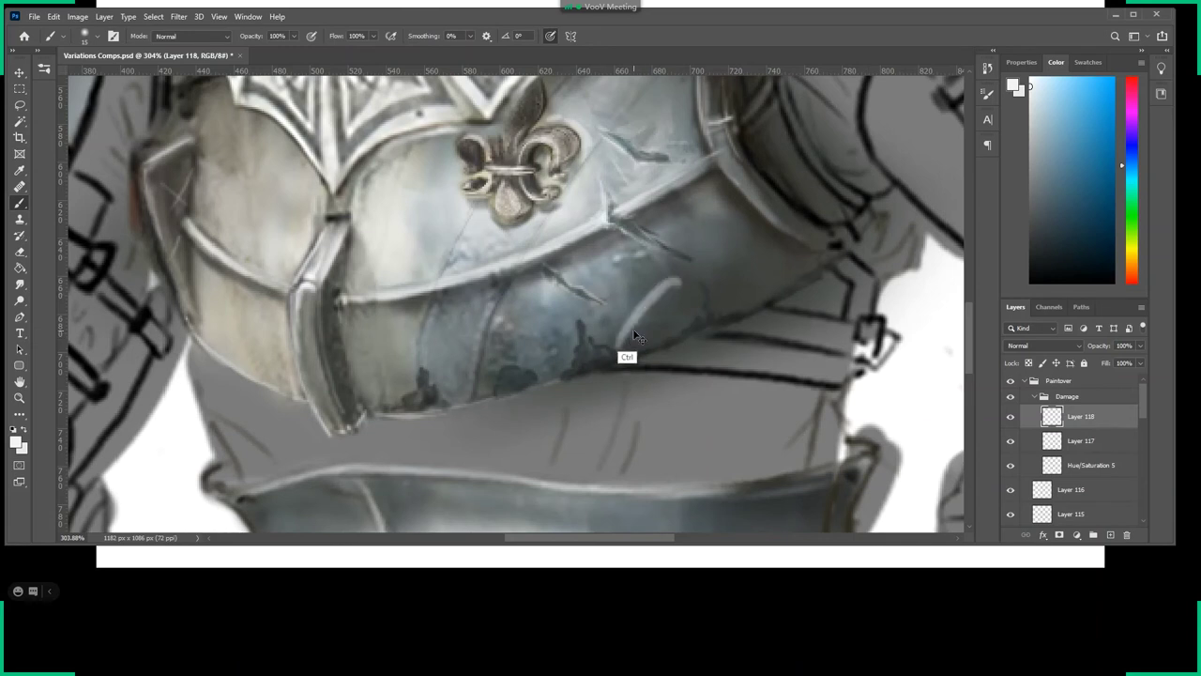
{"action": "right_click", "coordinate": [668, 371]}
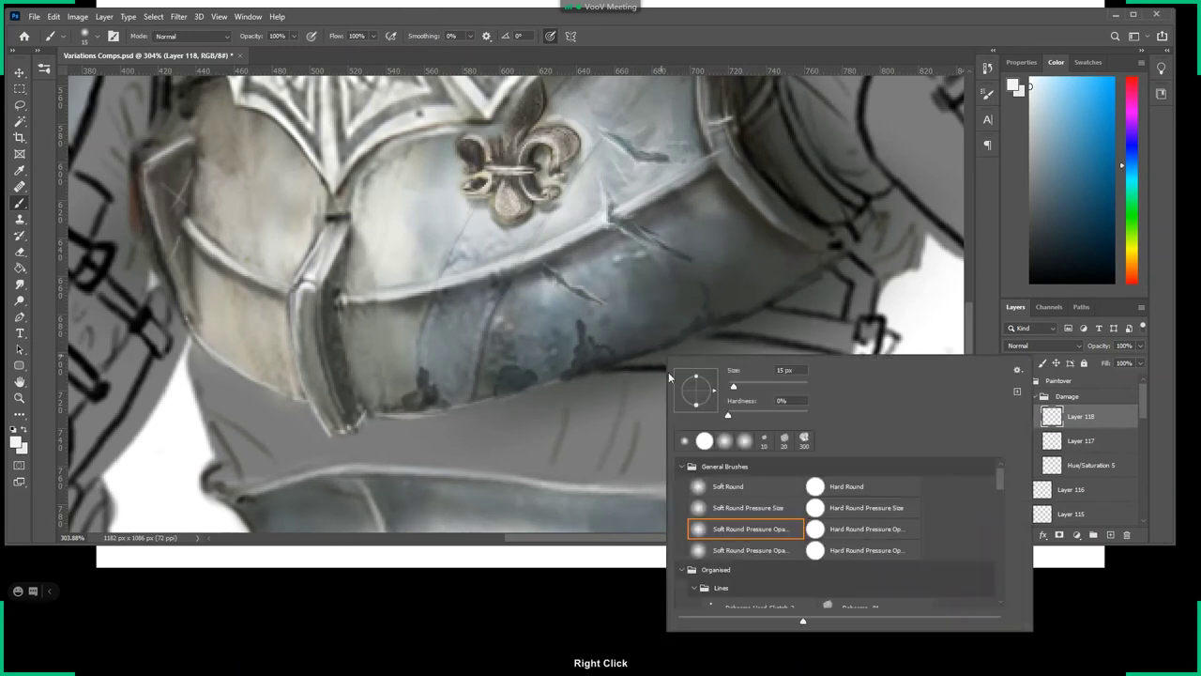
{"action": "left_click", "coordinate": [847, 507]}
{"action": "left_click_drag", "start_coordinate": [734, 386], "coordinate": [730, 385]}
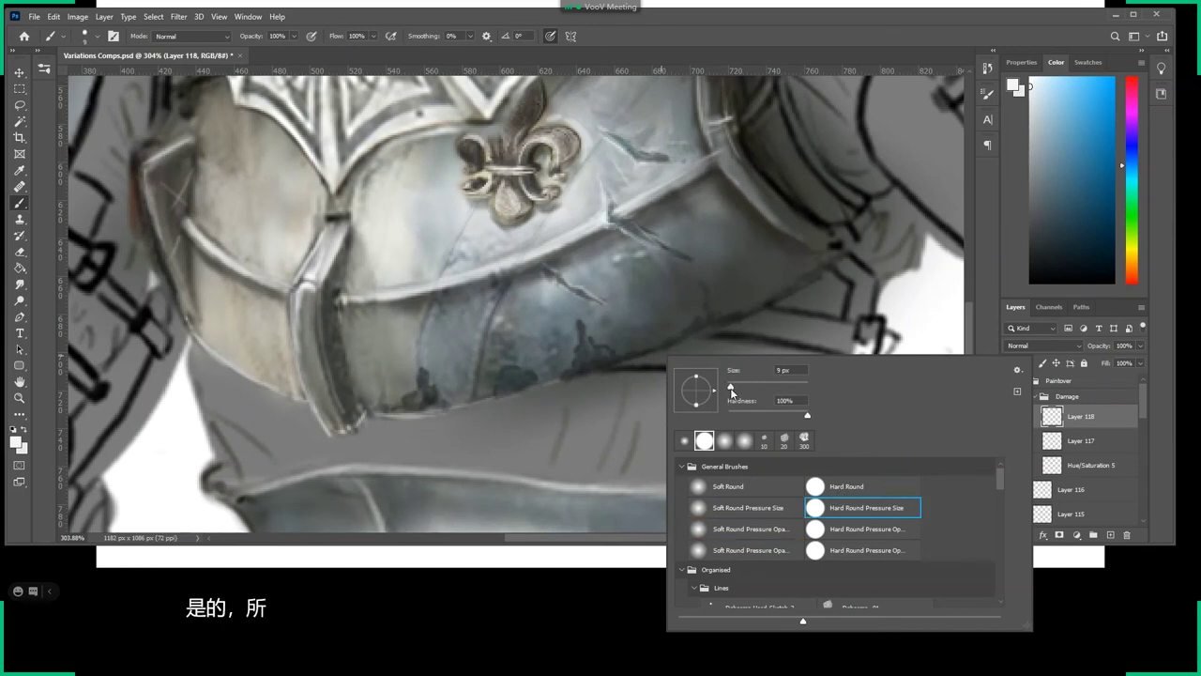
{"action": "left_click", "coordinate": [394, 411]}
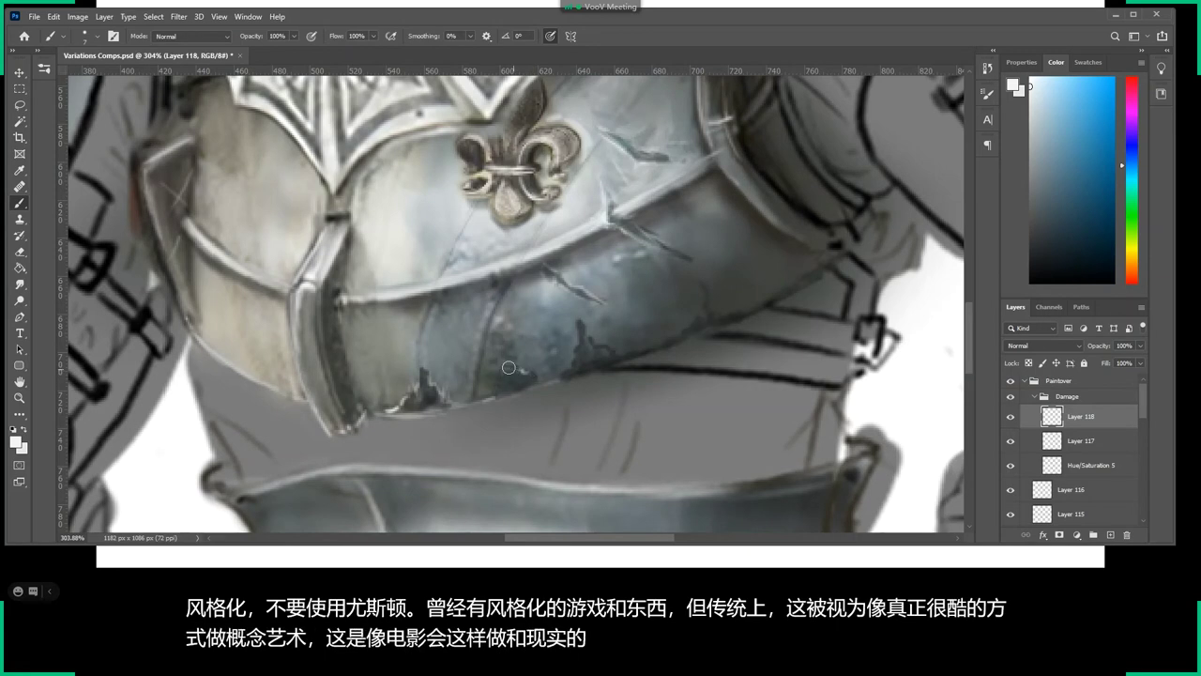
Paint light chipped scratches along the plate's lower edge, then switch to the reference photo.
{"action": "key", "text": "z"}
{"action": "mouse_move", "coordinate": [532, 371]}
{"action": "left_mouse_down"}
{"action": "mouse_move", "coordinate": [590, 362]}
{"action": "mouse_move", "coordinate": [439, 470]}
{"action": "left_mouse_up"}
{"action": "left_click_drag", "start_coordinate": [582, 448], "coordinate": [661, 448]}
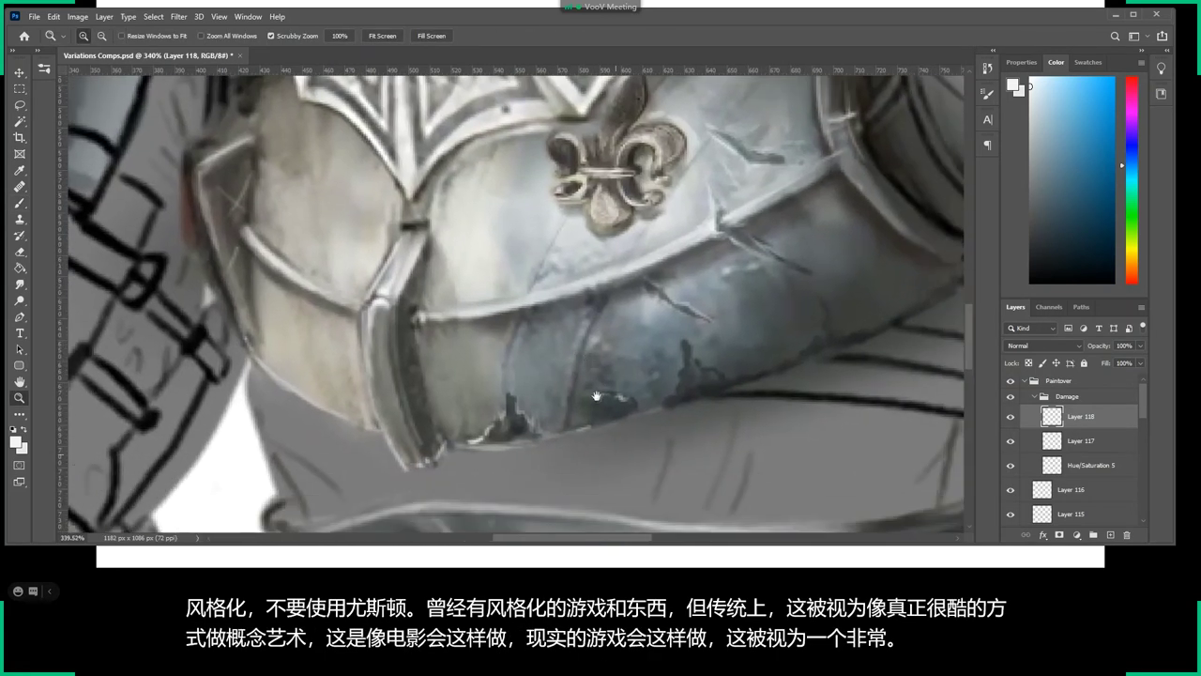
{"action": "key", "text": "b"}
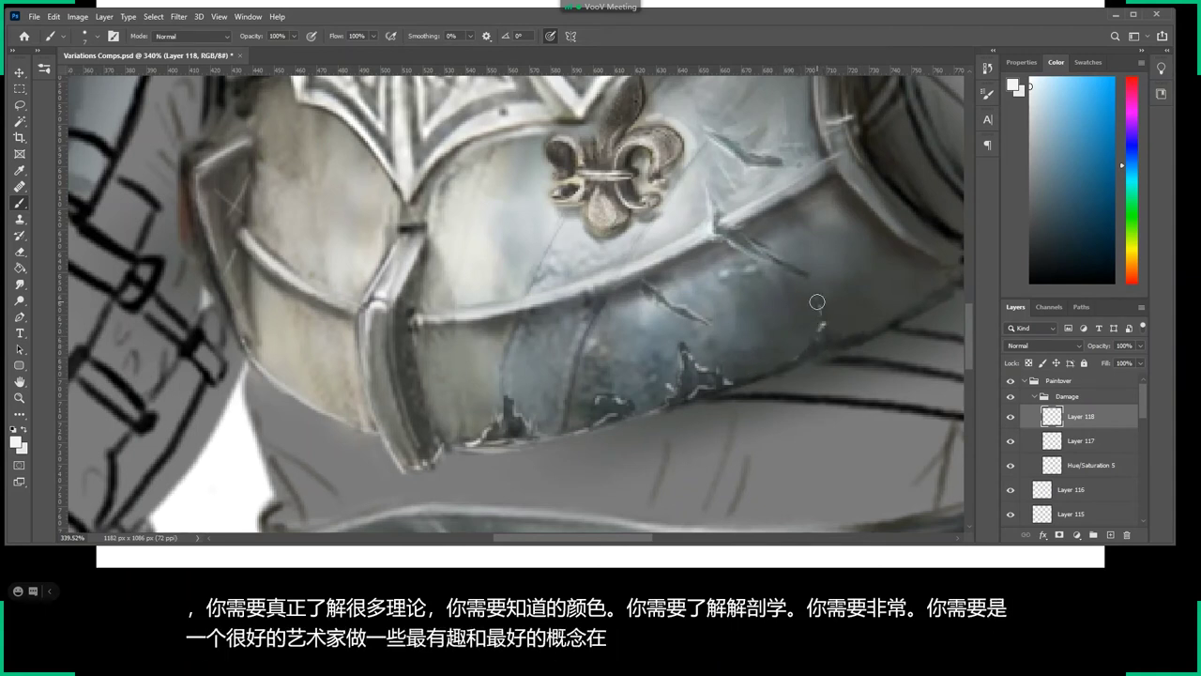
{"action": "mouse_move", "coordinate": [852, 333]}
{"action": "left_mouse_down"}
{"action": "mouse_move", "coordinate": [868, 331]}
{"action": "mouse_move", "coordinate": [740, 382]}
{"action": "left_mouse_up"}
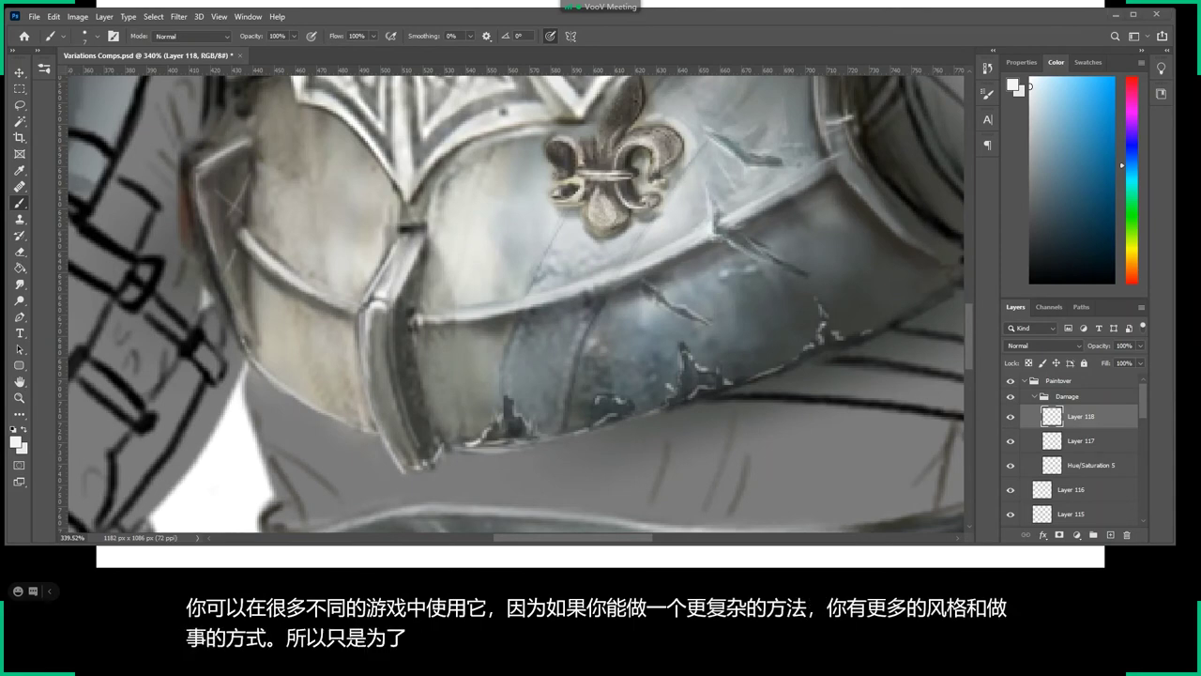
{"action": "key", "text": "alt+Tab"}
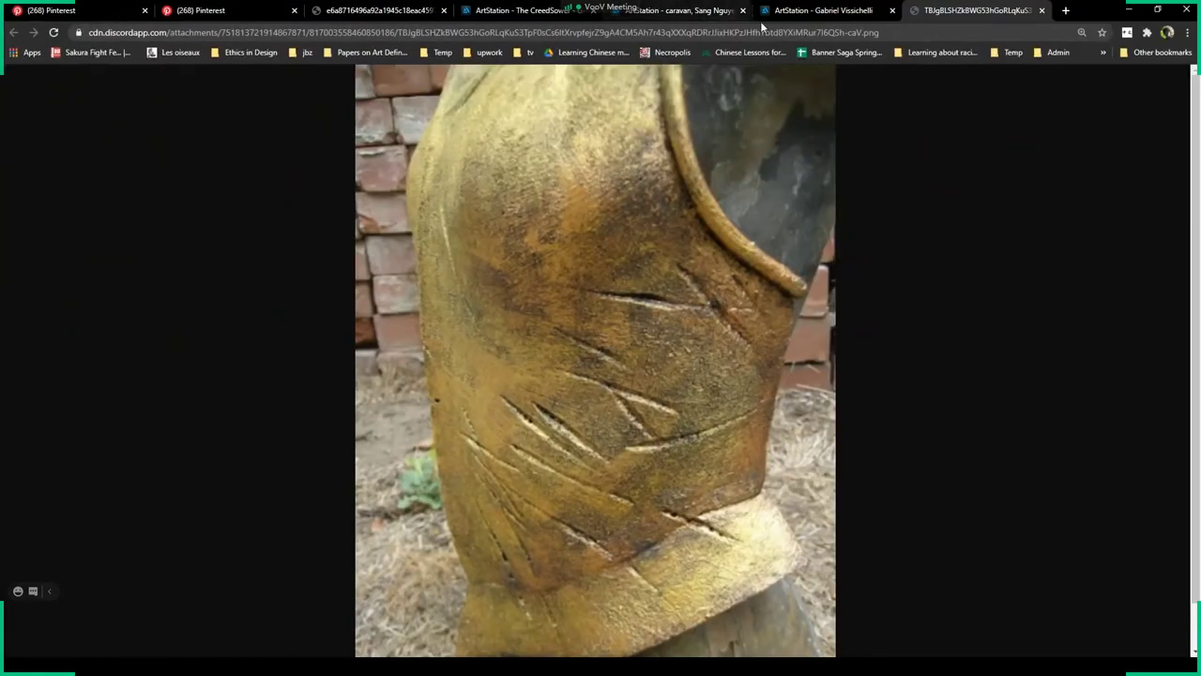
Open the Daphne and Apollo artwork from the artist's ArtStation profile in a maximized browser.
{"action": "left_click", "coordinate": [791, 17]}
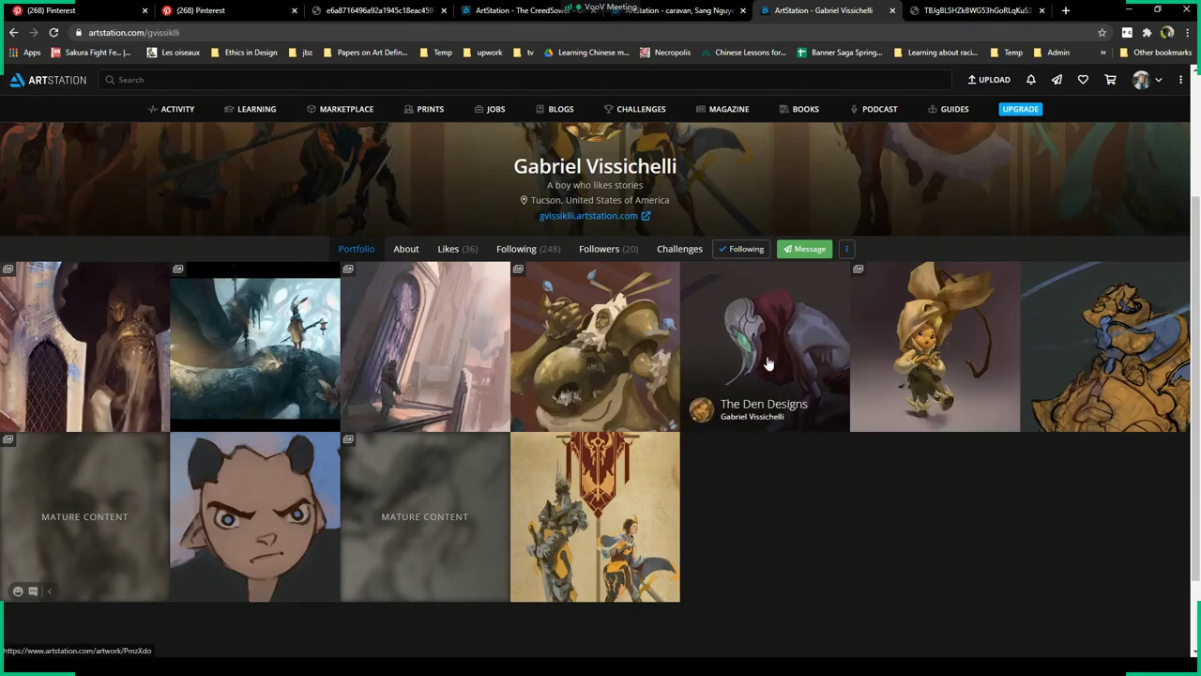
{"action": "left_click", "coordinate": [1119, 359]}
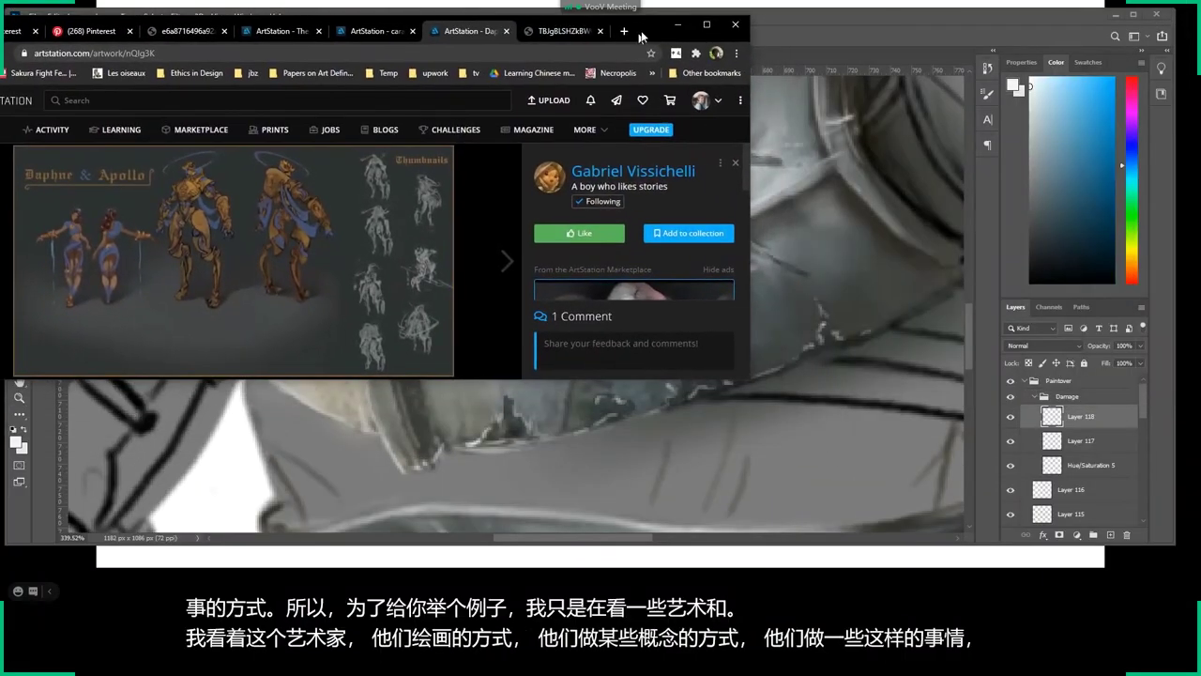
{"action": "left_click_drag", "start_coordinate": [641, 36], "coordinate": [687, 22]}
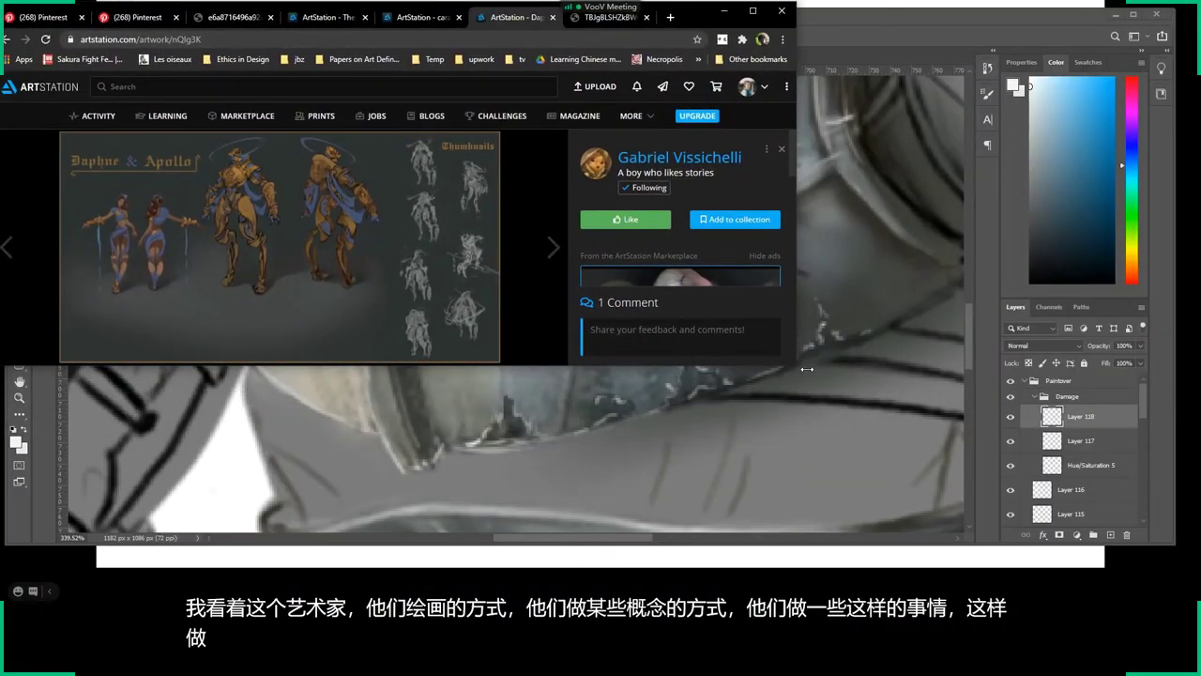
{"action": "left_click_drag", "start_coordinate": [794, 366], "coordinate": [1147, 563]}
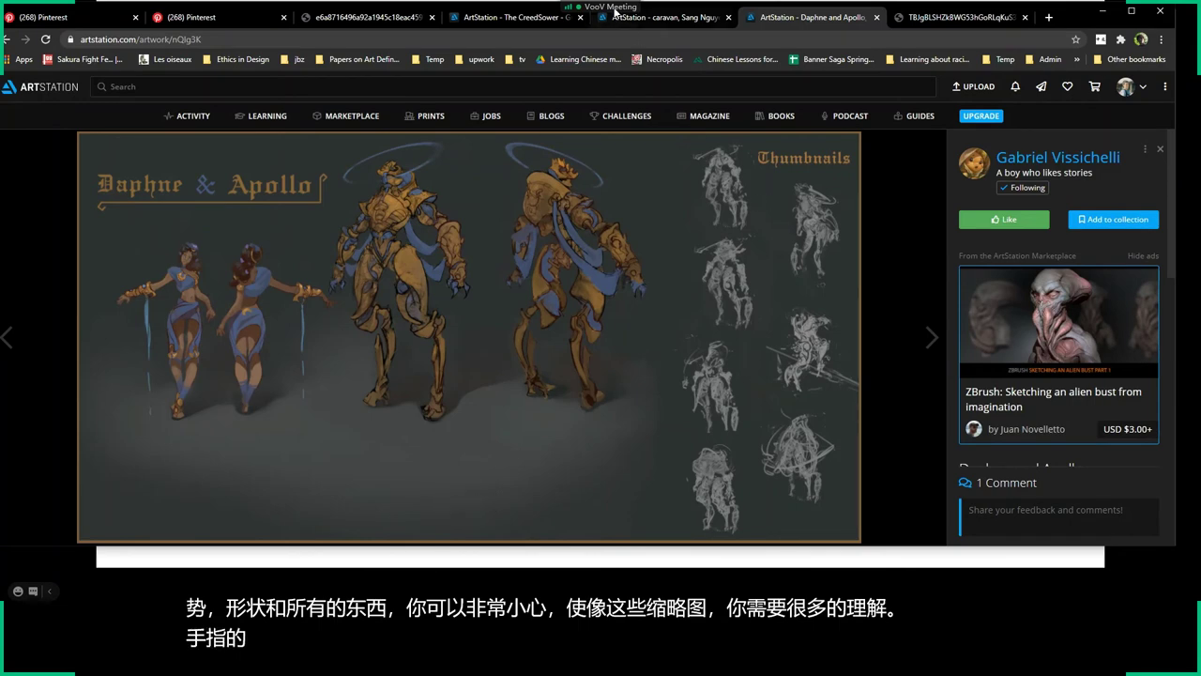
Flip between the caravan and CreedSower artwork tabs, ending on the caravan illustration.
{"action": "left_click", "coordinate": [647, 18]}
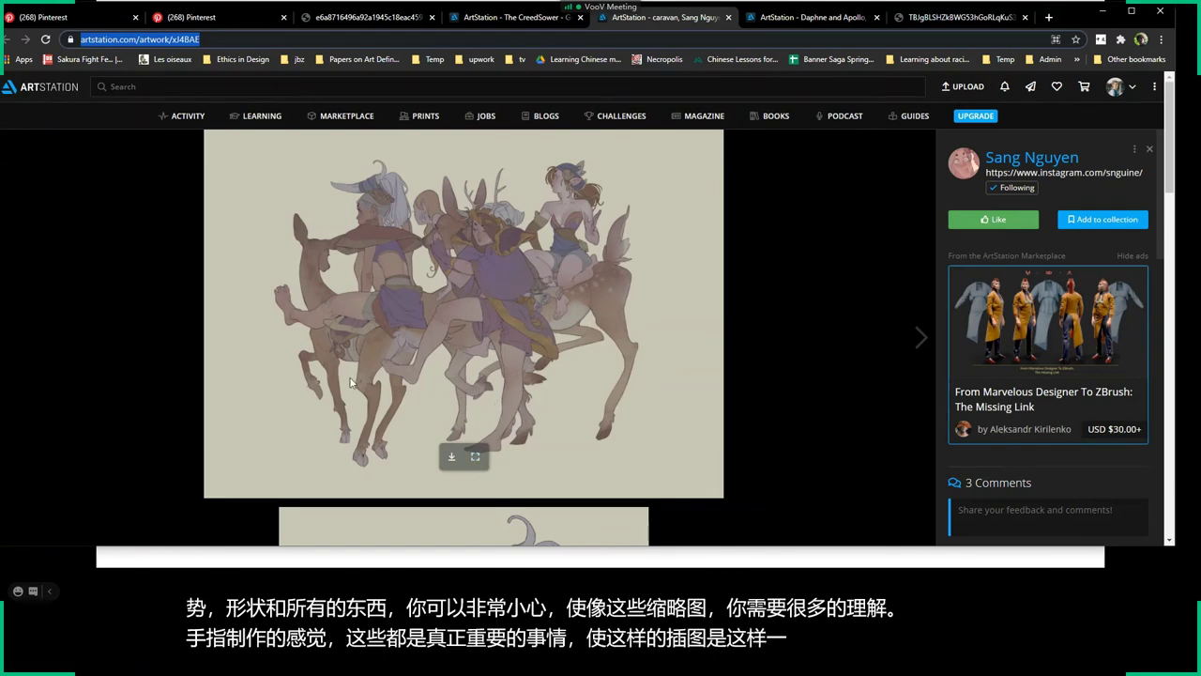
{"action": "left_click", "coordinate": [513, 19]}
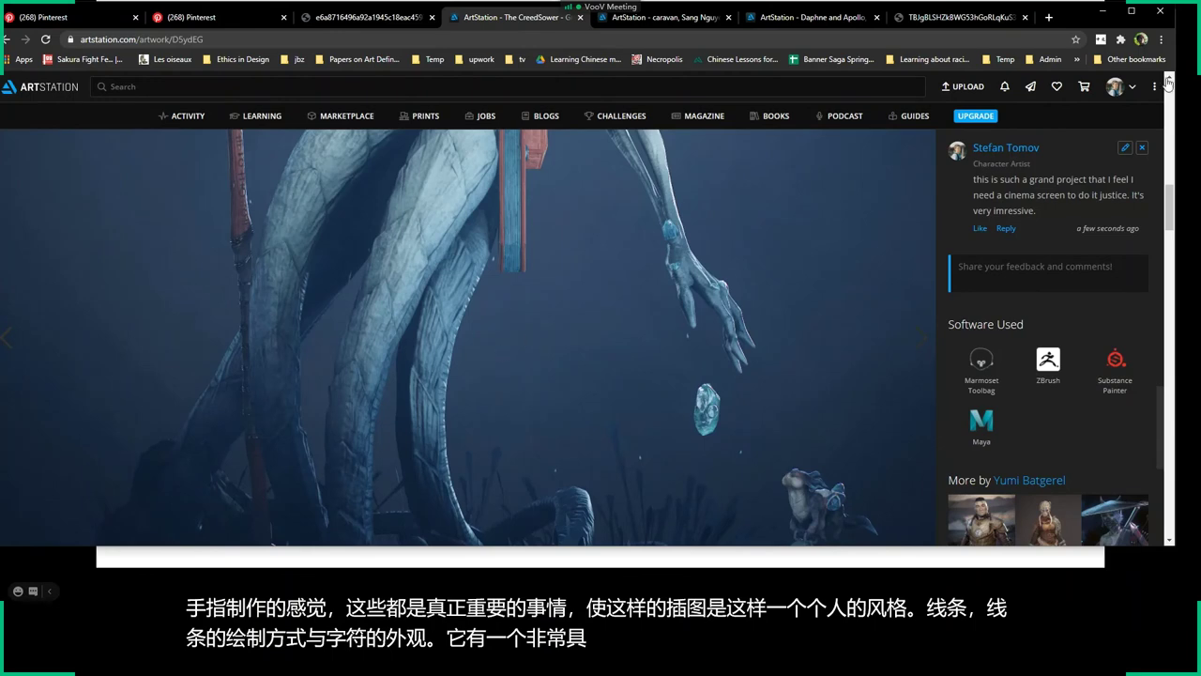
{"action": "left_click", "coordinate": [699, 18]}
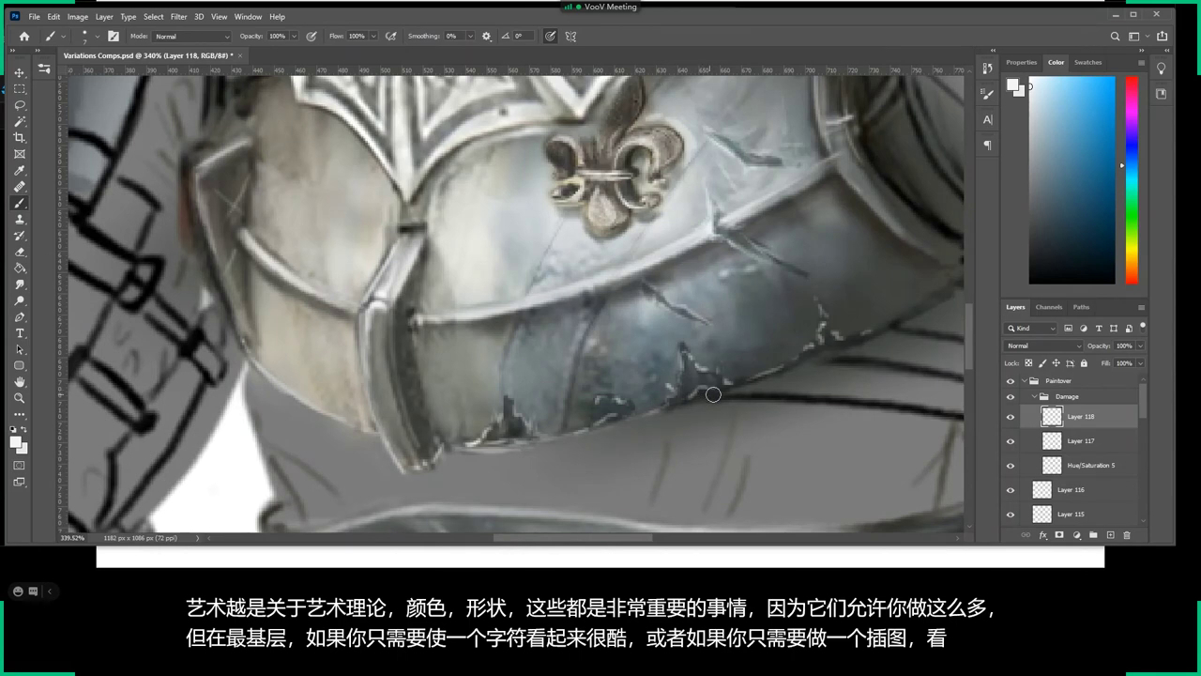
Sample greys from the armour and paint a light grey stroke on the lower plate.
{"action": "key", "text": "z"}
{"action": "mouse_move", "coordinate": [713, 394]}
{"action": "left_mouse_down"}
{"action": "mouse_move", "coordinate": [577, 344]}
{"action": "mouse_move", "coordinate": [631, 352]}
{"action": "left_mouse_up"}
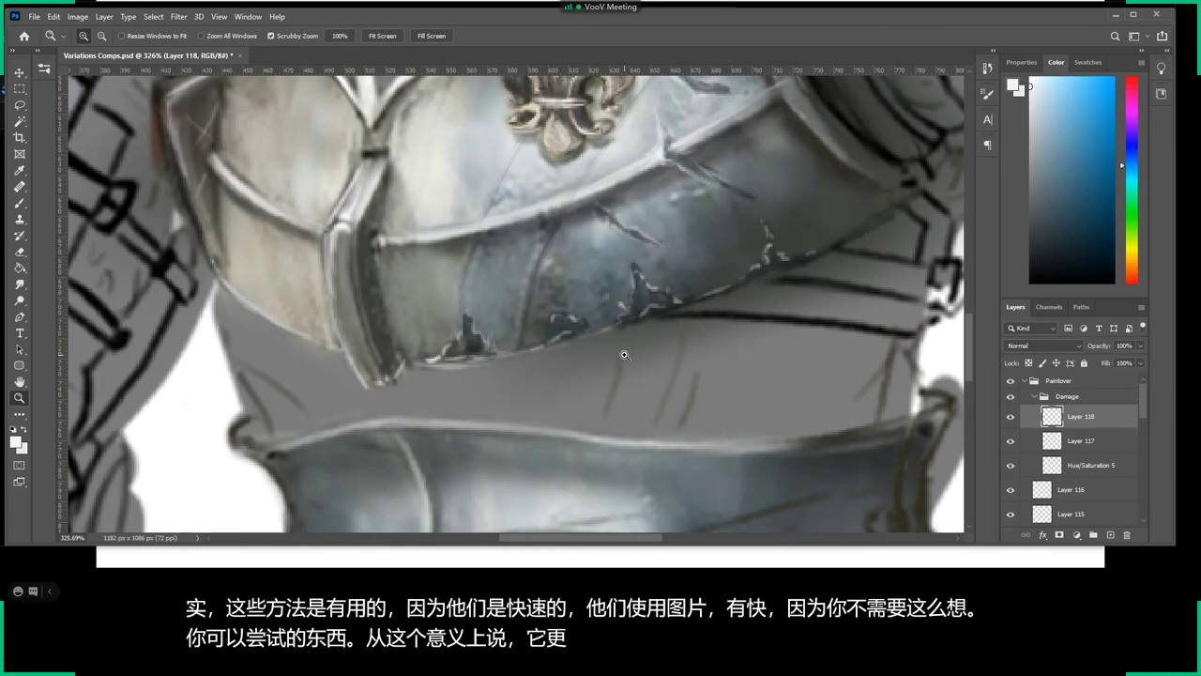
{"action": "key", "text": "b"}
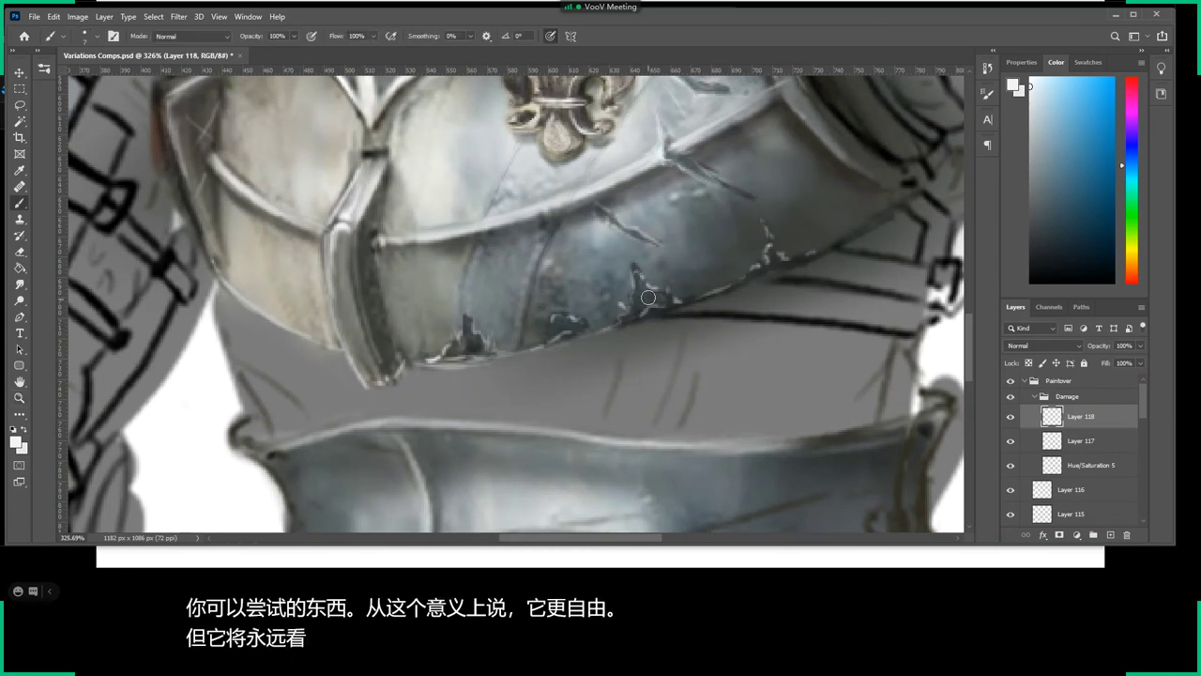
{"action": "right_click", "coordinate": [647, 298]}
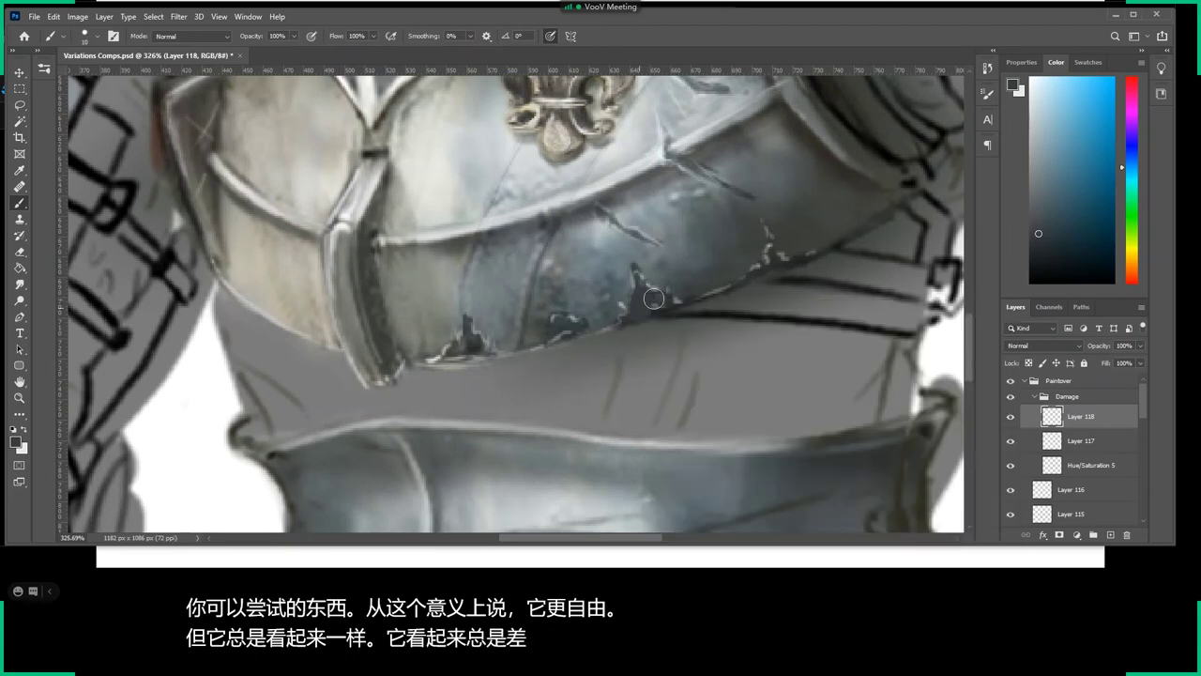
{"action": "right_click", "coordinate": [588, 298]}
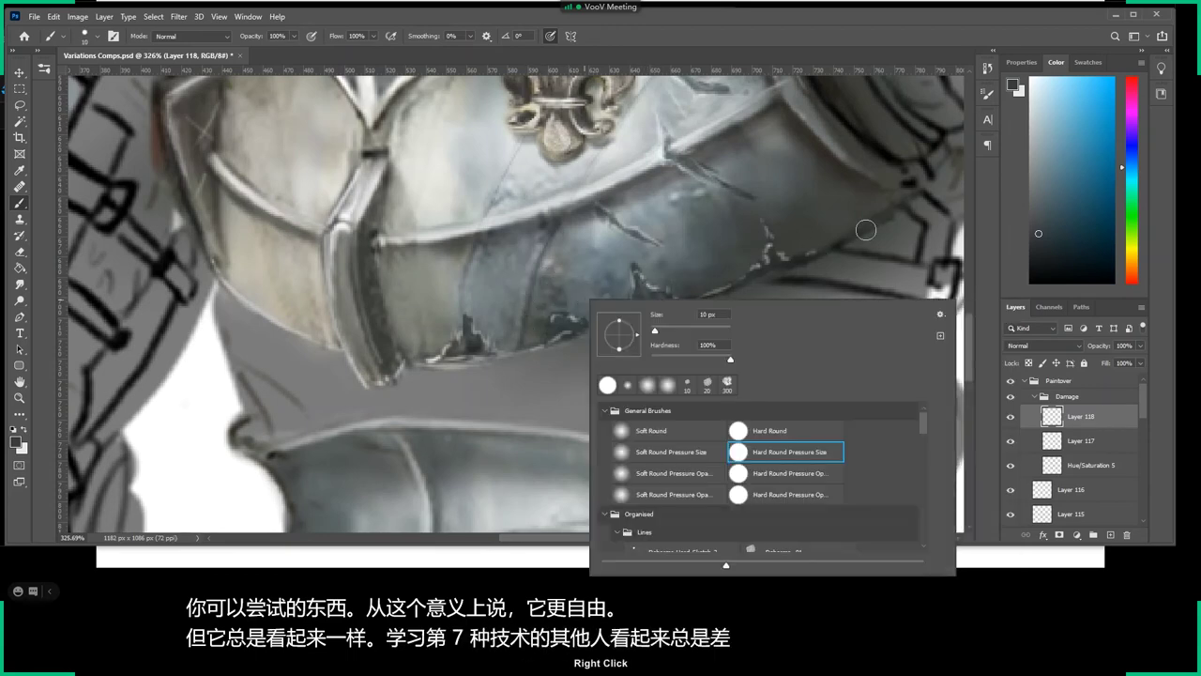
{"action": "right_click", "coordinate": [903, 196]}
{"action": "right_click", "coordinate": [903, 196]}
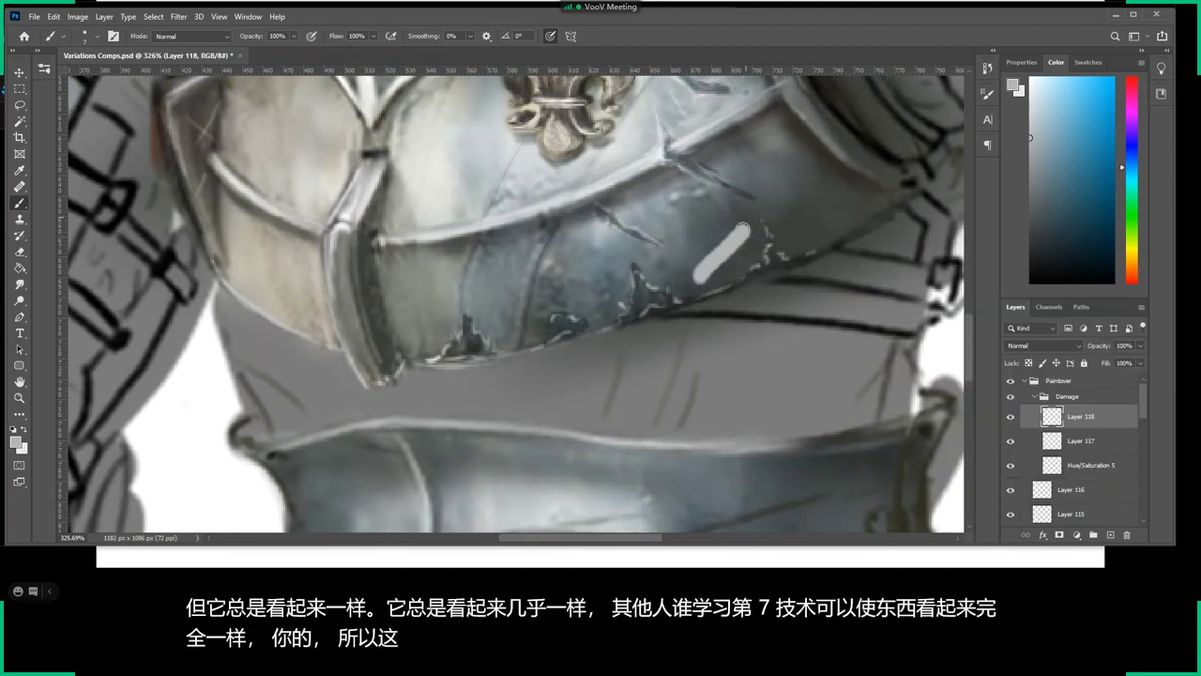
{"action": "left_click", "coordinate": [731, 298]}
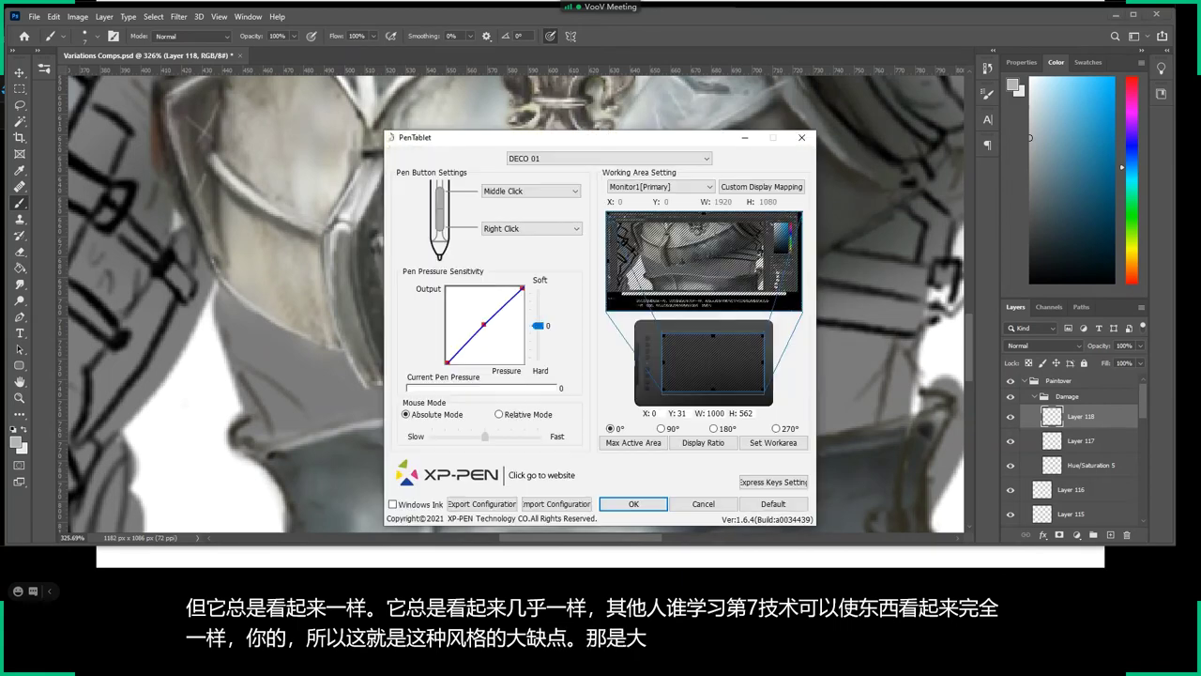
Turn on Windows Ink in the pen tablet settings.
{"action": "left_click", "coordinate": [393, 503]}
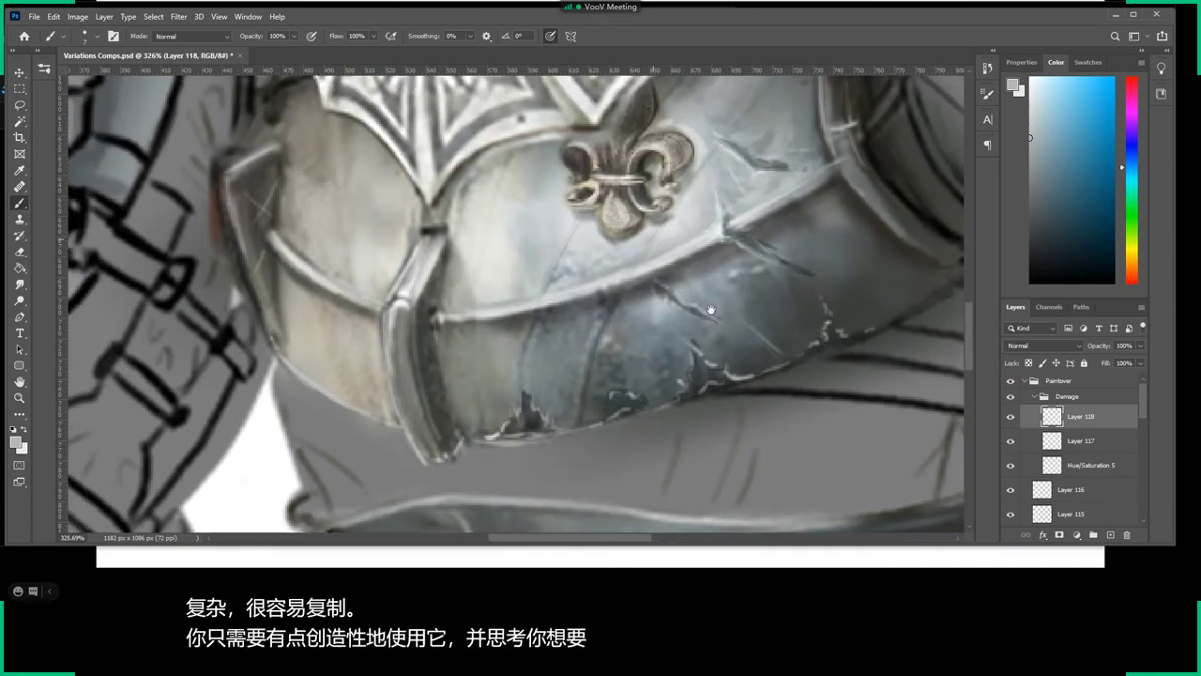
{"action": "left_click_drag", "start_coordinate": [437, 166], "coordinate": [504, 232]}
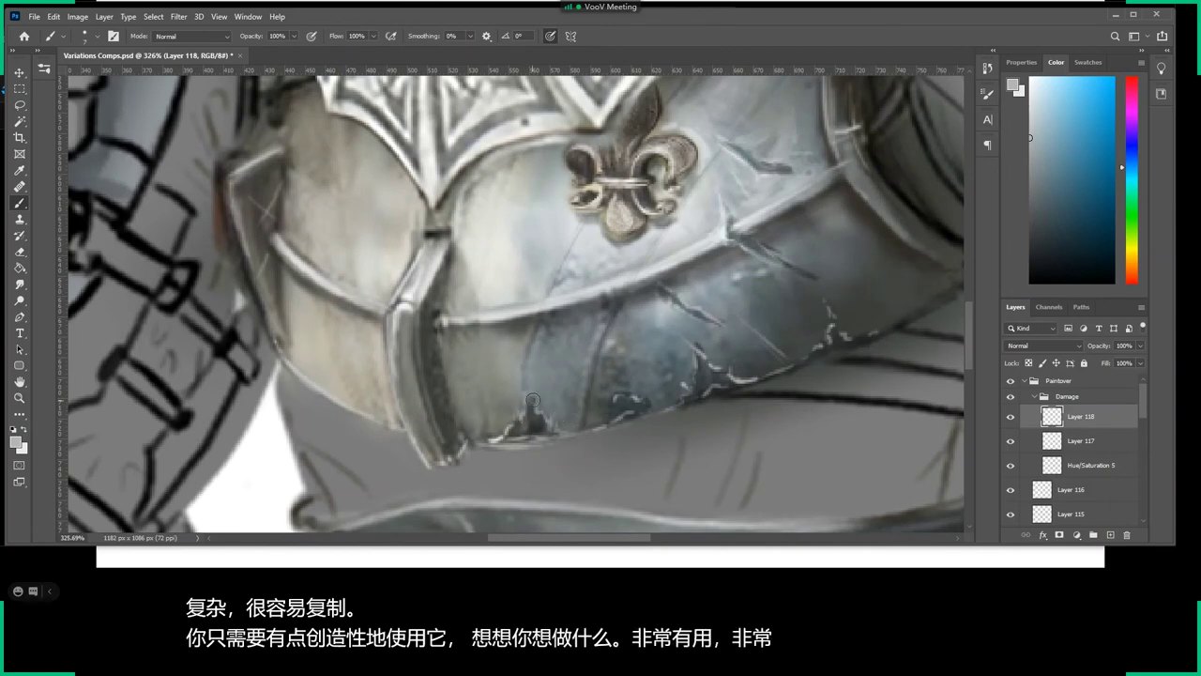
{"action": "mouse_move", "coordinate": [570, 433]}
{"action": "left_mouse_down"}
{"action": "mouse_move", "coordinate": [722, 398]}
{"action": "mouse_move", "coordinate": [737, 383]}
{"action": "left_mouse_up"}
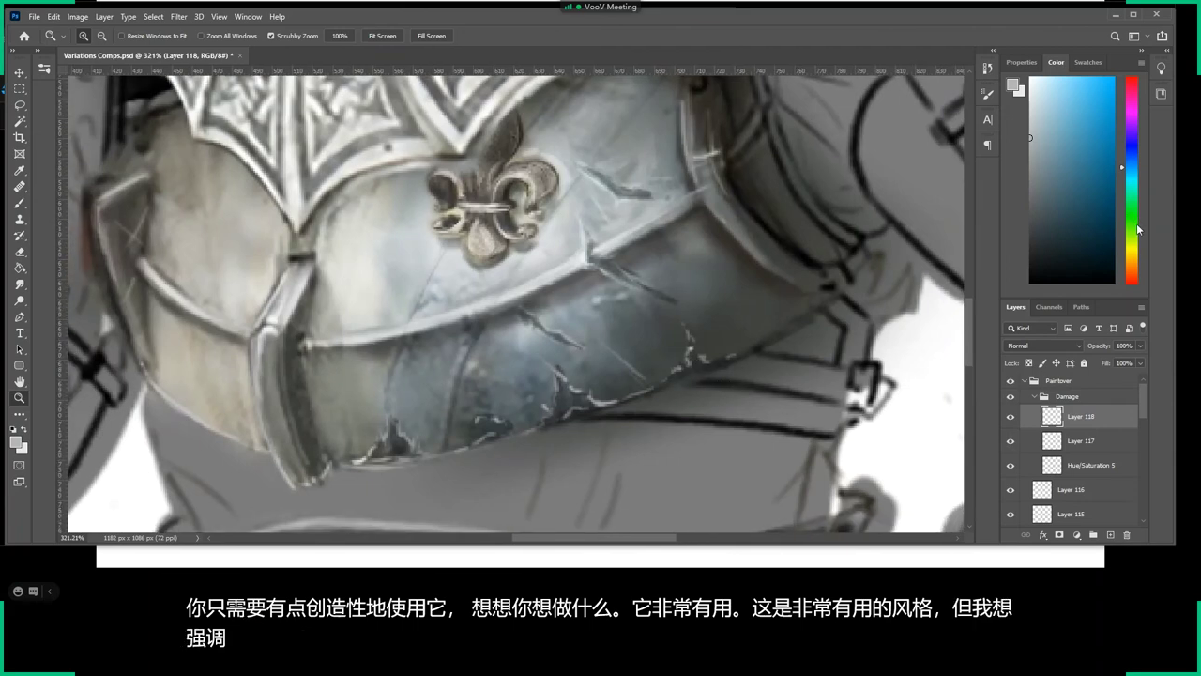
Pick a warm light colour with a Soft Round Pressure Opacity brush at 0% hardness.
{"action": "left_click", "coordinate": [1126, 264]}
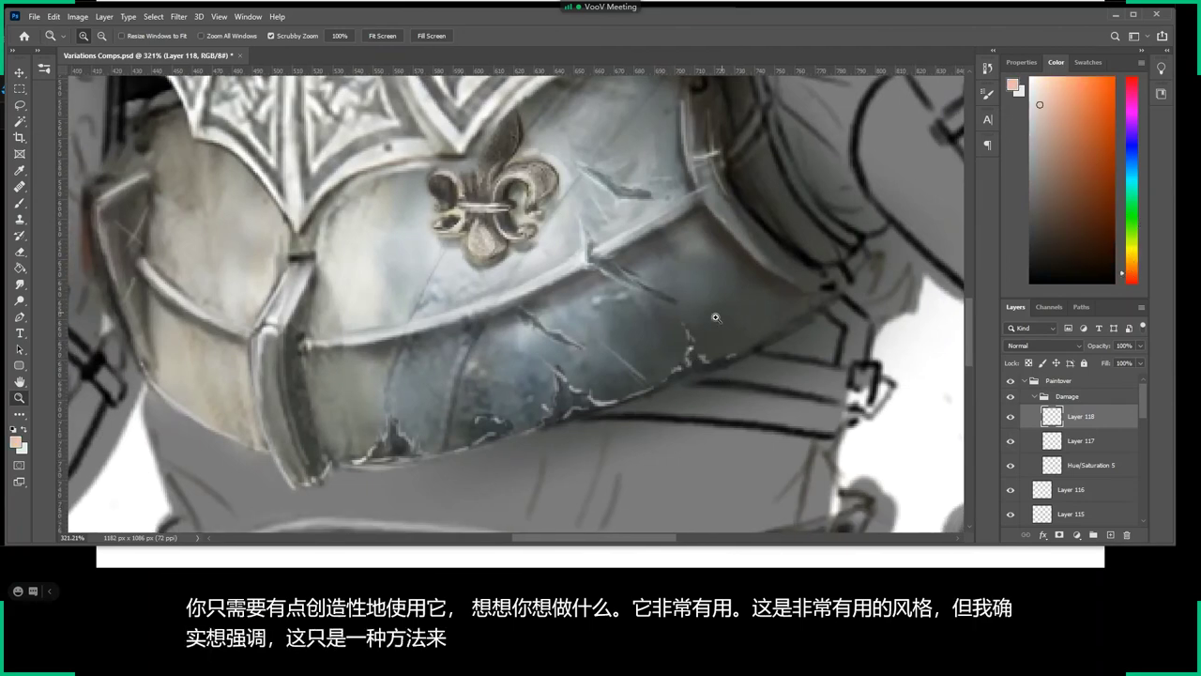
{"action": "left_click", "coordinate": [715, 317]}
{"action": "key", "text": "b"}
{"action": "right_click", "coordinate": [695, 328]}
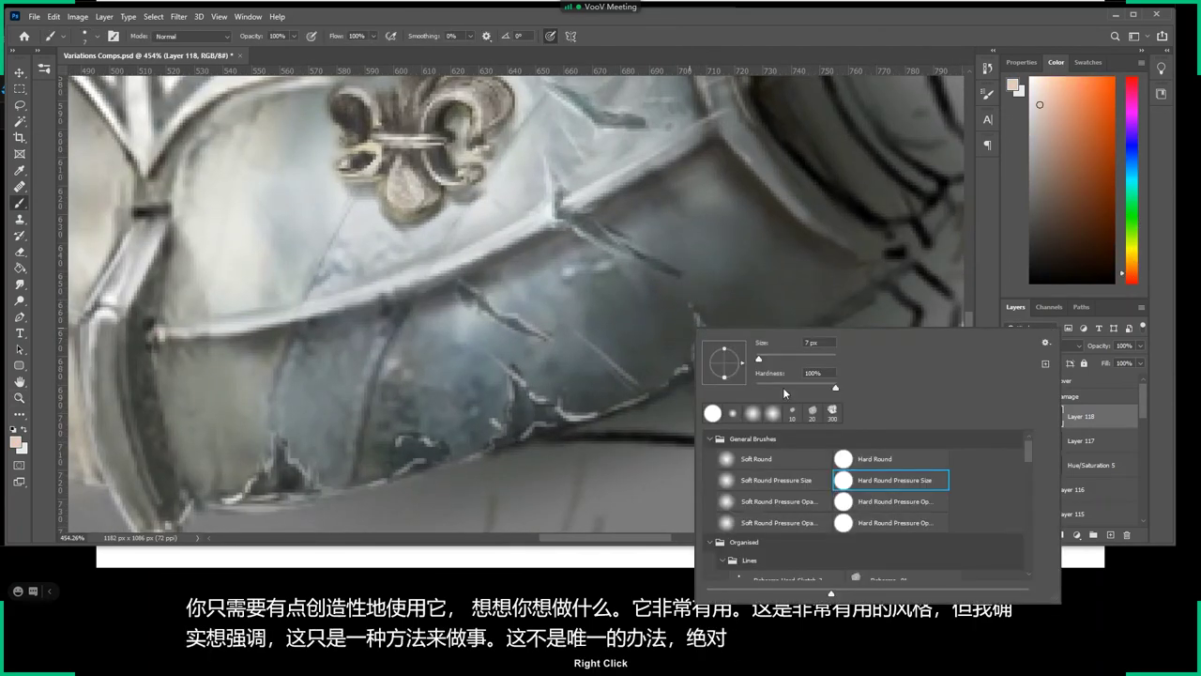
{"action": "left_click", "coordinate": [802, 481]}
{"action": "left_click", "coordinate": [781, 500]}
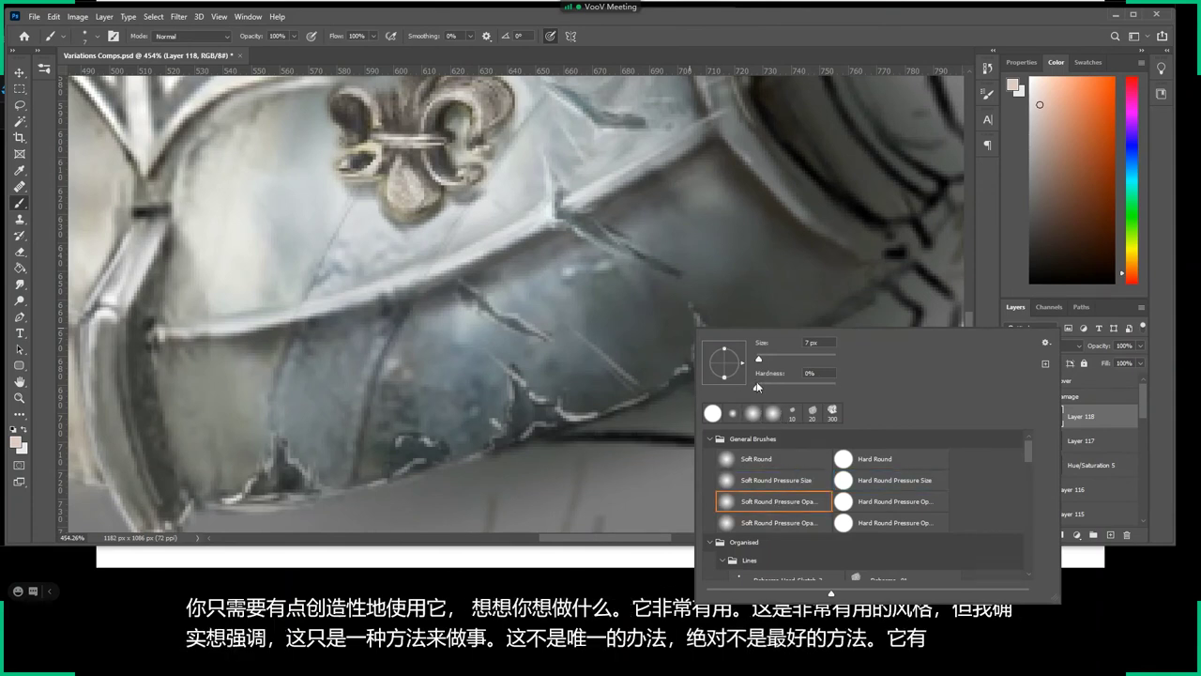
{"action": "key", "text": "Return"}
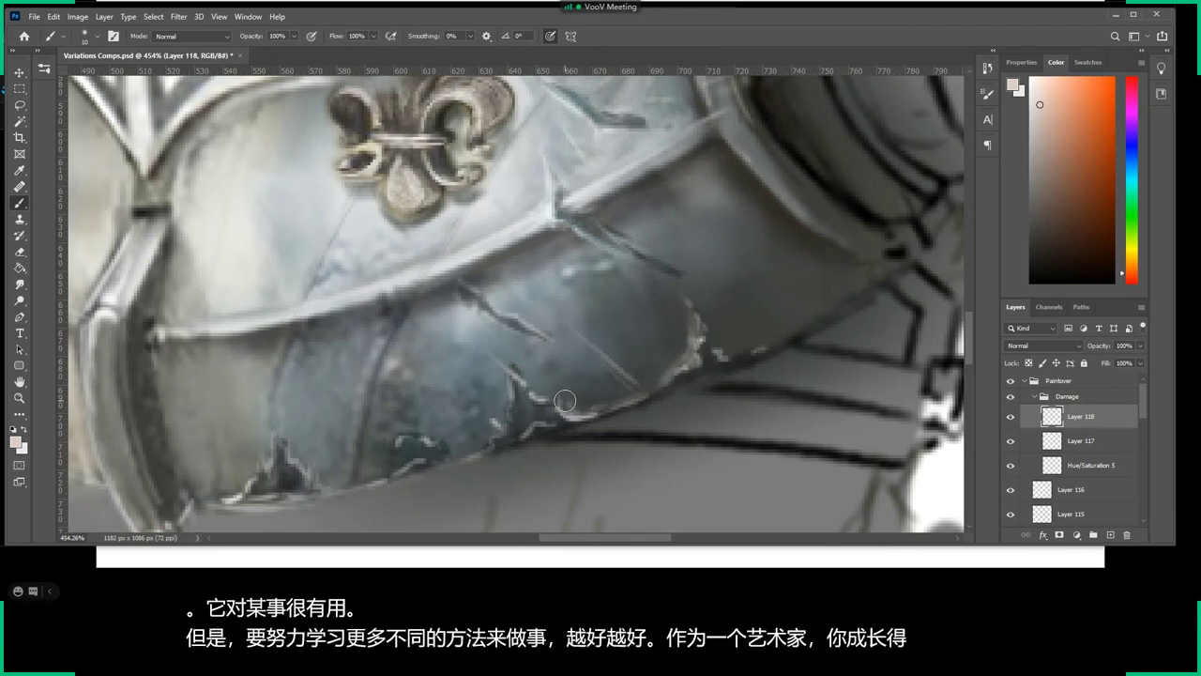
Extend the dark crack on the lower plate's left side.
{"action": "left_click_drag", "start_coordinate": [536, 394], "coordinate": [537, 386]}
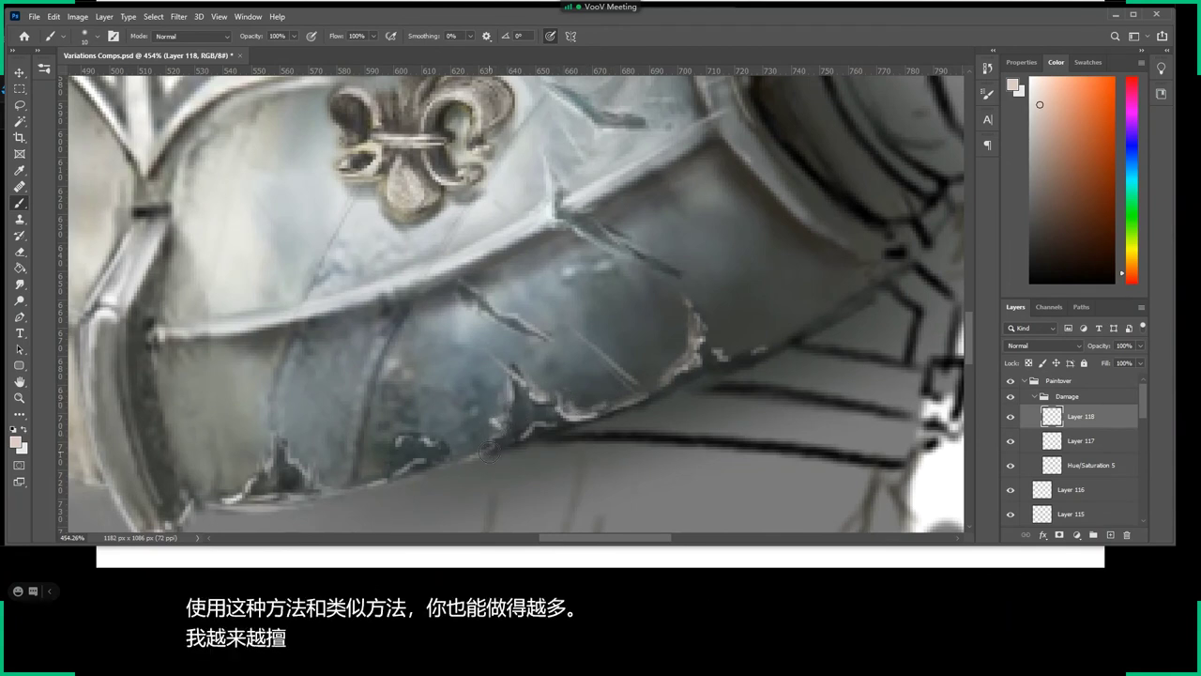
{"action": "left_click_drag", "start_coordinate": [441, 474], "coordinate": [570, 420]}
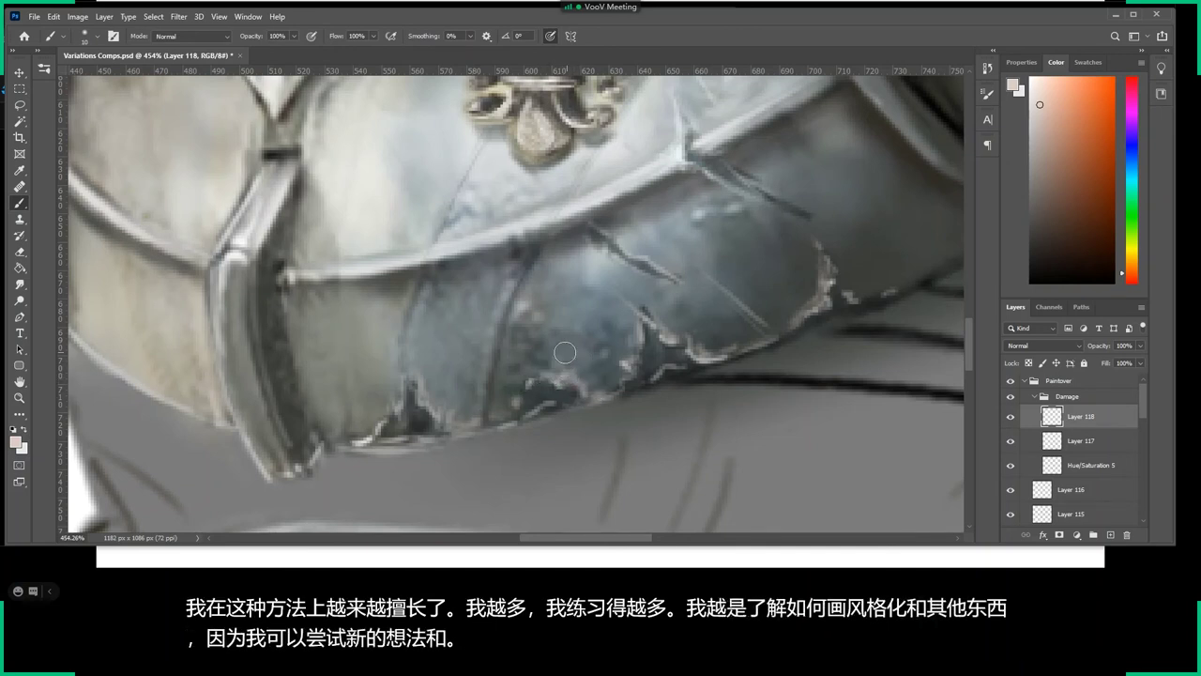
{"action": "mouse_move", "coordinate": [623, 377]}
{"action": "left_mouse_down"}
{"action": "mouse_move", "coordinate": [569, 382]}
{"action": "mouse_move", "coordinate": [626, 362]}
{"action": "left_mouse_up"}
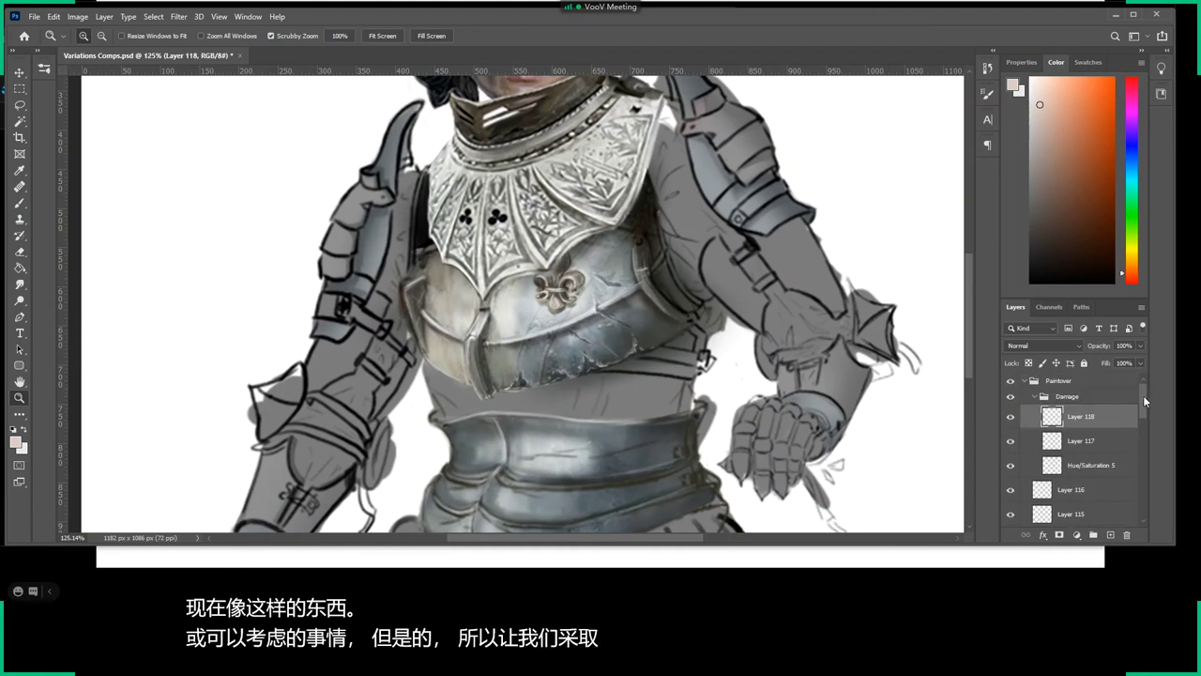
Hide Layers 118 and 117 to compare the breastplate, restore the damage, and pick a dark colour.
{"action": "left_click", "coordinate": [1010, 416]}
{"action": "left_click", "coordinate": [1011, 441]}
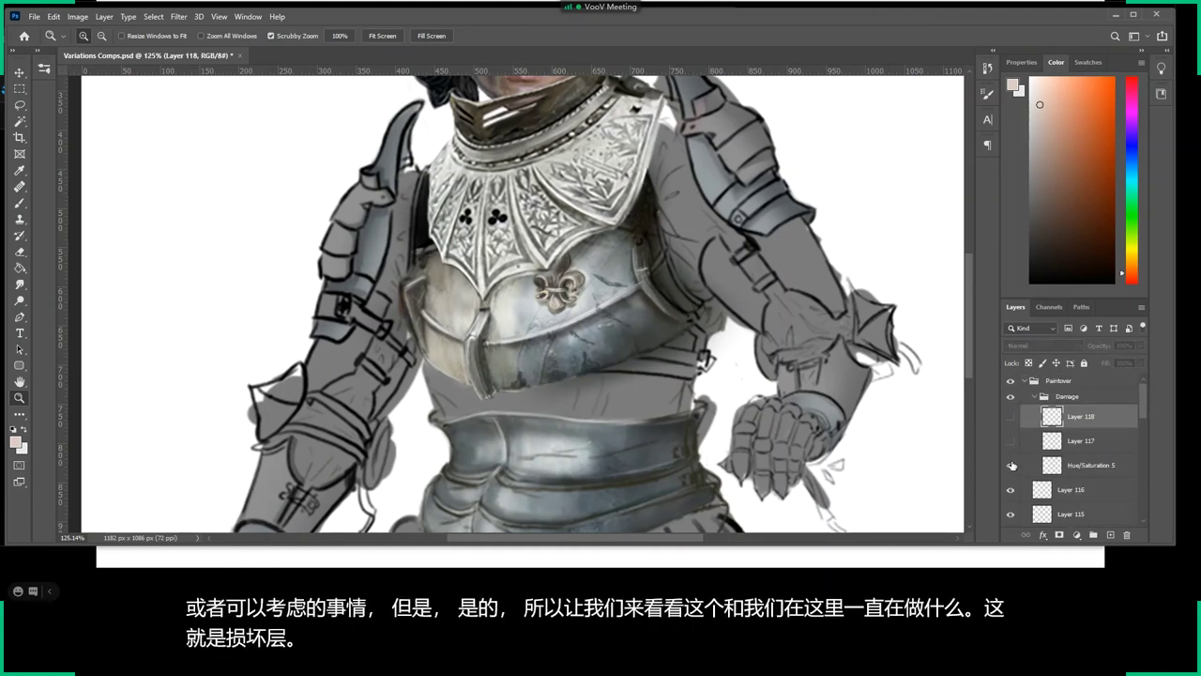
{"action": "left_click_drag", "start_coordinate": [593, 384], "coordinate": [630, 385]}
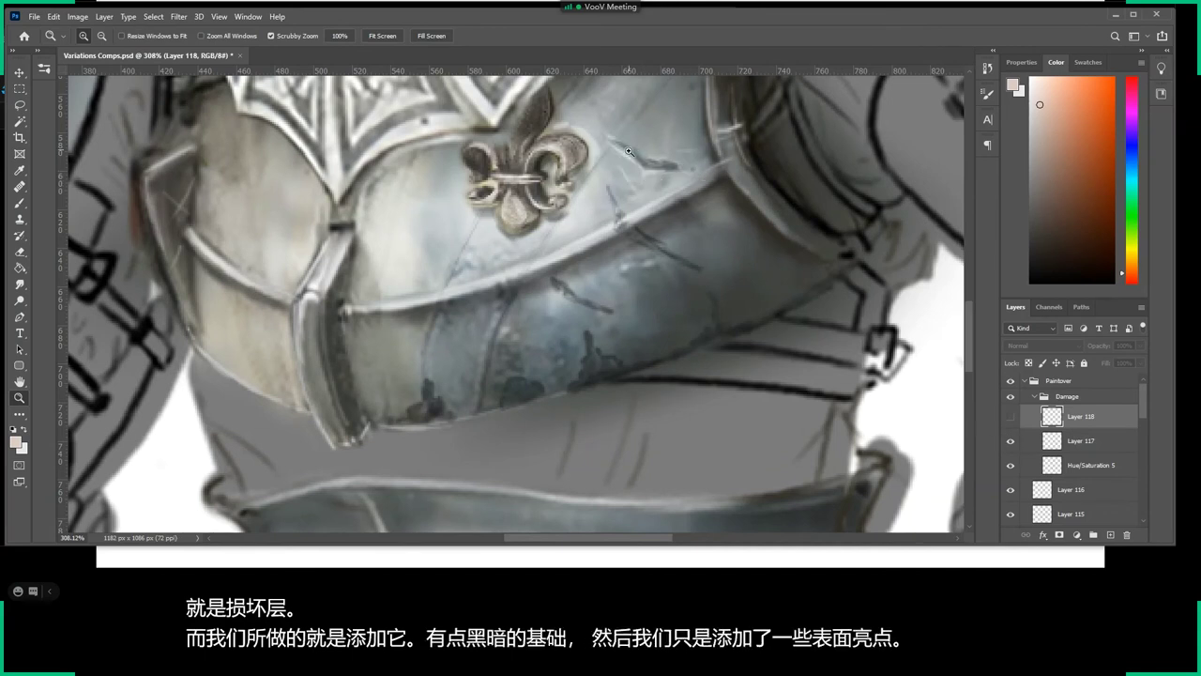
{"action": "left_click", "coordinate": [1011, 416]}
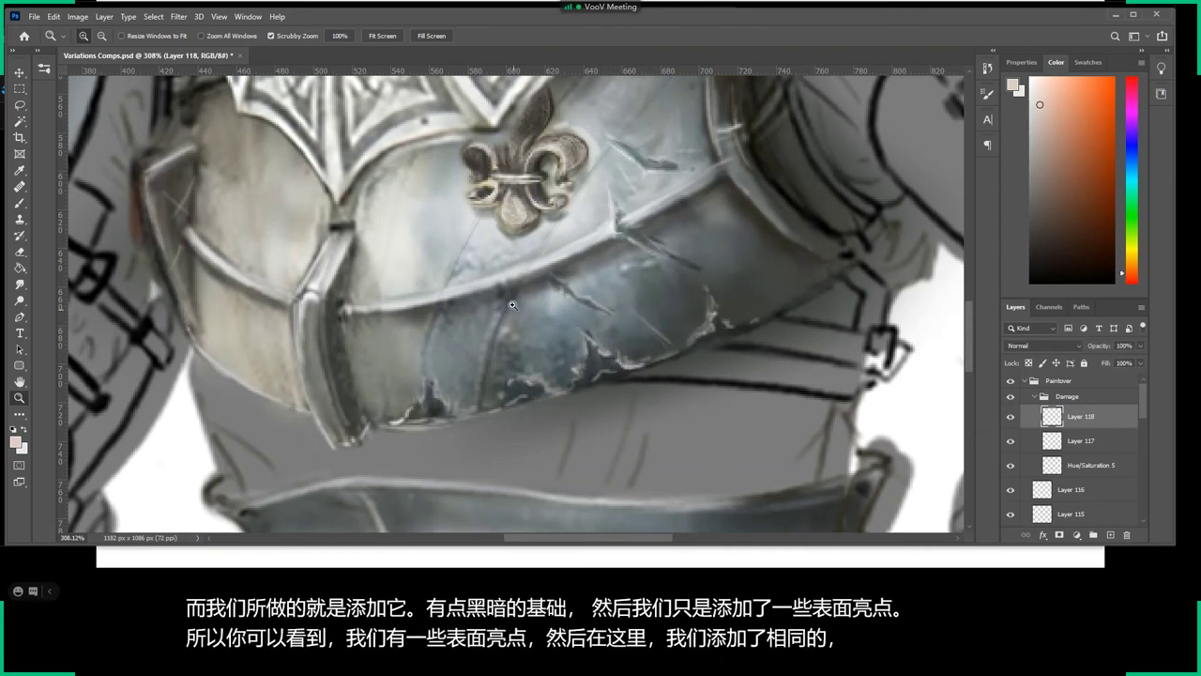
{"action": "key", "text": "b"}
{"action": "left_click", "coordinate": [1047, 251]}
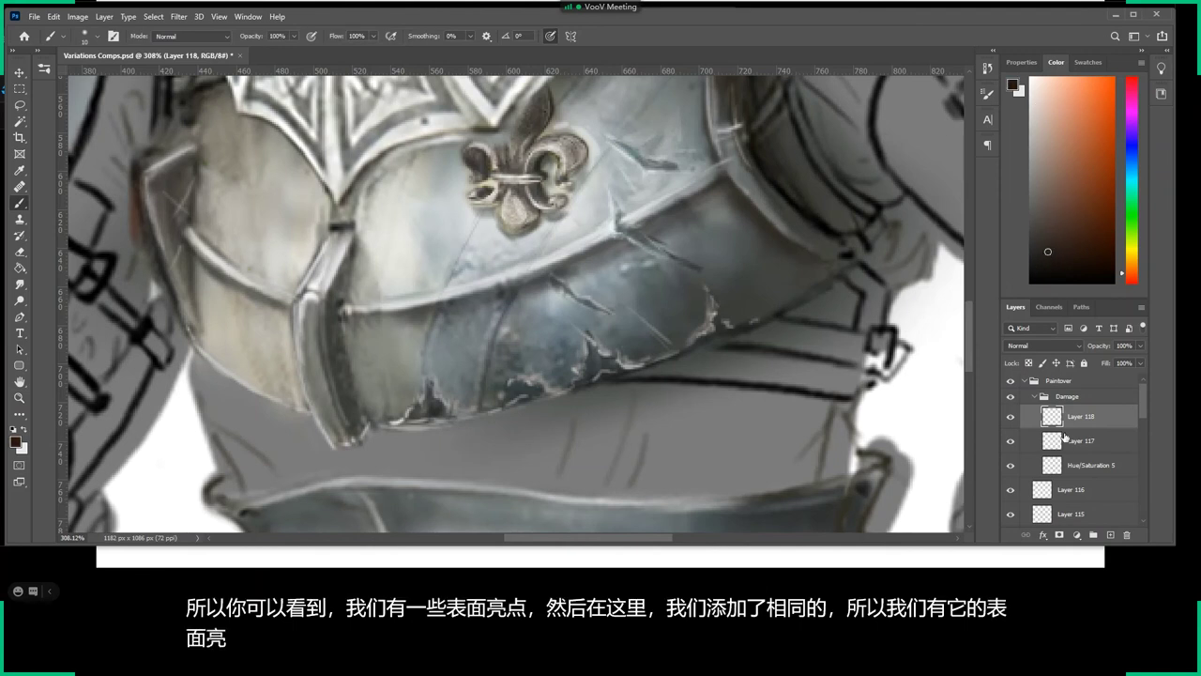
On a new layer, paint a thick dark vertical gouge beside the fleur-de-lis.
{"action": "left_click", "coordinate": [1110, 534]}
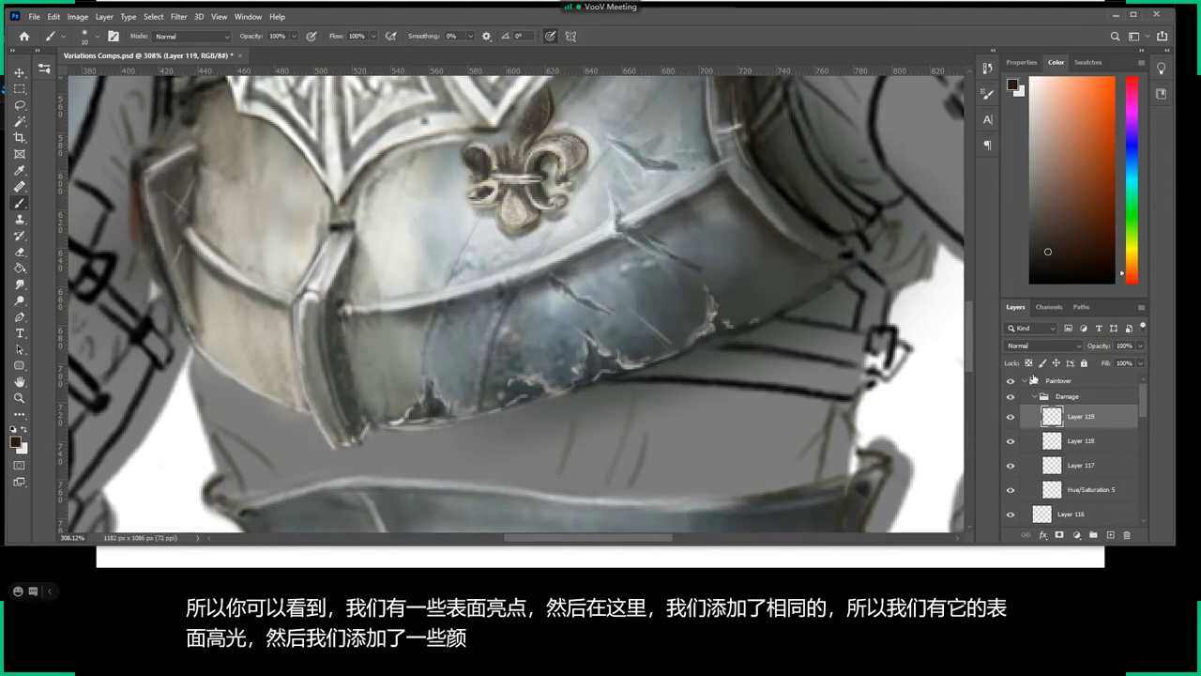
{"action": "left_click_drag", "start_coordinate": [405, 235], "coordinate": [400, 174]}
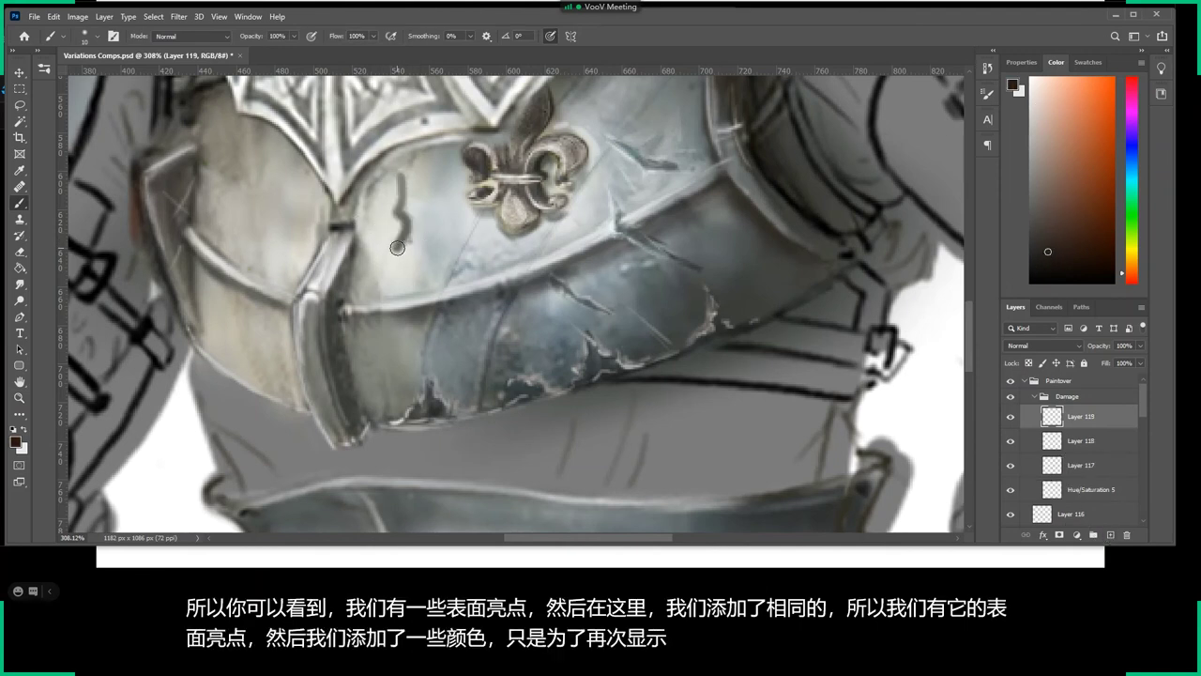
{"action": "right_click", "coordinate": [397, 246]}
{"action": "left_click", "coordinate": [638, 378]}
{"action": "key", "text": "ctrl+z"}
{"action": "mouse_move", "coordinate": [397, 218]}
{"action": "left_mouse_down"}
{"action": "mouse_move", "coordinate": [393, 191]}
{"action": "mouse_move", "coordinate": [402, 242]}
{"action": "left_mouse_up"}
{"action": "mouse_move", "coordinate": [397, 173]}
{"action": "left_mouse_down"}
{"action": "mouse_move", "coordinate": [413, 270]}
{"action": "mouse_move", "coordinate": [409, 234]}
{"action": "left_mouse_up"}
Erase part of the dark gouge so it fades to a faint grey.
{"action": "key", "text": "e"}
{"action": "right_click", "coordinate": [402, 194]}
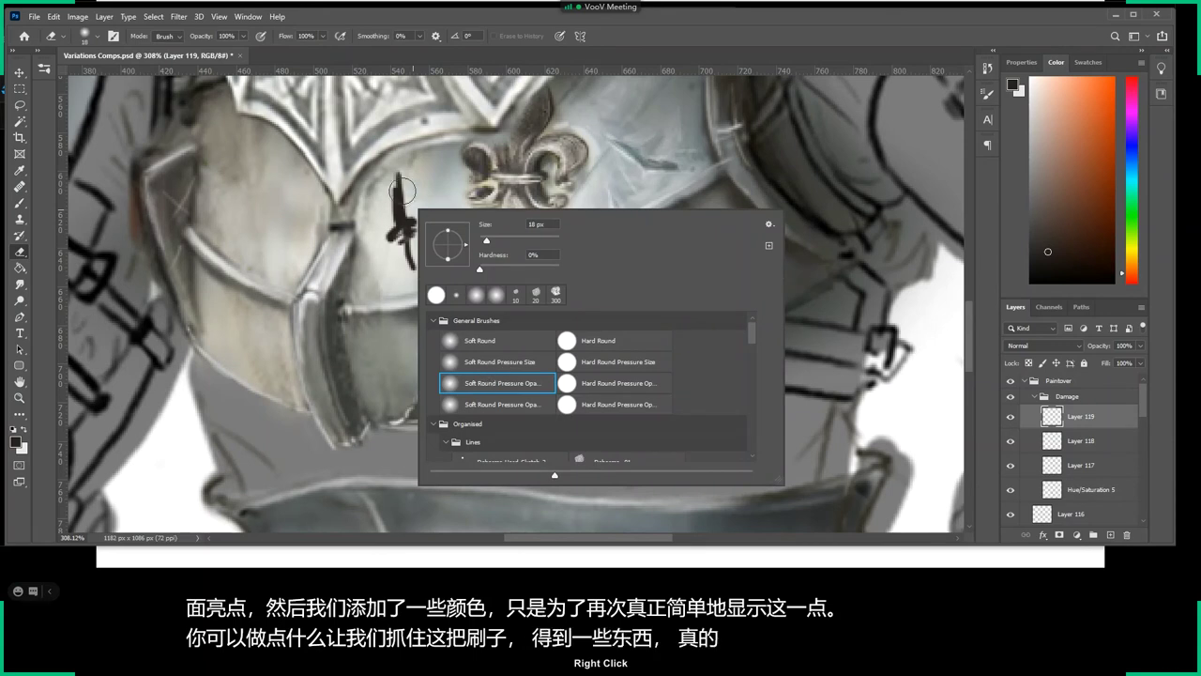
{"action": "key", "text": "Return"}
{"action": "left_click_drag", "start_coordinate": [403, 193], "coordinate": [397, 169]}
Paint a white edge highlight along the gouge.
{"action": "key", "text": "b"}
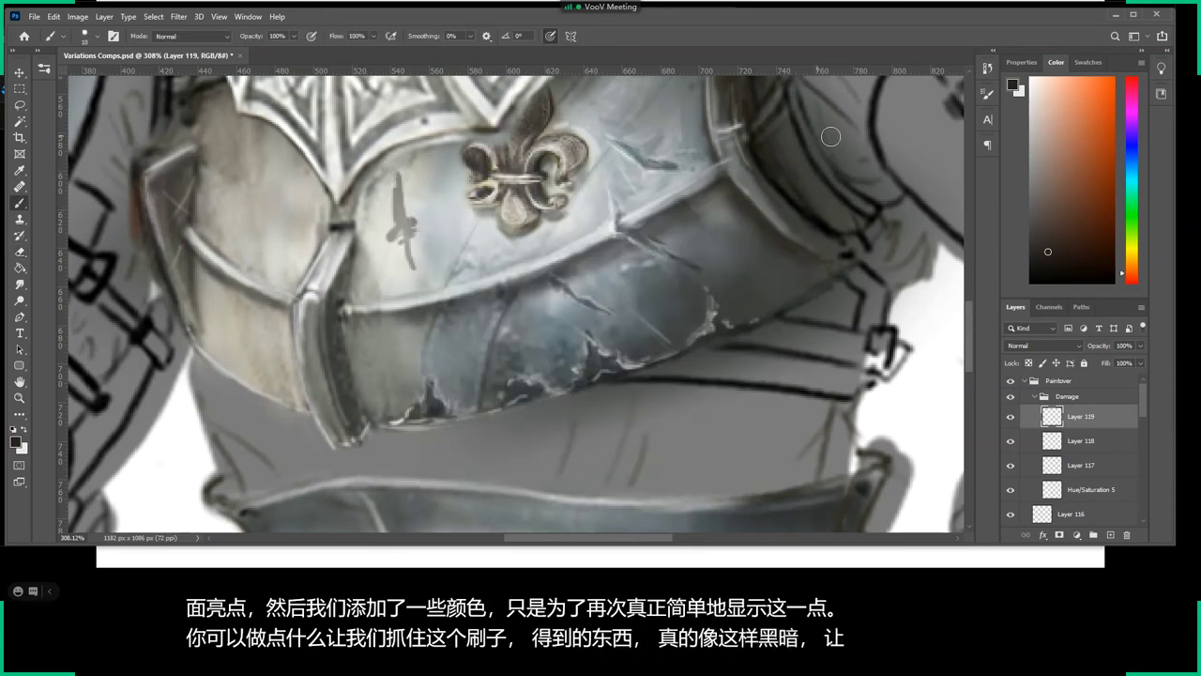
{"action": "key", "text": "x"}
{"action": "right_click", "coordinate": [395, 188]}
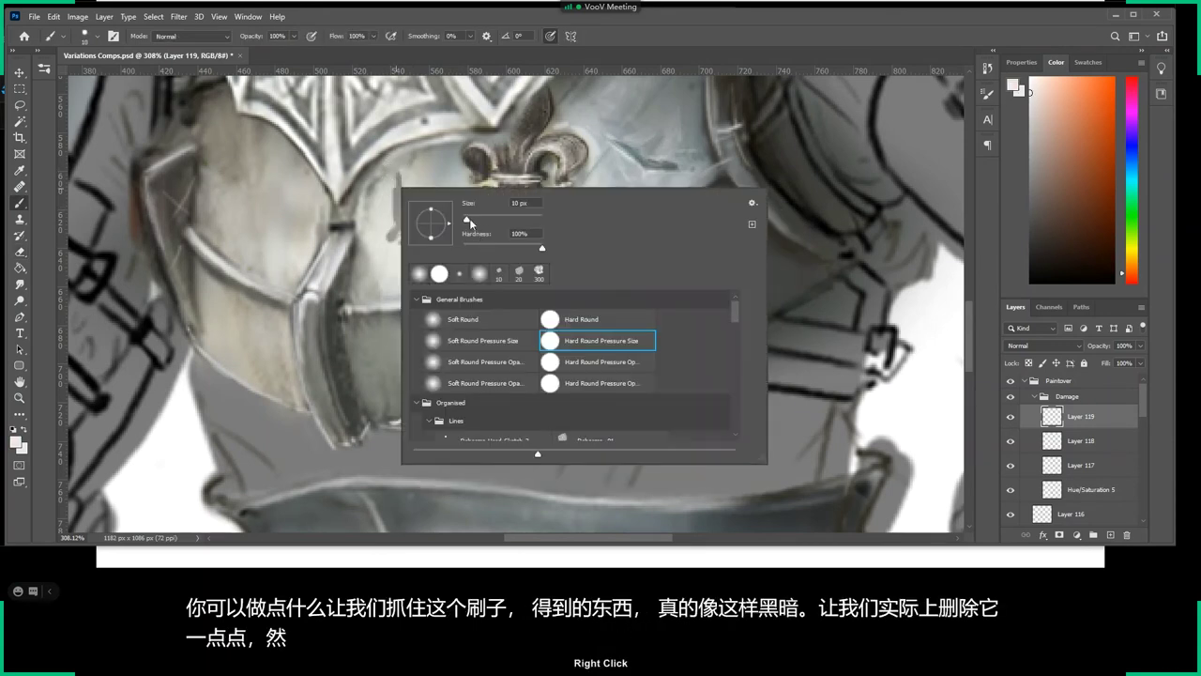
{"action": "key", "text": "Return"}
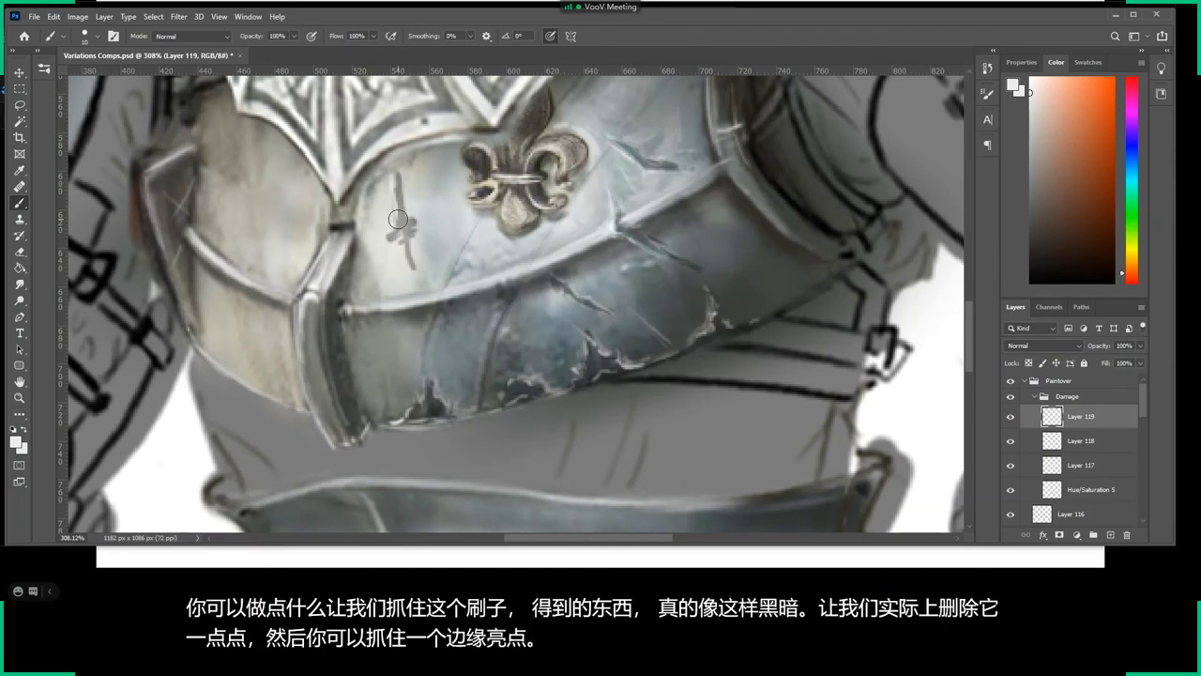
{"action": "left_click_drag", "start_coordinate": [413, 262], "coordinate": [397, 165]}
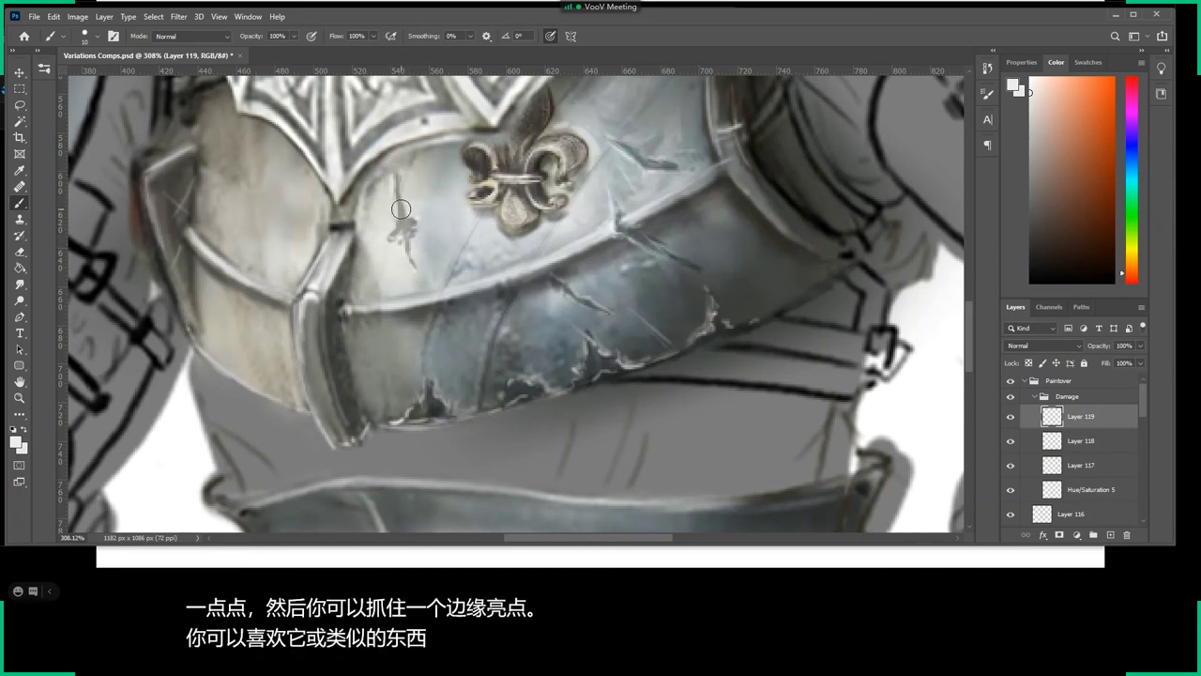
Repaint the gouge with a sampled light grey, then add a thin darker grey stroke.
{"action": "right_click", "coordinate": [389, 211]}
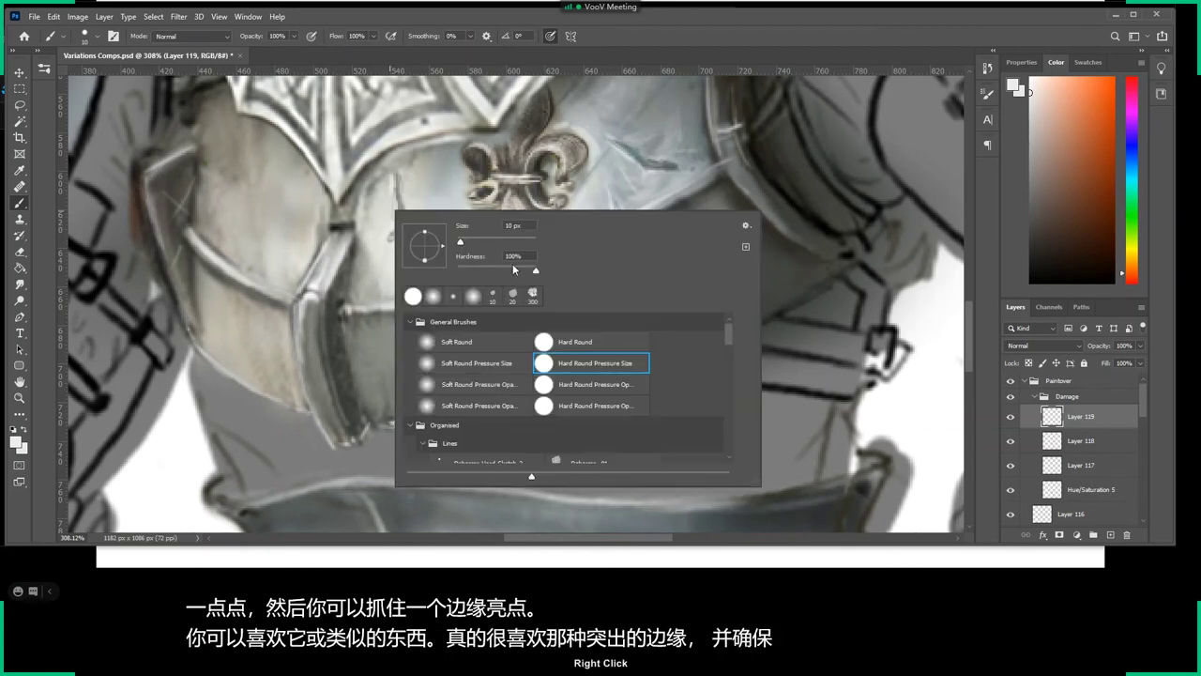
{"action": "left_click", "coordinate": [401, 191], "text": "alt"}
{"action": "left_click_drag", "start_coordinate": [400, 191], "coordinate": [402, 225]}
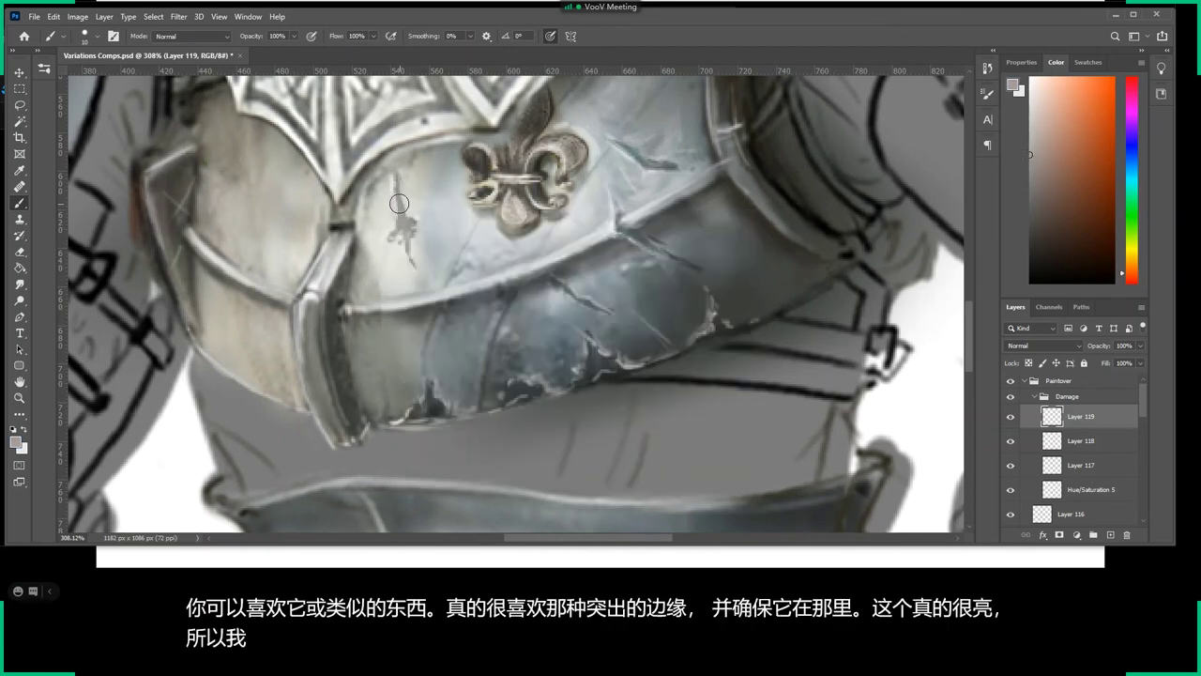
{"action": "left_click", "coordinate": [866, 222], "text": "alt"}
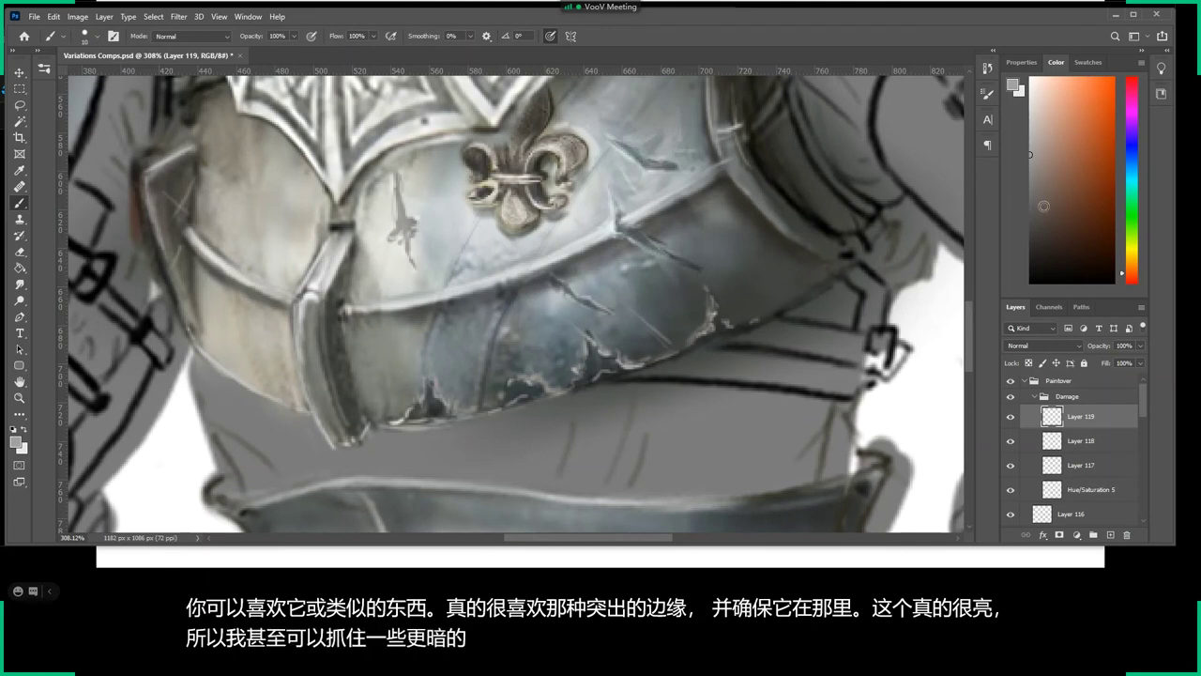
{"action": "left_click_drag", "start_coordinate": [396, 180], "coordinate": [402, 226]}
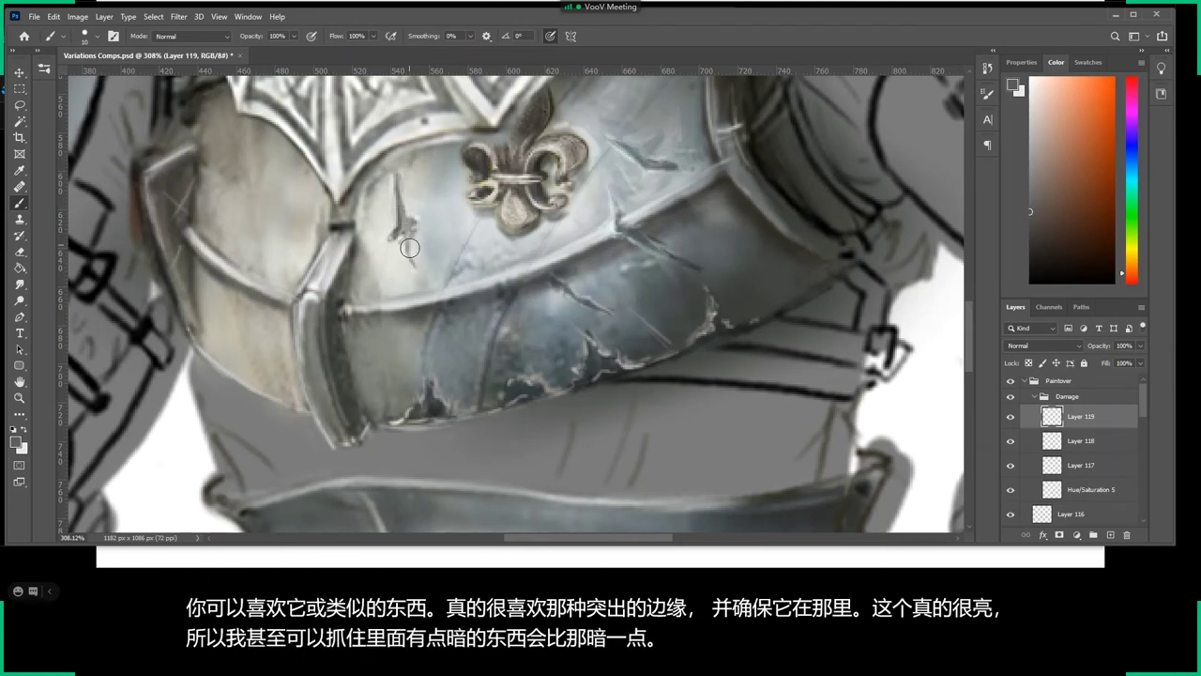
Tint the gouge with a faint peach glow using the soft pressure-opacity round brush.
{"action": "left_click", "coordinate": [544, 225], "text": "alt"}
{"action": "right_click", "coordinate": [547, 235]}
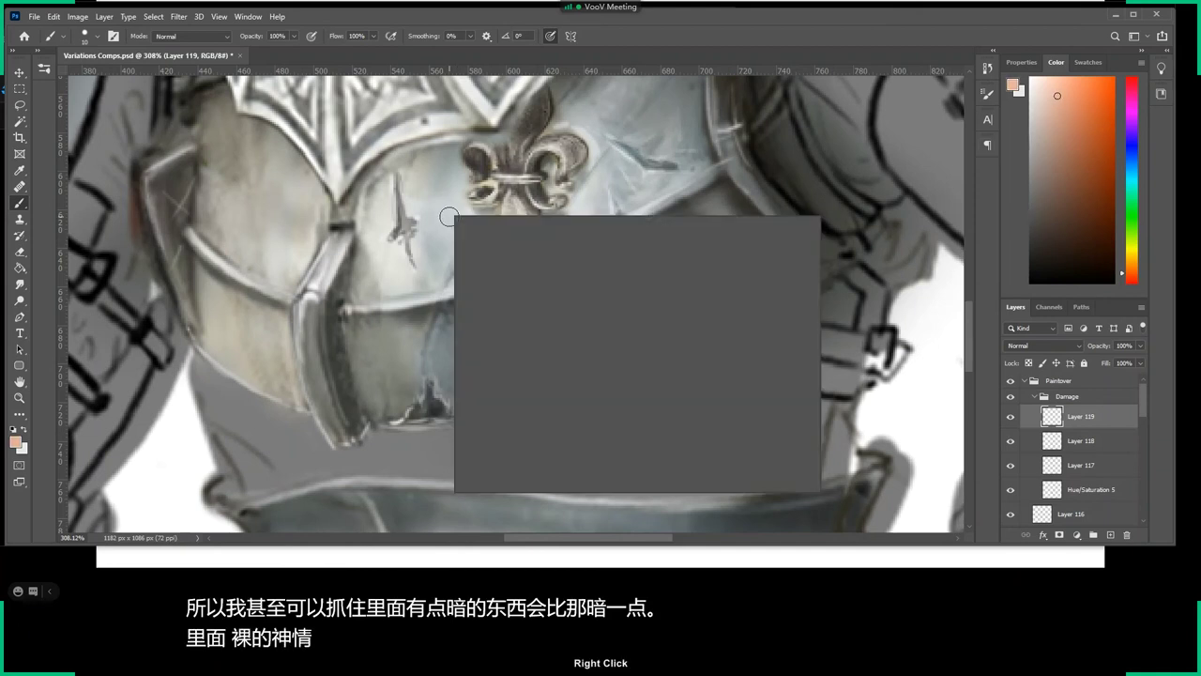
{"action": "left_click", "coordinate": [535, 368]}
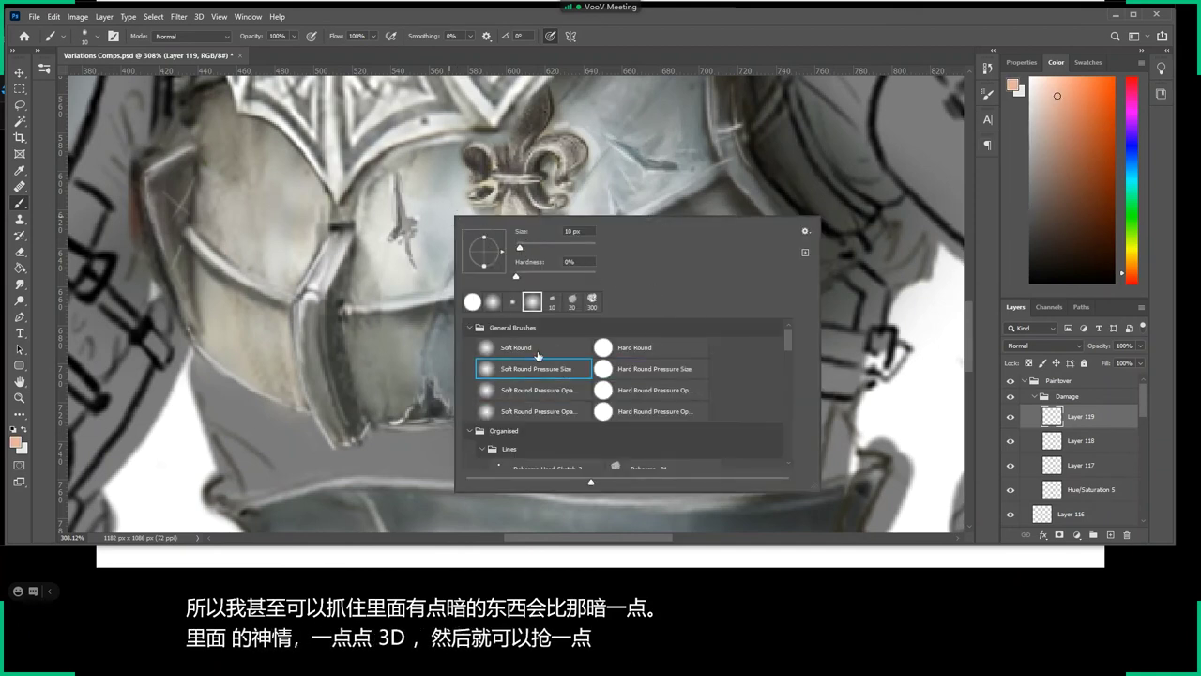
{"action": "left_click", "coordinate": [540, 390]}
{"action": "left_click", "coordinate": [396, 191]}
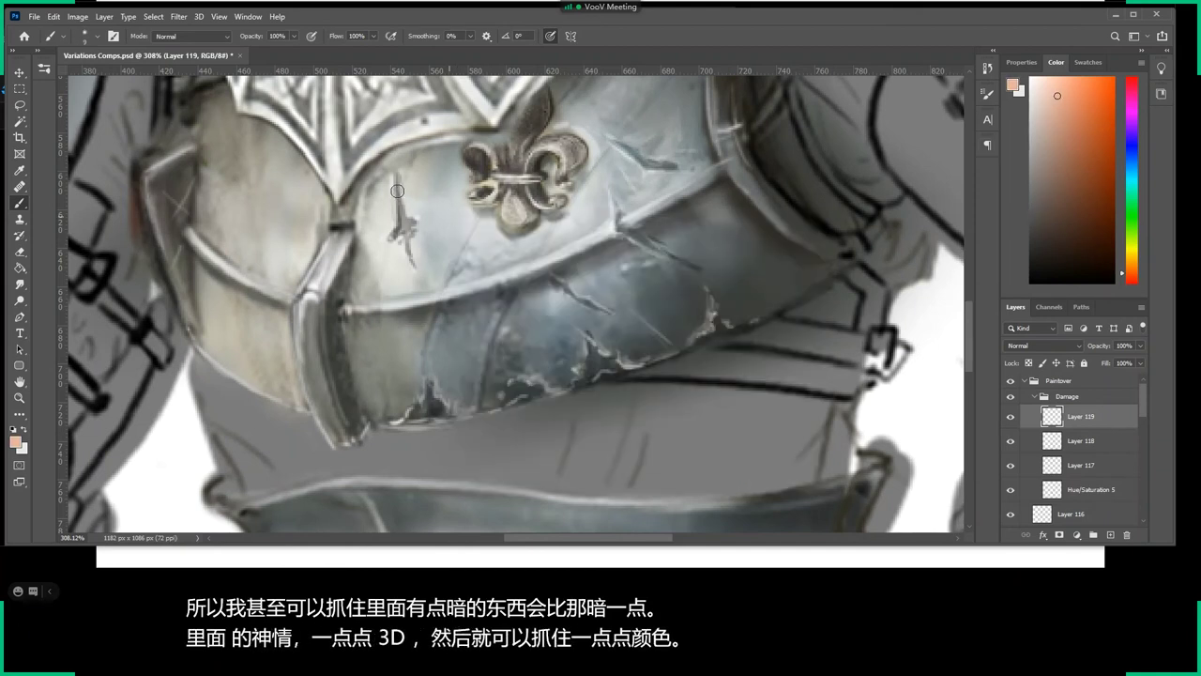
{"action": "left_click_drag", "start_coordinate": [408, 227], "coordinate": [401, 209]}
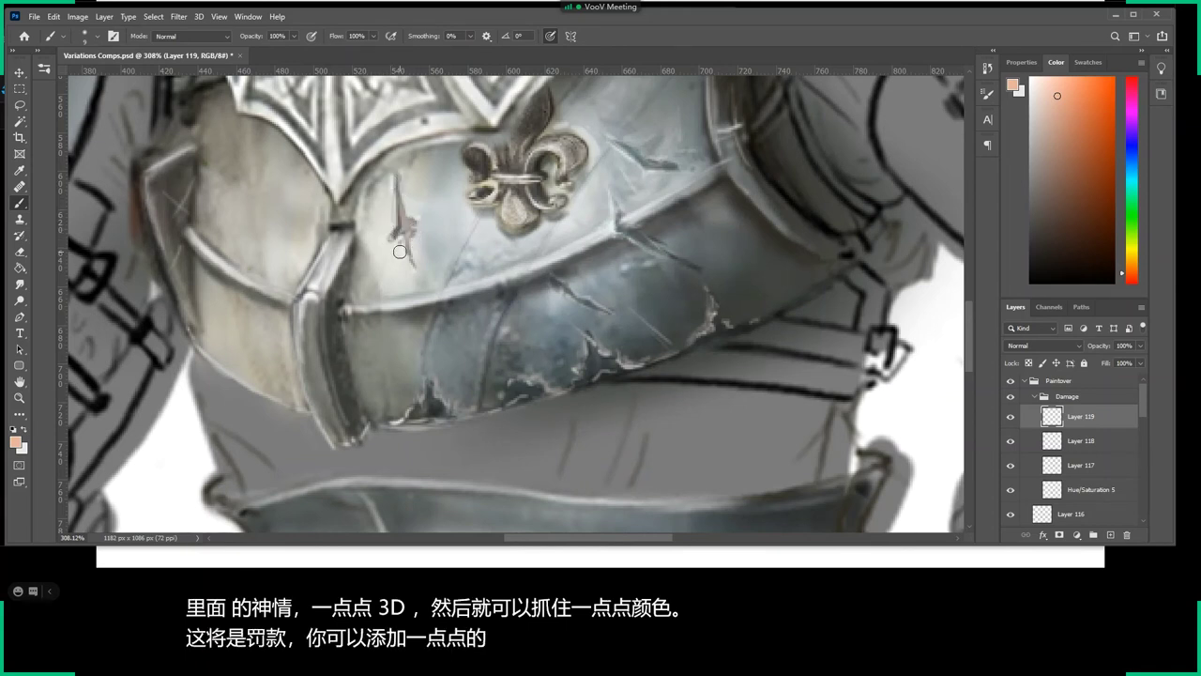
Sample a dark grey from the armour and bring up the Brush Settings panel.
{"action": "left_click", "coordinate": [394, 218], "text": "alt"}
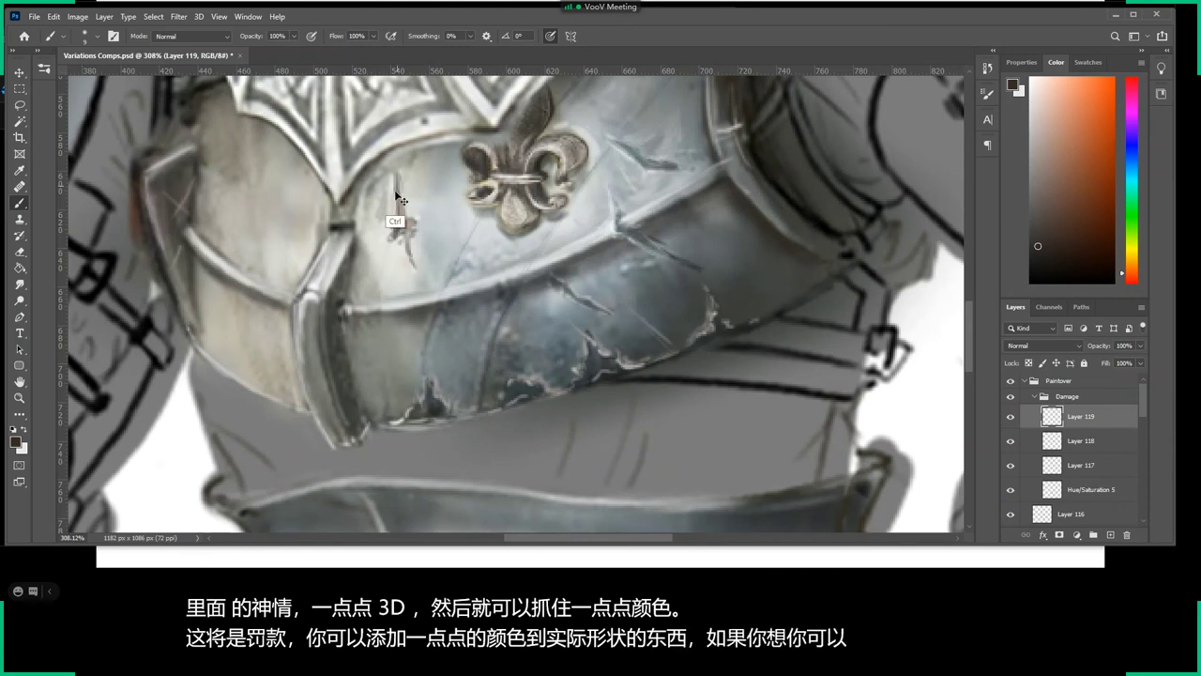
{"action": "key", "text": "z"}
{"action": "right_click", "coordinate": [388, 210]}
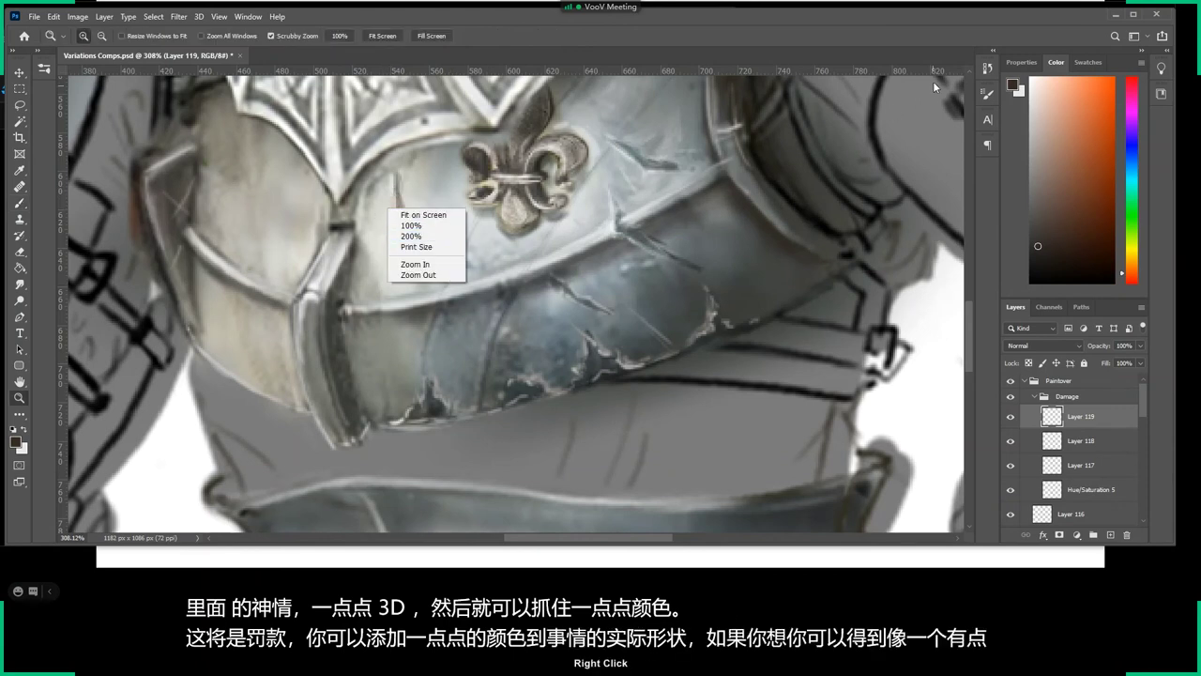
{"action": "left_click", "coordinate": [987, 93]}
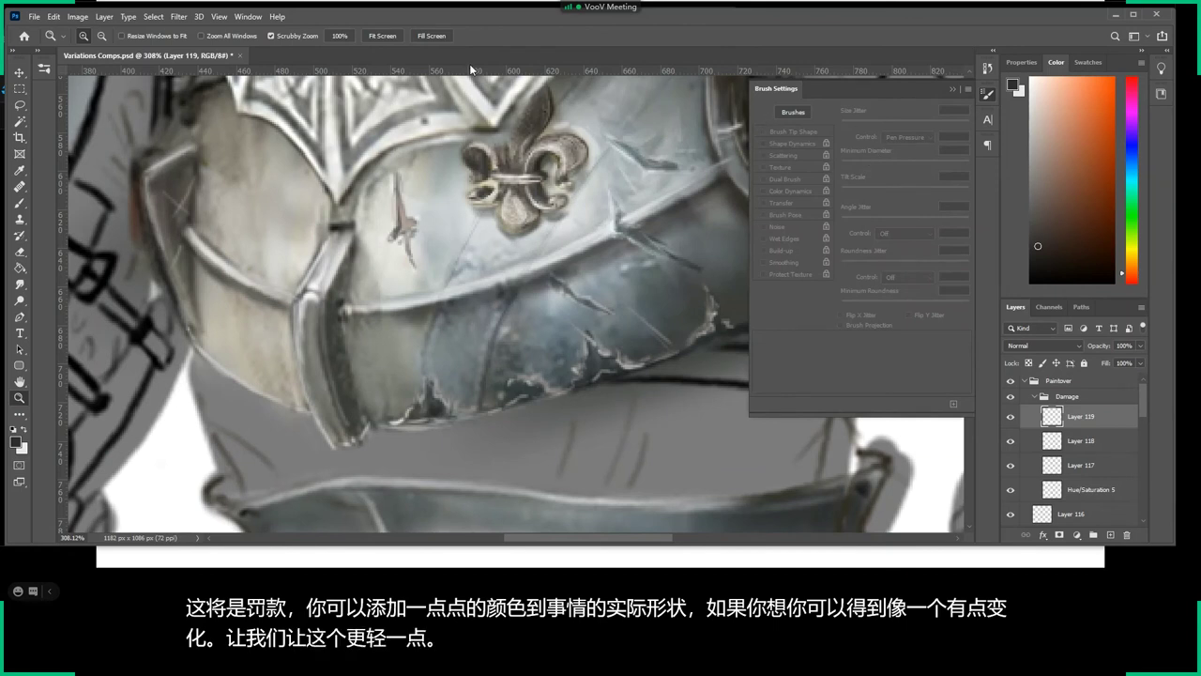
Return to the brush and lower its flow to 37%.
{"action": "left_click", "coordinate": [20, 204]}
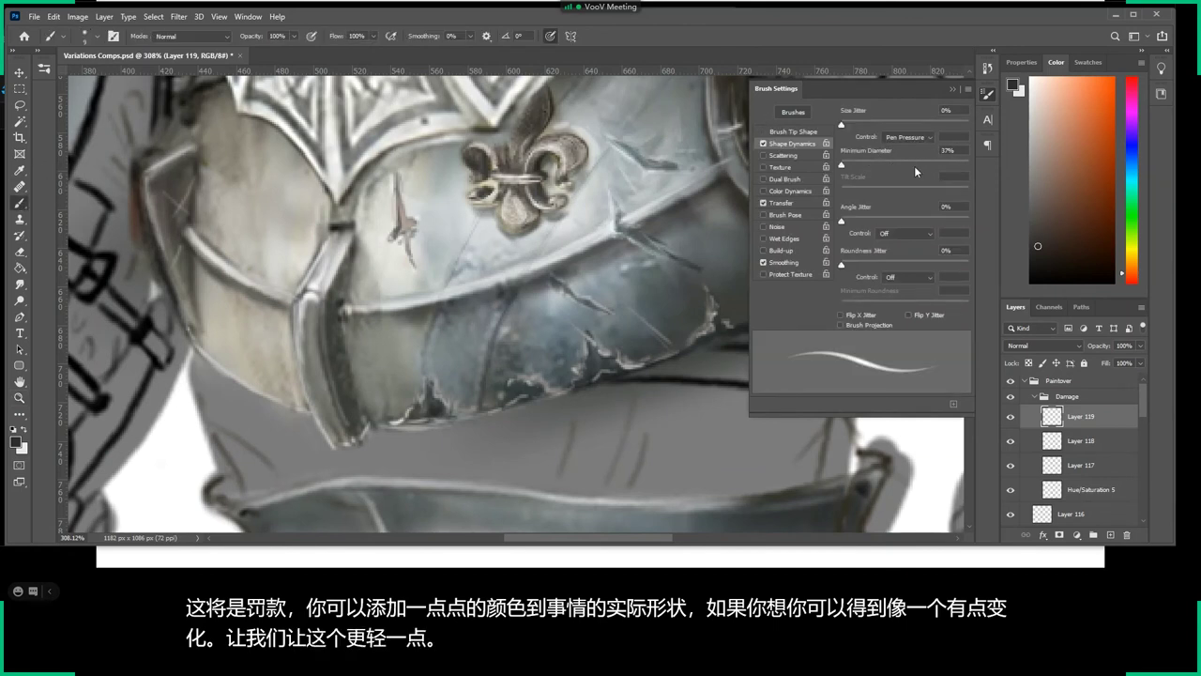
{"action": "left_click", "coordinate": [987, 95]}
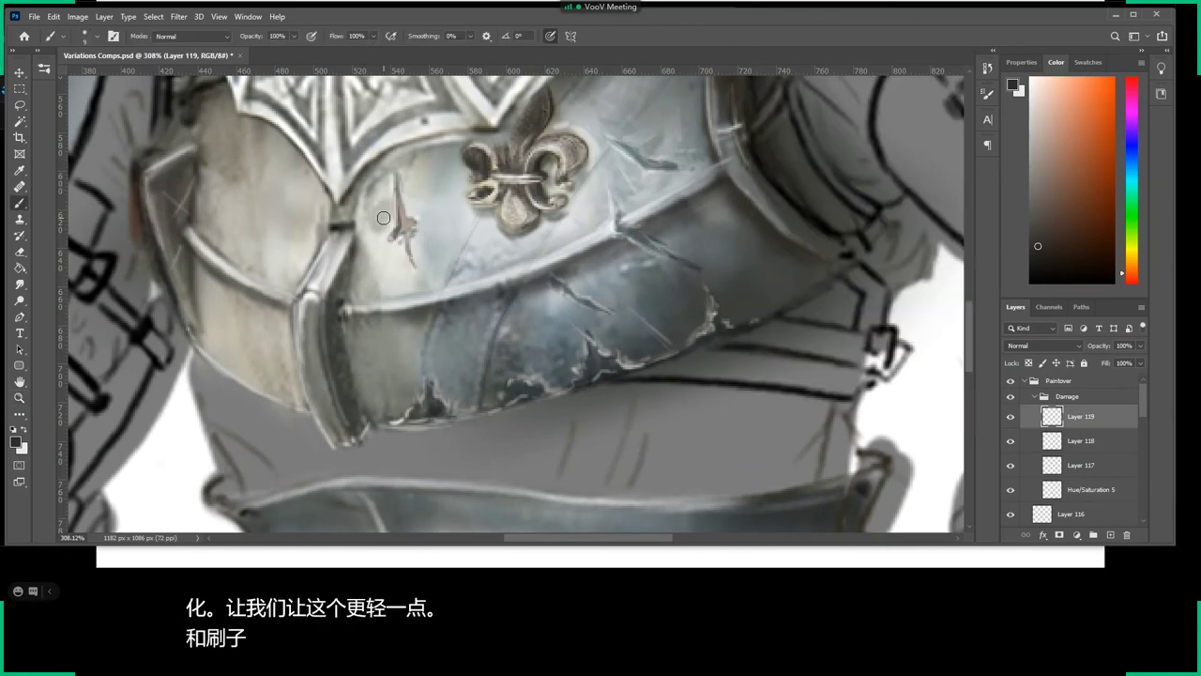
{"action": "right_click", "coordinate": [467, 177]}
{"action": "left_click", "coordinate": [377, 36]}
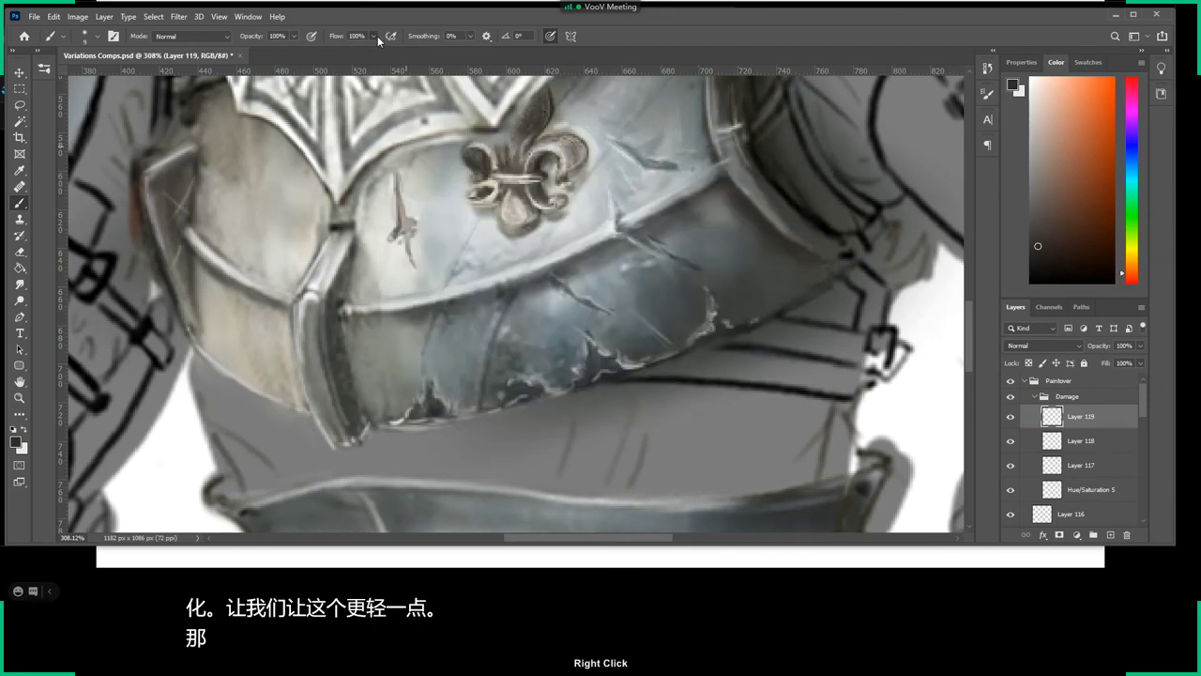
{"action": "left_click_drag", "start_coordinate": [374, 36], "coordinate": [338, 49]}
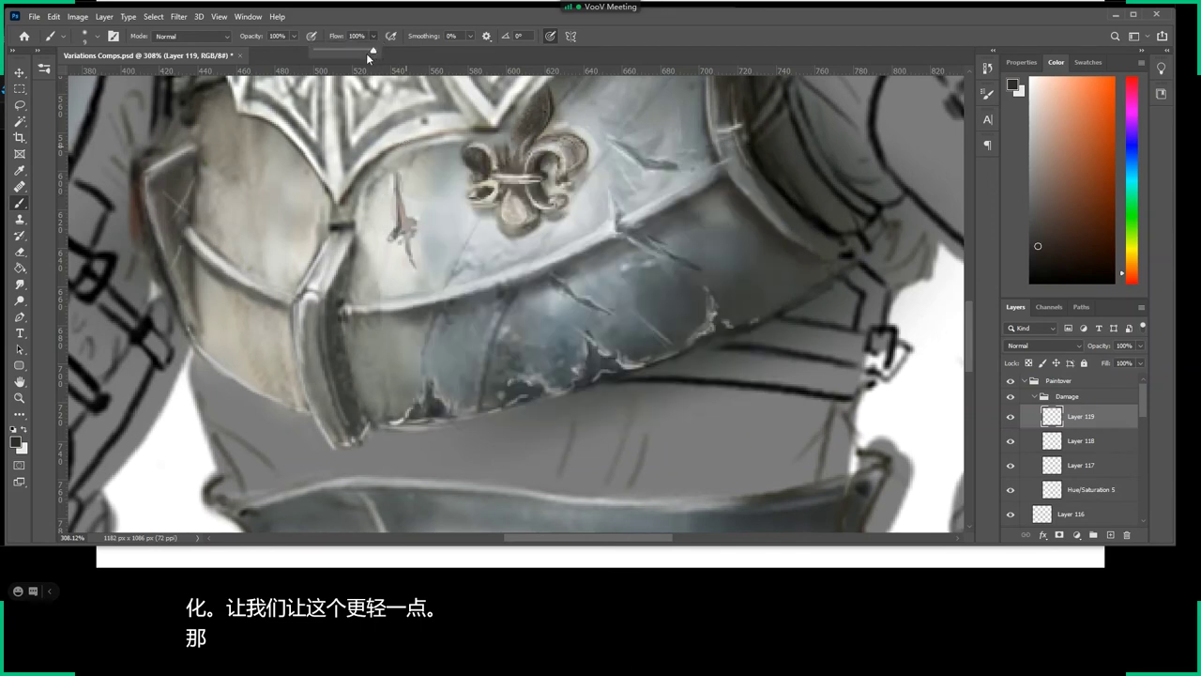
{"action": "left_click", "coordinate": [380, 222]}
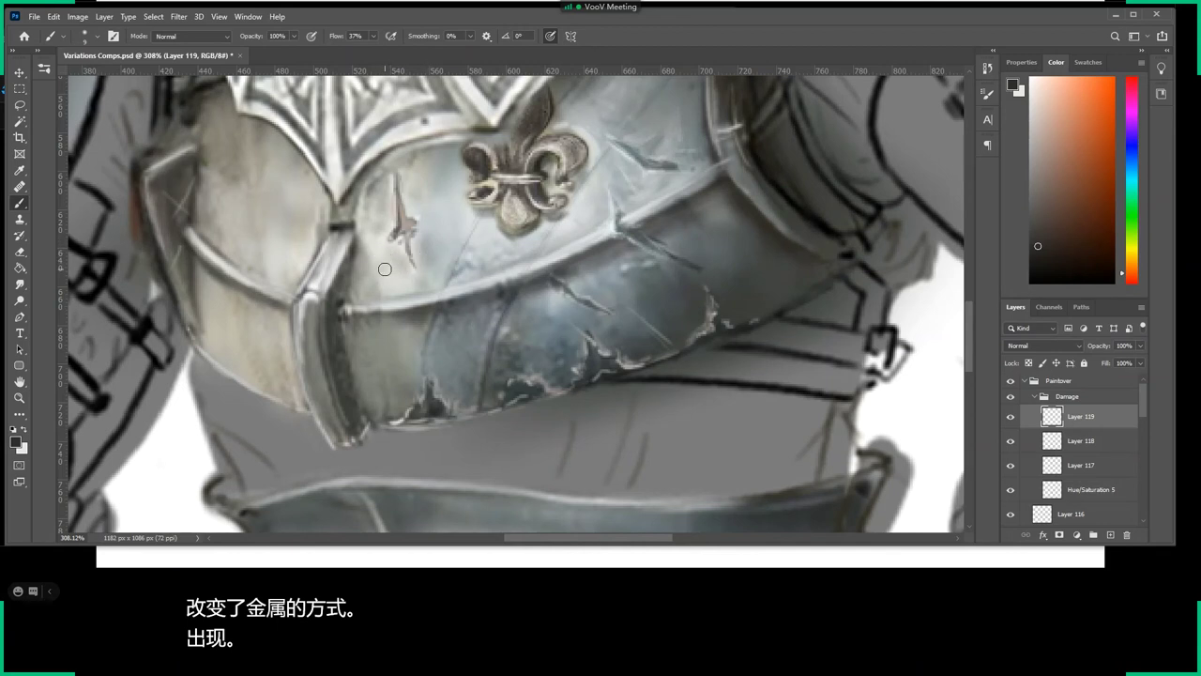
Extend the gouge further downward in white, then zoom out to the whole breastplate.
{"action": "key", "text": "x"}
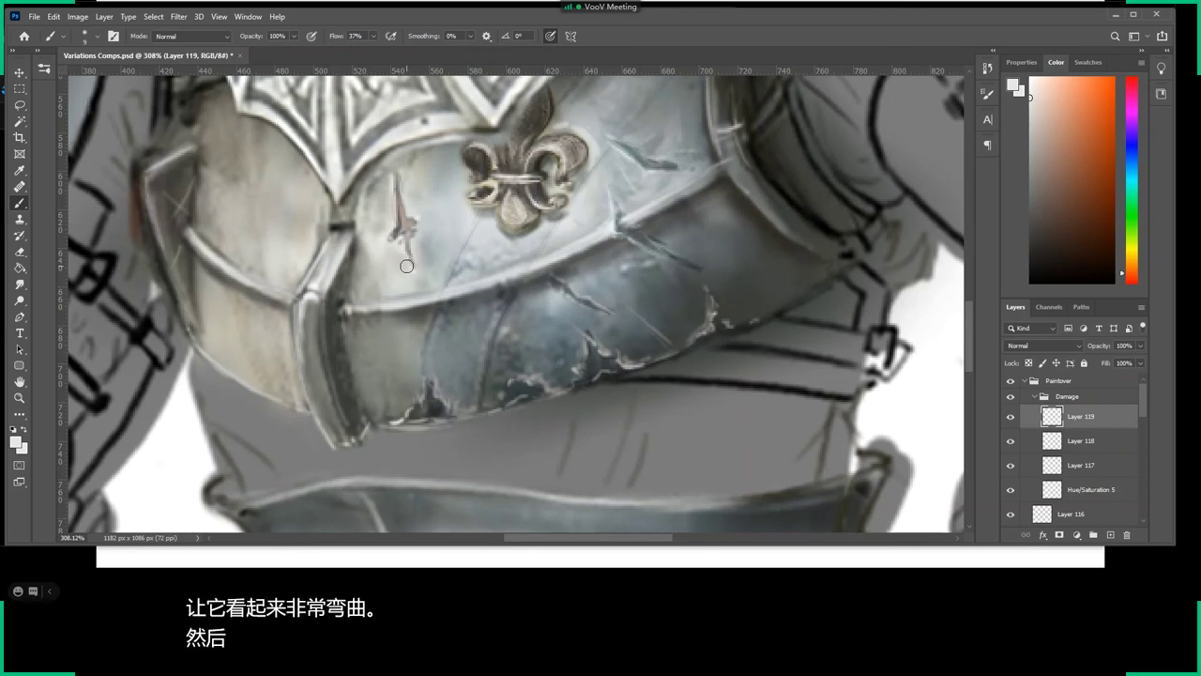
{"action": "left_click_drag", "start_coordinate": [406, 266], "coordinate": [413, 240]}
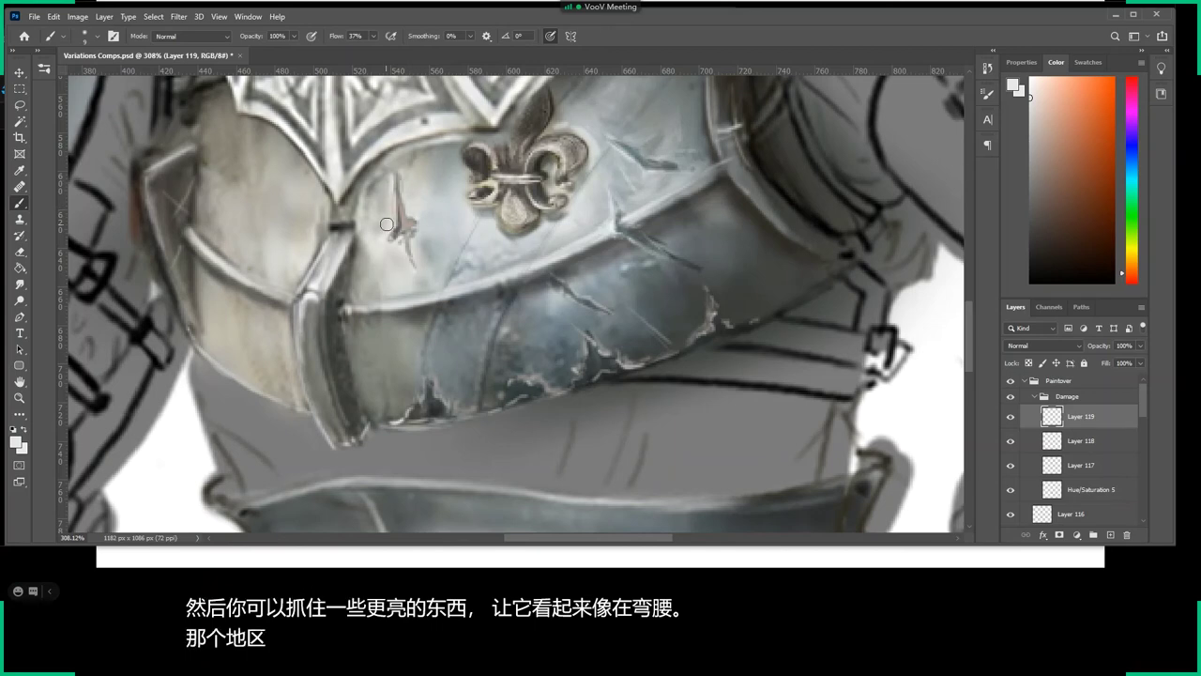
{"action": "left_click_drag", "start_coordinate": [387, 225], "coordinate": [466, 303]}
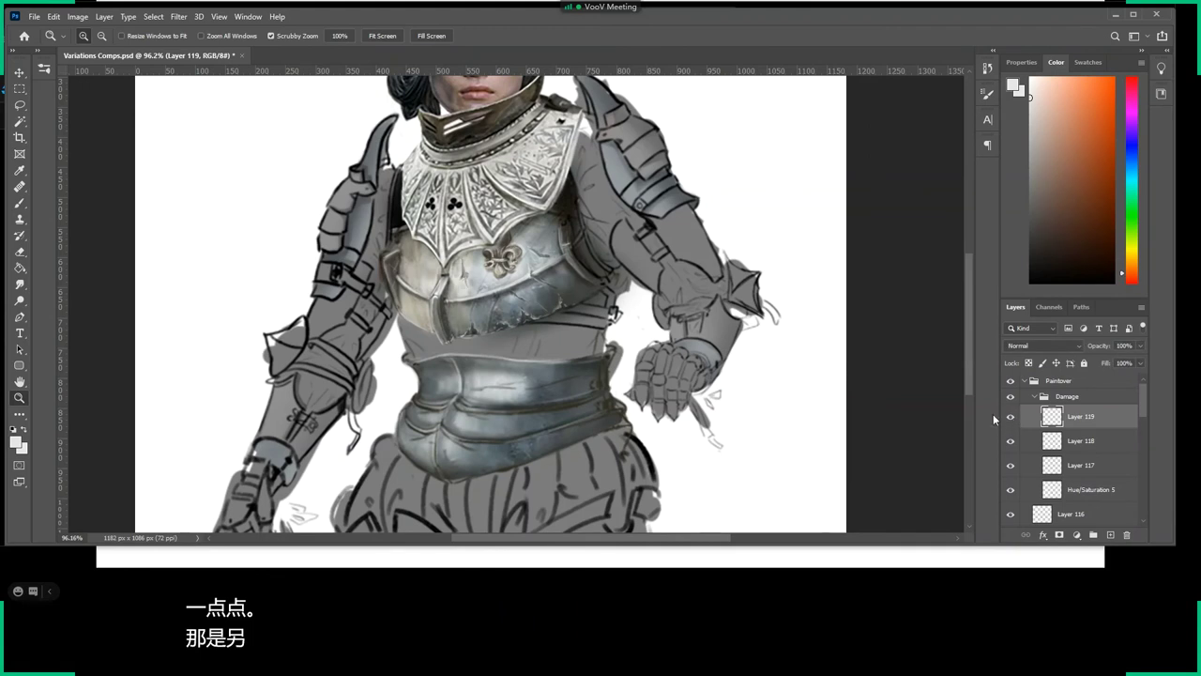
Zoom out to show the face, then select Variations Comps in File Explorer.
{"action": "left_click_drag", "start_coordinate": [530, 296], "coordinate": [537, 330]}
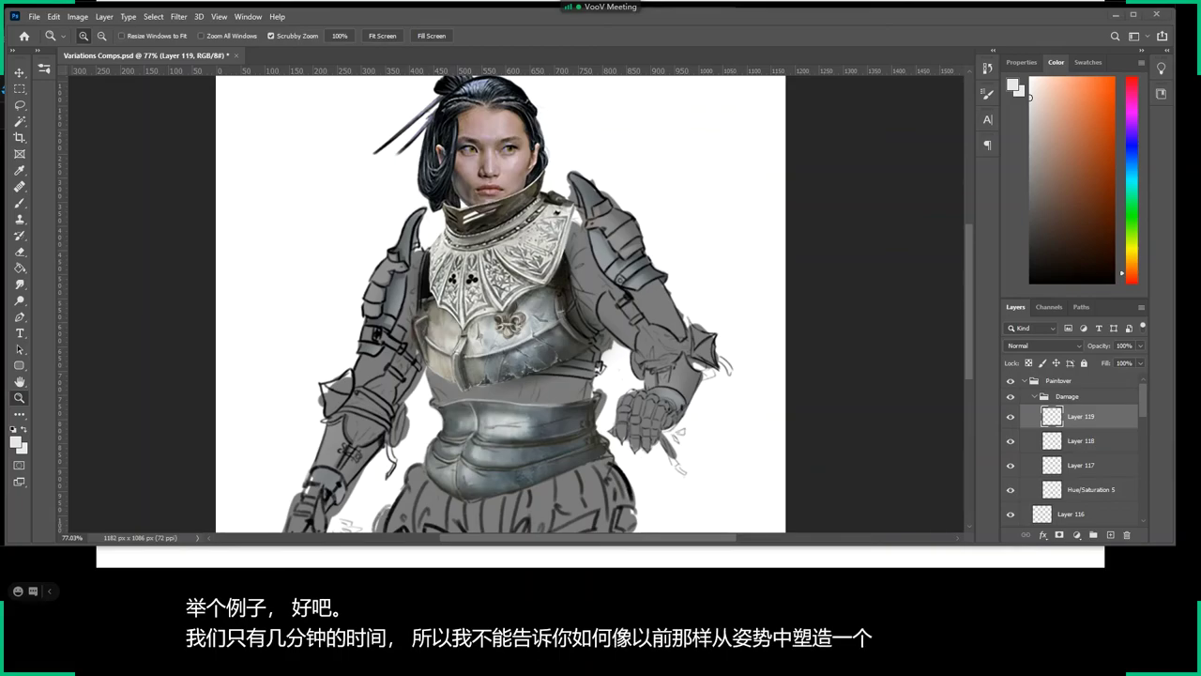
{"action": "key", "text": "alt+Tab"}
{"action": "scroll", "coordinate": [502, 288], "scroll_direction": "down", "scroll_amount": 2}
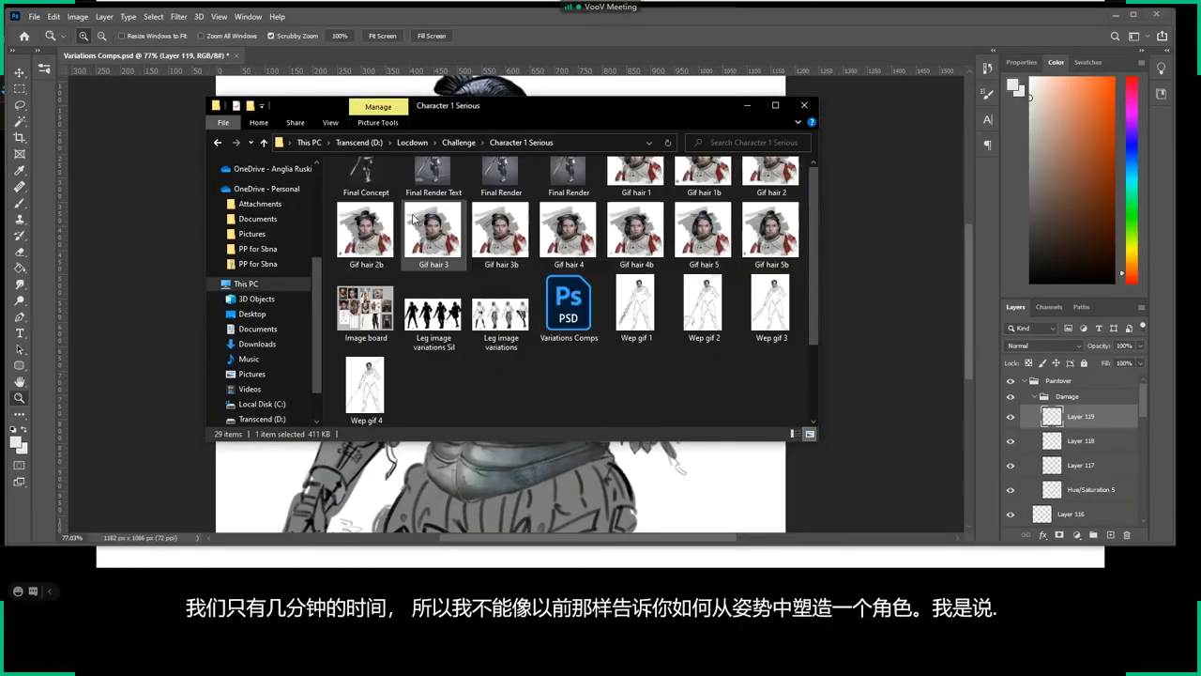
{"action": "left_click", "coordinate": [568, 305]}
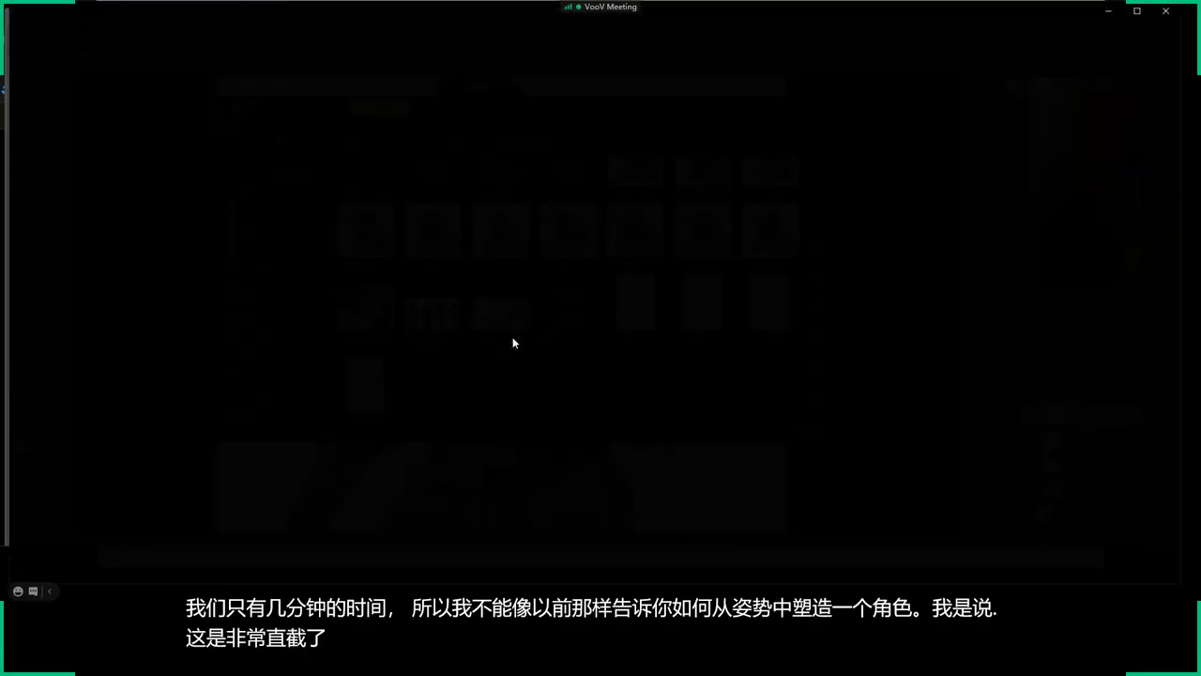
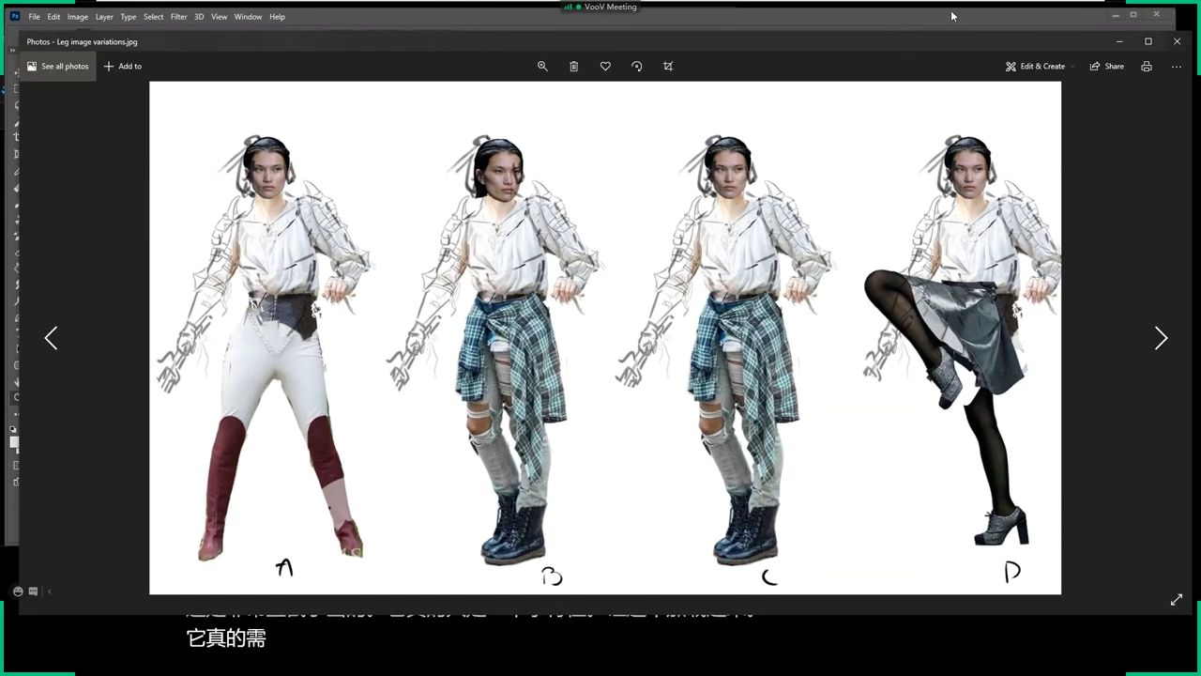
Minimize the Leg image variations.jpg sheet in Photos and bring Variations Comps.psd back to the front.
{"action": "left_click", "coordinate": [1107, 40]}
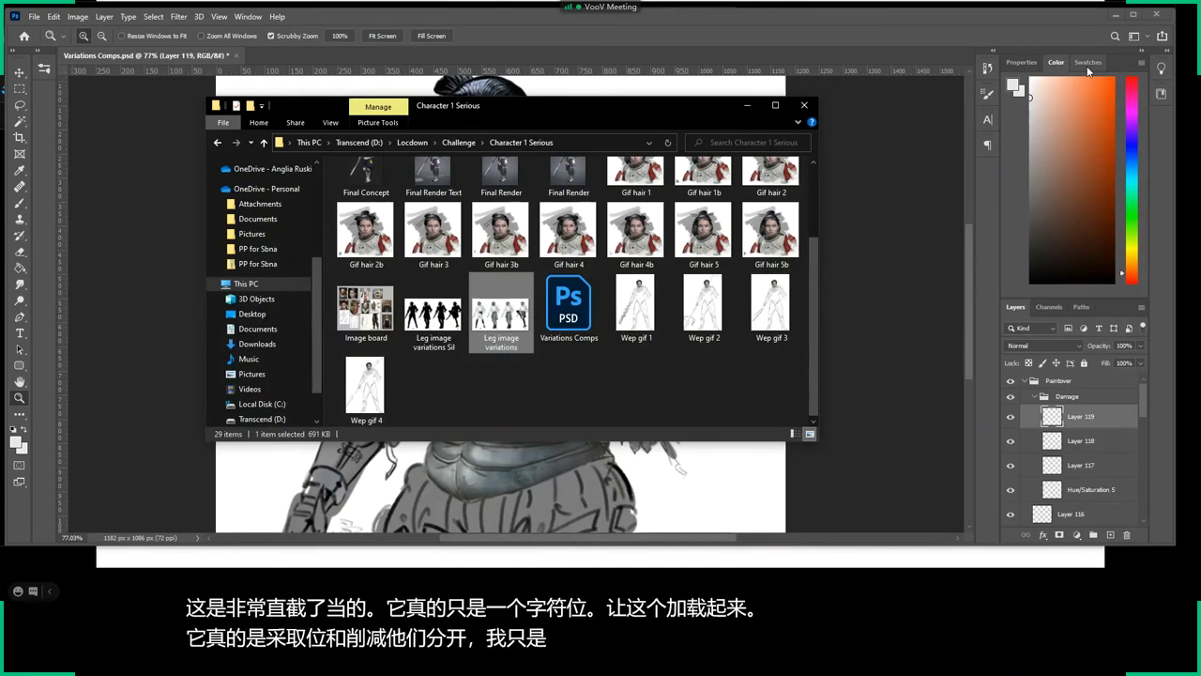
{"action": "left_click", "coordinate": [809, 16]}
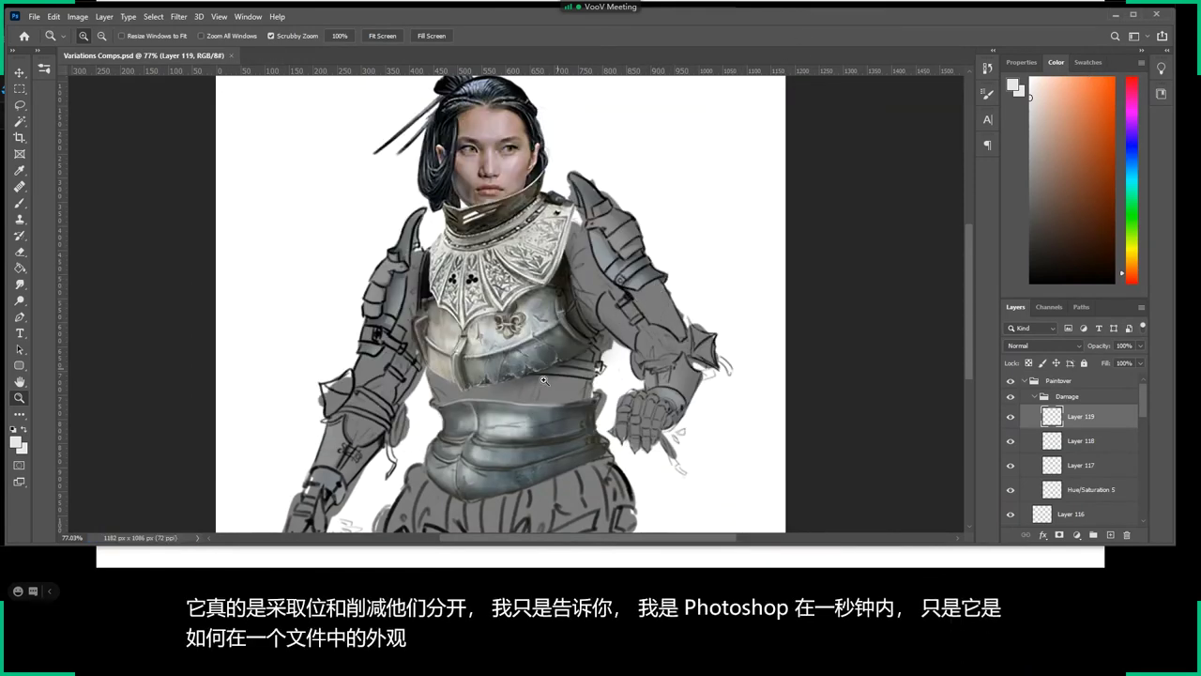
Zoom into the waist armour, collapse the Damage group, and add a new layer with a black soft round brush.
{"action": "mouse_move", "coordinate": [616, 358]}
{"action": "left_mouse_down"}
{"action": "mouse_move", "coordinate": [634, 333]}
{"action": "mouse_move", "coordinate": [633, 278]}
{"action": "mouse_move", "coordinate": [713, 477]}
{"action": "mouse_move", "coordinate": [755, 513]}
{"action": "mouse_move", "coordinate": [751, 335]}
{"action": "mouse_move", "coordinate": [764, 414]}
{"action": "mouse_move", "coordinate": [803, 429]}
{"action": "left_mouse_up"}
{"action": "scroll", "coordinate": [633, 279], "scroll_direction": "down", "scroll_amount": 3}
{"action": "left_click", "coordinate": [1035, 397]}
{"action": "left_click", "coordinate": [1110, 535]}
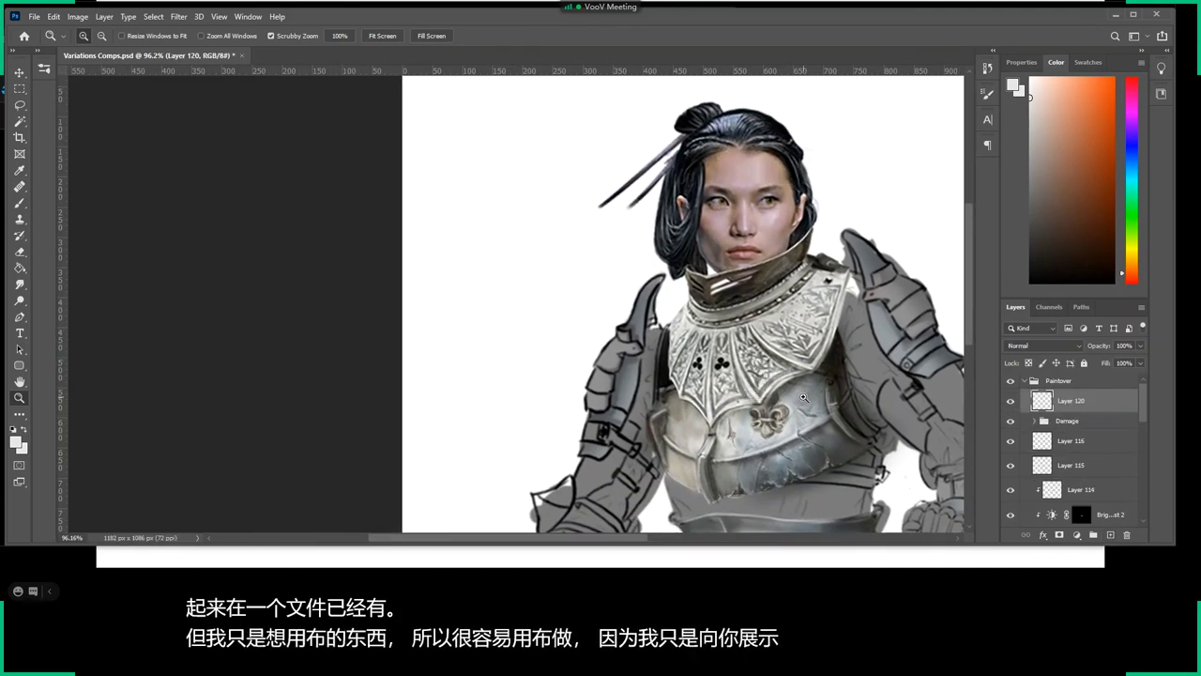
{"action": "key", "text": "d"}
{"action": "right_click", "coordinate": [511, 188]}
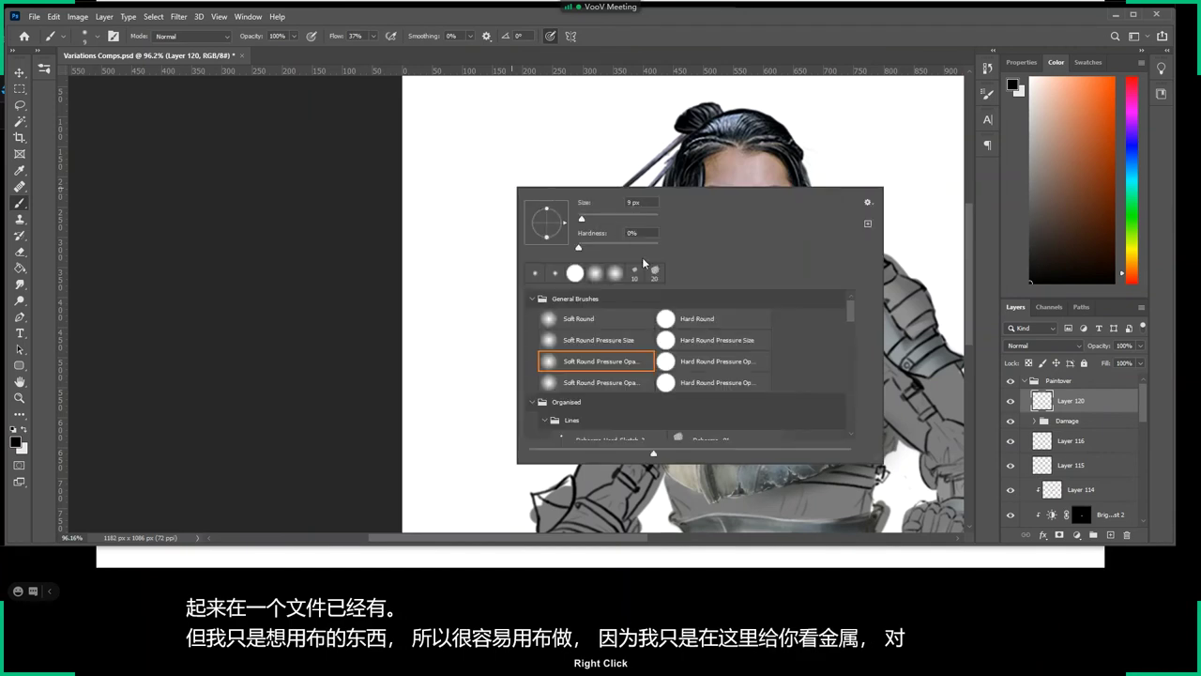
{"action": "left_click", "coordinate": [723, 344]}
Sketch the drape's hanging edges, wavy hem and fold lines on Layer 120, then add Layer 121.
{"action": "mouse_move", "coordinate": [473, 127]}
{"action": "left_mouse_down"}
{"action": "mouse_move", "coordinate": [431, 134]}
{"action": "mouse_move", "coordinate": [438, 297]}
{"action": "left_mouse_up"}
{"action": "key", "text": "ctrl+z"}
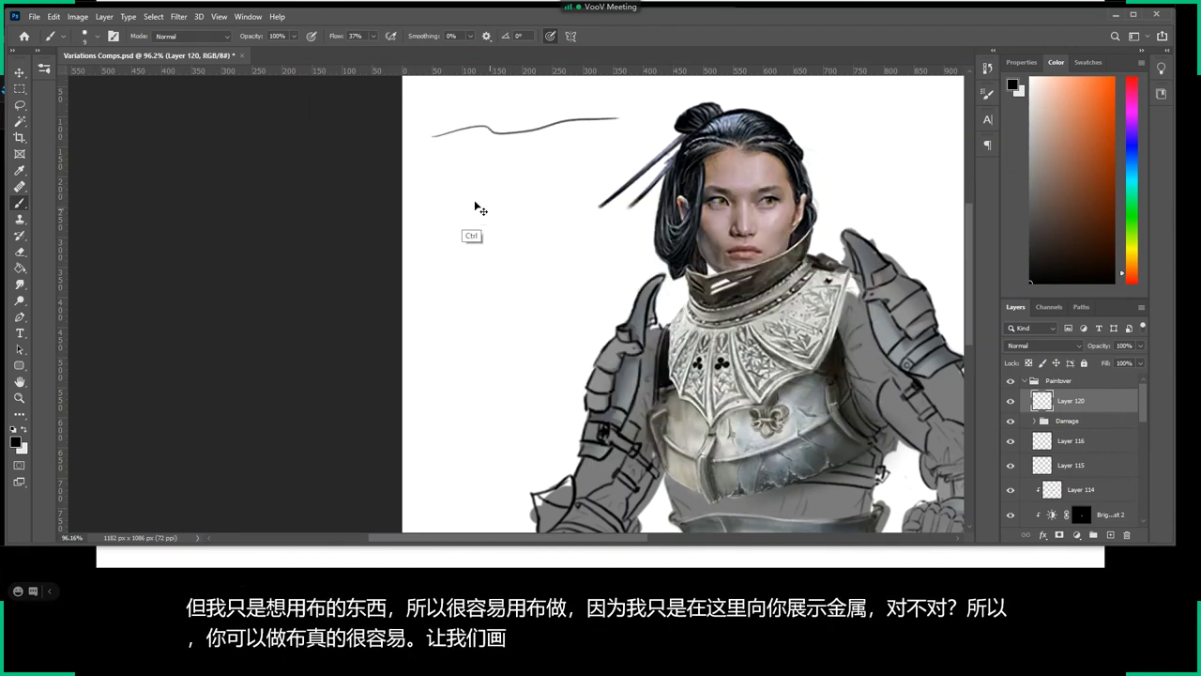
{"action": "key", "text": "ctrl+z"}
{"action": "mouse_move", "coordinate": [483, 126]}
{"action": "left_mouse_down"}
{"action": "mouse_move", "coordinate": [577, 204]}
{"action": "mouse_move", "coordinate": [463, 239]}
{"action": "mouse_move", "coordinate": [454, 312]}
{"action": "mouse_move", "coordinate": [523, 286]}
{"action": "mouse_move", "coordinate": [577, 206]}
{"action": "left_mouse_up"}
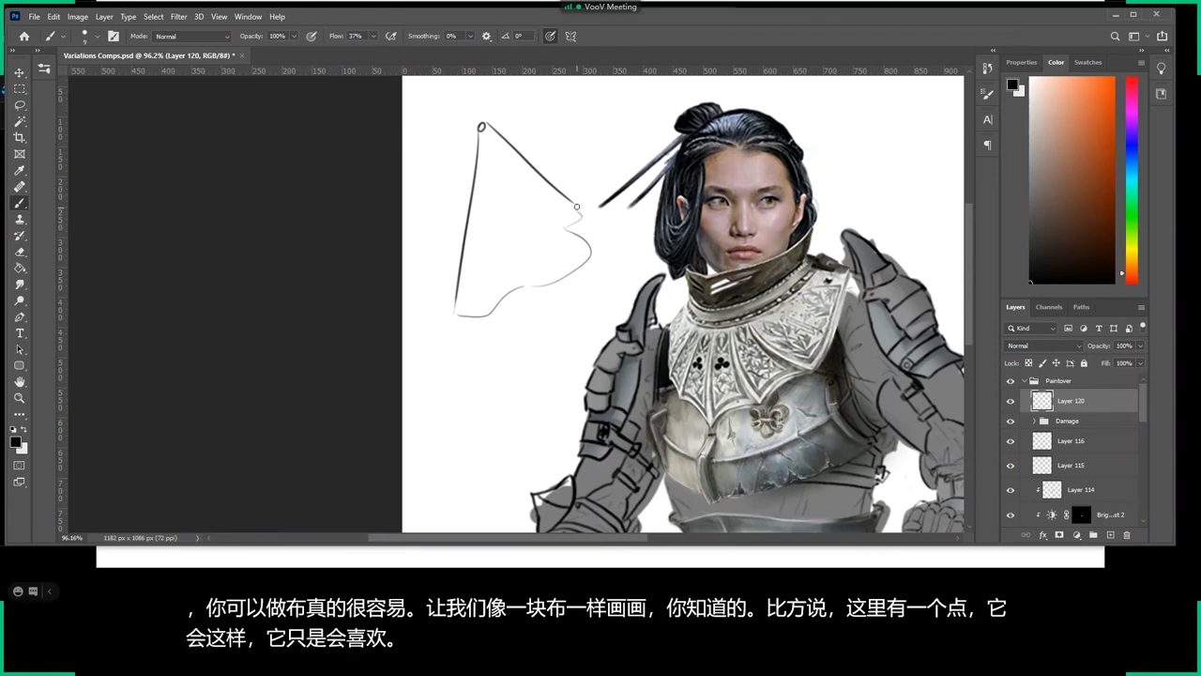
{"action": "mouse_move", "coordinate": [458, 317]}
{"action": "left_mouse_down"}
{"action": "mouse_move", "coordinate": [471, 327]}
{"action": "mouse_move", "coordinate": [554, 294]}
{"action": "left_mouse_up"}
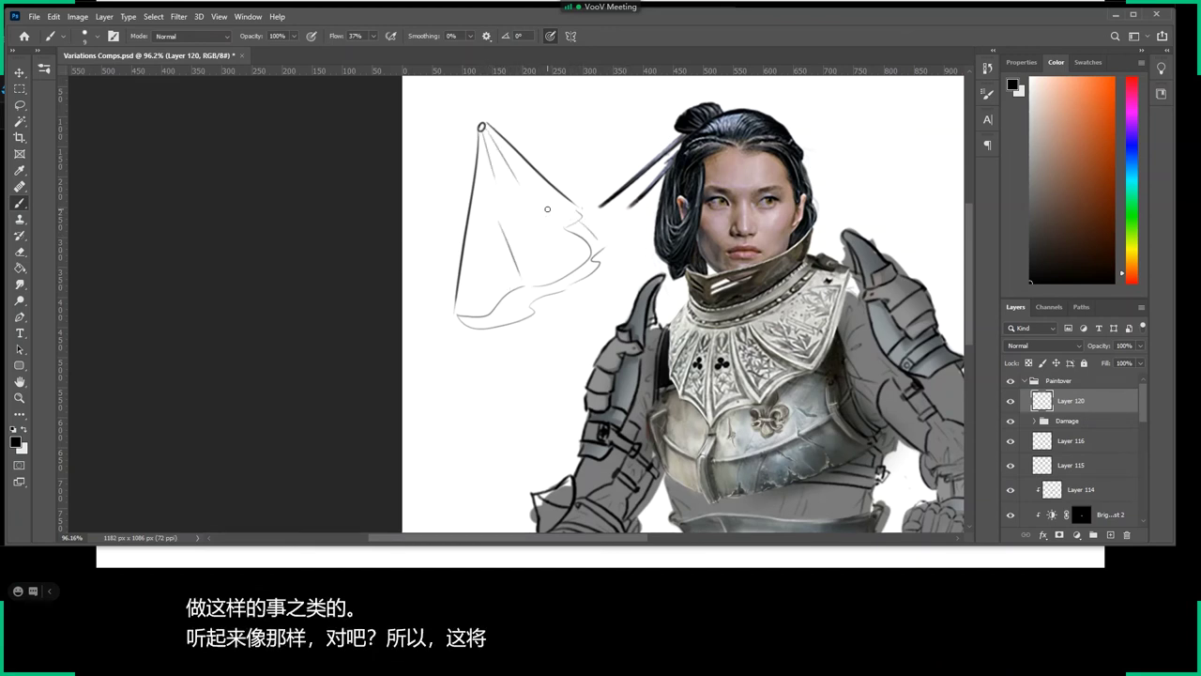
{"action": "left_click_drag", "start_coordinate": [548, 208], "coordinate": [606, 276]}
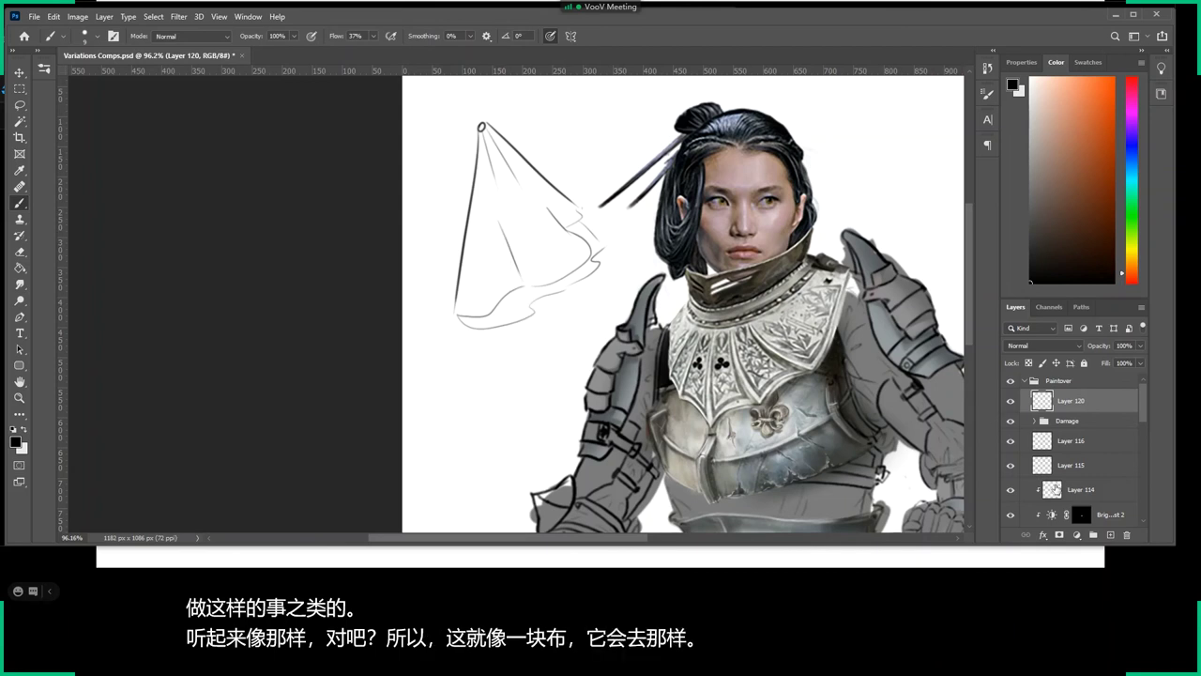
{"action": "left_click", "coordinate": [1111, 535]}
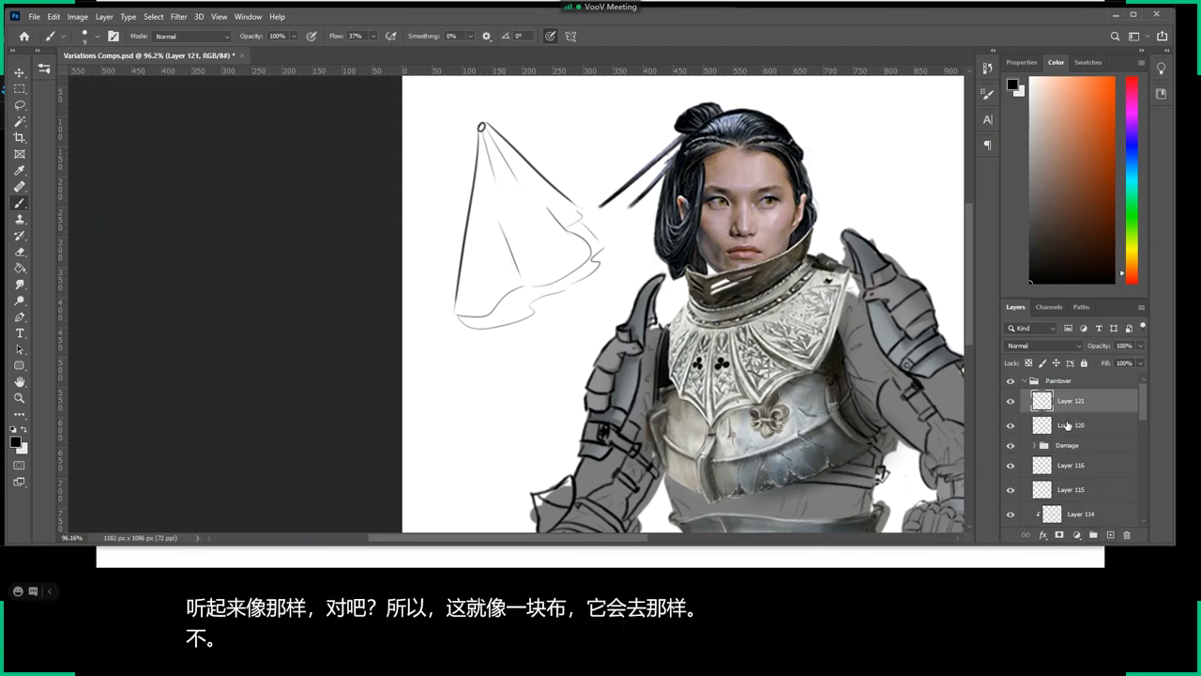
Hide the cloth line sketch on Layer 120 and pick a grey painting colour.
{"action": "key", "text": "l"}
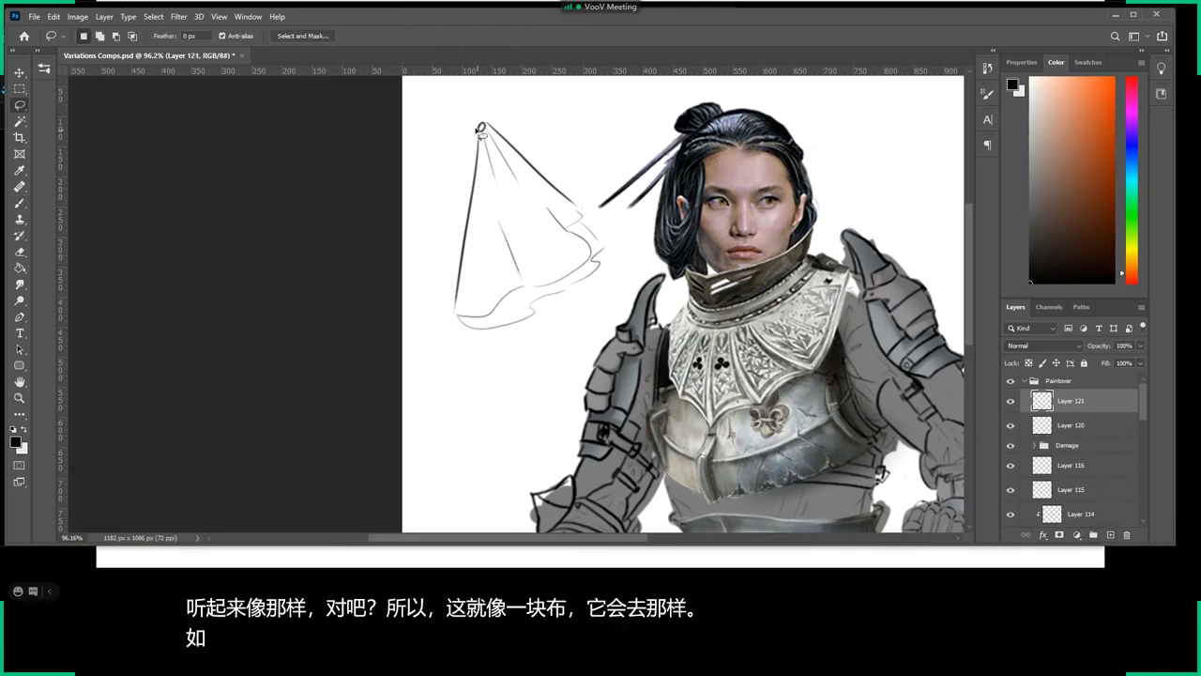
{"action": "key", "text": "shift+l"}
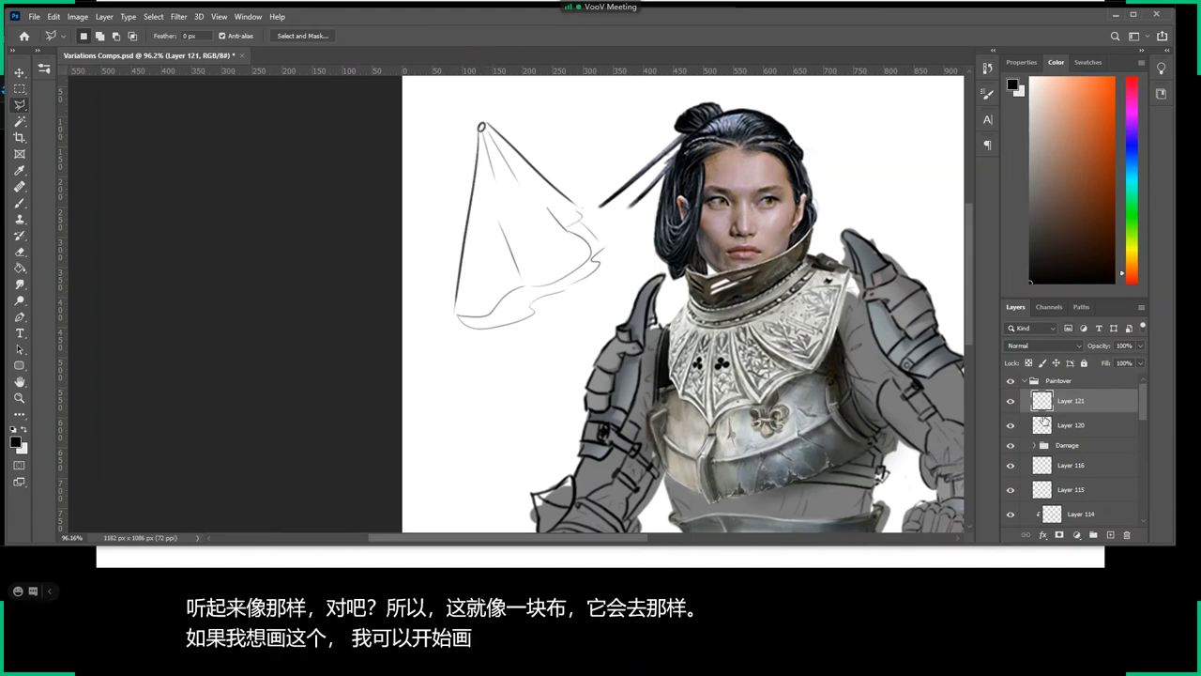
{"action": "left_click", "coordinate": [1011, 425]}
{"action": "left_click", "coordinate": [1030, 143]}
{"action": "key", "text": "b"}
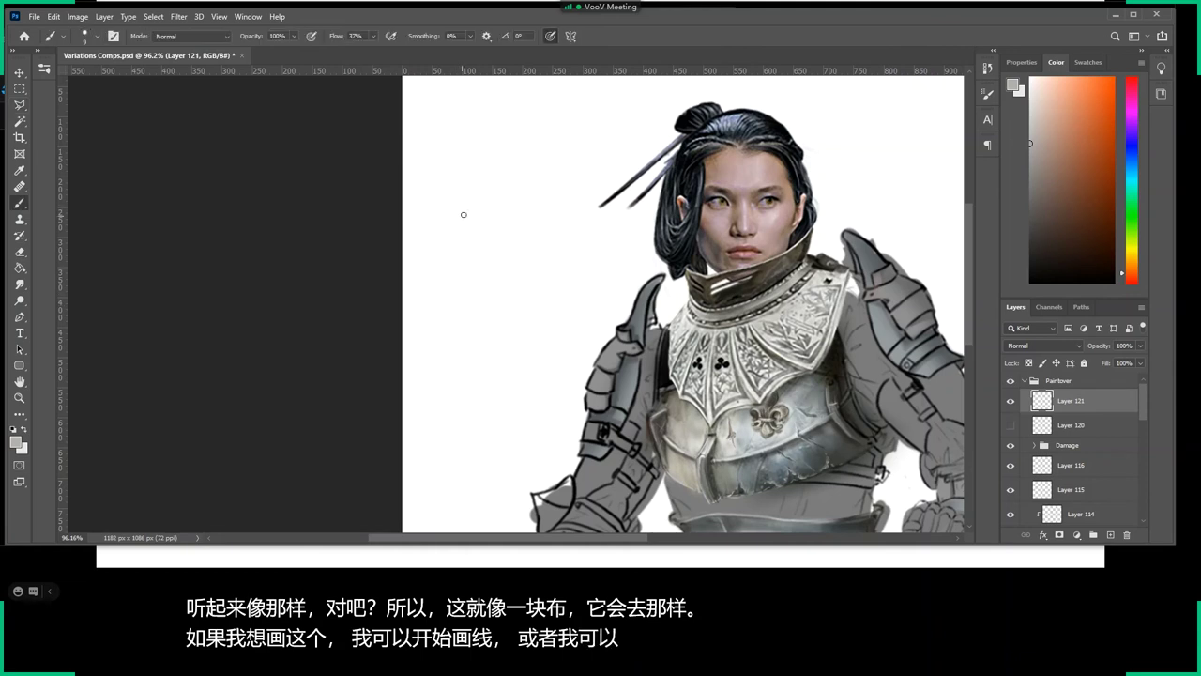
{"action": "right_click", "coordinate": [464, 214]}
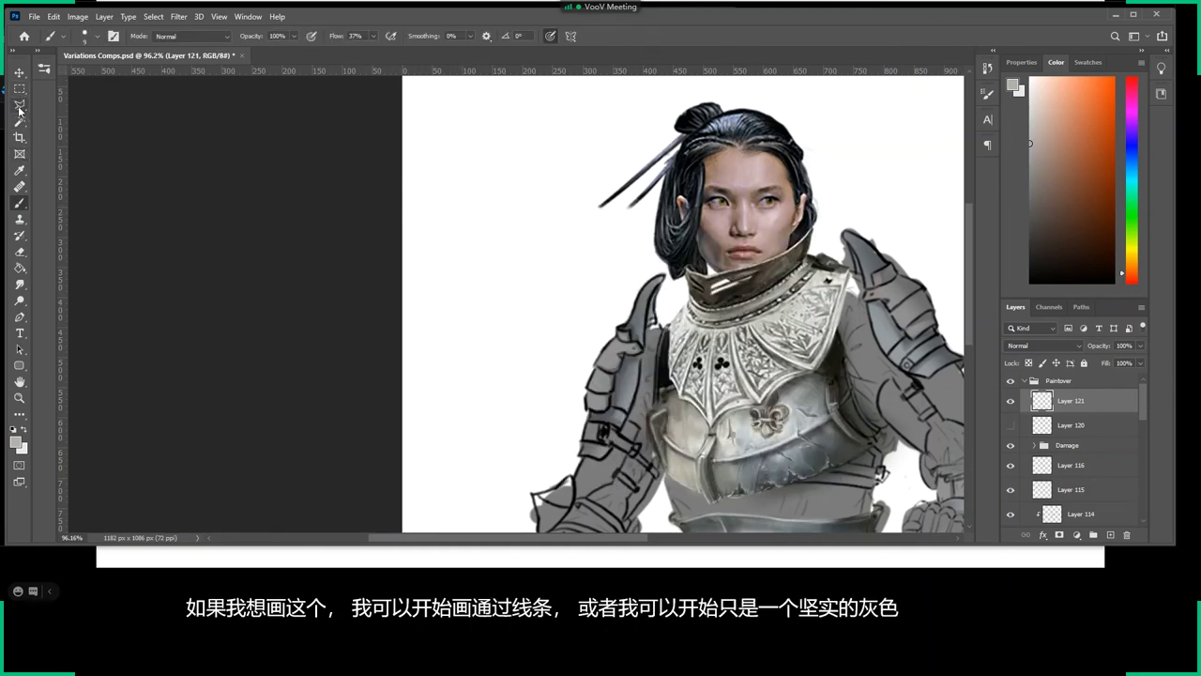
Lasso the drape outline and fill it with dark grey using the Paint Bucket.
{"action": "left_click", "coordinate": [20, 104]}
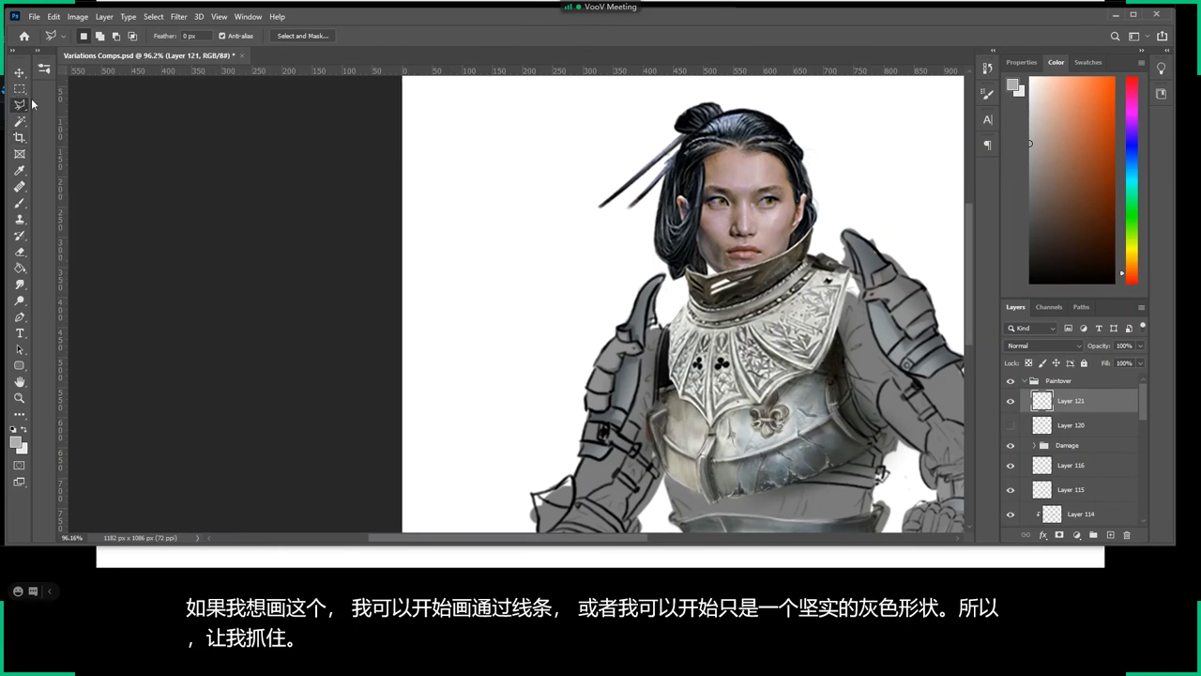
{"action": "right_click", "coordinate": [22, 111]}
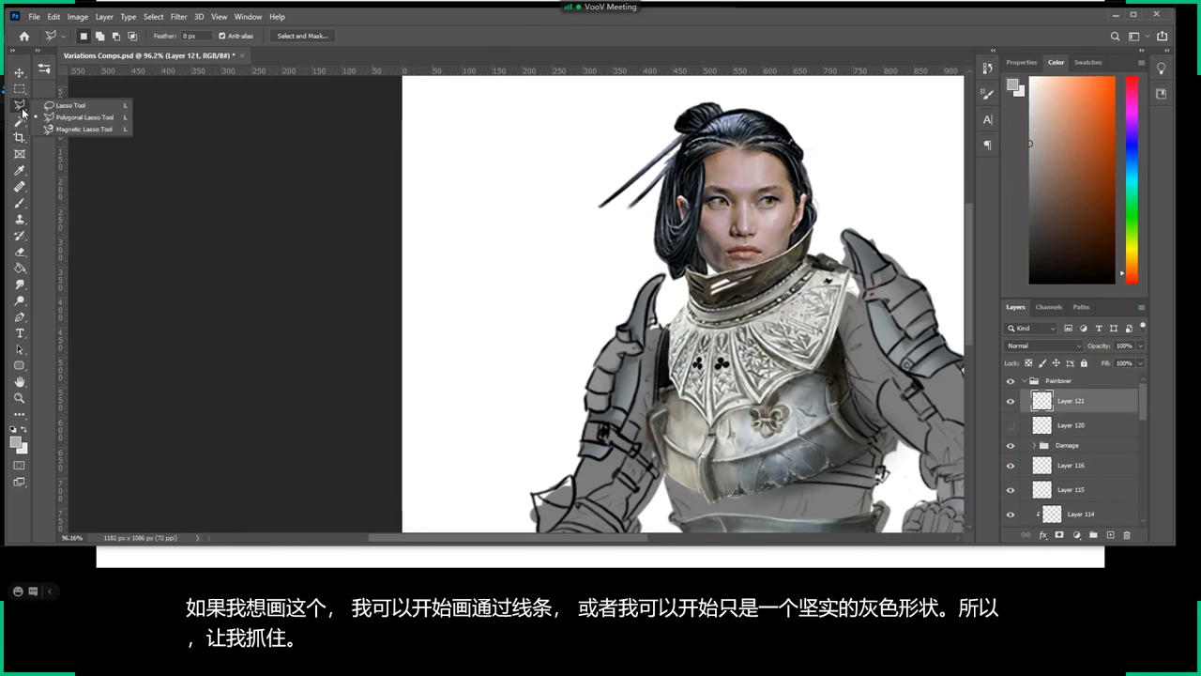
{"action": "left_click", "coordinate": [84, 104]}
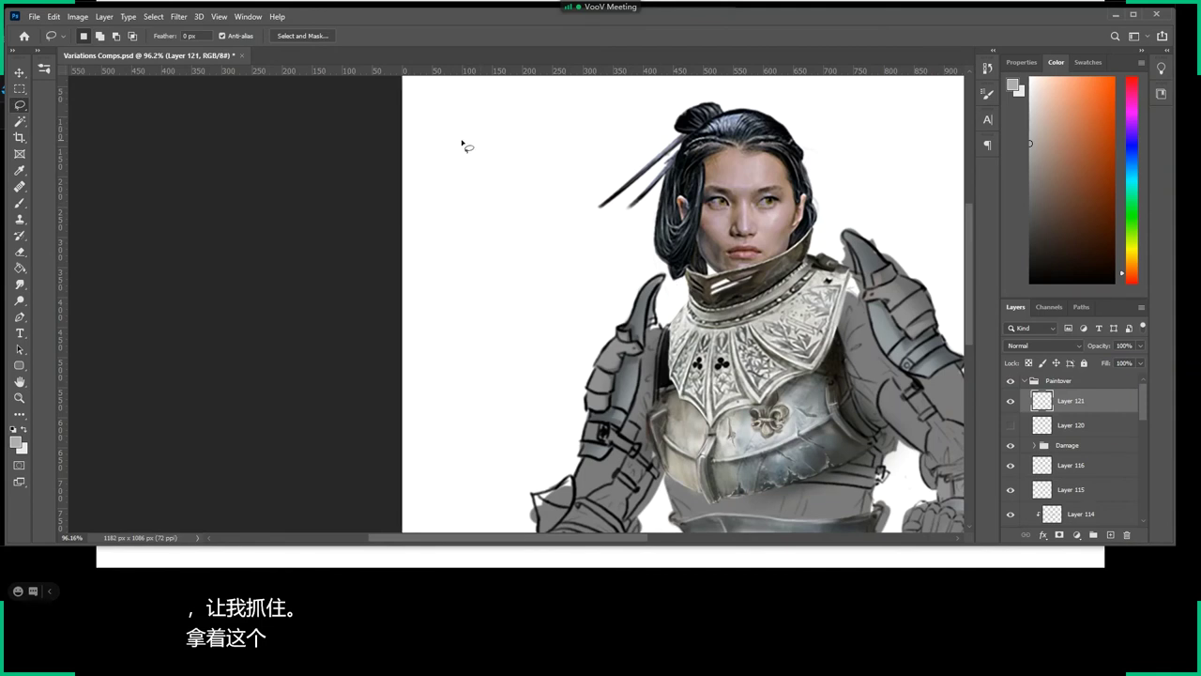
{"action": "left_click_drag", "start_coordinate": [467, 278], "coordinate": [450, 123]}
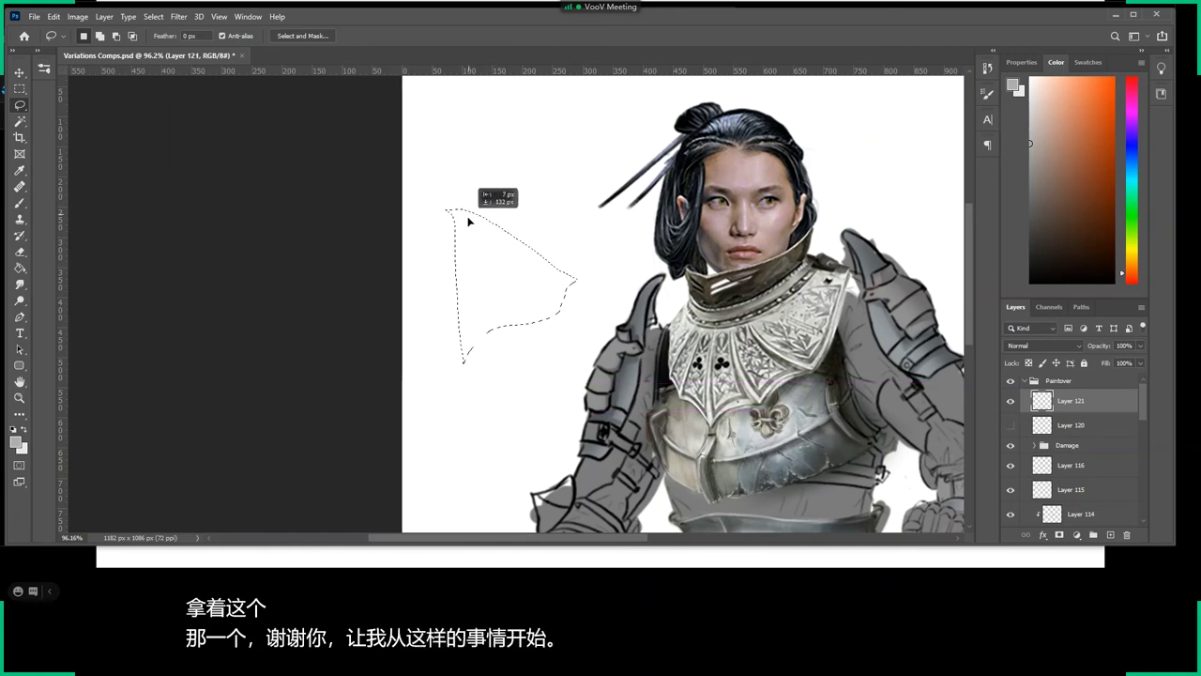
{"action": "left_click_drag", "start_coordinate": [467, 269], "coordinate": [458, 139]}
{"action": "left_click_drag", "start_coordinate": [546, 285], "coordinate": [575, 219]}
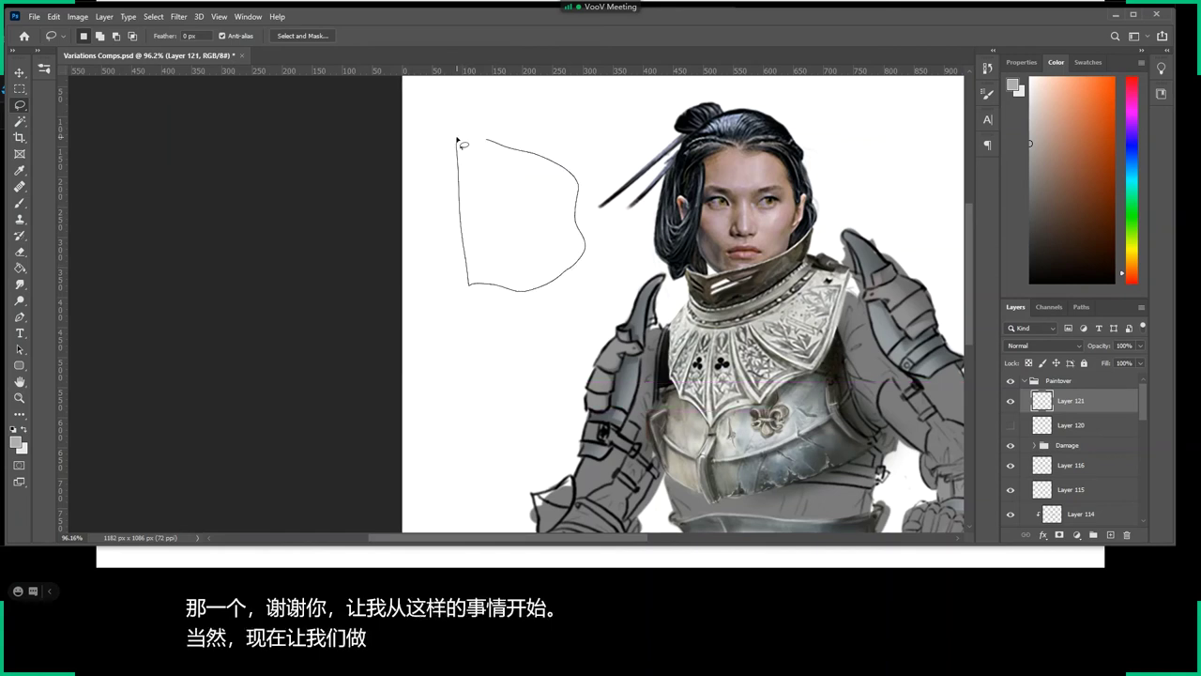
{"action": "left_click_drag", "start_coordinate": [458, 139], "coordinate": [458, 136]}
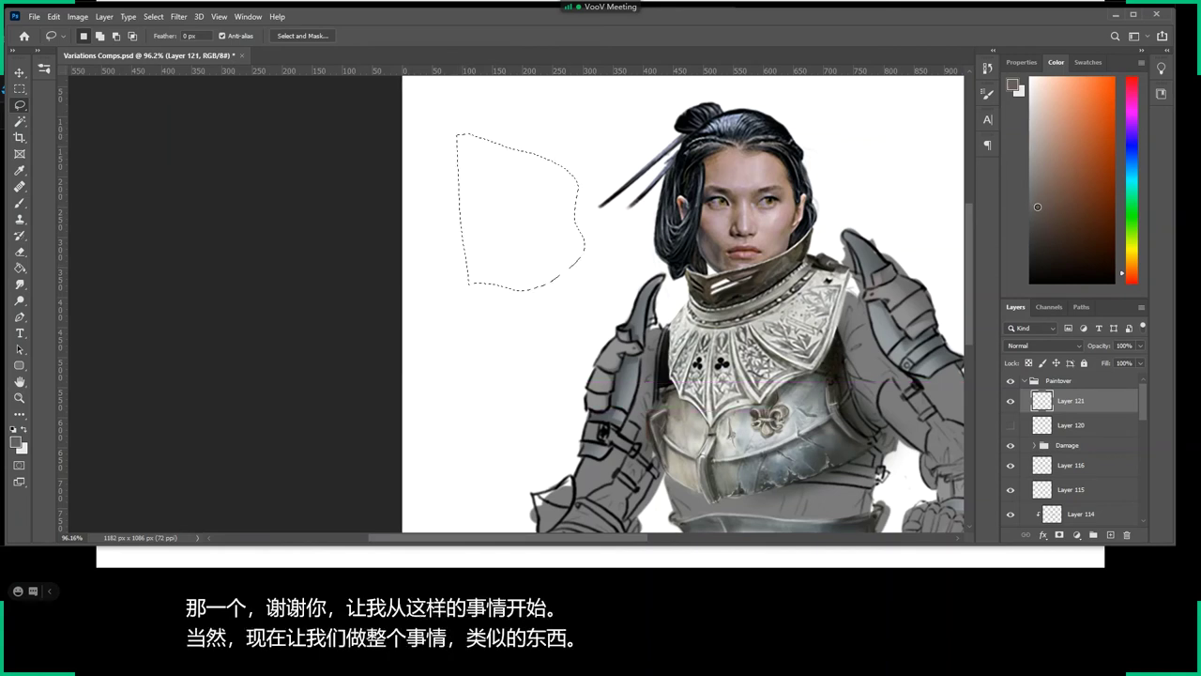
{"action": "key", "text": "g"}
{"action": "left_click", "coordinate": [560, 247]}
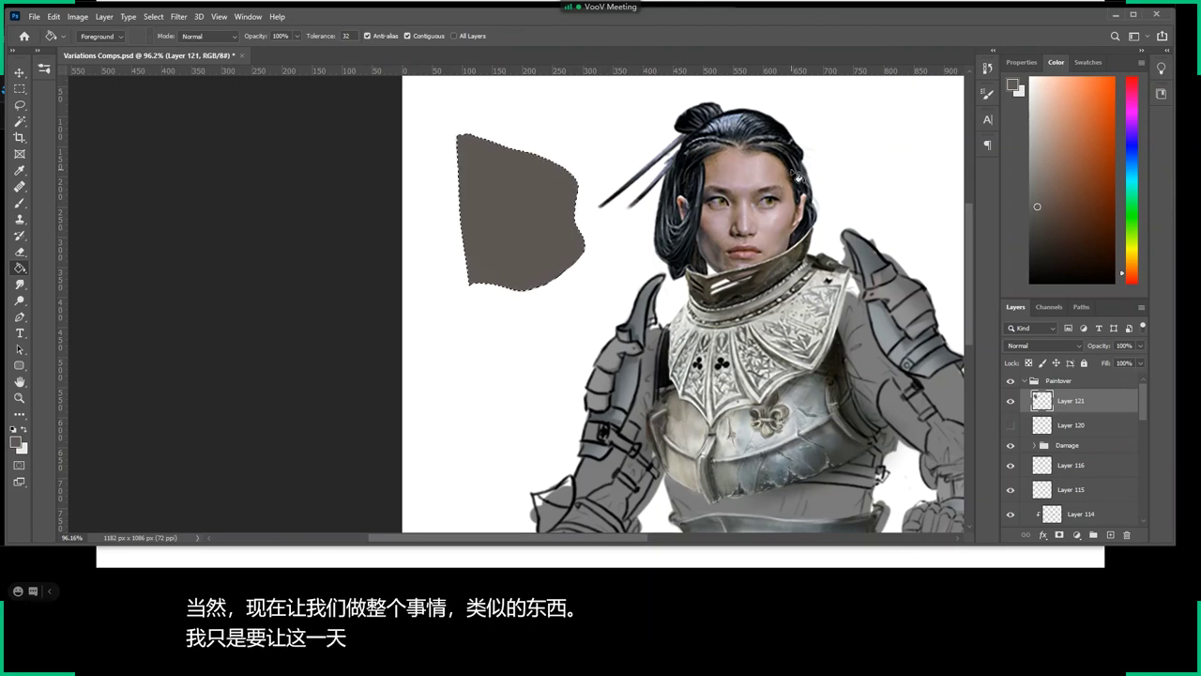
Subtract the lower fold from the selection, paint the upper drape light grey with a large brush, and deselect.
{"action": "key", "text": "x"}
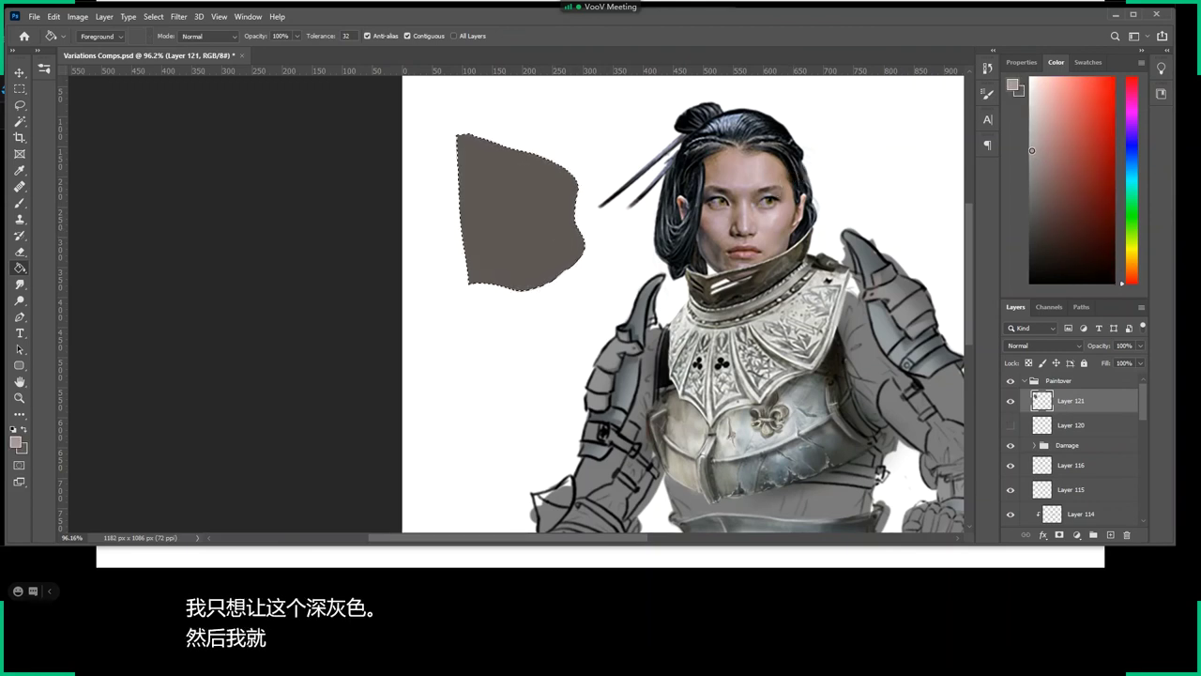
{"action": "key", "text": "l"}
{"action": "left_click_drag", "start_coordinate": [464, 284], "coordinate": [646, 240]}
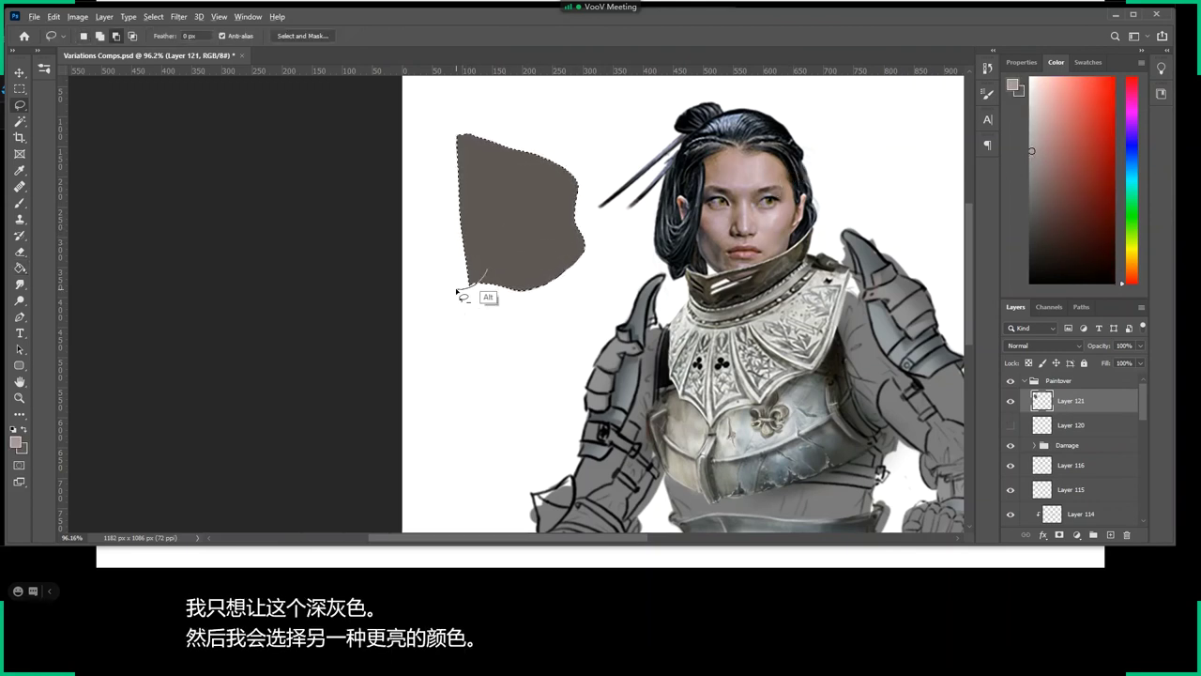
{"action": "left_click_drag", "start_coordinate": [457, 291], "coordinate": [460, 291]}
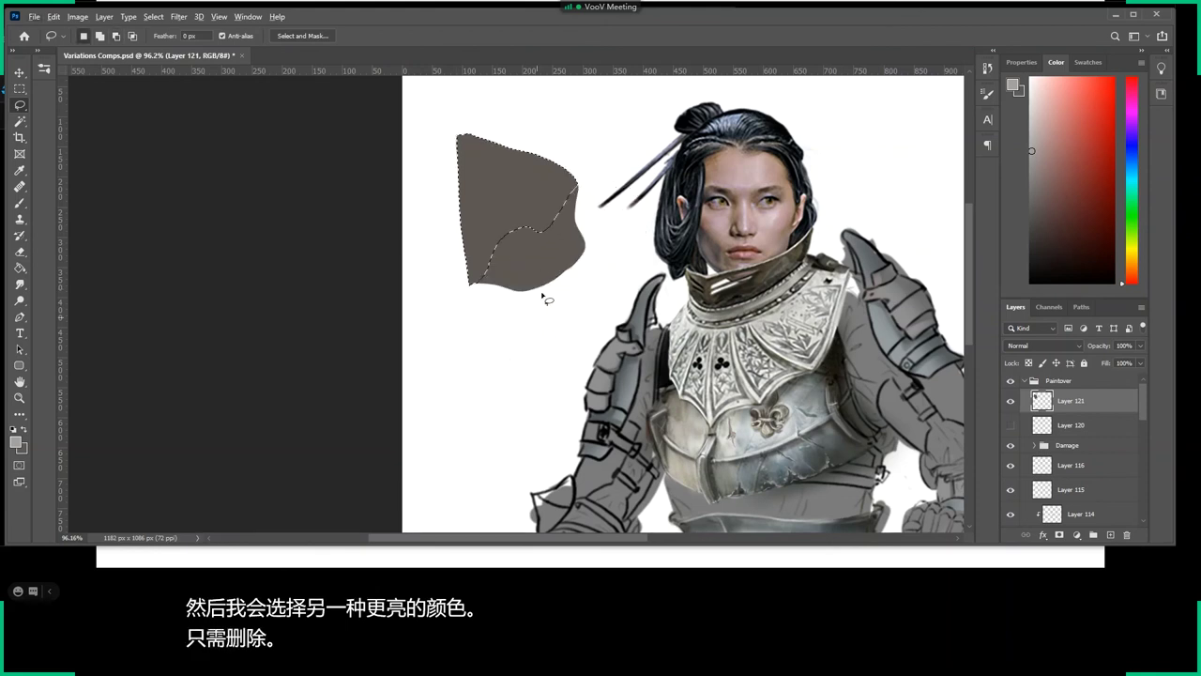
{"action": "key", "text": "b"}
{"action": "right_click", "coordinate": [510, 188]}
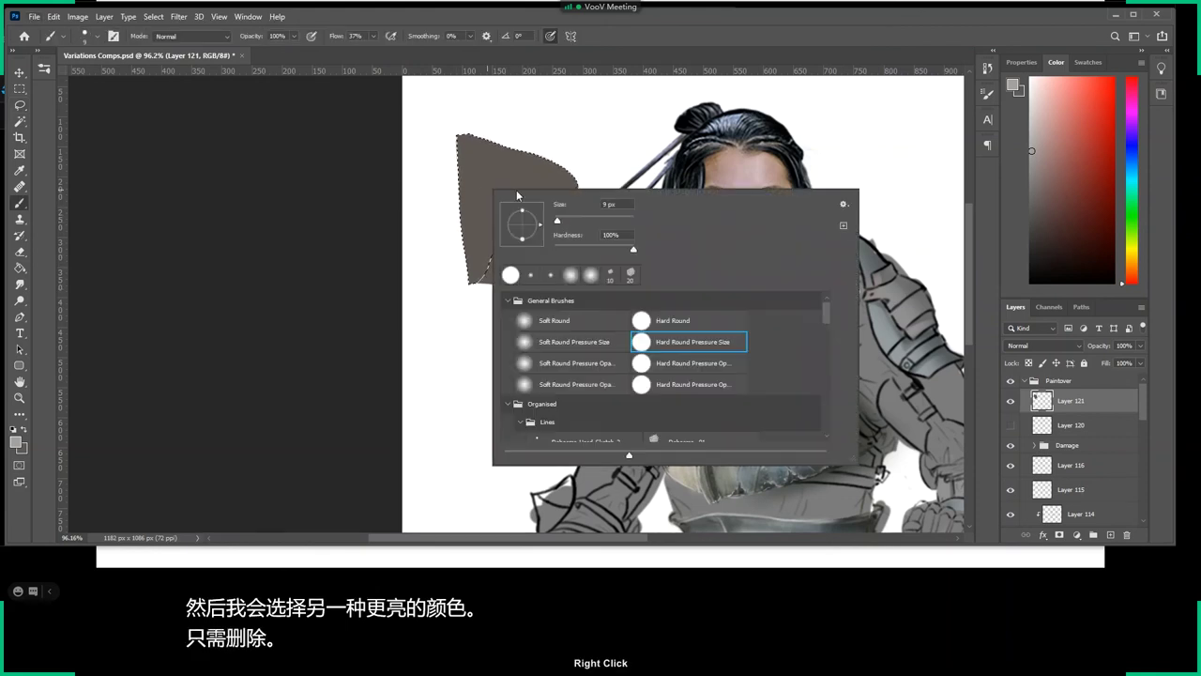
{"action": "left_click_drag", "start_coordinate": [563, 222], "coordinate": [585, 223]}
{"action": "left_click_drag", "start_coordinate": [474, 281], "coordinate": [584, 148]}
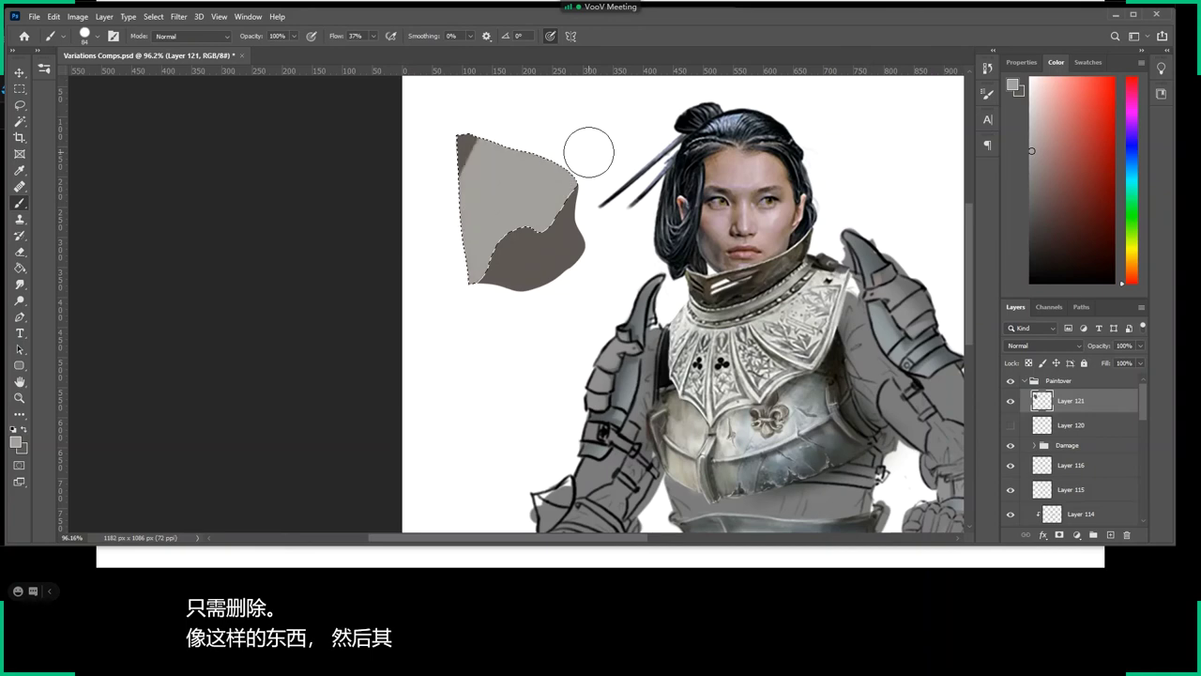
{"action": "key", "text": "ctrl+d"}
Zoom in on the drape, set dark brown and white colours, and choose a smaller soft pressure-opacity brush.
{"action": "key", "text": "m"}
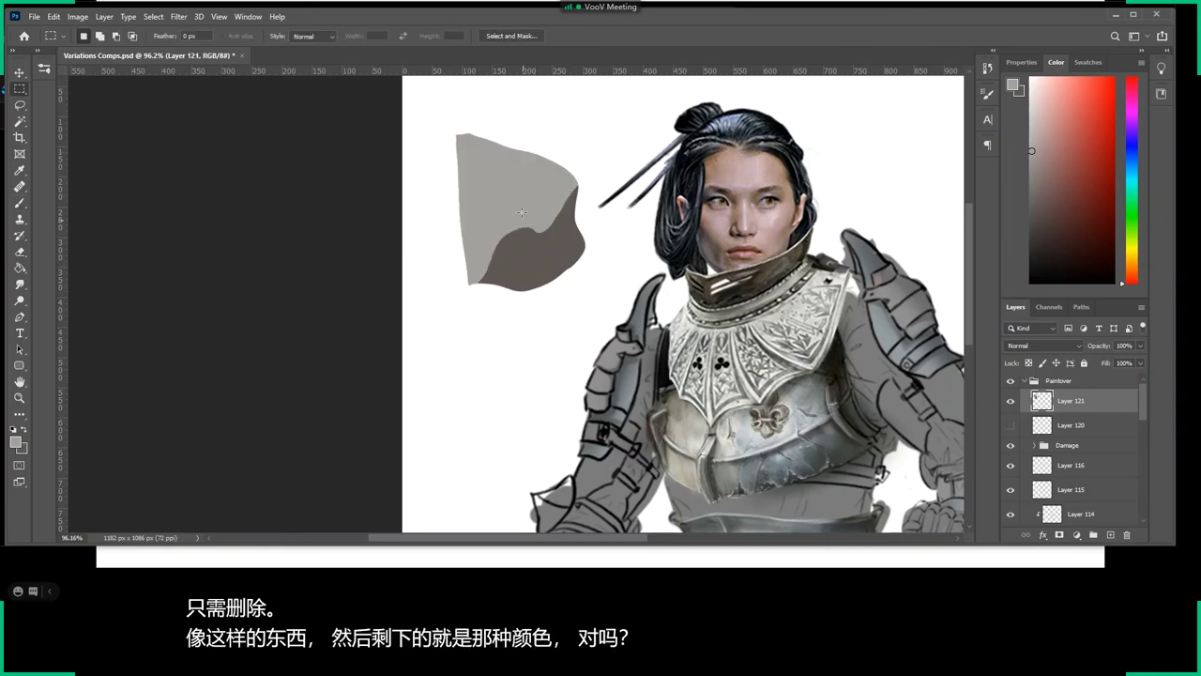
{"action": "key", "text": "z"}
{"action": "left_click_drag", "start_coordinate": [532, 189], "coordinate": [578, 284]}
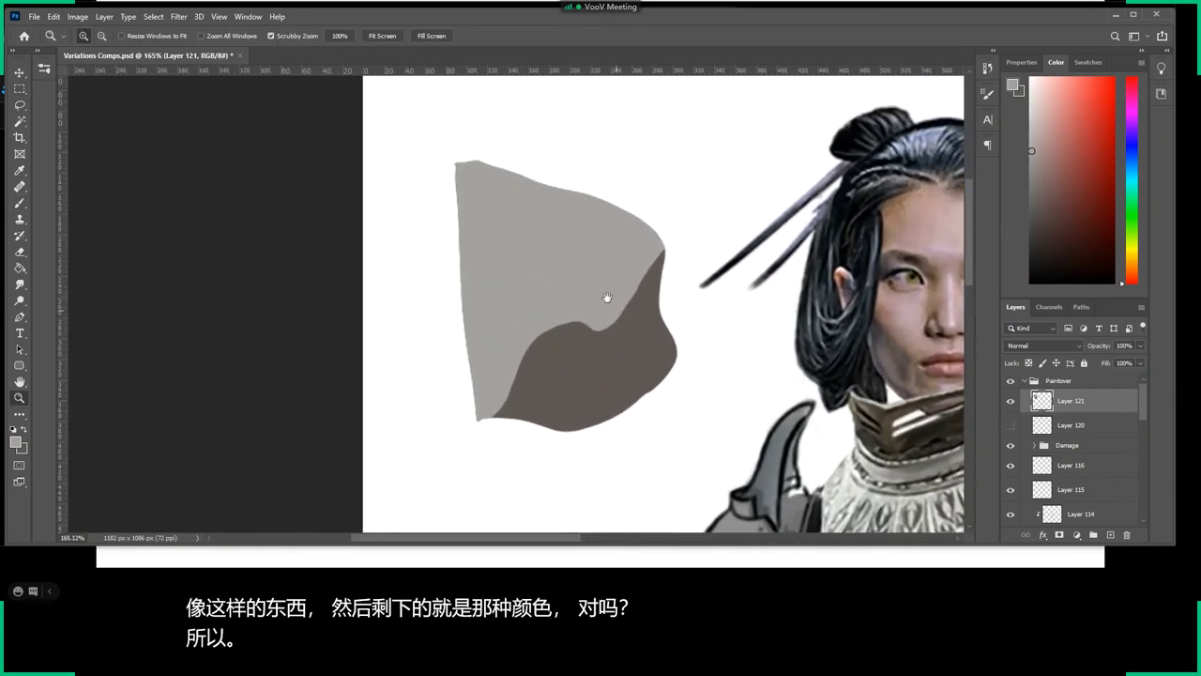
{"action": "key", "text": "b"}
{"action": "right_click", "coordinate": [529, 247]}
{"action": "key", "text": "Escape"}
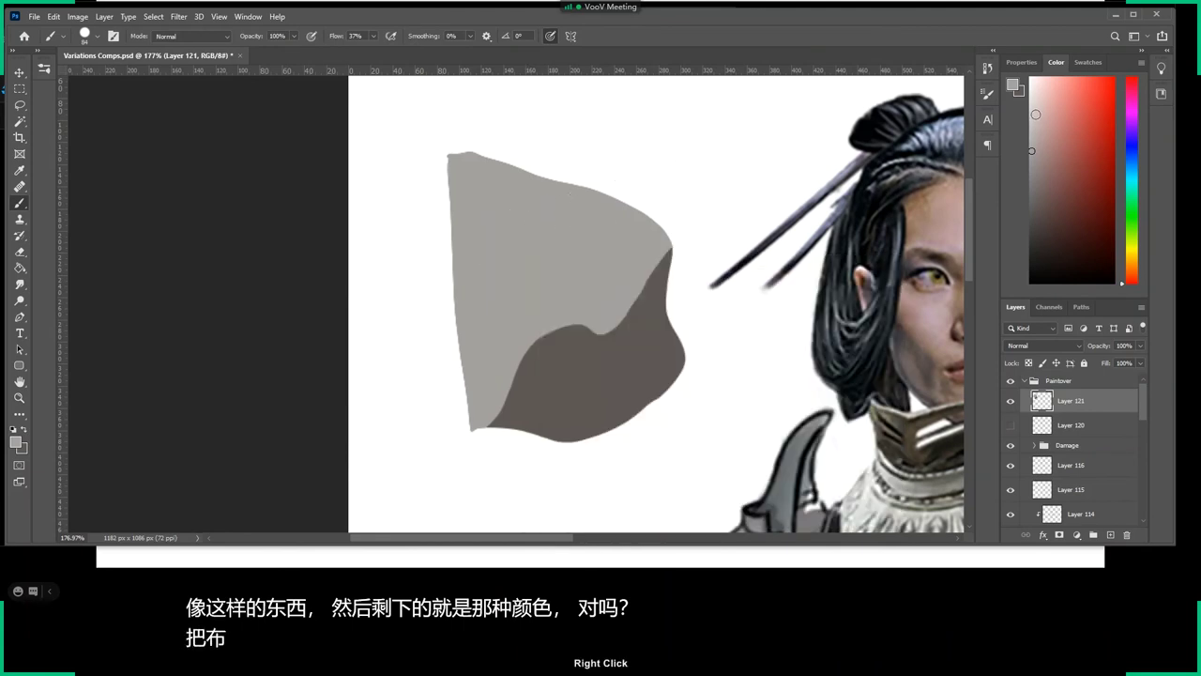
{"action": "left_click", "coordinate": [1032, 91]}
{"action": "left_click", "coordinate": [1127, 272]}
{"action": "left_click", "coordinate": [1038, 230]}
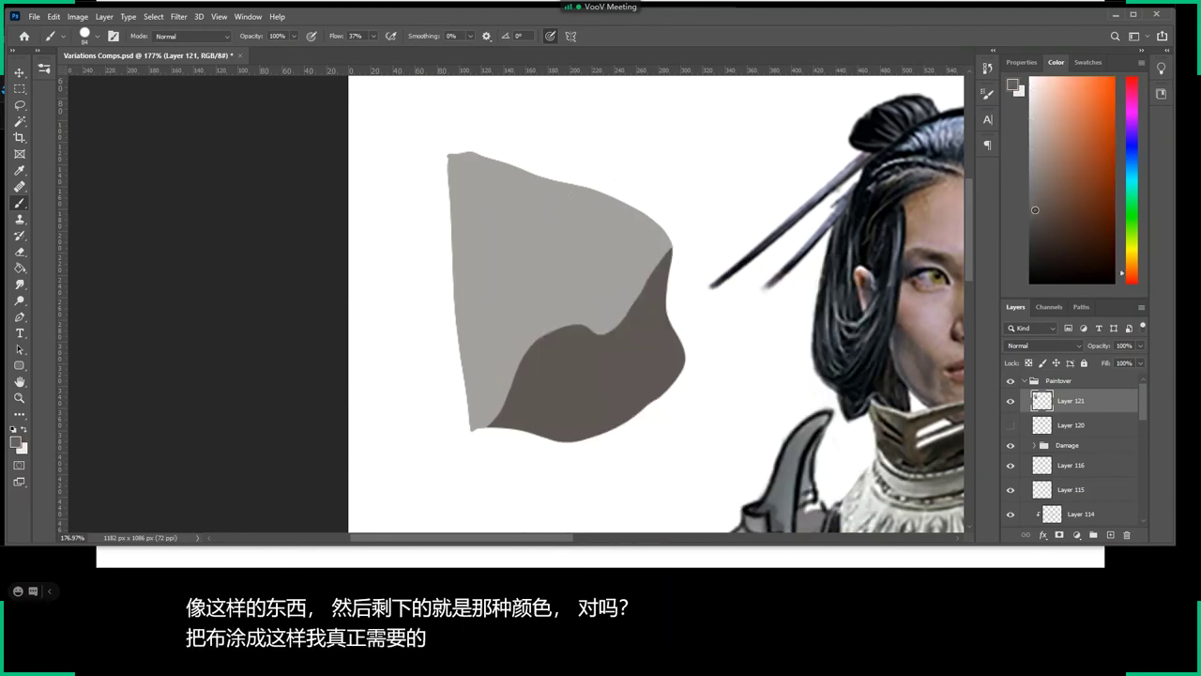
{"action": "key", "text": "x"}
{"action": "right_click", "coordinate": [522, 236]}
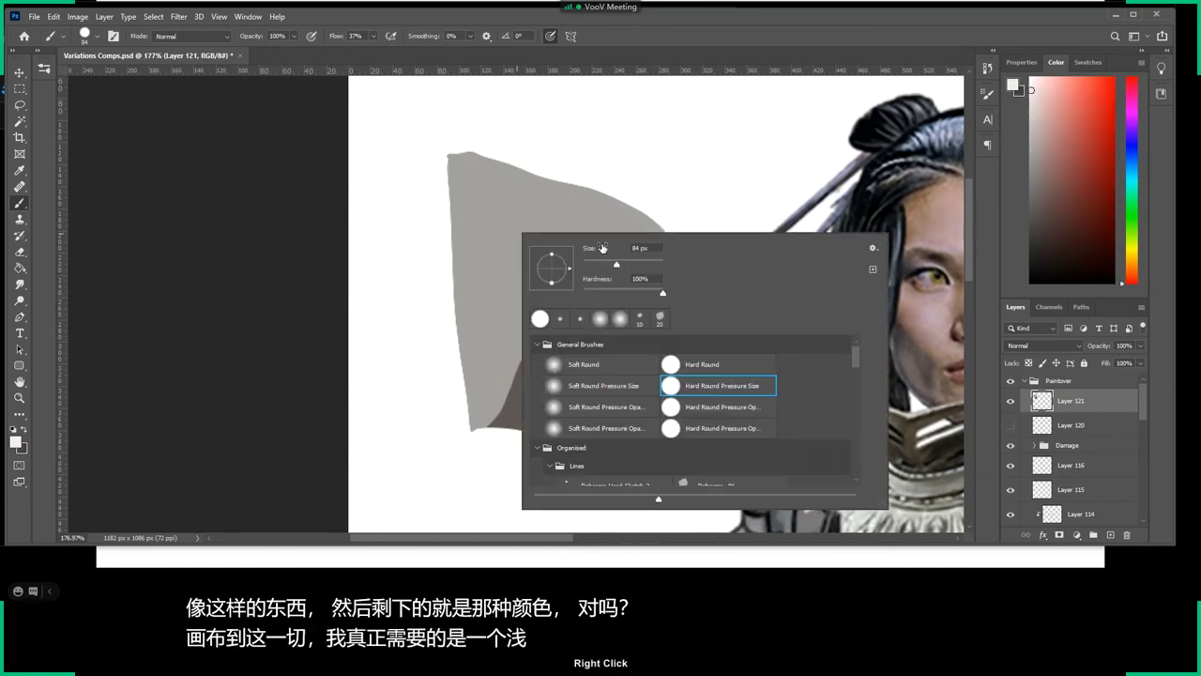
{"action": "left_click", "coordinate": [622, 409]}
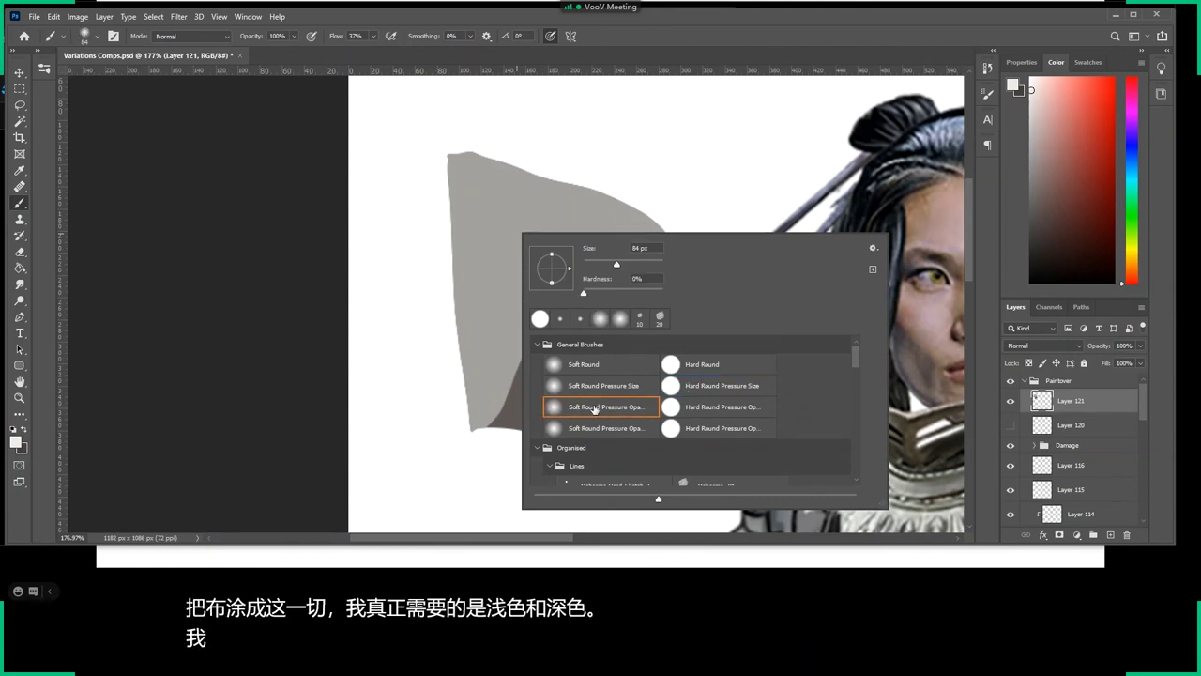
{"action": "left_click_drag", "start_coordinate": [604, 263], "coordinate": [591, 264]}
{"action": "left_click", "coordinate": [469, 187]}
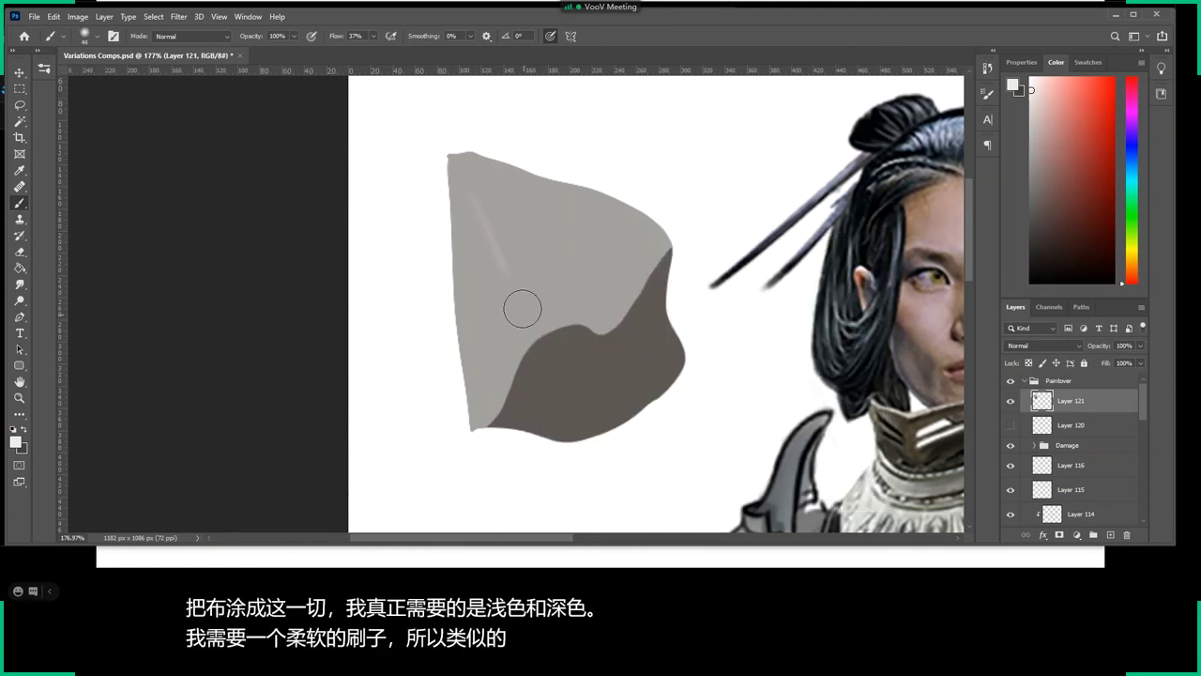
Try out several light and dark diagonal fold strokes on the cloth, undoing each.
{"action": "left_click_drag", "start_coordinate": [504, 211], "coordinate": [574, 290]}
{"action": "left_click", "coordinate": [988, 93]}
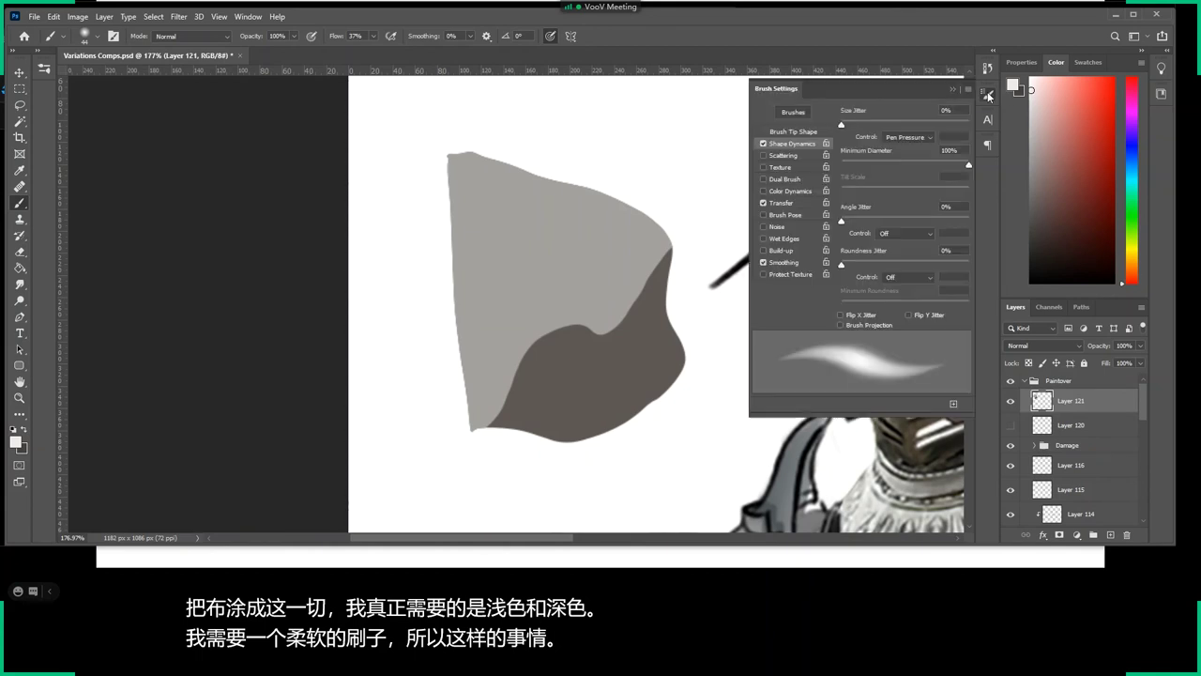
{"action": "mouse_move", "coordinate": [547, 207]}
{"action": "left_mouse_down"}
{"action": "mouse_move", "coordinate": [567, 267]}
{"action": "mouse_move", "coordinate": [537, 216]}
{"action": "left_mouse_up"}
{"action": "key", "text": "ctrl+z"}
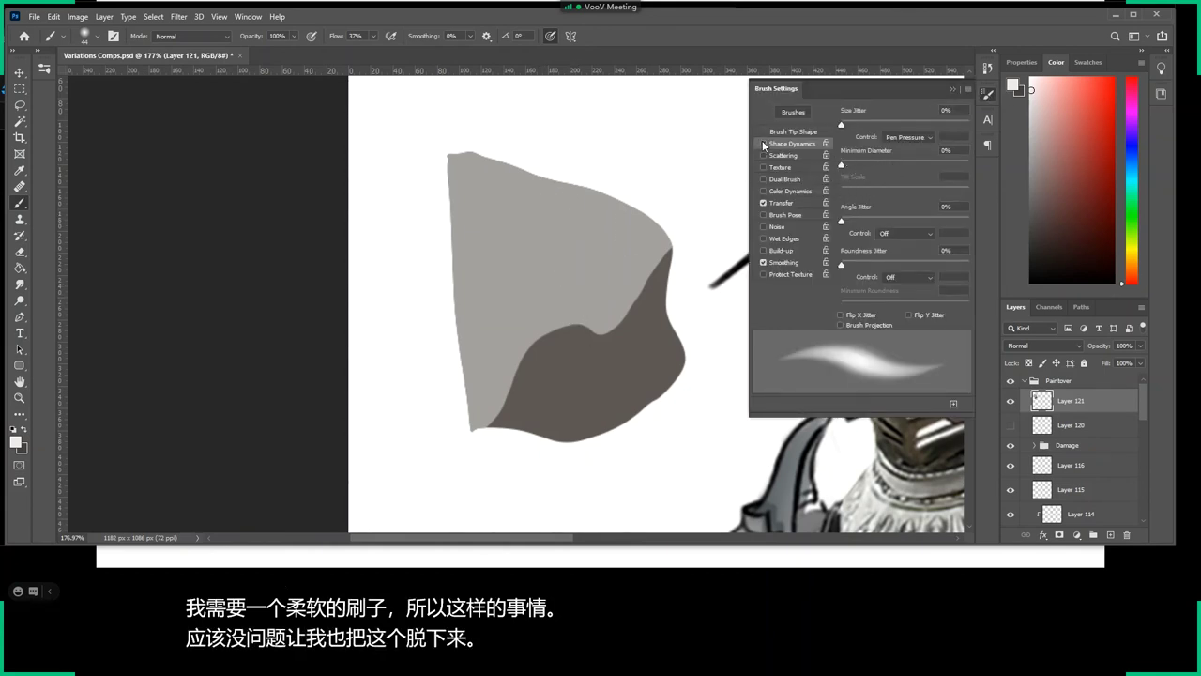
{"action": "left_click_drag", "start_coordinate": [503, 240], "coordinate": [563, 335]}
{"action": "key", "text": "ctrl+z"}
{"action": "left_click", "coordinate": [987, 94]}
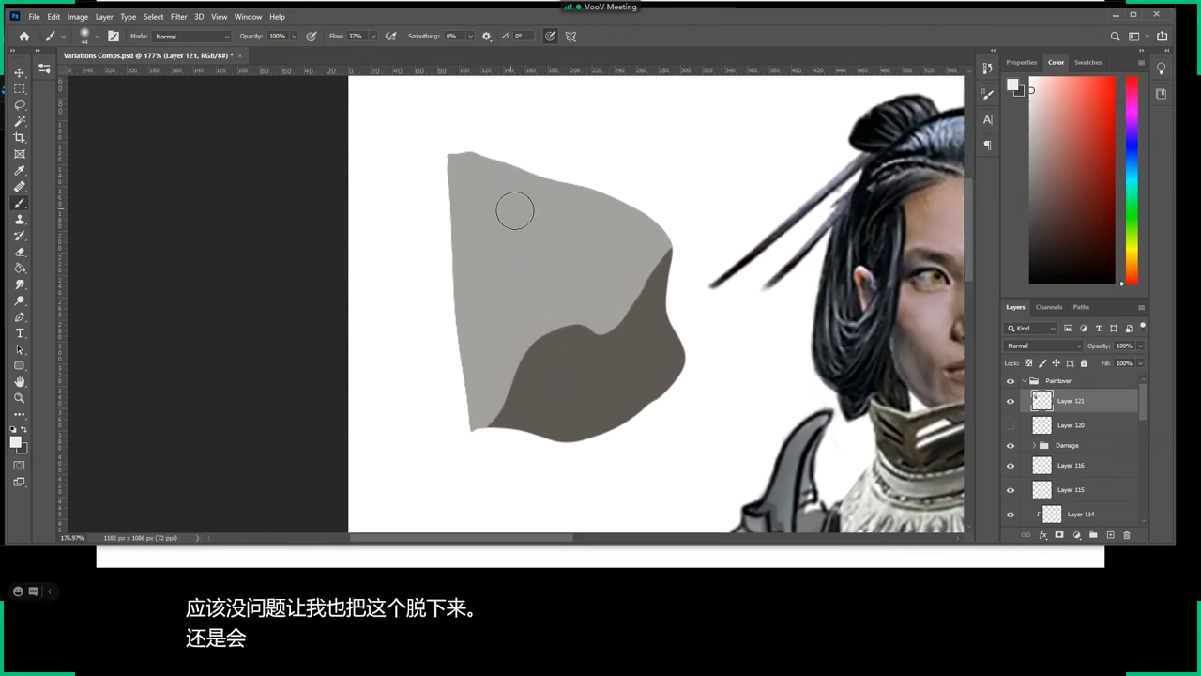
{"action": "left_click_drag", "start_coordinate": [515, 160], "coordinate": [600, 294]}
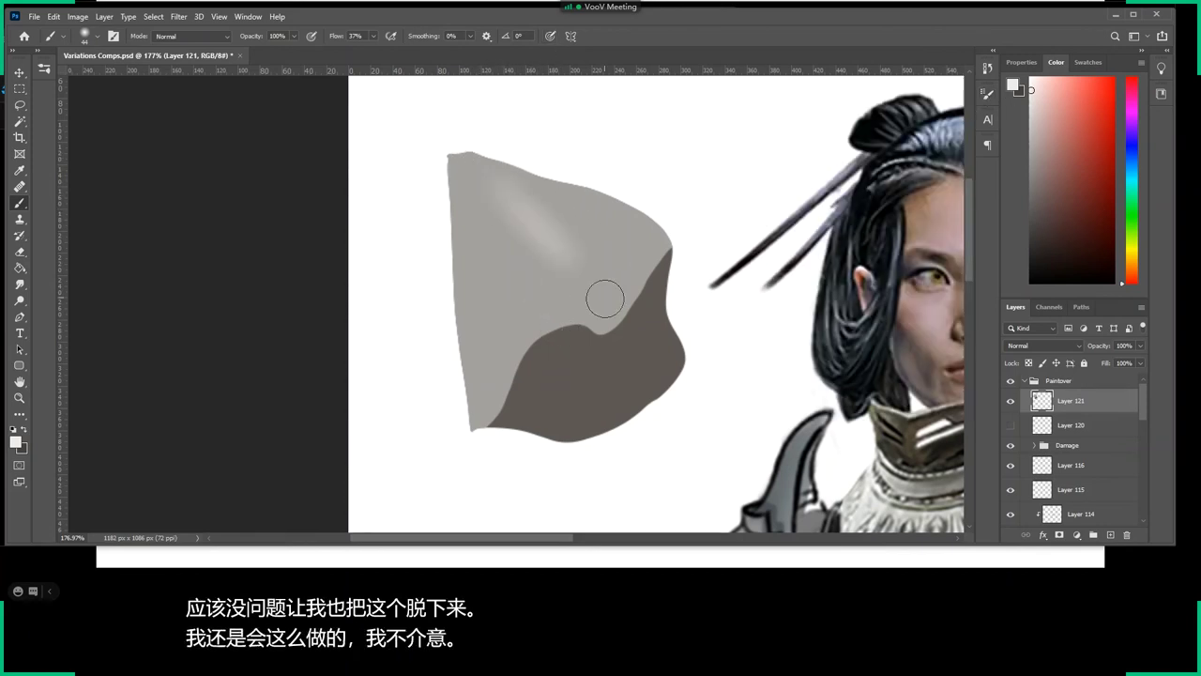
{"action": "key", "text": "ctrl+z"}
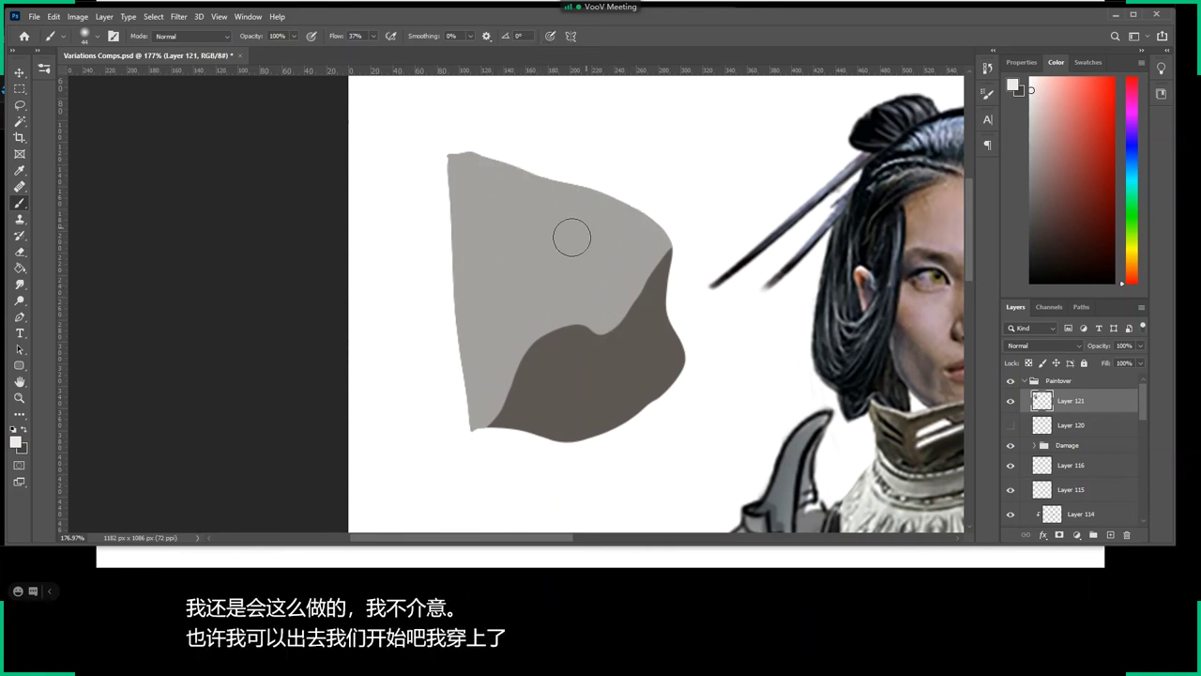
{"action": "left_click_drag", "start_coordinate": [486, 180], "coordinate": [563, 295]}
{"action": "key", "text": "ctrl+z"}
{"action": "key", "text": "x"}
{"action": "left_click_drag", "start_coordinate": [504, 206], "coordinate": [567, 302]}
{"action": "key", "text": "ctrl+z"}
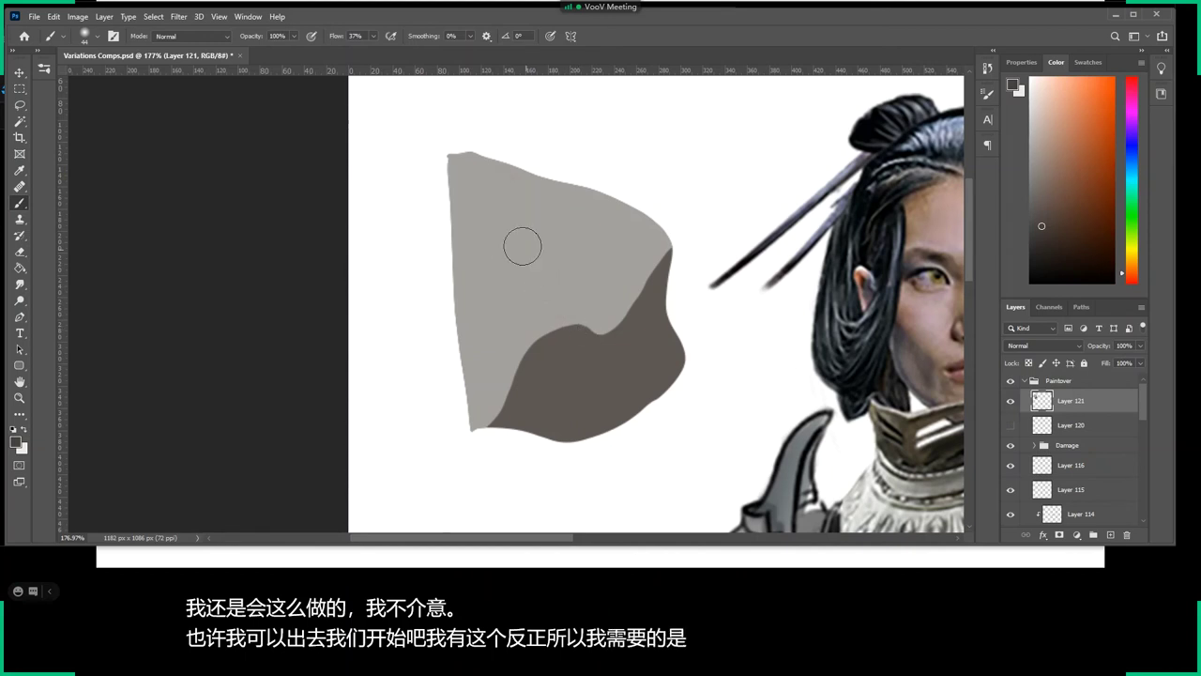
Paint a soft white highlight streak across the cloth, then pick a mid grey colour.
{"action": "key", "text": "z"}
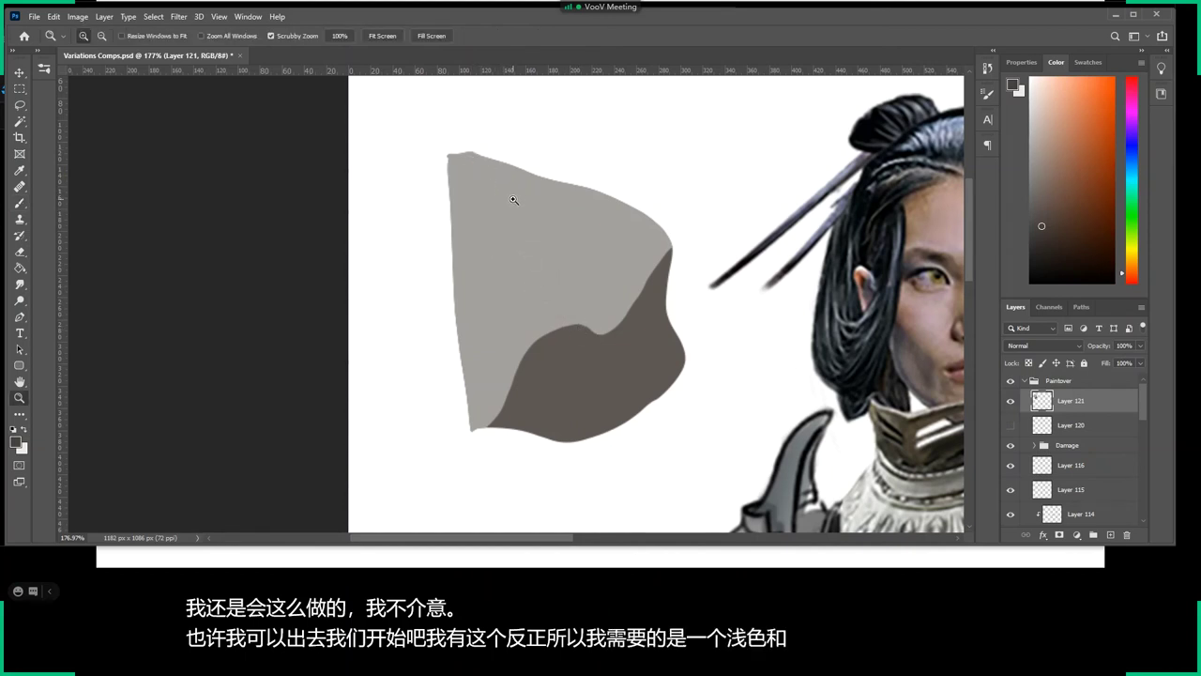
{"action": "key", "text": "b"}
{"action": "key", "text": "x"}
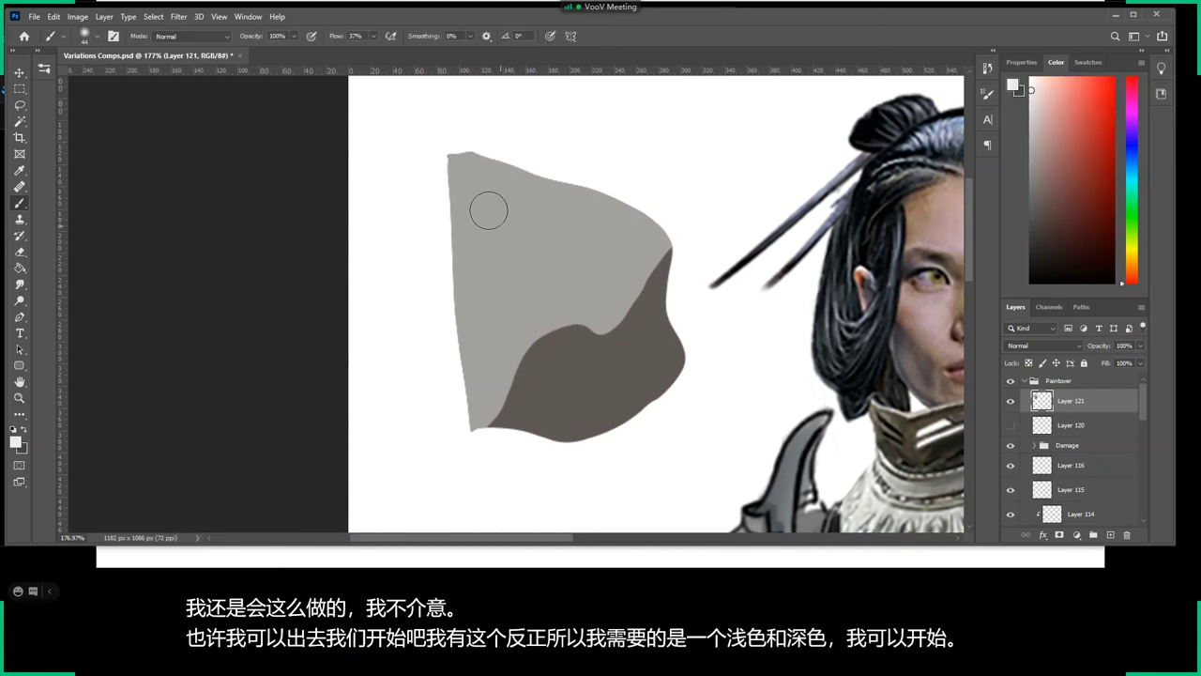
{"action": "mouse_move", "coordinate": [532, 247]}
{"action": "left_mouse_down"}
{"action": "mouse_move", "coordinate": [539, 268]}
{"action": "mouse_move", "coordinate": [489, 186]}
{"action": "left_mouse_up"}
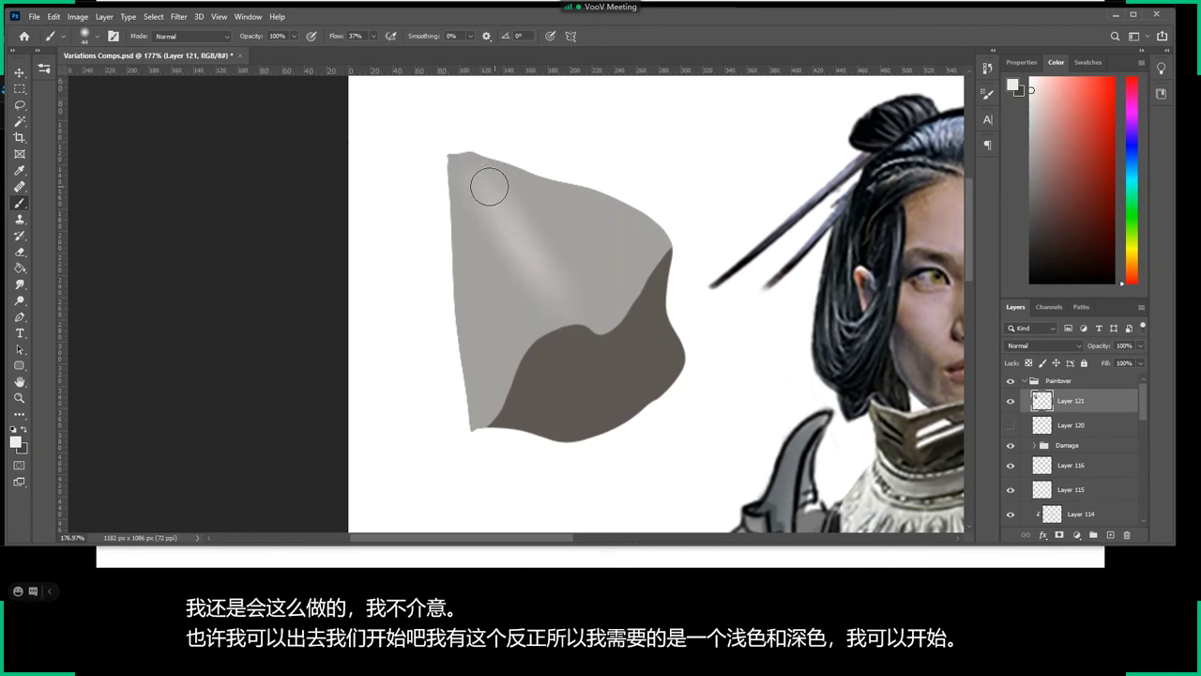
{"action": "key", "text": "x"}
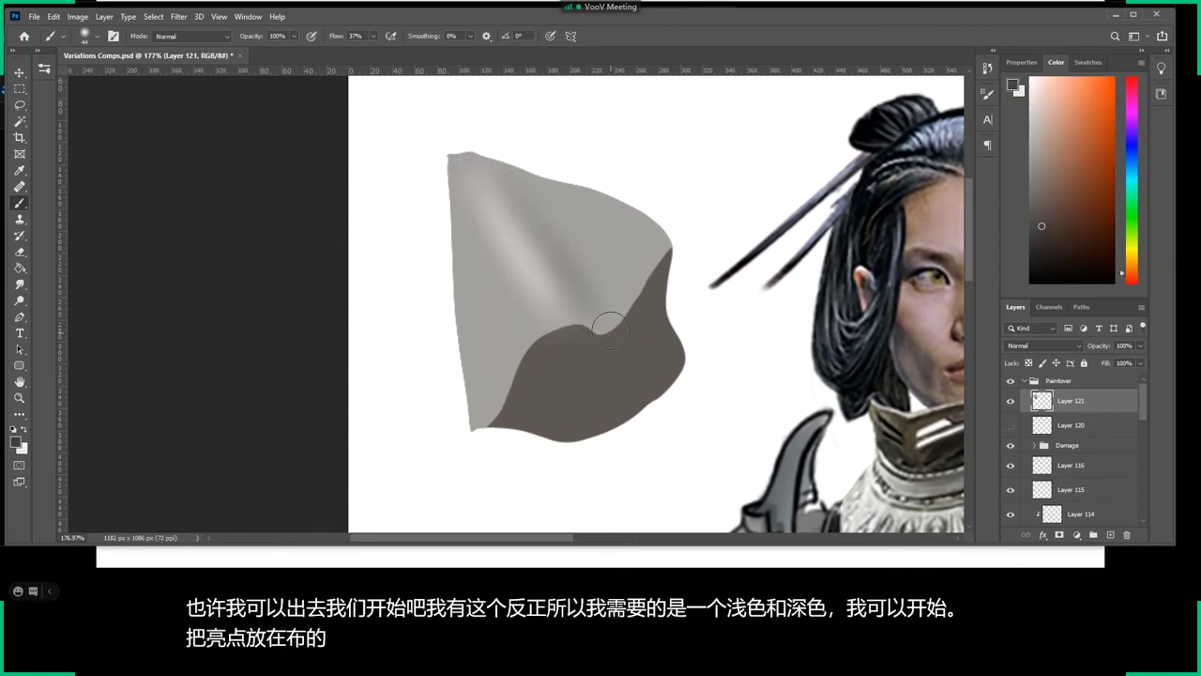
{"action": "key", "text": "x"}
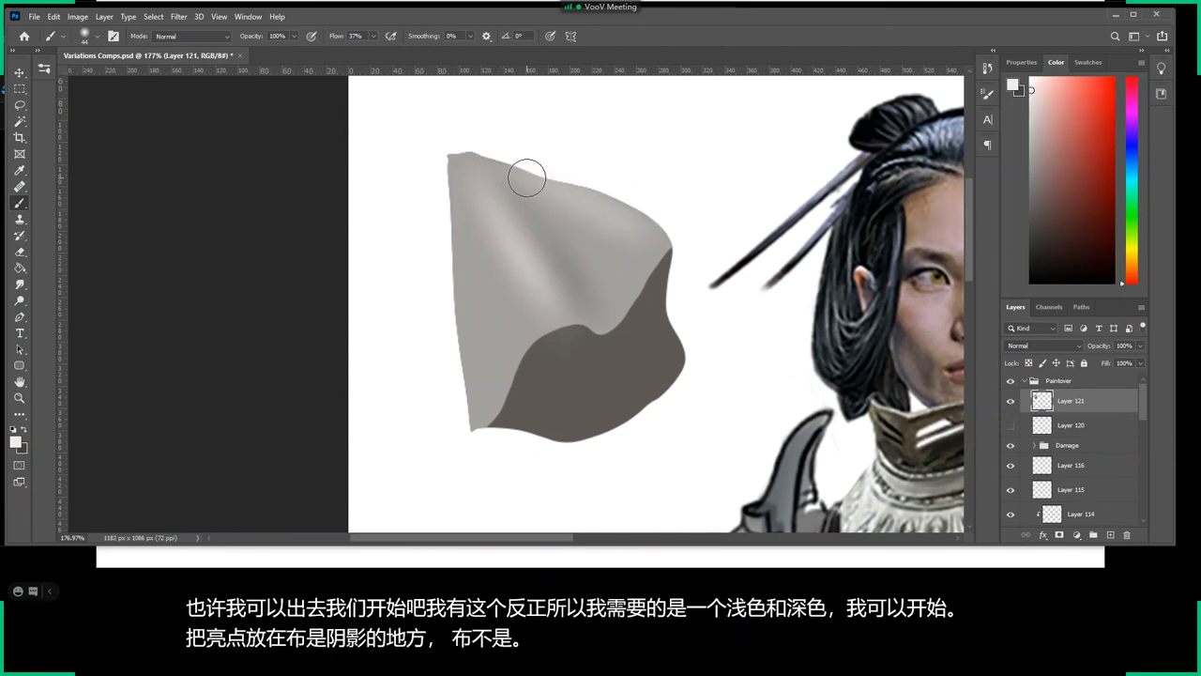
{"action": "key", "text": "x"}
{"action": "key", "text": "x"}
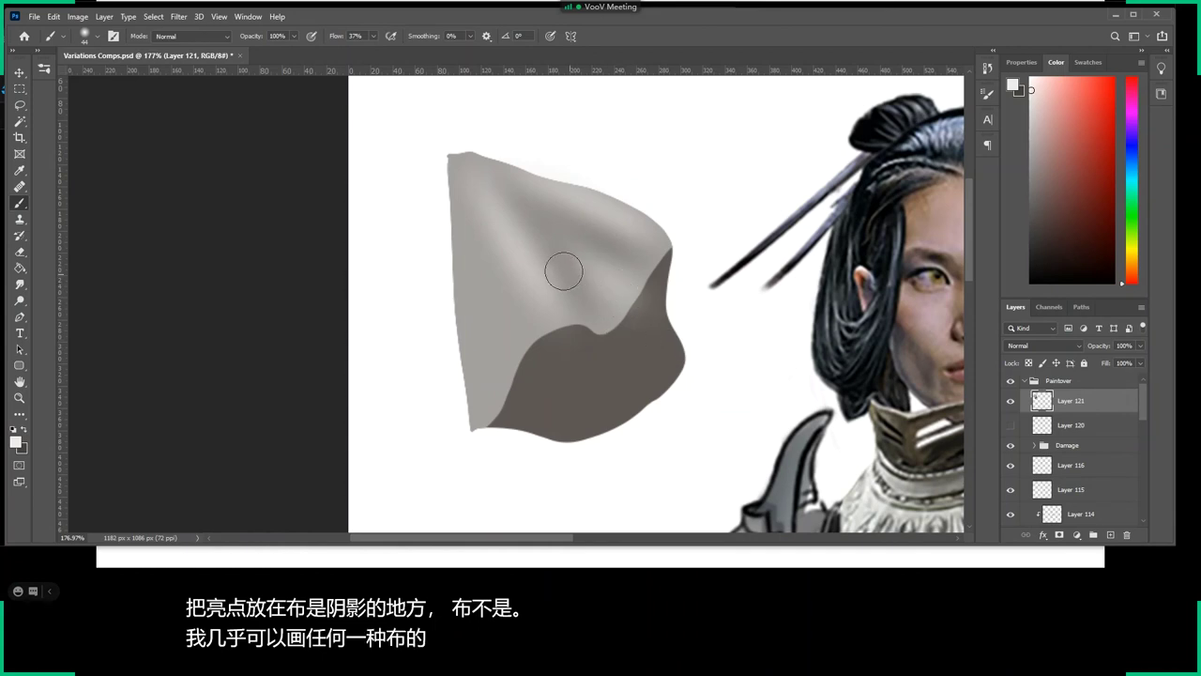
{"action": "key", "text": "m"}
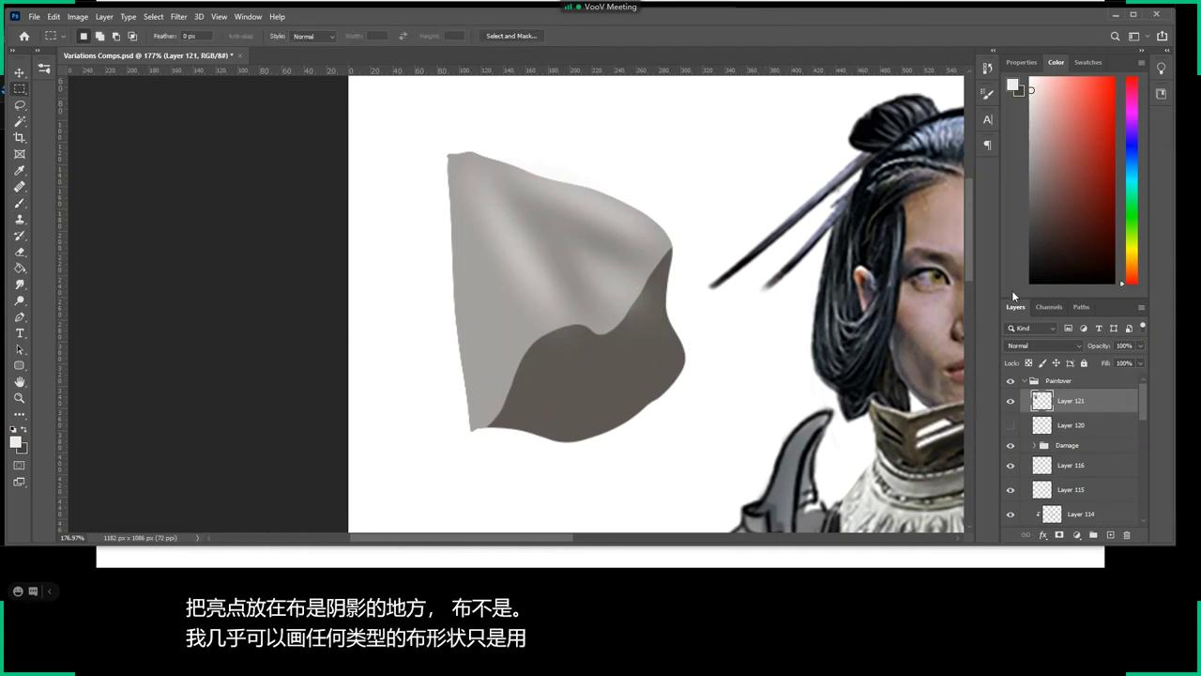
{"action": "left_click", "coordinate": [1034, 146]}
Enlarge the brush to 124 px and paint a large grey mass over the cloth study.
{"action": "key", "text": "b"}
{"action": "right_click", "coordinate": [583, 263]}
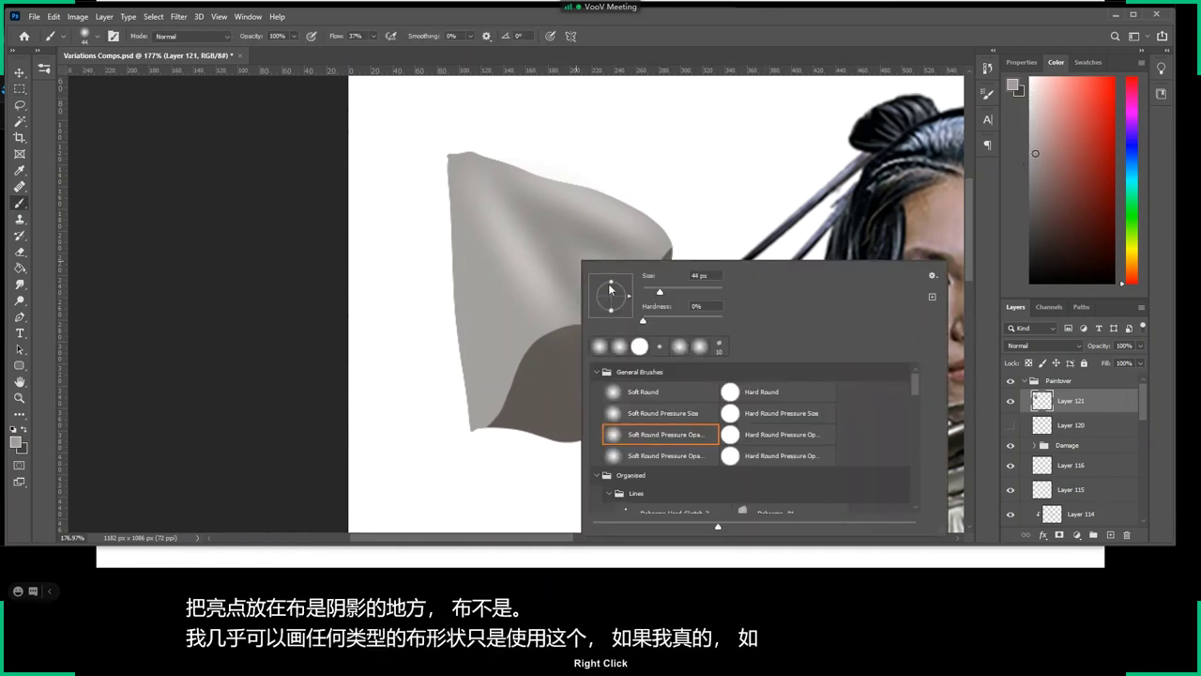
{"action": "left_click_drag", "start_coordinate": [657, 293], "coordinate": [693, 293]}
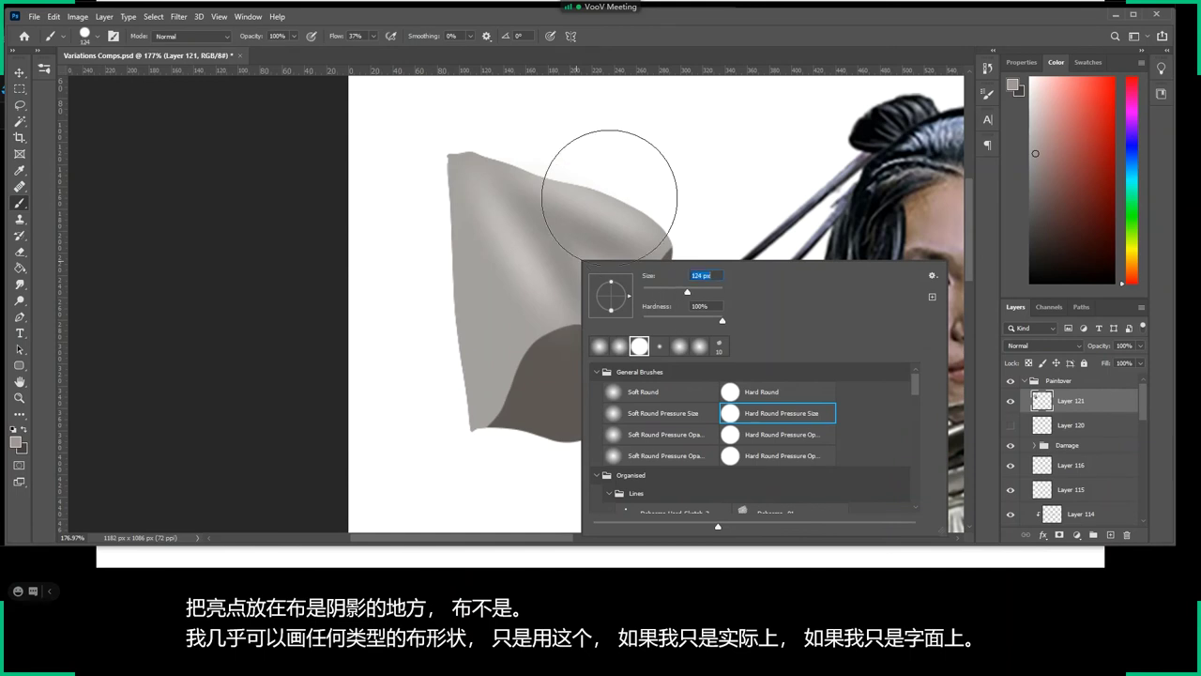
{"action": "mouse_move", "coordinate": [595, 201]}
{"action": "left_mouse_down"}
{"action": "mouse_move", "coordinate": [470, 201]}
{"action": "mouse_move", "coordinate": [638, 310]}
{"action": "left_mouse_up"}
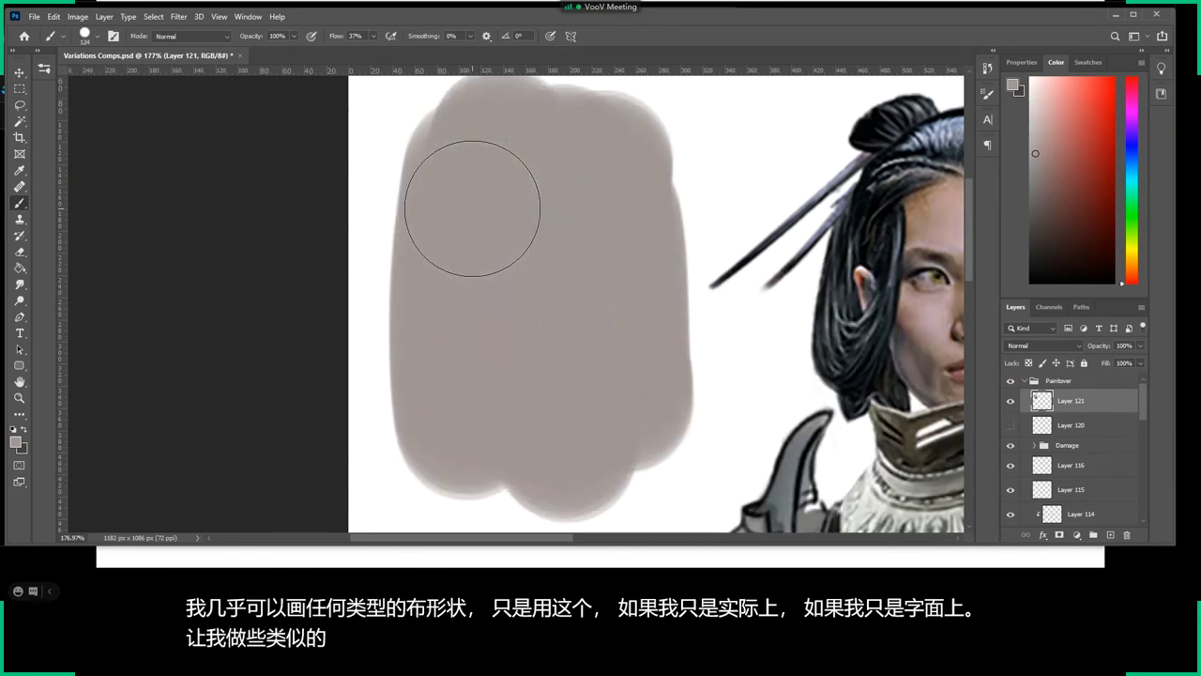
Pick a light pinkish grey and reselect the soft pressure-opacity brush at 42 px.
{"action": "left_click", "coordinate": [894, 207], "text": "alt"}
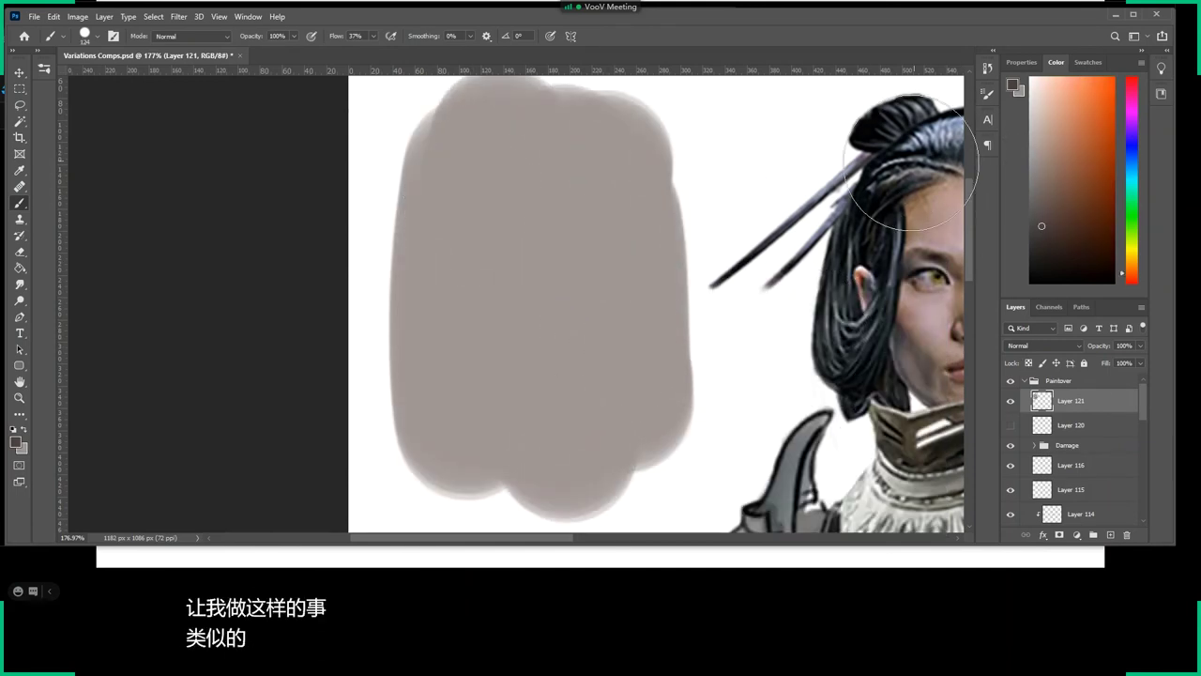
{"action": "left_click", "coordinate": [1038, 130]}
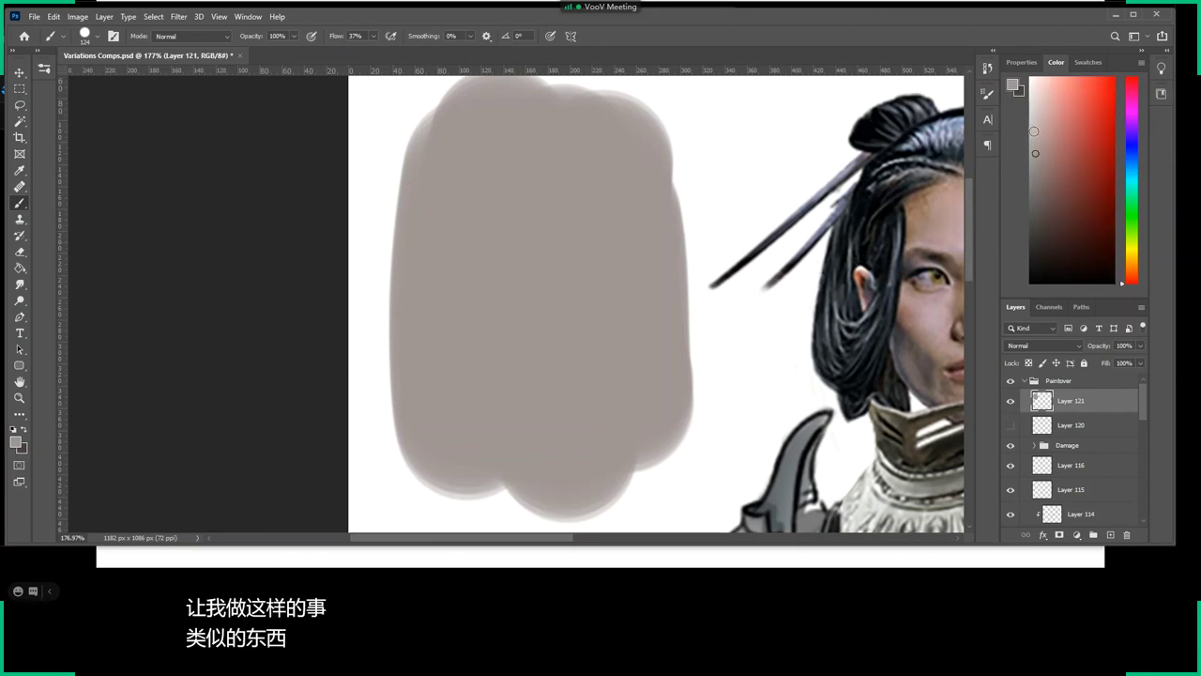
{"action": "right_click", "coordinate": [522, 232]}
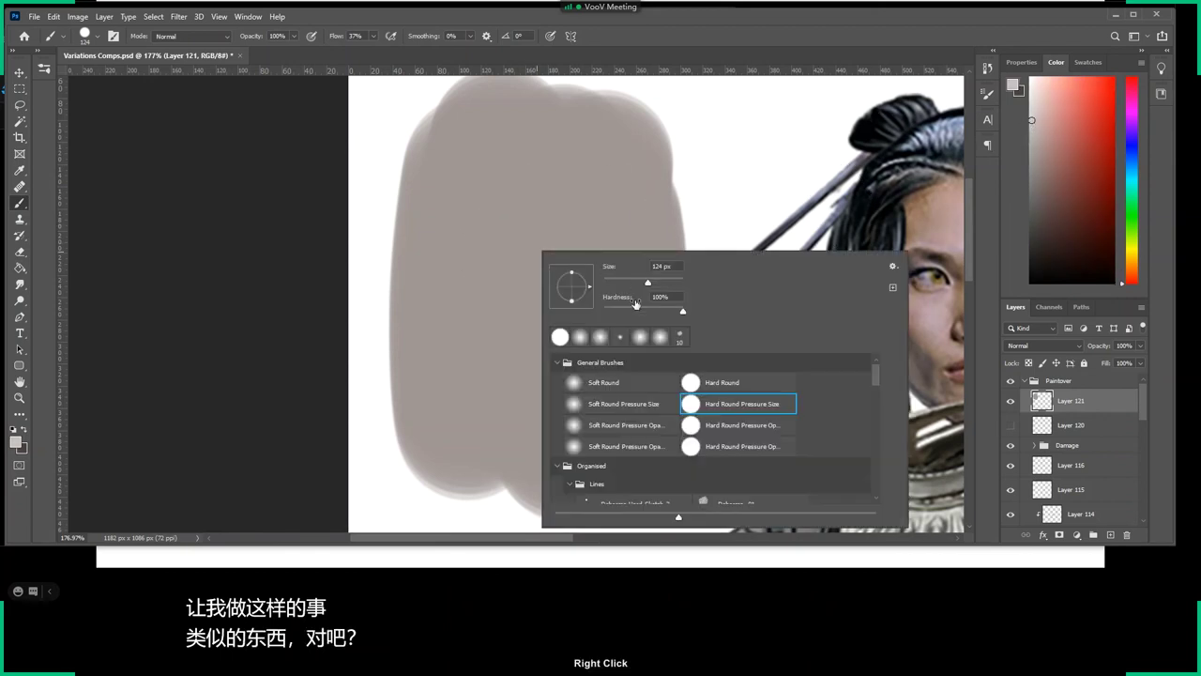
{"action": "double_click", "coordinate": [628, 424]}
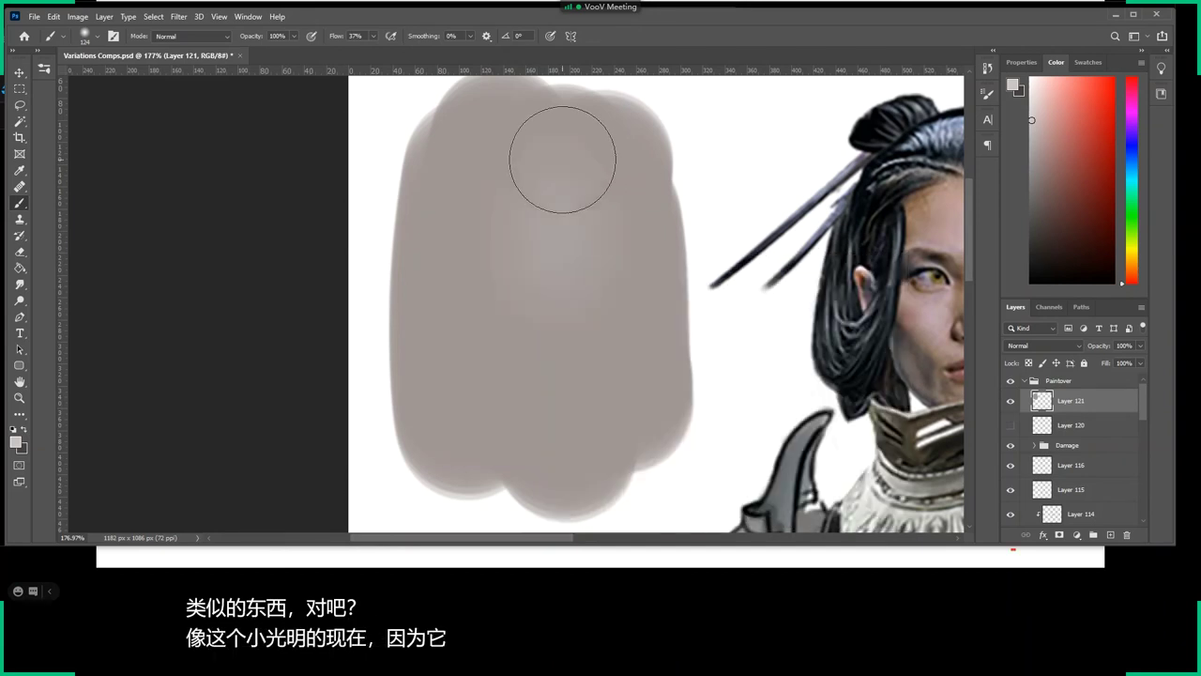
{"action": "right_click", "coordinate": [561, 236]}
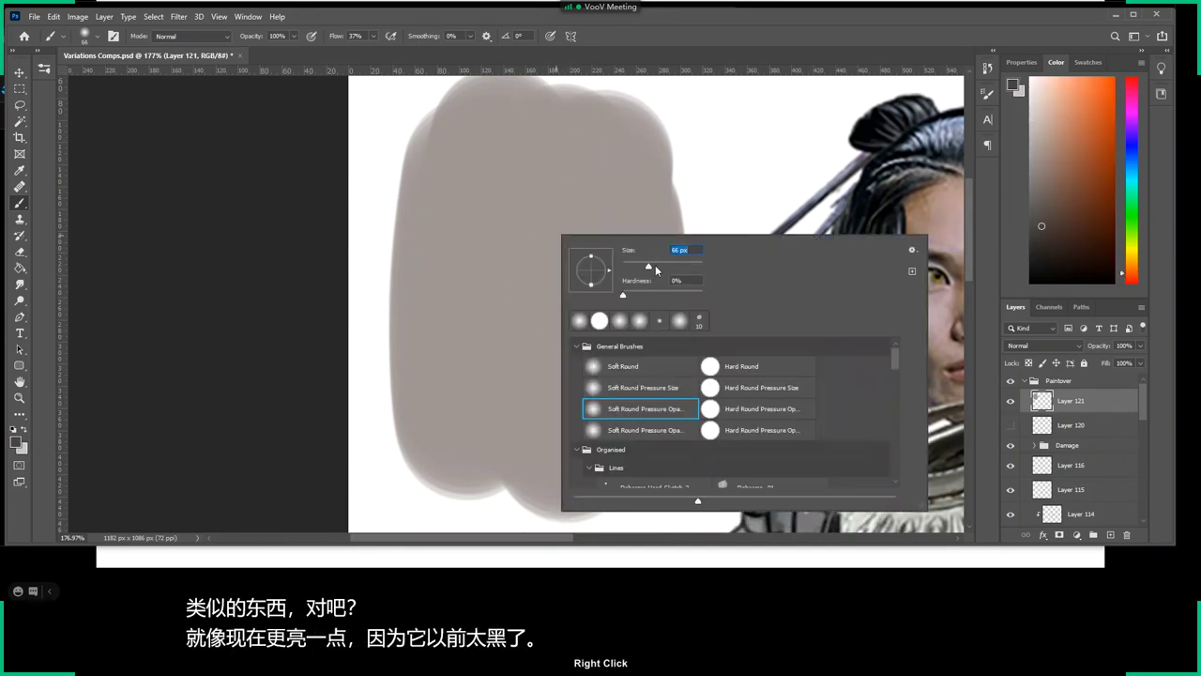
{"action": "key", "text": "Return"}
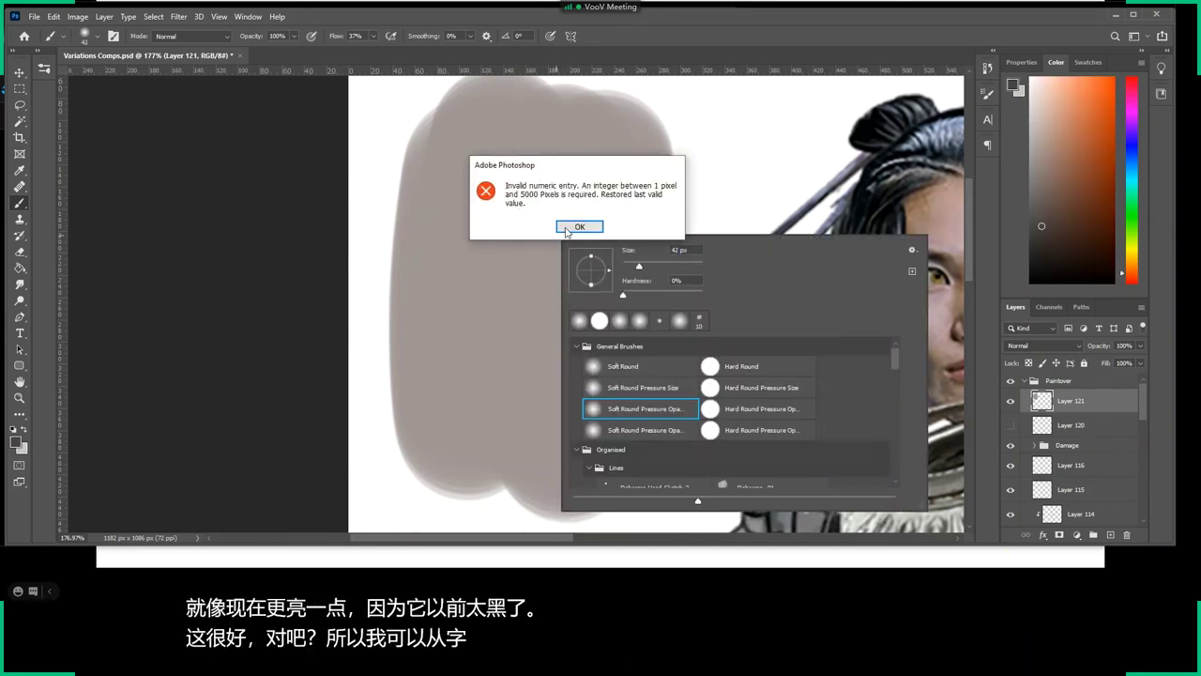
{"action": "left_click", "coordinate": [577, 227]}
Paint a light diagonal streak with shadow beside it and a V-shaped fold near the top.
{"action": "left_click", "coordinate": [505, 204], "text": "alt"}
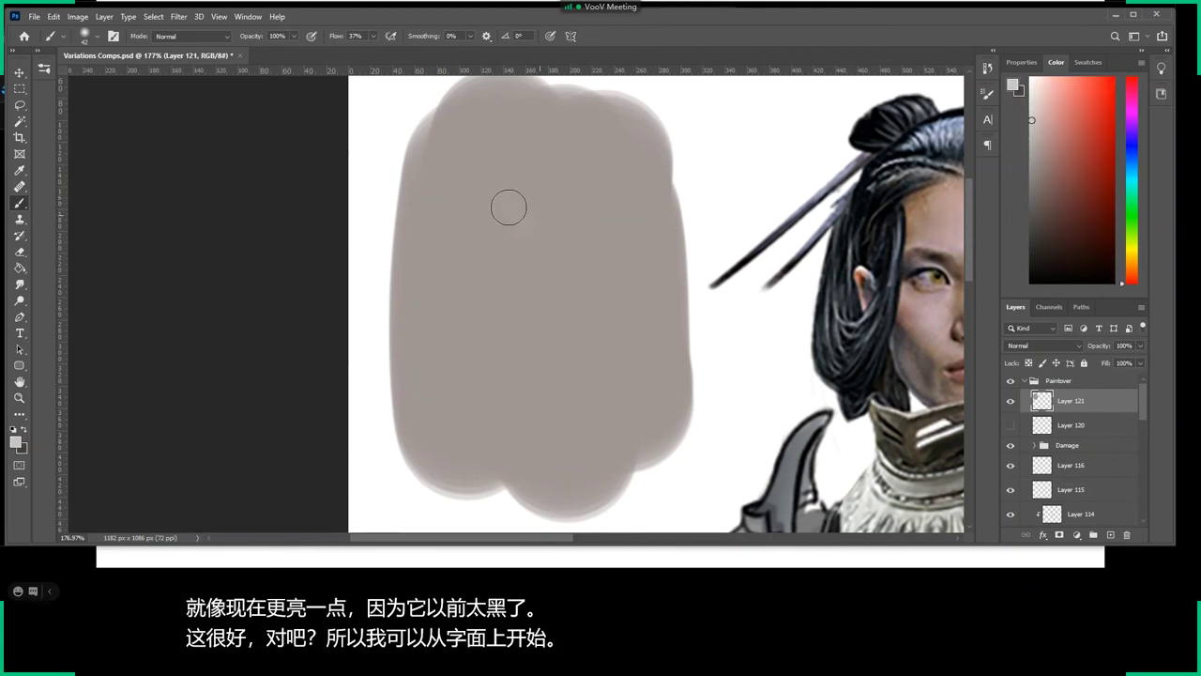
{"action": "left_click_drag", "start_coordinate": [451, 175], "coordinate": [511, 243]}
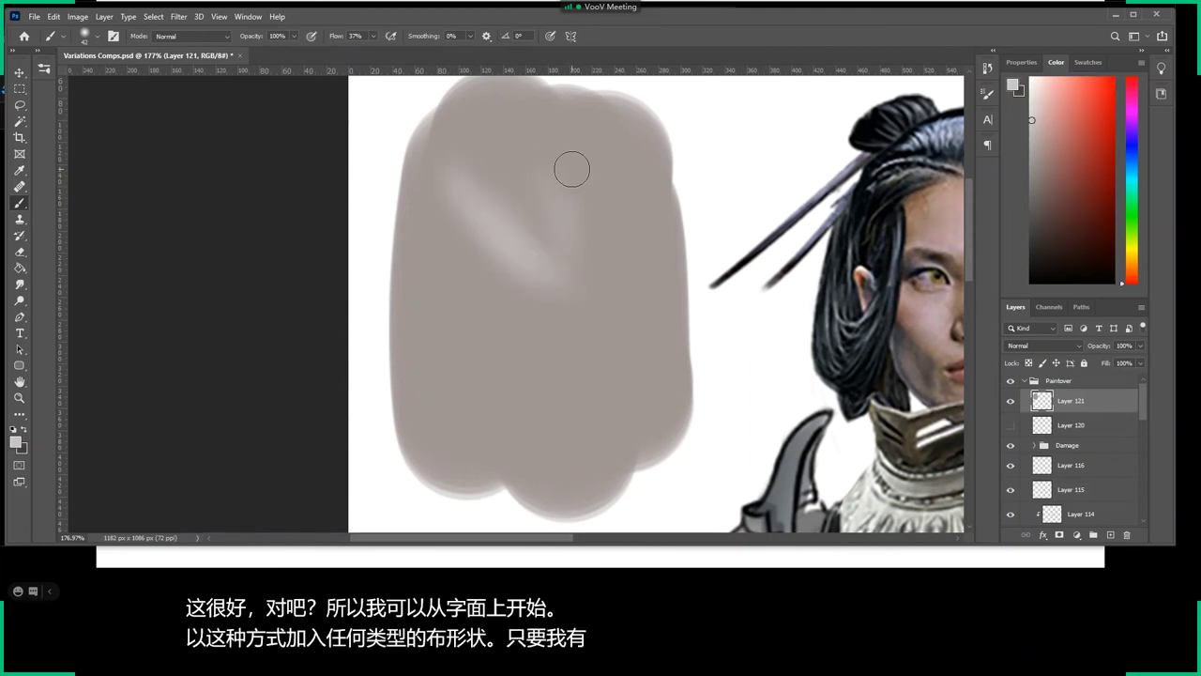
{"action": "left_click", "coordinate": [450, 209], "text": "alt"}
{"action": "left_click_drag", "start_coordinate": [450, 209], "coordinate": [450, 219]}
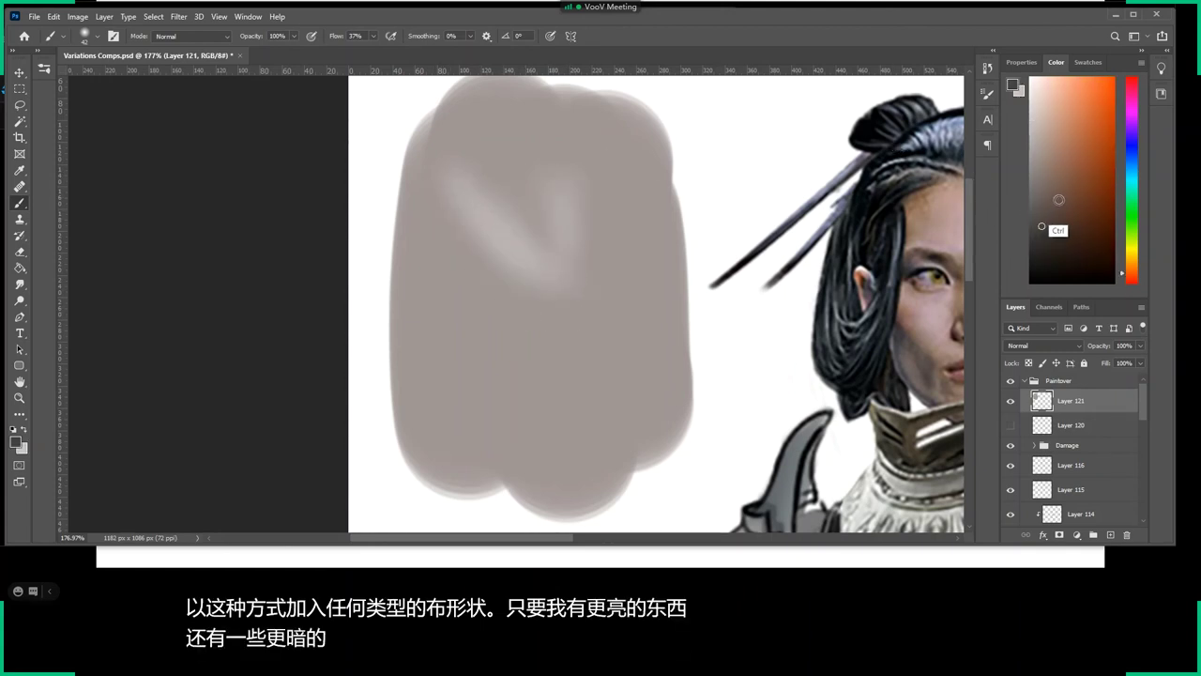
{"action": "left_click", "coordinate": [656, 379], "text": "alt"}
{"action": "left_click", "coordinate": [1036, 196]}
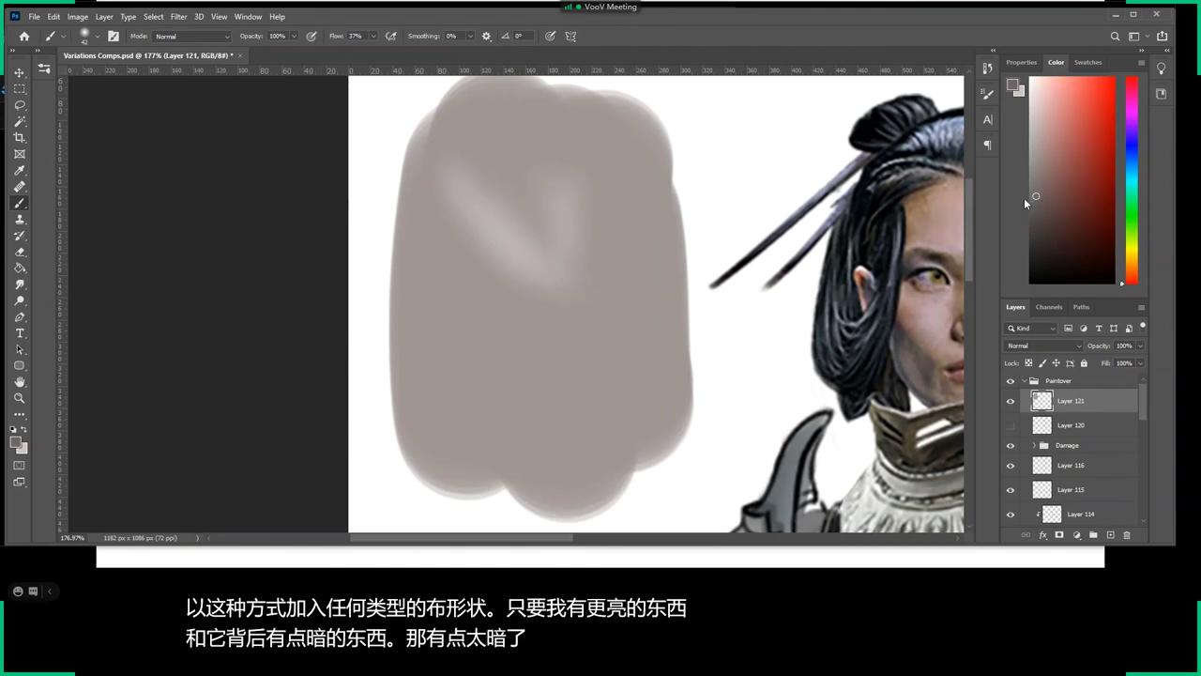
{"action": "left_click_drag", "start_coordinate": [516, 281], "coordinate": [477, 238]}
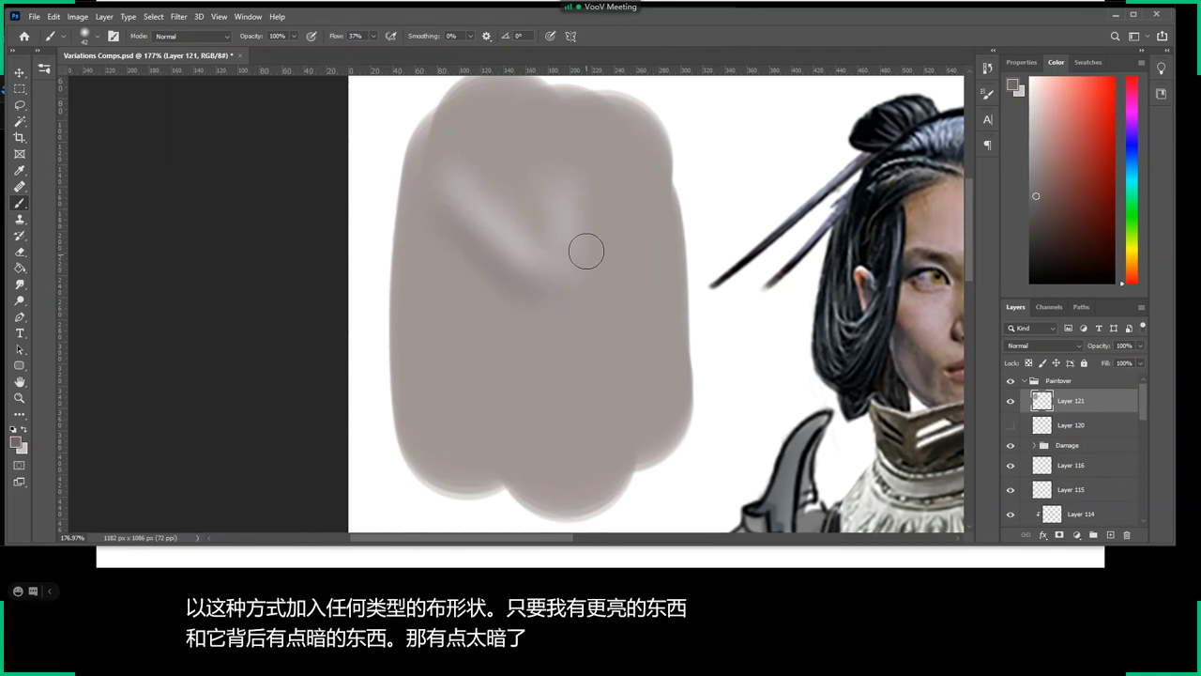
{"action": "left_click_drag", "start_coordinate": [590, 229], "coordinate": [529, 293]}
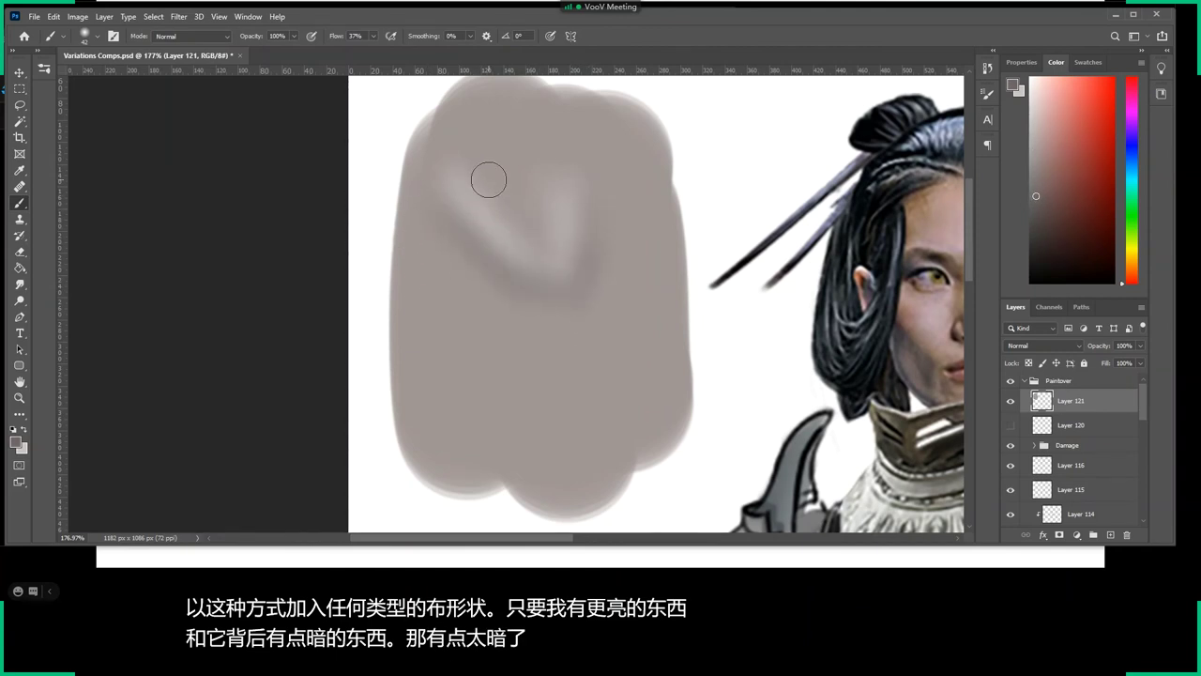
{"action": "left_click_drag", "start_coordinate": [488, 179], "coordinate": [570, 255]}
Alternate lighter and darker greys to paint diagonal fold shading across the lower cloth.
{"action": "left_click", "coordinate": [570, 255], "text": "alt"}
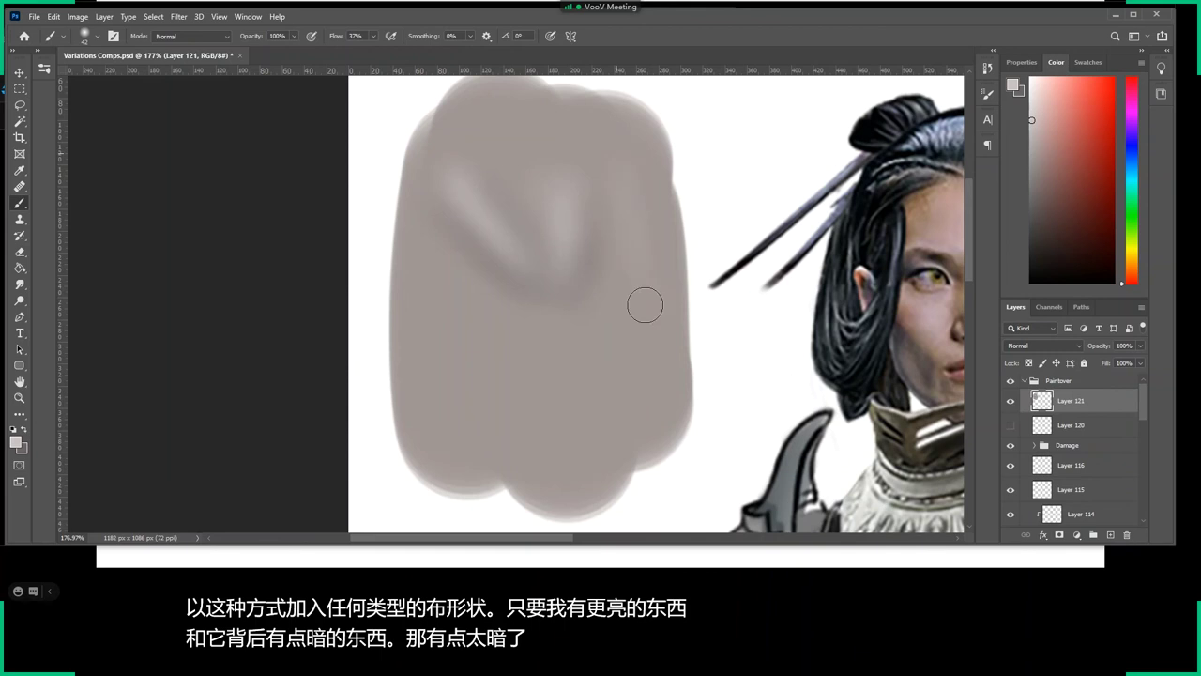
{"action": "left_click", "coordinate": [597, 372], "text": "alt"}
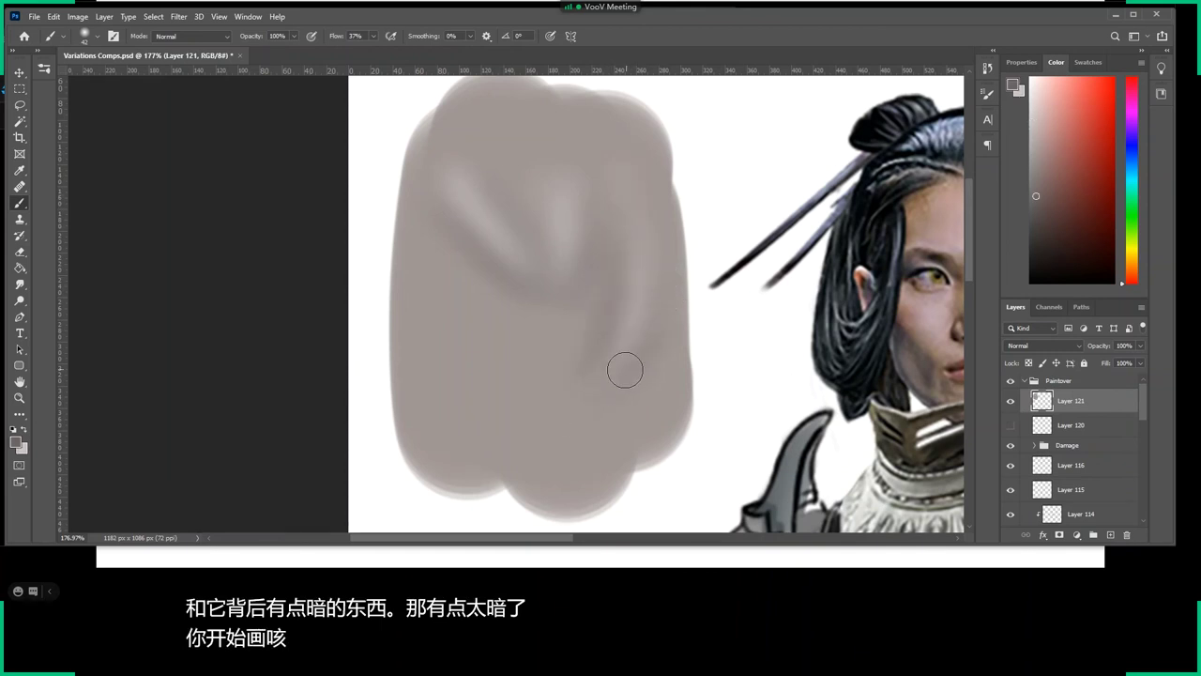
{"action": "left_click", "coordinate": [556, 370], "text": "alt"}
{"action": "left_click", "coordinate": [595, 447], "text": "alt"}
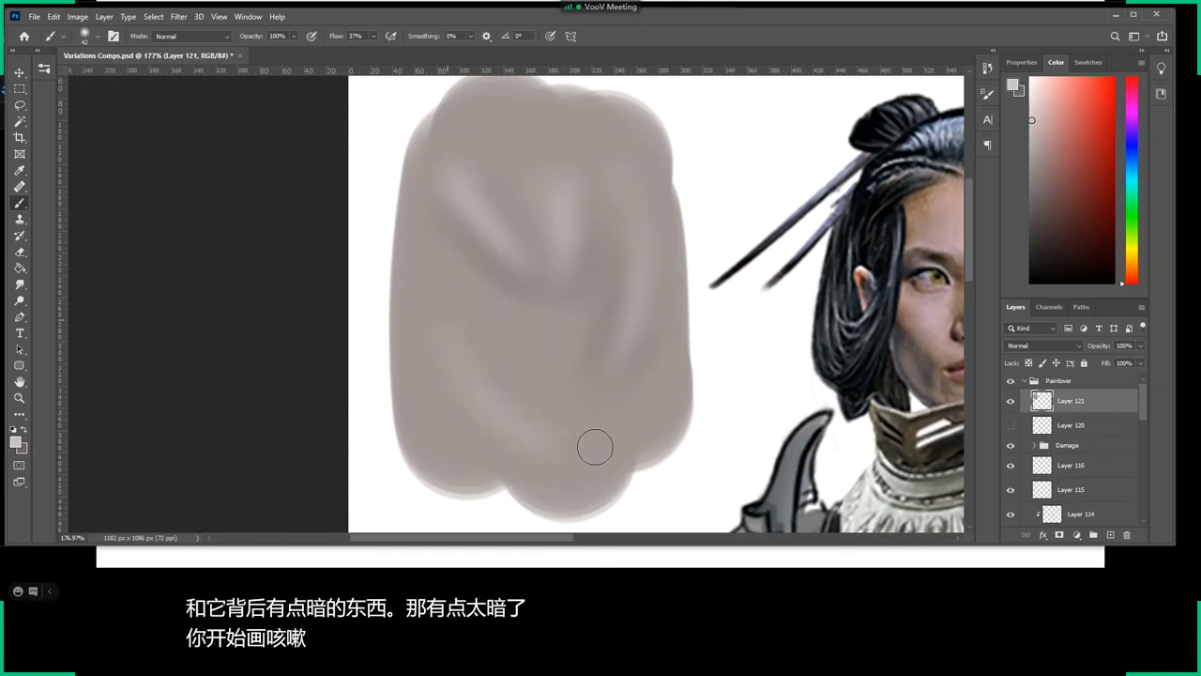
{"action": "left_click_drag", "start_coordinate": [616, 461], "coordinate": [437, 285]}
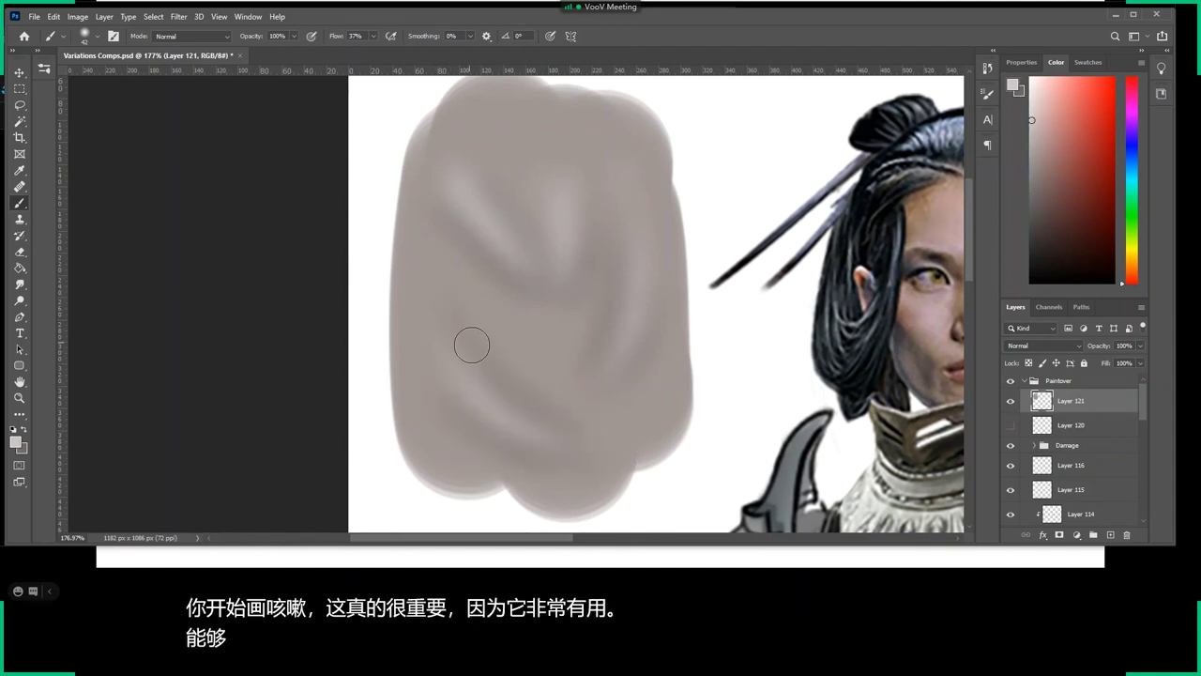
{"action": "left_click", "coordinate": [470, 290], "text": "alt"}
{"action": "left_click", "coordinate": [497, 345], "text": "alt"}
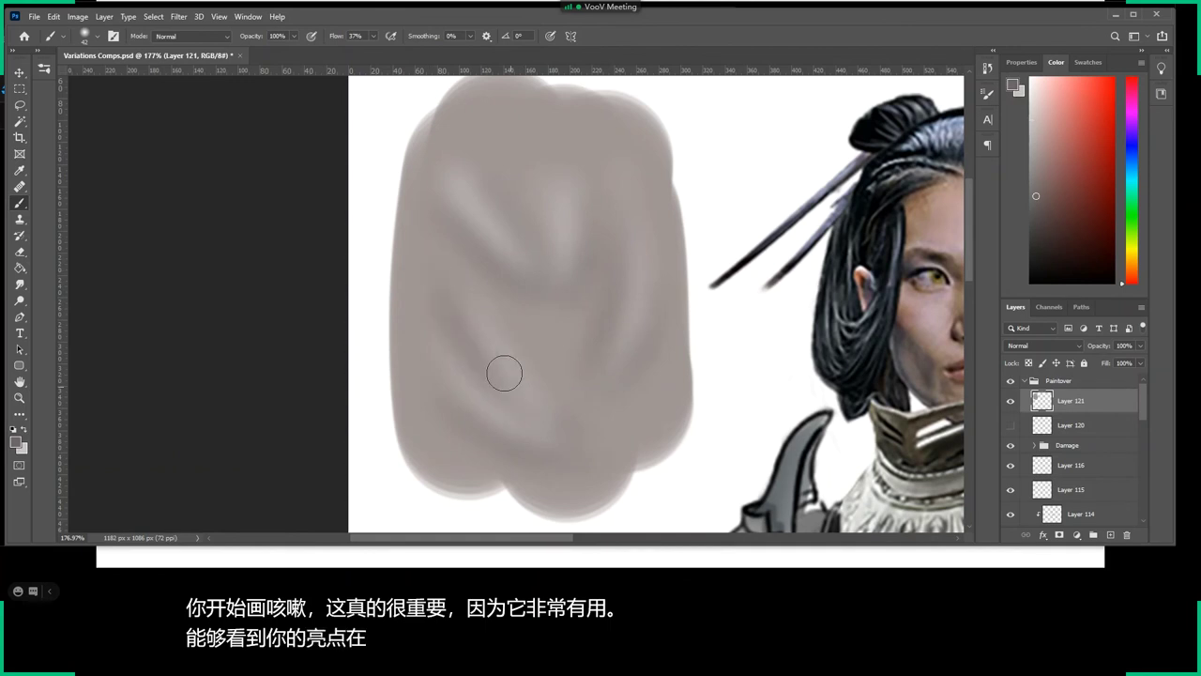
{"action": "left_click", "coordinate": [484, 286], "text": "alt"}
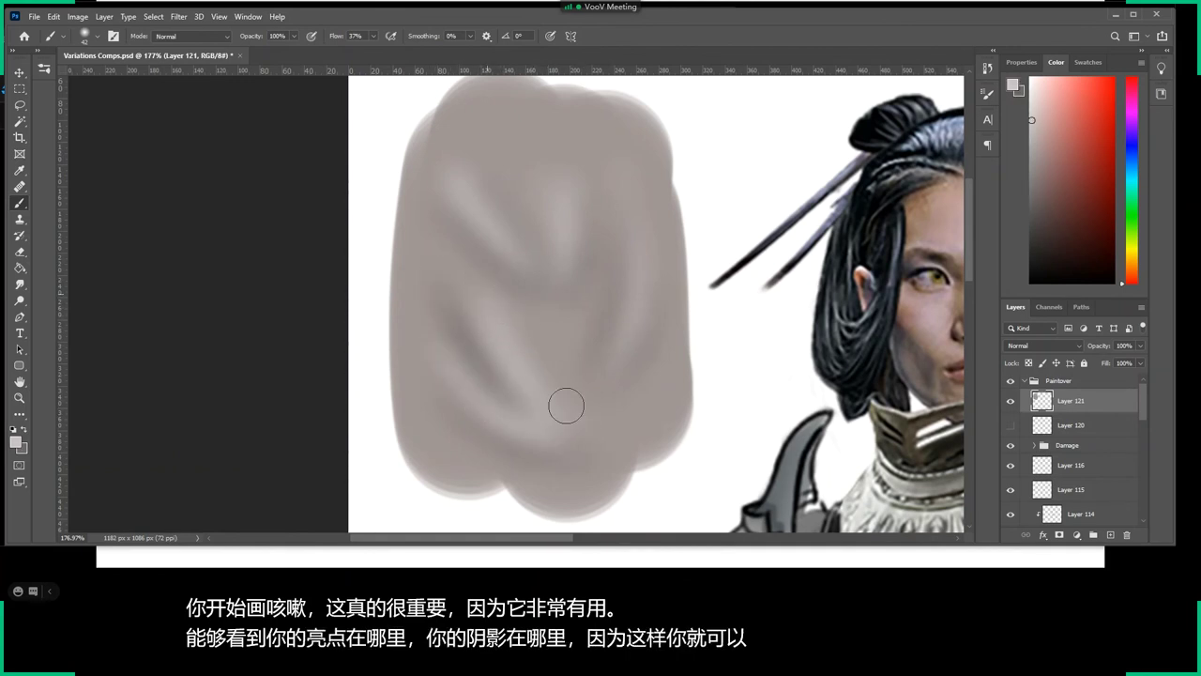
{"action": "right_click", "coordinate": [531, 325]}
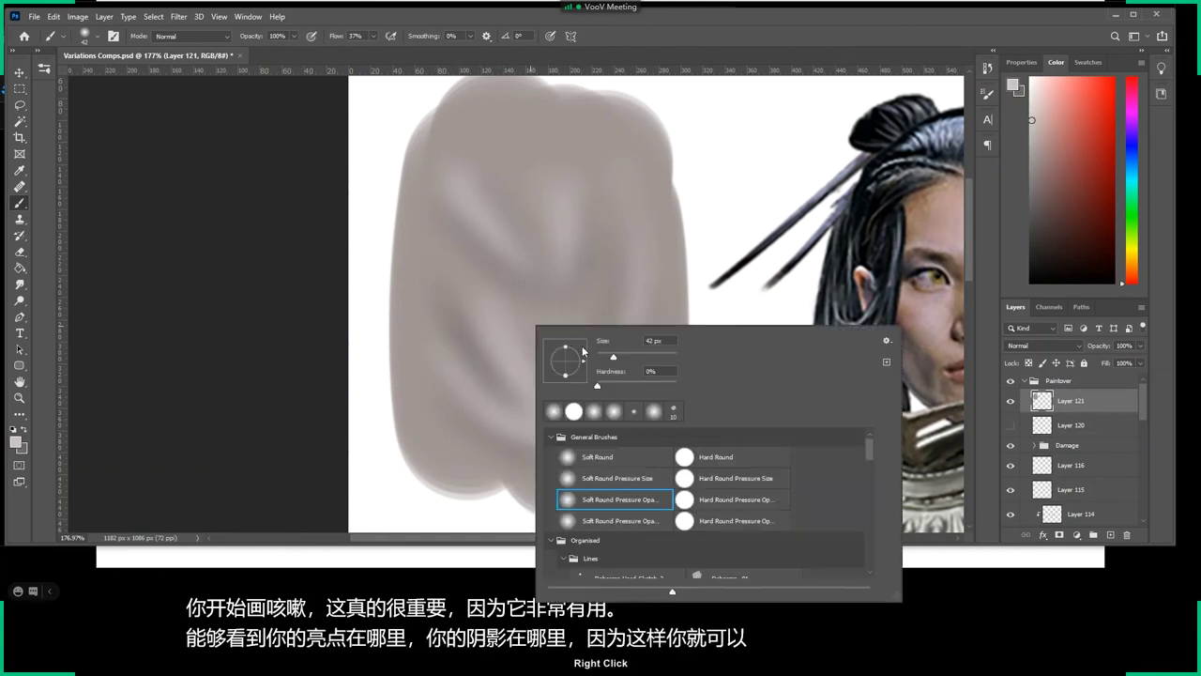
With a harder brush, paint light fold highlights and a darker fold shadow across the cloth centre.
{"action": "left_click", "coordinate": [394, 332]}
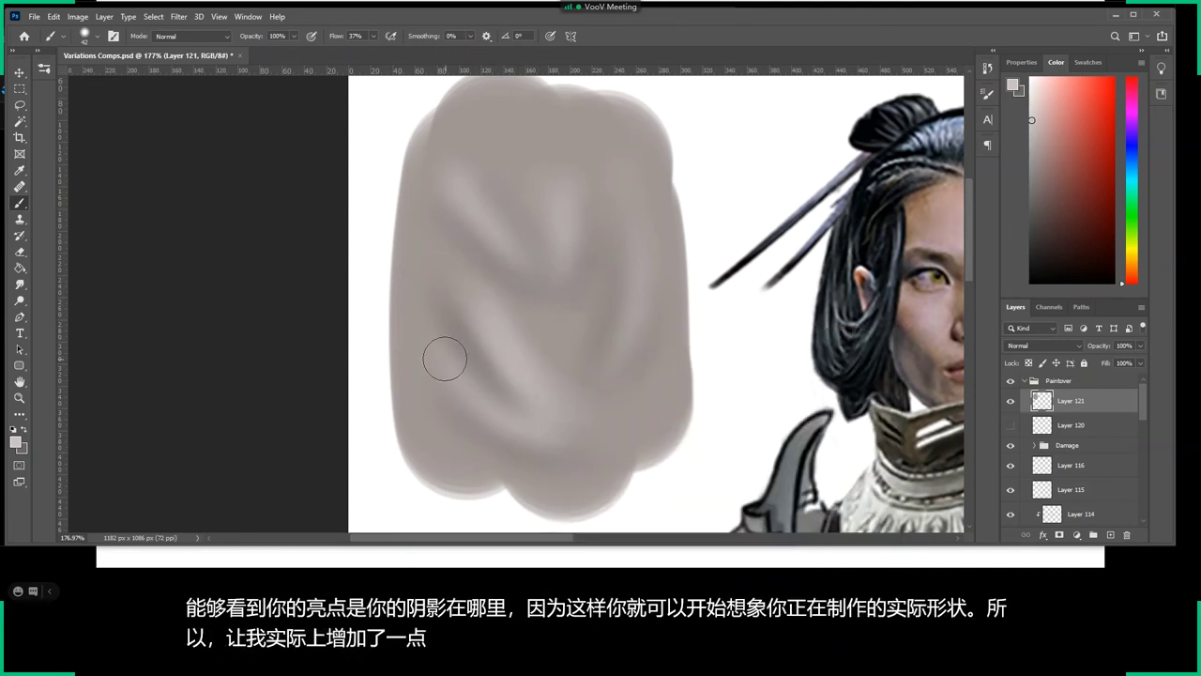
{"action": "left_click", "coordinate": [532, 322], "text": "alt"}
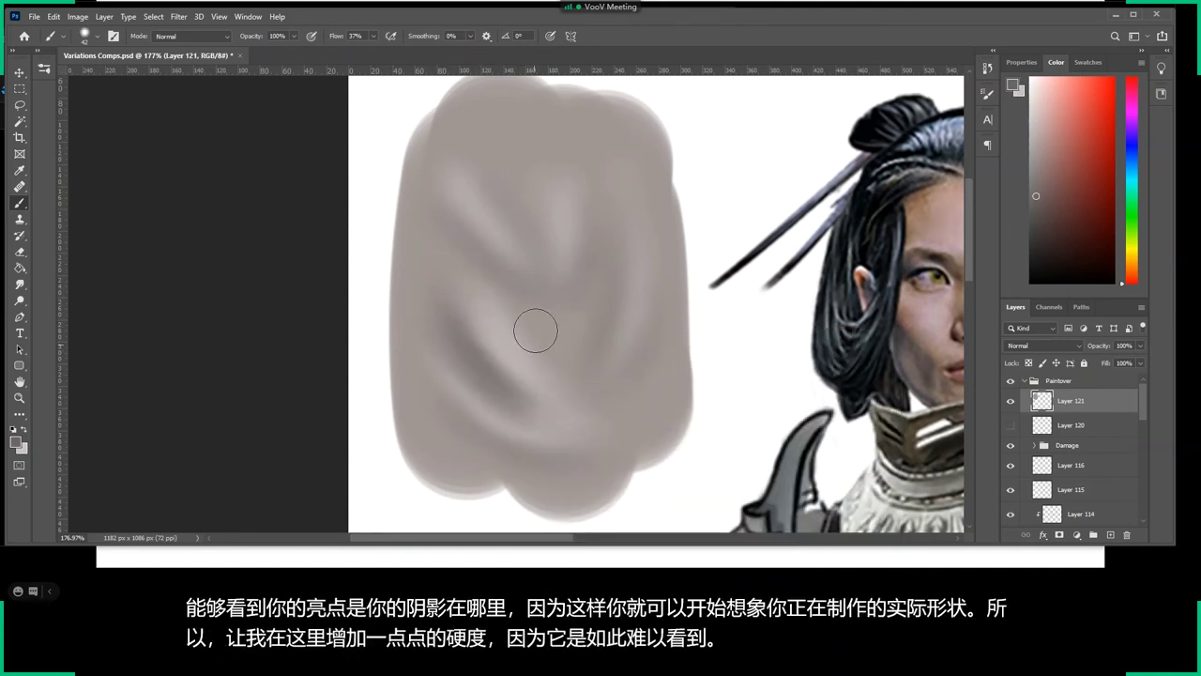
{"action": "left_click_drag", "start_coordinate": [531, 322], "coordinate": [565, 326]}
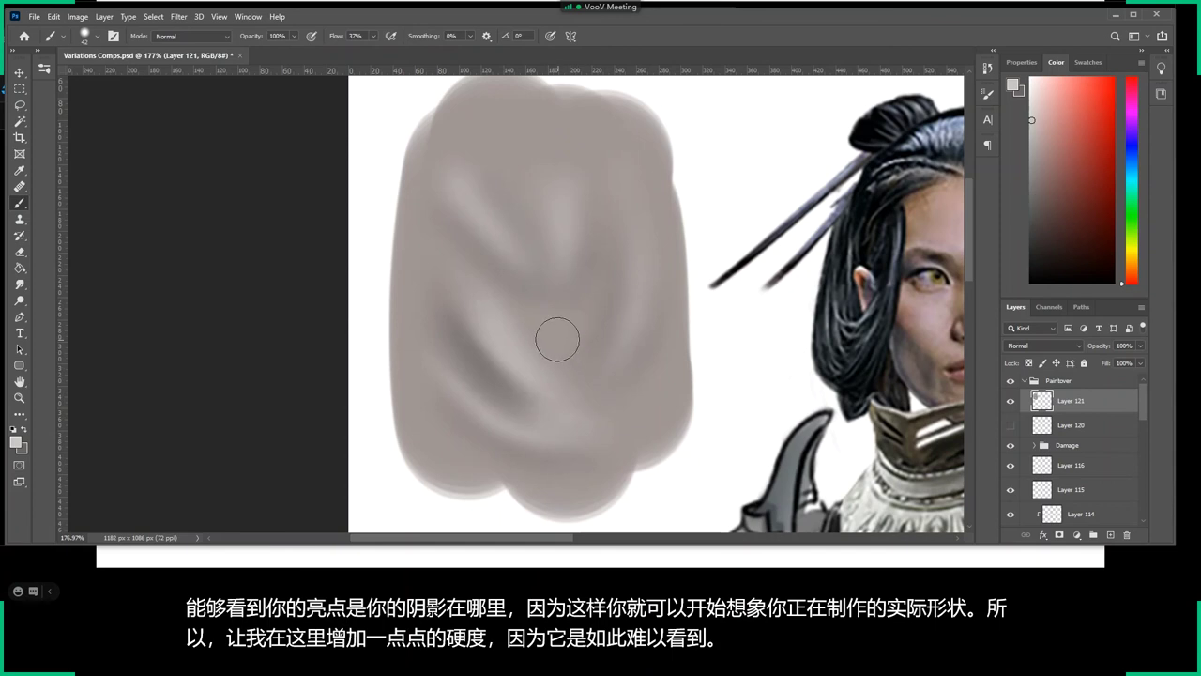
{"action": "left_click", "coordinate": [509, 303], "text": "alt"}
{"action": "left_click_drag", "start_coordinate": [550, 319], "coordinate": [630, 199]}
{"action": "left_click", "coordinate": [485, 303], "text": "alt"}
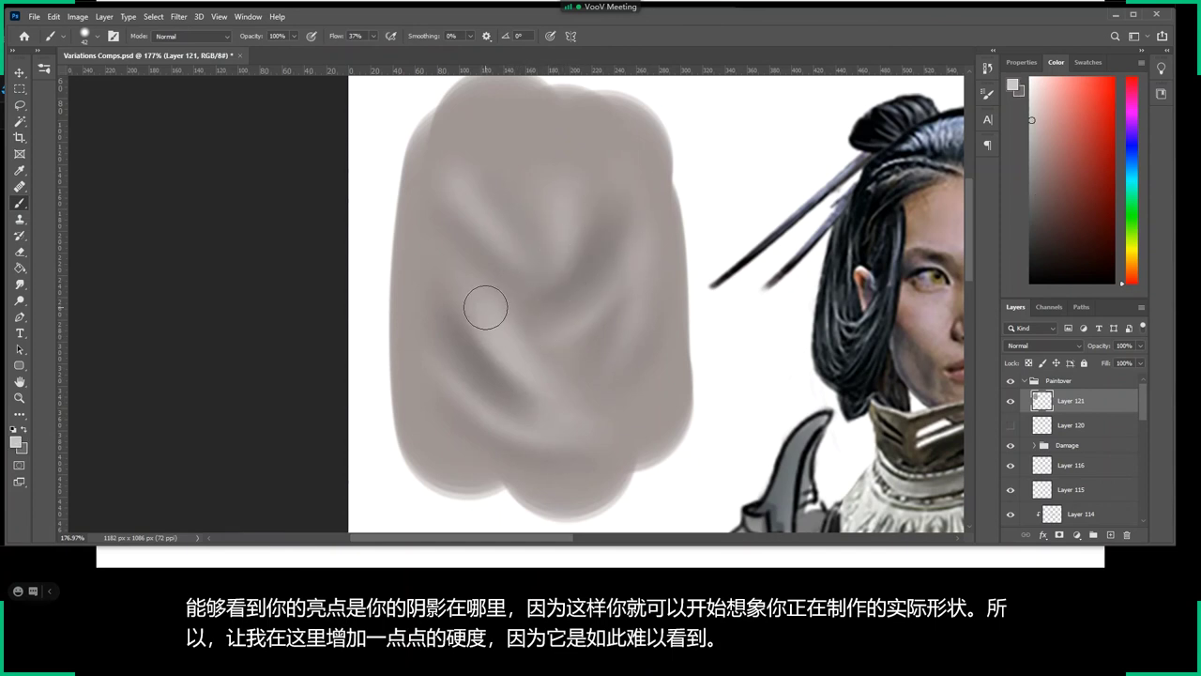
{"action": "left_click_drag", "start_coordinate": [485, 304], "coordinate": [585, 309]}
{"action": "right_click", "coordinate": [603, 330]}
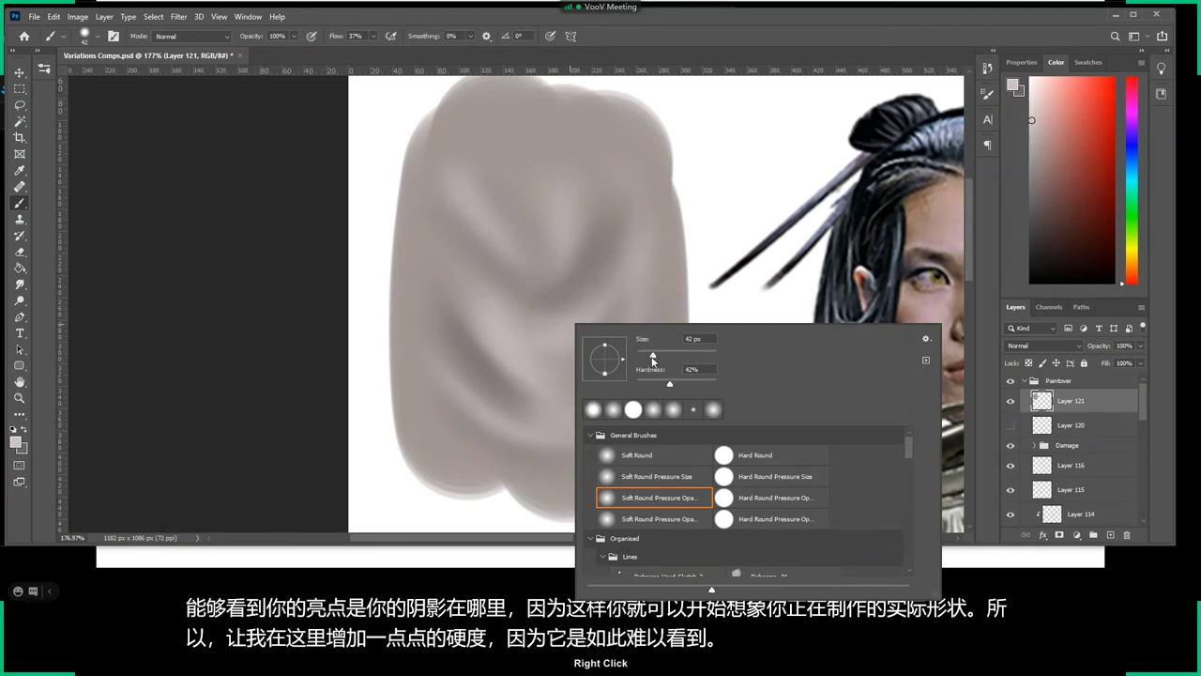
{"action": "left_click", "coordinate": [582, 316]}
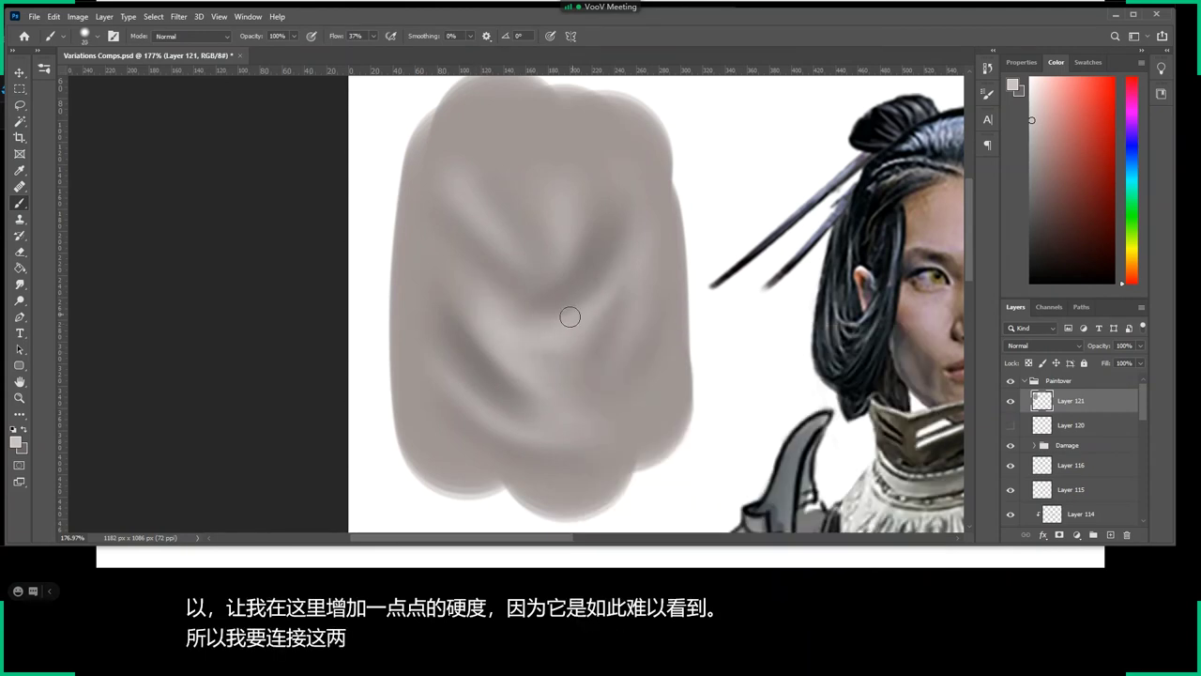
With a smaller brush, alternate light and dark greys to deepen shadows along the right fold and connect the folds.
{"action": "left_click", "coordinate": [533, 361], "text": "alt"}
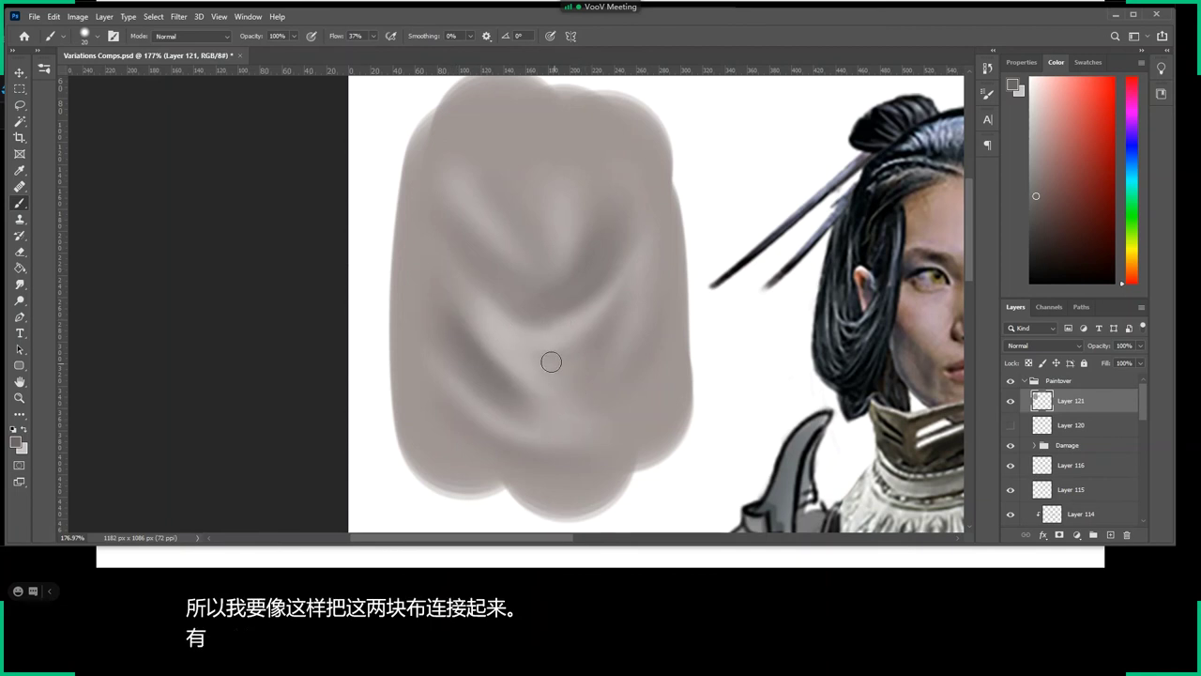
{"action": "left_click", "coordinate": [477, 415], "text": "alt"}
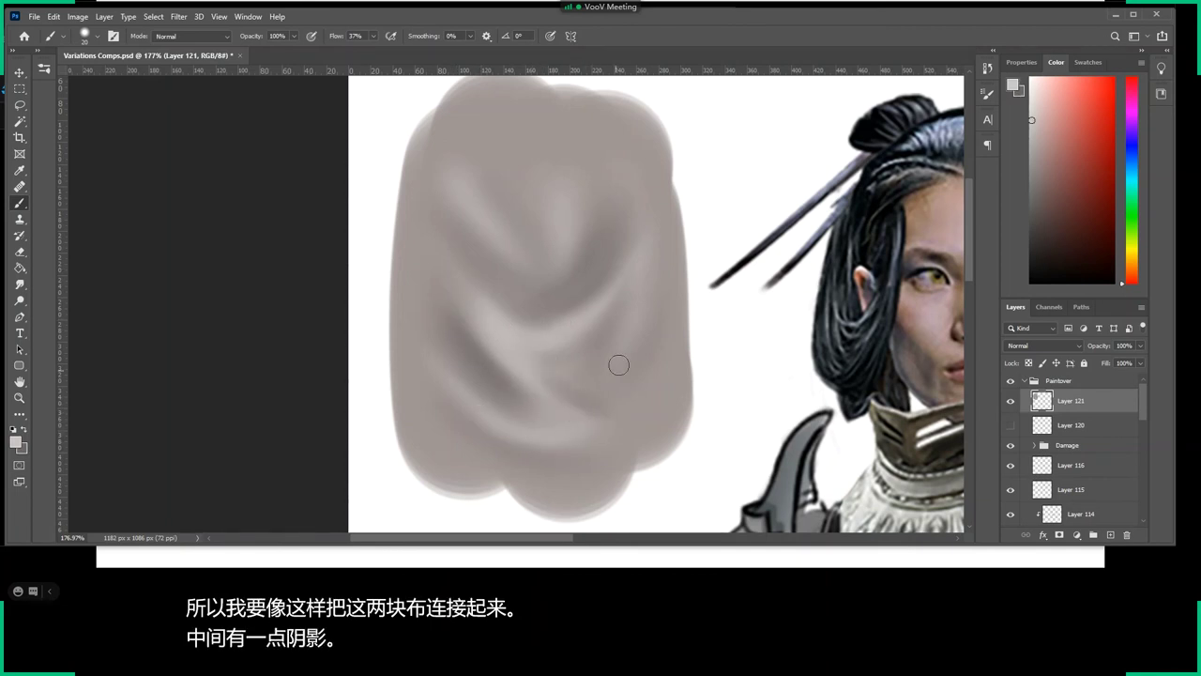
{"action": "left_click", "coordinate": [639, 278], "text": "alt"}
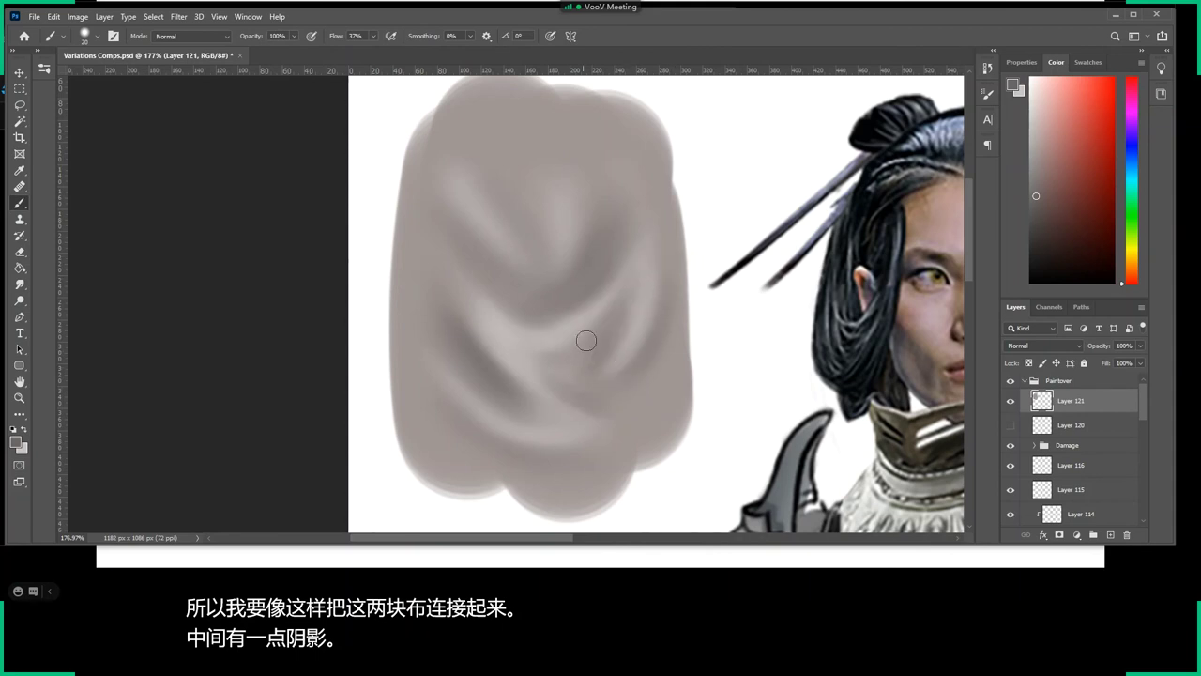
{"action": "left_click", "coordinate": [585, 340], "text": "alt"}
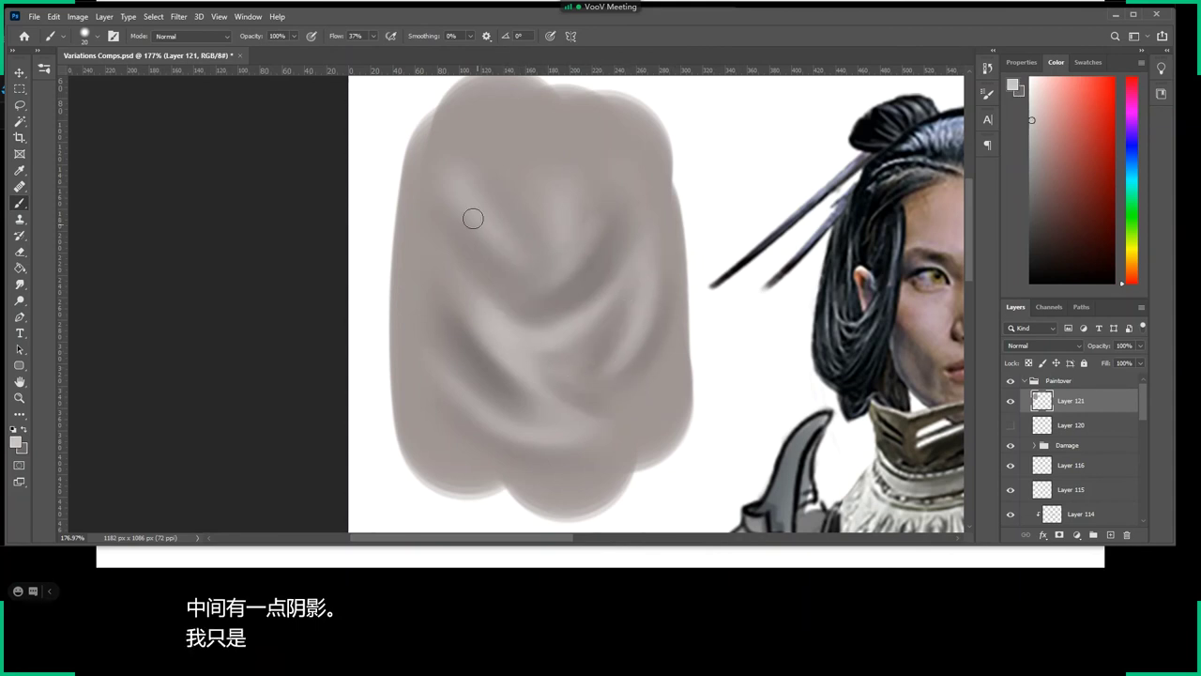
{"action": "left_click", "coordinate": [557, 247], "text": "alt"}
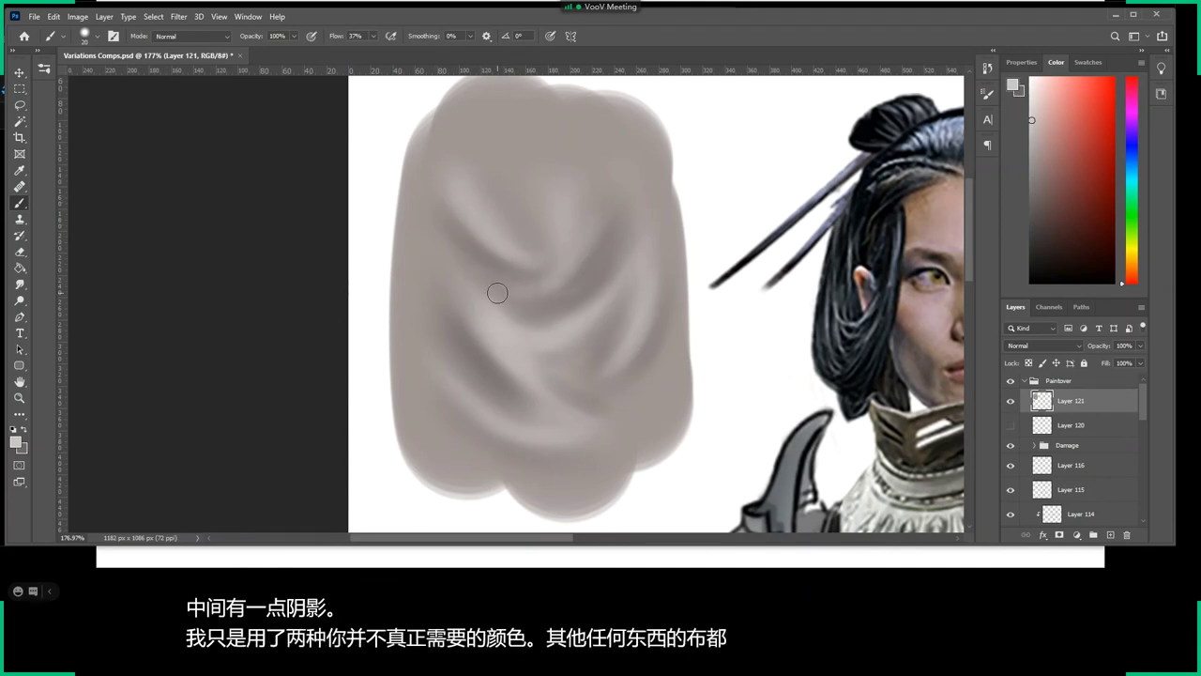
{"action": "left_click_drag", "start_coordinate": [563, 265], "coordinate": [493, 222]}
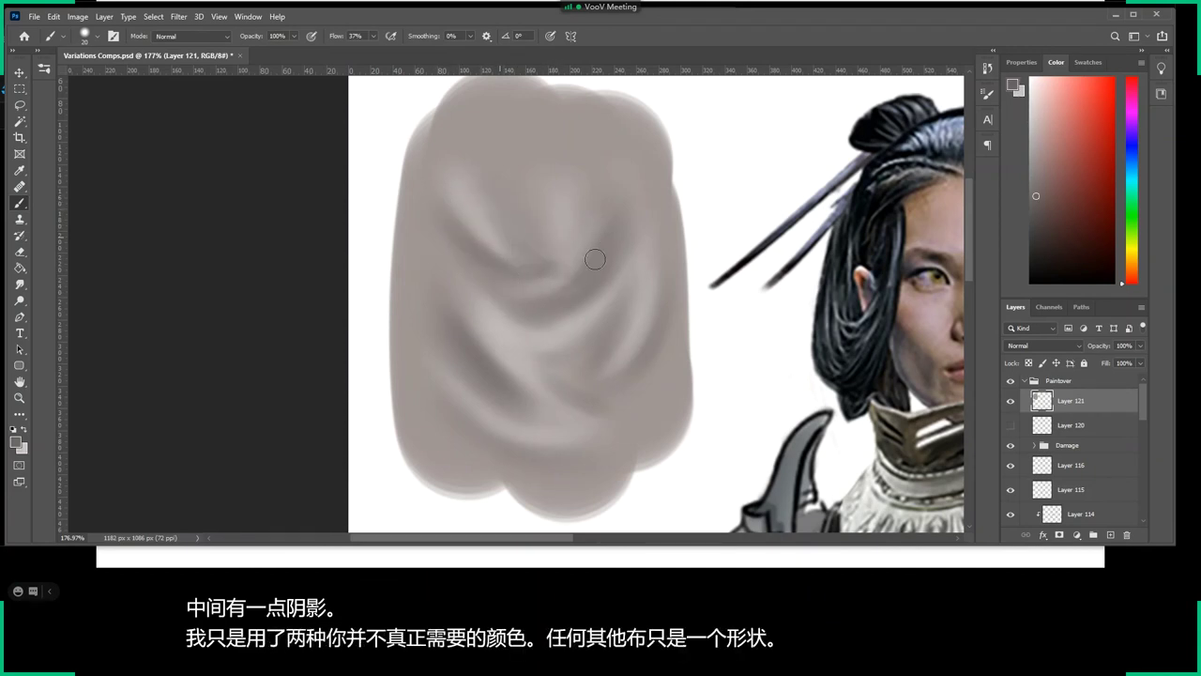
{"action": "left_click", "coordinate": [575, 224], "text": "alt"}
{"action": "left_click", "coordinate": [505, 222], "text": "alt"}
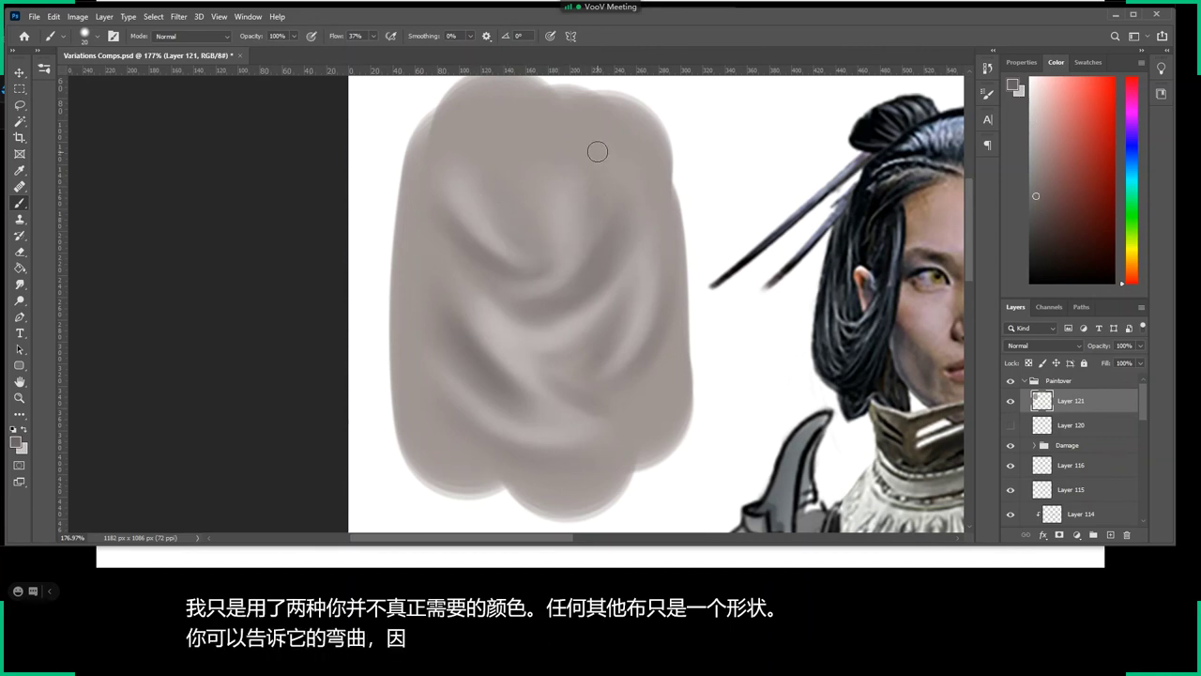
{"action": "left_click", "coordinate": [593, 261], "text": "alt"}
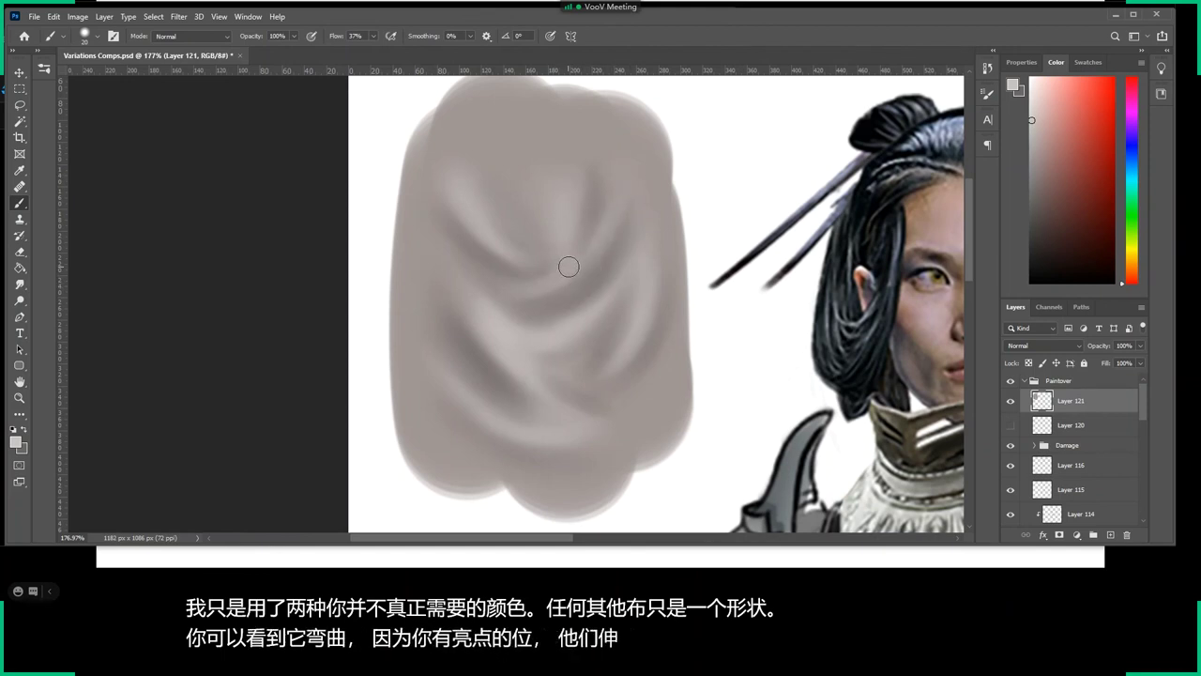
{"action": "left_click", "coordinate": [441, 154], "text": "alt"}
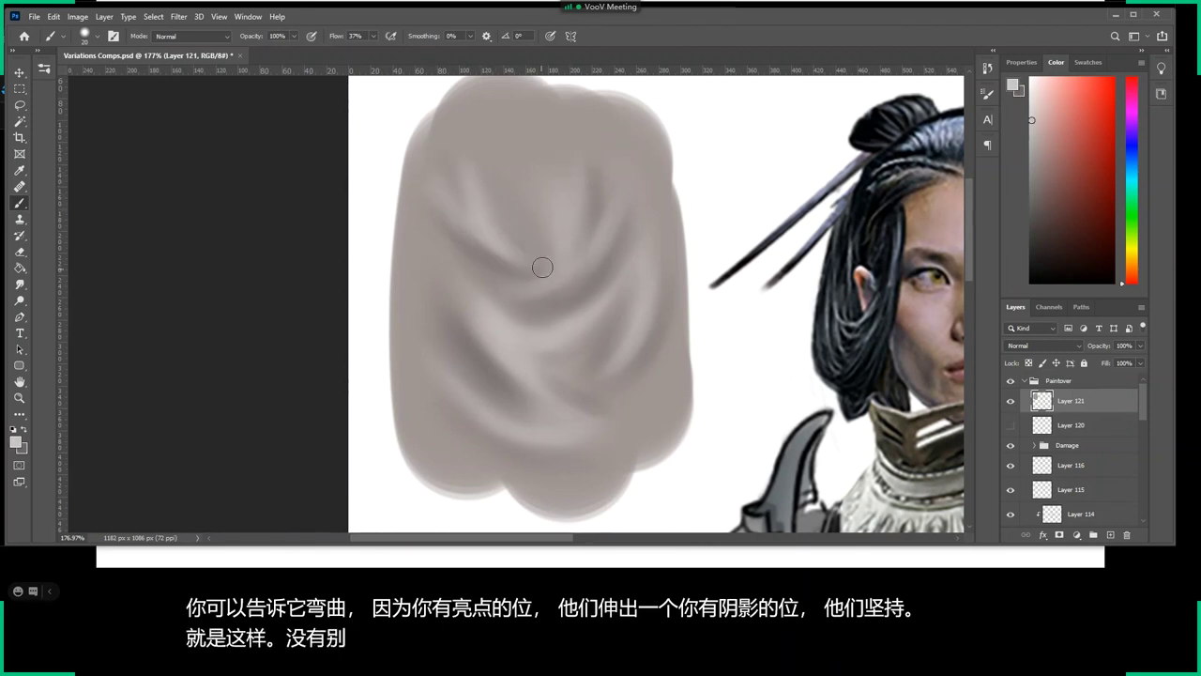
{"action": "left_click", "coordinate": [549, 239], "text": "alt"}
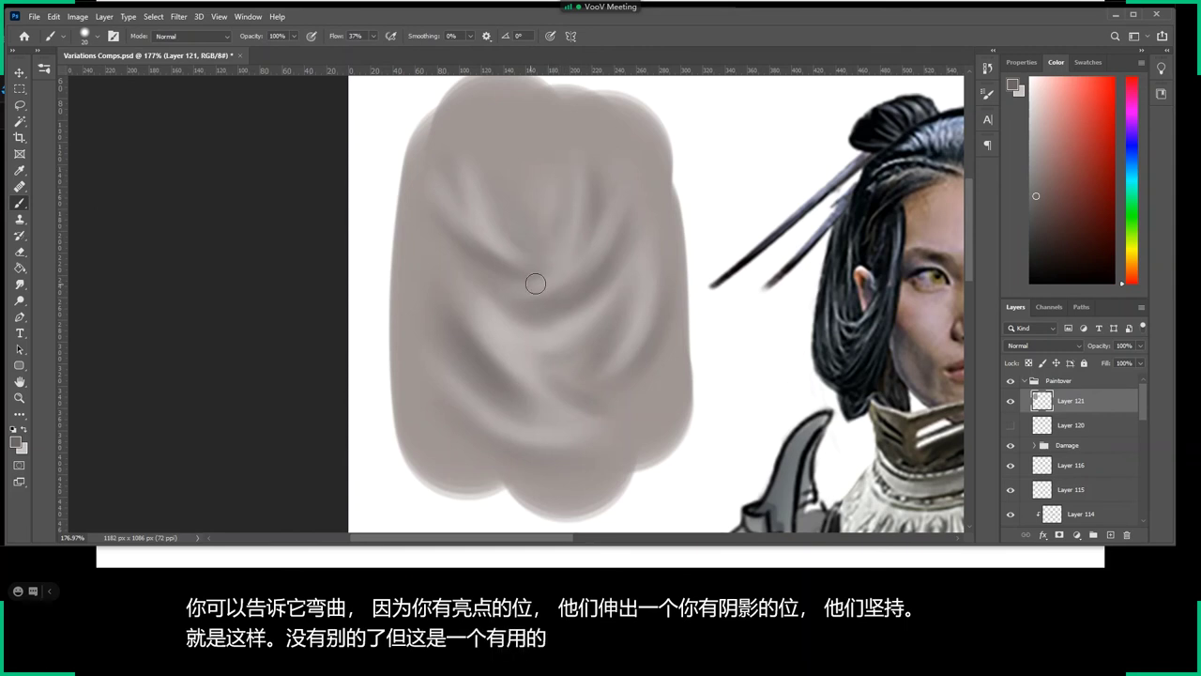
{"action": "left_click", "coordinate": [646, 199], "text": "alt"}
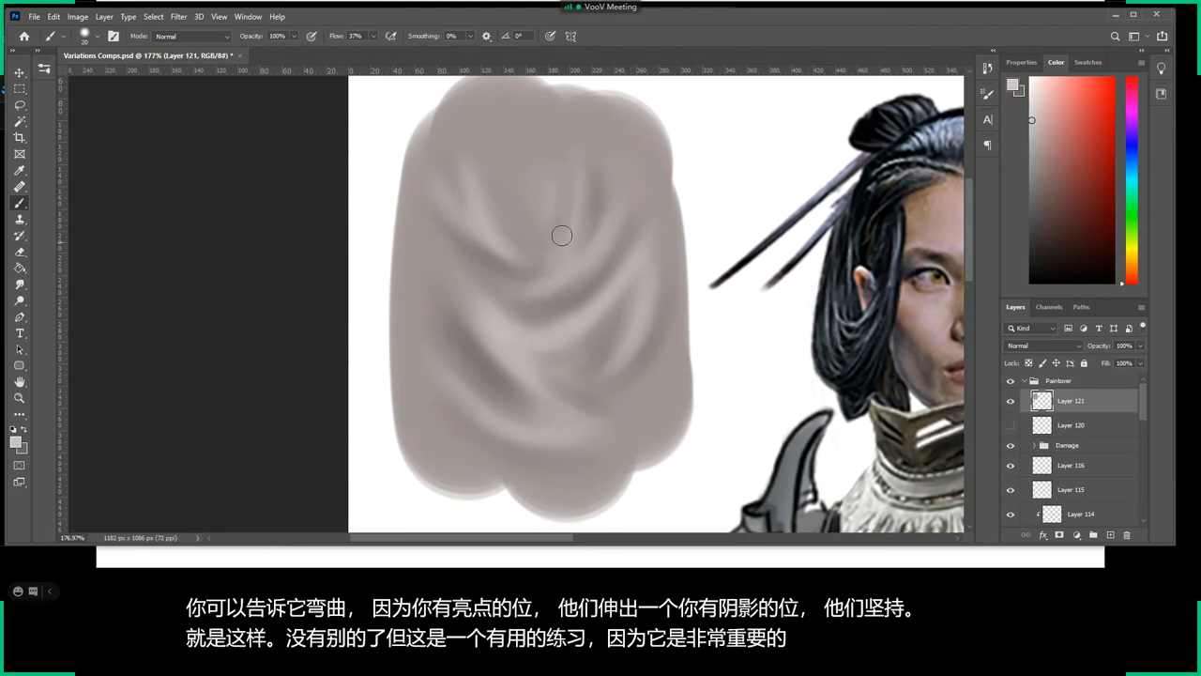
{"action": "left_click", "coordinate": [610, 177], "text": "alt"}
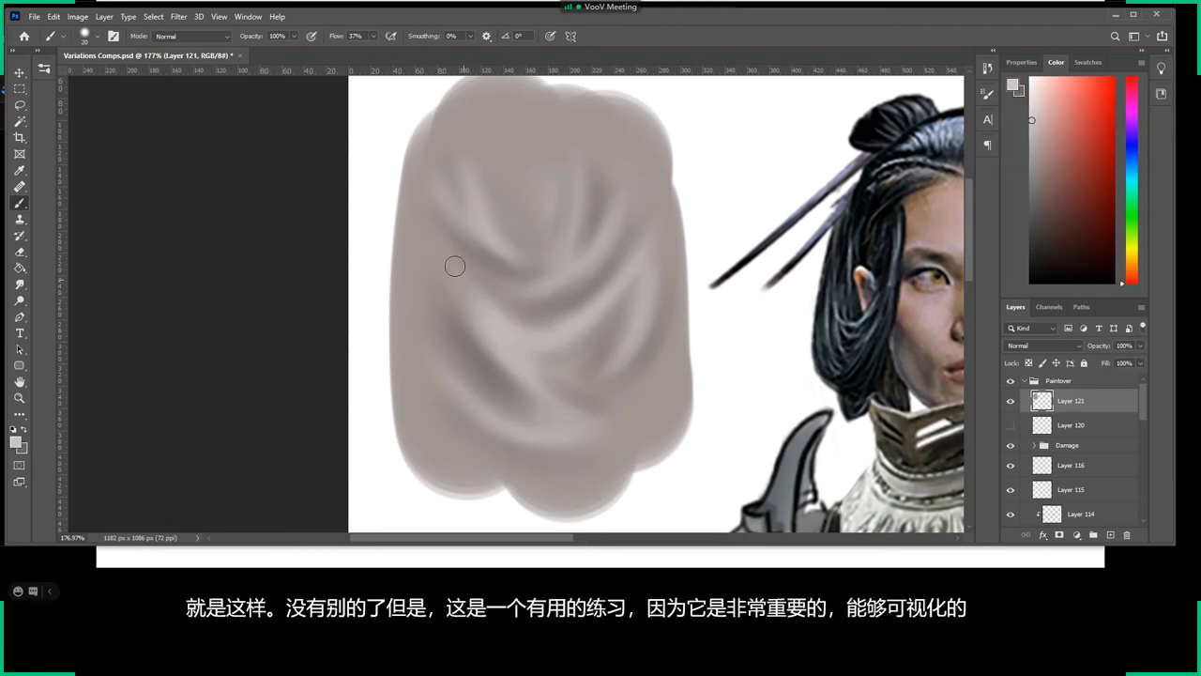
{"action": "left_click", "coordinate": [443, 233], "text": "alt"}
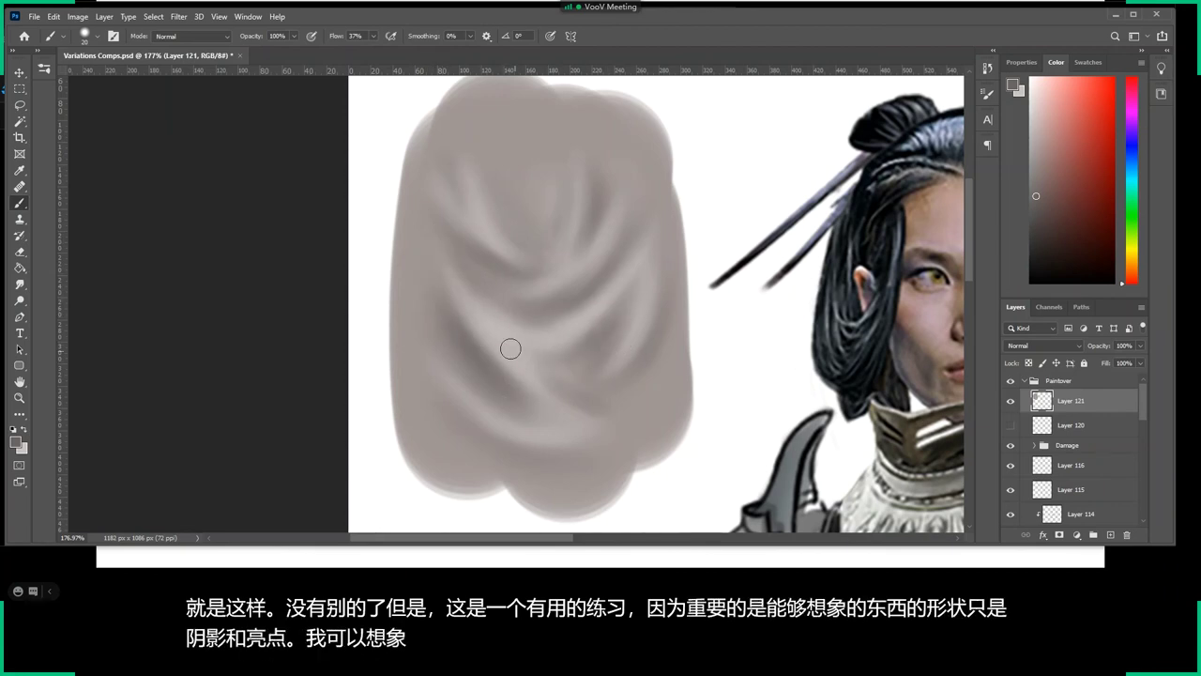
Zoom out to the whole armored character and add a new empty Layer 123 on top of Paintover.
{"action": "key", "text": "x"}
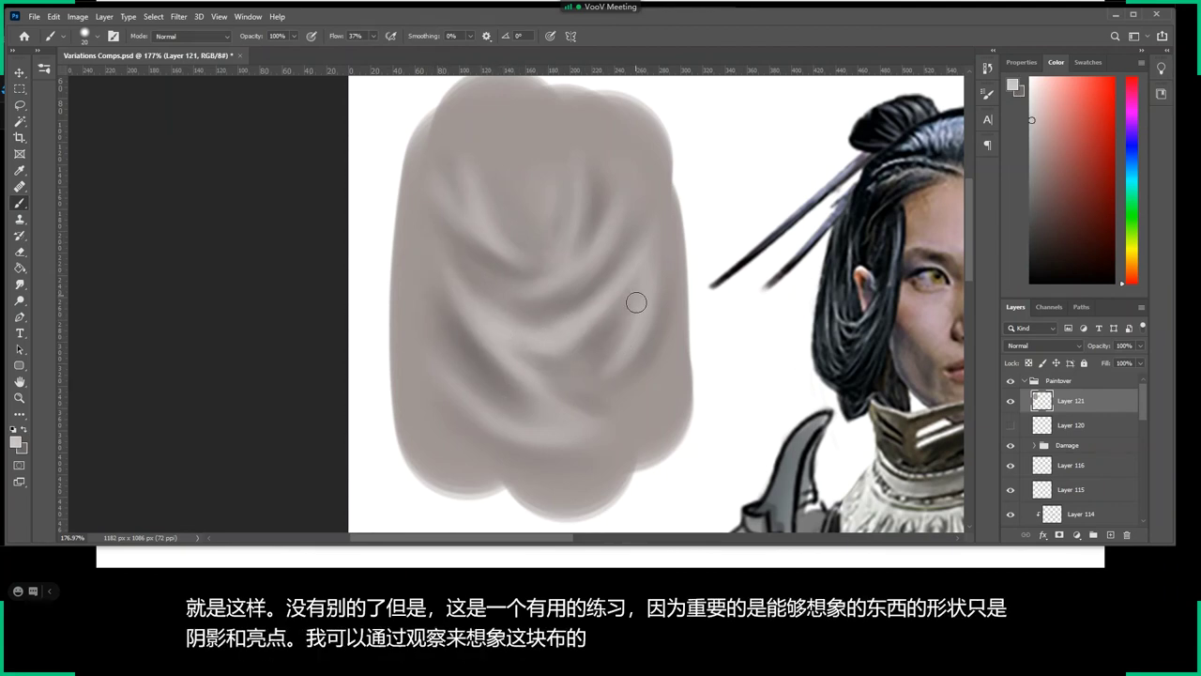
{"action": "key", "text": "z"}
{"action": "left_click_drag", "start_coordinate": [638, 329], "coordinate": [553, 329]}
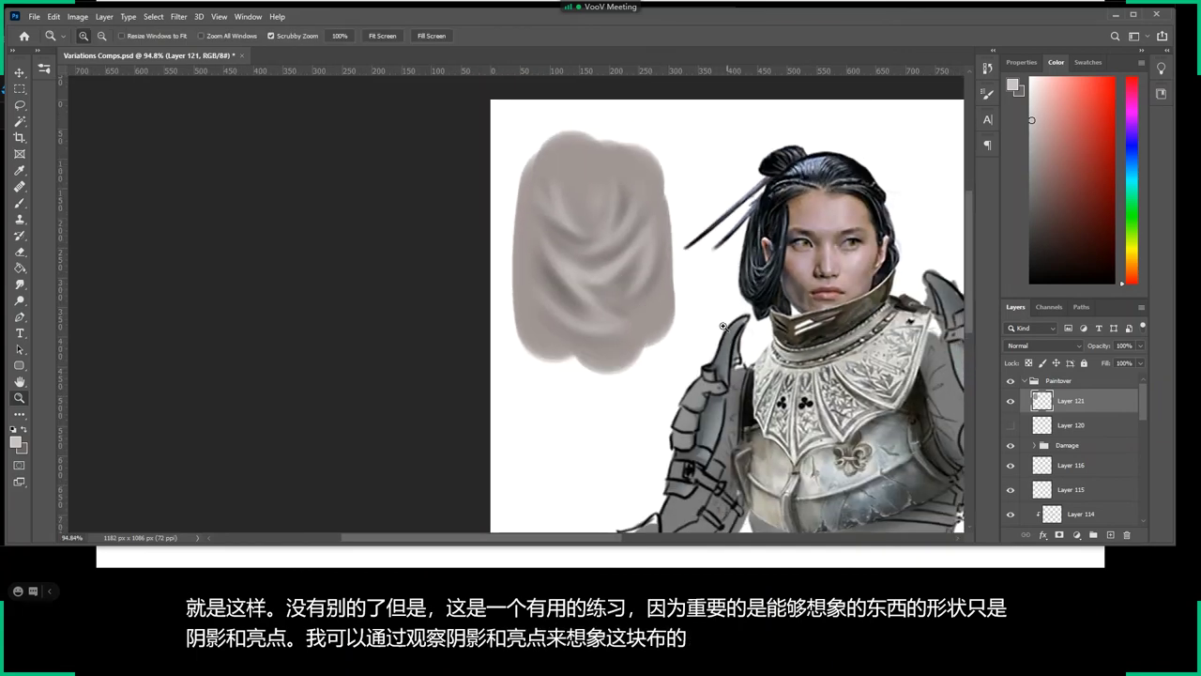
{"action": "mouse_move", "coordinate": [629, 314]}
{"action": "left_mouse_down"}
{"action": "mouse_move", "coordinate": [628, 155]}
{"action": "mouse_move", "coordinate": [527, 351]}
{"action": "left_mouse_up"}
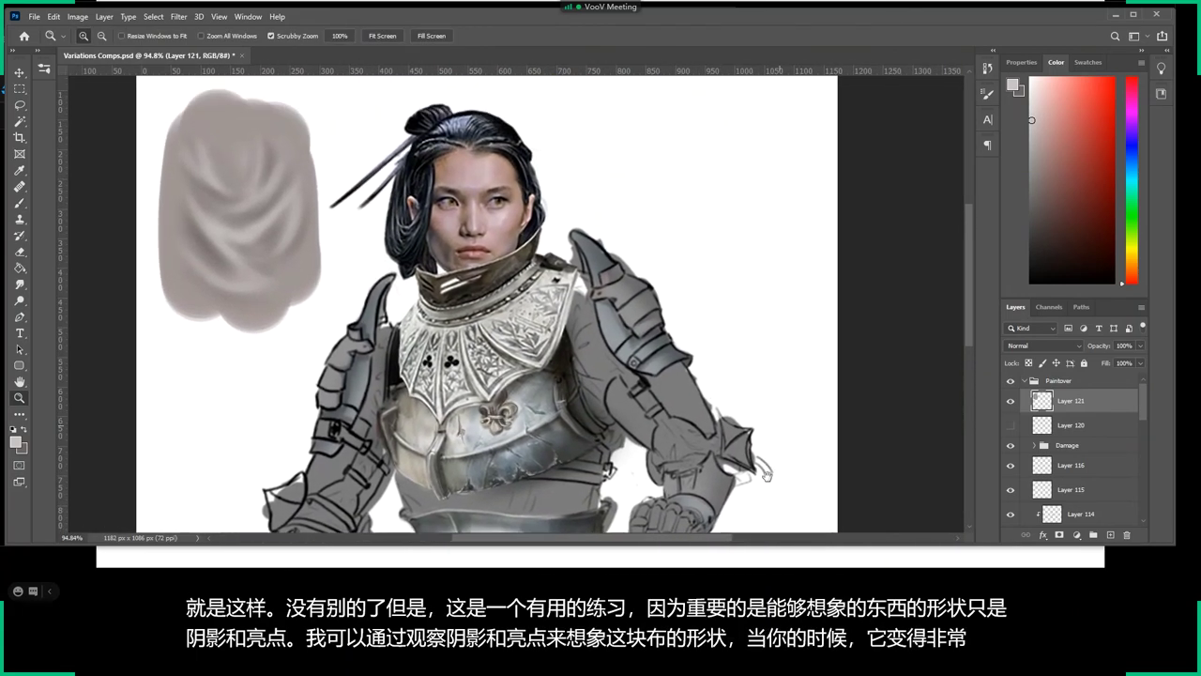
{"action": "key", "text": "l"}
{"action": "left_click", "coordinate": [1091, 507]}
{"action": "key", "text": "ctrl+shift+alt+n"}
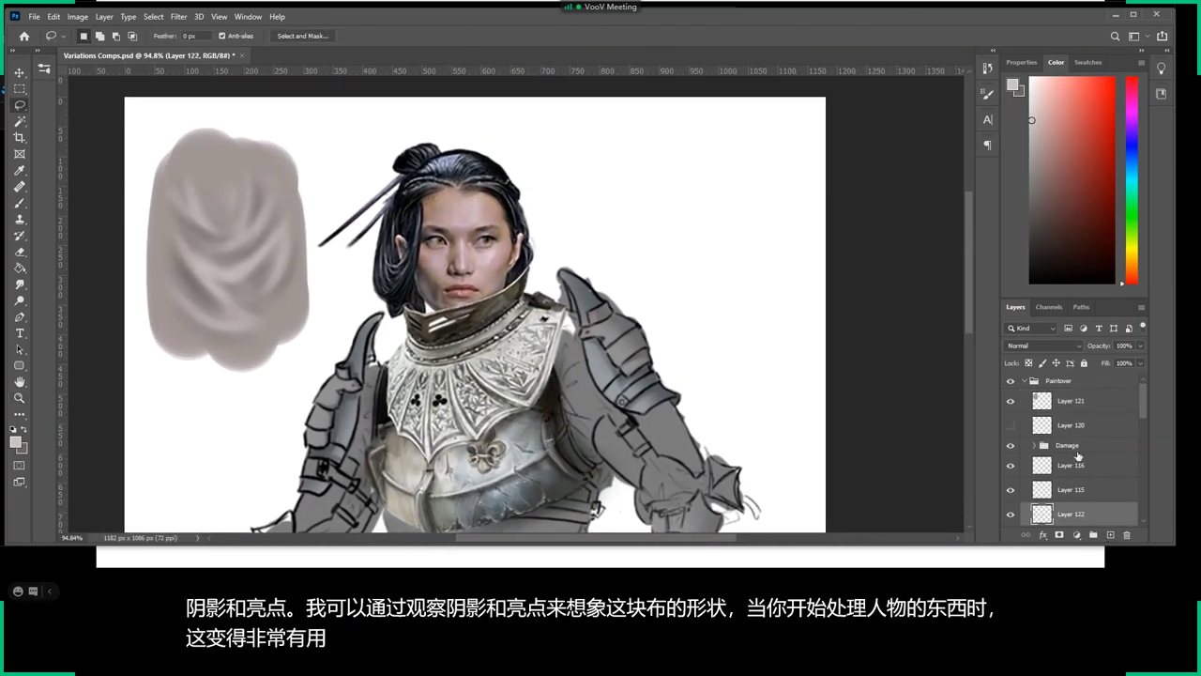
{"action": "left_click", "coordinate": [1070, 402]}
{"action": "key", "text": "ctrl+shift+alt+n"}
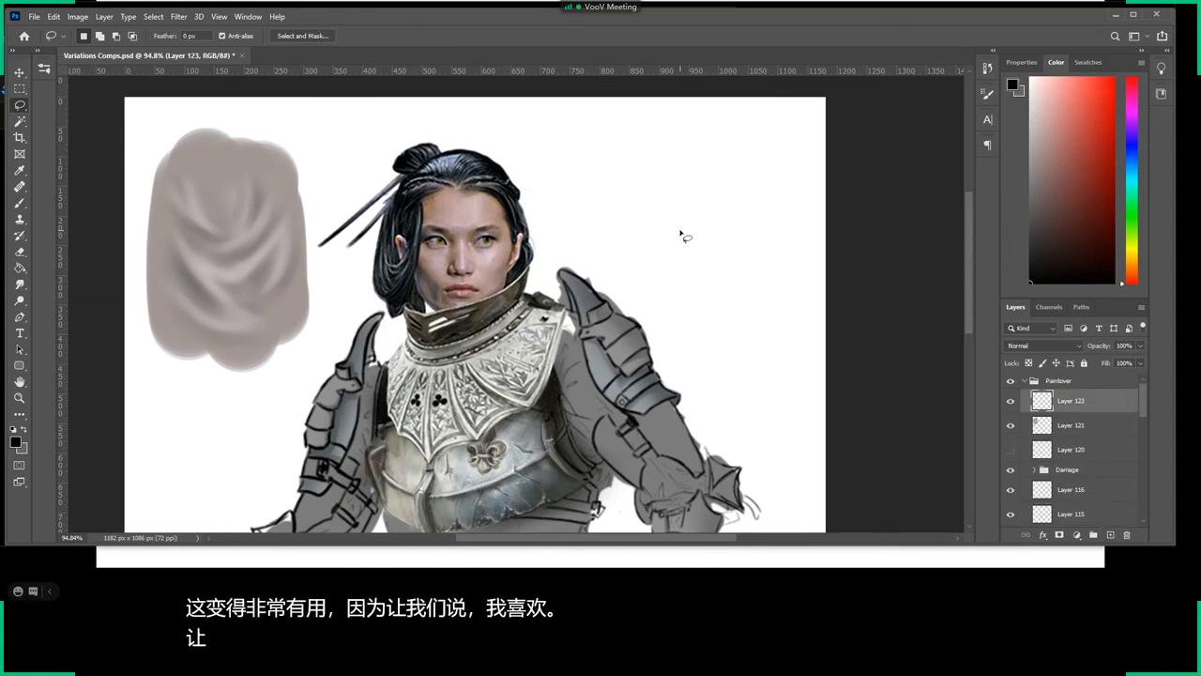
With the Hard Round Pressure Size brush, sketch the arm's contour lines and fingers, redoing one stroke.
{"action": "key", "text": "b"}
{"action": "right_click", "coordinate": [690, 216]}
{"action": "left_click", "coordinate": [876, 351]}
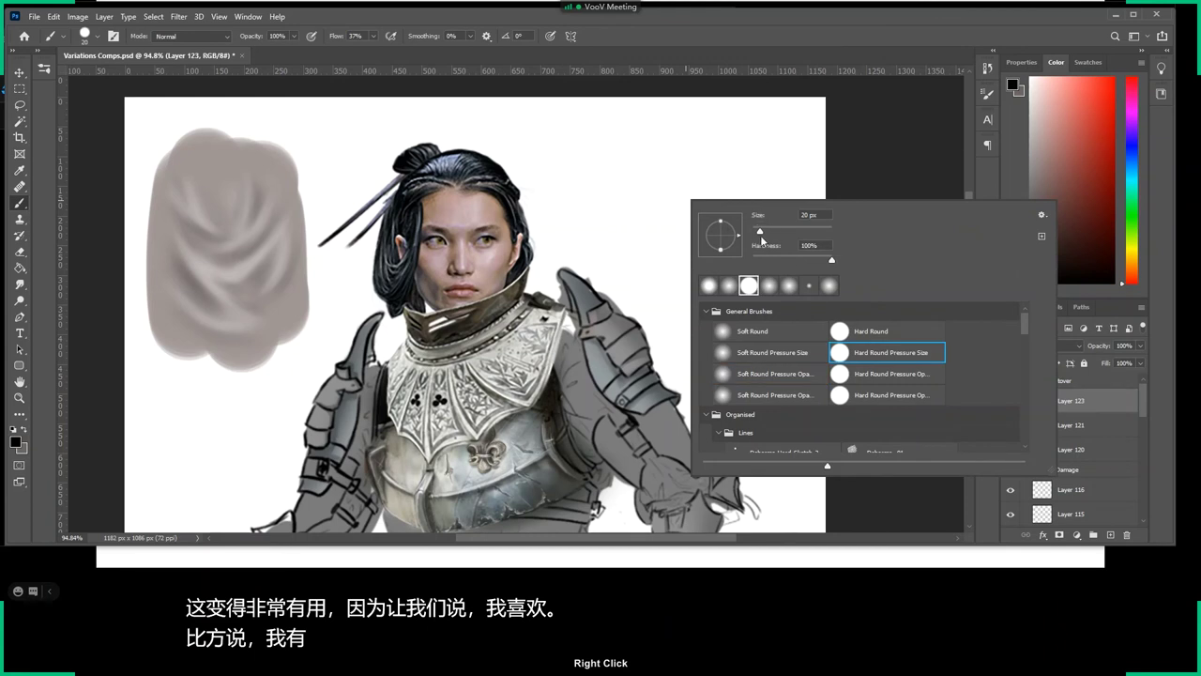
{"action": "key", "text": "Return"}
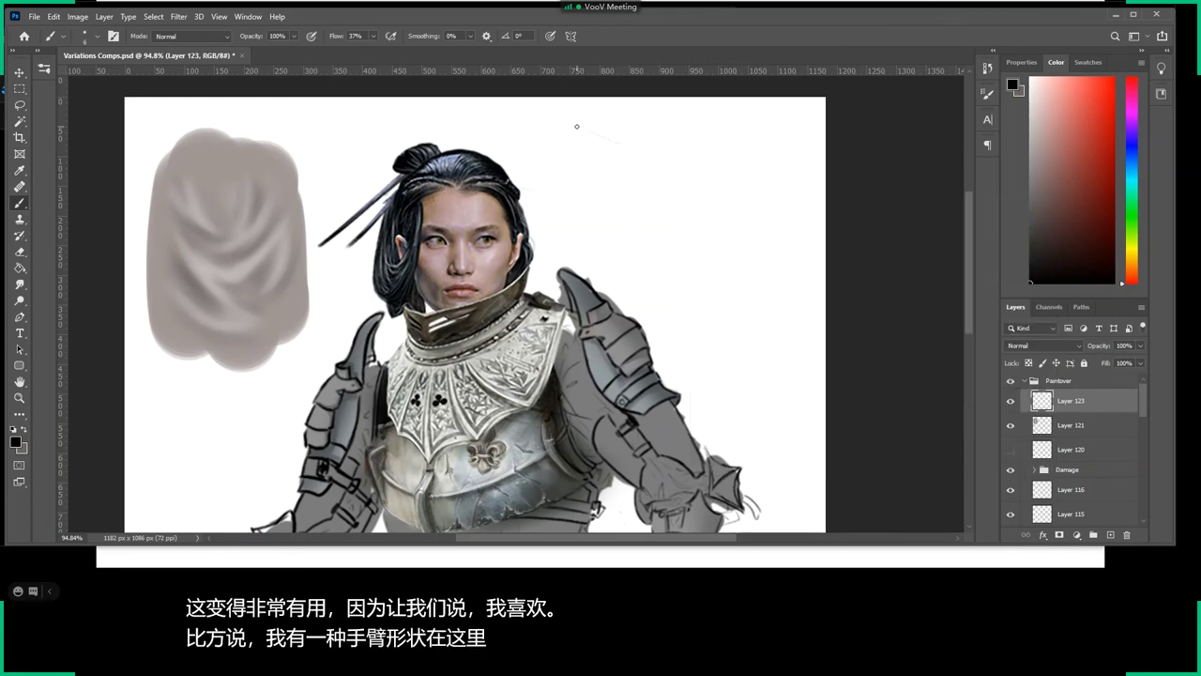
{"action": "left_click_drag", "start_coordinate": [673, 167], "coordinate": [753, 176]}
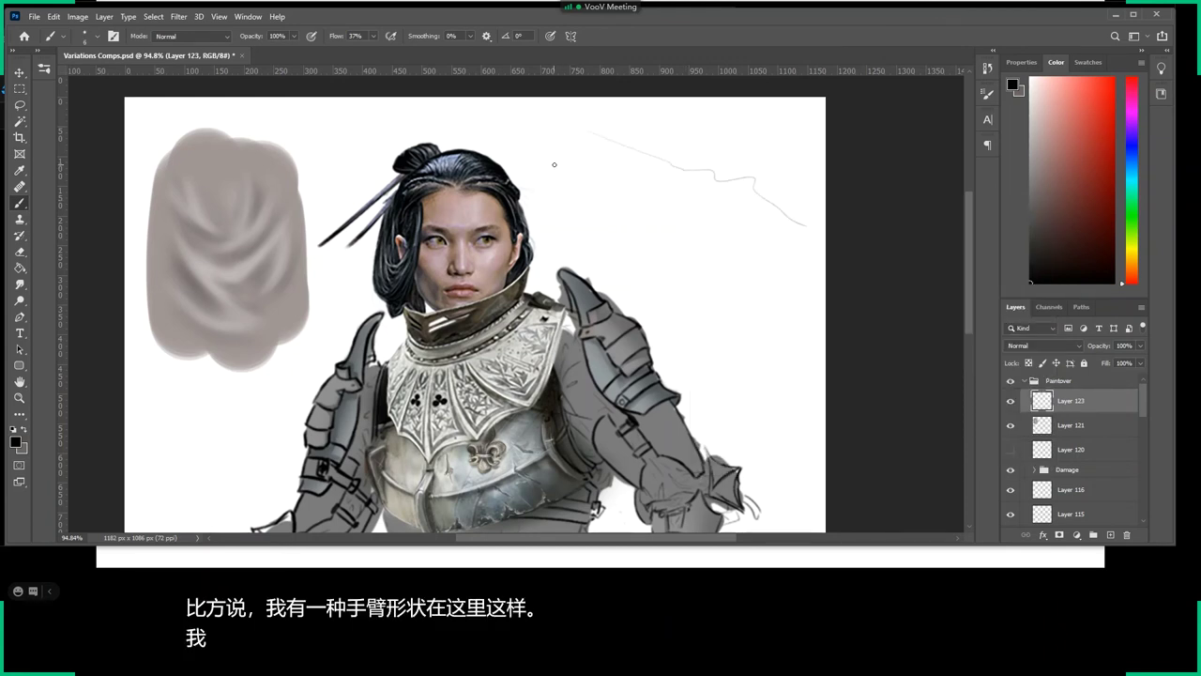
{"action": "left_click_drag", "start_coordinate": [696, 258], "coordinate": [744, 264]}
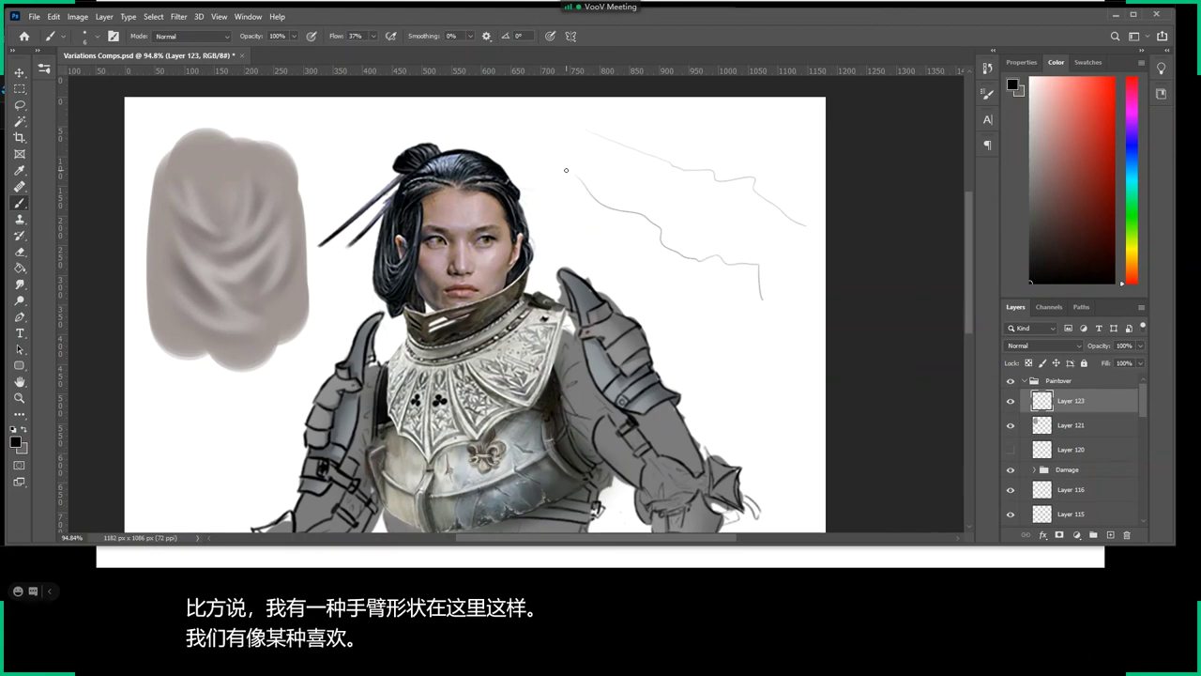
{"action": "key", "text": "ctrl+z"}
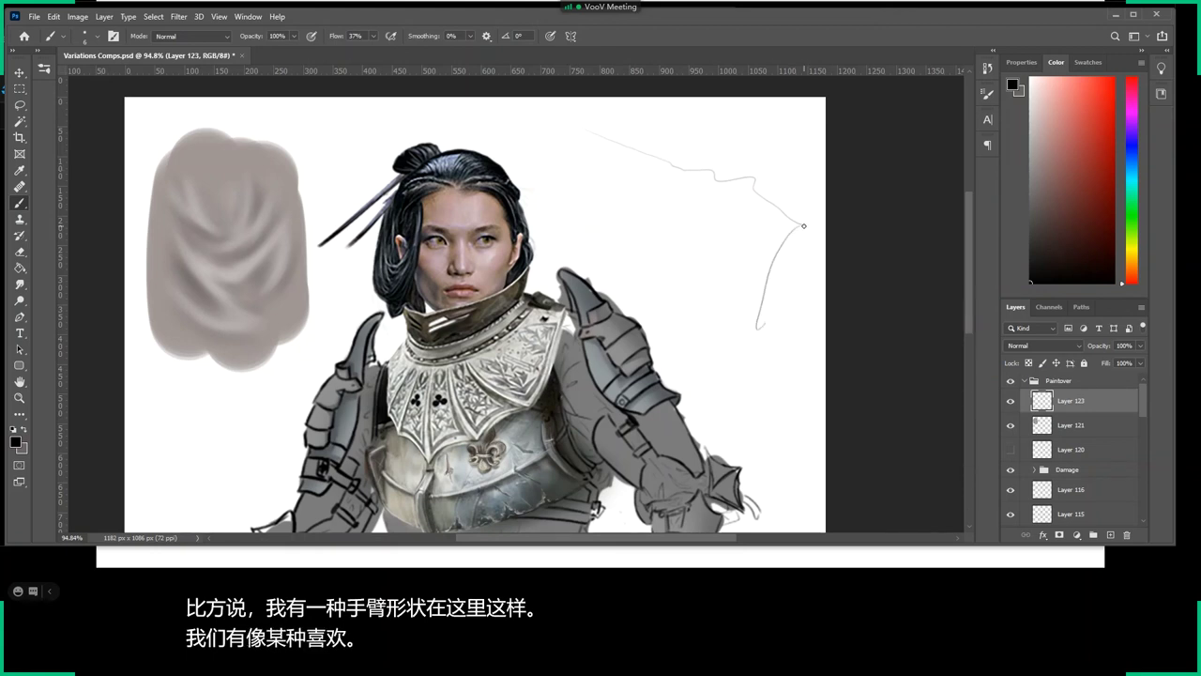
{"action": "left_click_drag", "start_coordinate": [805, 254], "coordinate": [766, 322]}
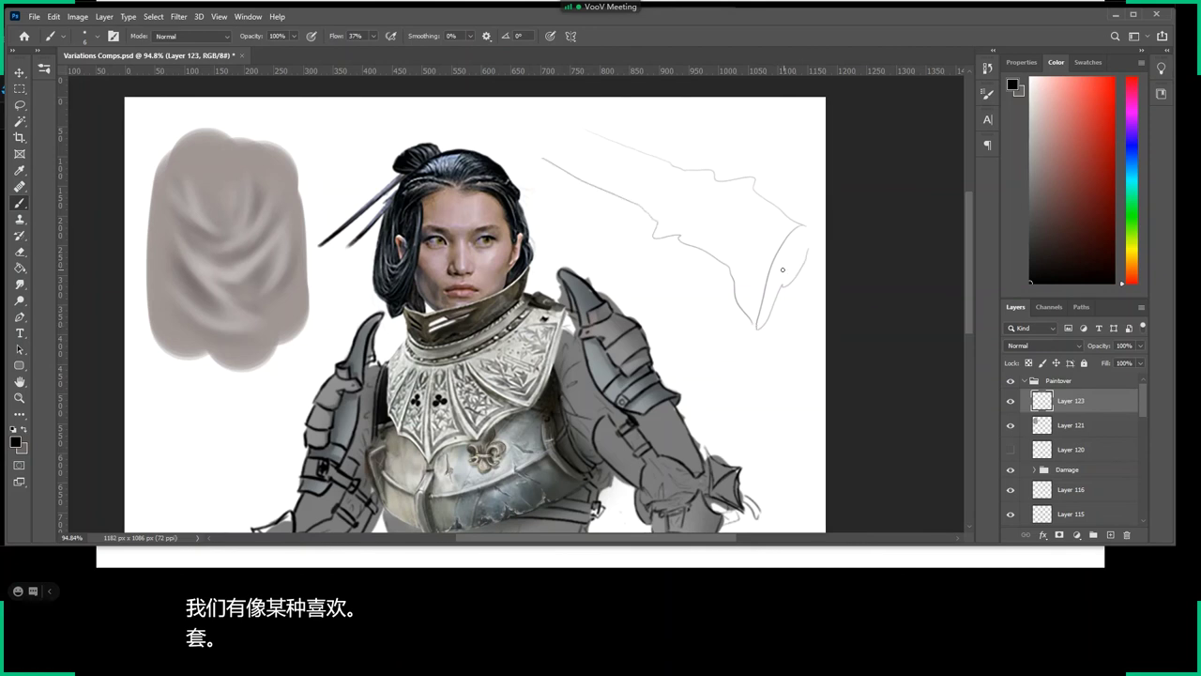
{"action": "left_click_drag", "start_coordinate": [800, 234], "coordinate": [818, 255]}
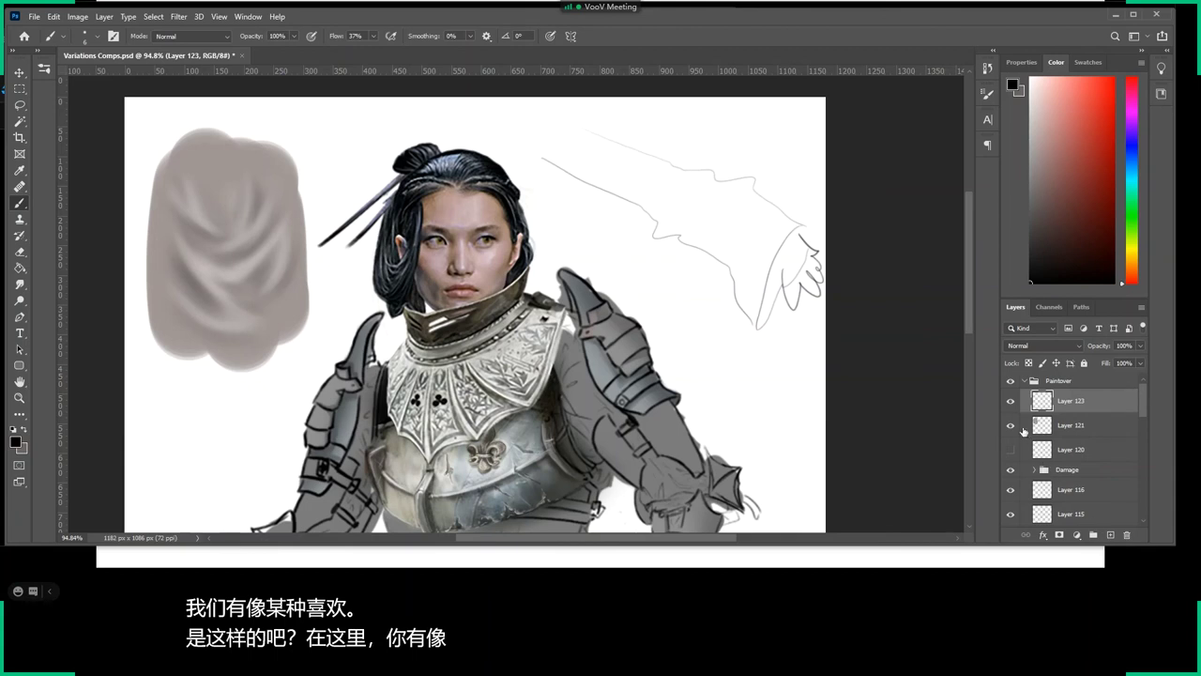
Reset the colours to black and white and zoom in on the arm sketch.
{"action": "key", "text": "l"}
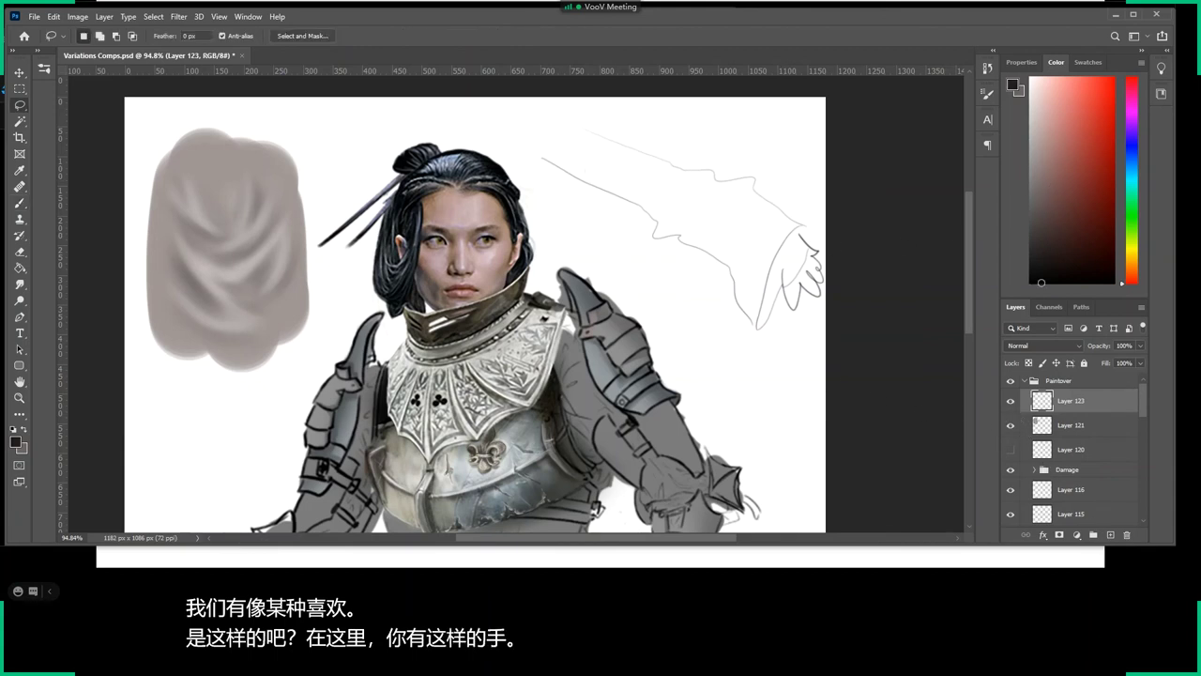
{"action": "left_click", "coordinate": [1054, 83]}
{"action": "key", "text": "d"}
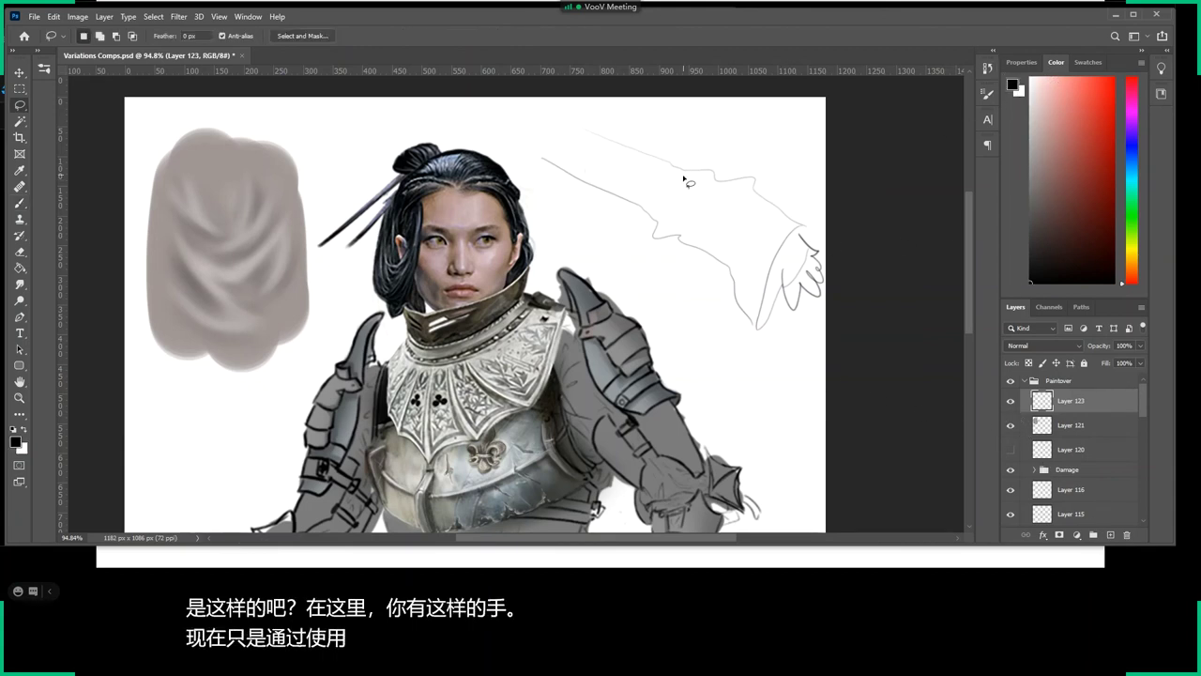
{"action": "key", "text": "b"}
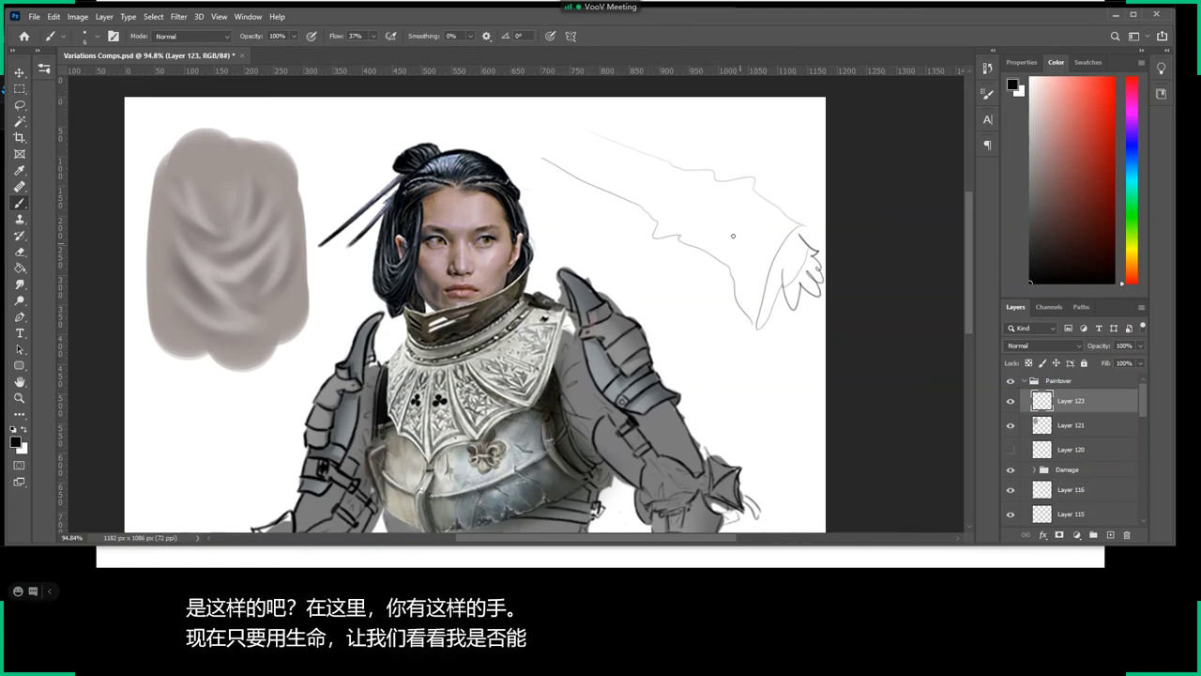
{"action": "right_click", "coordinate": [724, 241]}
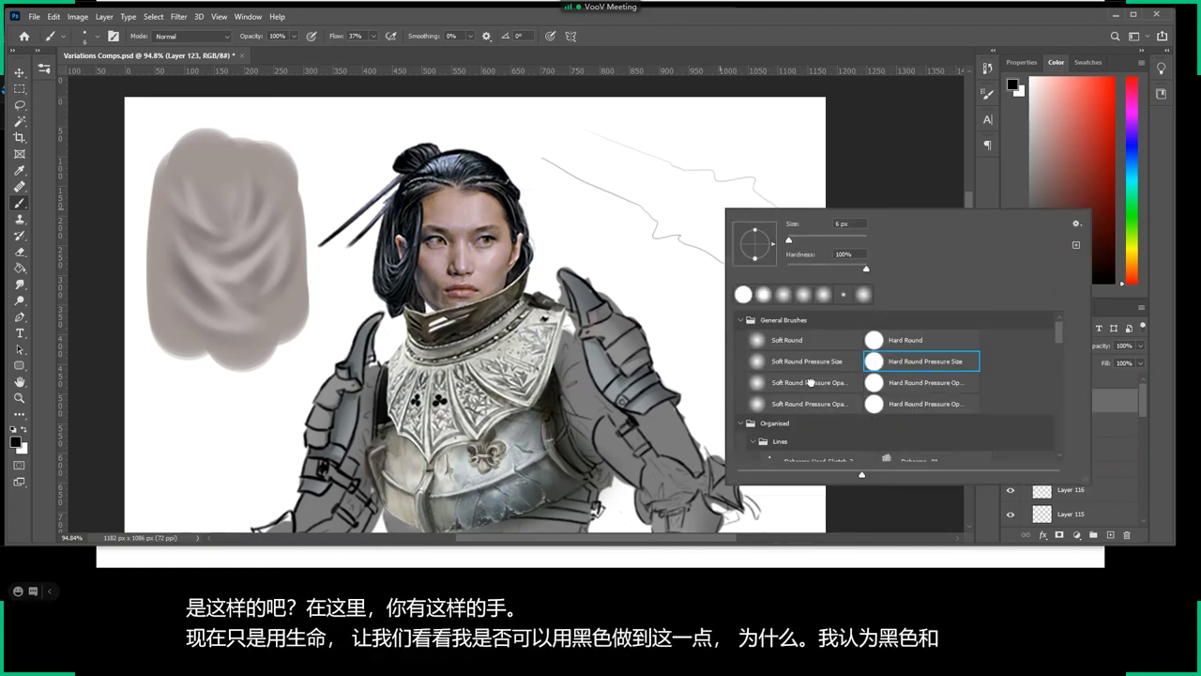
{"action": "left_click", "coordinate": [726, 233]}
{"action": "right_click", "coordinate": [725, 233]}
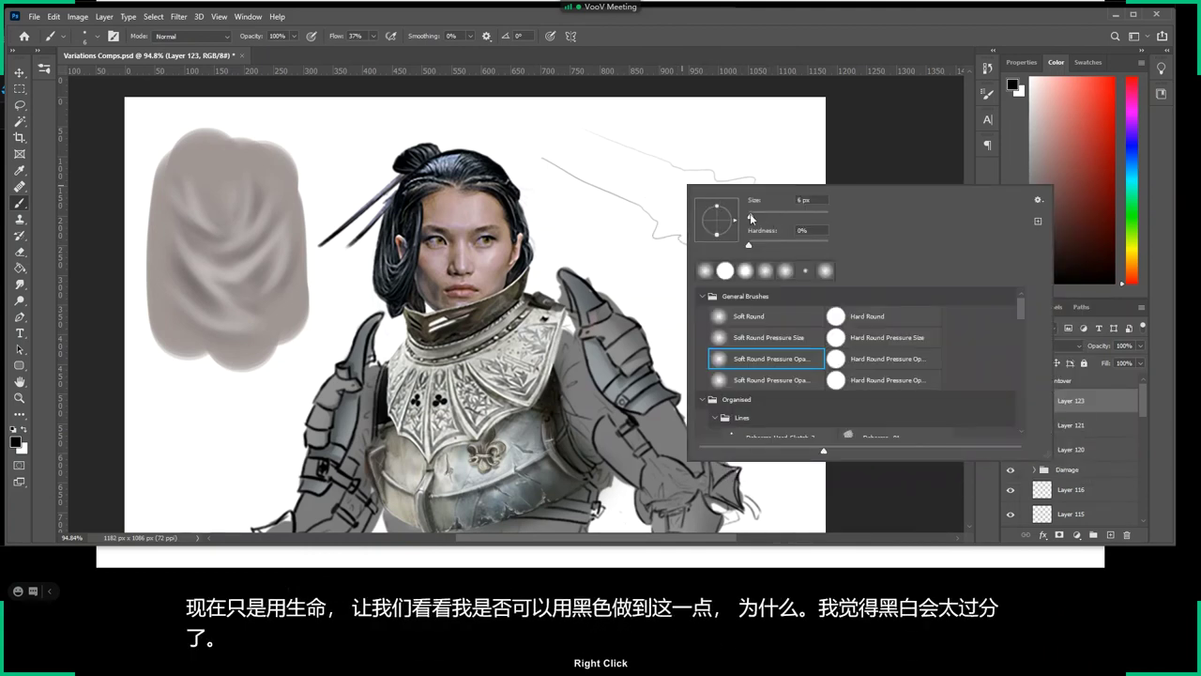
{"action": "left_click", "coordinate": [651, 185]}
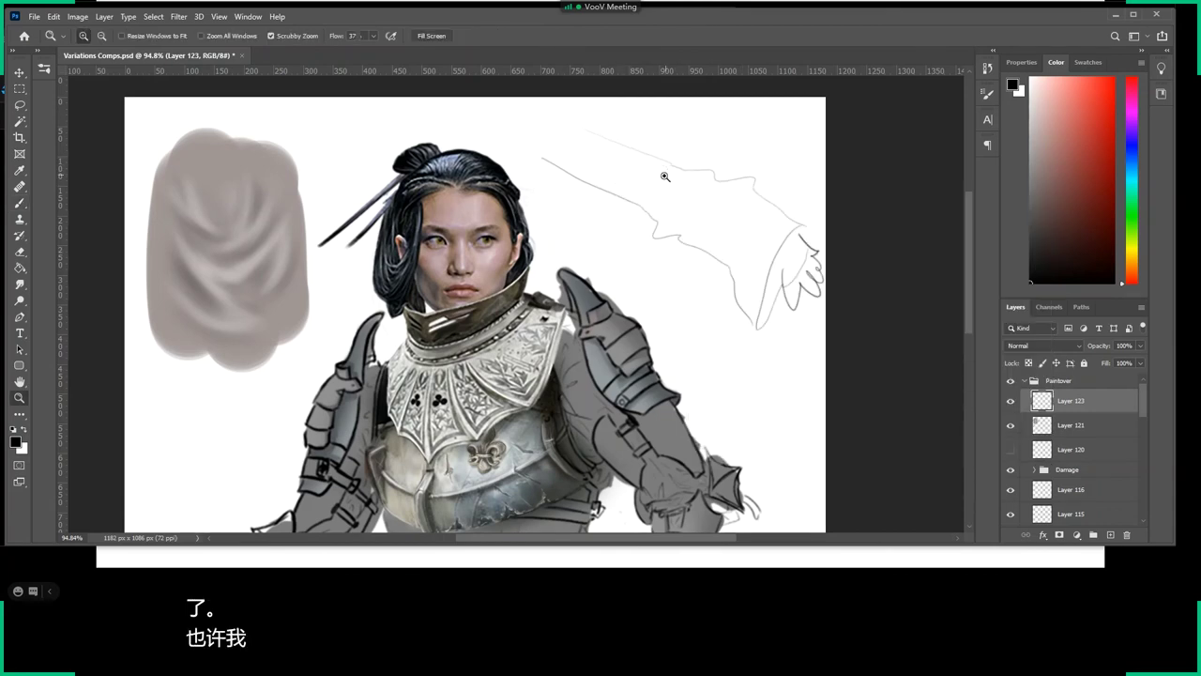
{"action": "key", "text": "z"}
{"action": "mouse_move", "coordinate": [657, 179]}
{"action": "left_mouse_down"}
{"action": "mouse_move", "coordinate": [735, 204]}
{"action": "mouse_move", "coordinate": [707, 244]}
{"action": "left_mouse_up"}
Lasso the sleeve outline and fill it with flat grey using the Hard Round Pressure Size brush.
{"action": "key", "text": "l"}
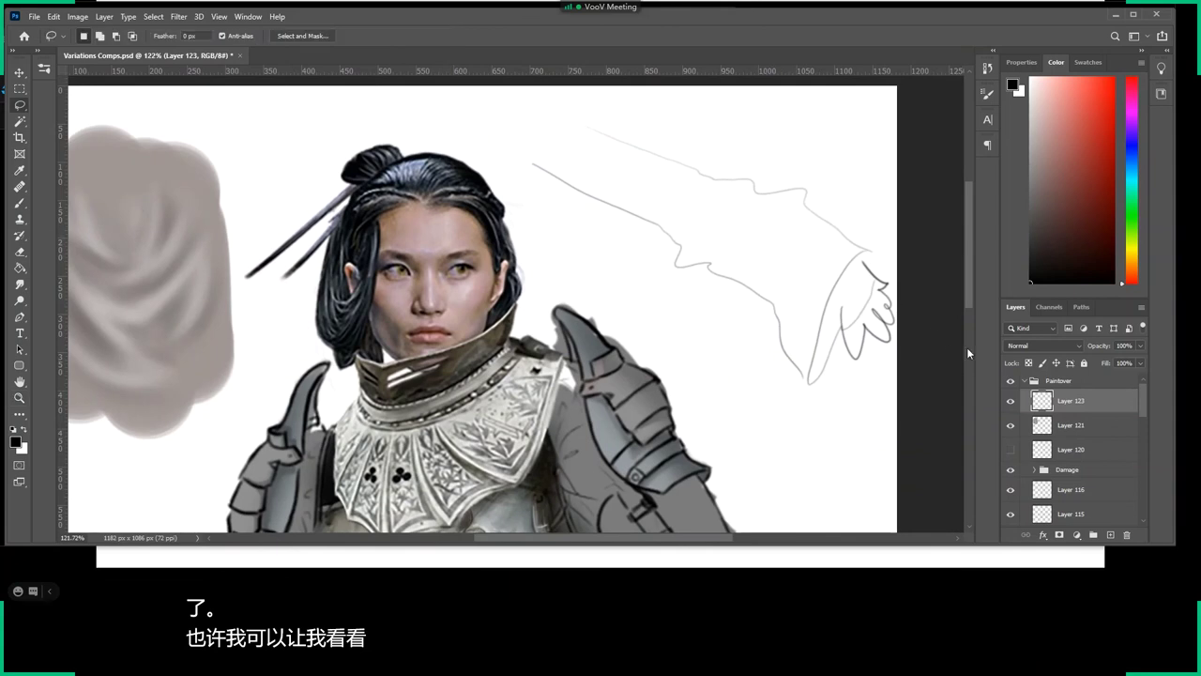
{"action": "left_click_drag", "start_coordinate": [595, 199], "coordinate": [666, 238]}
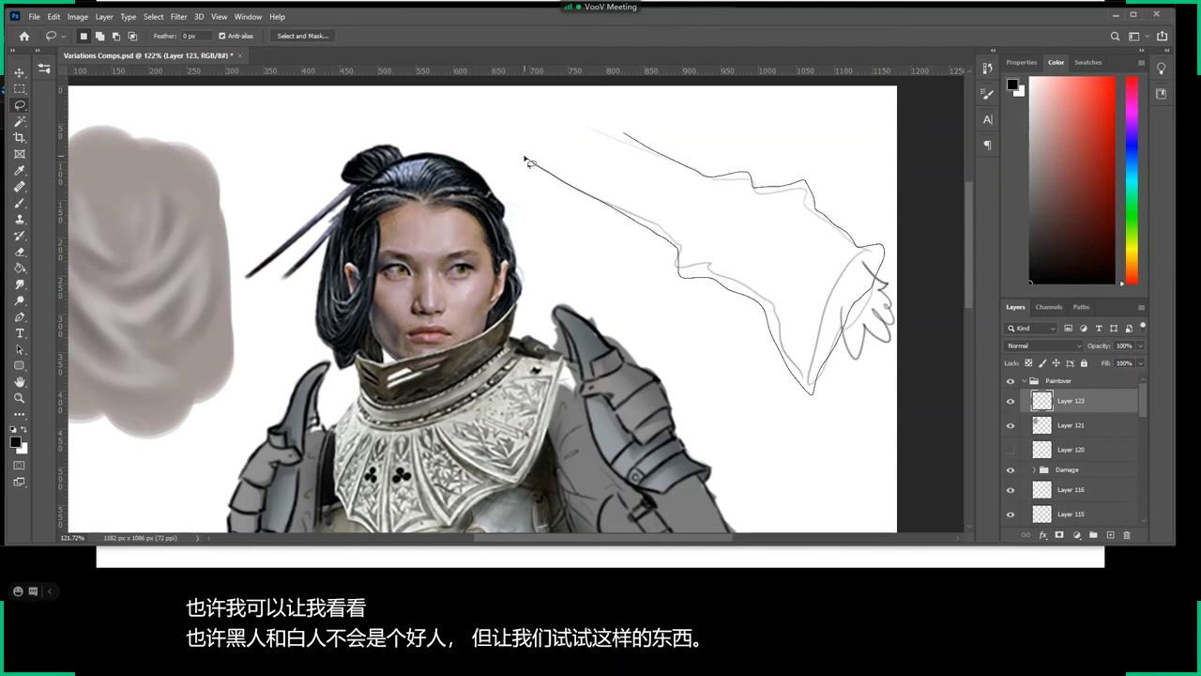
{"action": "left_click_drag", "start_coordinate": [526, 160], "coordinate": [522, 160]}
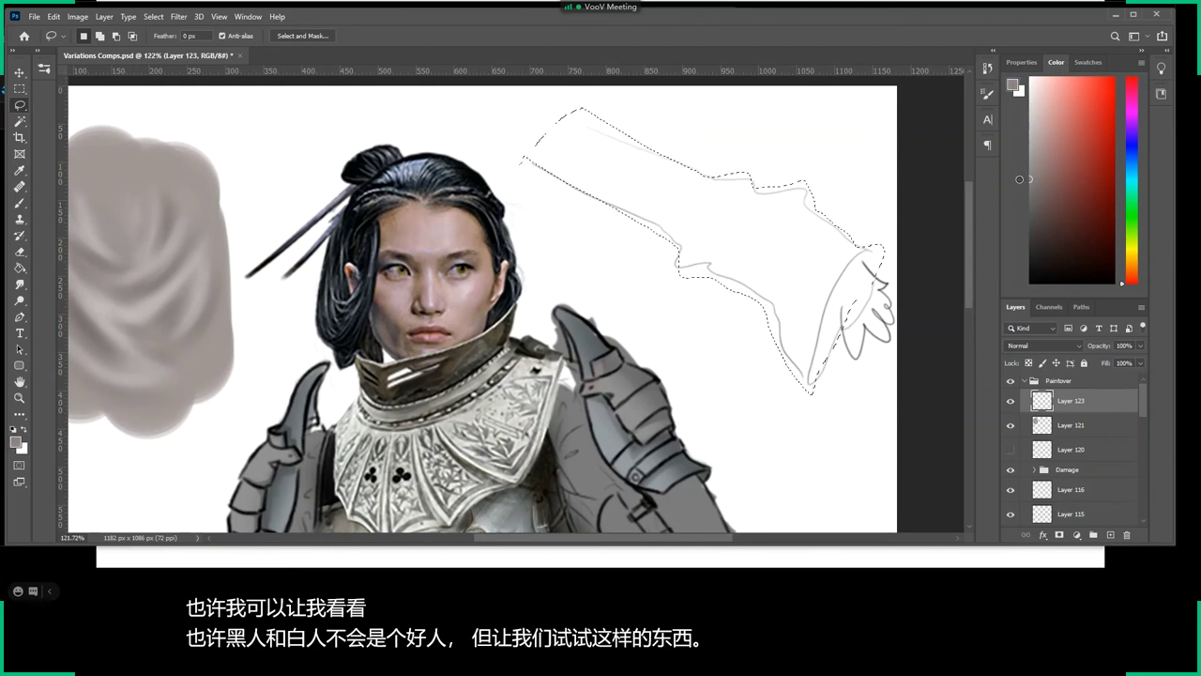
{"action": "key", "text": "b"}
{"action": "right_click", "coordinate": [720, 225]}
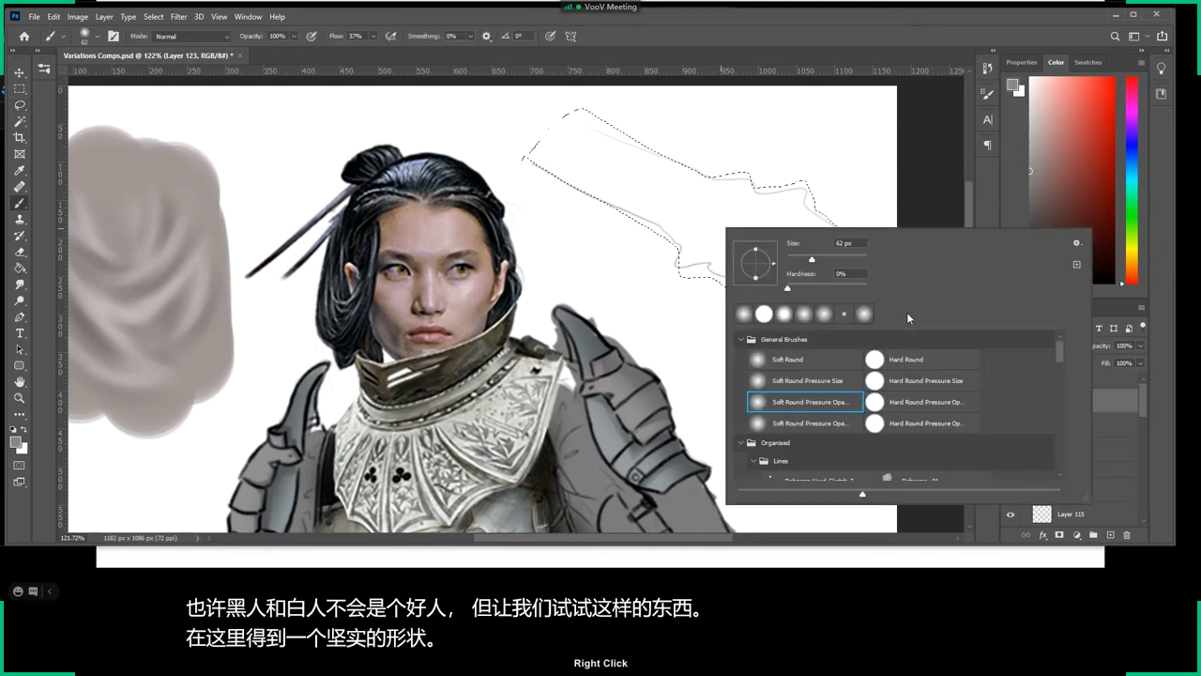
{"action": "left_click", "coordinate": [910, 380]}
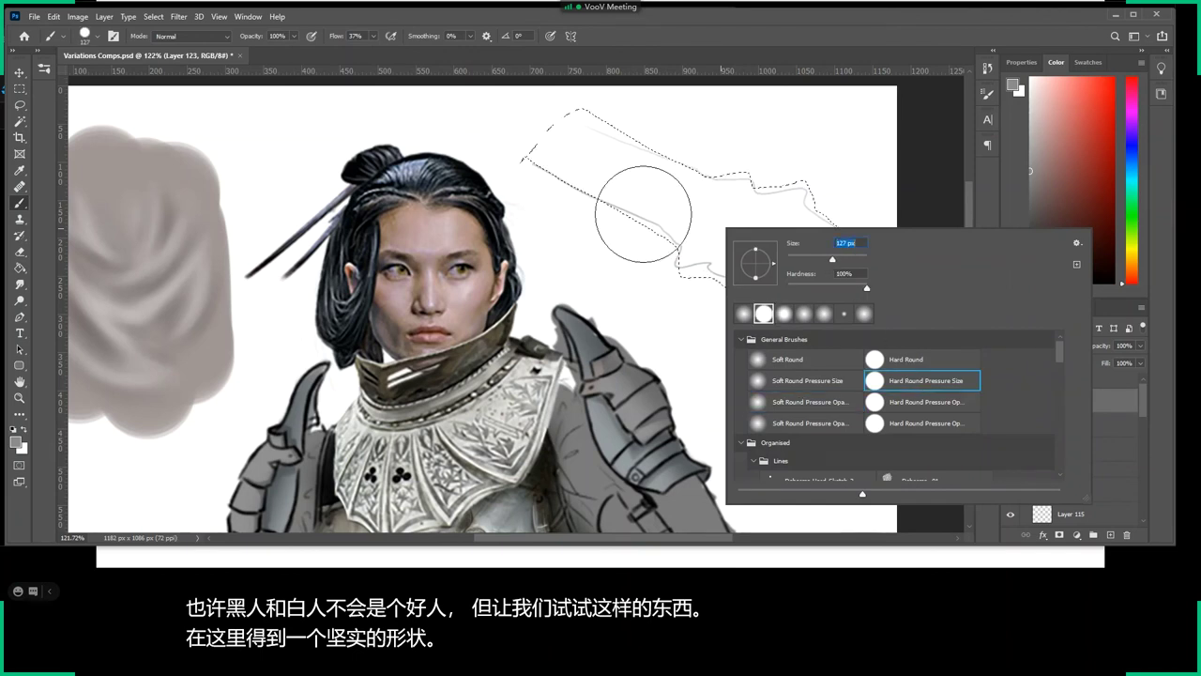
{"action": "left_click_drag", "start_coordinate": [638, 201], "coordinate": [575, 135]}
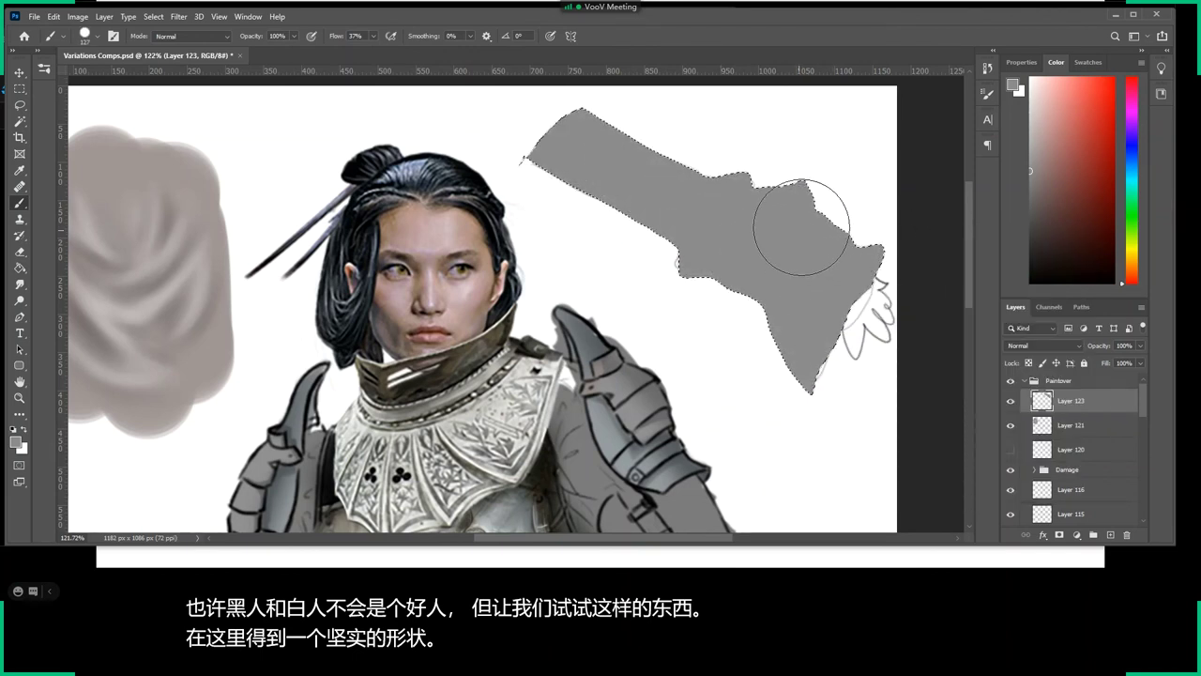
{"action": "left_click", "coordinate": [1033, 201]}
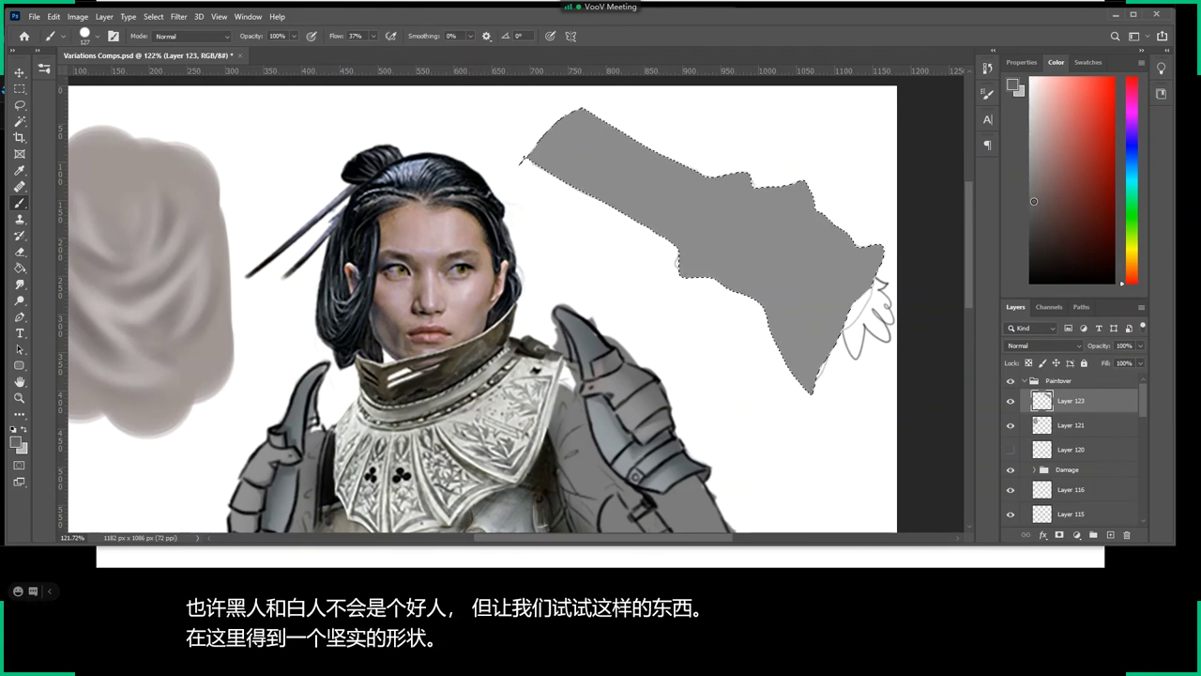
Switch to a small Soft Round Pressure Size brush and paint light highlights along the sleeve's top edge.
{"action": "right_click", "coordinate": [716, 216]}
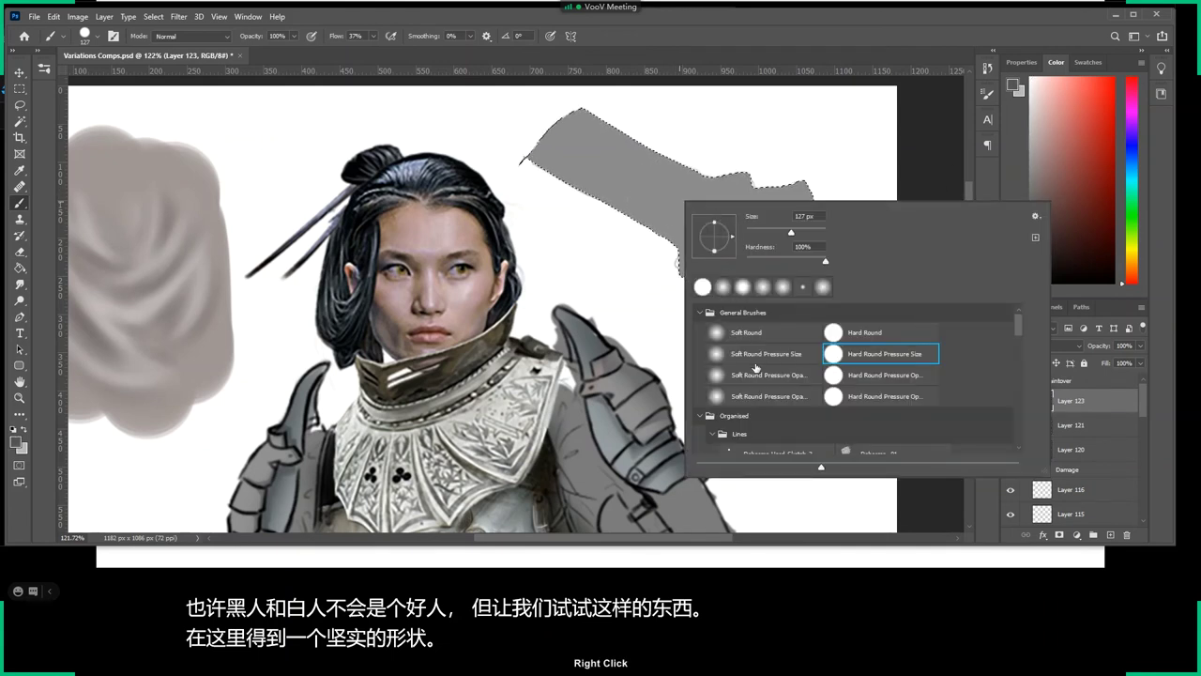
{"action": "left_click", "coordinate": [756, 354]}
{"action": "left_click", "coordinate": [673, 221]}
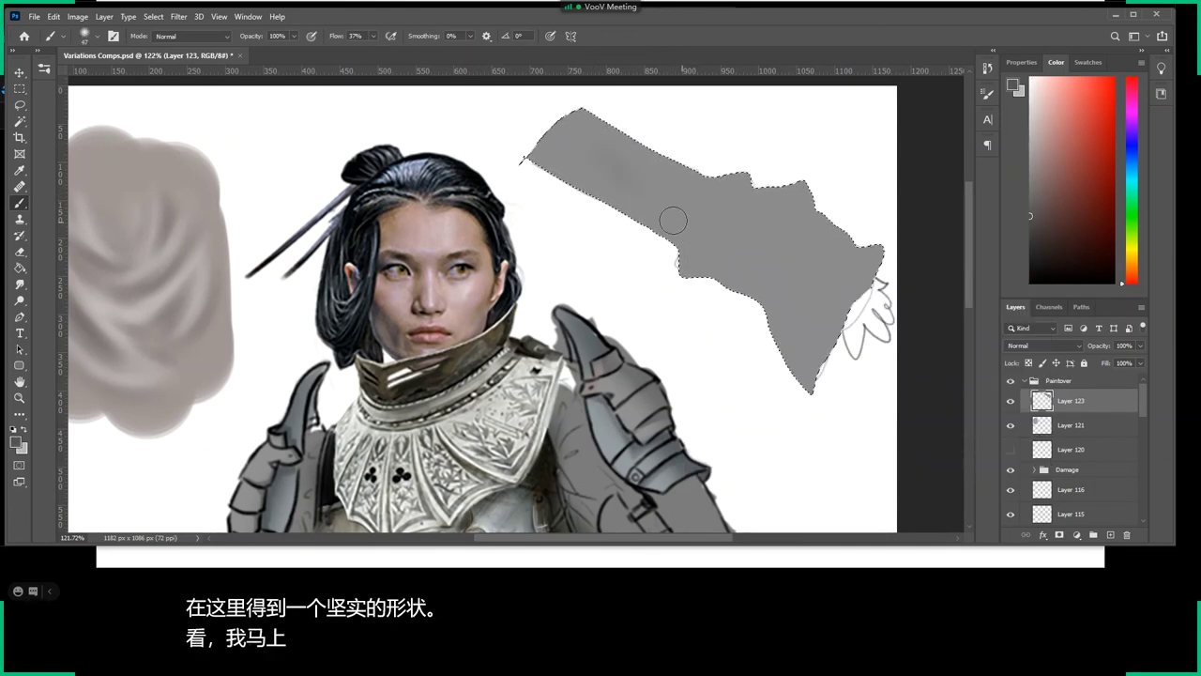
{"action": "left_click_drag", "start_coordinate": [736, 197], "coordinate": [744, 177]}
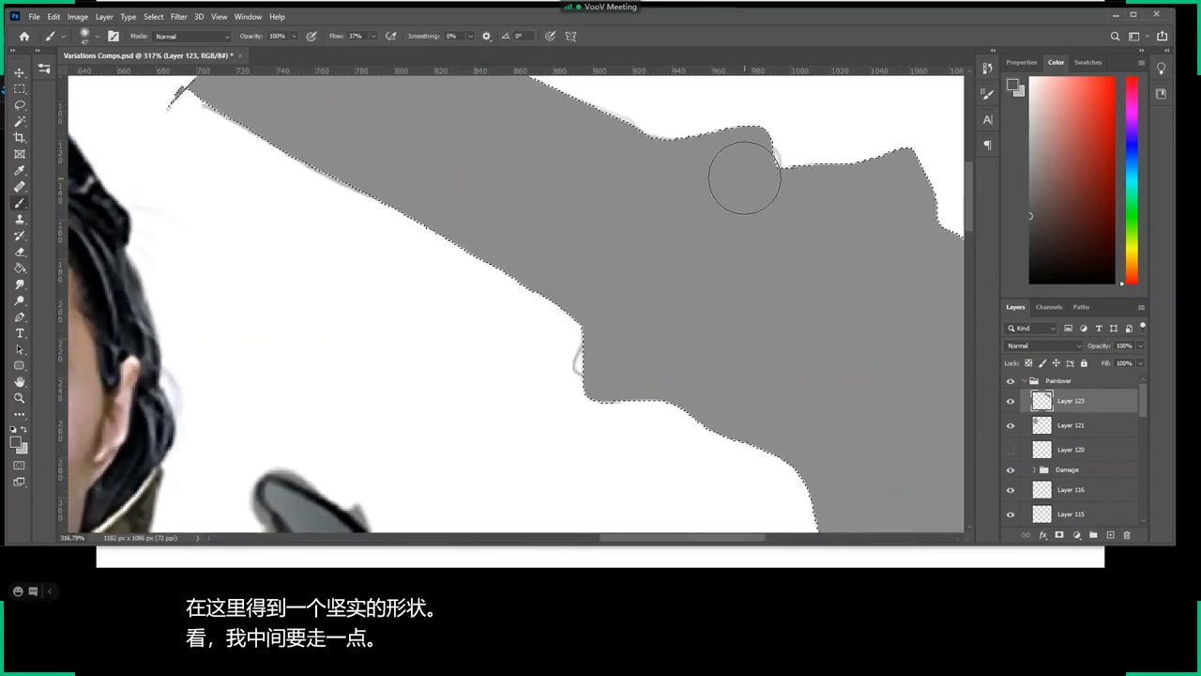
{"action": "right_click", "coordinate": [710, 153]}
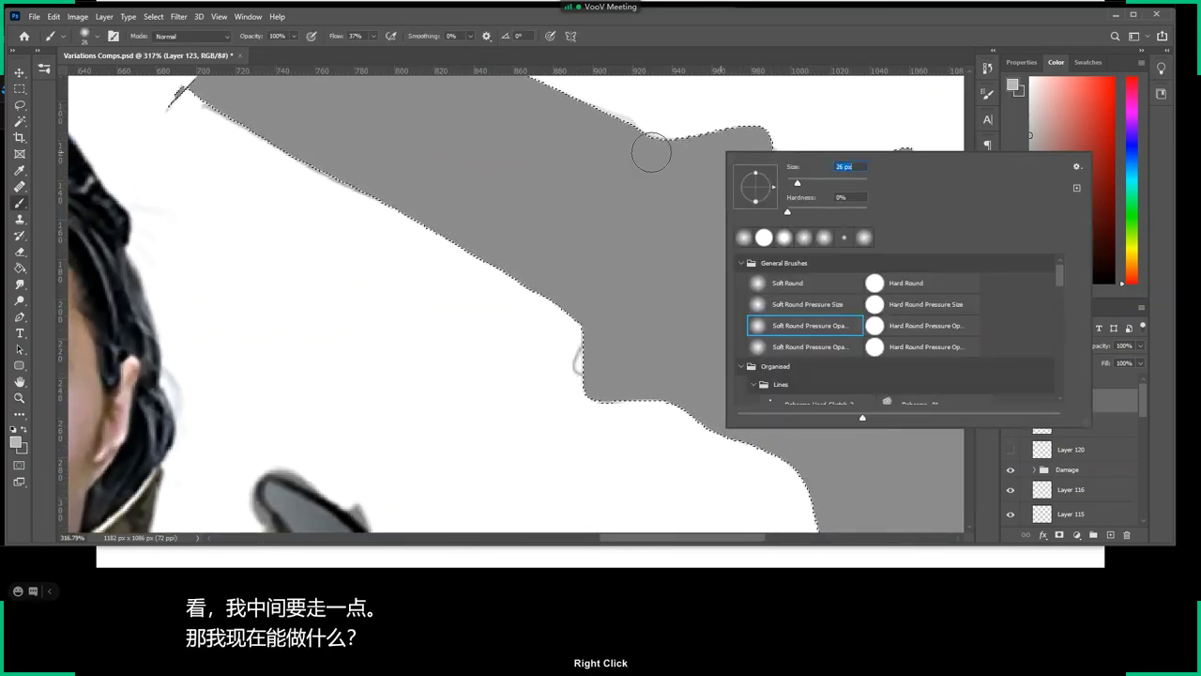
{"action": "left_click", "coordinate": [652, 152]}
{"action": "left_click_drag", "start_coordinate": [684, 129], "coordinate": [606, 140]}
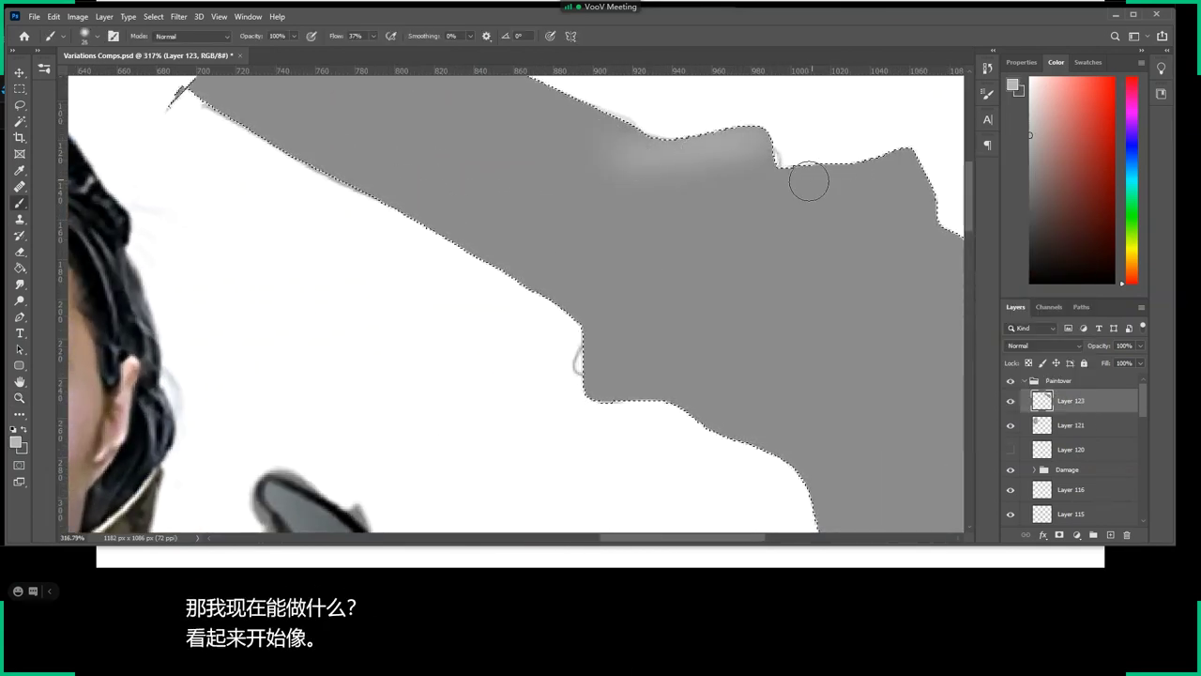
{"action": "left_click_drag", "start_coordinate": [794, 147], "coordinate": [815, 236]}
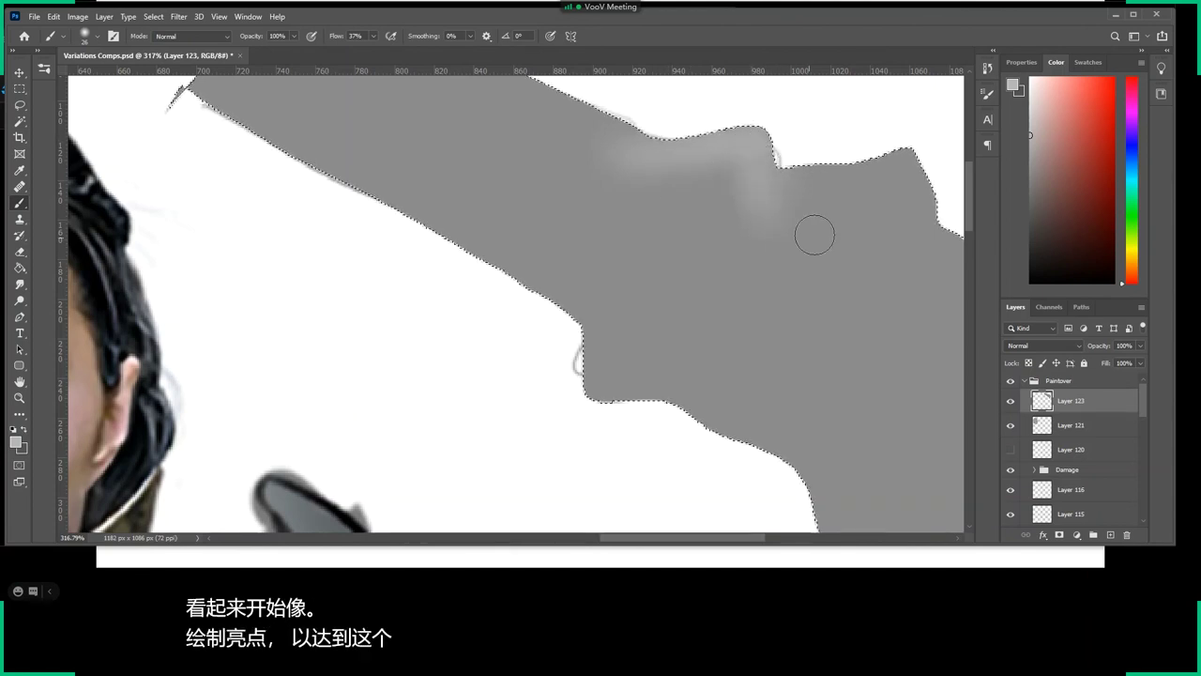
Paint dark shadow bands under the highlights and a soft lighter band across the sleeve.
{"action": "left_click", "coordinate": [646, 177], "text": "alt"}
{"action": "left_click_drag", "start_coordinate": [646, 178], "coordinate": [680, 158]}
{"action": "right_click", "coordinate": [698, 189]}
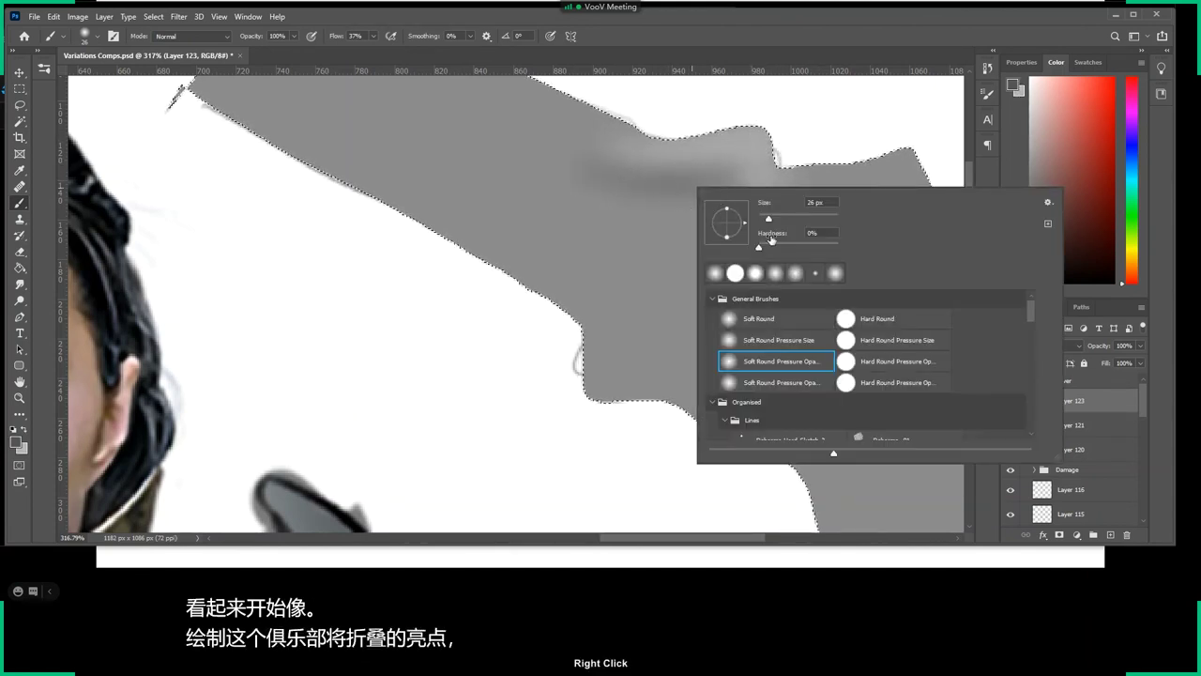
{"action": "left_click", "coordinate": [610, 166]}
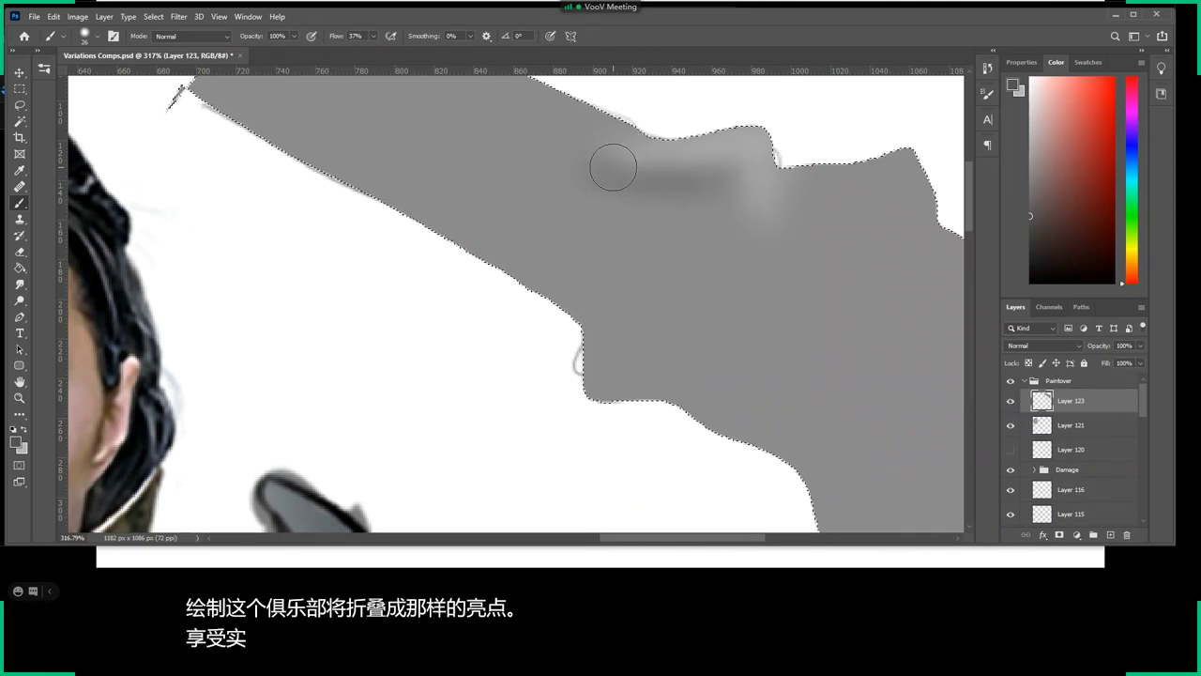
{"action": "left_click_drag", "start_coordinate": [611, 166], "coordinate": [729, 178]}
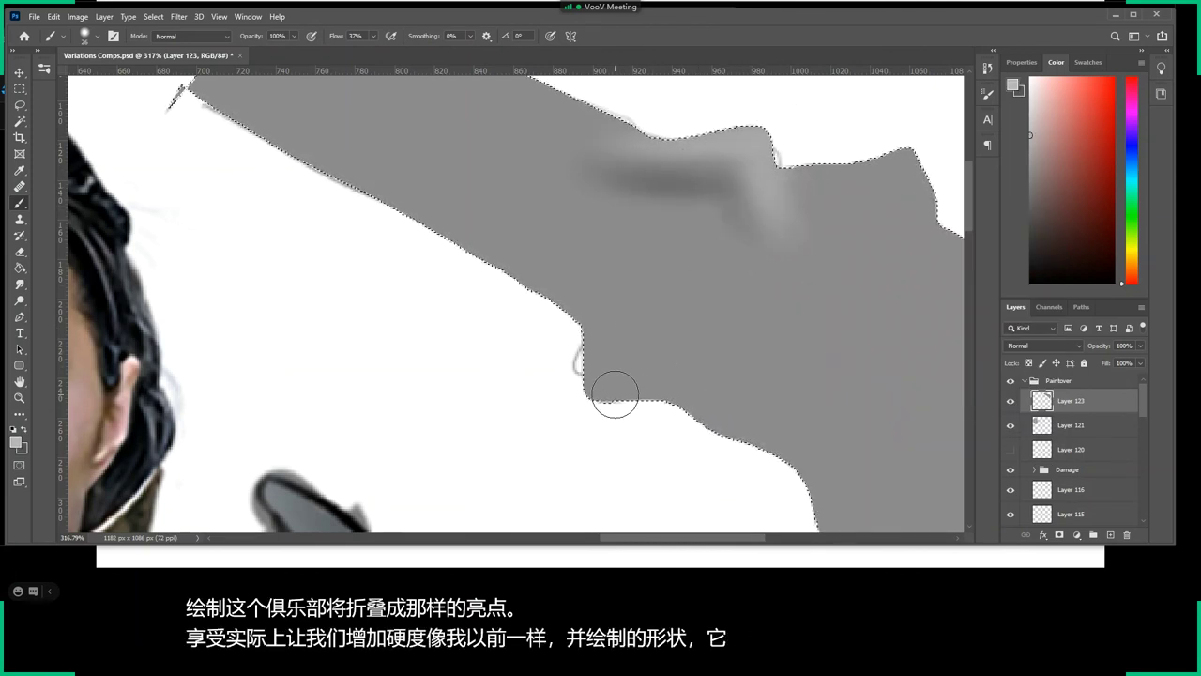
{"action": "mouse_move", "coordinate": [611, 394]}
{"action": "left_mouse_down"}
{"action": "mouse_move", "coordinate": [797, 273]}
{"action": "mouse_move", "coordinate": [625, 385]}
{"action": "mouse_move", "coordinate": [818, 282]}
{"action": "left_mouse_up"}
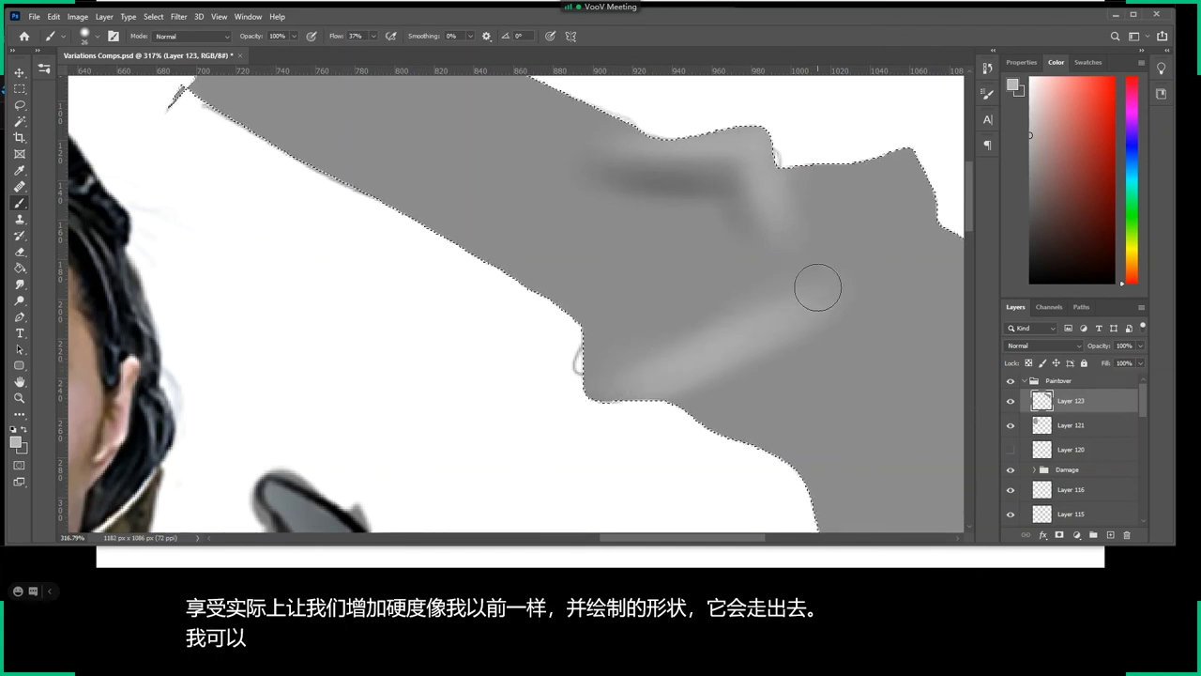
{"action": "left_click_drag", "start_coordinate": [906, 156], "coordinate": [920, 181]}
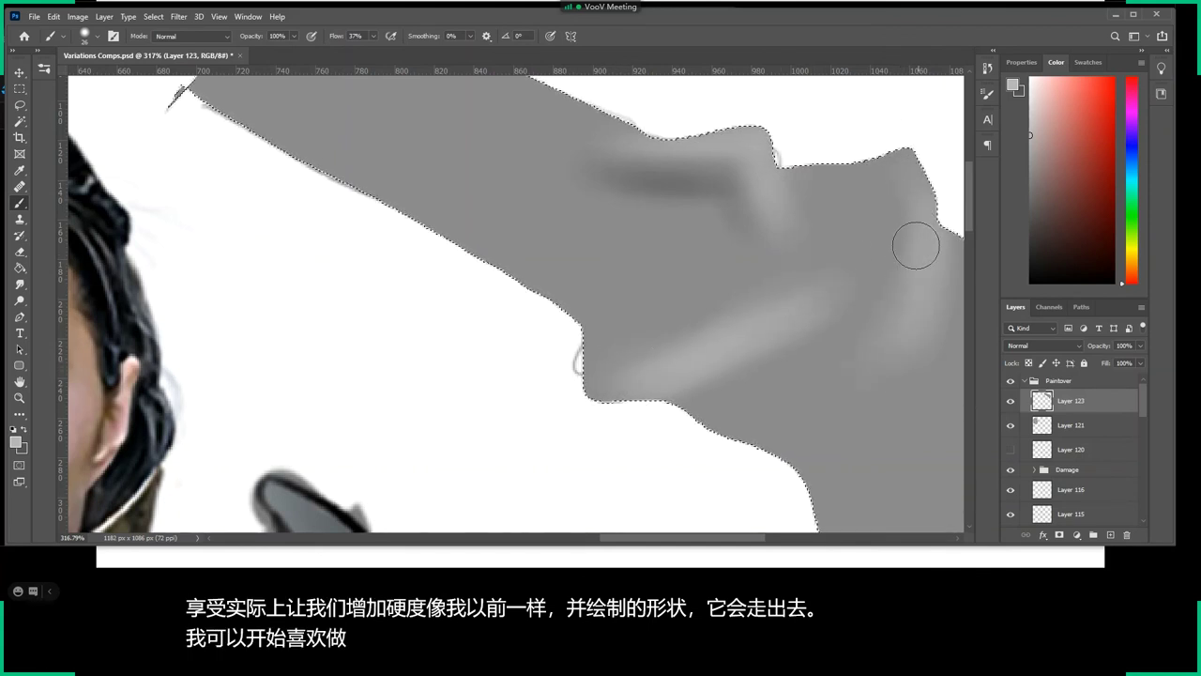
Add dark curved fold strokes where the sleeve bunches toward the wrist.
{"action": "left_click_drag", "start_coordinate": [911, 247], "coordinate": [680, 166]}
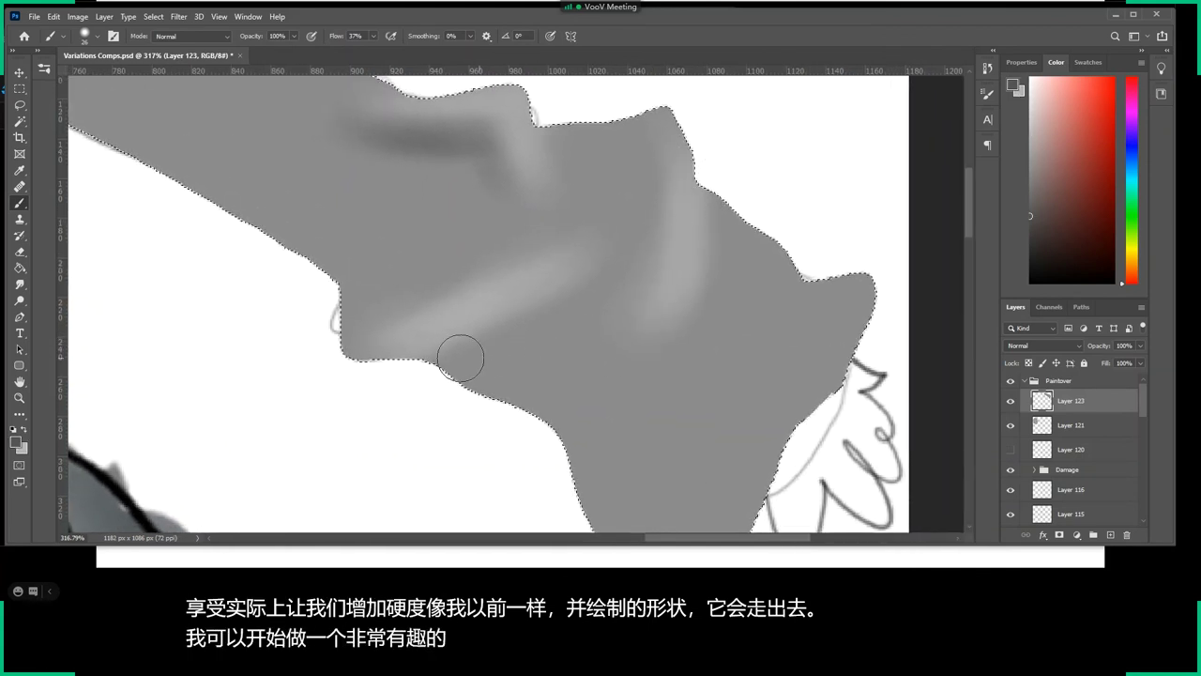
{"action": "left_click_drag", "start_coordinate": [391, 357], "coordinate": [572, 305]}
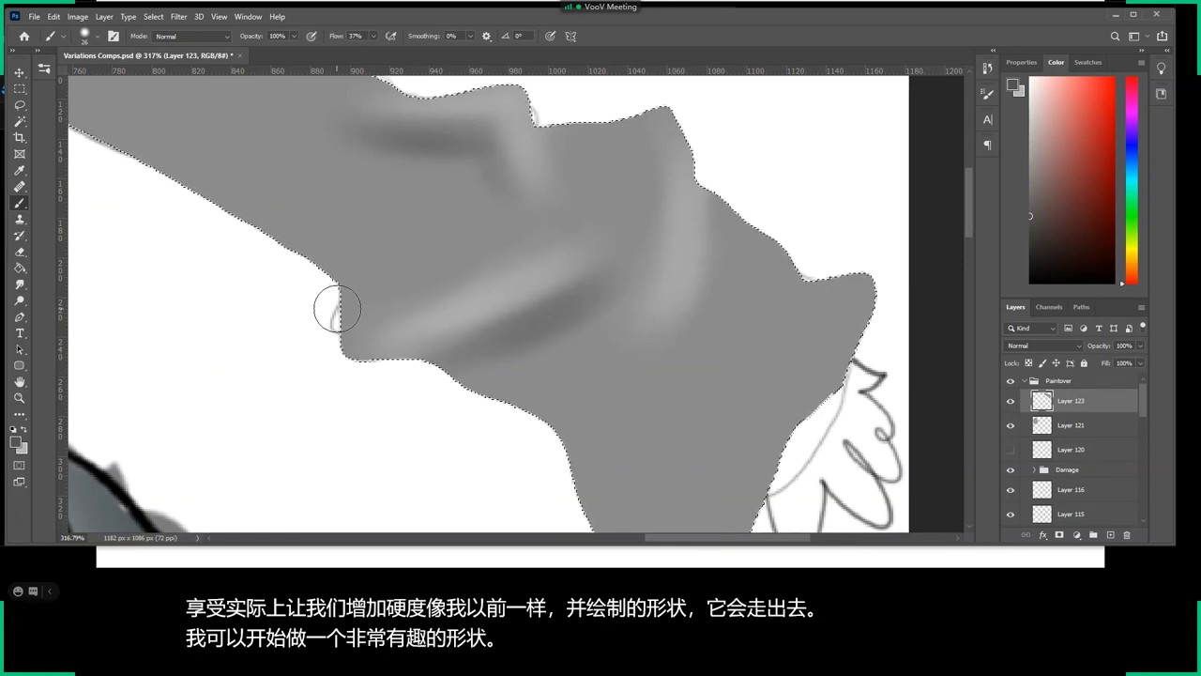
{"action": "left_click_drag", "start_coordinate": [338, 309], "coordinate": [572, 223]}
{"action": "left_click_drag", "start_coordinate": [469, 140], "coordinate": [477, 247]}
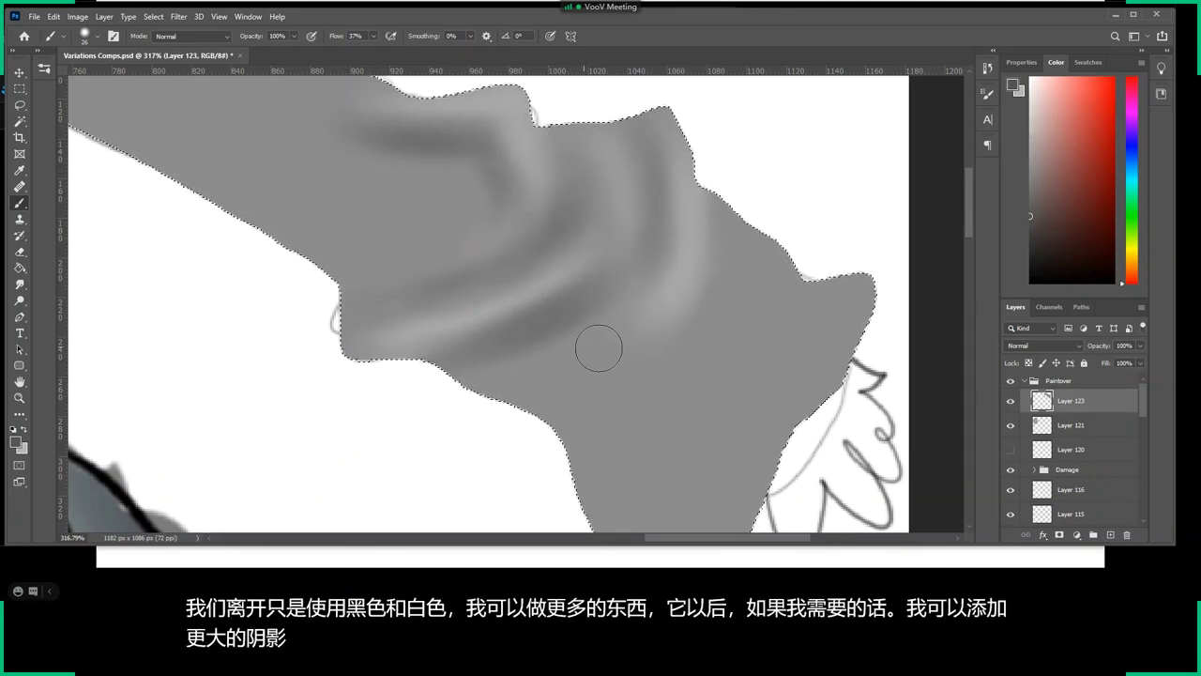
{"action": "left_click_drag", "start_coordinate": [397, 230], "coordinate": [519, 346]}
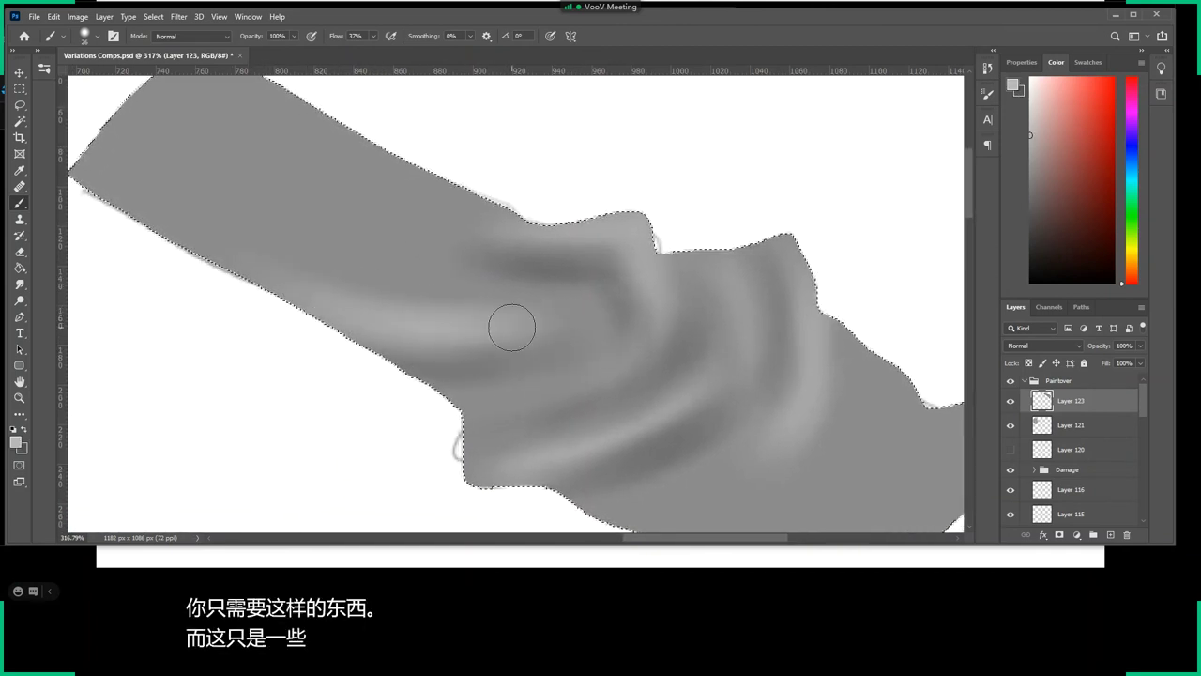
{"action": "left_click_drag", "start_coordinate": [399, 355], "coordinate": [563, 338]}
{"action": "left_click_drag", "start_coordinate": [441, 342], "coordinate": [548, 302]}
{"action": "mouse_move", "coordinate": [416, 215]}
{"action": "left_mouse_down"}
{"action": "mouse_move", "coordinate": [496, 209]}
{"action": "mouse_move", "coordinate": [416, 166]}
{"action": "mouse_move", "coordinate": [388, 255]}
{"action": "mouse_move", "coordinate": [525, 293]}
{"action": "mouse_move", "coordinate": [581, 368]}
{"action": "mouse_move", "coordinate": [544, 377]}
{"action": "left_mouse_up"}
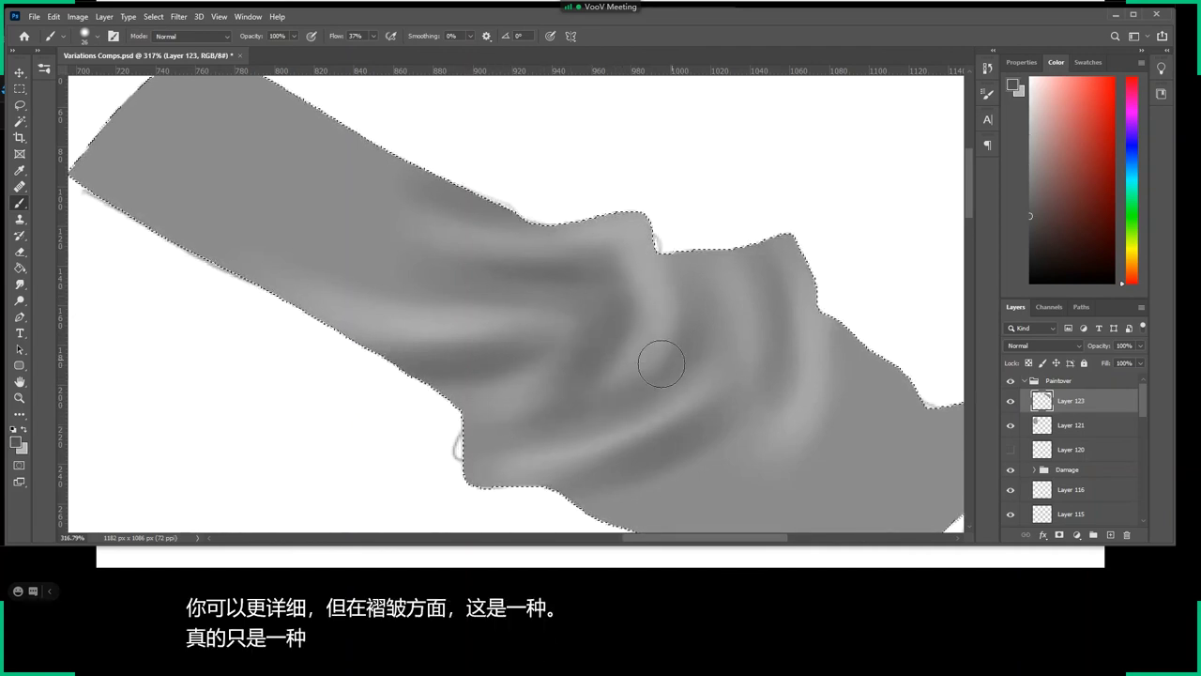
{"action": "left_click", "coordinate": [638, 477], "text": "alt"}
{"action": "key", "text": "z"}
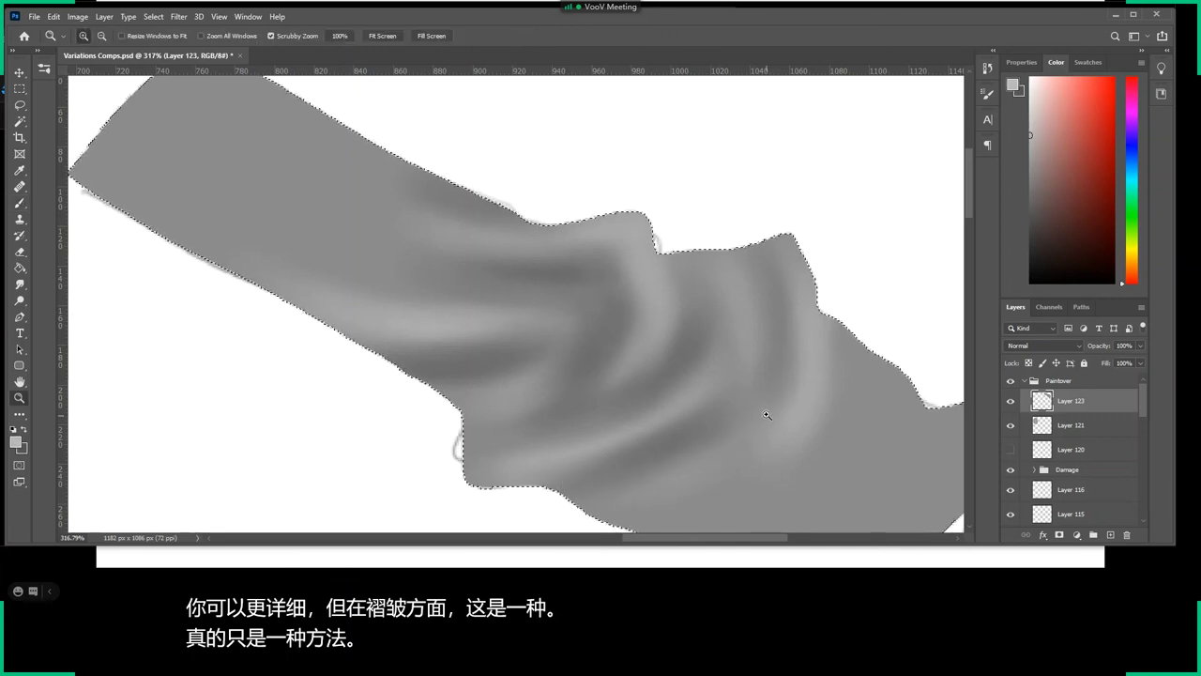
{"action": "left_click_drag", "start_coordinate": [767, 415], "coordinate": [713, 413]}
Deselect the sleeve and add a new Layer 124 clipped to Layer 123.
{"action": "key", "text": "m"}
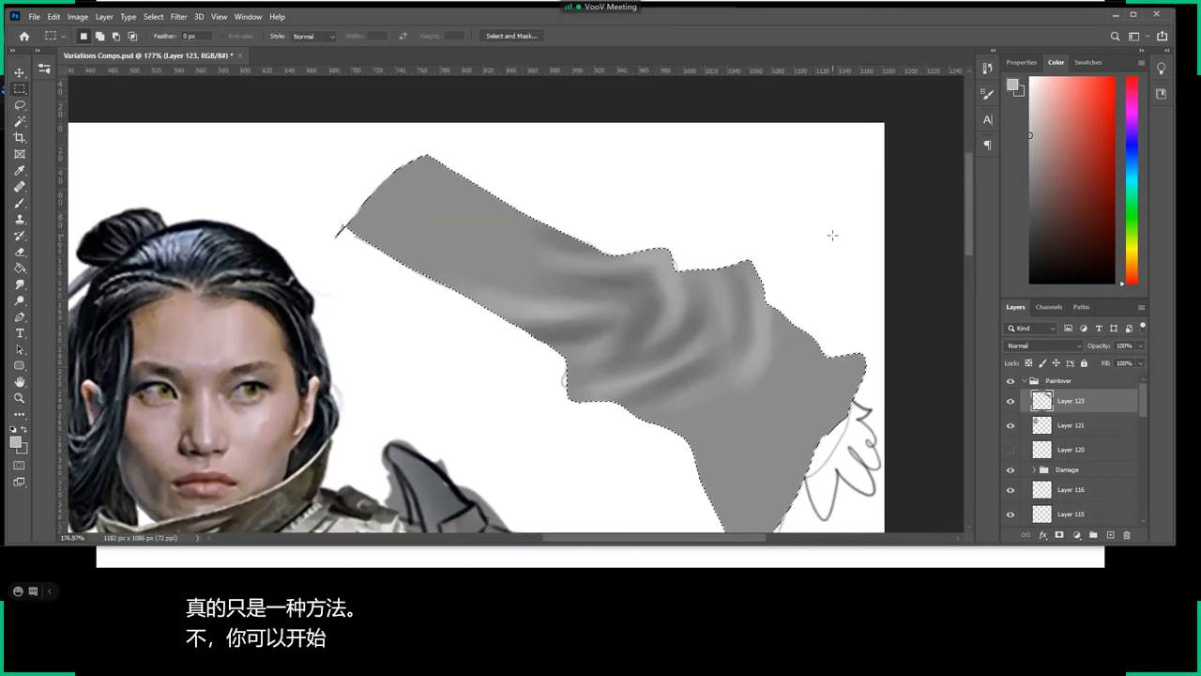
{"action": "key", "text": "ctrl+d"}
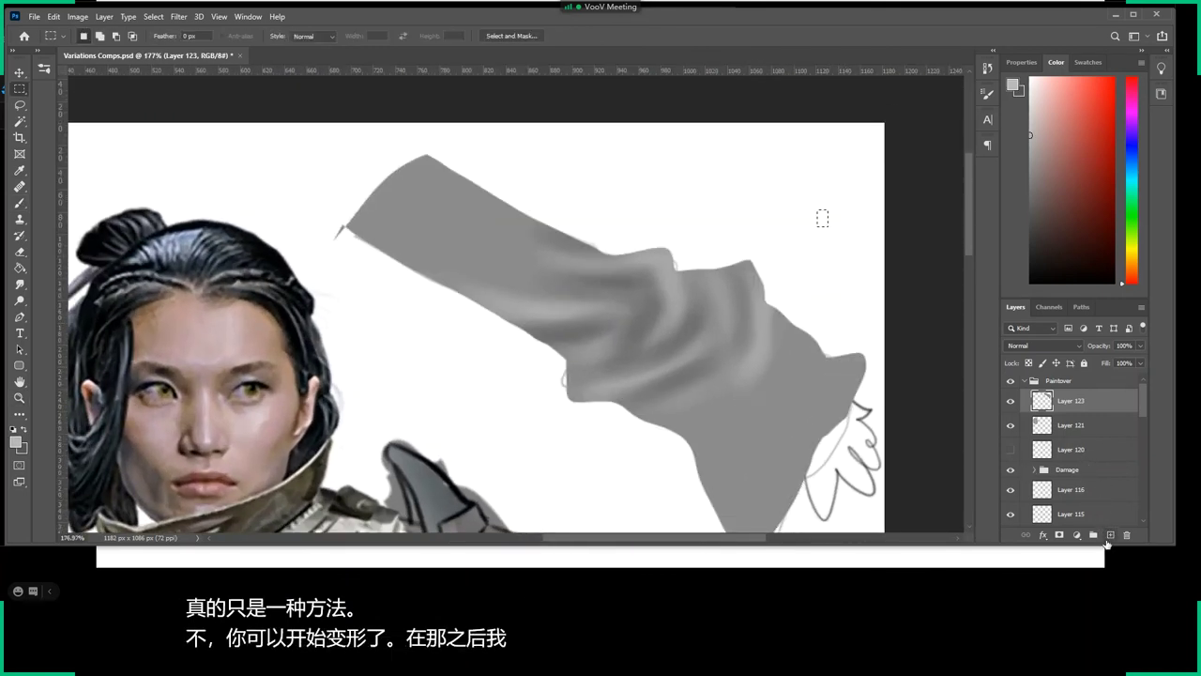
{"action": "left_click", "coordinate": [1104, 535]}
{"action": "left_click", "coordinate": [1070, 411], "text": "alt"}
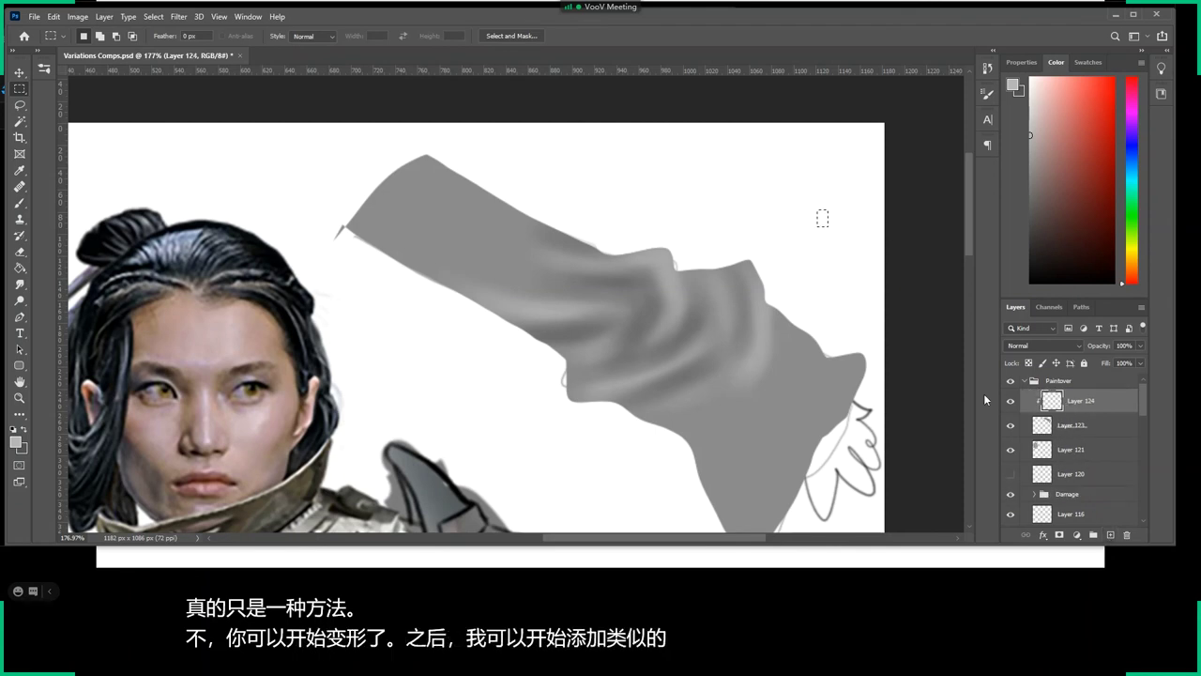
{"action": "key", "text": "b"}
{"action": "right_click", "coordinate": [743, 373]}
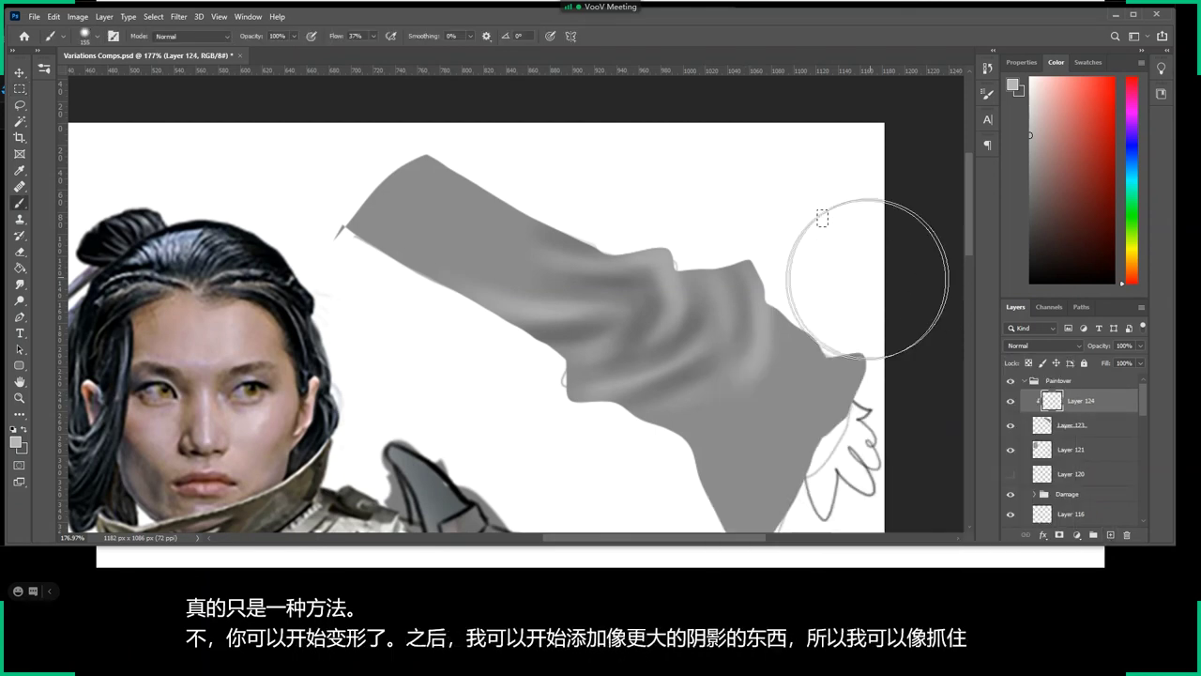
{"action": "left_click_drag", "start_coordinate": [877, 228], "coordinate": [779, 284]}
{"action": "key", "text": "b"}
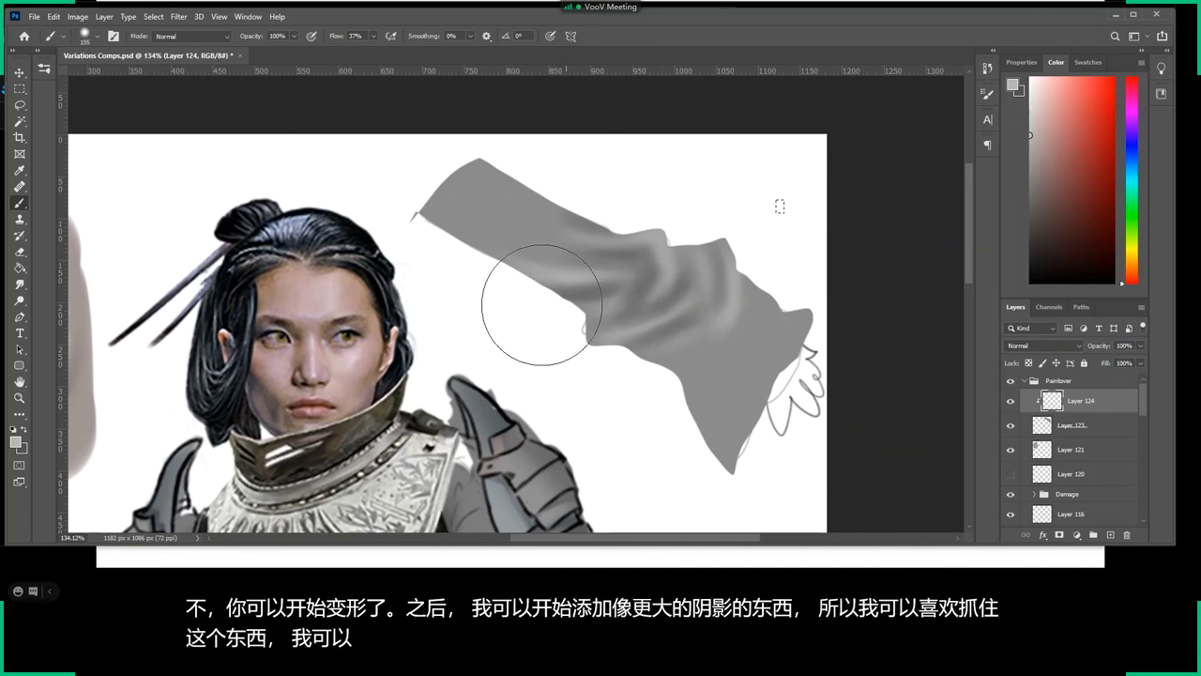
Choose a dark grey for the shading and set Layer 124's blend mode to Overlay.
{"action": "left_click", "coordinate": [1043, 249]}
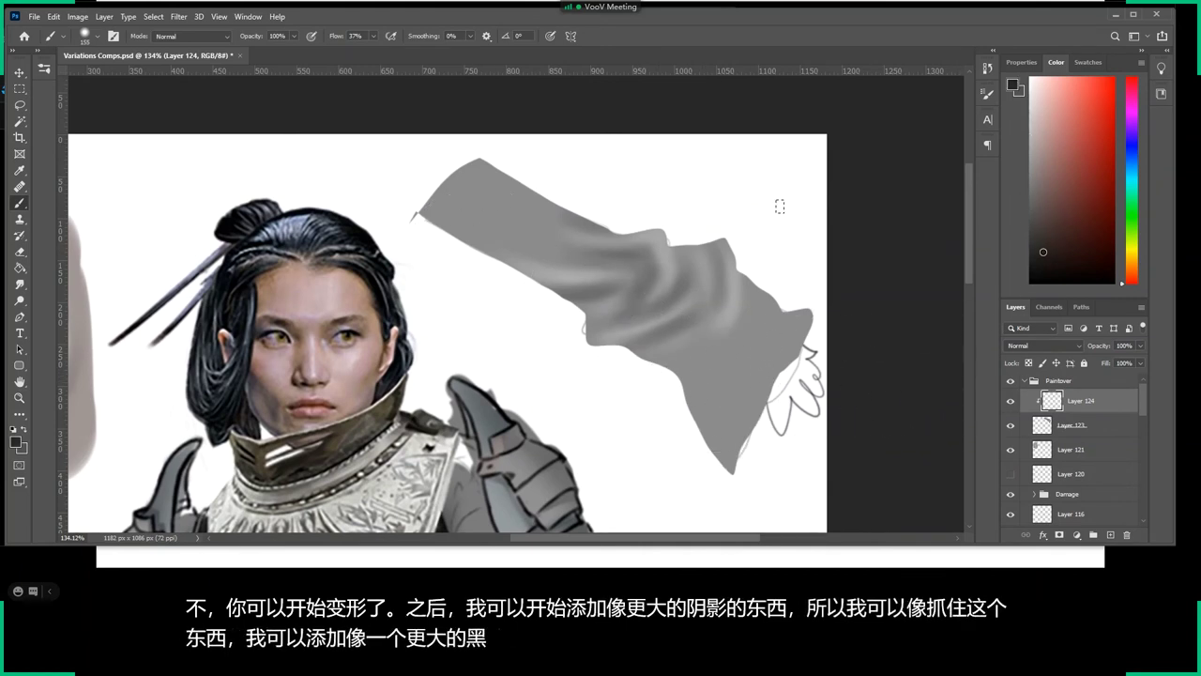
{"action": "left_click", "coordinate": [818, 228], "text": "alt"}
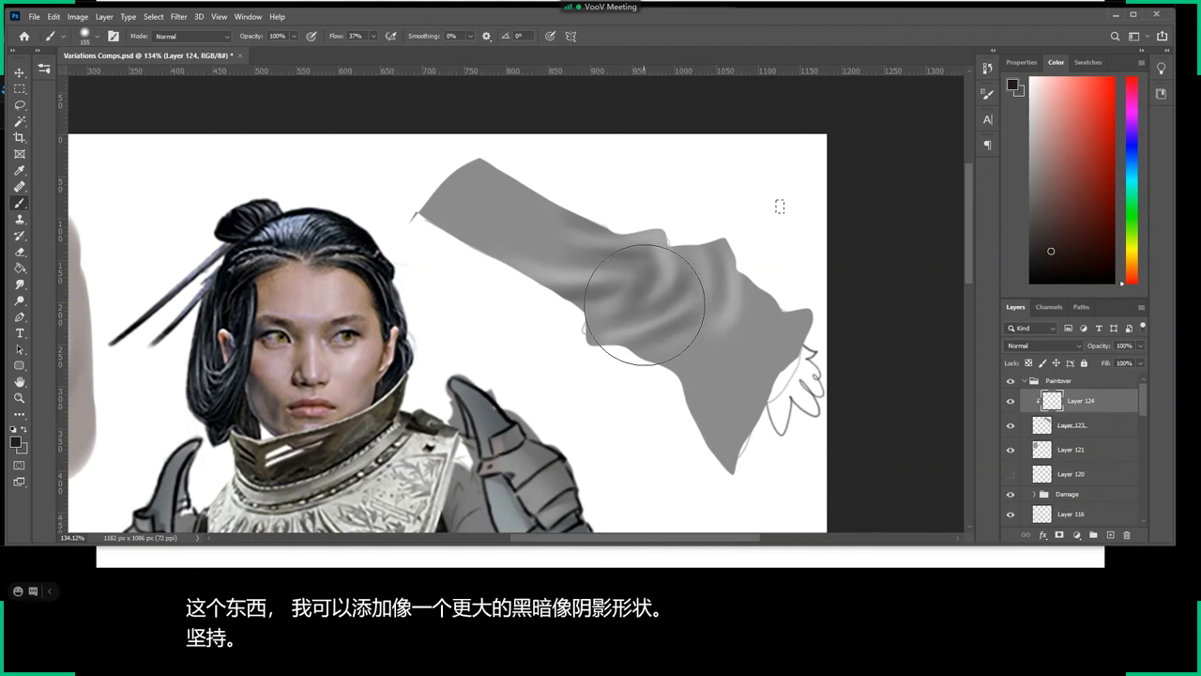
{"action": "key", "text": "m"}
{"action": "key", "text": "b"}
{"action": "left_click", "coordinate": [1087, 62]}
{"action": "left_click", "coordinate": [1068, 82]}
{"action": "left_click", "coordinate": [1055, 62]}
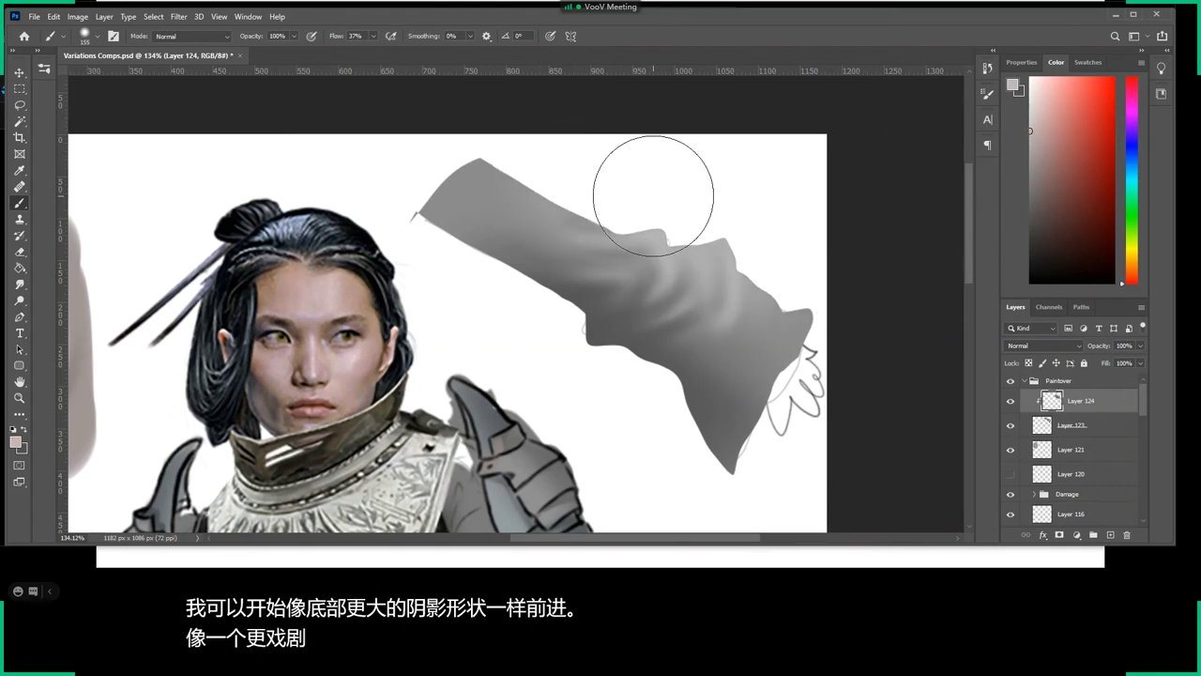
{"action": "left_click", "coordinate": [1030, 216]}
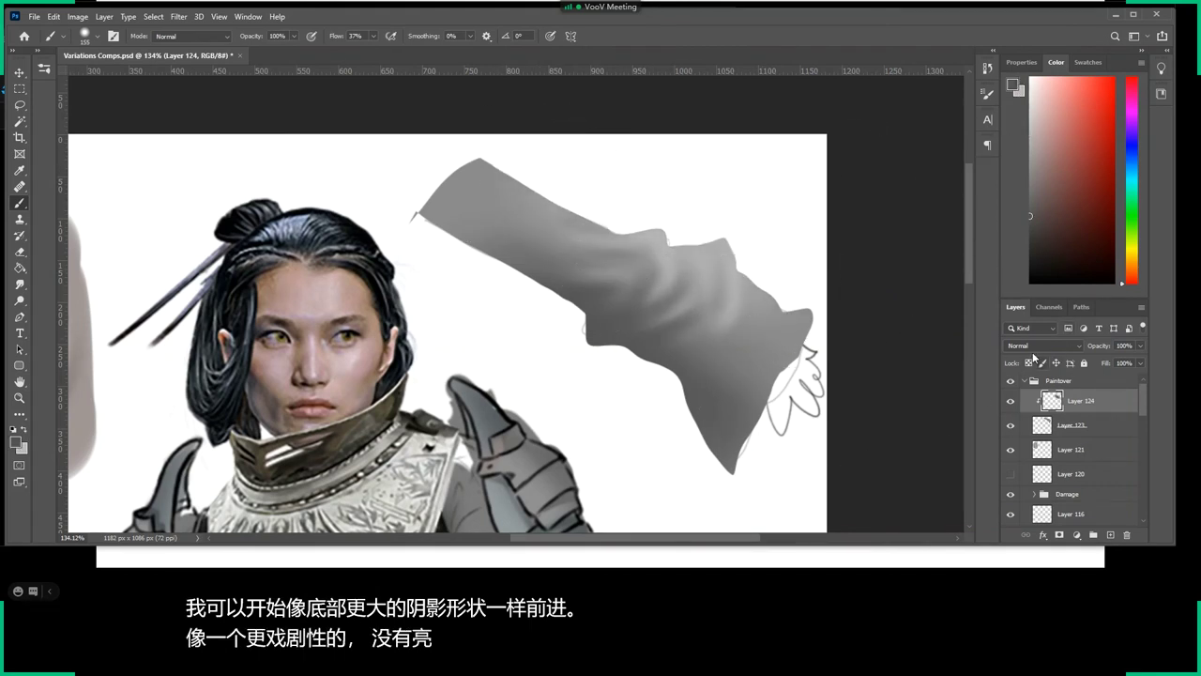
{"action": "left_click", "coordinate": [1037, 346]}
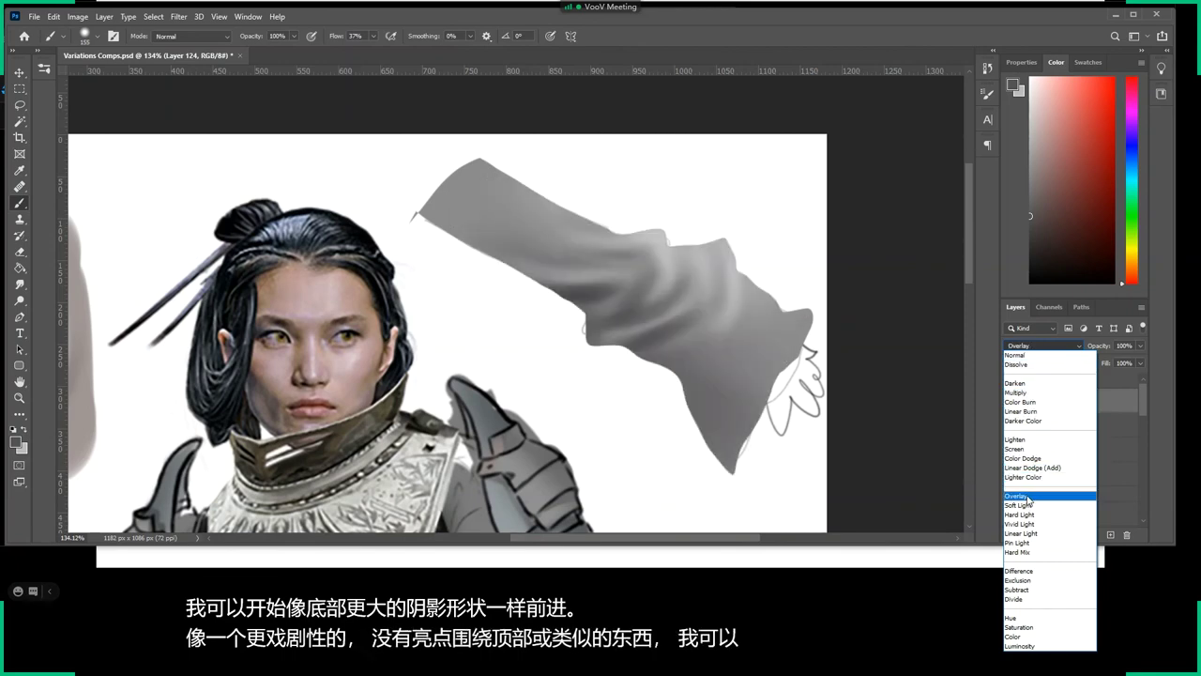
{"action": "left_click", "coordinate": [1028, 497]}
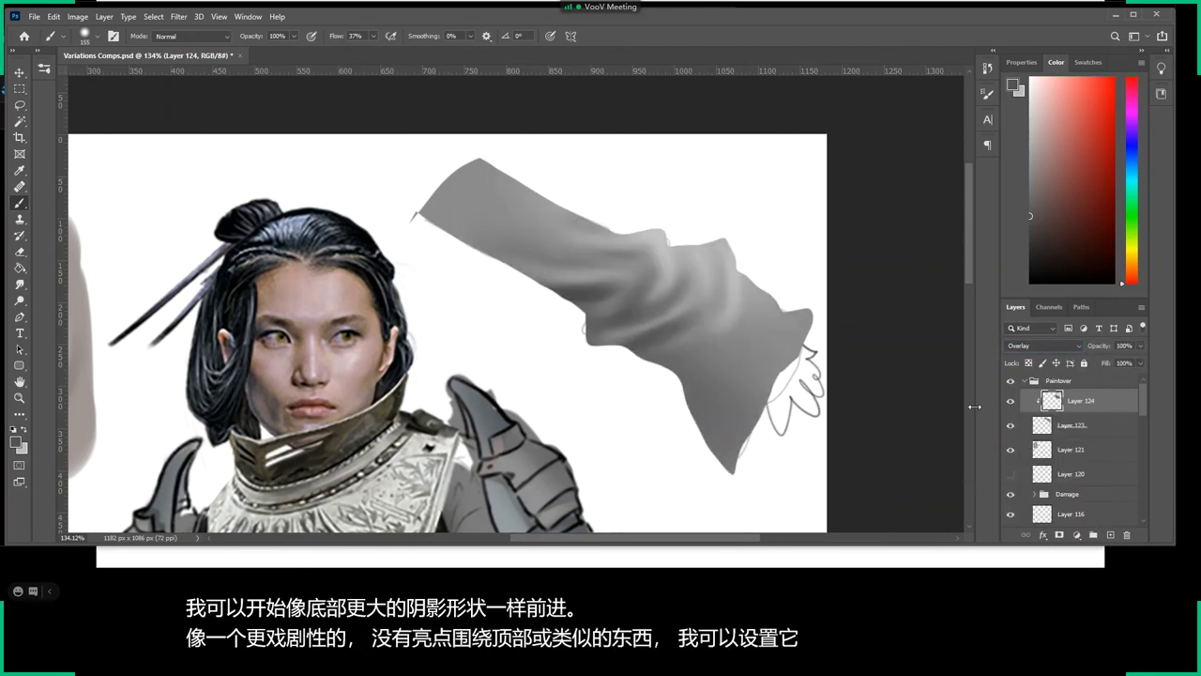
Look over the chest armour and face, then add a new empty Layer 125 above the shading.
{"action": "key", "text": "z"}
{"action": "scroll", "coordinate": [770, 384], "scroll_direction": "down", "scroll_amount": 3}
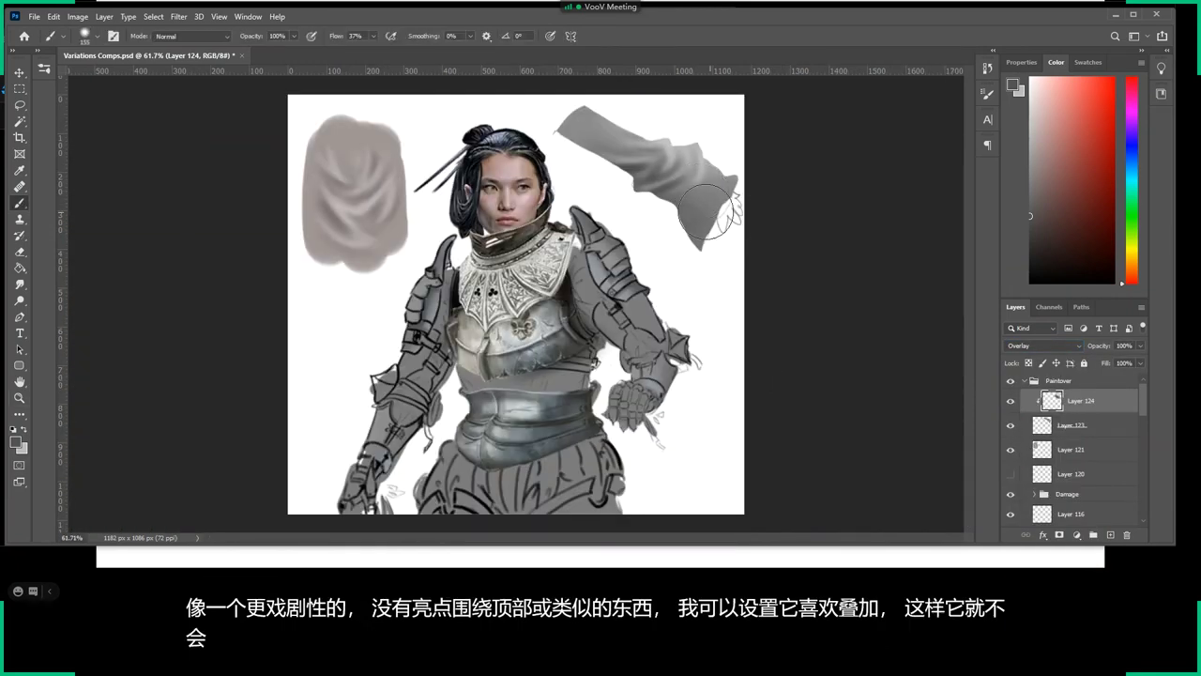
{"action": "scroll", "coordinate": [676, 298], "scroll_direction": "up", "scroll_amount": 3}
{"action": "left_click_drag", "start_coordinate": [675, 298], "coordinate": [691, 397]}
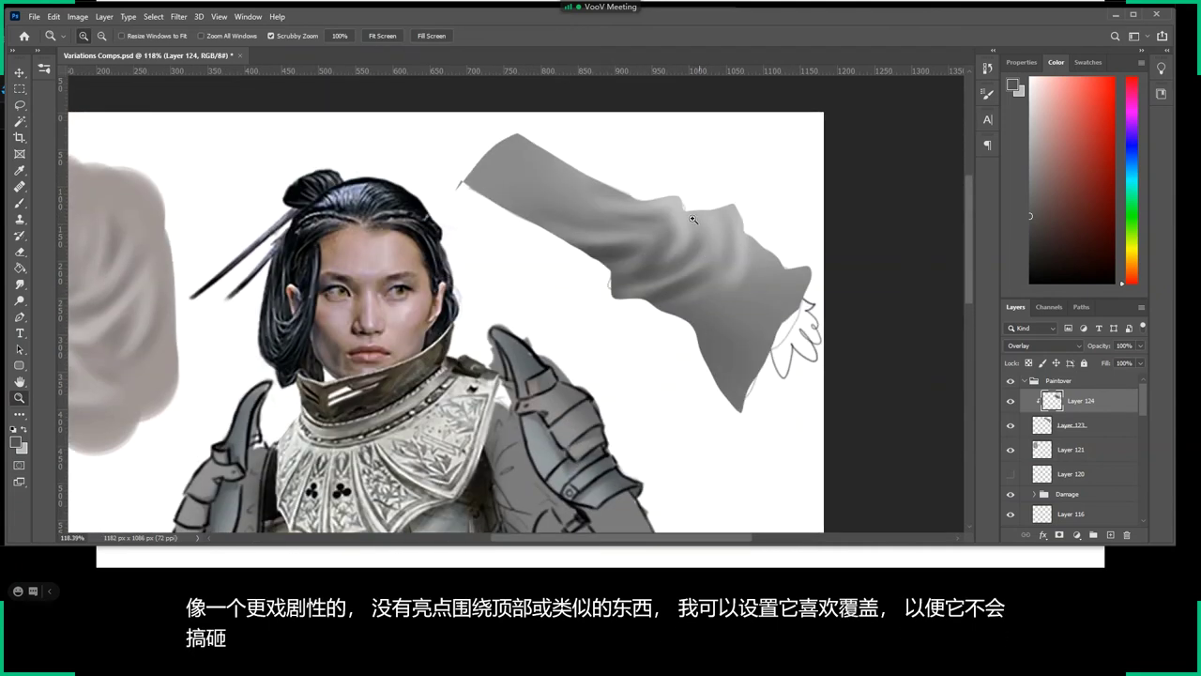
{"action": "left_click_drag", "start_coordinate": [617, 335], "coordinate": [673, 212]}
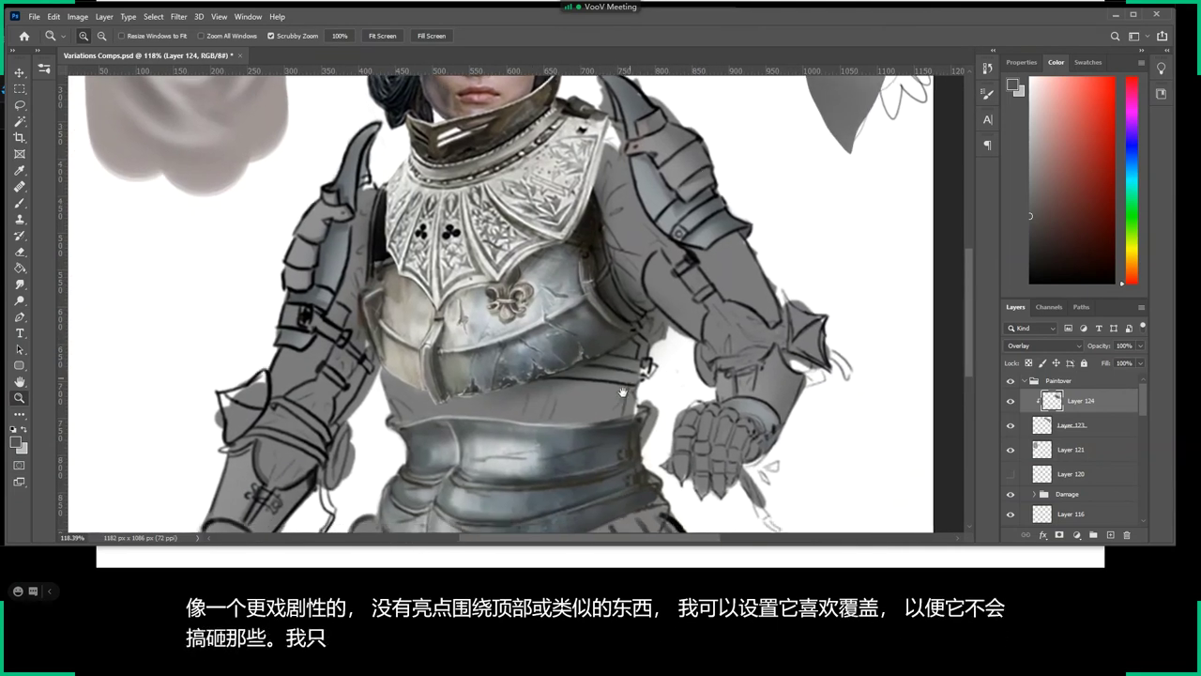
{"action": "left_click_drag", "start_coordinate": [752, 126], "coordinate": [694, 342]}
{"action": "key", "text": "b"}
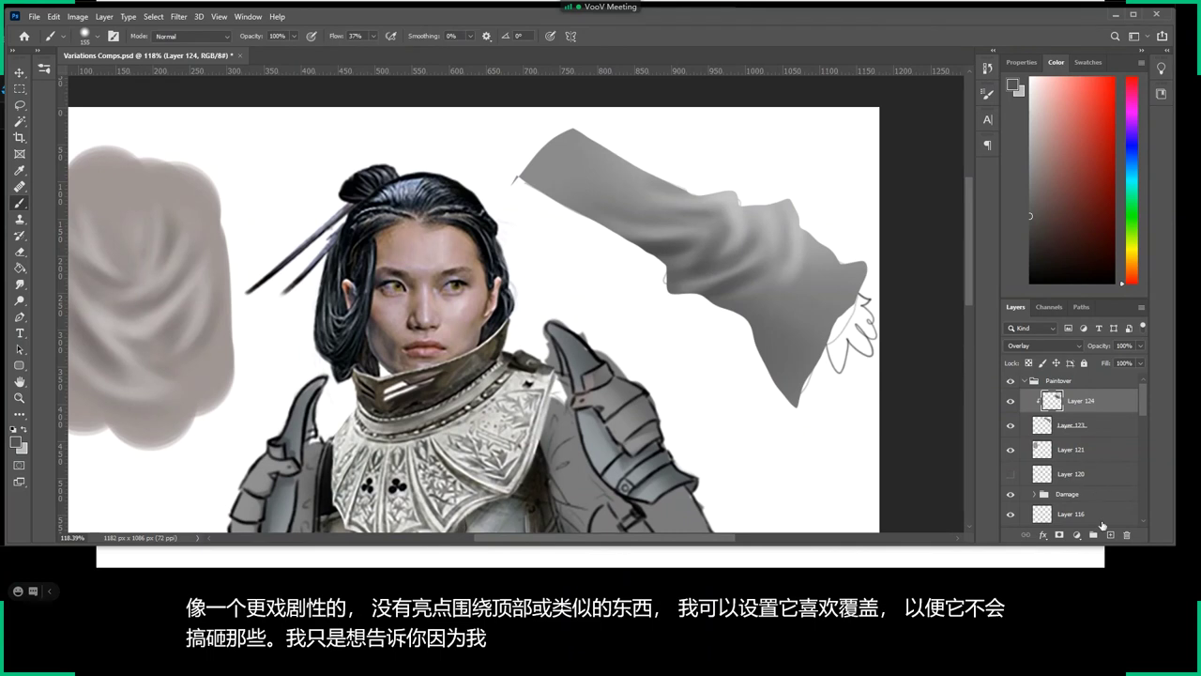
{"action": "left_click", "coordinate": [1110, 534]}
{"action": "left_click", "coordinate": [1041, 121]}
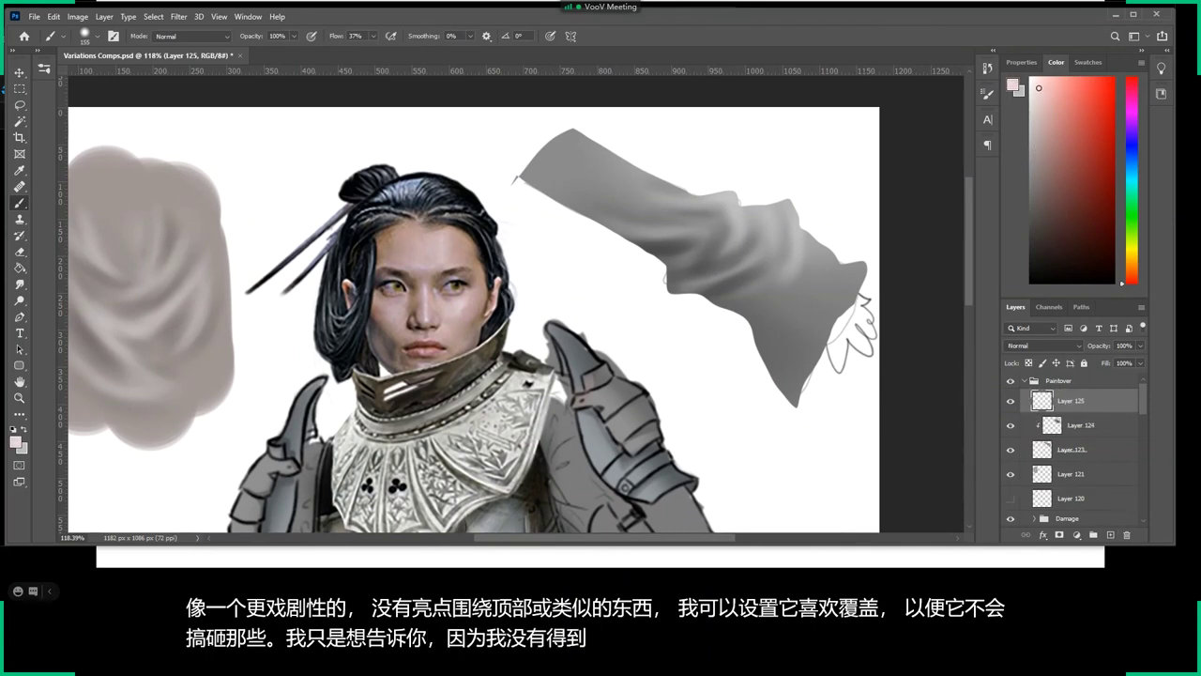
Set the brush to Hard Round Pressure Size and check the brush settings.
{"action": "right_click", "coordinate": [828, 287]}
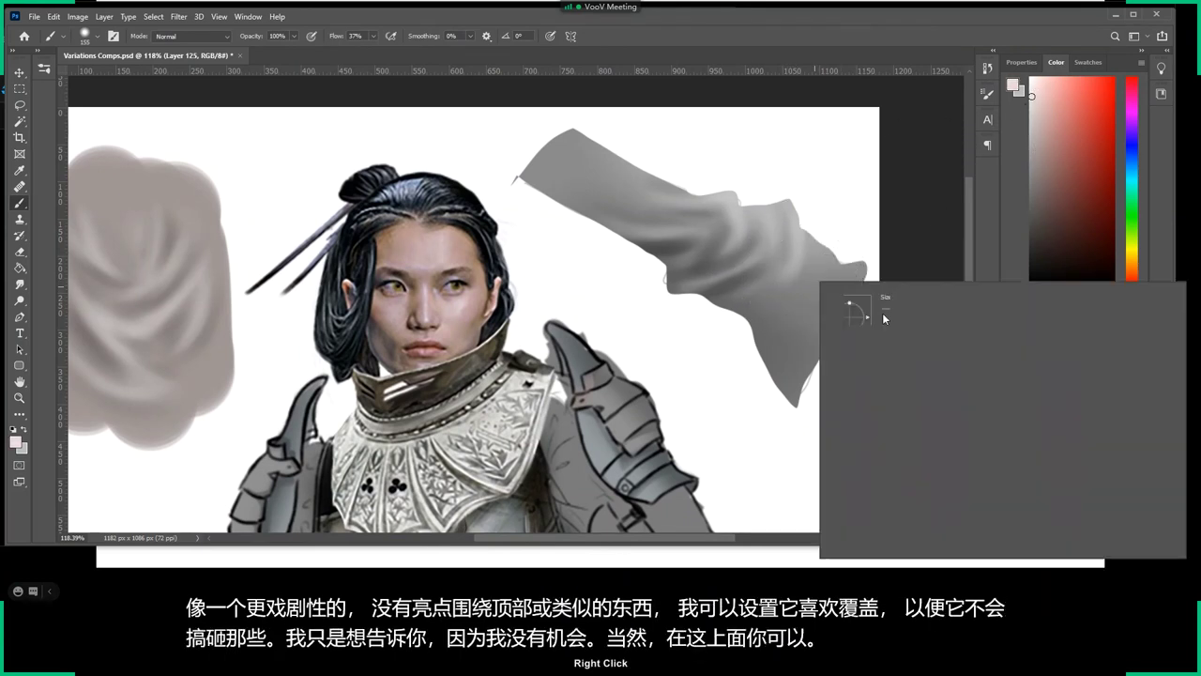
{"action": "left_click", "coordinate": [1007, 437]}
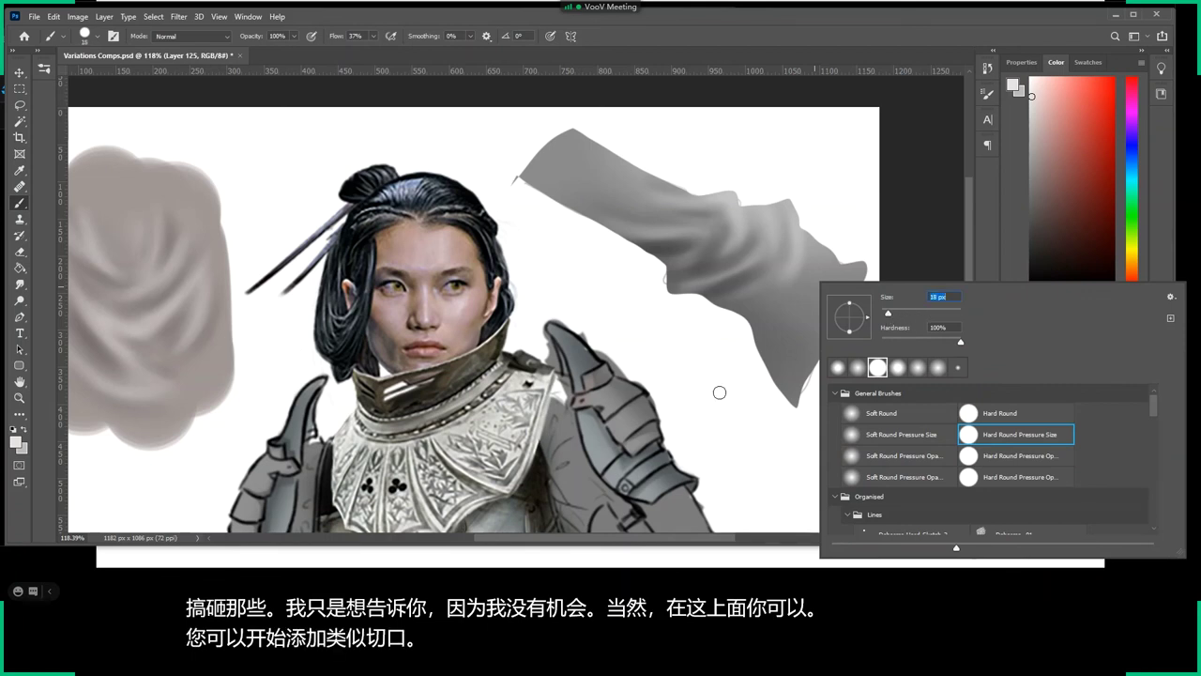
{"action": "key", "text": "Return"}
{"action": "key", "text": "s"}
{"action": "right_click", "coordinate": [768, 312]}
{"action": "key", "text": "Escape"}
{"action": "key", "text": "b"}
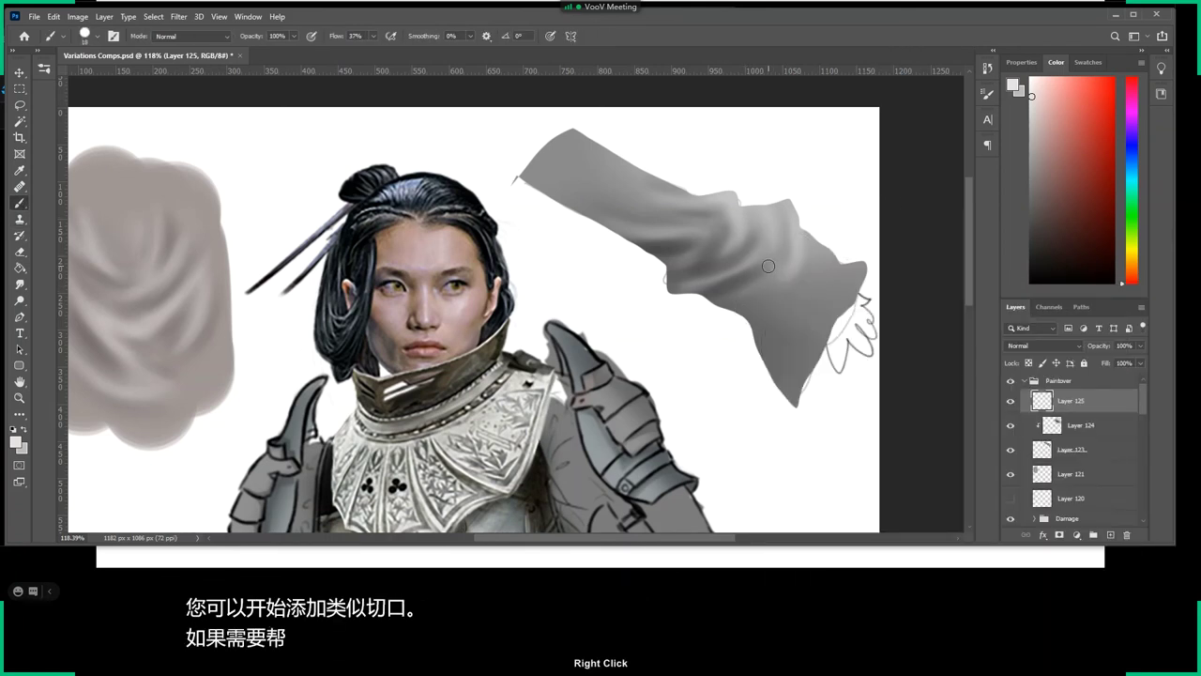
{"action": "right_click", "coordinate": [778, 269]}
{"action": "key", "text": "Escape"}
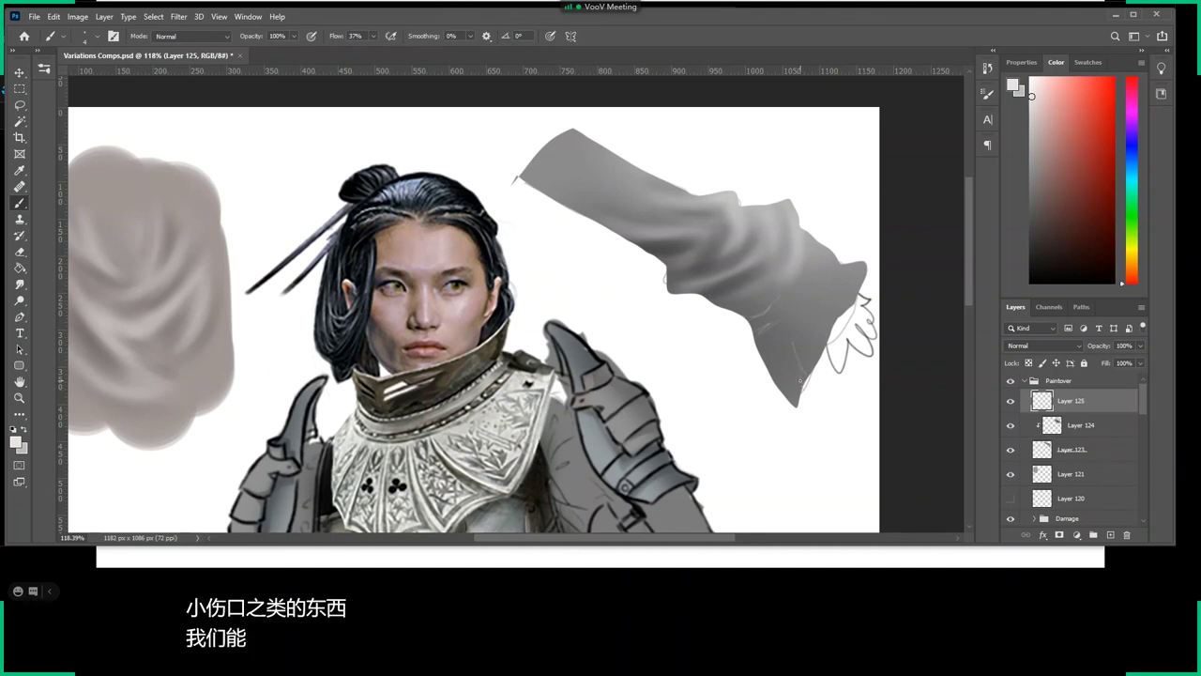
On Layer 123, erase a hard-edged notch into the sleeve's lower edge and zoom in on it.
{"action": "left_click", "coordinate": [1072, 449]}
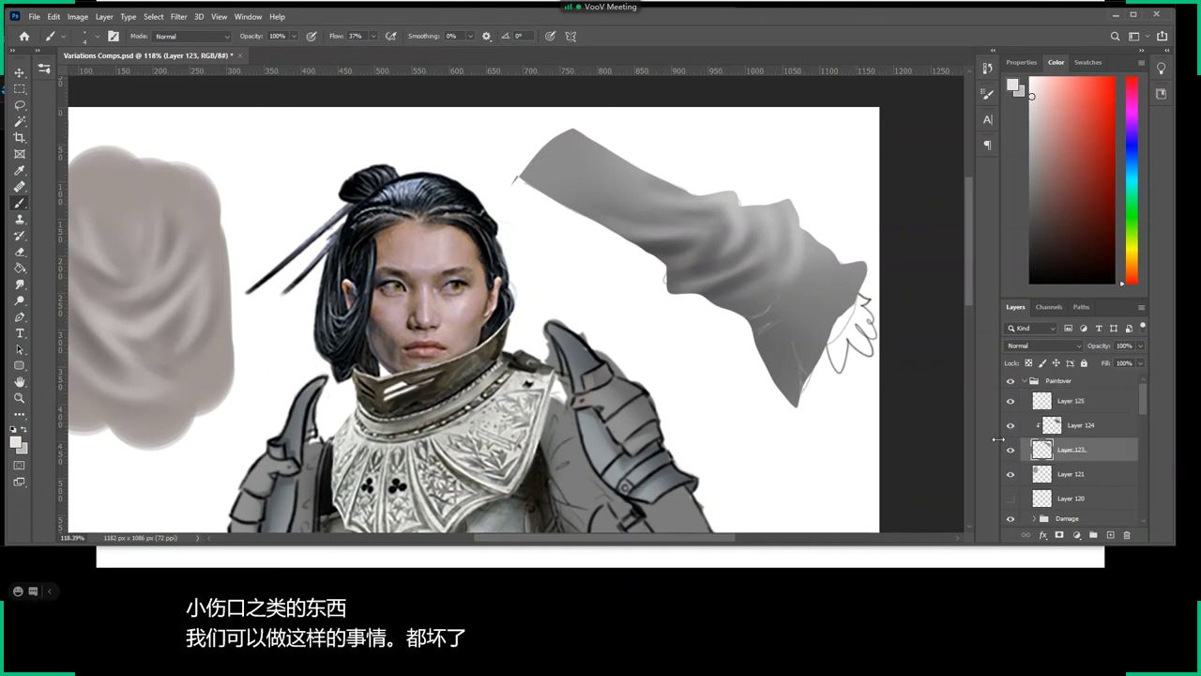
{"action": "key", "text": "e"}
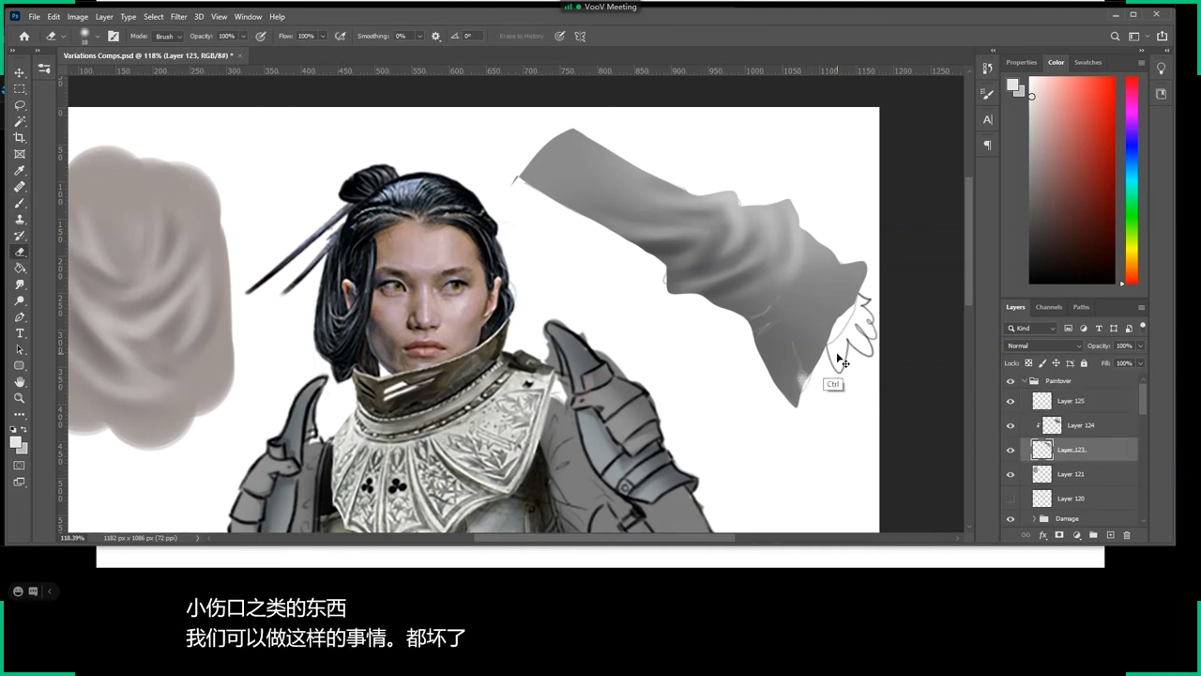
{"action": "right_click", "coordinate": [818, 366]}
{"action": "left_click", "coordinate": [976, 476]}
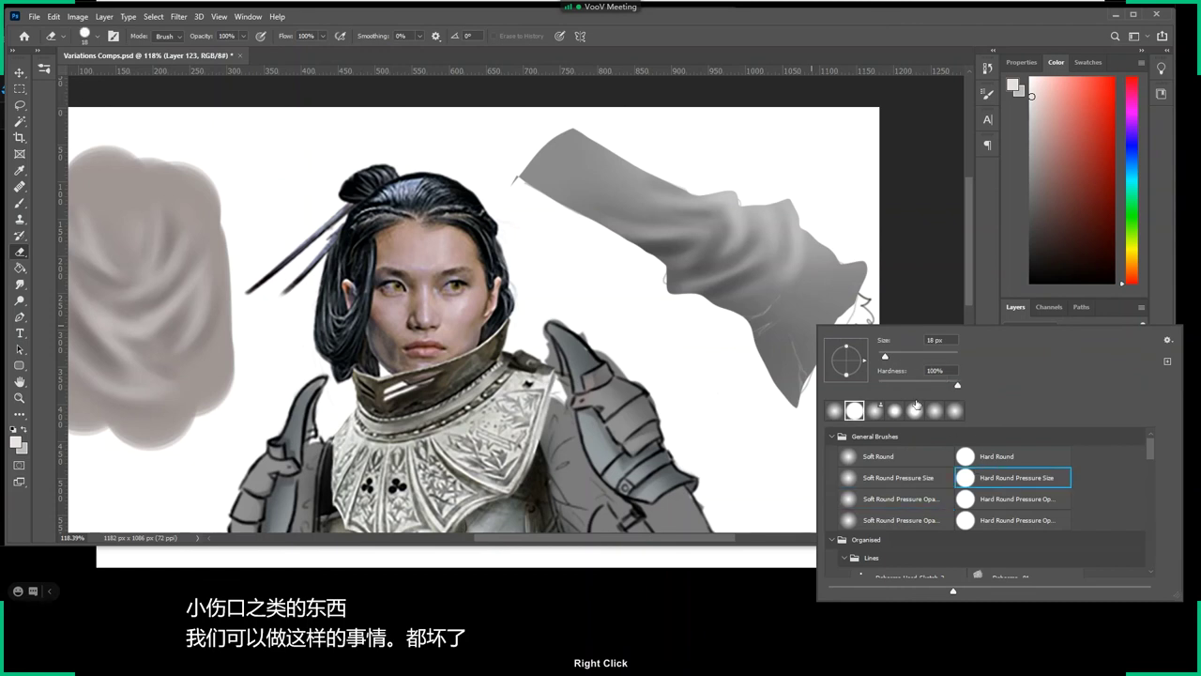
{"action": "left_click_drag", "start_coordinate": [883, 358], "coordinate": [750, 467]}
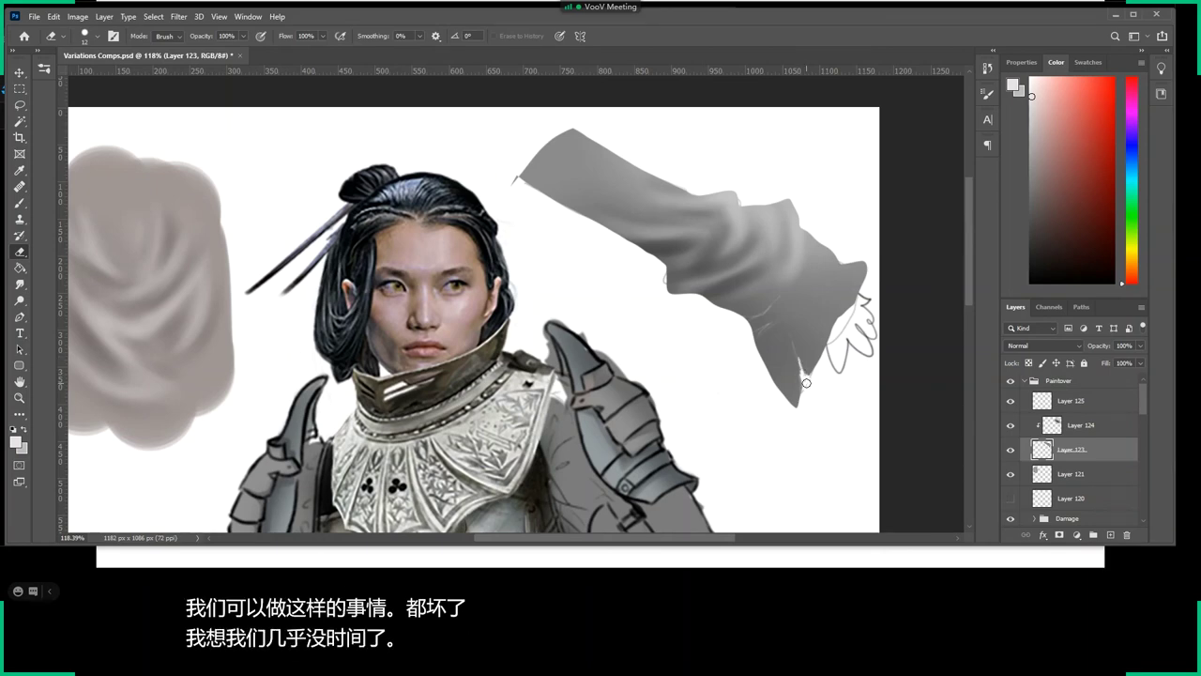
{"action": "key", "text": "z"}
{"action": "mouse_move", "coordinate": [806, 383]}
{"action": "left_mouse_down"}
{"action": "mouse_move", "coordinate": [621, 395]}
{"action": "mouse_move", "coordinate": [578, 475]}
{"action": "left_mouse_up"}
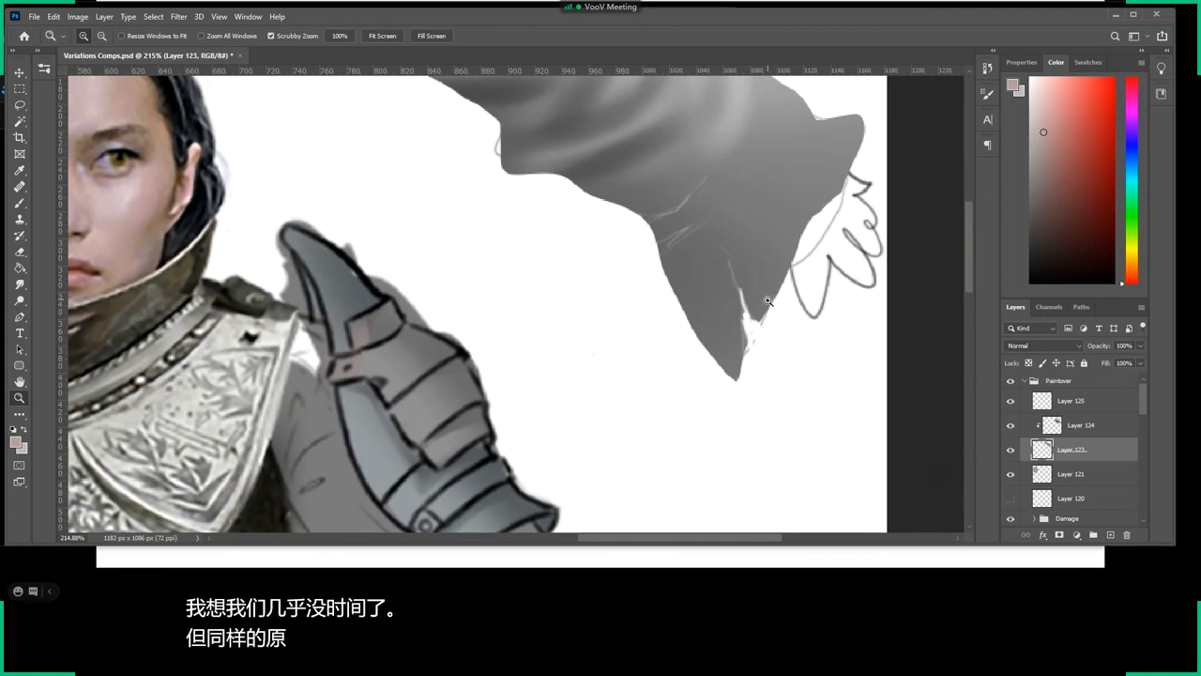
Add a new empty Layer 126 above Layer 125.
{"action": "key", "text": "b"}
{"action": "left_click", "coordinate": [742, 284], "text": "alt"}
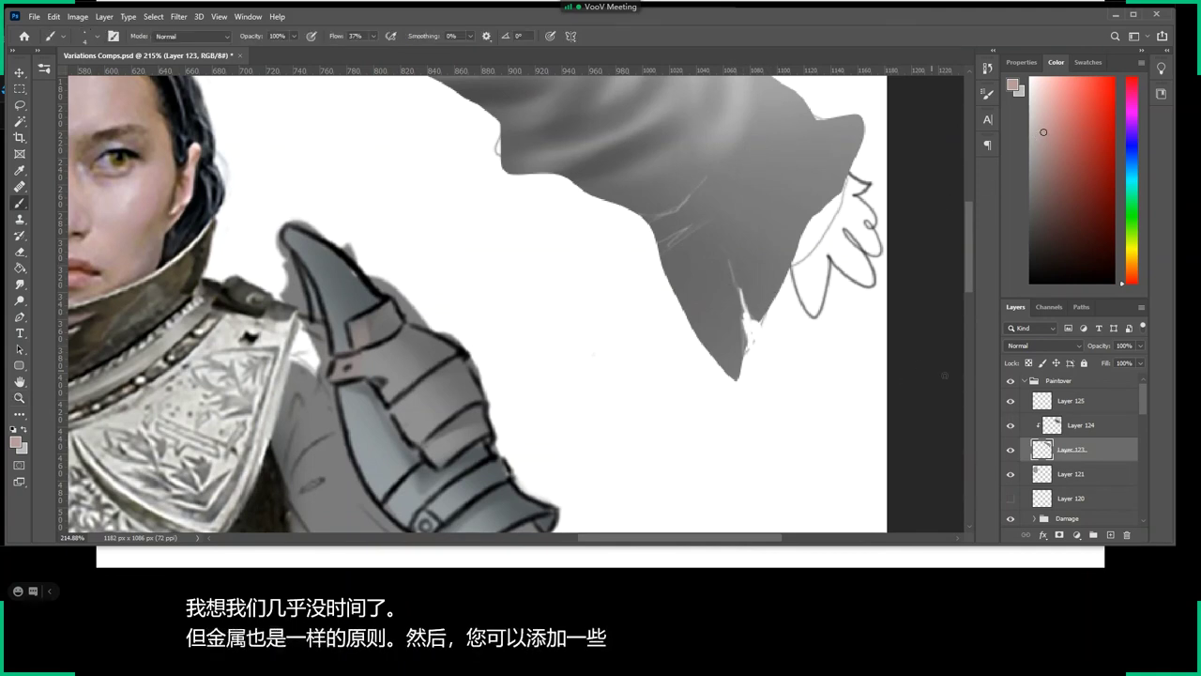
{"action": "left_click", "coordinate": [1082, 397]}
{"action": "left_click", "coordinate": [1112, 534]}
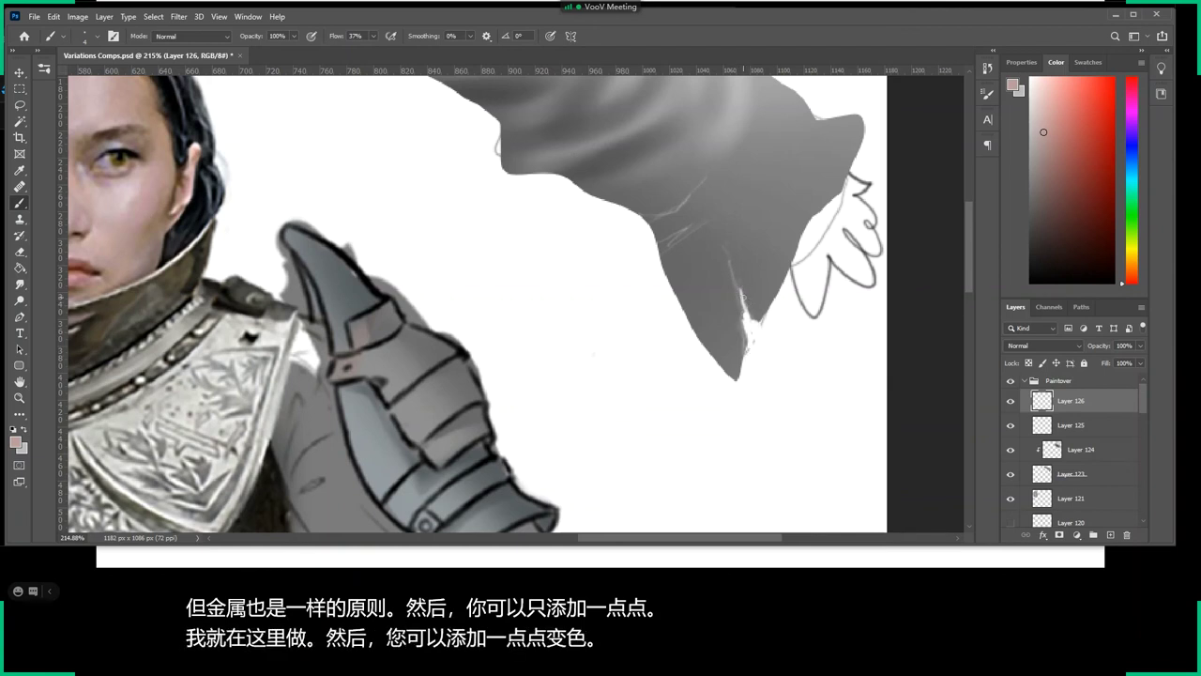
Choose a dark grey and shrink the soft round brush from 20 px to 14 px.
{"action": "right_click", "coordinate": [834, 235]}
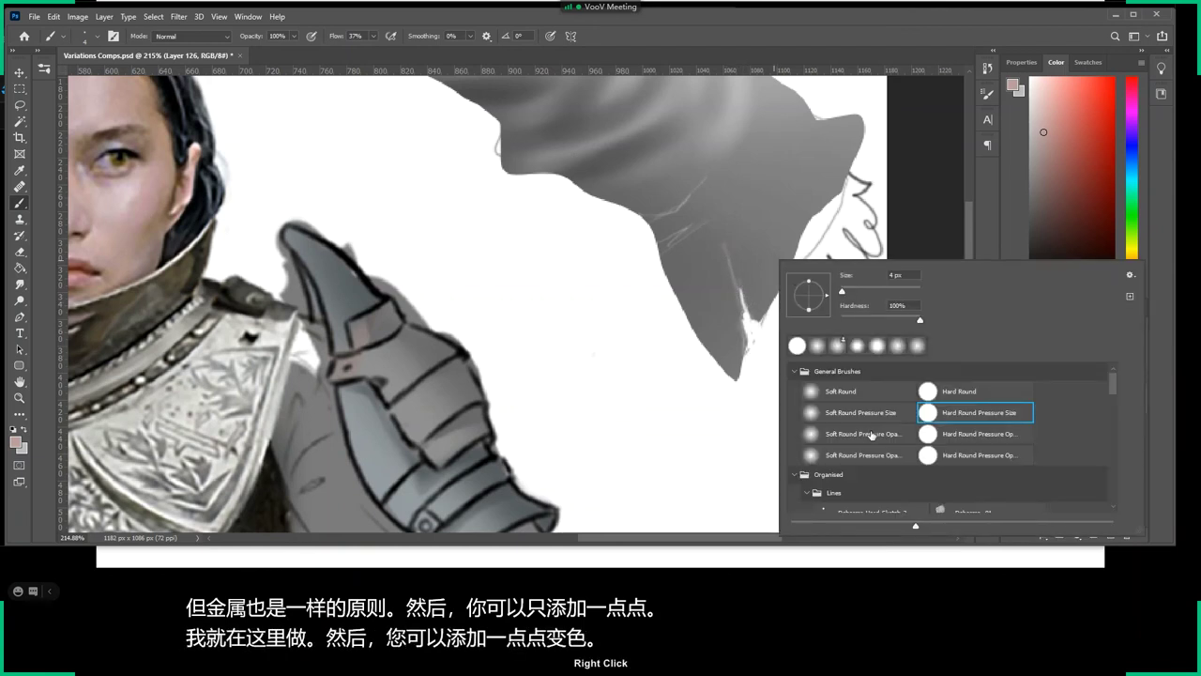
{"action": "key", "text": "Escape"}
{"action": "left_click_drag", "start_coordinate": [1036, 131], "coordinate": [1013, 225]}
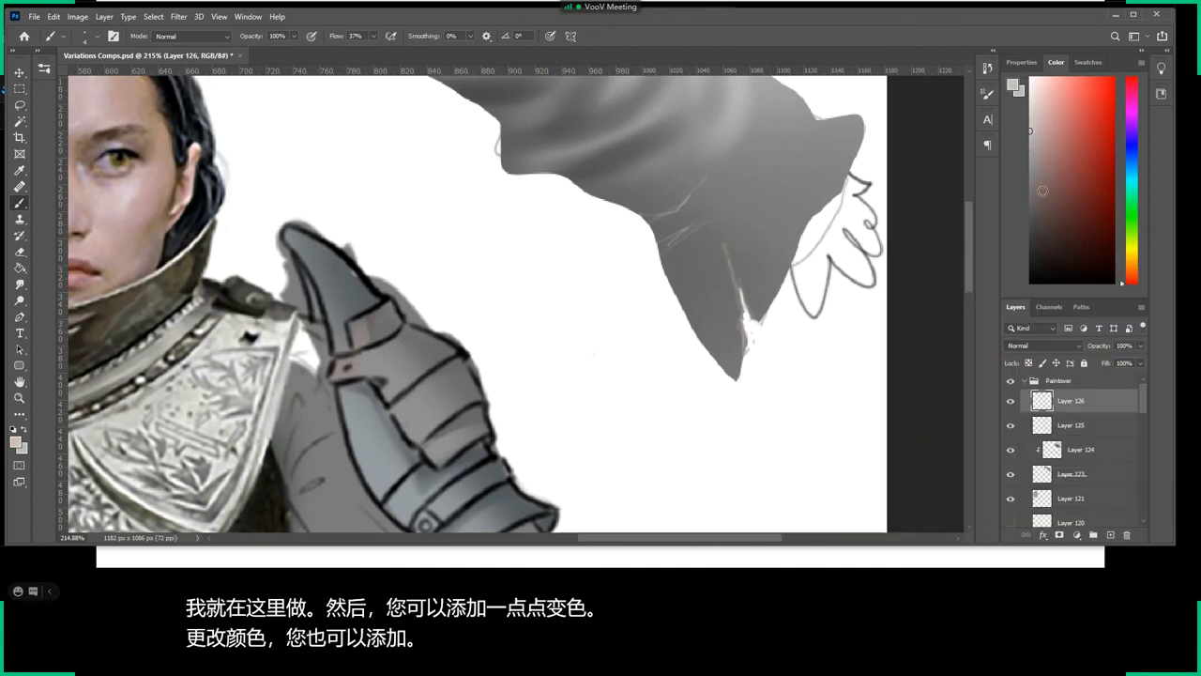
{"action": "right_click", "coordinate": [715, 296]}
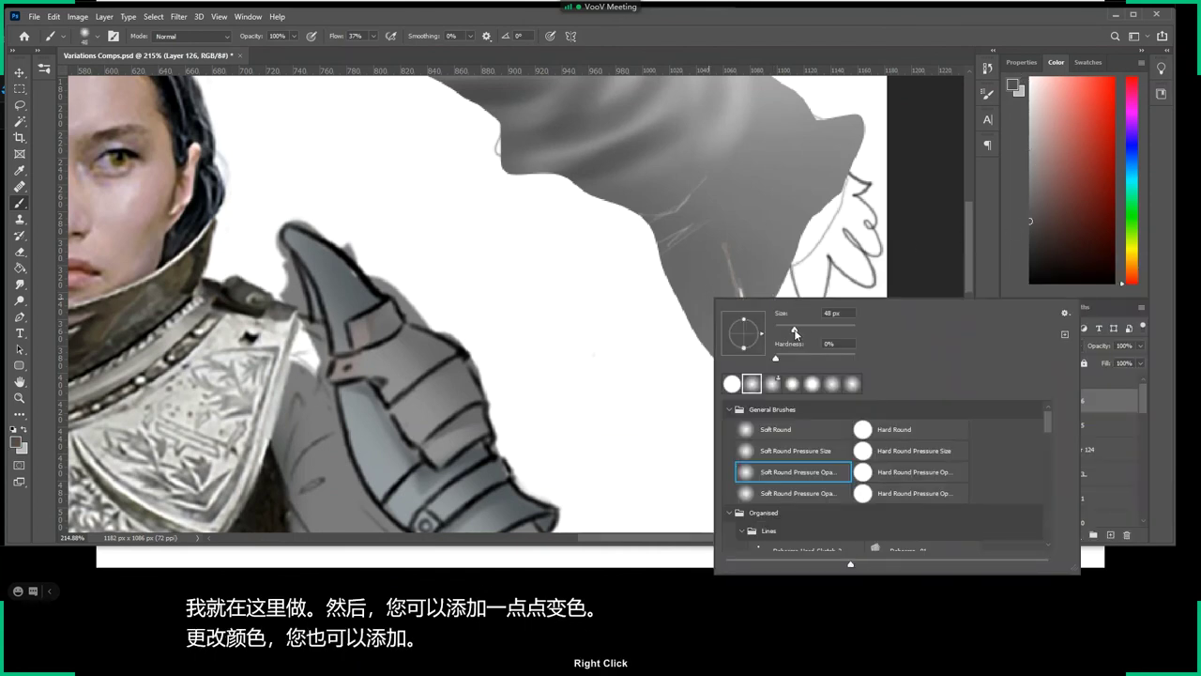
{"action": "key", "text": "Escape"}
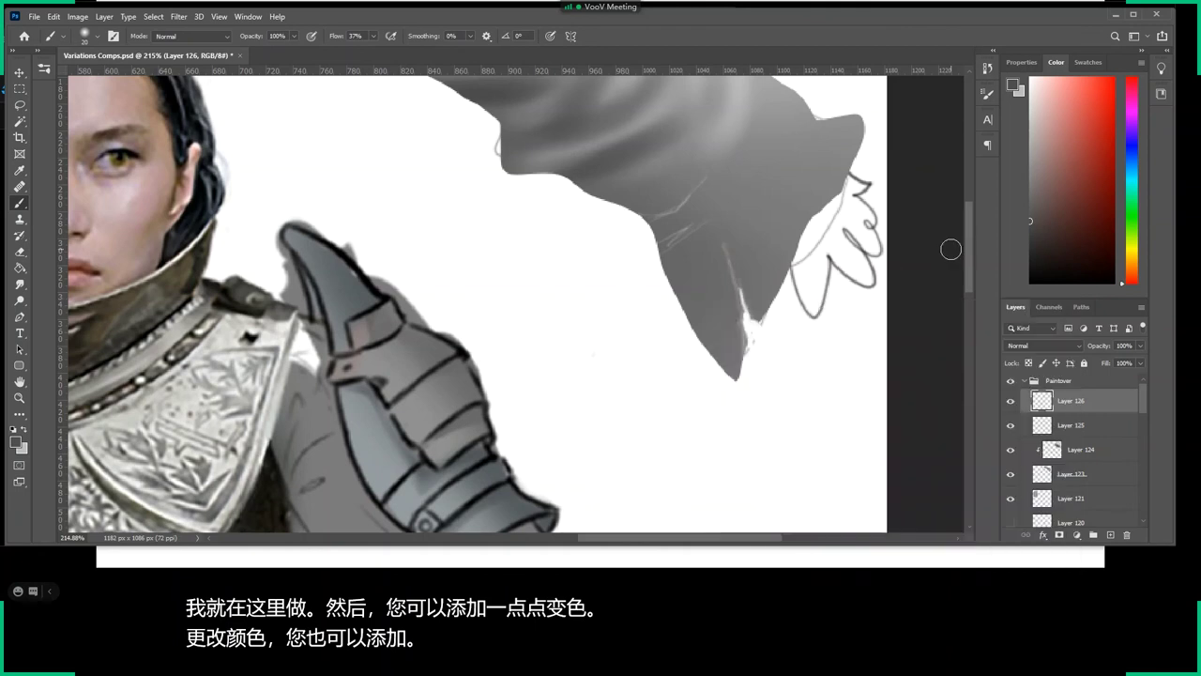
{"action": "right_click", "coordinate": [760, 270]}
{"action": "left_click_drag", "start_coordinate": [829, 295], "coordinate": [842, 325]}
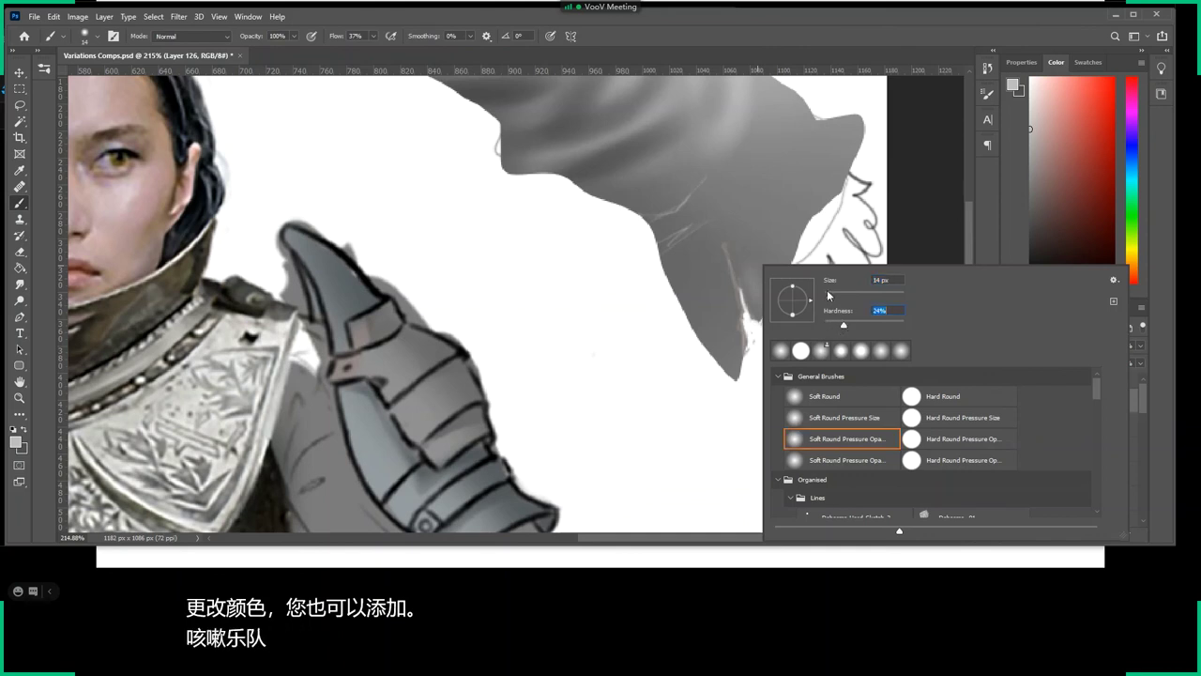
{"action": "key", "text": "Return"}
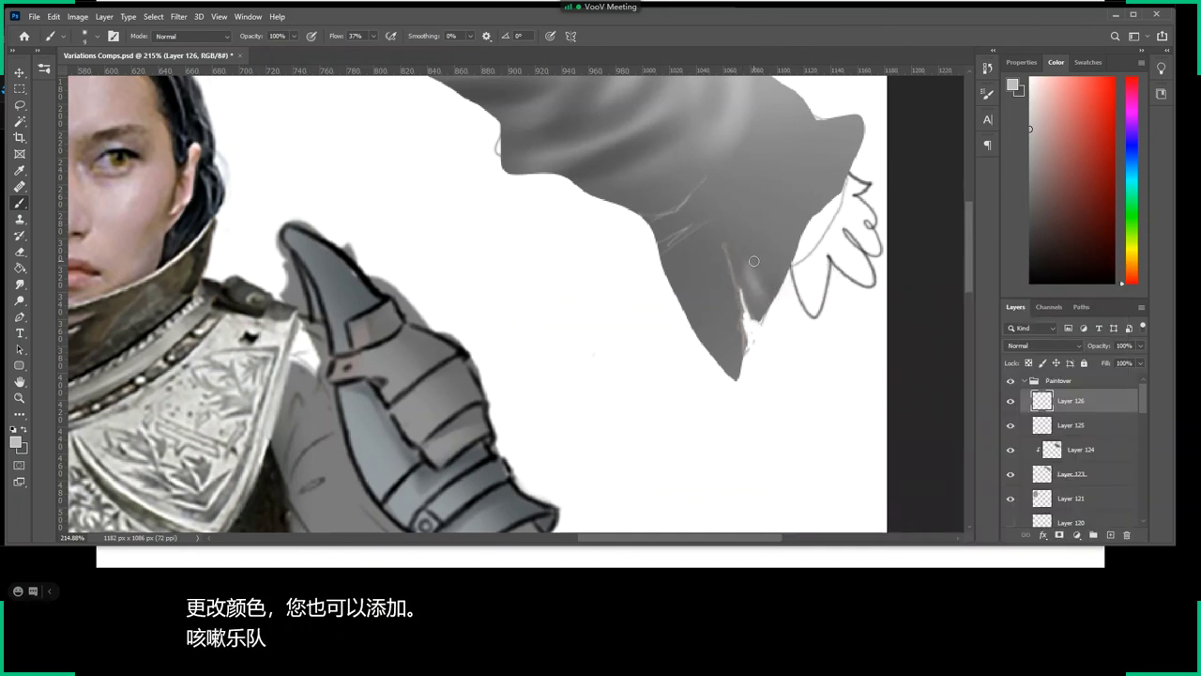
Alternately sample darker and lighter sleeve greys to paint fold streaks along the torn end.
{"action": "left_click", "coordinate": [752, 257], "text": "alt"}
{"action": "left_click", "coordinate": [757, 291], "text": "alt"}
{"action": "left_click", "coordinate": [761, 297], "text": "alt"}
{"action": "left_click", "coordinate": [751, 298], "text": "alt"}
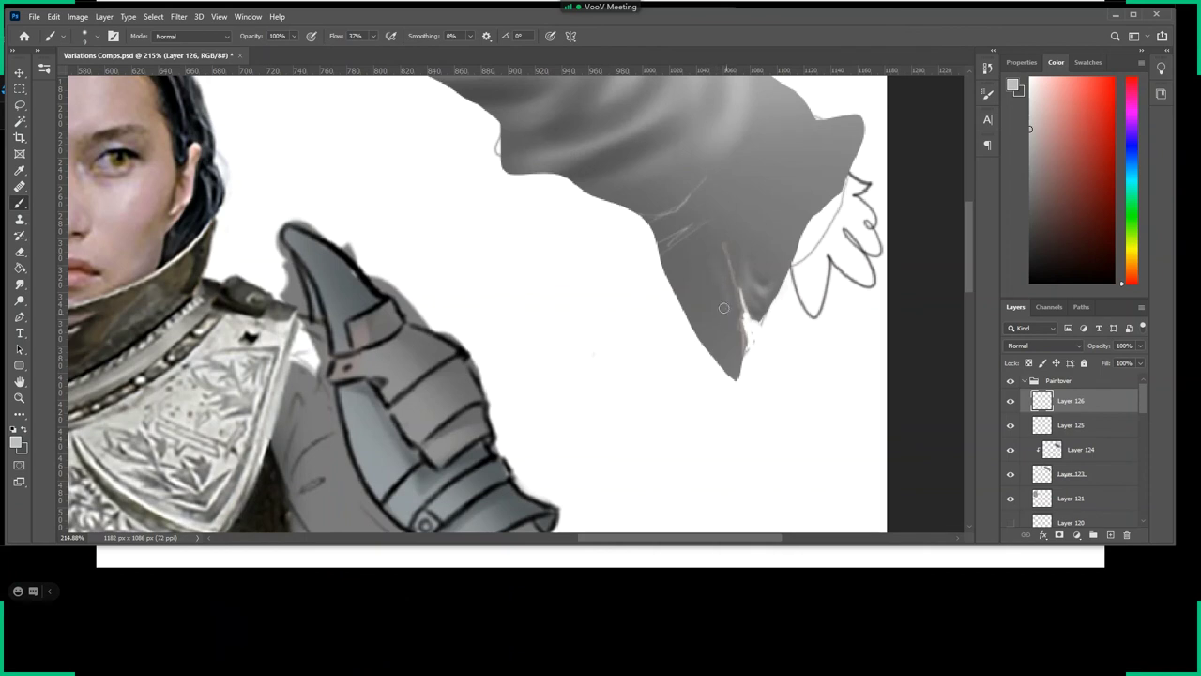
{"action": "left_click", "coordinate": [711, 265], "text": "alt"}
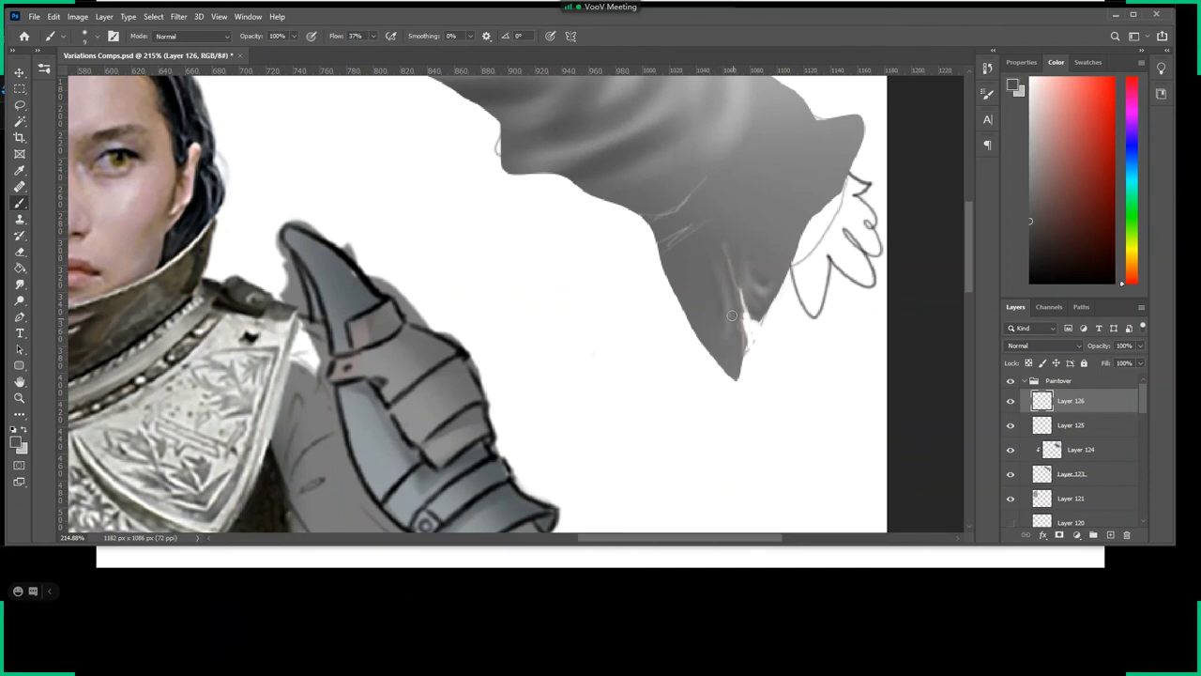
{"action": "left_click", "coordinate": [731, 271], "text": "alt"}
{"action": "left_click", "coordinate": [723, 352], "text": "alt"}
{"action": "left_click", "coordinate": [704, 338], "text": "alt"}
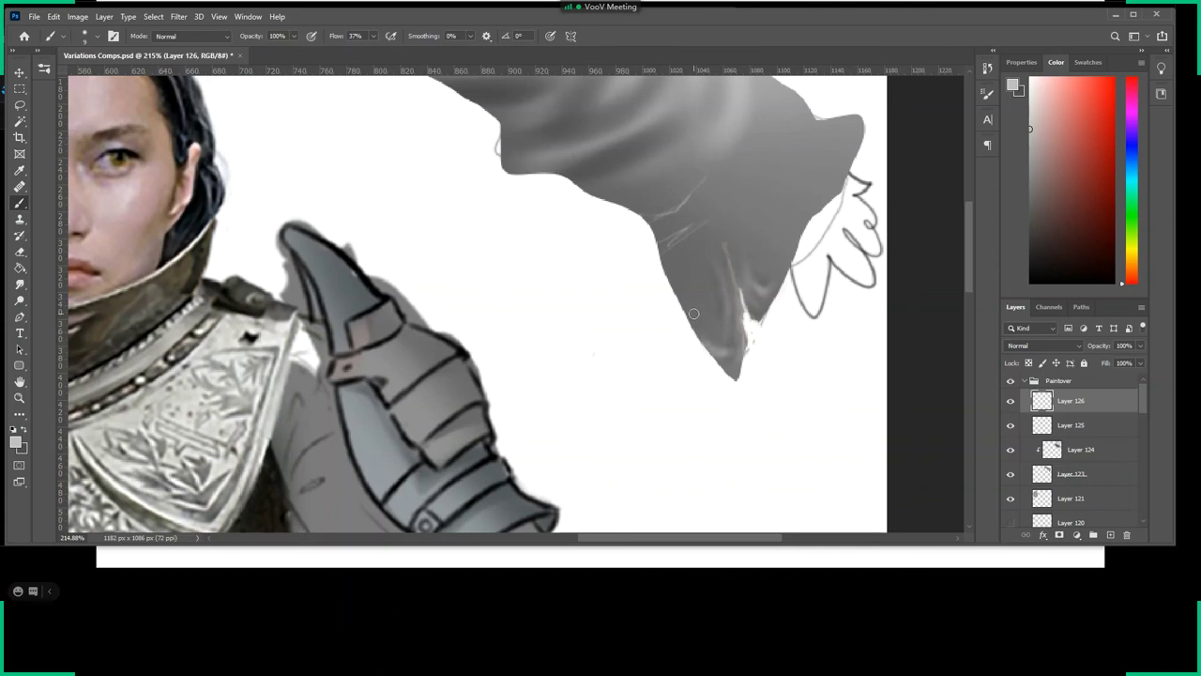
{"action": "left_click", "coordinate": [727, 342], "text": "alt"}
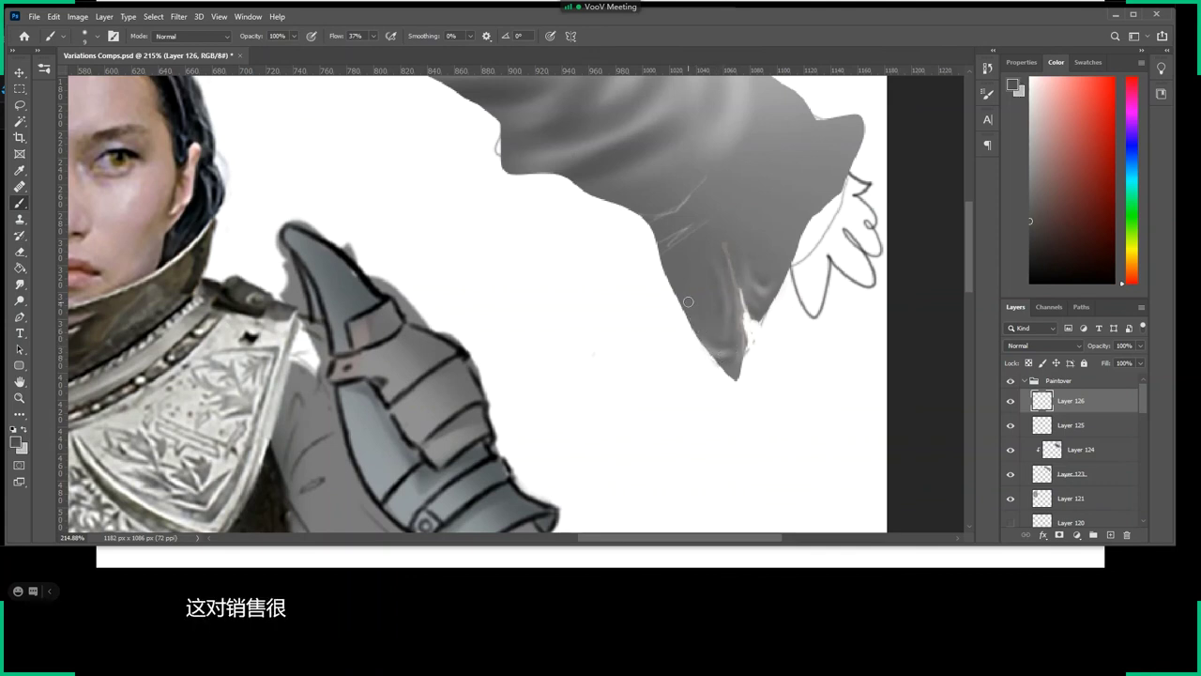
{"action": "left_click", "coordinate": [694, 309], "text": "alt"}
{"action": "left_click", "coordinate": [700, 316], "text": "alt"}
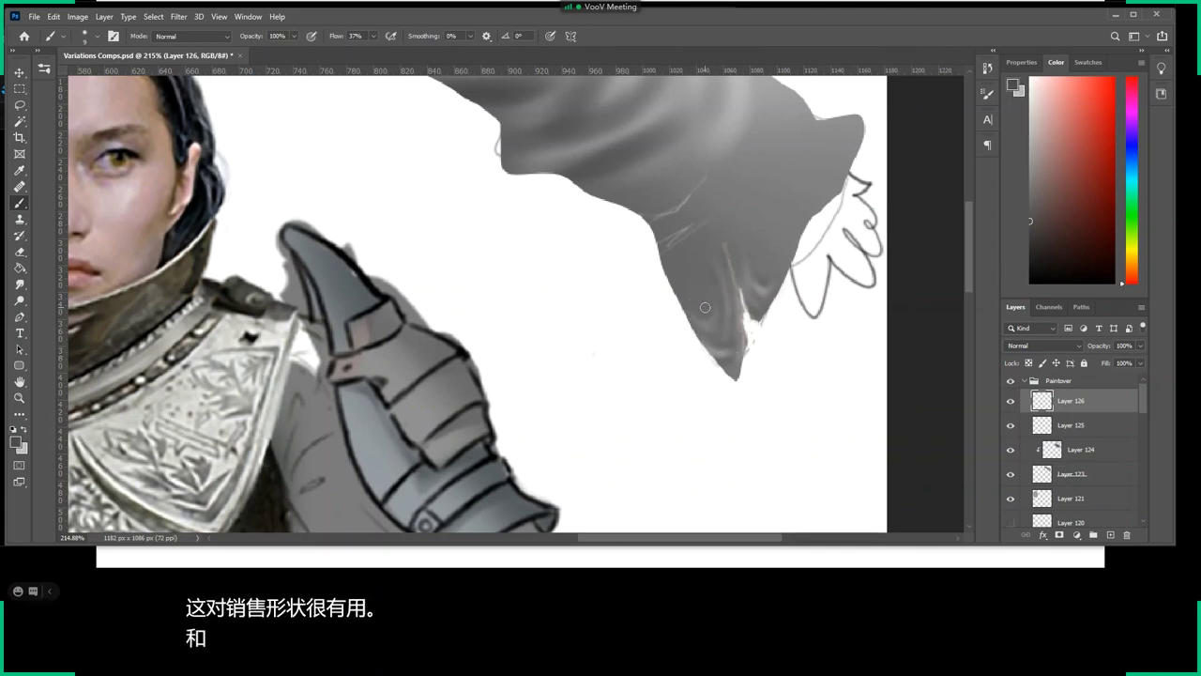
{"action": "left_click", "coordinate": [752, 300], "text": "alt"}
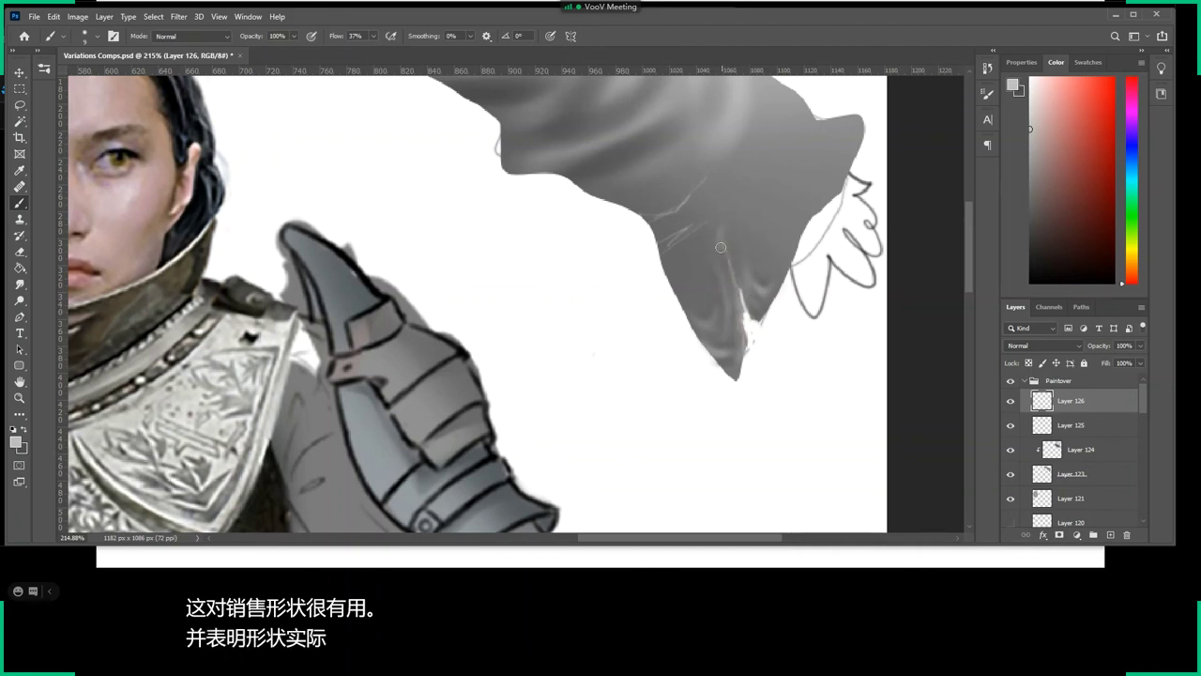
{"action": "left_click", "coordinate": [734, 246], "text": "alt"}
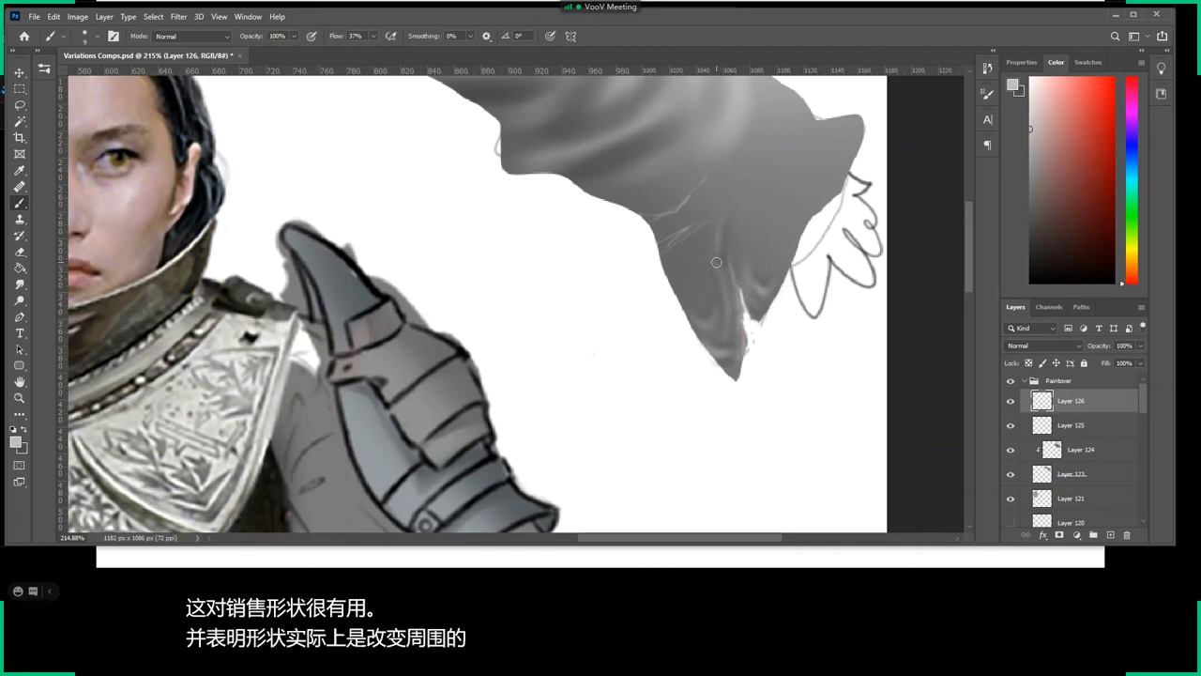
{"action": "left_click", "coordinate": [727, 214], "text": "alt"}
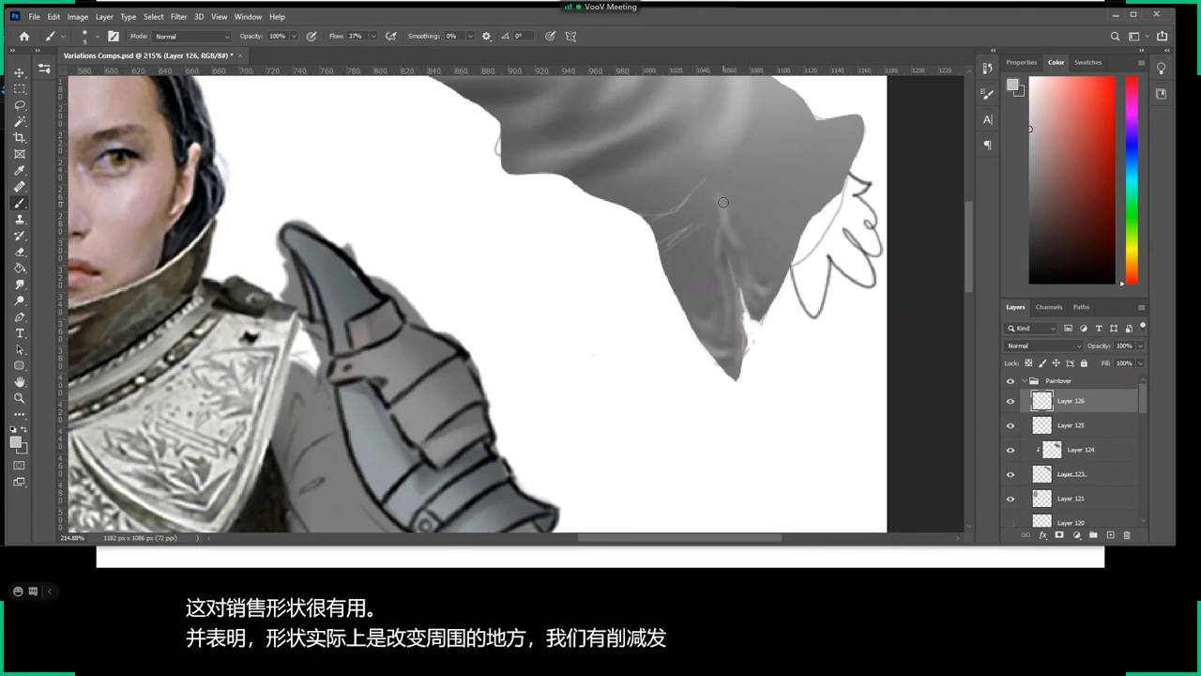
{"action": "left_click", "coordinate": [715, 203], "text": "alt"}
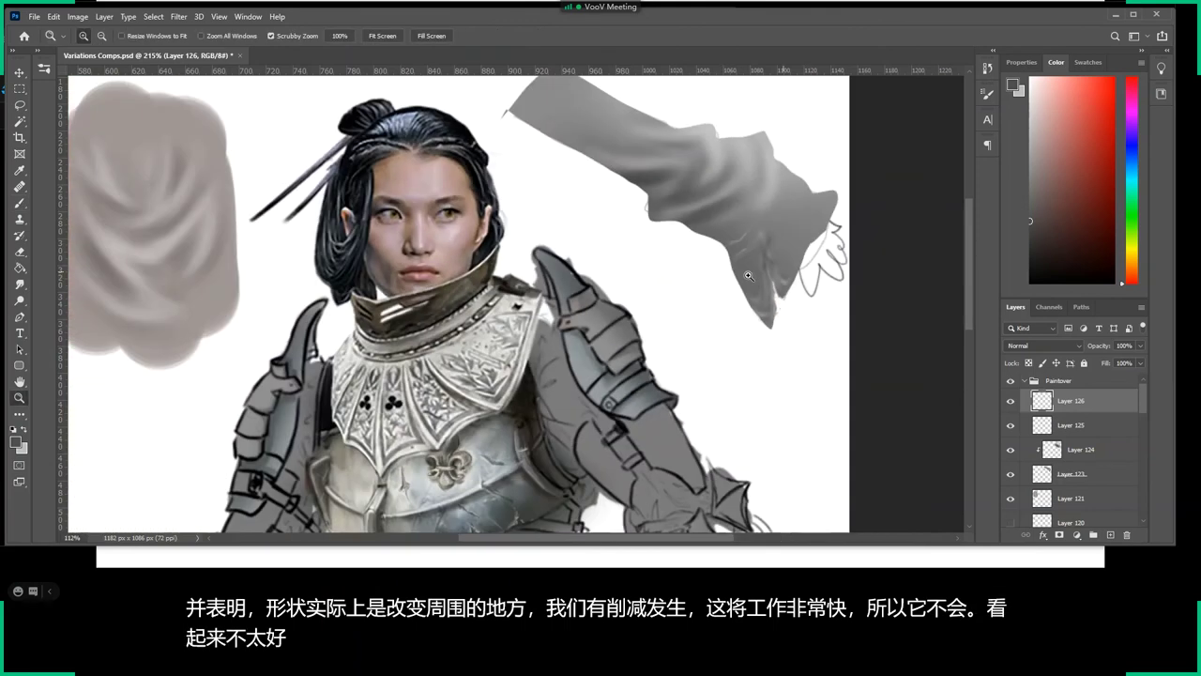
Set the new shading layer's opacity to 47%.
{"action": "scroll", "coordinate": [738, 213], "scroll_direction": "down", "scroll_amount": 5}
{"action": "left_click_drag", "start_coordinate": [767, 353], "coordinate": [754, 372]}
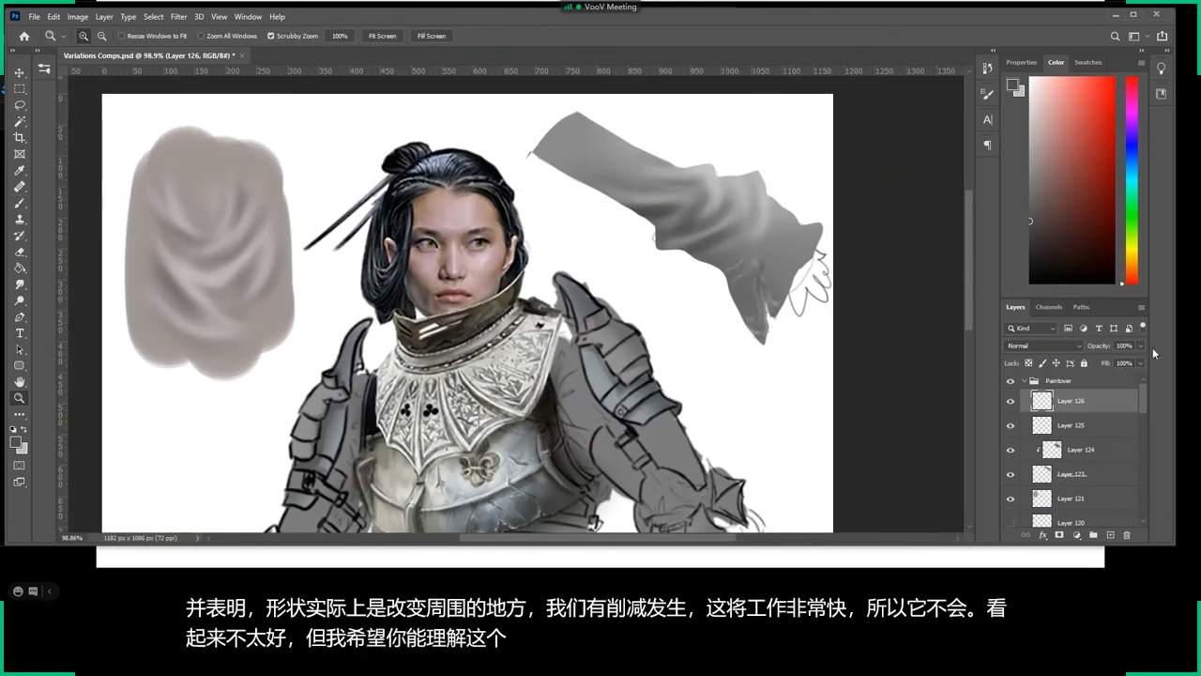
{"action": "left_click_drag", "start_coordinate": [1140, 345], "coordinate": [1109, 361]}
Hide cloth study Layers 126, 124, 123 and 121, leaving only the armored figure.
{"action": "scroll", "coordinate": [827, 418], "scroll_direction": "down", "scroll_amount": 3}
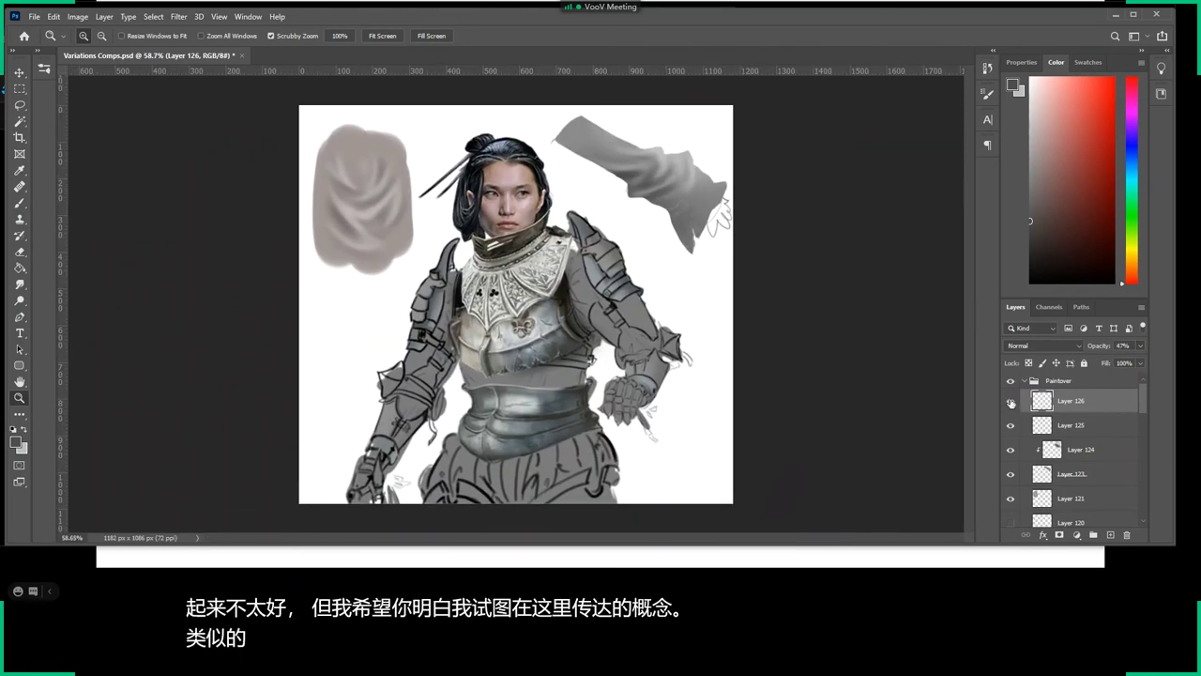
{"action": "left_click", "coordinate": [1011, 402]}
{"action": "left_click", "coordinate": [1011, 448]}
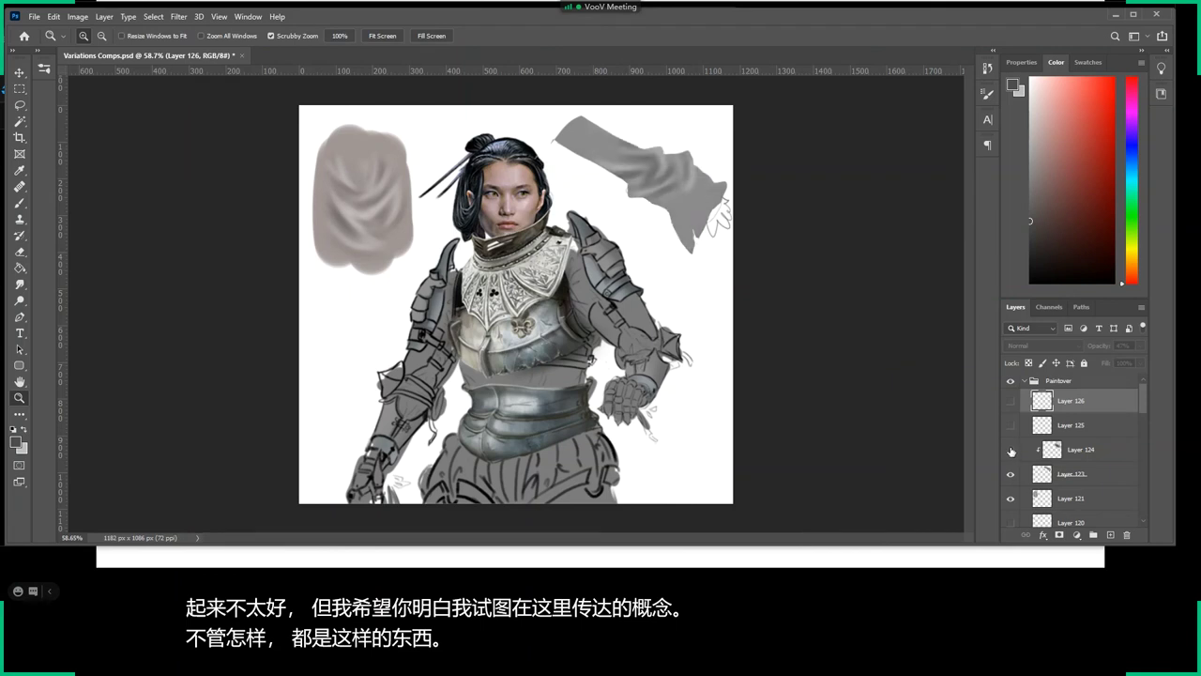
{"action": "left_click", "coordinate": [1010, 475]}
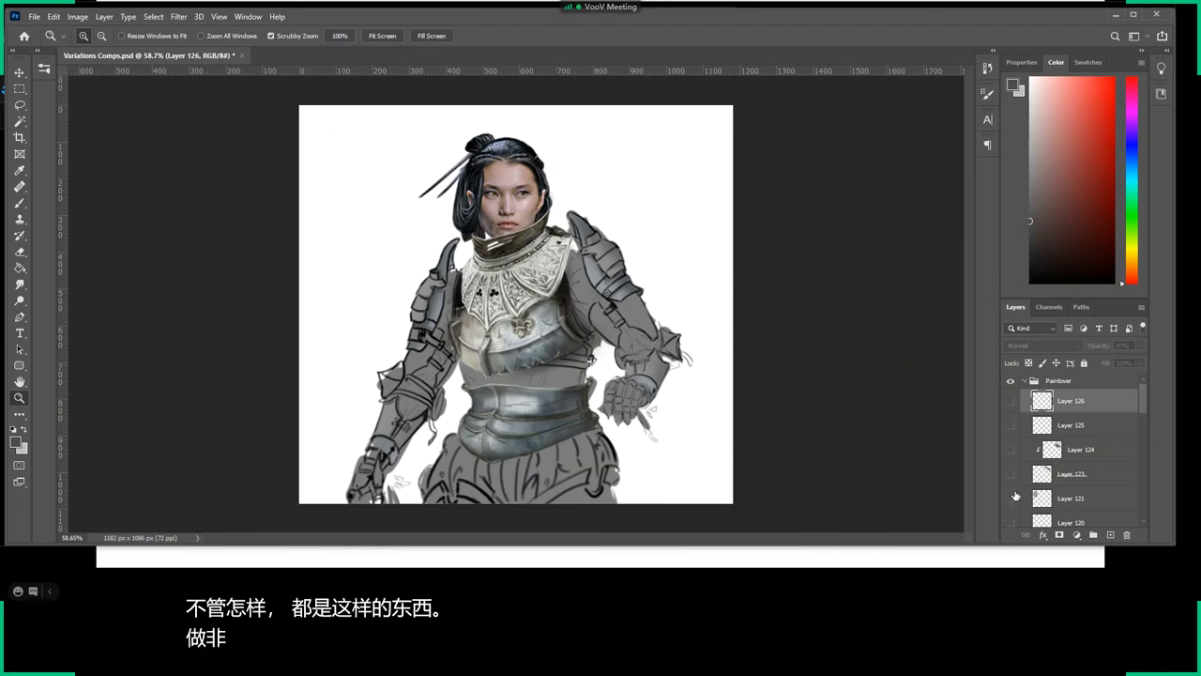
{"action": "left_click", "coordinate": [1012, 498]}
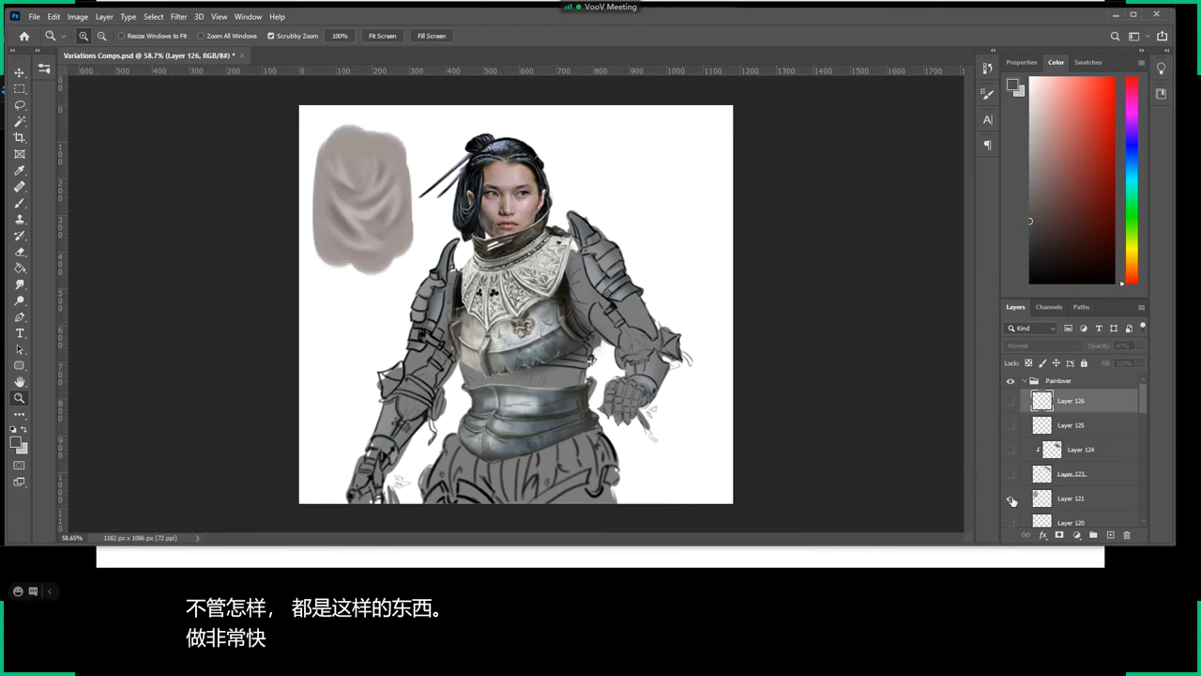
{"action": "left_click", "coordinate": [1011, 500]}
{"action": "mouse_move", "coordinate": [479, 349]}
{"action": "left_mouse_down"}
{"action": "mouse_move", "coordinate": [626, 389]}
{"action": "mouse_move", "coordinate": [571, 401]}
{"action": "left_mouse_up"}
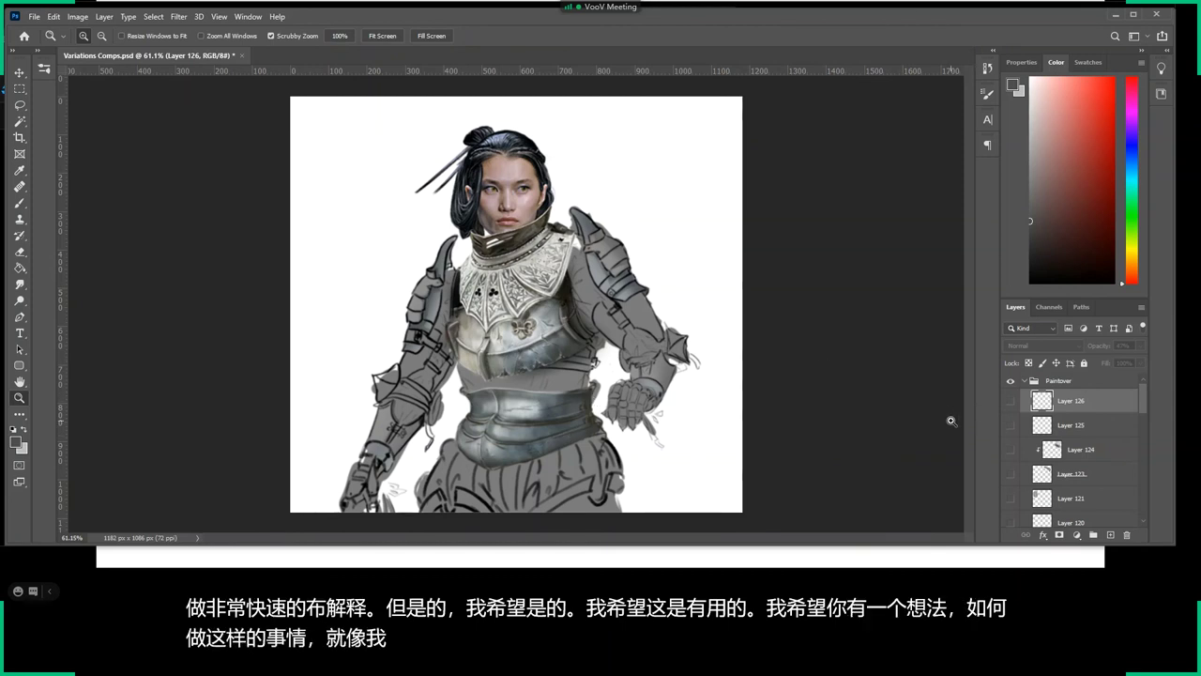
{"action": "scroll", "coordinate": [1084, 434], "scroll_direction": "down", "scroll_amount": 1}
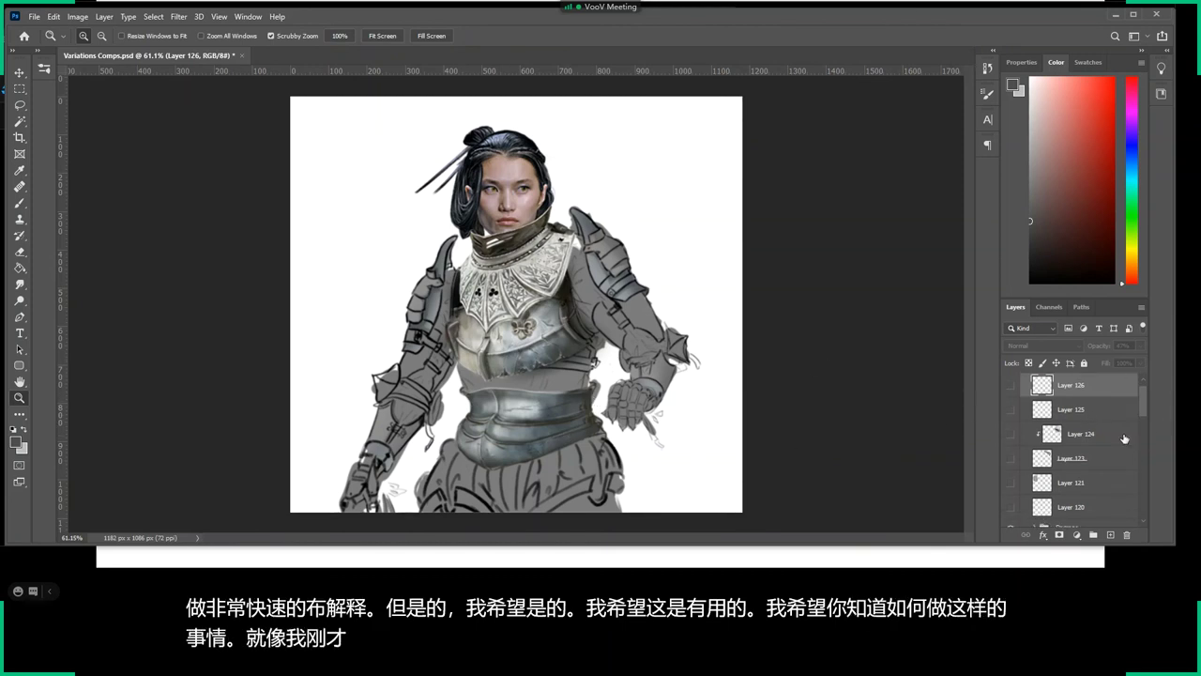
{"action": "scroll", "coordinate": [1032, 441], "scroll_direction": "down", "scroll_amount": 5}
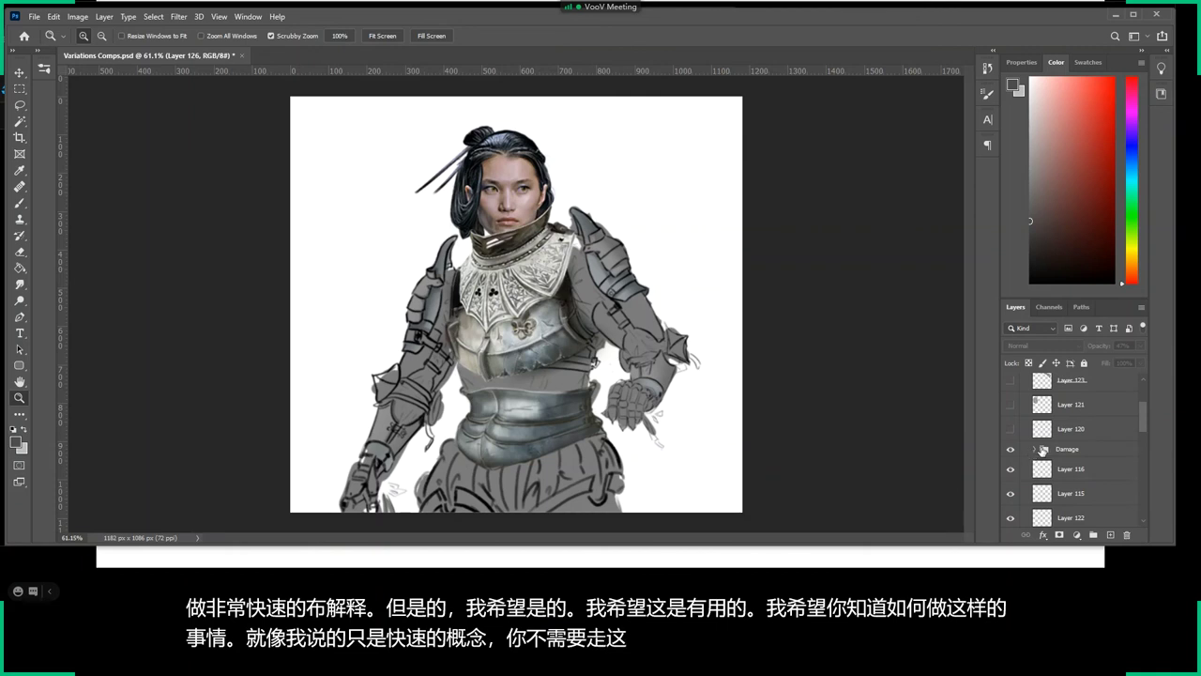
{"action": "scroll", "coordinate": [1031, 452], "scroll_direction": "down", "scroll_amount": 2}
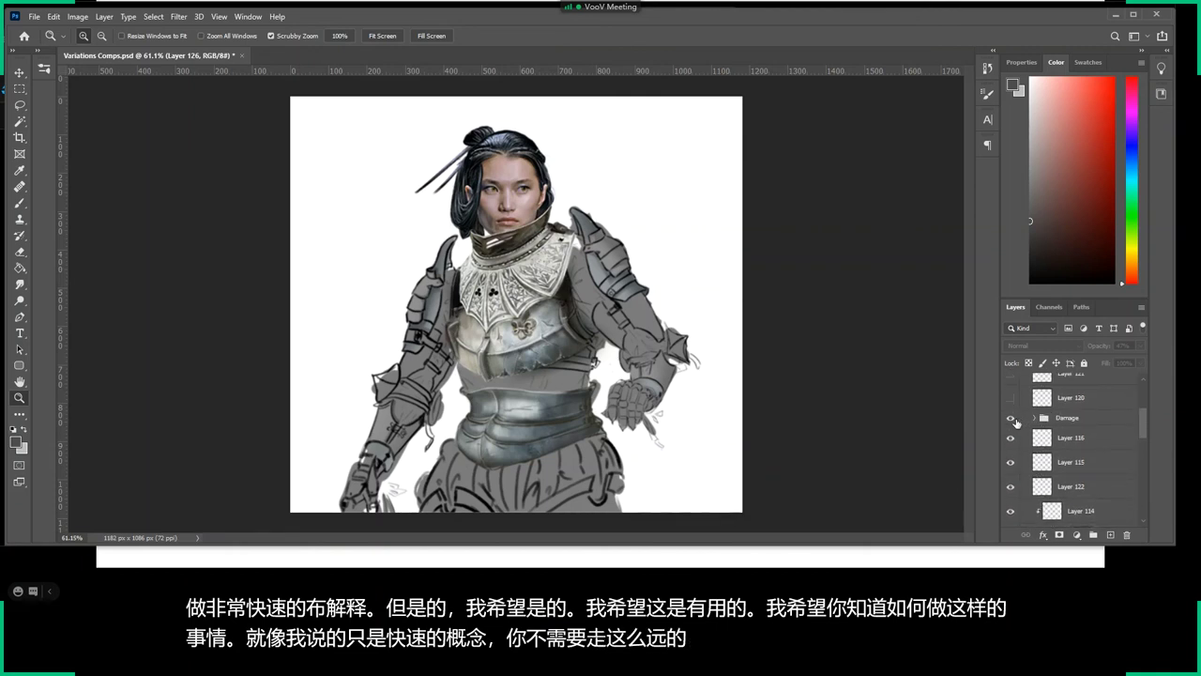
{"action": "scroll", "coordinate": [1002, 541], "scroll_direction": "down", "scroll_amount": 2}
{"action": "scroll", "coordinate": [1008, 486], "scroll_direction": "down", "scroll_amount": 1}
{"action": "scroll", "coordinate": [1008, 488], "scroll_direction": "down", "scroll_amount": 2}
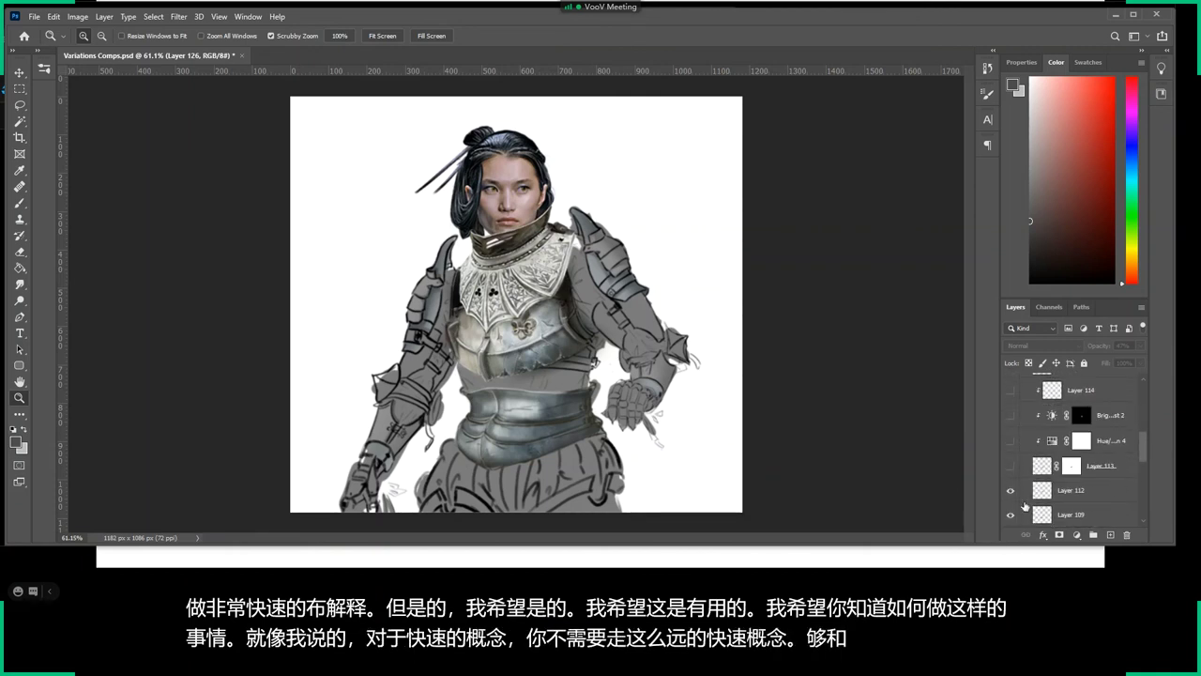
{"action": "scroll", "coordinate": [1008, 490], "scroll_direction": "down", "scroll_amount": 1}
{"action": "scroll", "coordinate": [1008, 490], "scroll_direction": "down", "scroll_amount": 1}
{"action": "scroll", "coordinate": [1008, 489], "scroll_direction": "down", "scroll_amount": 1}
{"action": "scroll", "coordinate": [1009, 487], "scroll_direction": "down", "scroll_amount": 1}
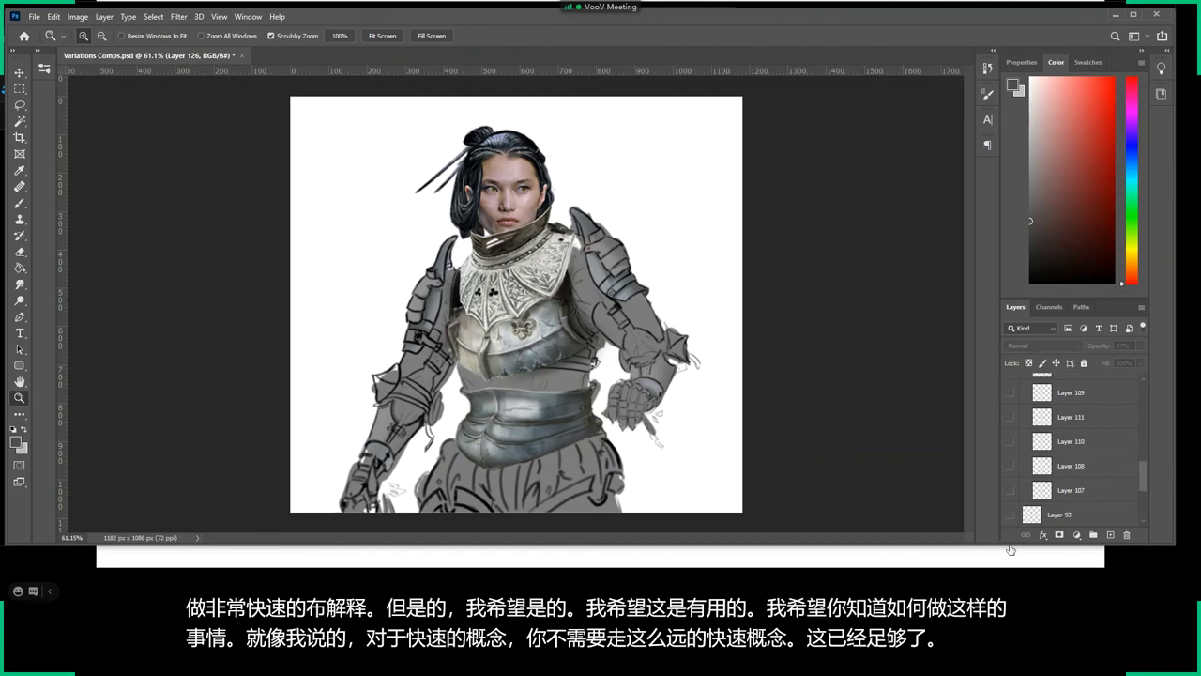
{"action": "scroll", "coordinate": [1011, 487], "scroll_direction": "down", "scroll_amount": 1}
{"action": "scroll", "coordinate": [1011, 487], "scroll_direction": "down", "scroll_amount": 1}
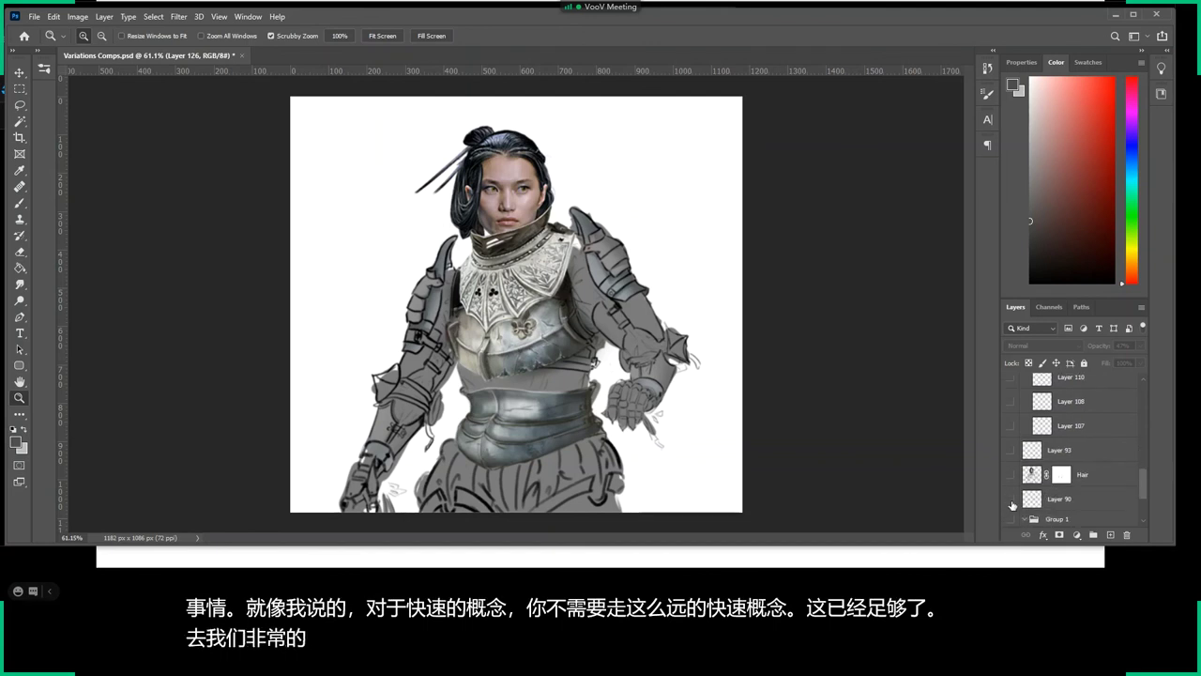
{"action": "left_click", "coordinate": [1011, 503]}
{"action": "left_click", "coordinate": [1010, 497], "text": "alt"}
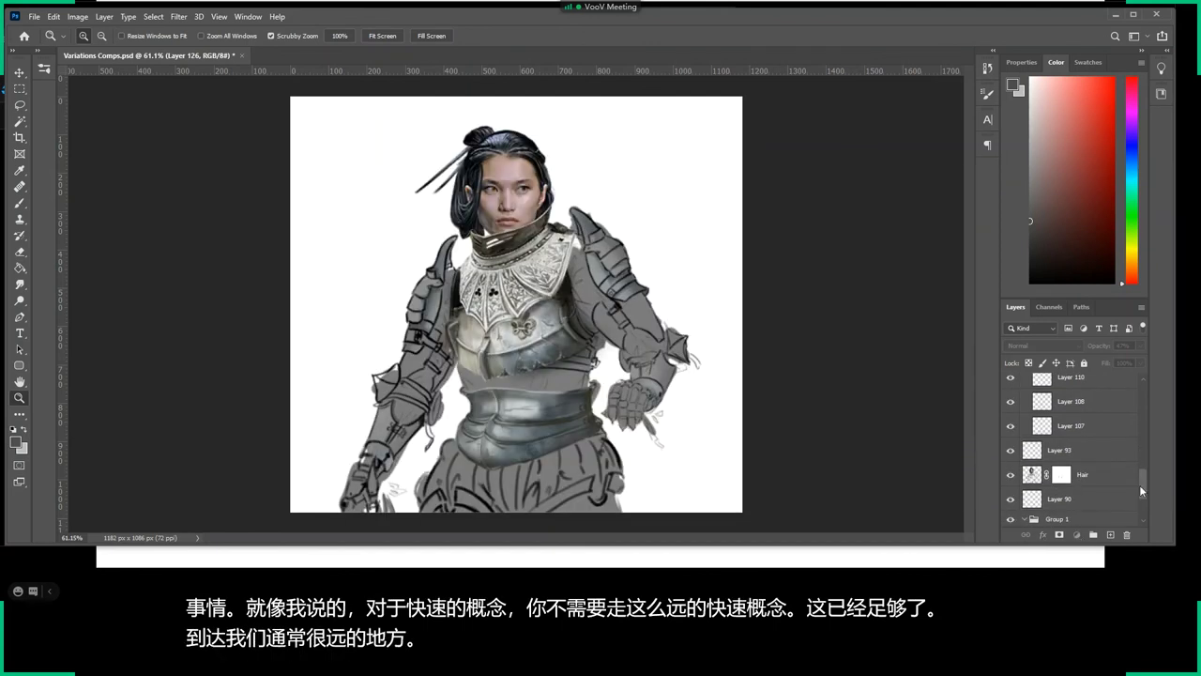
{"action": "left_click_drag", "start_coordinate": [1141, 486], "coordinate": [1143, 402]}
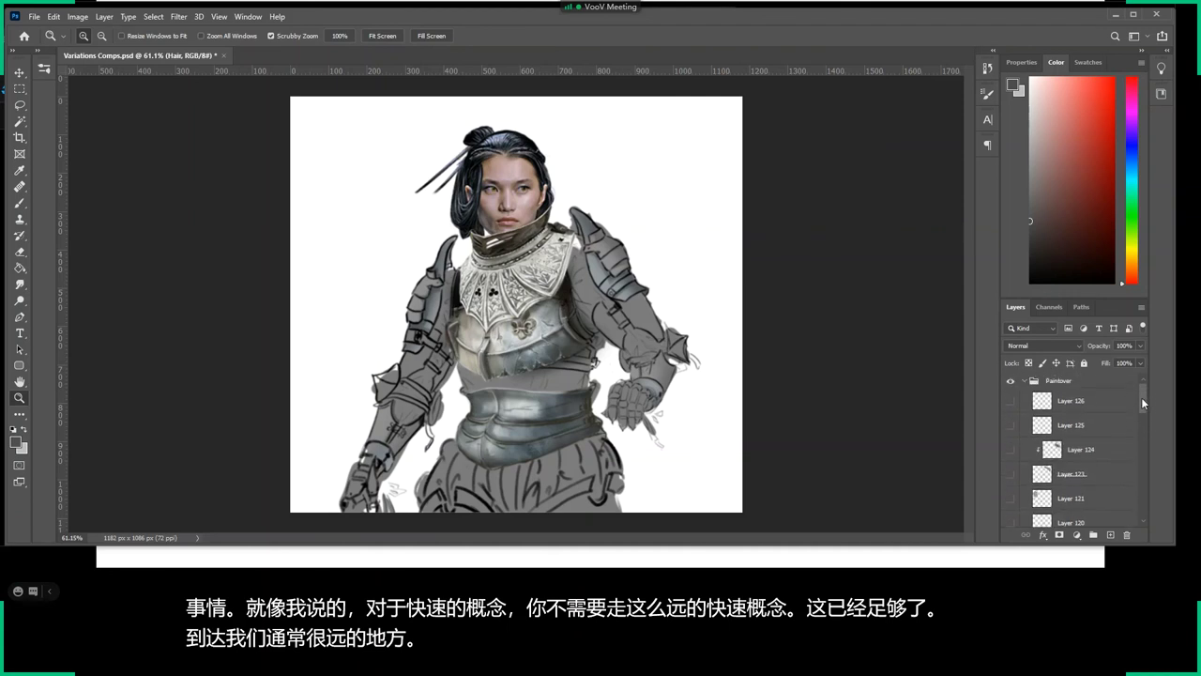
Collapse the Paintover group, expand Group 1, and toggle the Hair layer off and back on.
{"action": "left_click", "coordinate": [1024, 381]}
{"action": "left_click", "coordinate": [1033, 431]}
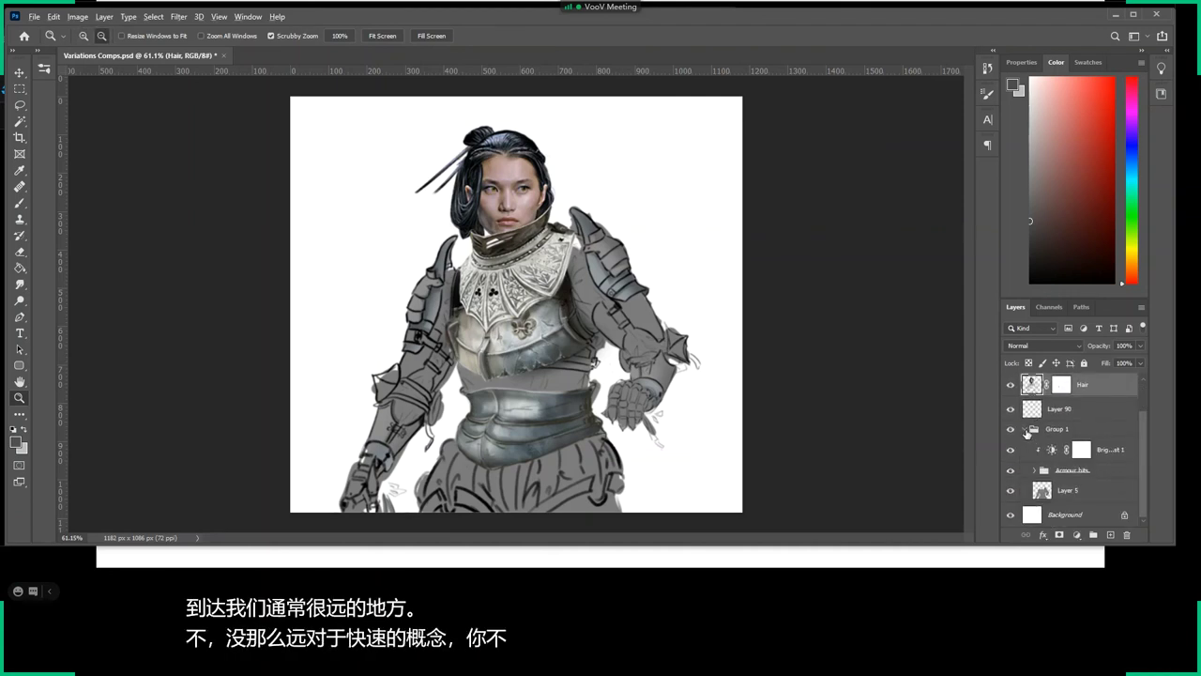
{"action": "left_click", "coordinate": [1008, 385]}
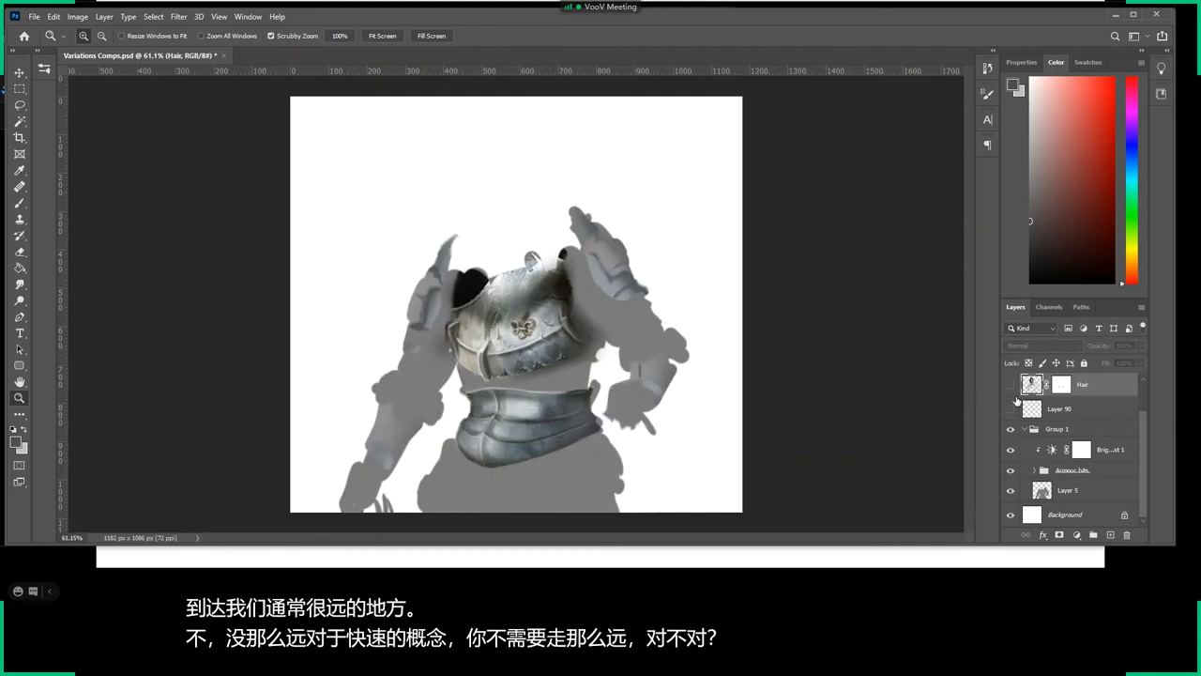
{"action": "left_click_drag", "start_coordinate": [1011, 409], "coordinate": [1011, 384]}
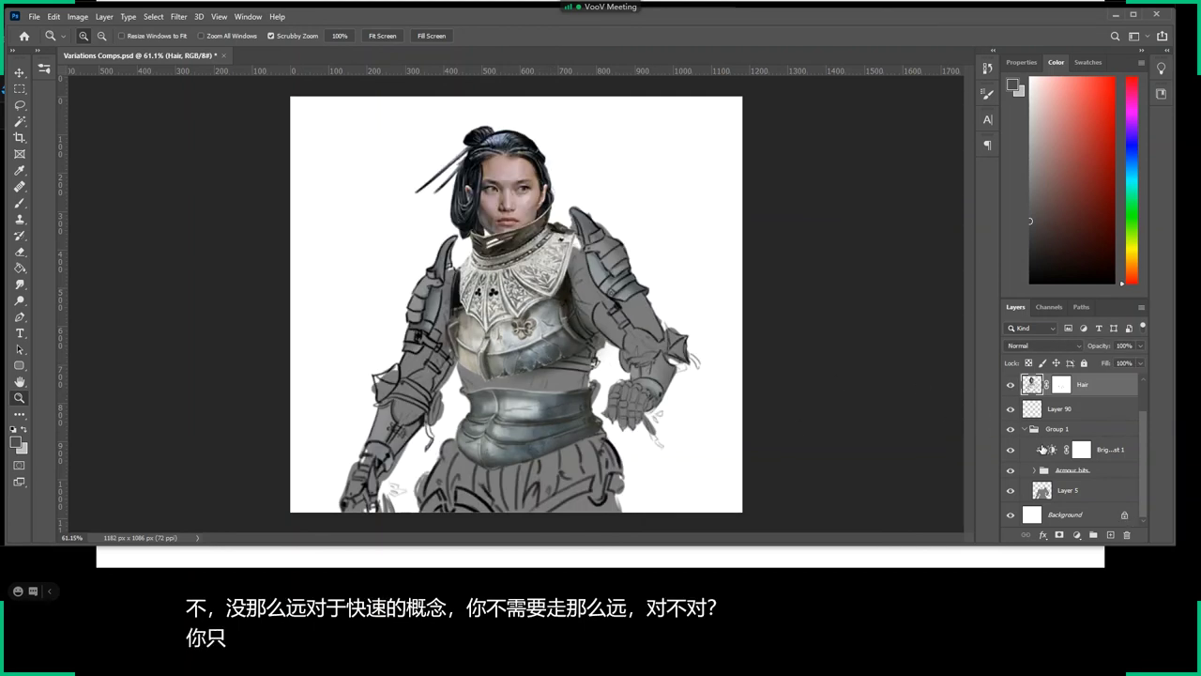
In the Armour bits > Chestplate group, hide the masked layer above Layer 100 for brighter metal.
{"action": "left_click", "coordinate": [1036, 469]}
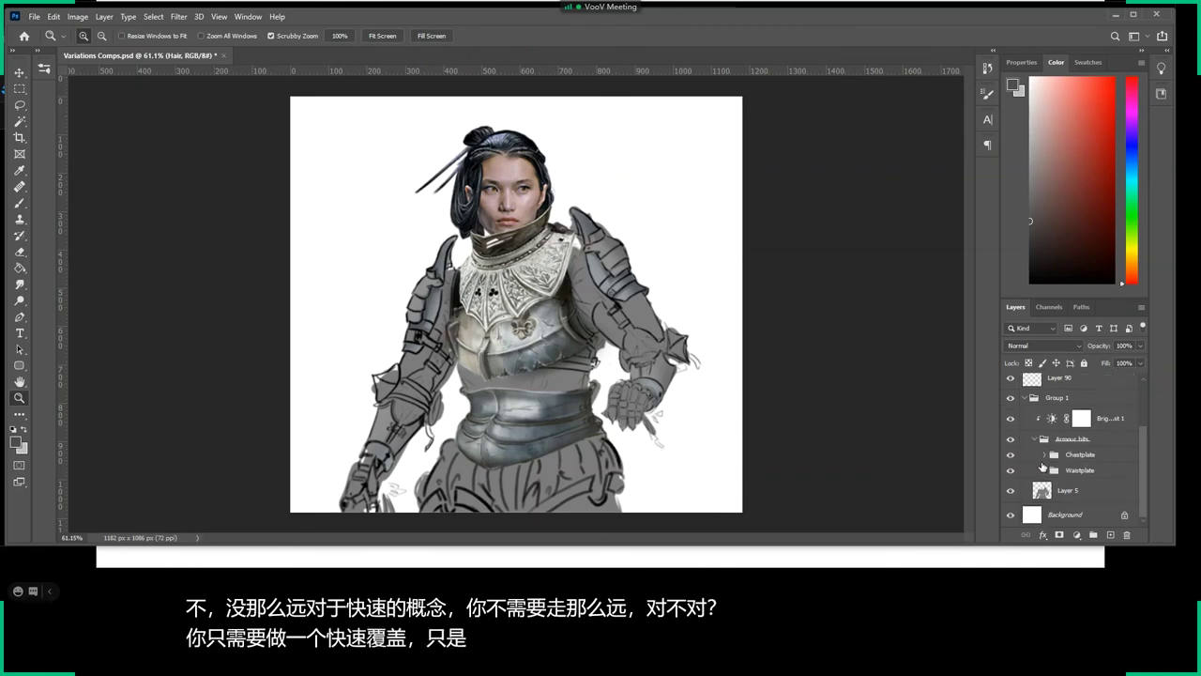
{"action": "left_click", "coordinate": [1011, 470]}
{"action": "left_click", "coordinate": [1043, 454]}
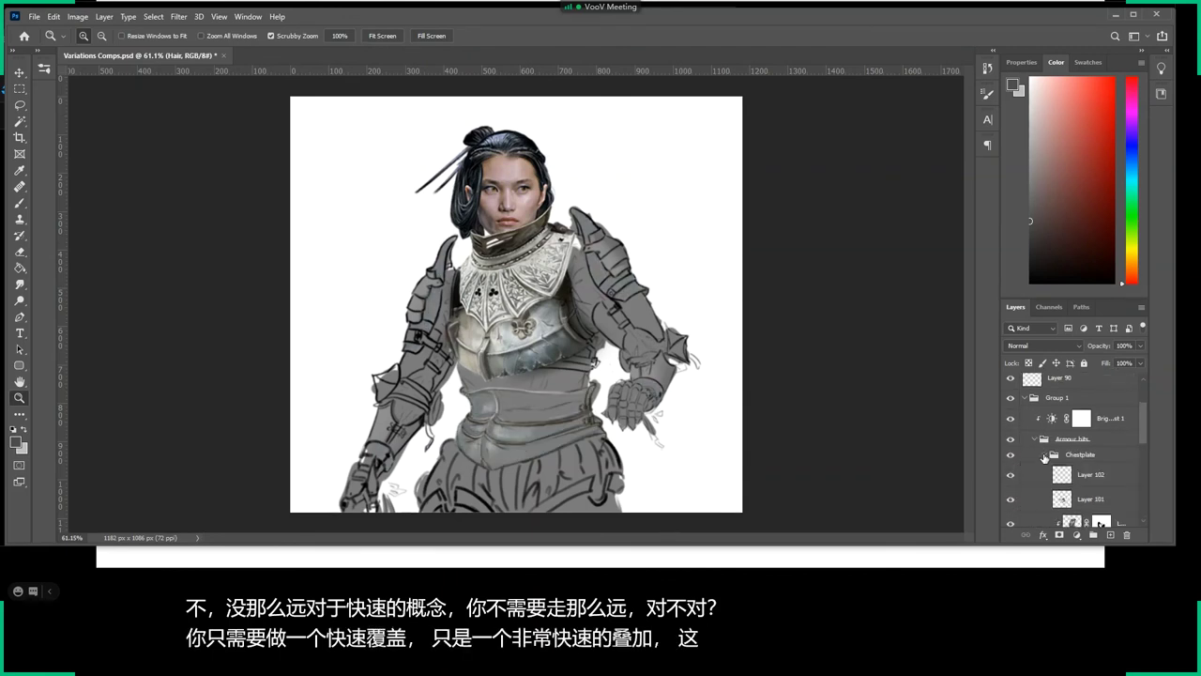
{"action": "left_click", "coordinate": [1011, 468]}
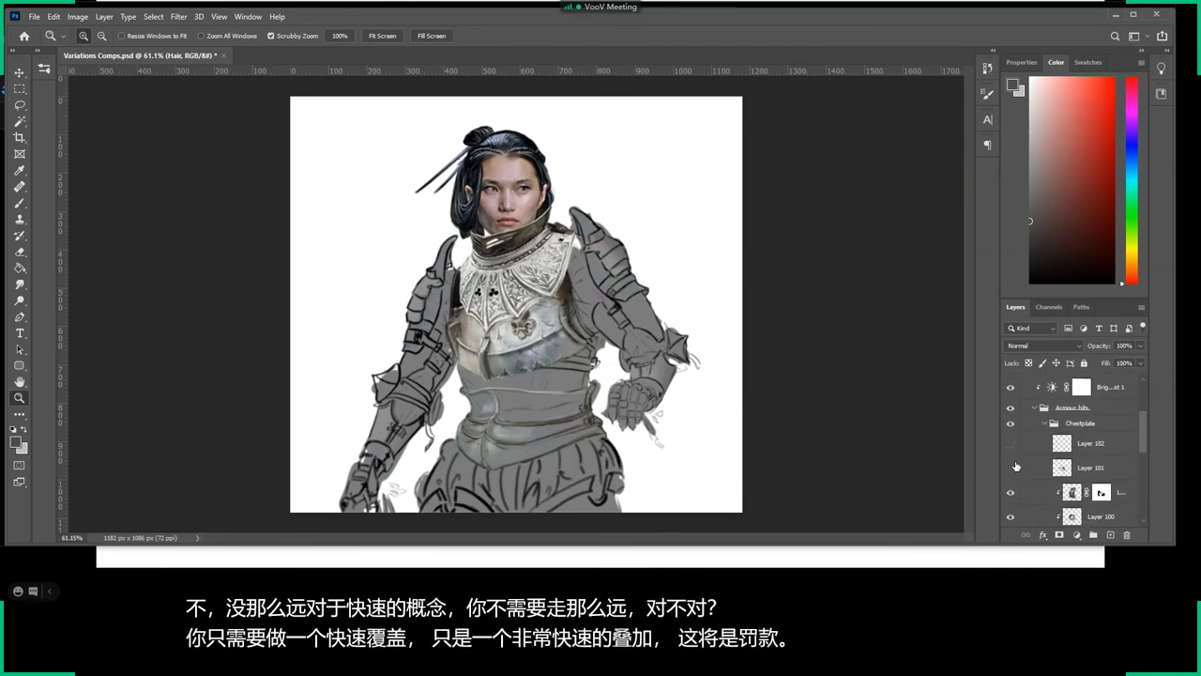
{"action": "scroll", "coordinate": [1011, 464], "scroll_direction": "down", "scroll_amount": 2}
{"action": "scroll", "coordinate": [1013, 462], "scroll_direction": "down", "scroll_amount": 2}
{"action": "scroll", "coordinate": [1014, 462], "scroll_direction": "up", "scroll_amount": 1}
{"action": "left_click", "coordinate": [1011, 424]}
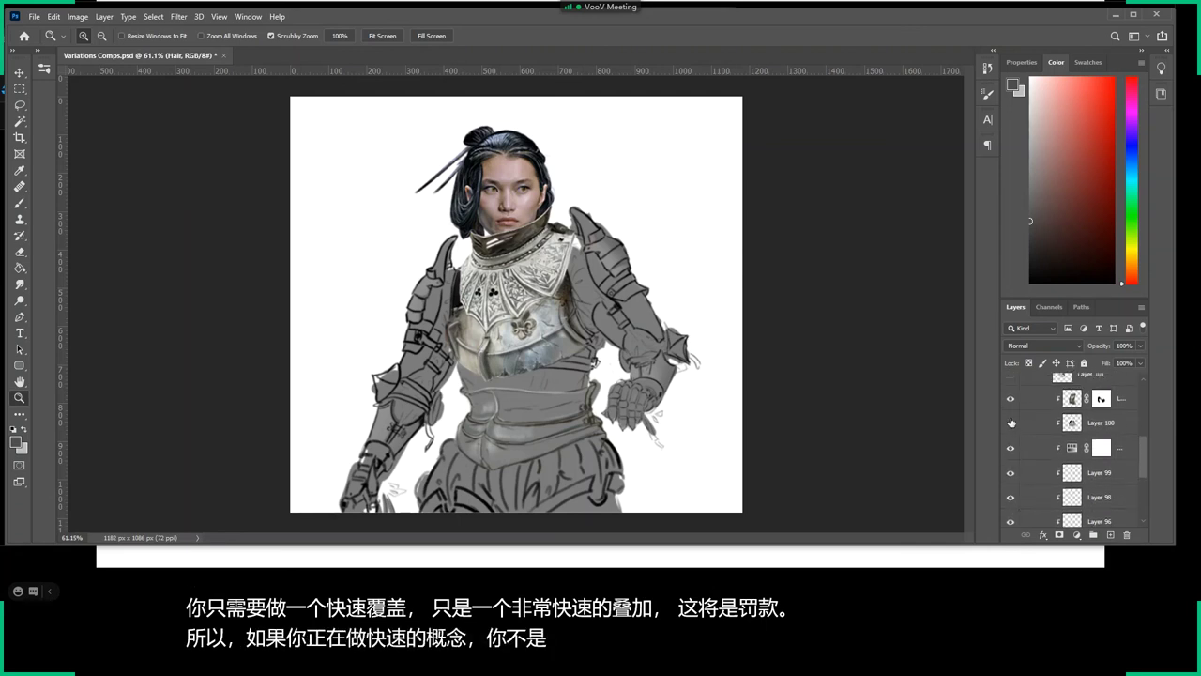
{"action": "left_click", "coordinate": [1011, 402]}
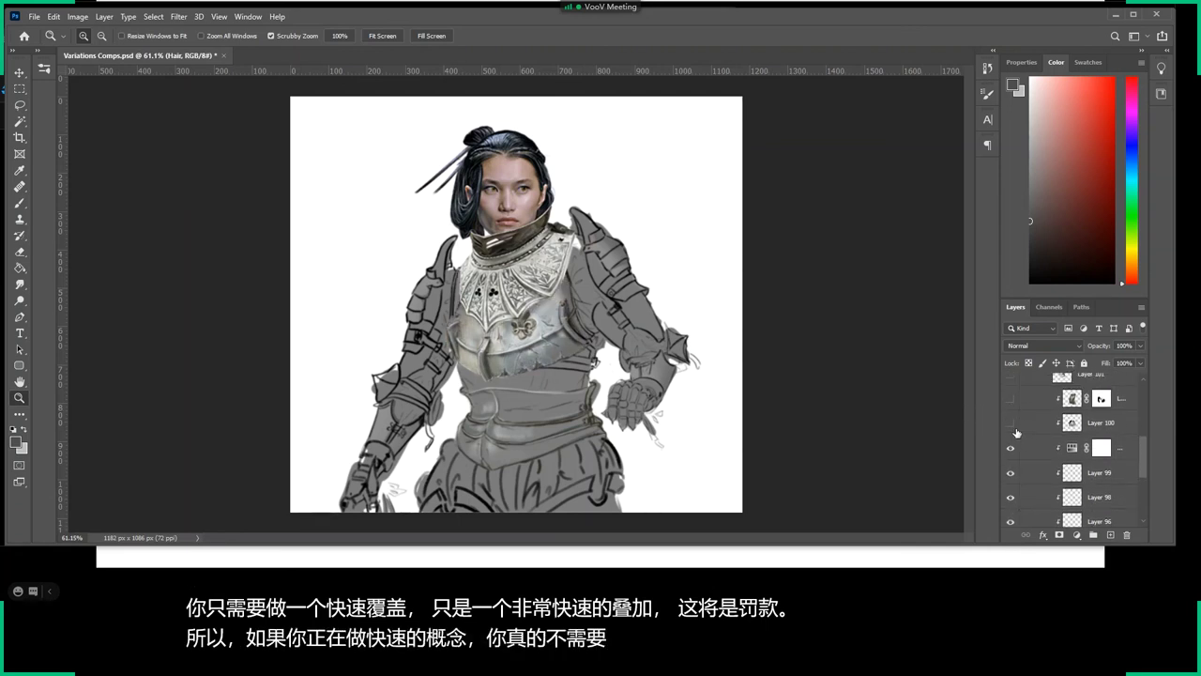
{"action": "left_click", "coordinate": [1011, 423]}
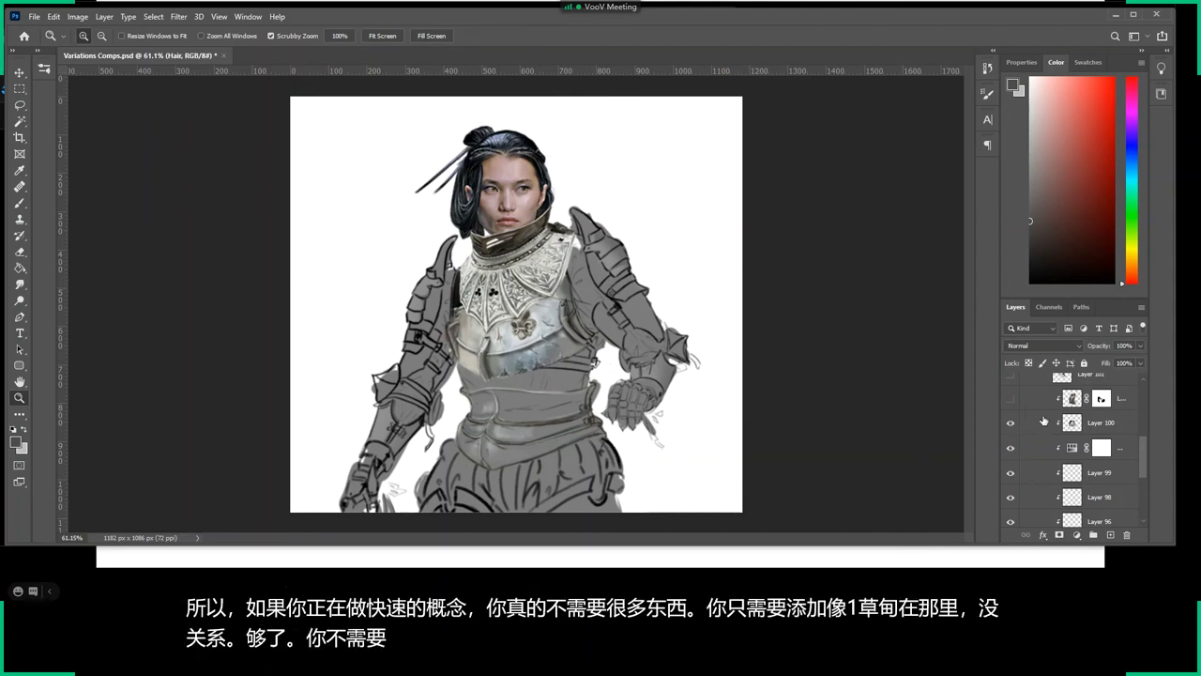
{"action": "scroll", "coordinate": [1045, 421], "scroll_direction": "up", "scroll_amount": 5}
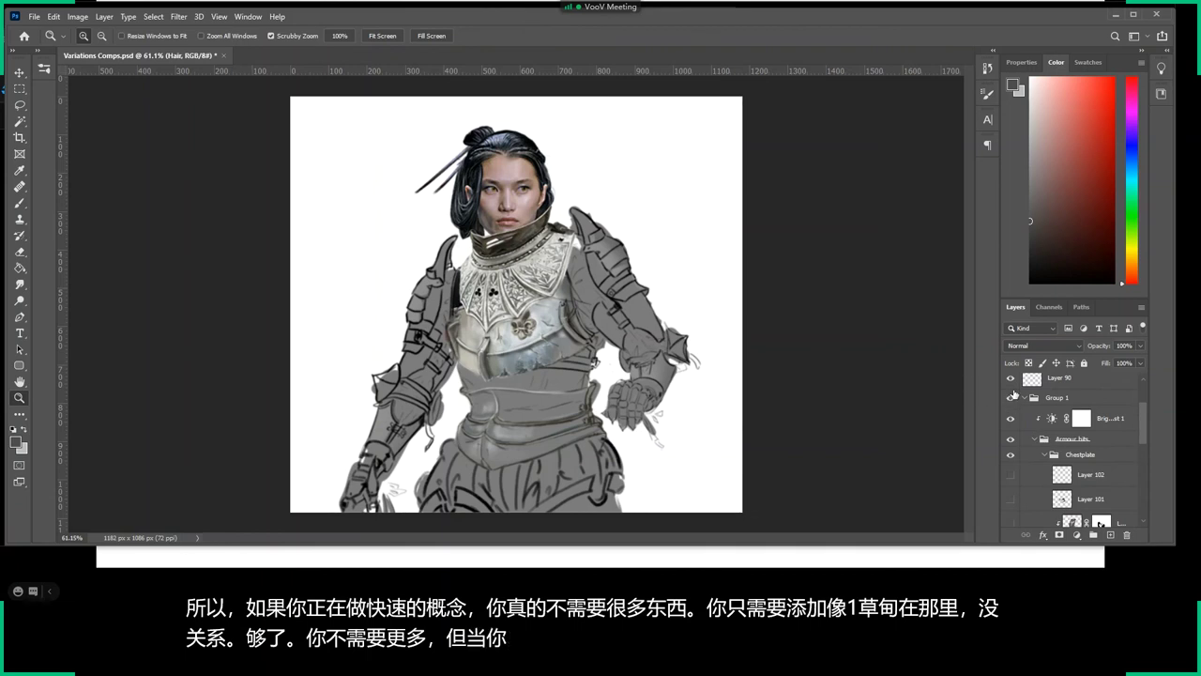
Toggle Group 1's grey armour fill off and back on to compare with the line art.
{"action": "left_click", "coordinate": [1011, 399]}
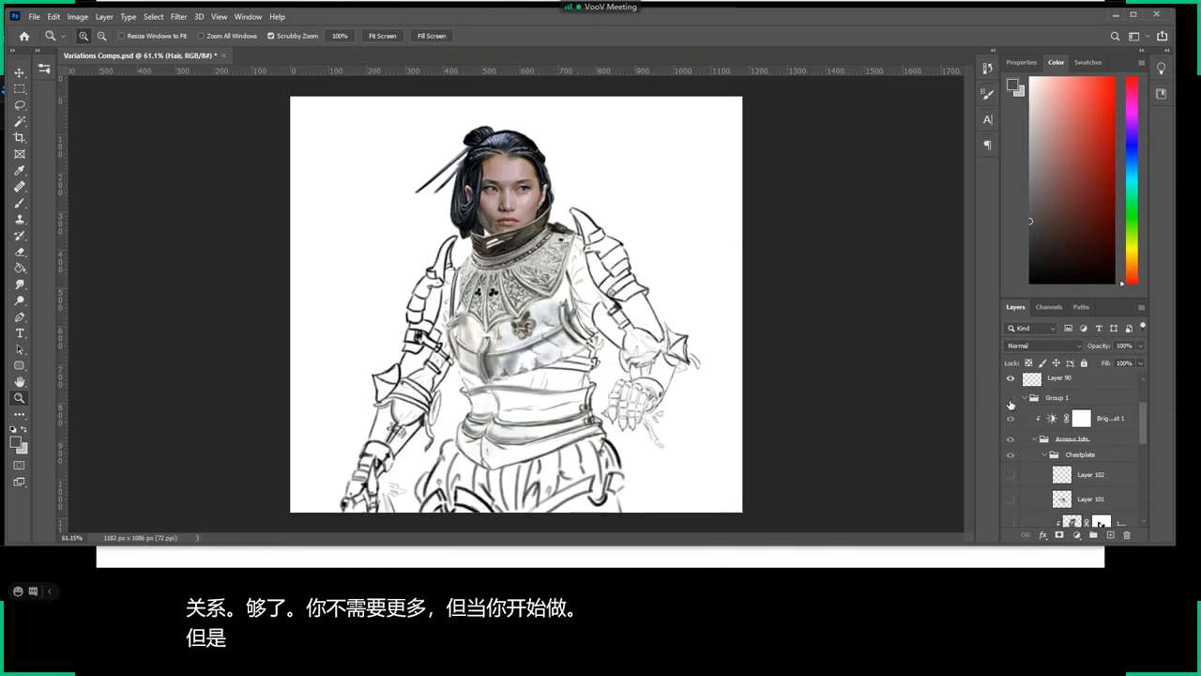
{"action": "left_click", "coordinate": [1012, 398]}
{"action": "scroll", "coordinate": [1013, 404], "scroll_direction": "up", "scroll_amount": 1}
{"action": "scroll", "coordinate": [1013, 404], "scroll_direction": "up", "scroll_amount": 2}
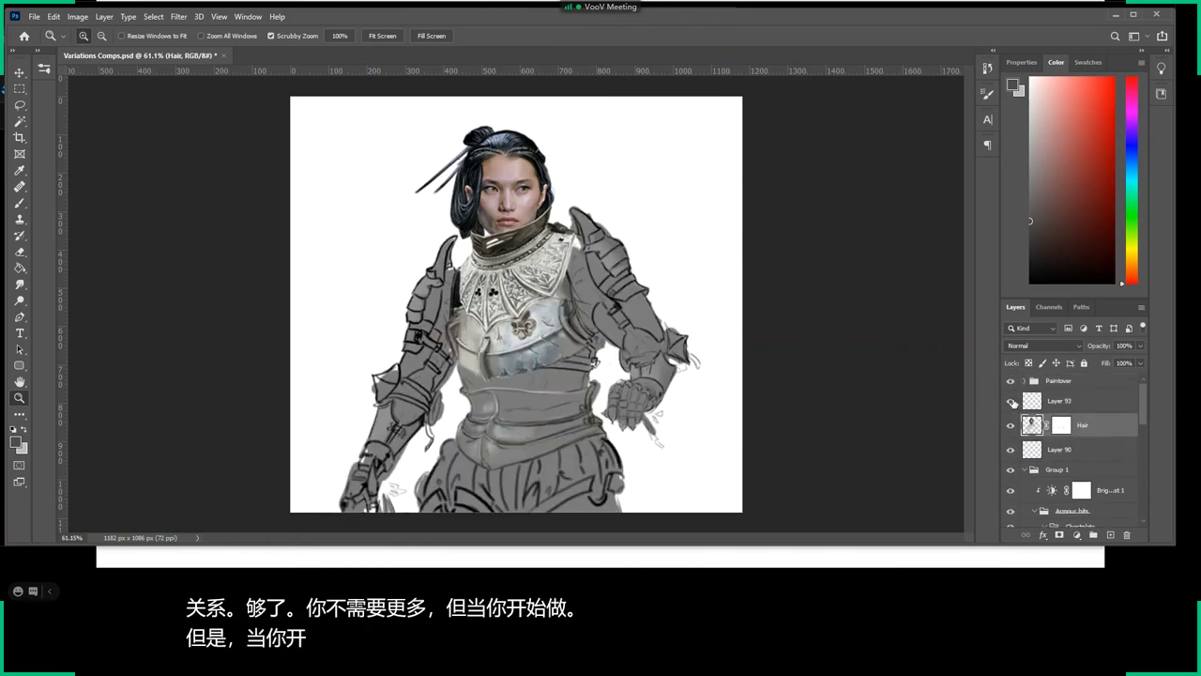
Hide the Paintover group, restore the chest shading and Paintover, then zoom into the chest armour.
{"action": "left_click", "coordinate": [1011, 381]}
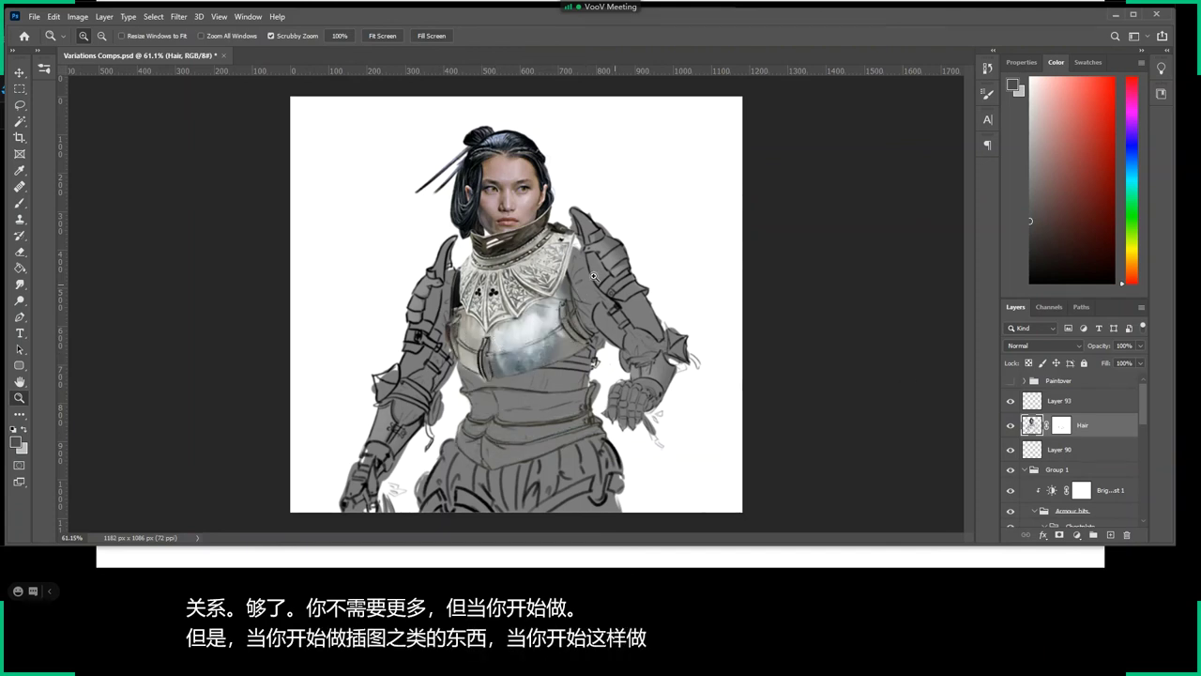
{"action": "scroll", "coordinate": [1061, 450], "scroll_direction": "down", "scroll_amount": 3}
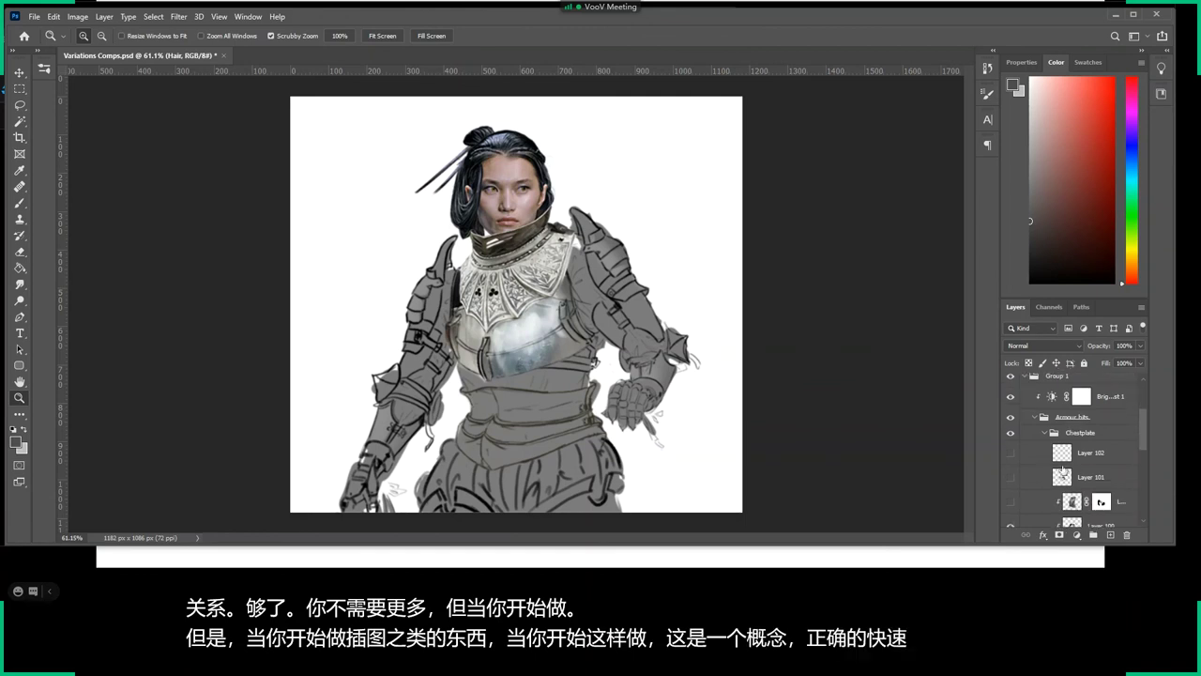
{"action": "scroll", "coordinate": [1026, 463], "scroll_direction": "down", "scroll_amount": 1}
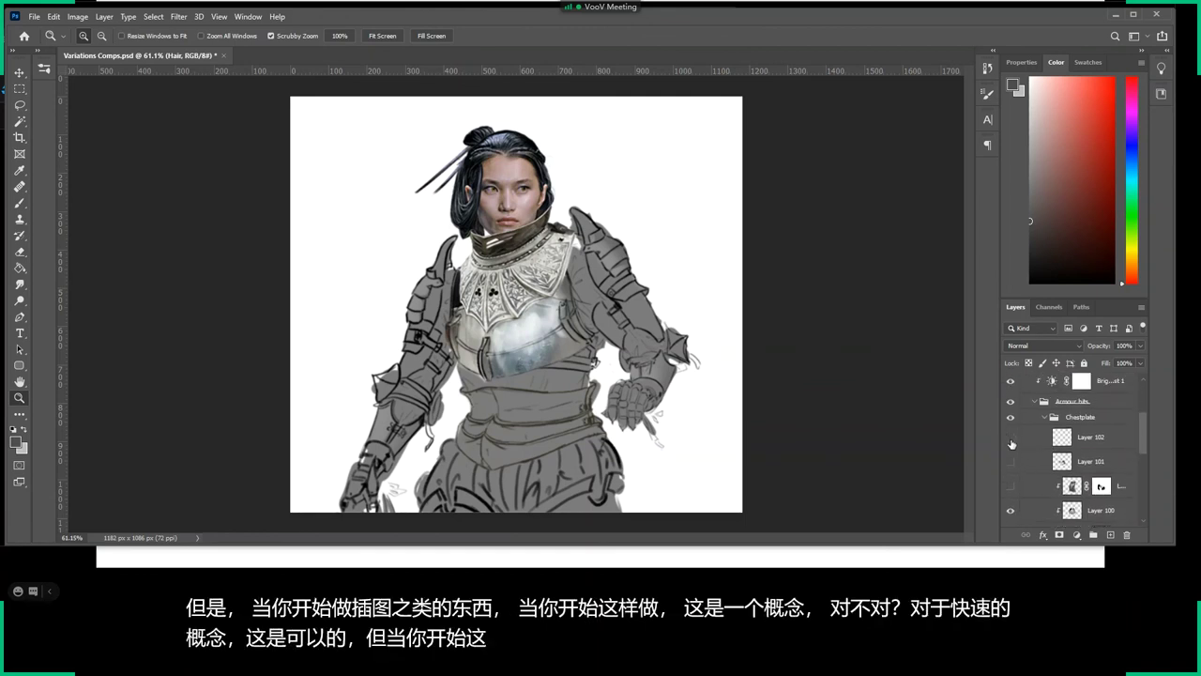
{"action": "left_click", "coordinate": [1010, 485]}
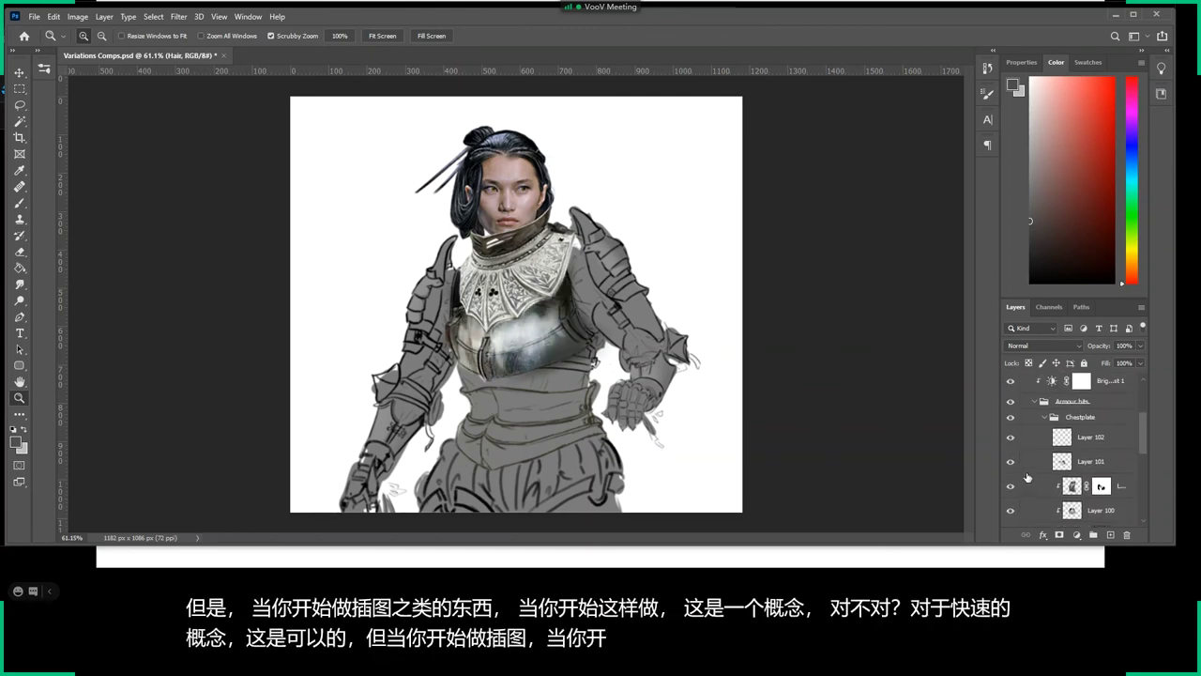
{"action": "scroll", "coordinate": [1021, 474], "scroll_direction": "up", "scroll_amount": 3}
{"action": "left_click", "coordinate": [1011, 381]}
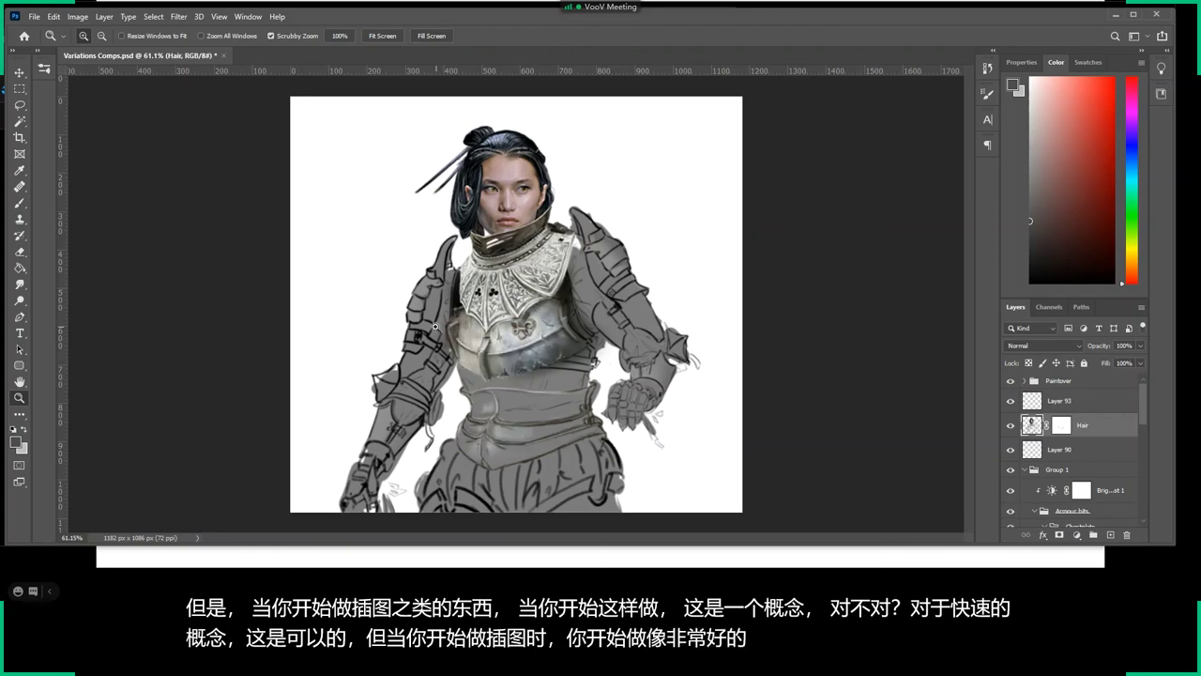
{"action": "mouse_move", "coordinate": [528, 375]}
{"action": "left_mouse_down"}
{"action": "mouse_move", "coordinate": [569, 376]}
{"action": "mouse_move", "coordinate": [518, 304]}
{"action": "left_mouse_up"}
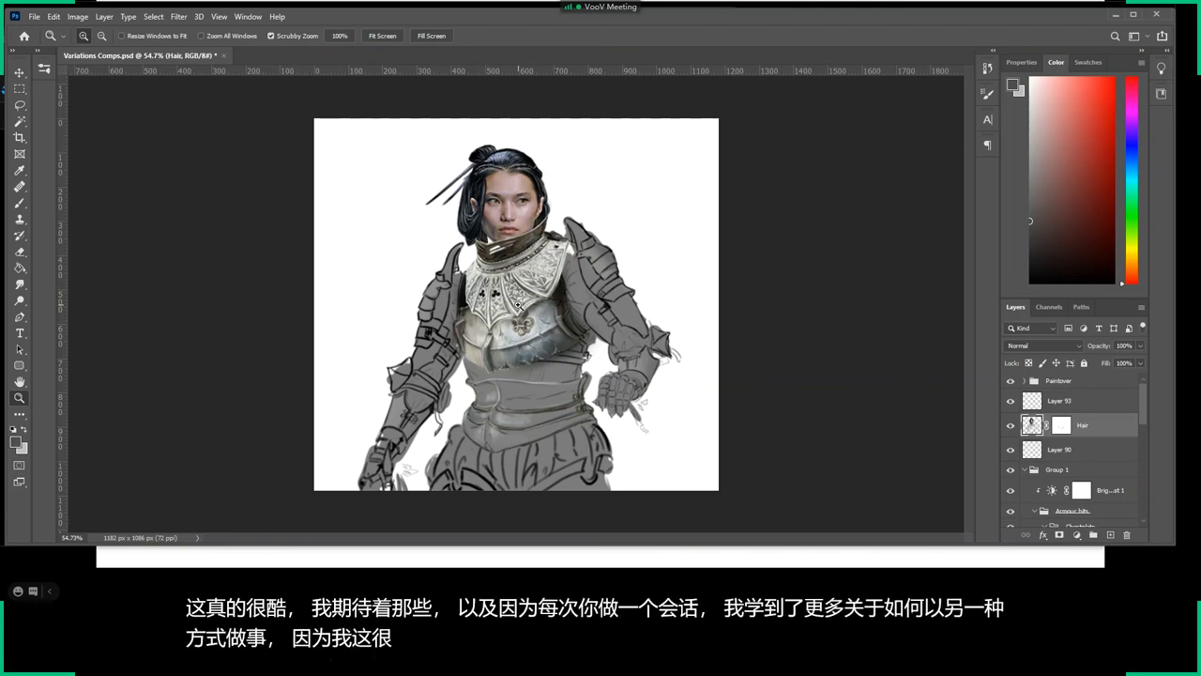
{"action": "key", "text": "alt+Tab"}
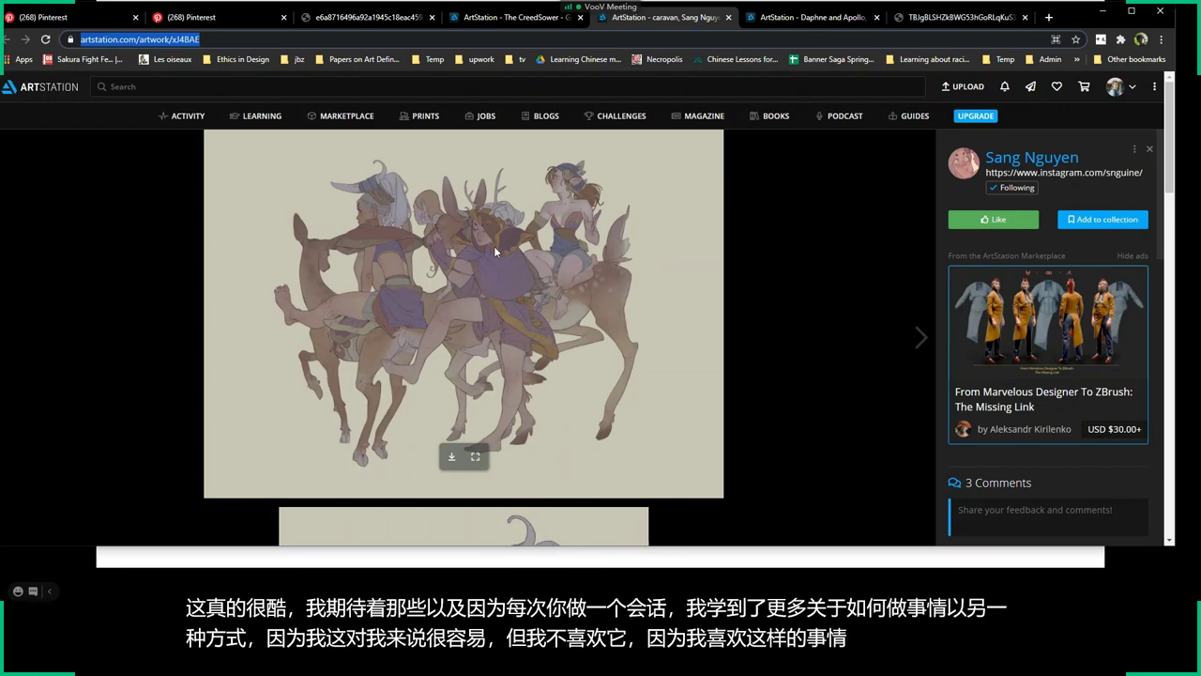
{"action": "left_click", "coordinate": [1112, 14]}
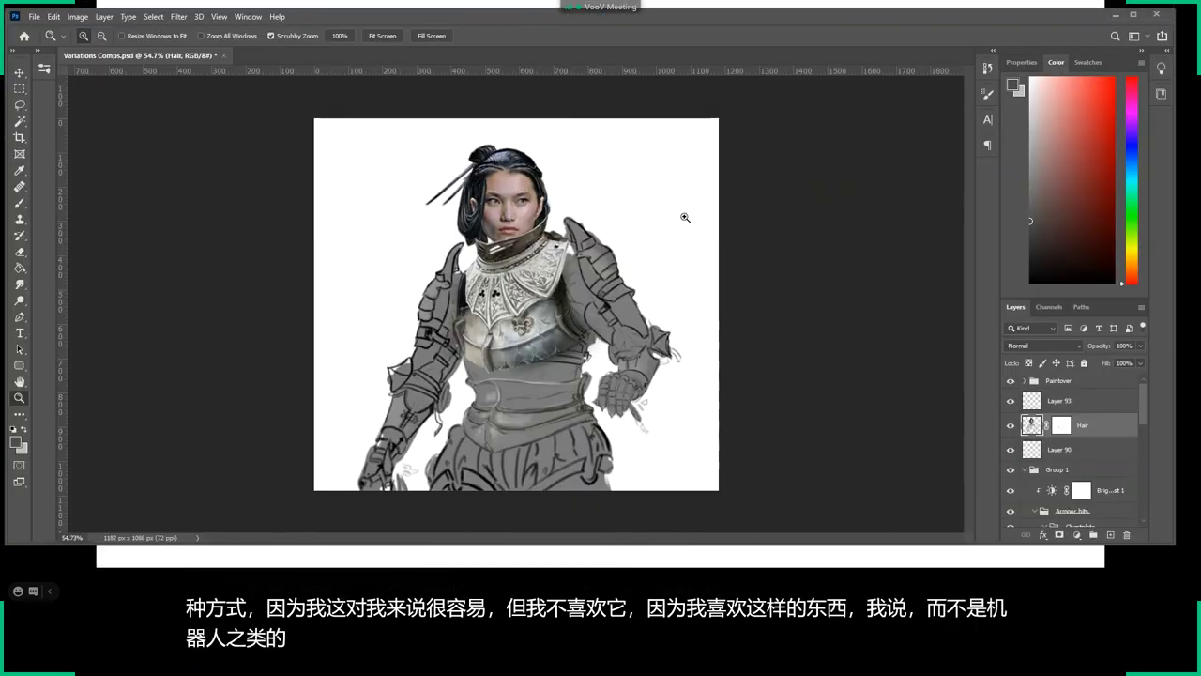